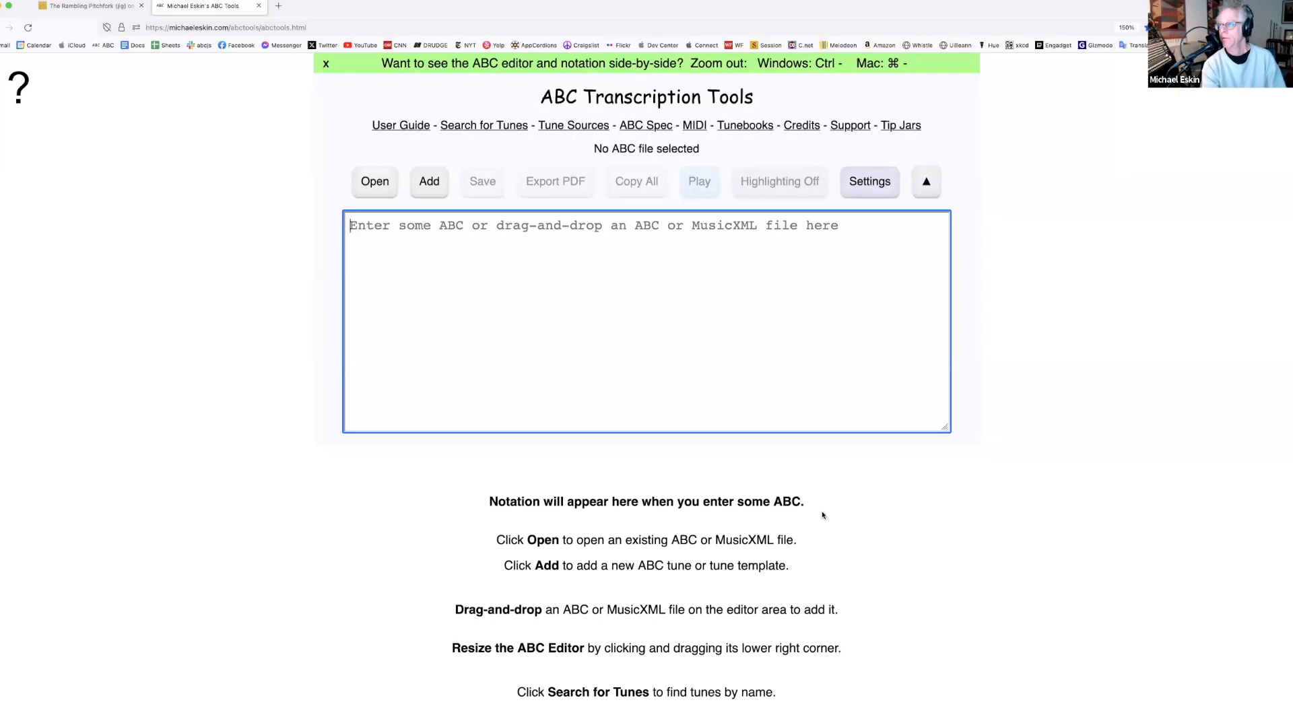
Zoom the page out until the ABC editor and the notation area sit side by side
key(super+minus)
key(super+minus)
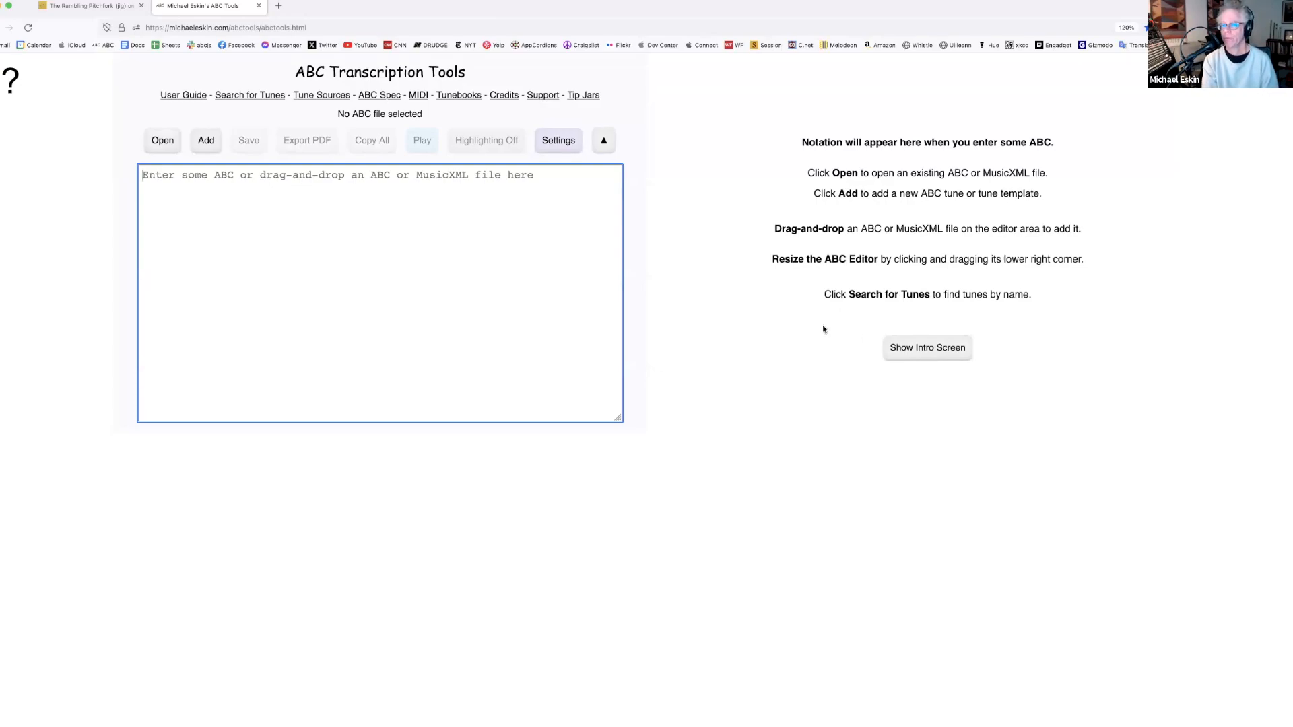
Switch to The Session, search its tunes for "sporting pitchfork" and open The Sporting Pitchfork jig
click(95, 7)
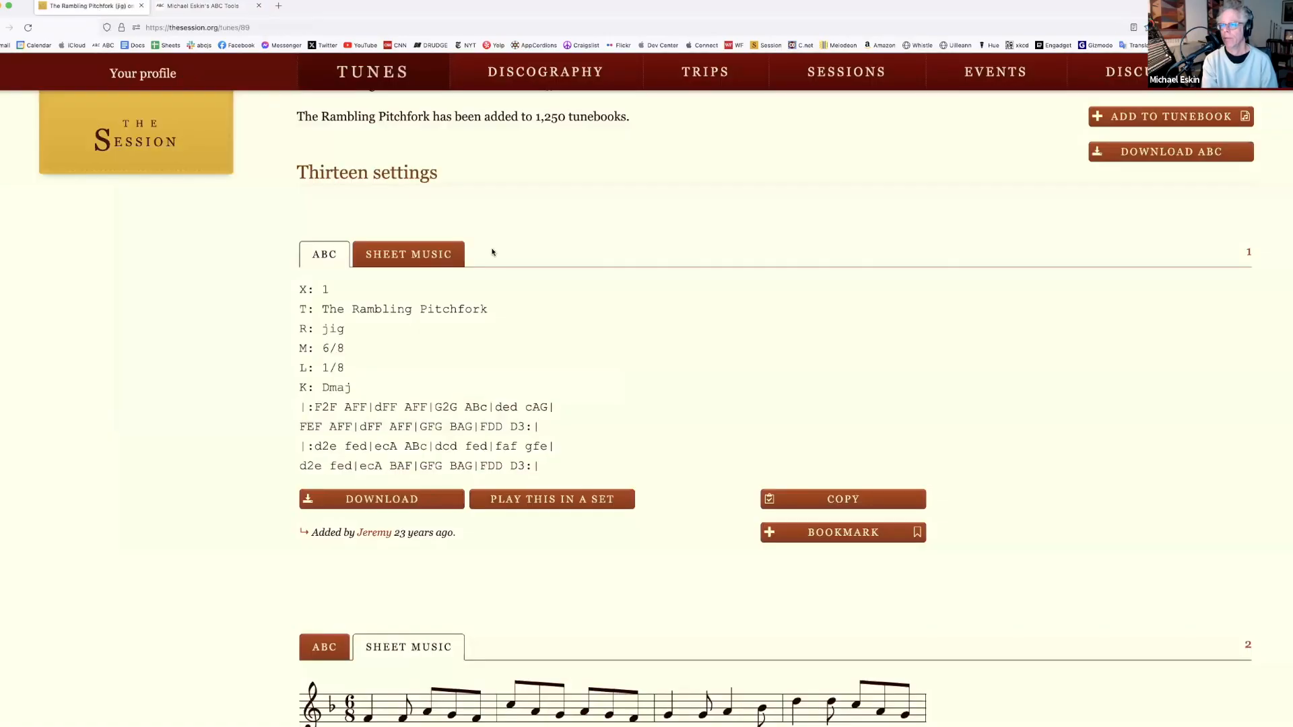
click(375, 77)
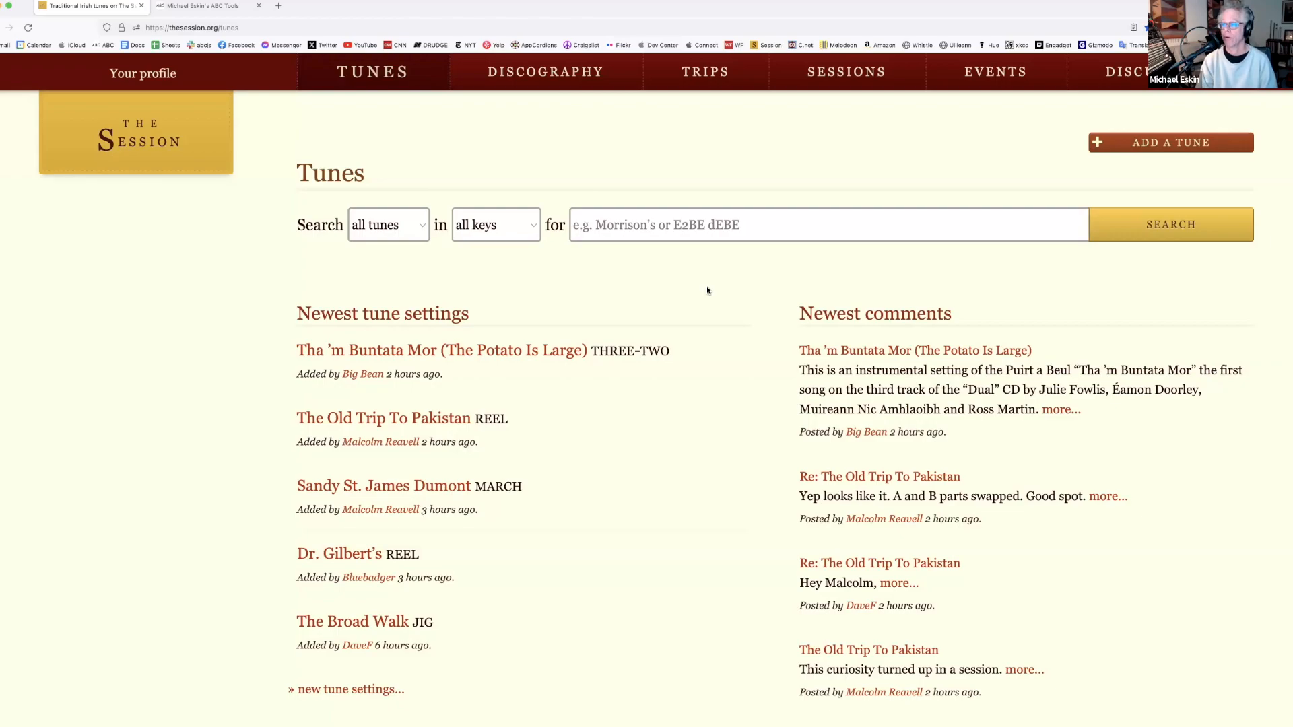
click(693, 234)
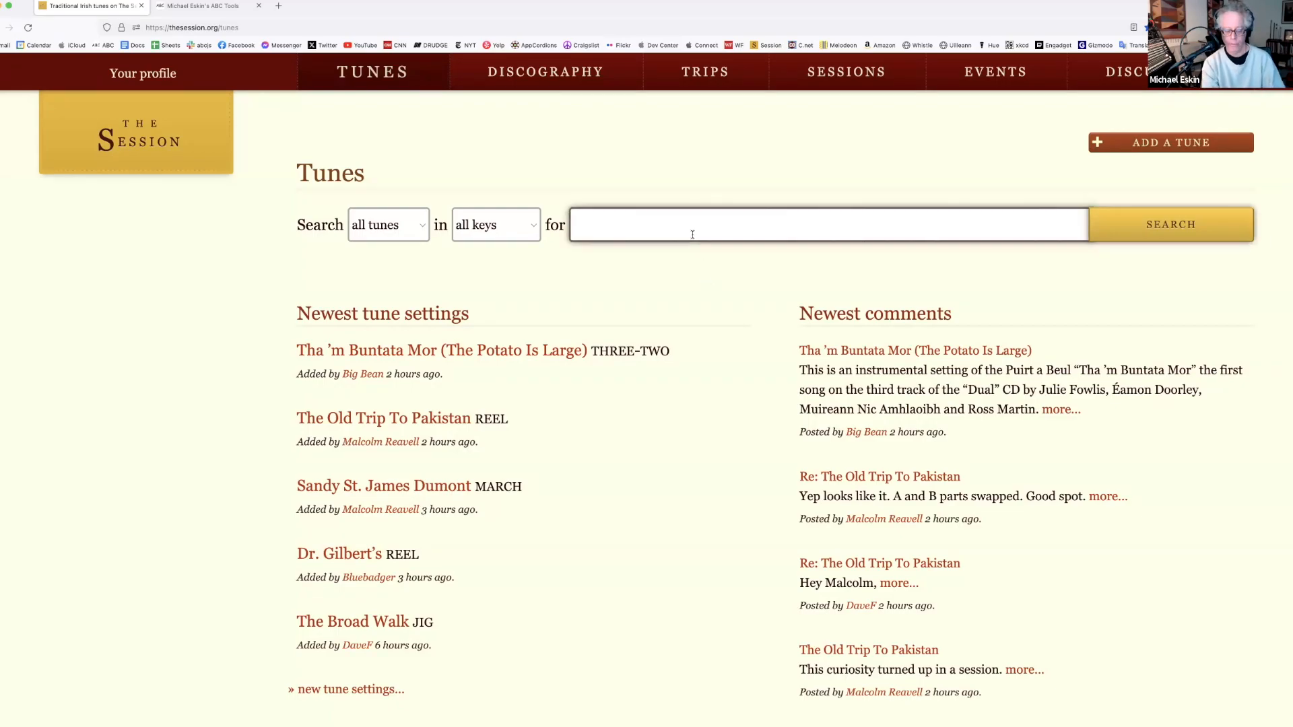
text(sporting pitchfork)
key(Return)
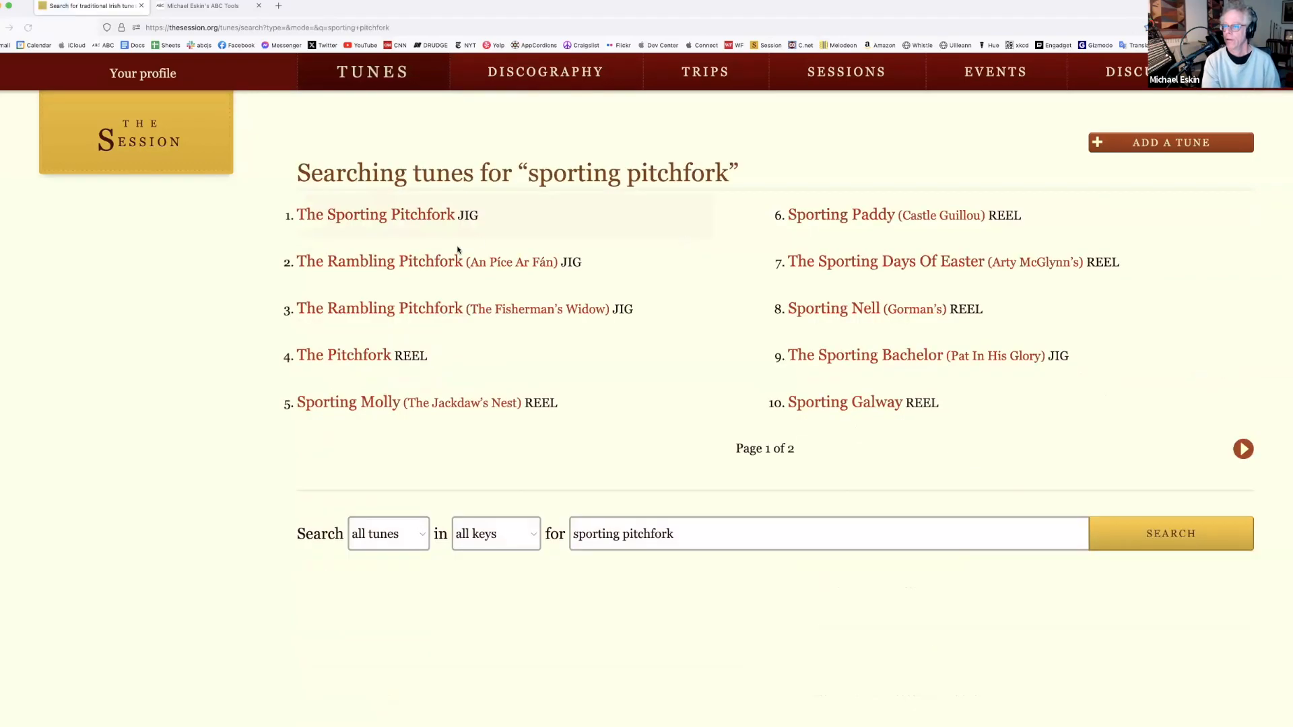
click(394, 221)
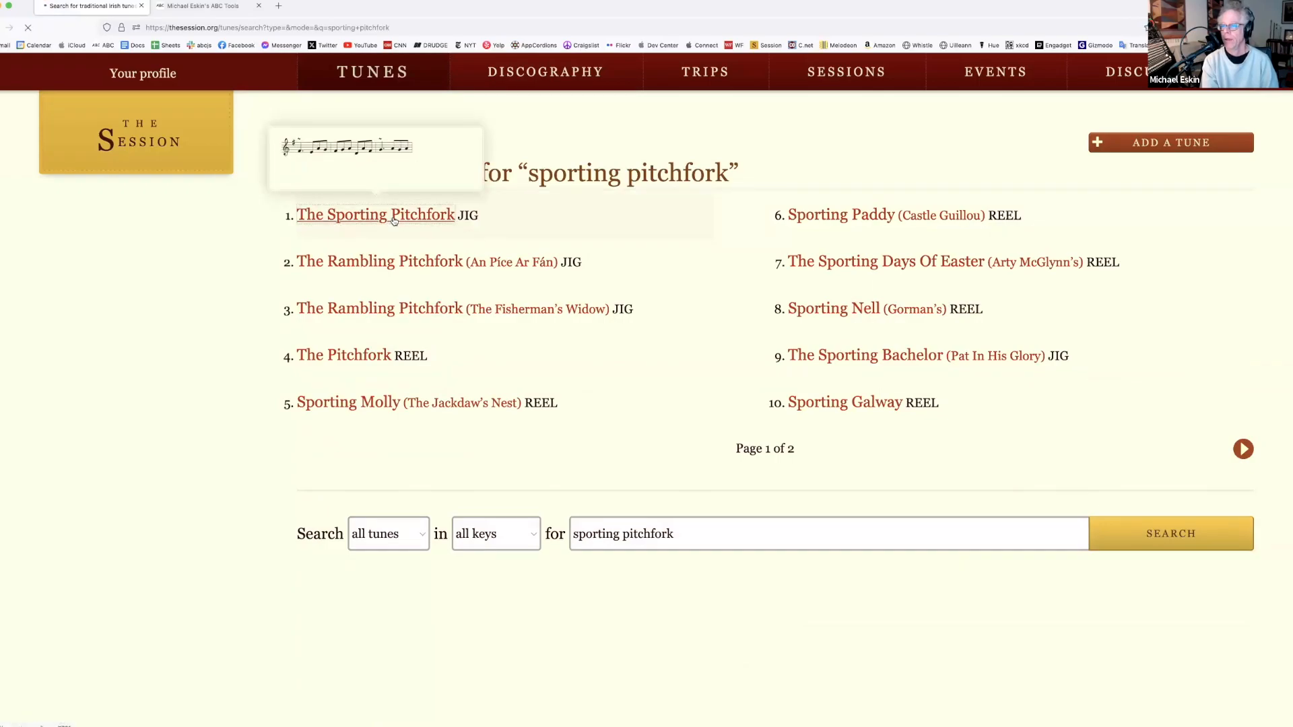
Look through the sheet music of the different settings of The Sporting Pitchfork
scroll(670, 370, down, 5)
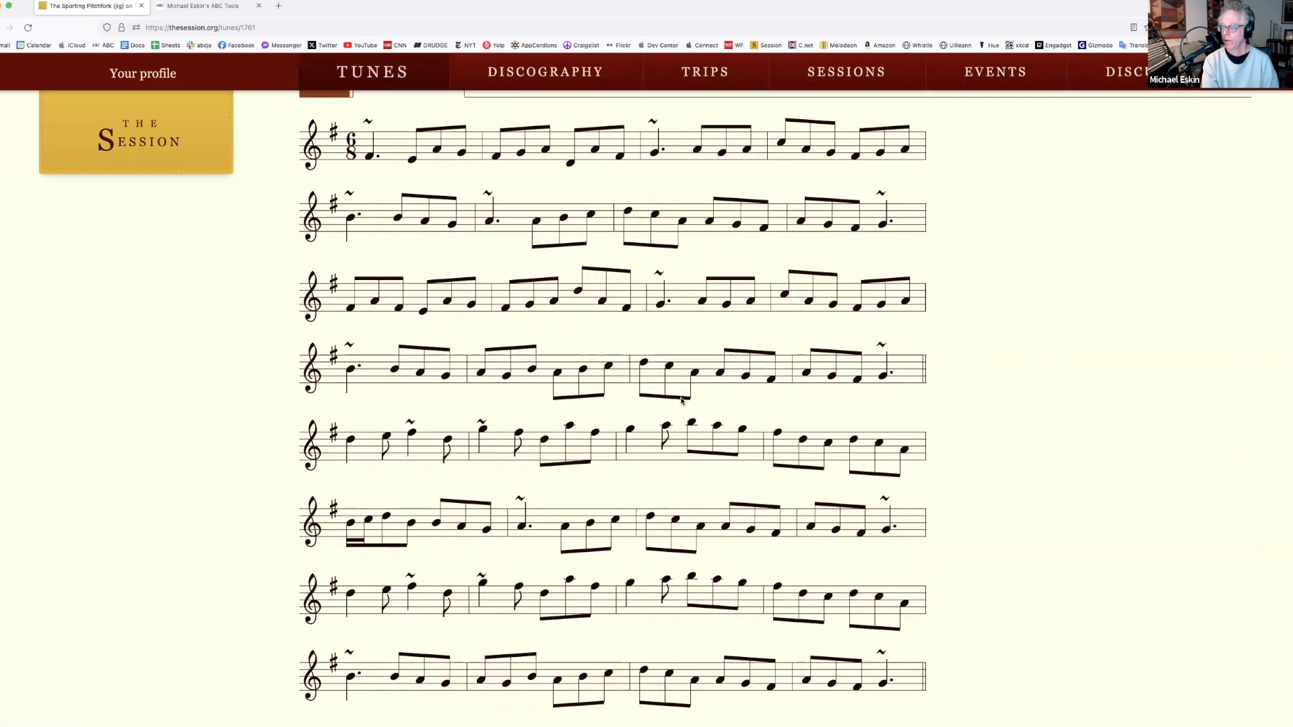
scroll(682, 400, down, 6)
scroll(680, 401, up, 8)
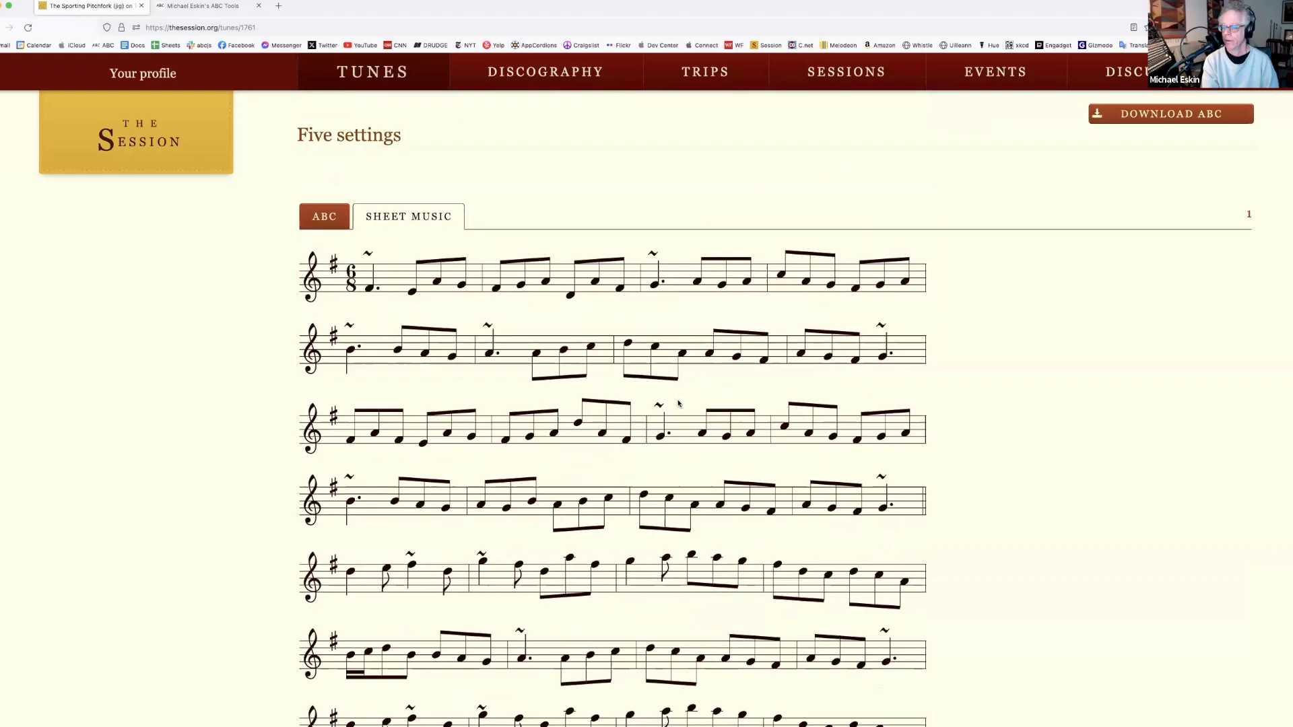
scroll(679, 403, down, 20)
scroll(679, 404, down, 20)
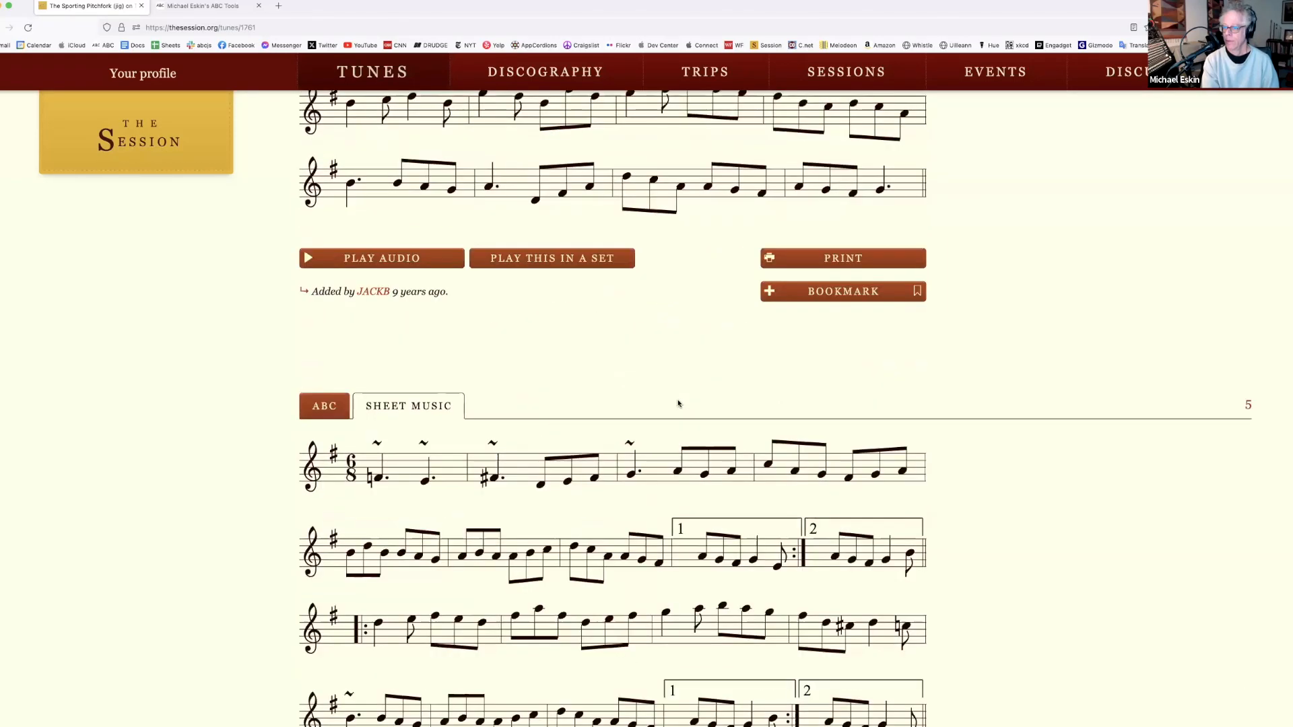
scroll(678, 404, down, 8)
scroll(702, 412, up, 20)
scroll(702, 412, up, 10)
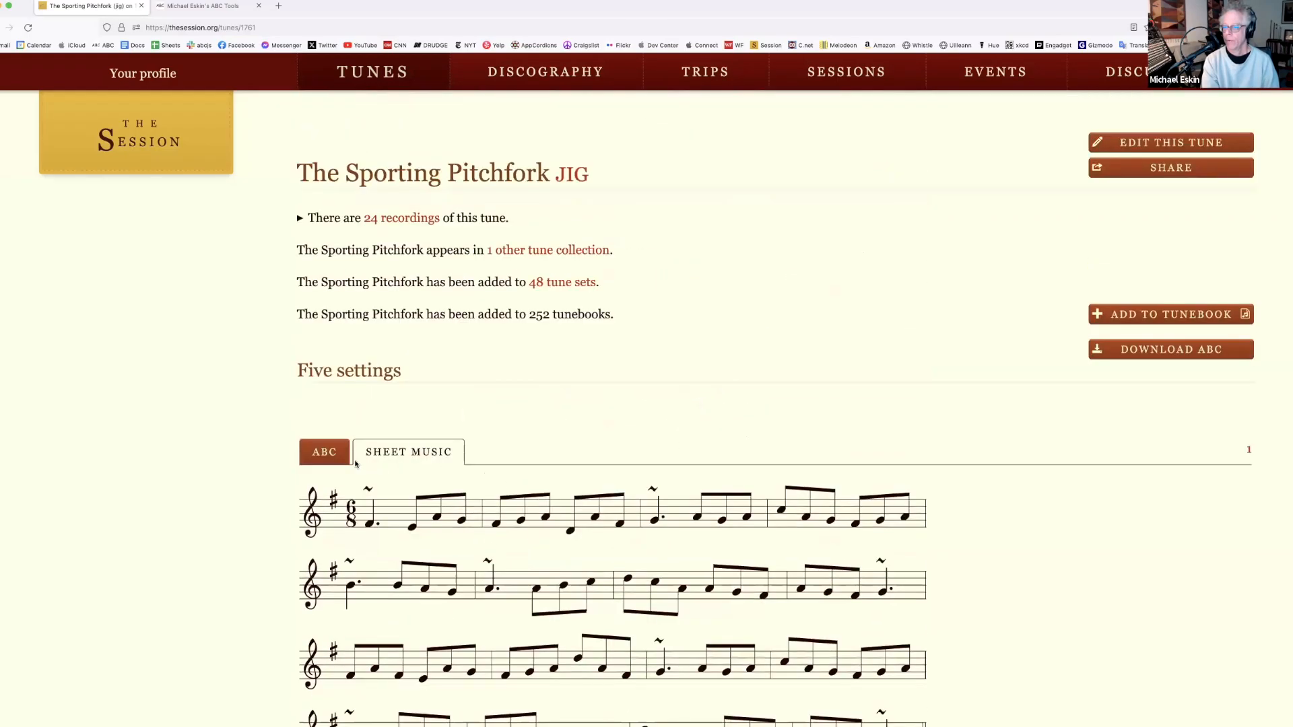
Copy the ABC text of setting 1 of The Sporting Pitchfork and paste it into the ABC Transcription Tools editor
scroll(514, 384, down, 1)
click(330, 427)
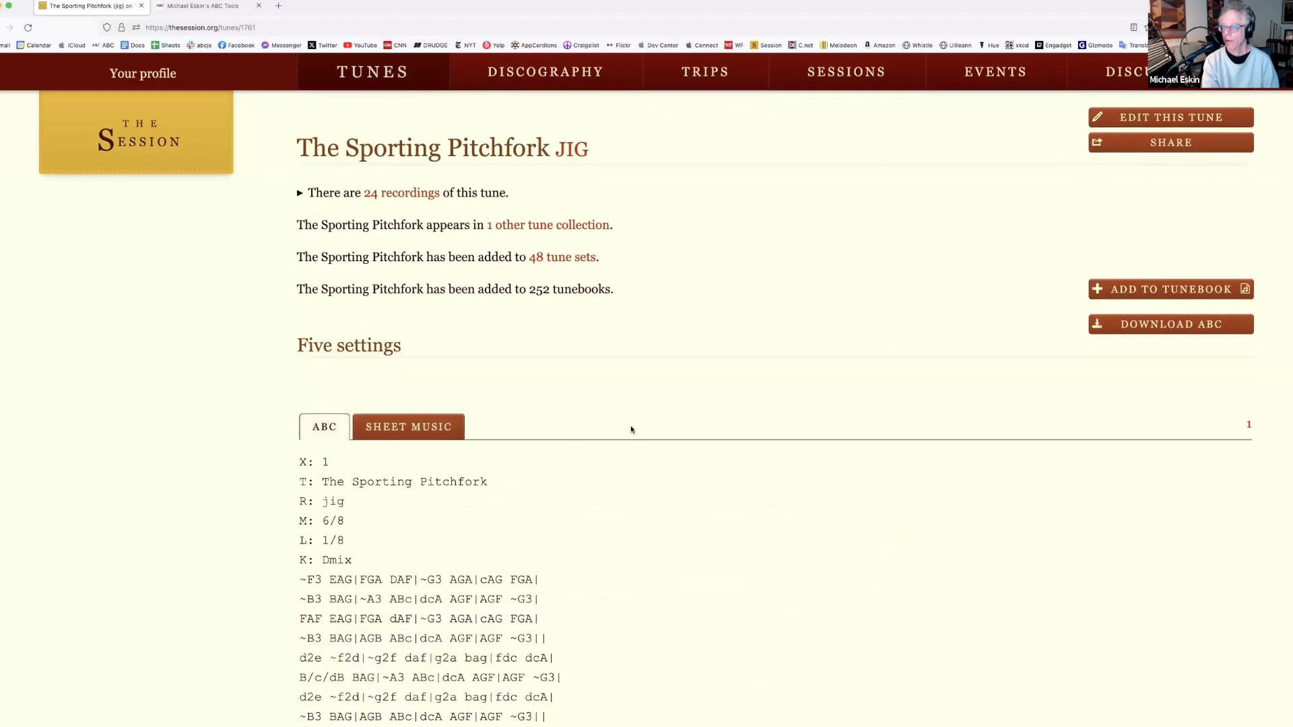
scroll(633, 429, down, 5)
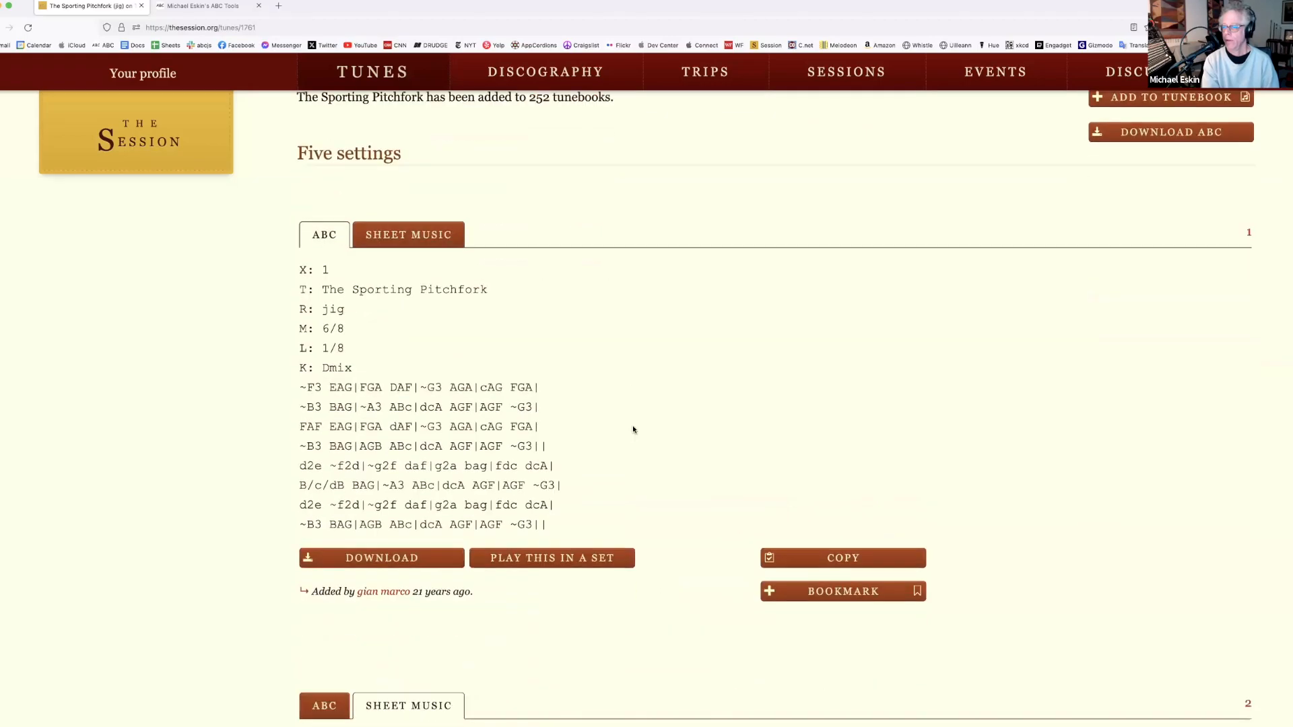
click(834, 551)
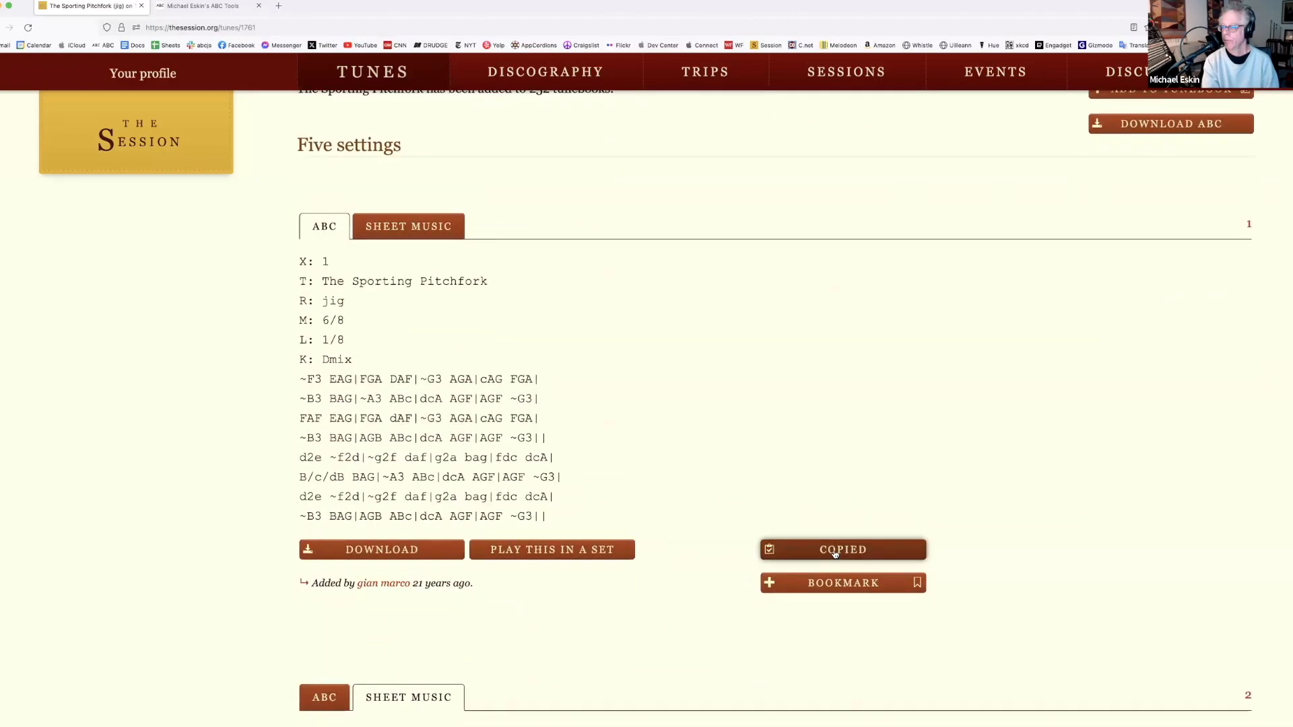
click(202, 6)
right_click(257, 192)
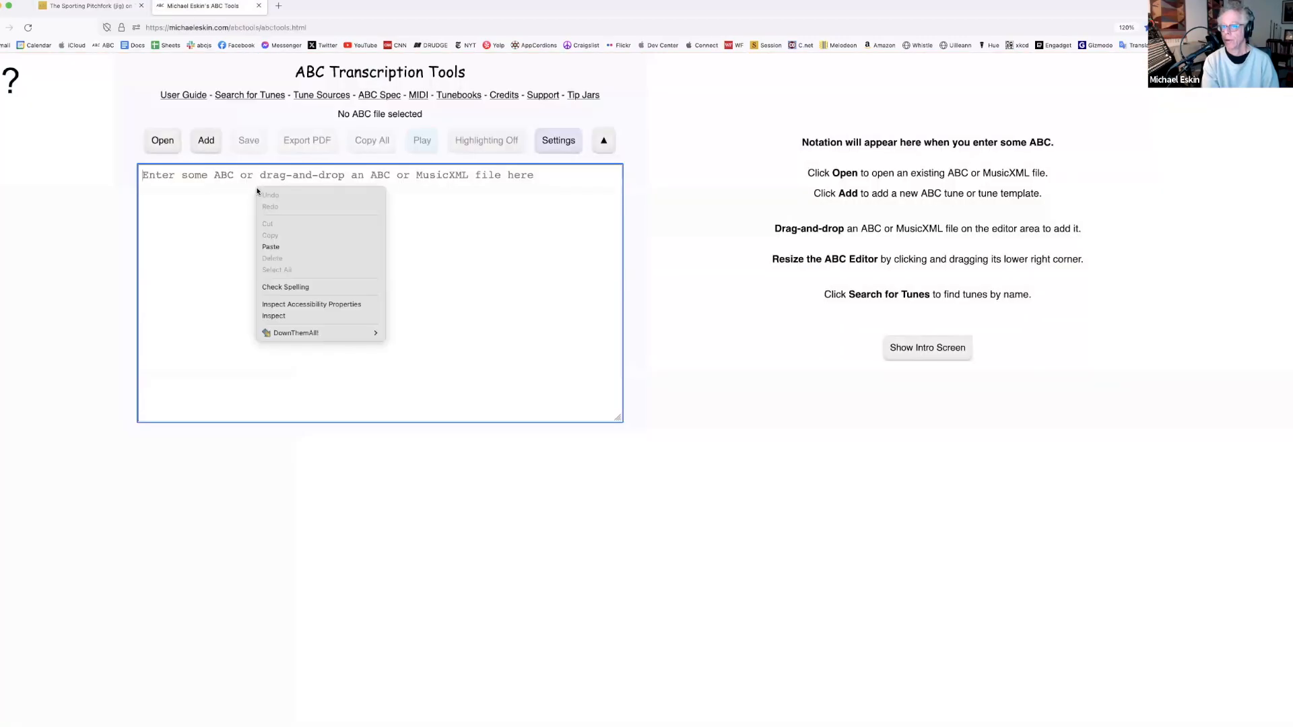
click(292, 247)
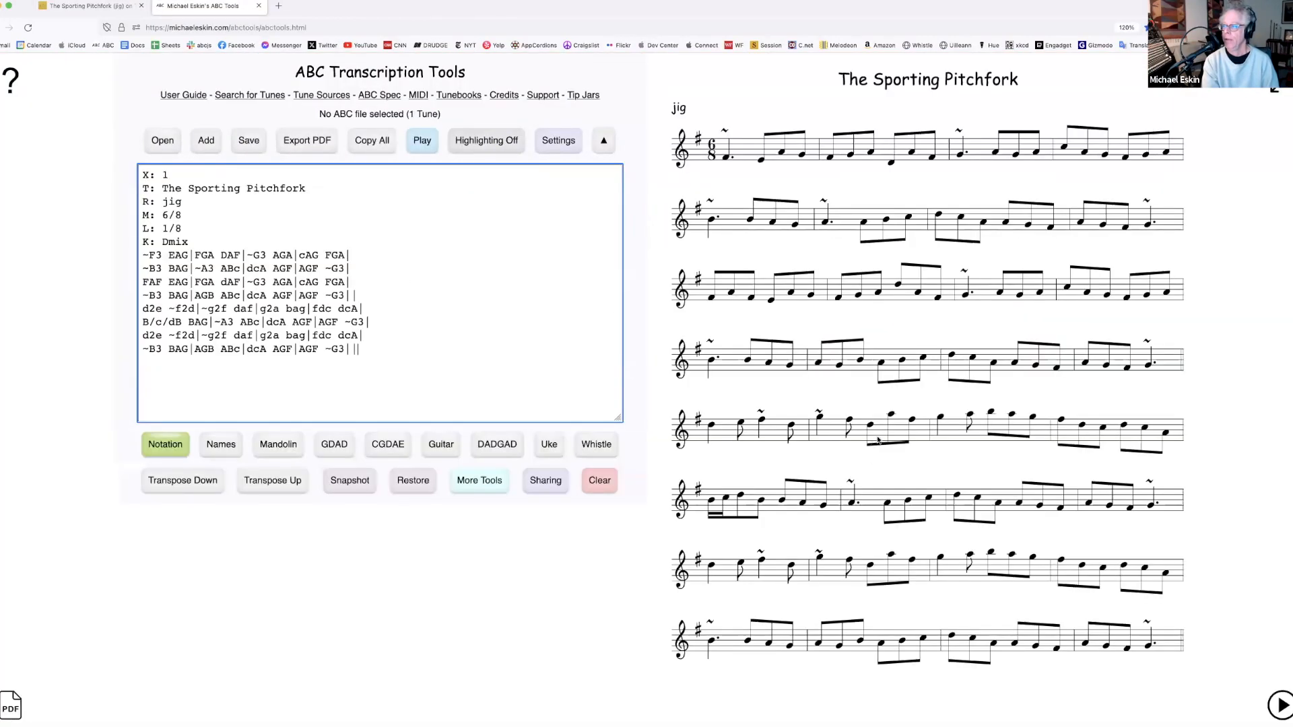
Return to The Session, search its tunes for Gallagher's Frolics and open that jig
click(104, 7)
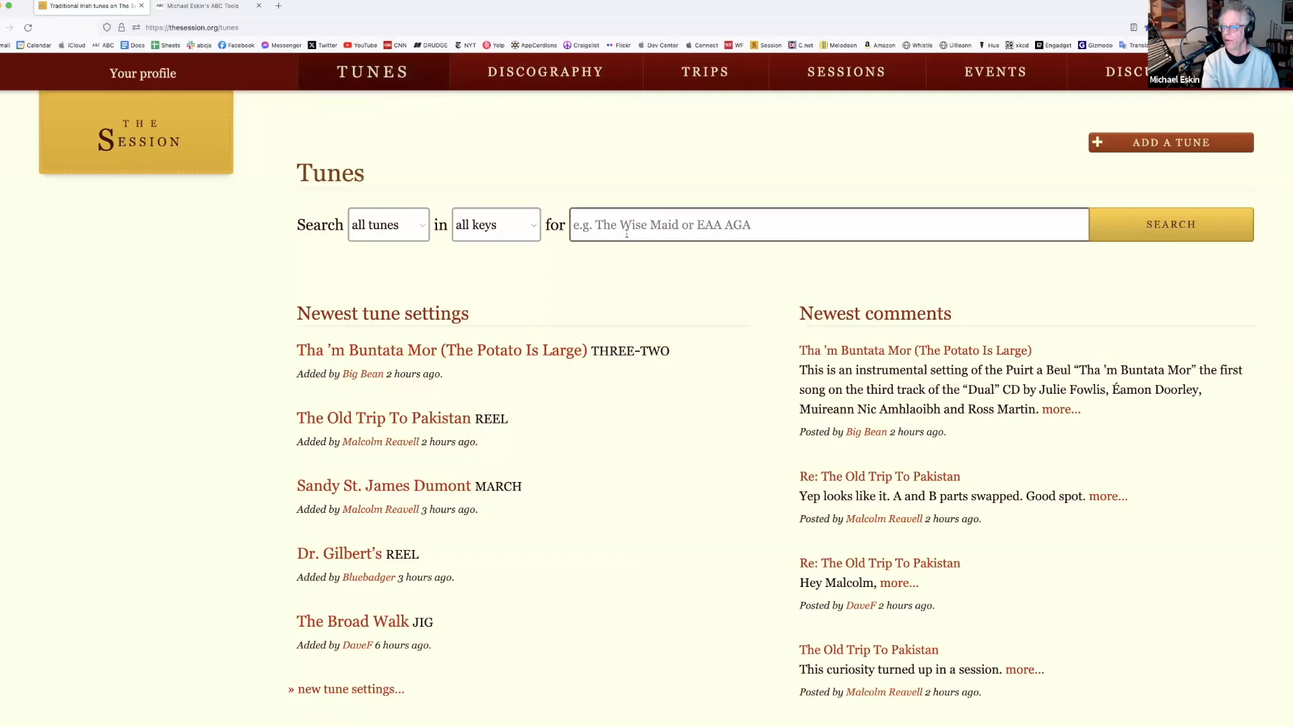
click(658, 228)
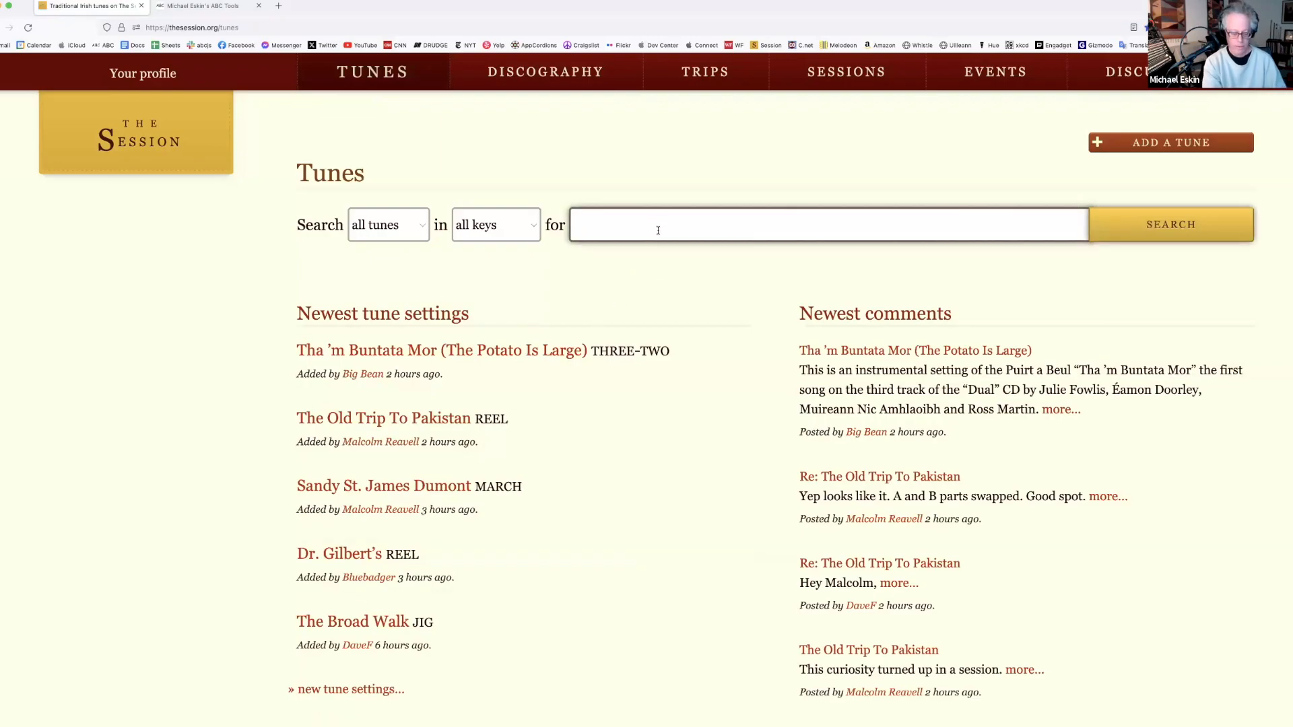
text(gallagher)
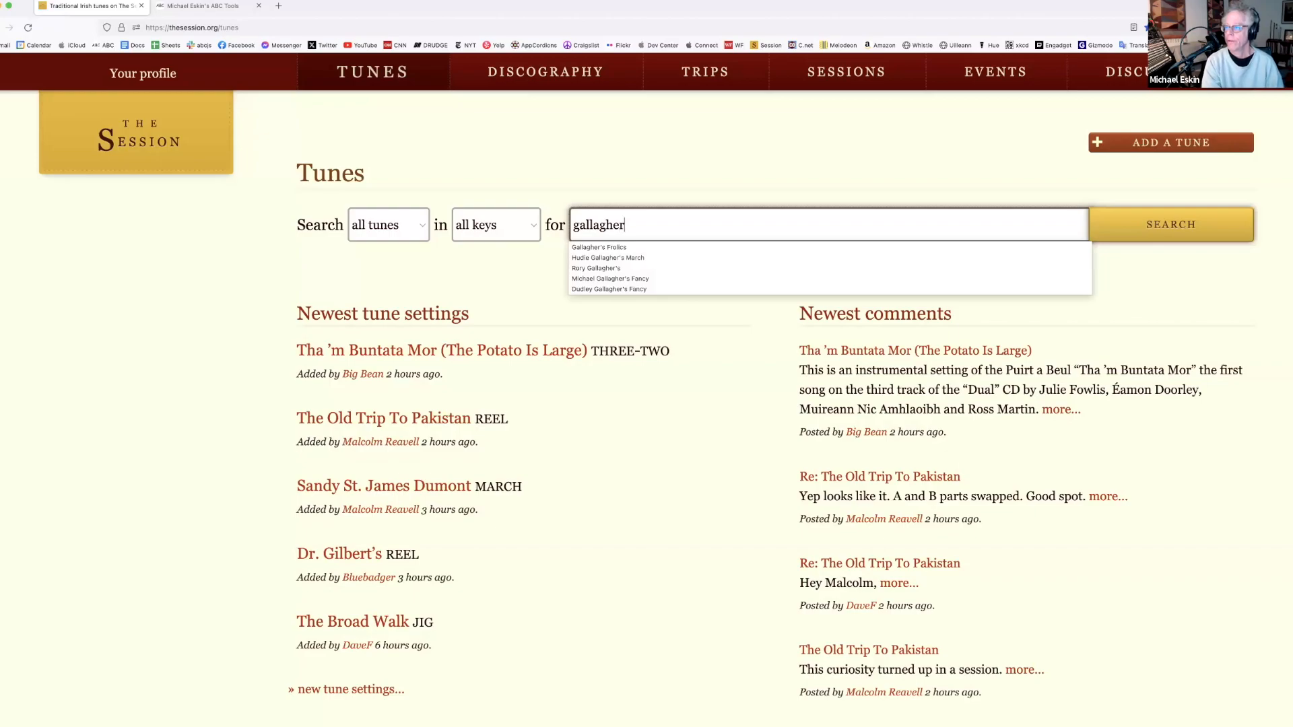
click(606, 247)
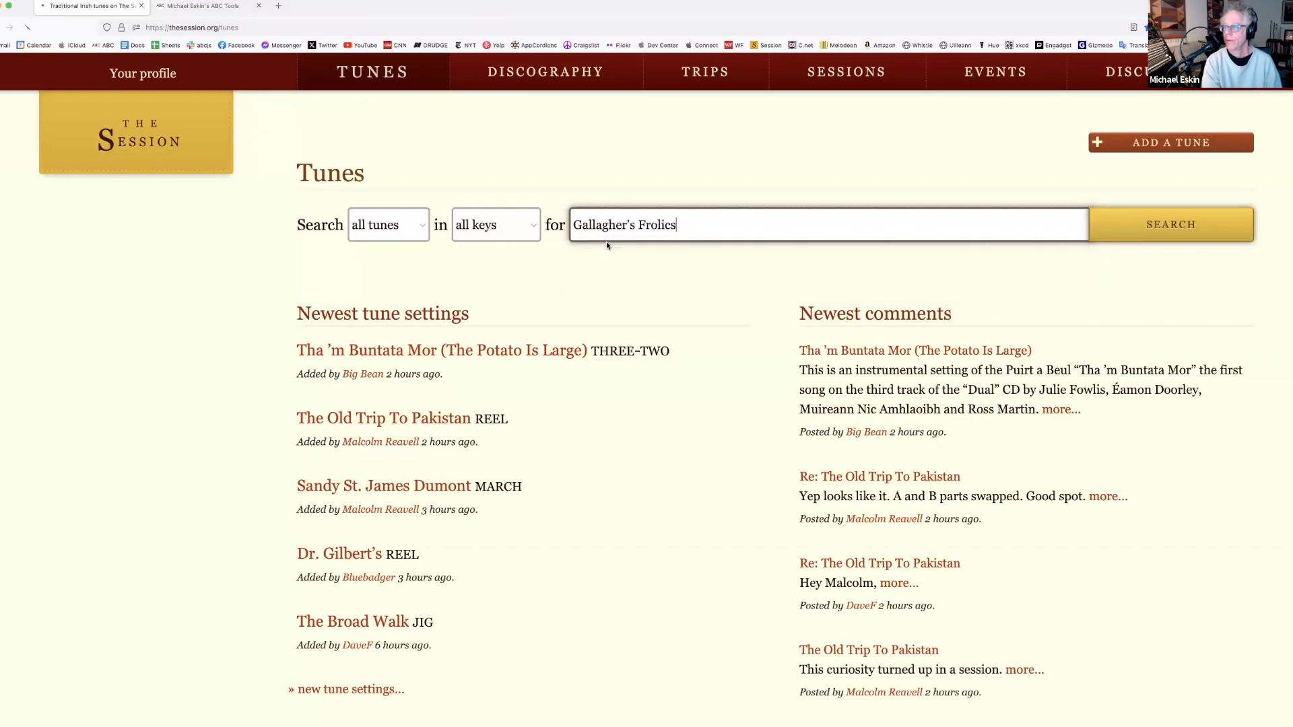
click(397, 215)
Copy the ABC text of setting 3 of Gallagher's Frolics and paste it below The Sporting Pitchfork in ABC Transcription Tools
scroll(722, 413, down, 5)
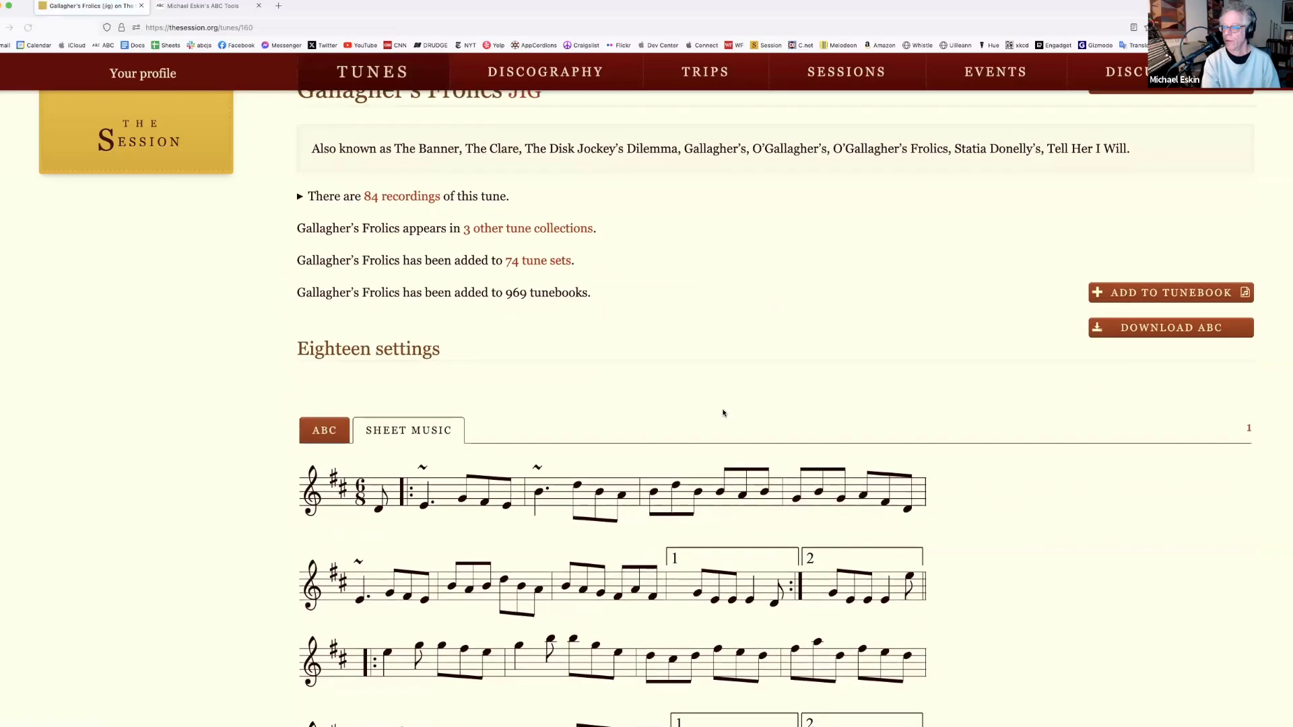
scroll(723, 413, down, 5)
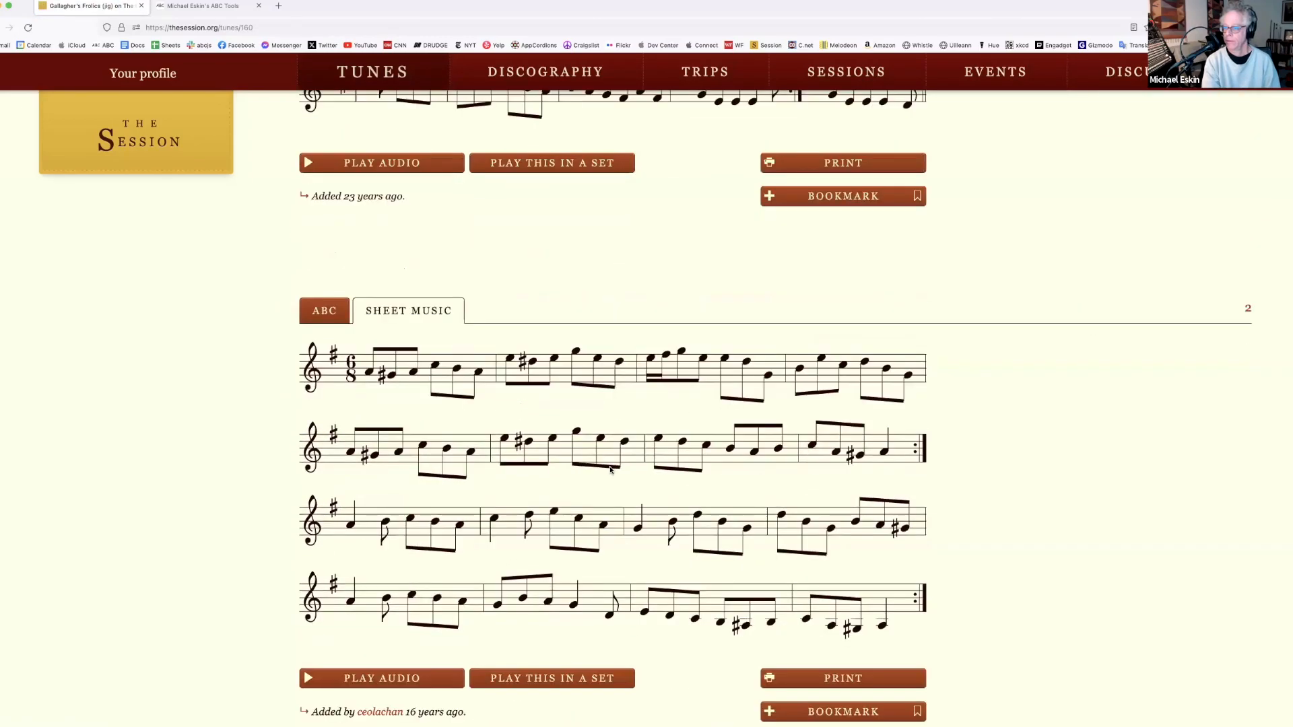
scroll(612, 470, down, 5)
scroll(612, 470, down, 2)
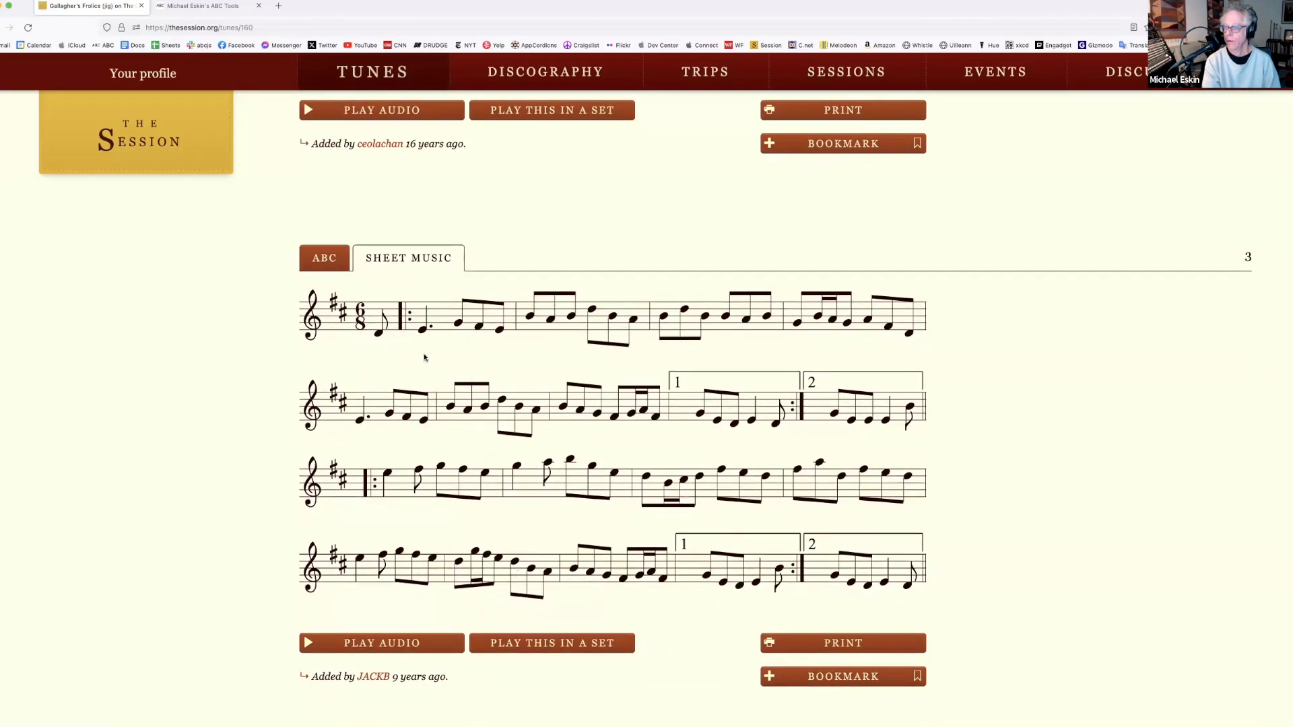
click(325, 259)
click(843, 503)
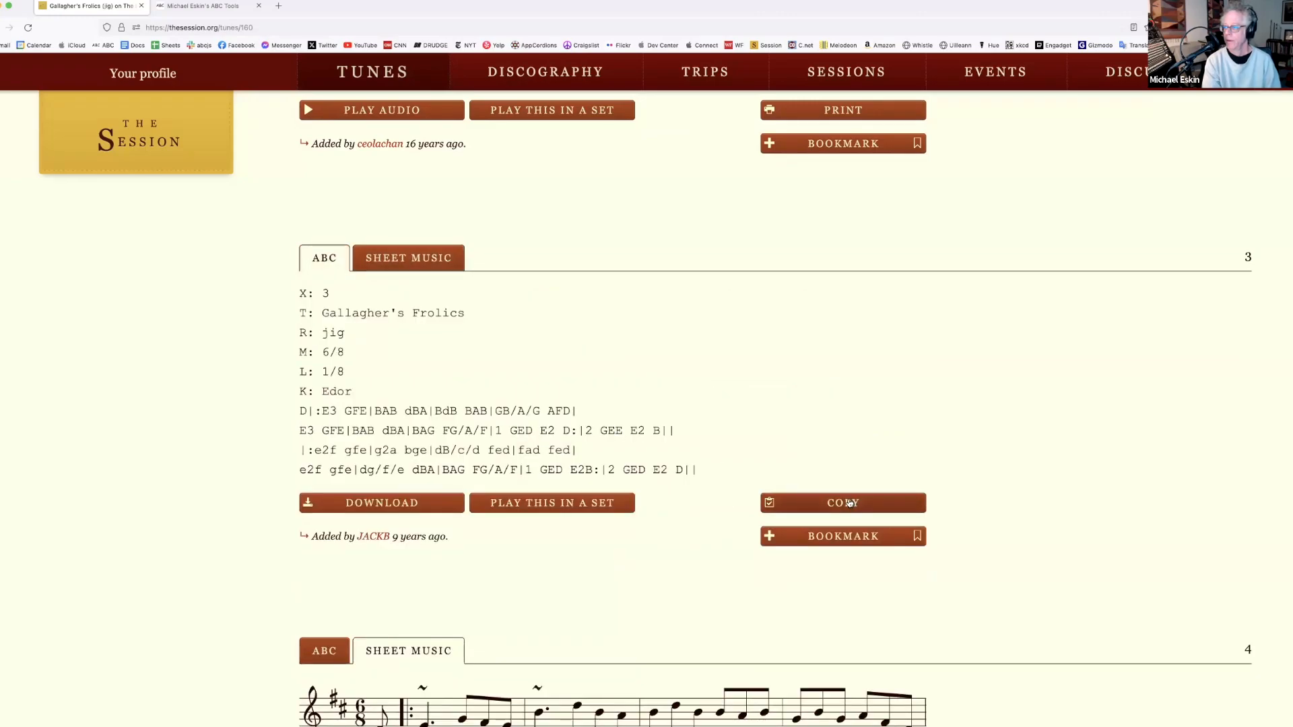
click(192, 6)
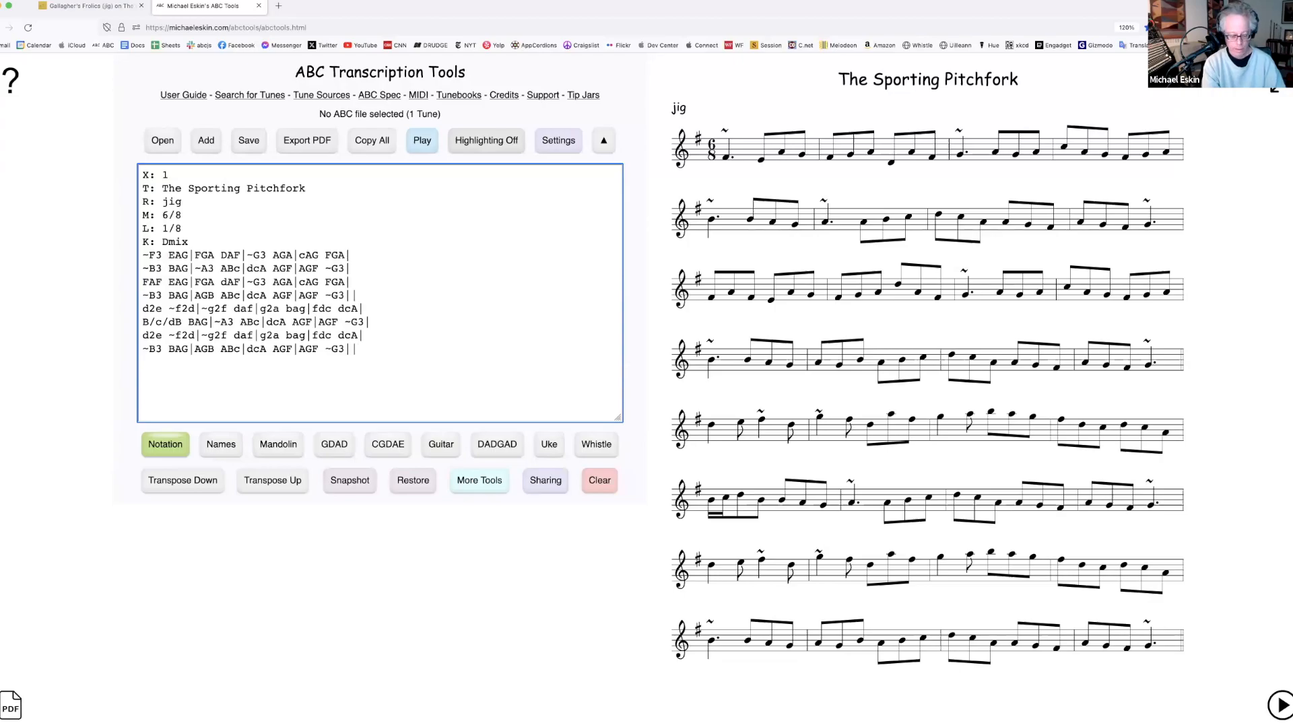
key(super+v)
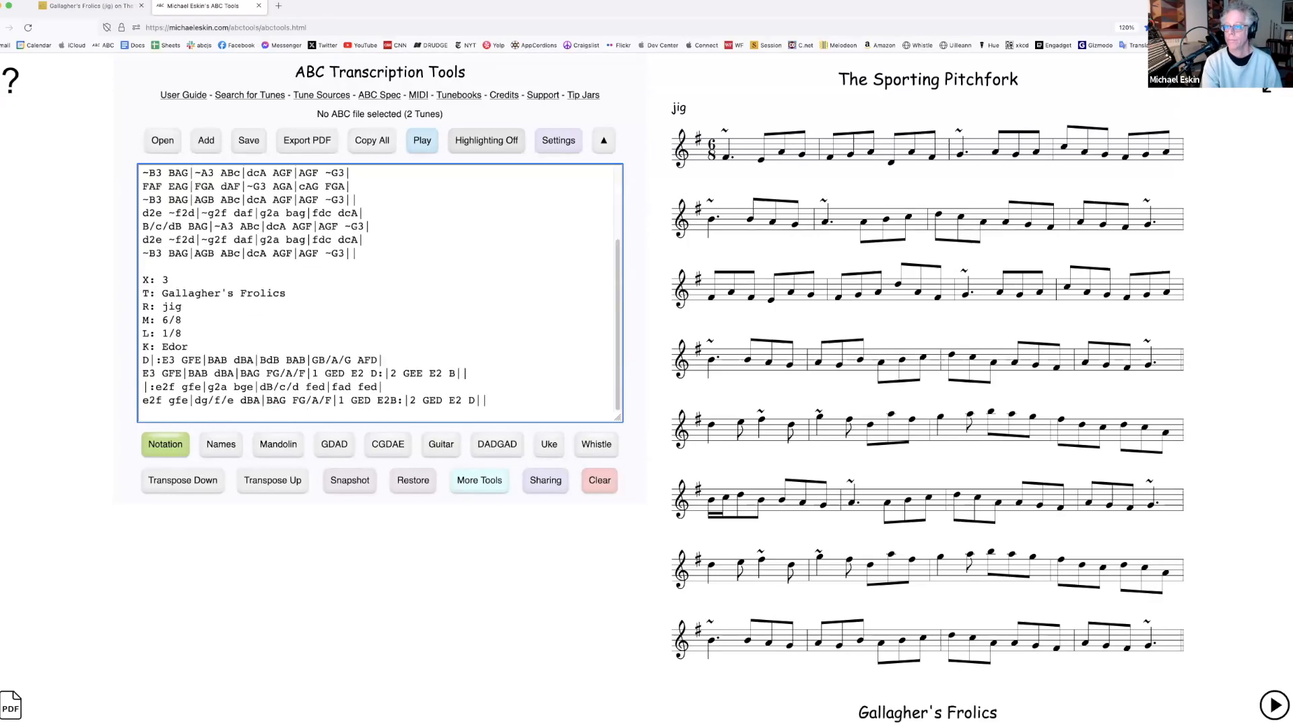
Review the rendered notation of The Sporting Pitchfork and Gallagher's Frolics against the pasted ABC text
scroll(806, 372, down, 5)
scroll(806, 371, up, 5)
scroll(1003, 190, up, 1)
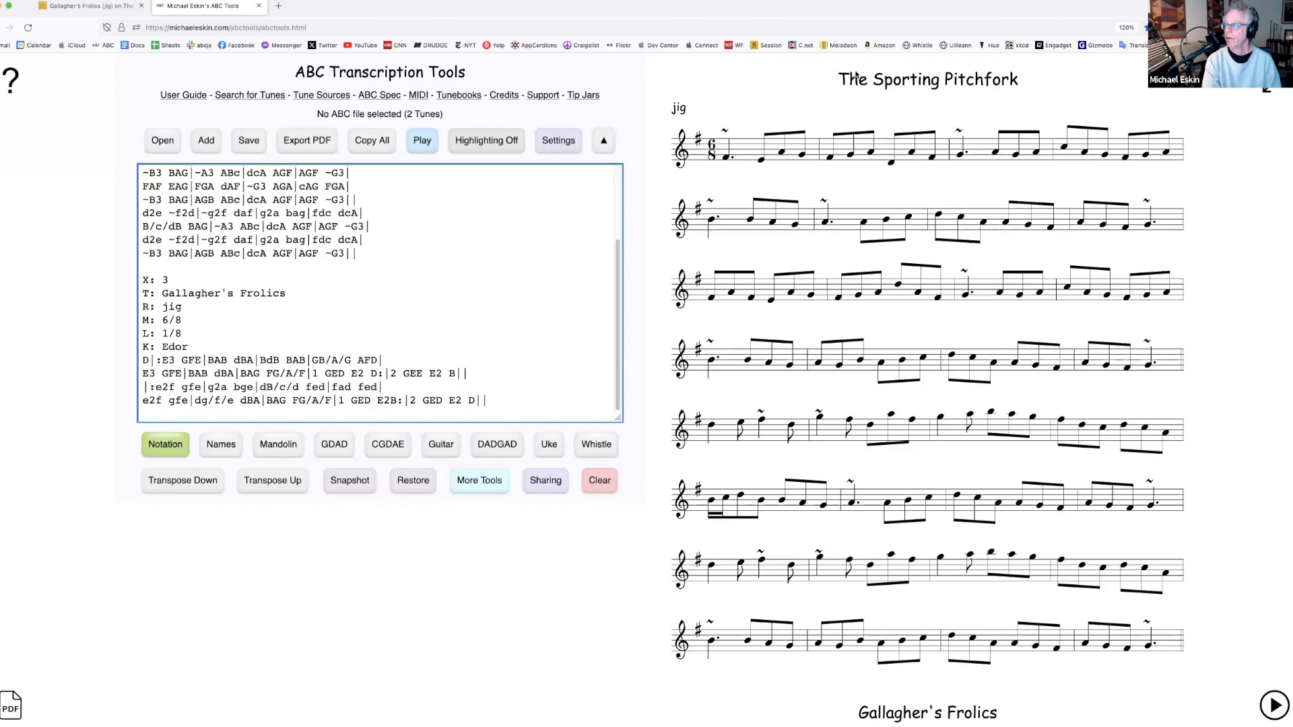
scroll(916, 293, down, 5)
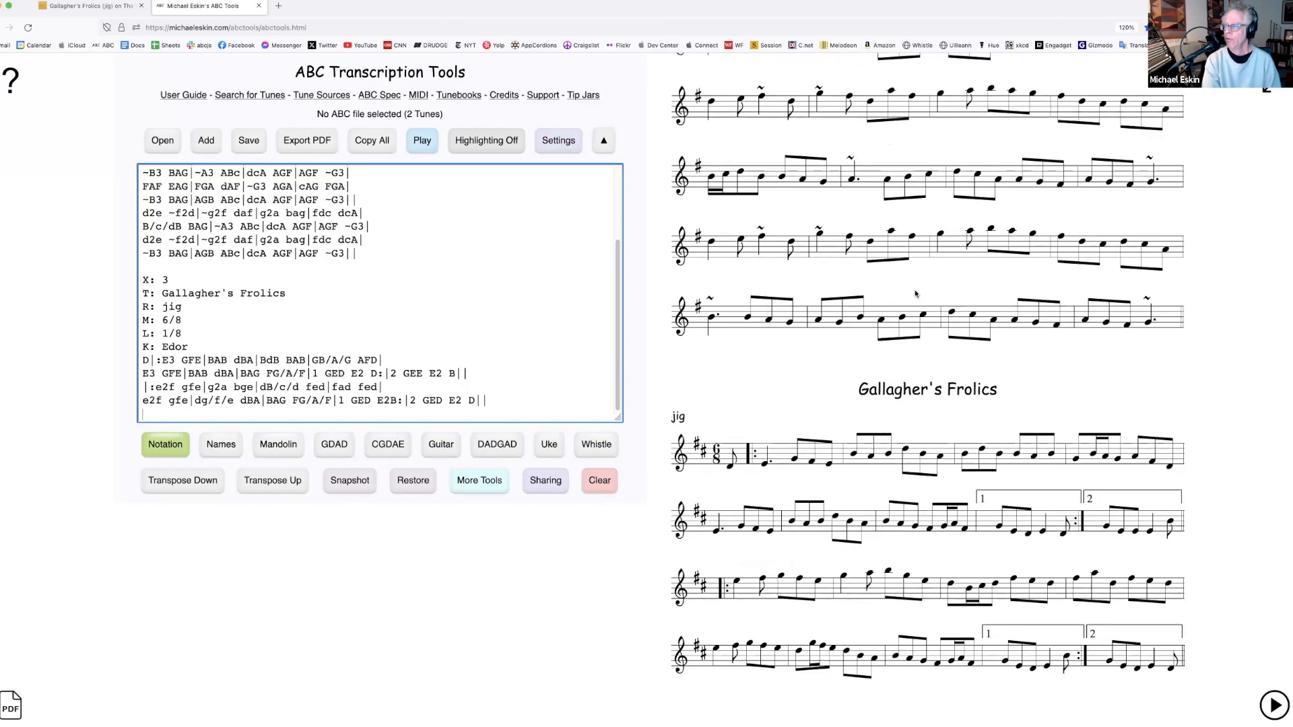
click(88, 7)
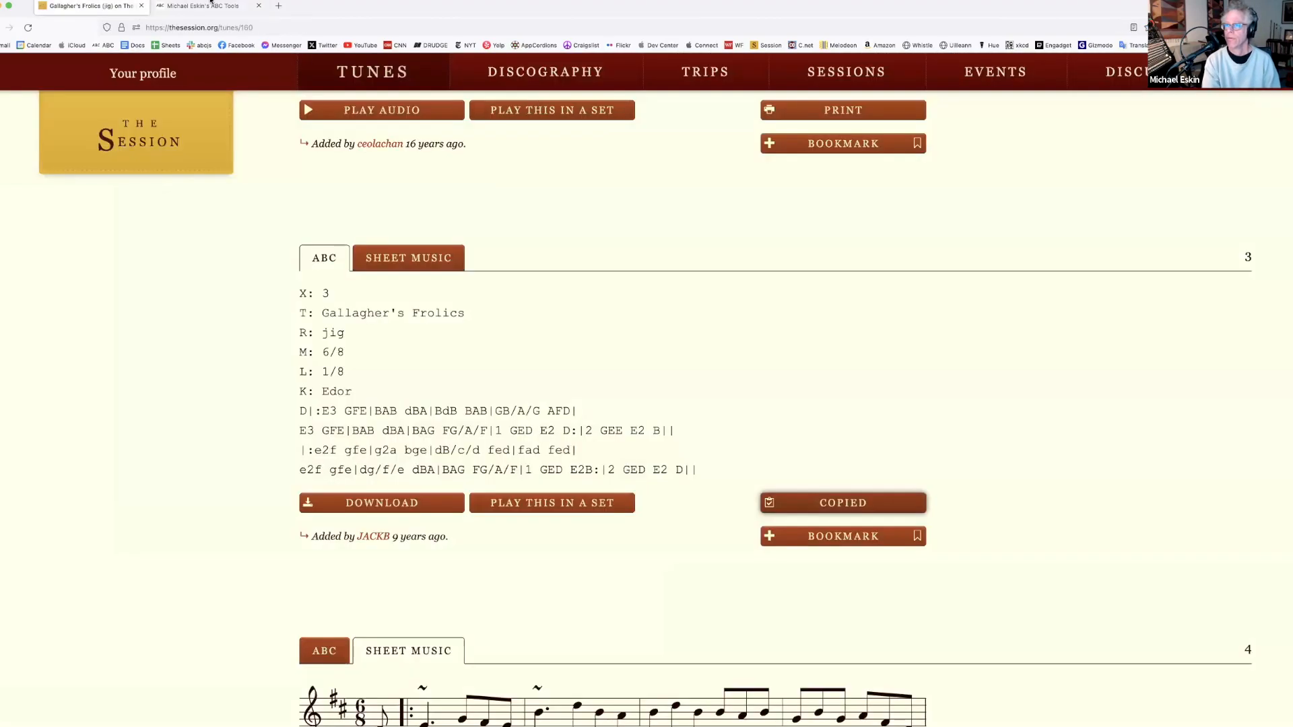
key(ctrl+Tab)
scroll(875, 343, up, 5)
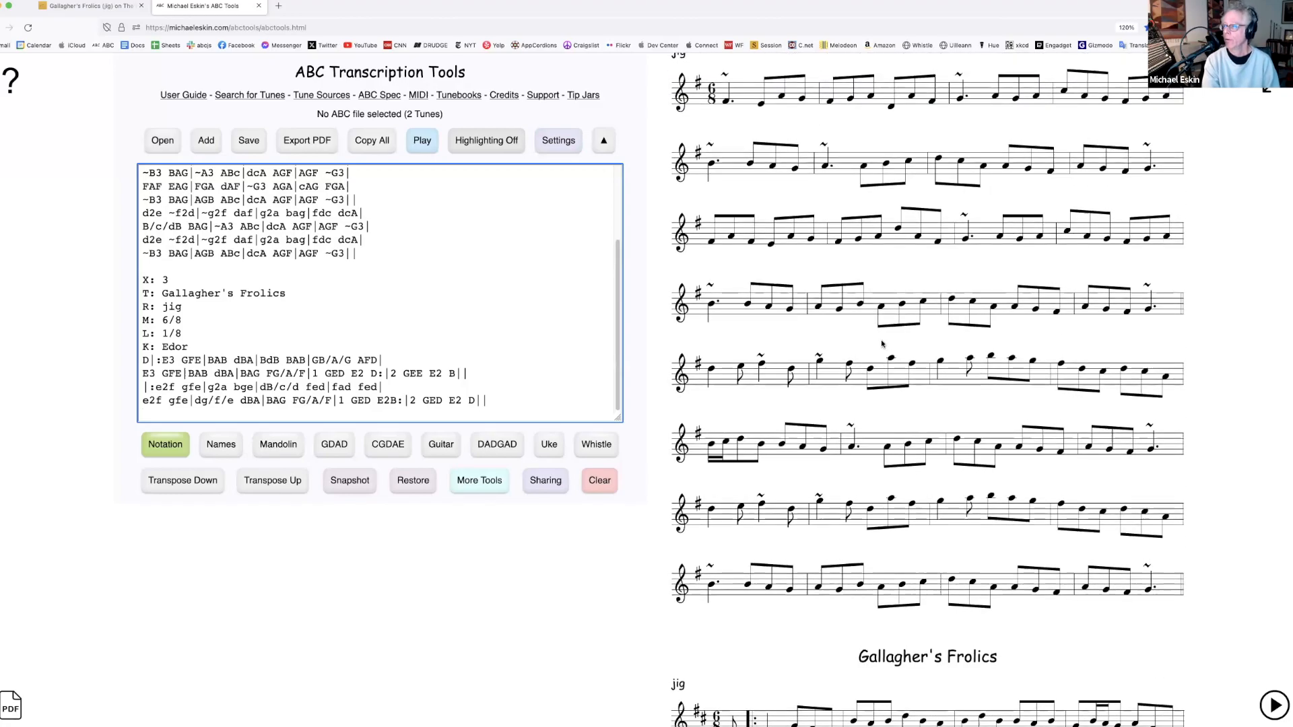
scroll(382, 290, up, 3)
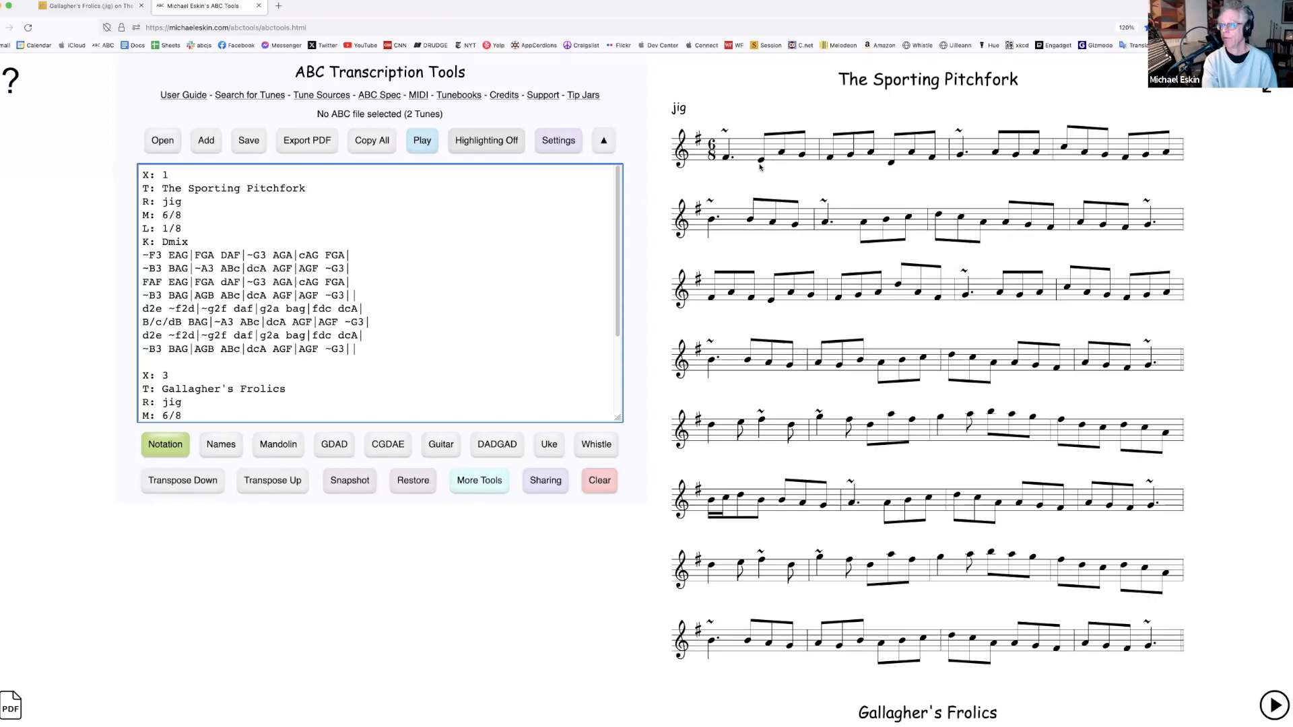
Match several notes in the first two staves of The Sporting Pitchfork to their ABC text with highlighting on, and switch highlighting off
click(495, 143)
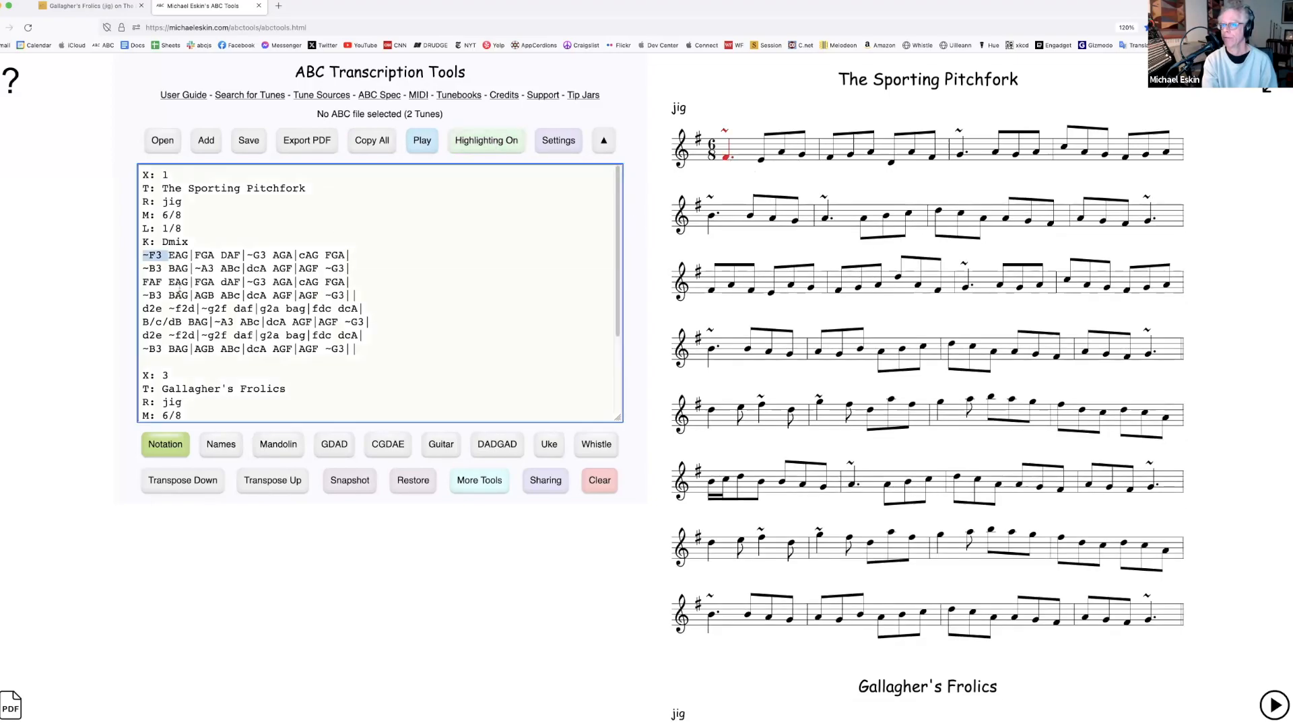
click(761, 160)
click(782, 153)
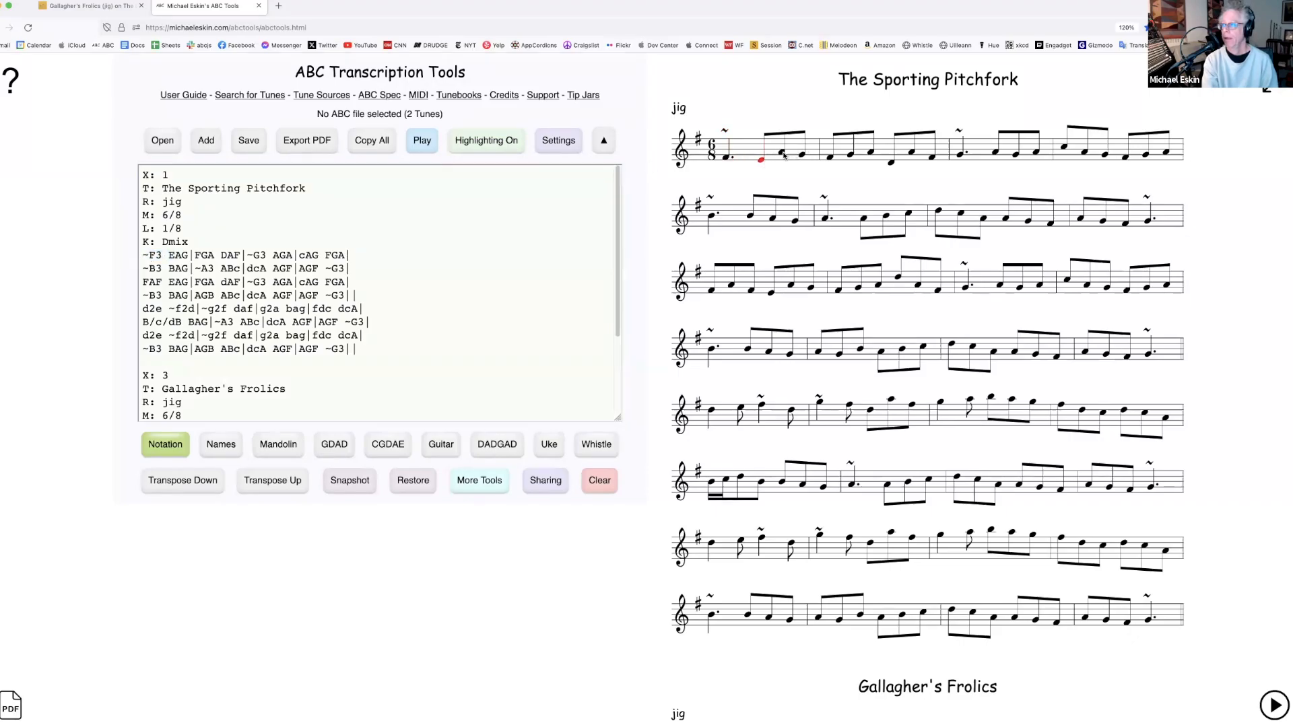
click(802, 155)
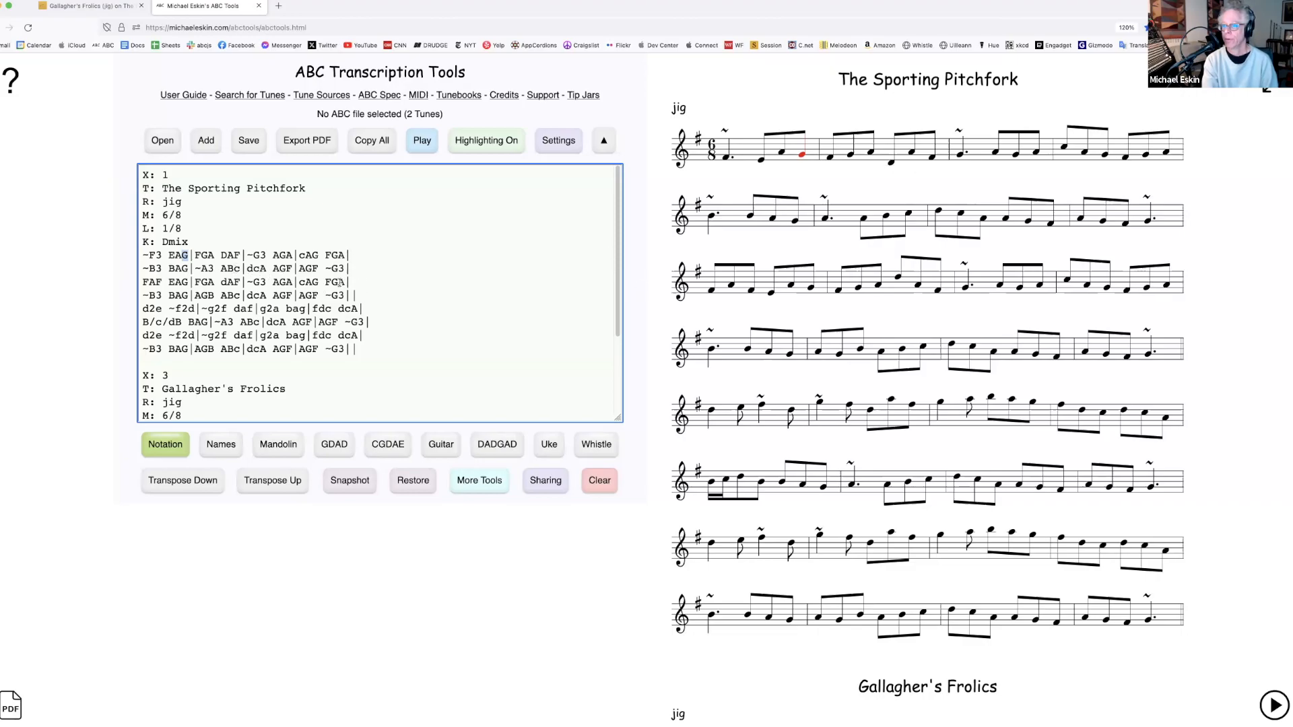
click(908, 216)
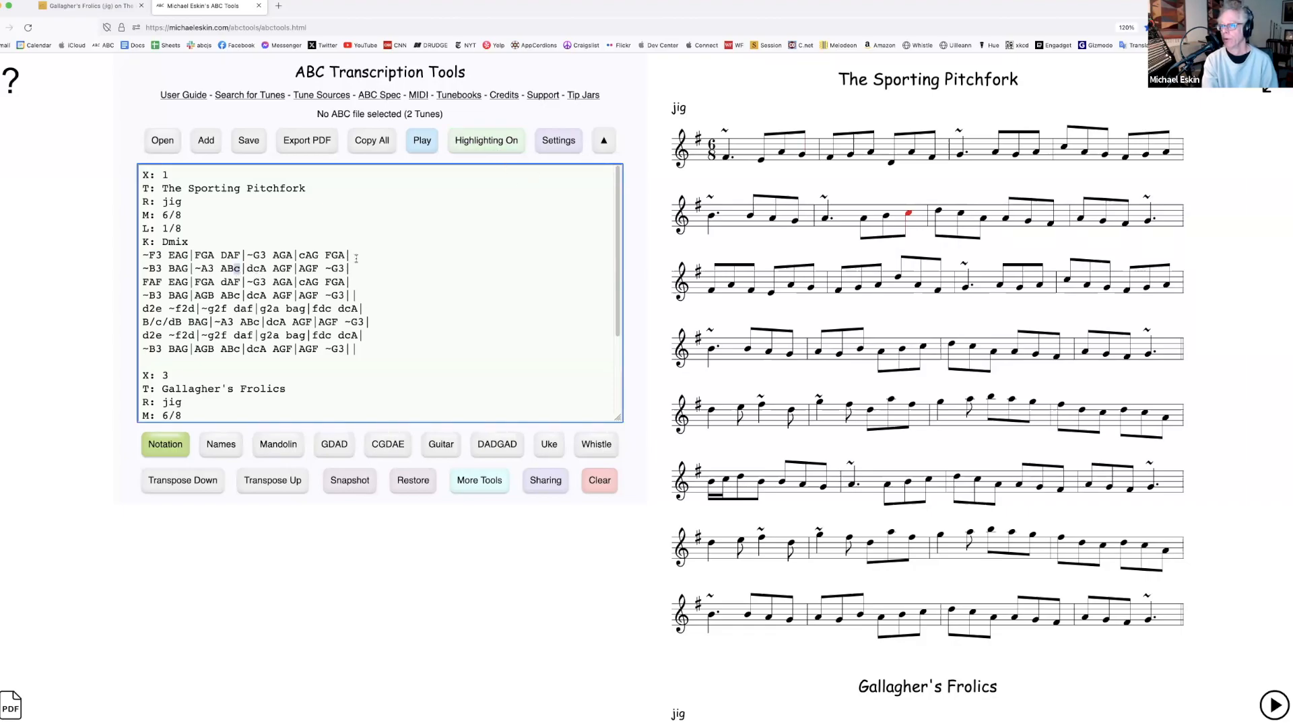
click(487, 141)
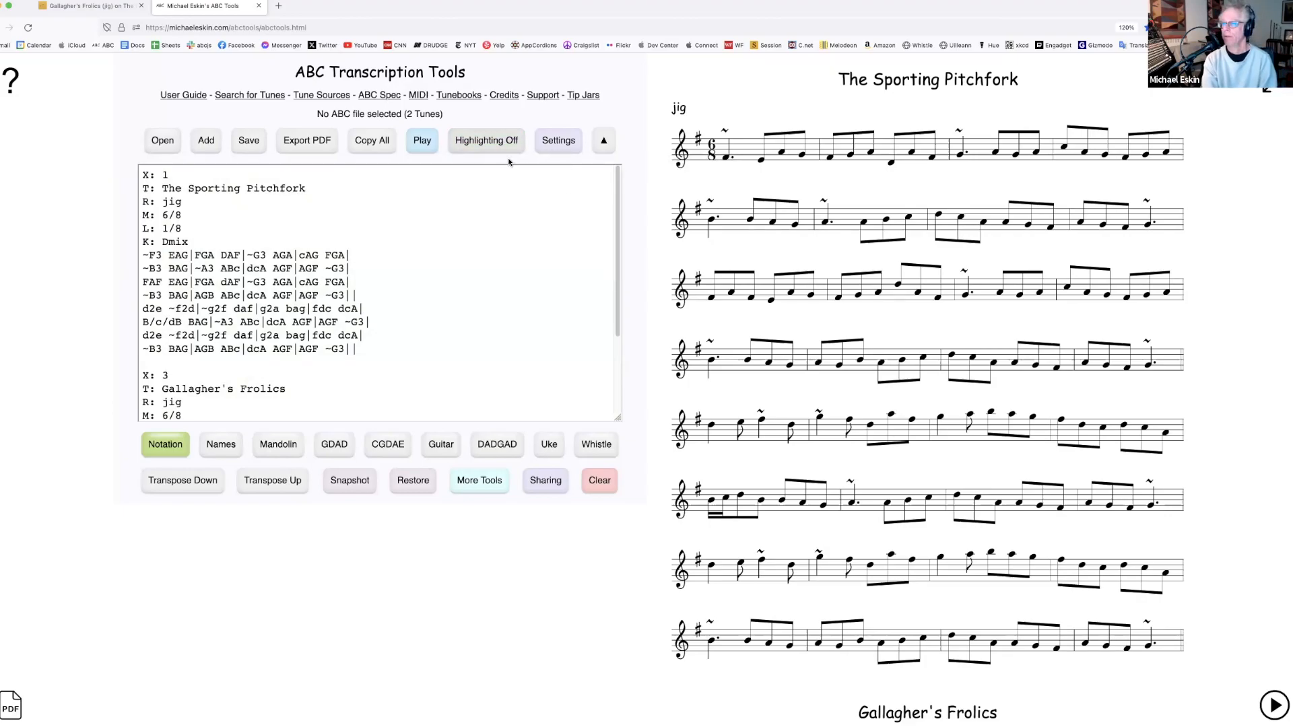
Switch highlighting on, match the third to sixth staves of The Sporting Pitchfork to their ABC text, and switch highlighting off
click(496, 143)
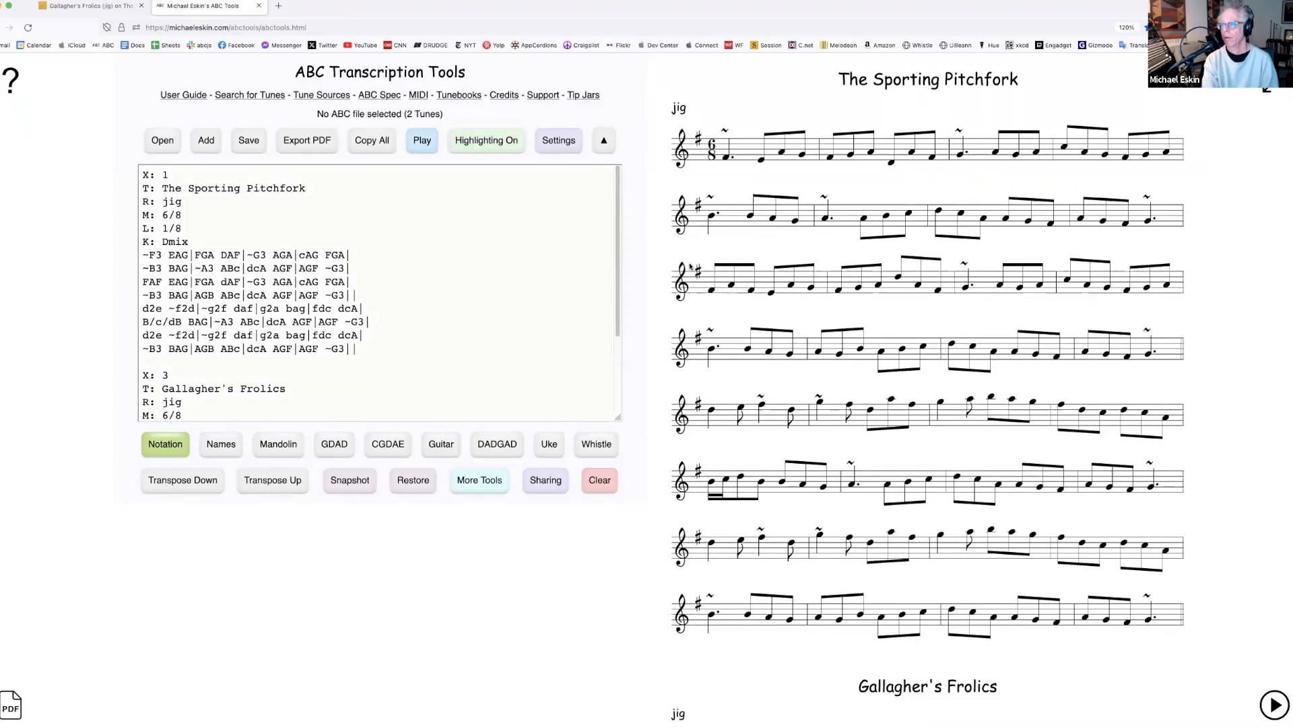
click(966, 288)
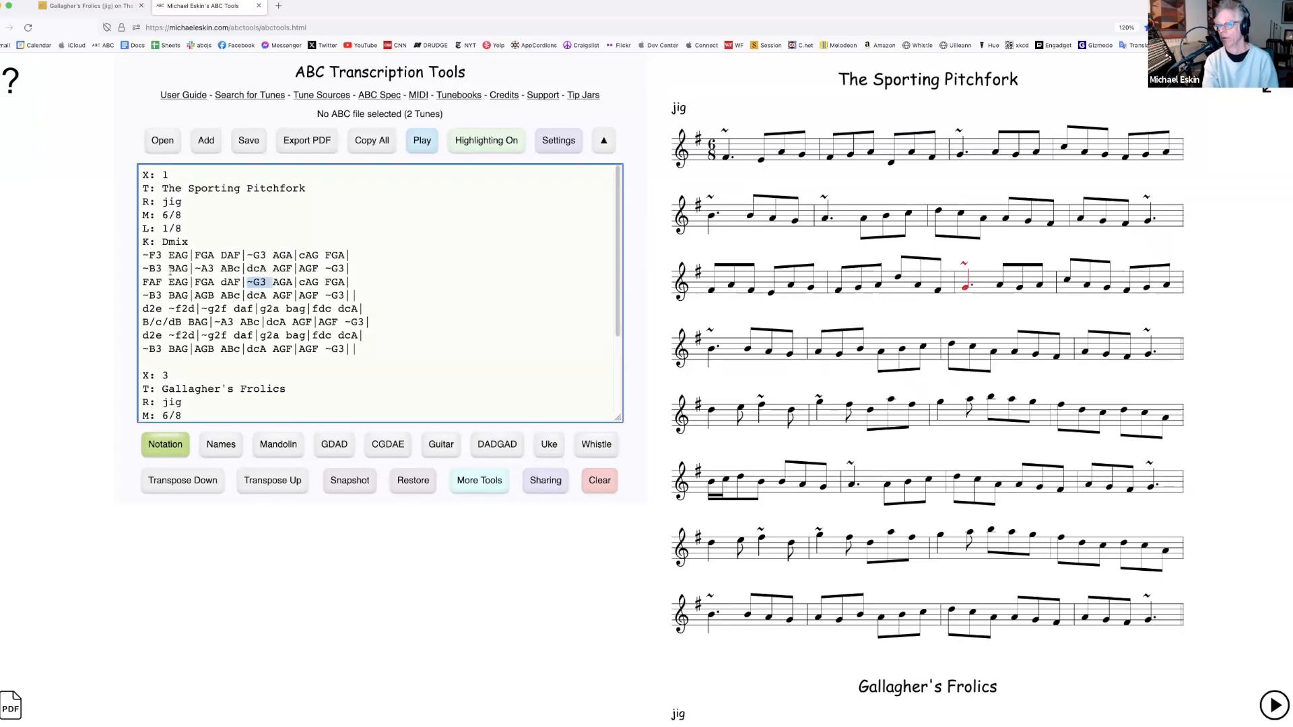
drag(143, 282, 362, 285)
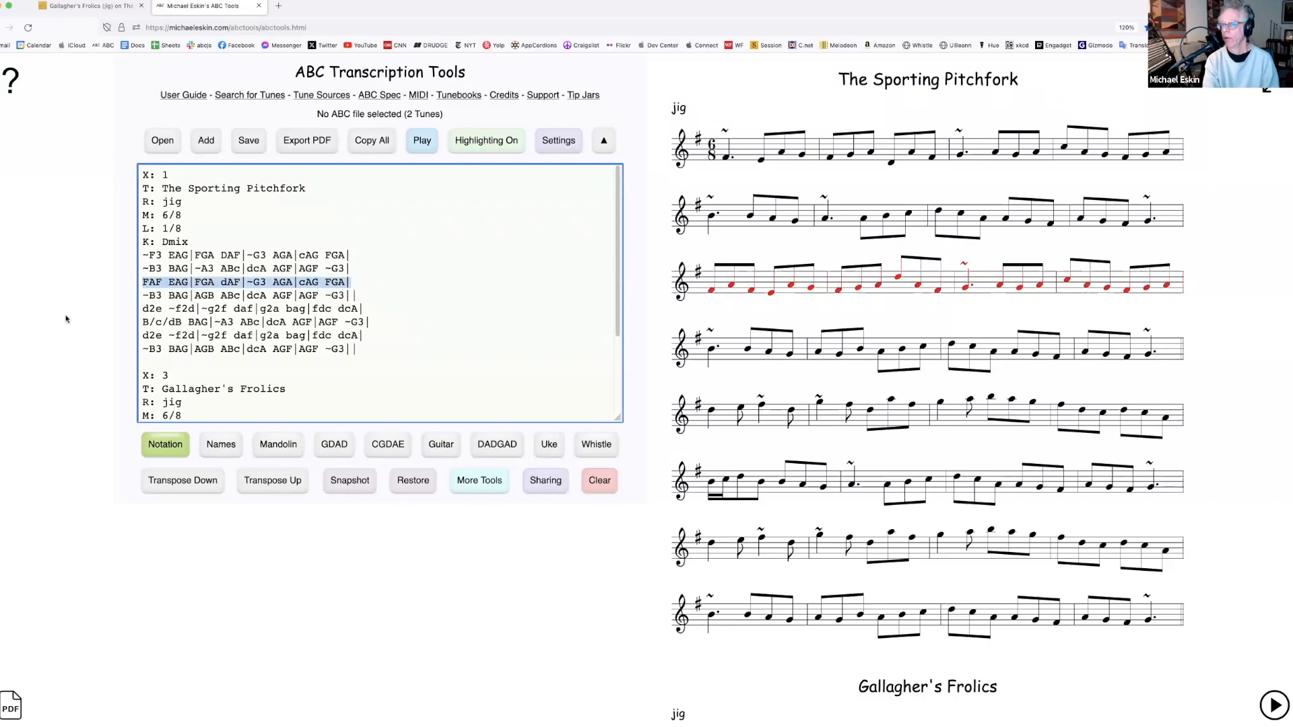
drag(222, 309, 318, 322)
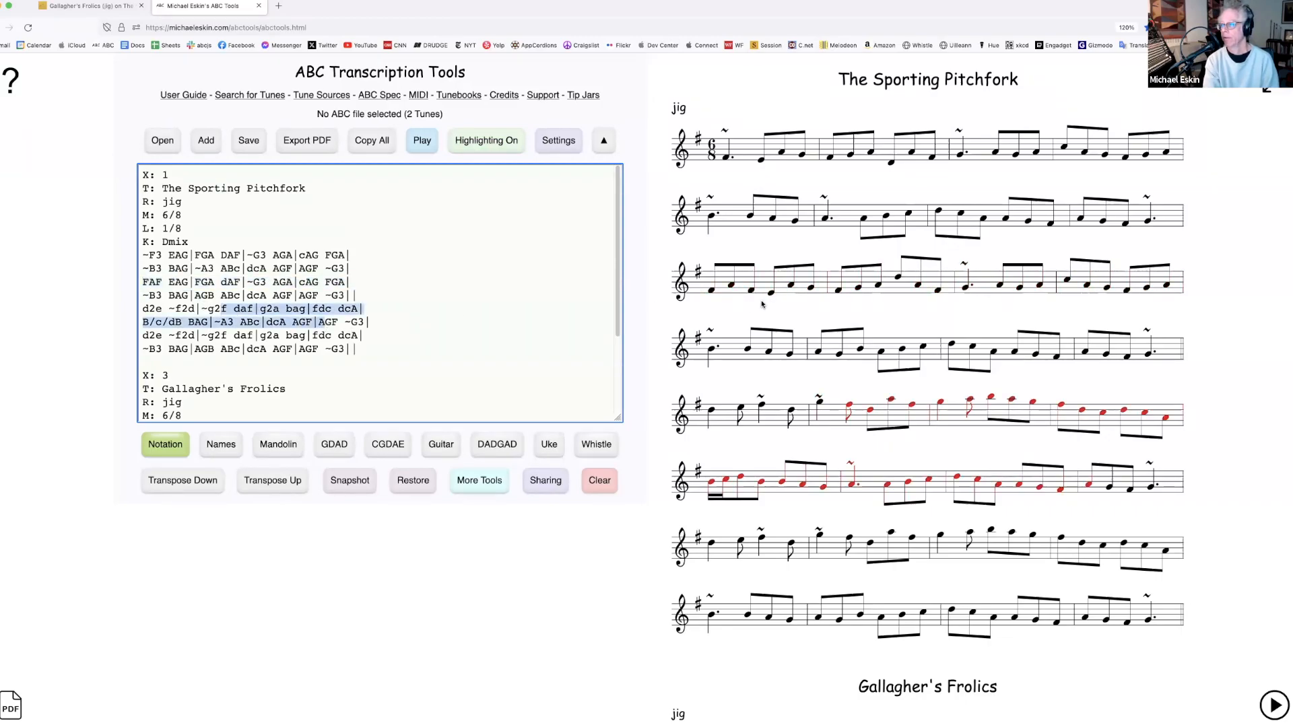
click(326, 296)
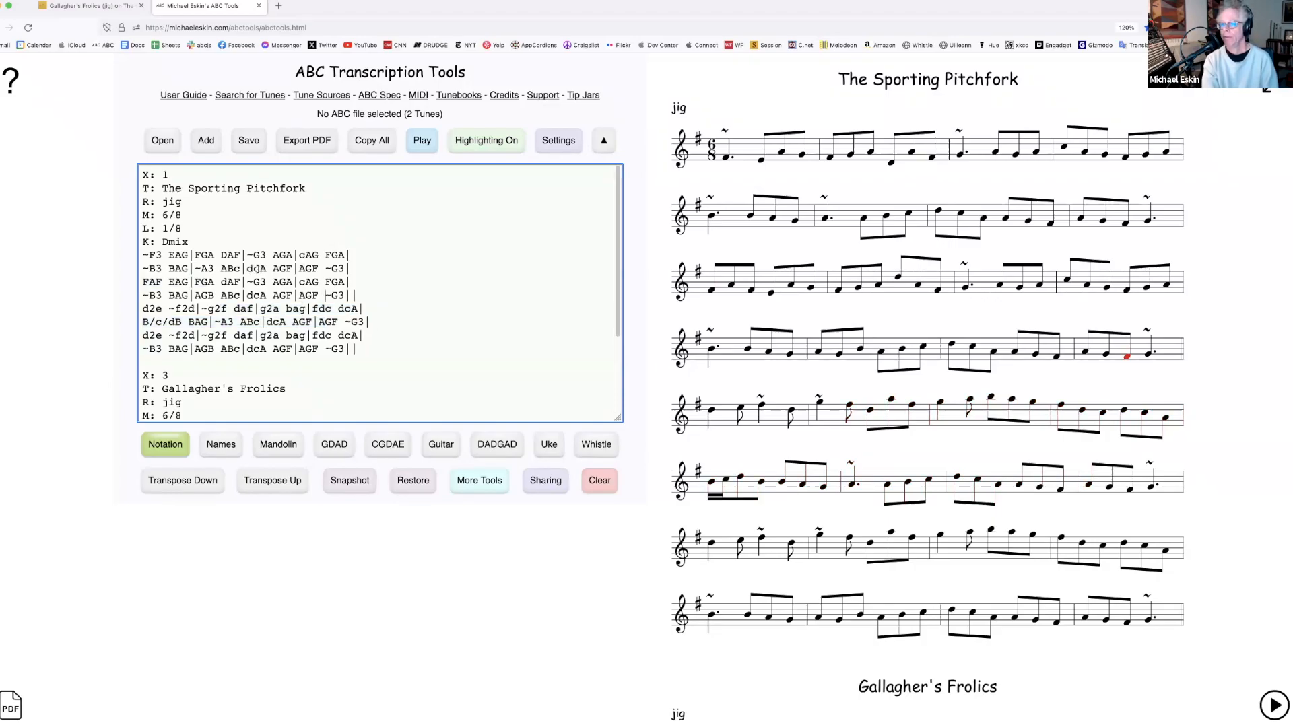
click(486, 141)
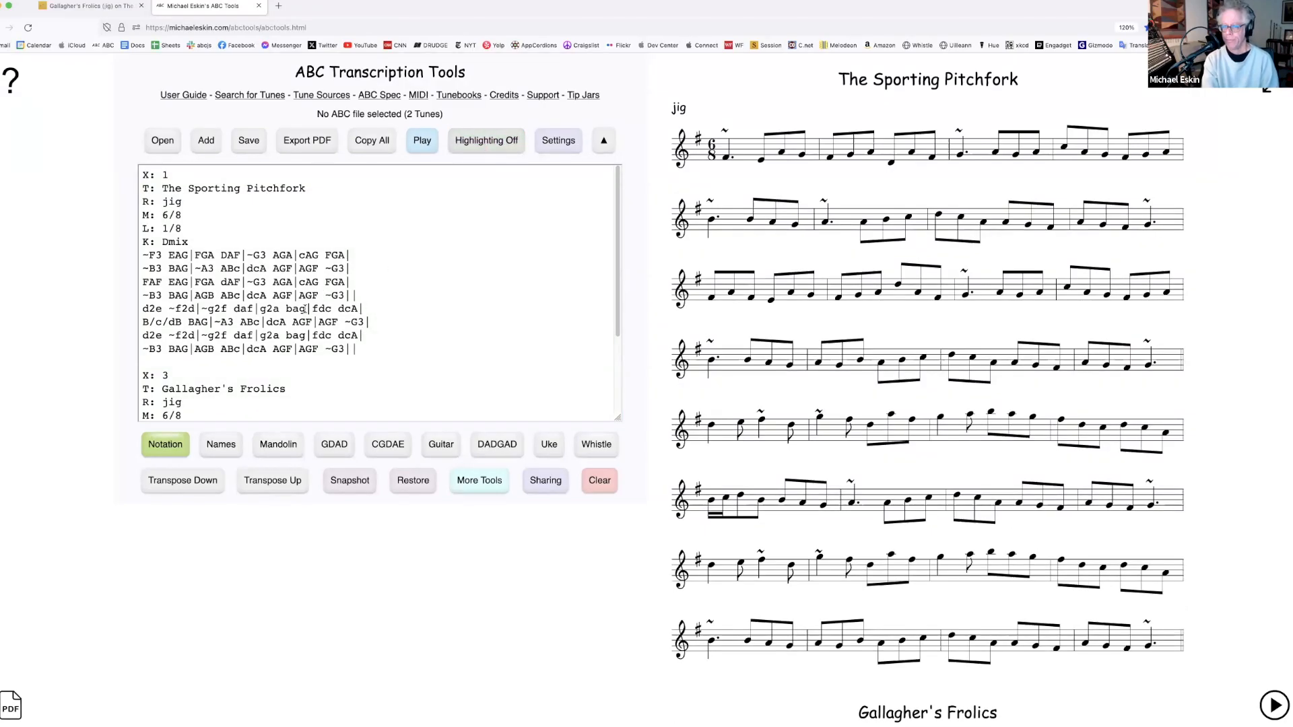
Mark a single bar line, the double bar line and the FGA note group in The Sporting Pitchfork's ABC text
click(257, 309)
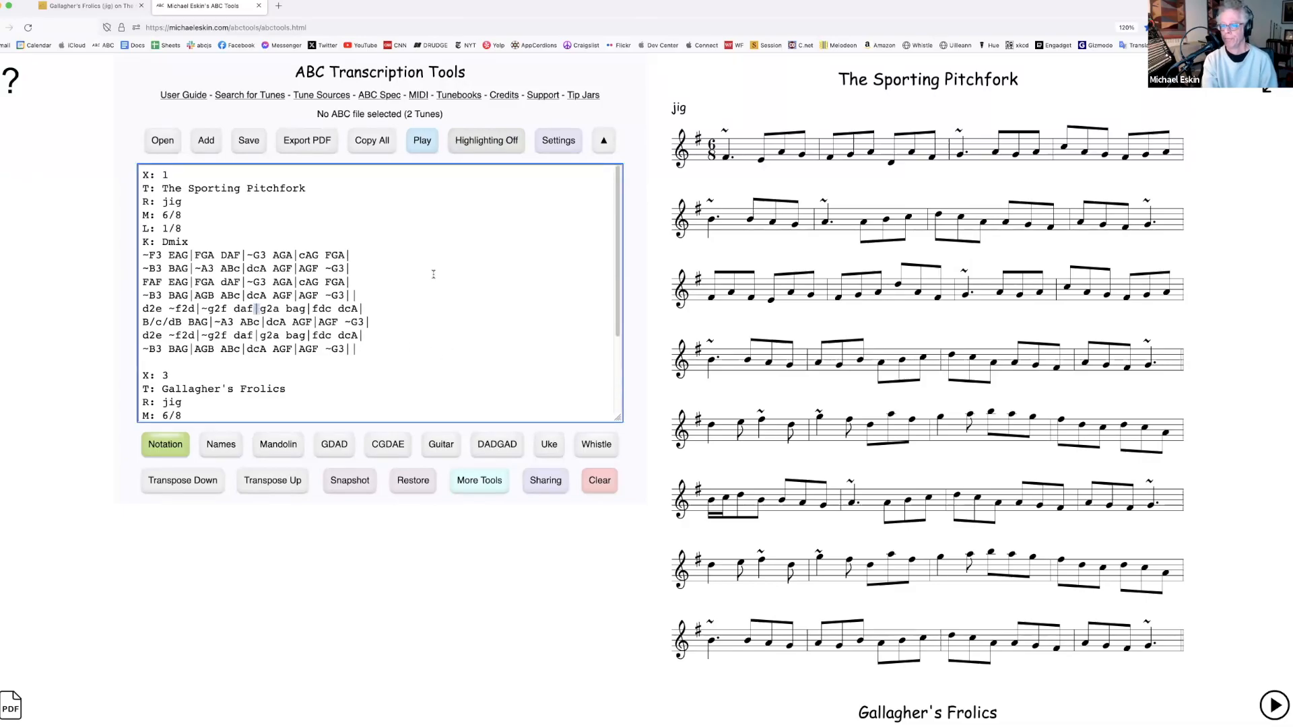
drag(357, 297, 347, 296)
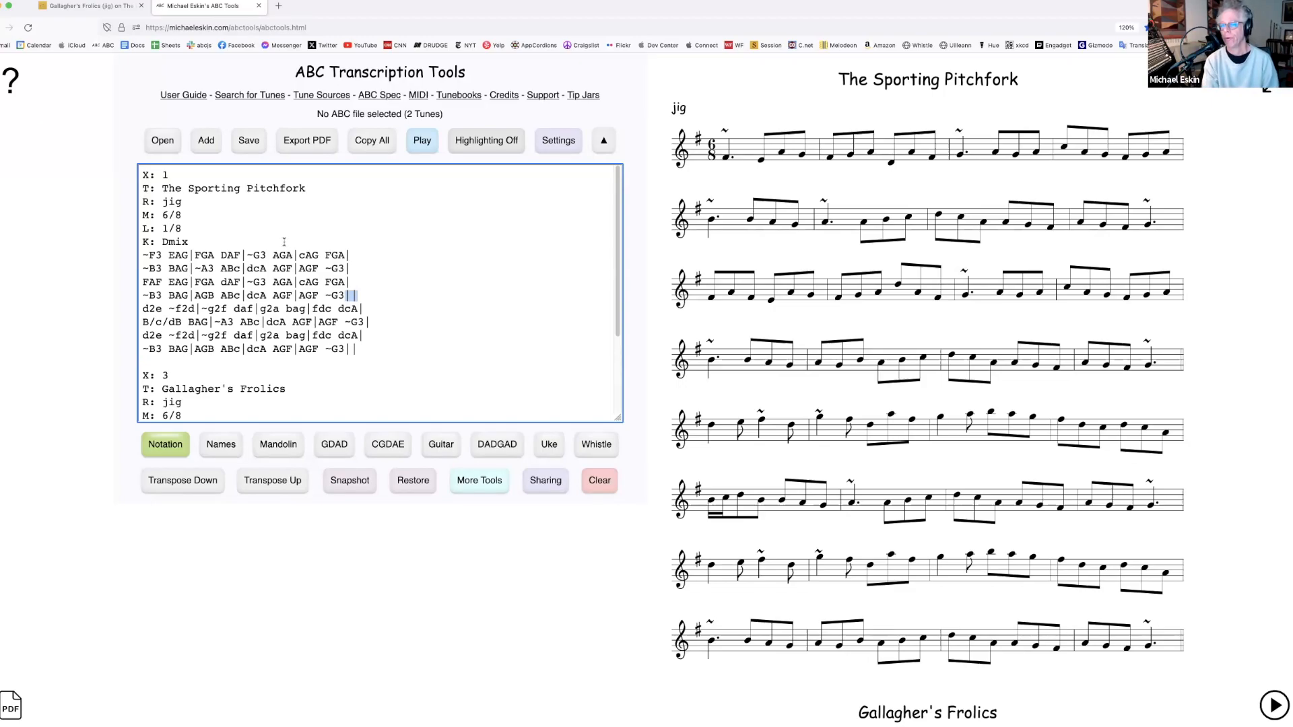
drag(195, 254, 213, 254)
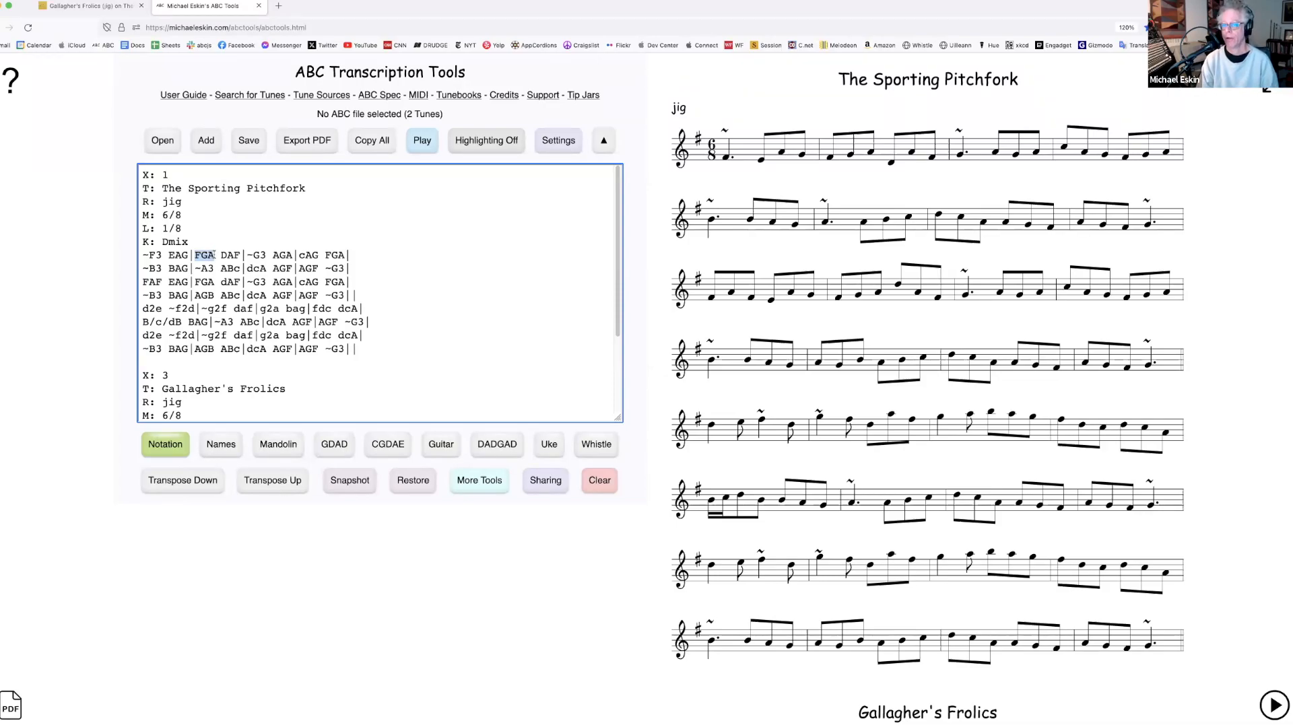
click(256, 277)
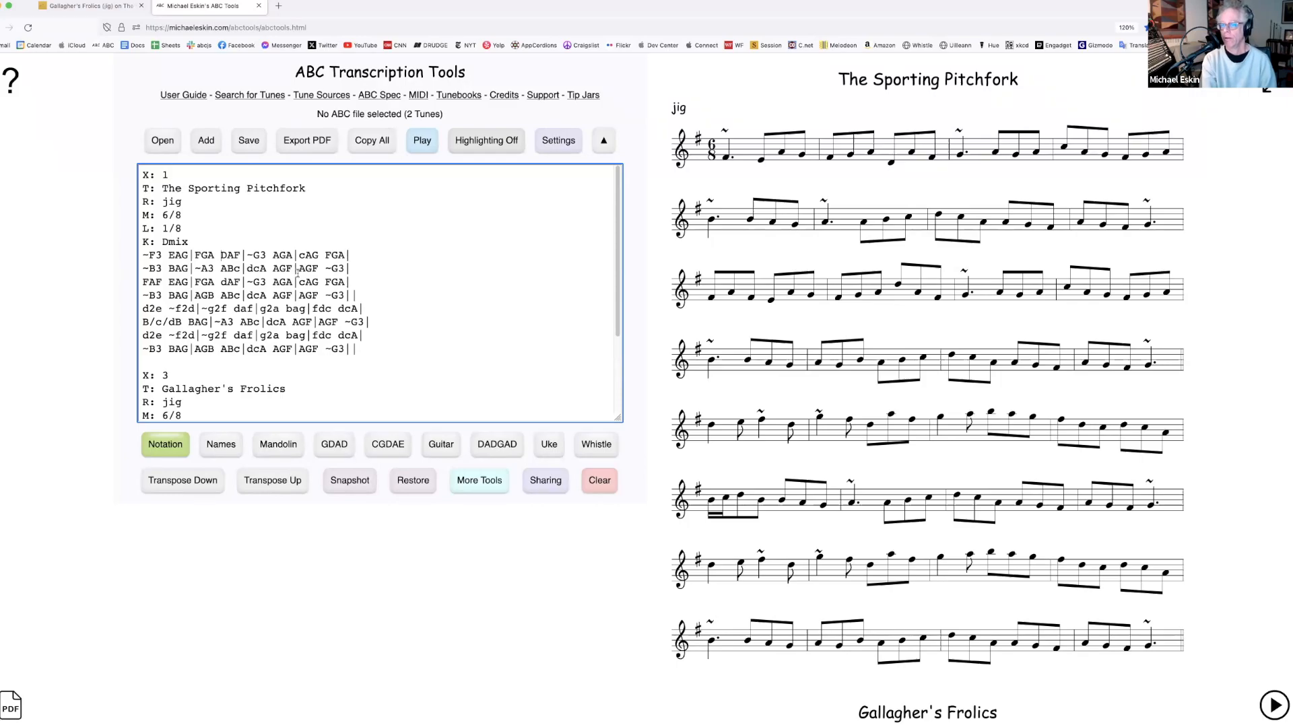
With highlighting on, change ~G3 in the first music line of The Sporting Pitchfork to ~G4 and restore its length to 3
click(486, 140)
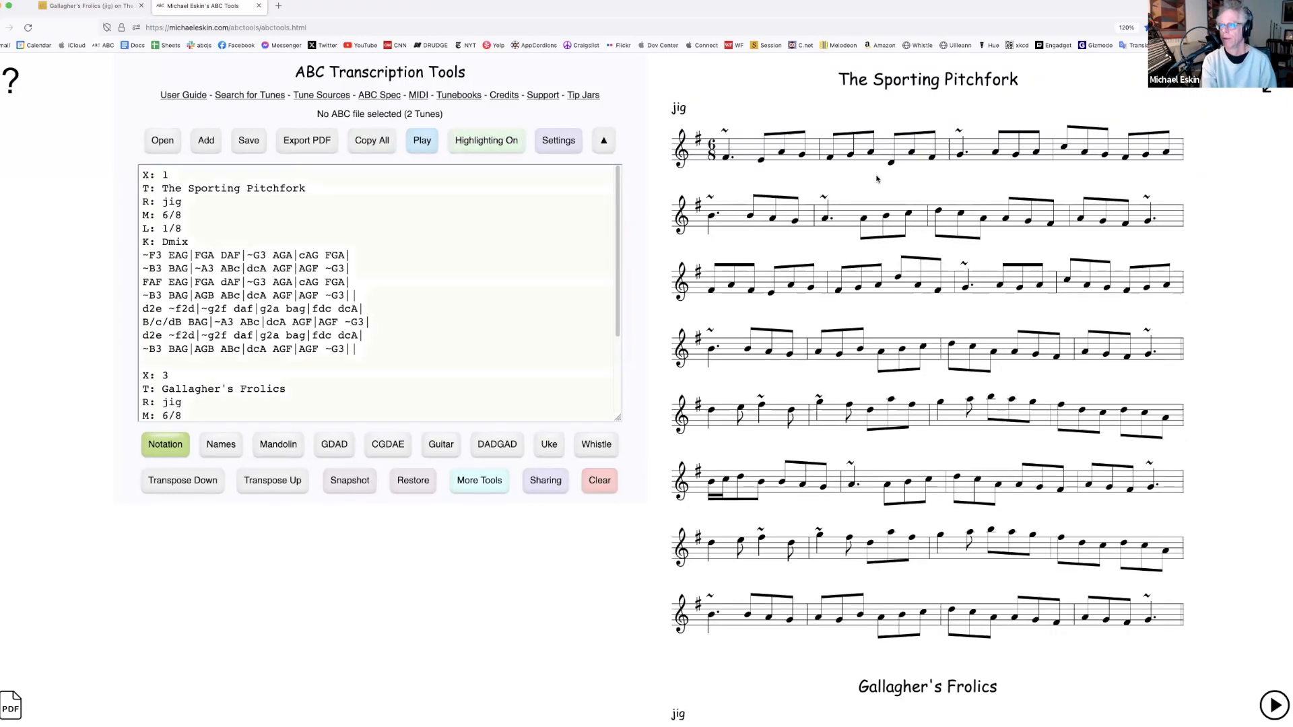
click(961, 157)
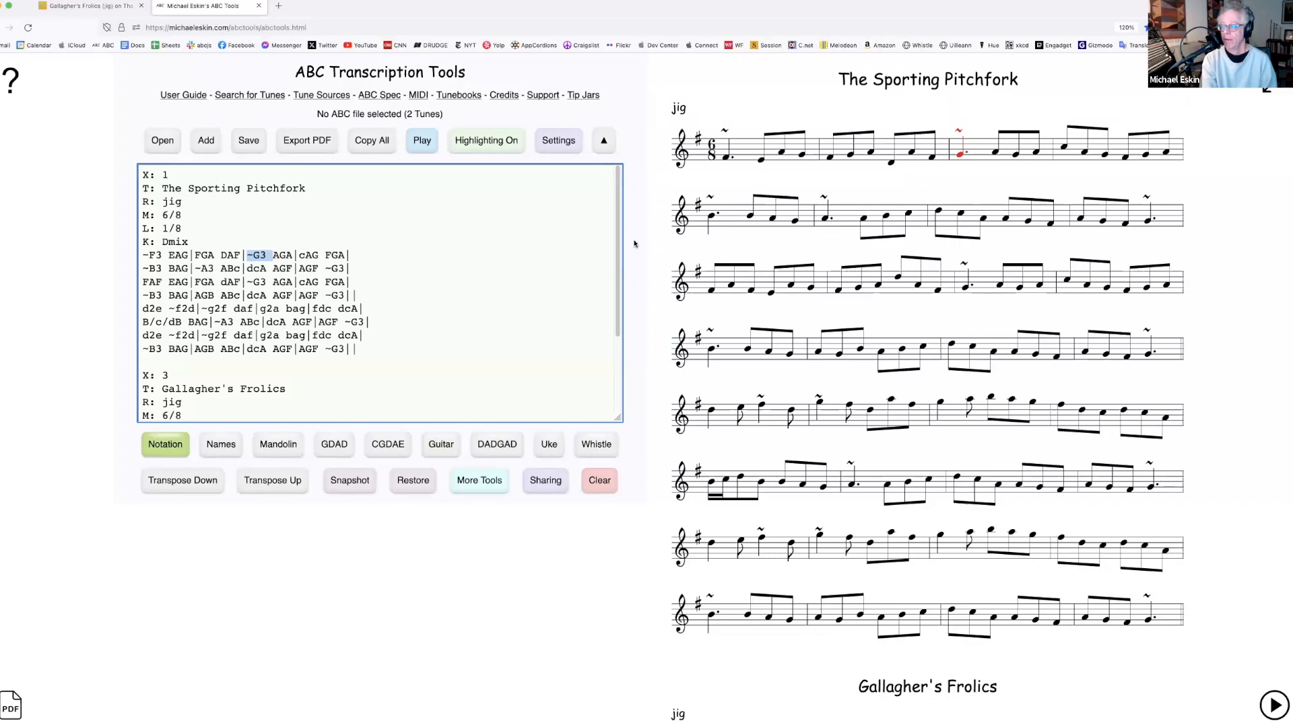
click(381, 238)
drag(260, 255, 267, 255)
text(4)
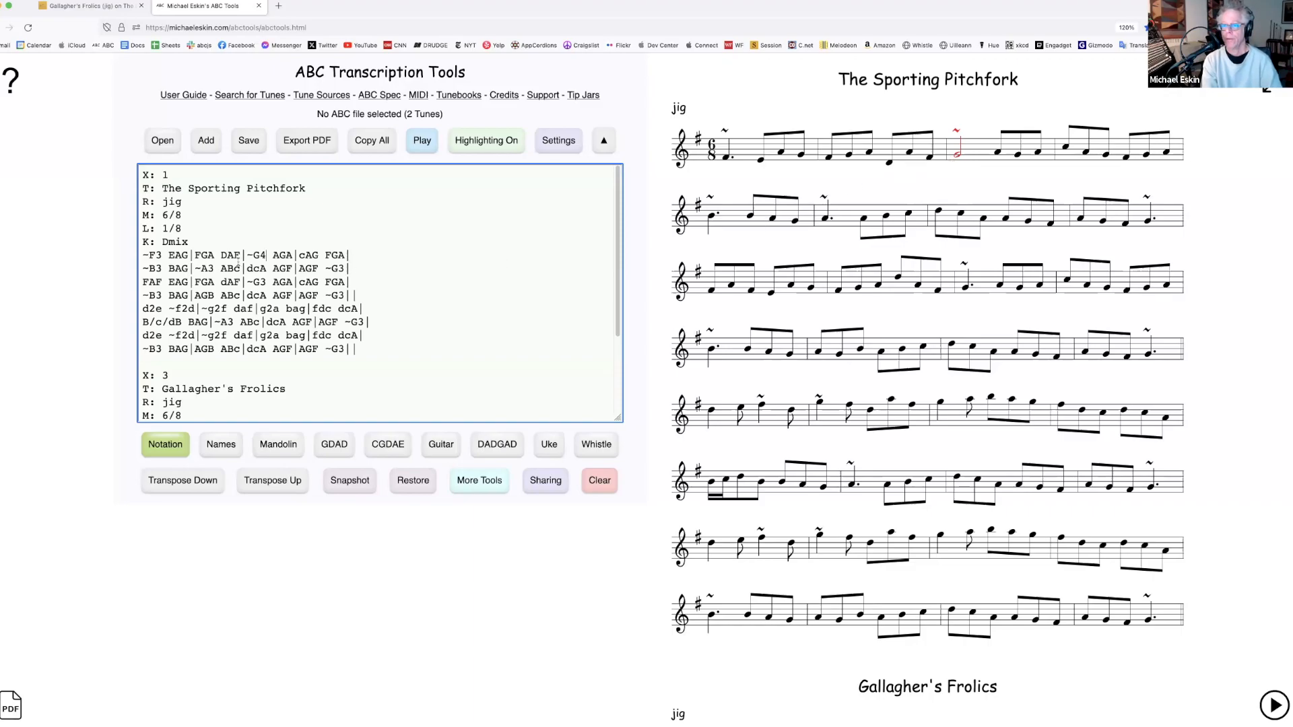
drag(260, 255, 267, 256)
text(3)
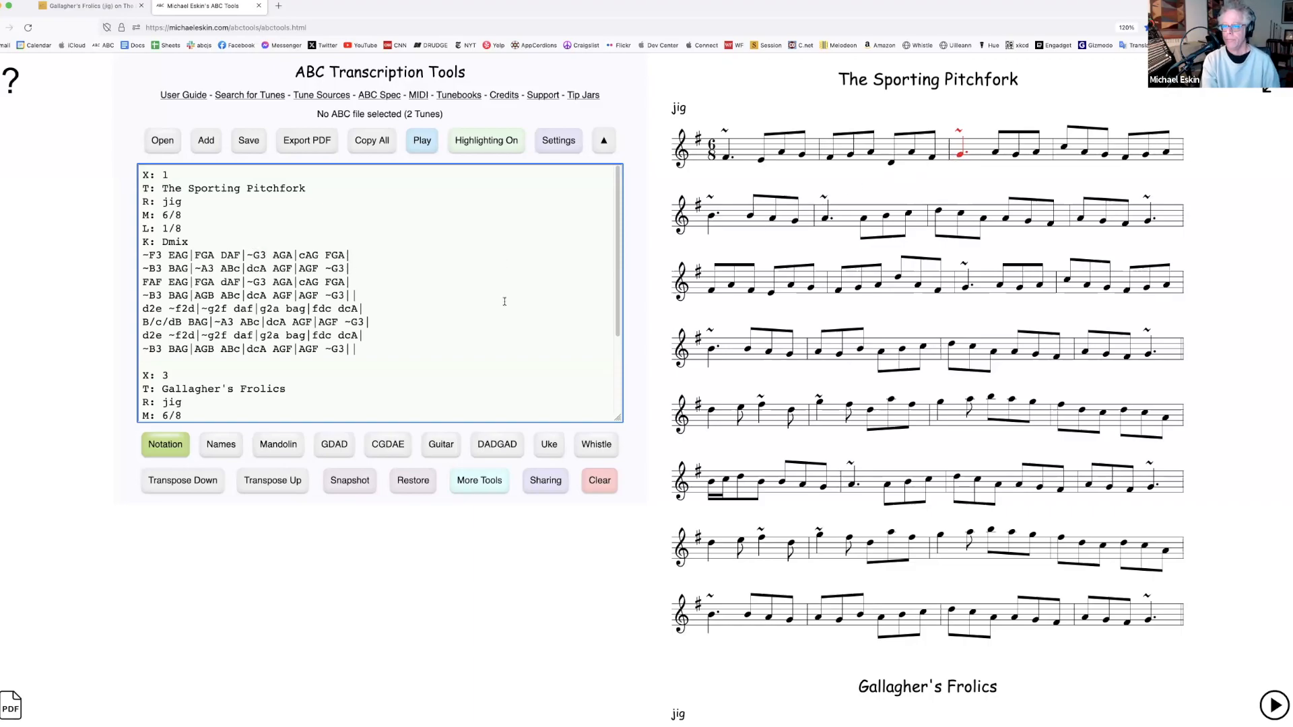
Match the half-length B/, the roll sign ~ and the third staff's ~G3 between ABC text and notation
click(153, 323)
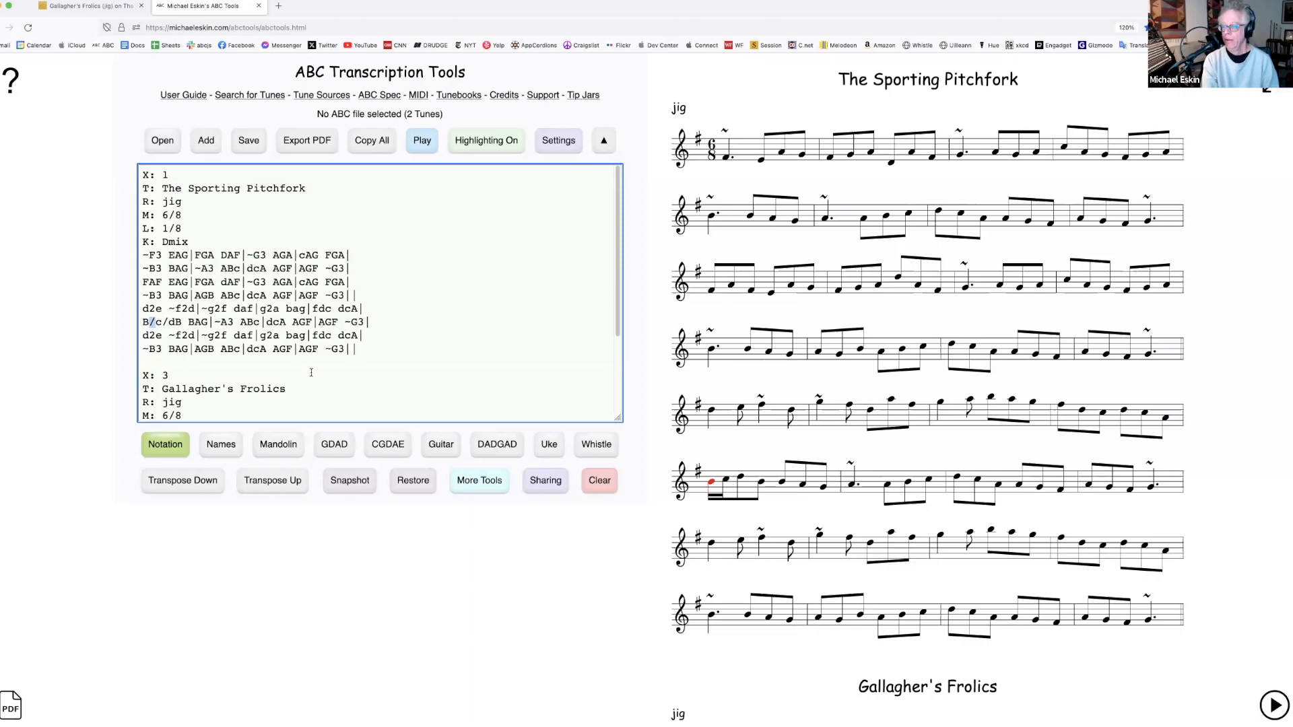
drag(152, 322, 158, 322)
double_click(328, 295)
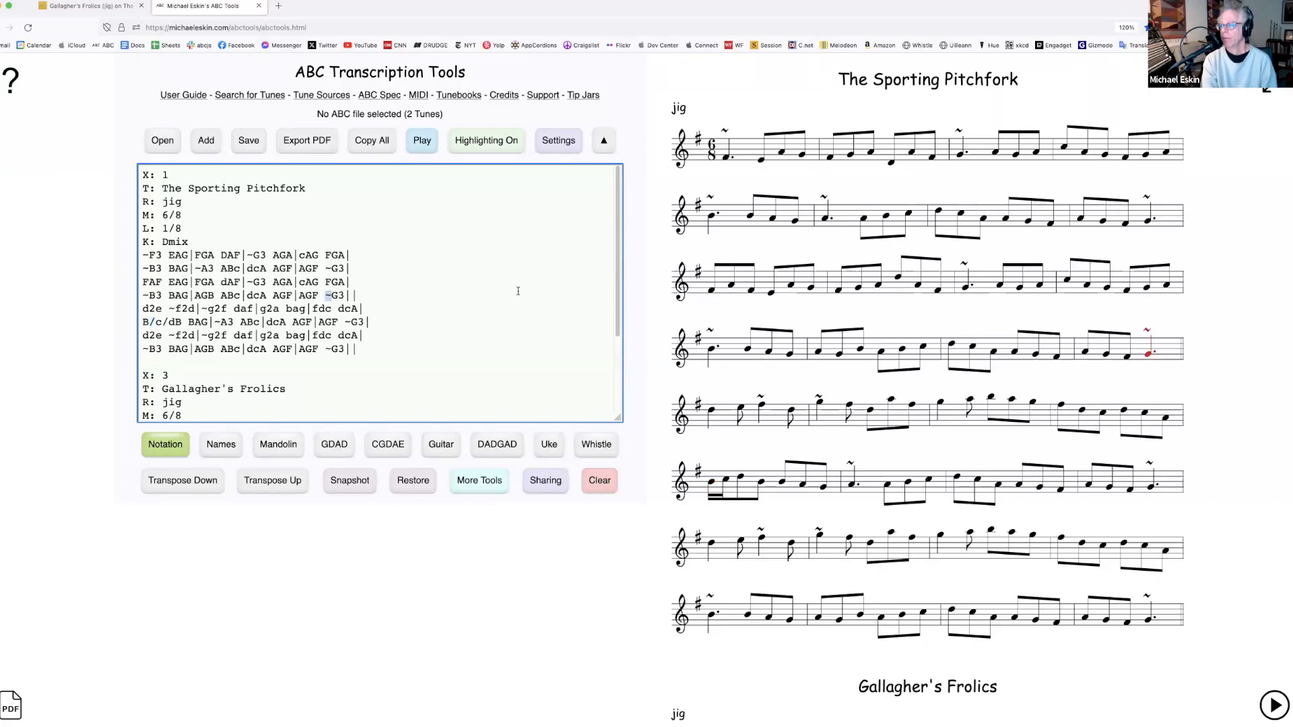
click(968, 283)
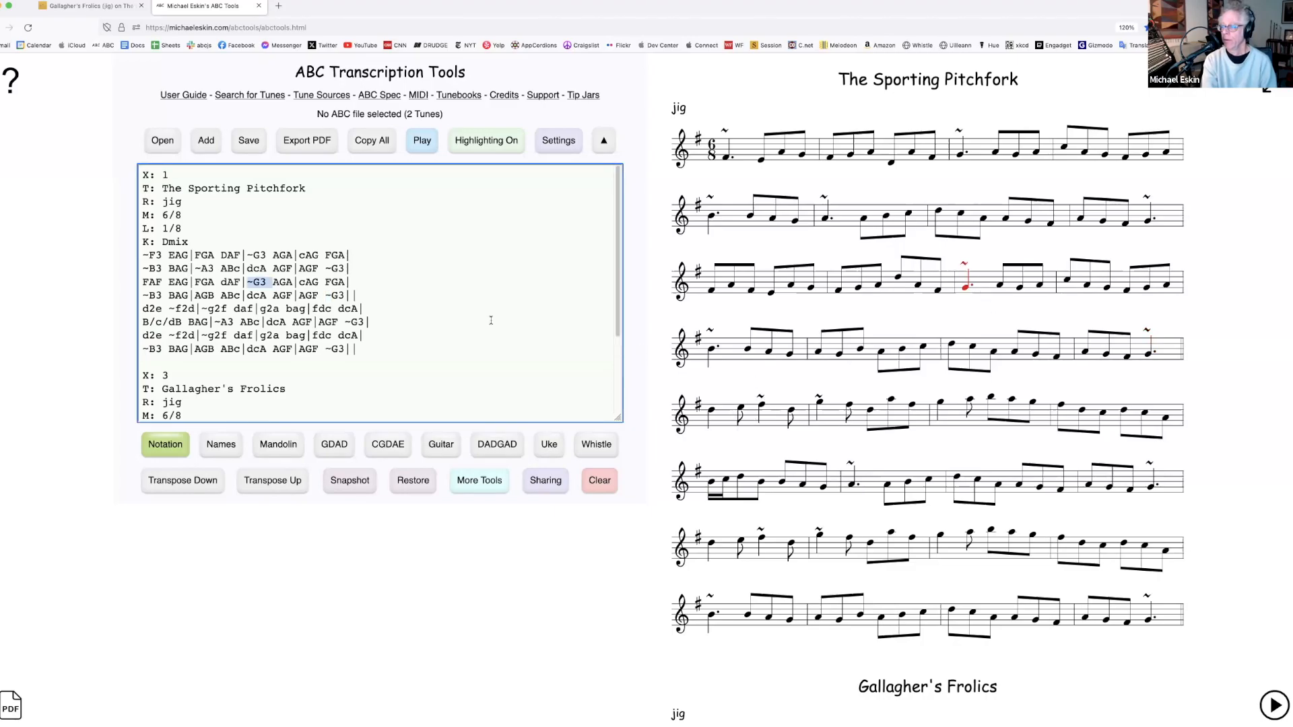
Clear both tunes from the ABC editor
scroll(491, 321, down, 3)
scroll(436, 319, up, 3)
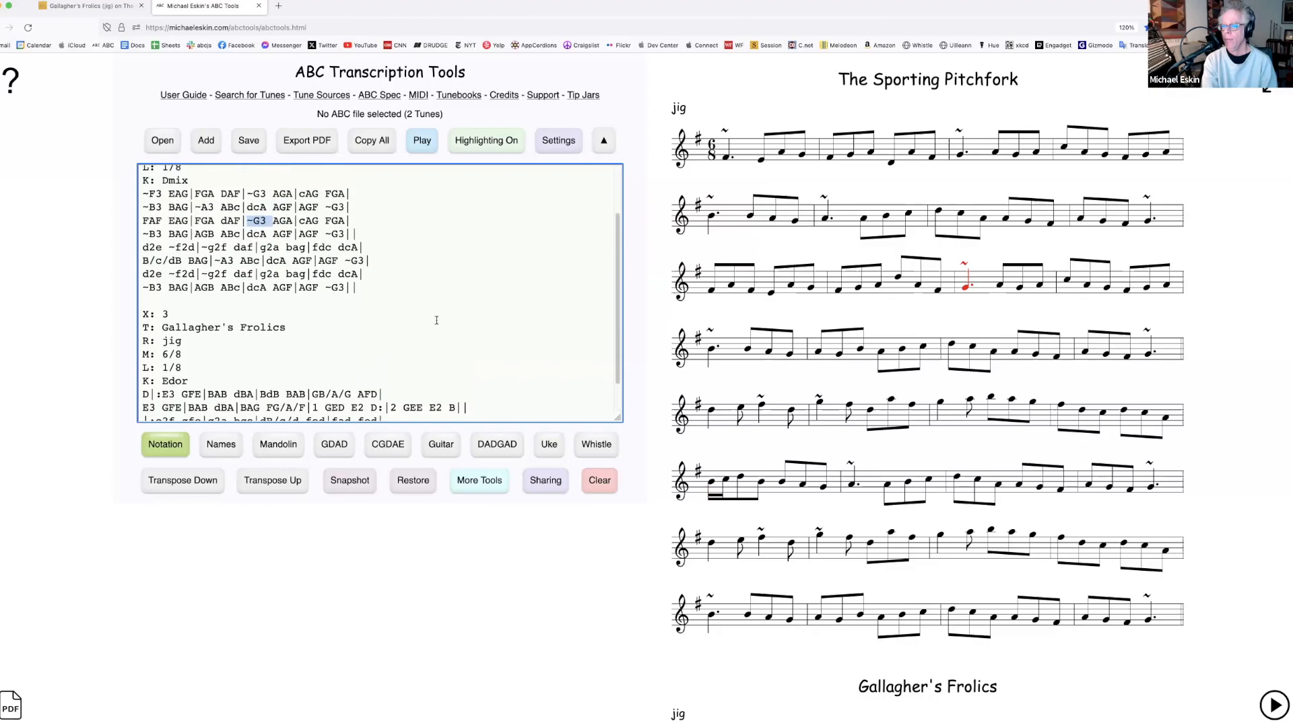
click(597, 477)
click(630, 258)
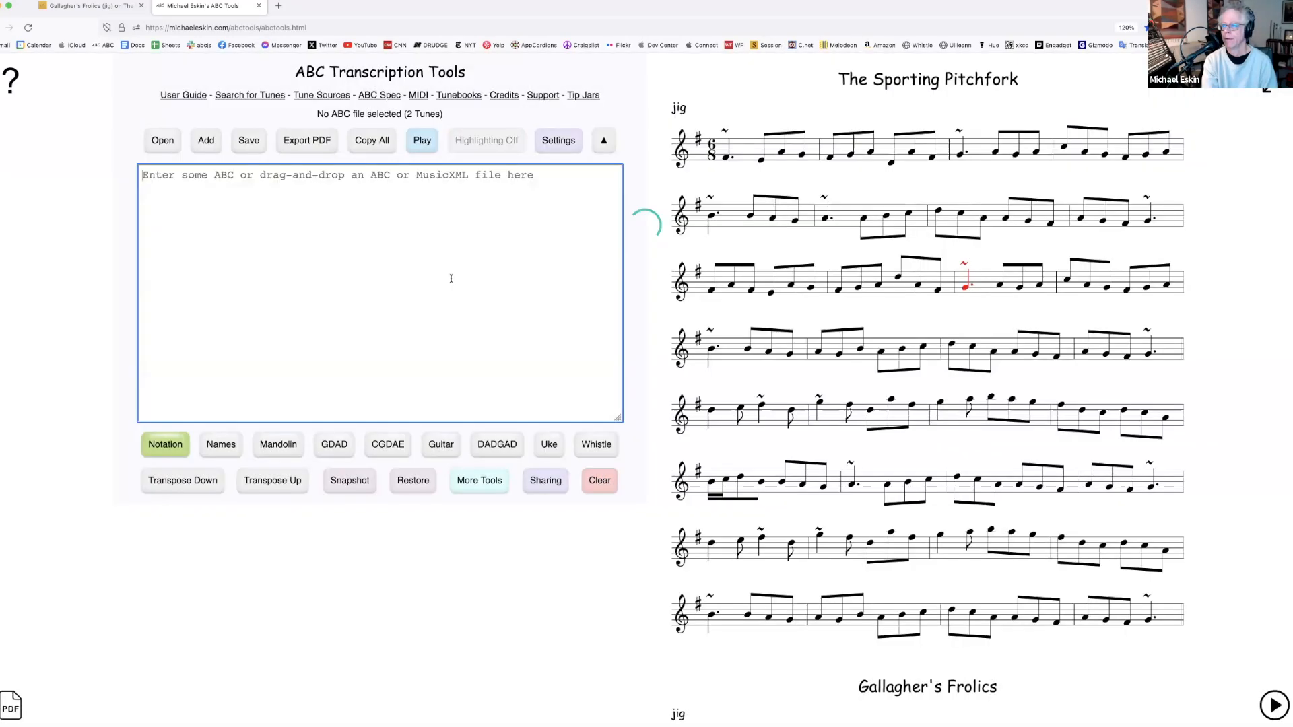
Add the example reel to the empty editor and clear it again
click(201, 140)
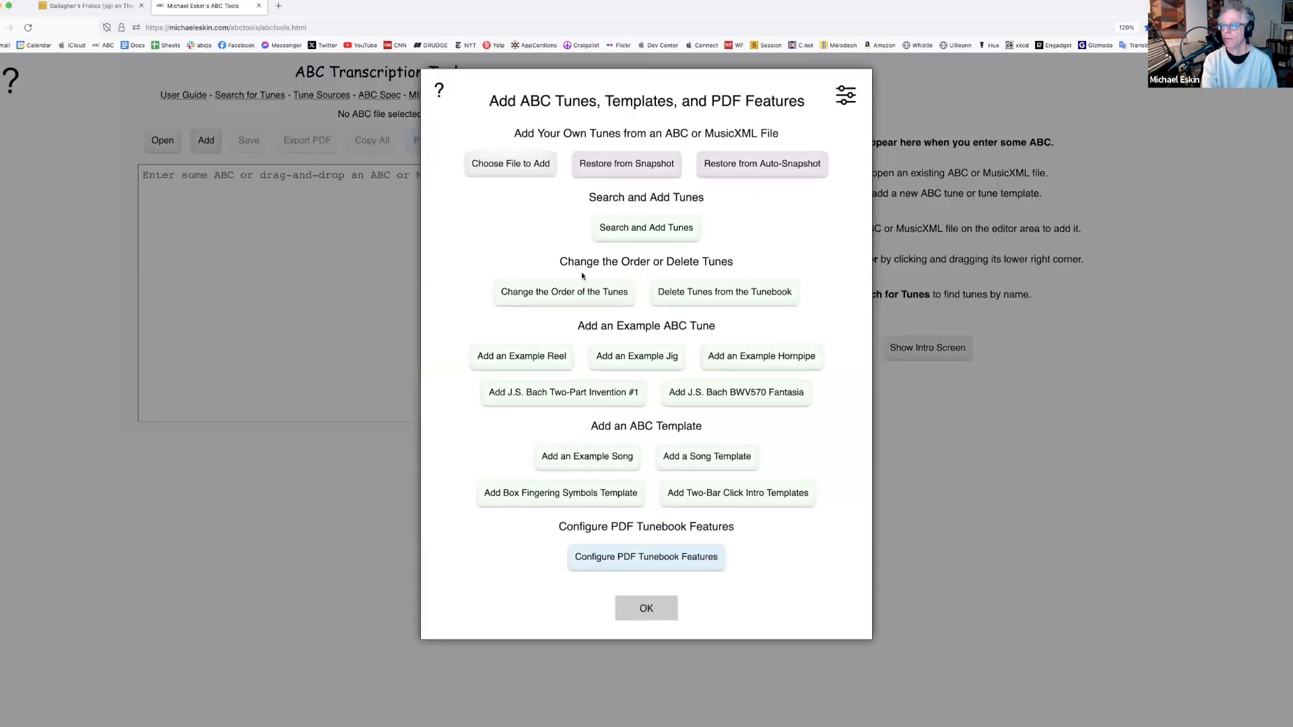
click(536, 354)
click(675, 602)
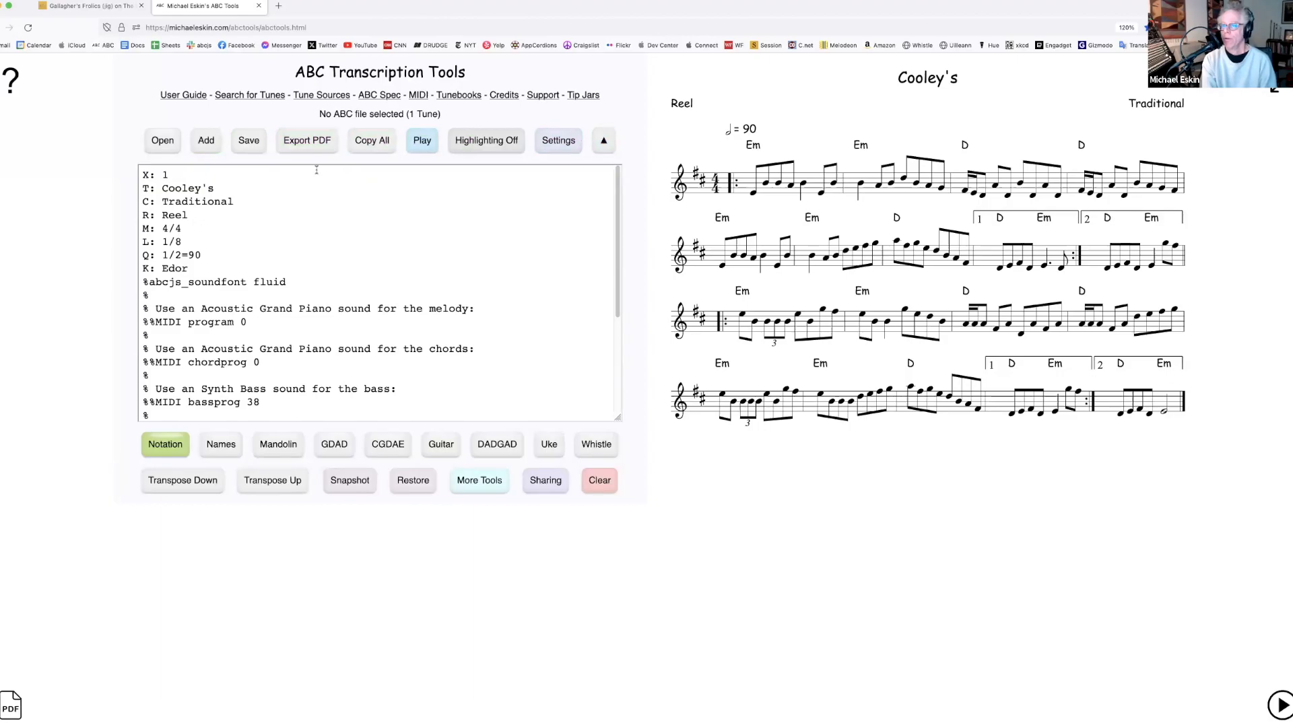
click(599, 481)
click(587, 254)
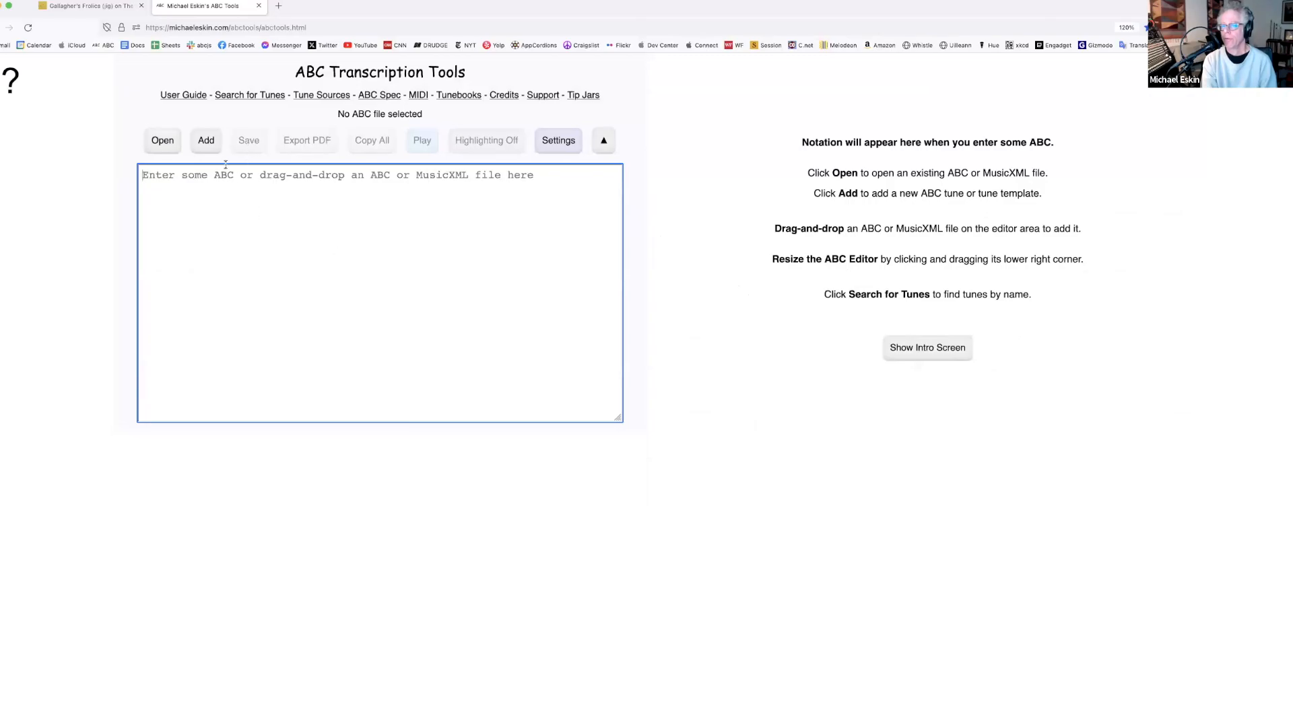
Add the example reel, example jig and example hornpipe to the empty editor
click(207, 140)
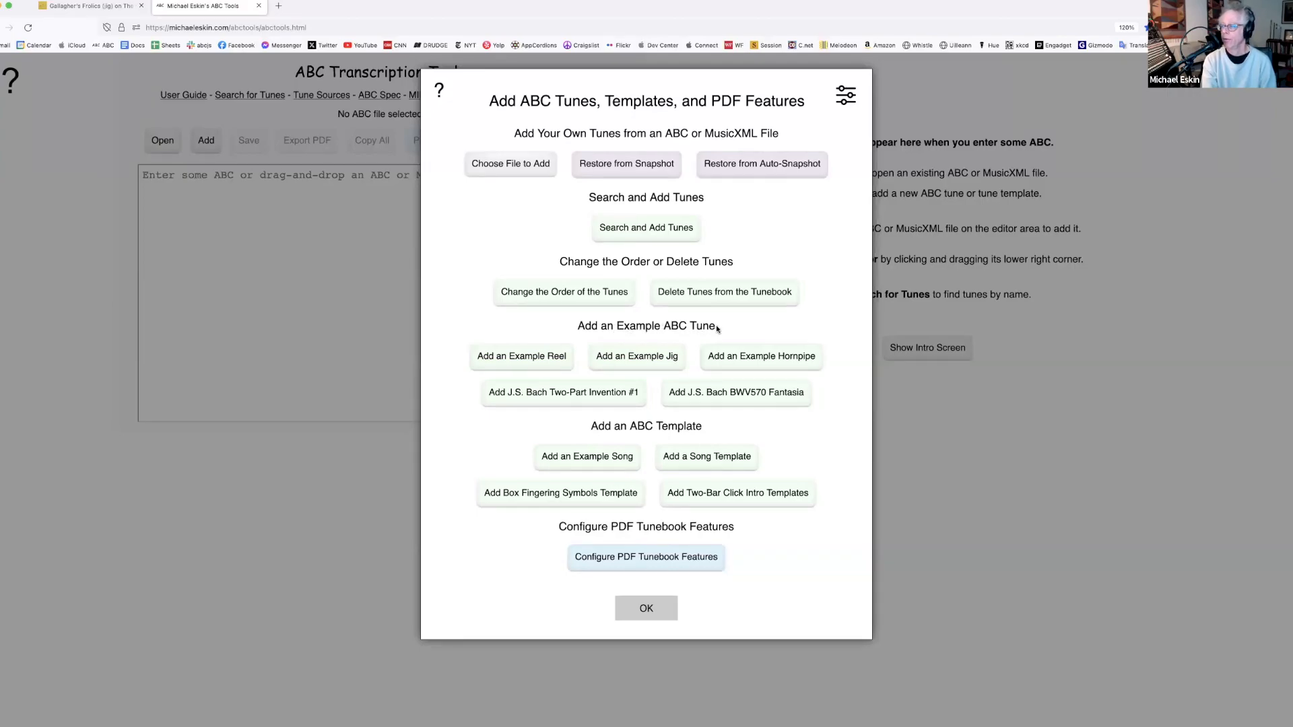
click(525, 360)
click(628, 362)
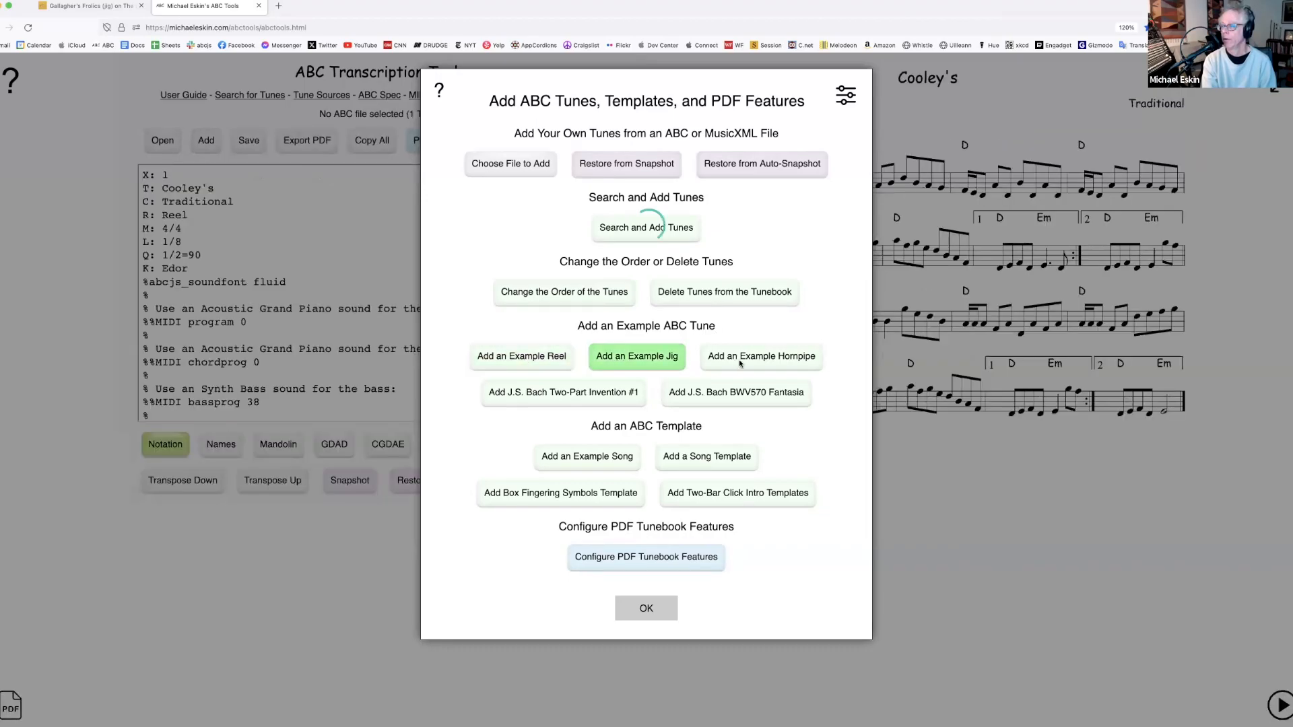
click(761, 356)
click(642, 608)
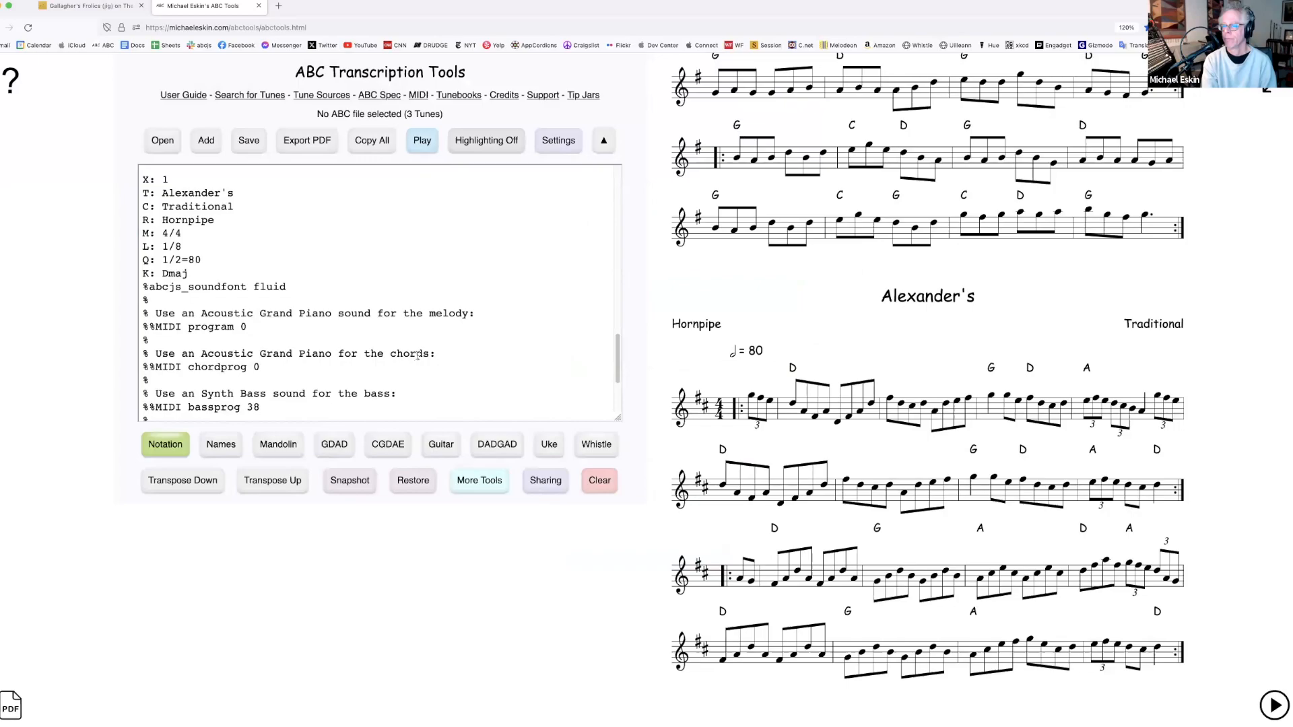
Examine the notation of the three example tunes and the triplets, chords and endings in their ABC text
scroll(954, 239, up, 4)
scroll(953, 239, up, 4)
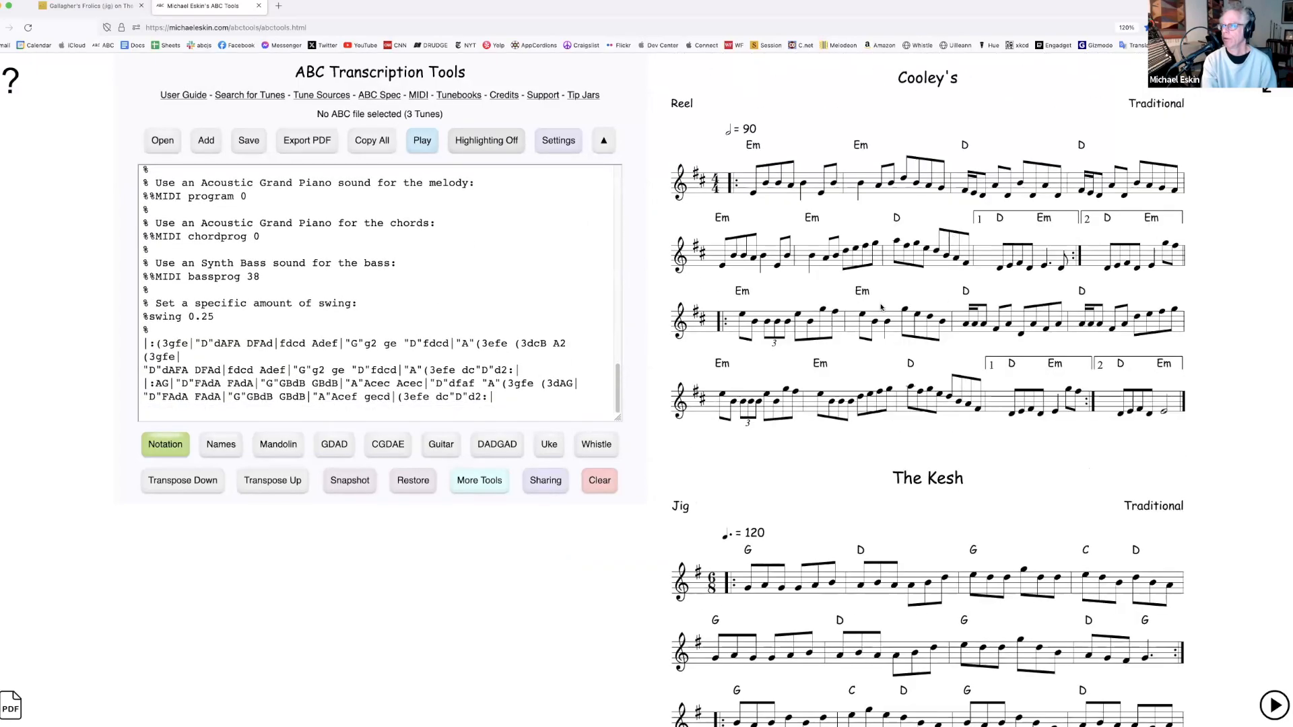
scroll(949, 404, down, 8)
scroll(947, 414, up, 8)
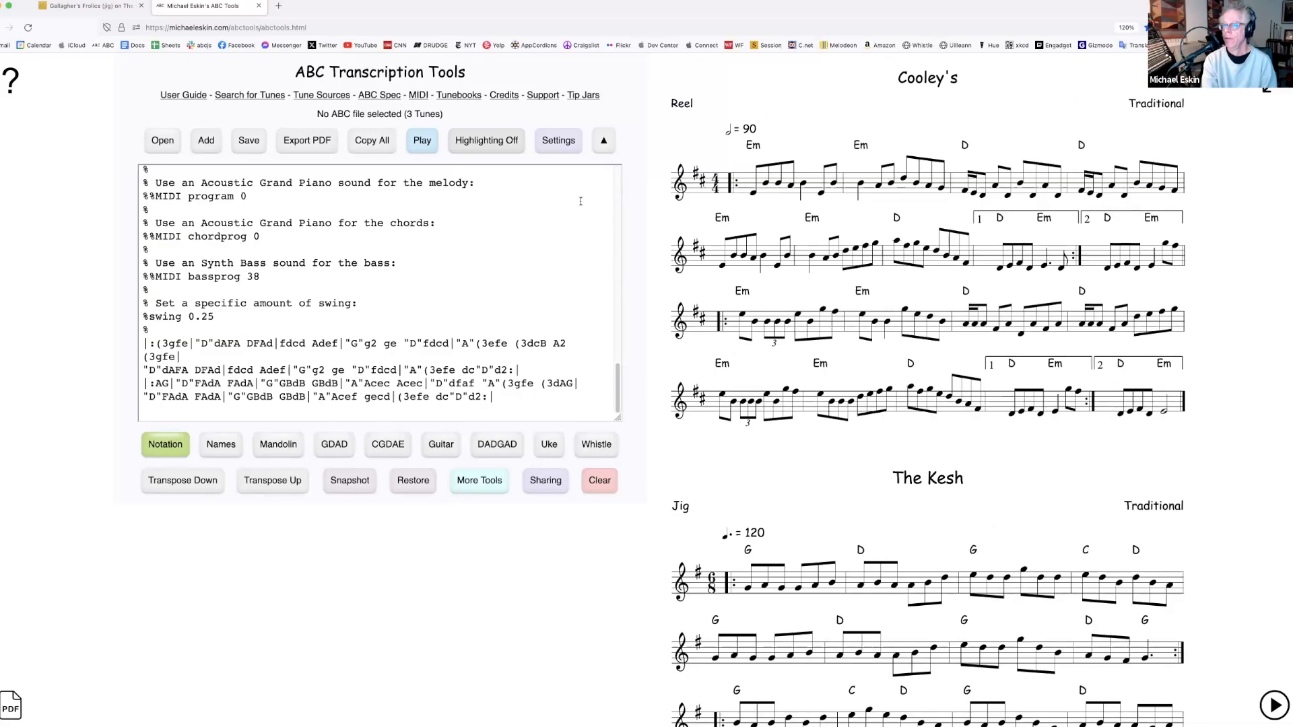
scroll(421, 276, down, 3)
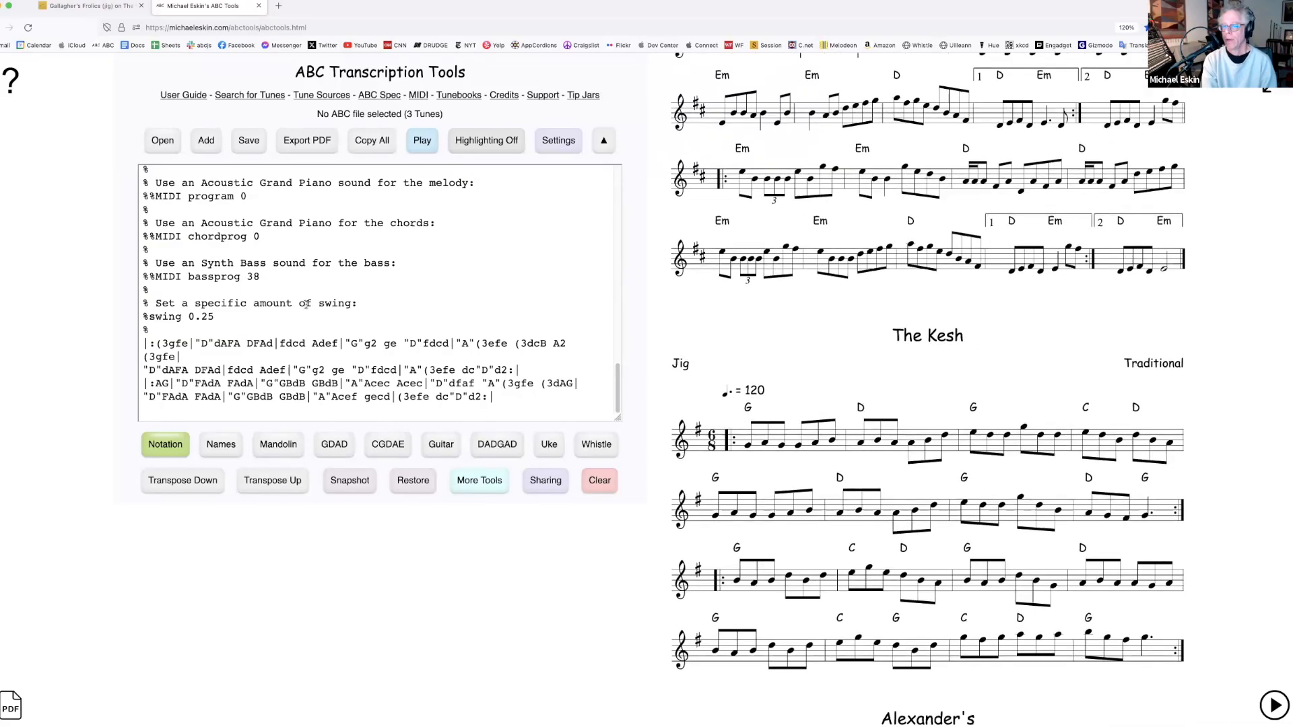
scroll(306, 305, up, 3)
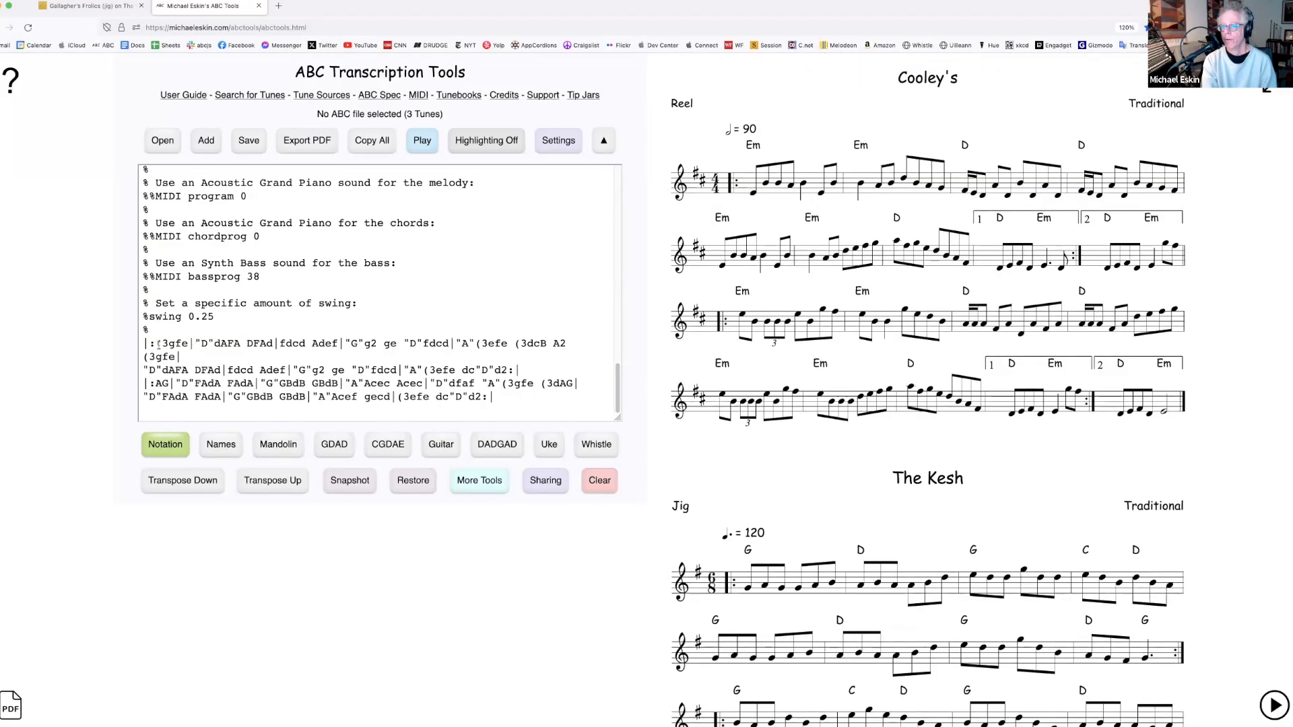
click(158, 343)
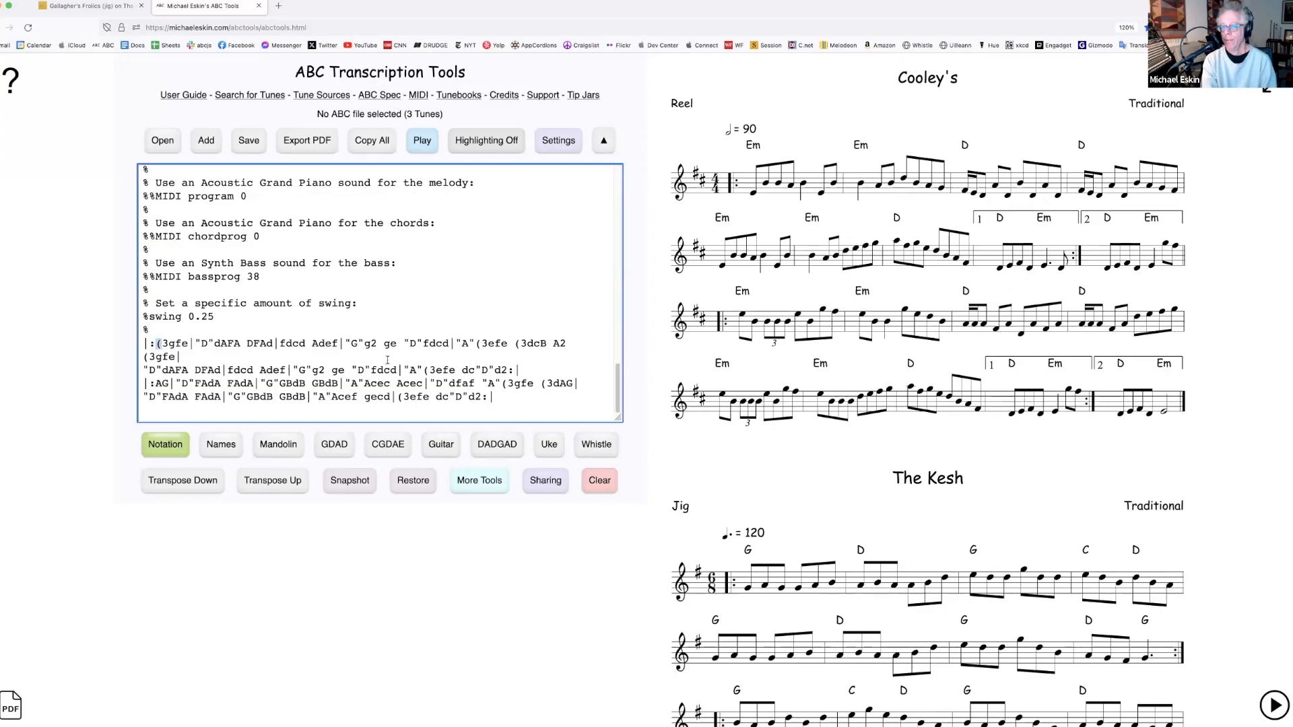
scroll(753, 342, down, 10)
scroll(753, 342, up, 10)
key(super+Up)
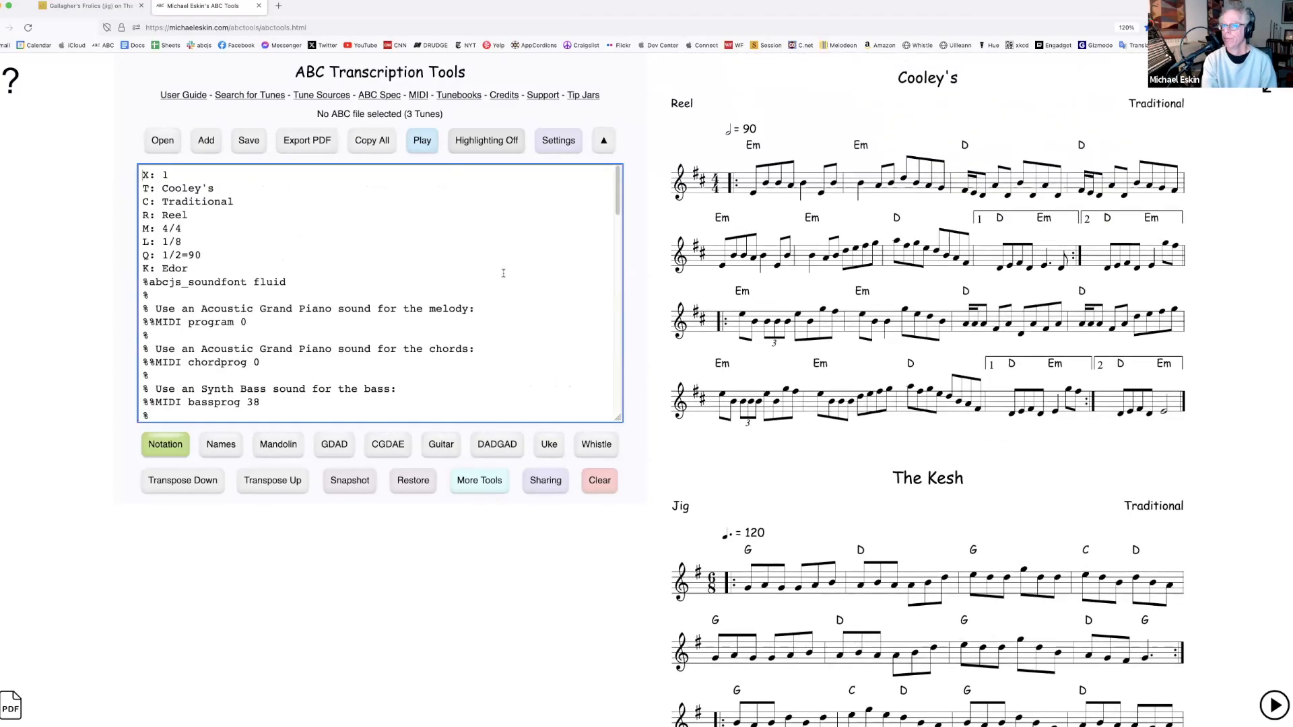
scroll(204, 292, down, 6)
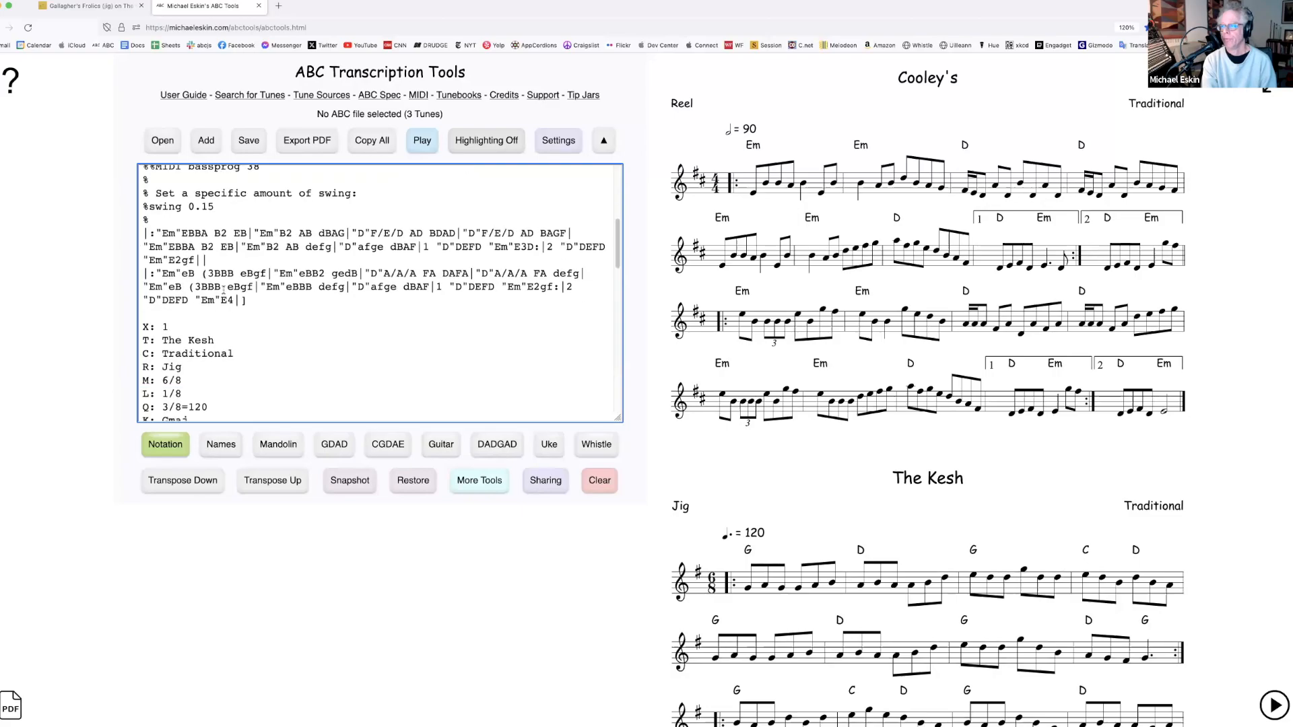
scroll(223, 289, up, 1)
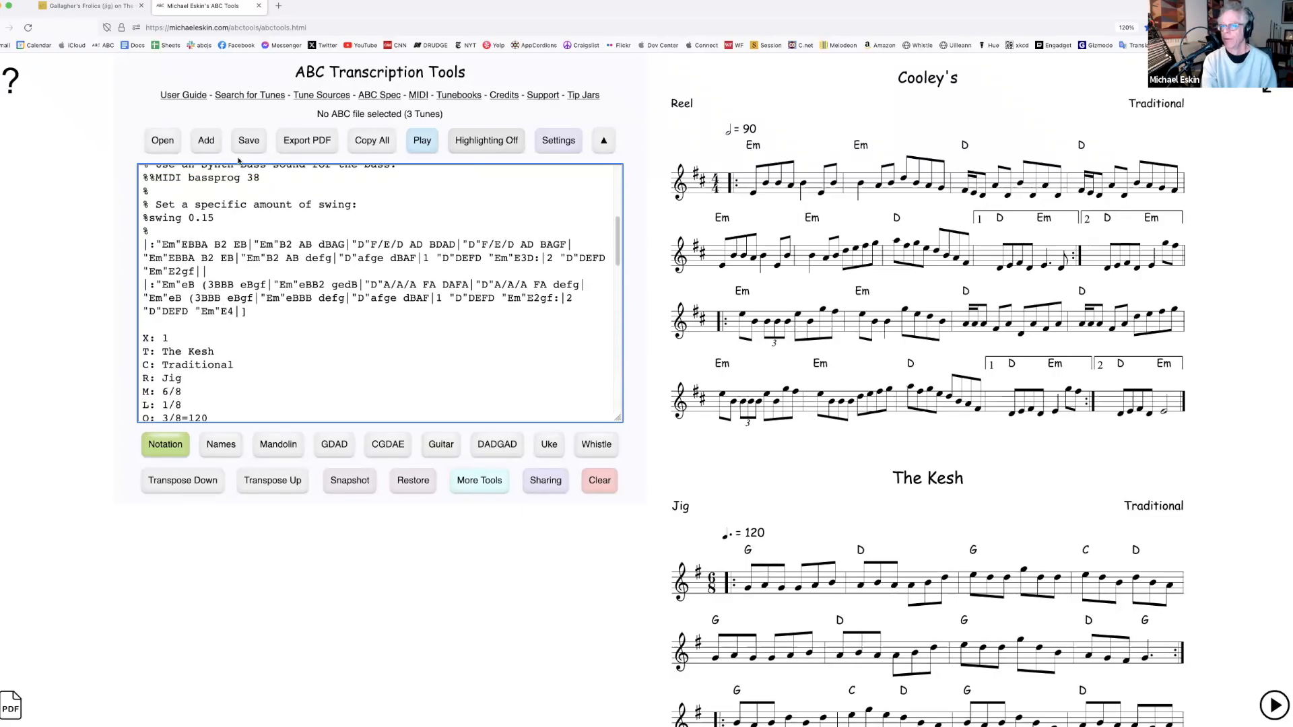
Switch highlighting on and match the first Em chord of Cooley's to its ABC text
click(481, 140)
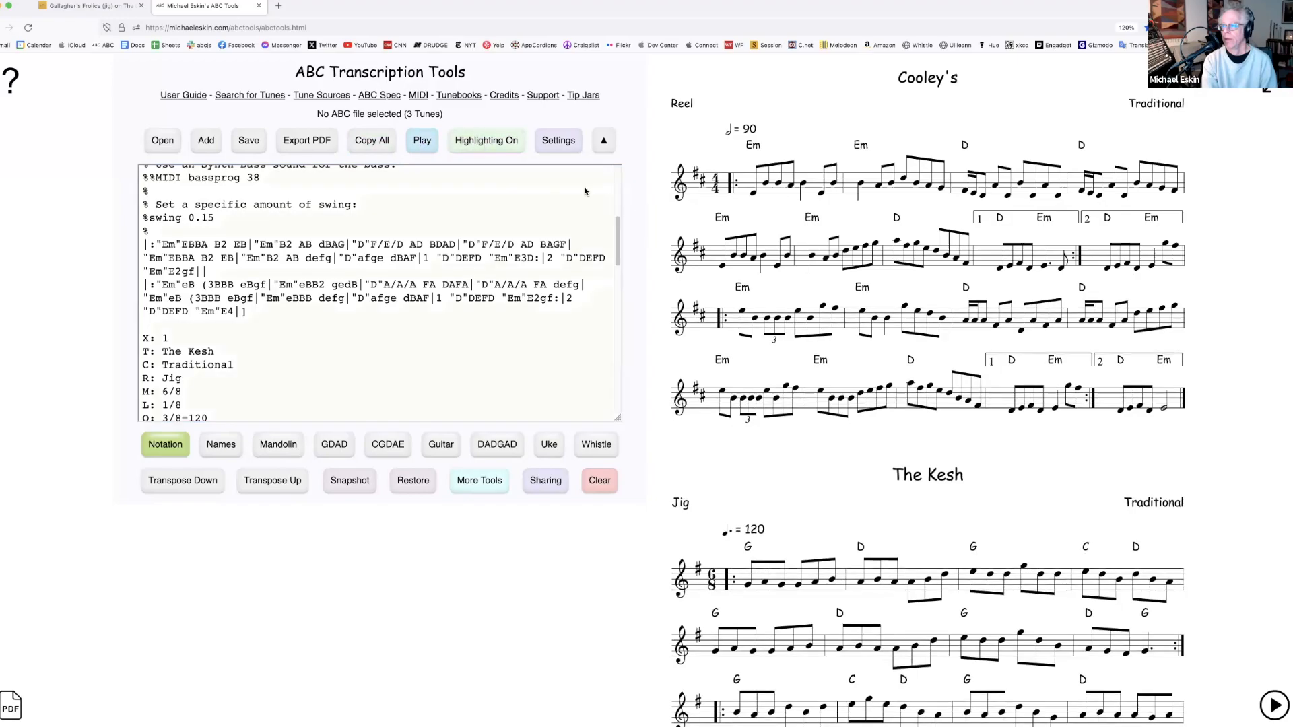
click(755, 146)
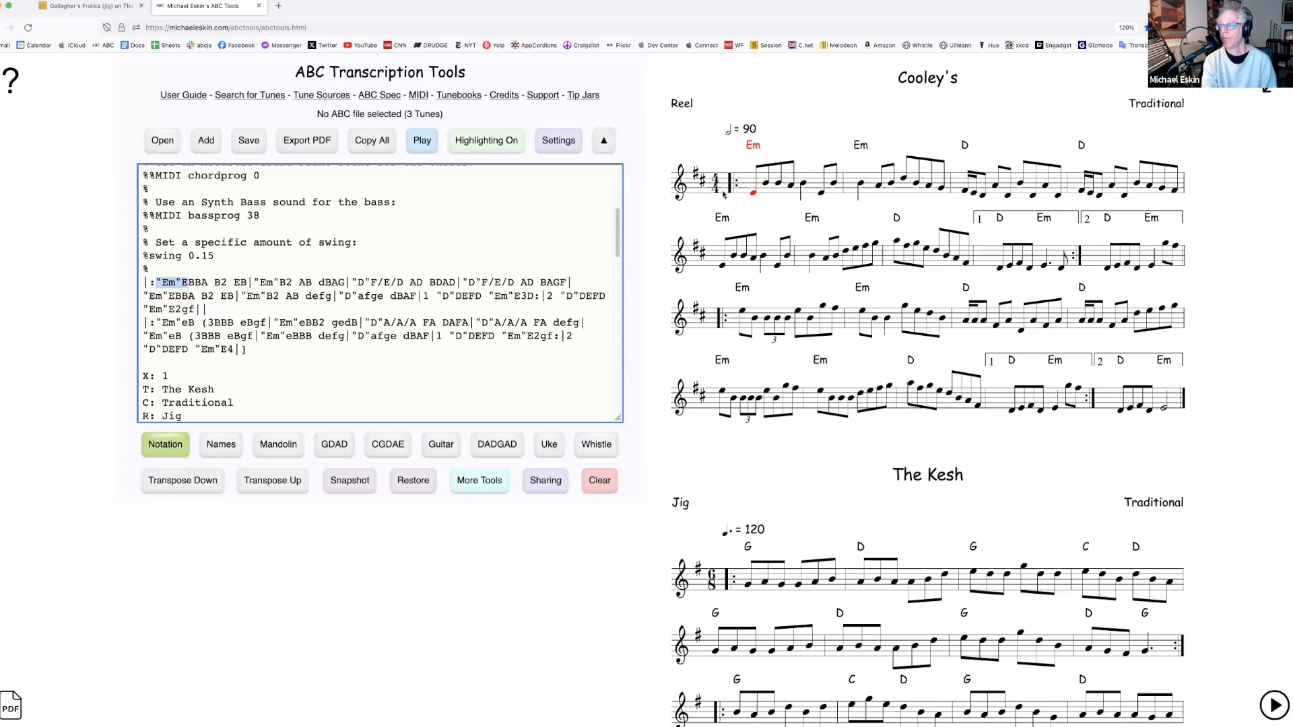
Match the first Em chord symbol and the first and second endings of Cooley's ABC text to the notation
click(179, 282)
drag(179, 282, 156, 282)
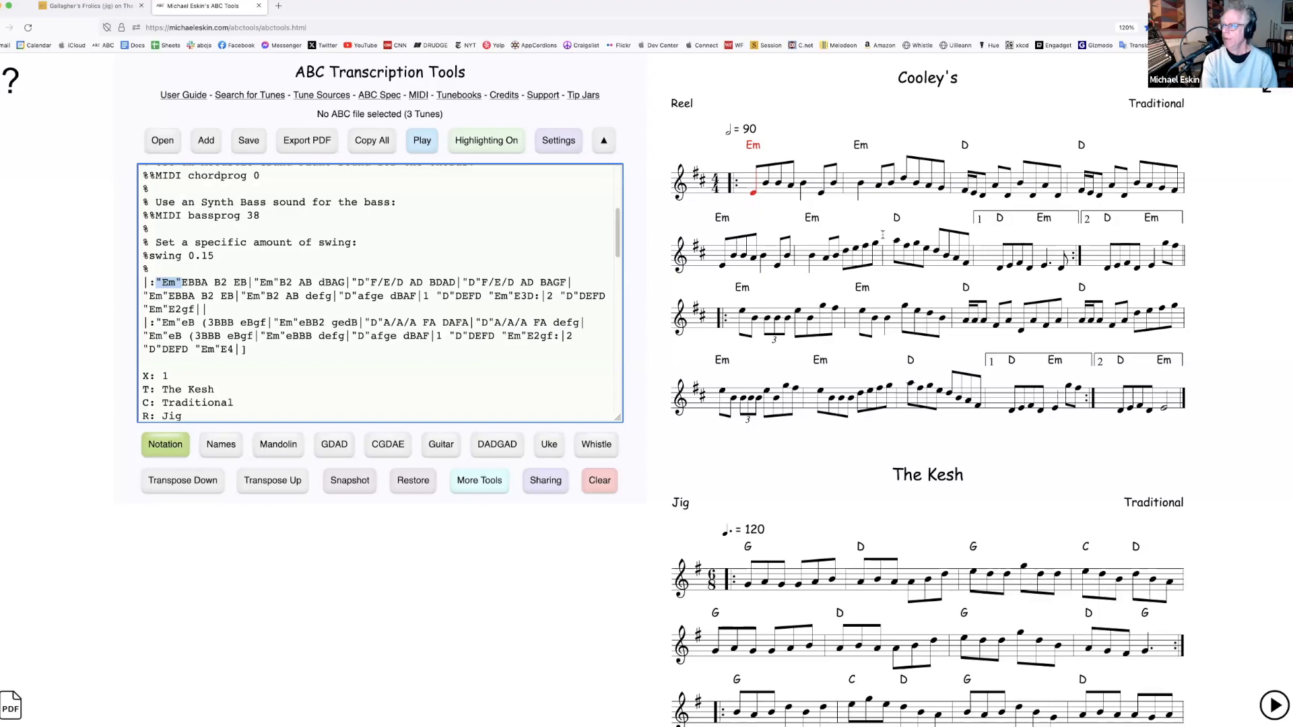
drag(418, 295, 600, 295)
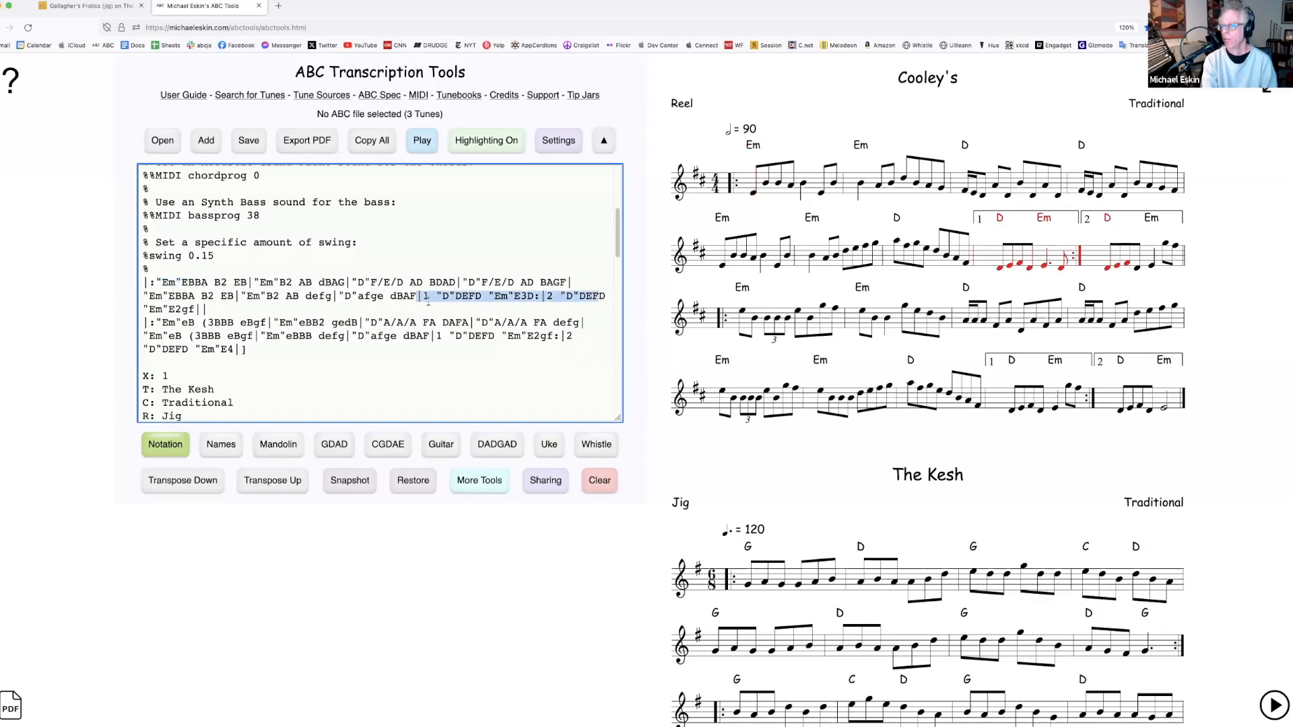
click(481, 294)
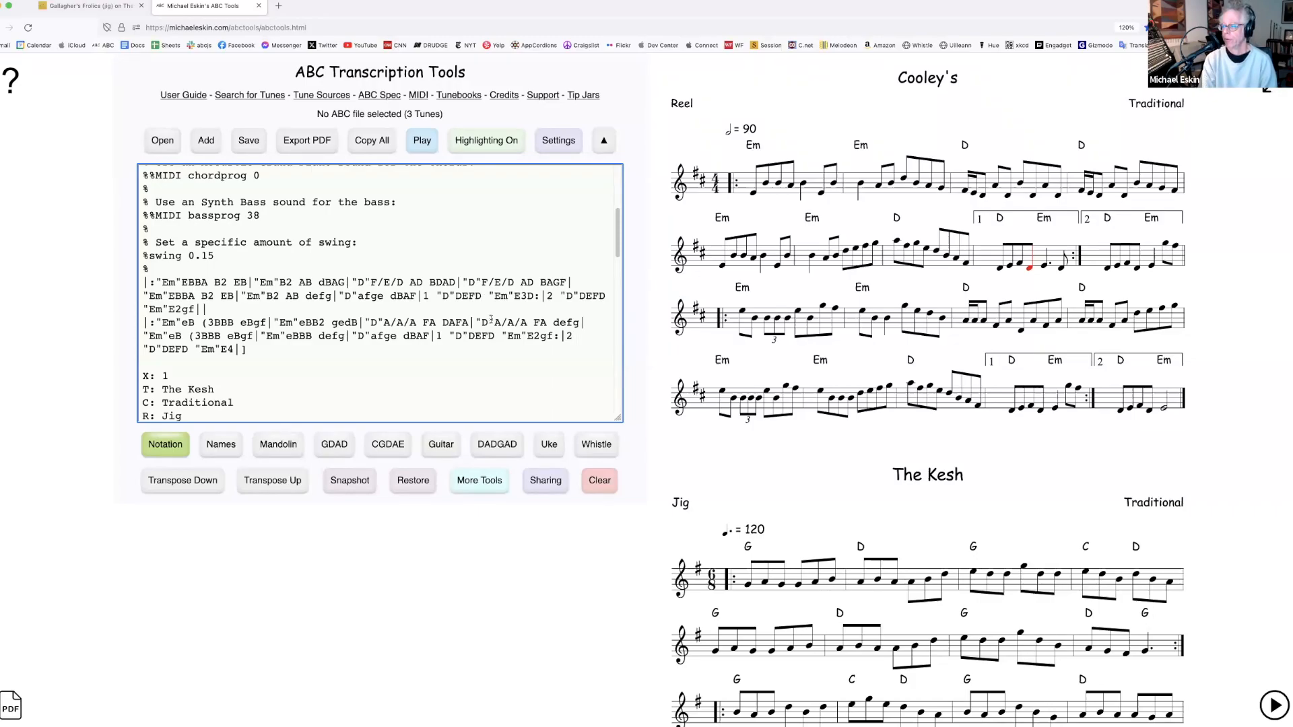
click(383, 252)
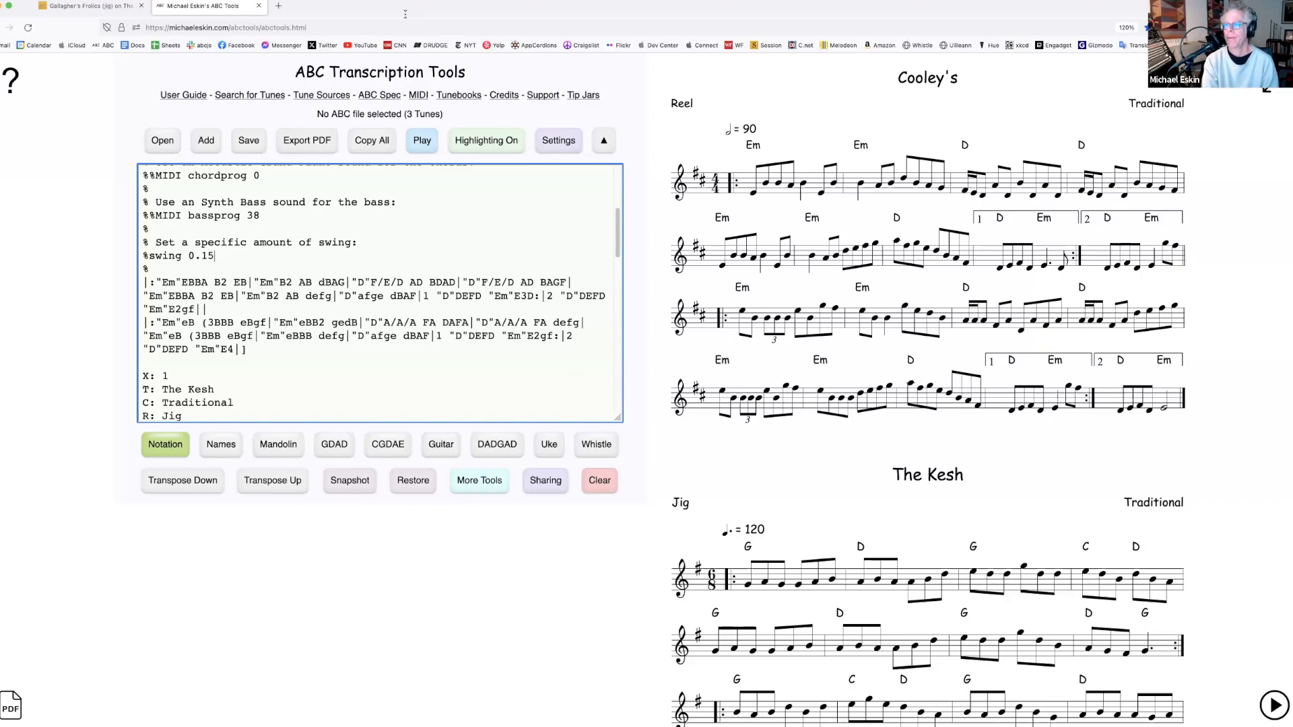
Open the ABC 2.1 music standard from the ABC Spec link and skim its contents list and sections 1 and 2
click(380, 95)
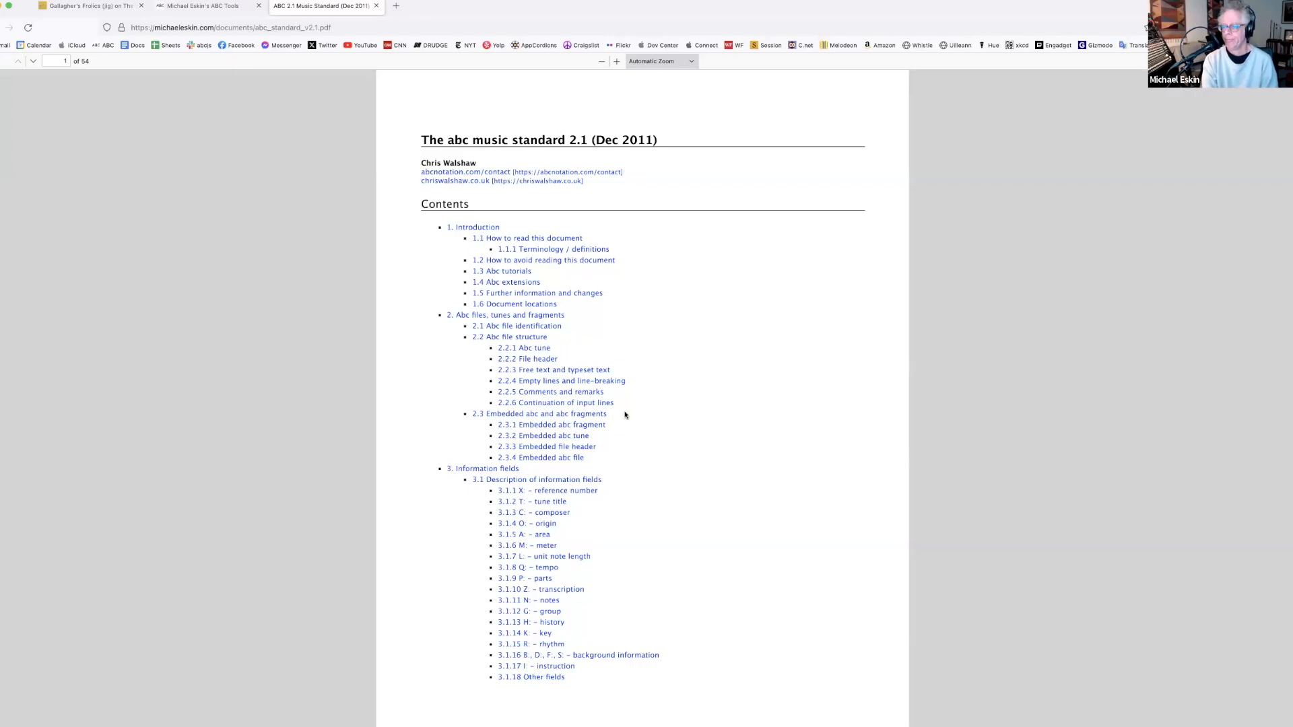
click(250, 7)
click(382, 96)
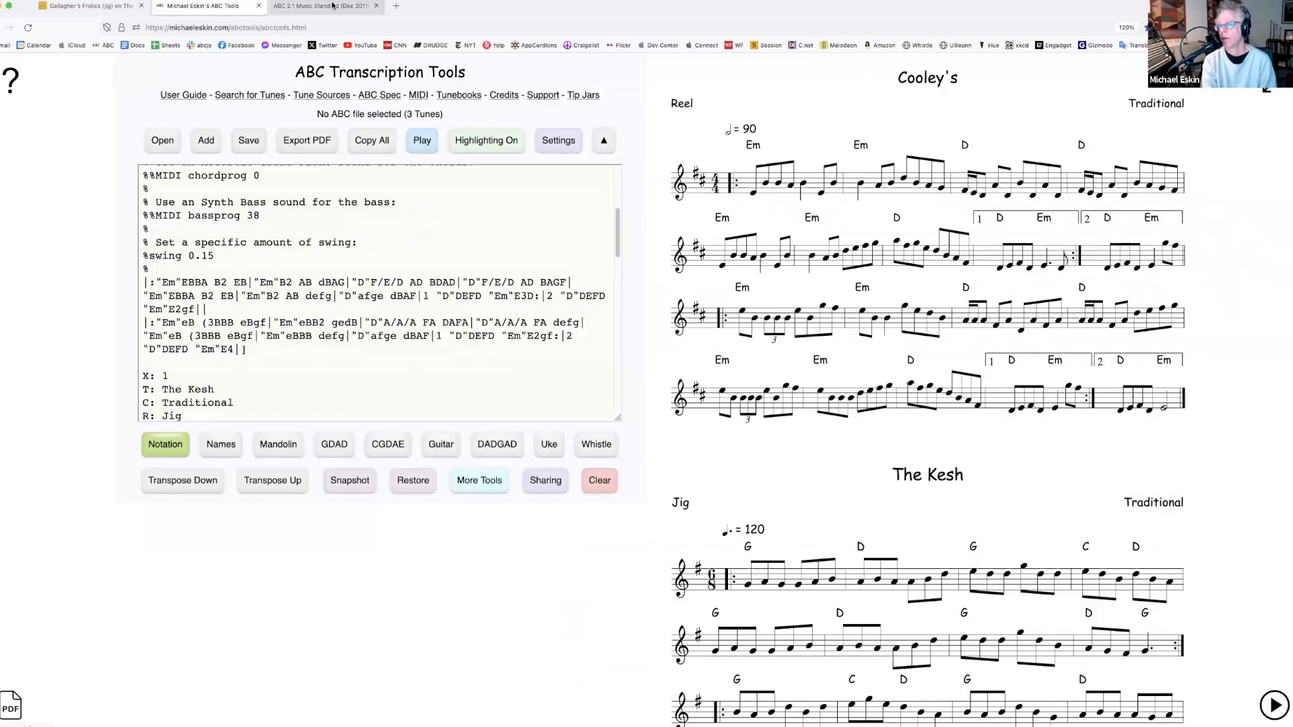
scroll(686, 354, down, 4)
scroll(685, 355, down, 5)
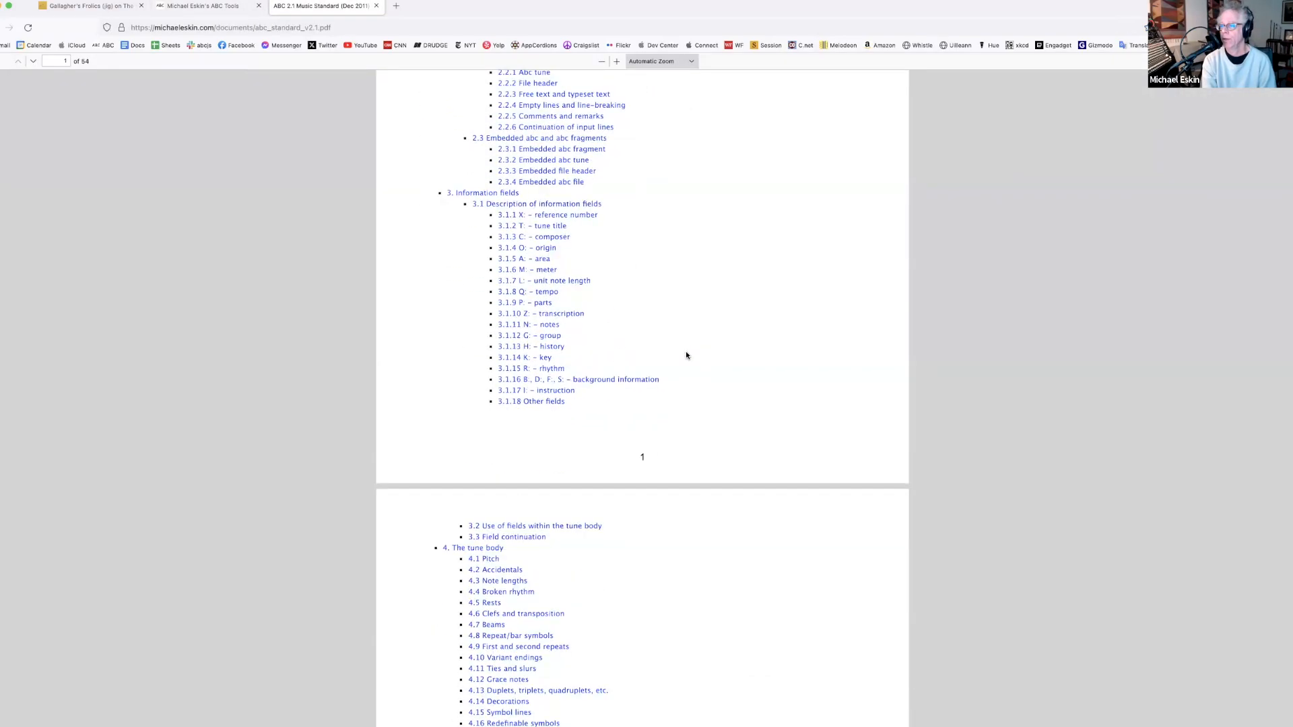
scroll(686, 387, down, 18)
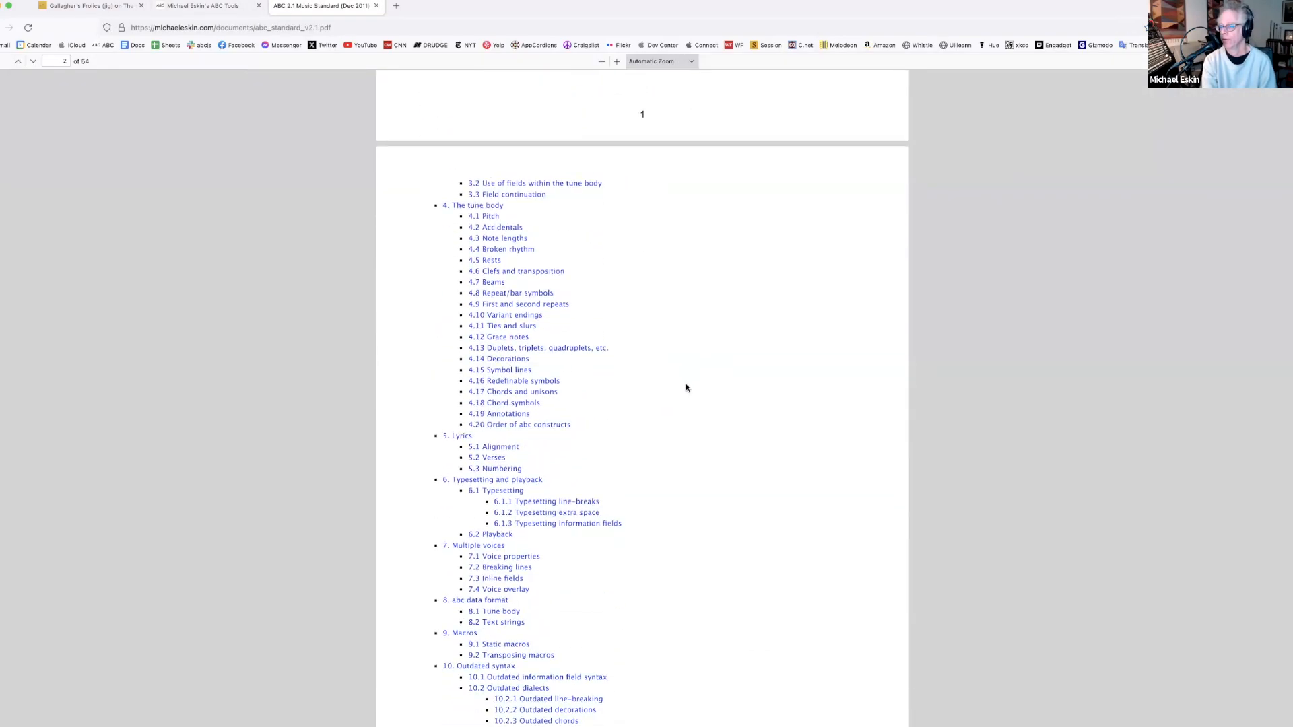
scroll(686, 388, down, 20)
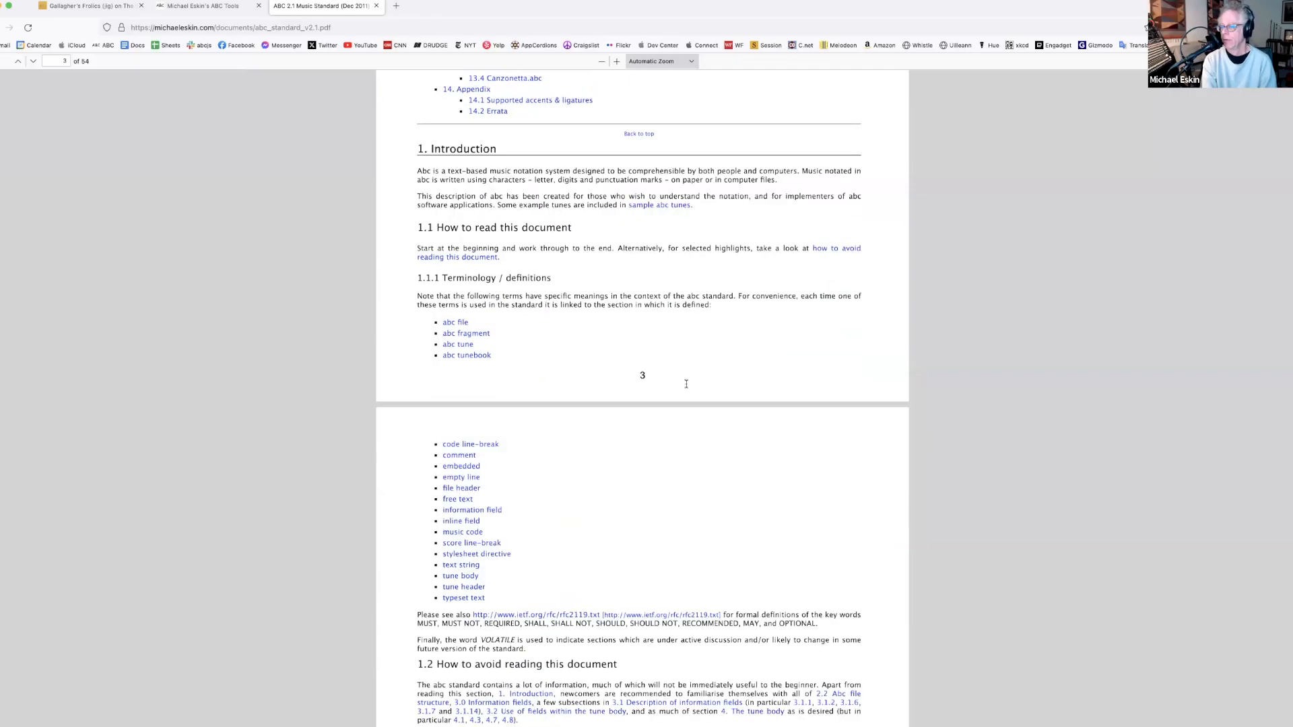
scroll(686, 387, down, 20)
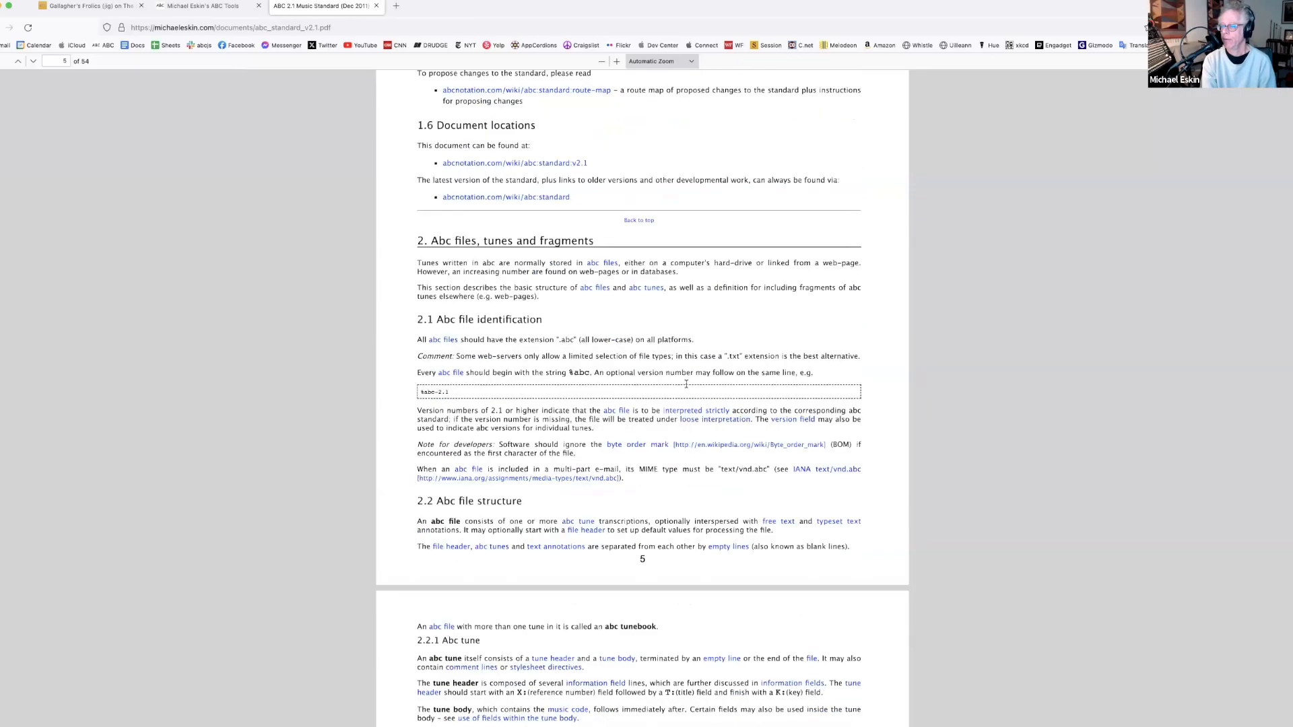
scroll(686, 382, down, 15)
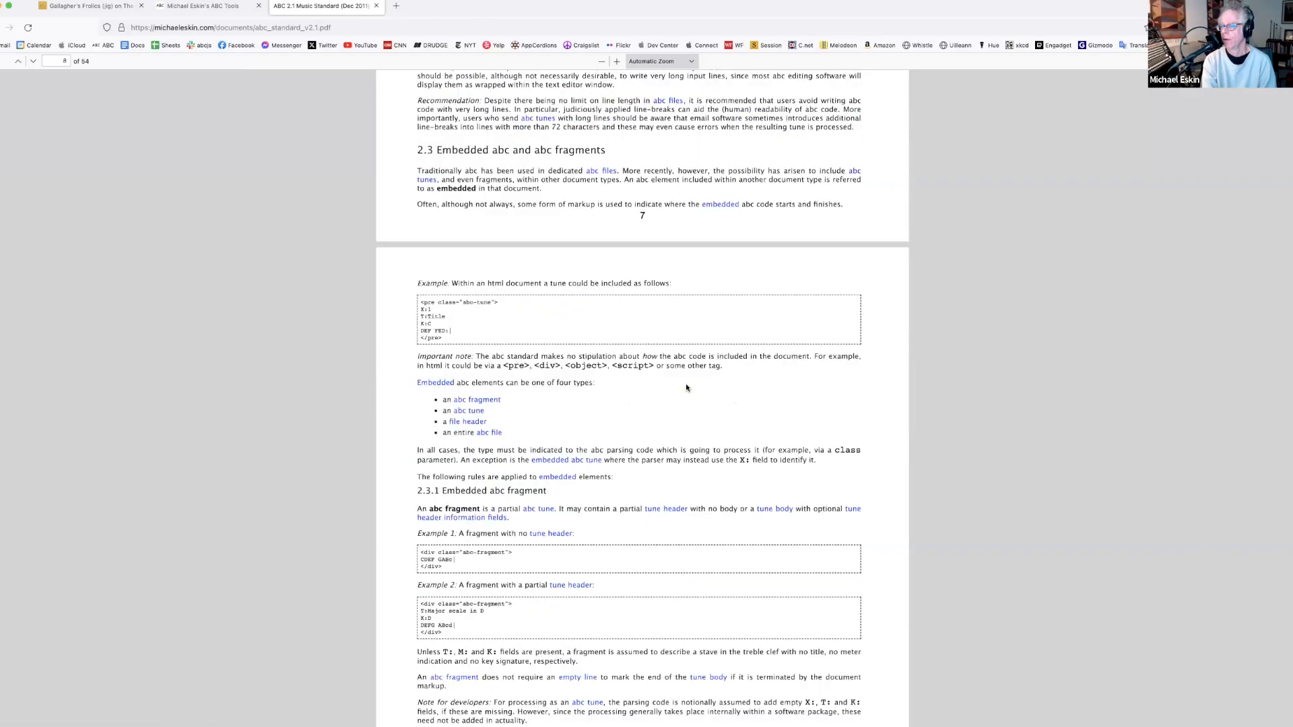
Examine the information fields tables and field descriptions in section 3 of the ABC standard, and return to the ABC editor
scroll(661, 417, down, 12)
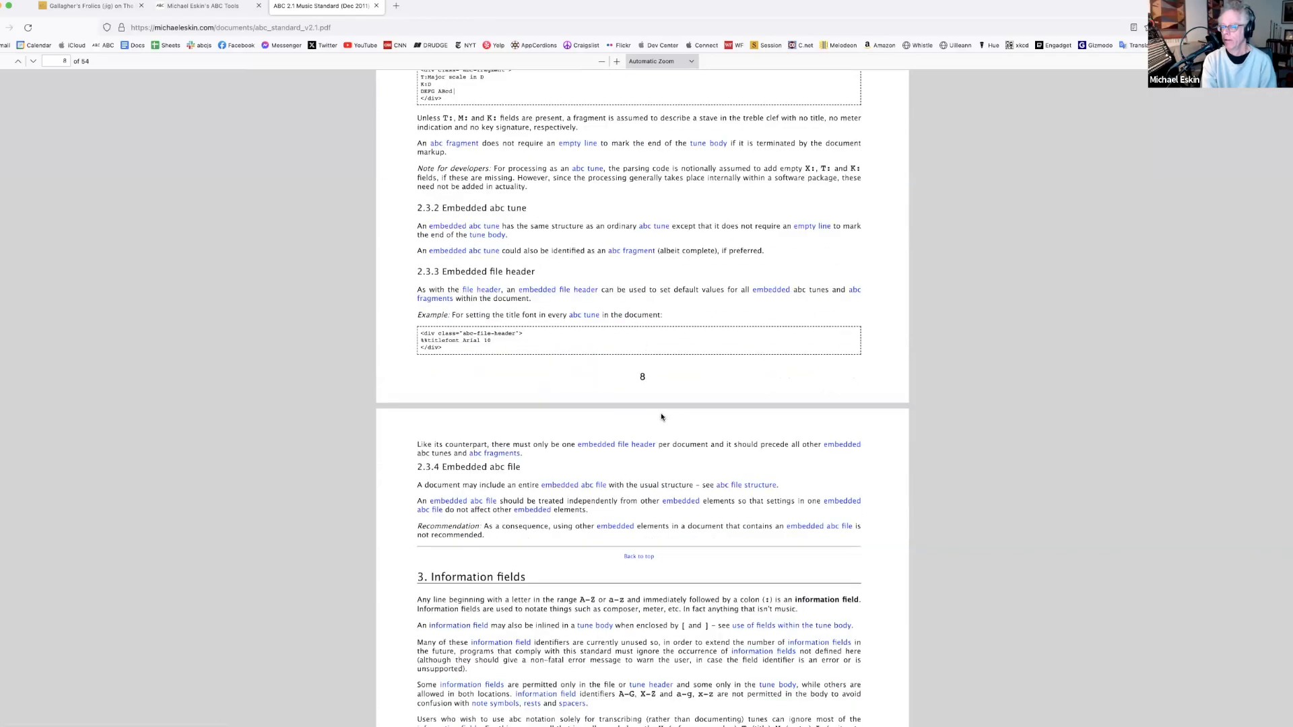
scroll(644, 489, down, 5)
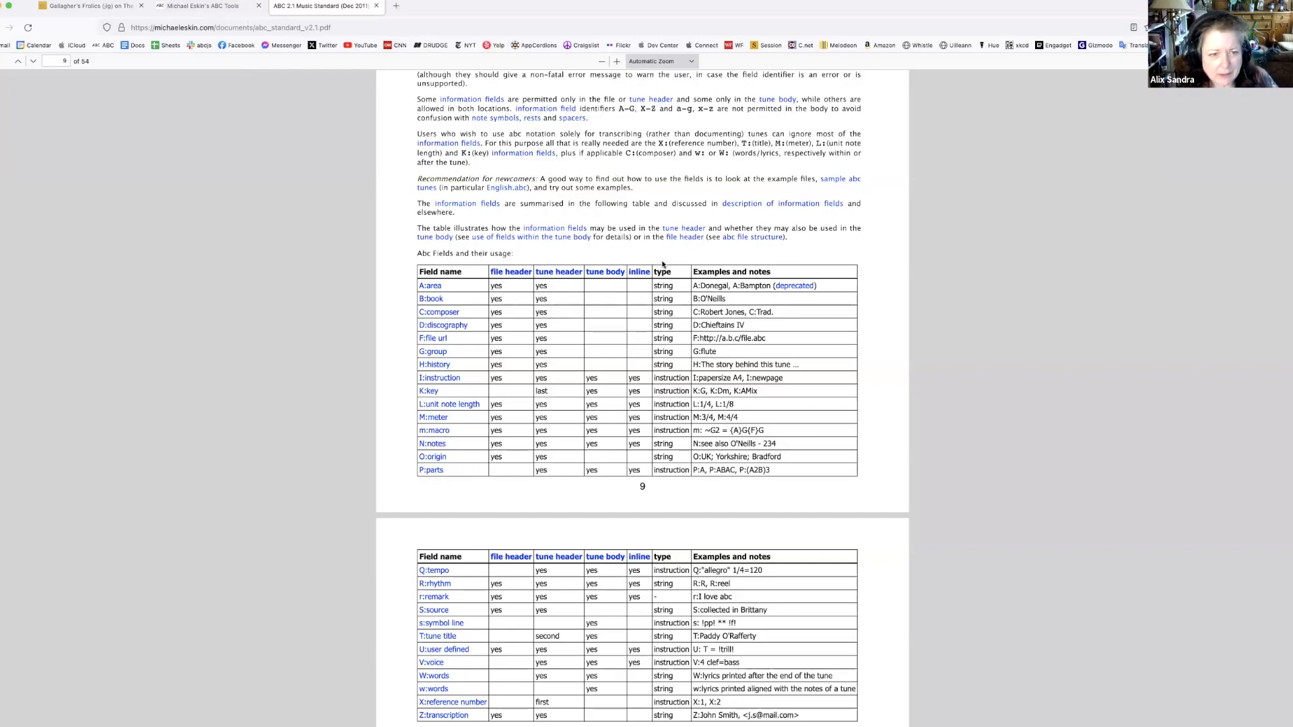
scroll(663, 265, down, 5)
scroll(666, 279, down, 12)
scroll(667, 285, down, 5)
scroll(667, 283, up, 15)
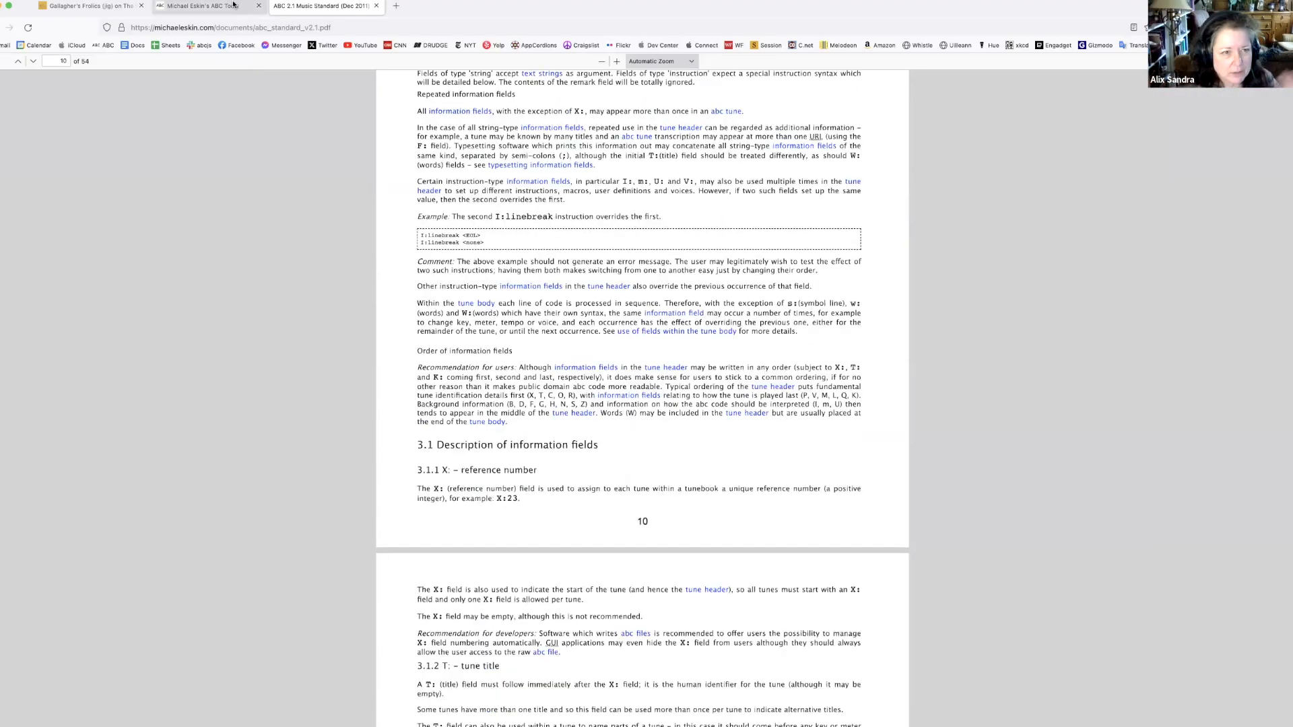
click(233, 6)
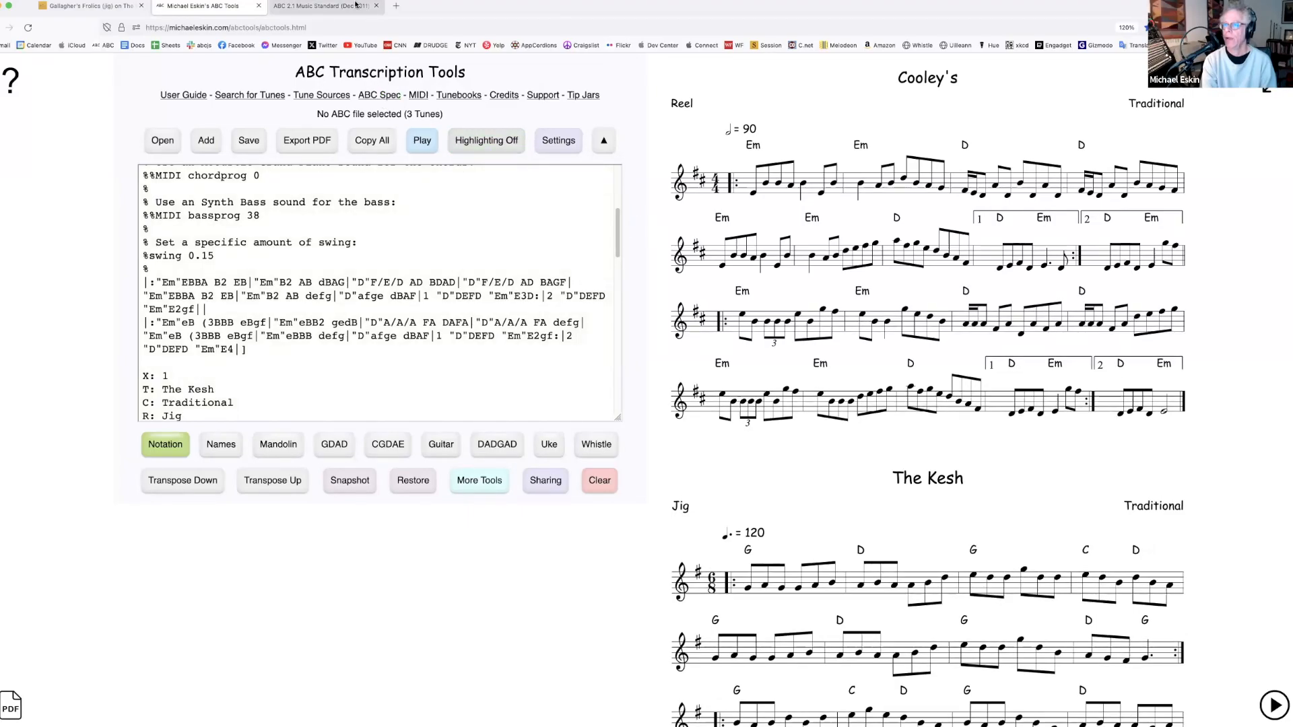
Reread the table of ABC fields and their usage in the standard, and close the document
click(321, 5)
scroll(540, 364, down, 5)
scroll(541, 365, up, 4)
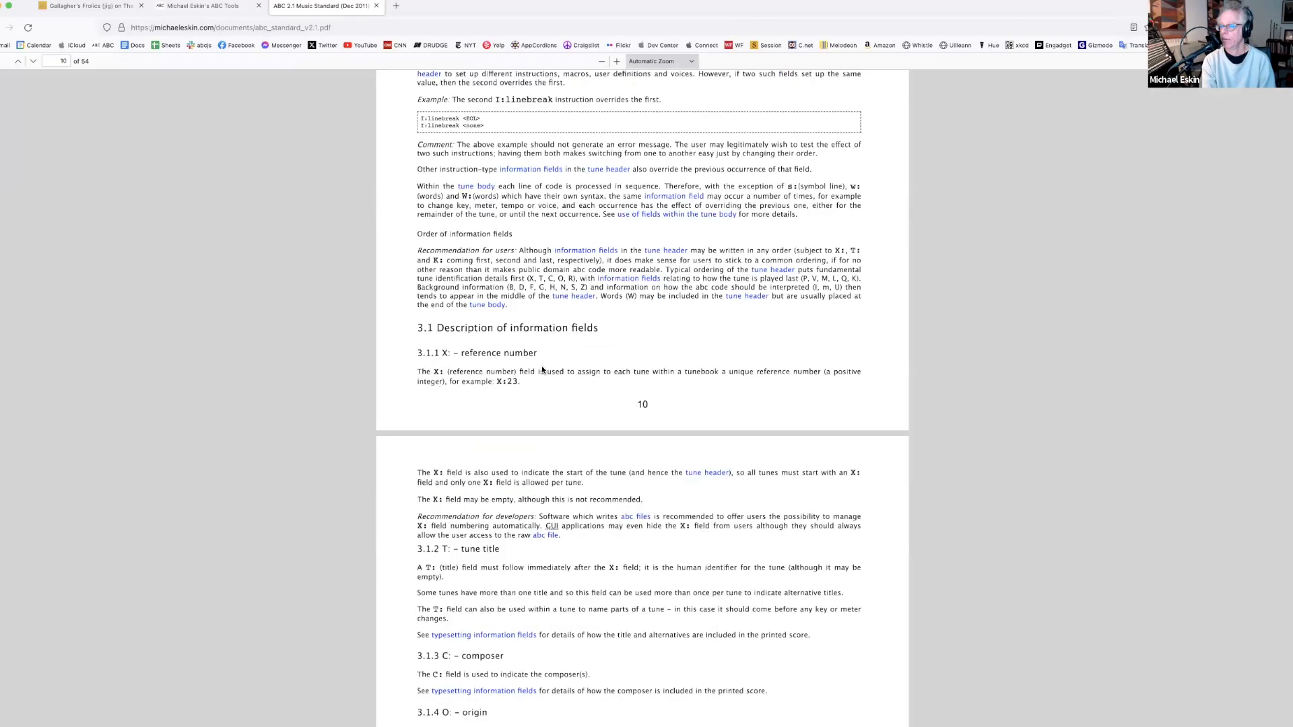
scroll(544, 370, up, 7)
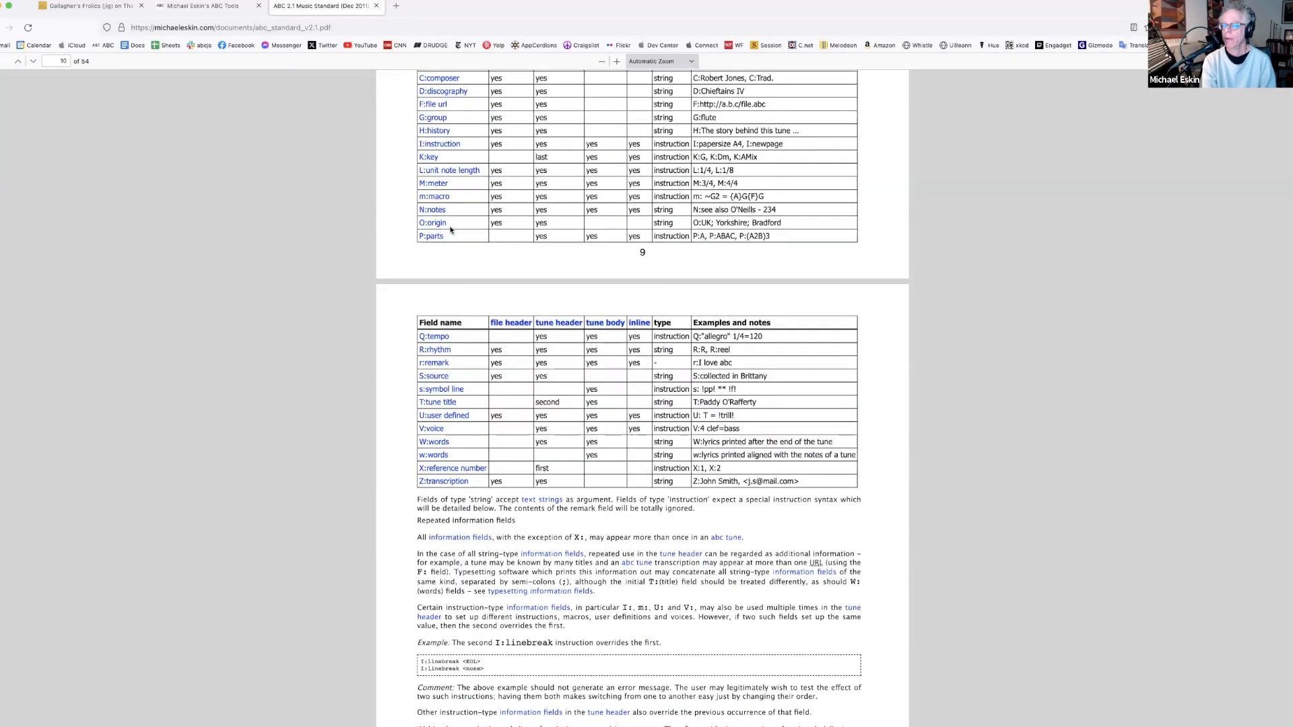
scroll(500, 183, up, 2)
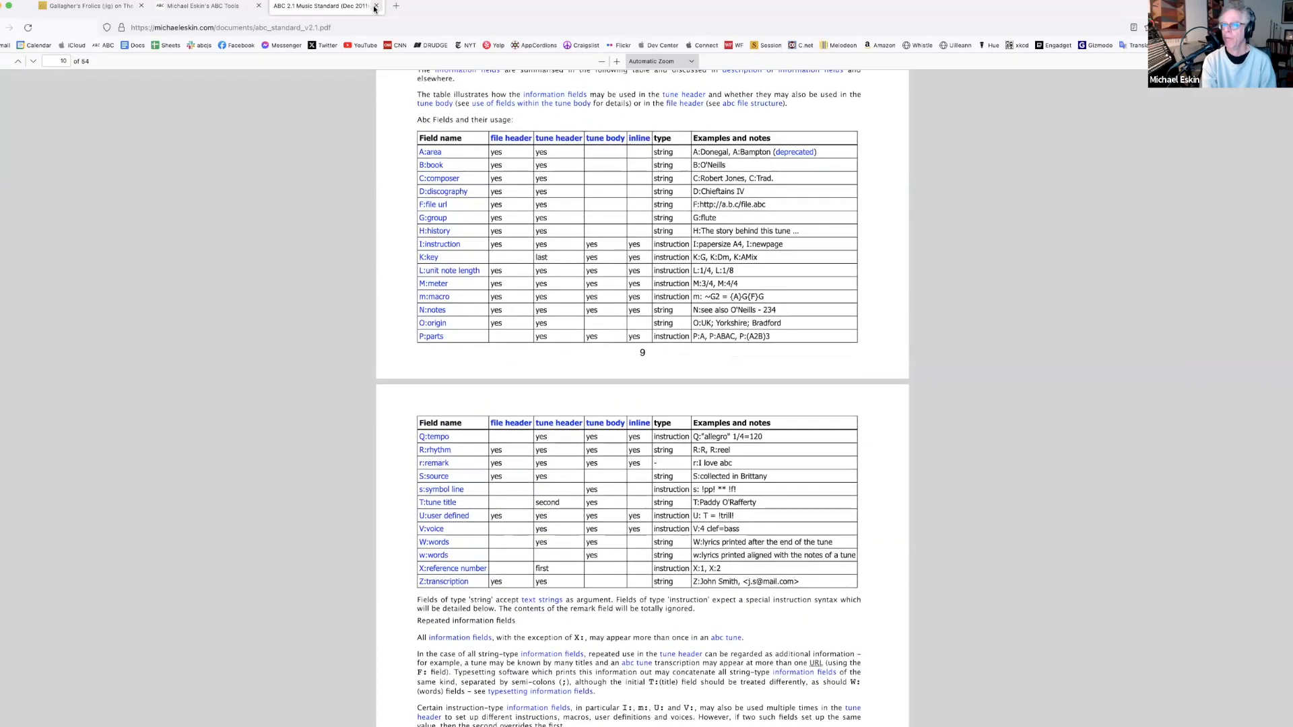
click(375, 6)
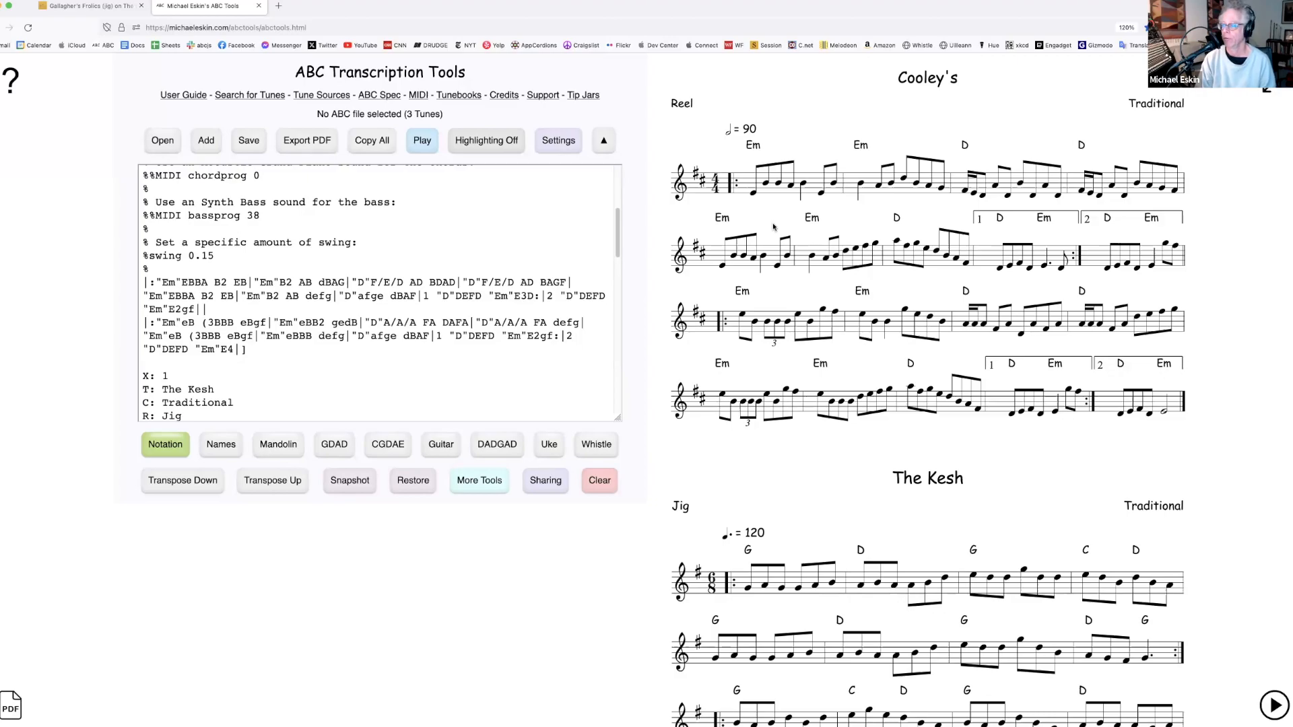
Look through the ABC text of the example tunes and erase all of it from the editor
scroll(437, 310, down, 5)
scroll(436, 309, down, 10)
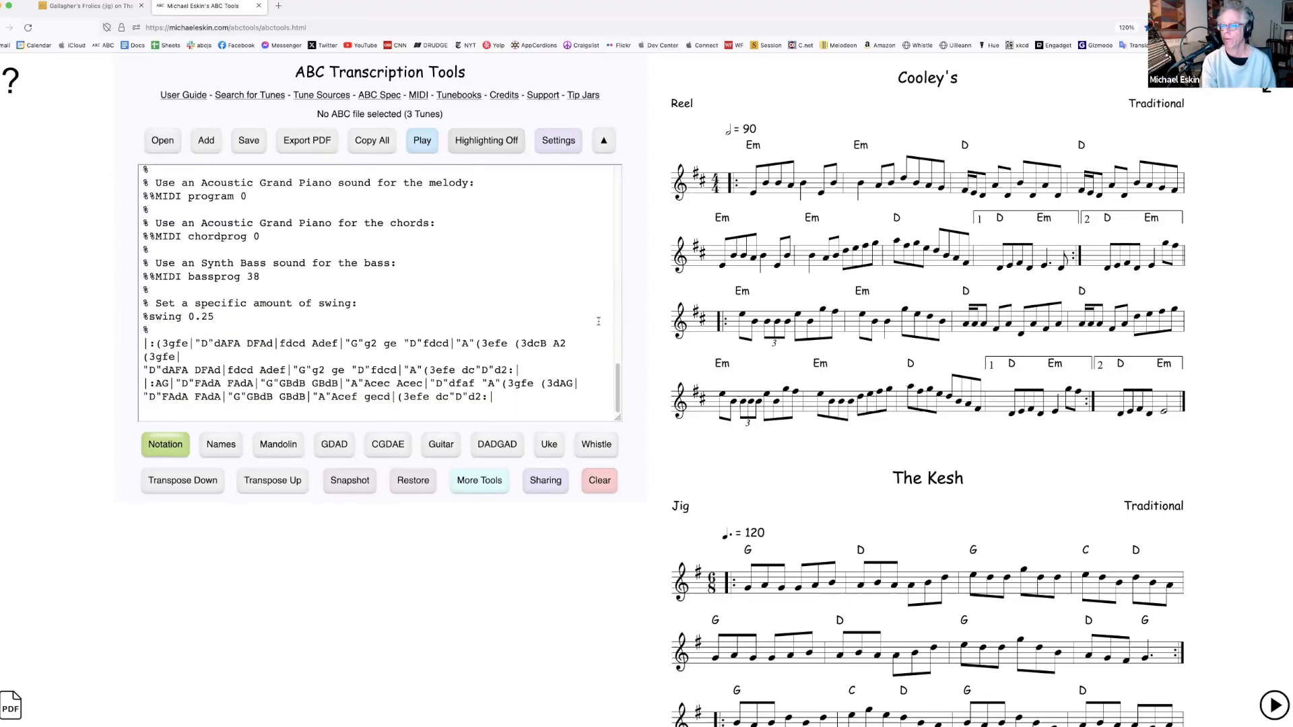
scroll(466, 343, up, 15)
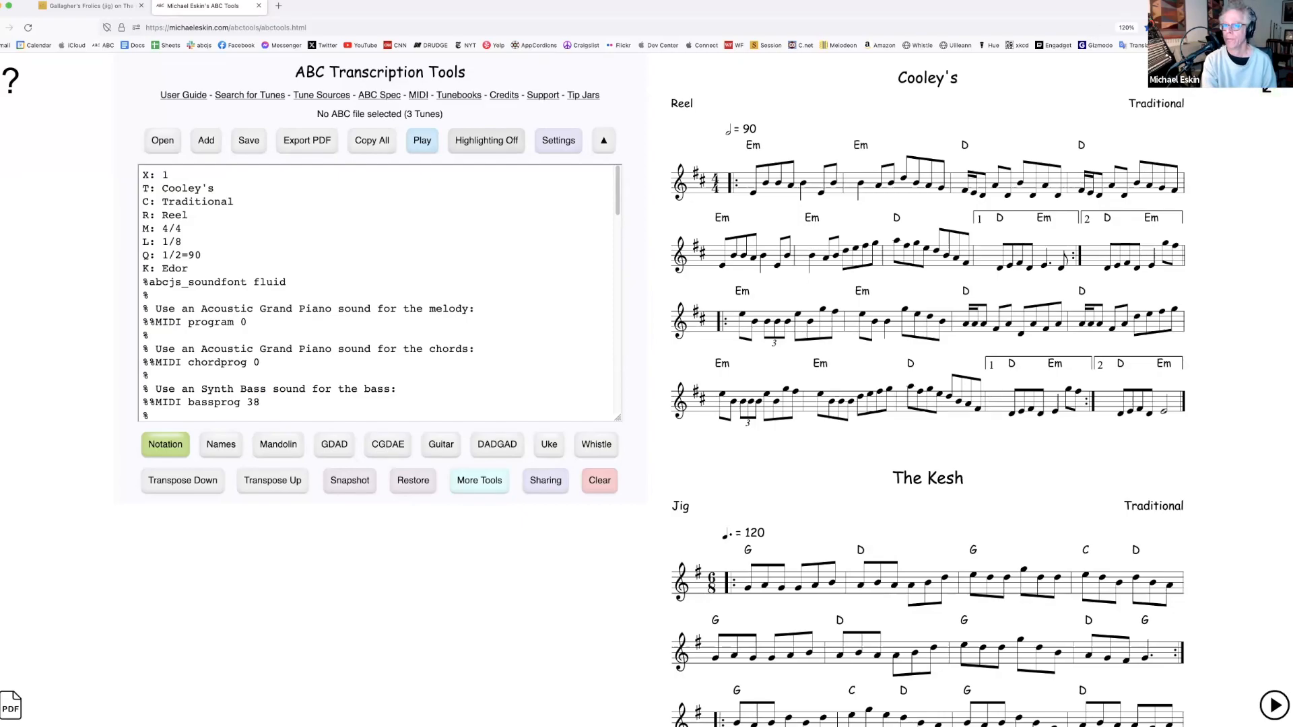
click(607, 482)
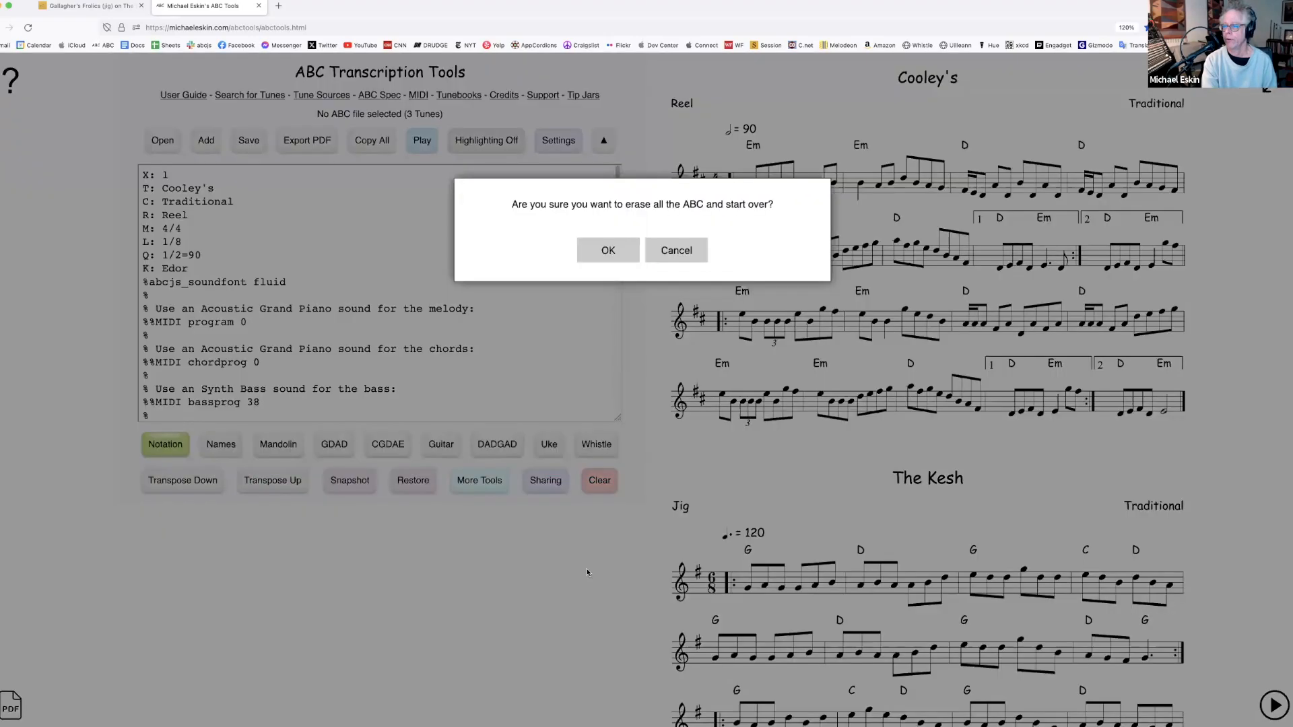
click(608, 251)
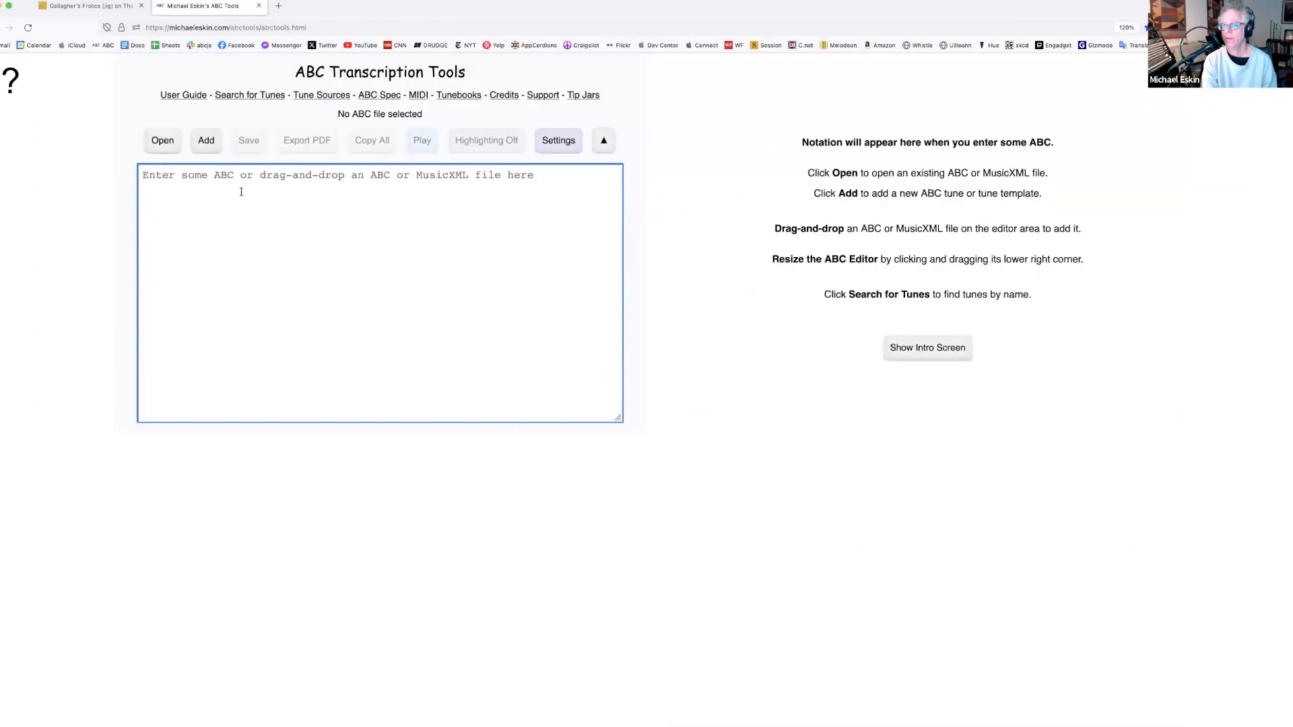
Open the User Guide, expand its whole table of contents and look through the listed topics
click(23, 91)
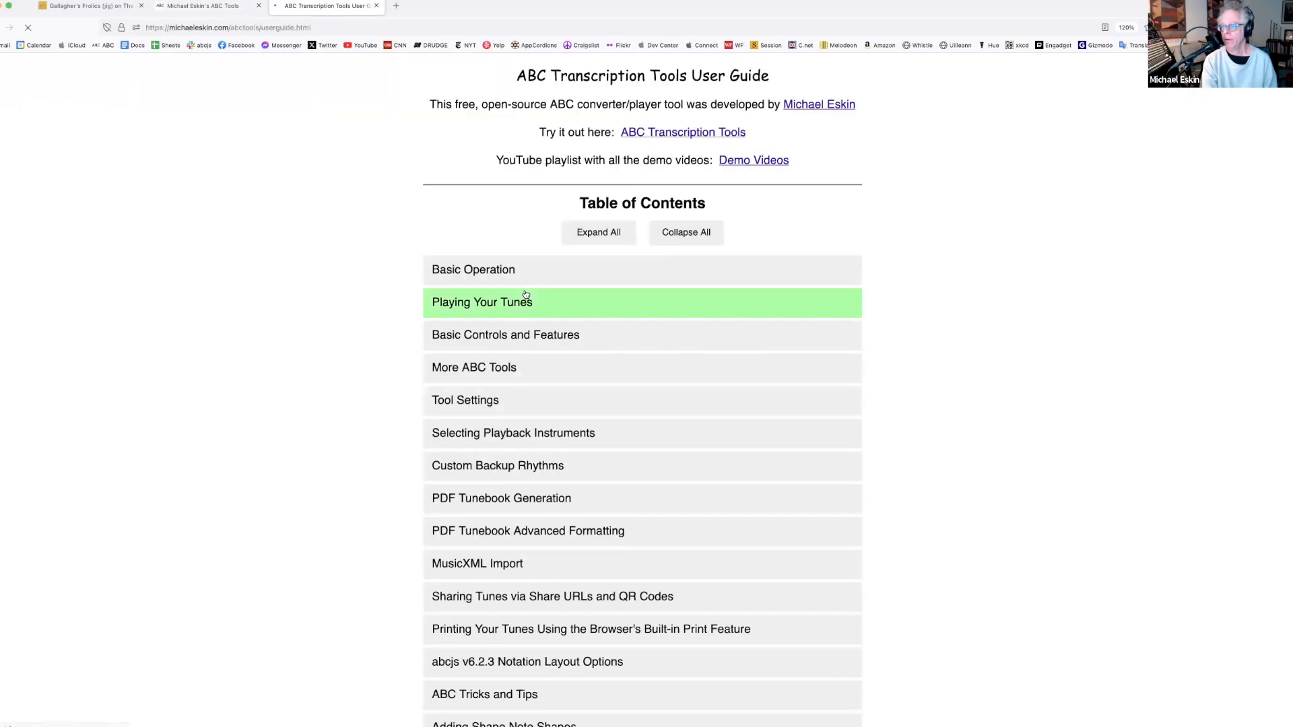
scroll(966, 361, down, 10)
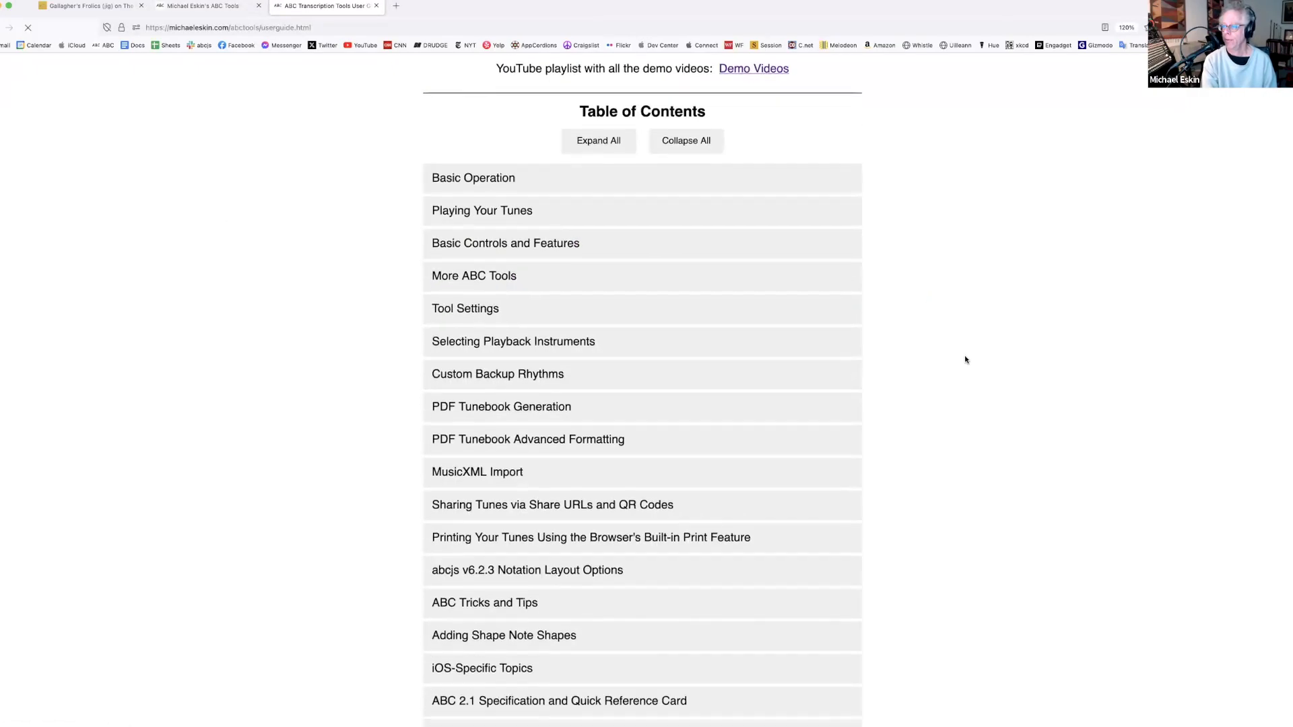
scroll(926, 410, up, 10)
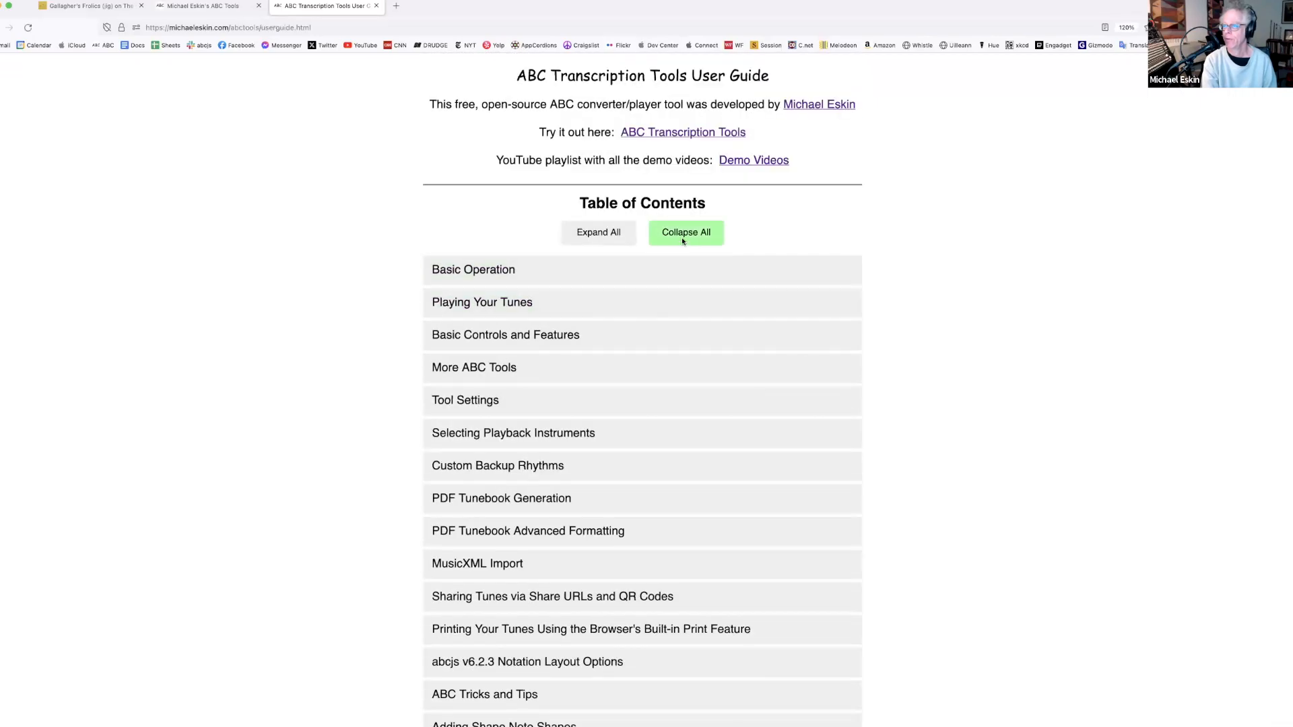
click(610, 237)
scroll(909, 357, down, 5)
scroll(909, 358, down, 15)
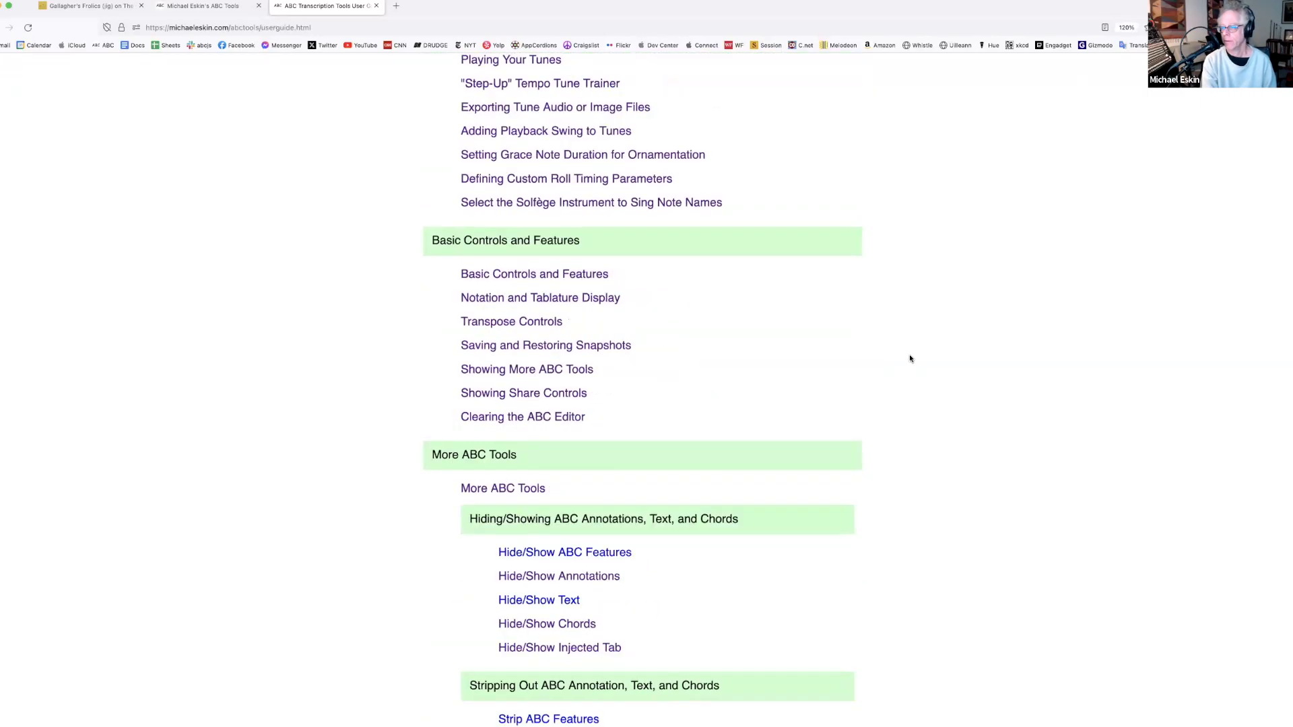
scroll(910, 401, down, 15)
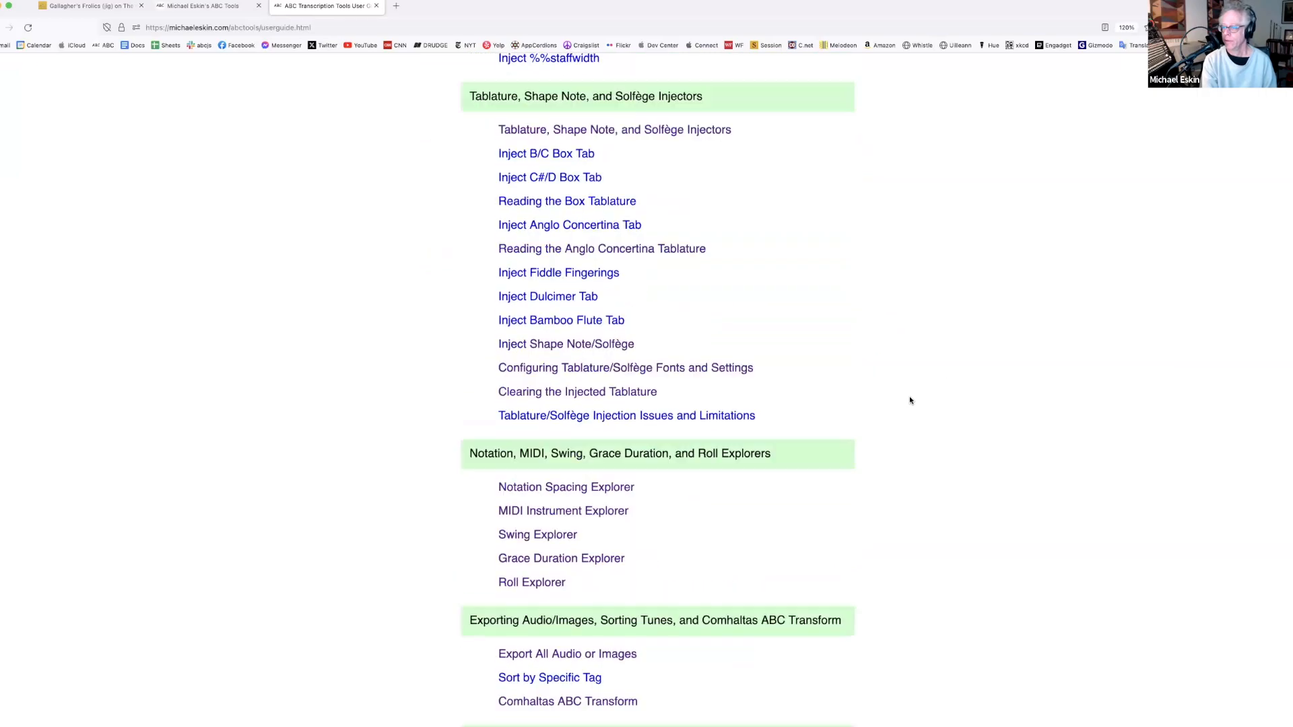
scroll(910, 400, down, 15)
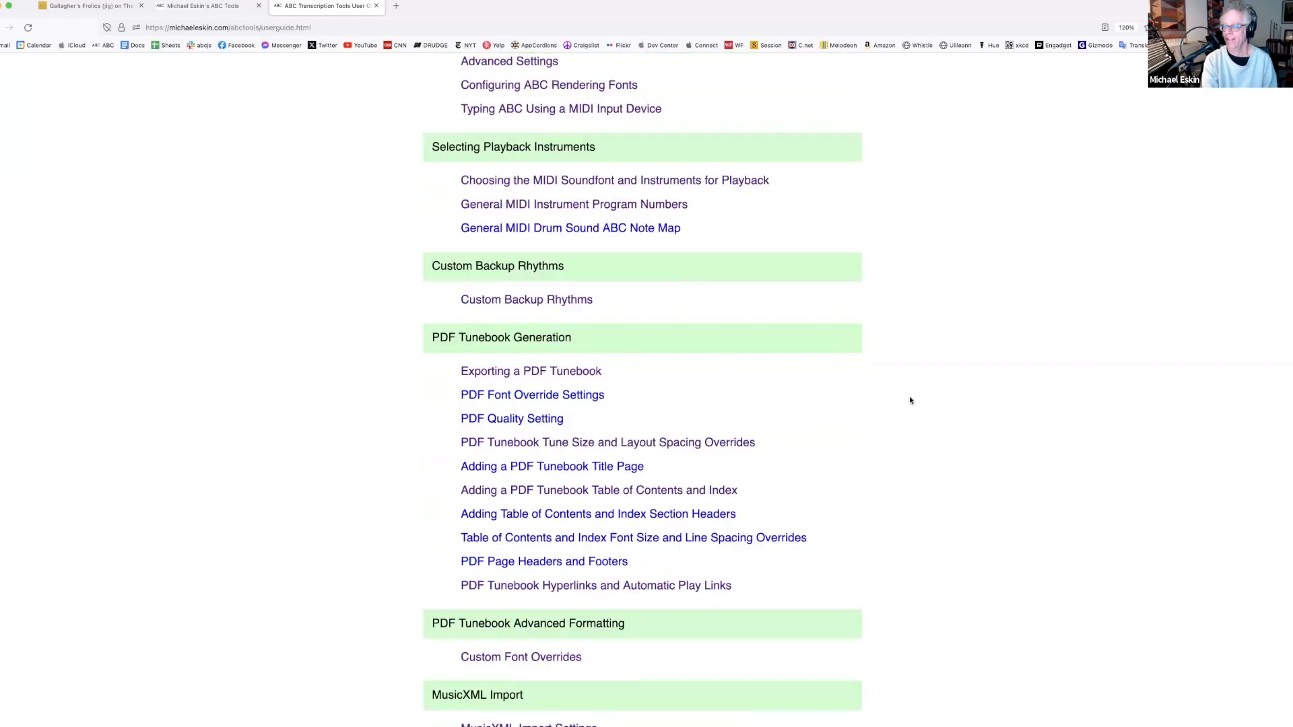
scroll(910, 401, down, 15)
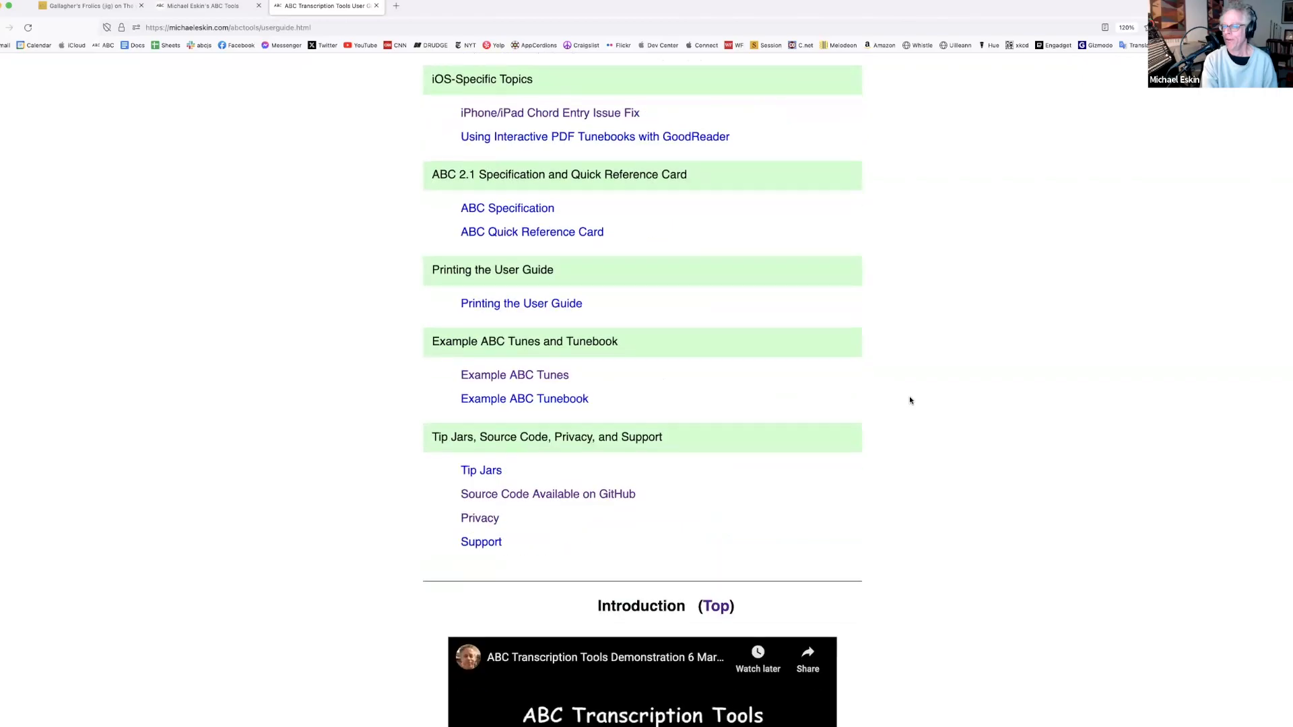
Read the User Guide's introduction and top bar button descriptions, and close the guide
scroll(910, 400, down, 15)
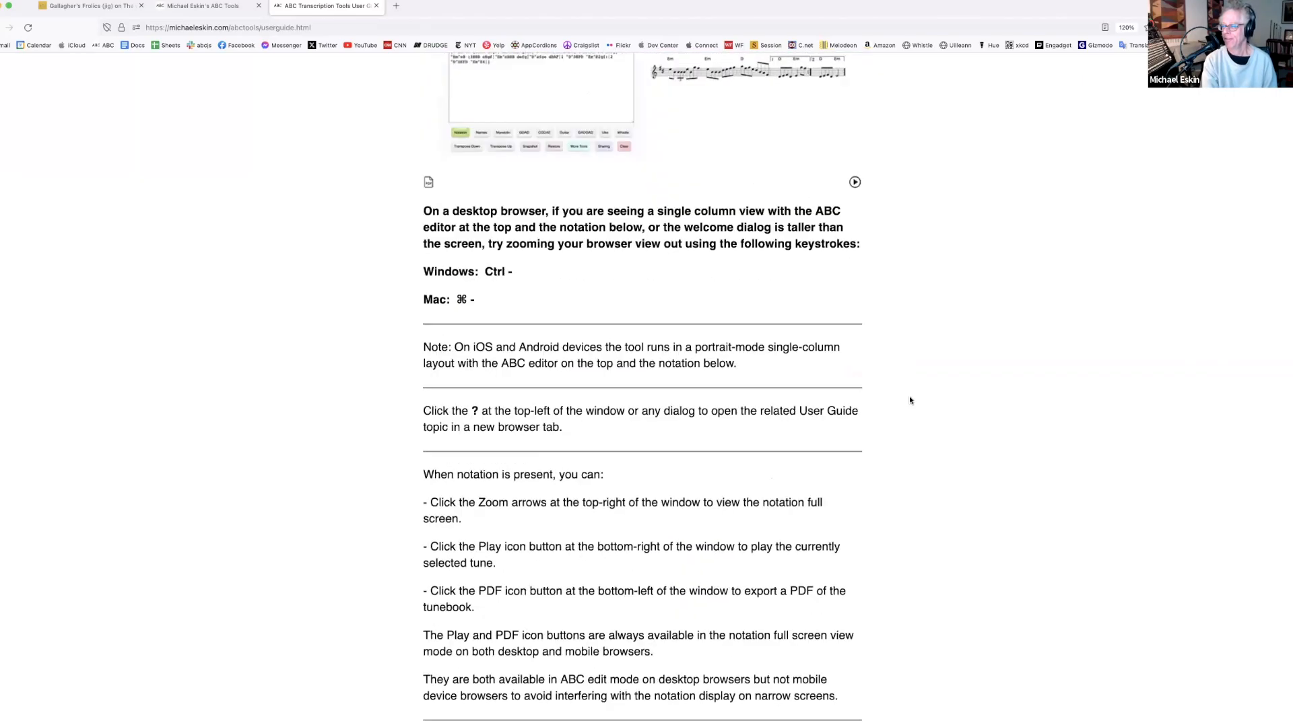
scroll(910, 400, down, 5)
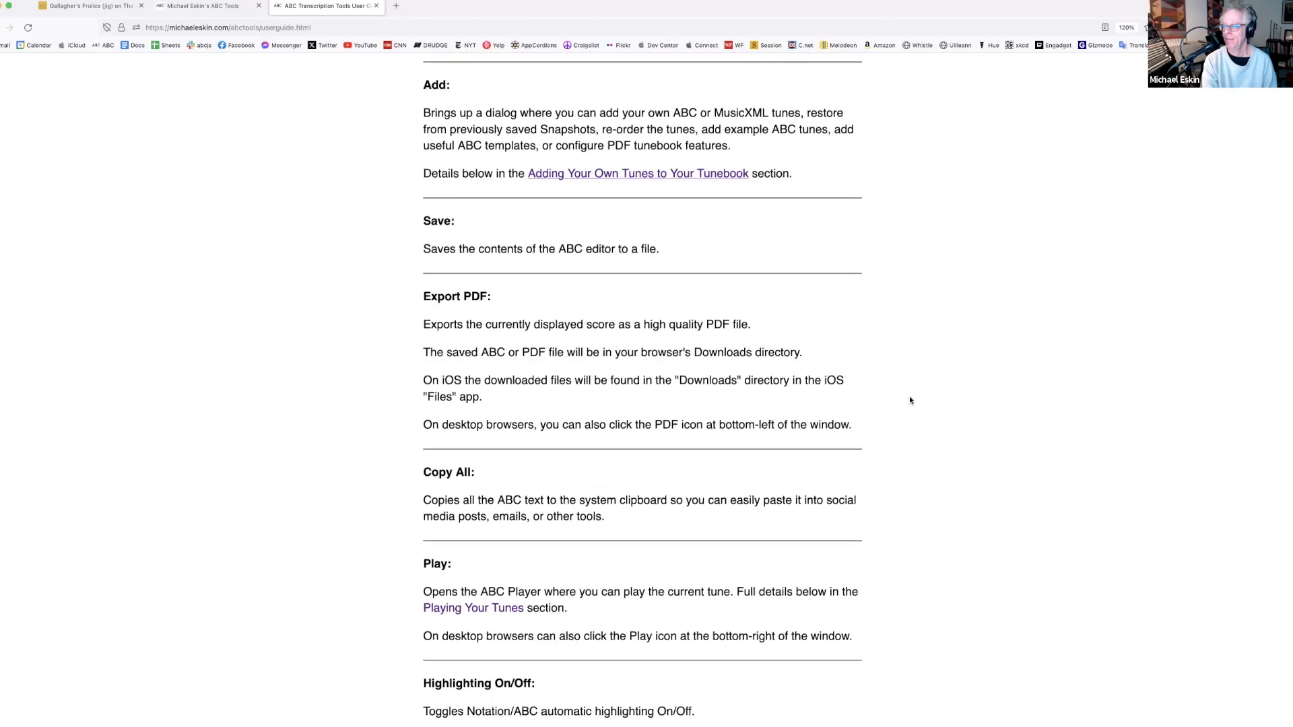
scroll(909, 400, up, 8)
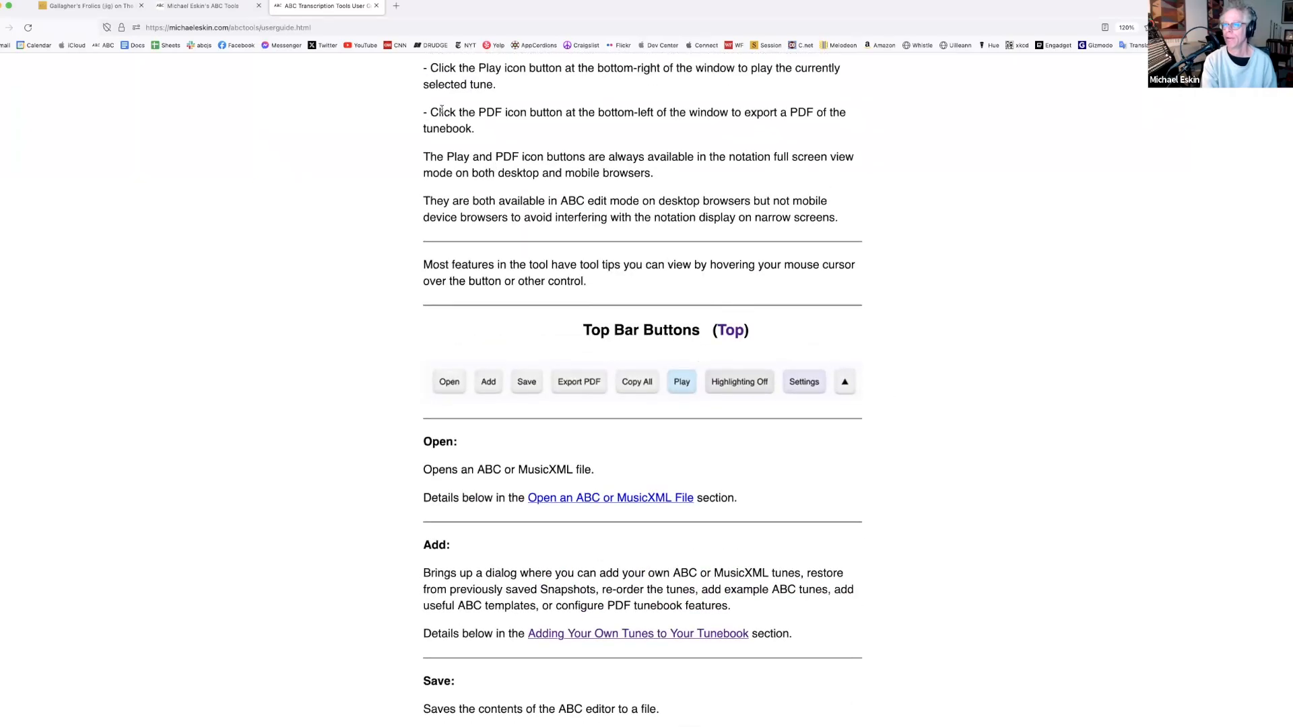
click(377, 6)
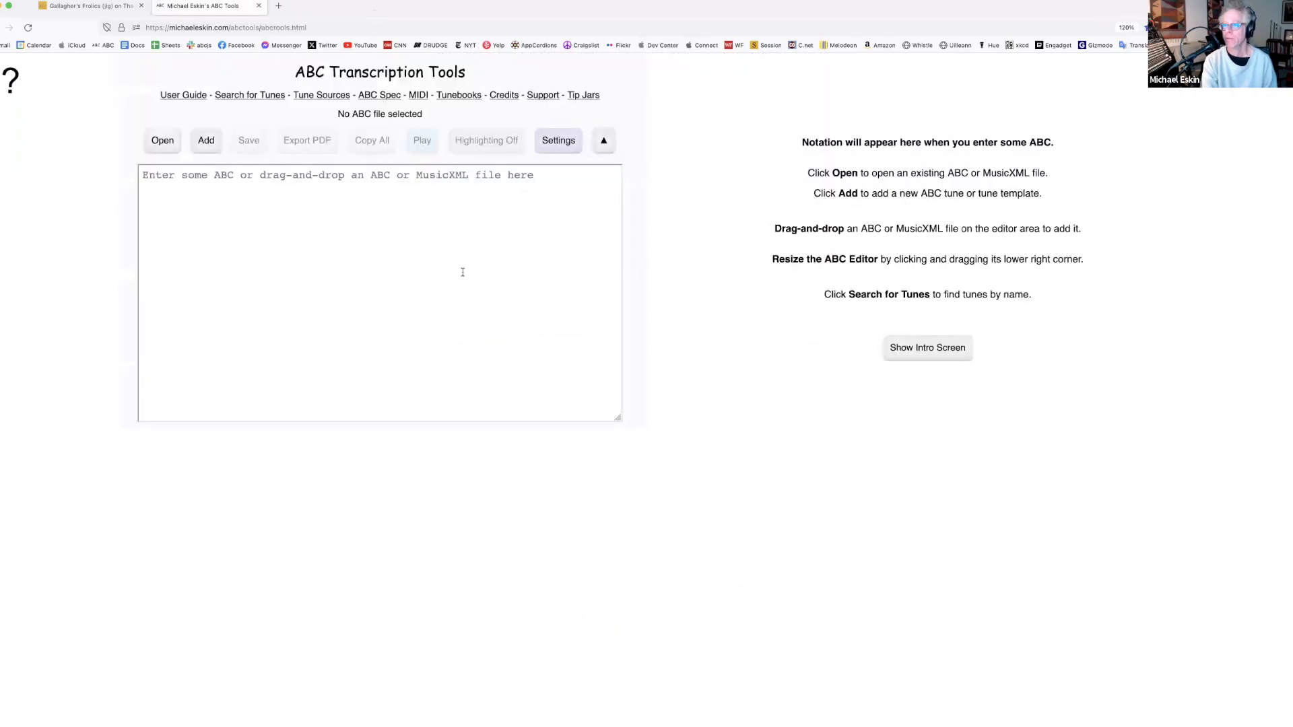
Read the User Guide section on the dialog for adding tunes, templates and PDF features, and close both the guide and the dialog
click(206, 142)
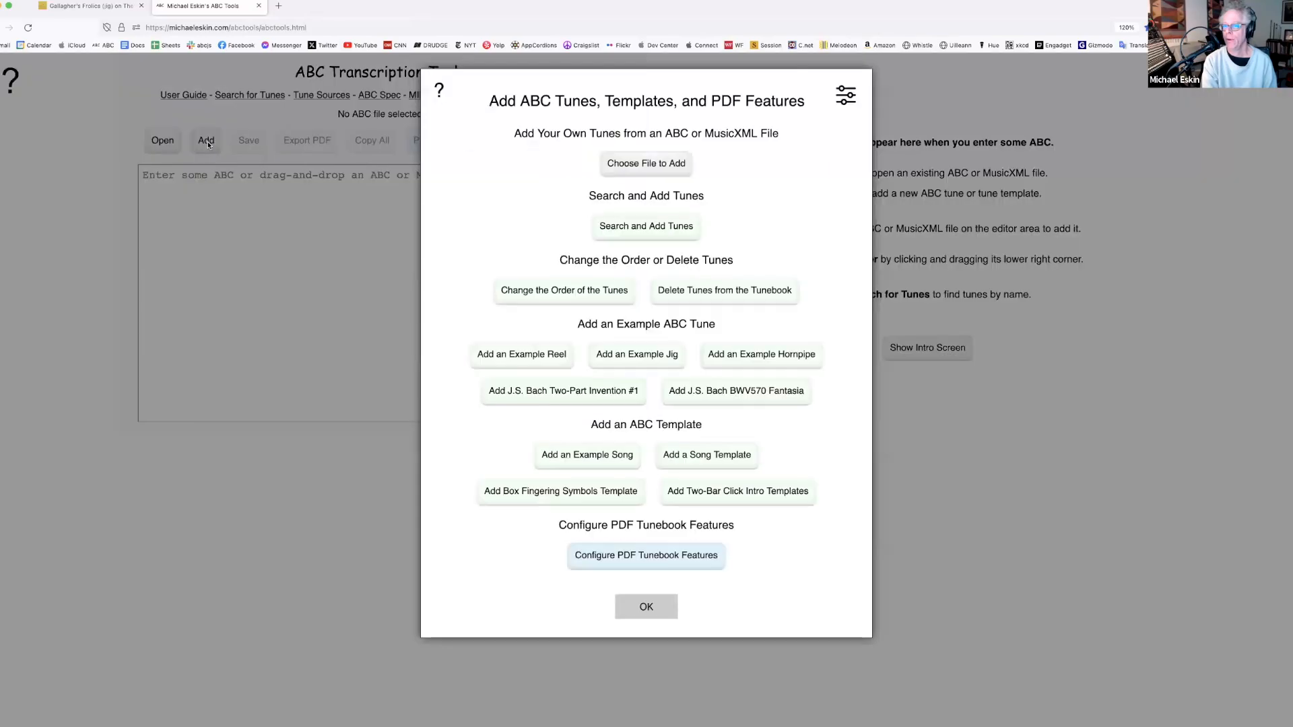
click(440, 90)
scroll(1004, 391, down, 7)
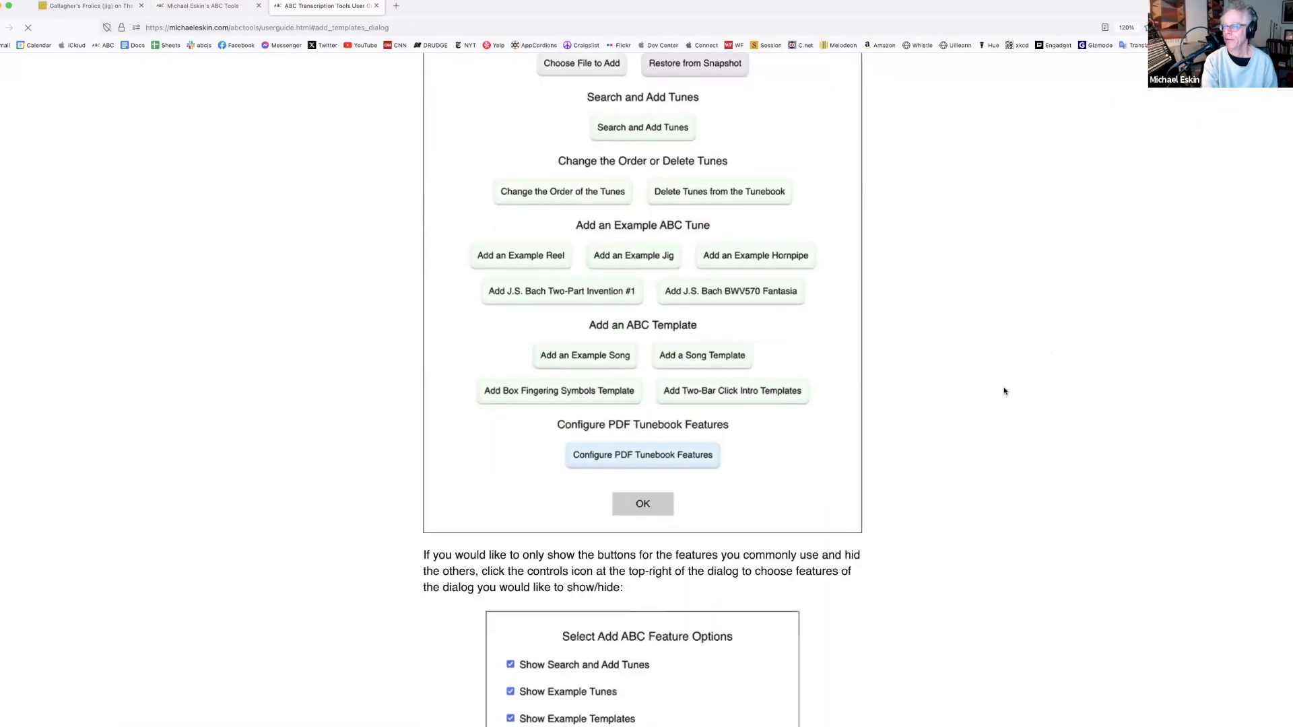
scroll(1004, 390, down, 4)
scroll(1004, 390, down, 5)
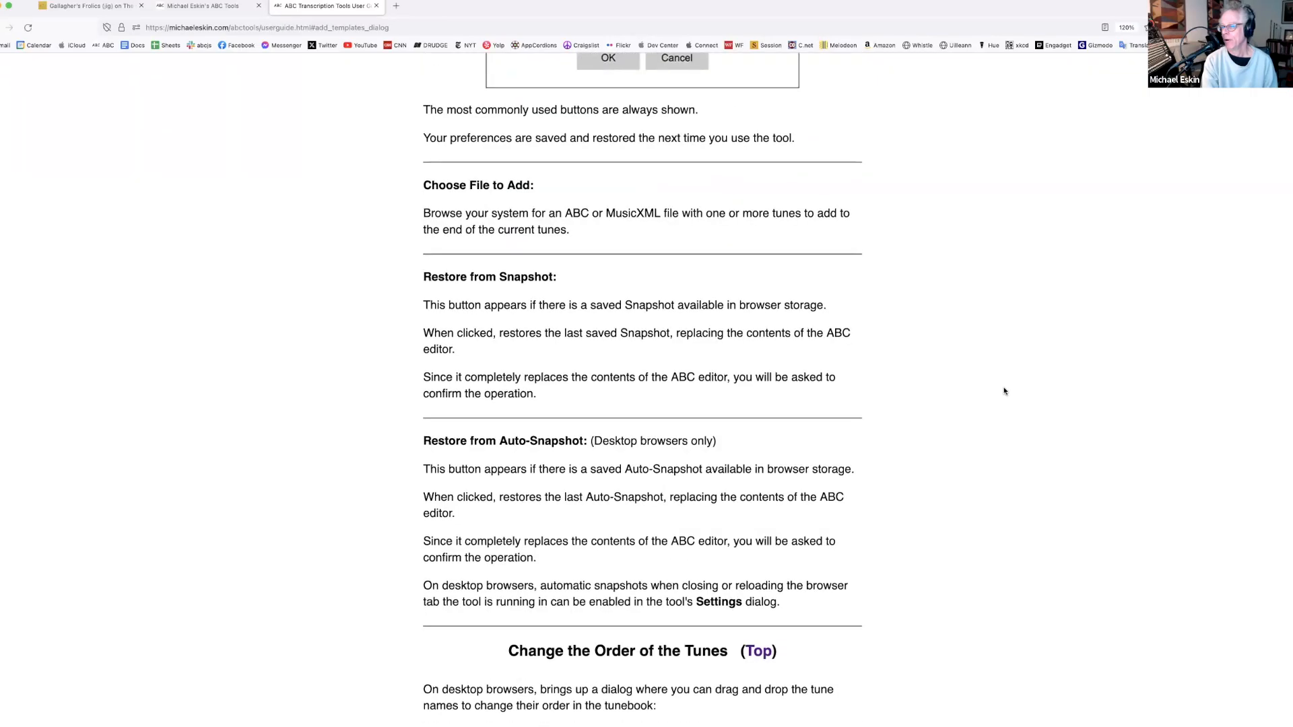
scroll(1004, 391, up, 20)
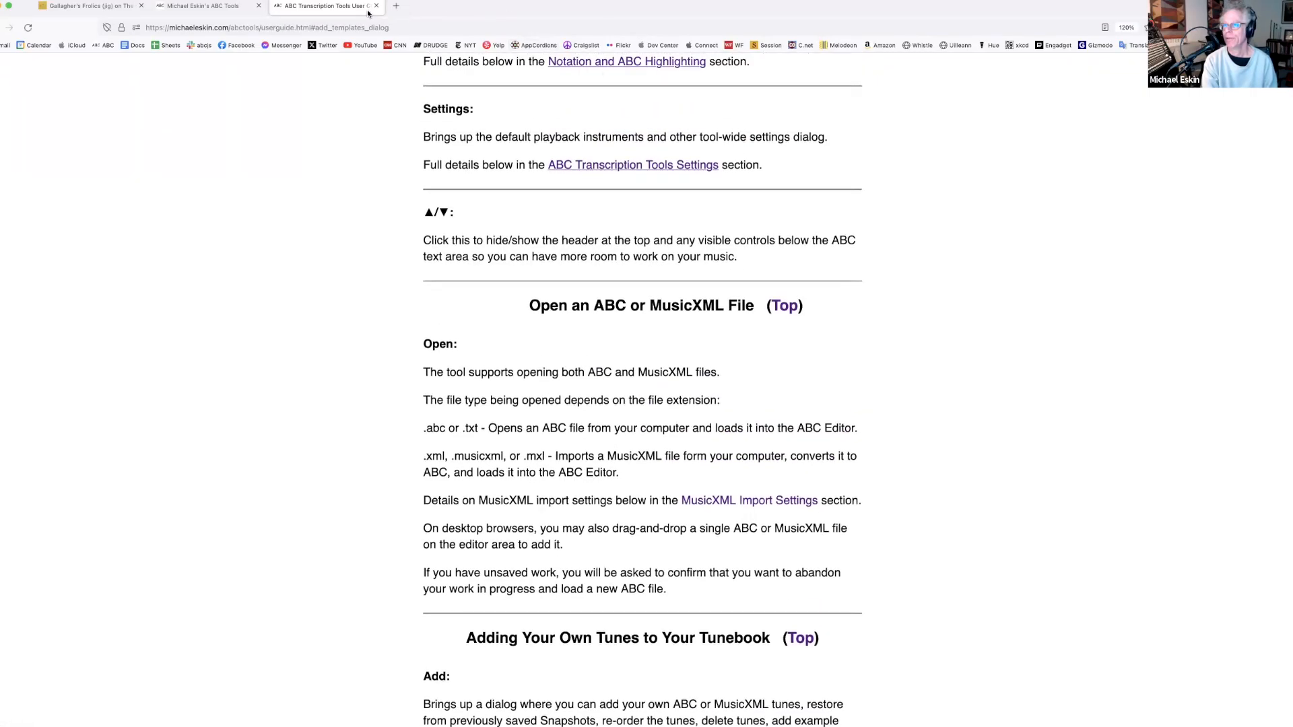
click(375, 6)
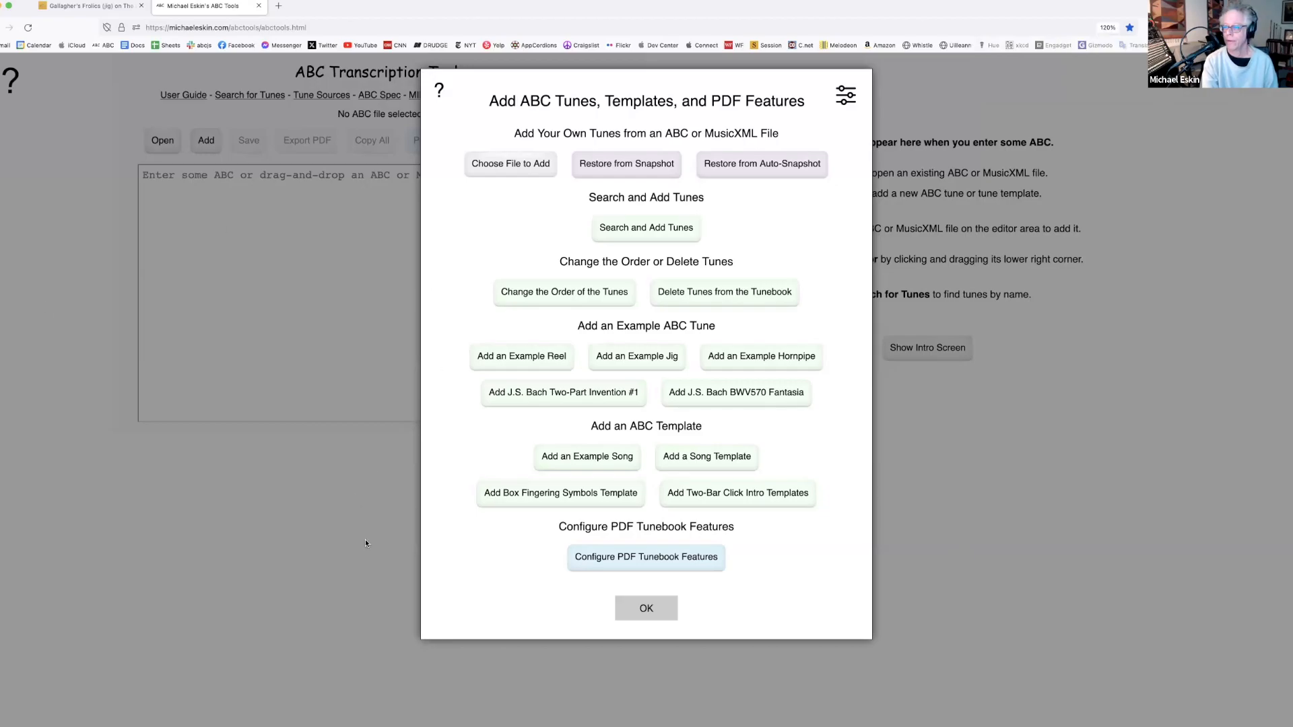
click(648, 608)
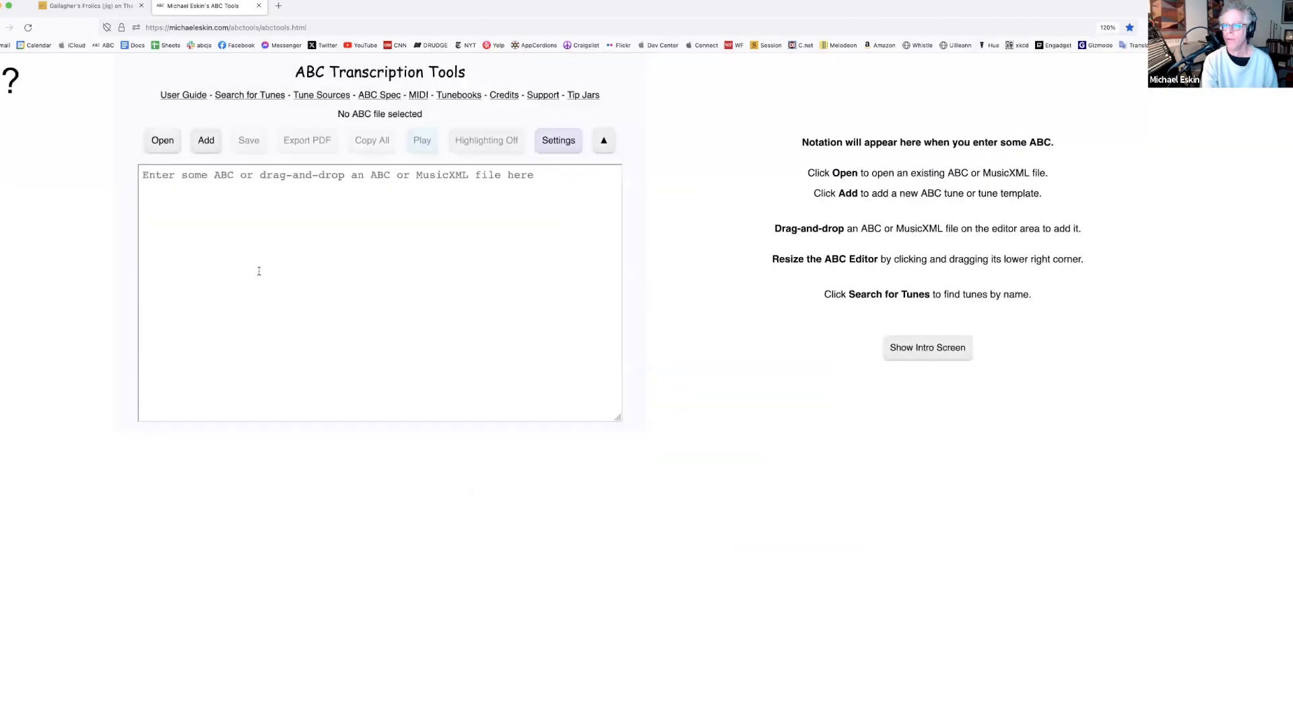
Add the example reel, the example jig and the example hornpipe to the empty editor
click(207, 141)
click(528, 362)
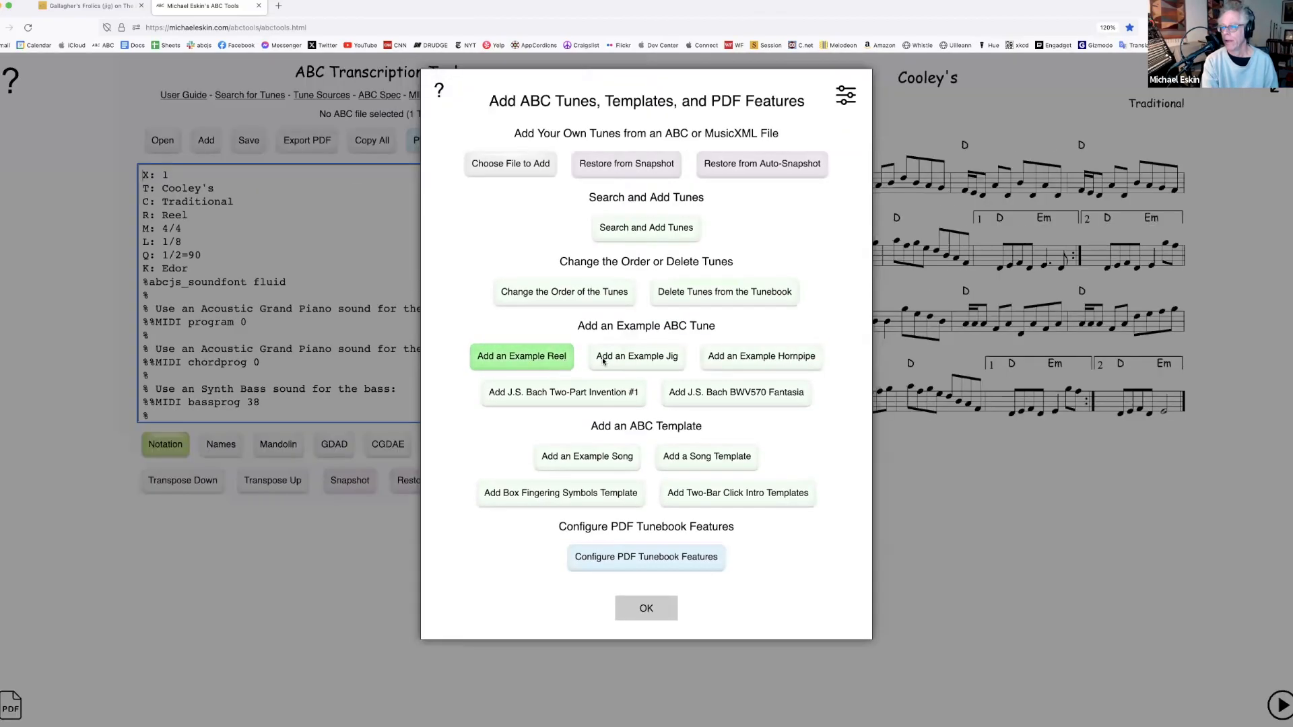
click(607, 363)
click(755, 362)
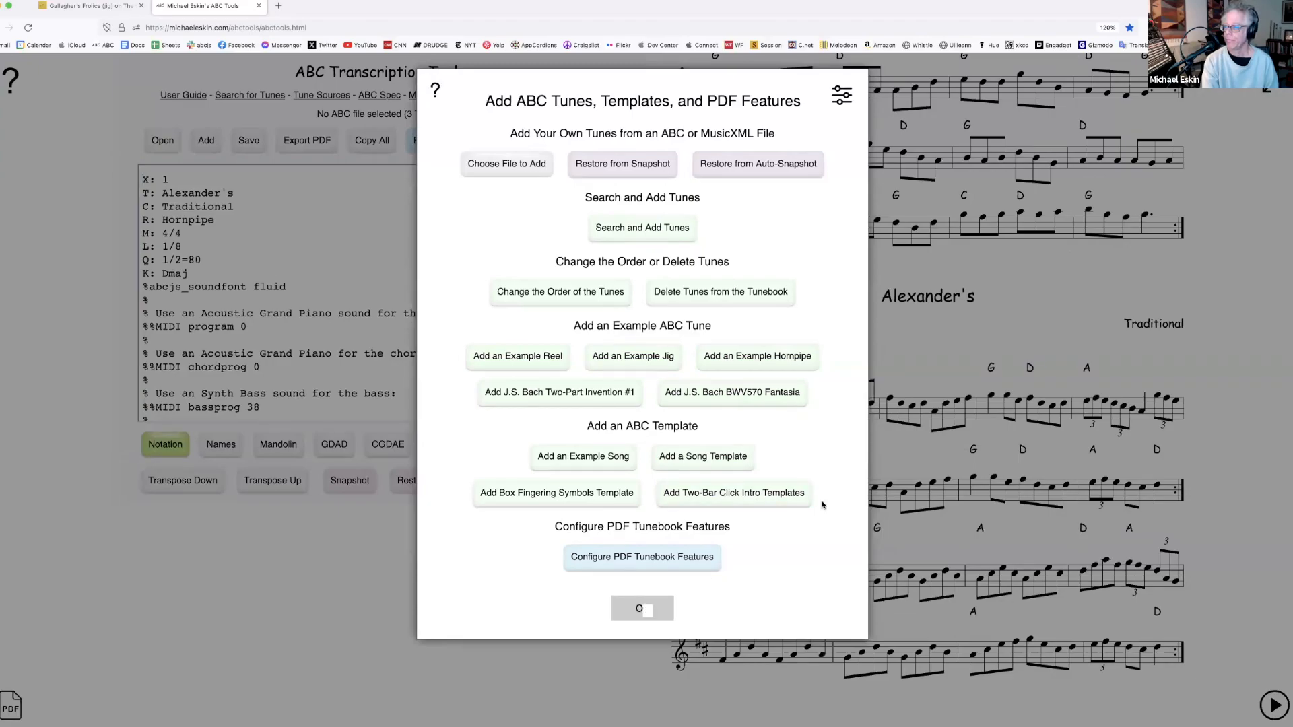
click(642, 608)
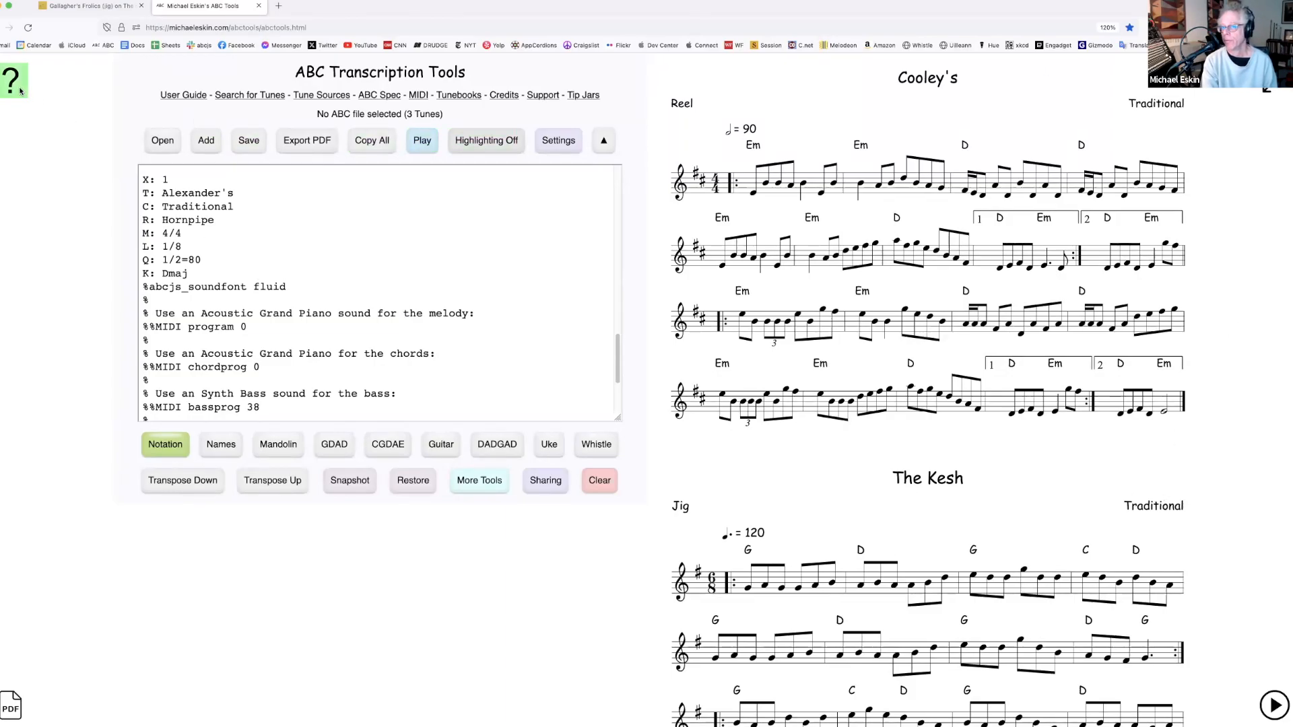
Show the notation full screen, look through all three example tunes and return to the split editor view
click(1269, 90)
scroll(812, 347, down, 10)
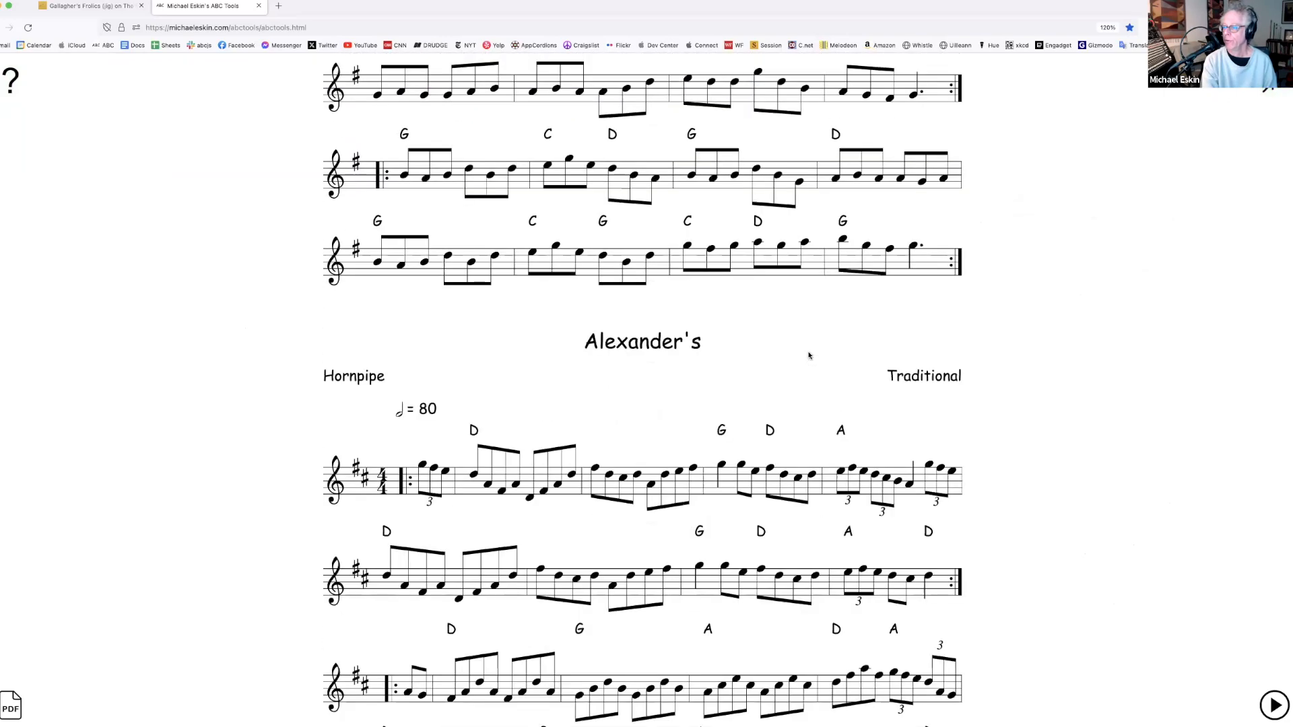
scroll(810, 355, up, 10)
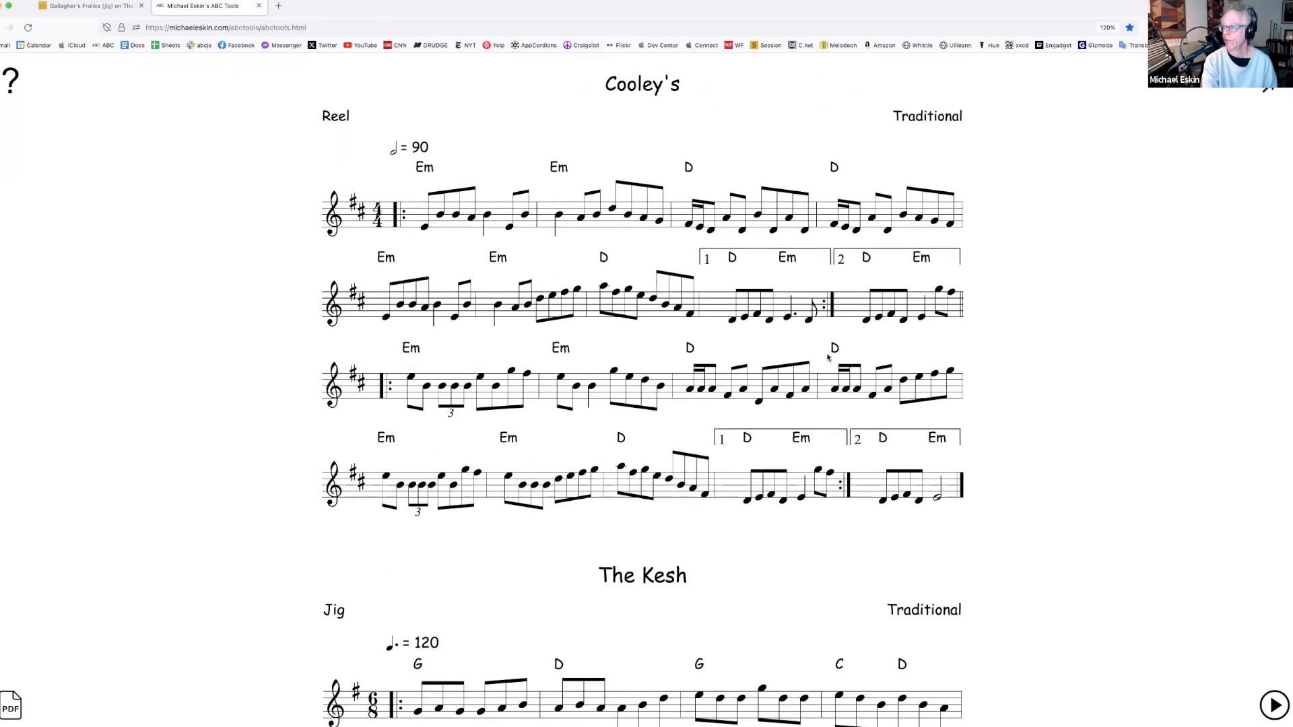
scroll(869, 371, down, 5)
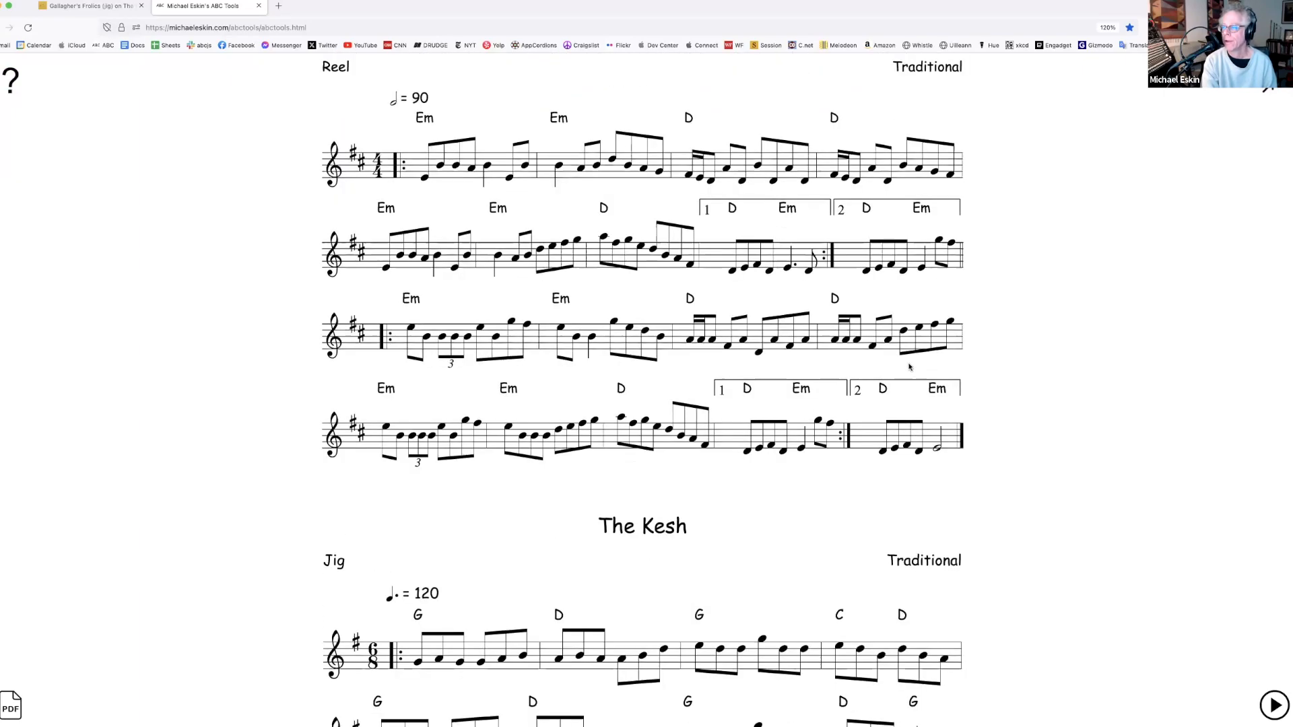
scroll(896, 383, down, 5)
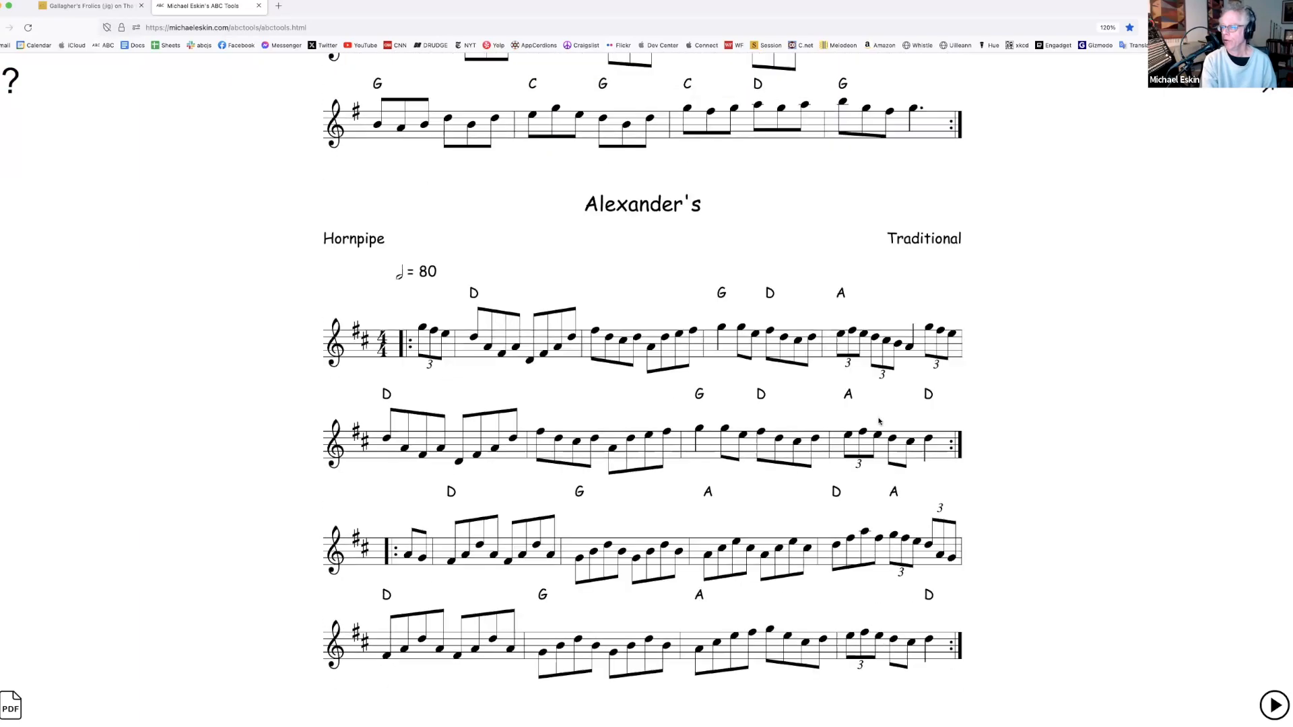
scroll(879, 422, up, 10)
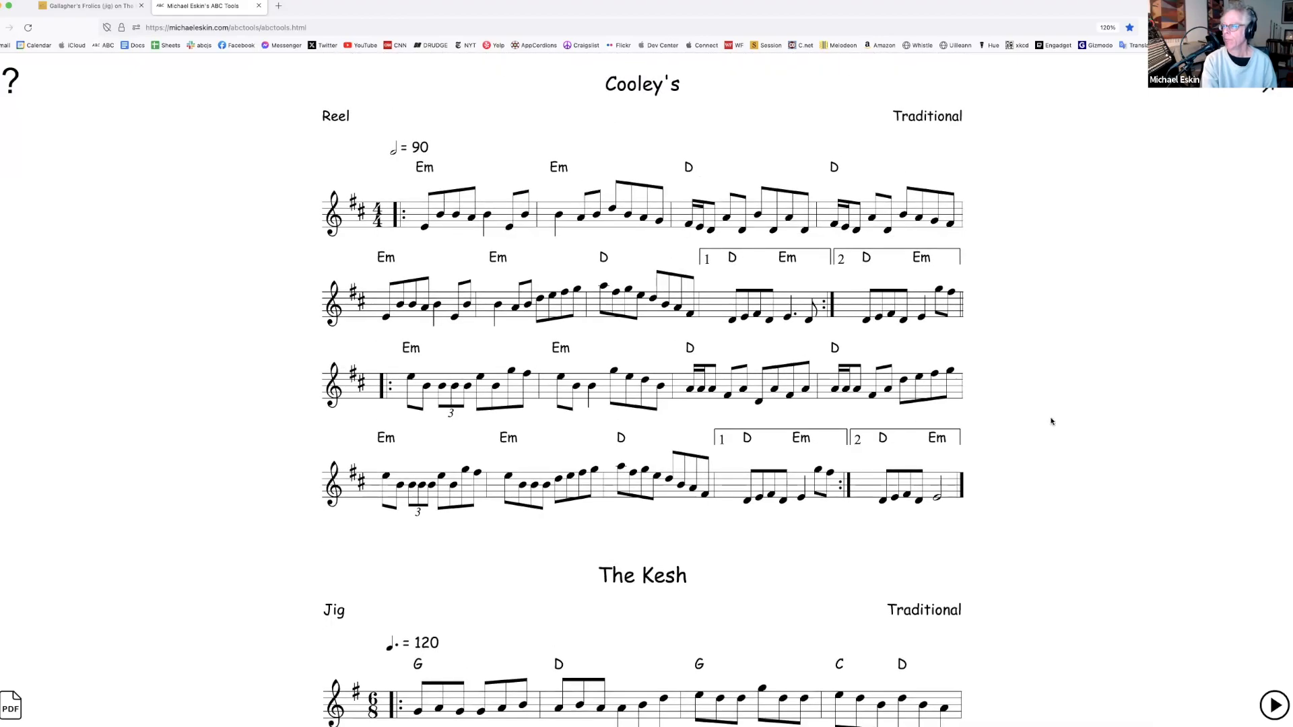
click(1280, 91)
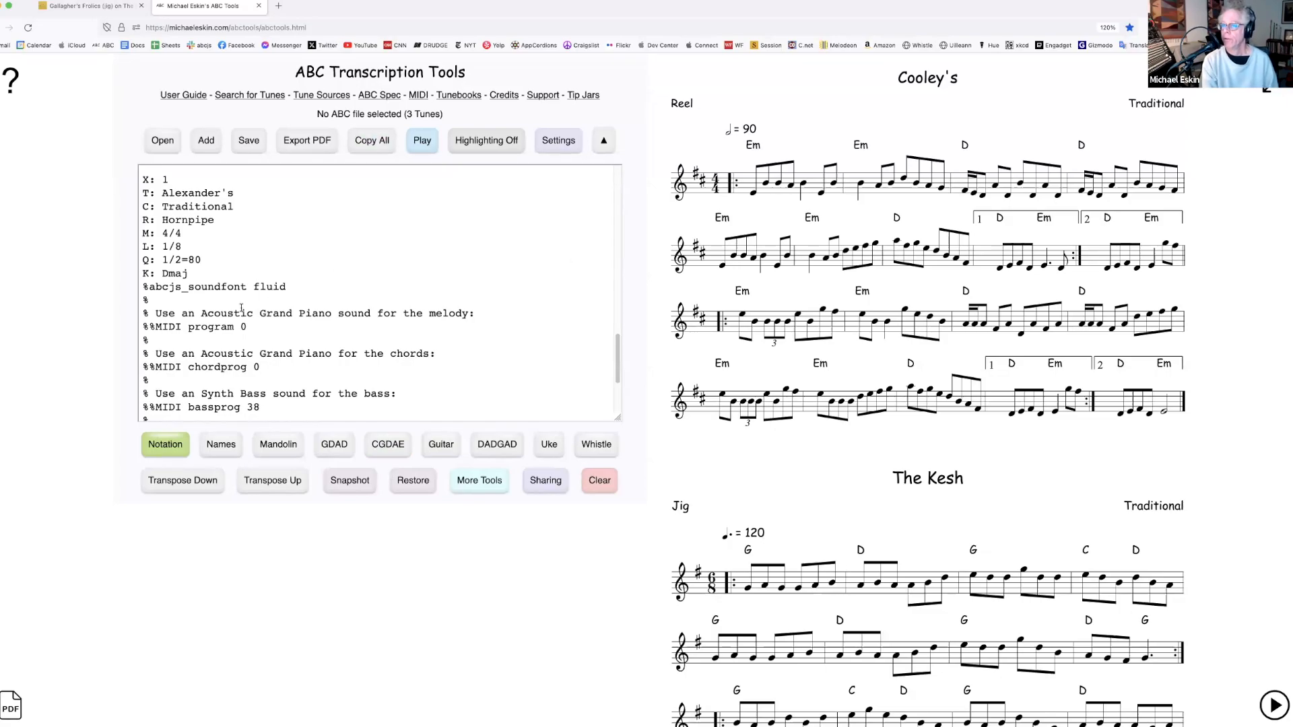
Place the cursor in the ABC text of Cooley's, play the tune in the player and pause it
scroll(242, 308, down, 5)
scroll(285, 335, up, 9)
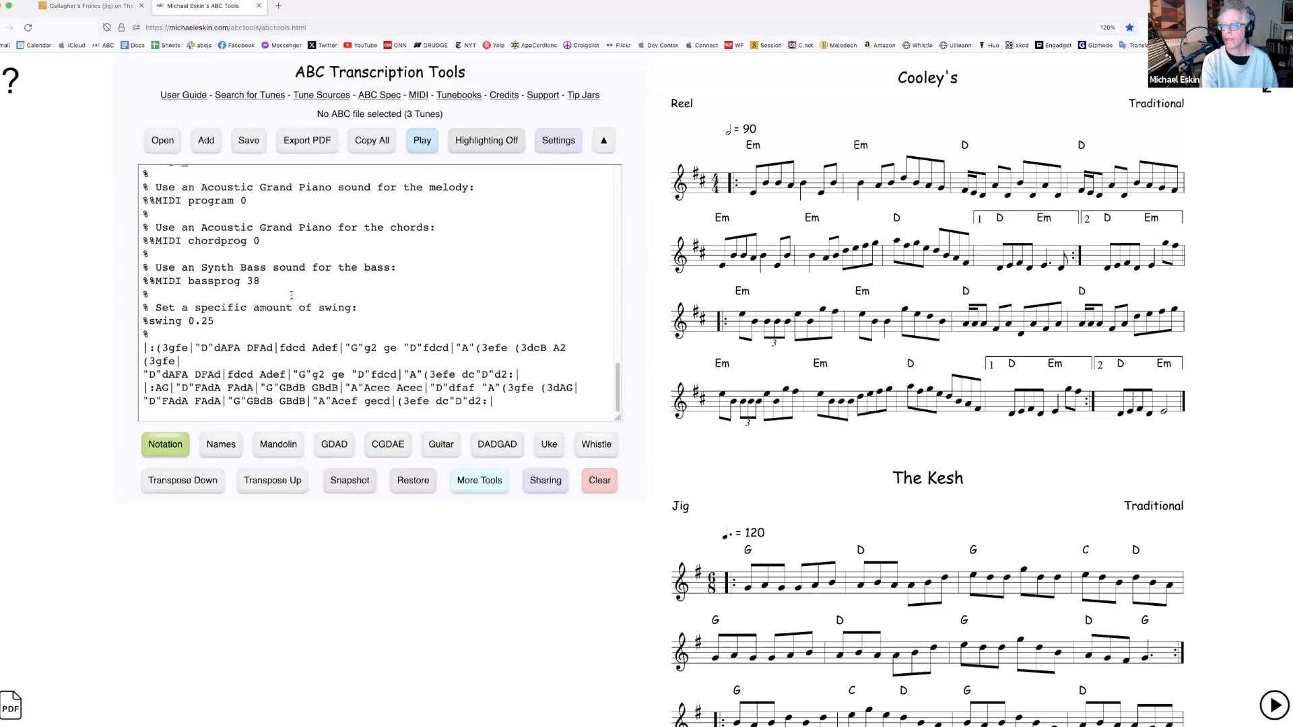
click(292, 299)
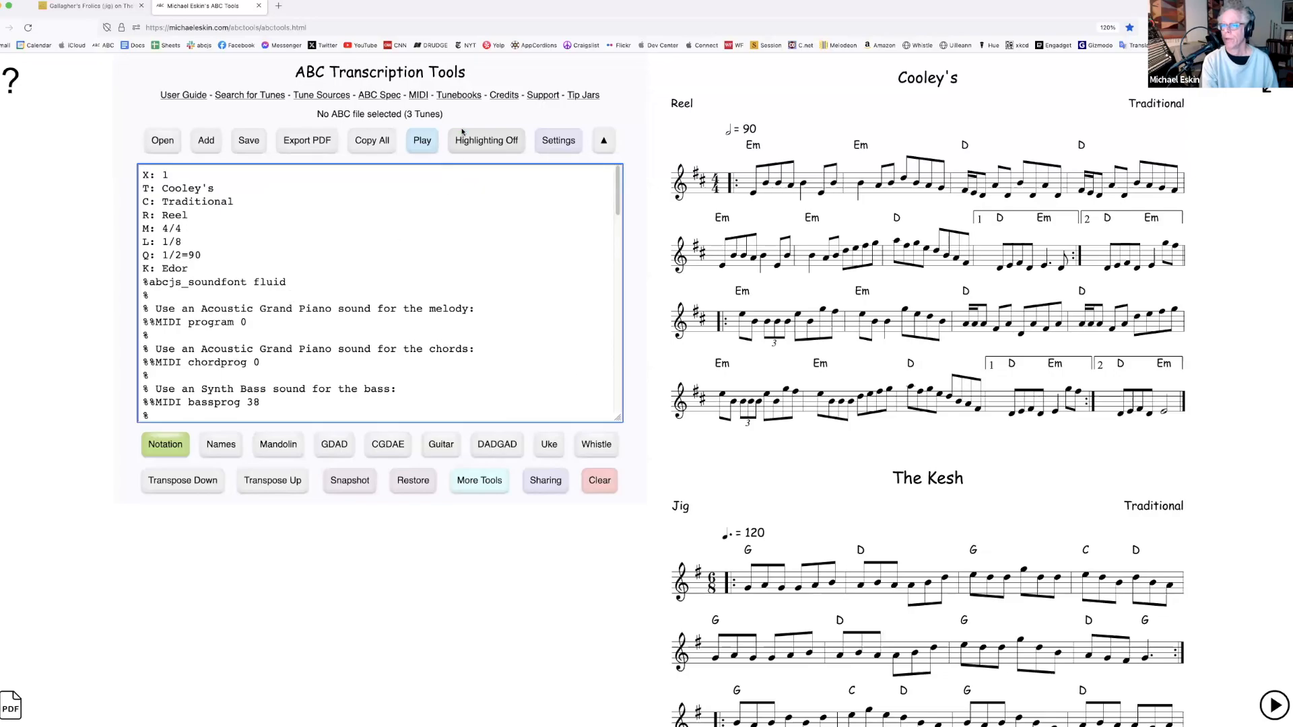
click(422, 142)
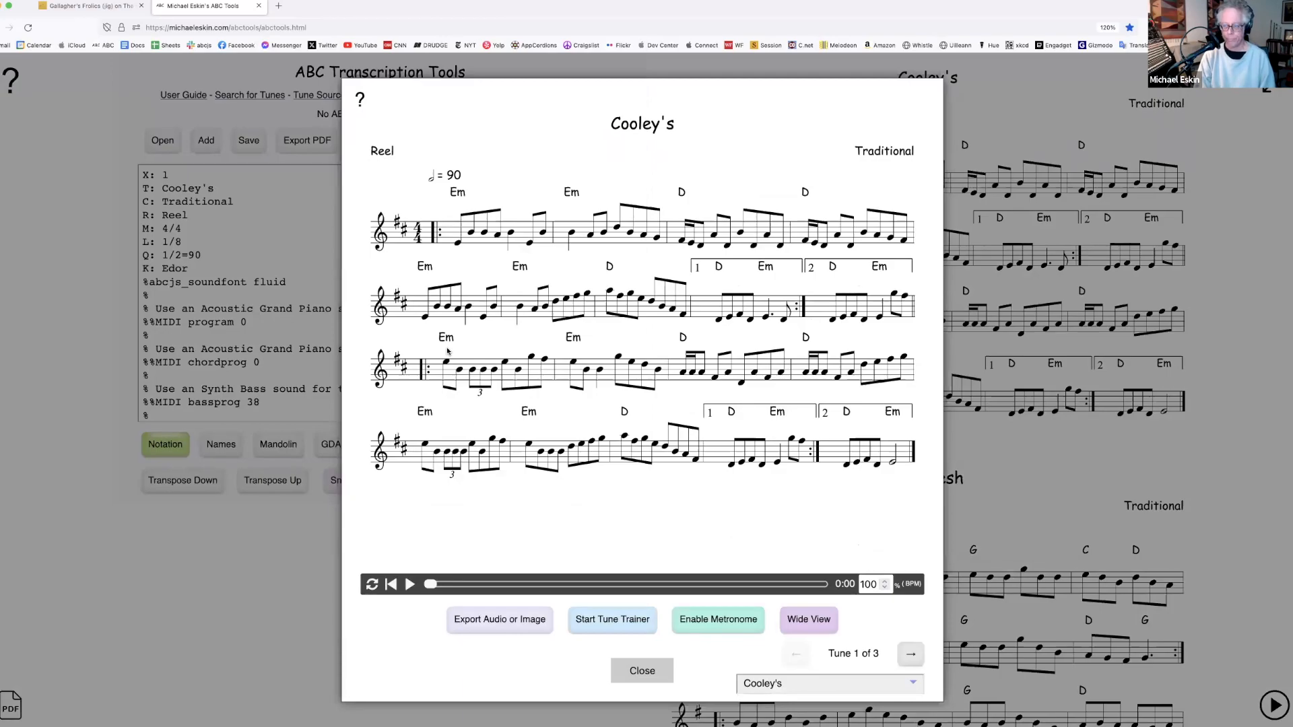
click(409, 584)
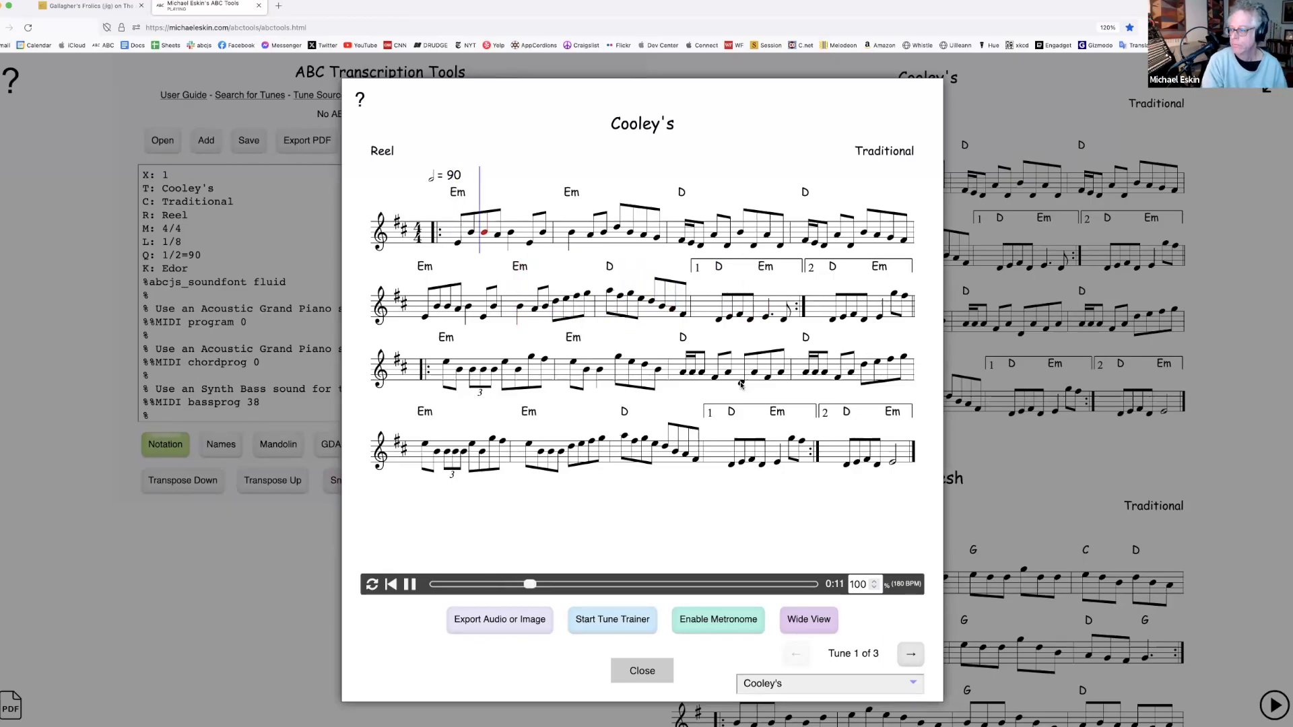
click(412, 585)
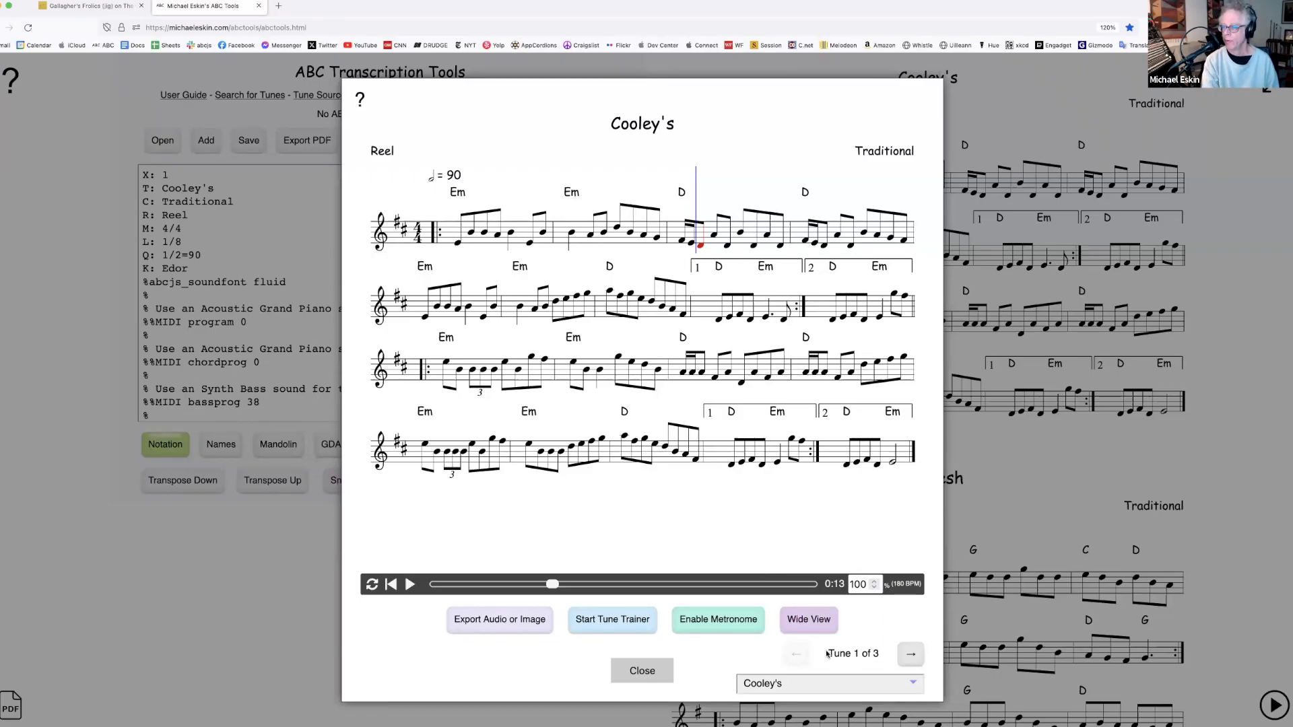
Play Cooley's in the player's wide view, pause it and switch back to the normal view
click(814, 618)
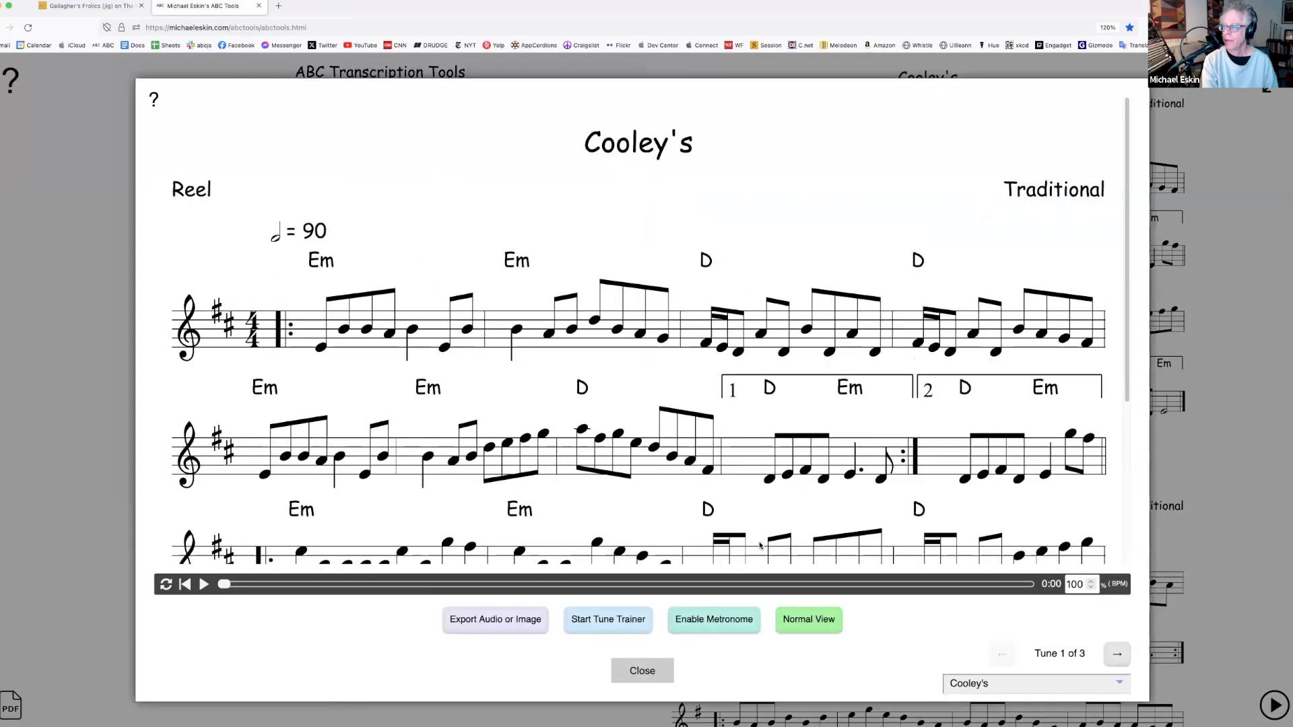
click(204, 584)
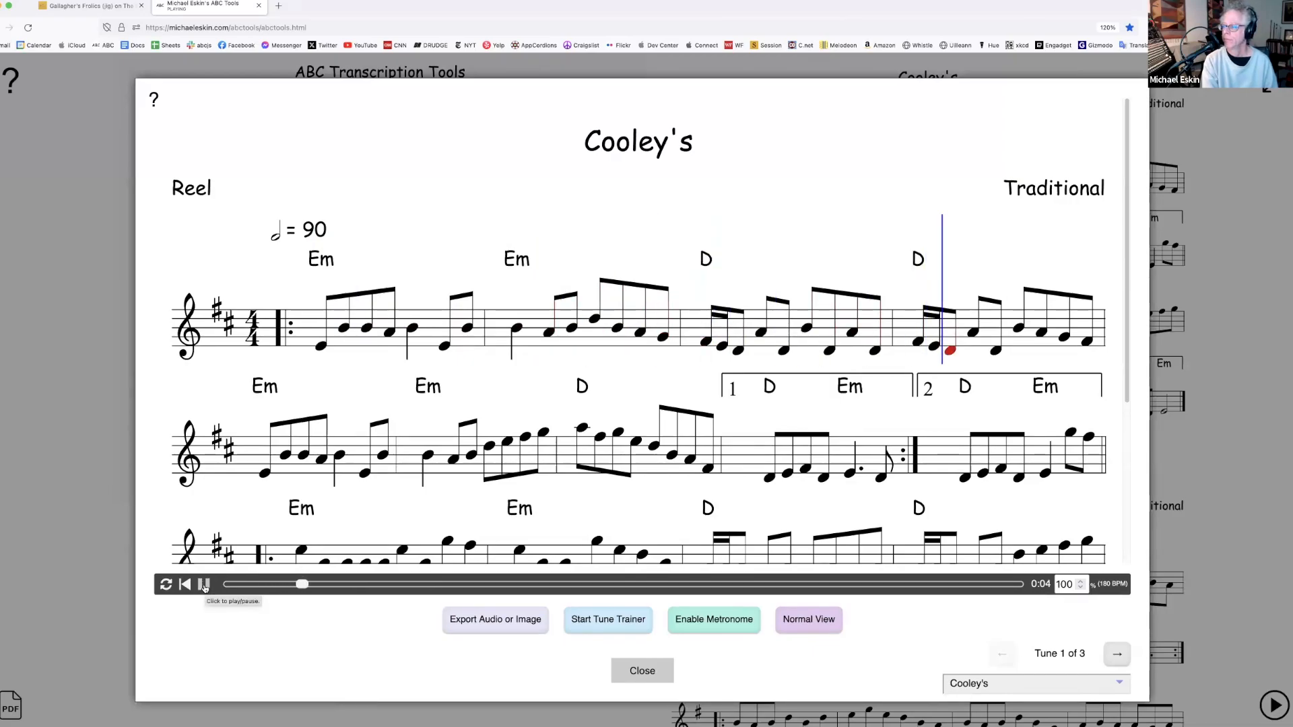
click(205, 584)
click(809, 619)
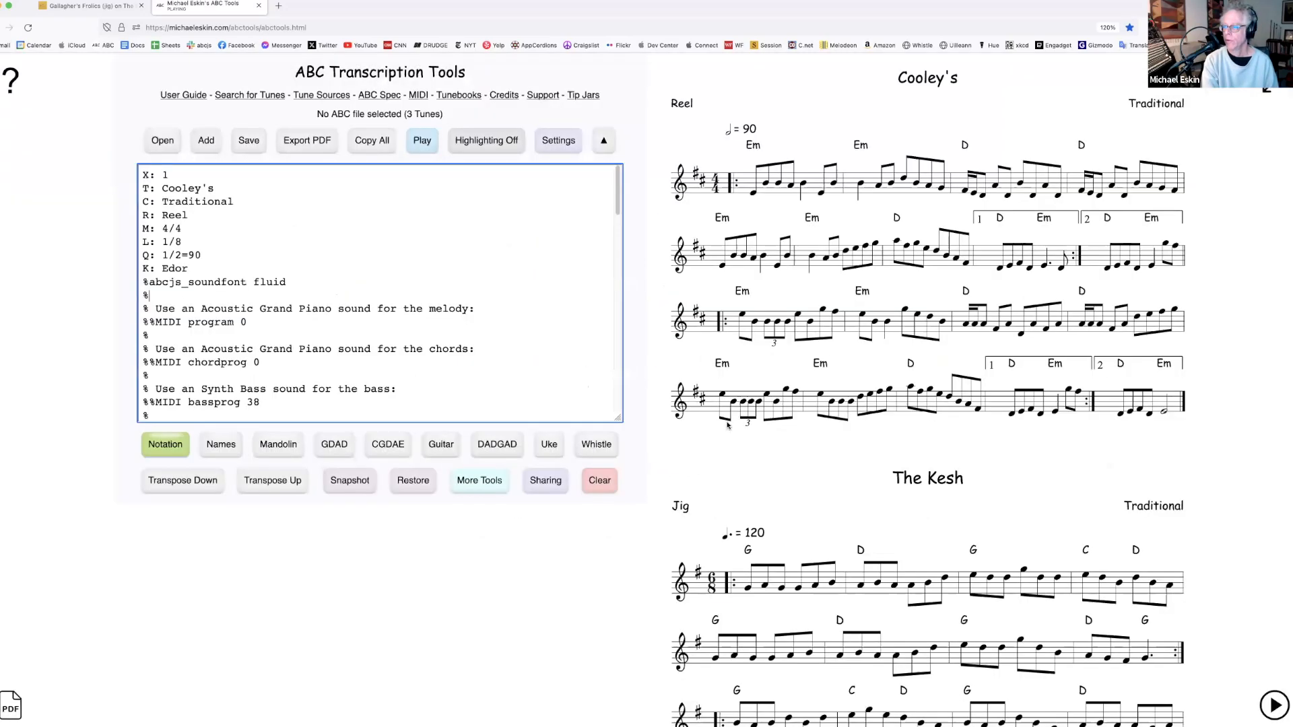
click(727, 425)
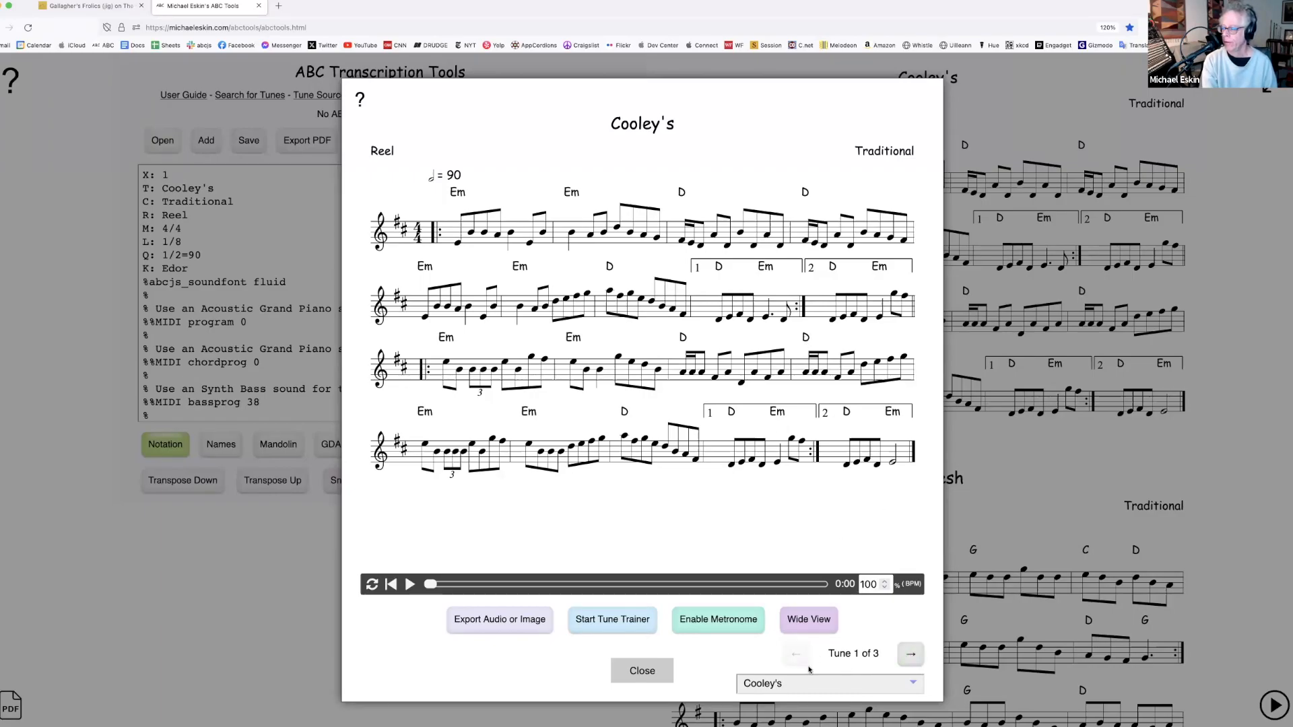
Step through the tunes in the player to Alexander's and back to Cooley's, and select The Kesh from the tune list
click(916, 659)
click(916, 660)
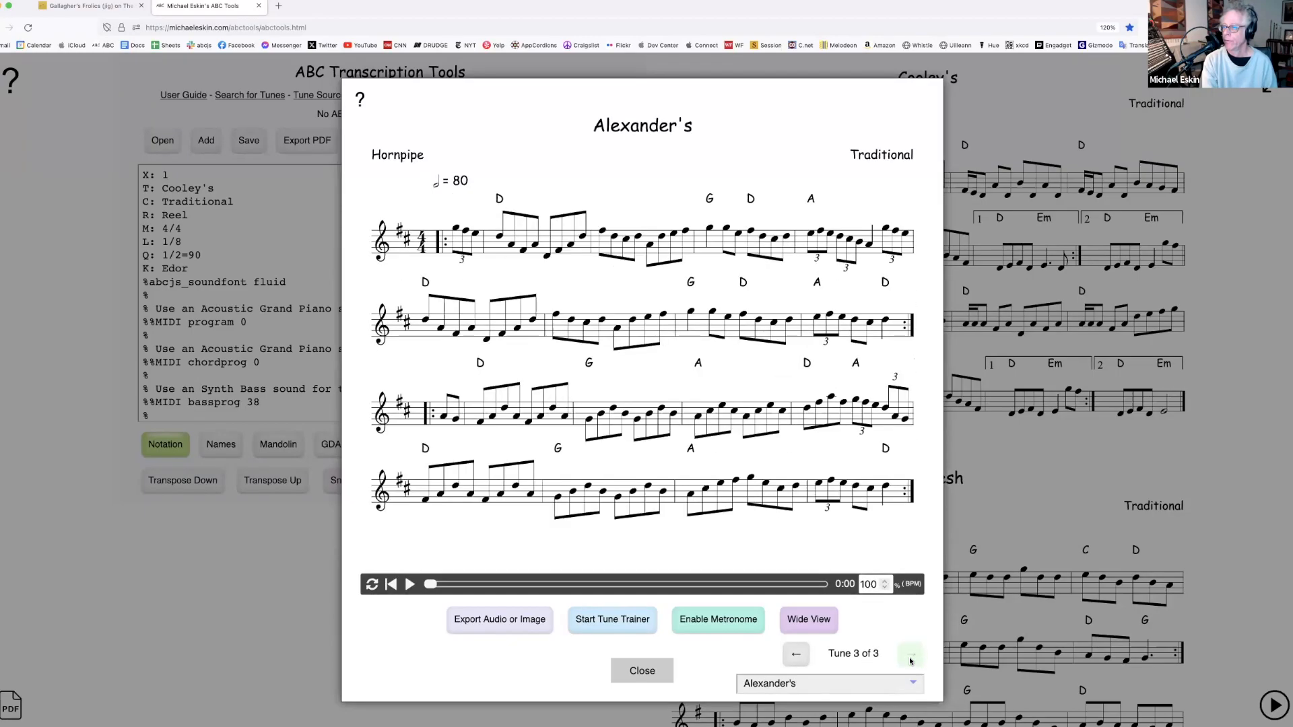
click(798, 656)
click(799, 656)
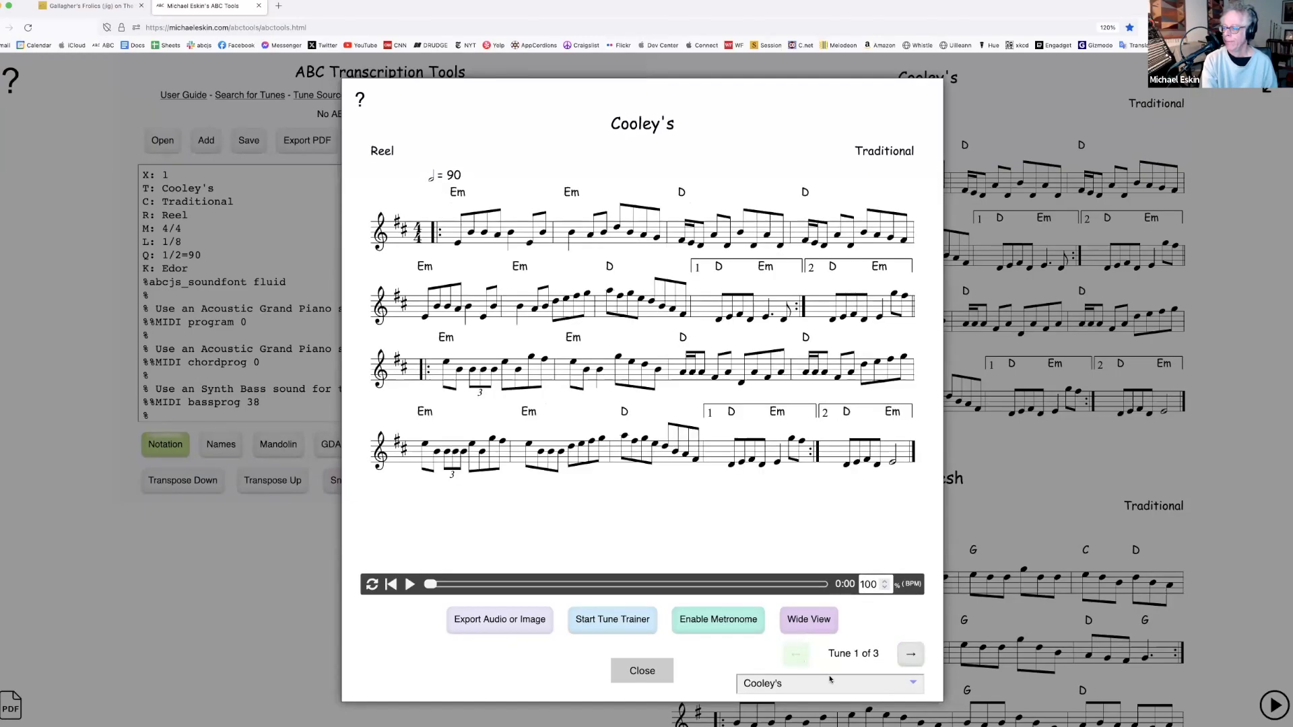
click(878, 685)
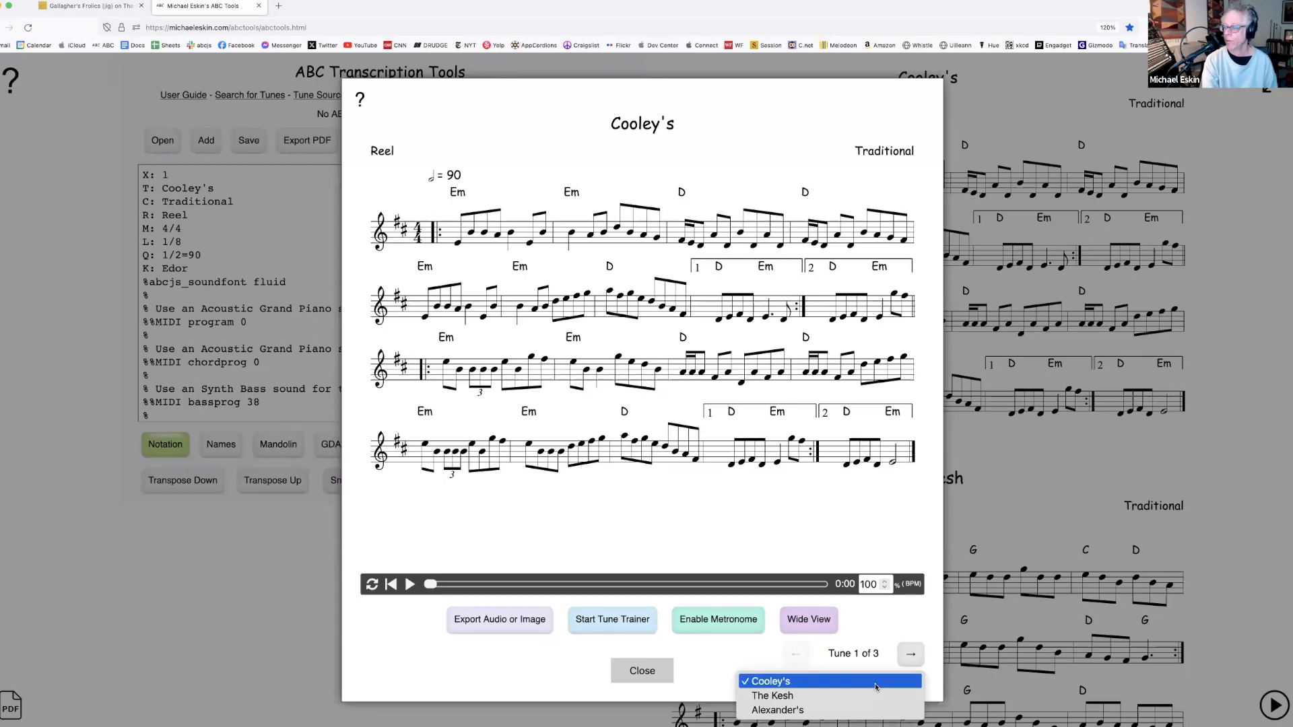
click(823, 703)
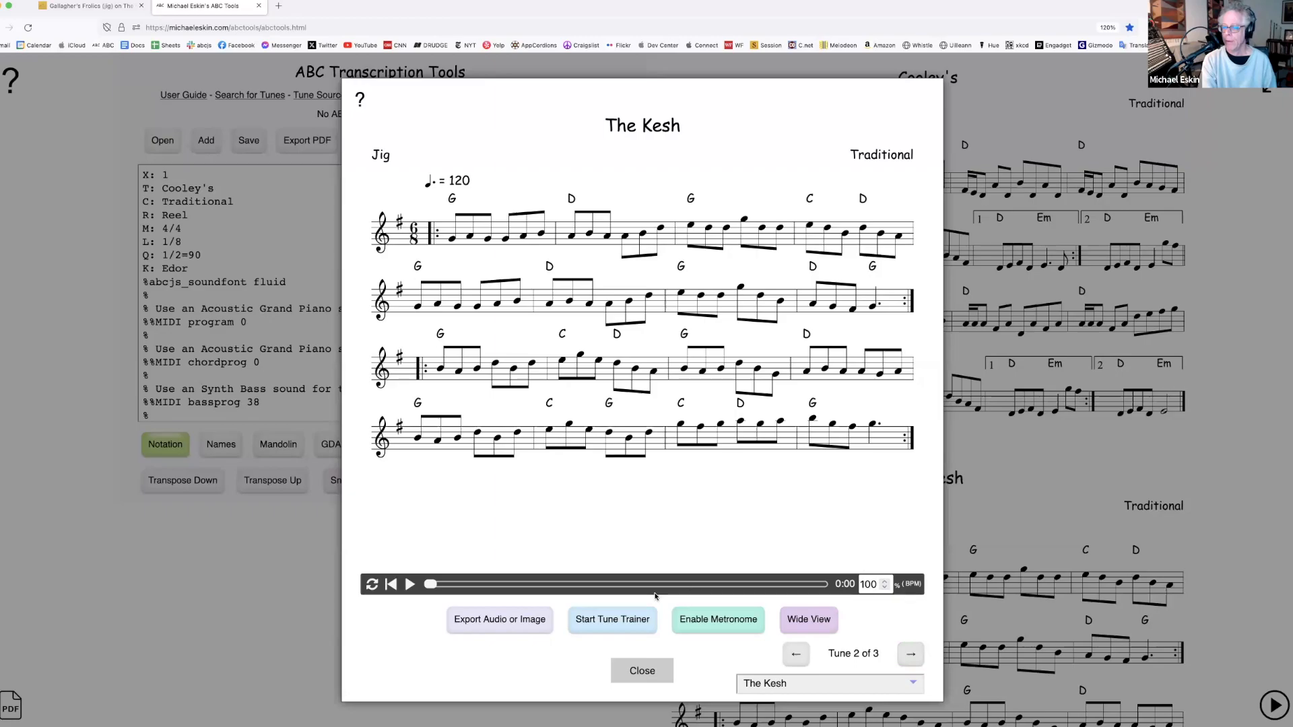
Set the playback tempo of The Kesh to 50 percent and play it
click(372, 586)
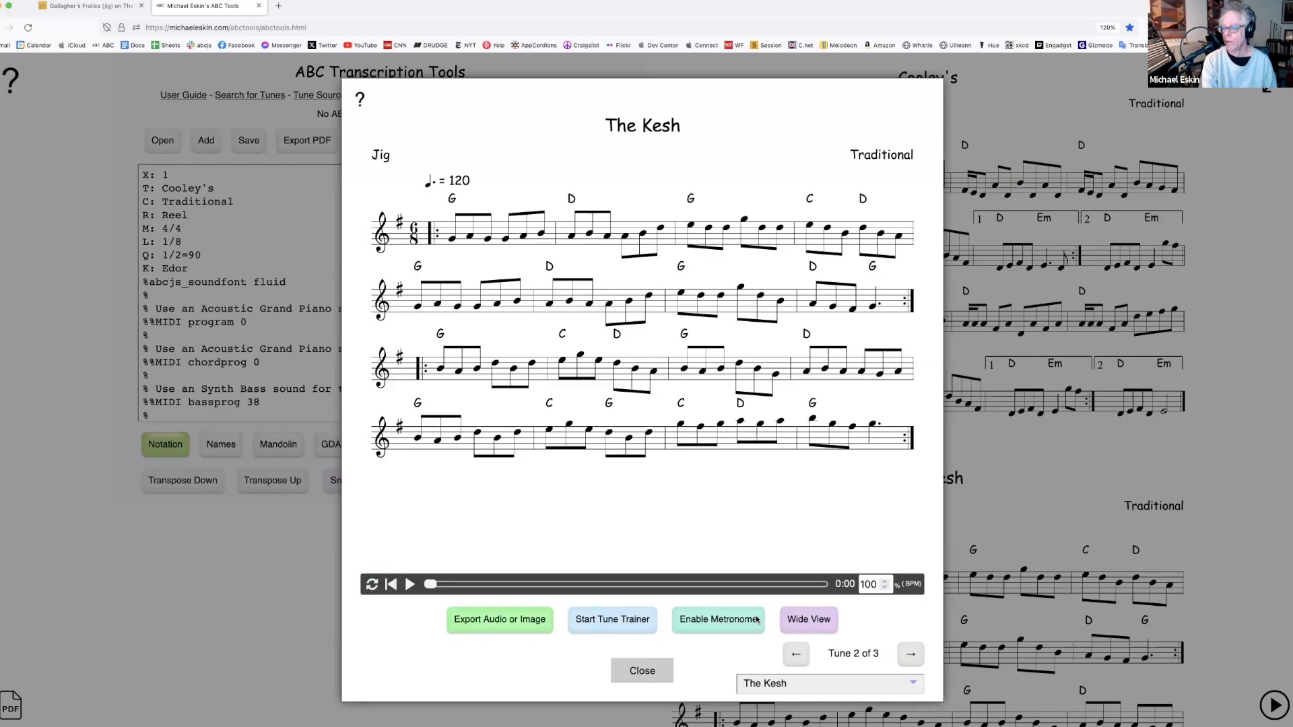
double_click(870, 587)
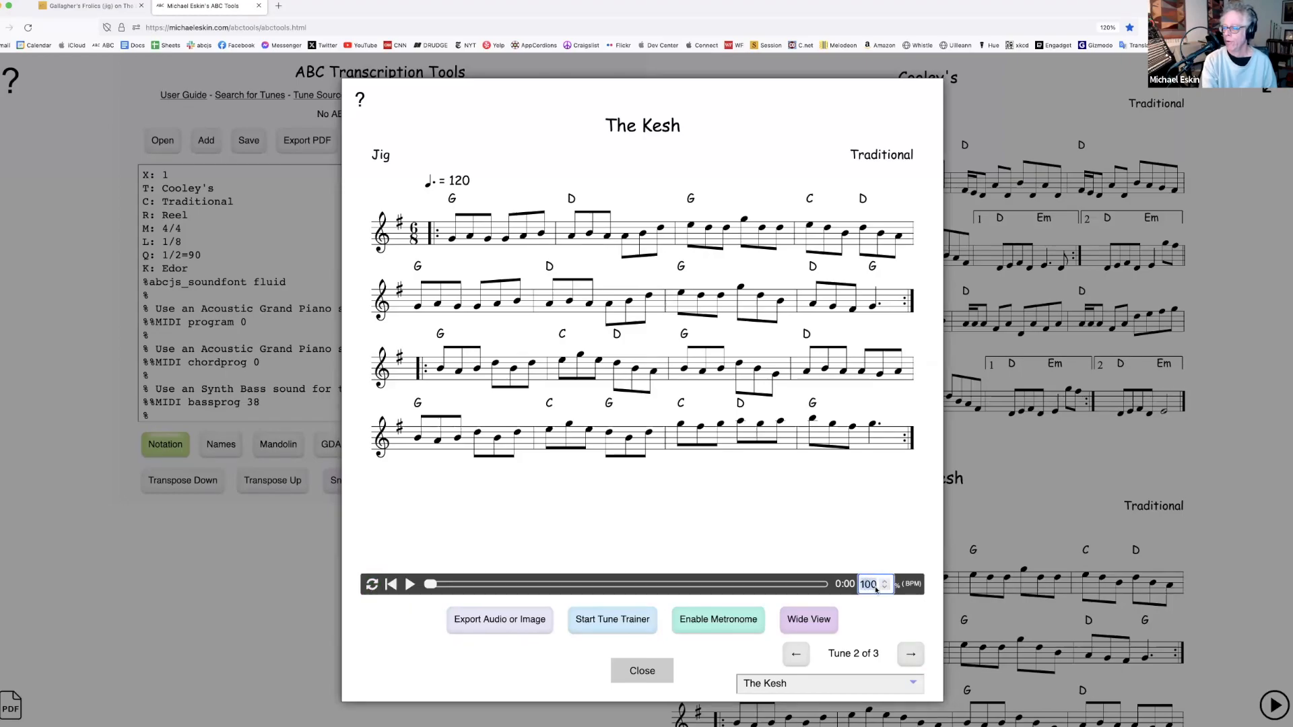
text(50)
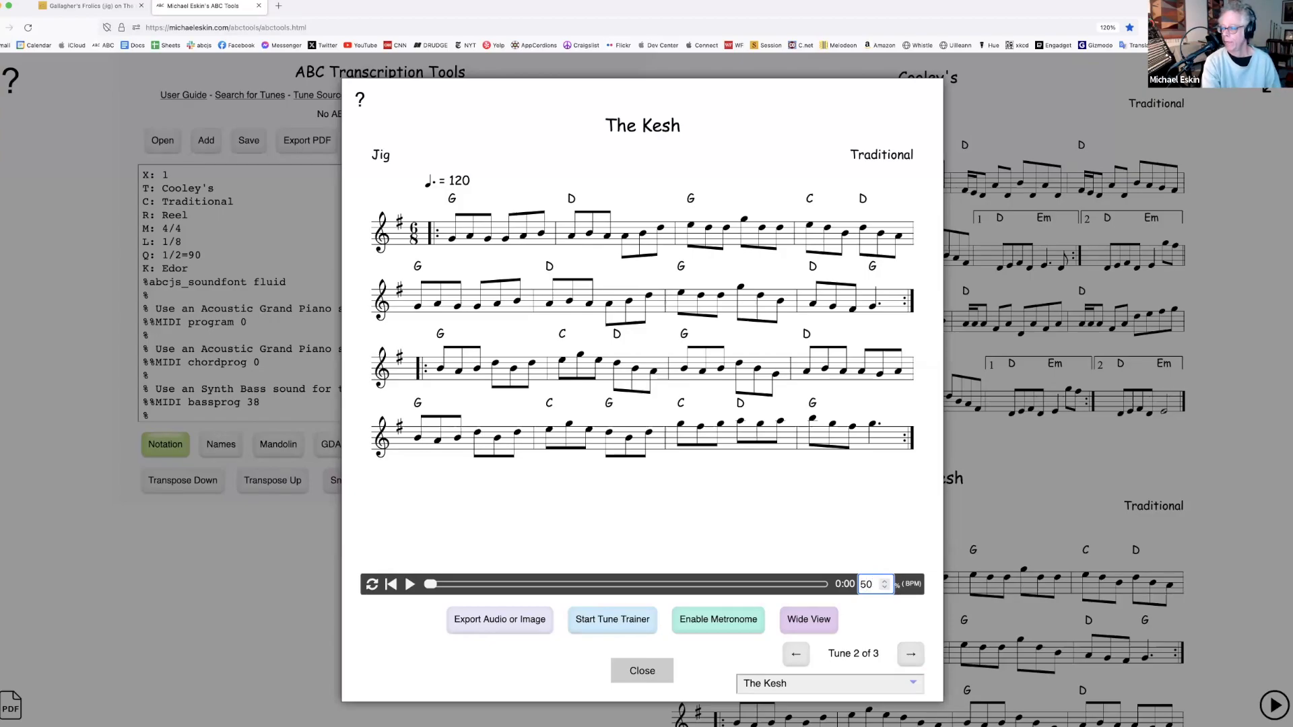
key(Return)
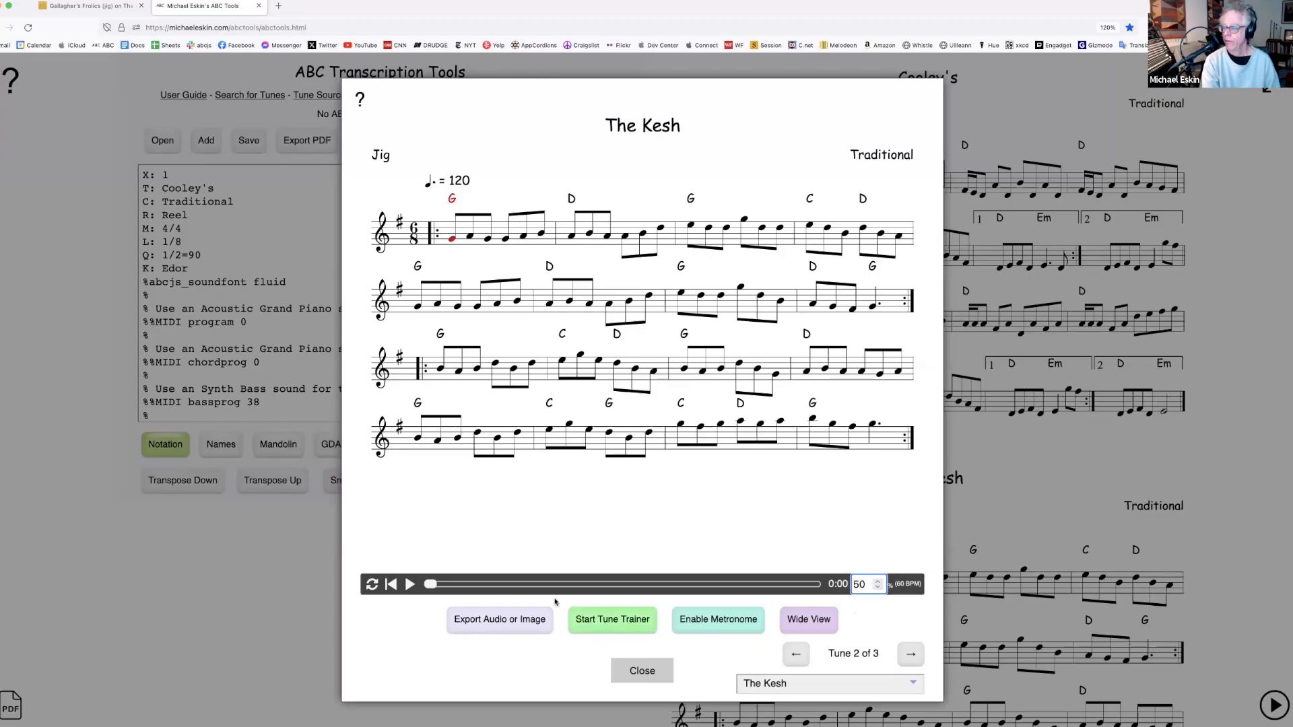
click(410, 586)
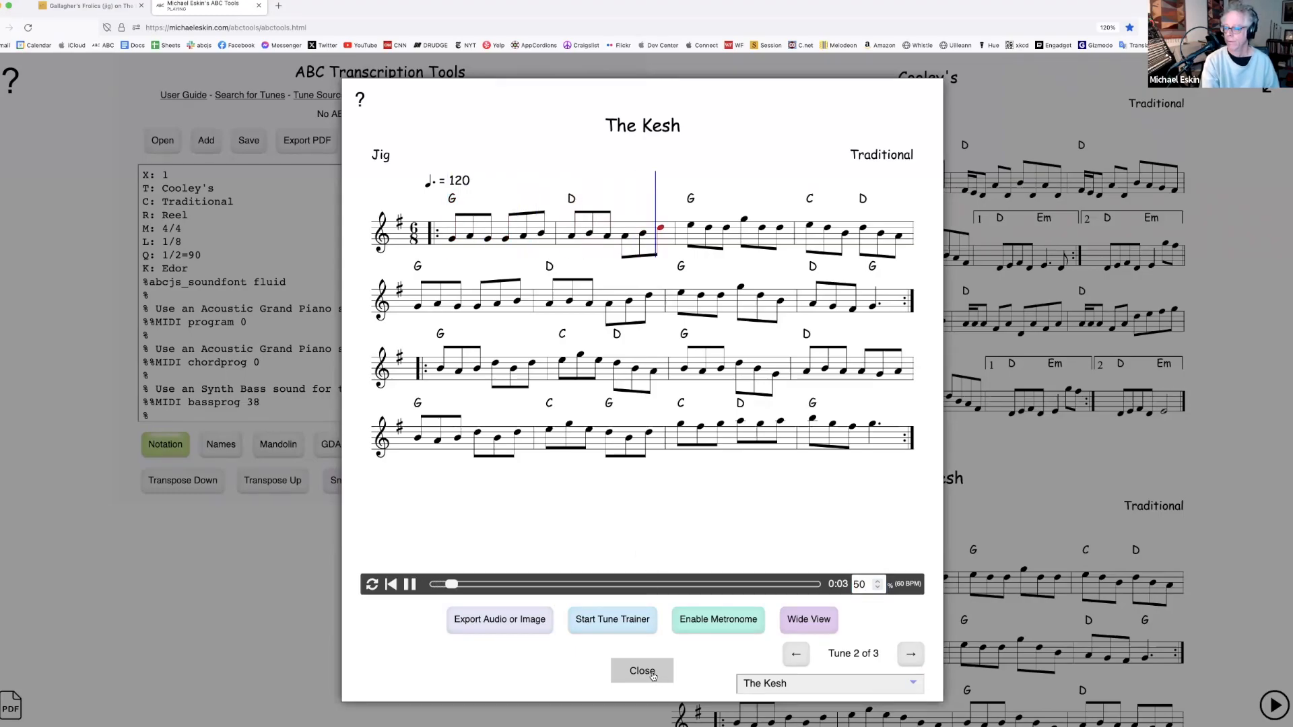
Go back to Cooley's in the player, set its tempo to 50 percent, and play it briefly before closing the player
click(796, 653)
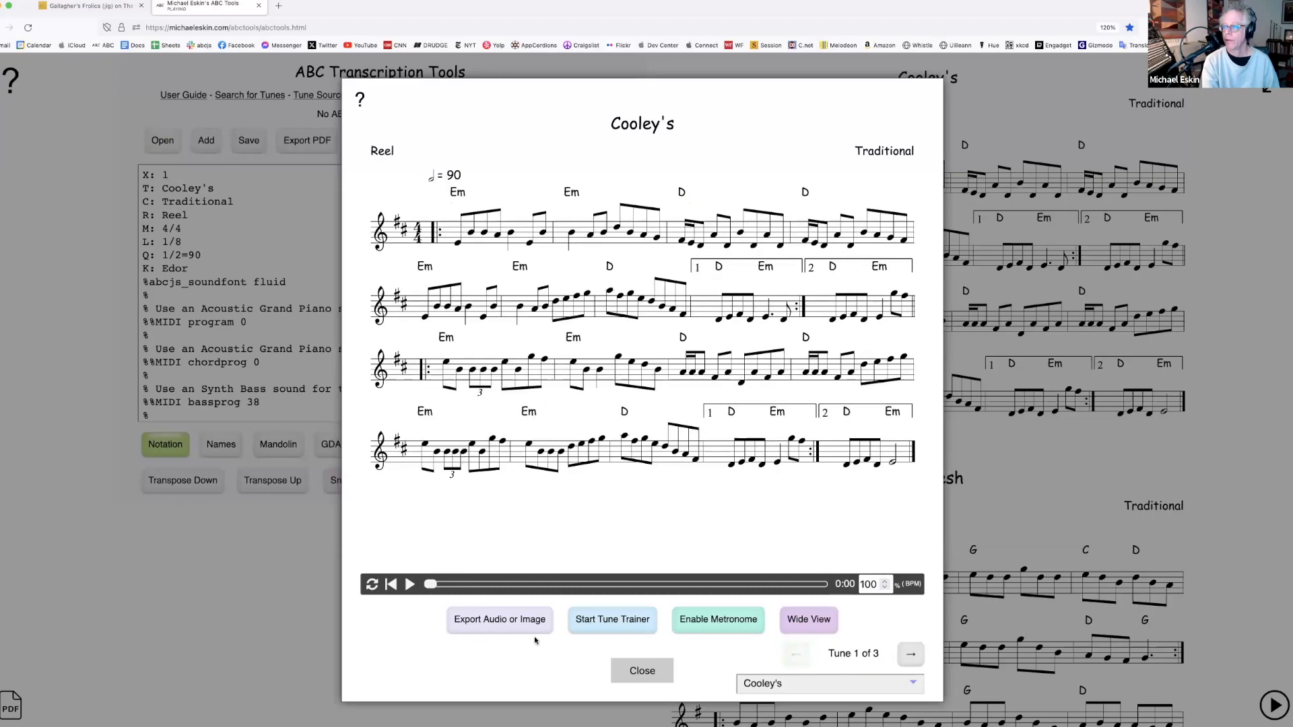
click(879, 587)
double_click(855, 584)
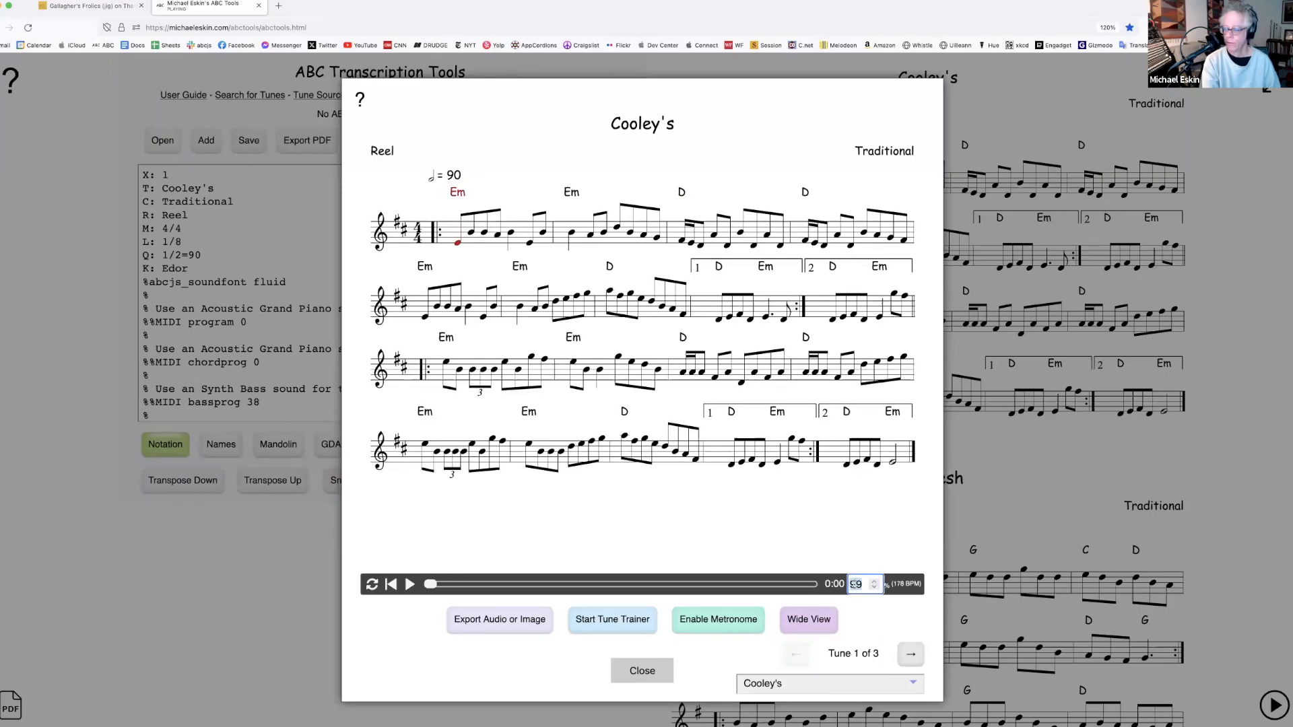
text(50)
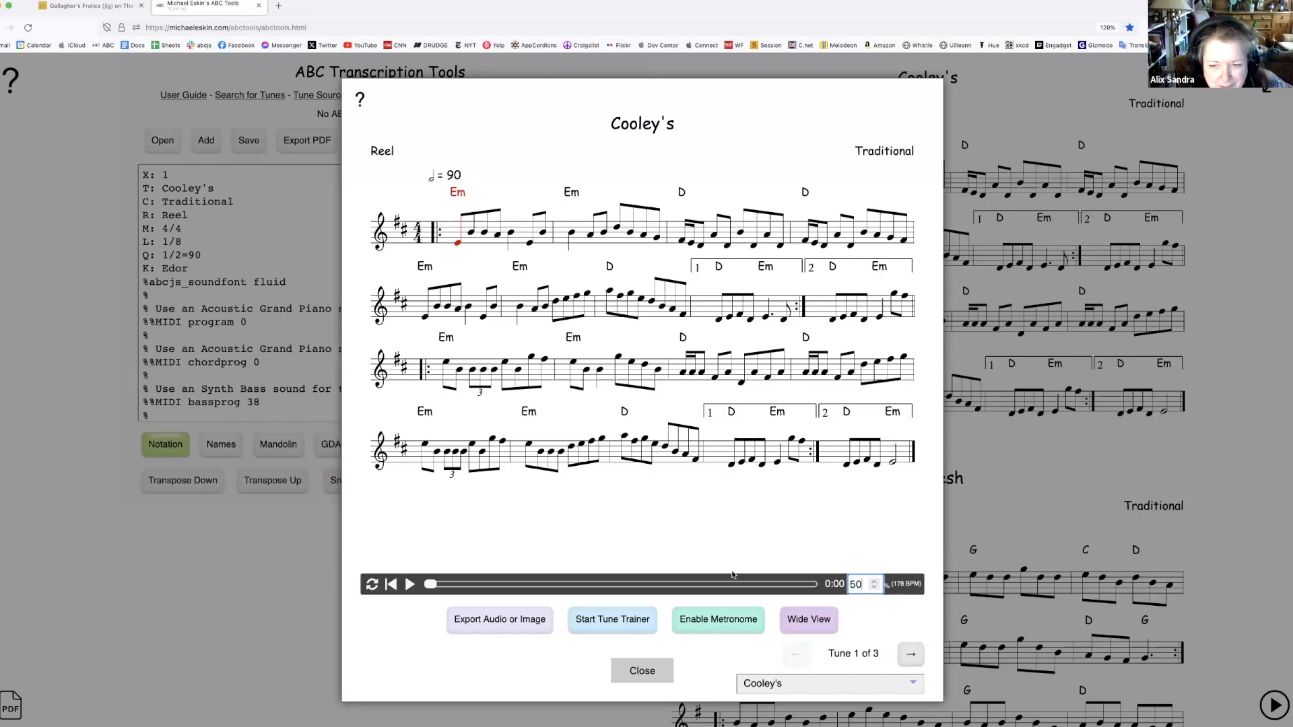
key(Return)
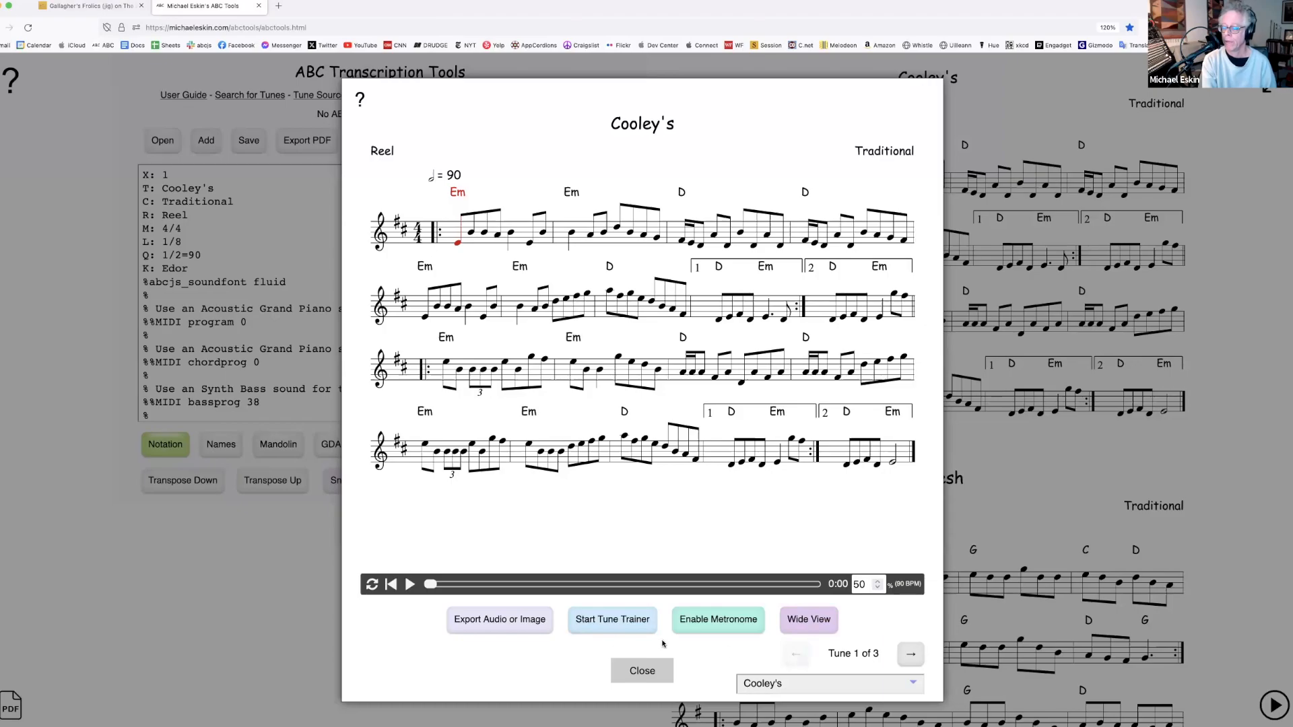
click(409, 585)
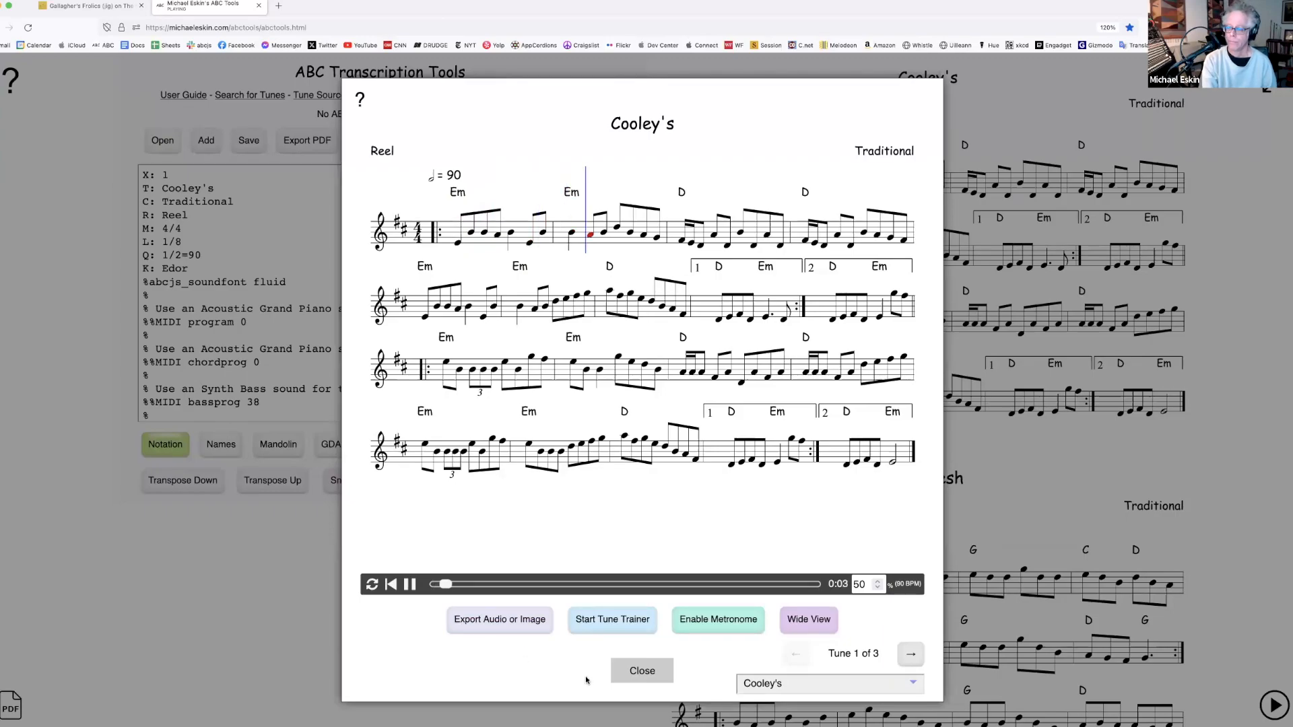
click(412, 584)
click(628, 672)
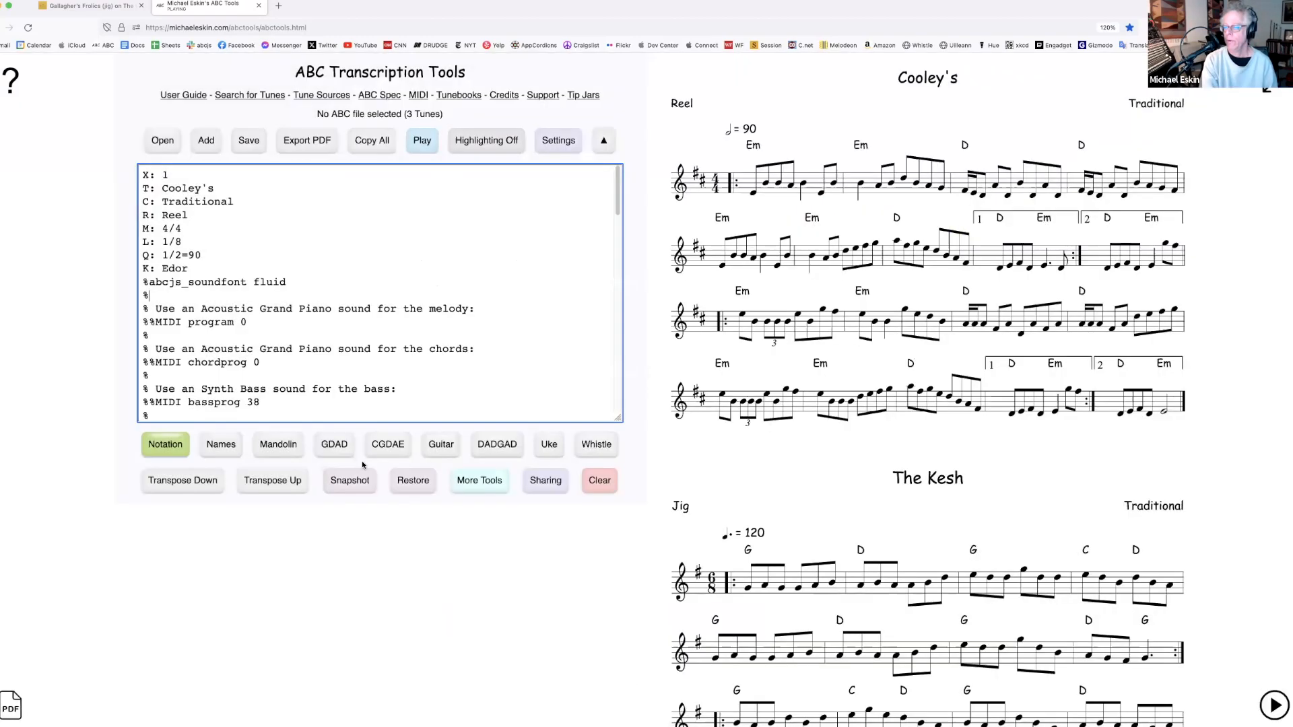
Open the whole of Cooley's in the player without selecting any of its notes, and close it again
scroll(403, 292, down, 5)
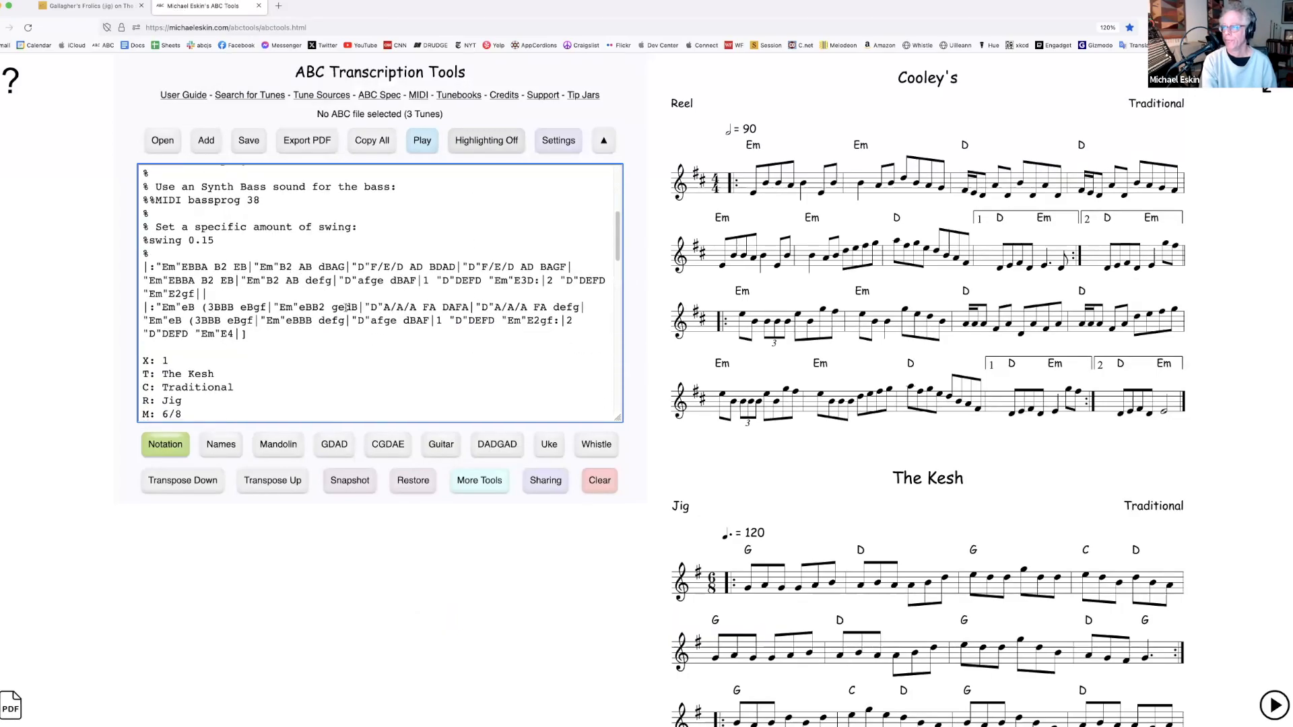
click(433, 138)
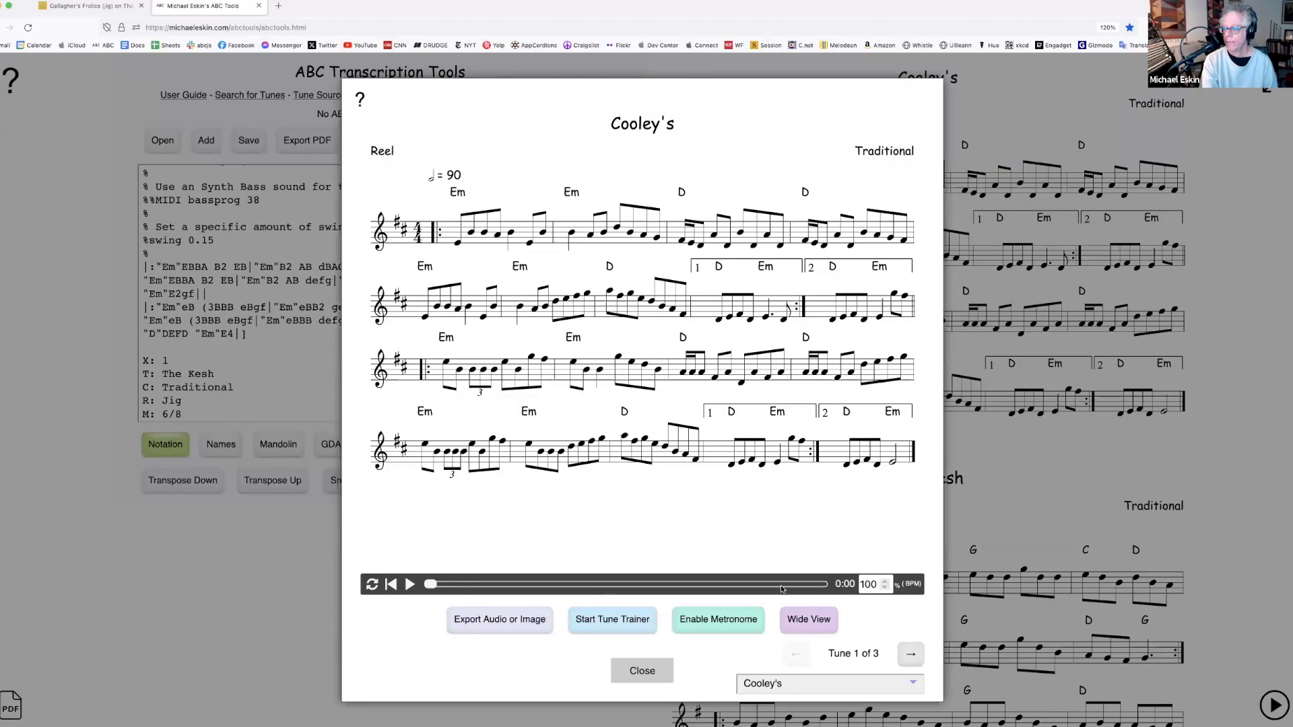
click(636, 674)
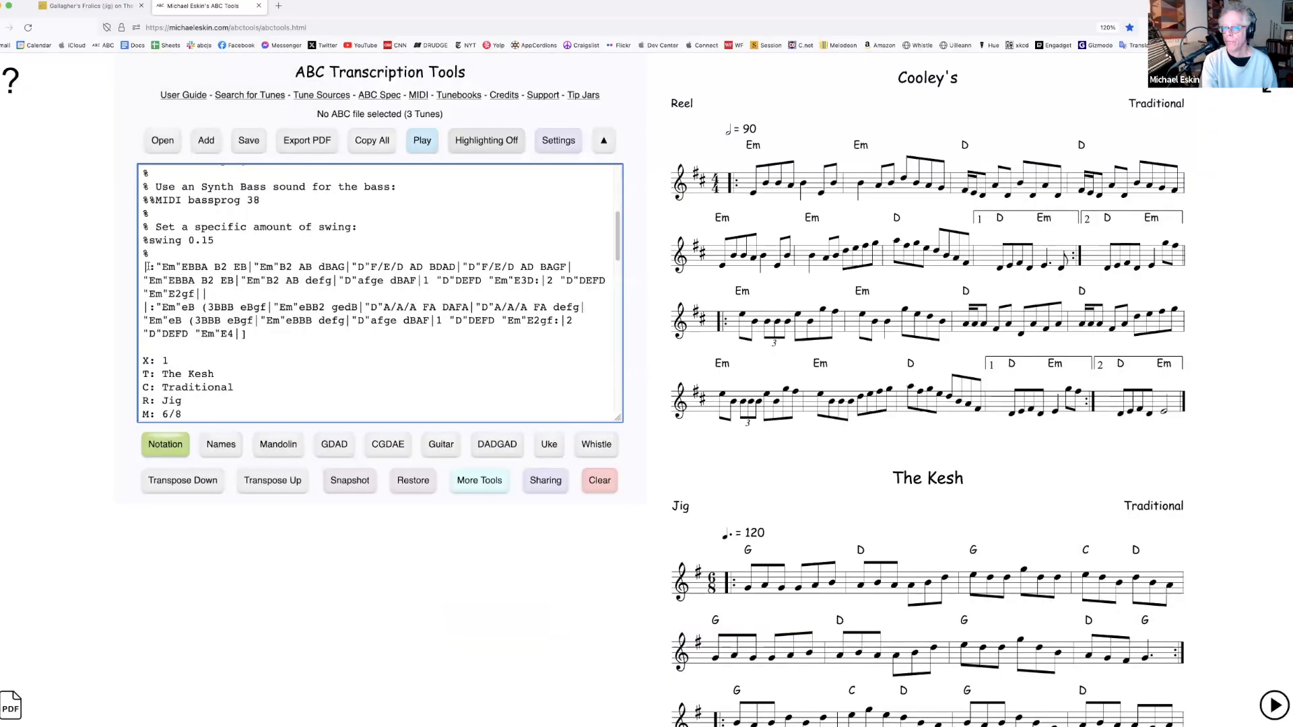
Select the notes of the first part of Cooley's in the ABC text and view only that part in the player
drag(146, 268, 209, 293)
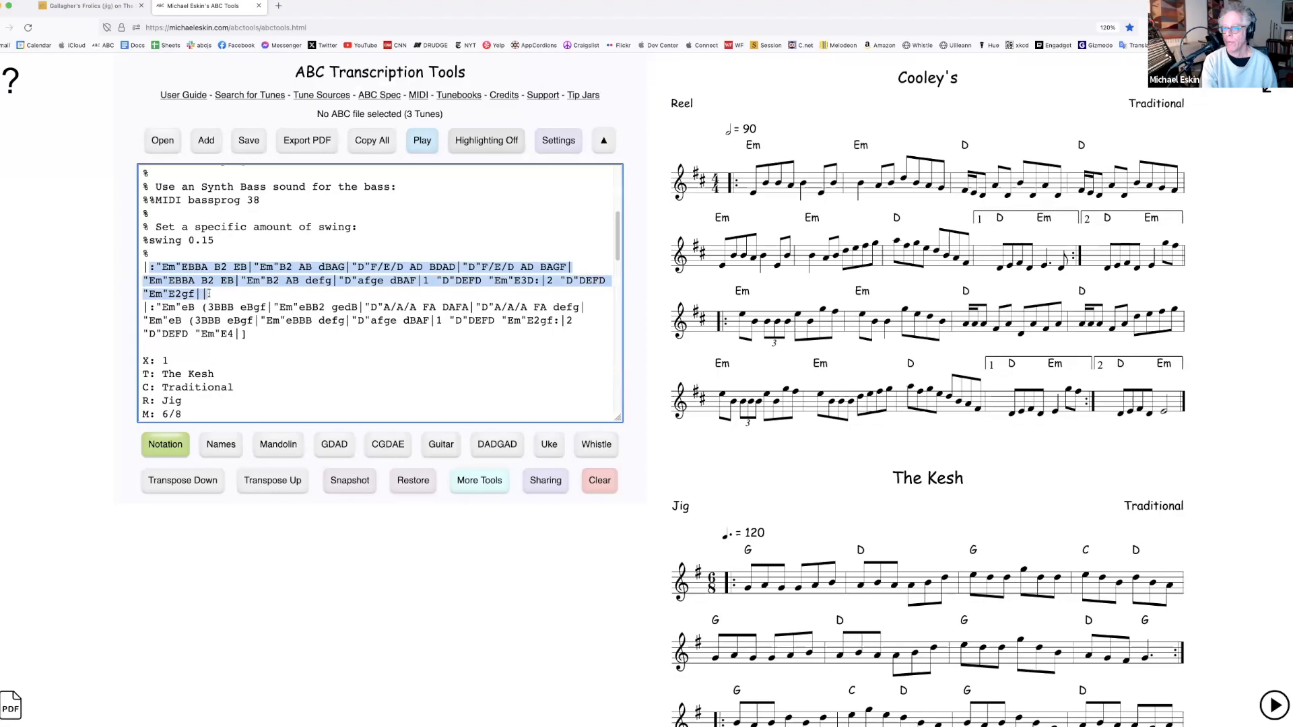
drag(138, 267, 208, 292)
click(423, 140)
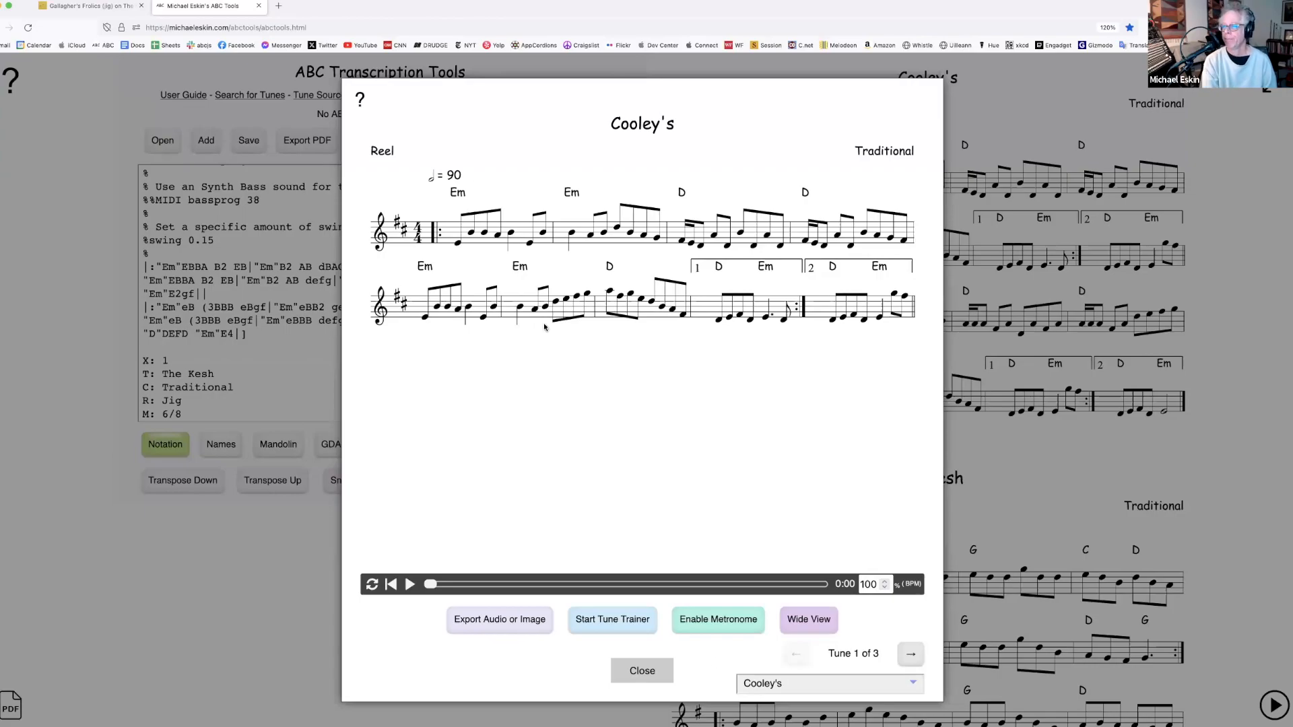
click(645, 677)
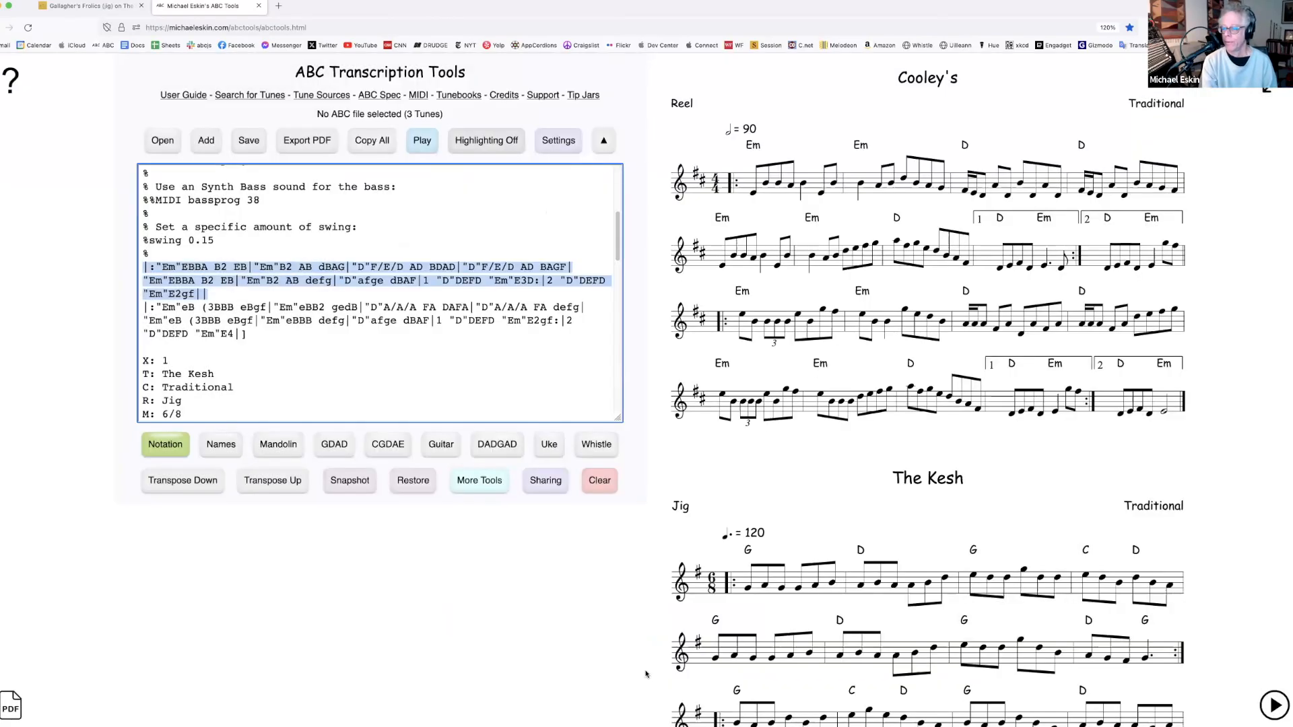
Select the notes of the second part of Cooley's and play only that part in the player, pausing and closing it
drag(145, 307, 244, 335)
click(431, 139)
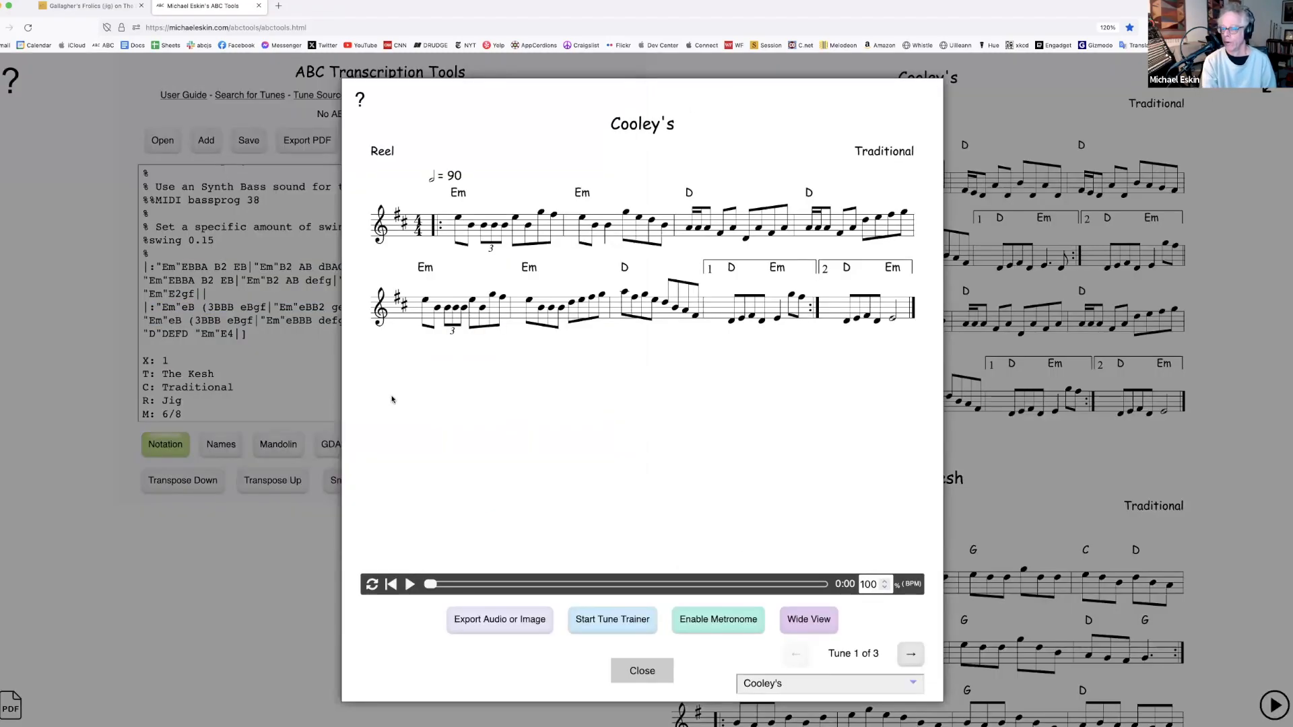
click(410, 585)
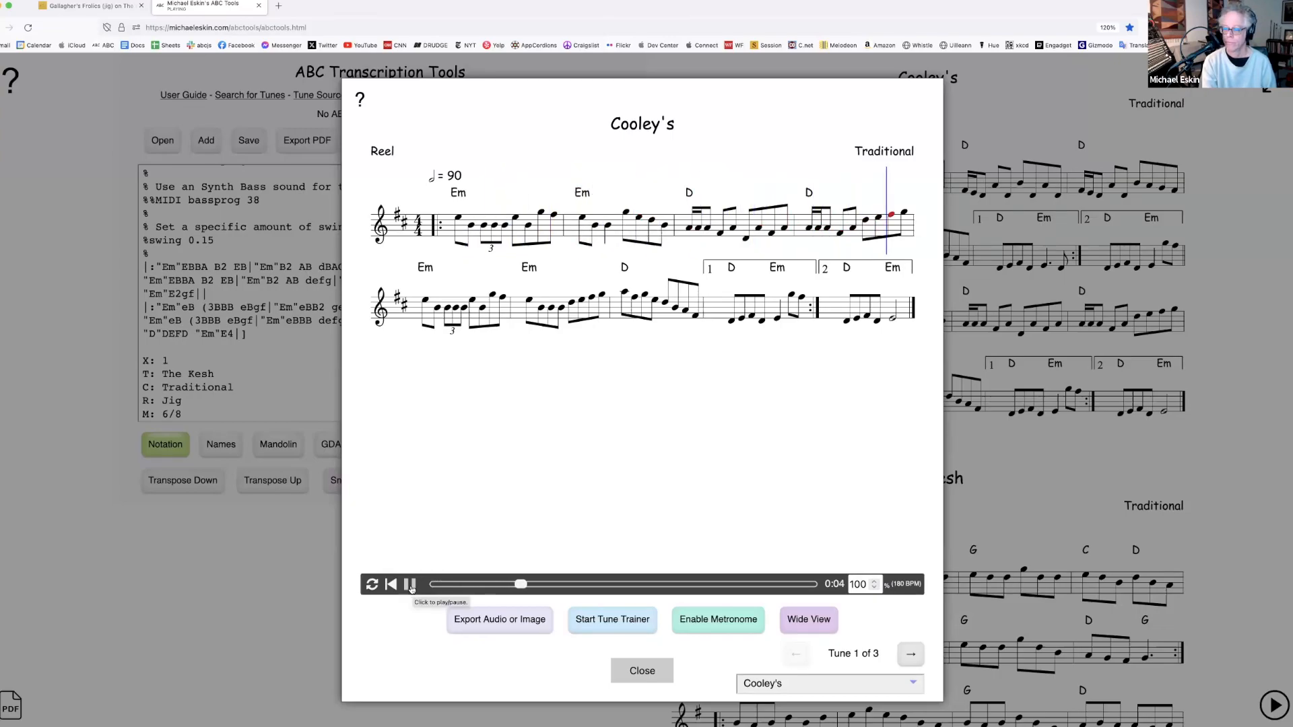
click(412, 588)
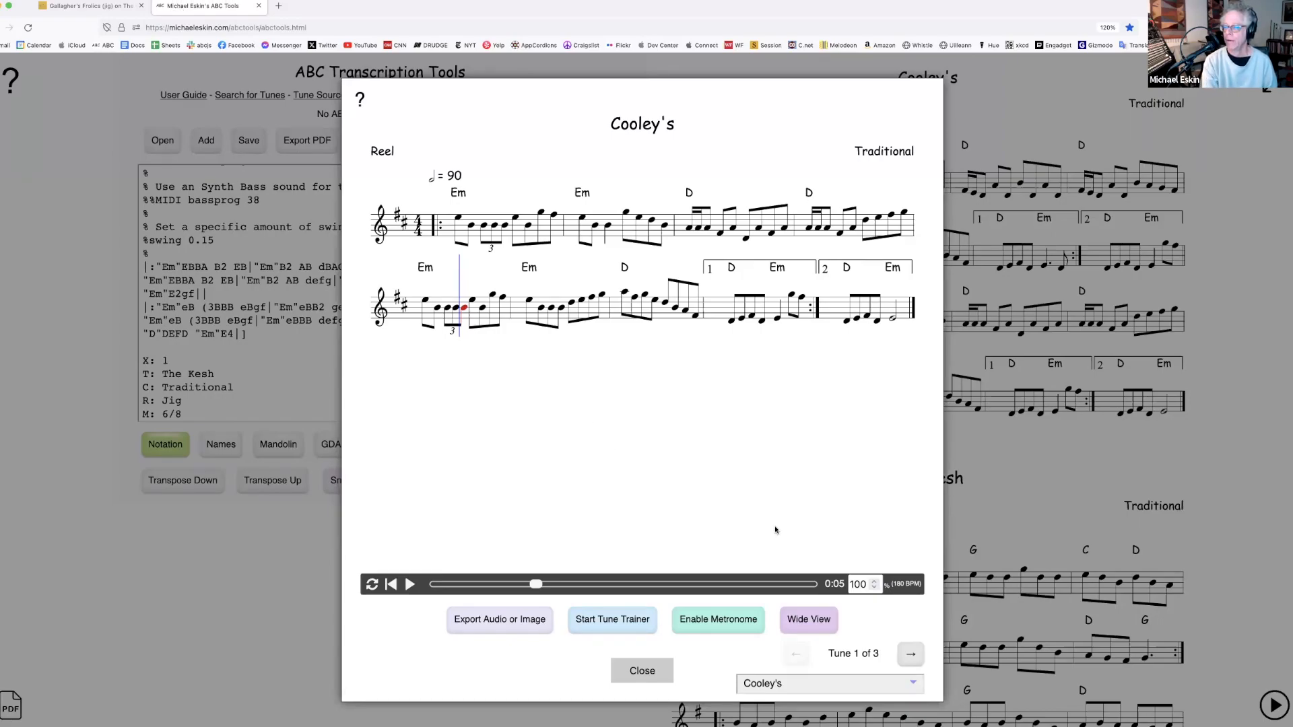
double_click(856, 584)
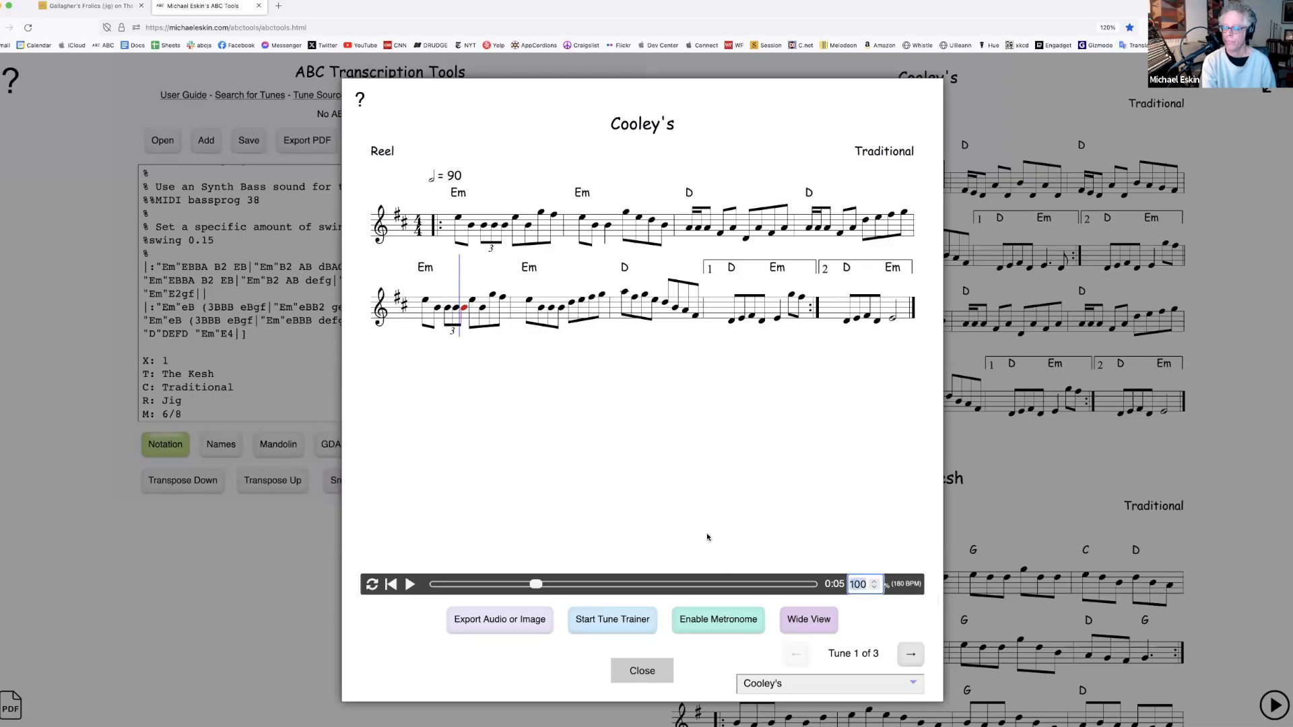
click(640, 671)
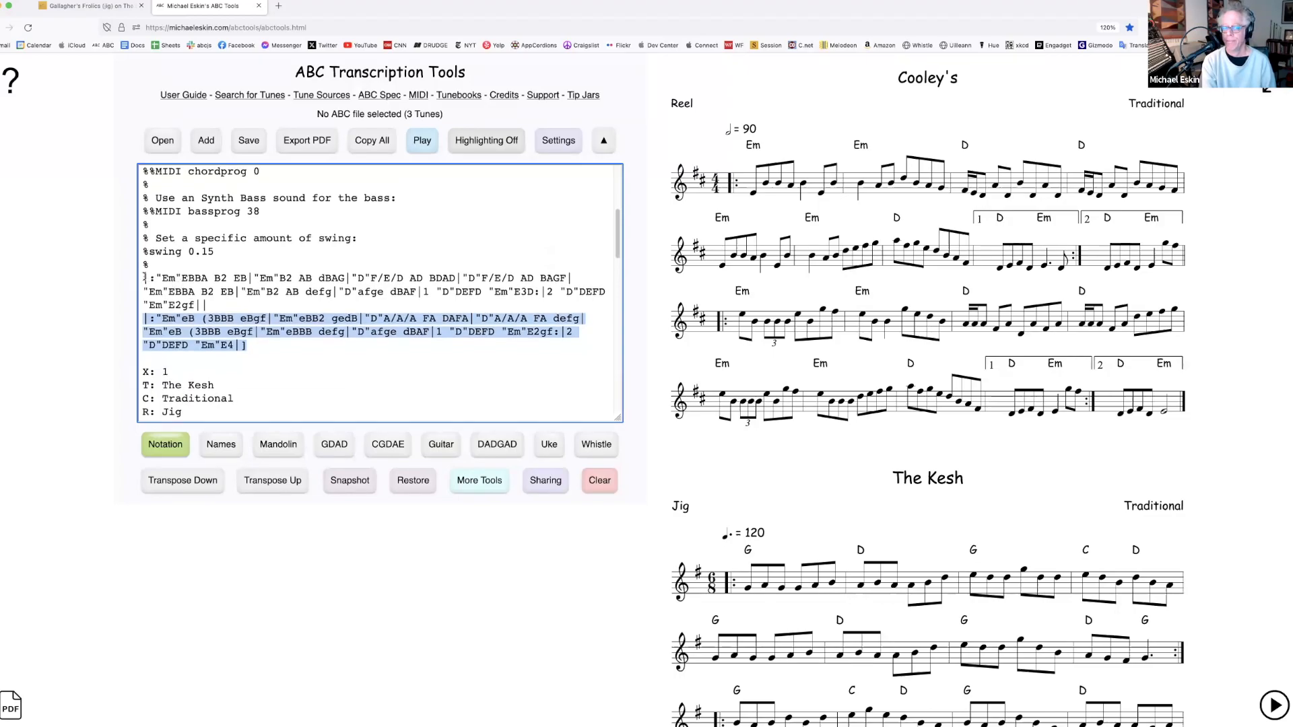
Clear the text selection within Cooley's and open the whole tune in the Tune Trainer
click(296, 268)
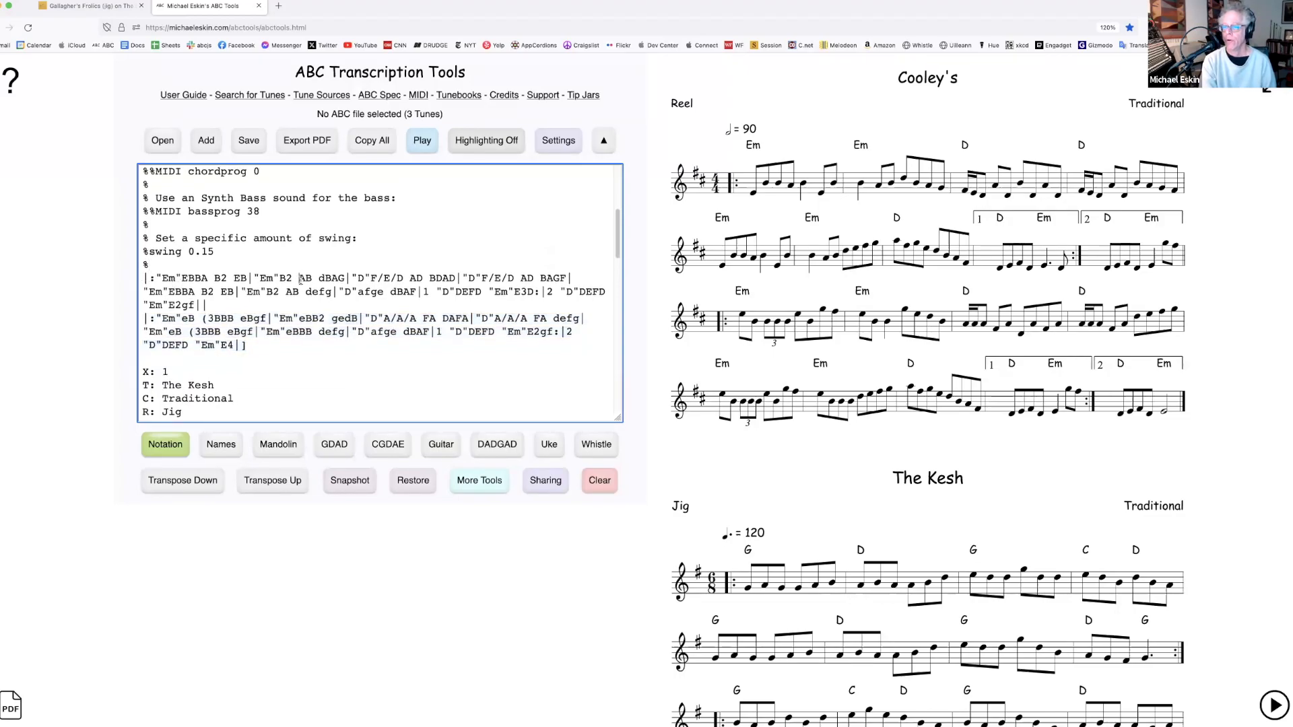
click(424, 142)
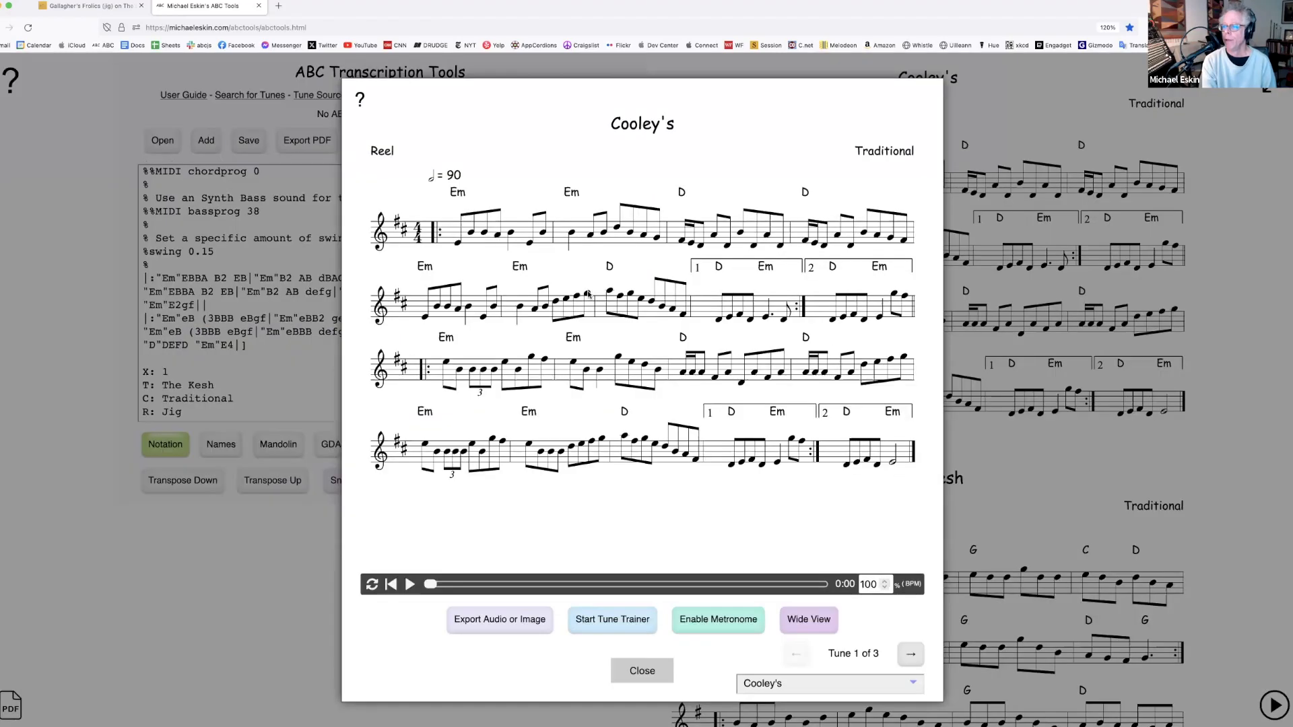
click(613, 623)
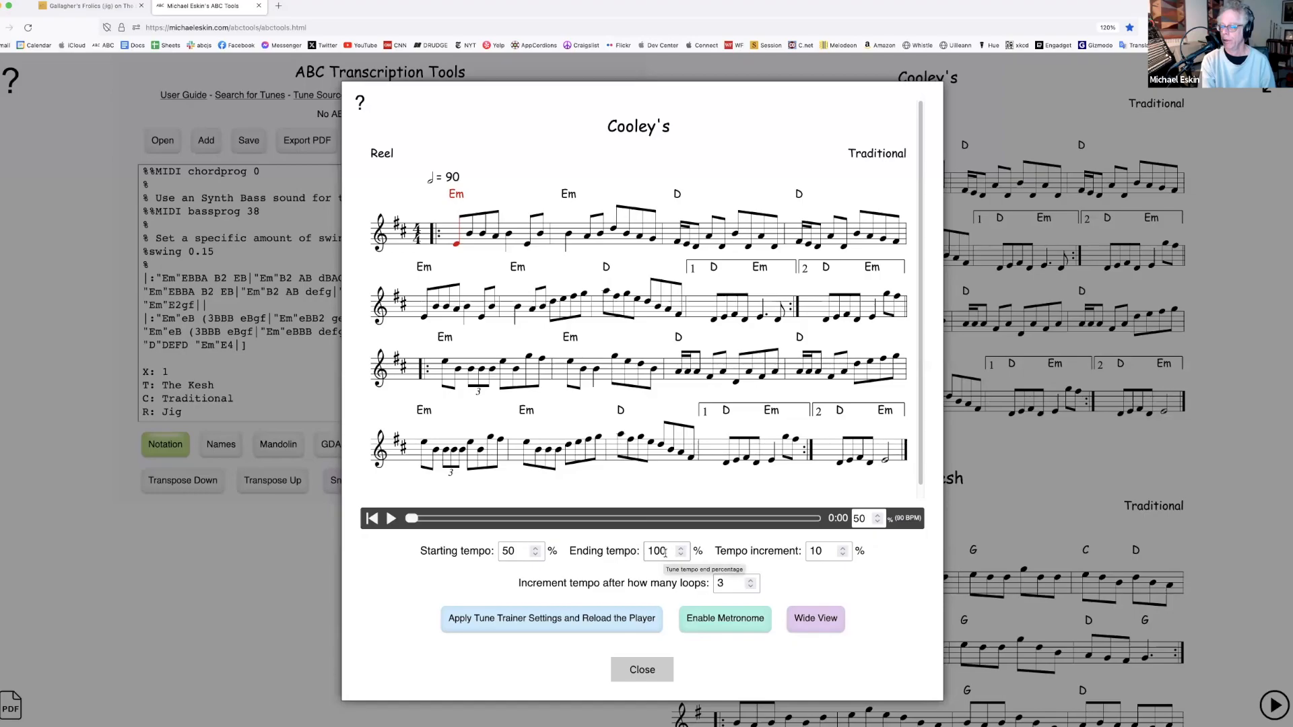
In the Tune Trainer, enter a tempo increment of 25 percent after 1 loop, and close it without applying the settings
drag(824, 551, 807, 551)
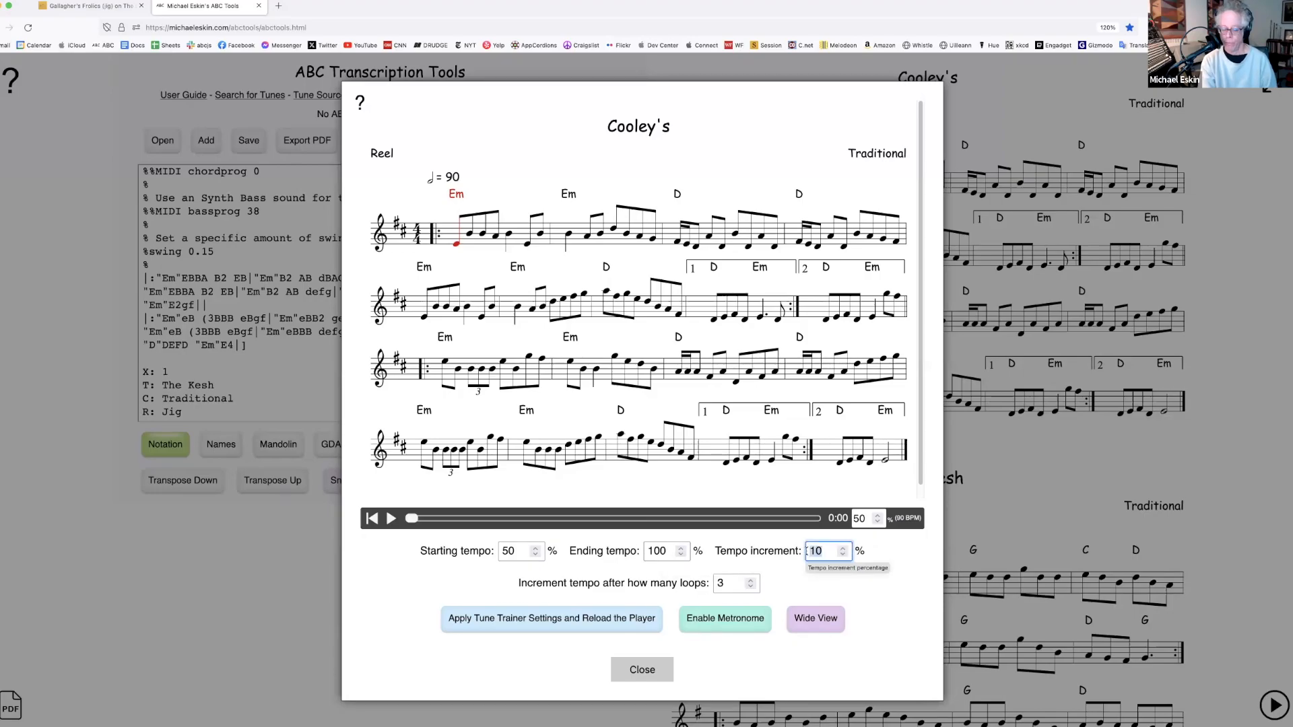
text(25)
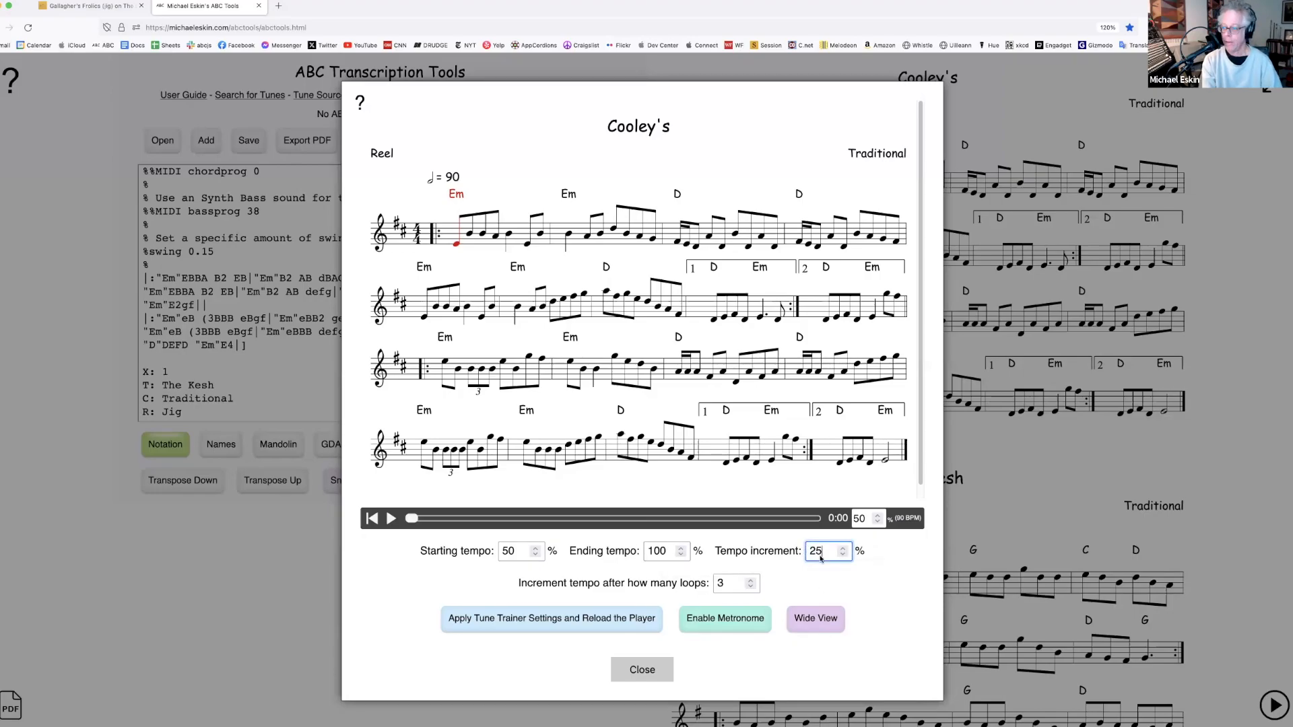
click(811, 577)
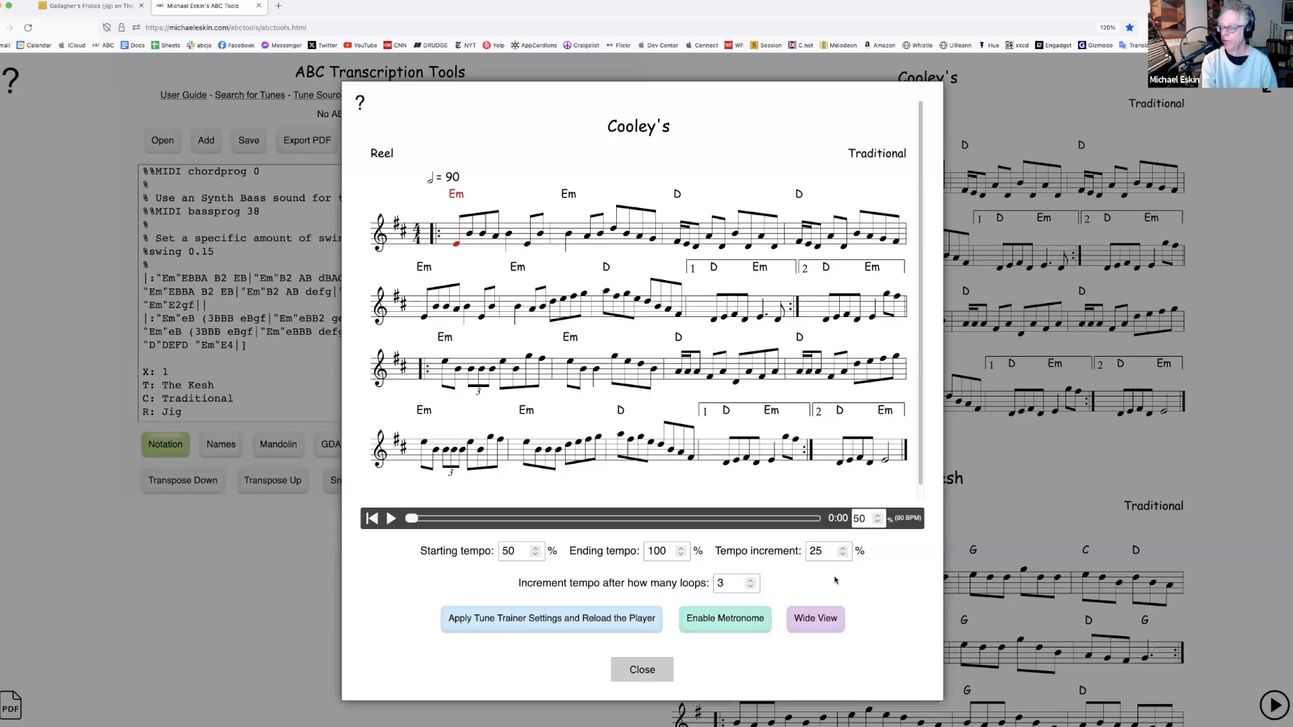
double_click(729, 584)
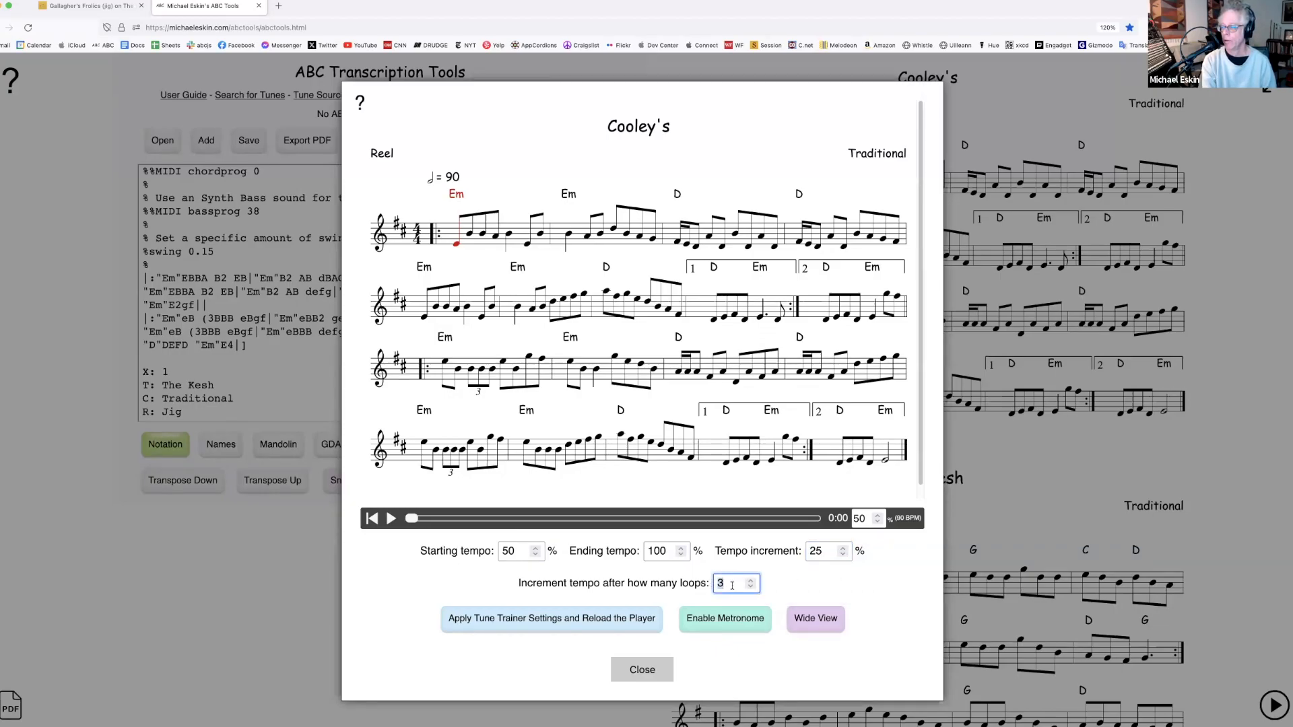
text(1)
click(807, 582)
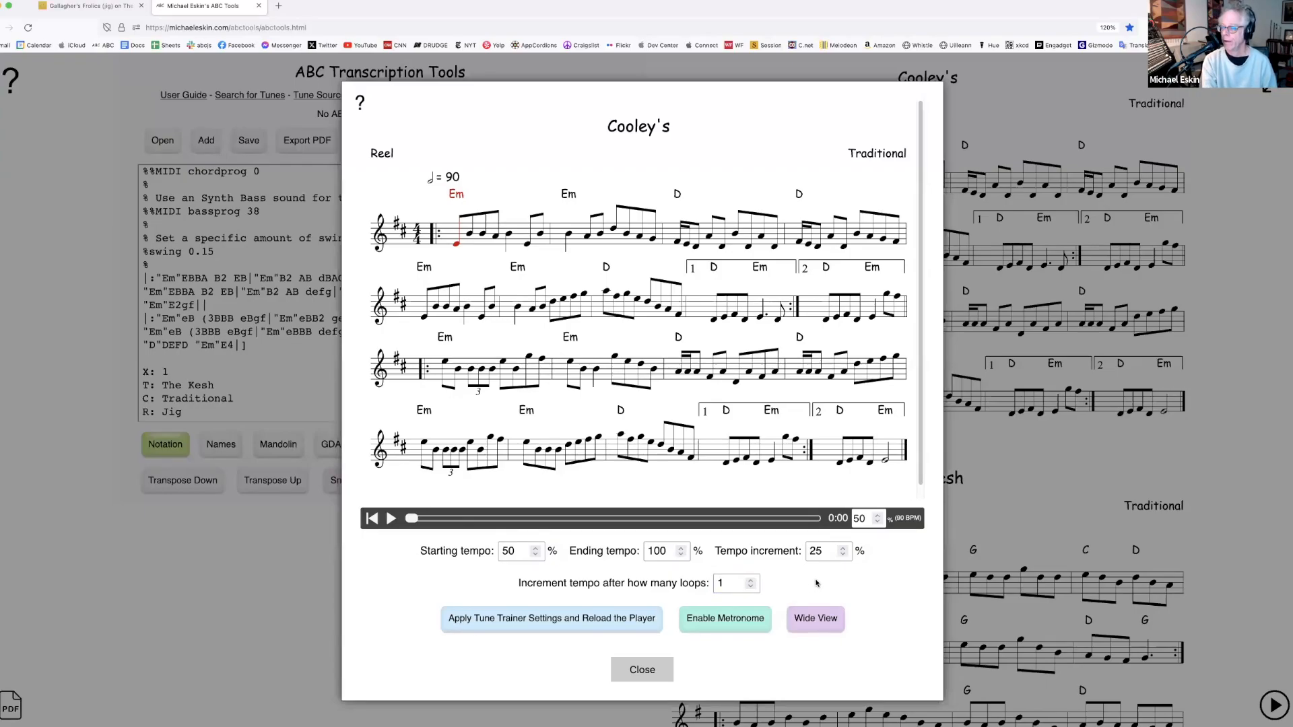
click(655, 672)
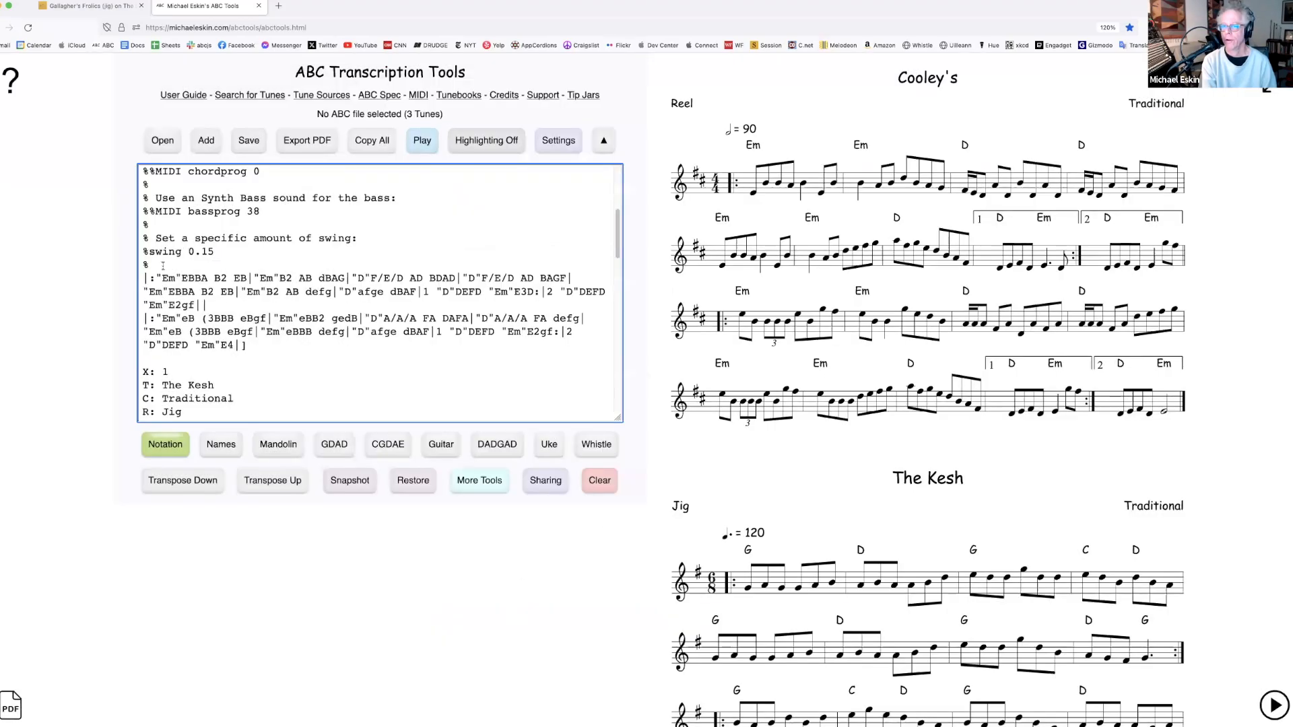
Select the first line of notes in Cooley's, play it looped in the player, and view it in the Tune Trainer
drag(141, 278, 570, 276)
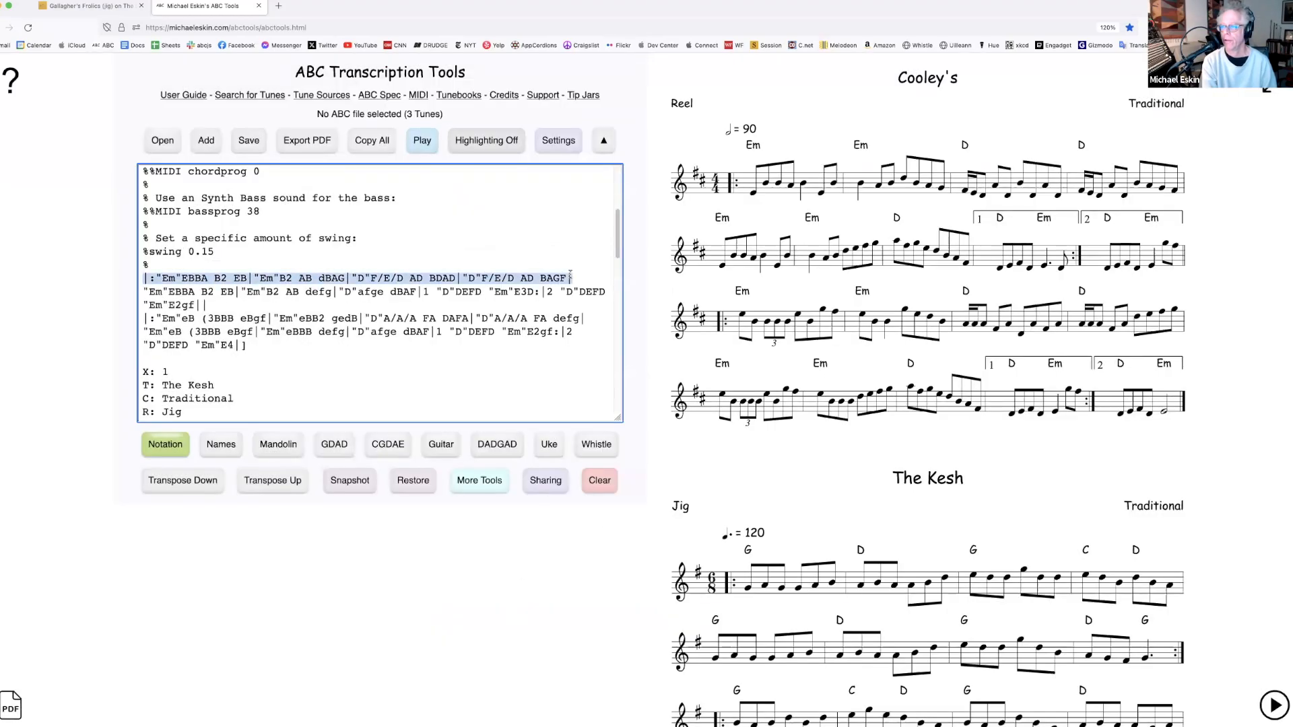
click(416, 142)
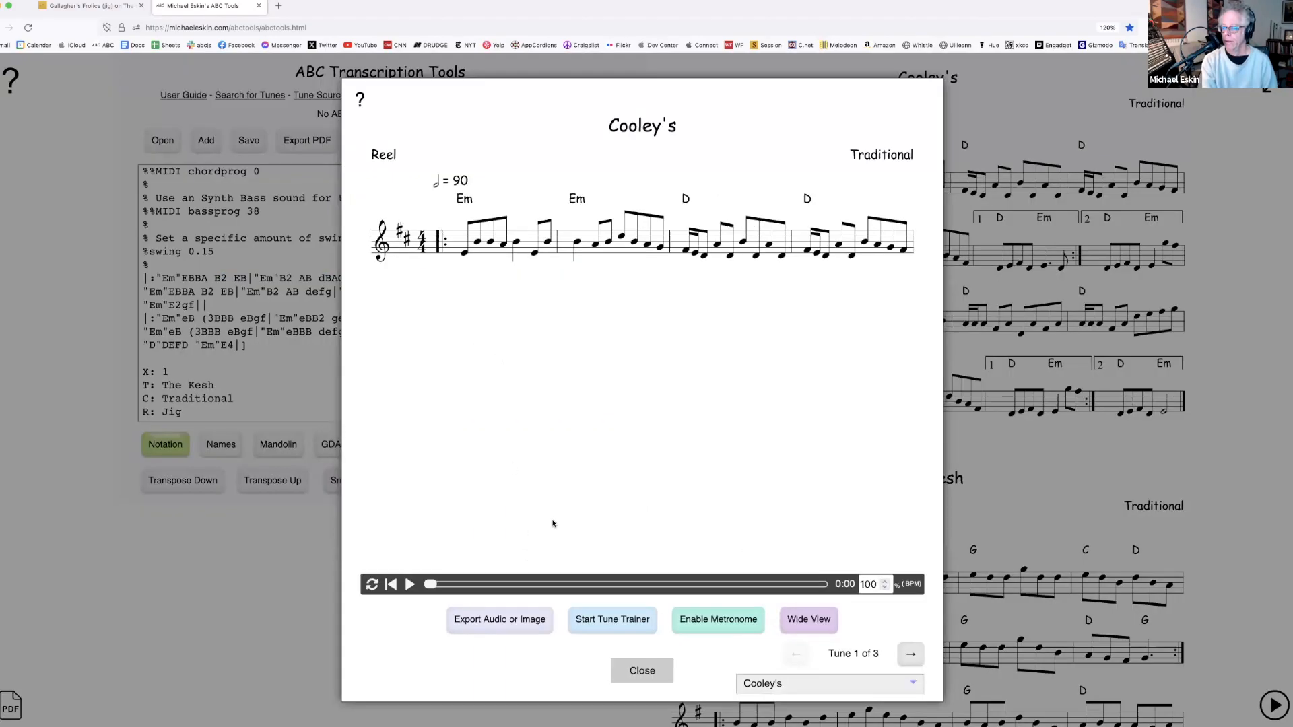
click(372, 584)
click(410, 584)
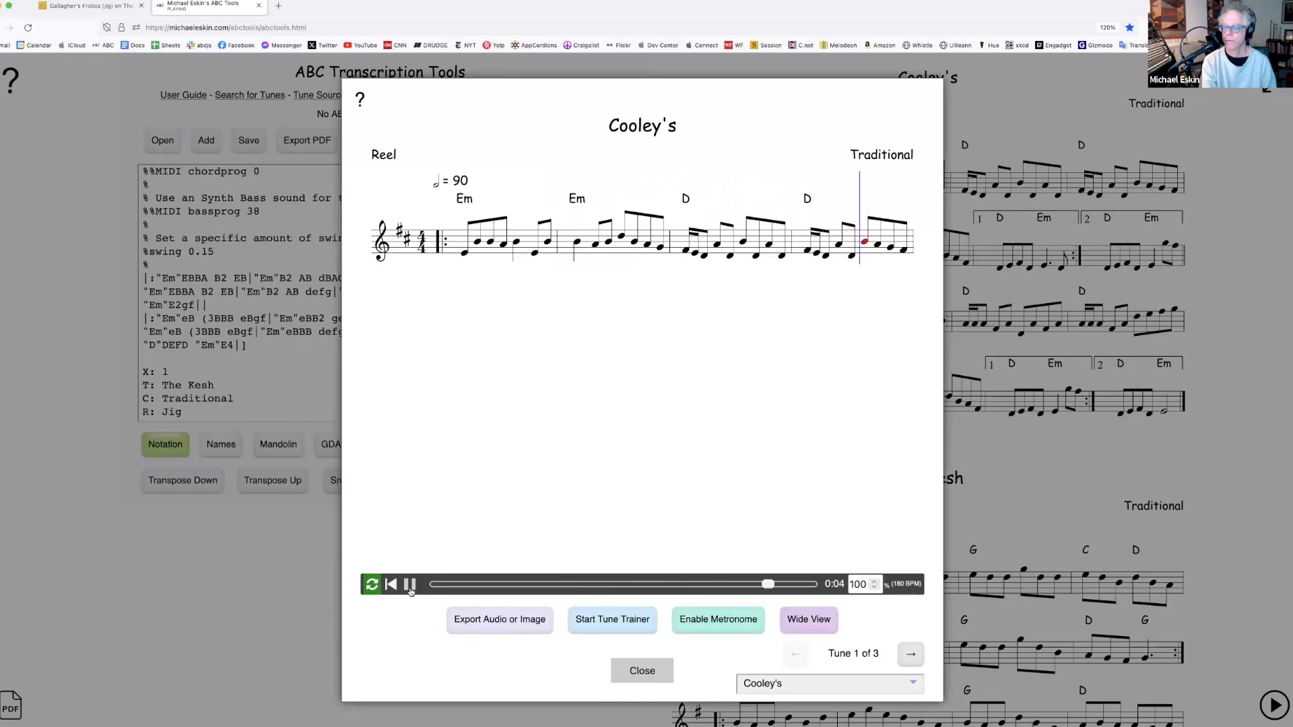
click(410, 585)
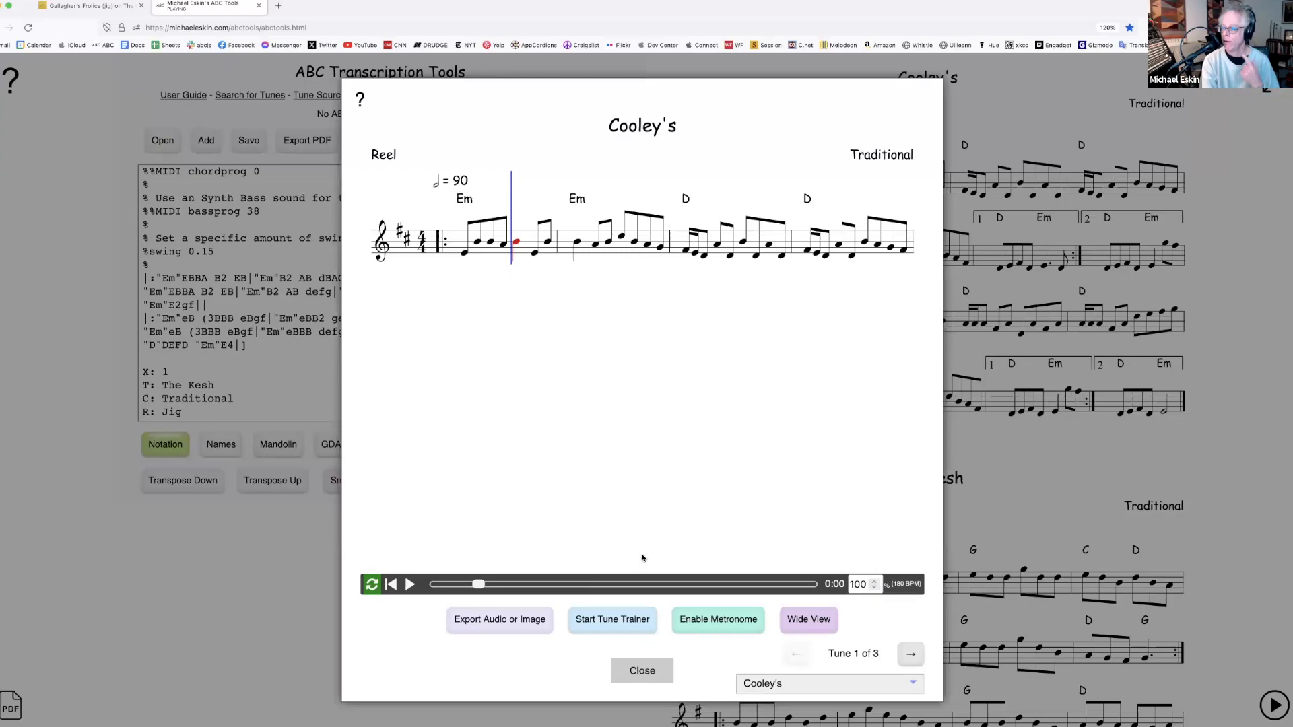
click(619, 625)
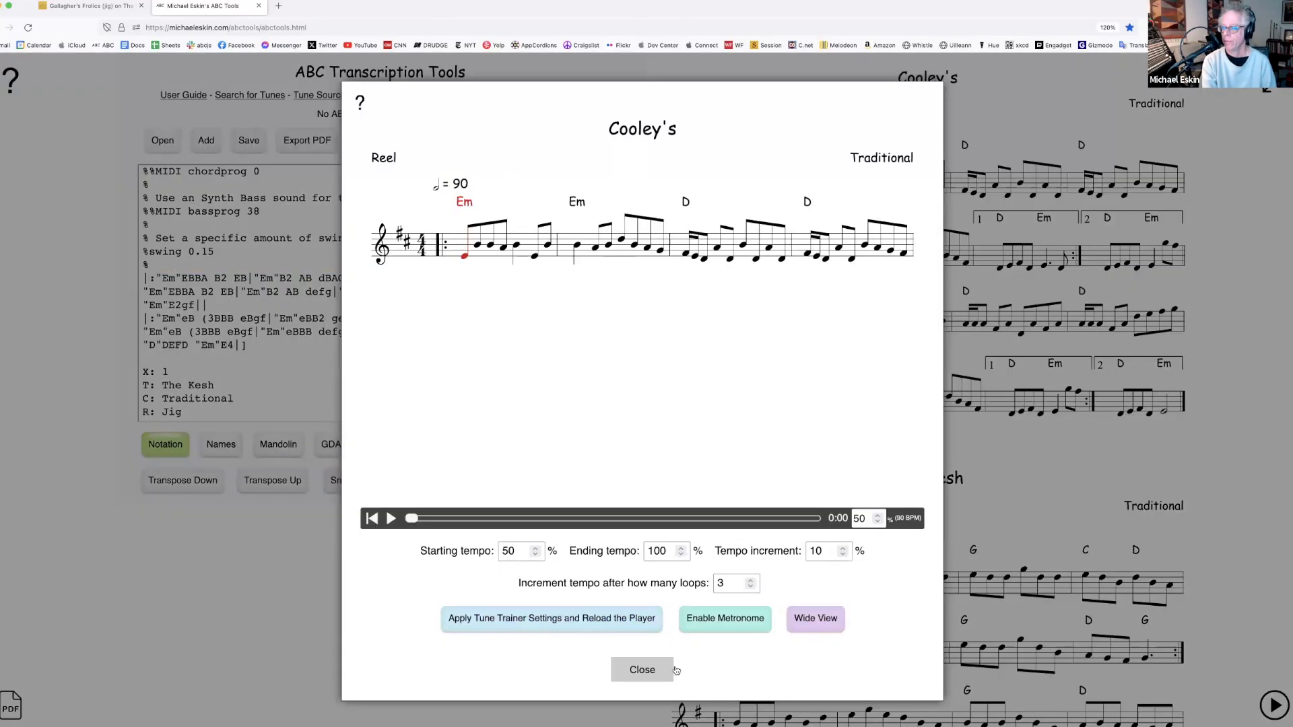
click(673, 669)
Select the first line of Cooley's notes without the opening repeat sign and open that selection in the Tune Trainer
click(160, 288)
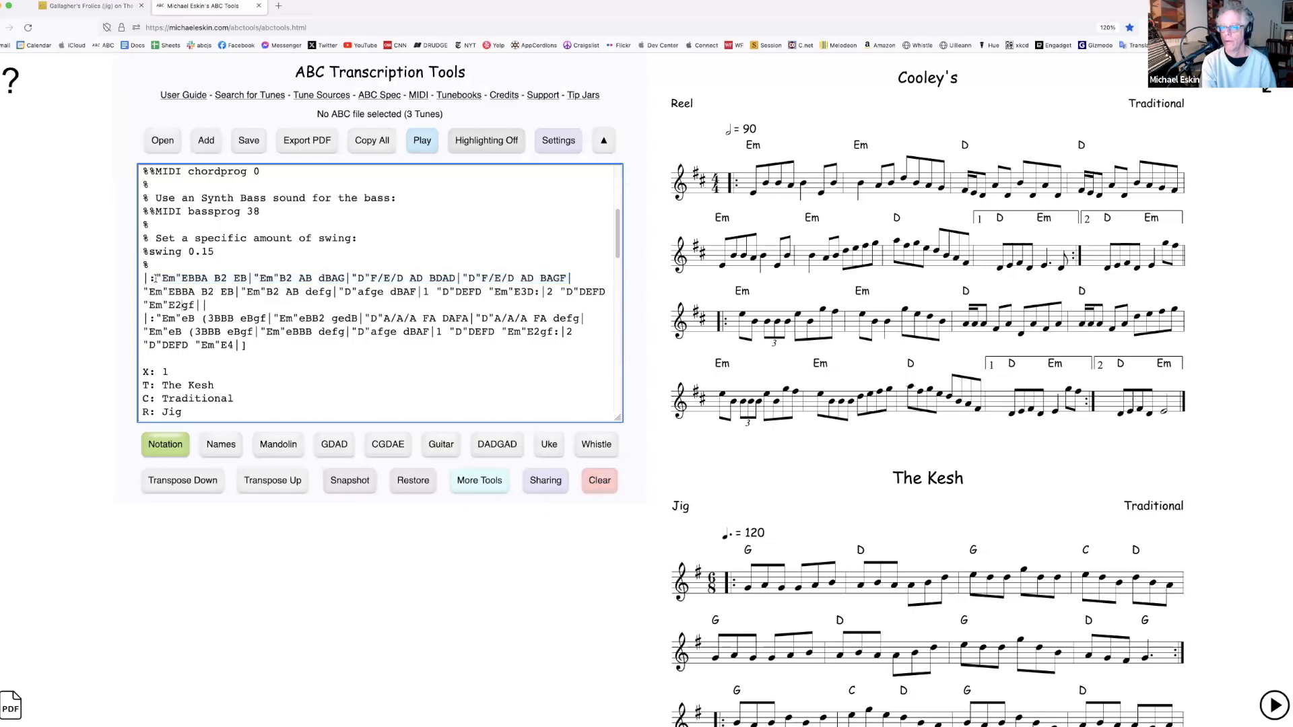
drag(154, 279, 570, 276)
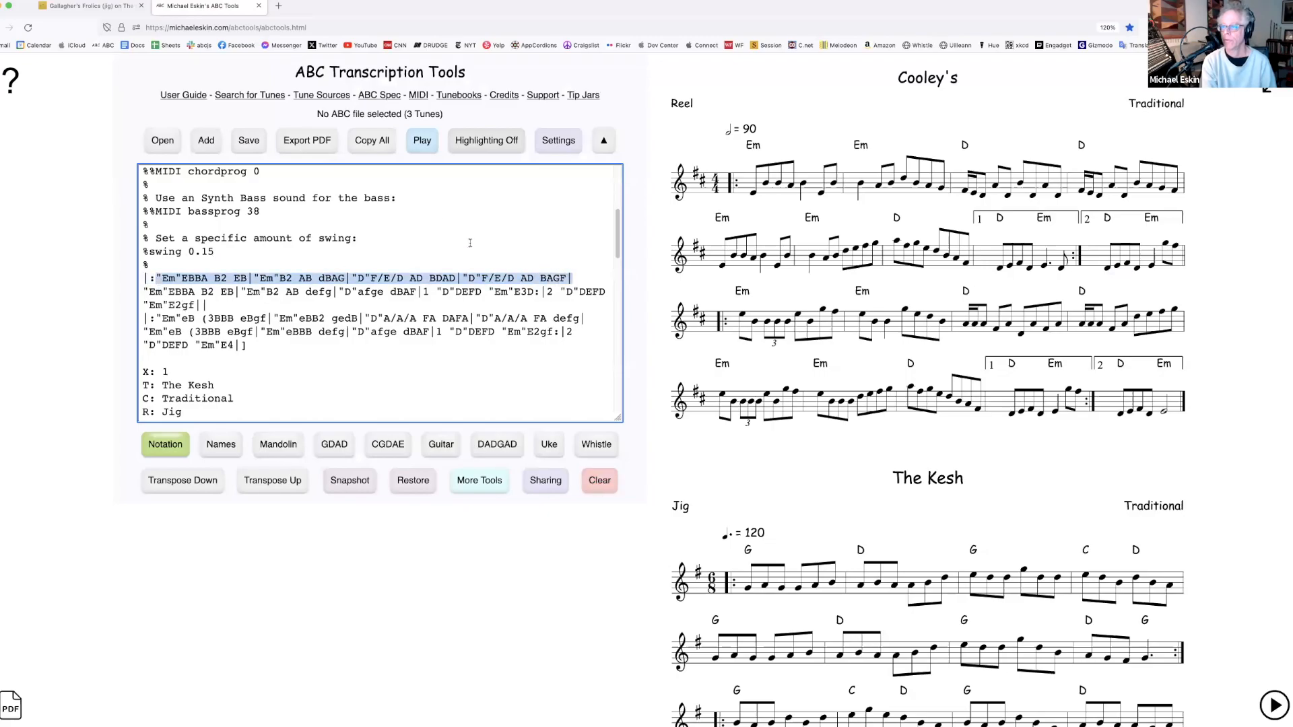
click(430, 134)
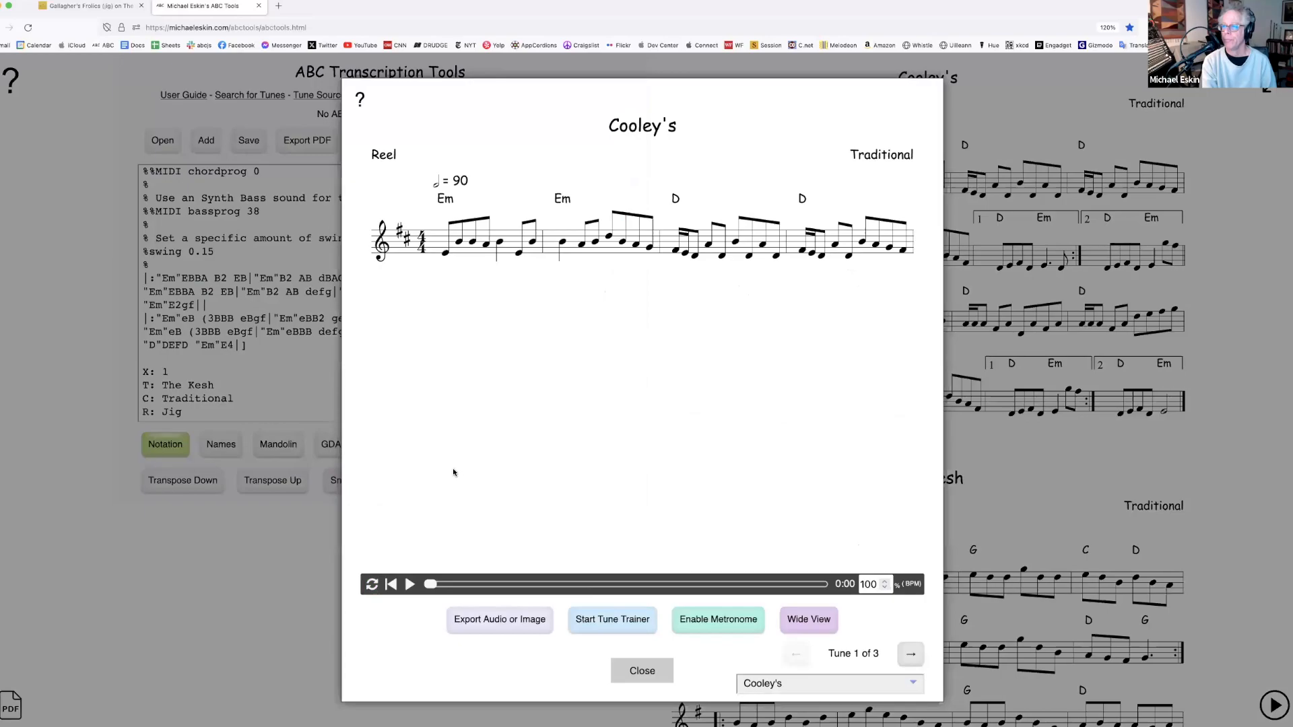
click(594, 620)
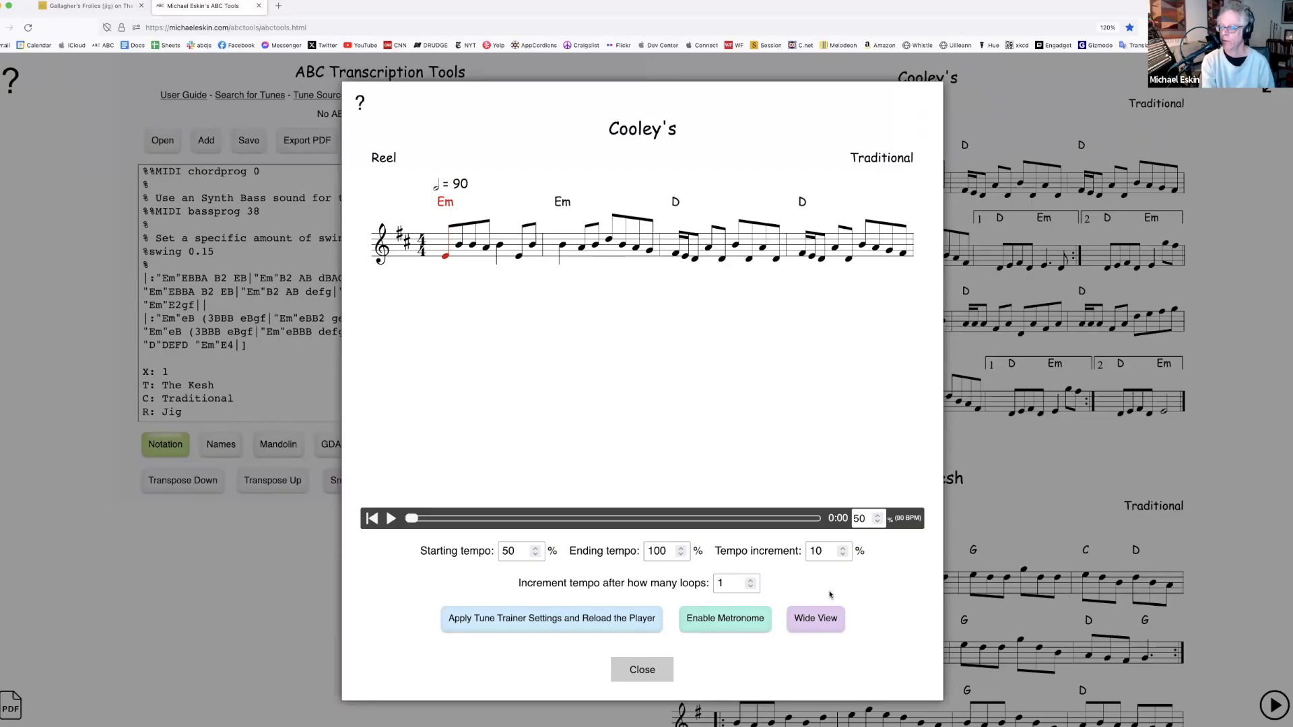
Try a player tempo of 100 percent for the selected Cooley's passage and return it to 50 percent
drag(866, 519, 845, 522)
text(100)
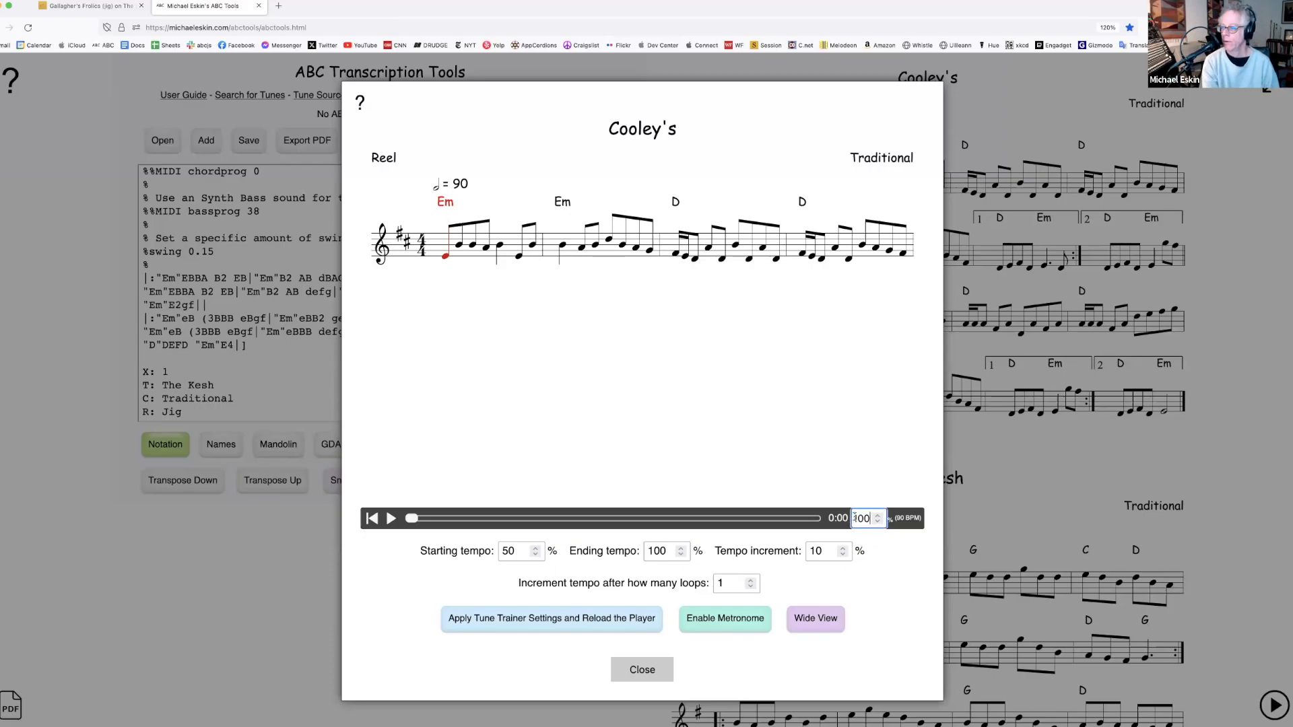
key(super+a)
key(BackSpace)
text(50)
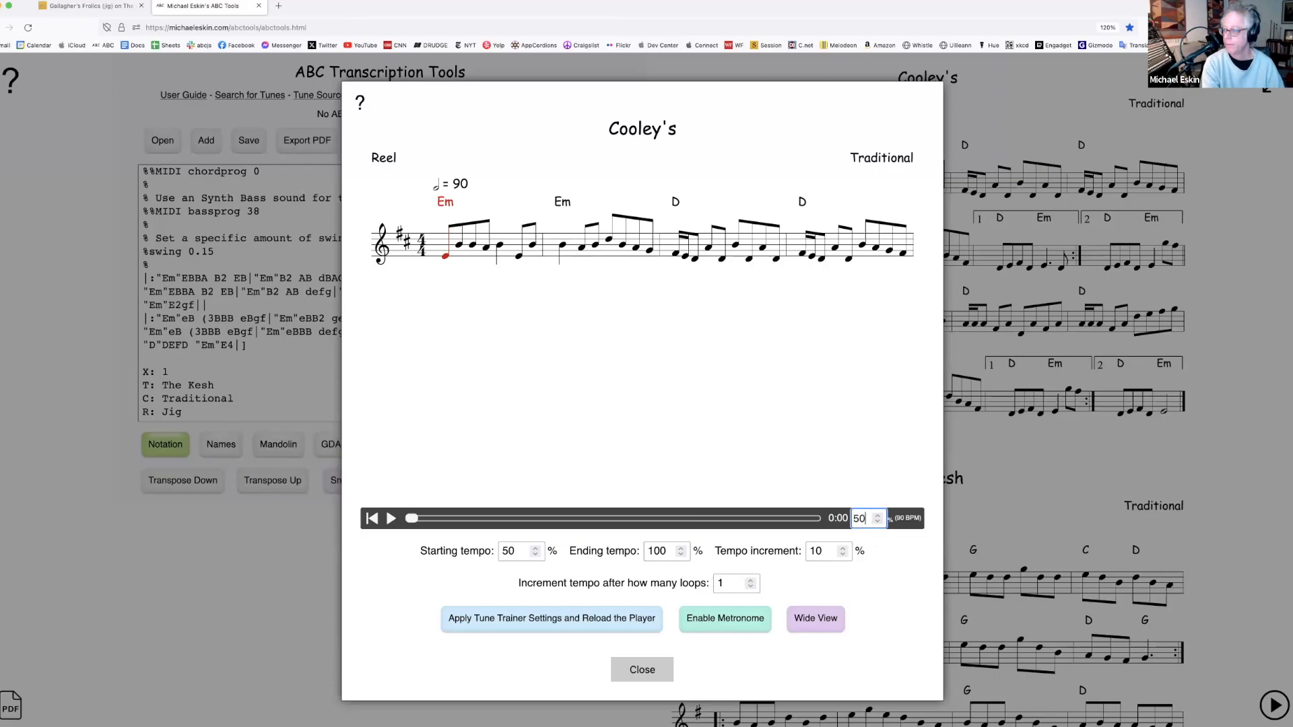
Apply the Tune Trainer settings of 50 to 100 percent in 10 percent increments, play the looped passage, and close the trainer
click(563, 629)
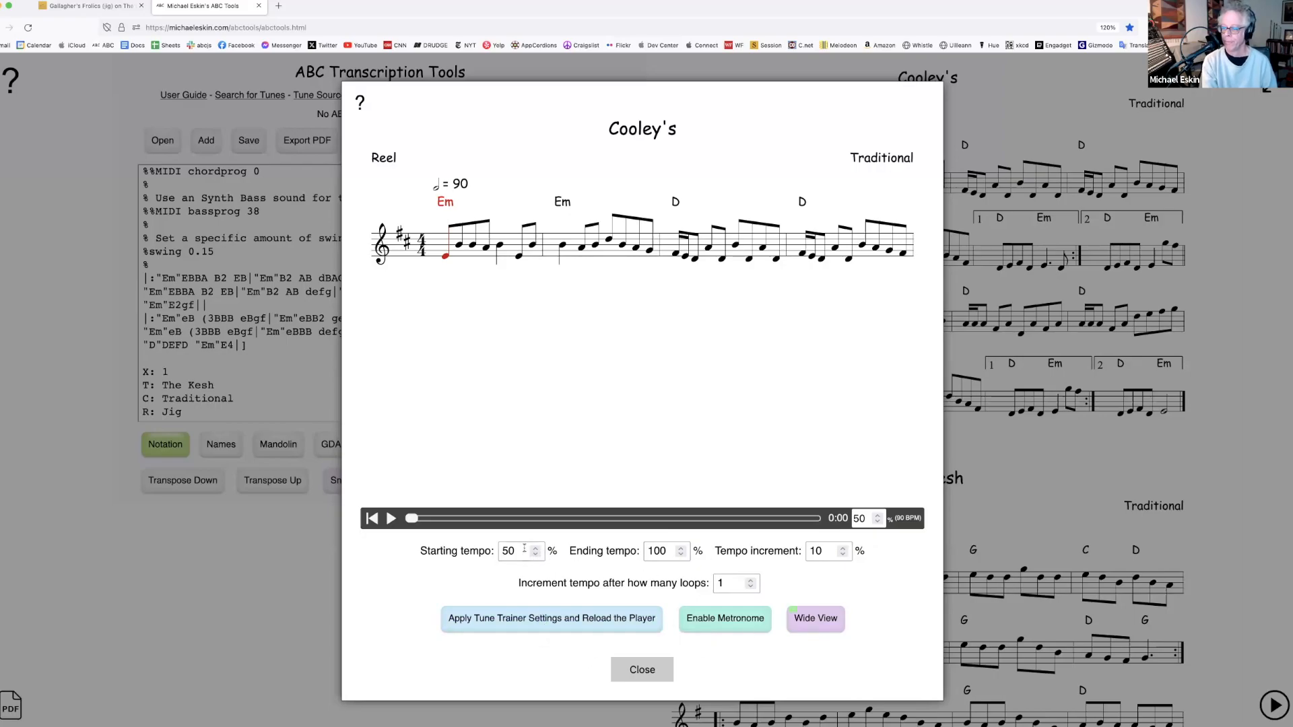
click(390, 522)
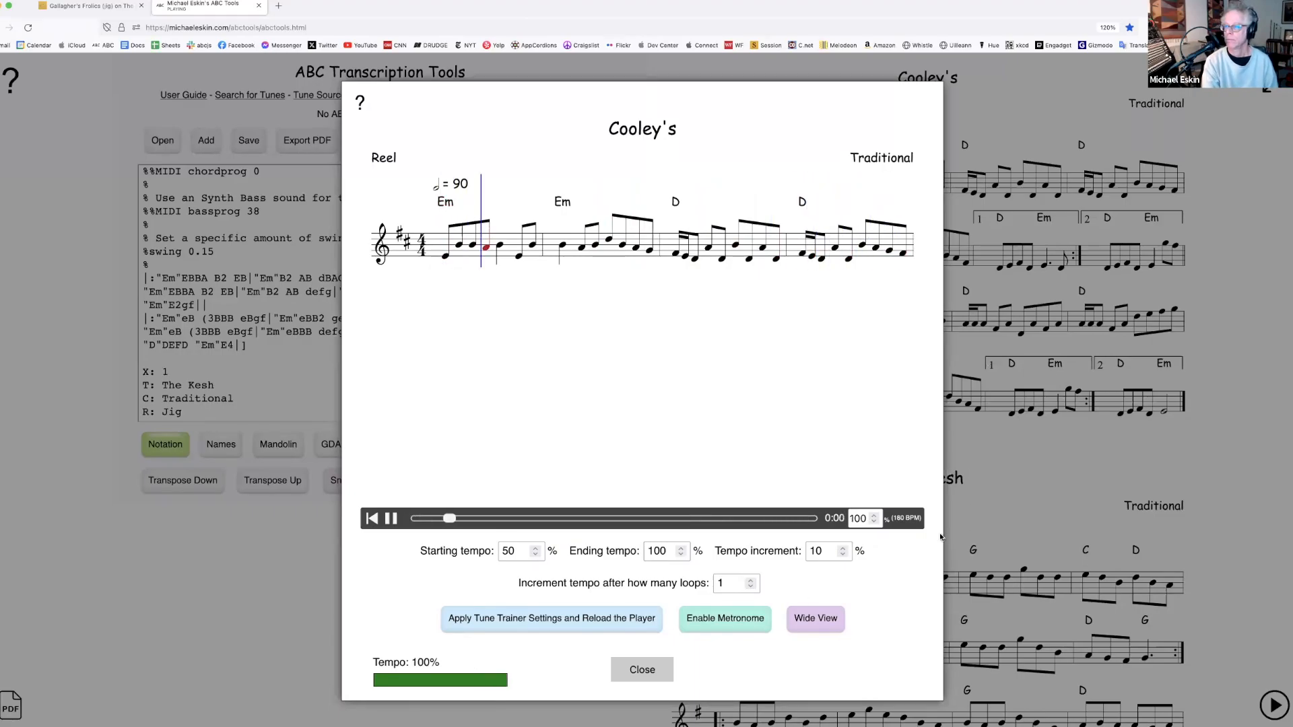
click(651, 671)
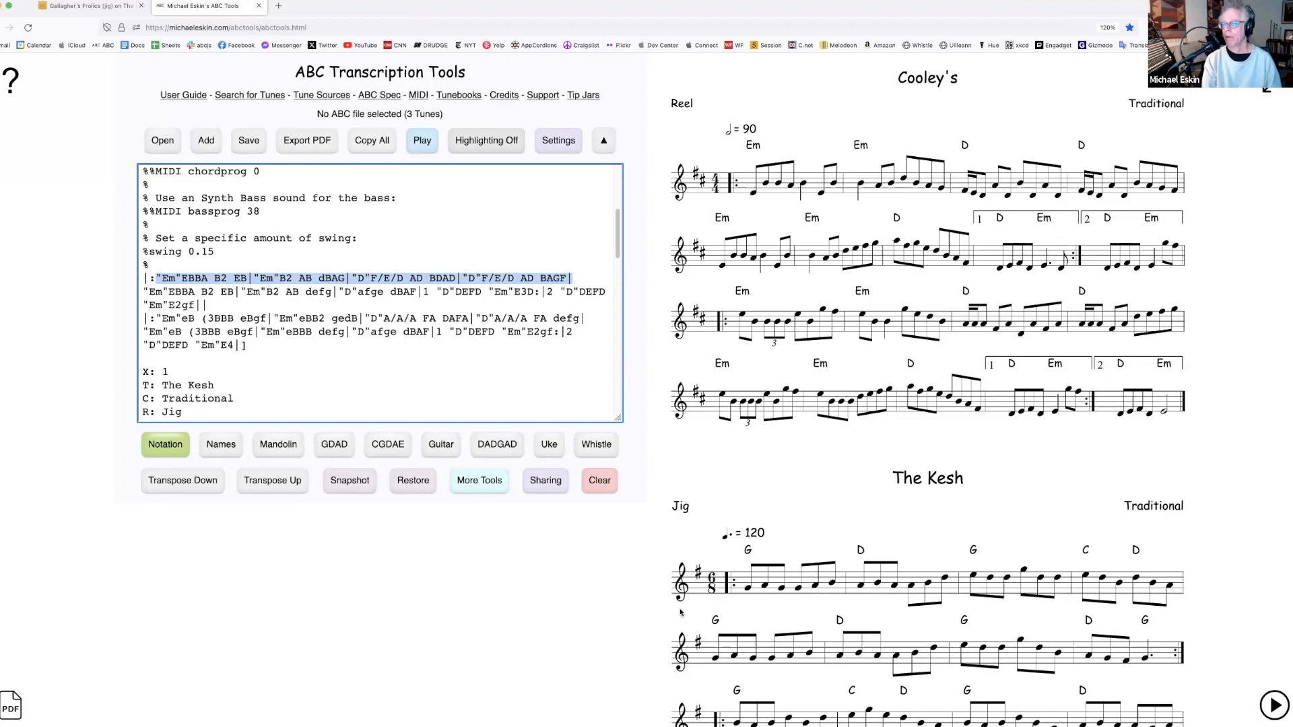
Examine Cooley's ABC text: the tune header fields and the soundfont, melody, chord and bass MIDI program, and swing lines
click(460, 322)
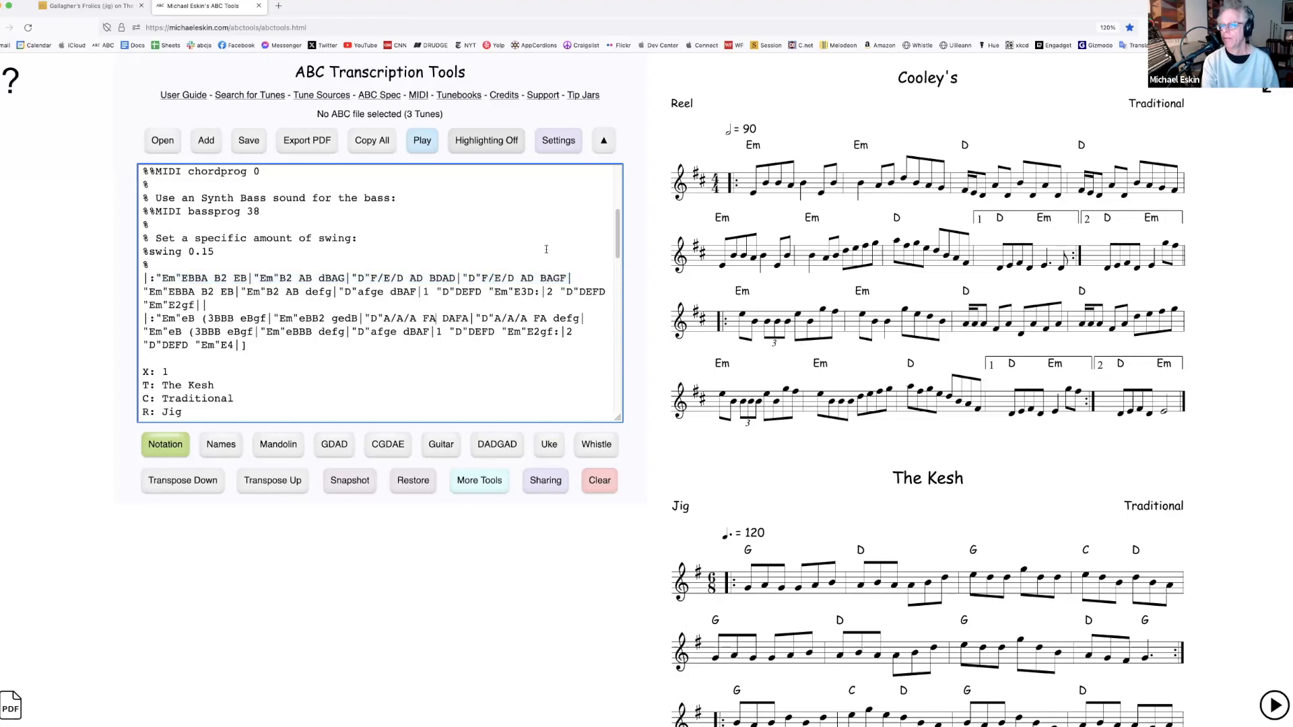
scroll(398, 325, up, 5)
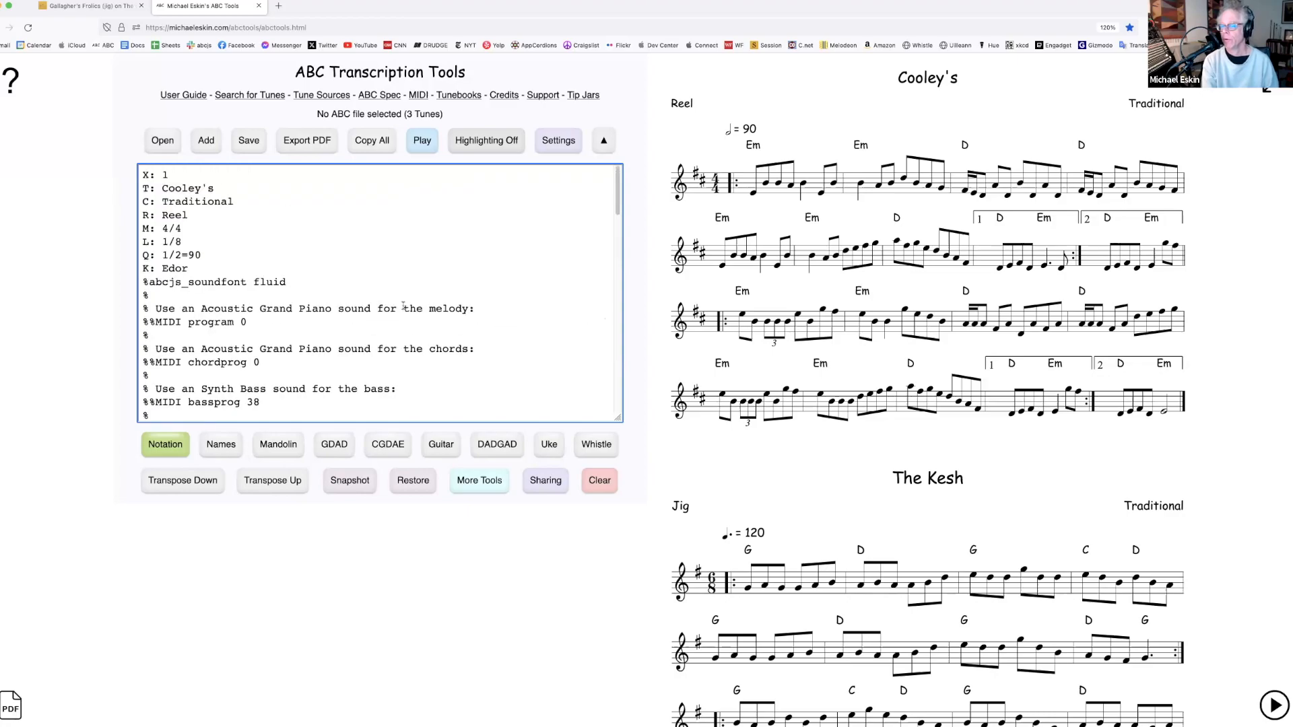
scroll(403, 307, down, 4)
scroll(474, 342, up, 1)
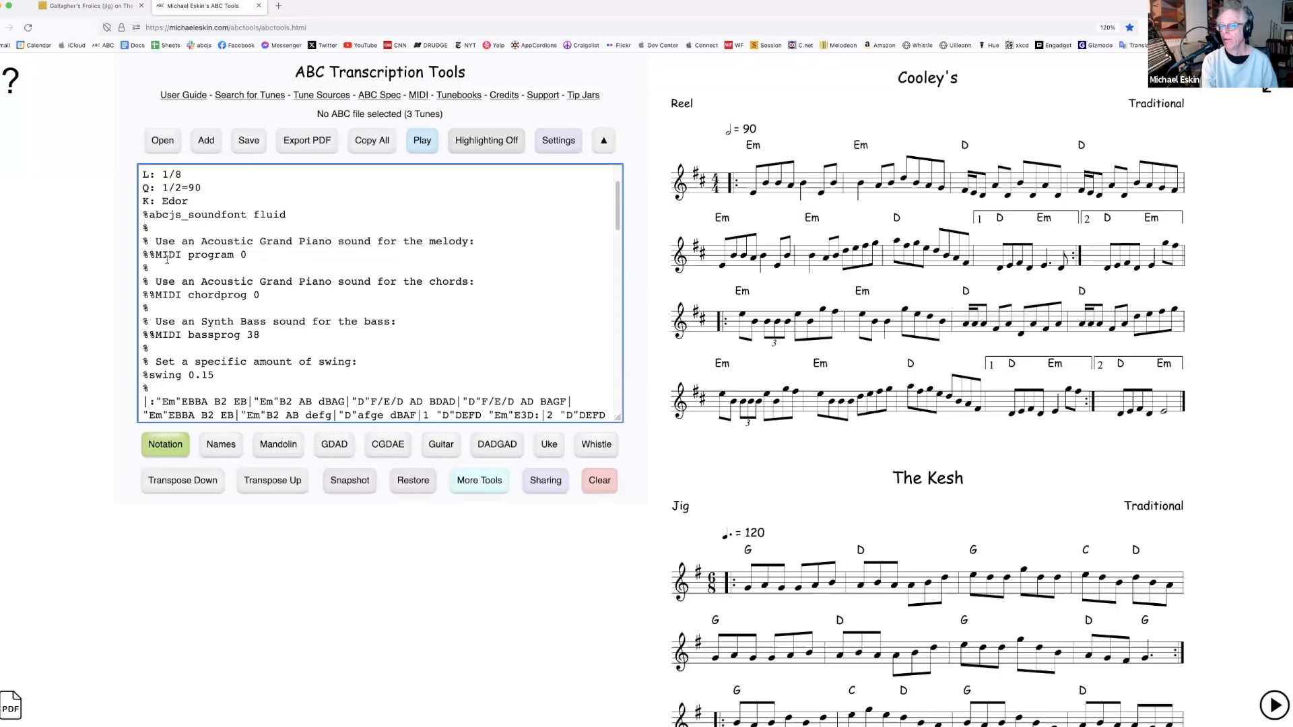
drag(144, 214, 360, 376)
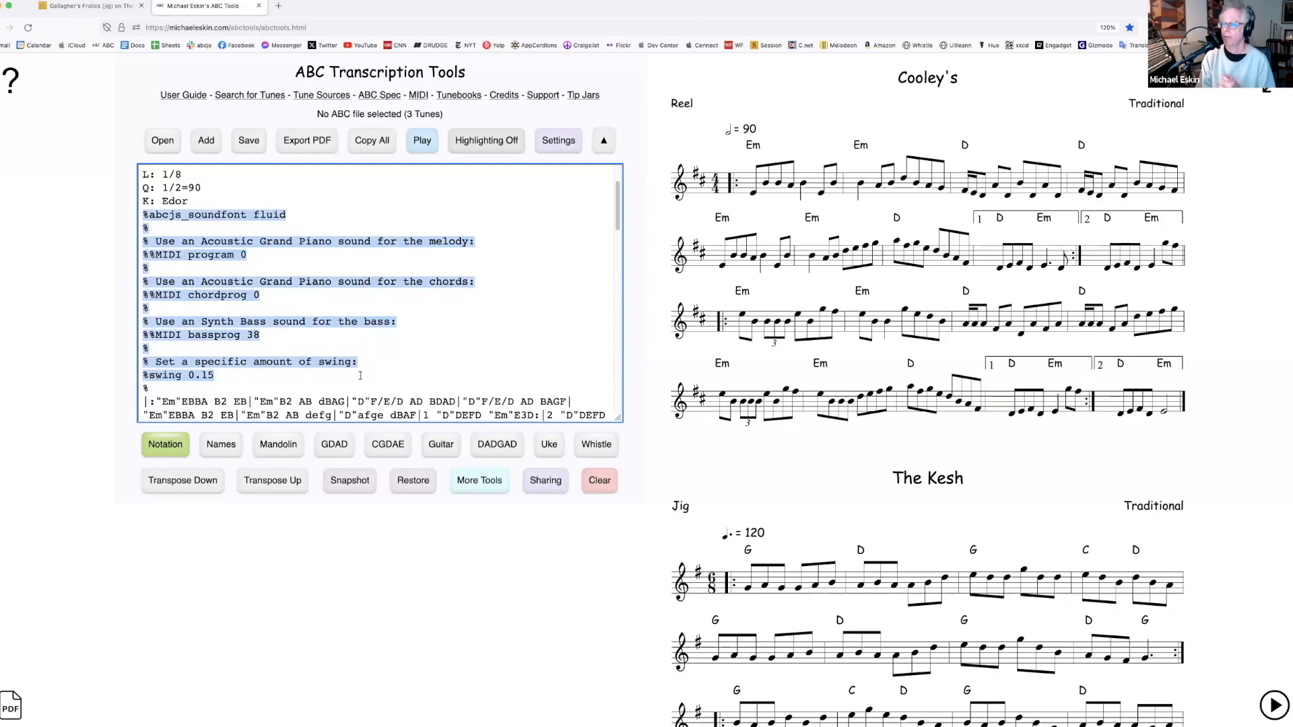
click(404, 363)
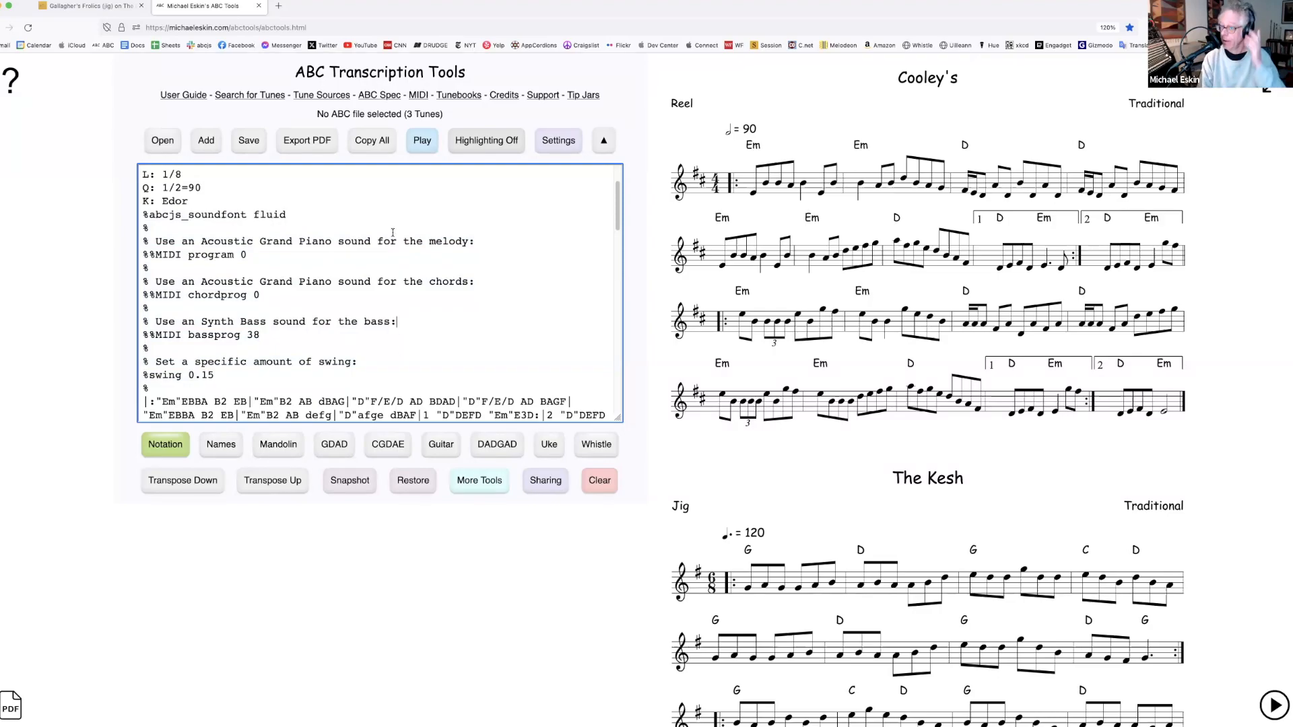
double_click(245, 255)
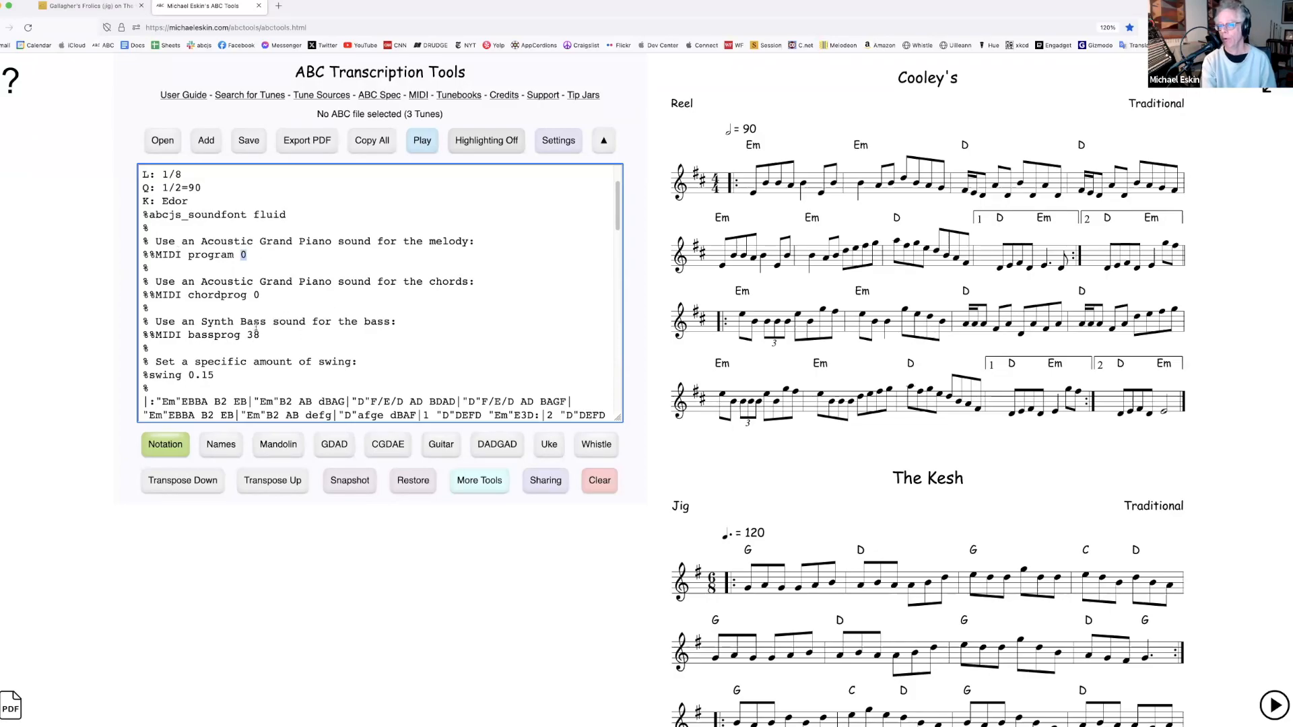
scroll(256, 326, down, 2)
scroll(288, 340, up, 5)
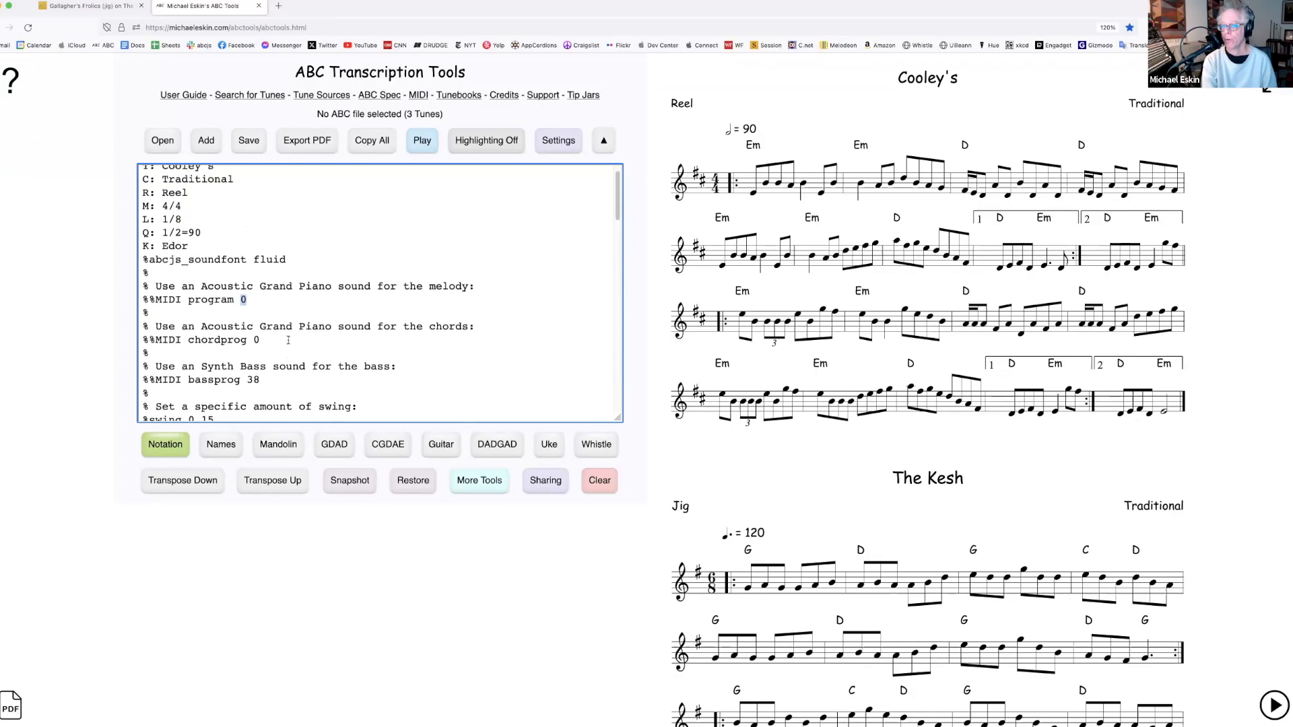
scroll(288, 340, up, 1)
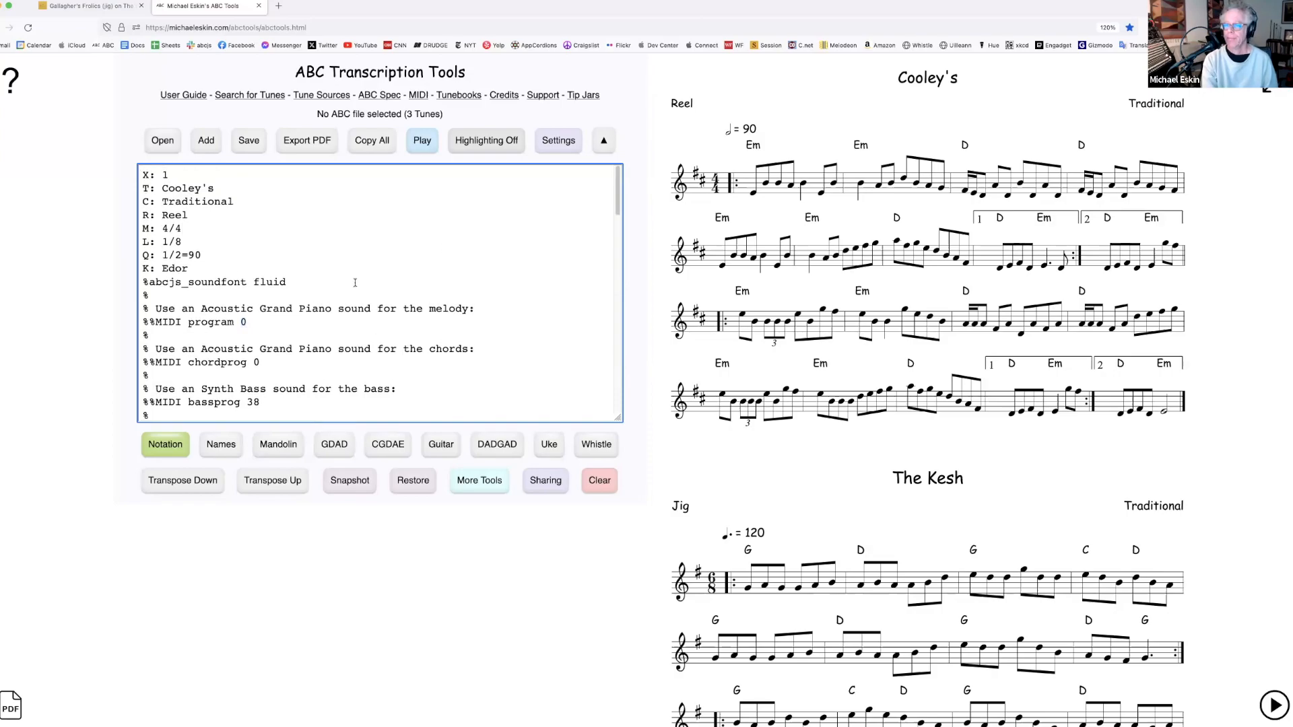
scroll(290, 335, down, 5)
scroll(372, 291, up, 4)
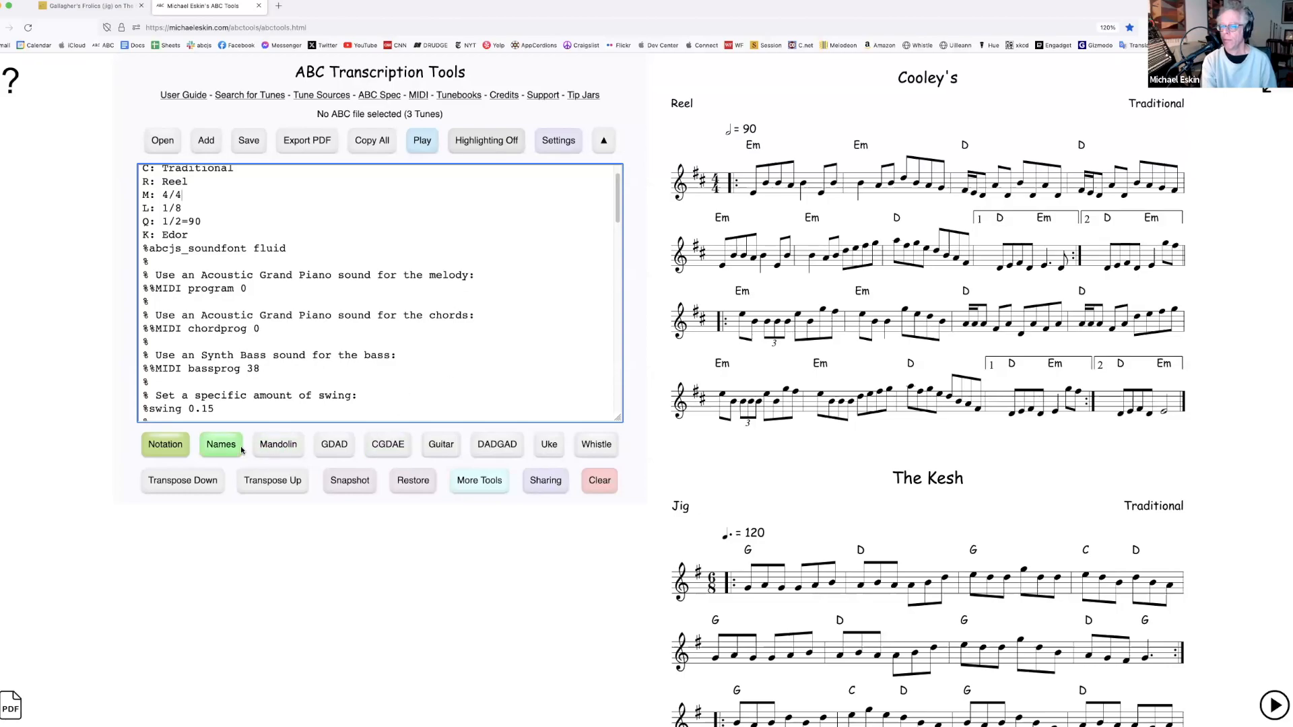
View the tunes with mandolin, guitar, DADGAD and ukulele tablature in turn
click(278, 444)
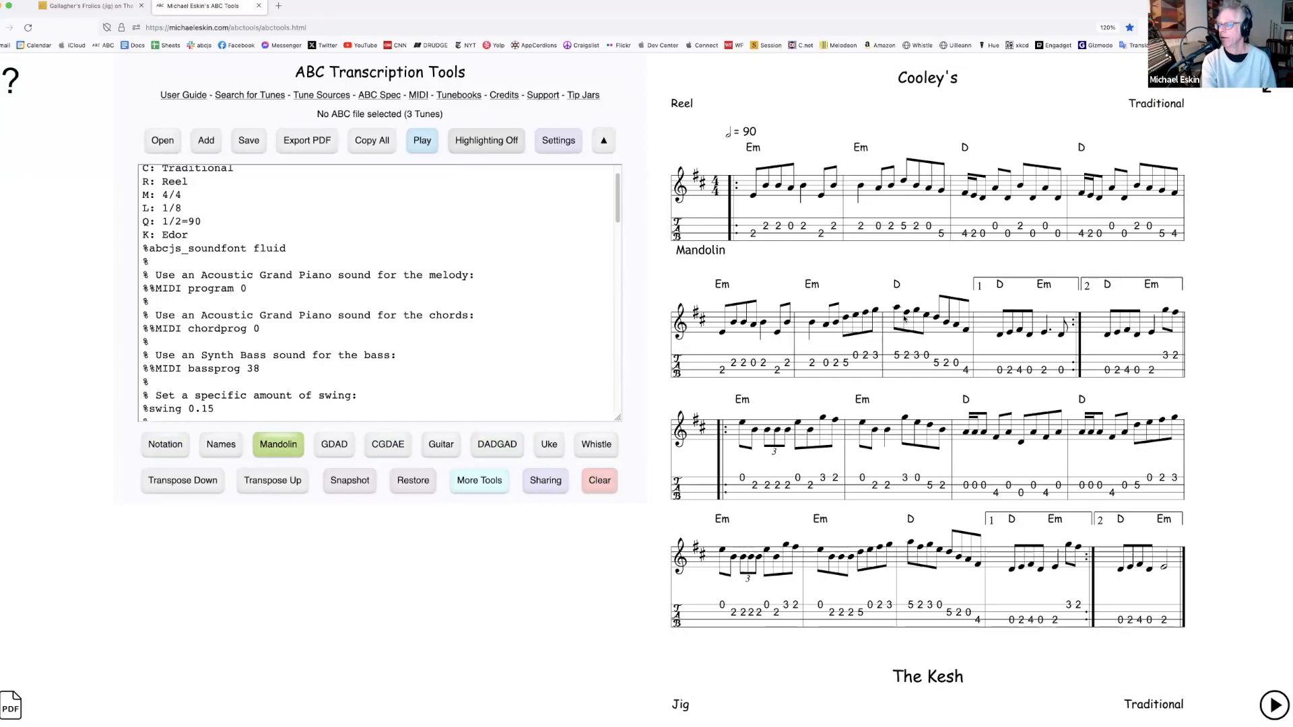
click(441, 444)
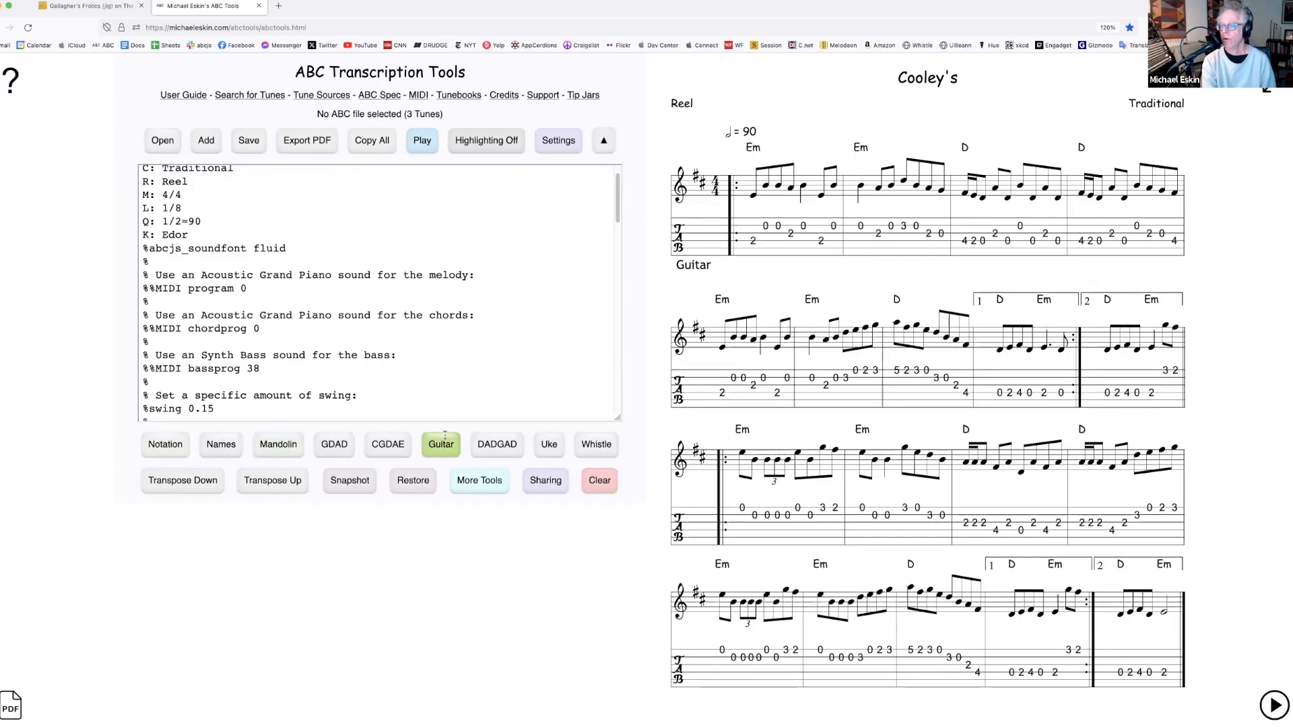
click(512, 447)
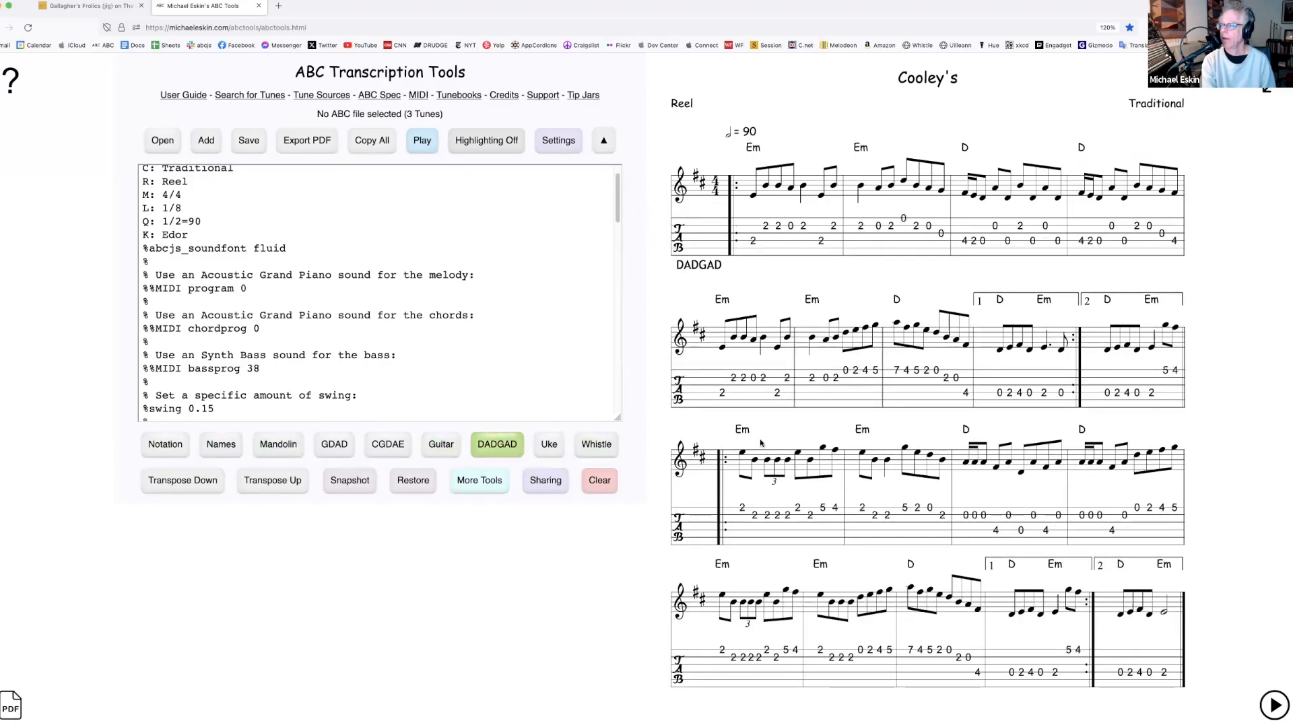
click(549, 446)
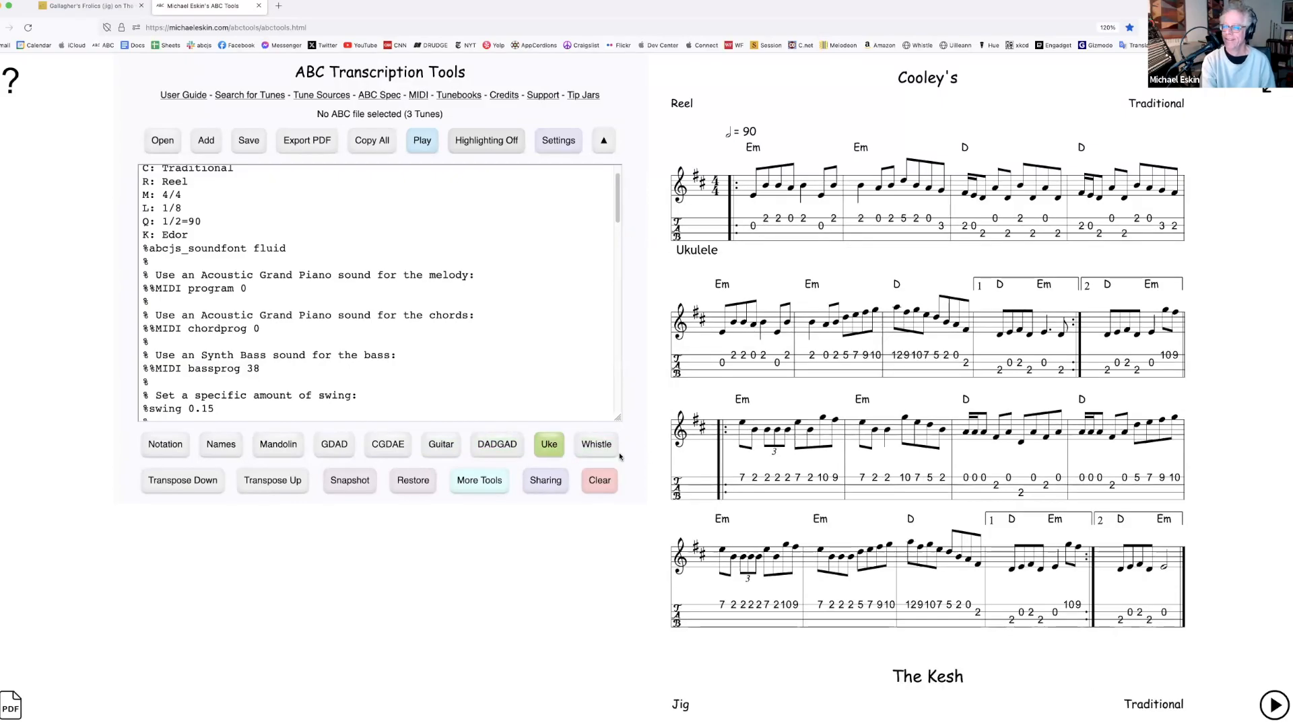
View whistle fingerings beneath the notation of the tunes, and return to plain notation
click(608, 446)
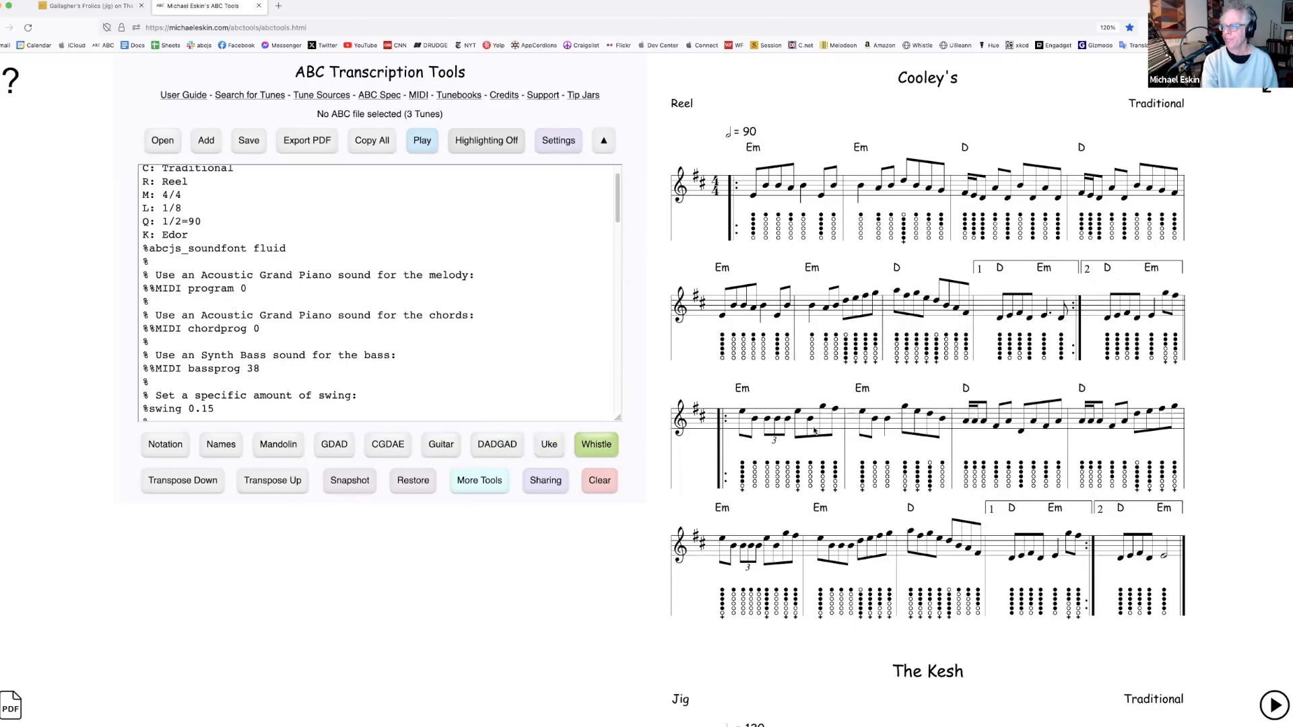
scroll(822, 427, down, 5)
scroll(822, 427, down, 5)
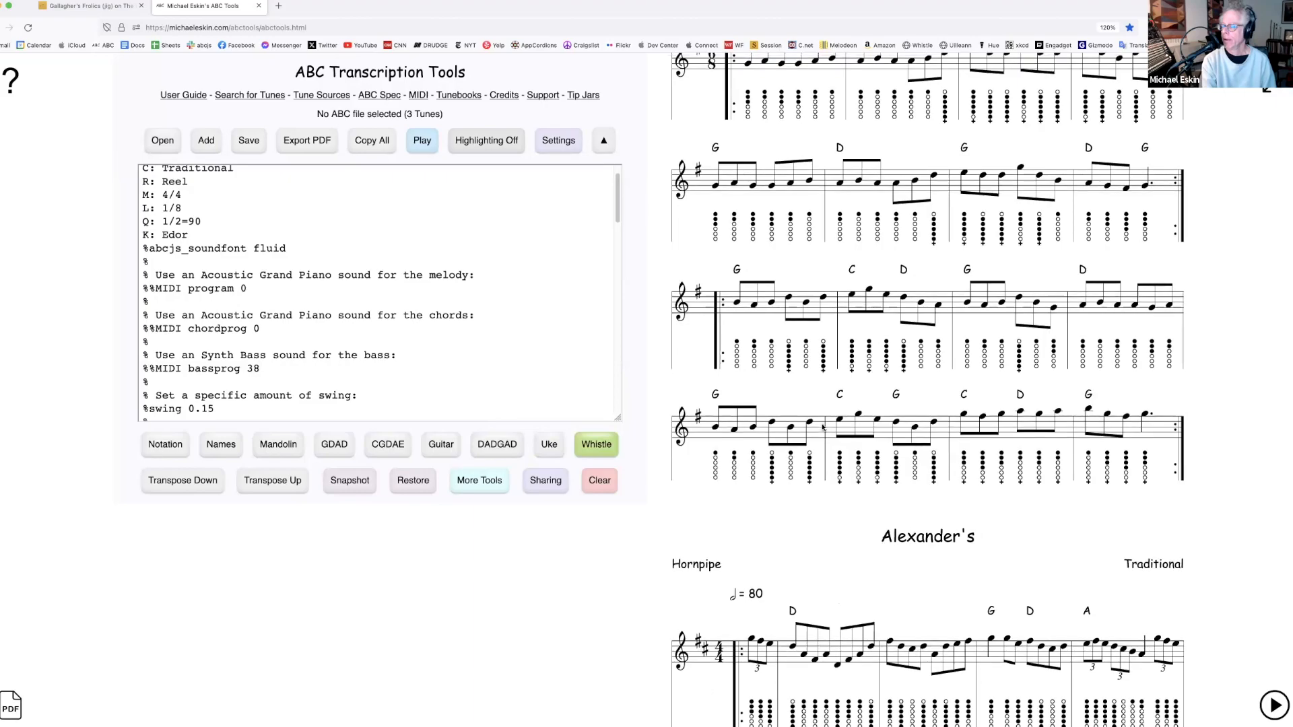
scroll(822, 427, up, 10)
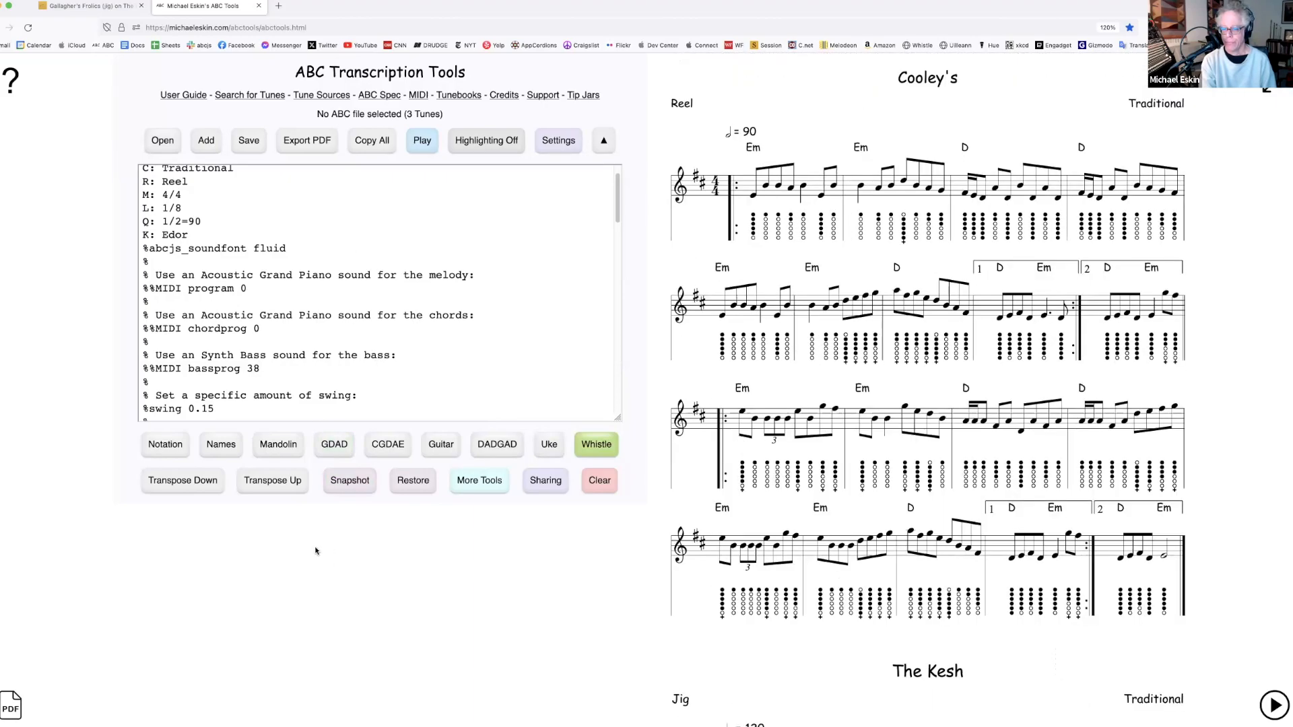
click(165, 444)
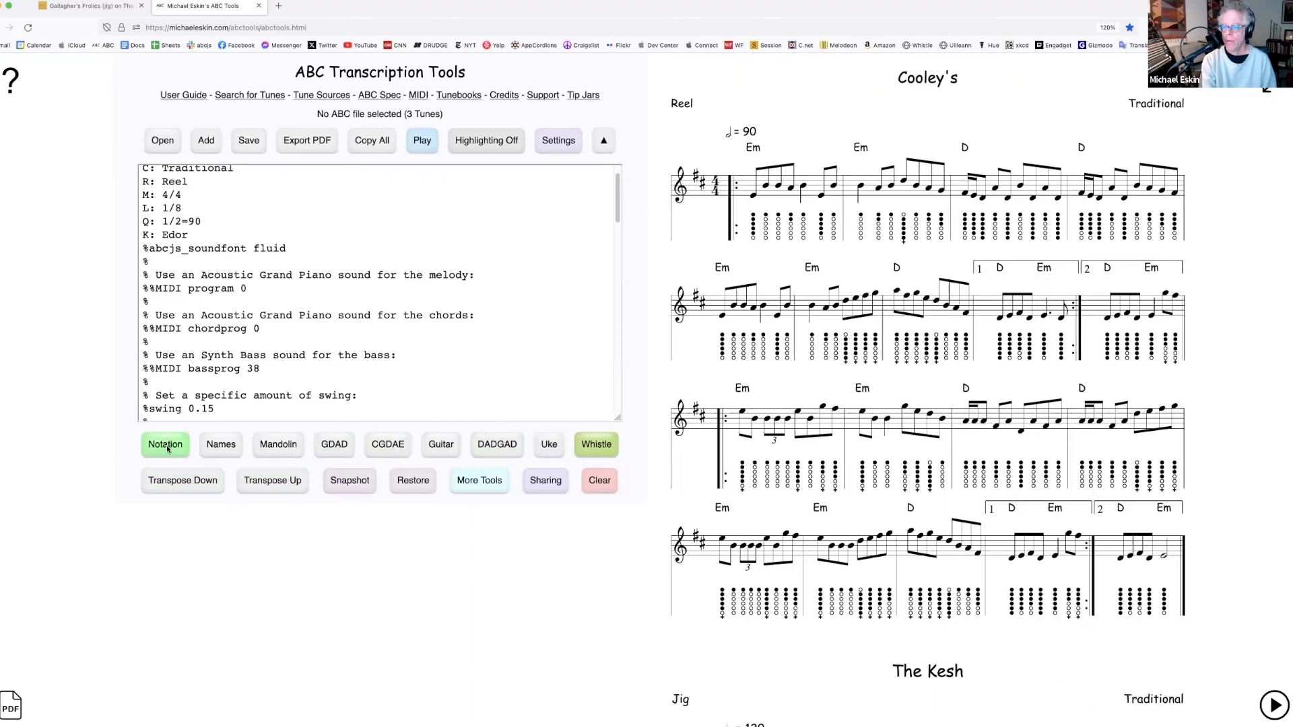
Place the cursor in The Kesh's ABC notes and transpose that tune up to the key of A
scroll(350, 320, up, 2)
scroll(350, 321, down, 10)
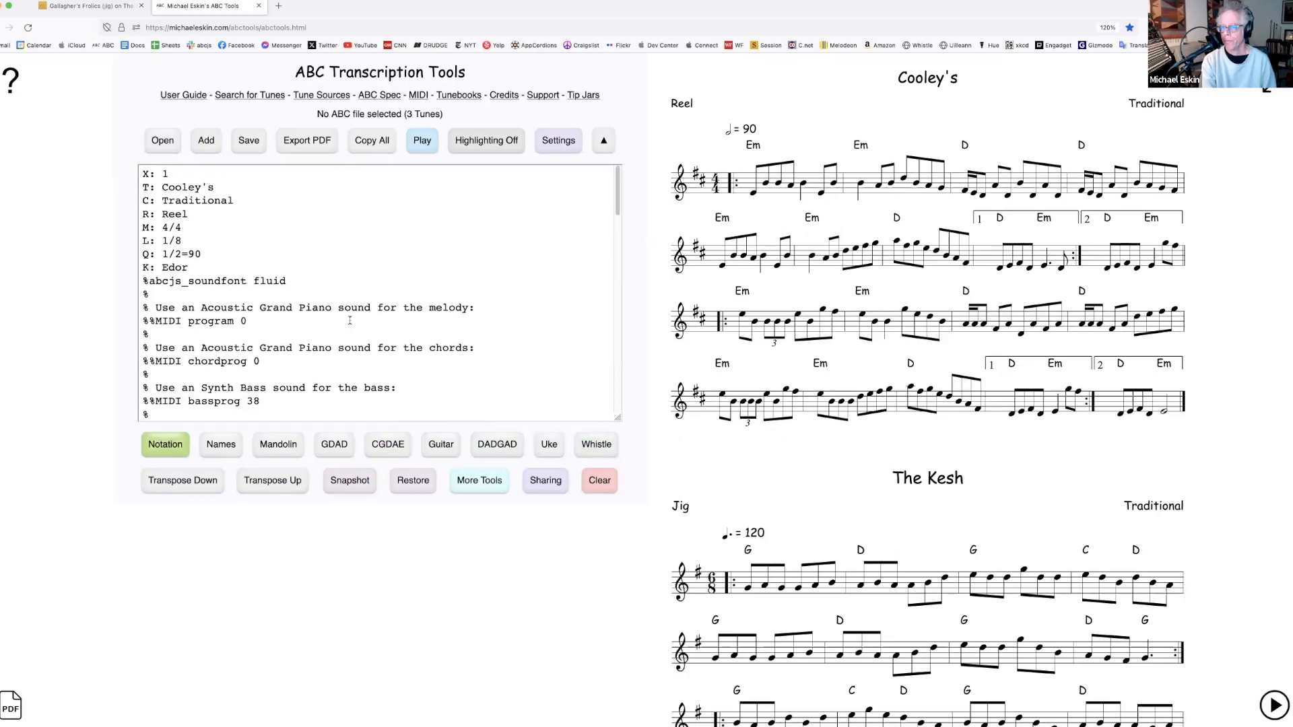
drag(479, 406, 398, 391)
click(343, 374)
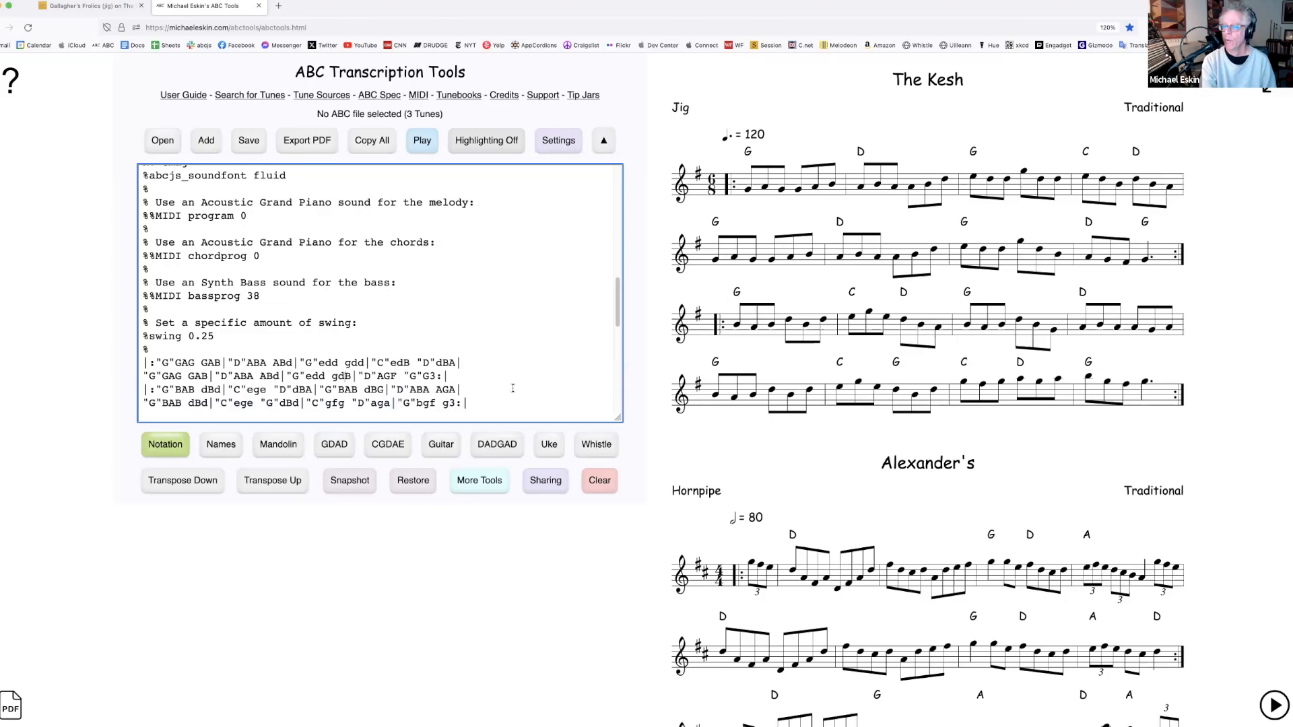
drag(488, 402, 268, 350)
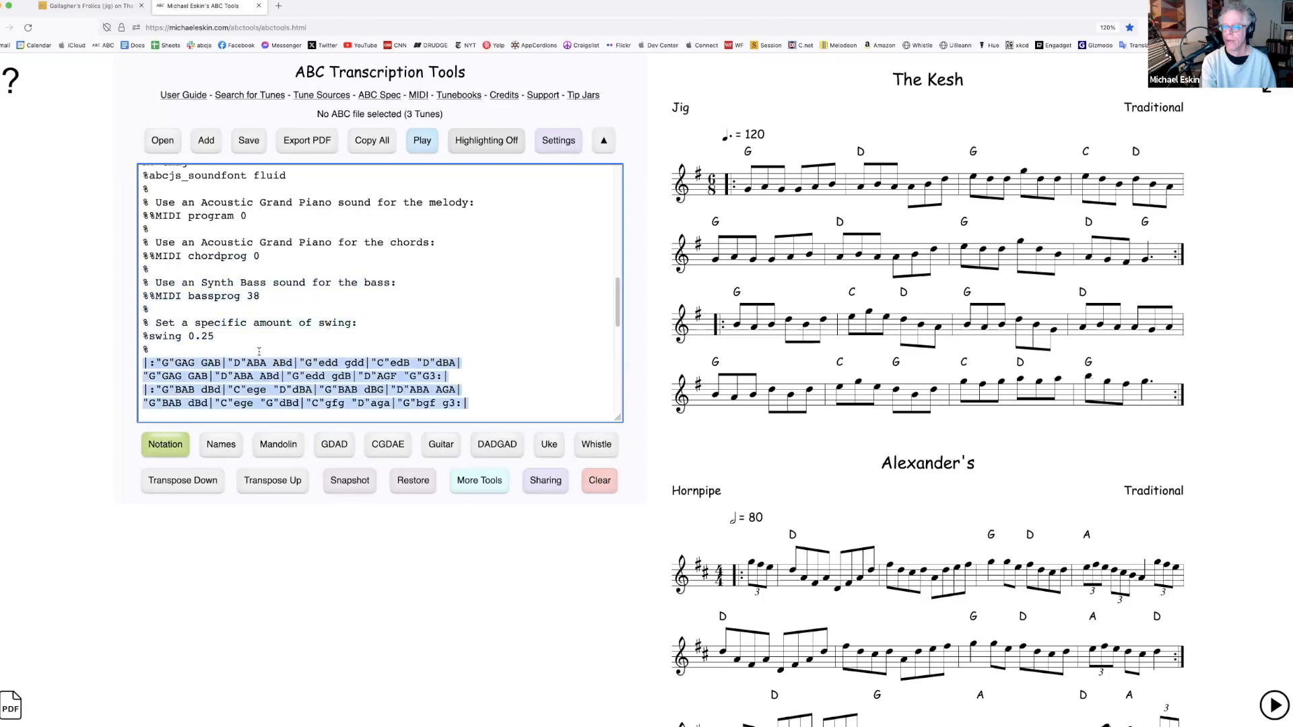
click(271, 352)
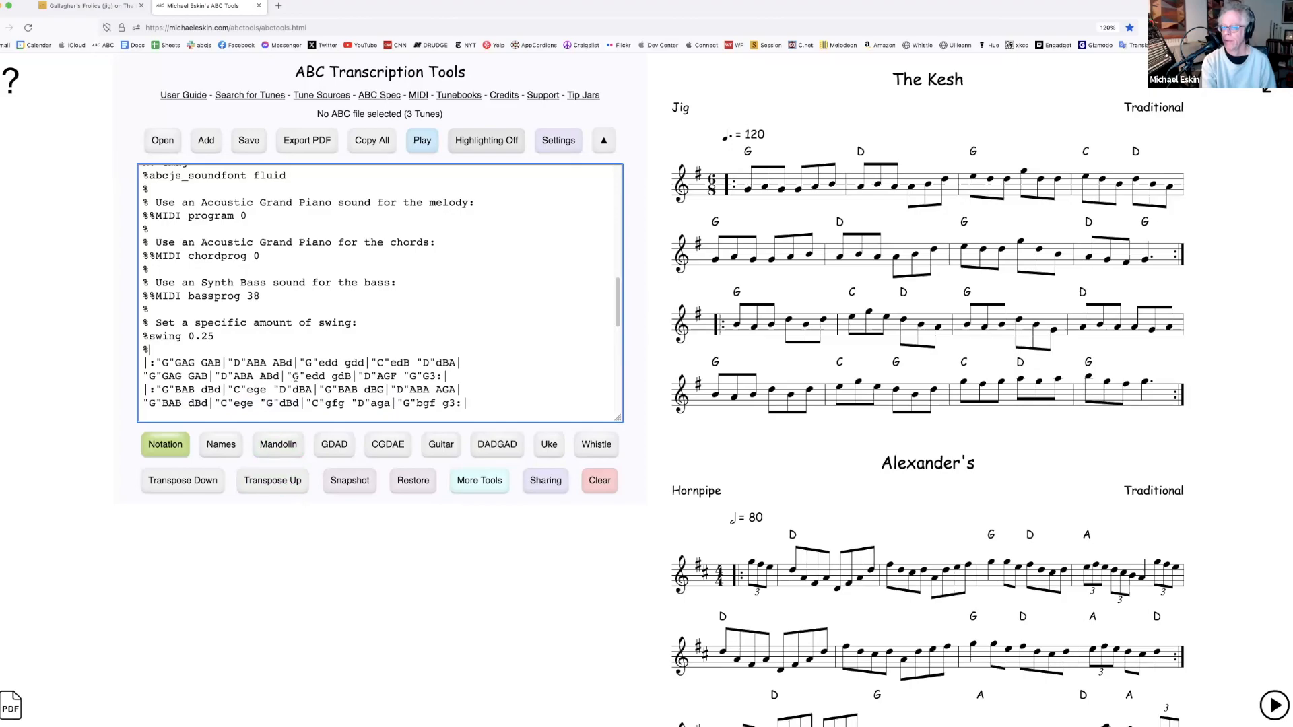
click(305, 378)
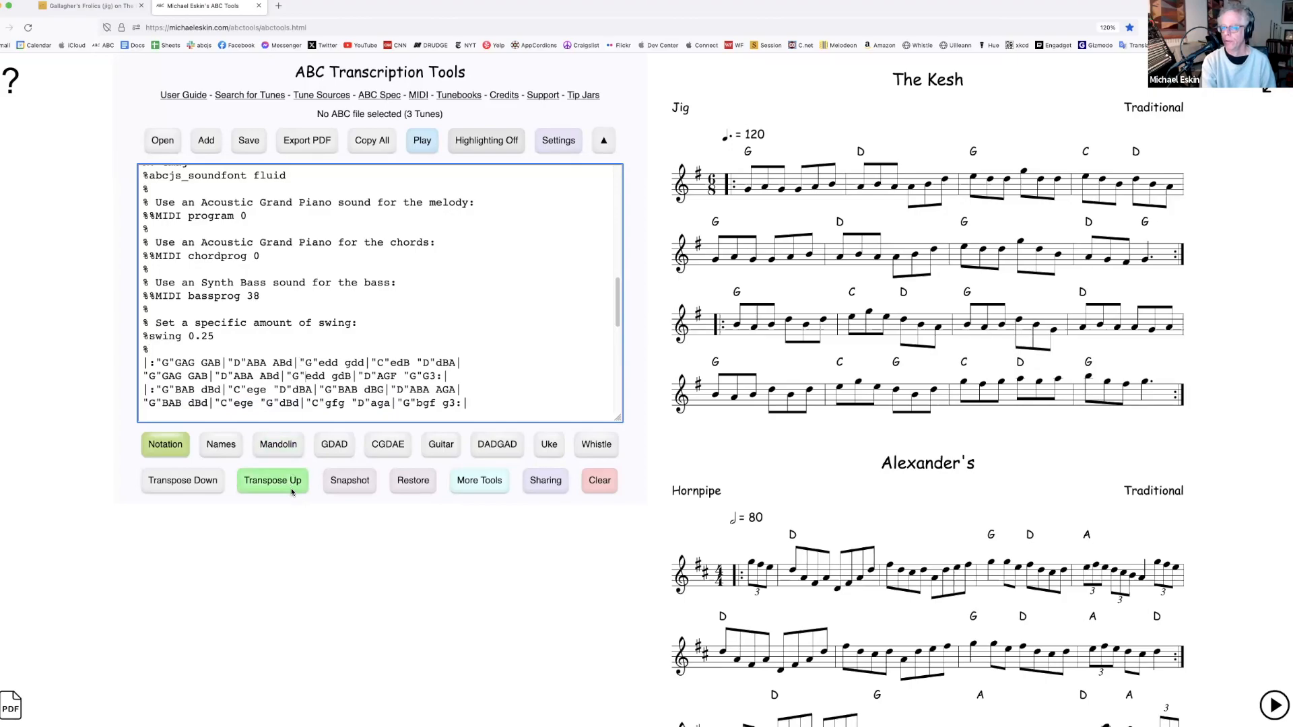
click(288, 482)
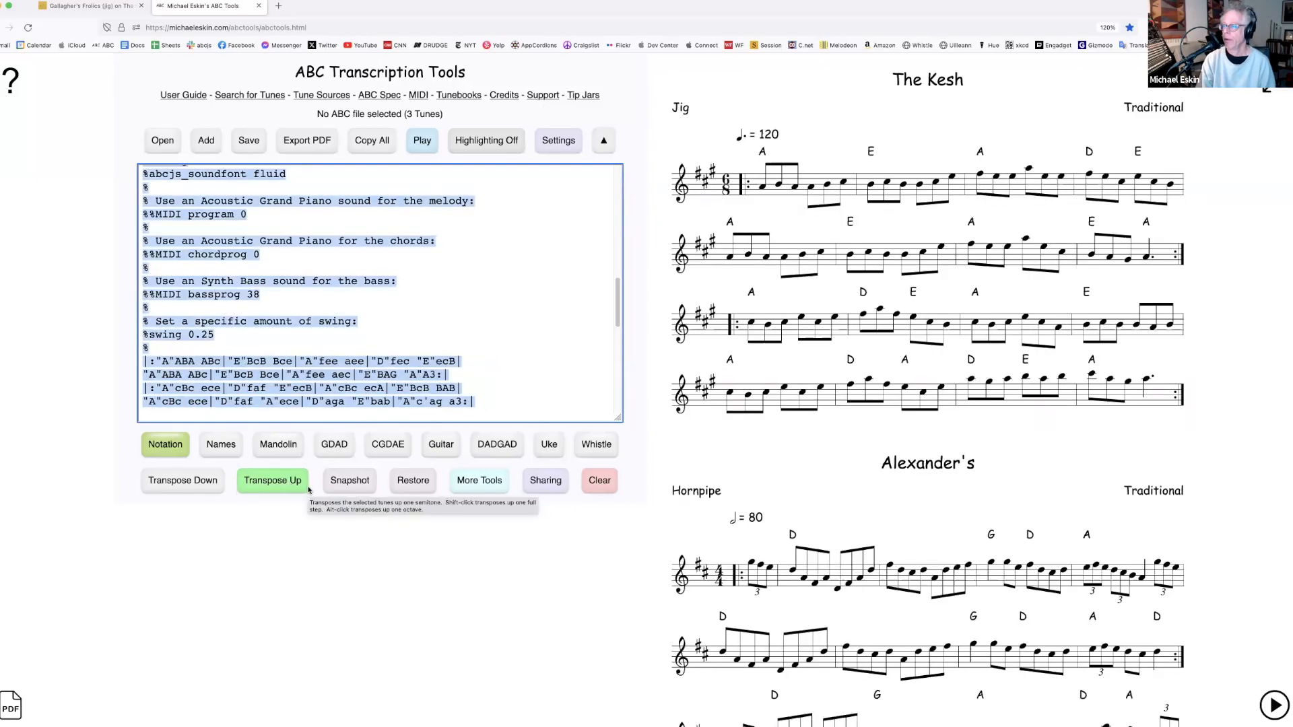
Transpose The Kesh down to G-flat and on to F, and bring it back up to G
click(182, 482)
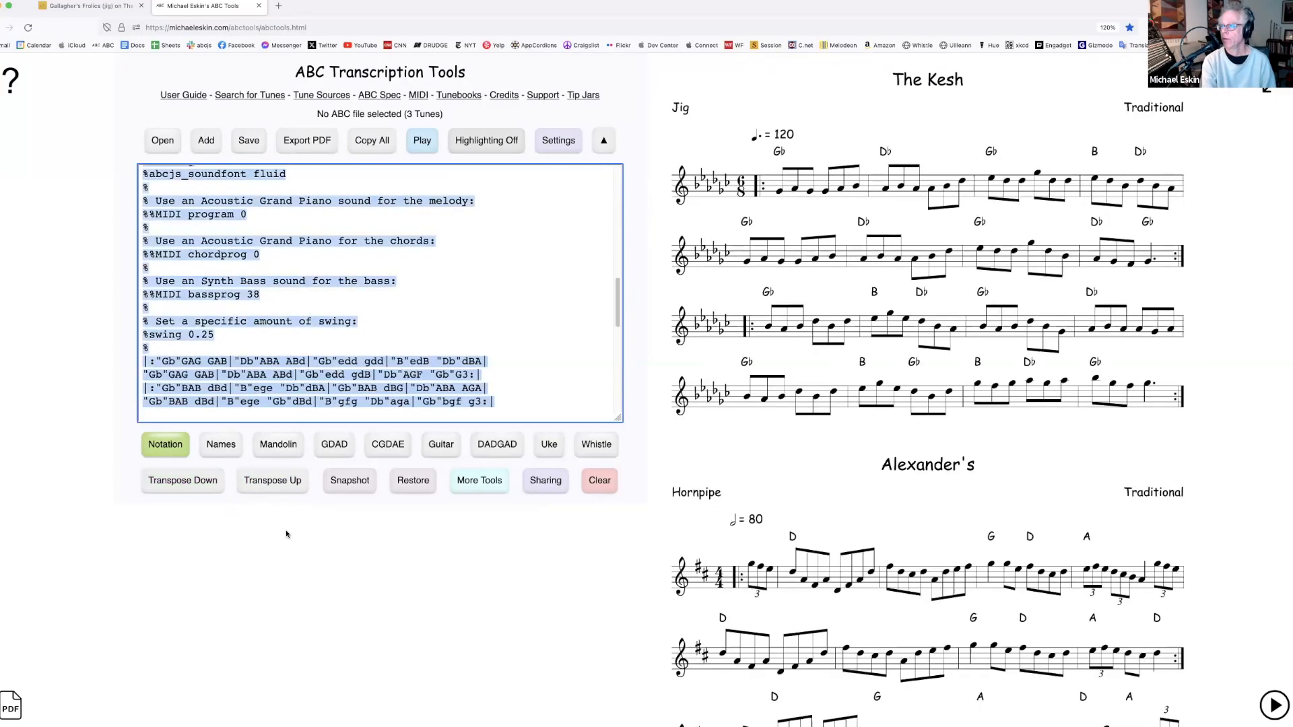
click(202, 482)
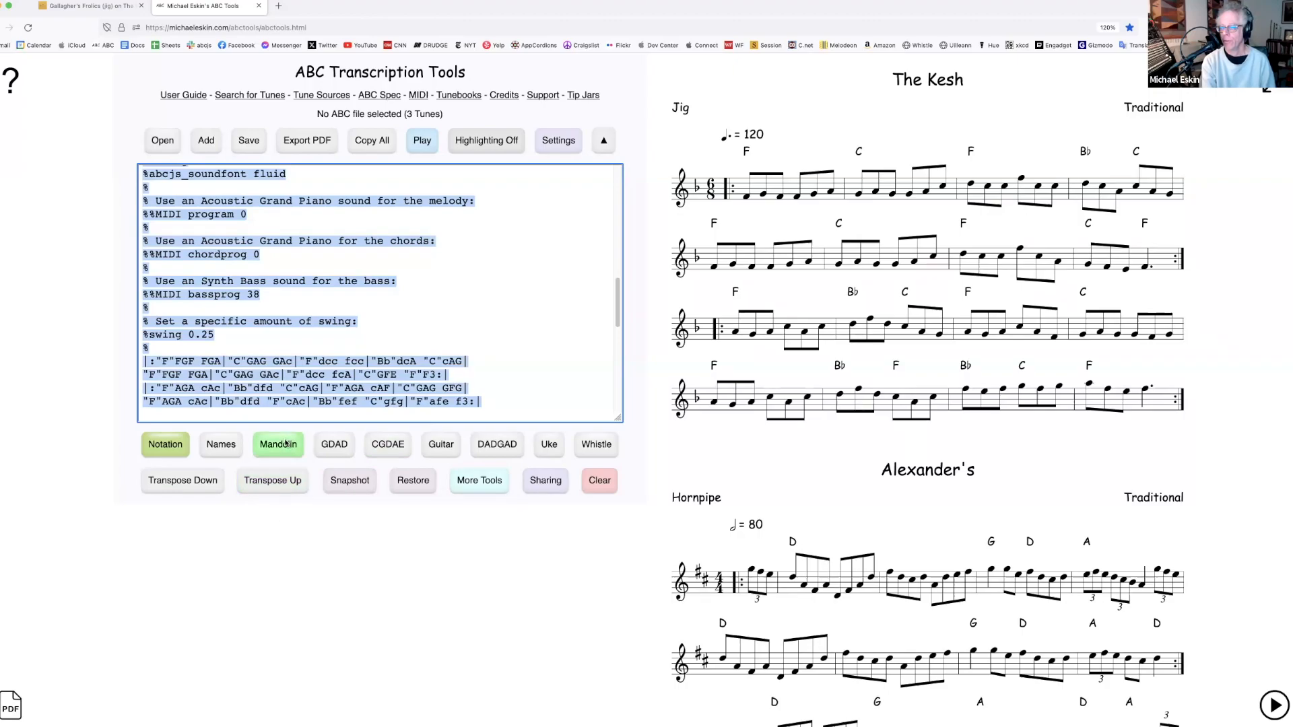
click(291, 483)
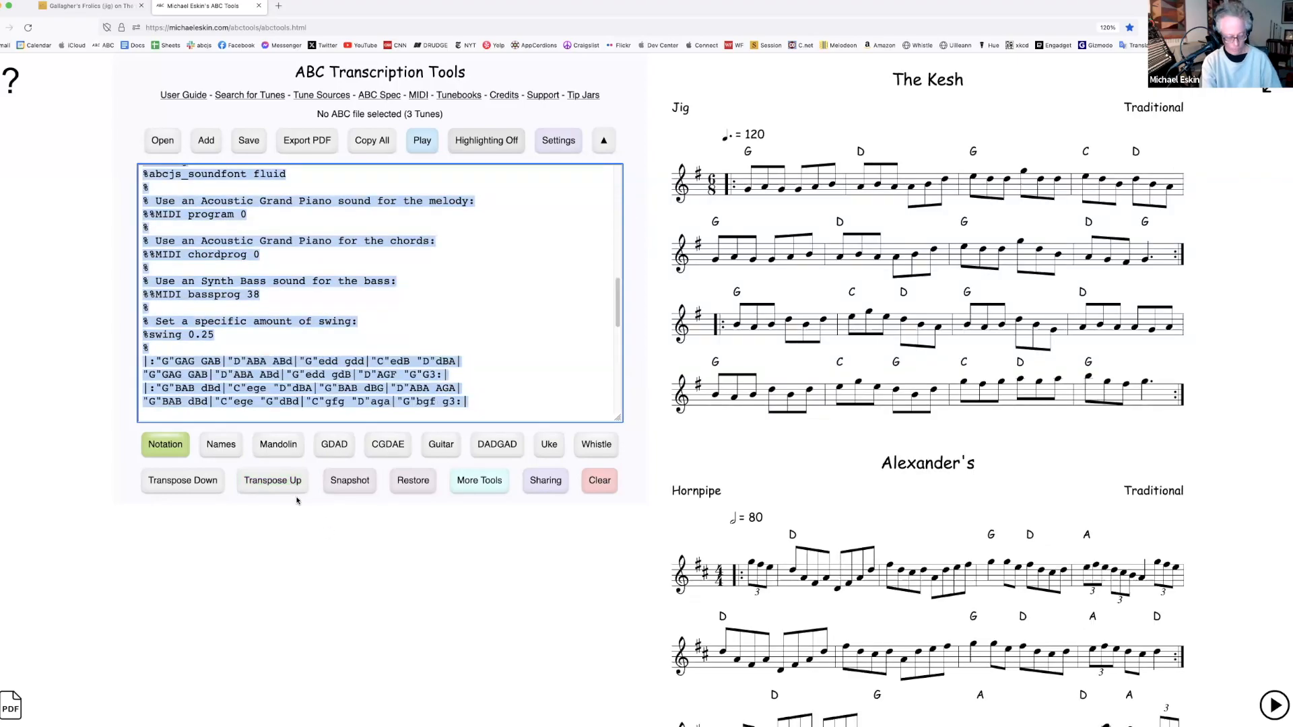
Transpose The Kesh up one octave and back down, and clear the text selection
click(294, 488)
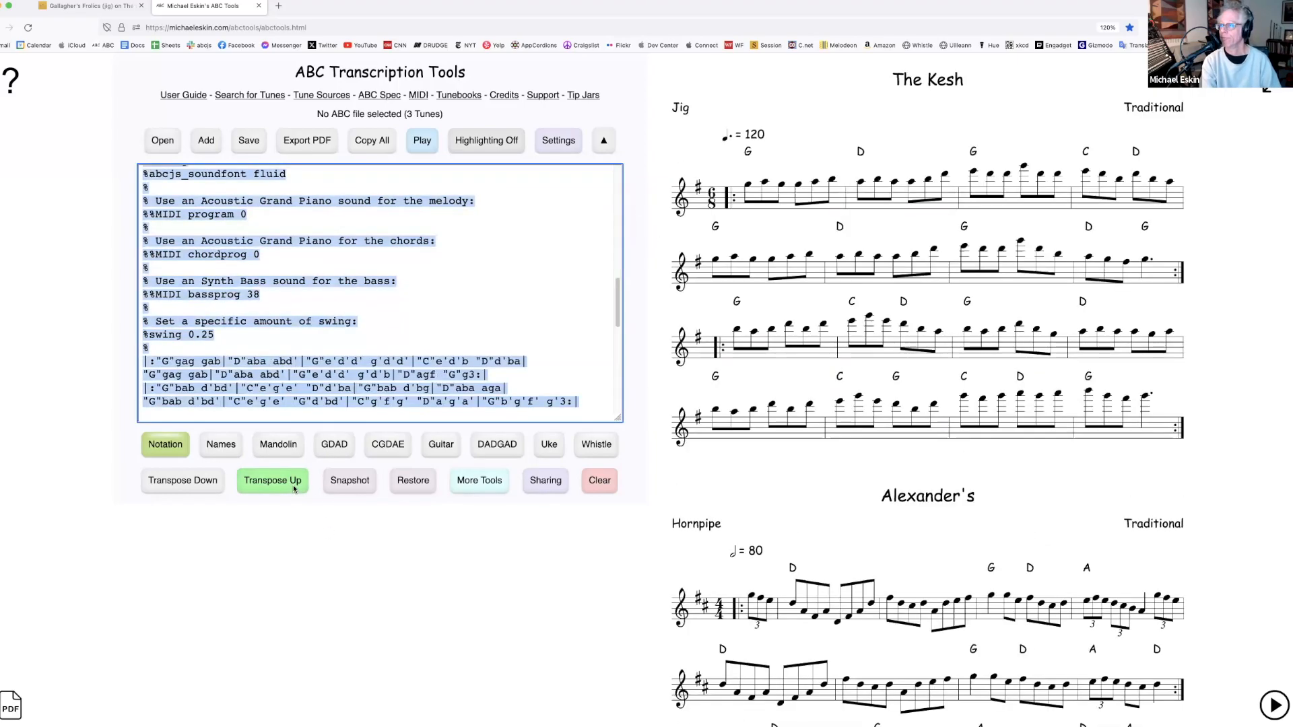
click(222, 490)
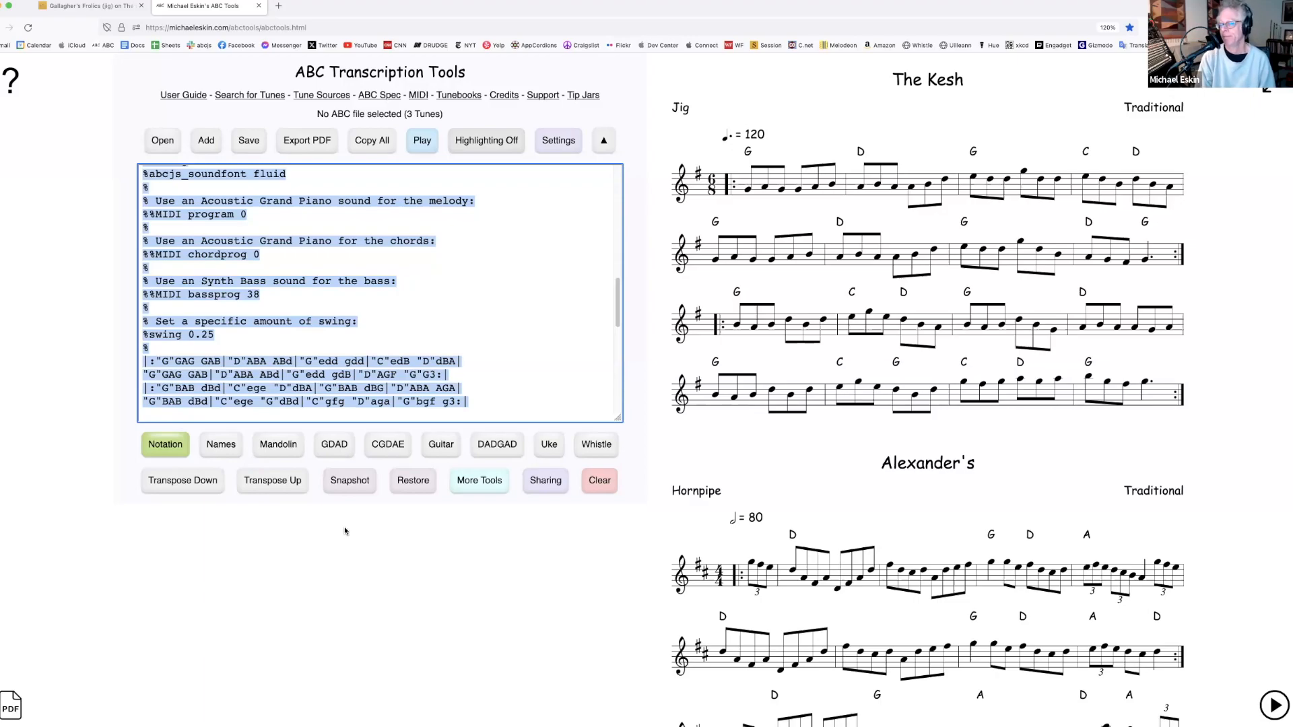
click(444, 360)
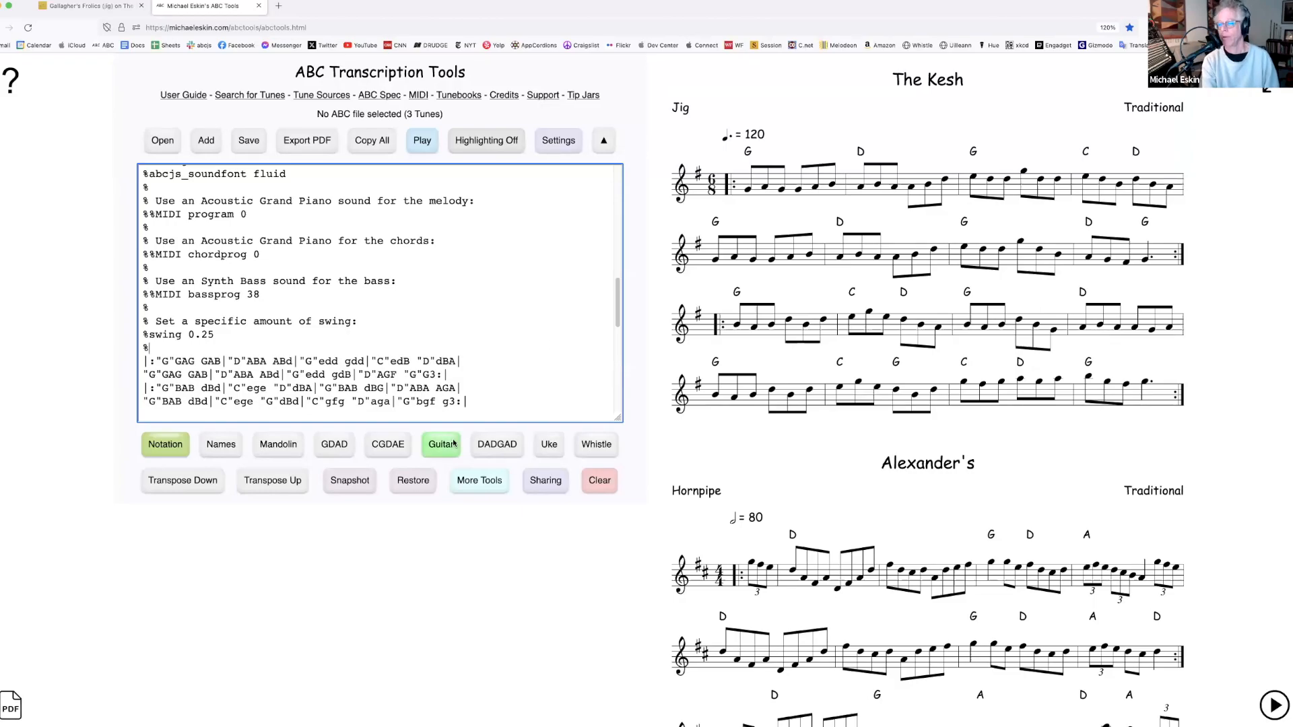
scroll(351, 321, up, 5)
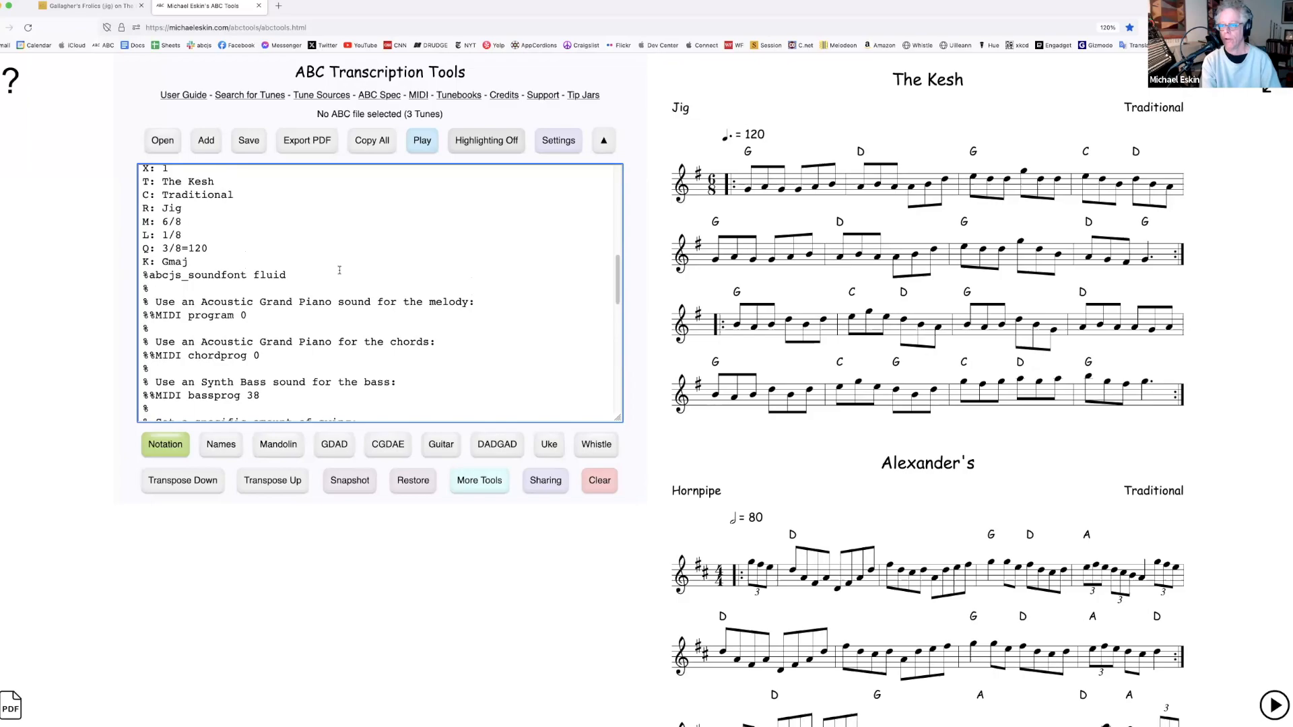
Select the ABC text of all three tunes and transpose them together up two semitones
key(super+a)
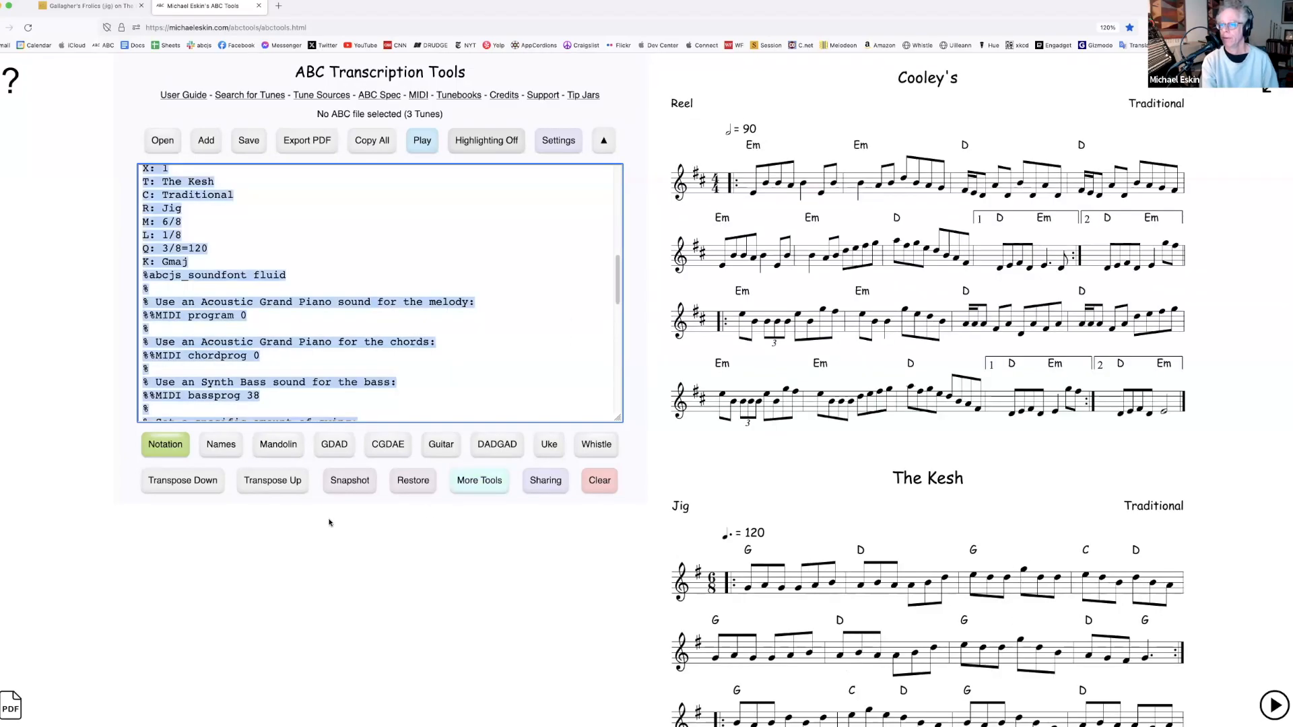
click(291, 483)
click(292, 483)
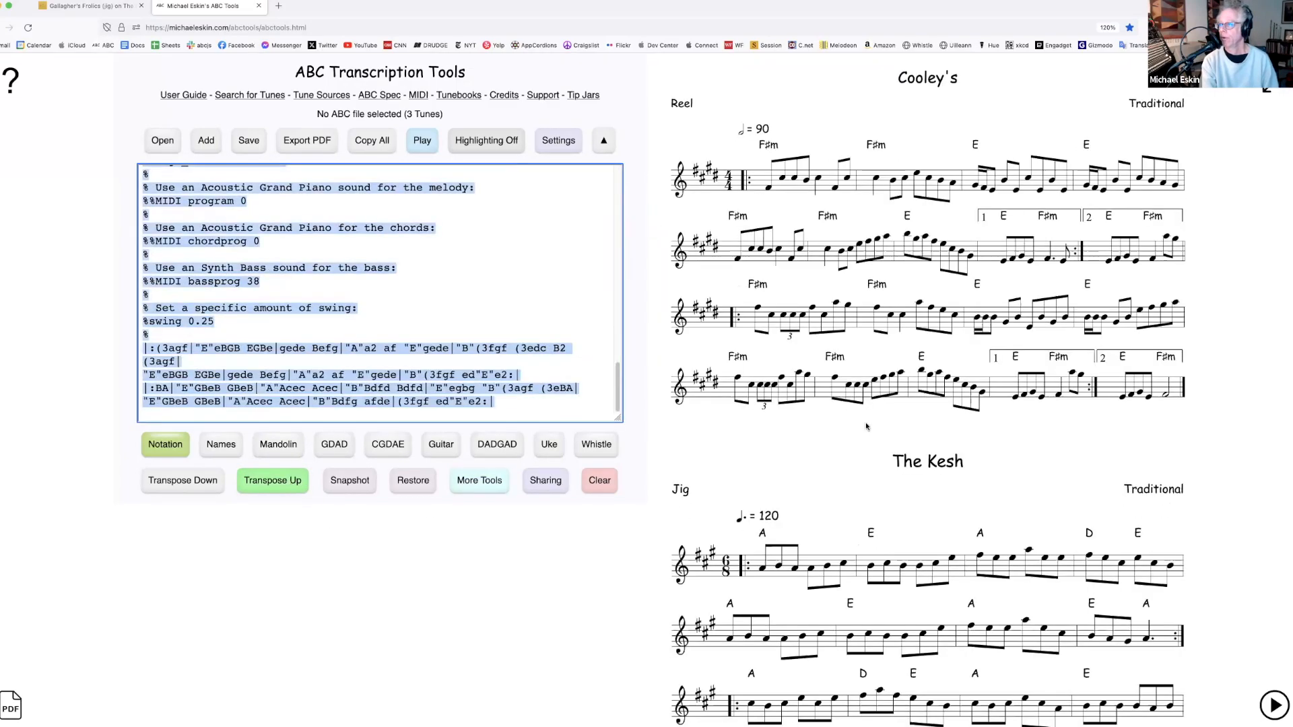
scroll(826, 487, down, 8)
scroll(826, 487, up, 3)
scroll(826, 487, up, 5)
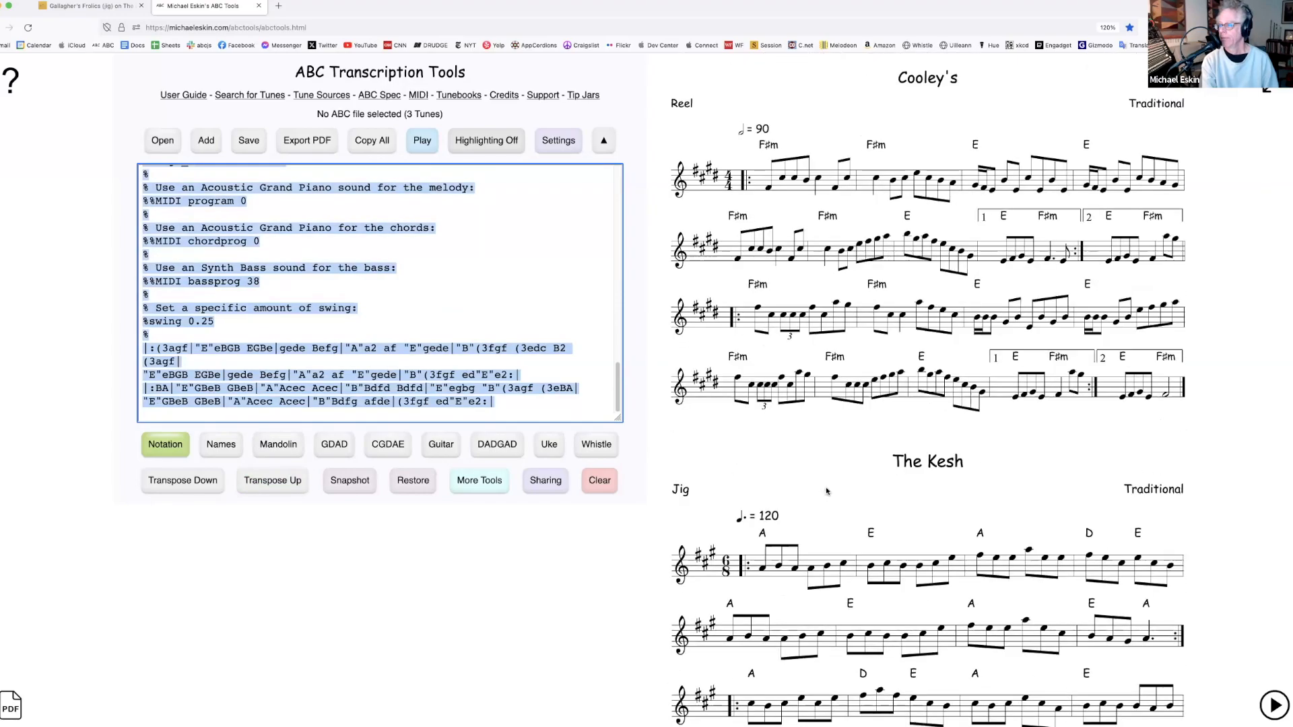
Transpose all three tunes back down two semitones, clear the text selection and return to the start of the ABC text
click(199, 484)
click(200, 484)
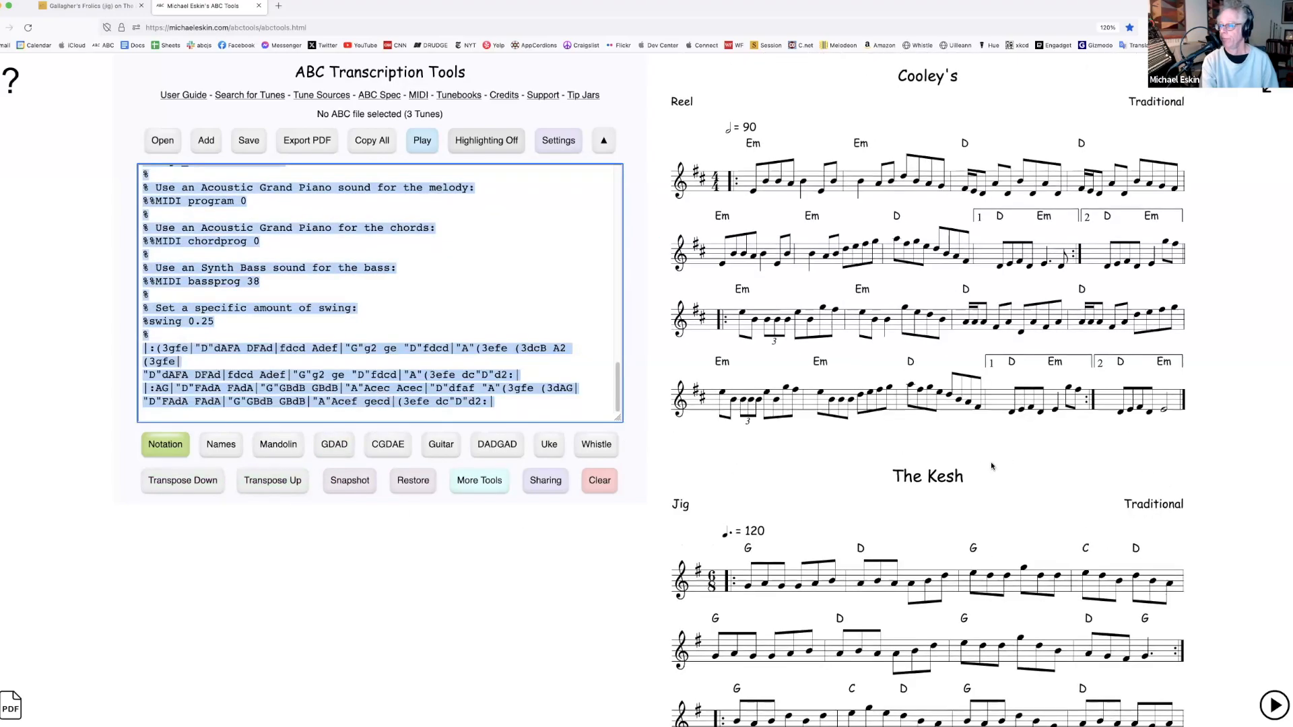
click(436, 331)
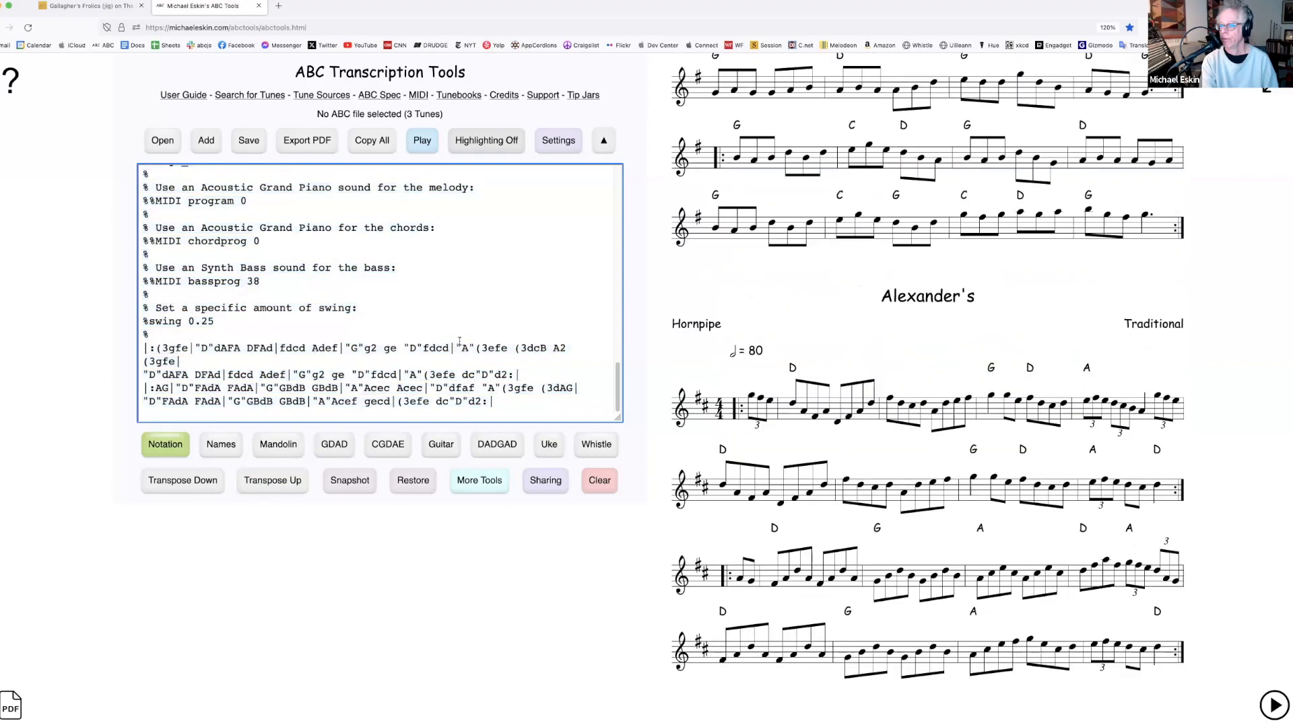
scroll(436, 330, up, 5)
scroll(396, 230, up, 5)
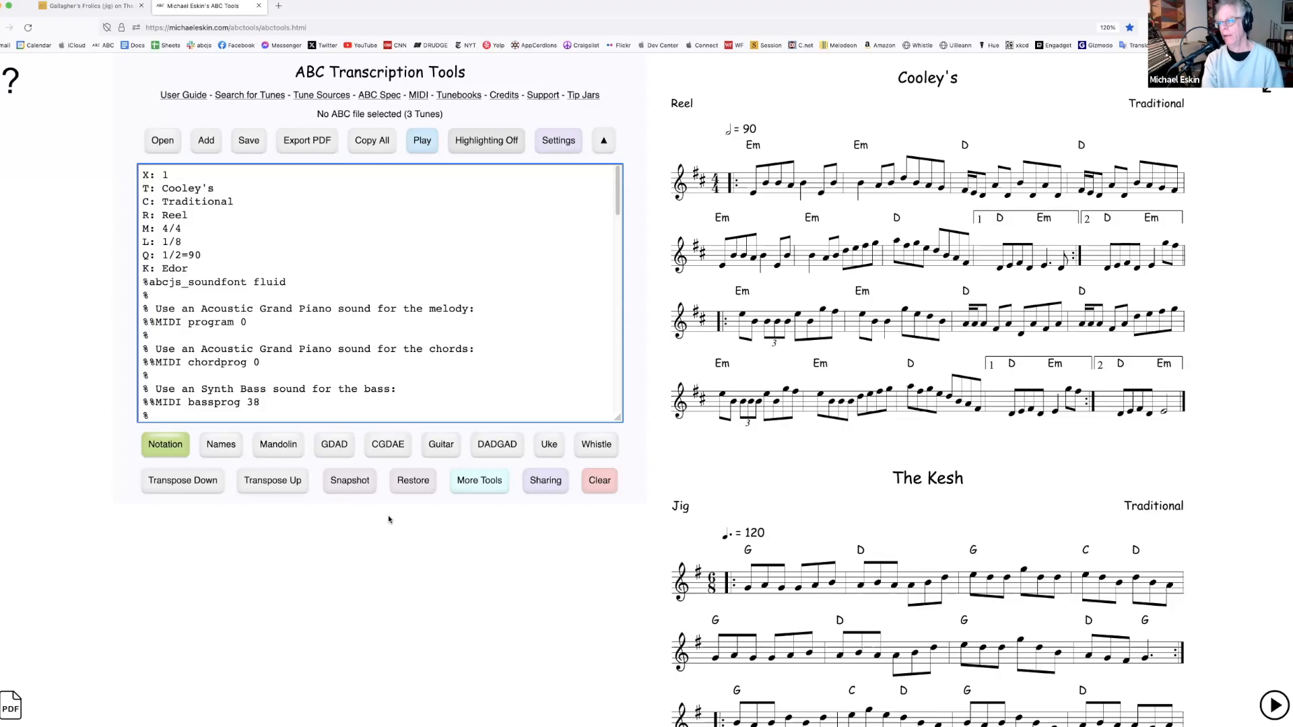
Select the whole ABC text and store a snapshot of the editor contents
click(404, 348)
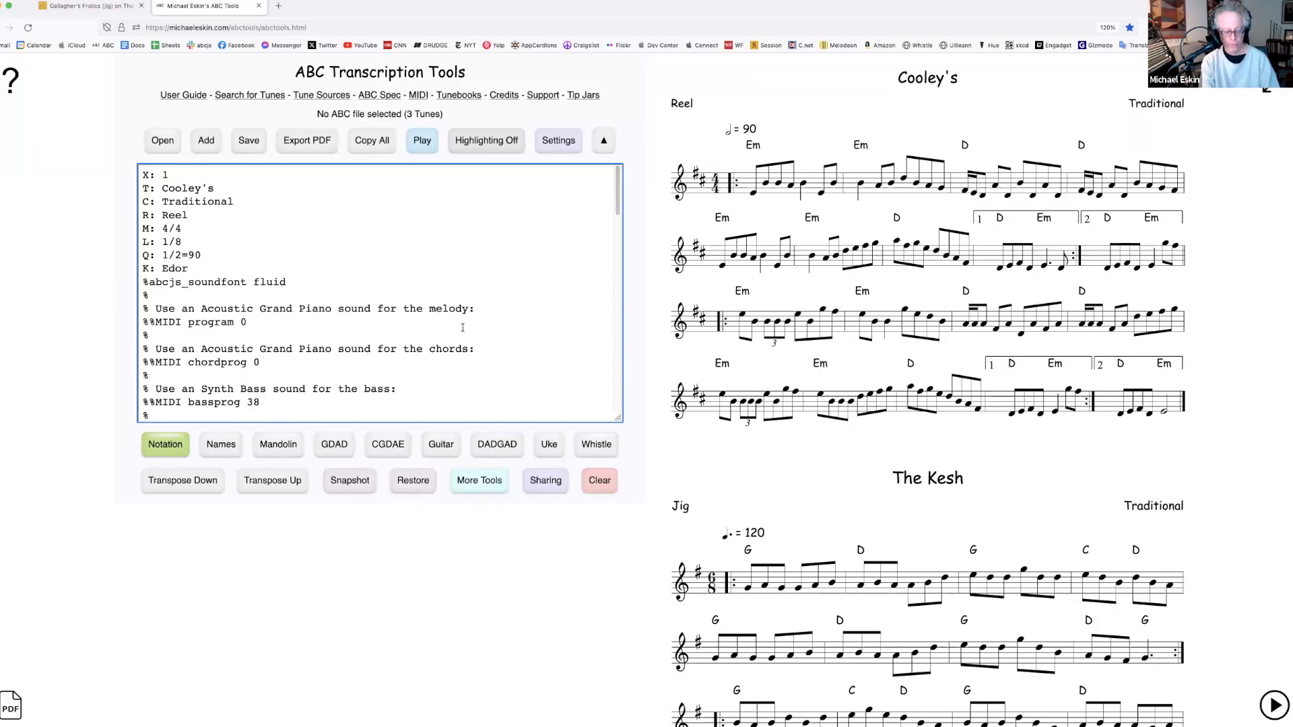
key(super+a)
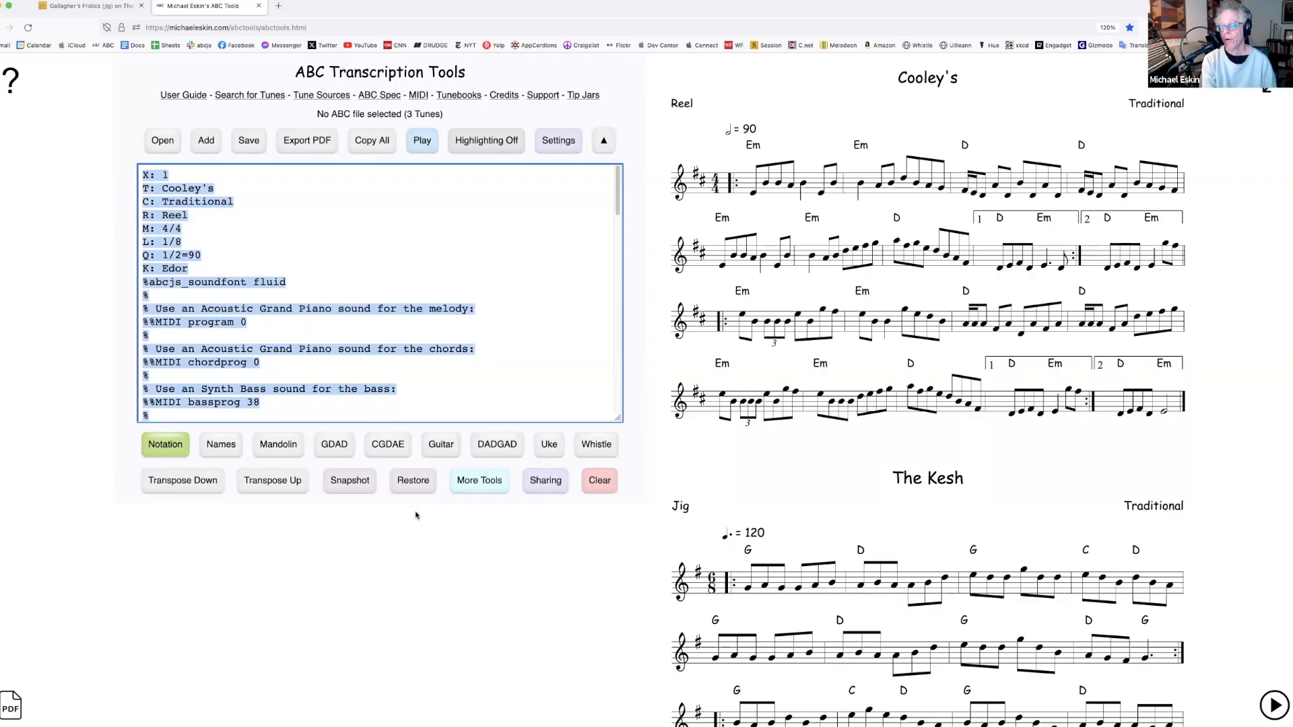
click(358, 483)
Select all the ABC text again, transpose every tune up four semitones and review the notation
click(443, 321)
key(super+a)
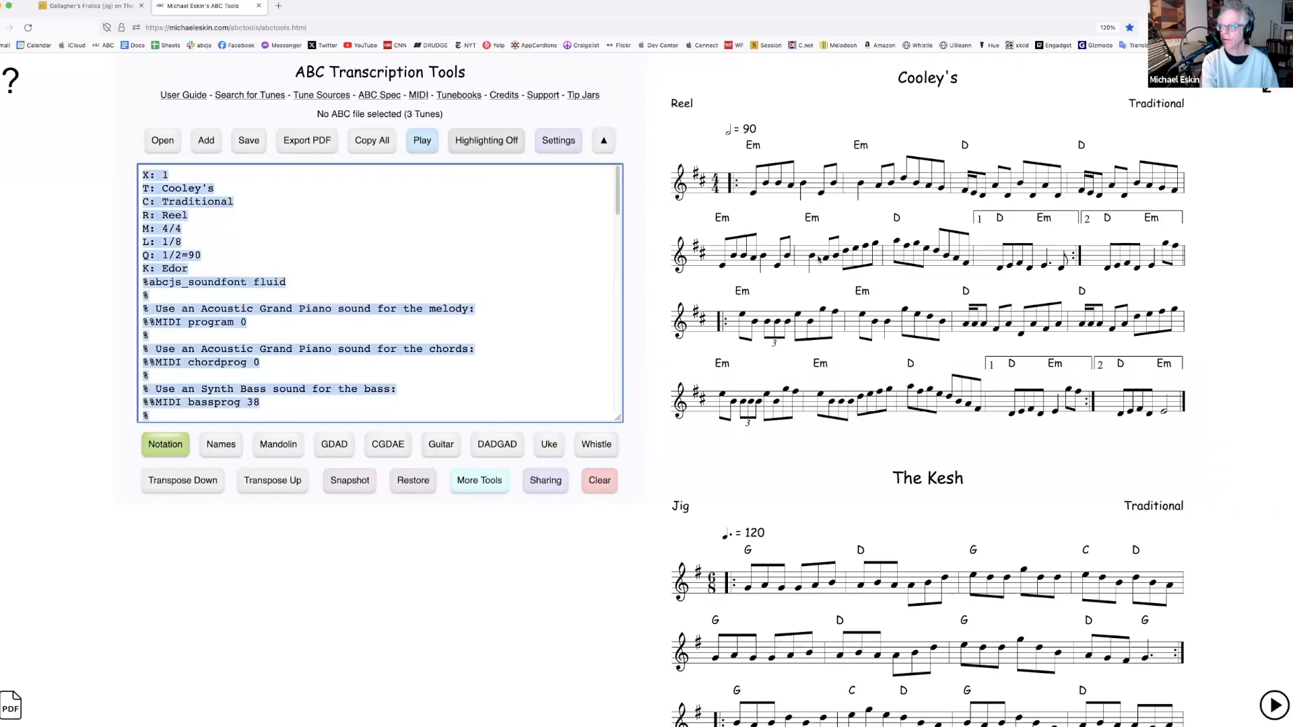
scroll(819, 258, down, 10)
scroll(762, 252, up, 10)
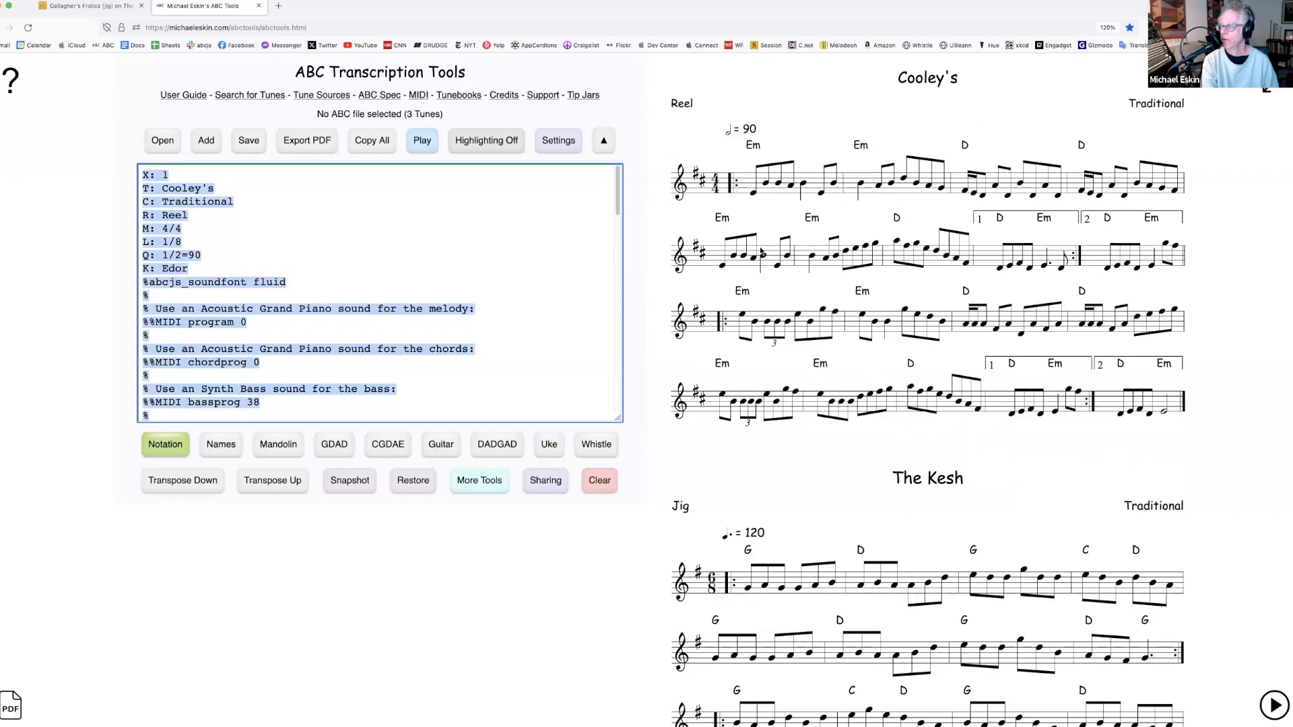
click(272, 481)
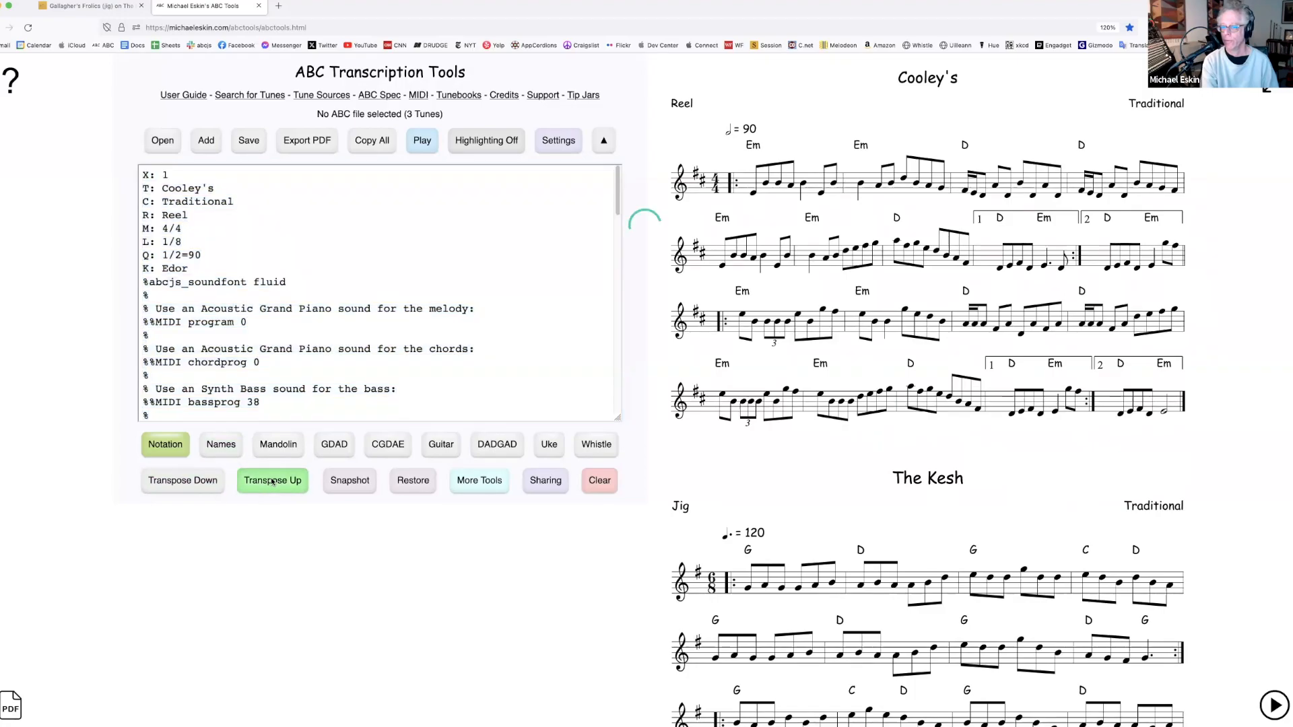
click(272, 481)
click(272, 481)
click(272, 481)
scroll(792, 351, down, 7)
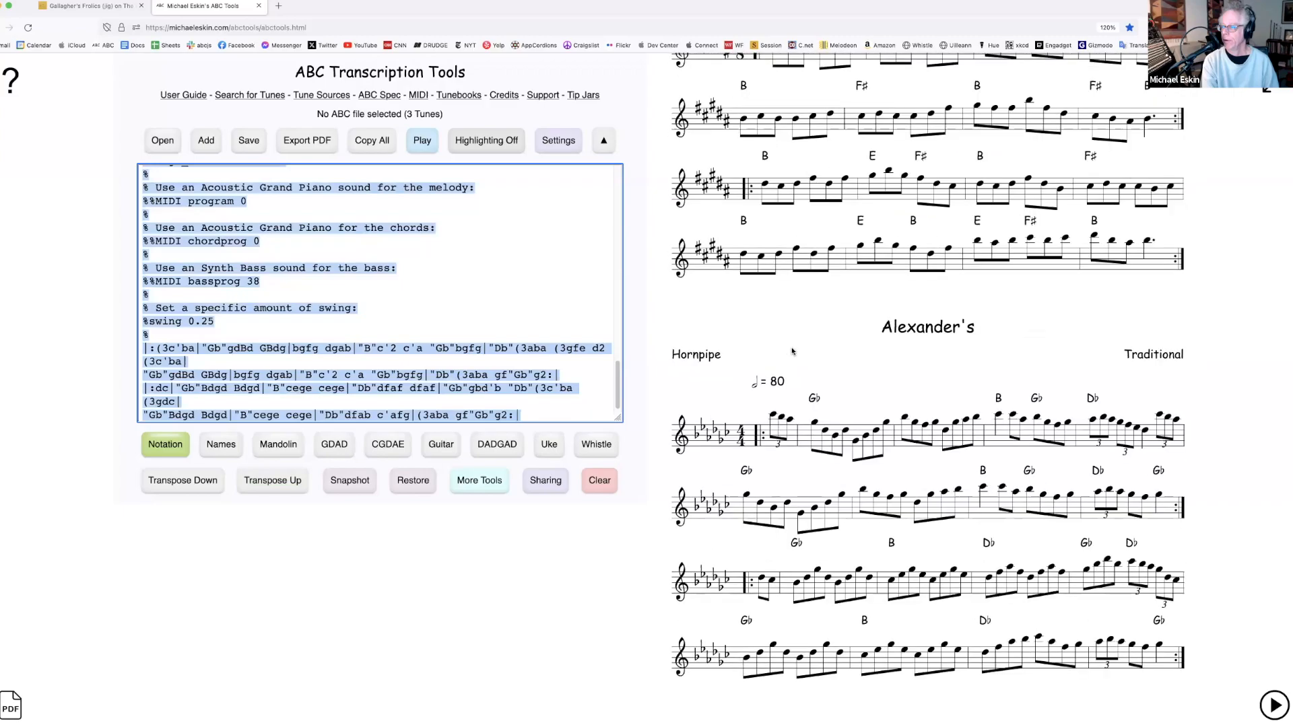
scroll(790, 346, up, 7)
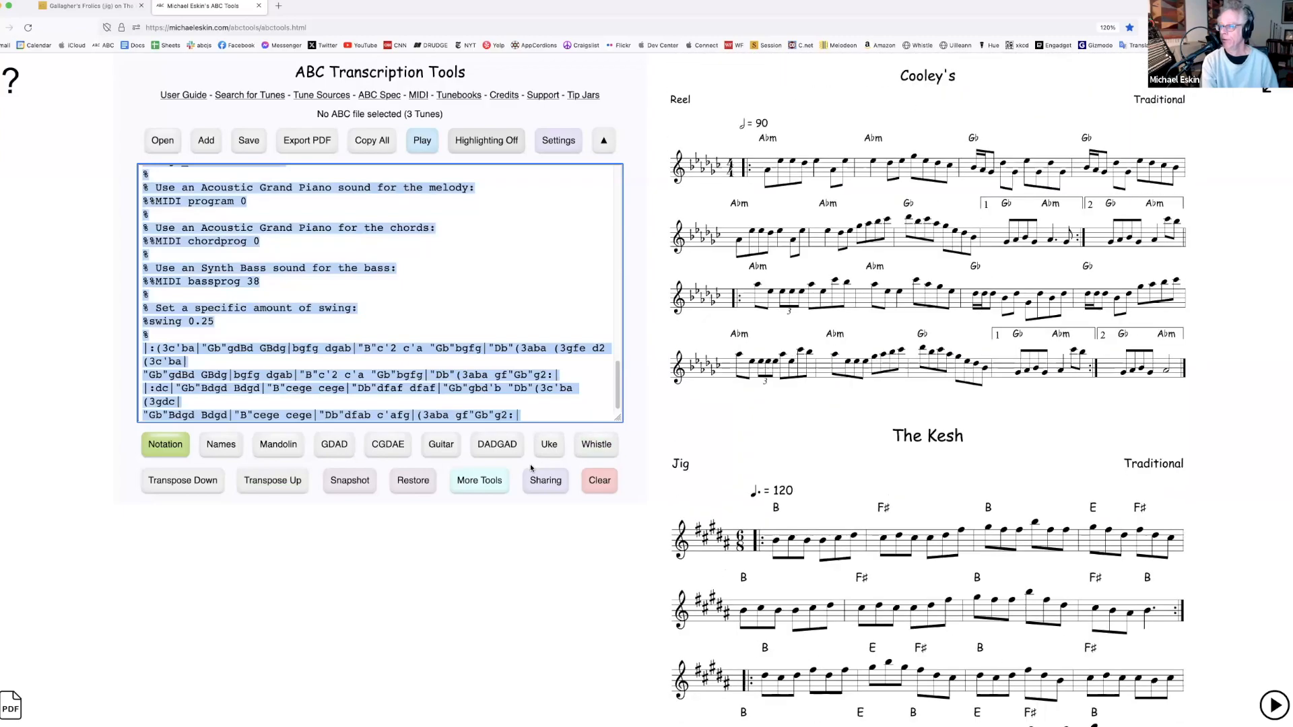
Restore the snapshot over the transposed text and check the notation of the tunes
click(423, 483)
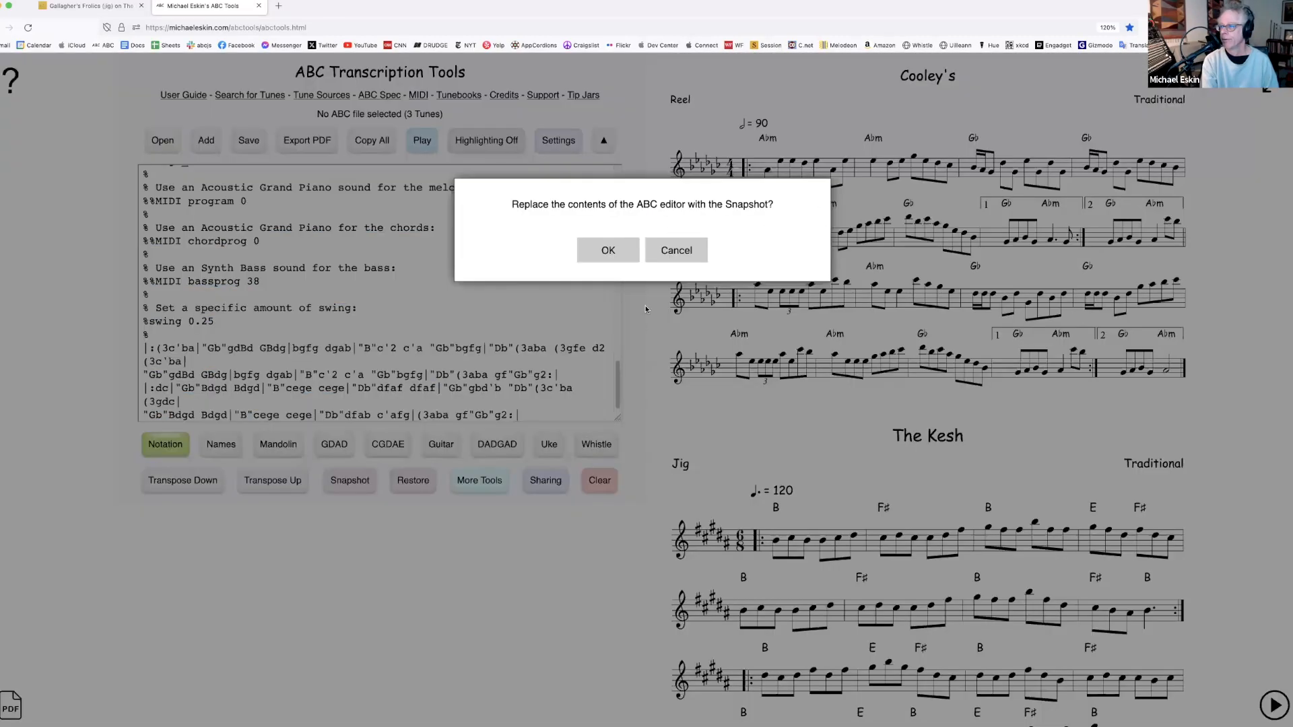
click(620, 255)
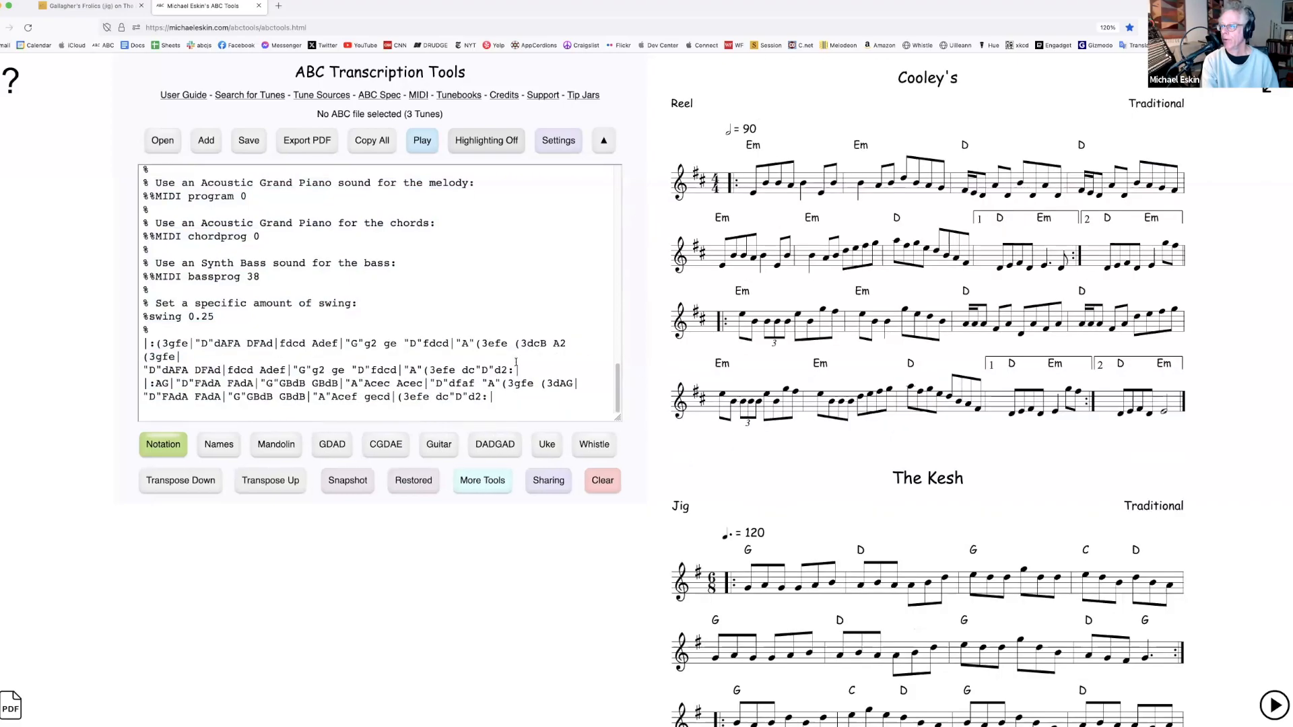
scroll(916, 514, down, 7)
scroll(915, 515, up, 7)
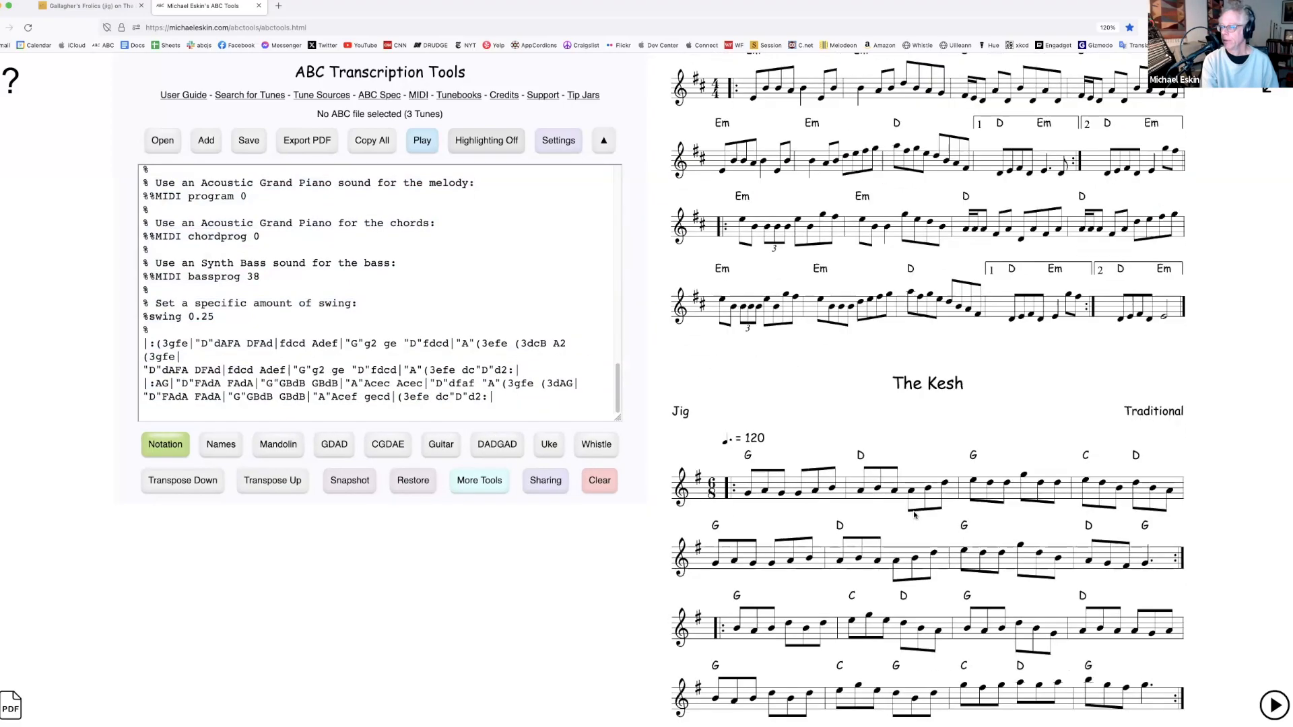
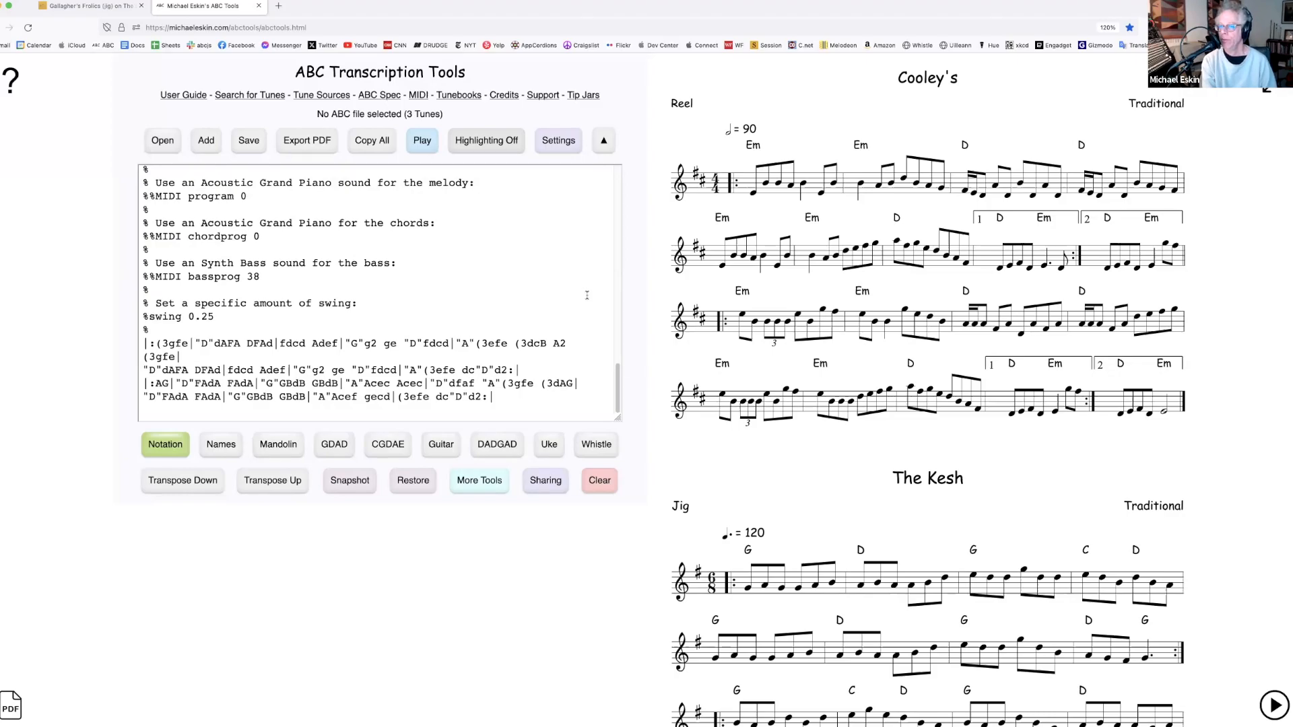
Start opening another ABC file, abandoning the unsaved changes, and display the files in the file chooser as a list
click(512, 447)
click(162, 140)
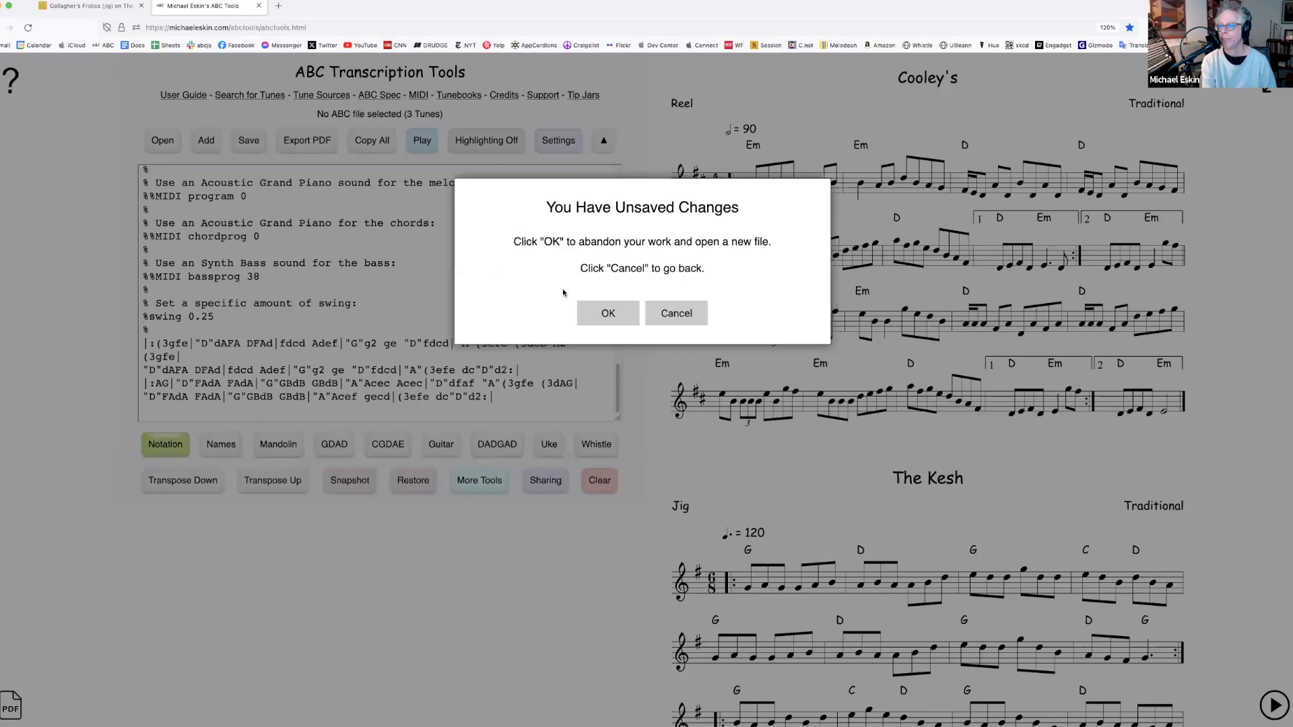
click(609, 315)
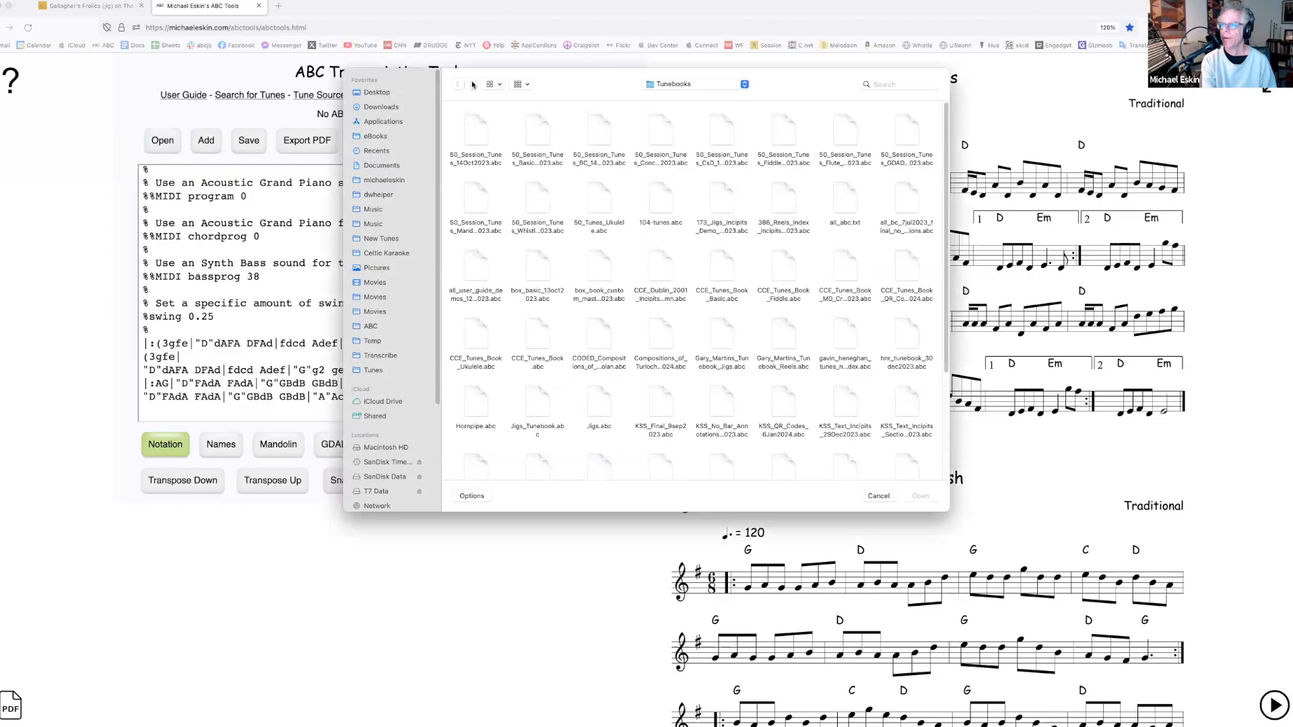
click(497, 85)
click(512, 138)
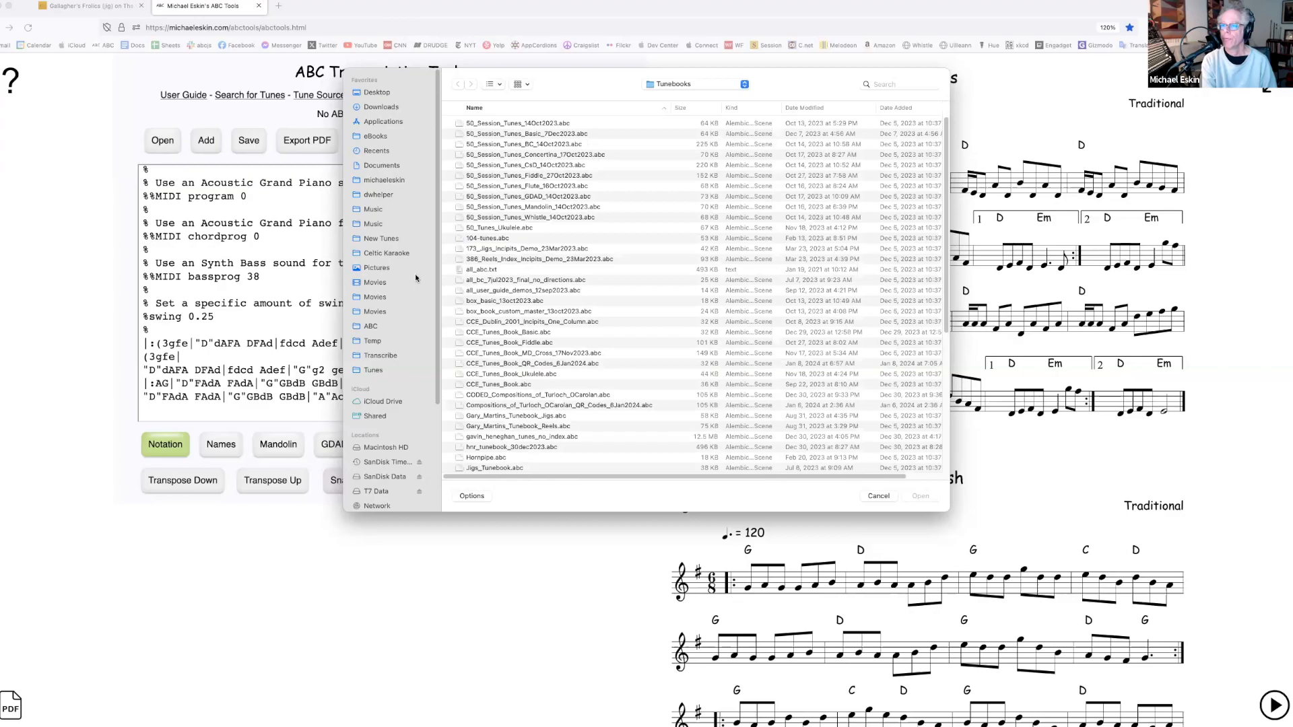
Open Smartdraw_Demo_Set_11Jan2024.abc from the Utilities folder inside ABC and look through its tunes
click(671, 84)
click(669, 101)
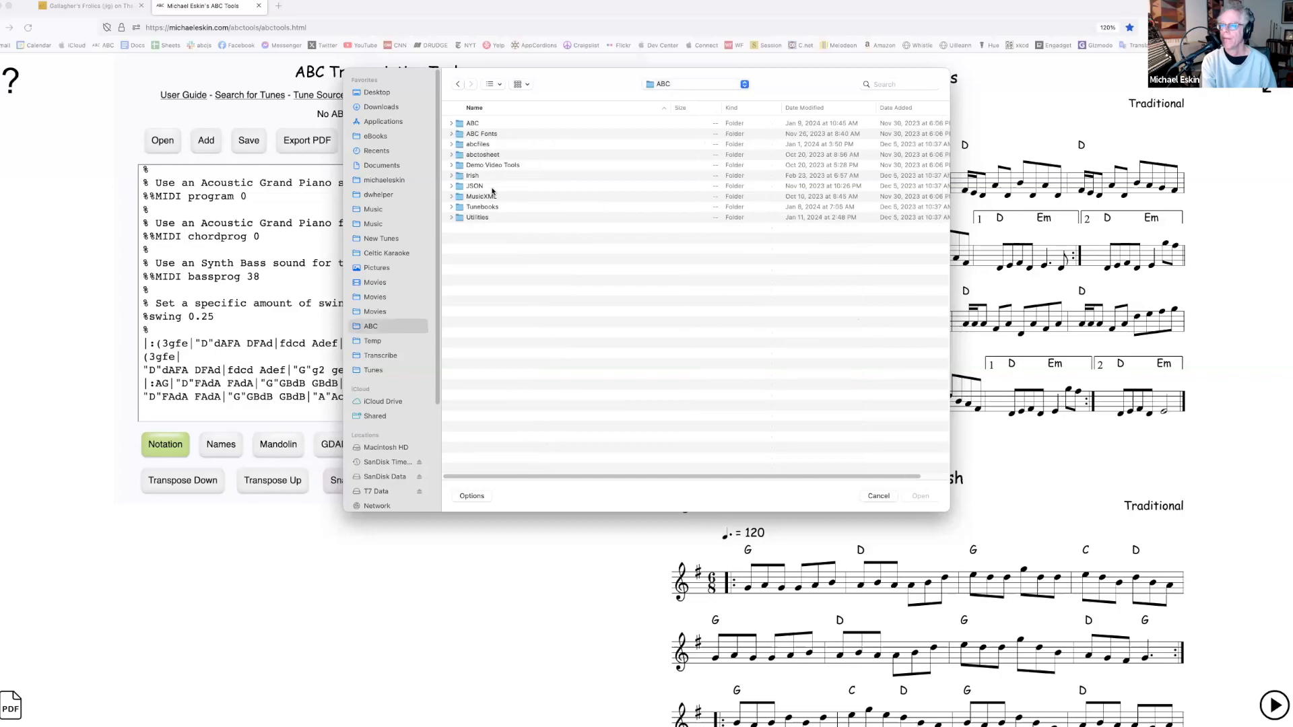
double_click(487, 217)
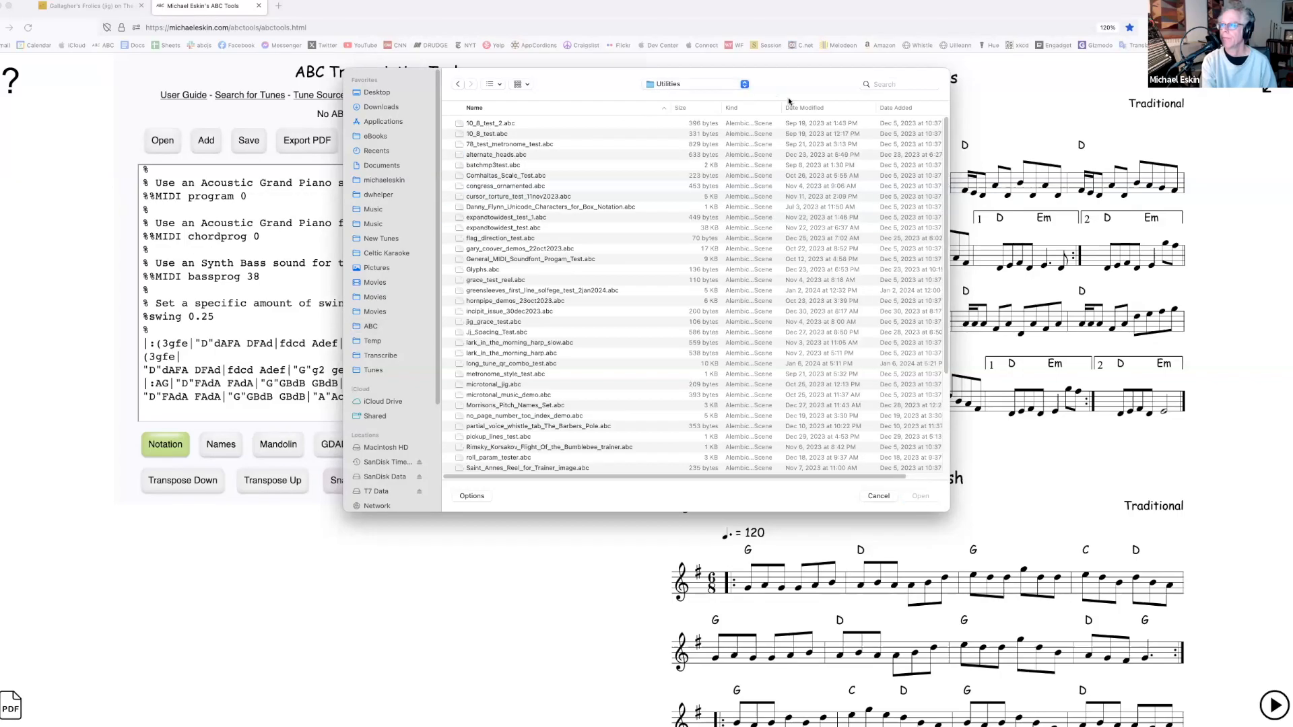
double_click(530, 124)
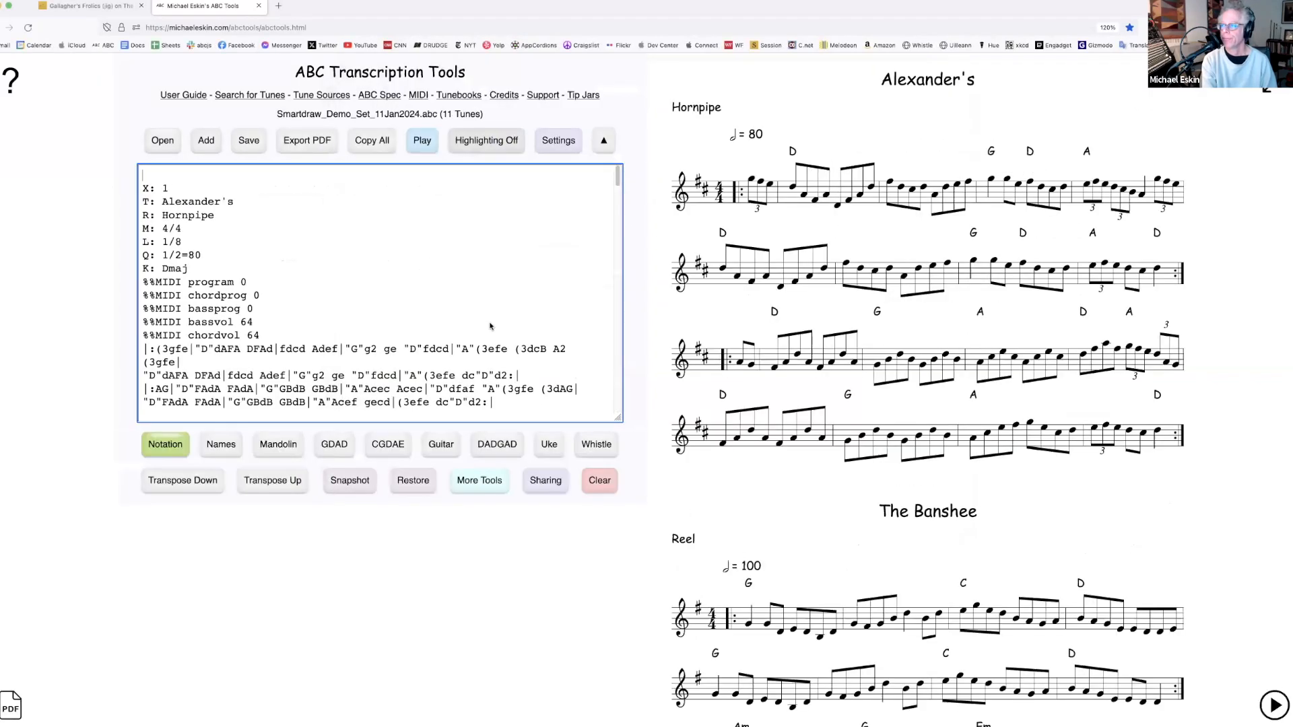
scroll(811, 427, down, 5)
scroll(812, 426, down, 20)
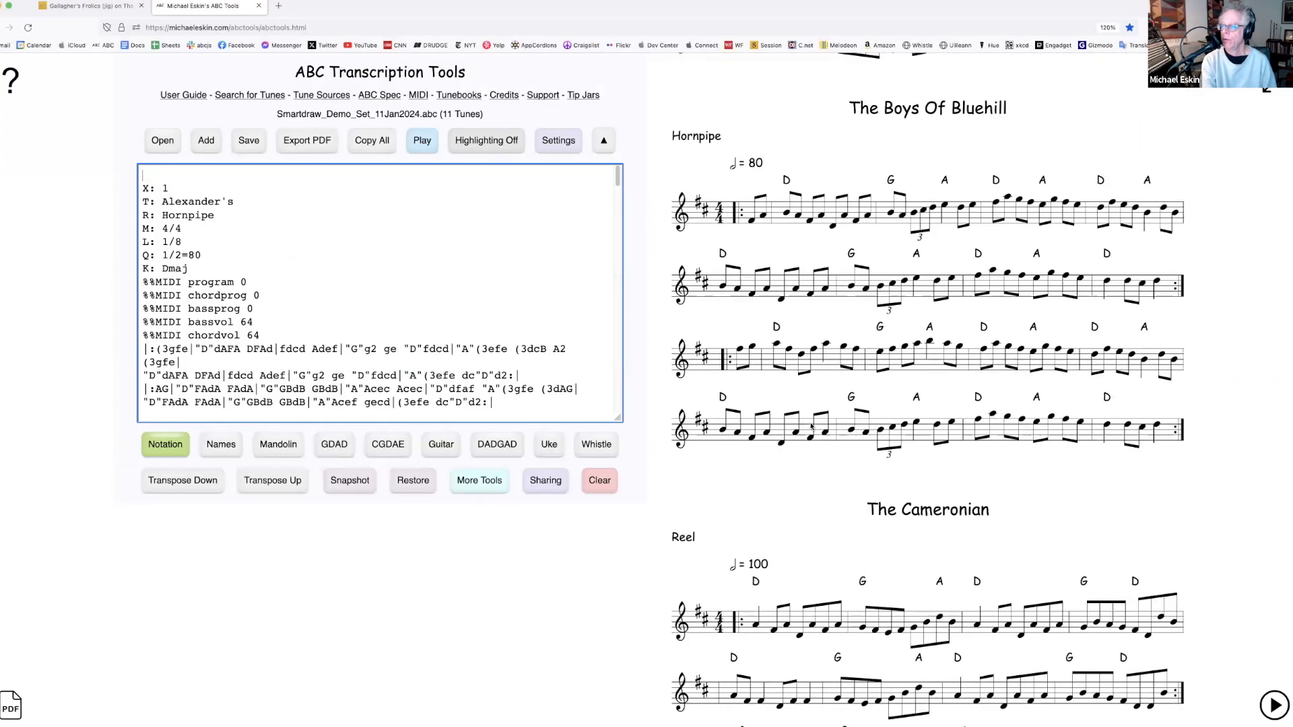
scroll(812, 427, up, 20)
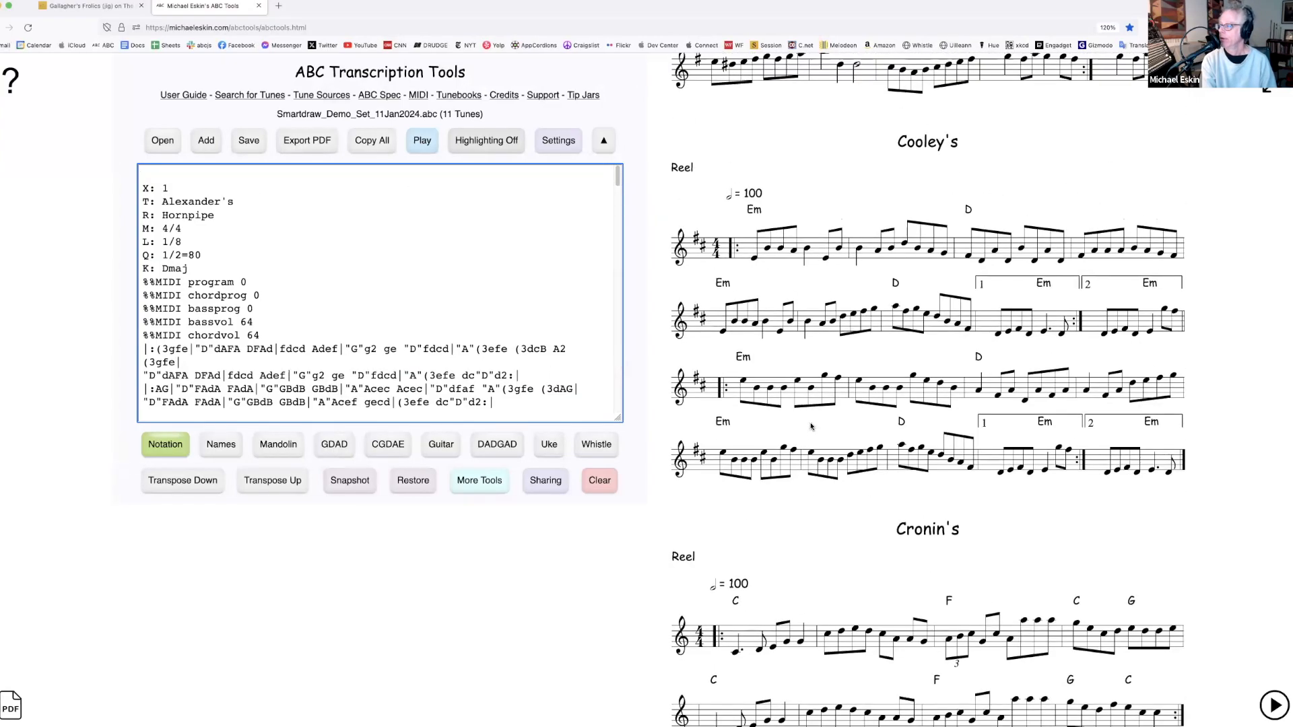
Open the tunebook CCE_Tunes_Book_QR_Codes_6Jan2024.abc from the Tunebooks folder inside ABC
click(162, 140)
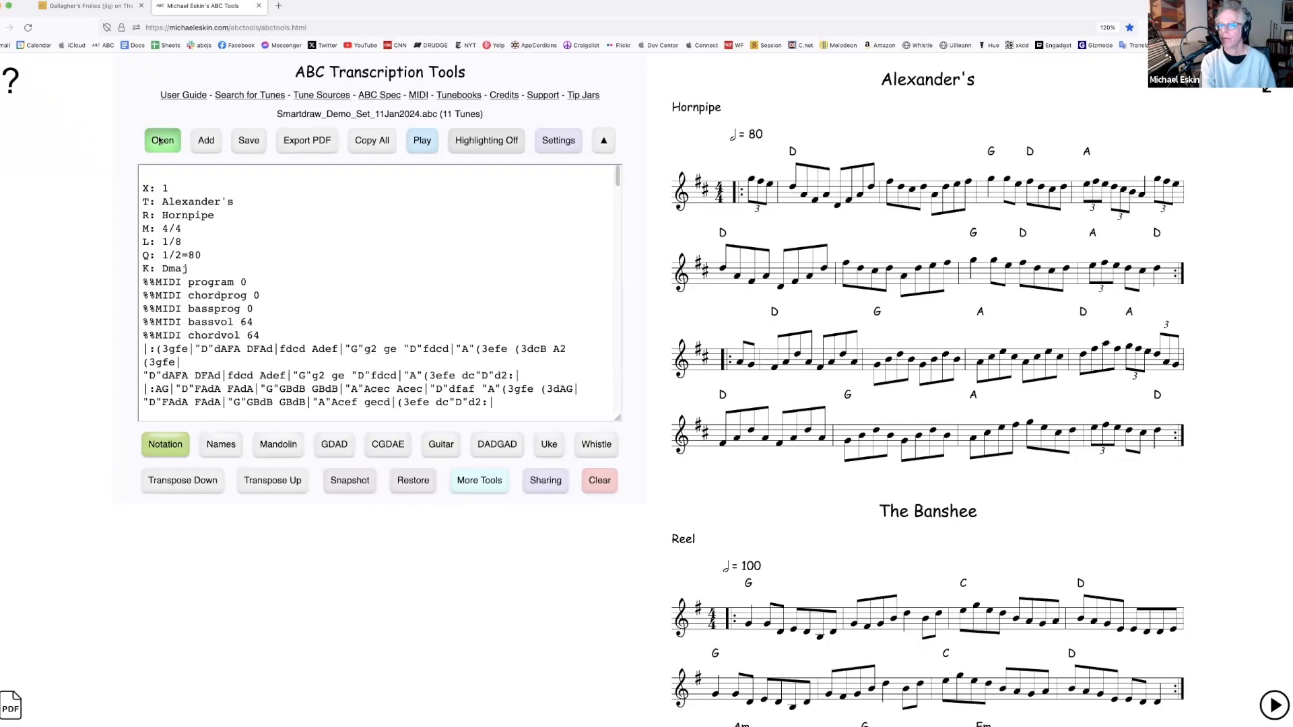
click(688, 83)
click(679, 95)
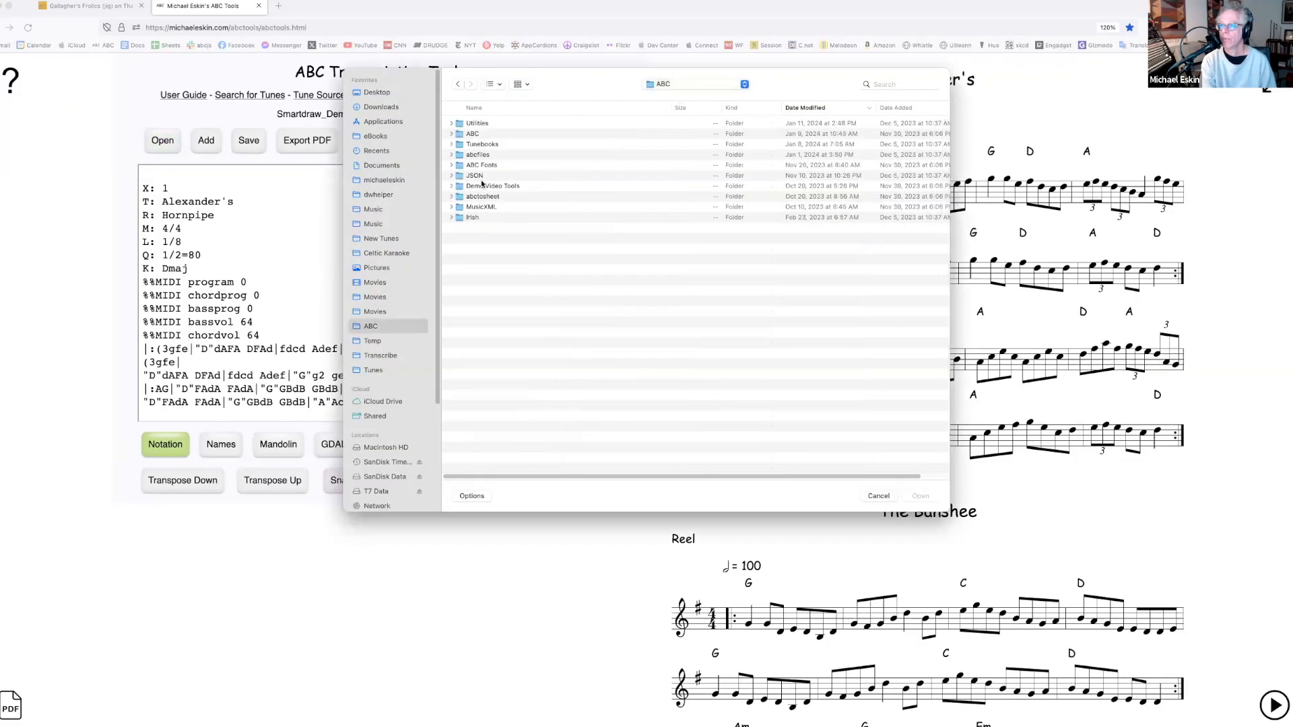
double_click(484, 145)
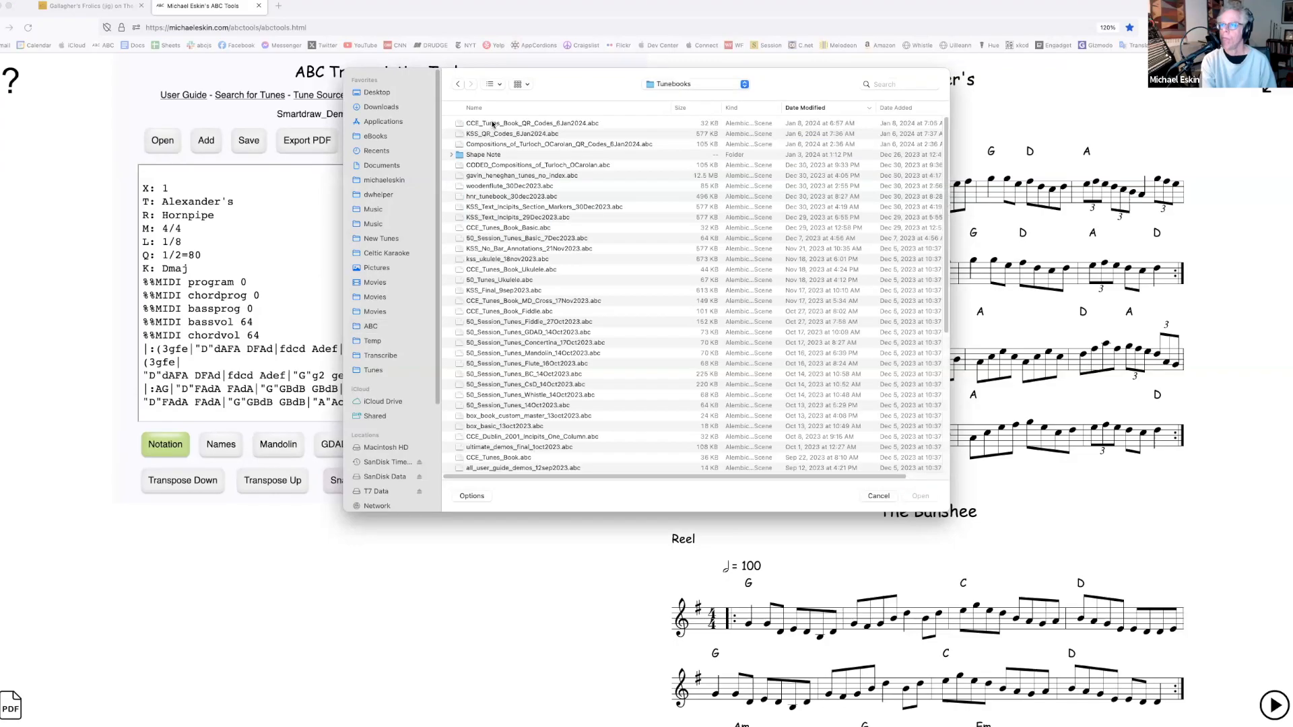
double_click(492, 124)
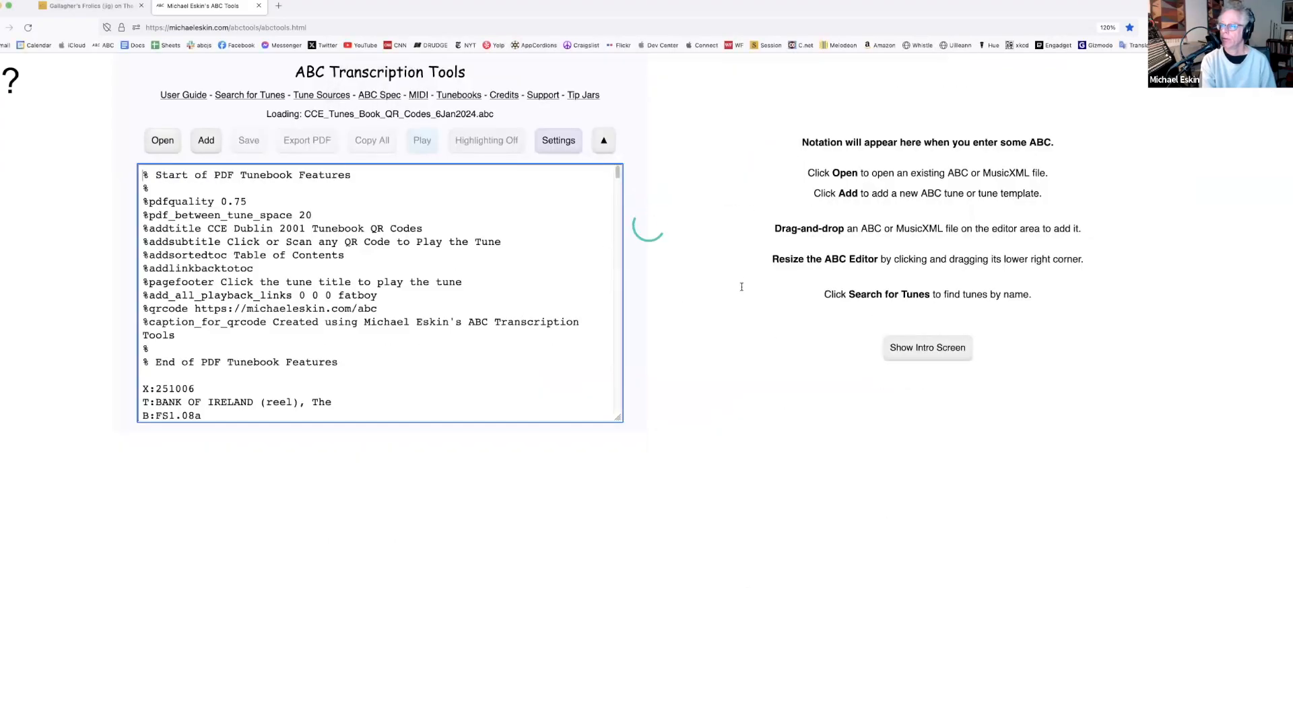
Examine the notation of the tunes throughout the opened CCE Dublin tunebook
scroll(749, 289, down, 10)
scroll(763, 342, down, 15)
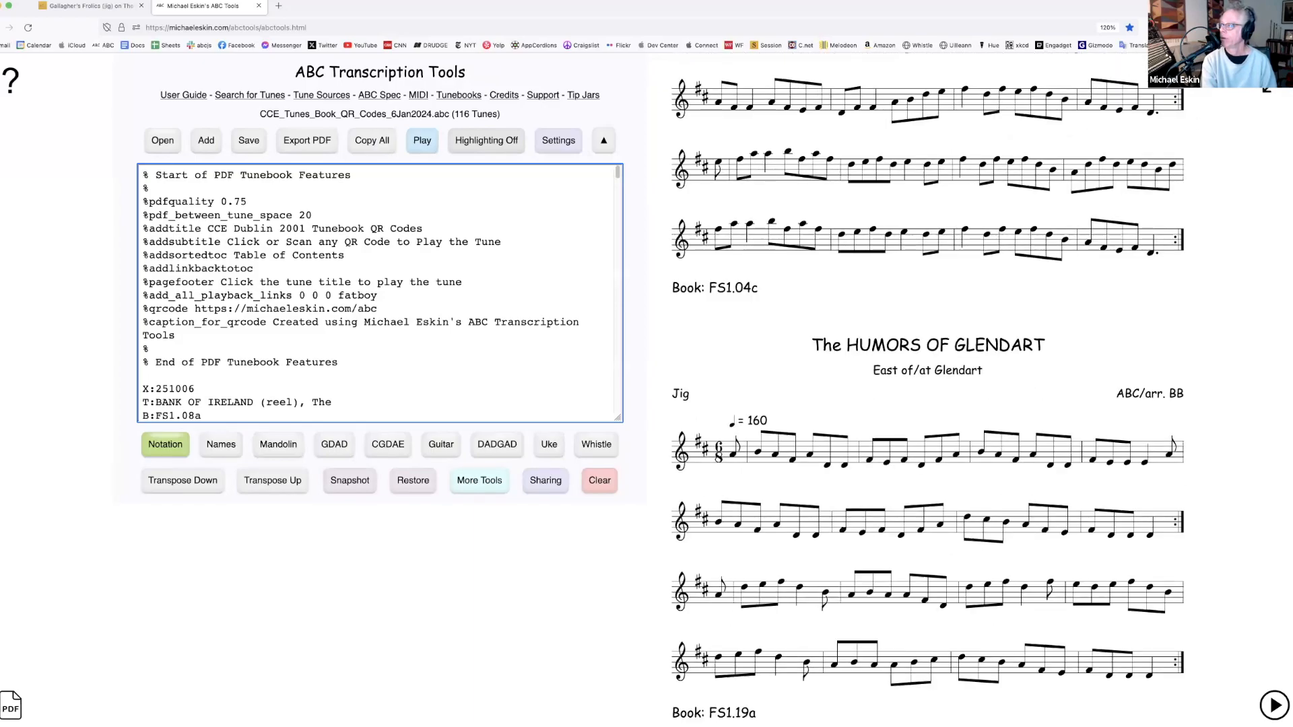
scroll(1255, 559, down, 20)
scroll(1255, 559, down, 20)
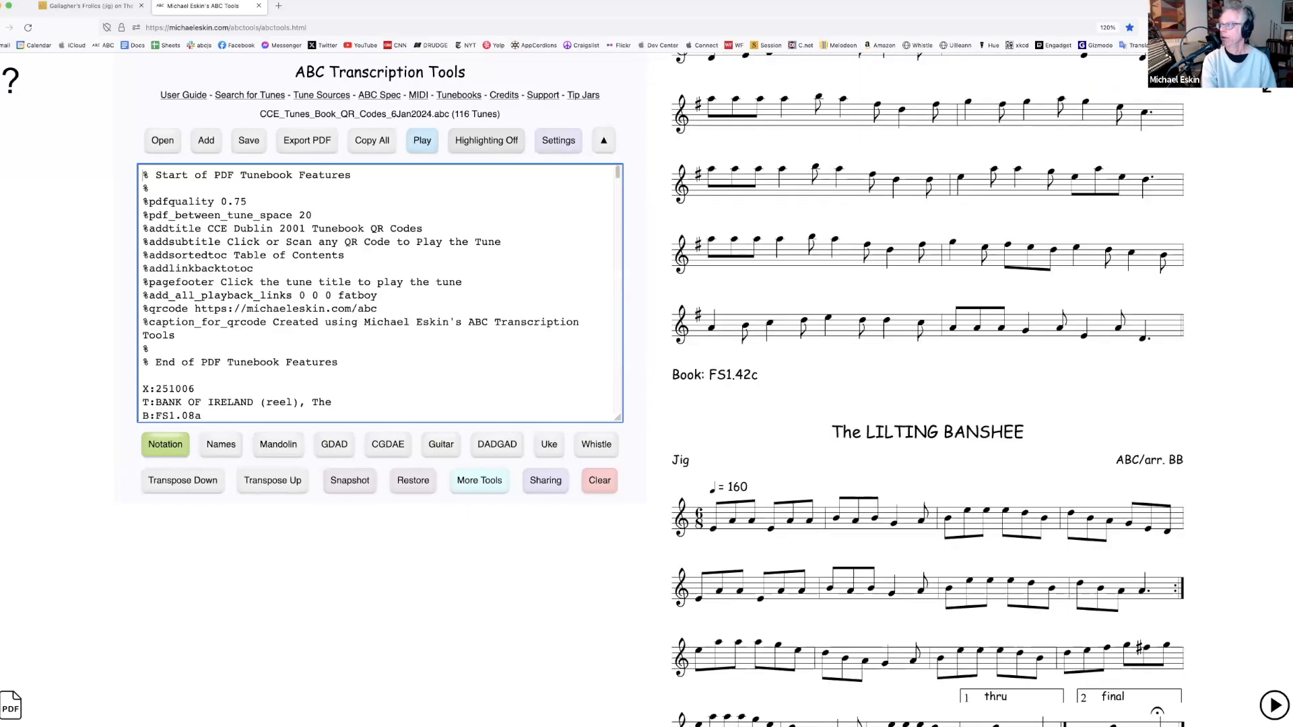
scroll(929, 390, up, 20)
scroll(928, 390, down, 15)
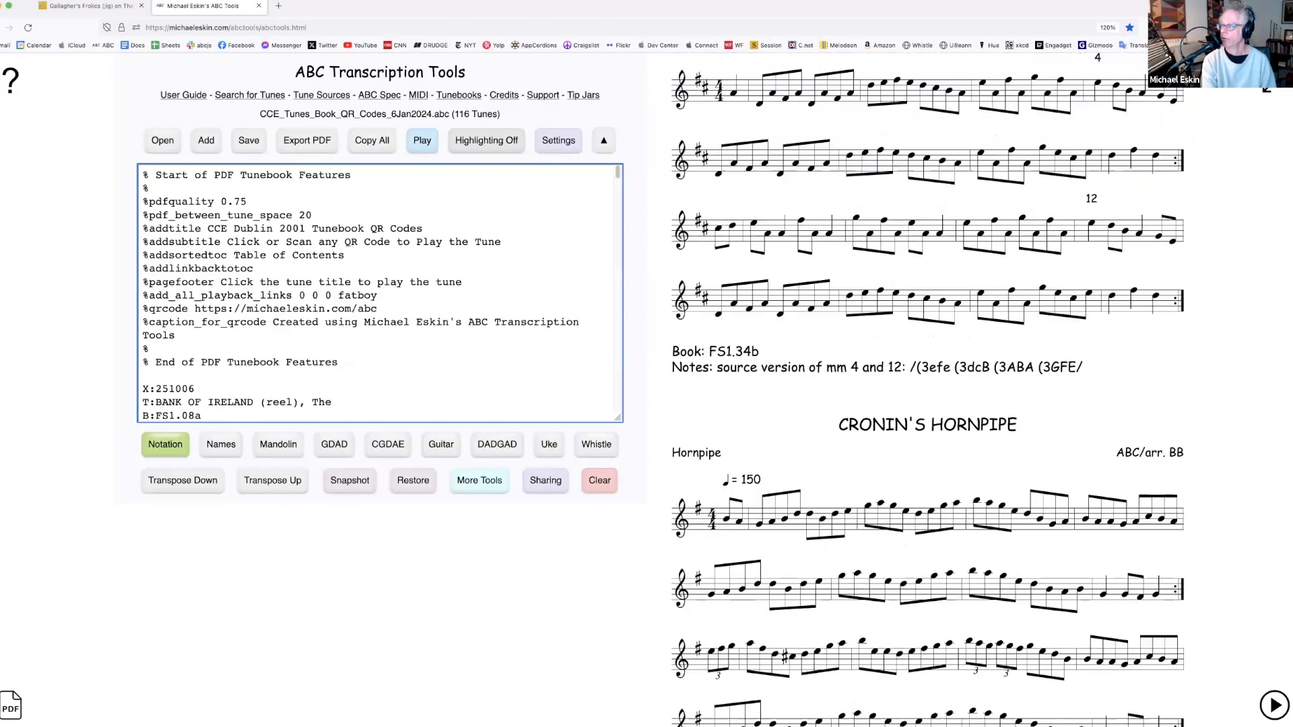
scroll(928, 391, up, 5)
scroll(929, 390, down, 20)
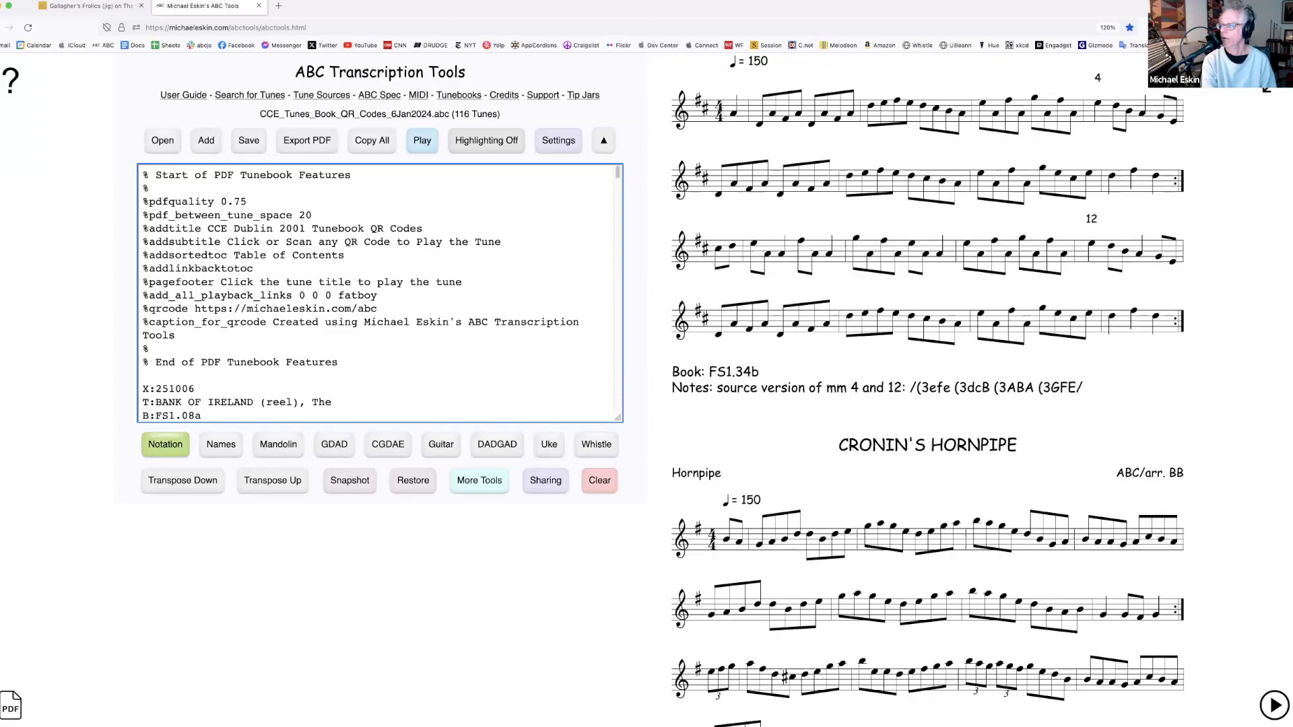
Return to The Earl's Chair near the start of the tunebook and jump to its ABC text from its notation
scroll(1163, 219, up, 20)
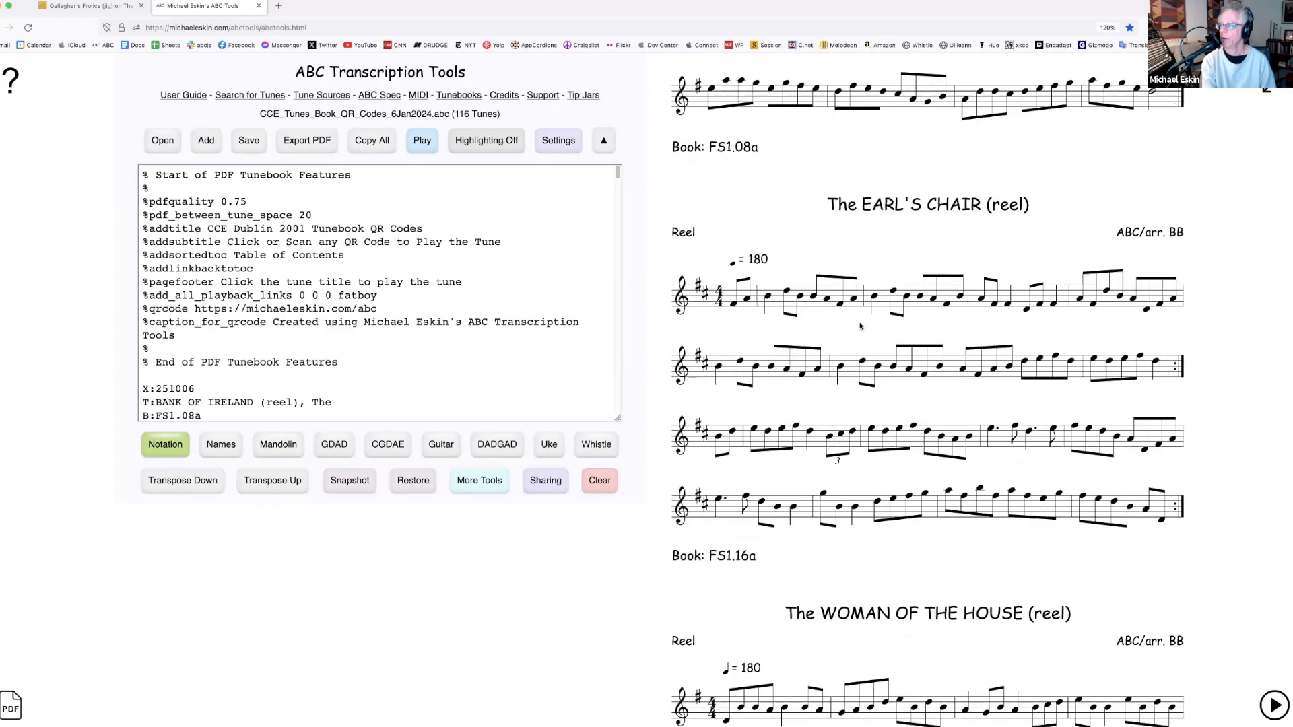
click(871, 296)
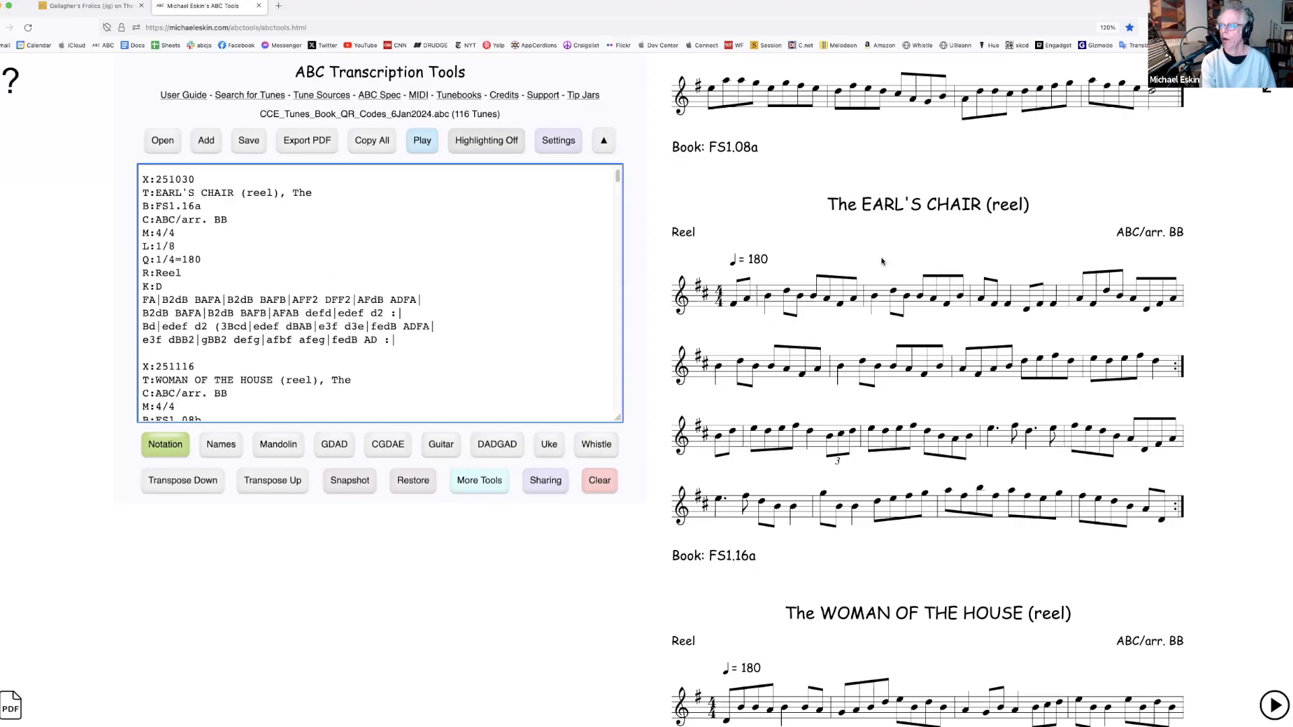
Find The Maid Behind the Bar, jump to its ABC text from the notation, and replace the opening group FAAB with GBBd
scroll(916, 421, down, 15)
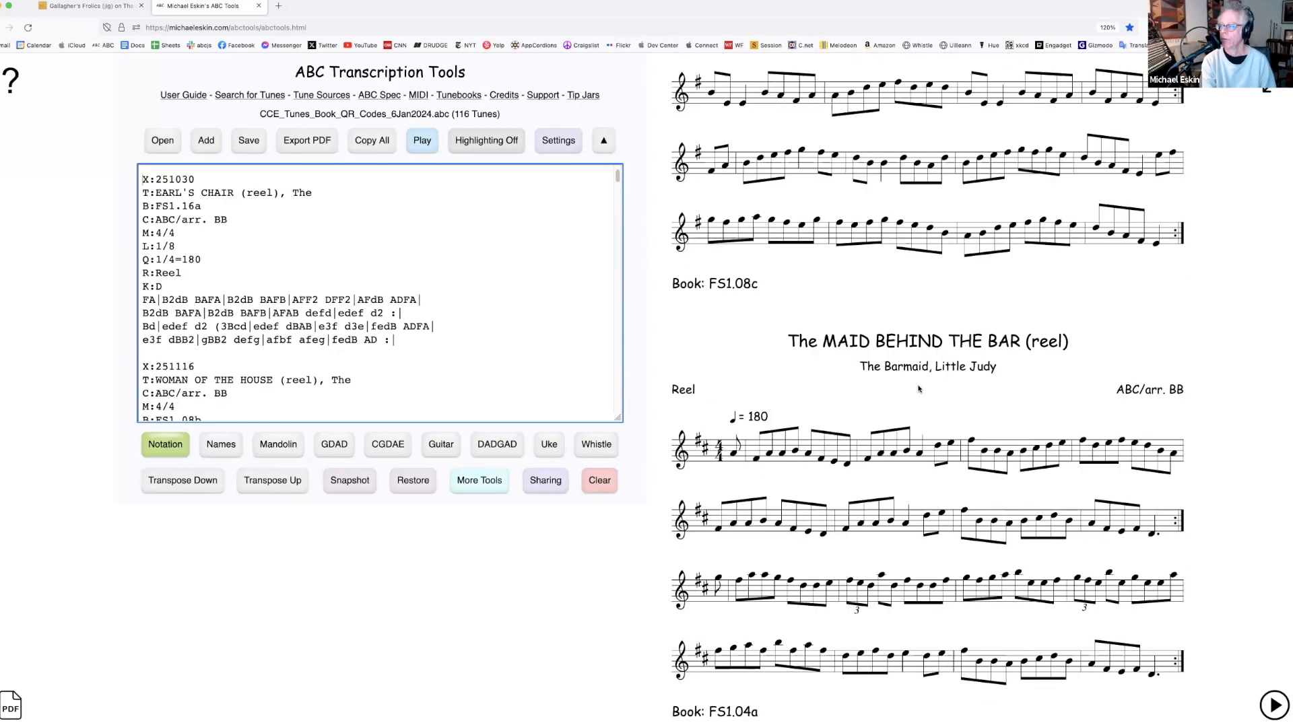
scroll(919, 389, down, 7)
scroll(895, 303, up, 3)
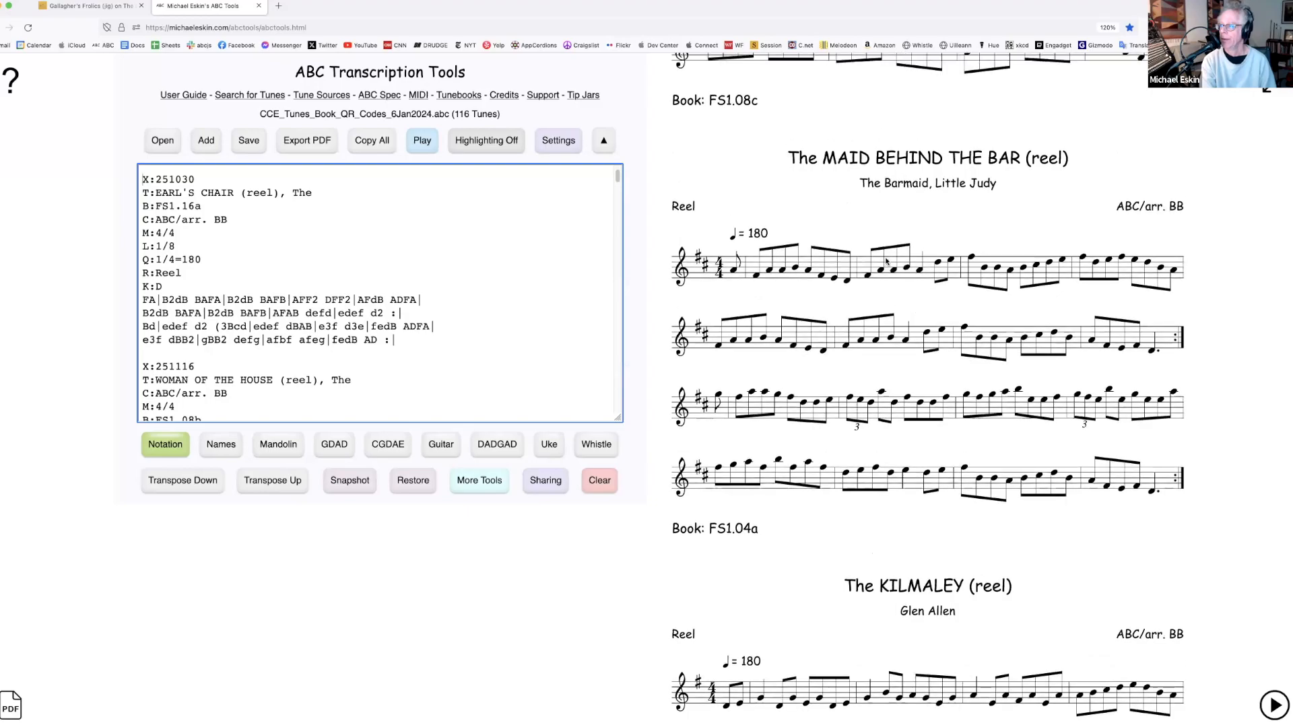
click(886, 266)
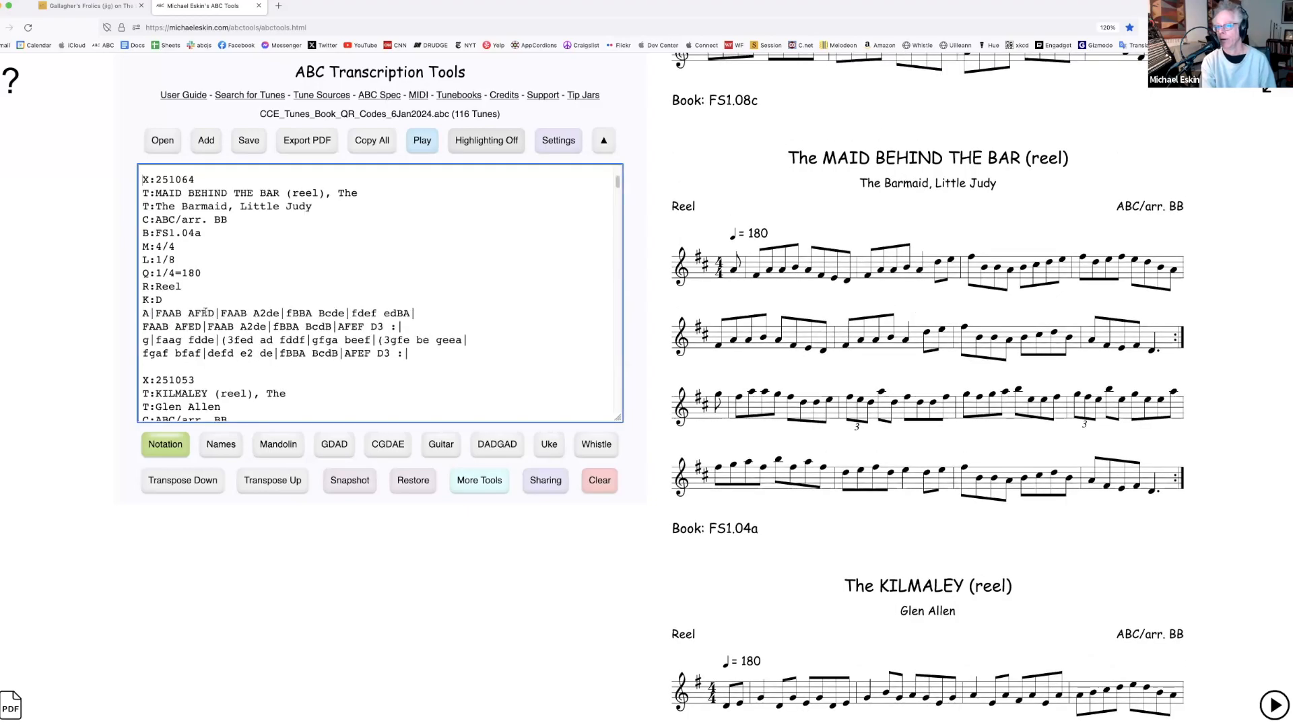
drag(156, 313, 184, 313)
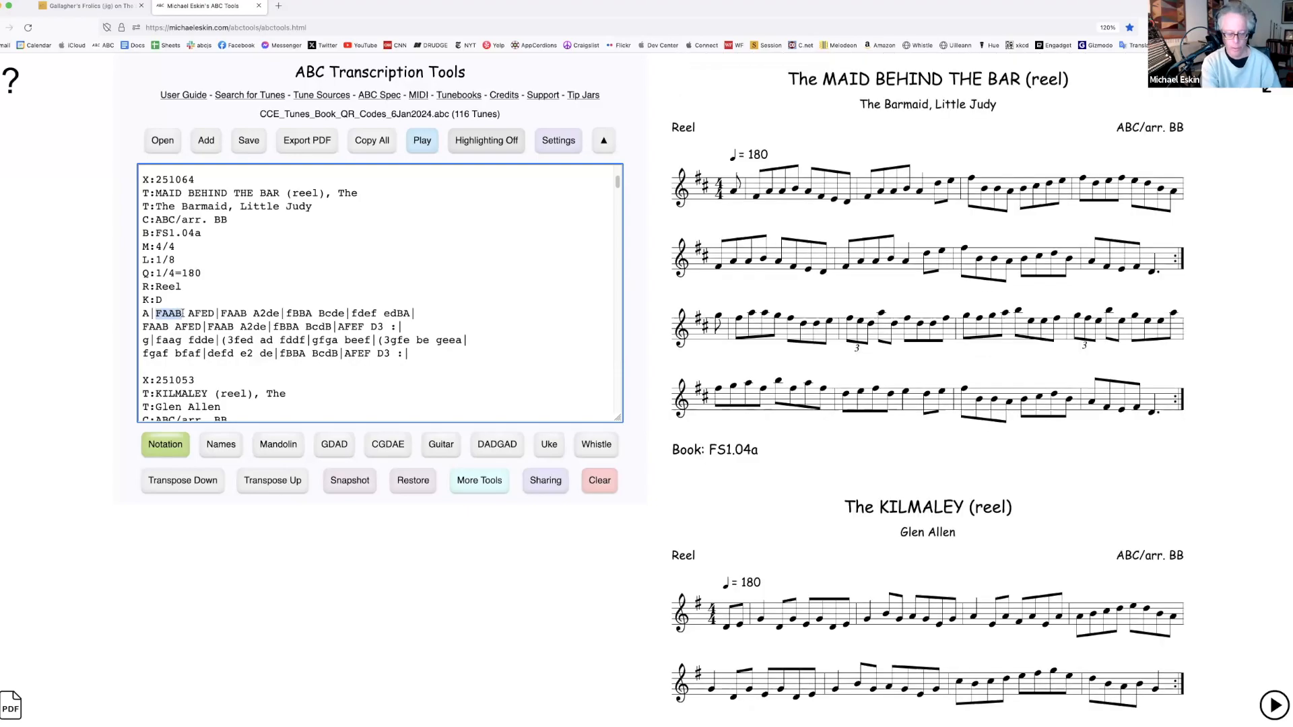
text(GBB)
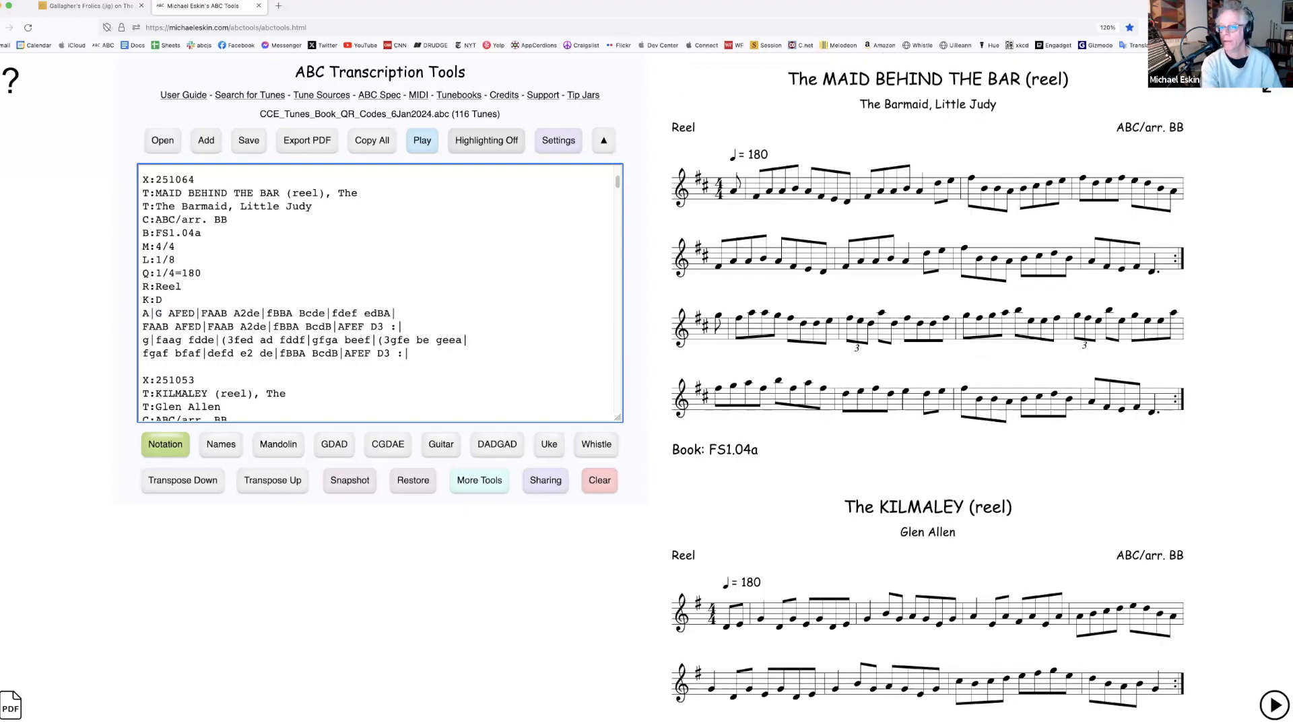
text(d)
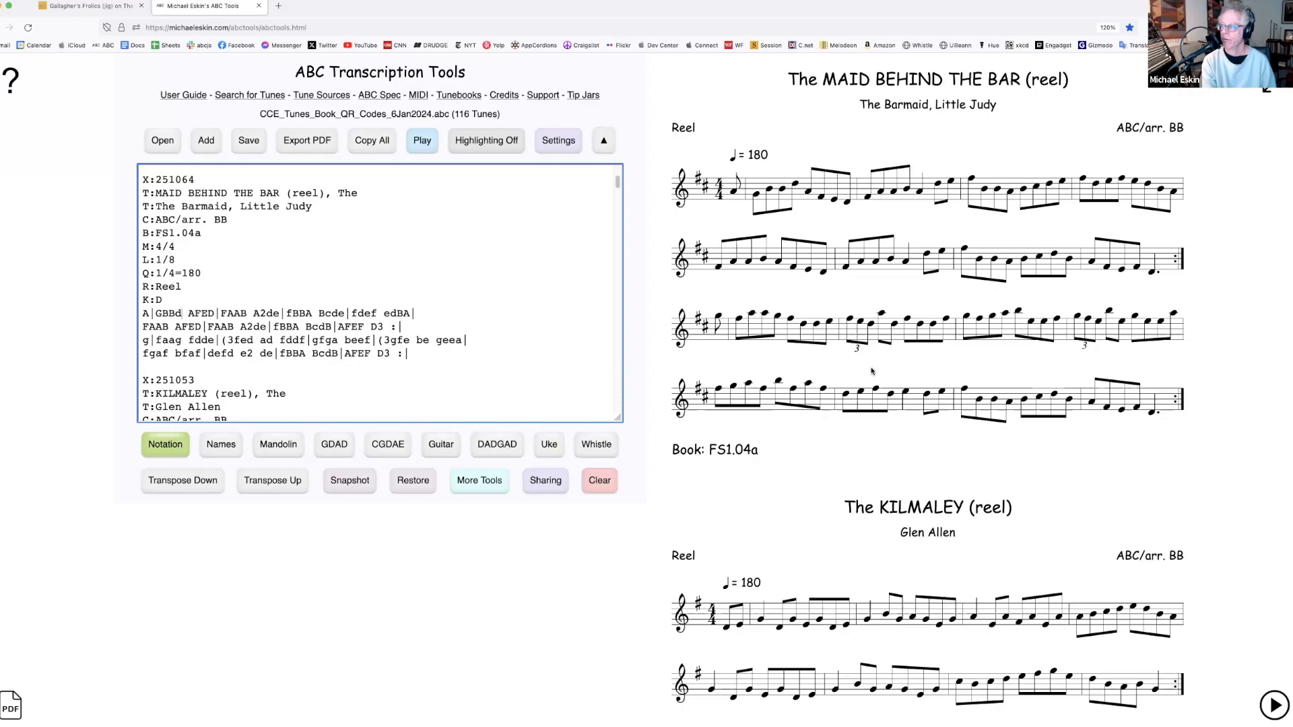
scroll(873, 377, up, 2)
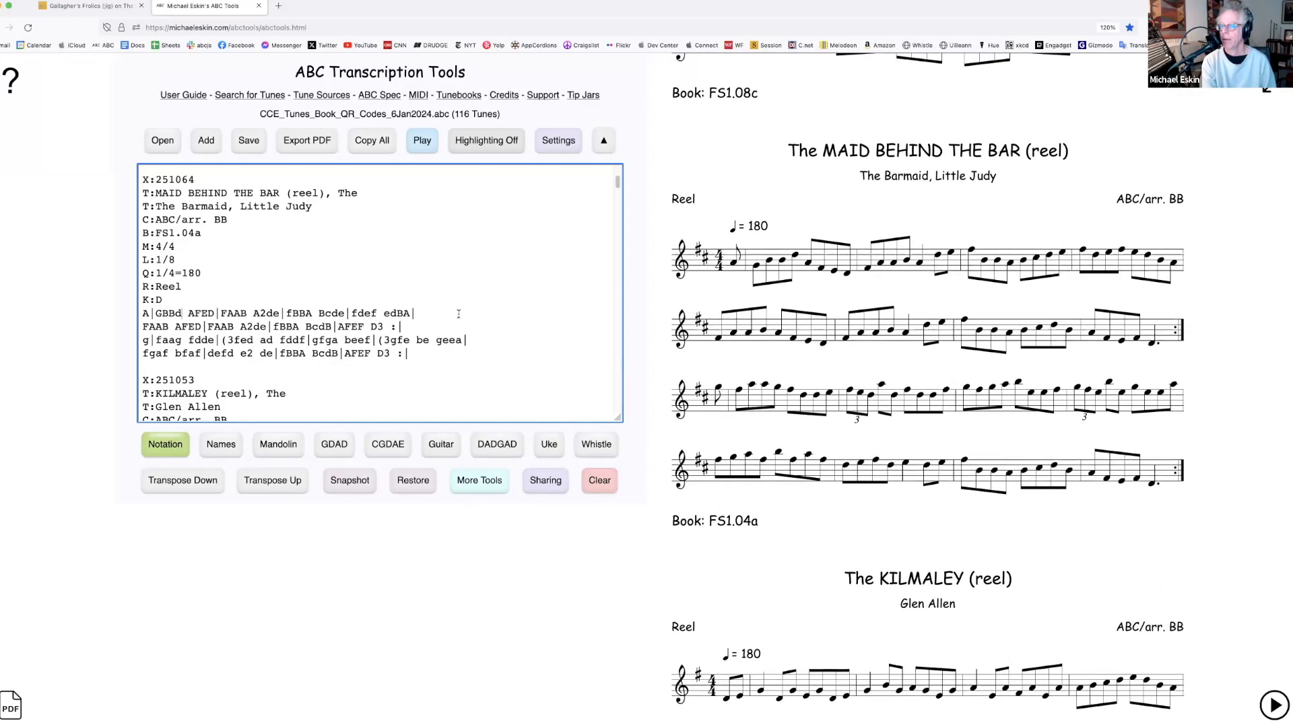
Find Tobin's Favourite in the ABC text and jump from there to its notation
scroll(459, 314, down, 3)
scroll(886, 376, down, 8)
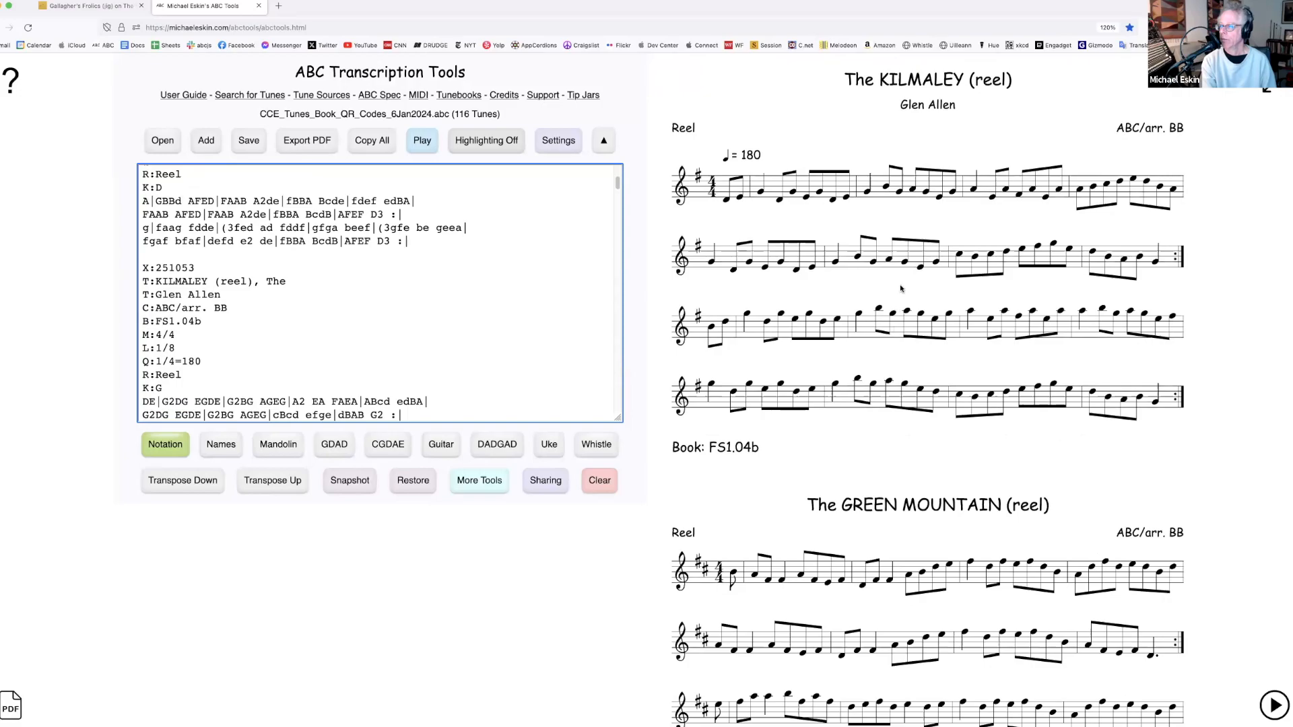
scroll(289, 314, down, 3)
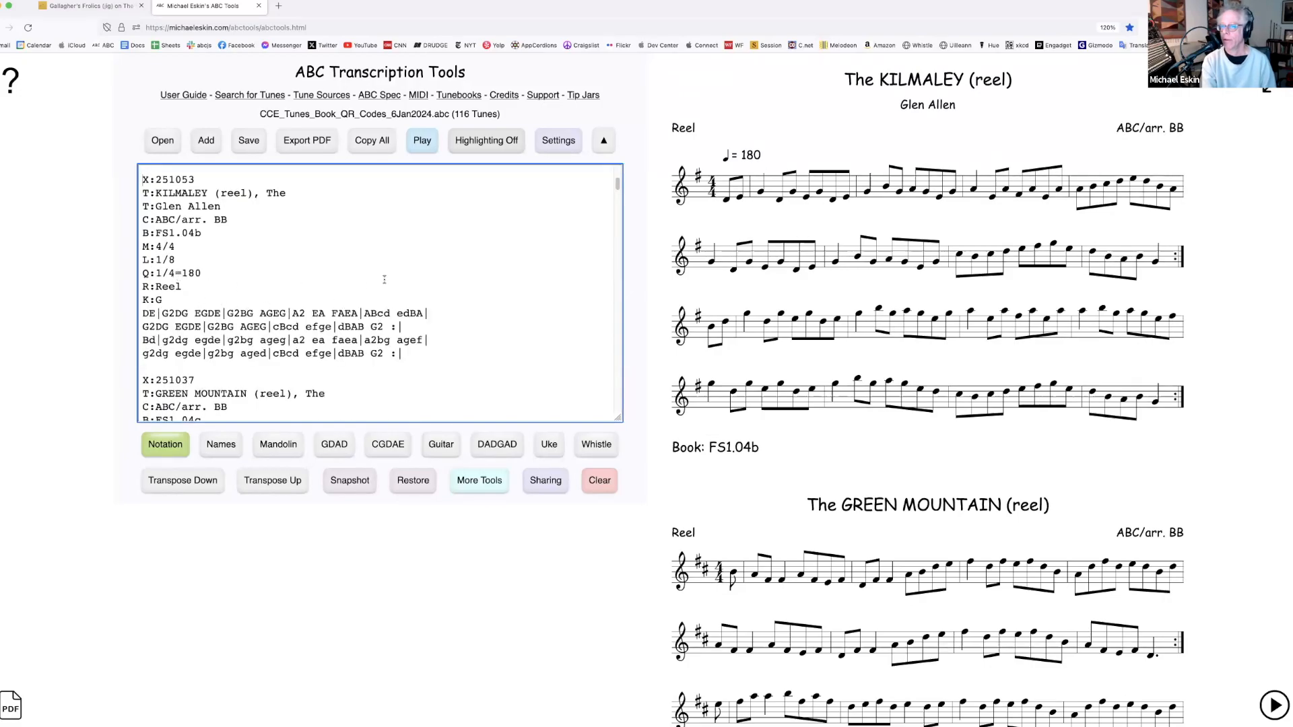
scroll(299, 298, down, 15)
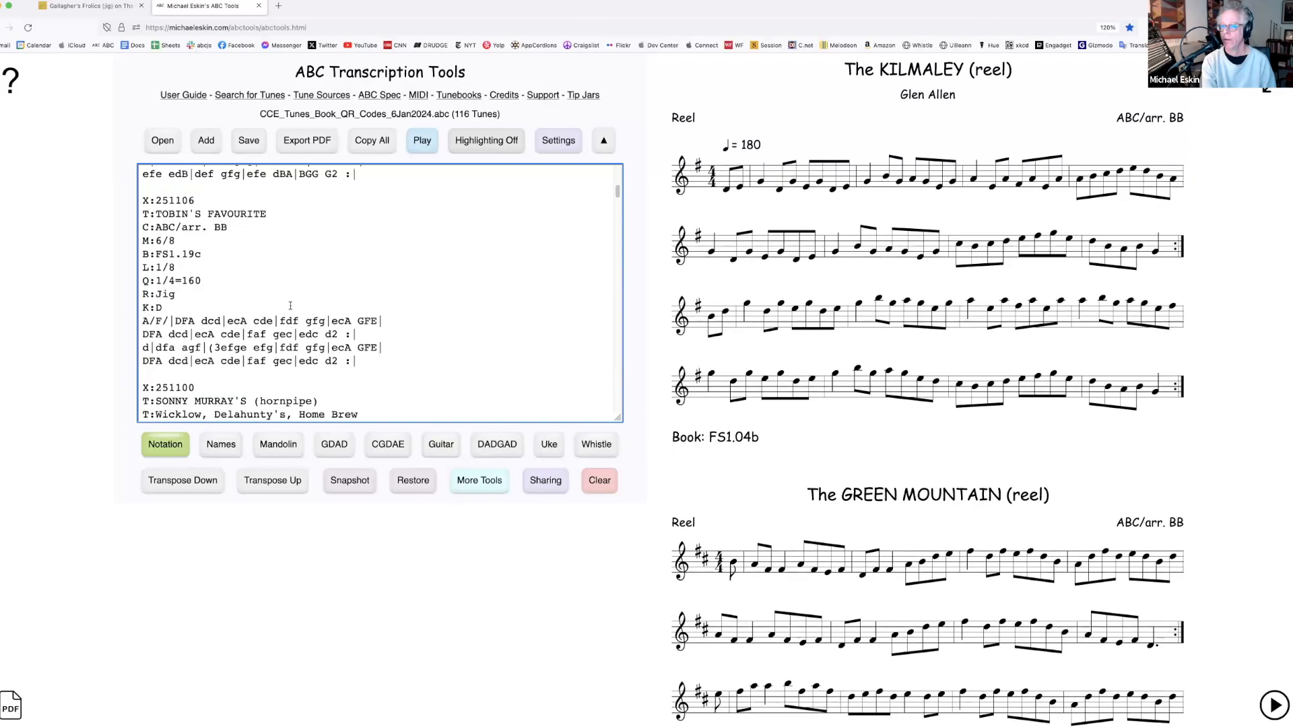
click(154, 307)
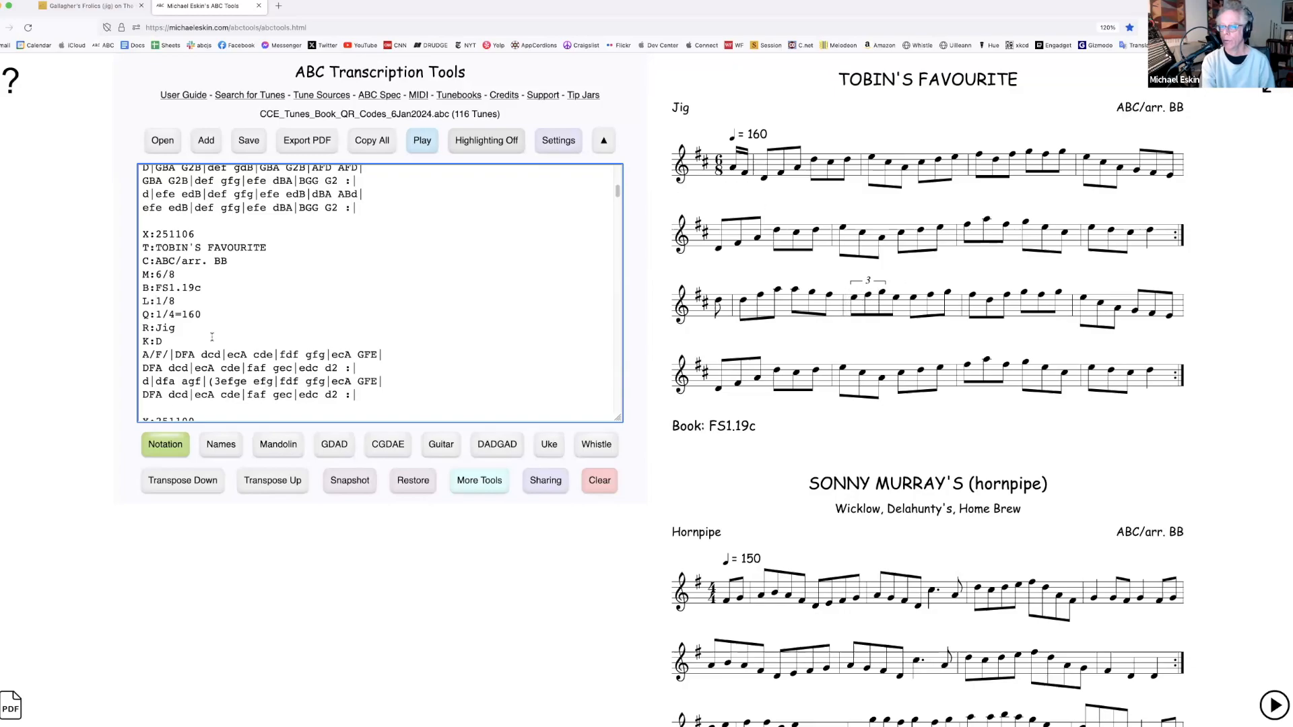
Turn highlighting on, inspect the notes matching the triplet (3efge in Tobin's Favourite, and turn highlighting off
click(497, 142)
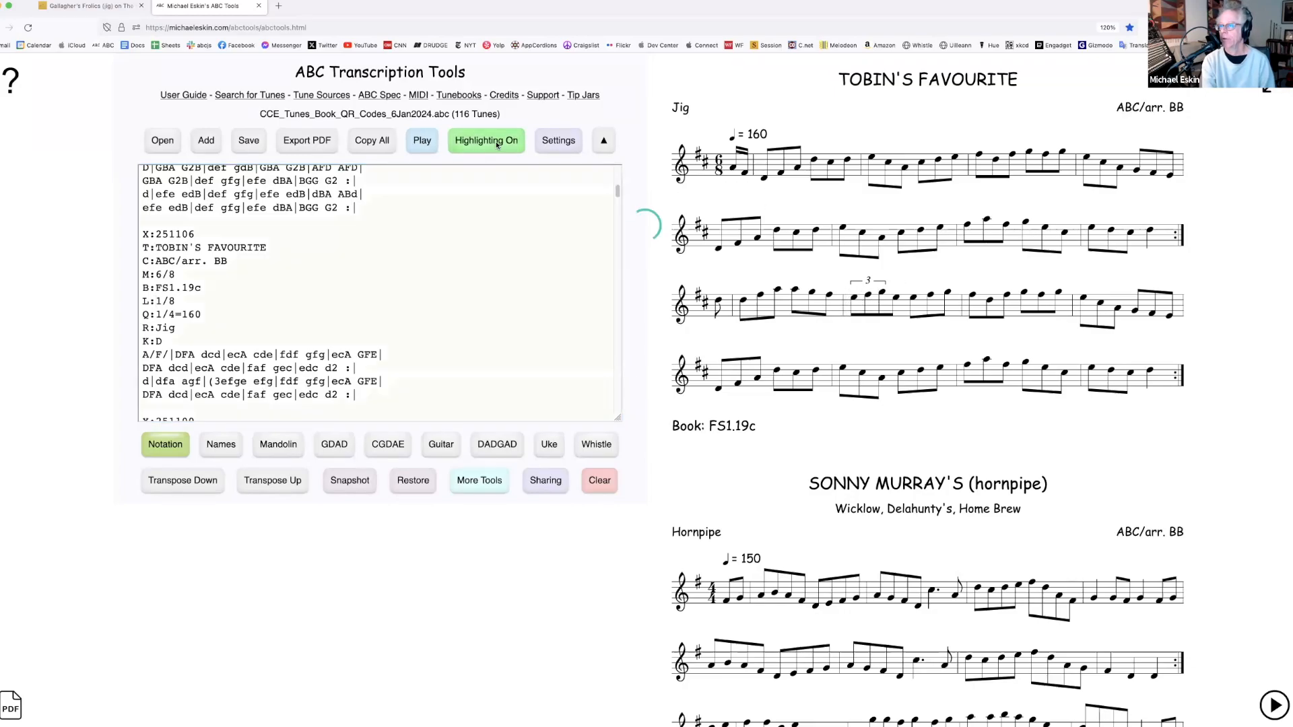
click(856, 294)
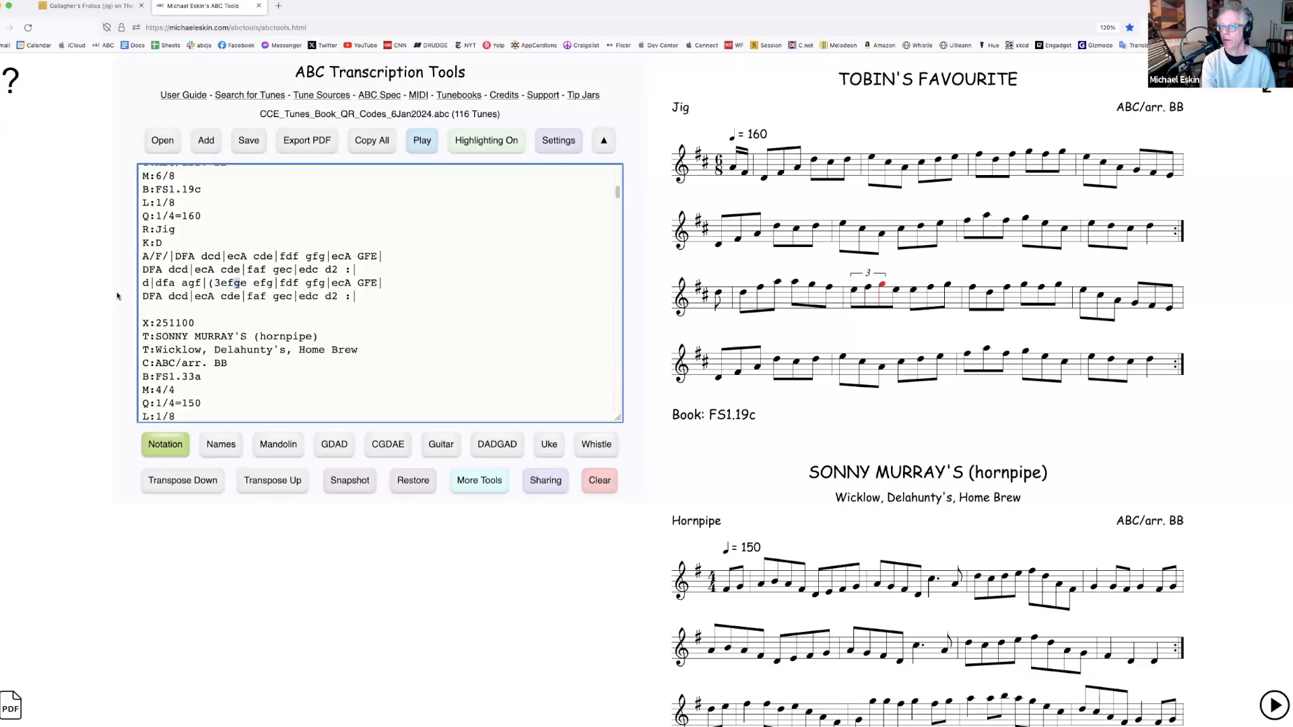
drag(209, 283, 239, 283)
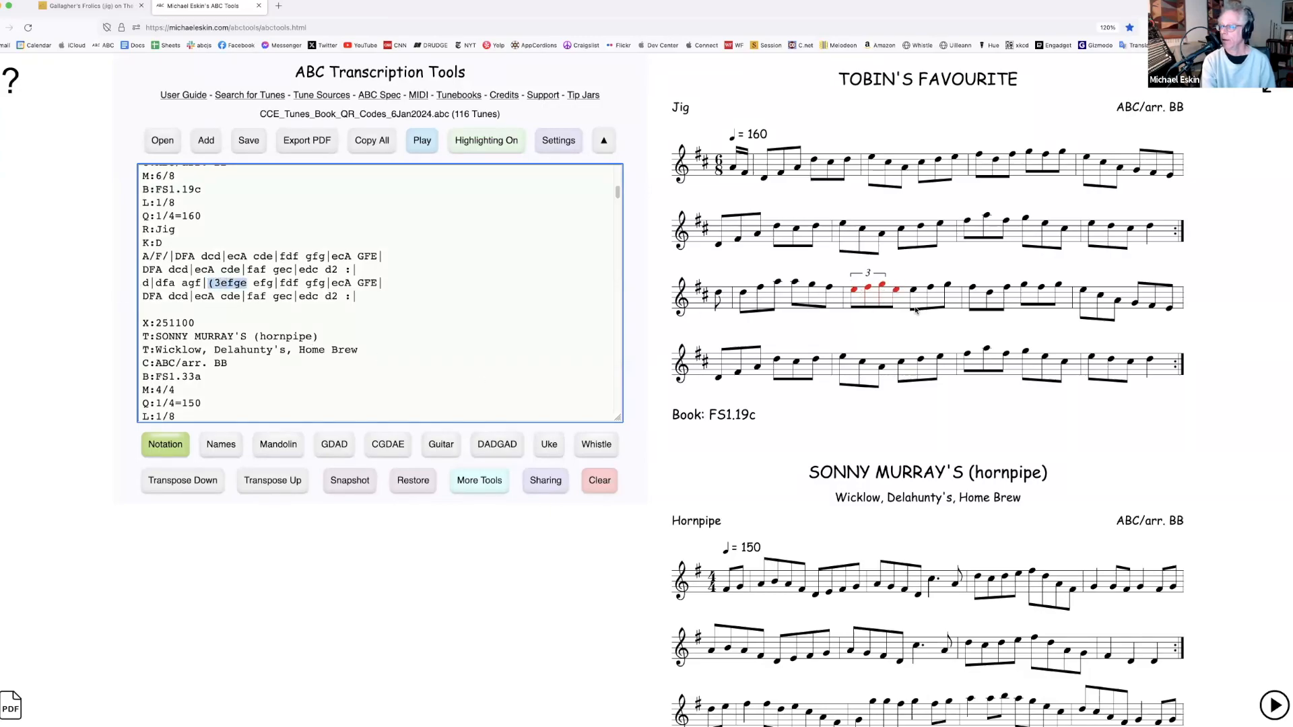
click(287, 282)
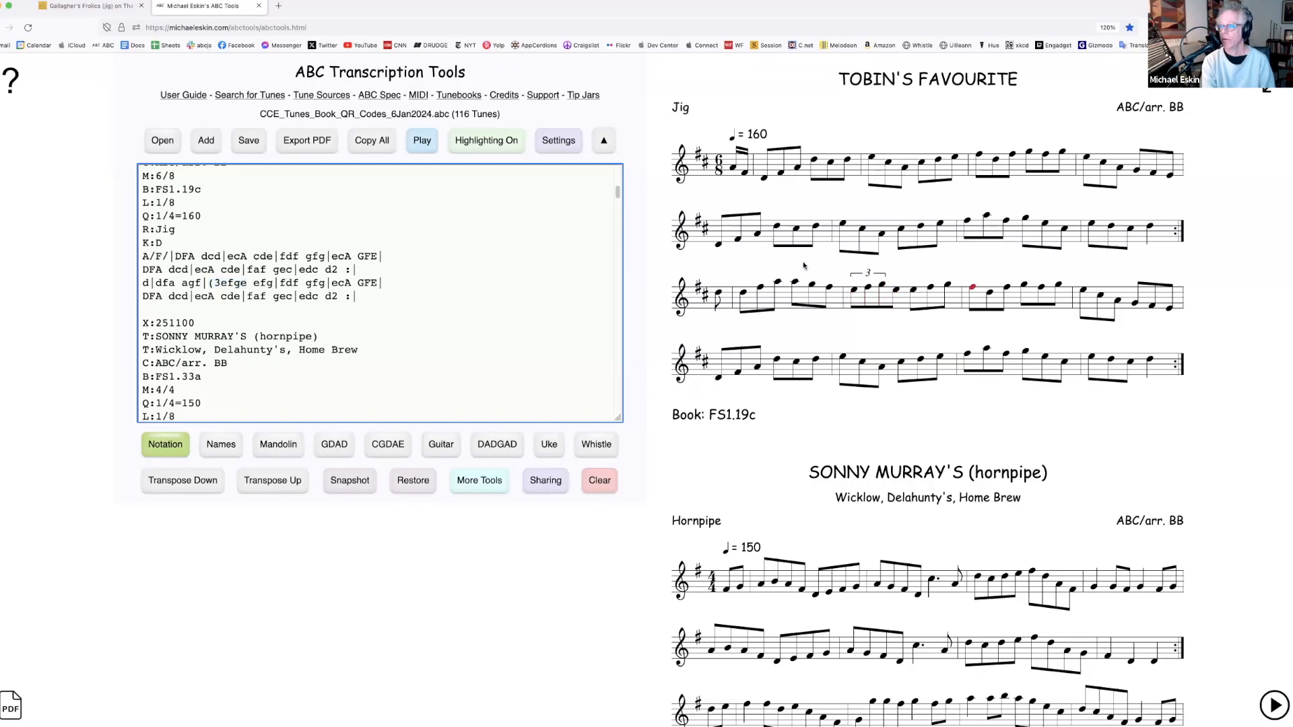
click(486, 141)
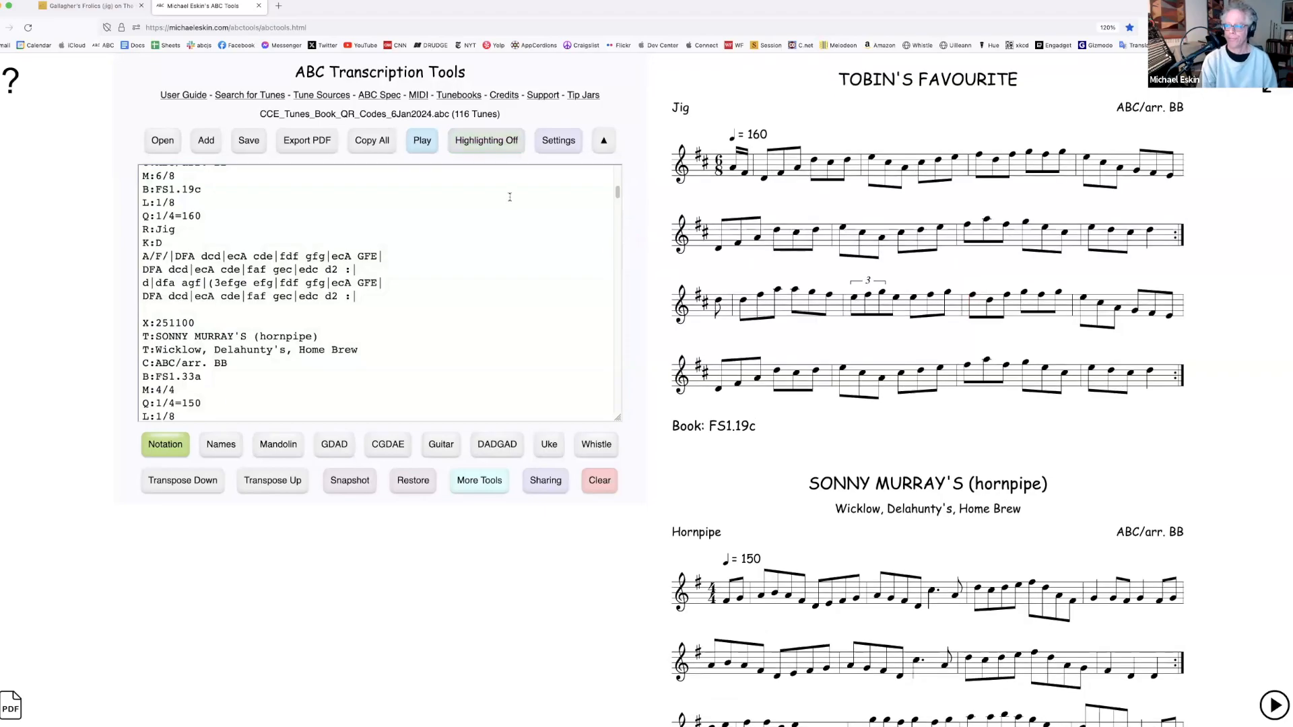
Start opening another file and agree to abandon the unsaved tunebook changes
click(162, 140)
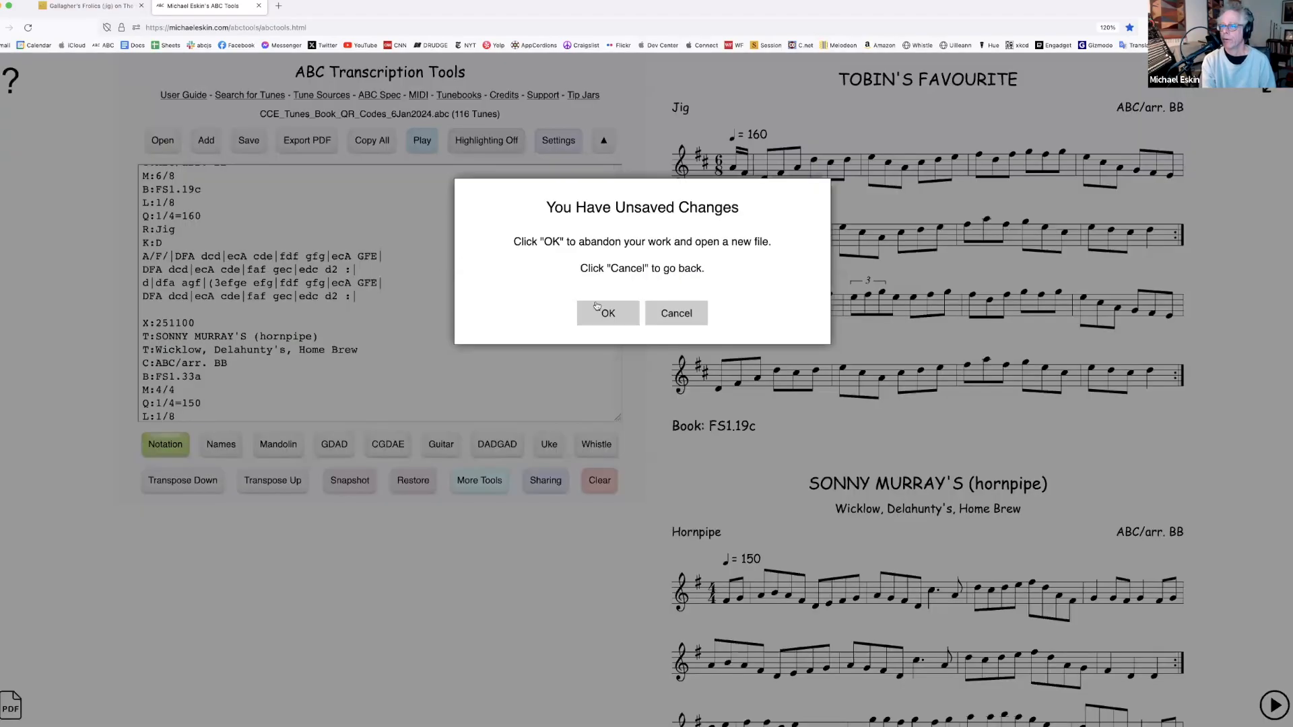
click(672, 312)
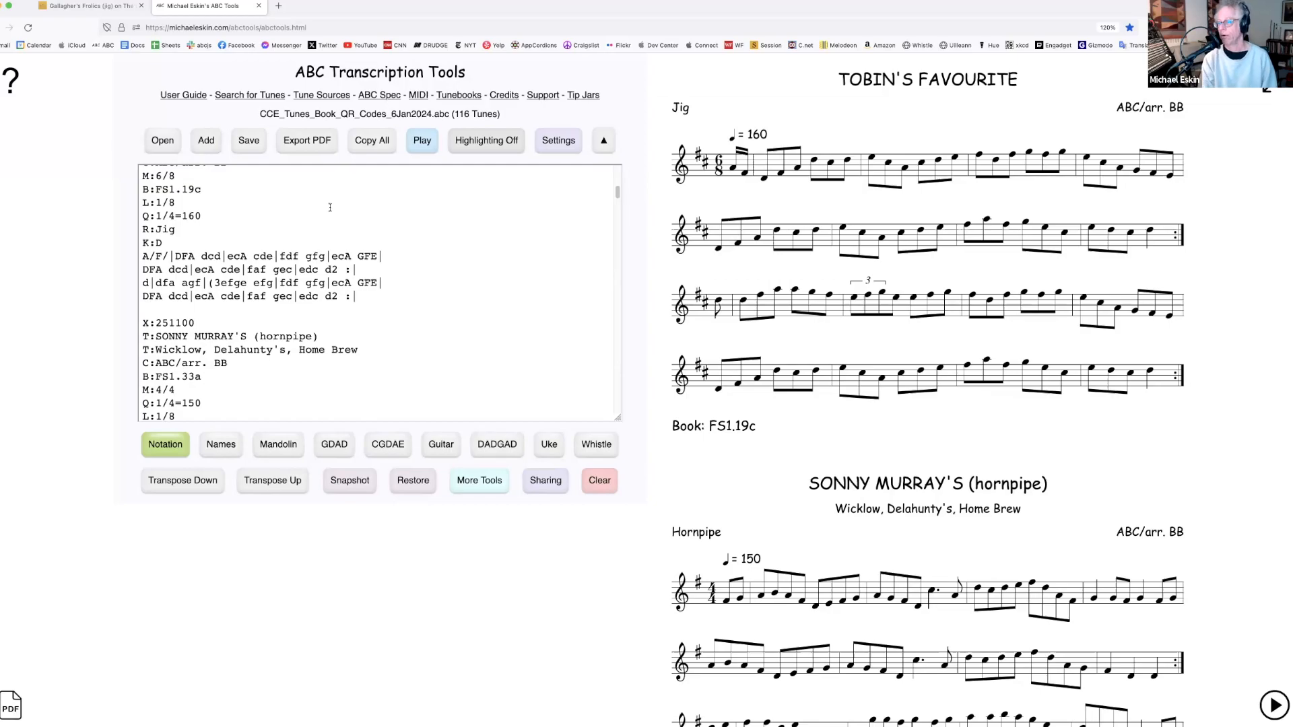
click(164, 141)
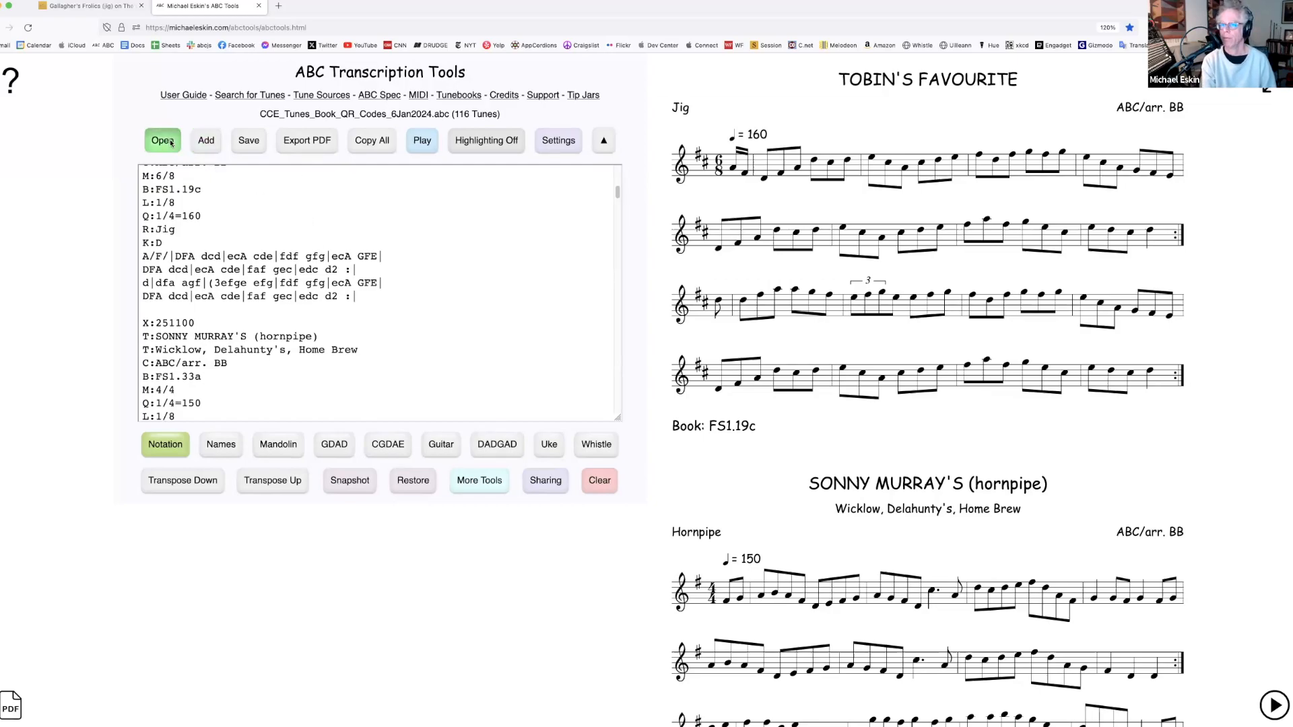
click(582, 316)
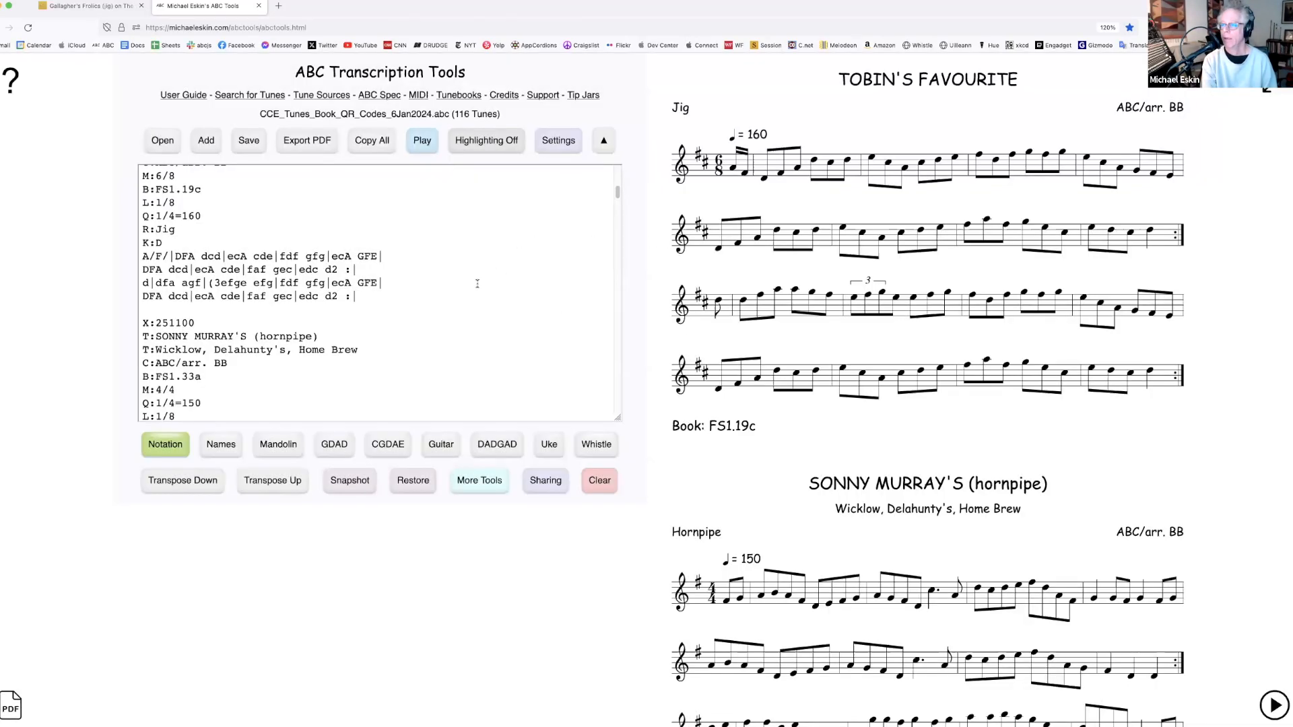
Open the MusicXML file JenkinsAyreGtrV2.mxl from the Lute folder inside ABC's MusicXML folder
click(174, 142)
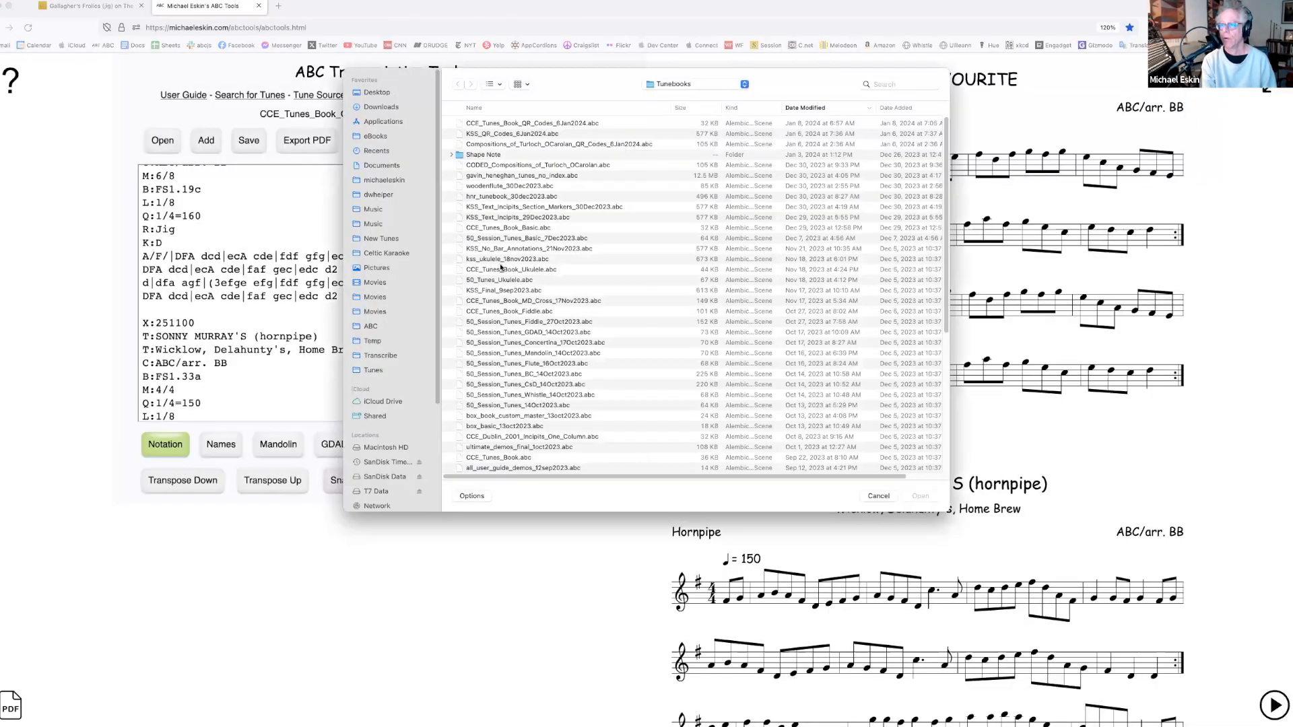
click(676, 101)
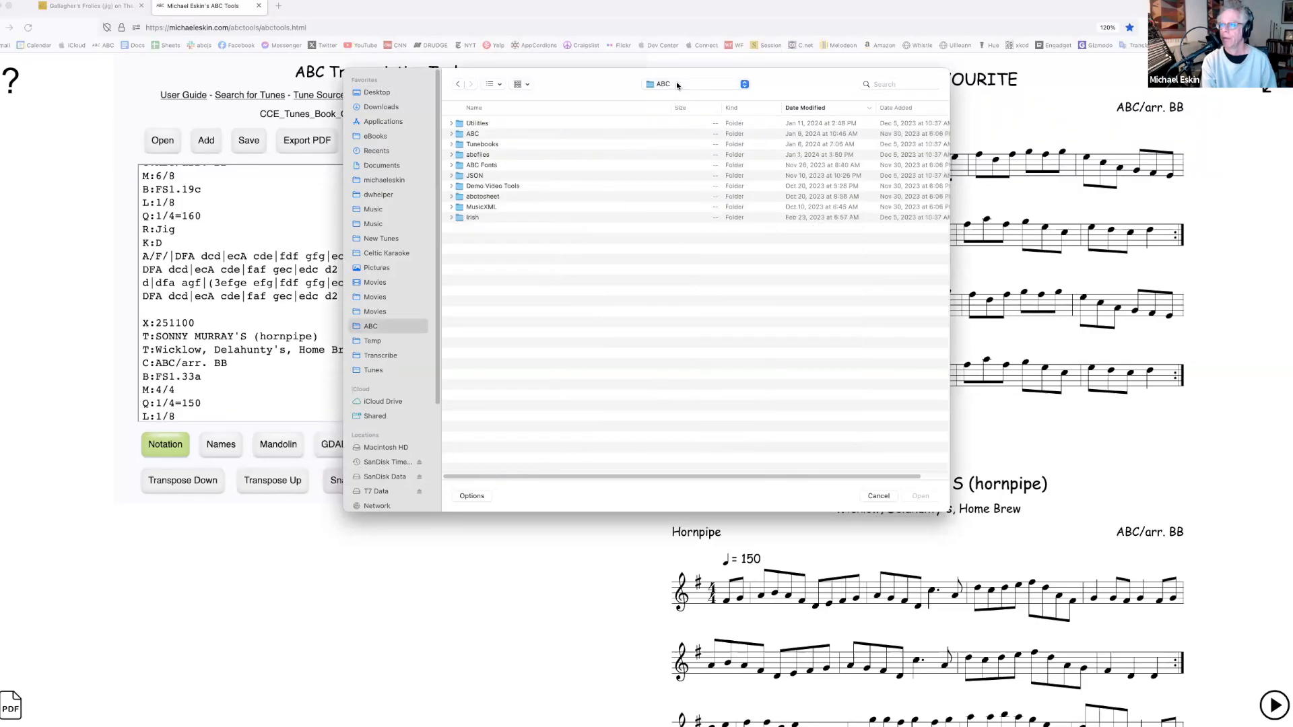
double_click(478, 207)
double_click(497, 125)
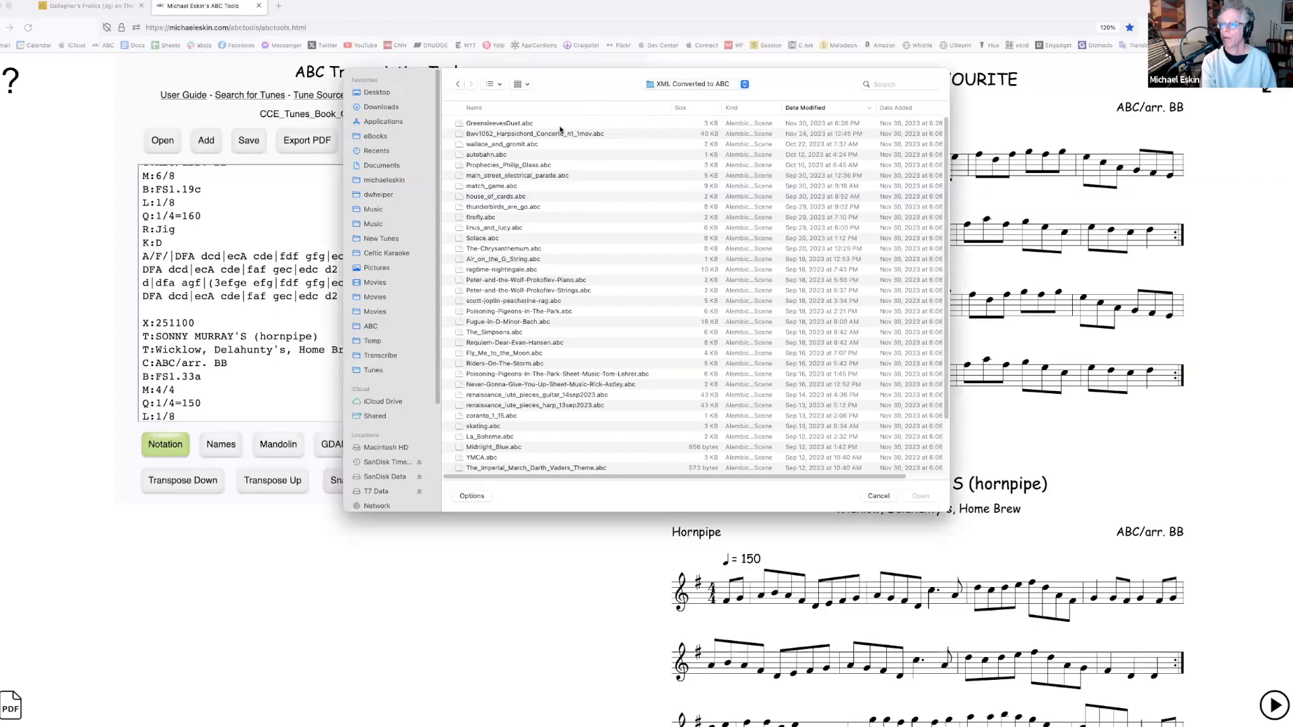
click(696, 86)
click(690, 99)
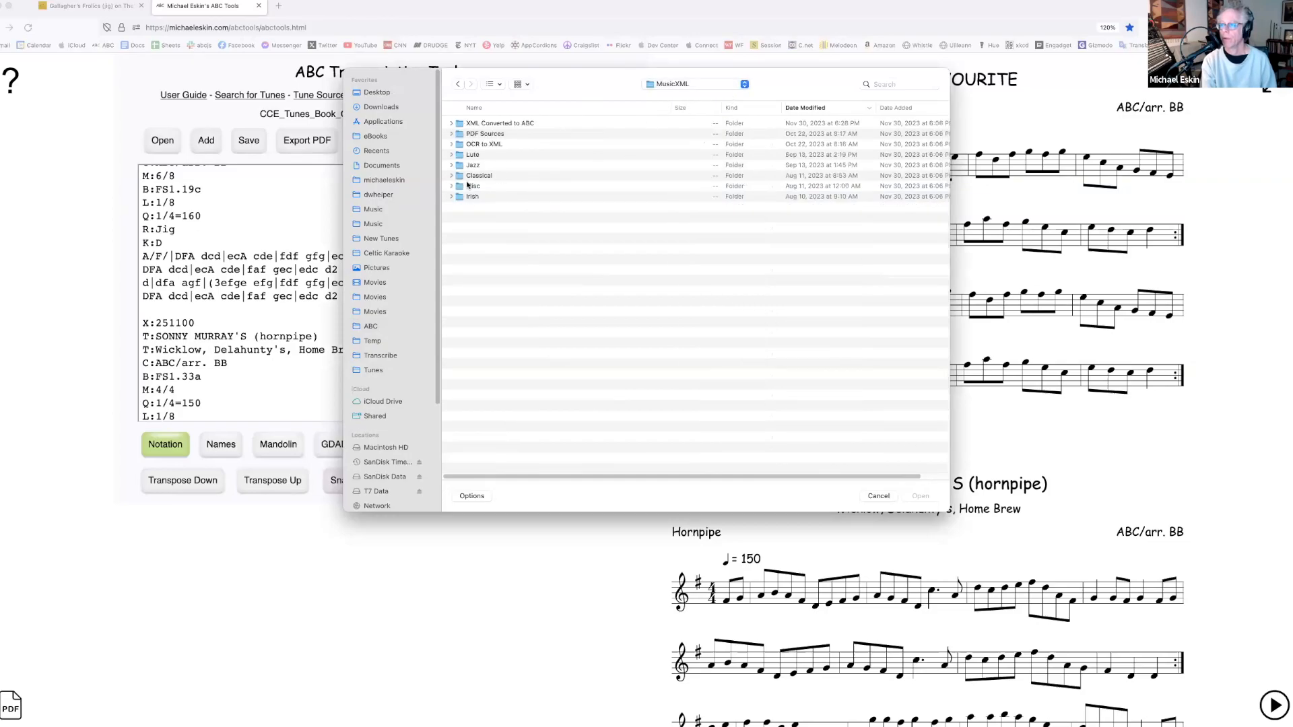
click(474, 145)
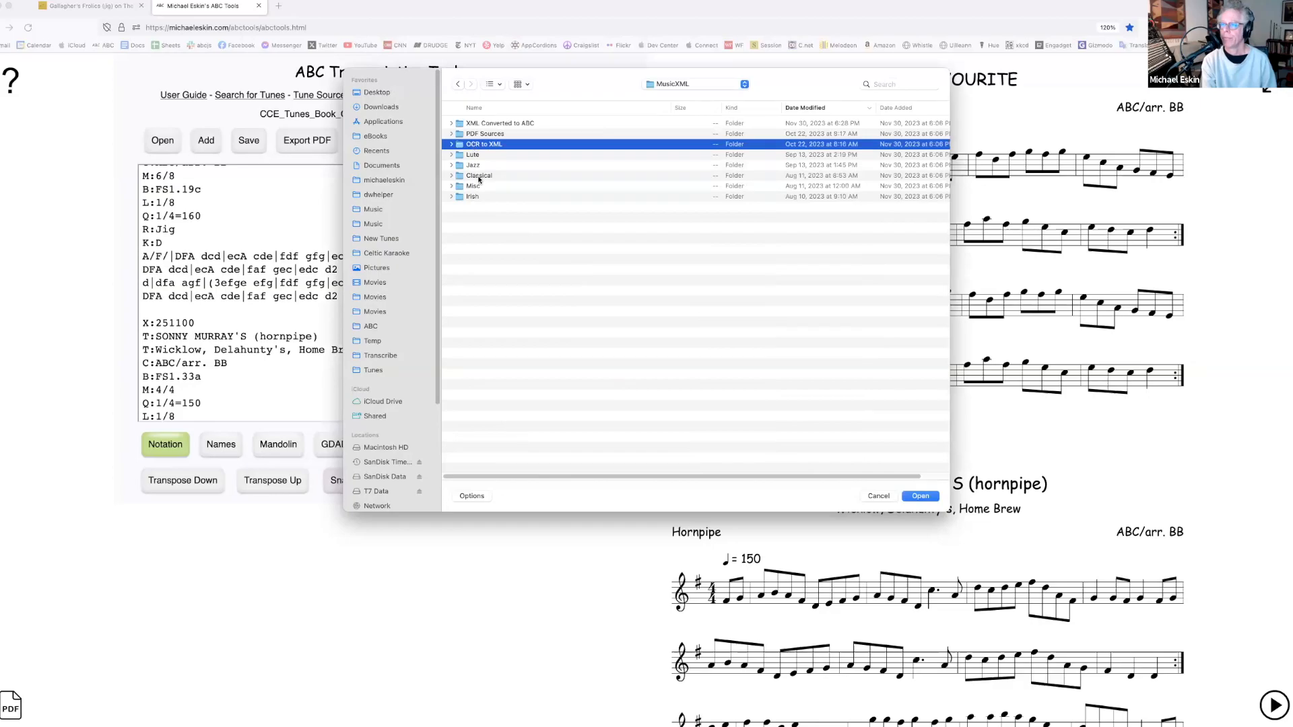
double_click(474, 155)
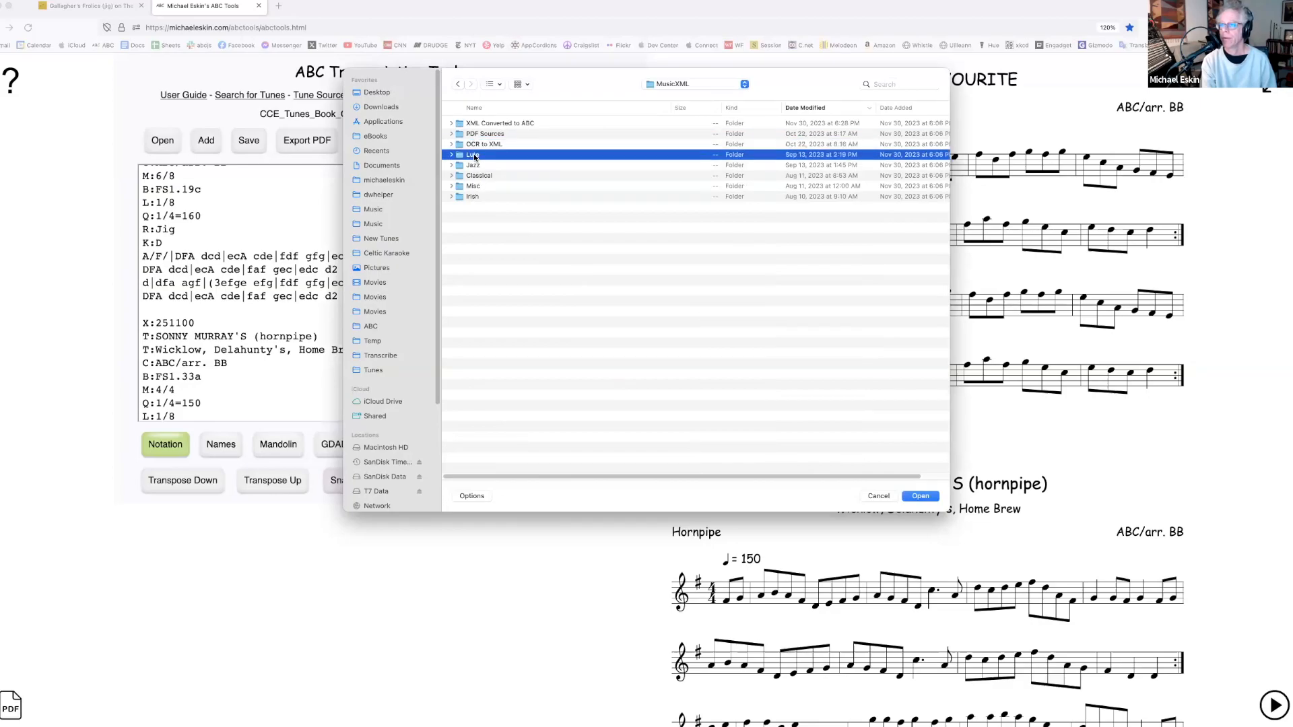
double_click(497, 124)
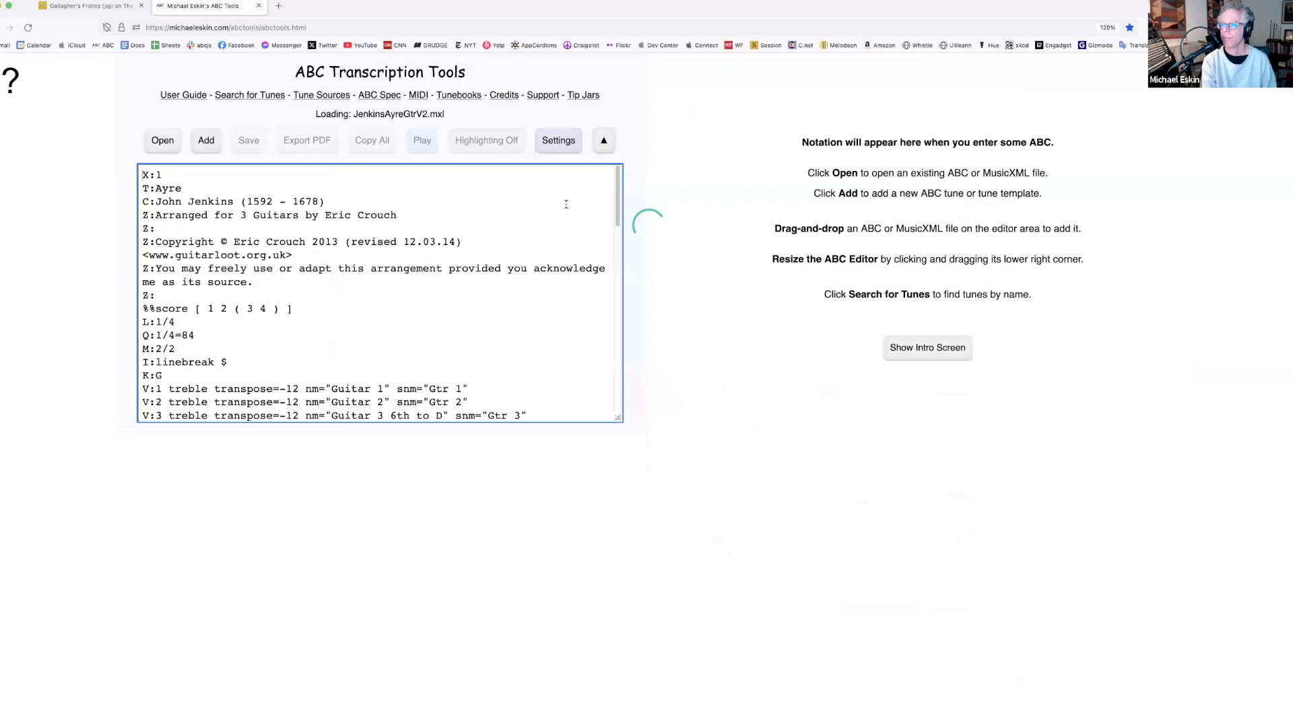
Look through the imported three-guitar score of Ayre, play it briefly from the start, and close the player
scroll(828, 377, down, 10)
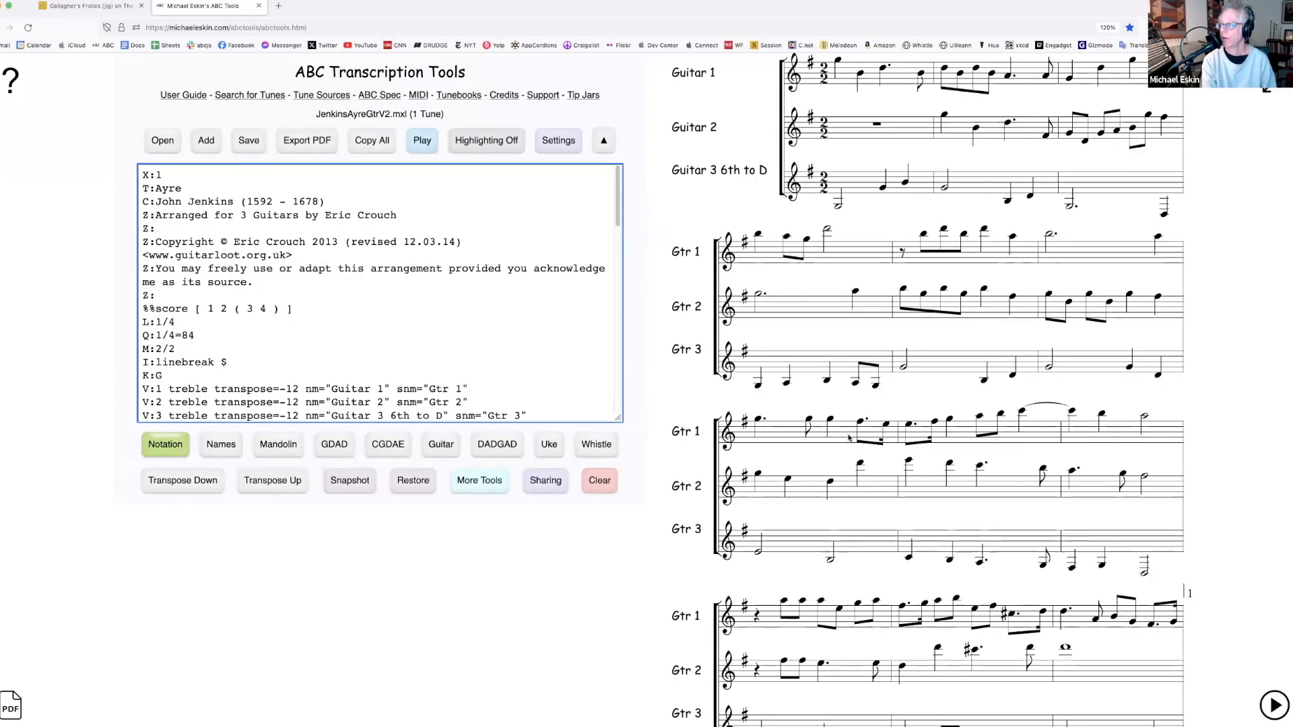
scroll(848, 438, up, 10)
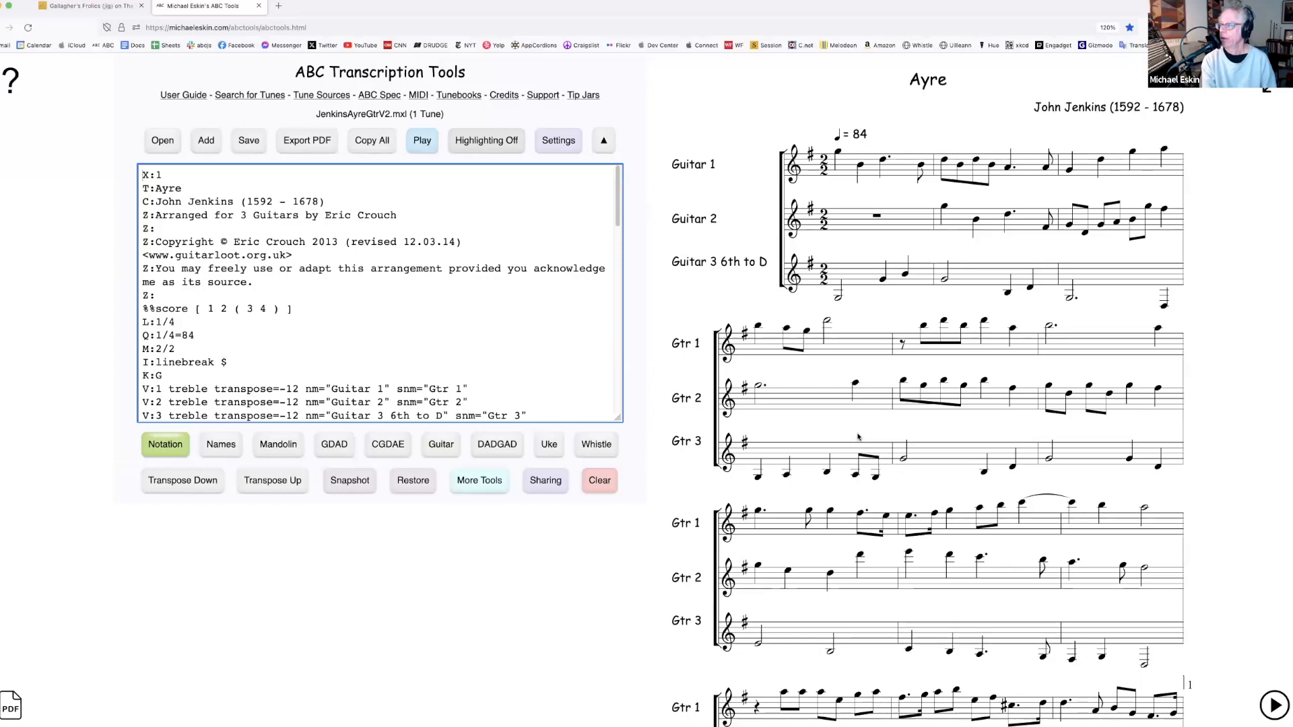
scroll(874, 422, down, 1)
scroll(873, 422, down, 15)
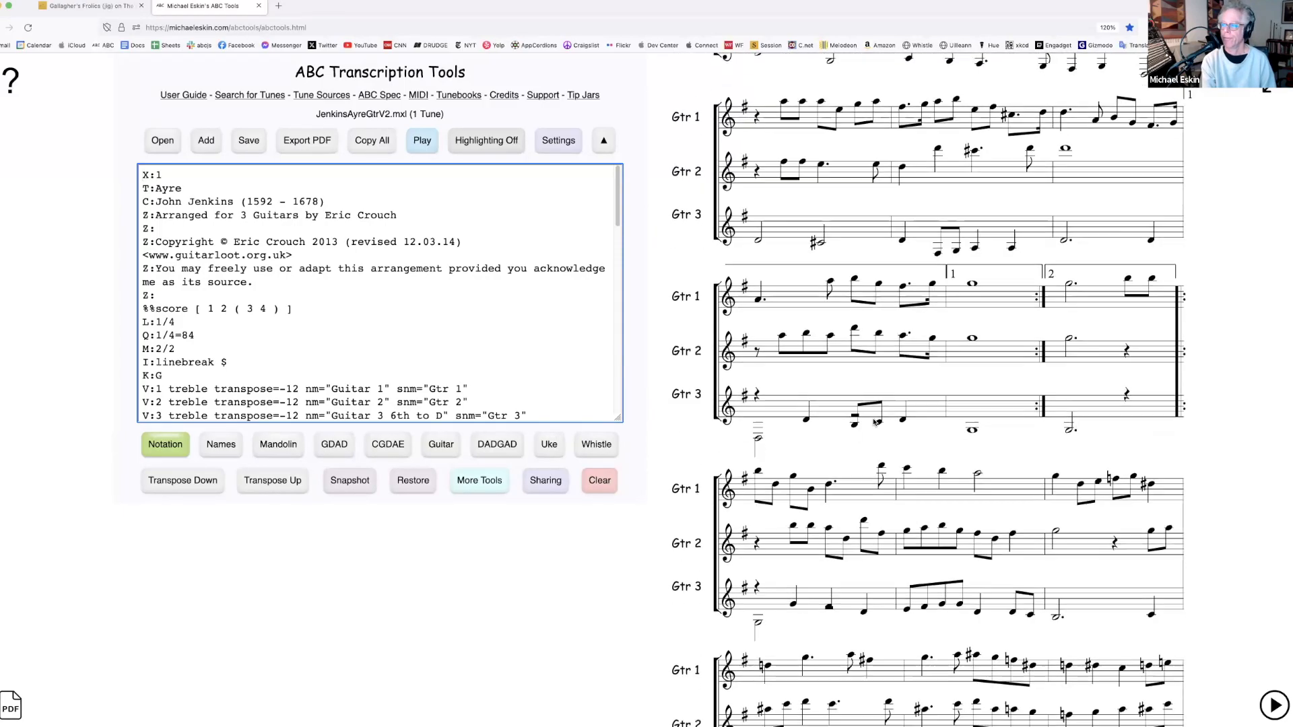
scroll(874, 423, up, 15)
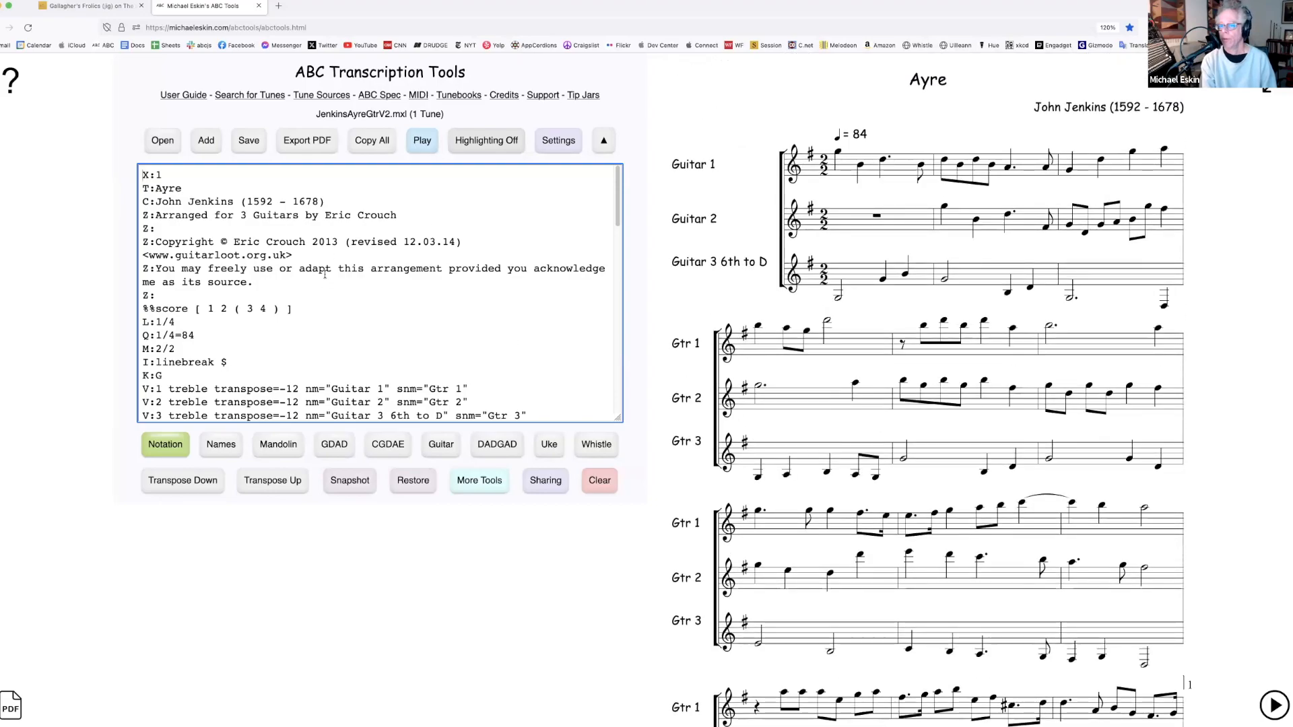
click(421, 141)
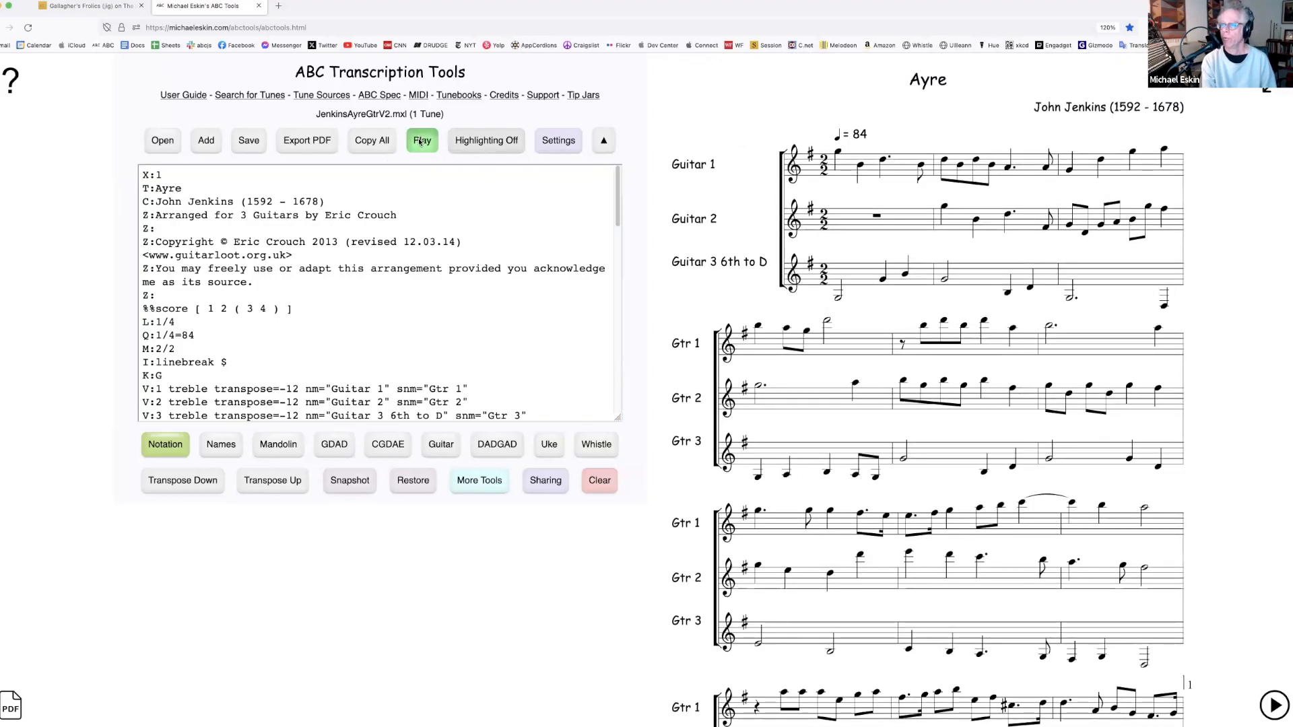
click(410, 584)
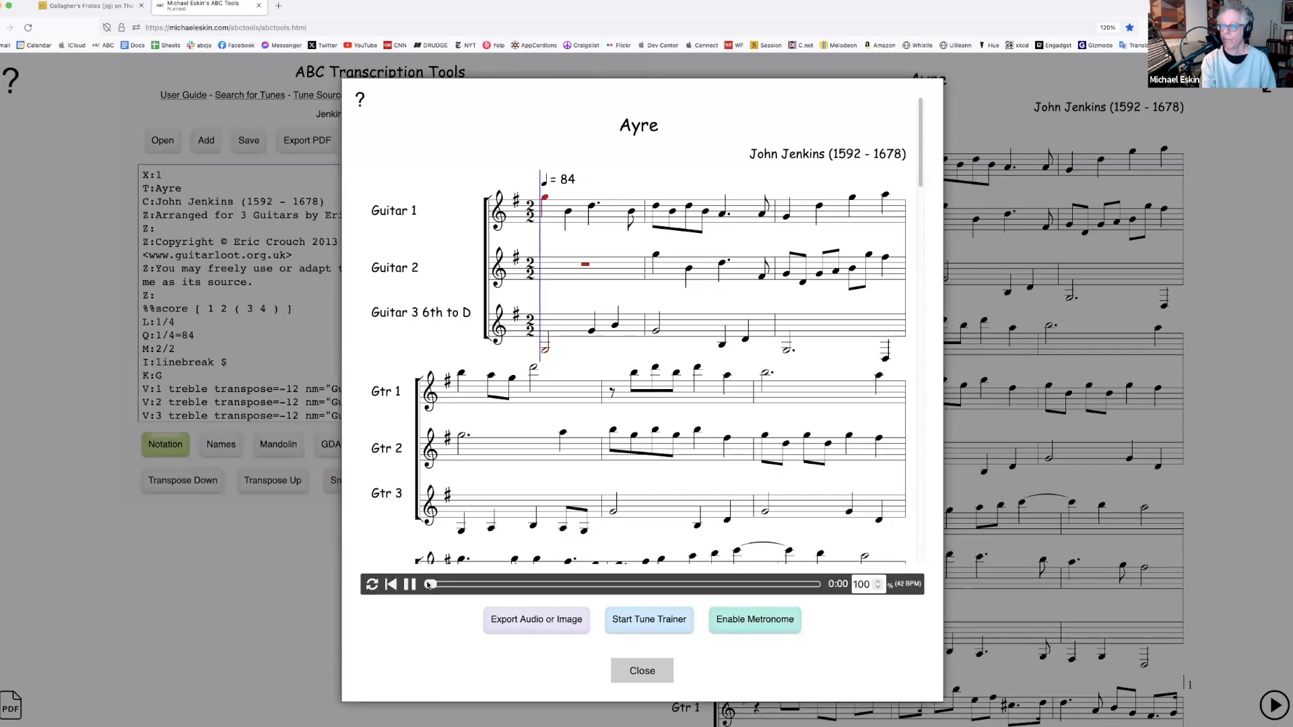
click(637, 676)
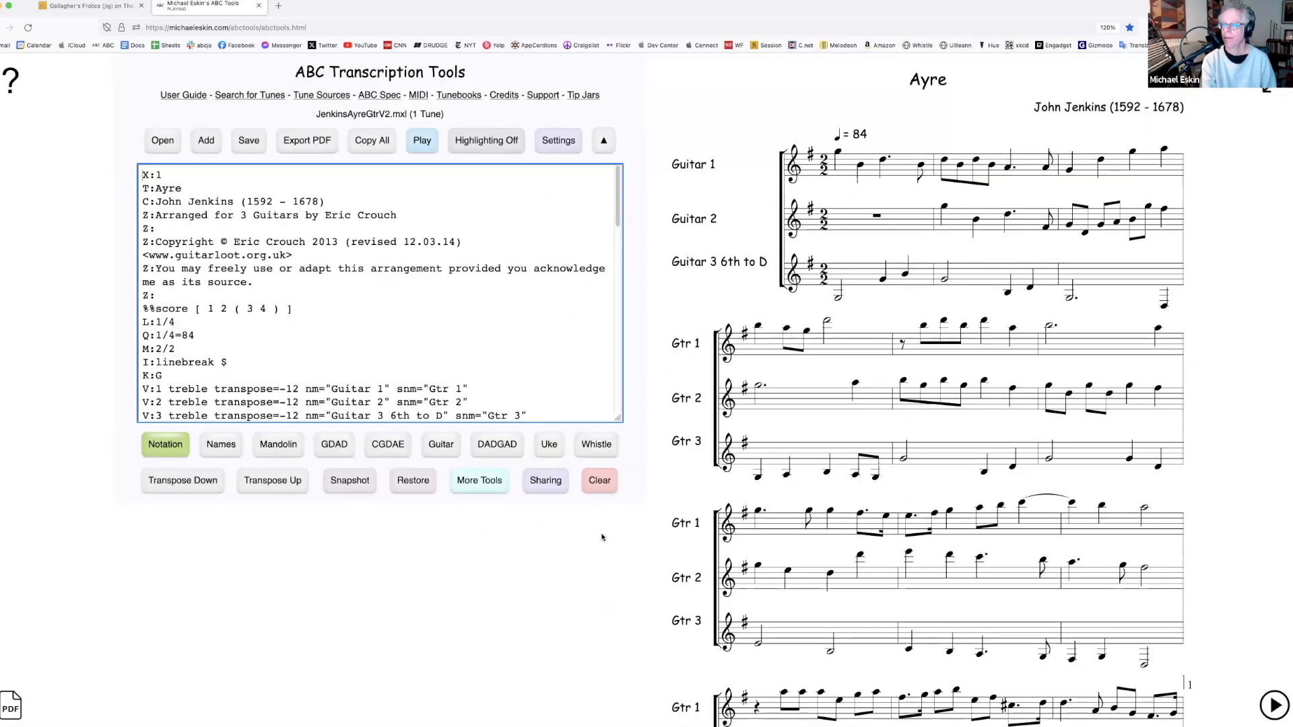
Set the default melody and bass MIDI programs to Acoustic Grand Piano, and play Ayre briefly with the new sounds
click(558, 147)
click(623, 320)
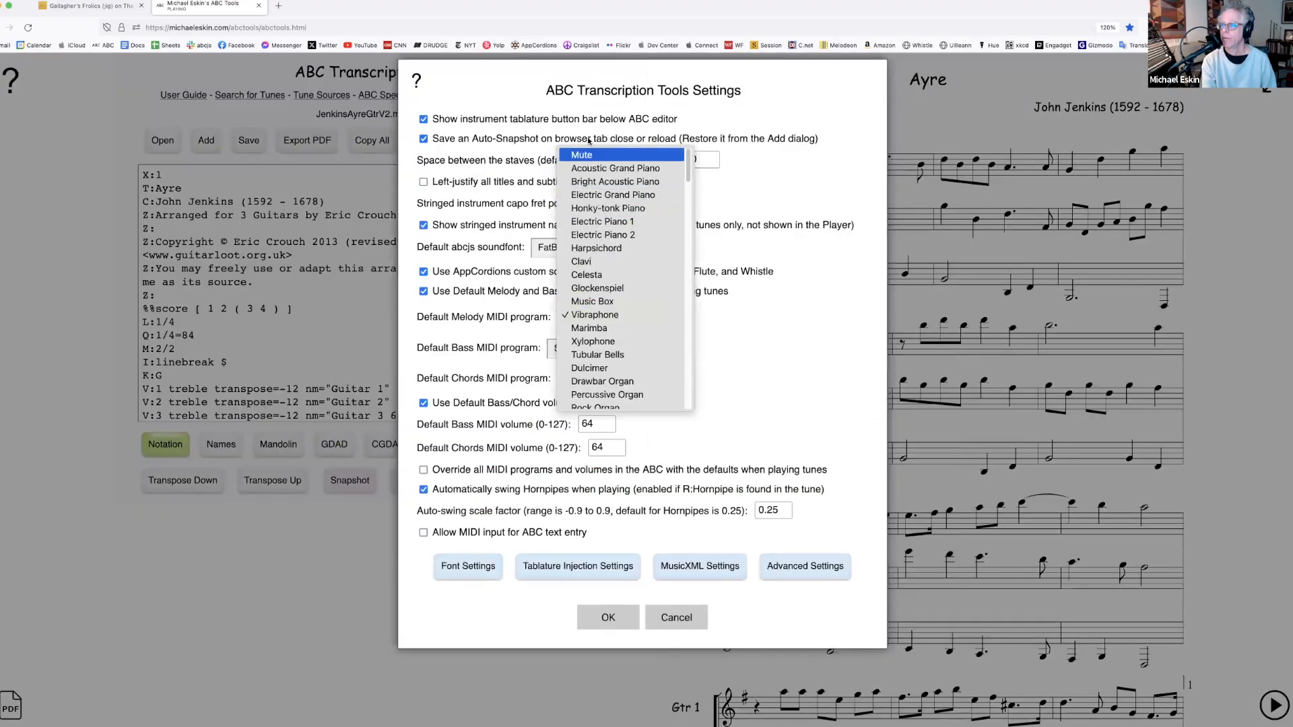
click(590, 168)
click(590, 347)
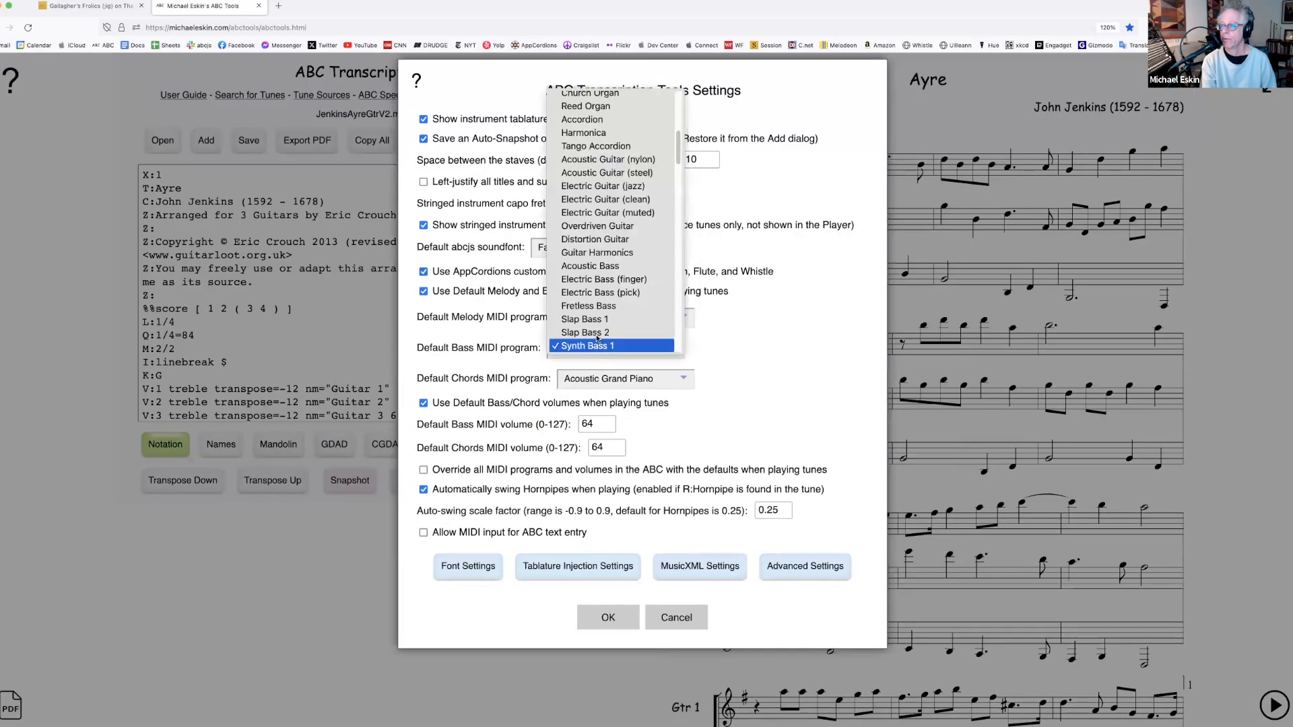
scroll(590, 109, up, 5)
scroll(590, 109, up, 5)
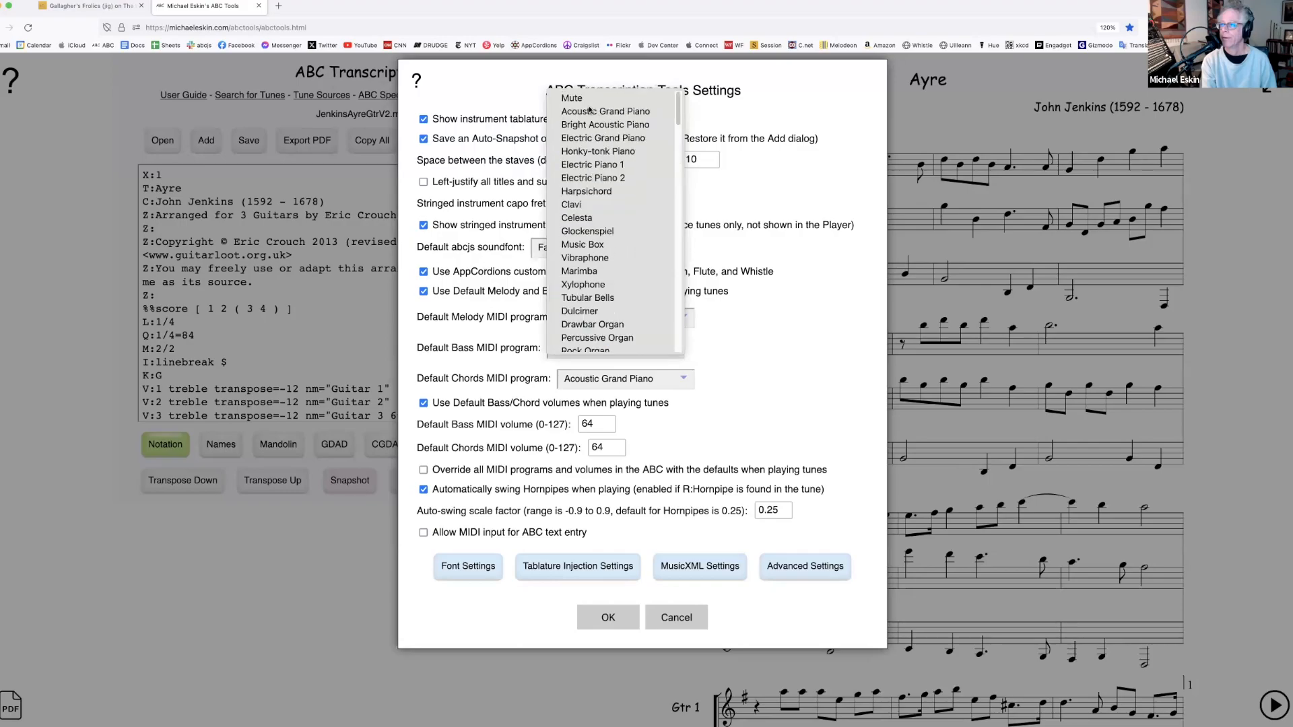
click(590, 114)
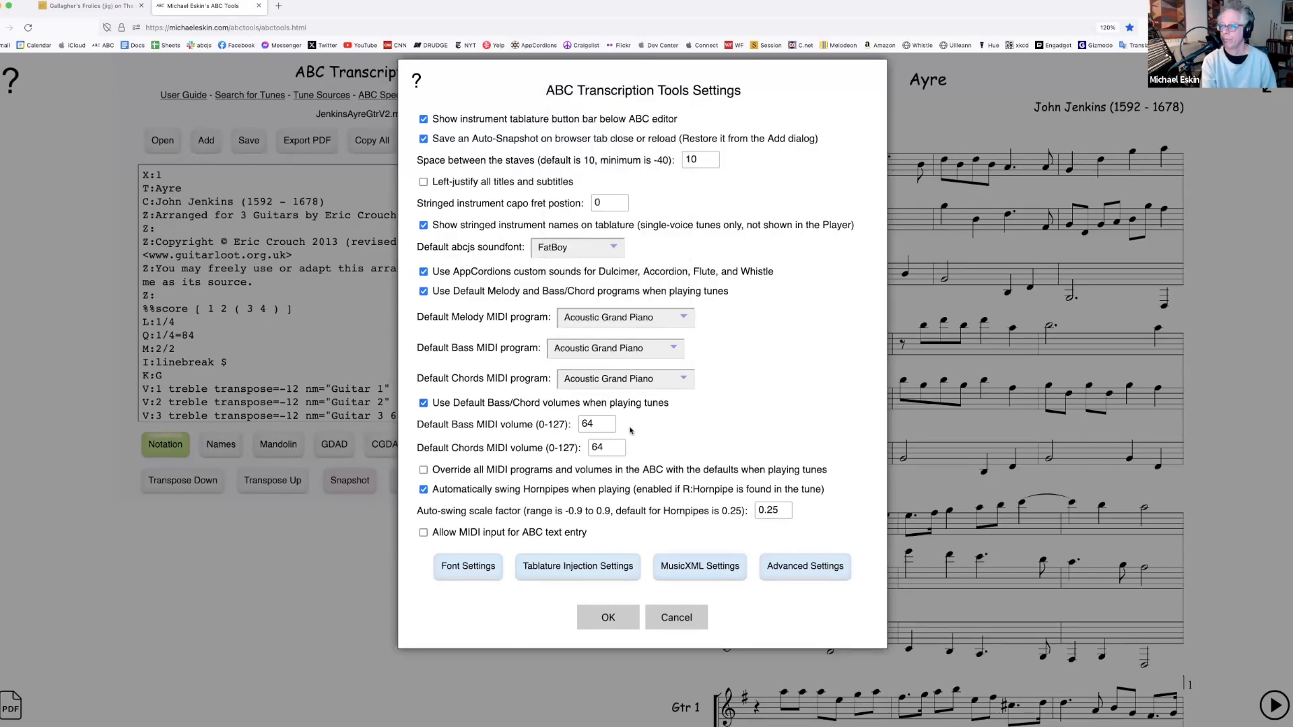
click(619, 617)
click(422, 140)
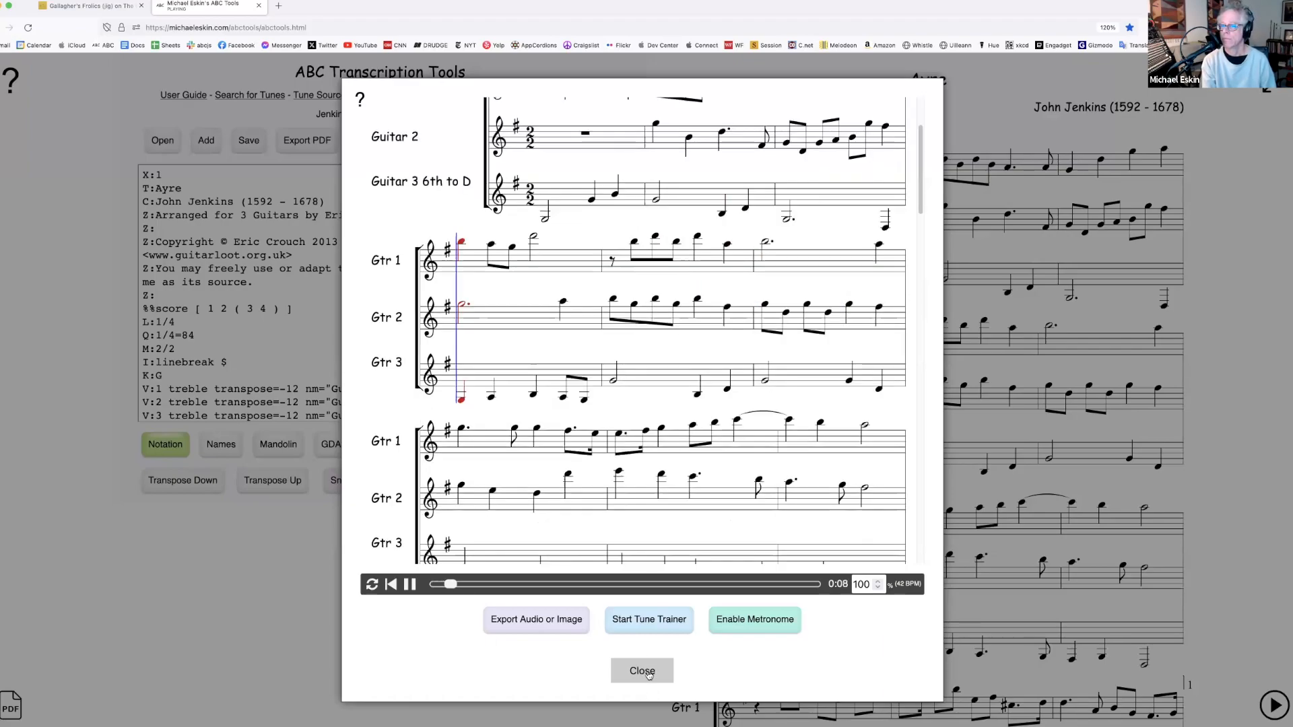
click(648, 673)
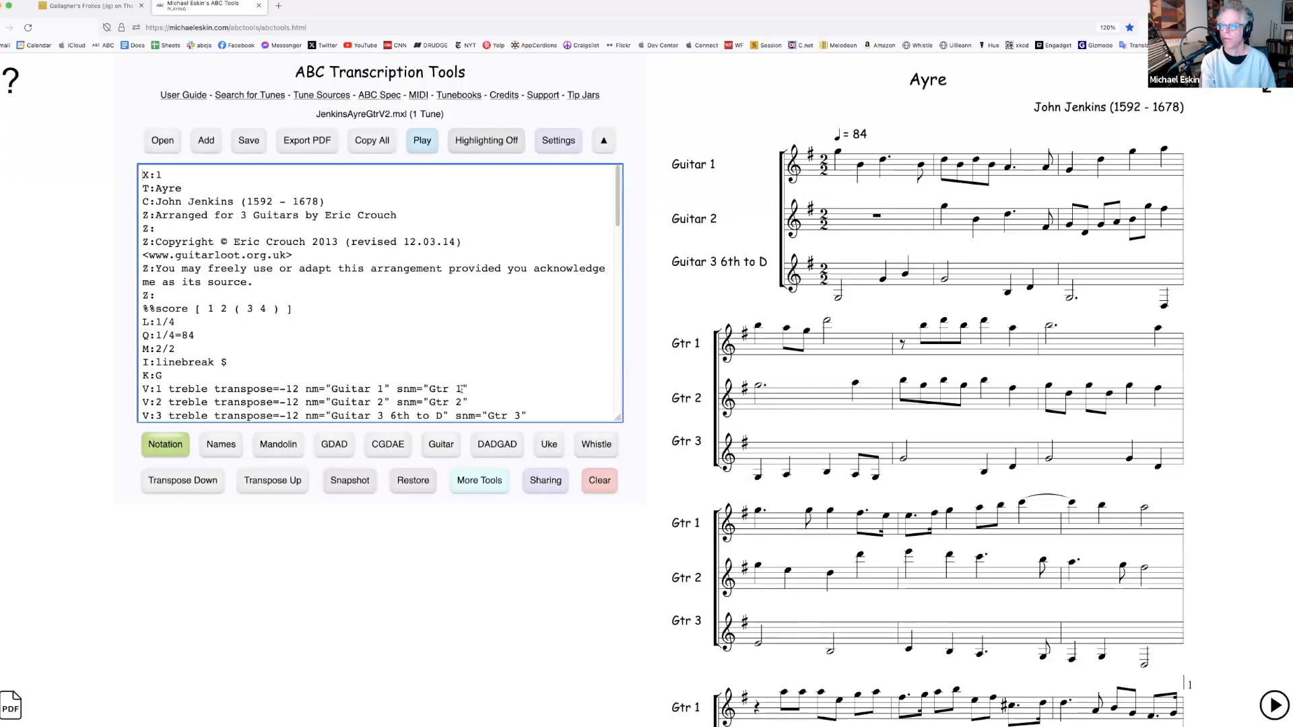
Open the tunebook Compositions_of_Turloch_OCarolan_QR_Codes_6Jan2024.abc from the Tunebooks folder inside ABC
click(162, 141)
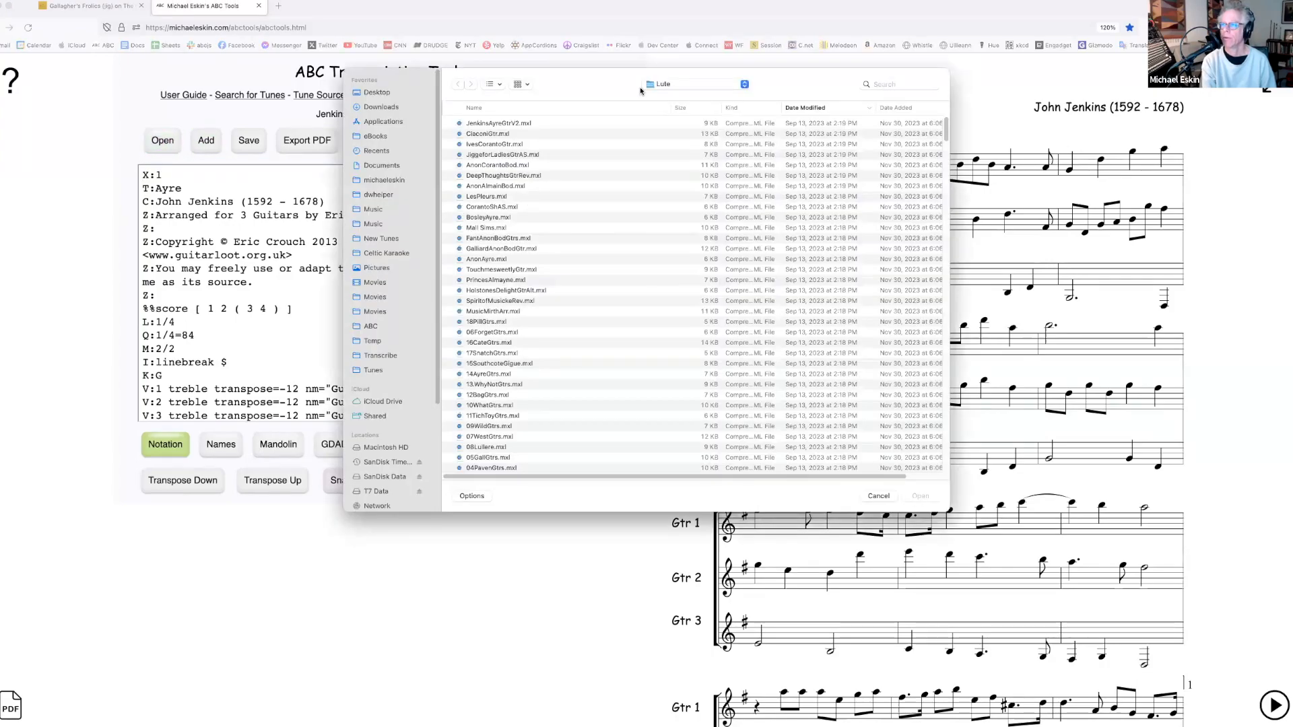
click(678, 108)
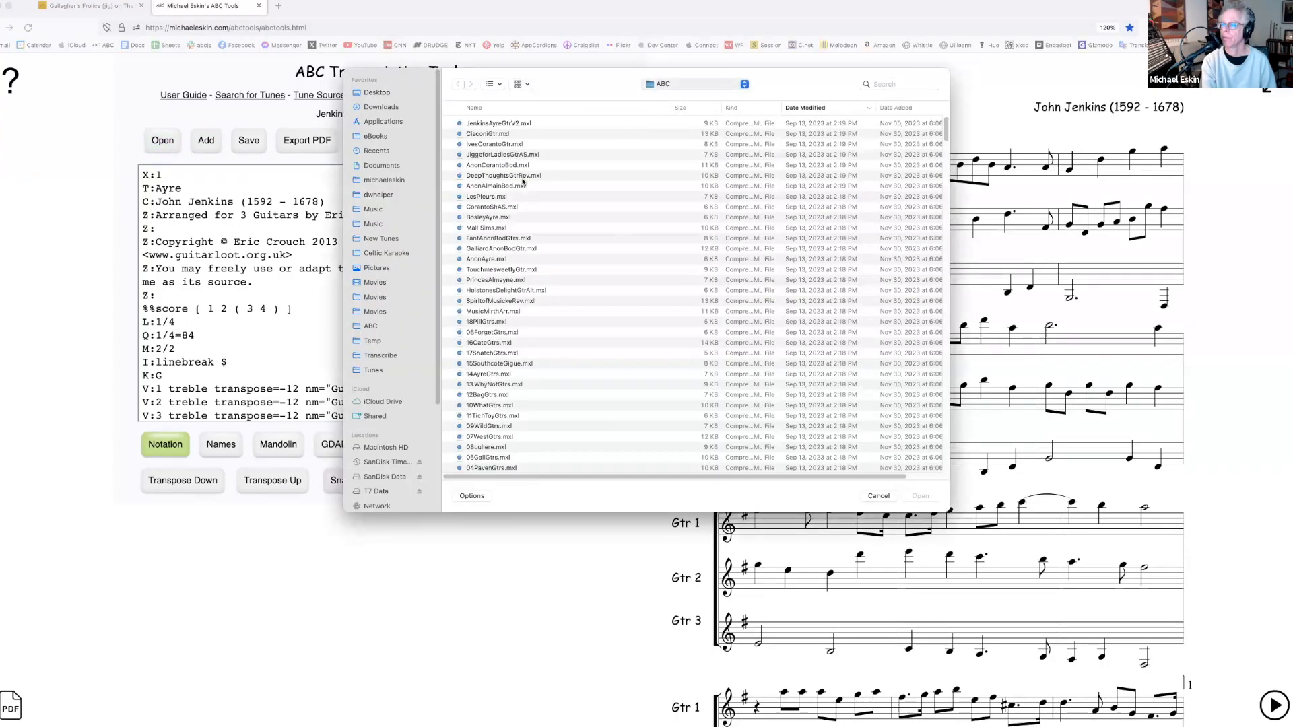
double_click(478, 145)
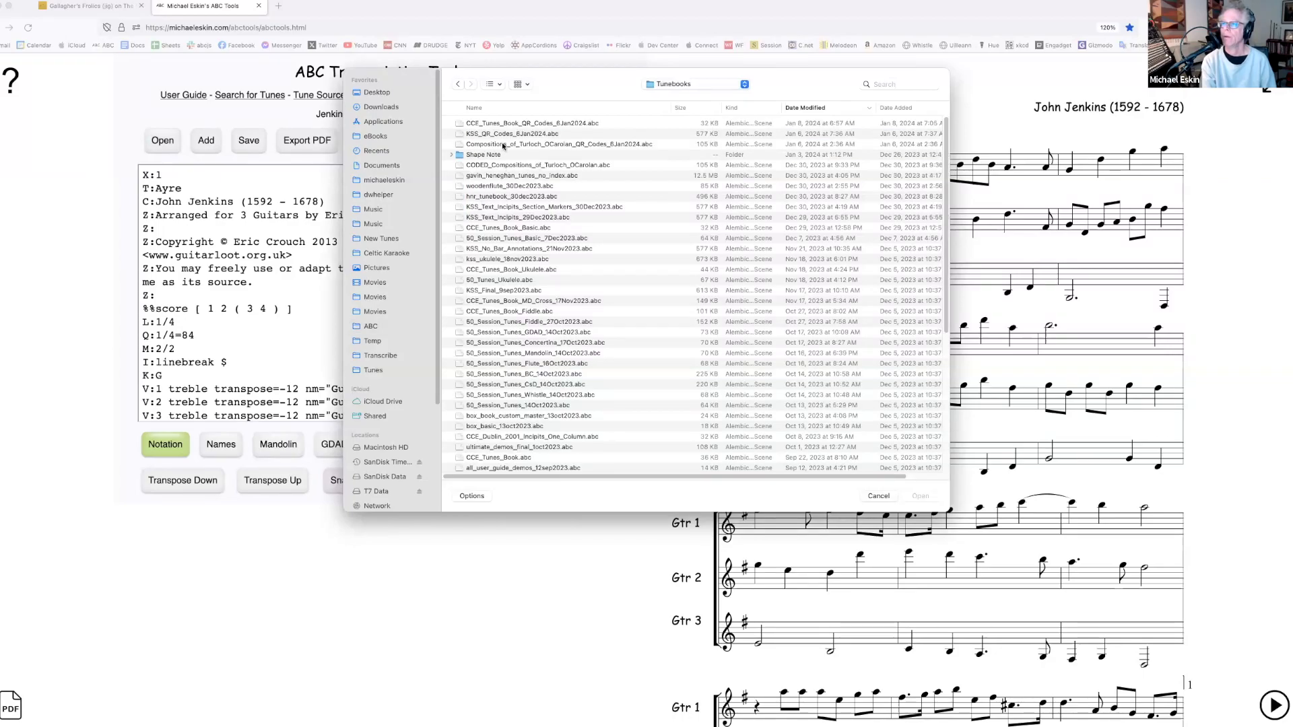
double_click(504, 145)
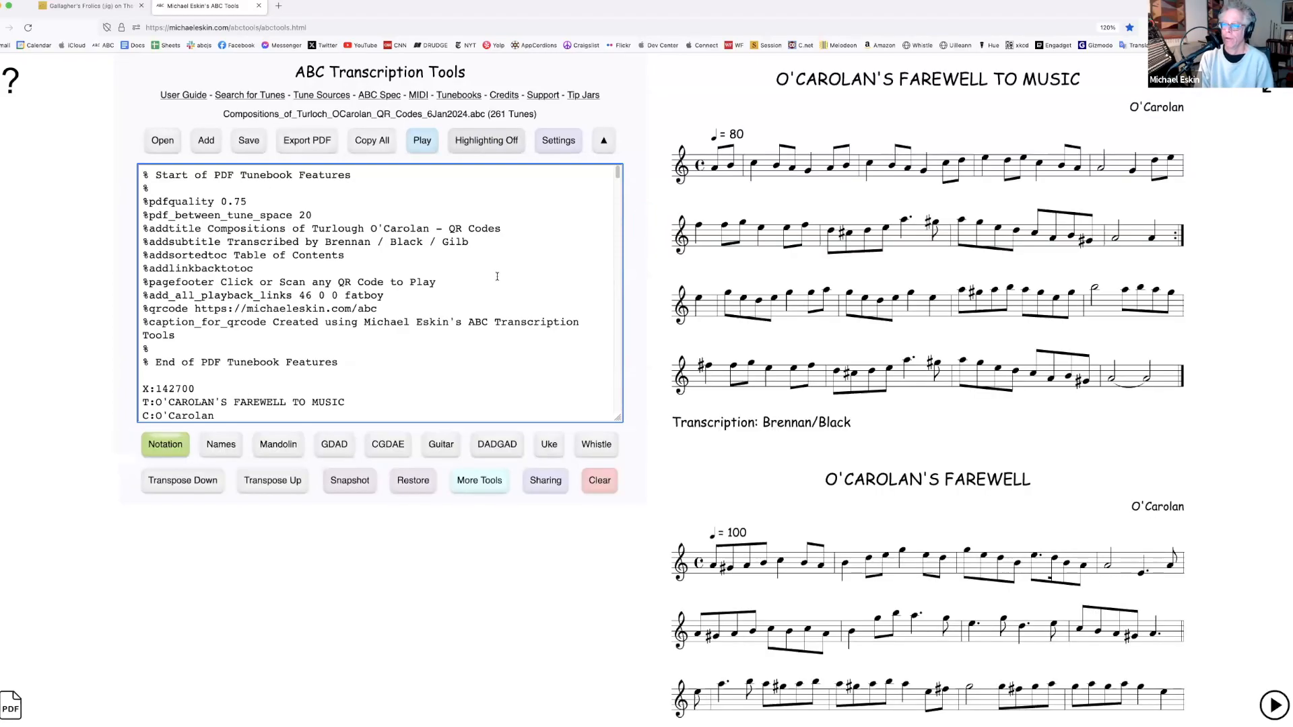
Browse the notation of the O'Carolan tunebook in the full-width view, and return to the editor view
scroll(1140, 265, down, 6)
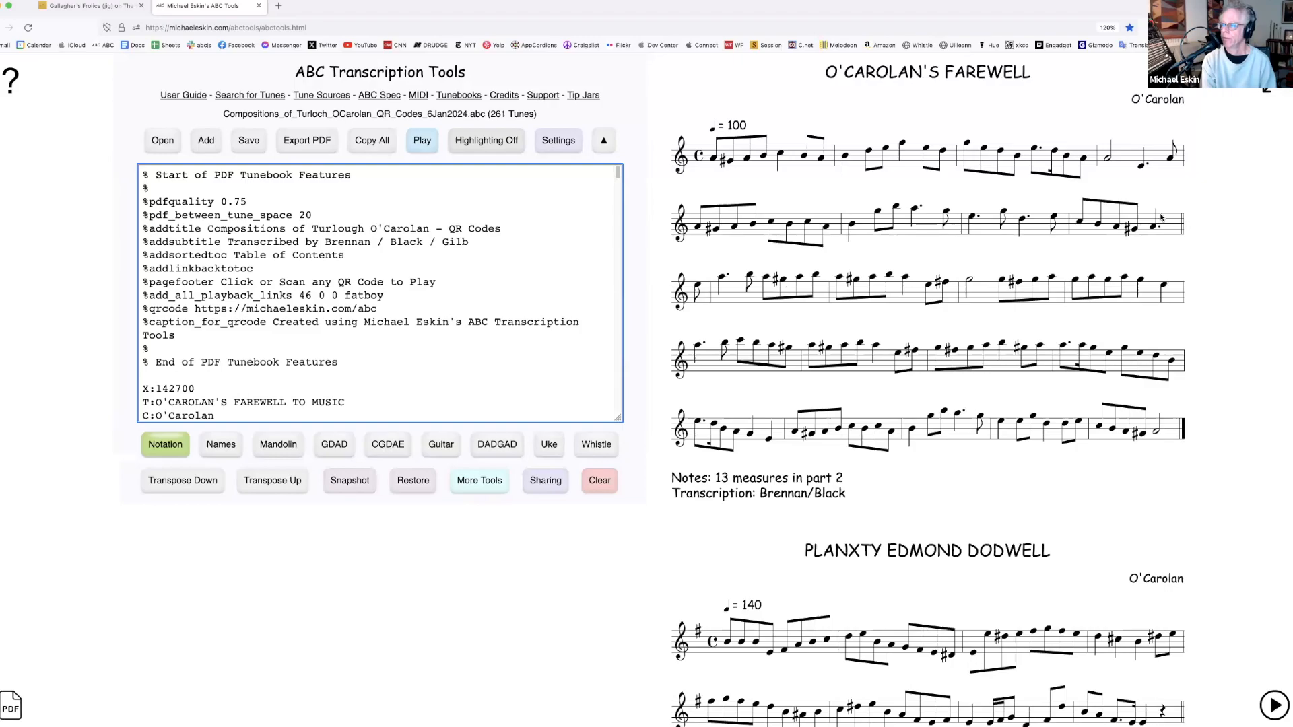
click(1267, 89)
scroll(807, 347, down, 10)
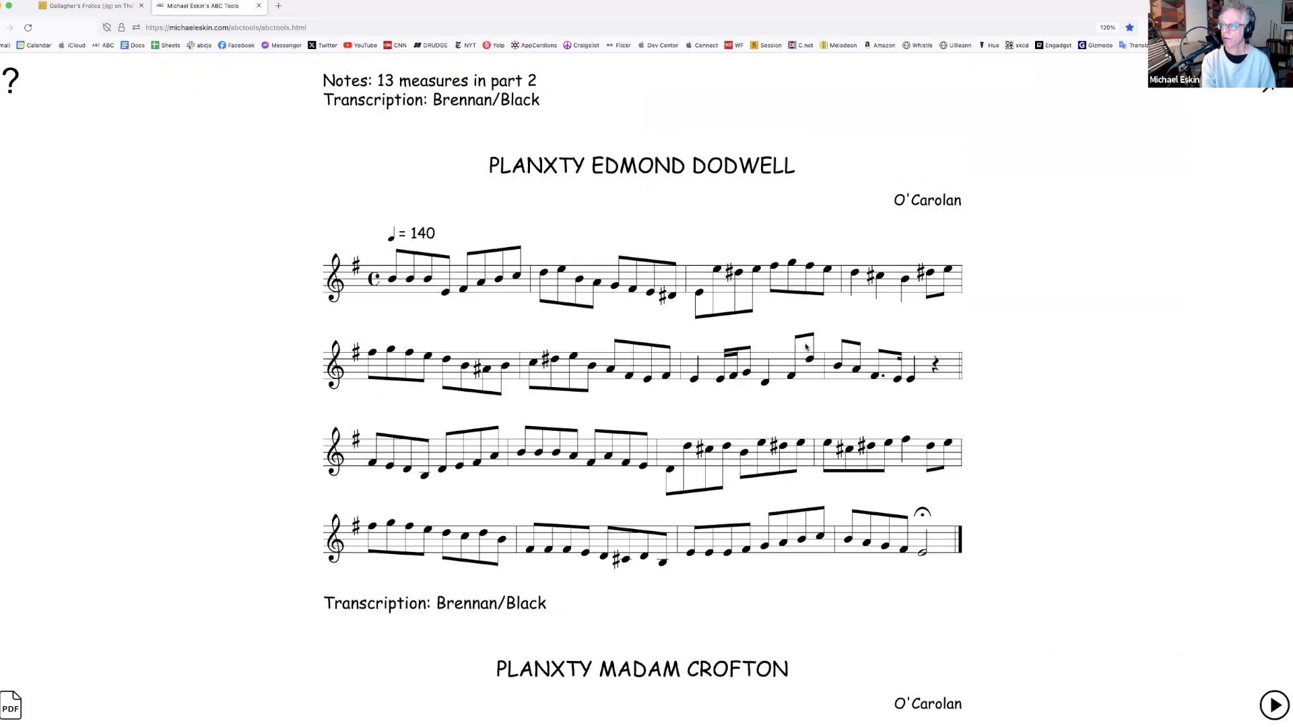
scroll(807, 346, down, 12)
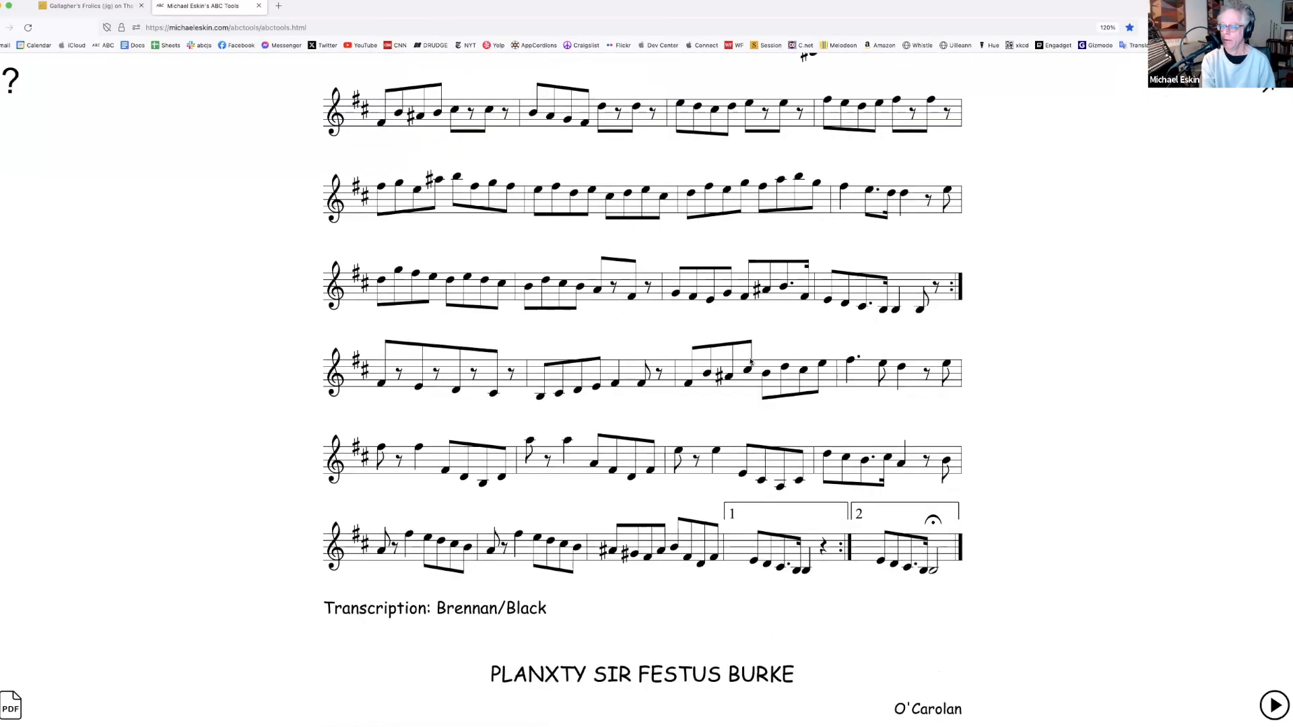
scroll(751, 362, down, 4)
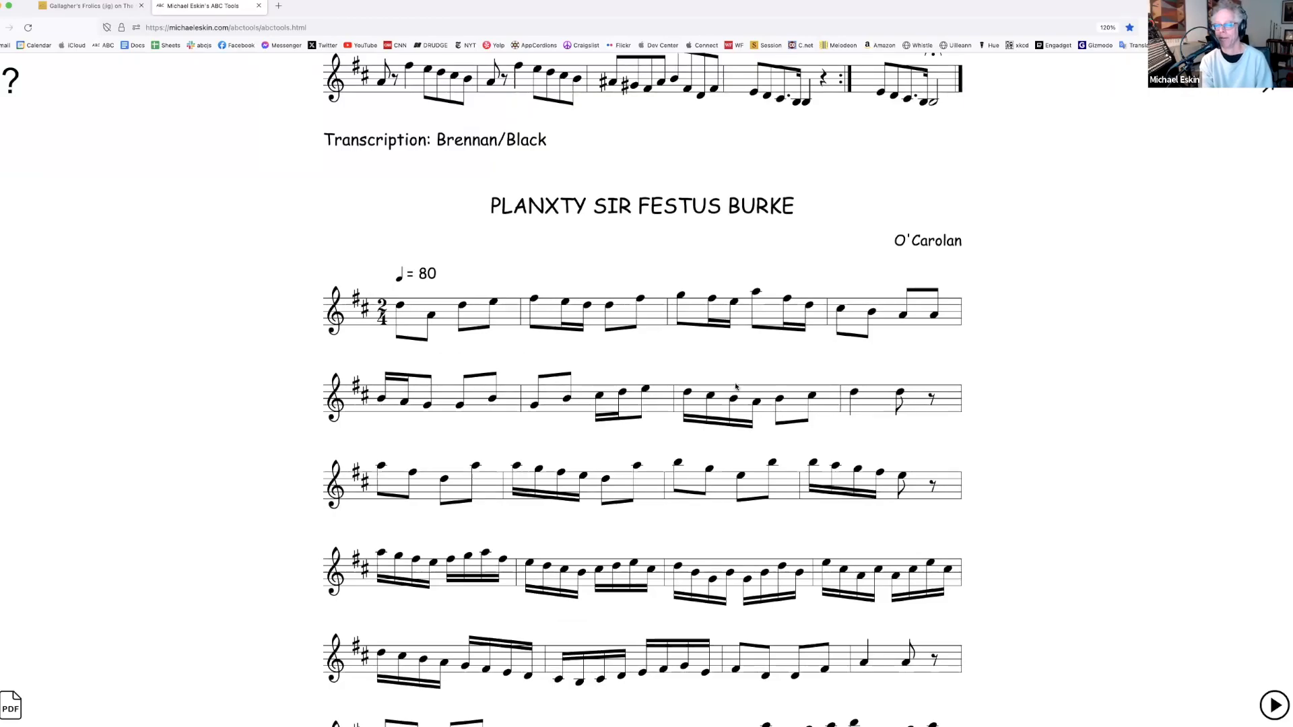
scroll(736, 387, down, 15)
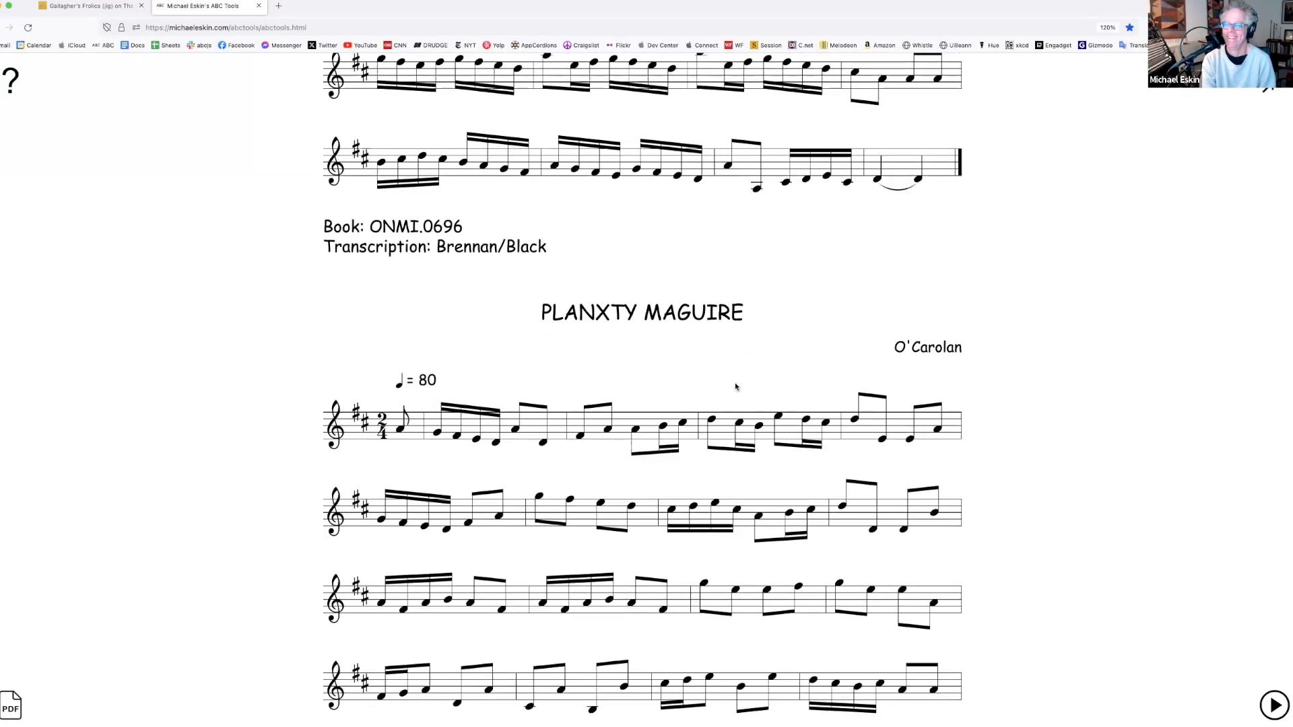
scroll(734, 383, up, 20)
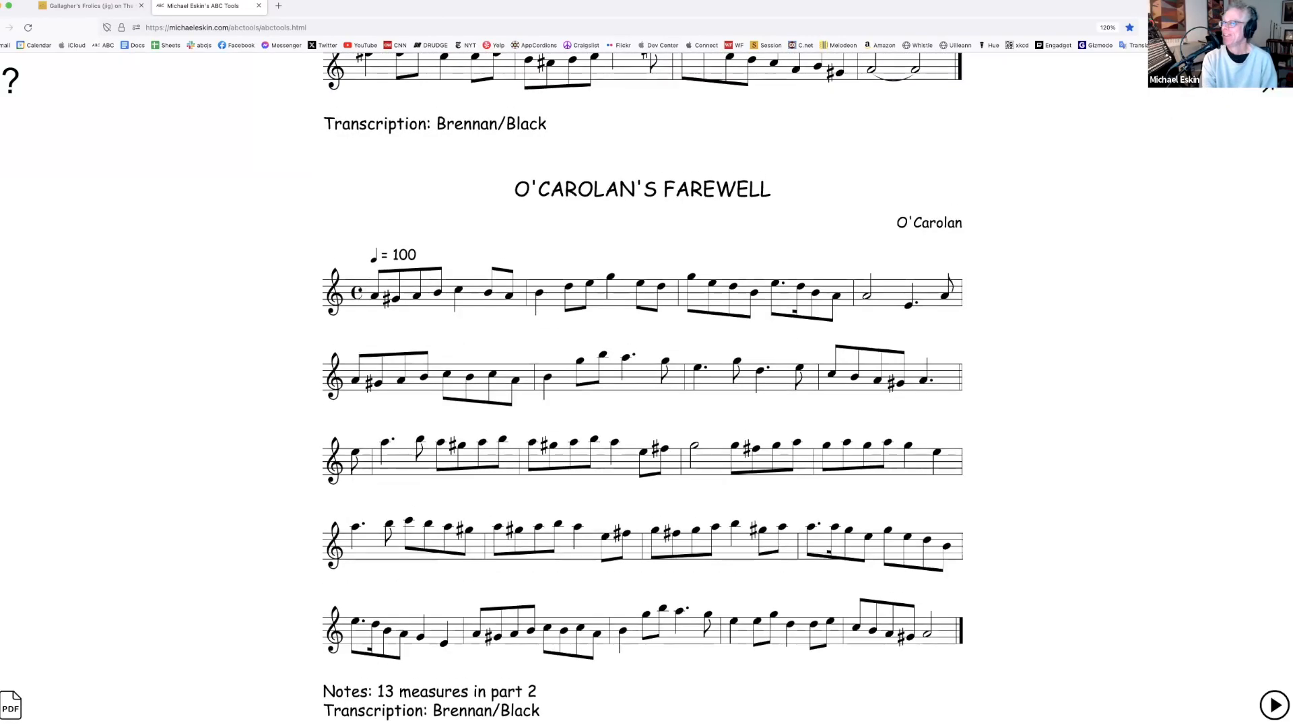
click(1268, 88)
Look through the ABC text of the O'Carolan tunebook as far as Planxty Edmond Dodwell, comparing it with the notation
scroll(387, 300, down, 2)
scroll(388, 300, down, 2)
scroll(387, 299, up, 3)
scroll(387, 298, up, 2)
scroll(553, 291, down, 10)
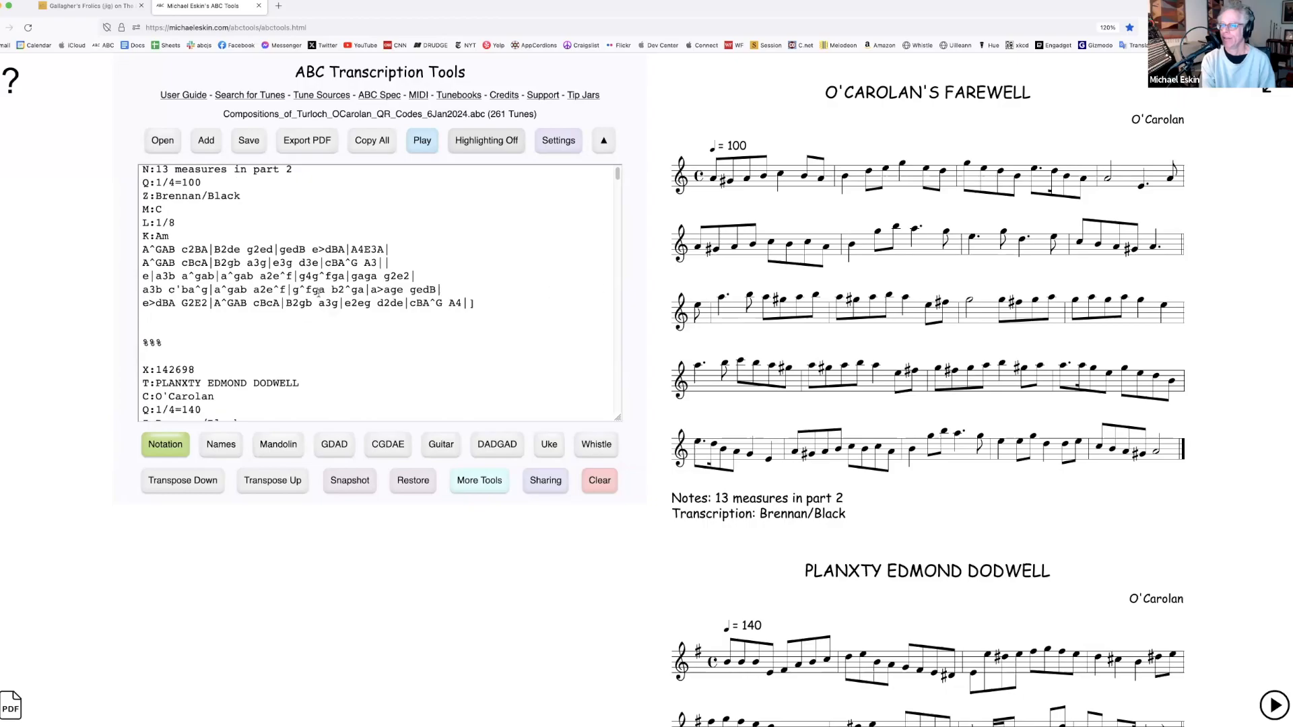
scroll(536, 297, down, 2)
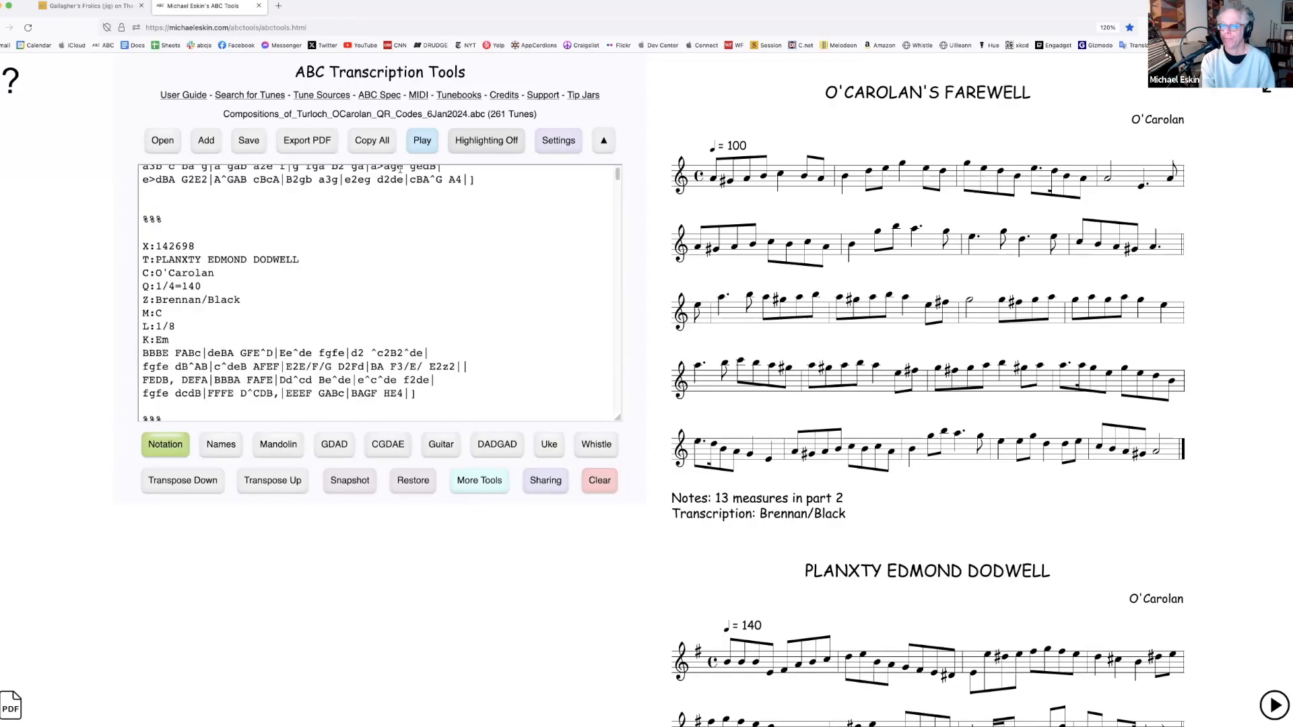
Open the tune set Smartdraw_Demo_Set_11Jan2024.abc from within ABC's Utilities folder
click(163, 140)
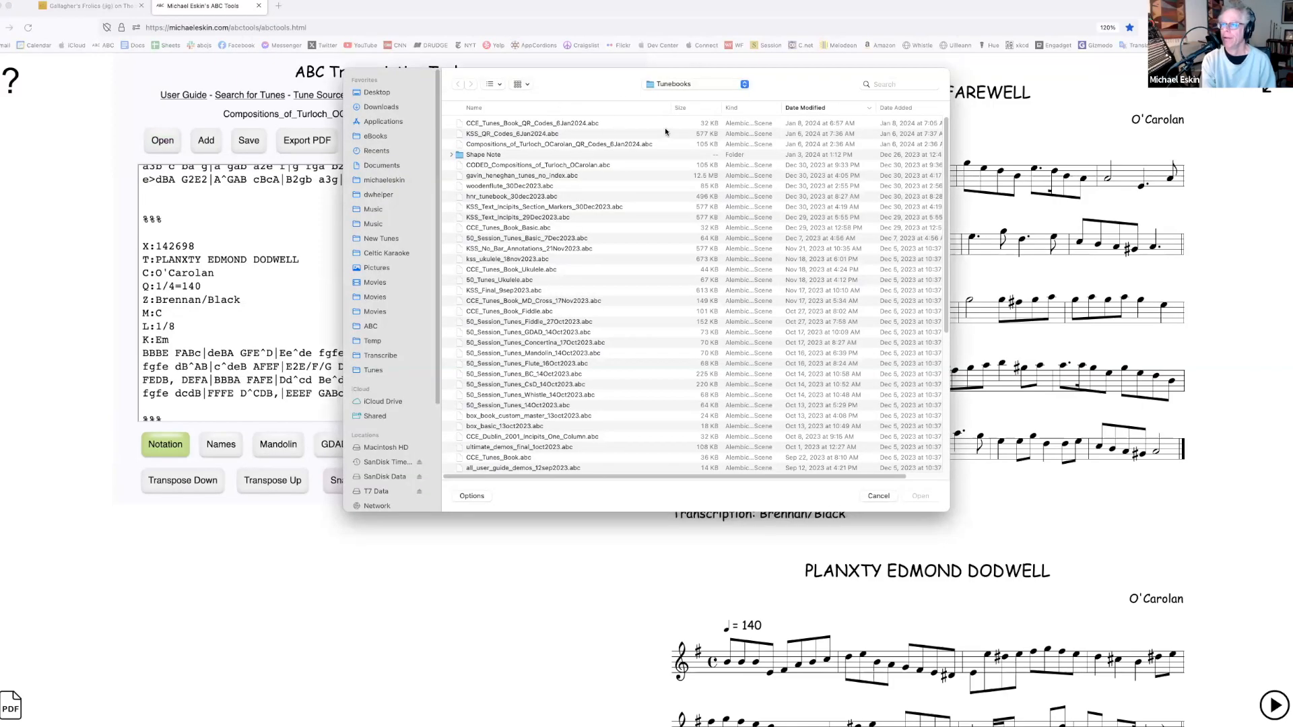
click(371, 327)
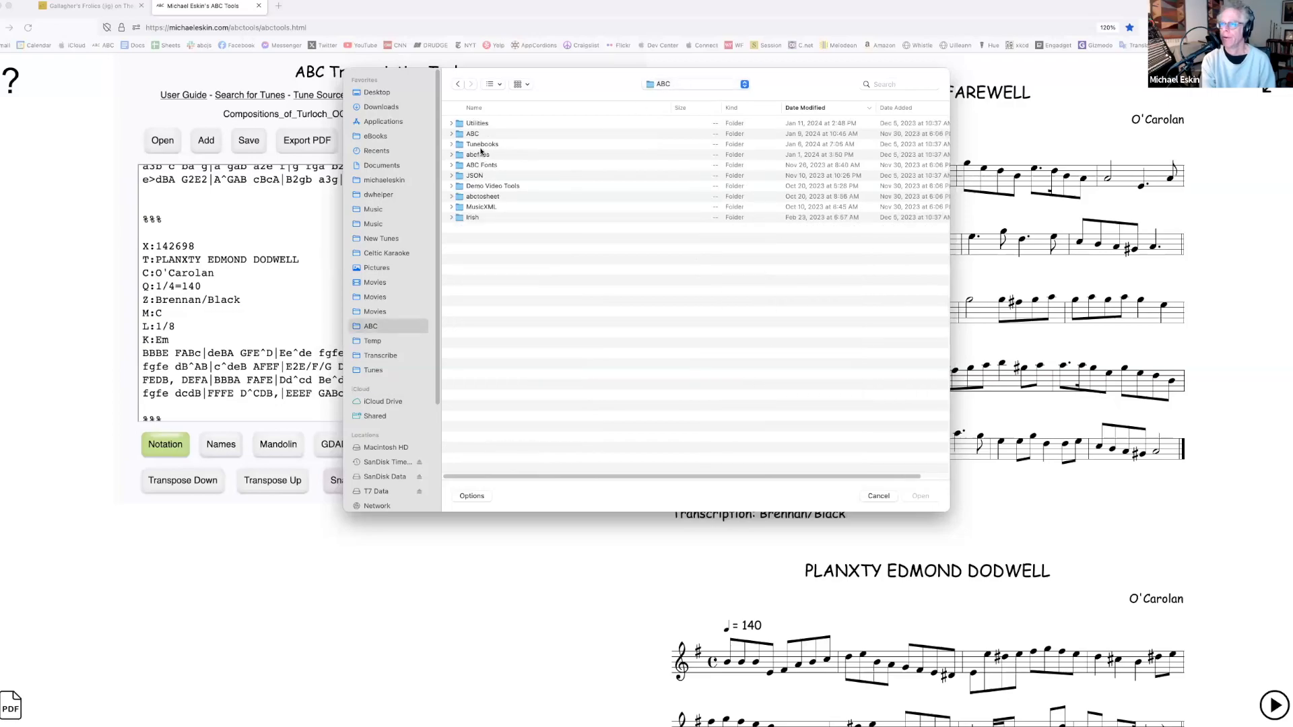
double_click(480, 124)
click(485, 128)
double_click(485, 126)
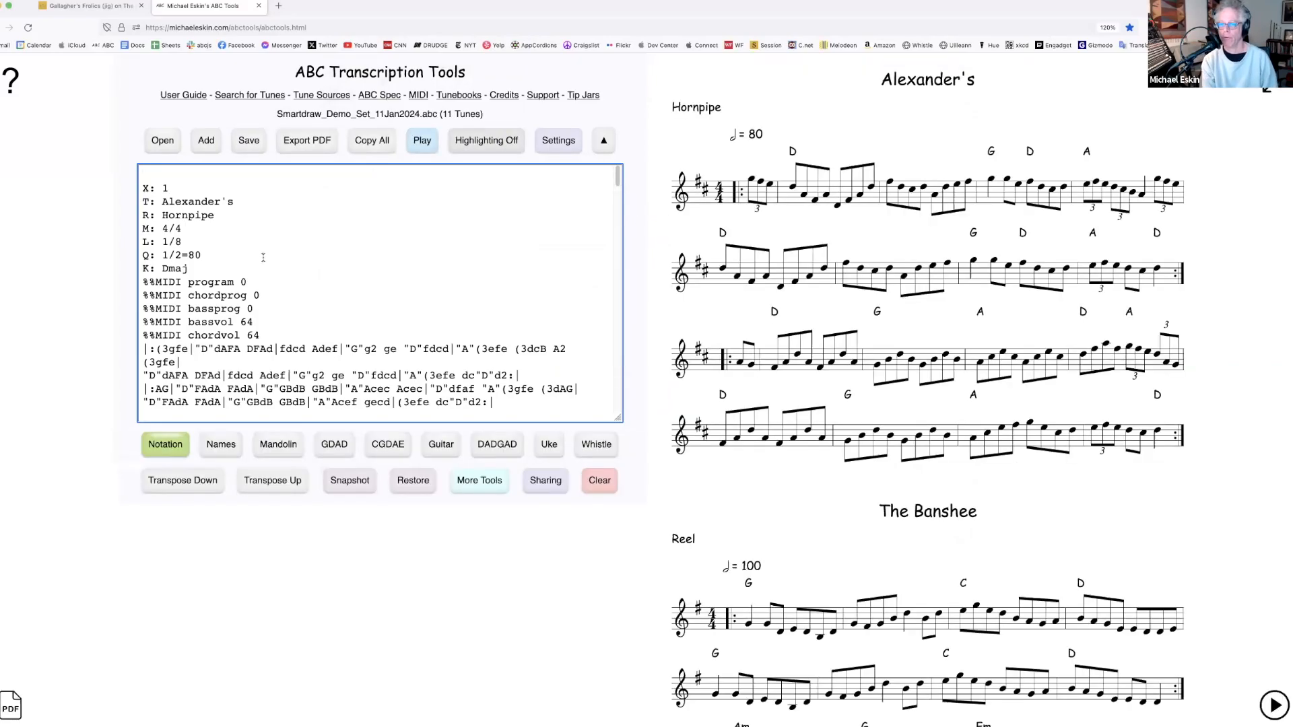
Examine the ABC text of Alexander's and the start of The Banshee alongside their notation
scroll(389, 310, down, 5)
scroll(308, 257, up, 2)
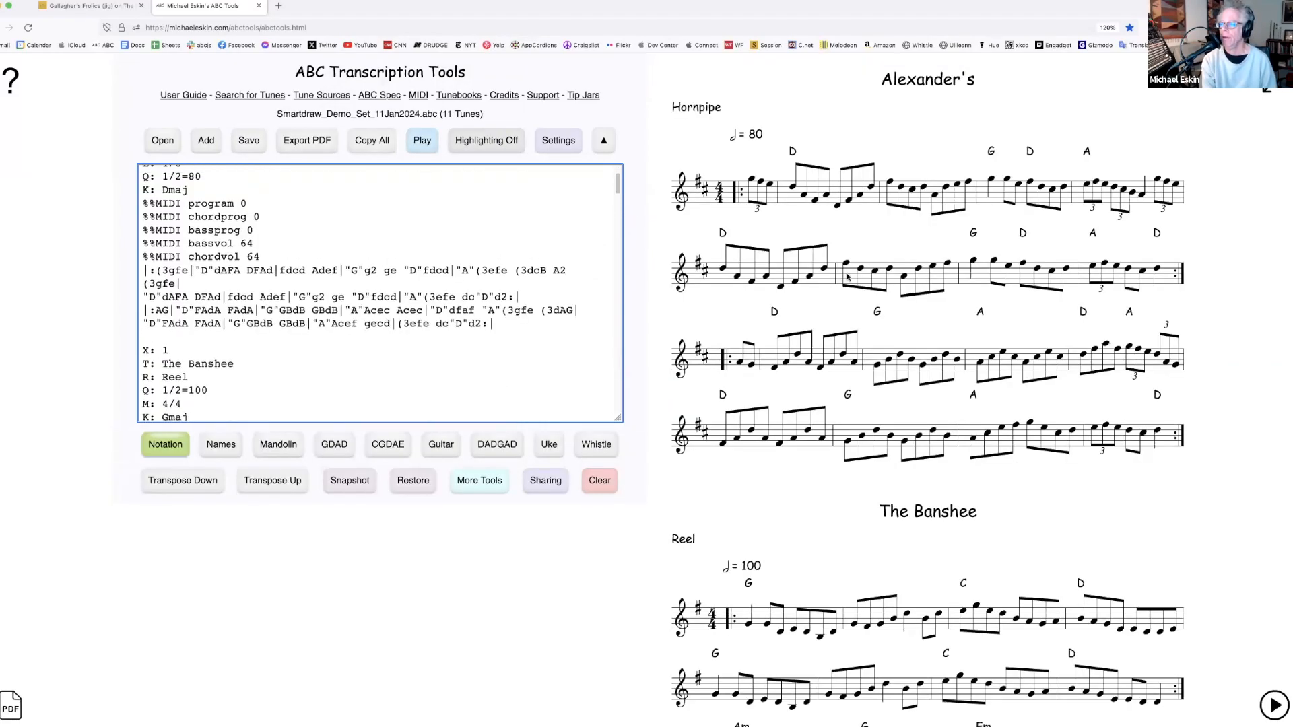
scroll(307, 257, down, 1)
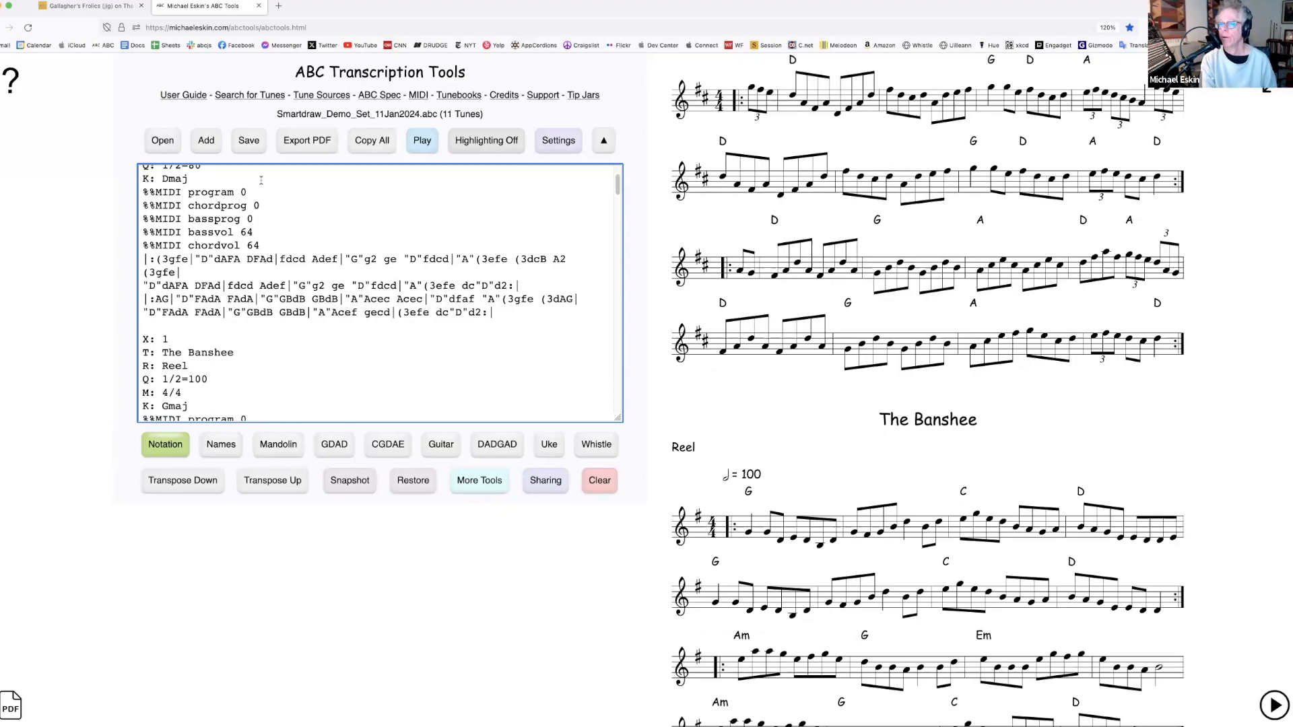
scroll(368, 272, down, 1)
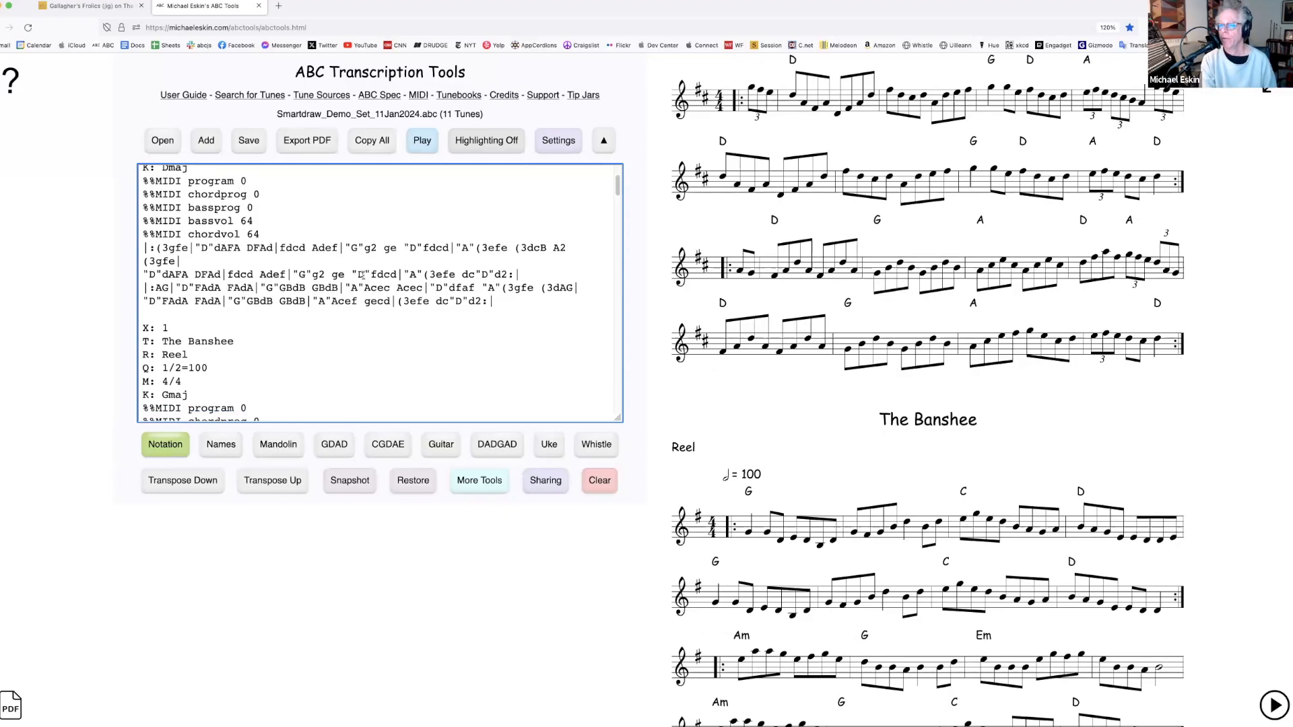
View the filename prompt for saving the ABC file, dismiss it without saving, and return to the start of the text
click(249, 140)
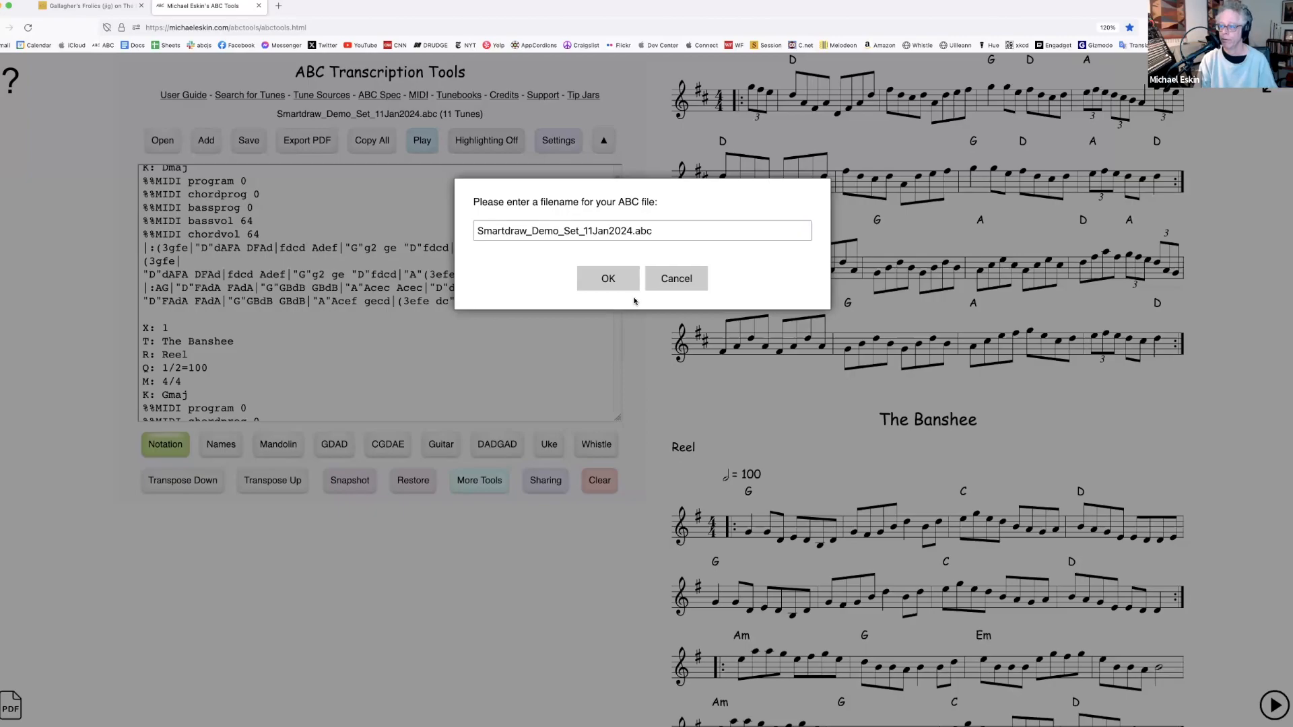
click(685, 286)
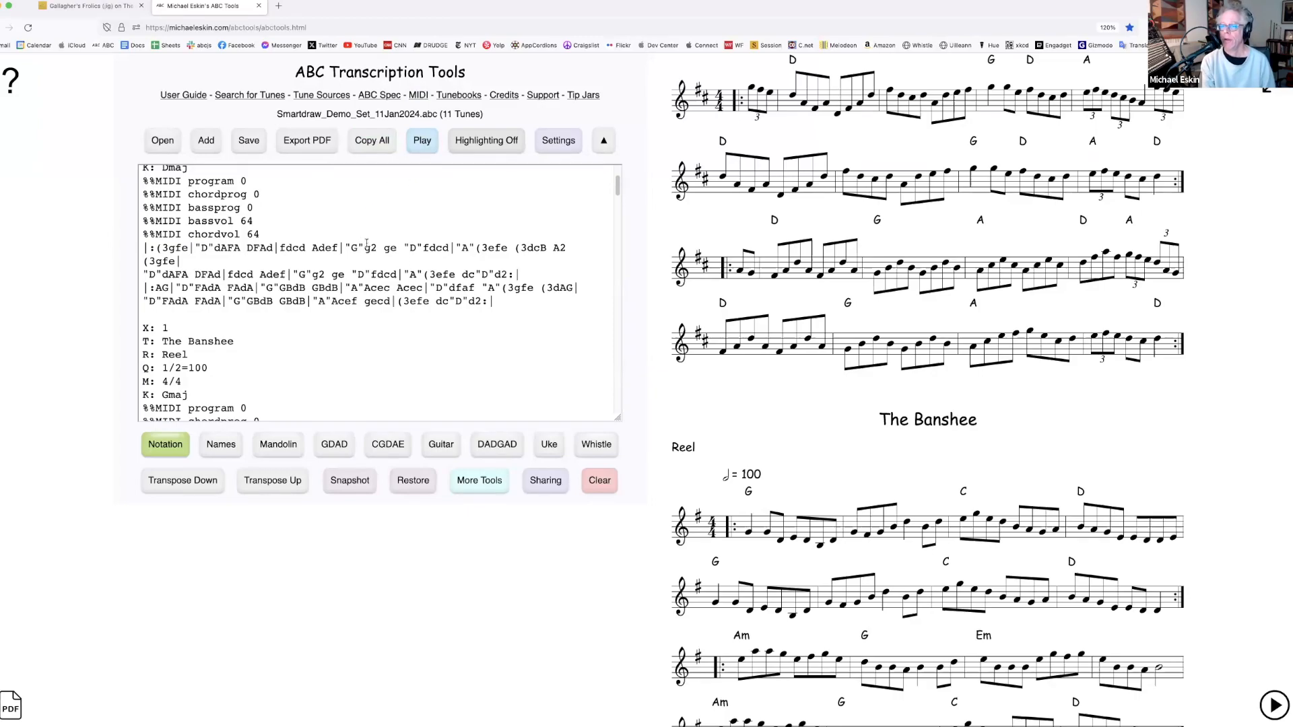
scroll(408, 247, up, 3)
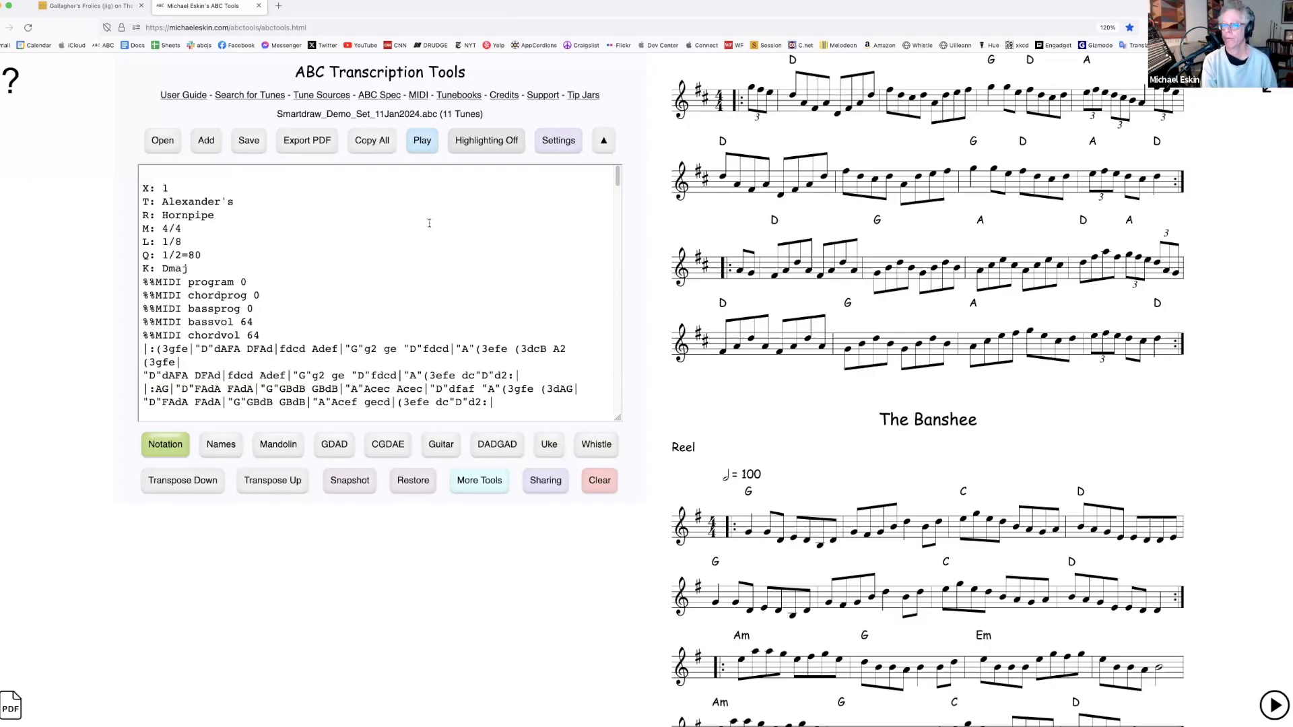
Clear all tunes from the editor and add the example hornpipe, Alexander's
click(599, 480)
click(617, 250)
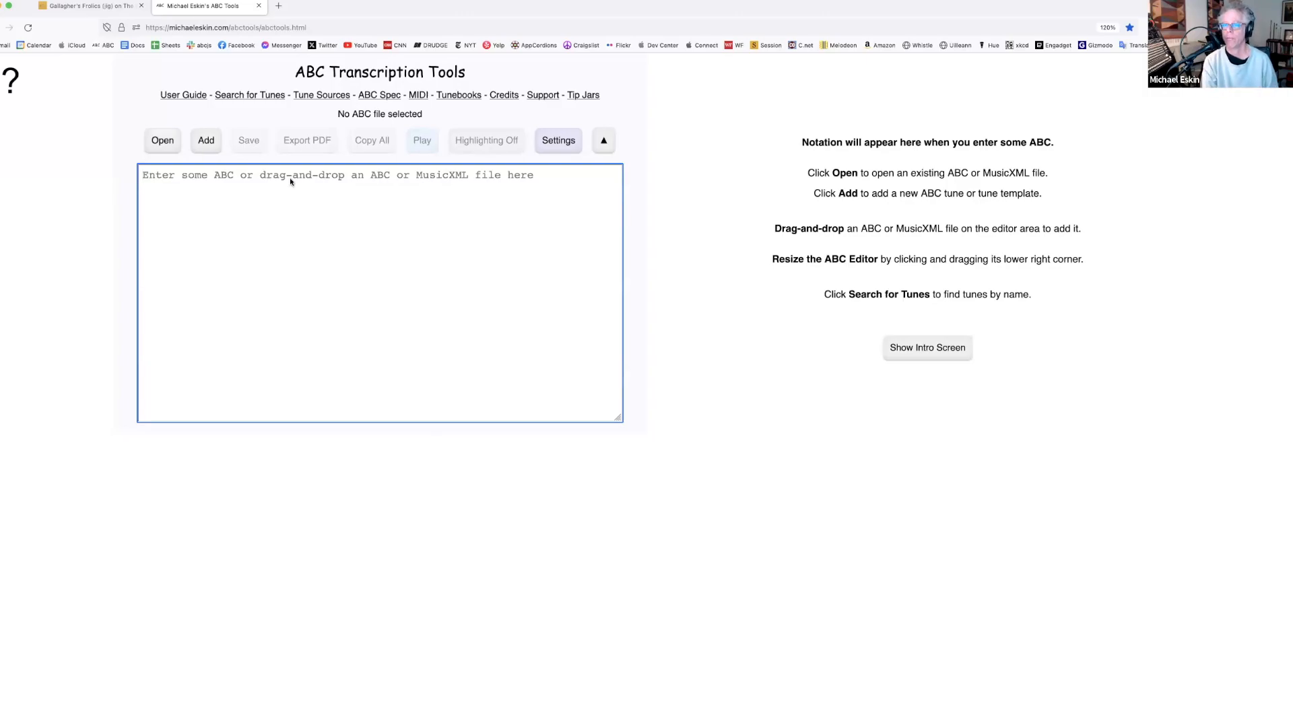
click(206, 140)
click(761, 357)
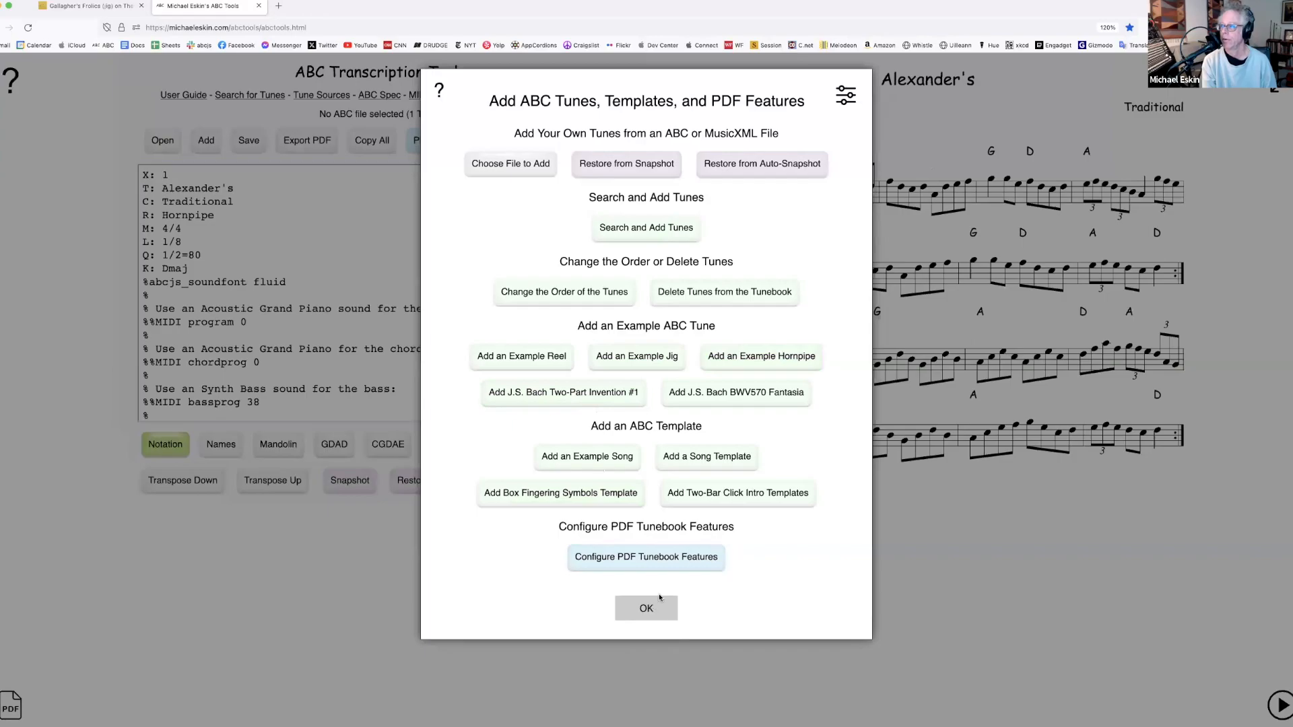
click(658, 610)
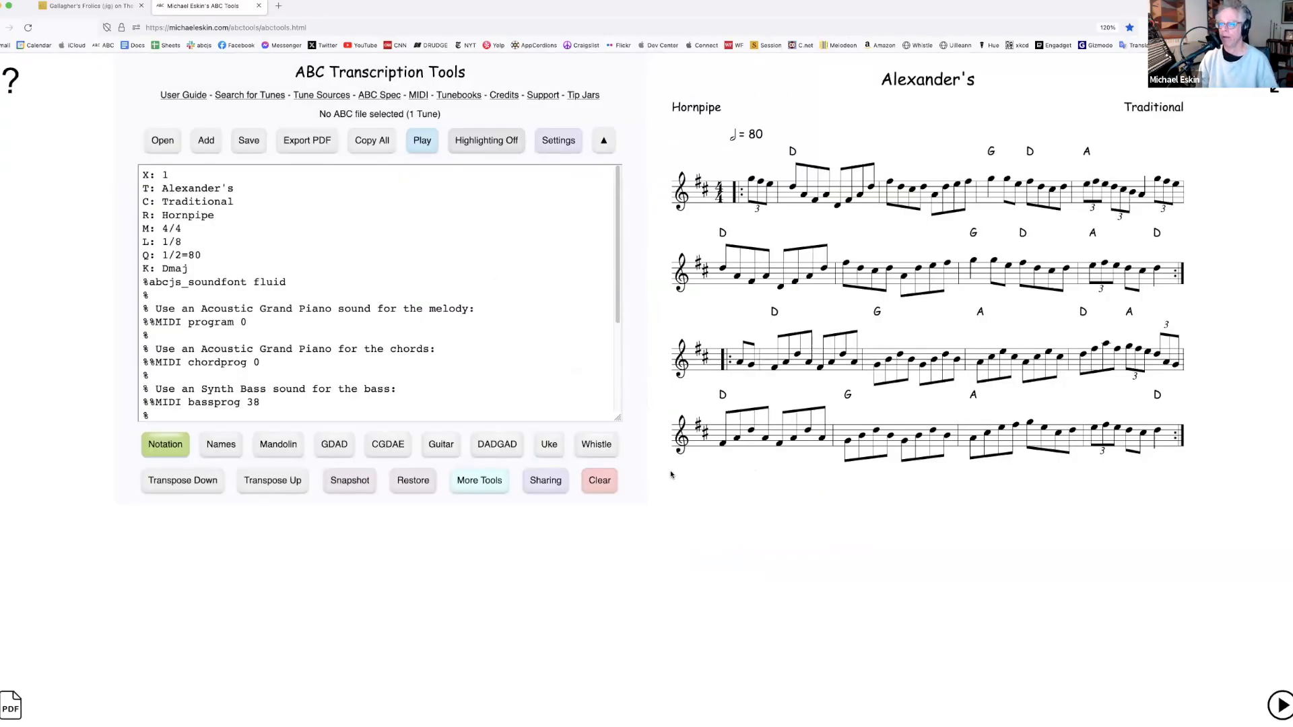
Insert the grace note {a} before the g2 under the first G chord of Alexander's
scroll(409, 332, down, 5)
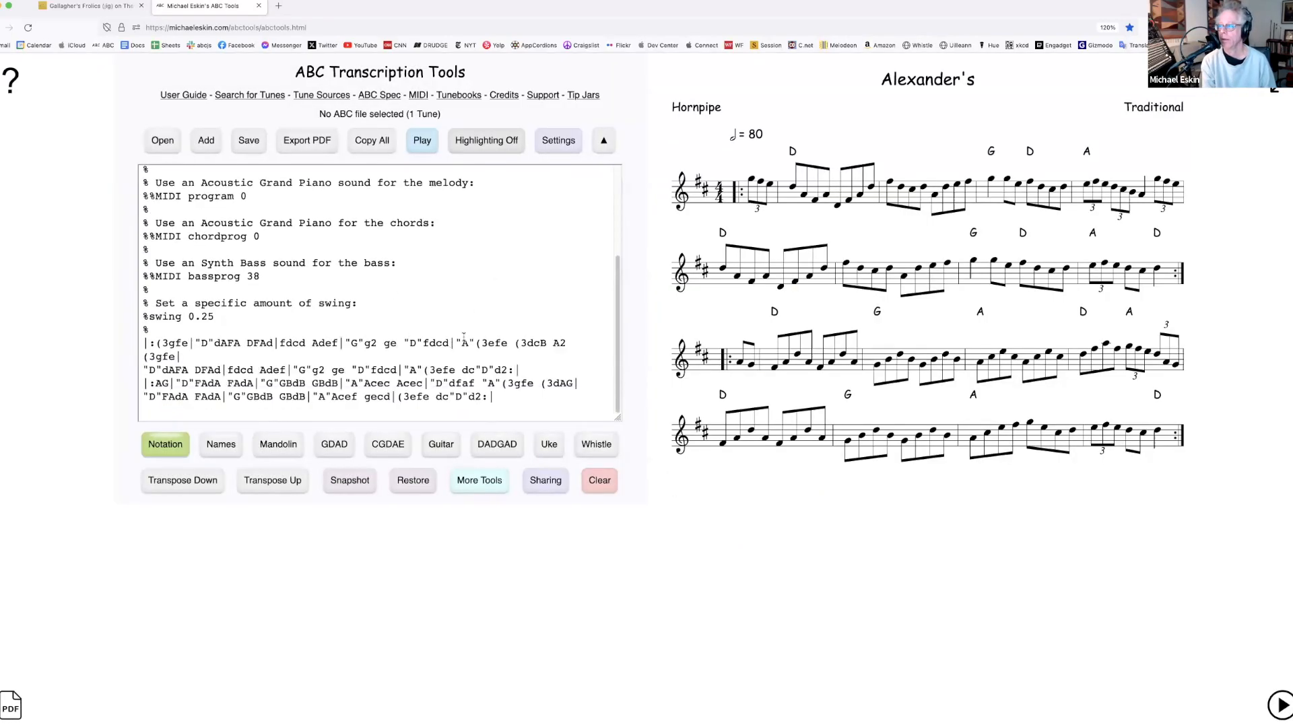
click(360, 342)
text({a})
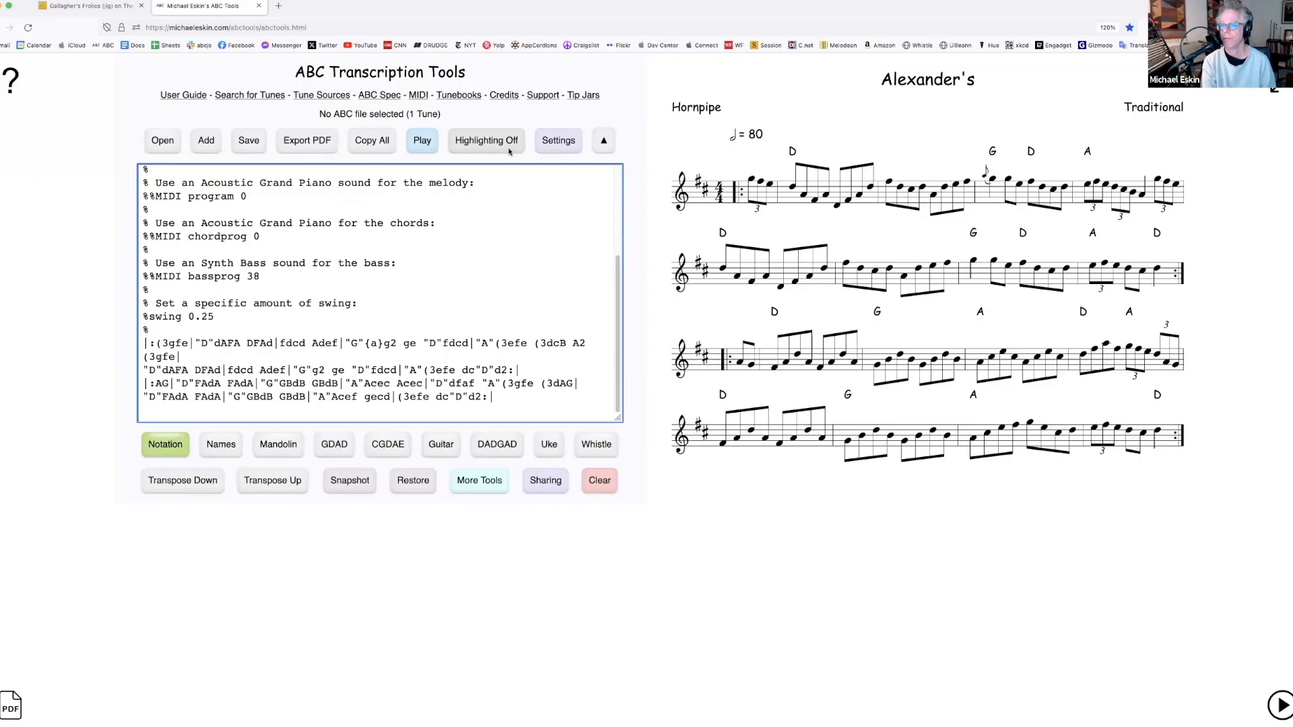
Set up a PDF tunebook export, reviewing the tune layouts and setting the page number location to None
click(317, 147)
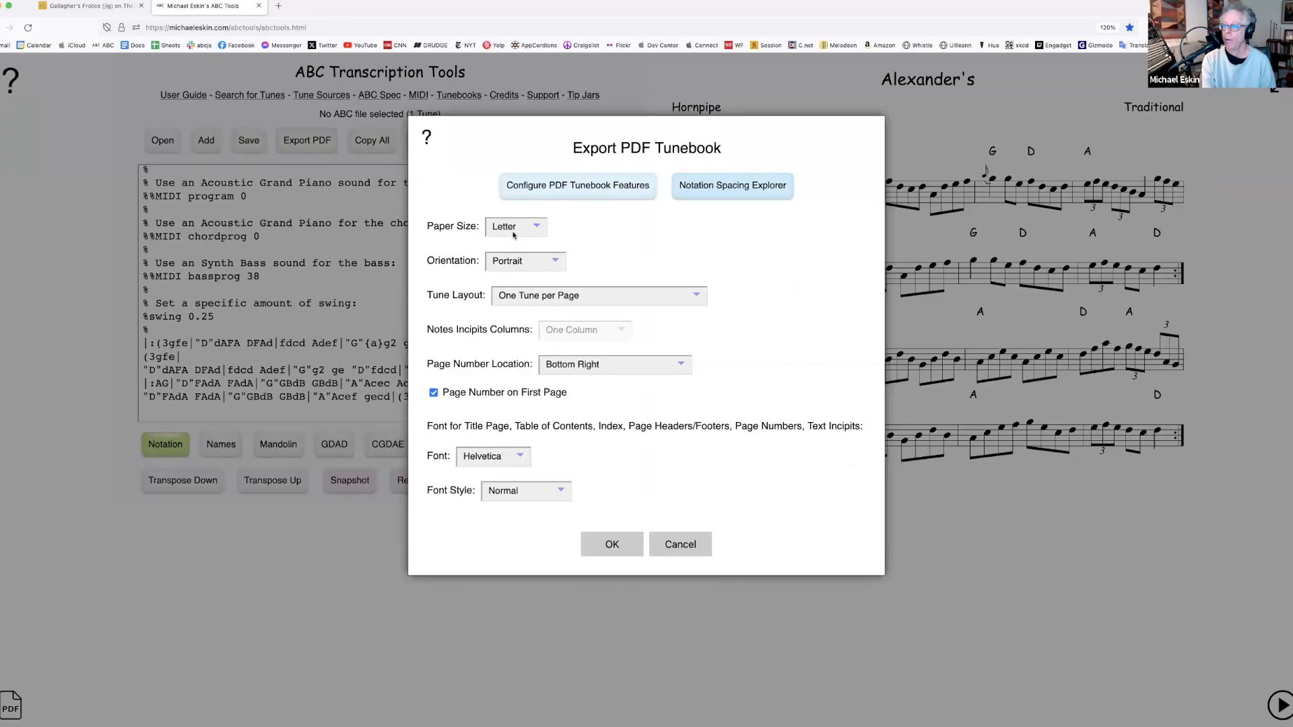
click(597, 299)
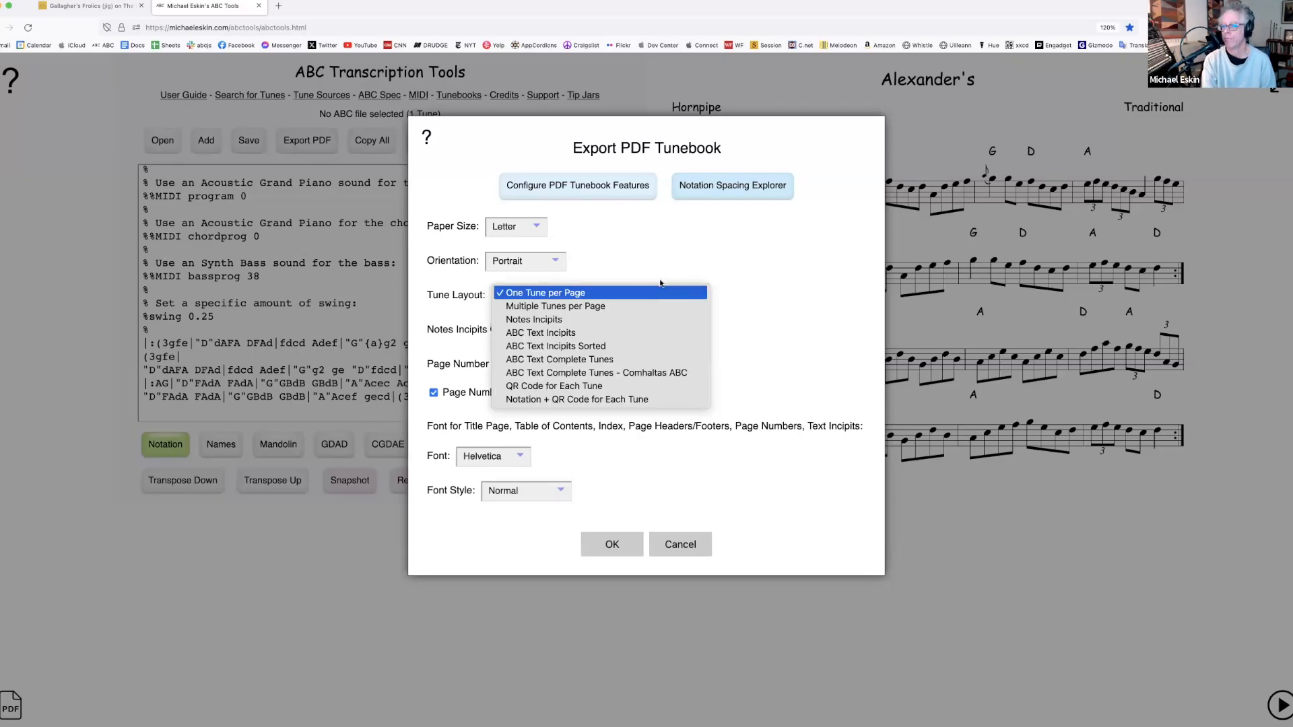
click(766, 354)
click(642, 370)
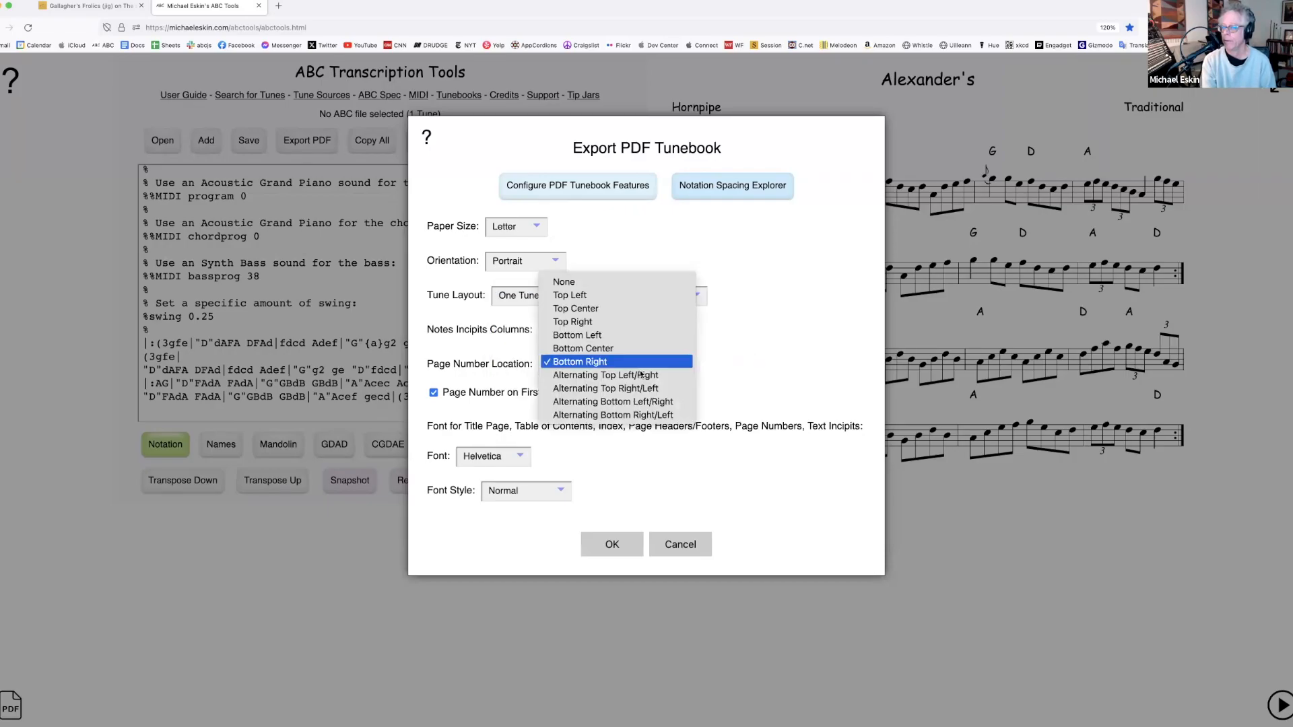
click(638, 283)
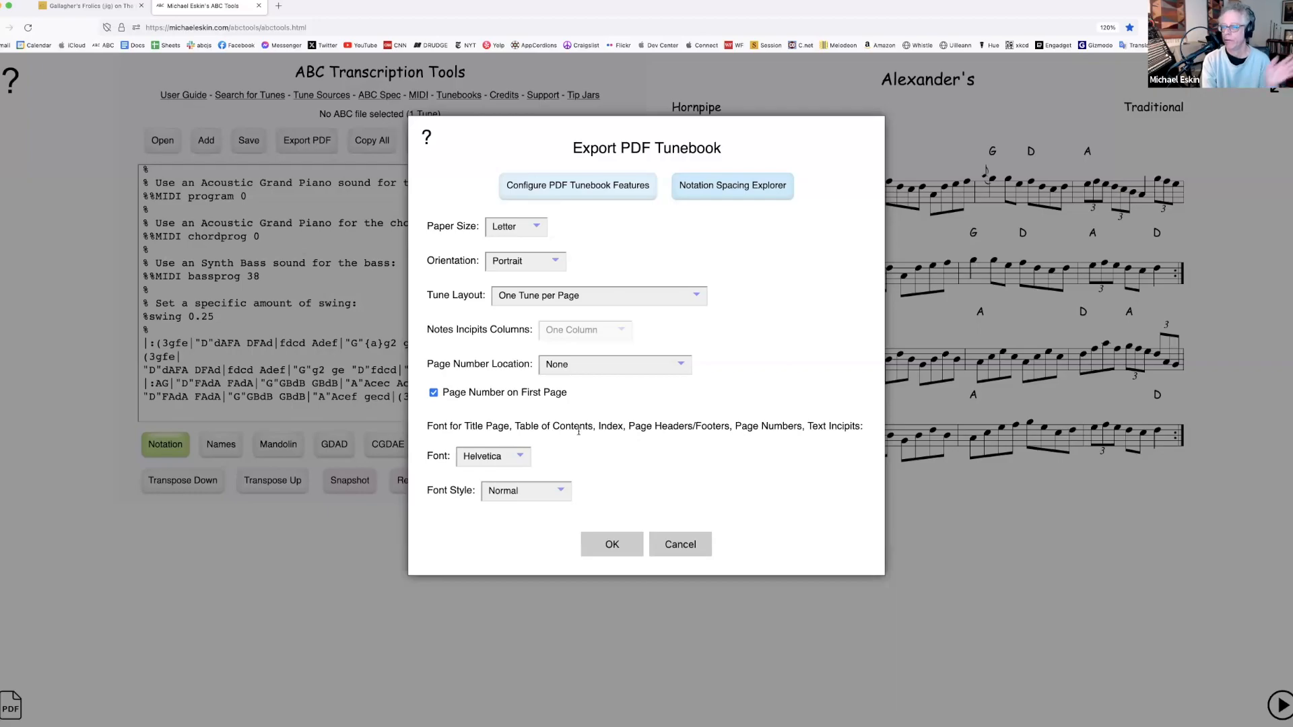
Export Alexander's as Alexanders.pdf, view the whole page of the resulting PDF, and close it
click(612, 545)
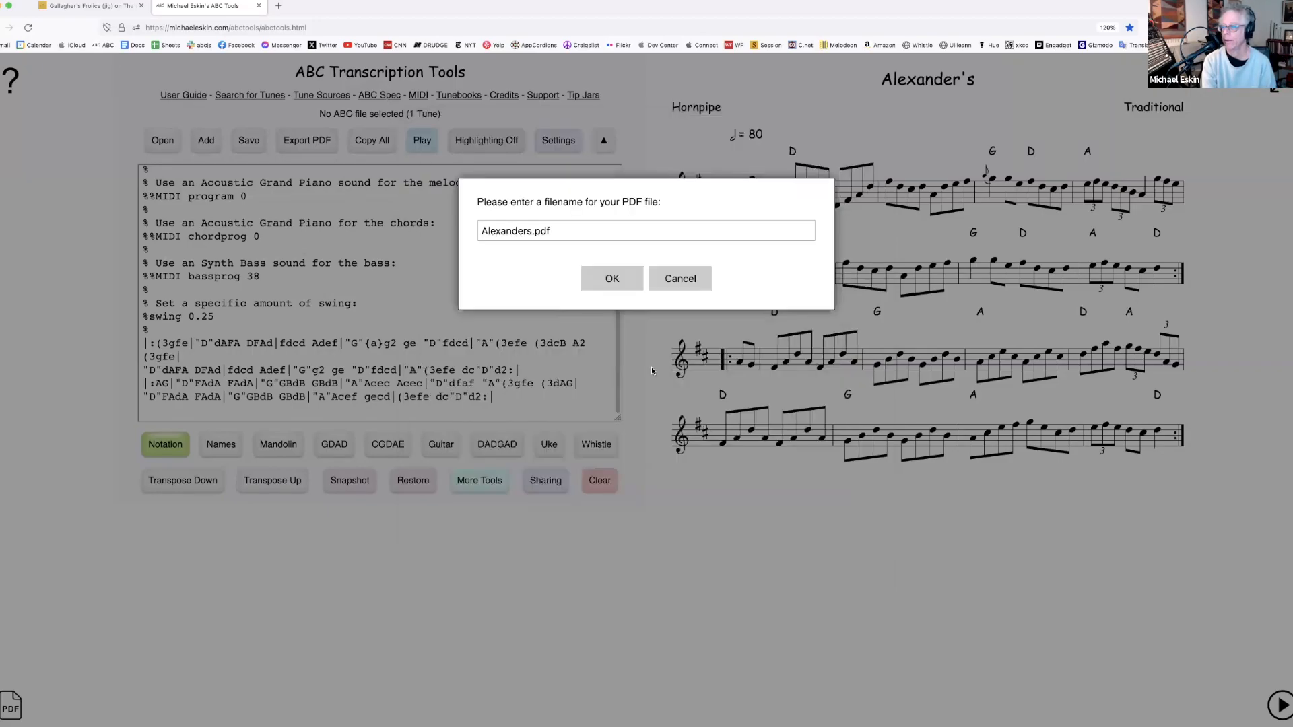
click(623, 286)
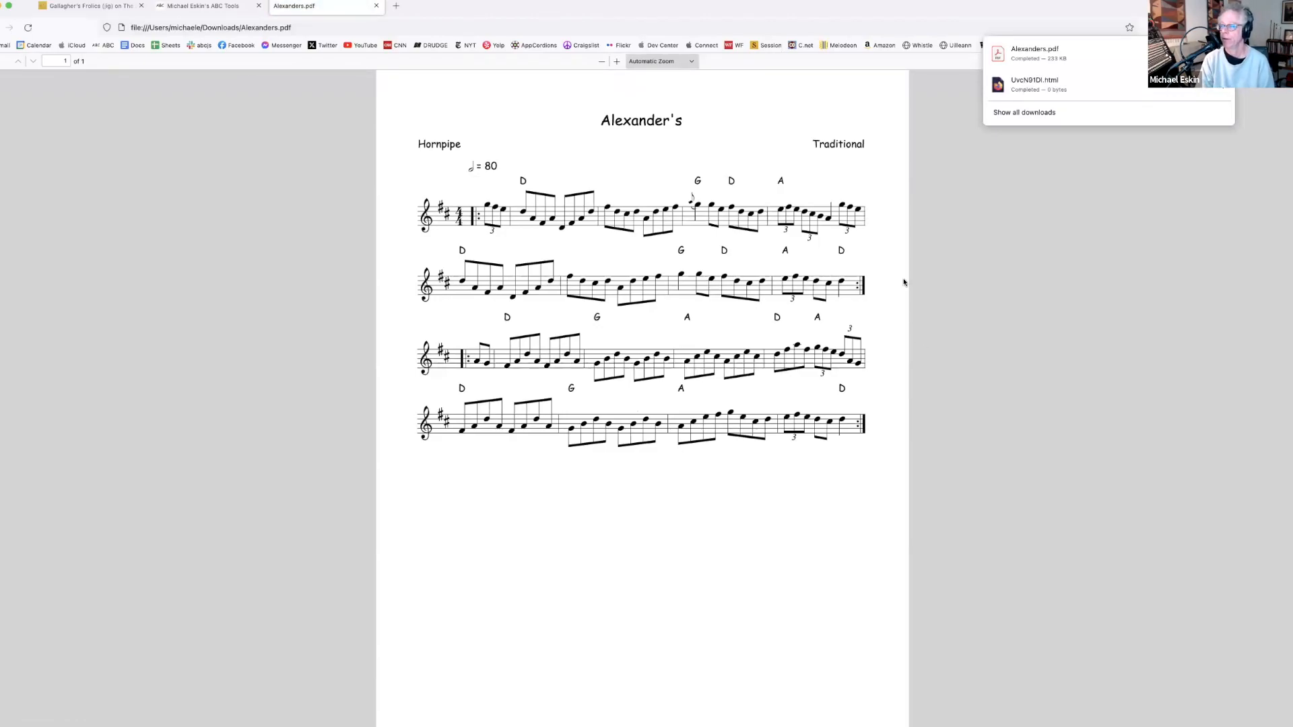
click(601, 61)
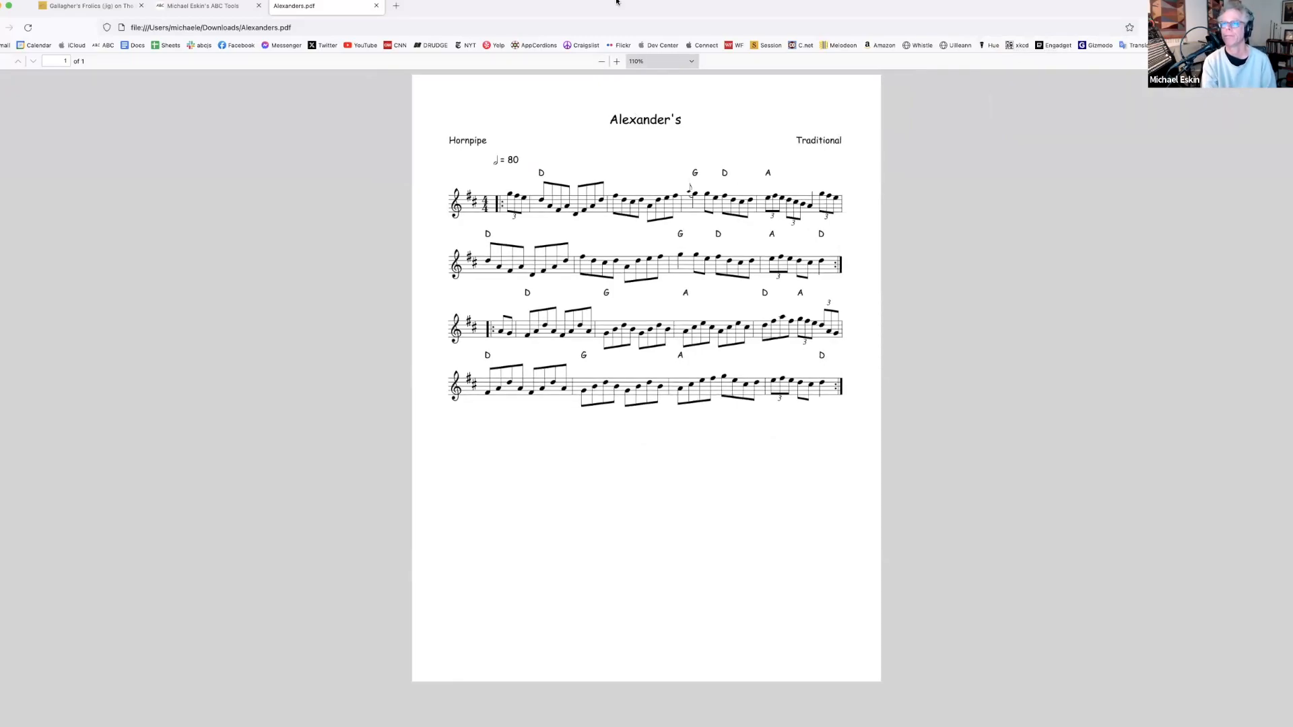
click(376, 6)
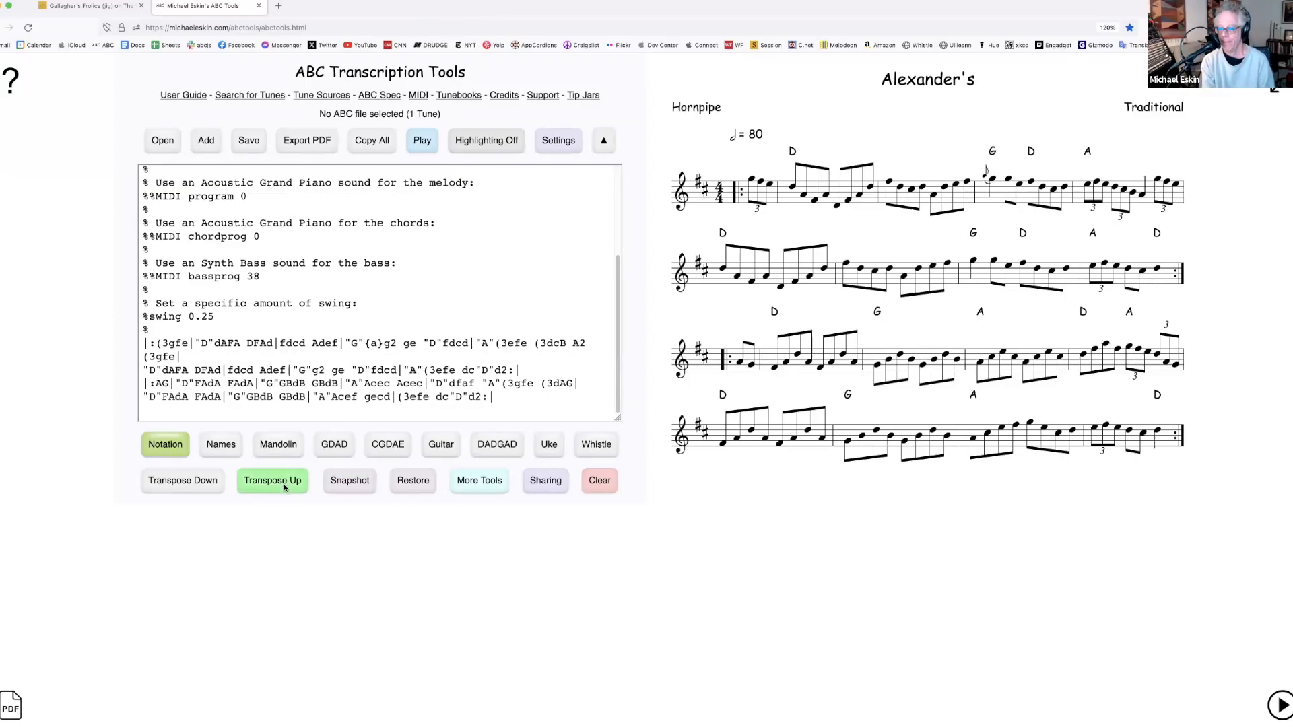
Show mandolin tablature for Alexander's, export it as Alexanders_Mandolin.pdf, and close the resulting PDF
click(279, 445)
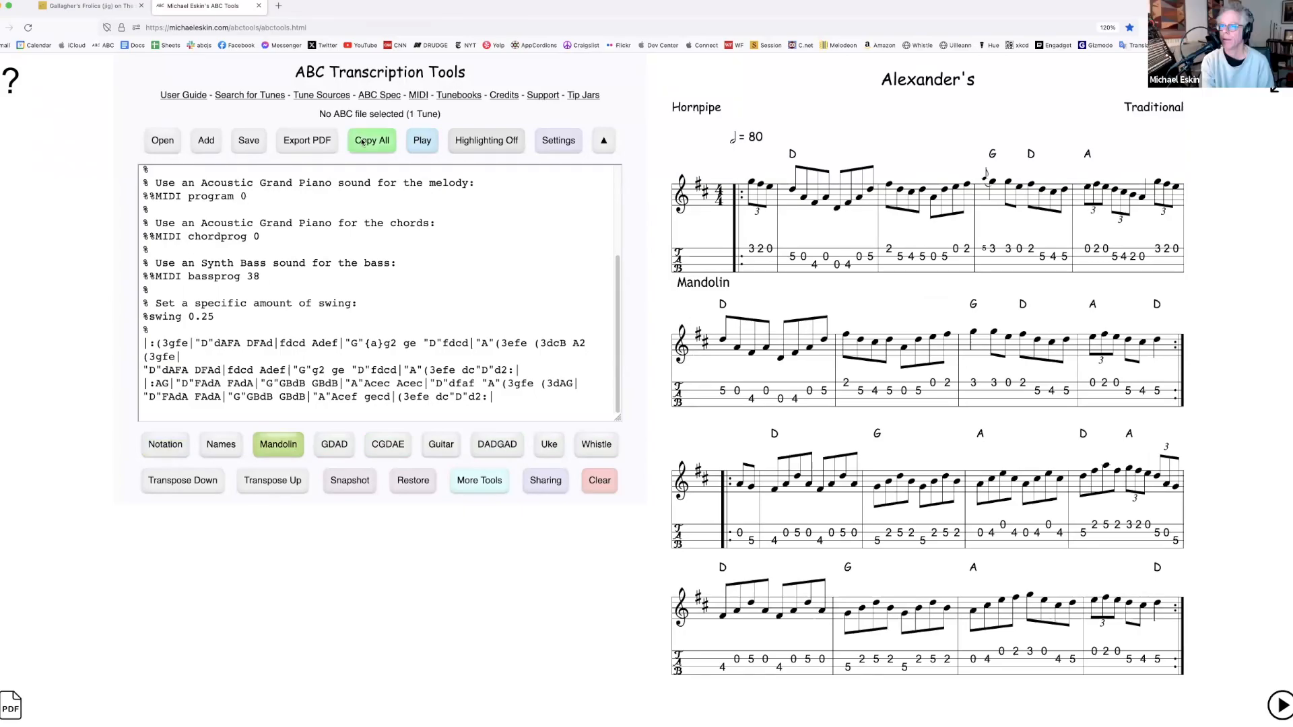
click(307, 140)
click(615, 546)
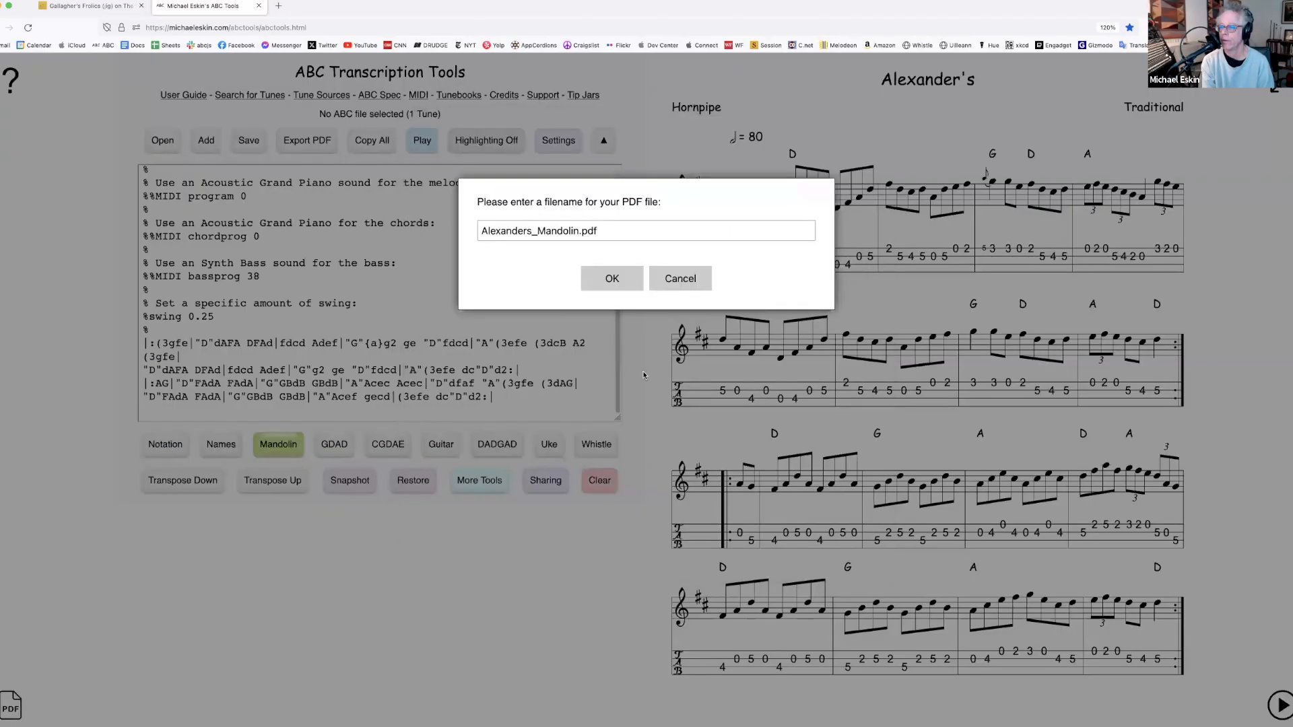
click(622, 291)
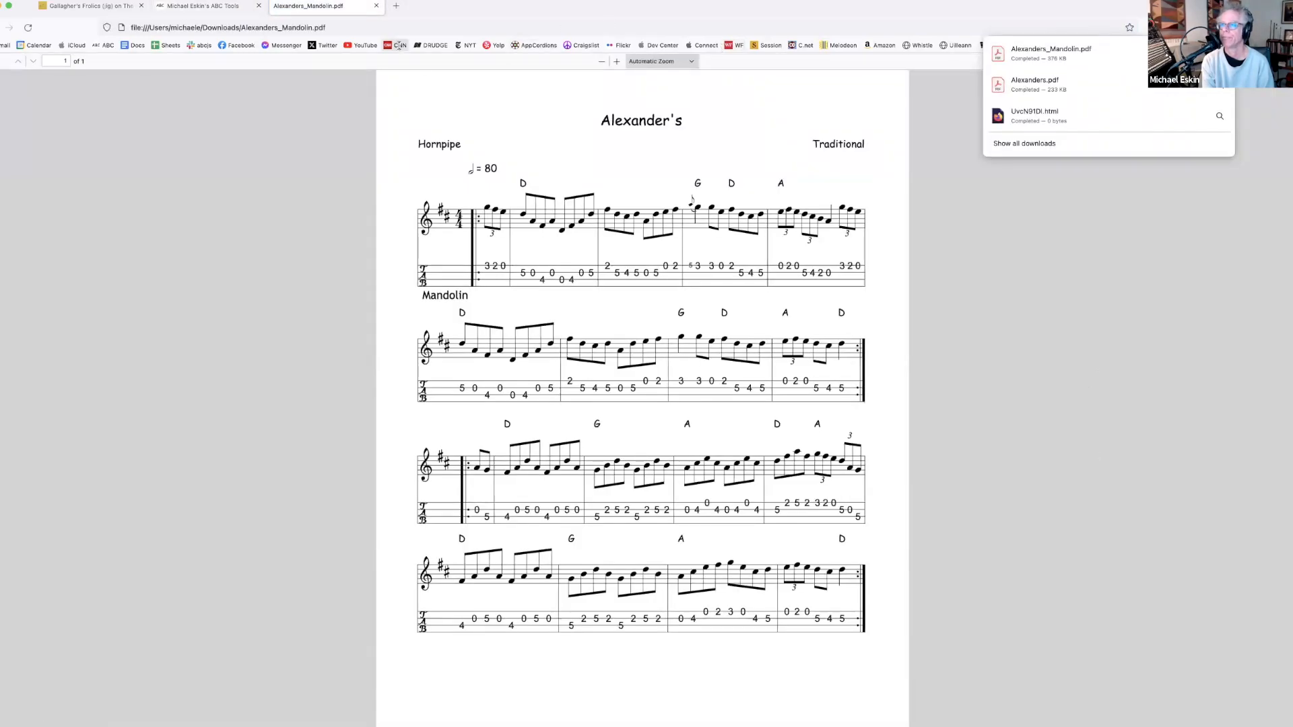
click(376, 7)
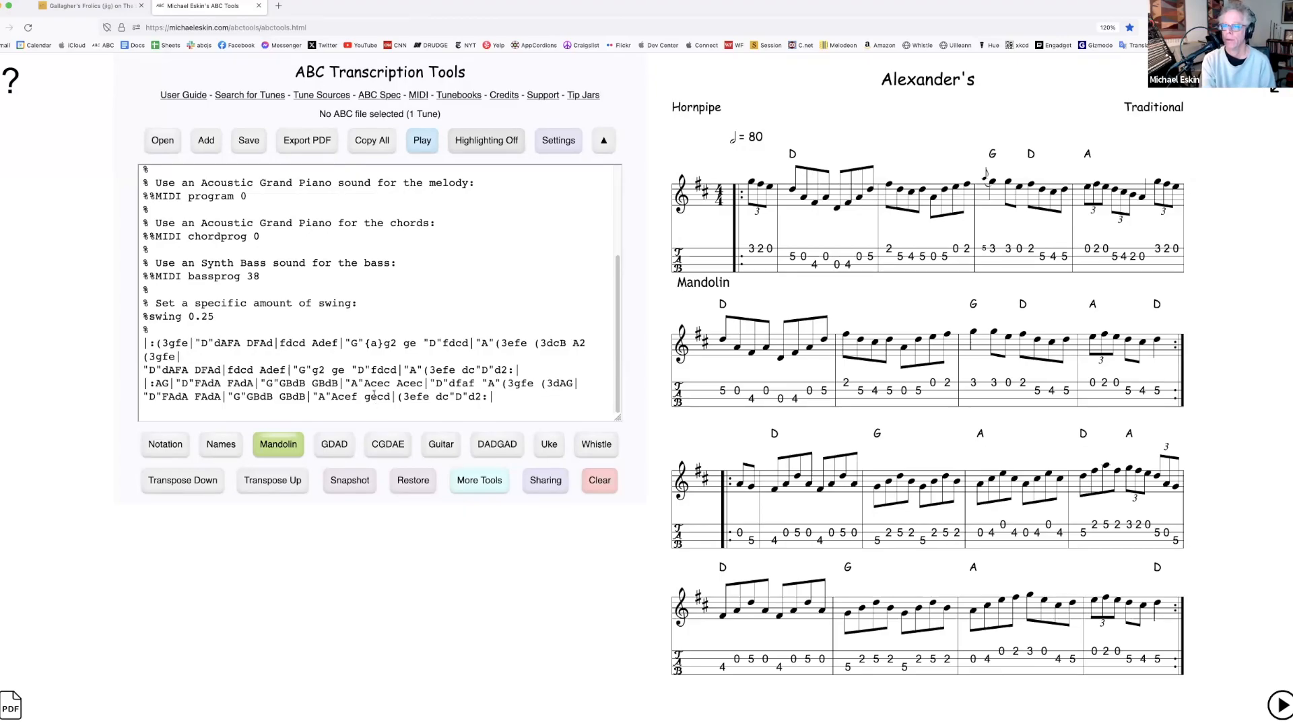
Erase all ABC from the editor, open 10_tune_set.abc from the ABC folder, and display it as standard notation
click(591, 493)
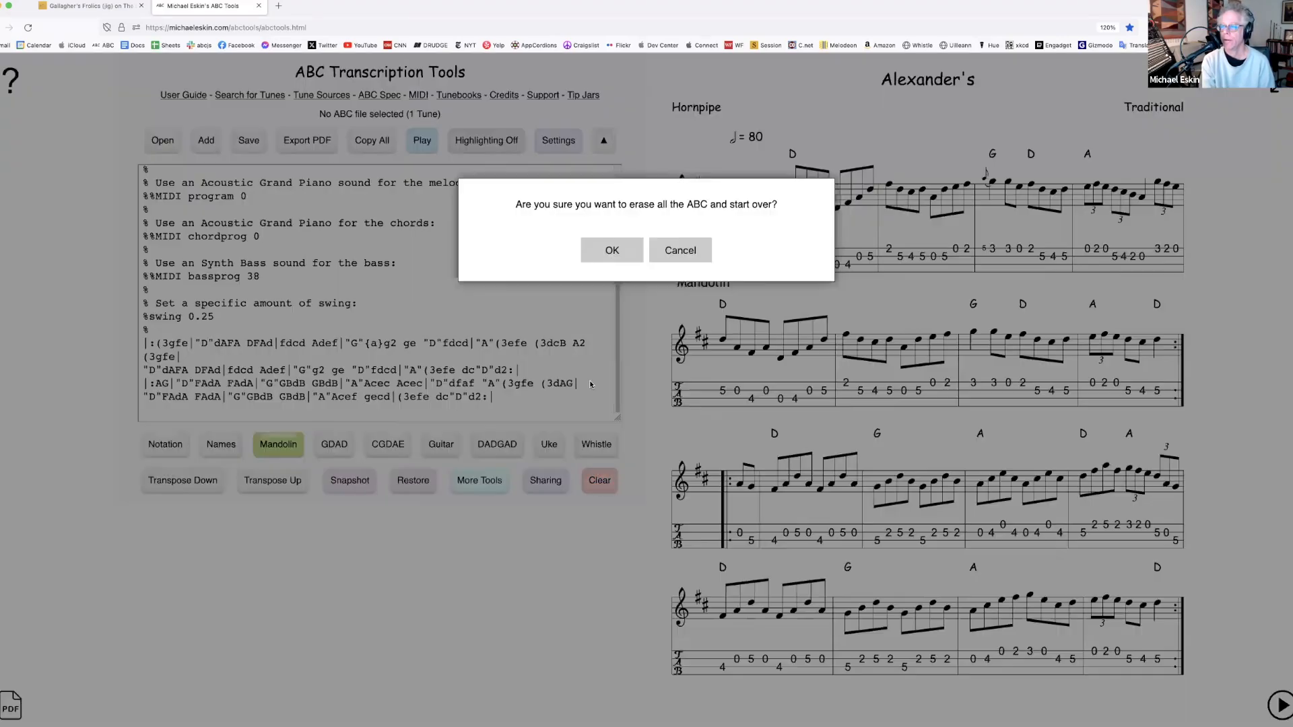
click(608, 250)
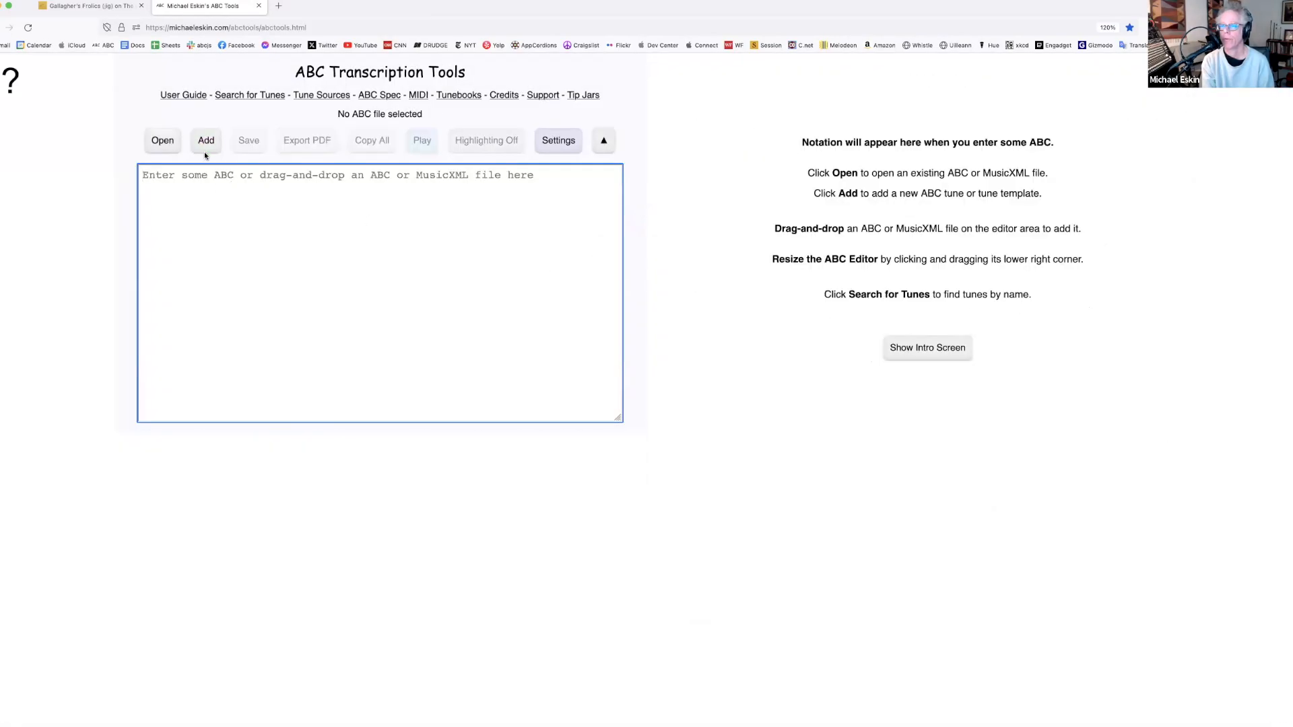
click(163, 140)
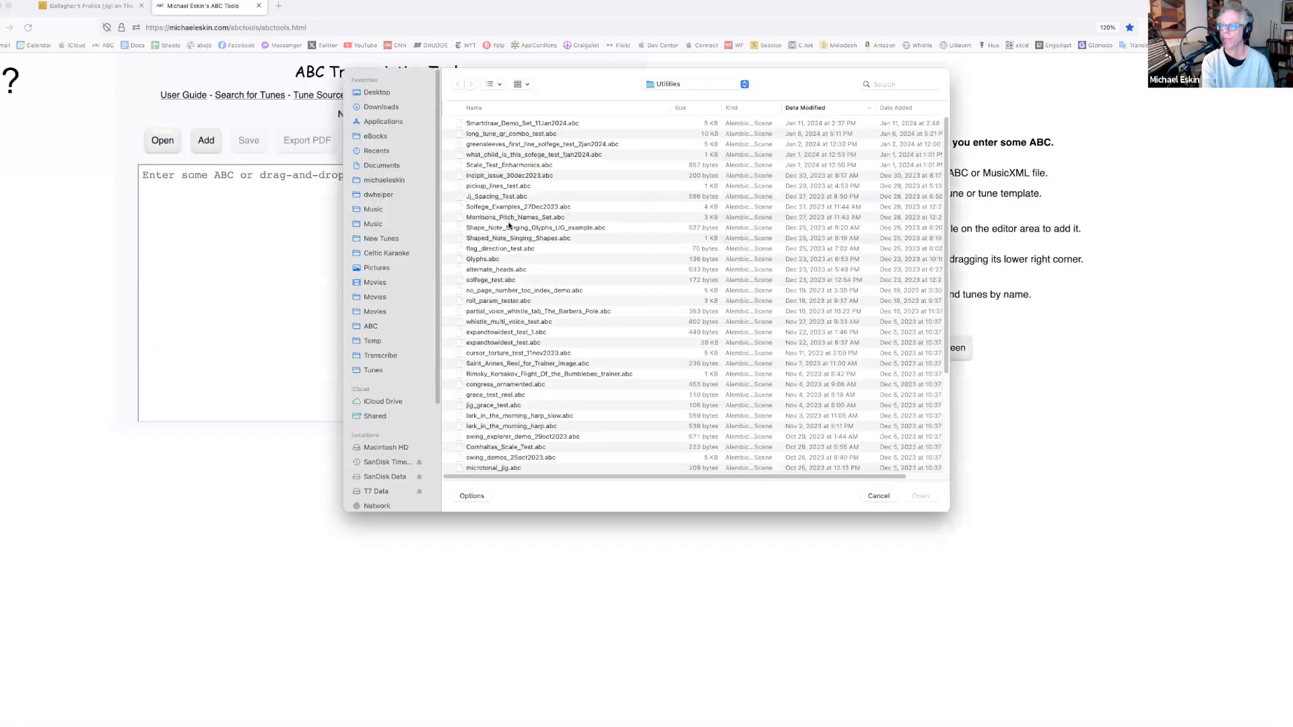
click(664, 87)
click(667, 99)
double_click(501, 133)
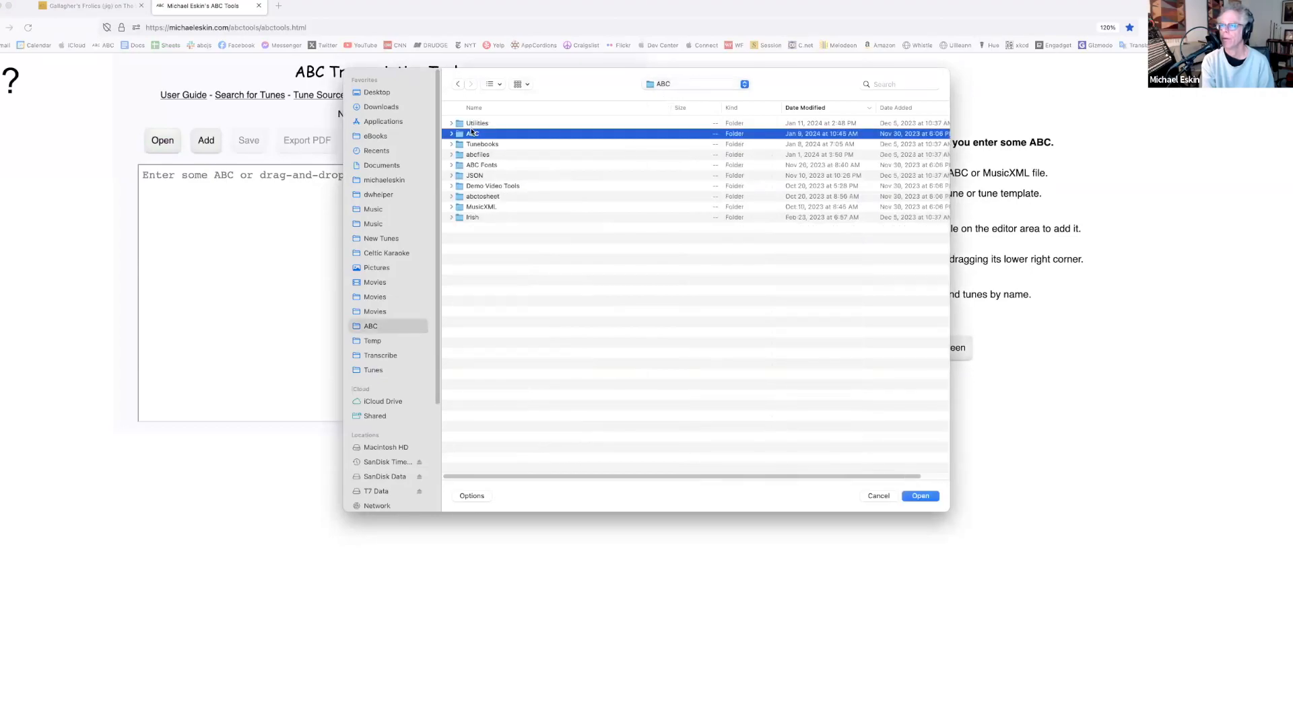
click(506, 106)
double_click(495, 123)
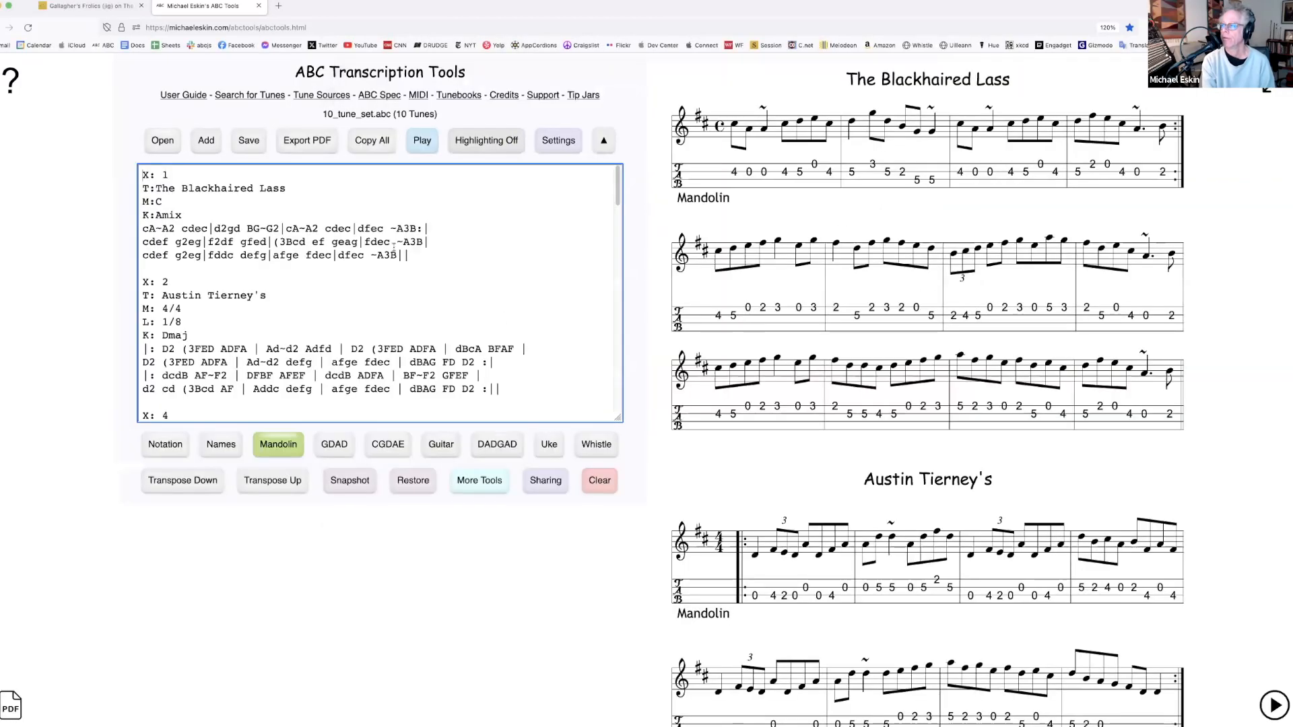
click(174, 446)
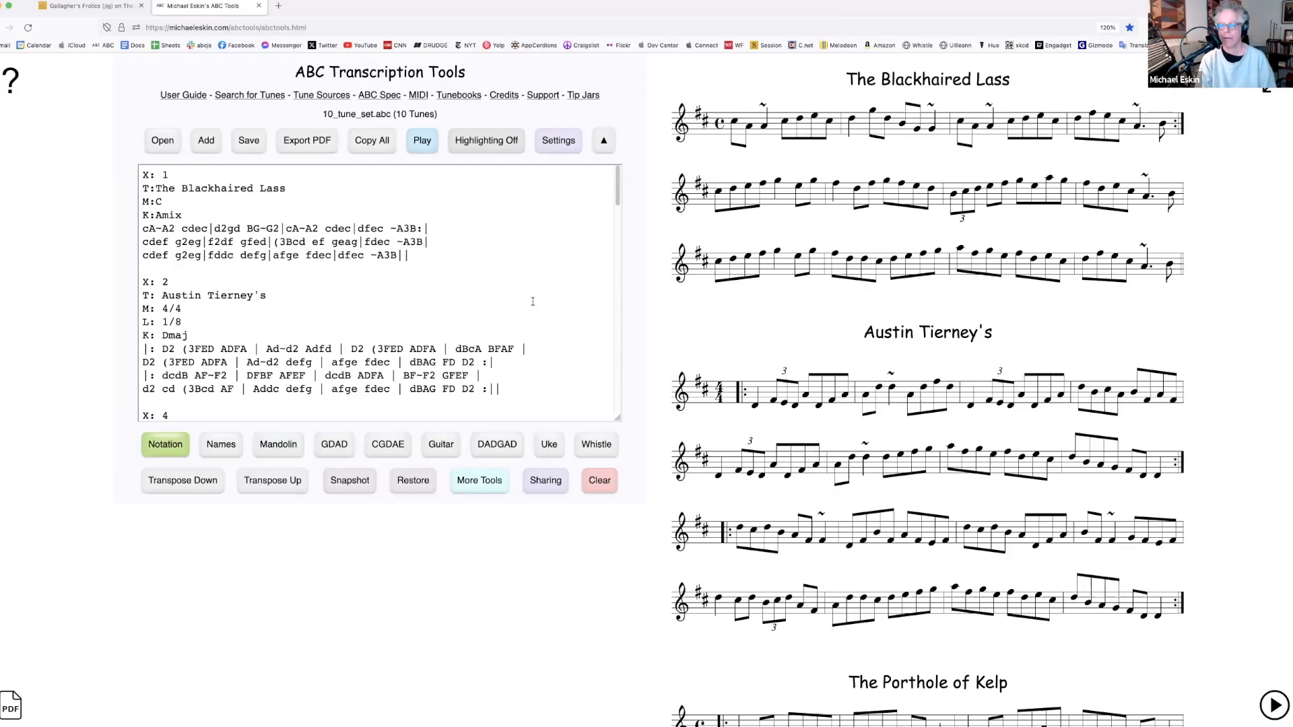
View the tune set with note names under the staves, look through the tunes, and return to standard notation
click(221, 445)
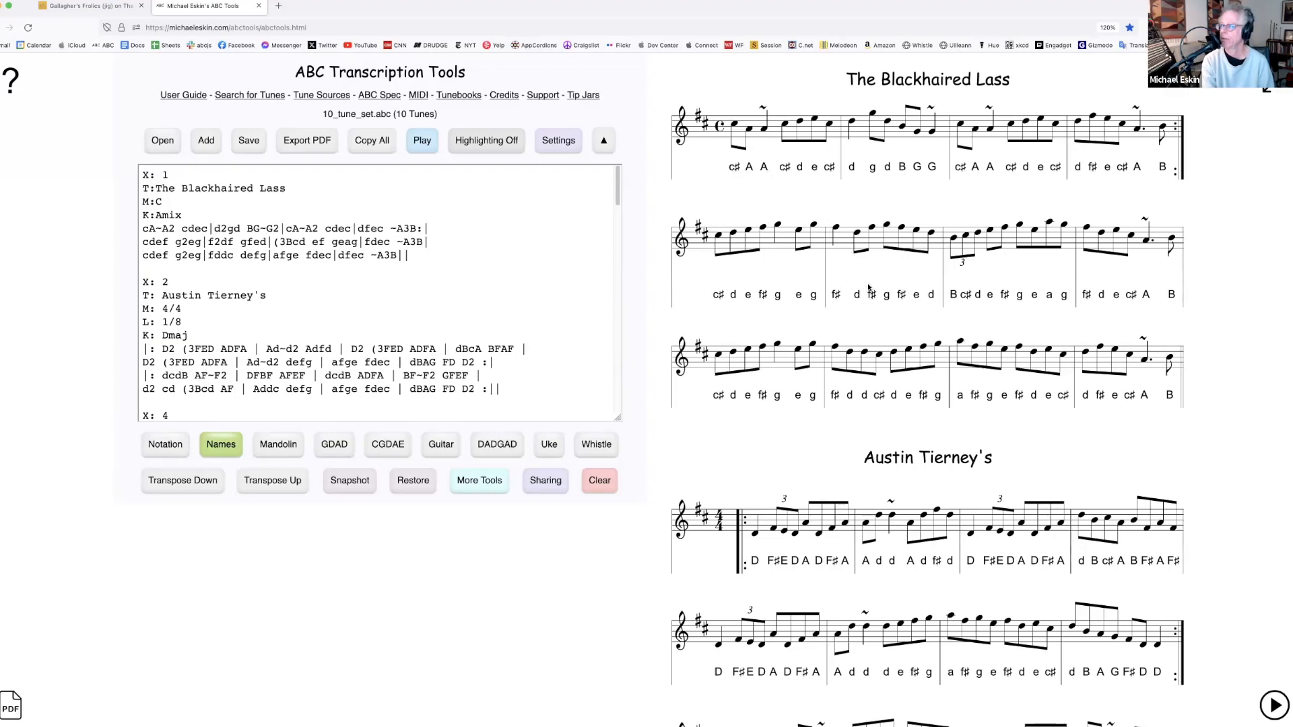
scroll(808, 544, down, 5)
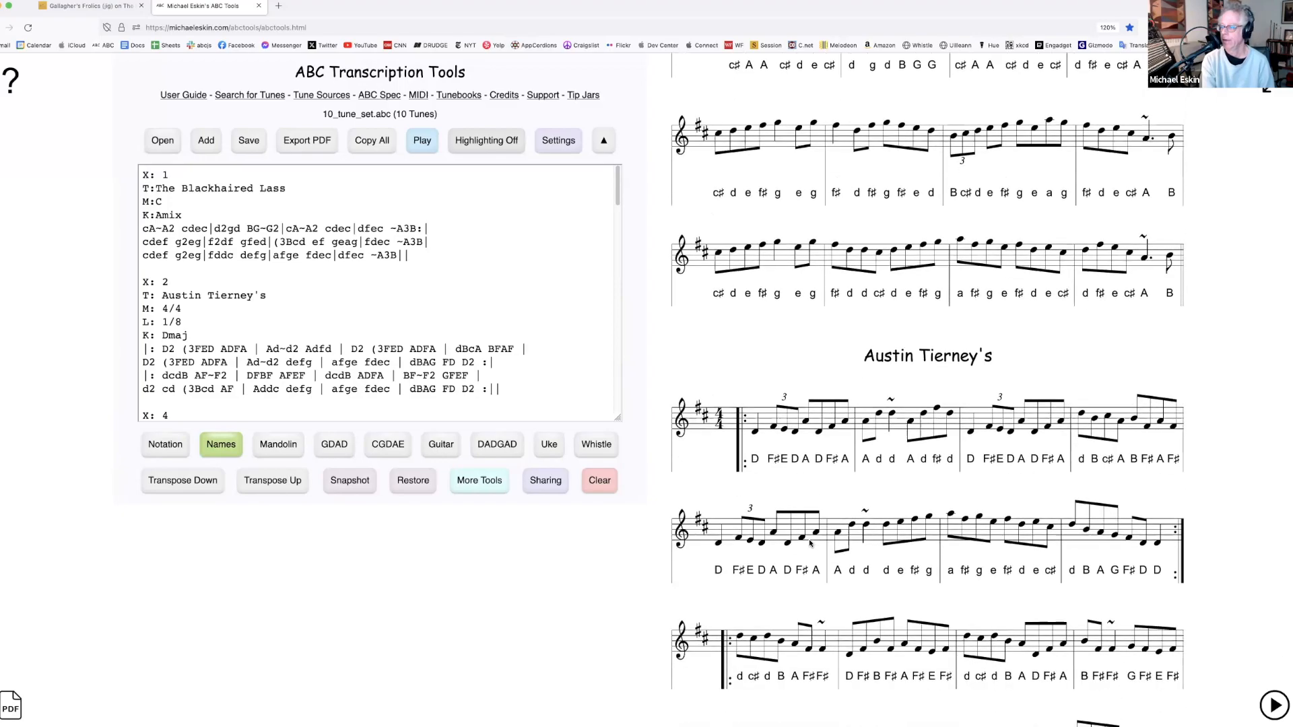
scroll(710, 353, up, 5)
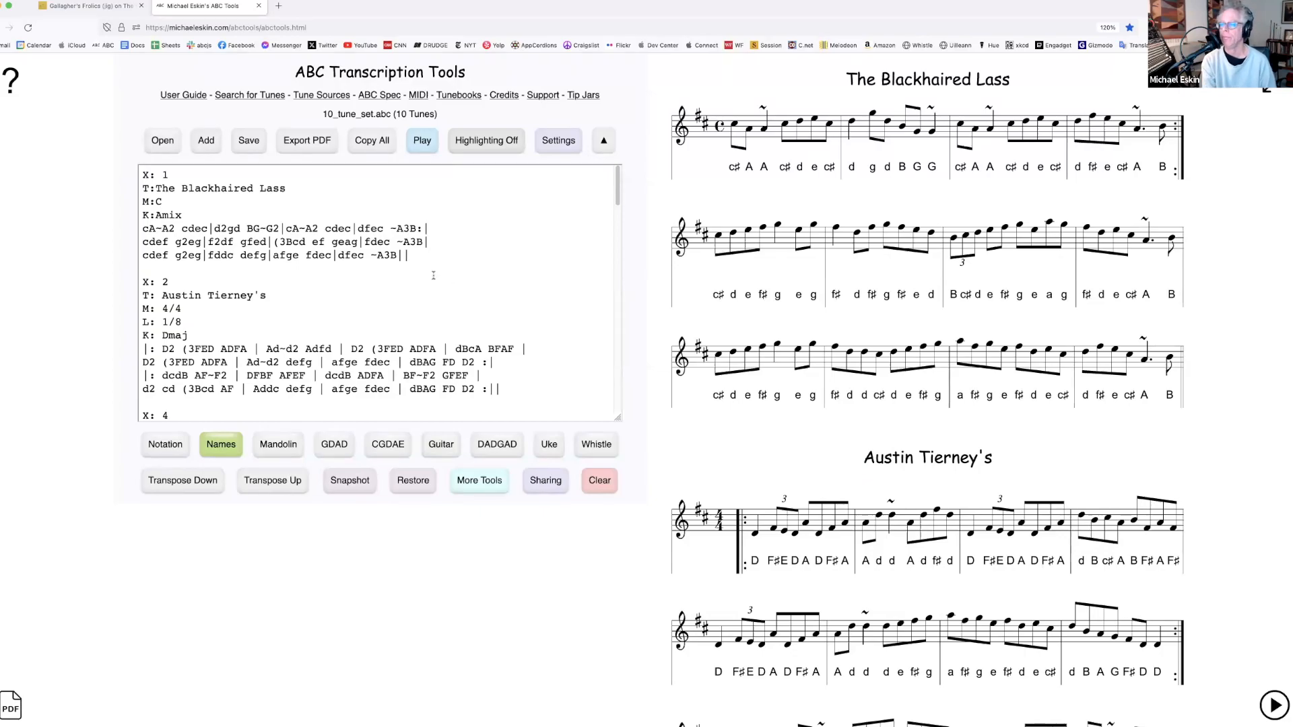
scroll(832, 374, down, 10)
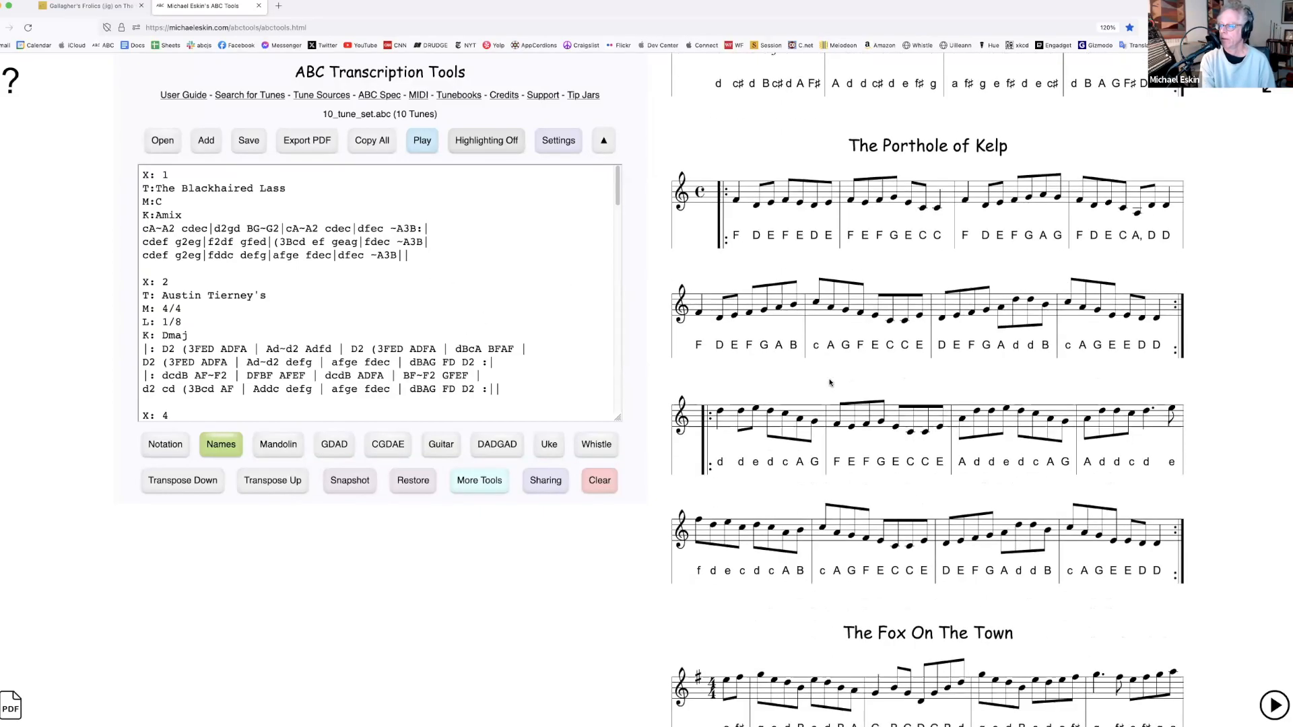
scroll(830, 383, up, 6)
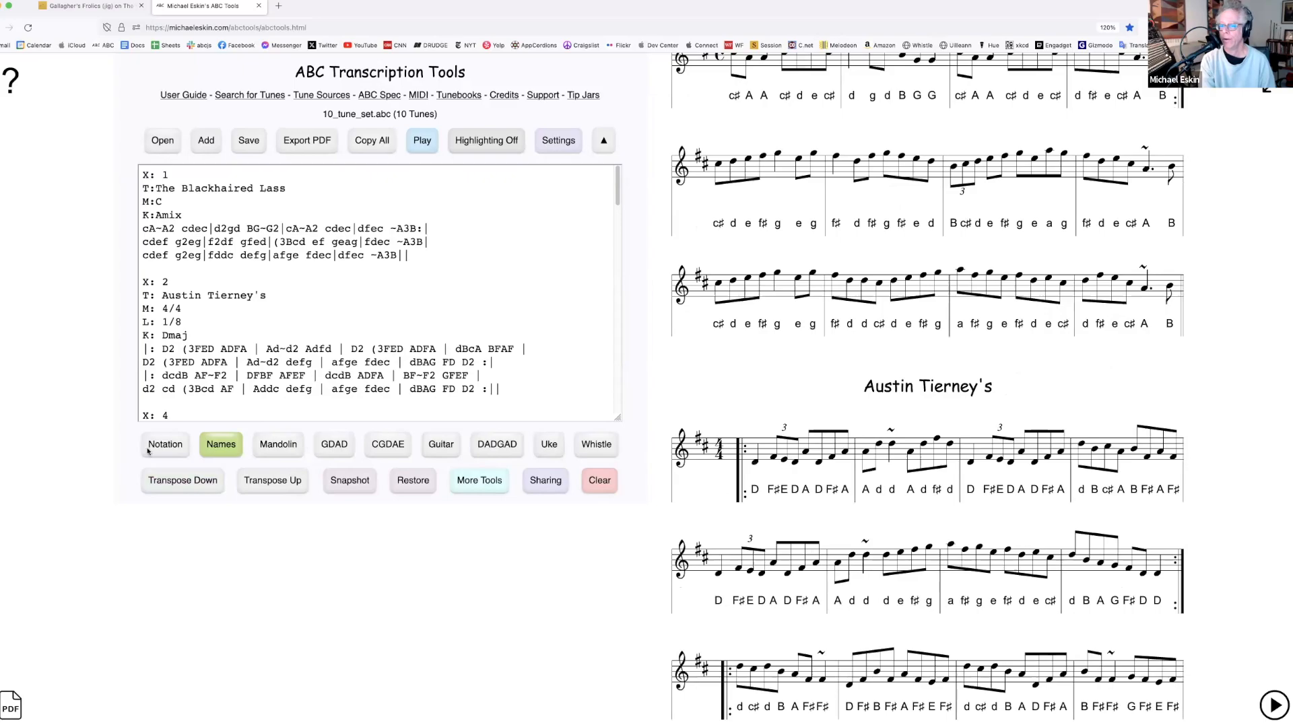
click(153, 450)
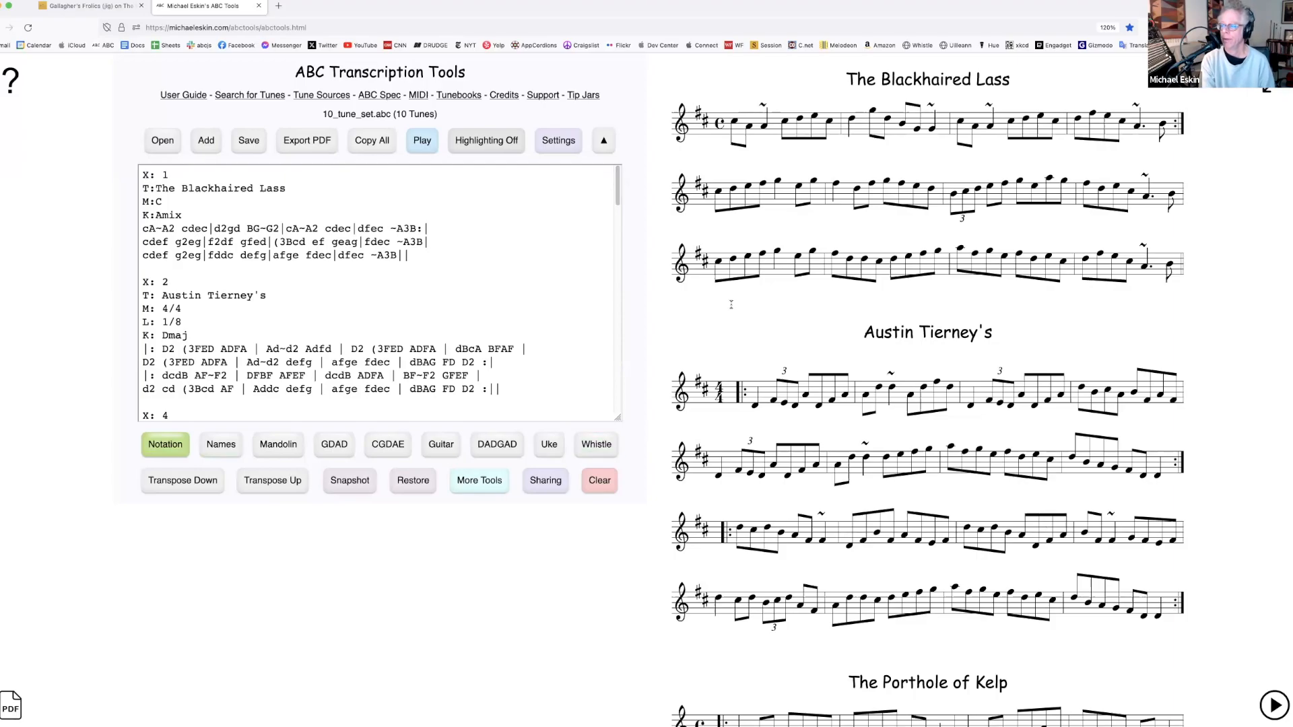
Delete the %%newpage line after The Porthole of Kelp in the ABC text
scroll(724, 412, down, 4)
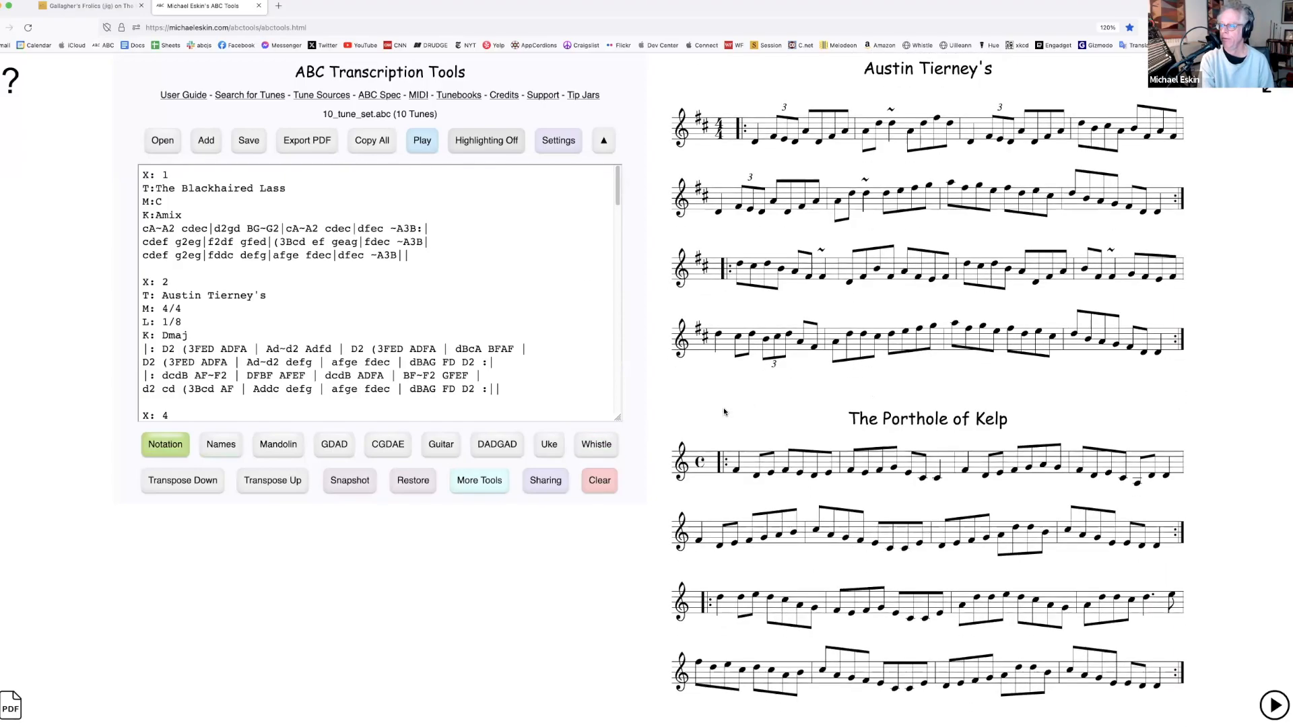
scroll(725, 412, down, 2)
scroll(271, 320, down, 8)
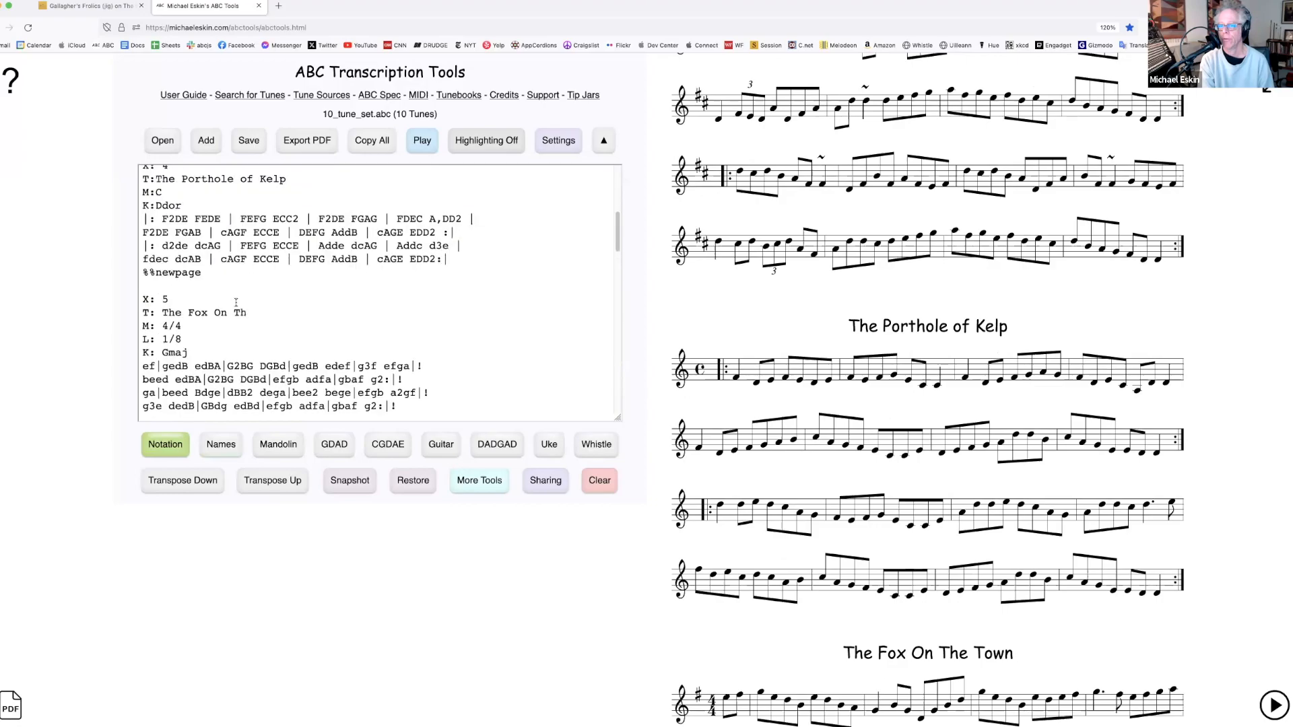
scroll(215, 320, up, 1)
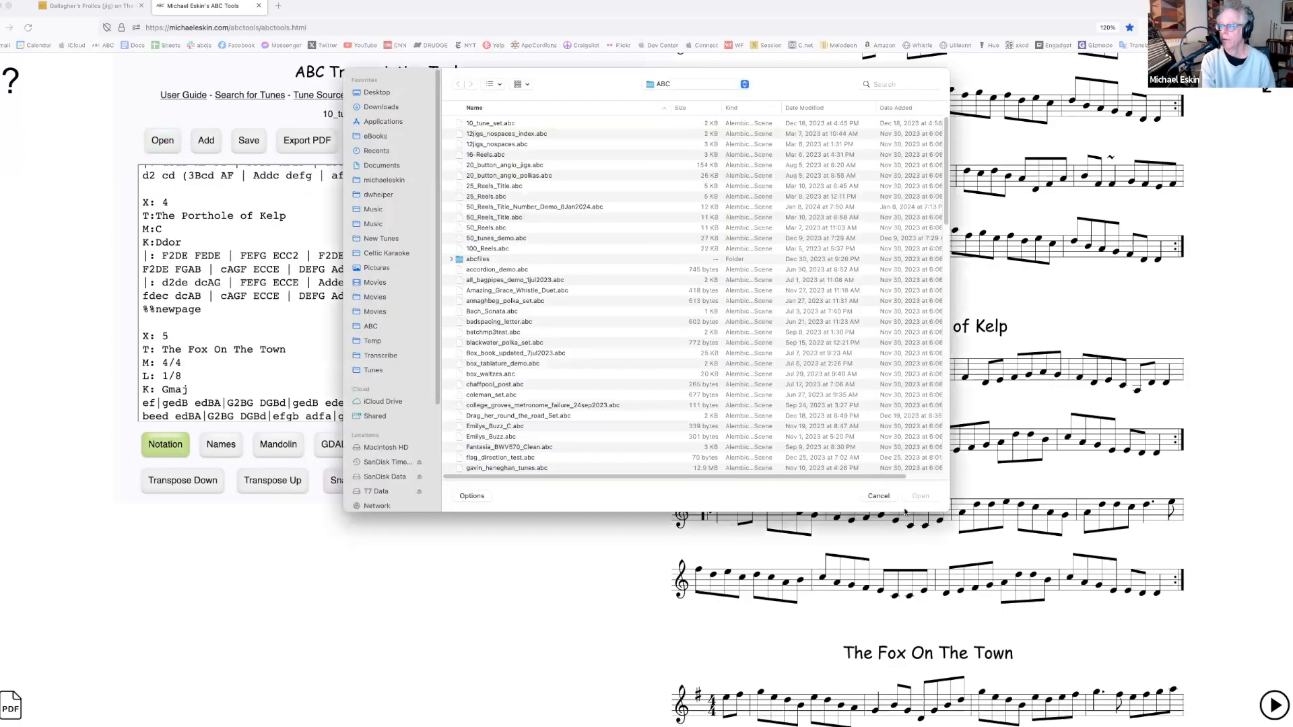
click(878, 495)
drag(141, 305, 141, 318)
key(BackSpace)
Delete the %%newpage line after The Luck Penny in the ABC text
scroll(145, 320, down, 5)
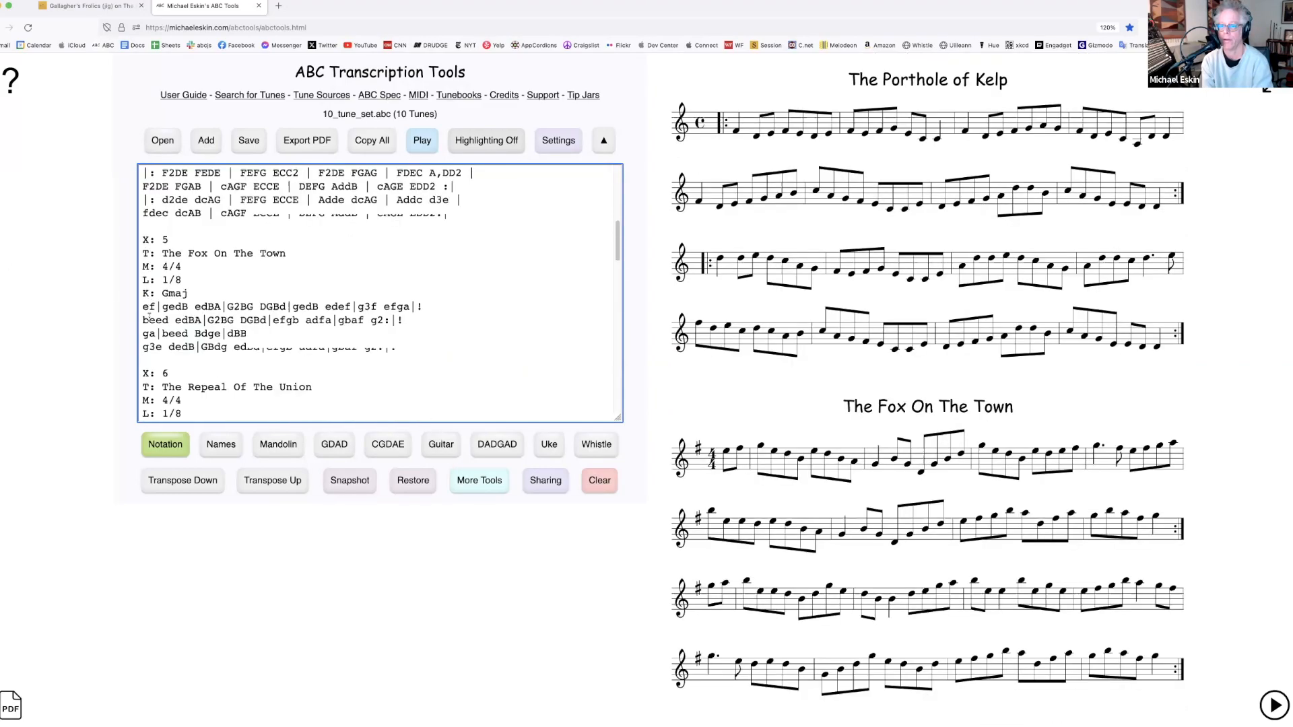
drag(142, 304, 142, 315)
key(BackSpace)
scroll(178, 321, down, 4)
scroll(172, 320, down, 1)
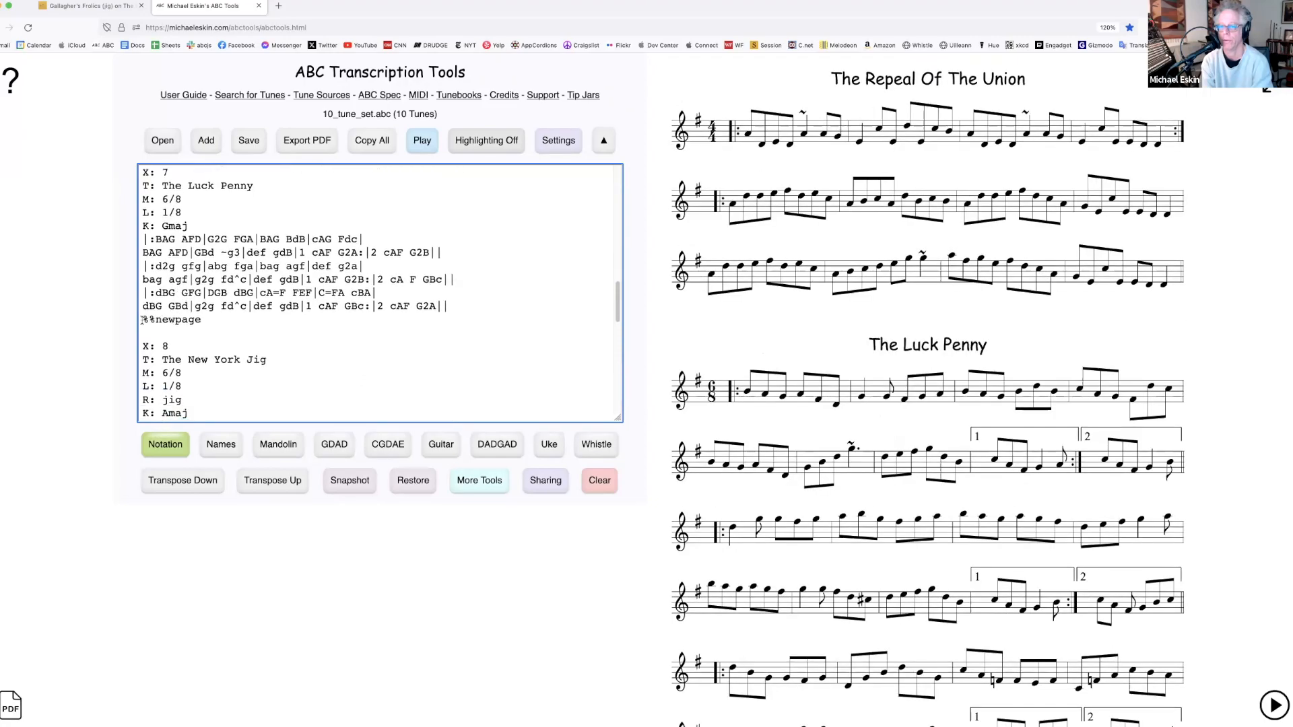
Delete the %%newpage lines that follow The Luck Penny and The Longford Collector in the ABC text
drag(143, 321, 143, 333)
key(BackSpace)
scroll(195, 326, down, 5)
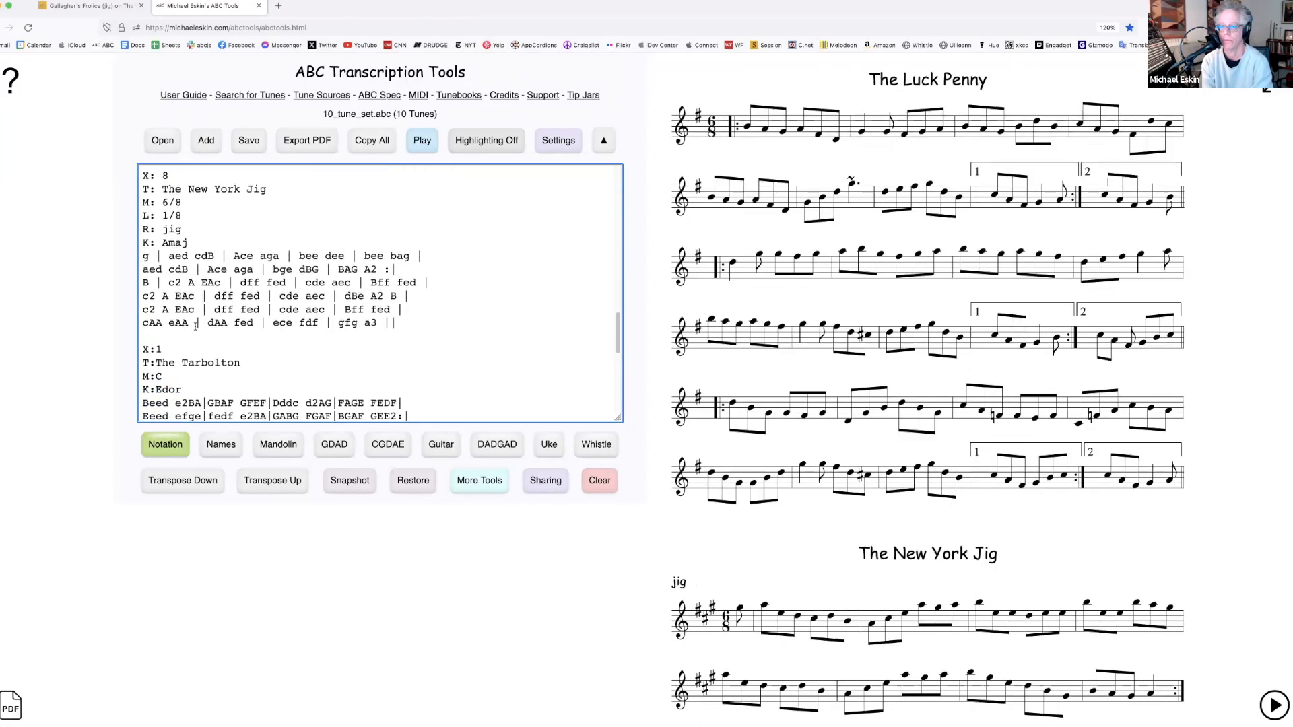
scroll(189, 320, down, 6)
drag(142, 284, 141, 297)
key(BackSpace)
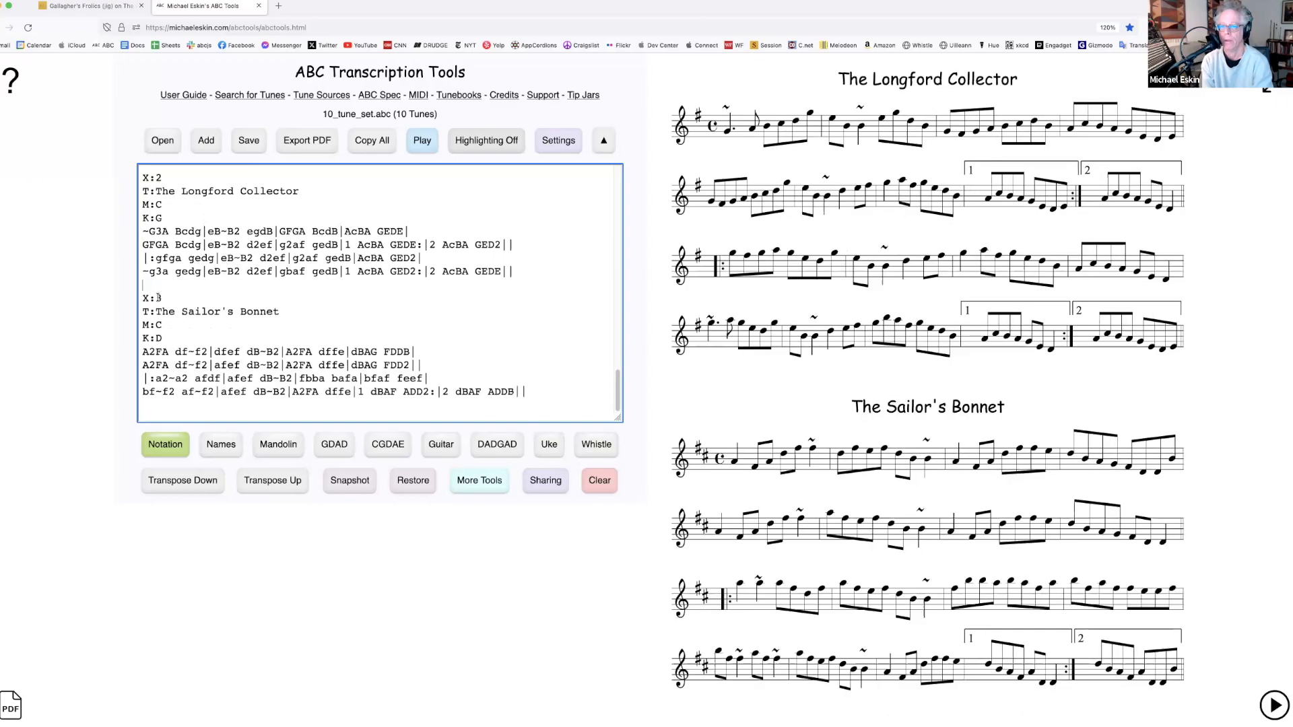
scroll(157, 296, up, 15)
scroll(256, 299, down, 10)
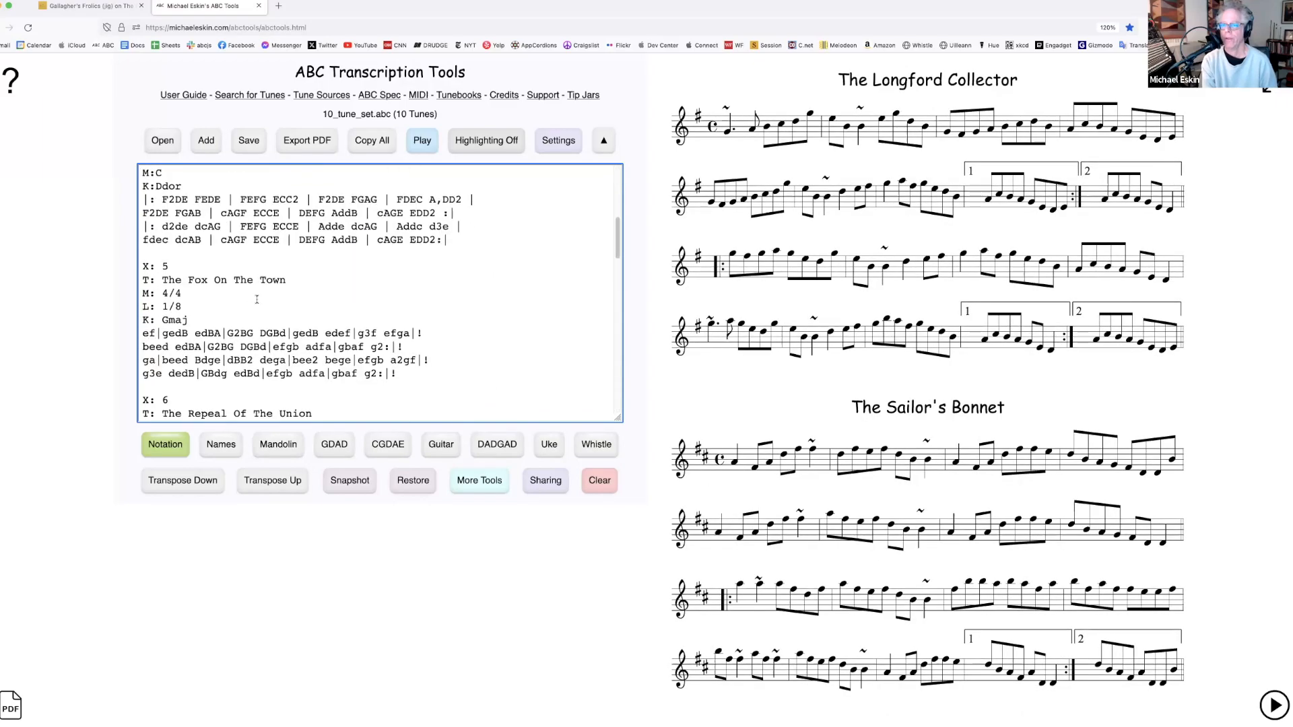
scroll(365, 241, up, 10)
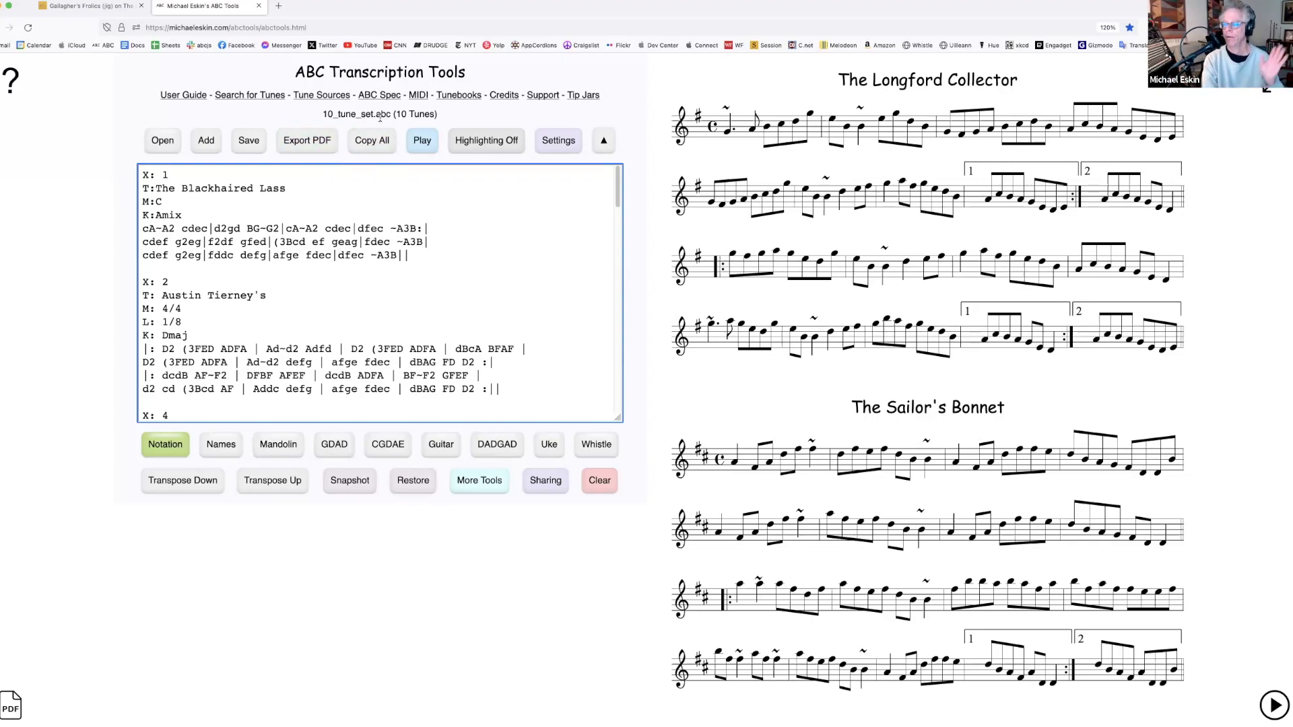
Export the tunes as tune_set.pdf with multiple tunes per page and page numbers at the bottom right
click(307, 143)
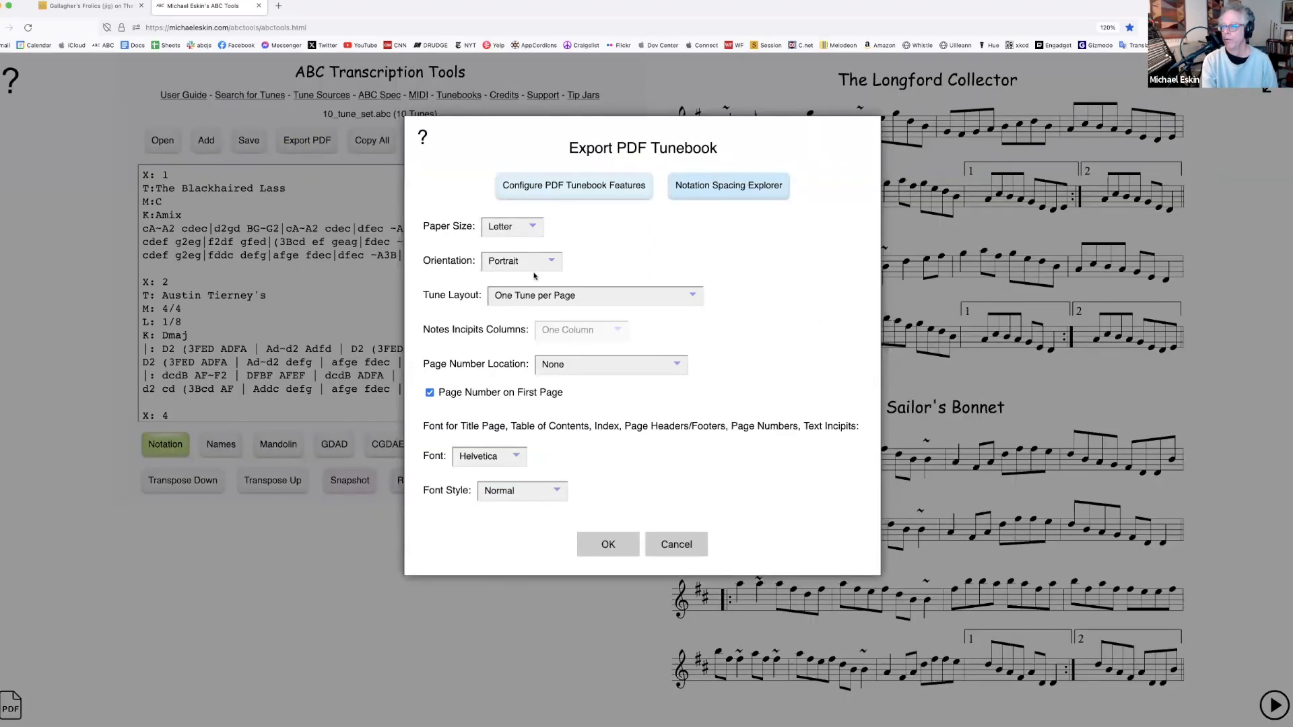
click(556, 297)
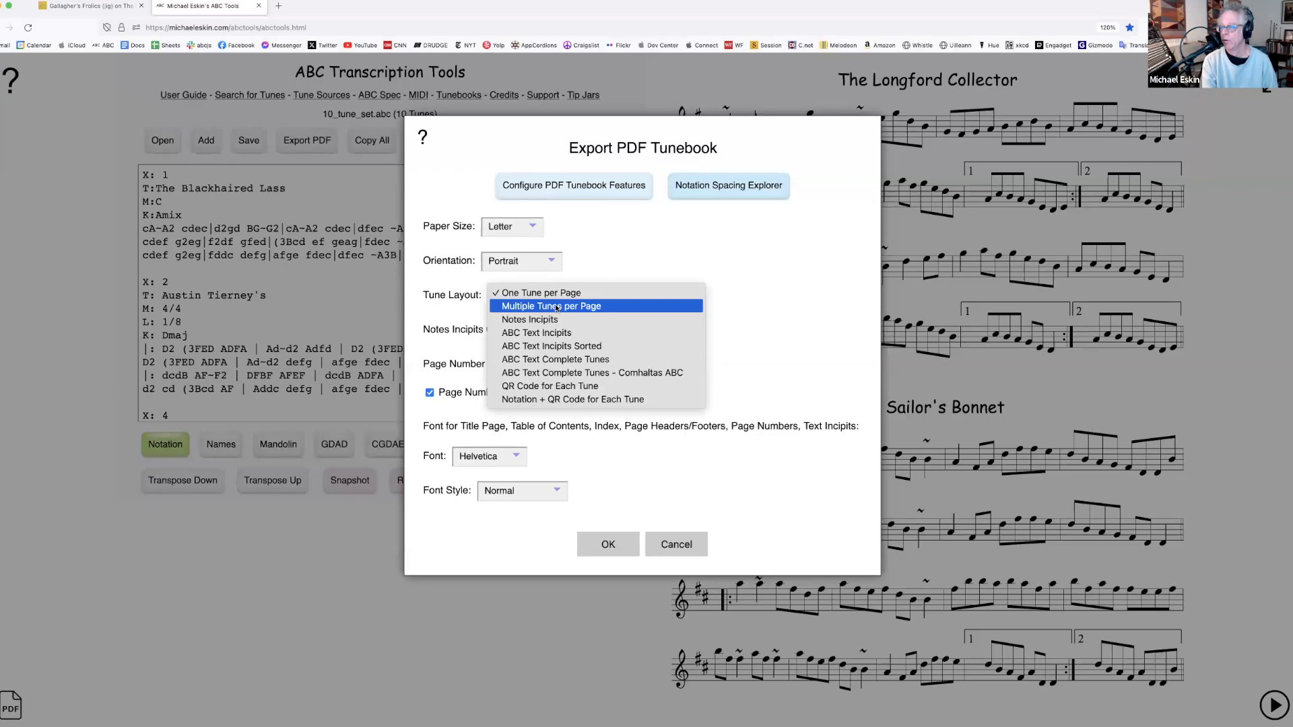
click(556, 306)
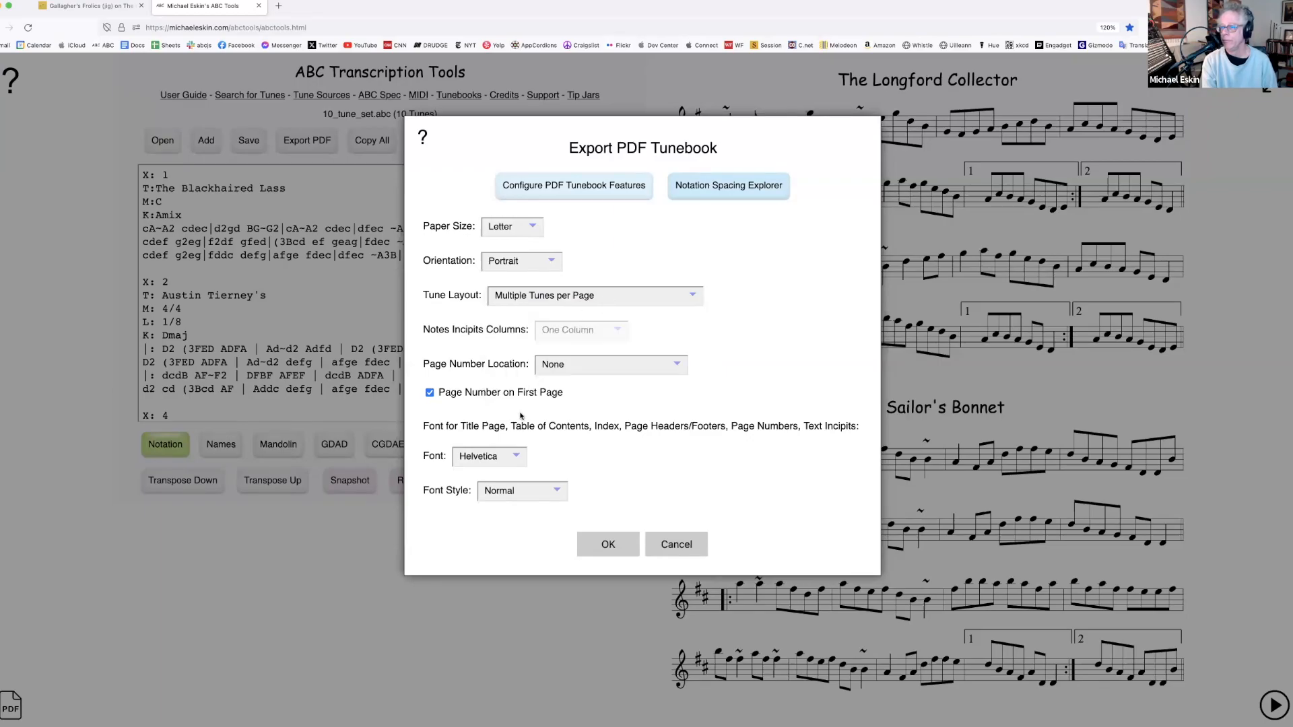
click(593, 367)
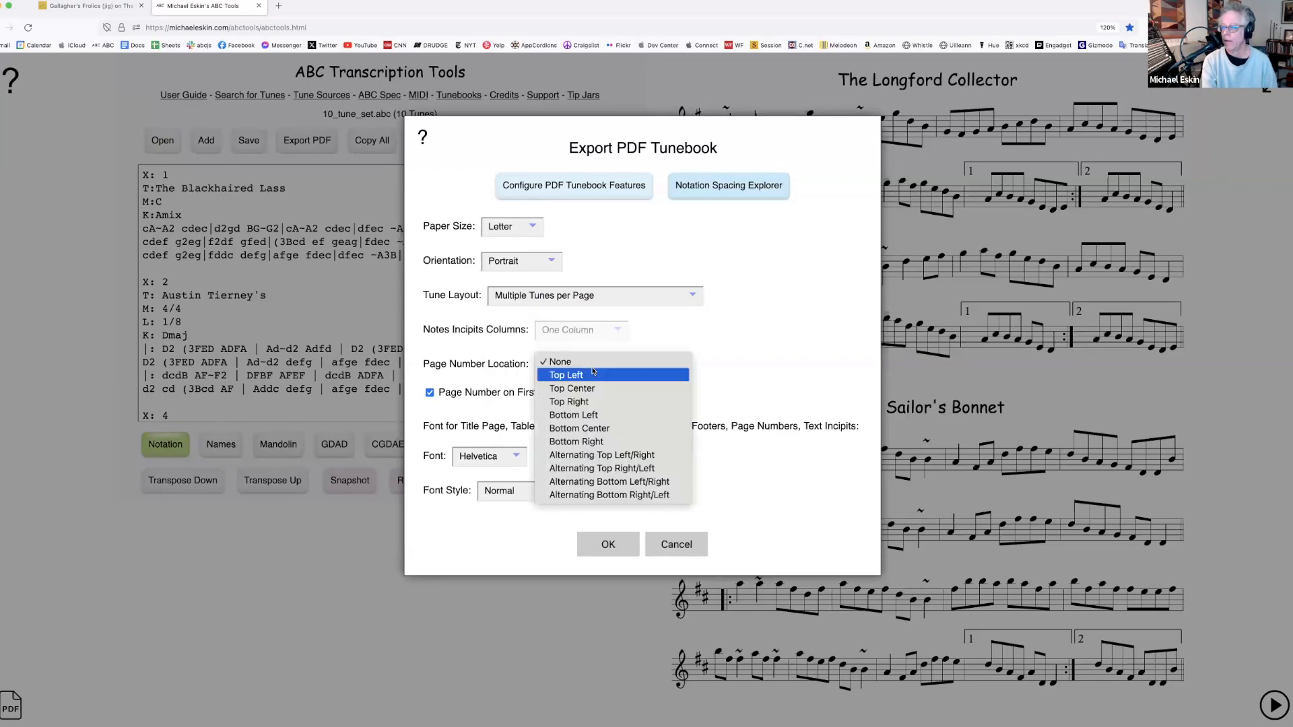
click(592, 442)
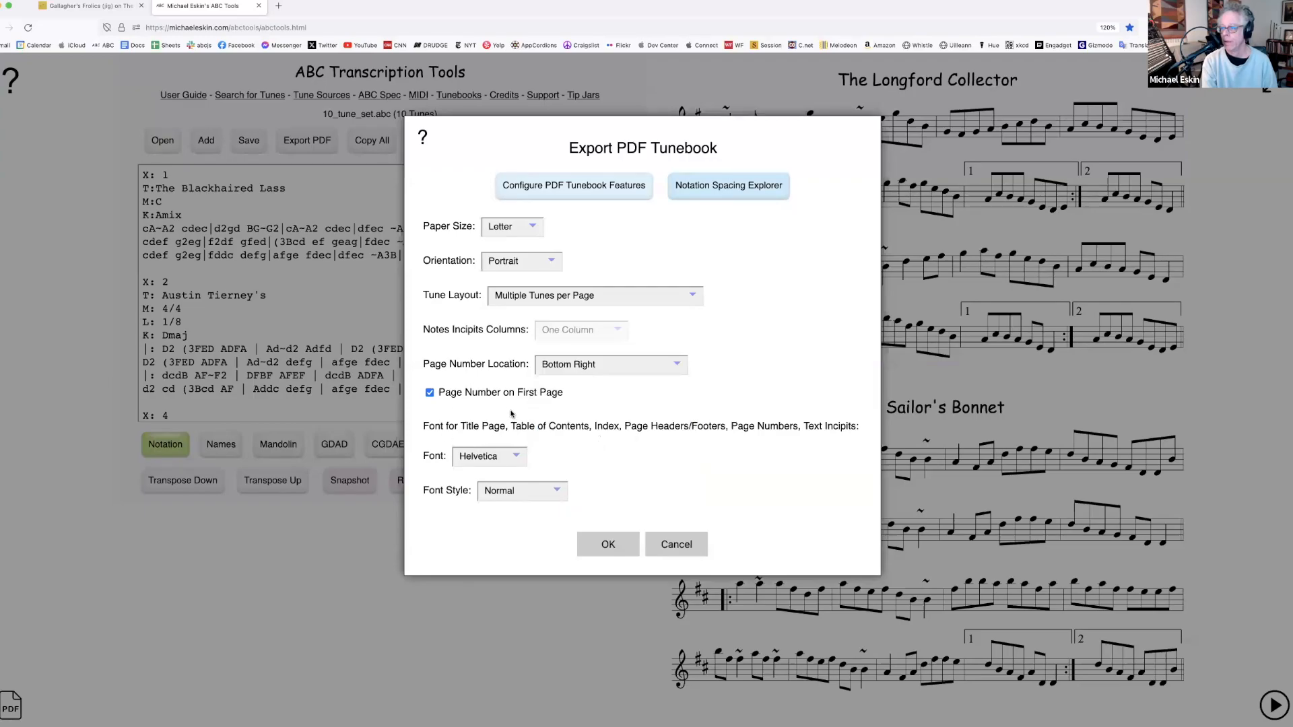
click(608, 547)
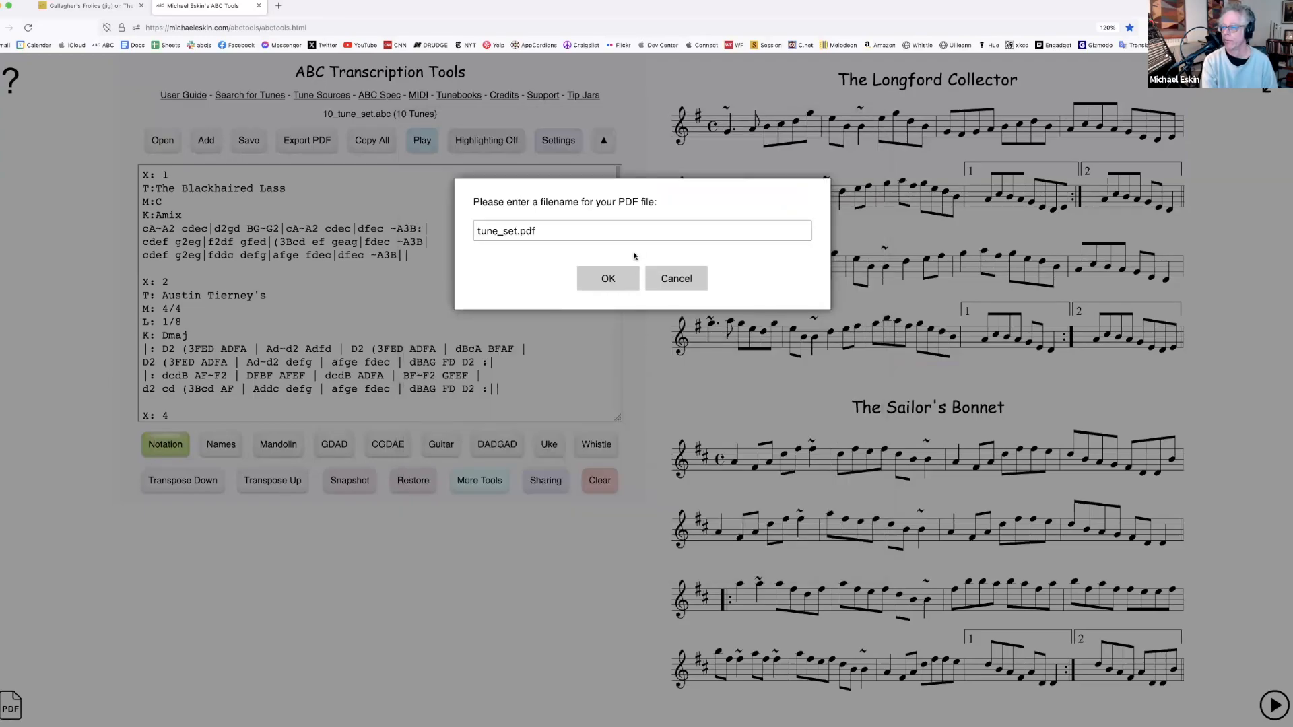
click(616, 276)
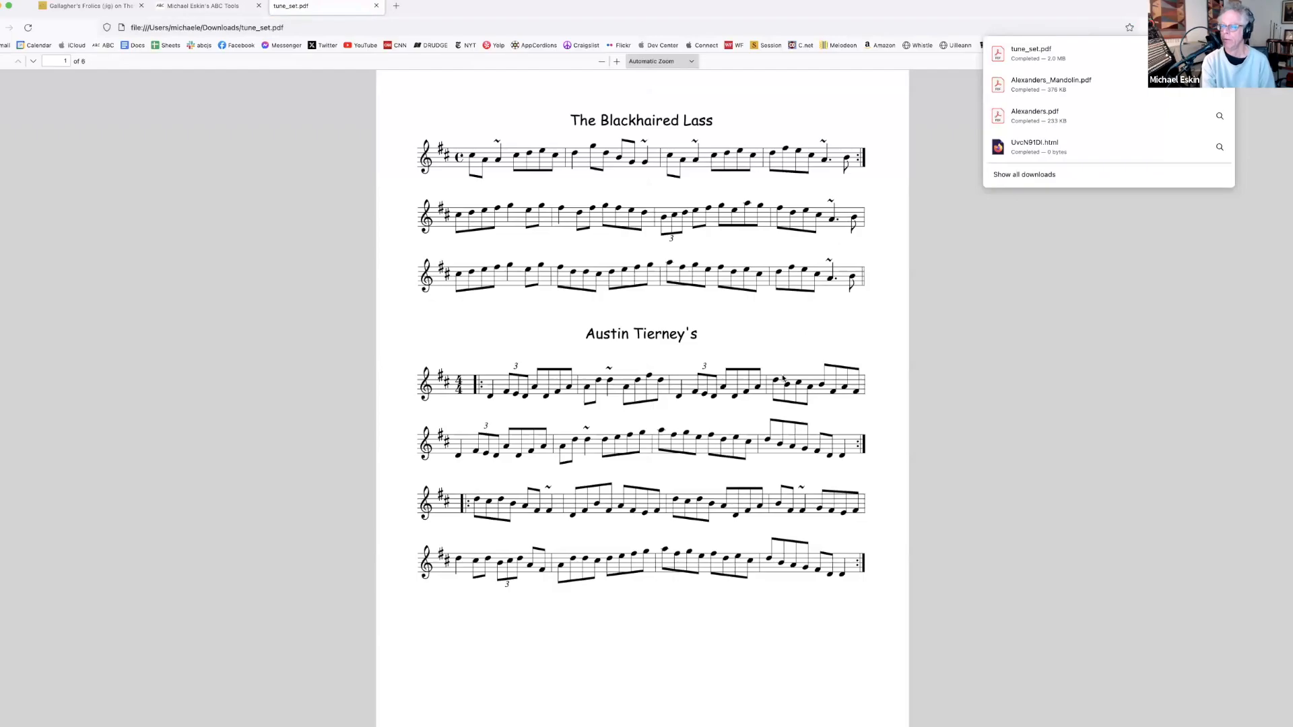
Review the tune layout and page numbering throughout the exported PDF, and close it
scroll(783, 379, down, 13)
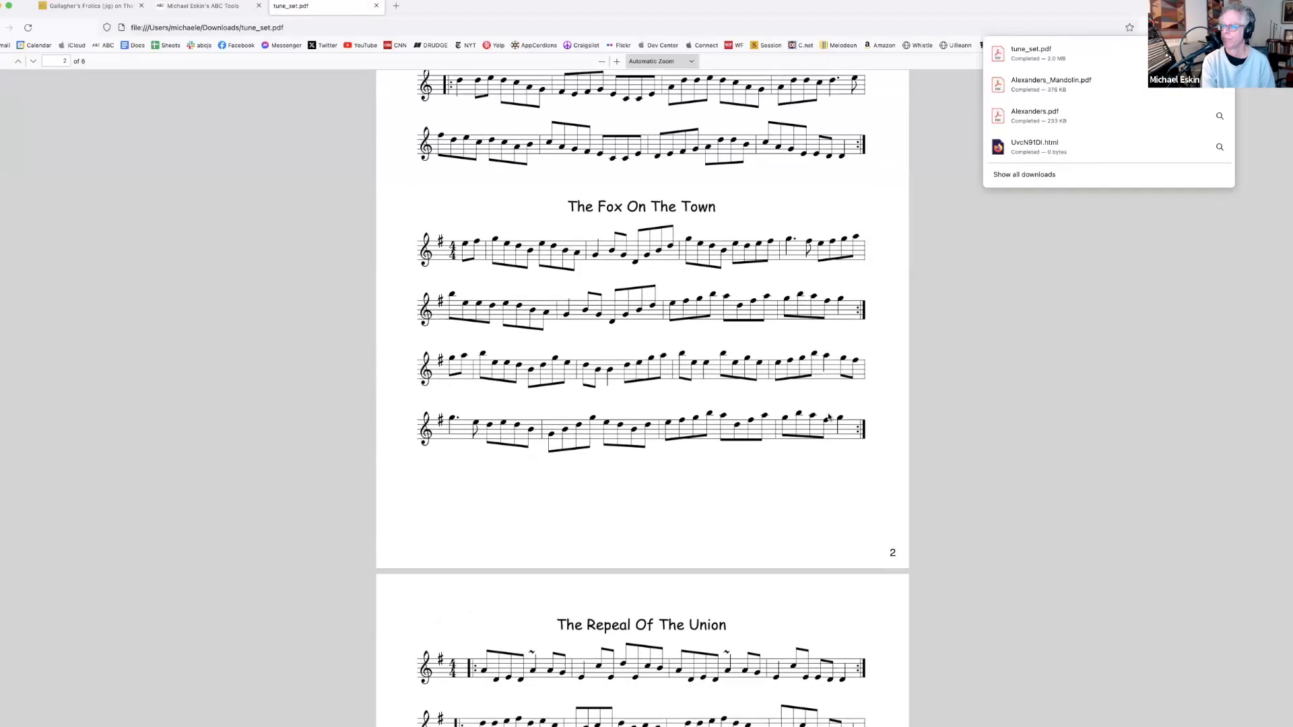
scroll(829, 418, down, 20)
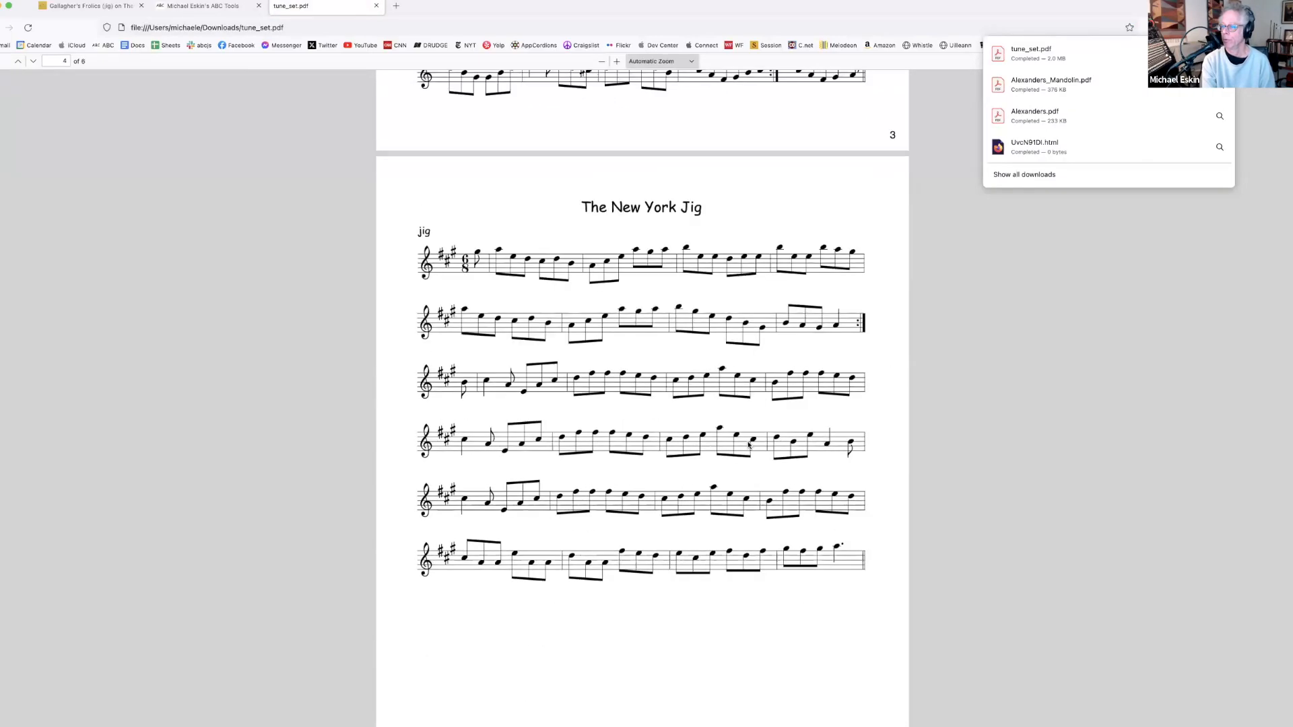
scroll(749, 446, down, 15)
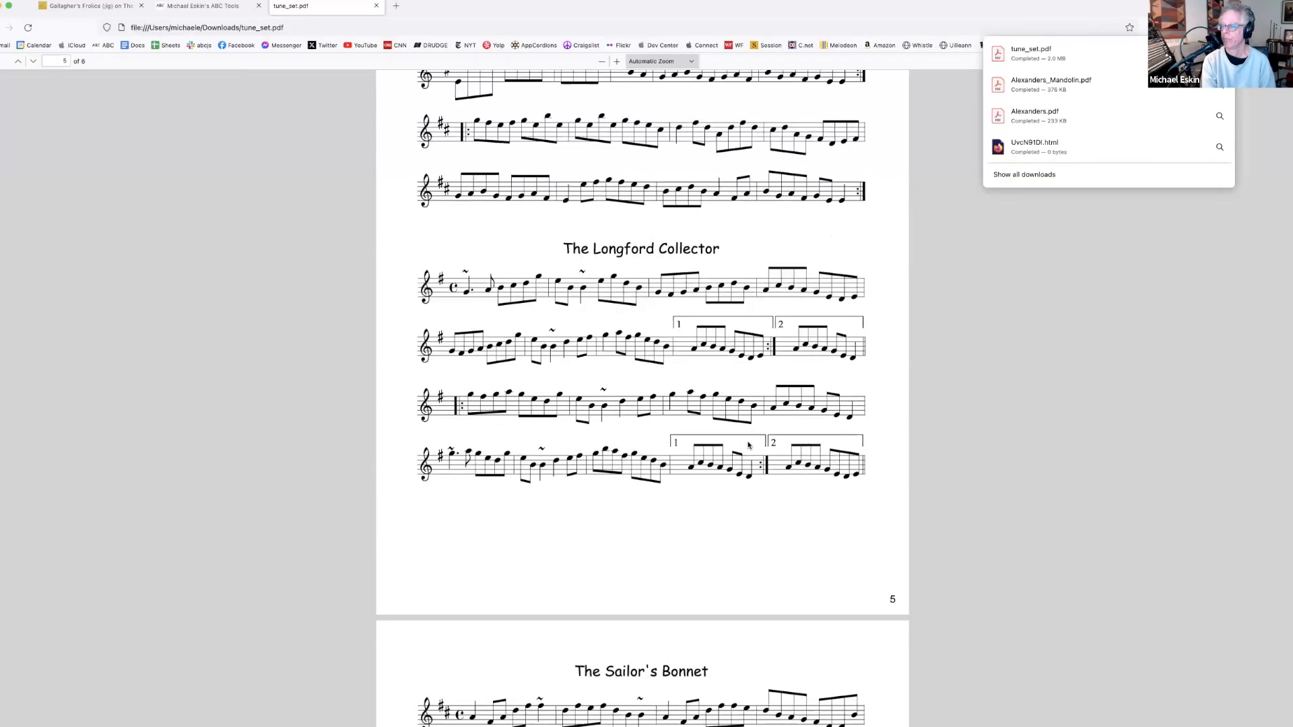
scroll(749, 446, down, 5)
scroll(749, 445, up, 20)
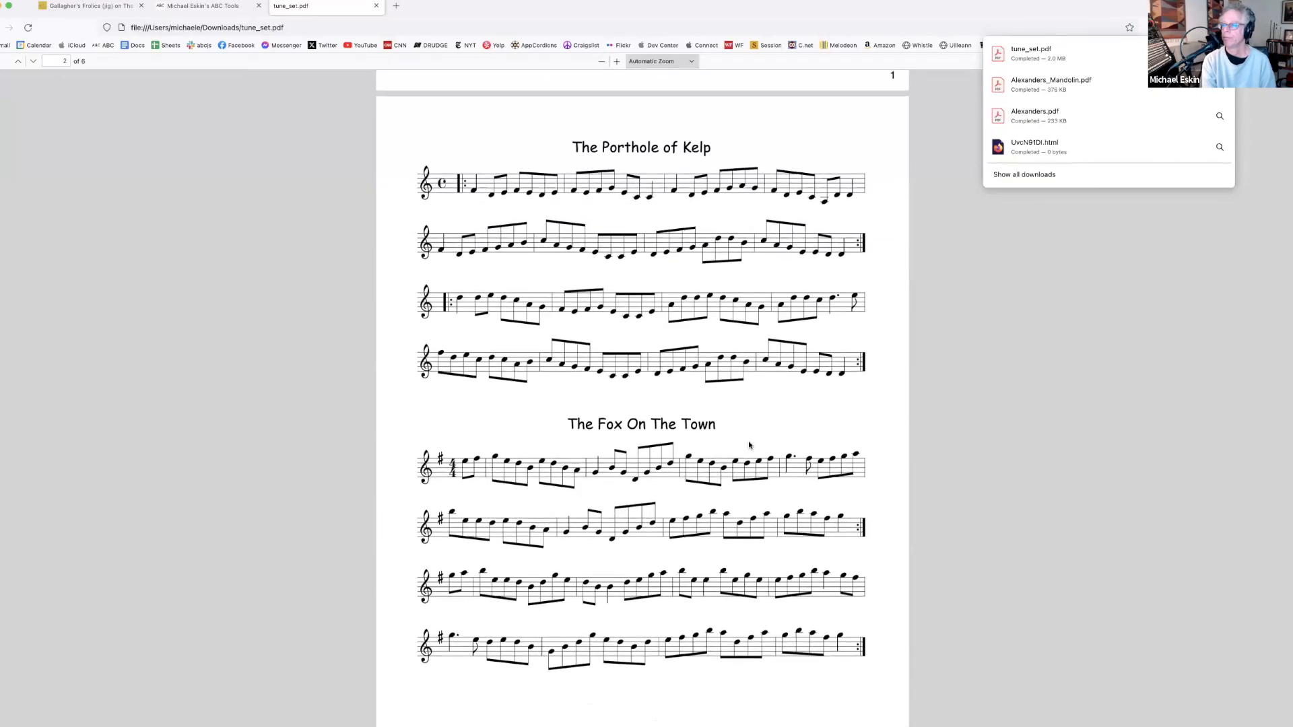
scroll(749, 445, up, 10)
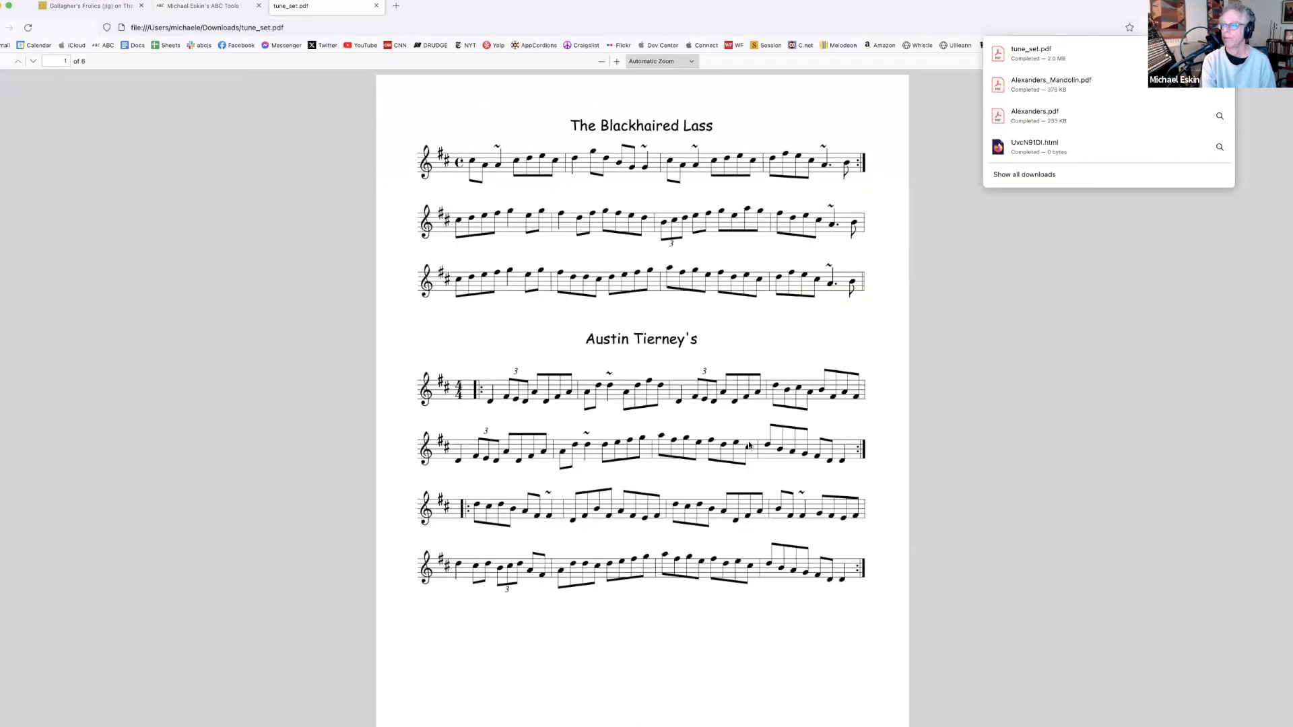
click(375, 6)
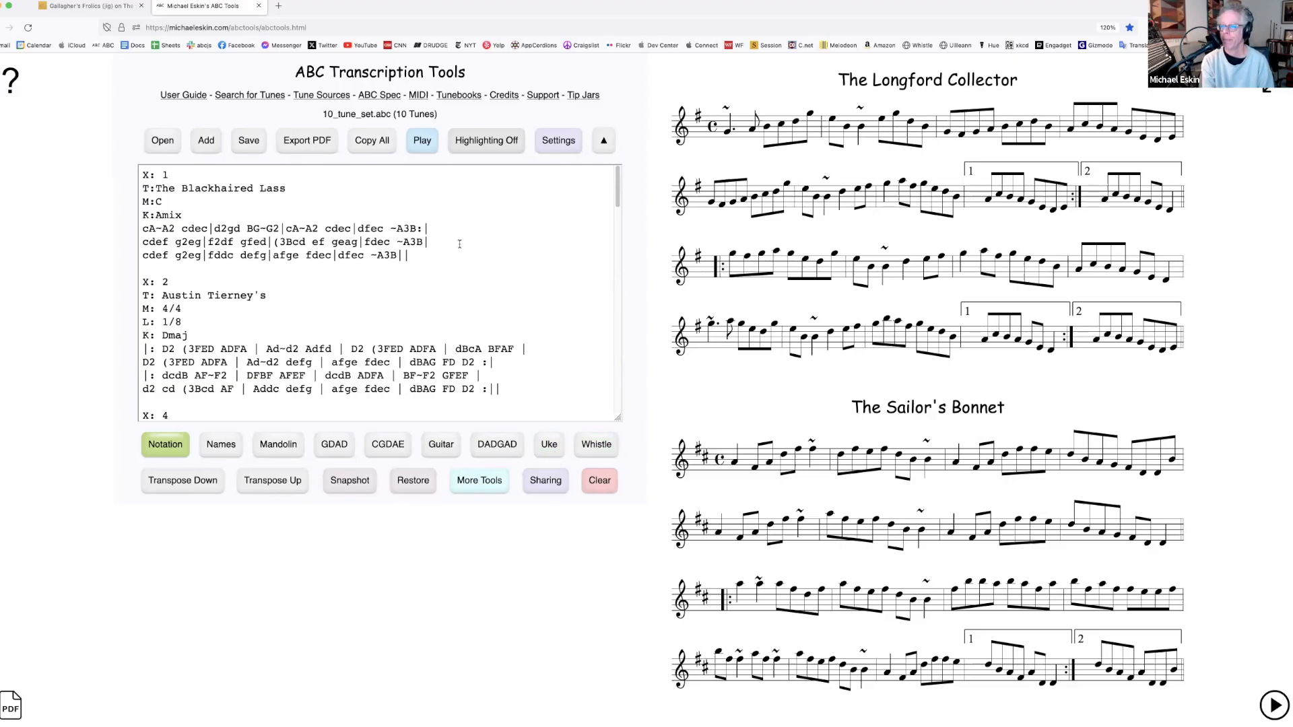
Open the PDF tunebook feature settings from the export options and turn off playback links for each tune
click(308, 150)
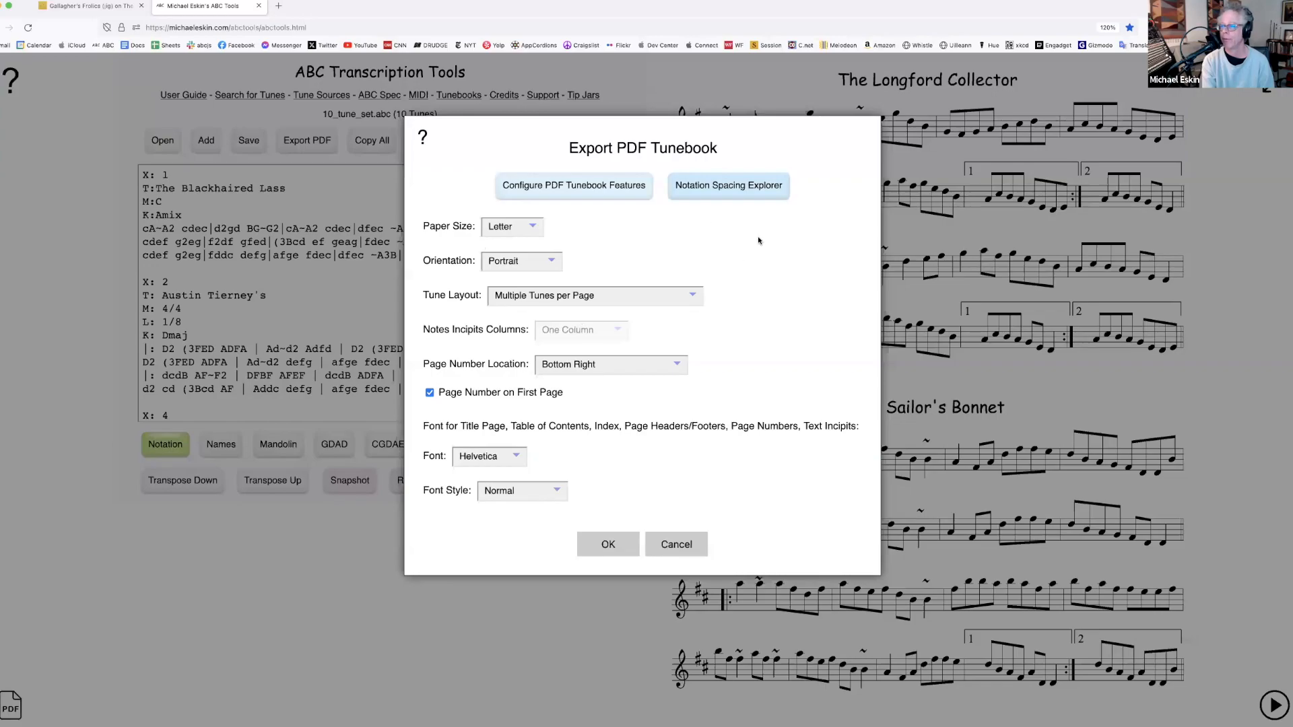
click(575, 189)
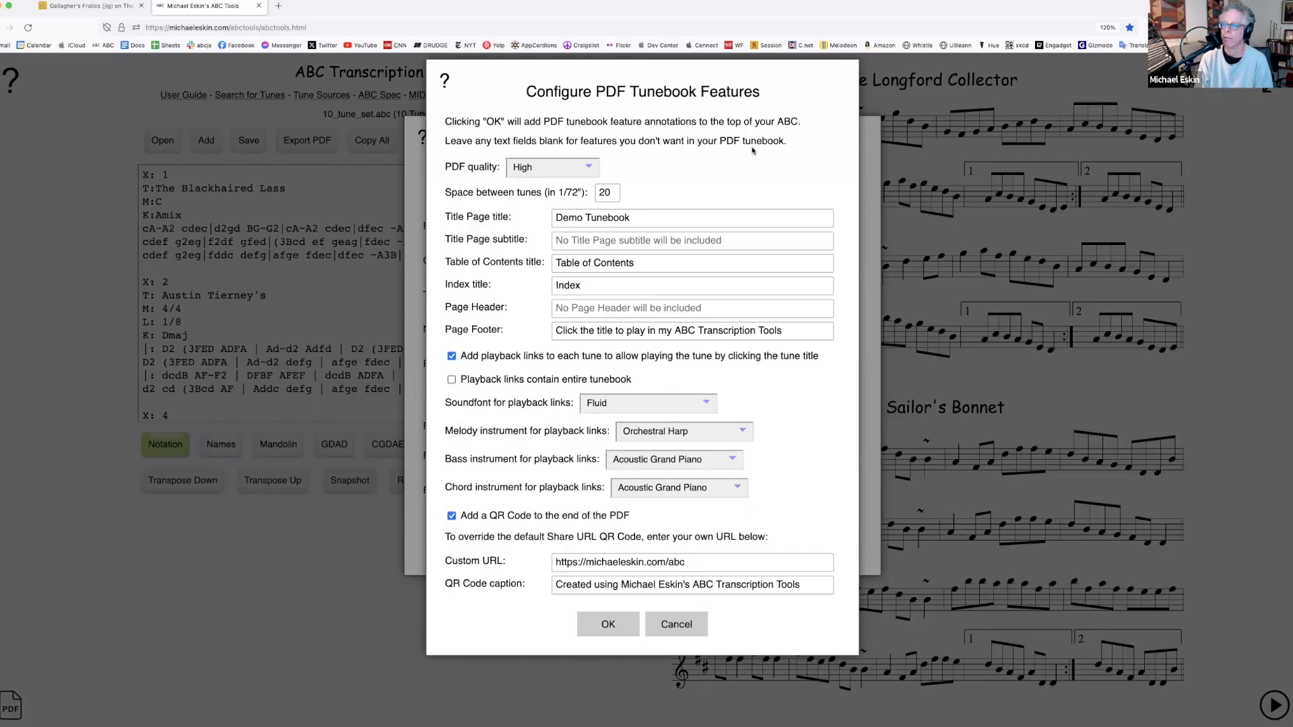
click(451, 356)
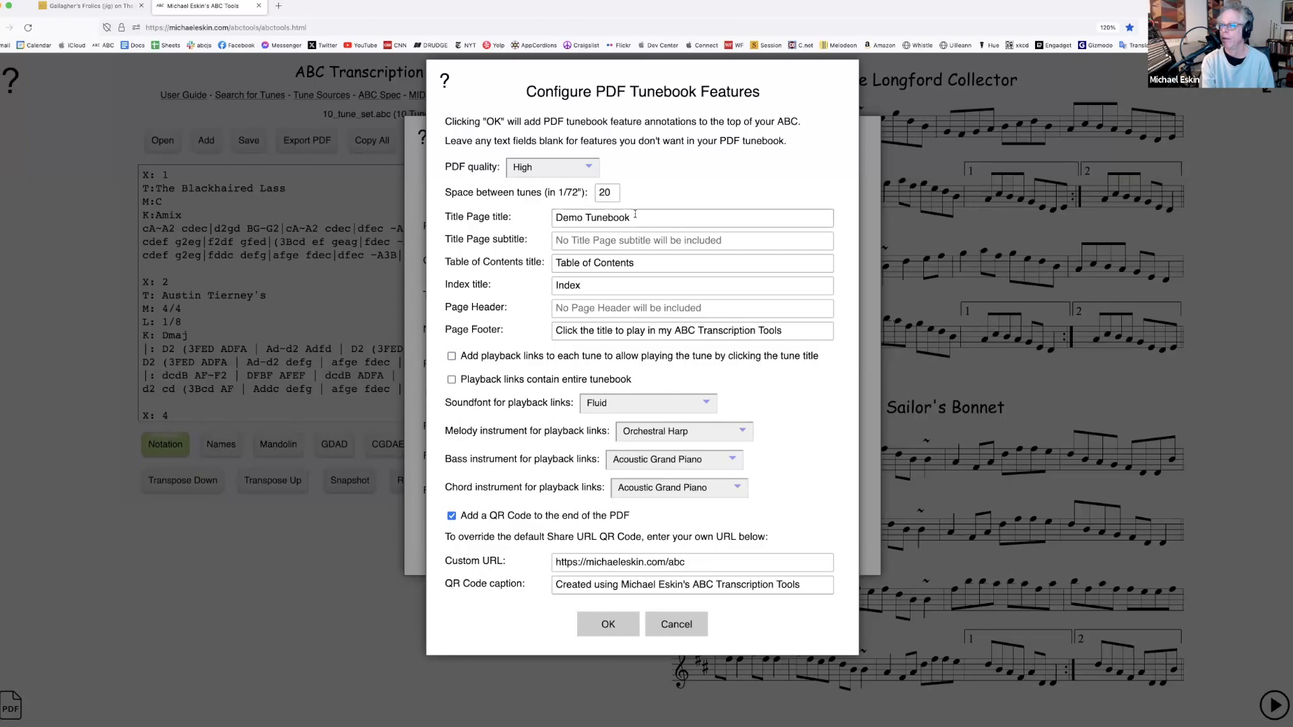
Set the title page subtitle to "Zoom Demo 13 Jan 2024"
click(612, 242)
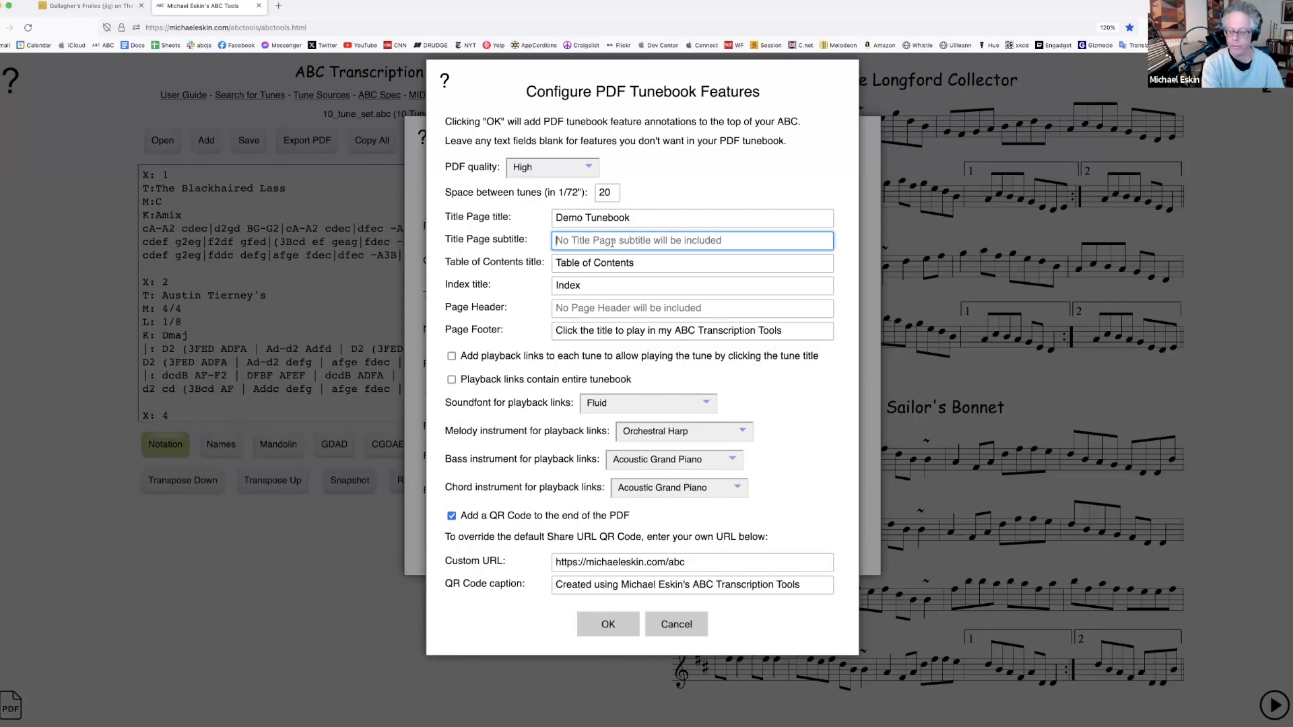
text(Z)
key(BackSpace)
text(Zom)
key(BackSpace)
key(BackSpace)
text(om Demo)
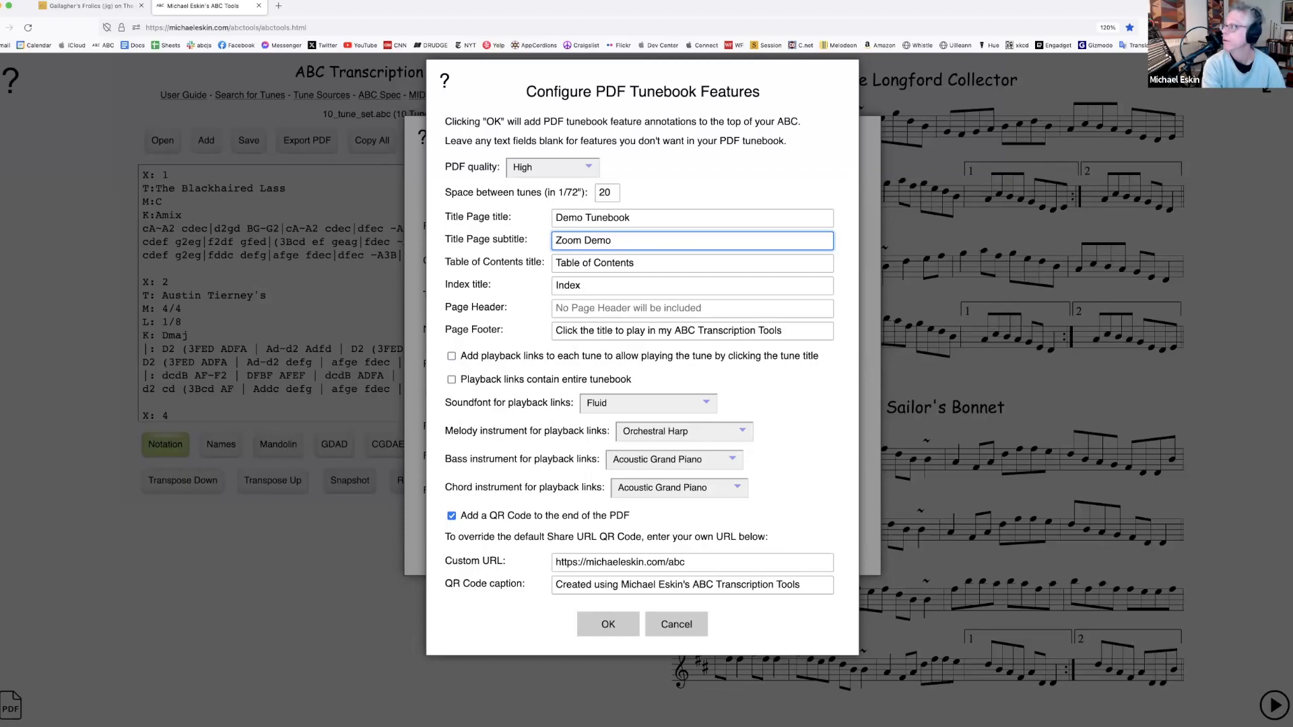
text( 13 Jan 2024)
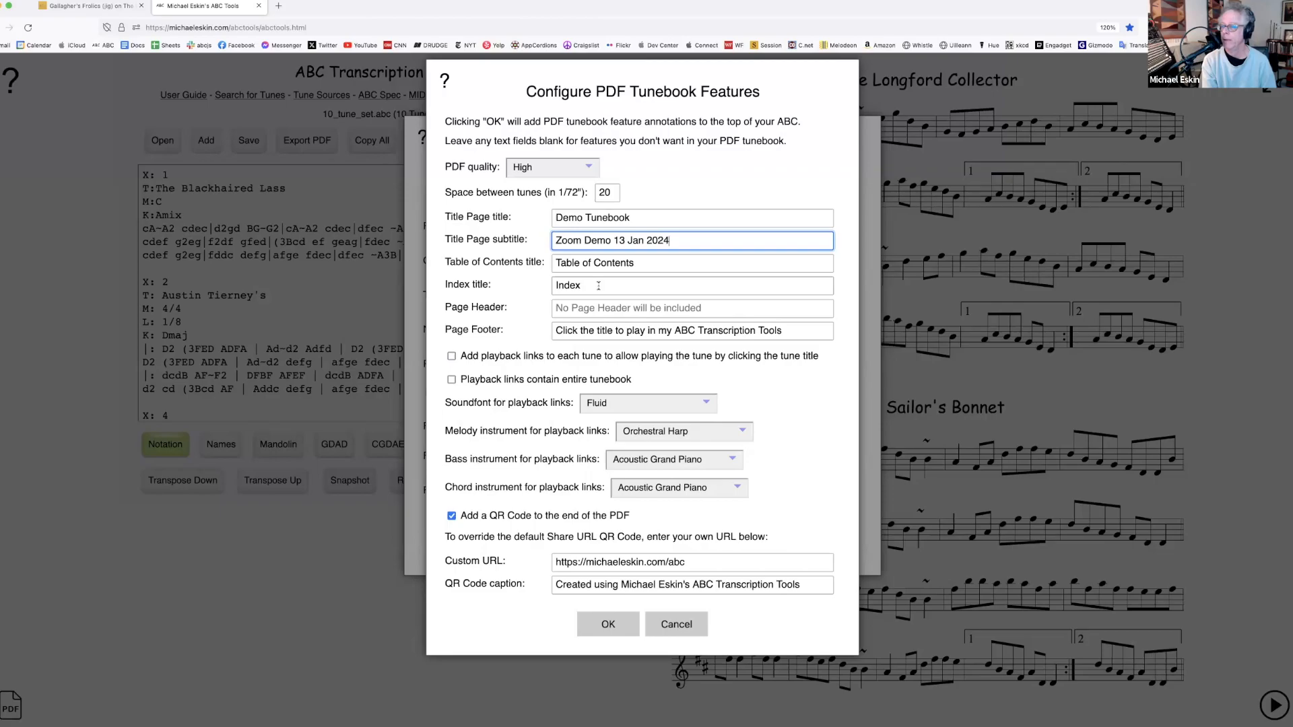
Clear the table of contents title and the title page title, undoing each deletion
click(783, 331)
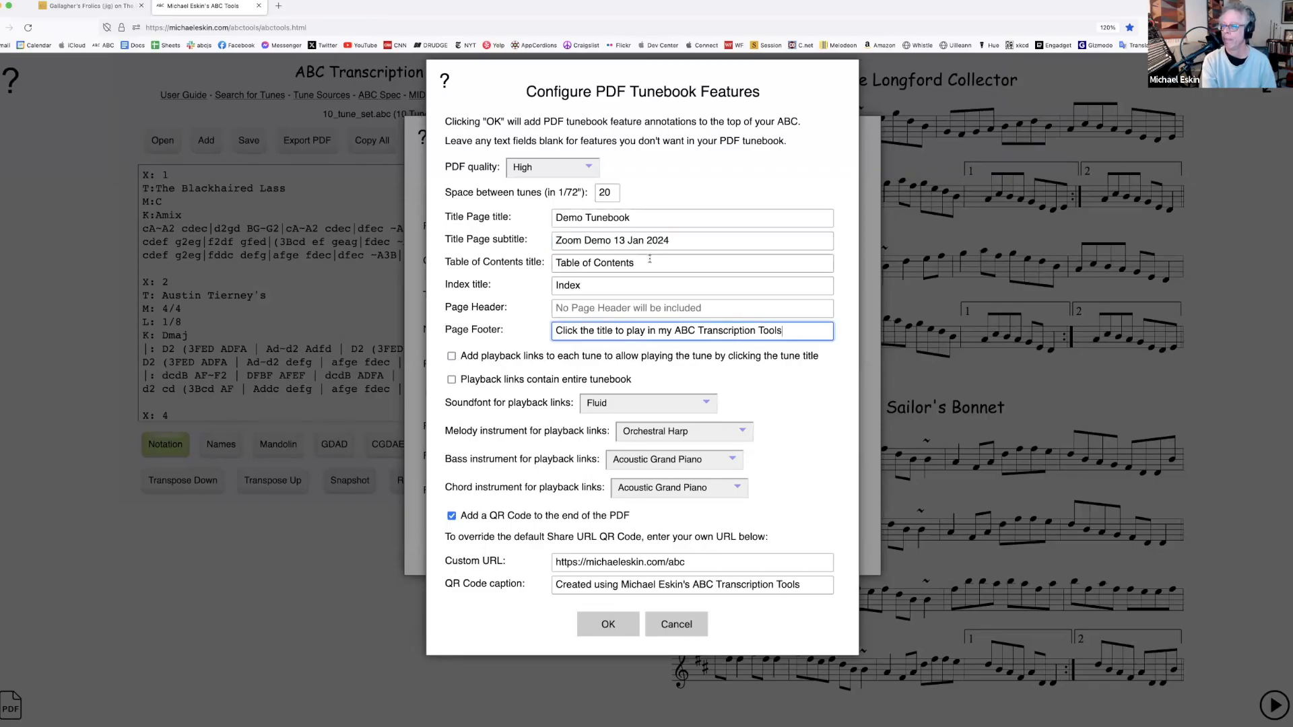
drag(649, 264, 499, 263)
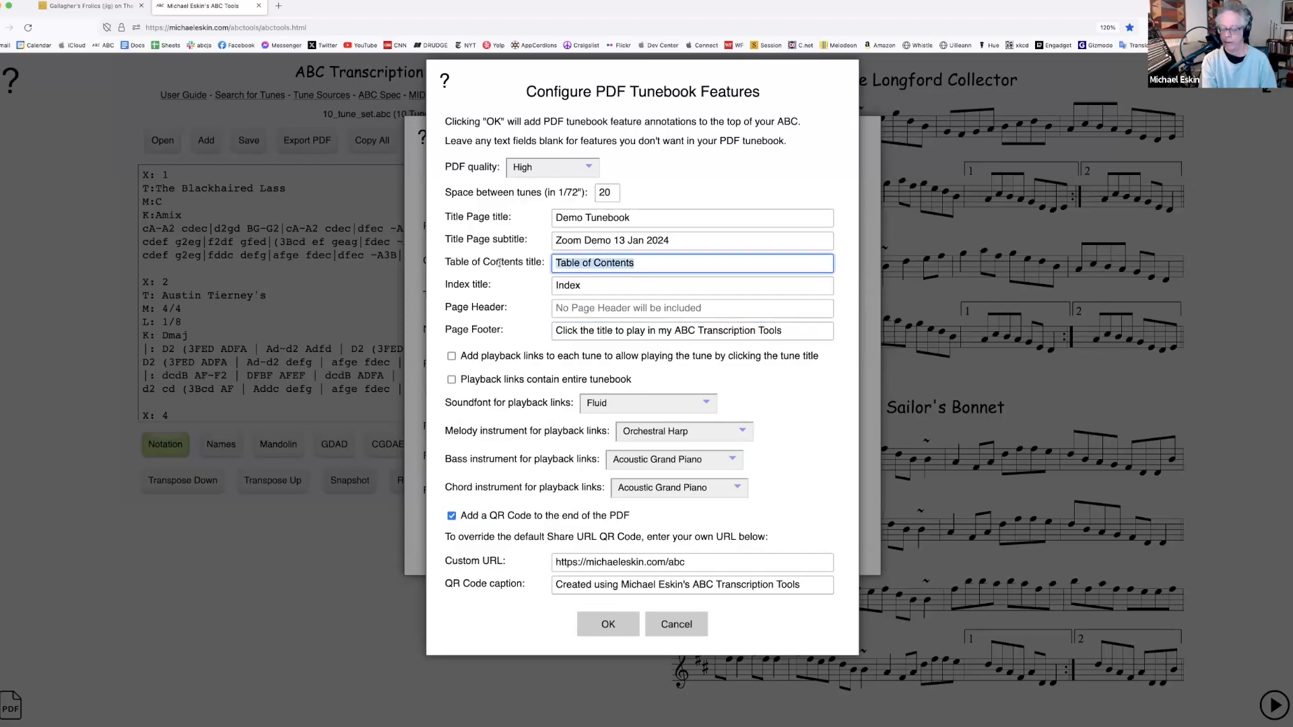
key(BackSpace)
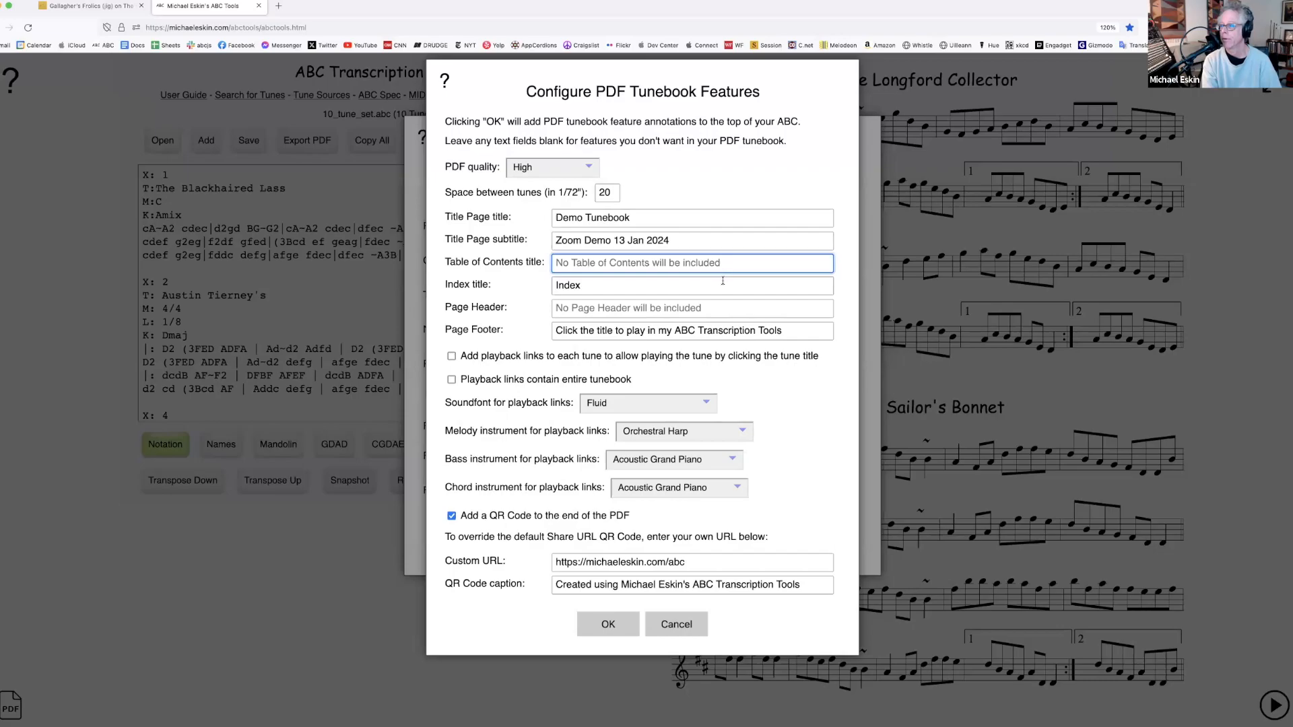
key(super+z)
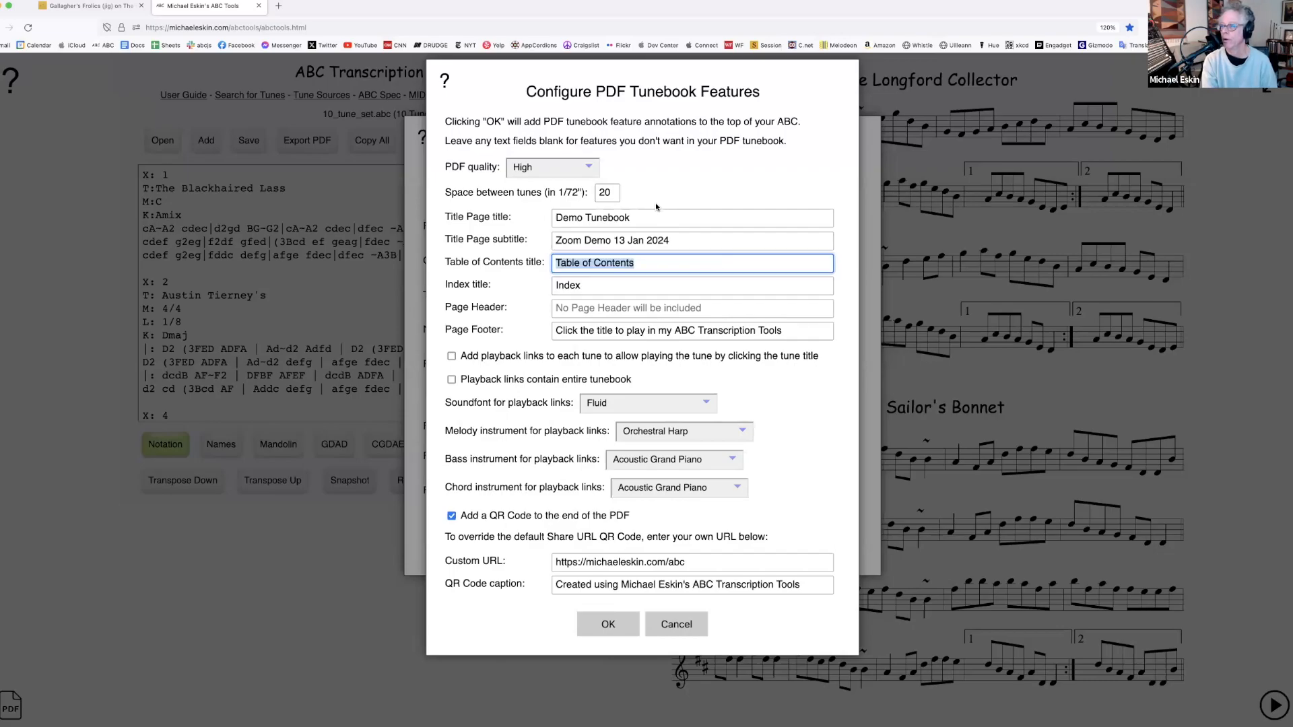
drag(640, 218, 527, 216)
key(BackSpace)
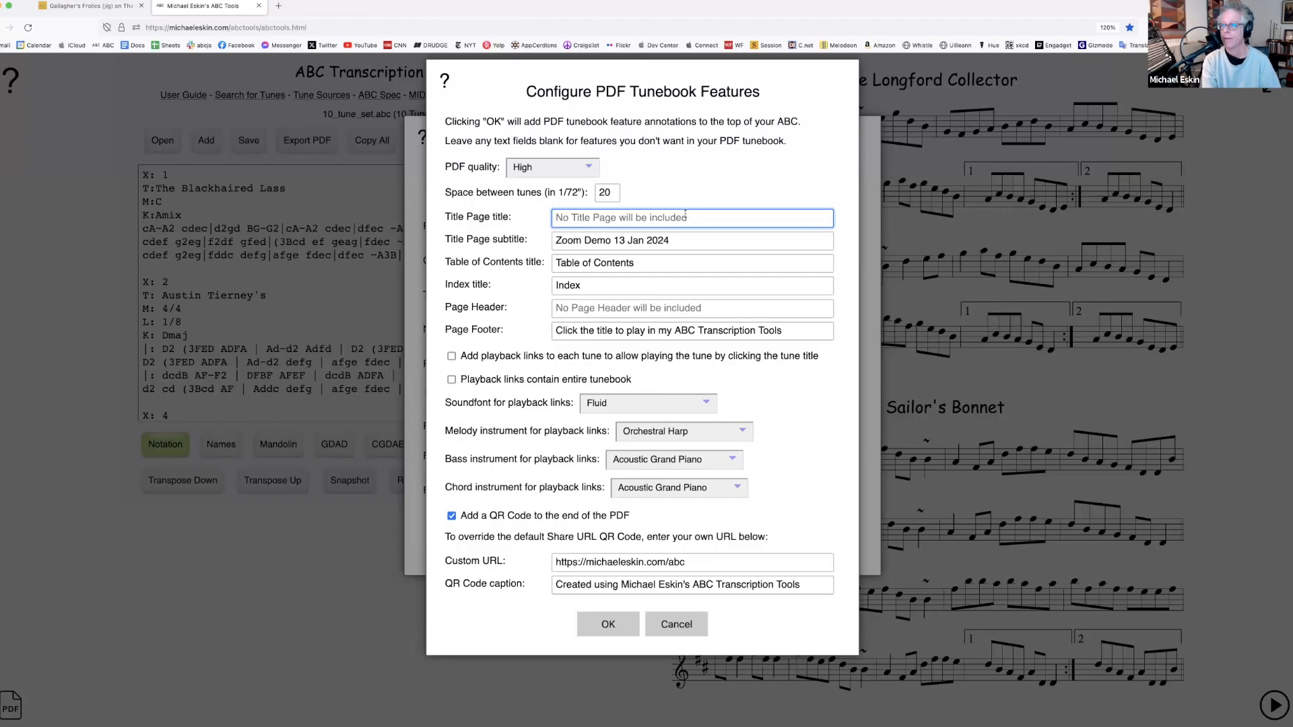
key(super+z)
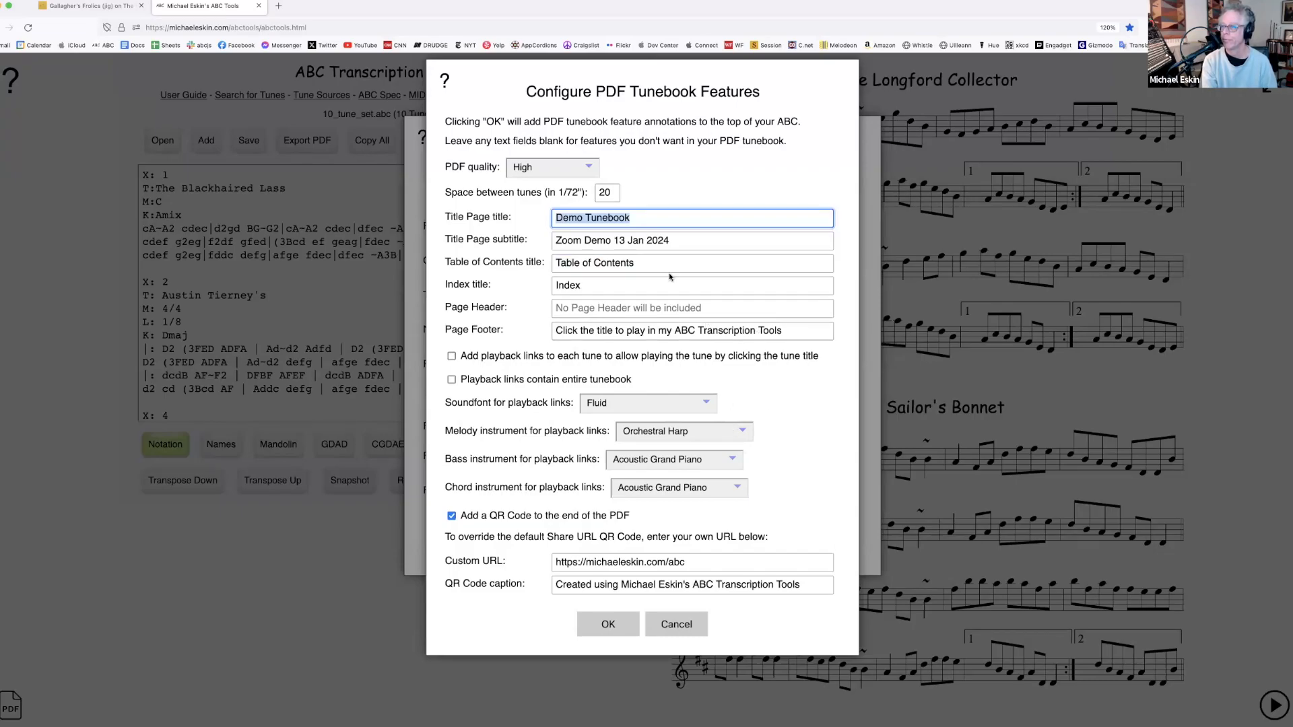
click(588, 167)
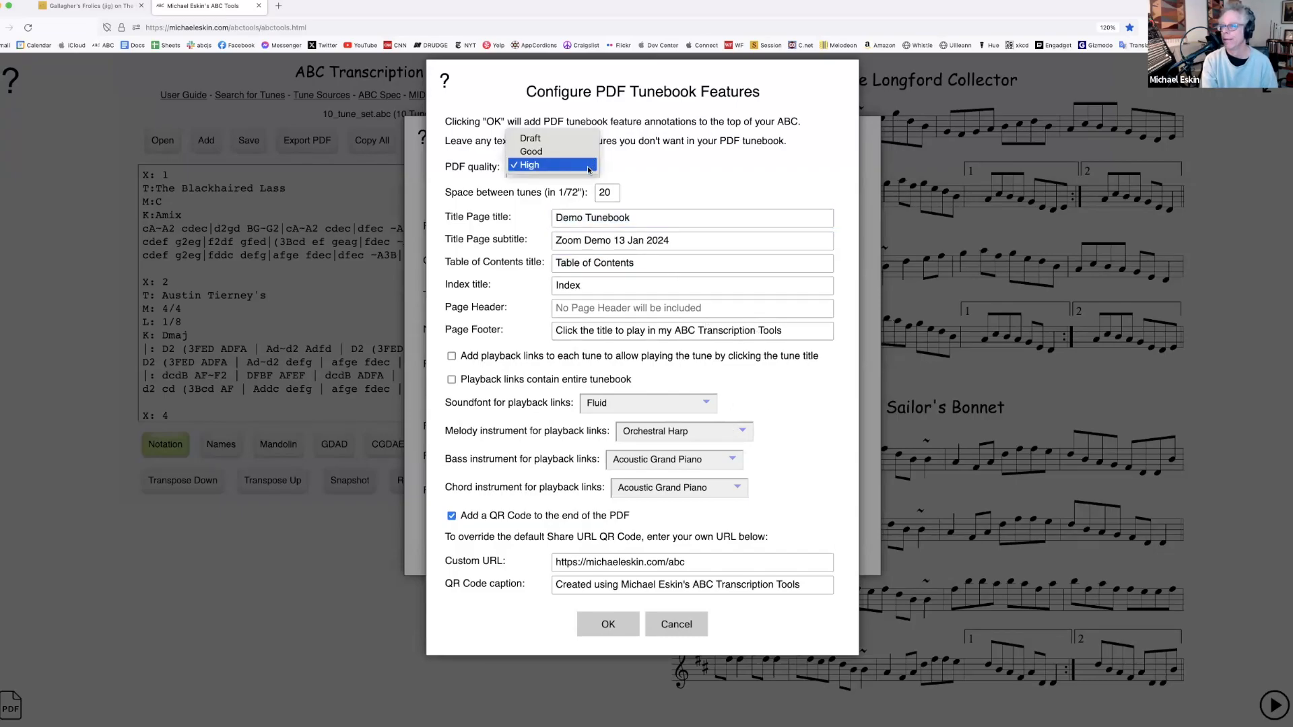
click(588, 167)
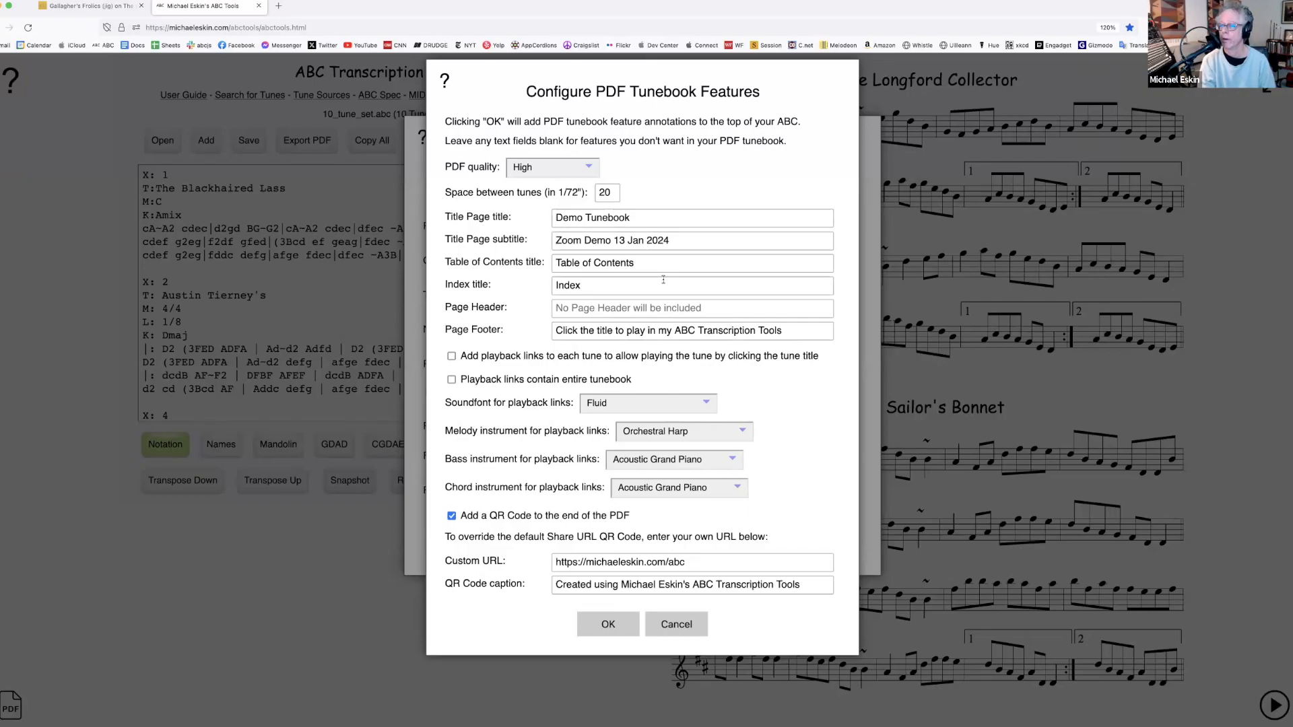
click(609, 192)
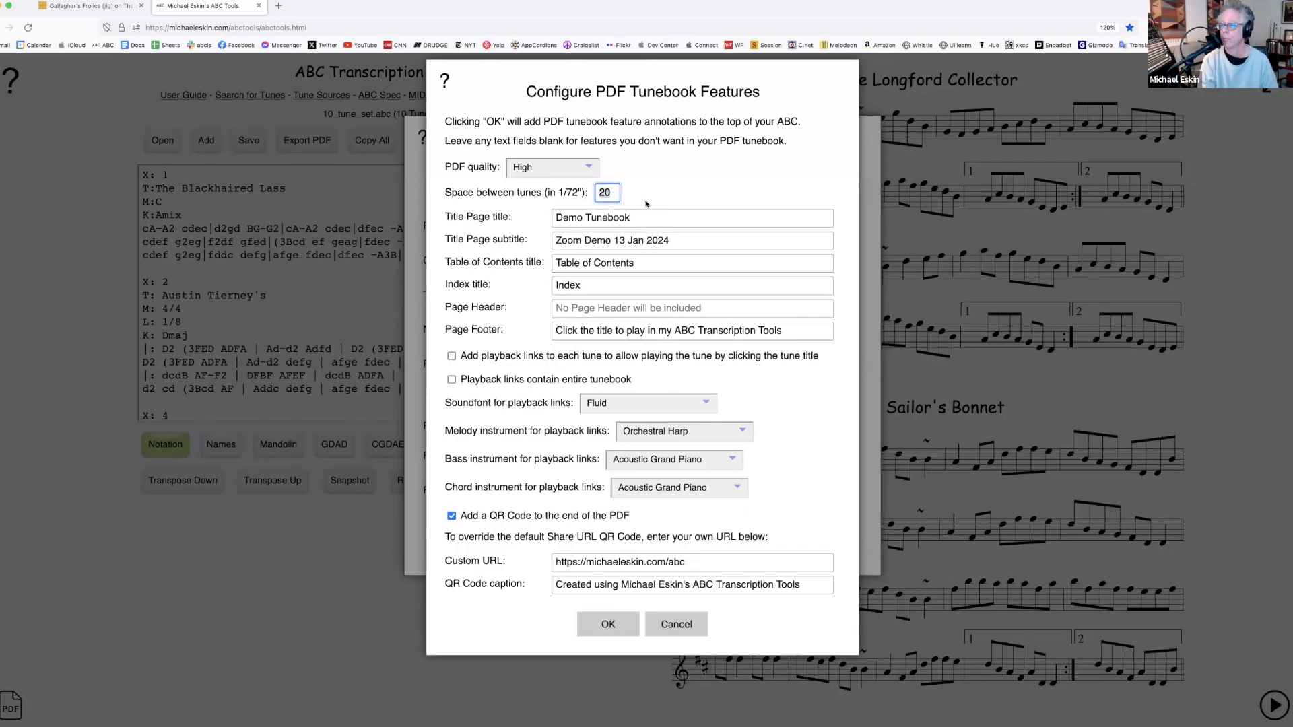
click(684, 192)
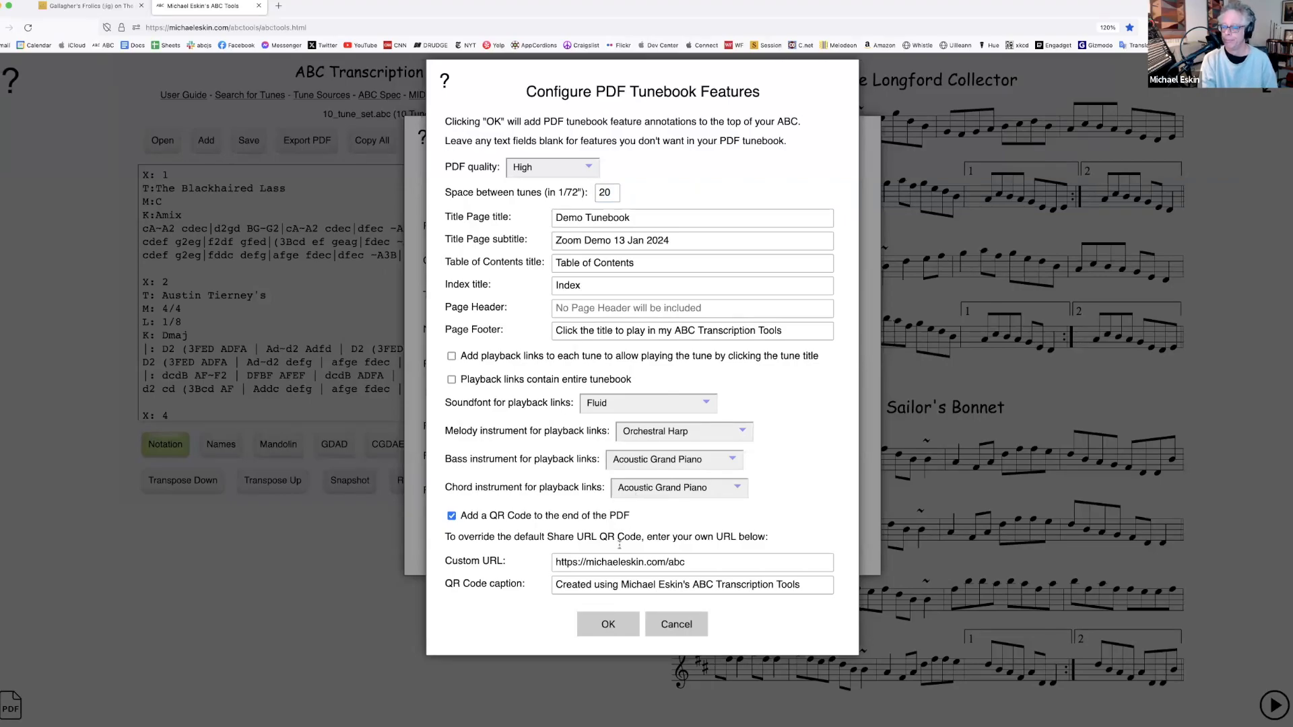
Turn off the QR code at the end of the PDF and apply the tunebook features to the ABC
click(452, 517)
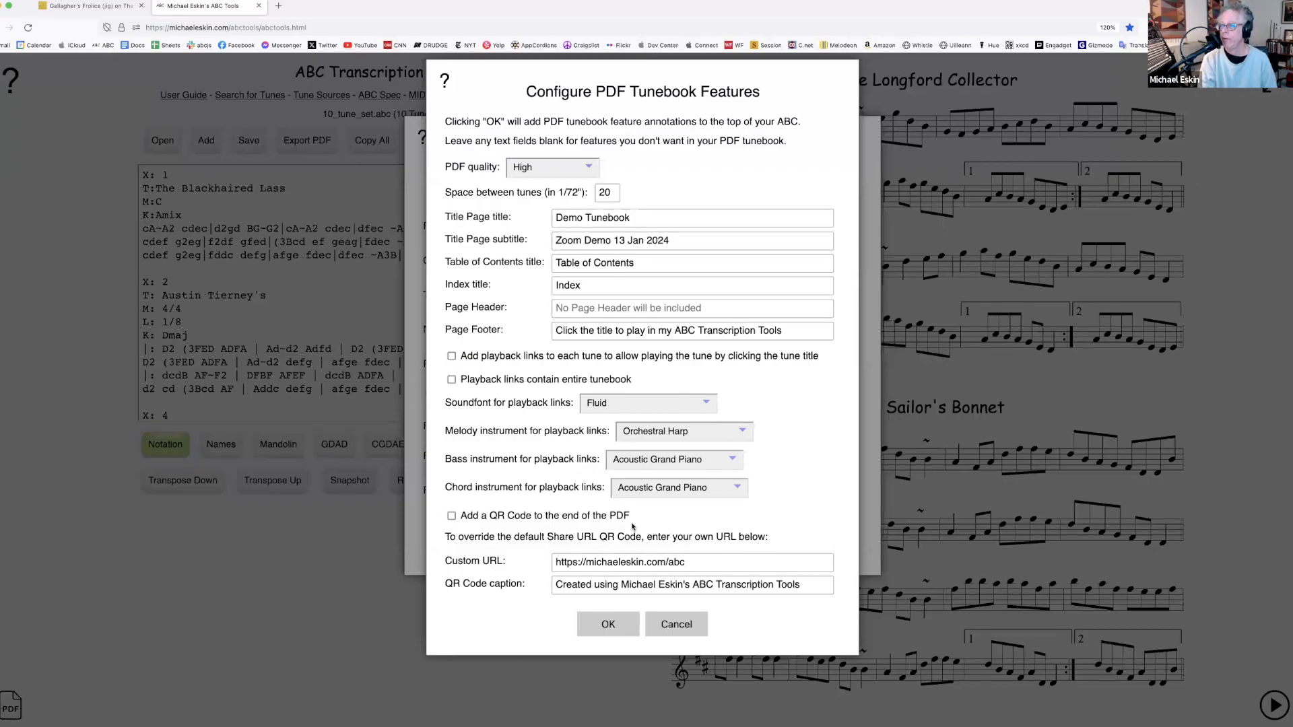
click(626, 626)
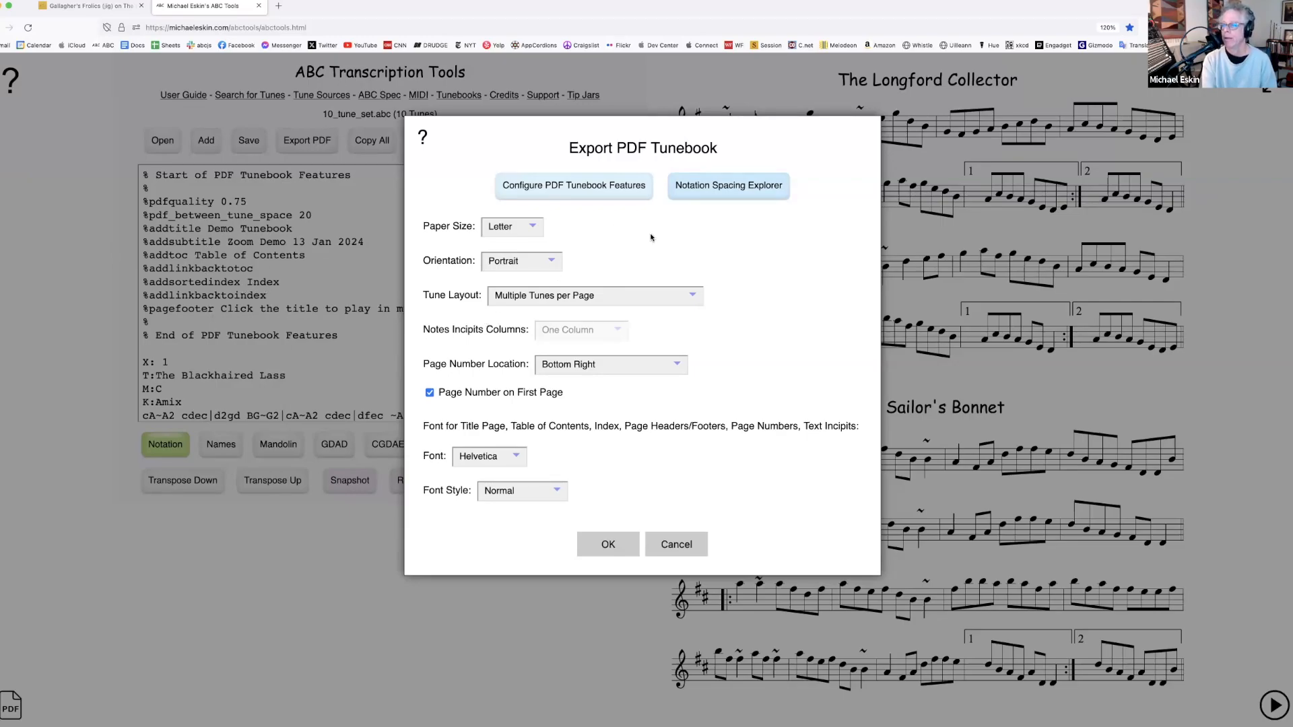
Cancel the export and delete the whole PDF tunebook features block from the top of the ABC
click(682, 546)
drag(143, 364, 143, 164)
key(BackSpace)
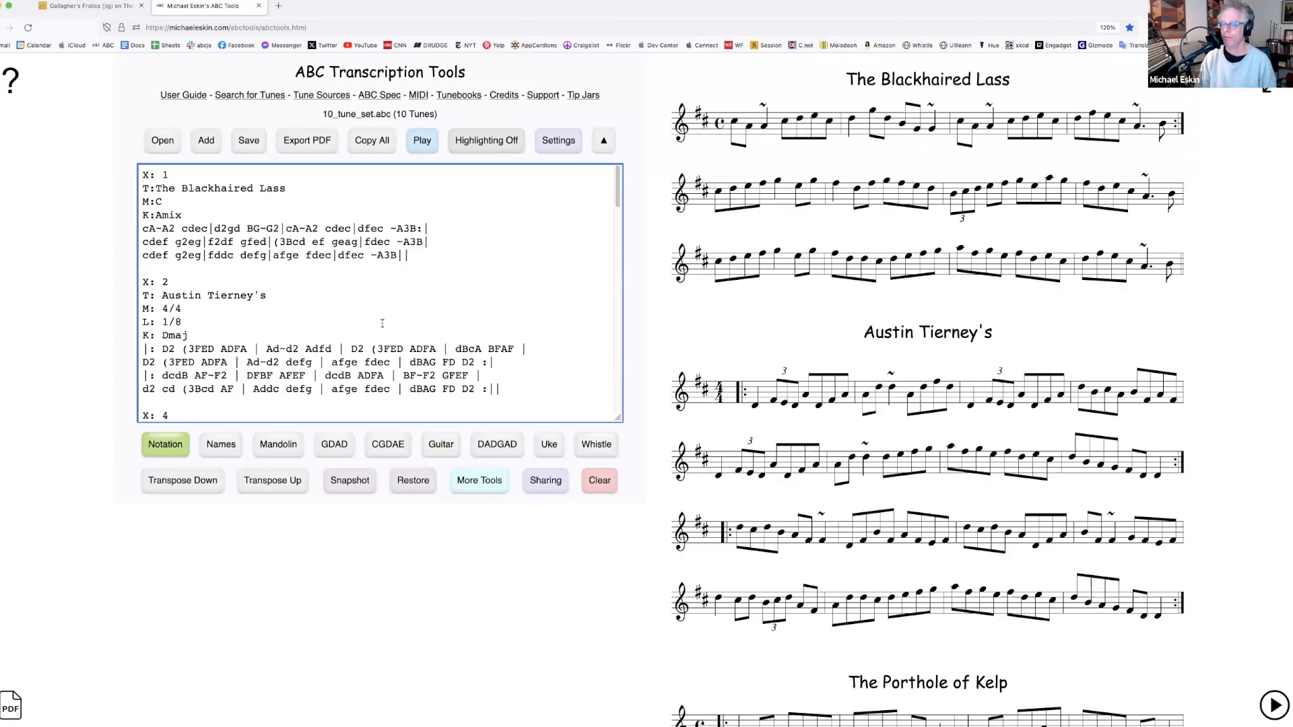
Reapply the existing PDF tunebook features to the ABC and export the tunebook as tune_set.pdf
click(315, 143)
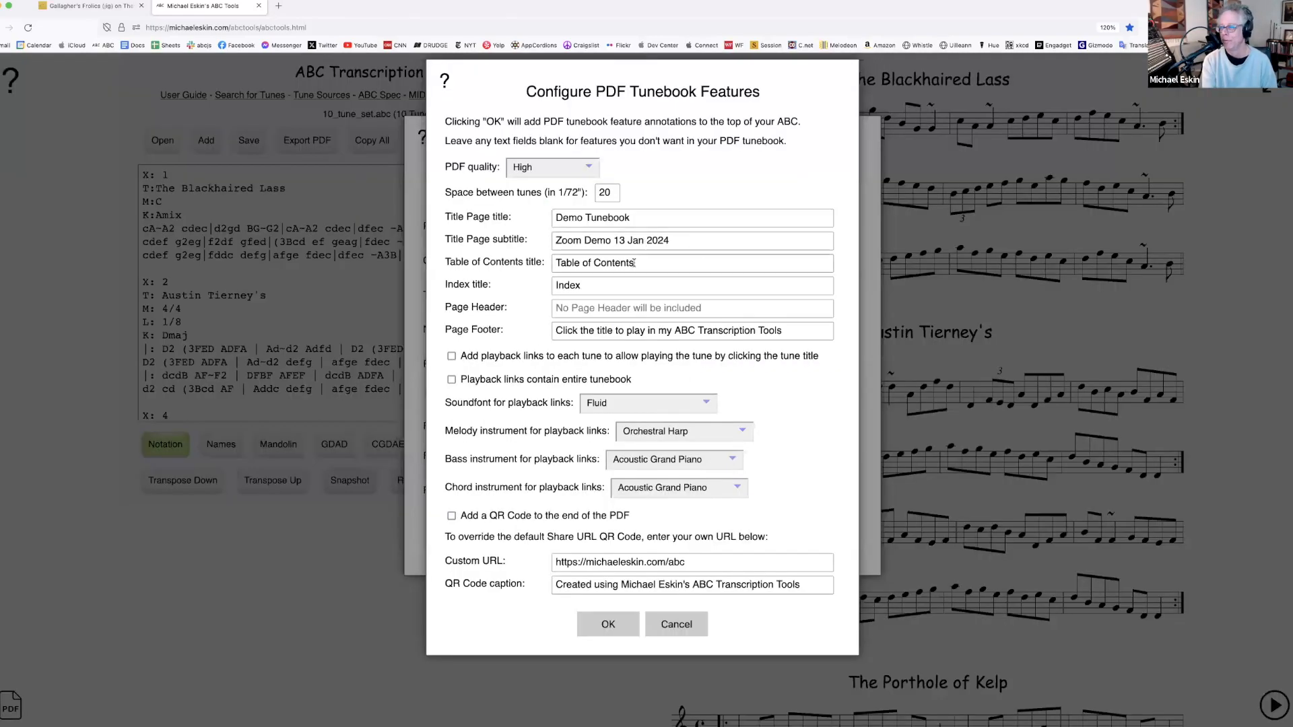
click(608, 625)
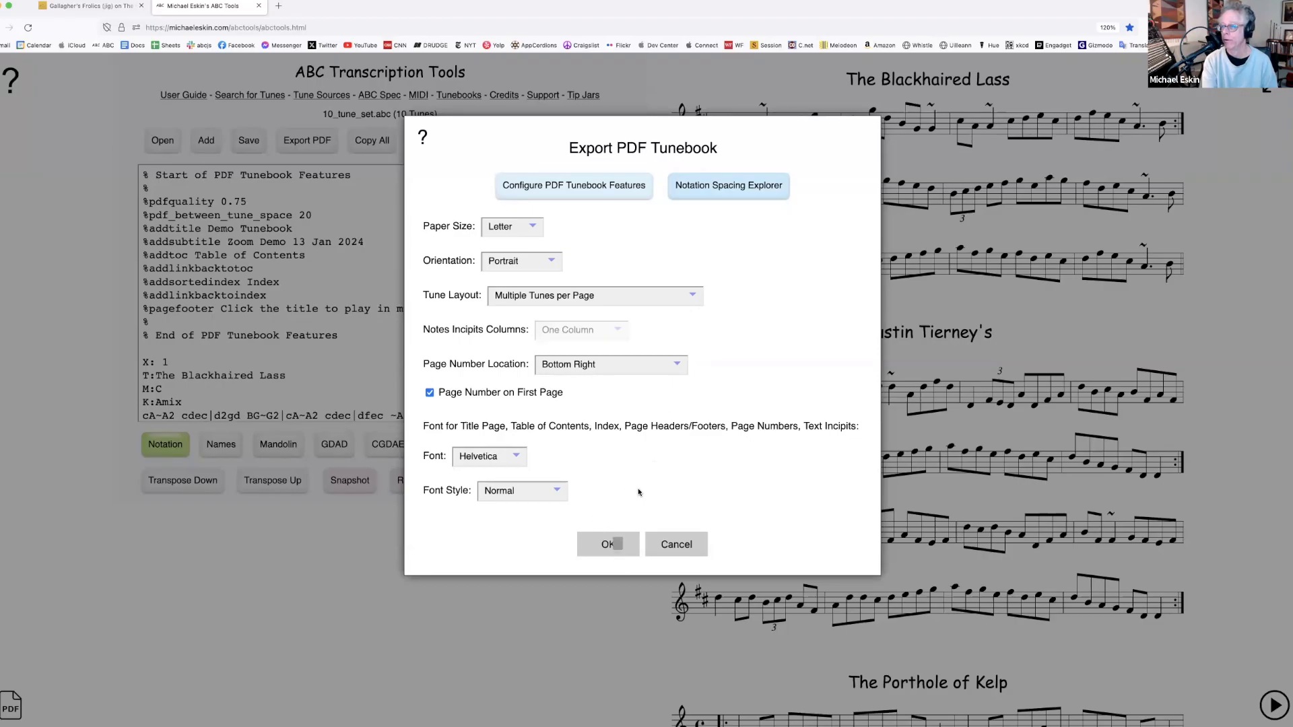
click(606, 543)
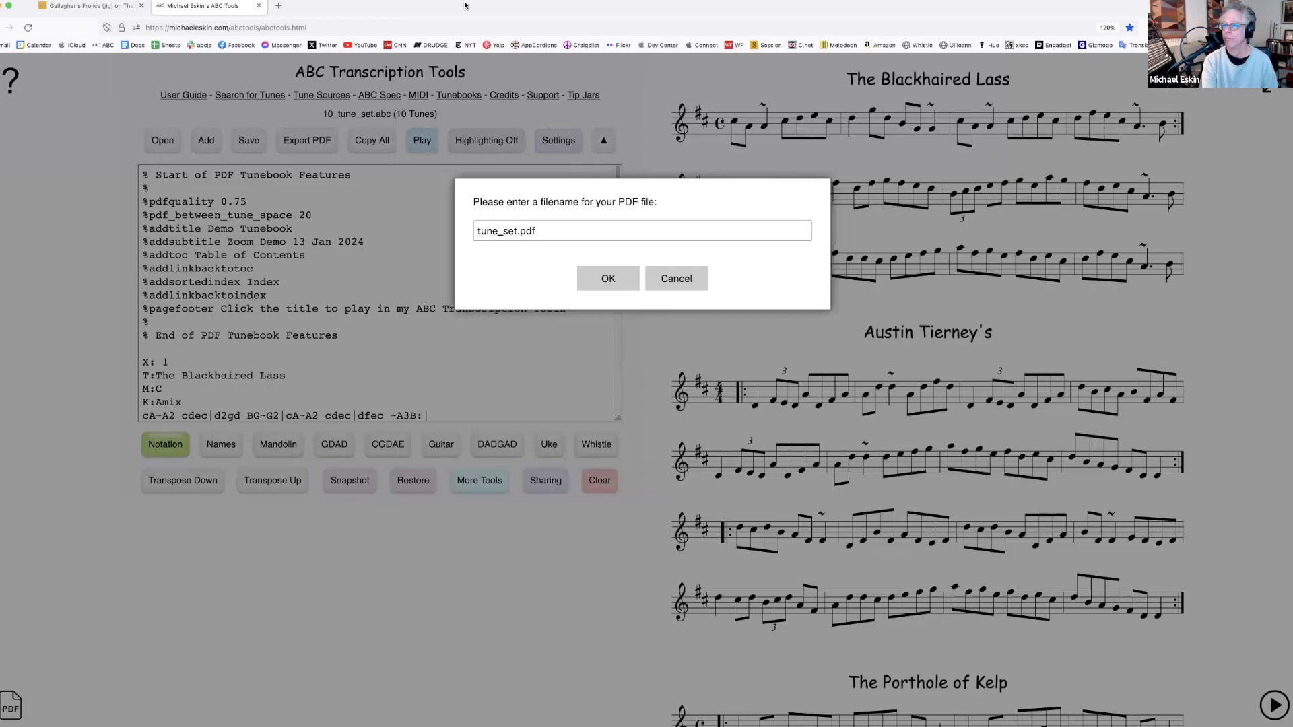
click(613, 280)
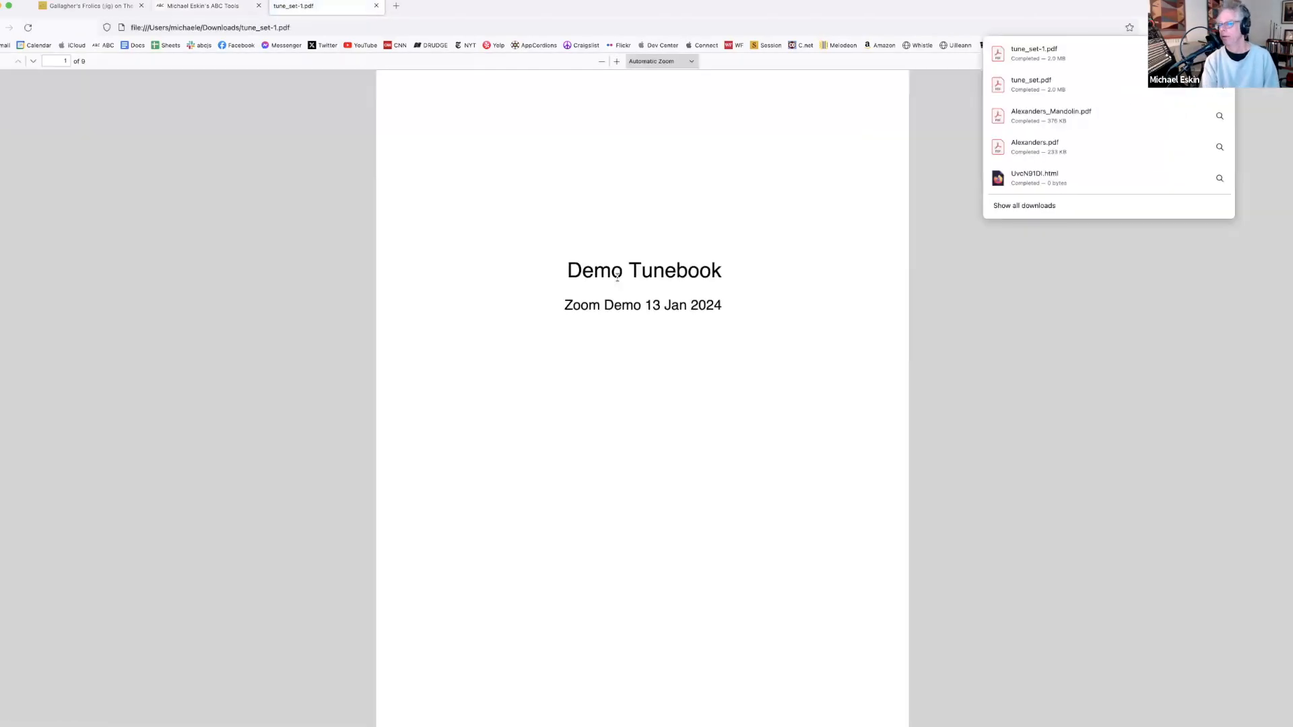
Look through the exported PDF's title page, table of contents and first tunes, and follow the contents link to The Porthole of Kelp
scroll(640, 318, down, 5)
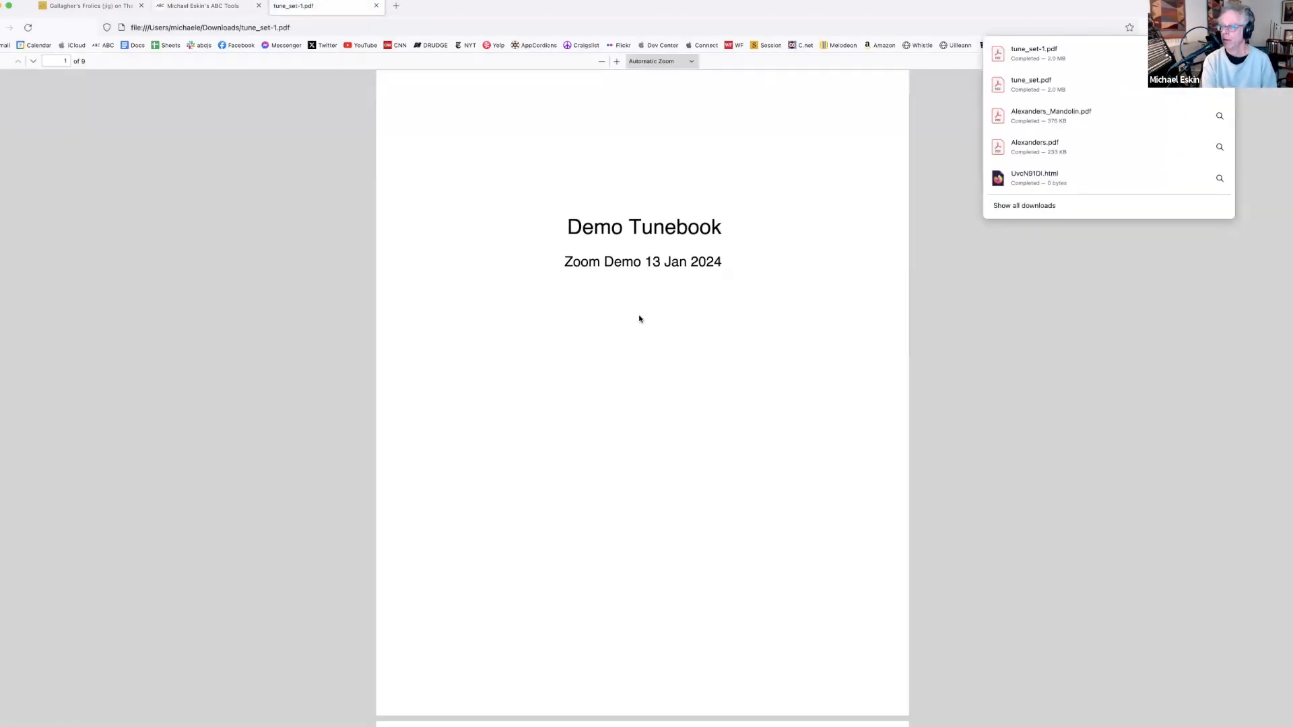
scroll(640, 319, down, 8)
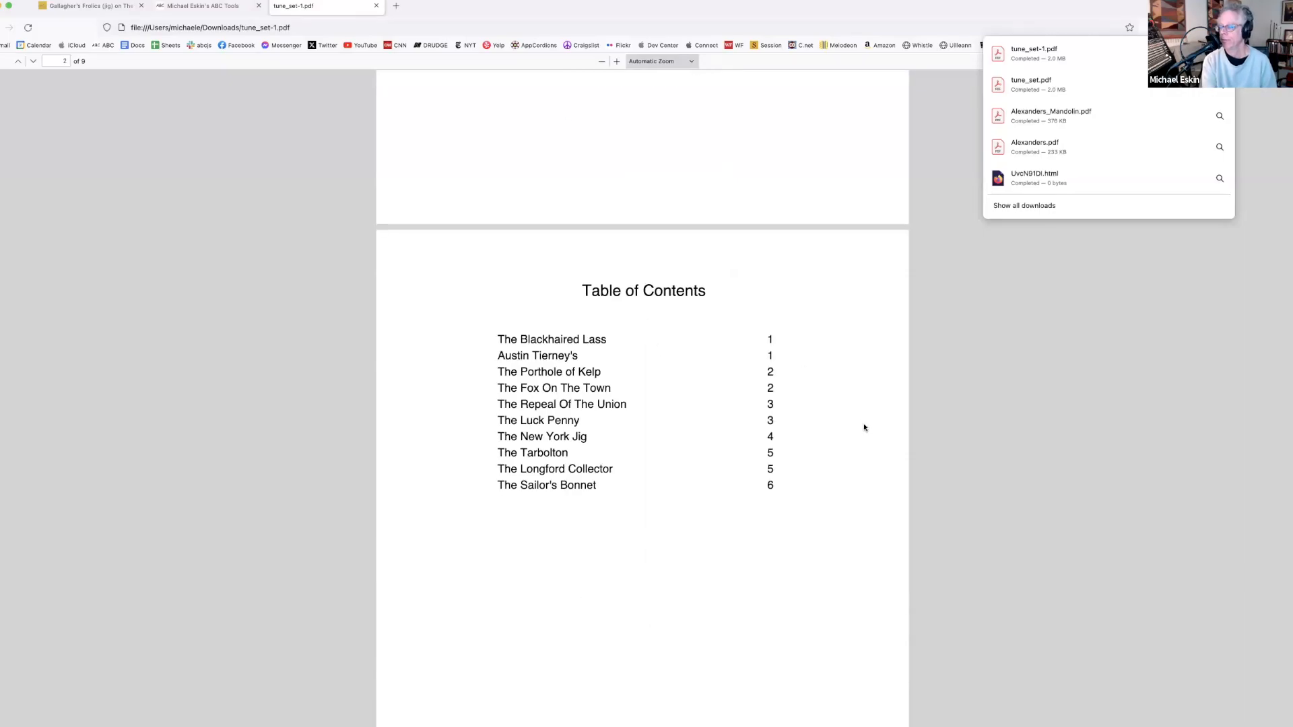
scroll(864, 429, down, 13)
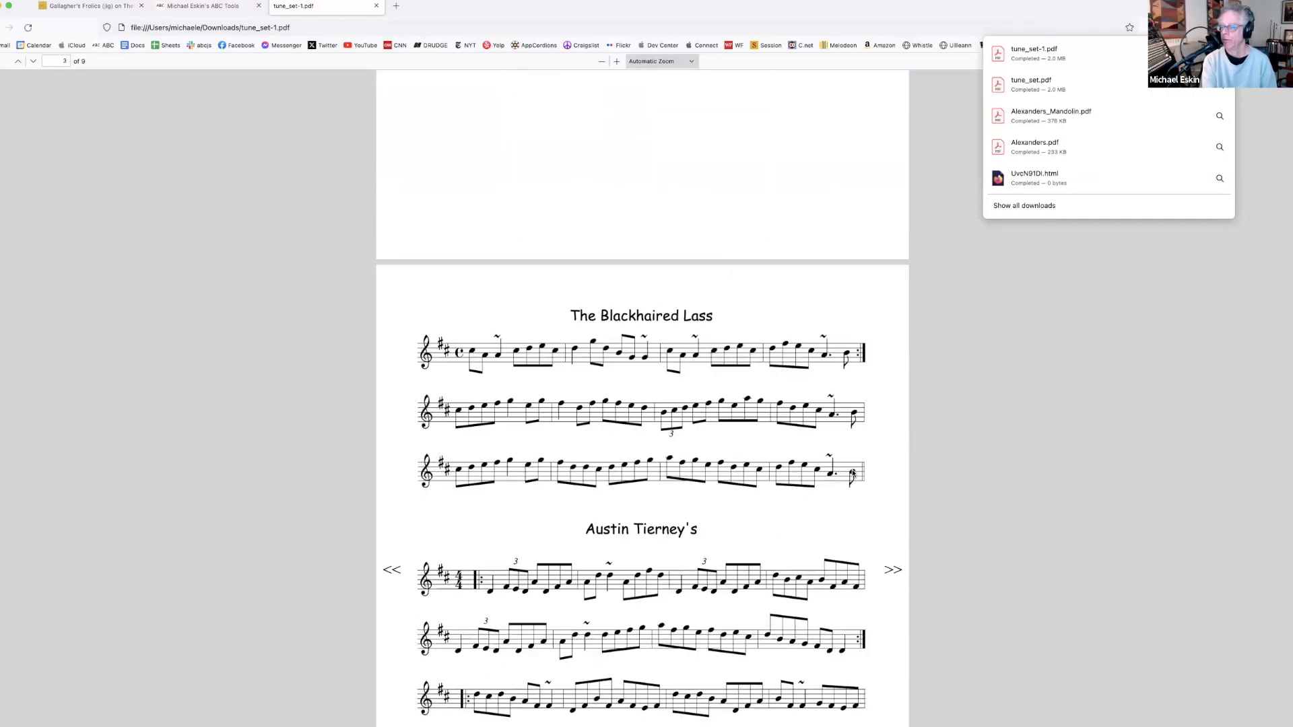
scroll(854, 474, up, 13)
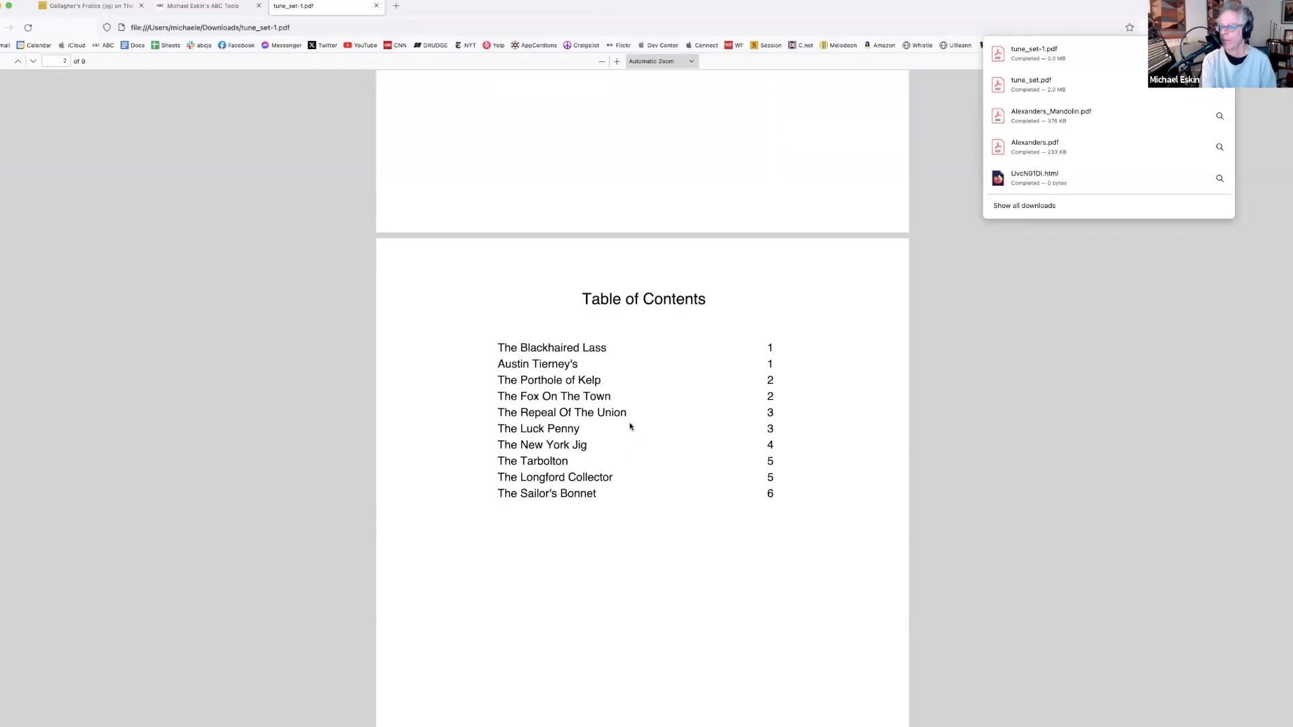
click(543, 382)
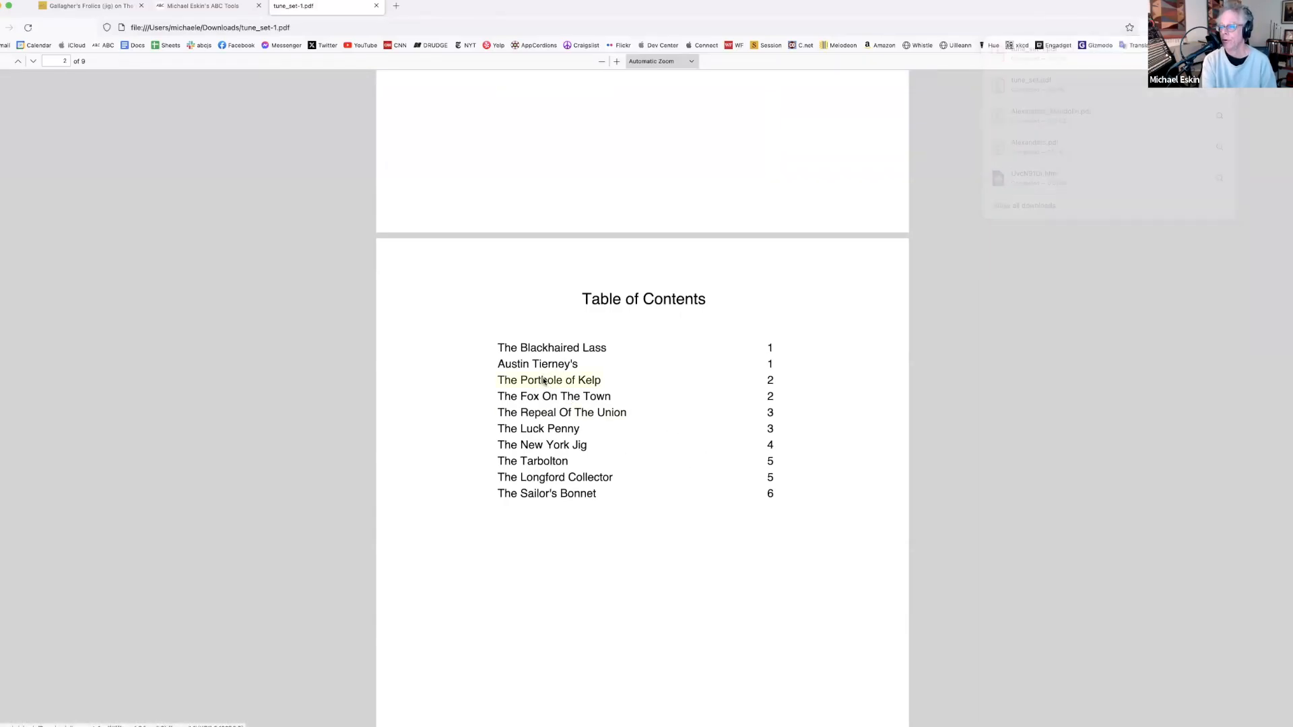
click(543, 381)
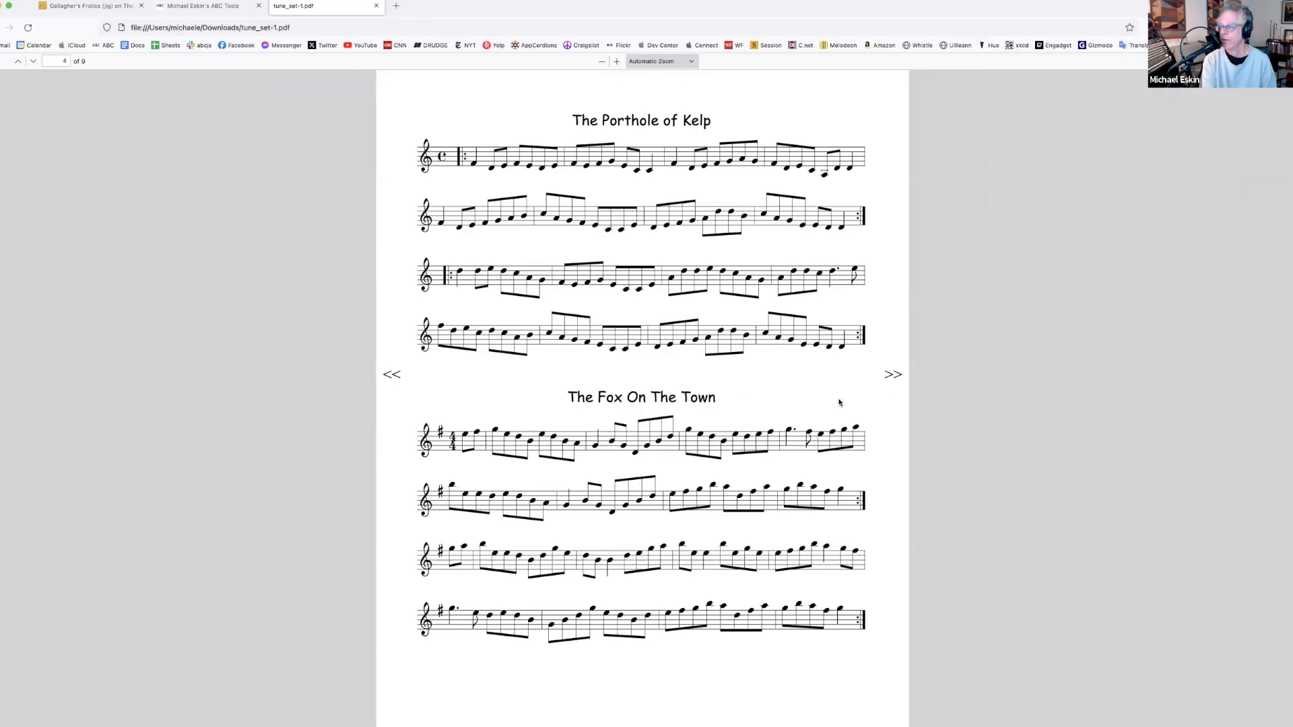
Test the PDF's links from the tune page to the index, on to The Repeal Of The Union and back to the table of contents
click(893, 376)
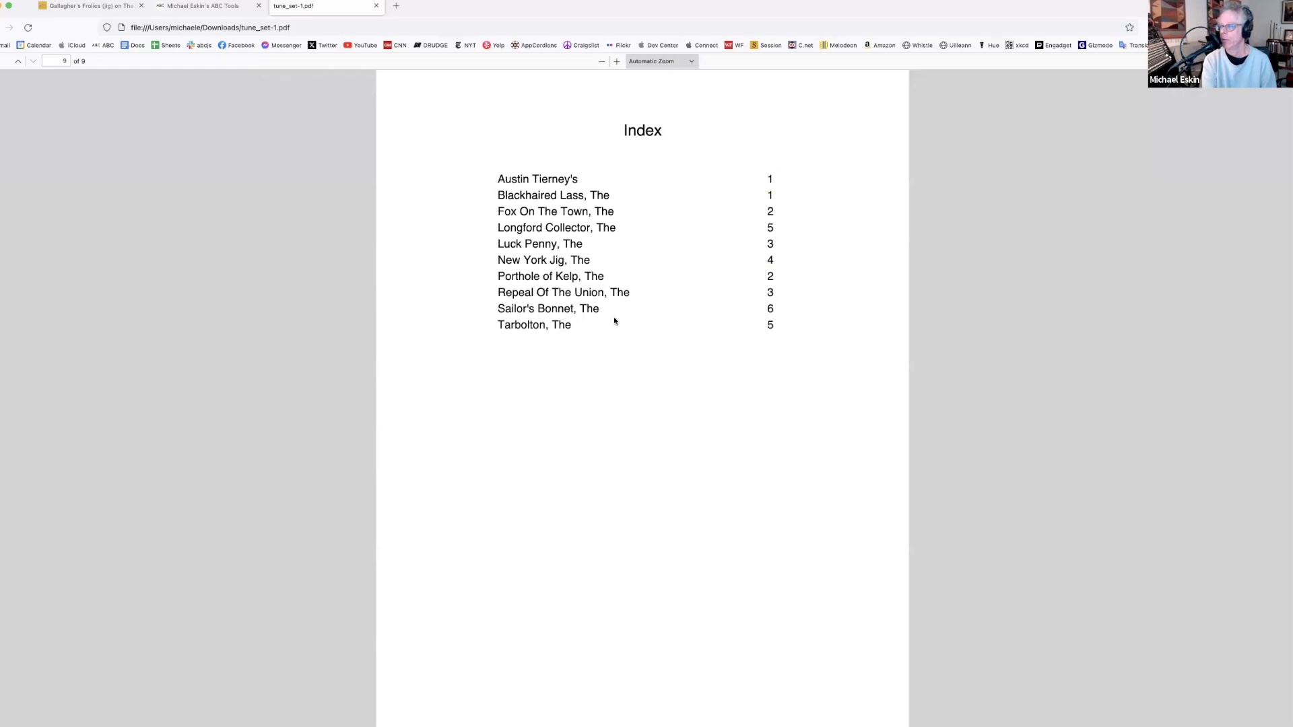
click(518, 295)
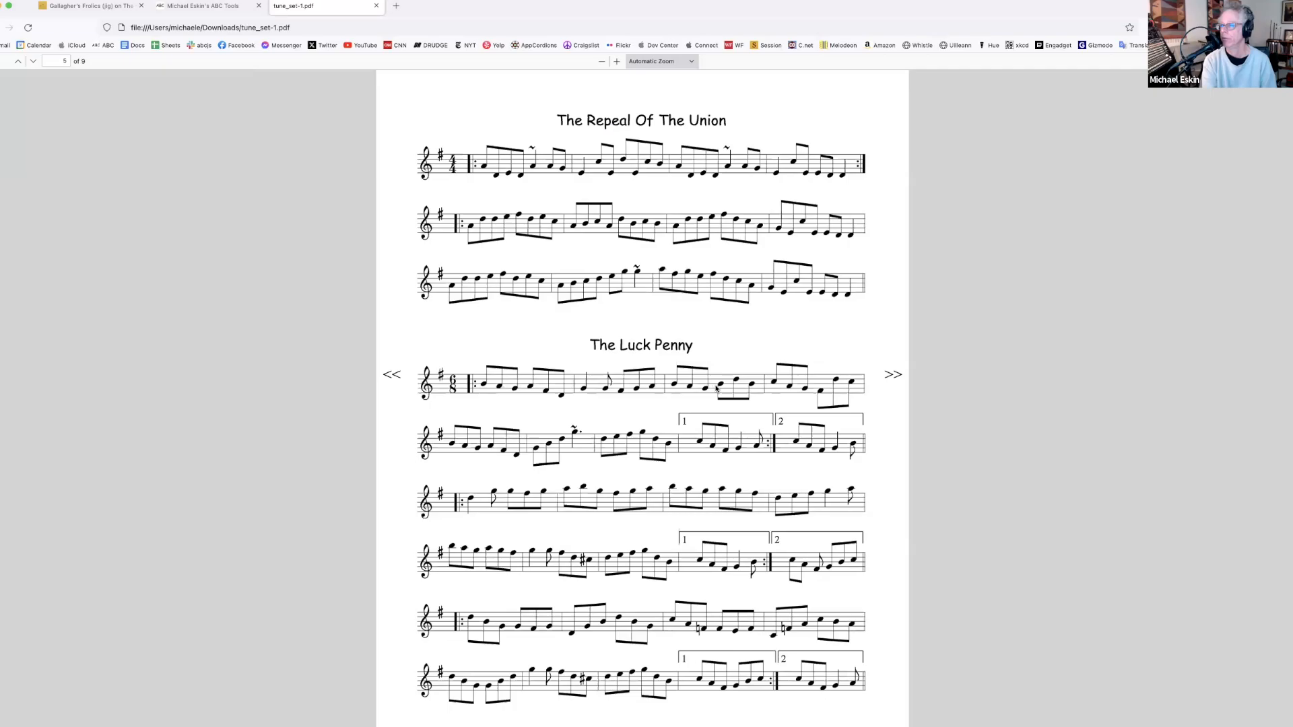
click(394, 375)
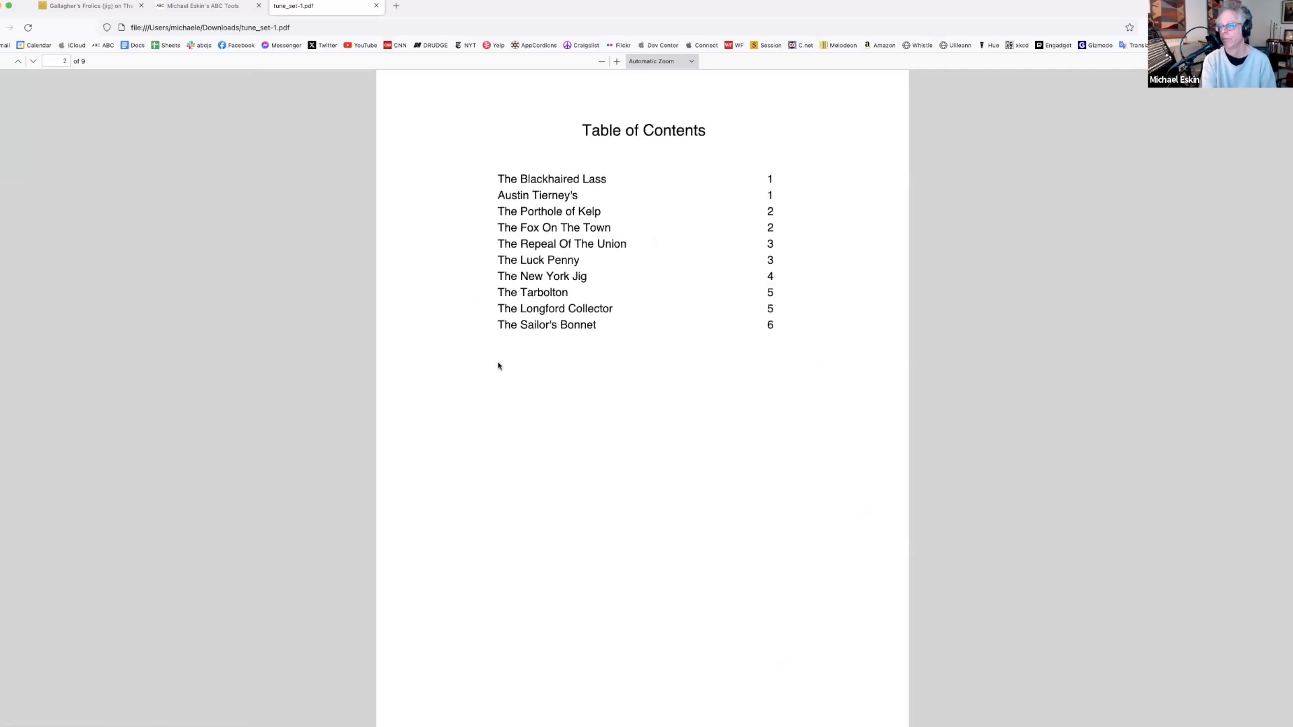
Test the contents link to The New York Jig and the links to and from the index, and close the PDF
scroll(699, 441, up, 10)
scroll(700, 452, down, 4)
scroll(704, 470, down, 5)
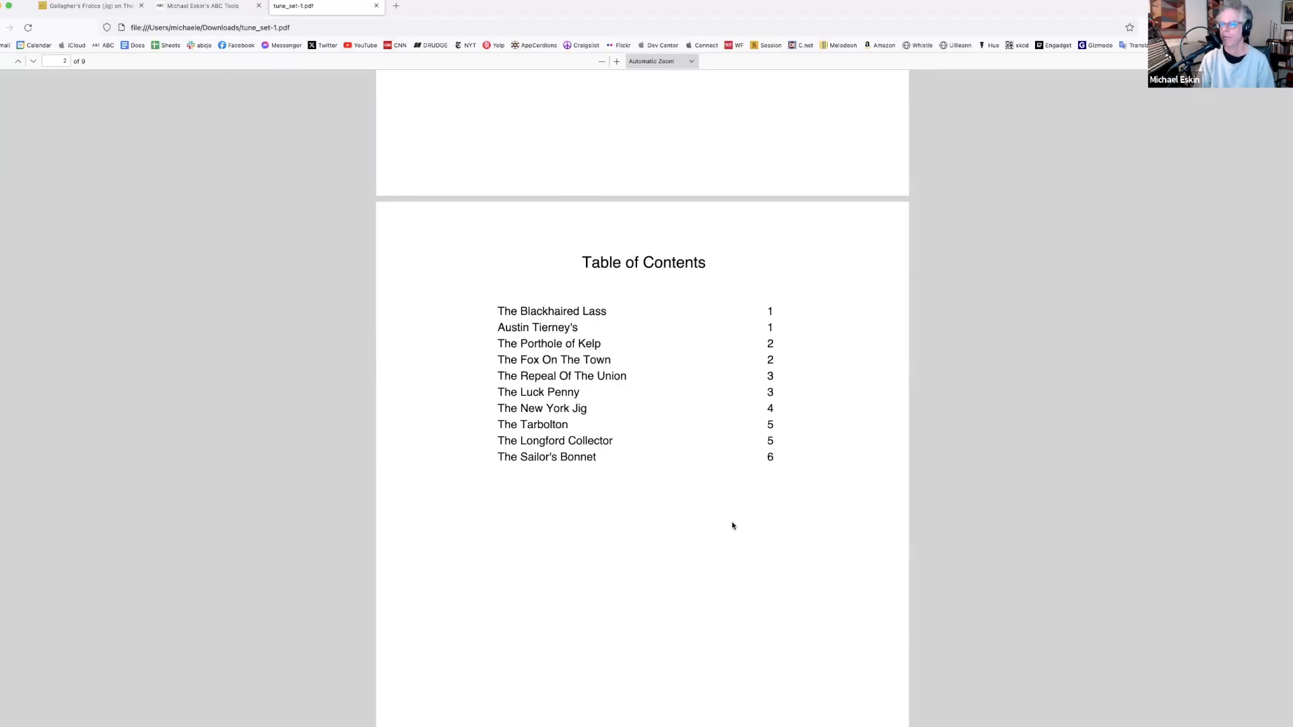
click(540, 410)
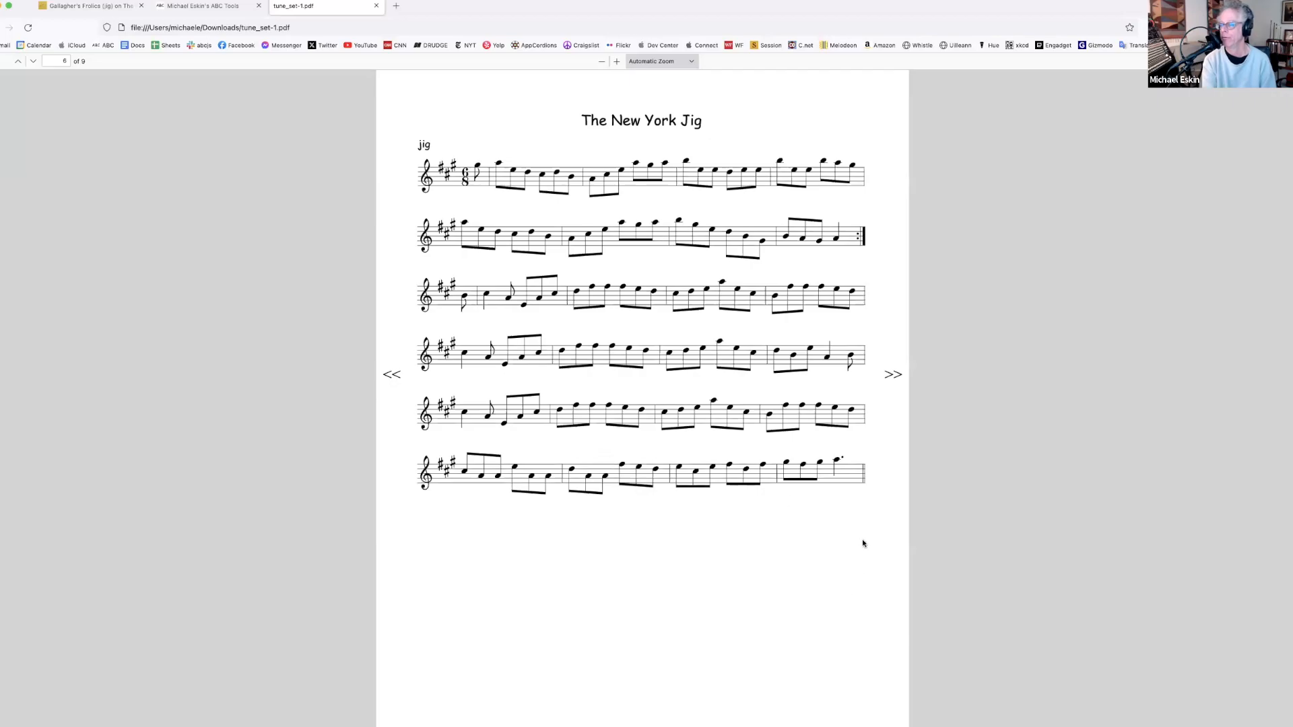
click(893, 376)
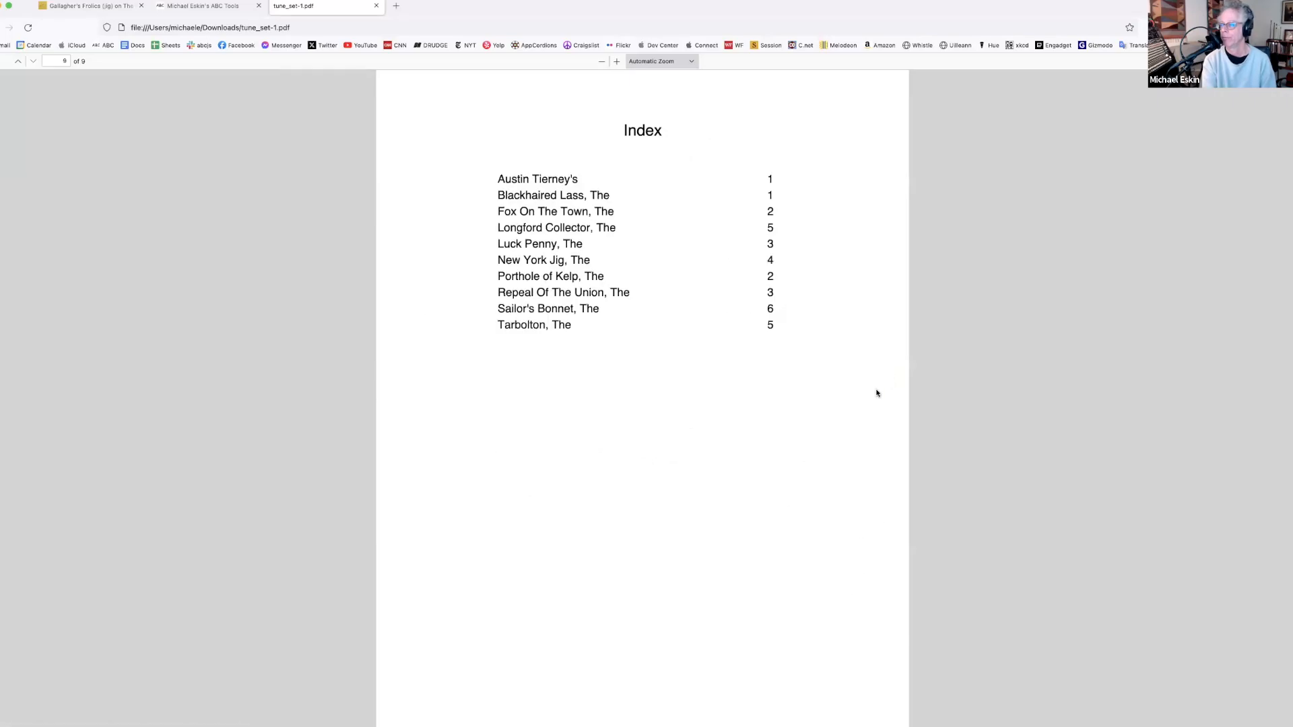
click(547, 318)
scroll(570, 307, up, 1)
scroll(587, 351, down, 5)
scroll(586, 351, up, 10)
click(375, 5)
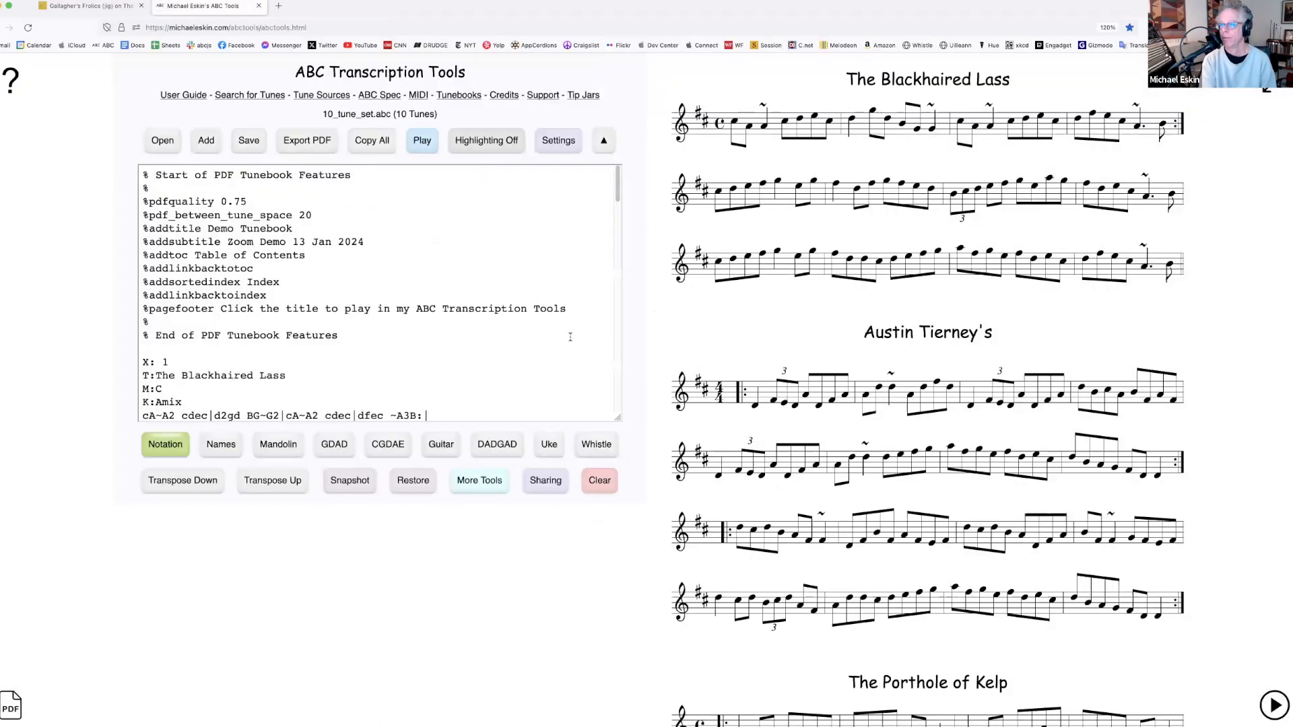
Change the title page title to "My New Title" in the tunebook features, apply it to the ABC and leave the export options
click(308, 140)
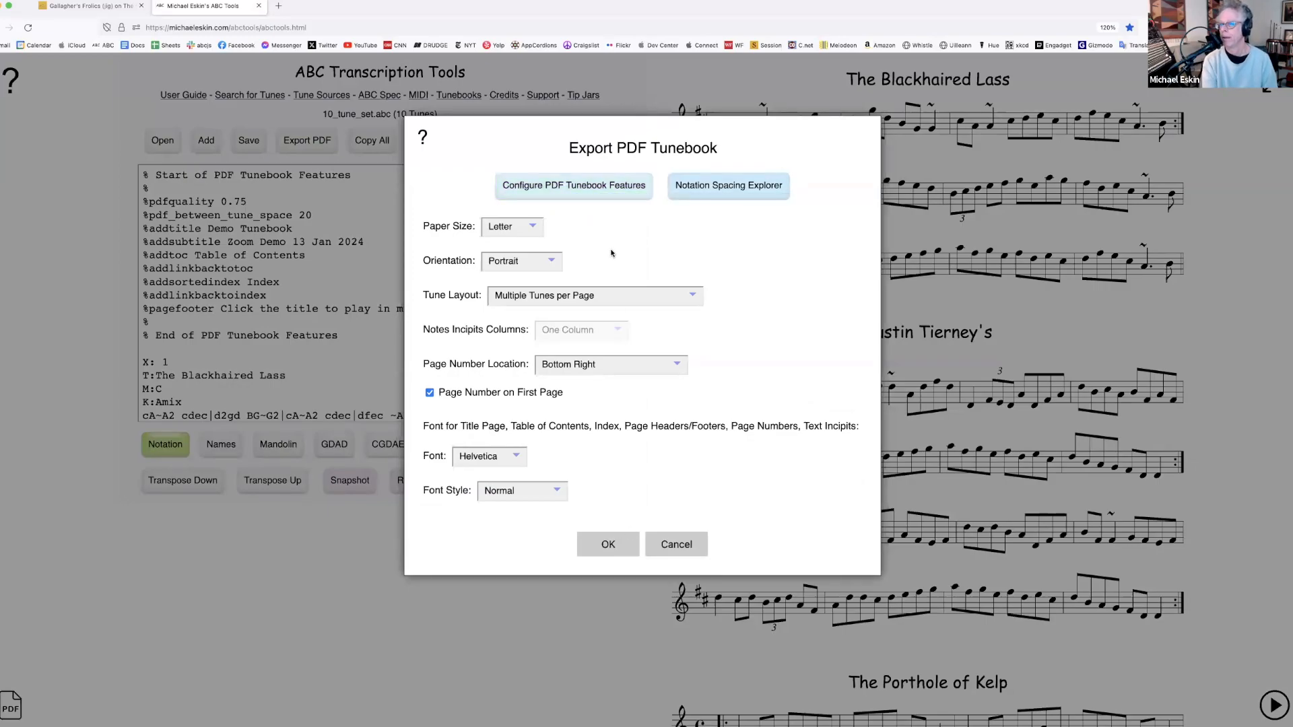
click(554, 194)
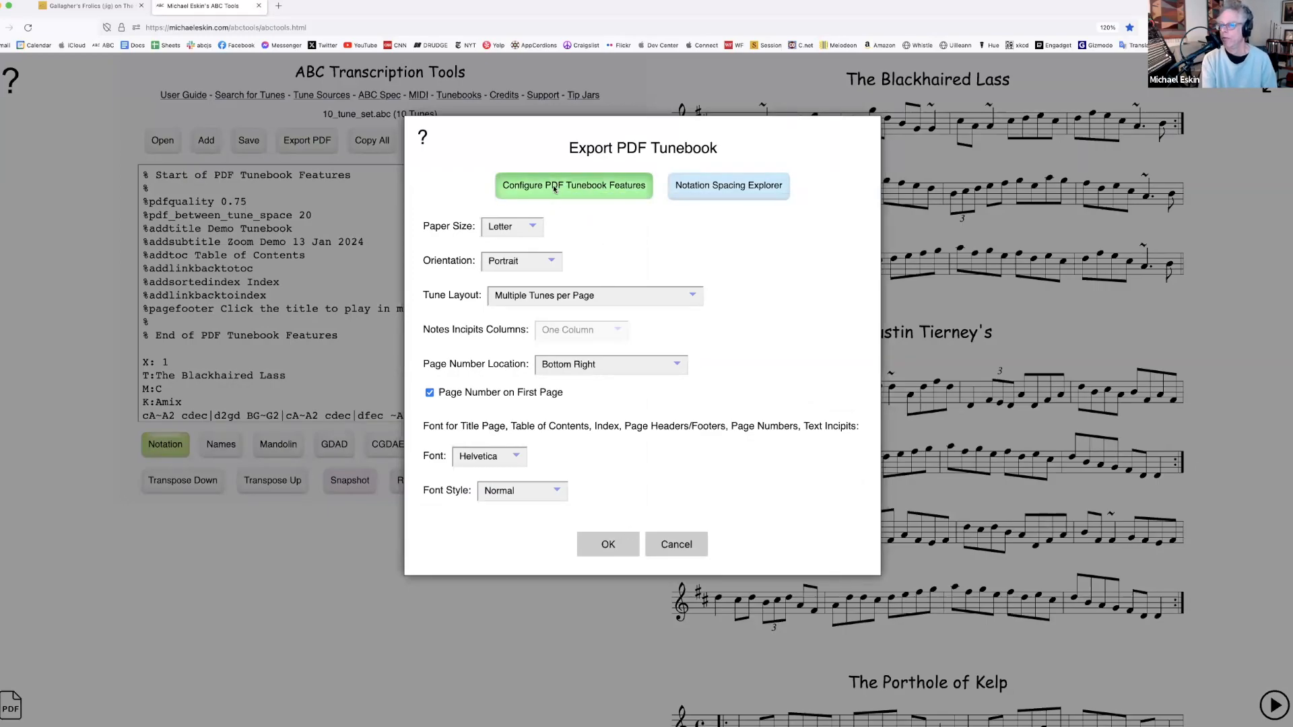
drag(643, 217, 518, 215)
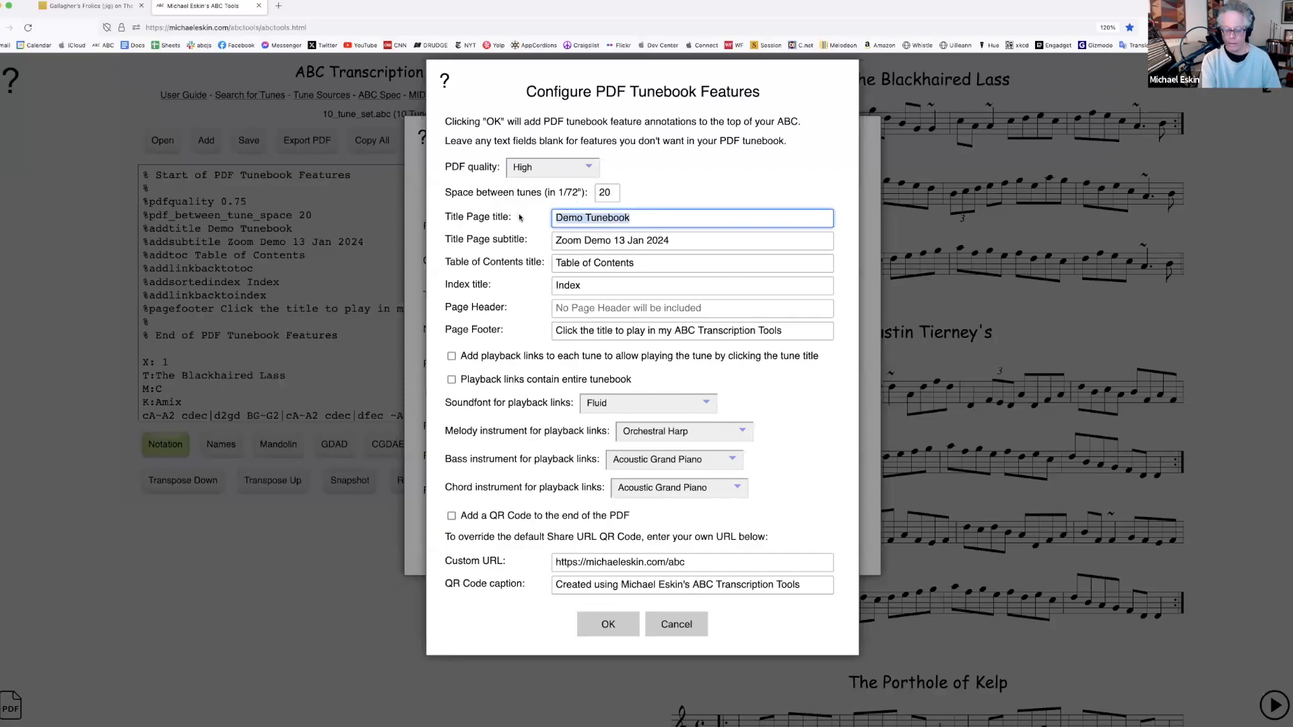
text(My New Title)
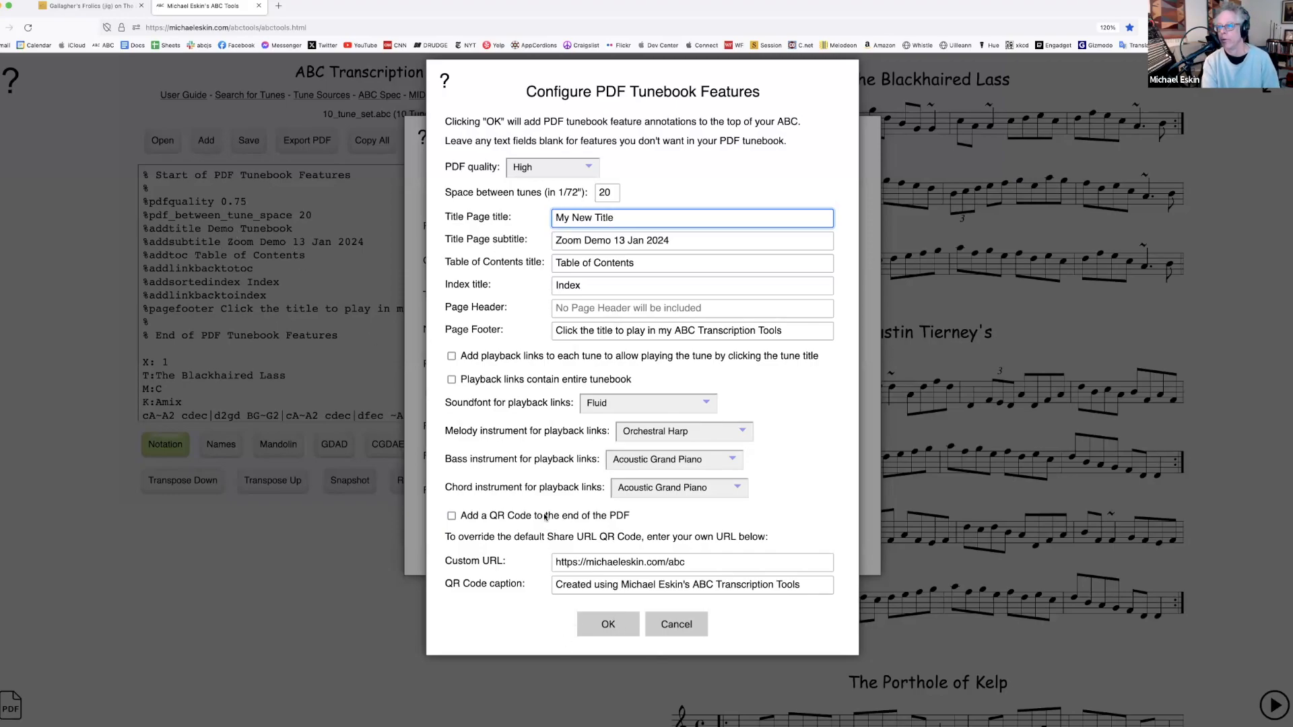
click(610, 624)
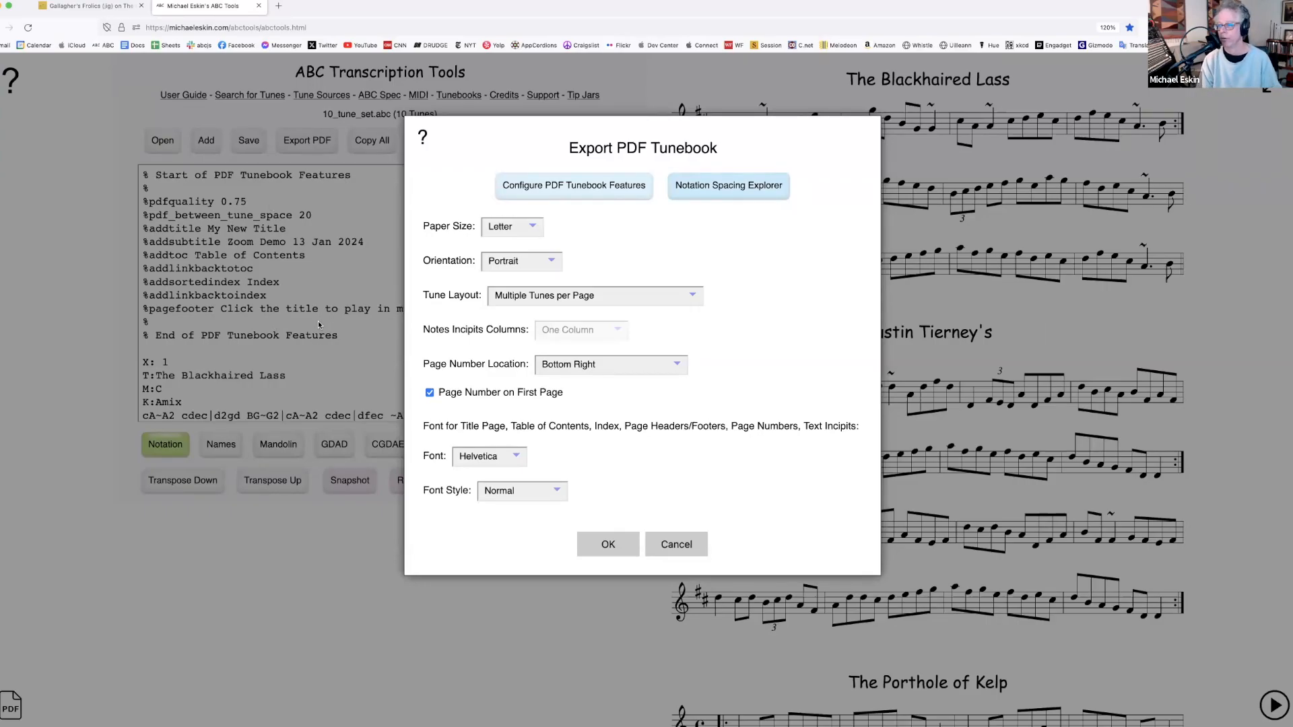
click(677, 545)
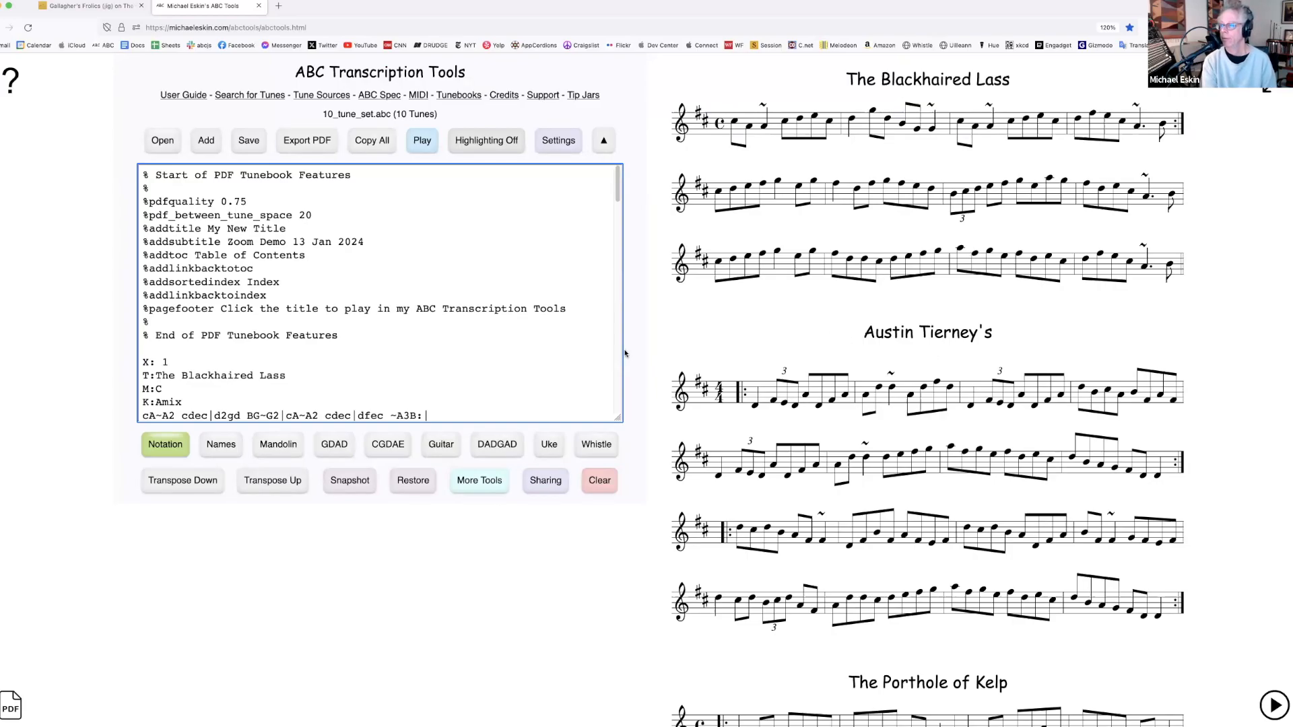
Show the tunes with mandolin tablature and change the title in the ABC's %addtitle line to "Mandolin Tab Version"
click(279, 446)
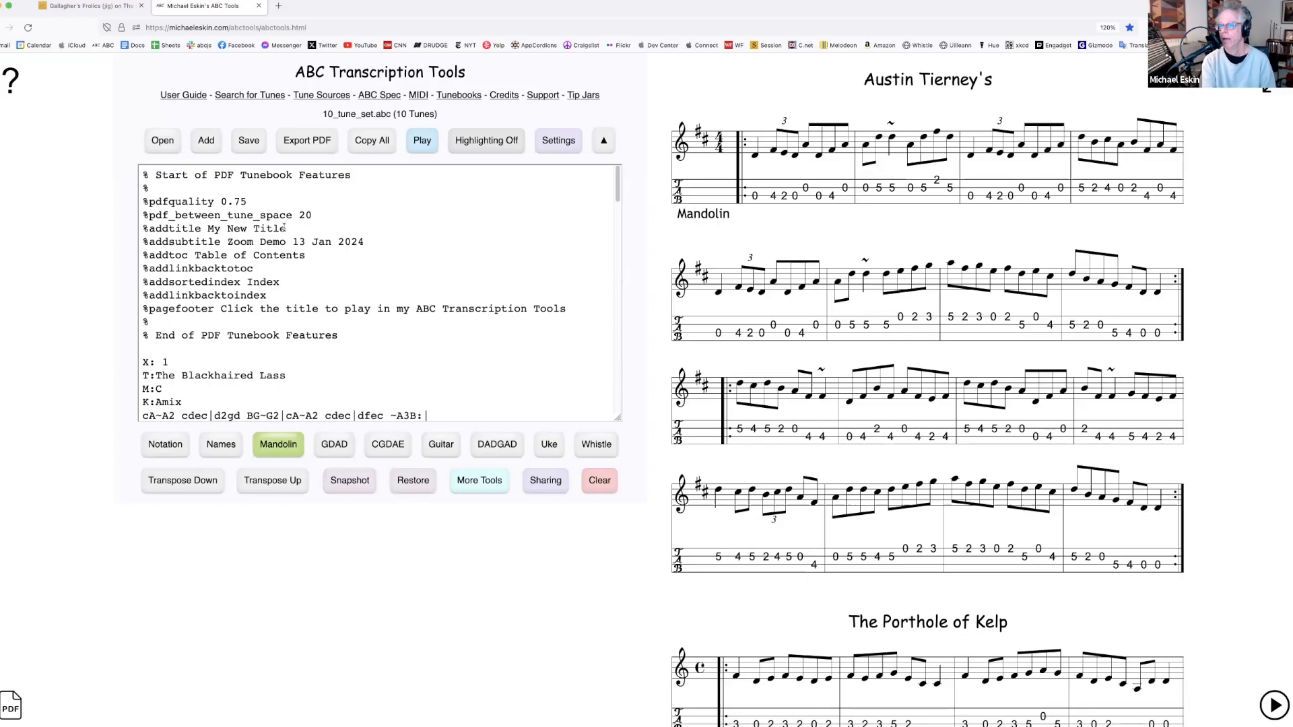
drag(287, 229, 208, 229)
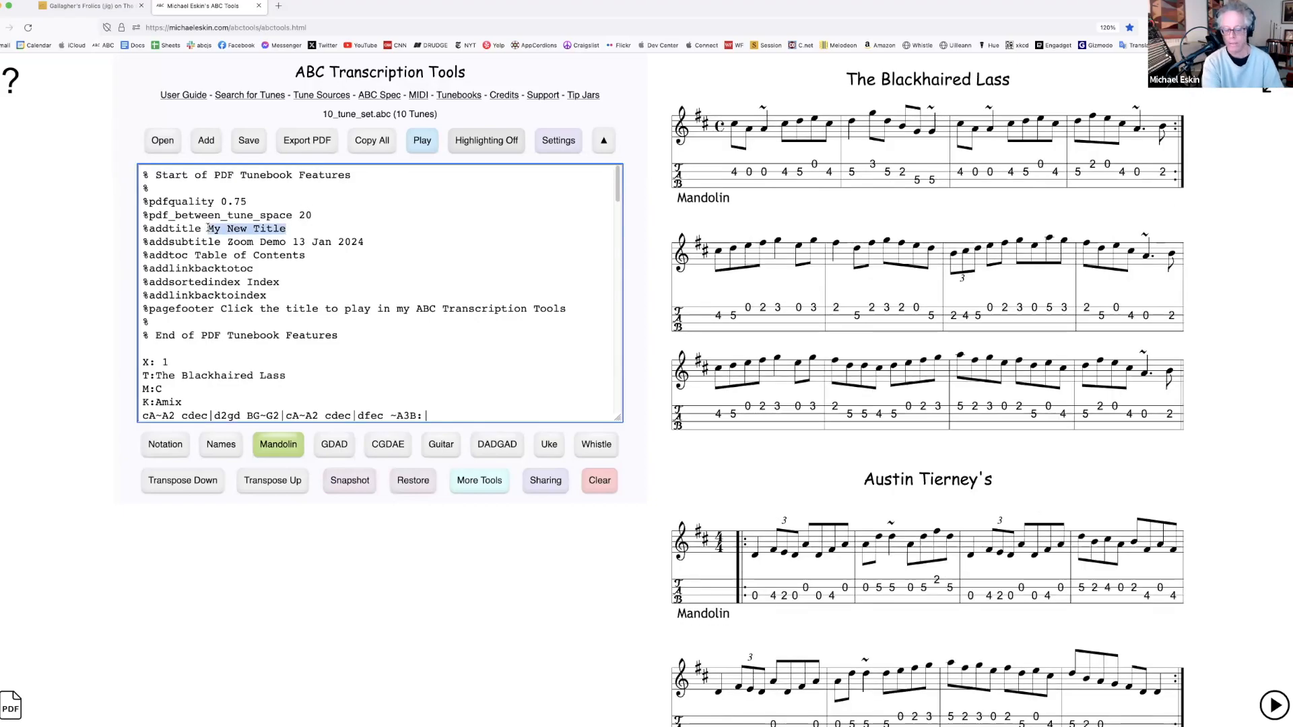
text(Mand)
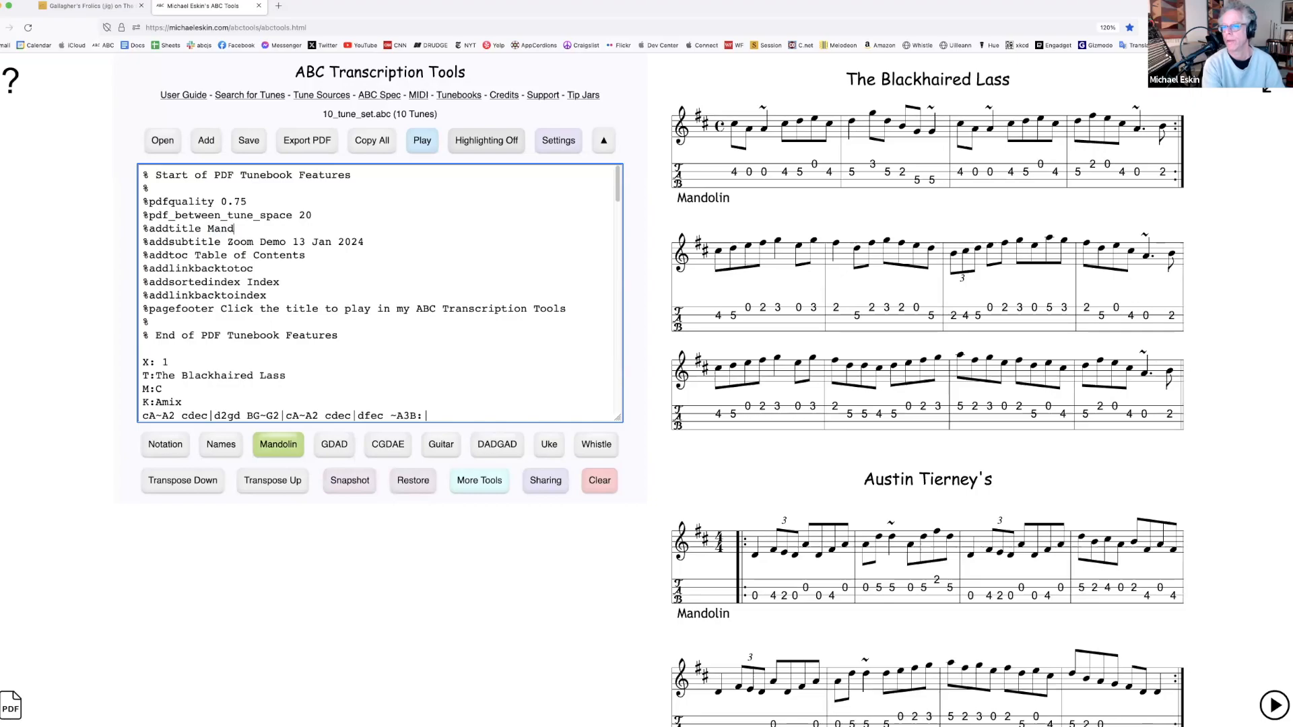
text(olin Tab Version)
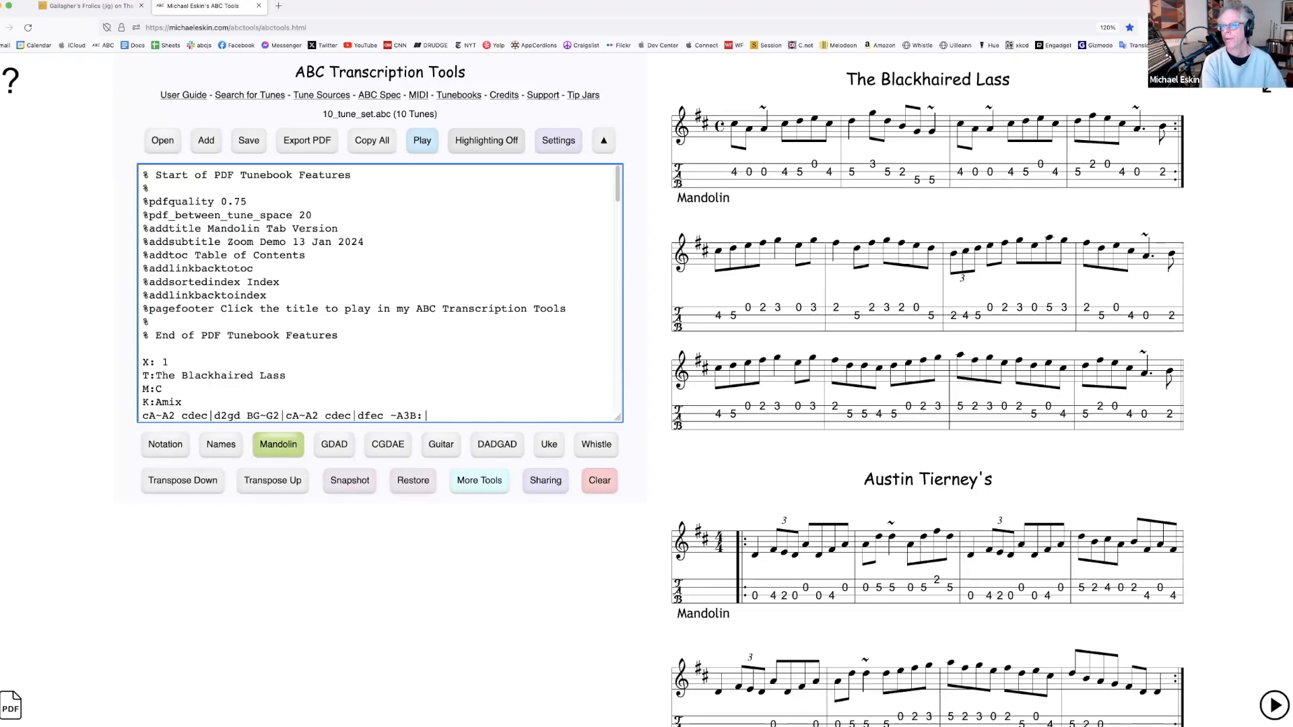
Export the mandolin tablature tunebook with multiple tunes per page as tune_set_Mandolin.pdf
click(315, 142)
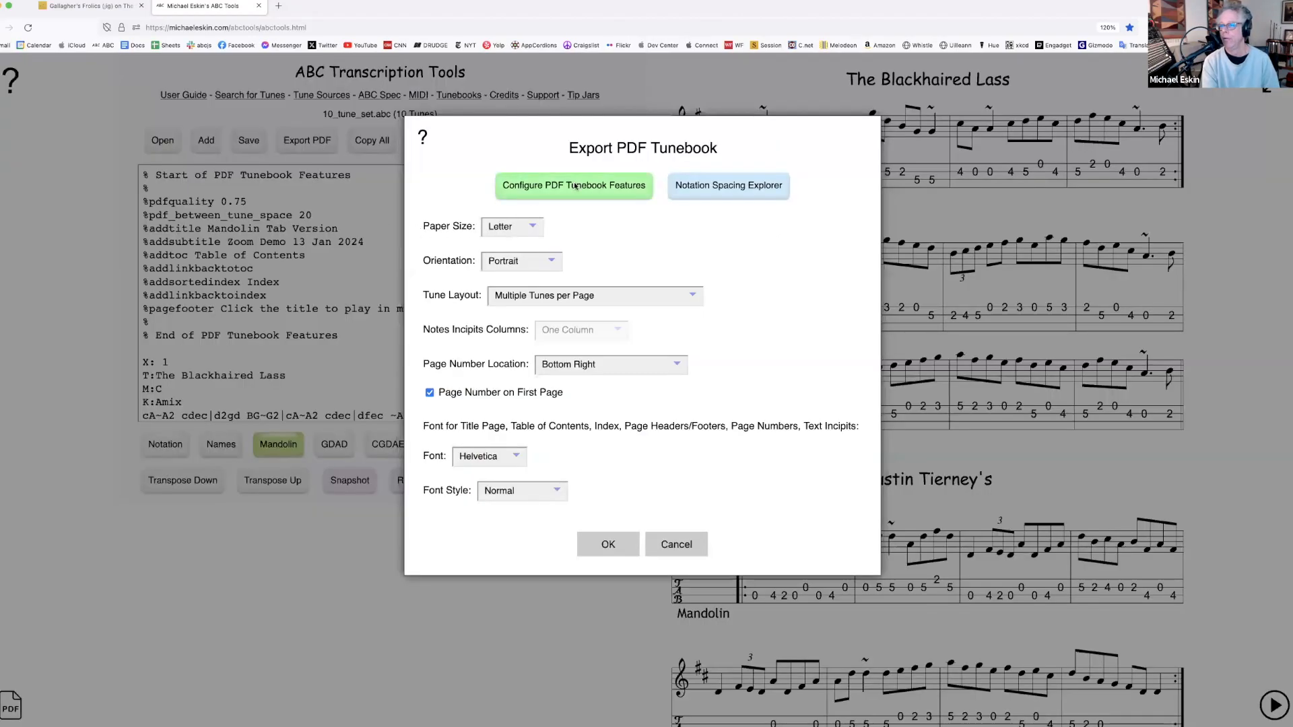
click(602, 545)
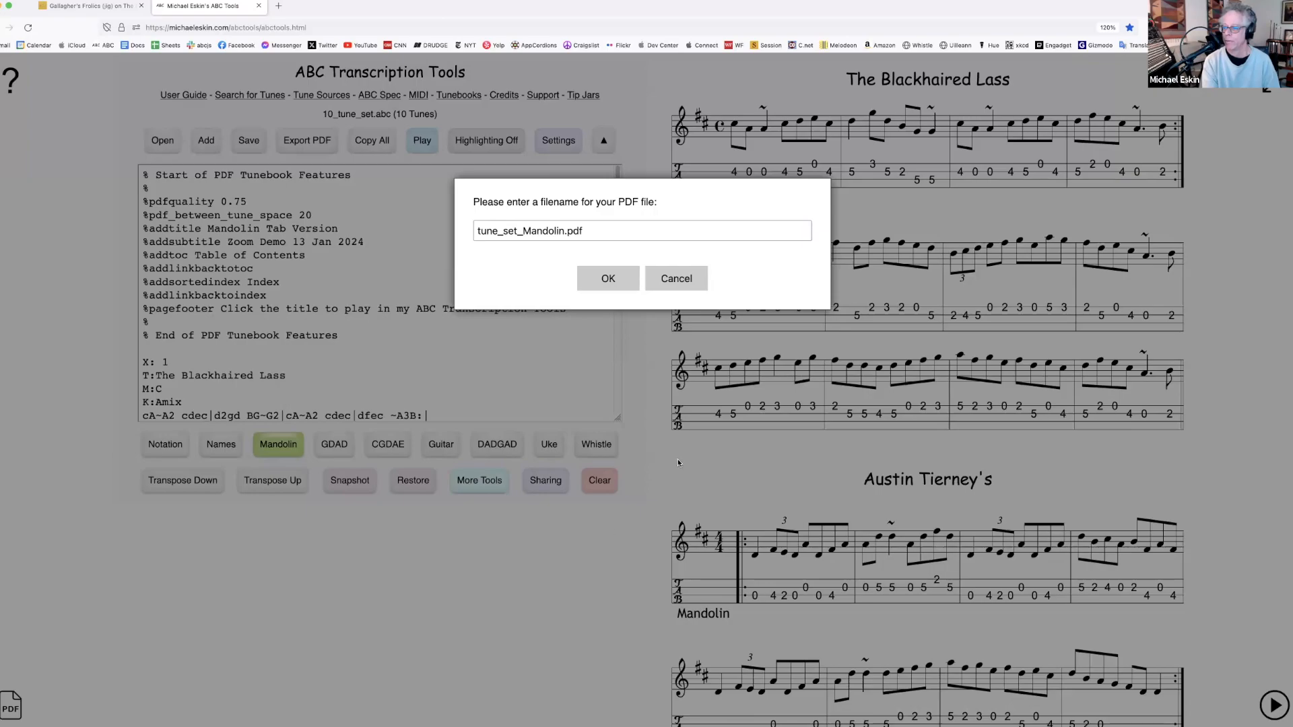
click(21, 91)
click(604, 286)
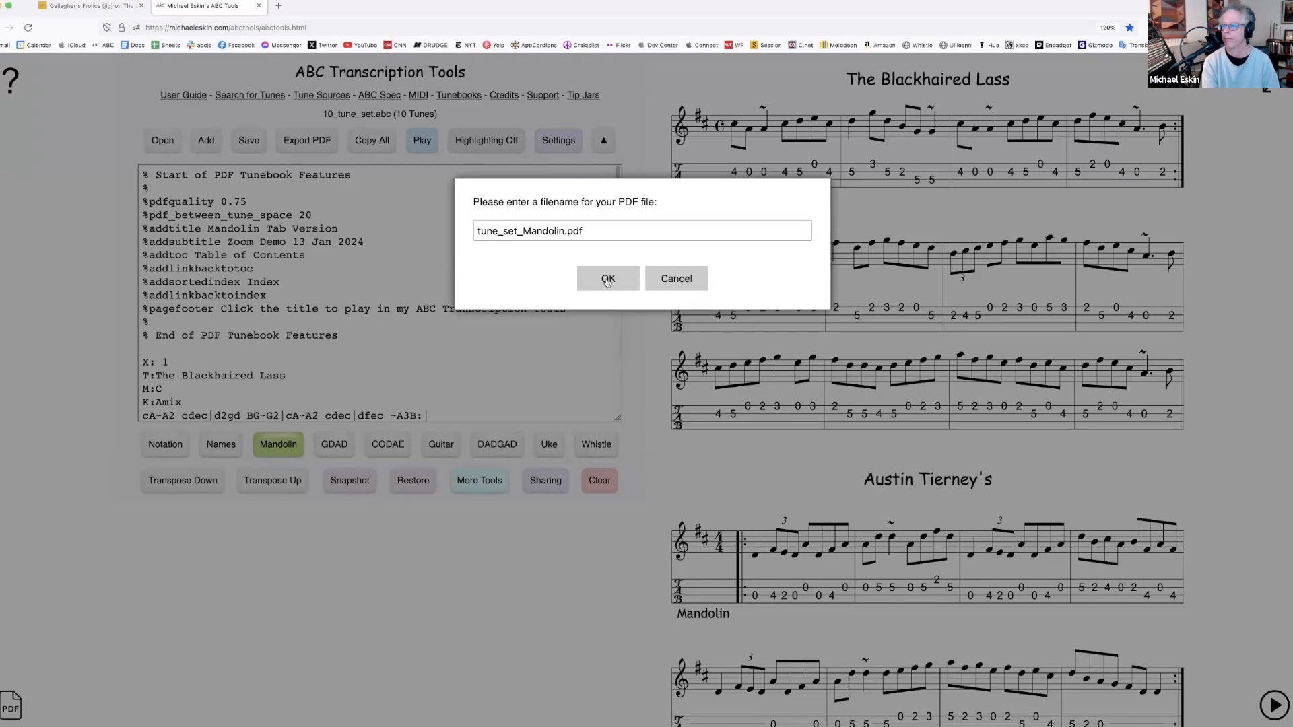
click(614, 287)
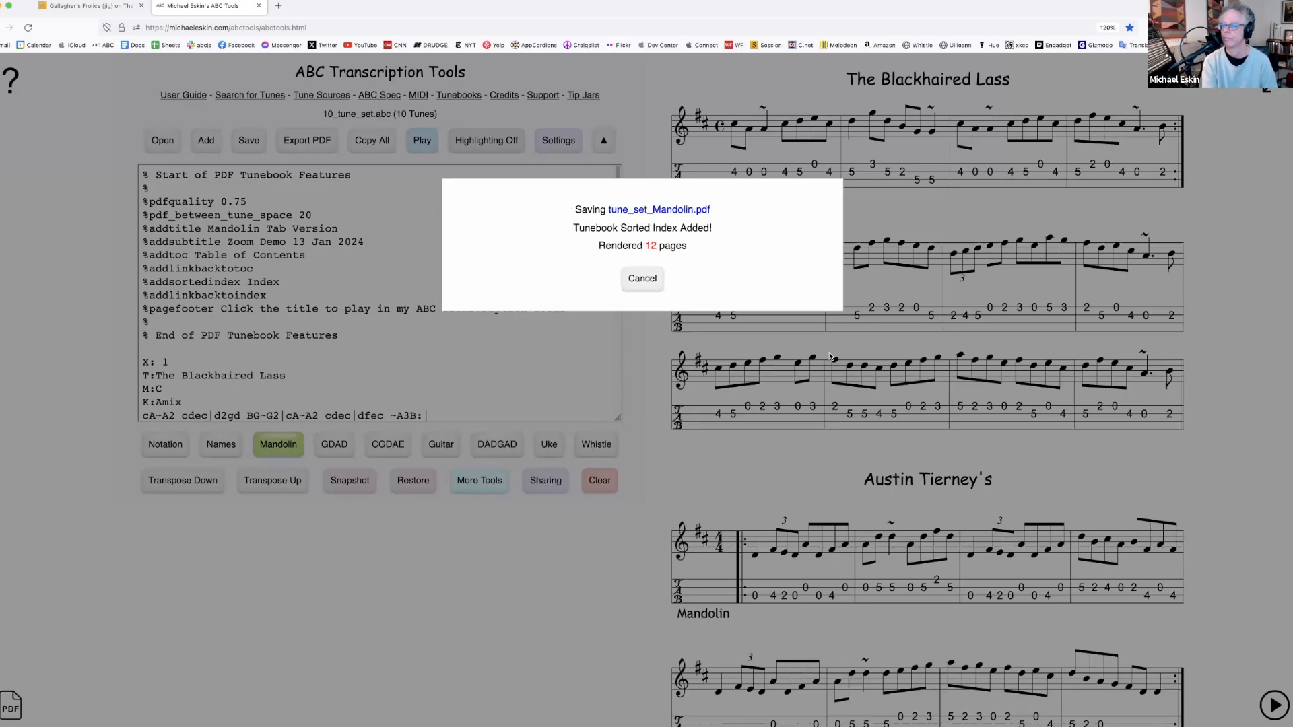
Check the mandolin PDF's title page, follow a tune link from its table of contents and jump from that tune to the index
scroll(730, 349, down, 5)
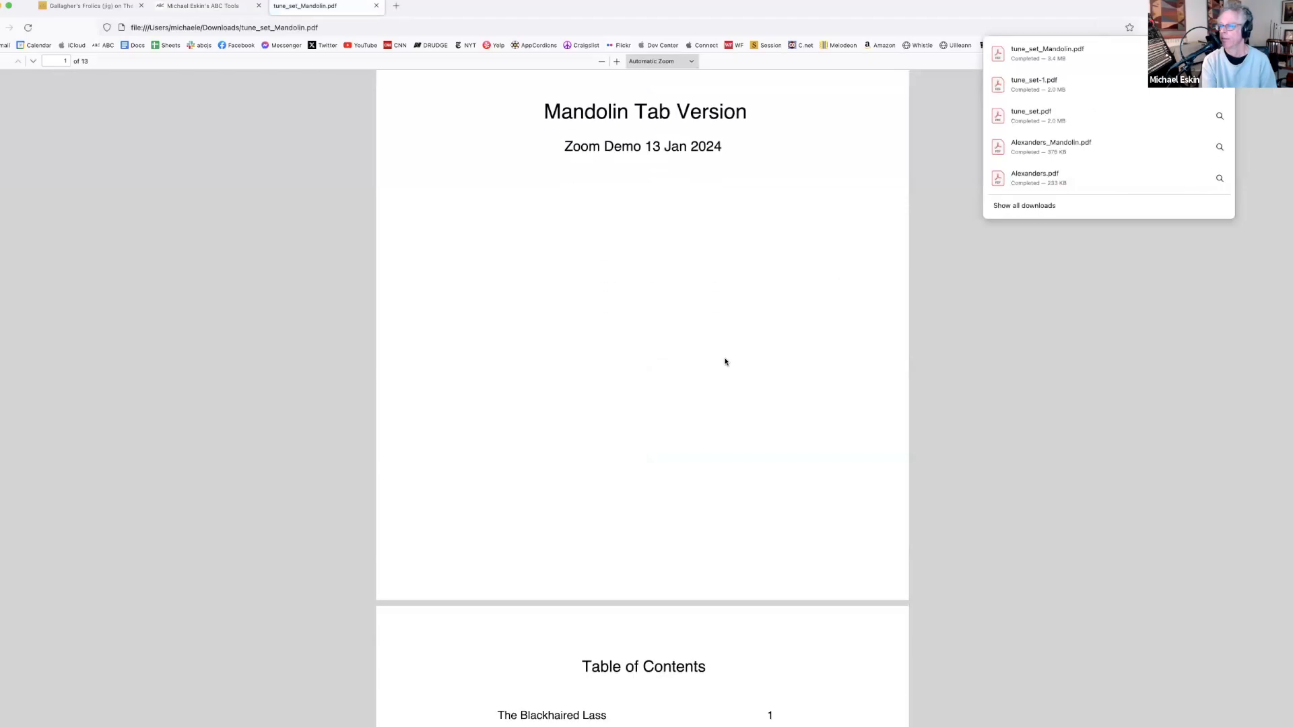
scroll(725, 361, down, 3)
click(547, 452)
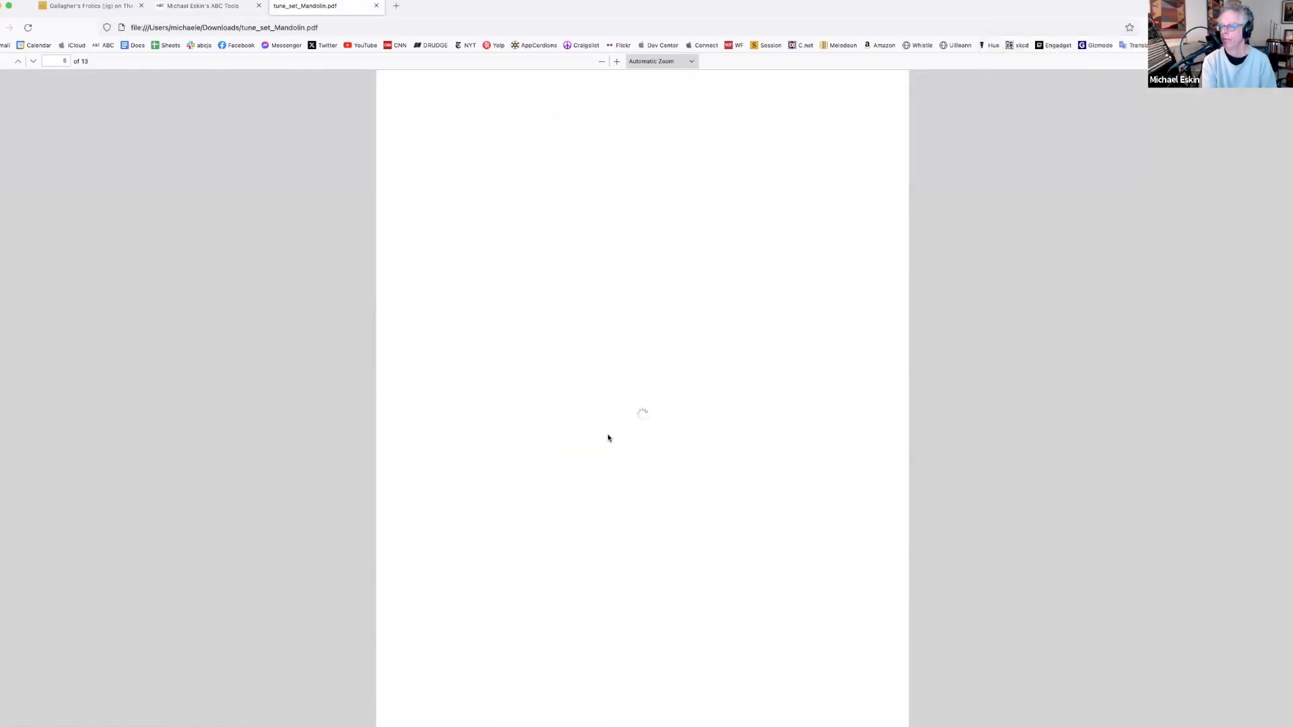
click(891, 374)
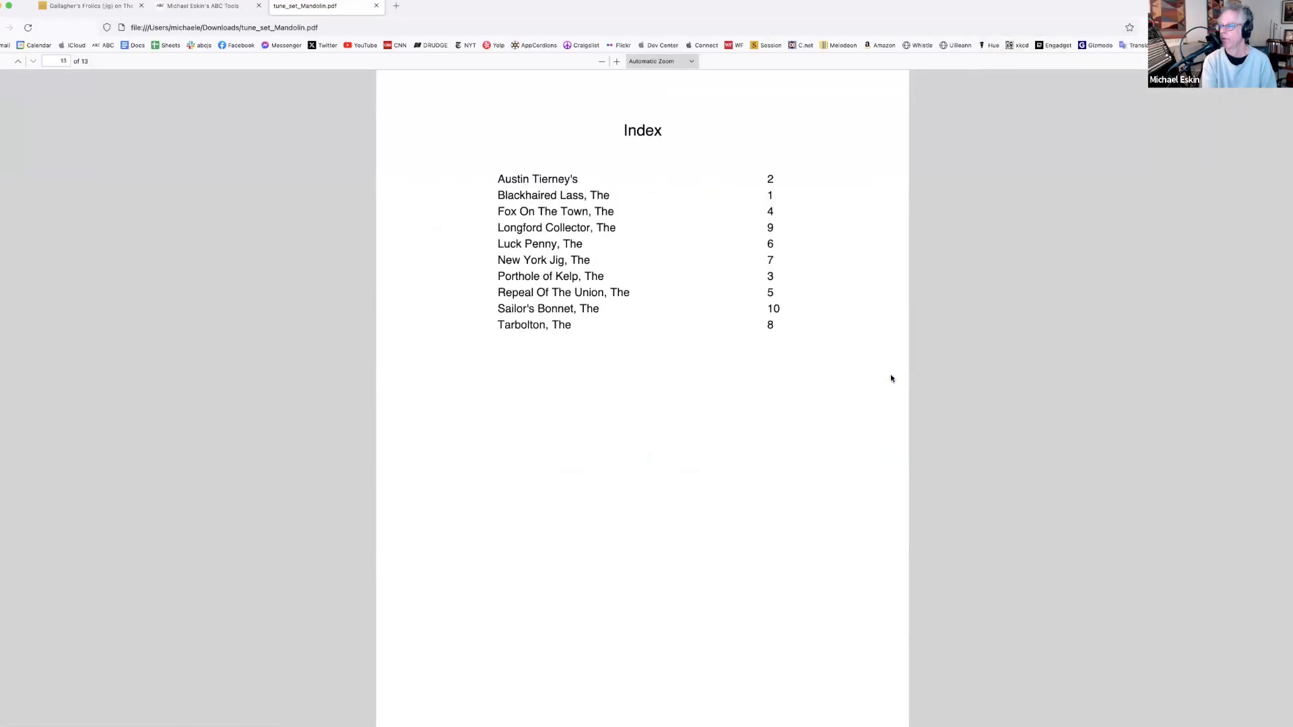
Follow the index link to The Repeal Of The Union, return through the tunes to the title page and close the mandolin PDF
click(533, 293)
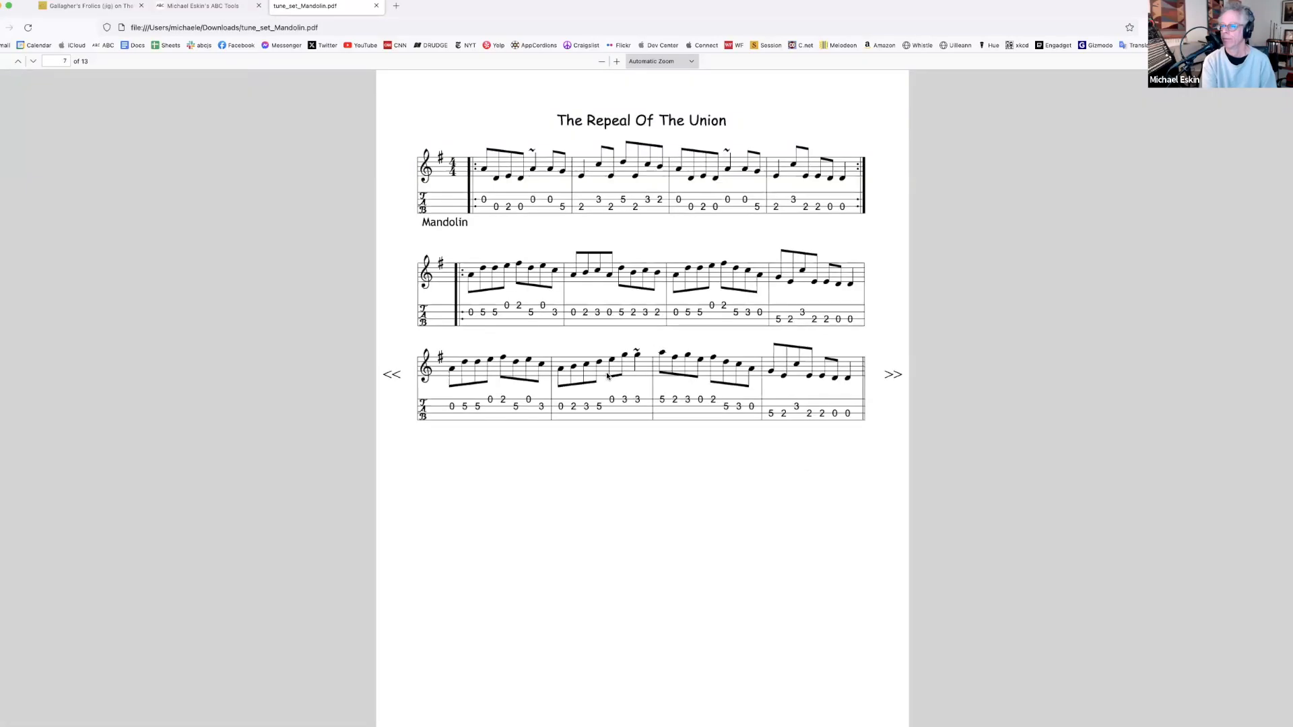
scroll(596, 353, up, 20)
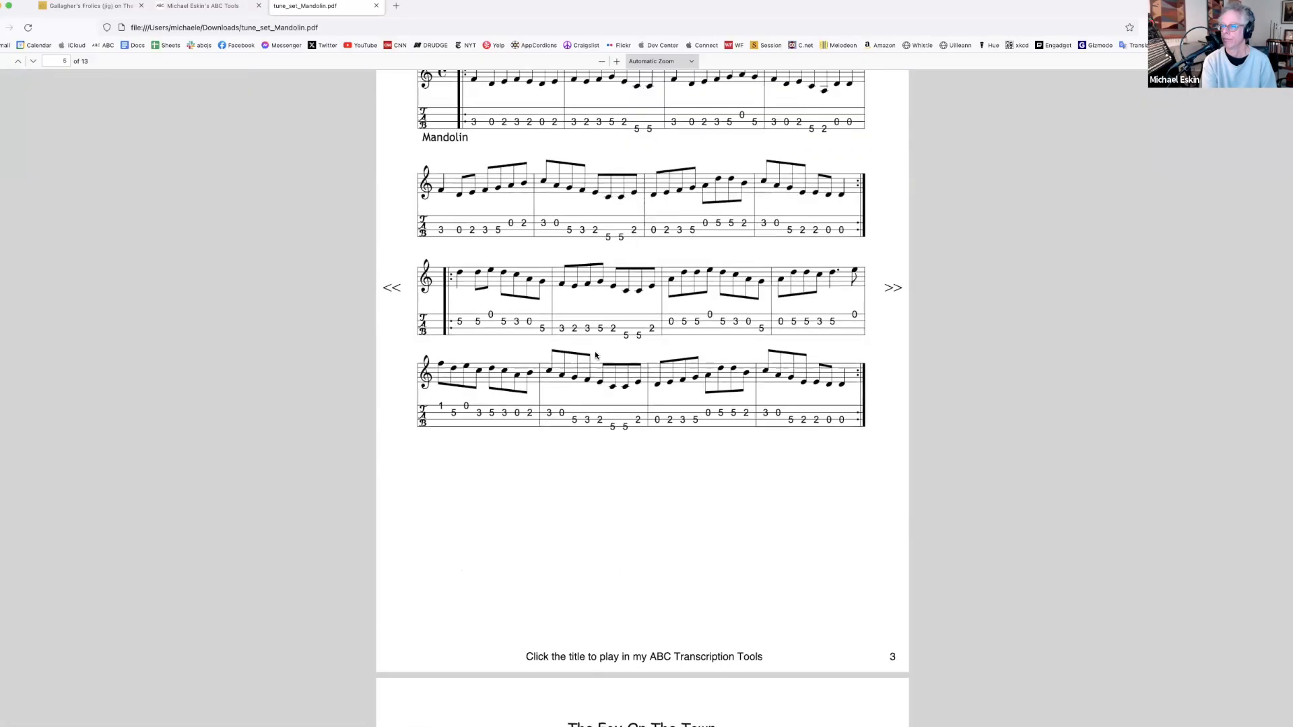
scroll(595, 355, up, 20)
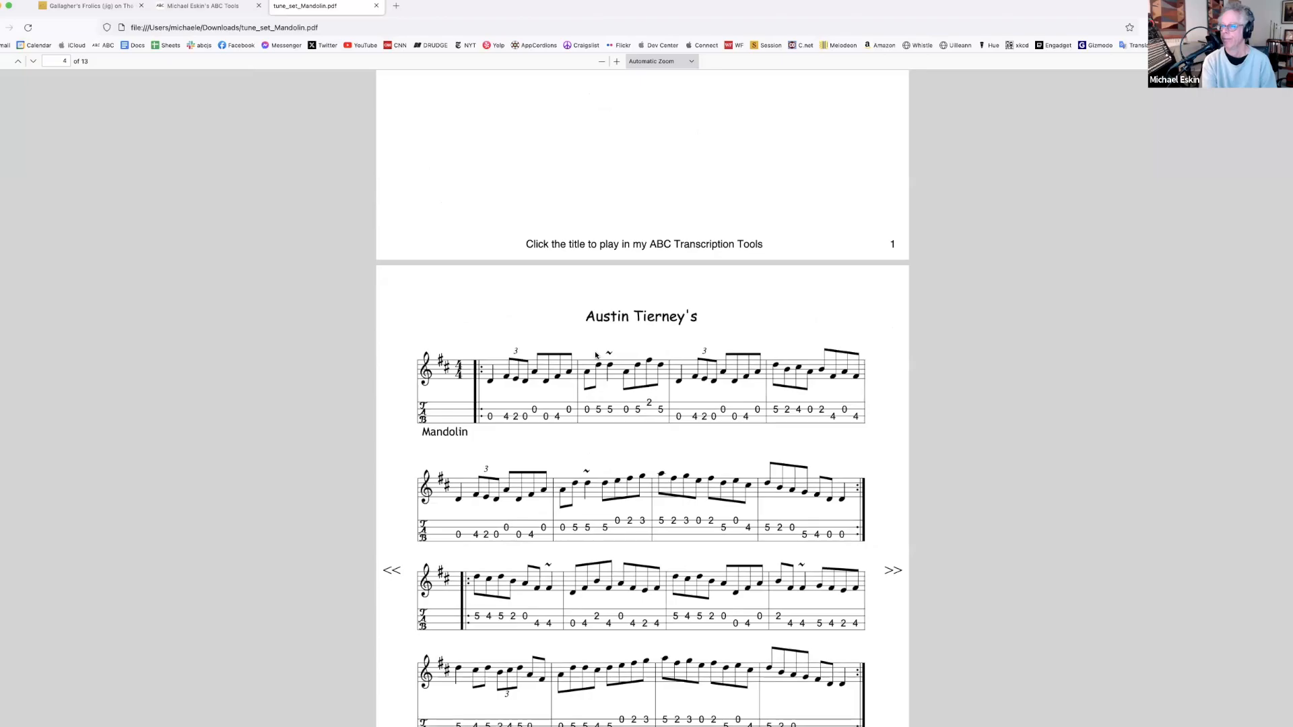
scroll(596, 355, up, 15)
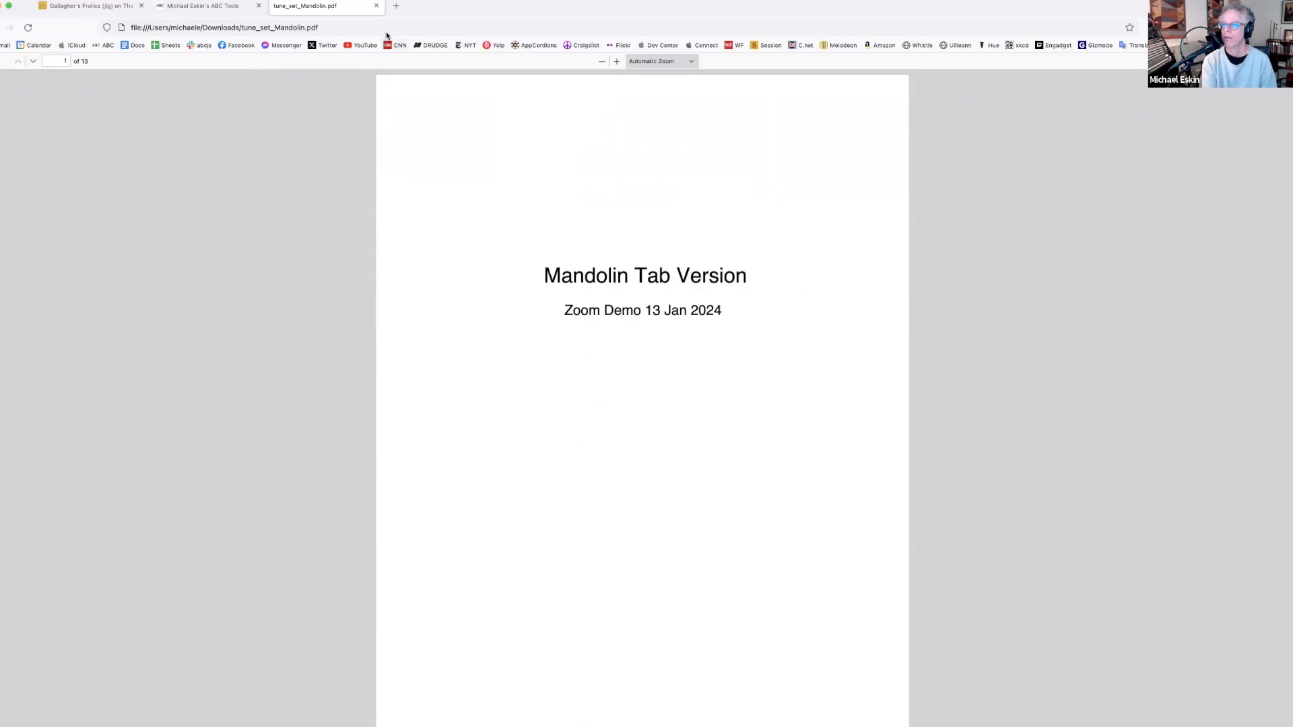
click(376, 6)
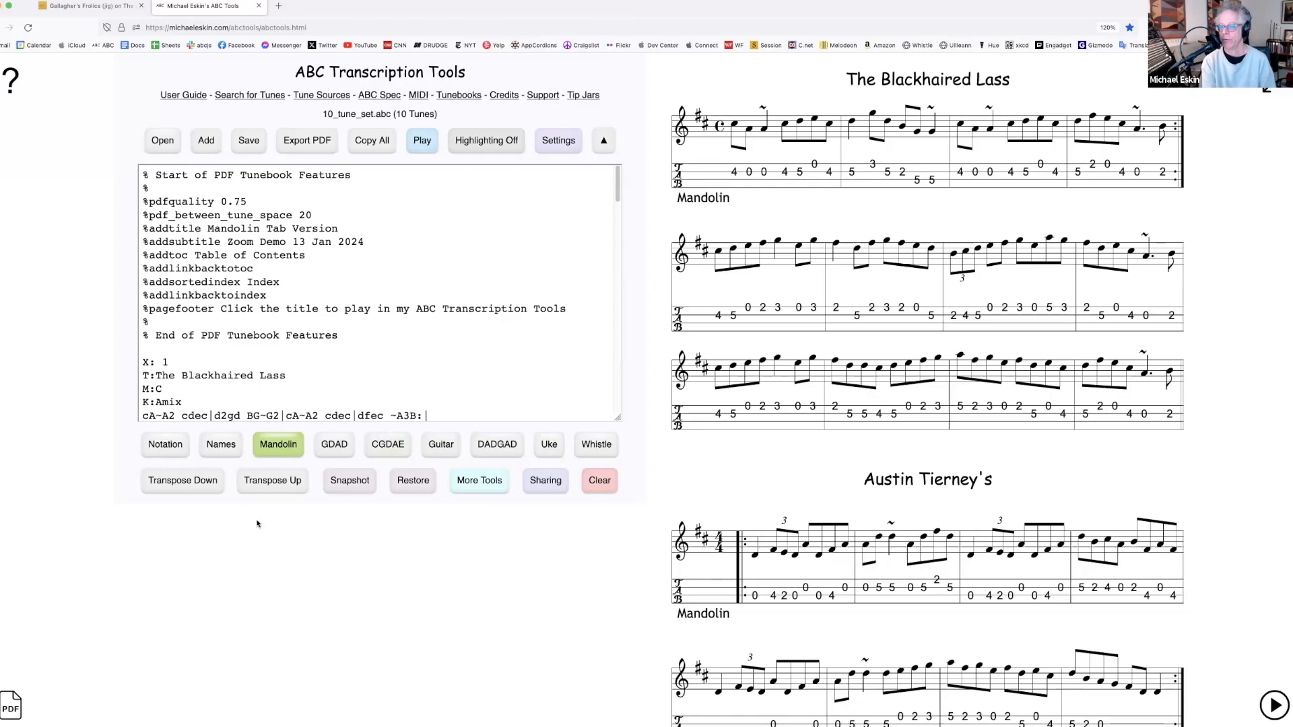
Preview the tunes in standard notation and guitar tablature, and switch the display to whistle tablature
click(165, 444)
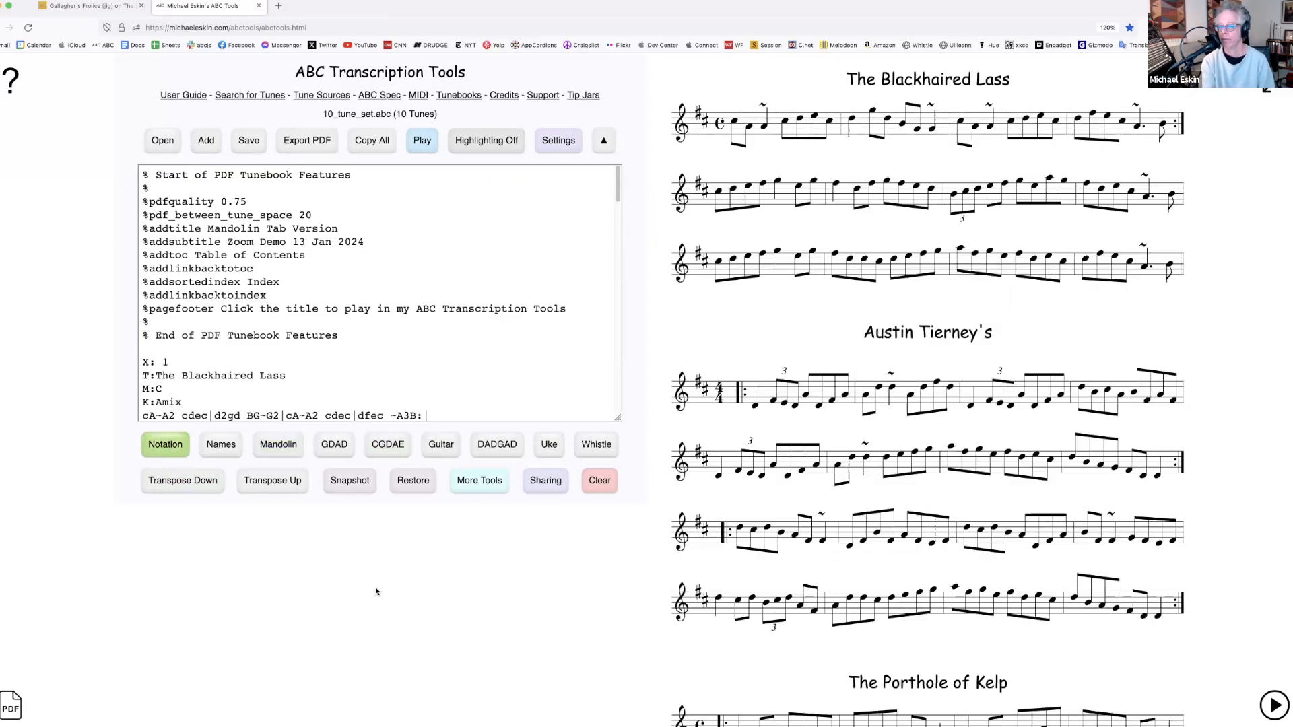
click(439, 447)
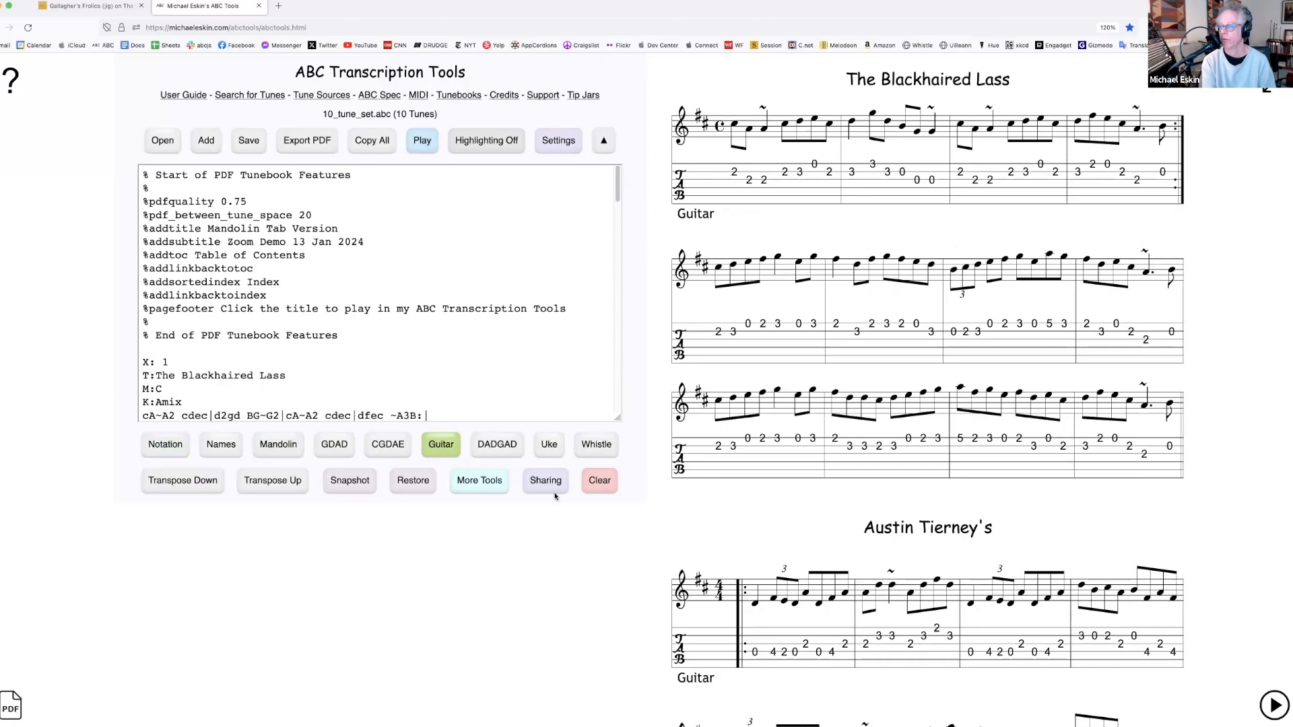
click(610, 442)
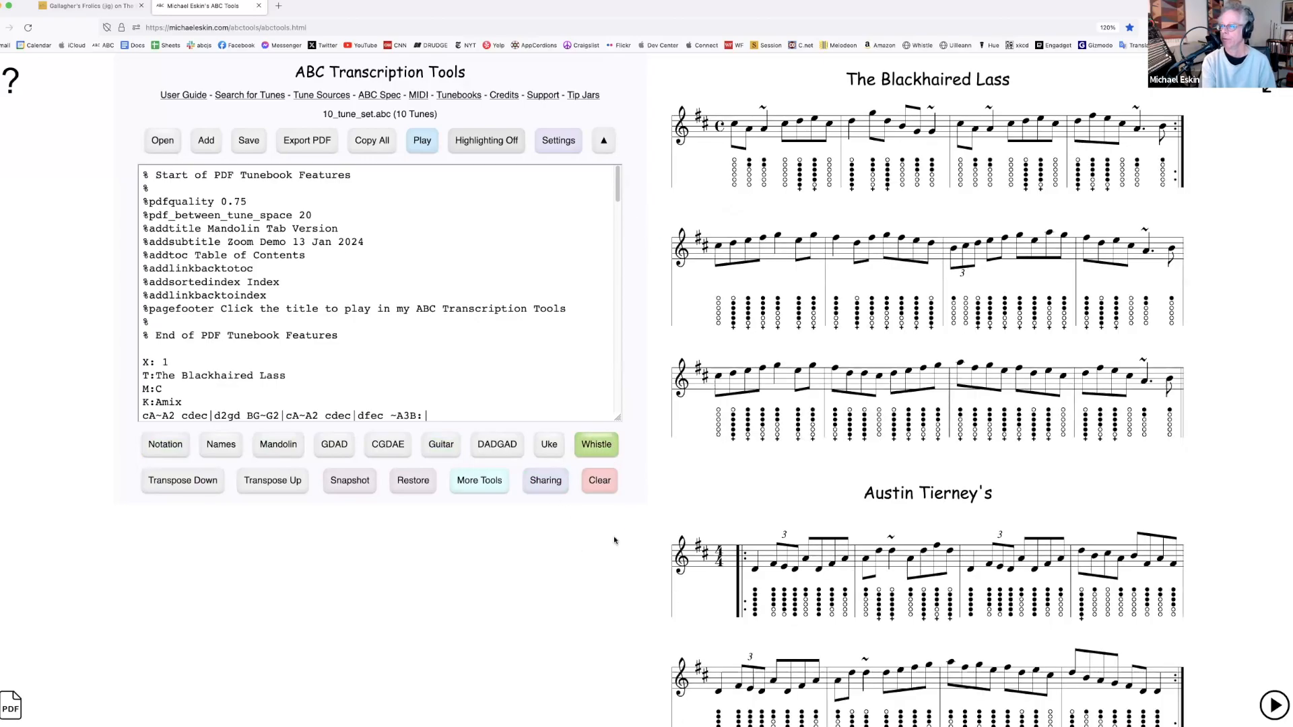
Leave the export options and change the title in the ABC's %addtitle line to "Whistle Version"
click(303, 145)
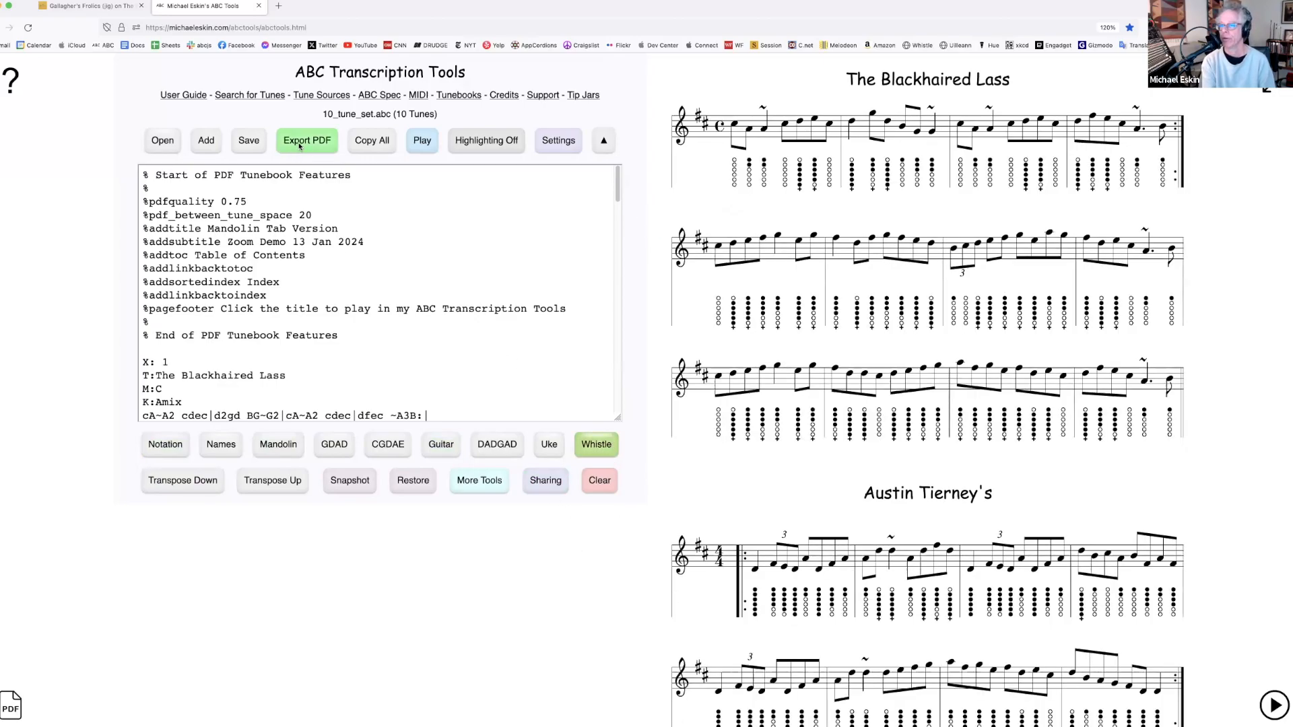
click(682, 541)
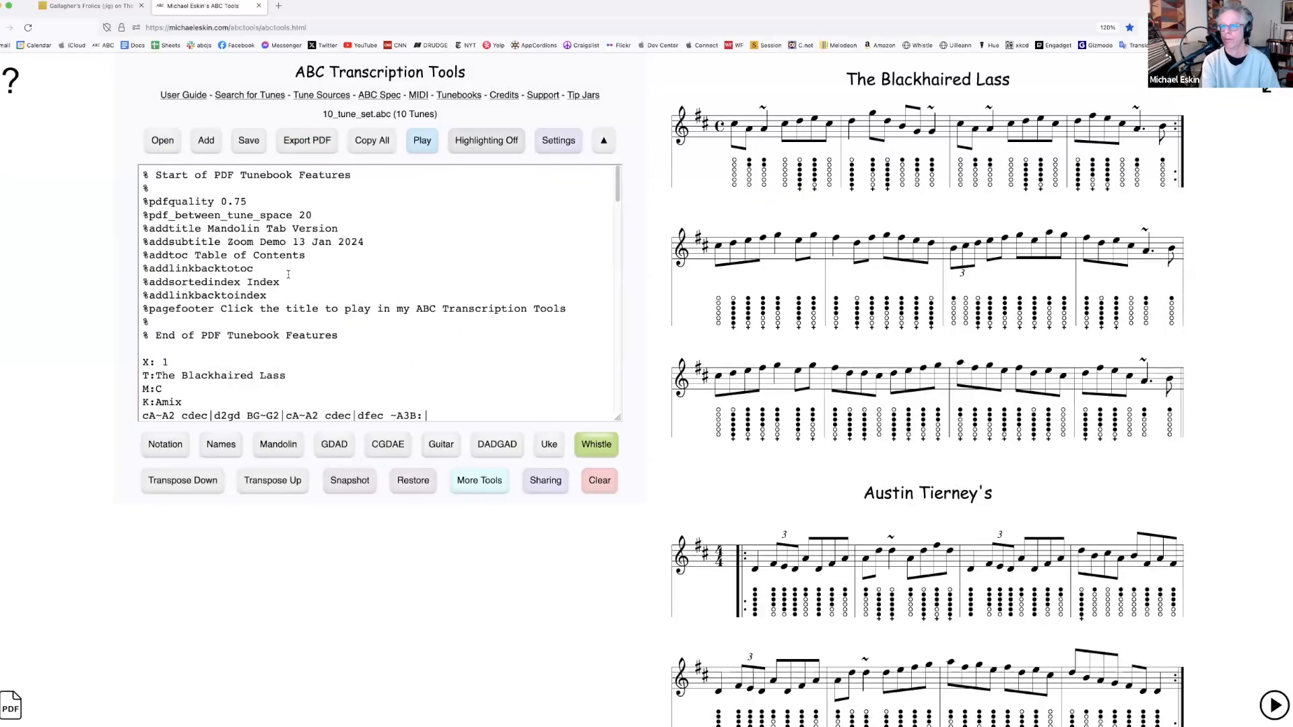
double_click(240, 223)
drag(240, 224, 289, 231)
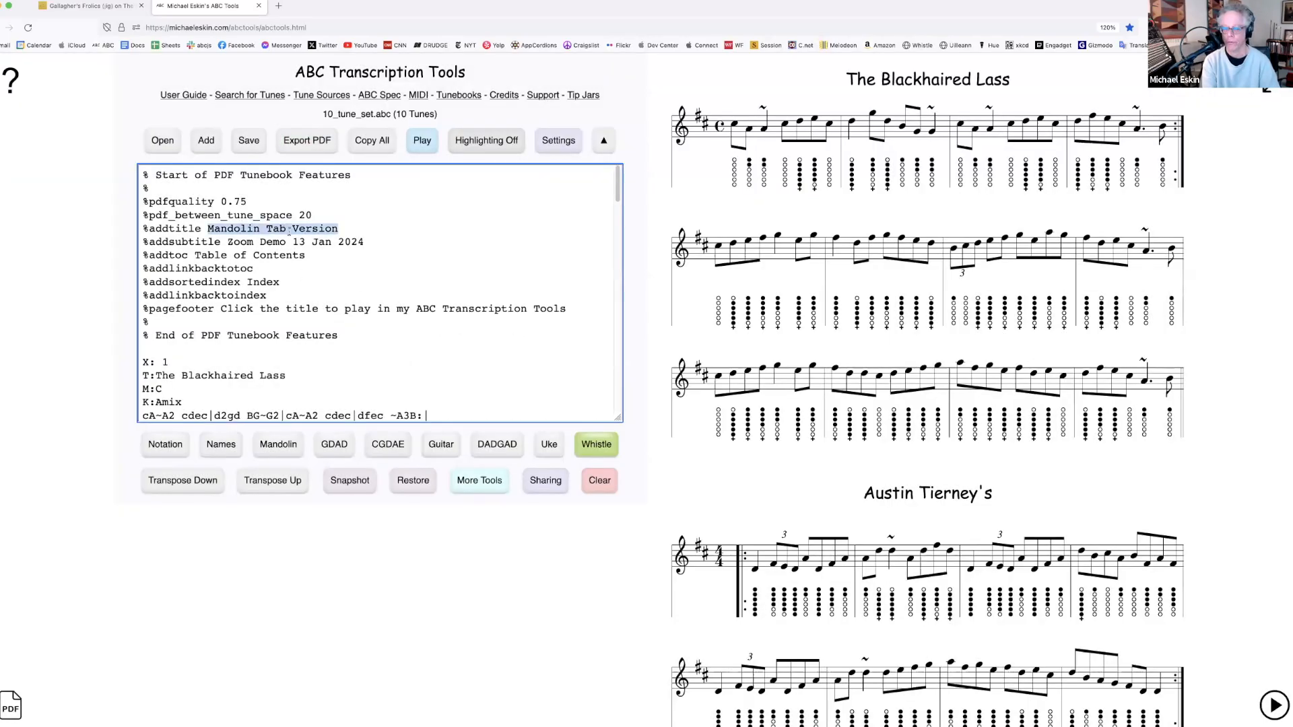
text(Whistle VErsio)
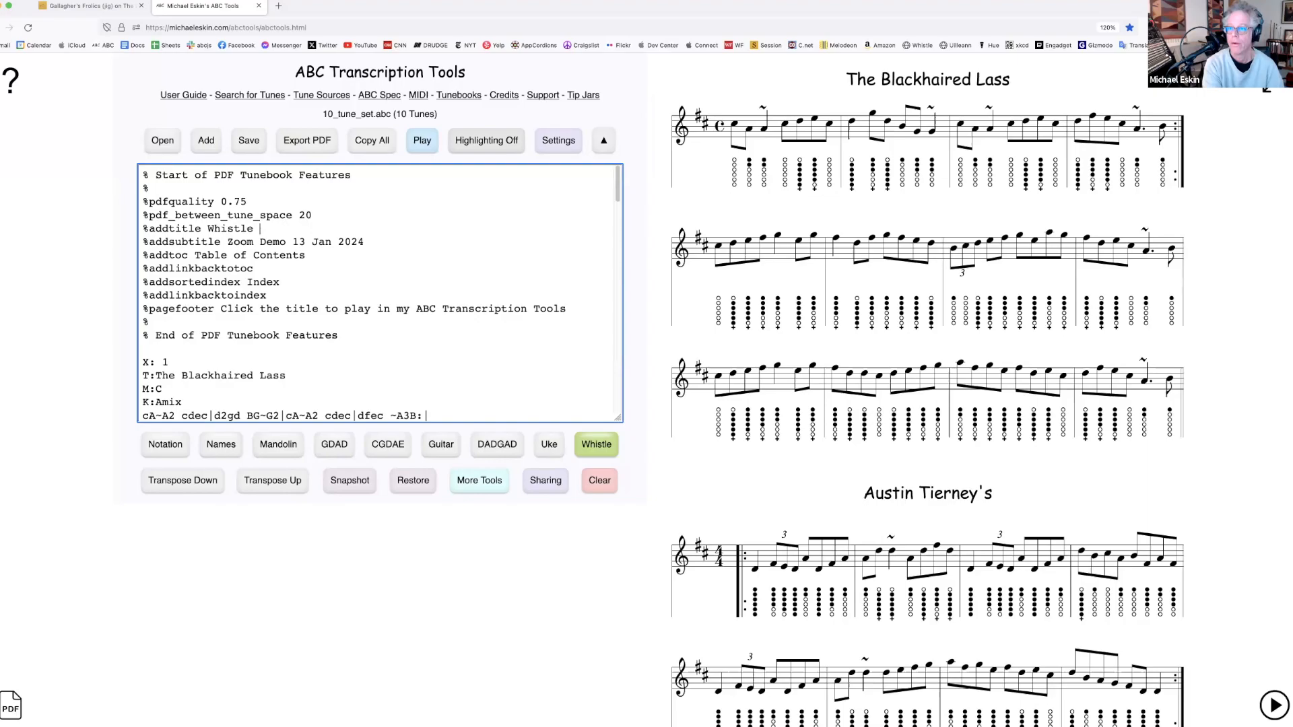
key(BackSpace)
key(BackSpace)
key(BackSpace)
key(BackSpace)
key(BackSpace)
text(ersion)
Export the whistle tablature tunebook with multiple tunes per page as tune_set_Whistle.pdf
click(311, 143)
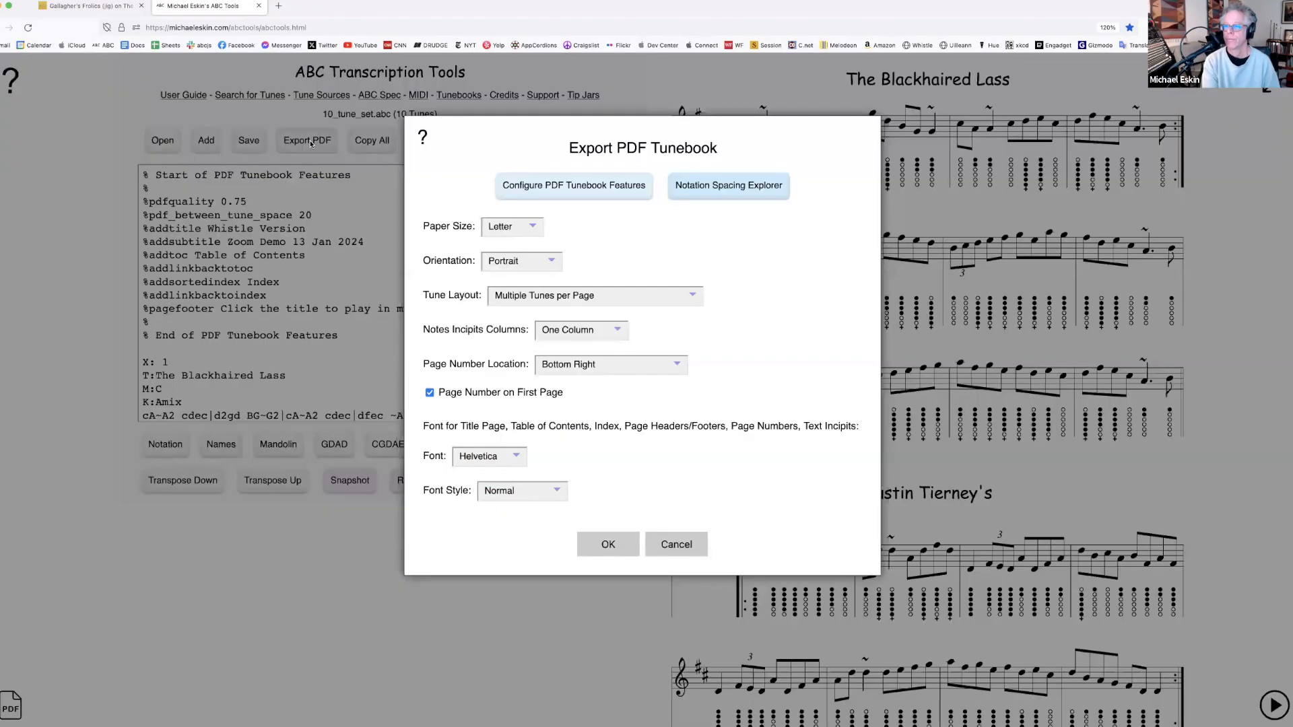
click(660, 539)
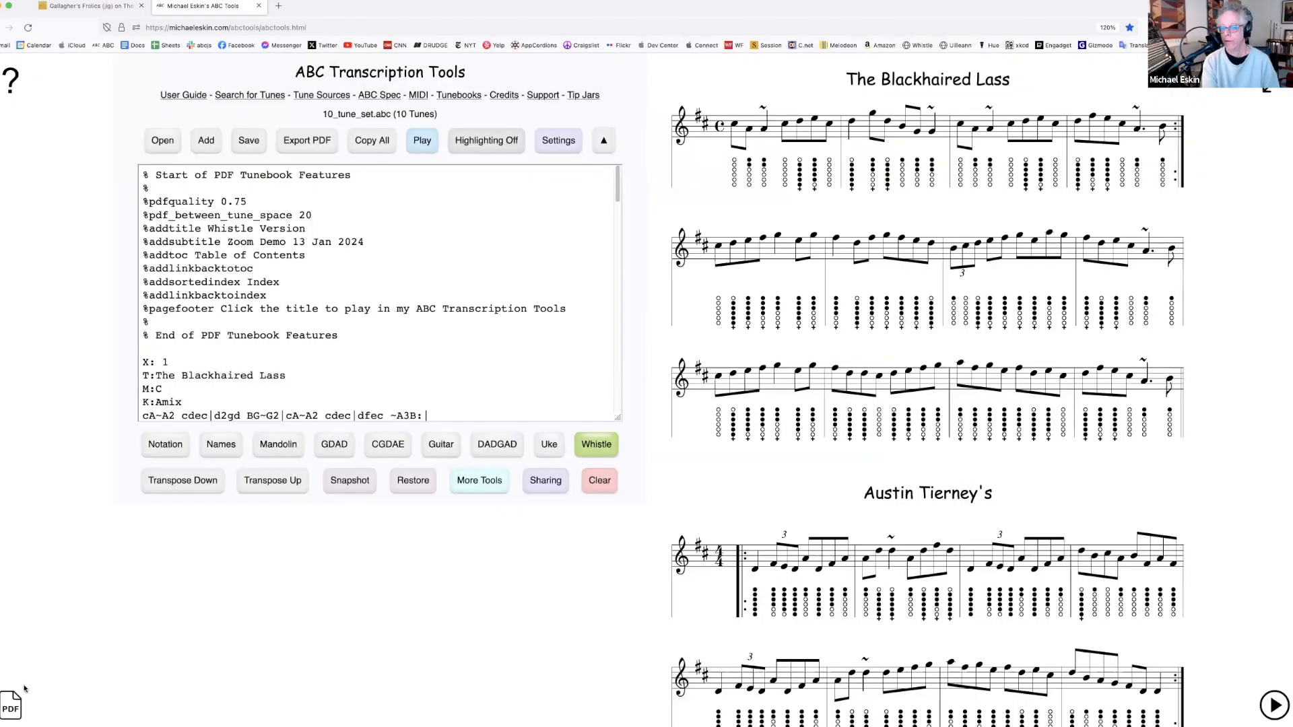
click(11, 707)
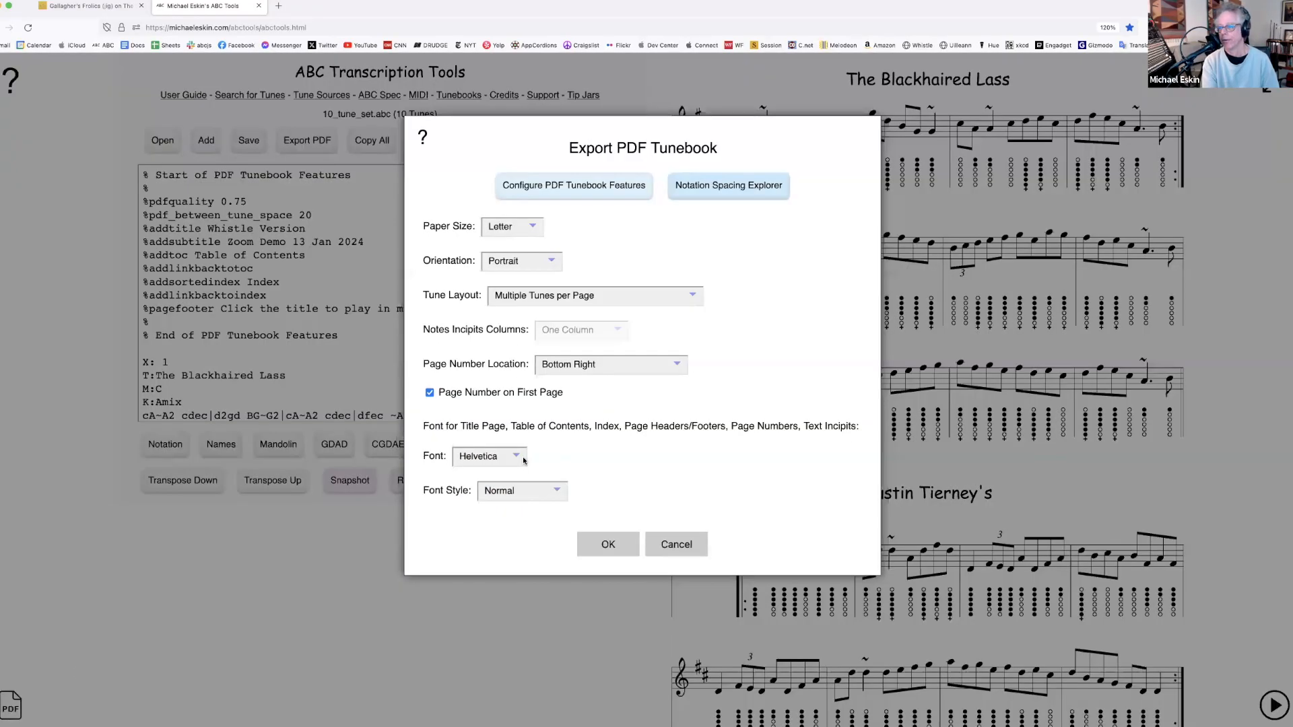
click(617, 548)
click(593, 273)
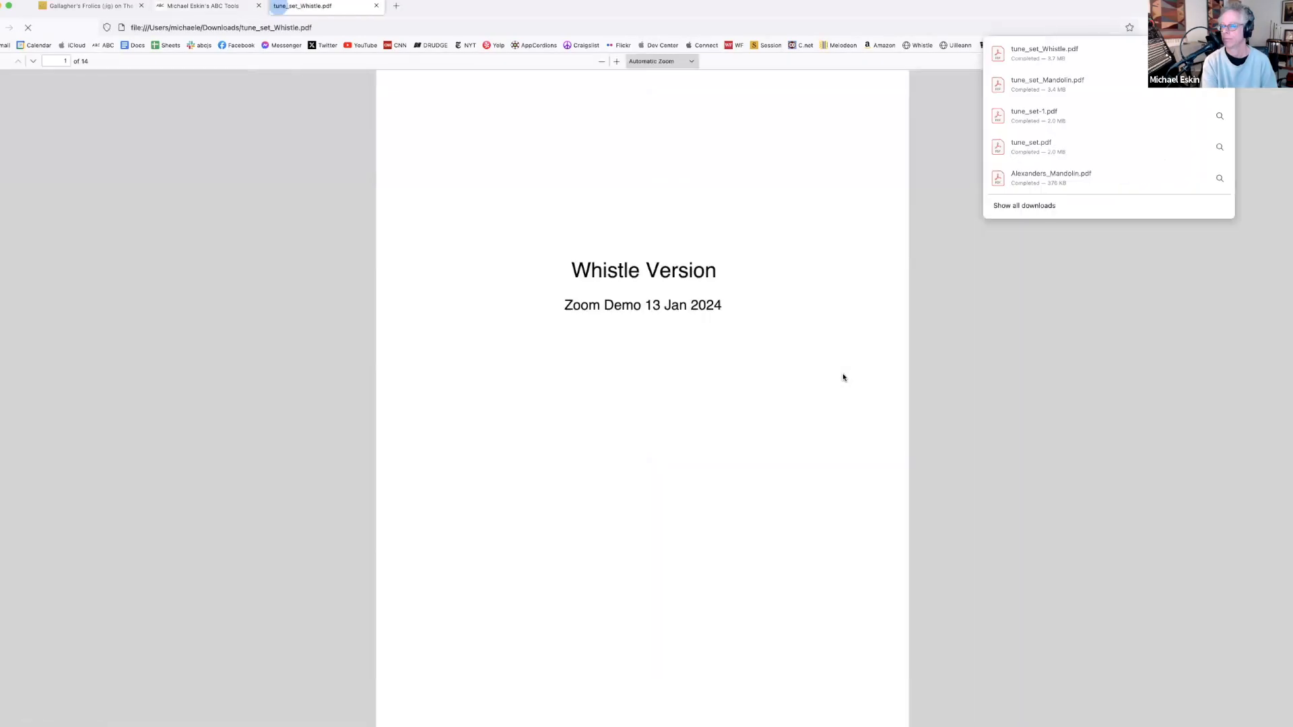
Check the whistle PDF's title page and the fingering charts under The Blackhaired Lass, and close the PDF
scroll(761, 416, down, 10)
scroll(712, 476, down, 10)
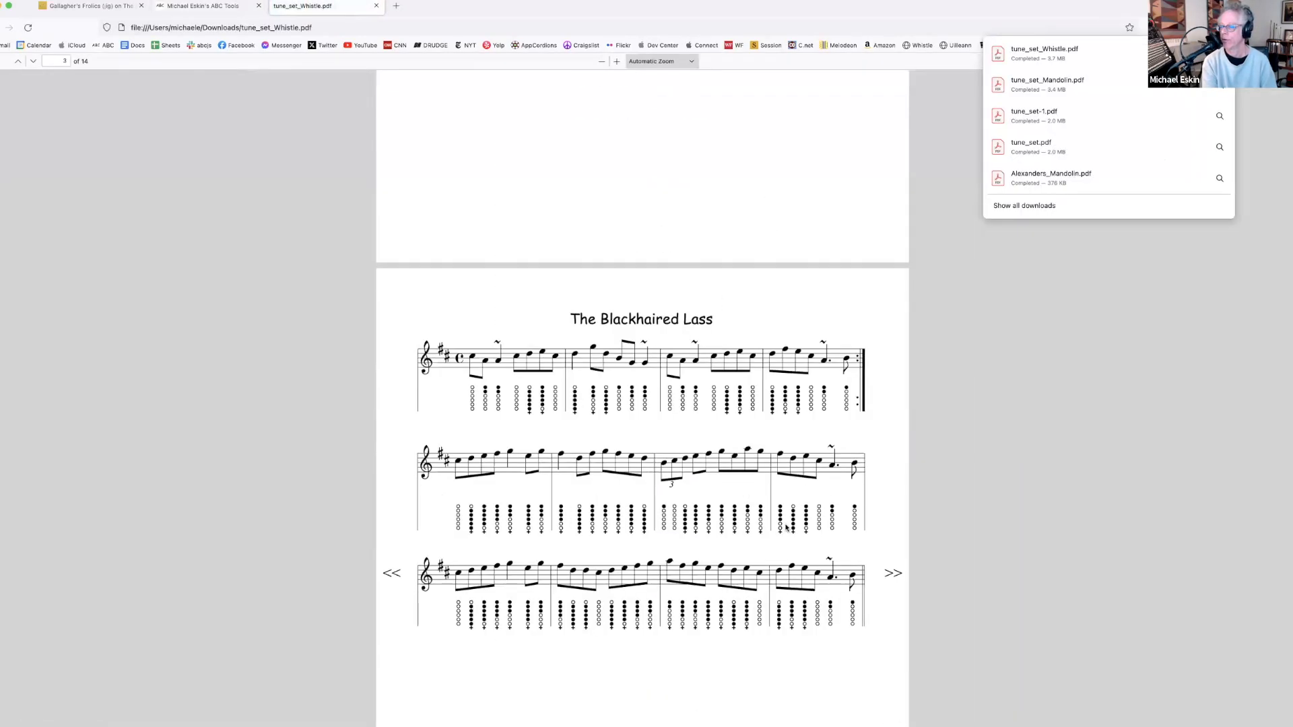
scroll(788, 528, up, 6)
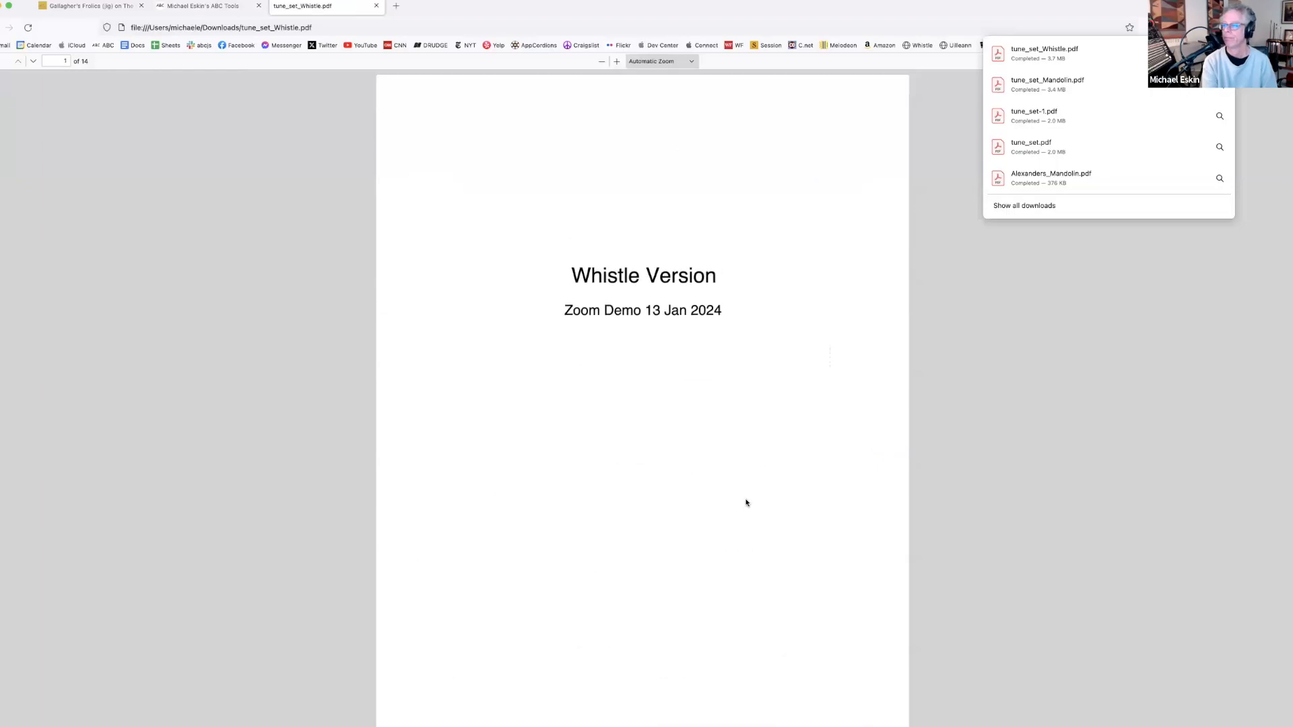
click(376, 6)
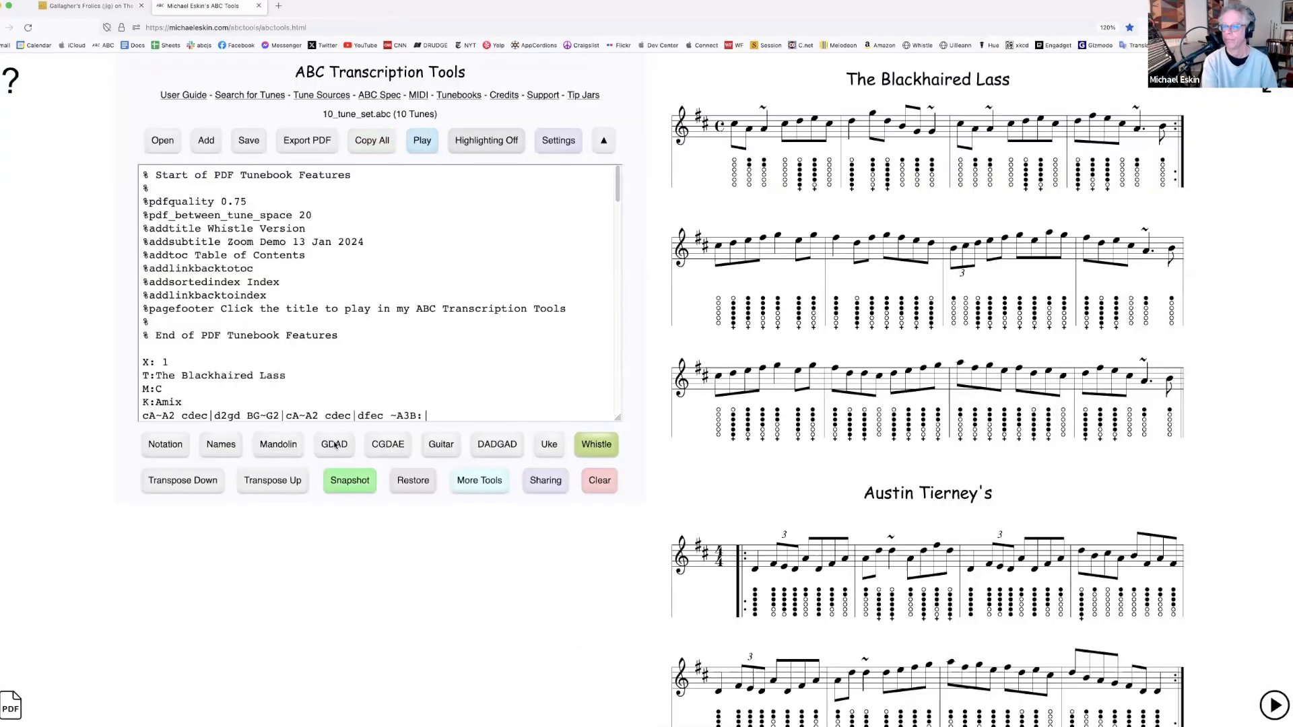
Show the tunes in standard notation and change the title in the ABC's %addtitle line to "Incipits Version"
click(165, 444)
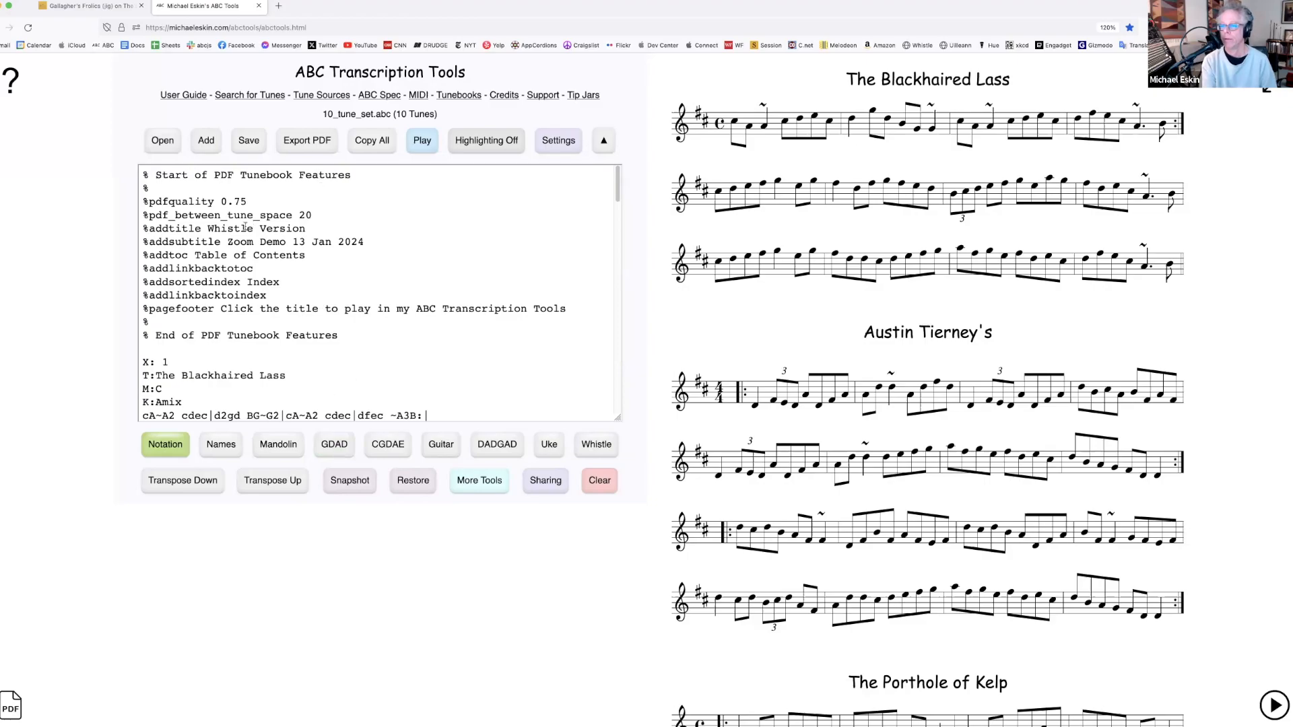
drag(207, 228, 308, 226)
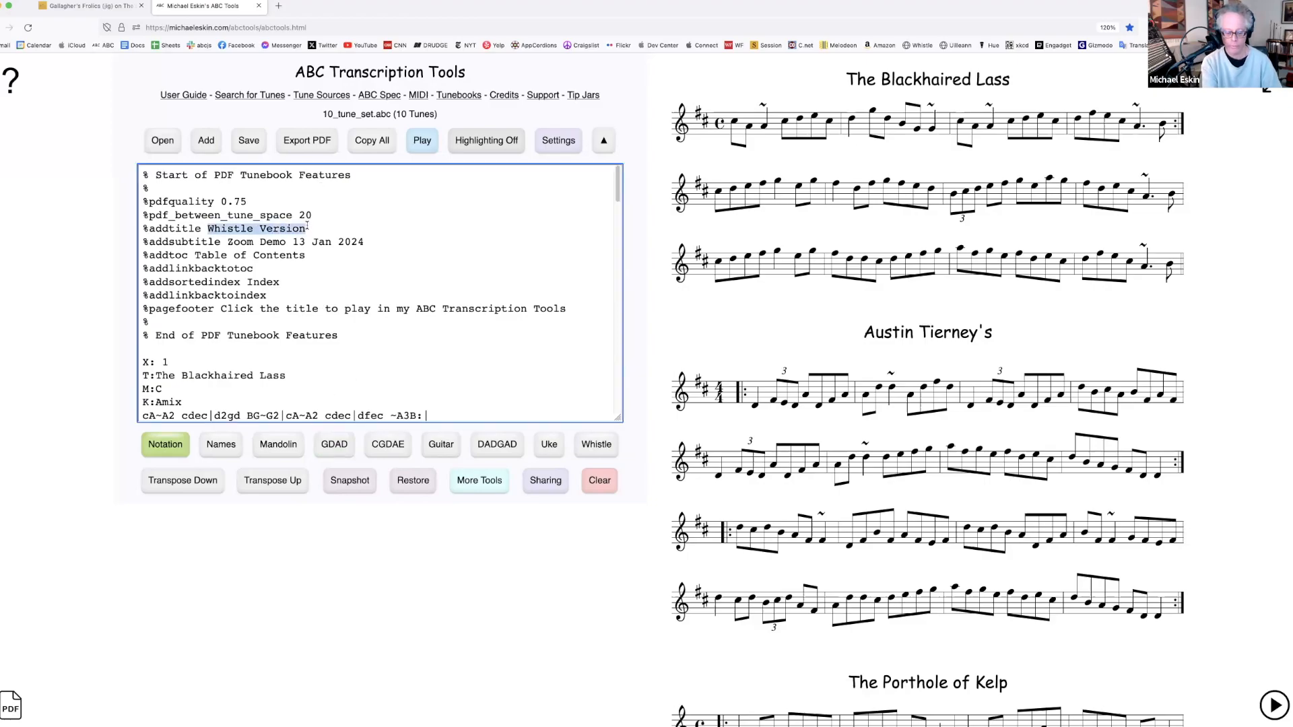
text(Incipits)
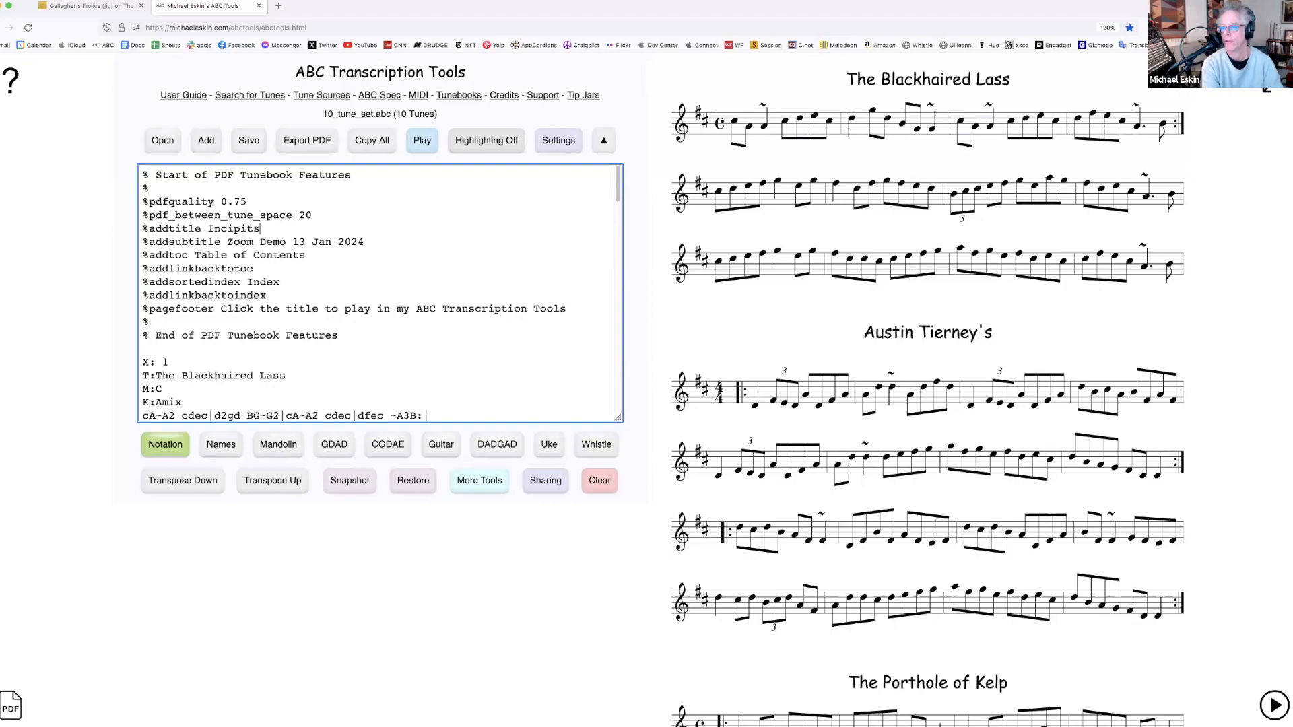
text( Version)
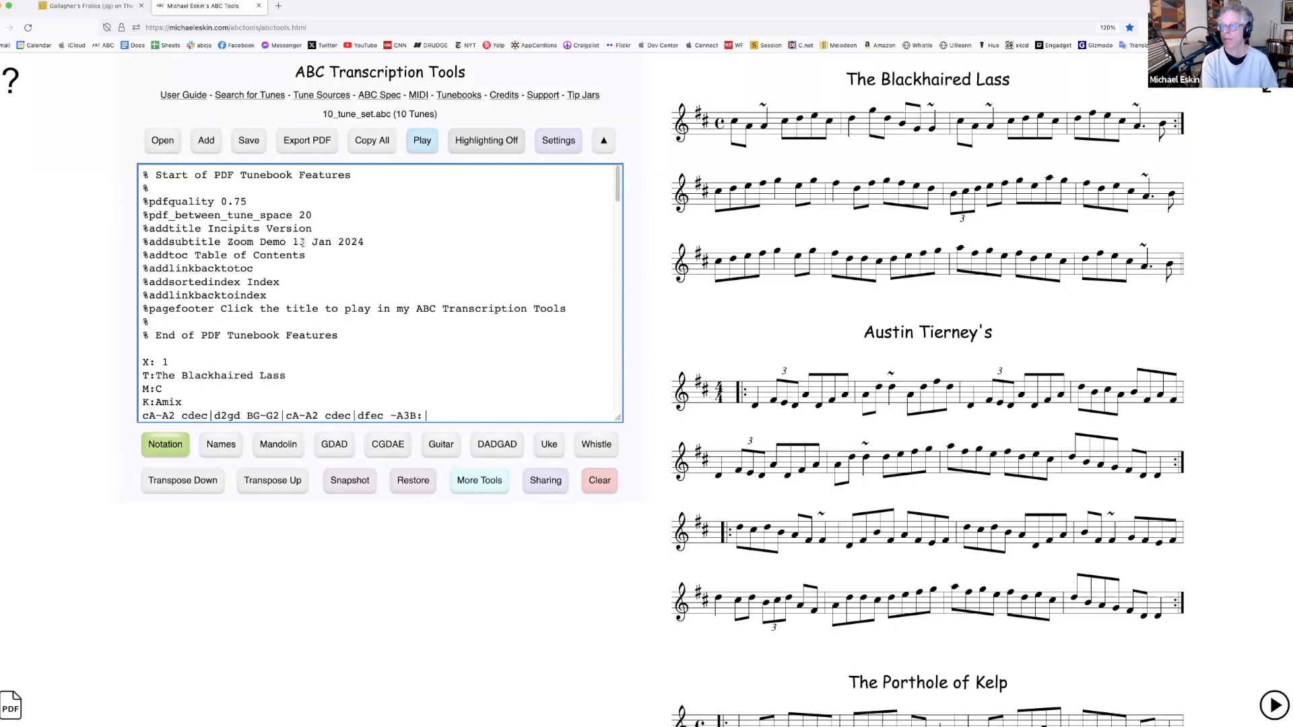
Export the tunebook with the Notes Incipits layout in one column as tune_set_Incipits.pdf
click(311, 148)
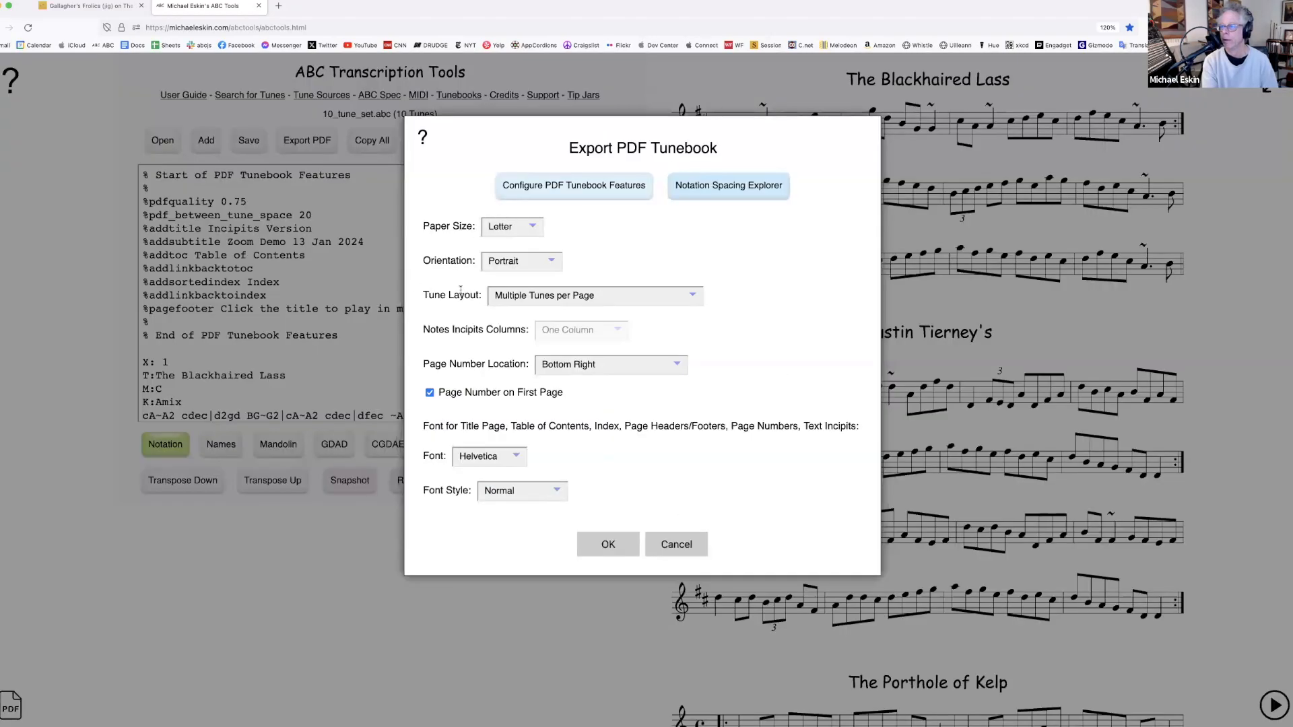
click(596, 304)
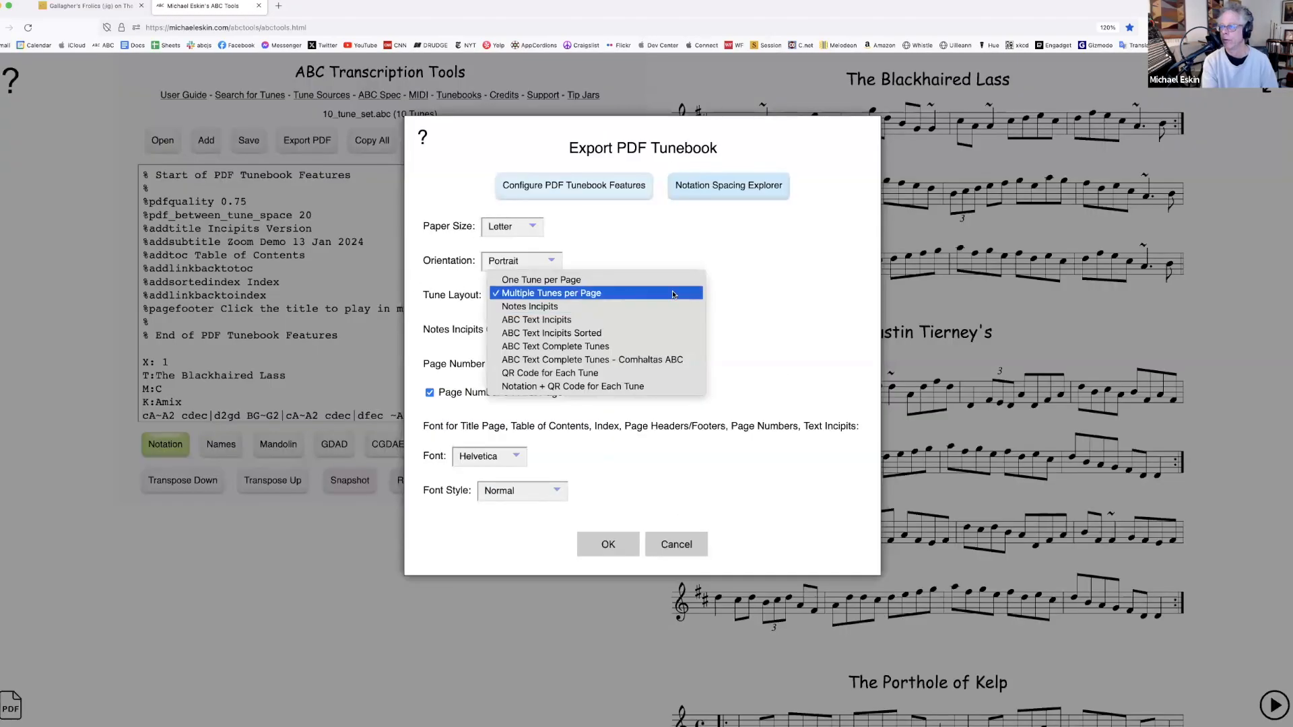
click(607, 309)
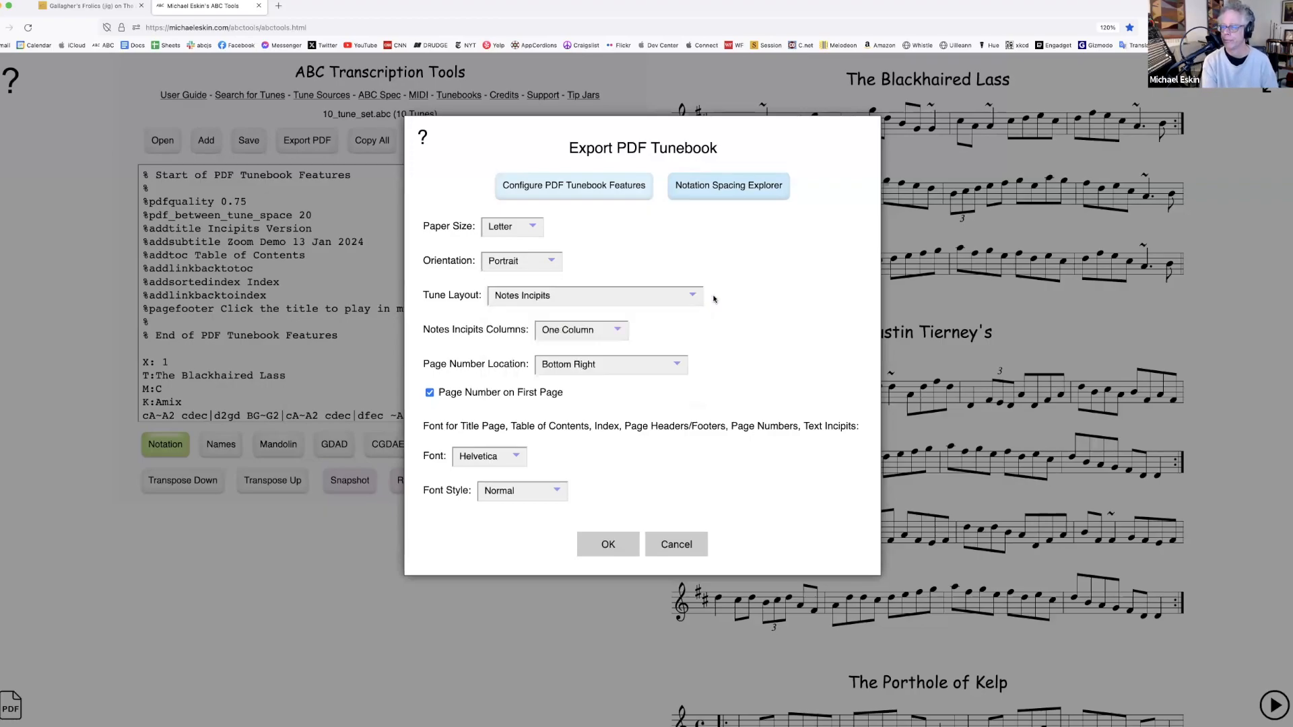
click(607, 334)
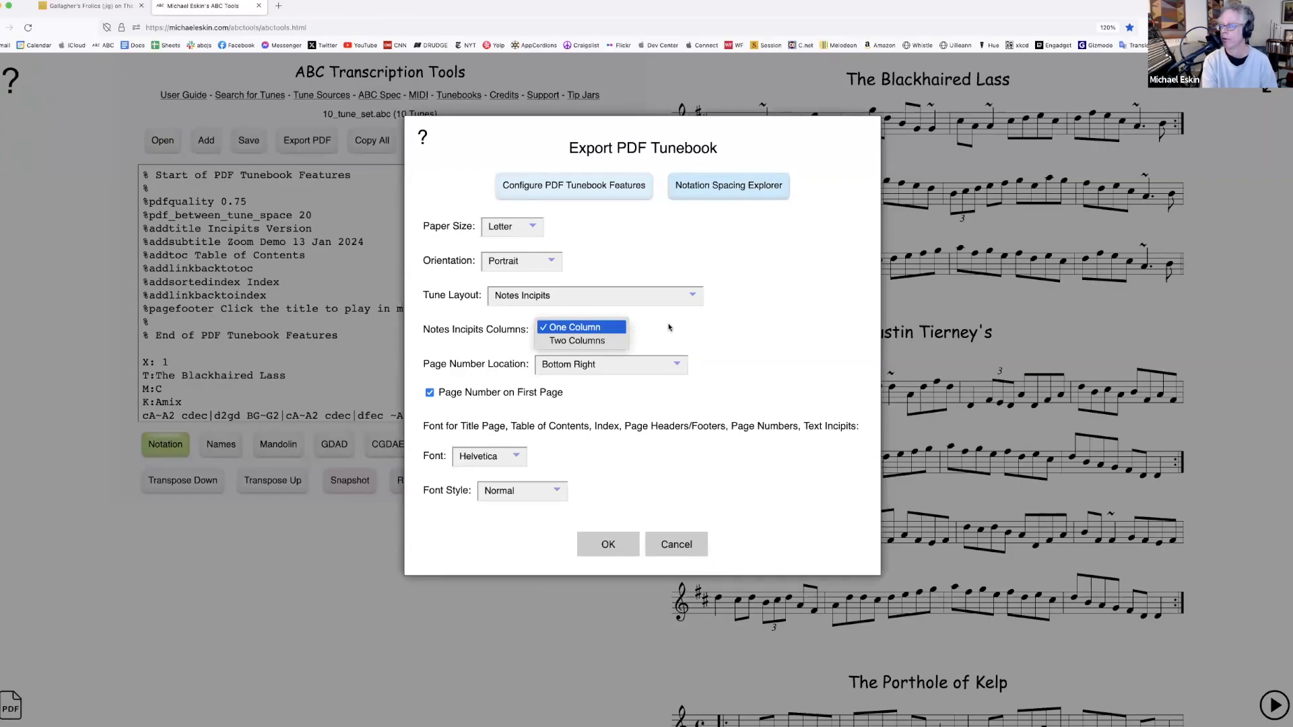
click(668, 326)
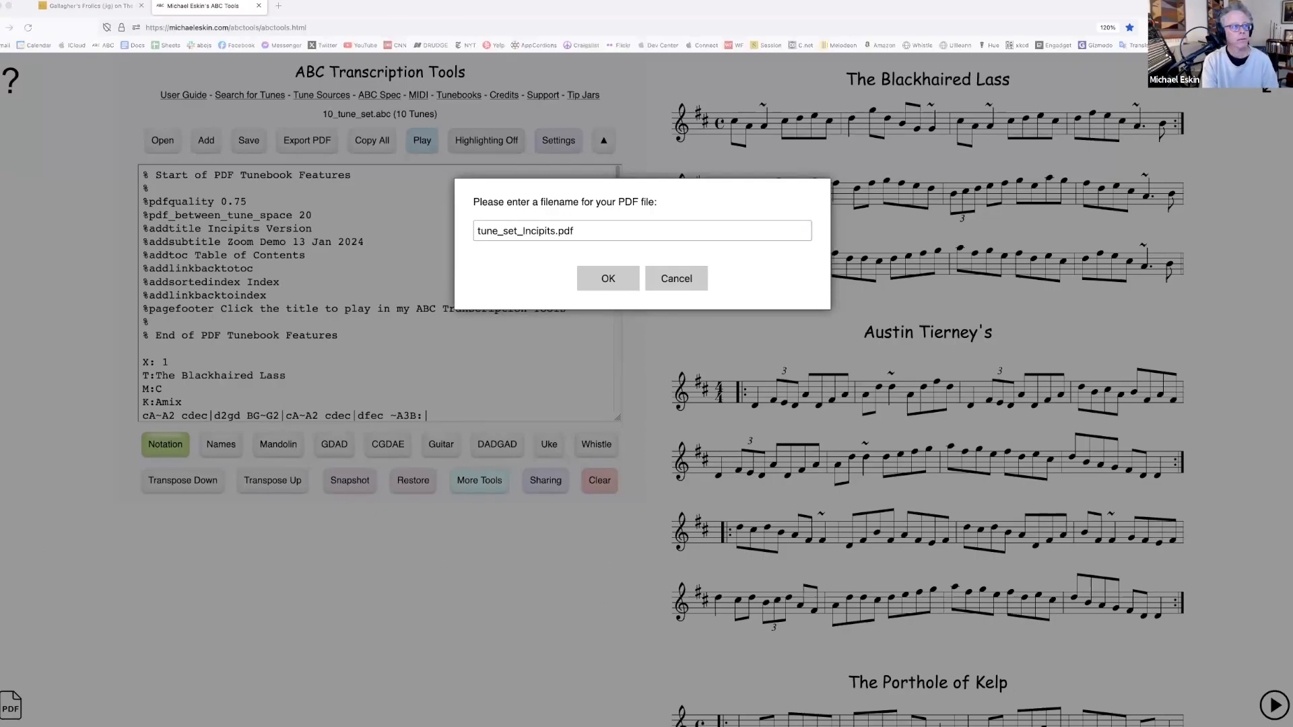
click(630, 273)
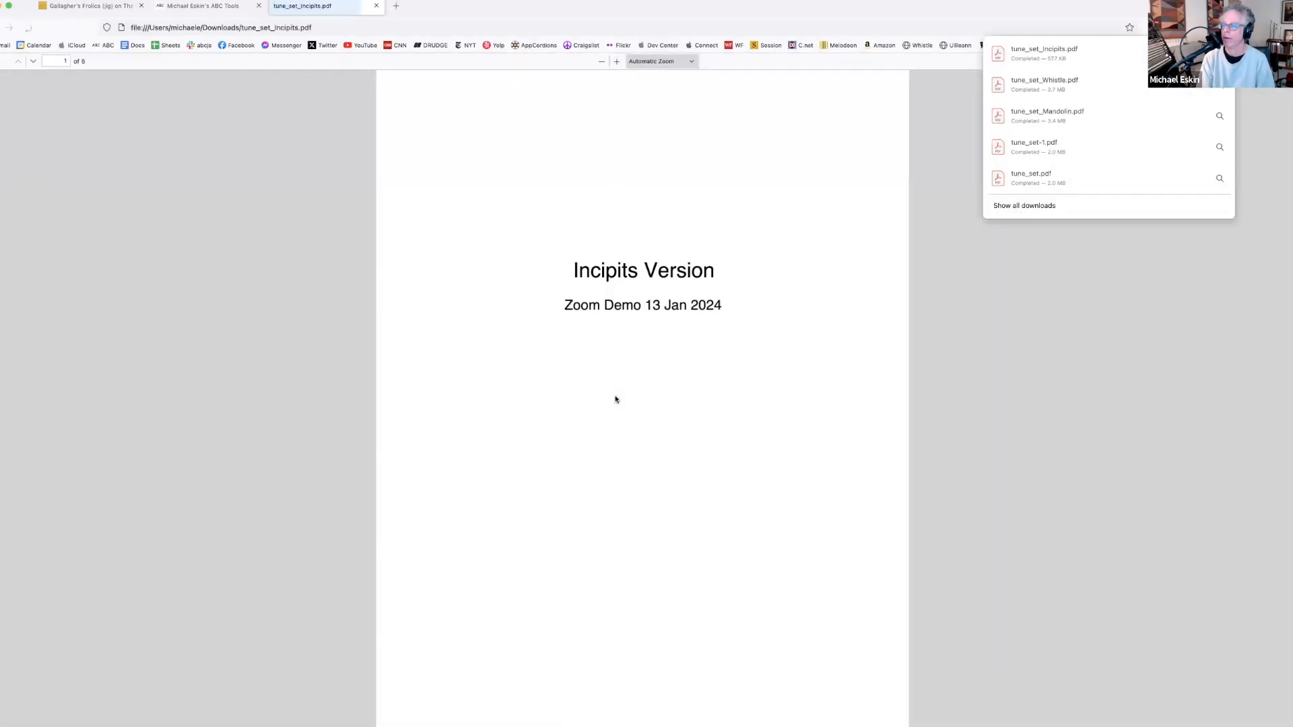
Follow the contents link to The Blackhaired Lass in the incipits PDF, review the tune incipits on its pages and close the PDF
scroll(650, 439, down, 5)
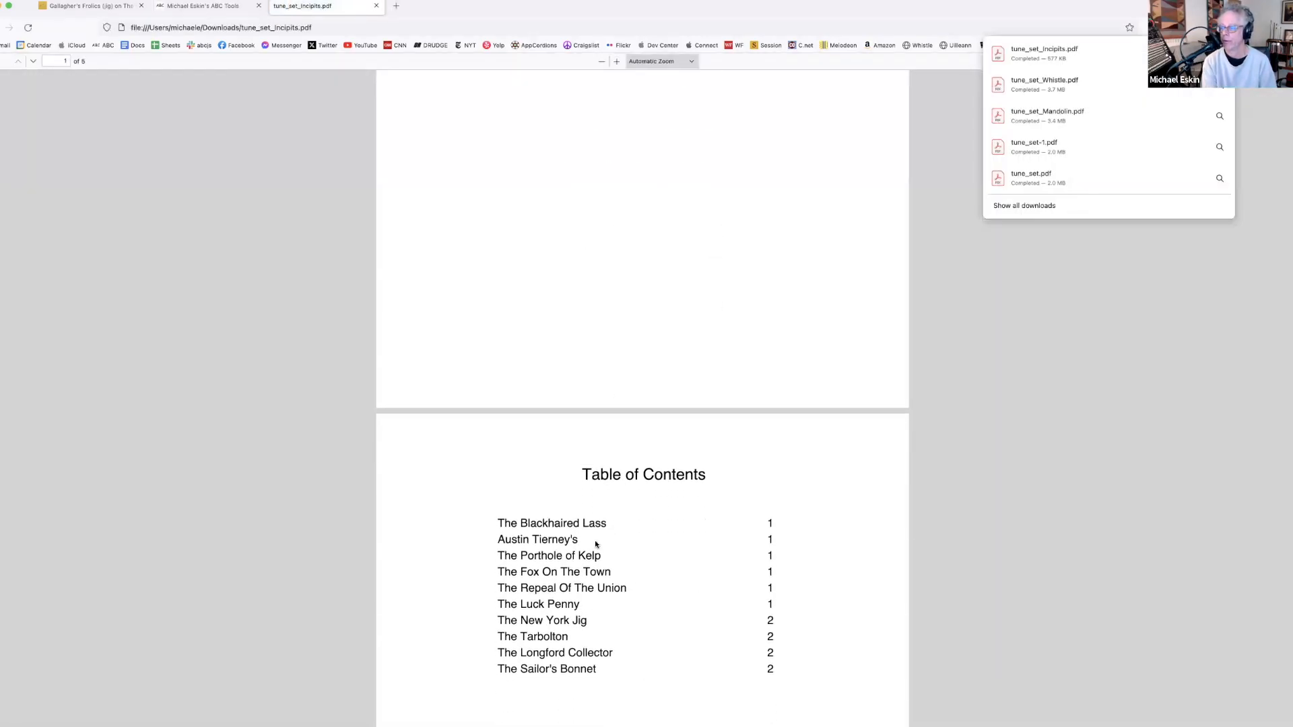
click(586, 527)
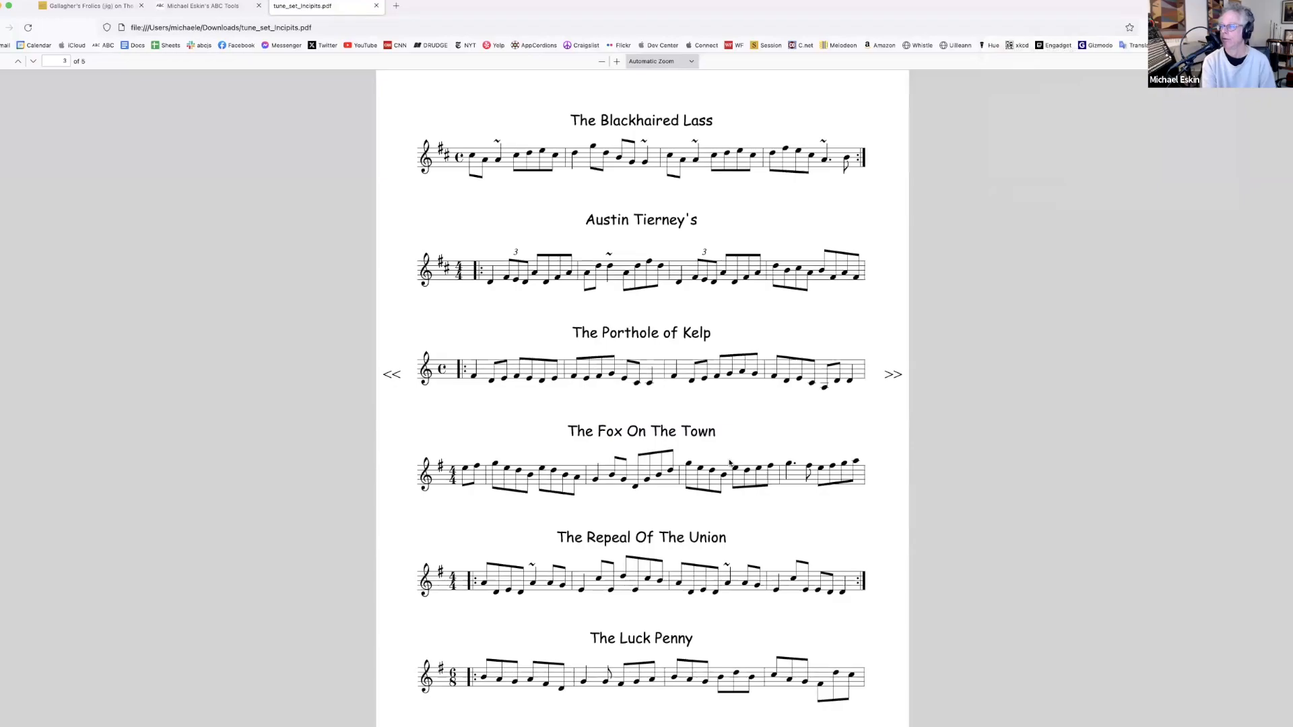
scroll(733, 463, down, 3)
scroll(733, 463, down, 8)
scroll(733, 462, up, 8)
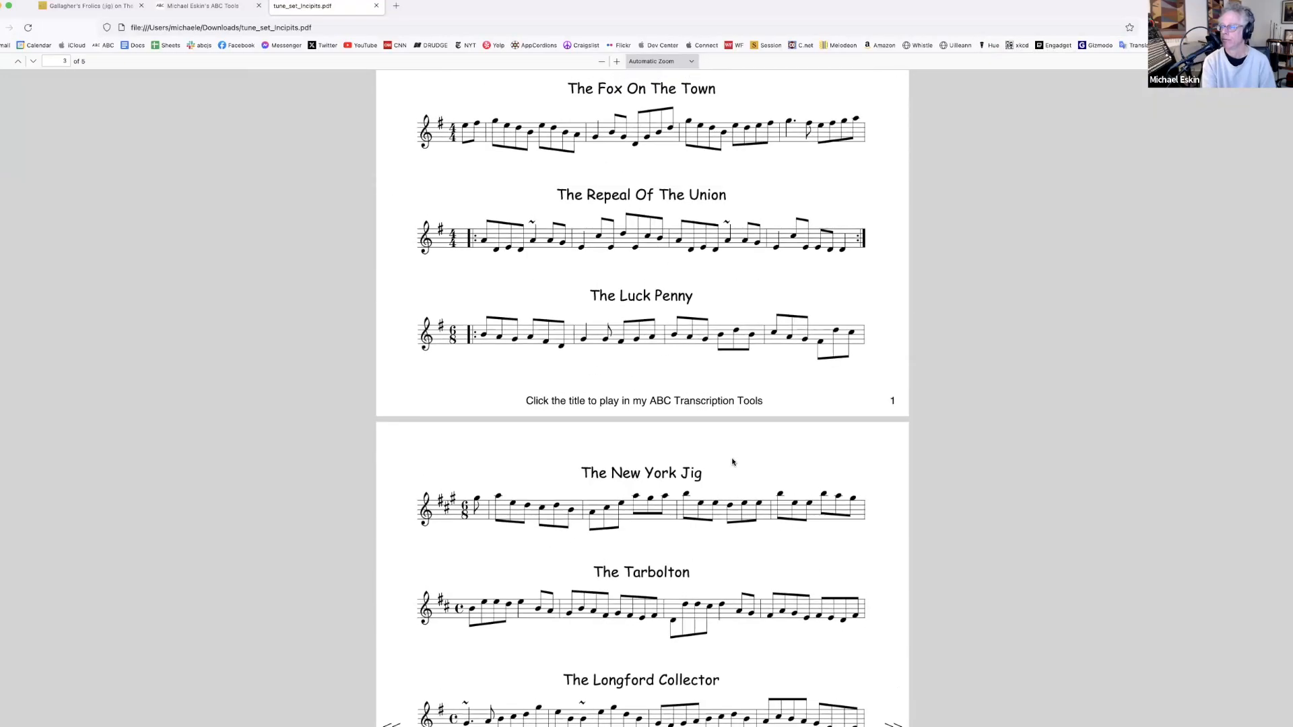
scroll(733, 462, up, 7)
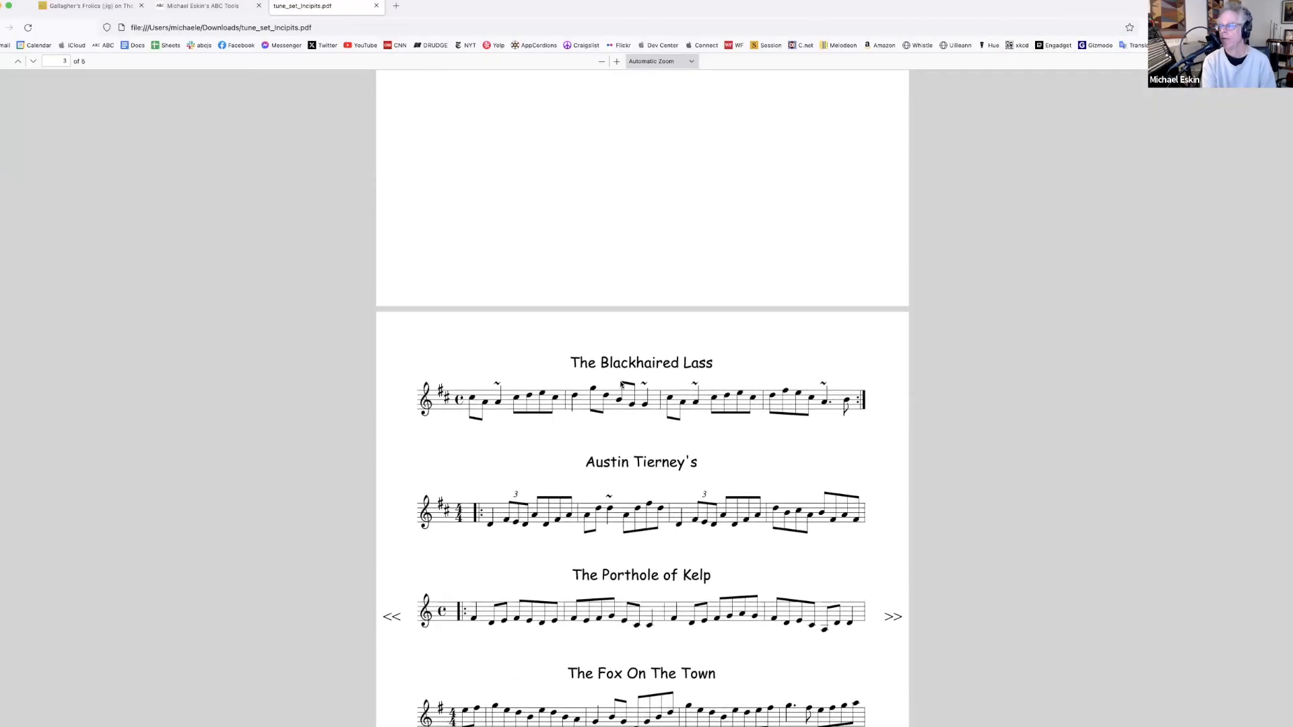
scroll(604, 439, down, 3)
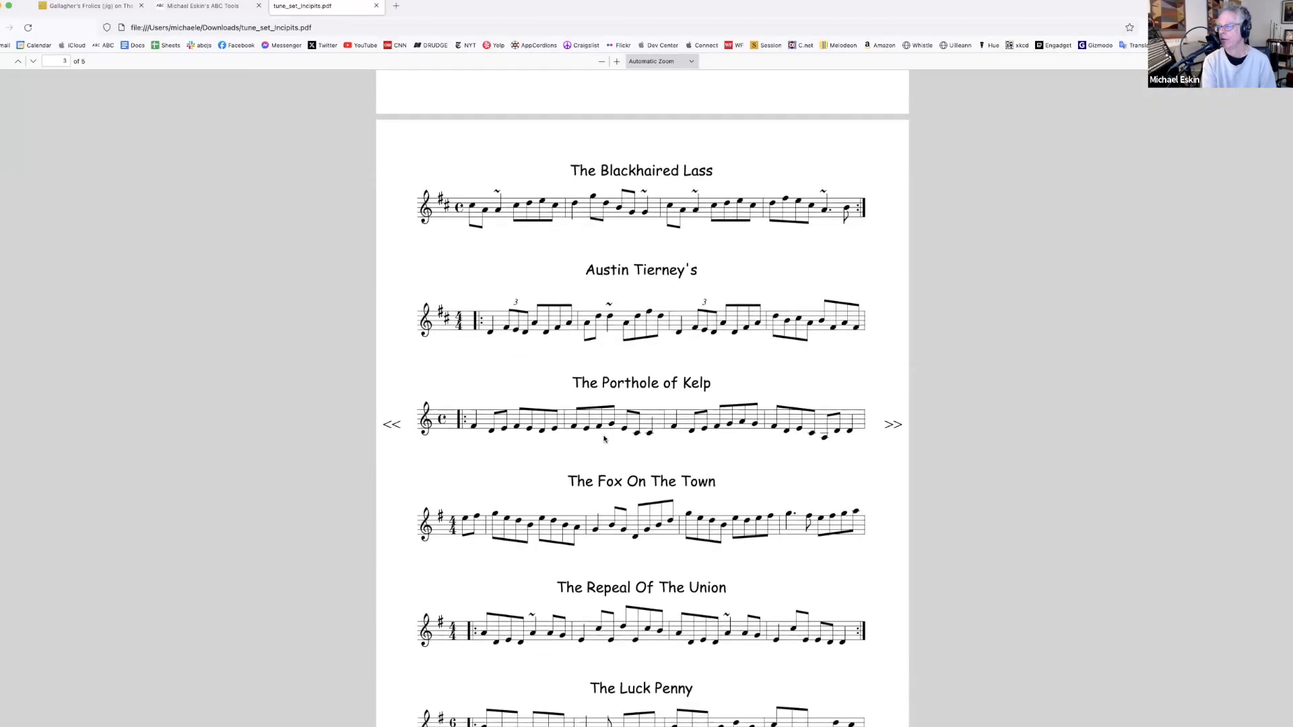
click(375, 6)
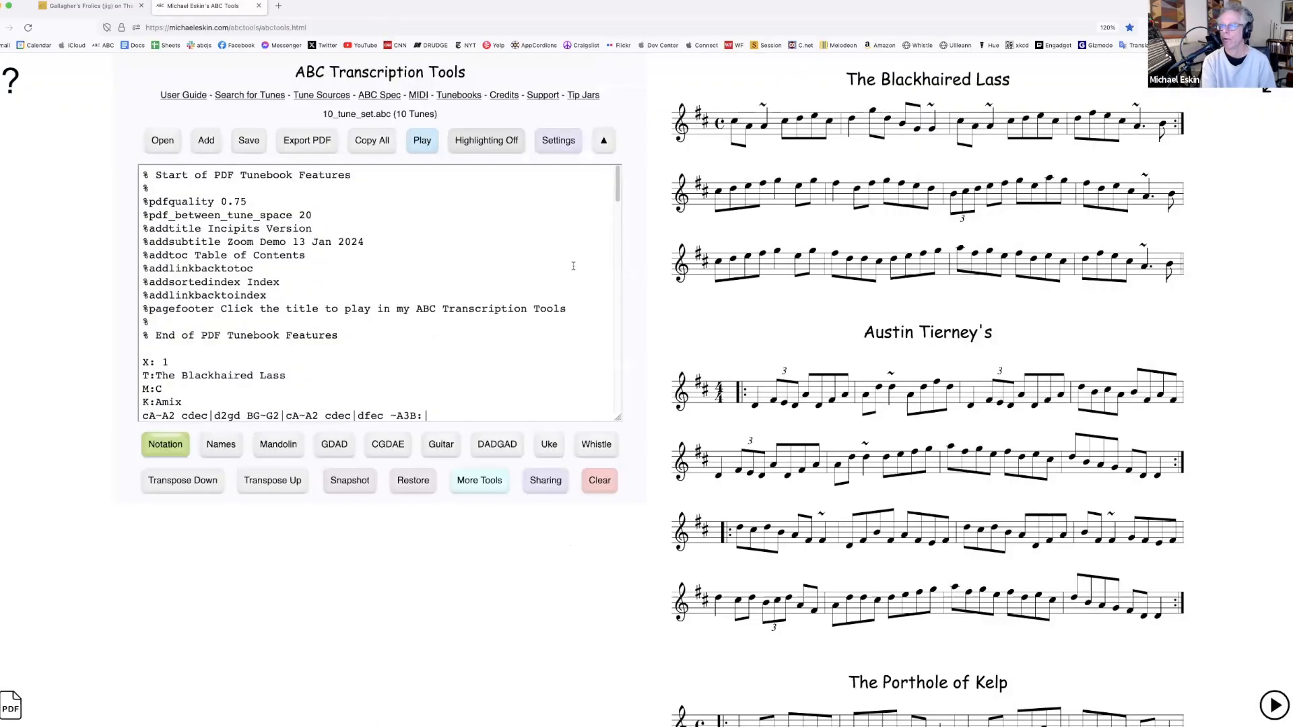
Export the tunebook with the Notes Incipits layout in two columns as tune_set_Incipits.pdf
click(307, 142)
click(568, 294)
click(706, 216)
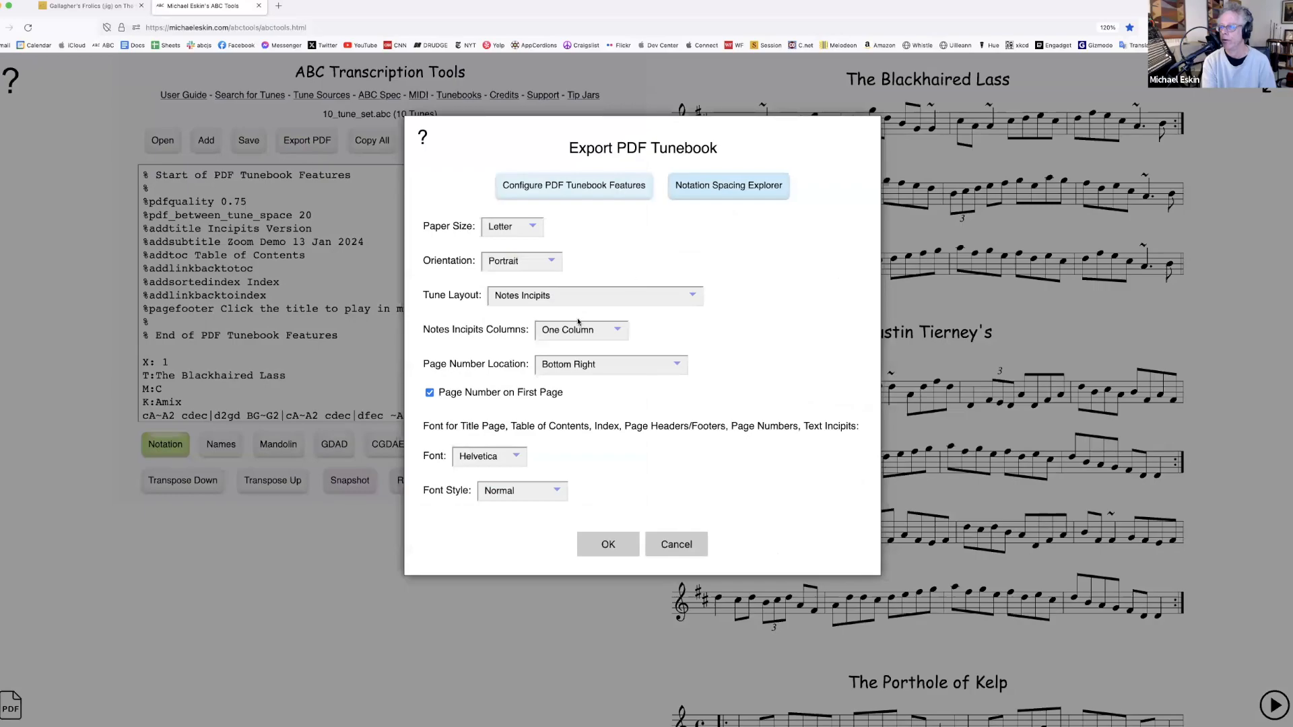
click(575, 330)
click(573, 344)
click(609, 544)
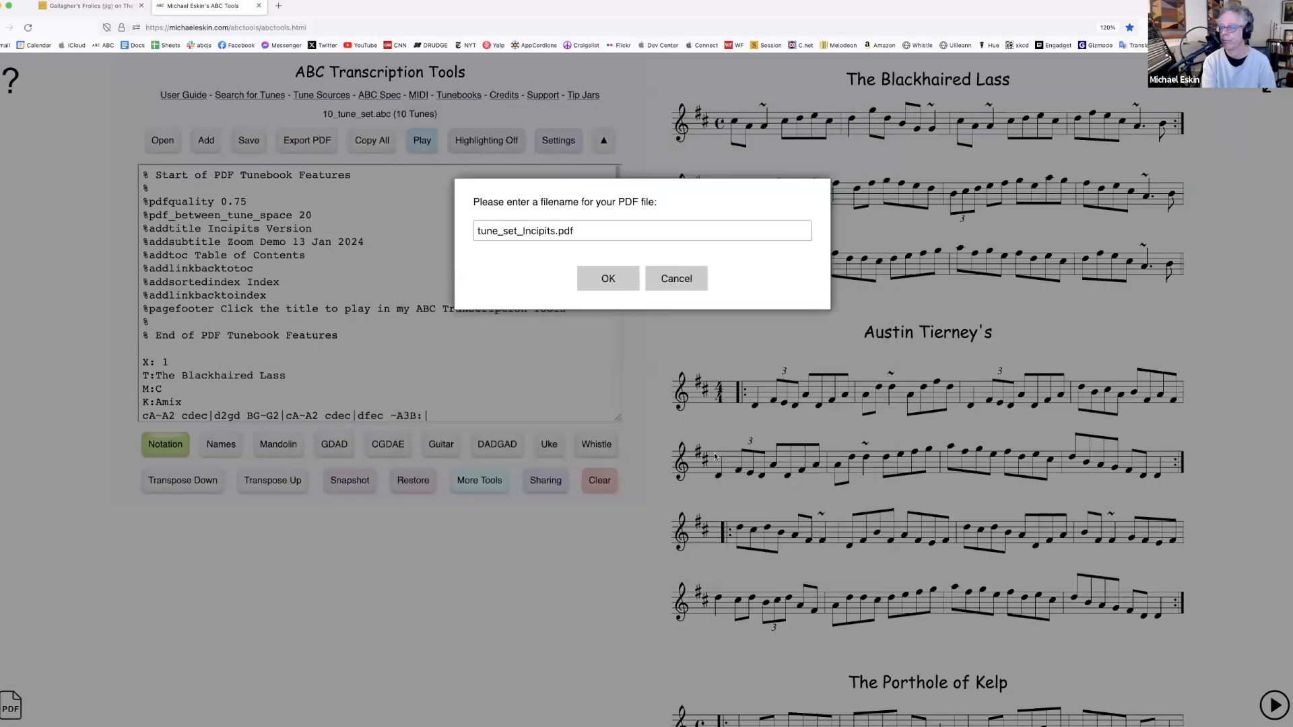
click(677, 279)
click(305, 141)
click(581, 337)
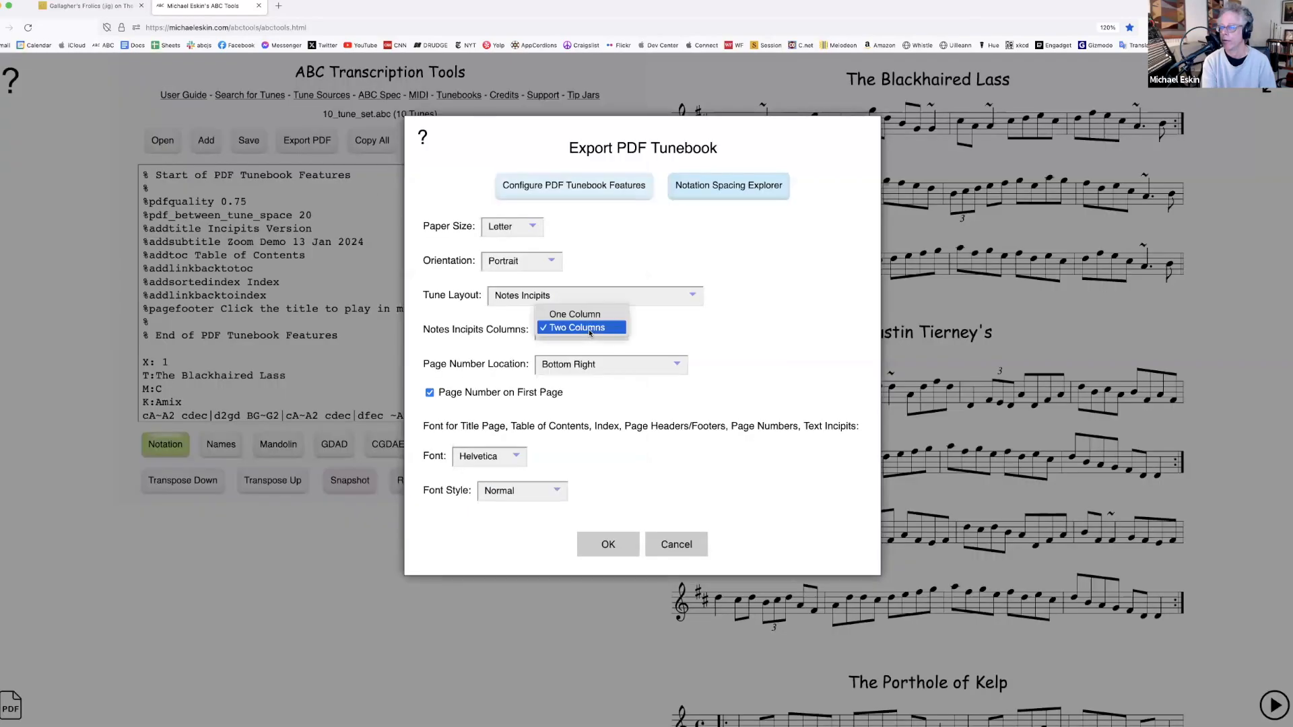
click(572, 315)
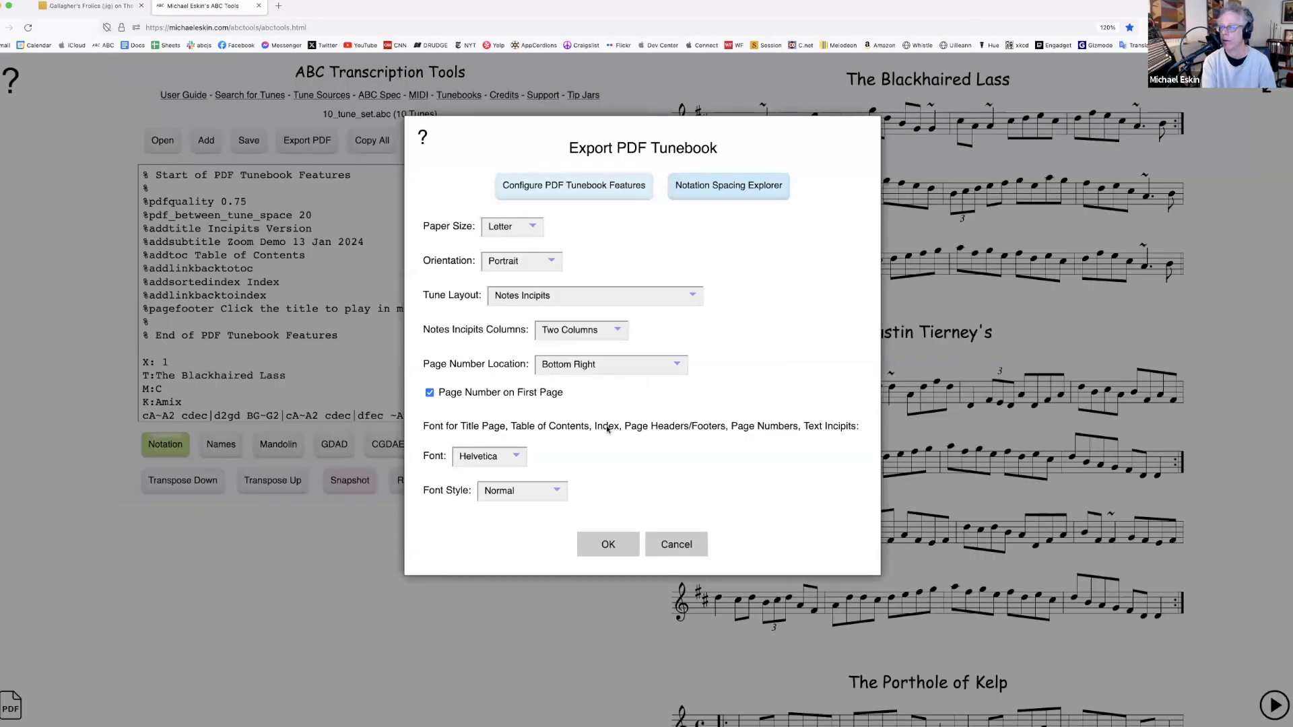
click(613, 549)
click(617, 288)
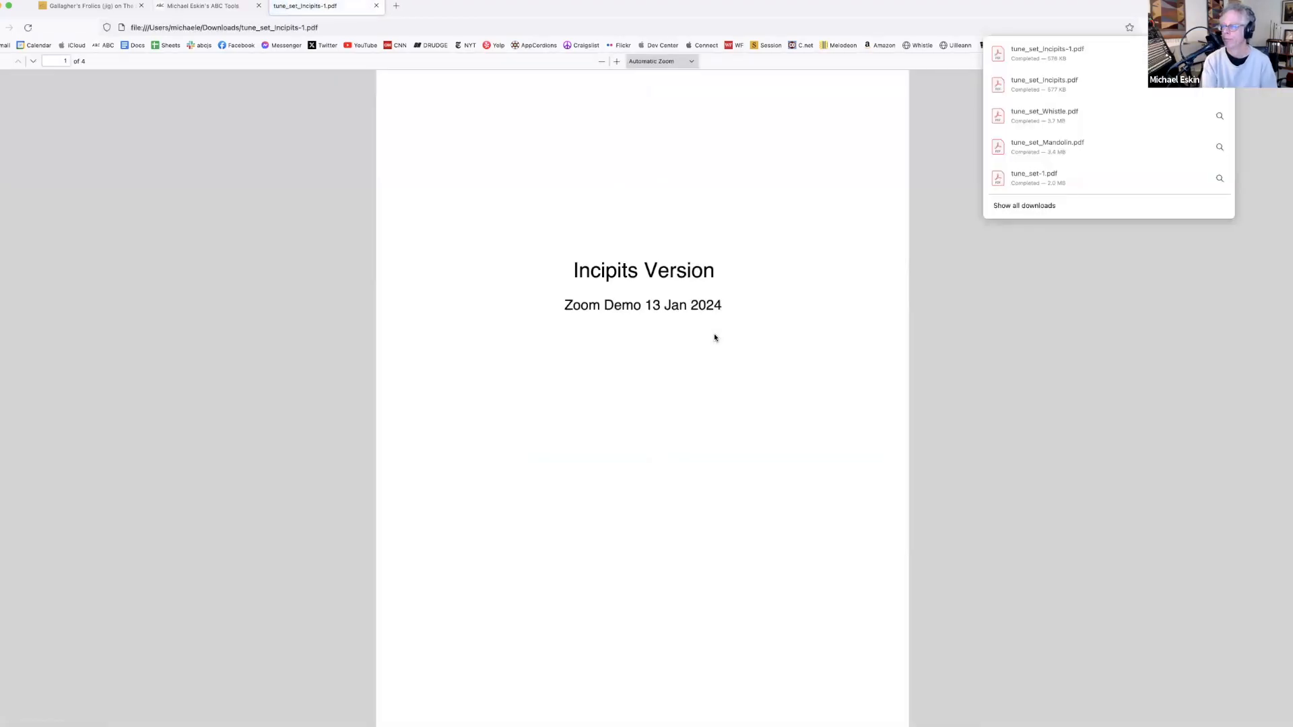
Review the title page and the tune incipits page of the two-column PDF, and close the PDF
scroll(647, 478, down, 5)
scroll(641, 492, down, 10)
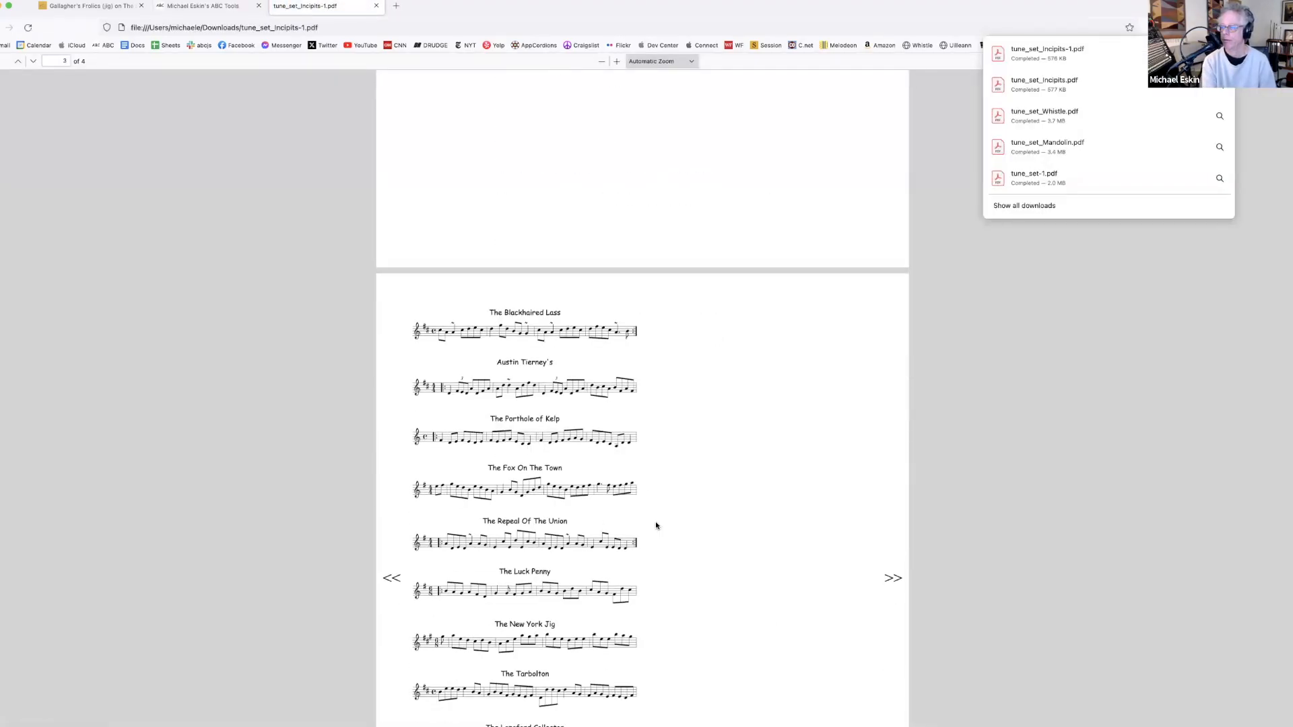
scroll(776, 523, down, 1)
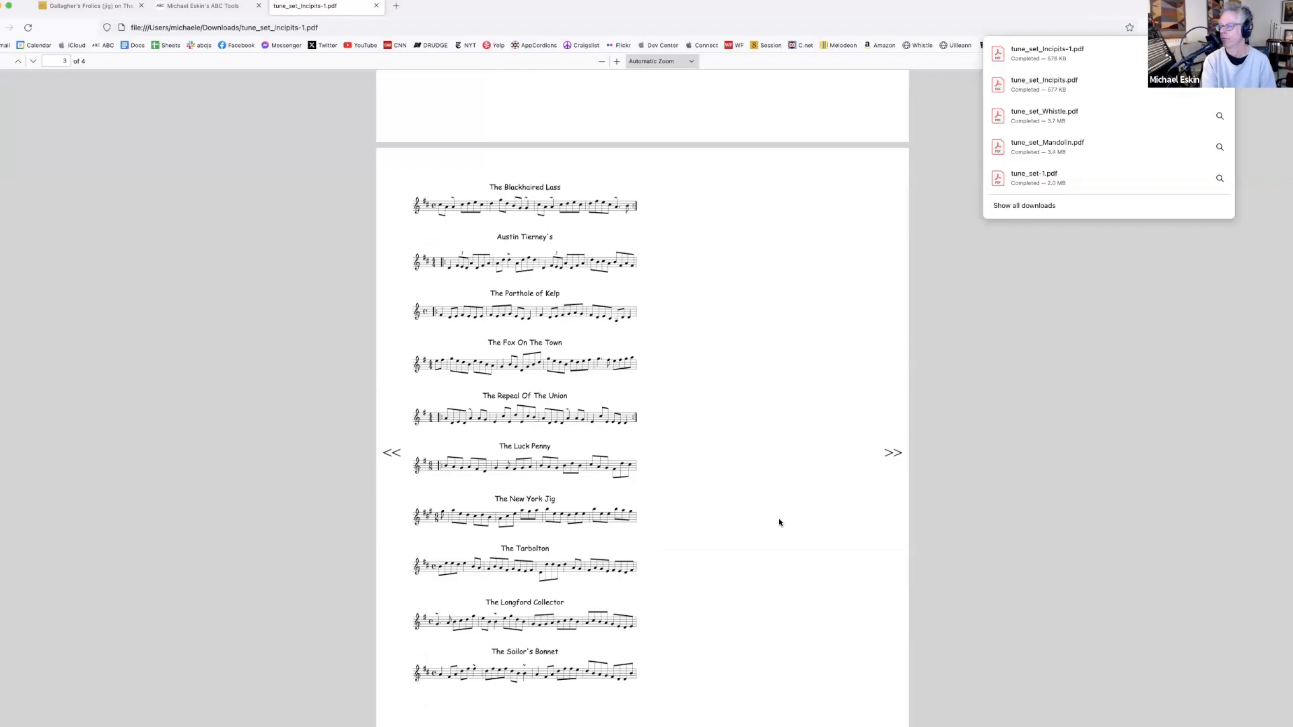
scroll(755, 460, down, 4)
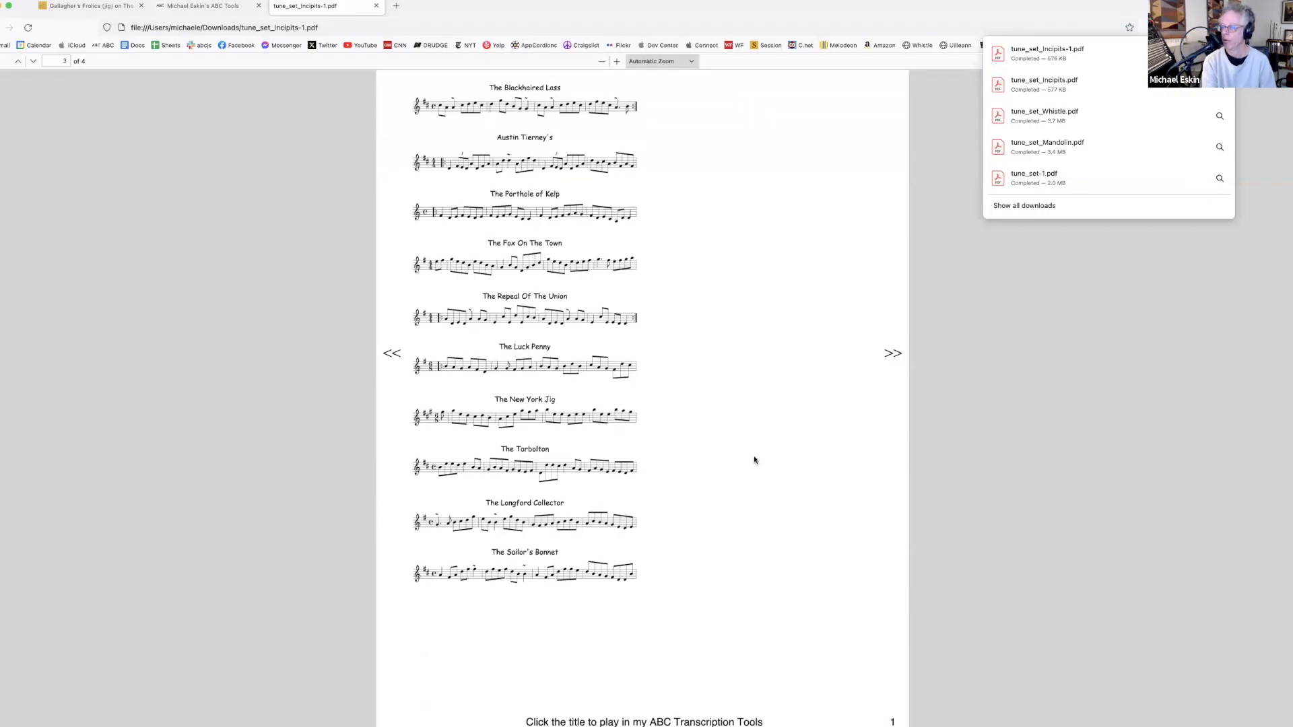
scroll(754, 458, up, 5)
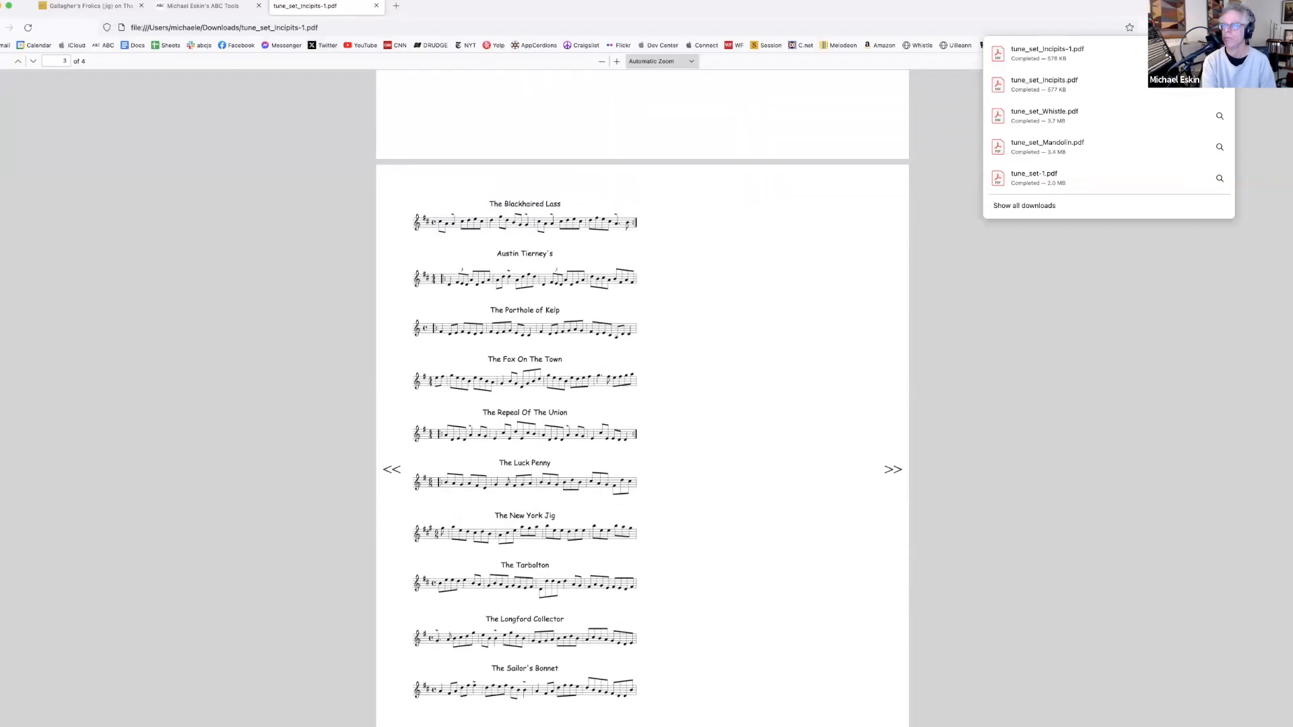
click(377, 6)
click(377, 5)
Export the tunebook with the ABC Text Incipits layout as tune_set_Incipits.pdf
click(335, 140)
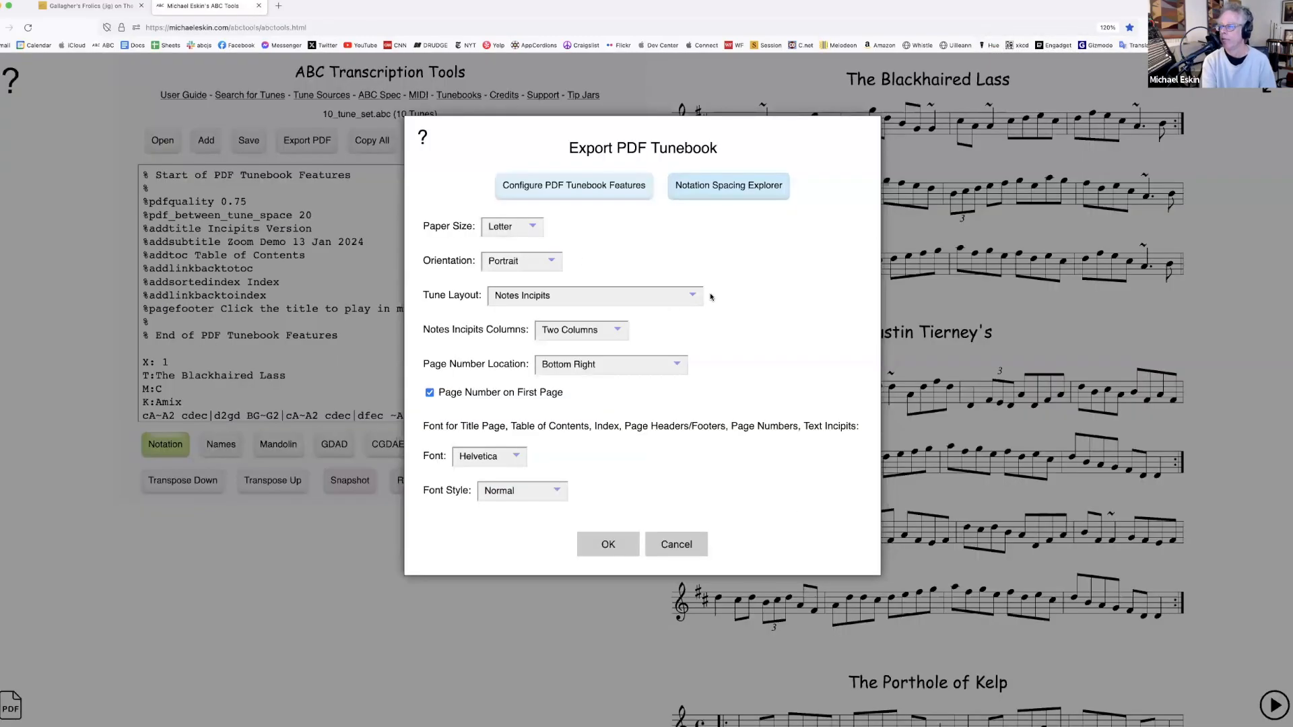
click(655, 304)
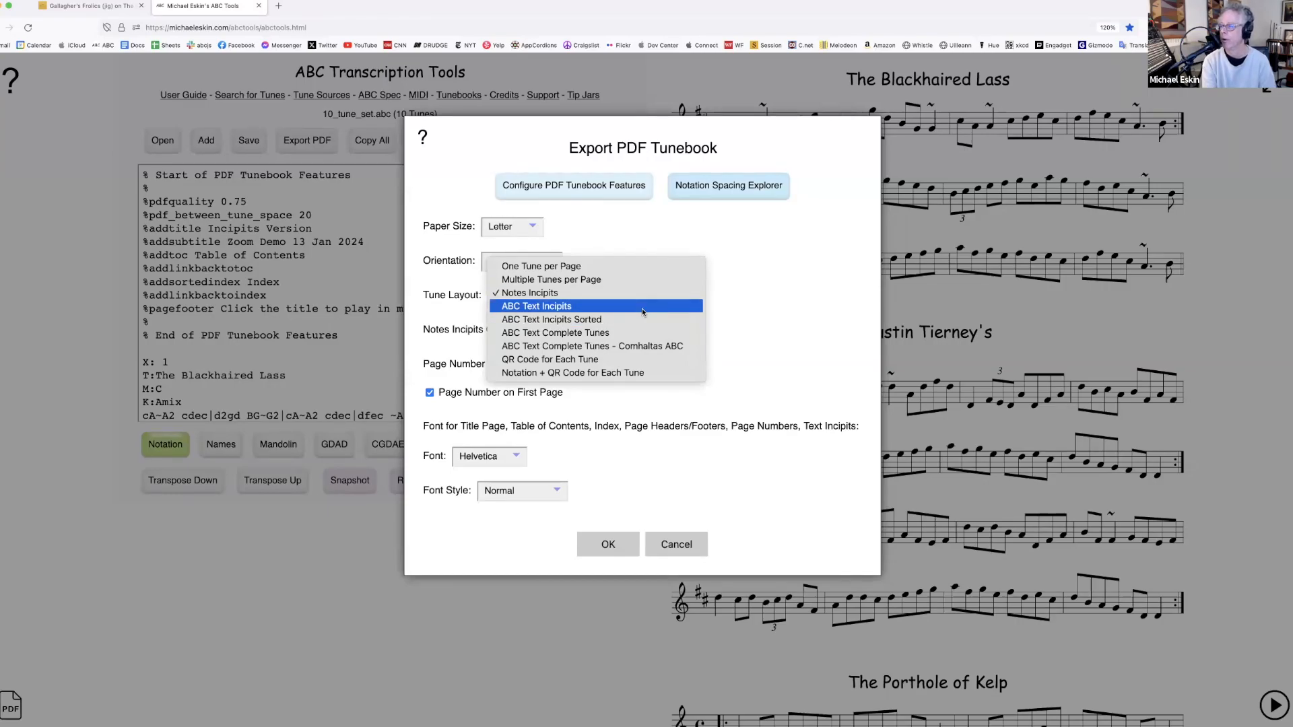
click(642, 309)
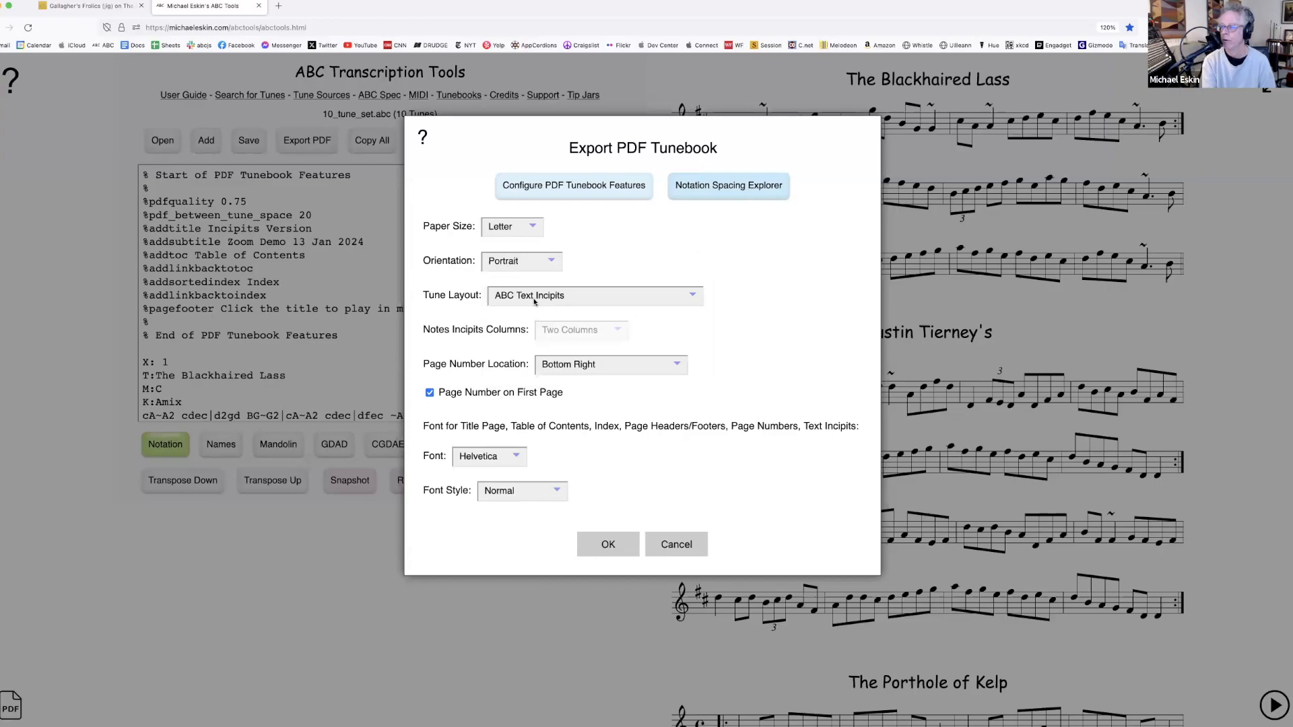
click(611, 540)
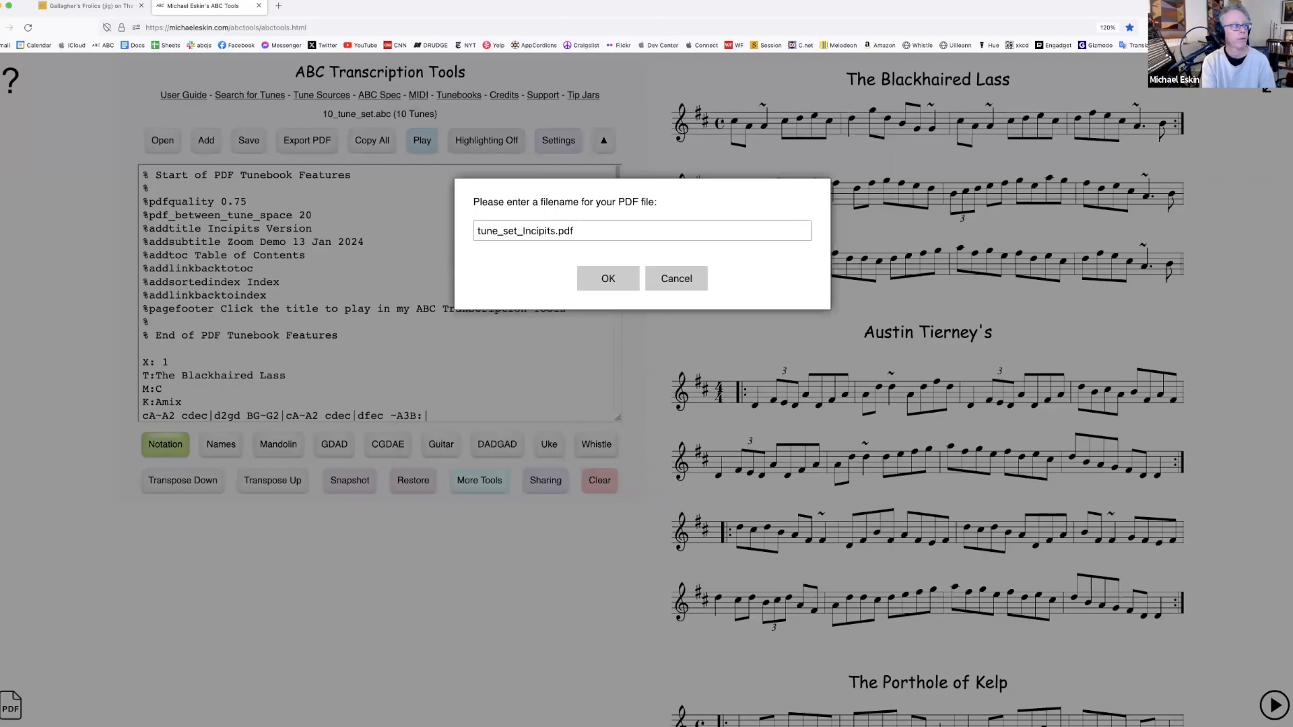
click(610, 277)
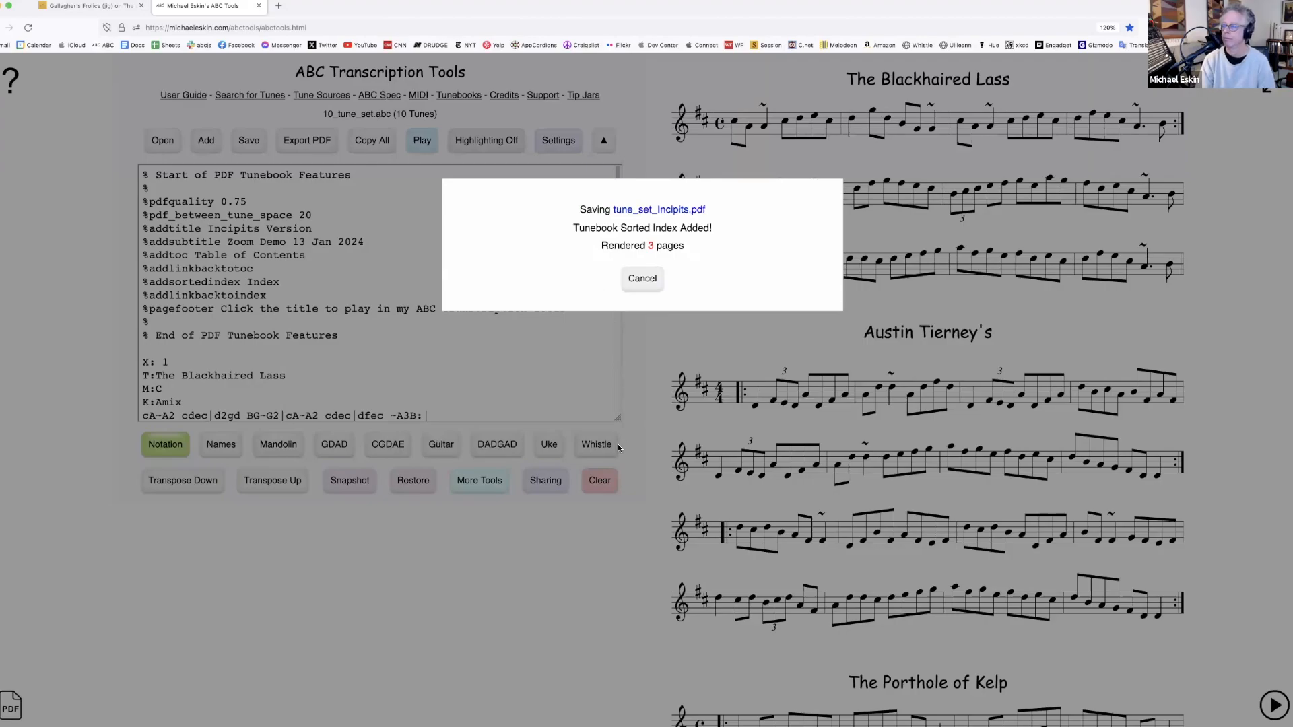
Review the contents and the text incipits listing in the exported PDF, and close the PDF
scroll(611, 435, down, 8)
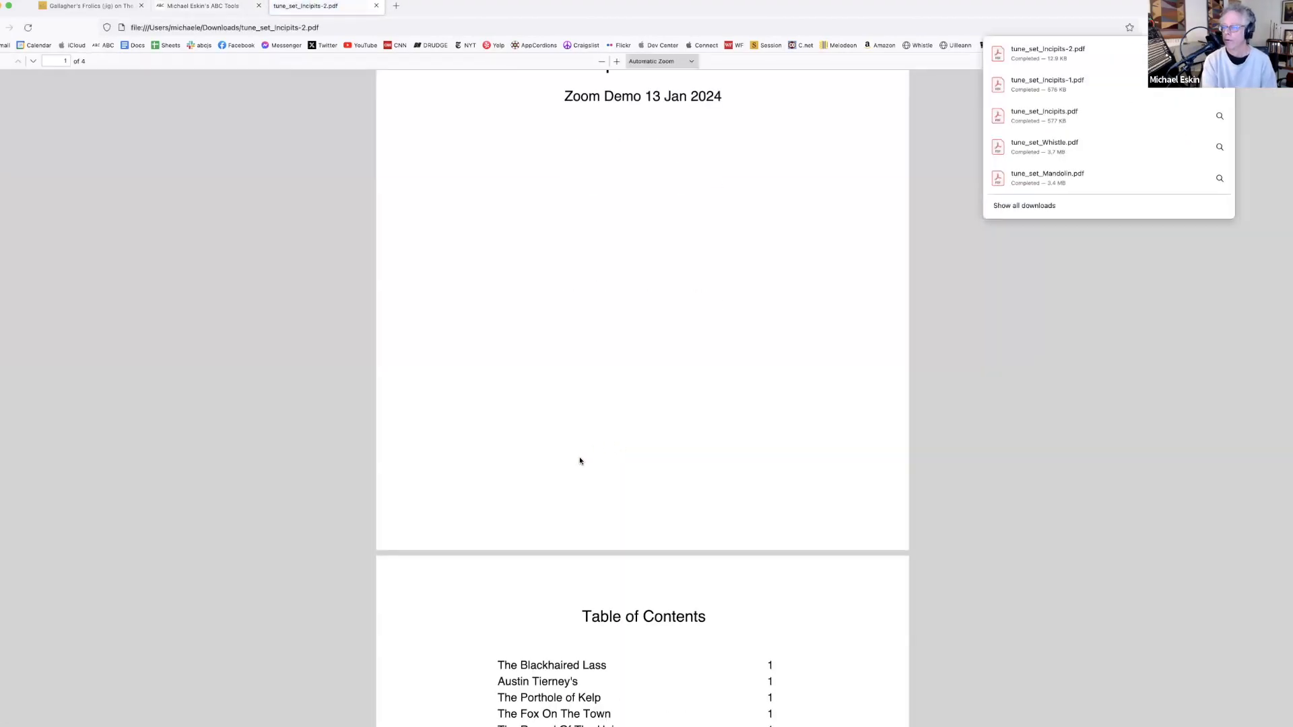
scroll(583, 459, down, 10)
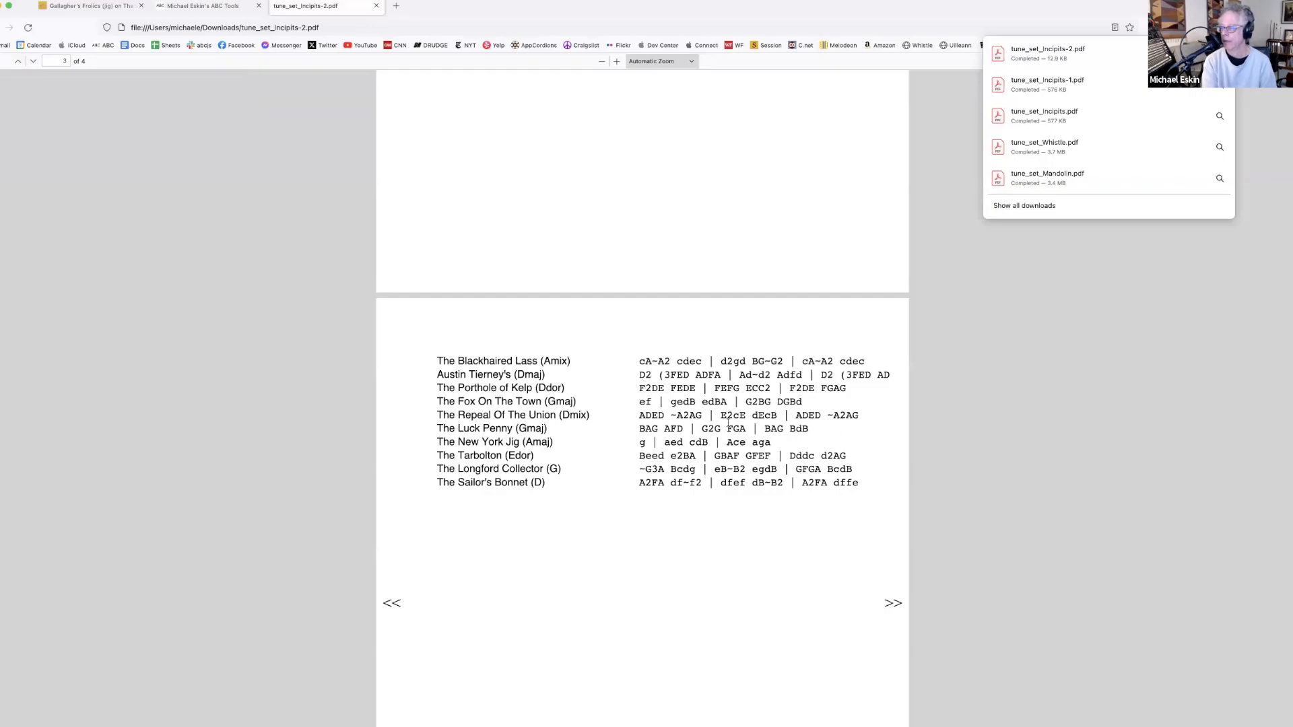
click(376, 7)
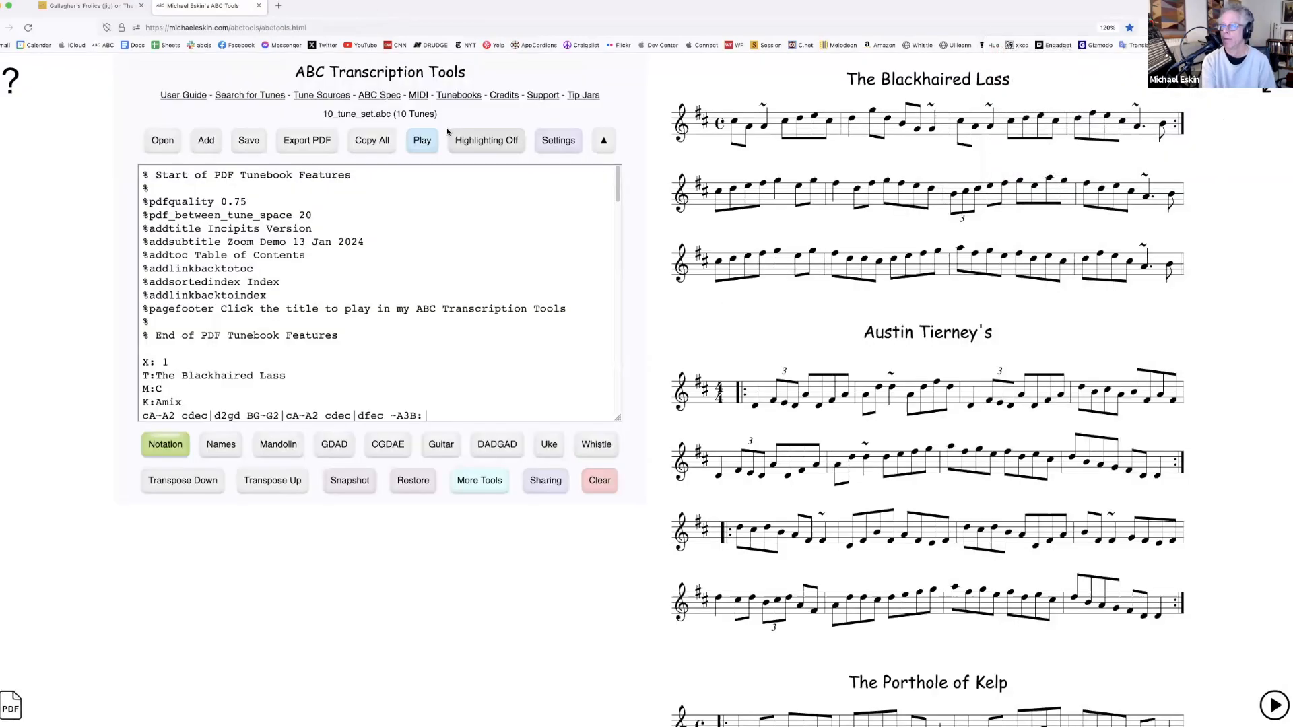
Export the tunebook with the ABC Text Complete Tunes layout as tune_set_ABC.pdf
click(289, 139)
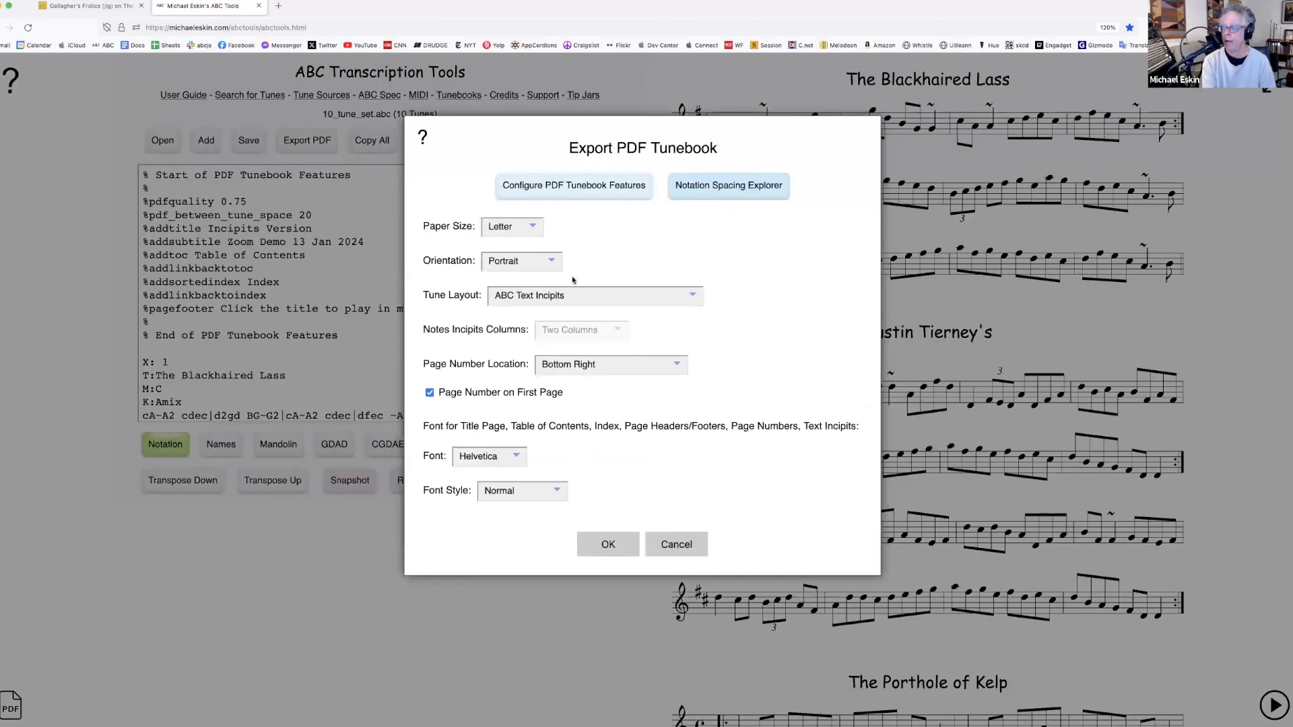
click(574, 295)
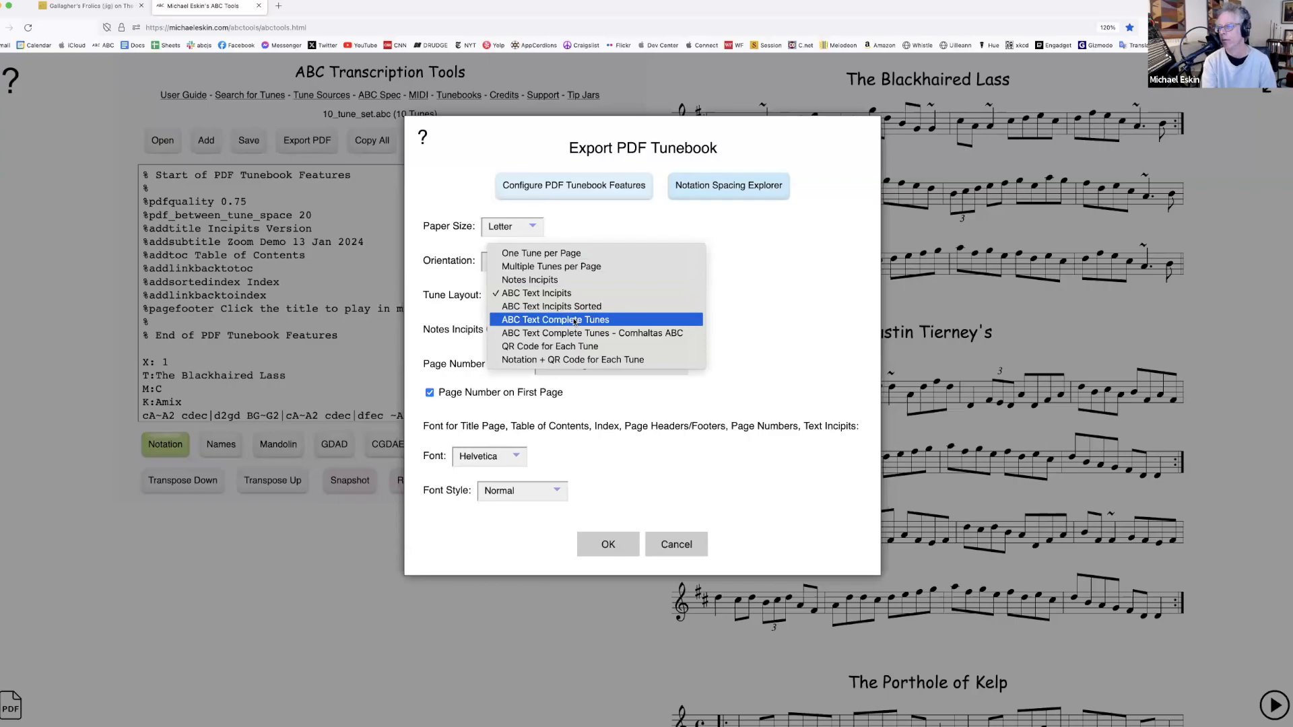
click(575, 321)
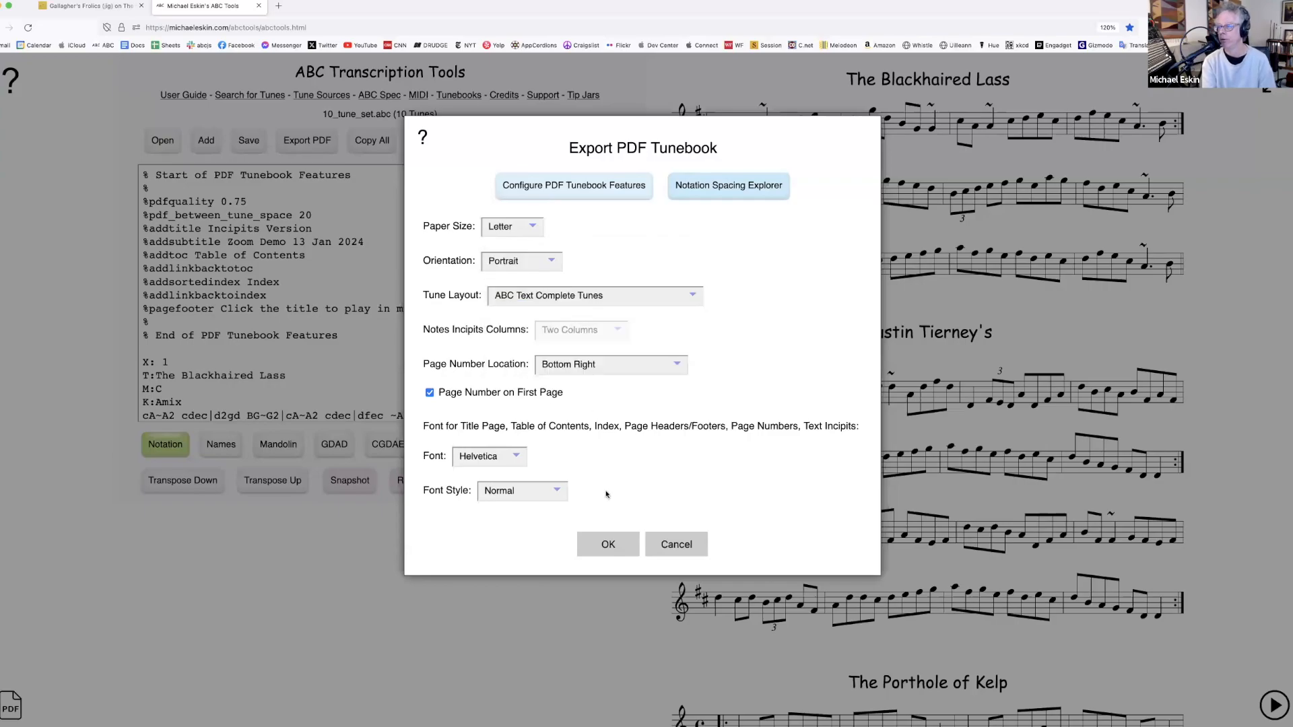
click(609, 545)
click(620, 286)
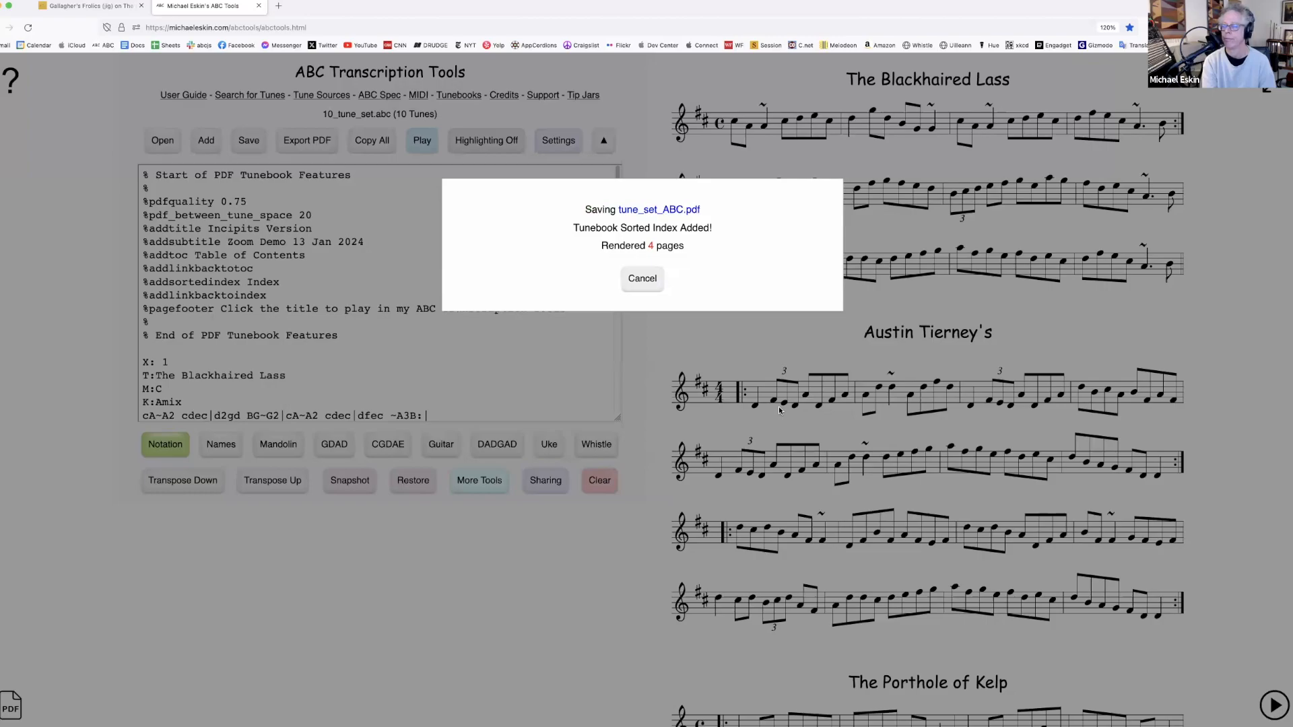
Review the full ABC text of the tunes and the table of contents in tune_set_ABC.pdf, and close the PDF
scroll(696, 459, down, 10)
scroll(750, 539, down, 9)
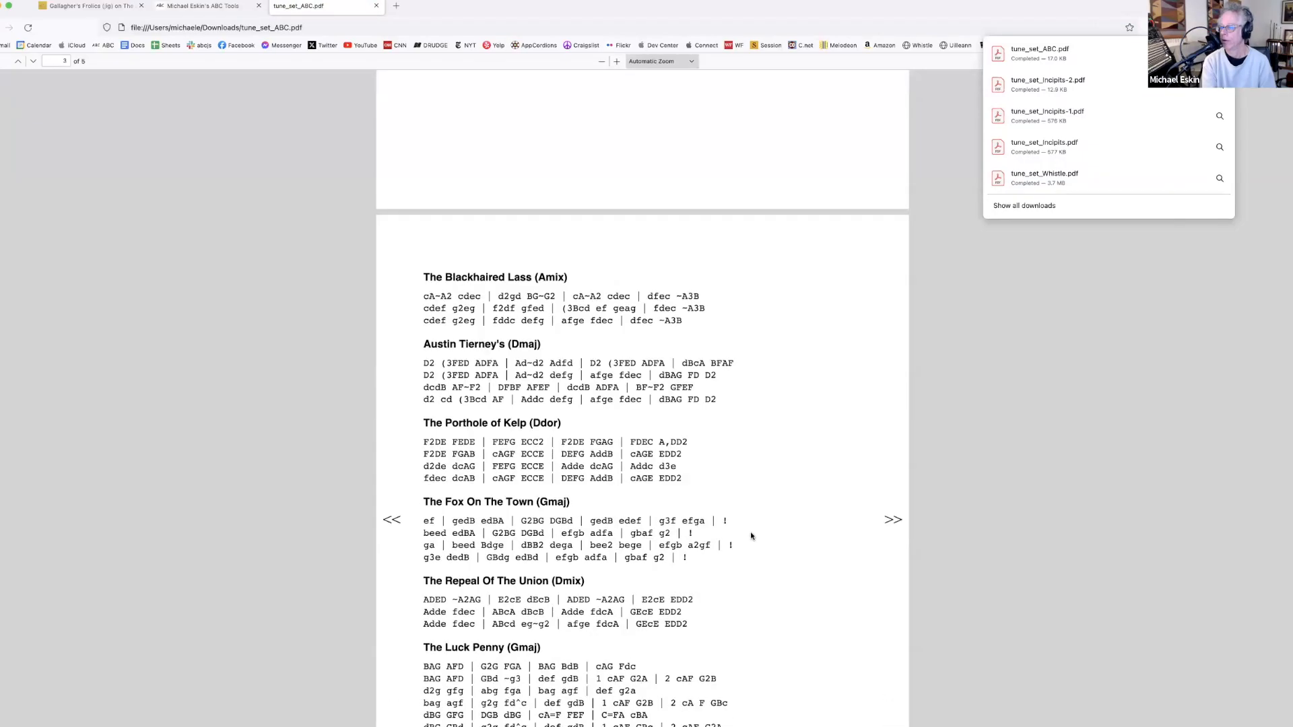
scroll(750, 546, down, 8)
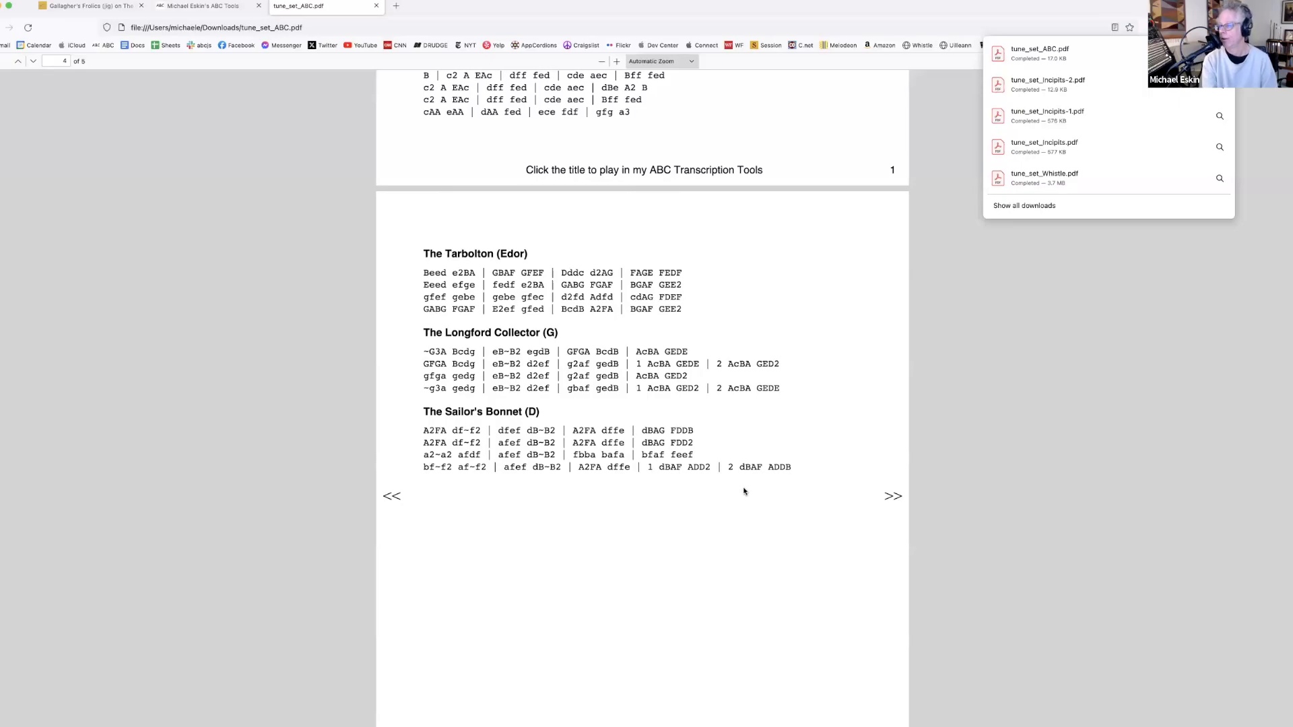
scroll(736, 492, up, 18)
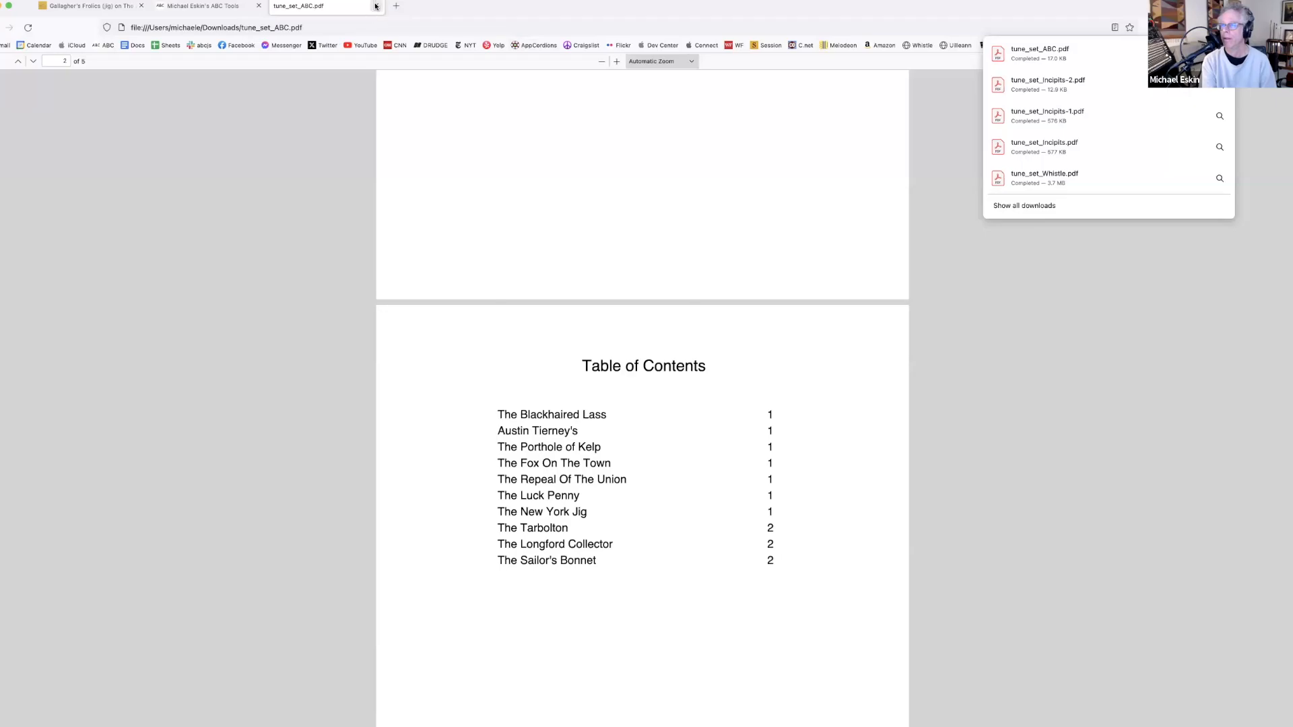
key(super+w)
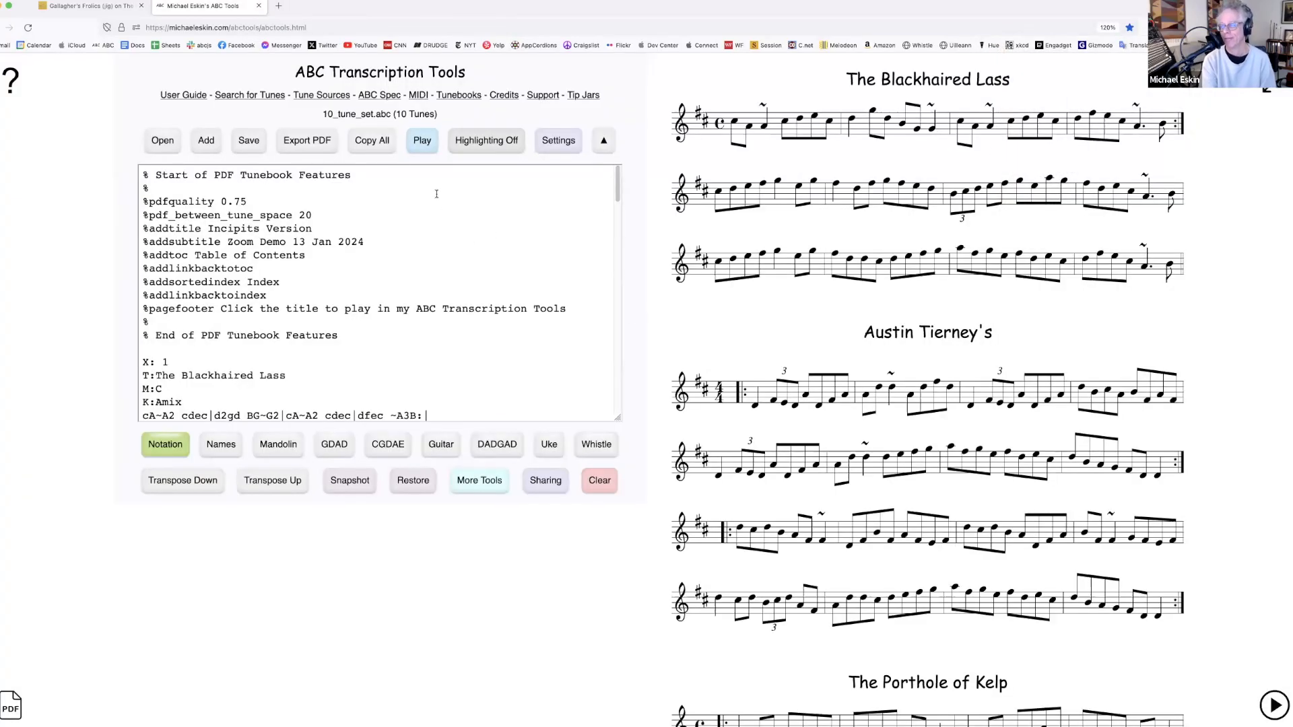
Look over the tune layout options for the PDF export, including ABC Text Complete Tunes - Comhaltas ABC, and leave without exporting
click(307, 140)
click(551, 303)
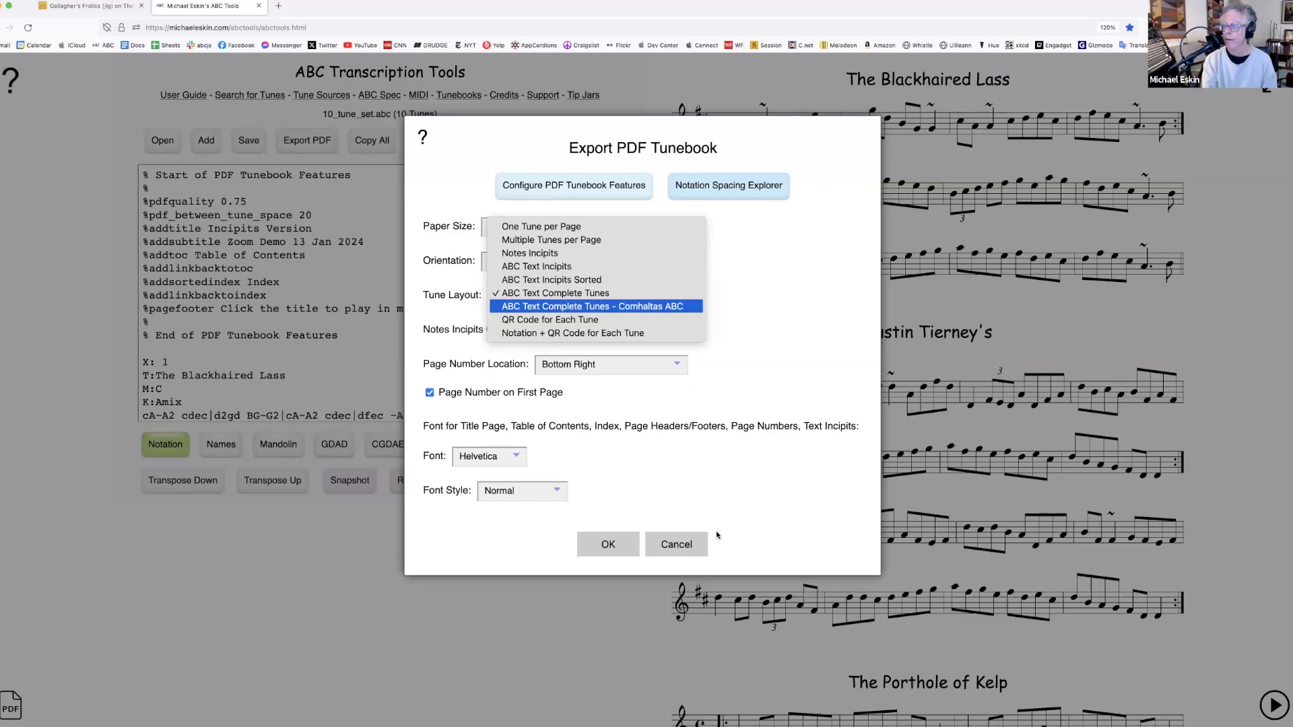
click(699, 449)
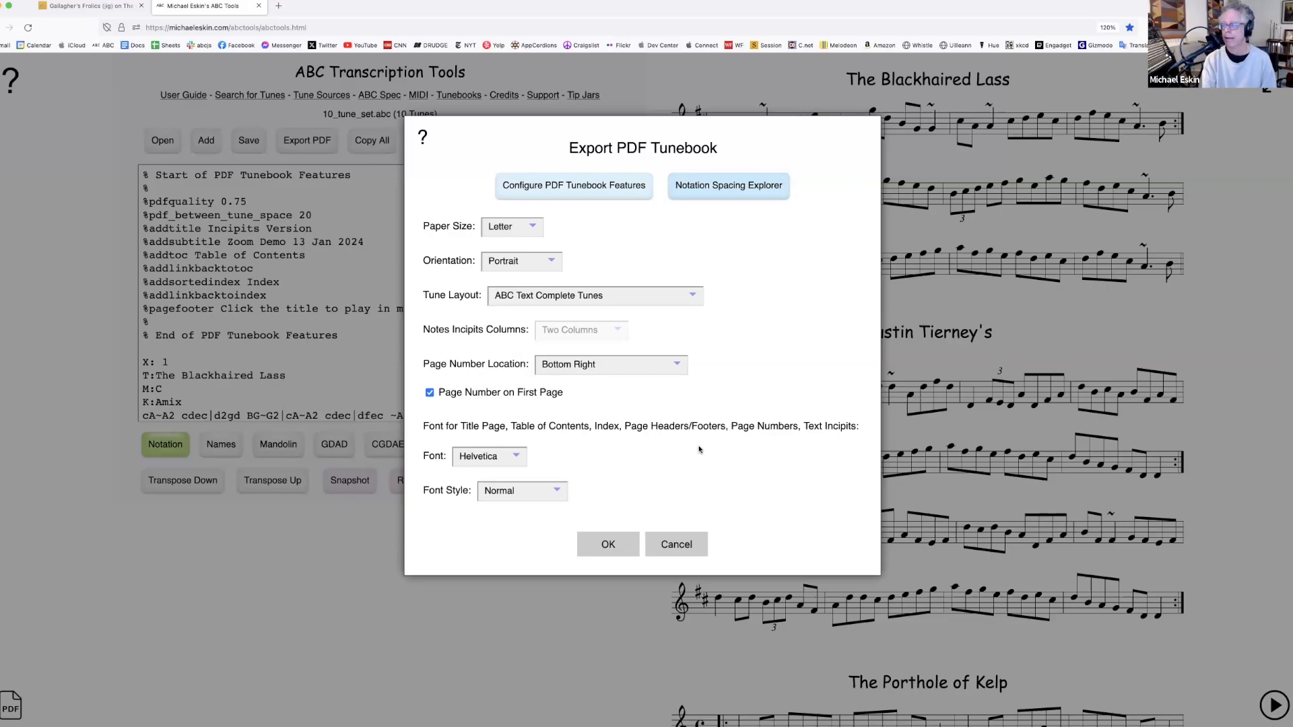
click(683, 540)
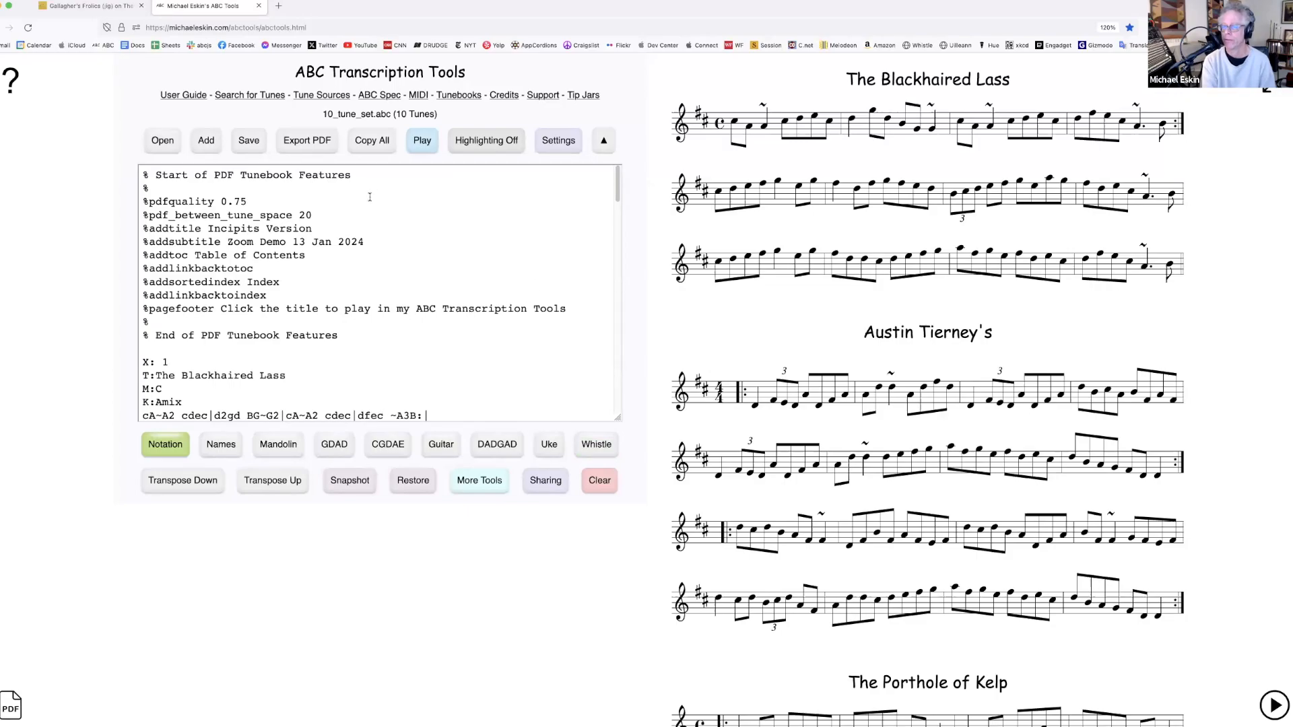
Show note names under the notation and enable Comhaltas style ABC for the note name tablature in the advanced settings
click(221, 445)
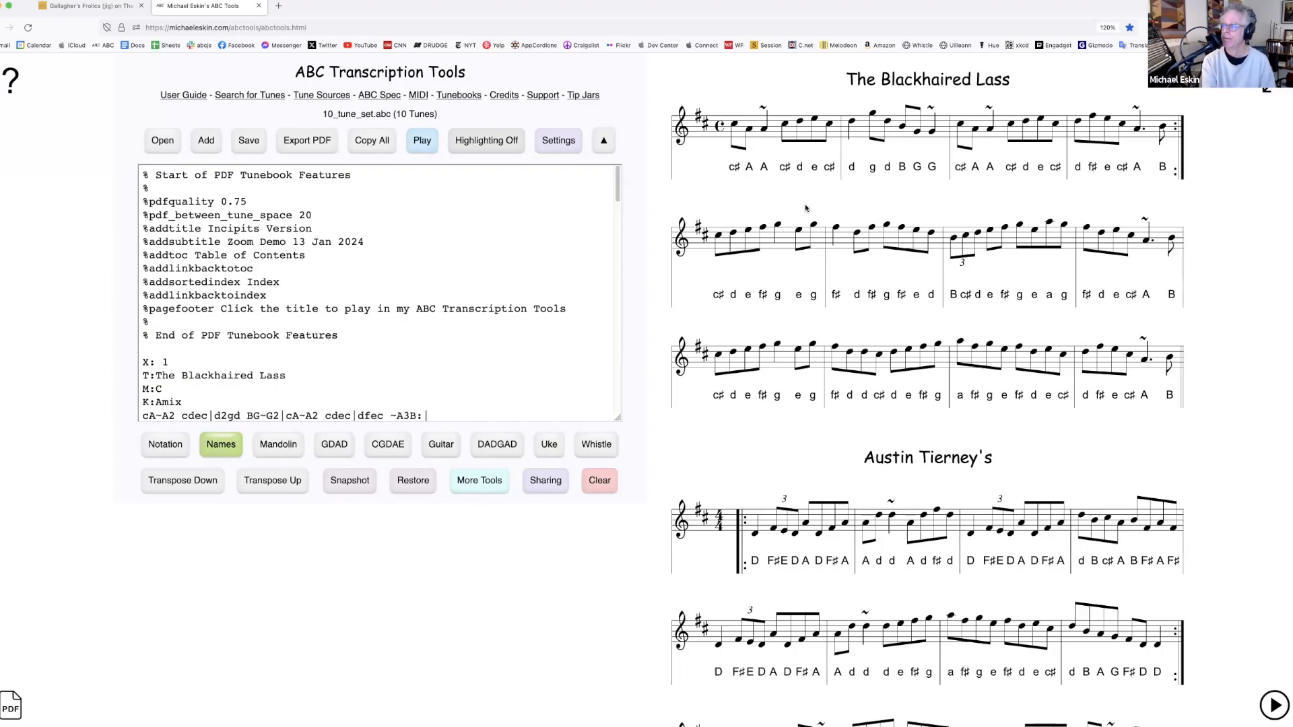
click(558, 140)
click(787, 569)
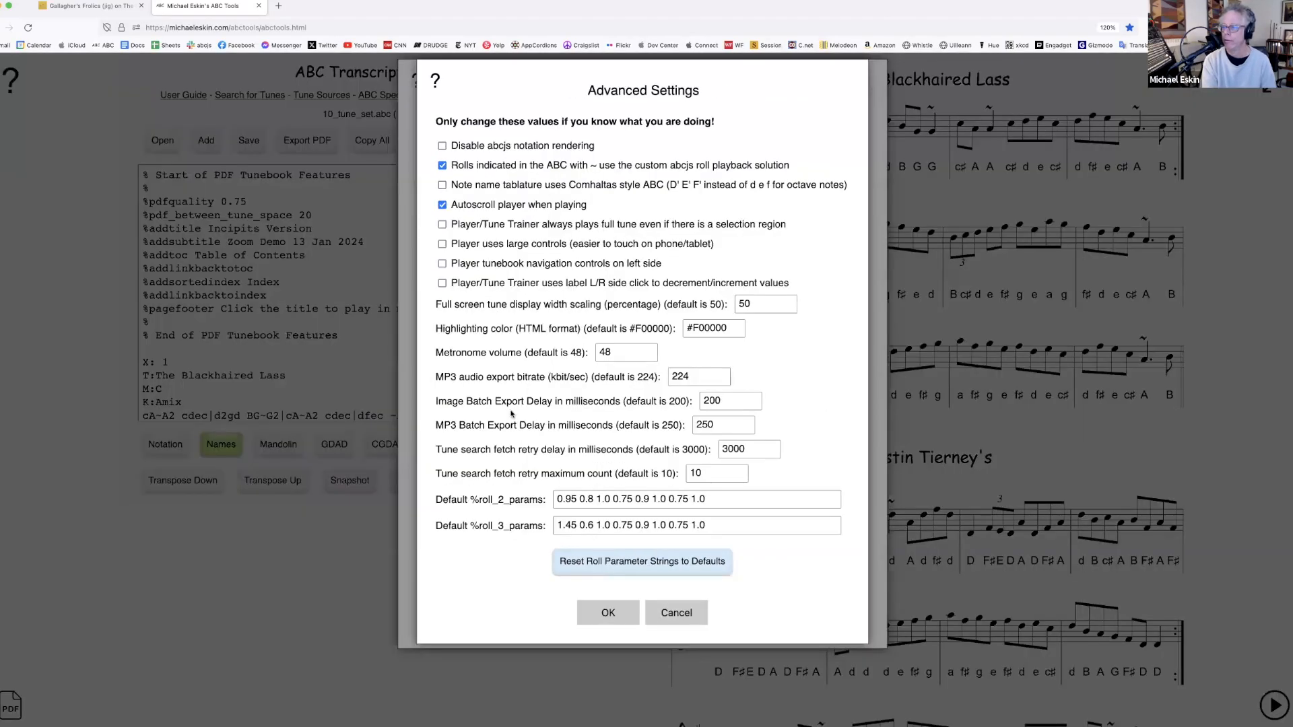
click(442, 184)
click(622, 607)
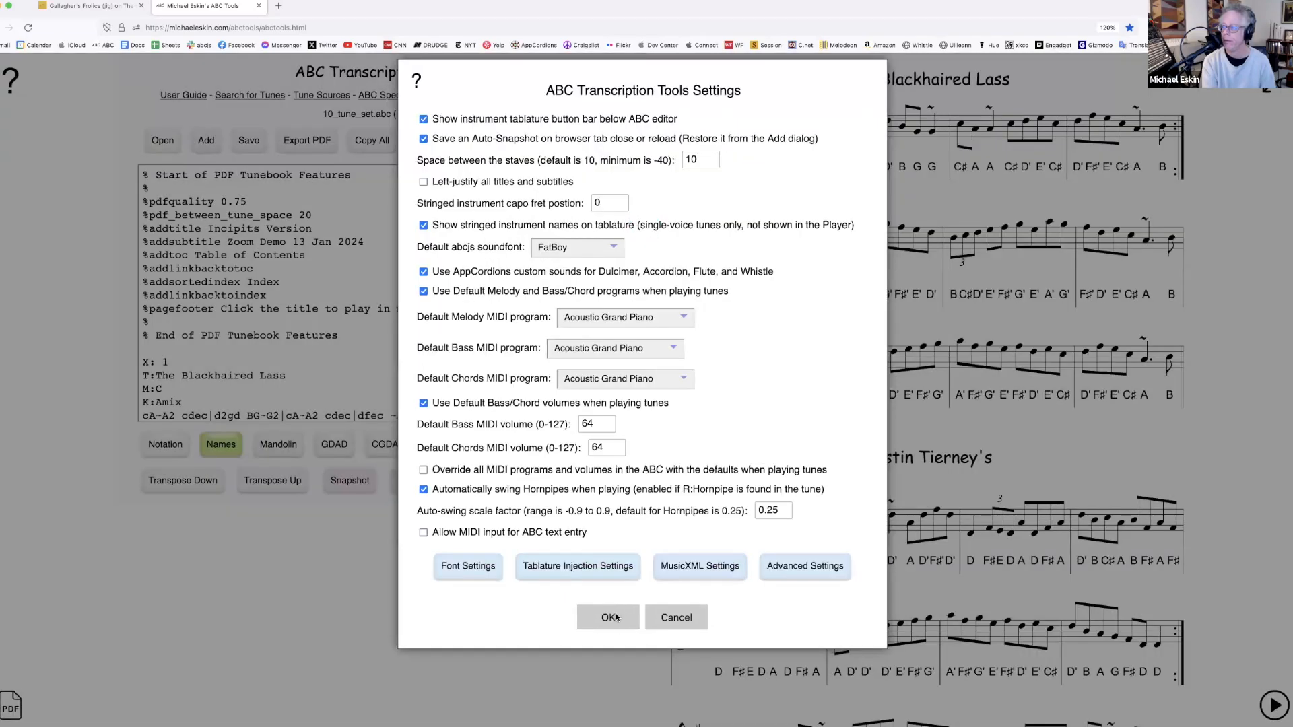
click(617, 617)
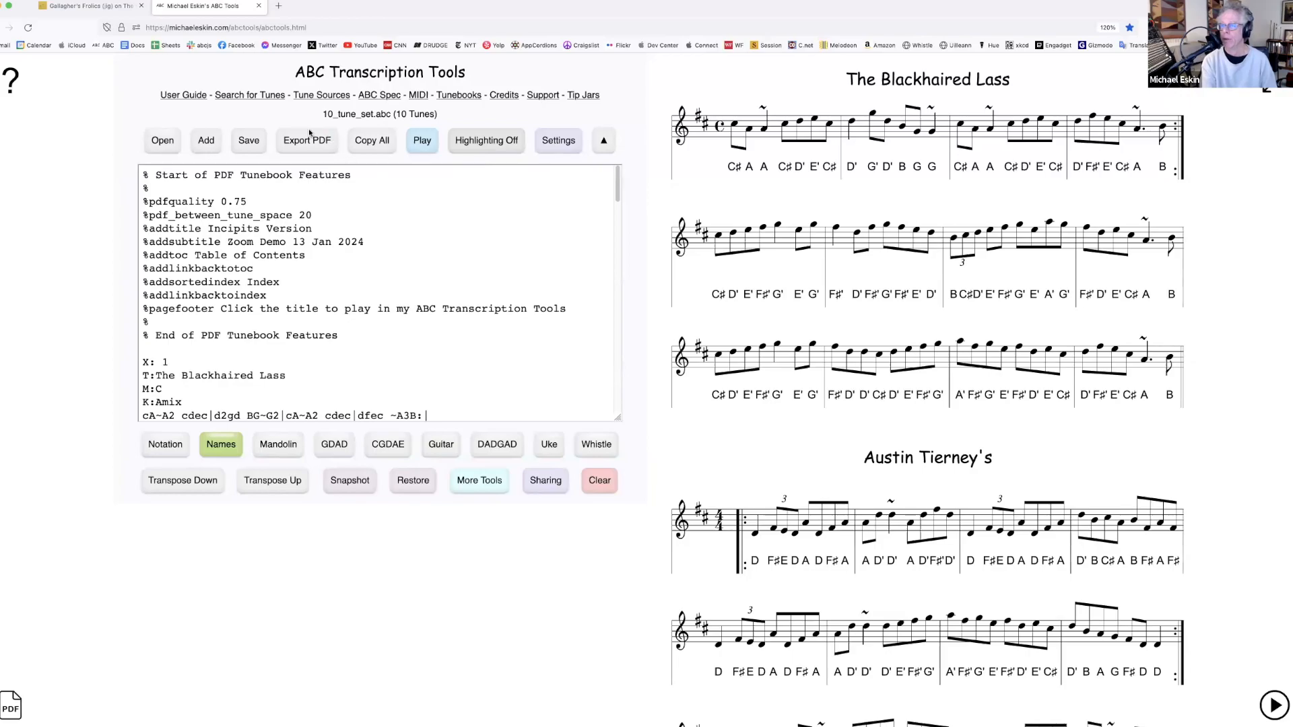
Turn off Comhaltas style ABC for the note name tablature in the advanced settings
click(558, 141)
click(805, 568)
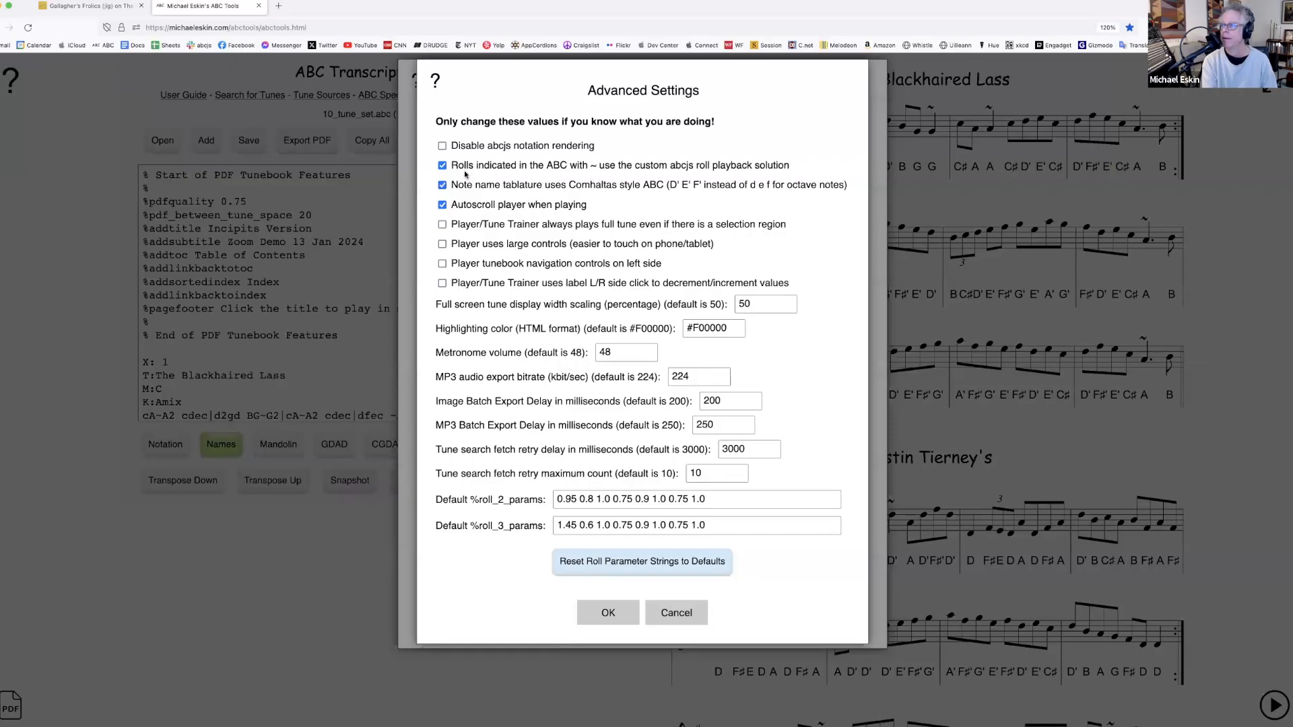
click(442, 185)
click(610, 612)
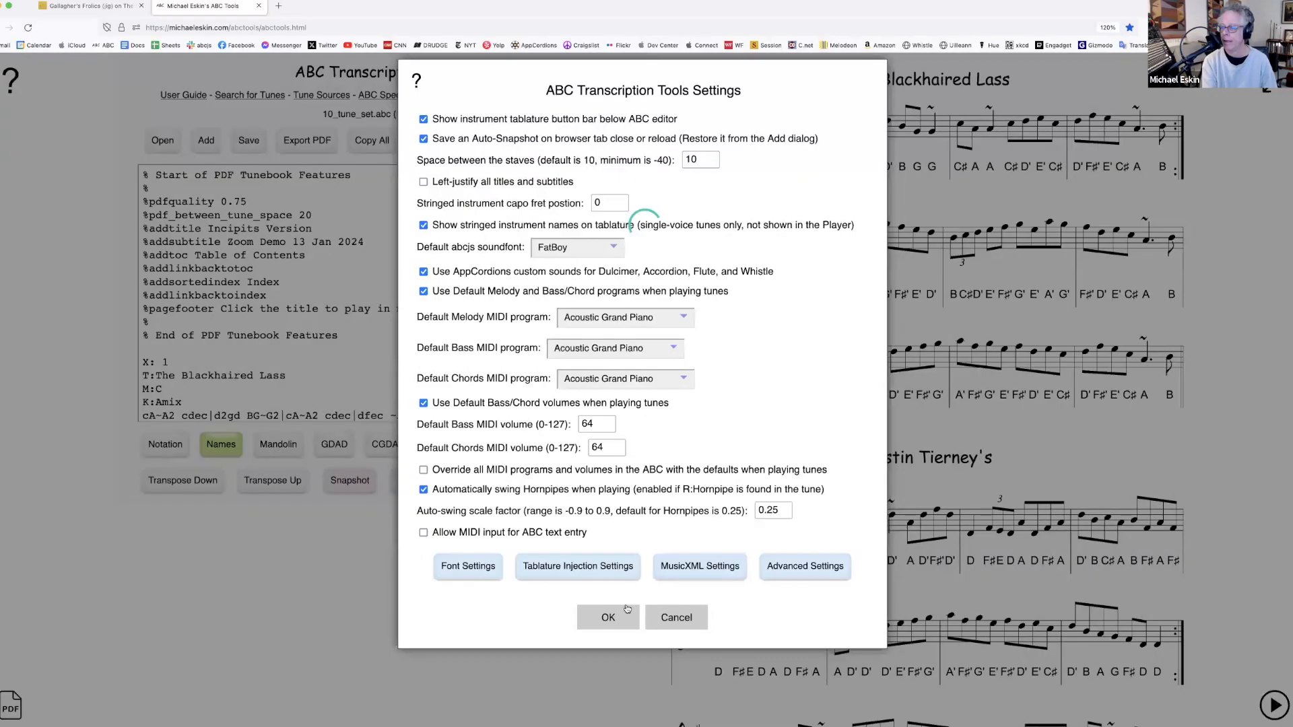
click(614, 619)
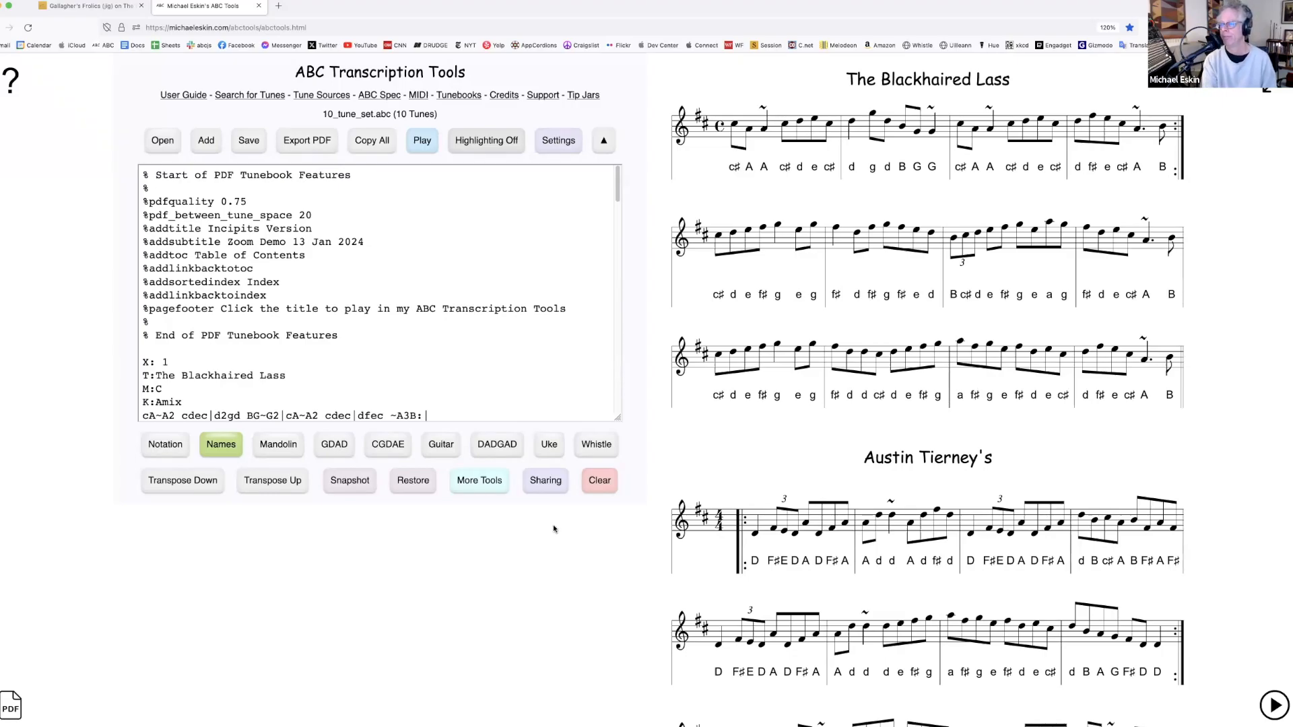
click(88, 6)
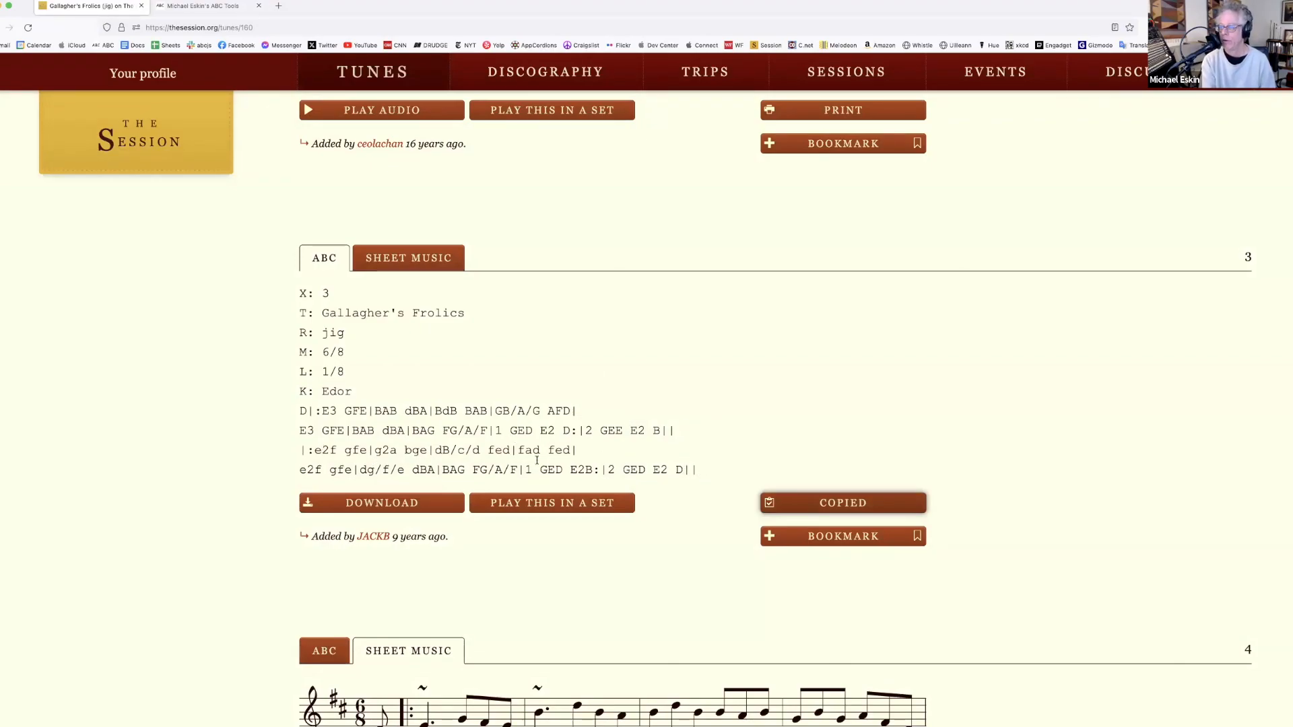
click(202, 6)
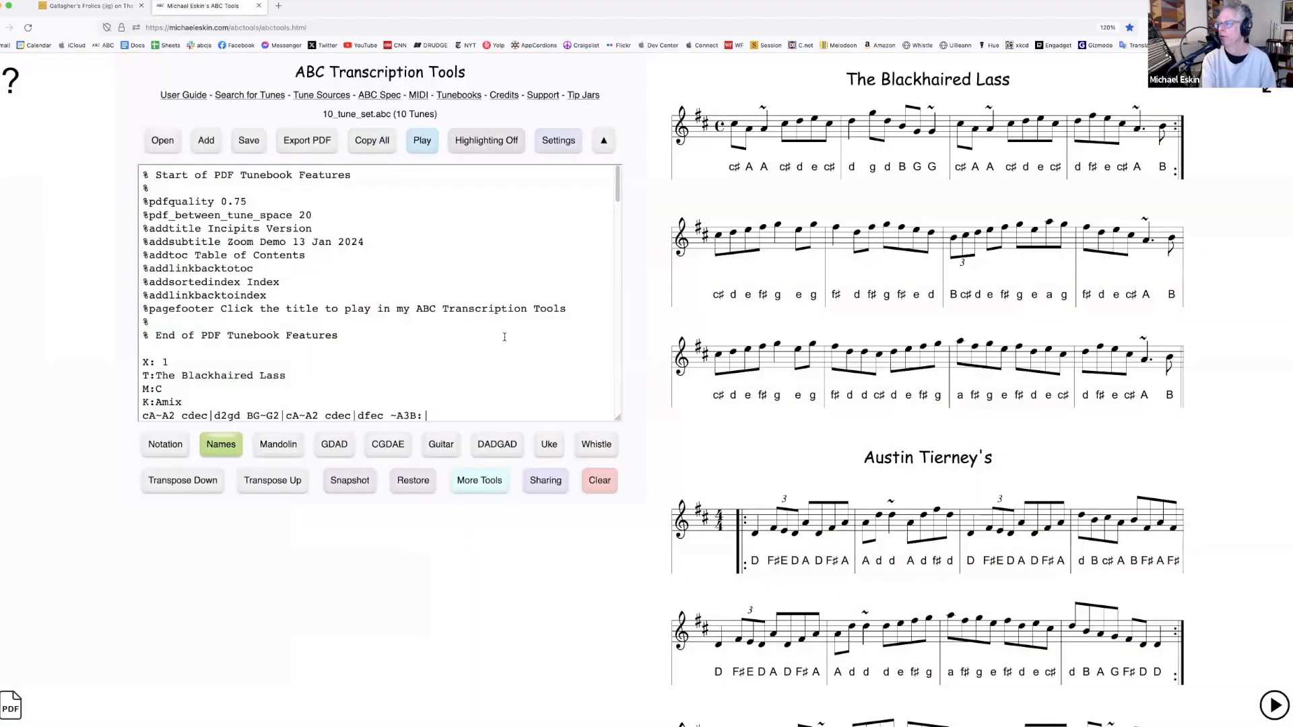
Show notation only and export the tunes as tune_set_Comhaltas.pdf using the ABC Text Complete Tunes - Comhaltas ABC layout
click(173, 449)
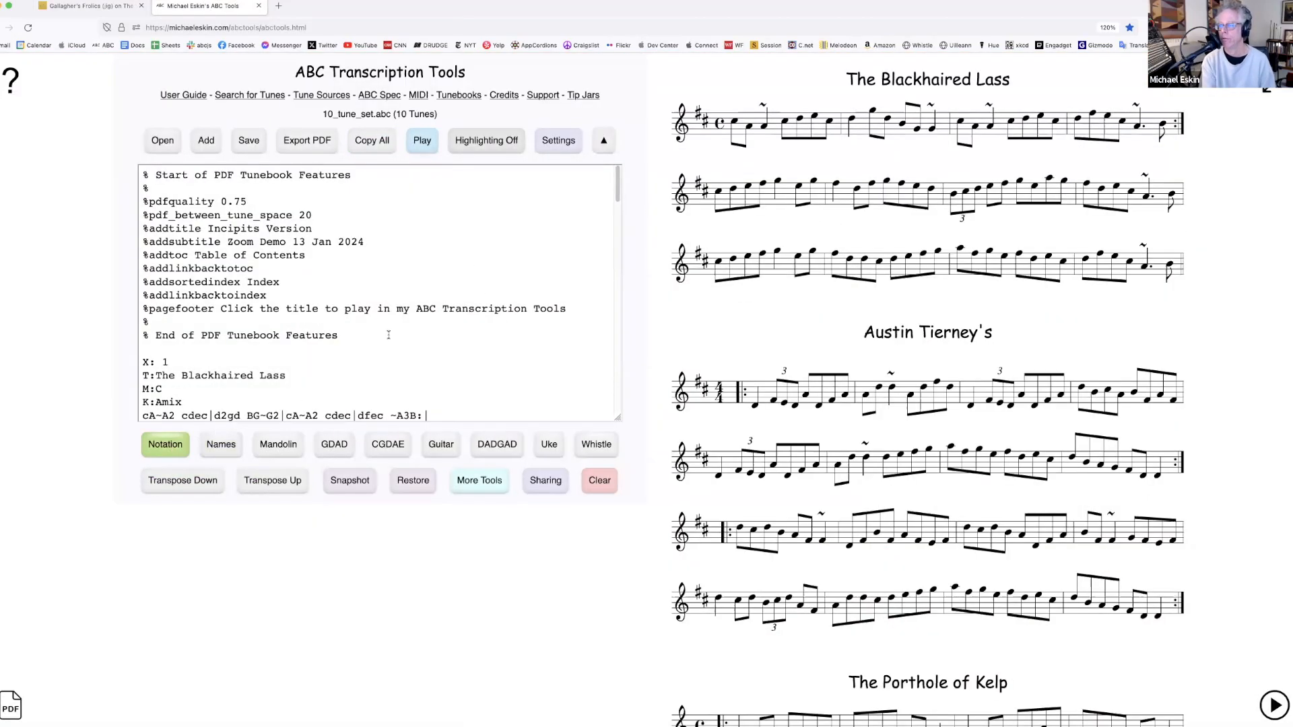
click(310, 148)
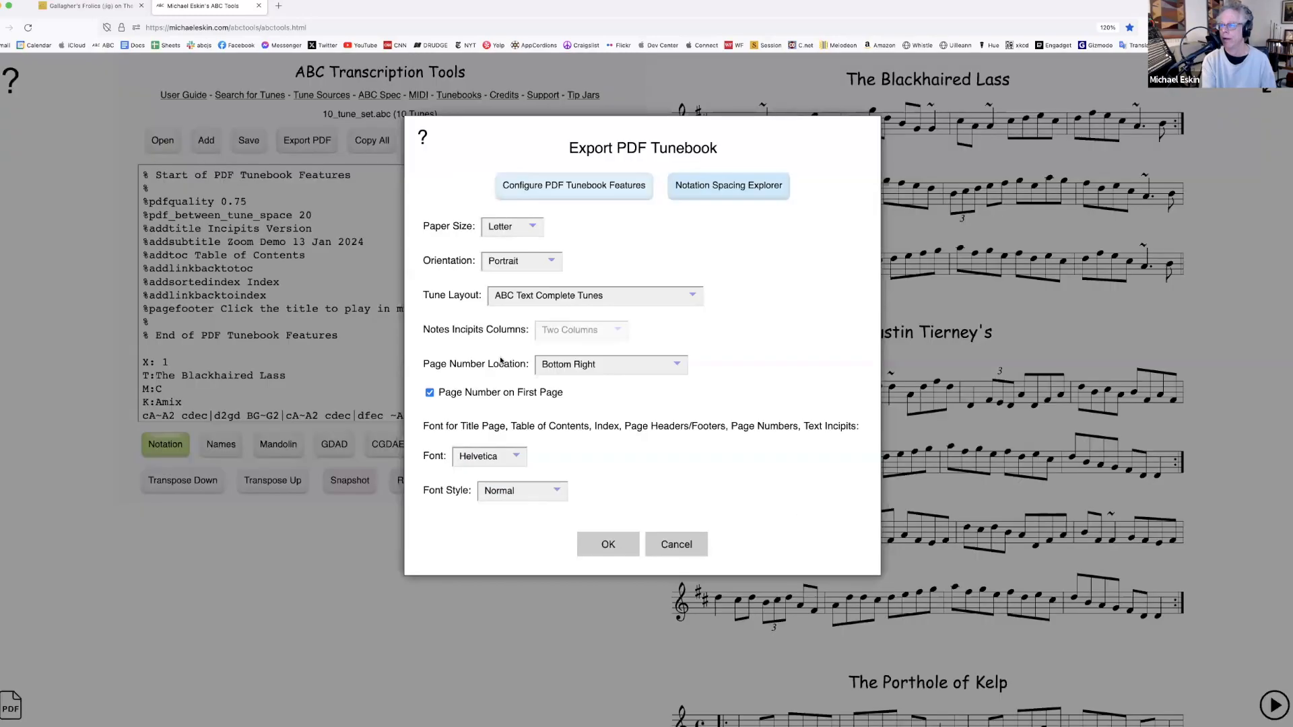
click(557, 296)
click(559, 318)
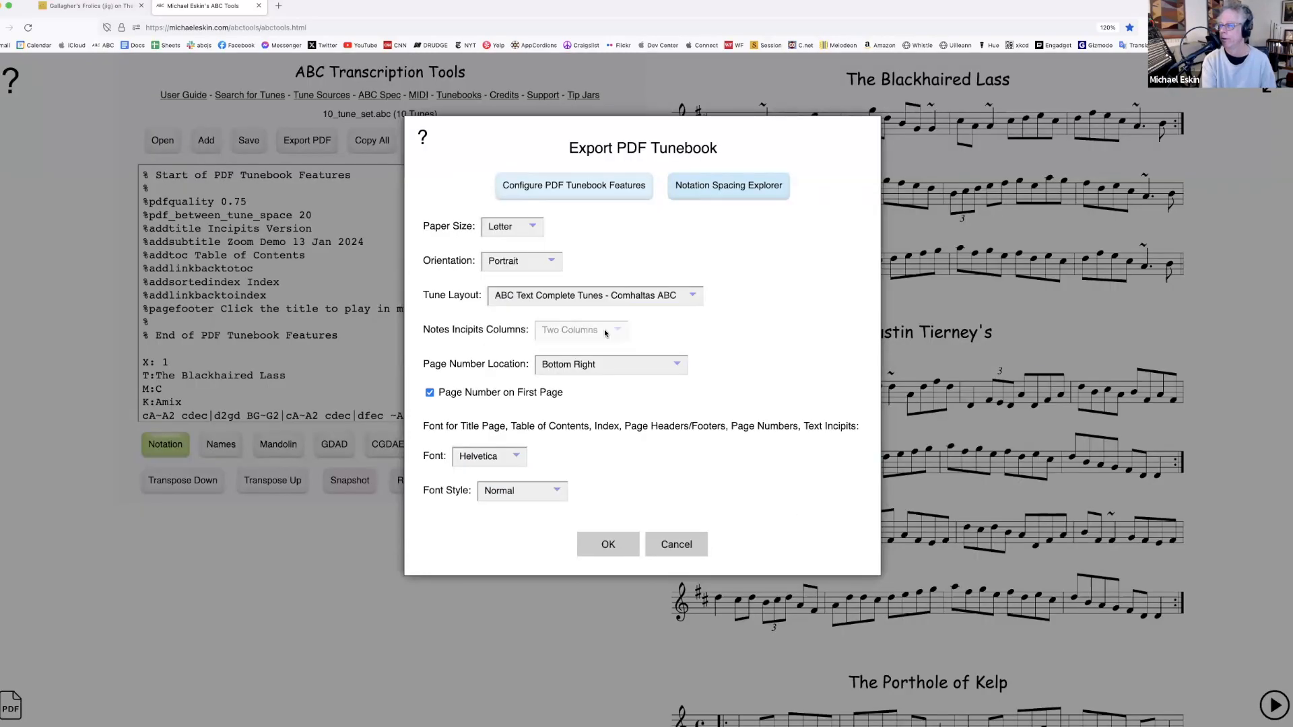
click(594, 547)
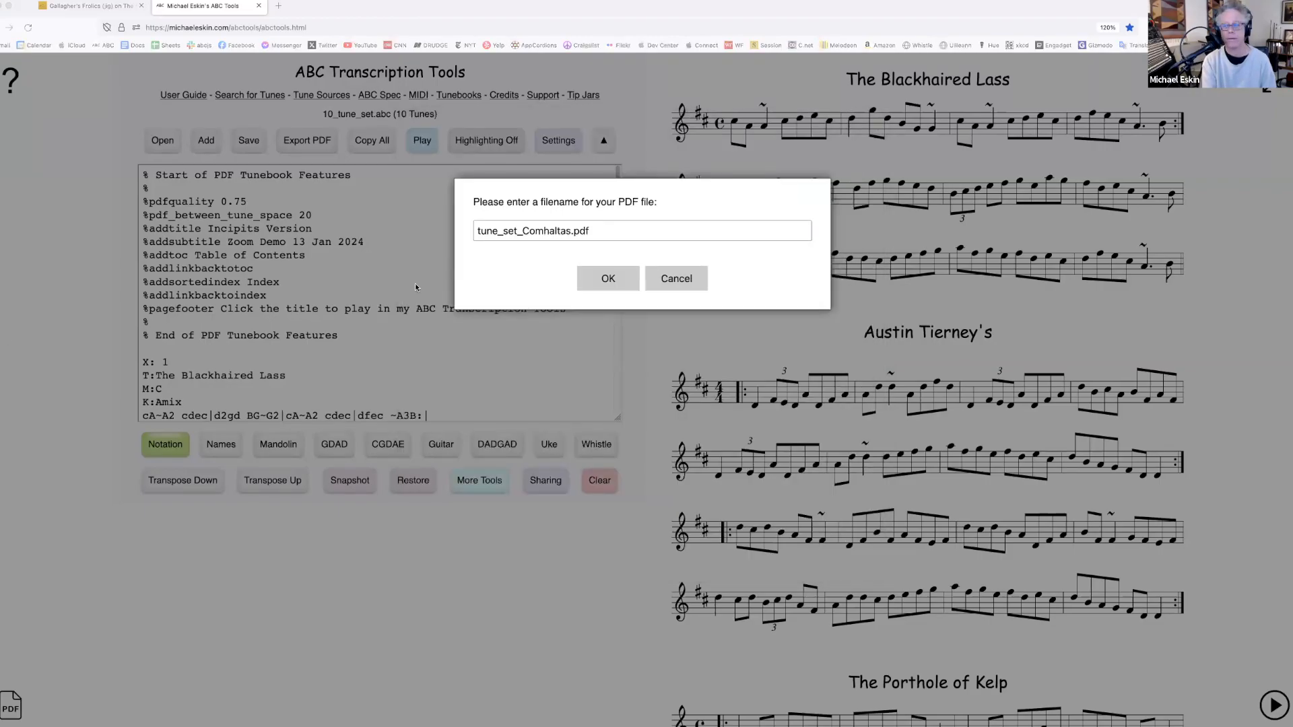
click(604, 273)
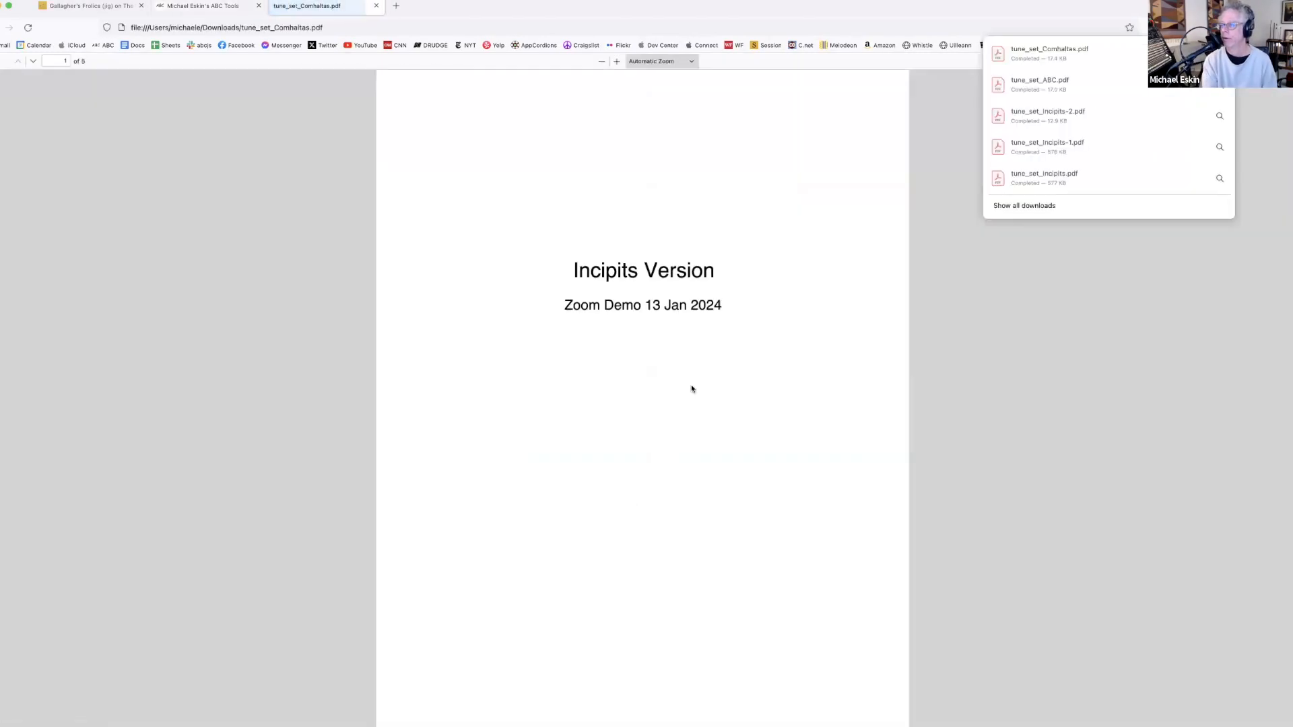
Review the Comhaltas style ABC text of the tunes in tune_set_Comhaltas.pdf and close the PDF
scroll(644, 457, down, 15)
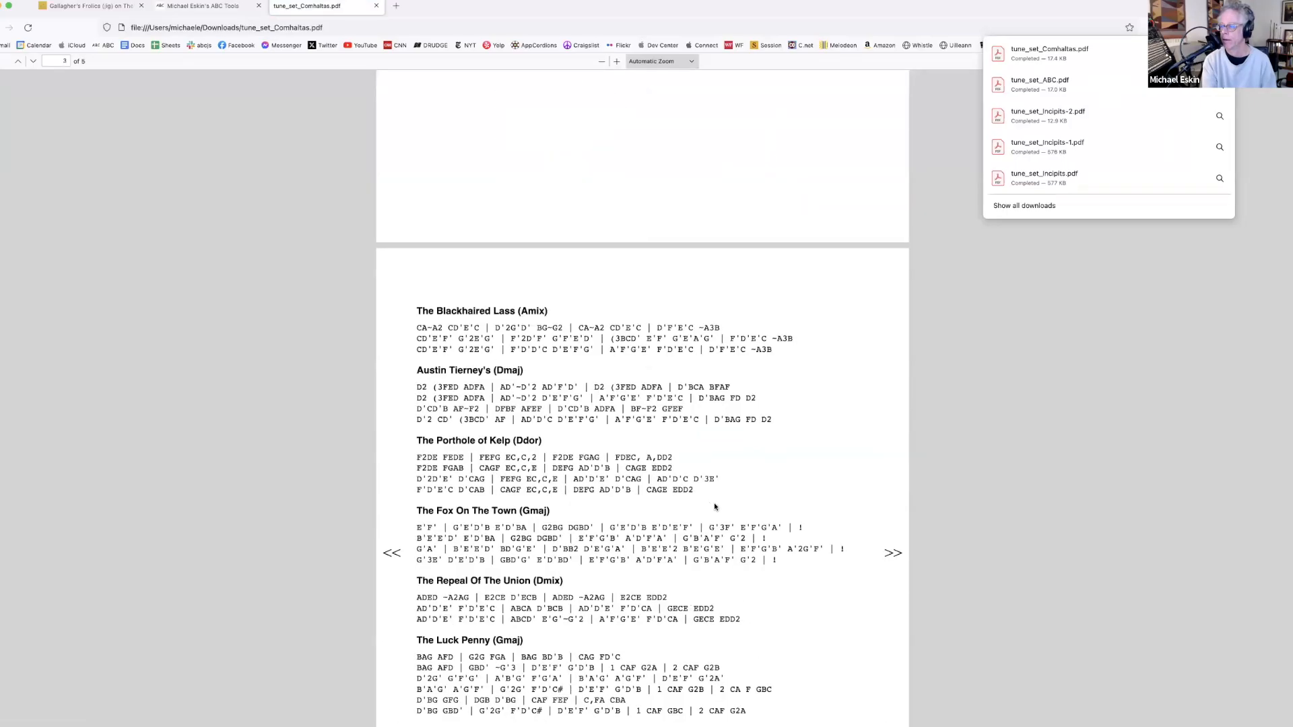
scroll(793, 431, down, 1)
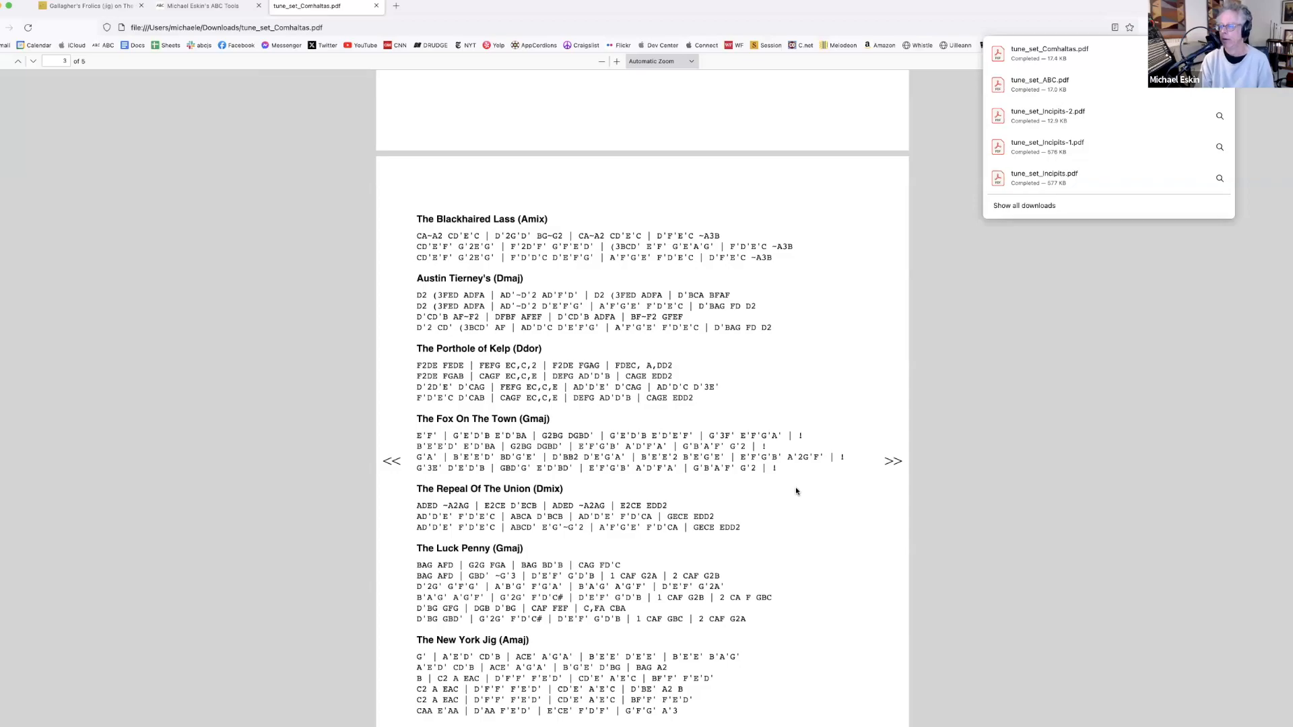
scroll(769, 471, down, 5)
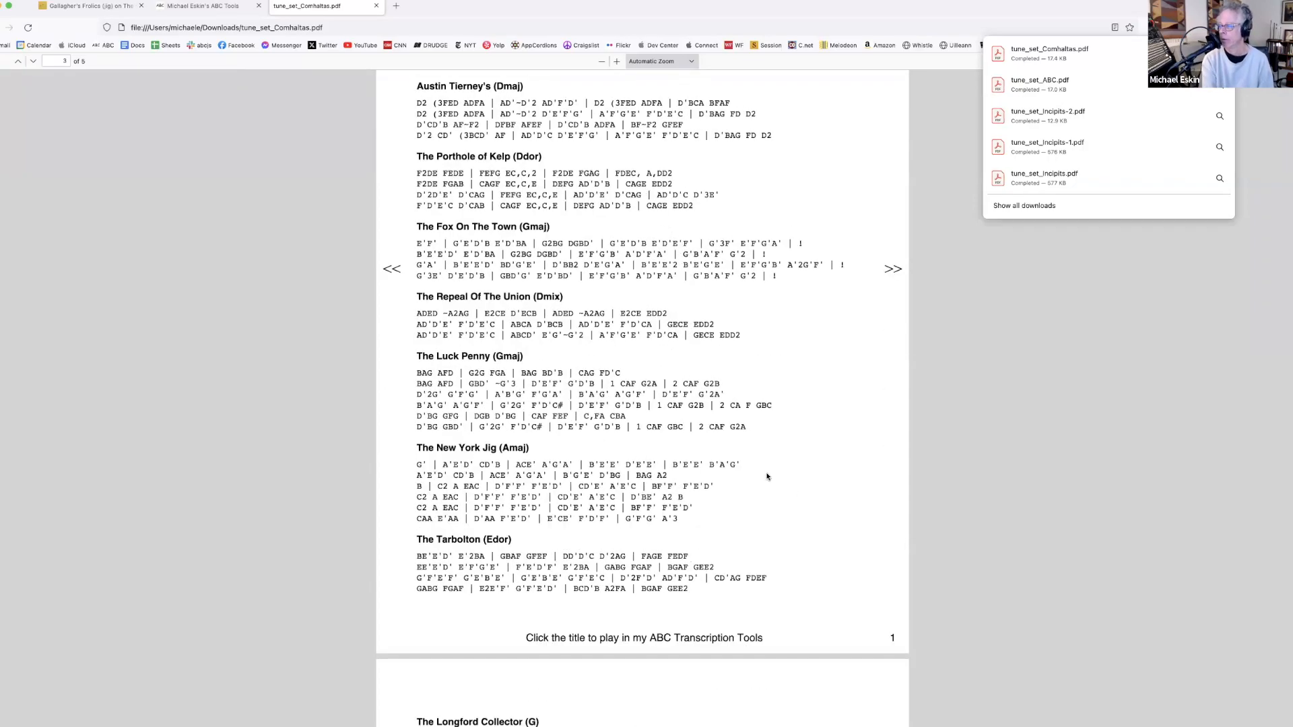
scroll(764, 478, down, 5)
scroll(760, 483, down, 4)
scroll(741, 489, up, 15)
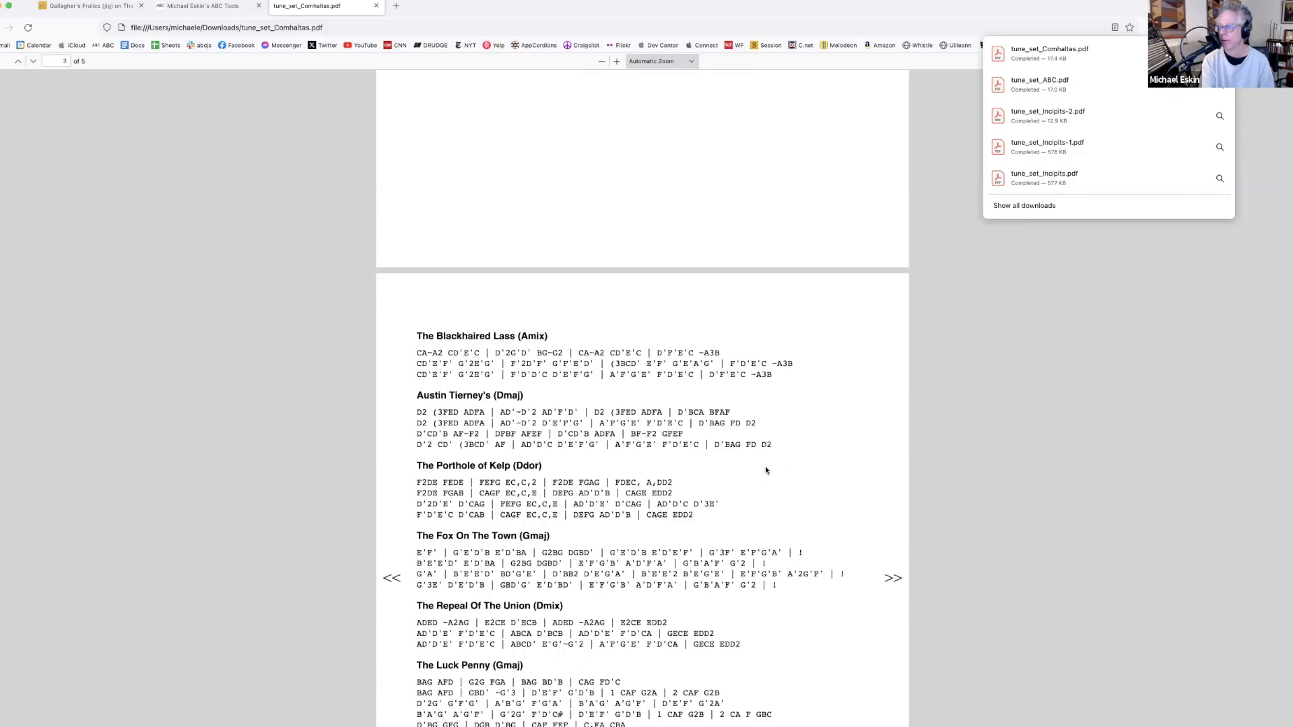
scroll(765, 466, up, 3)
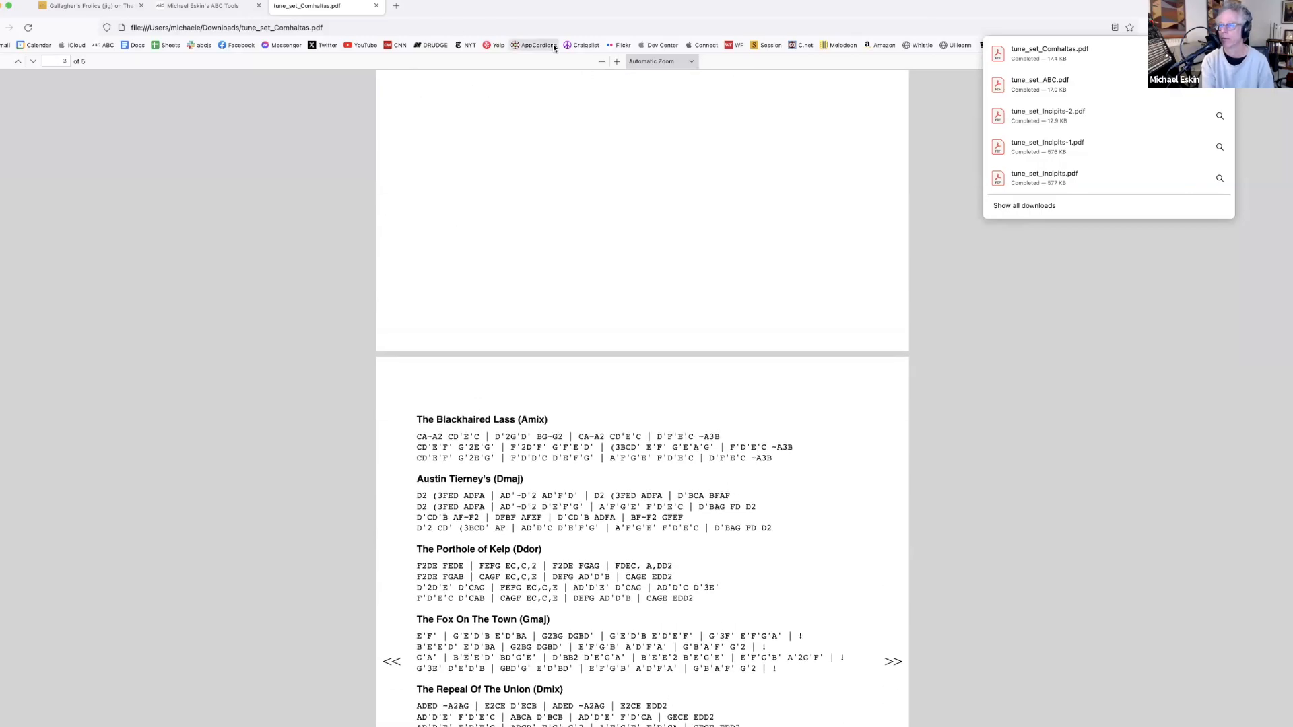
click(376, 6)
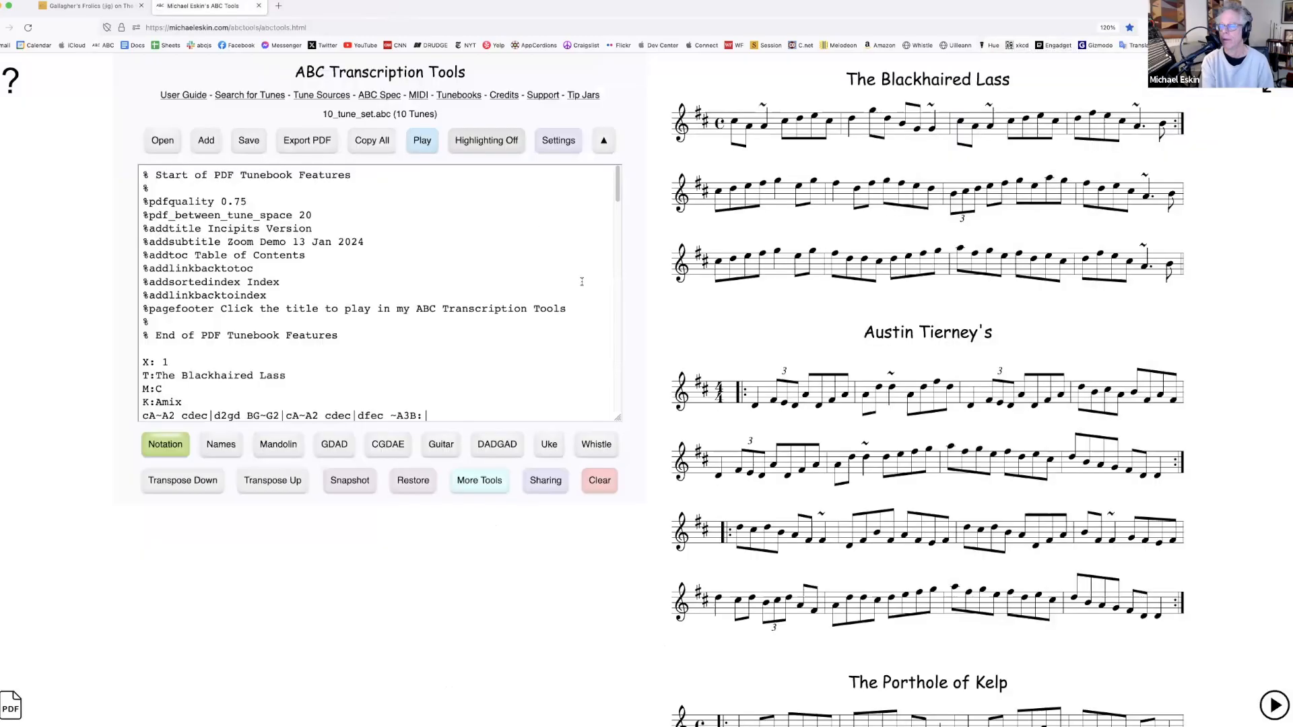
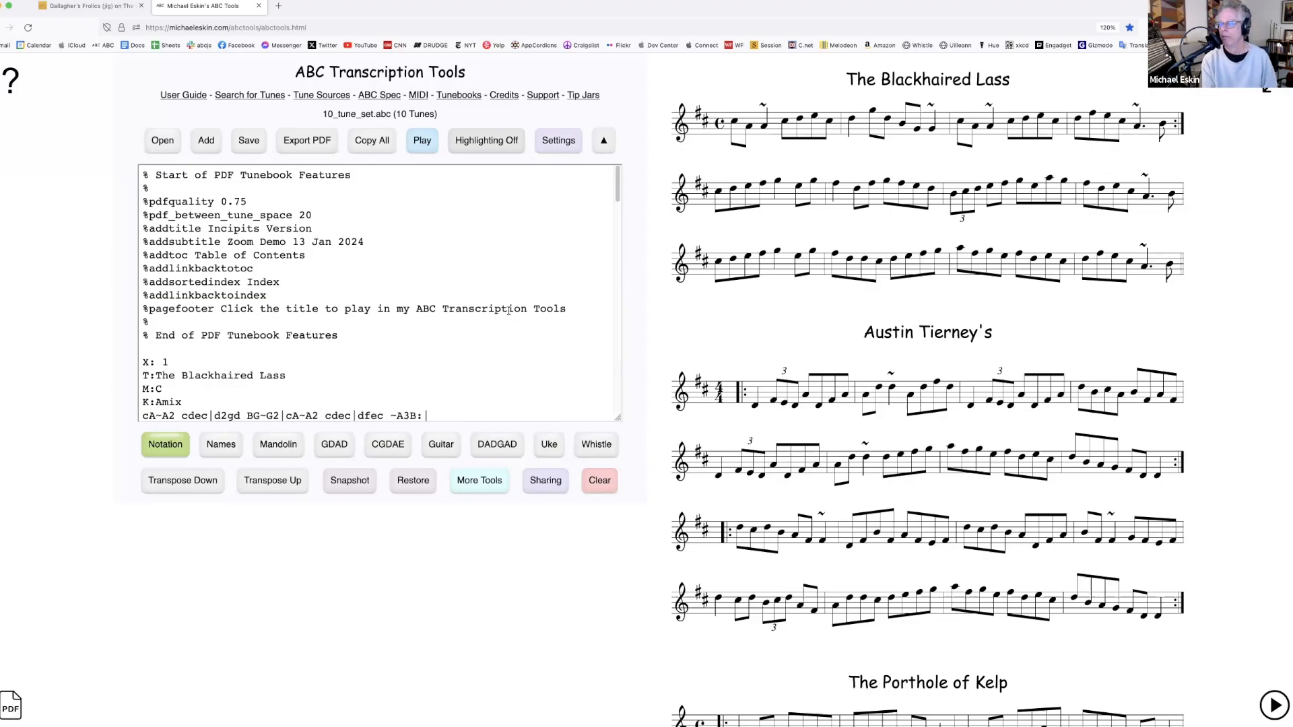
Save a snapshot of the ten-tune set and erase all the ABC to start over
click(359, 481)
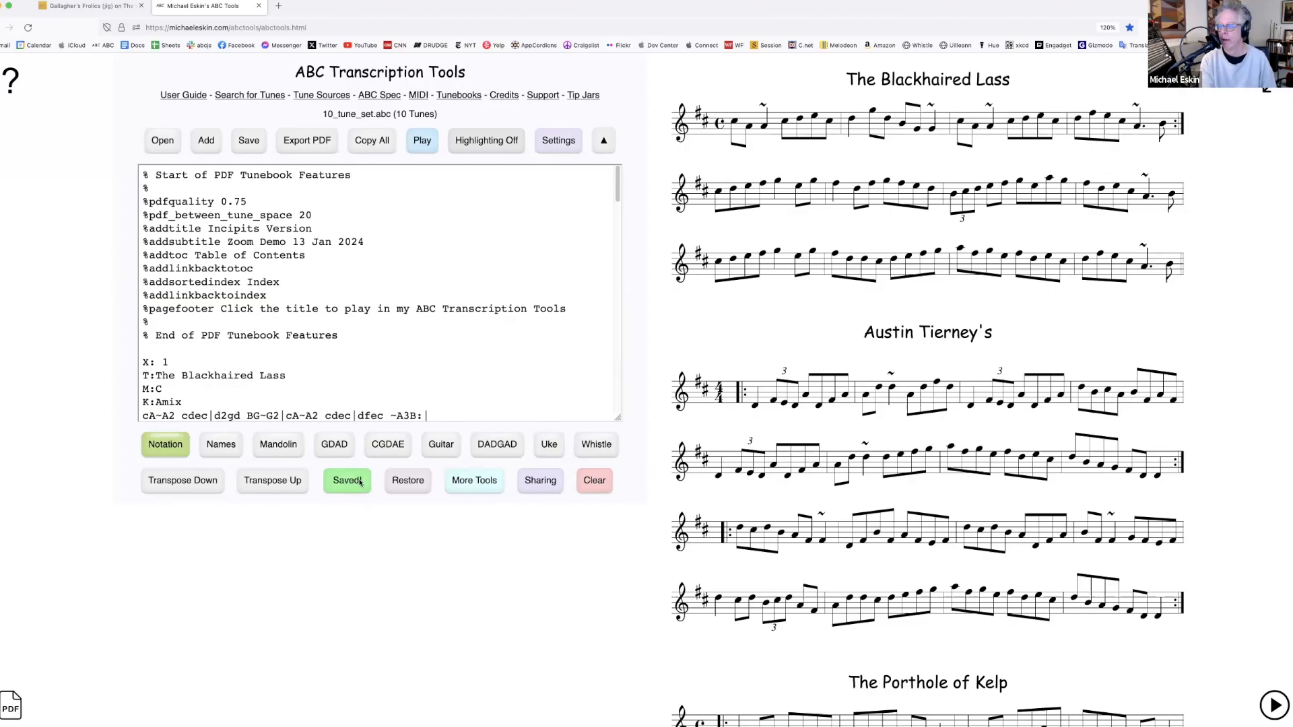
click(598, 481)
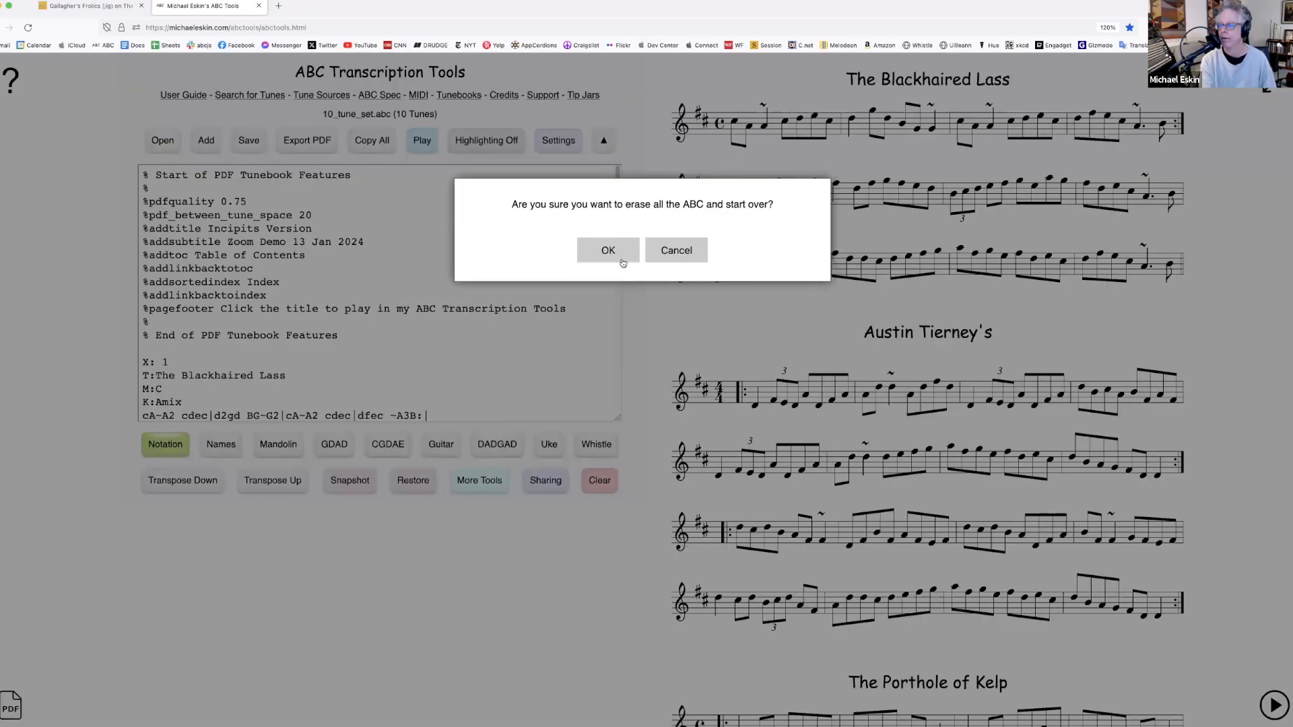
click(619, 262)
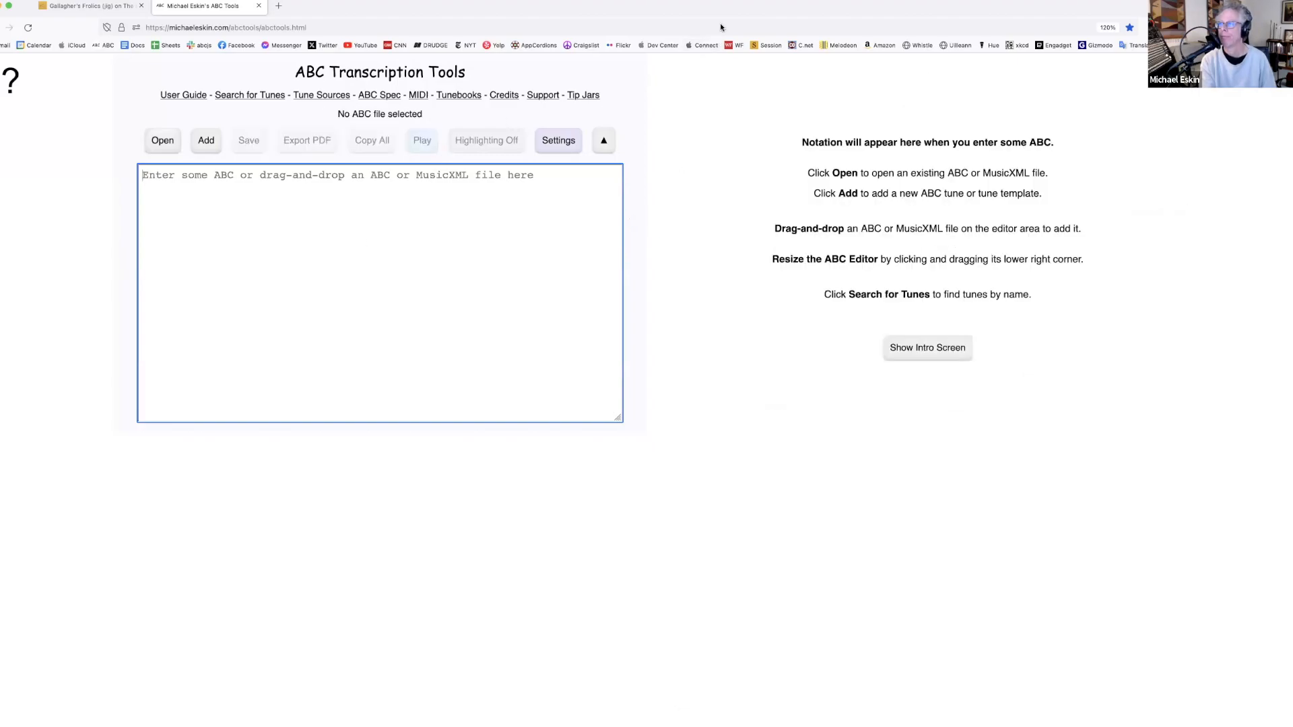
Add the example hornpipe to the empty editor and close the add-tunes dialog
click(206, 140)
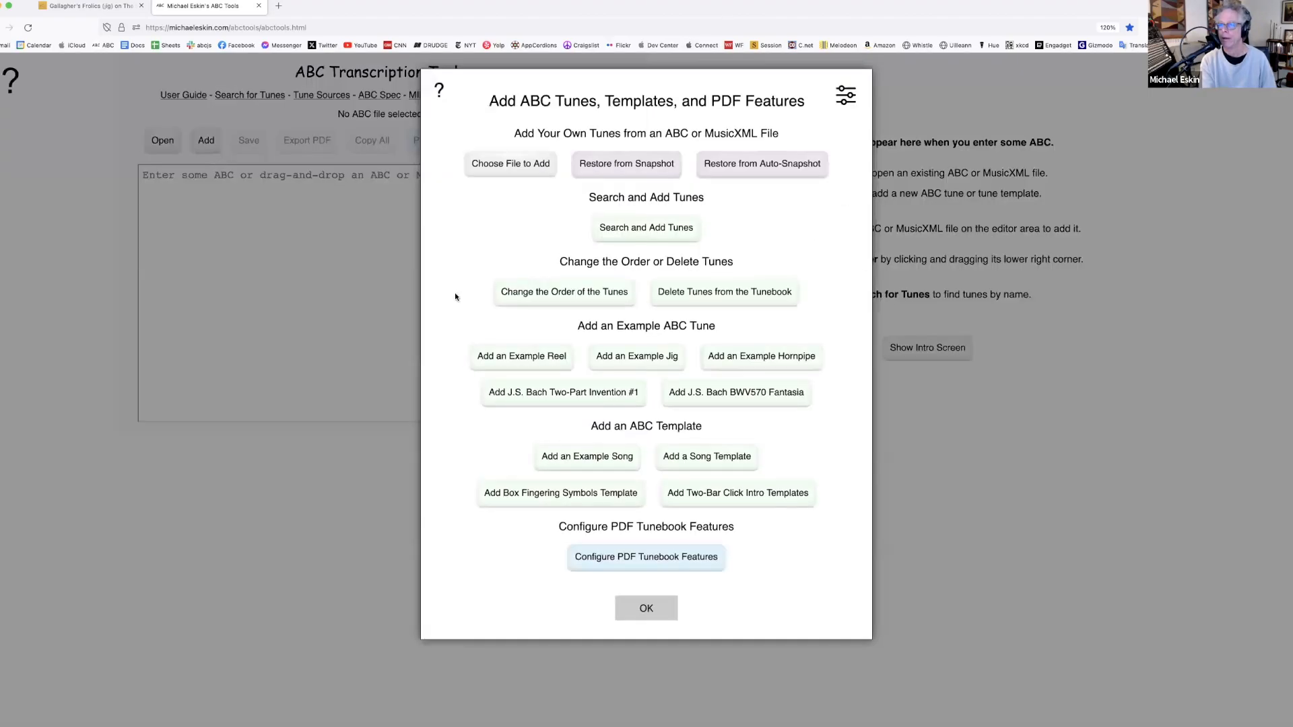
click(765, 362)
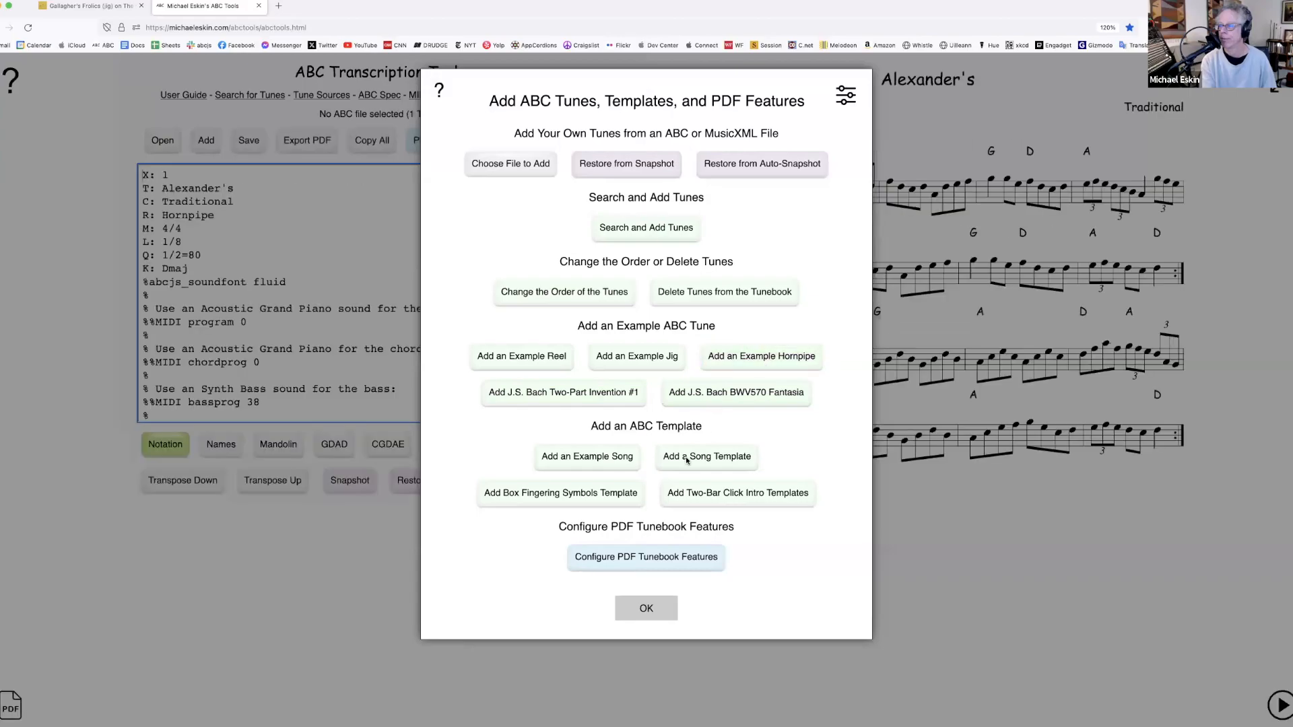
click(641, 621)
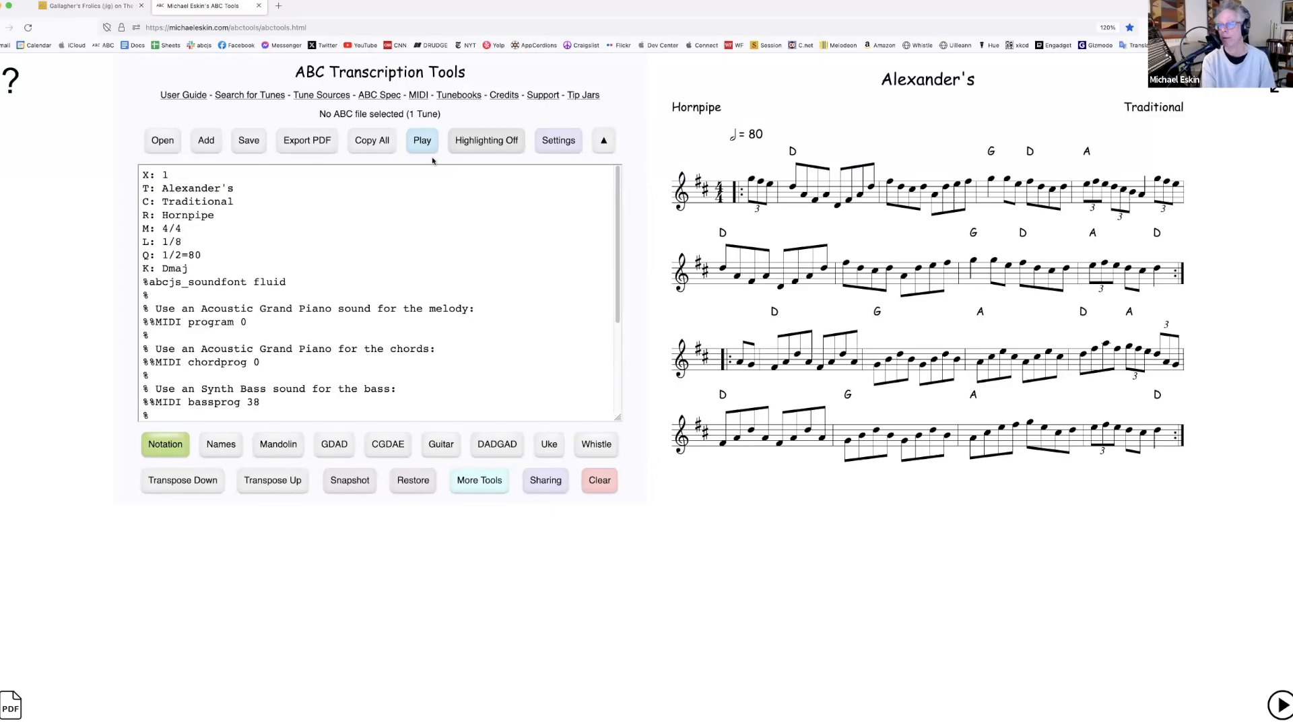
Copy the hornpipe's complete ABC text and paste it into the body of a new Gmail message
click(372, 140)
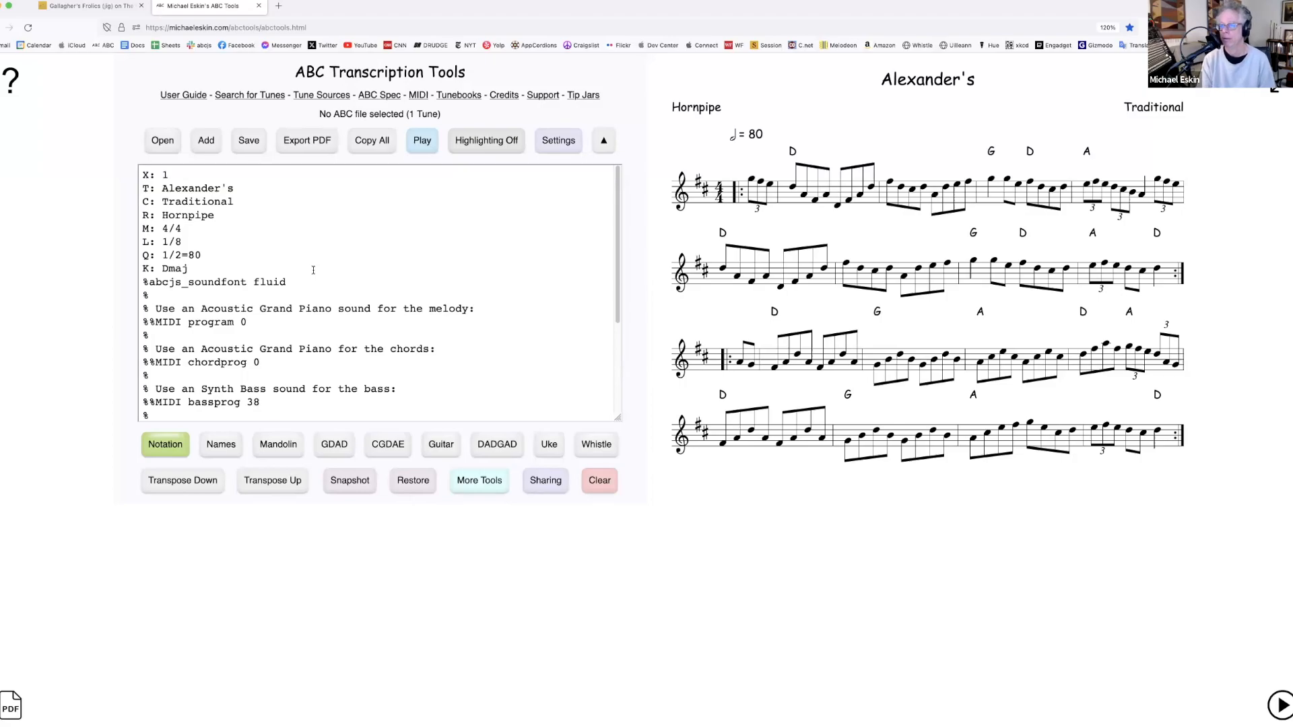
click(372, 140)
key(super+t)
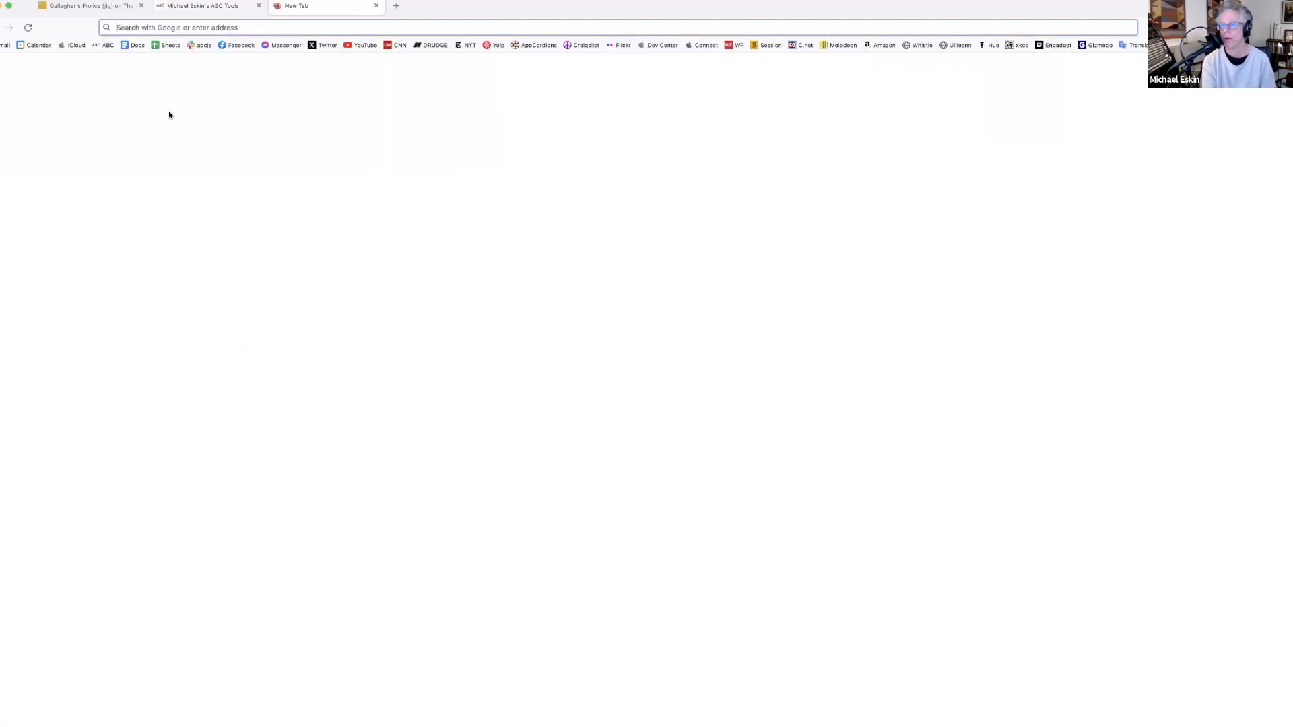
click(6, 45)
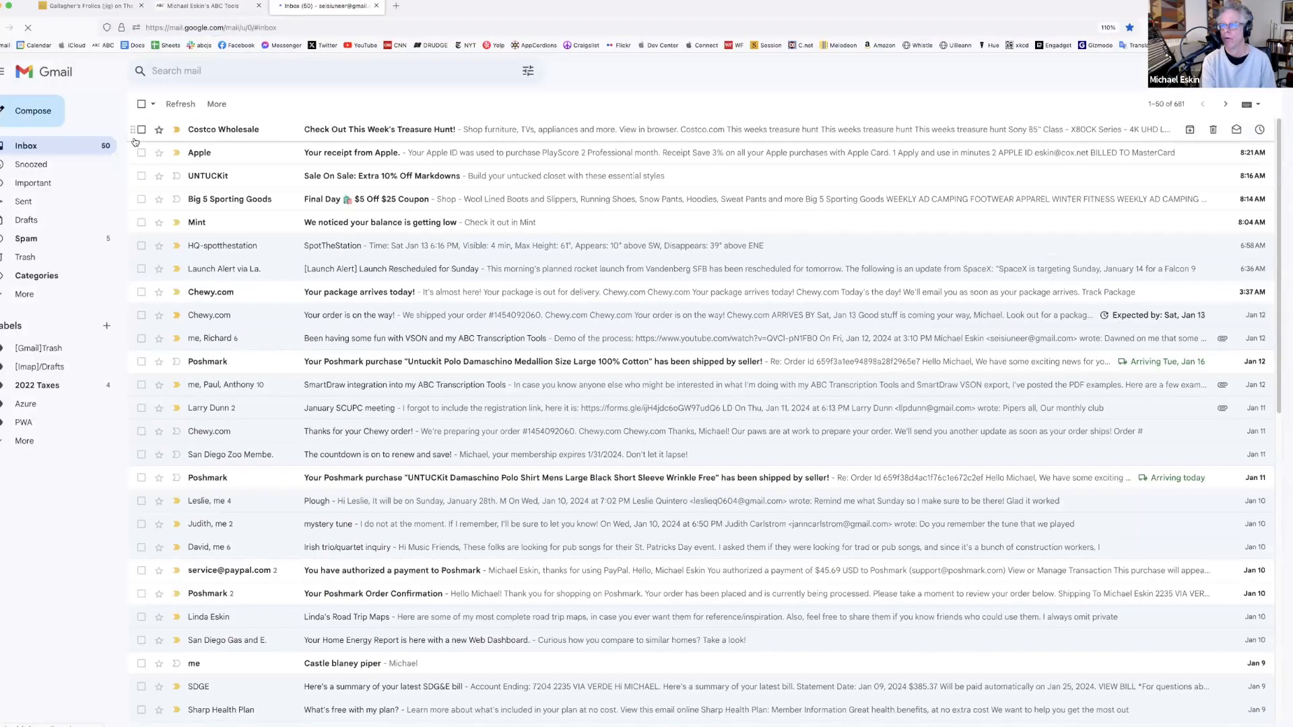
click(41, 111)
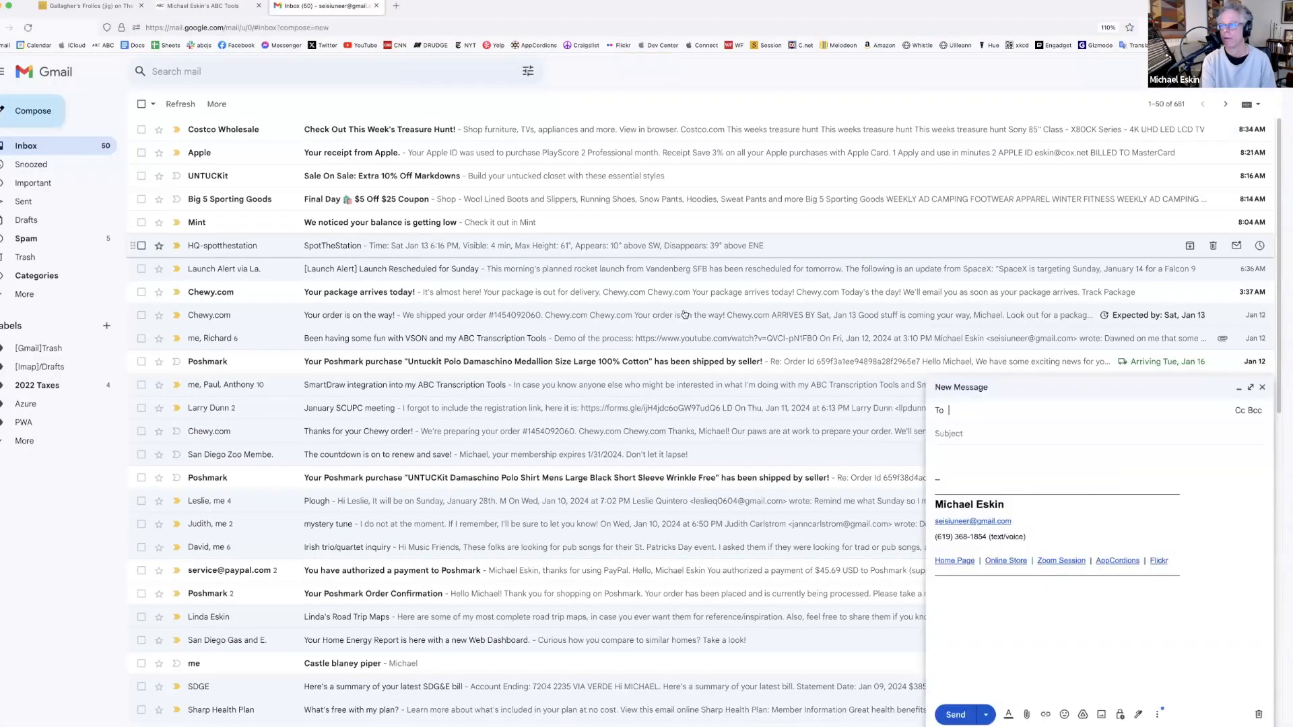
click(984, 461)
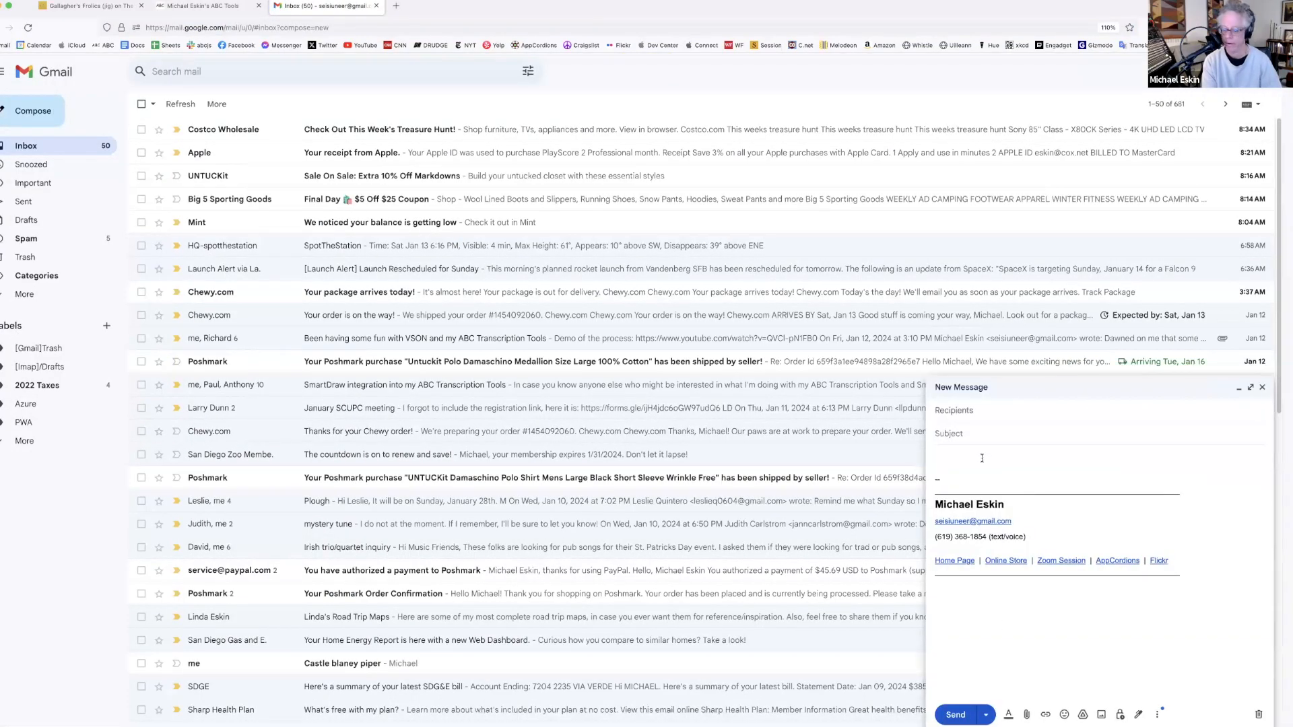
key(super+v)
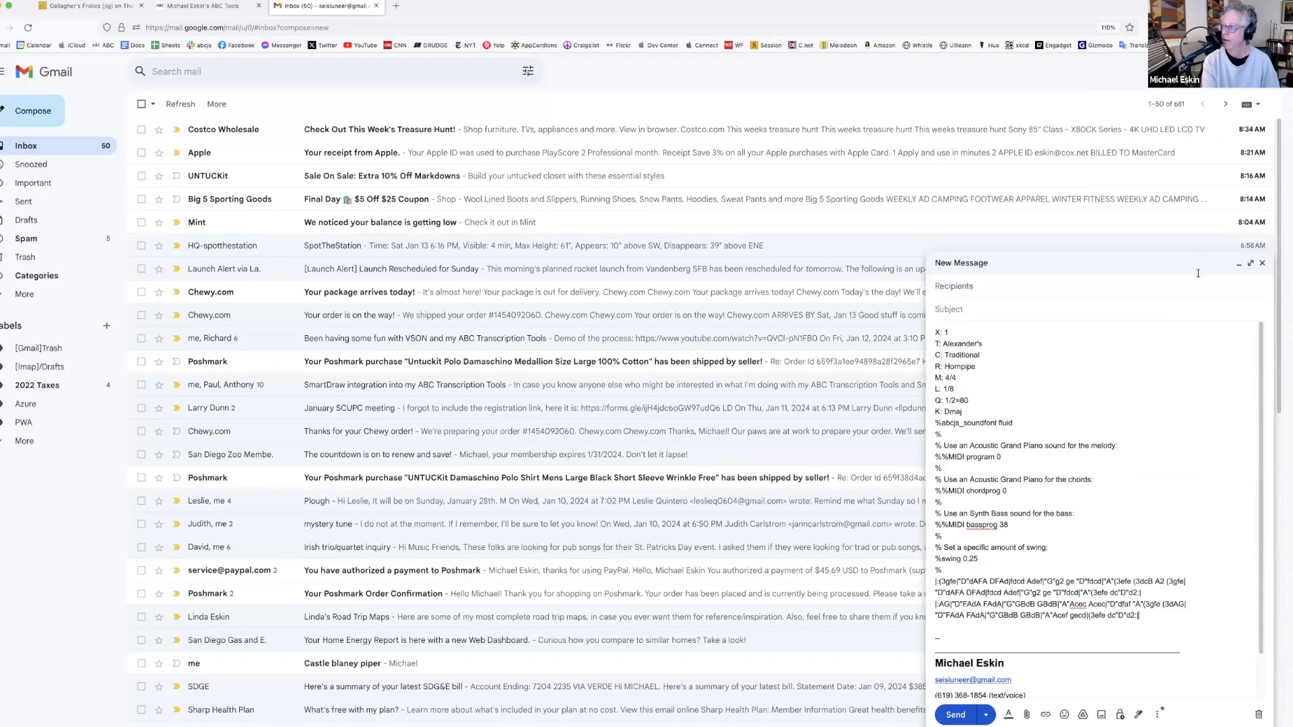
Close the message without sending it, close Gmail and return to ABC Transcription Tools
click(1262, 263)
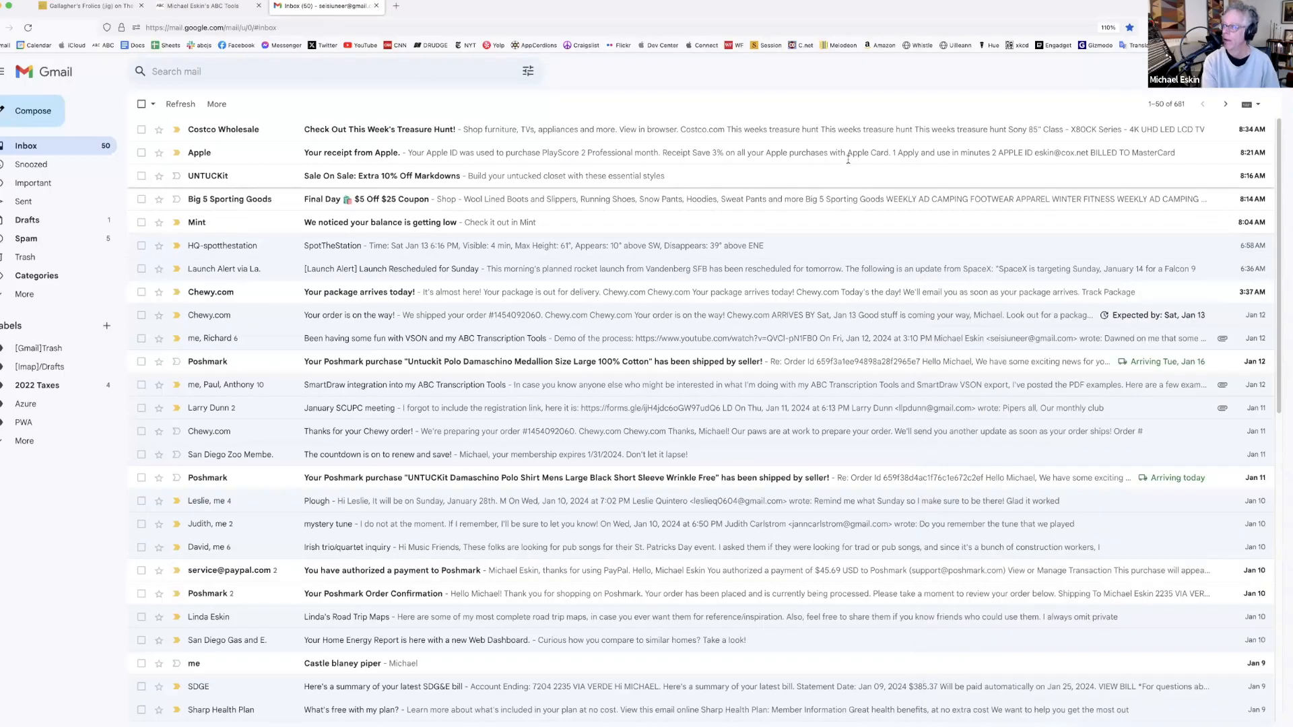
click(235, 5)
click(377, 5)
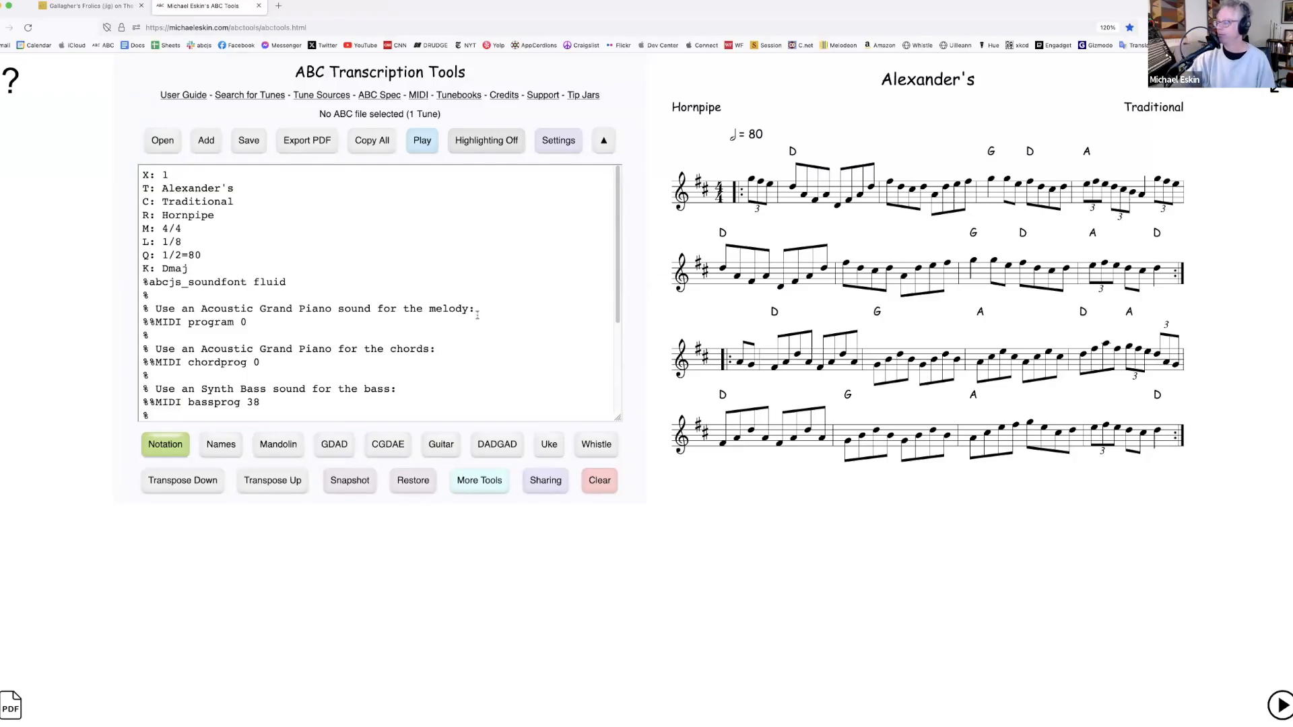
Read the credits page from the open-source libraries down to the project contributors, and close it
click(504, 95)
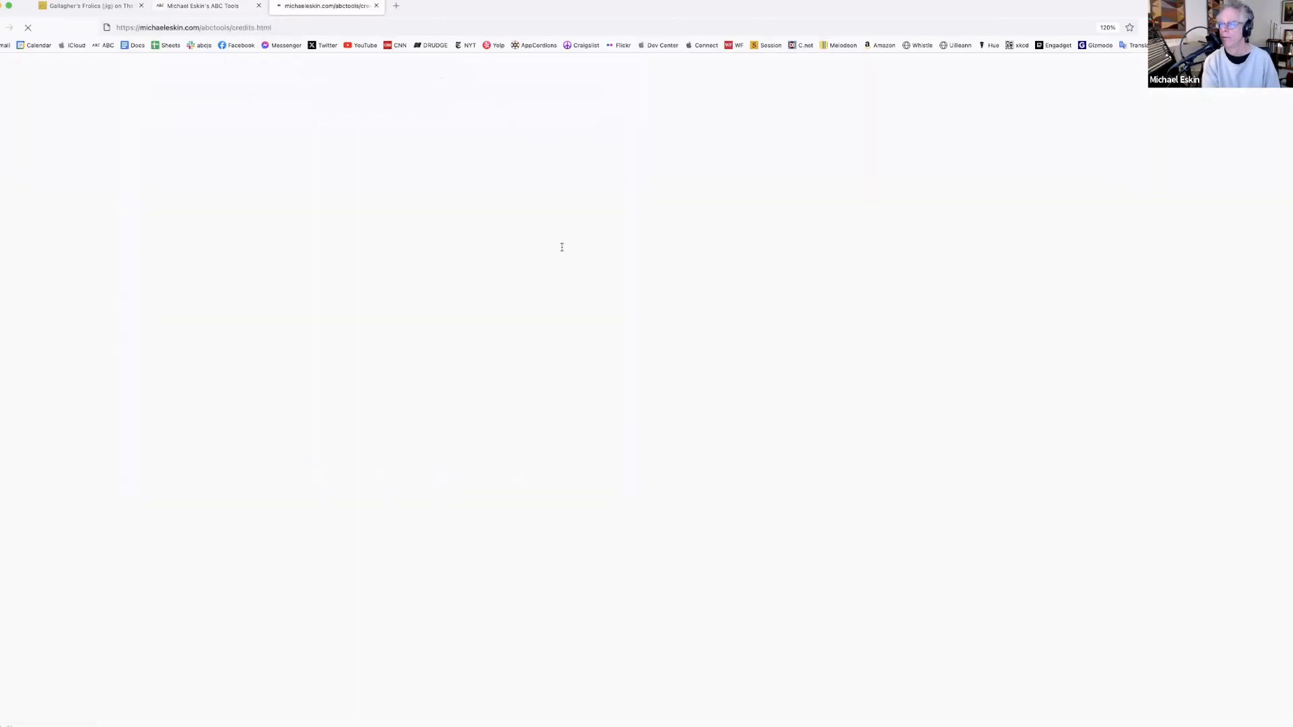
scroll(586, 511, down, 3)
scroll(681, 548, down, 5)
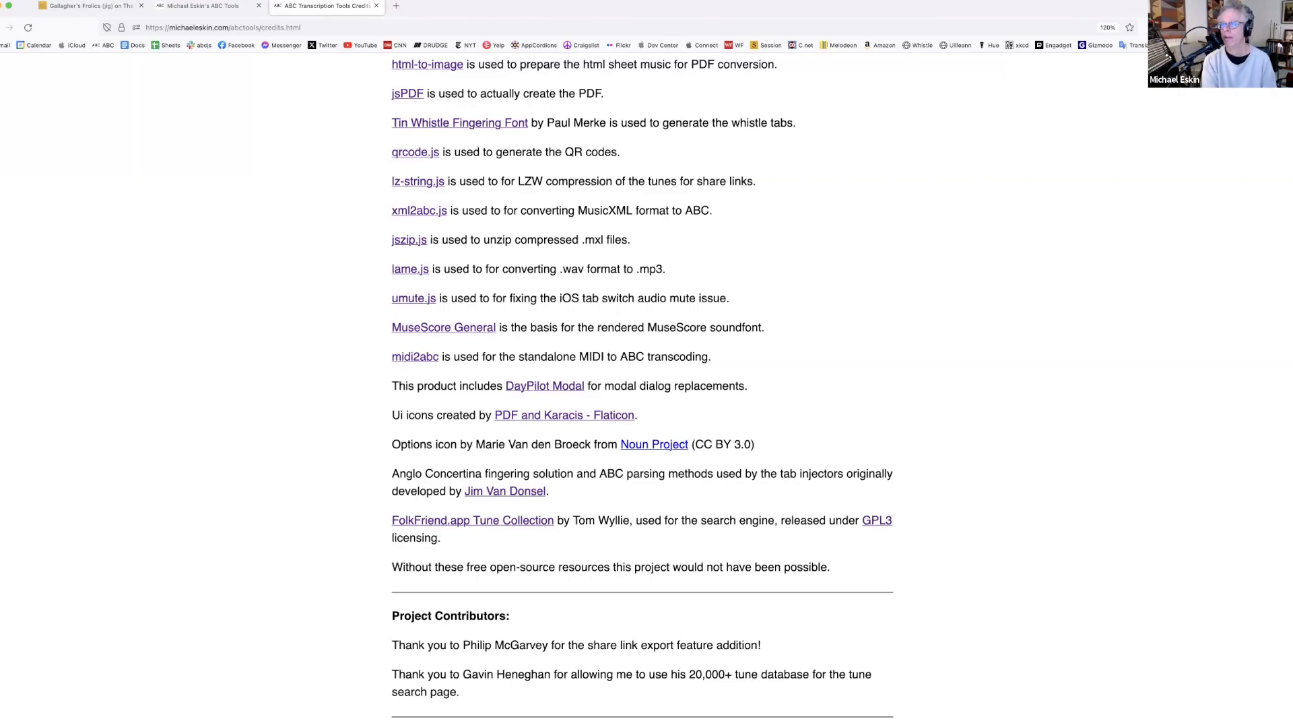
click(376, 6)
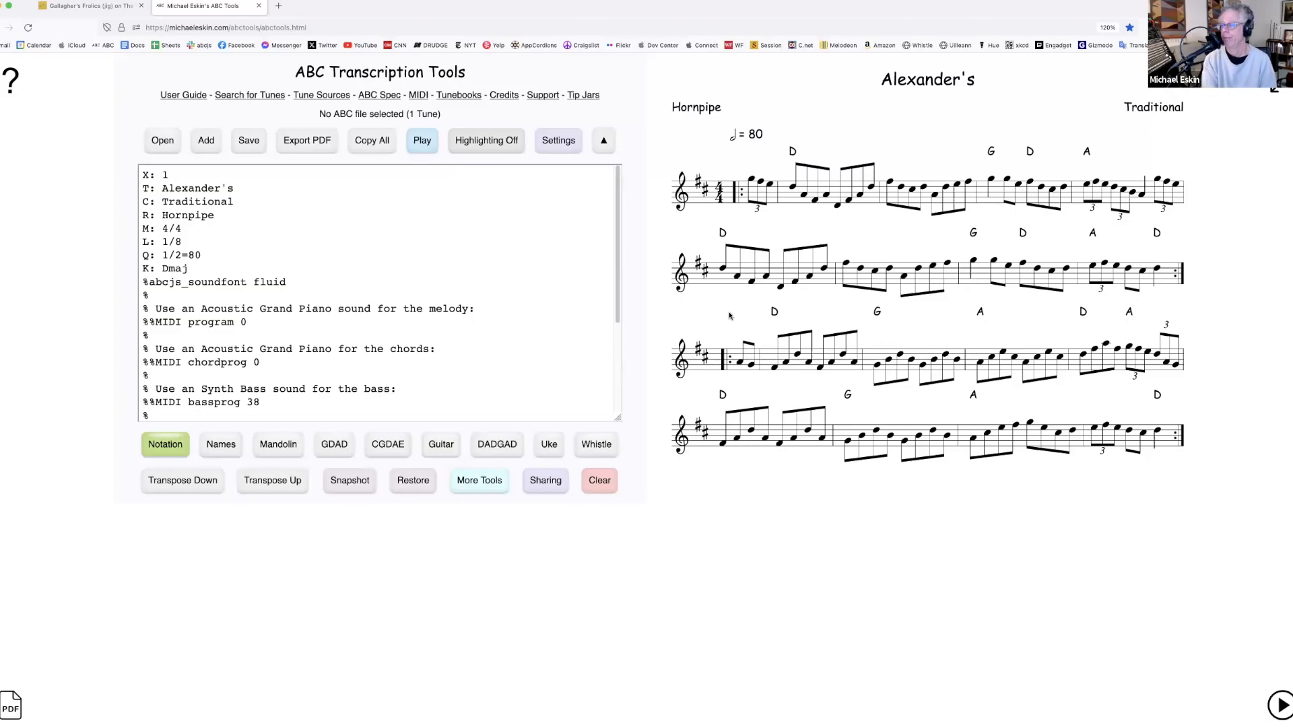
Open the sharing controls for the hornpipe and examine the compressed lzw portion of the share URL
click(546, 488)
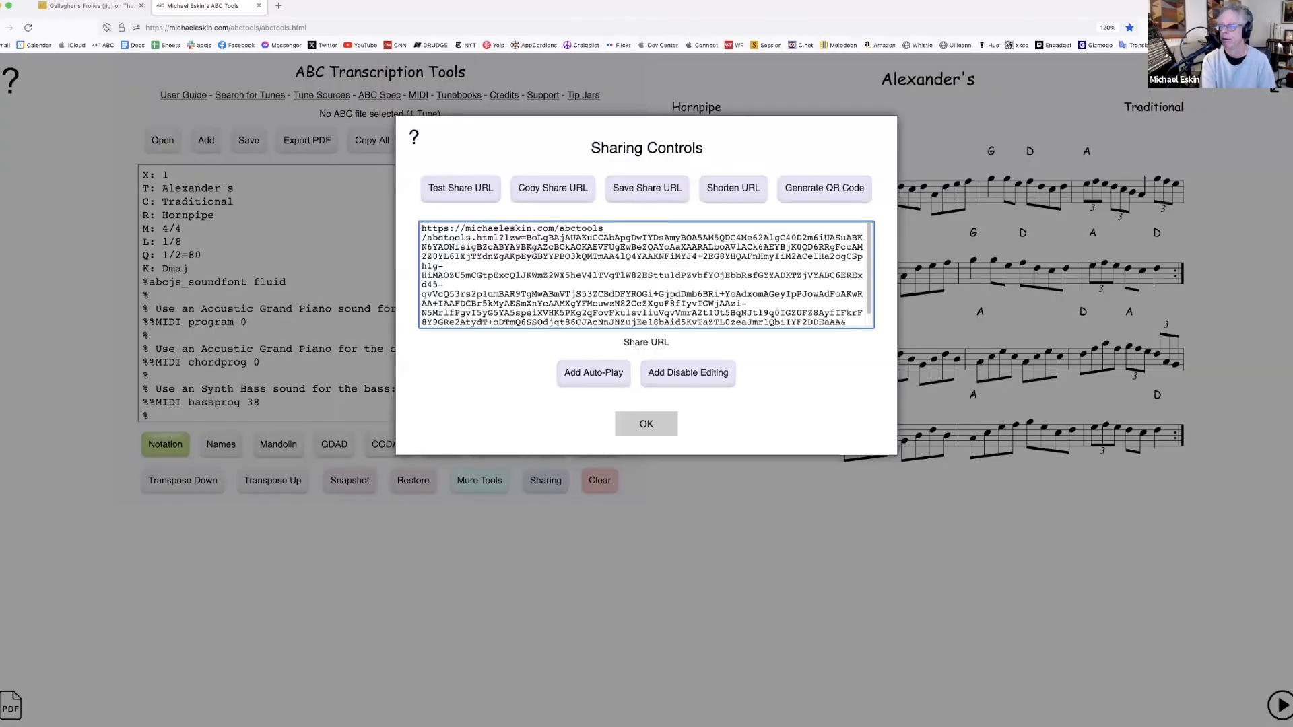
scroll(615, 287, down, 2)
scroll(615, 286, up, 2)
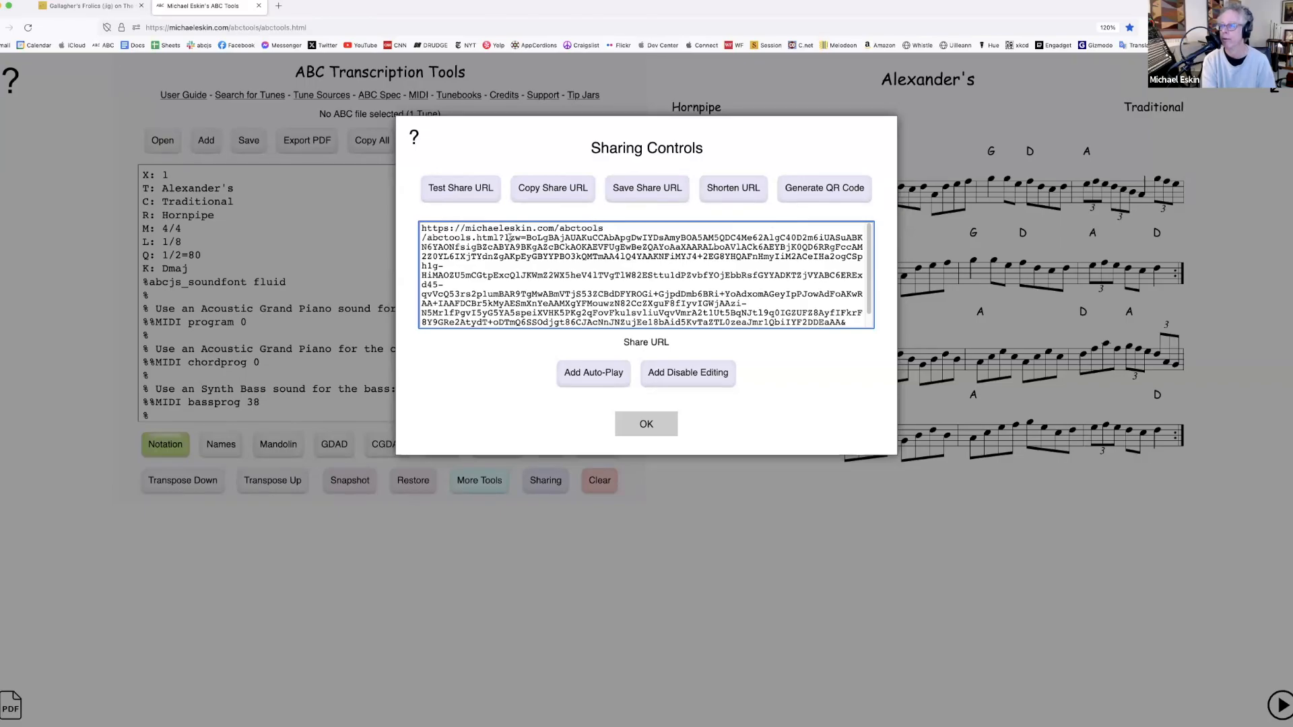
drag(505, 238, 565, 272)
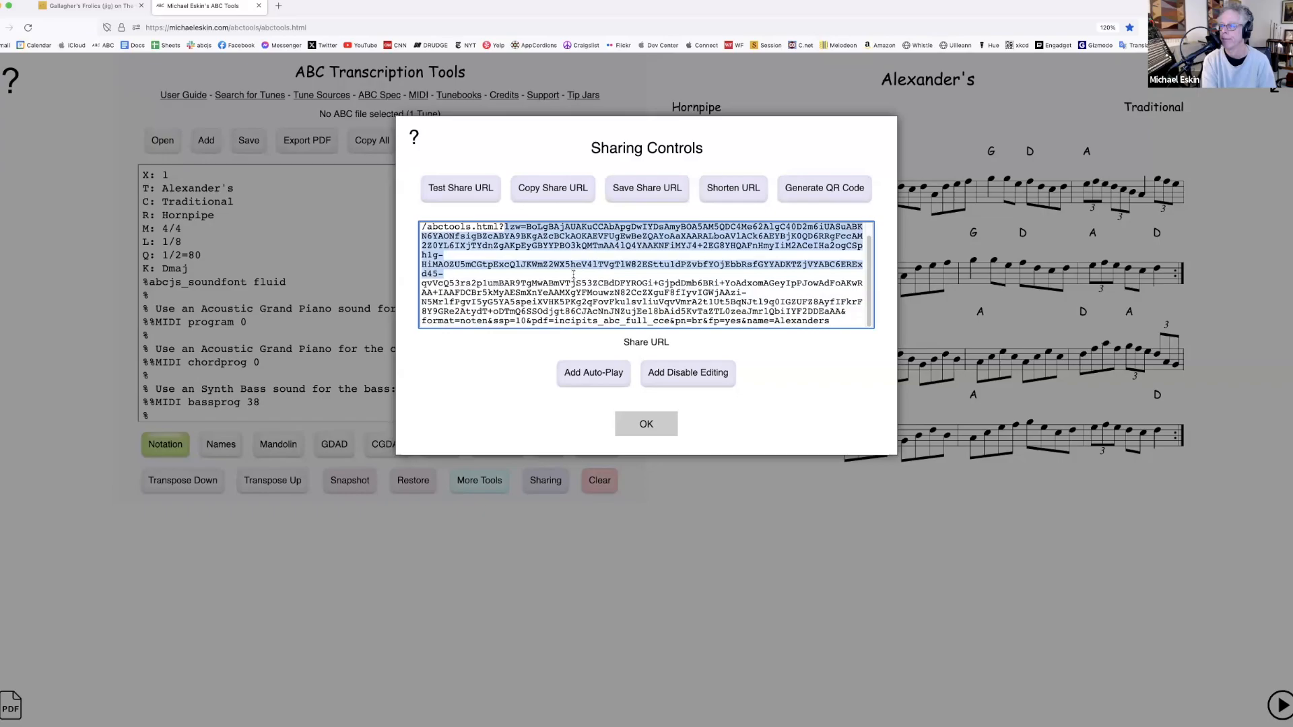
click(565, 269)
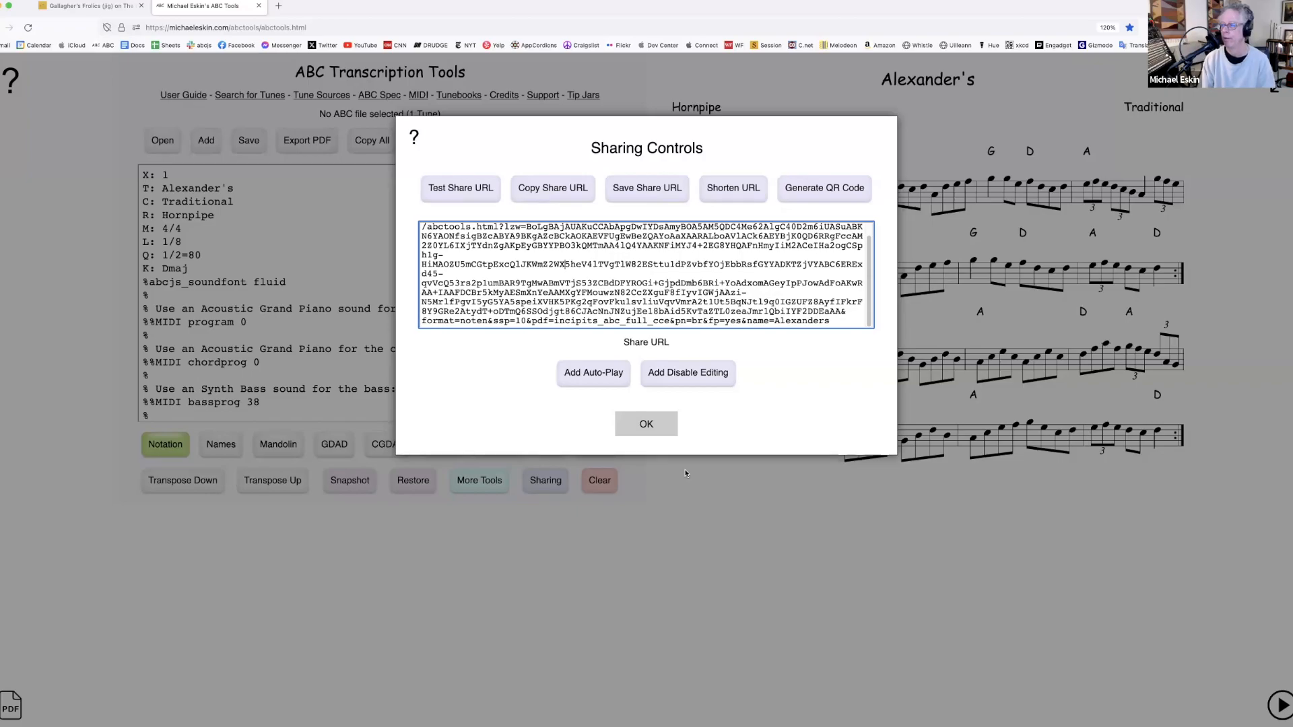
Highlight part of the encoded tune data in the share URL, clear the highlight and copy the share URL
drag(561, 260, 586, 295)
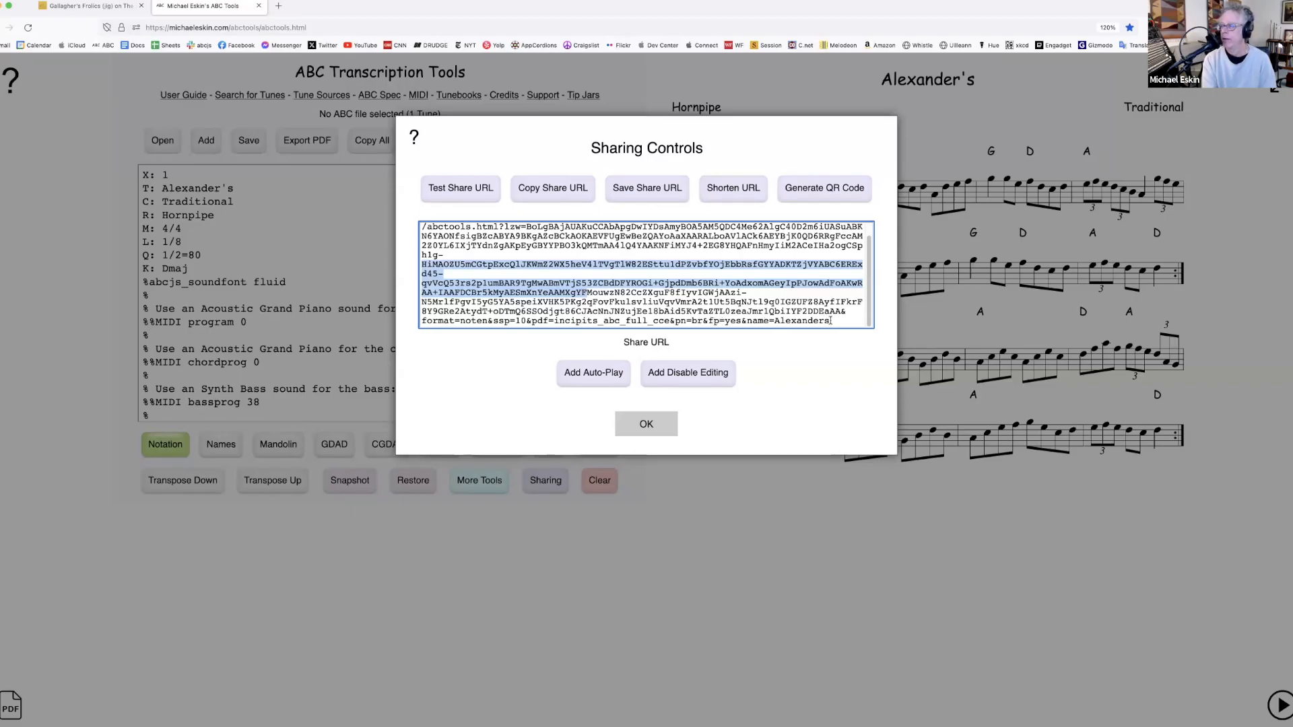
click(580, 274)
scroll(580, 274, up, 1)
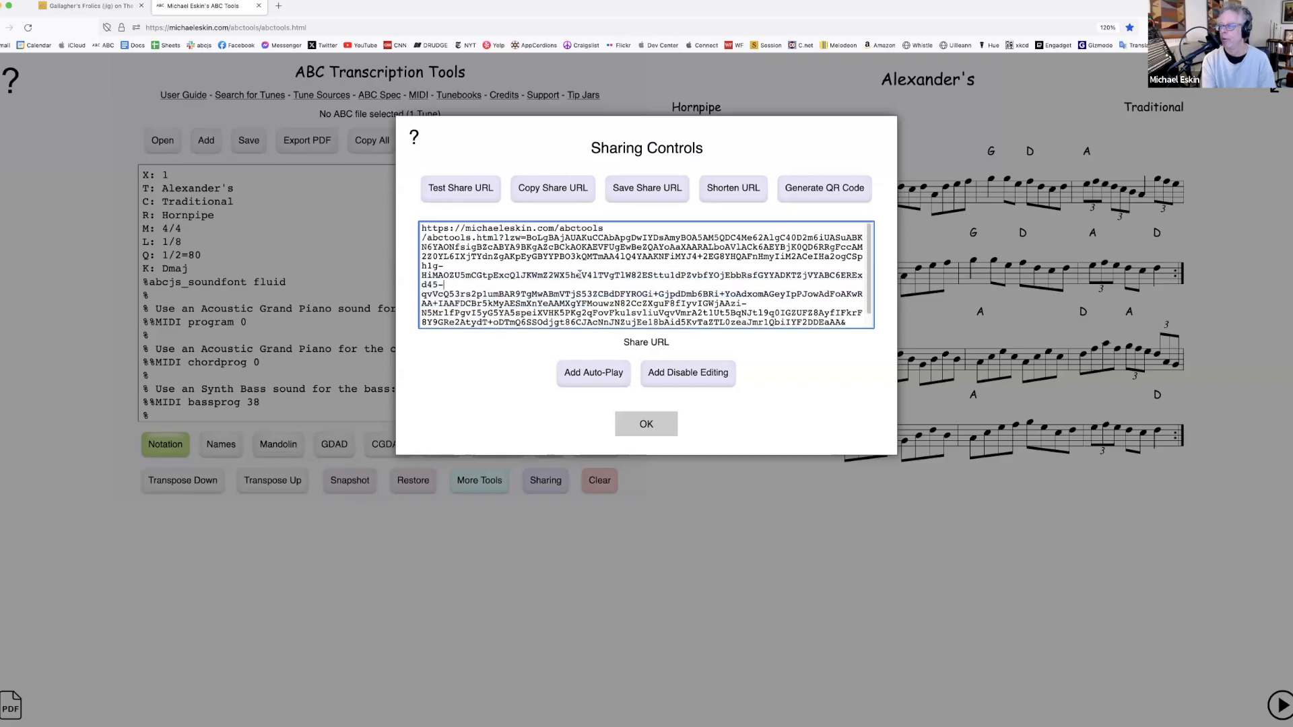
scroll(580, 274, up, 1)
click(565, 189)
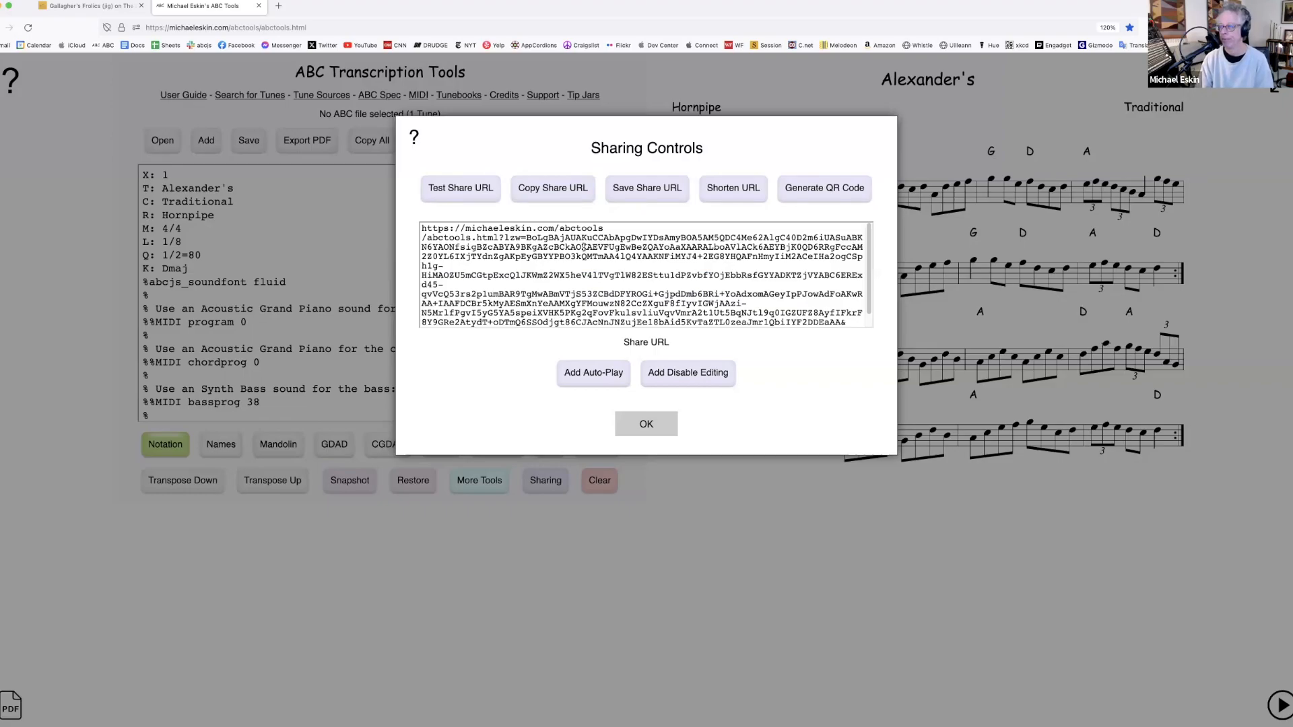
Test the hornpipe's share URL and switch the shared copy from full-page notation to the editor view
click(472, 192)
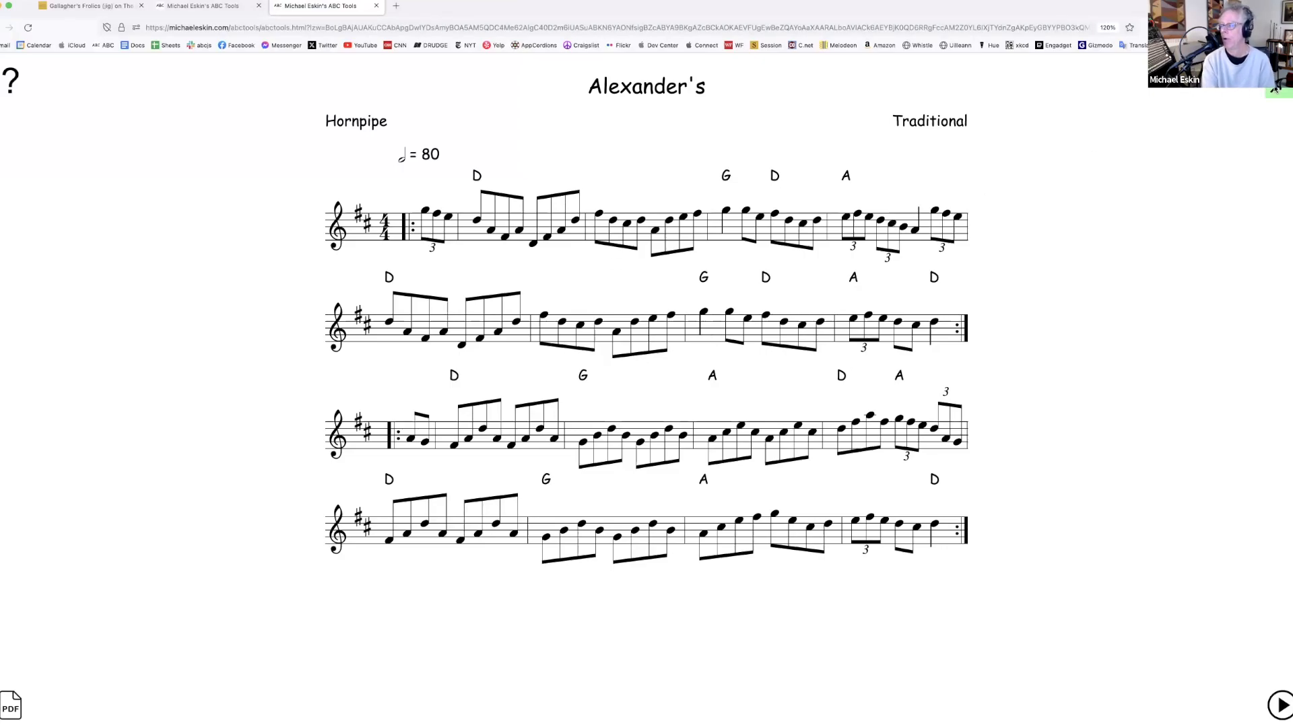
click(1275, 89)
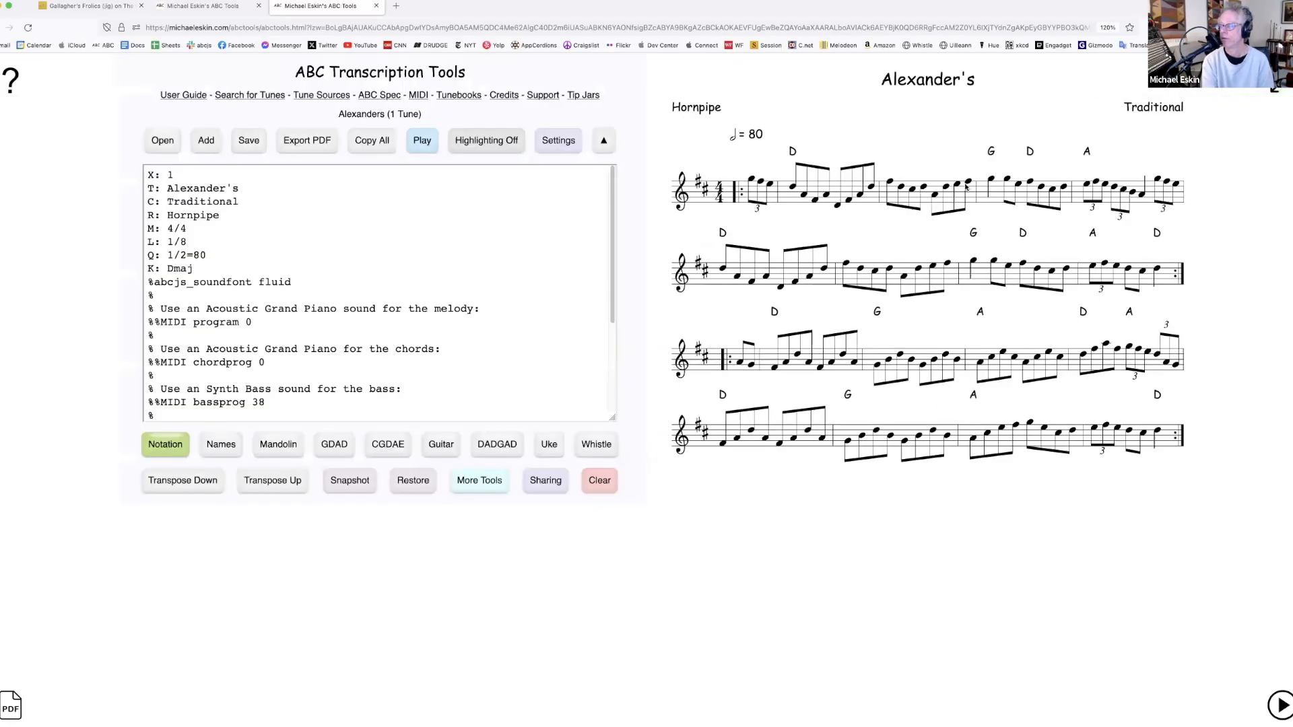
scroll(386, 288, down, 5)
scroll(389, 288, up, 5)
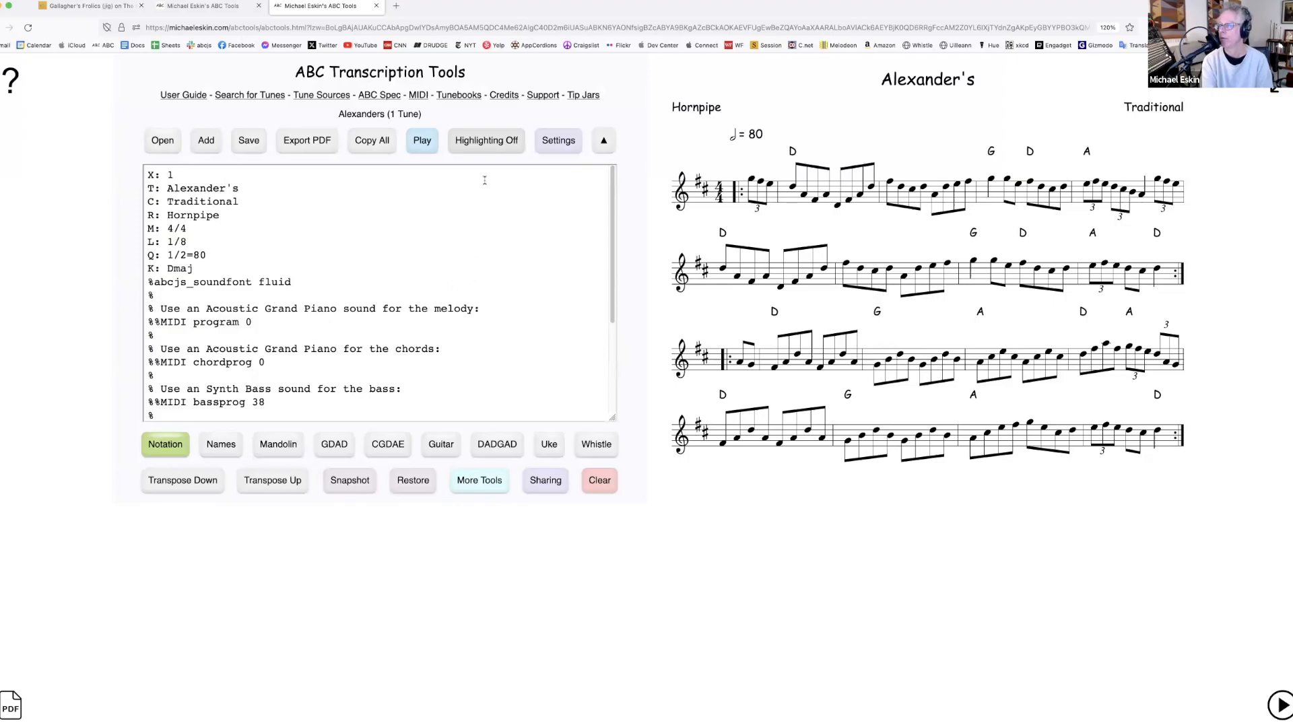
Check the PDF tunebook export options in the shared copy, cancel the export and close that copy
click(307, 141)
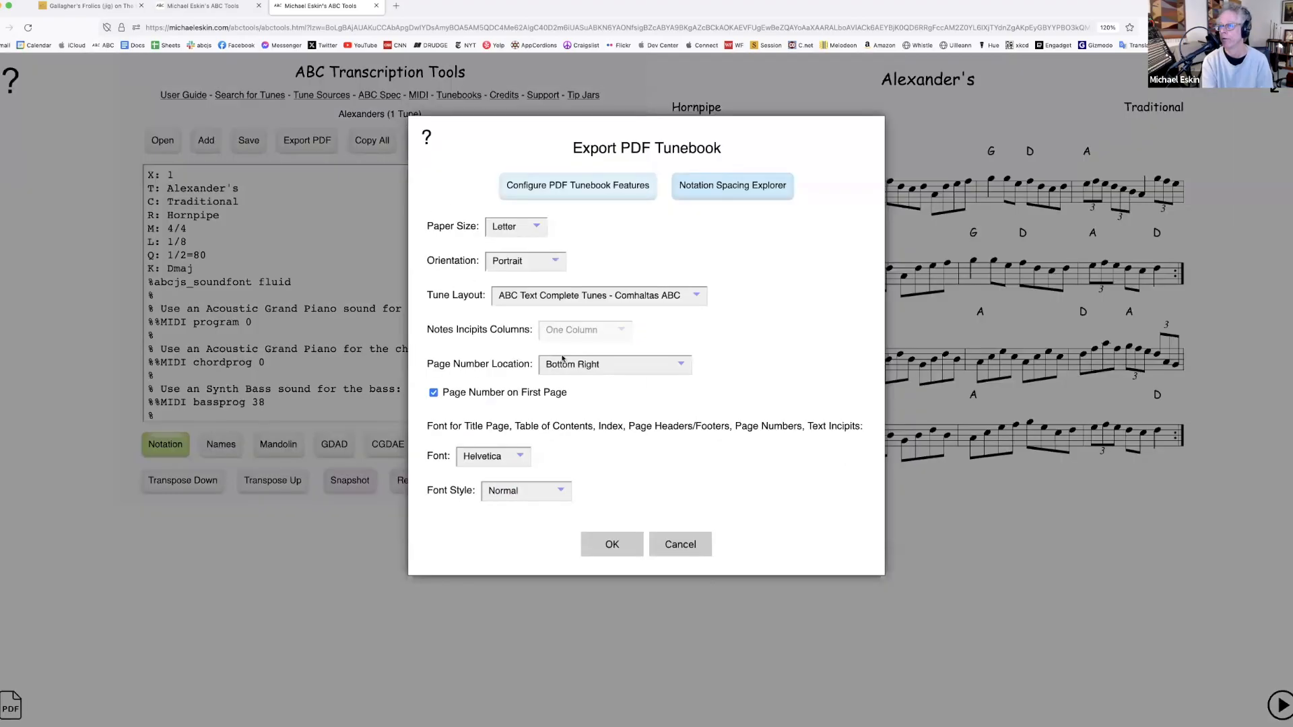
click(676, 547)
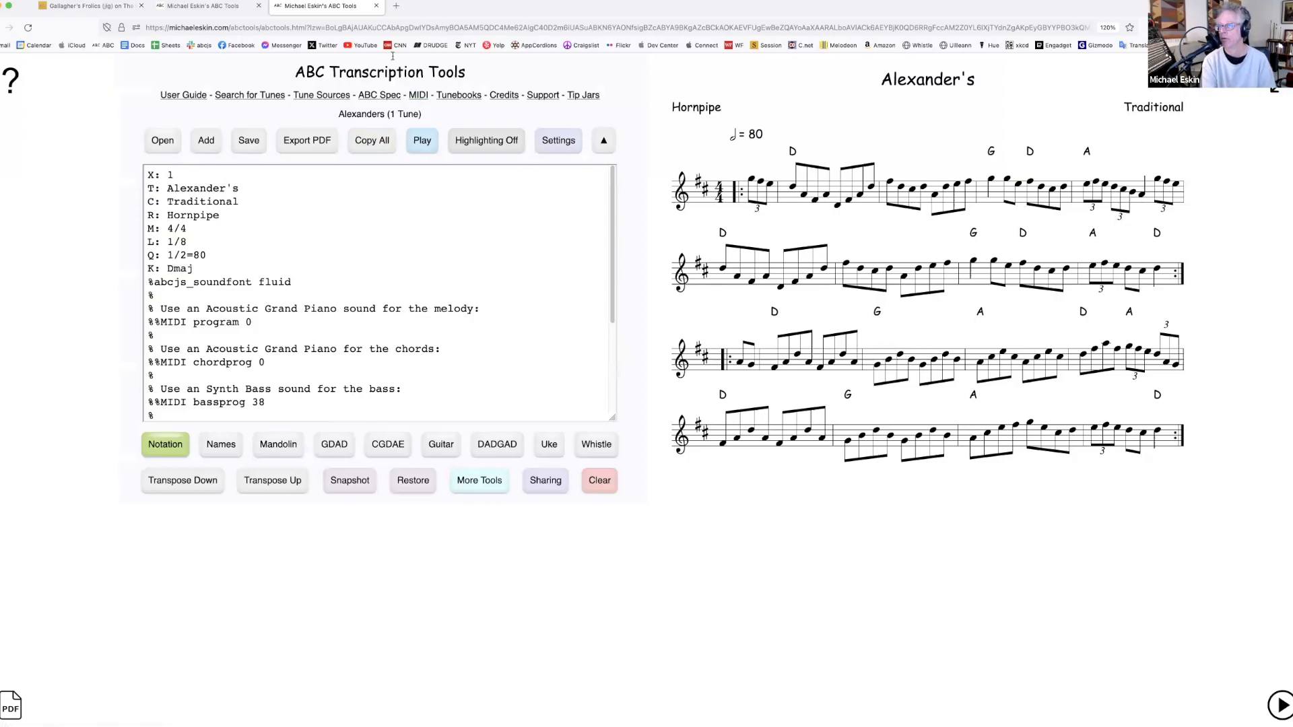
click(377, 6)
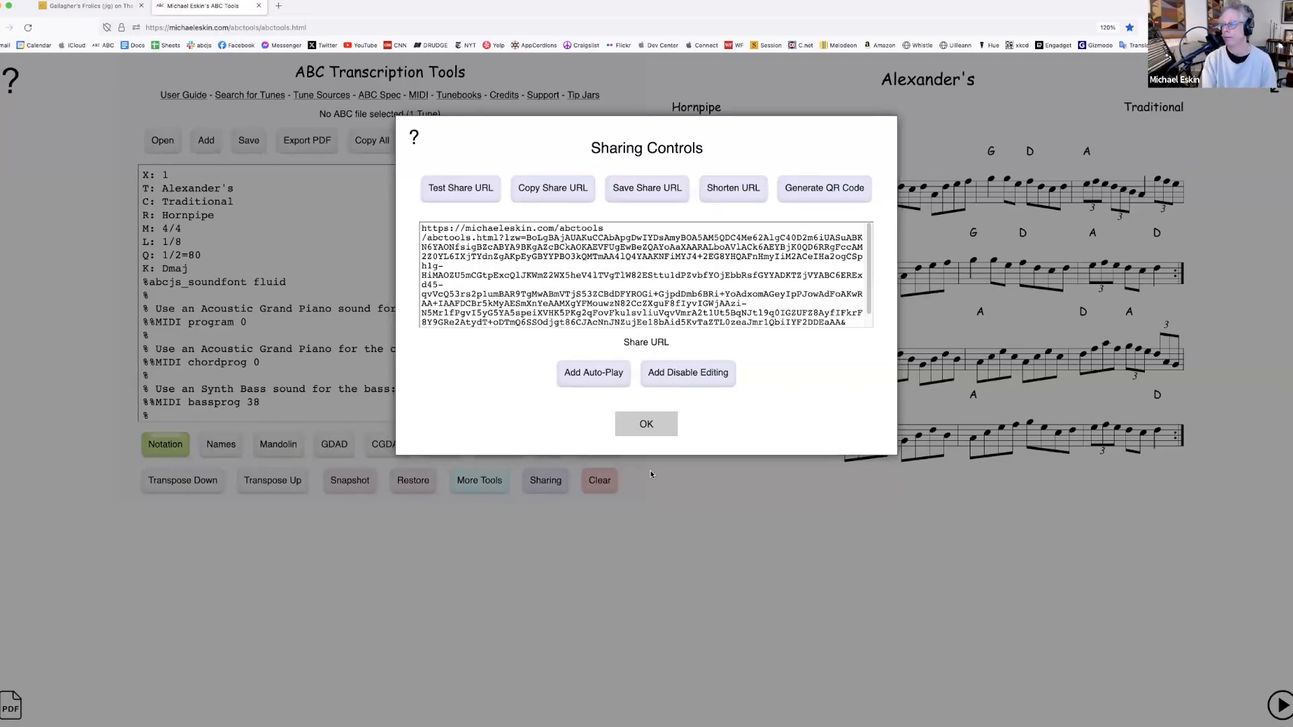
Add auto-play to the hornpipe's share URL and test the resulting link
click(591, 375)
scroll(710, 308, down, 2)
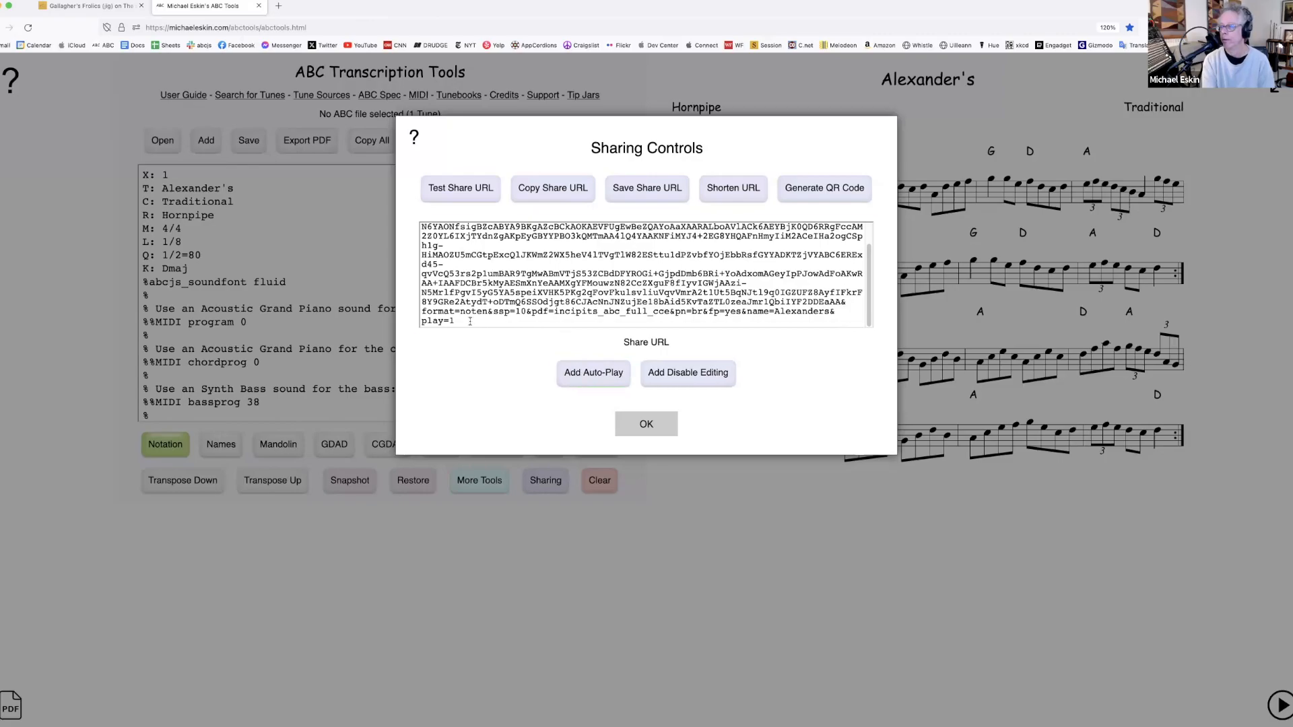
click(465, 187)
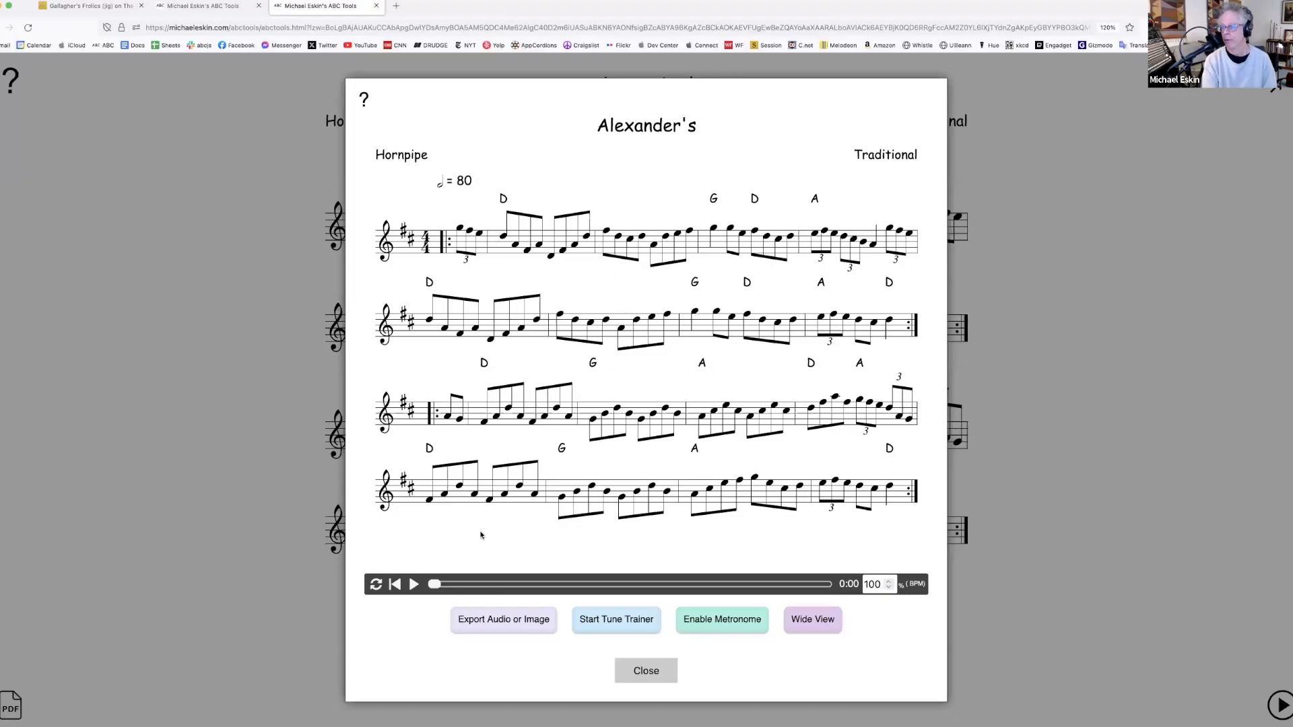
Play the start of the hornpipe in the player and in the Tune Trainer, and return to the sharing controls
click(414, 584)
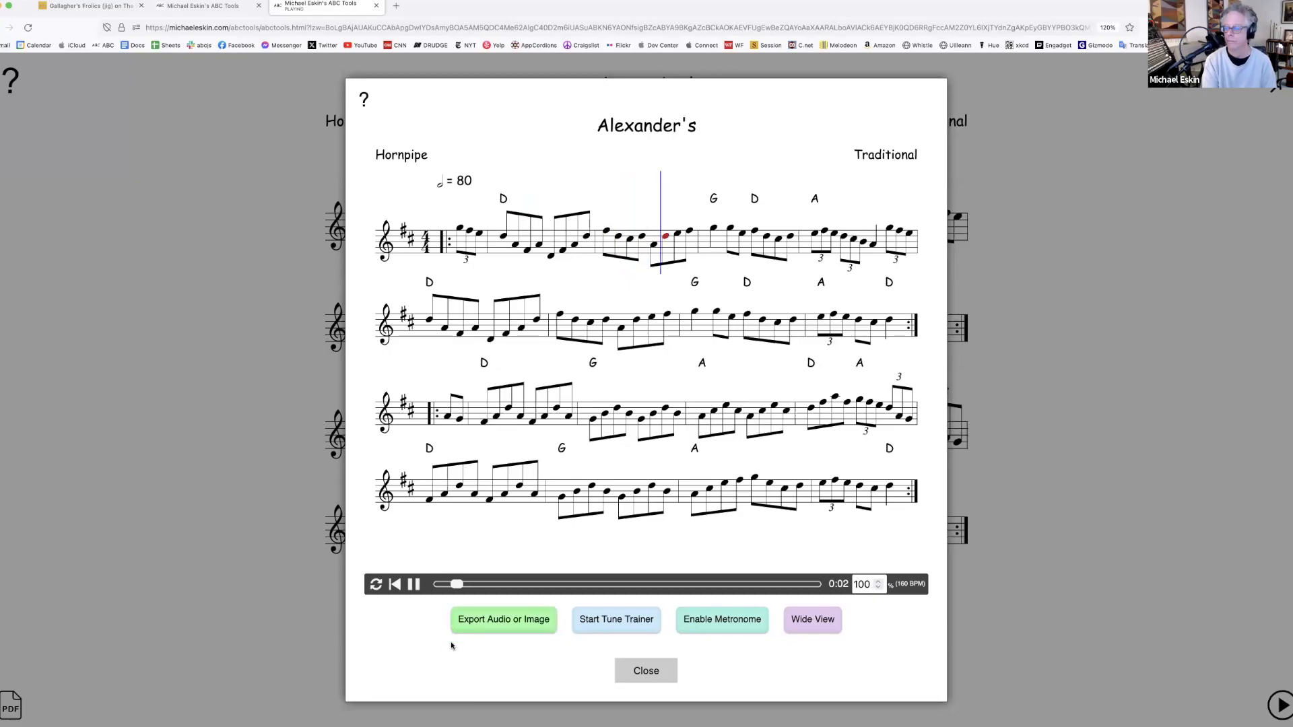
click(414, 584)
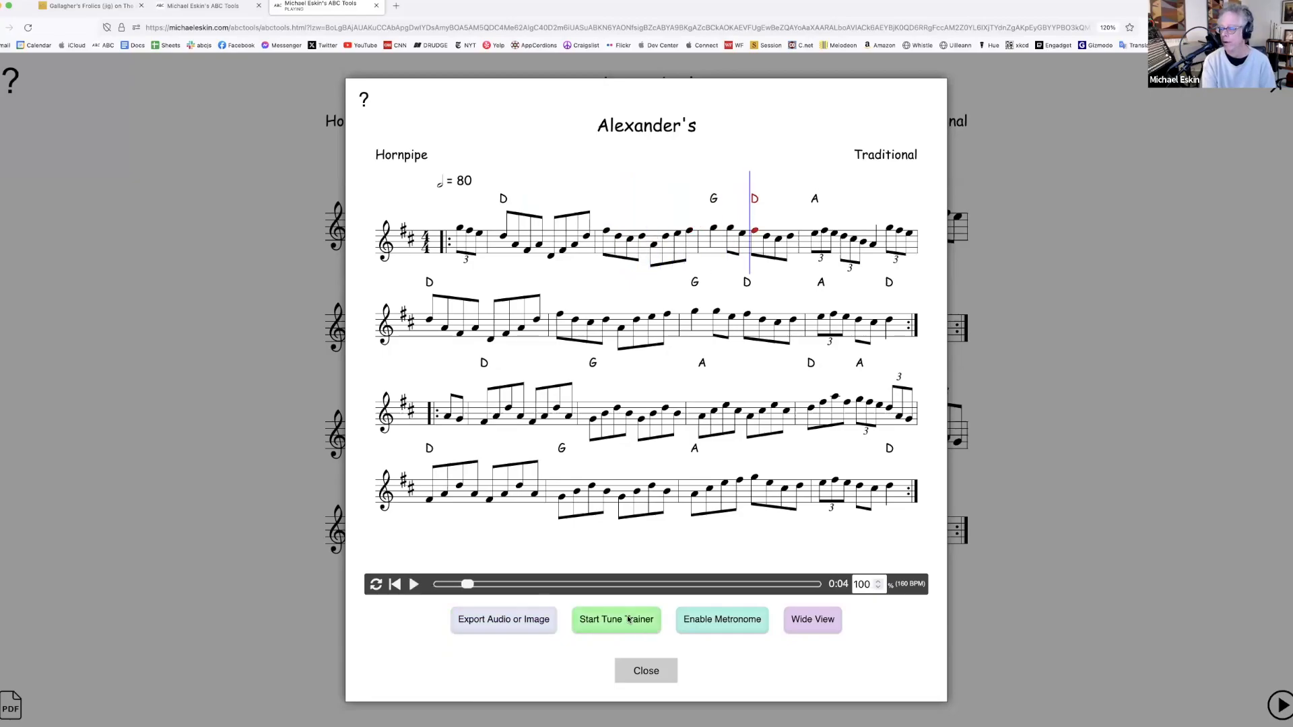
click(631, 621)
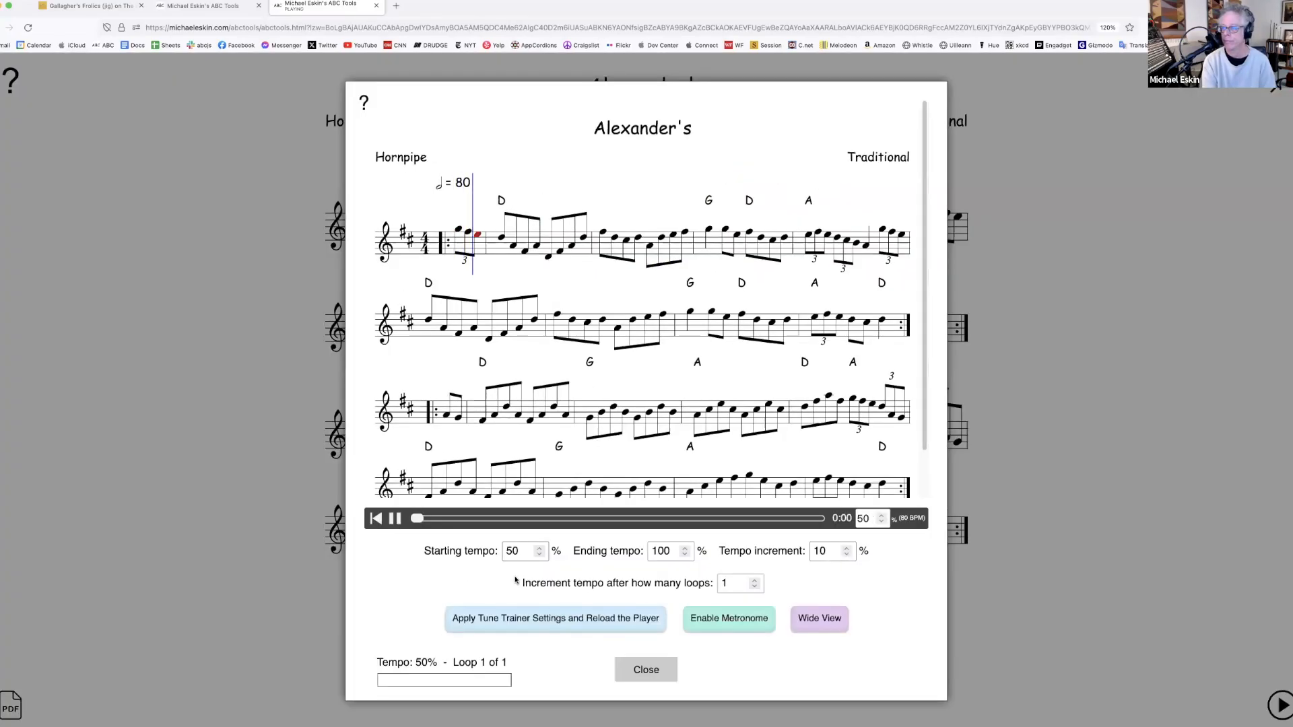
click(398, 520)
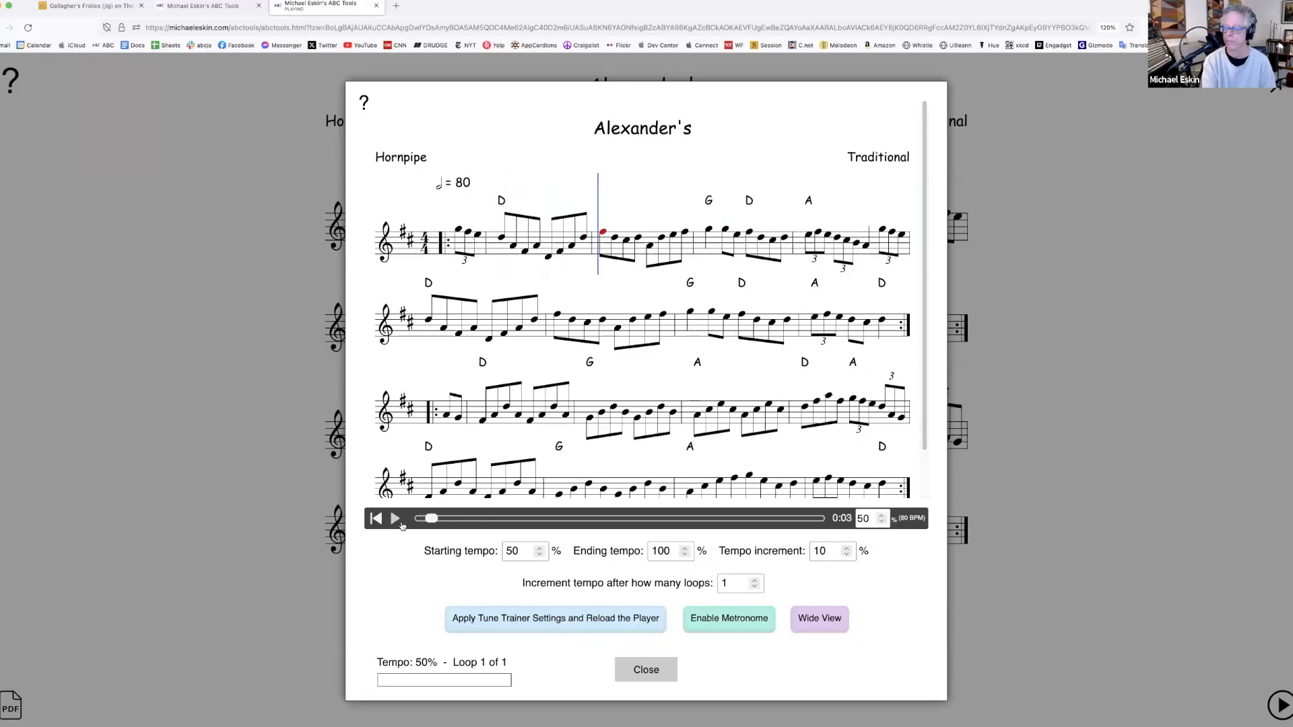
click(646, 670)
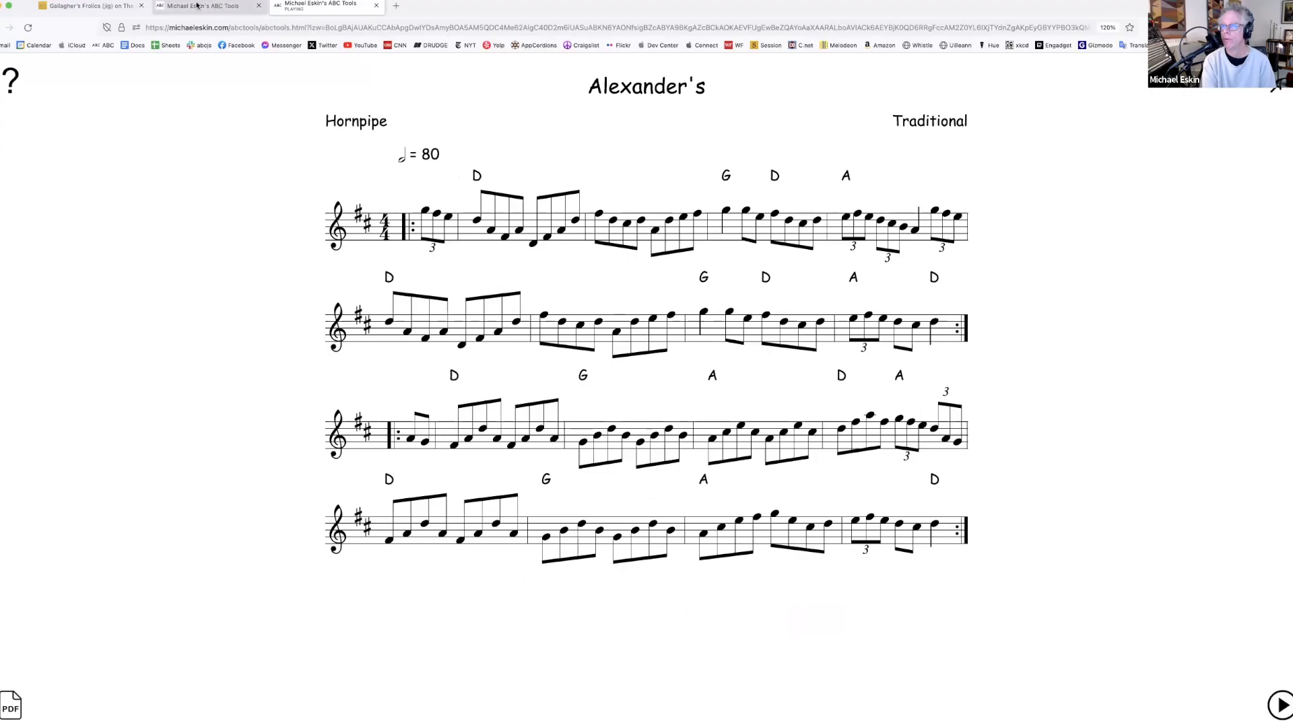
click(241, 9)
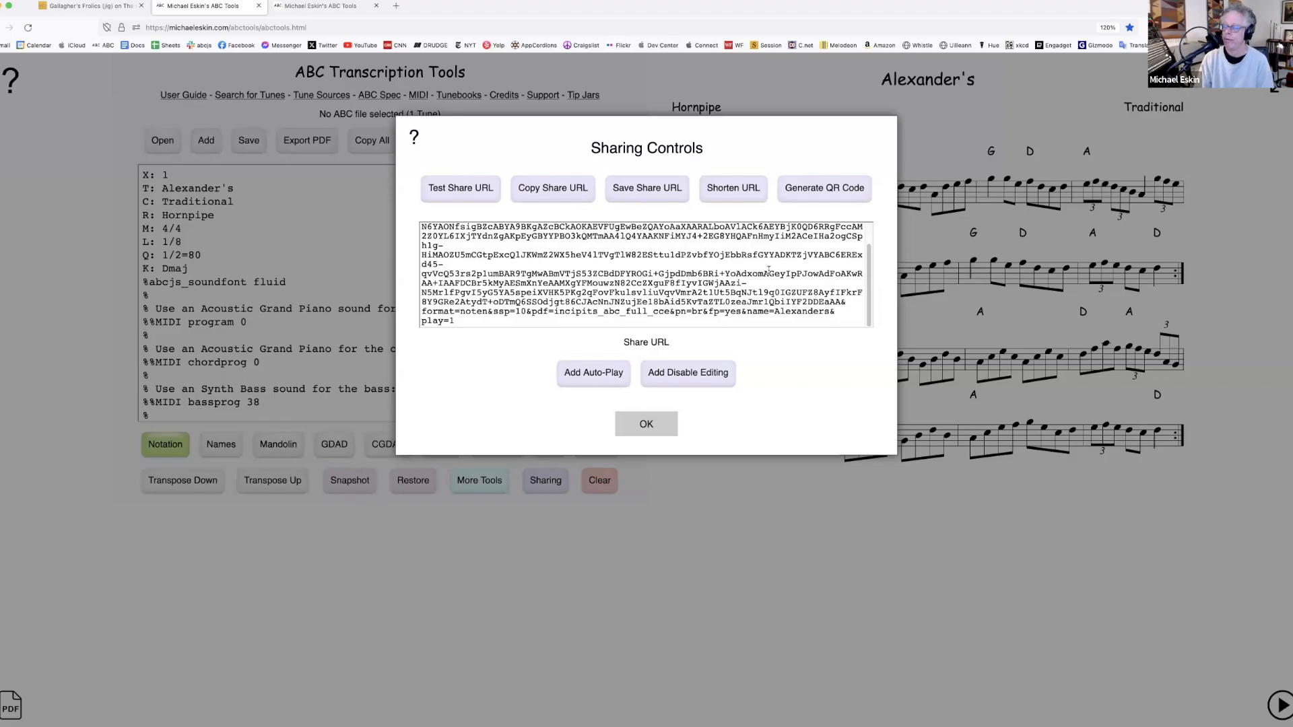
Close the sharing controls and replace the editor contents with the saved snapshot
click(646, 424)
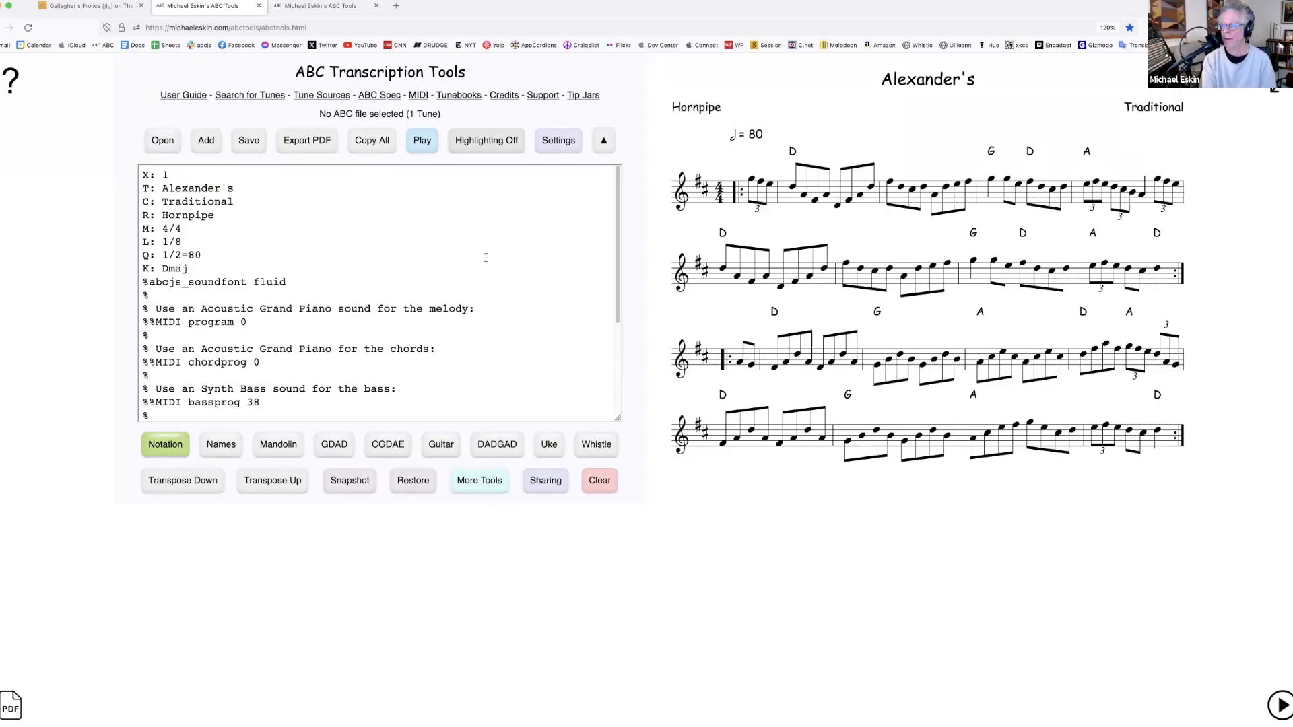
click(413, 481)
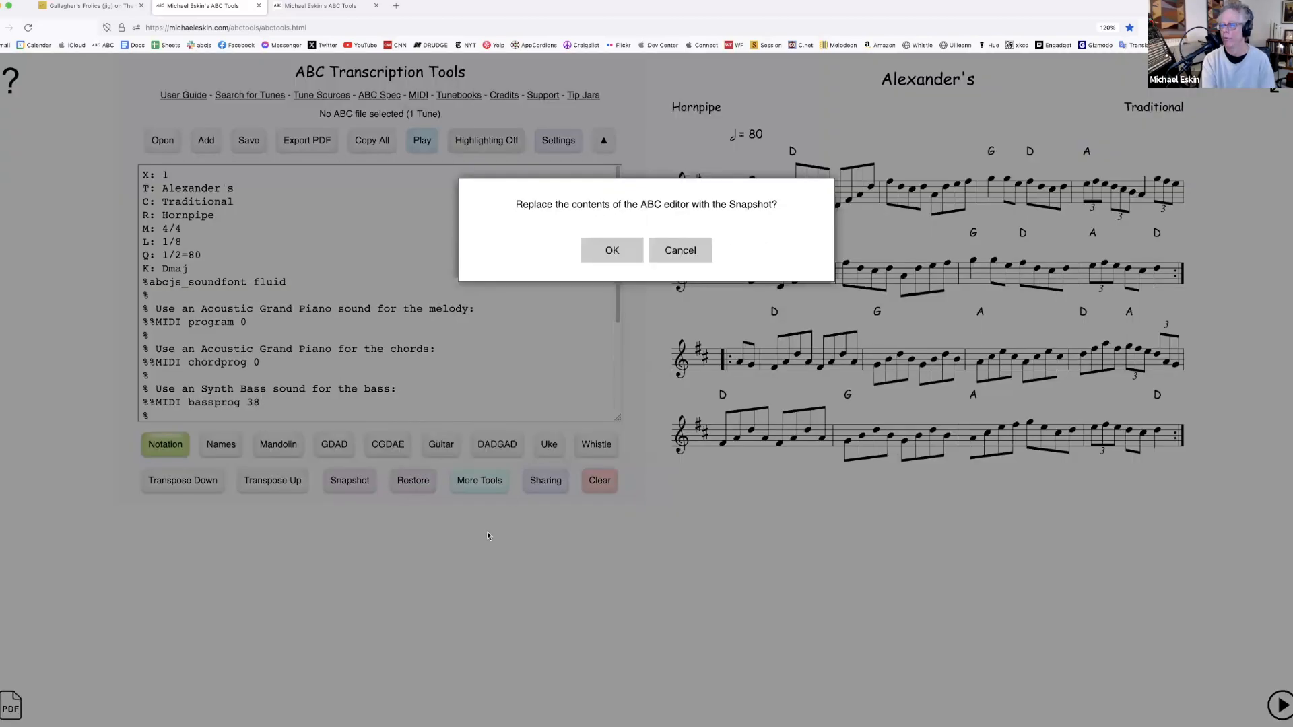
click(612, 254)
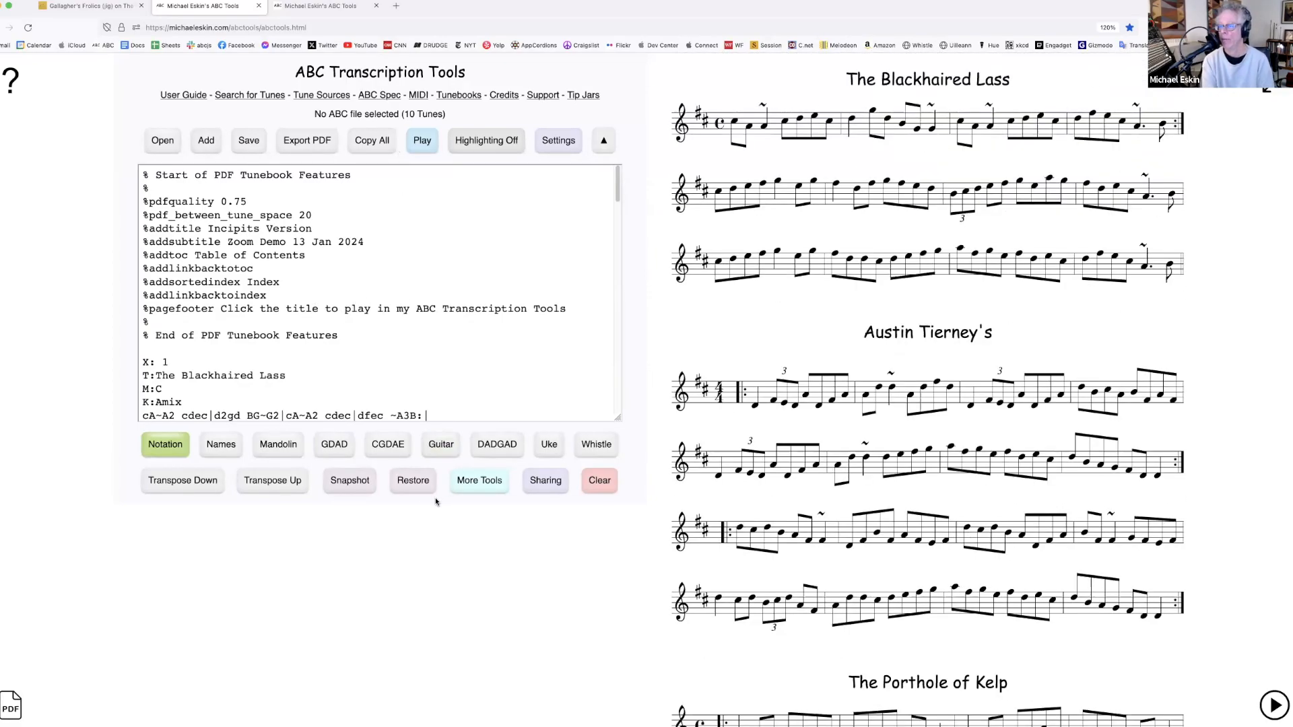
Open the PDF tunebook feature configuration from the export options and enable playback links on each tune title
click(311, 146)
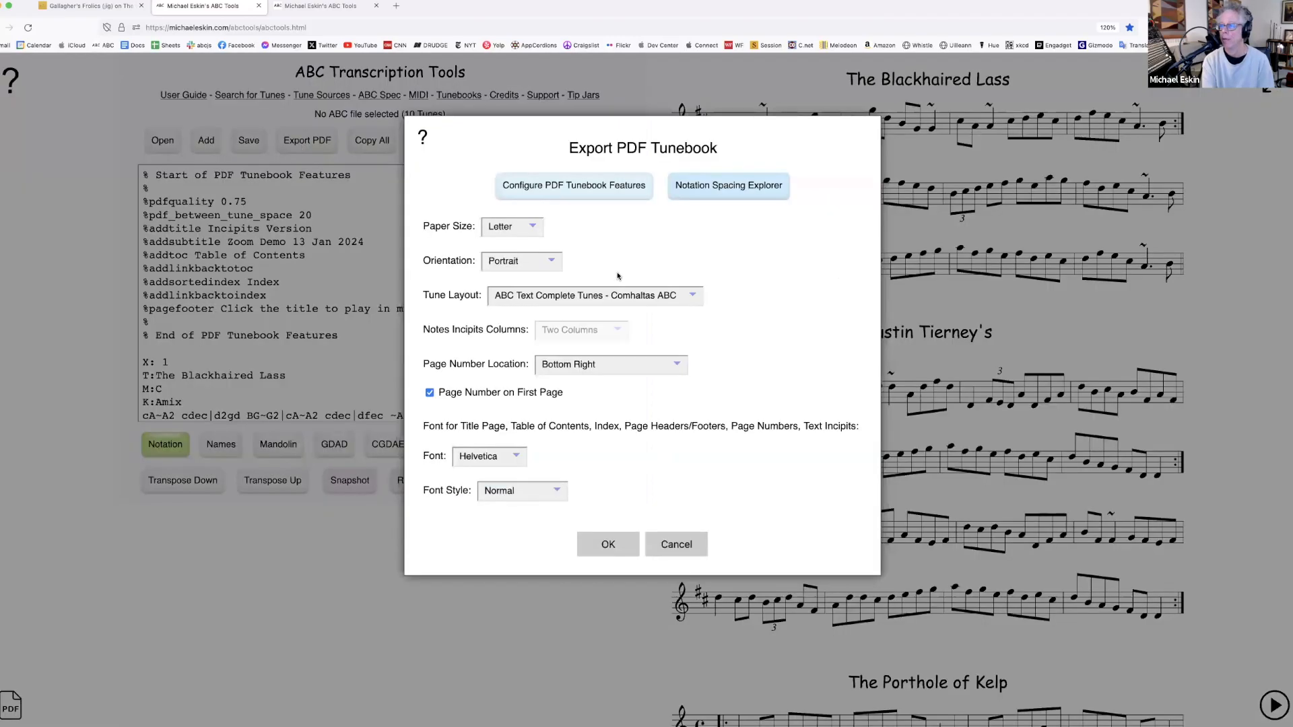
click(556, 189)
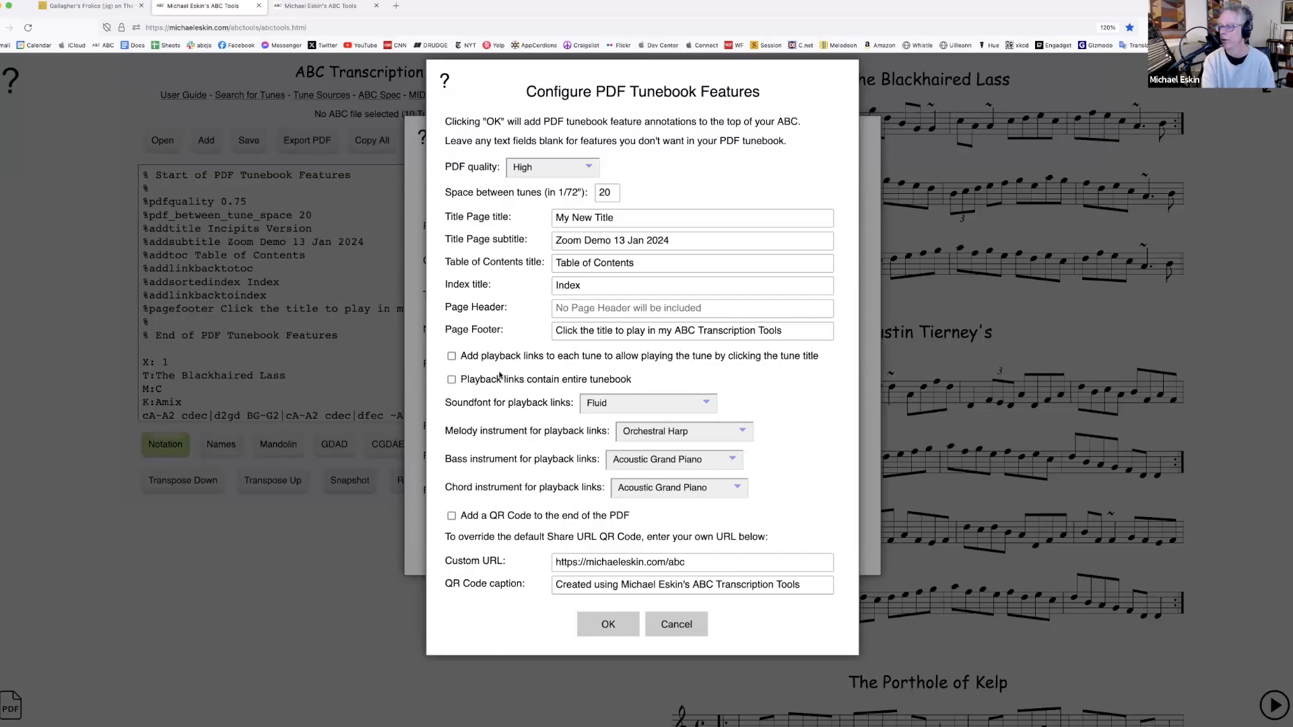
click(451, 357)
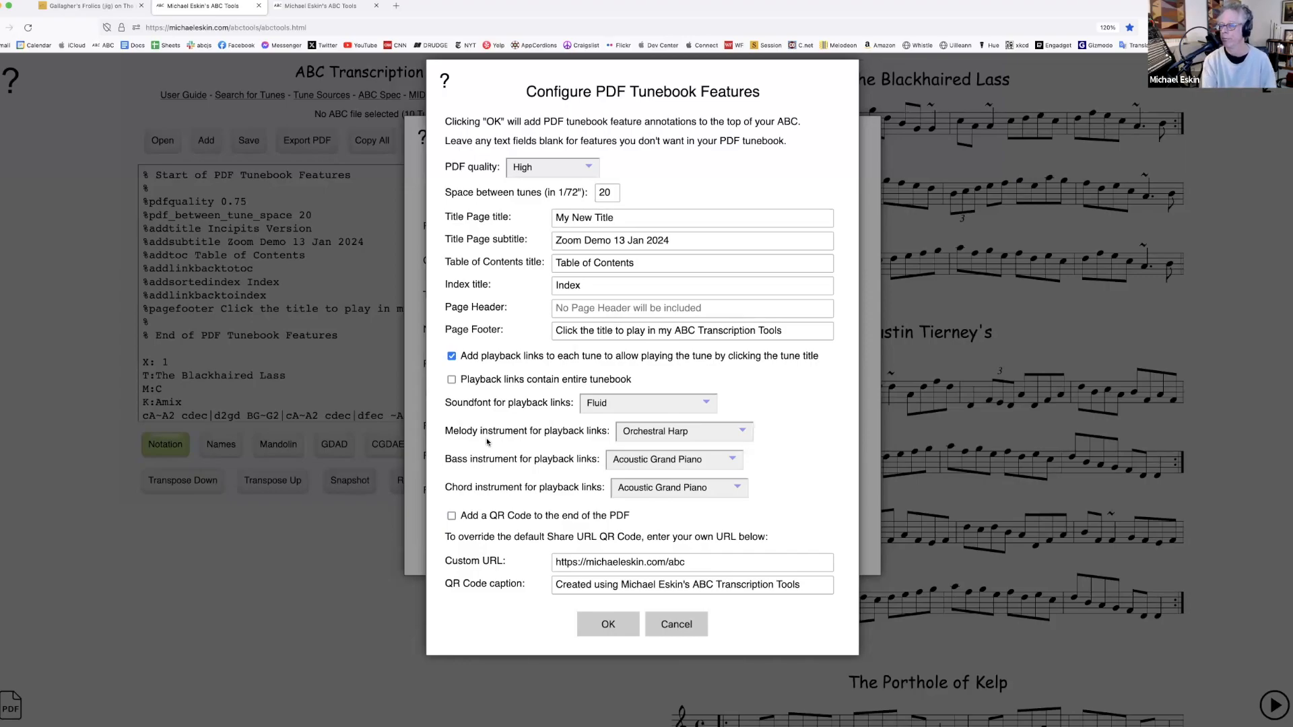
Set the soundfont for the tunebook's playback links to FatBoy
click(609, 404)
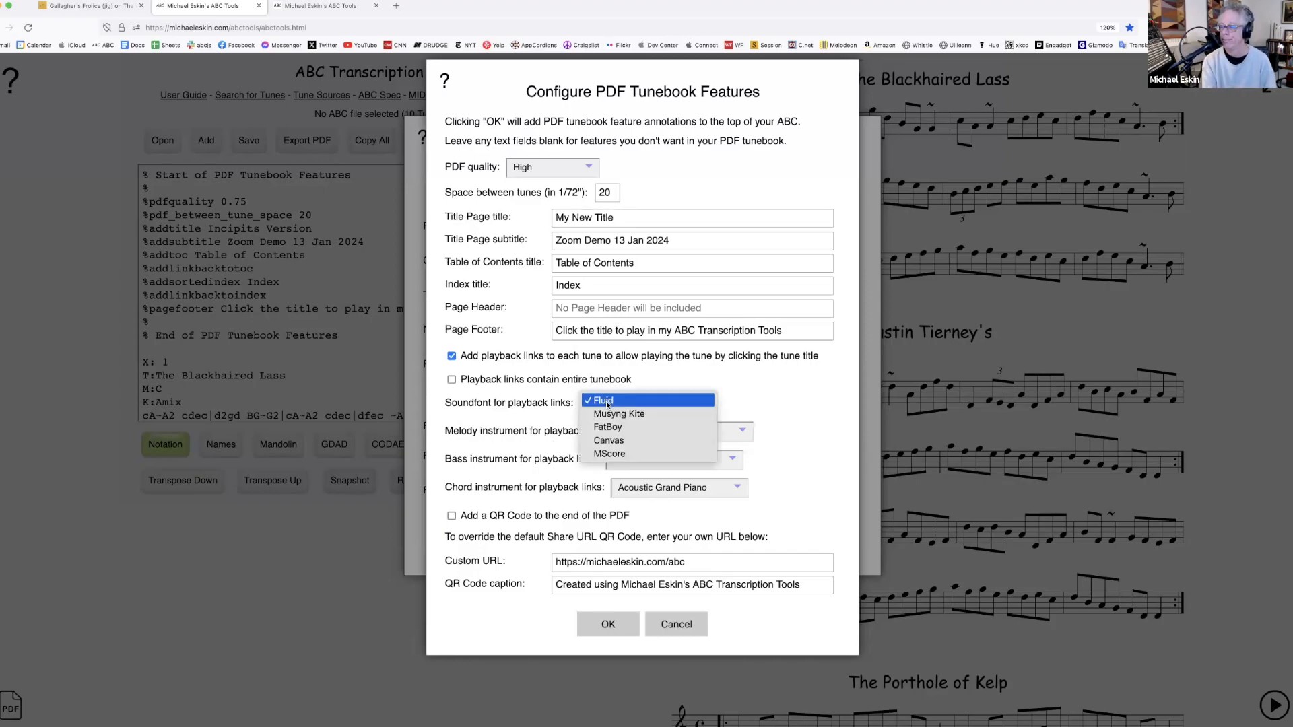
click(517, 413)
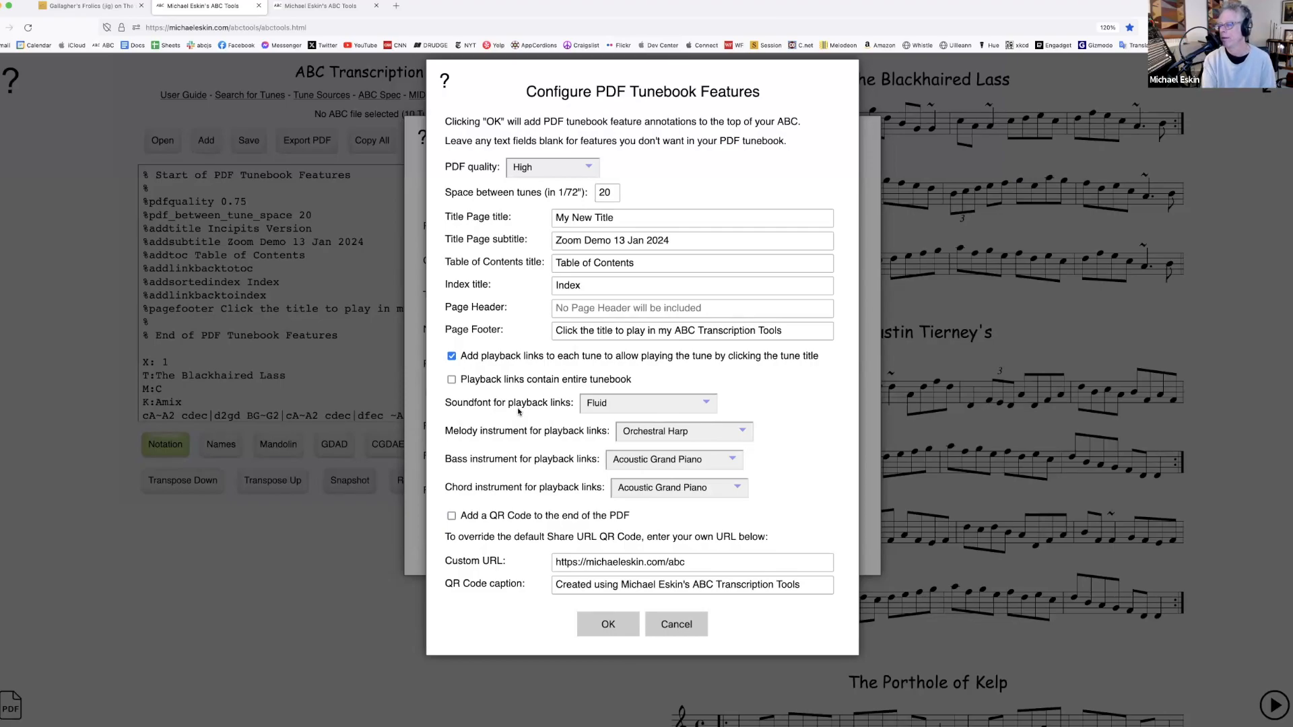
click(639, 402)
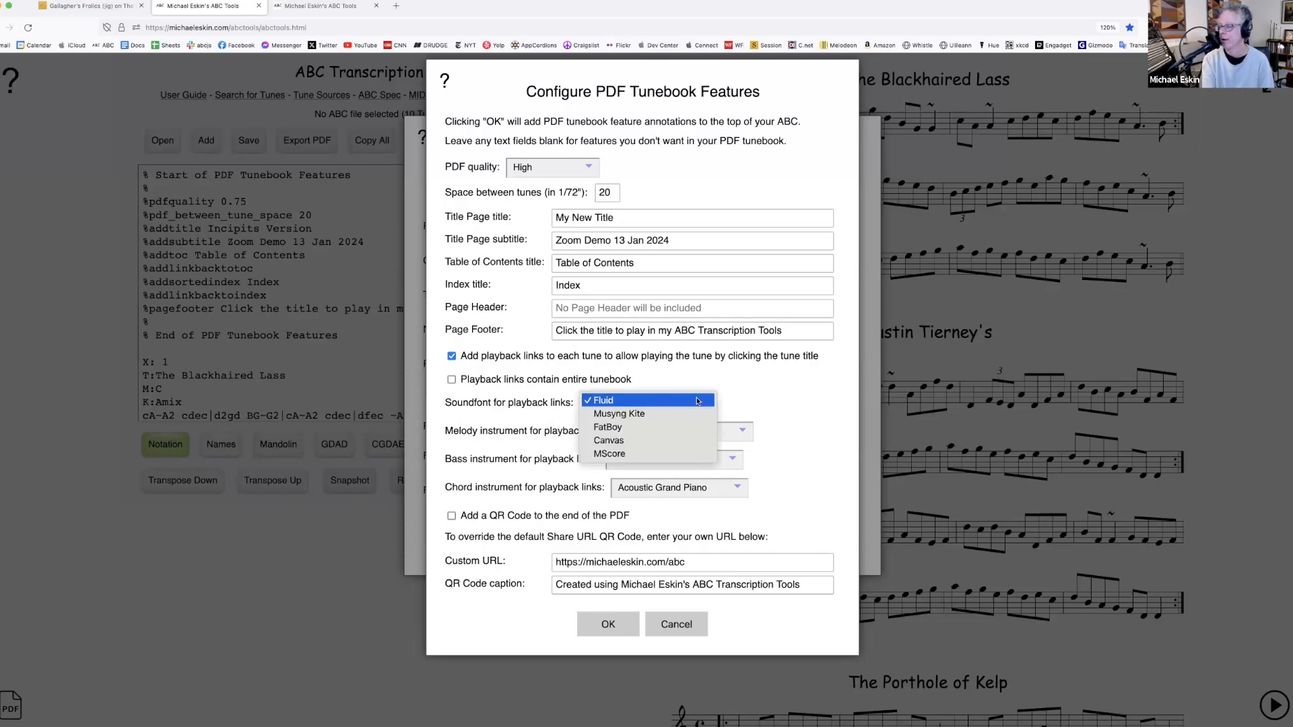
click(644, 429)
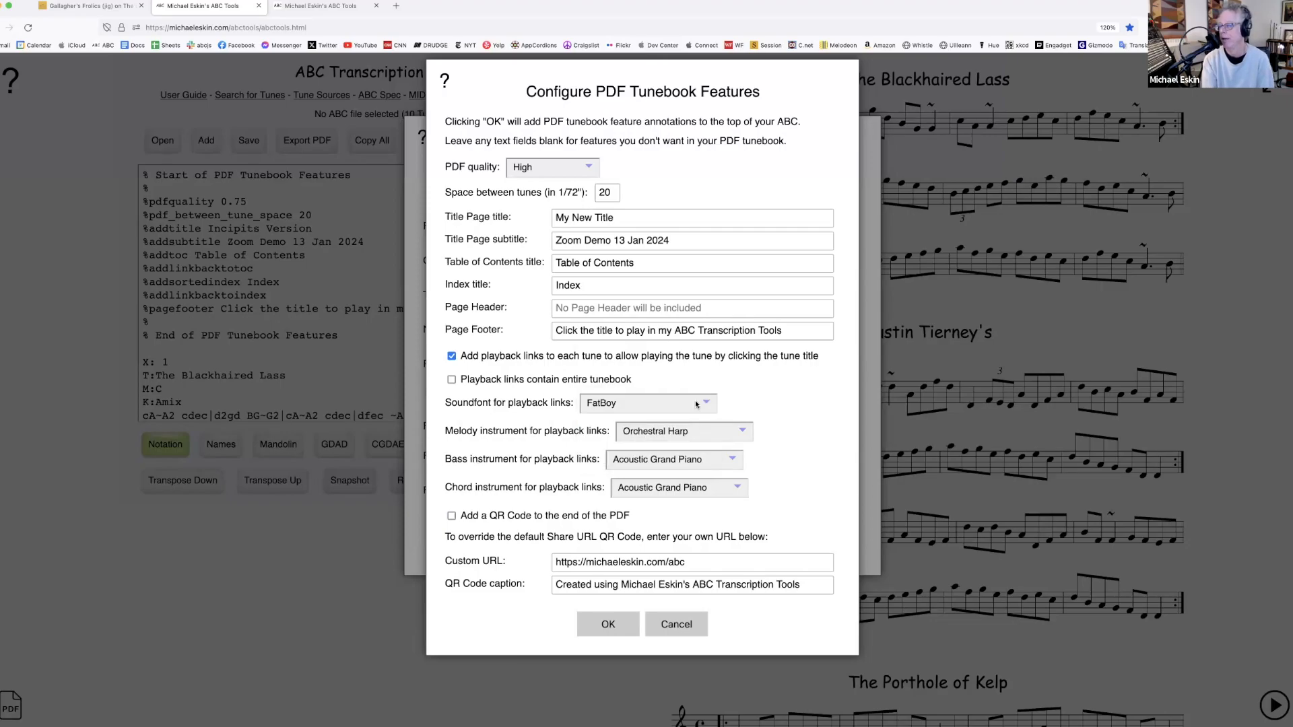
click(696, 403)
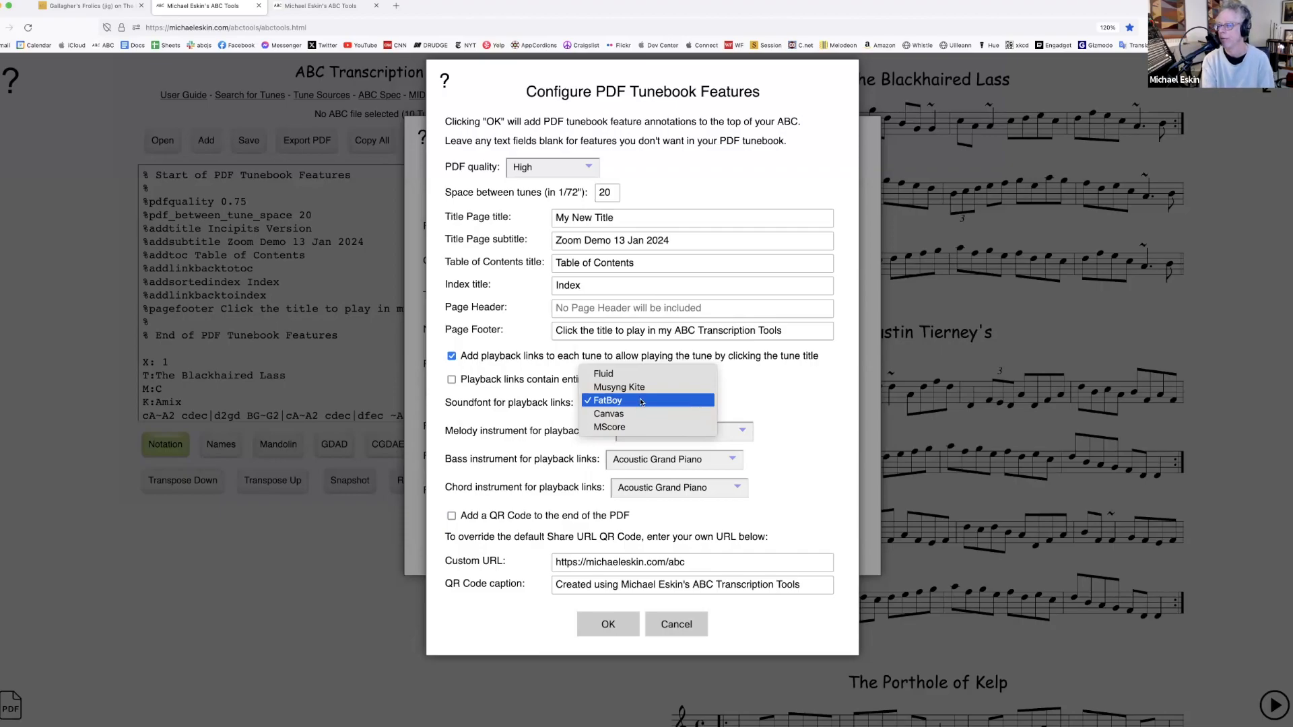
click(663, 398)
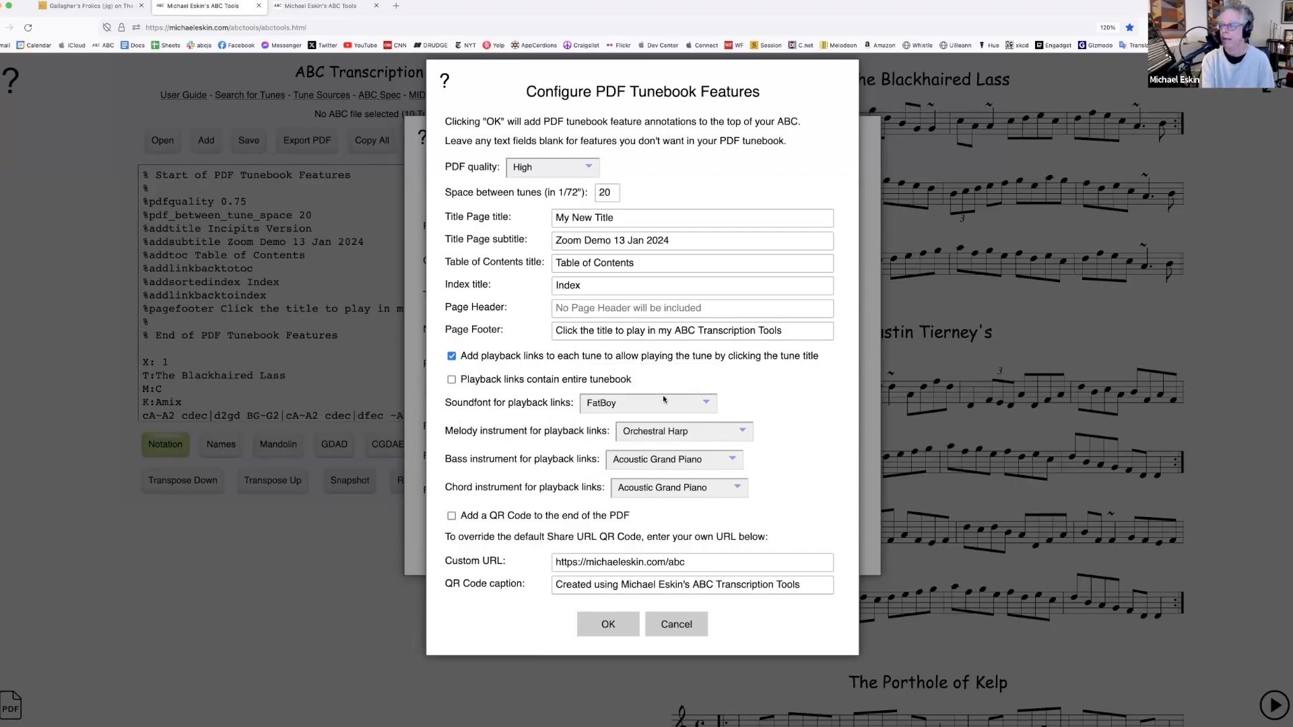
Set the melody instrument for the playback links to Acoustic Grand Piano
click(668, 435)
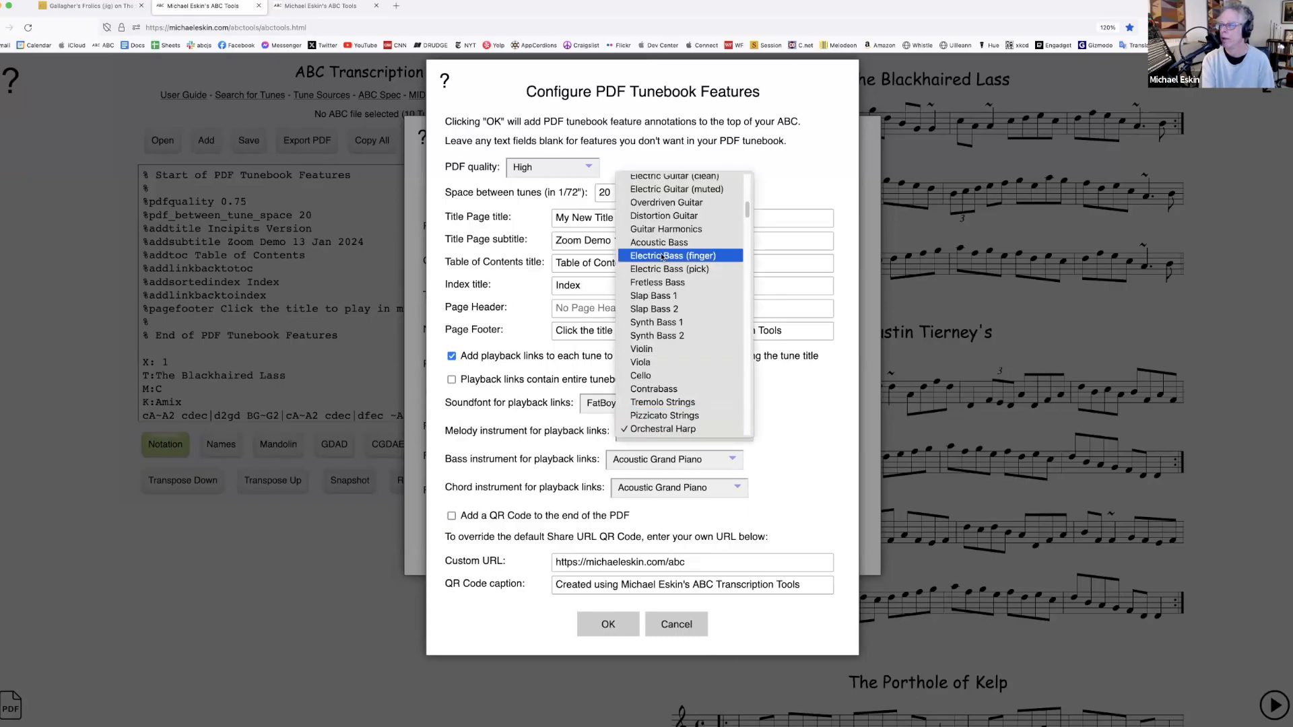
scroll(662, 257, up, 10)
click(657, 196)
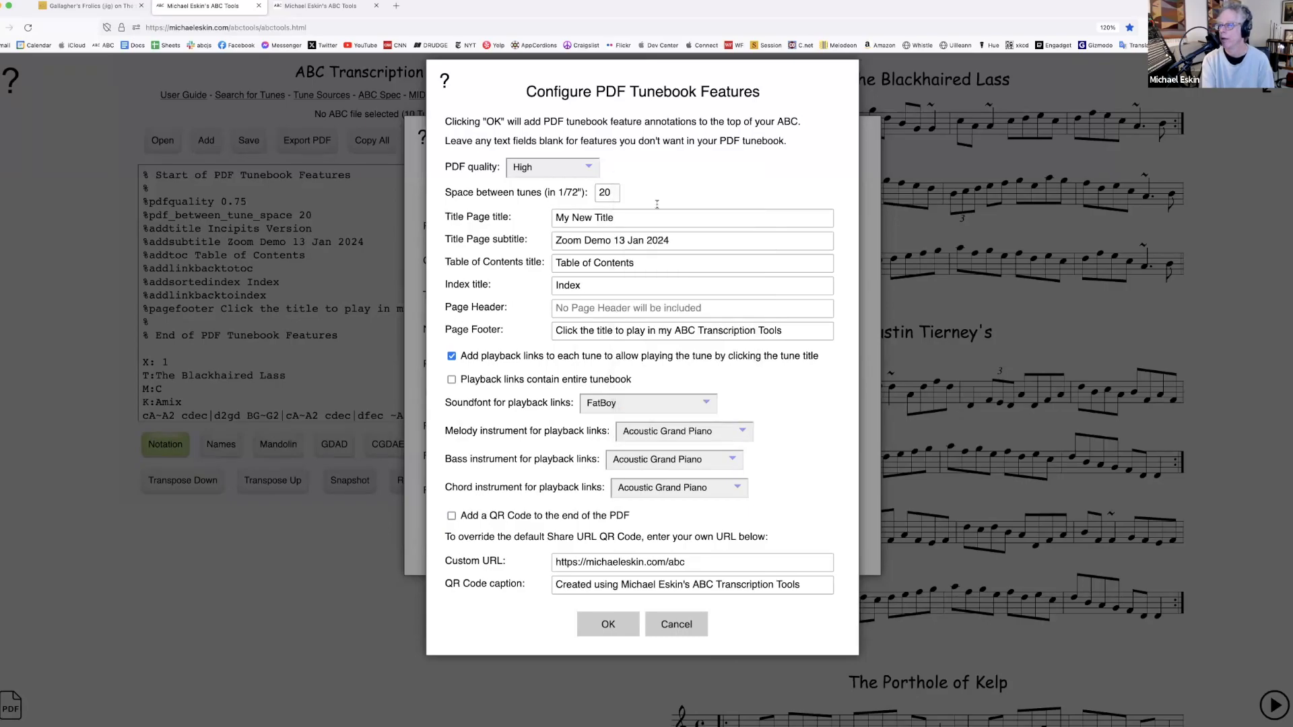
Look through the full range of melody instruments offered for the playback links, leaving the selection as it is
click(671, 436)
scroll(696, 508, down, 15)
scroll(695, 516, up, 12)
scroll(695, 516, down, 10)
scroll(695, 516, up, 6)
scroll(695, 516, down, 2)
scroll(695, 516, up, 8)
scroll(695, 515, down, 12)
scroll(738, 487, up, 18)
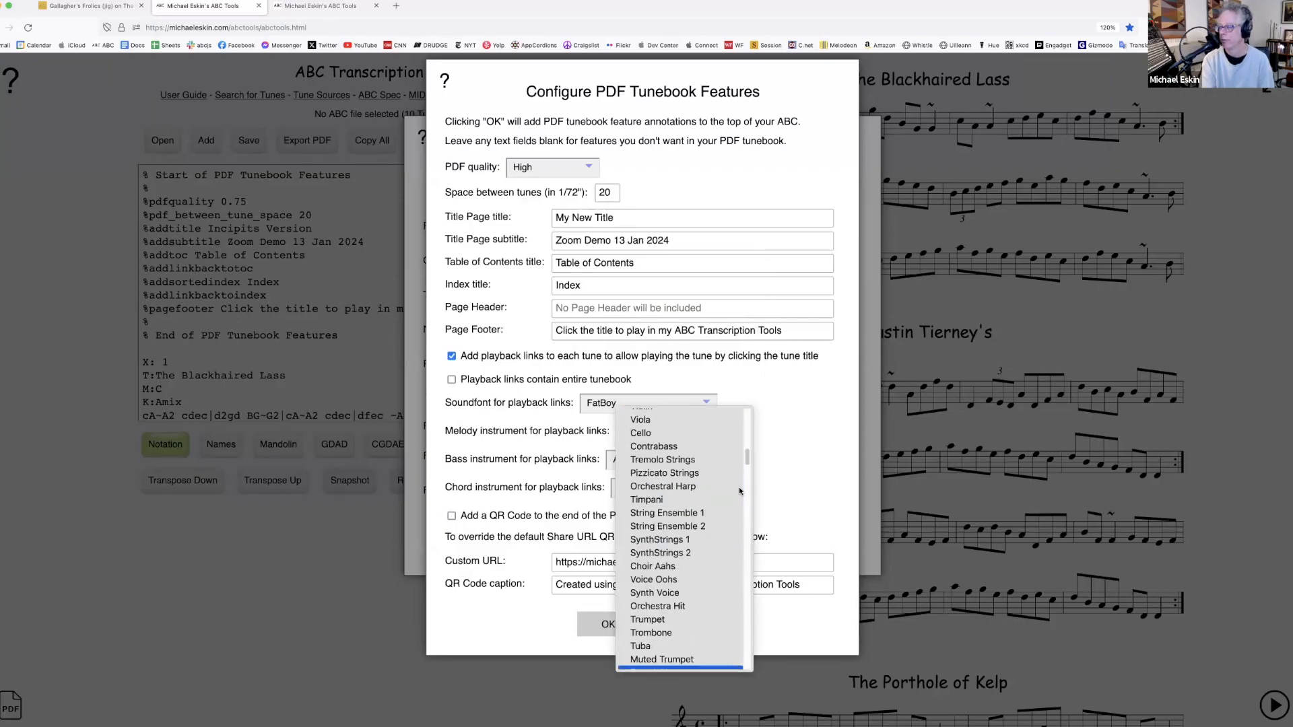
click(780, 459)
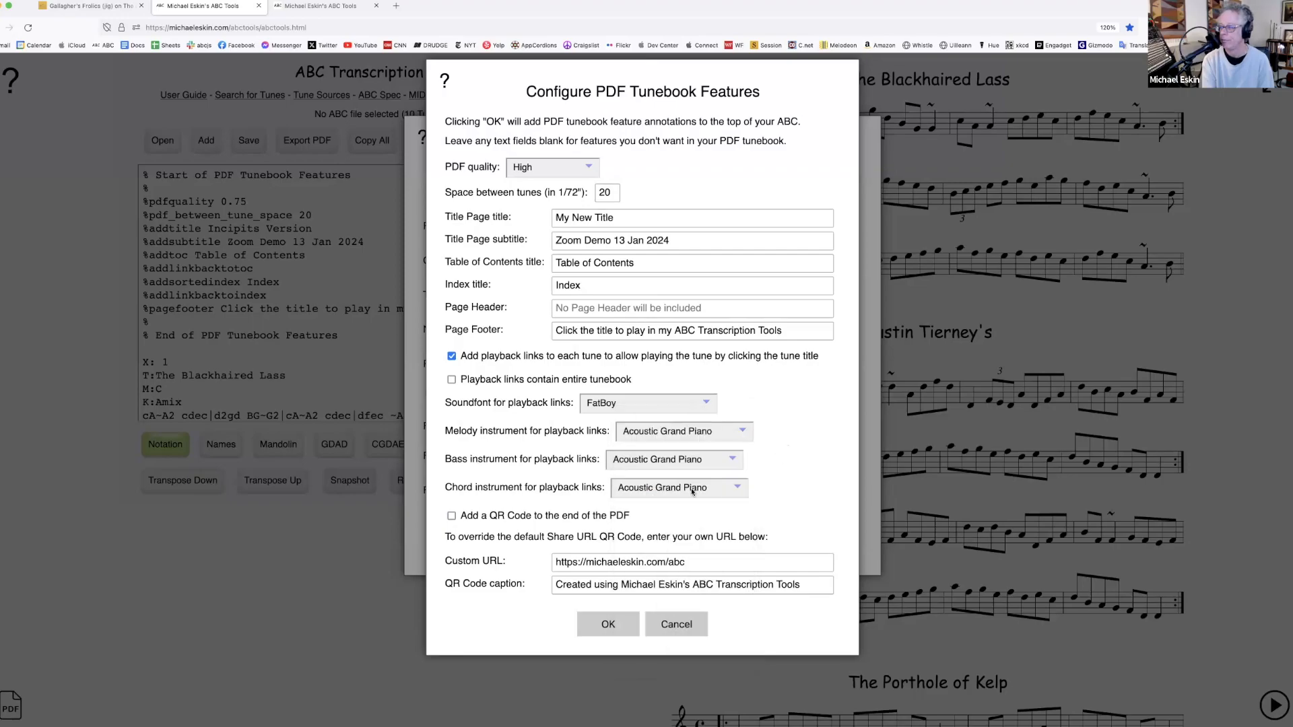
Set the bass instrument for the playback links to Synth Bass 1 and apply the tunebook features to the ABC
click(646, 459)
scroll(639, 634, down, 5)
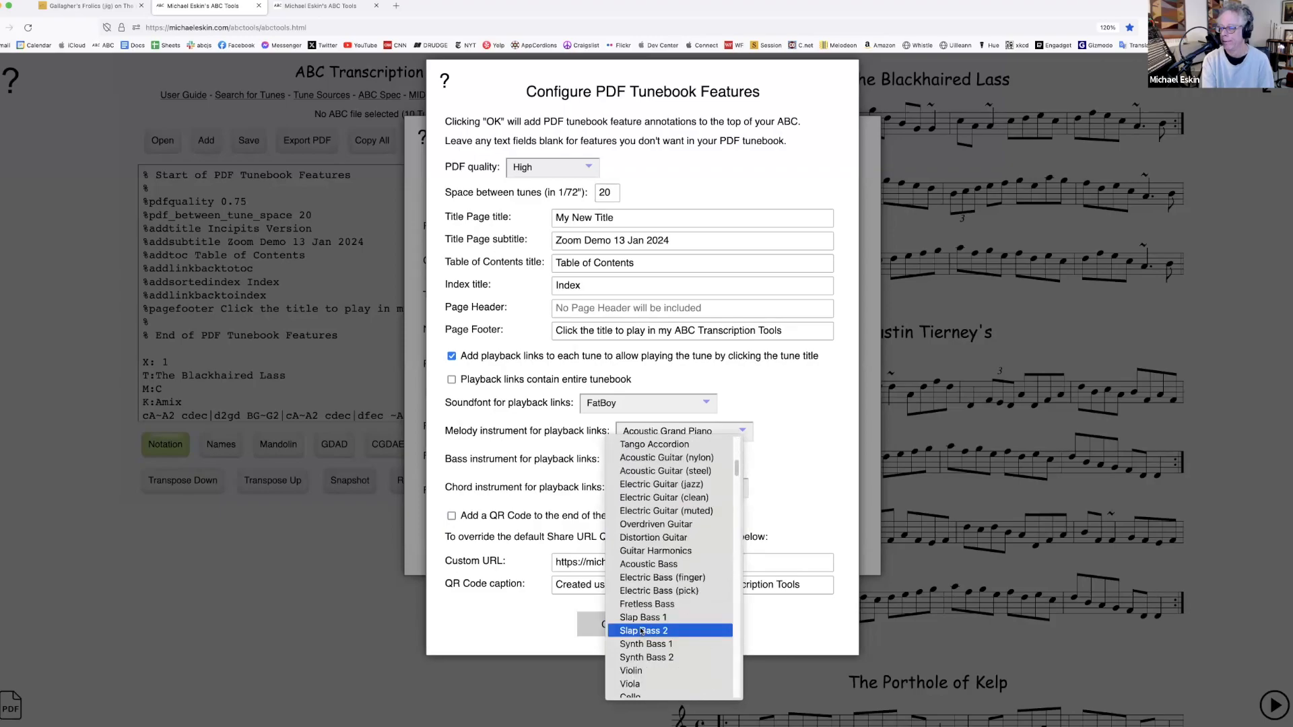
scroll(642, 631, down, 1)
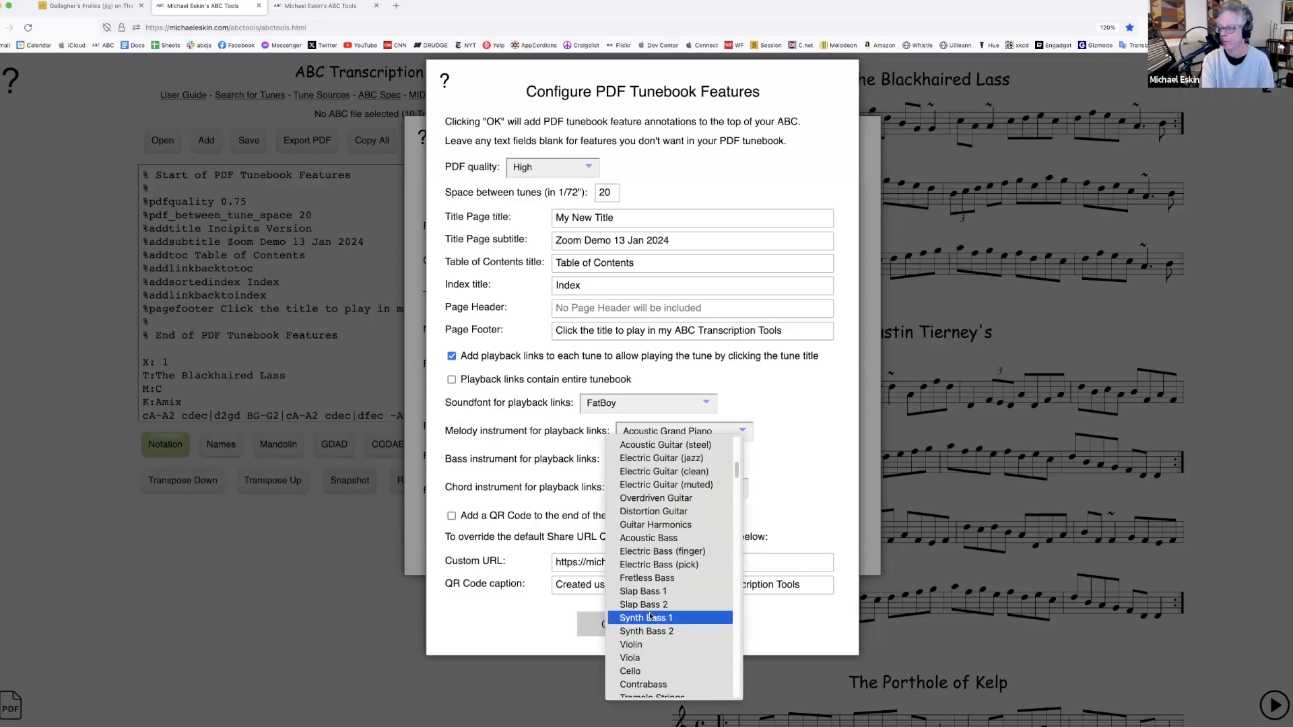
click(650, 617)
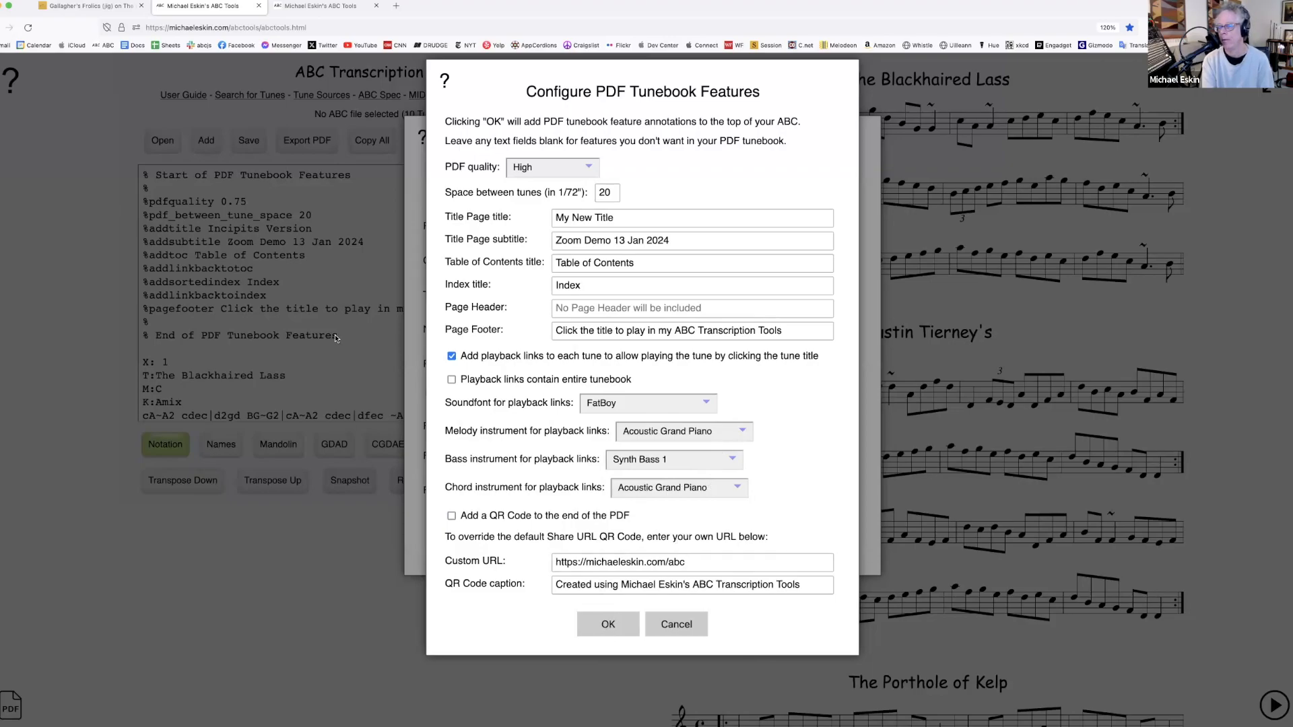
click(607, 625)
click(108, 211)
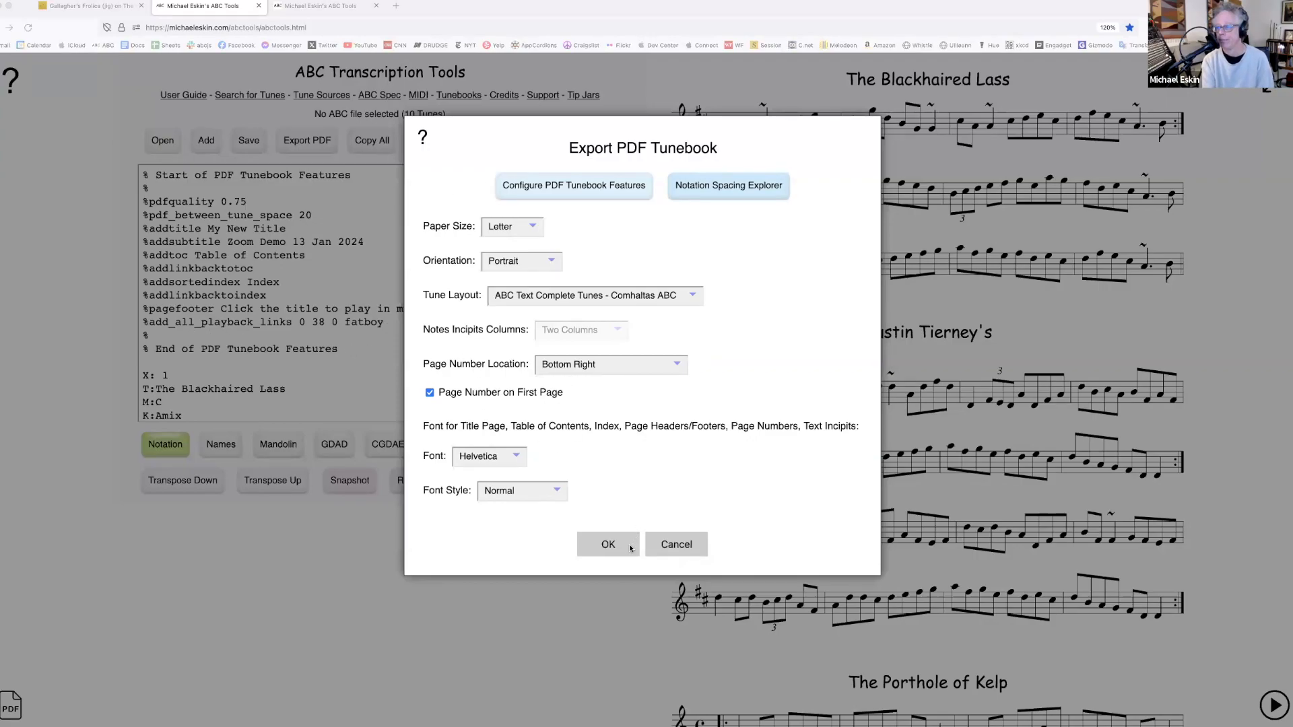
click(278, 330)
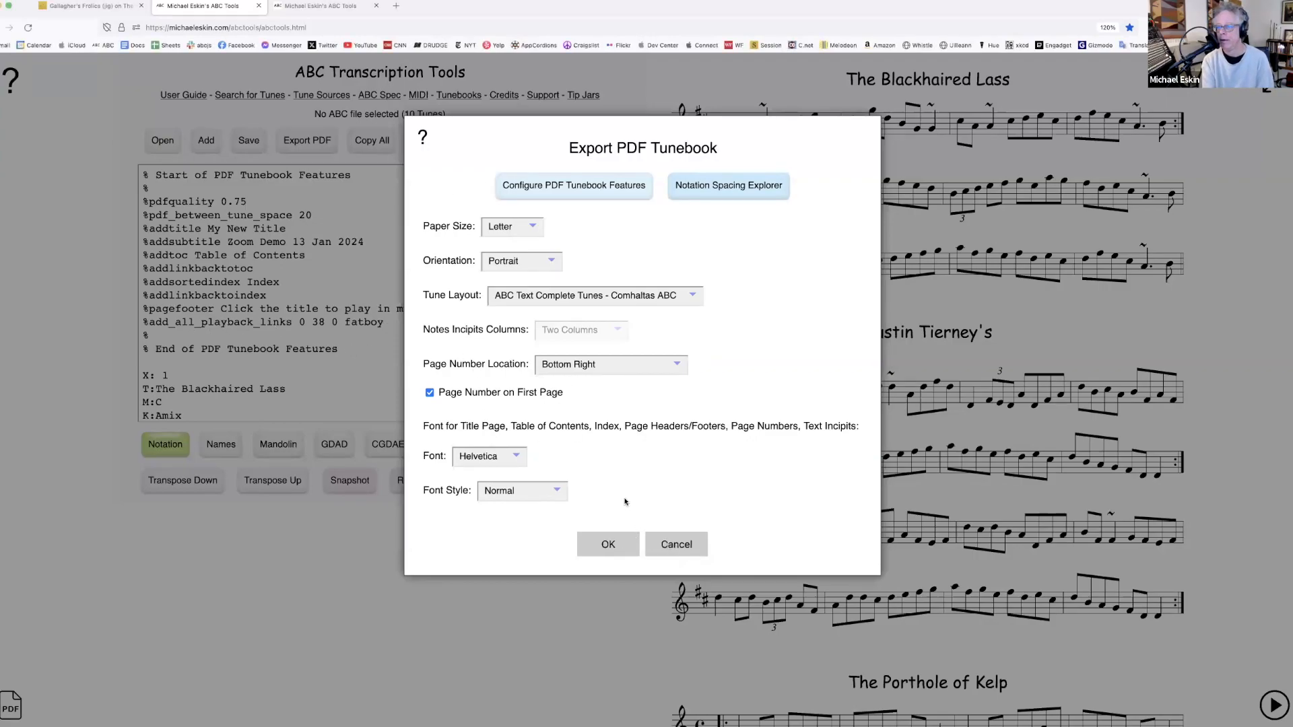
Close the export options and inspect the %add_all_playback_links annotation line in the ABC text
click(672, 549)
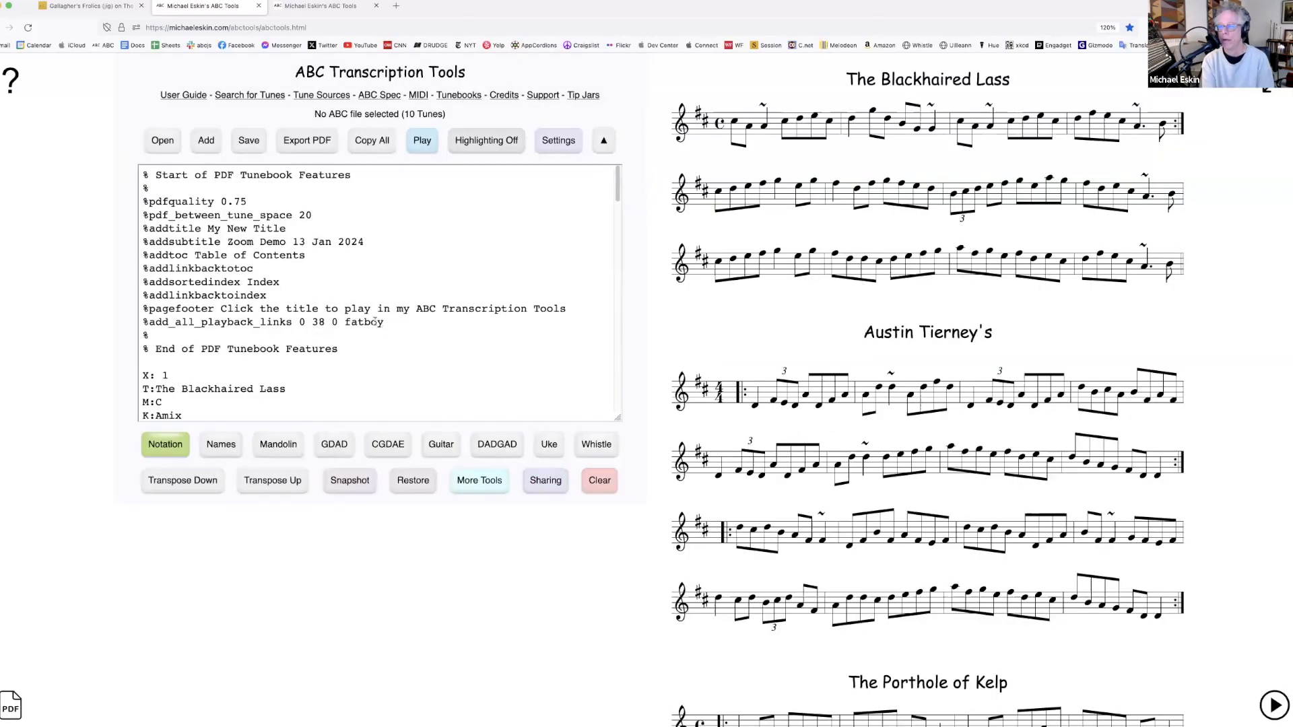
drag(381, 322, 133, 321)
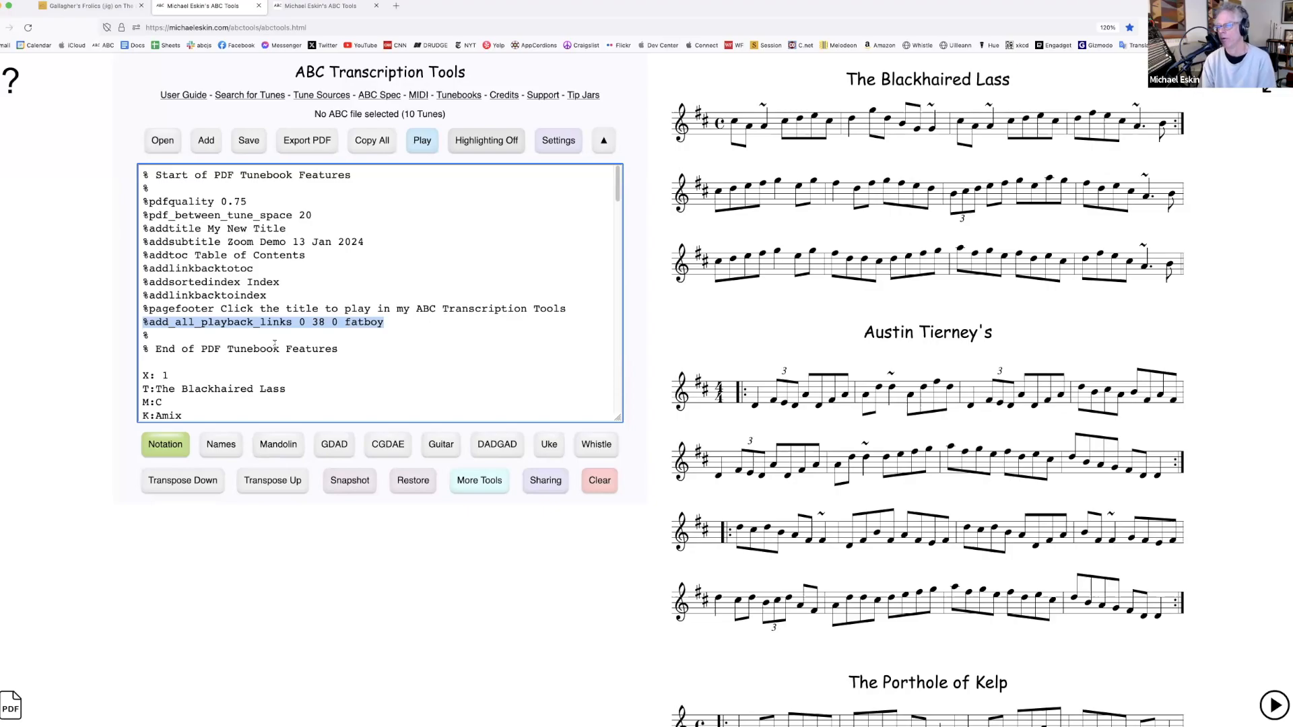
click(475, 328)
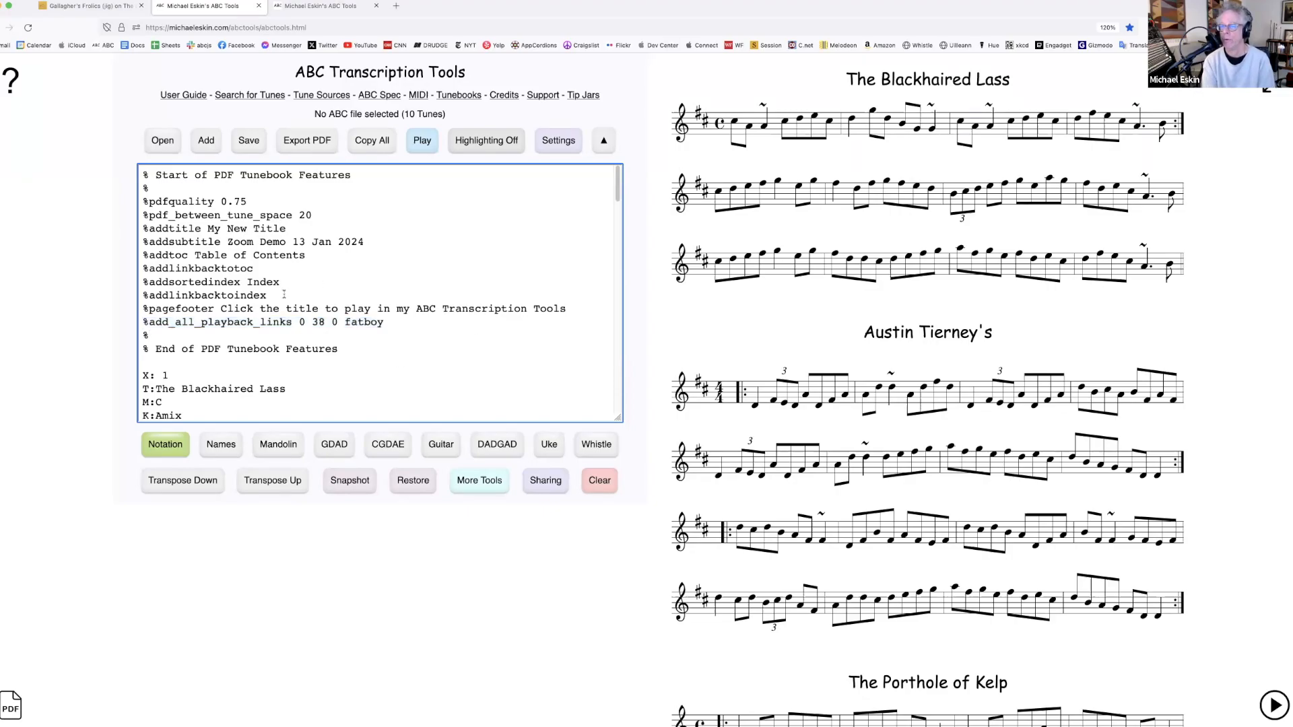
Reopen the export options and review the PDF tunebook feature configuration, leaving its settings as they are
click(314, 145)
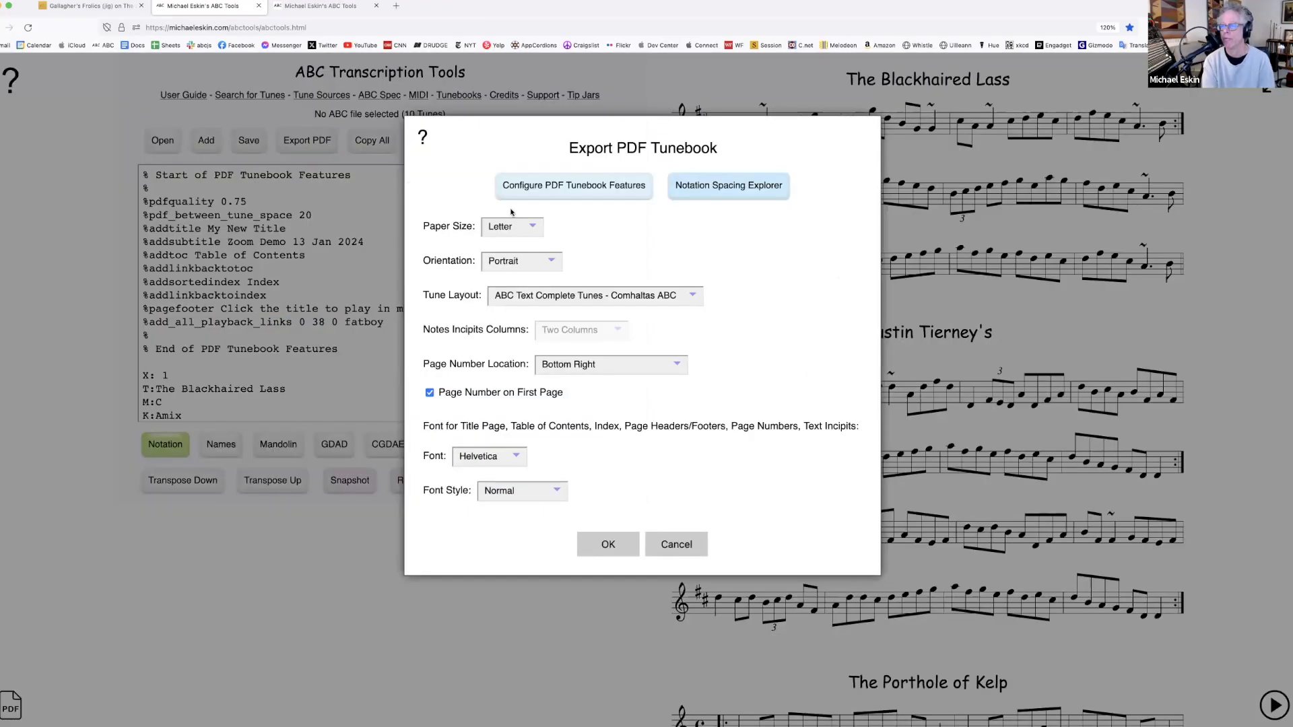
click(558, 194)
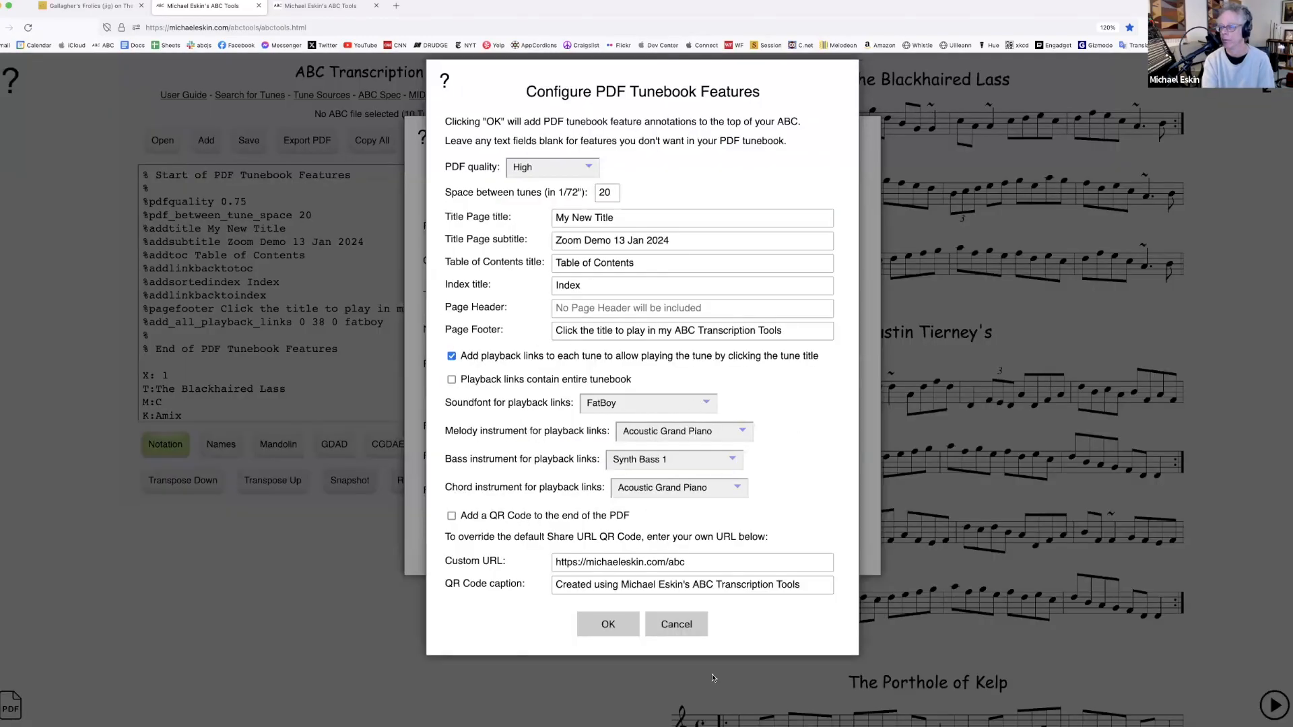
click(687, 628)
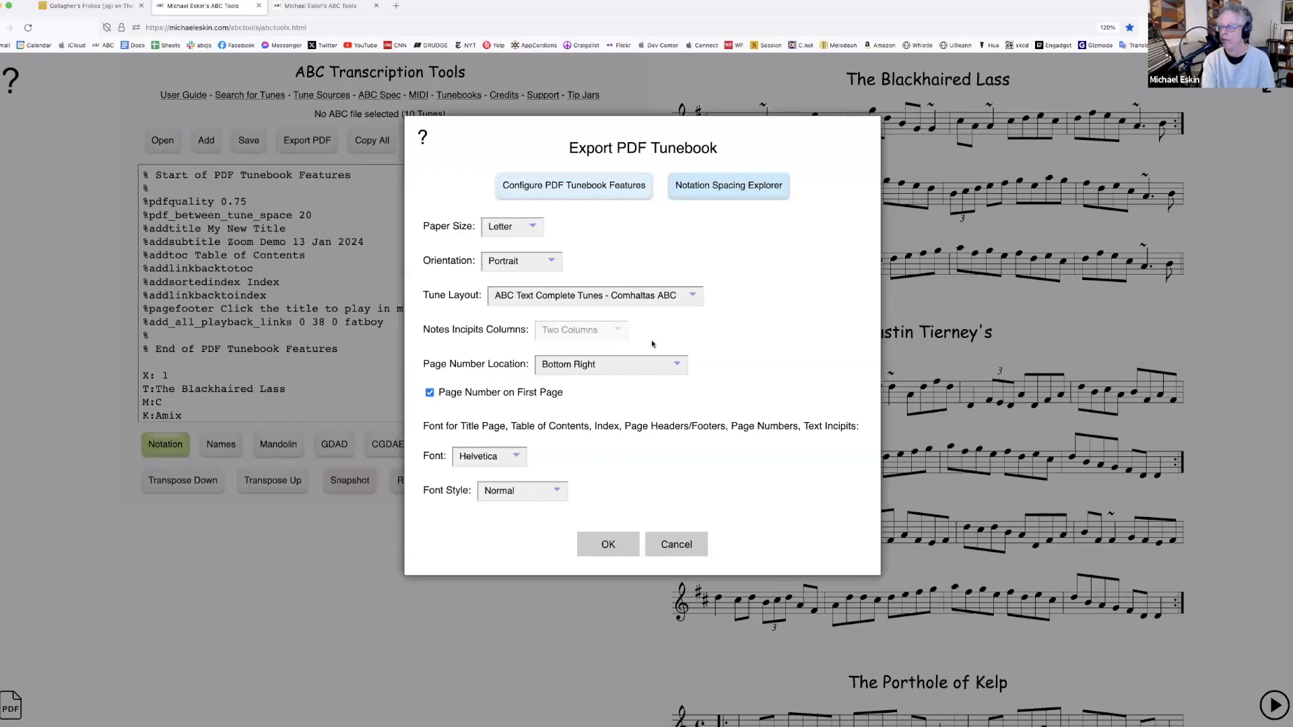
Set the tune layout to Multiple Tunes per Page and export the PDF tunebook
click(597, 295)
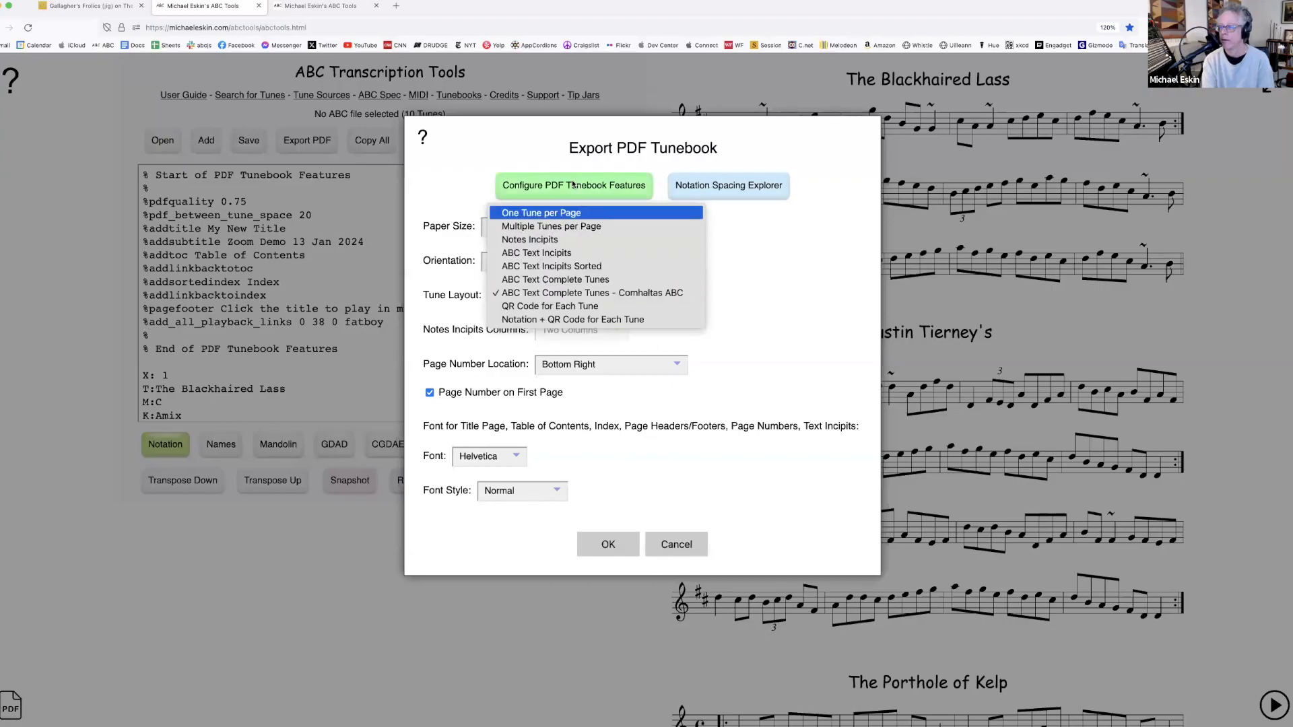
click(581, 229)
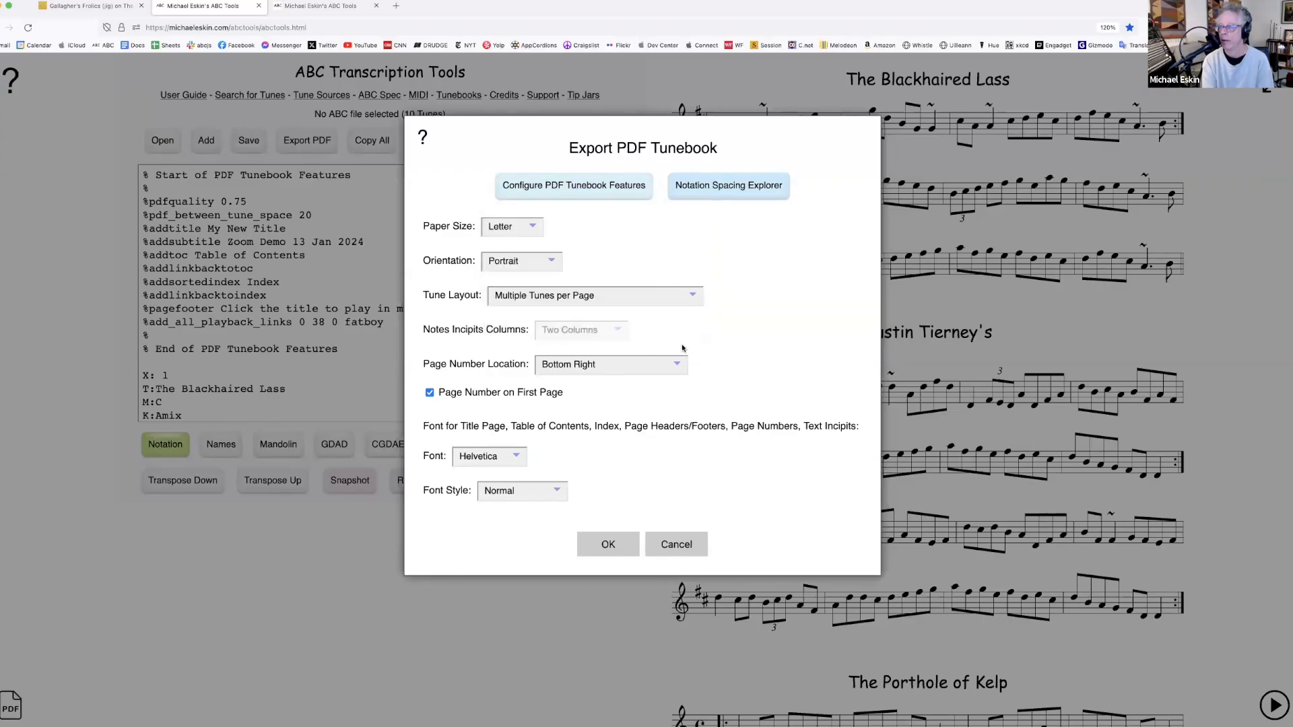
click(613, 554)
click(613, 280)
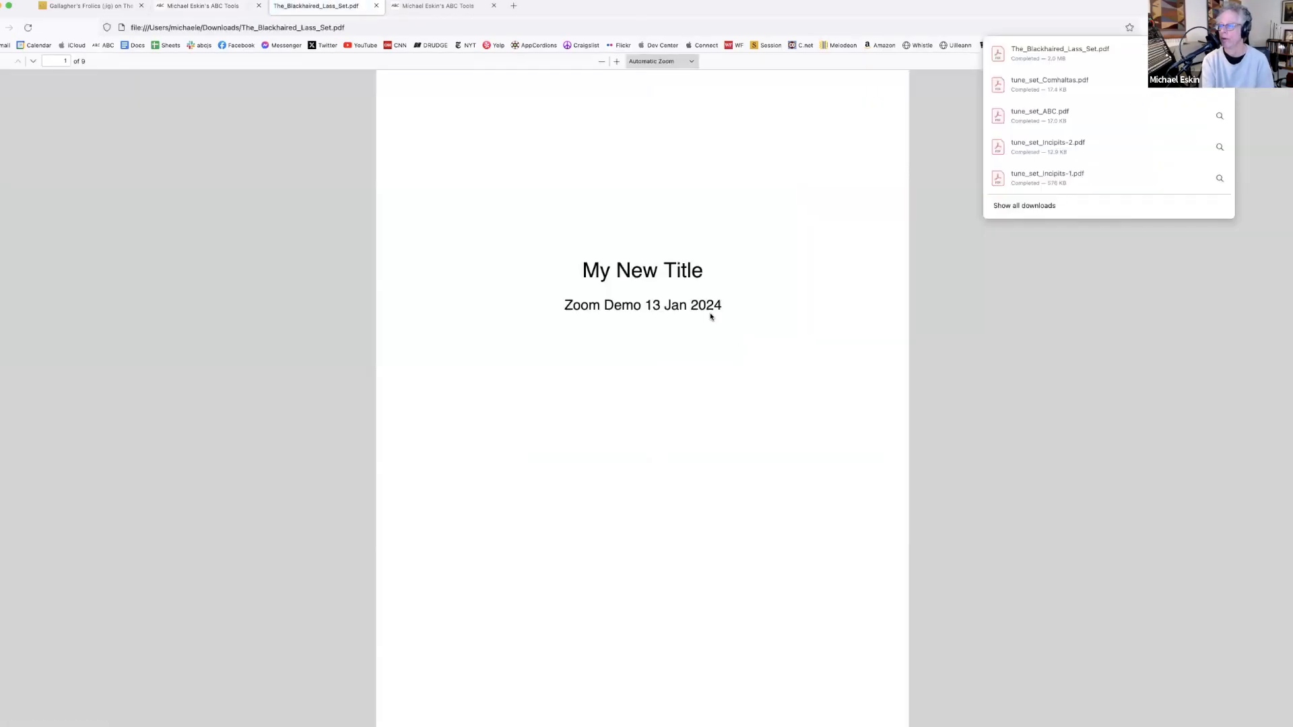
Follow the table of contents link to The Luck Penny in the exported PDF and view its page
scroll(710, 323, down, 3)
scroll(710, 335, down, 5)
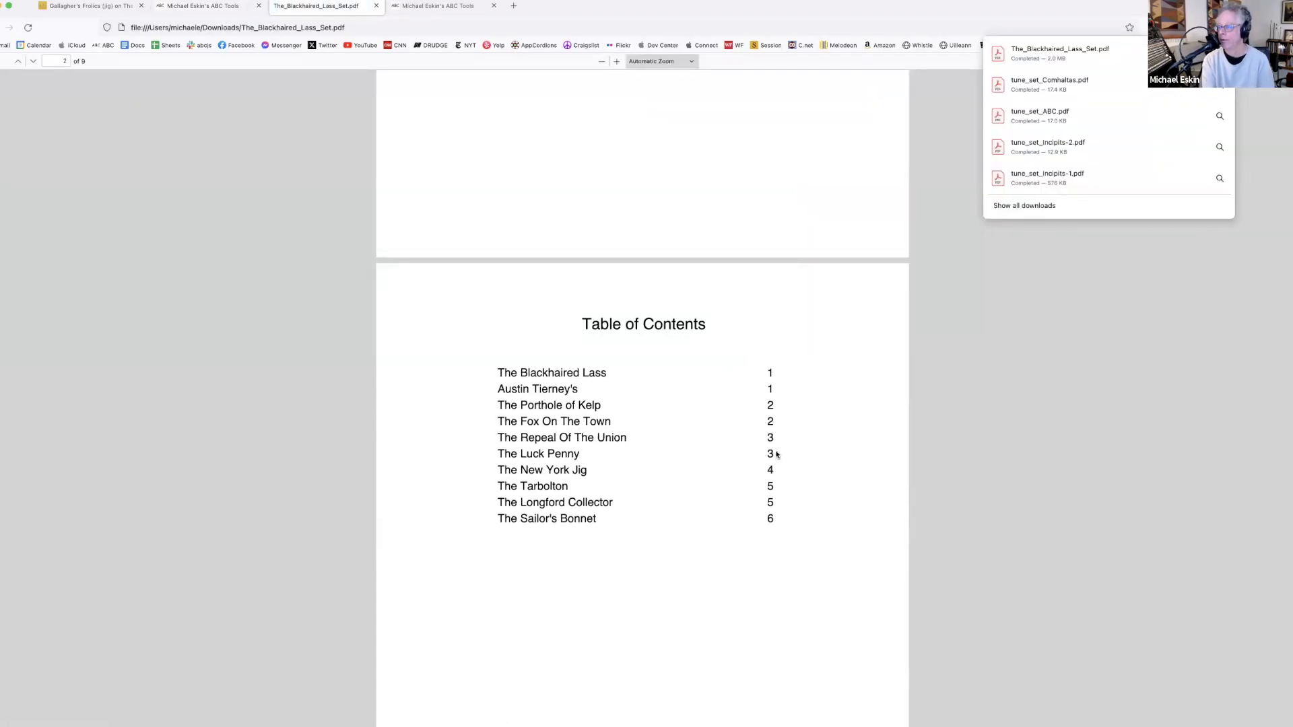
click(543, 446)
click(543, 446)
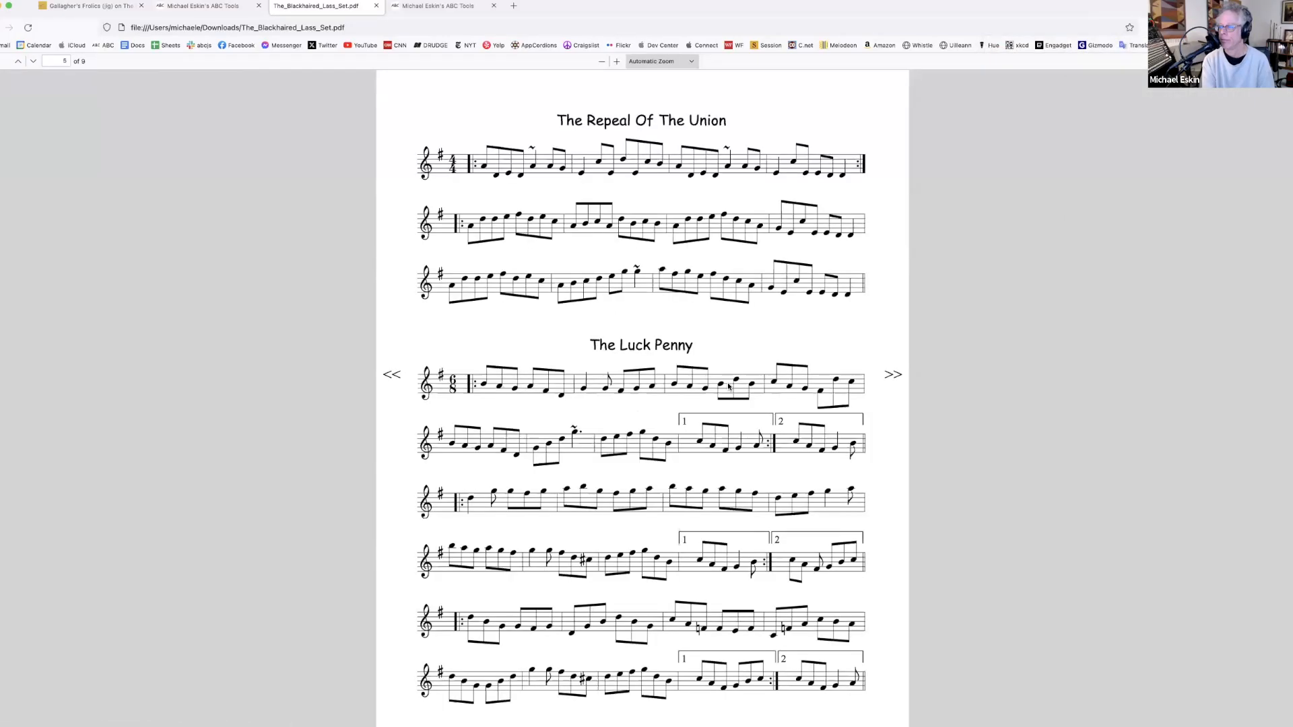
scroll(738, 414, down, 10)
scroll(815, 440, up, 12)
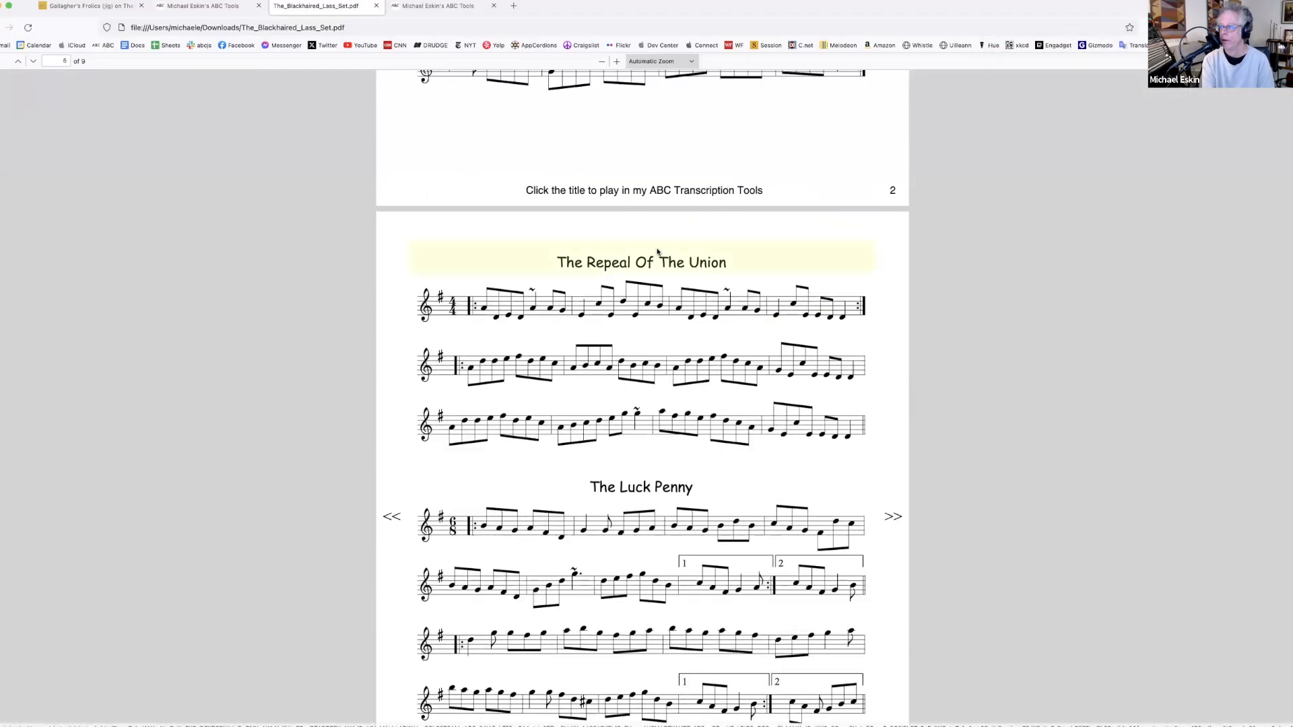
Play The Luck Penny through its title link in the PDF, then close the player and return to the tunebook
click(656, 496)
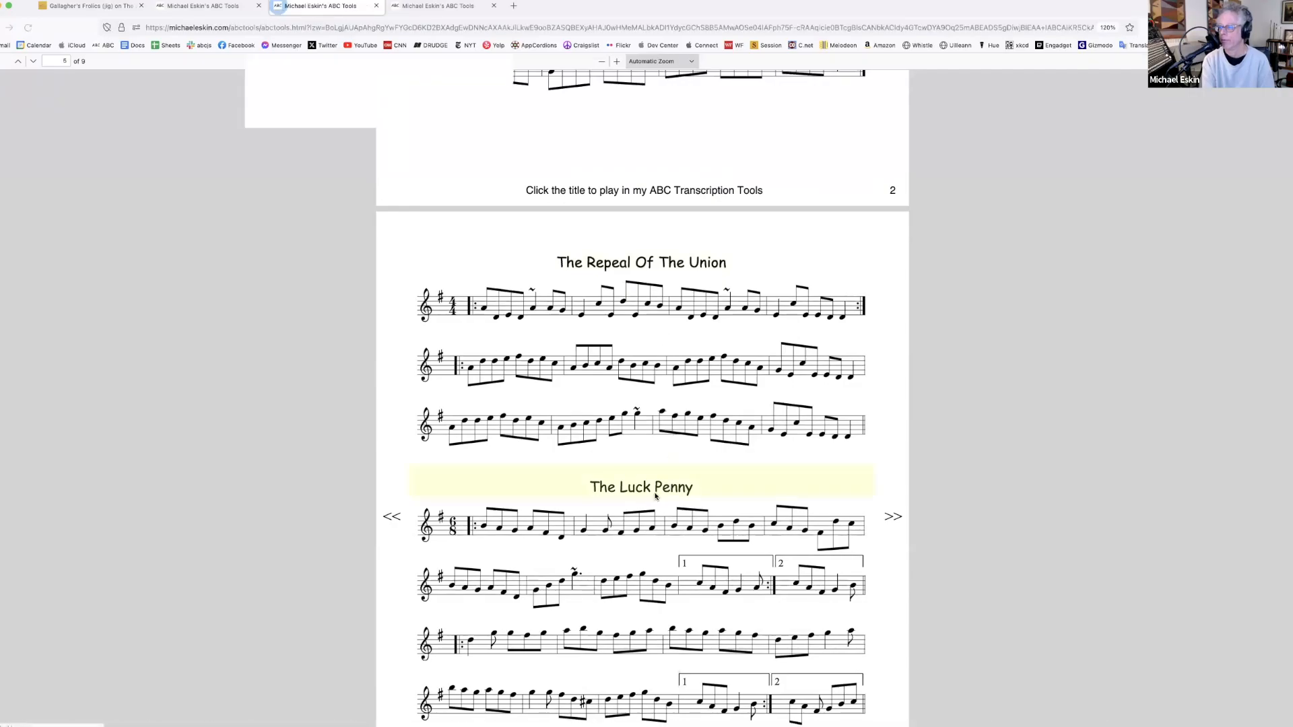
click(414, 584)
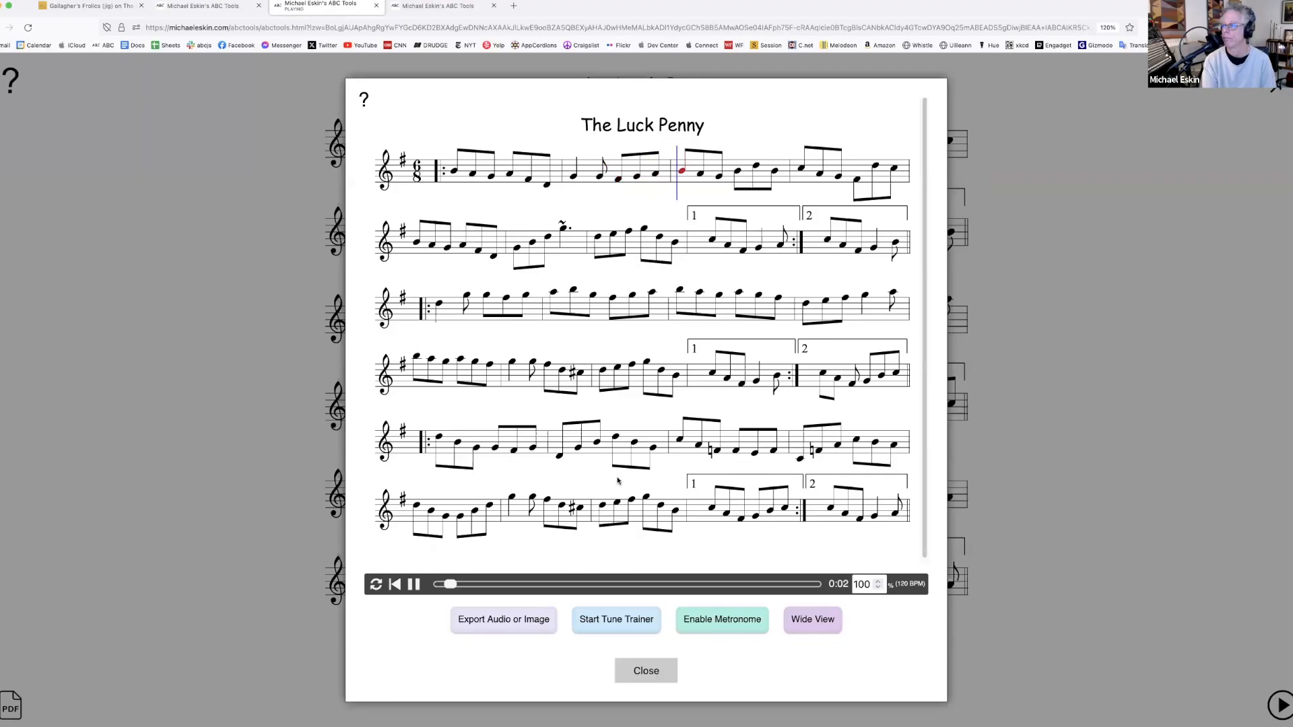
click(646, 672)
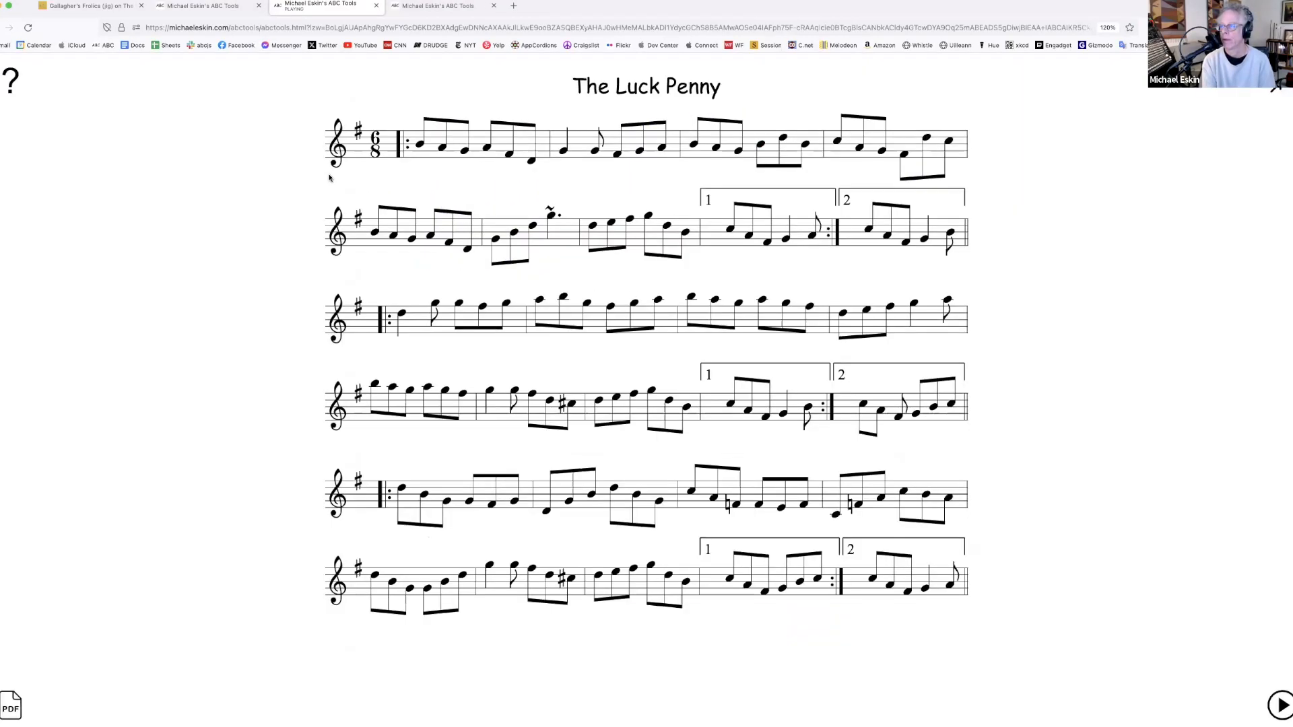
key(super+Left)
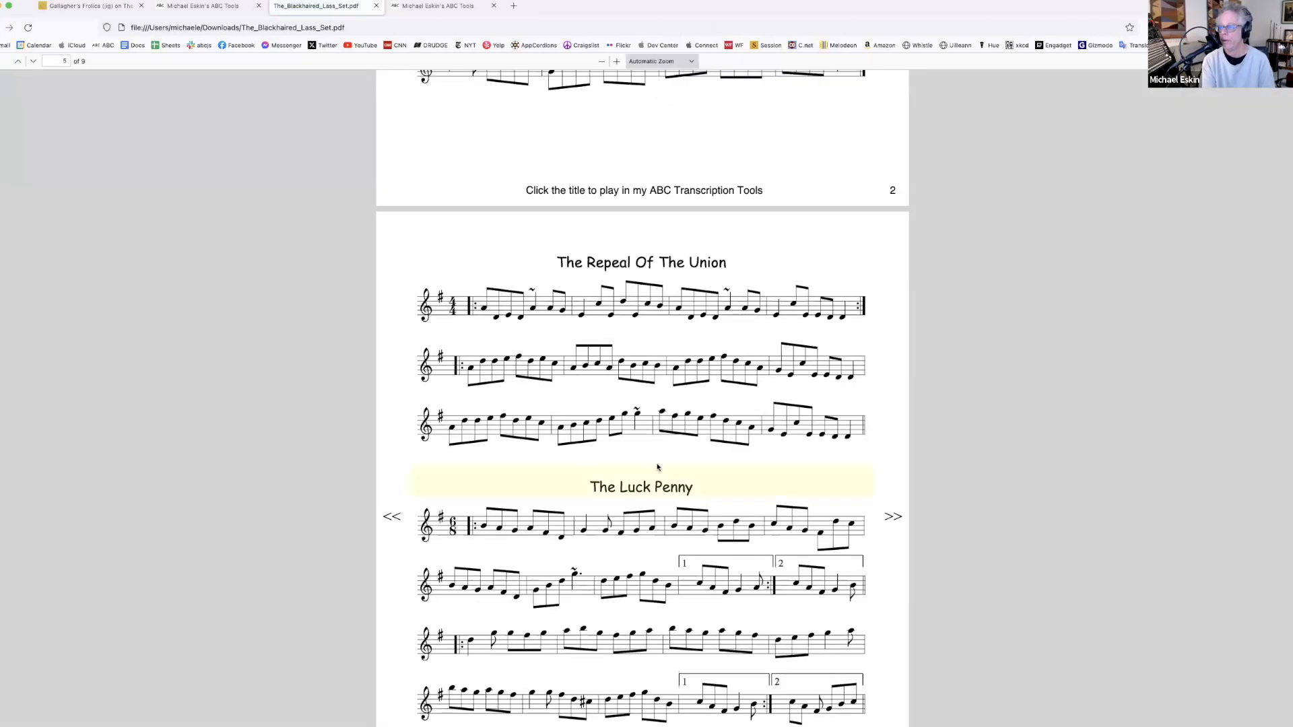
Look through the tunebook's first pages, from the table of contents to the early tunes and their page footers
scroll(659, 468, up, 5)
scroll(752, 373, up, 6)
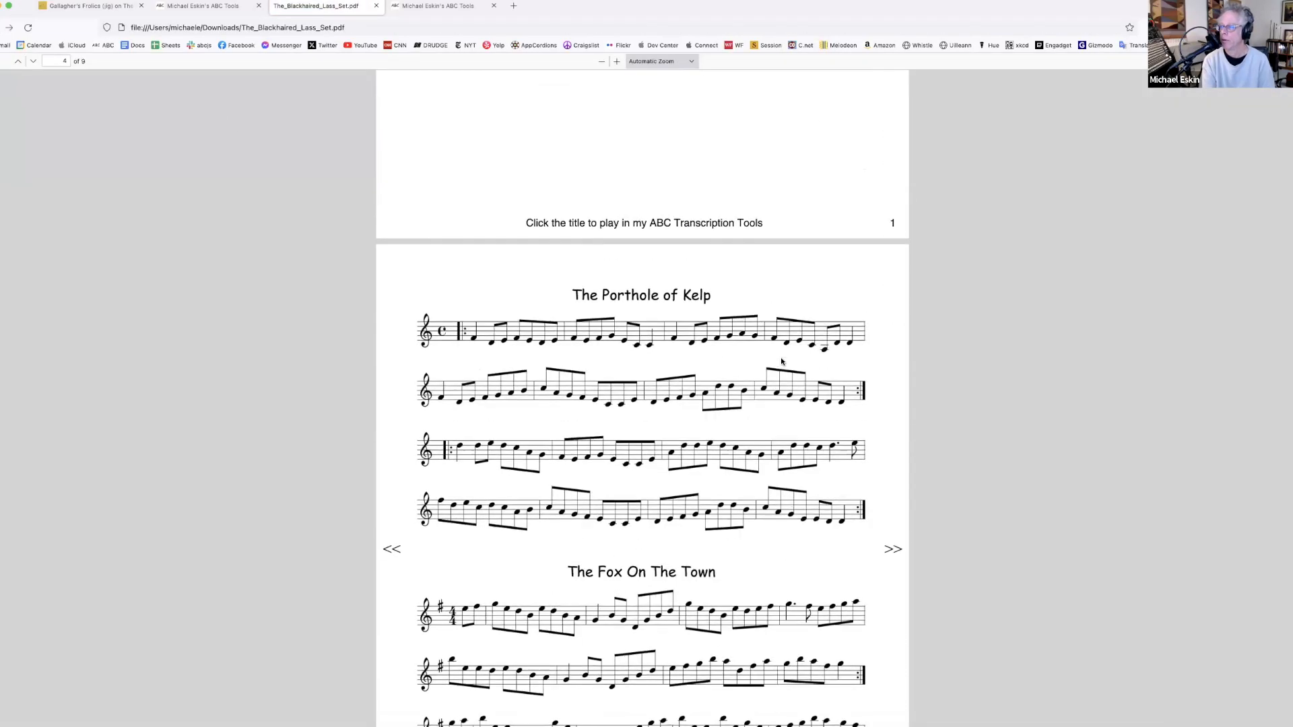
scroll(716, 342, up, 14)
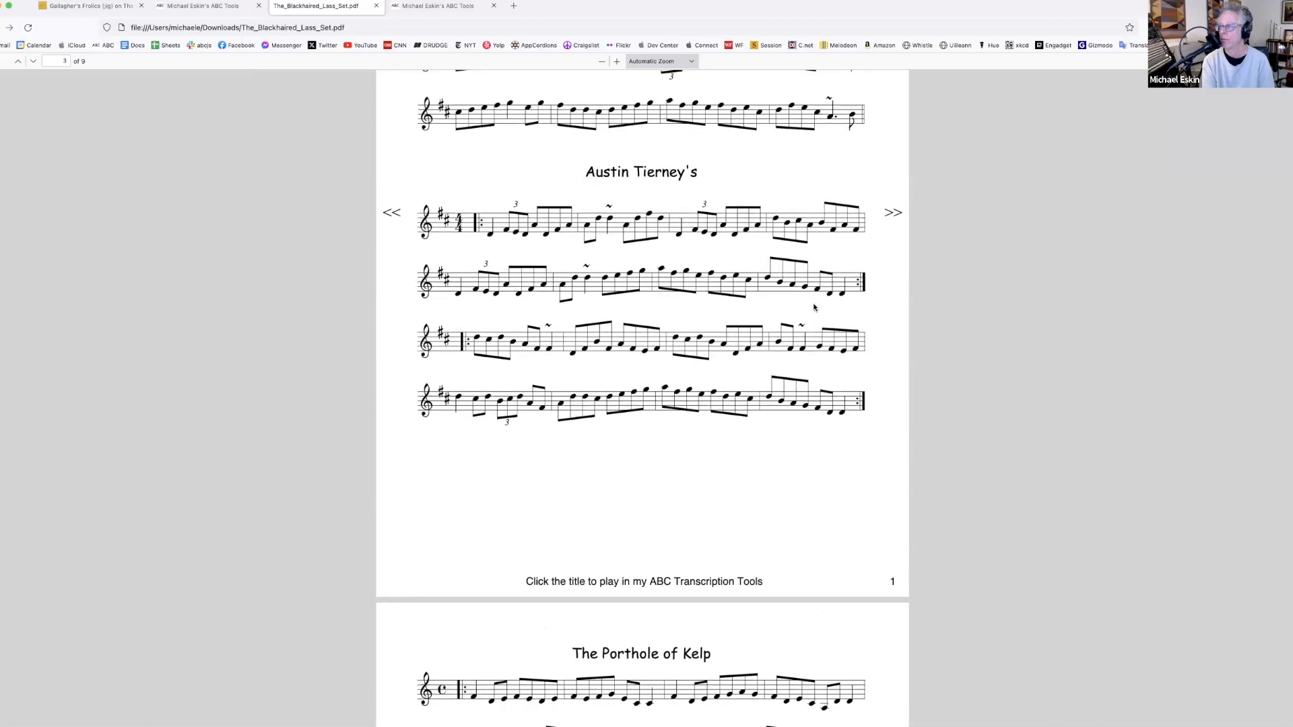
scroll(947, 284, up, 6)
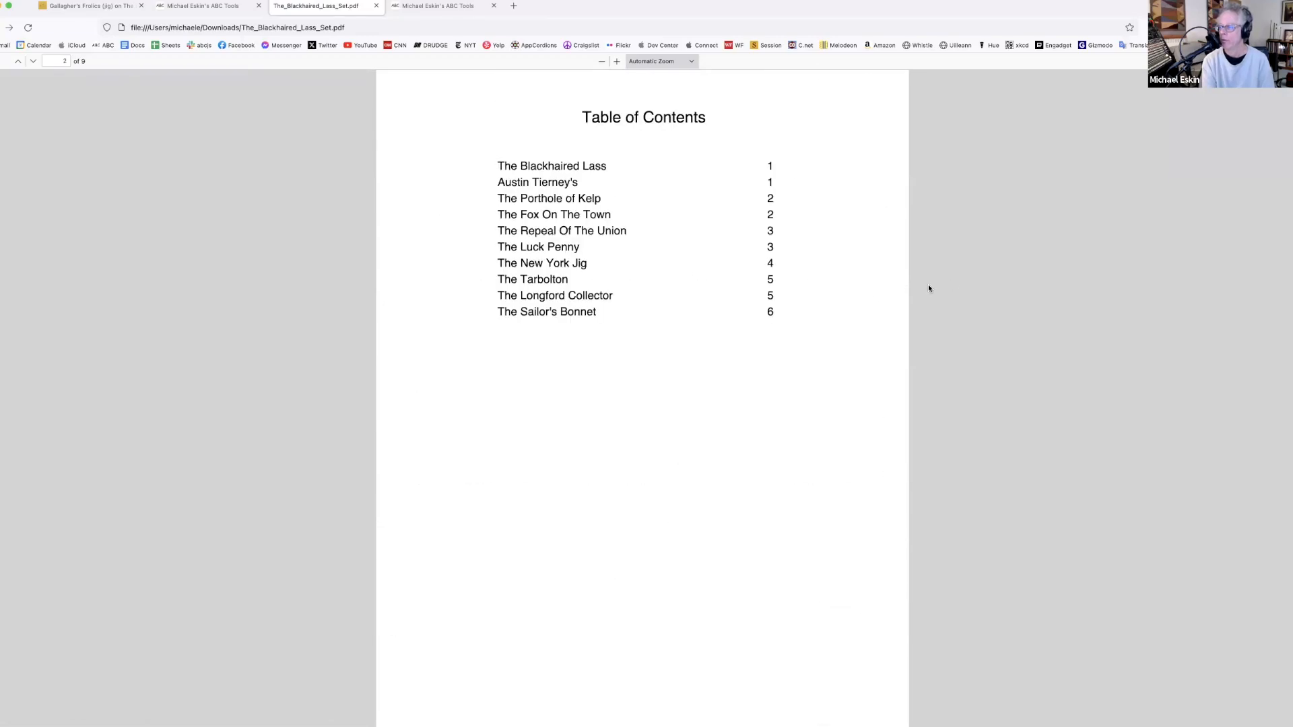
scroll(744, 419, down, 1)
scroll(744, 419, down, 5)
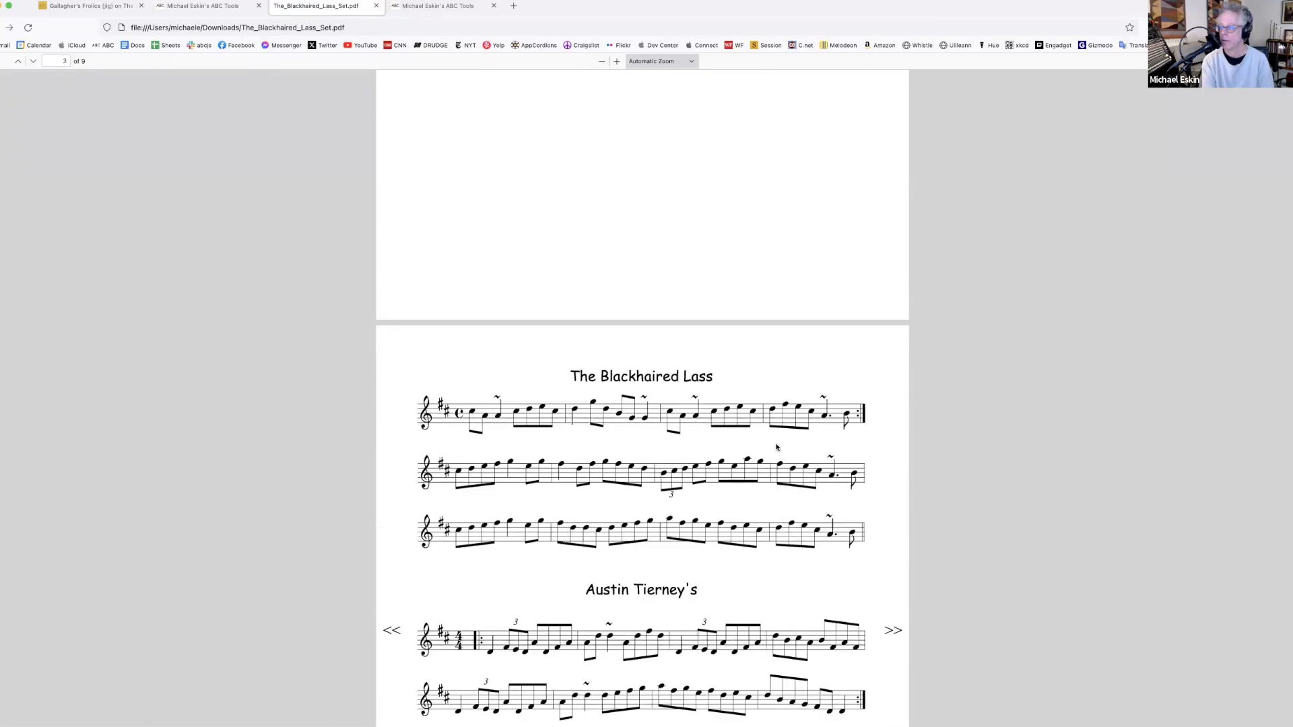
scroll(775, 445, down, 3)
scroll(773, 526, down, 6)
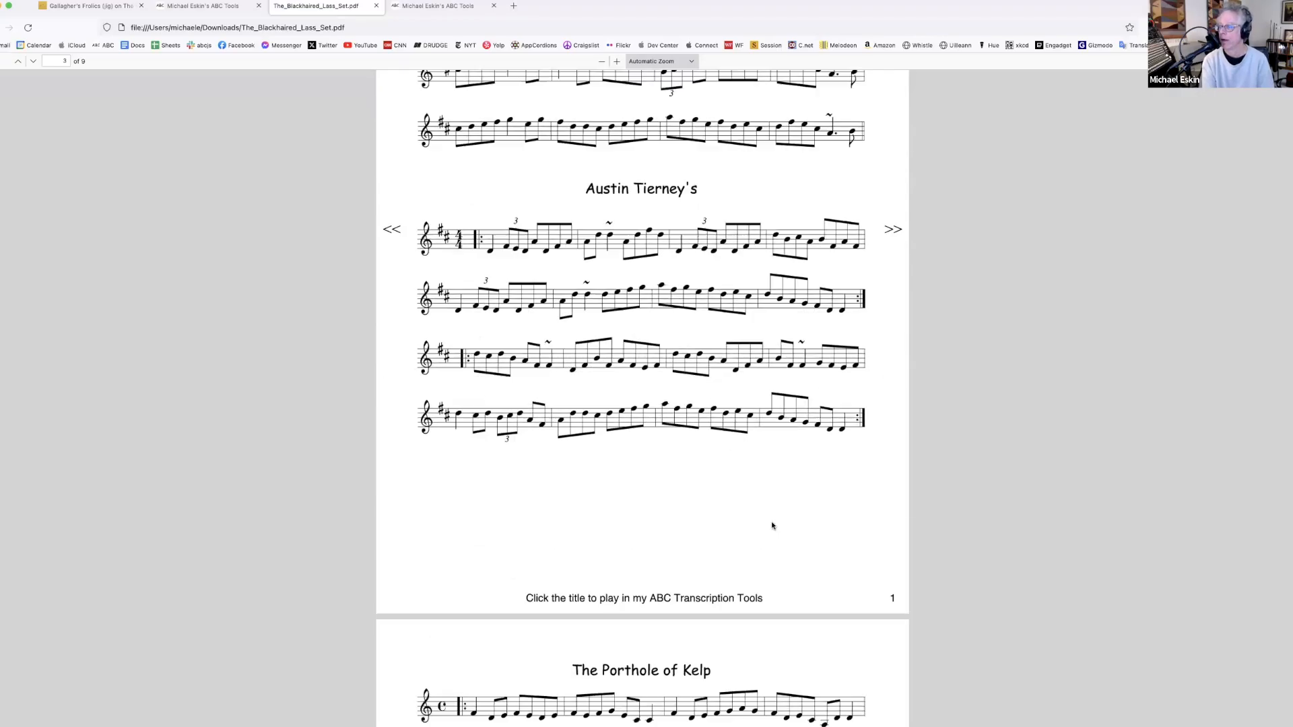
scroll(770, 522, up, 14)
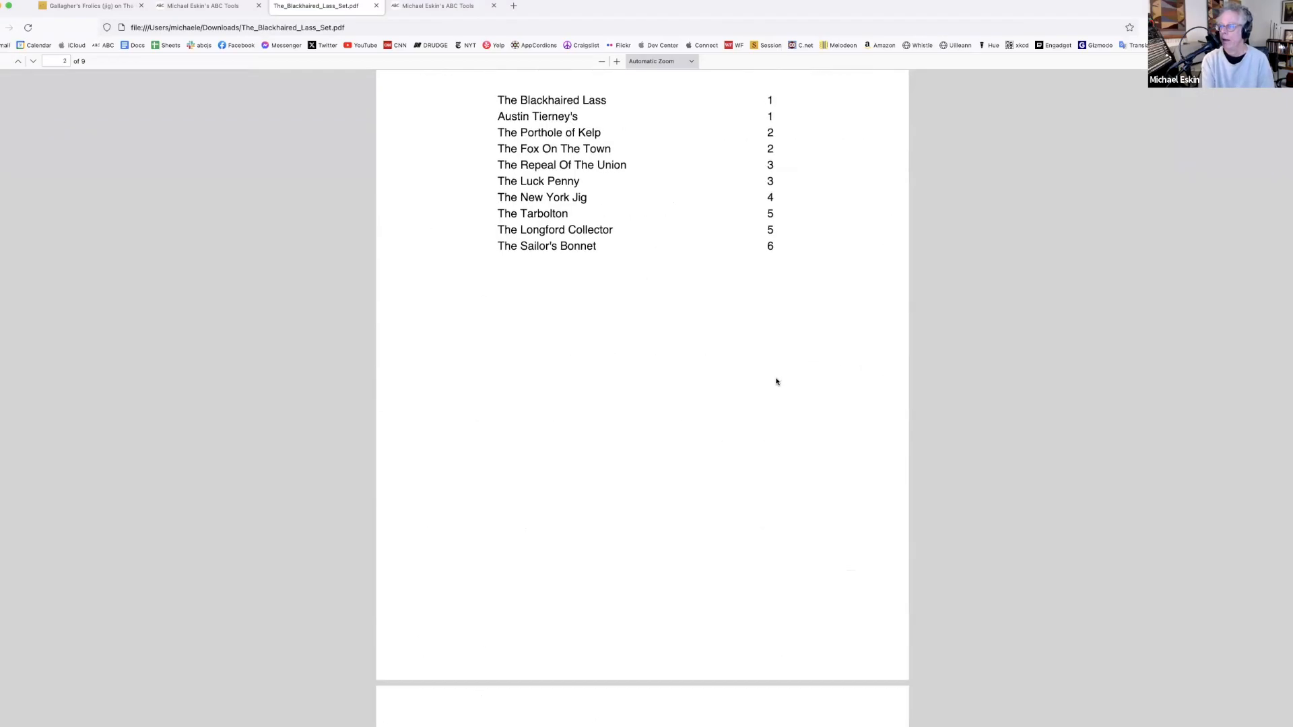
scroll(777, 378, down, 5)
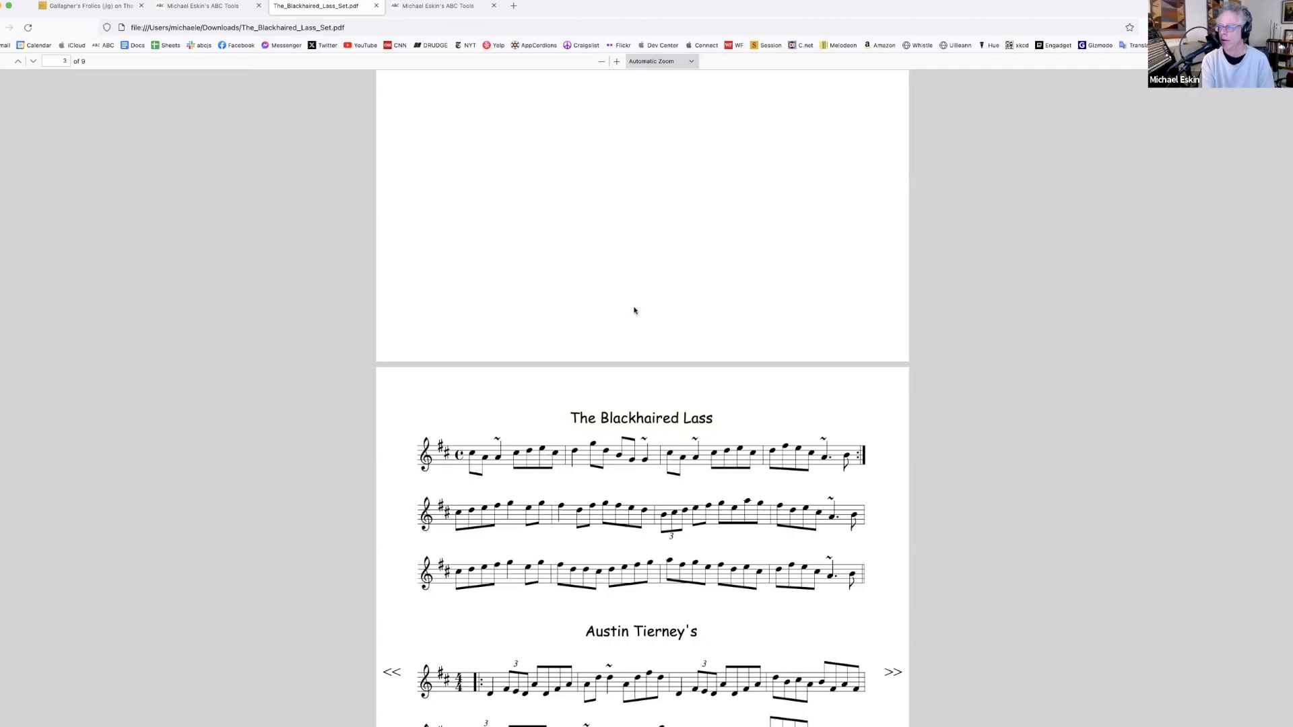
Follow the table of contents link to The Porthole of Kelp
scroll(705, 384, up, 10)
scroll(718, 371, down, 3)
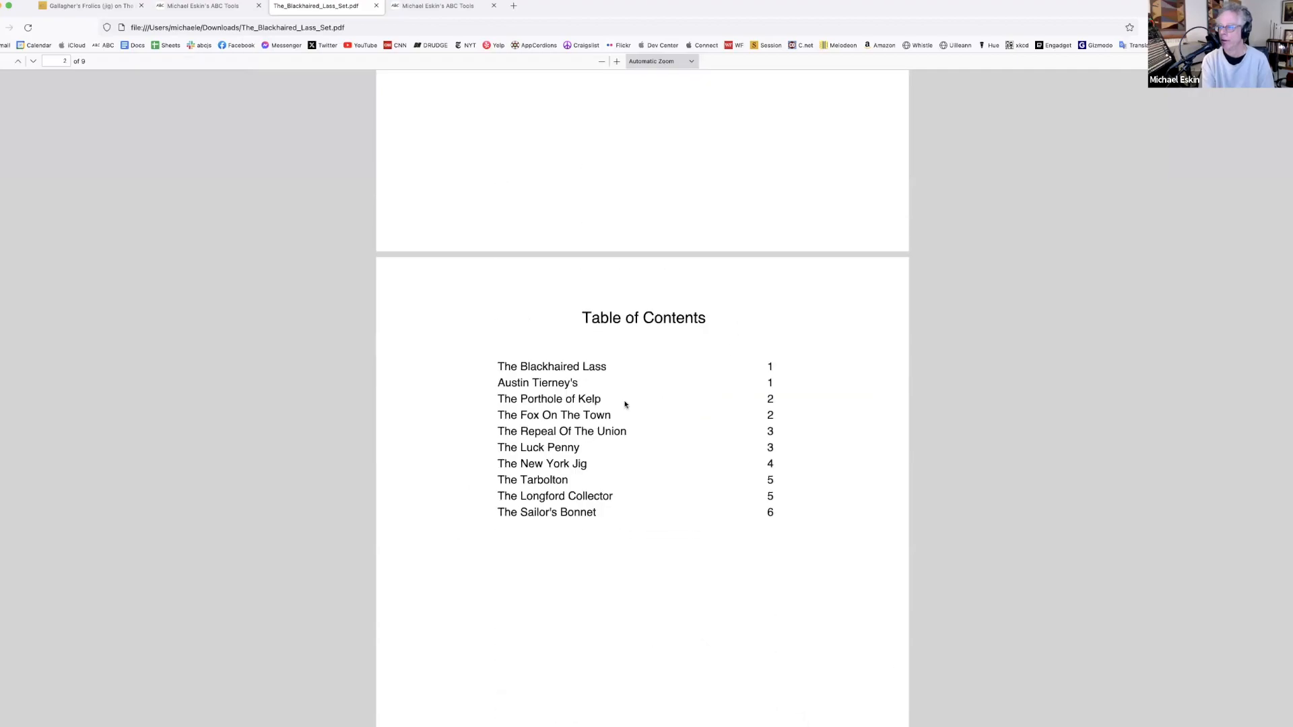
click(565, 402)
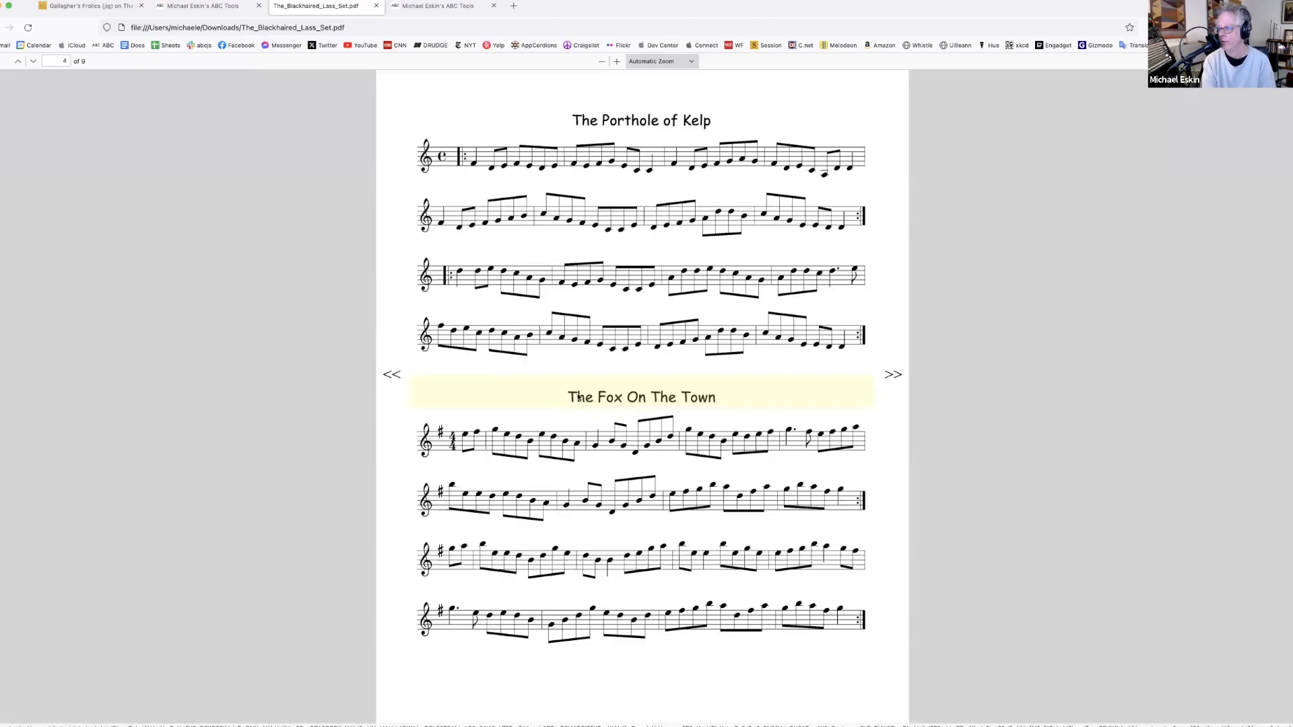
Open the player for The Porthole of Kelp from its title link, then close it and return to the ABC editor
click(630, 123)
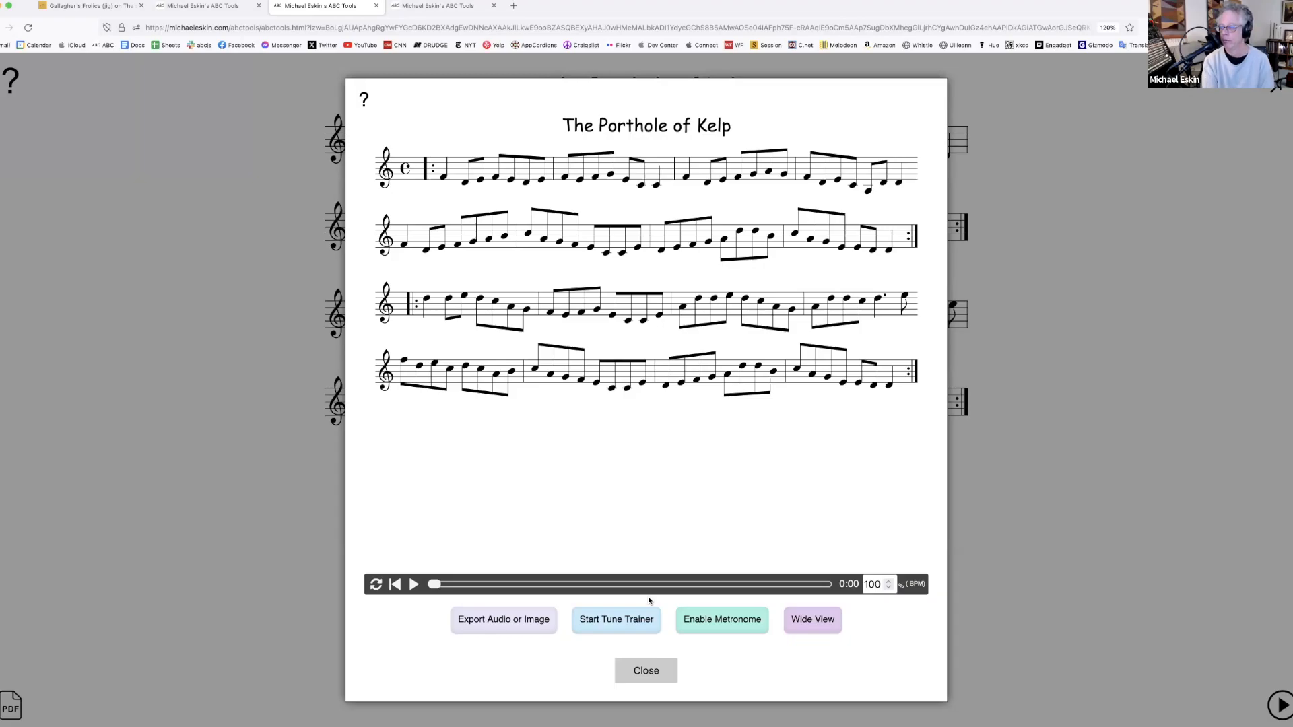
click(657, 670)
click(494, 6)
click(230, 6)
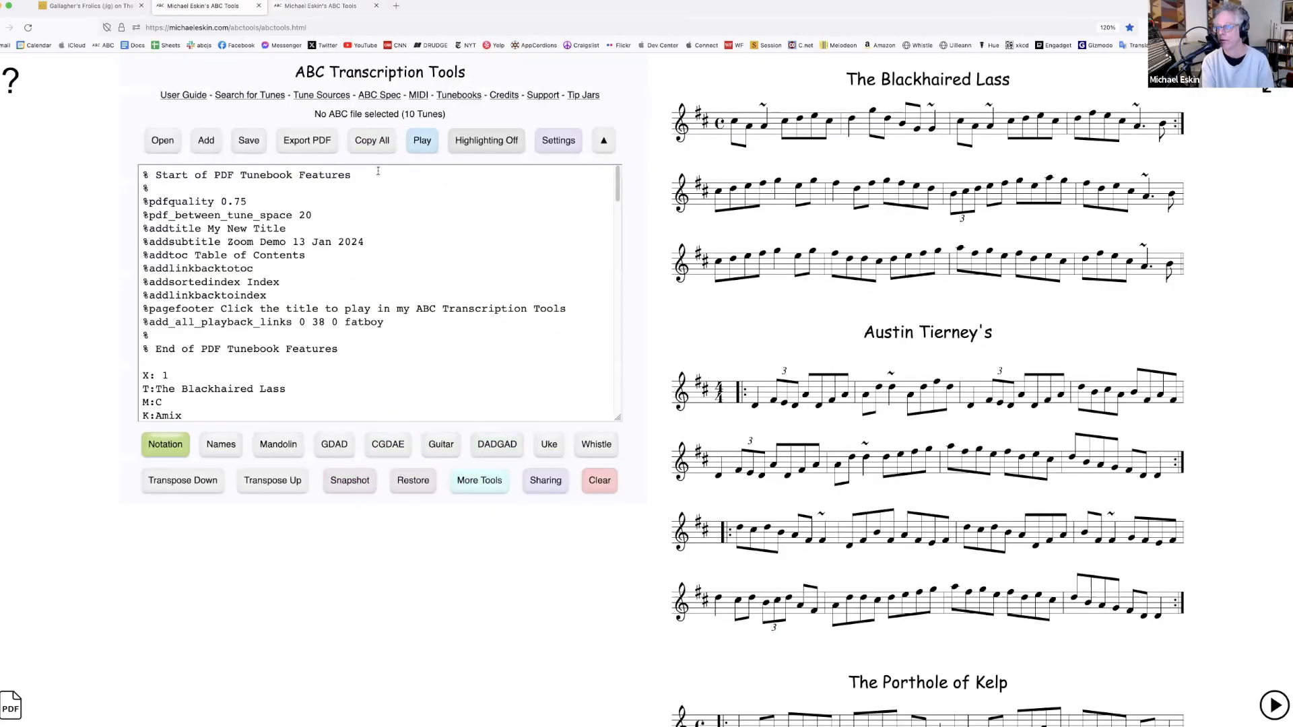
Configure the PDF tunebook's playback links to use the Fluid soundfont and Orchestral Harp as the melody instrument
click(298, 144)
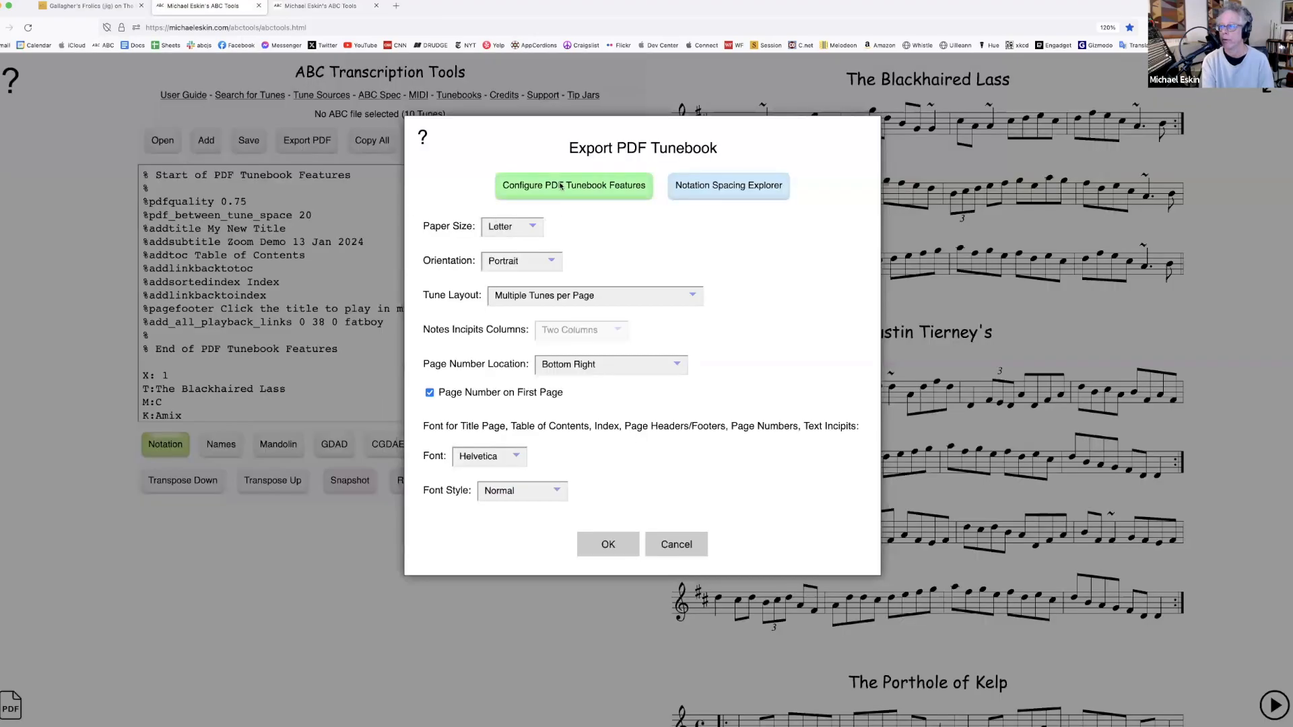
click(560, 186)
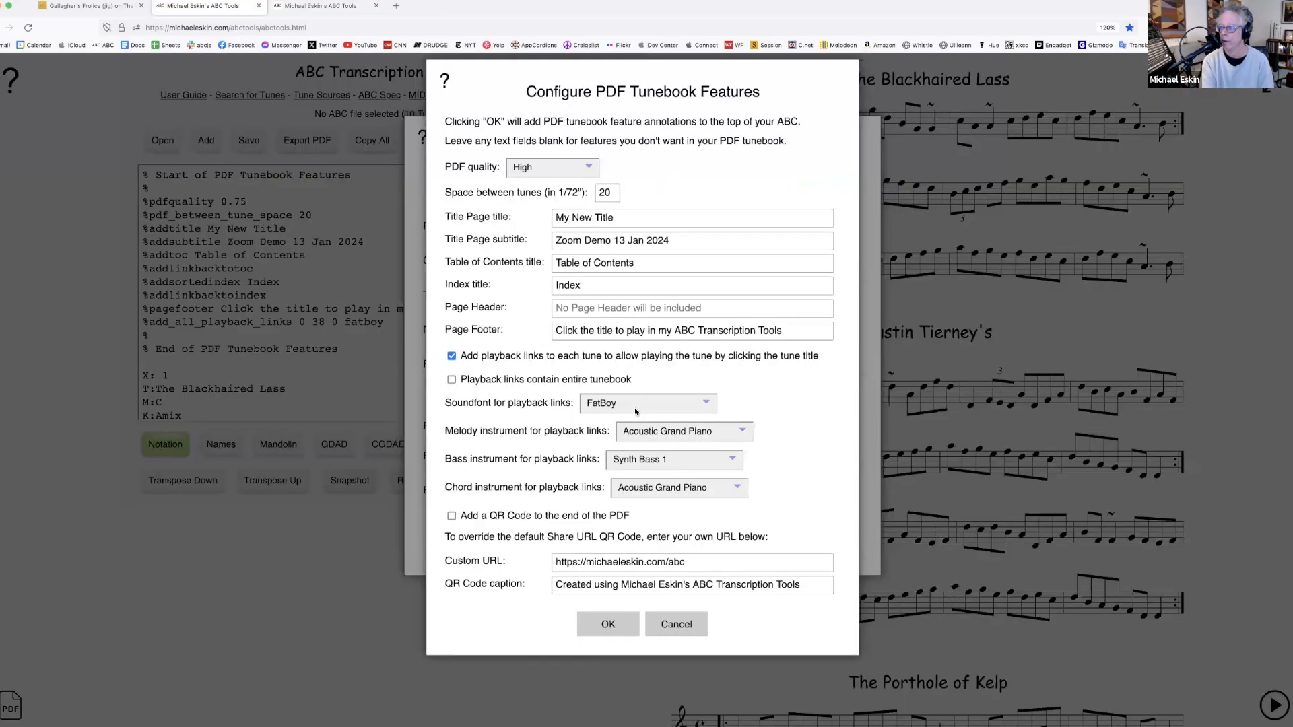
click(637, 430)
scroll(662, 547, down, 10)
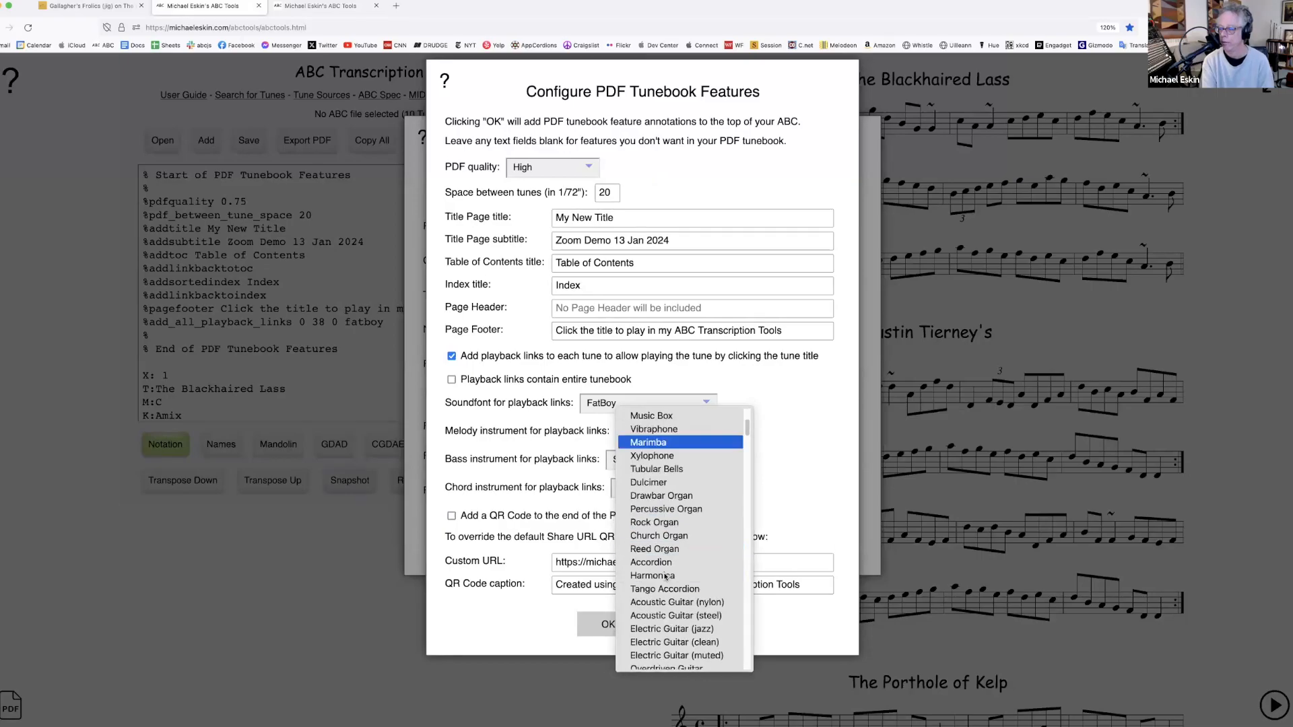
scroll(665, 578, down, 2)
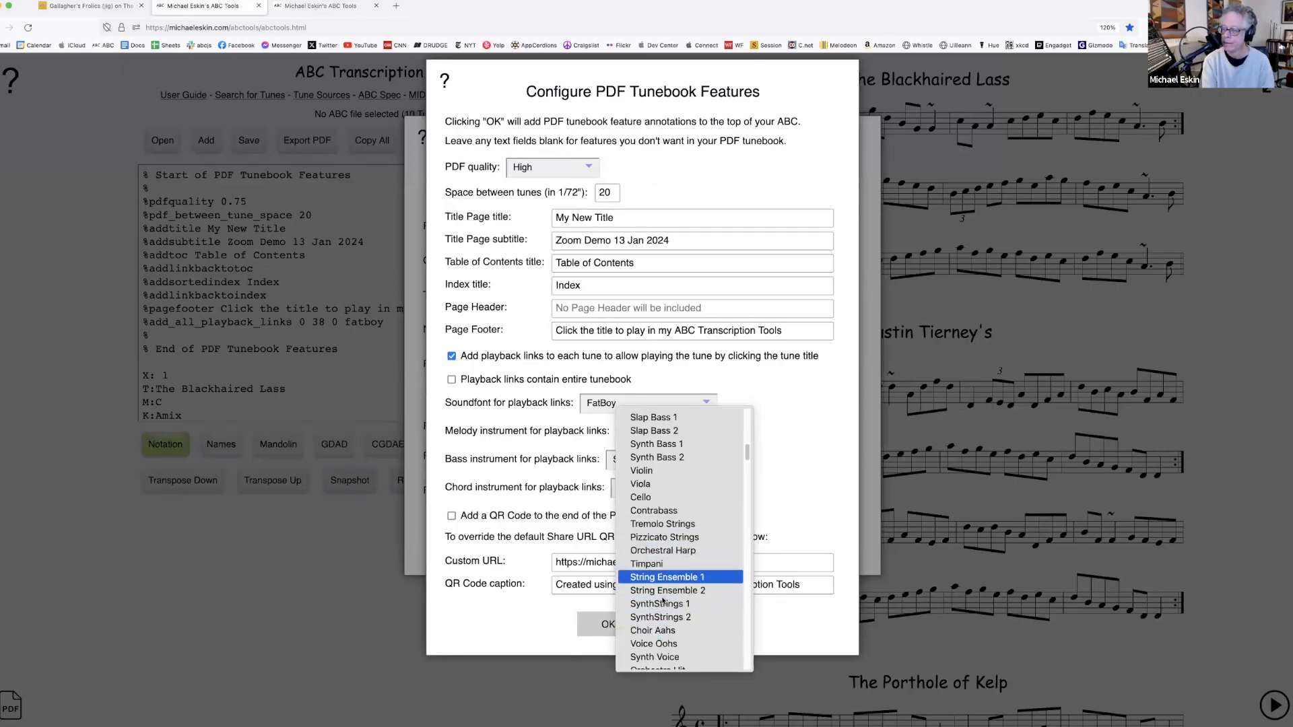
click(663, 550)
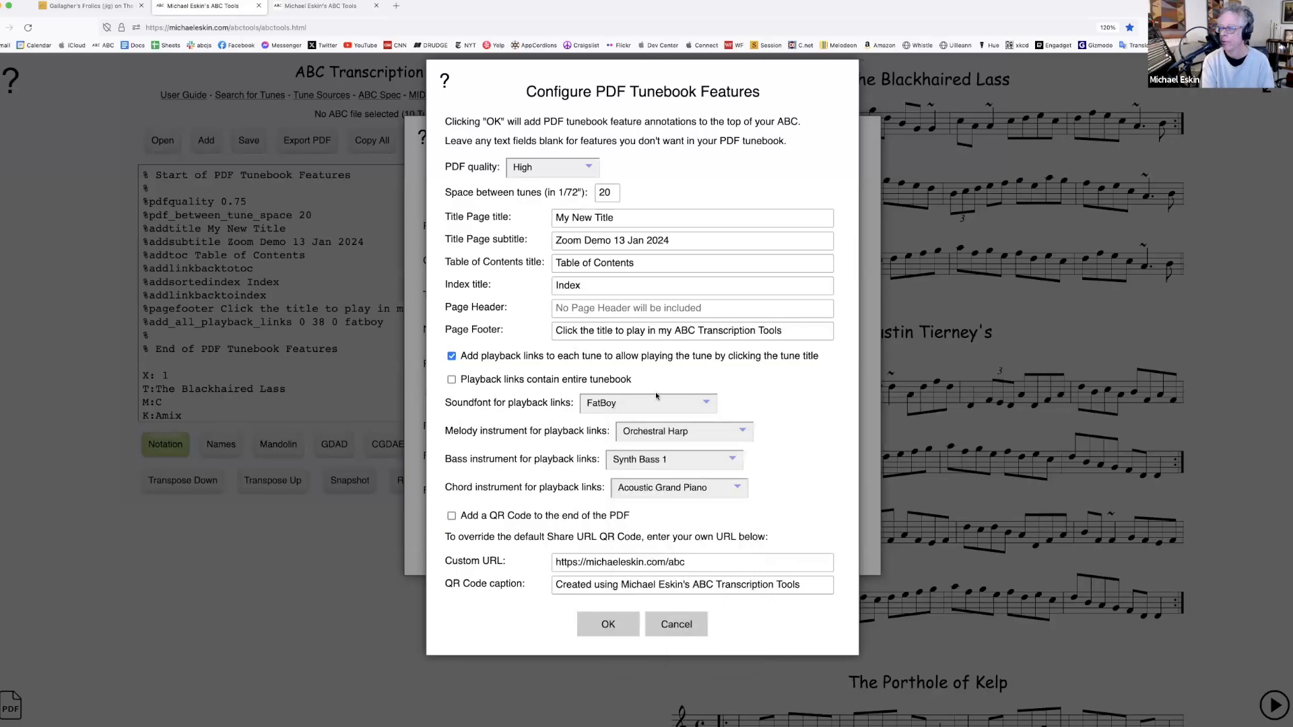
click(655, 401)
click(650, 376)
click(617, 623)
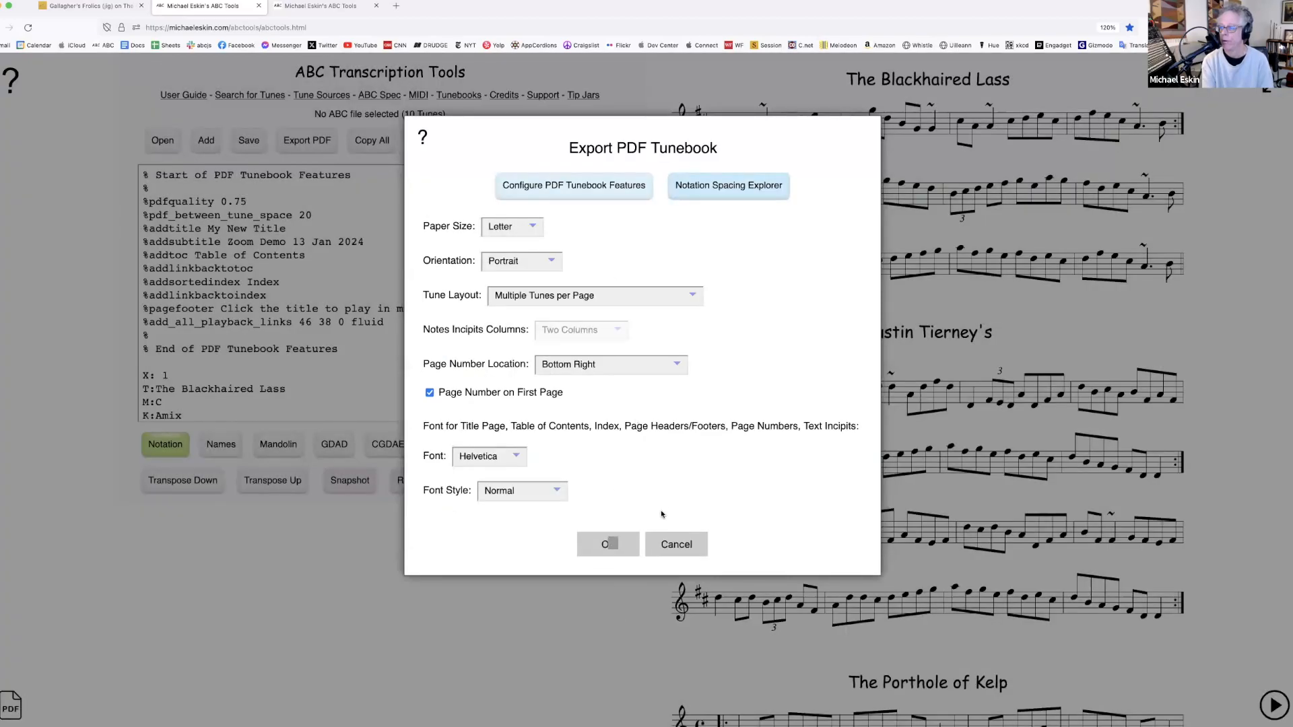
Export the tunebook with multiple tunes per page as The_Blackhaired_Lass_Set.pdf
click(608, 543)
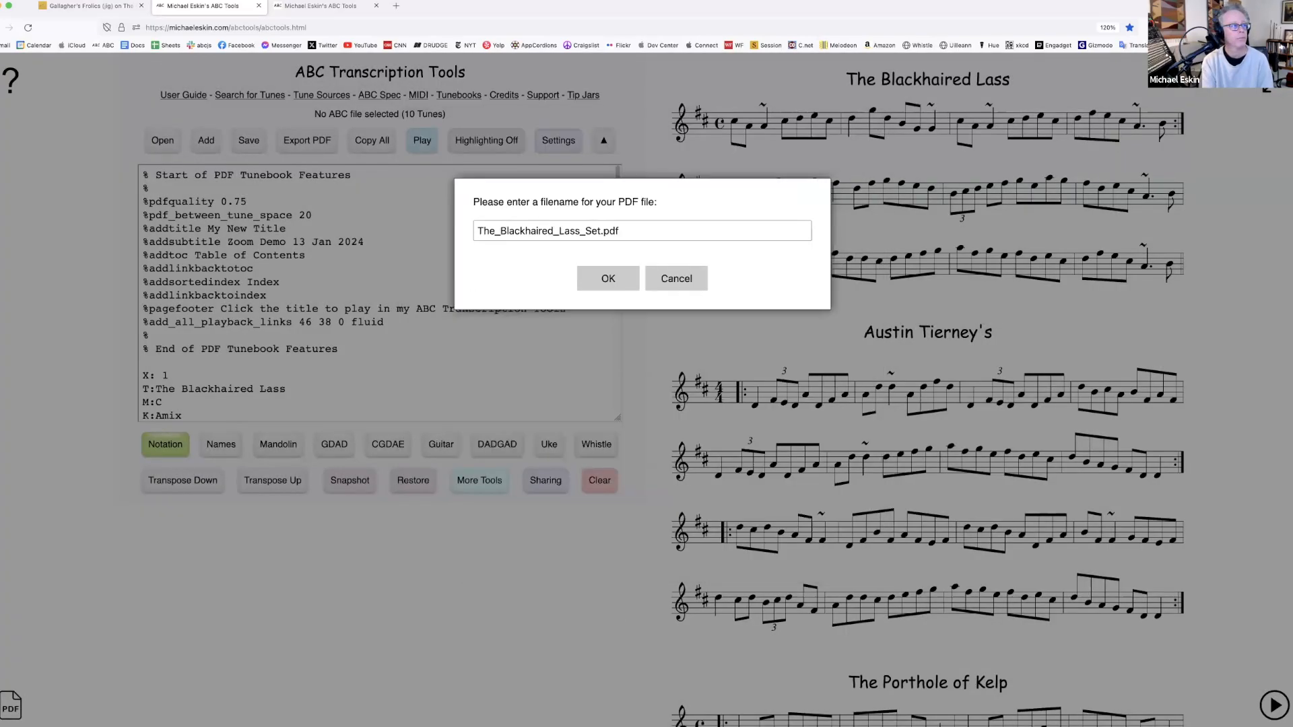
click(601, 277)
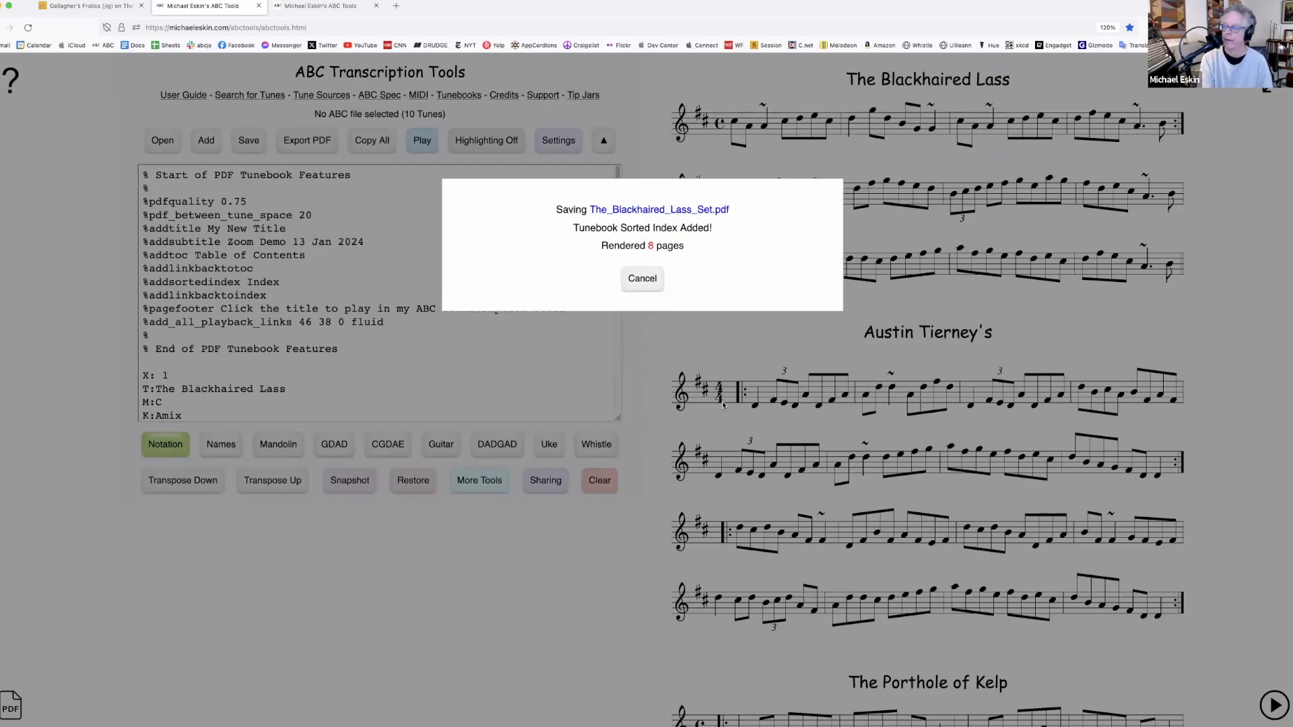
Go to The Repeal Of The Union from the PDF's table of contents, play it through its title link, and return to the ABC editor
scroll(661, 413, down, 10)
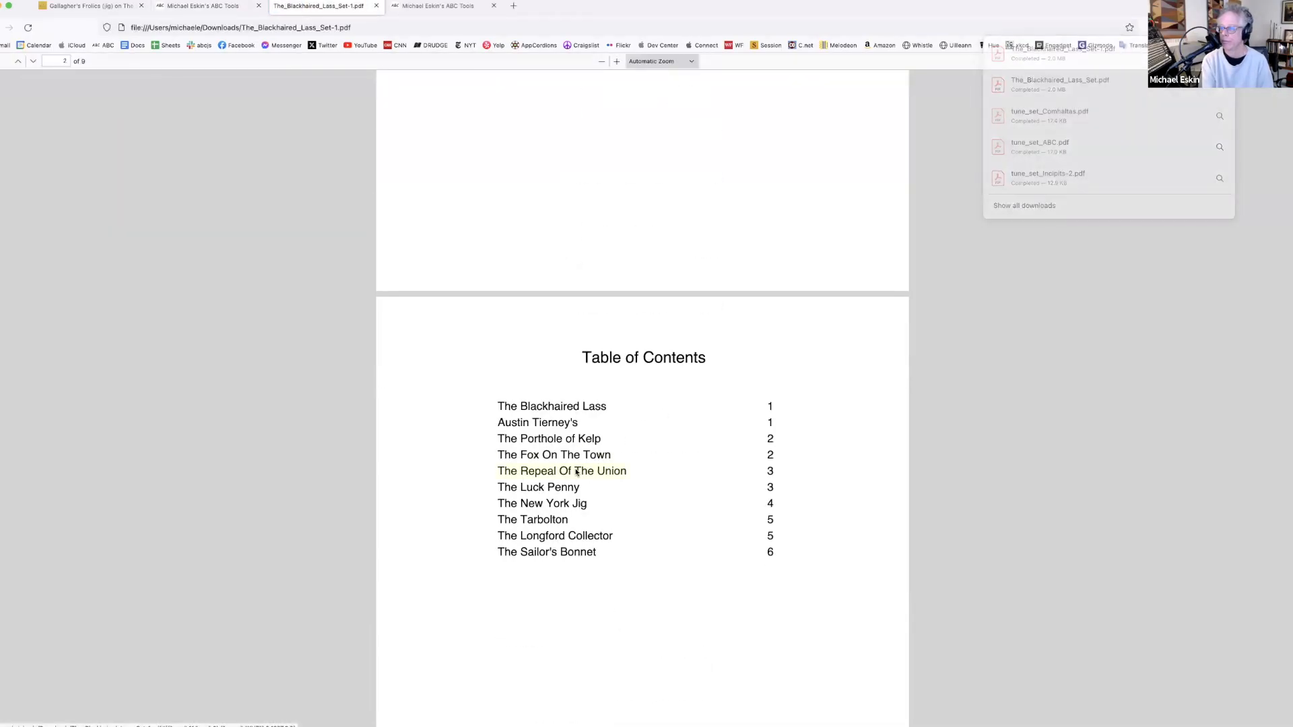
click(573, 474)
click(642, 123)
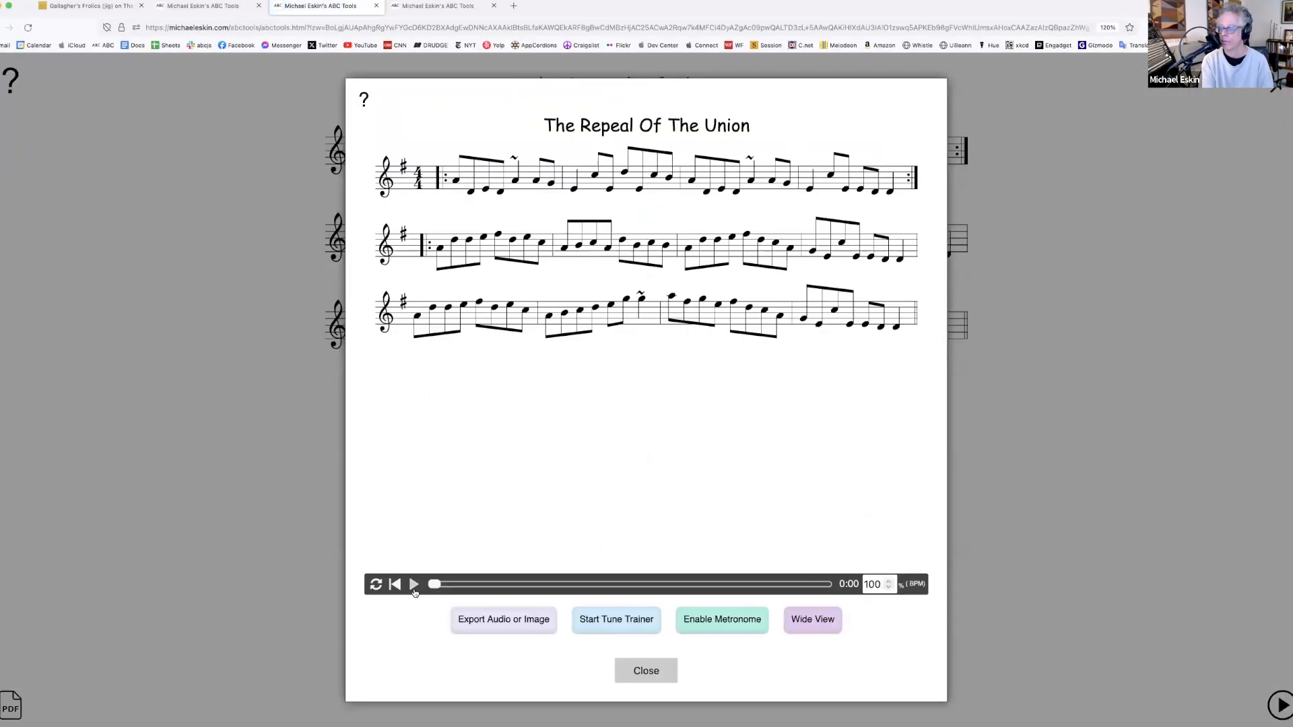
click(414, 584)
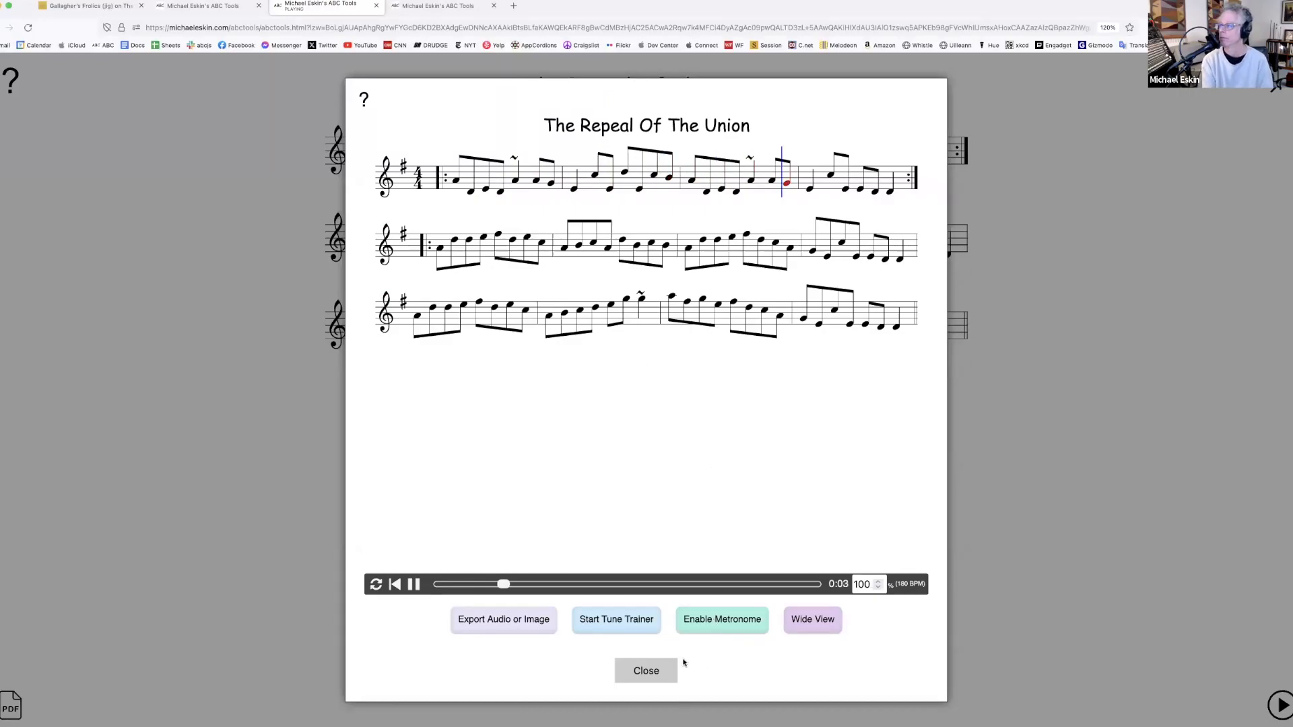
click(642, 670)
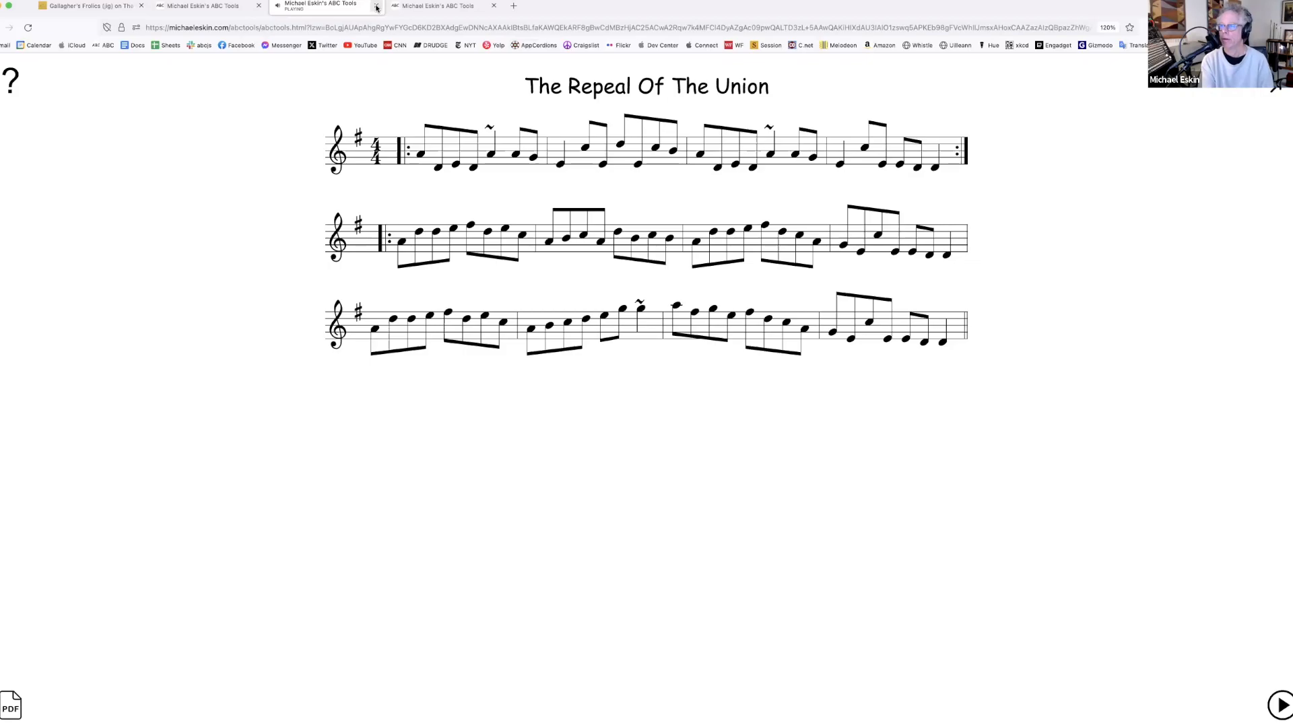
click(222, 8)
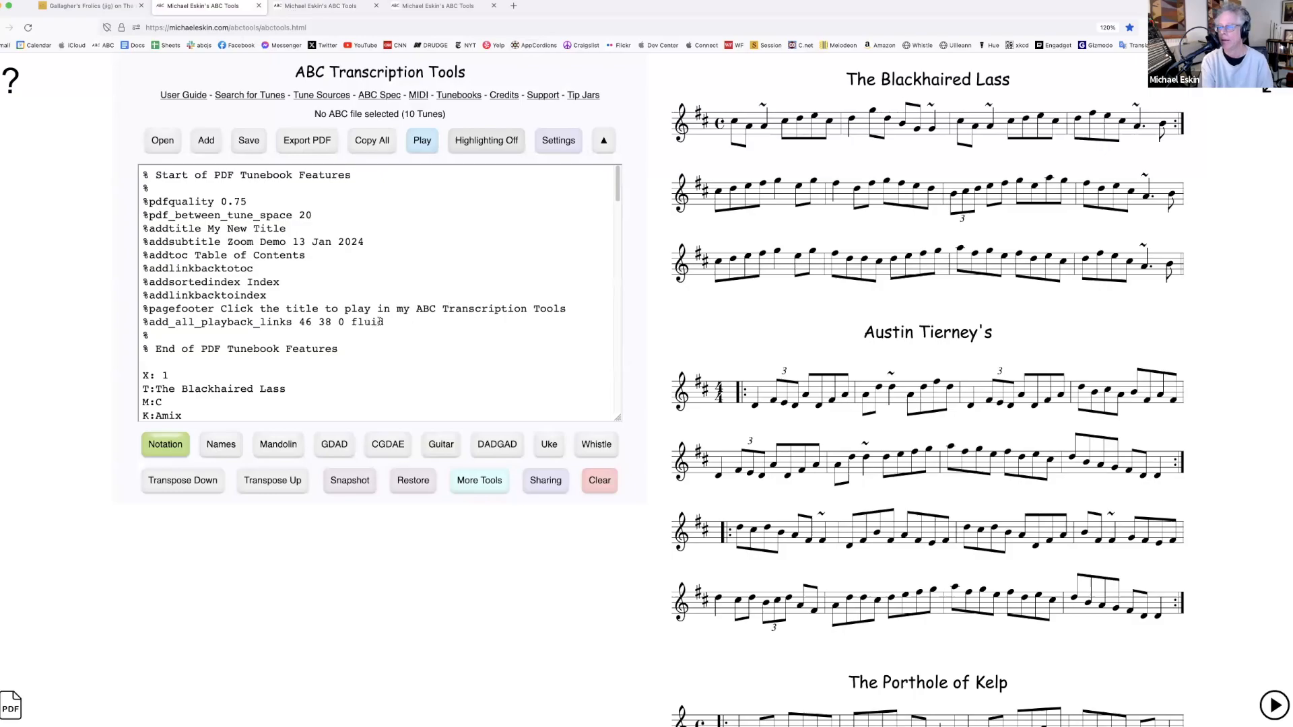
Highlight the instrument and soundfont values in the %add_all_playback_links line and the neighbouring tunebook annotations
drag(385, 322, 299, 323)
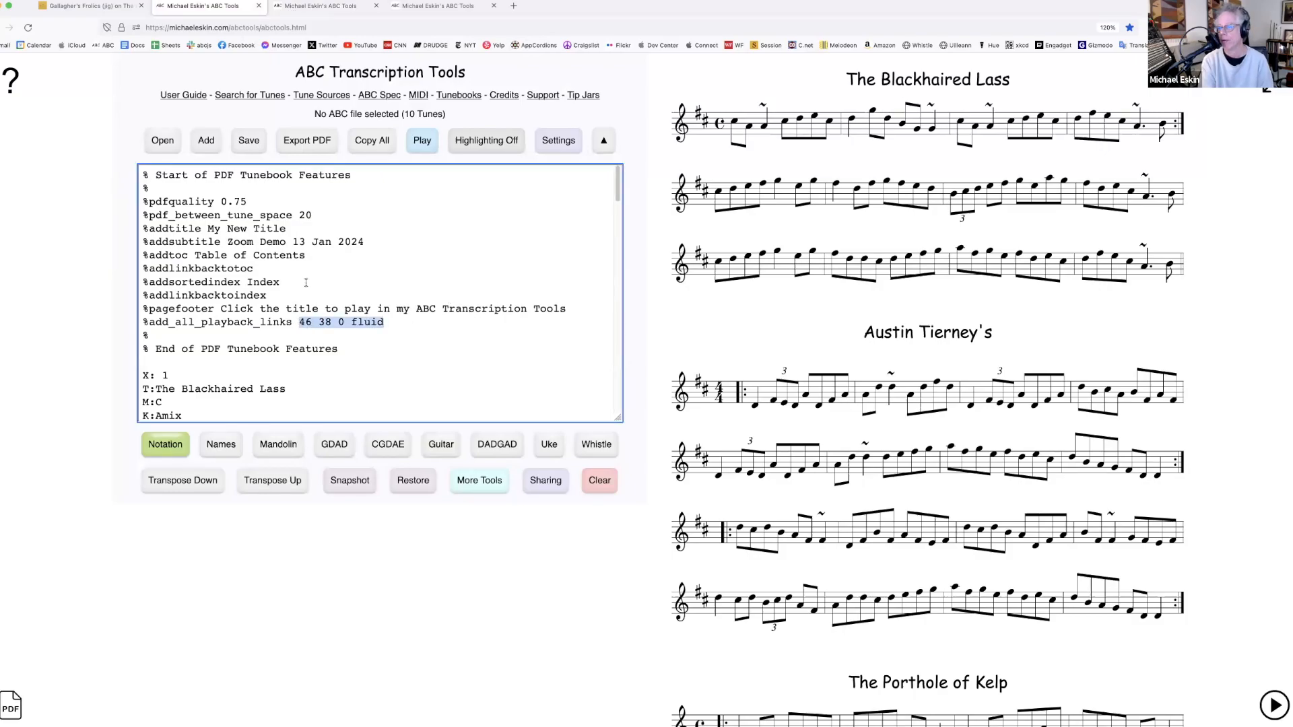
click(275, 245)
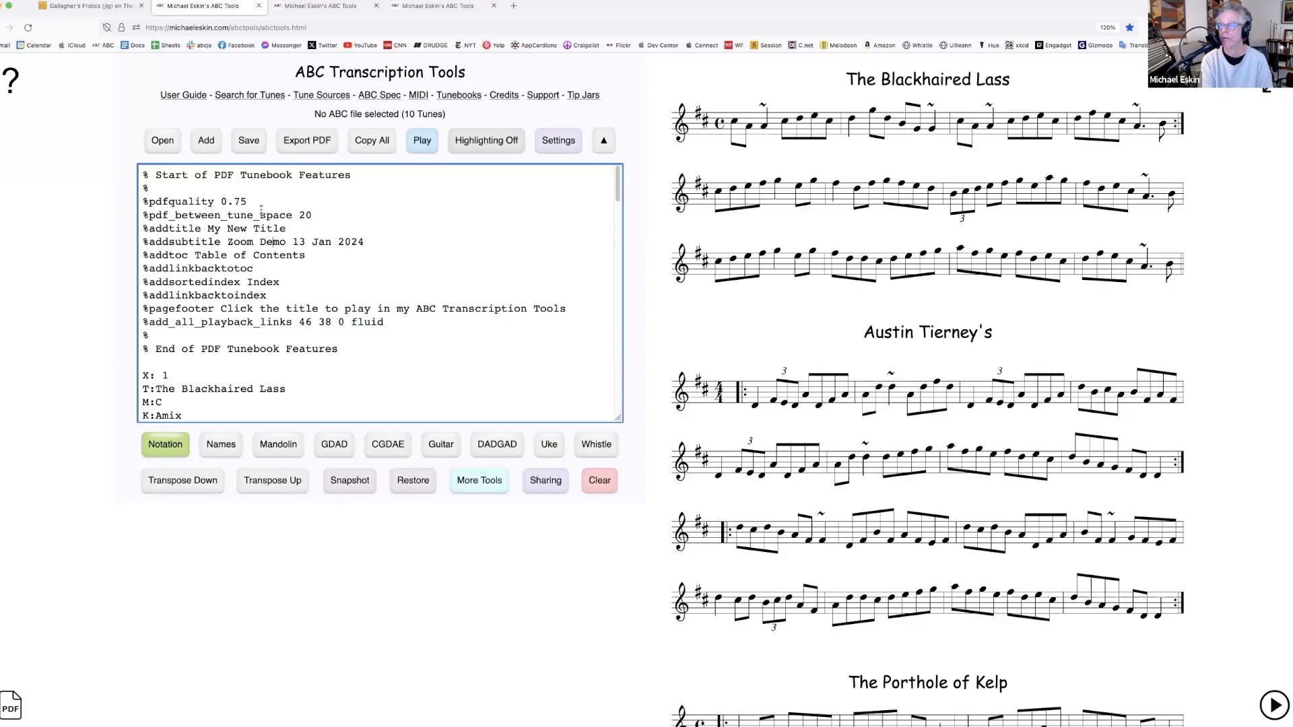
drag(232, 242, 300, 308)
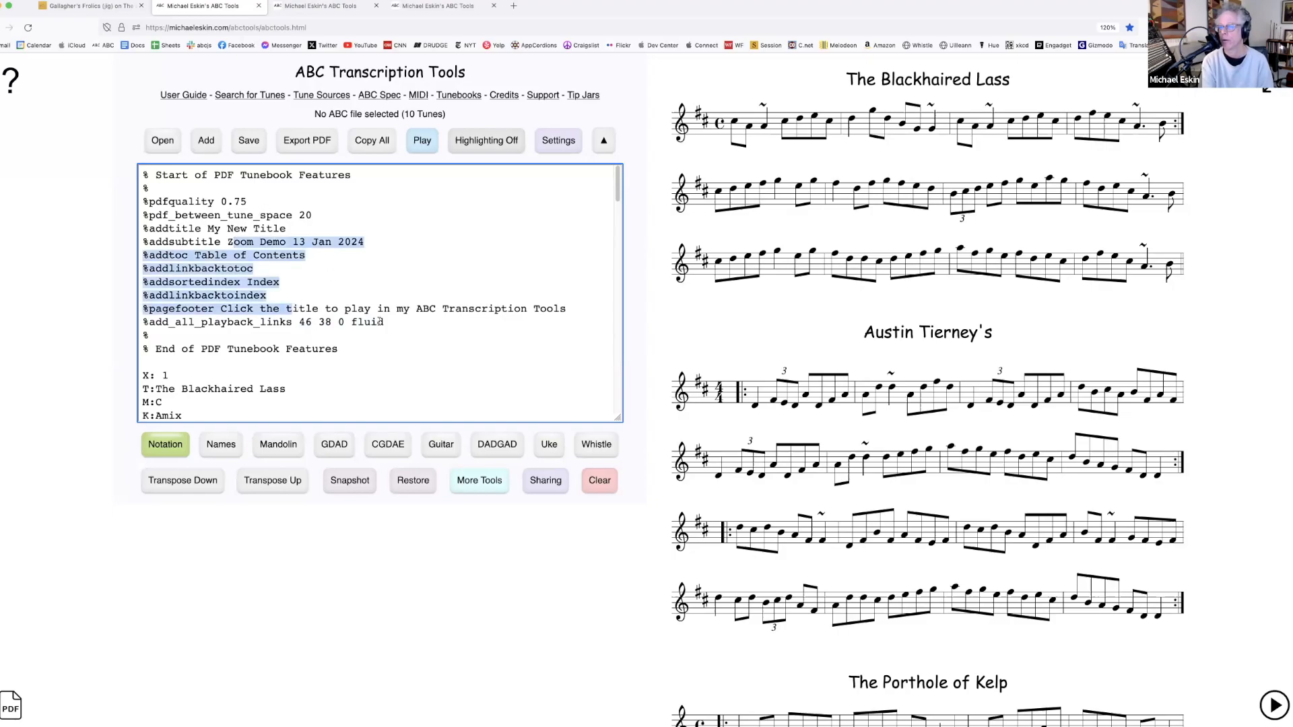
drag(383, 322, 310, 322)
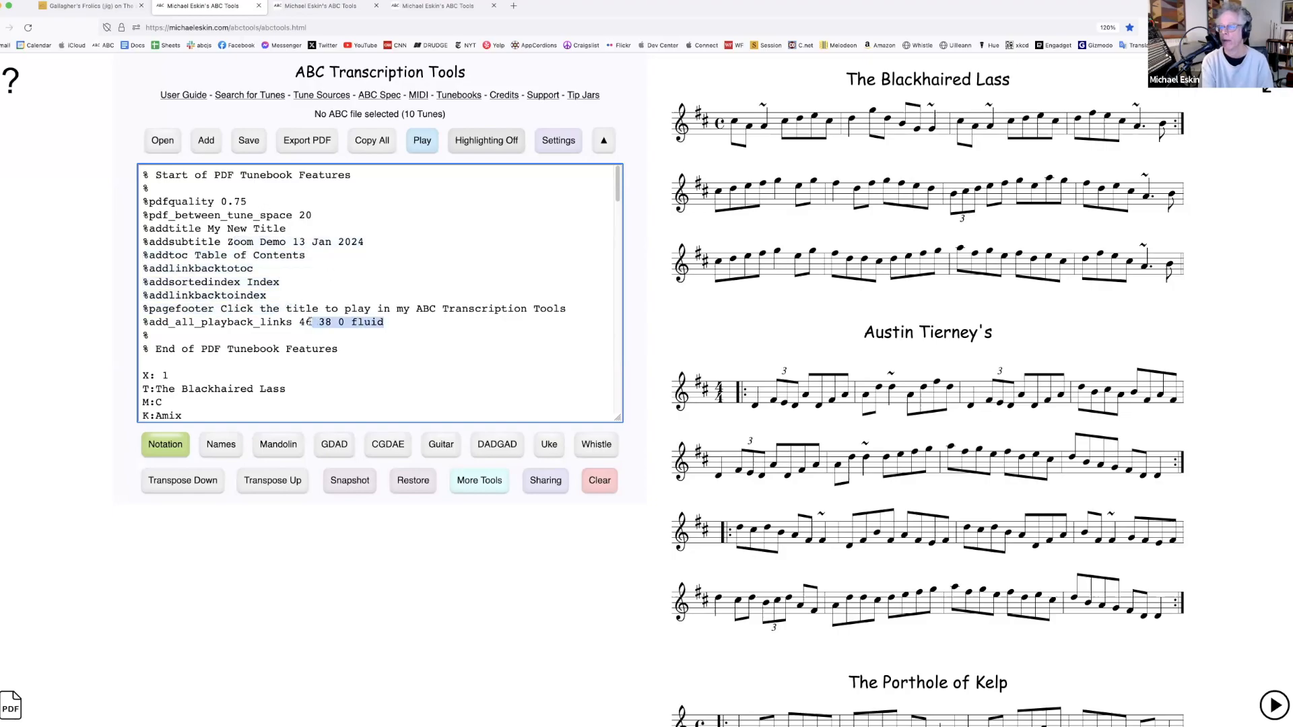
click(378, 271)
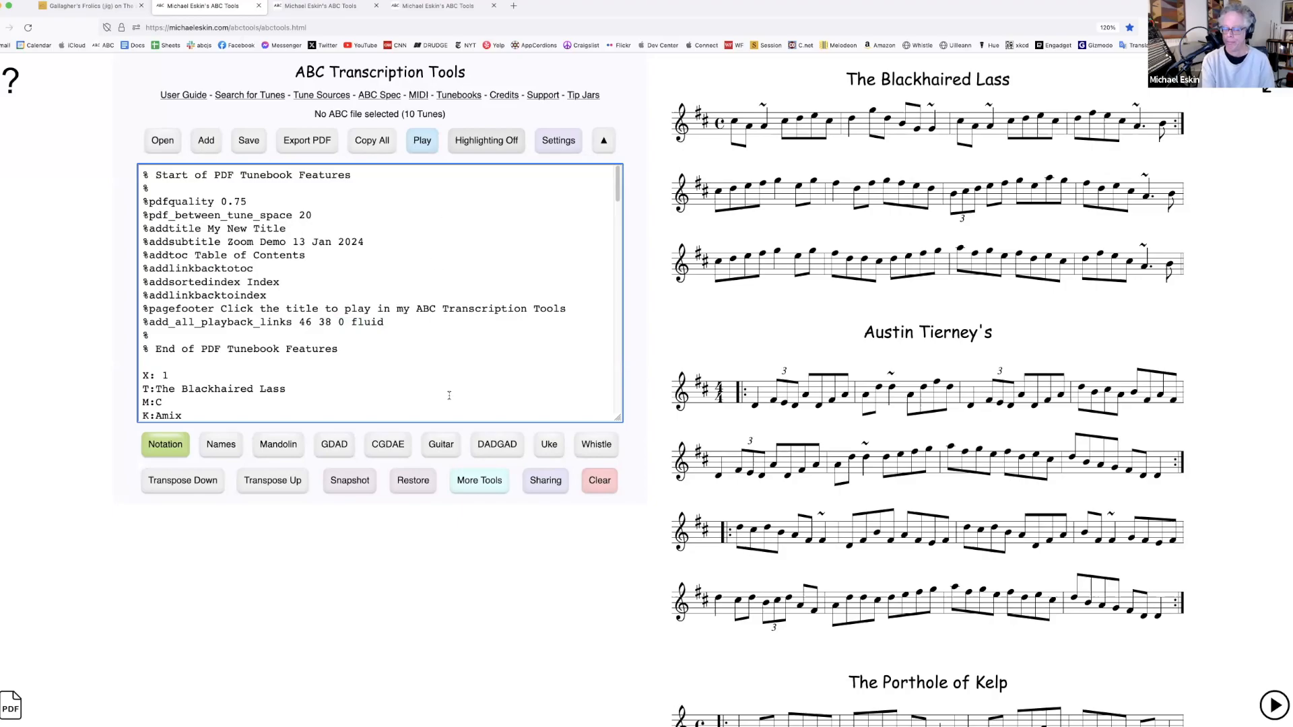
Change the melody instrument number in the %add_all_playback_links line to 0
double_click(302, 322)
text(0)
click(425, 319)
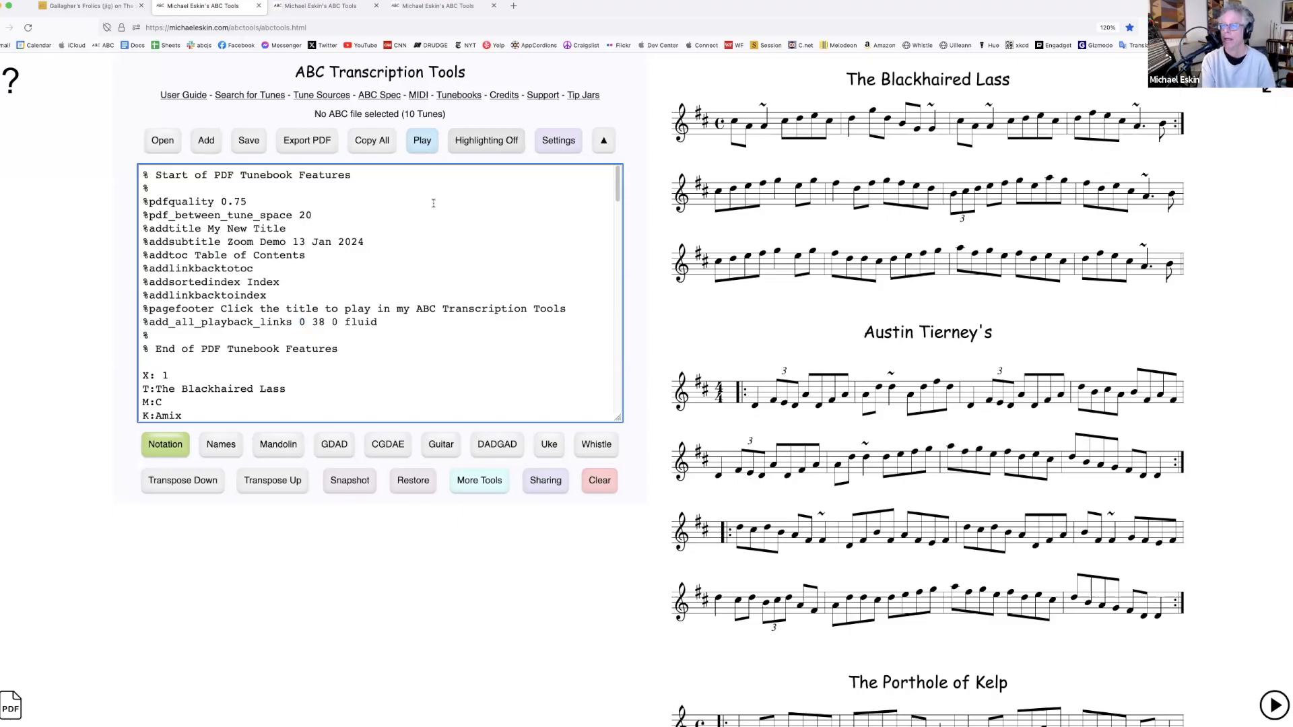
Export the tunebook in the Notes Incipits layout as The_Blackhaired_Lass_Set_Incipits.pdf
click(307, 140)
click(611, 299)
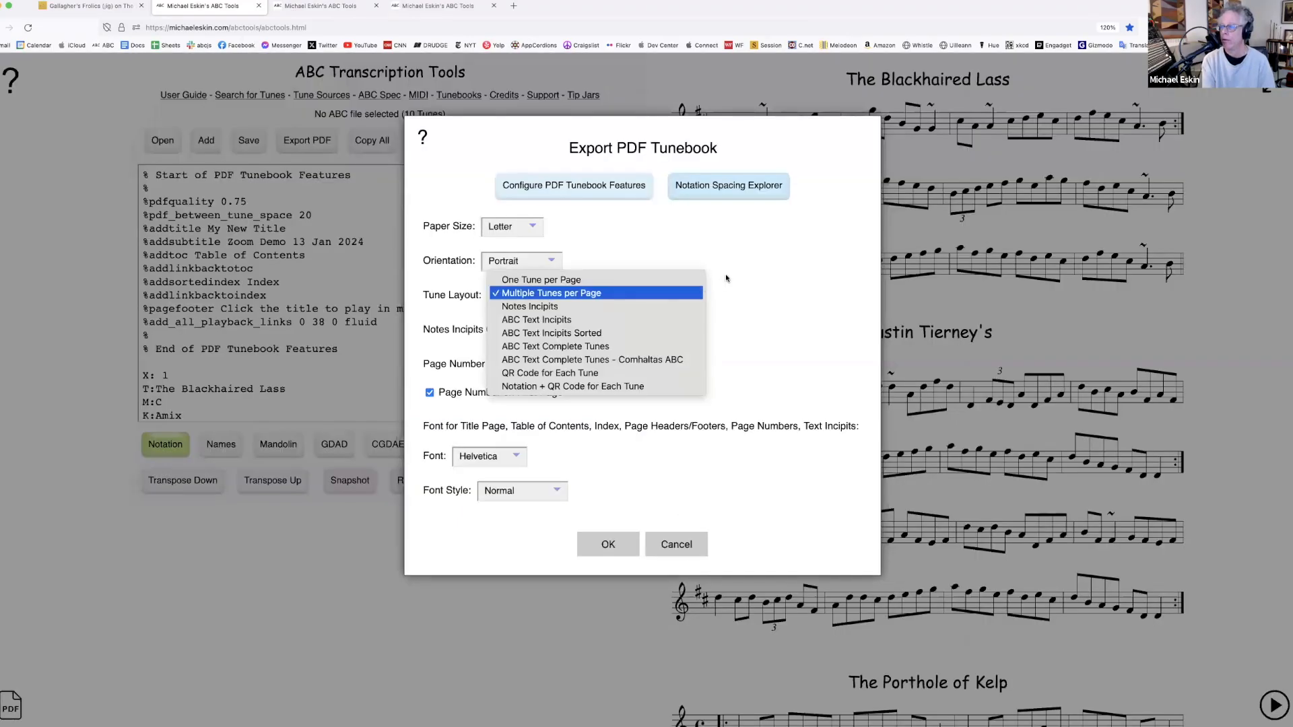
click(551, 307)
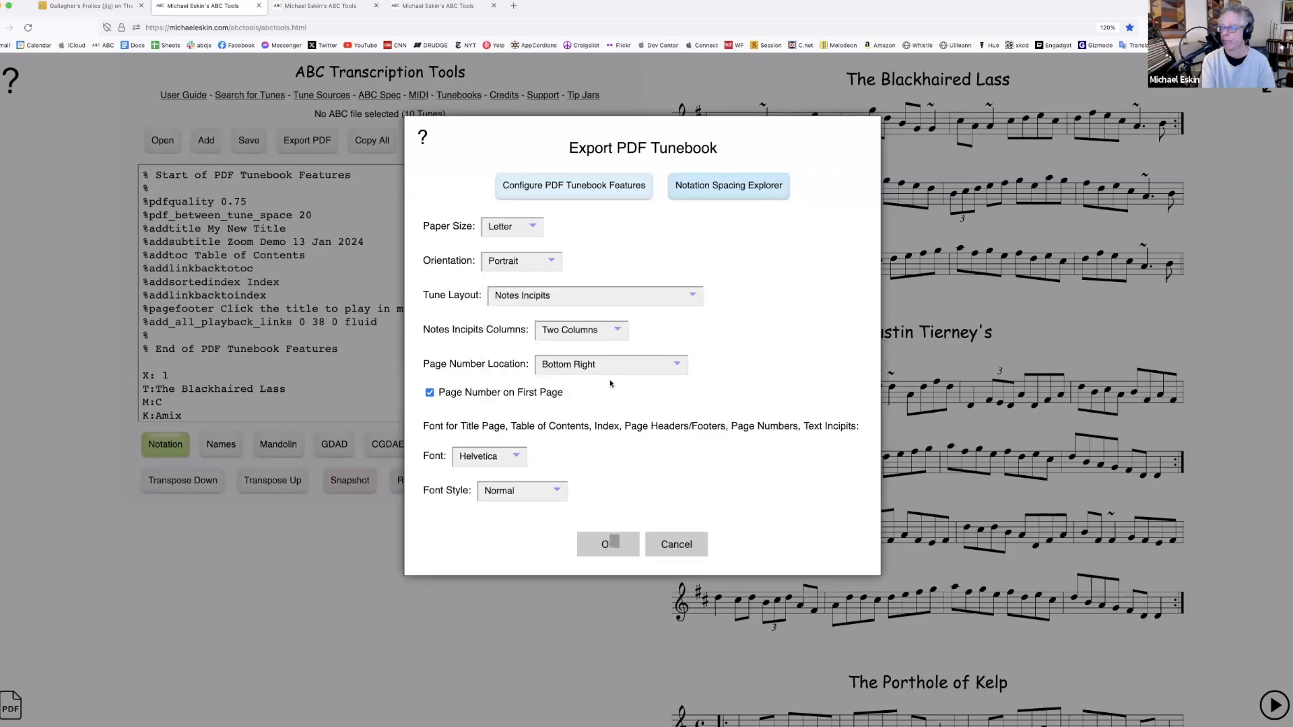
click(610, 543)
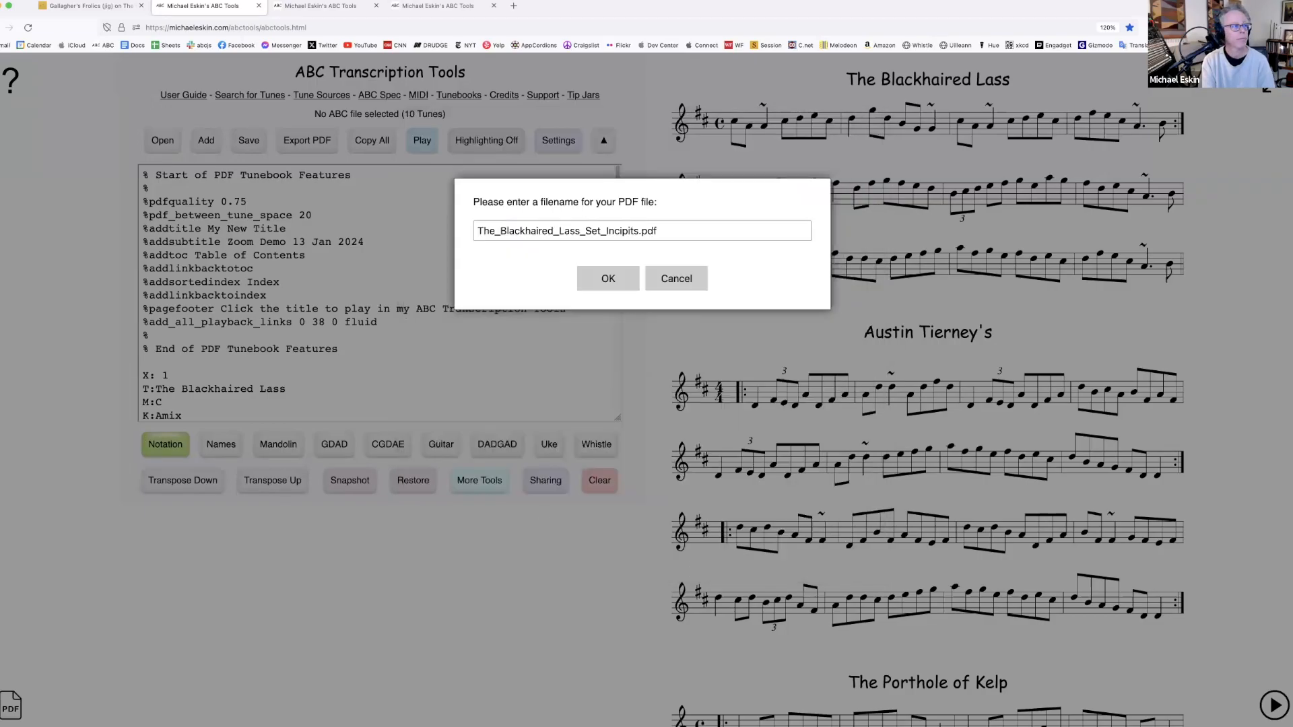
click(599, 276)
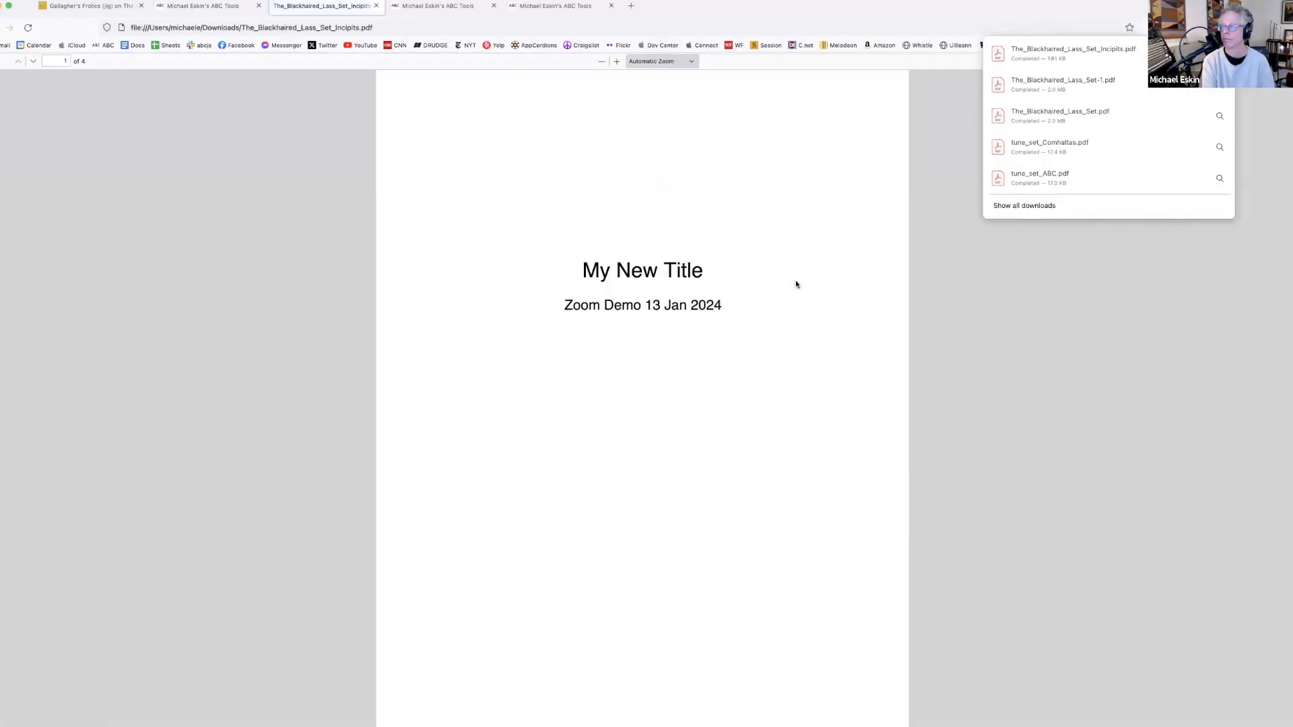
Test the notes incipits PDF's title links for The Porthole of Kelp and The Longford Collector, and return to the ABC editor
scroll(729, 372, down, 10)
click(539, 419)
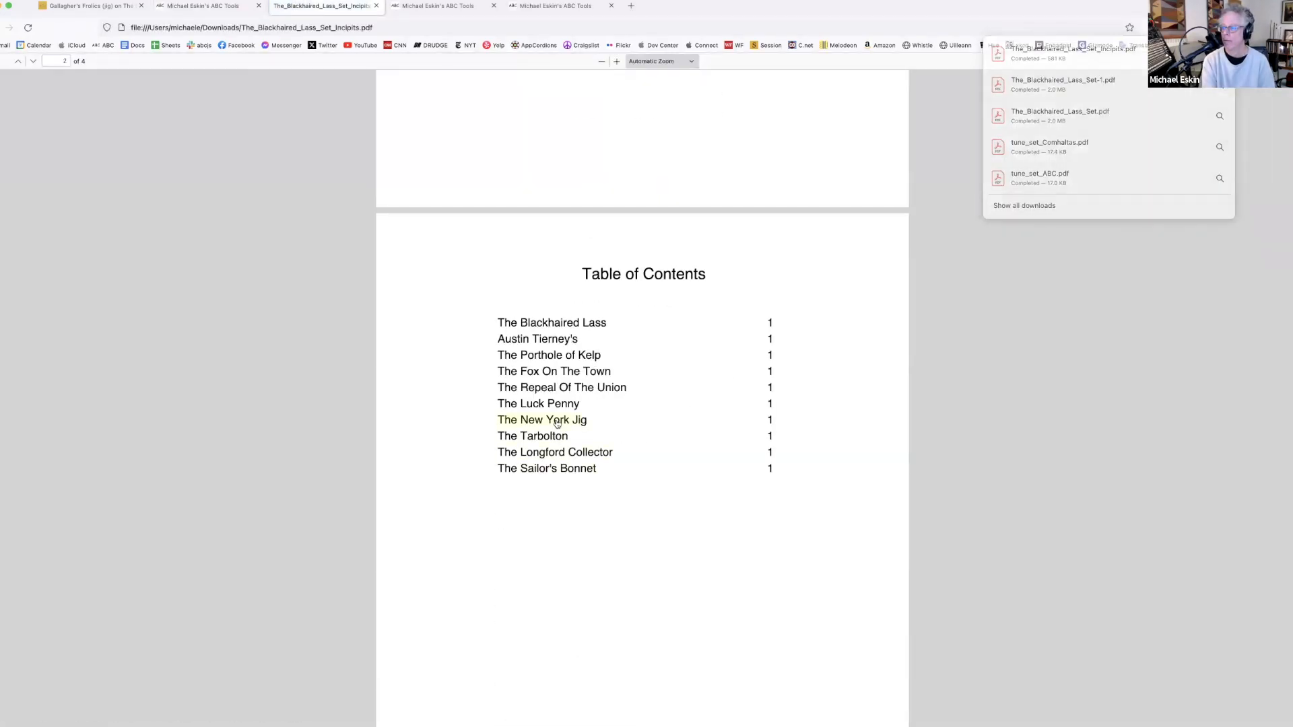
click(523, 218)
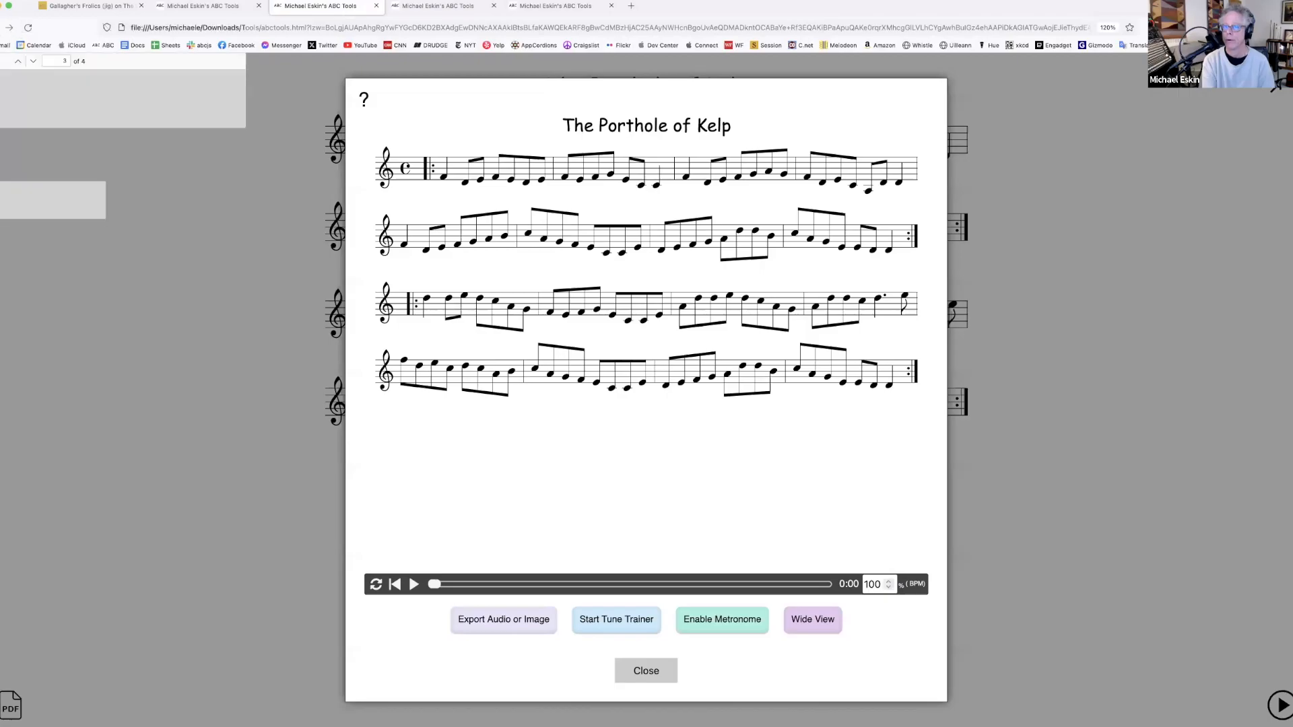
click(9, 27)
click(535, 526)
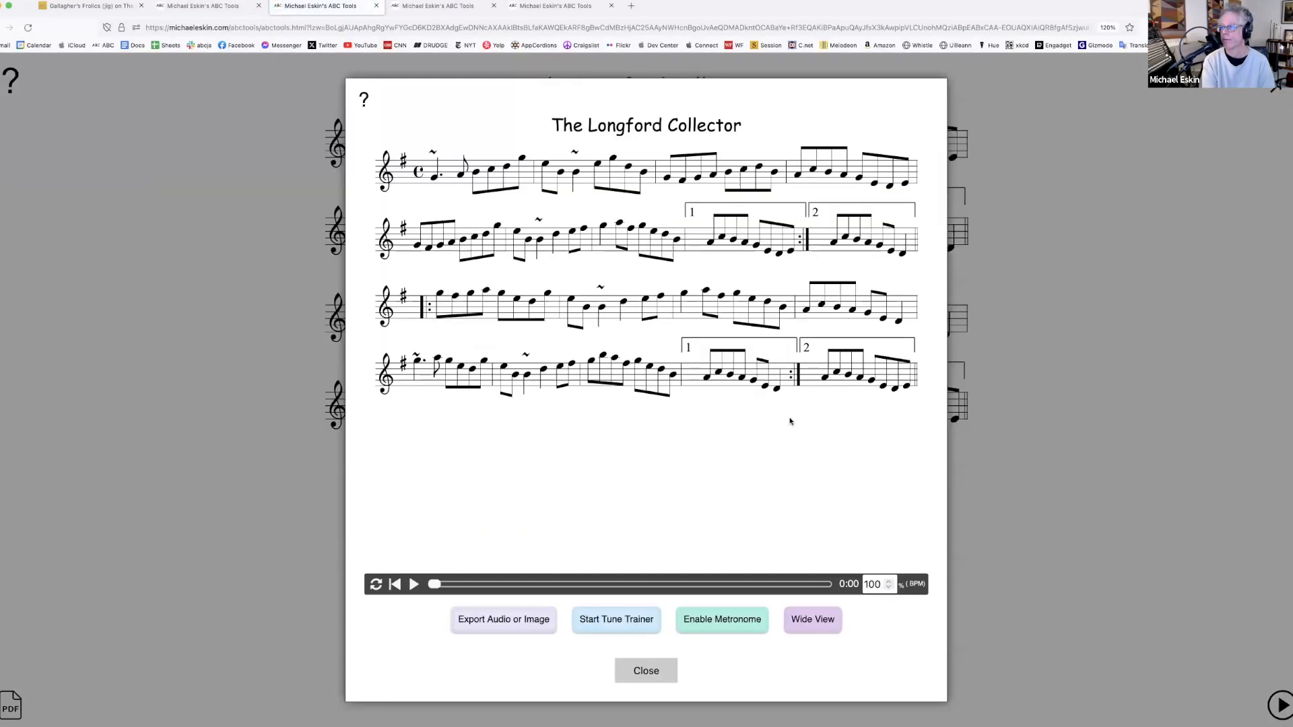
click(2, 28)
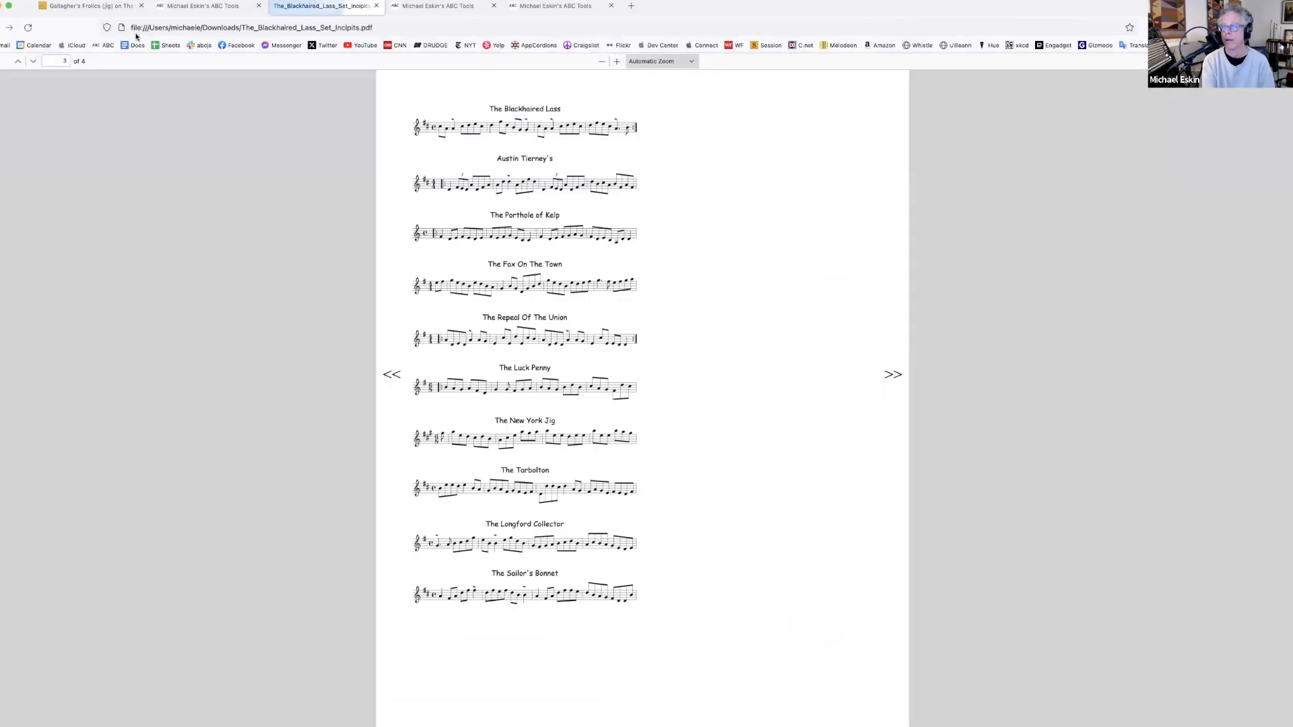
click(194, 7)
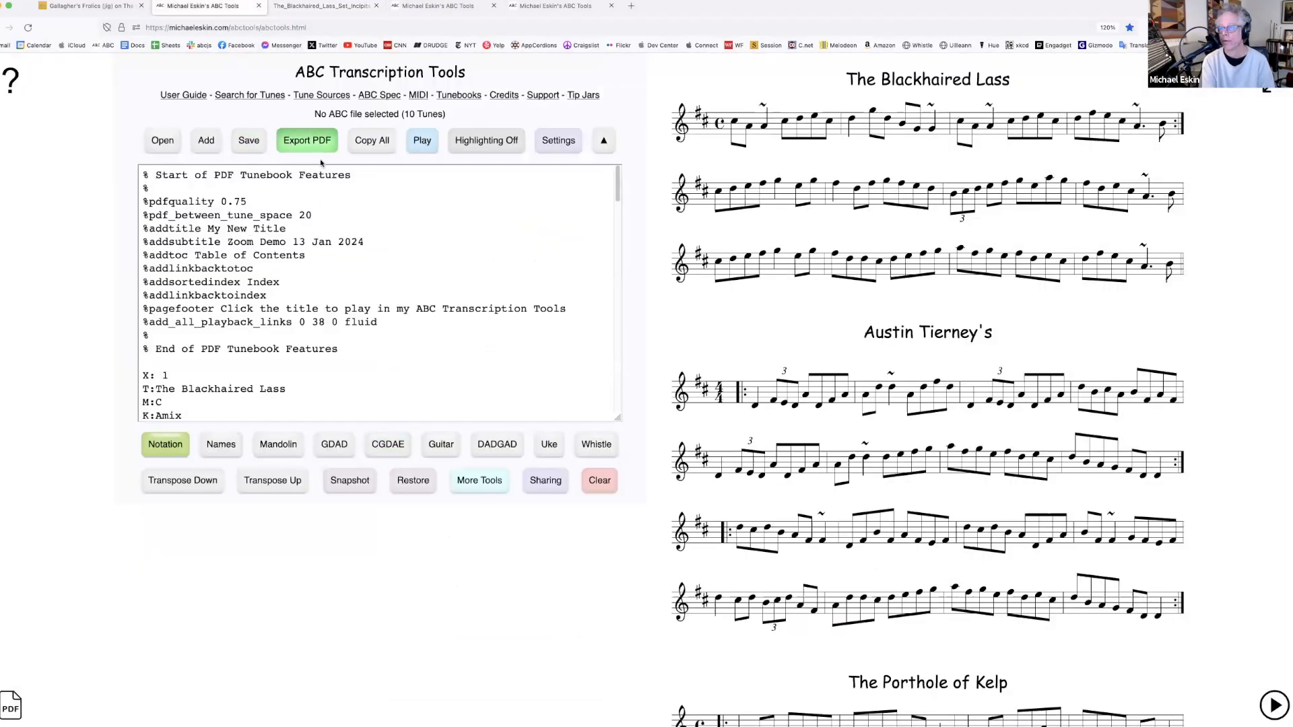
Export the tunebook in the ABC Text Incipits Sorted layout, keeping the suggested file name The_Blackhaired_Lass_Set_Incipits.pdf
click(307, 140)
click(588, 299)
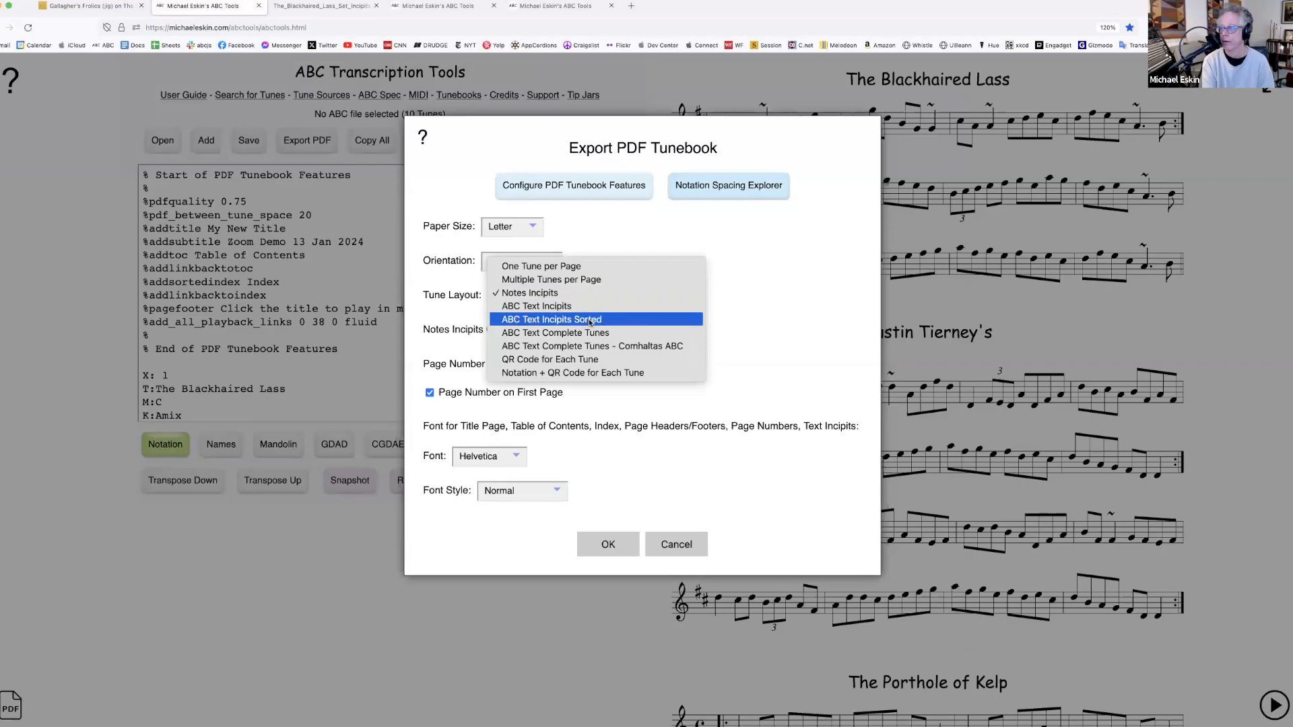
click(575, 321)
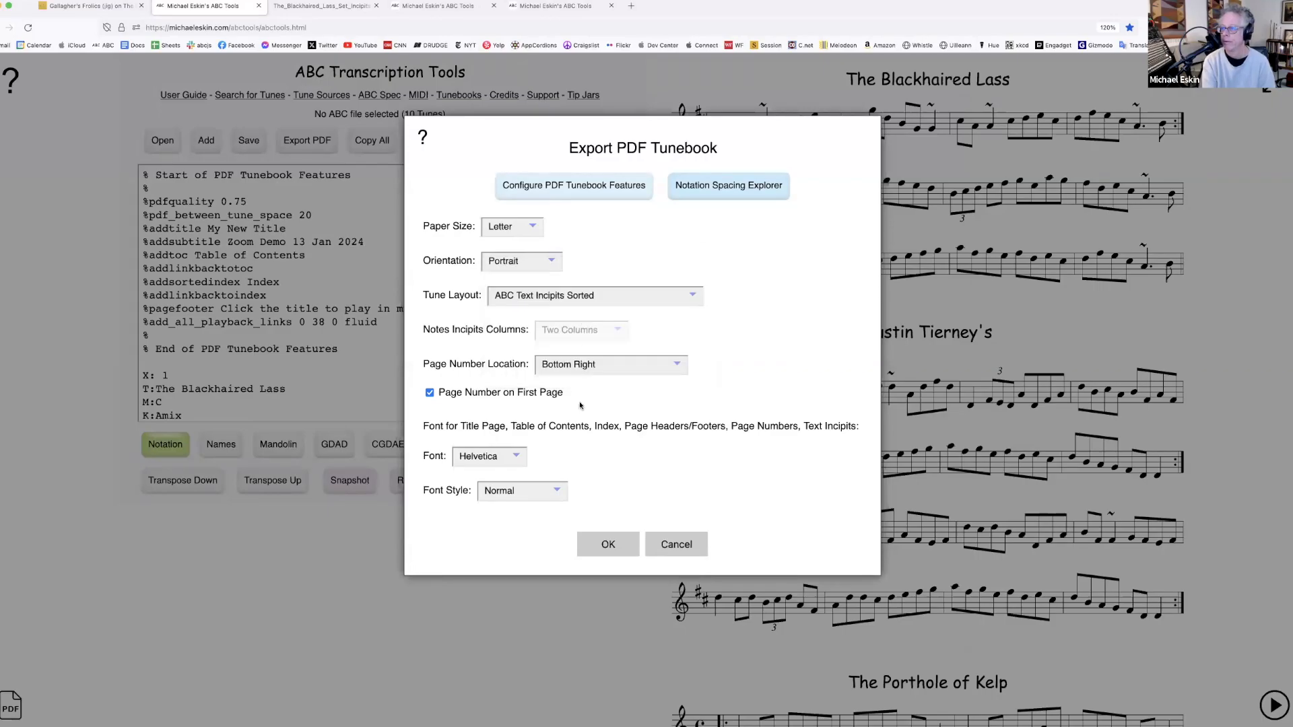
click(610, 544)
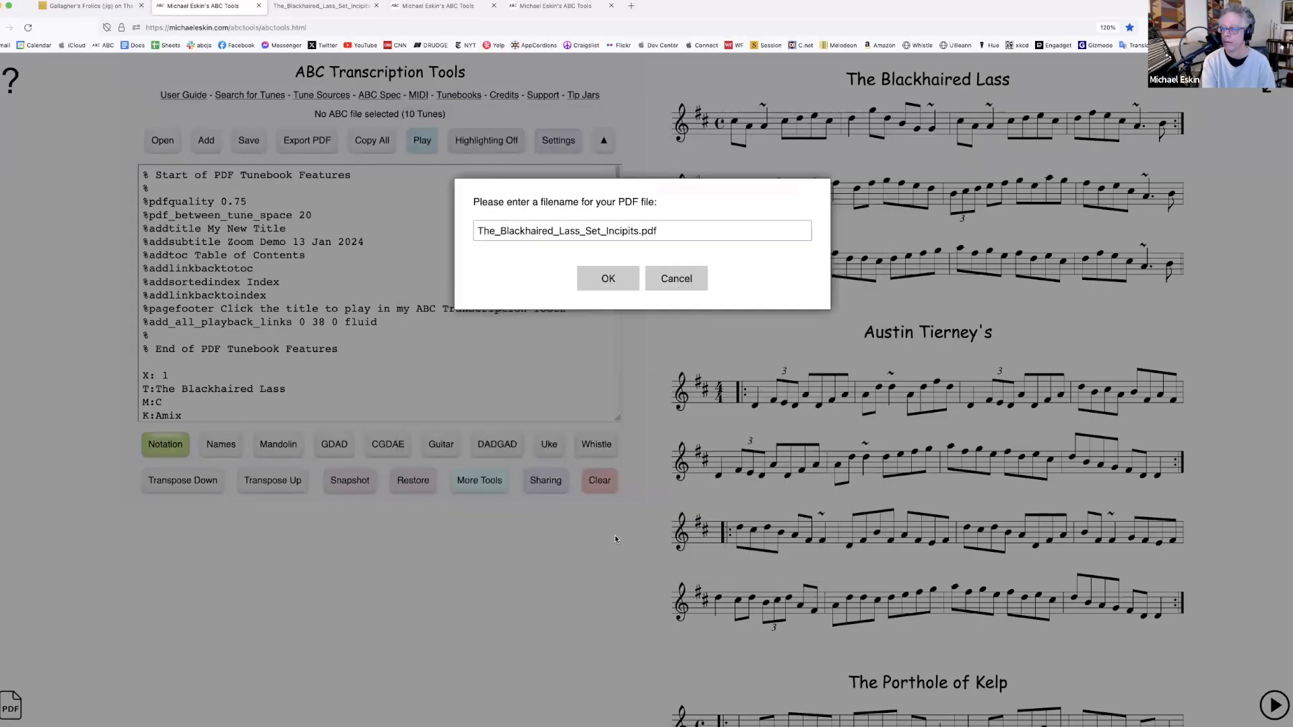
click(609, 280)
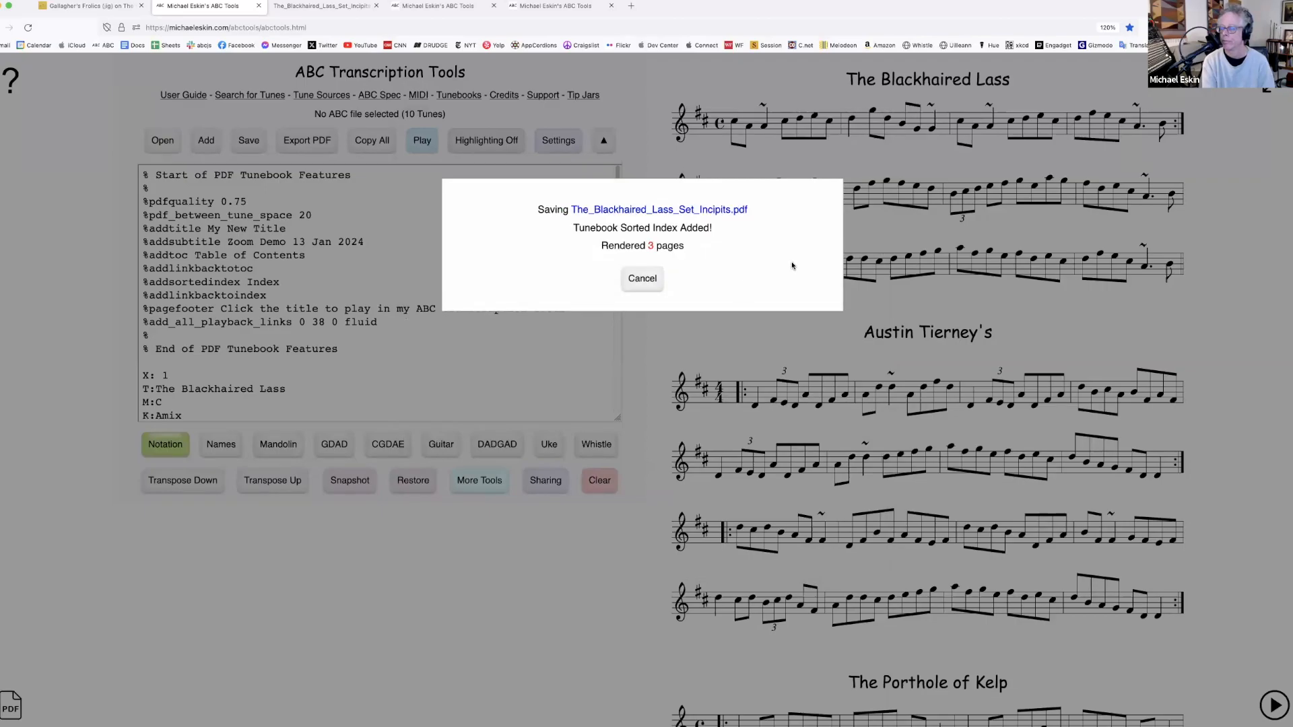
Open the player for The New York Jig from the sorted text incipits, then close it and return to the ABC editor
scroll(676, 395, down, 10)
scroll(676, 395, down, 10)
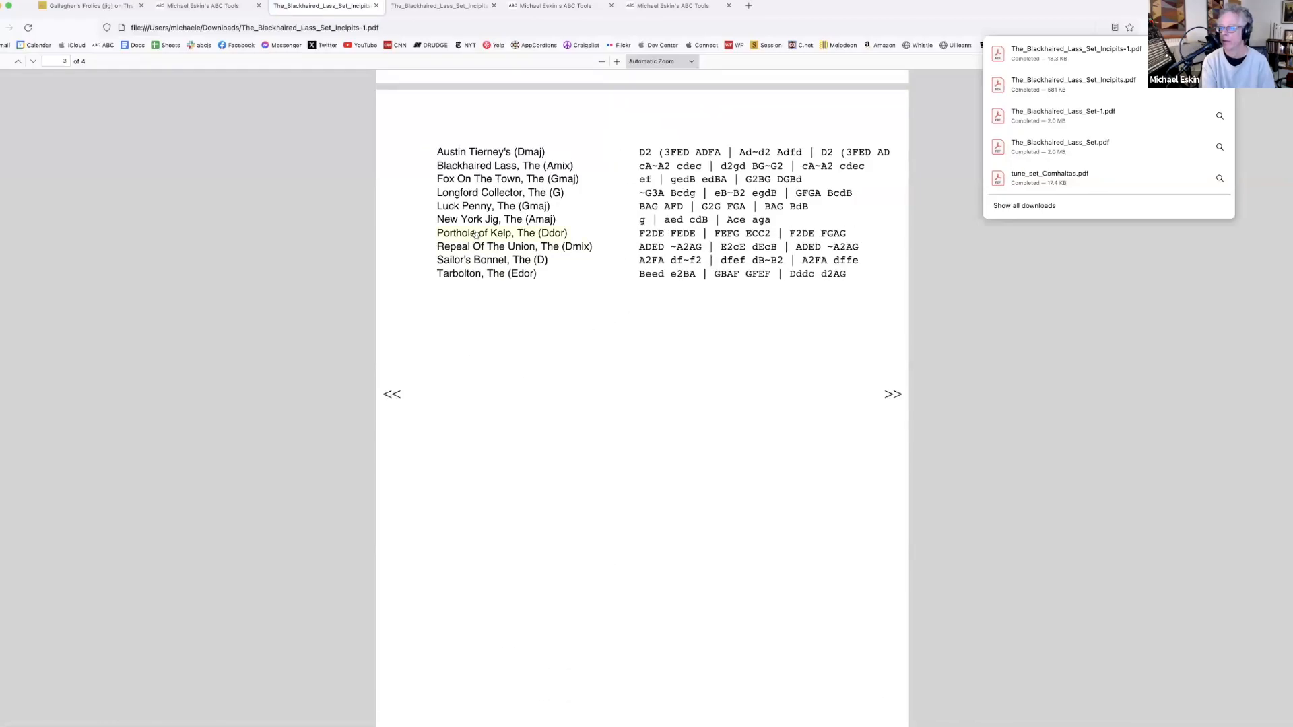
click(479, 220)
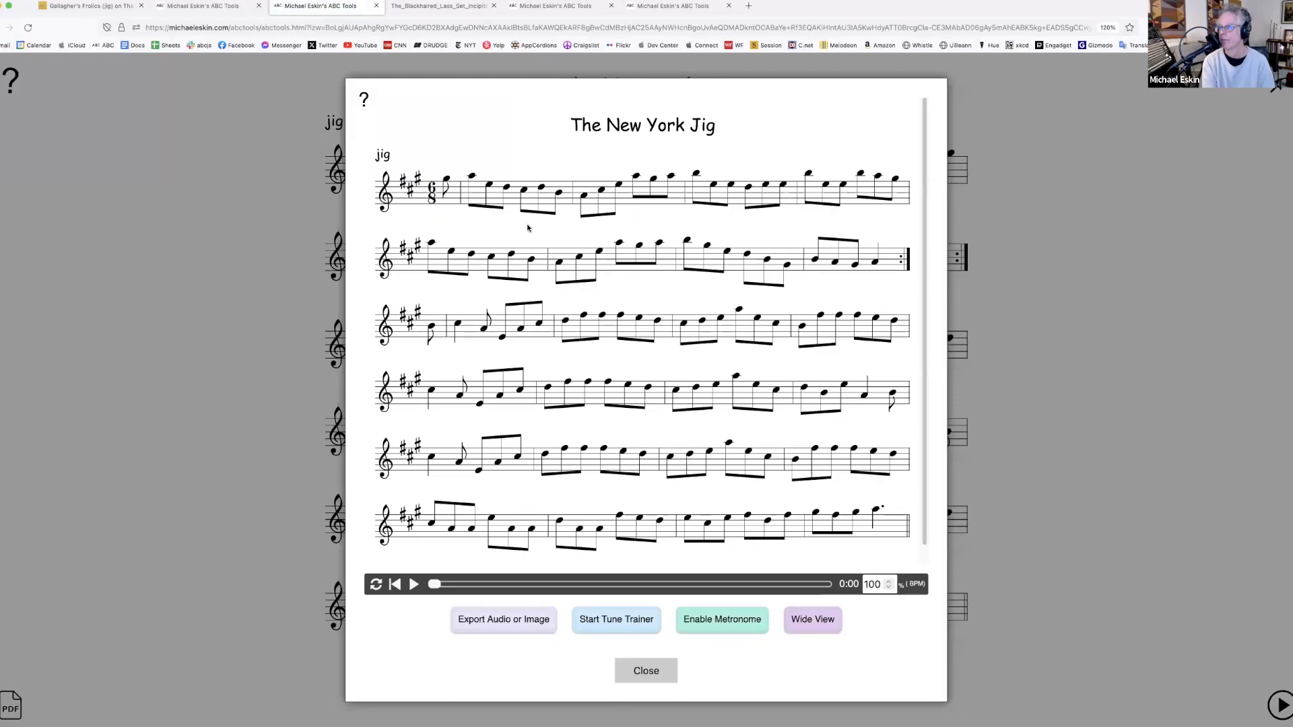
click(375, 5)
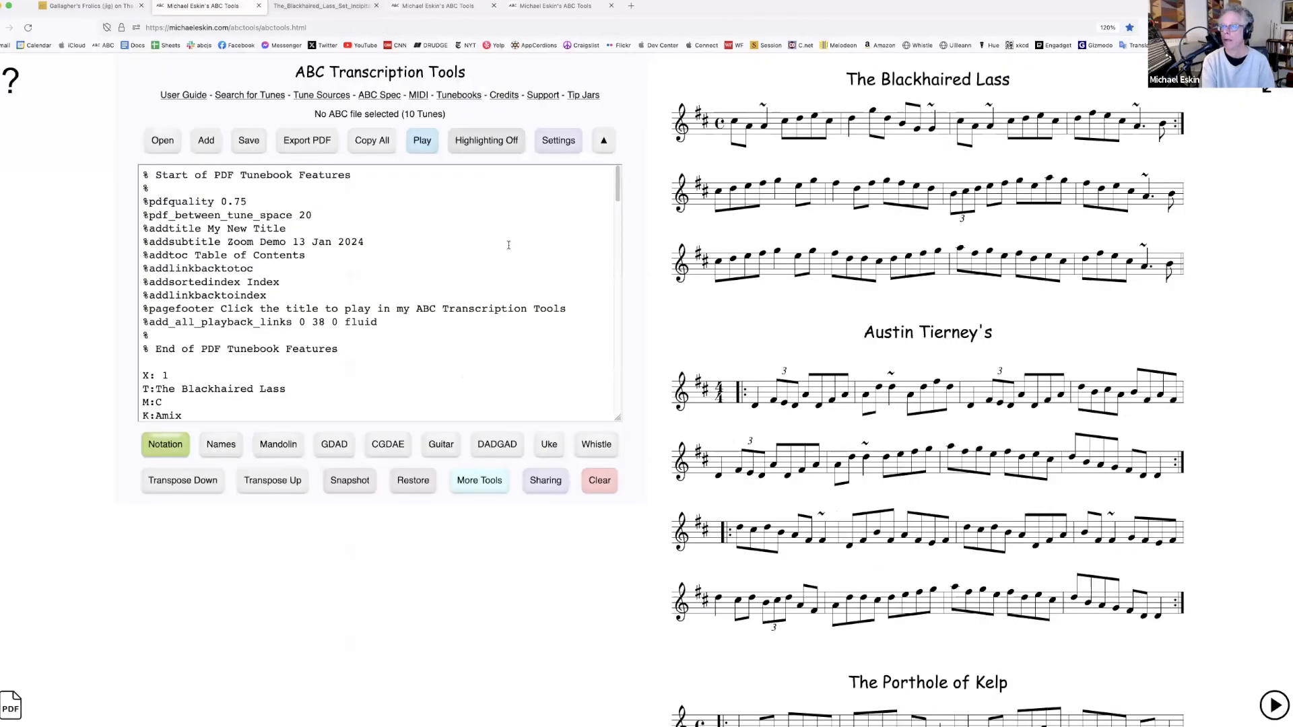
Review the tune layouts offered for the PDF tunebook export, then leave without exporting
click(328, 148)
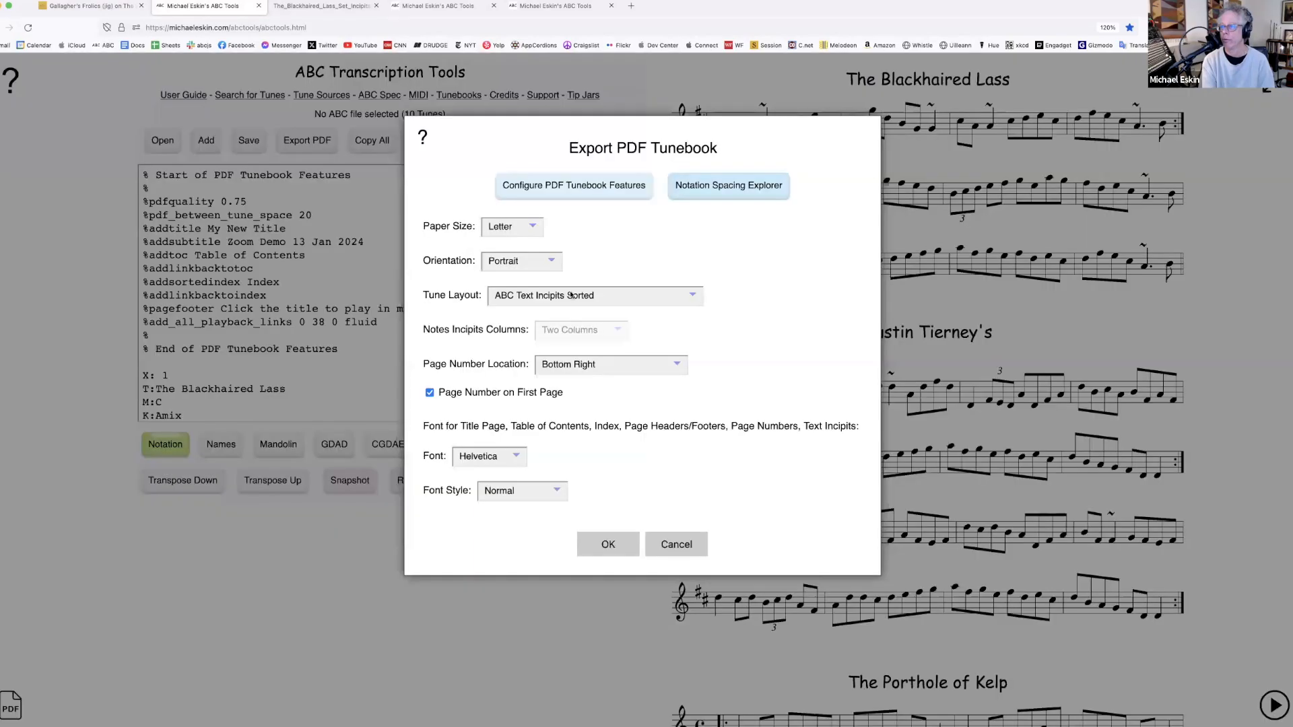
click(576, 296)
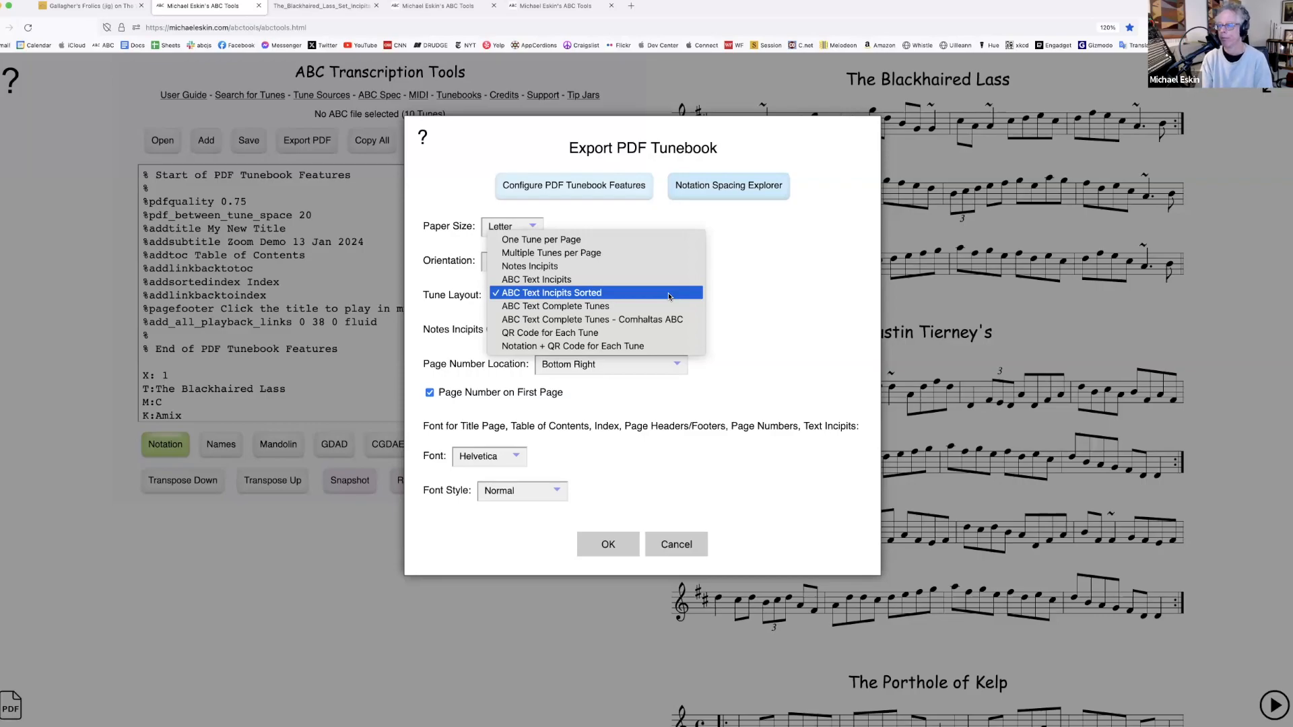
click(759, 290)
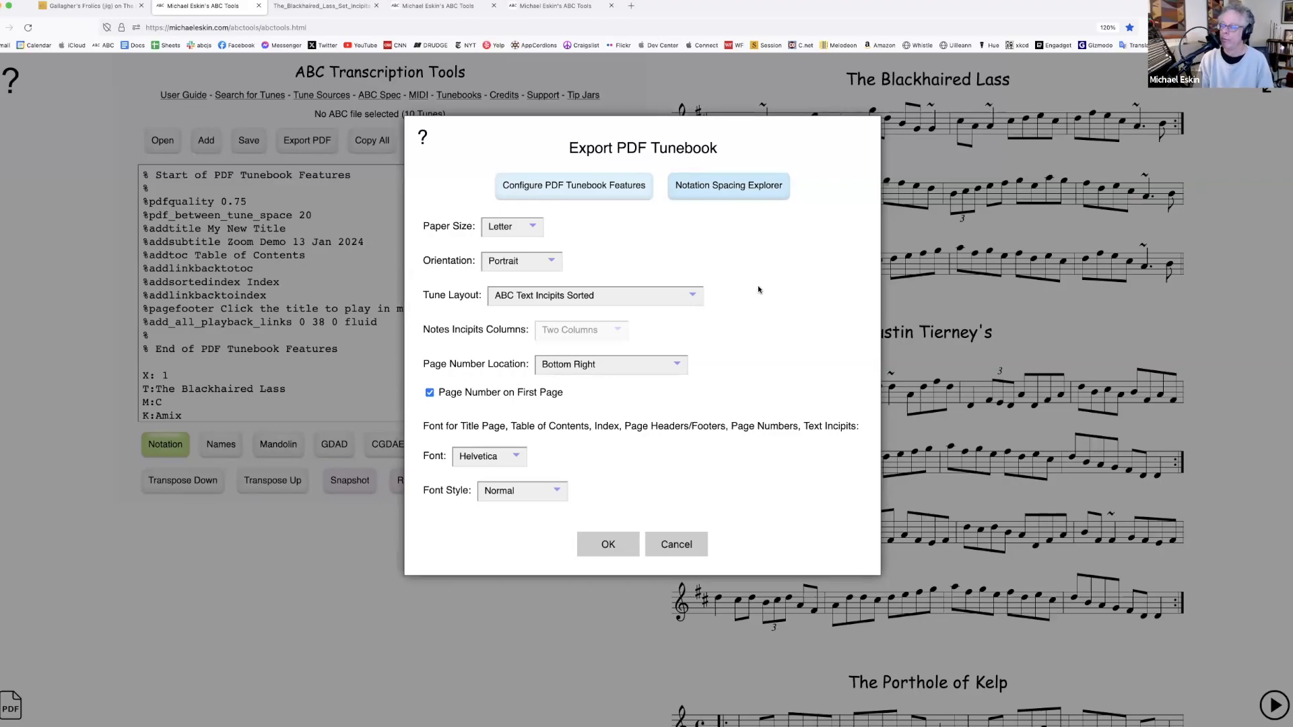
click(675, 545)
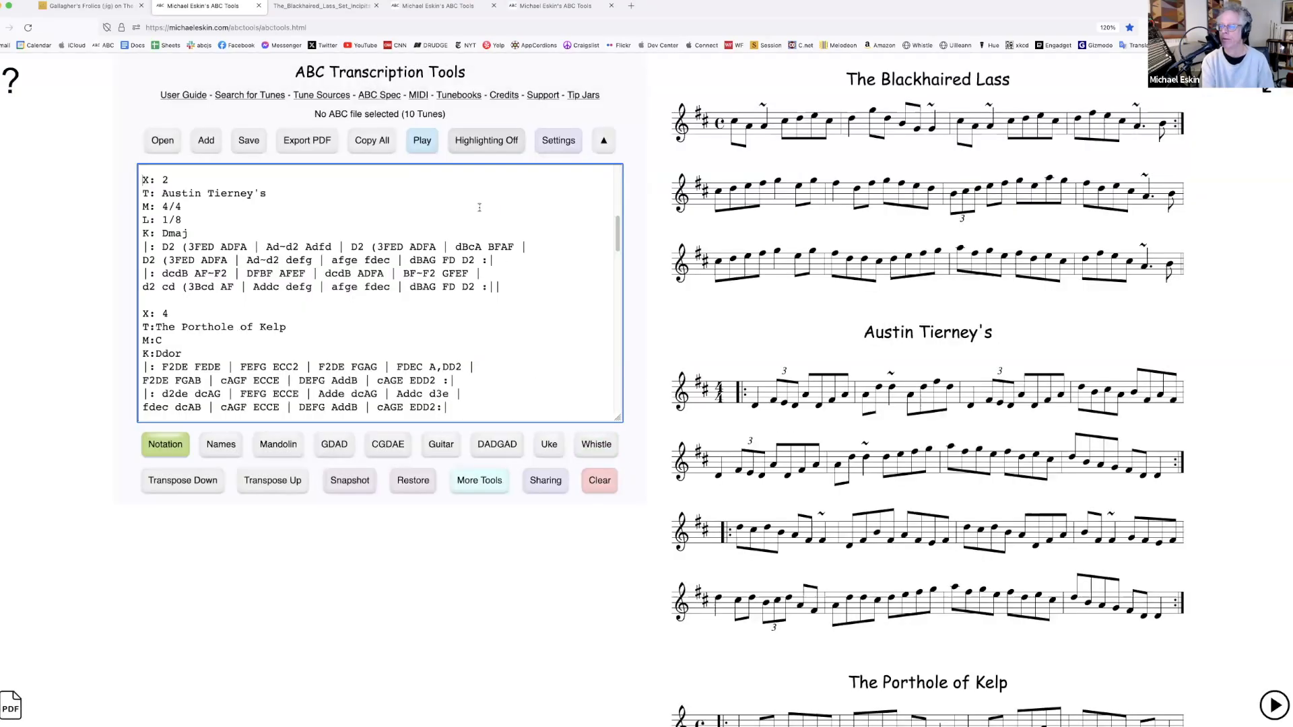
Look through the ABC text from the tunebook feature annotations to the last tune, and return to the beginning
scroll(465, 377, up, 5)
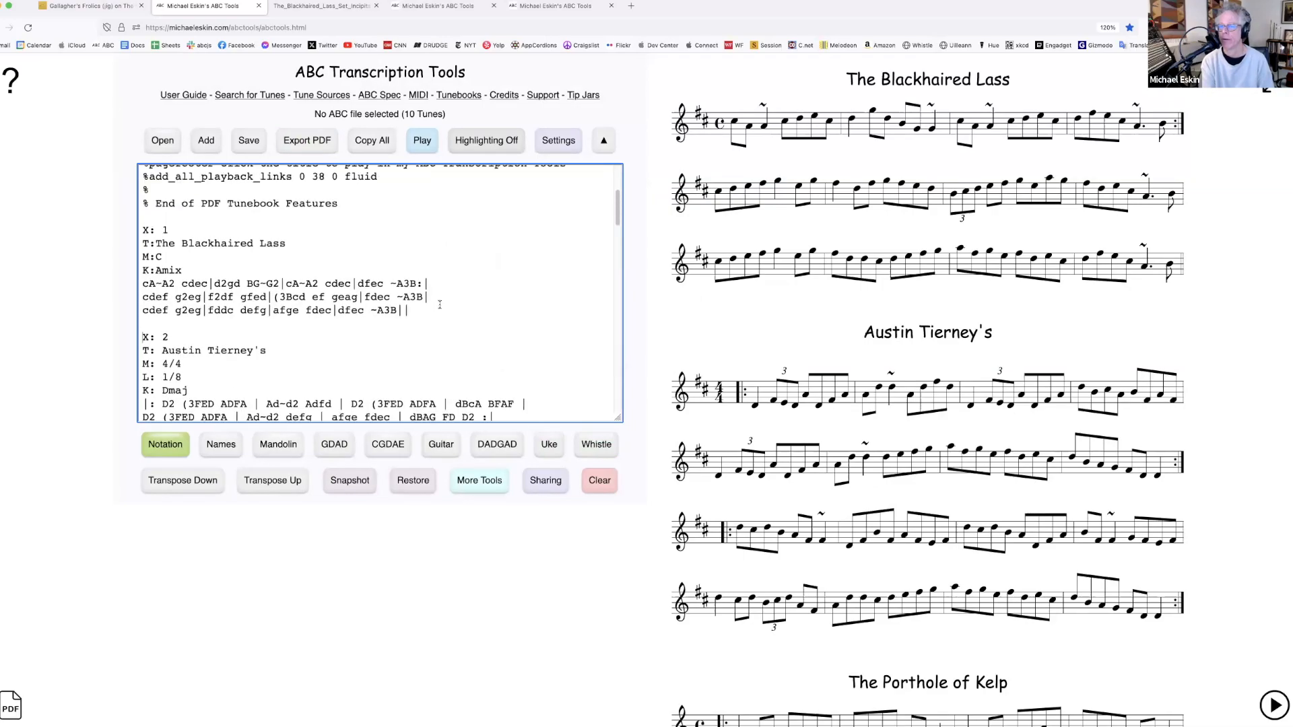
scroll(433, 330, down, 10)
scroll(433, 330, down, 5)
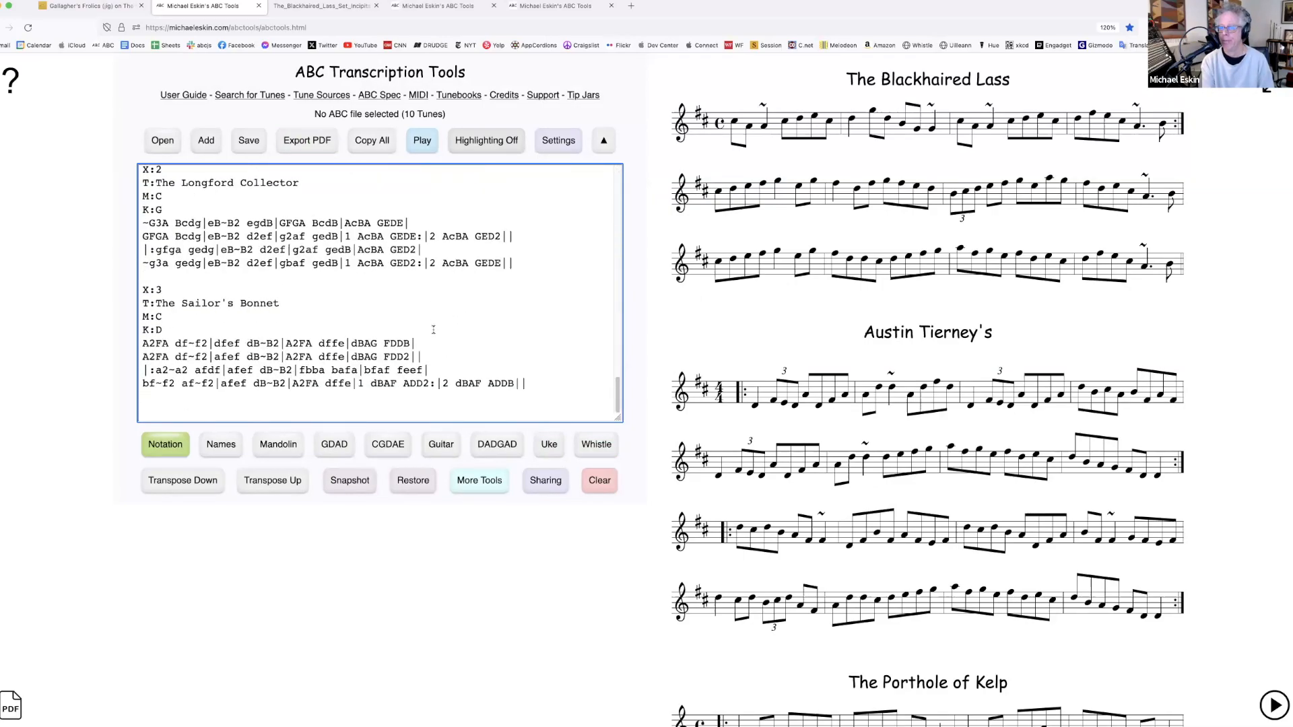
scroll(433, 330, up, 15)
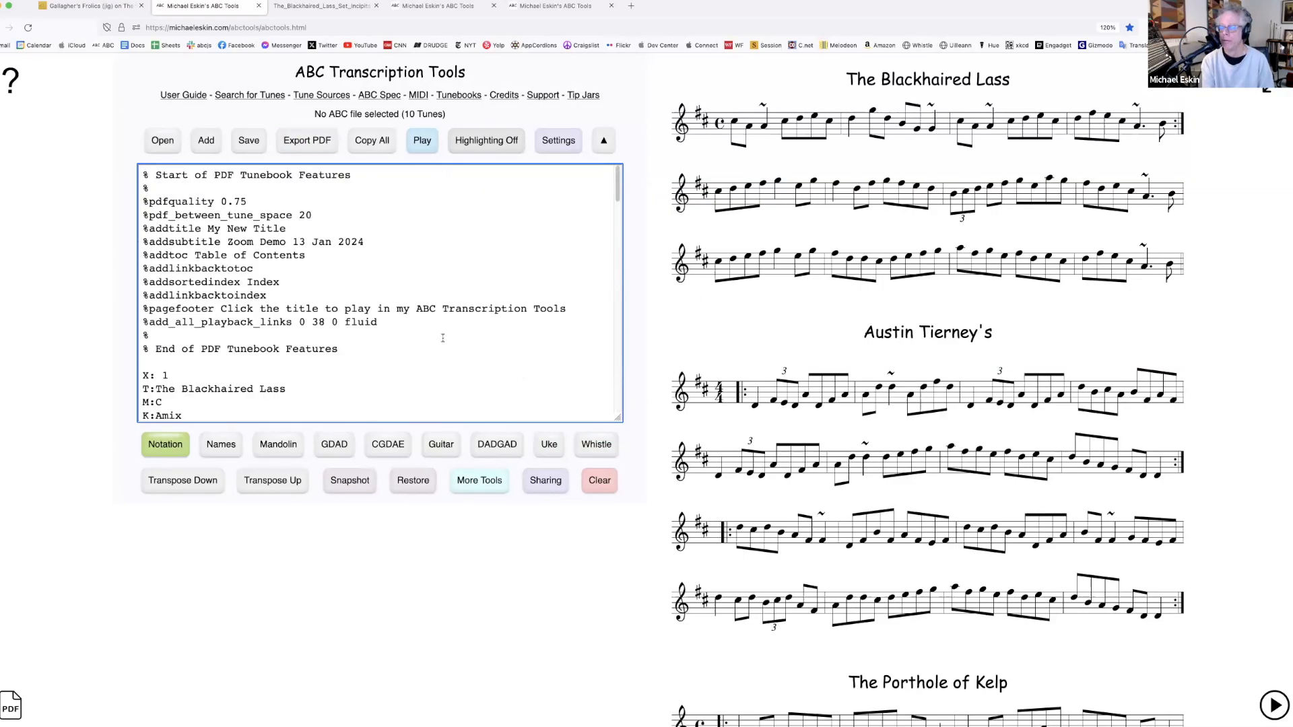
scroll(442, 338, down, 15)
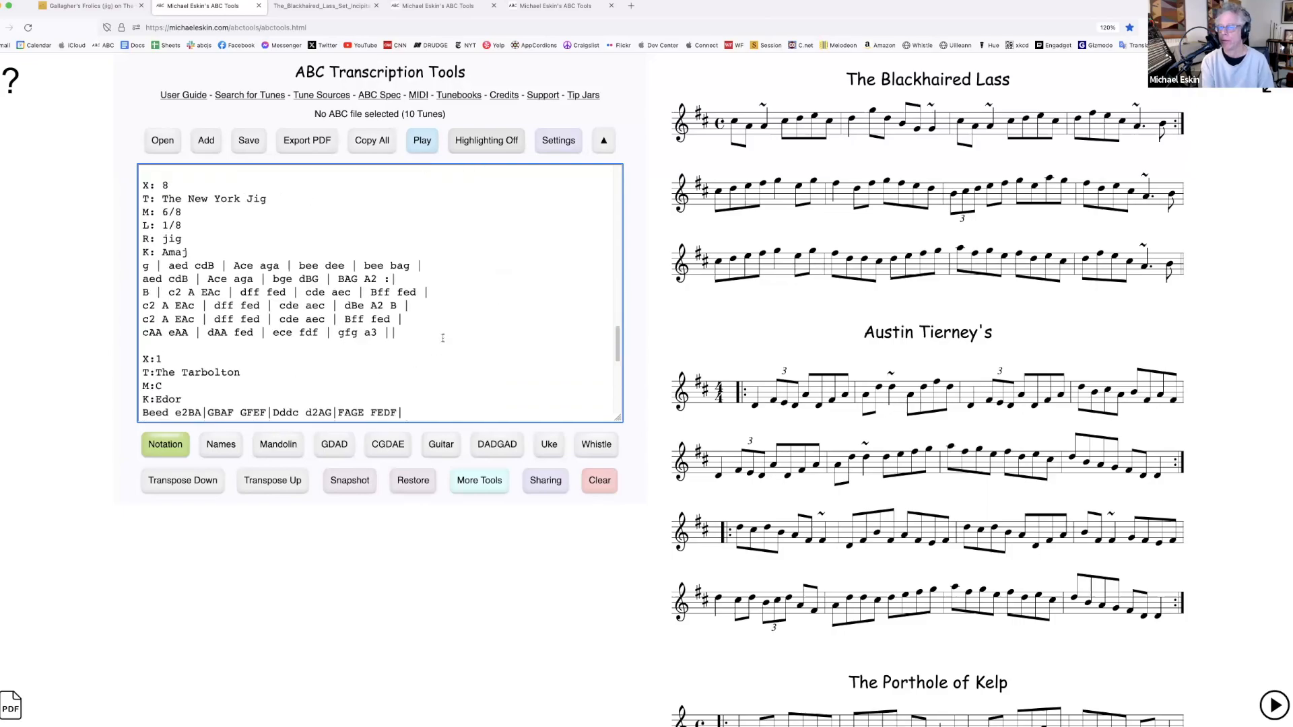
scroll(489, 359, down, 3)
scroll(487, 358, up, 15)
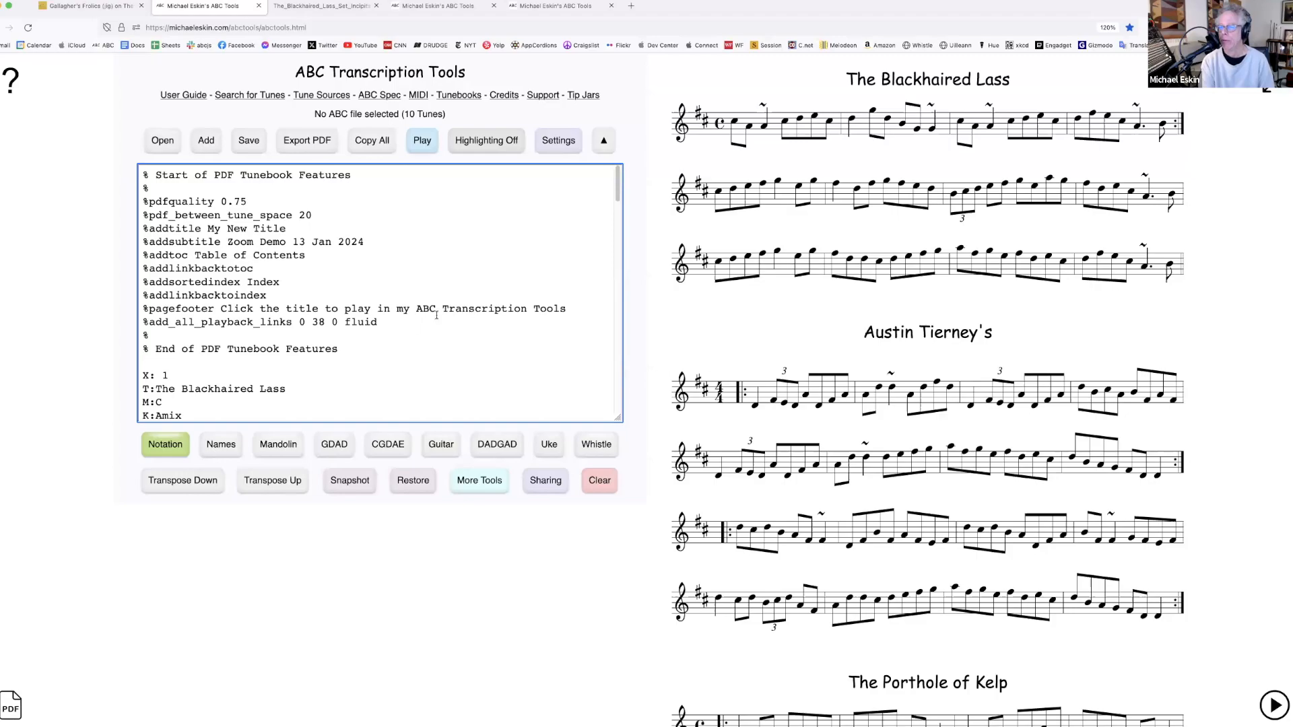
Configure the PDF tunebook so playback links contain the entire tunebook, and set the title page title to All Tunes Tunebook
click(305, 142)
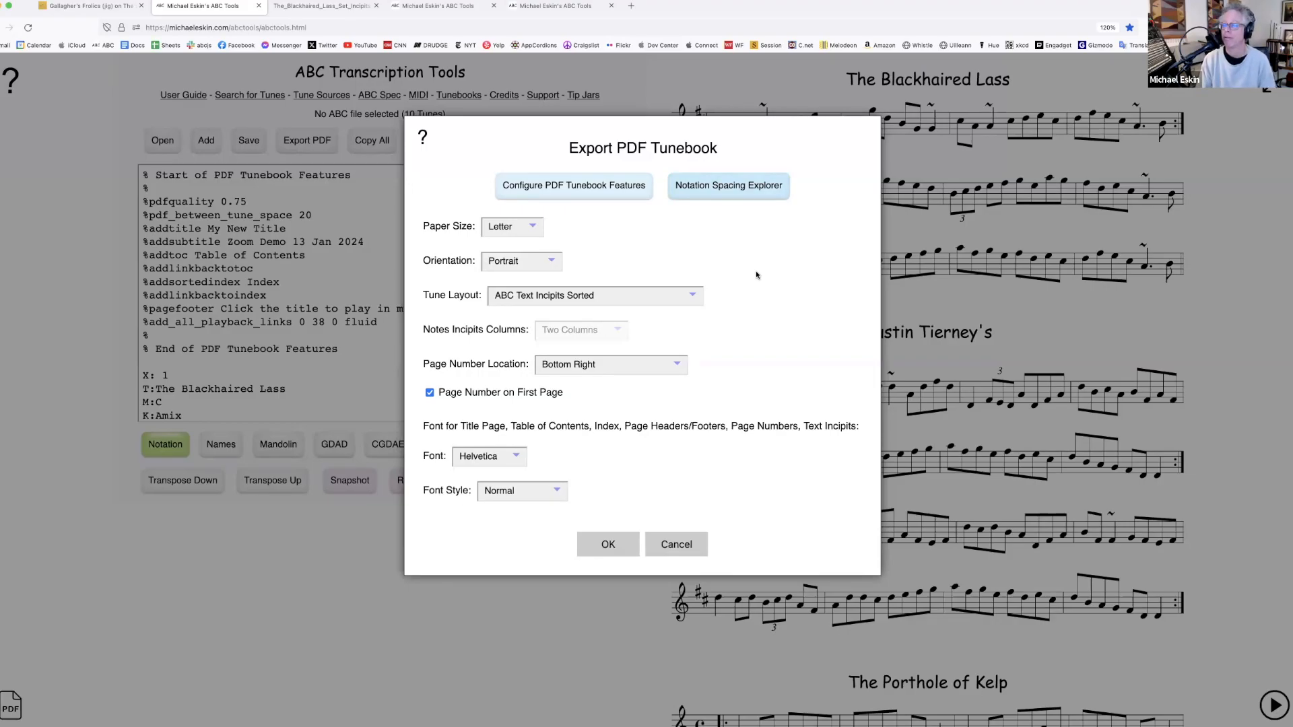
click(610, 192)
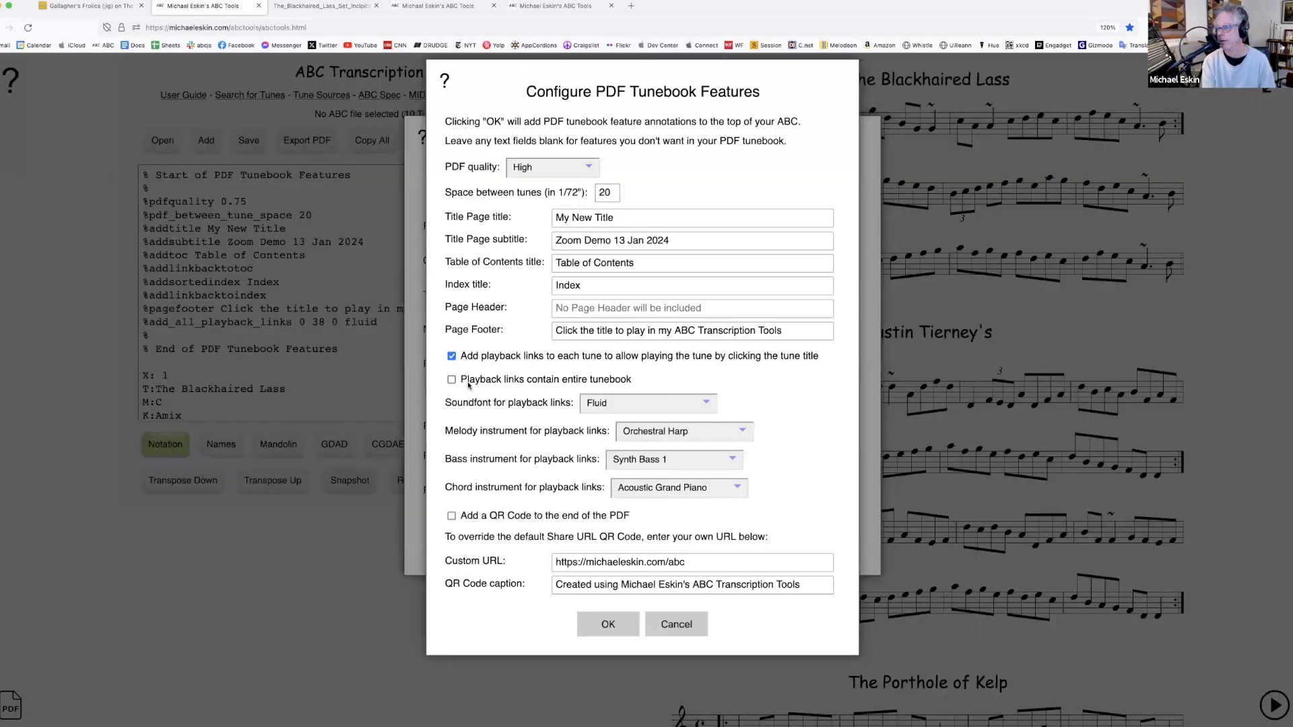
click(457, 381)
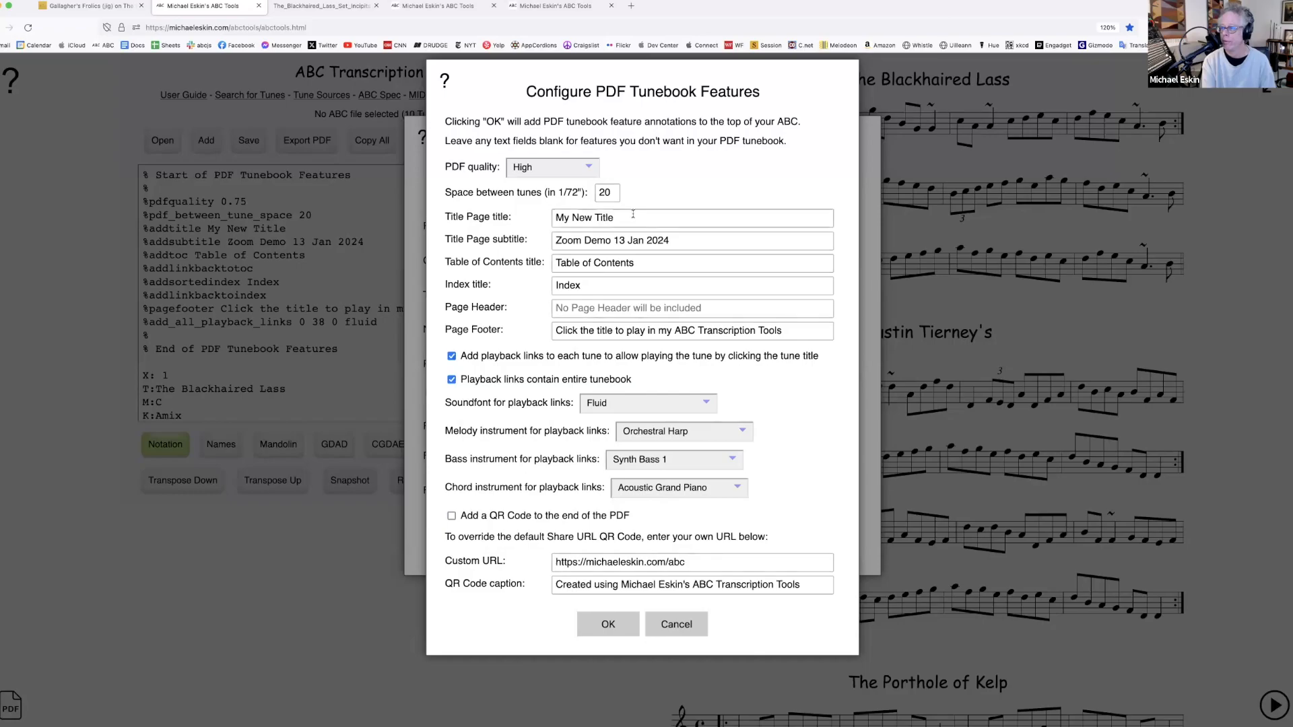
drag(635, 217, 518, 214)
text(All Tunes Tu)
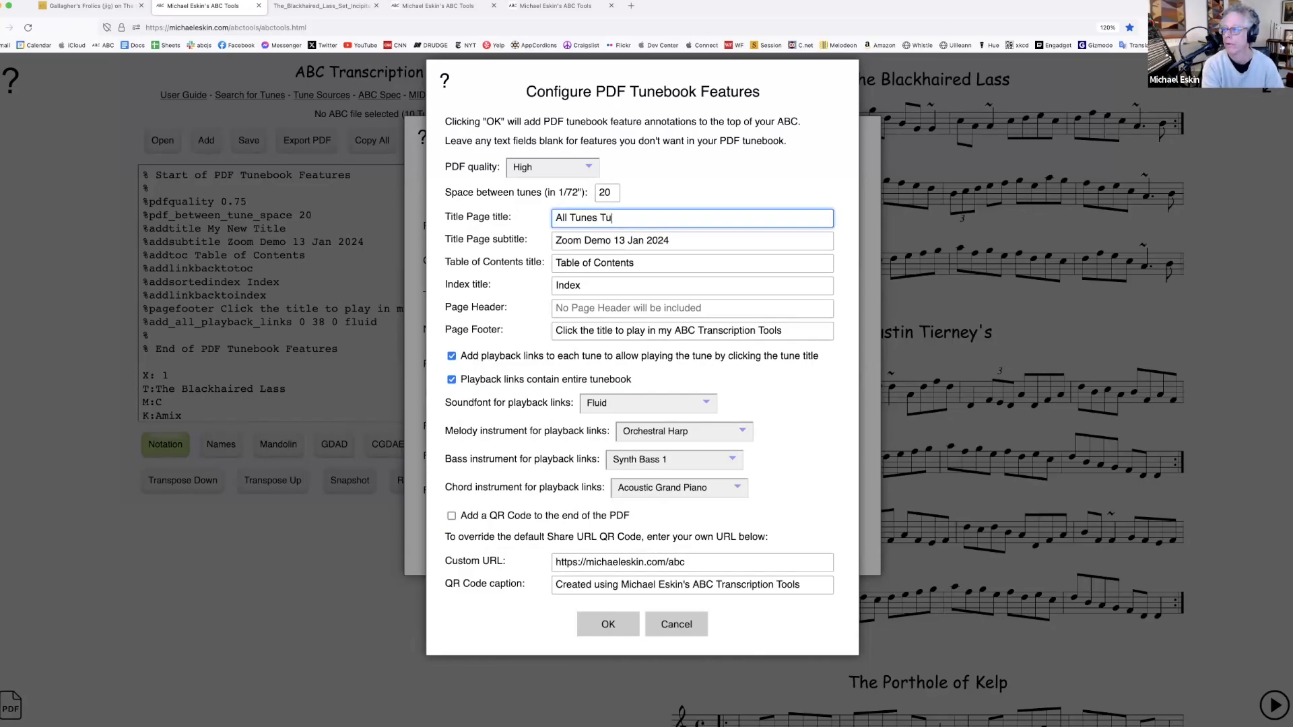
text(nebook)
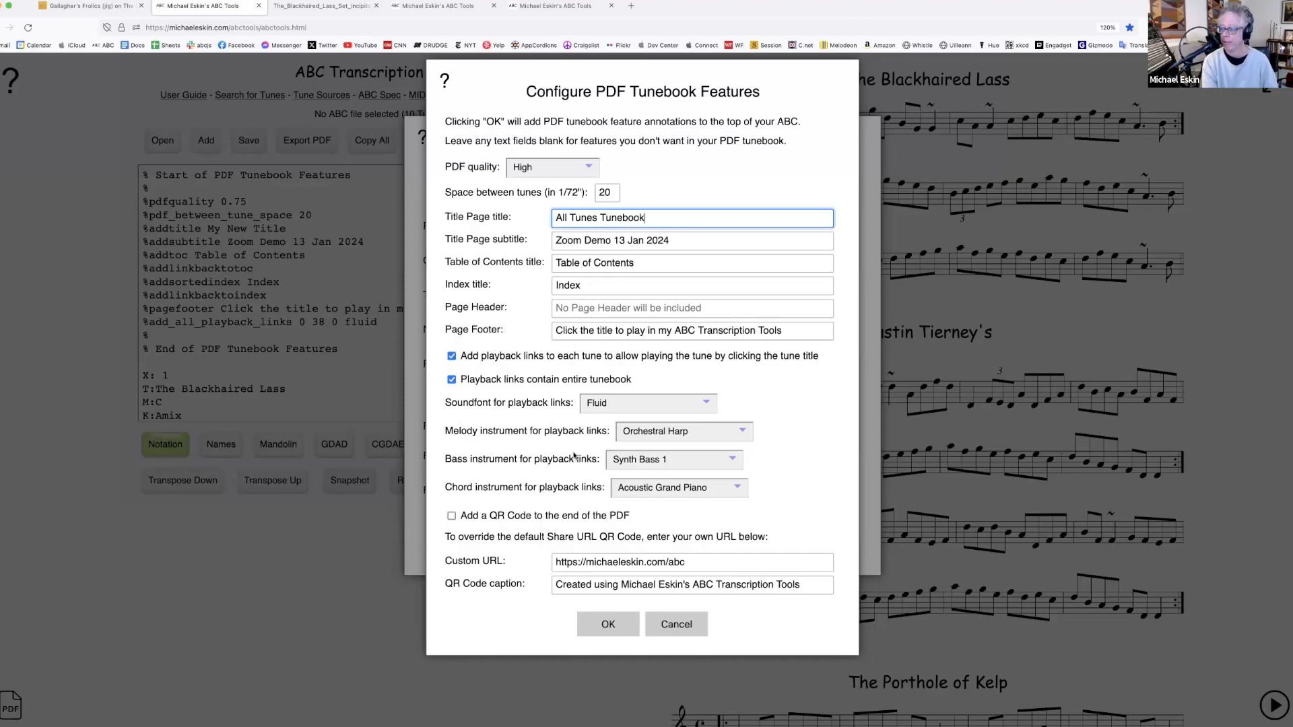
click(595, 627)
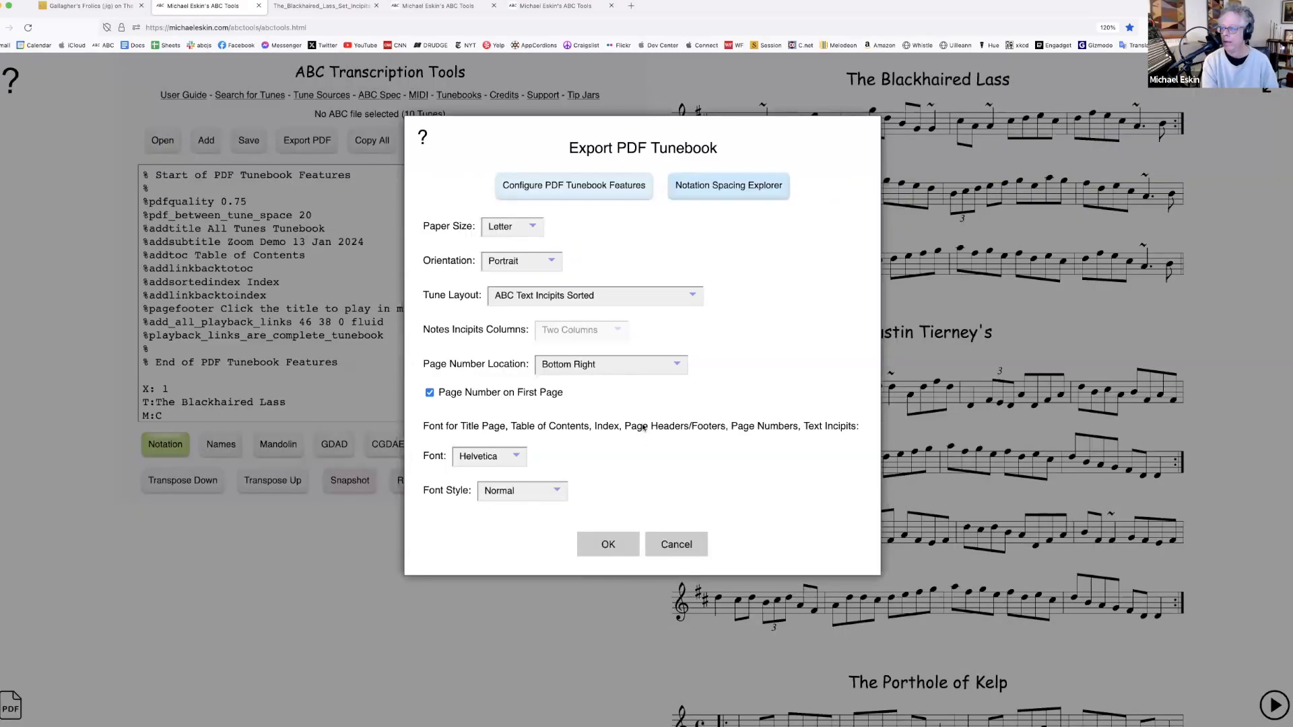
Export the tunebook in the Multiple Tunes per Page layout as The_Blackhaired_Lass_Set.pdf
click(552, 300)
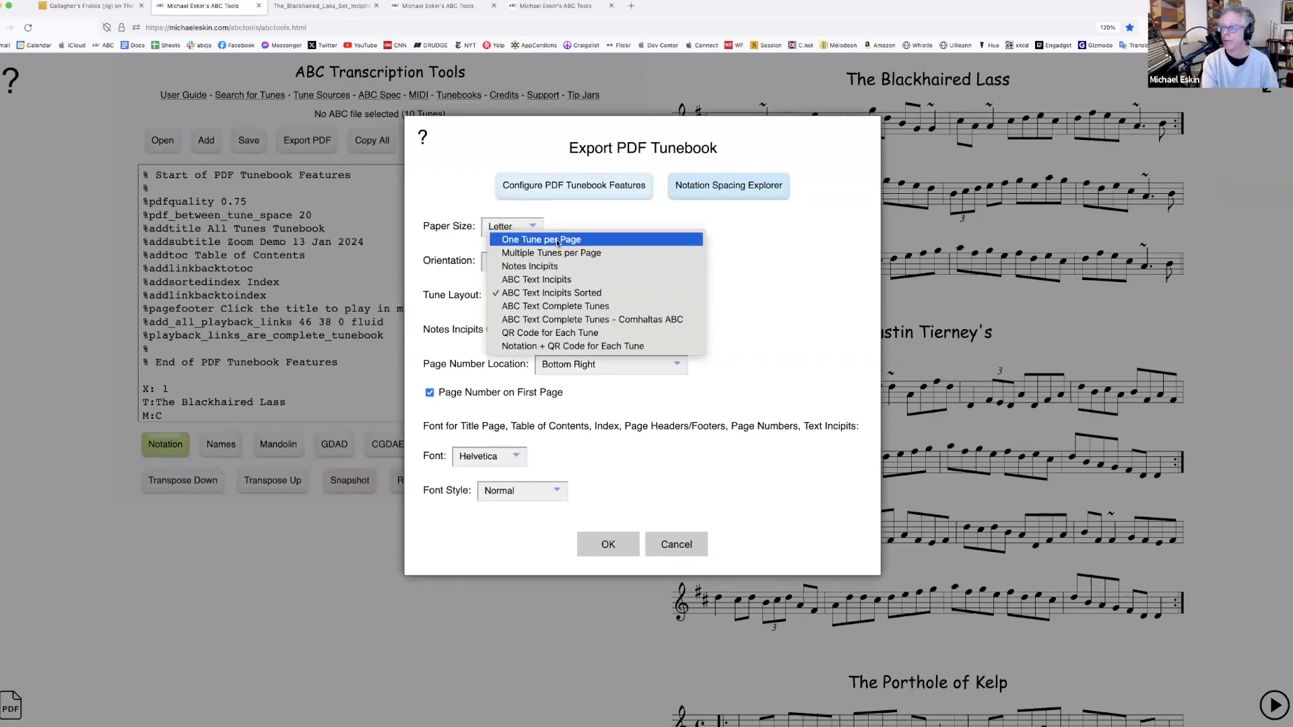
click(556, 254)
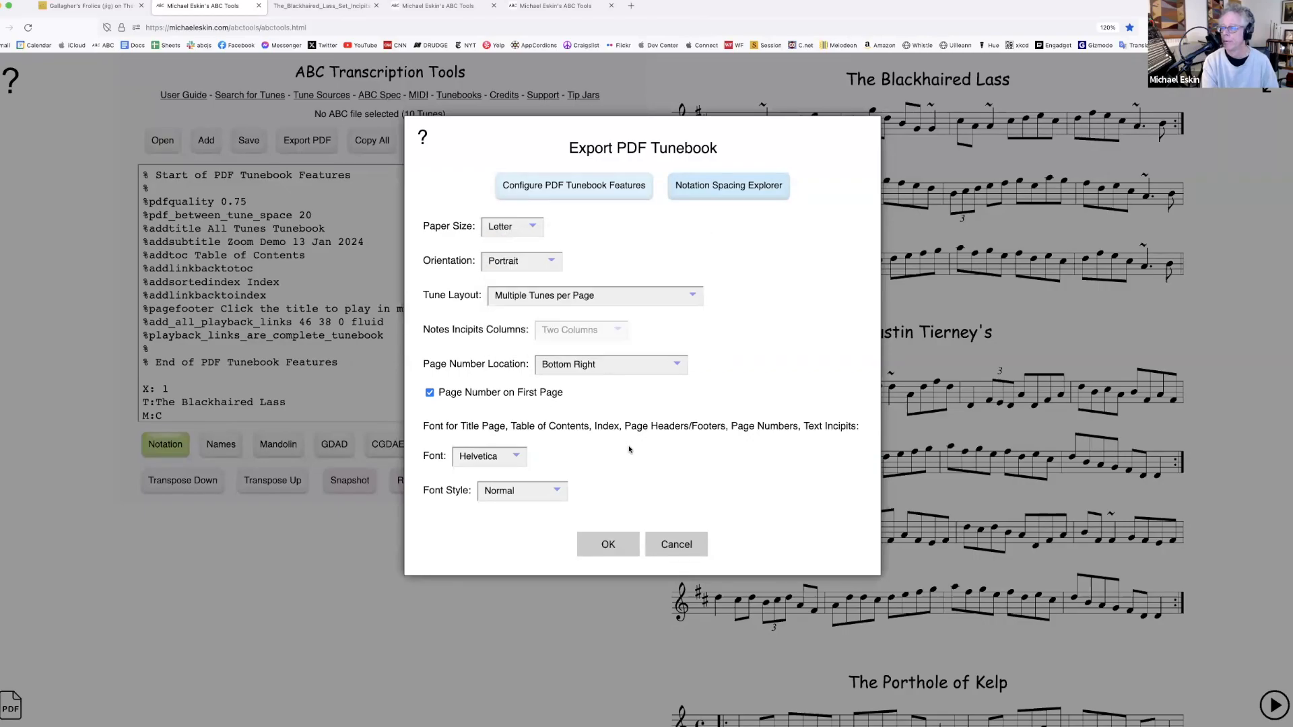
click(626, 549)
key(Return)
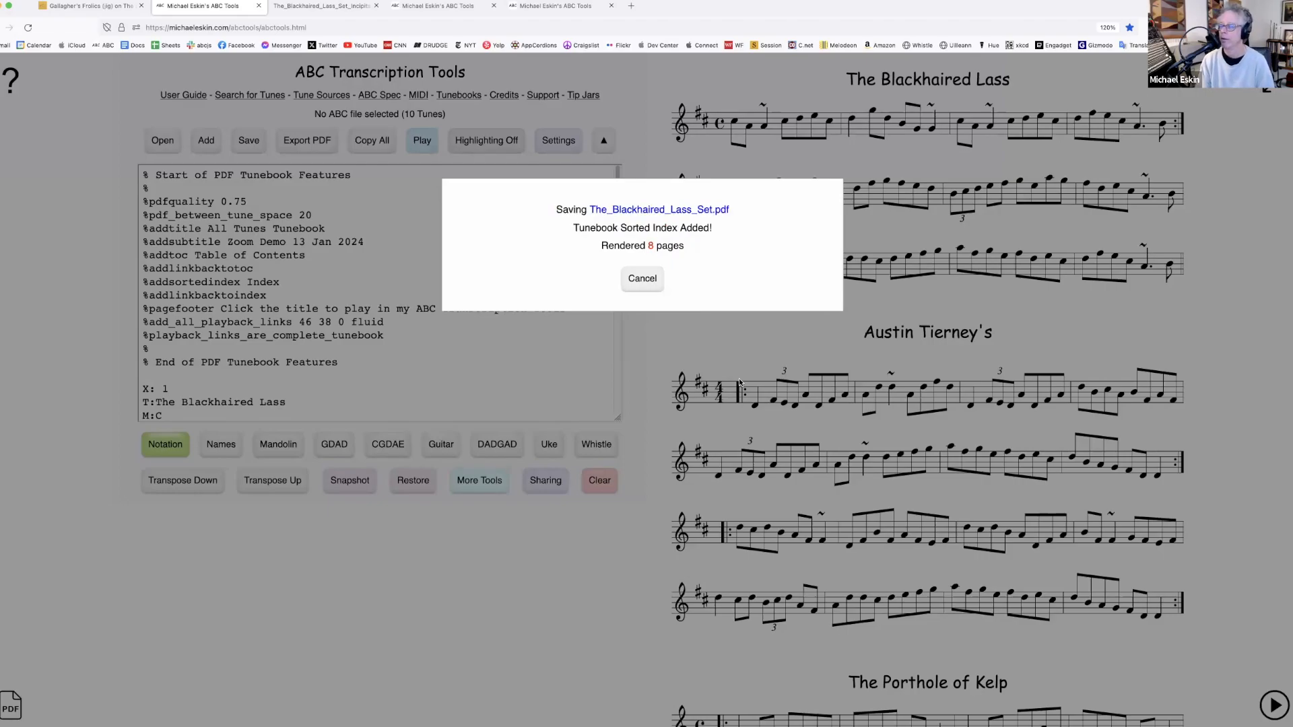
Go to The New York Jig from the exported PDF's table of contents, test its title link, and return to the PDF
scroll(630, 451, down, 10)
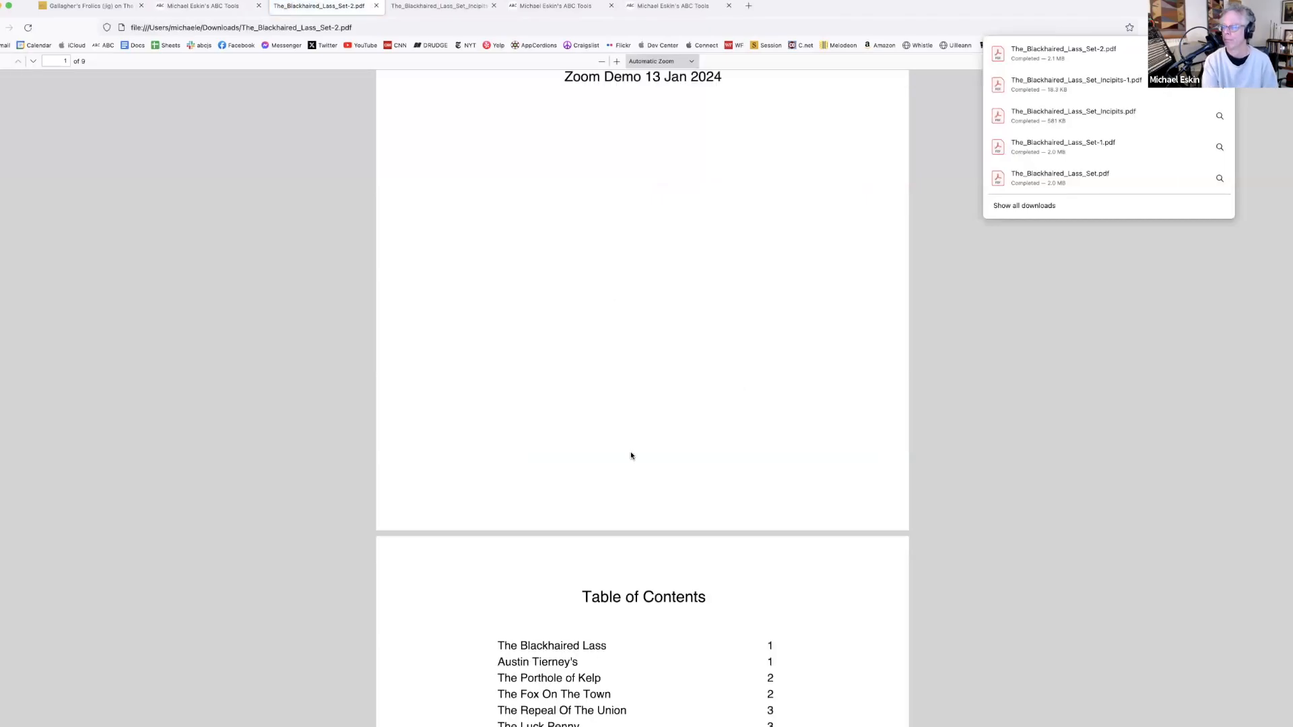
click(568, 396)
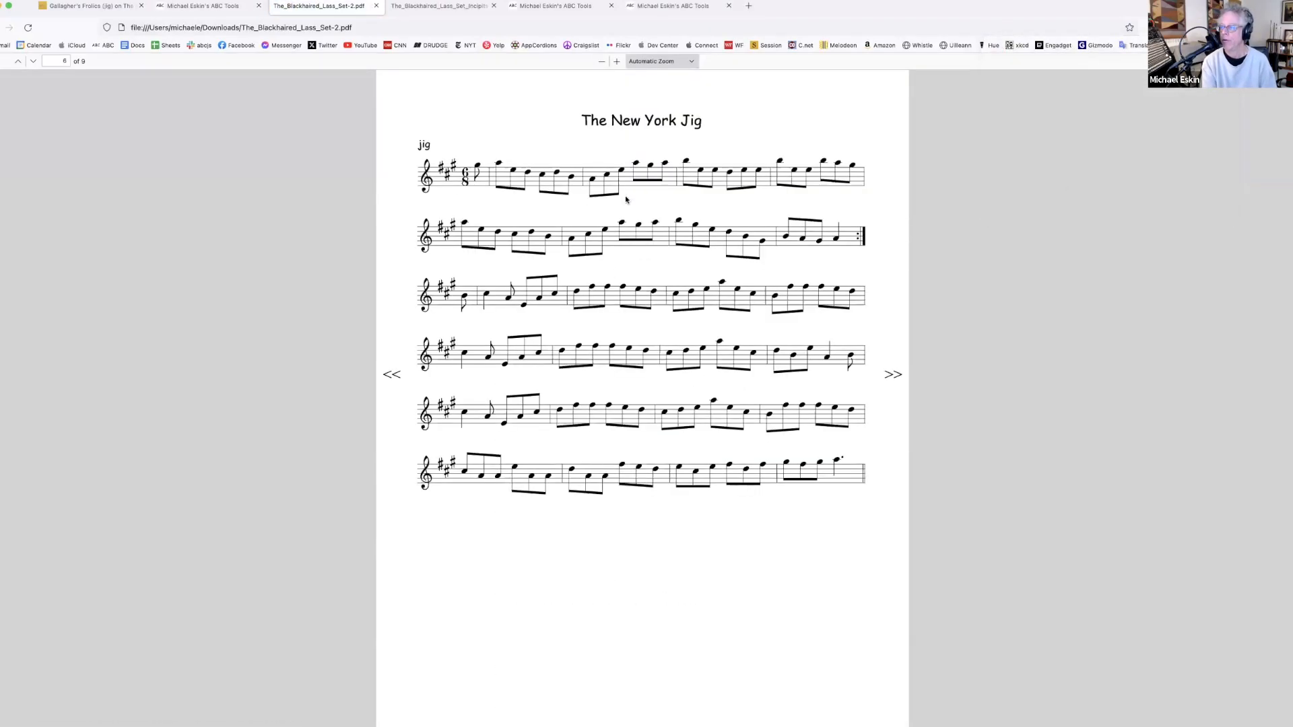
click(637, 123)
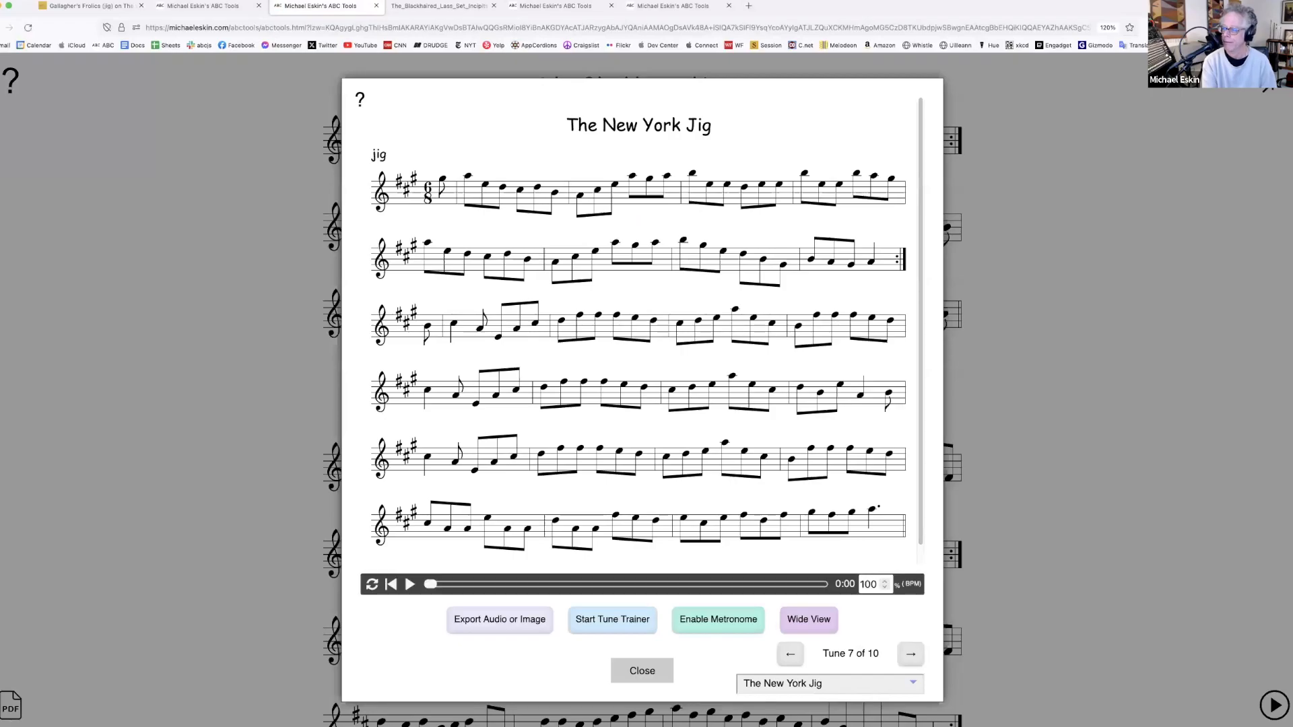
click(636, 673)
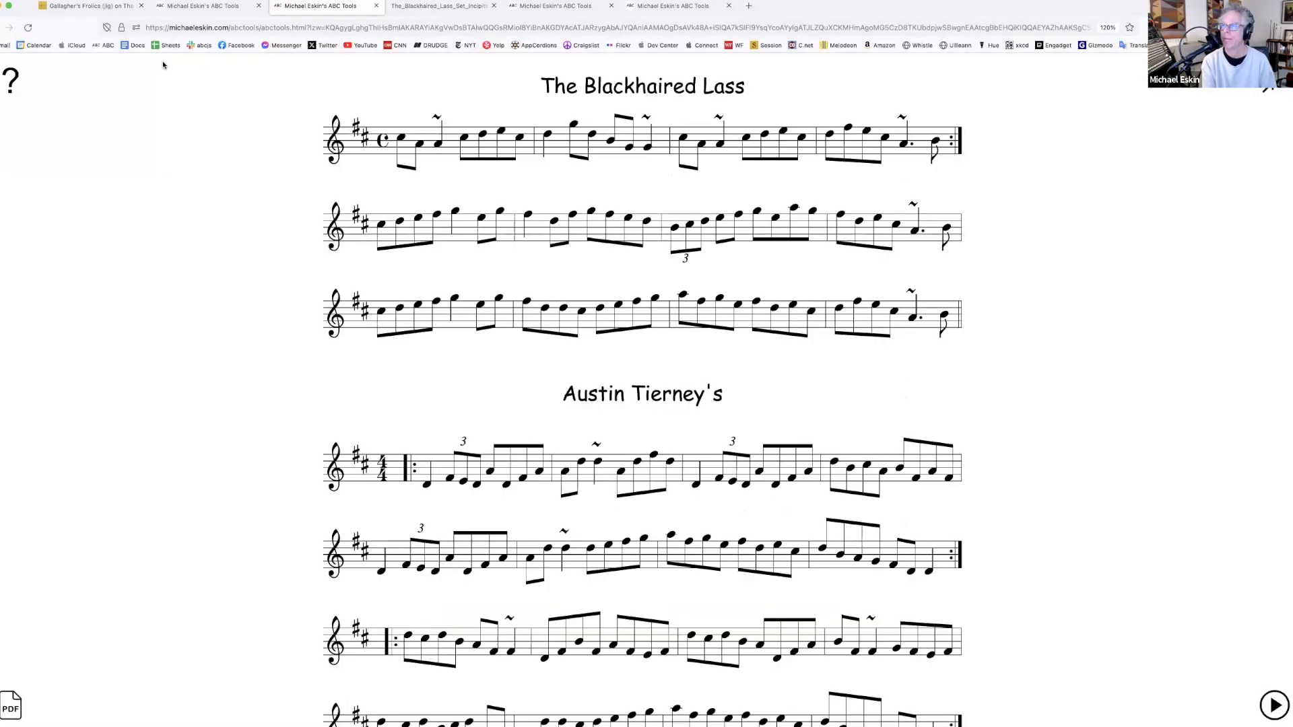
click(0, 27)
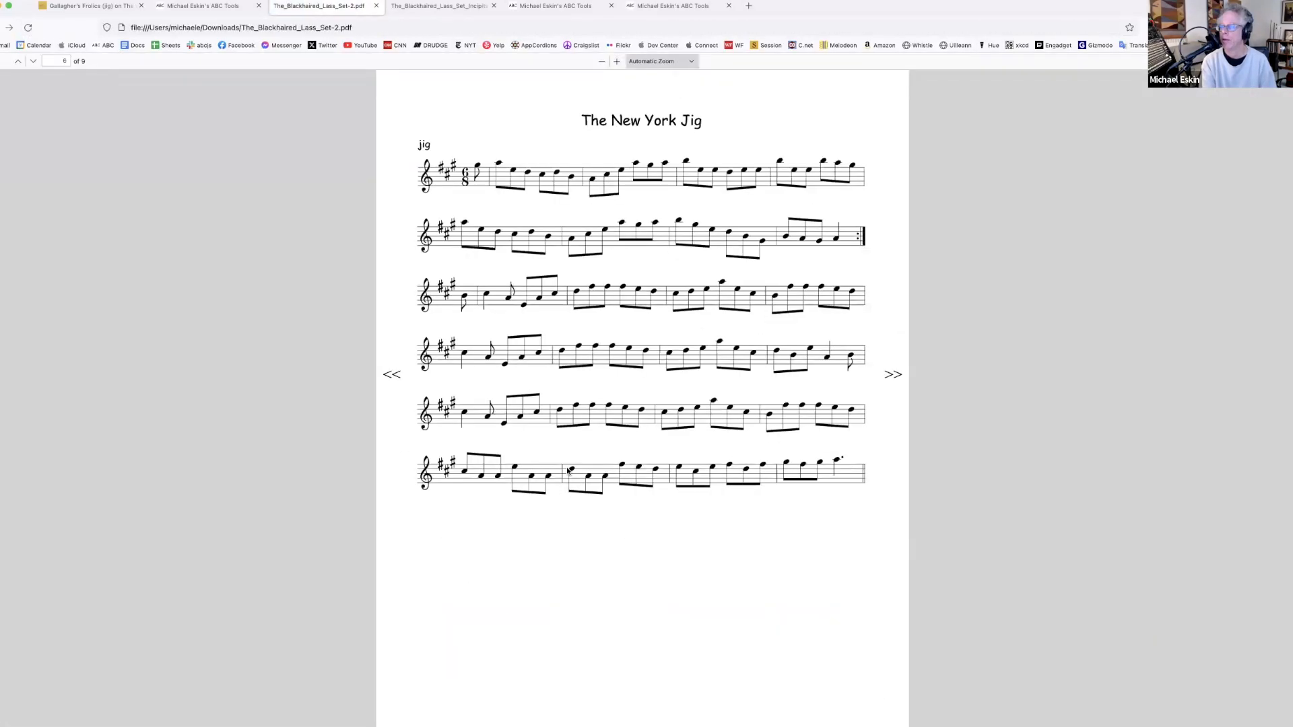
Reopen The New York Jig in the player from its PDF title and step back through the tunebook to Austin Tierney's
scroll(626, 472, up, 5)
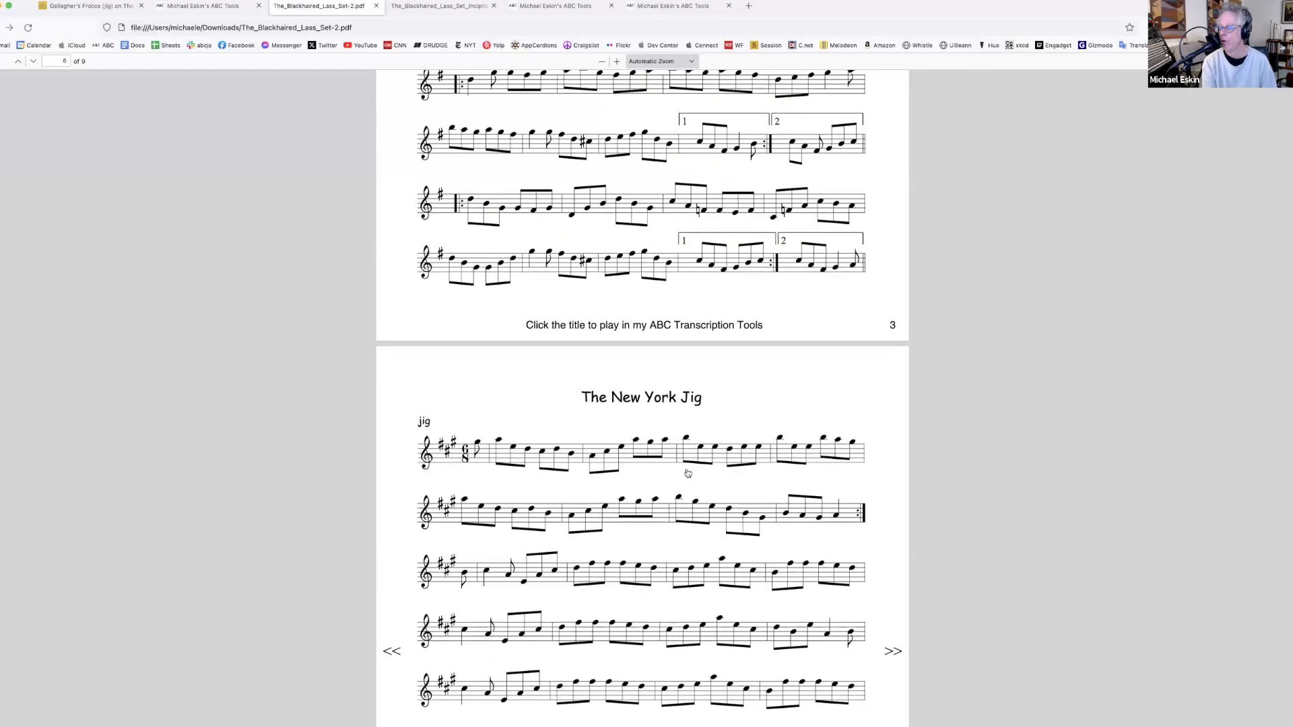
scroll(687, 474, up, 2)
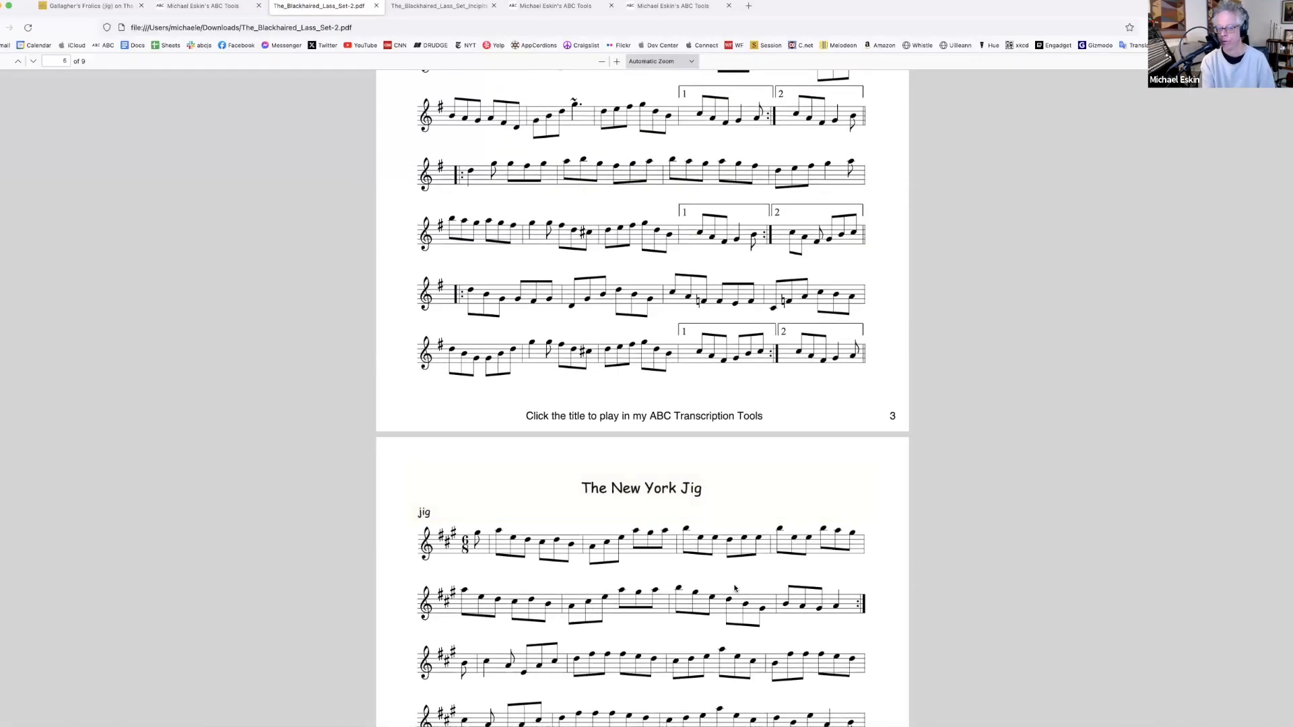
click(676, 497)
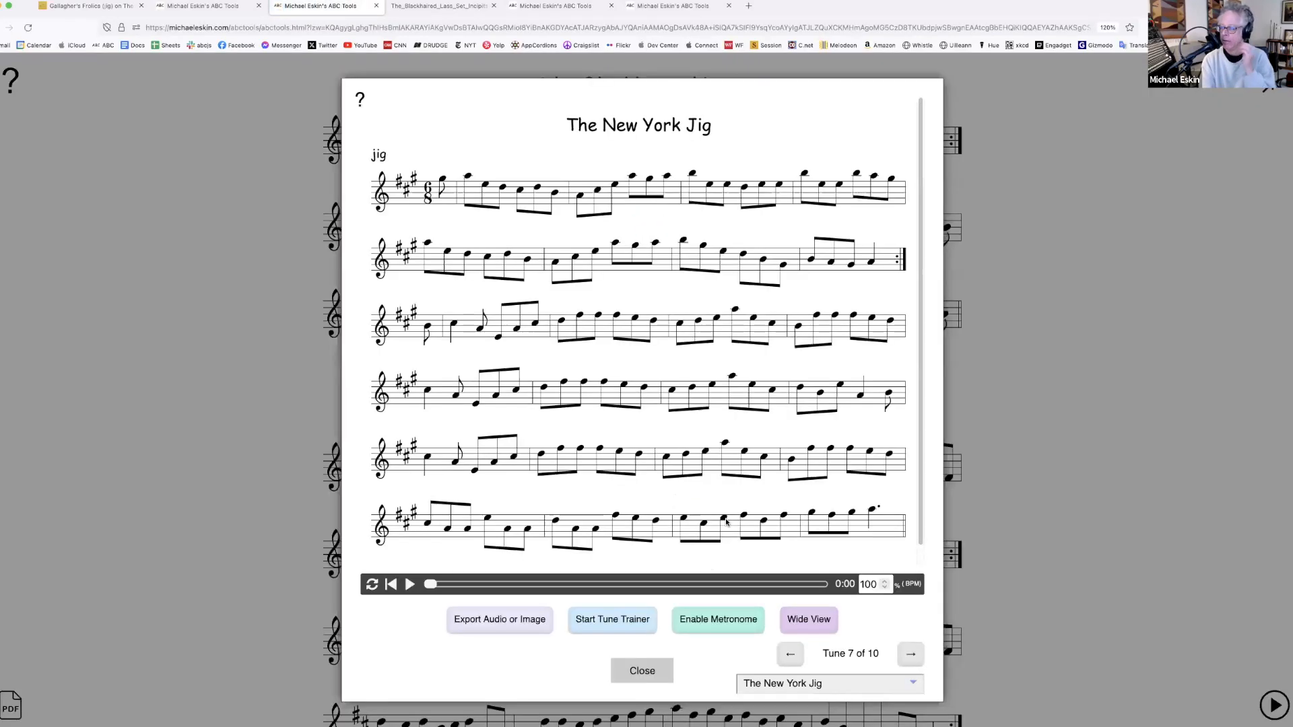
click(792, 664)
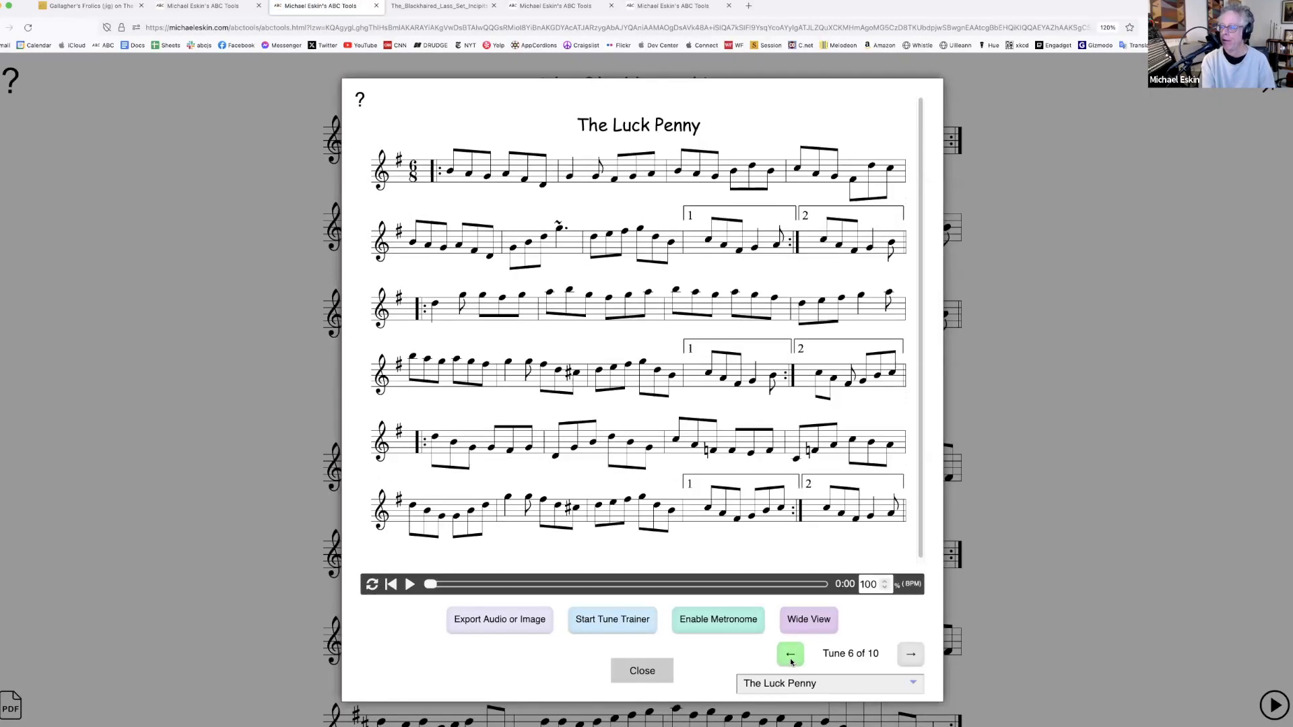
click(792, 664)
click(791, 664)
click(792, 664)
click(792, 663)
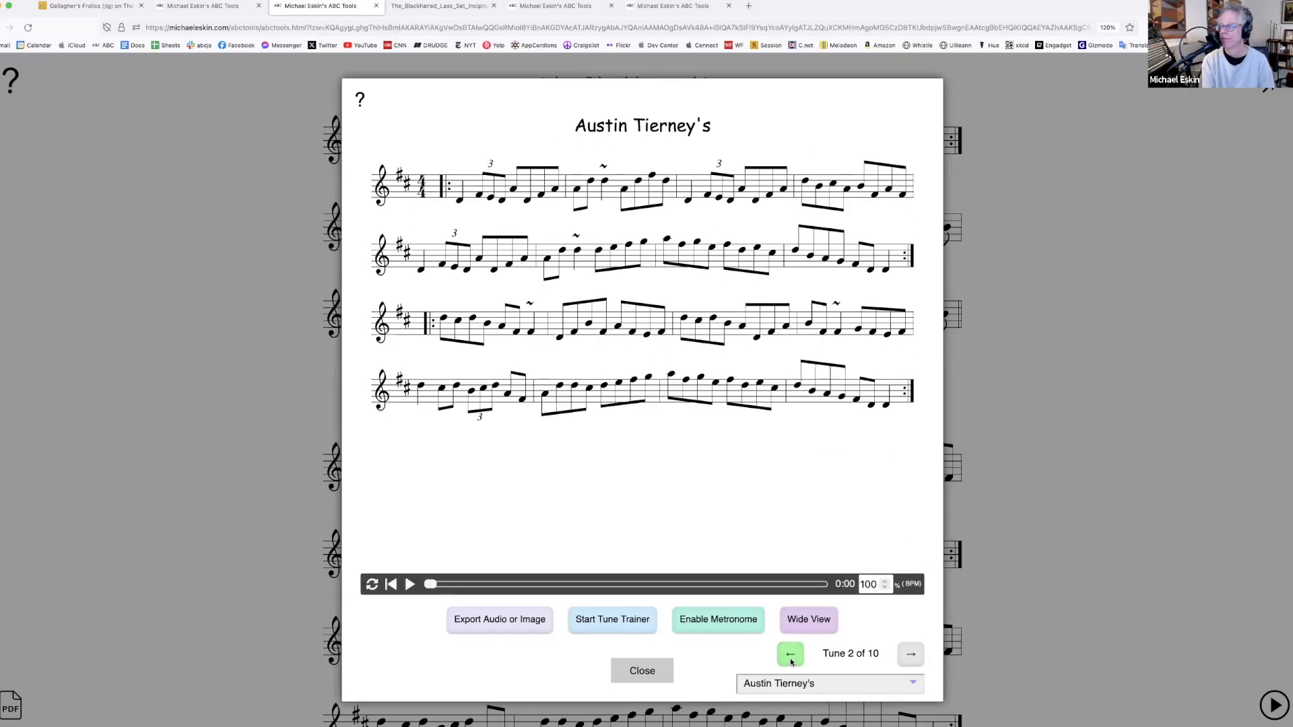
Step back to the tunebook's first tune in the player, and forward through the tunes to The Longford Collector
click(909, 655)
click(796, 654)
click(797, 655)
click(910, 658)
click(910, 658)
click(910, 659)
click(910, 660)
click(910, 661)
click(910, 661)
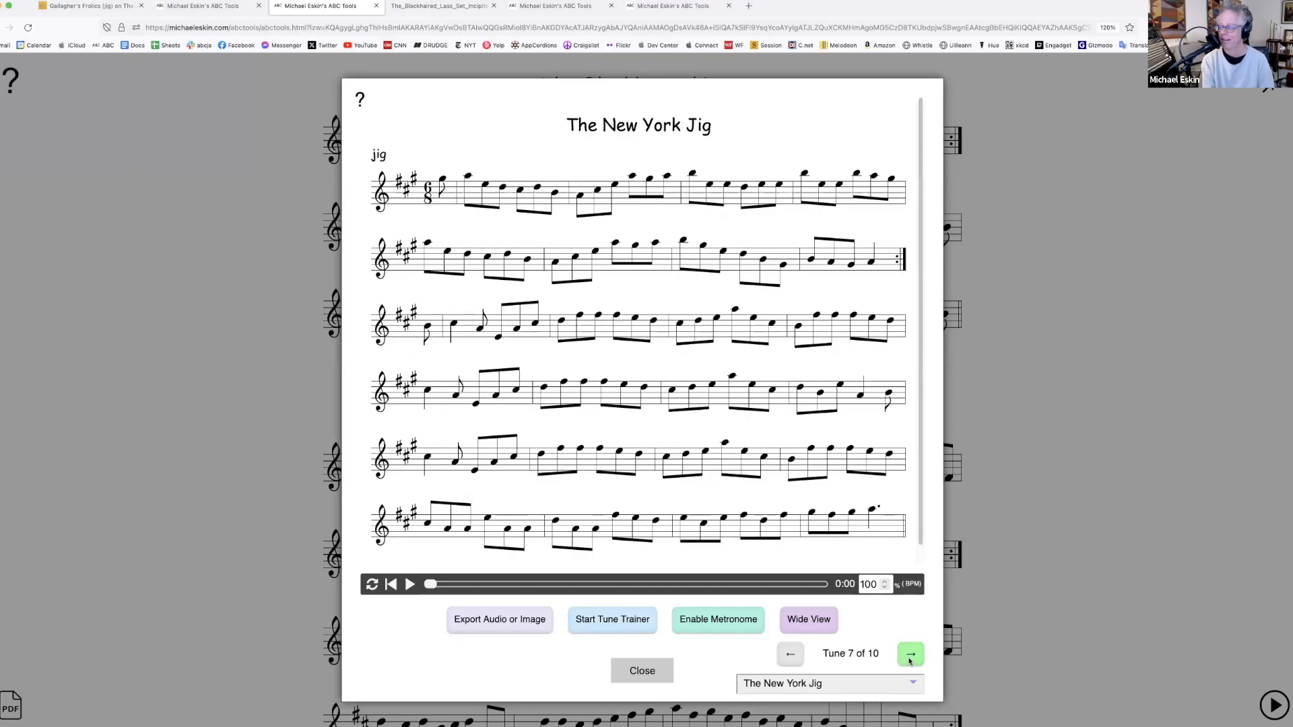
click(912, 657)
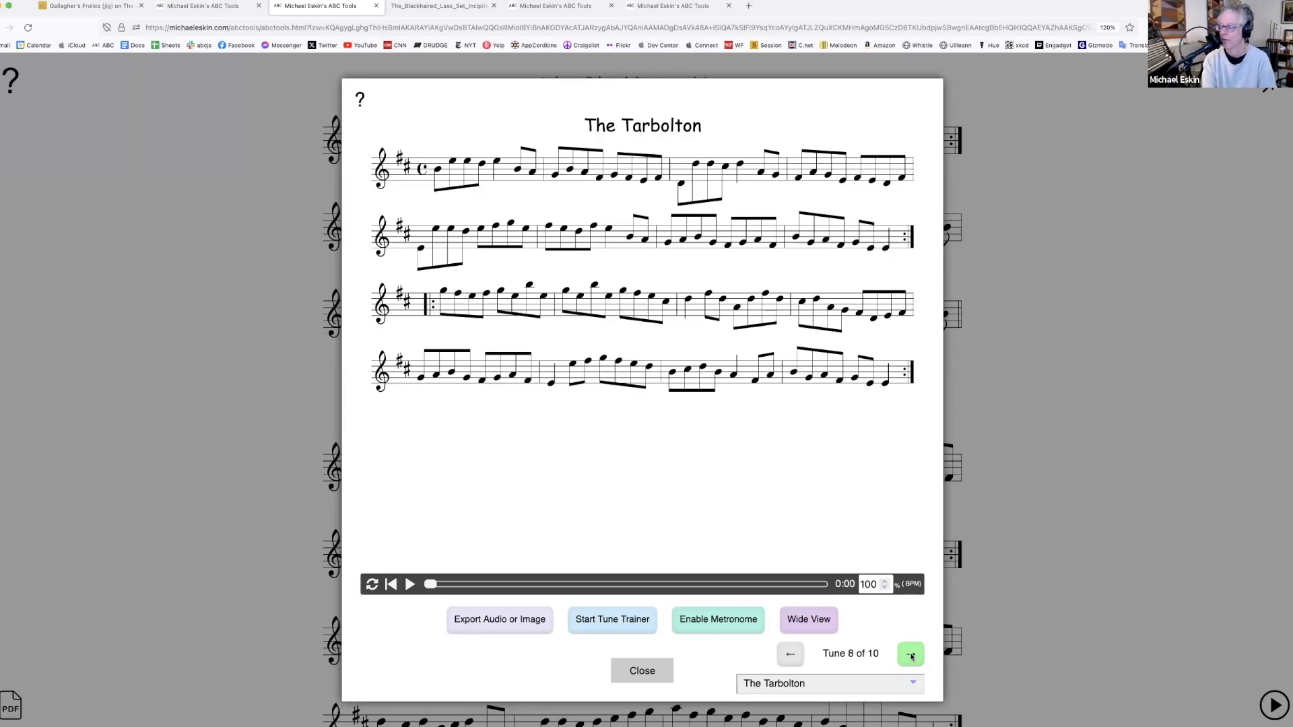
click(912, 657)
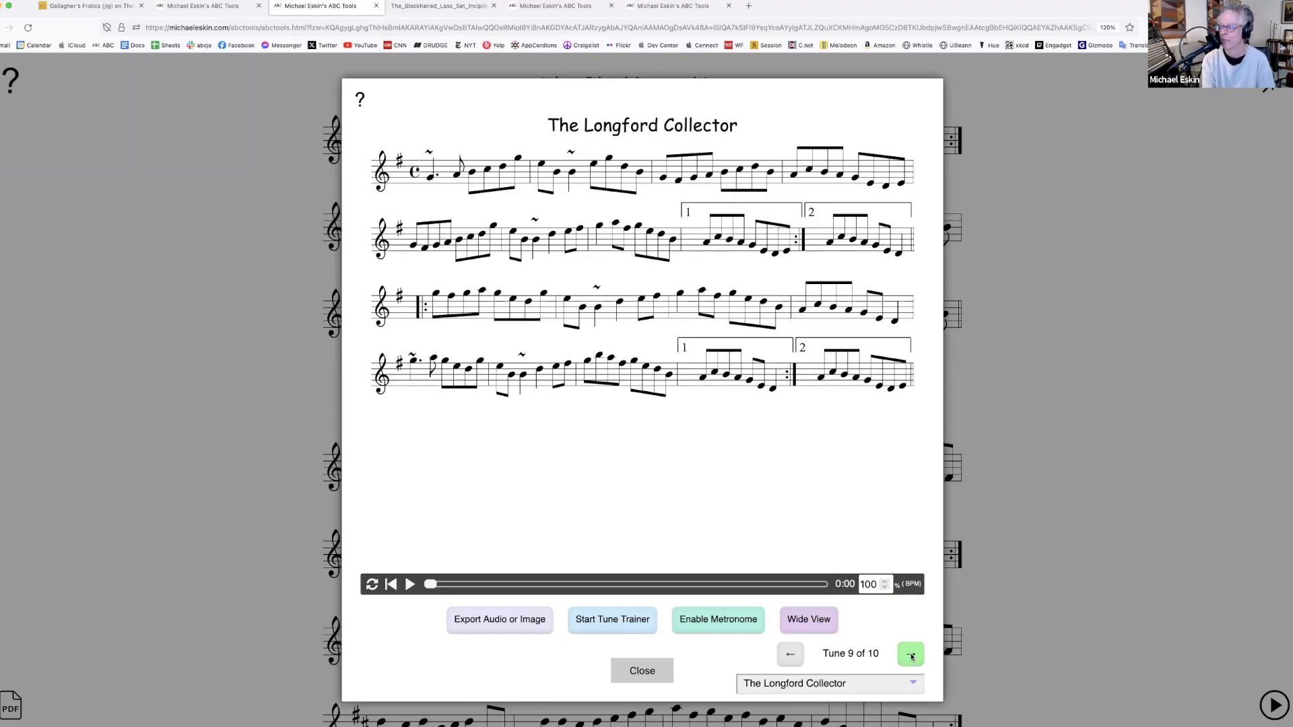
Go back one tune, jump directly to Austin Tierney's by choosing its title, and close the player
click(792, 655)
click(808, 683)
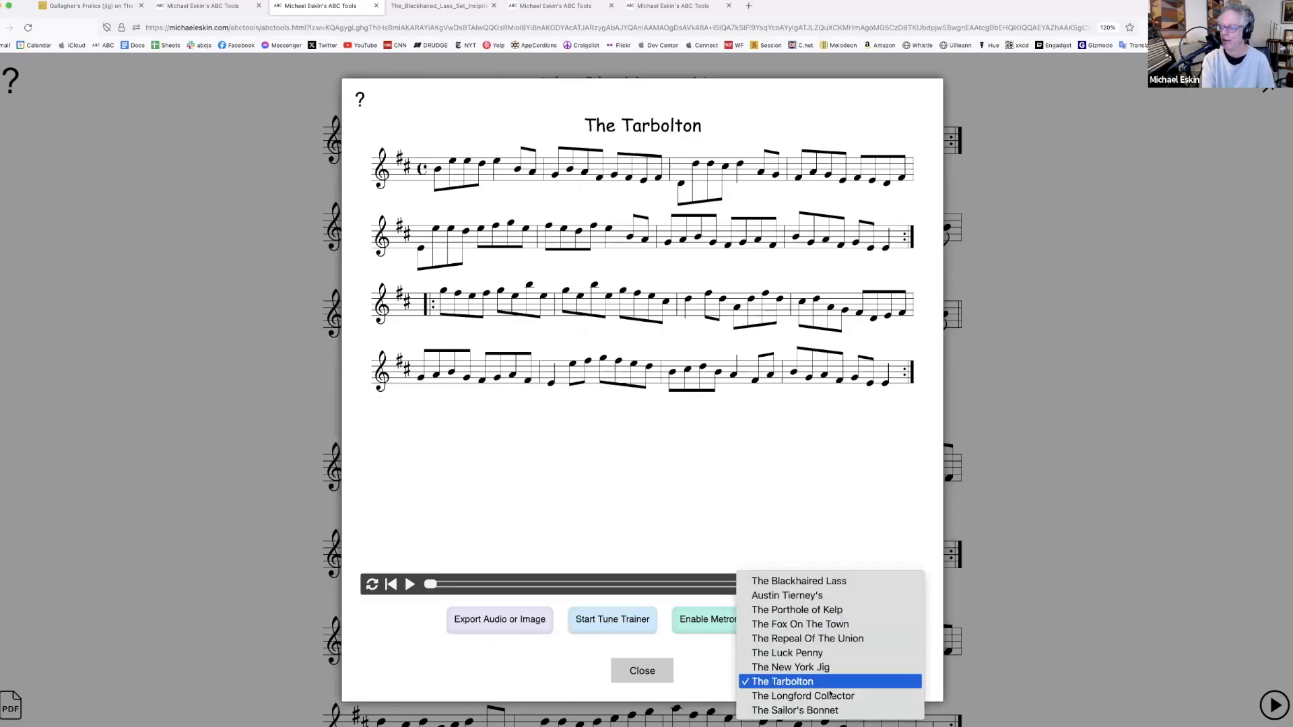
click(817, 595)
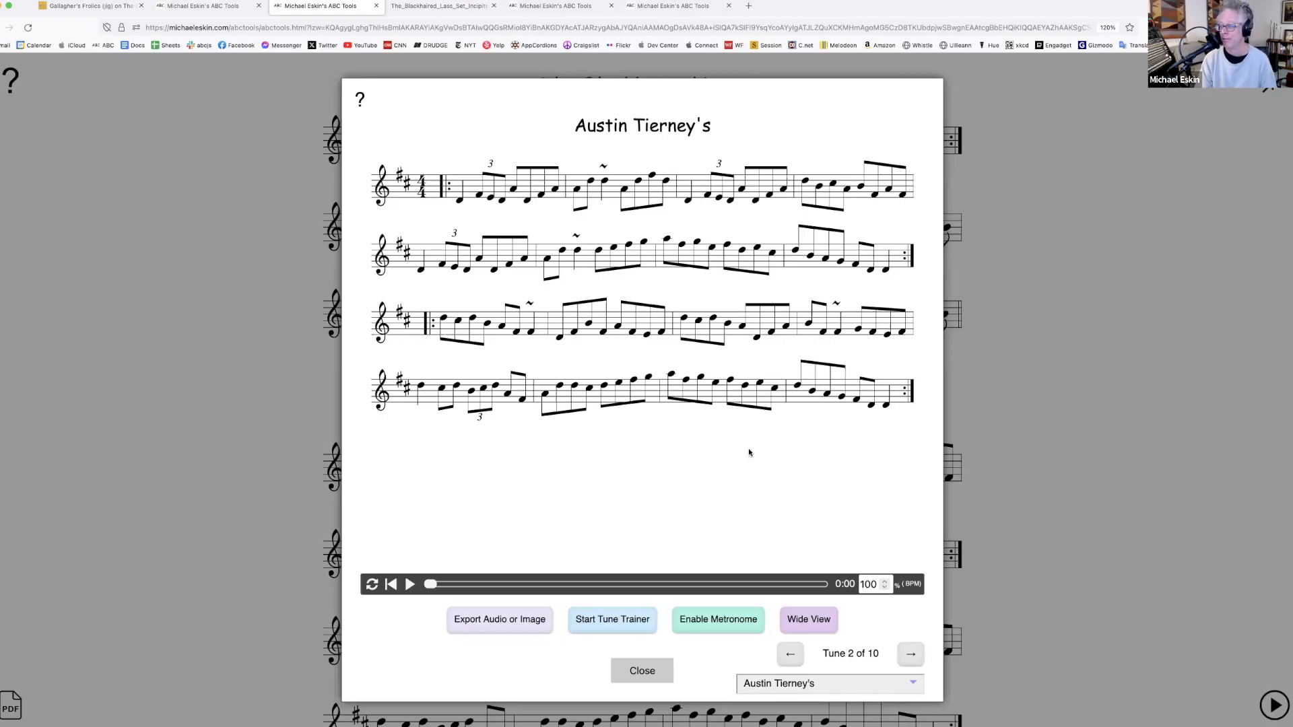
click(652, 670)
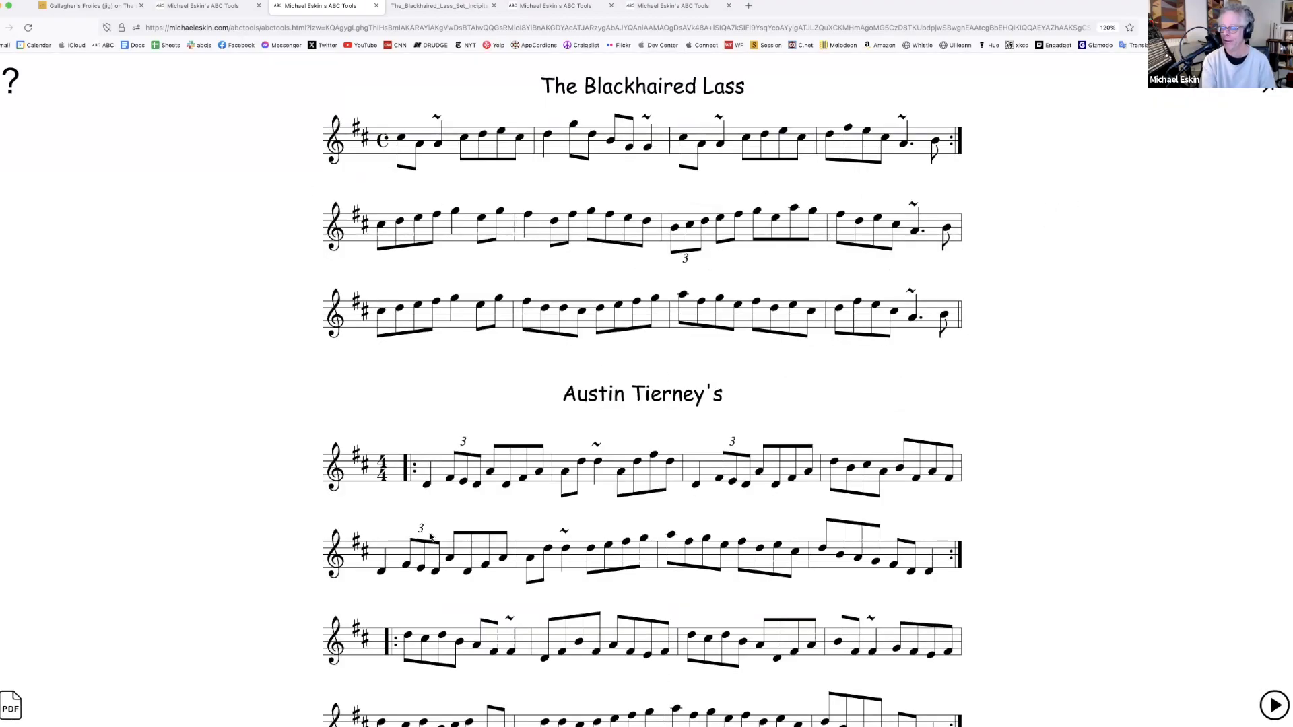
Check the PDF export options and the tune player on the linked tunebook page, closing each without exporting or playing anything
click(14, 711)
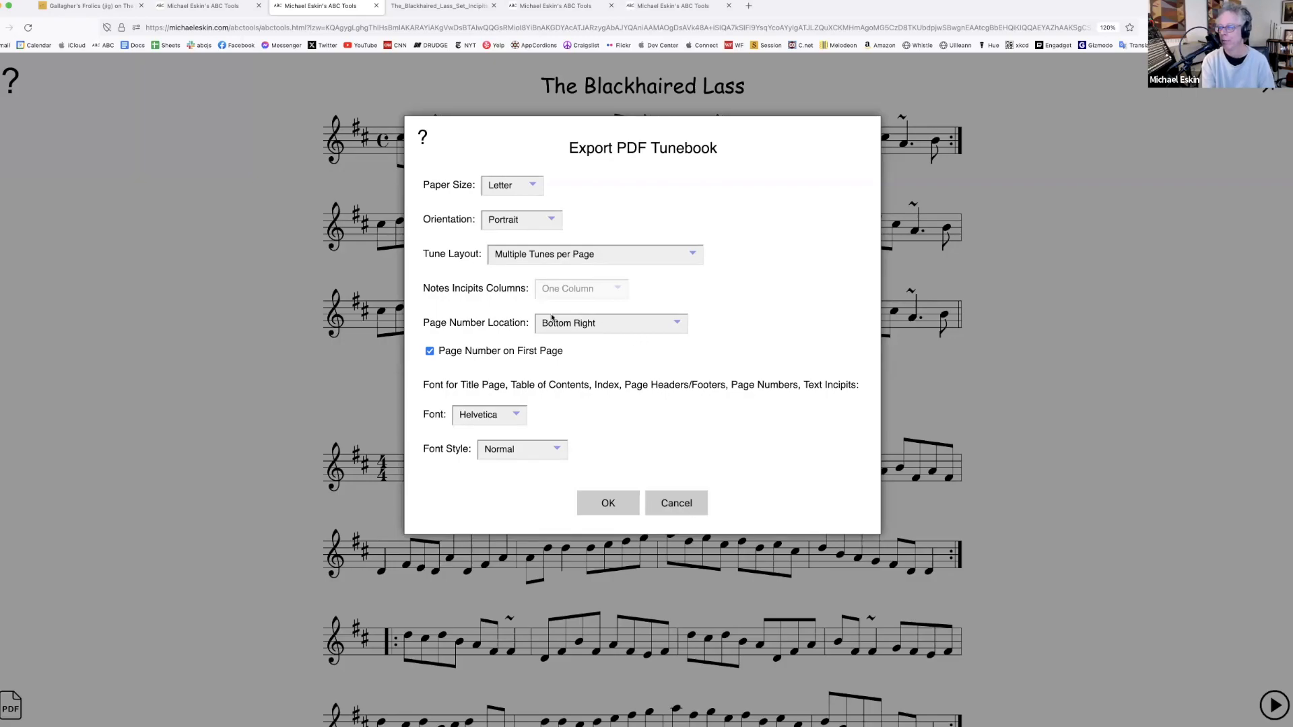
click(690, 505)
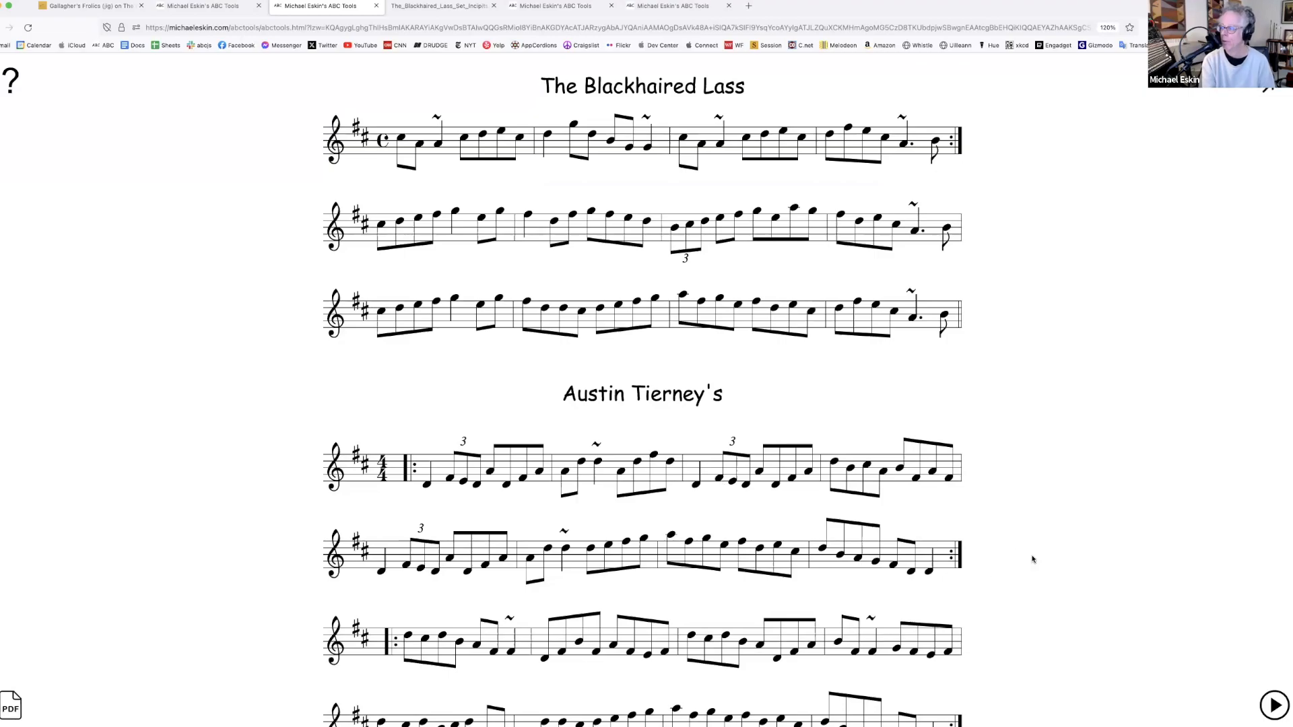
click(1275, 706)
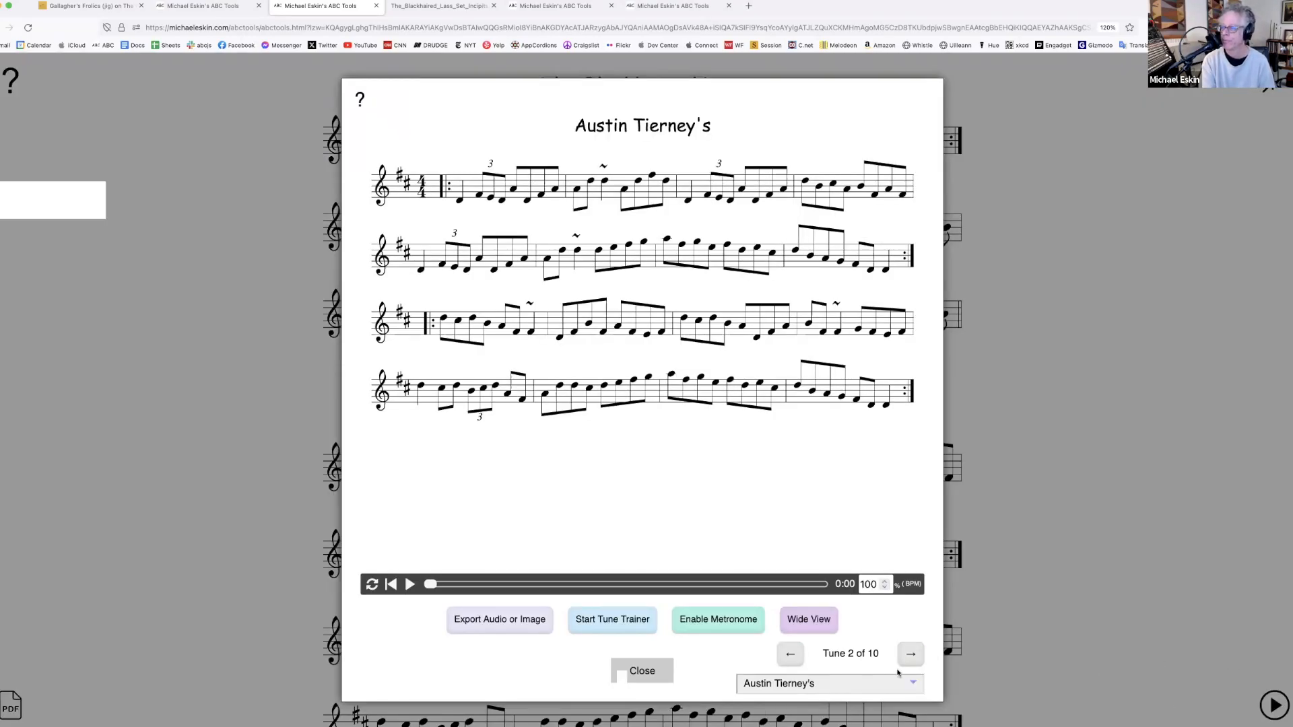
click(1108, 253)
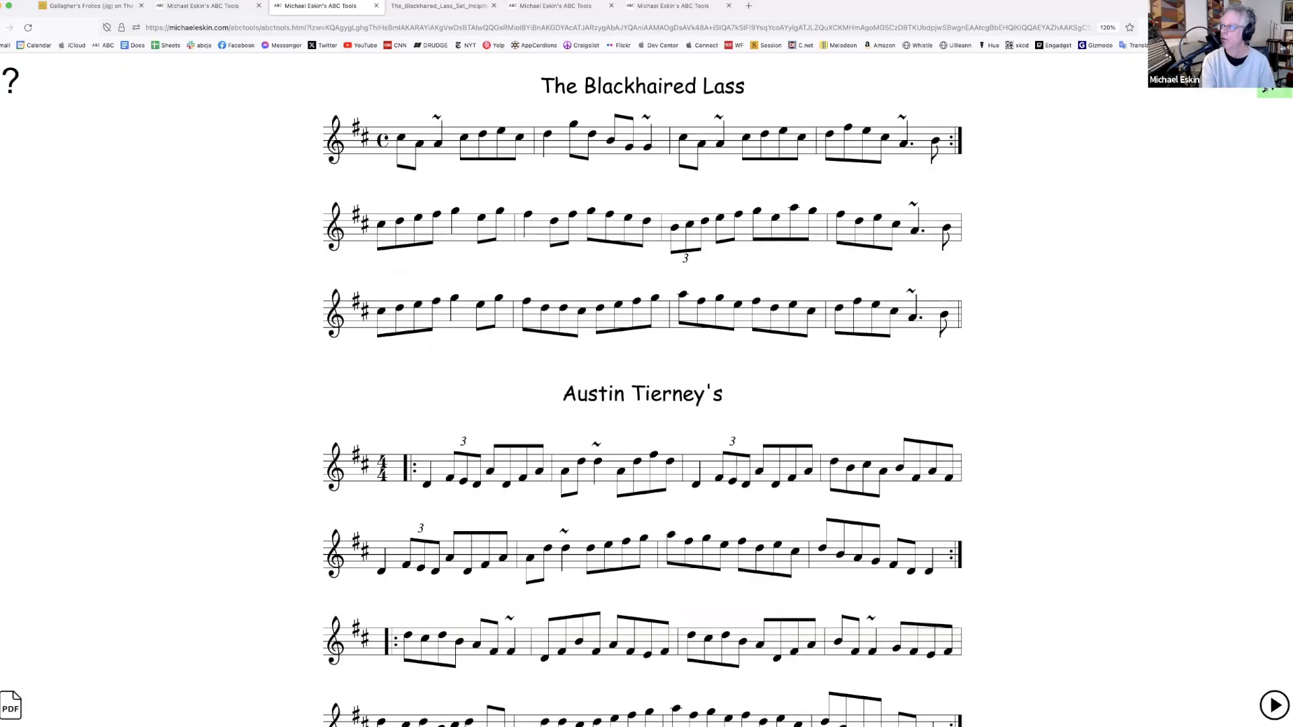
Show the editor on the linked tunebook page, examine its ABC text from start to end, and close that page
scroll(442, 337, down, 10)
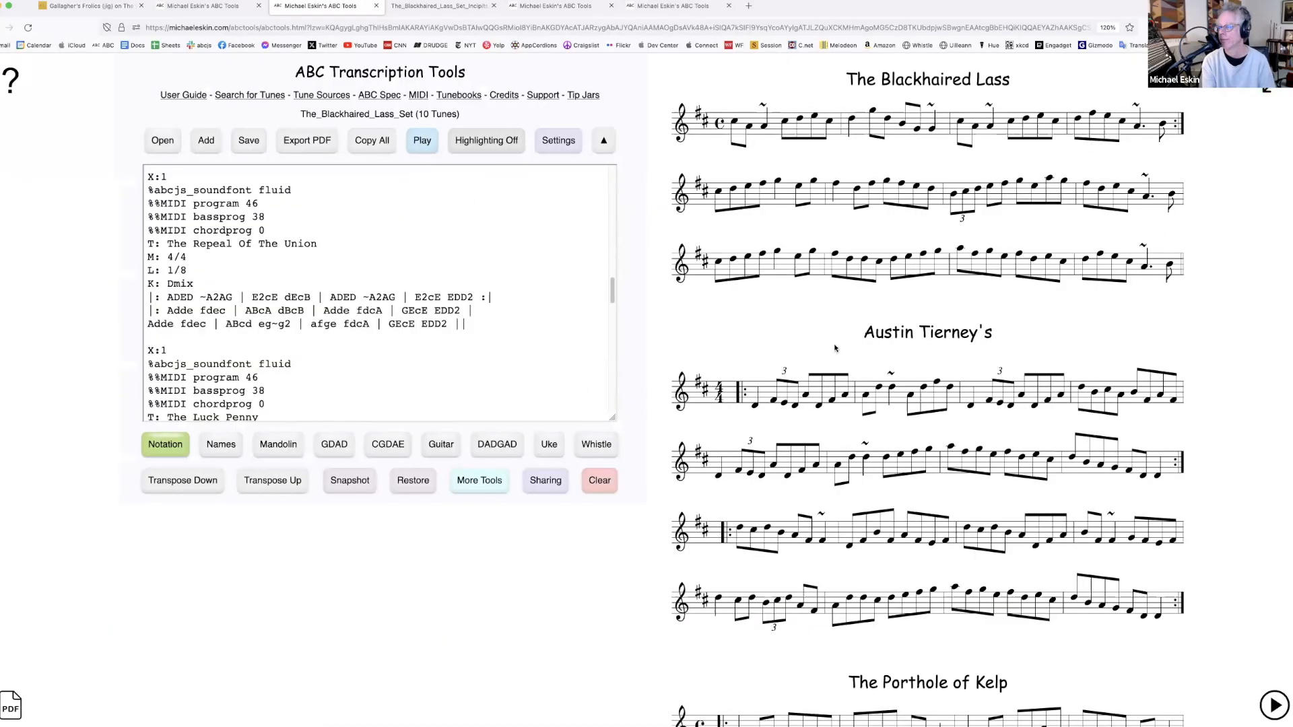
scroll(739, 340, down, 8)
scroll(739, 340, up, 4)
scroll(347, 287, up, 10)
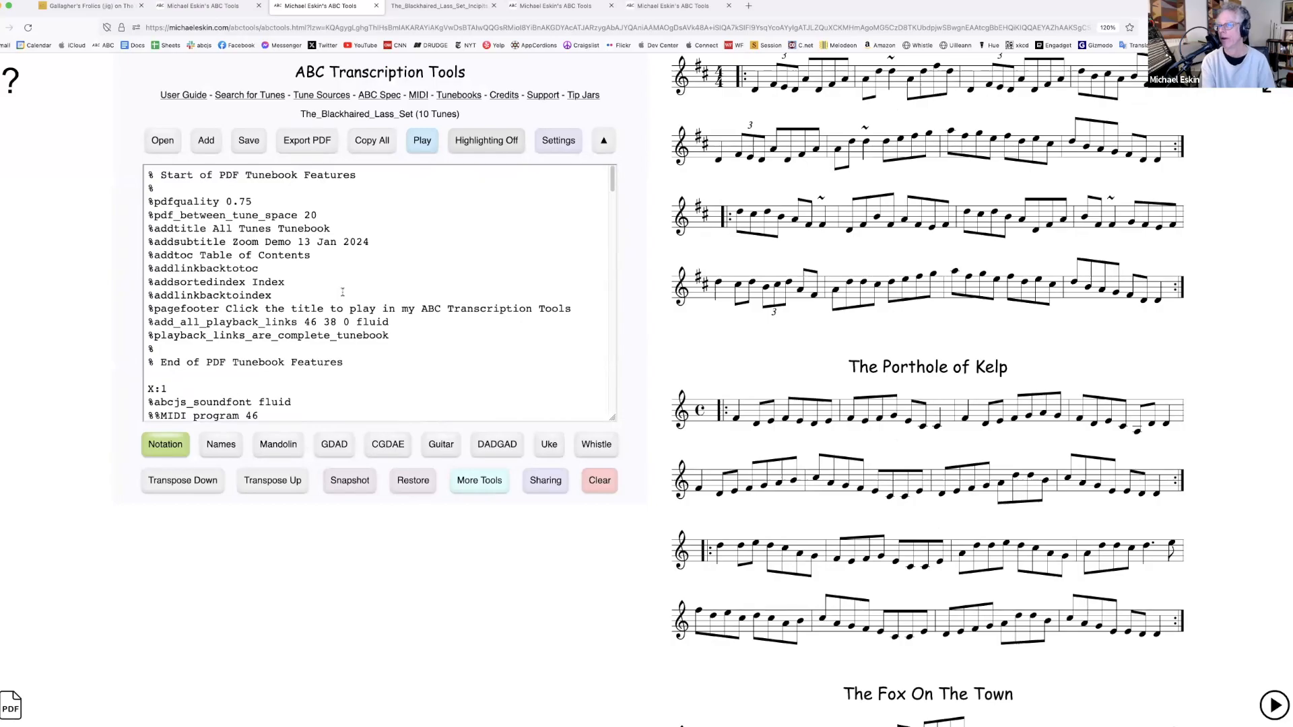
scroll(346, 286, down, 10)
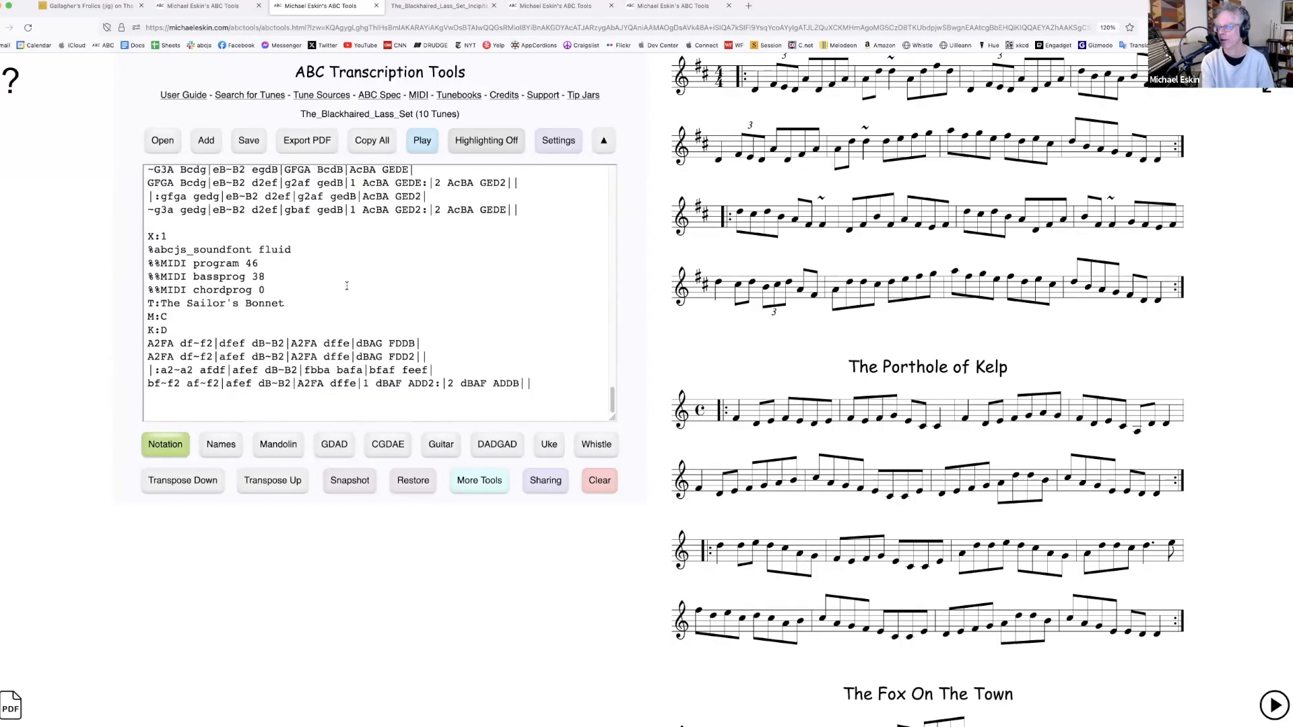
scroll(346, 286, up, 12)
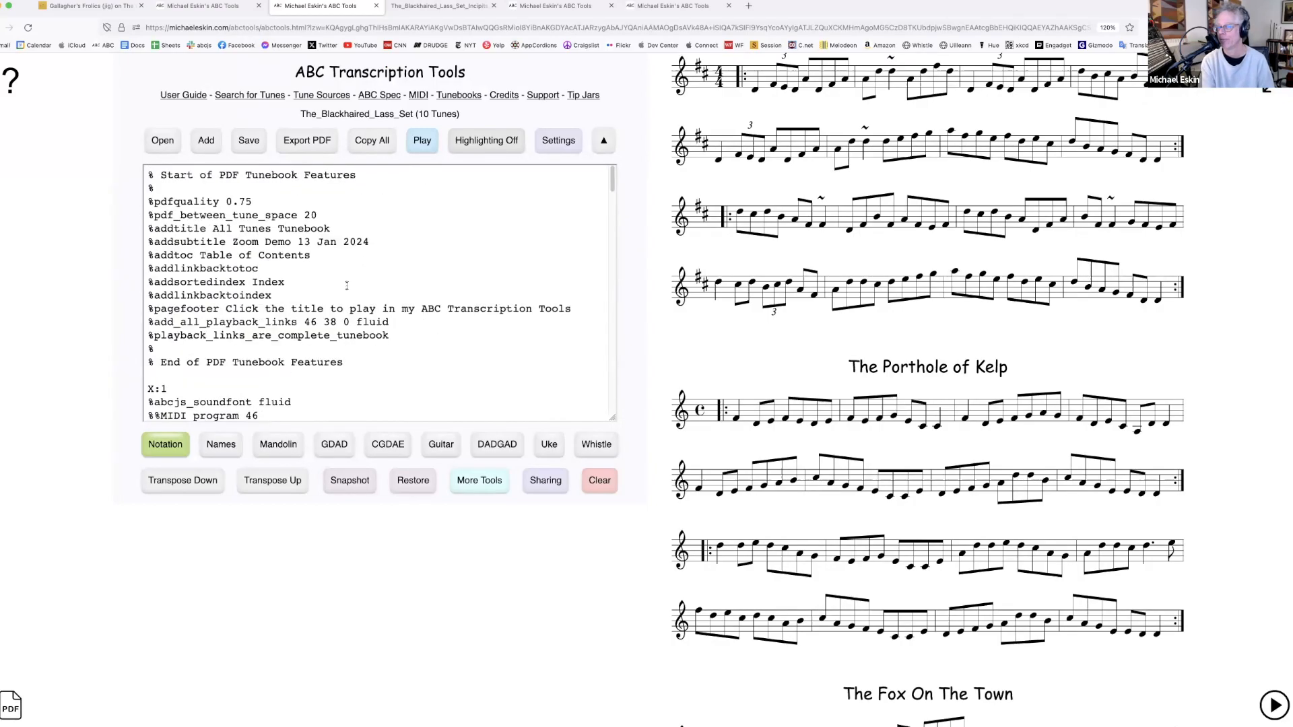
click(376, 5)
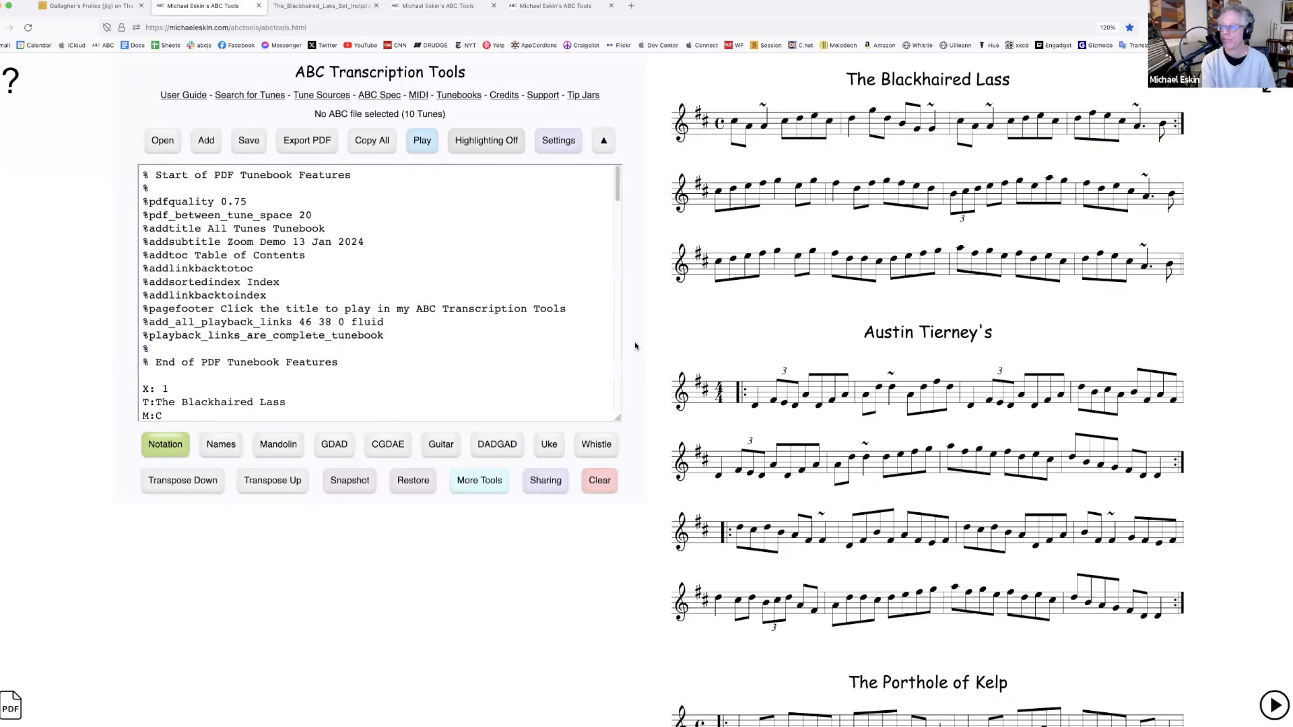
Export the tunebook as The_Blackhaired_Lass_Set.pdf on Letter portrait pages with multiple tunes per page and page numbers bottom right
click(638, 343)
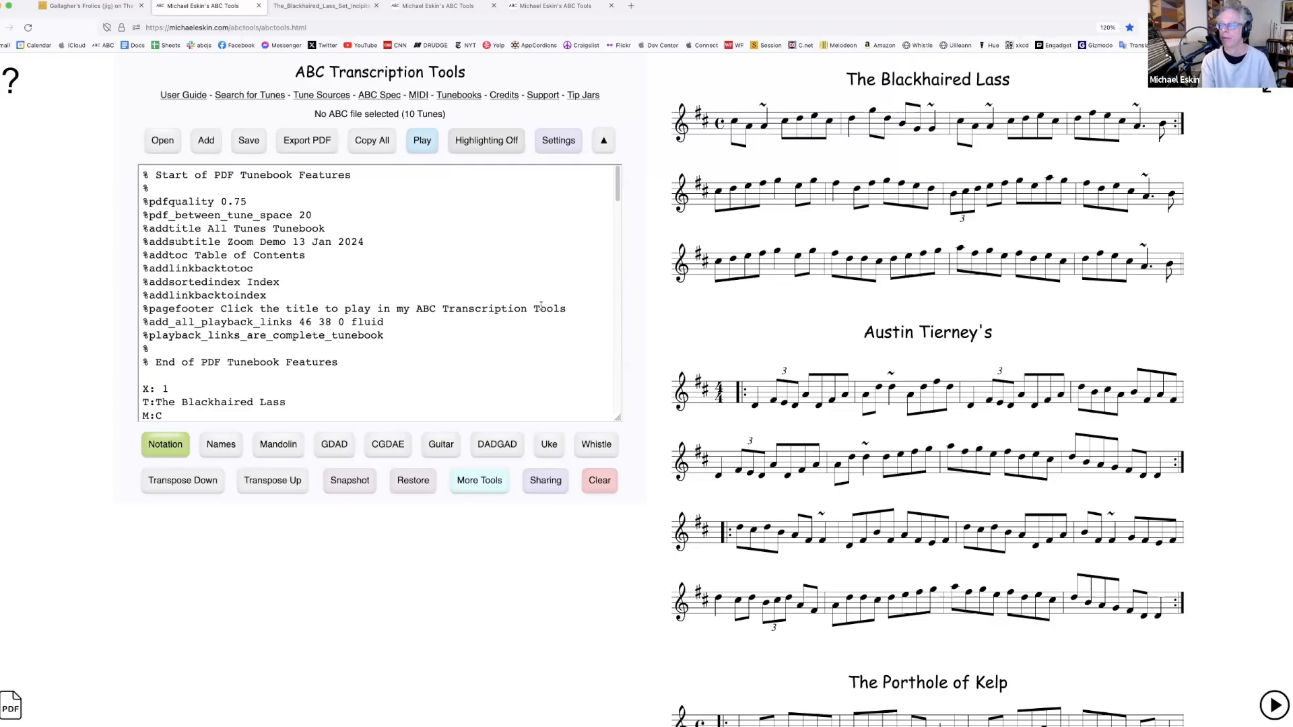
click(307, 140)
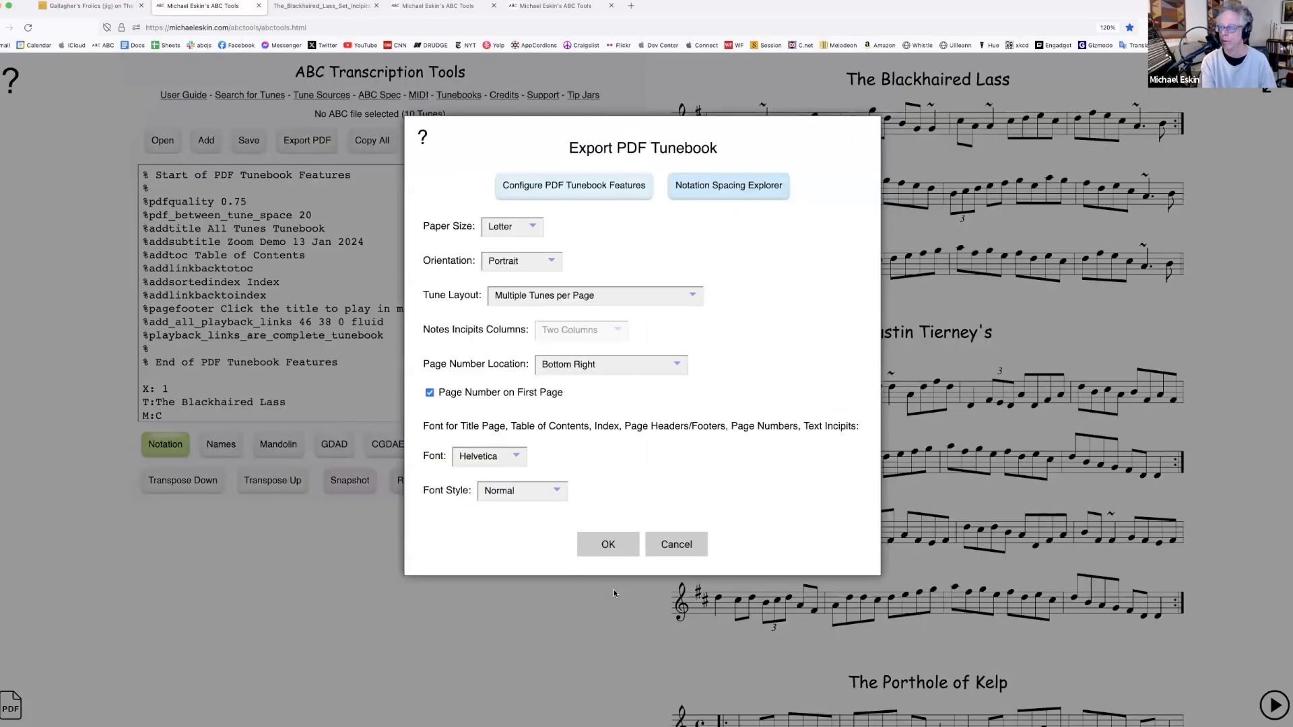
click(604, 552)
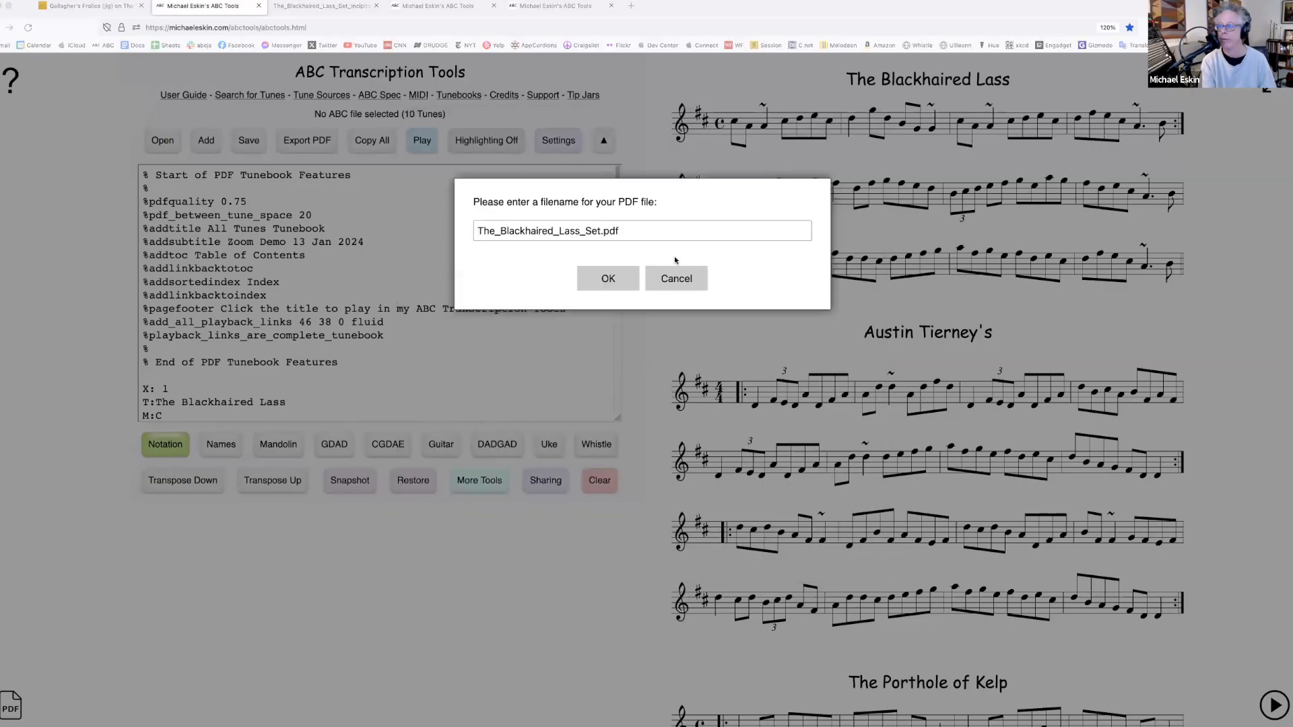
click(609, 291)
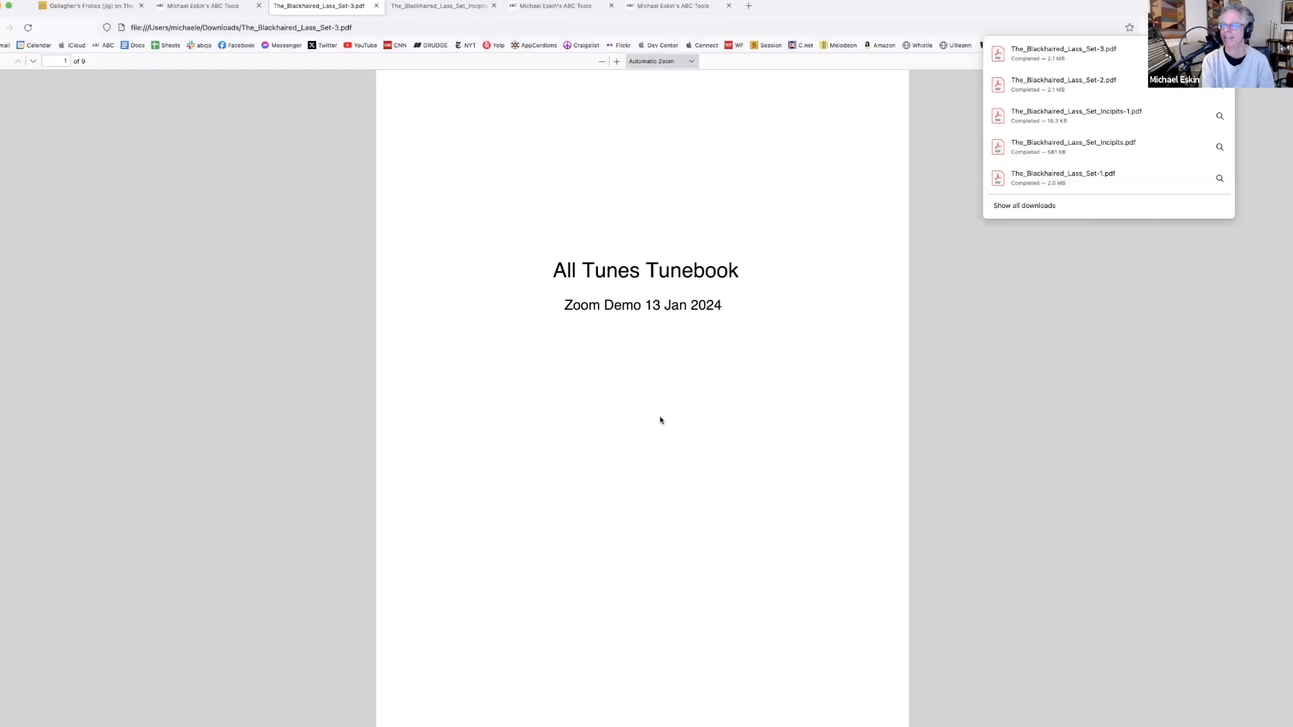
Go to The Fox On The Town from the exported PDF's table of contents and open it in the player
scroll(732, 435, down, 3)
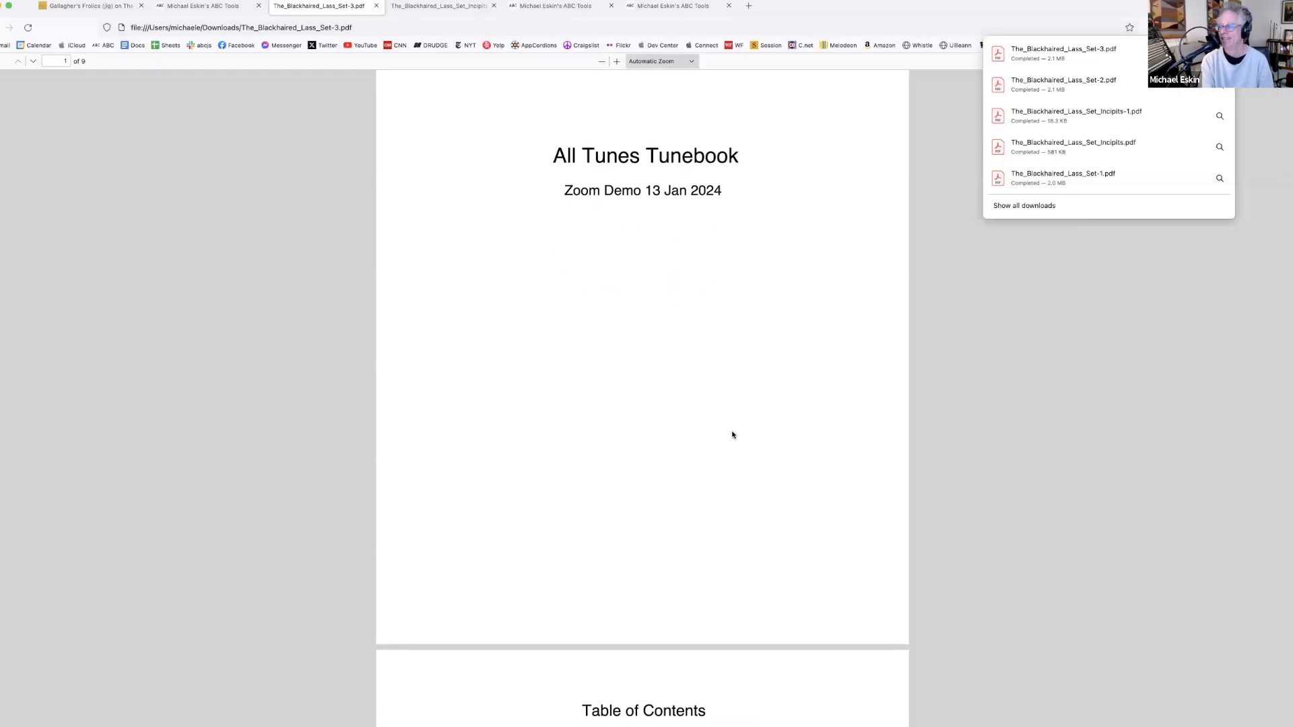
scroll(733, 435, up, 3)
scroll(730, 424, down, 10)
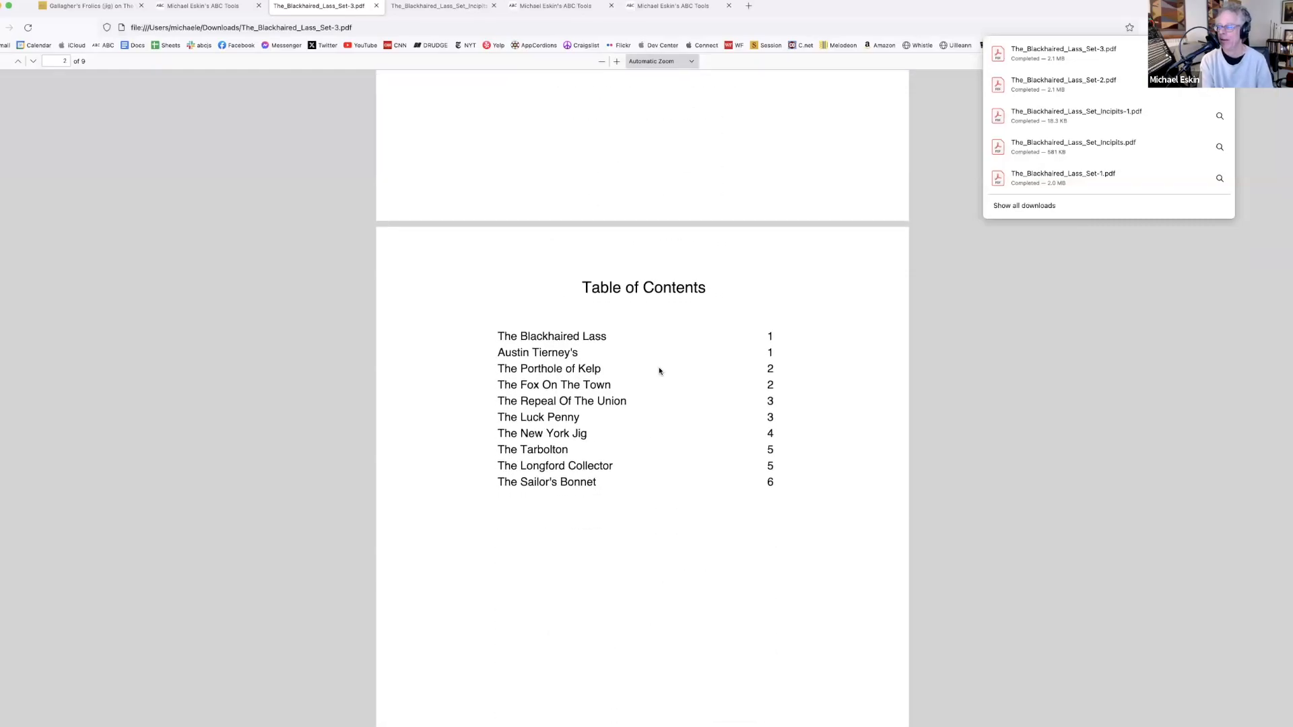
click(658, 370)
click(645, 391)
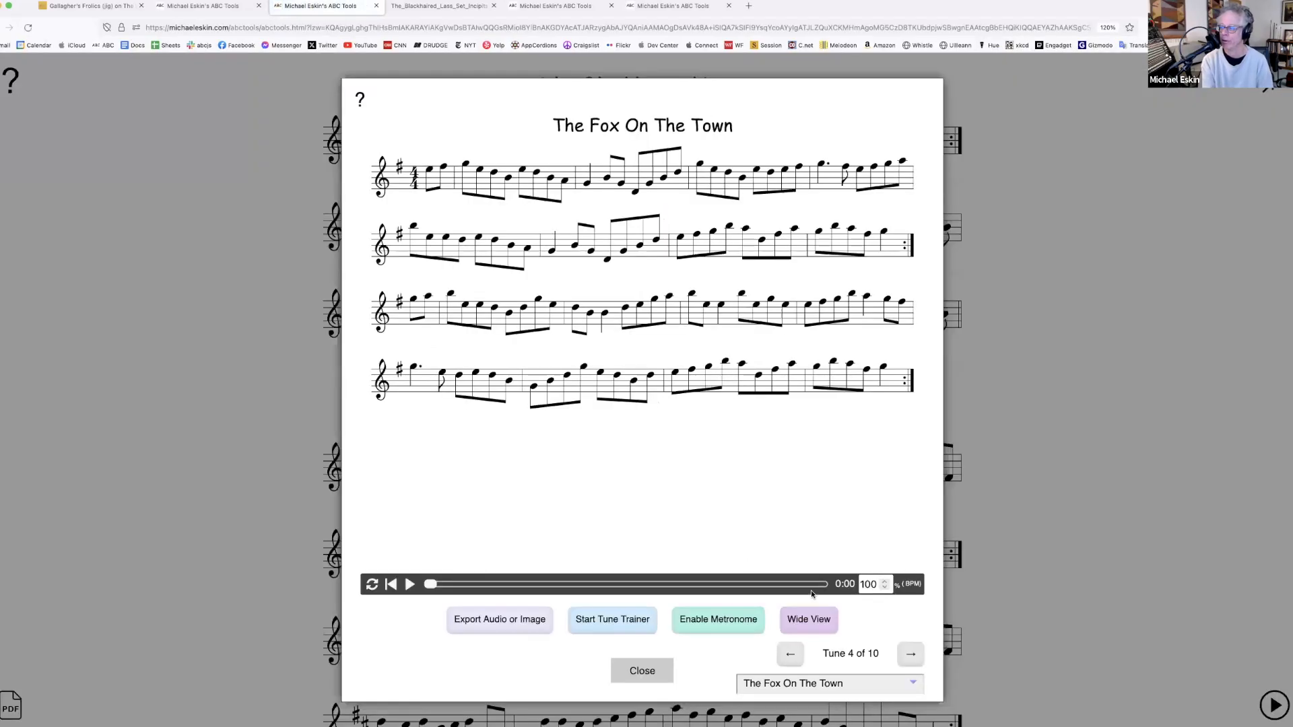
Step two tunes forward in the player, and two tunes back
click(911, 654)
click(911, 654)
click(790, 654)
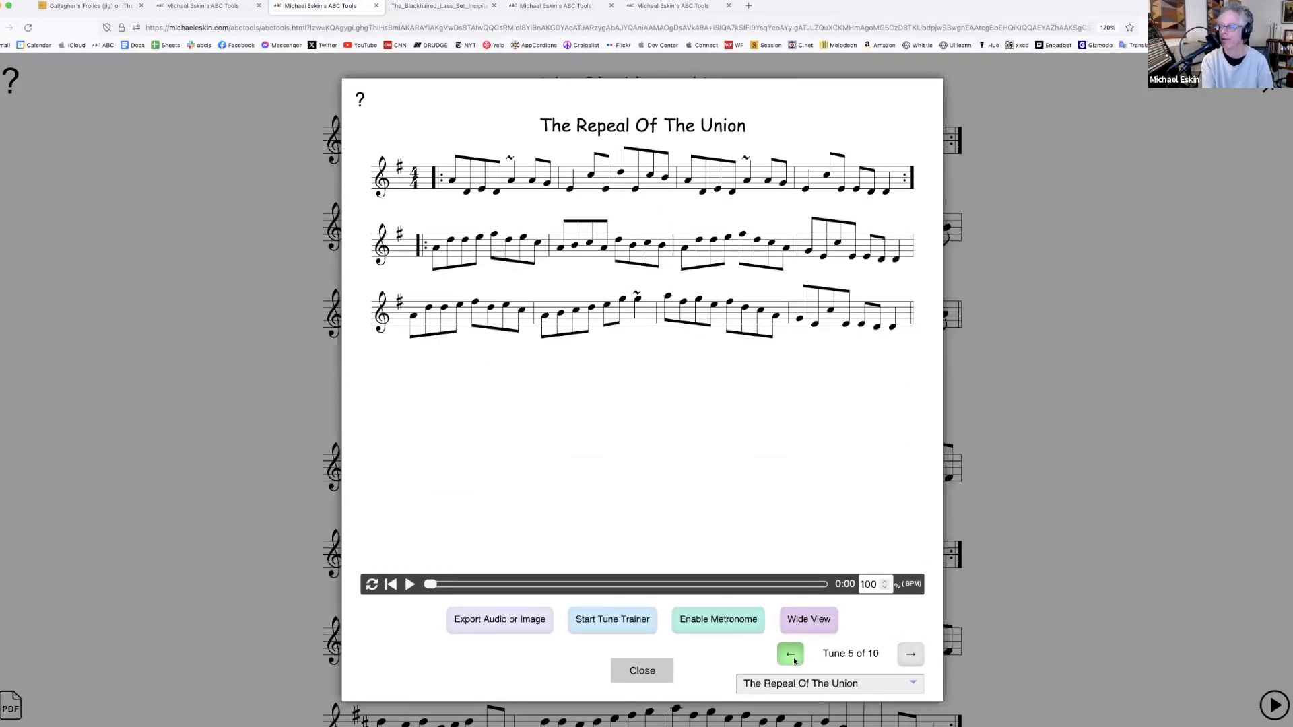
click(790, 655)
Return to the main ABC editor and dismiss the Adobe Acrobat Maximum URL Length Warning
click(213, 9)
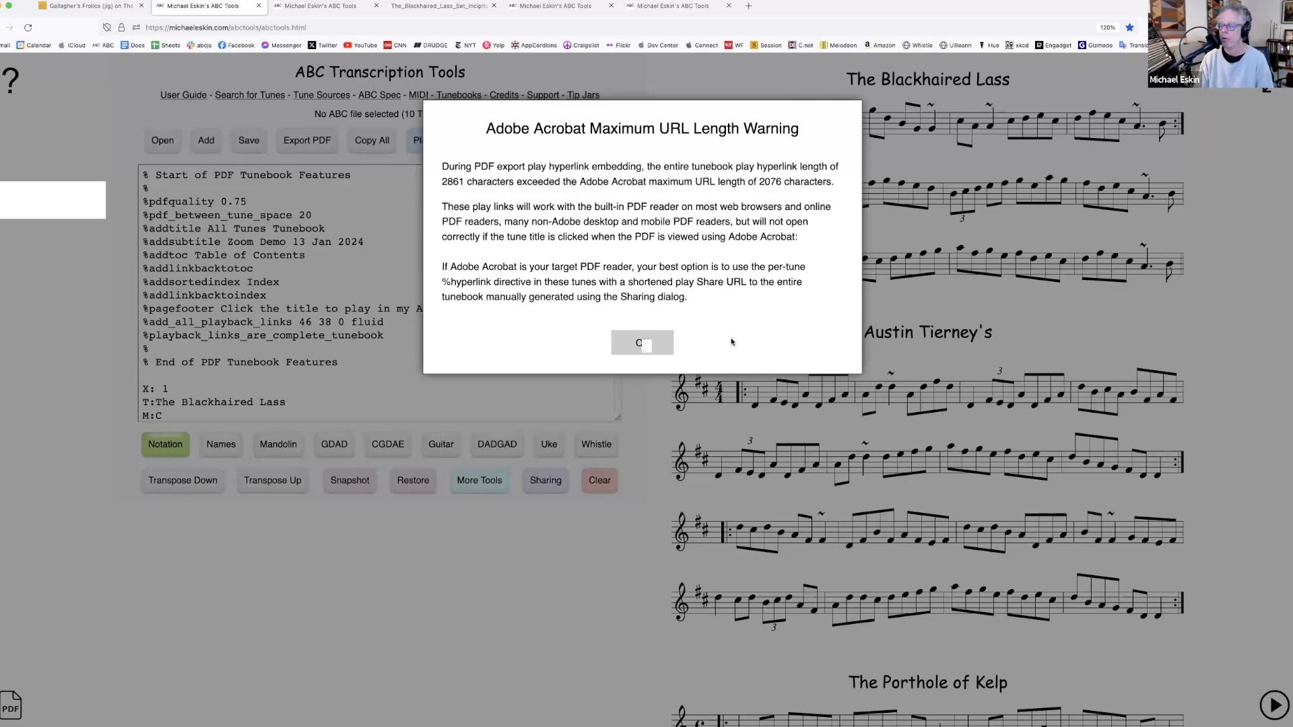
key(Return)
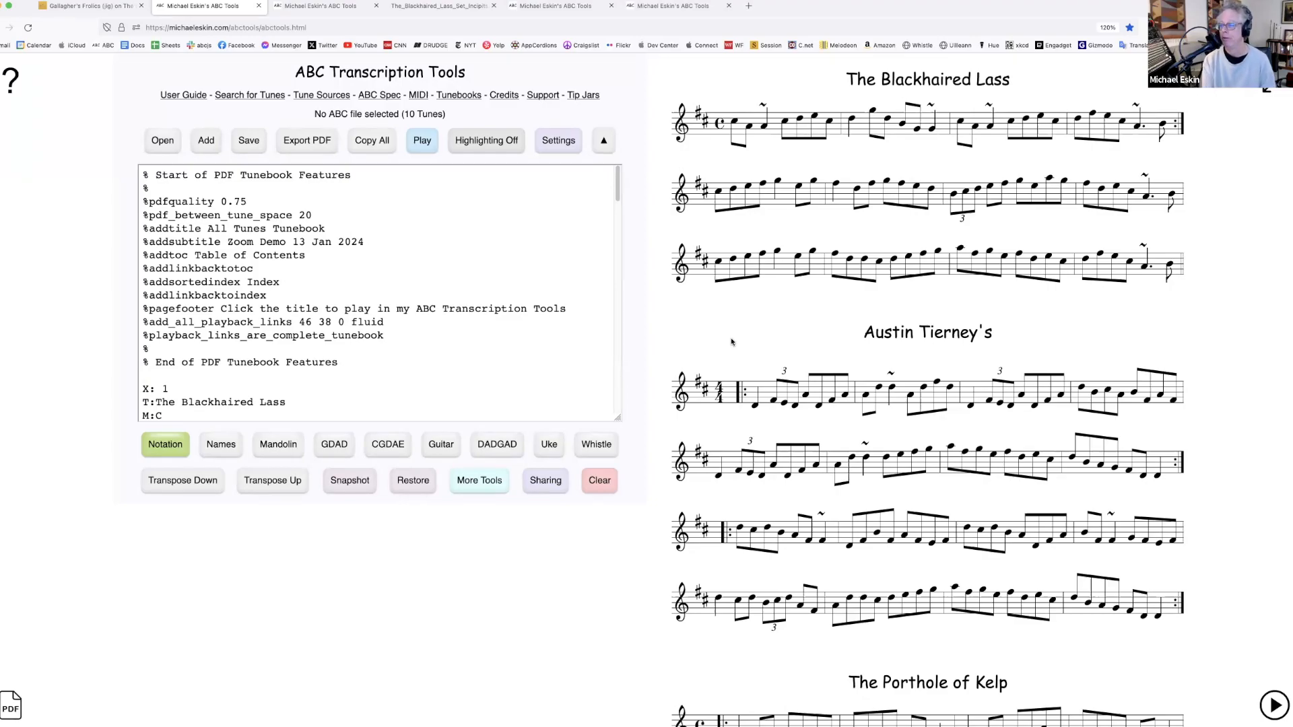
click(61, 677)
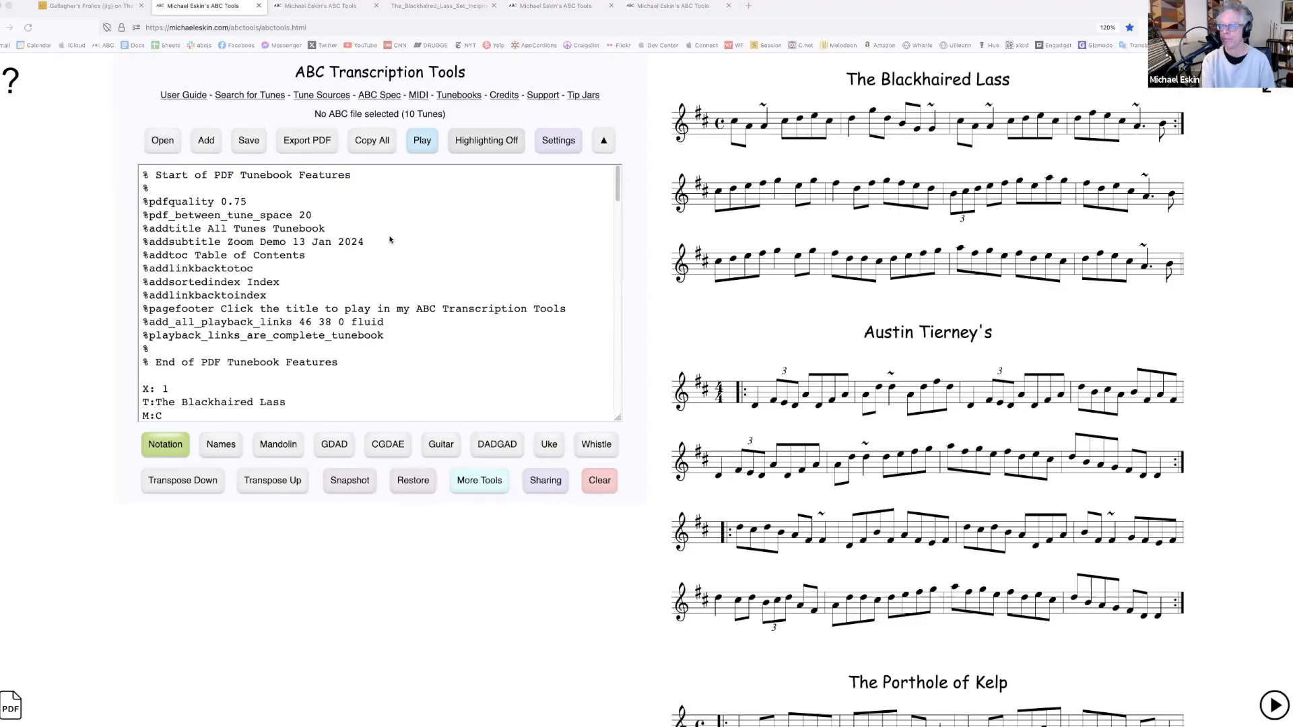
Review the title page, table of contents and first tune page of The_Blackhaired_Lass_Set-3.pdf, and close the PDF
click(670, 6)
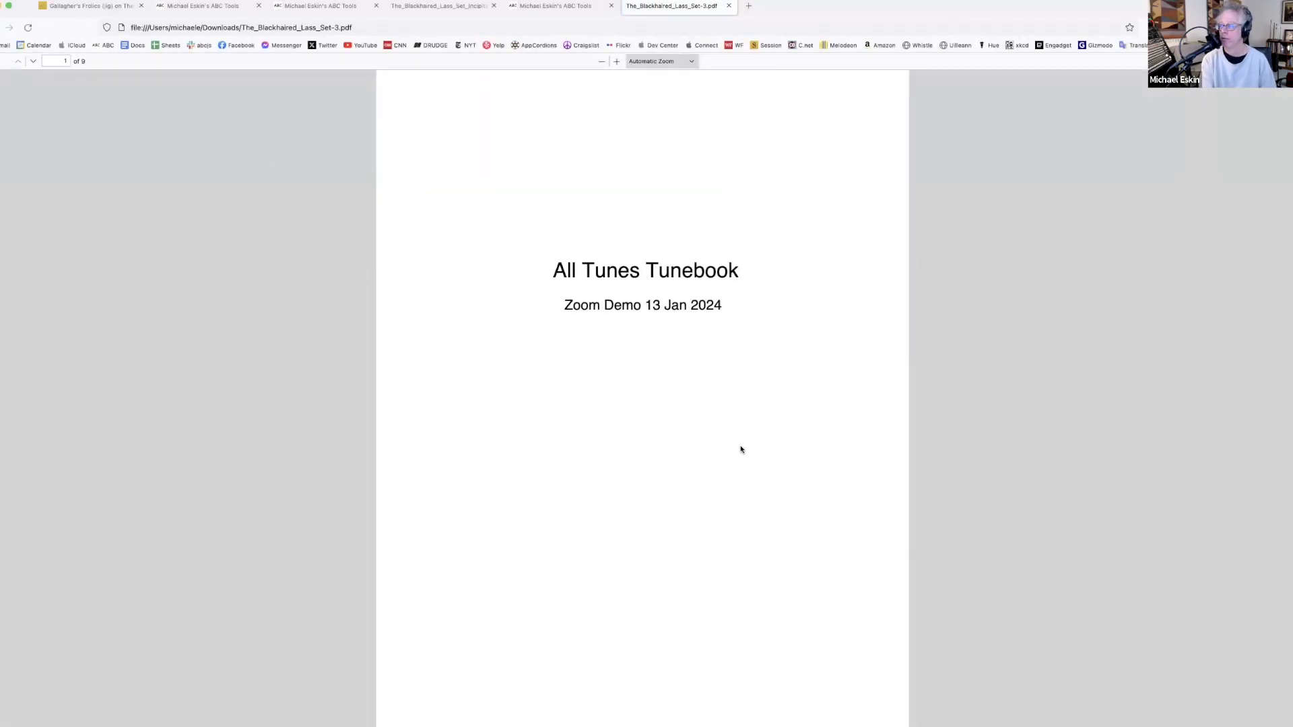
scroll(737, 451, down, 2)
scroll(737, 451, down, 8)
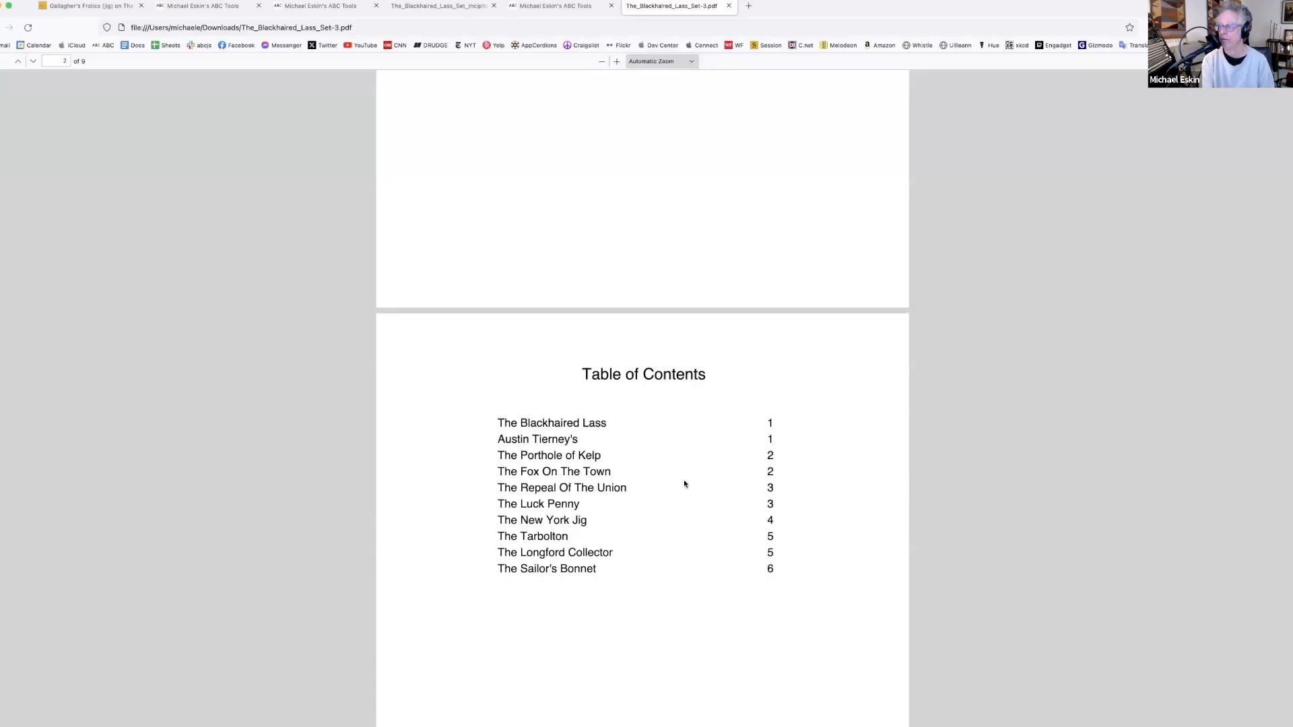
scroll(696, 486, down, 4)
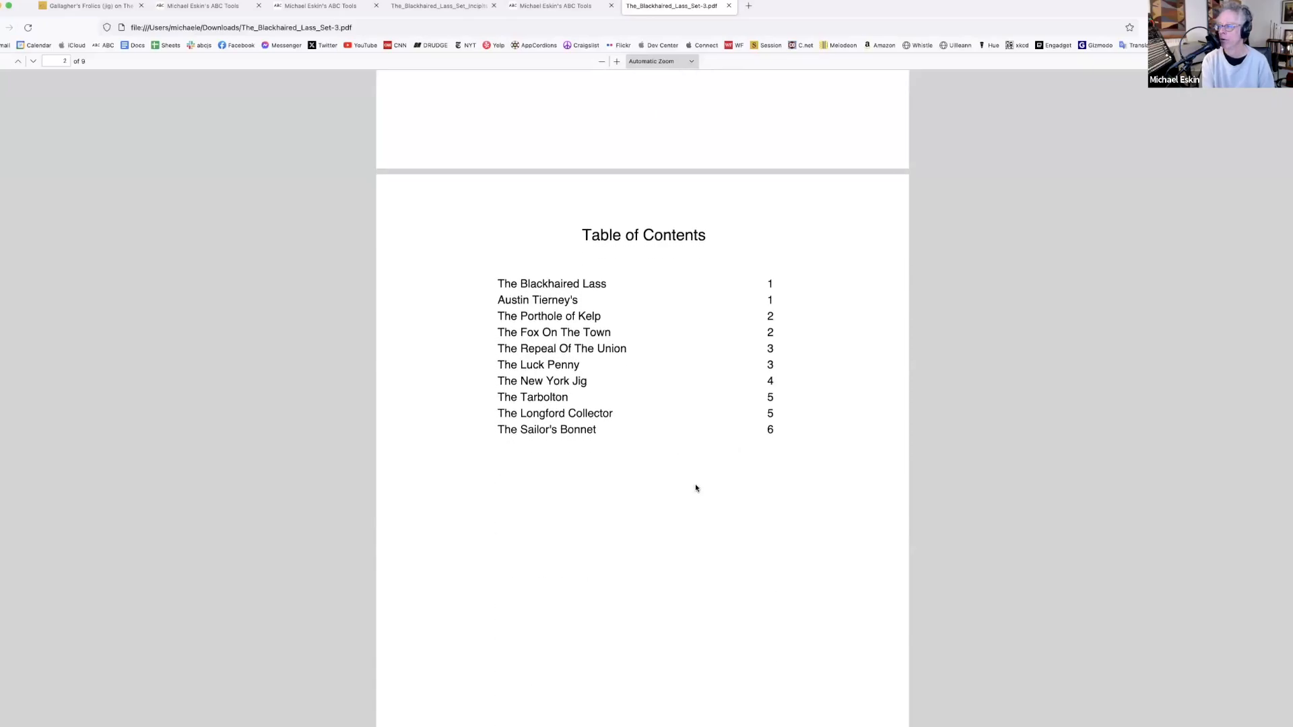
scroll(696, 486, down, 7)
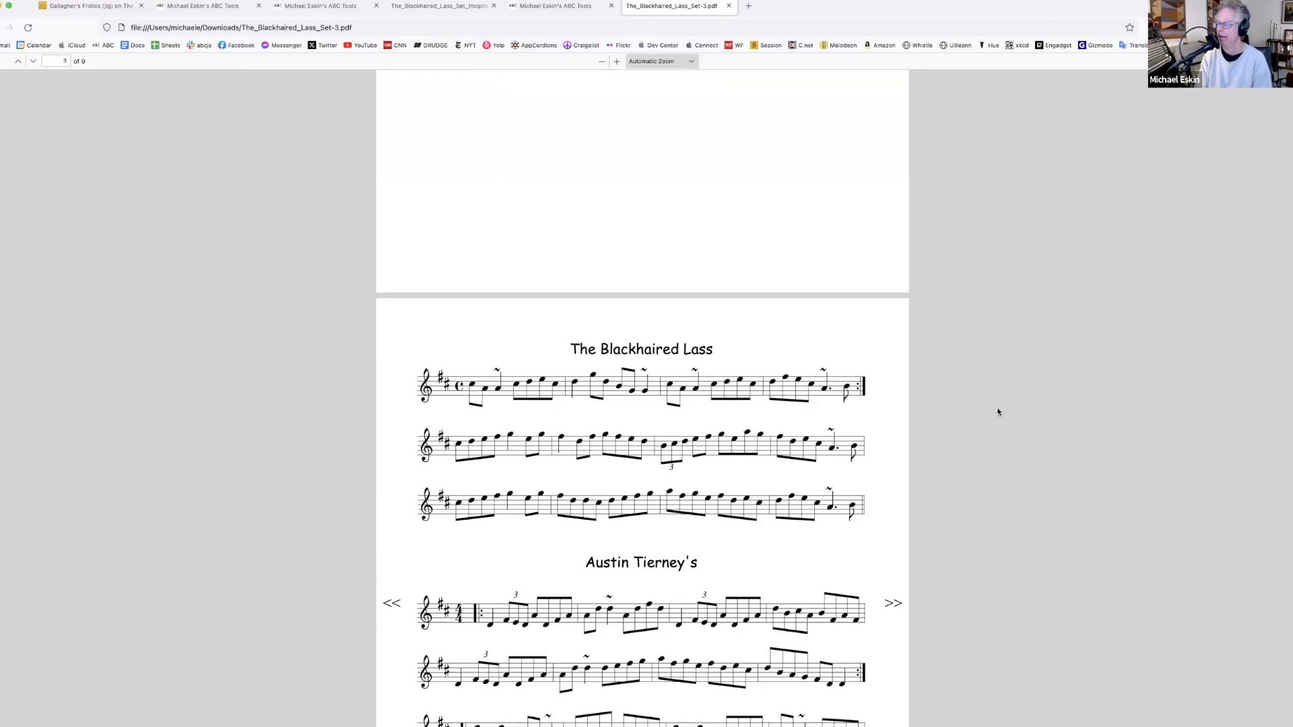
scroll(765, 346, down, 3)
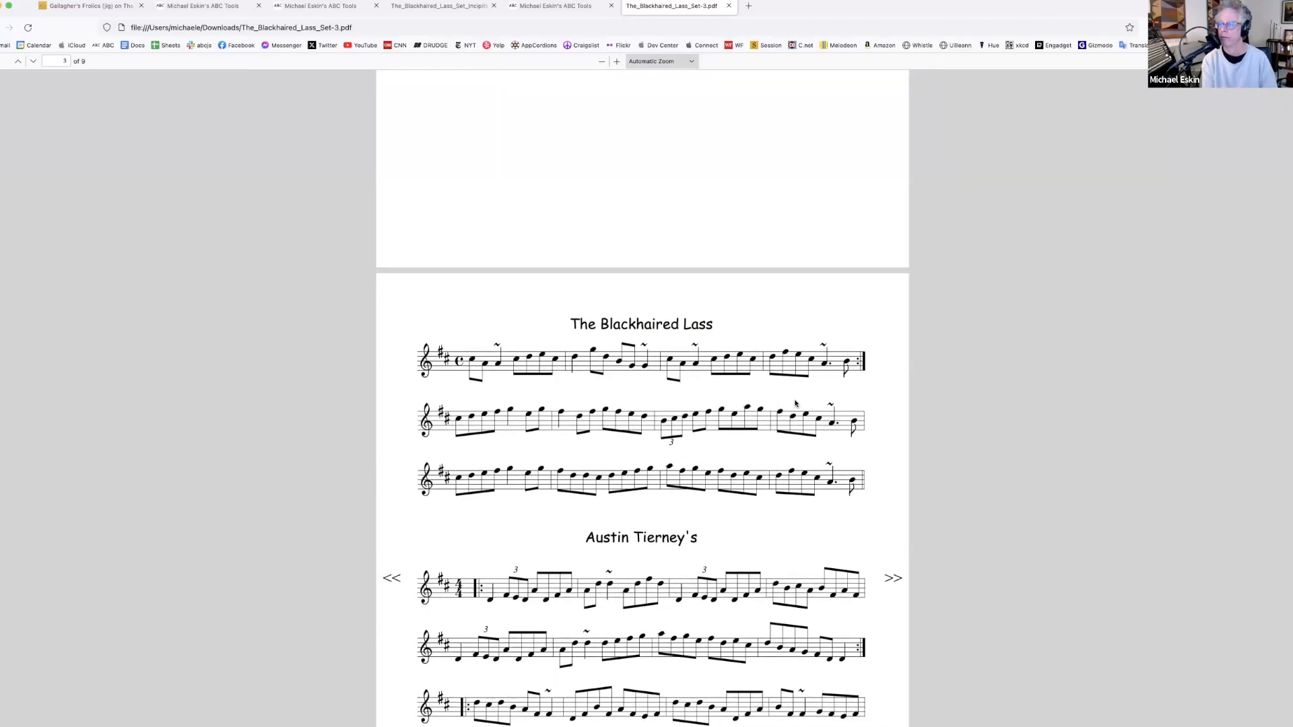
scroll(800, 404, up, 6)
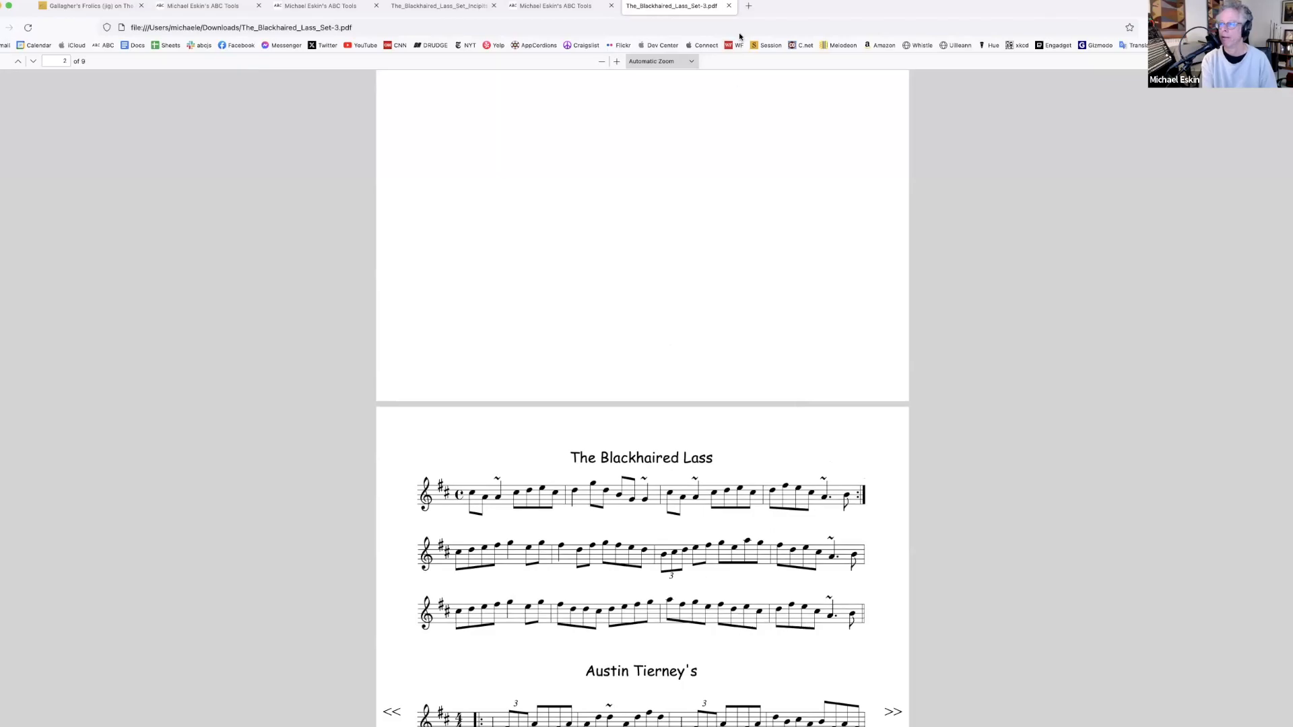
click(729, 5)
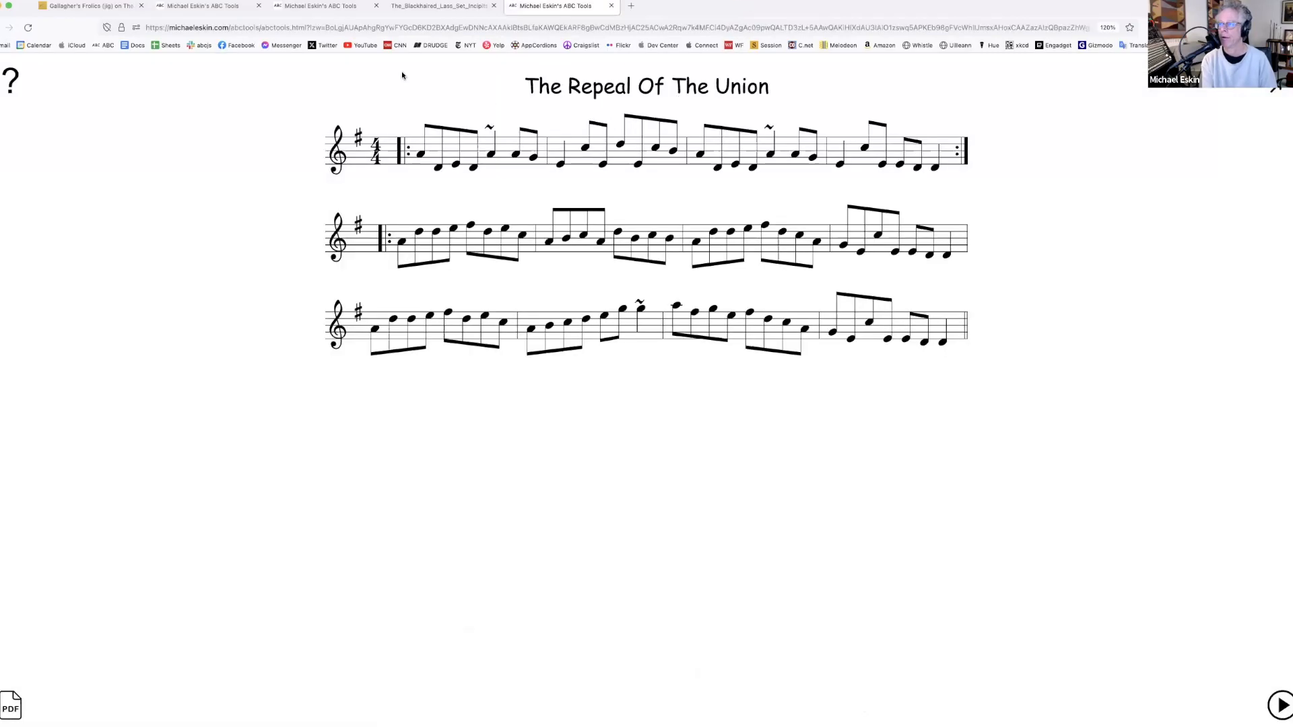
Return to the main ABC editor and select the %playback_links_are_complete_tunebook line in the tunebook header
click(95, 8)
click(202, 5)
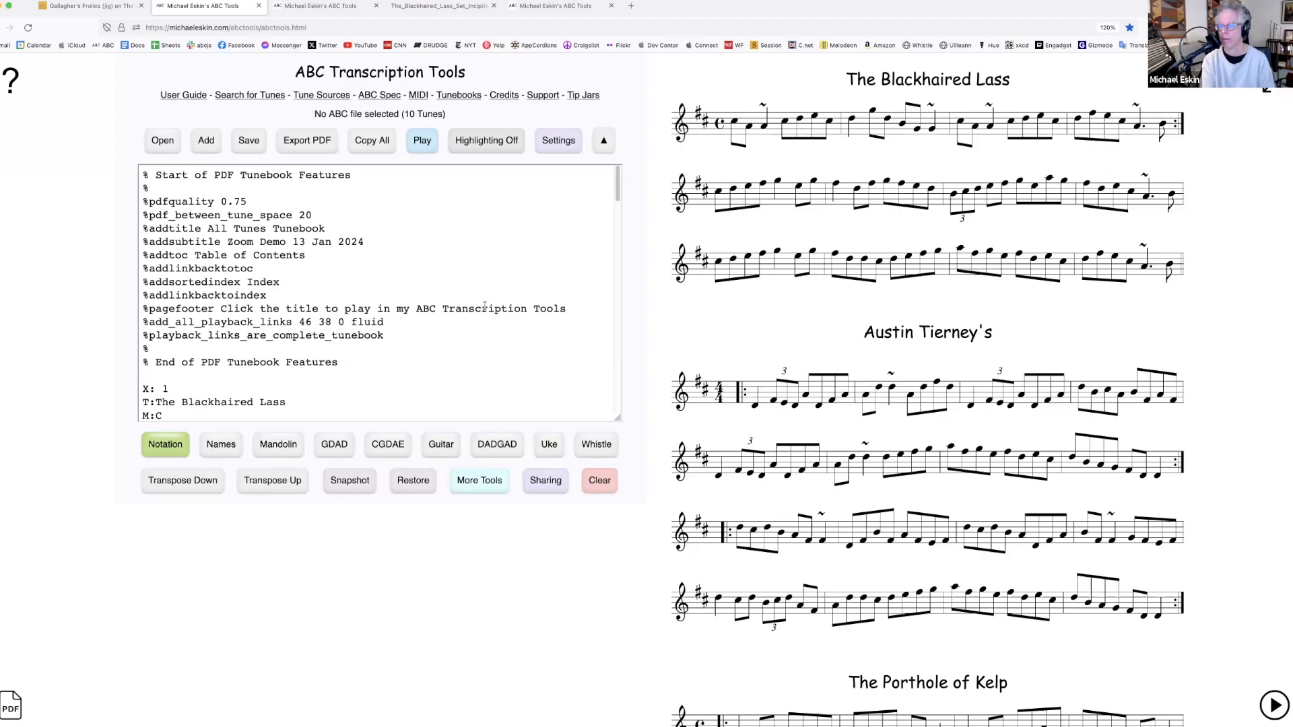
triple_click(144, 336)
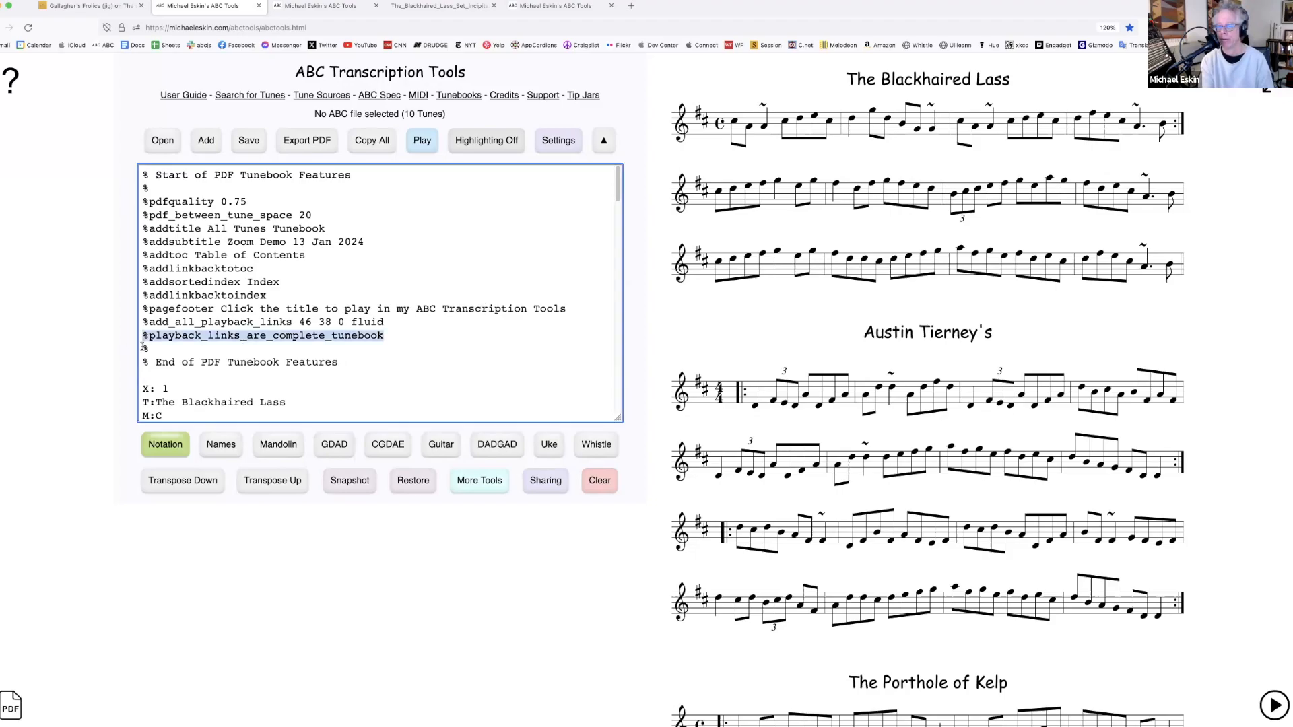
Delete the %playback_links_are_complete_tunebook line from the ABC header and open the PDF tunebook export settings
key(BackSpace)
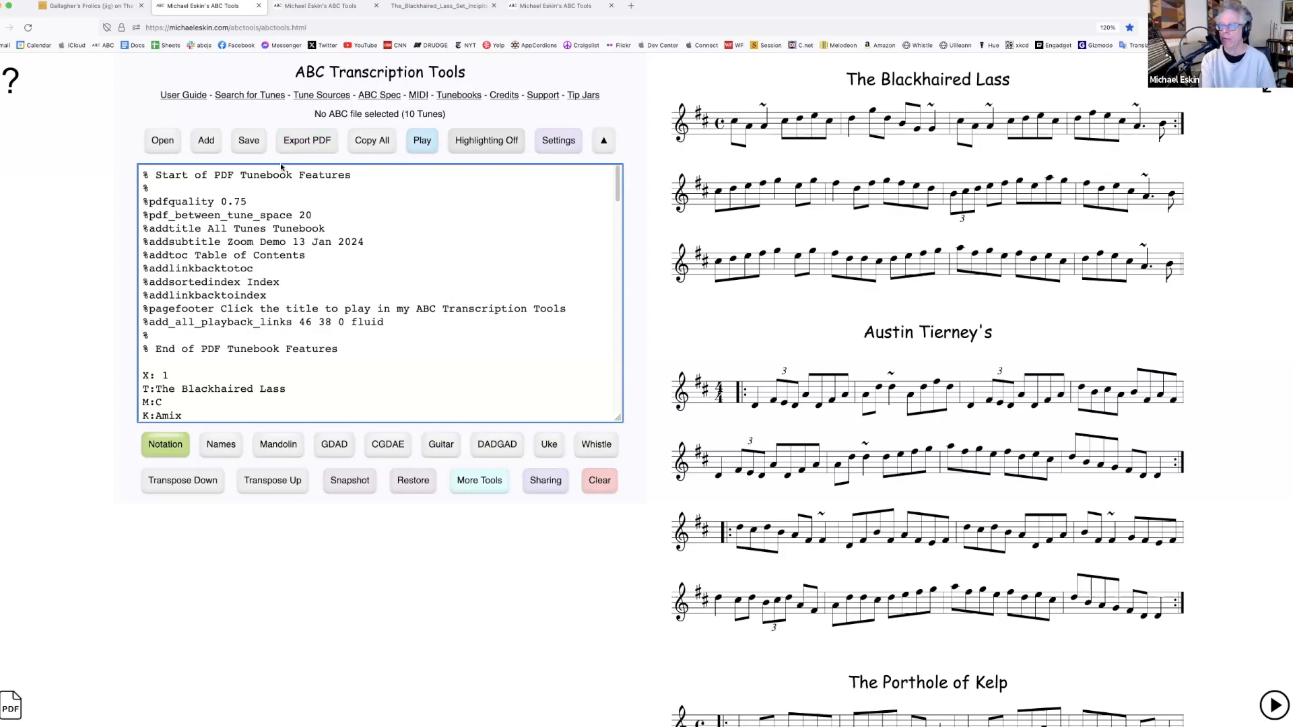
click(292, 144)
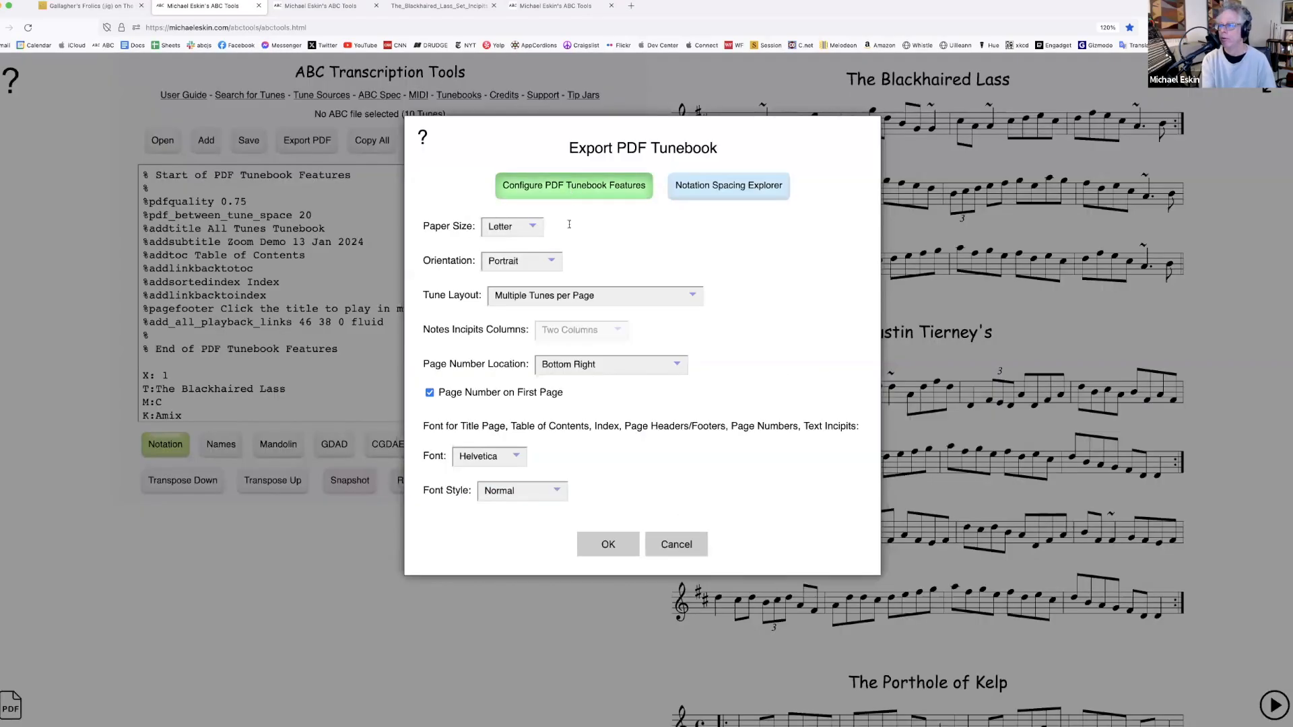
click(574, 188)
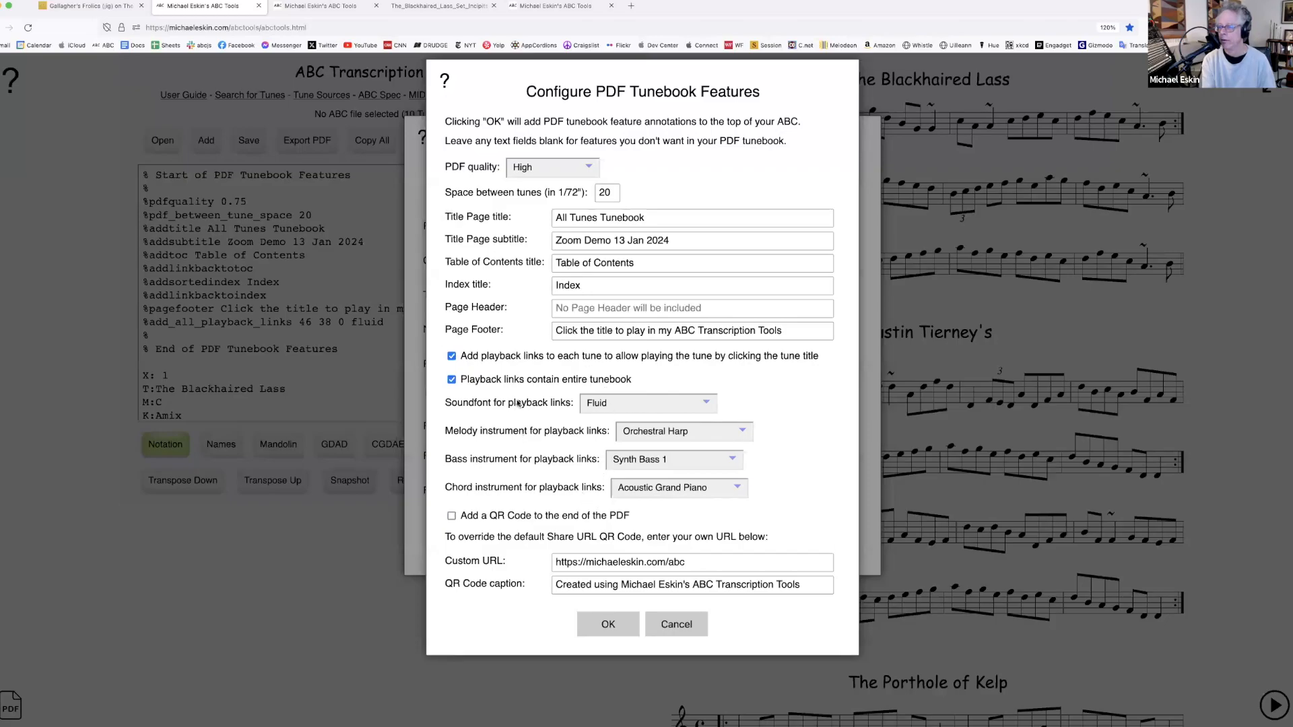
click(451, 357)
click(451, 357)
click(451, 380)
click(452, 357)
click(452, 357)
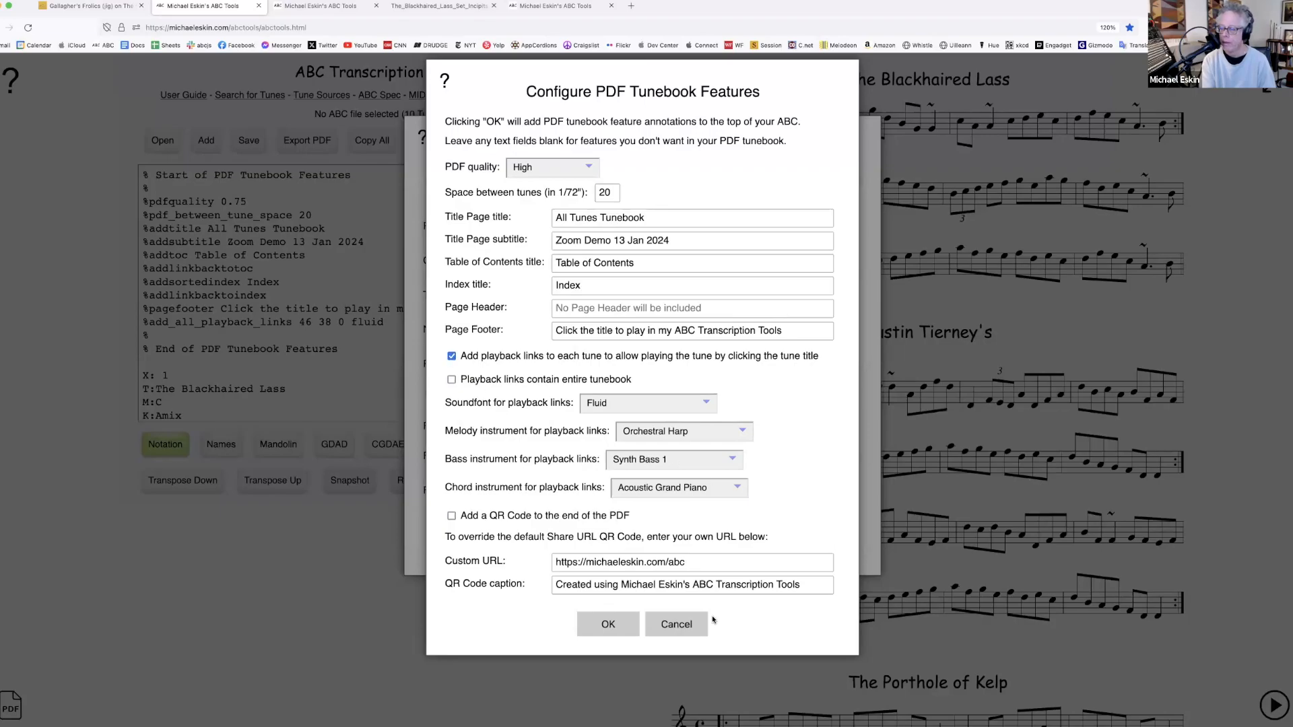
click(681, 629)
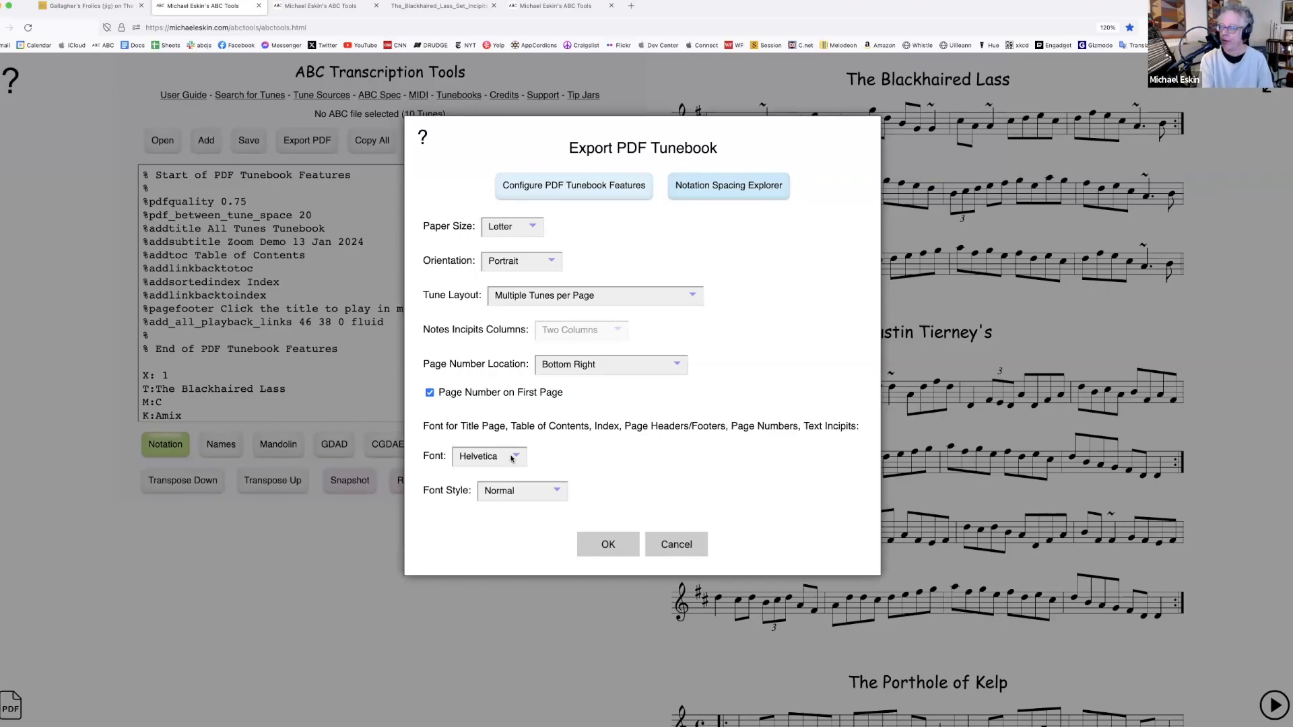
Set the export font to Times and export the tunebook as The_Blackhaired_Lass_Set.pdf
click(490, 458)
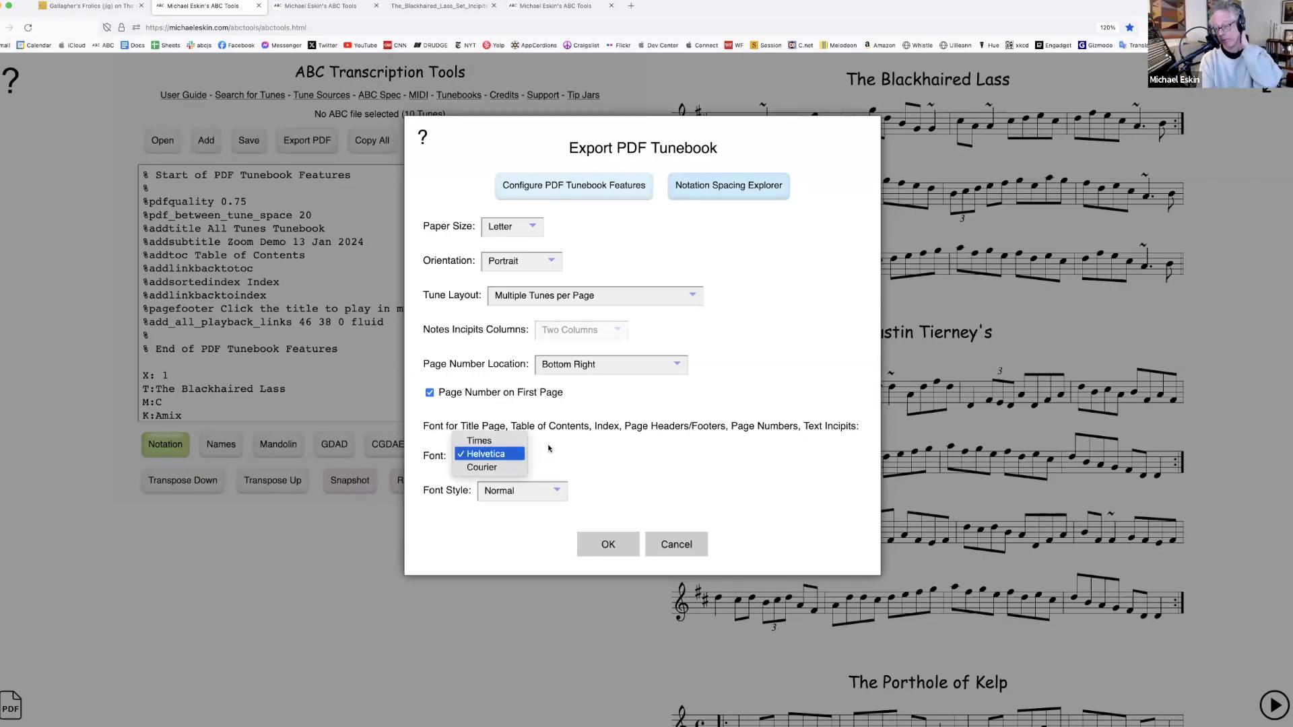
key(Up)
key(Return)
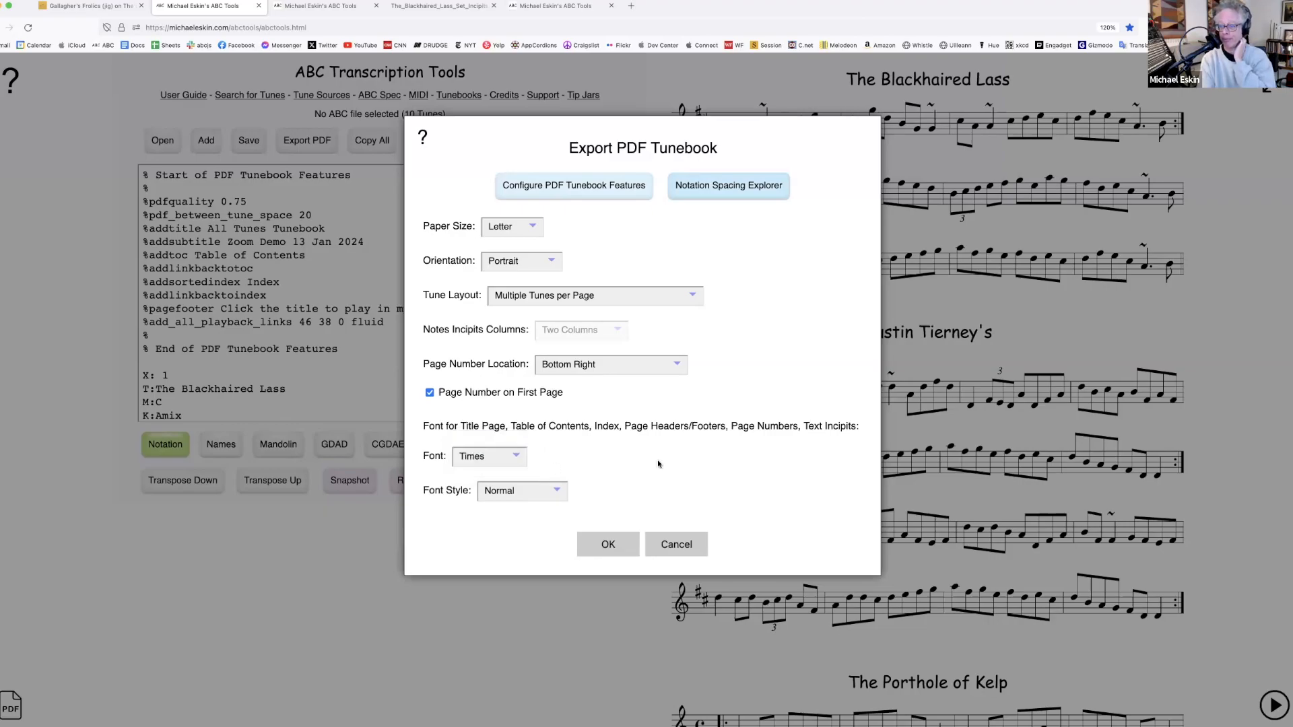
click(623, 547)
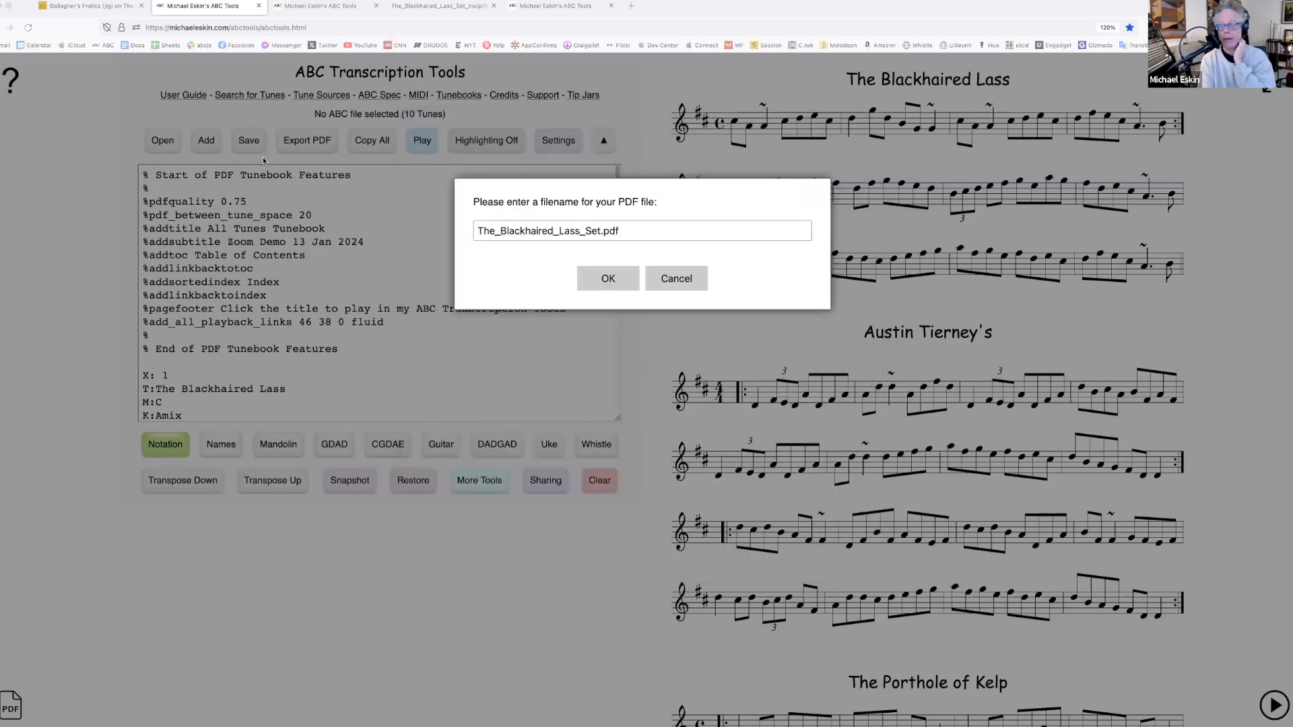
click(612, 278)
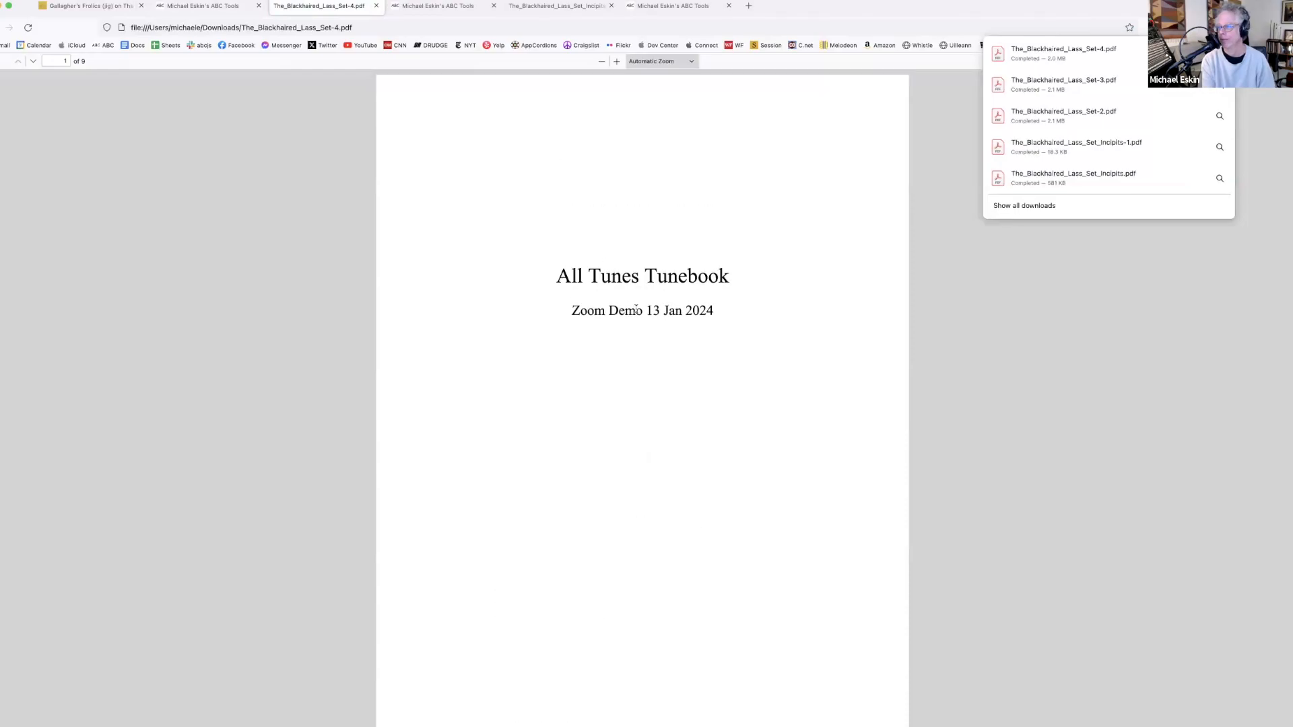
Examine the exported PDF's title page, table of contents and first tune page, and close the PDF
scroll(637, 369, down, 6)
scroll(612, 585, down, 3)
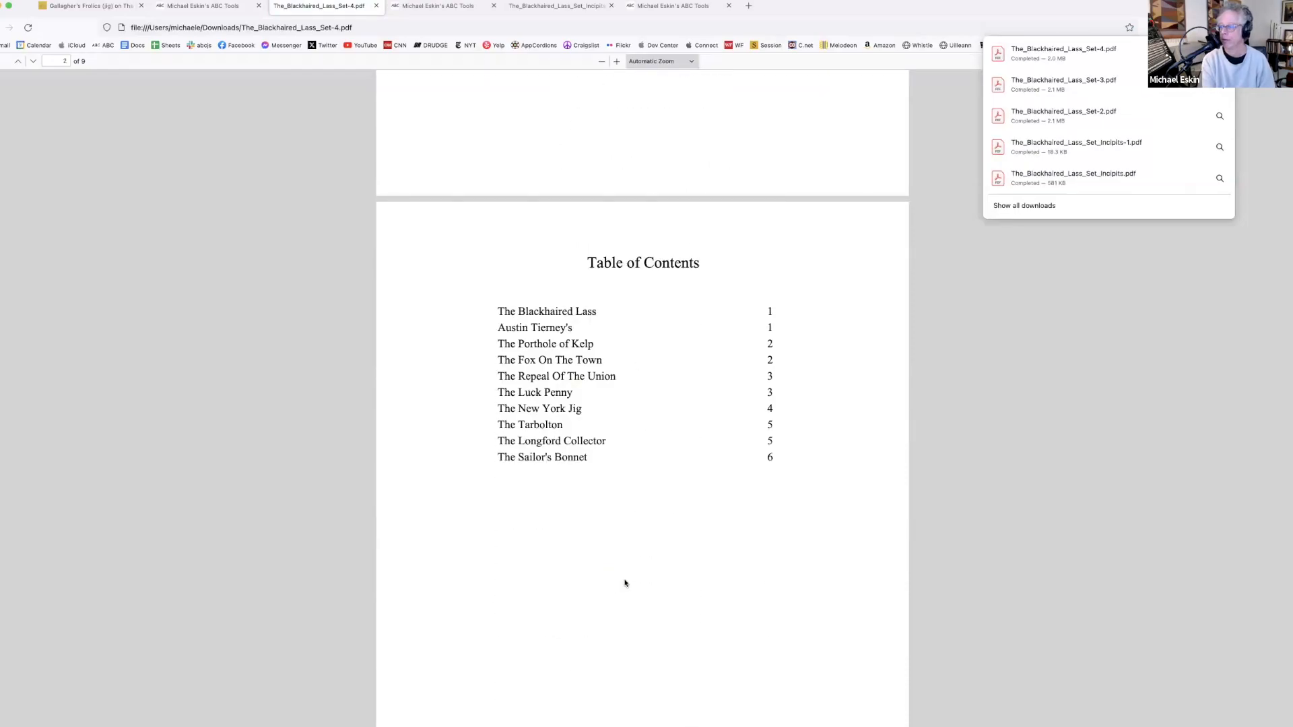
scroll(595, 476, down, 10)
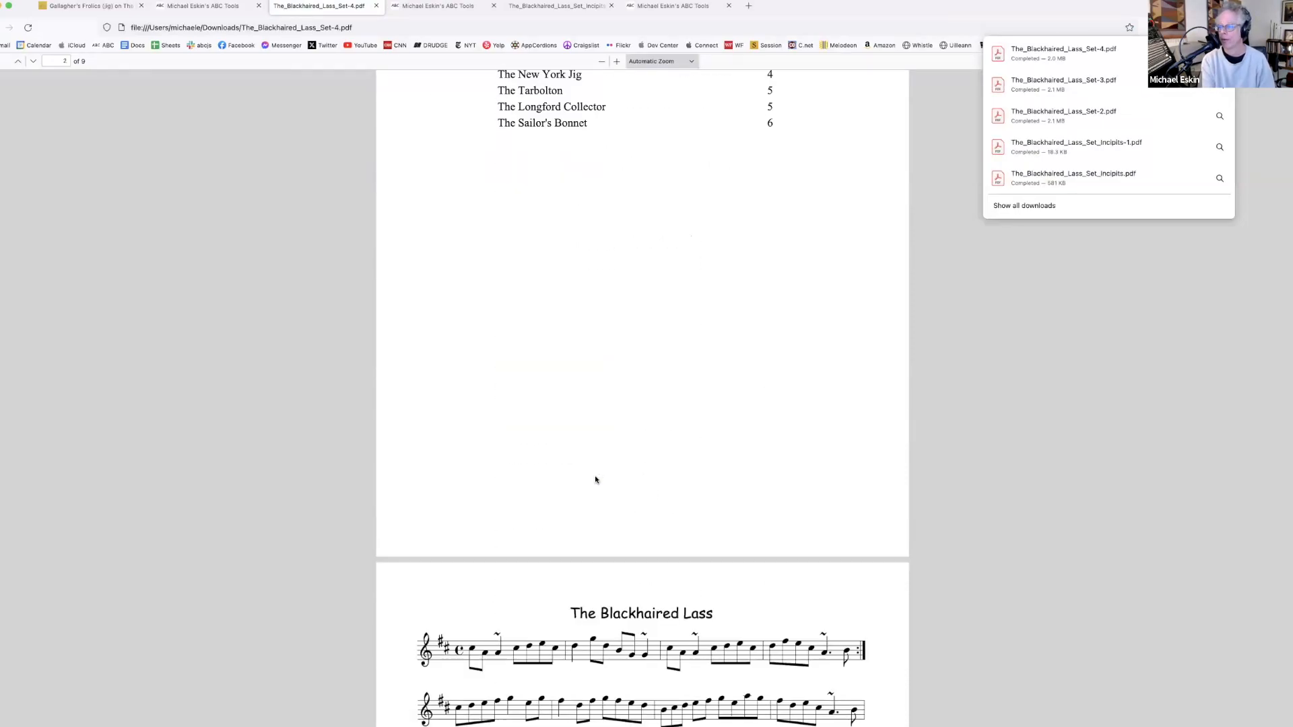
scroll(615, 467, up, 8)
scroll(615, 469, down, 1)
scroll(615, 470, down, 5)
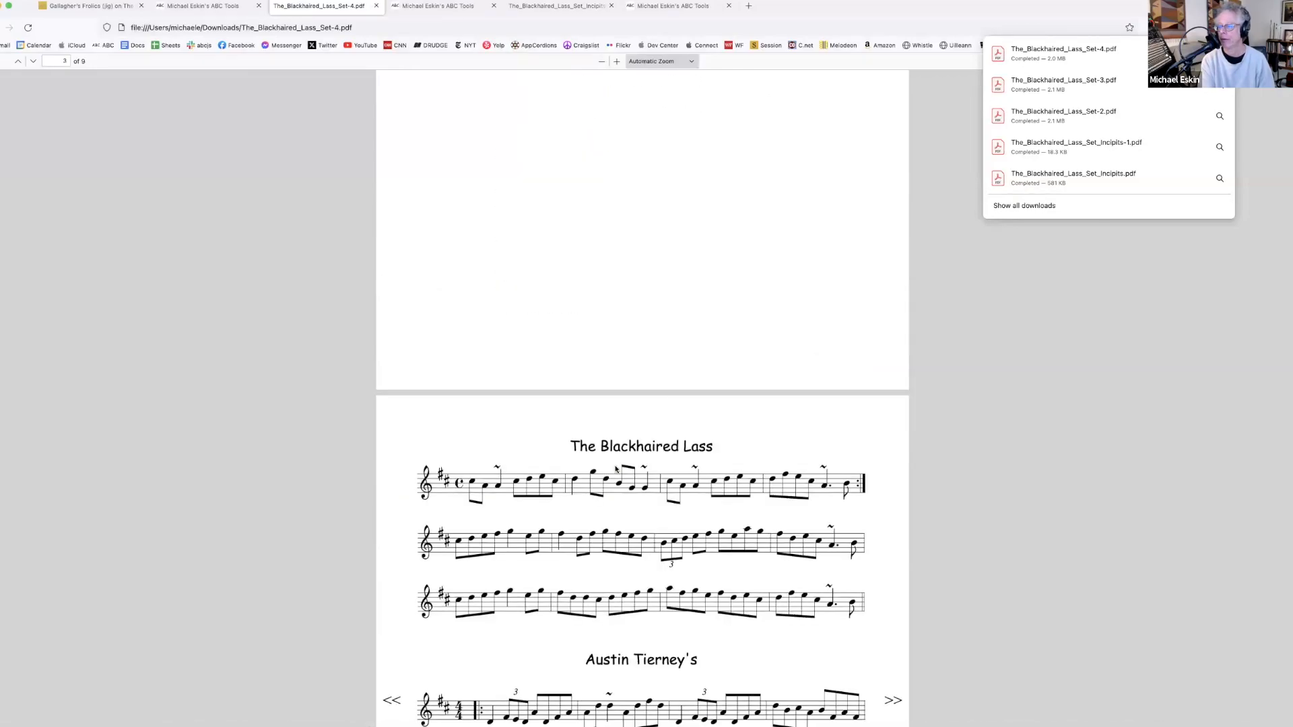
scroll(574, 387, up, 6)
click(376, 6)
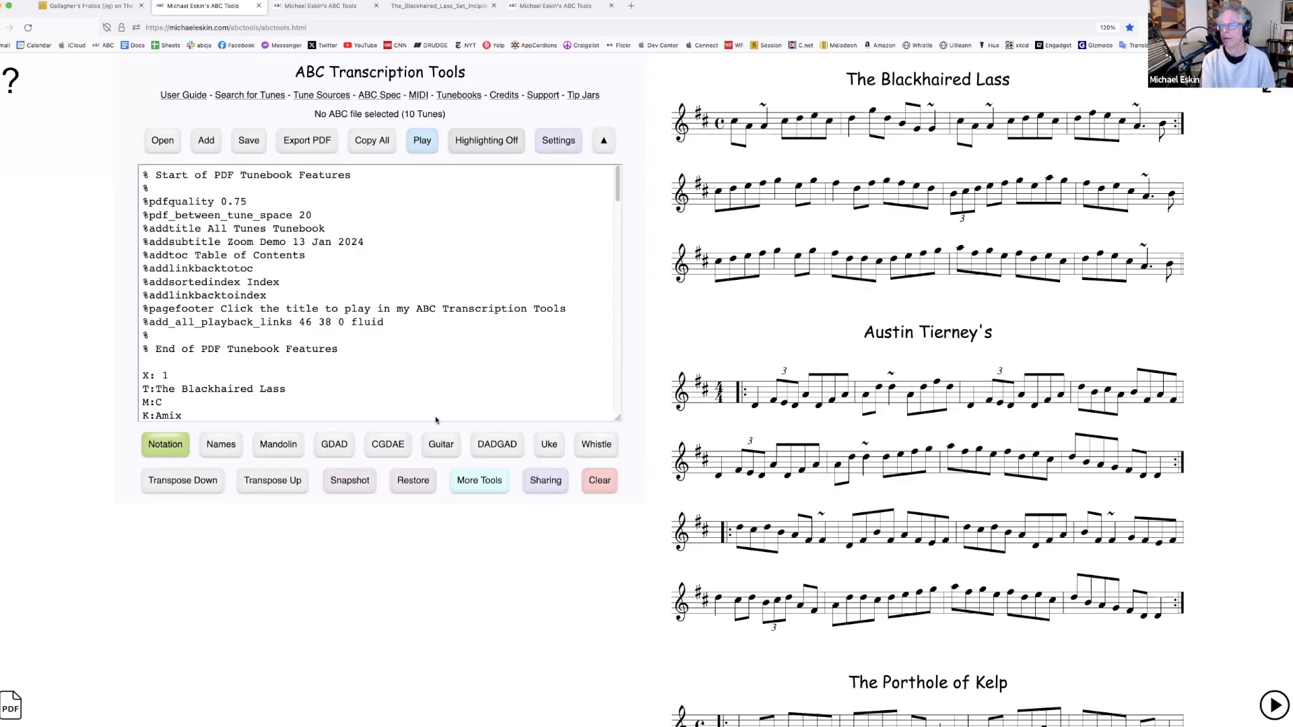
Save a snapshot of the tunebook and clear all ABC text from the editor
scroll(425, 374, down, 2)
scroll(425, 374, down, 2)
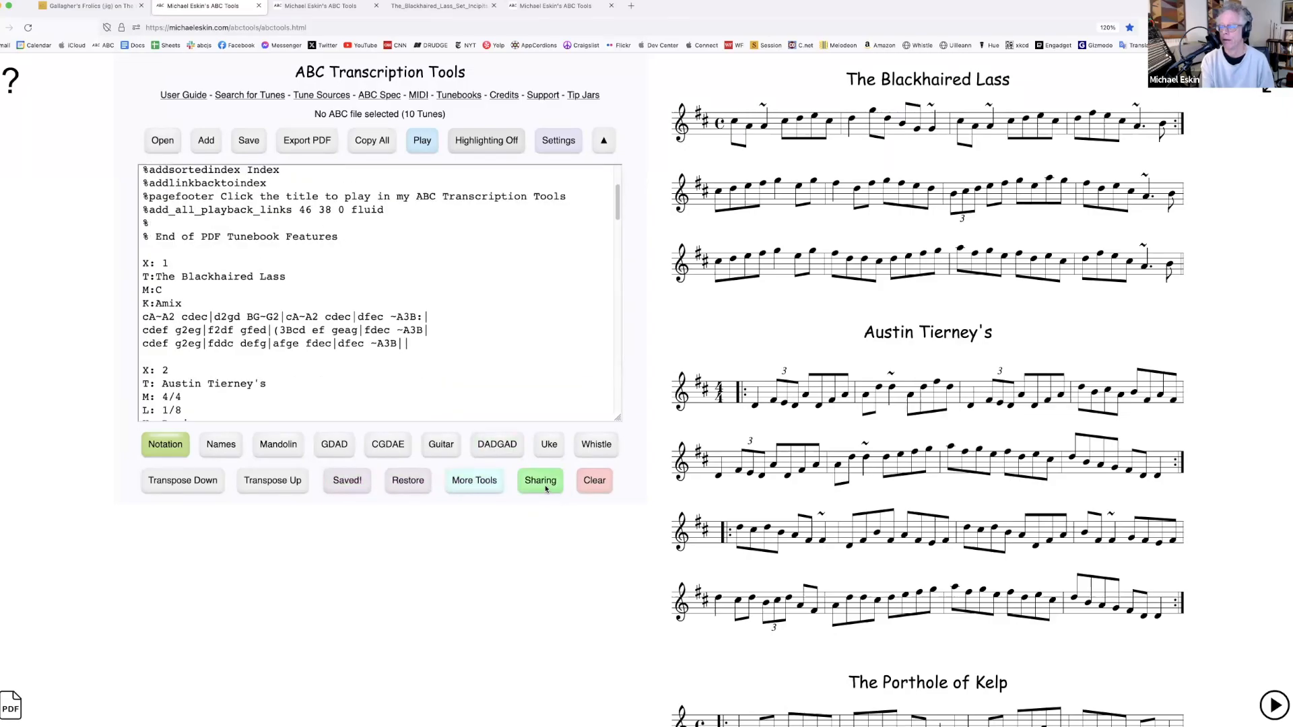
click(600, 480)
click(611, 248)
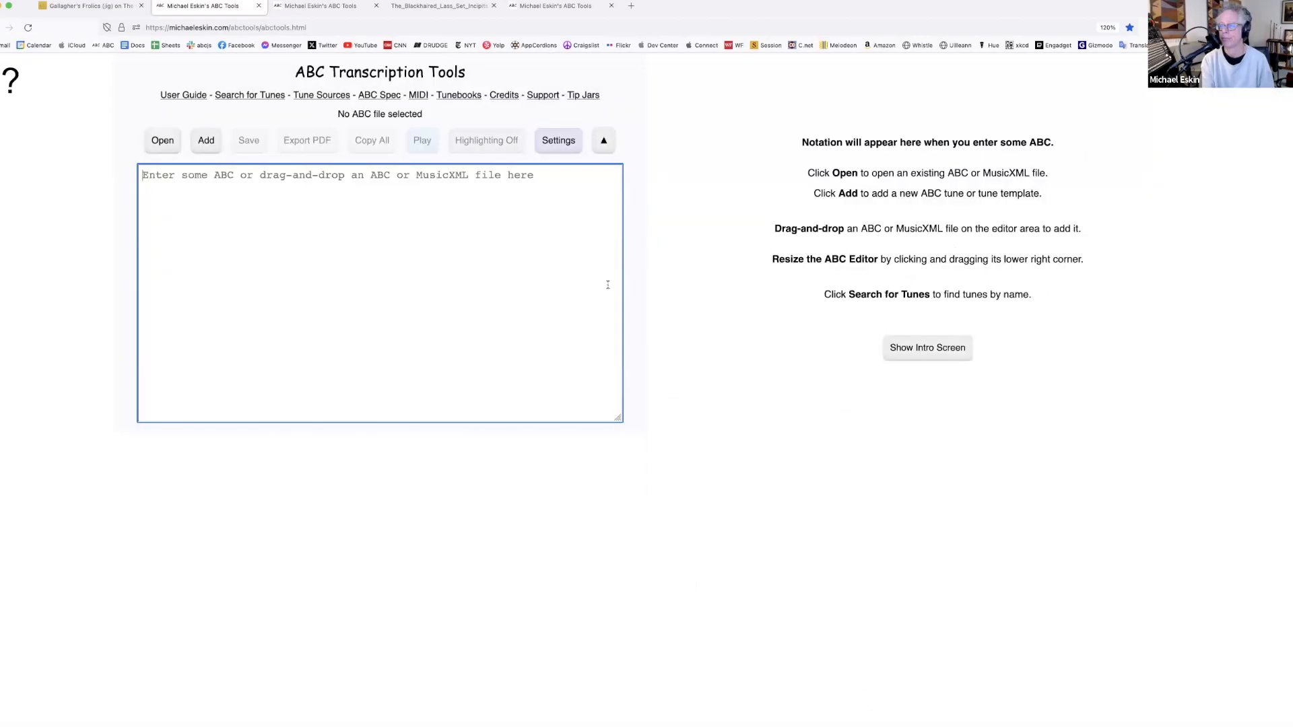
Add the example hornpipe to the empty editor
click(214, 140)
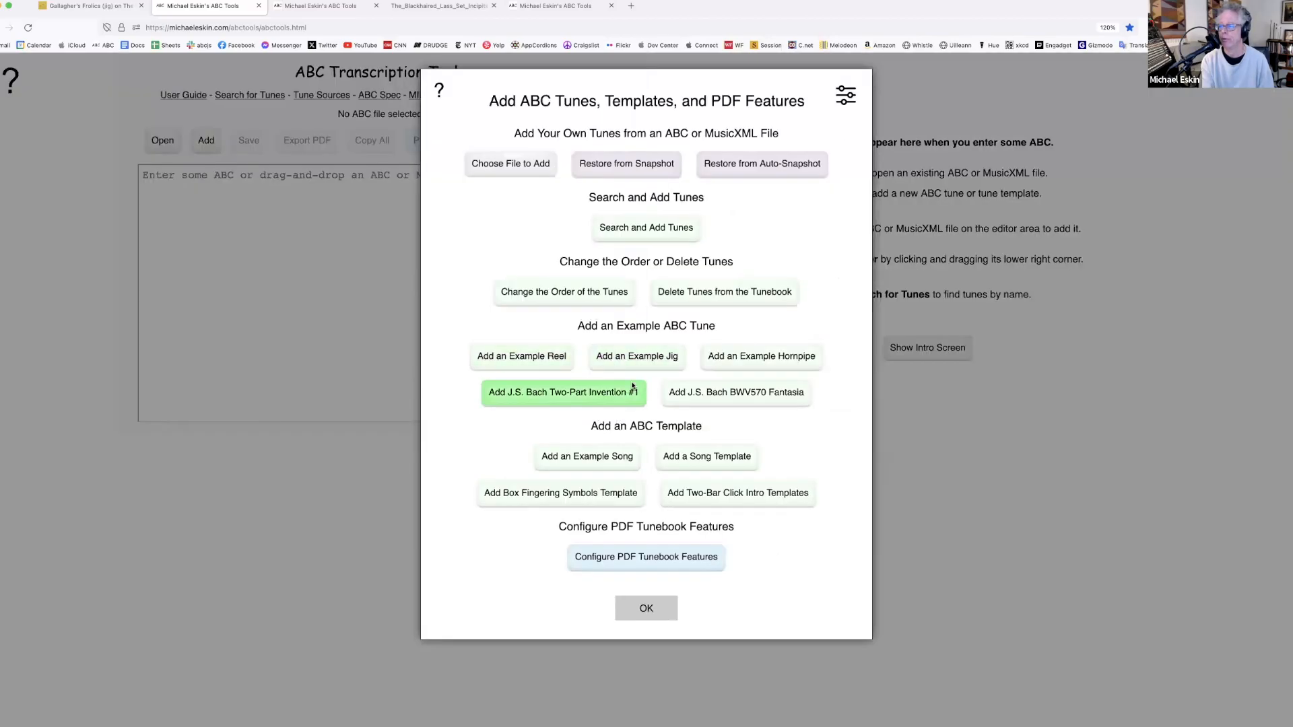
click(744, 357)
click(646, 605)
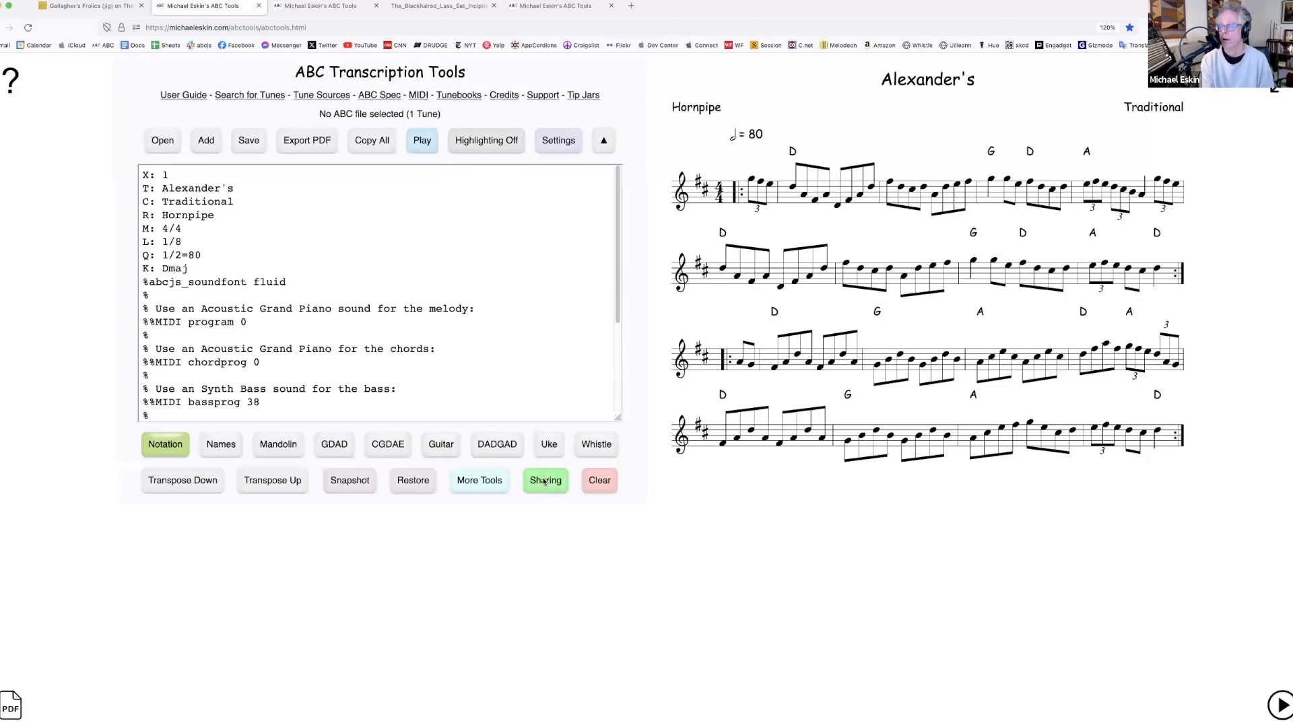
Generate a sharing QR code for the hornpipe, close its page and leave the sharing controls
click(546, 484)
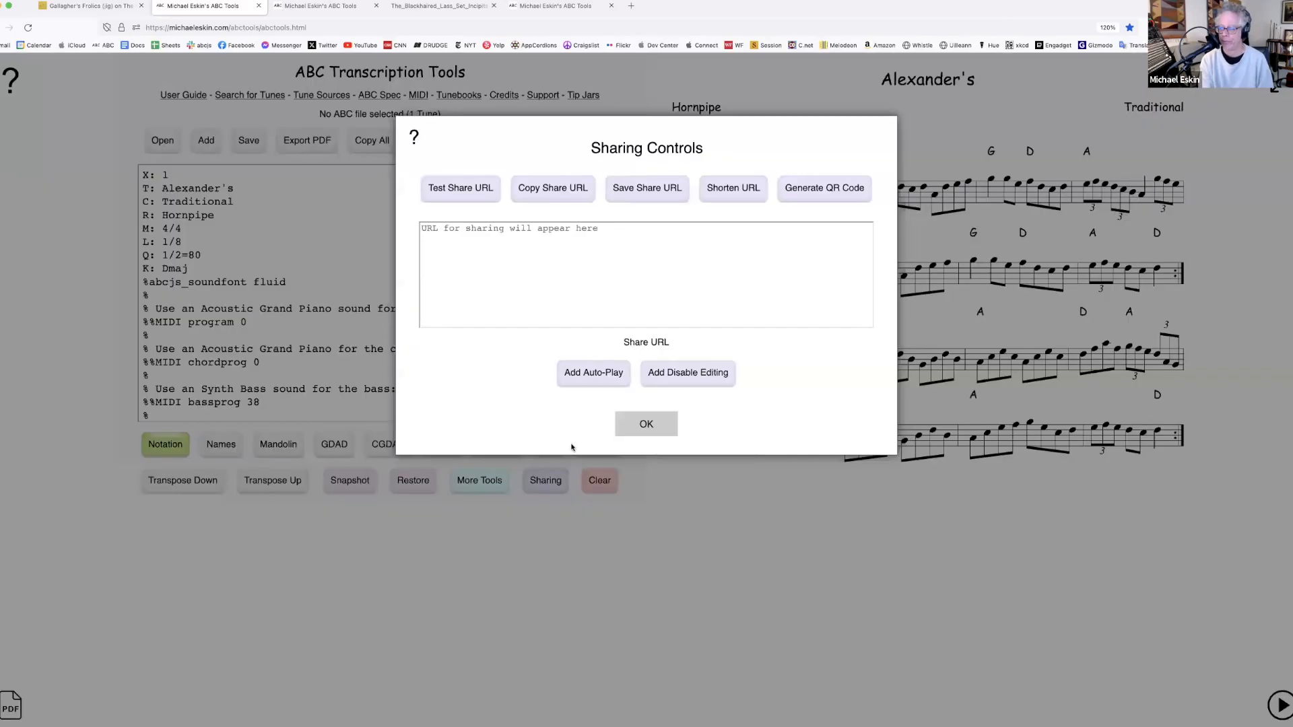
click(808, 189)
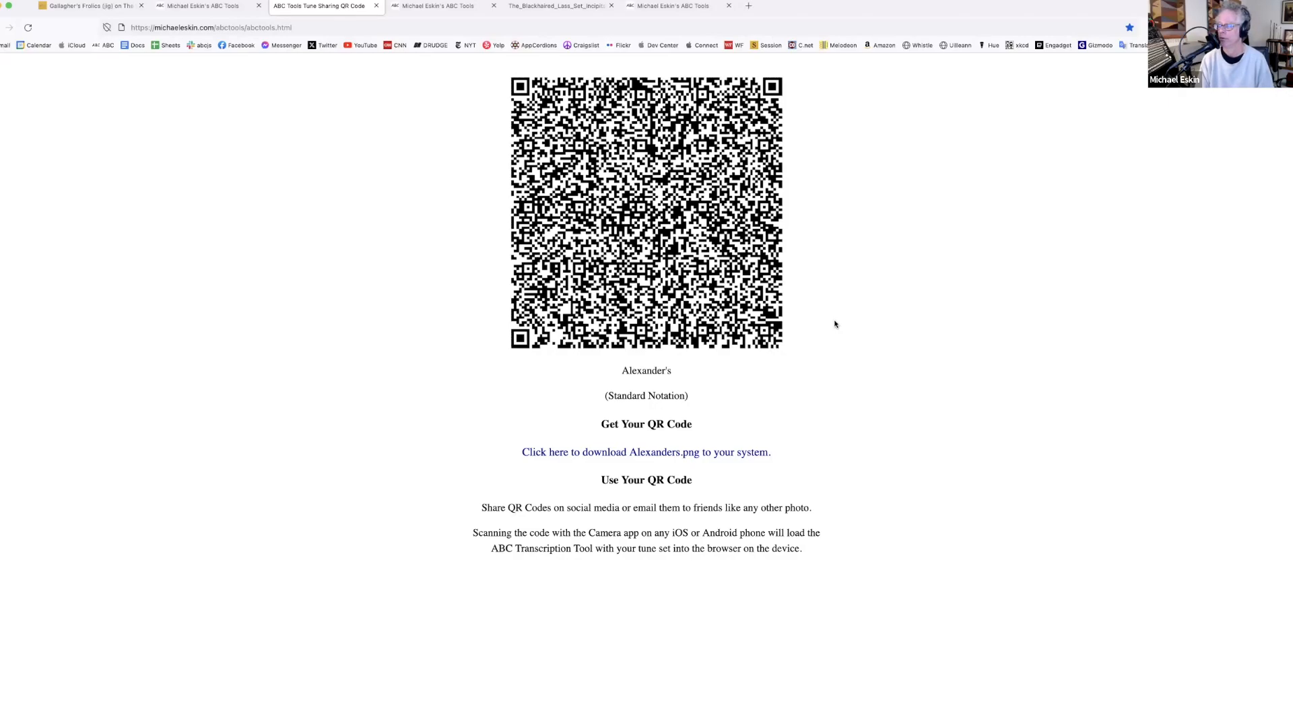
click(375, 7)
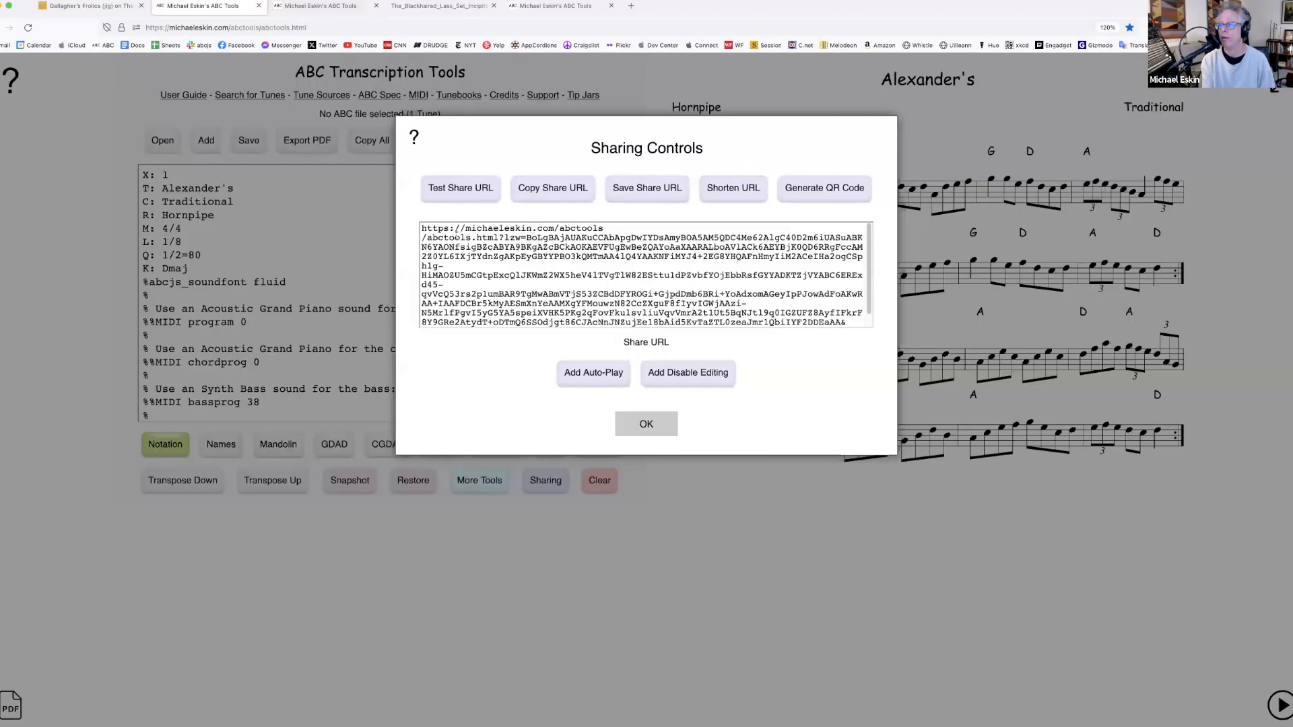
click(660, 430)
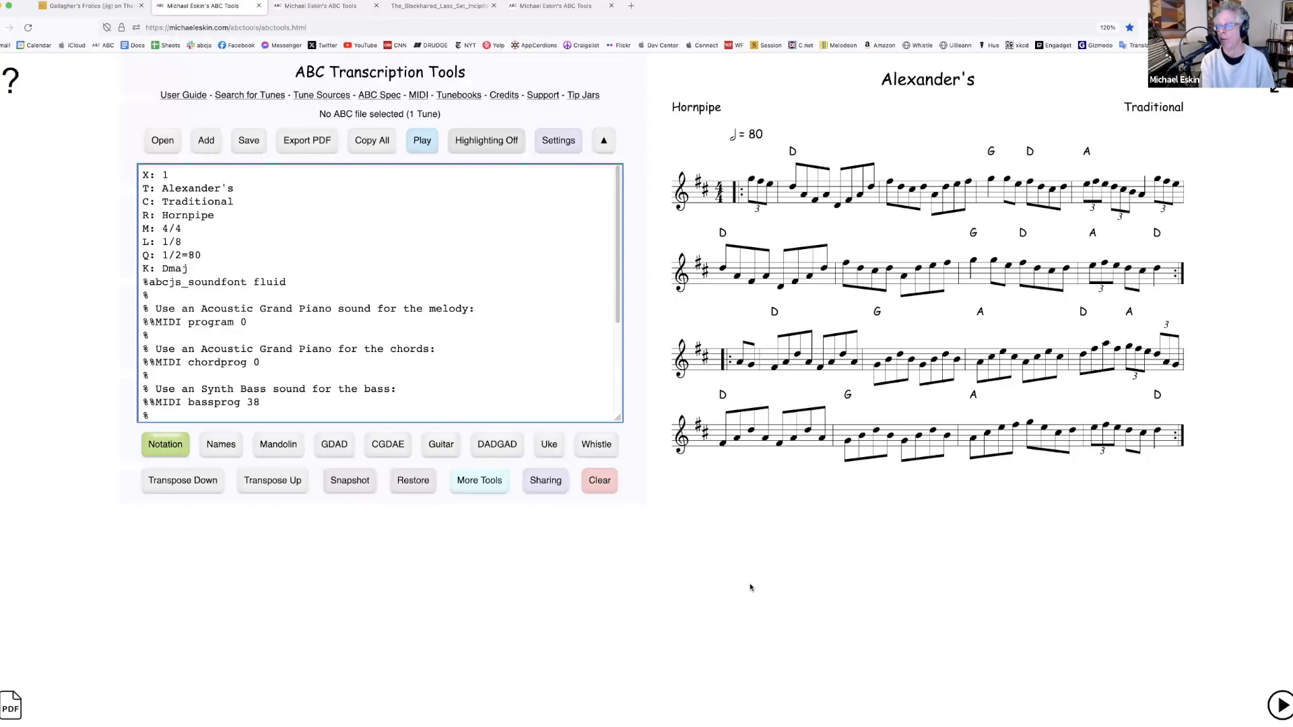
Restore the tunebook from the saved snapshot
click(410, 478)
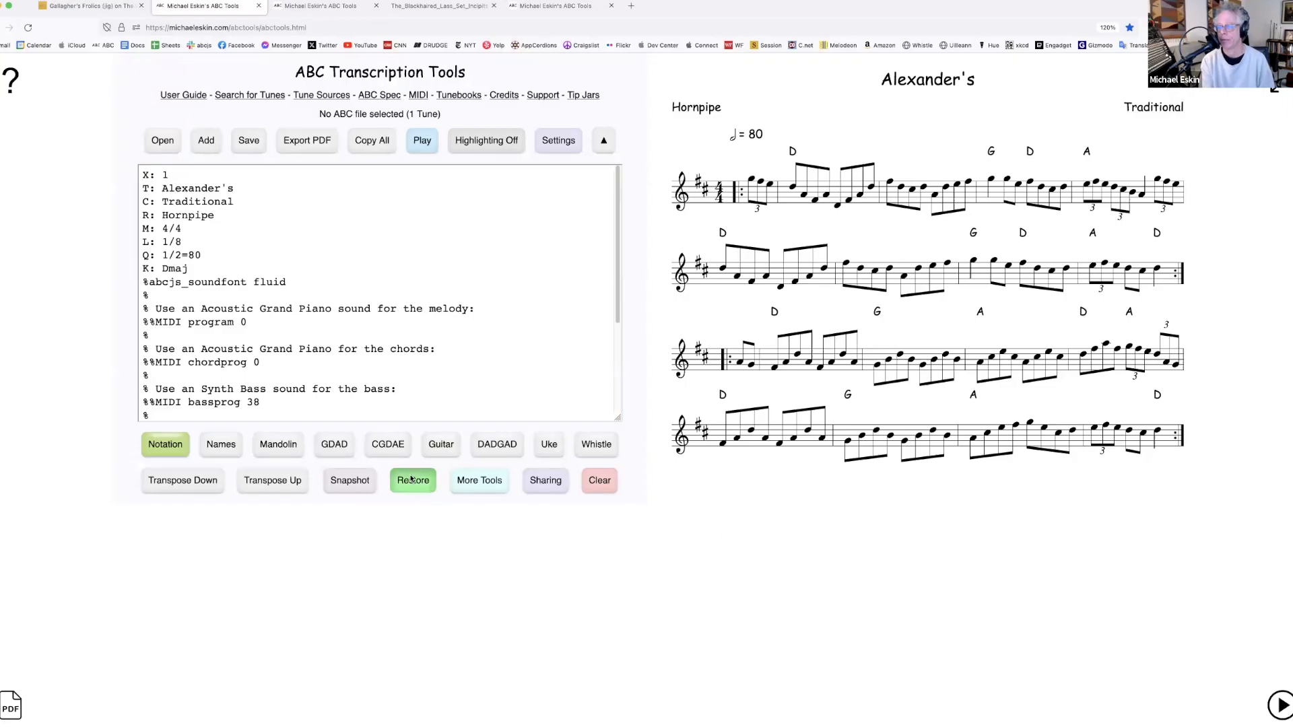
click(604, 255)
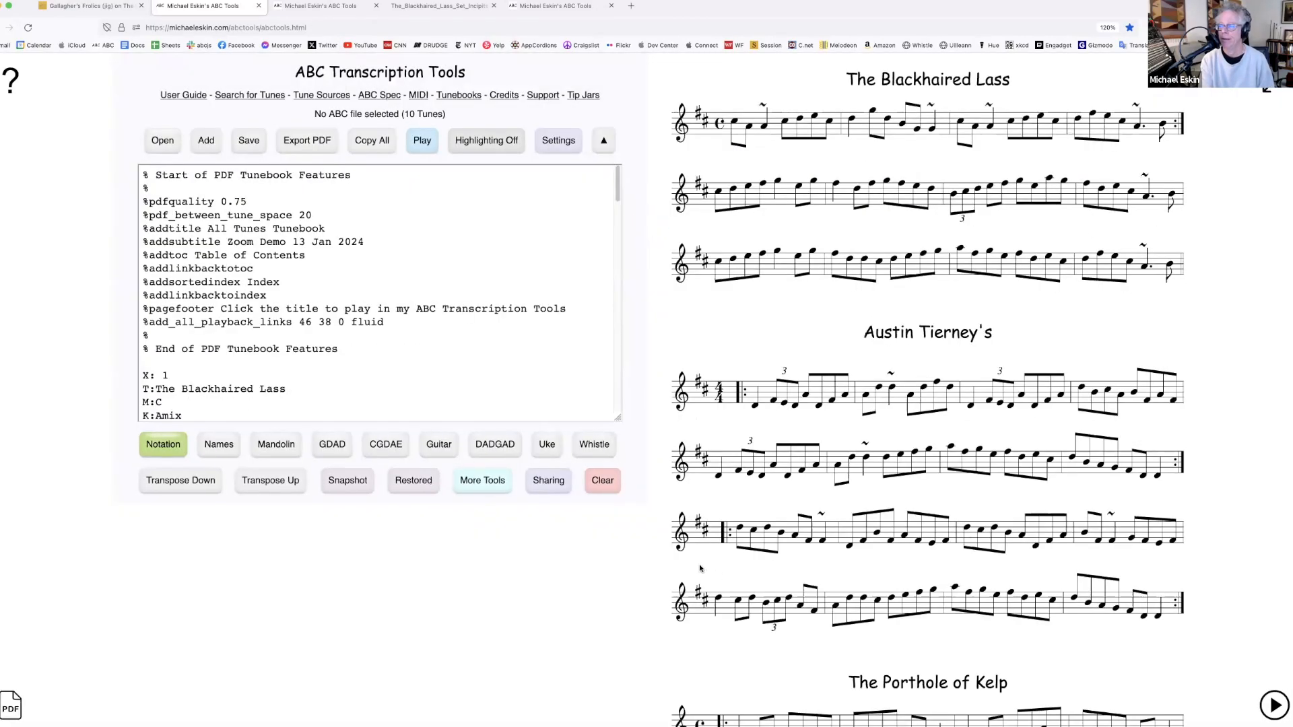
Export the tunebook with the QR Code for Each Tune layout as The_Blackhaired_Lass_Set_QR_Codes.pdf
click(318, 142)
click(532, 295)
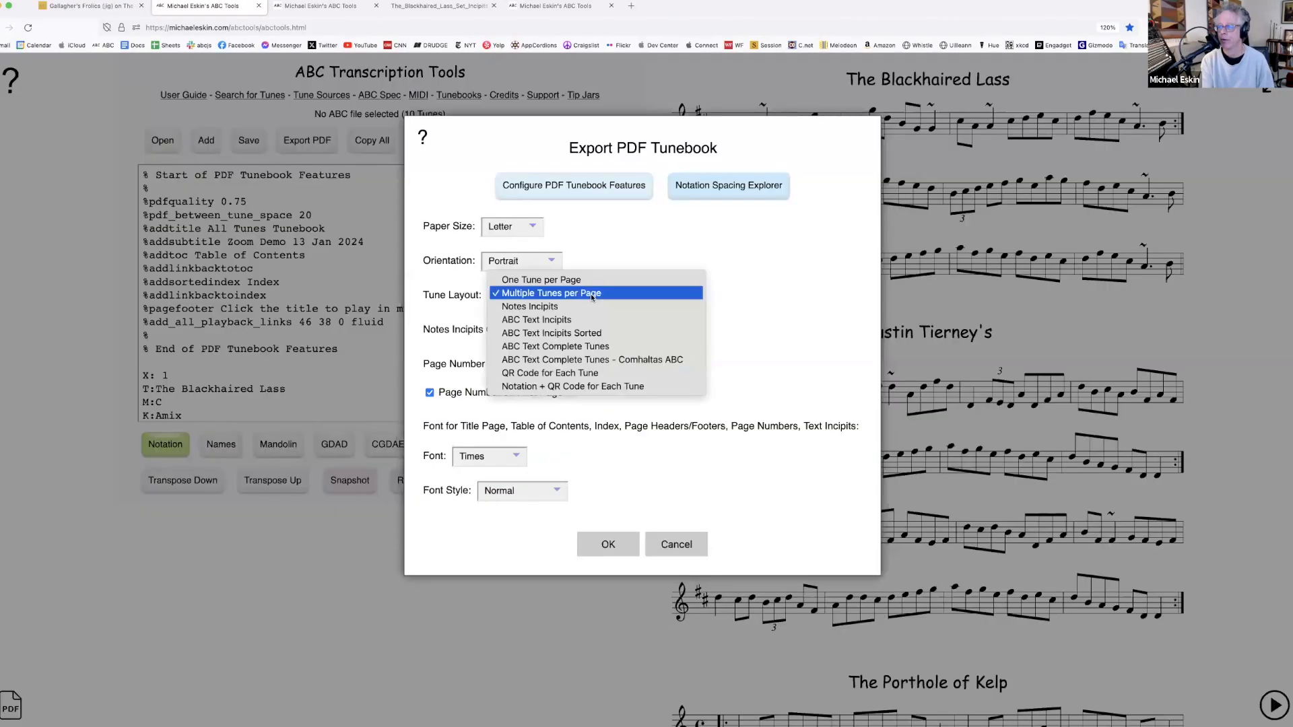
click(595, 371)
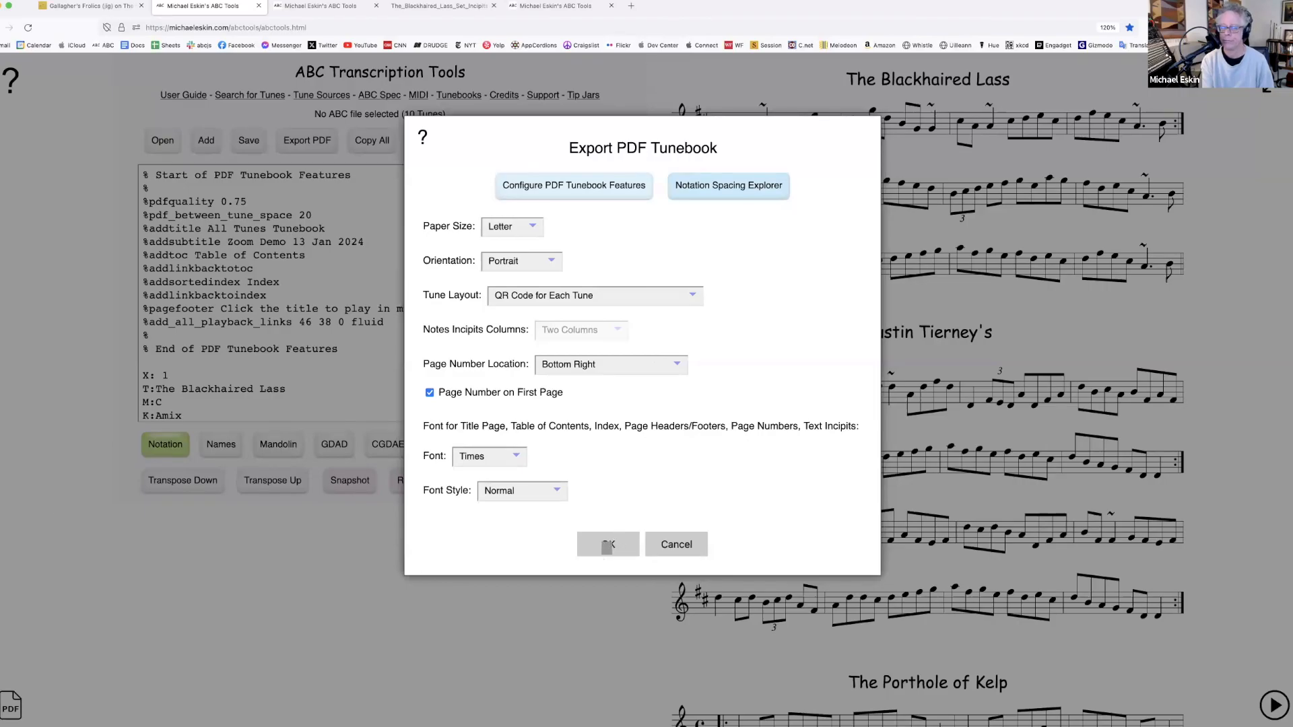
click(606, 546)
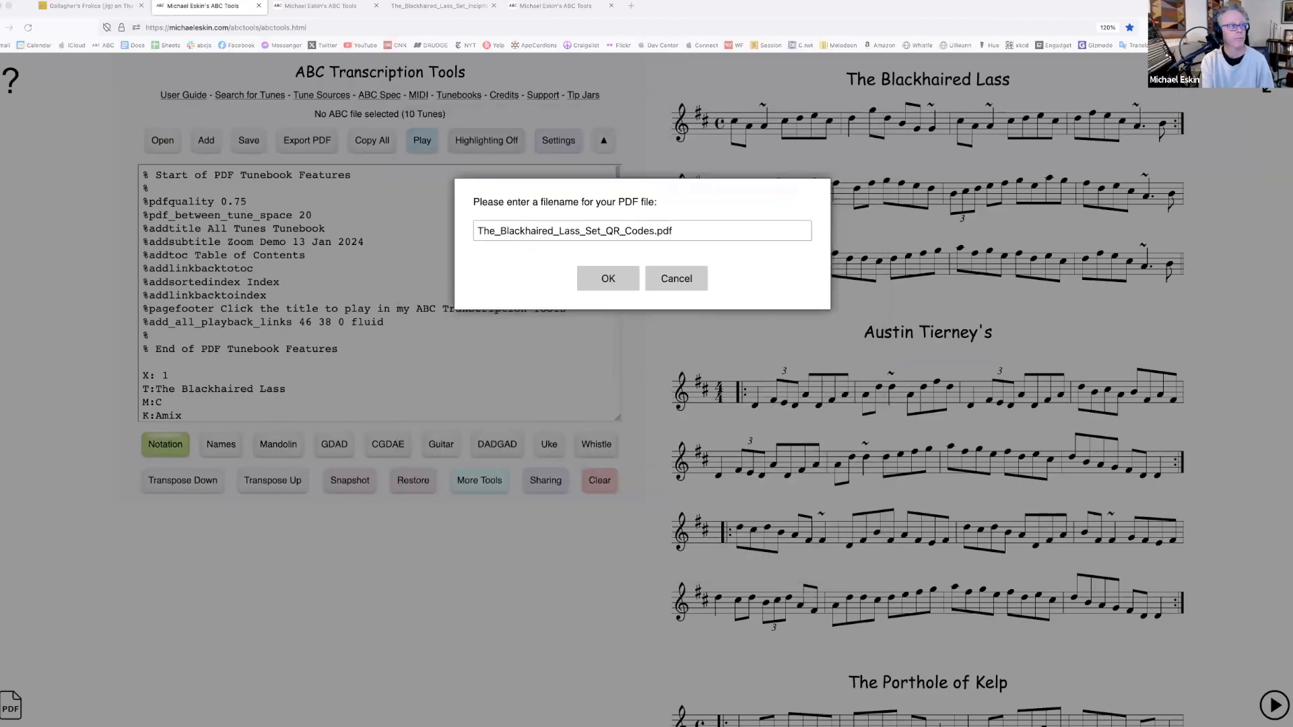
click(610, 283)
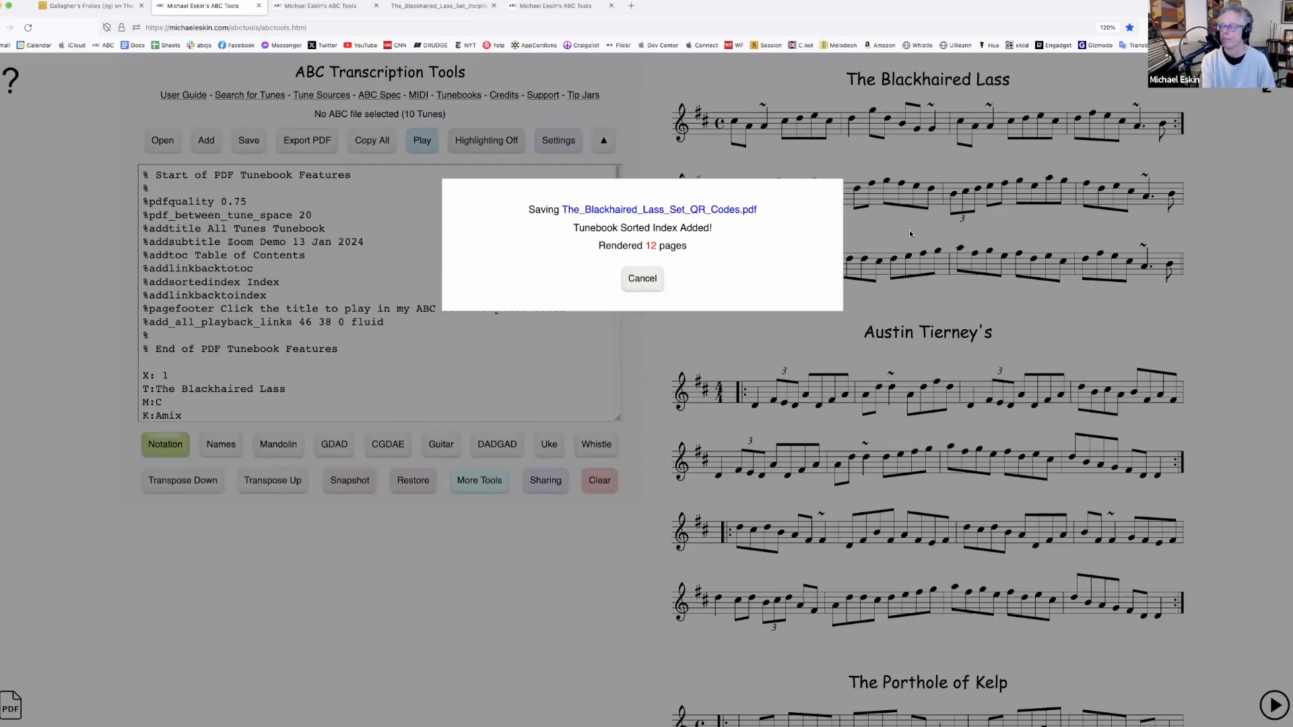
Look through the QR code PDF, open The Blackhaired Lass from its QR code and return to the PDF
scroll(705, 336, down, 15)
scroll(795, 412, down, 4)
scroll(997, 481, down, 1)
scroll(984, 489, down, 8)
scroll(953, 498, down, 2)
scroll(954, 497, up, 10)
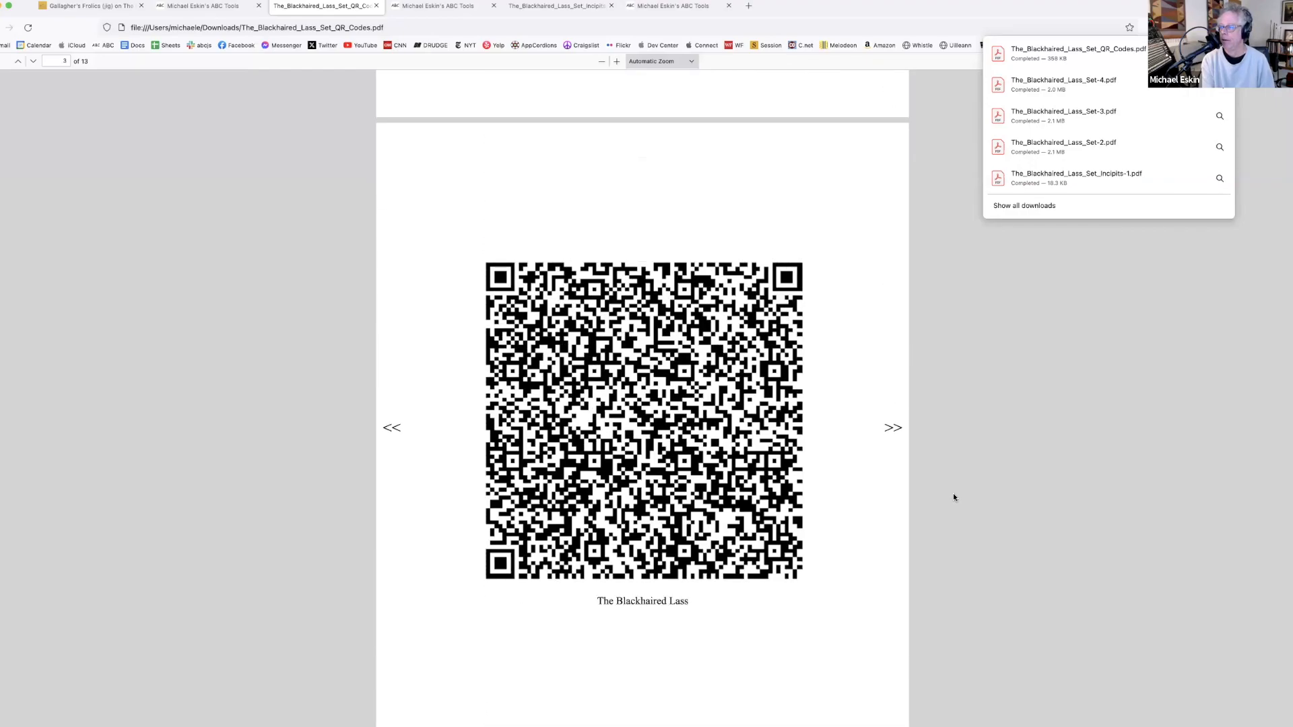
click(670, 431)
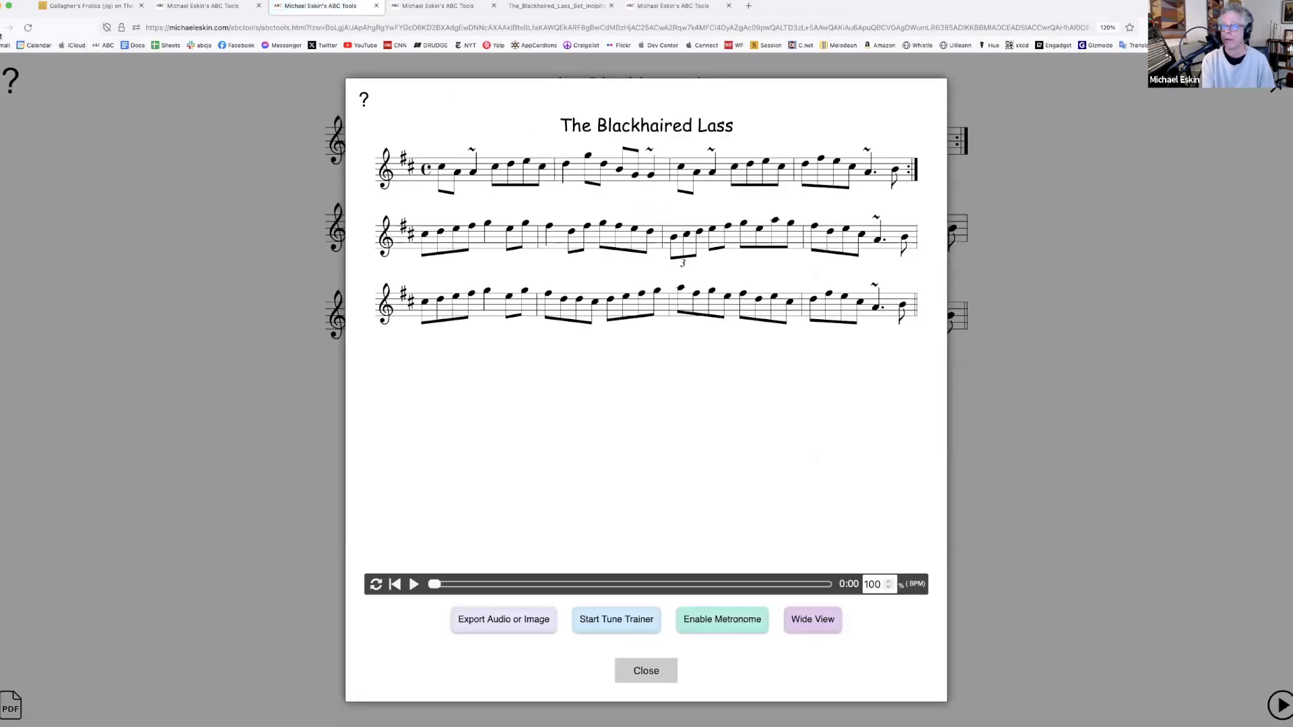
click(2, 30)
Go to The Tarbolton from the table of contents, open the tune from its QR code and close the player
scroll(941, 416, down, 4)
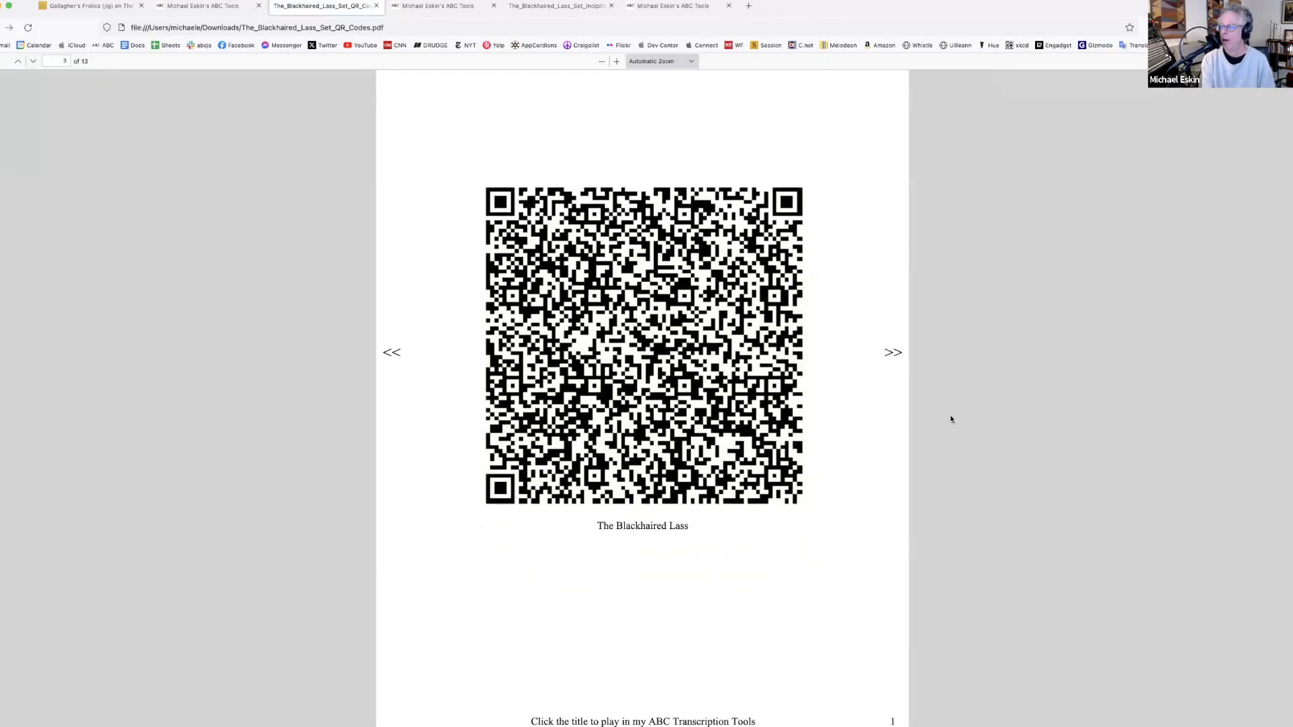
scroll(952, 439, up, 3)
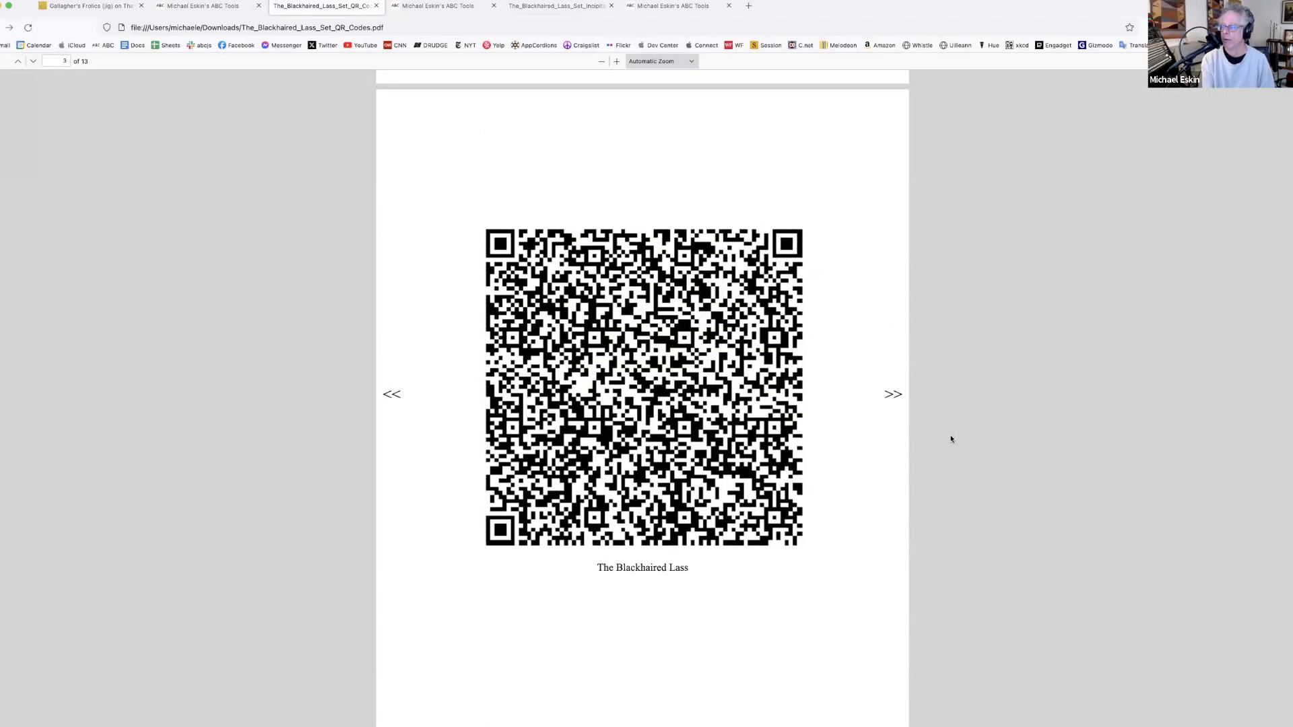
scroll(952, 439, up, 10)
scroll(970, 438, up, 3)
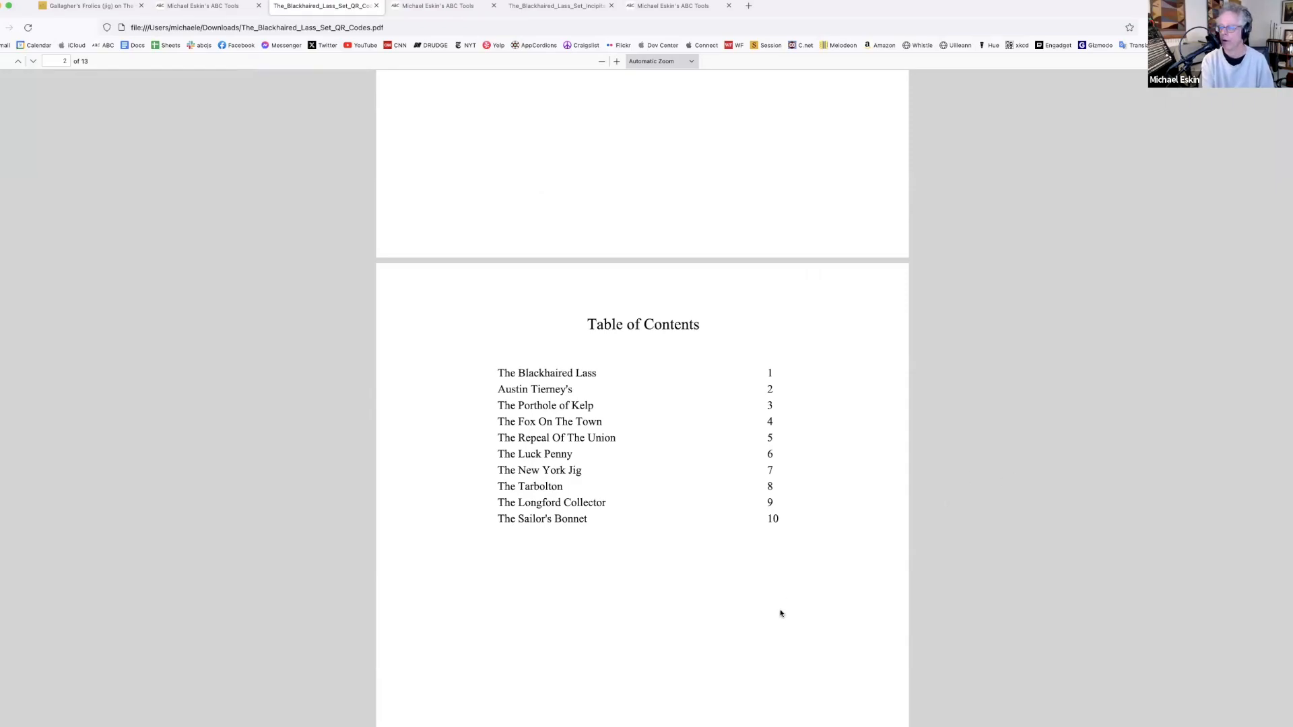
click(559, 490)
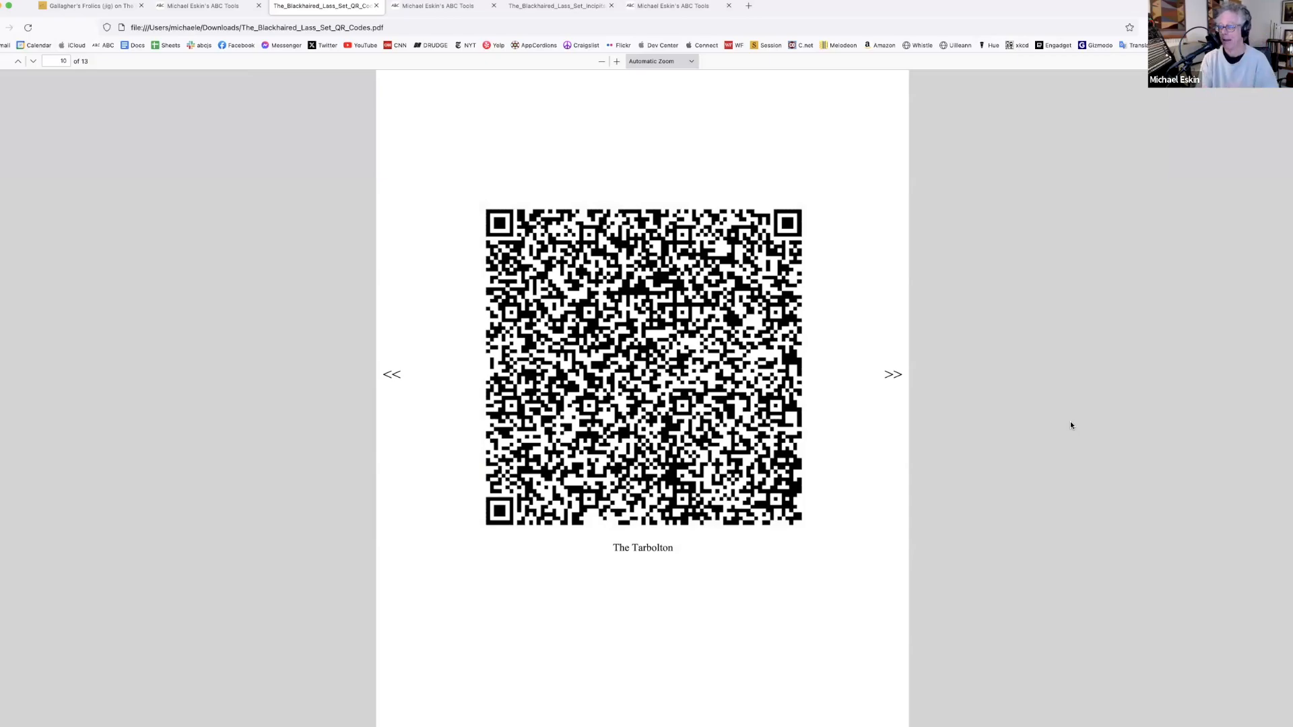
click(747, 403)
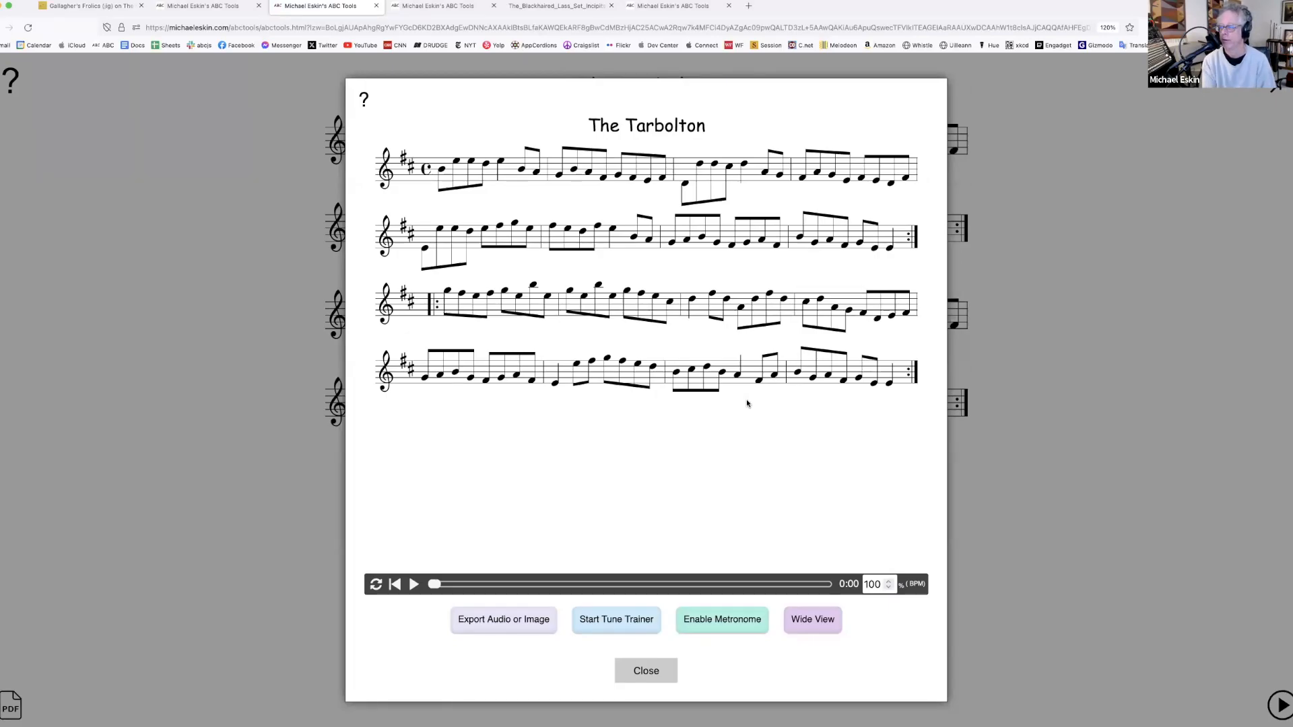
click(641, 673)
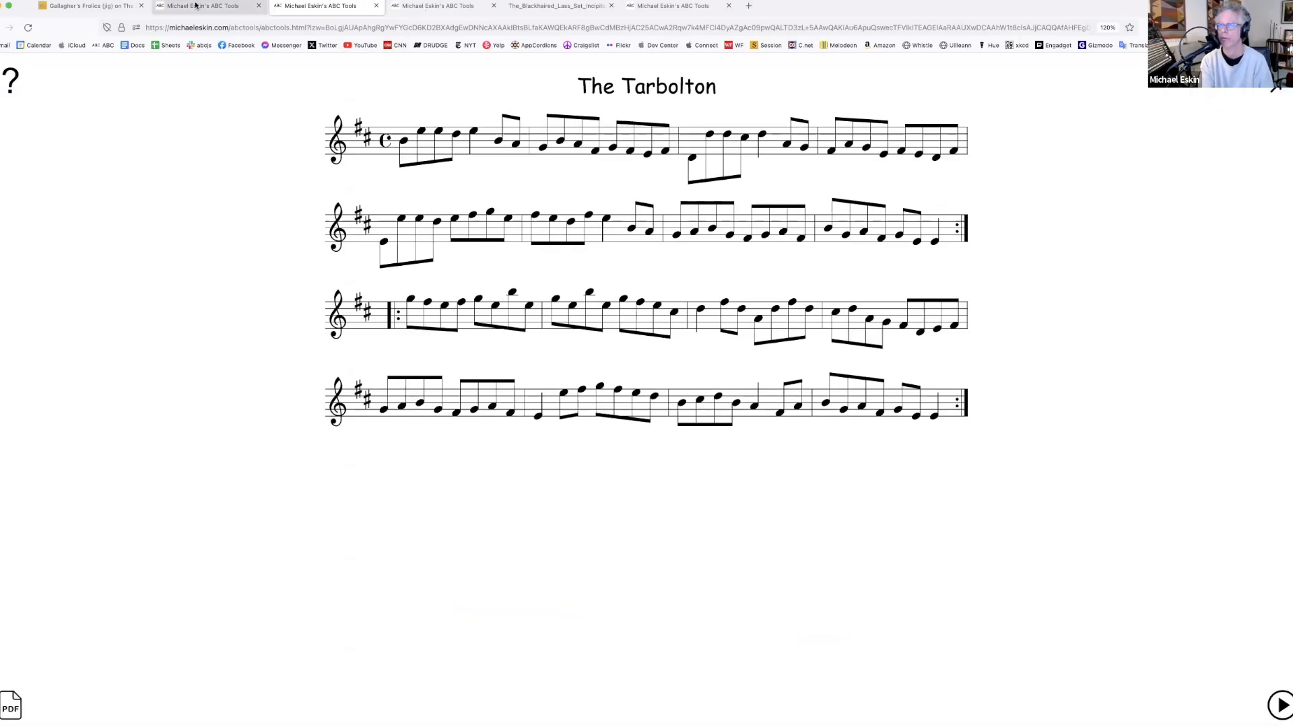
Export the tunebook with the Notation + QR Code for Each Tune layout as The_Blackhaired_Lass_Set_Notation_QR.pdf
click(195, 5)
click(304, 140)
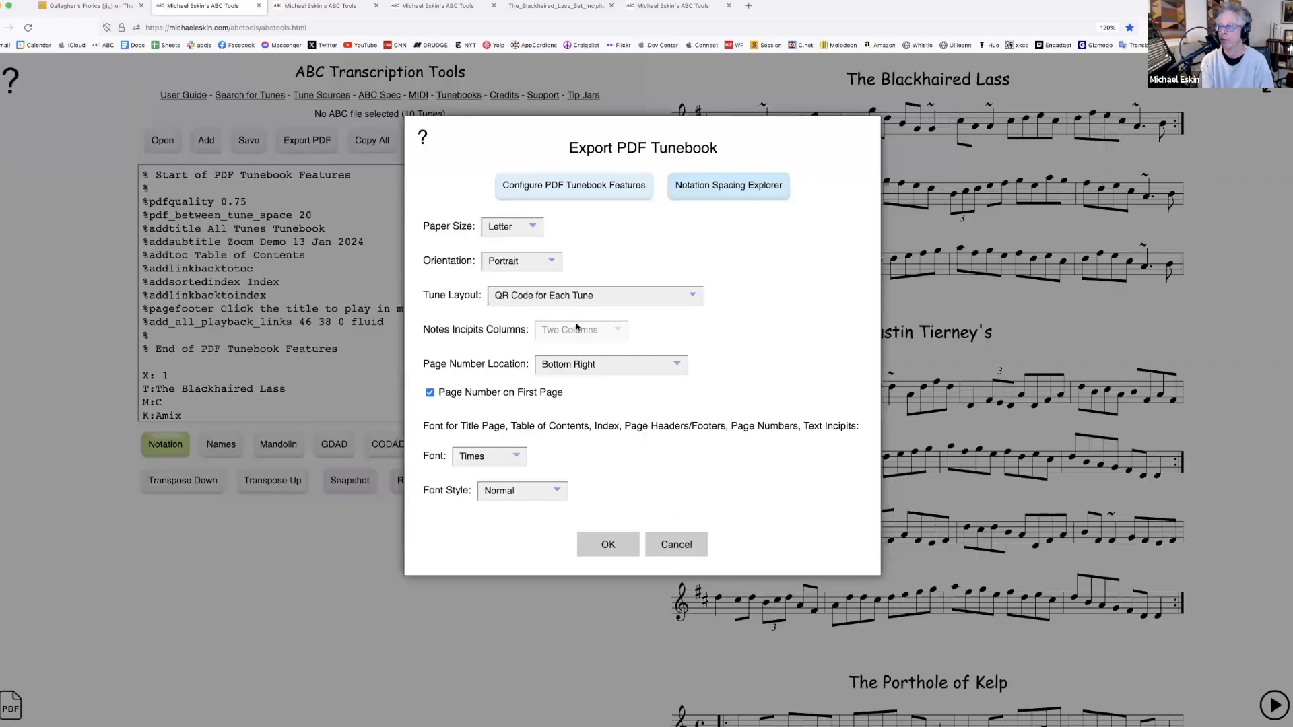
click(576, 296)
click(580, 318)
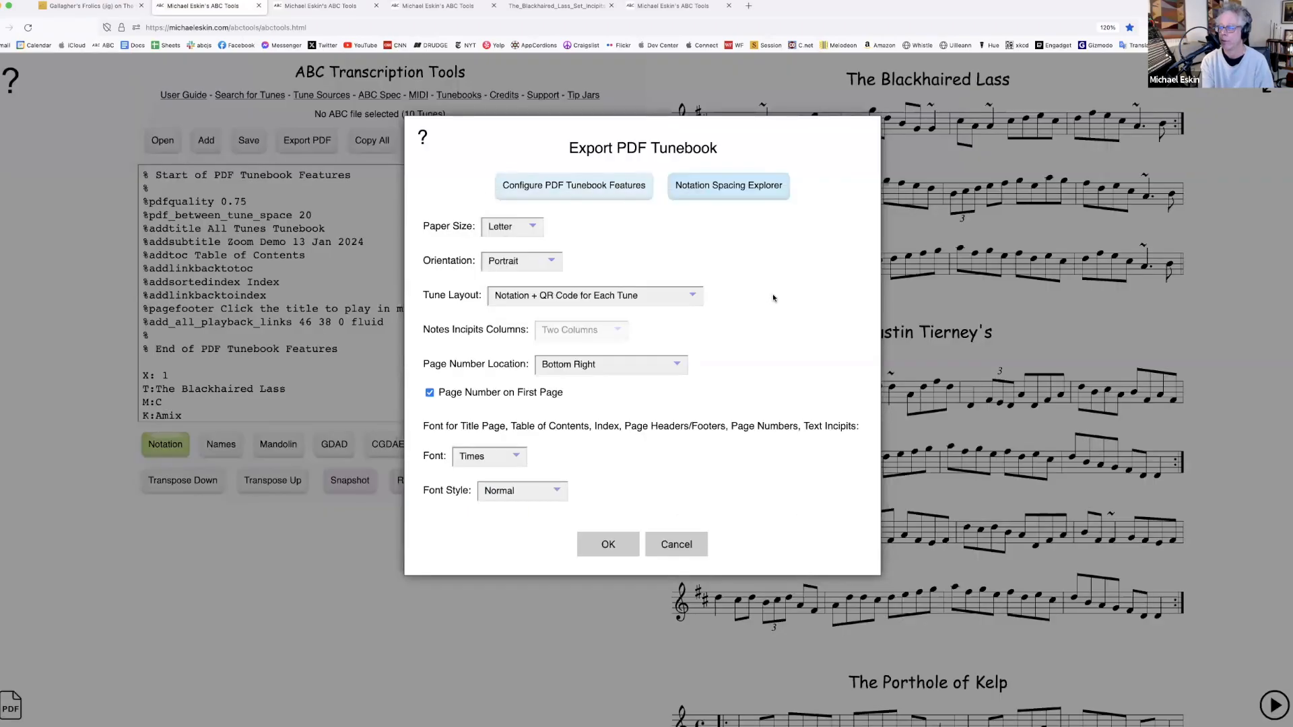
click(600, 546)
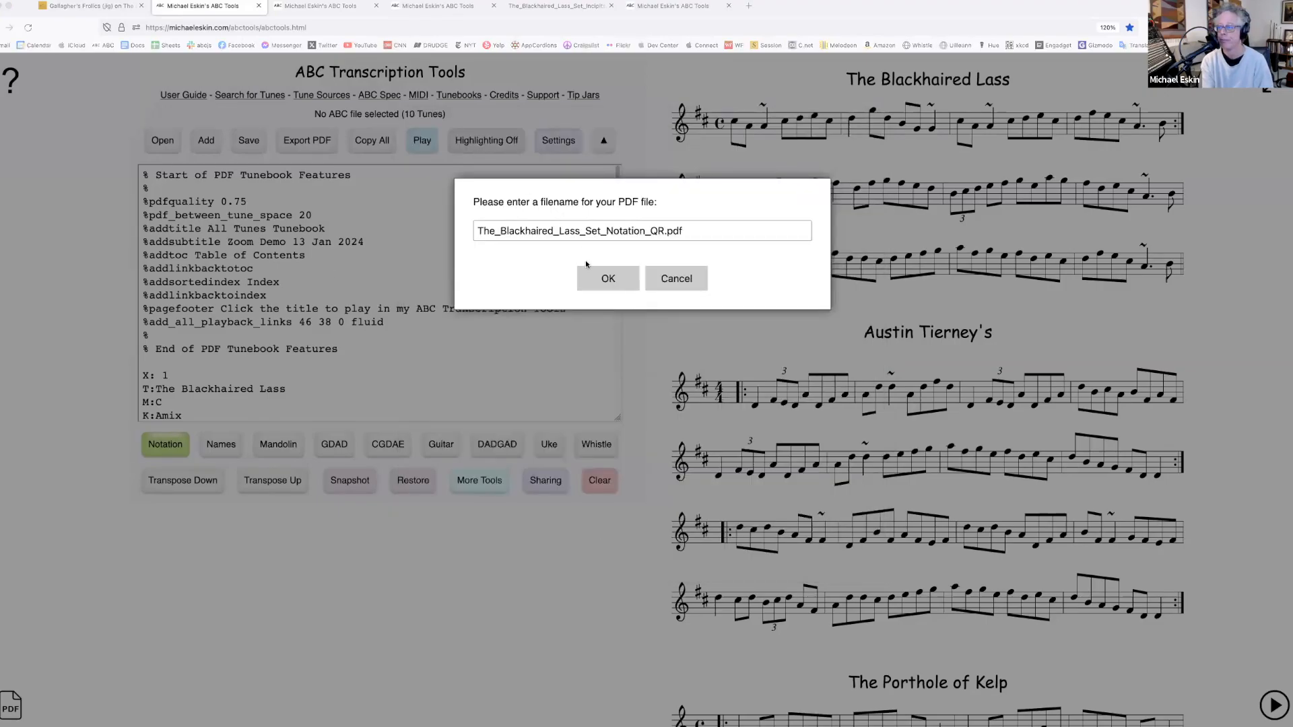
click(607, 280)
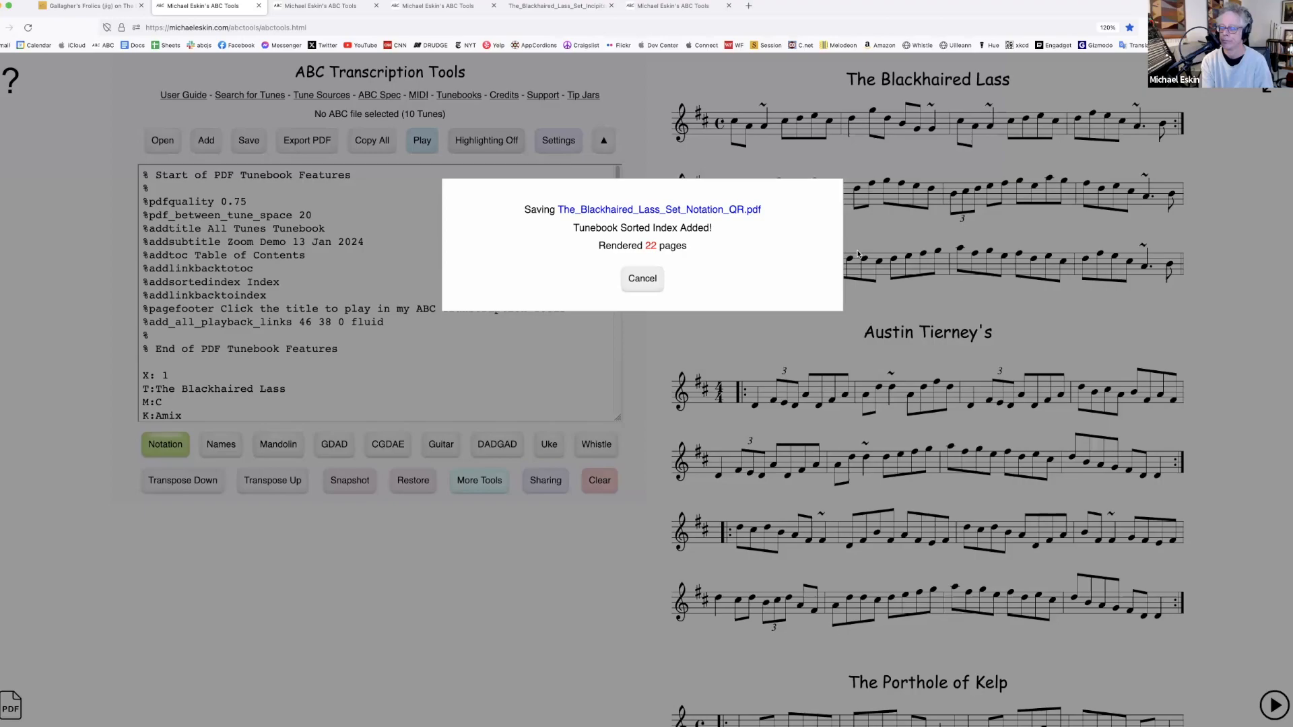
Go to The Repeal Of The Union from the PDF's table of contents and view its notation and QR code pages
scroll(649, 343, down, 10)
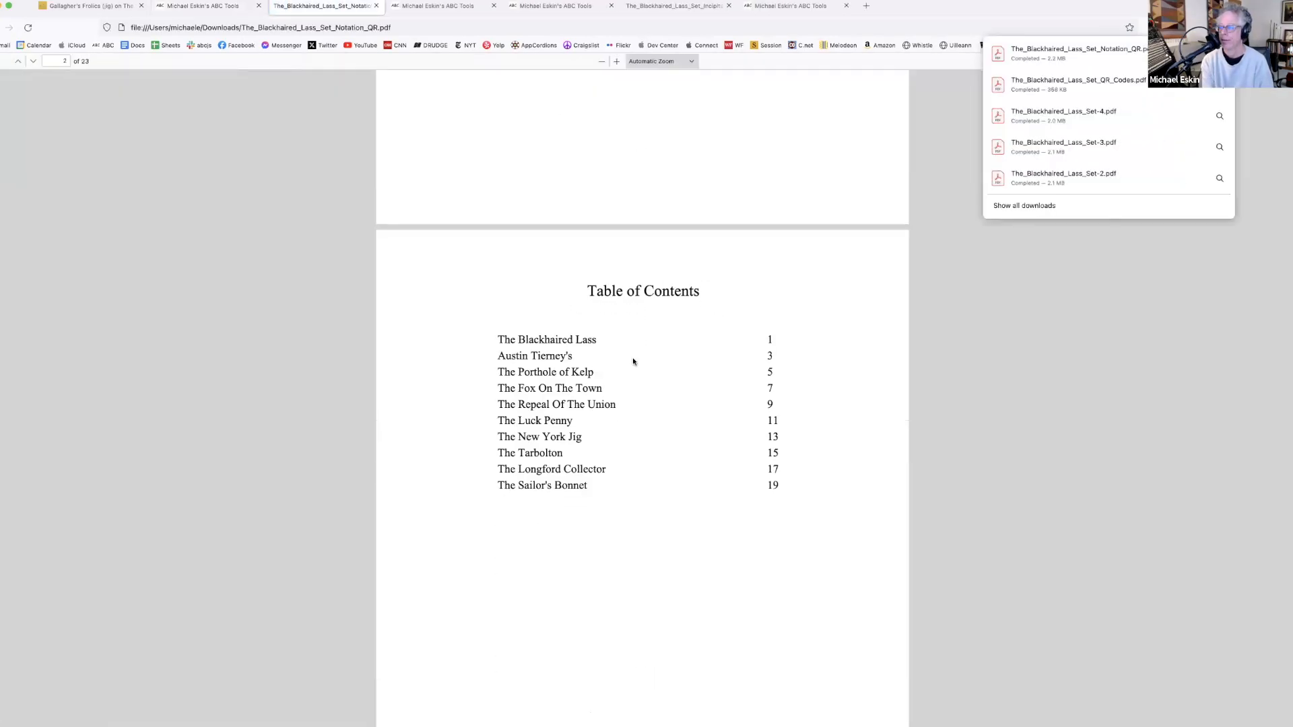
click(552, 405)
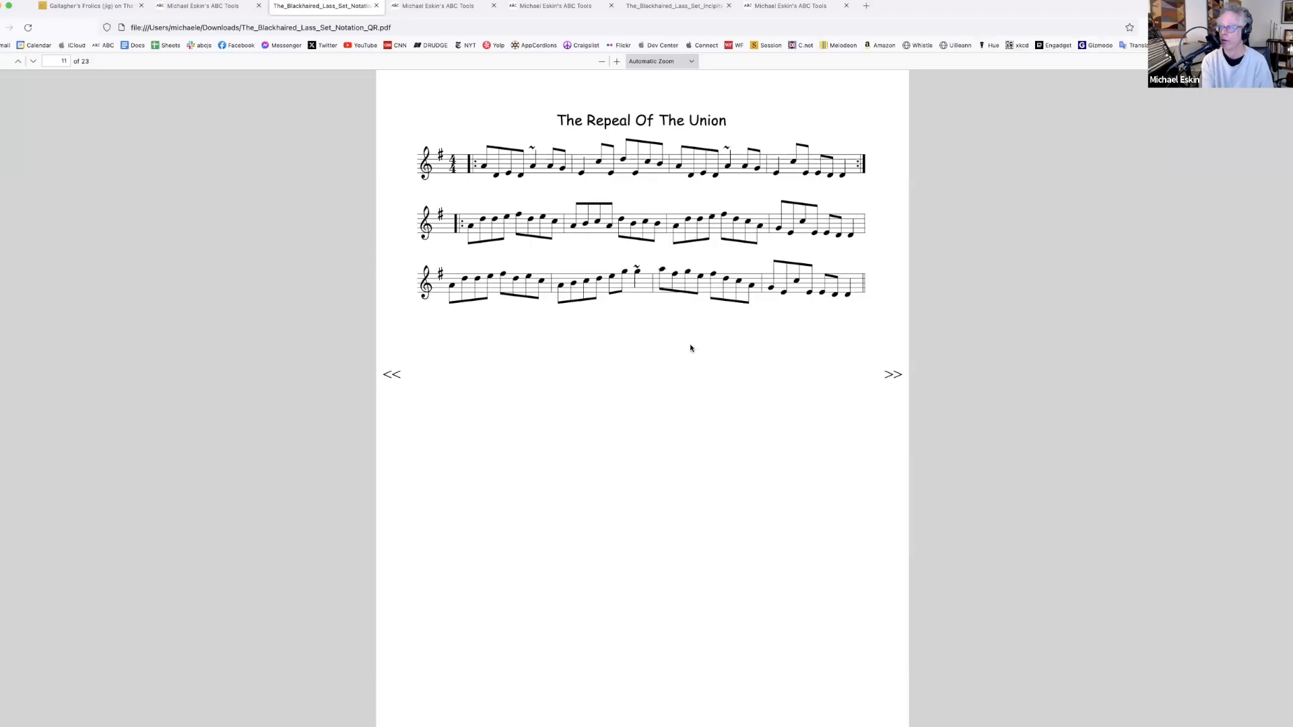
scroll(690, 347, down, 9)
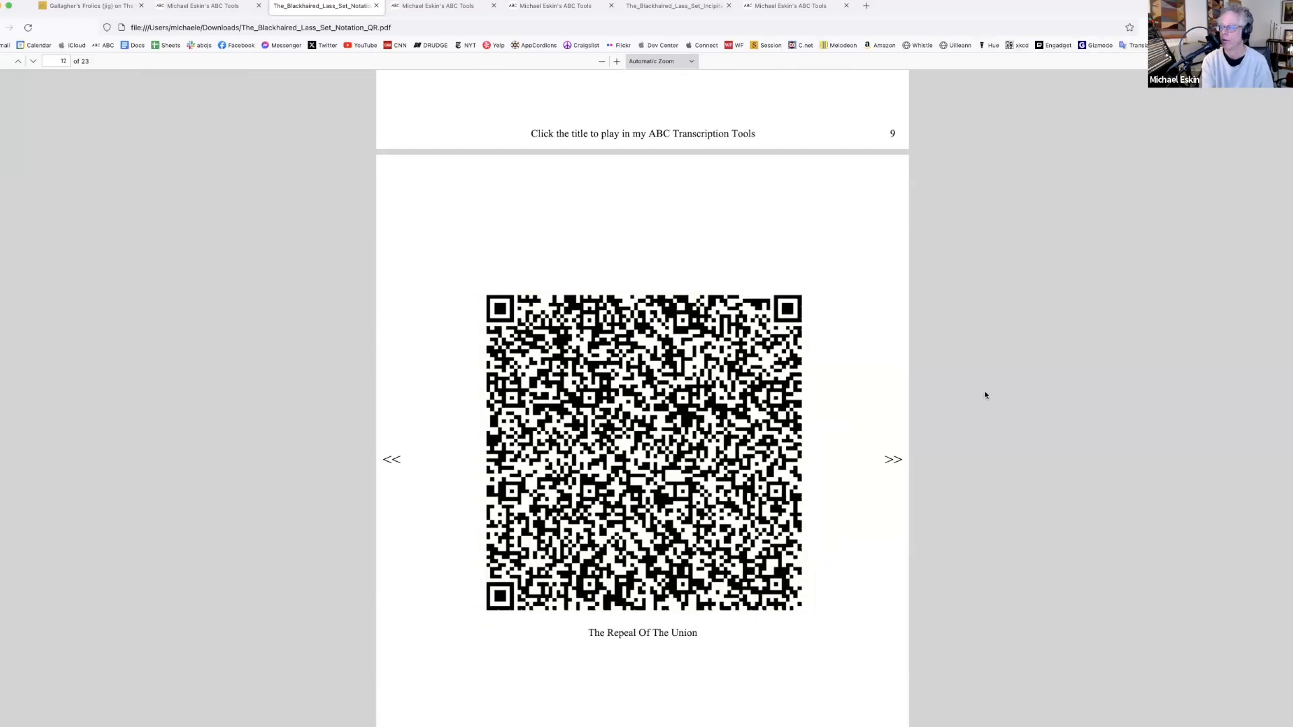
scroll(984, 398, up, 8)
scroll(982, 399, up, 2)
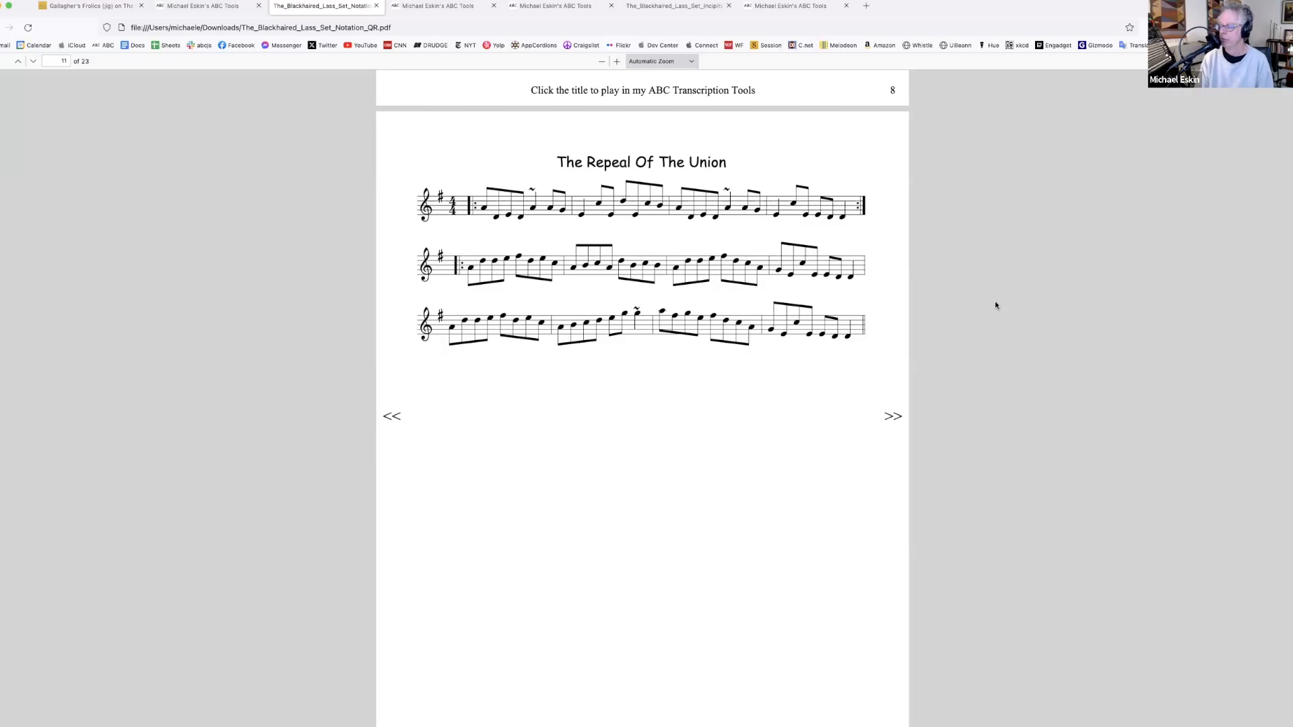
Compare the notation and QR code pages of The Fox On The Town, look at The Porthole of Kelp's QR code and close the PDF
scroll(795, 409, up, 5)
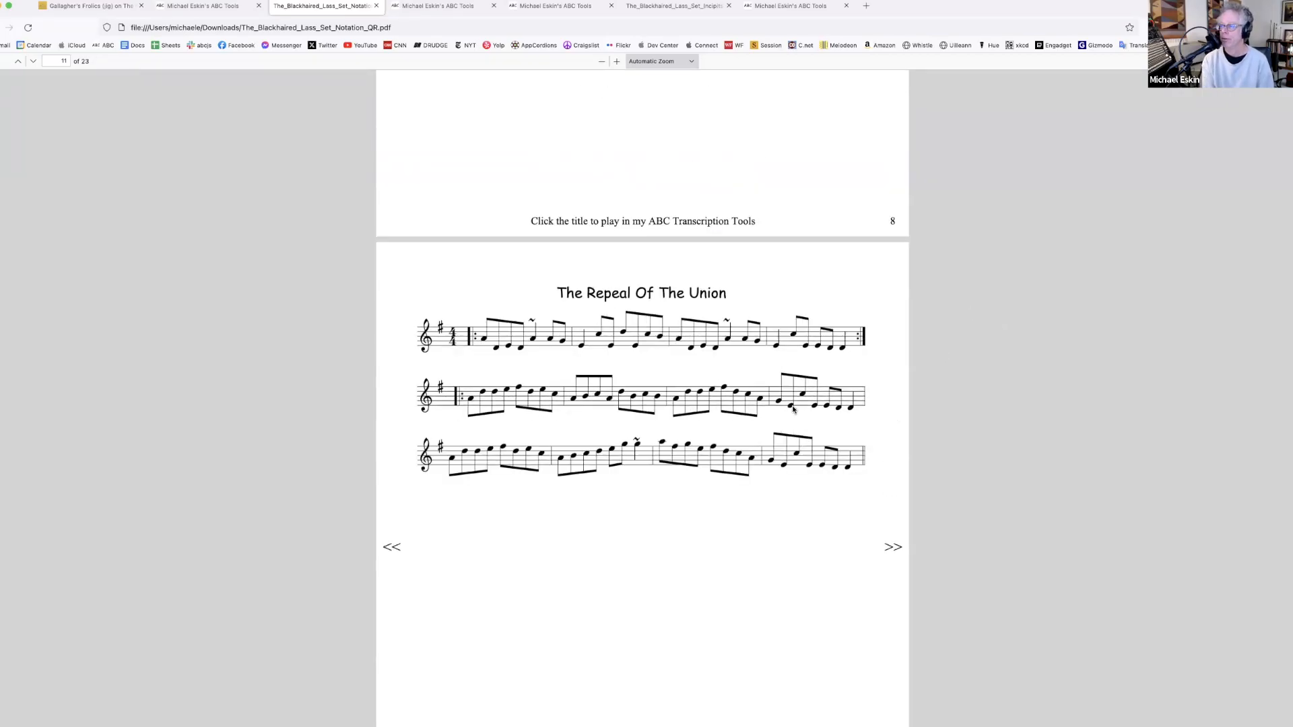
scroll(793, 409, up, 7)
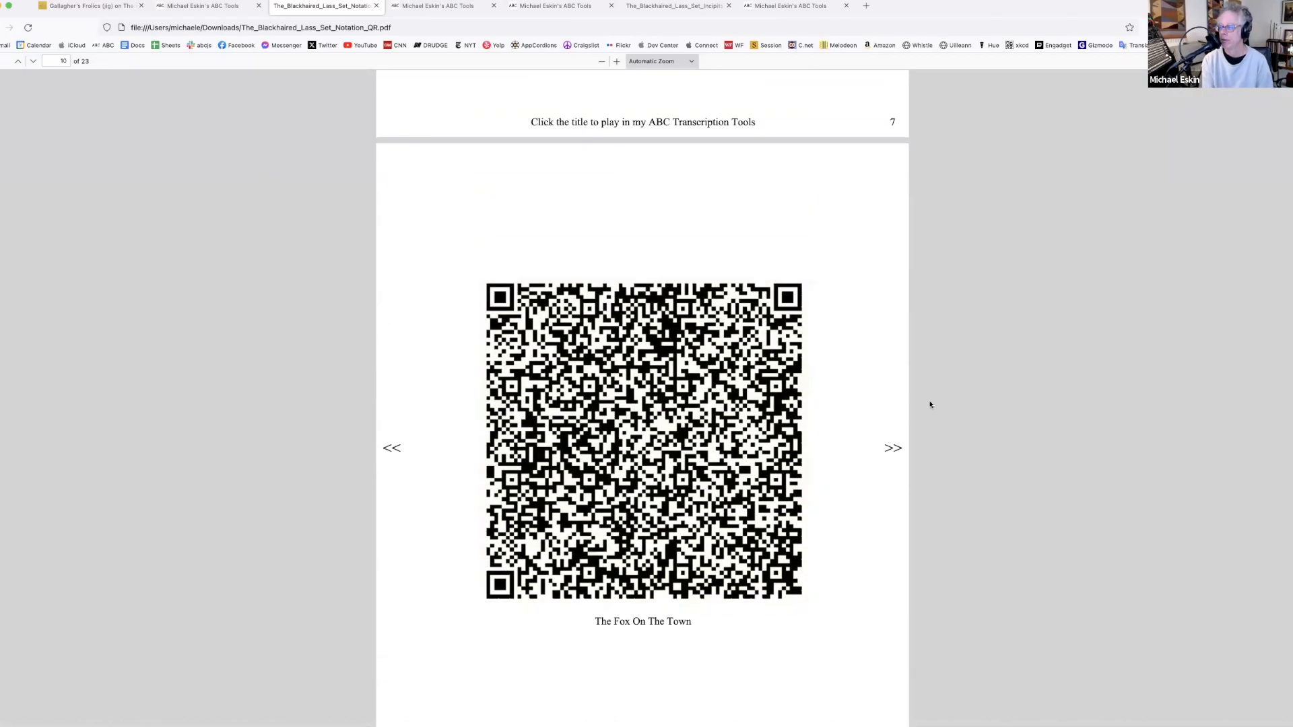
scroll(947, 405, up, 10)
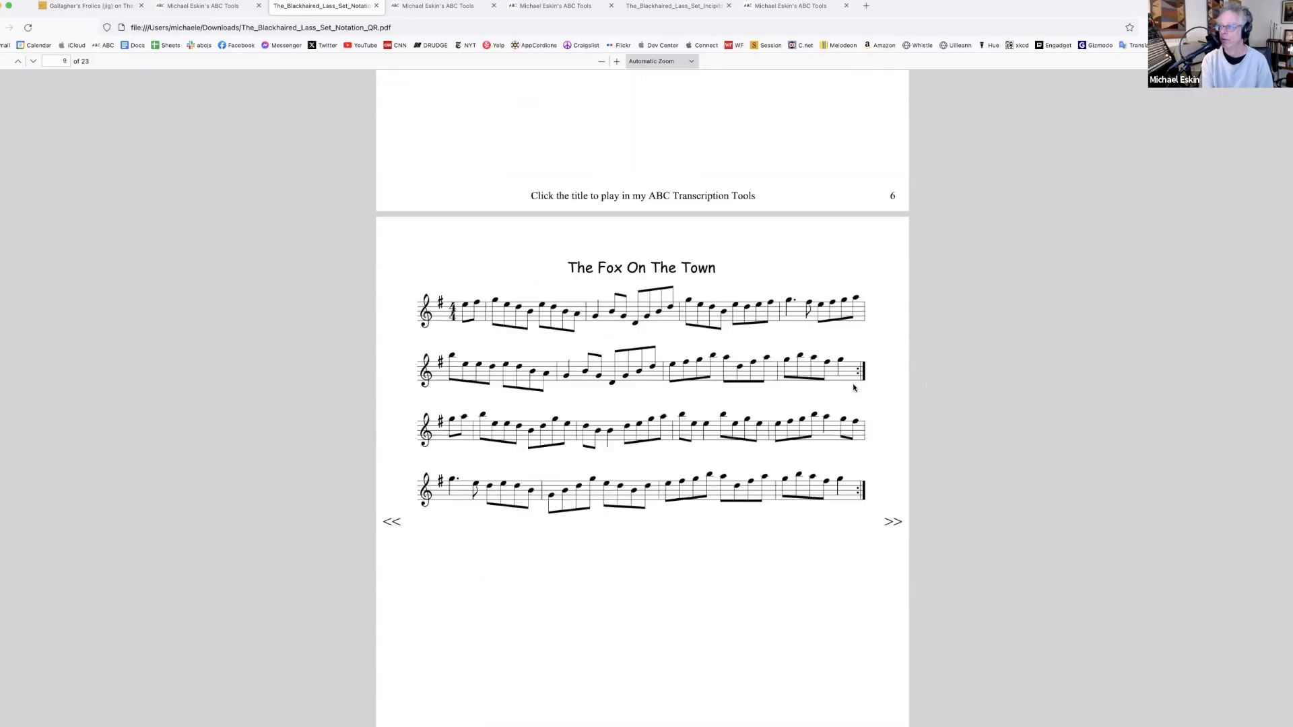
scroll(718, 369, down, 13)
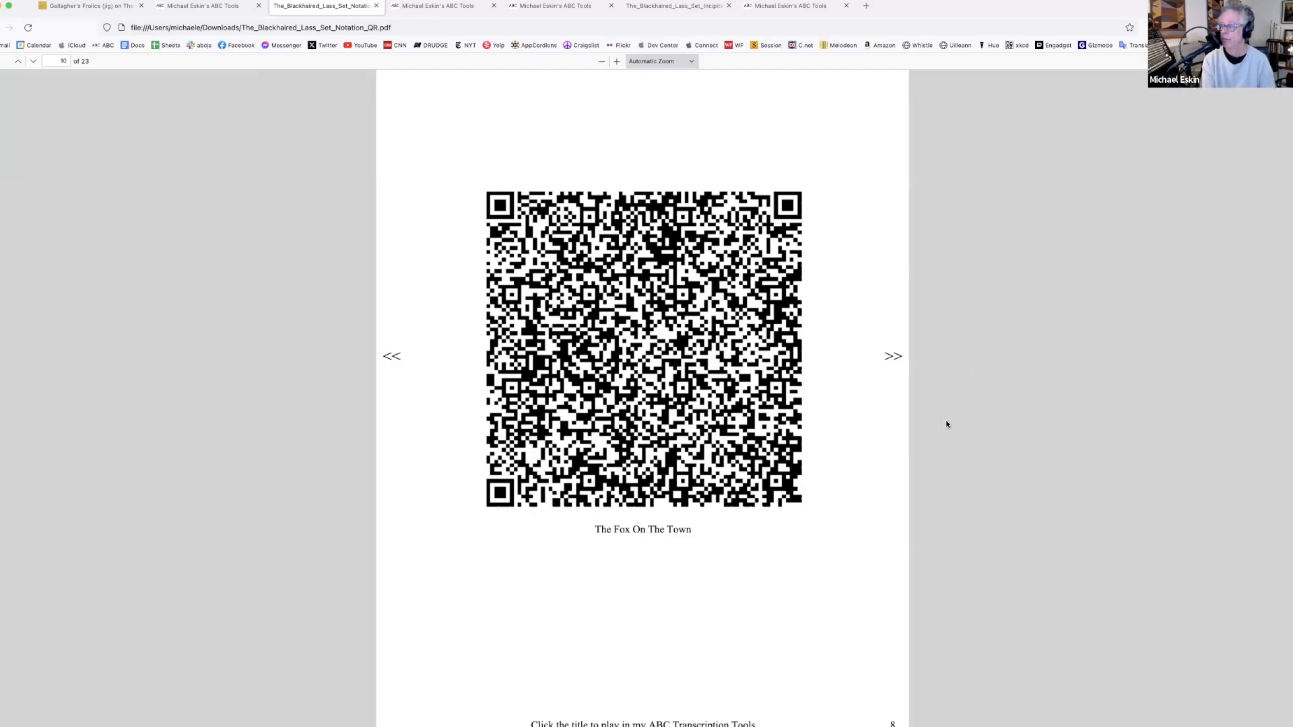
scroll(946, 423, up, 5)
scroll(947, 425, up, 5)
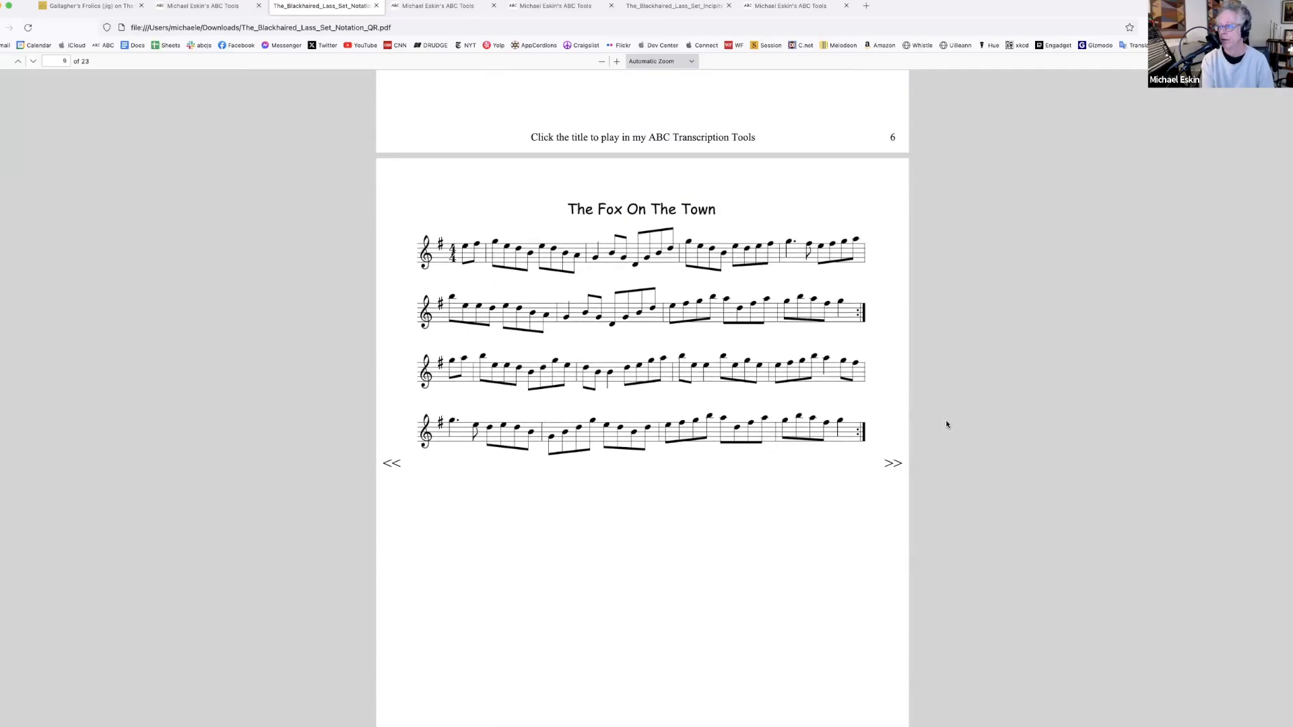
scroll(946, 425, up, 8)
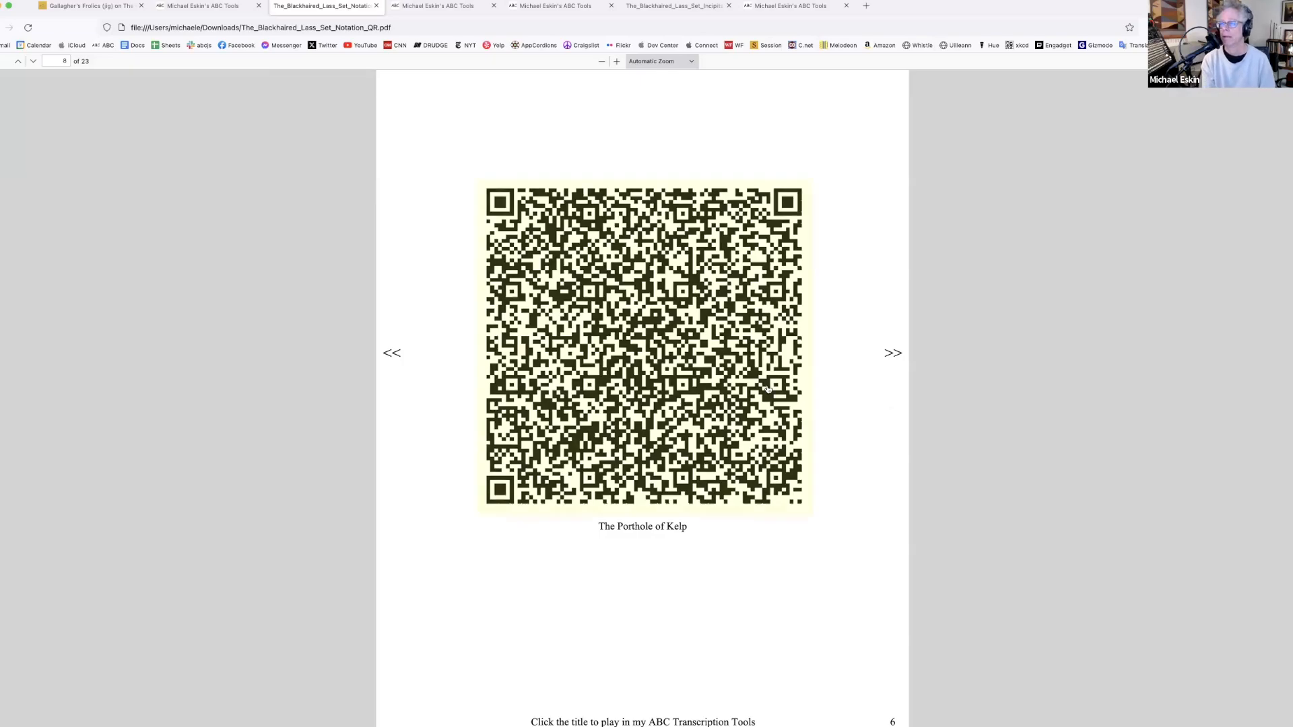
click(376, 6)
Delete all tunes after The Porthole of Kelp from the ABC text and check the remaining tunes
scroll(401, 259, down, 4)
scroll(380, 353, down, 8)
scroll(378, 354, up, 5)
scroll(377, 354, up, 3)
scroll(375, 352, down, 4)
scroll(373, 351, up, 3)
scroll(372, 352, down, 3)
scroll(371, 352, down, 3)
drag(143, 377, 245, 519)
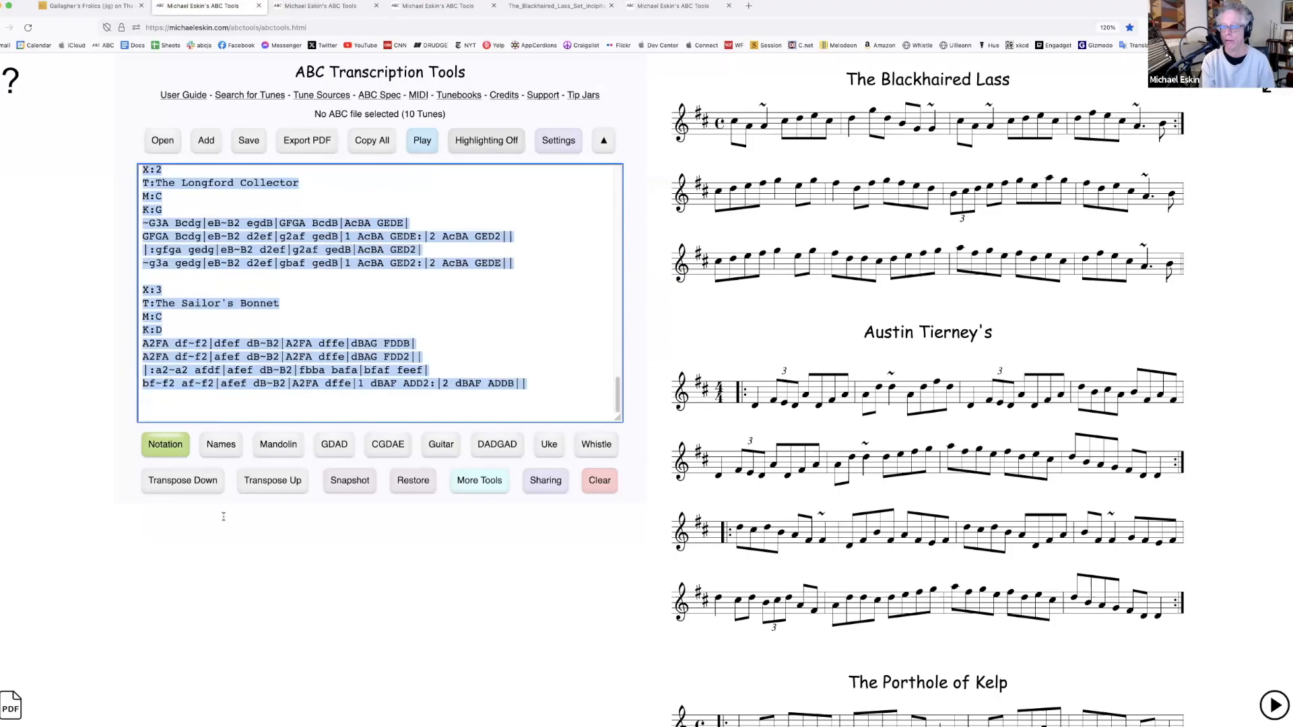
key(BackSpace)
scroll(335, 348, up, 5)
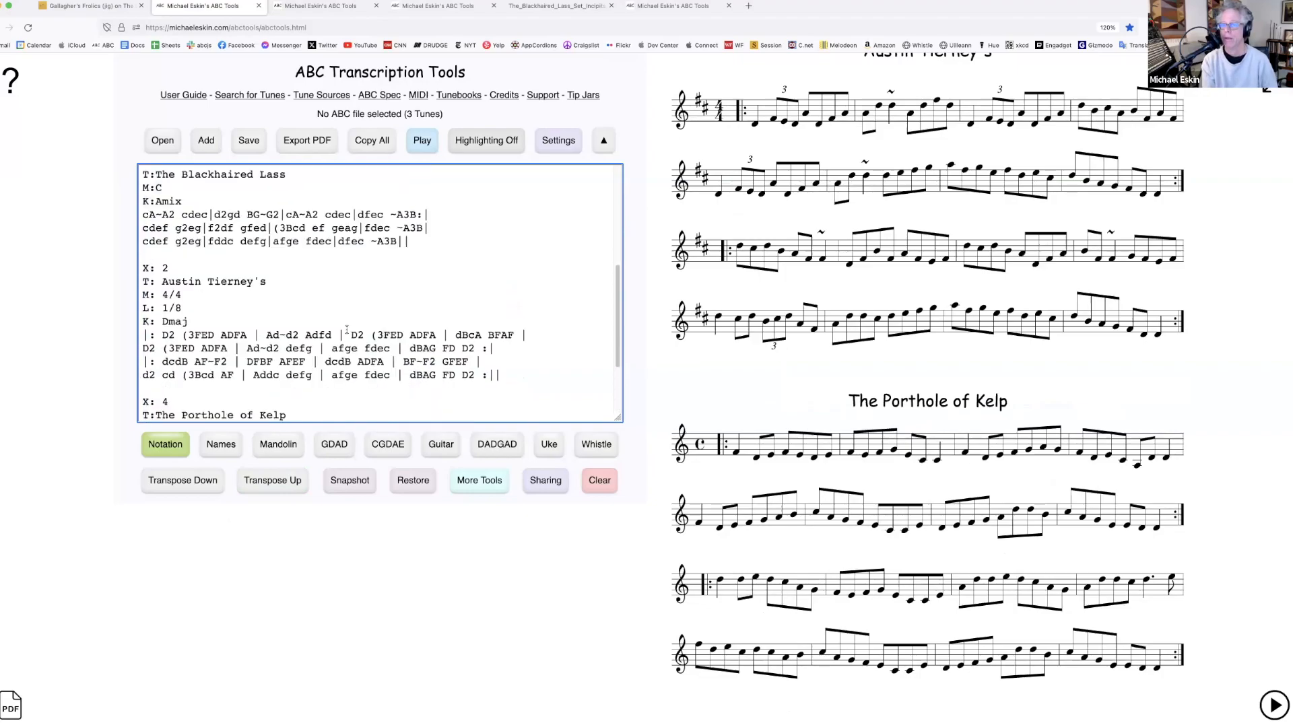
scroll(863, 280, up, 8)
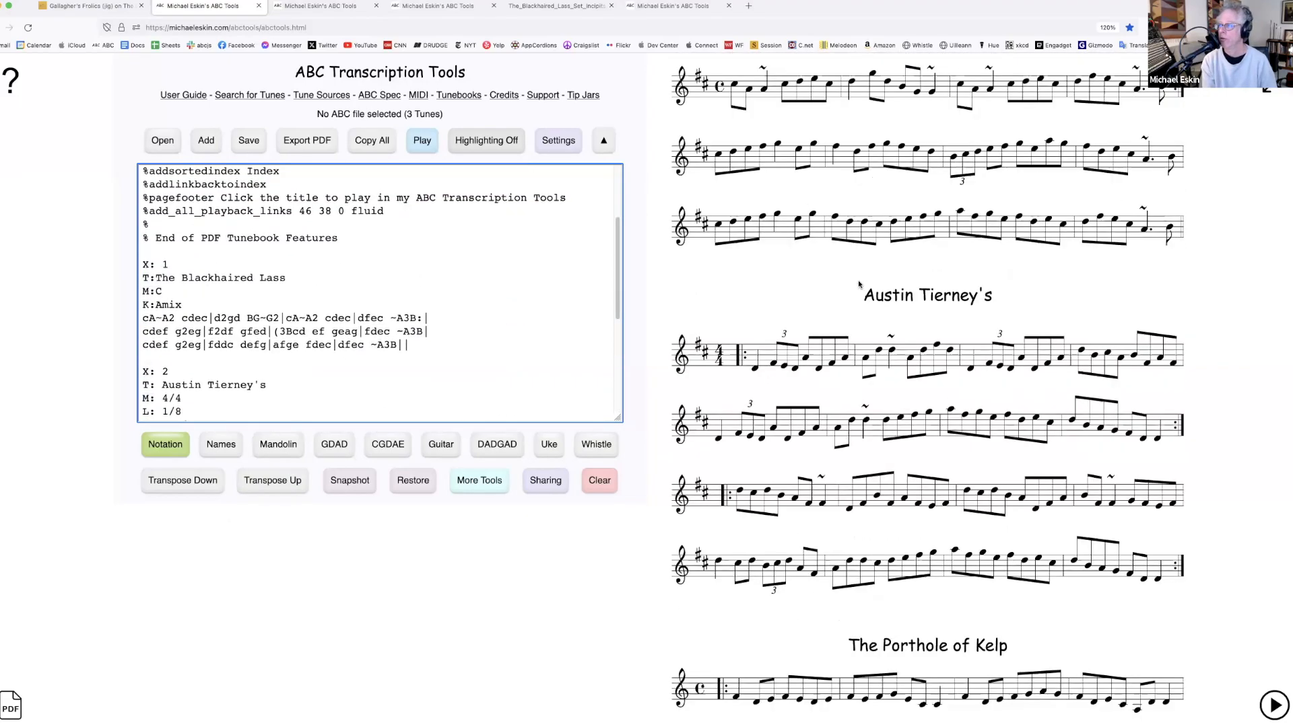
scroll(853, 306, down, 8)
scroll(849, 316, up, 4)
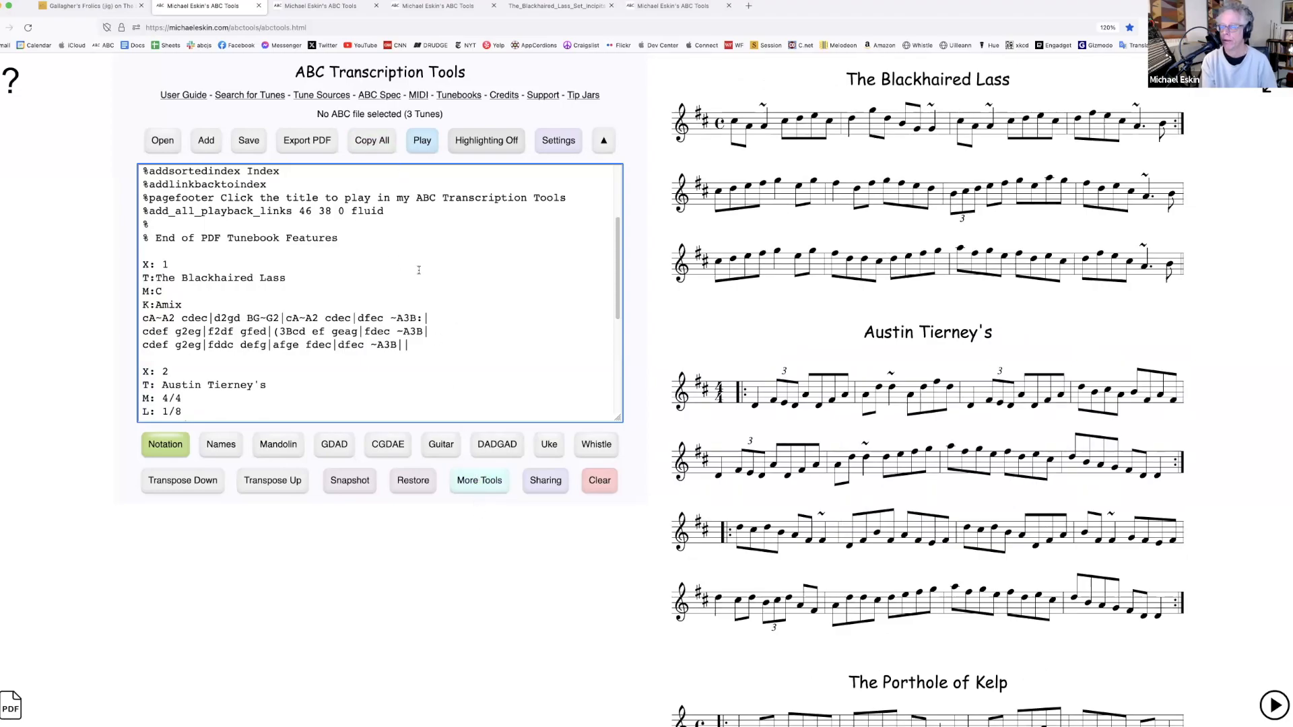
Check in the sharing controls whether a QR code can be generated for the shortened tunebook, then close them
click(544, 485)
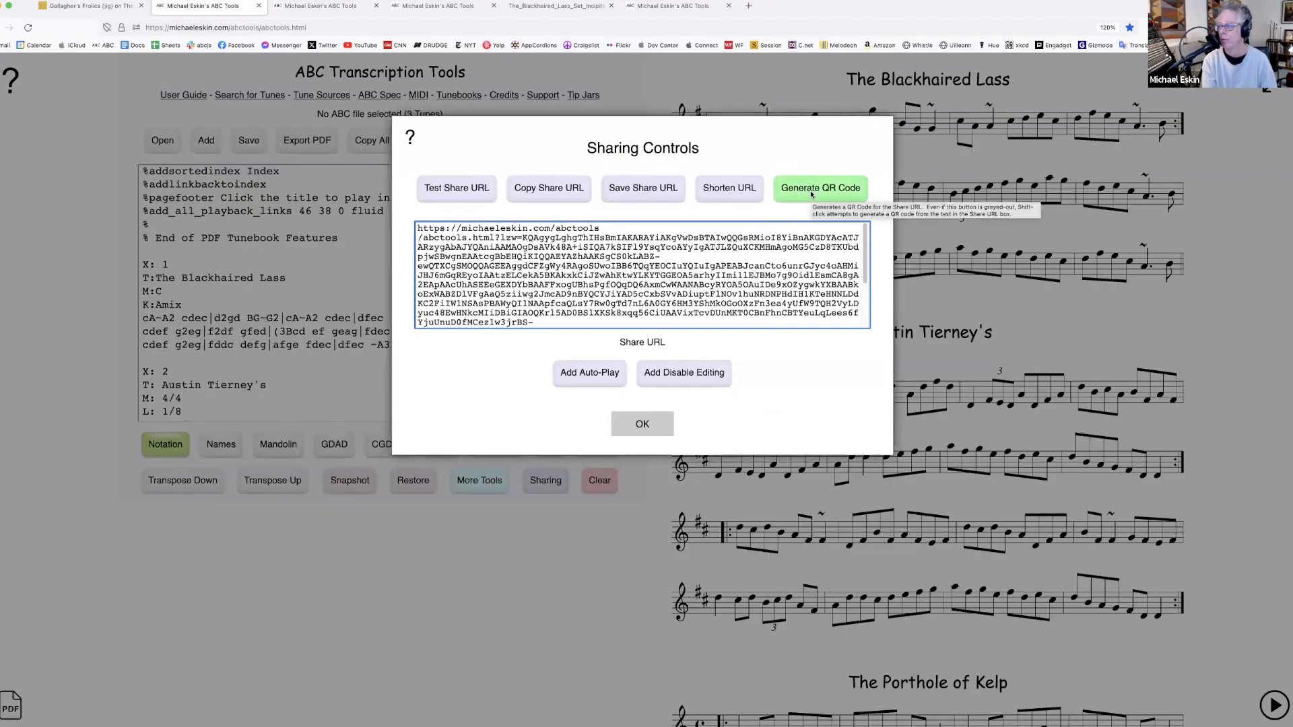
click(659, 426)
scroll(406, 245, up, 3)
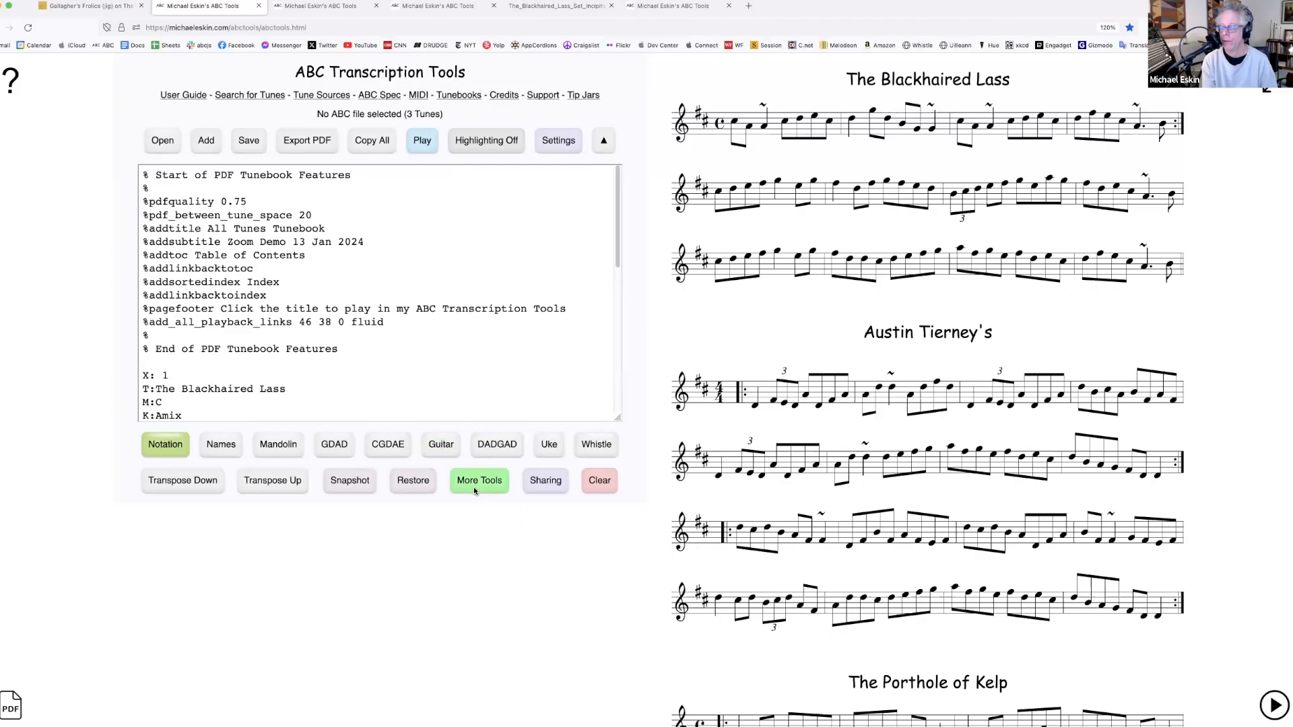
Make the playback links contain the entire tunebook and export it as The_Blackhaired_Lass_Set_Notation_QR.pdf with notation and QR codes
click(299, 147)
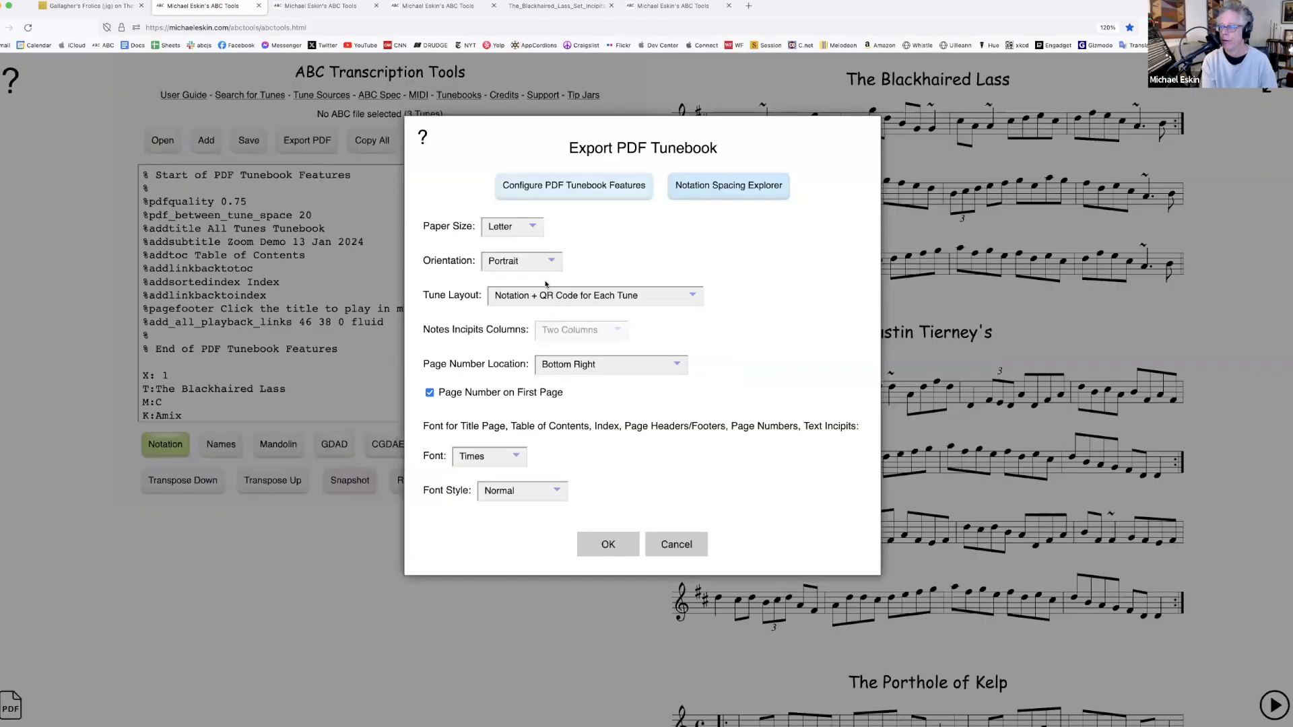
click(576, 193)
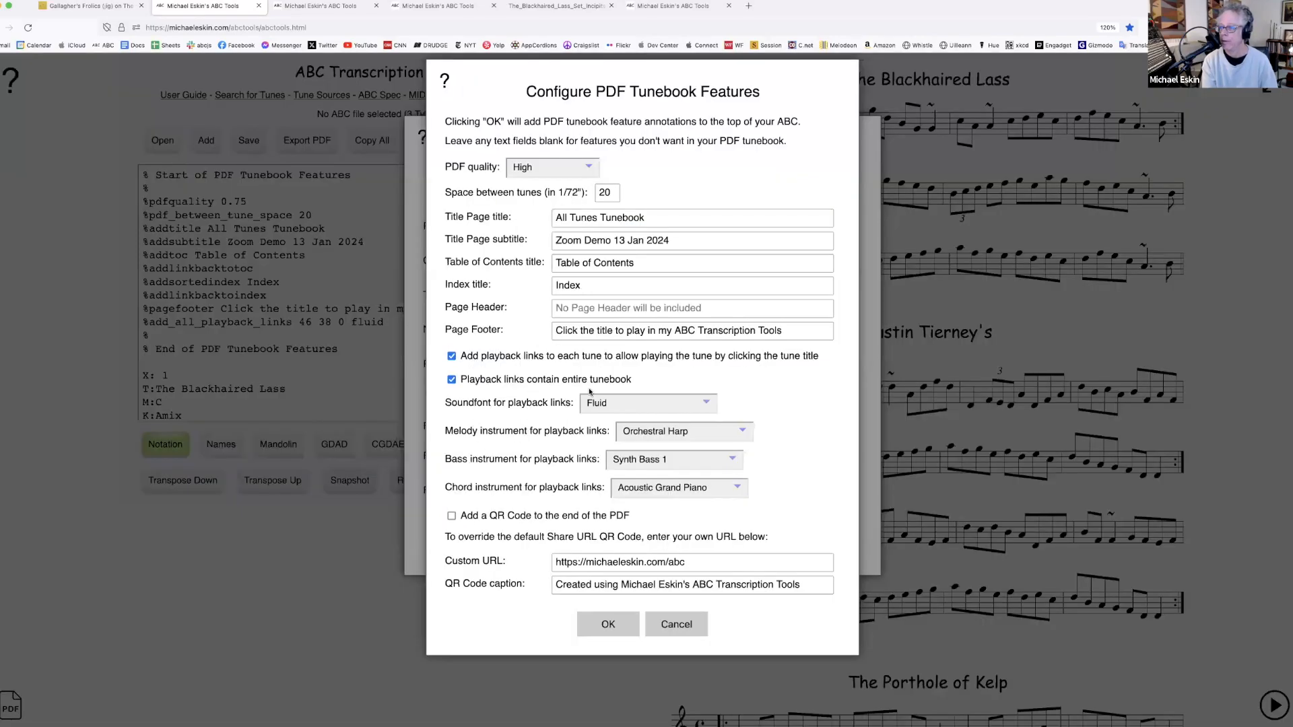
click(609, 626)
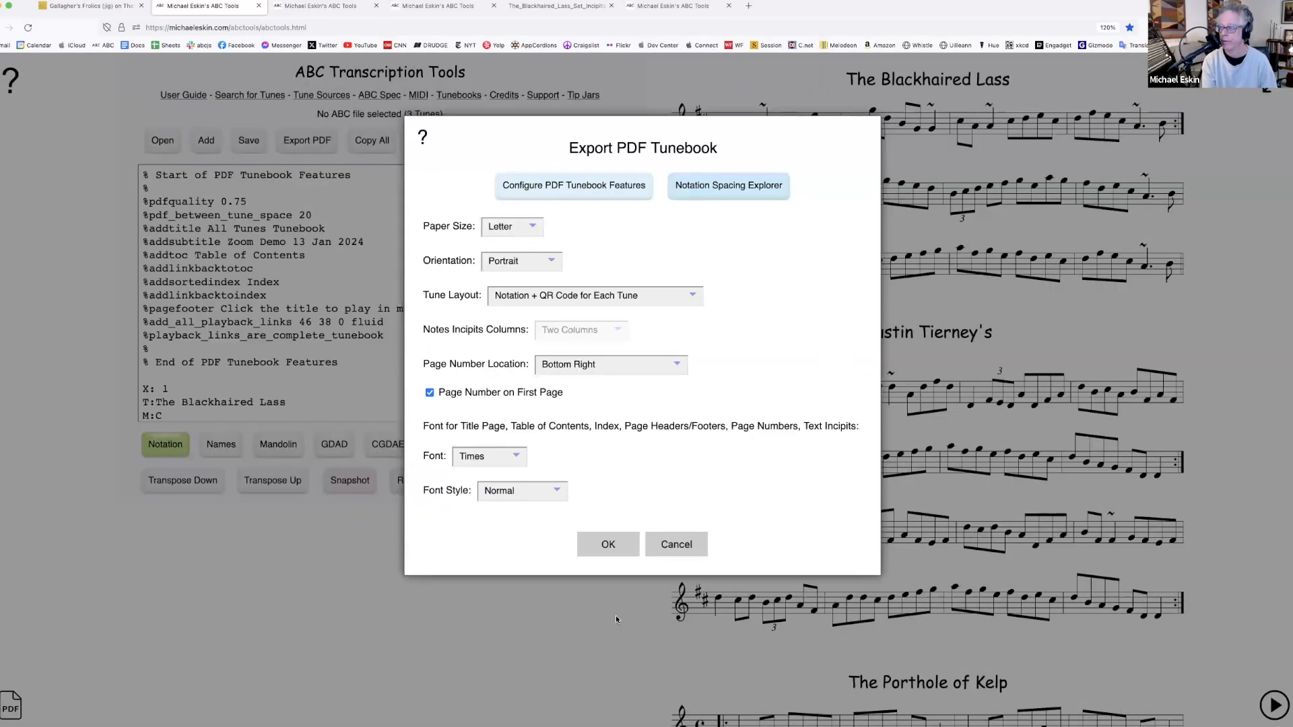
click(610, 551)
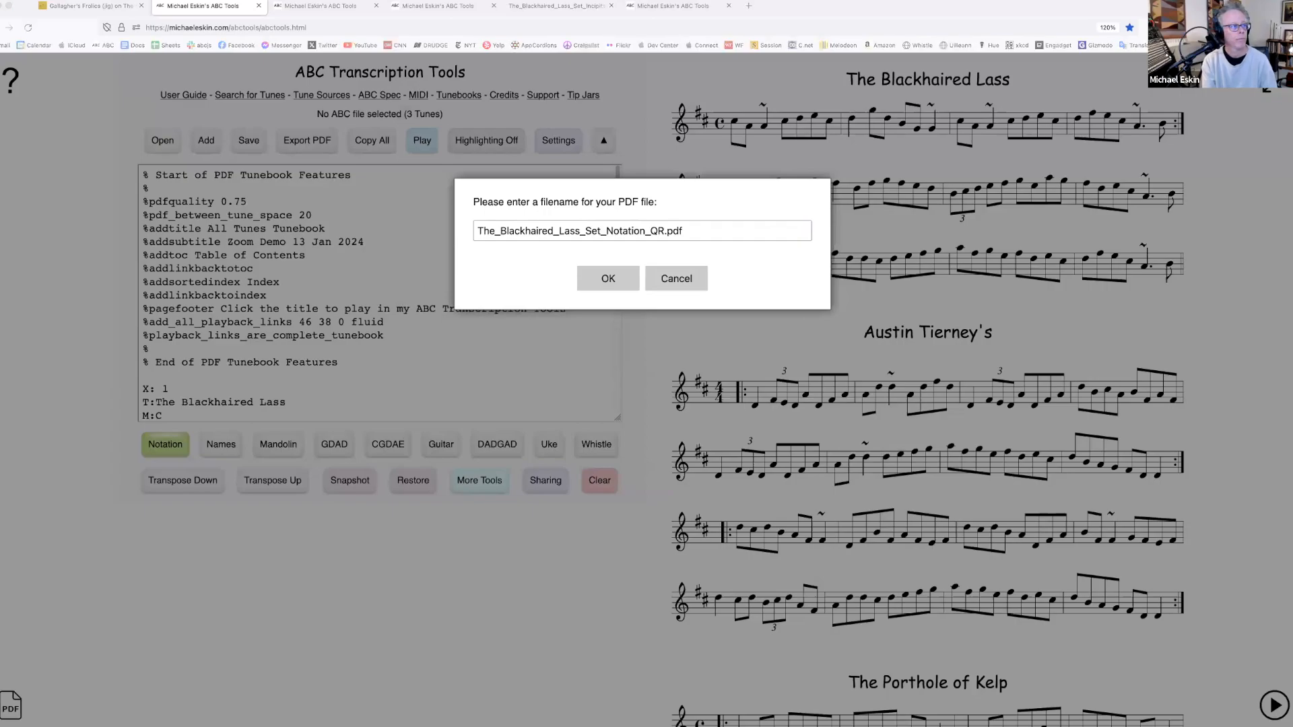
click(615, 279)
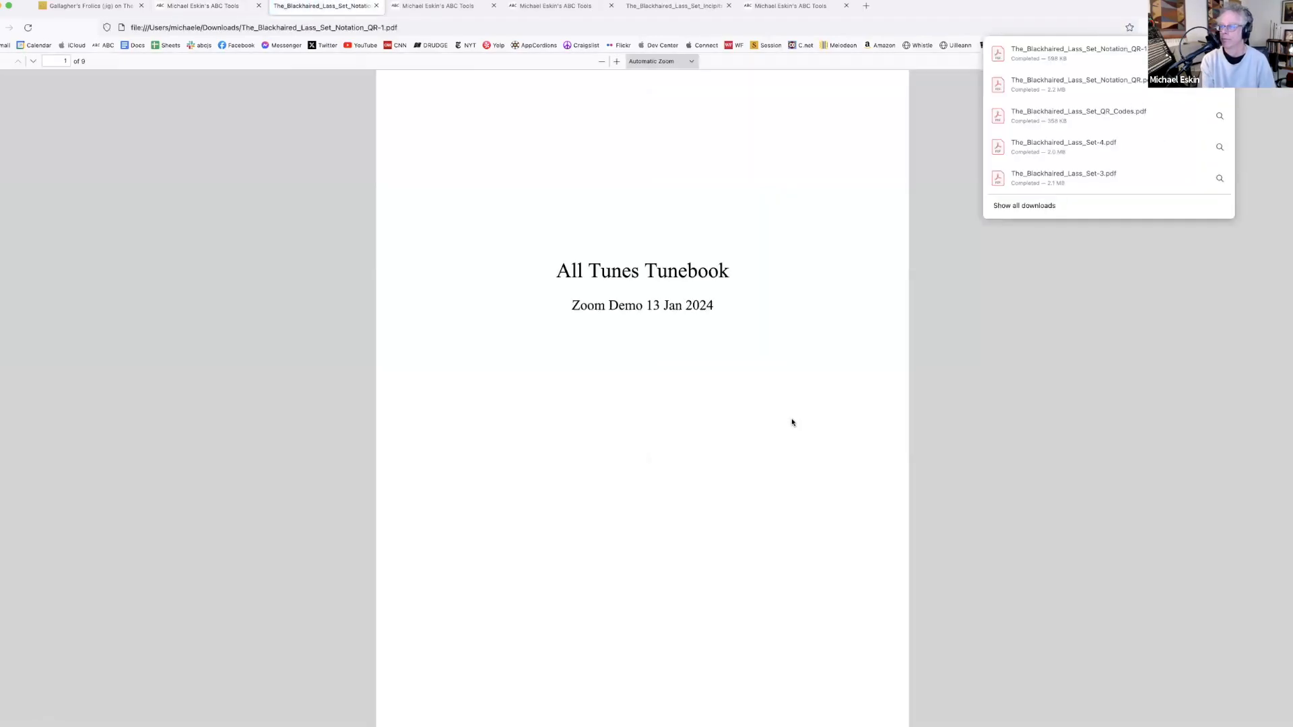
Look through the new PDF to The Blackhaired Lass's QR code page and open the tune from its QR code
scroll(781, 430, down, 10)
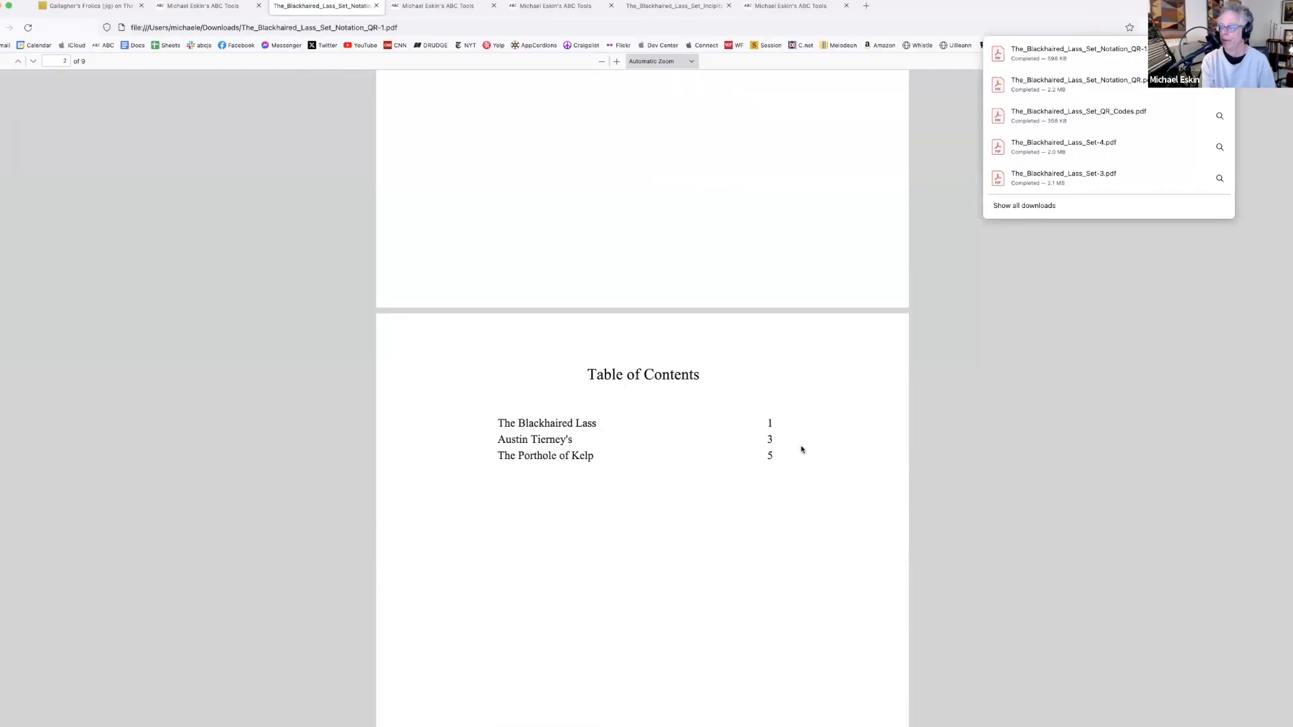
scroll(793, 475, down, 3)
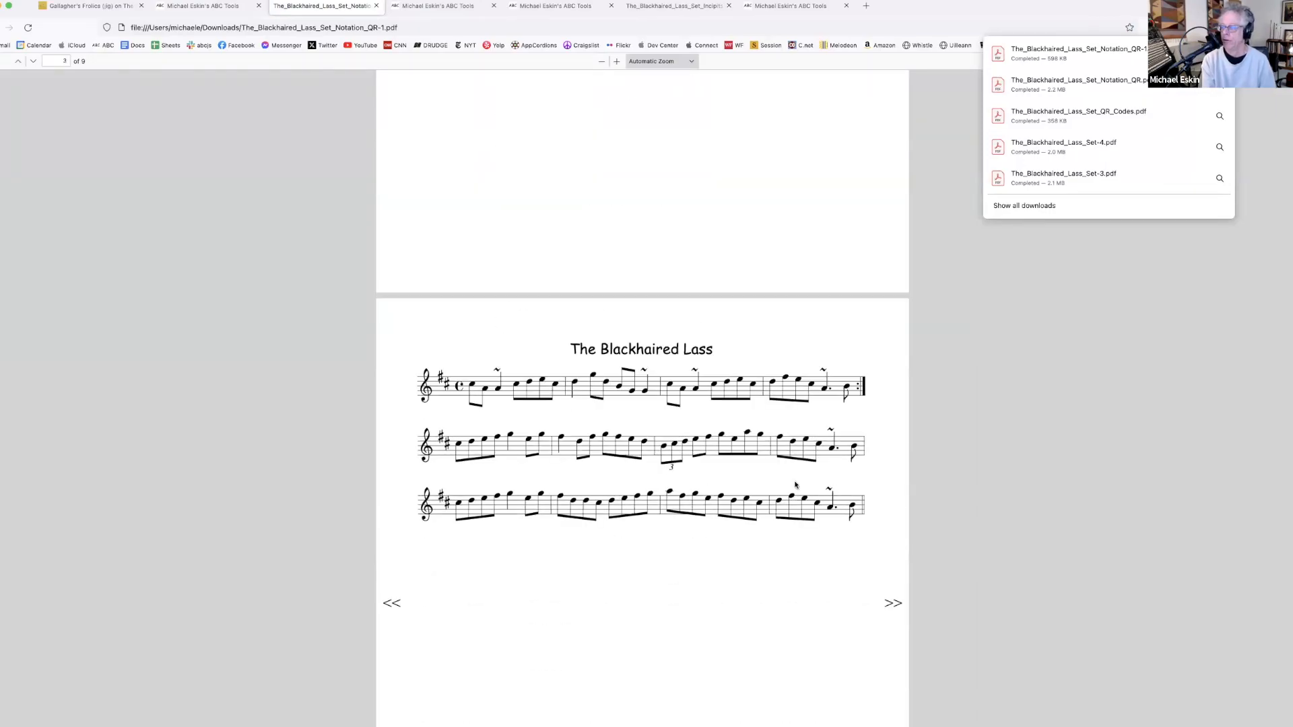
scroll(795, 476, down, 2)
scroll(794, 476, down, 10)
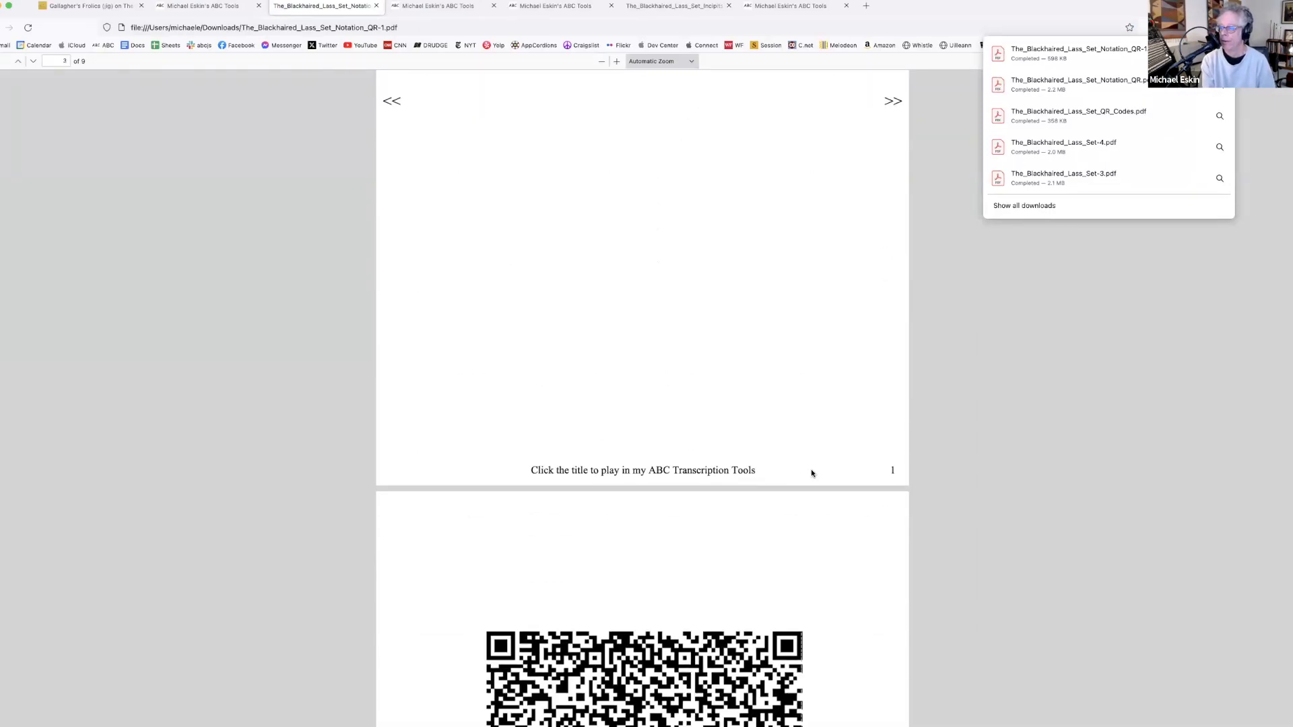
scroll(876, 468, down, 1)
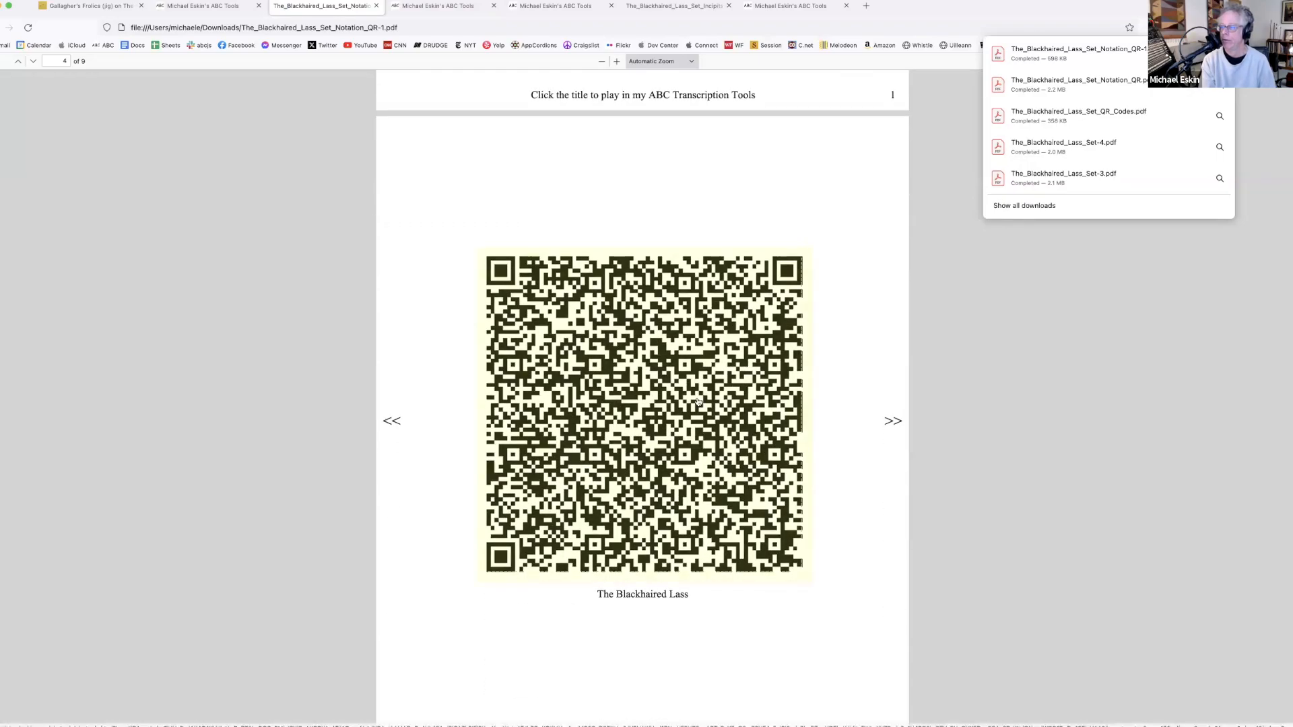
click(649, 399)
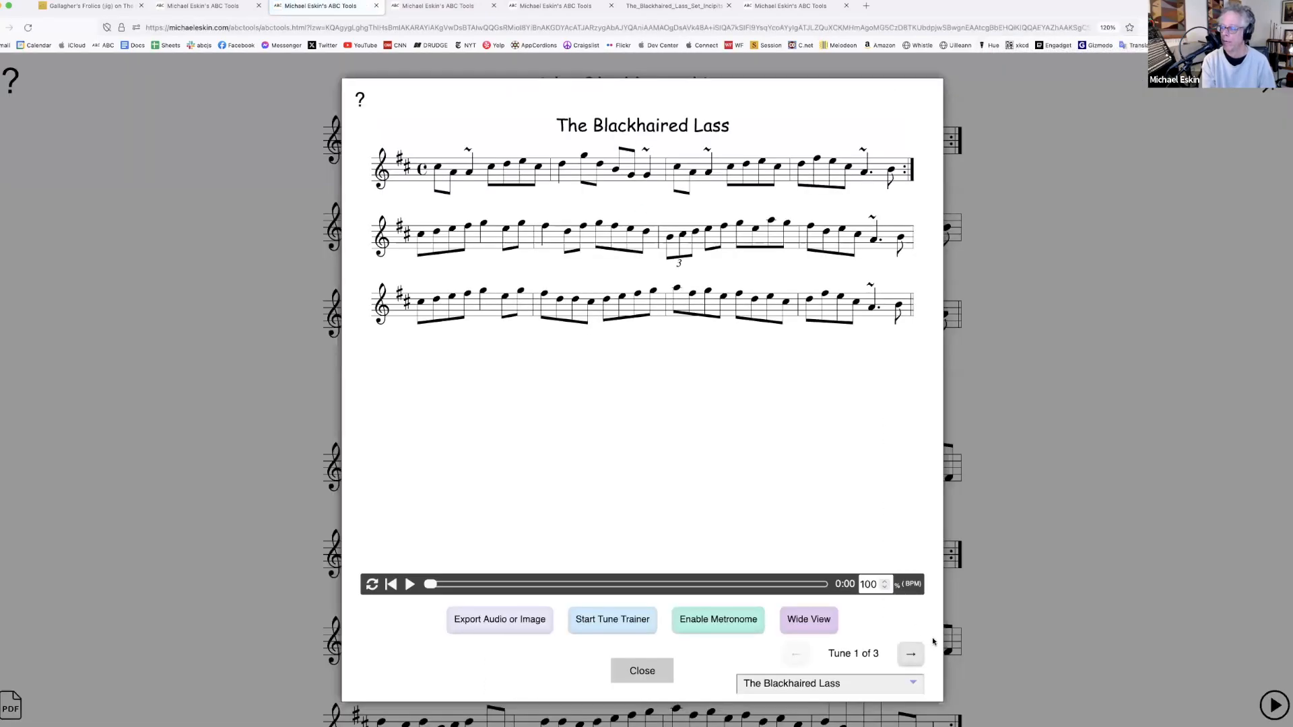
Step forward through the tunes in the player to The Porthole of Kelp, return to The Blackhaired Lass and close the player
click(912, 654)
click(912, 655)
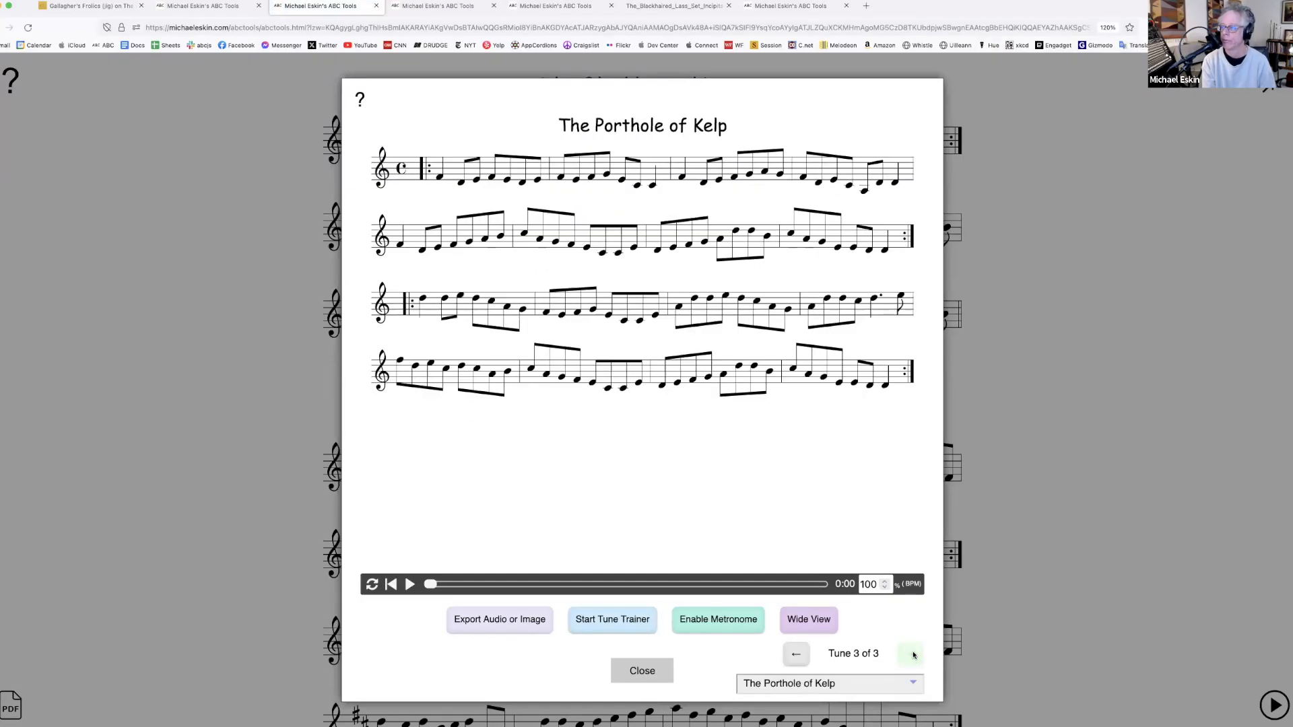
click(798, 658)
click(799, 658)
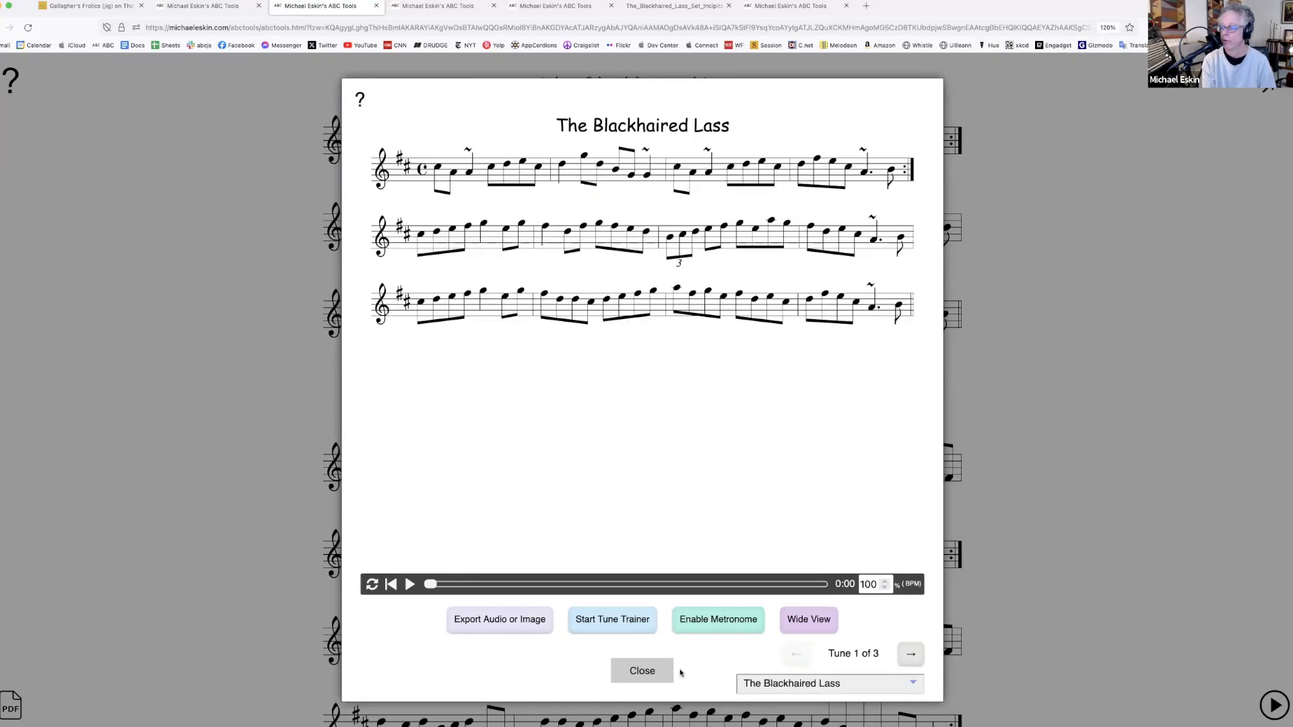
click(639, 677)
Show the ABC editor for the linked tunebook and examine its PDF feature annotations and each tune's MIDI settings
click(1246, 91)
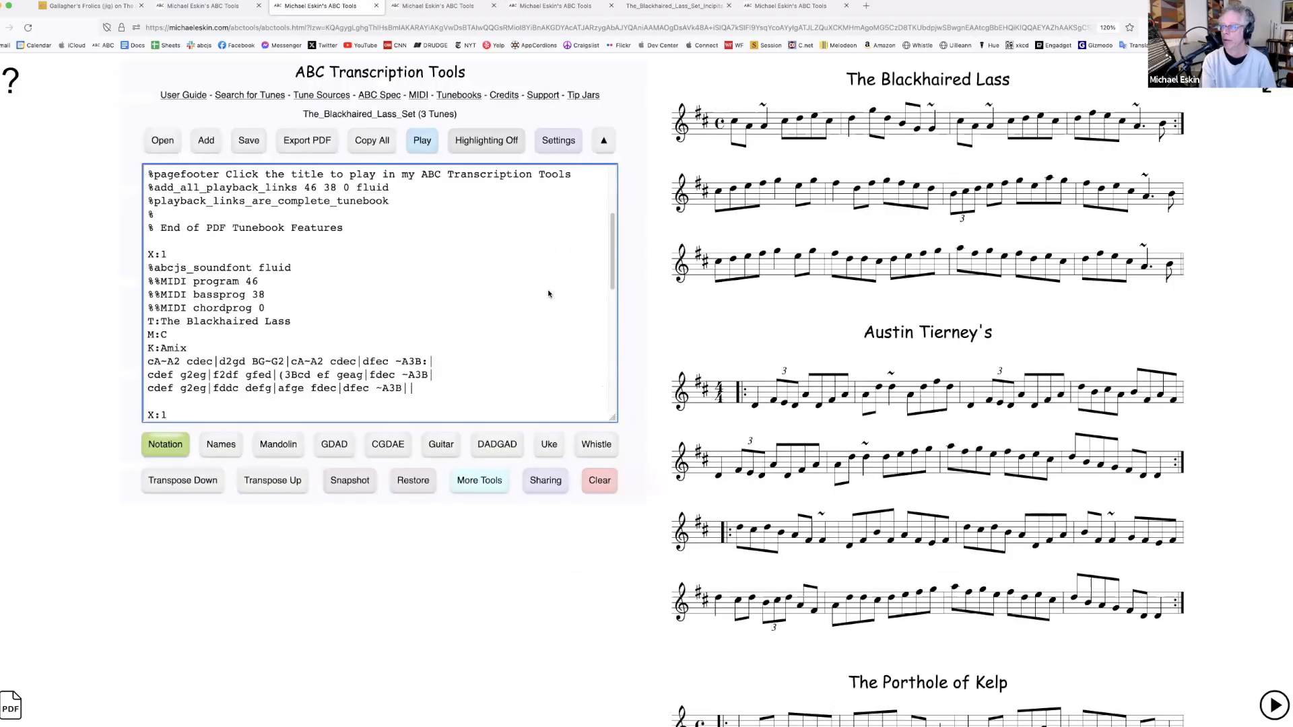
scroll(903, 341, down, 4)
scroll(891, 368, up, 4)
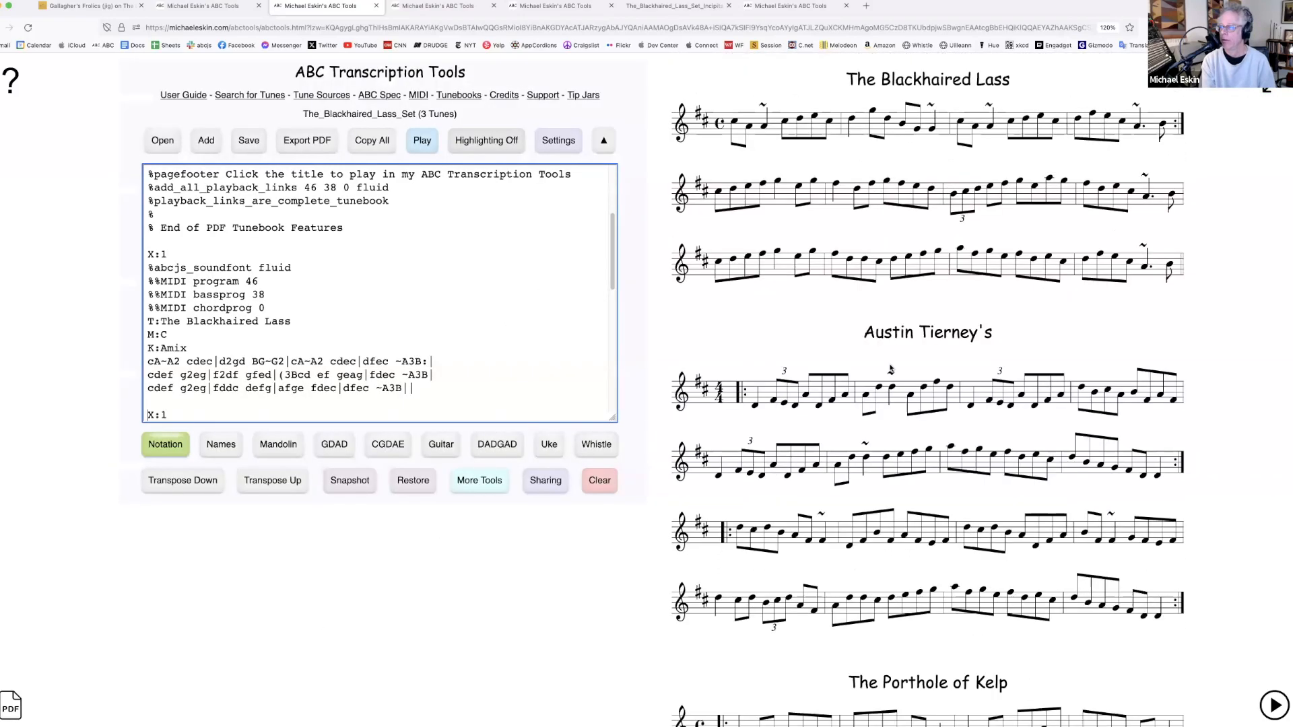
scroll(410, 335, down, 5)
scroll(410, 335, down, 2)
scroll(410, 335, up, 10)
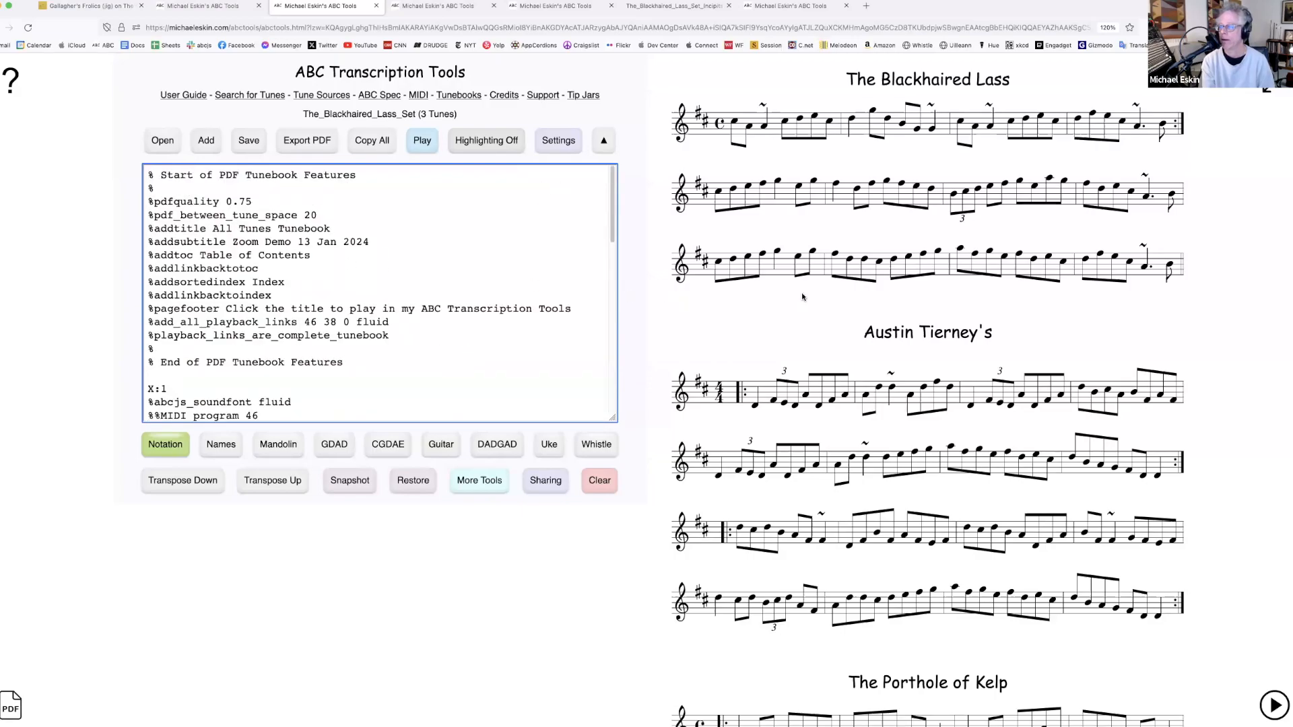
scroll(861, 328, down, 4)
scroll(861, 362, up, 4)
scroll(435, 289, down, 10)
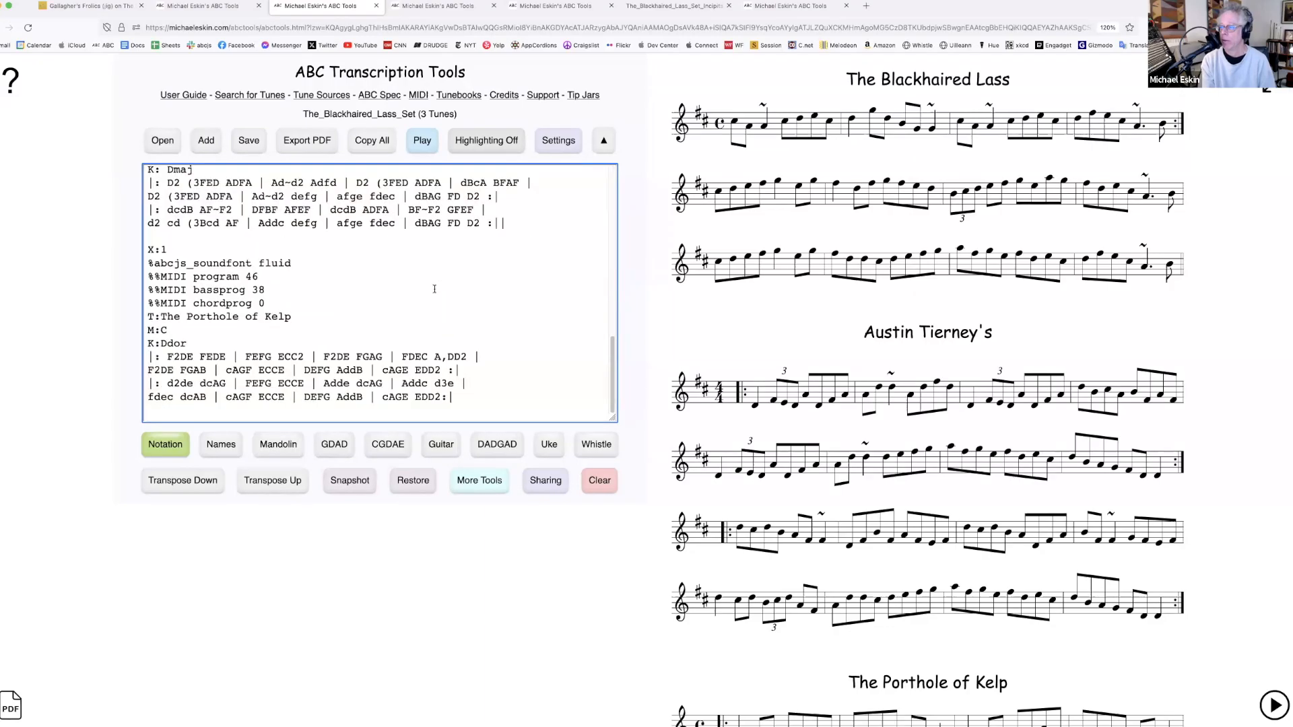
scroll(434, 289, up, 10)
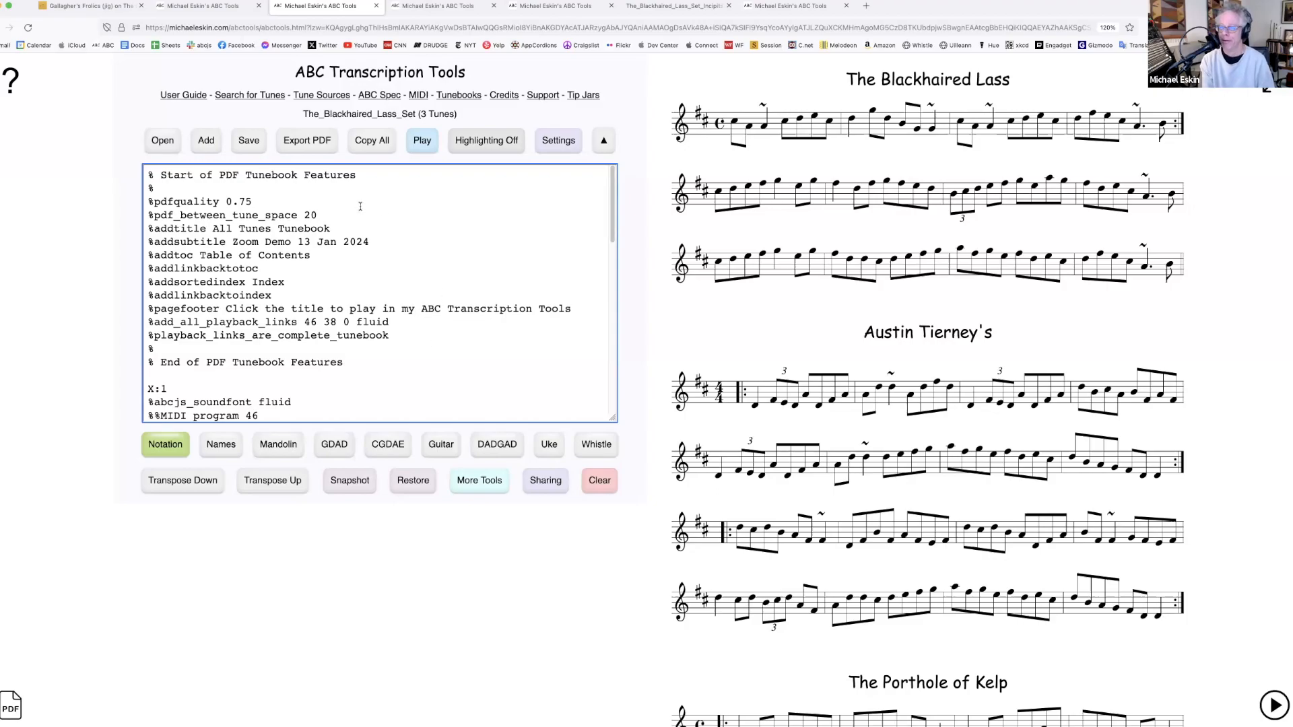
click(314, 141)
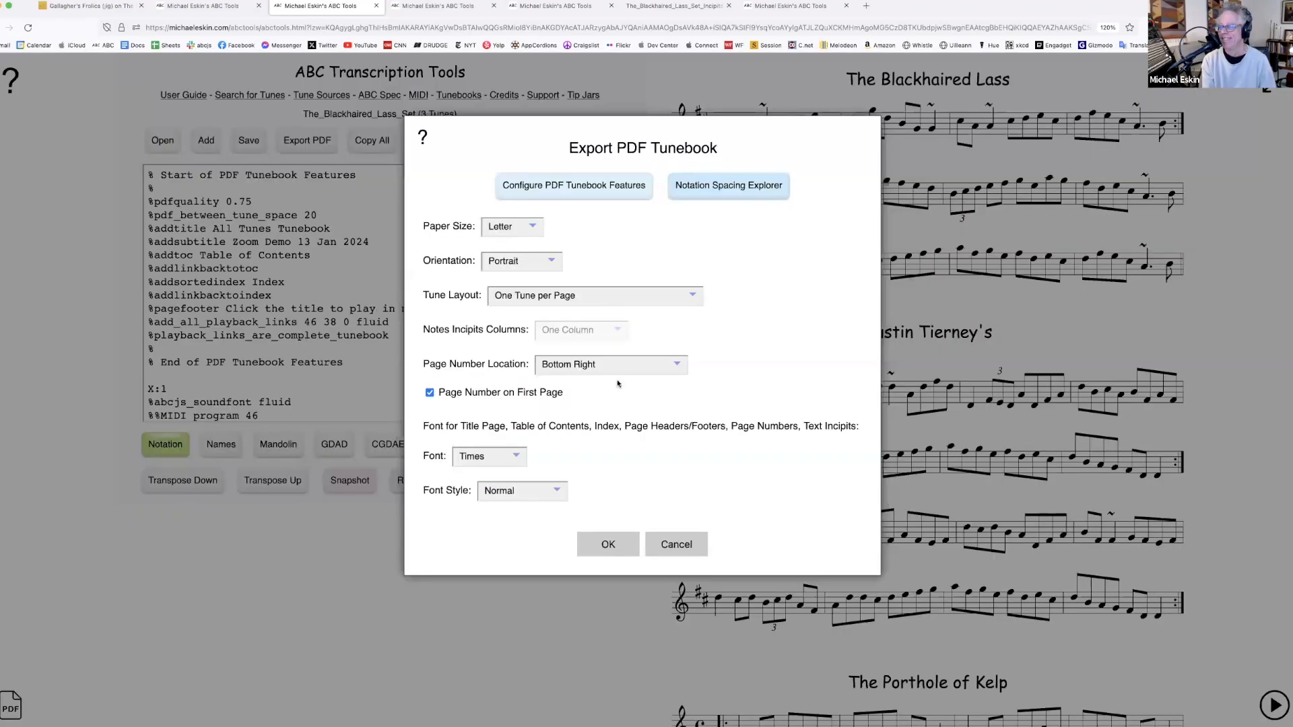
click(586, 189)
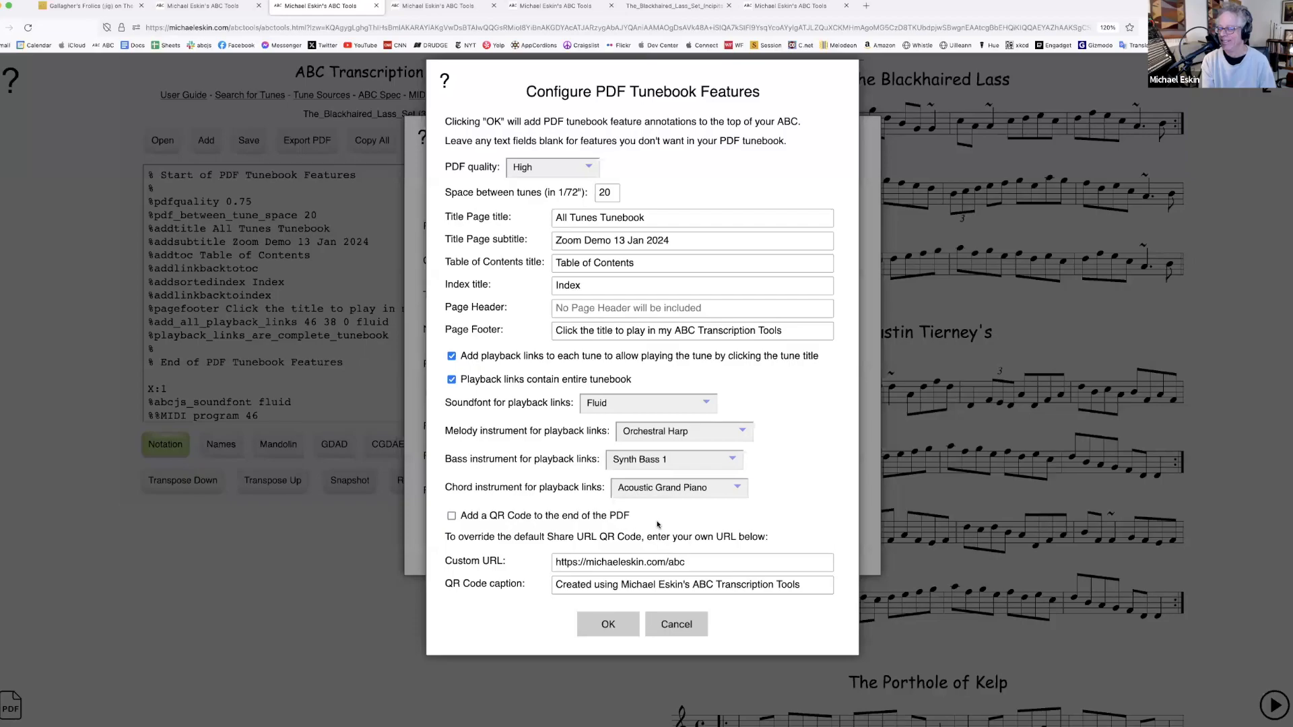
click(452, 516)
key(Tab)
key(BackSpace)
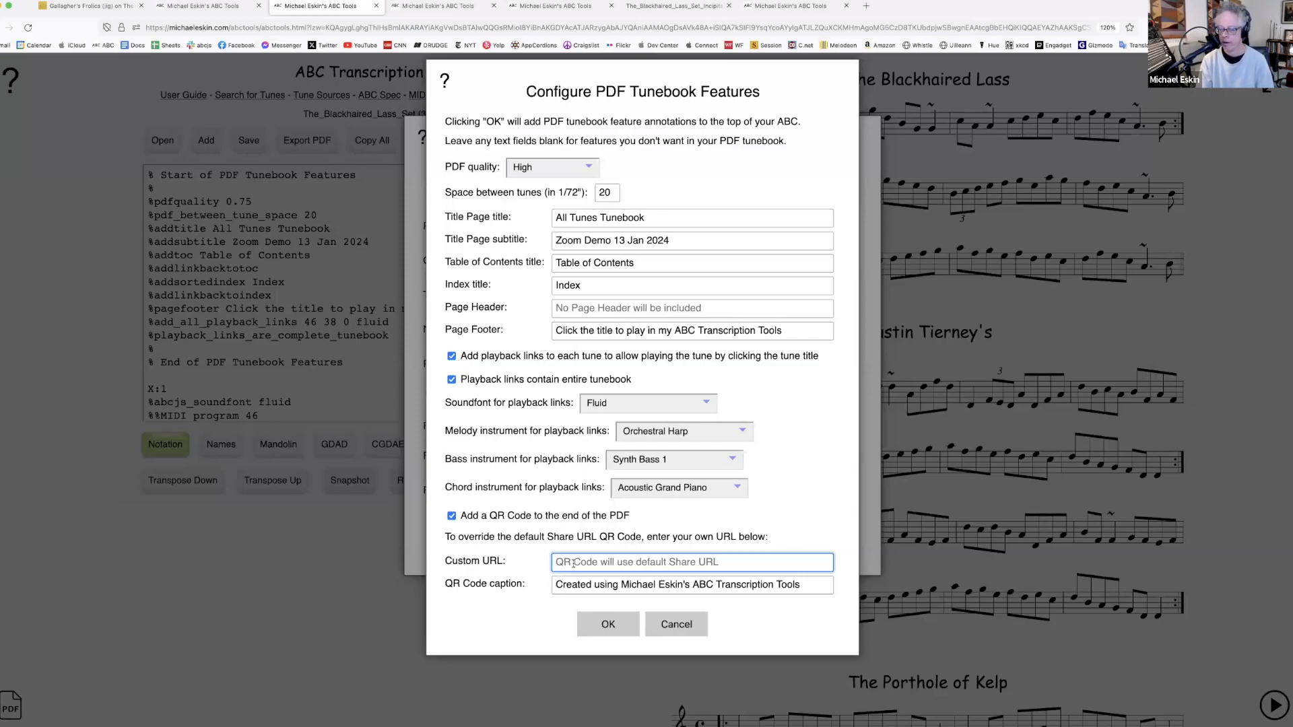
text(http:)
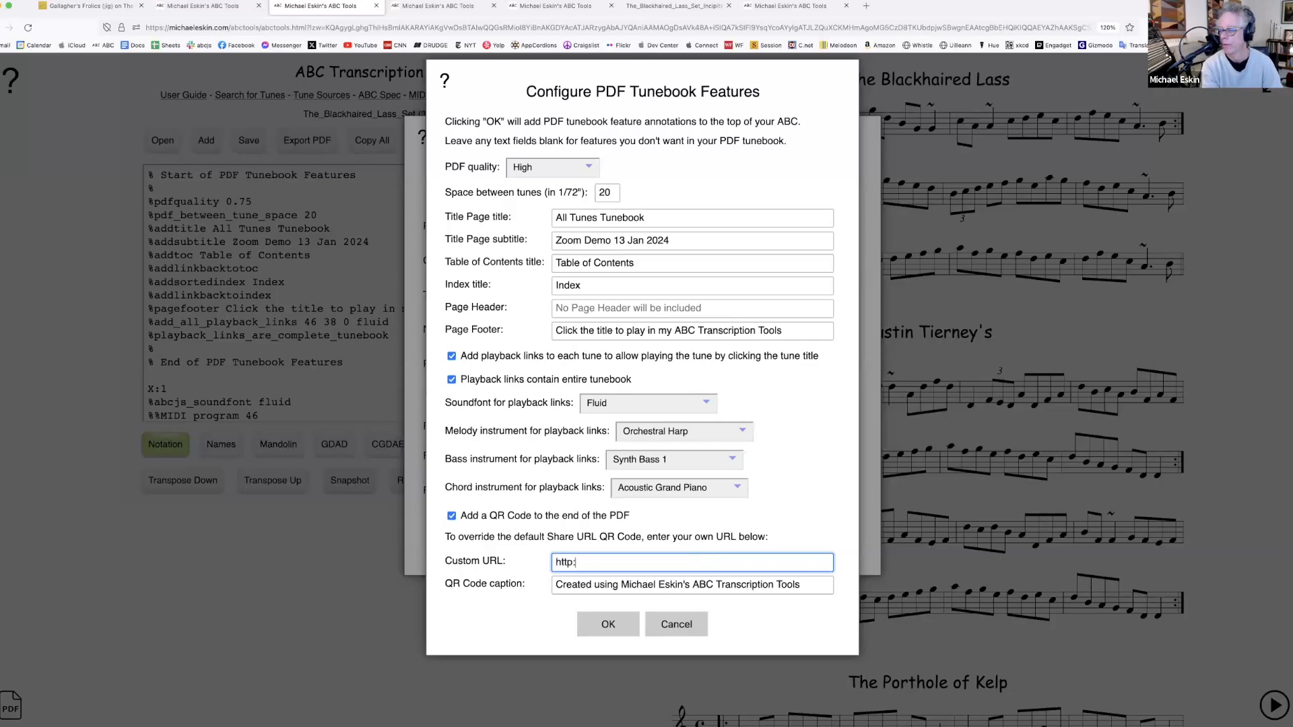
text(//michaeleskin.com)
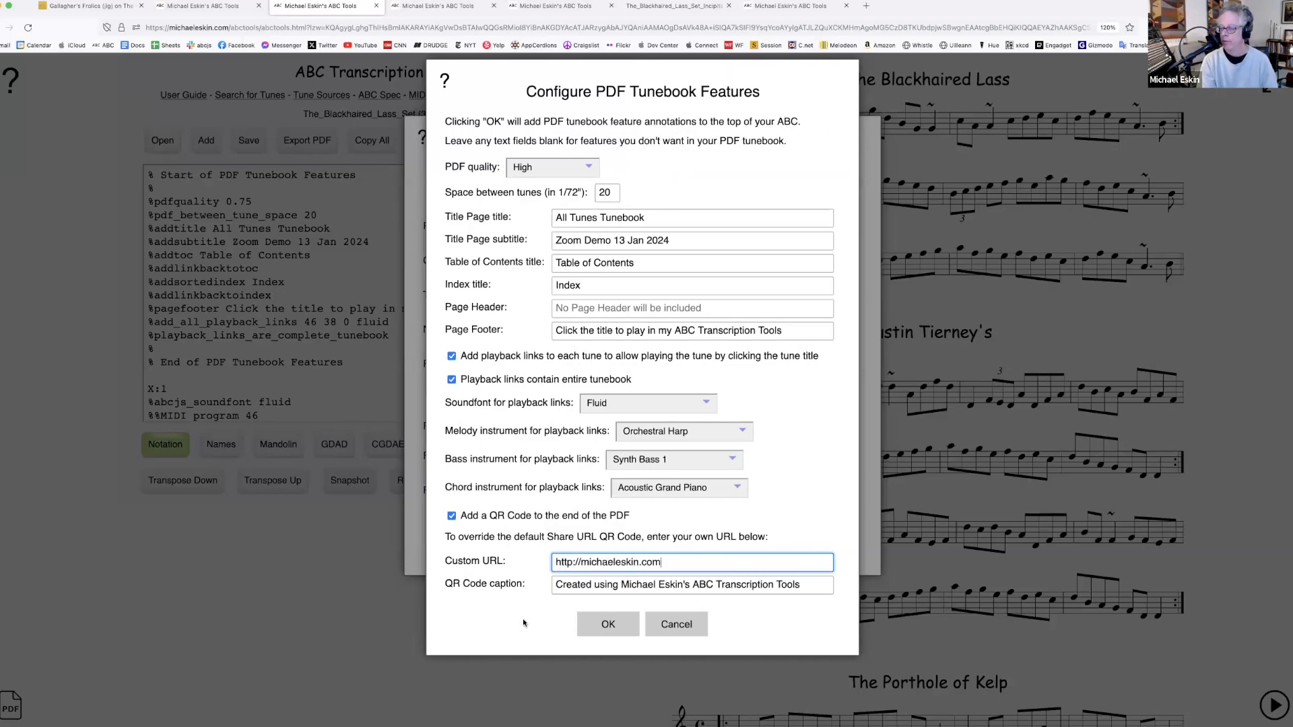
click(573, 564)
text(s)
click(607, 624)
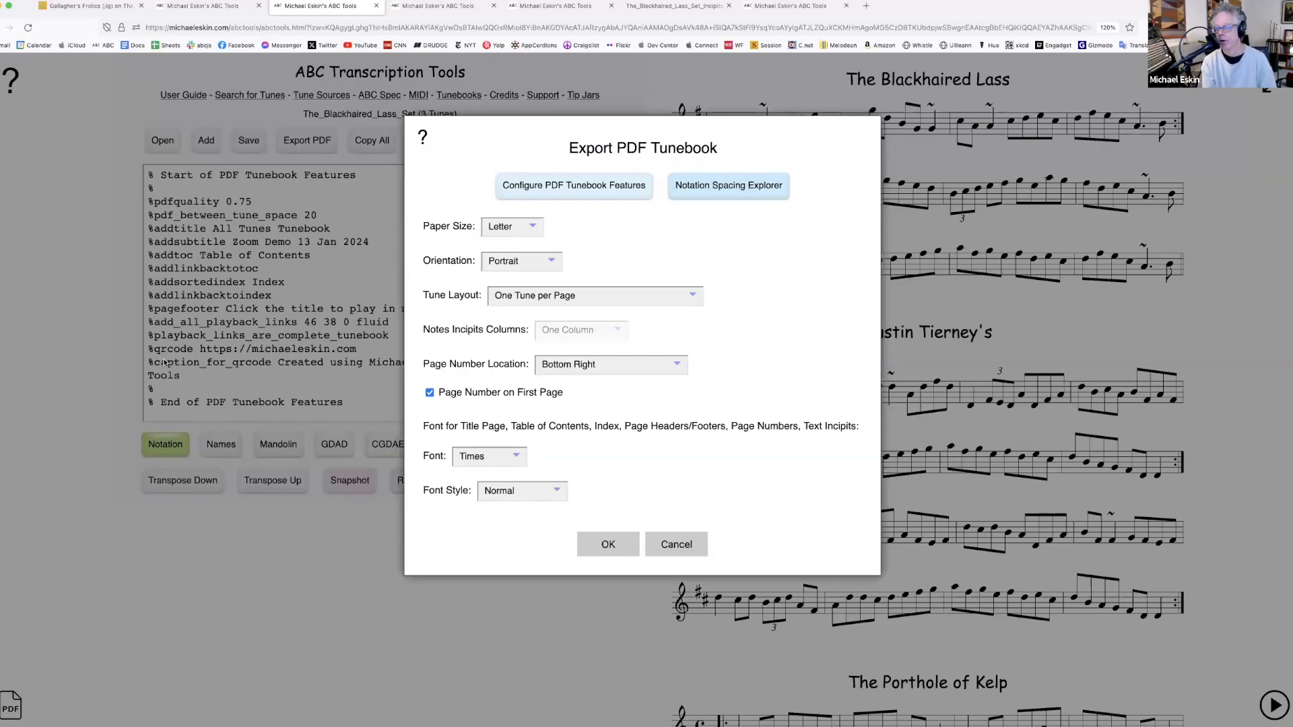
Export the tunebook as The_Blackhaired_Lass_Set.pdf and look through the PDF to the QR code on its last page
click(602, 542)
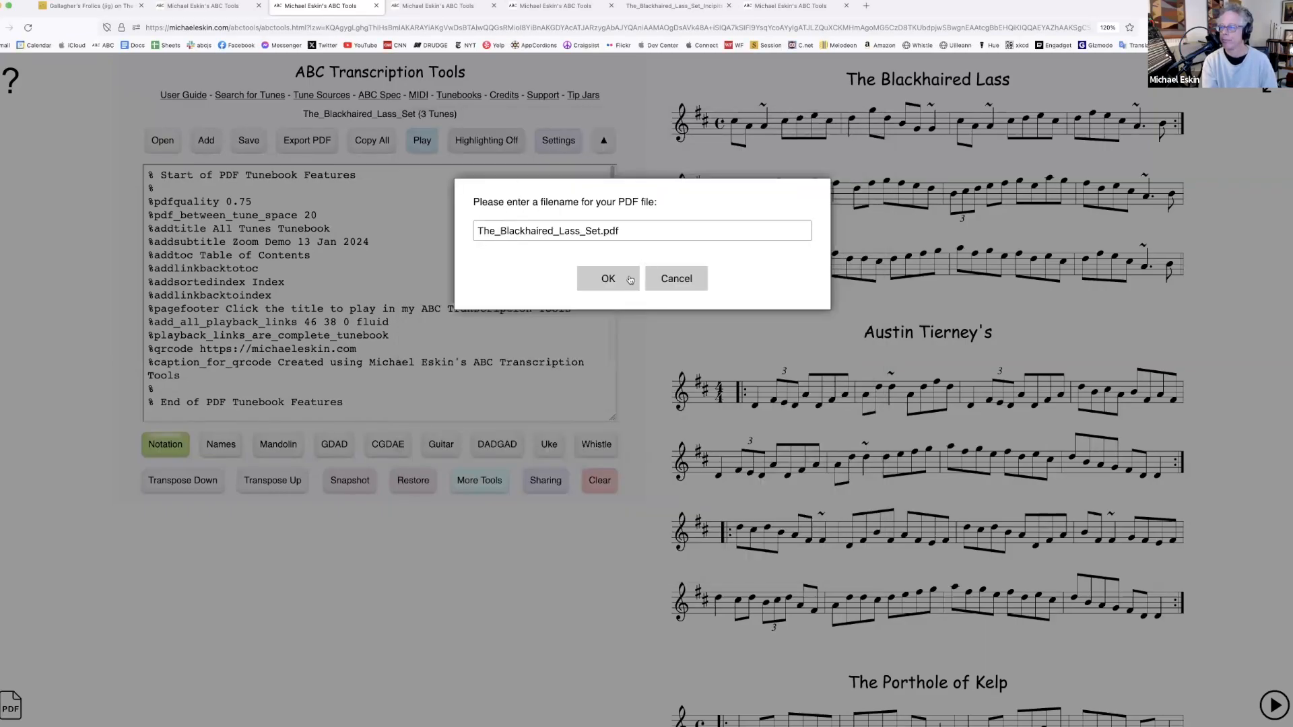
click(605, 279)
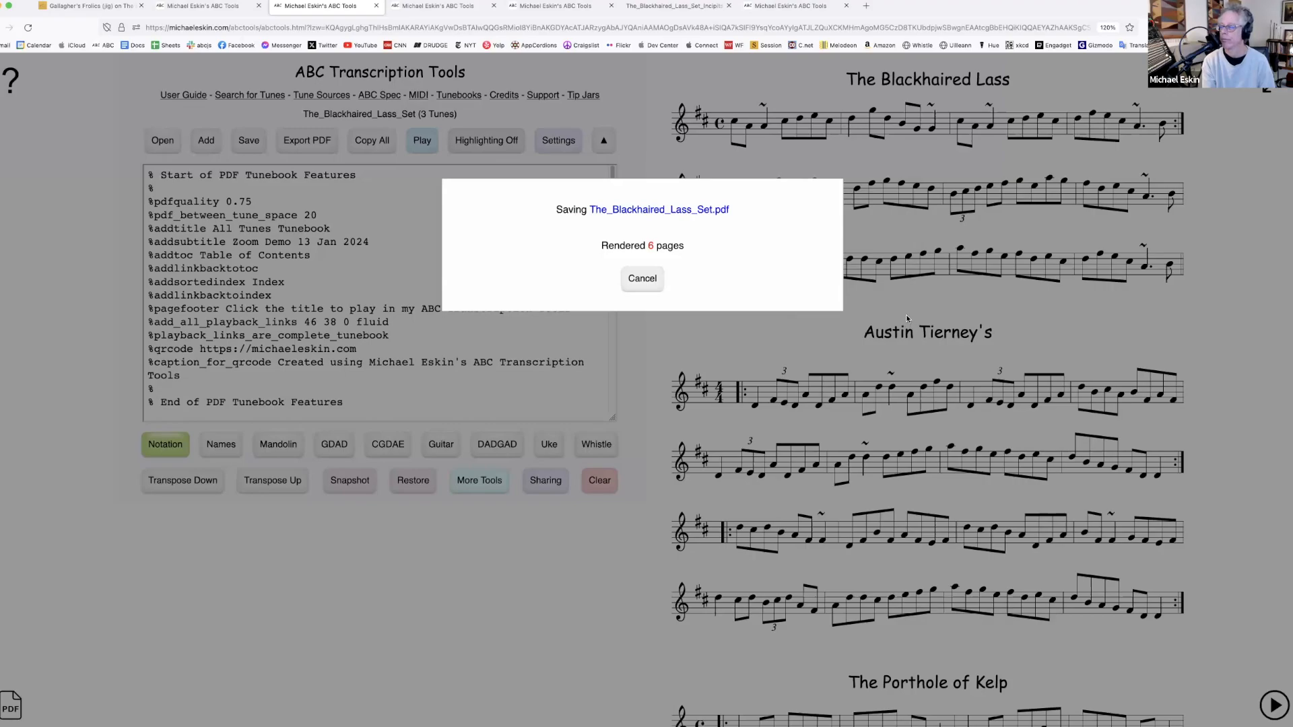
scroll(728, 344, down, 5)
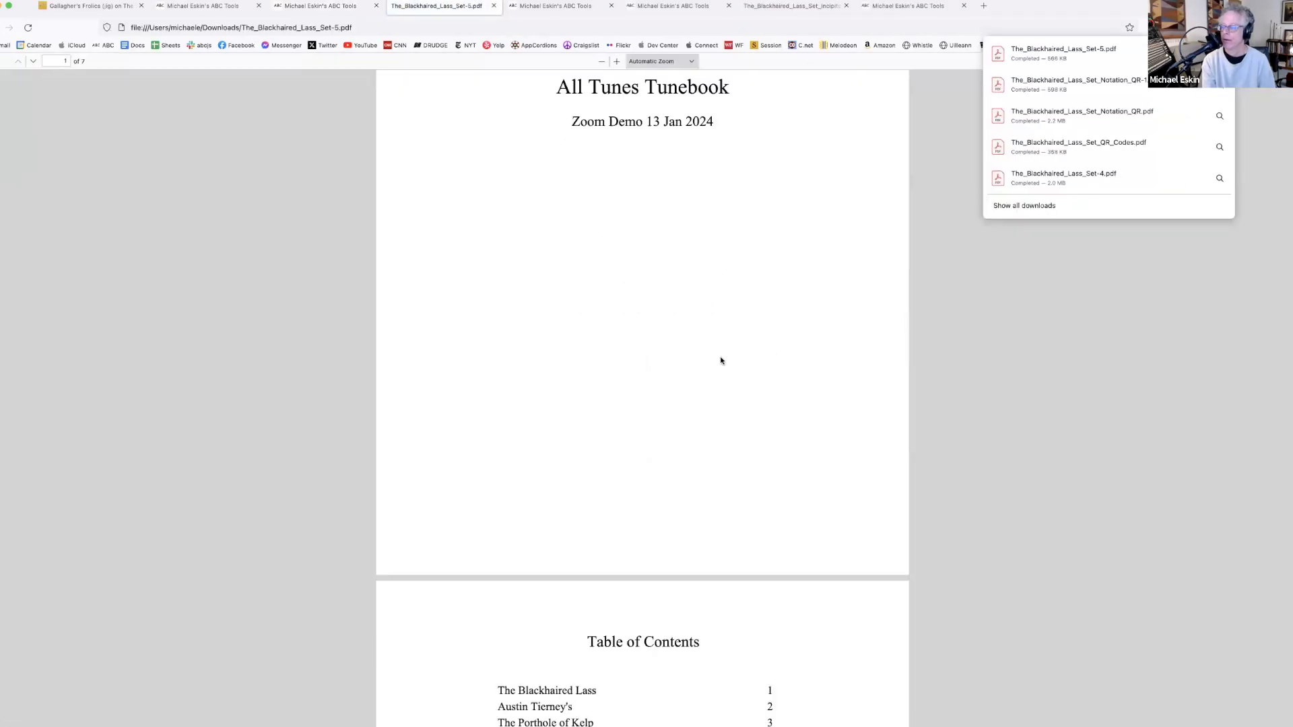
scroll(691, 423, down, 15)
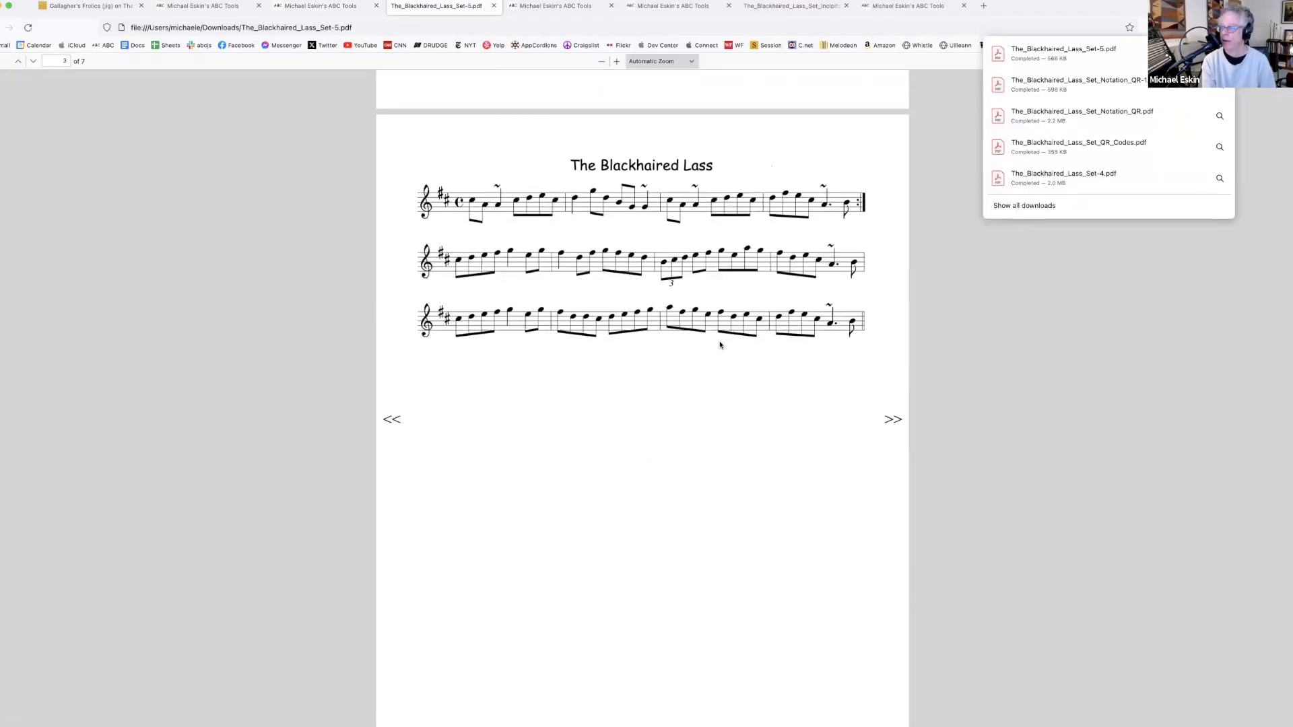
scroll(717, 341, down, 20)
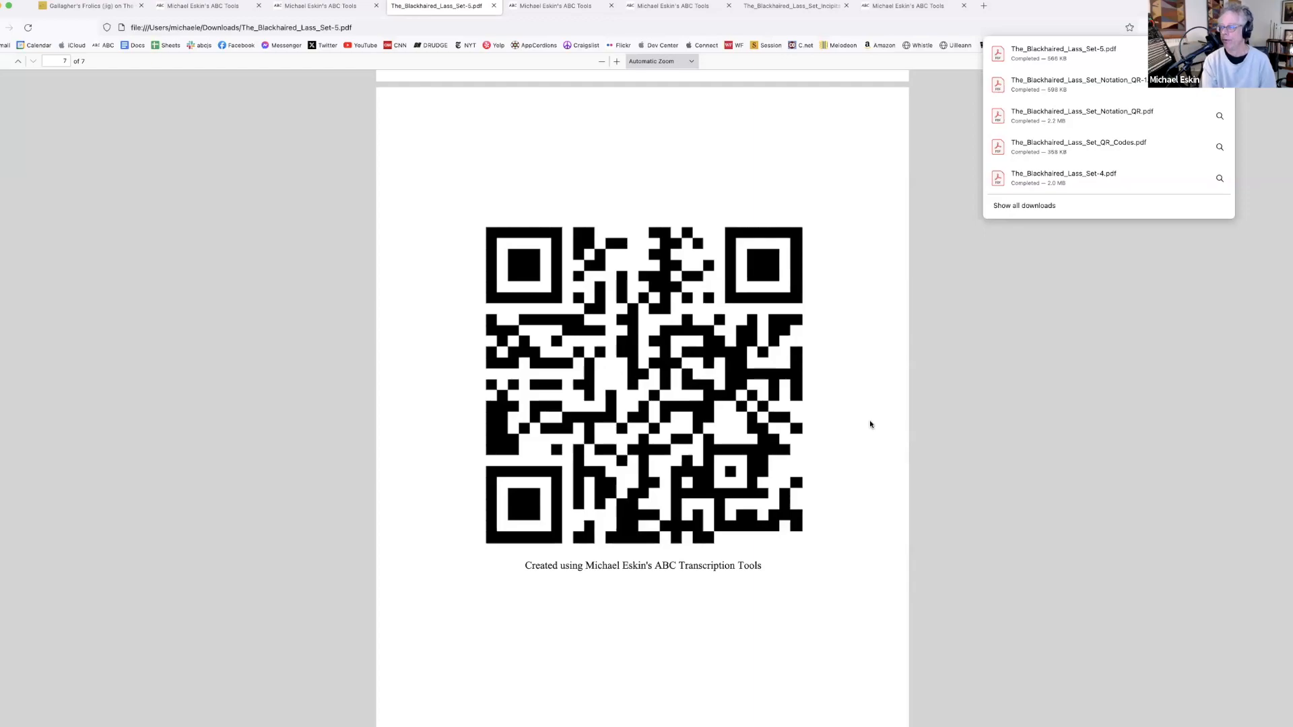
Open the website linked from the PDF's QR code, return to the PDF and close it
click(724, 415)
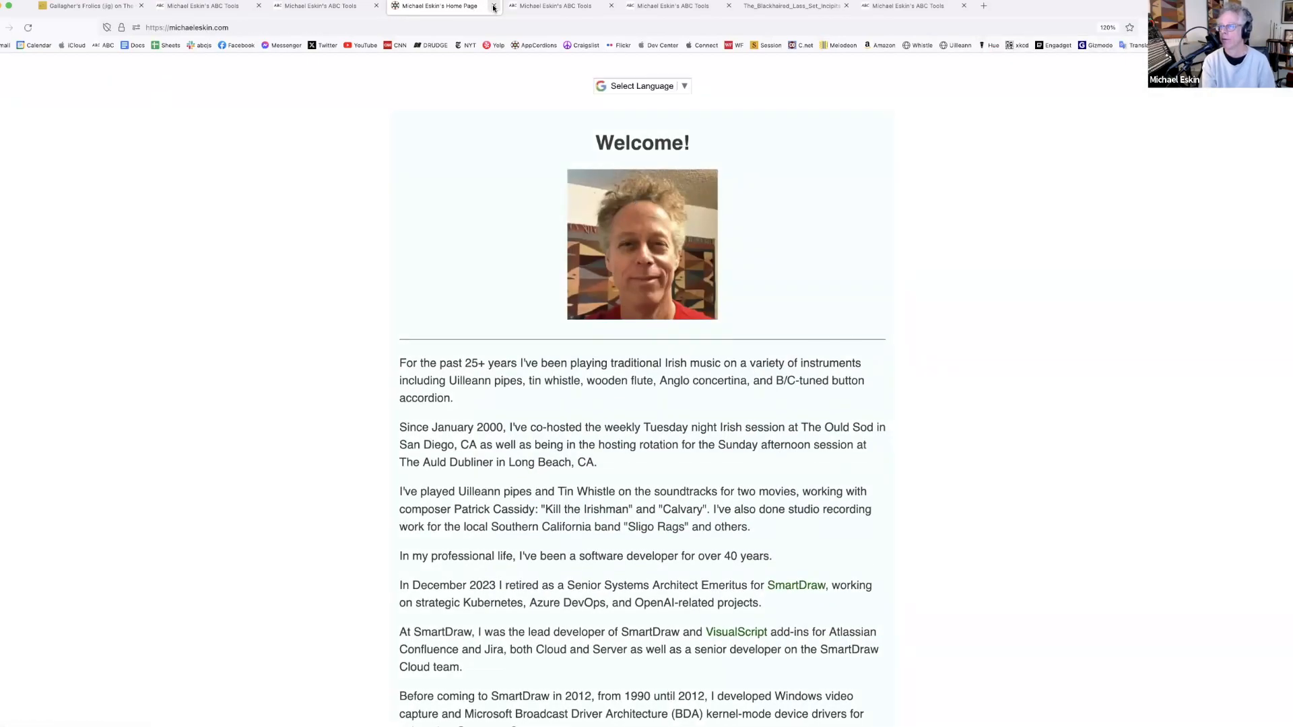
click(1, 28)
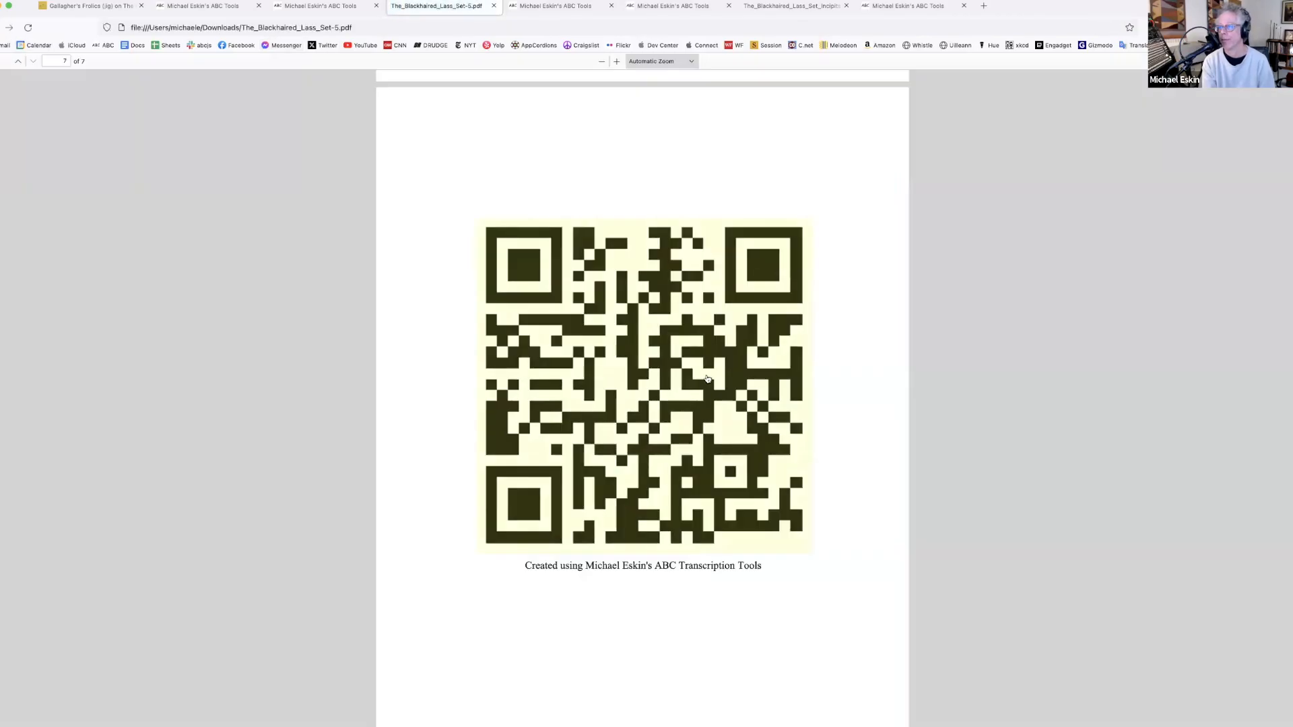
click(492, 6)
Clear the QR code's custom URL in the PDF tunebook features so that it uses the default Share URL
click(307, 142)
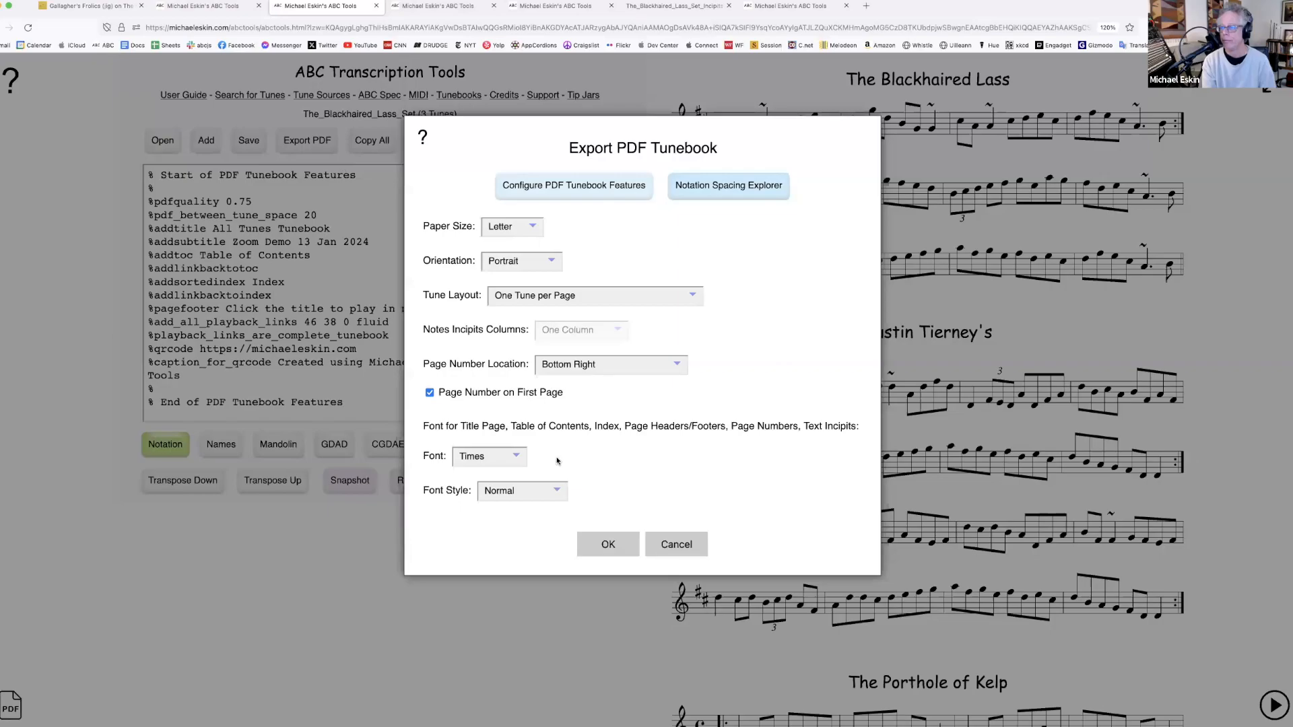
click(586, 190)
click(685, 558)
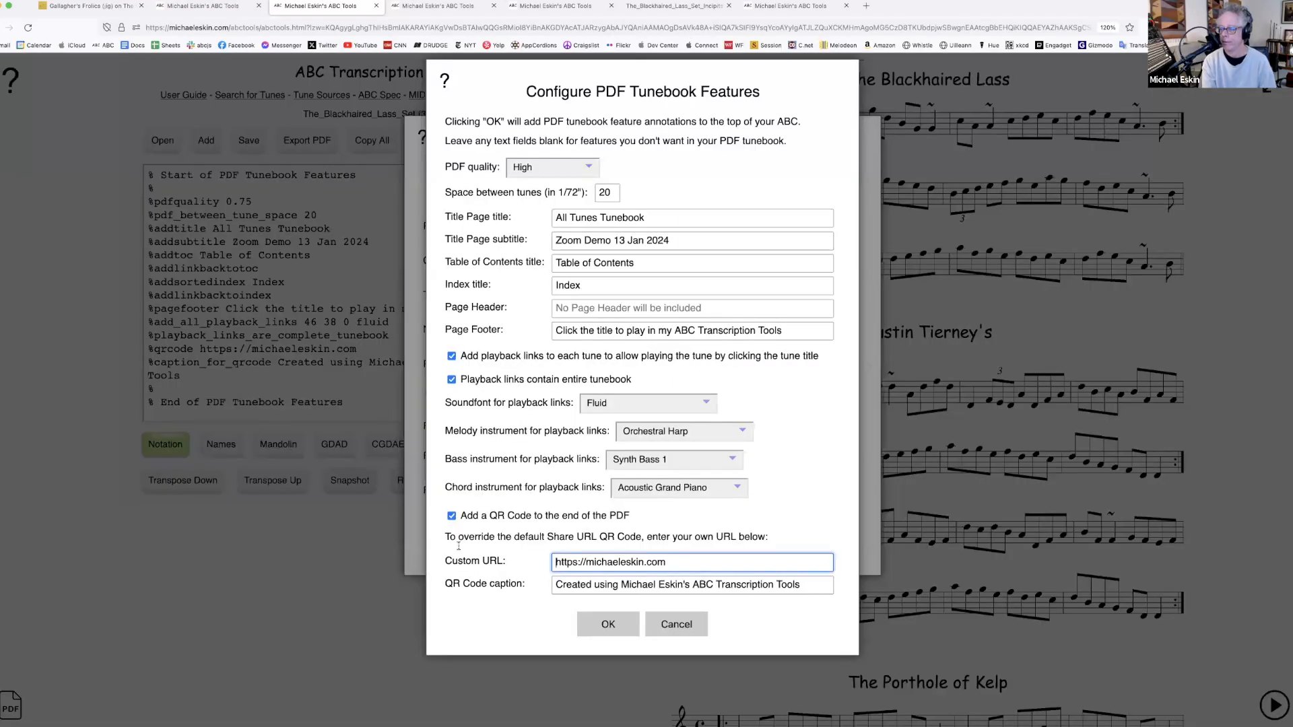
drag(685, 557, 498, 551)
key(BackSpace)
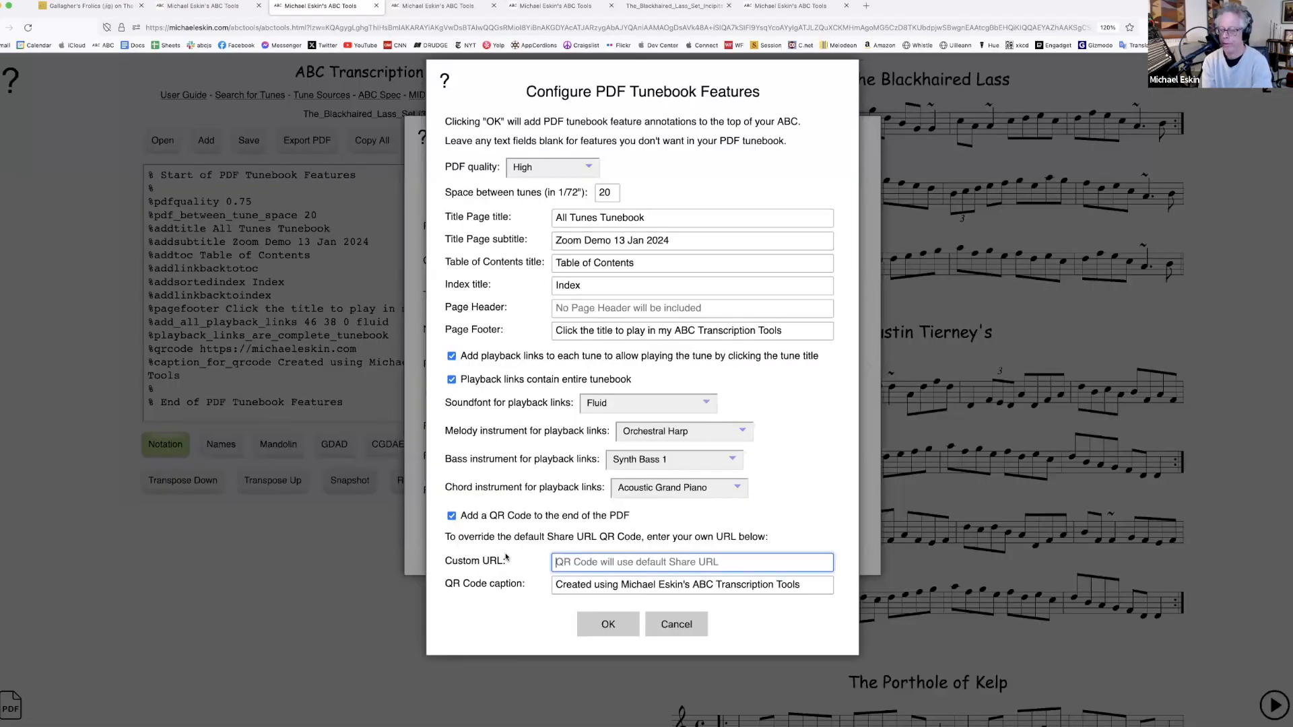
click(607, 625)
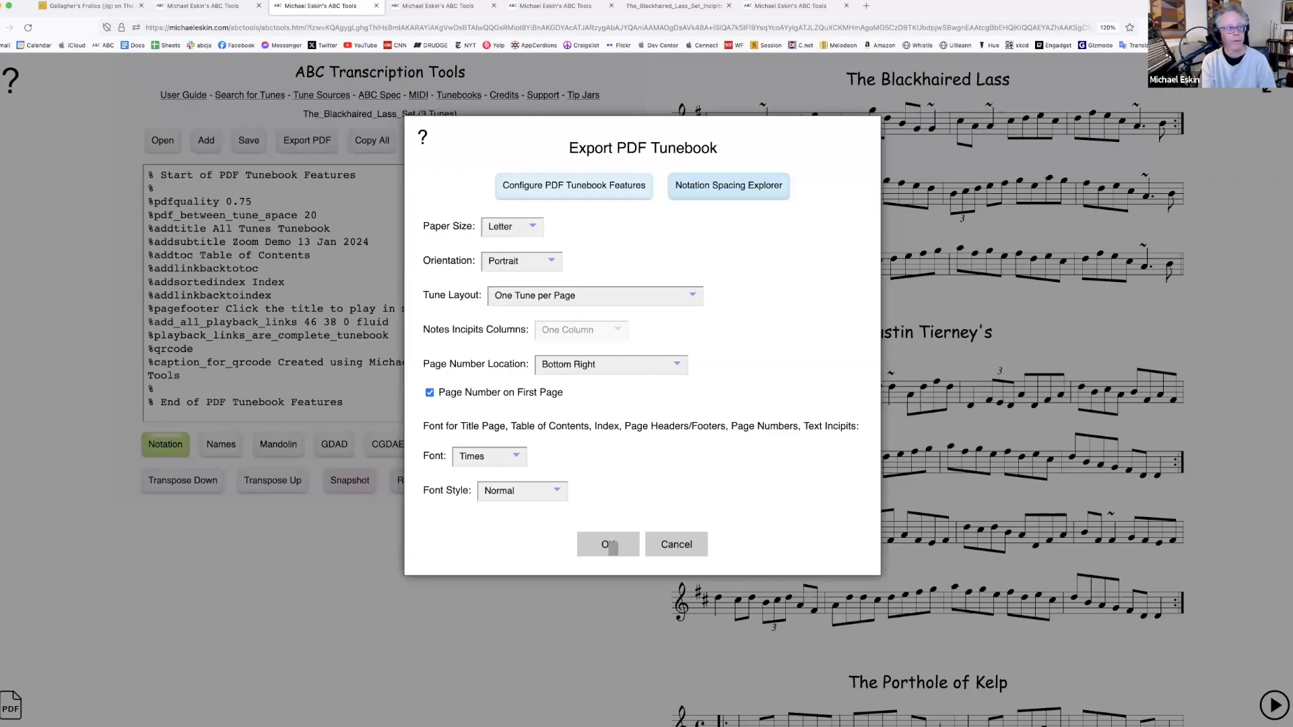
Export the tunebook again as The_Blackhaired_Lass_Set.pdf and open Austin Tierney's from its title link in the PDF
click(610, 545)
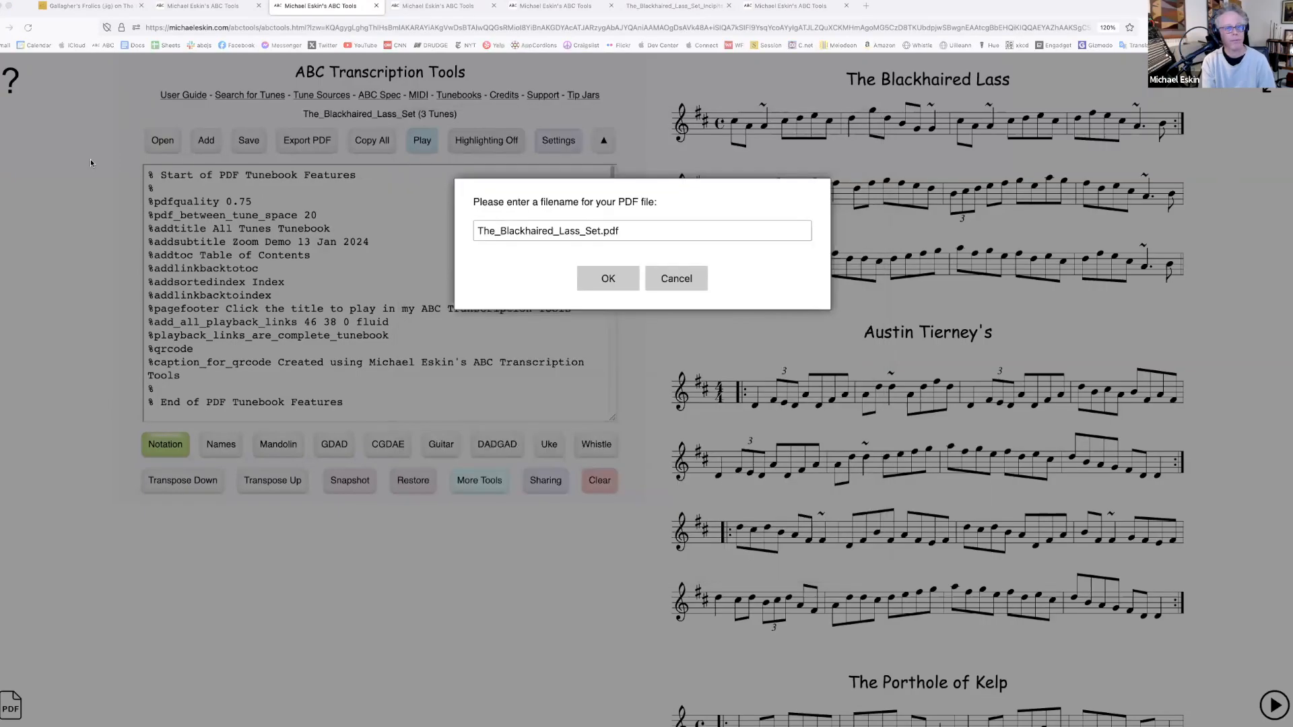
click(608, 279)
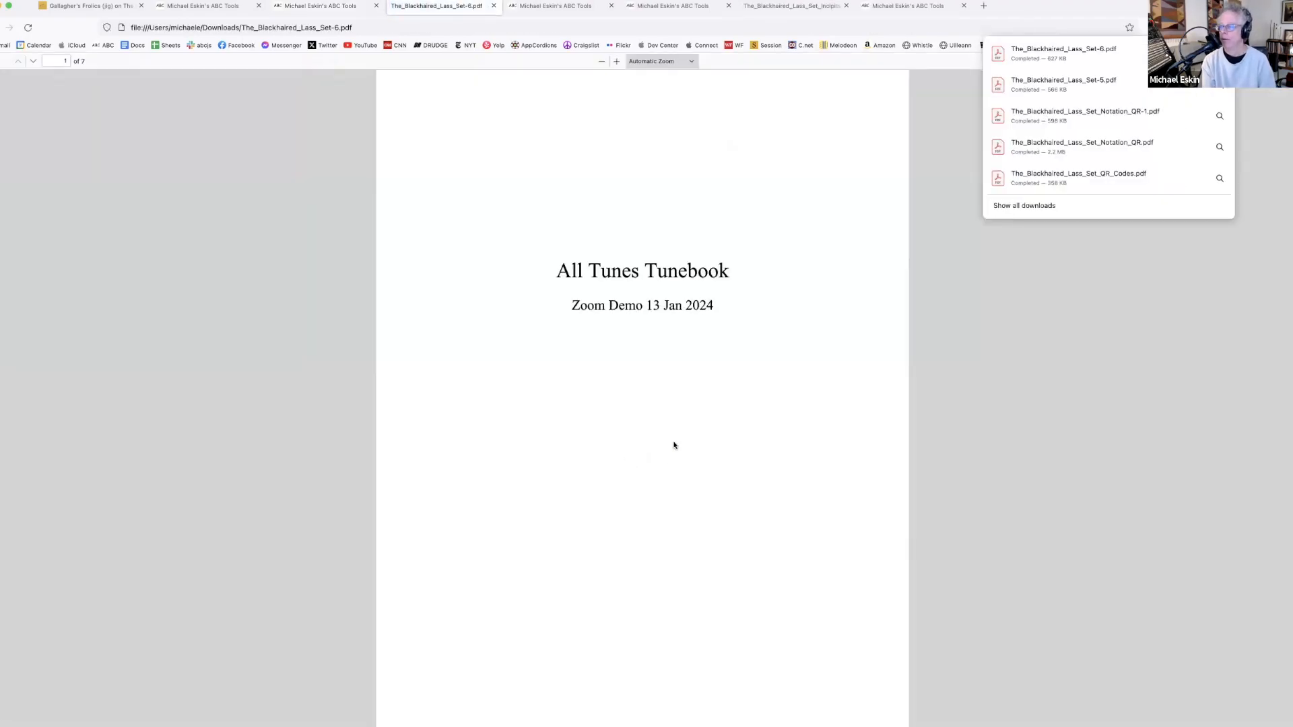
scroll(676, 453, down, 1)
scroll(676, 453, down, 15)
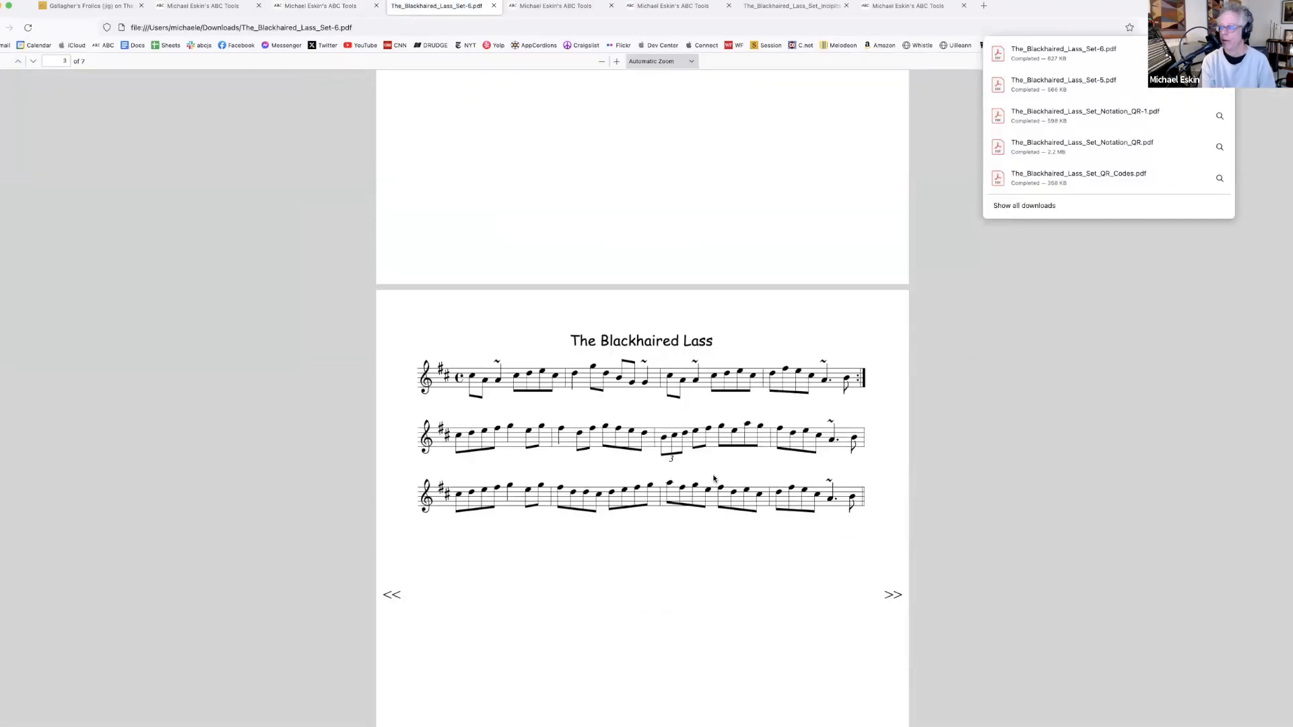
scroll(739, 507, down, 5)
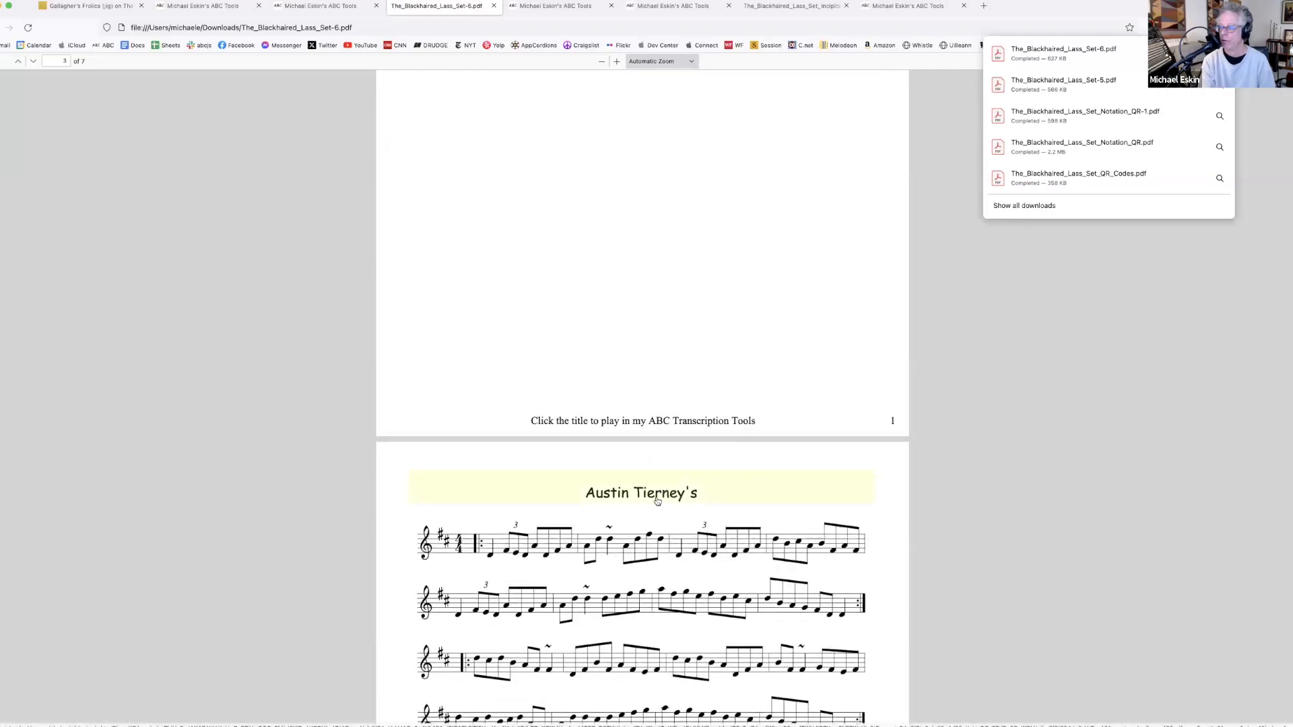
click(660, 501)
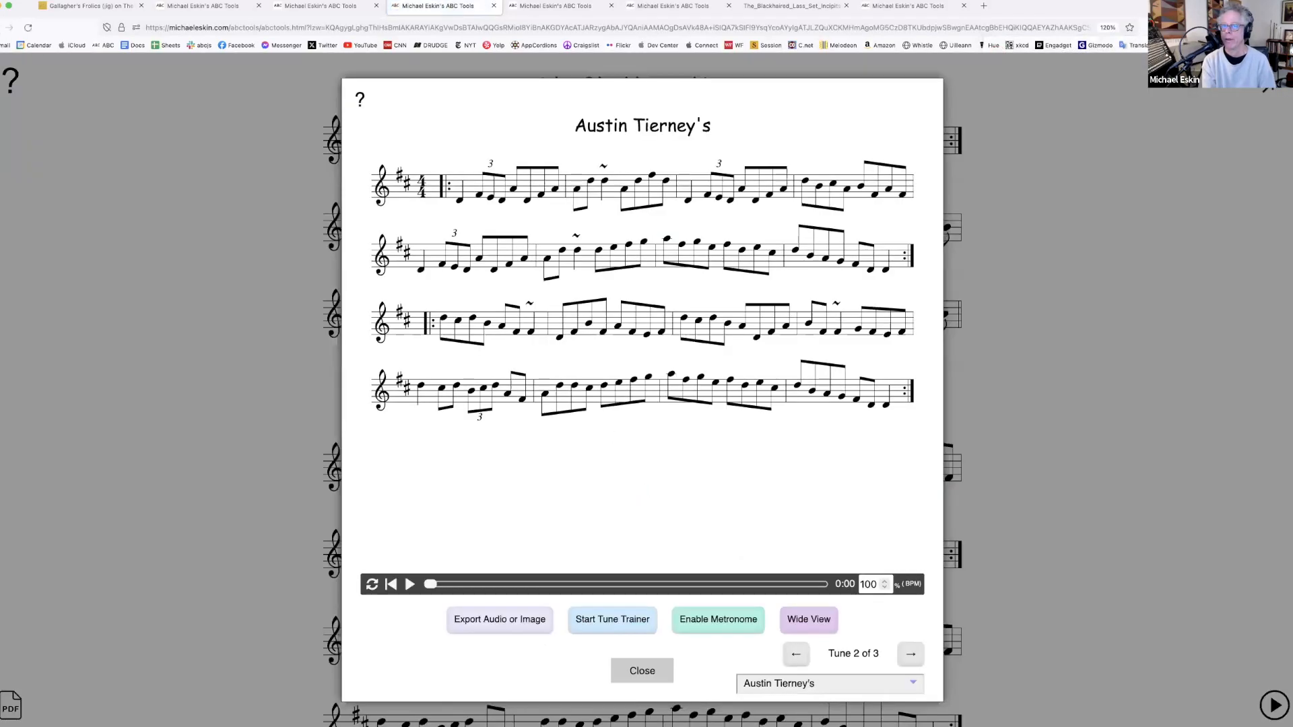
Return from the player to the PDF and look at the QR code on its last page
click(0, 28)
scroll(698, 442, down, 20)
scroll(755, 460, down, 10)
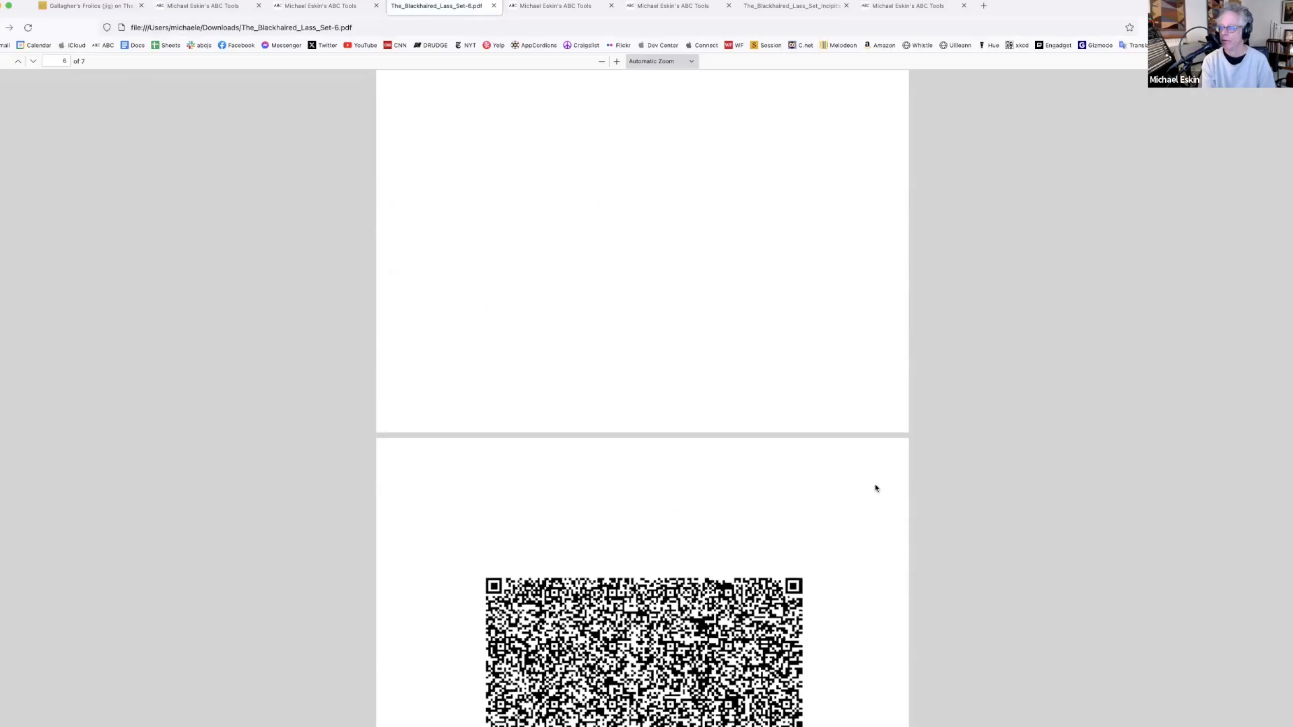
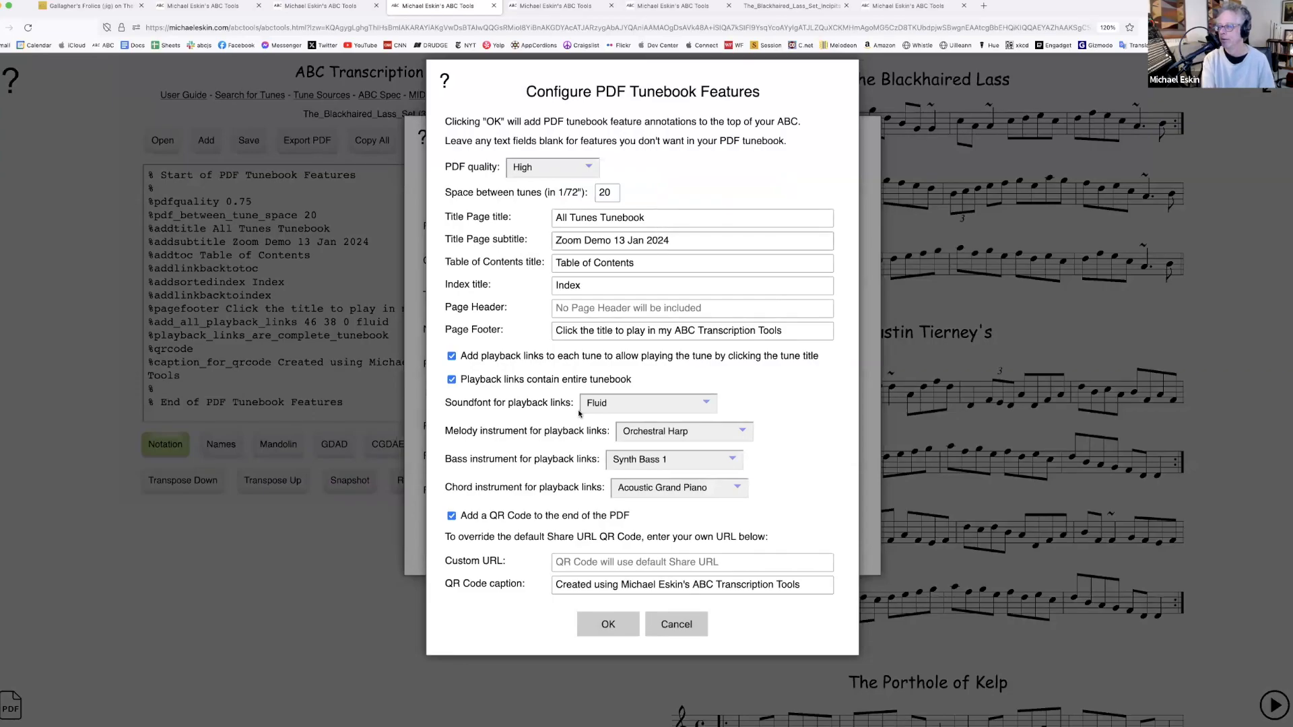
Read the user guide's Configure PDF Tunebook Features section through its note on entire-tunebook playback links, then leave the export settings without changes
click(444, 81)
scroll(741, 297, up, 7)
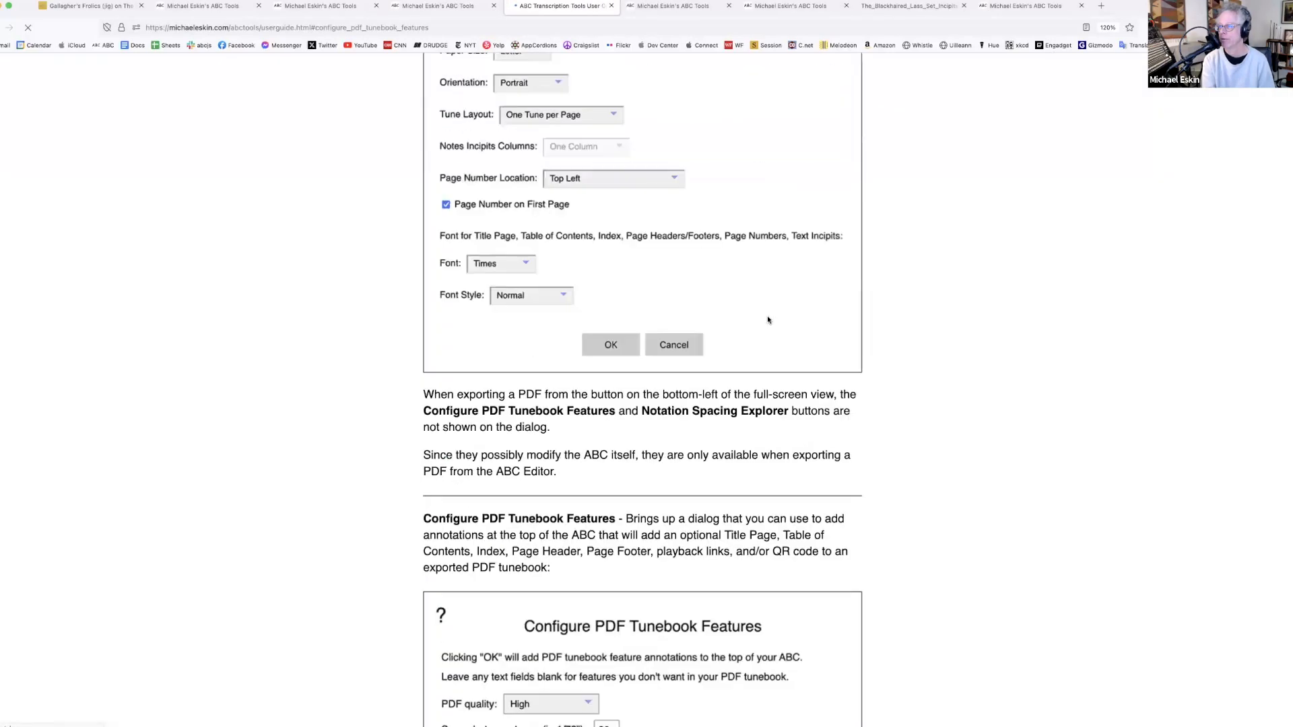
scroll(785, 365, down, 3)
scroll(785, 365, down, 12)
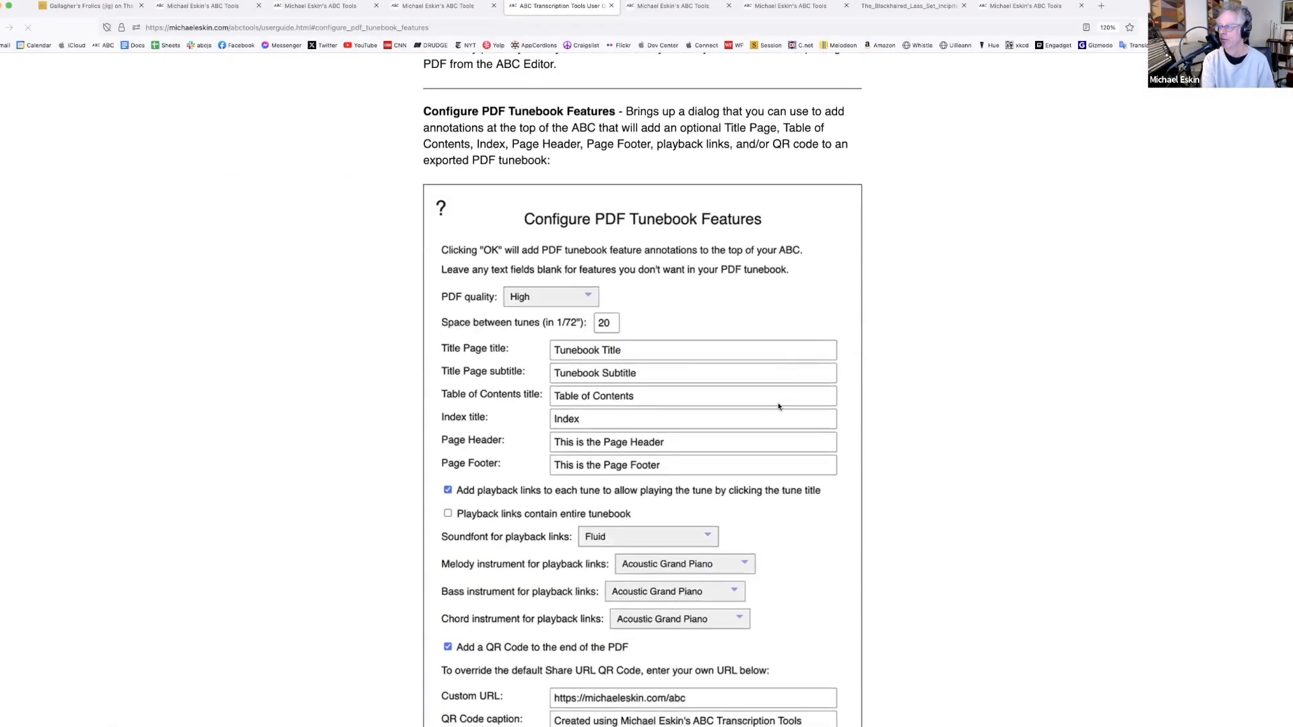
scroll(753, 406, down, 3)
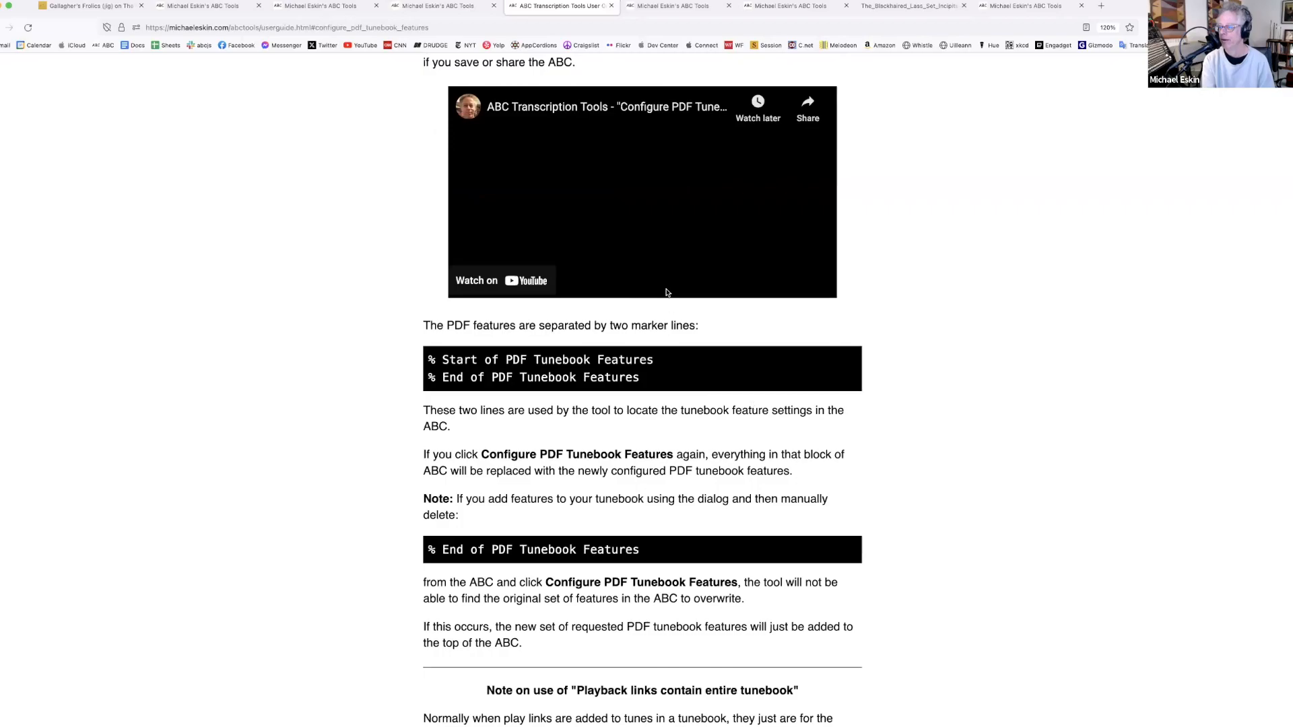
scroll(701, 337, down, 4)
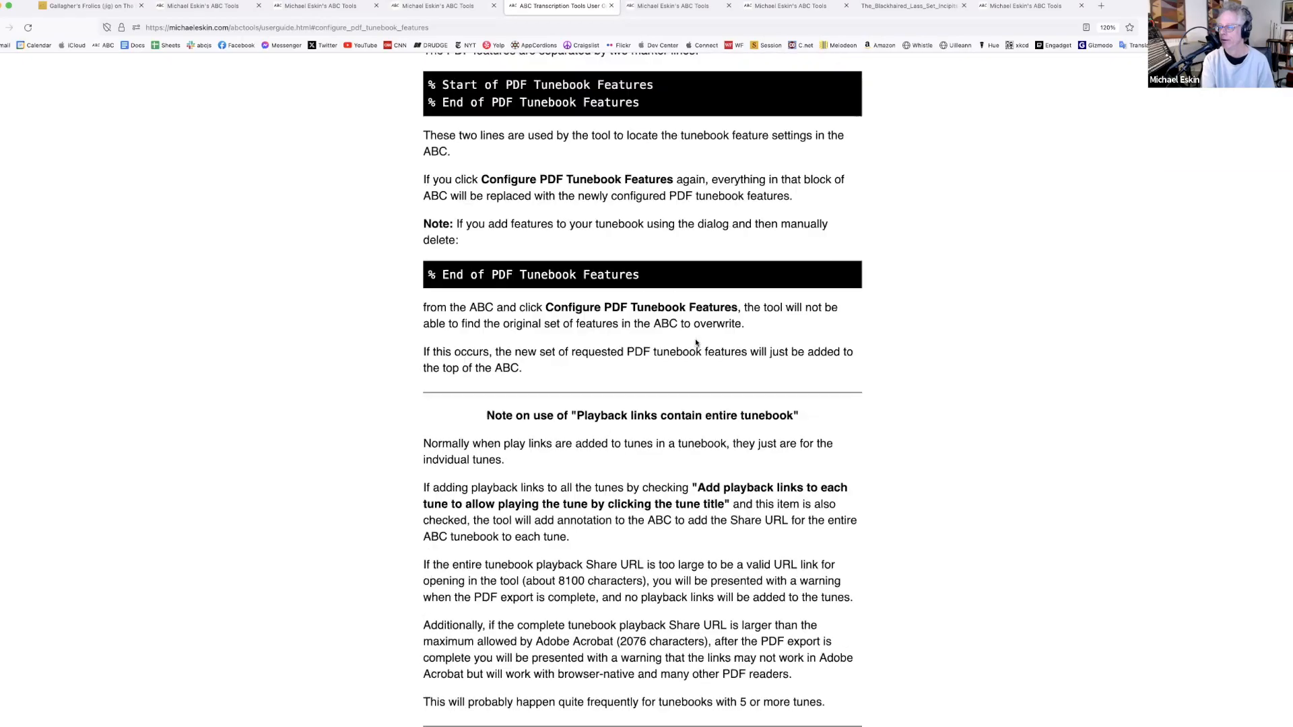
click(609, 7)
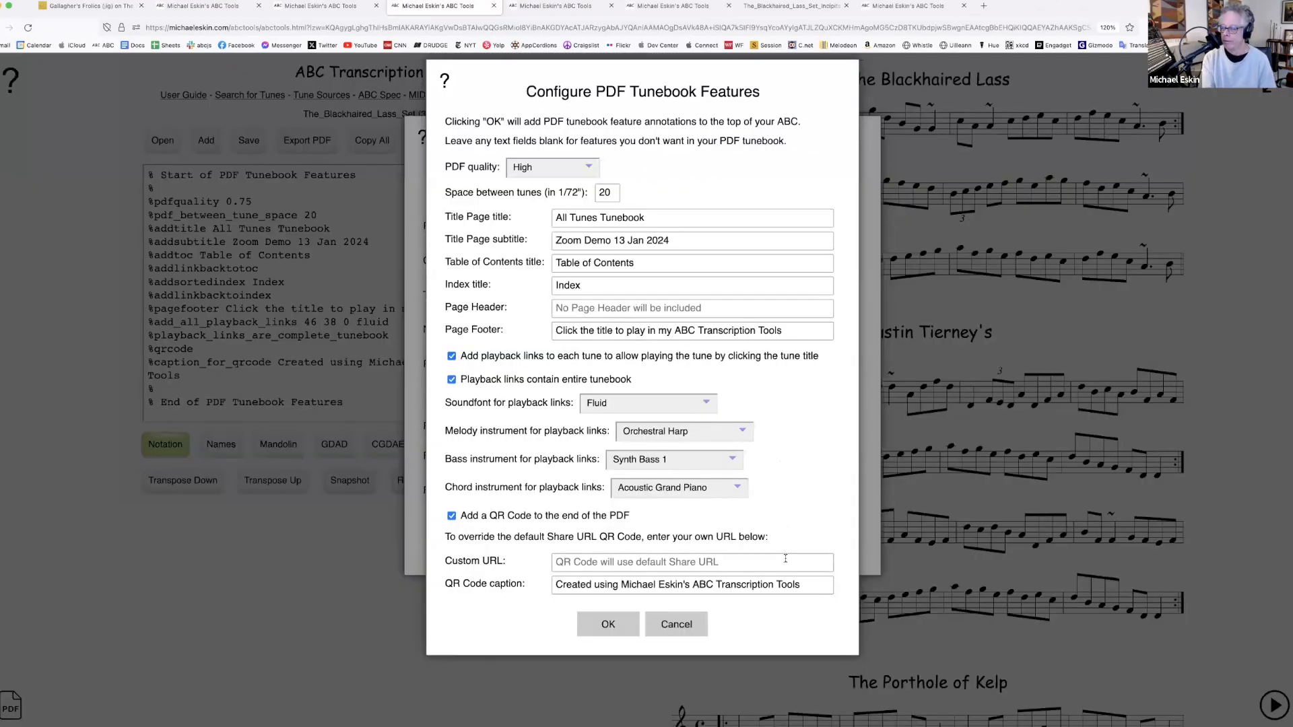
click(695, 627)
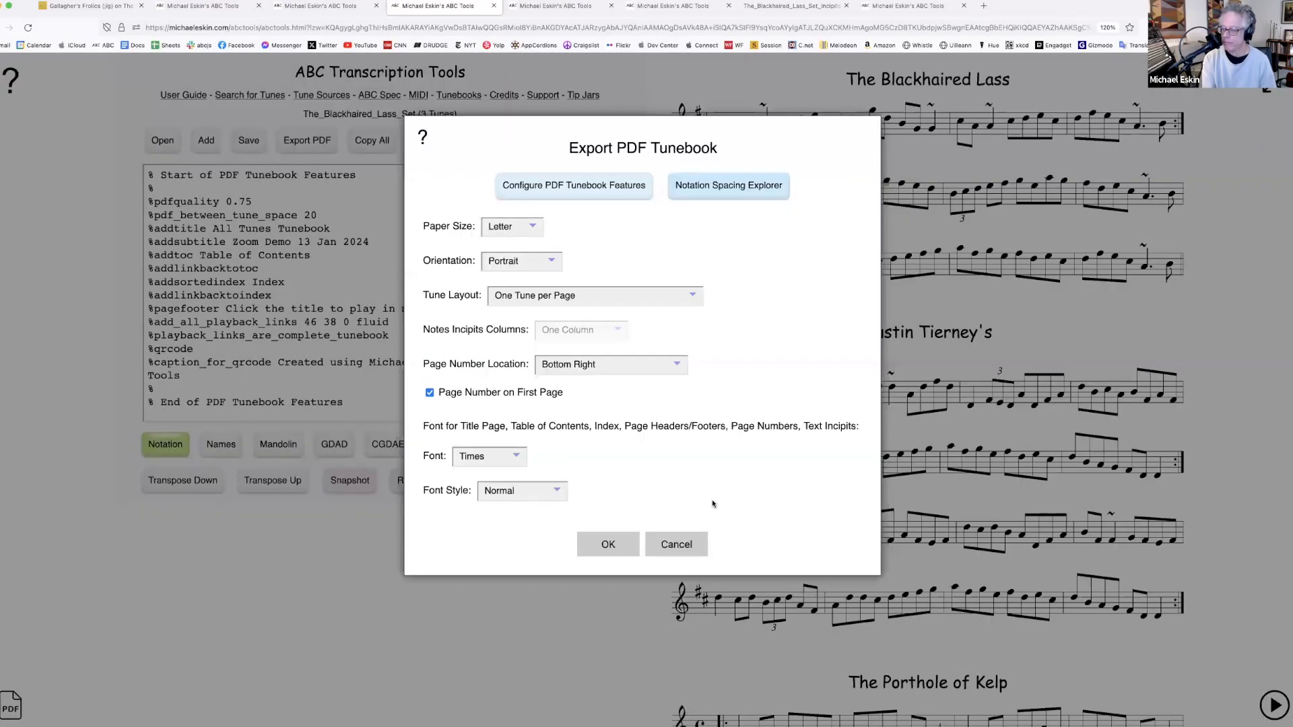
click(693, 544)
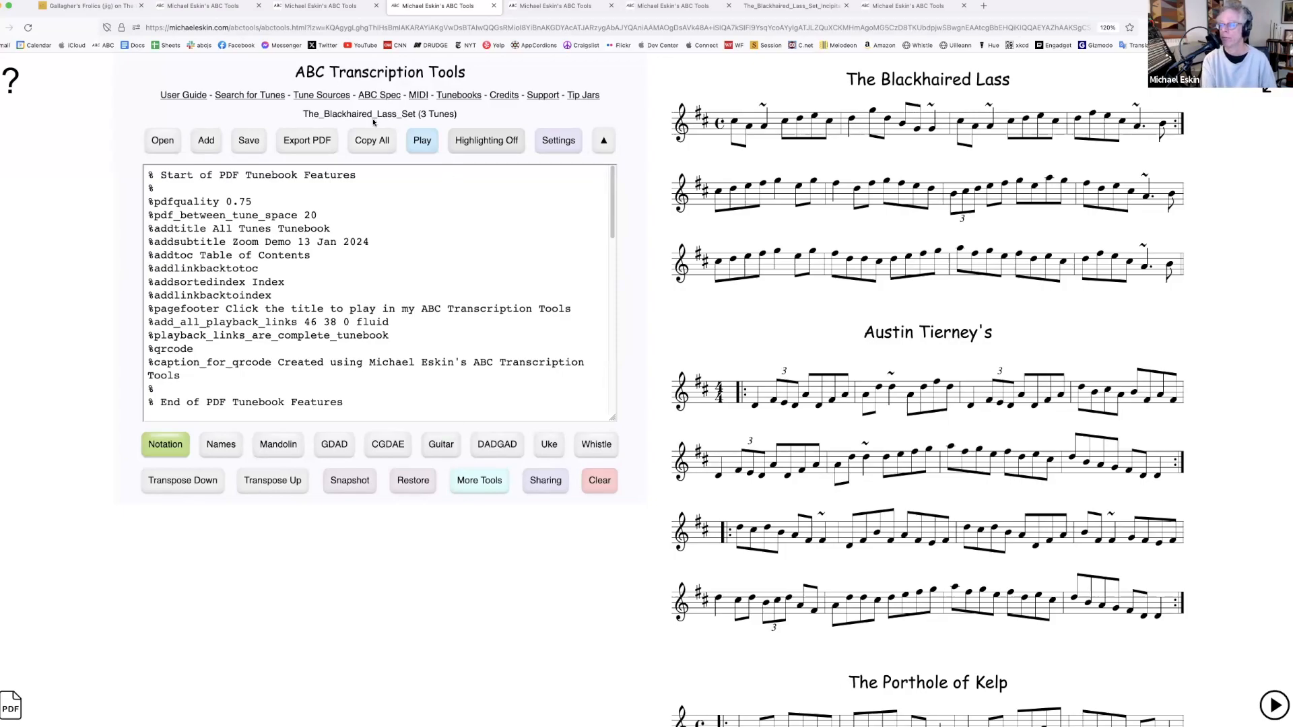
Restore the tunebook from its snapshot, and open the file 25_Reels.abc in its place
click(410, 484)
click(614, 260)
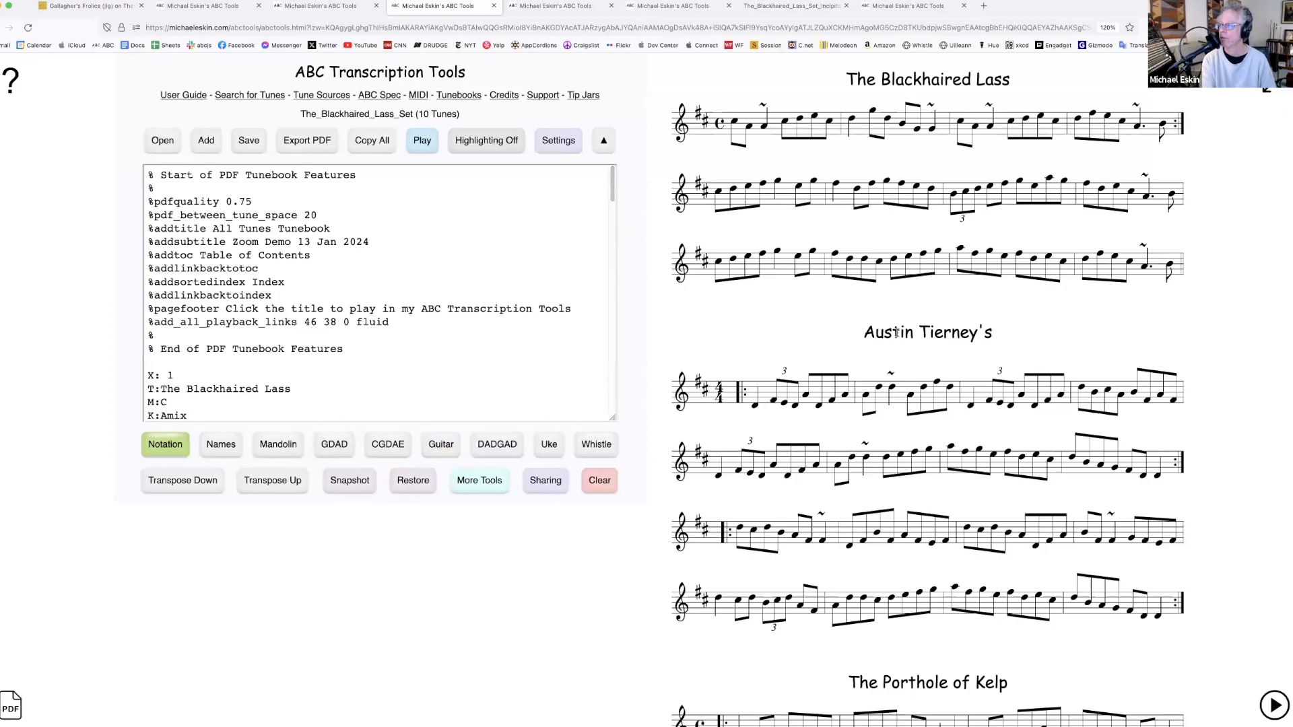
click(163, 140)
click(614, 311)
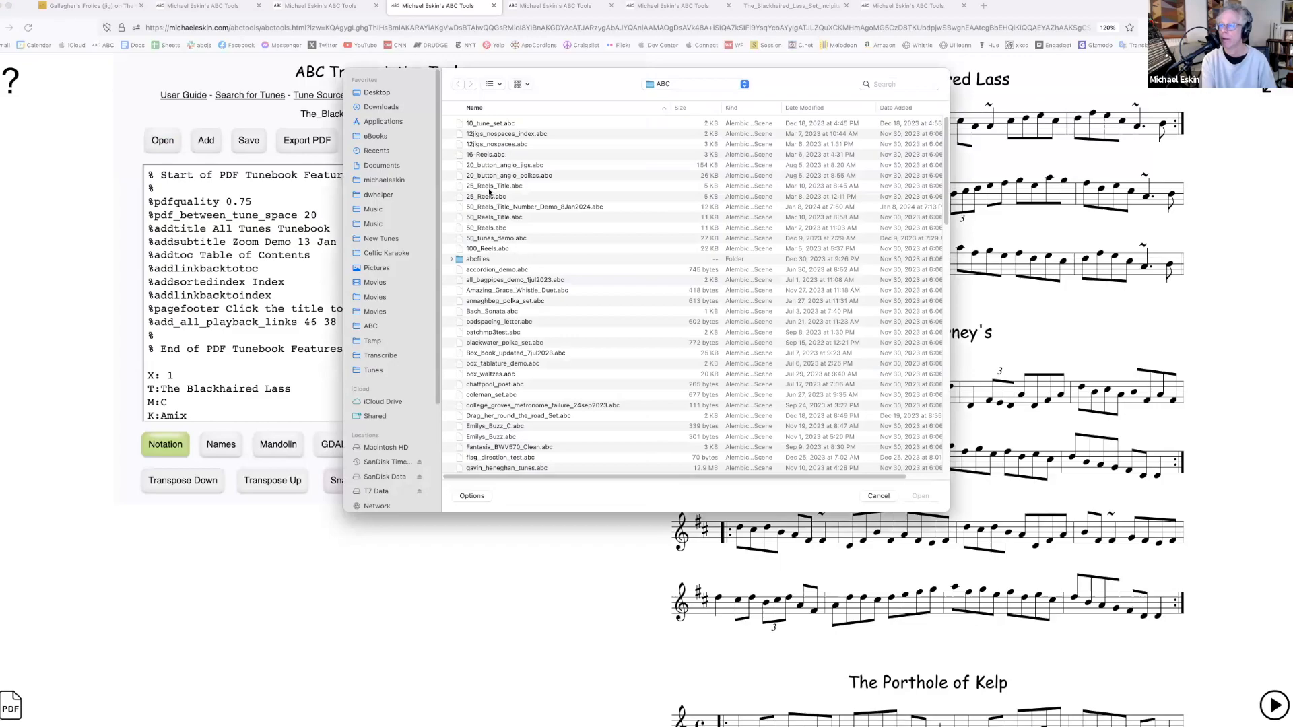
double_click(485, 196)
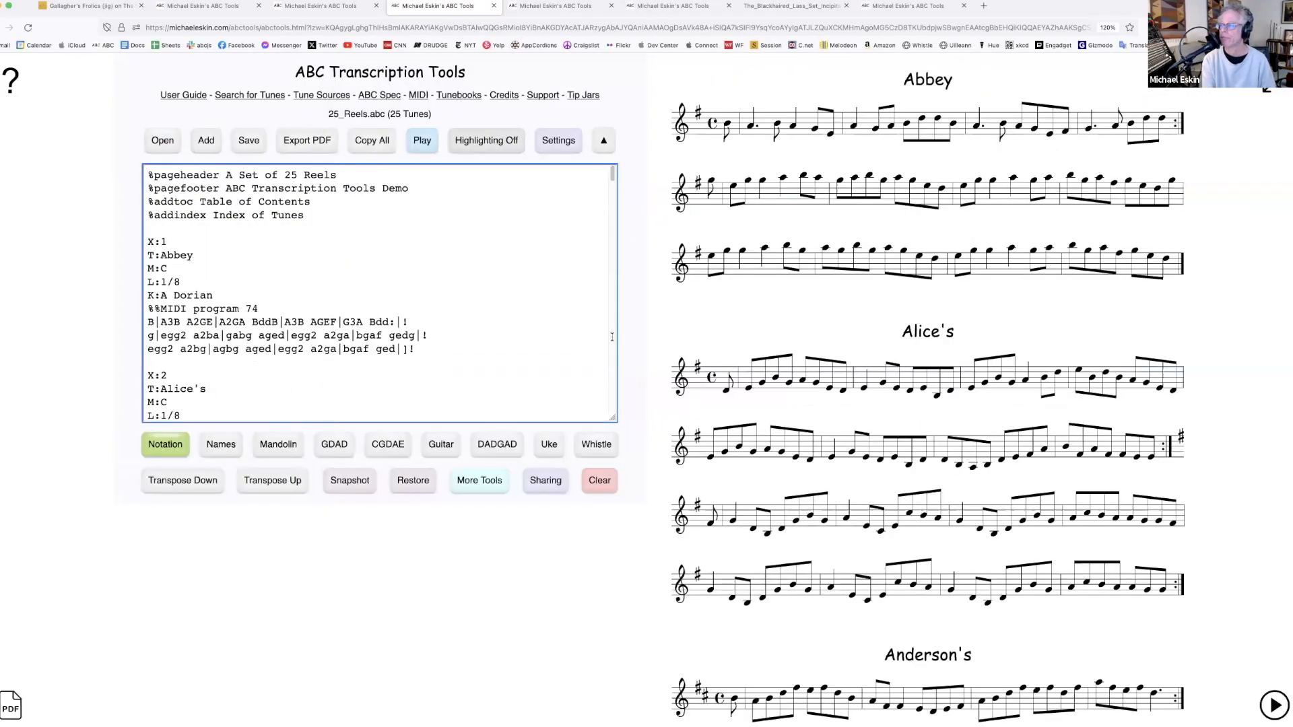
Delete the page header, page footer, table of contents and index lines above the first tune in the ABC text
drag(216, 232, 147, 174)
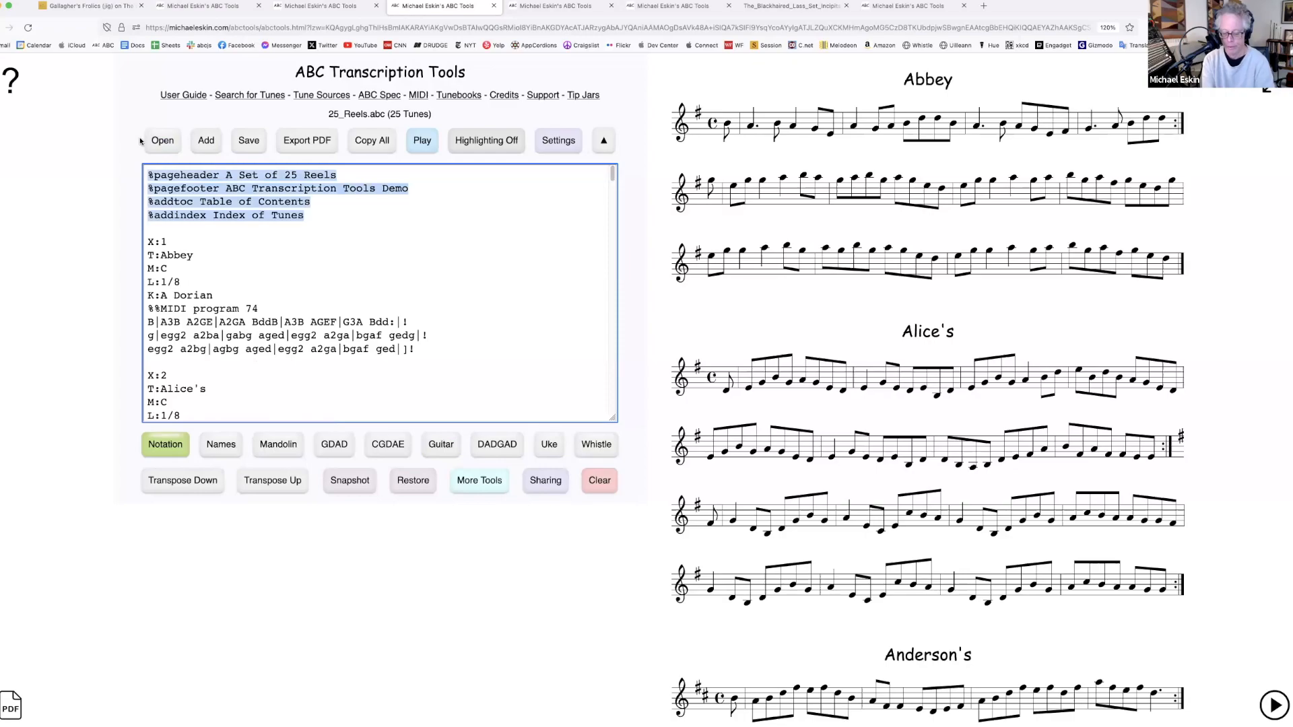
key(BackSpace)
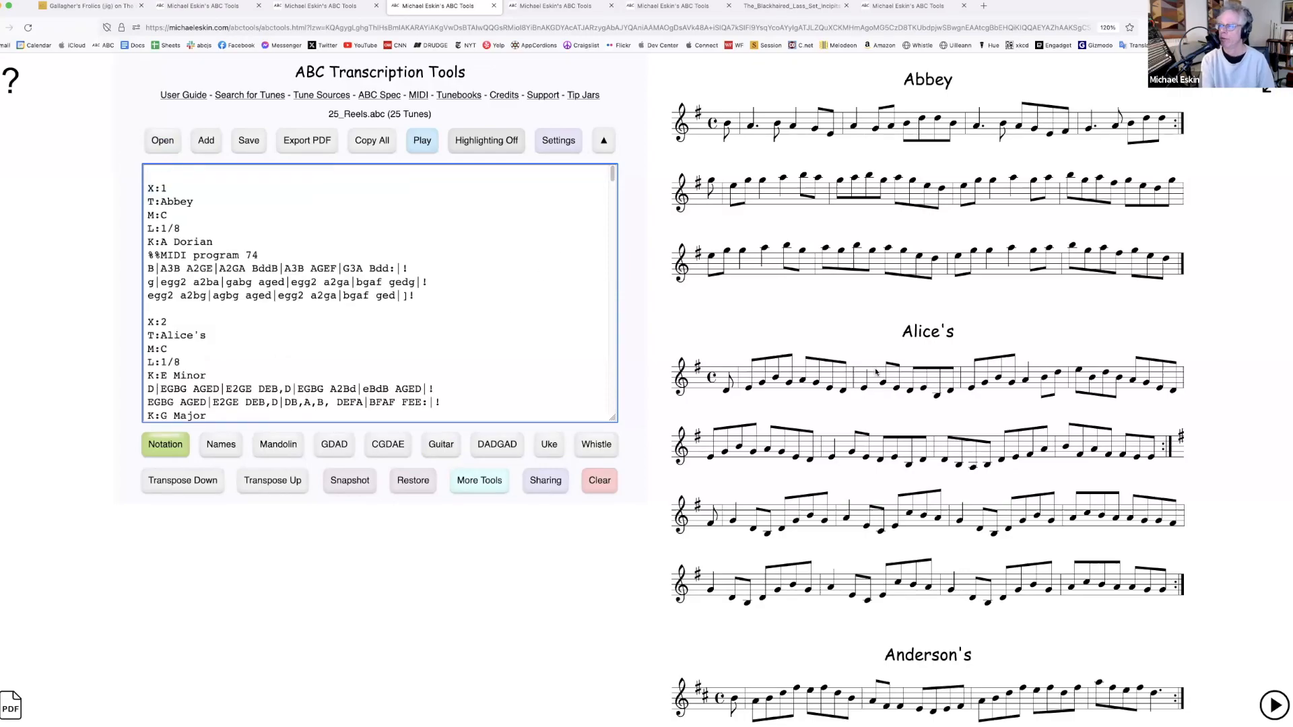
scroll(876, 373, down, 15)
scroll(876, 372, down, 20)
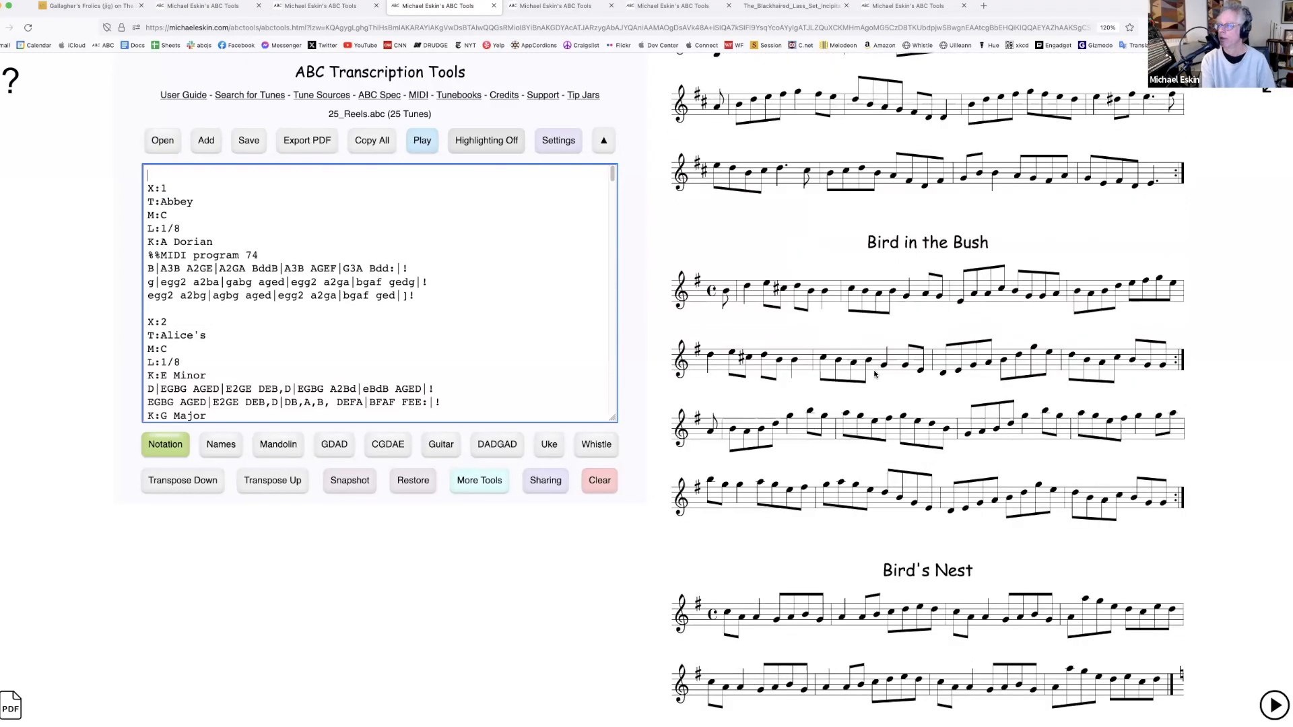
scroll(875, 375, down, 8)
scroll(875, 375, up, 20)
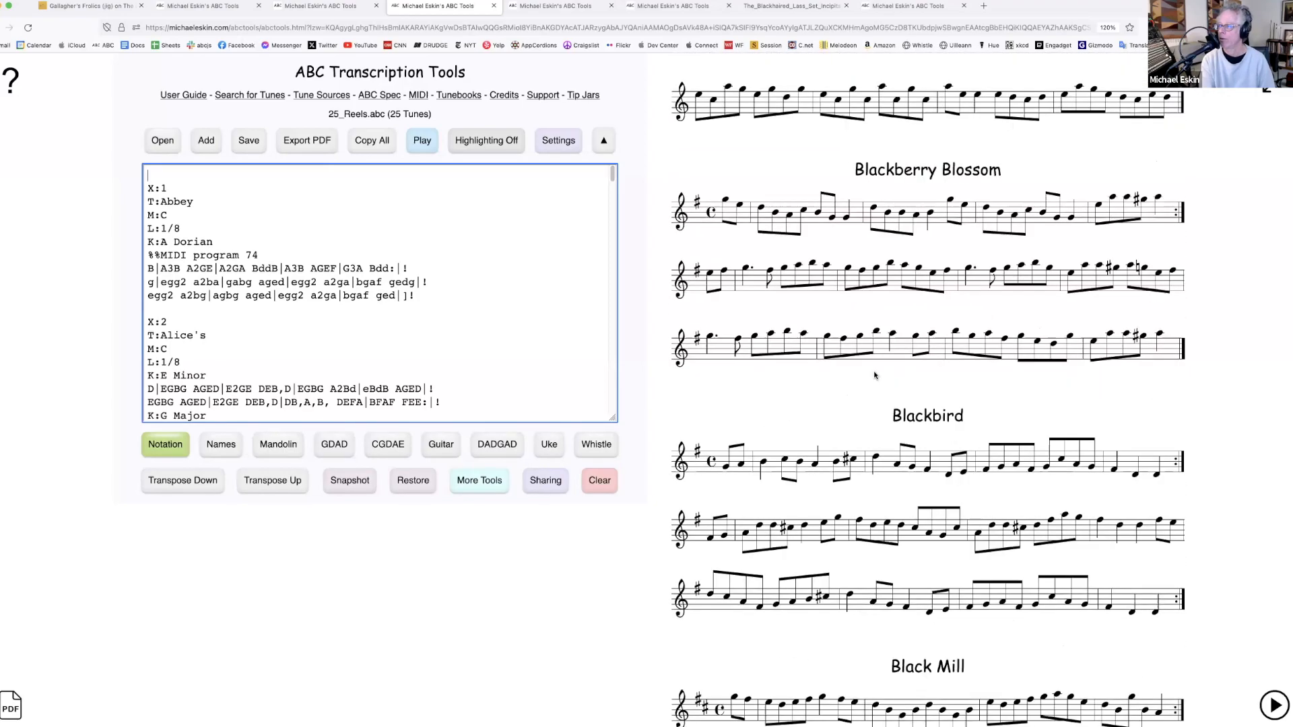
scroll(875, 374, up, 20)
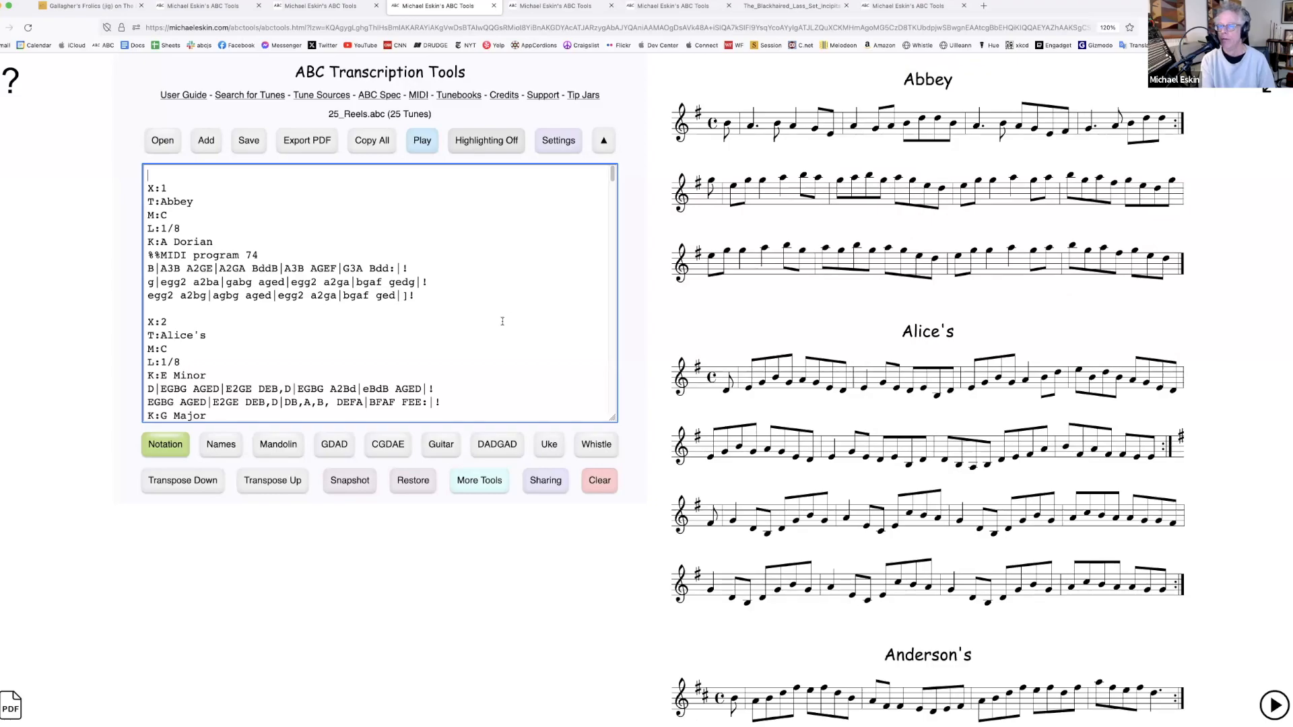
Reorder the tunes so Bank of Ireland follows Abbey, and Bean a'ti ar Lar and Boys of Ballisodare follow Anderson's
click(208, 143)
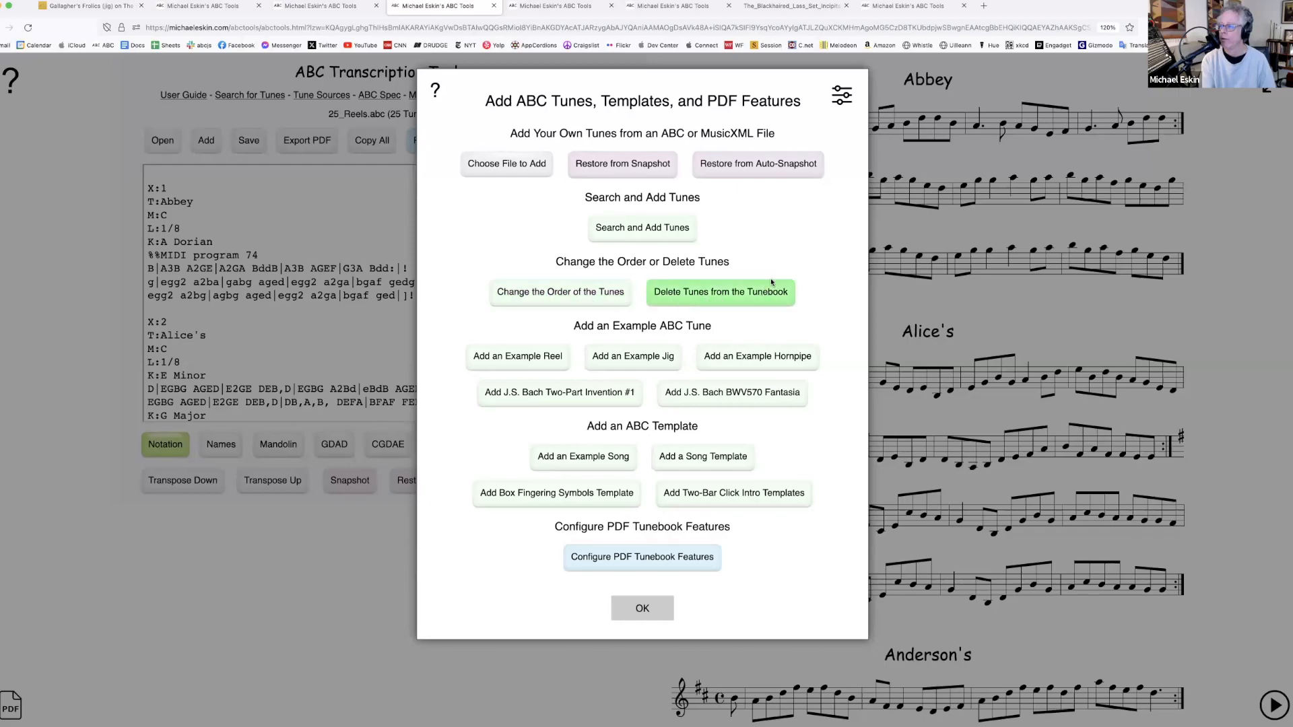
click(559, 295)
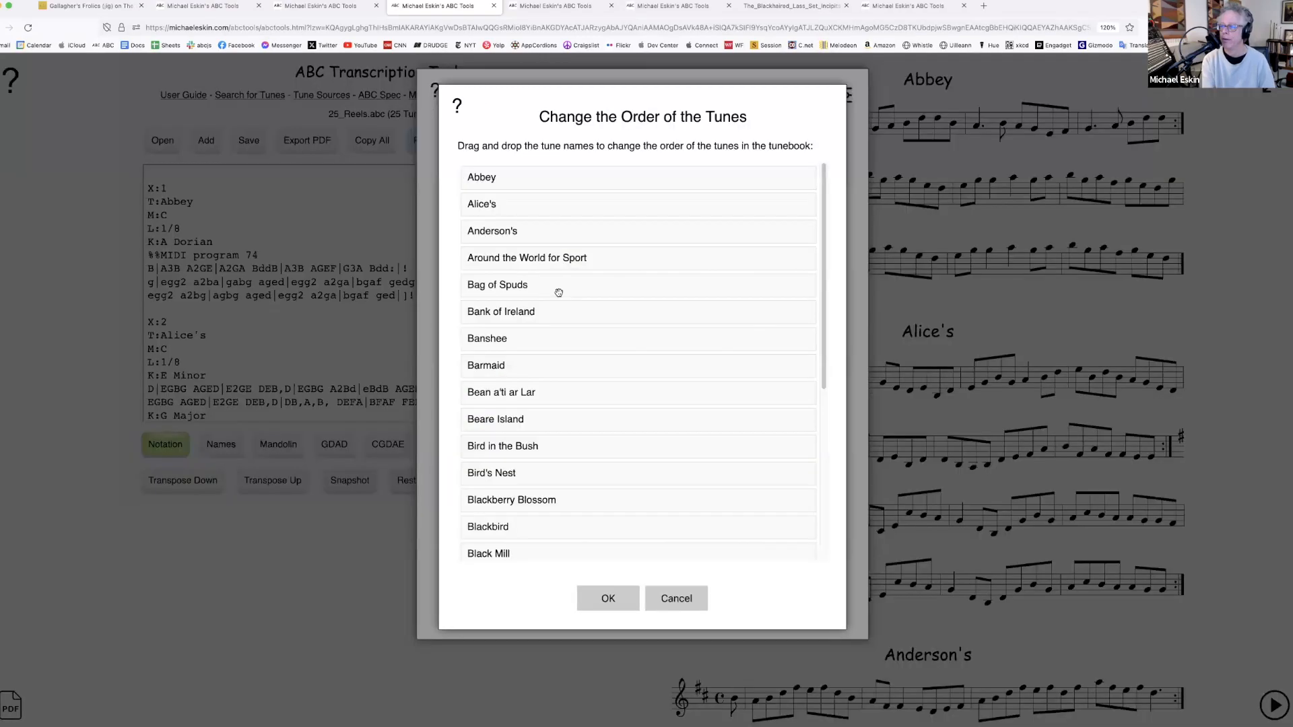
drag(560, 312, 579, 216)
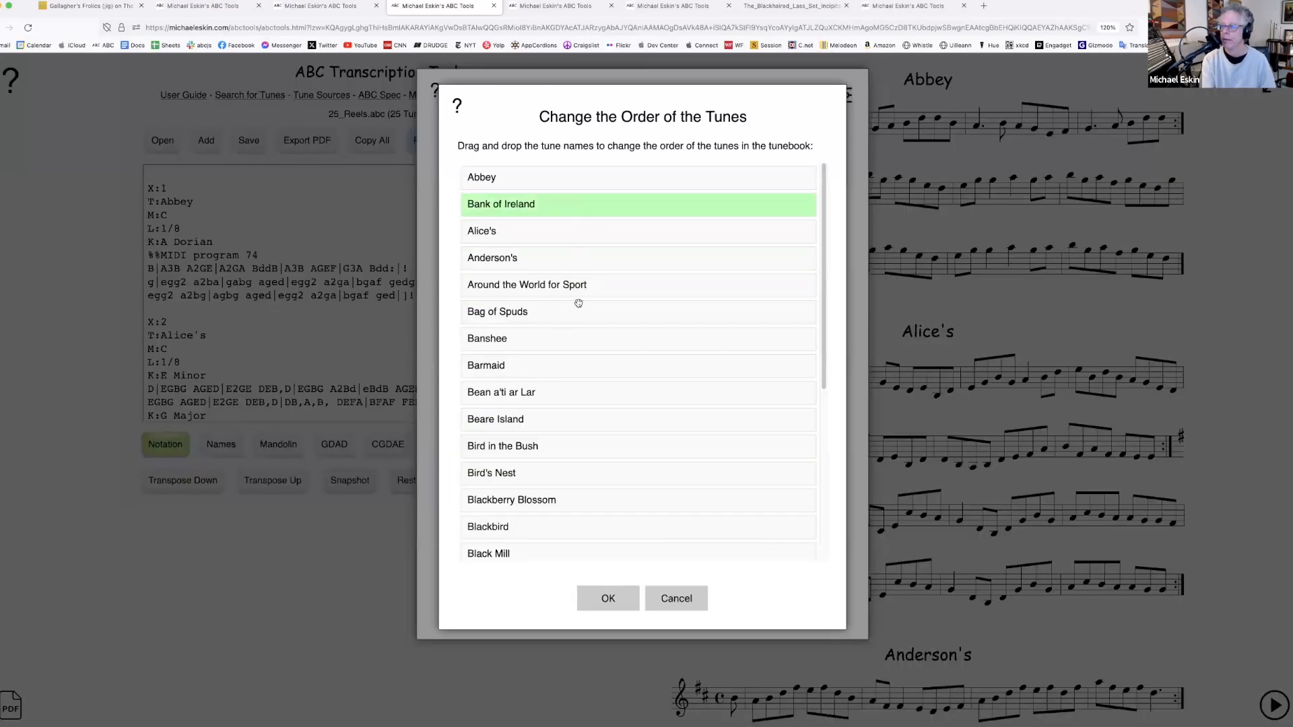
drag(585, 387, 616, 290)
scroll(627, 369, down, 5)
drag(615, 456, 615, 251)
scroll(599, 383, up, 5)
drag(593, 490, 598, 265)
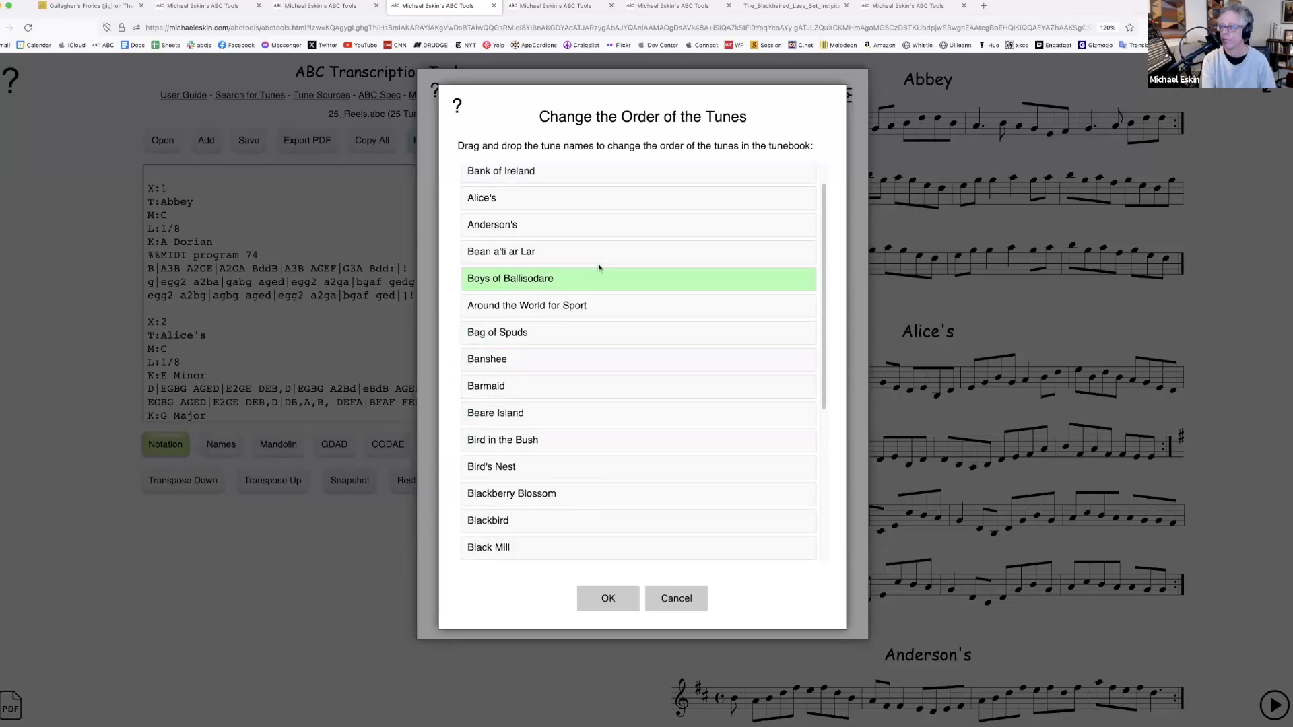
scroll(597, 349, up, 1)
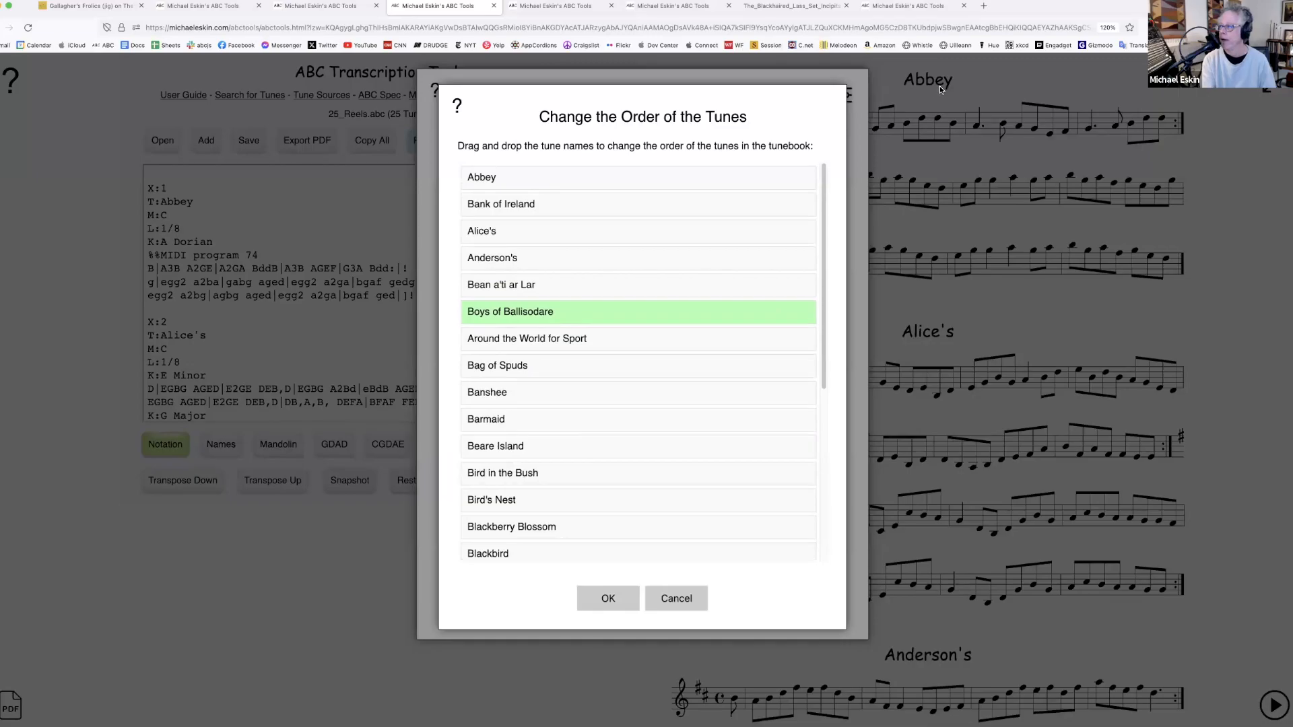
Move Bag of Spuds to first place and Beare Island to second, and apply the new tune order
drag(558, 362, 556, 167)
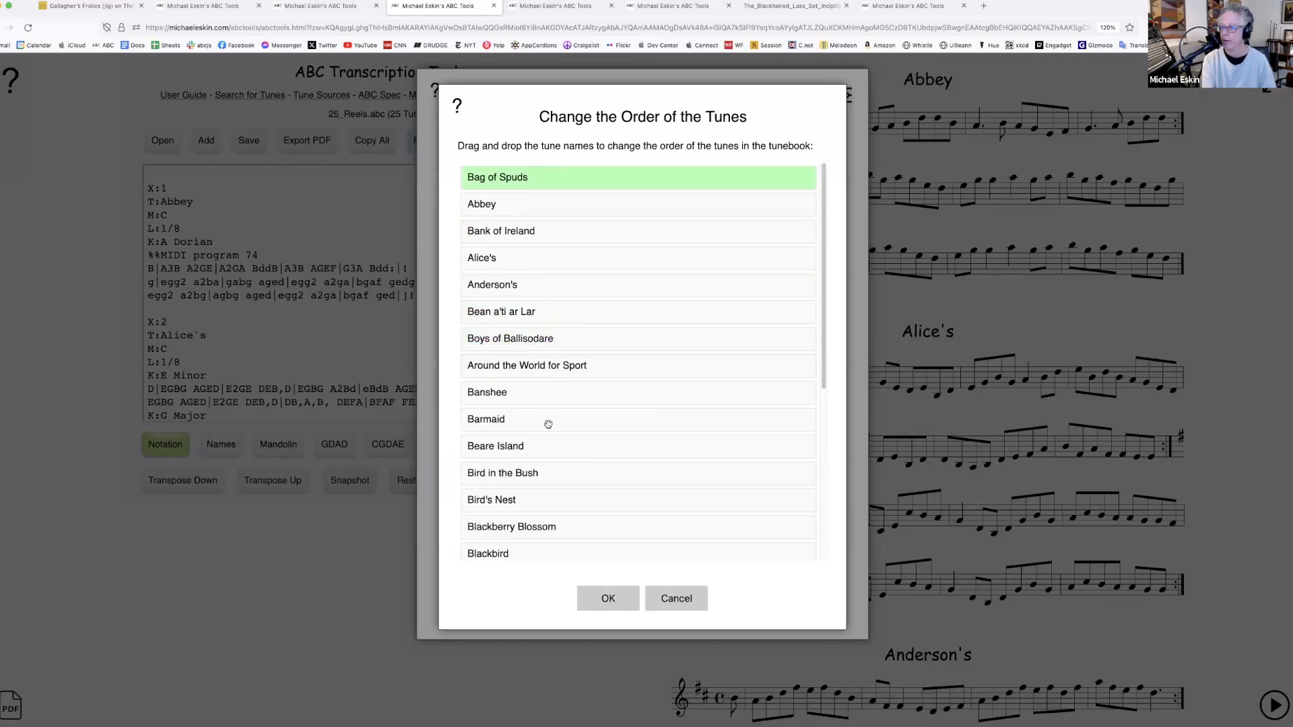
drag(546, 451, 550, 205)
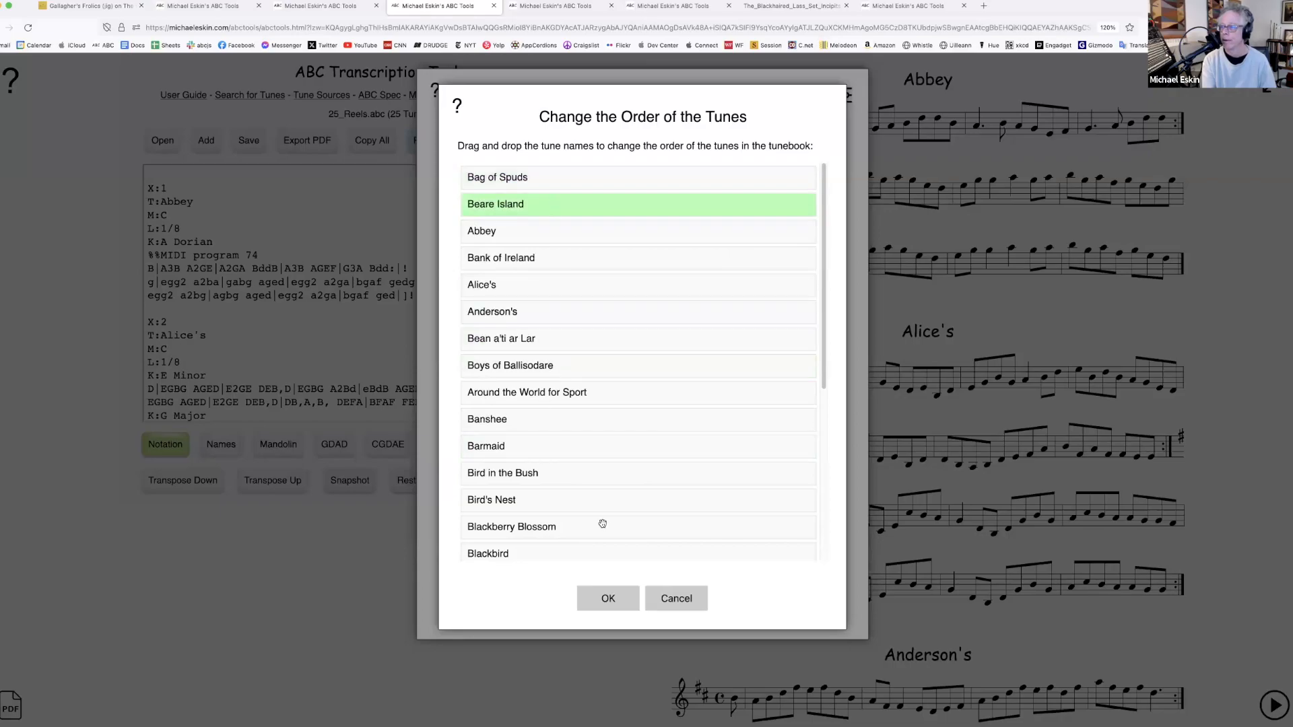
click(610, 598)
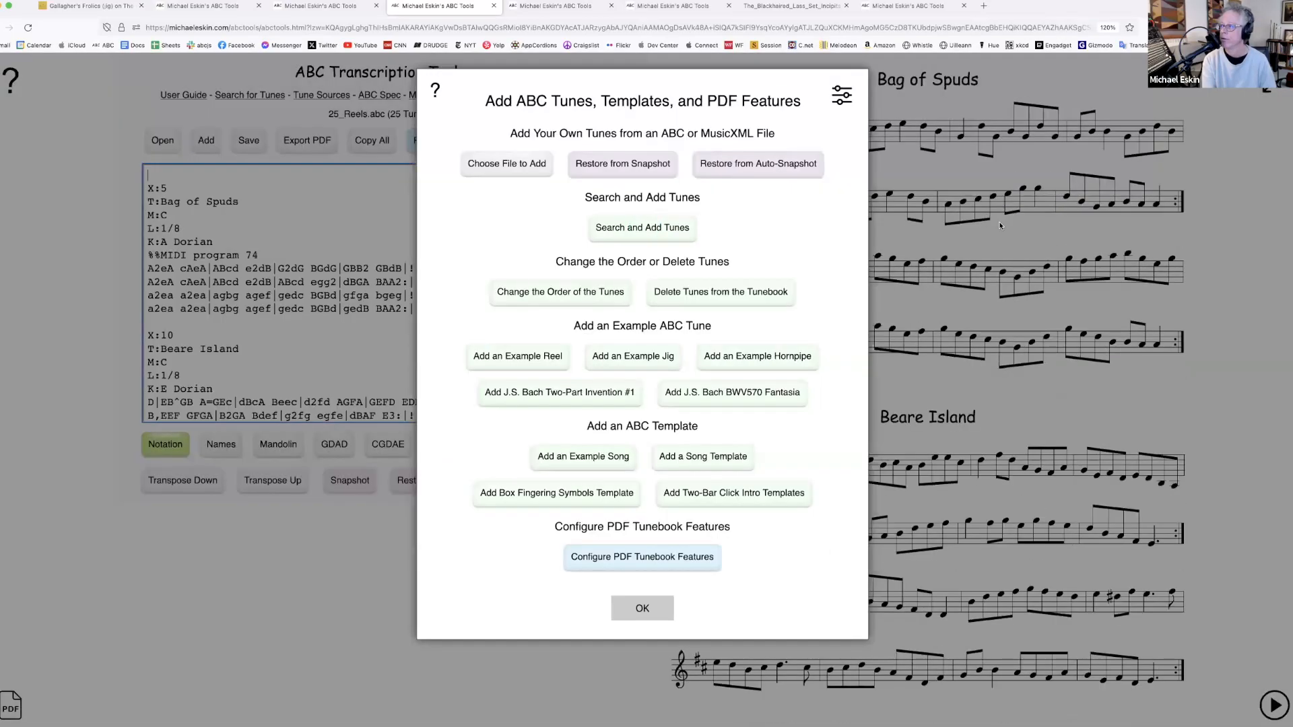
click(647, 610)
Look through the notation to check the new order of the first tunes
scroll(905, 385, down, 7)
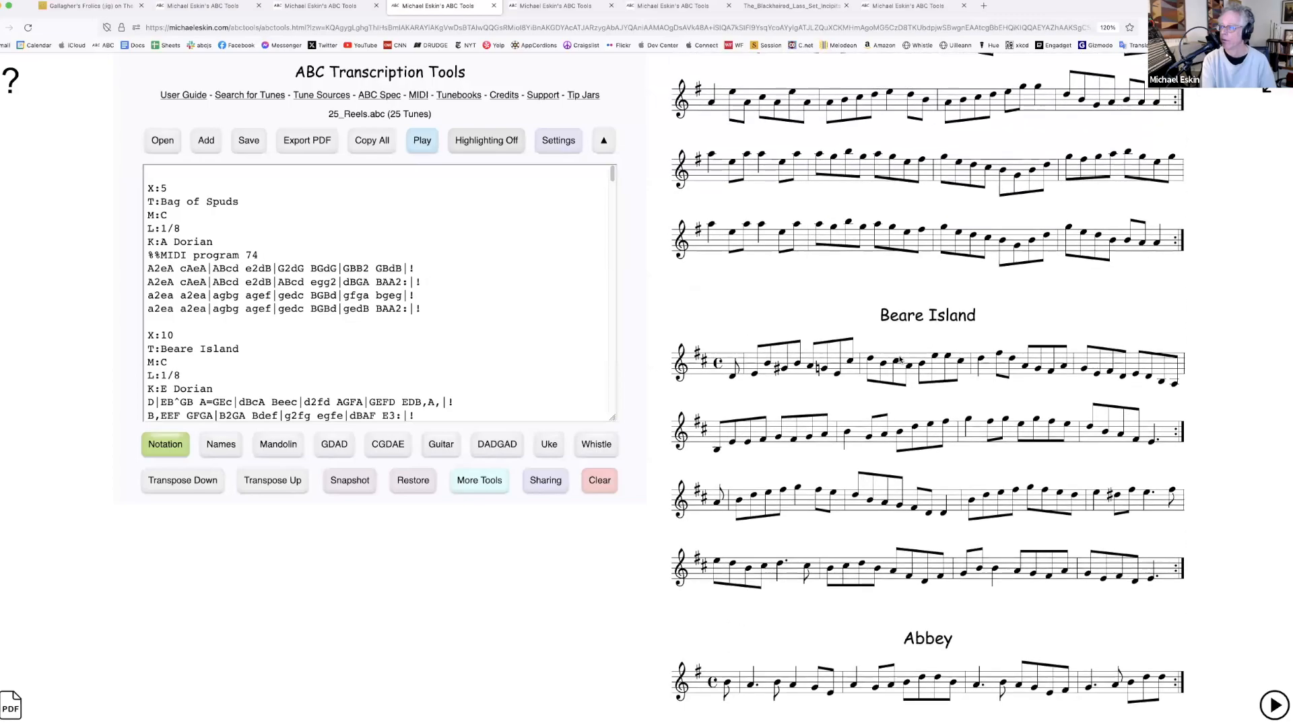
scroll(905, 386, up, 7)
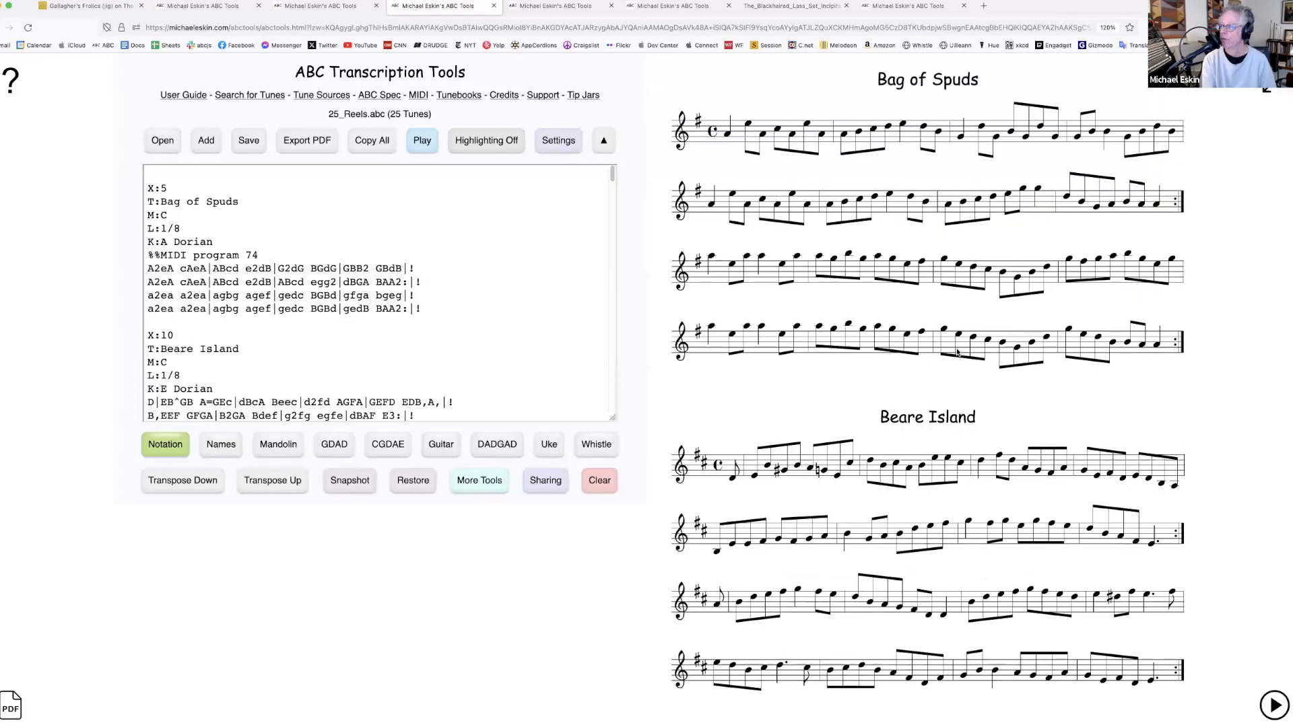
scroll(957, 352, down, 7)
scroll(957, 353, up, 6)
scroll(957, 352, up, 1)
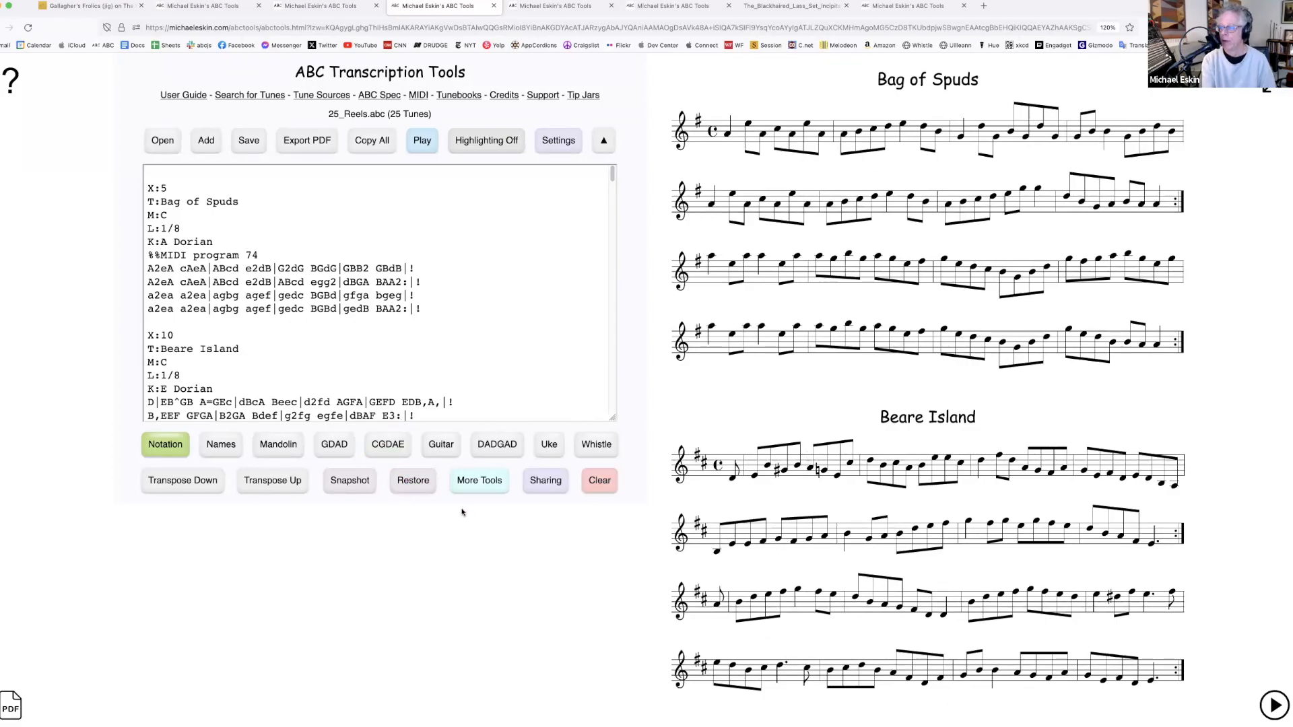
scroll(816, 411, down, 7)
scroll(834, 445, down, 1)
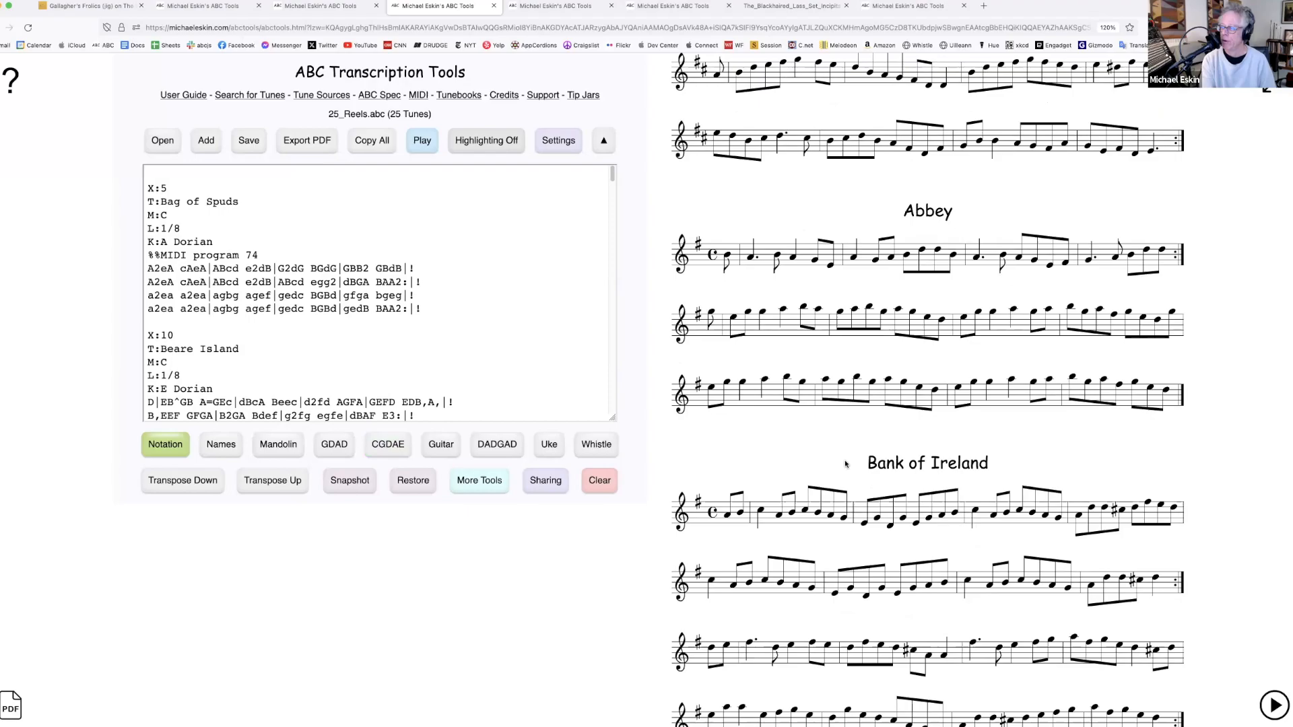
scroll(867, 472, down, 3)
Delete the whole Bank of Ireland tune from the ABC text
click(251, 308)
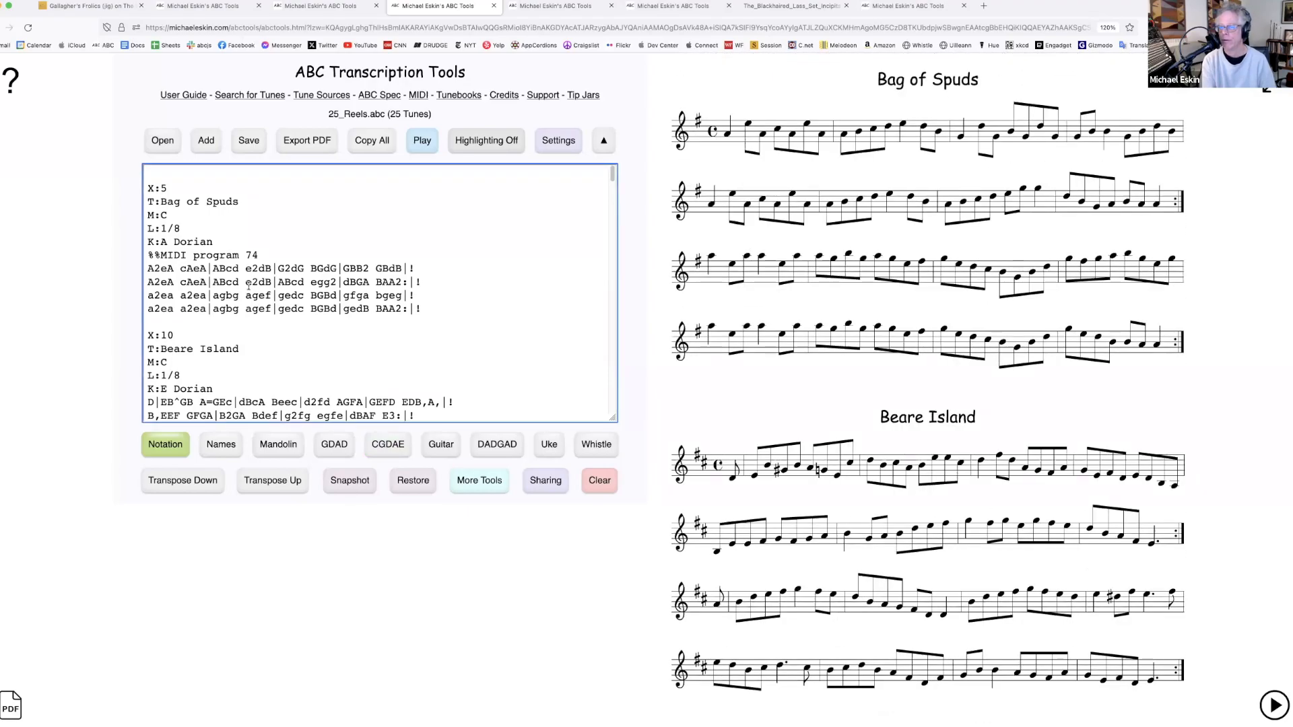
scroll(248, 285, down, 10)
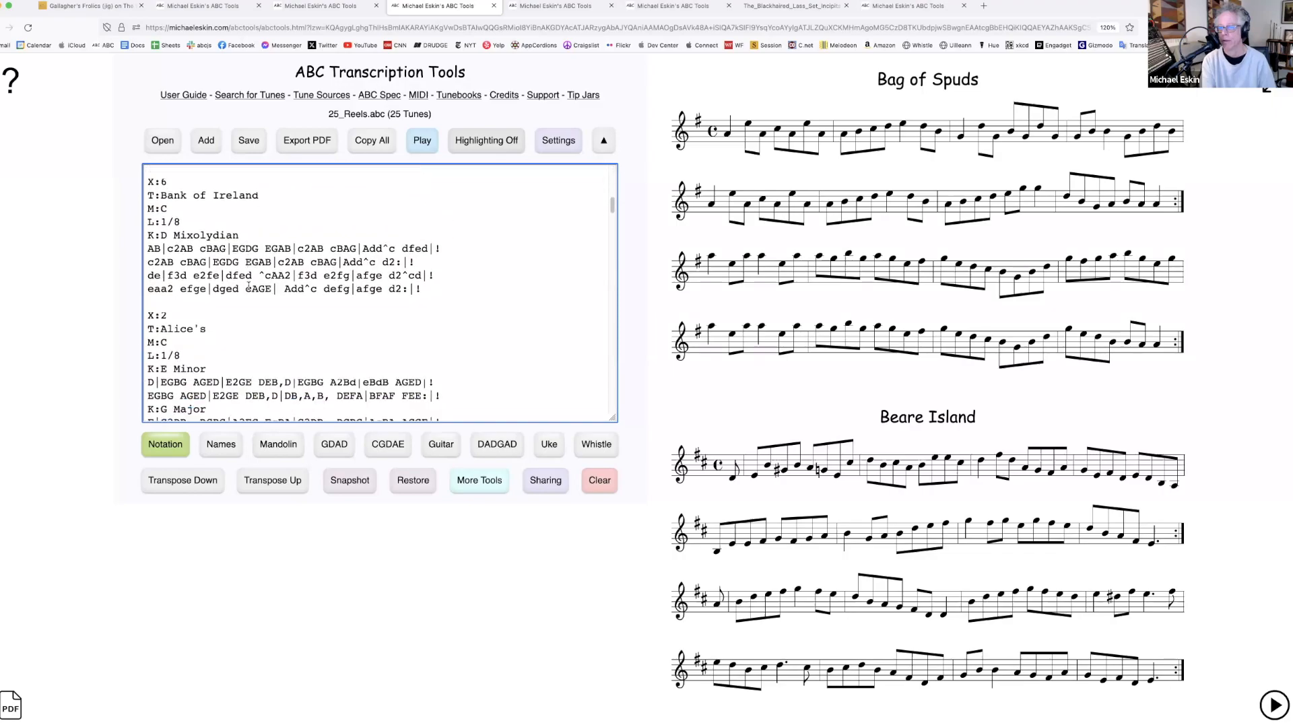
drag(145, 175, 149, 294)
key(BackSpace)
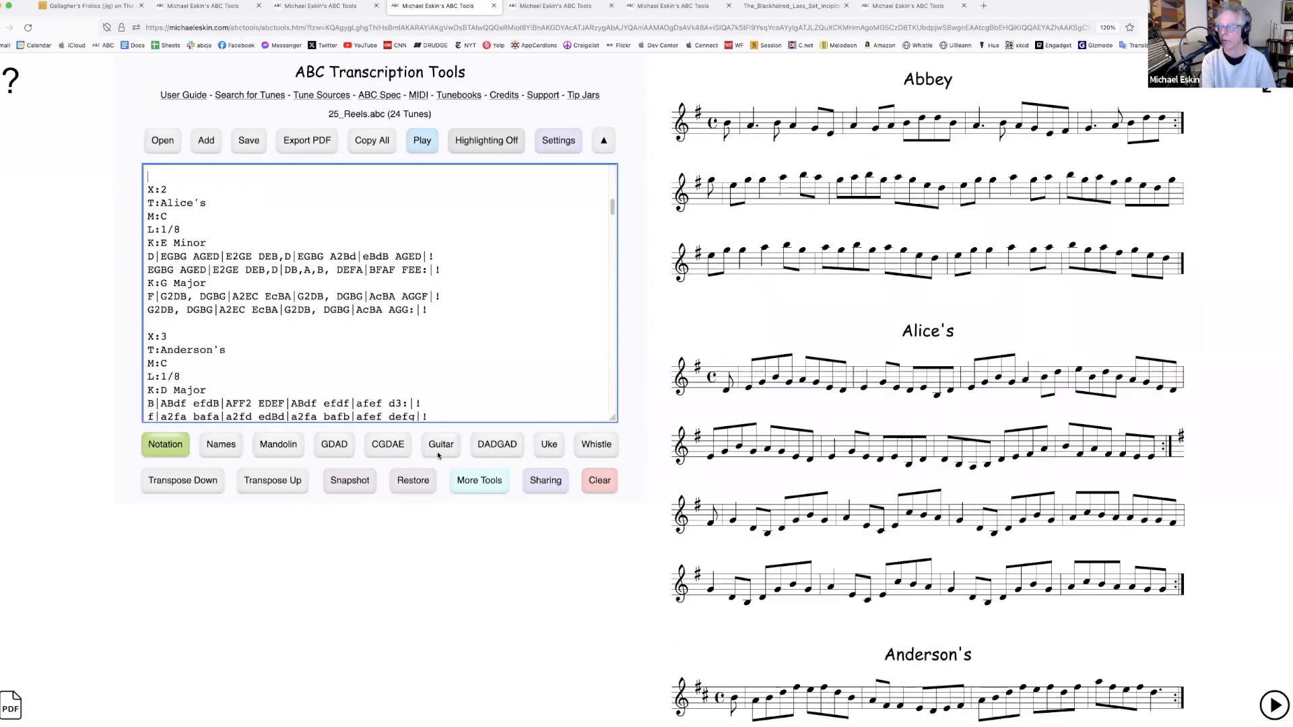
Delete Bag of Spuds, Alice's, Bean a'ti ar Lar and Barmaid together from the tunebook using the tune deletion list
click(206, 150)
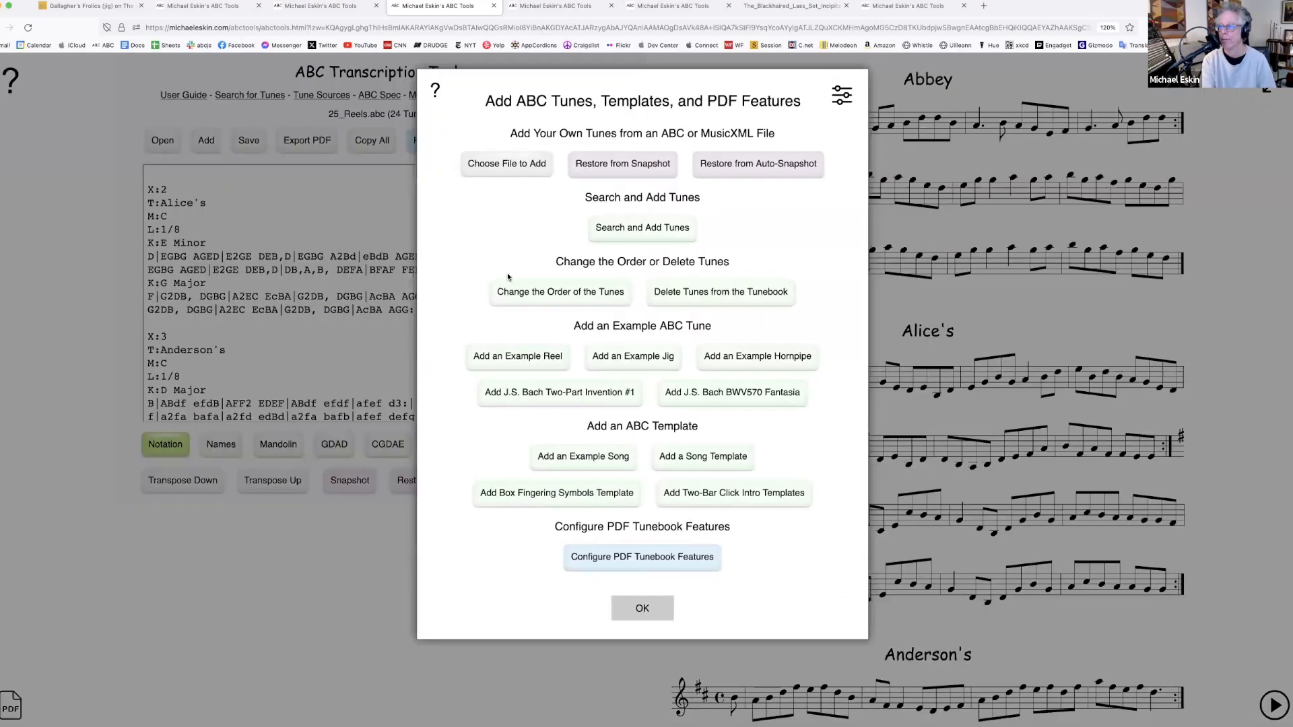
click(714, 298)
scroll(615, 334, down, 3)
scroll(590, 334, up, 1)
scroll(532, 273, up, 5)
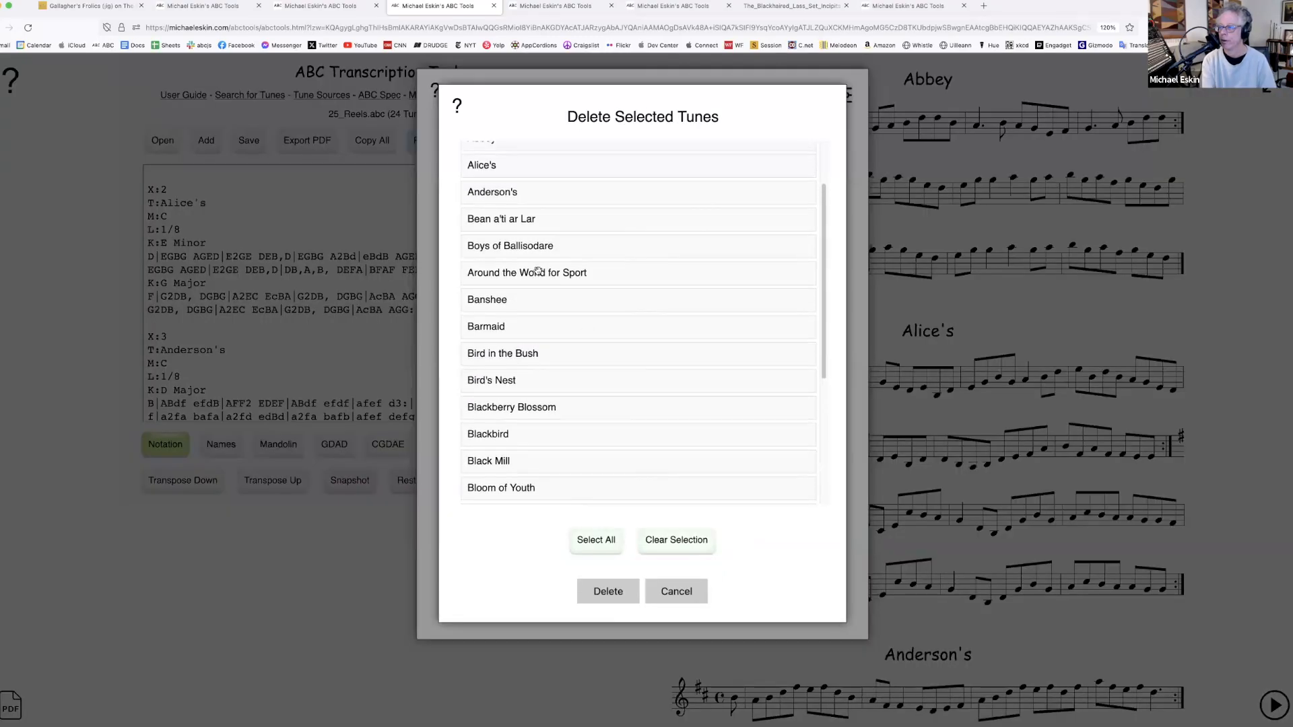
click(505, 236)
click(528, 398)
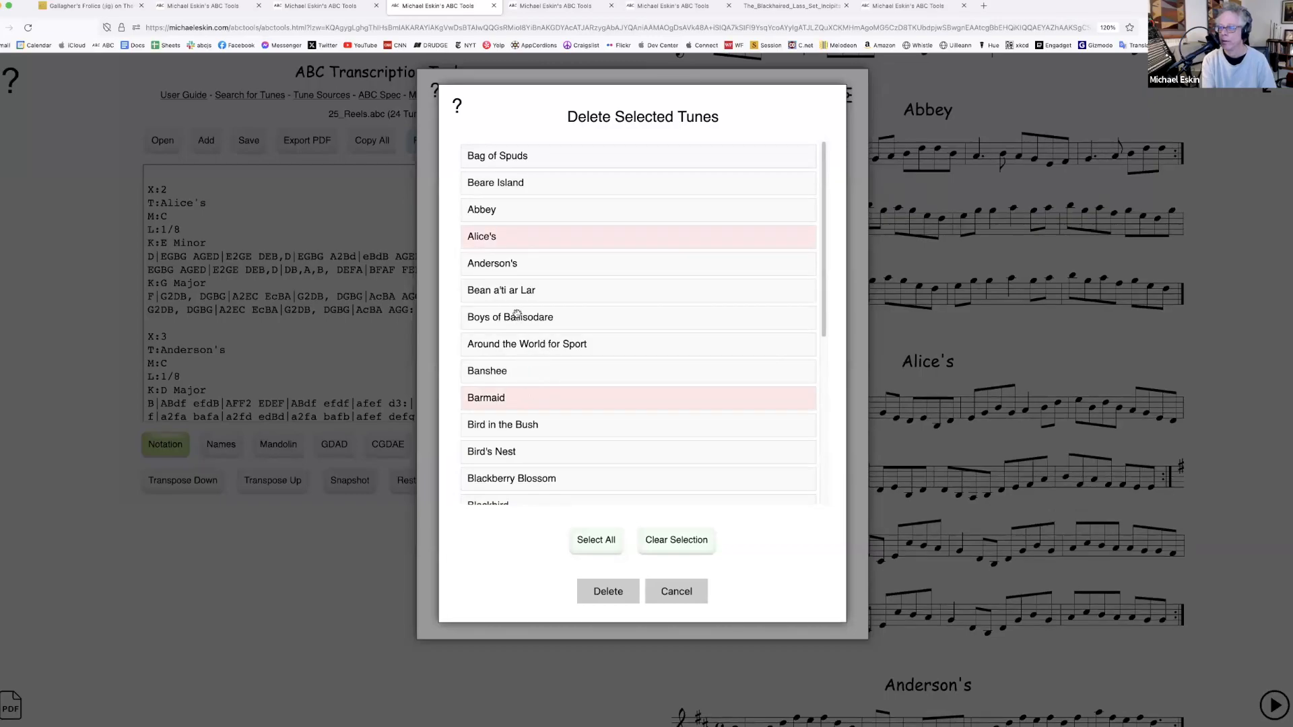
click(513, 292)
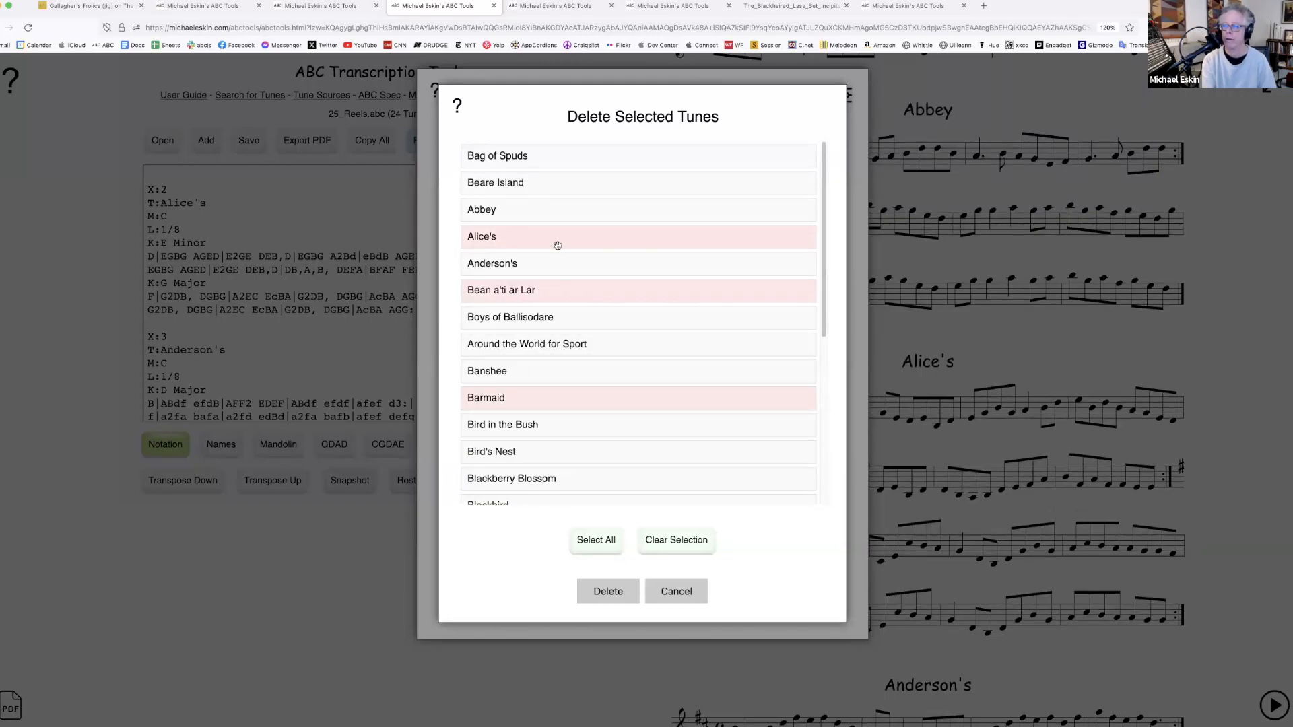
click(530, 156)
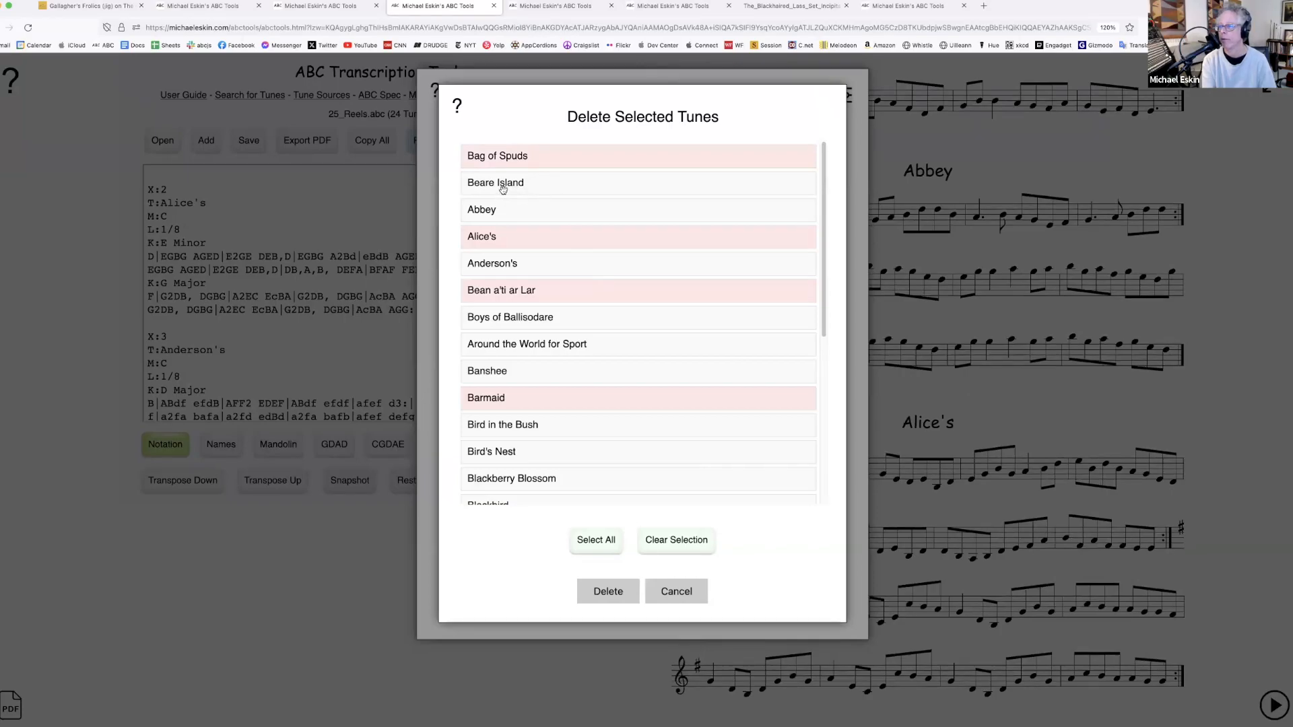
click(616, 595)
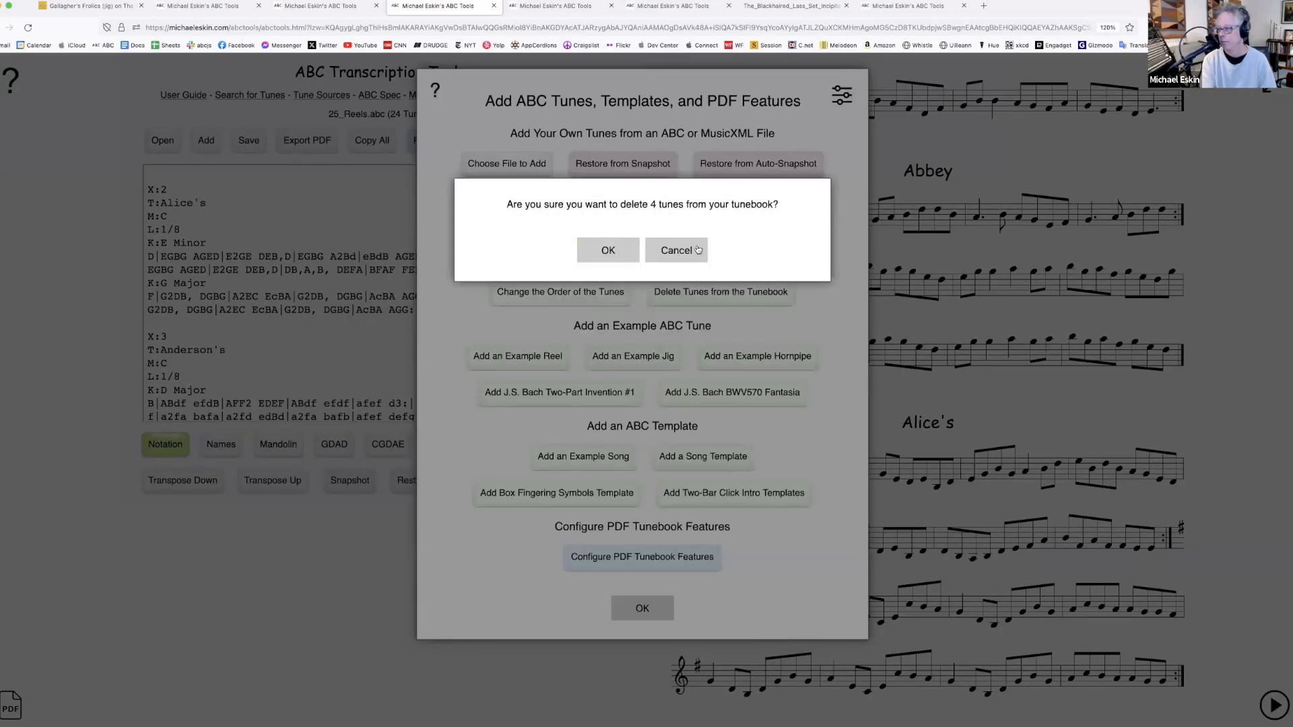
click(608, 252)
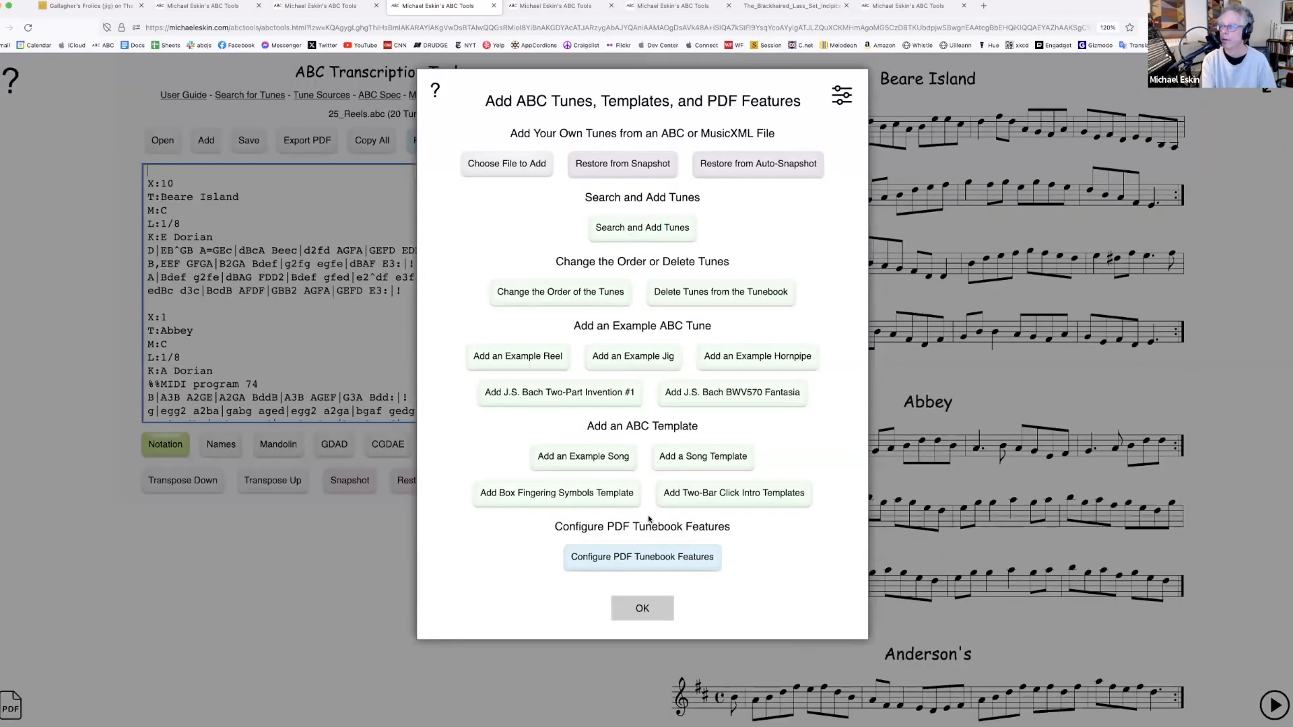
click(916, 354)
scroll(920, 348, down, 10)
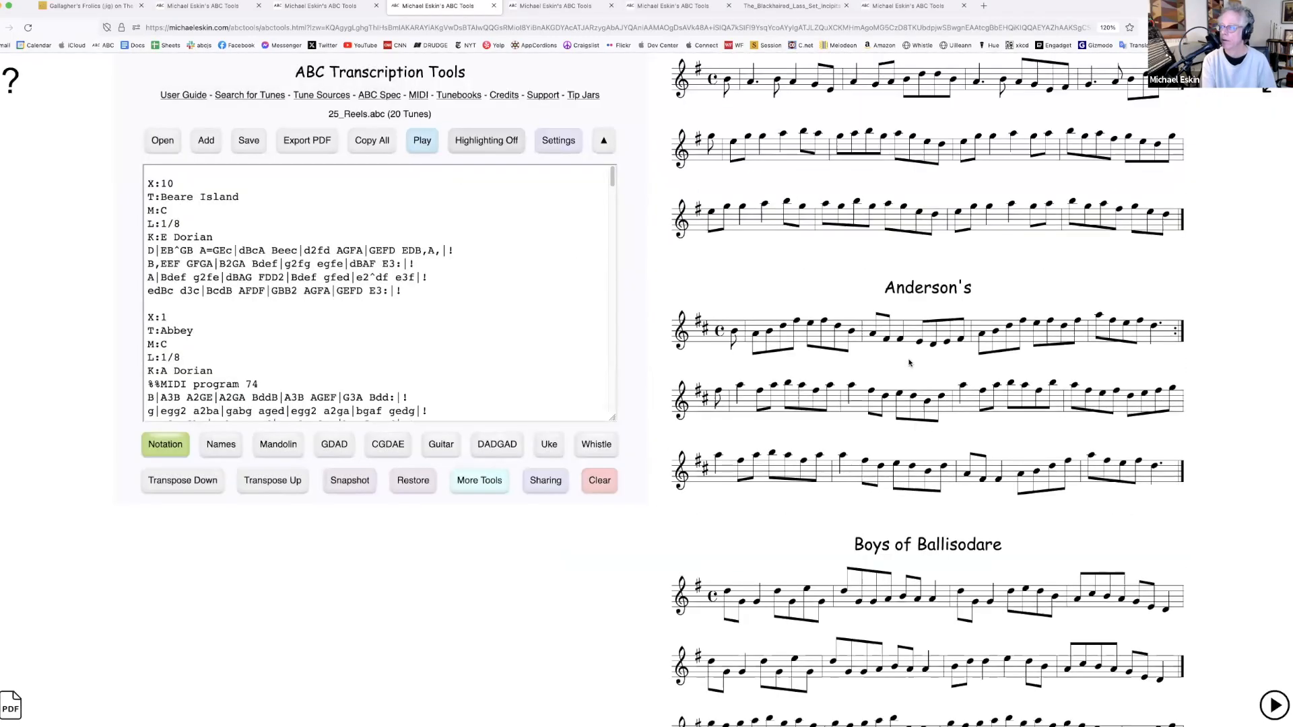
scroll(909, 364, up, 10)
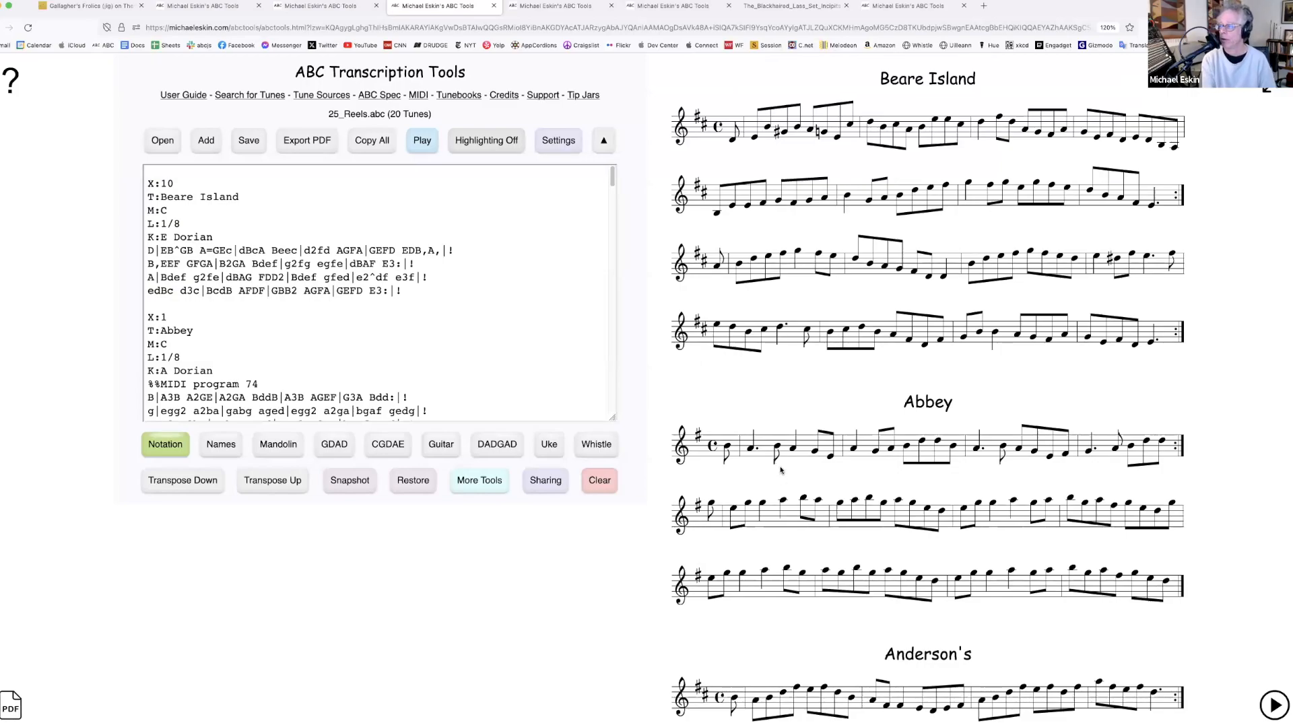
Save a snapshot, then delete Beare Island, Abbey, Anderson's, Boys of Ballisodare and Around the World for Sport from the tunebook
click(352, 479)
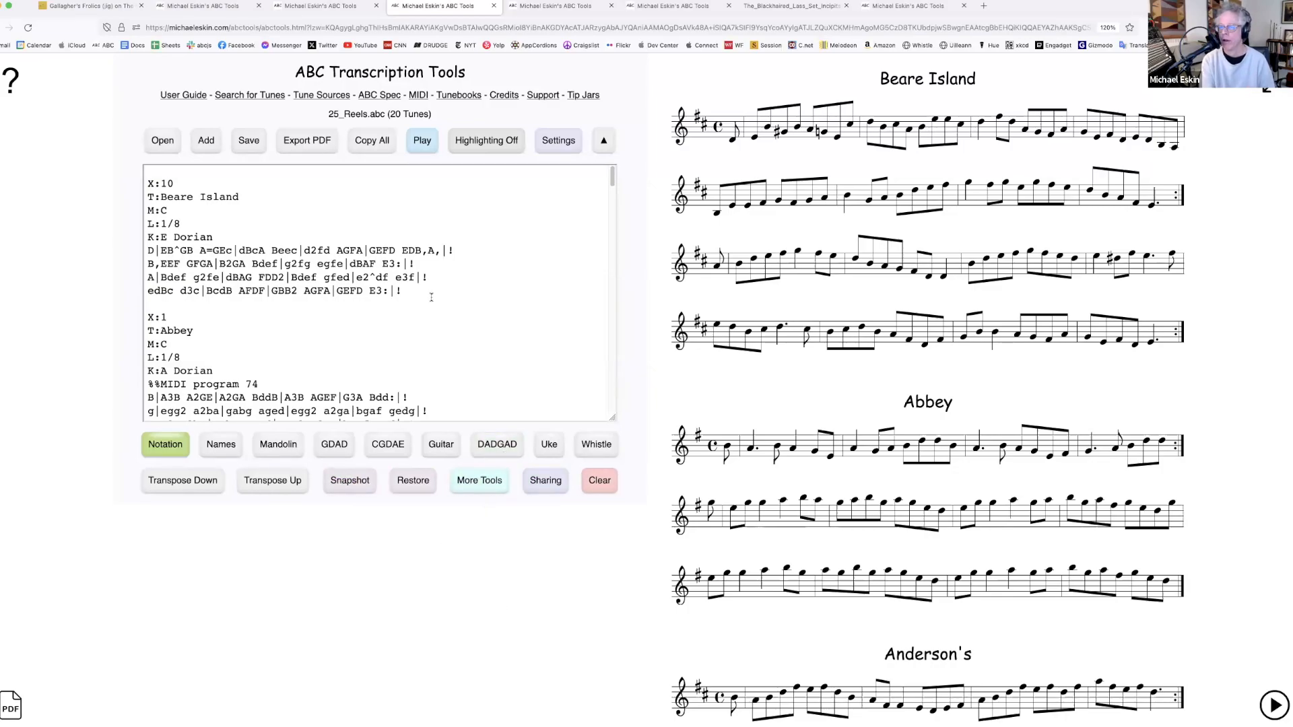
click(206, 140)
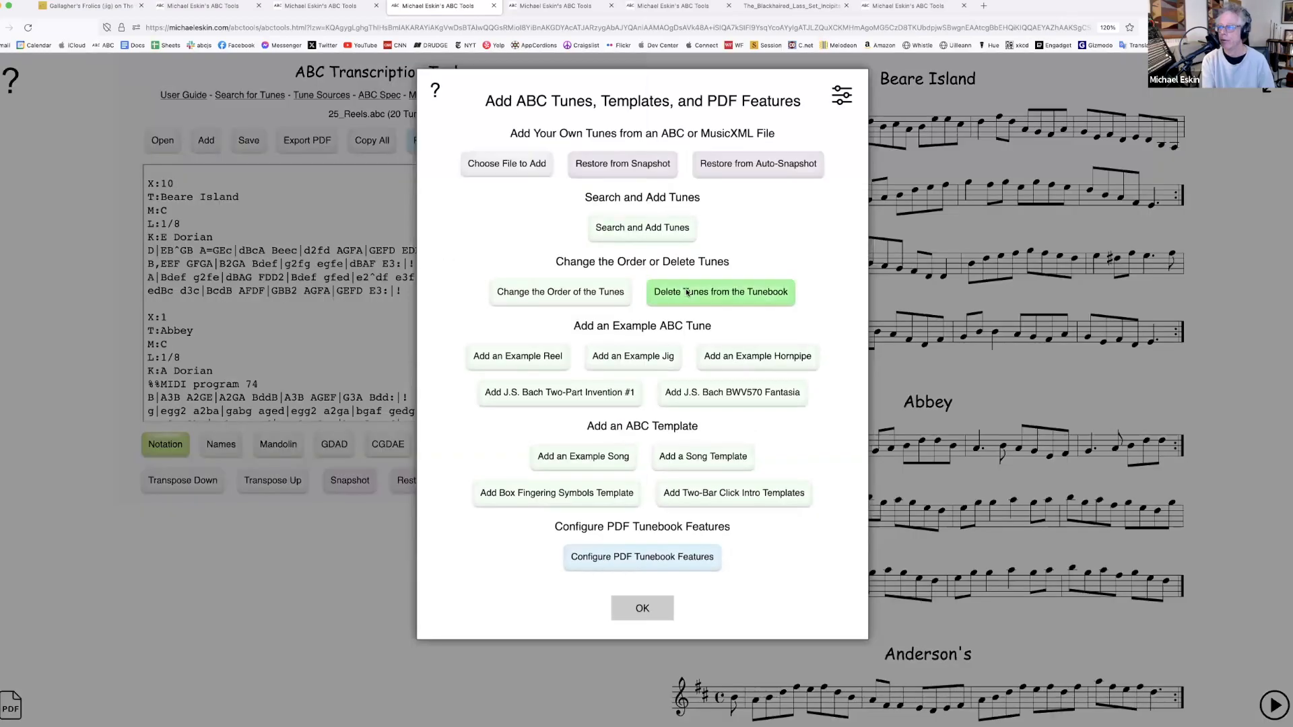
click(721, 293)
click(535, 176)
click(542, 211)
click(549, 236)
click(526, 263)
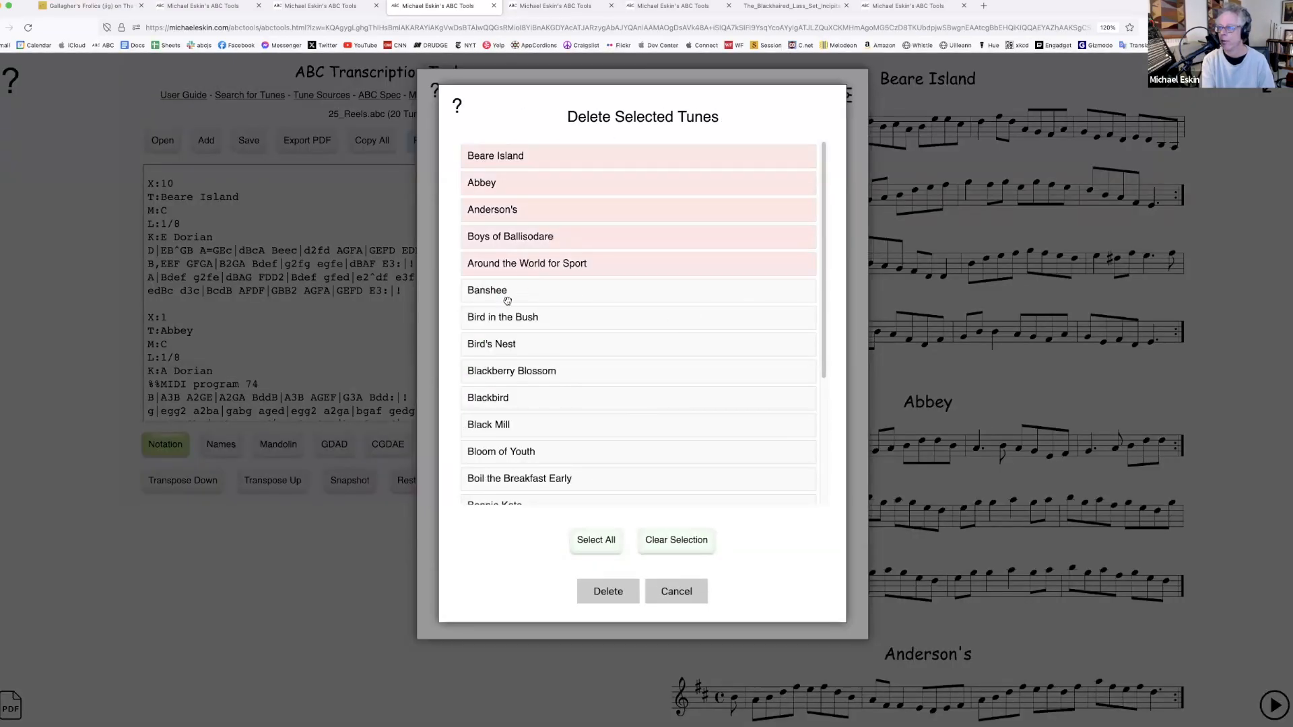
click(610, 592)
click(611, 251)
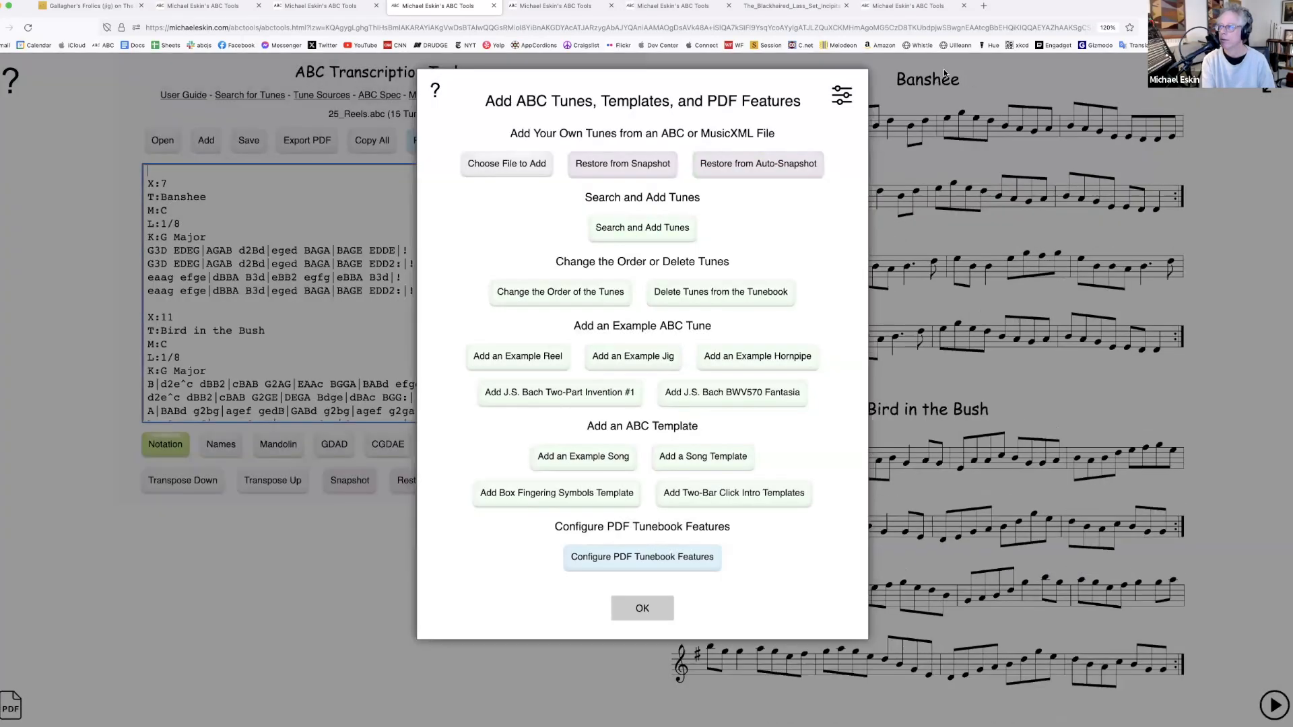
click(663, 612)
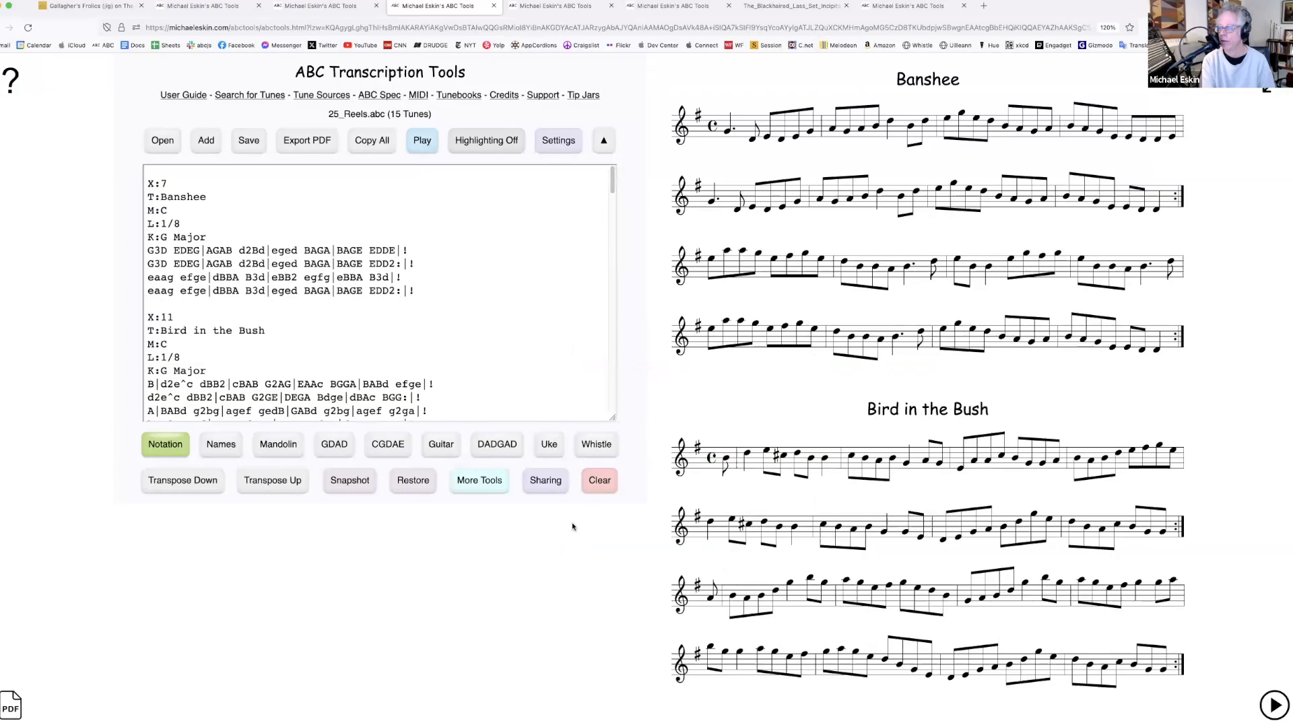
Restore the tunebook from the saved snapshot and check the notation of its first tunes
click(413, 481)
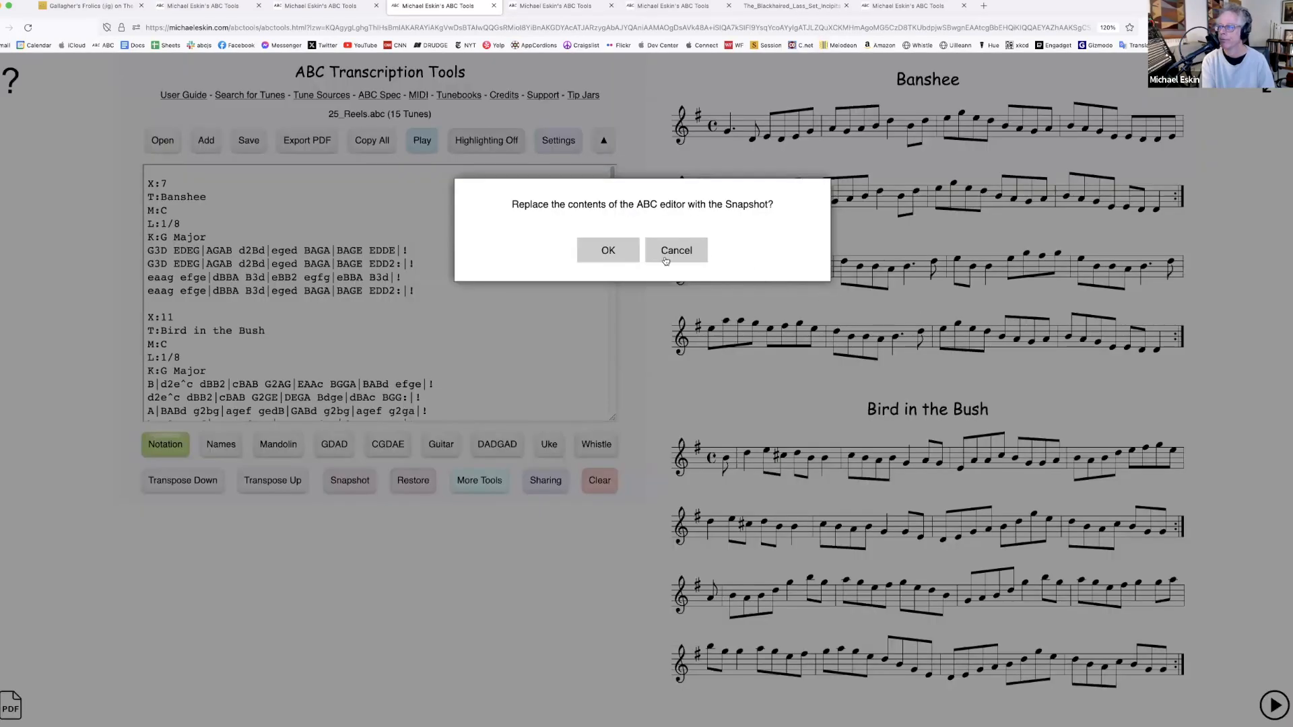
click(629, 255)
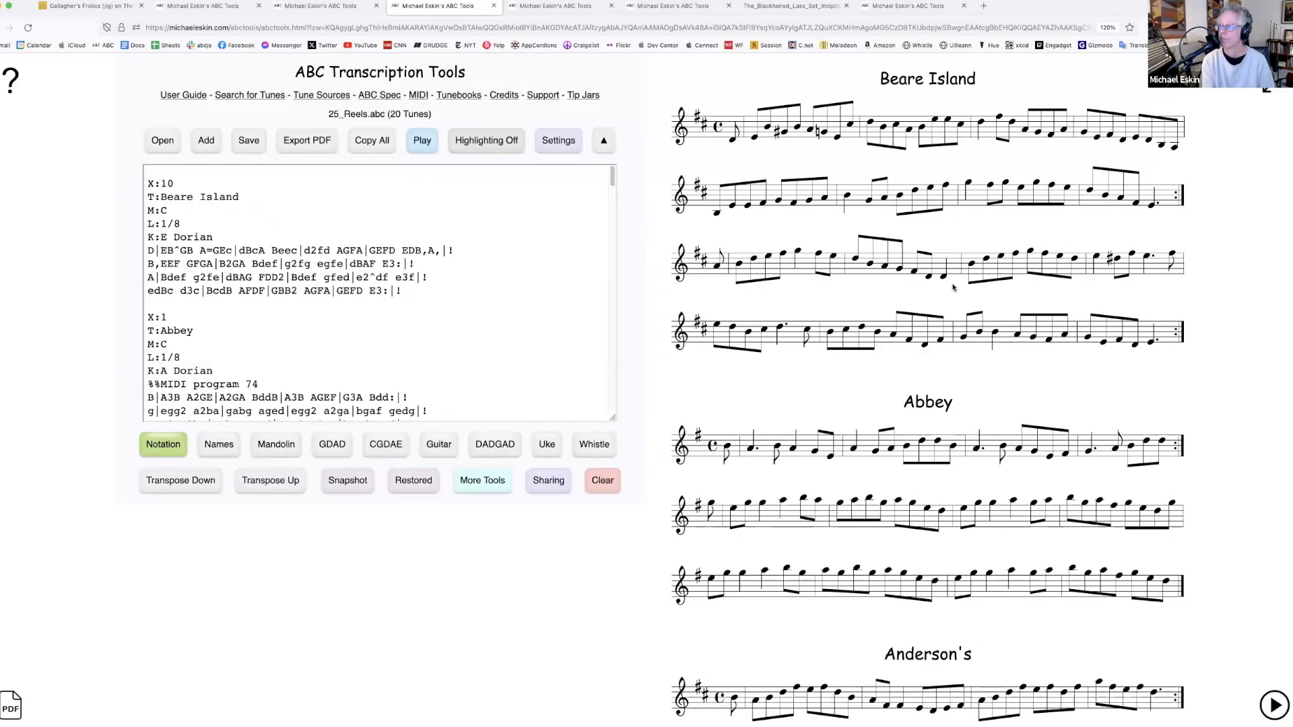
scroll(528, 337, down, 3)
scroll(528, 336, up, 4)
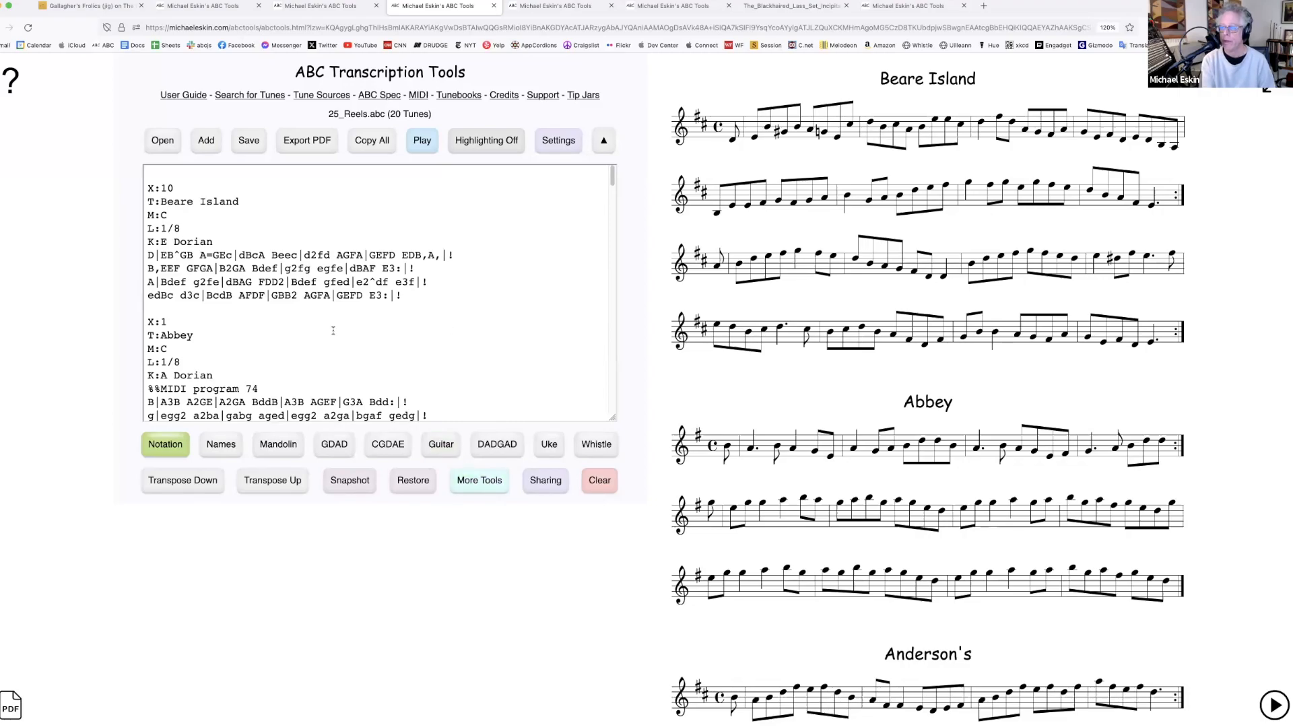
Clear the entire 25_Reels.abc tunebook from the ABC editor
click(204, 144)
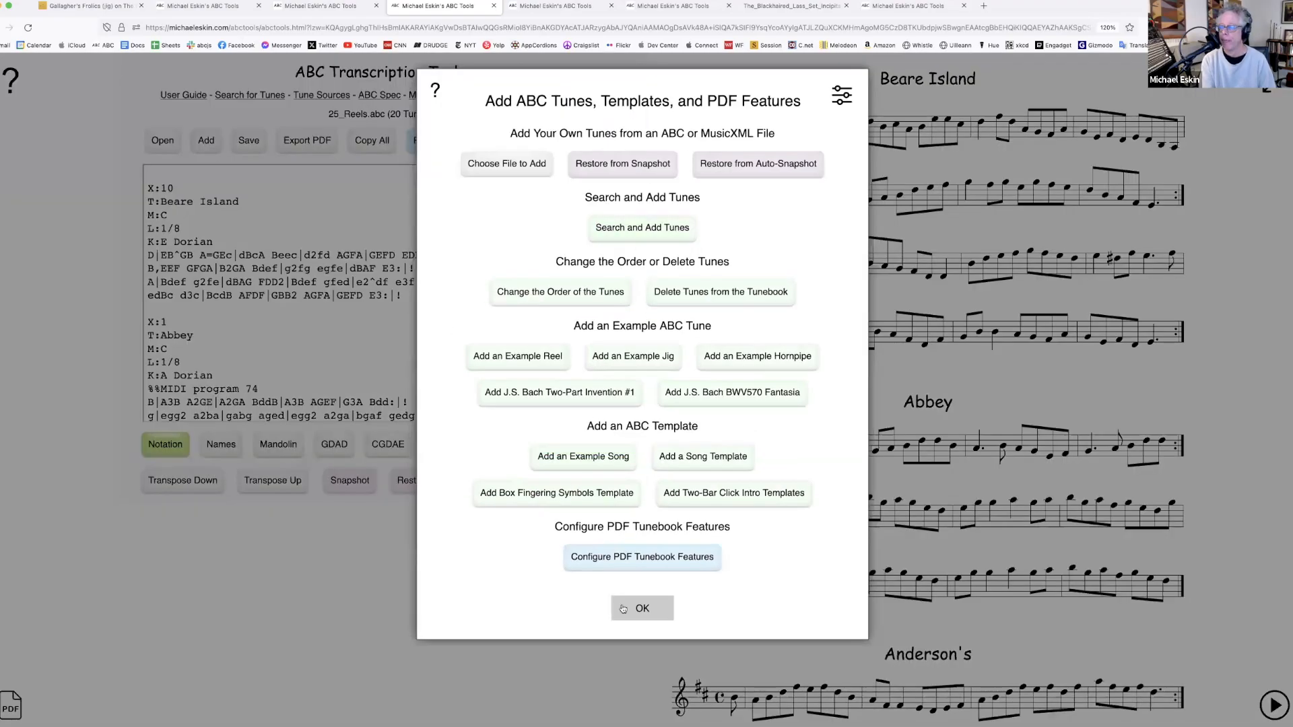
click(652, 606)
click(600, 480)
click(609, 249)
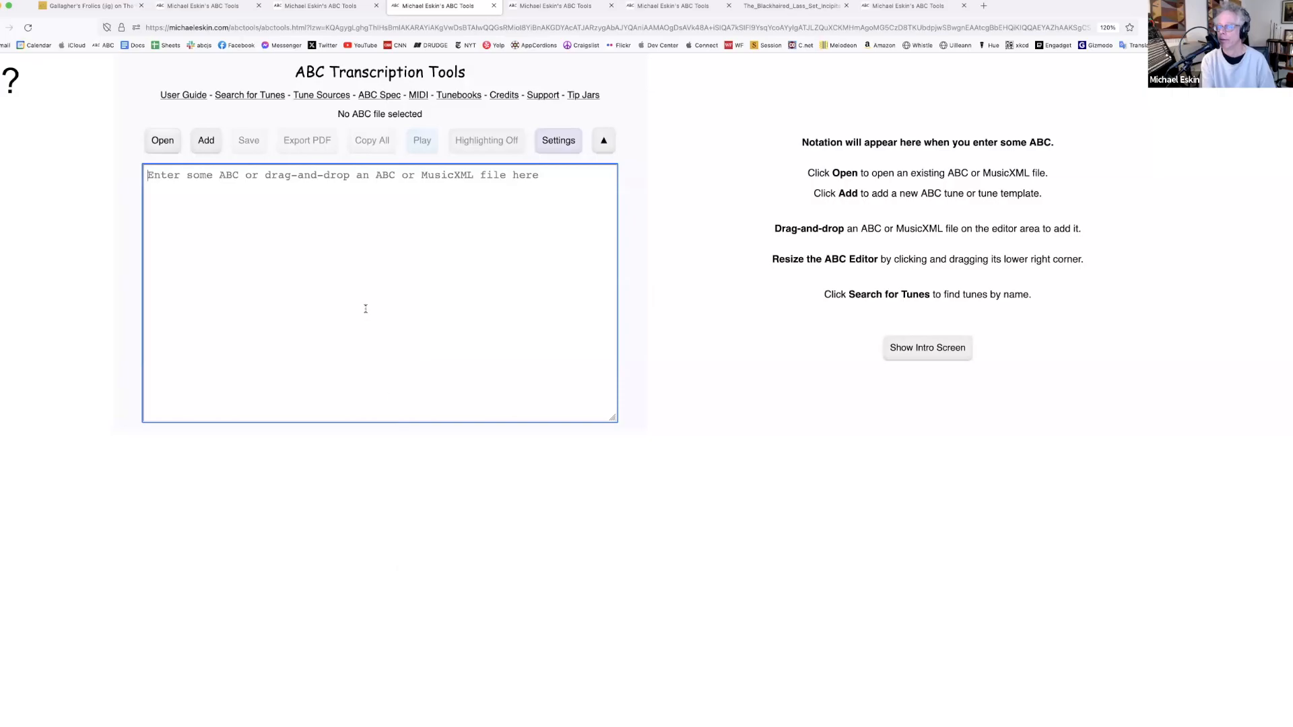
Switch to the ABC Transcription Tools tunebook that begins with The Blackhaired Lass
click(116, 8)
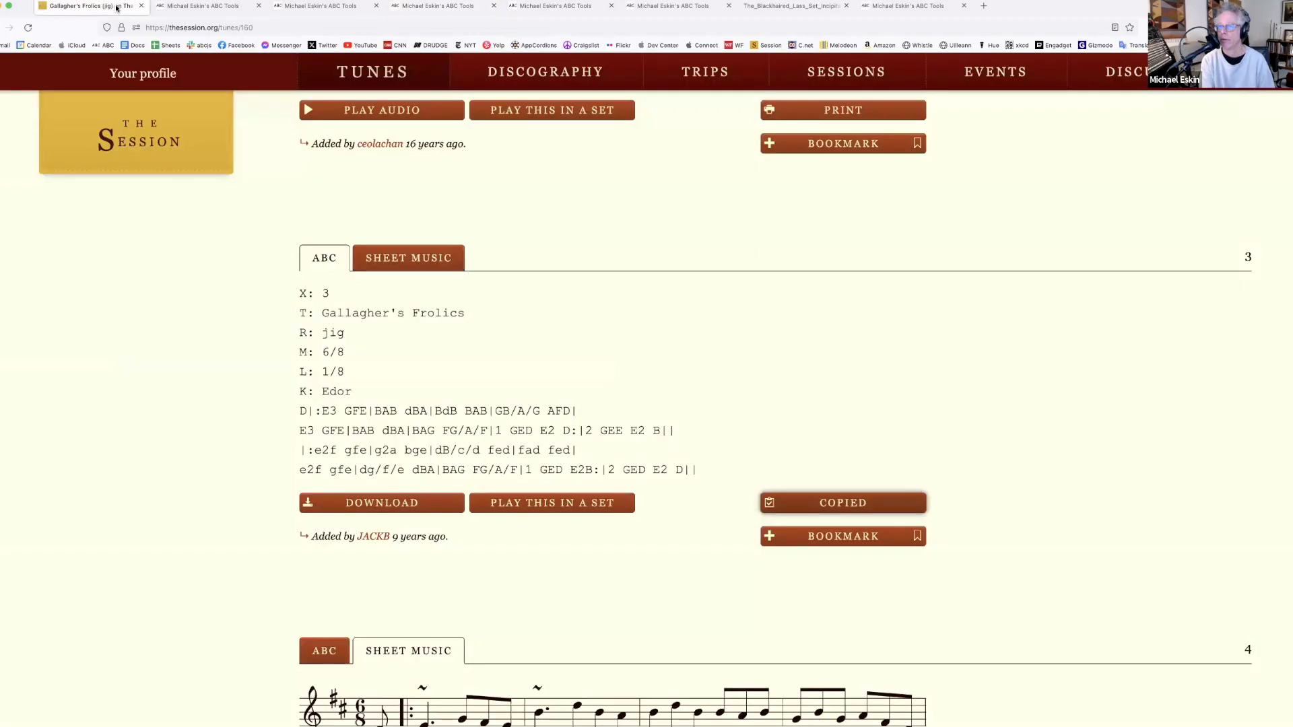
click(896, 4)
click(223, 7)
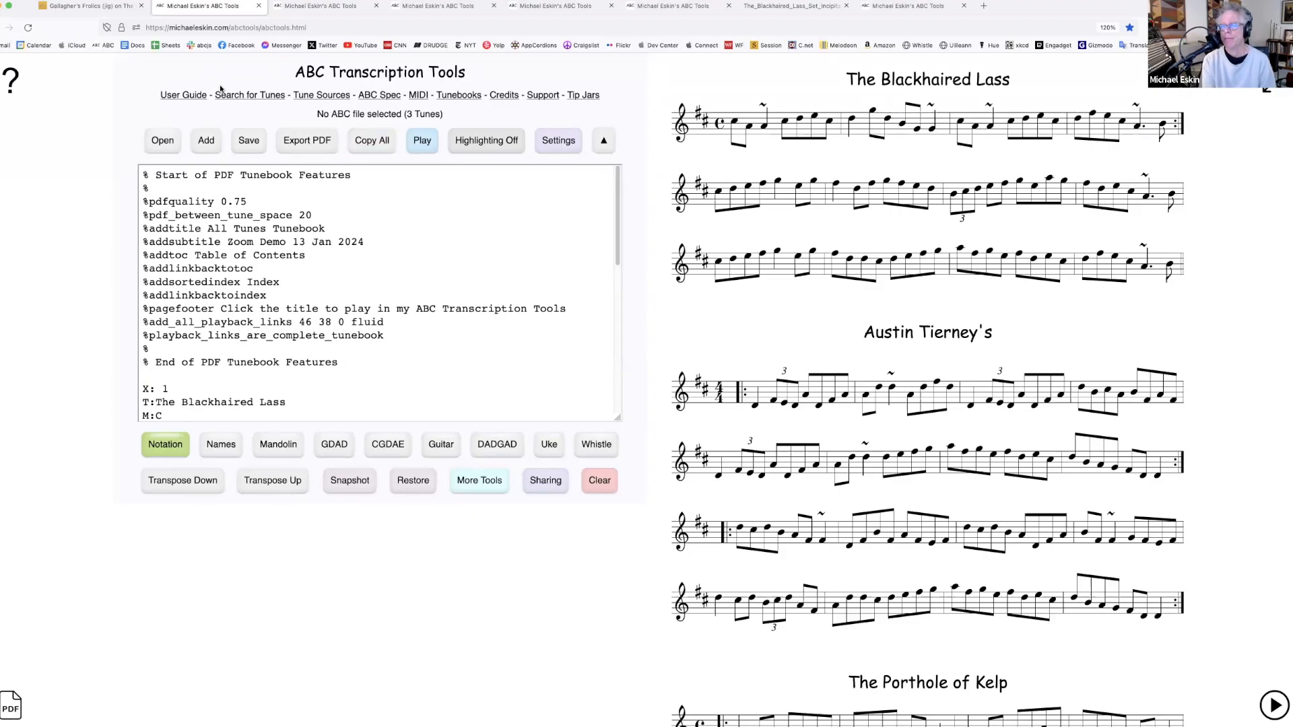
Open the tune search, try the other tune collection, and select the FolkFriend.app Collection (45,000+ Tune Settings)
click(206, 141)
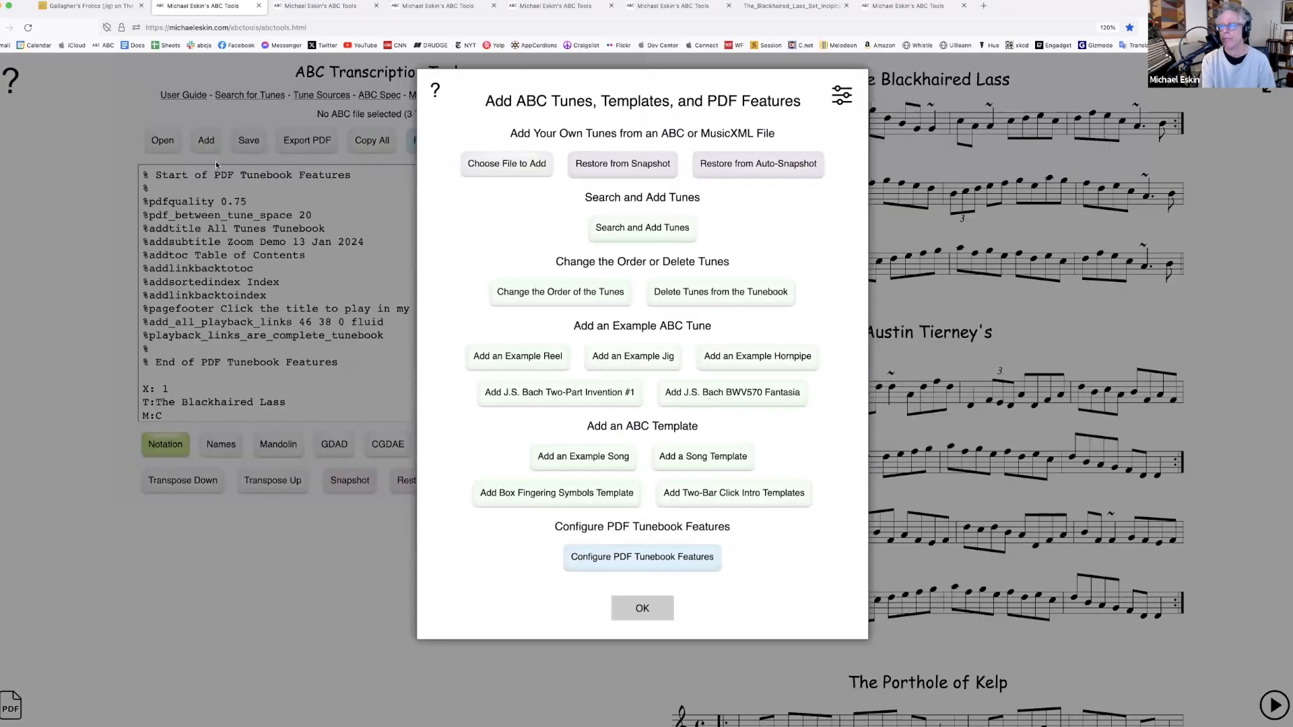
click(660, 229)
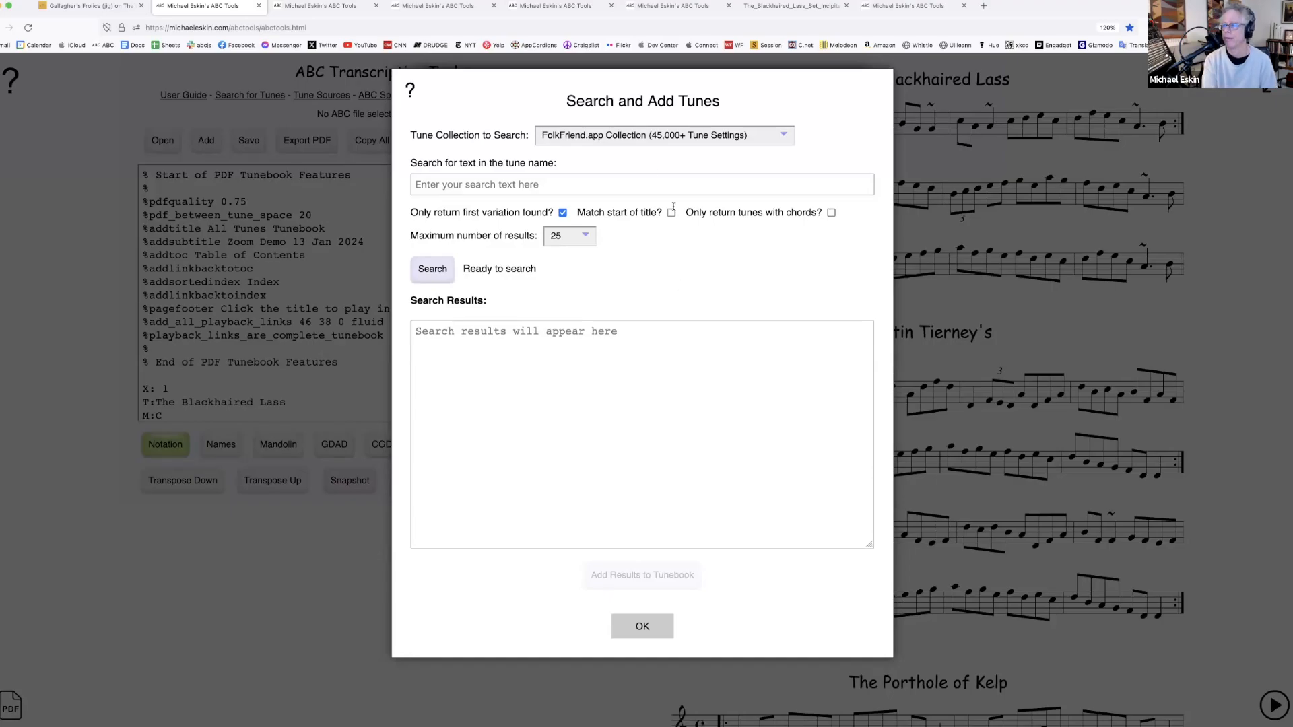
click(630, 138)
click(632, 119)
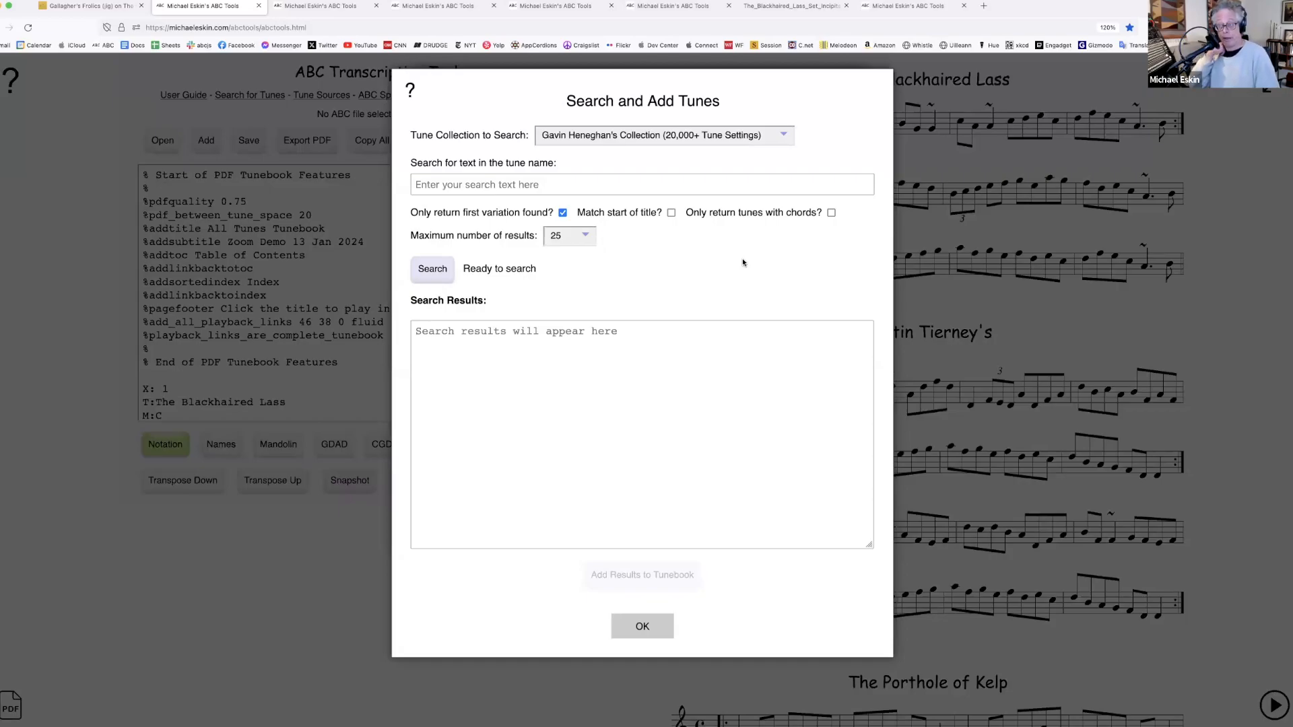
click(635, 140)
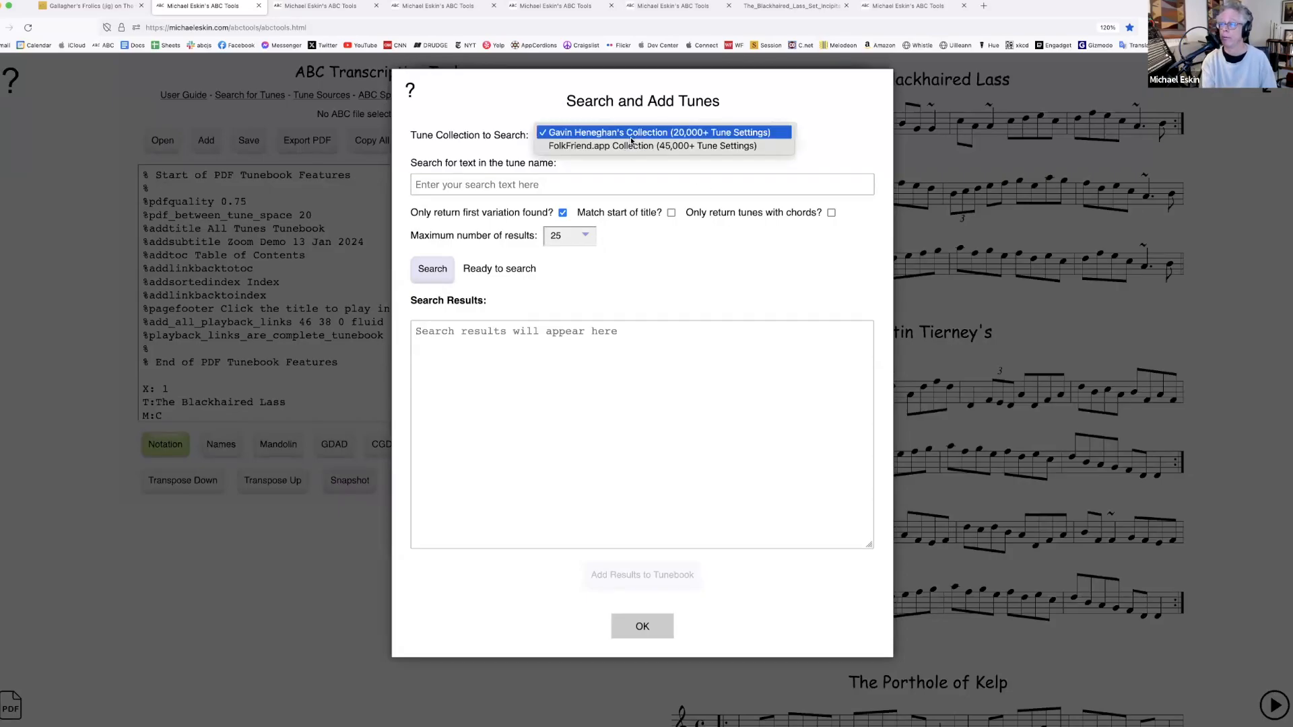
click(634, 146)
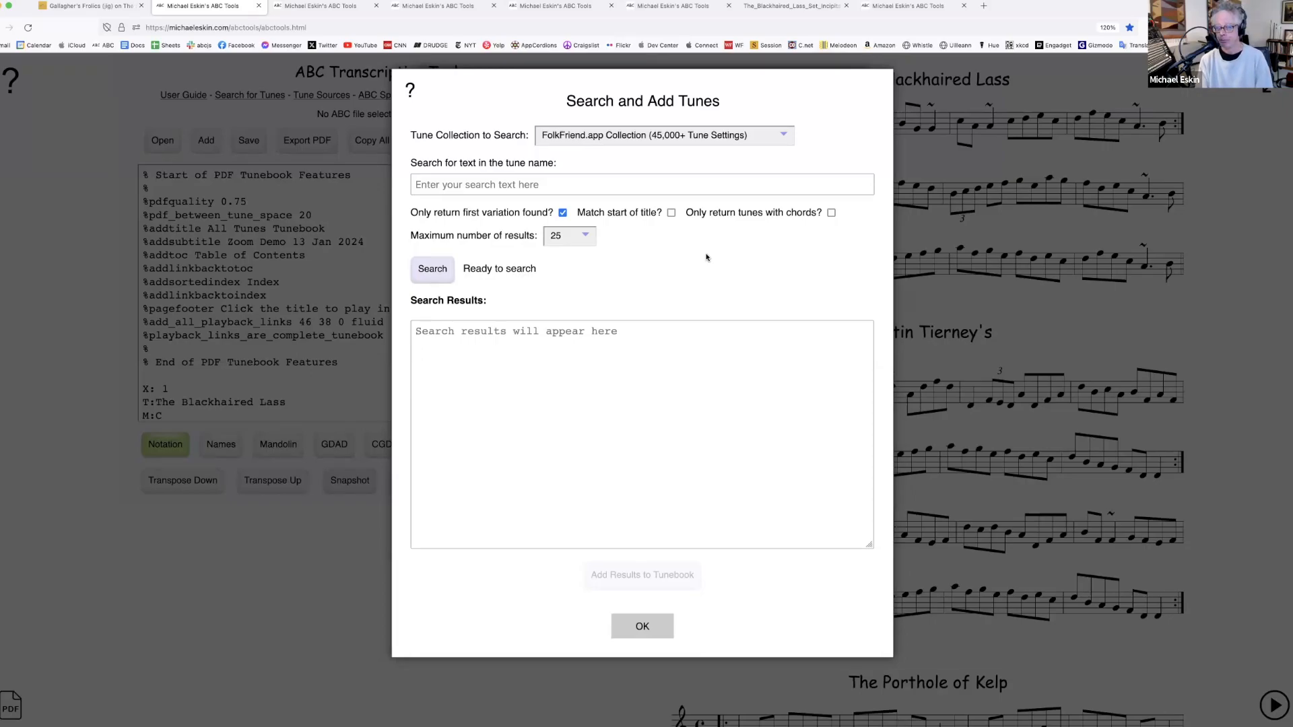
Enter "Woman" as the tune name to search and allow more than the first variation of each tune
click(494, 187)
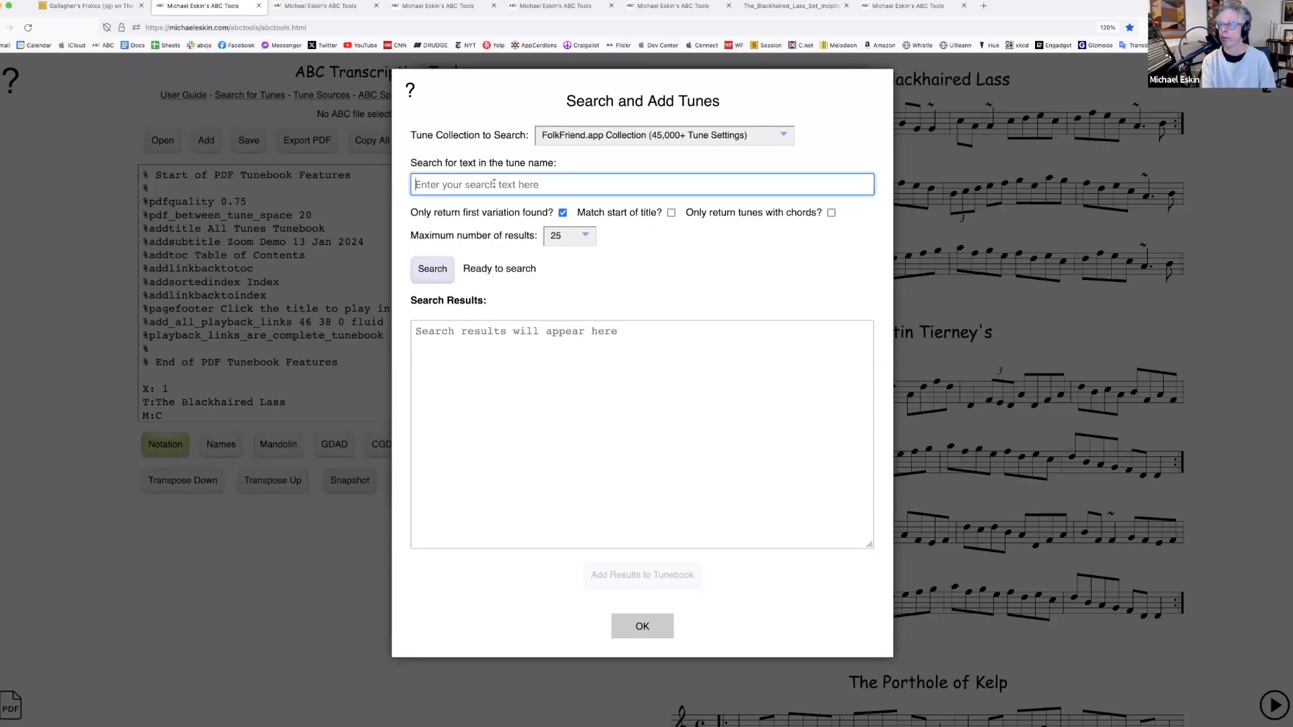
text(Woman)
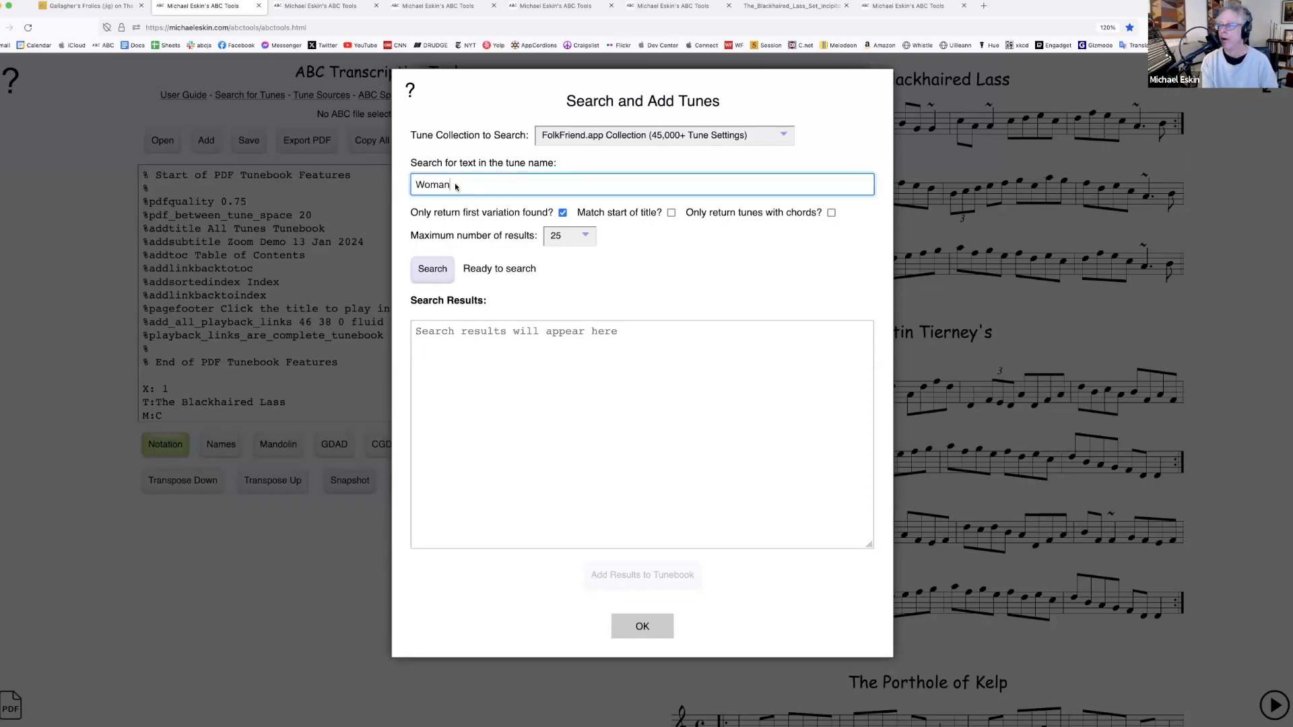
click(562, 213)
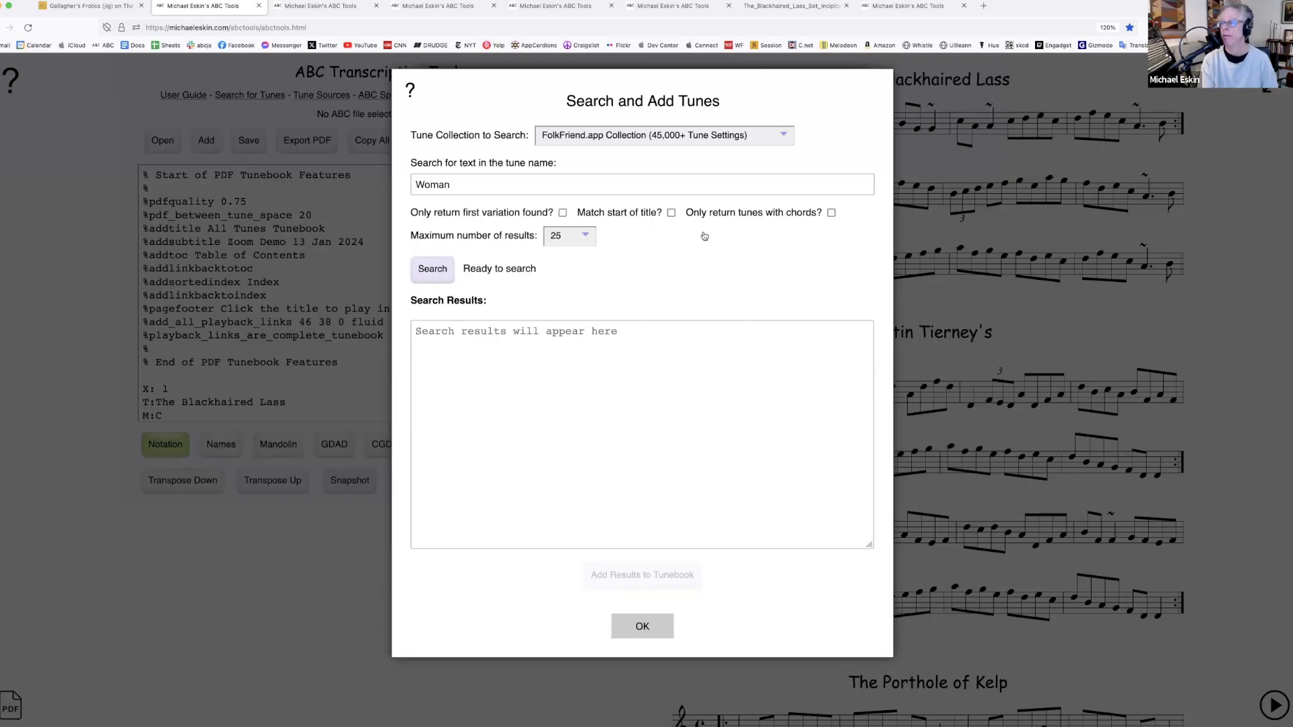
Look through the different settings of Gallagher's Frolics on The Session and return to the tune search
click(68, 7)
scroll(551, 370, down, 15)
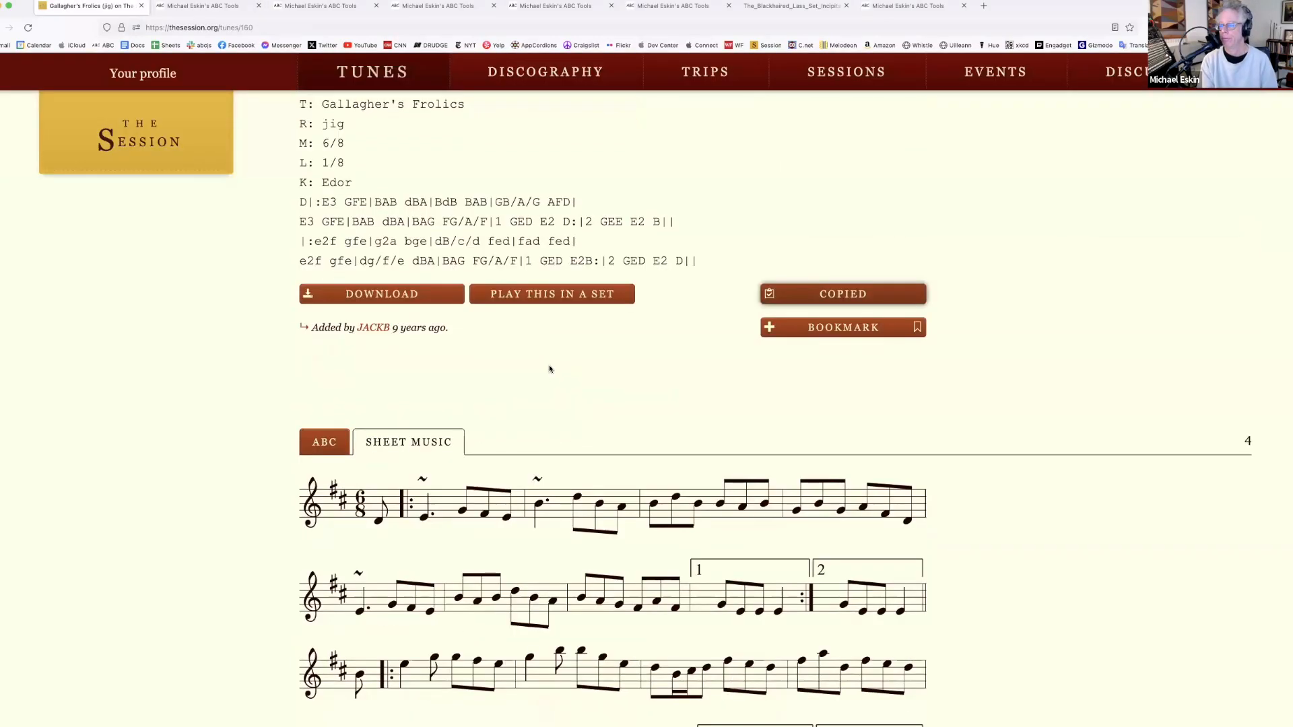
scroll(554, 377, down, 15)
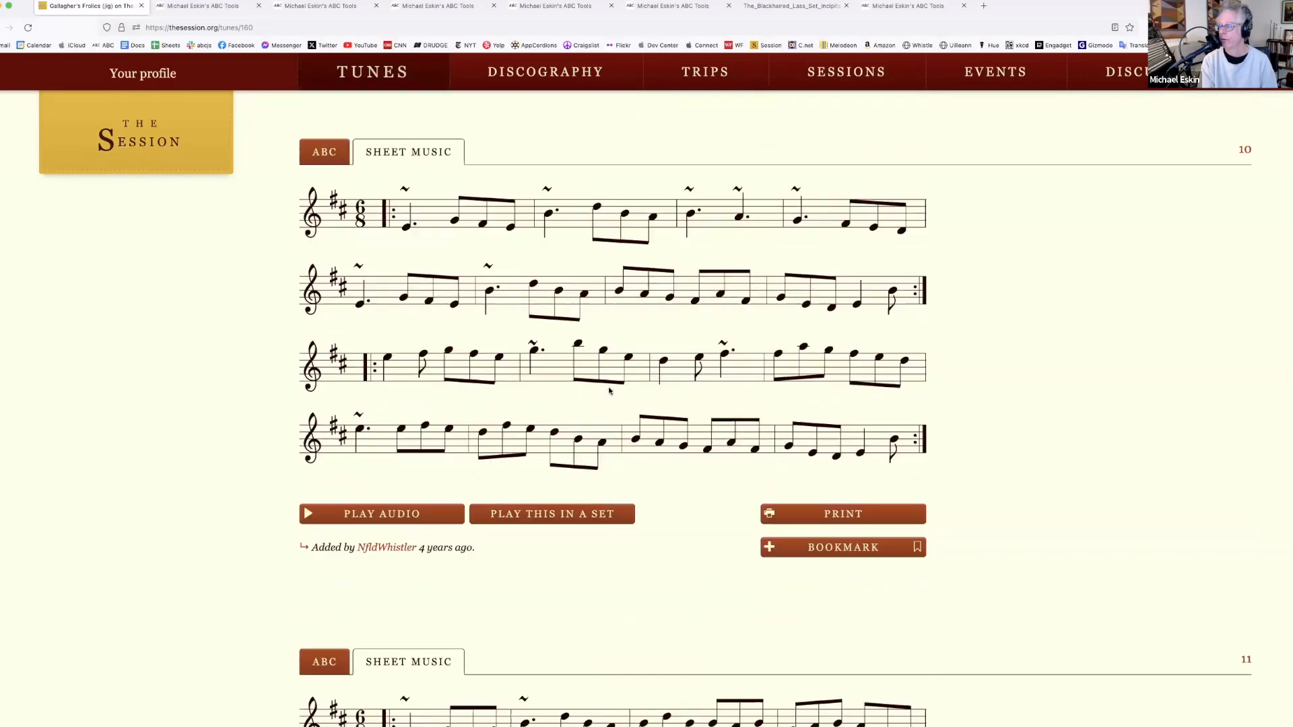
scroll(609, 389, up, 15)
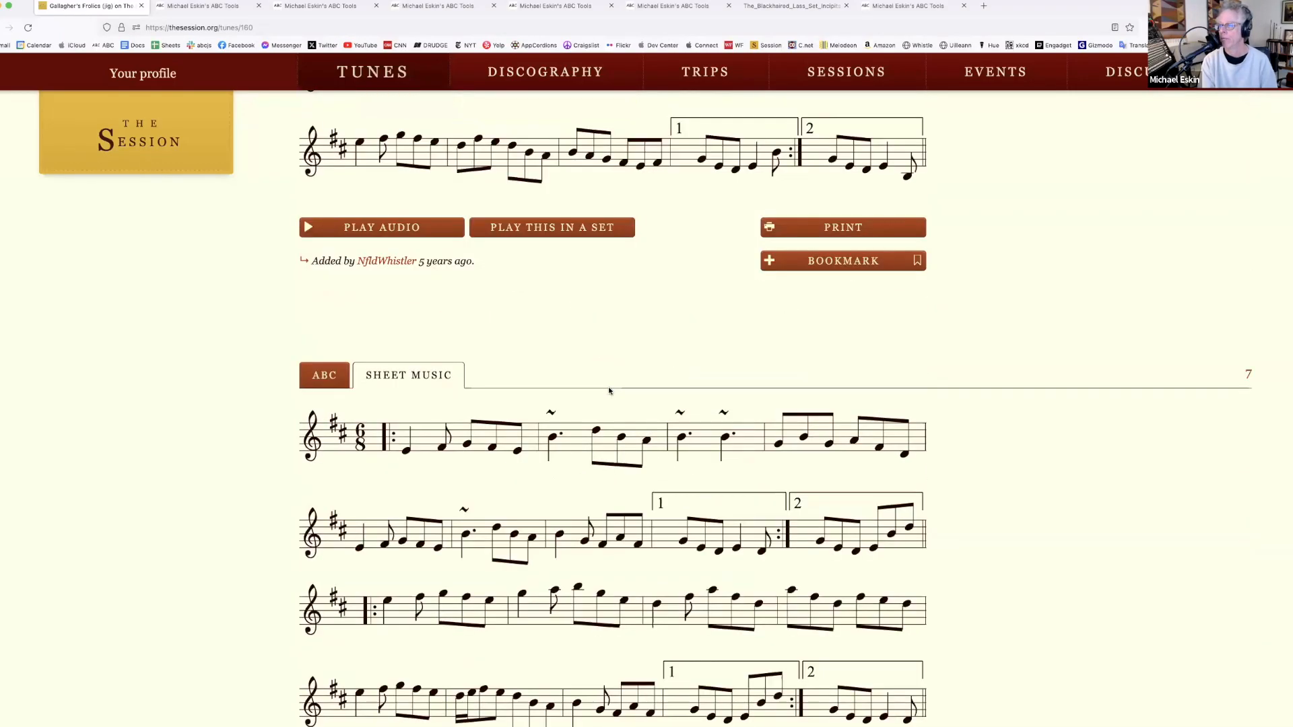
click(209, 6)
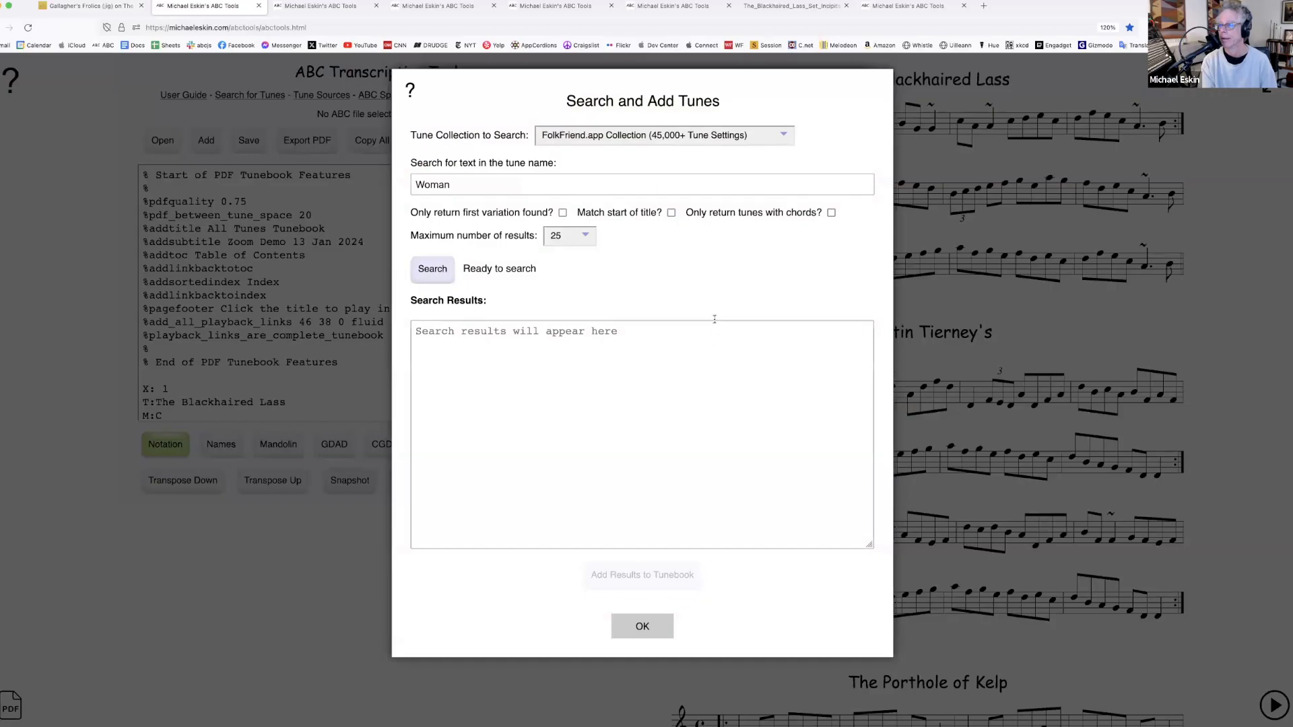
Replace the search text with "Gallagher", run the search with all variations allowed, and look through the results
double_click(471, 182)
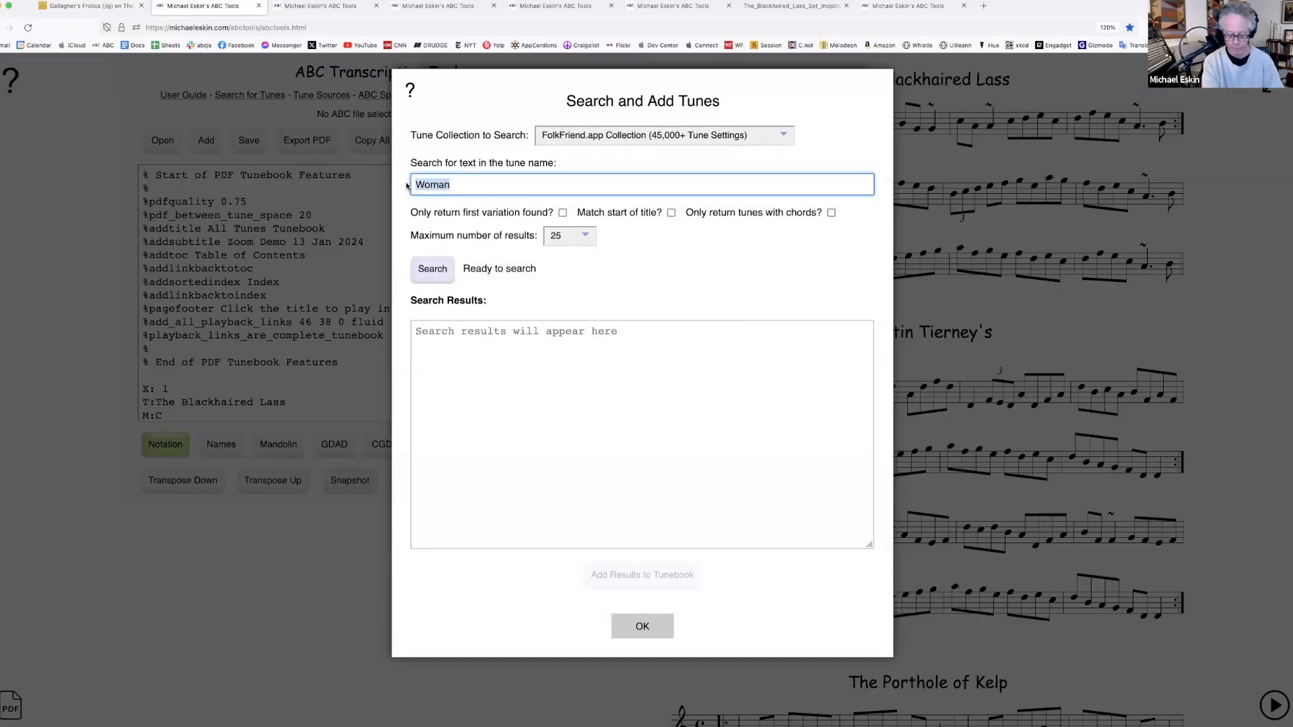
text(Gakka)
key(BackSpace)
key(BackSpace)
key(BackSpace)
text(llagher)
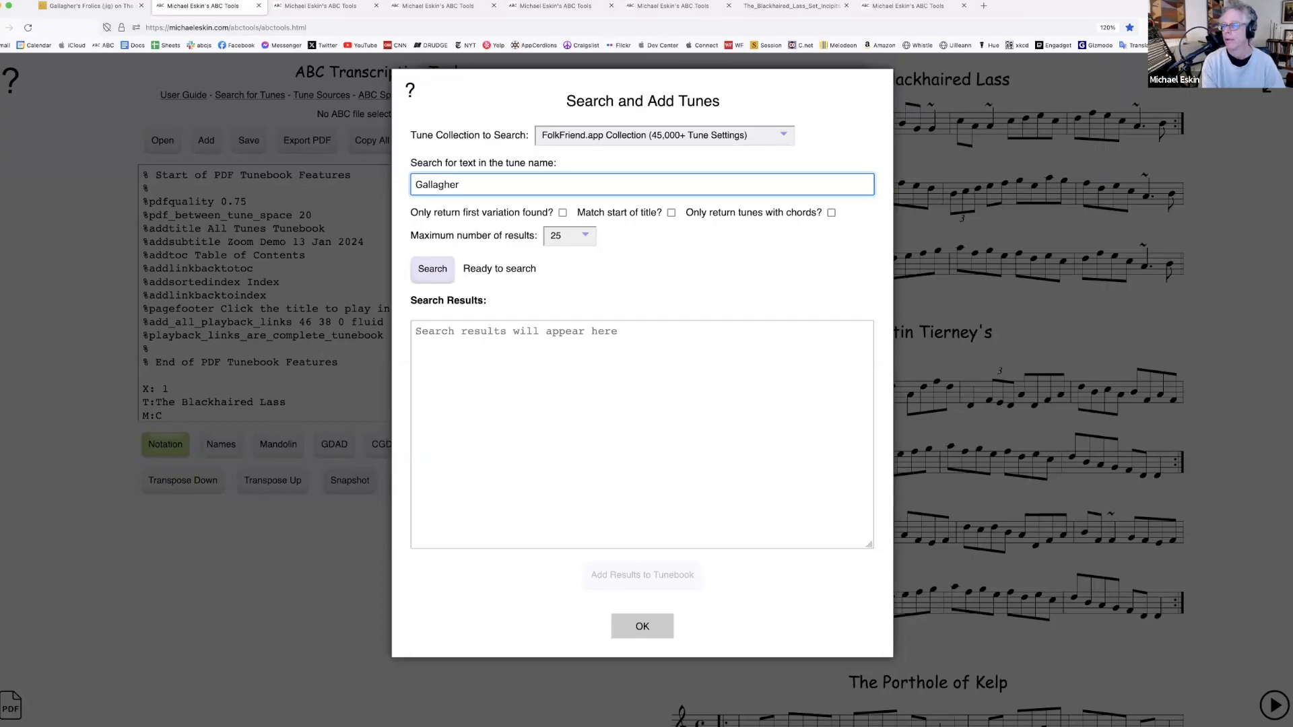
click(450, 269)
scroll(639, 423, down, 10)
scroll(640, 421, down, 20)
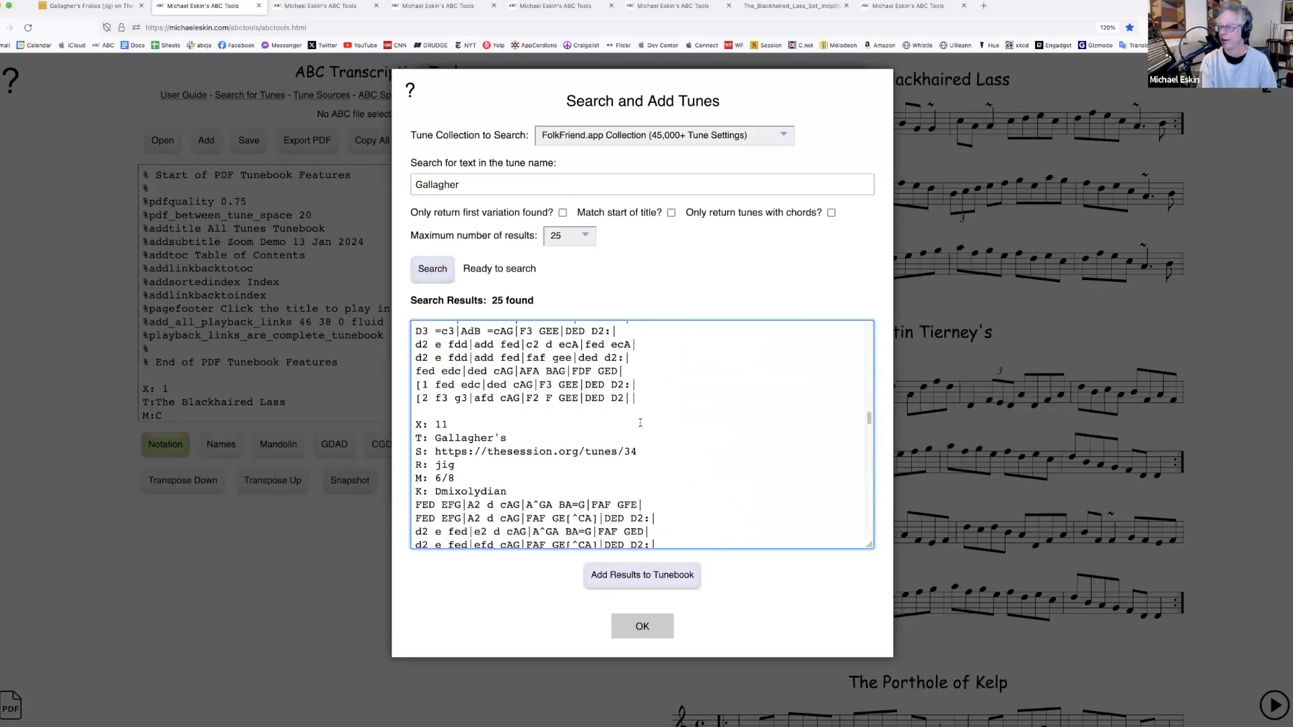
scroll(641, 423, up, 20)
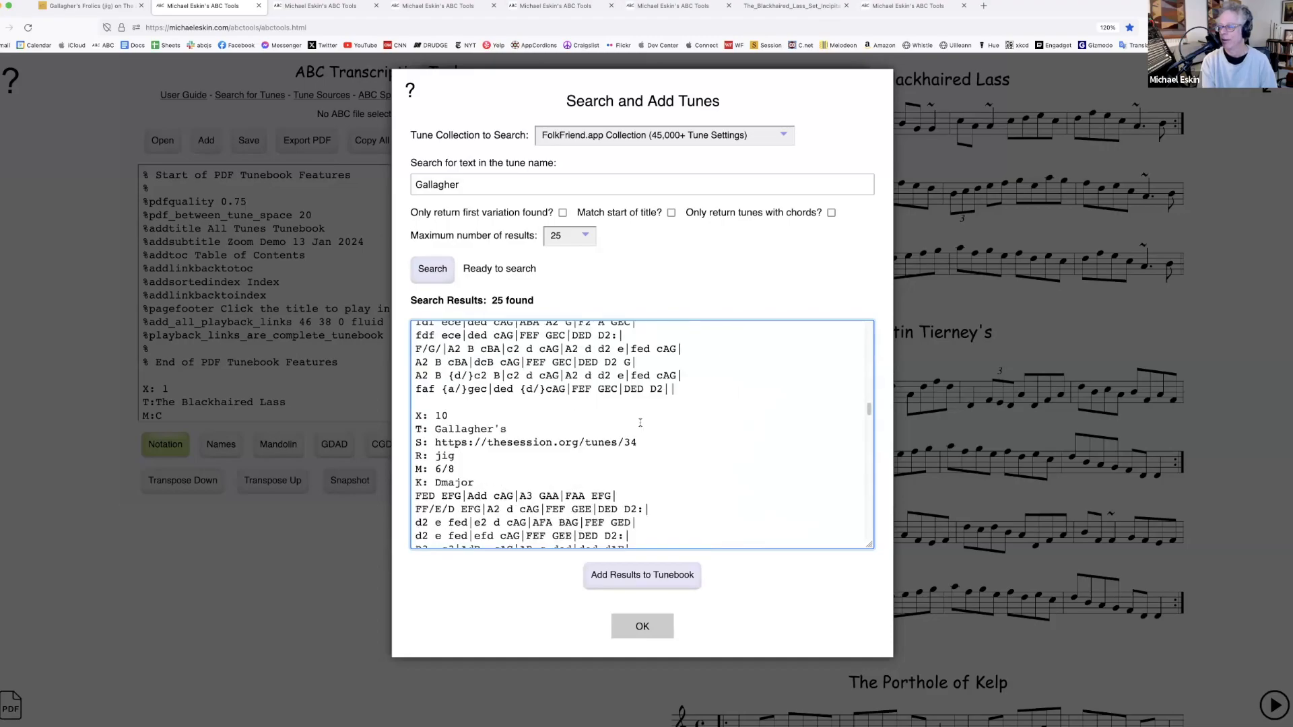
Limit the Gallagher search to the first variation of each tune, rerun it, and look through the results
click(561, 212)
click(432, 269)
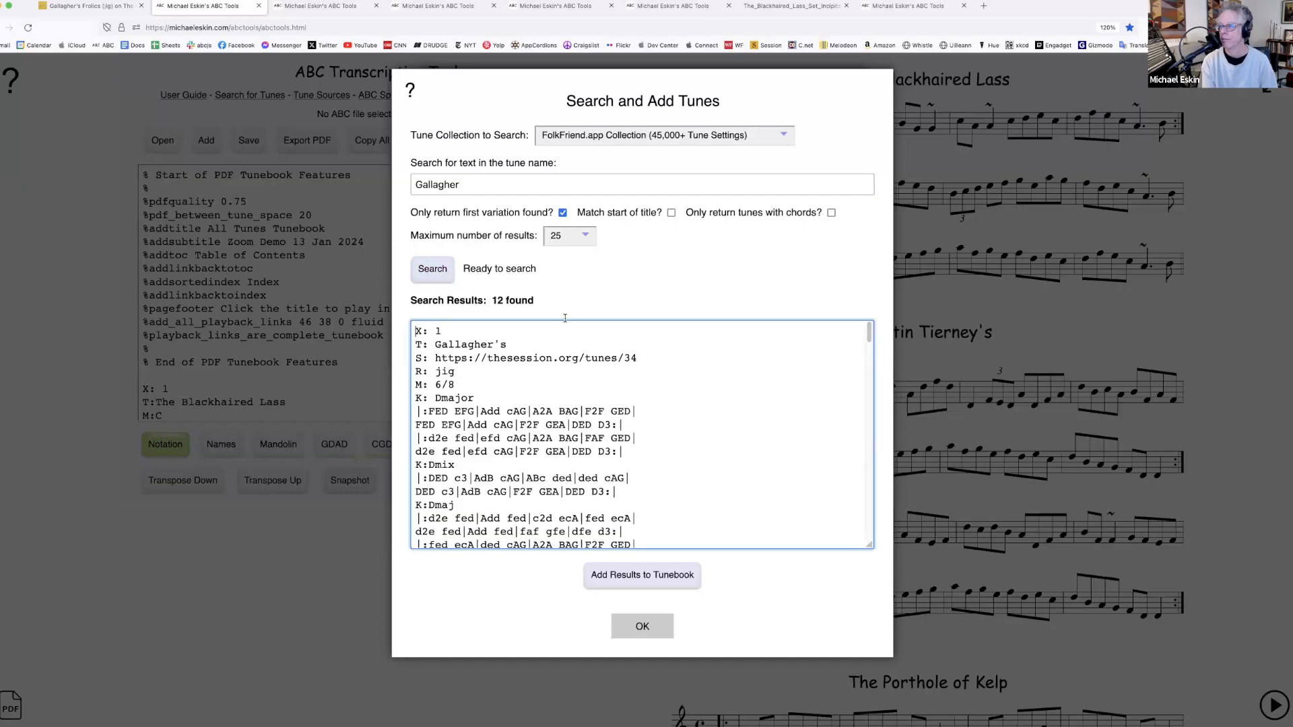
scroll(680, 409, down, 5)
scroll(681, 408, down, 10)
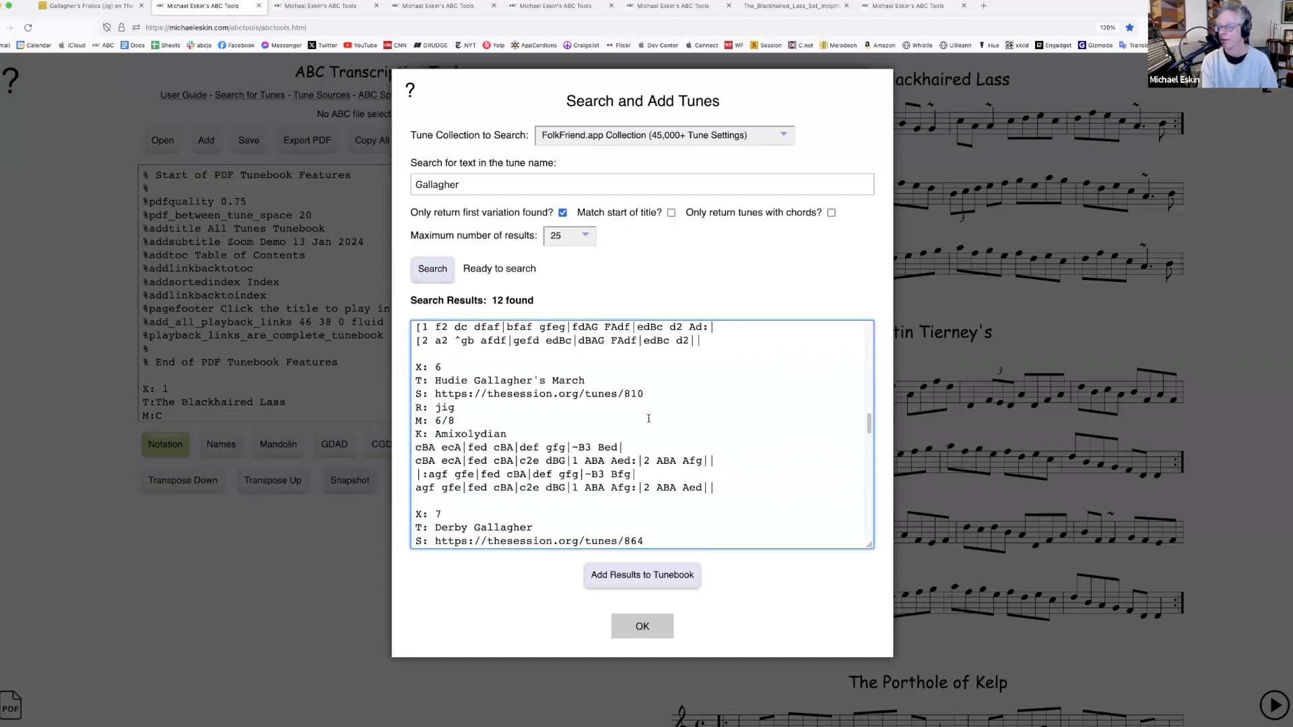
Require matches at the start of the title, rerun the Gallagher search, review the results, and close the tune search without adding them
click(671, 213)
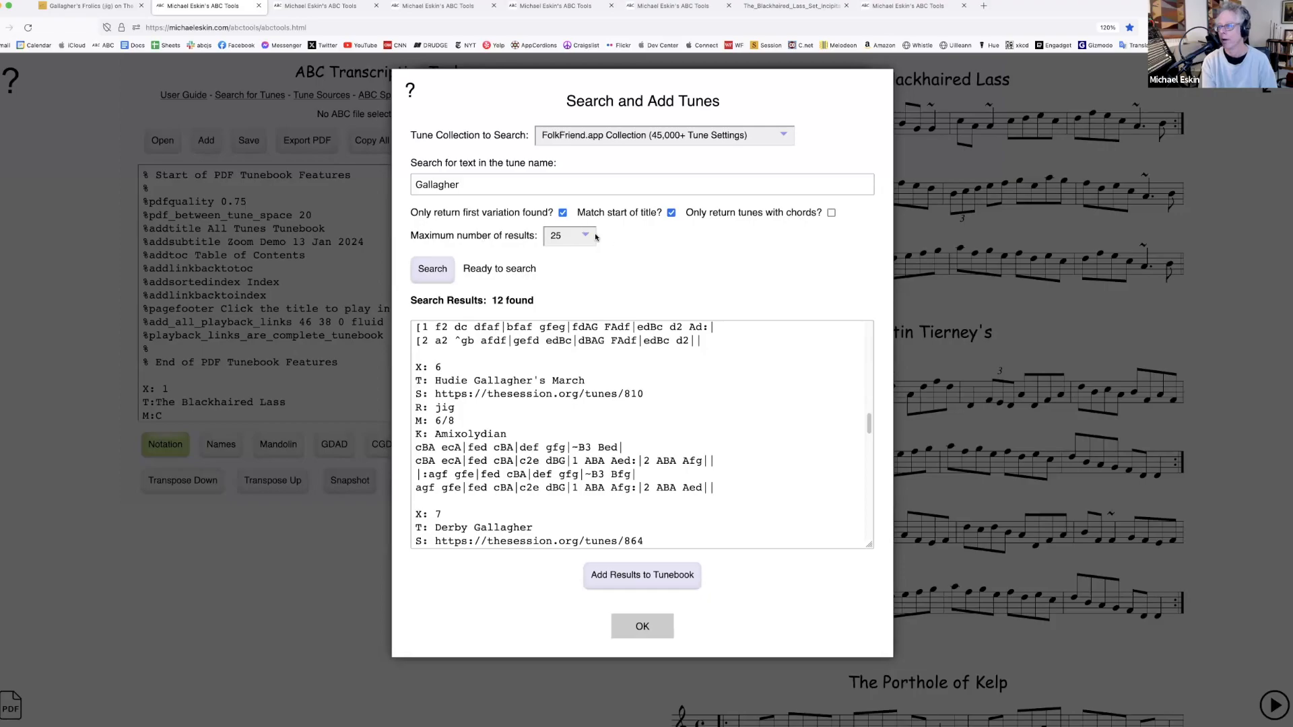
click(448, 269)
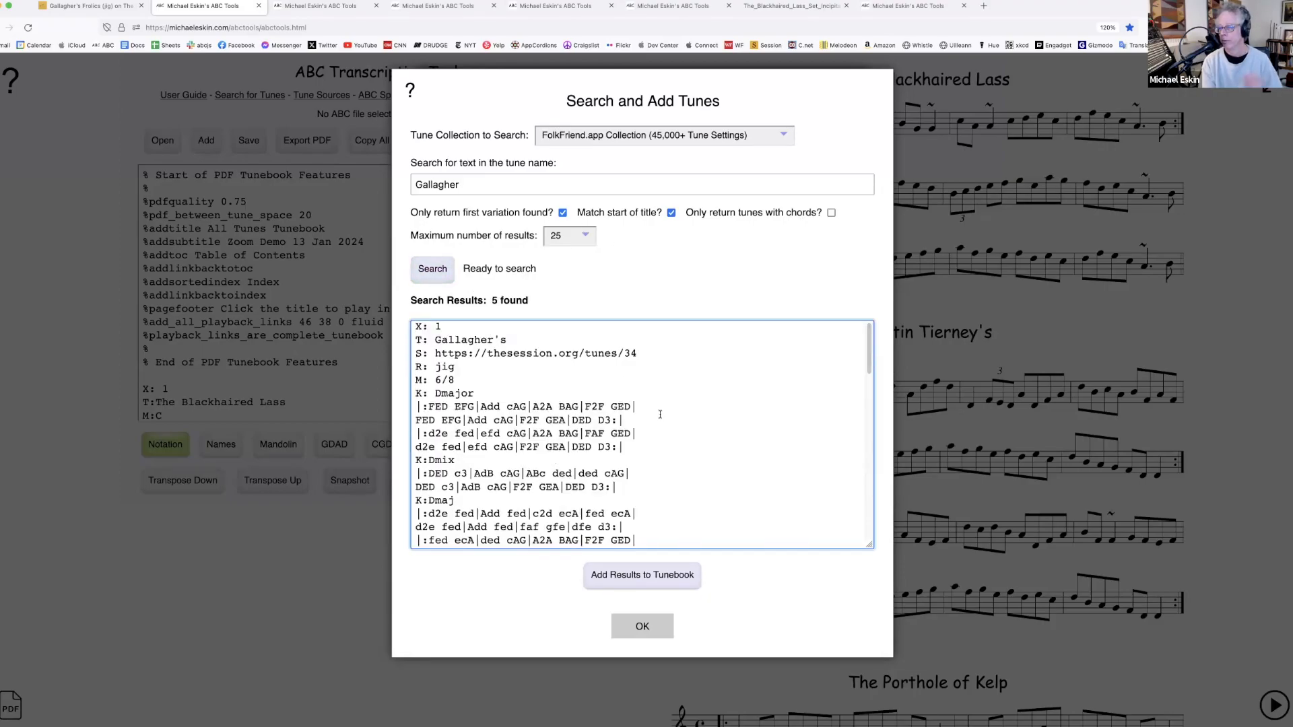
scroll(661, 415, down, 1)
scroll(661, 414, down, 10)
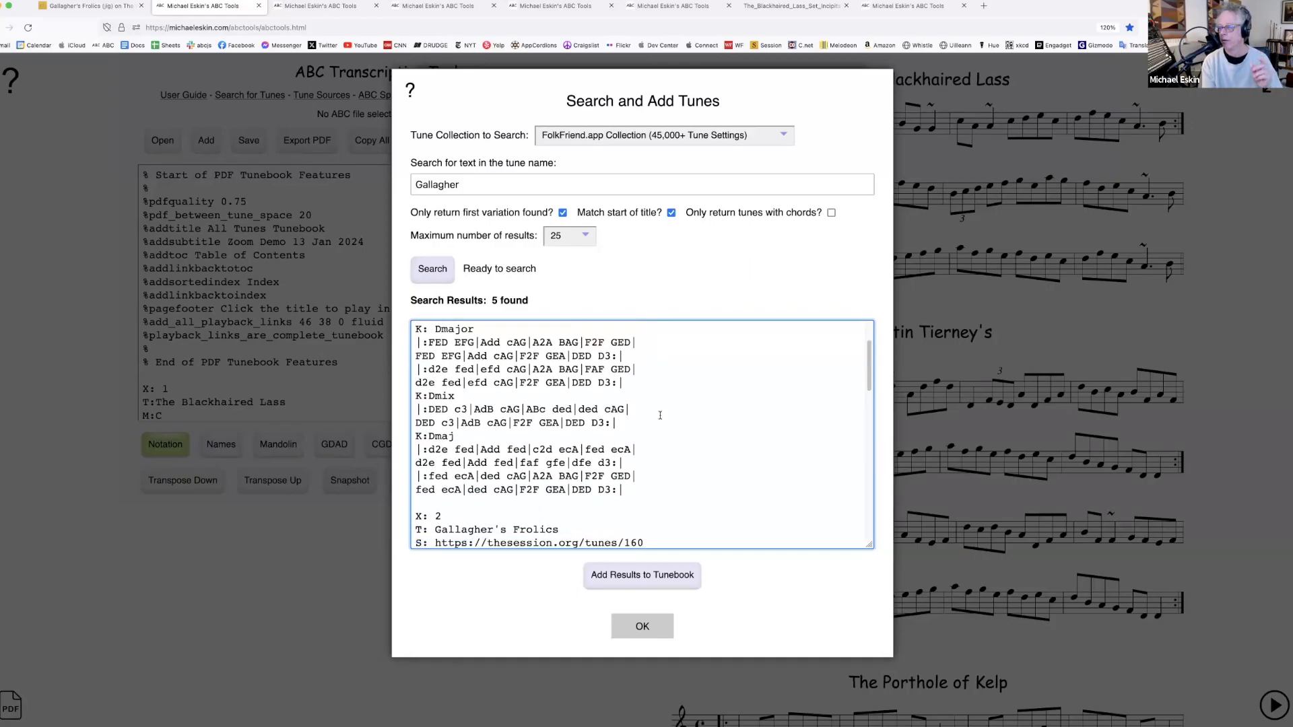
scroll(660, 414, down, 10)
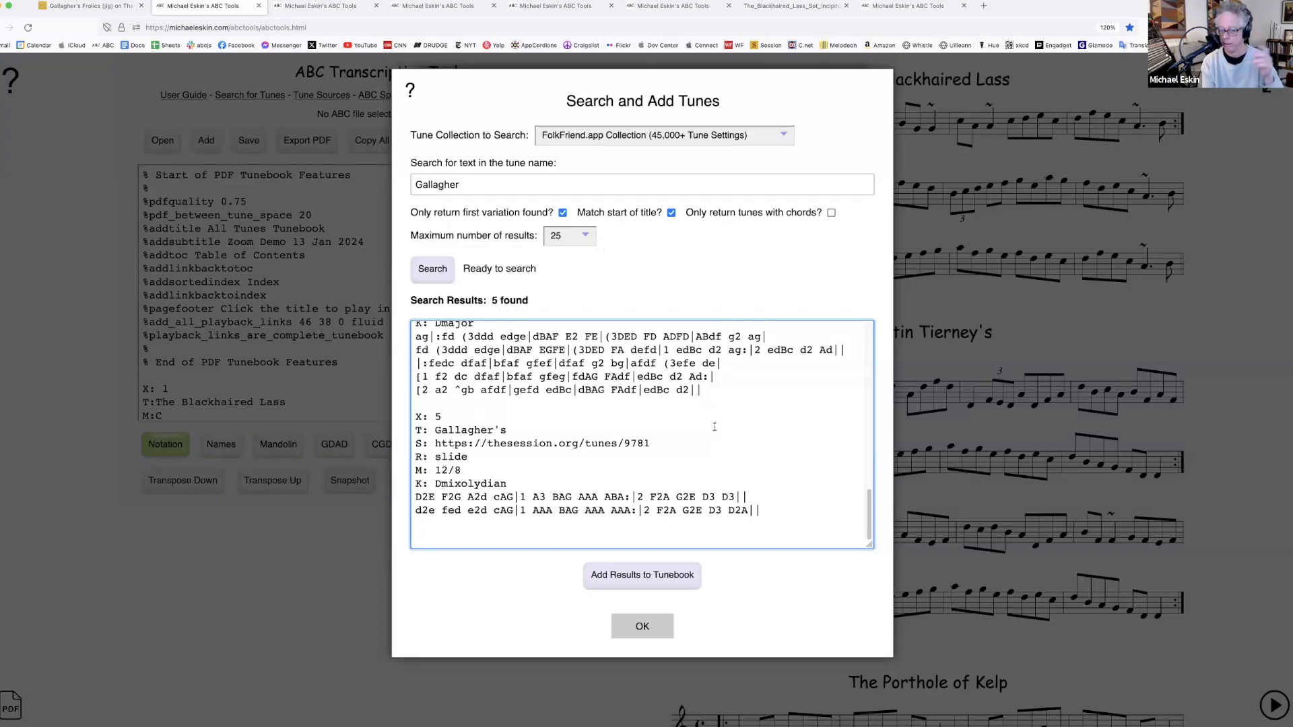
click(650, 623)
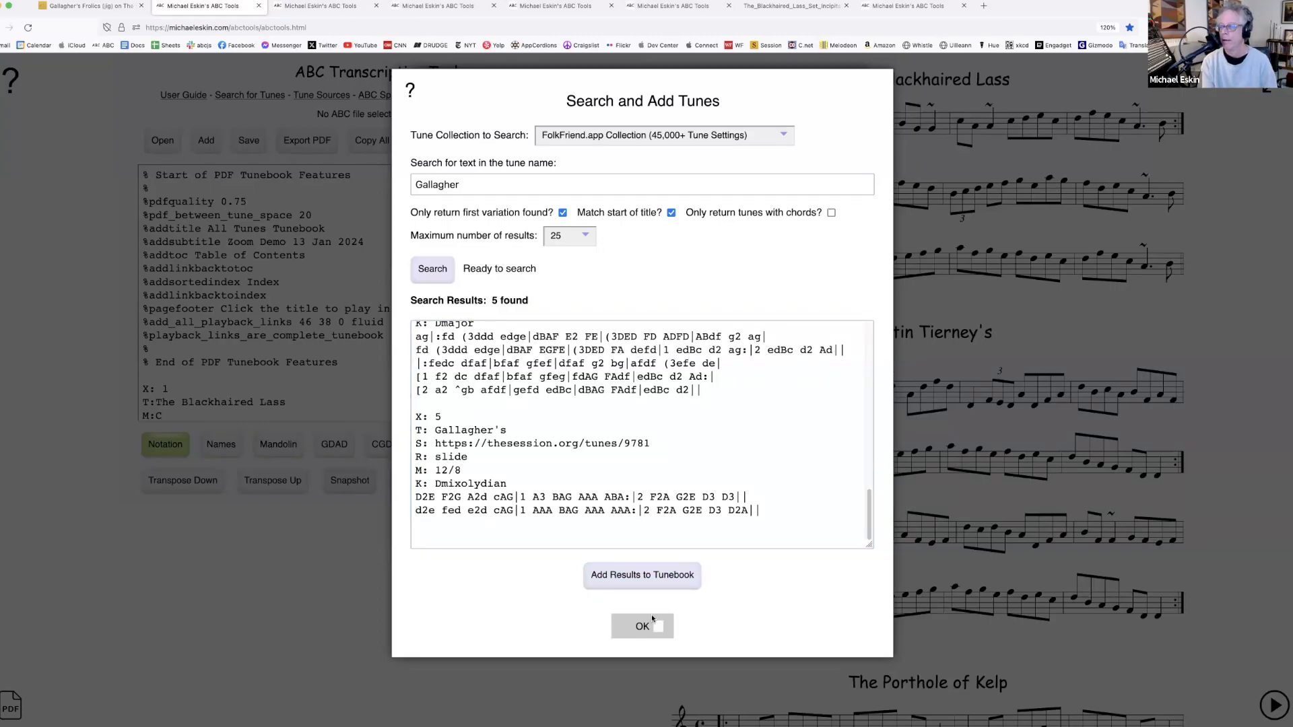
Close the add-tunes dialog and erase all the ABC text in the tunebook to start over
click(643, 608)
click(599, 480)
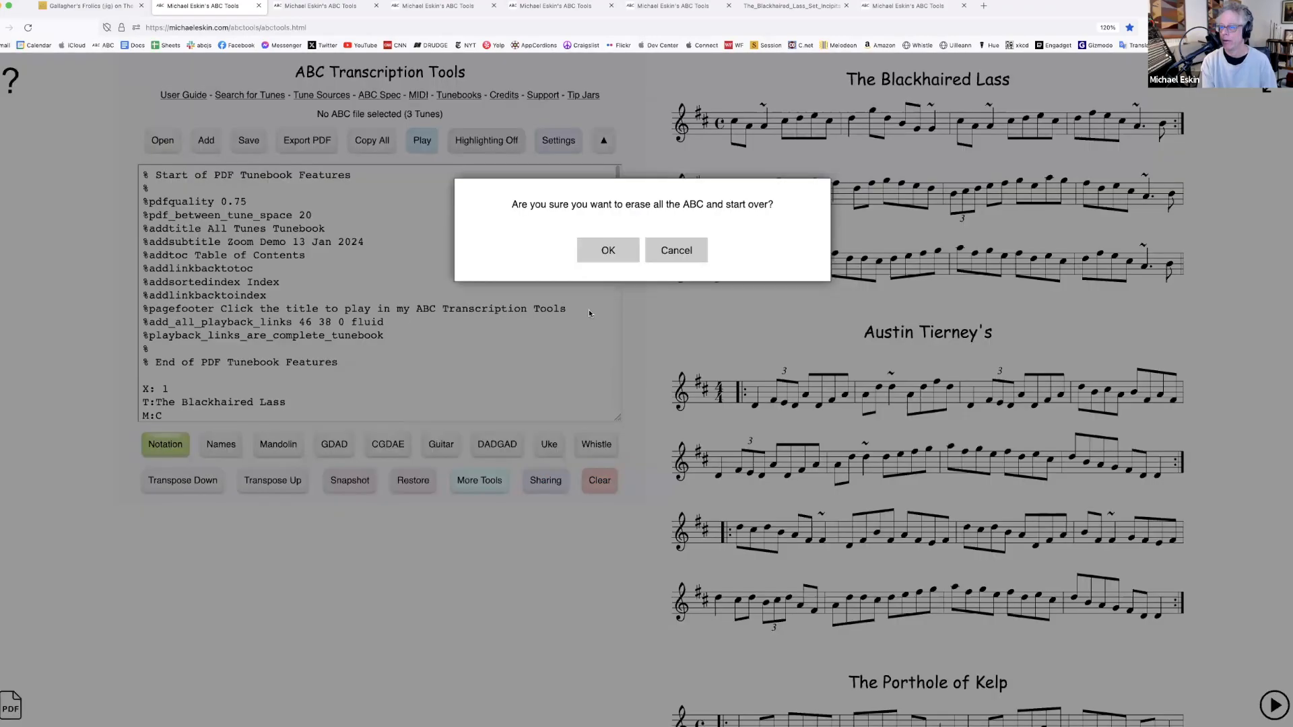
click(617, 250)
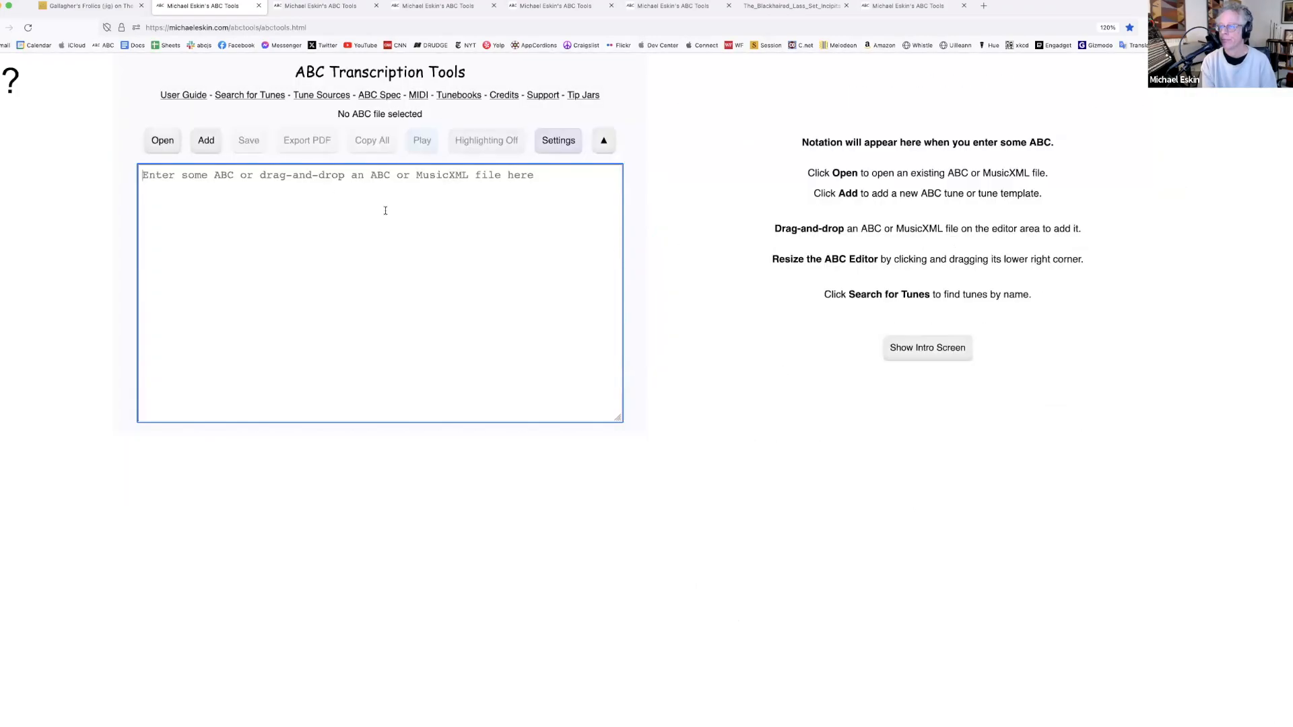
Search the FolkFriend.app collection for "Gallagher", returning only first variations that match the start of the title, and look through the results
click(206, 140)
click(652, 229)
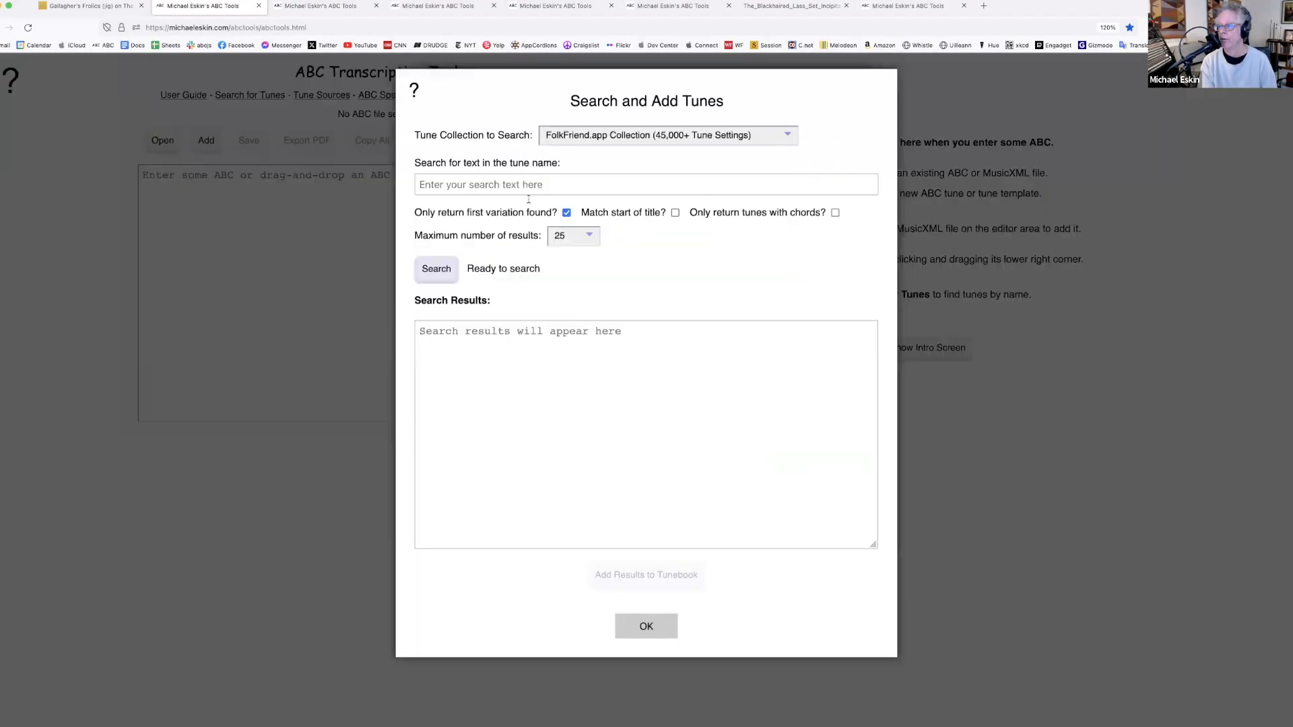
click(508, 181)
text(g)
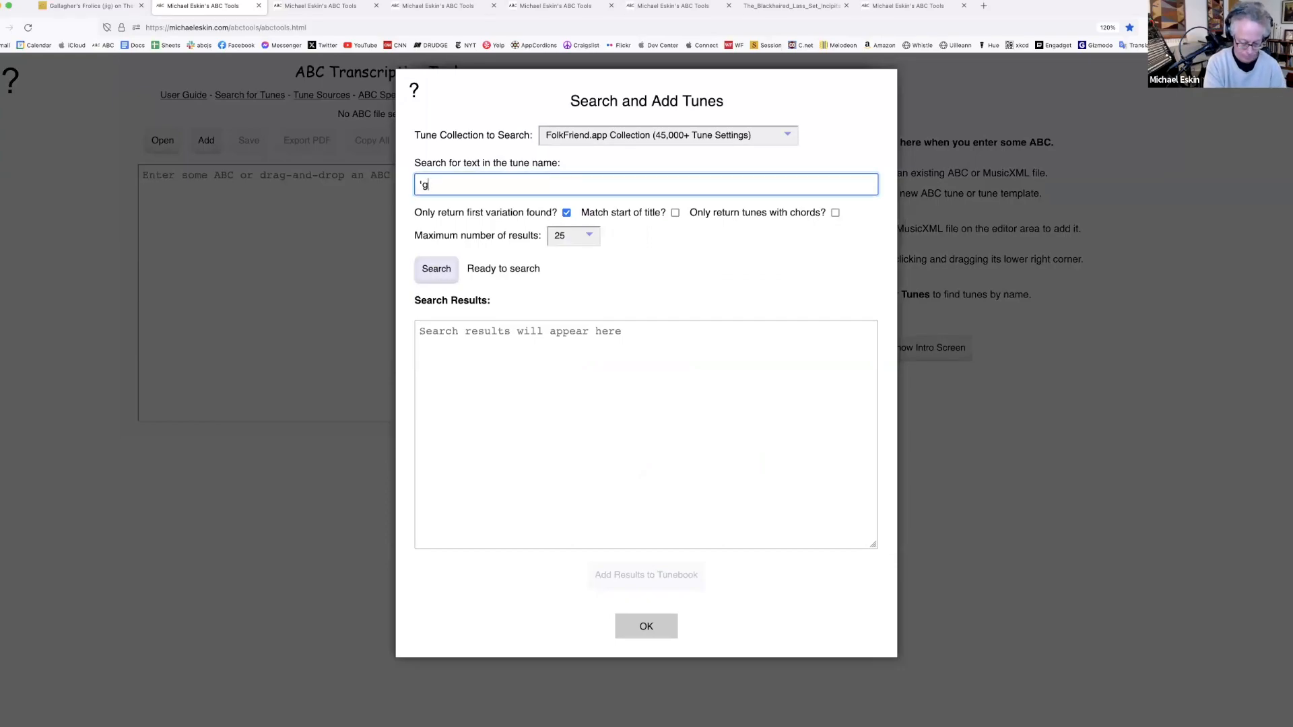
key(BackSpace)
text(Gallagher)
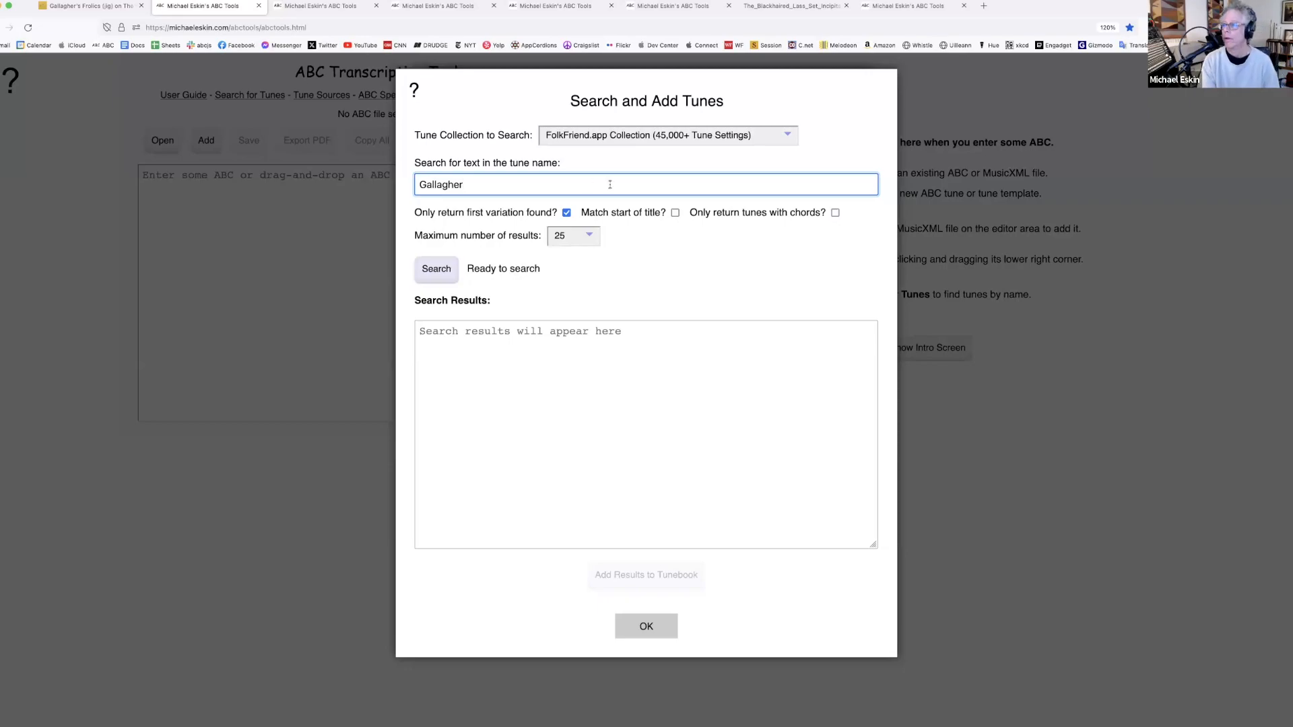
click(676, 214)
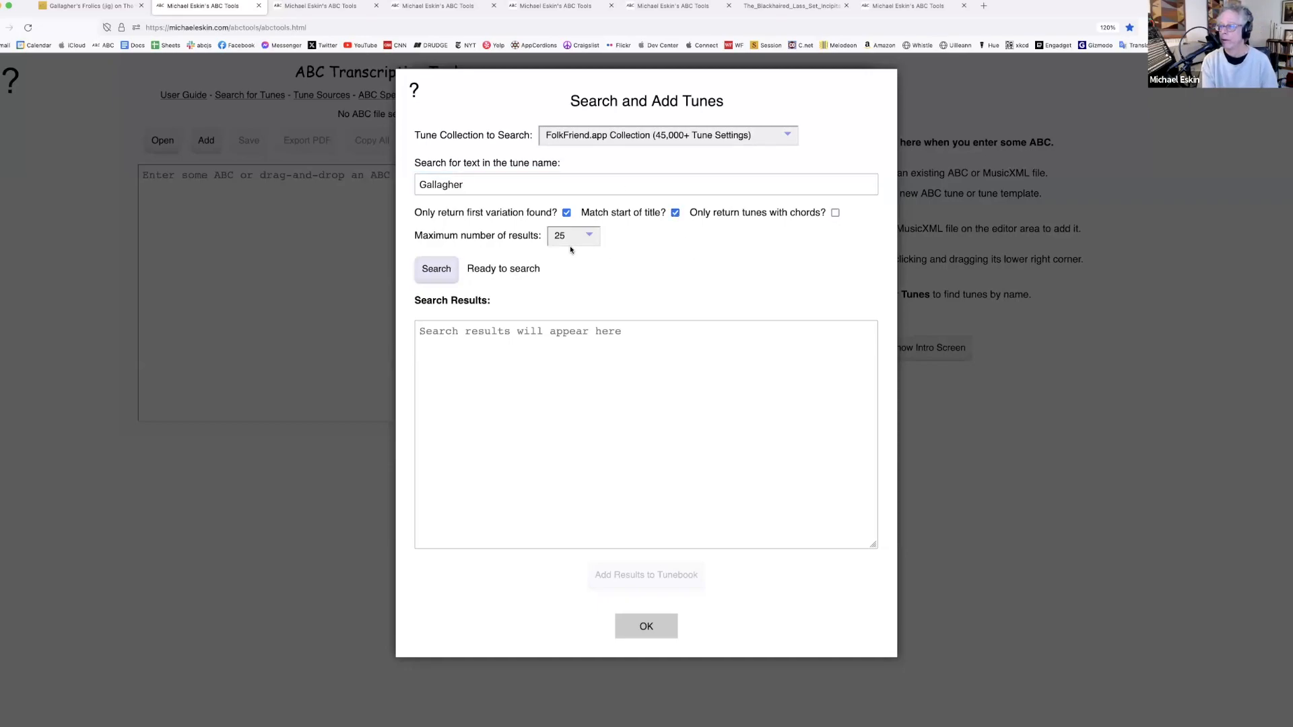
click(444, 270)
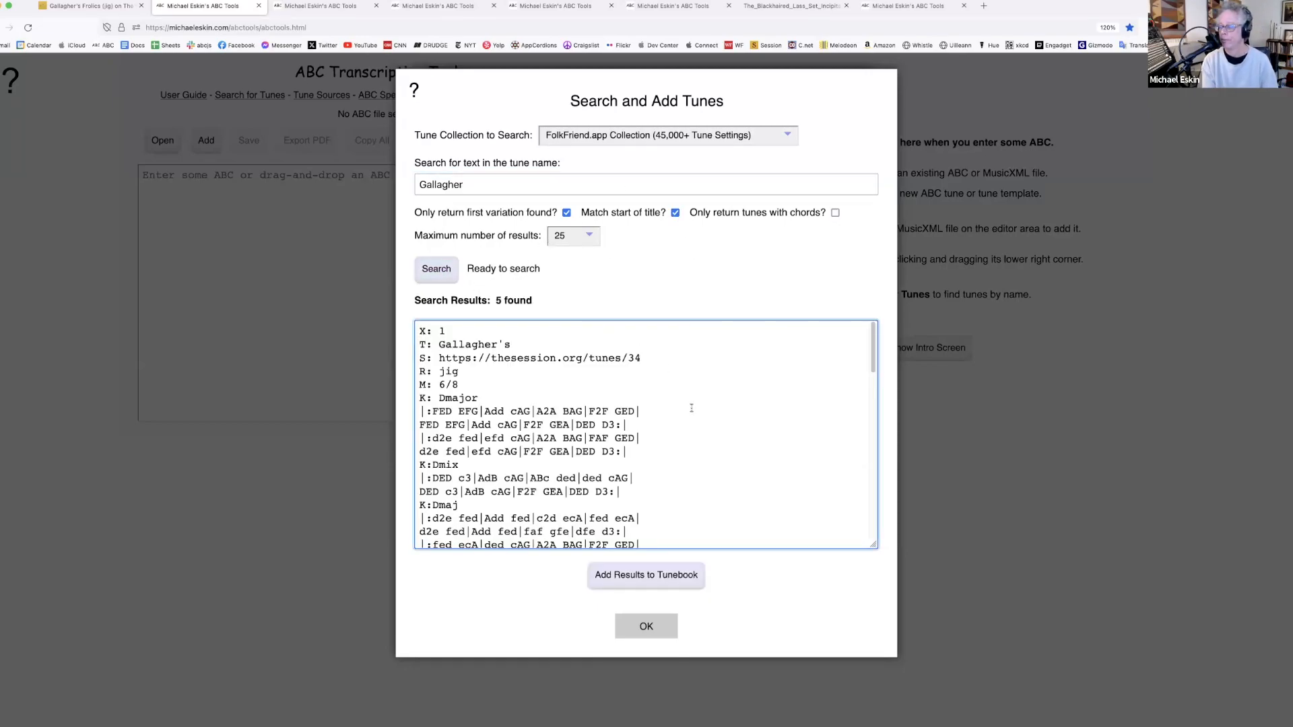
scroll(692, 408, down, 10)
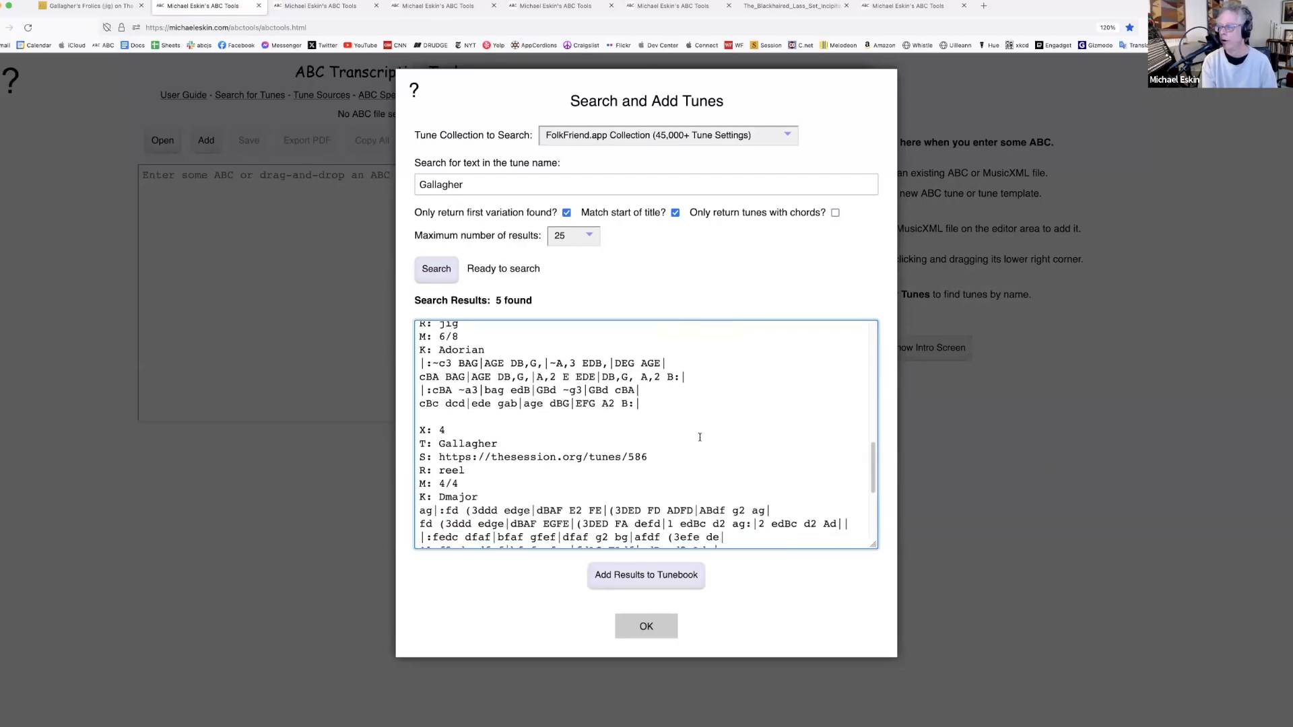
Add the Gallagher search results to the tunebook, return to the editor, and look over the notation of the added tunes
click(642, 576)
click(643, 310)
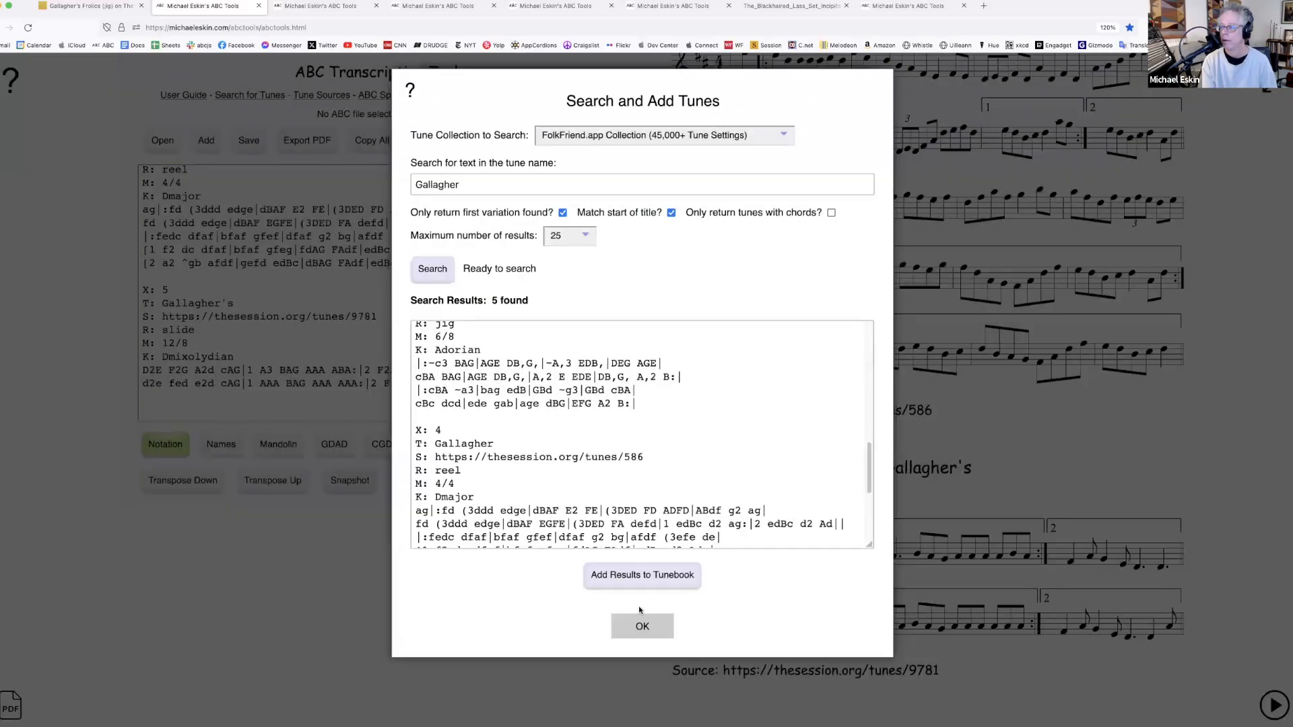
click(643, 626)
click(643, 610)
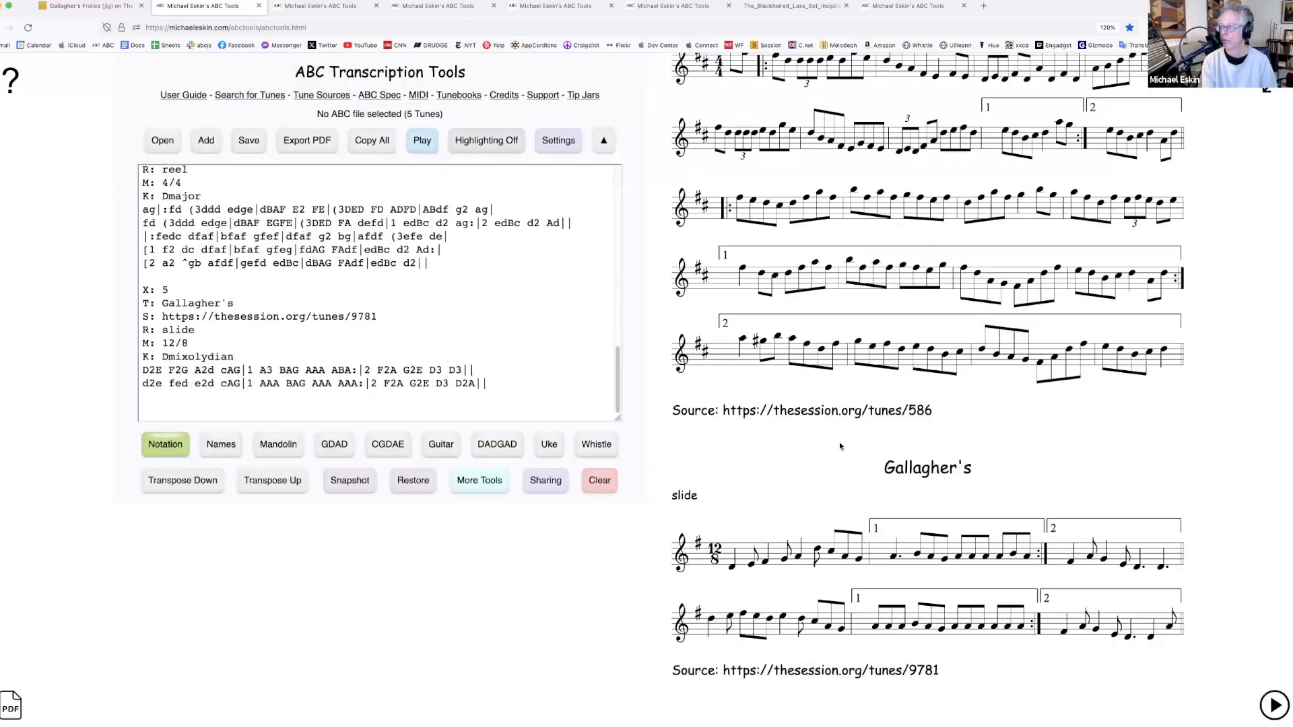
scroll(848, 427, up, 15)
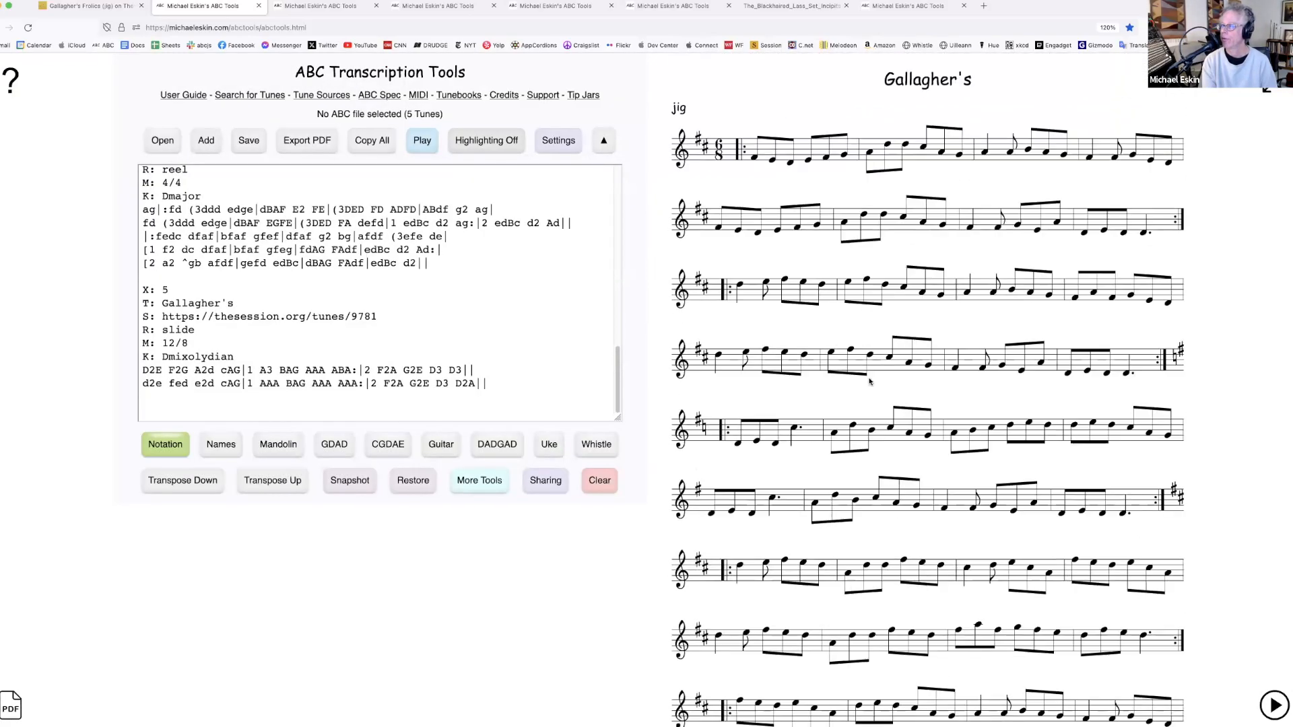
scroll(869, 382, down, 5)
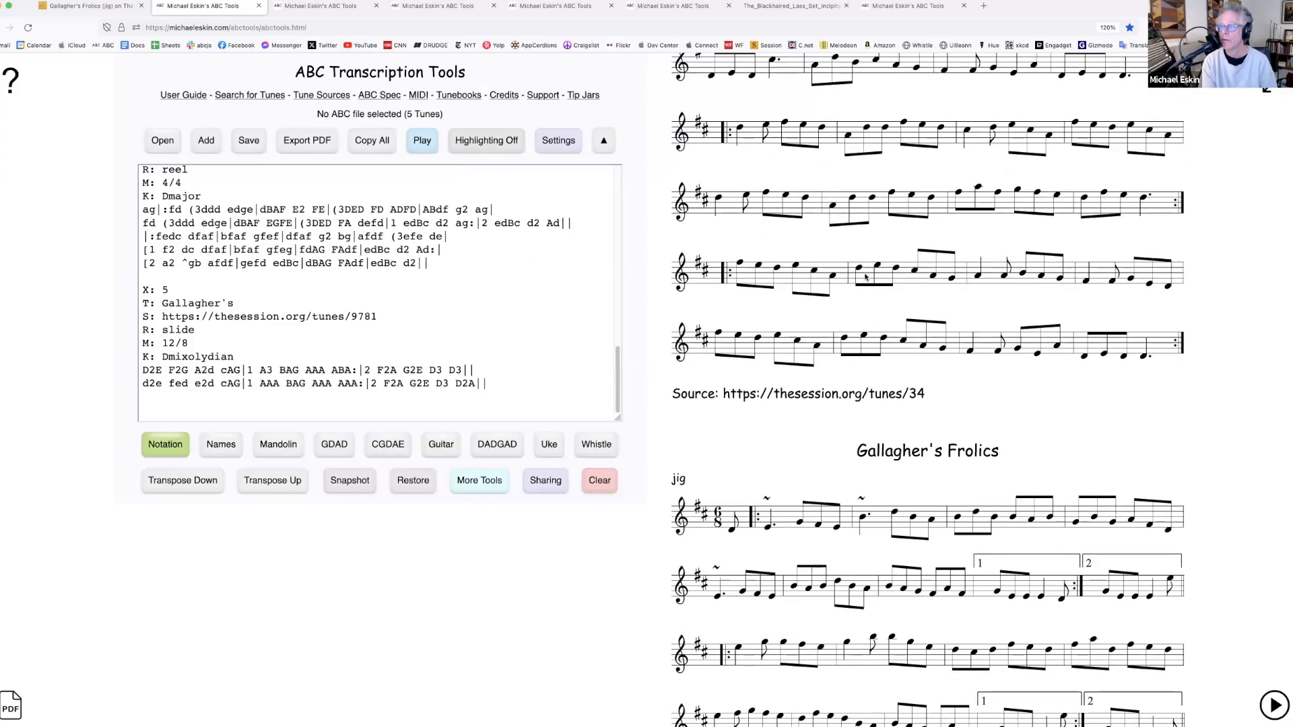
scroll(883, 272, up, 1)
scroll(884, 272, up, 5)
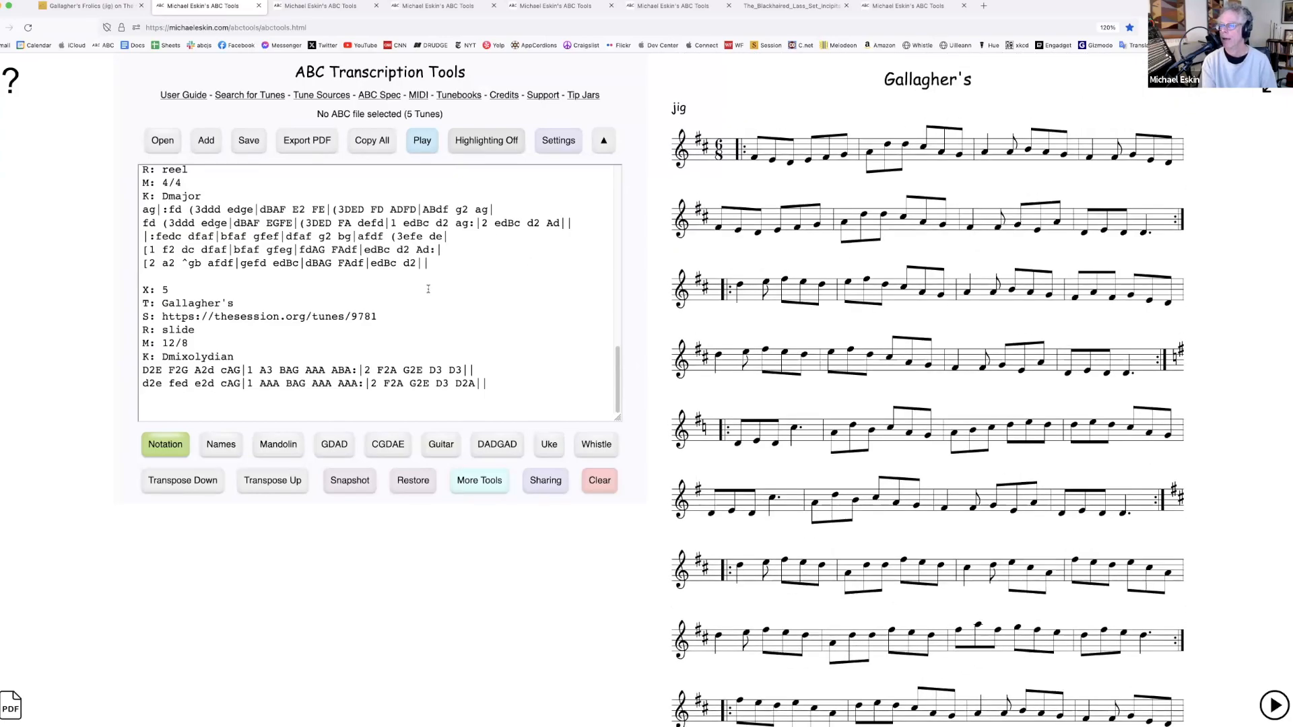
Delete the last three Gallagher tunes from the tunebook, keeping the first Gallagher's and Gallagher's Frolics, and review the remaining notation
click(206, 140)
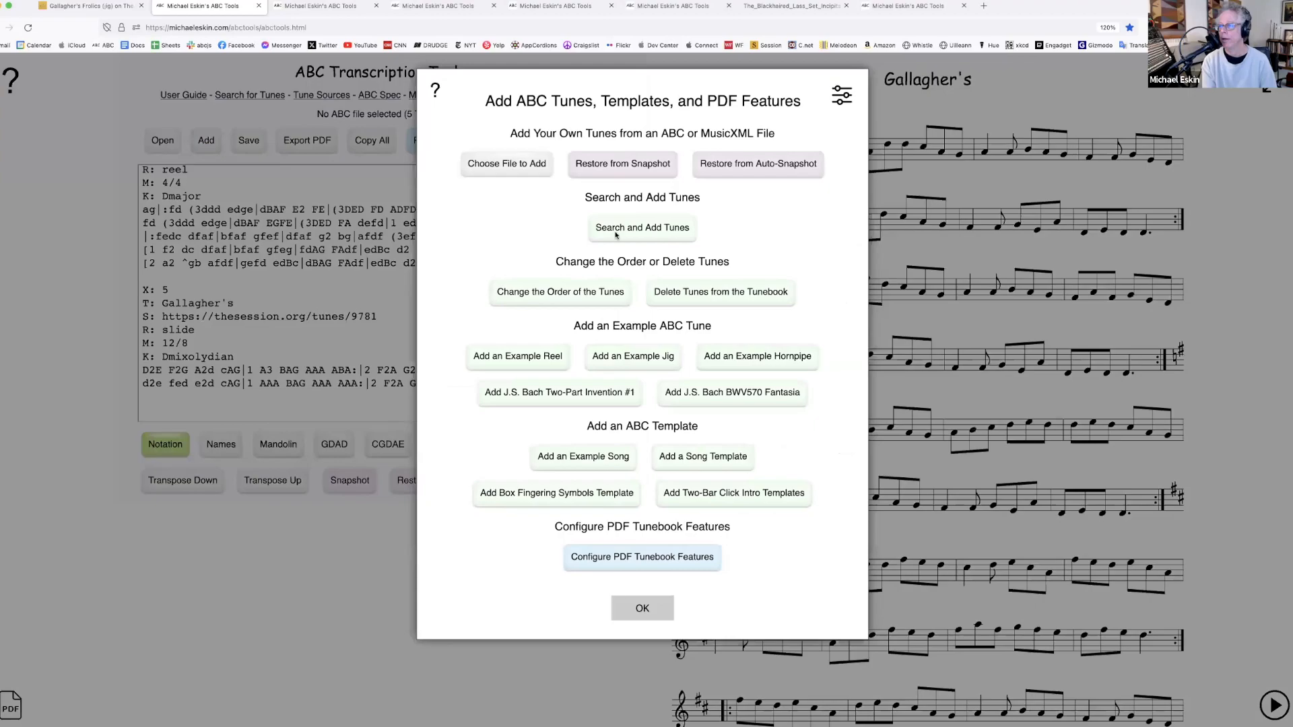
click(651, 289)
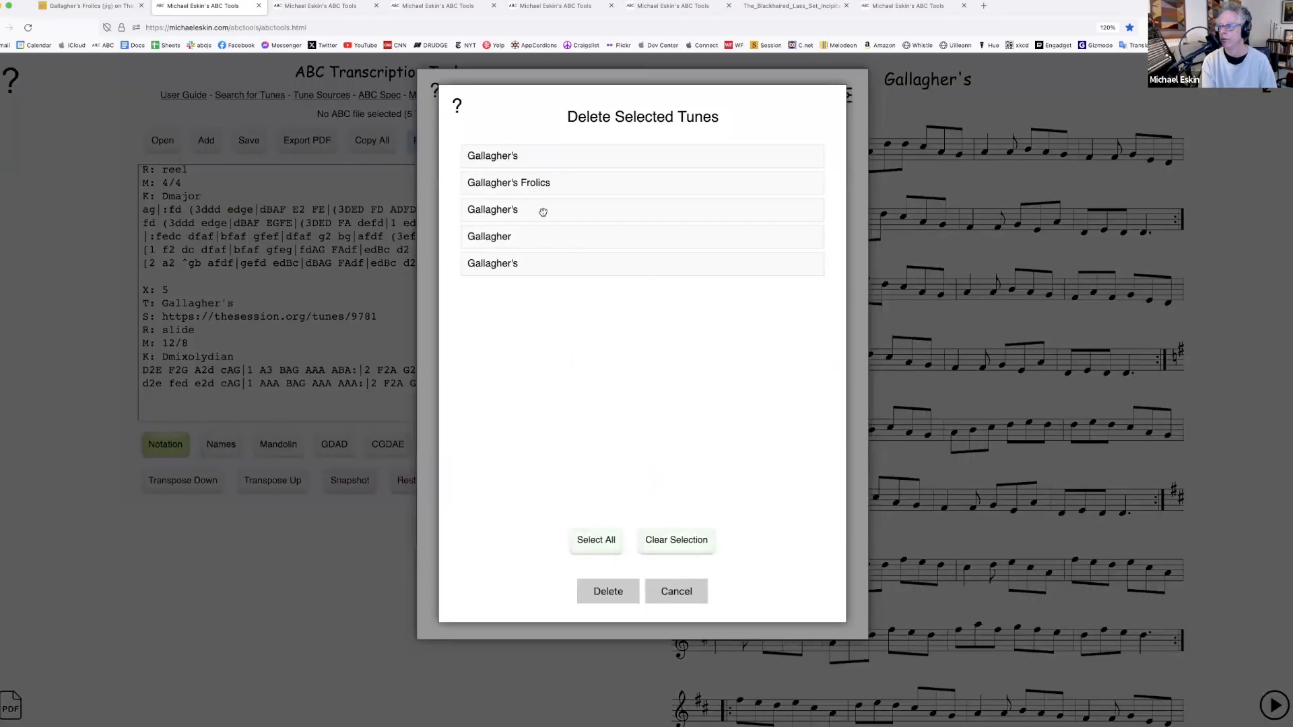
click(548, 241)
click(566, 271)
click(563, 213)
click(554, 186)
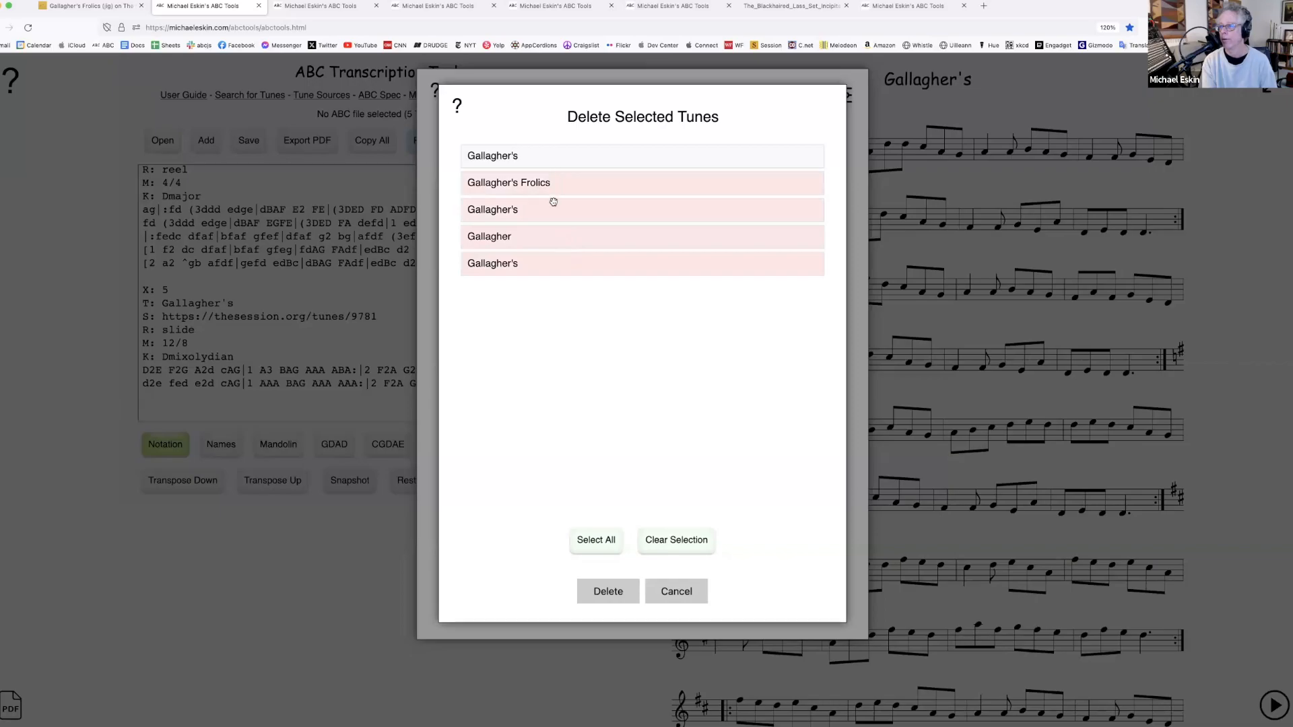
click(554, 209)
click(554, 236)
click(553, 185)
click(550, 211)
click(554, 238)
click(610, 591)
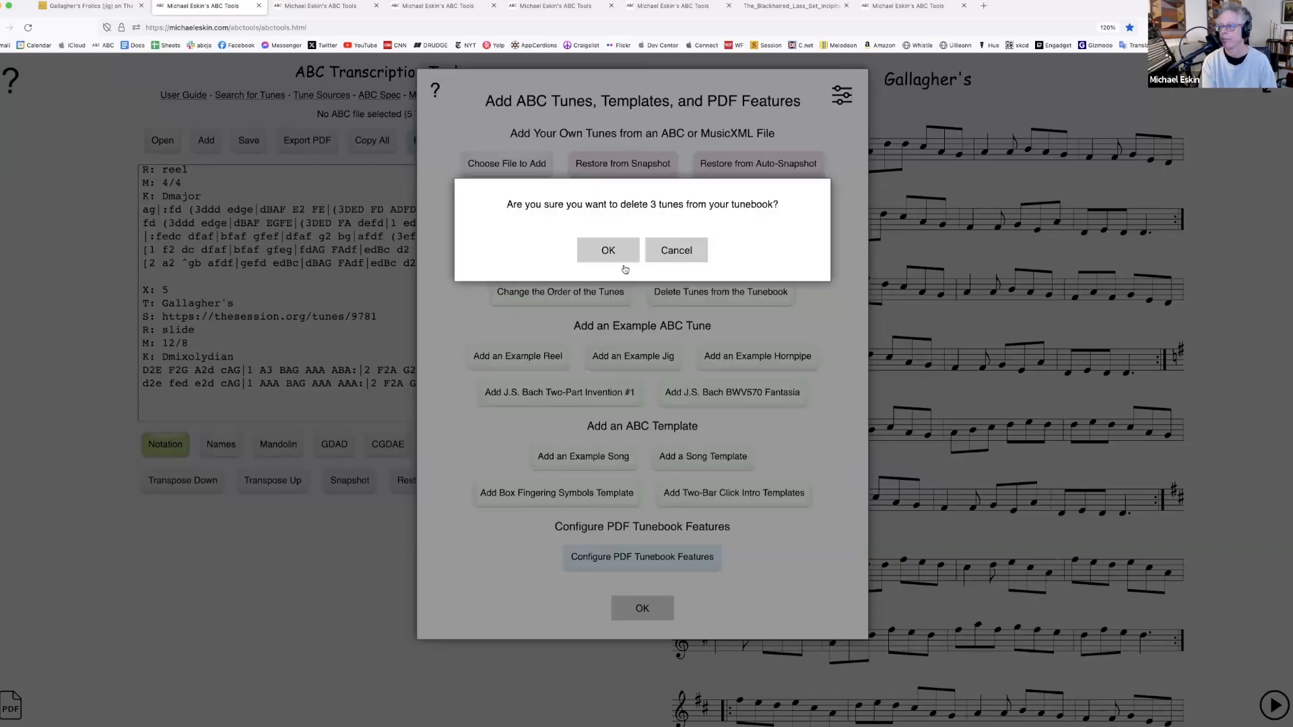
click(624, 254)
click(631, 610)
scroll(812, 411, down, 5)
scroll(812, 410, up, 10)
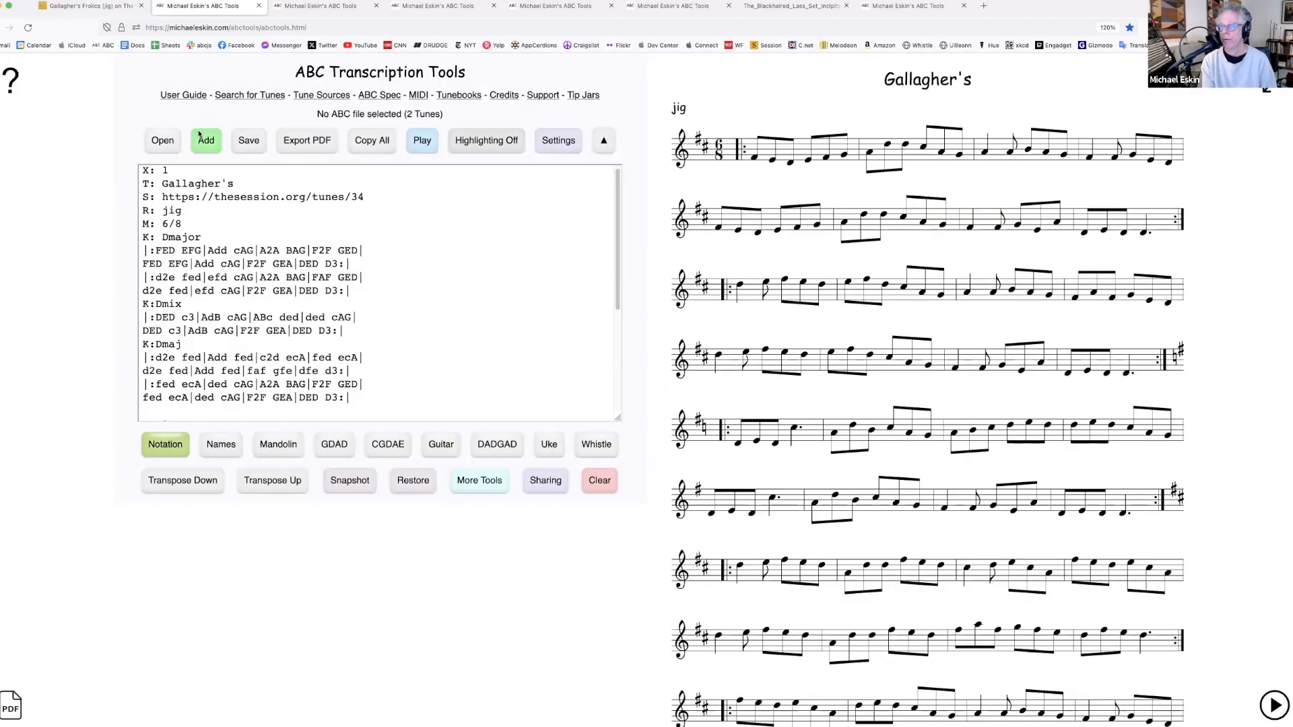
Search the tune collection for "Woman" with all variations allowed and look through the first results
click(206, 140)
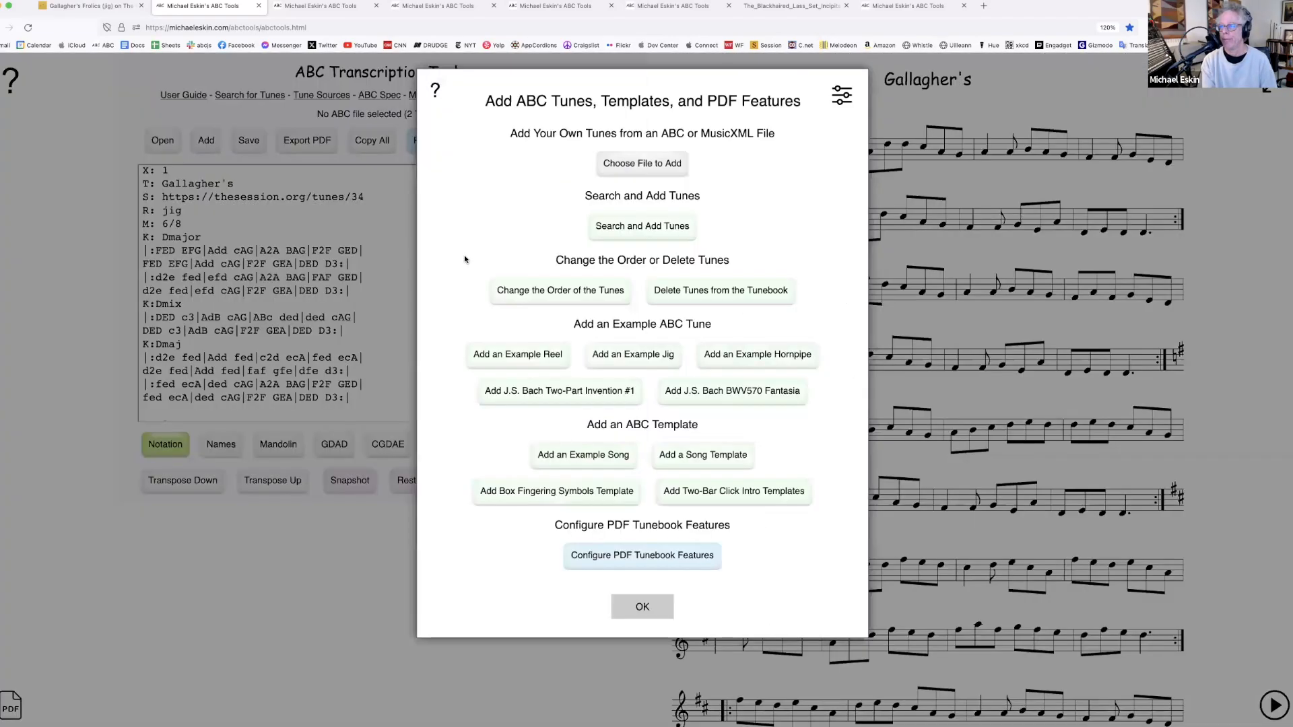
click(663, 233)
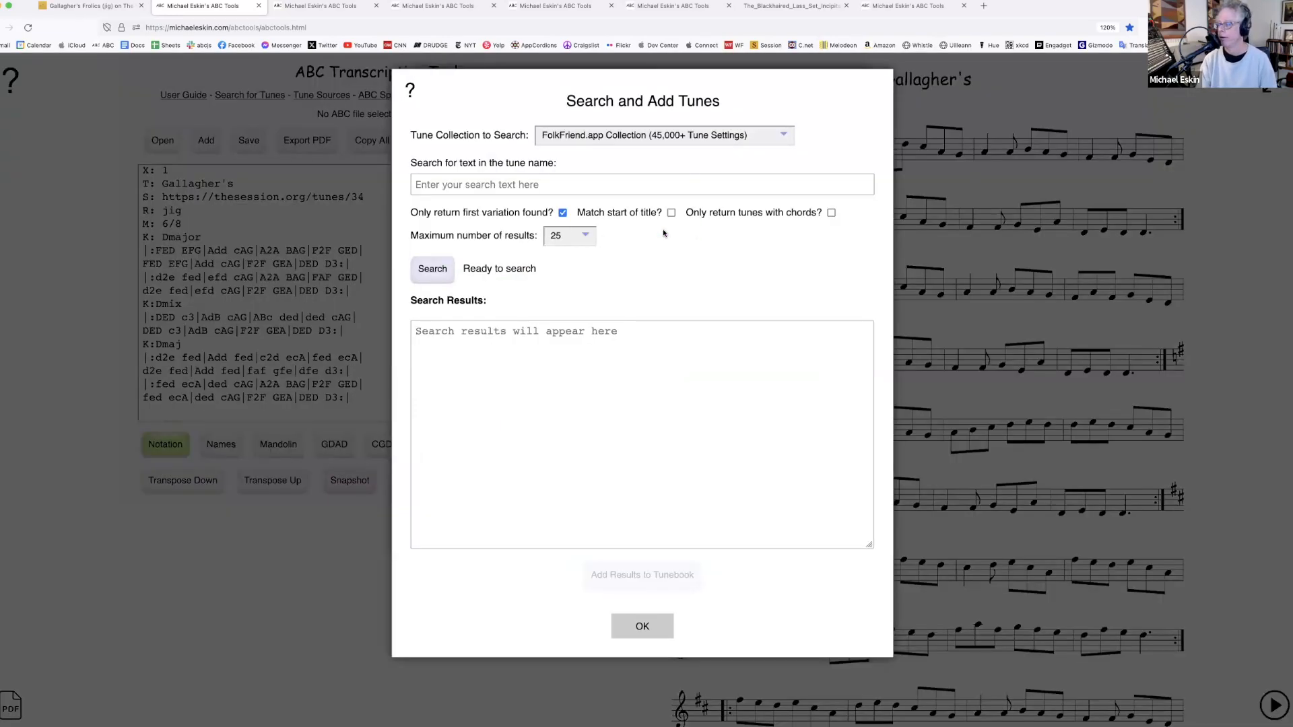
click(574, 183)
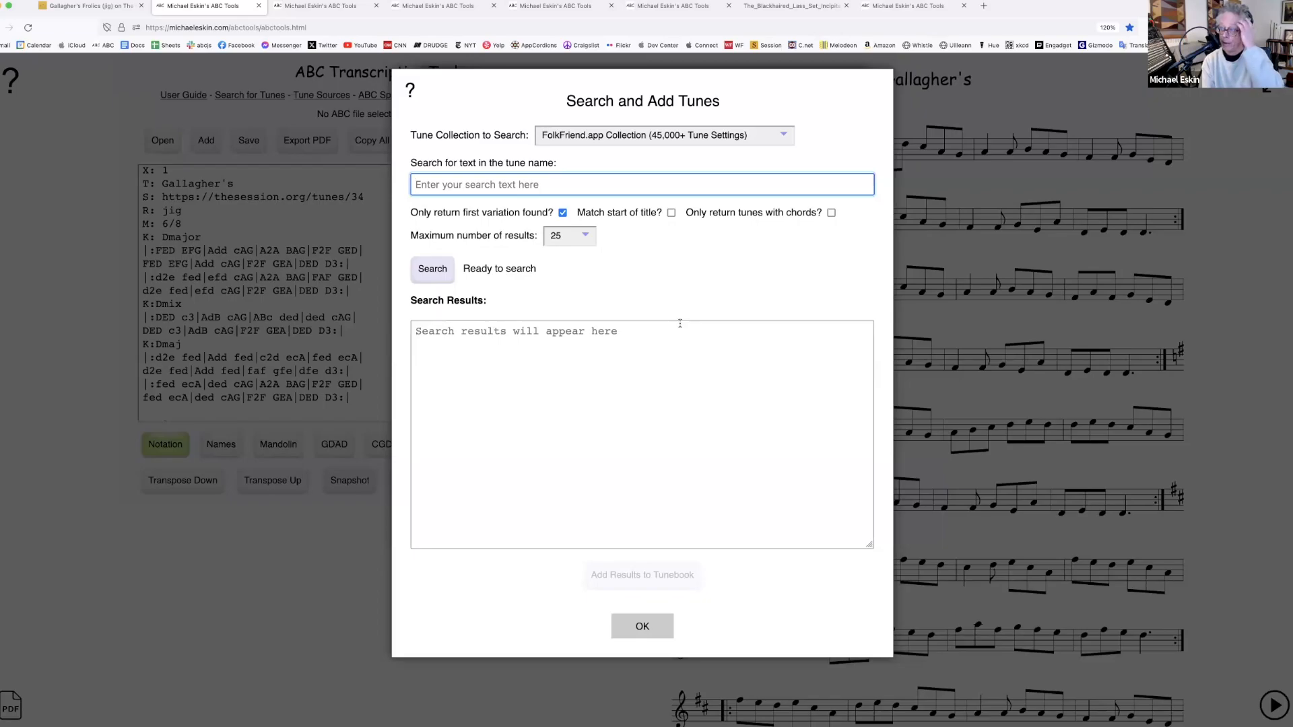
click(563, 213)
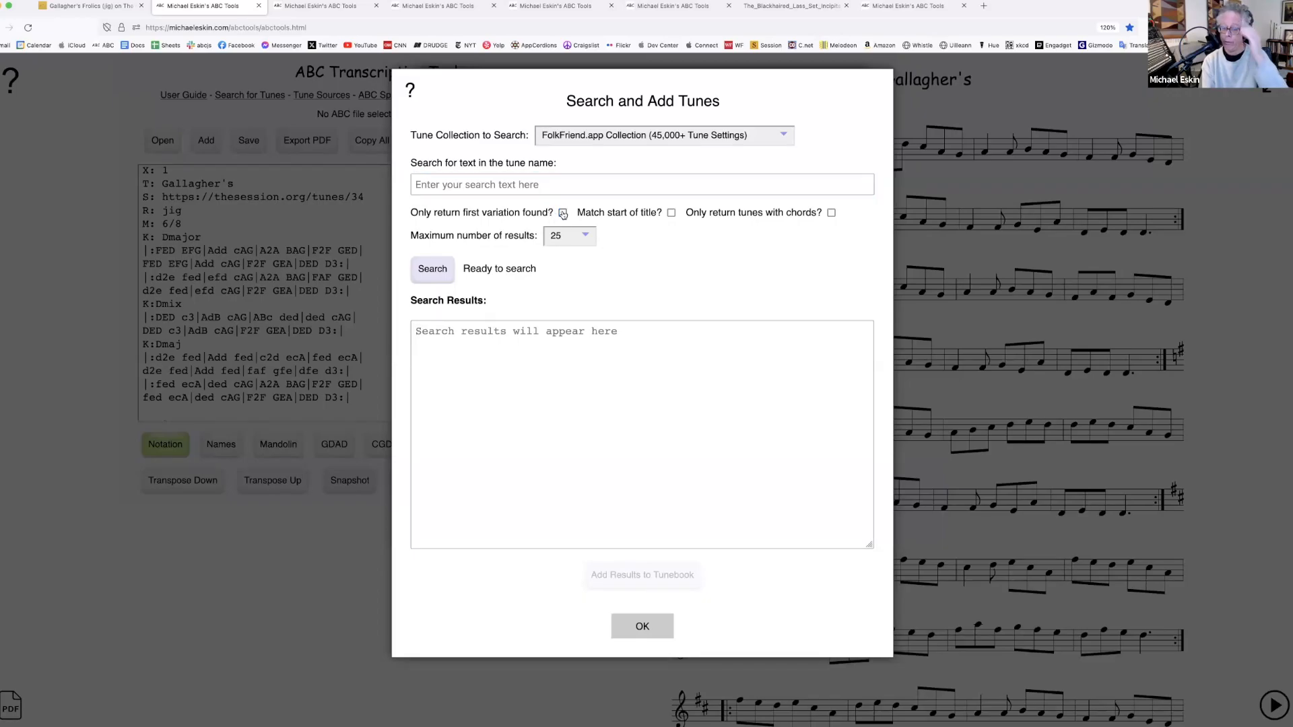
click(536, 180)
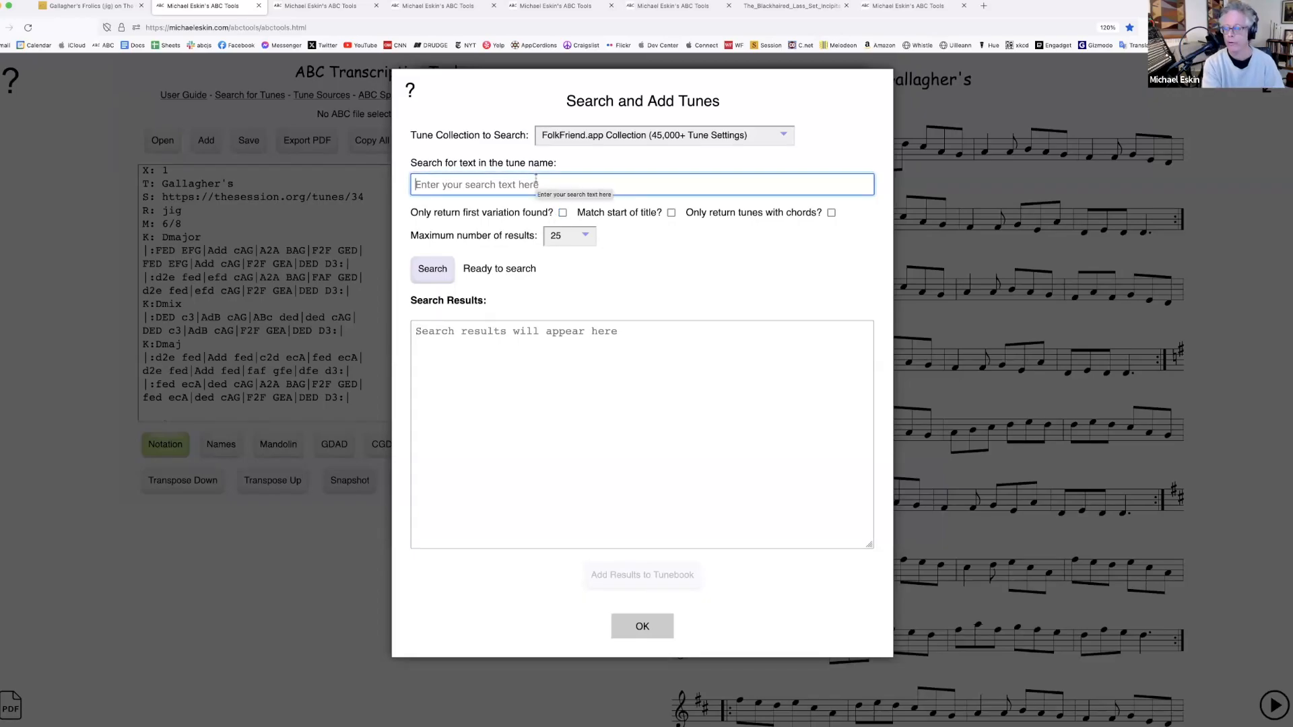
text(M=)
key(BackSpace)
key(BackSpace)
text(Woman)
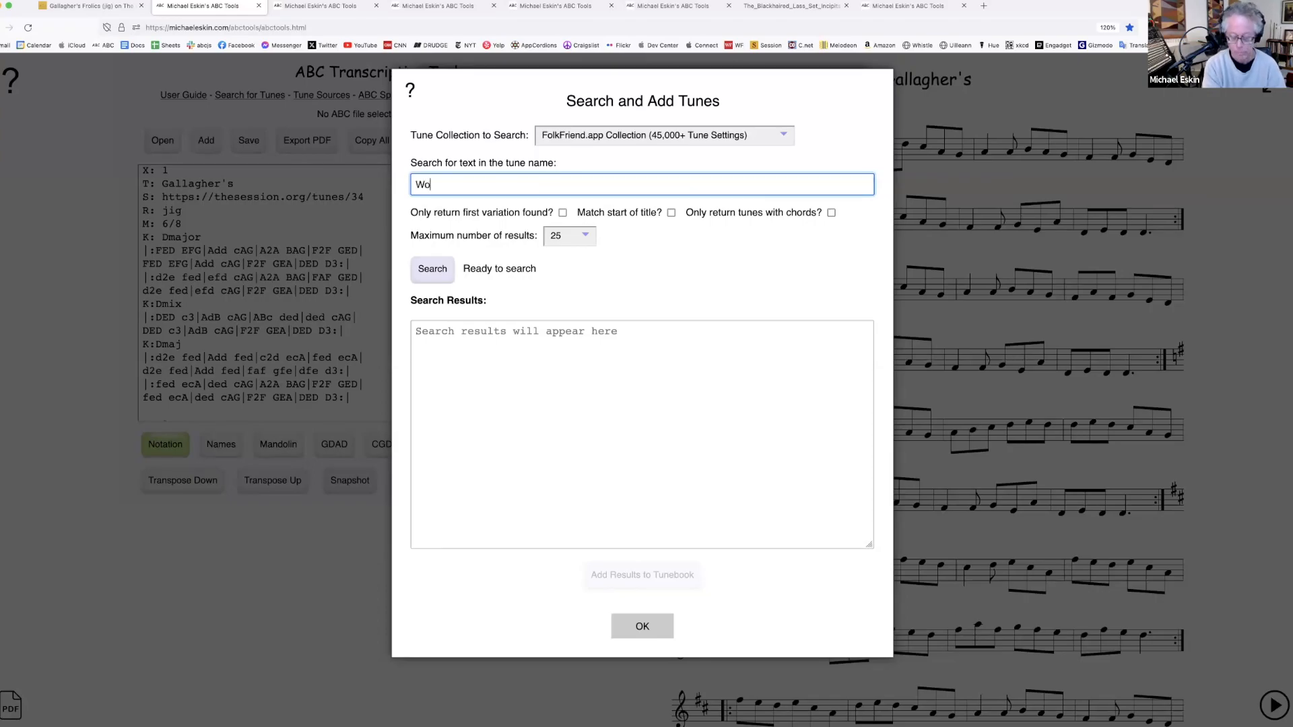
click(451, 266)
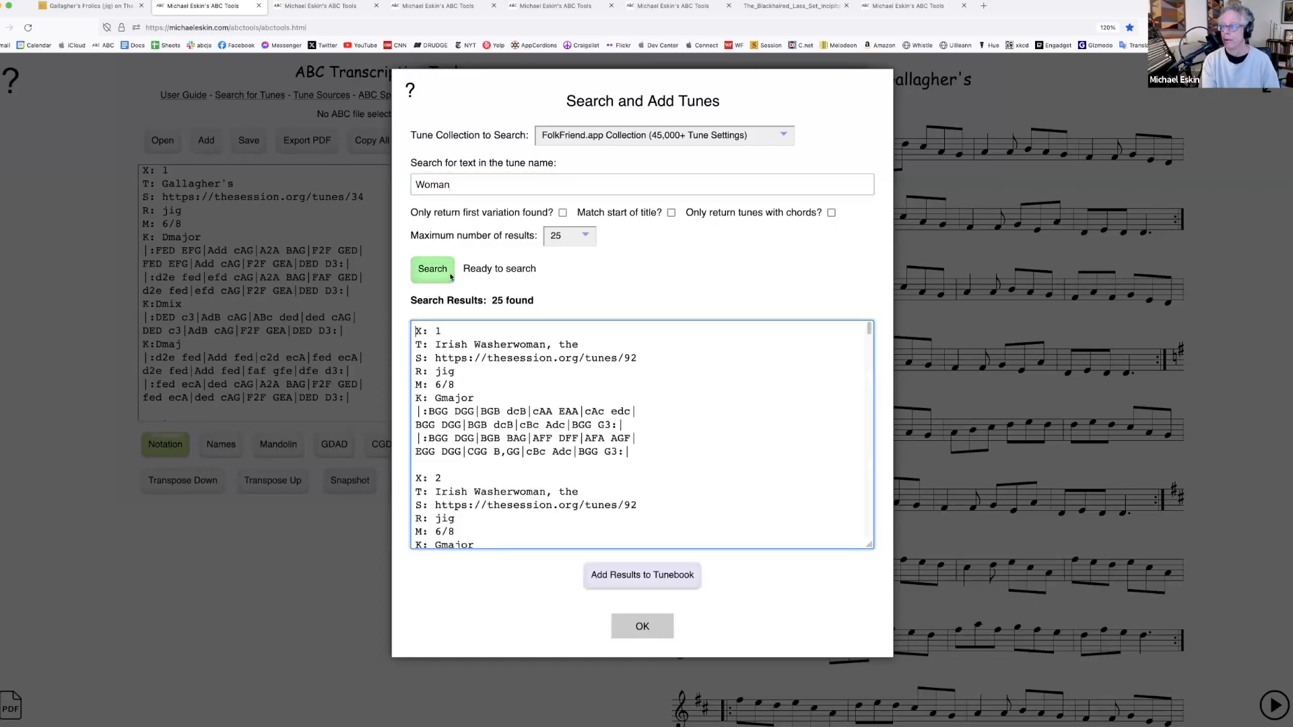
scroll(571, 389, down, 1)
scroll(538, 375, down, 10)
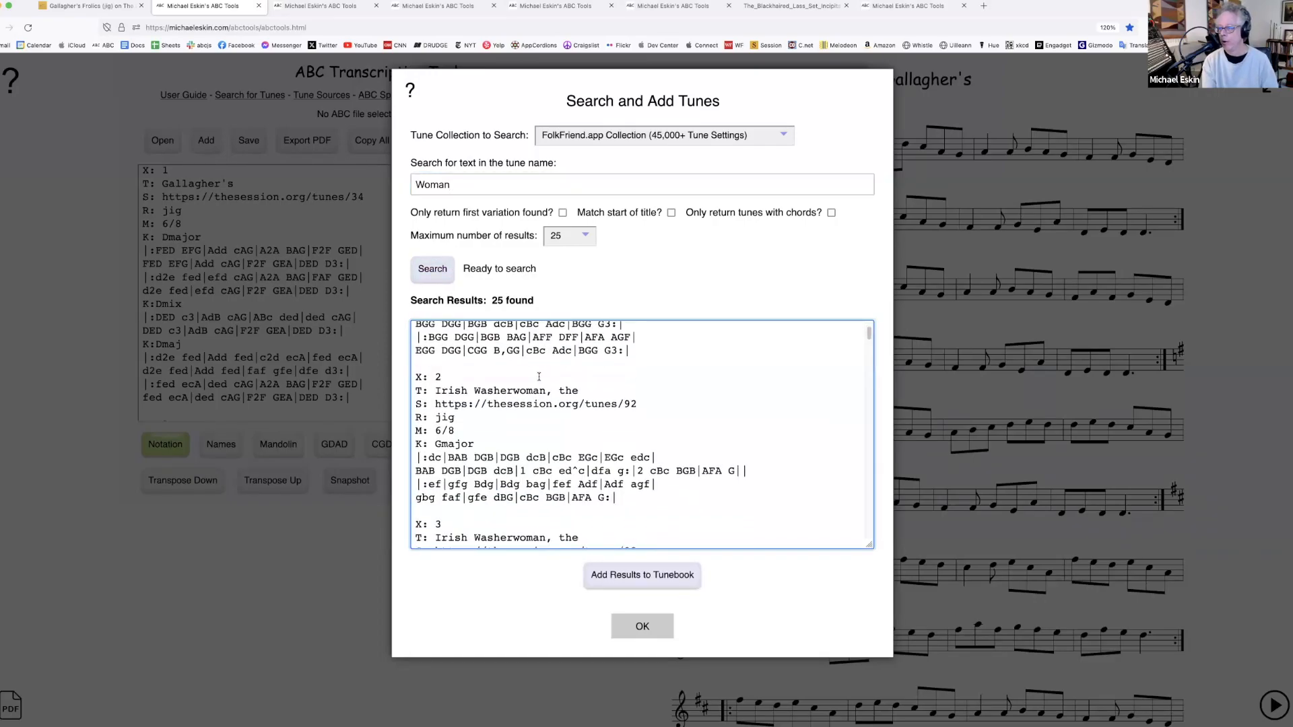
Limit the "Woman" search to the first variation of each tune, rerun it, and look through the results
click(563, 213)
click(432, 268)
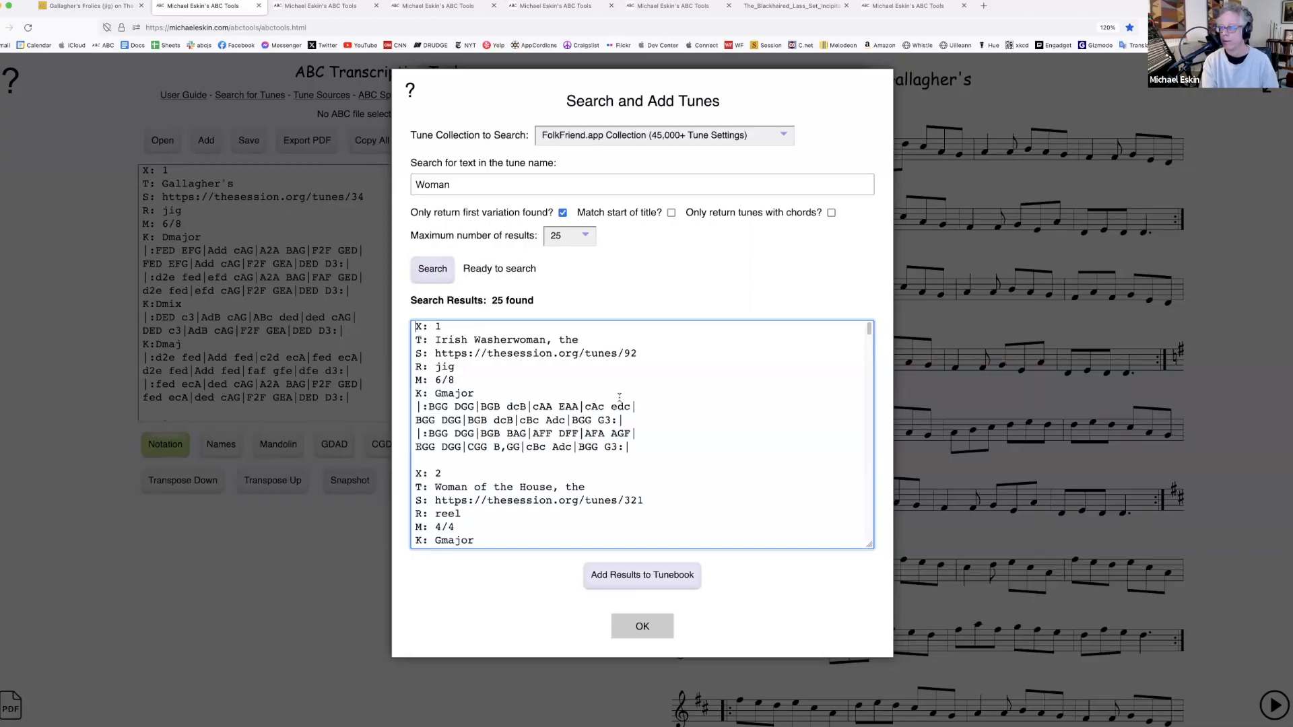
scroll(544, 409, down, 5)
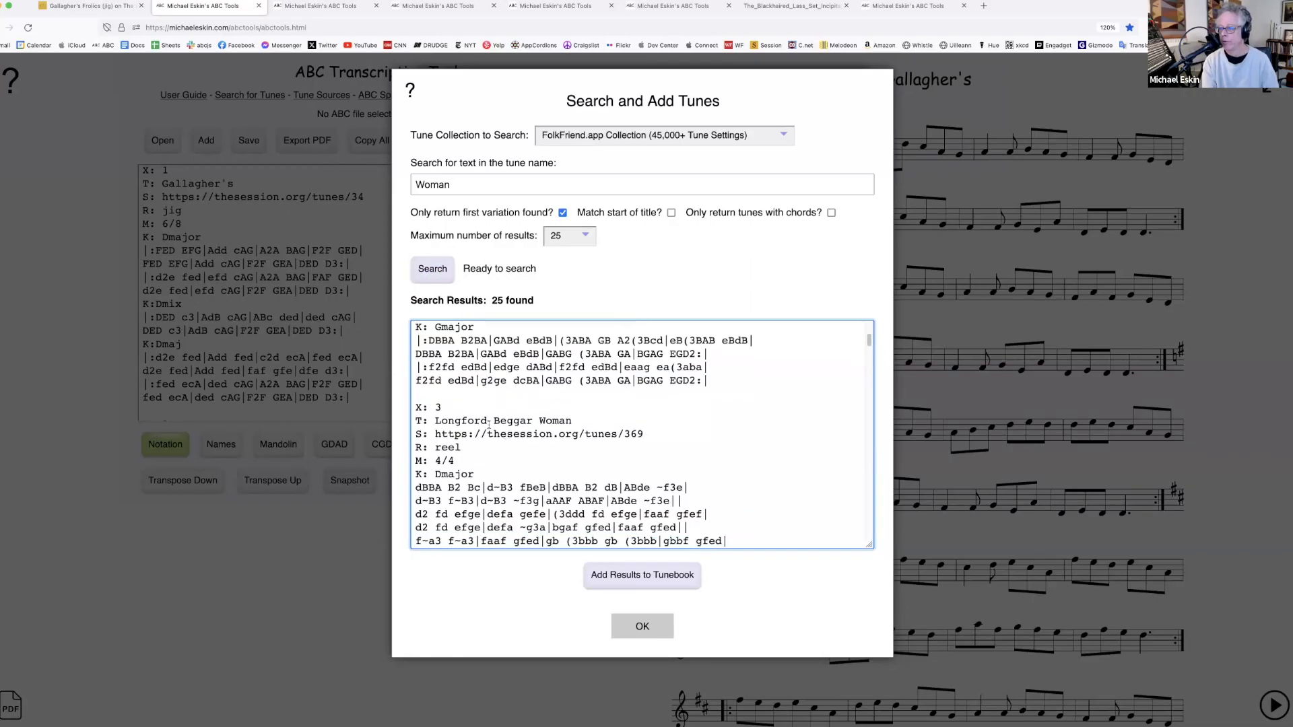
scroll(489, 424, down, 12)
scroll(587, 425, down, 7)
scroll(595, 425, up, 3)
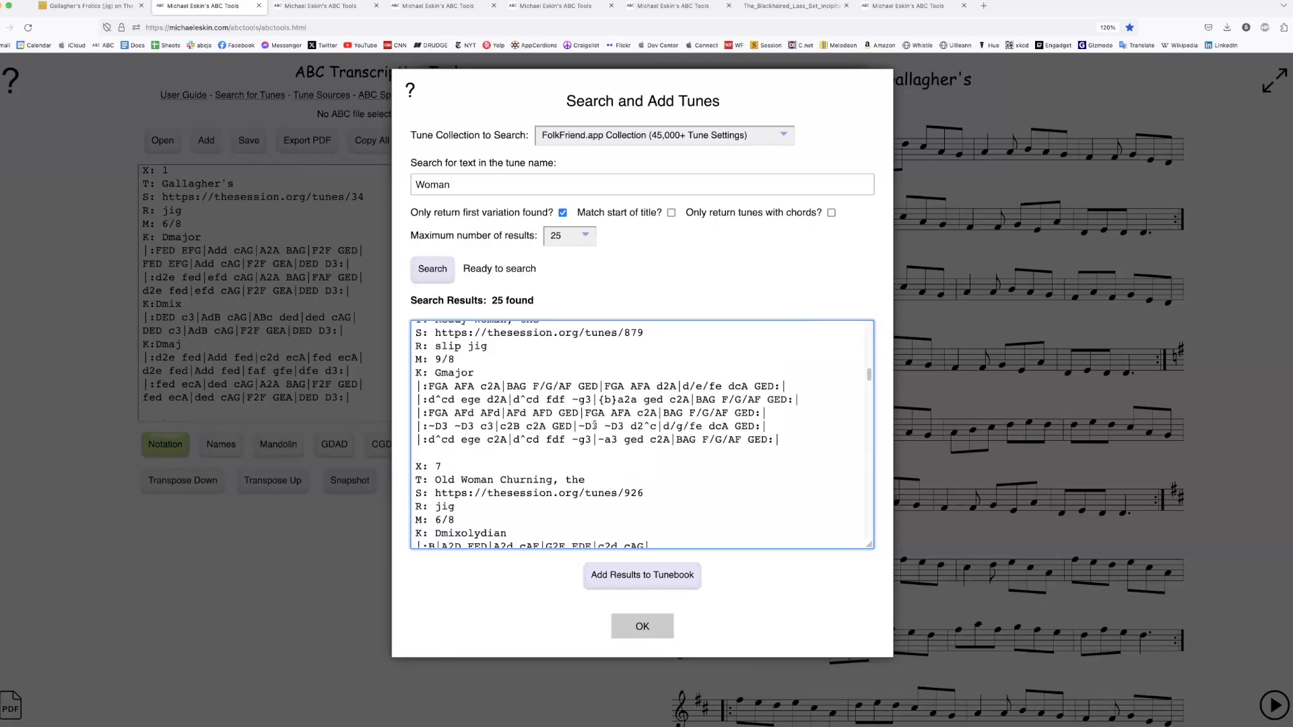
scroll(595, 425, down, 3)
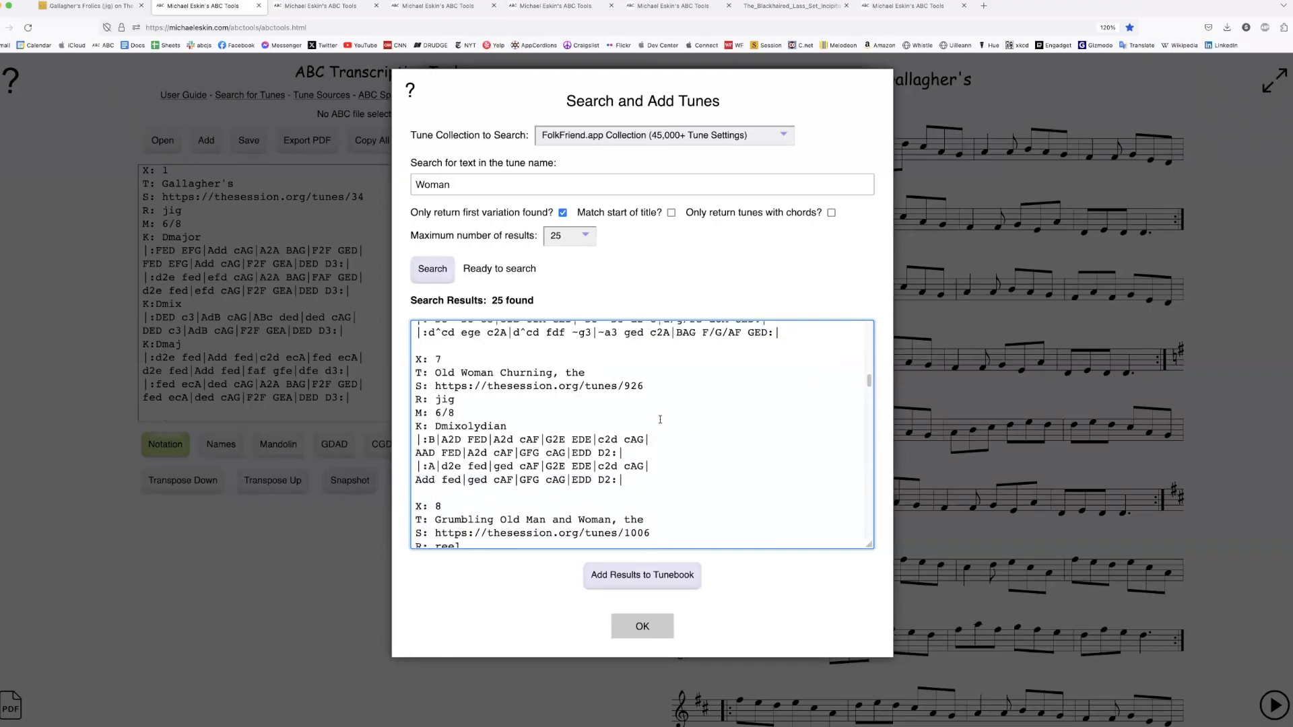
scroll(660, 420, down, 6)
scroll(660, 417, up, 3)
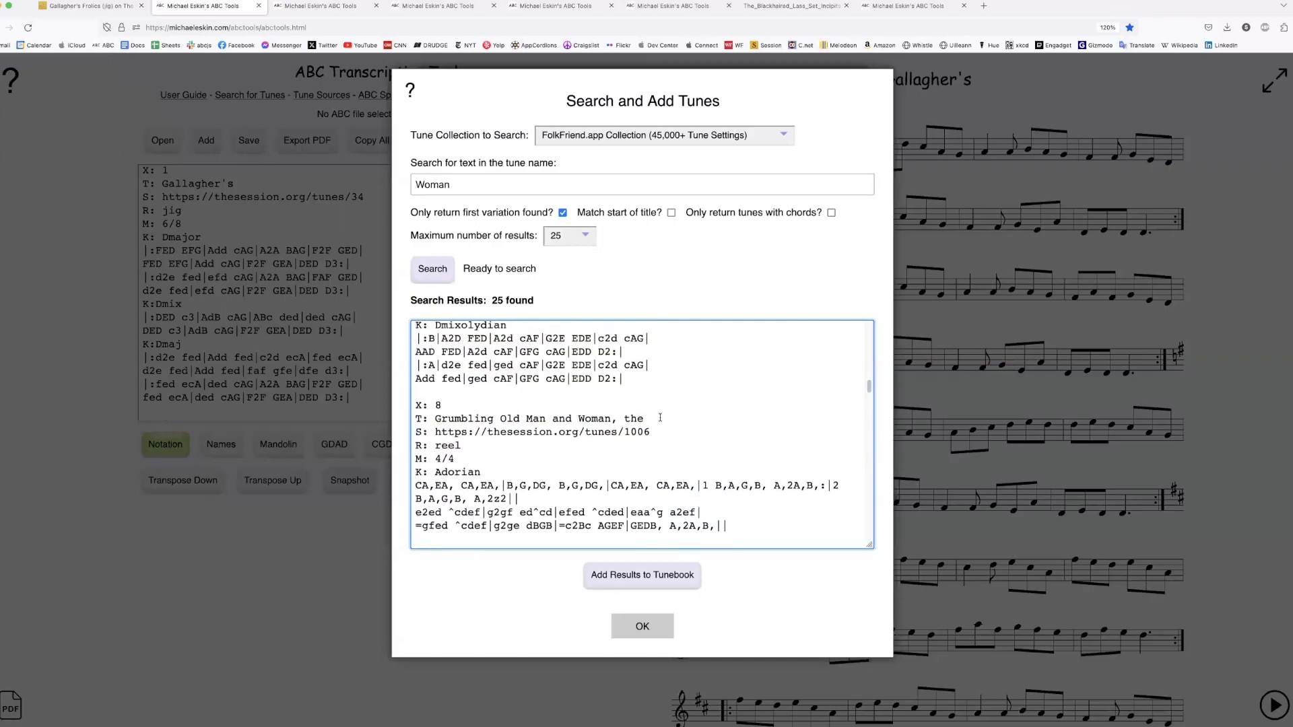
scroll(660, 417, down, 12)
scroll(707, 380, down, 6)
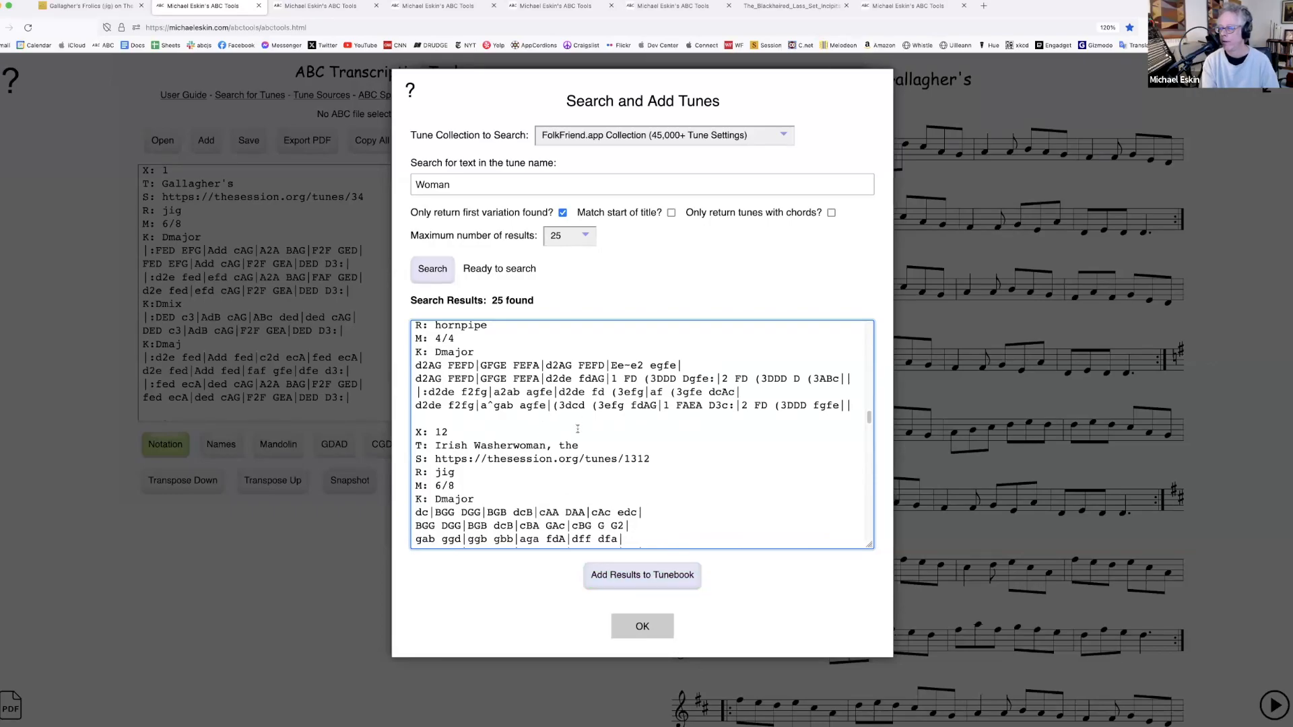
Remove the whole Tidy Woman jig, tune 17, from the search results text
scroll(586, 434, down, 15)
scroll(629, 460, down, 10)
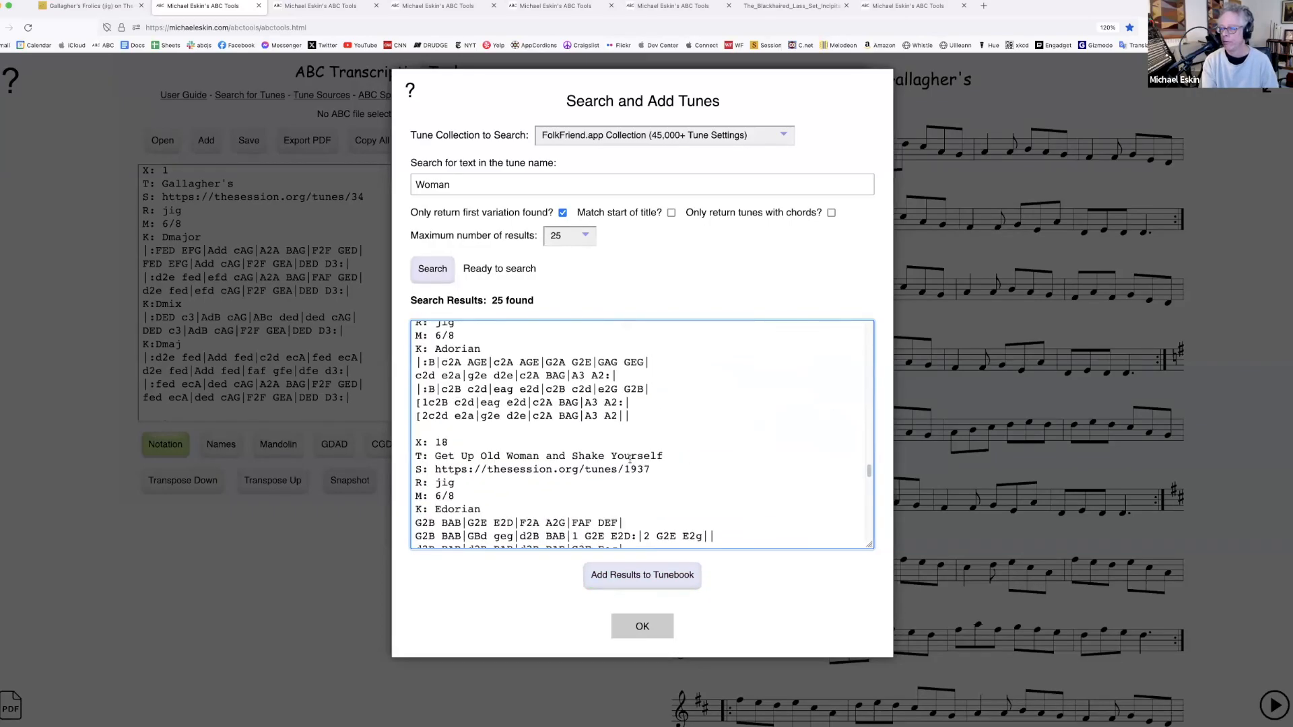
drag(651, 505, 434, 372)
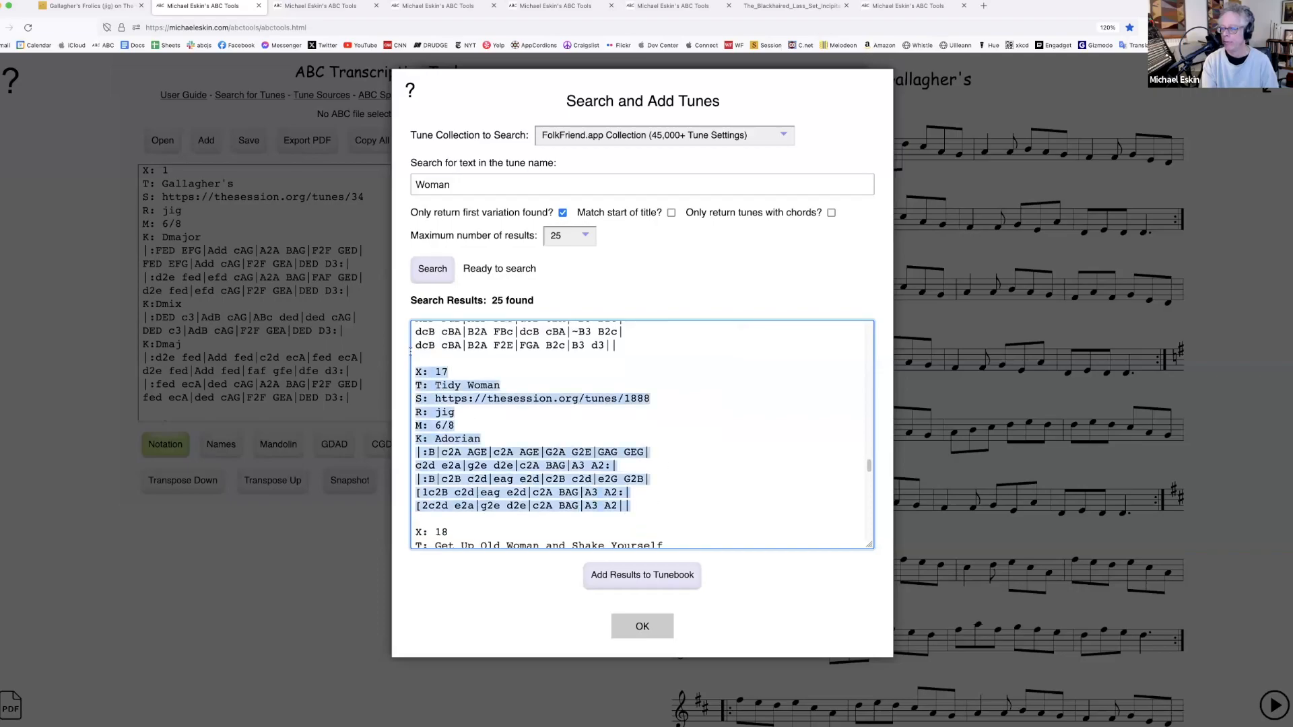
key(BackSpace)
key(BackSpace)
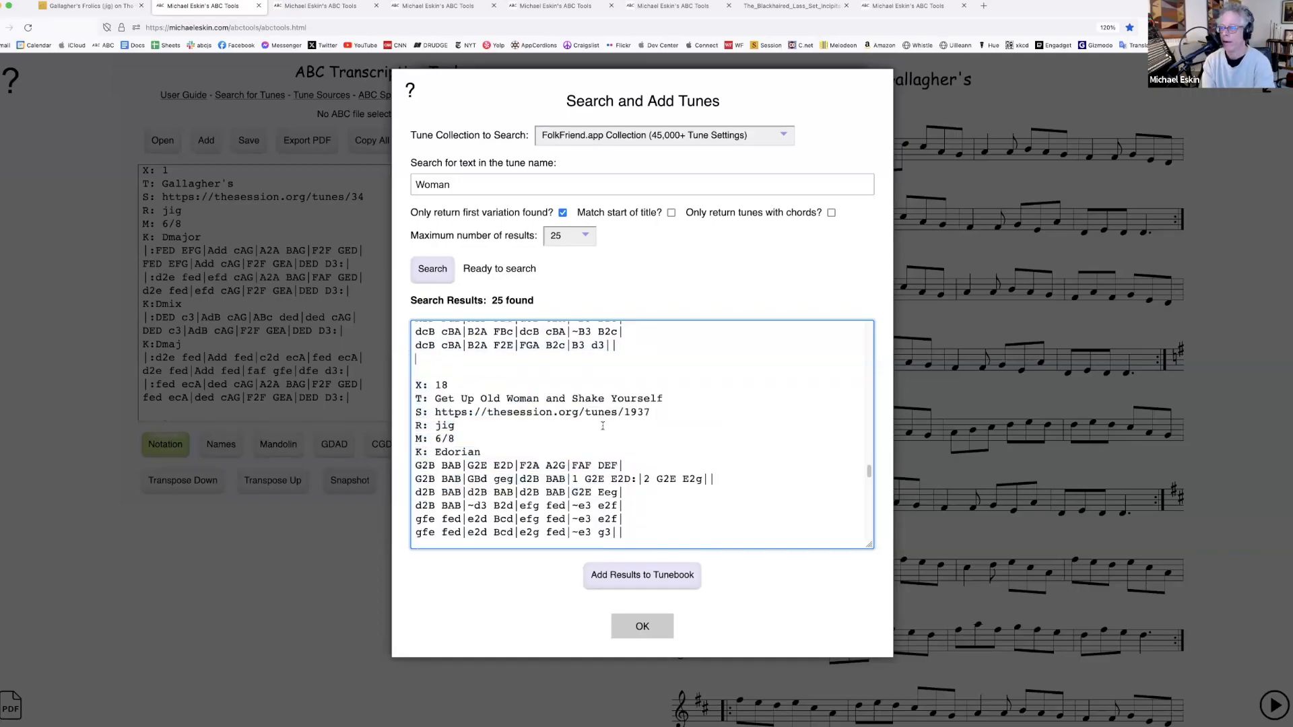
Remove the whole Get Up Old Woman and Shake Yourself jig, tune 18, from the search results text
scroll(634, 484, down, 1)
drag(624, 498, 415, 347)
key(BackSpace)
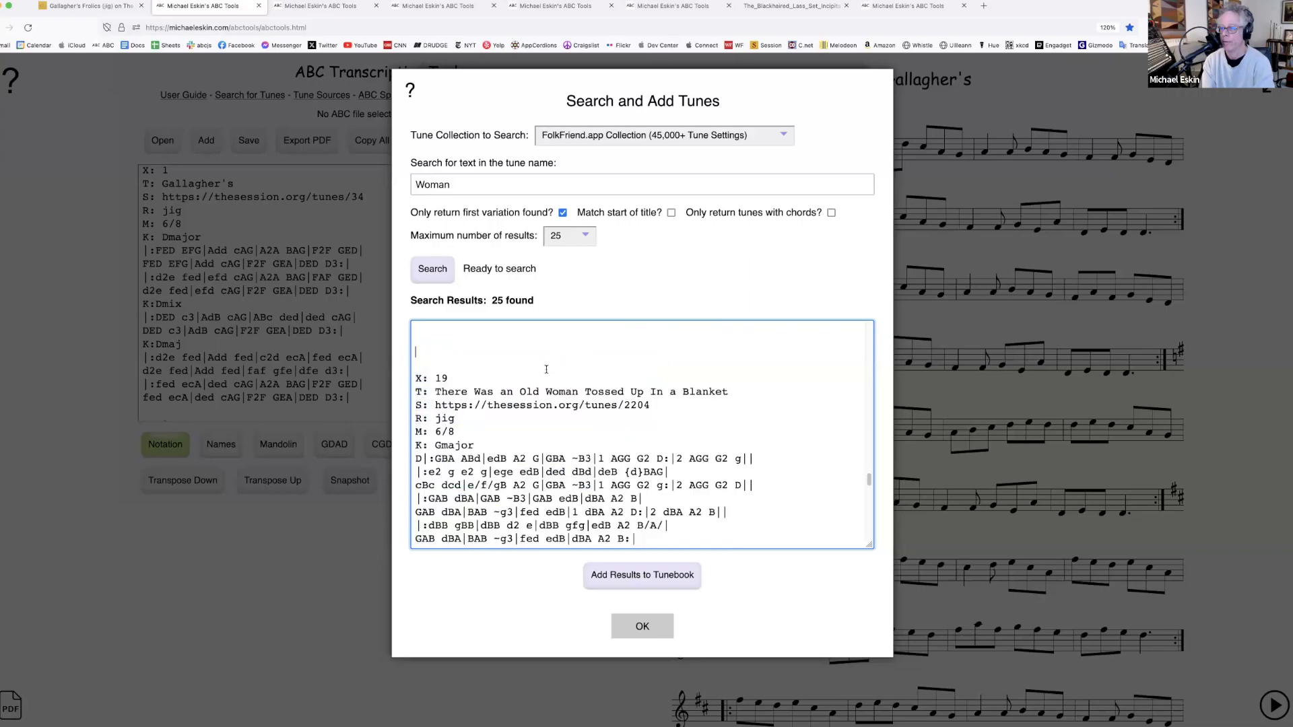
Copy the full ABC text of tune 16, Get Up Old Woman and Shake Yourself, and close the search without adding results
scroll(550, 369, up, 3)
drag(618, 502, 417, 355)
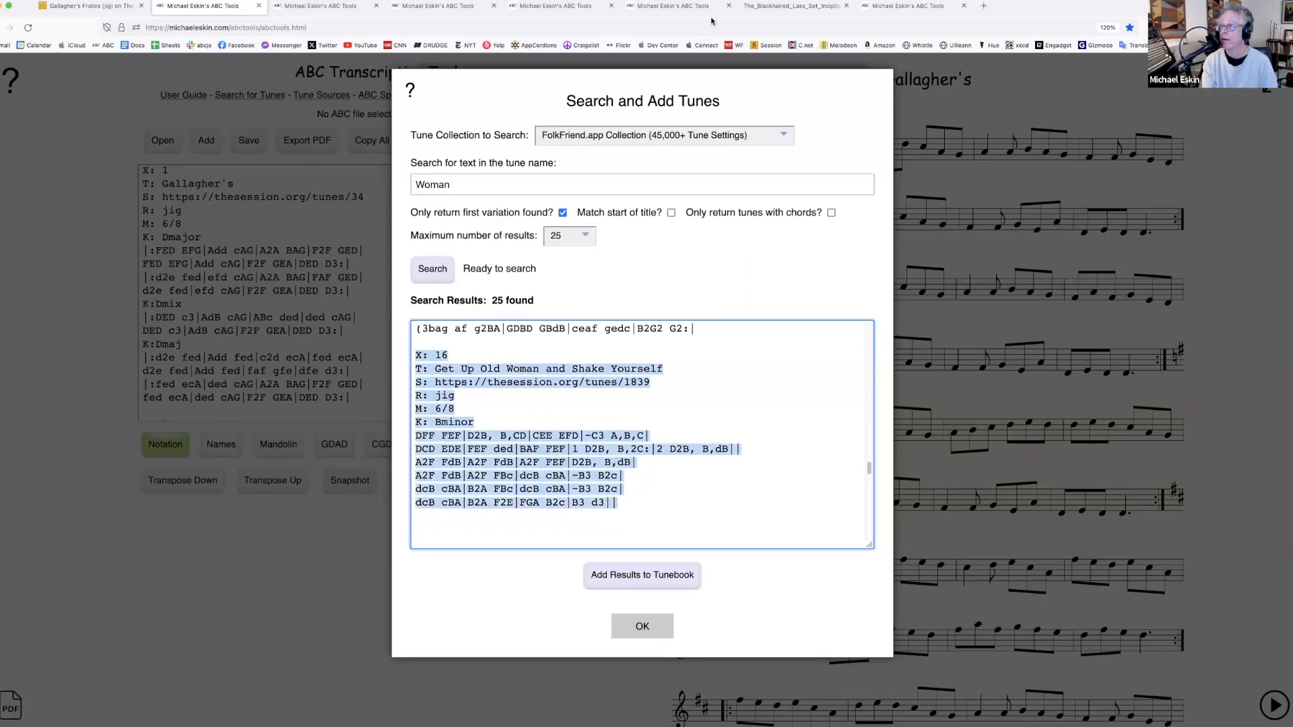
right_click(500, 373)
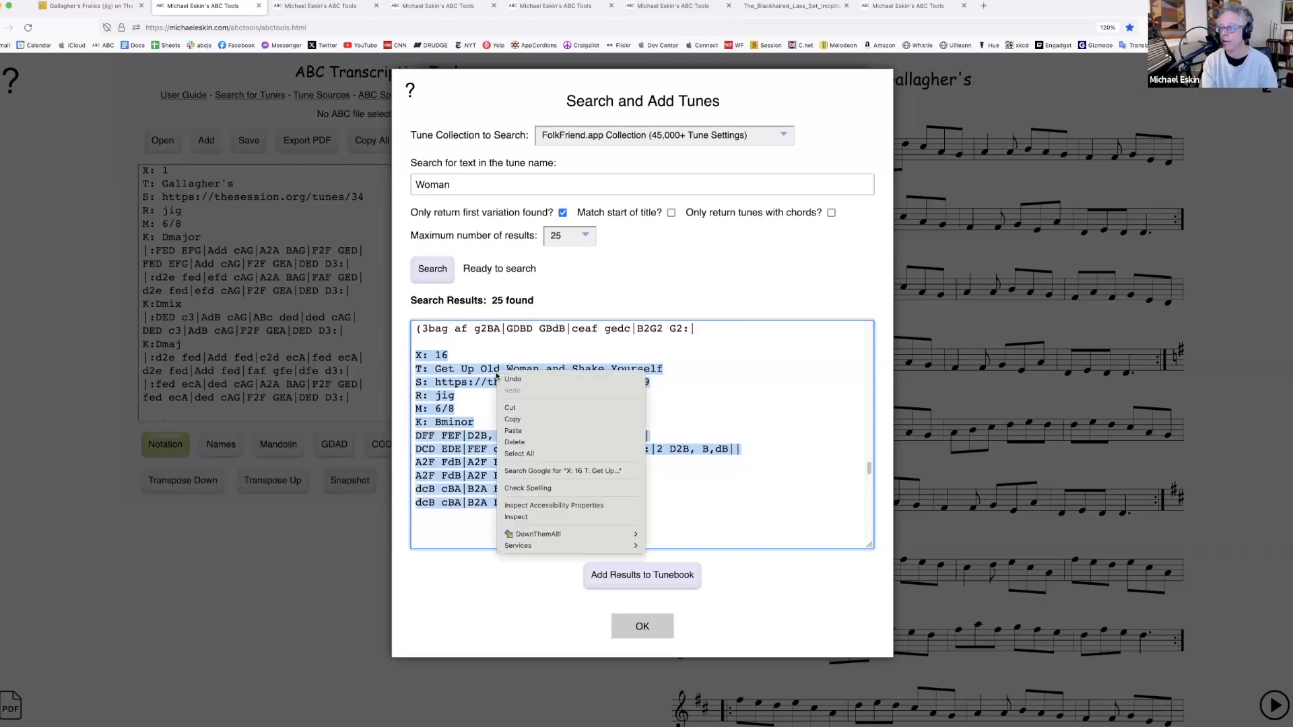
click(529, 418)
click(640, 625)
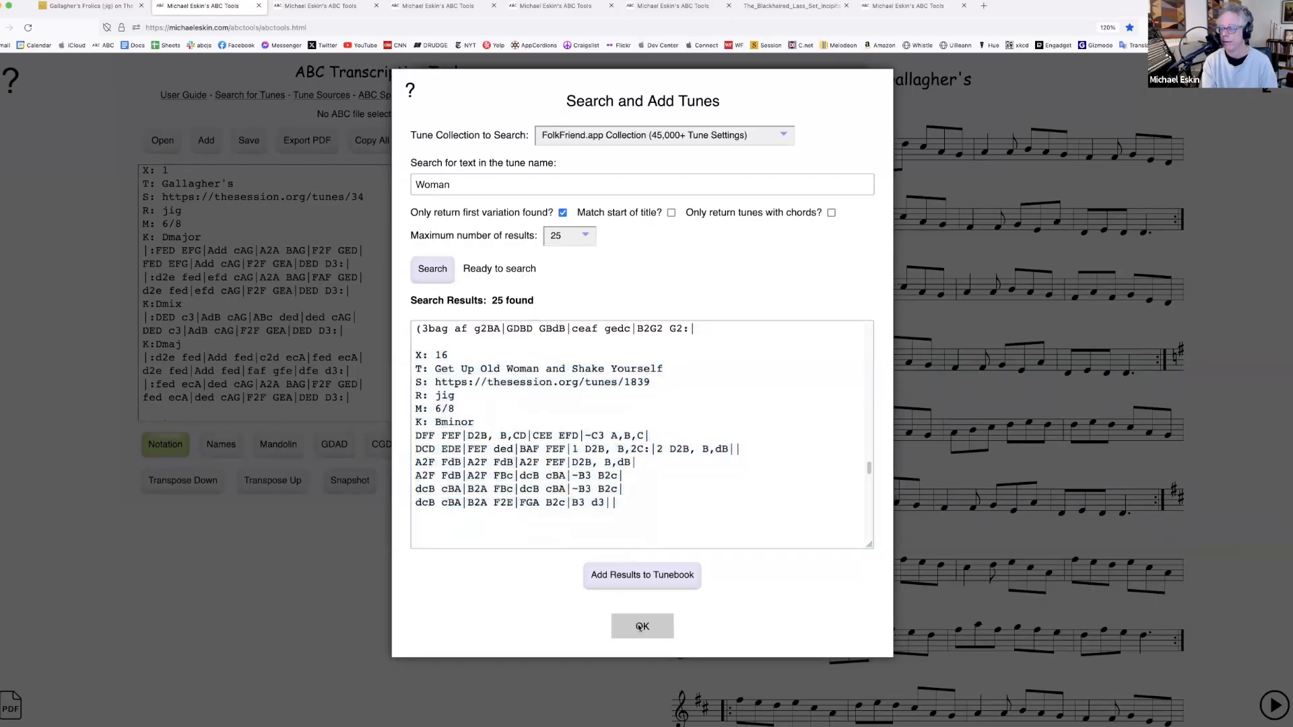
click(641, 608)
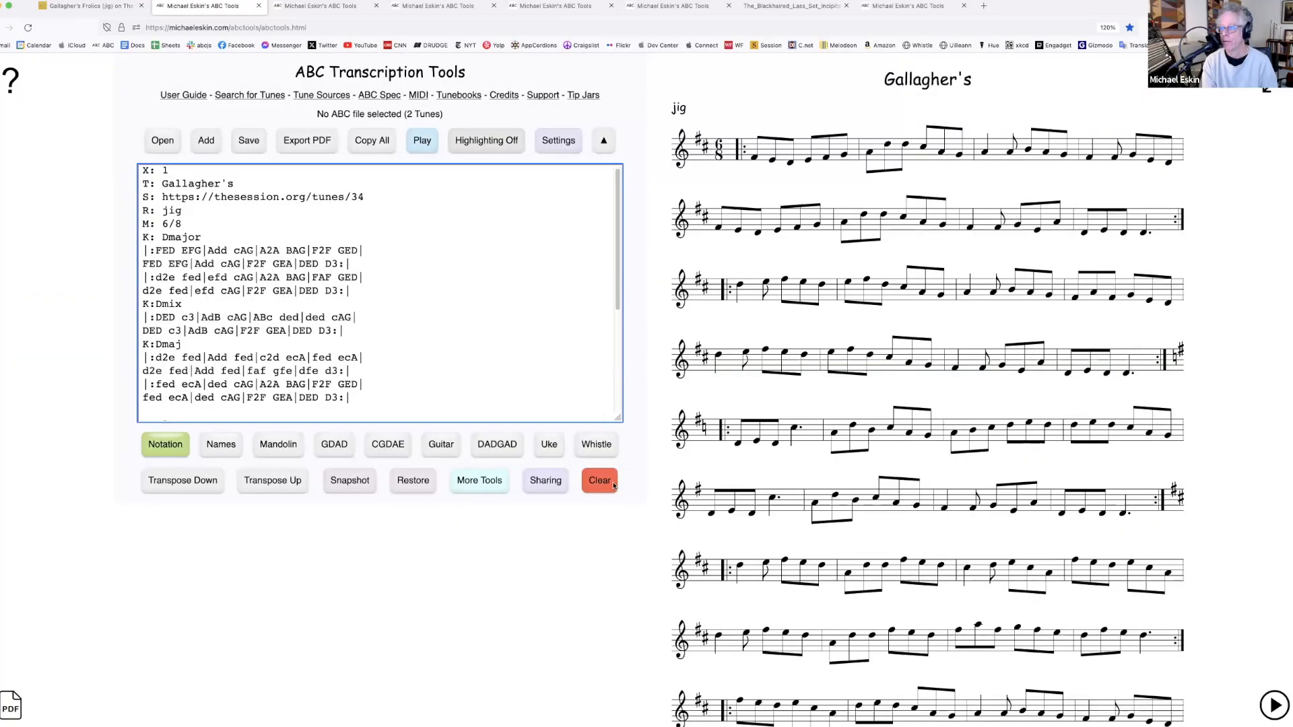
Clear the whole tunebook and paste the copied Get Up Old Woman and Shake Yourself tune into the empty editor
click(600, 480)
click(618, 260)
right_click(295, 216)
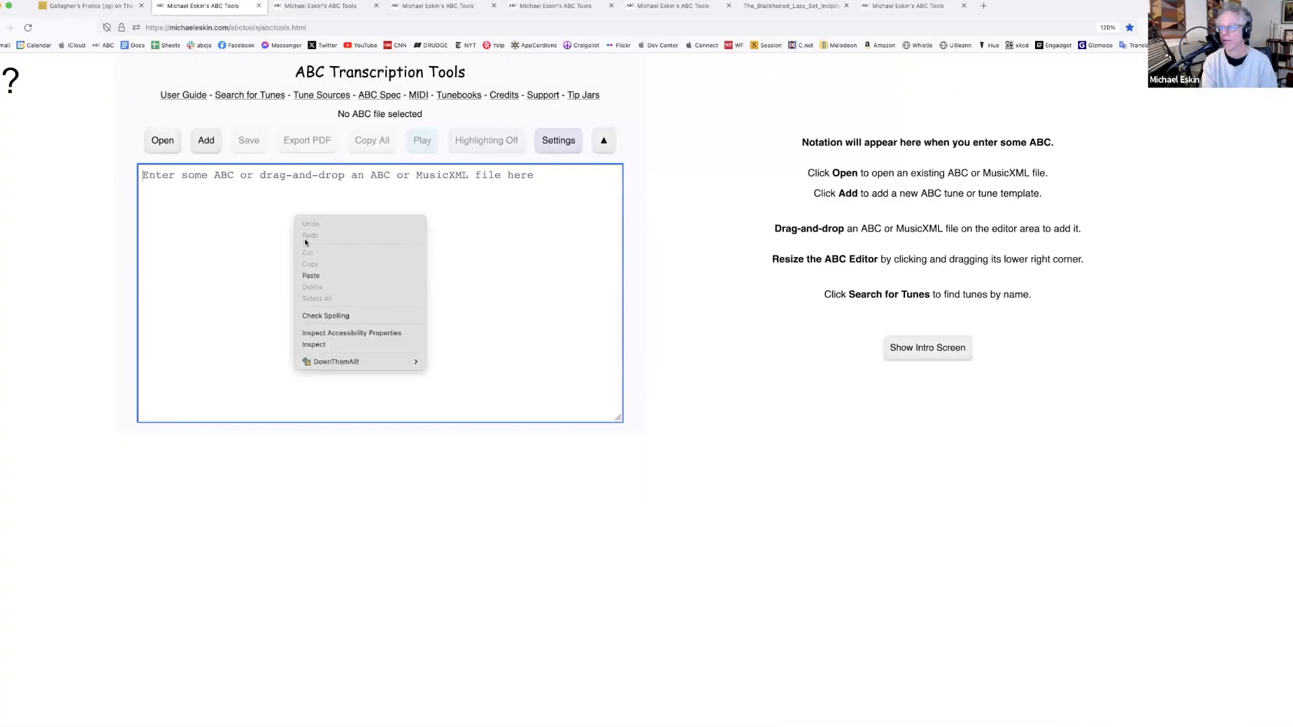
click(327, 275)
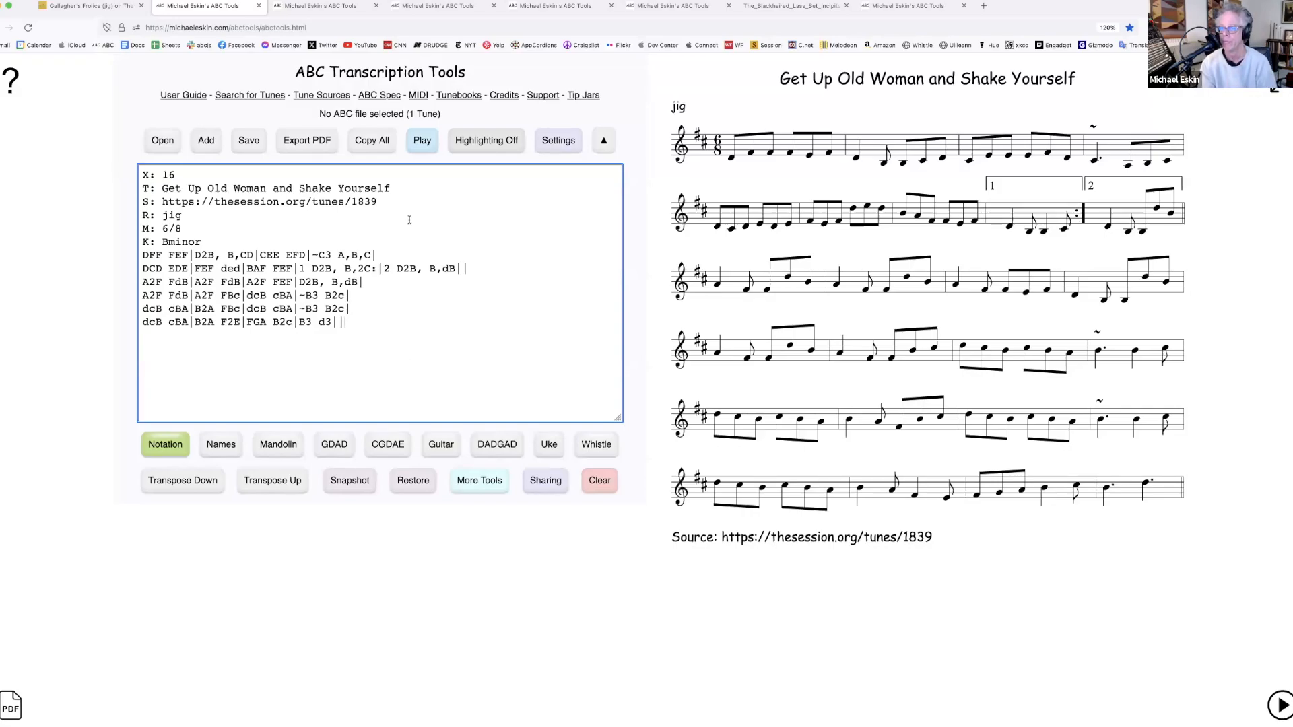
Delete the pasted tune's text from the editor and add the example song in its place
key(super+a)
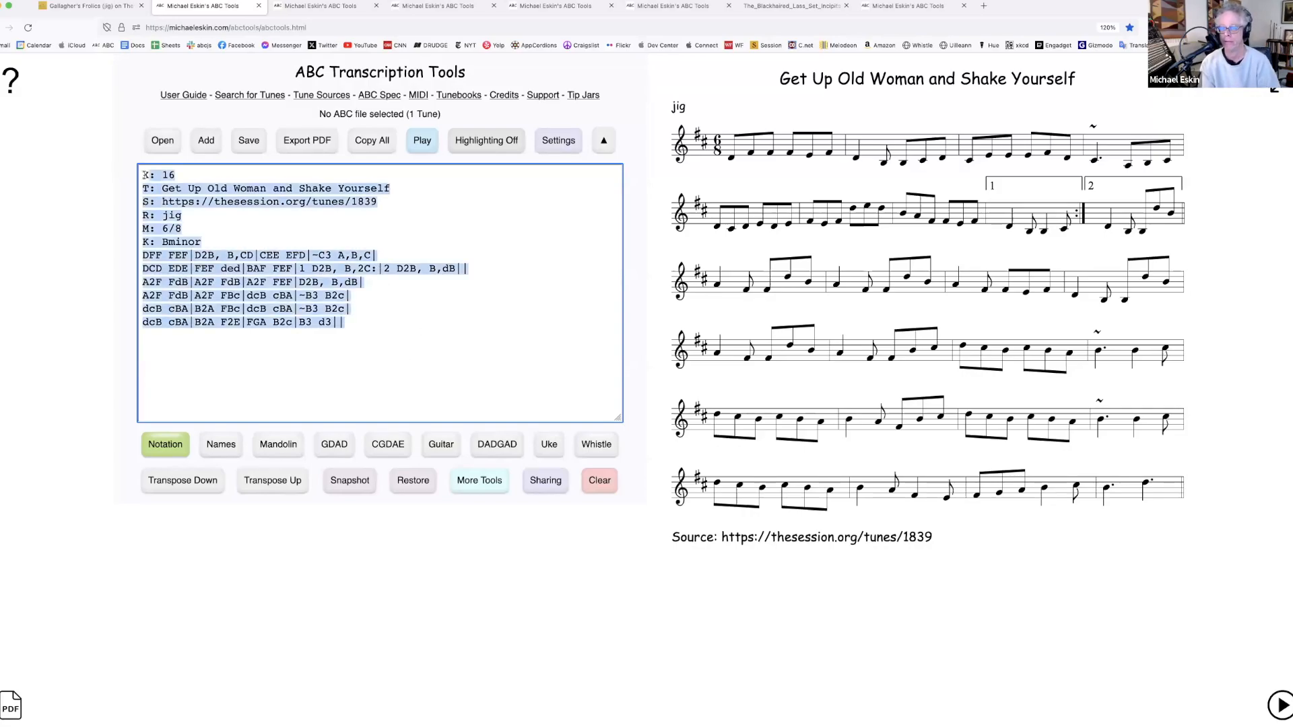
key(BackSpace)
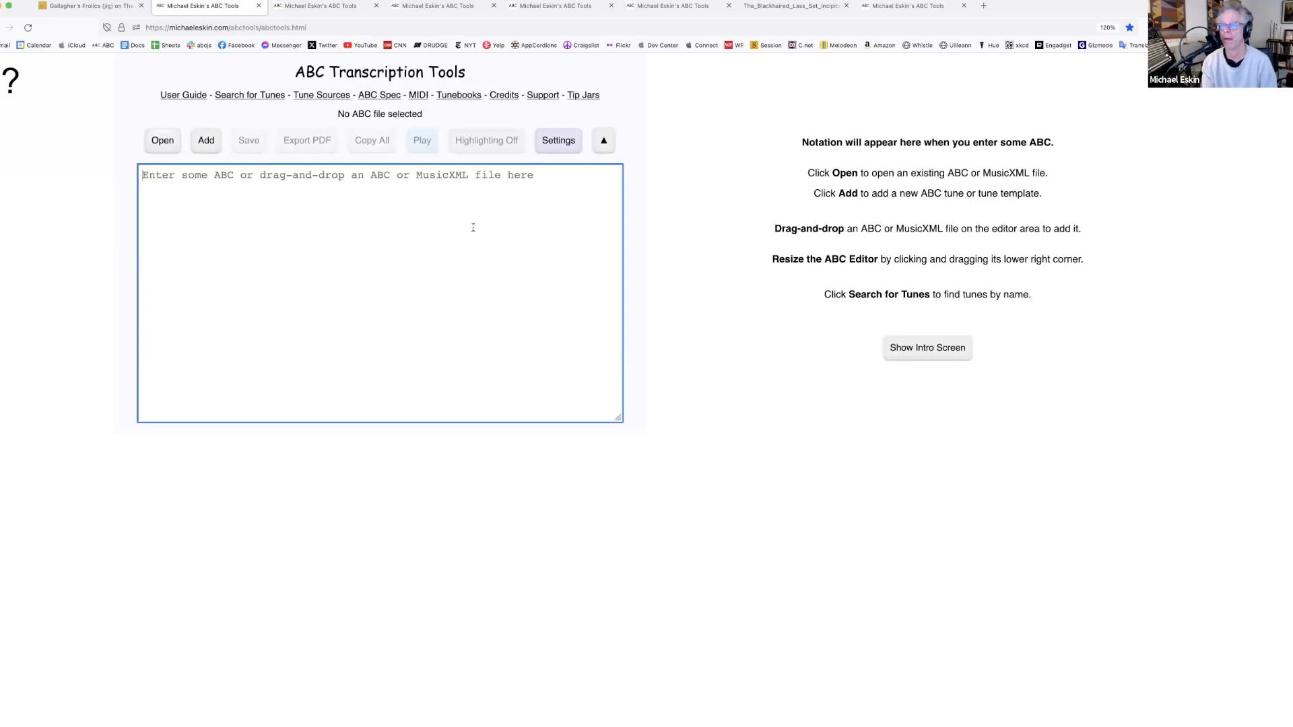
click(206, 140)
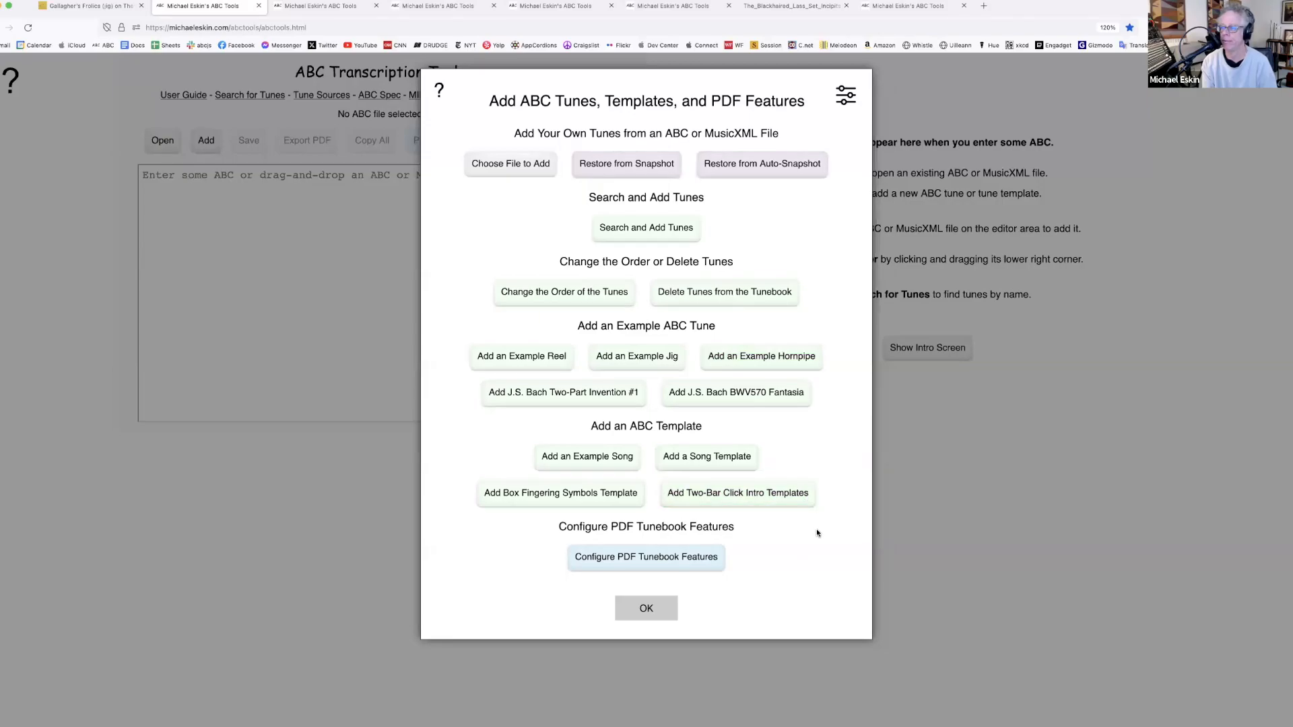
click(594, 460)
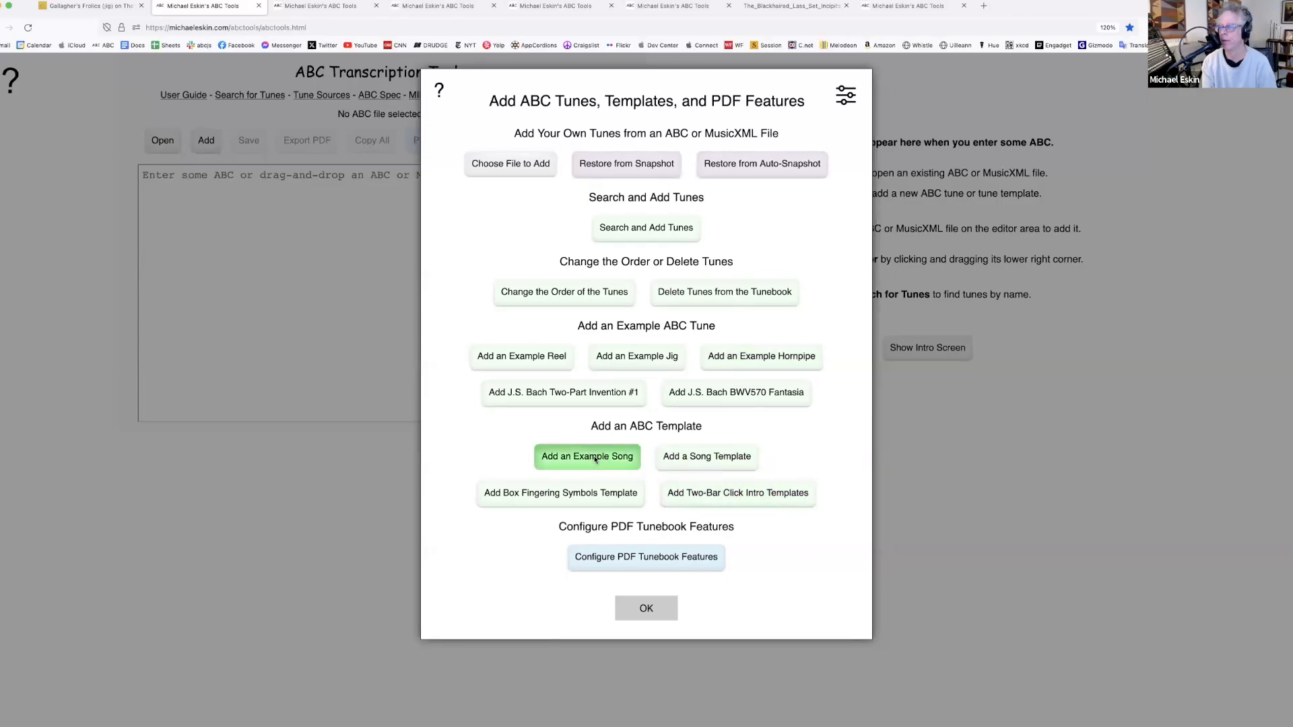
click(660, 613)
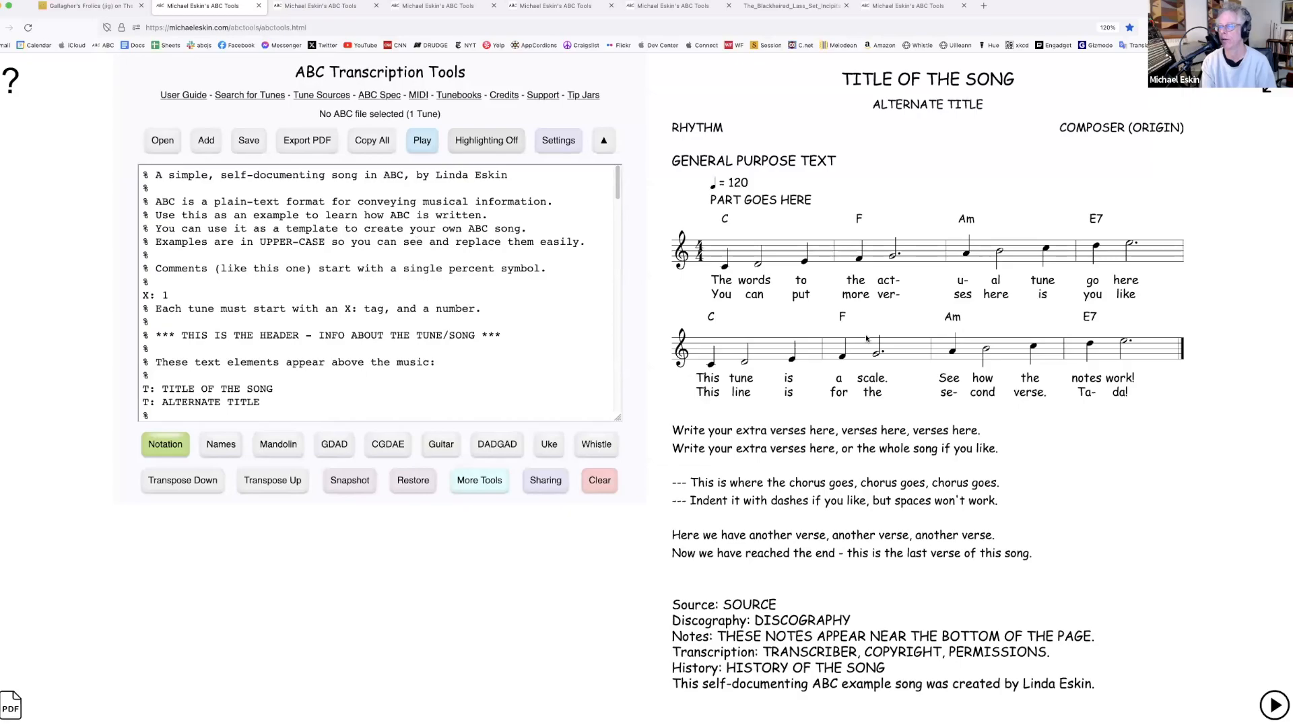
Review the example song's explanatory ABC comments and notation, and clear it from the editor
scroll(368, 276, down, 15)
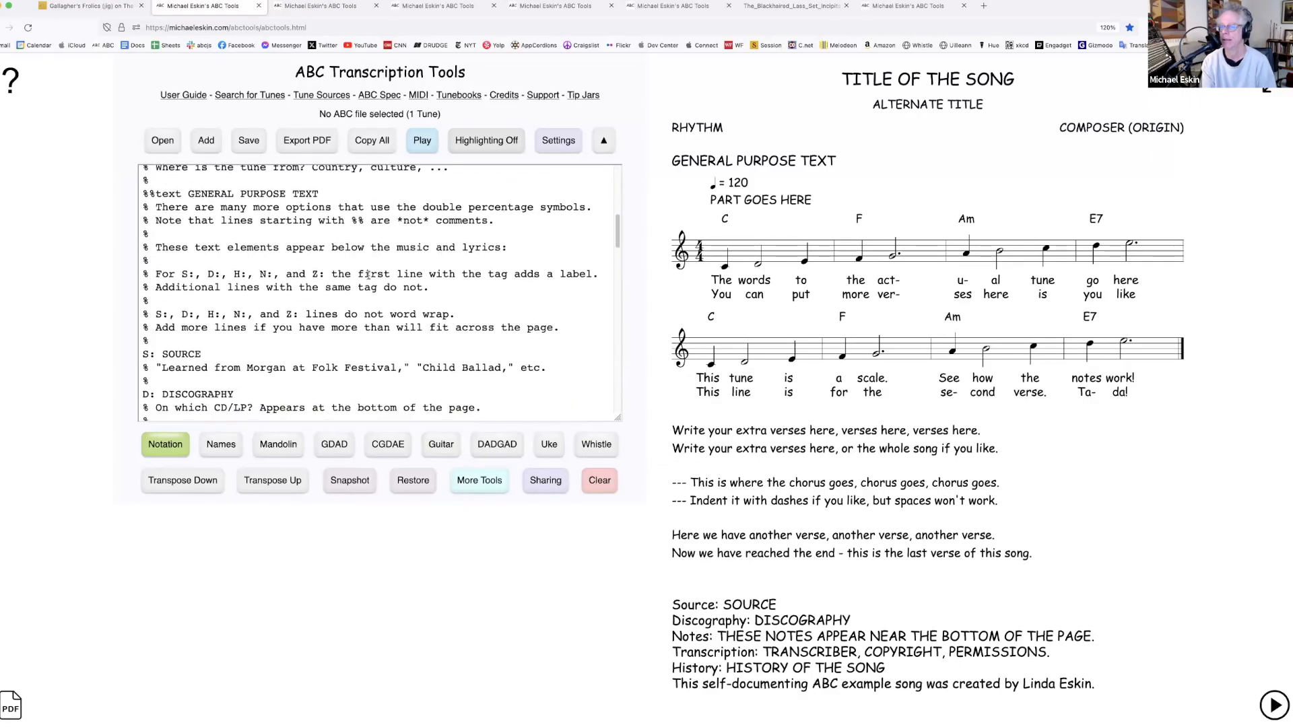
scroll(791, 322, down, 1)
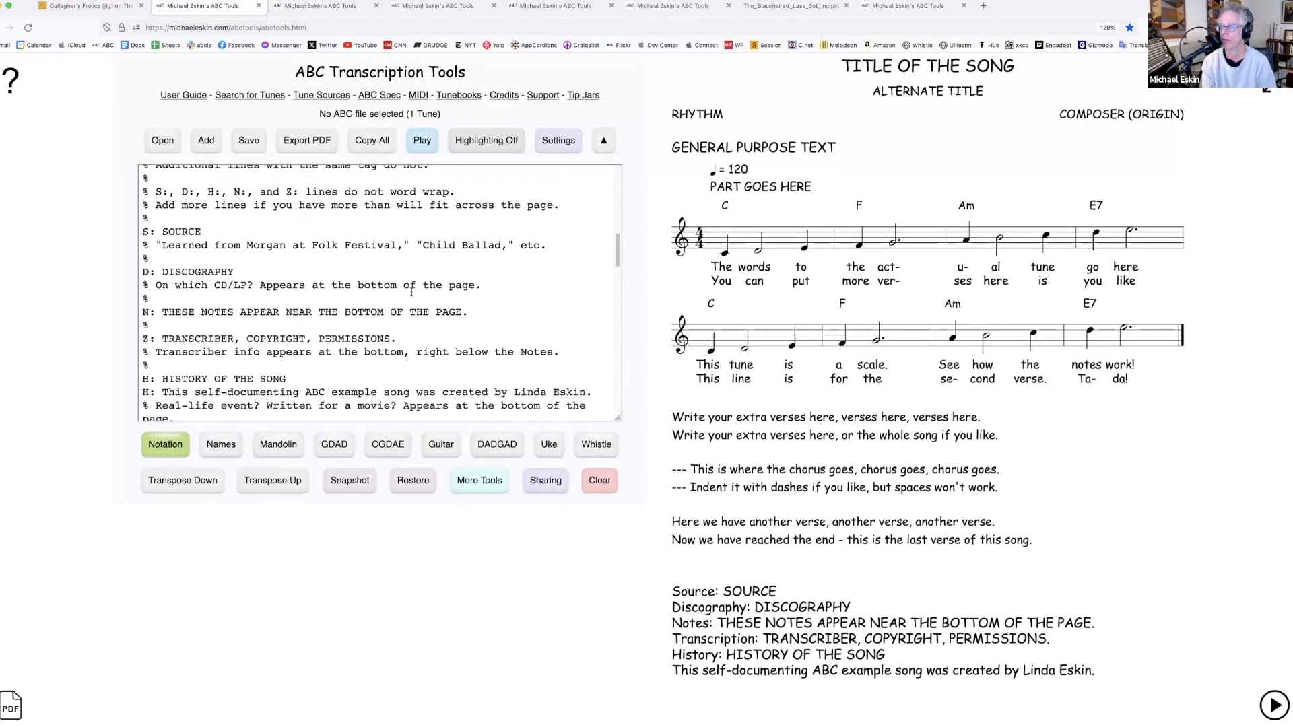
scroll(414, 325, up, 15)
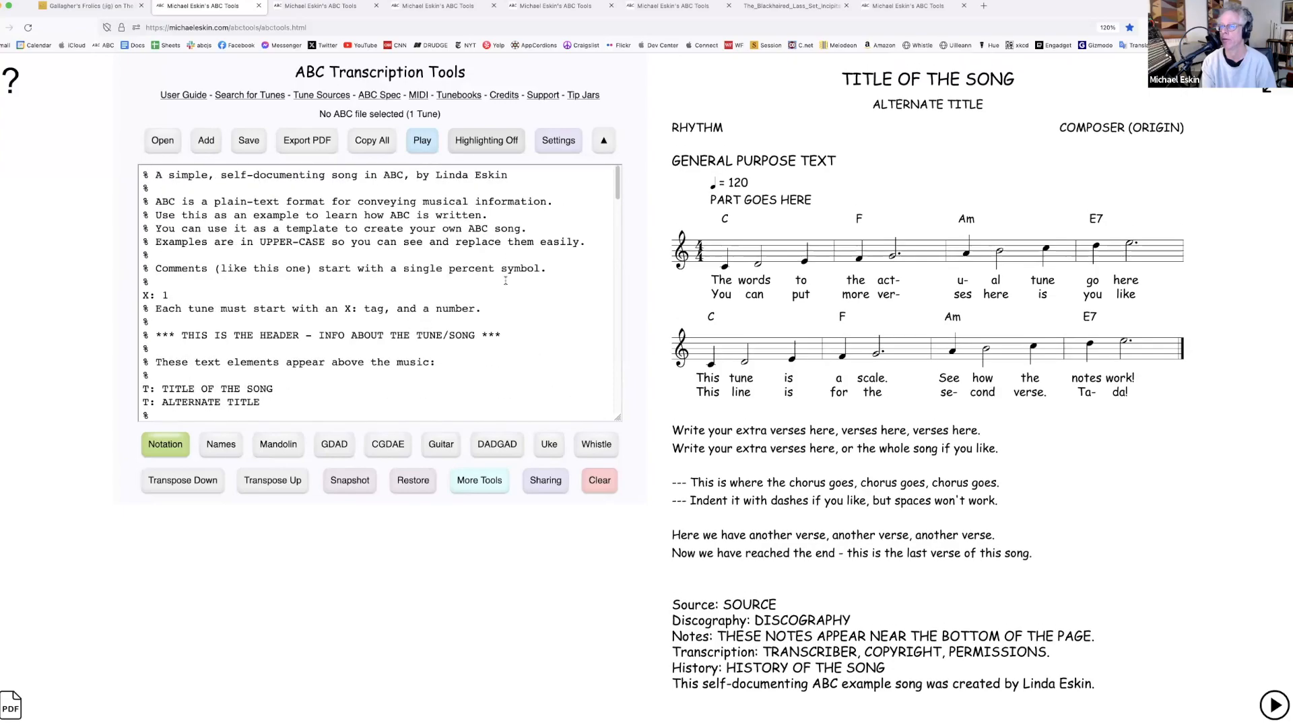
scroll(786, 337, down, 1)
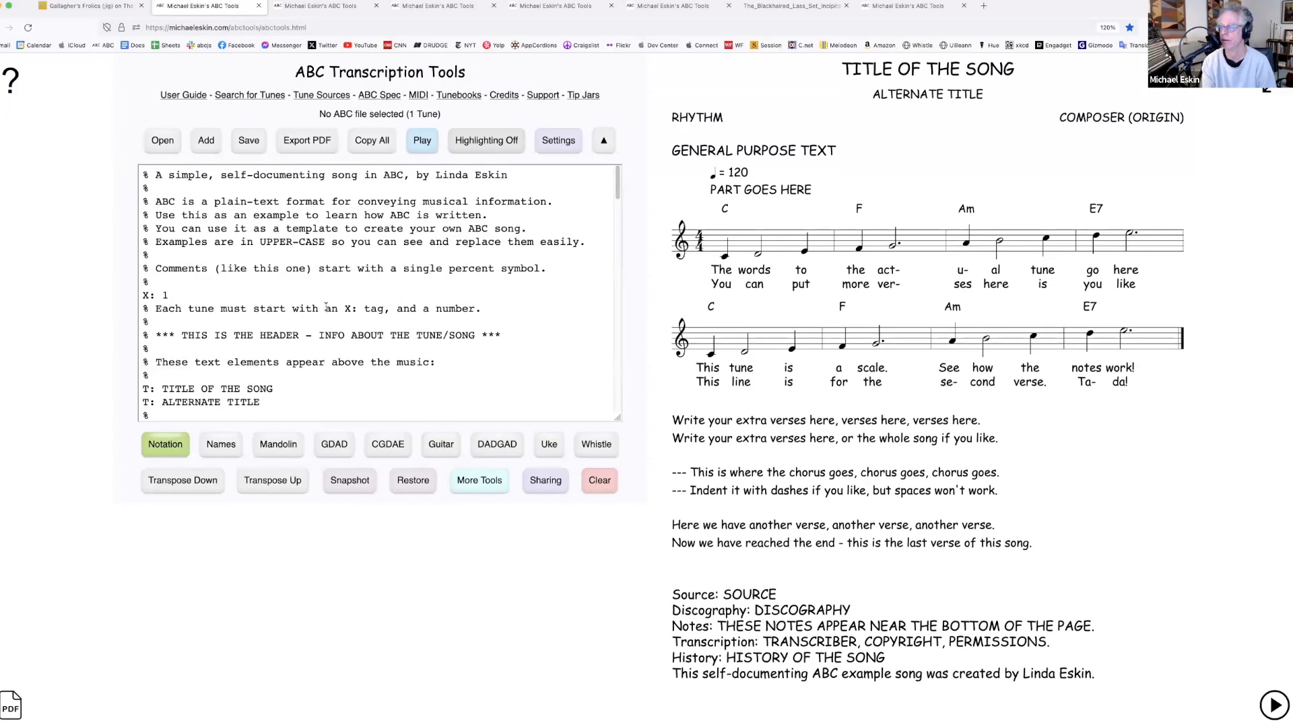
scroll(366, 307, down, 10)
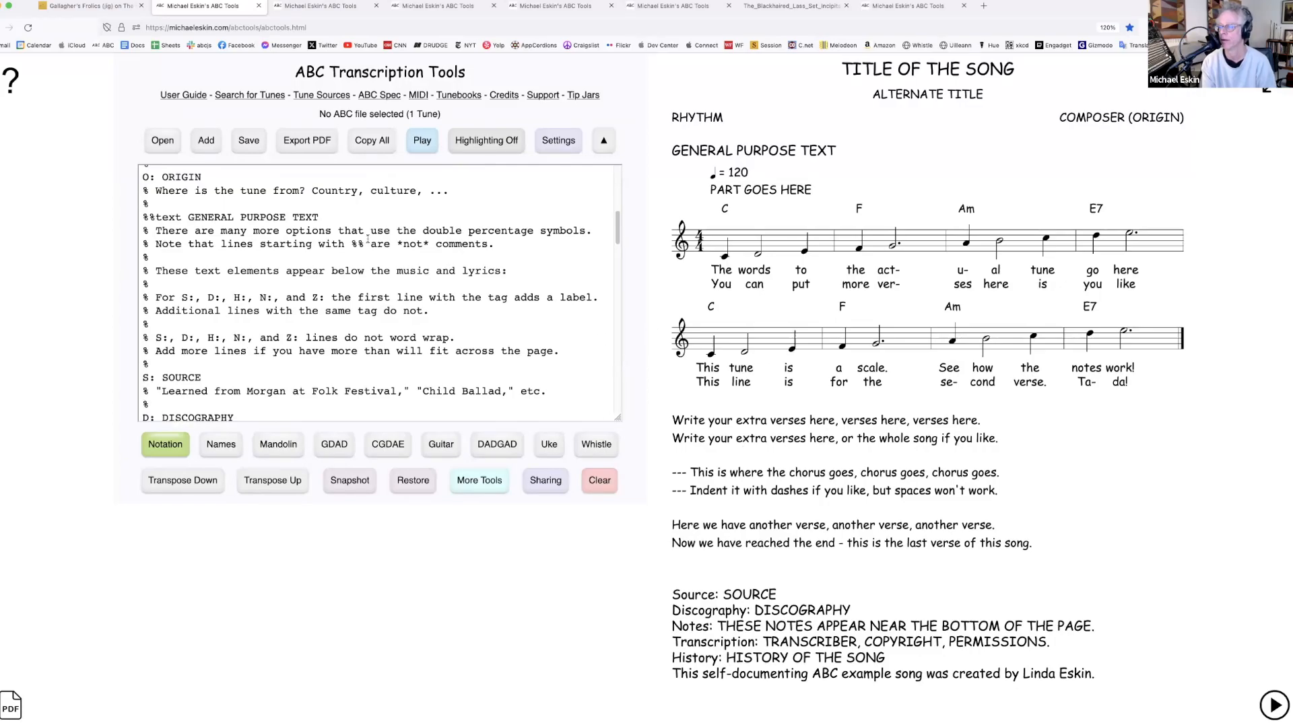
scroll(367, 239, up, 5)
click(599, 475)
click(610, 248)
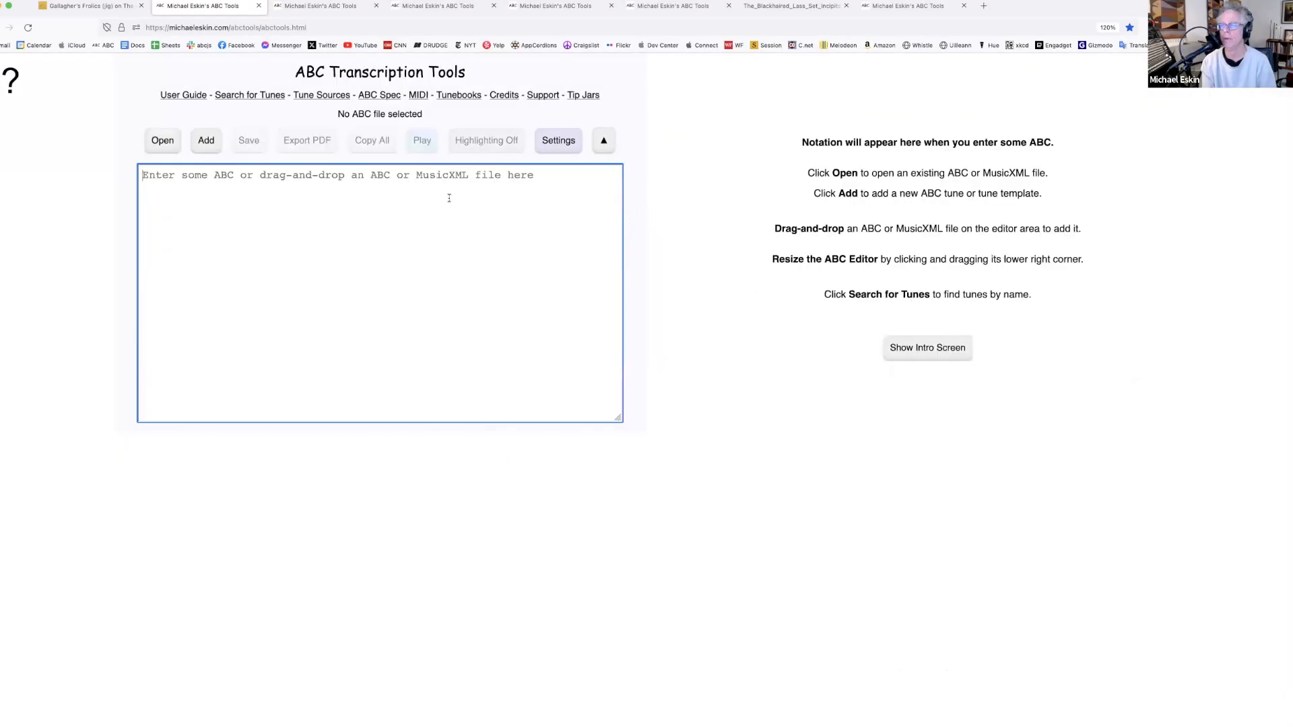
Restore the tunebook from the saved snapshot and look over the restored tunes
click(206, 141)
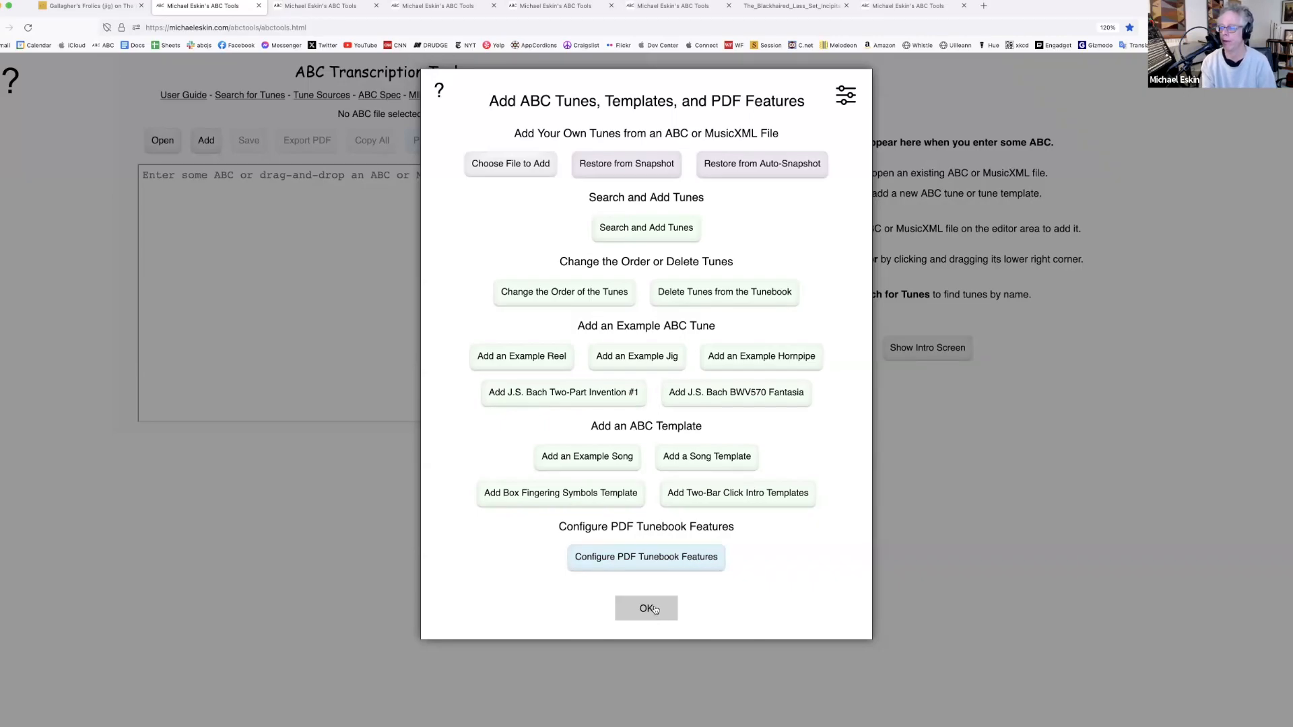
click(631, 610)
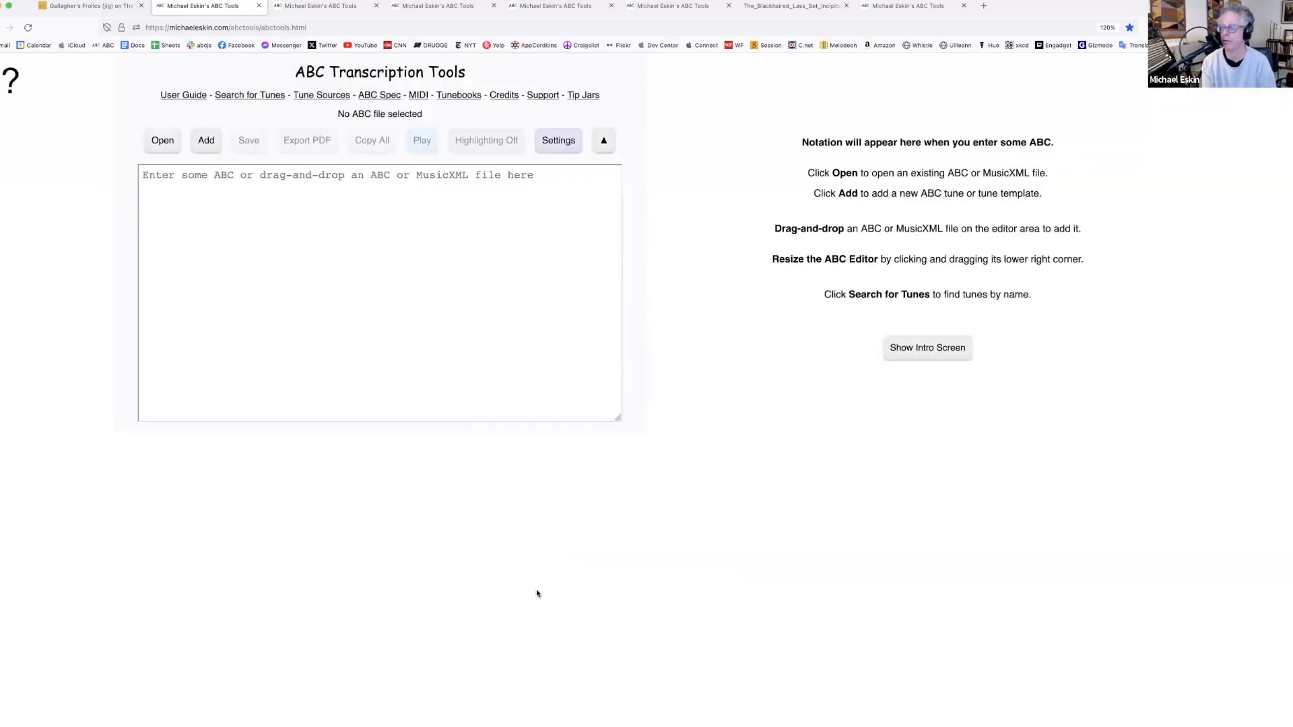
click(211, 144)
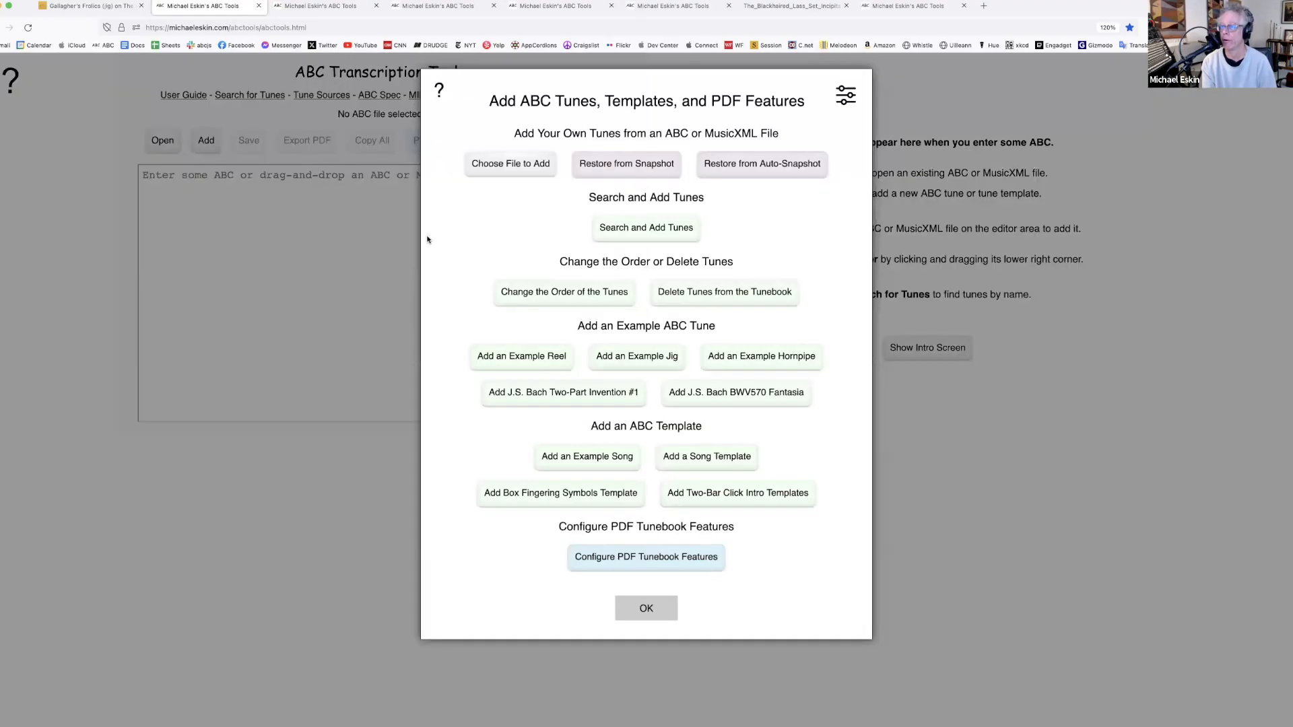
click(608, 163)
click(612, 251)
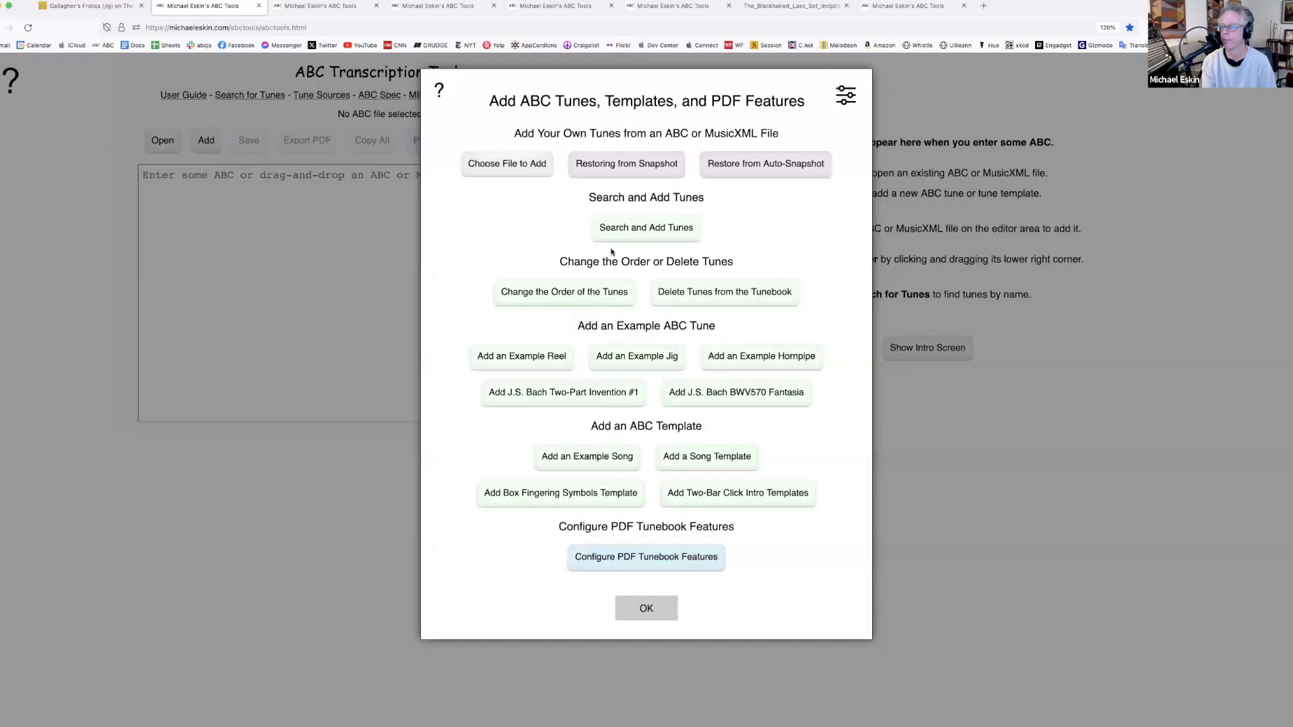
click(648, 609)
scroll(353, 307, down, 5)
scroll(353, 307, up, 5)
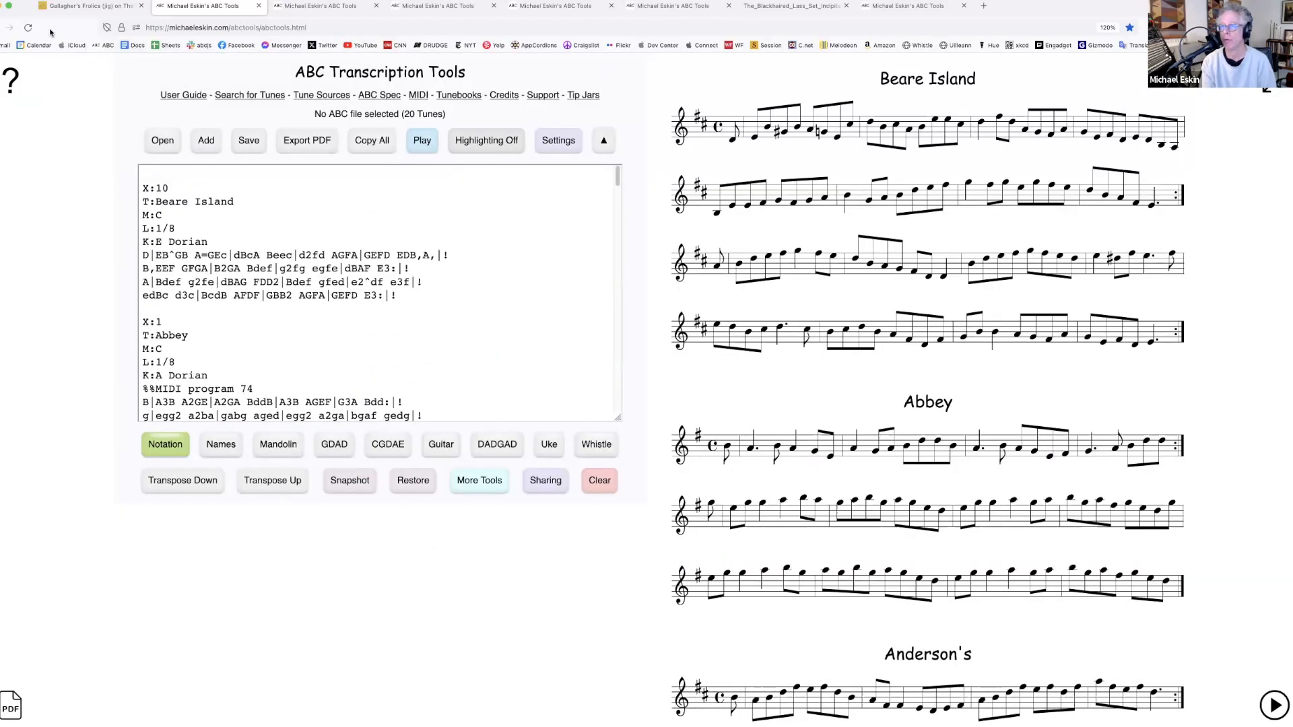
Reload the page and bring the tunebook back from the snapshot saved in browser storage
click(28, 28)
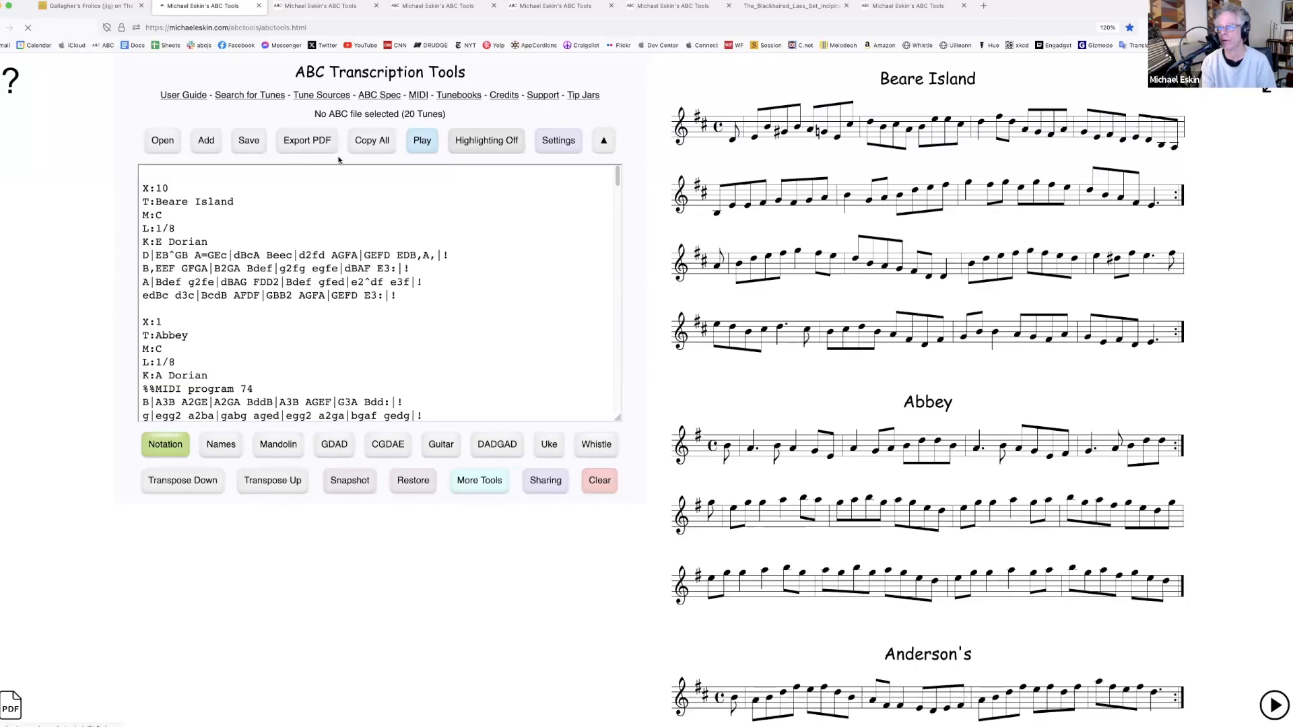
click(206, 140)
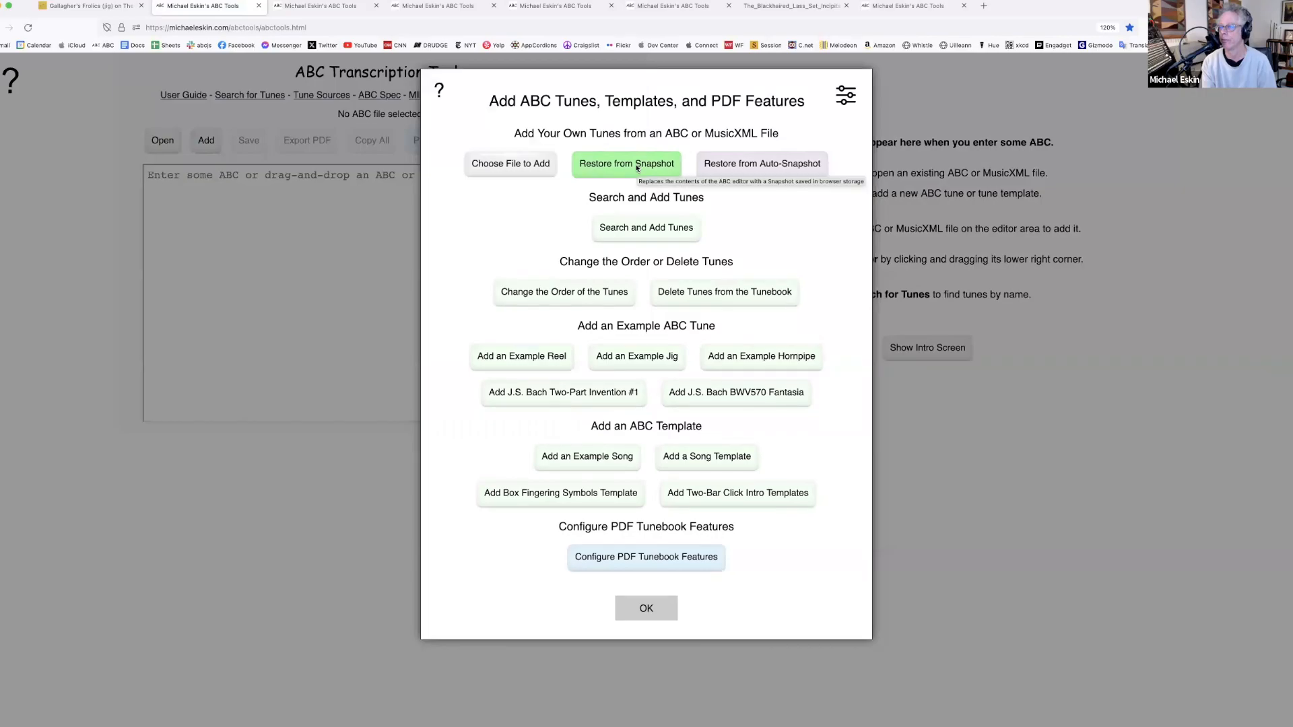
click(638, 168)
click(631, 250)
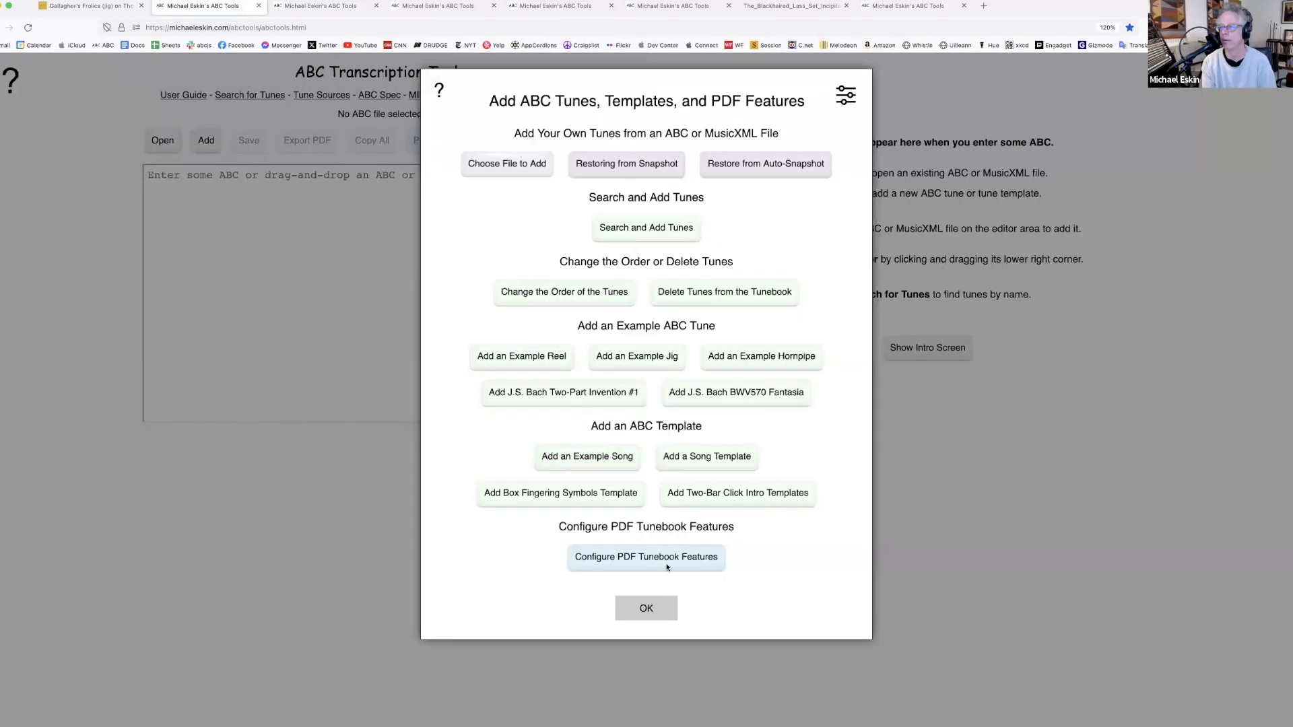
click(660, 609)
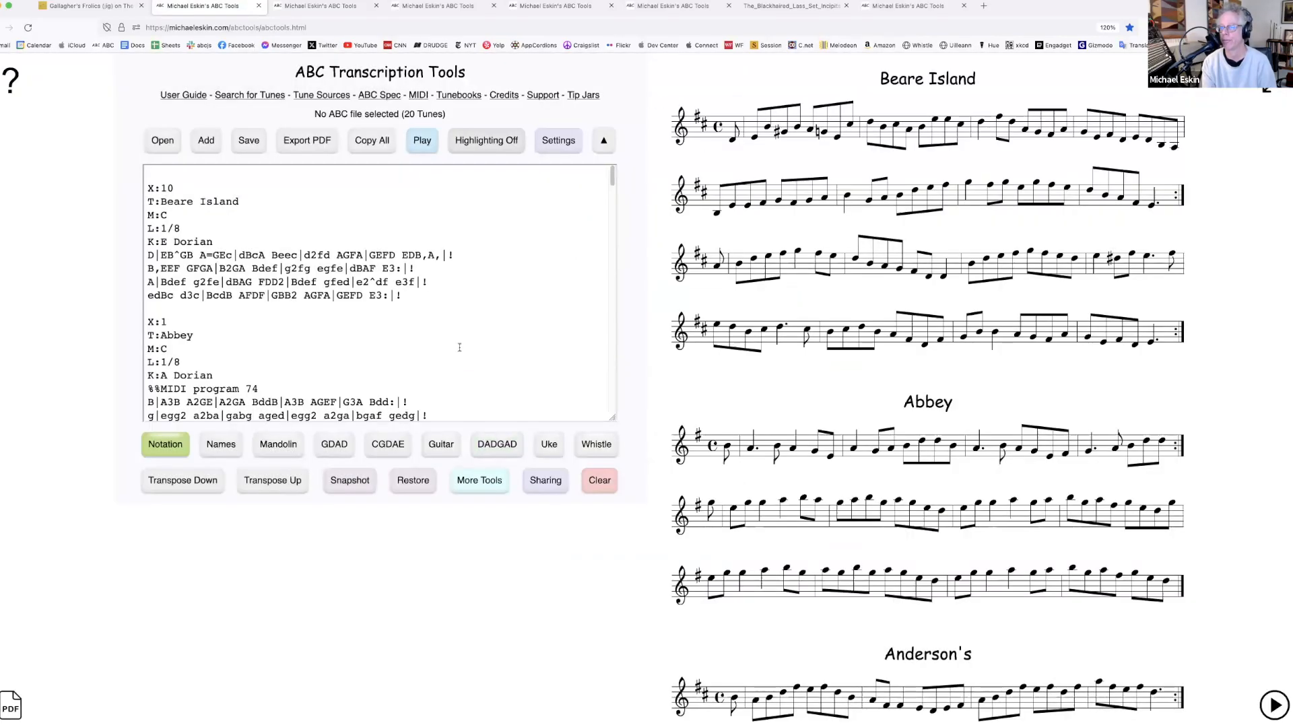
scroll(459, 346, down, 3)
scroll(458, 346, up, 3)
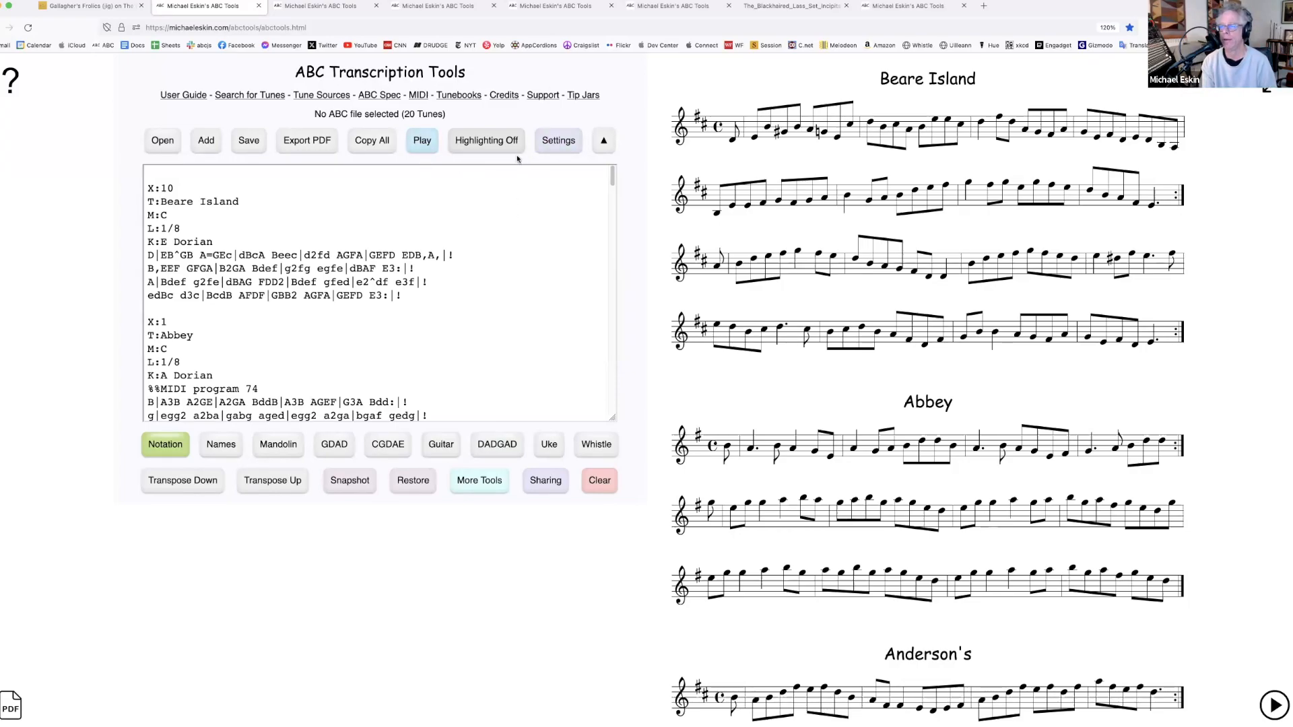
Check the setting for saving an Auto-Snapshot on browser tab close or reload, leaving all settings as they are
click(549, 143)
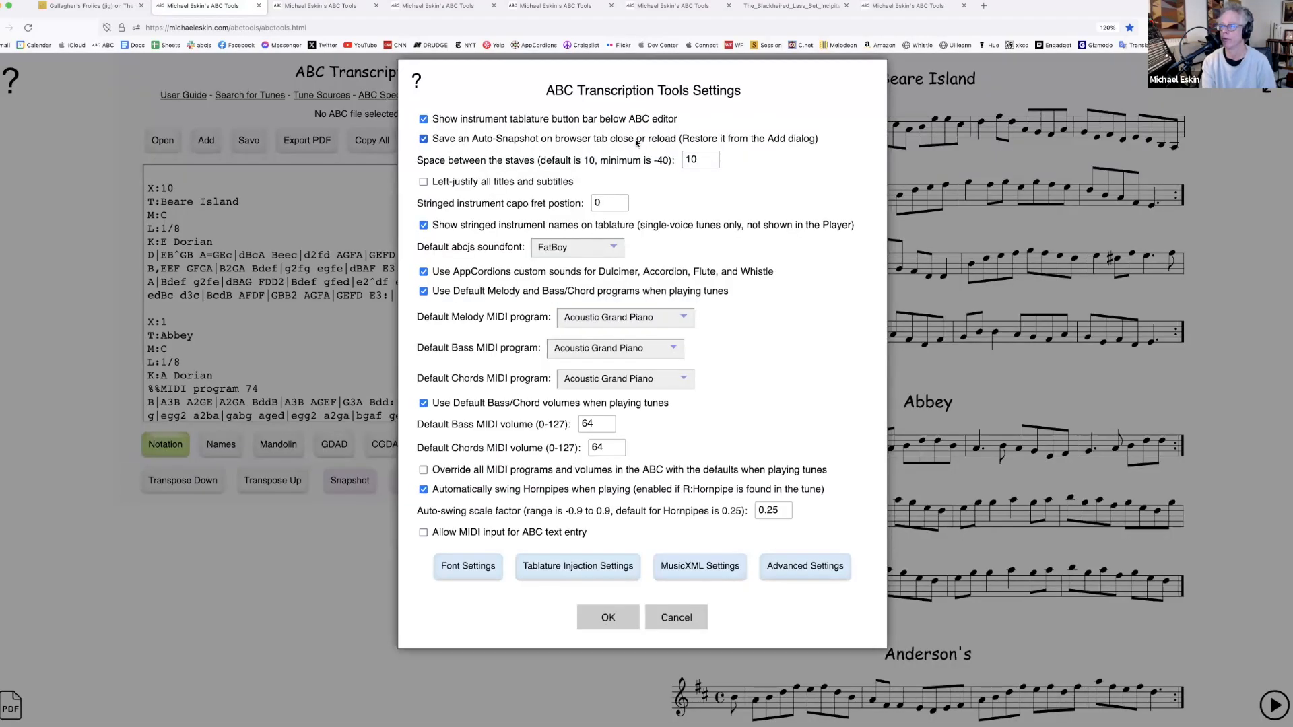
click(616, 618)
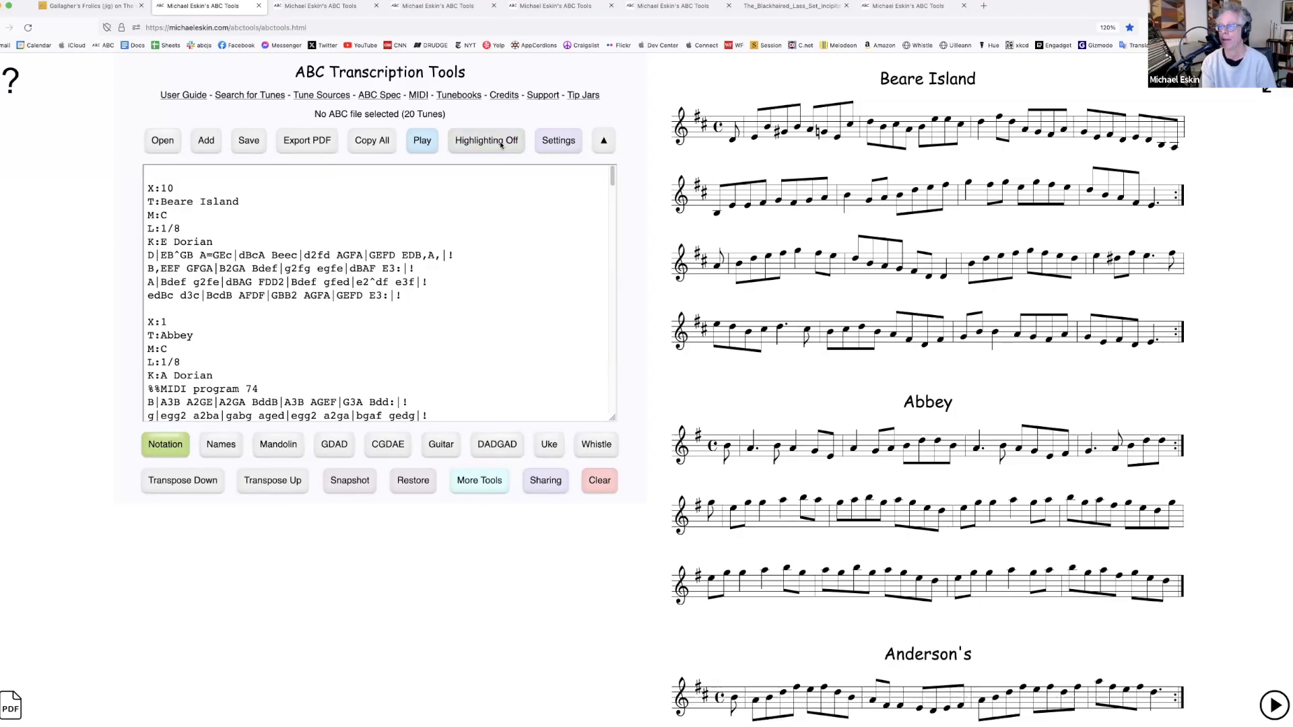
click(567, 143)
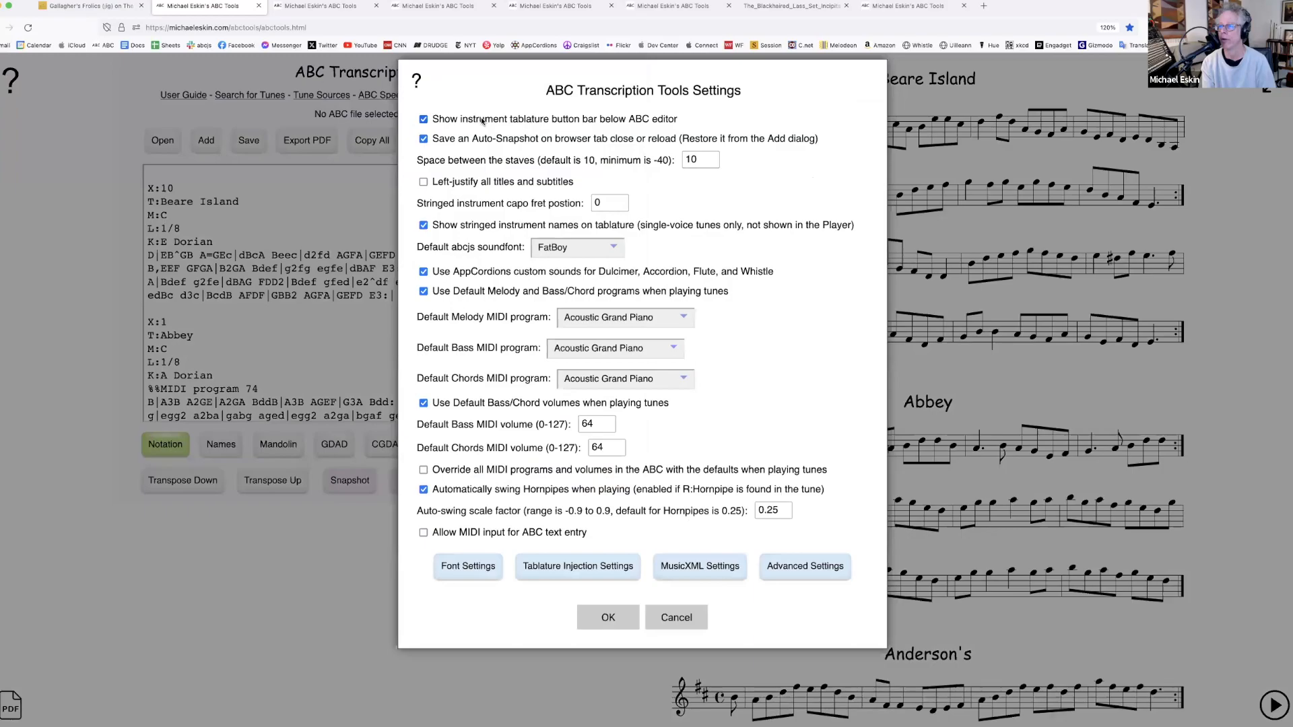
click(610, 616)
Add the comment line "% Hello Everyone" above the Beare Island tune, followed by a blank line
click(162, 171)
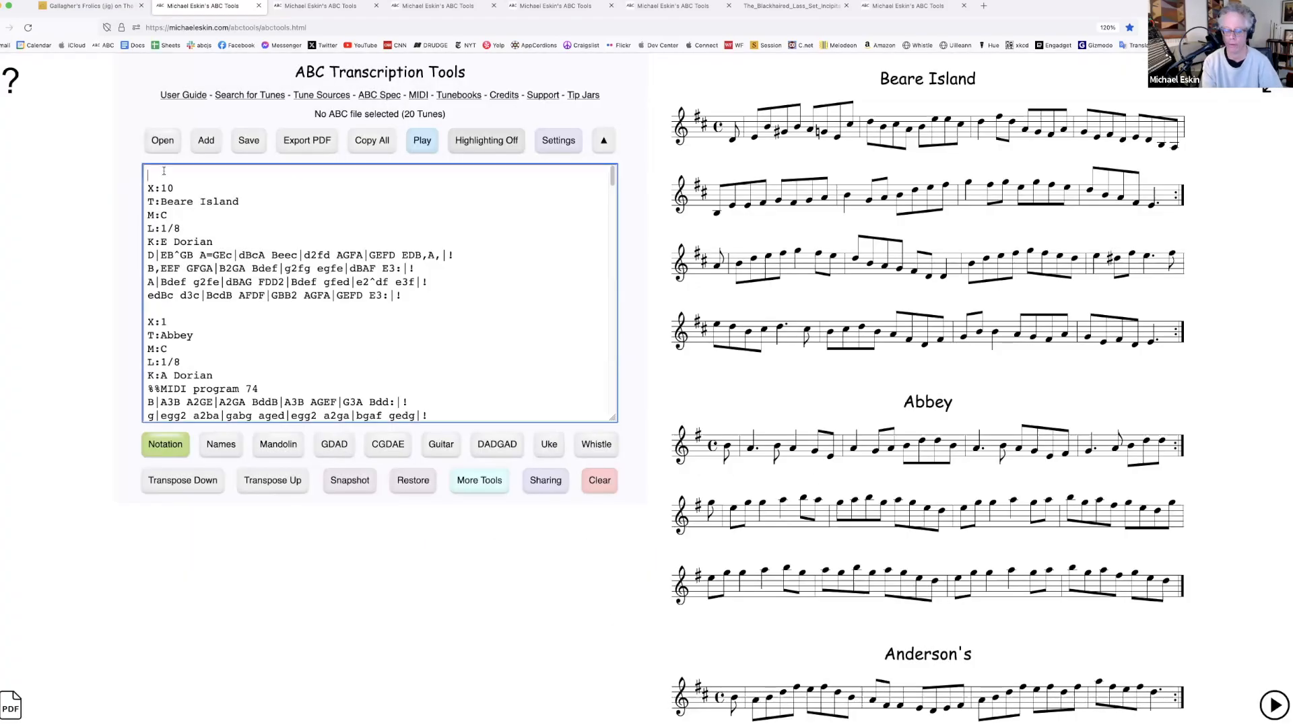
text(%)
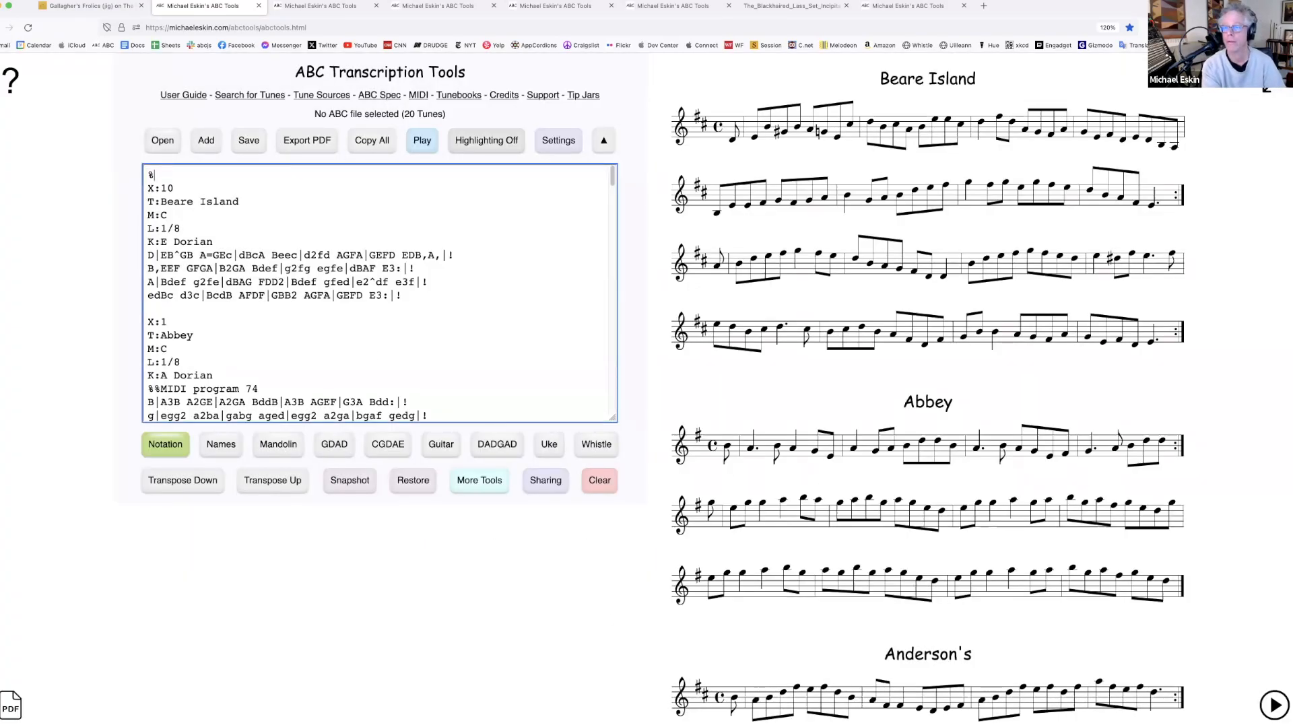
text( Hello Everyone)
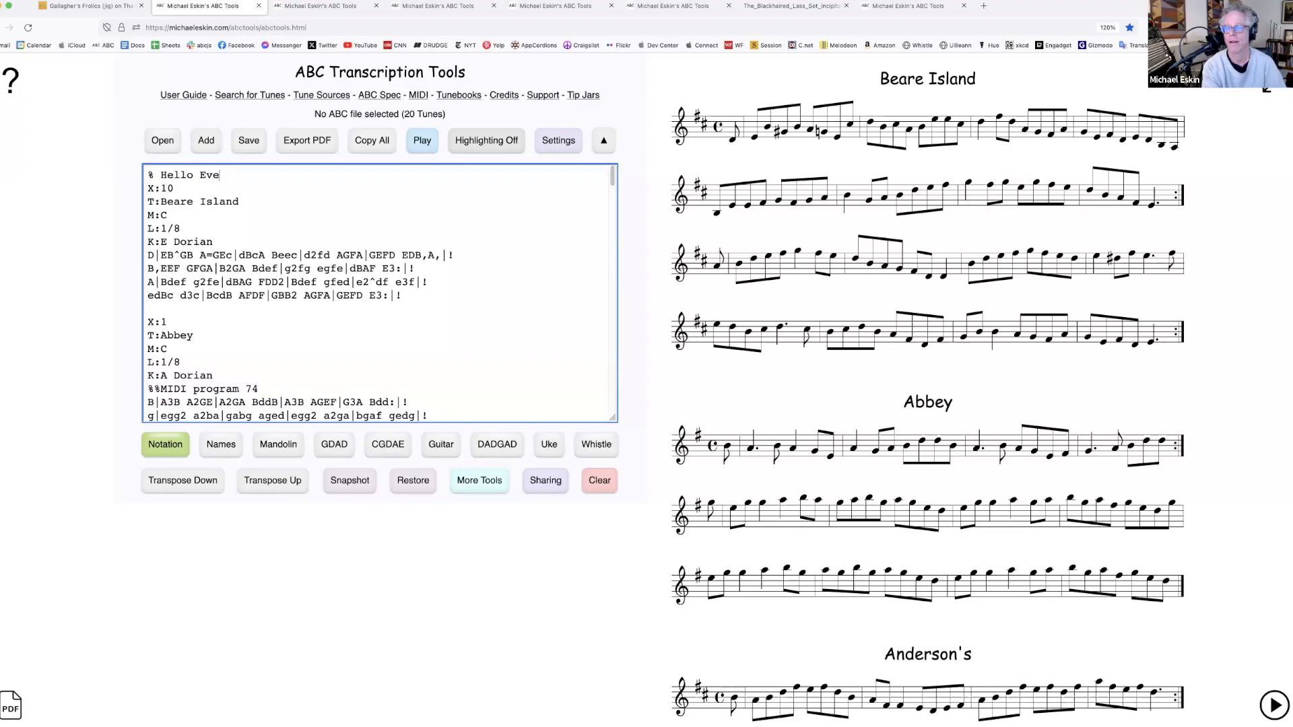
key(Return)
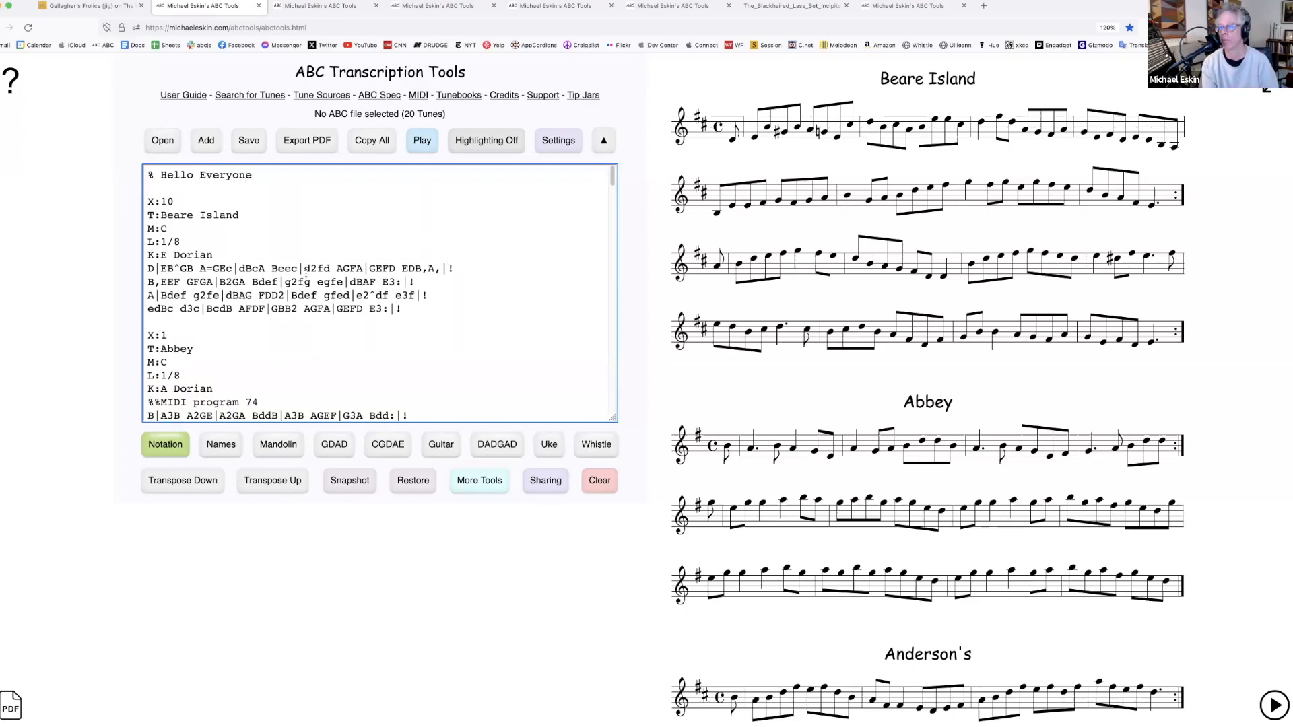
Reload the page and restore the tunebook from the Auto-Snapshot
click(27, 27)
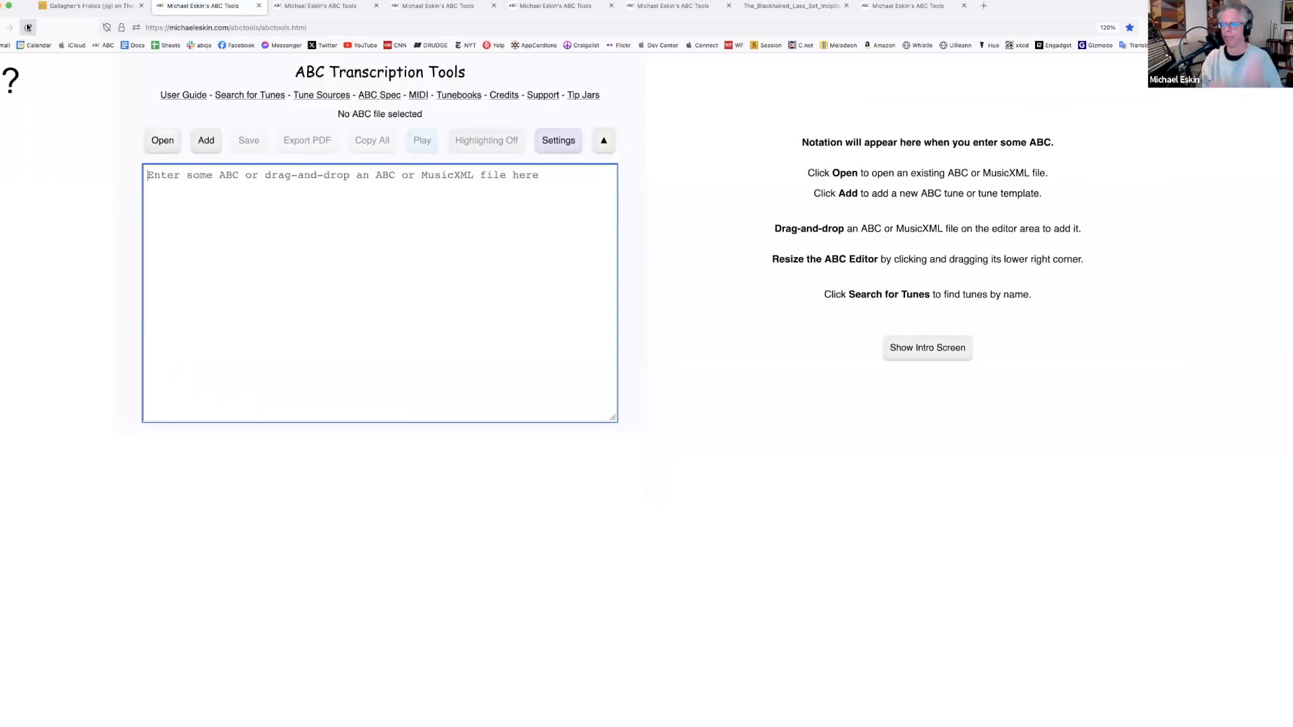
click(206, 140)
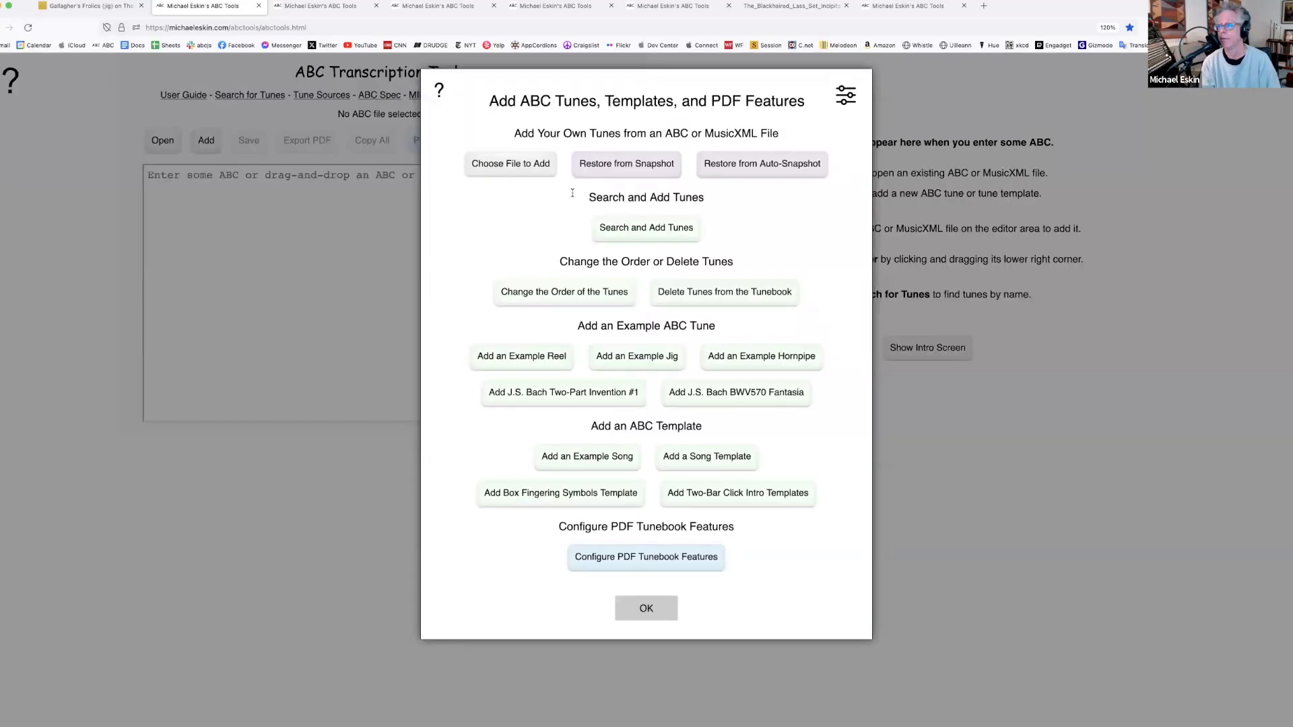
click(761, 163)
click(590, 255)
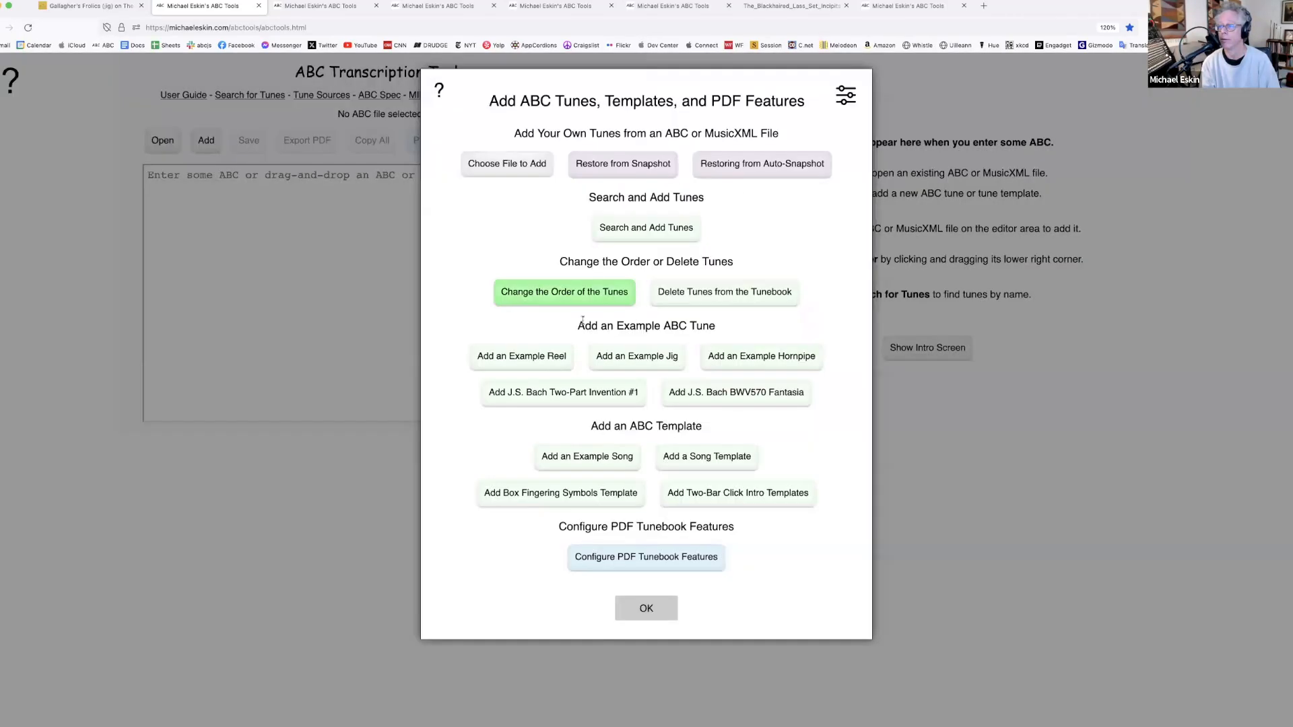
click(661, 609)
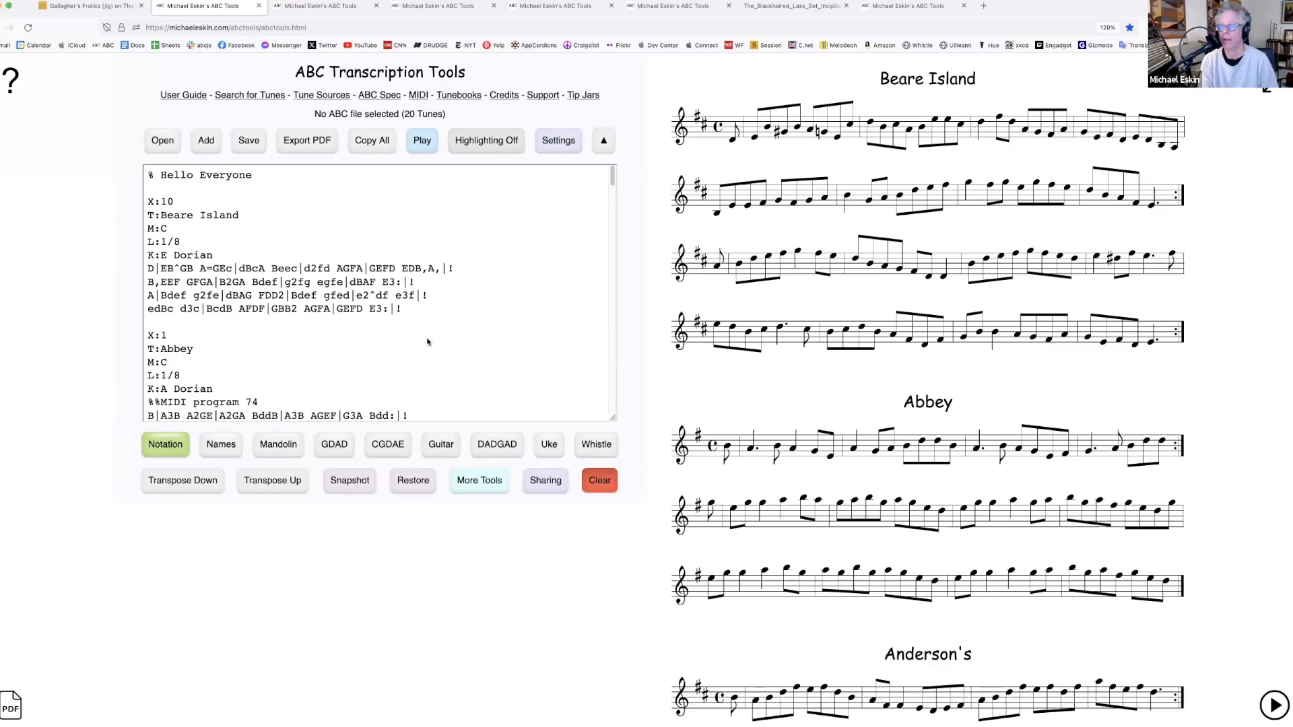
Clear the whole tunebook and add the example J.S. Bach Two-Part Invention #1
click(596, 480)
click(585, 251)
click(209, 142)
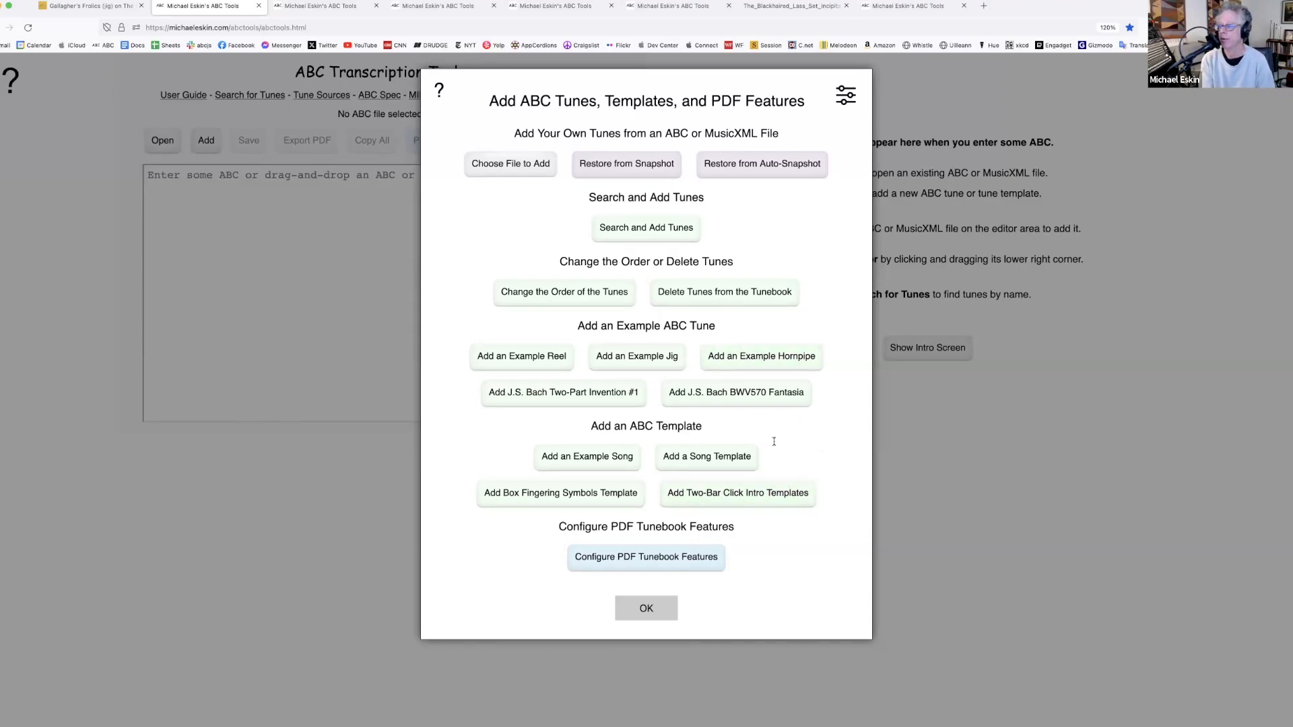
click(576, 399)
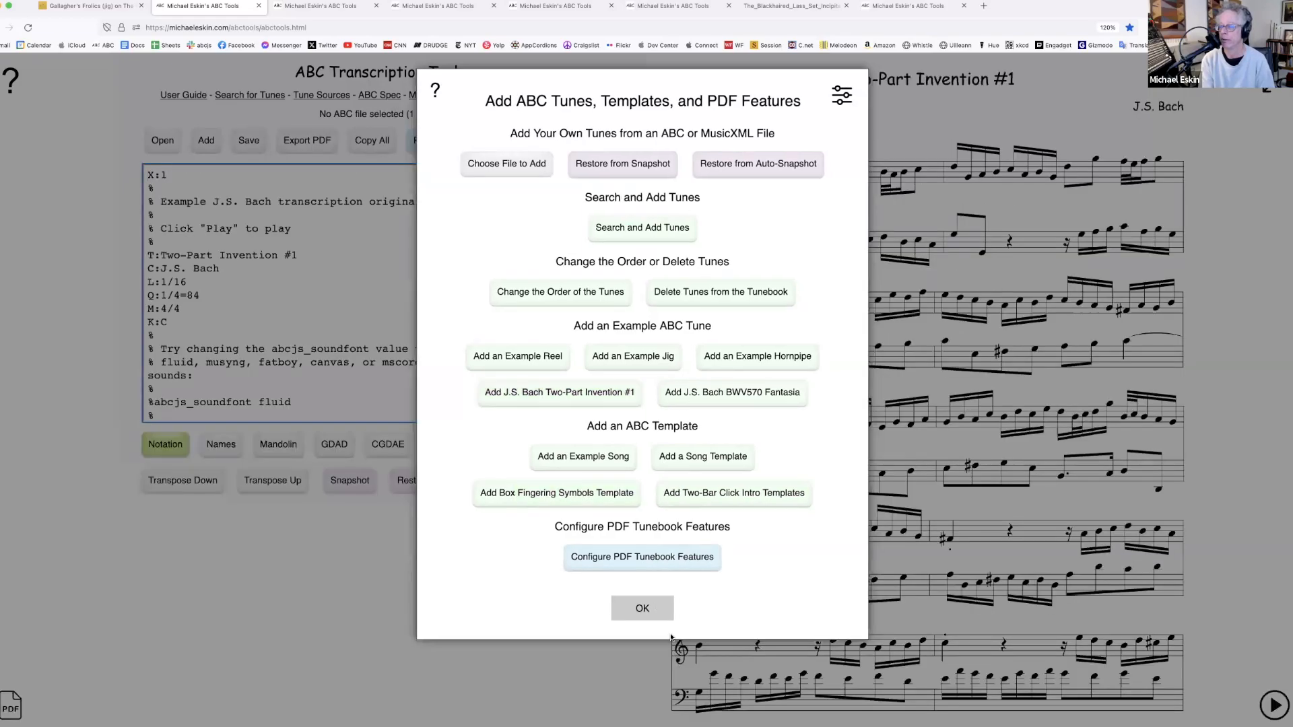
click(656, 609)
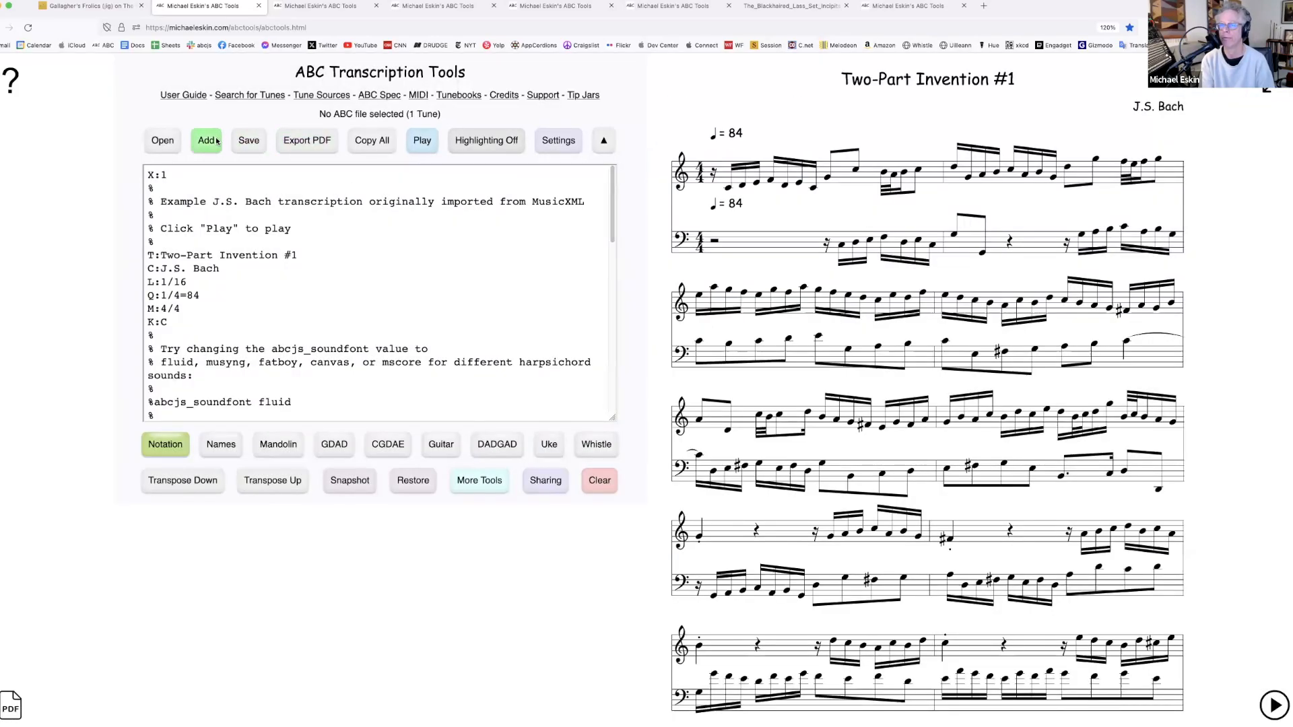
Play the opening of Two-Part Invention #1, stop playback and close the player
click(423, 141)
click(410, 584)
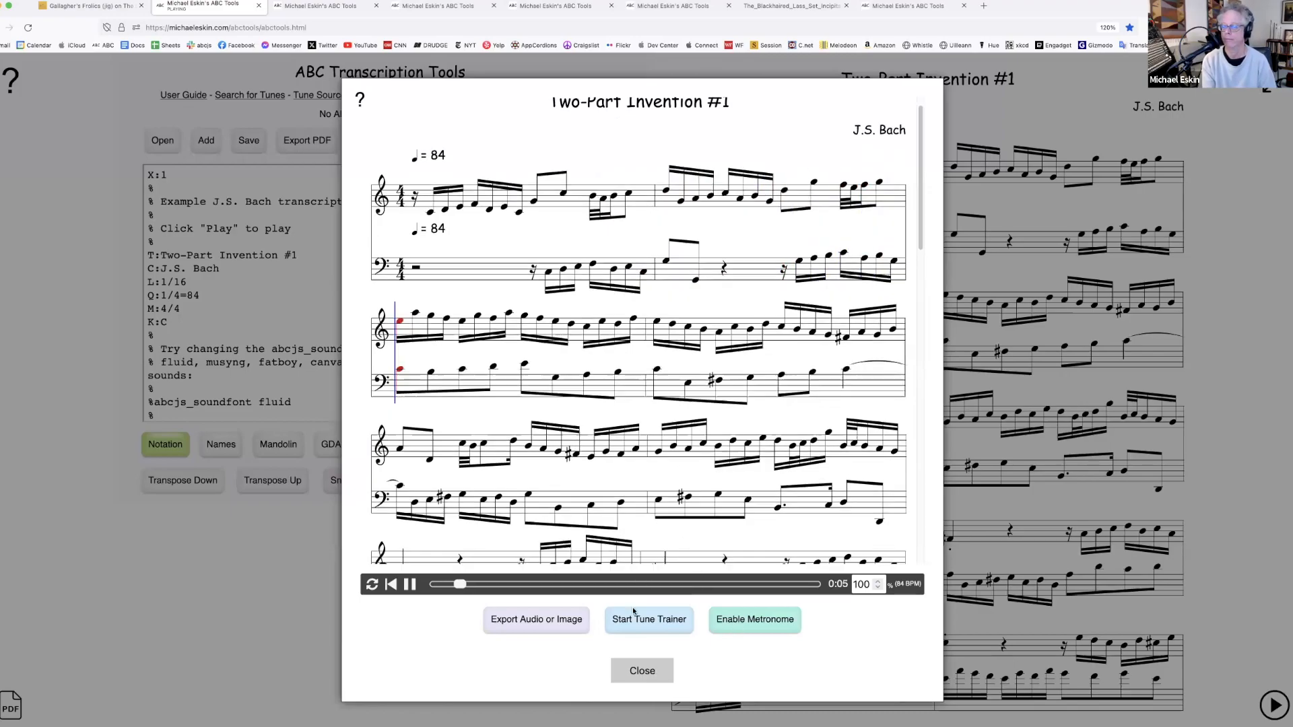
click(410, 585)
click(627, 673)
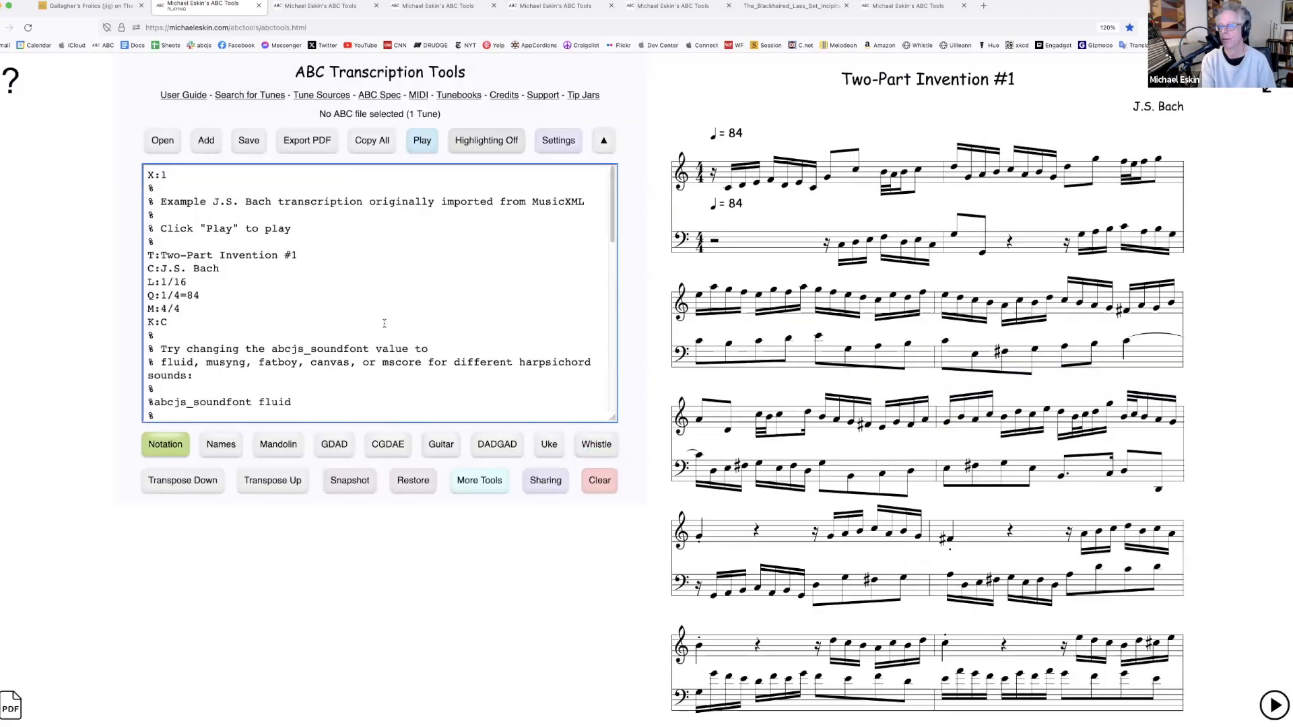
Set %%MIDI program to 0 for both the treble and bass voices, and play the invention with the new sound
scroll(354, 324, down, 5)
scroll(354, 323, down, 1)
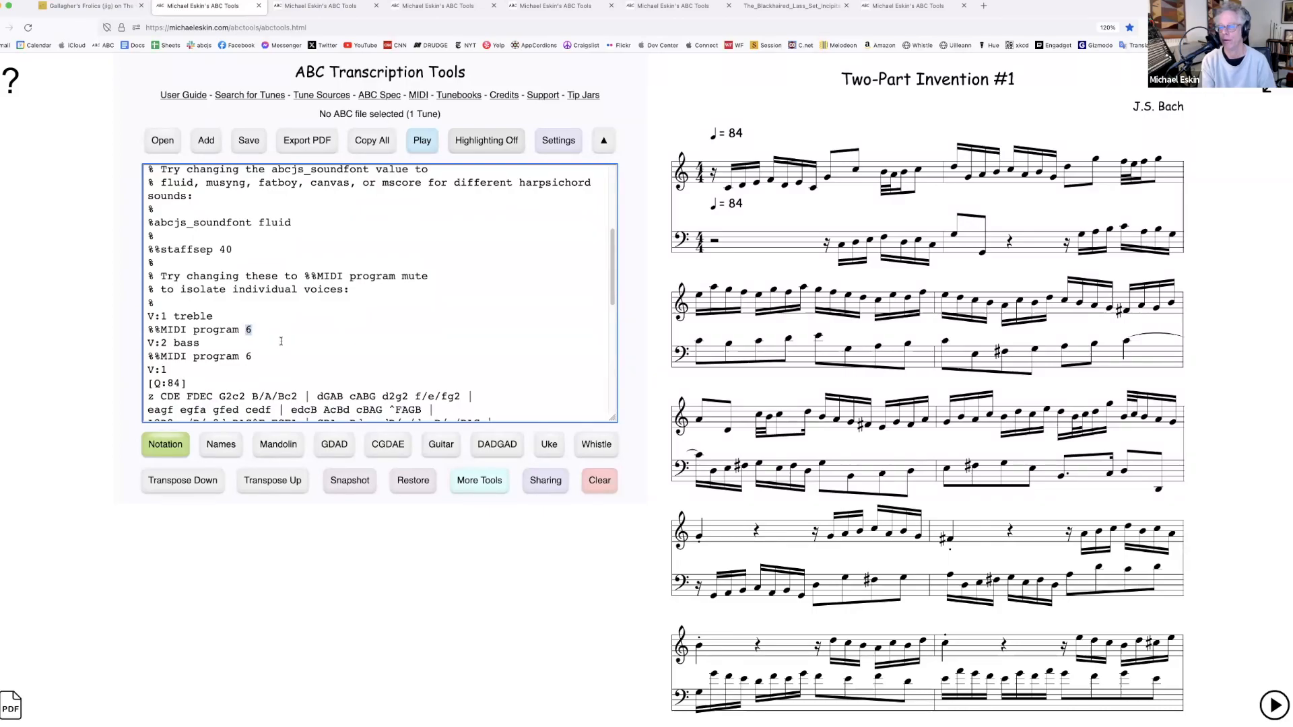
text(0)
double_click(249, 357)
text(0)
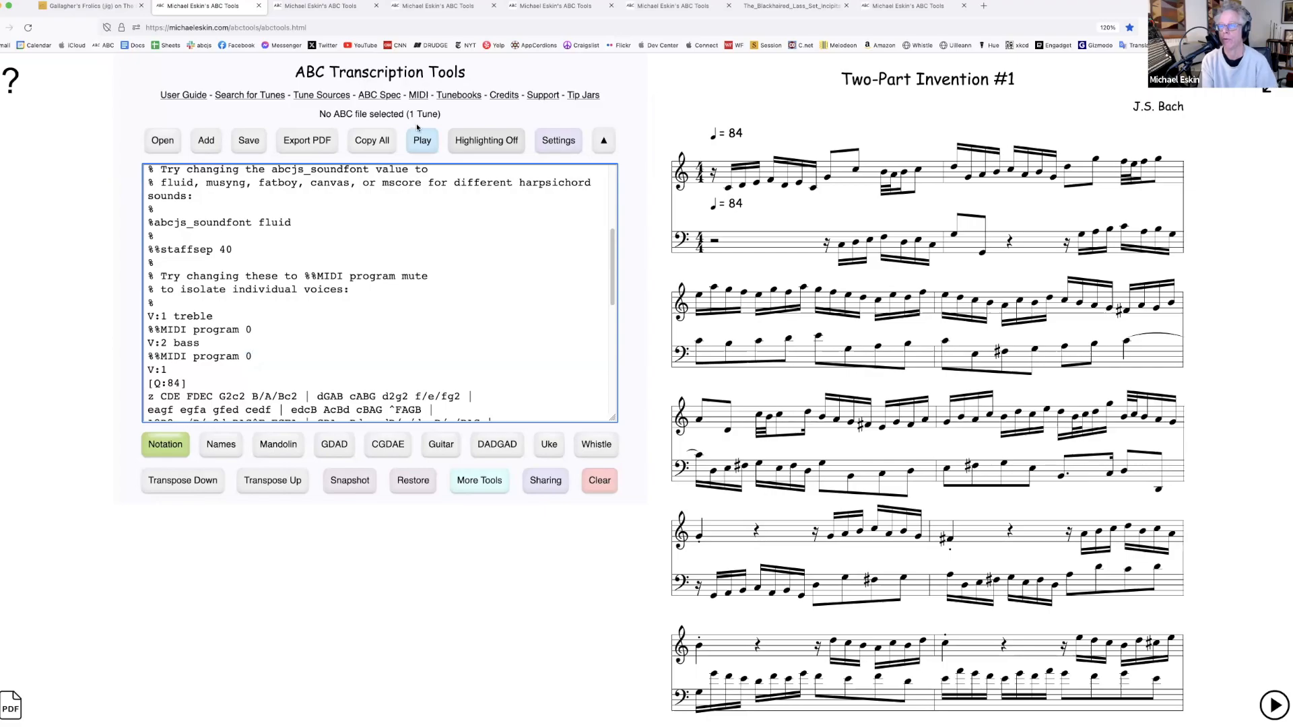
click(421, 138)
click(413, 585)
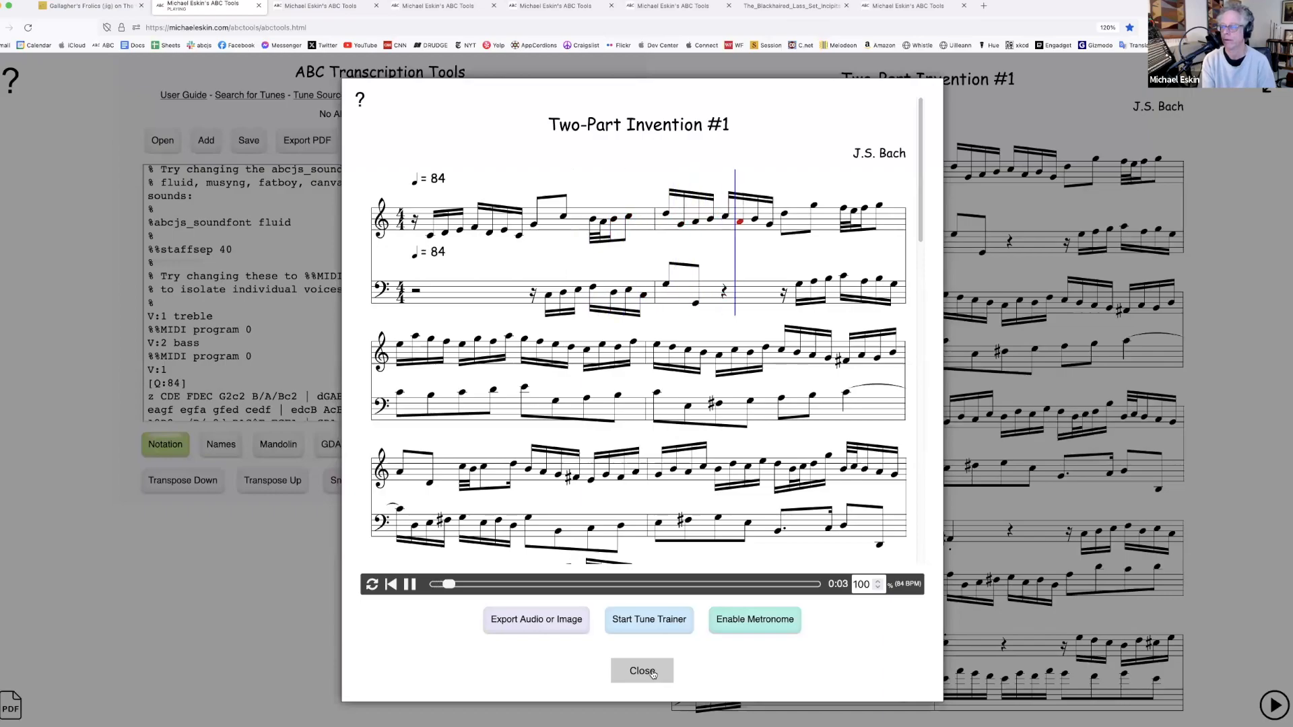
click(643, 671)
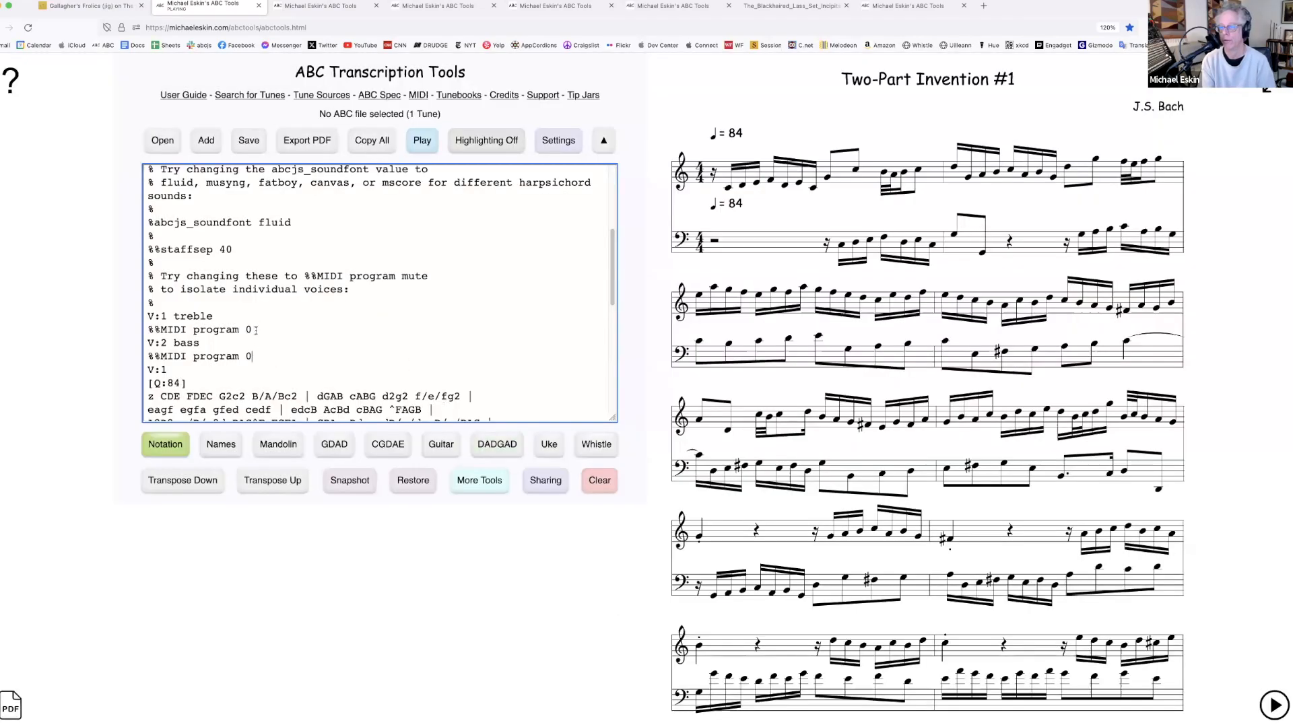
Mute the bass voice with %%MIDI program mute and play back the treble voice alone
double_click(249, 355)
text(mute)
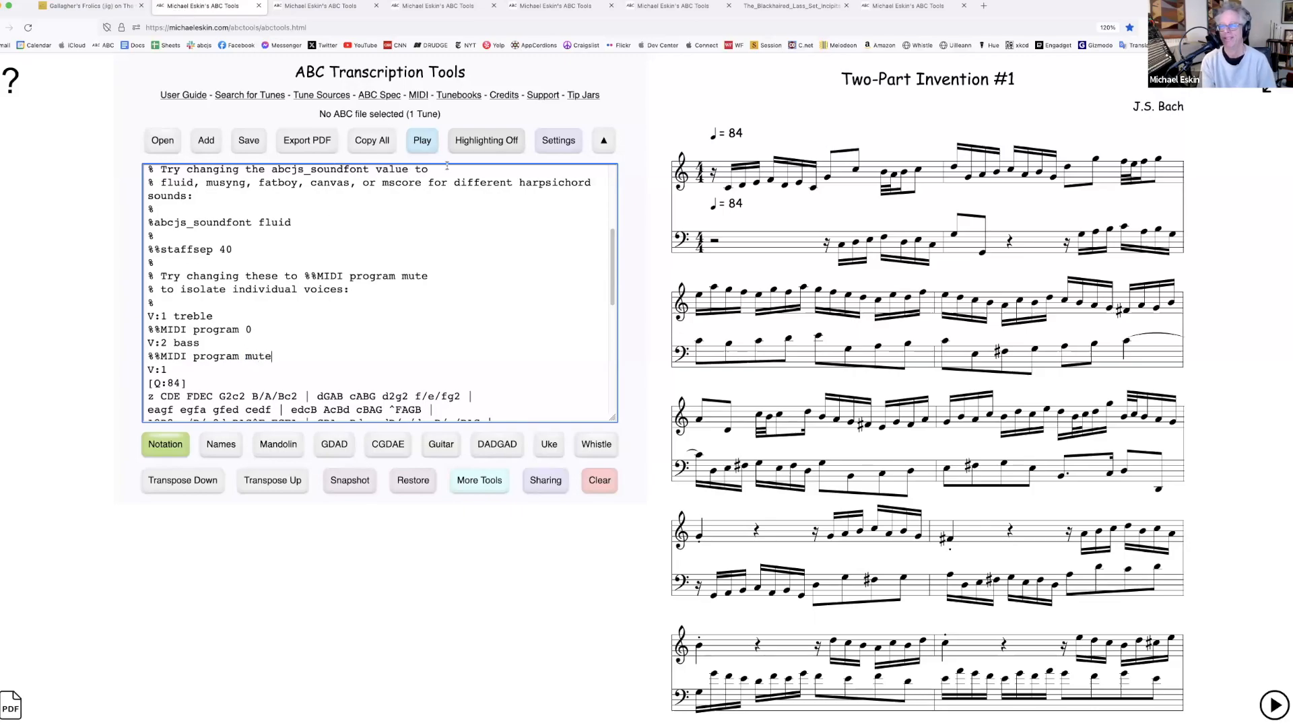
click(428, 145)
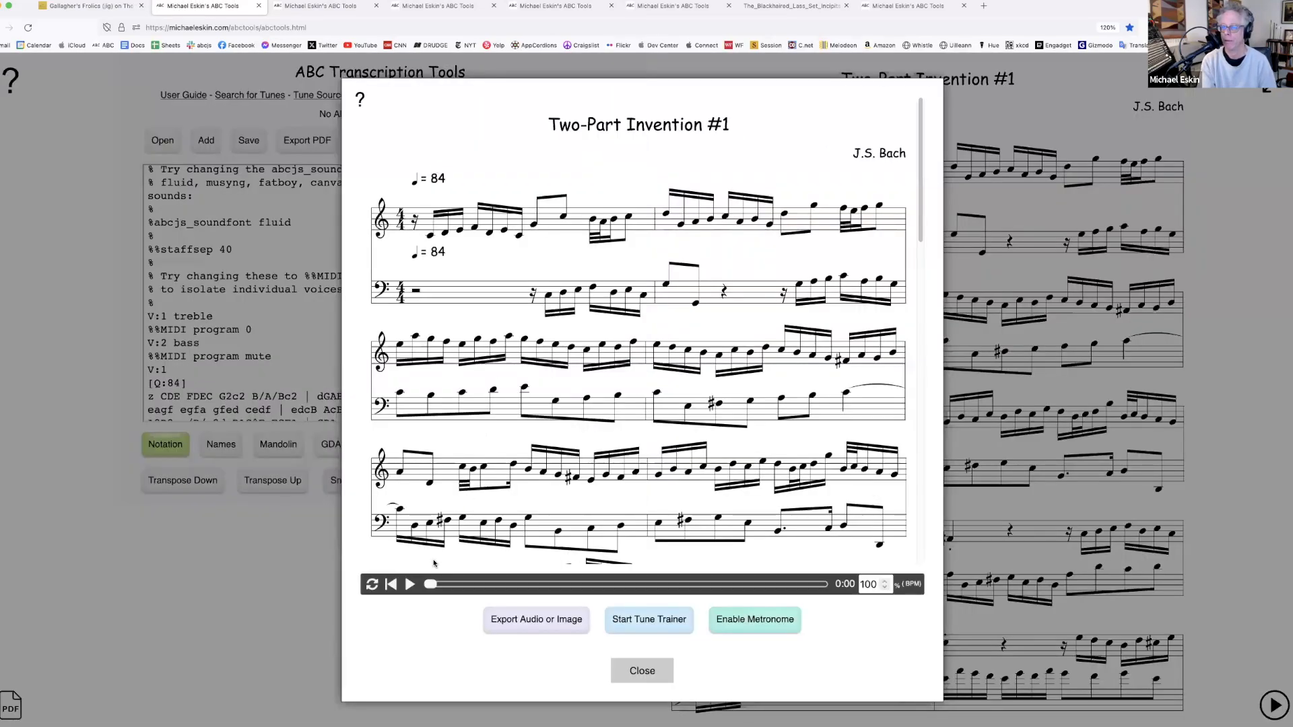
click(410, 585)
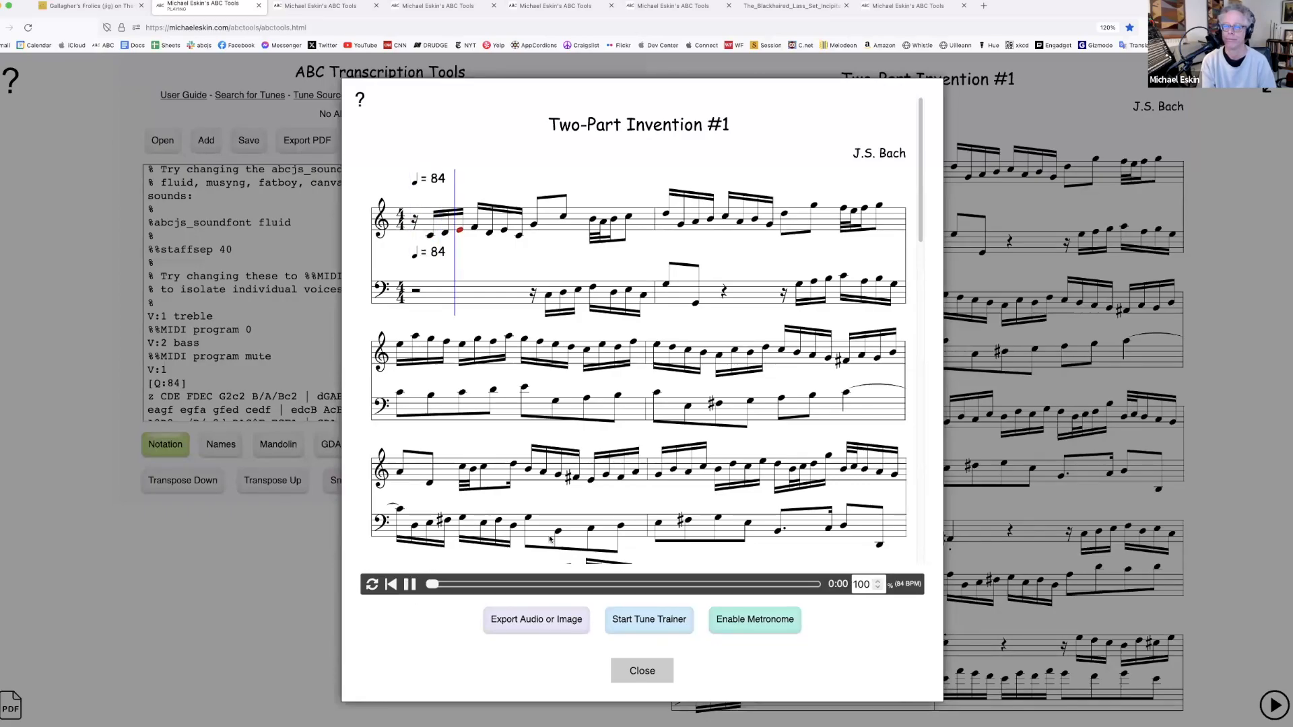
click(644, 671)
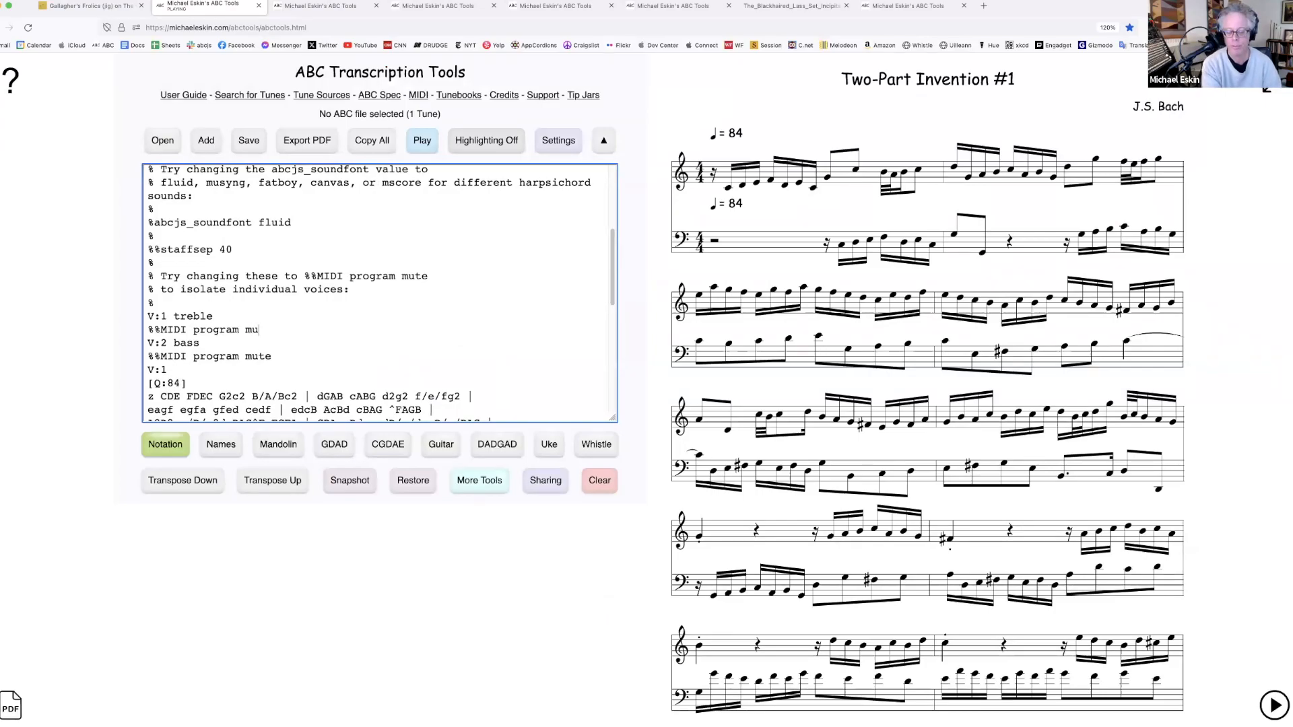
Set the treble voice to %%MIDI program mute and the bass voice to program 0, and play back the bass alone
double_click(256, 355)
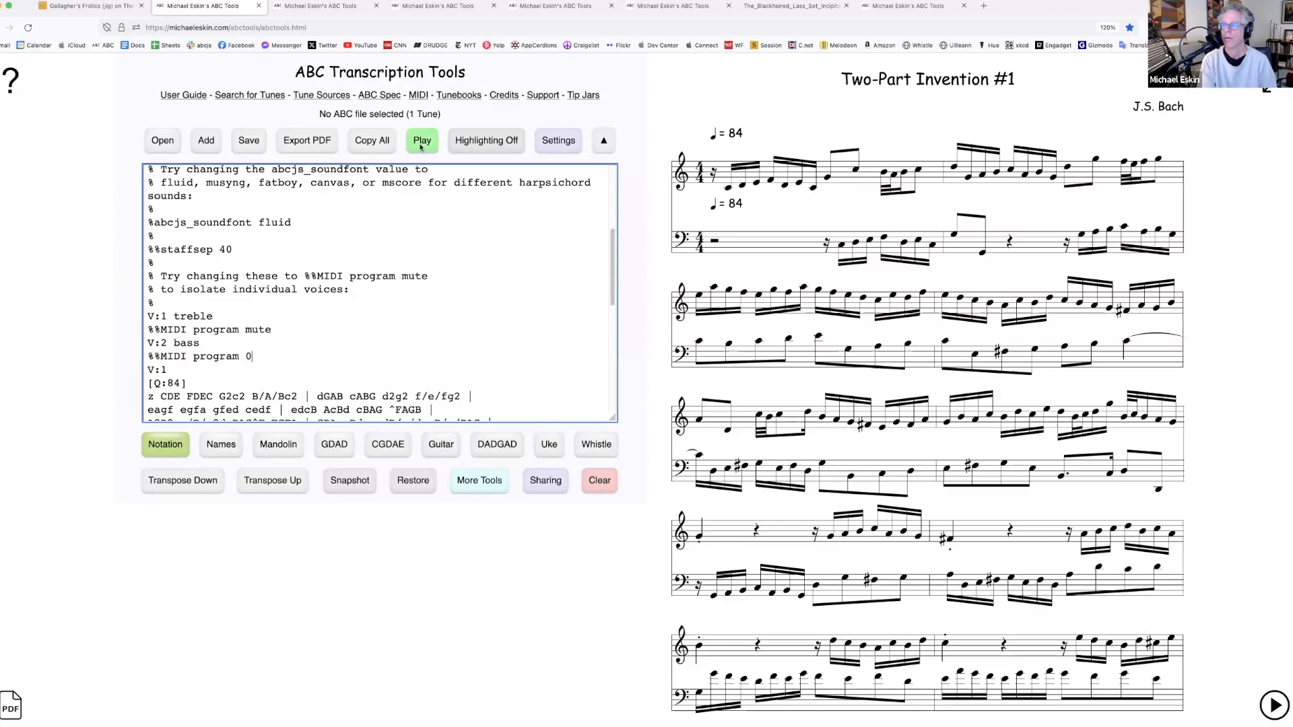
text(0)
click(421, 142)
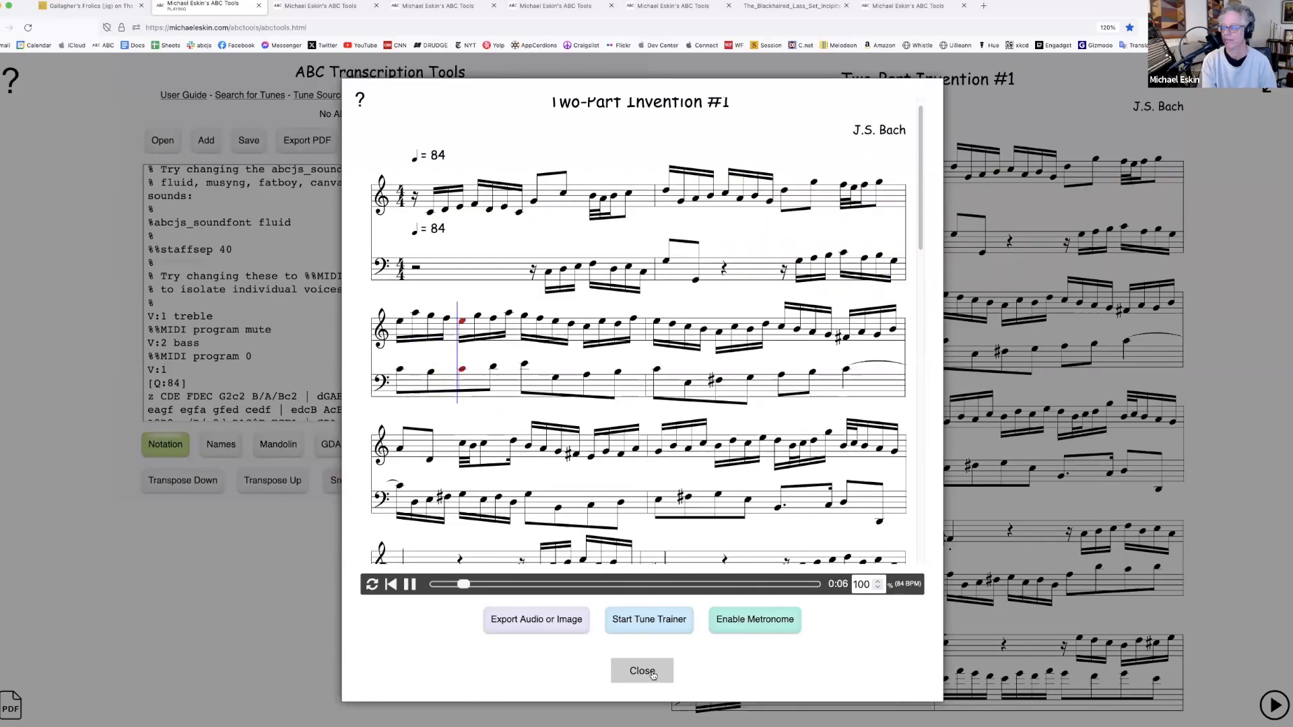
click(650, 673)
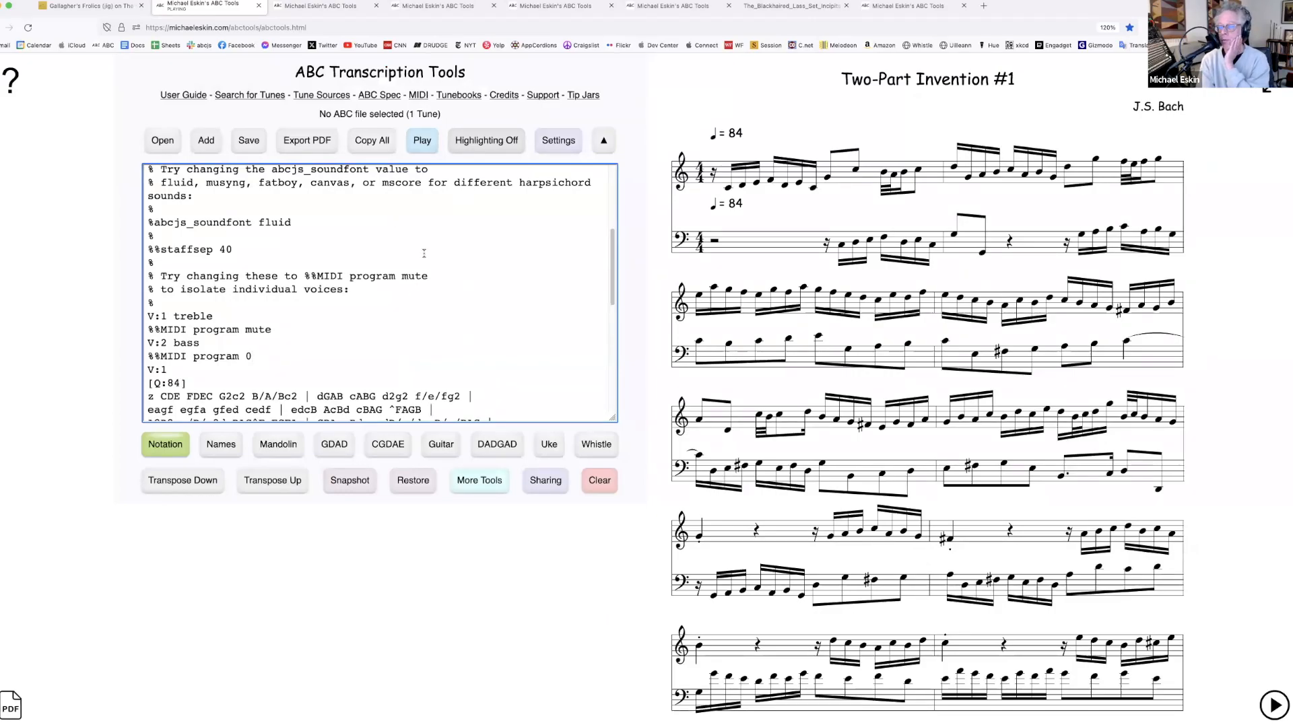
Clear the invention from the editor and add the example J.S. Bach BWV570 Fantasia
click(599, 478)
click(602, 258)
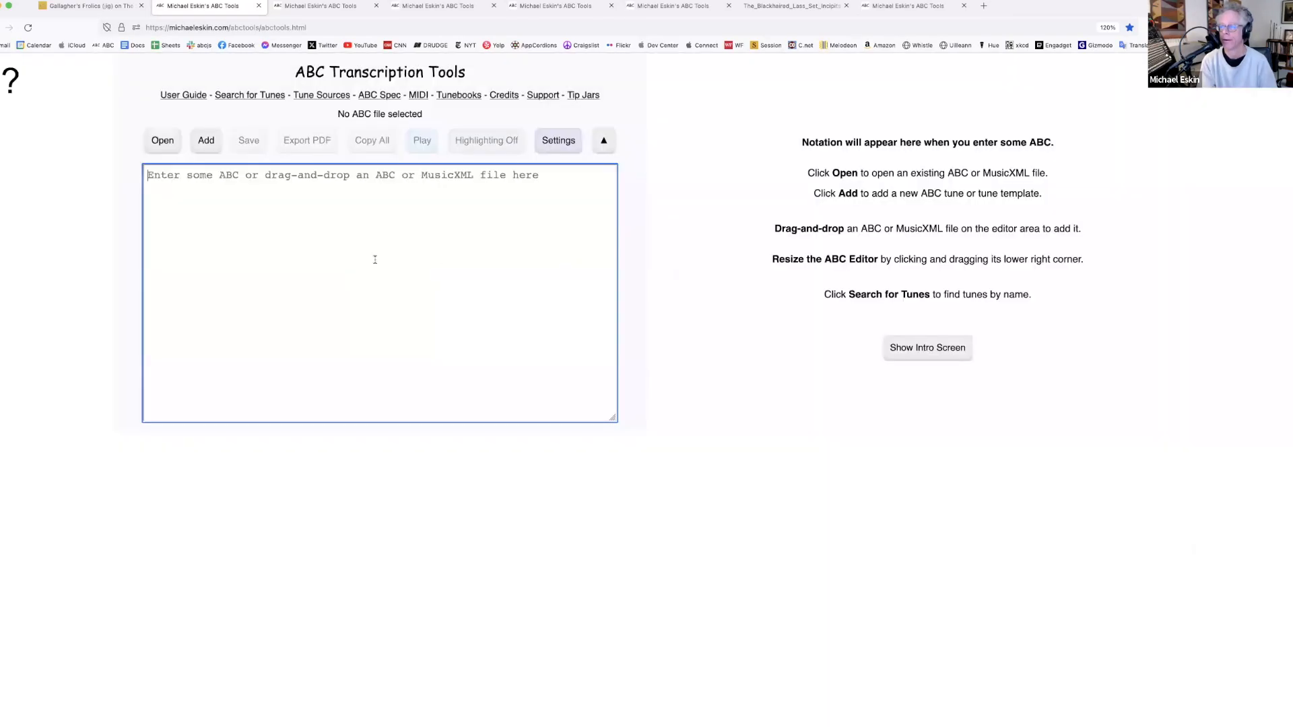
click(206, 140)
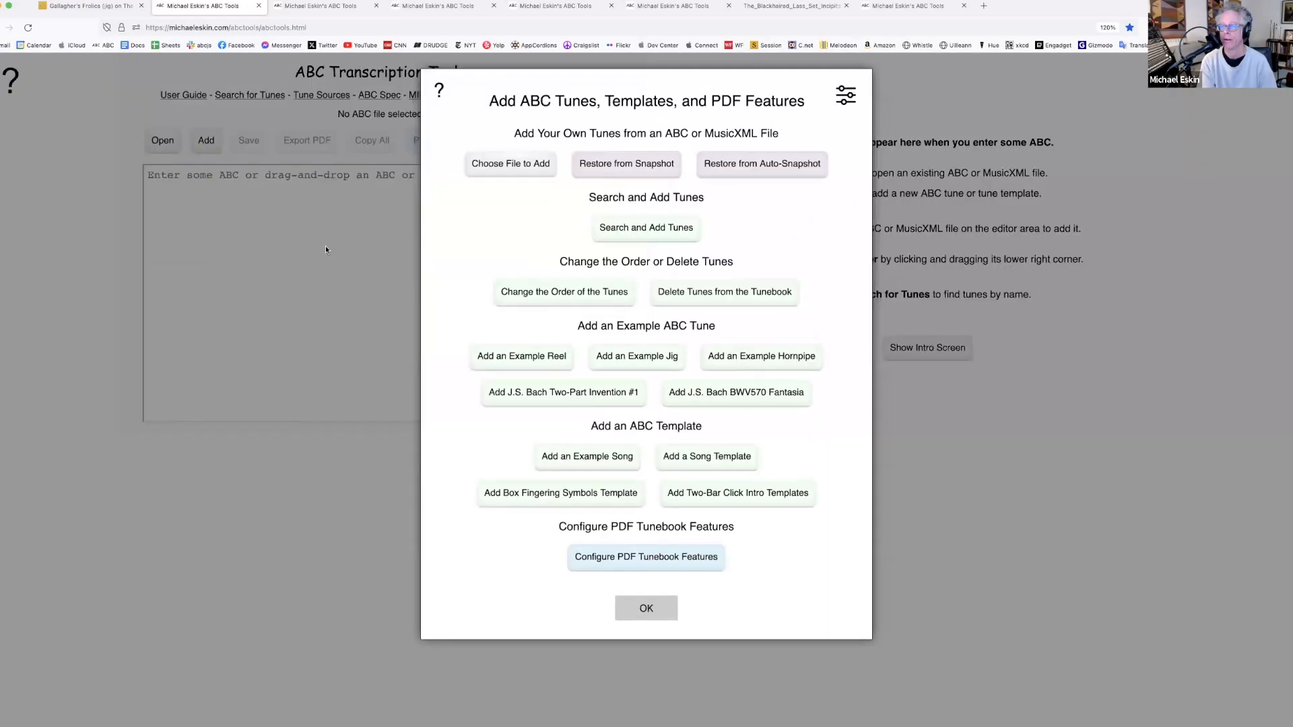
click(747, 395)
click(646, 610)
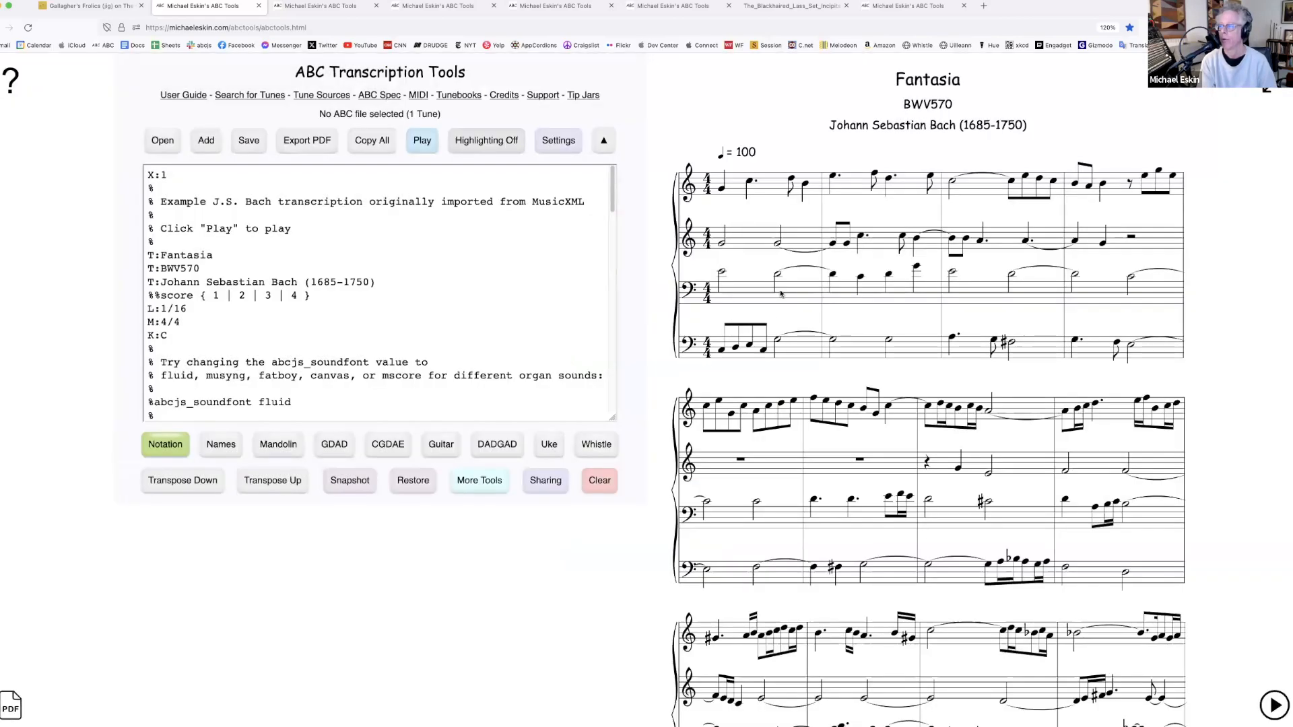
Play the opening of the Fantasia and look over the MIDI program lines of its four voices
click(421, 140)
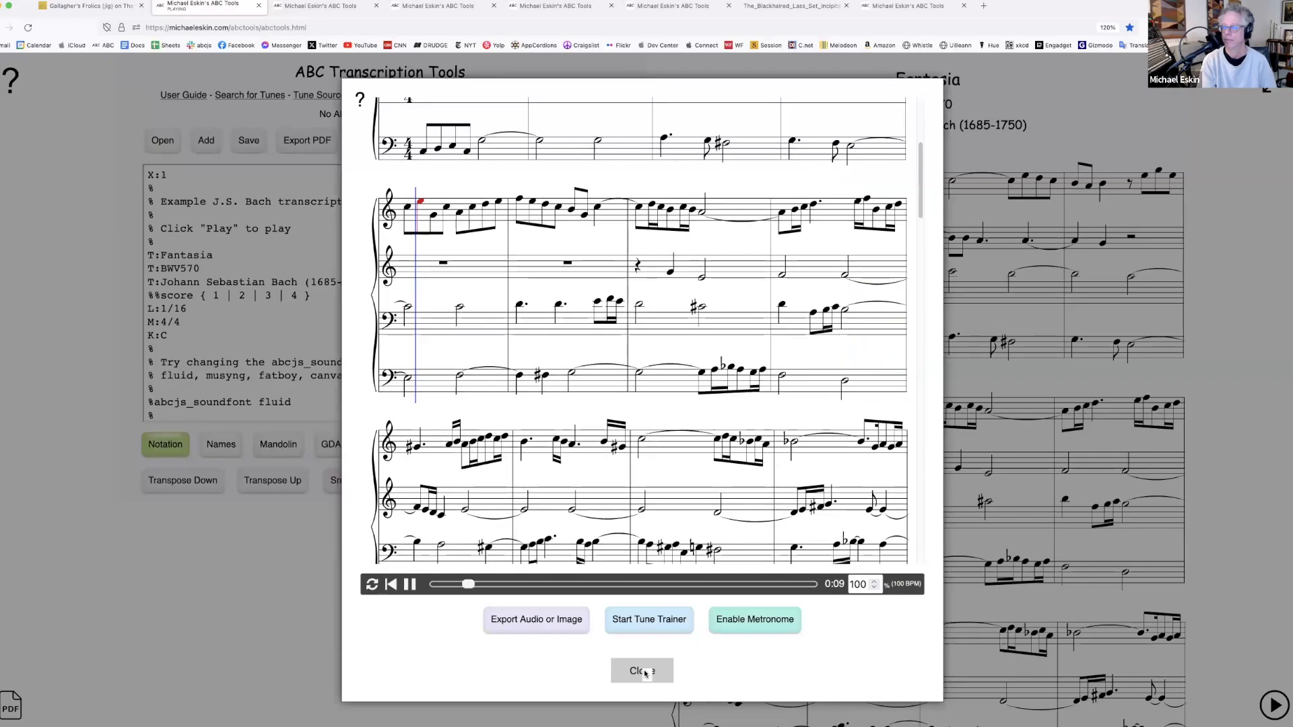
click(643, 672)
scroll(490, 312, down, 10)
scroll(490, 312, down, 3)
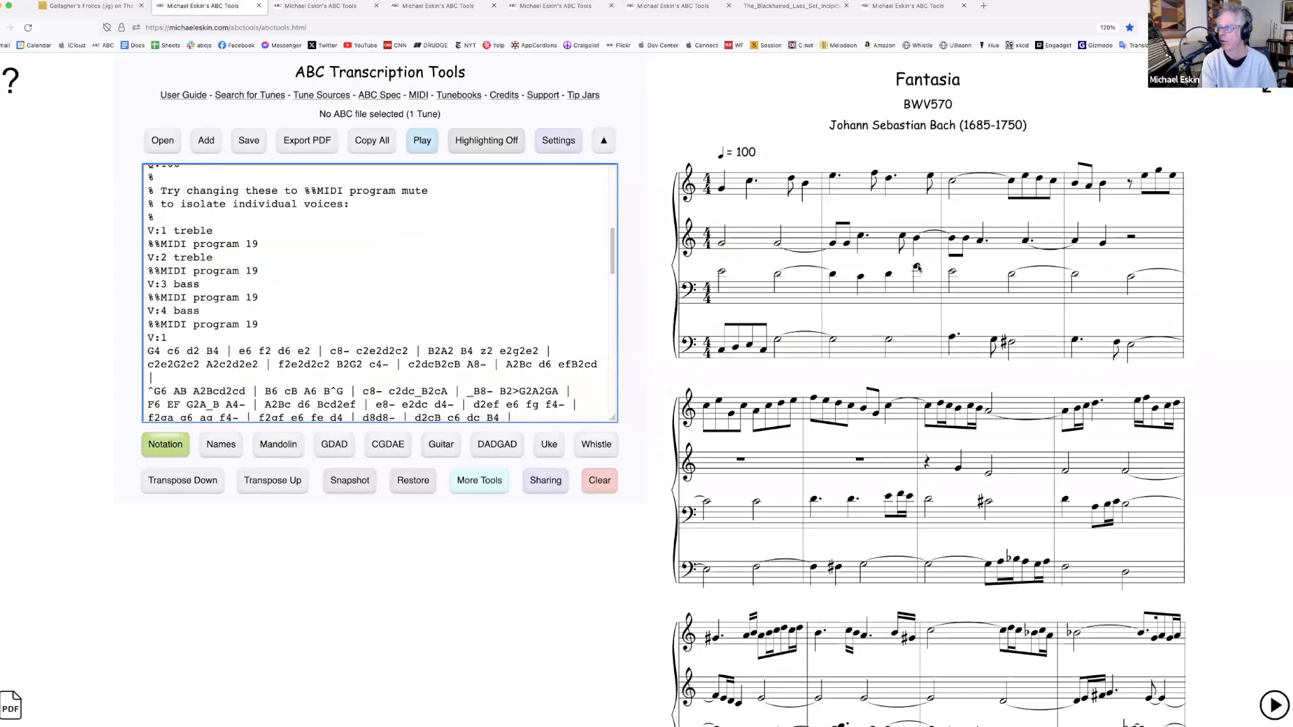
scroll(557, 349, down, 2)
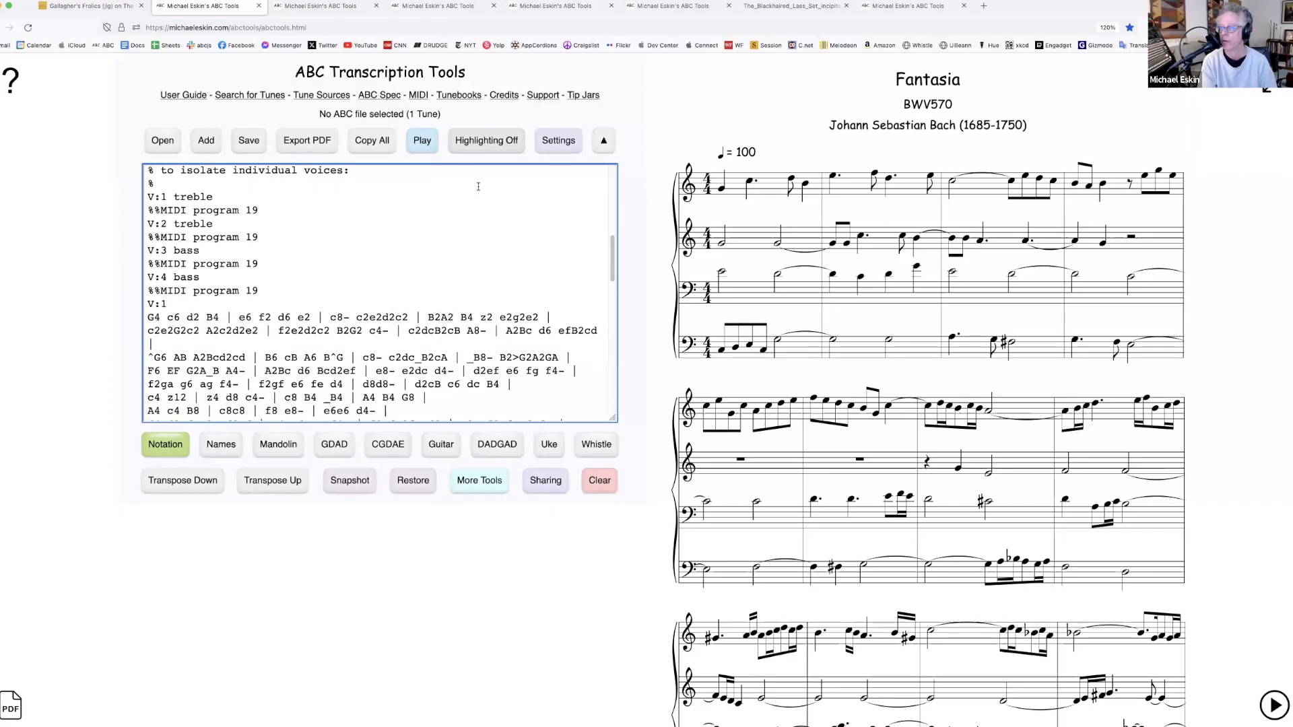
Turn on highlighting and change the last note in the second measure of voice 3 to D4
click(473, 140)
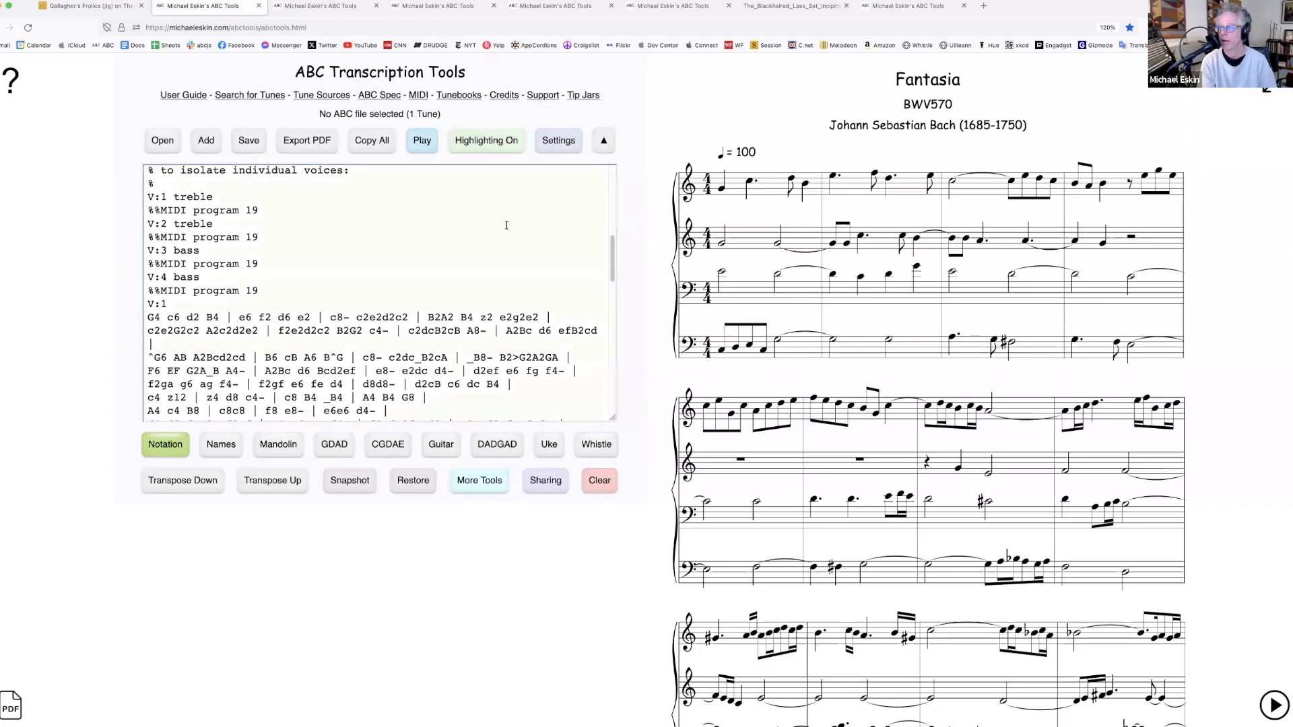
click(916, 269)
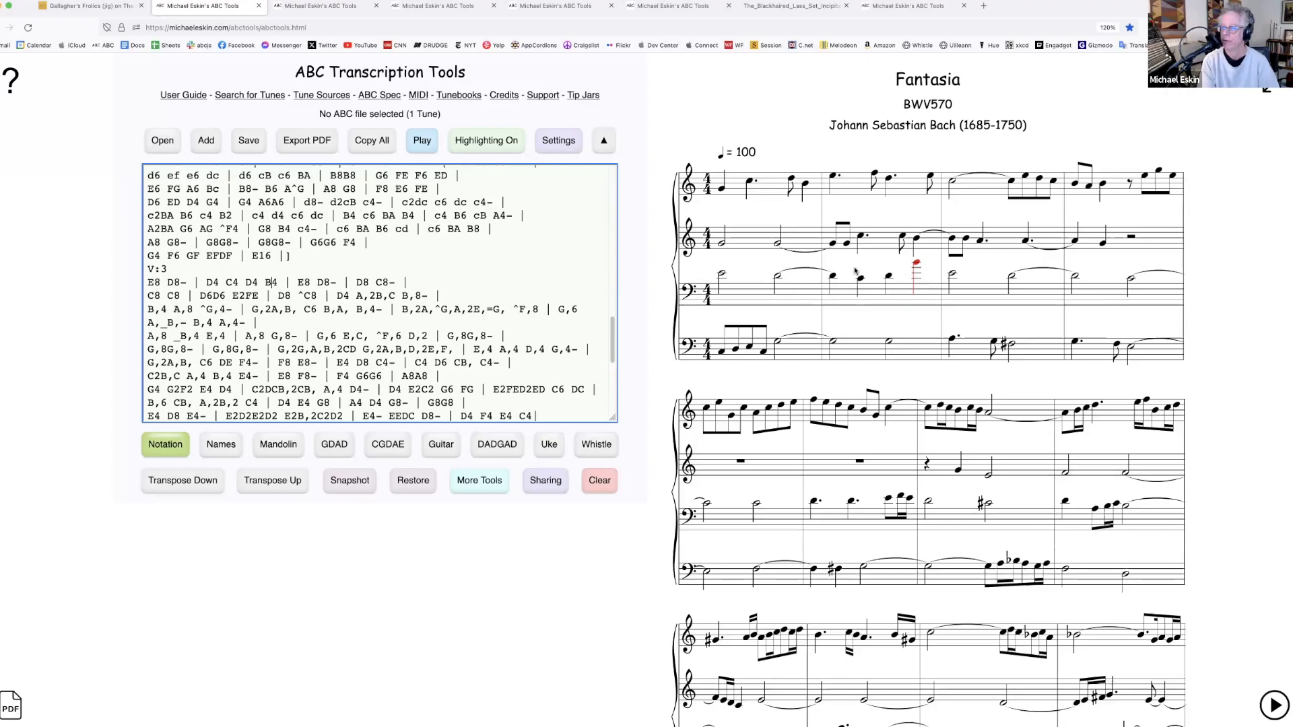
key(BackSpace)
text(D)
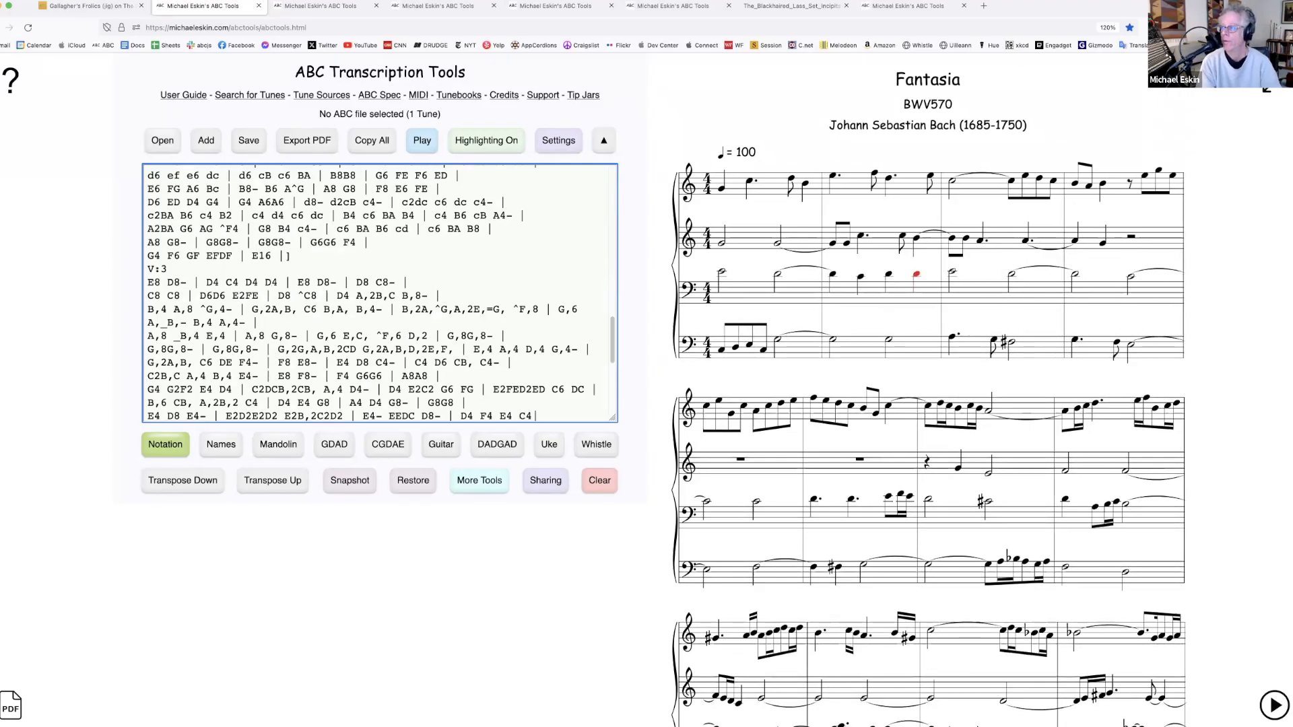
Select three lines of voice 2 to examine their highlighted notes in the score, clear the selection and return to the voice definitions
scroll(262, 304, up, 2)
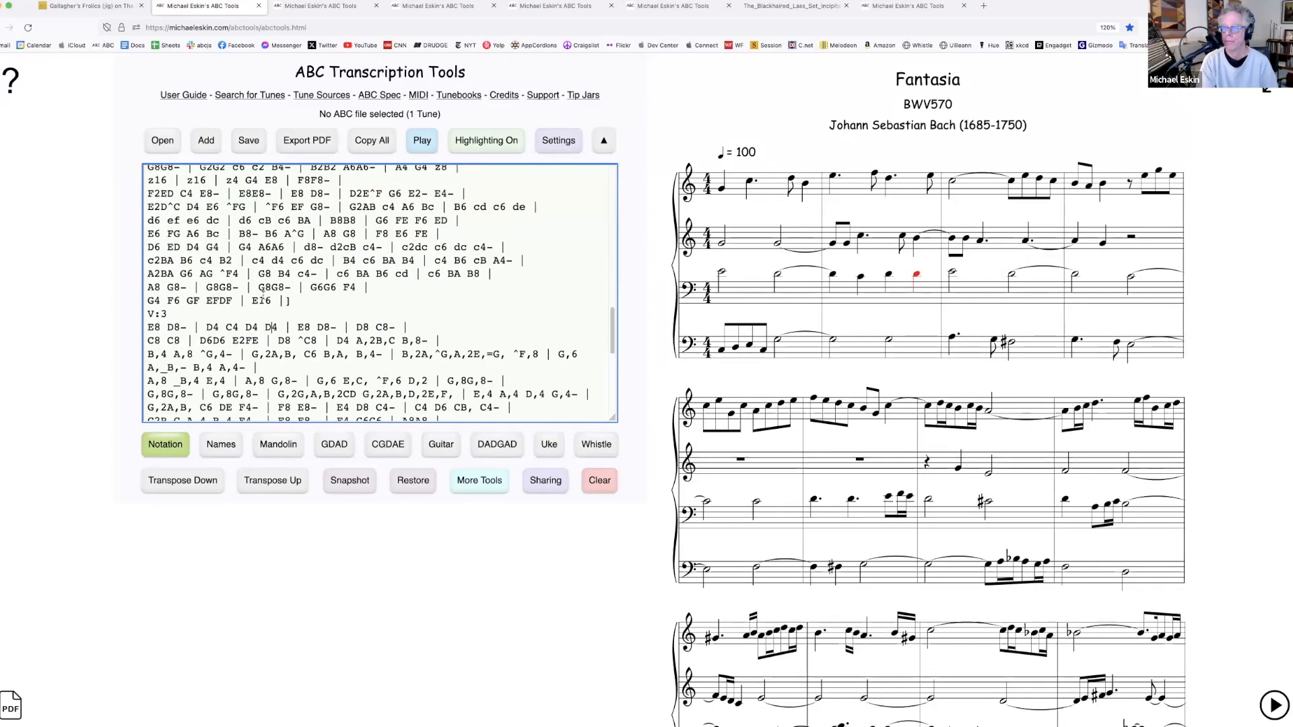
drag(147, 217, 467, 247)
scroll(821, 354, down, 6)
scroll(828, 354, up, 1)
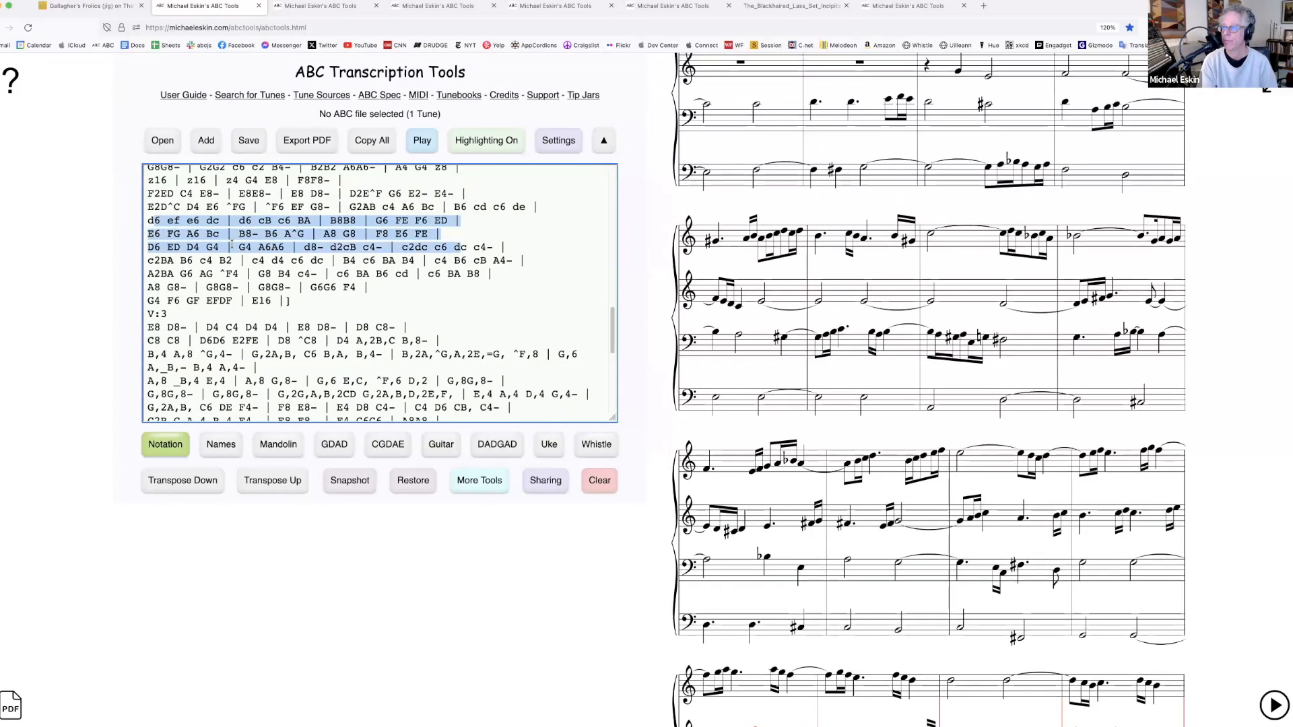
scroll(379, 293, up, 1)
scroll(806, 231, up, 6)
scroll(920, 331, down, 10)
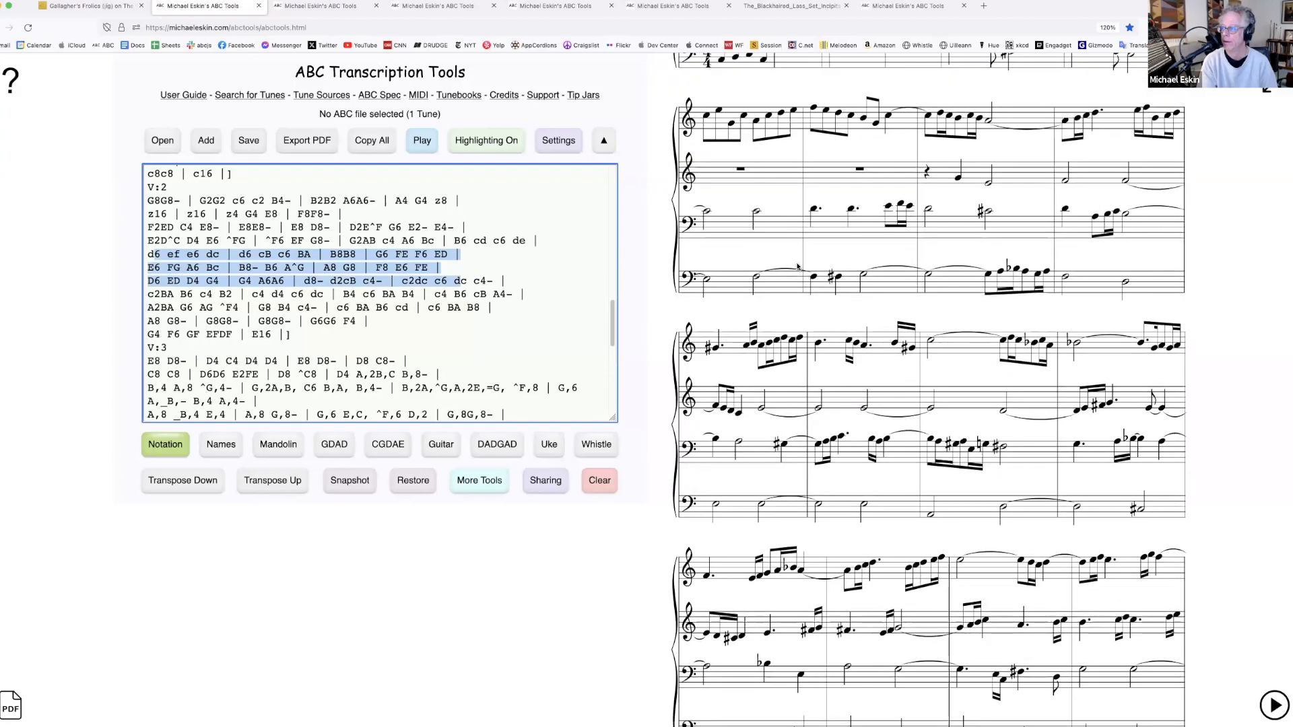
scroll(920, 332, down, 3)
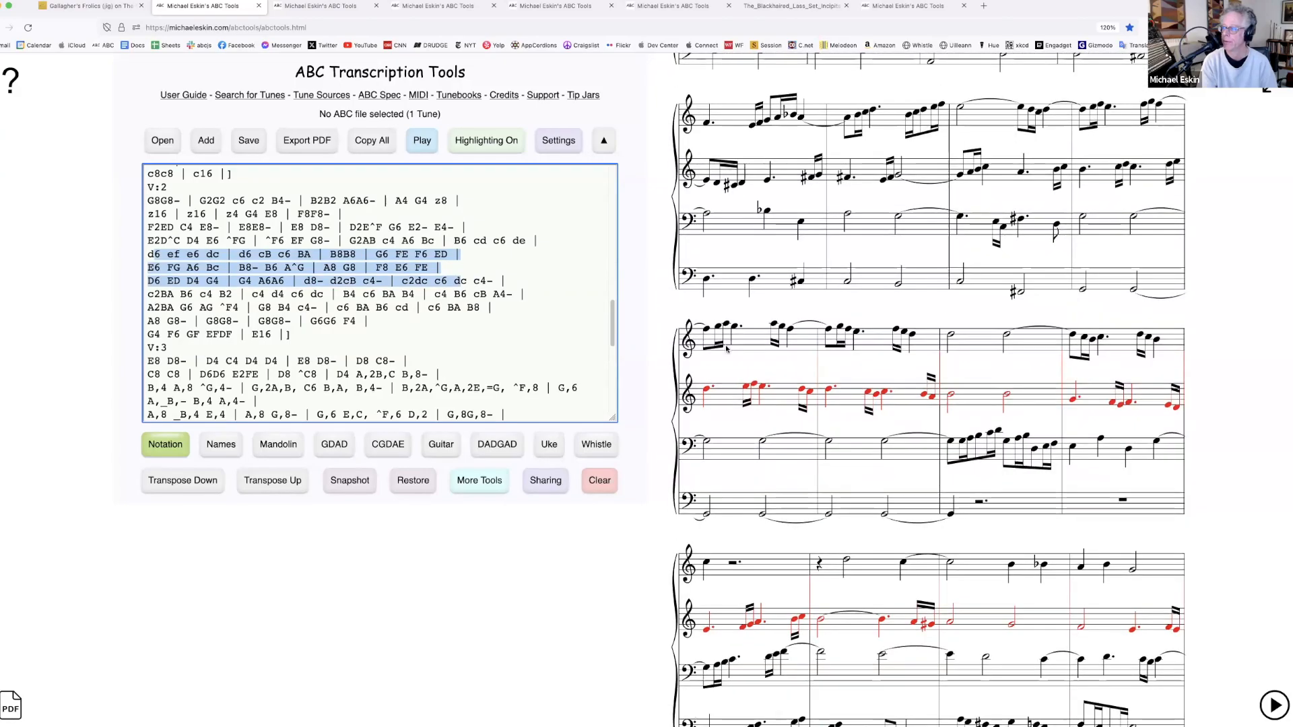
click(373, 281)
scroll(320, 294, up, 15)
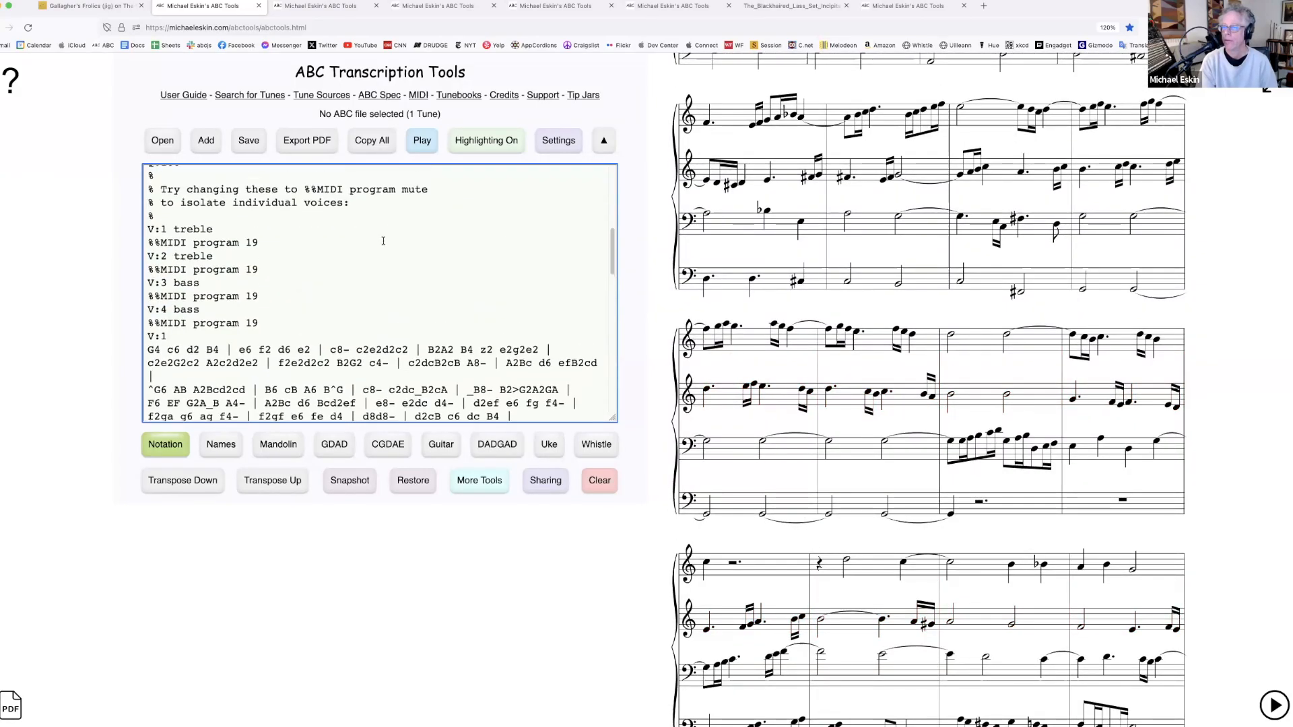
scroll(431, 256, down, 5)
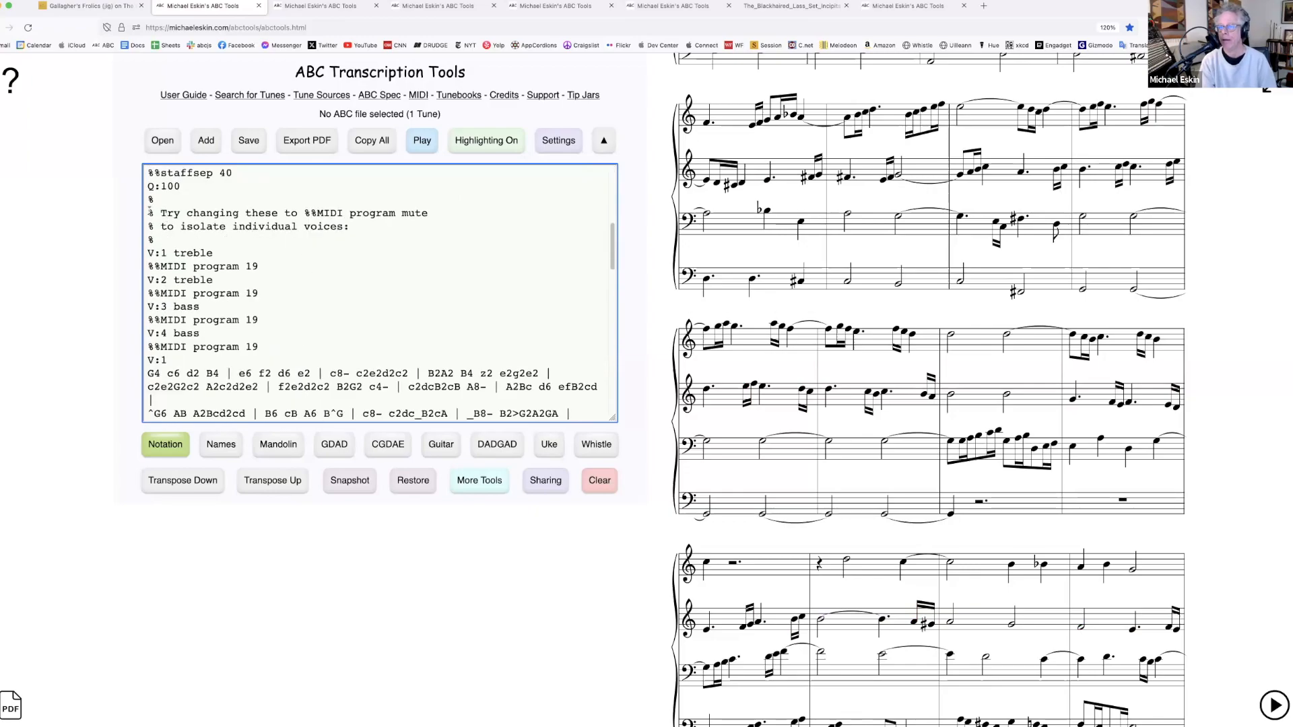
Select the voice definitions with their muting comments to point them out, clear the selection and turn off note highlighting
drag(171, 227, 282, 345)
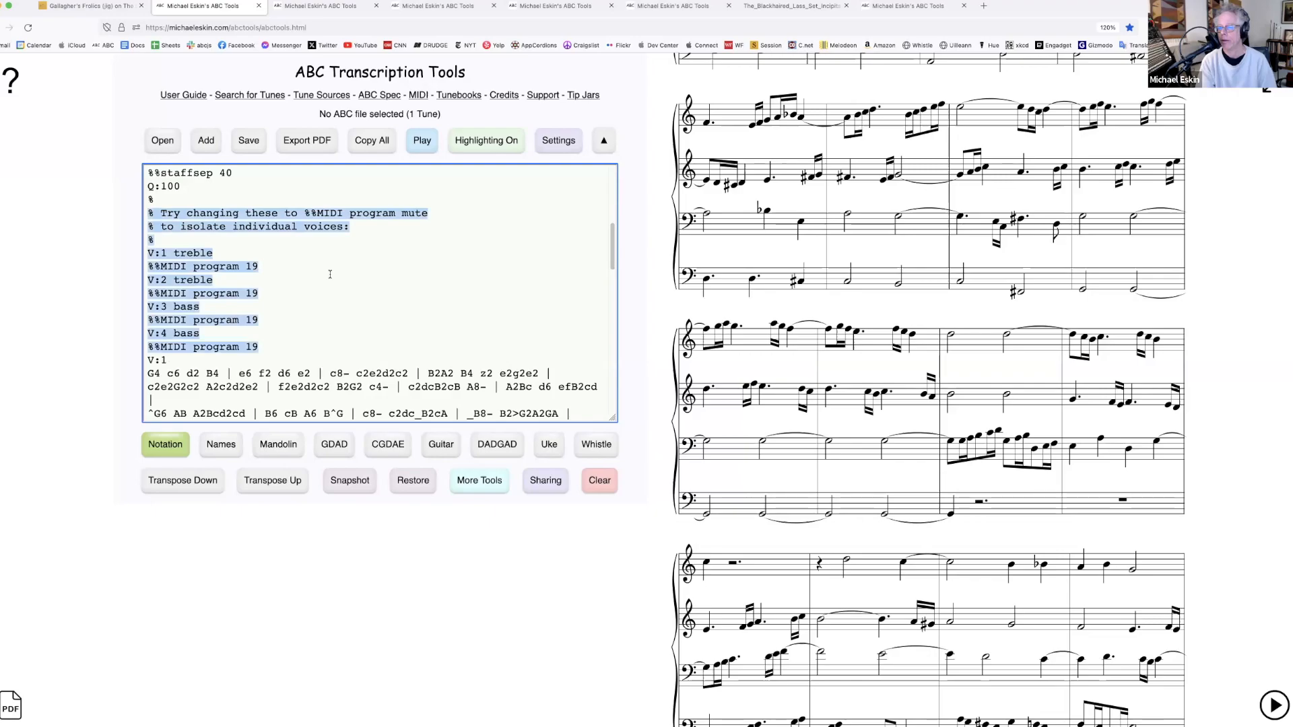
click(238, 271)
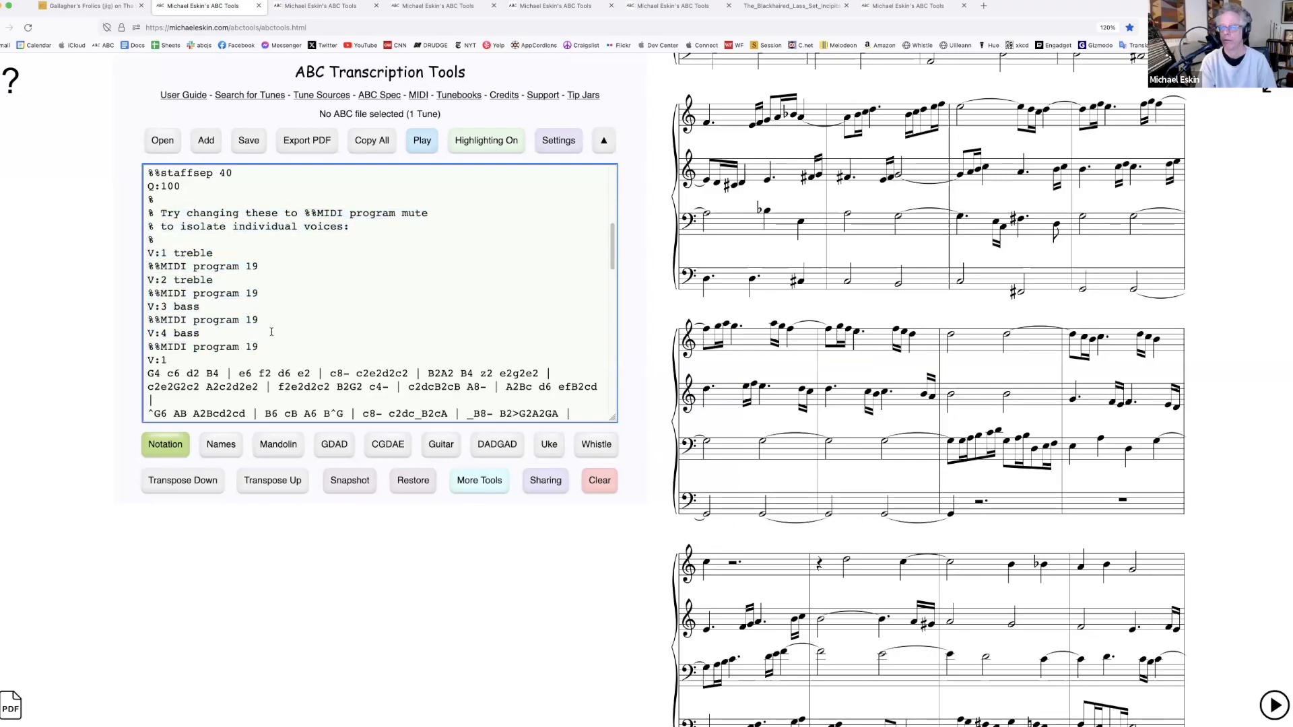
scroll(324, 271, up, 6)
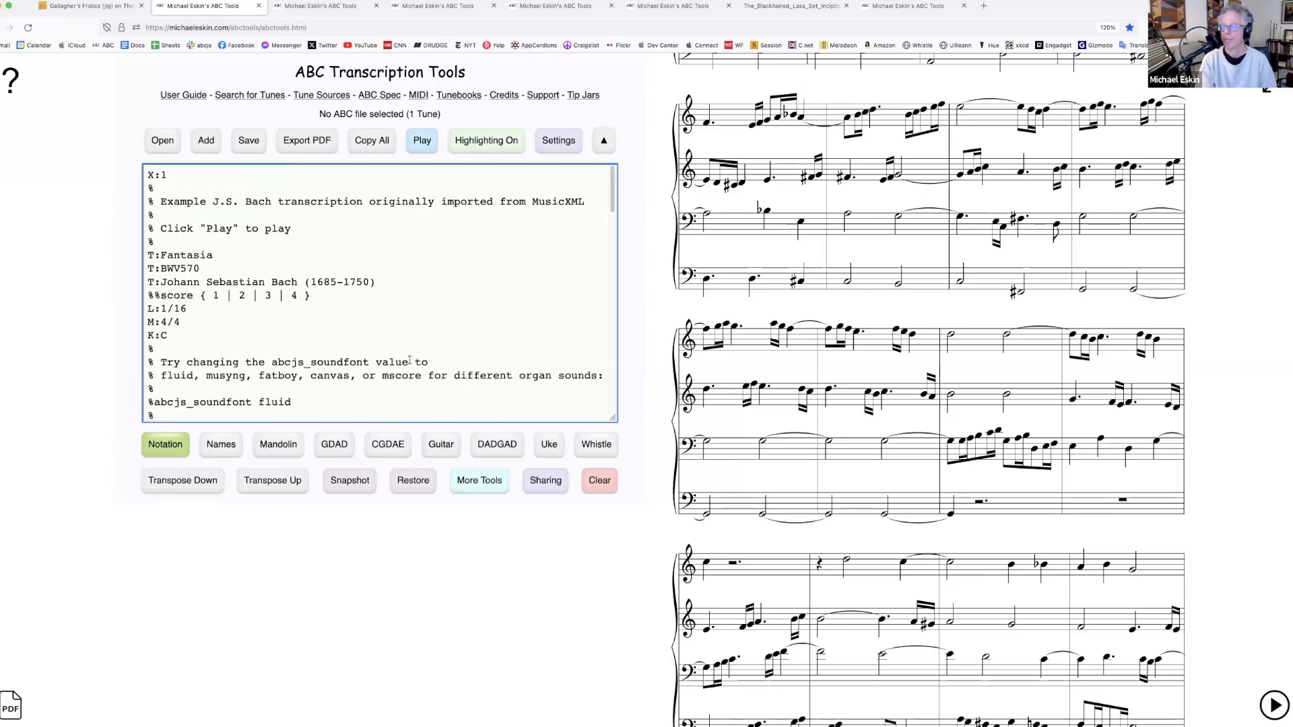
click(471, 138)
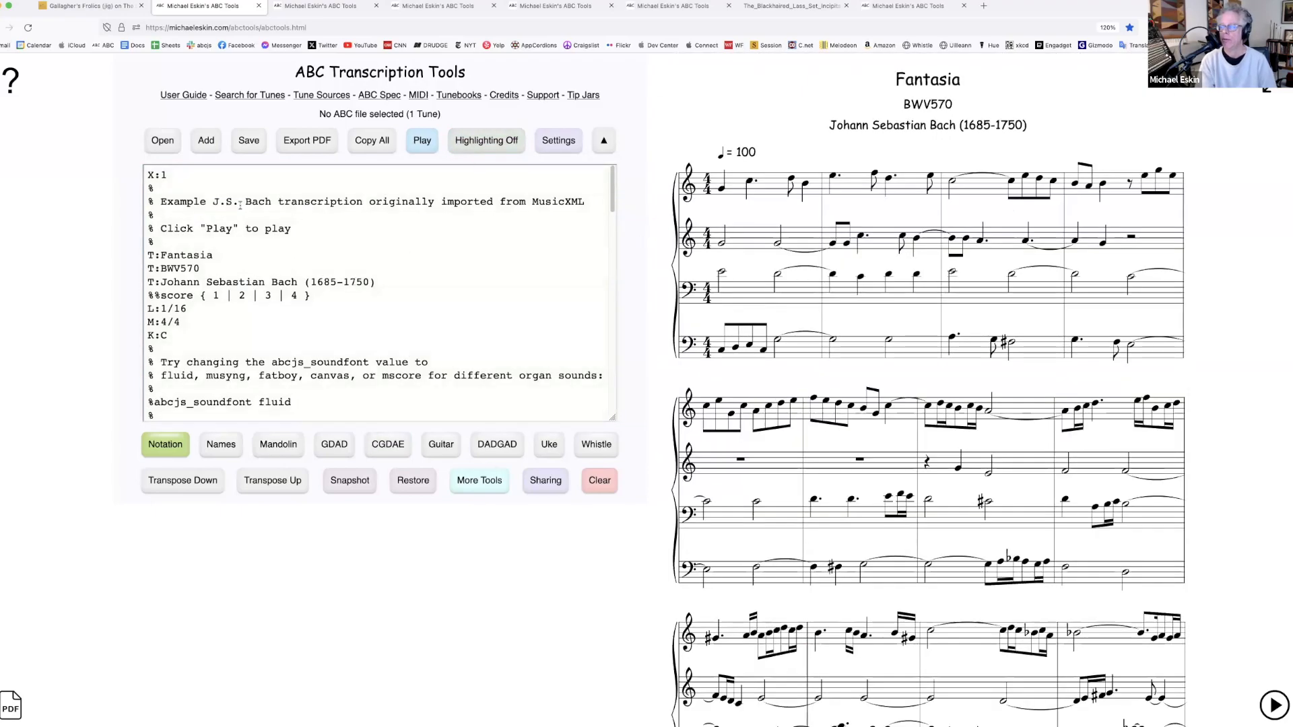
Open the tunebook ultimate_demos_final_1oct2023.abc from the Tunebooks folder inside the ABC folder
click(162, 142)
click(608, 308)
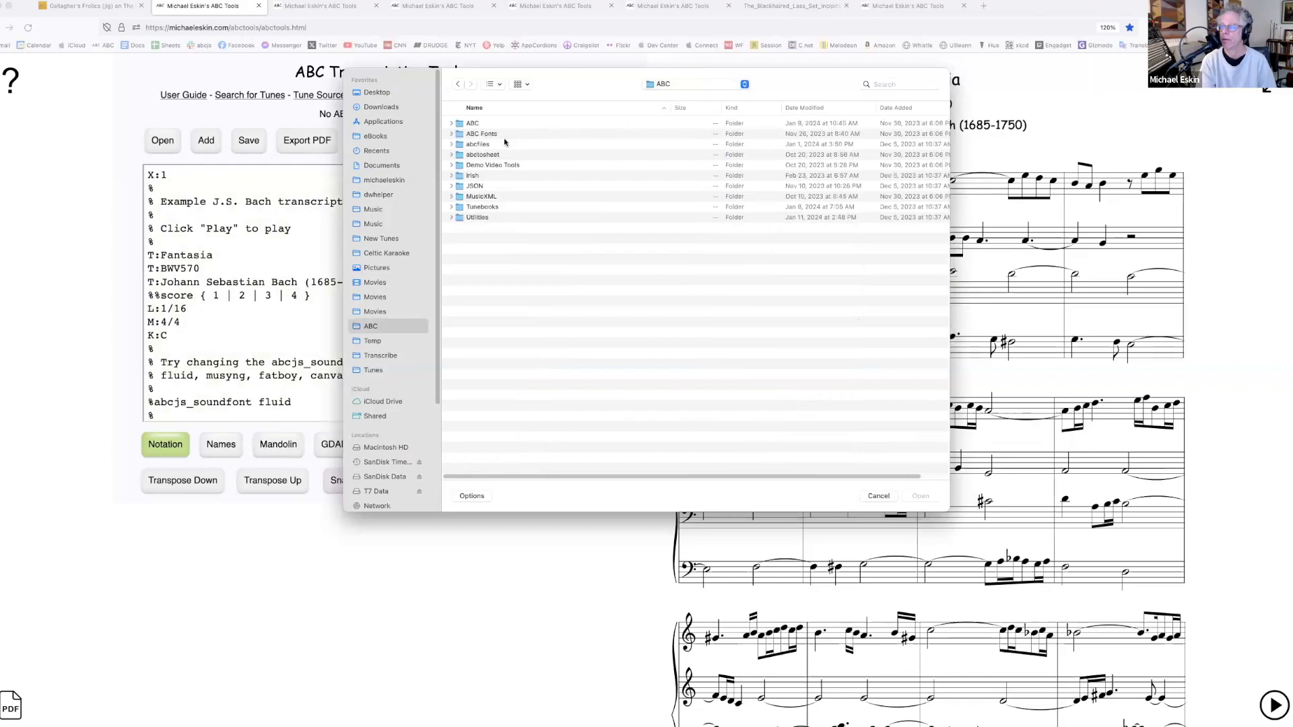
double_click(482, 209)
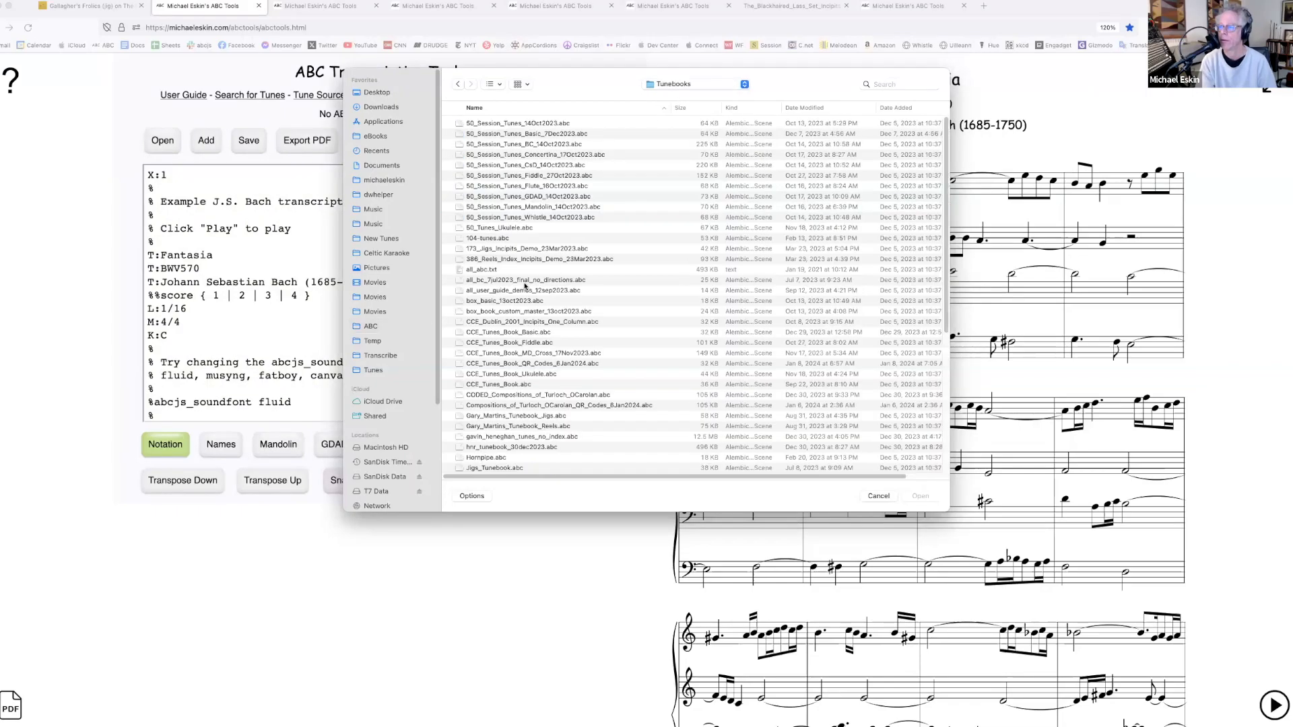
scroll(530, 299, down, 5)
scroll(518, 427, down, 3)
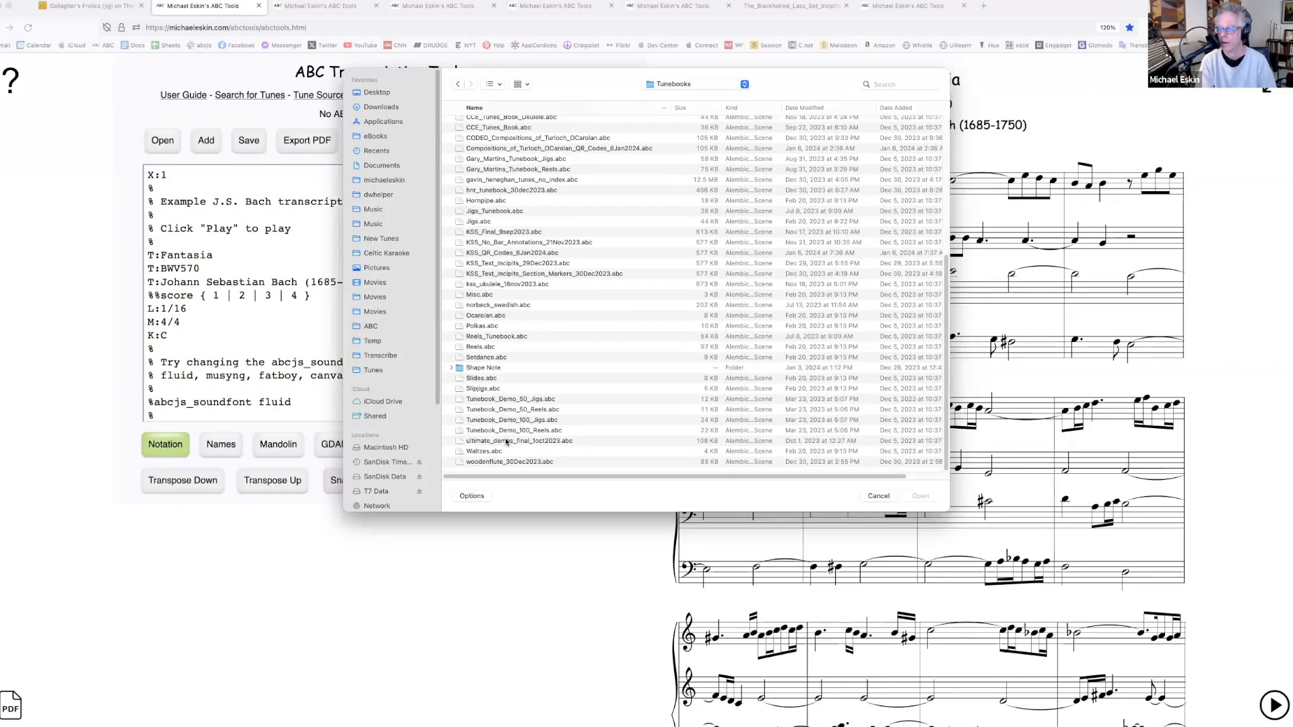
double_click(505, 441)
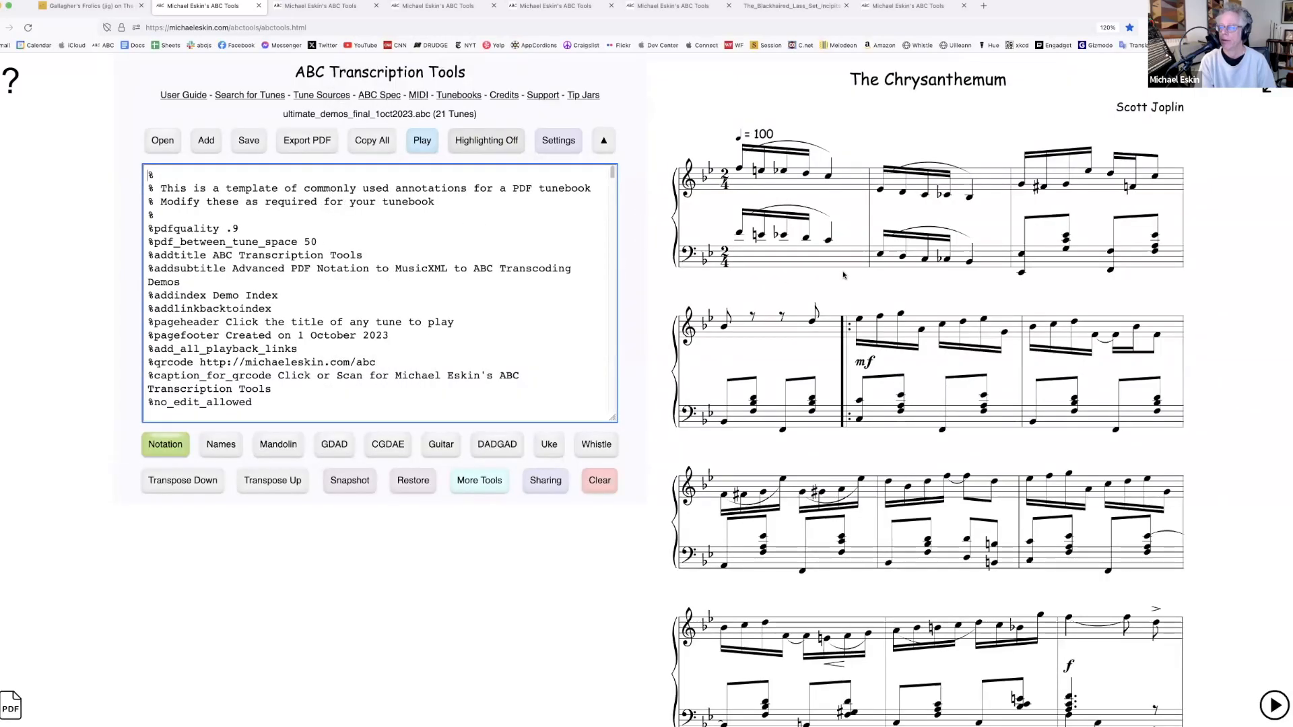
Look over The Chrysanthemum, open the tunebook in the player, advance to Fly Me to the Moon and play its opening
scroll(811, 295, down, 10)
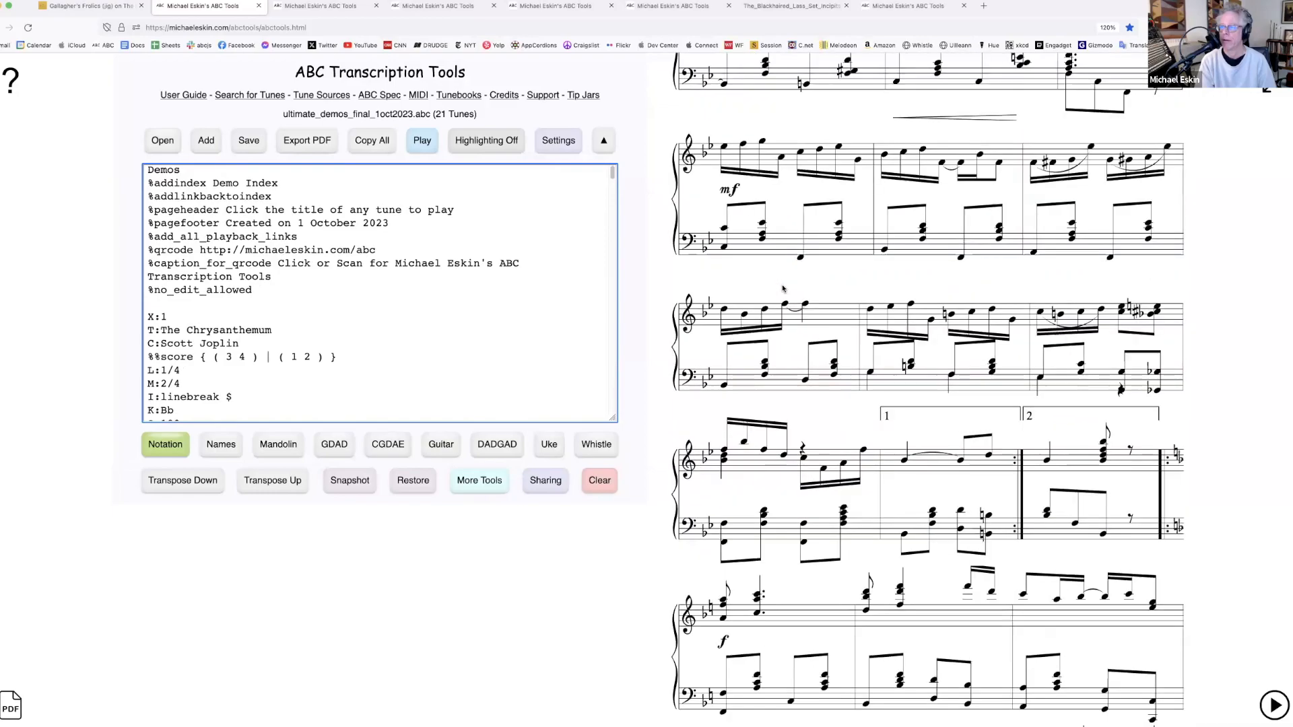
scroll(397, 278, down, 4)
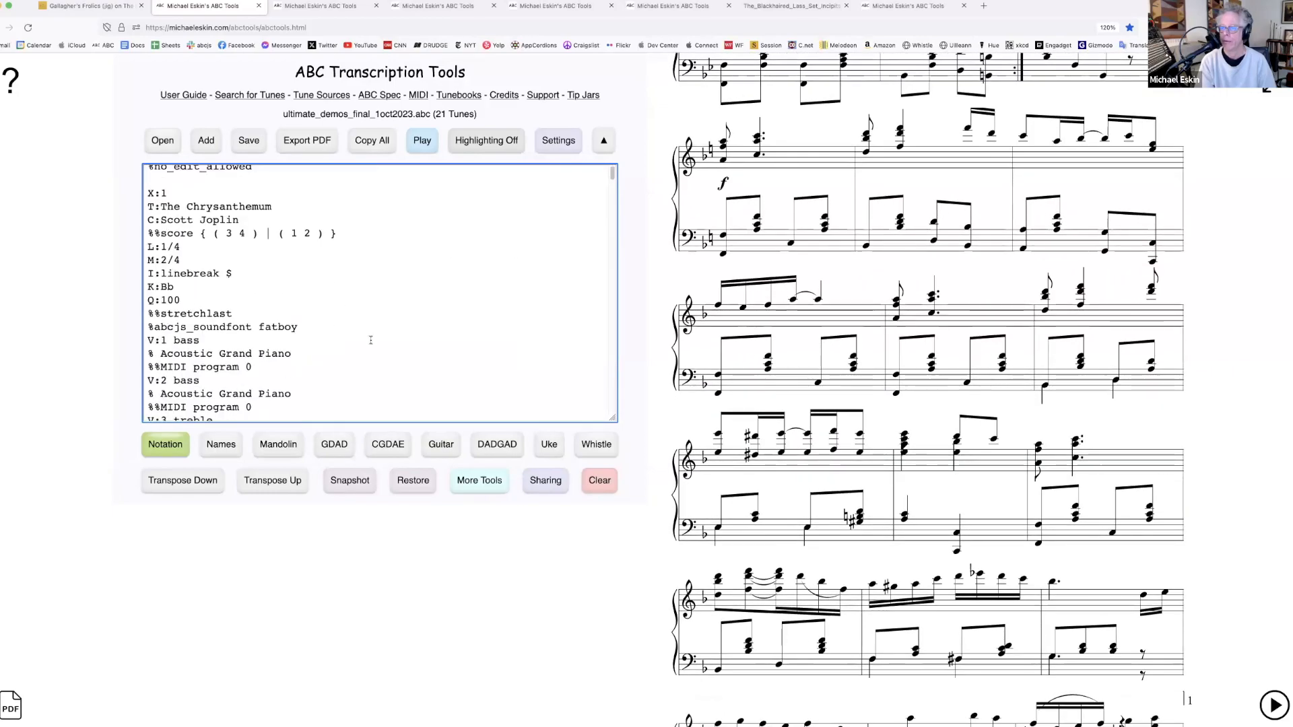
click(425, 145)
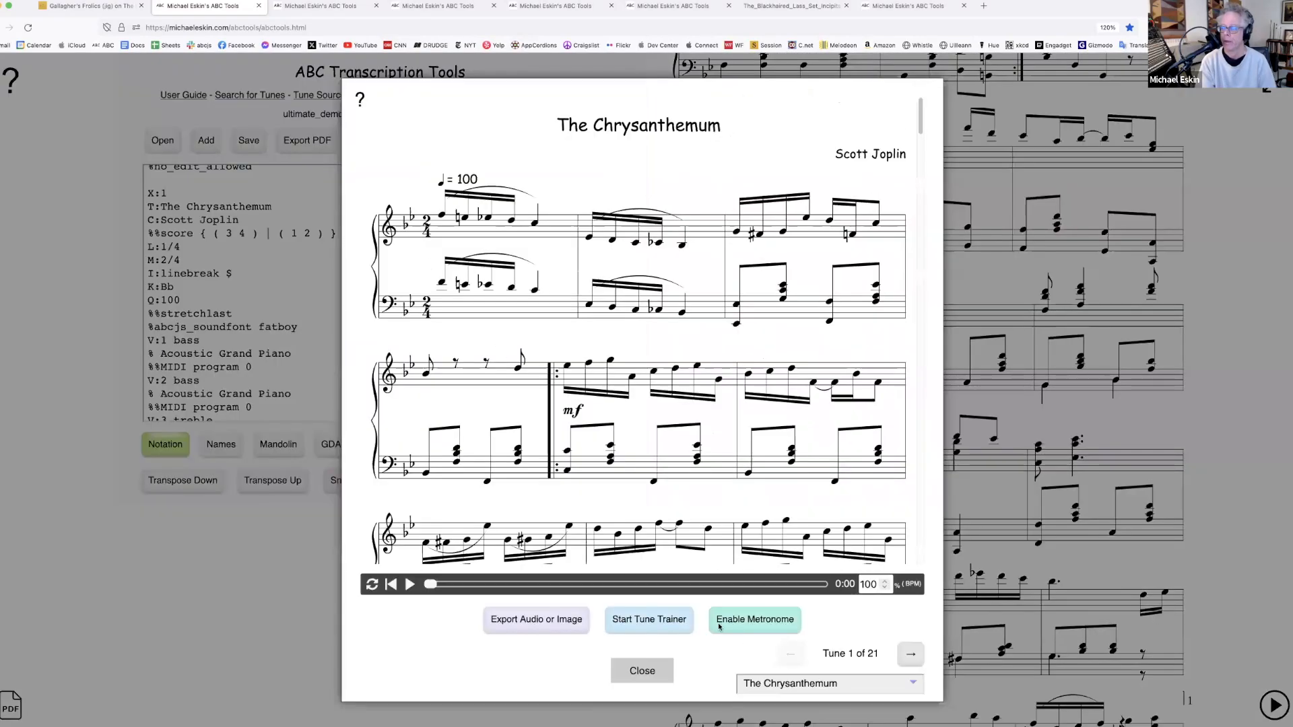
click(918, 657)
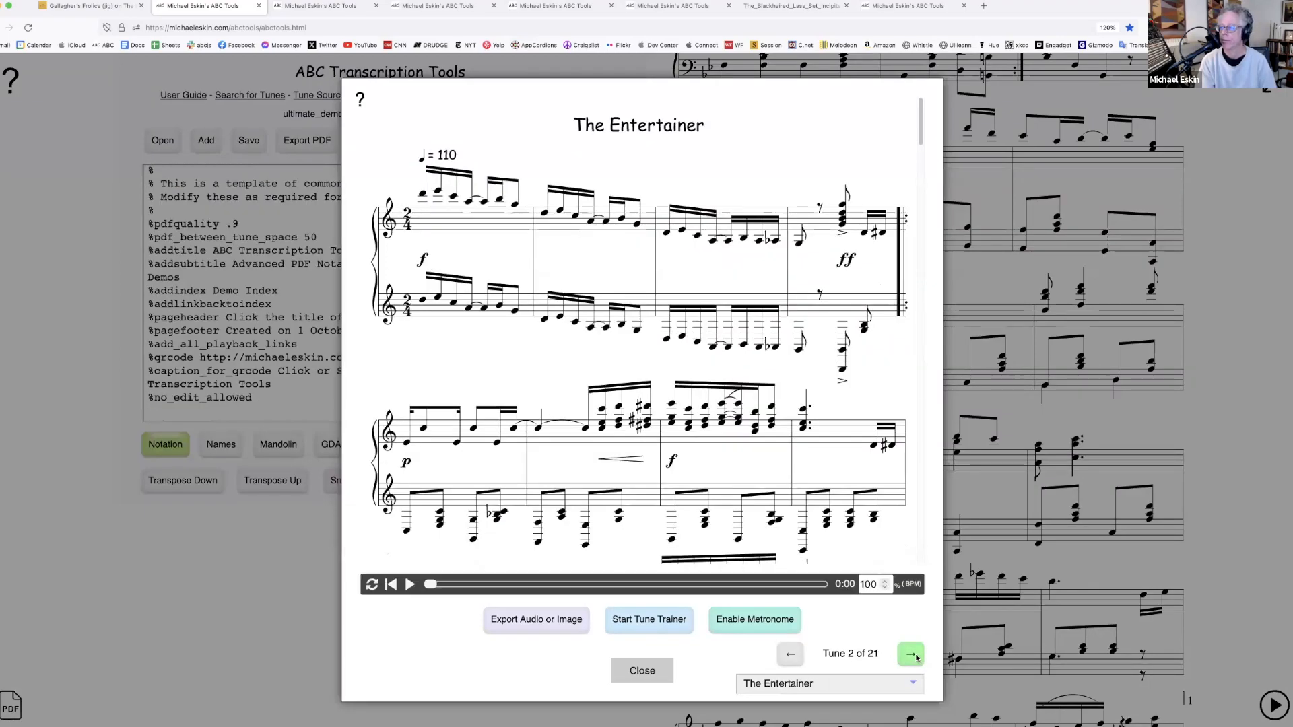
click(918, 658)
click(910, 654)
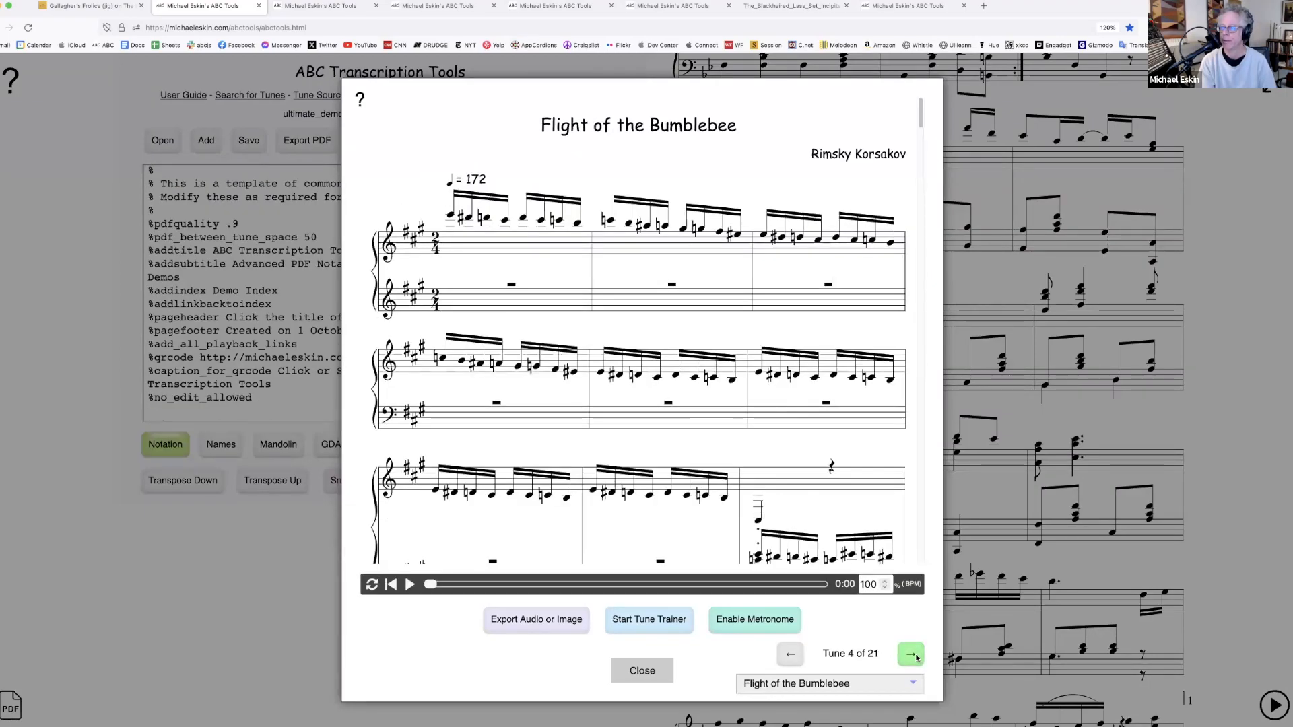
click(911, 655)
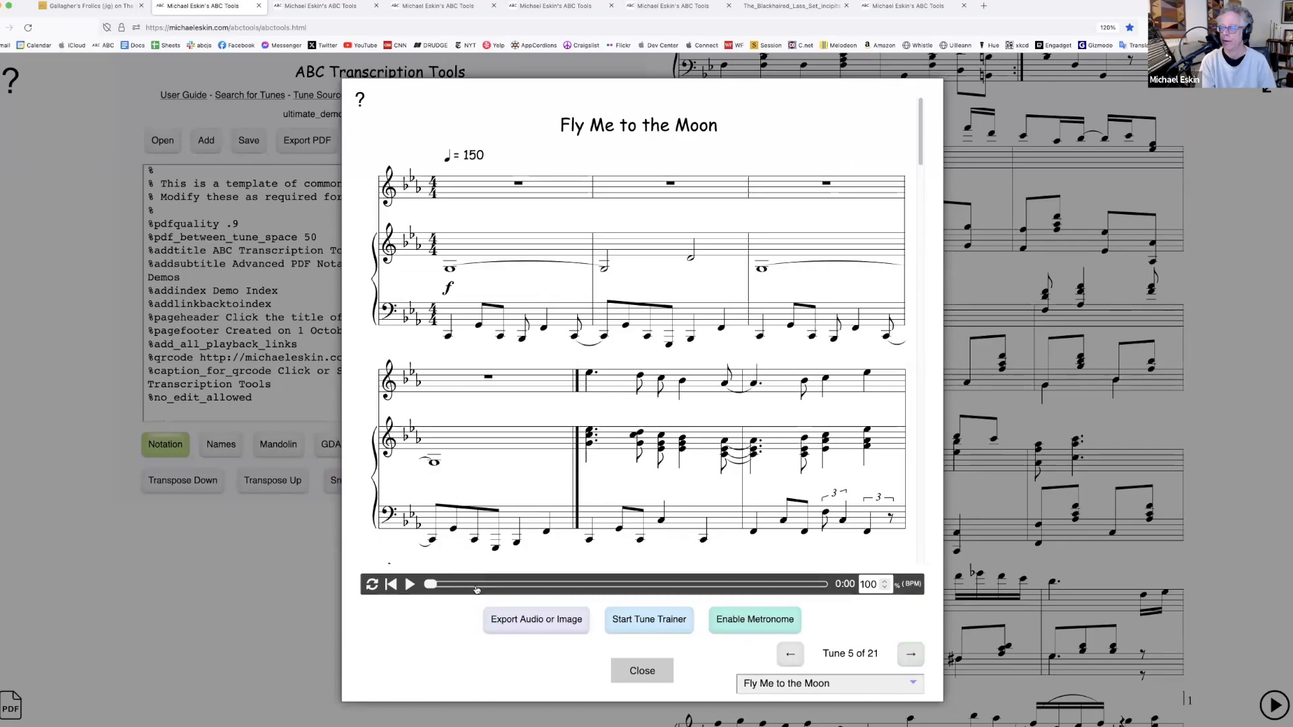
click(409, 585)
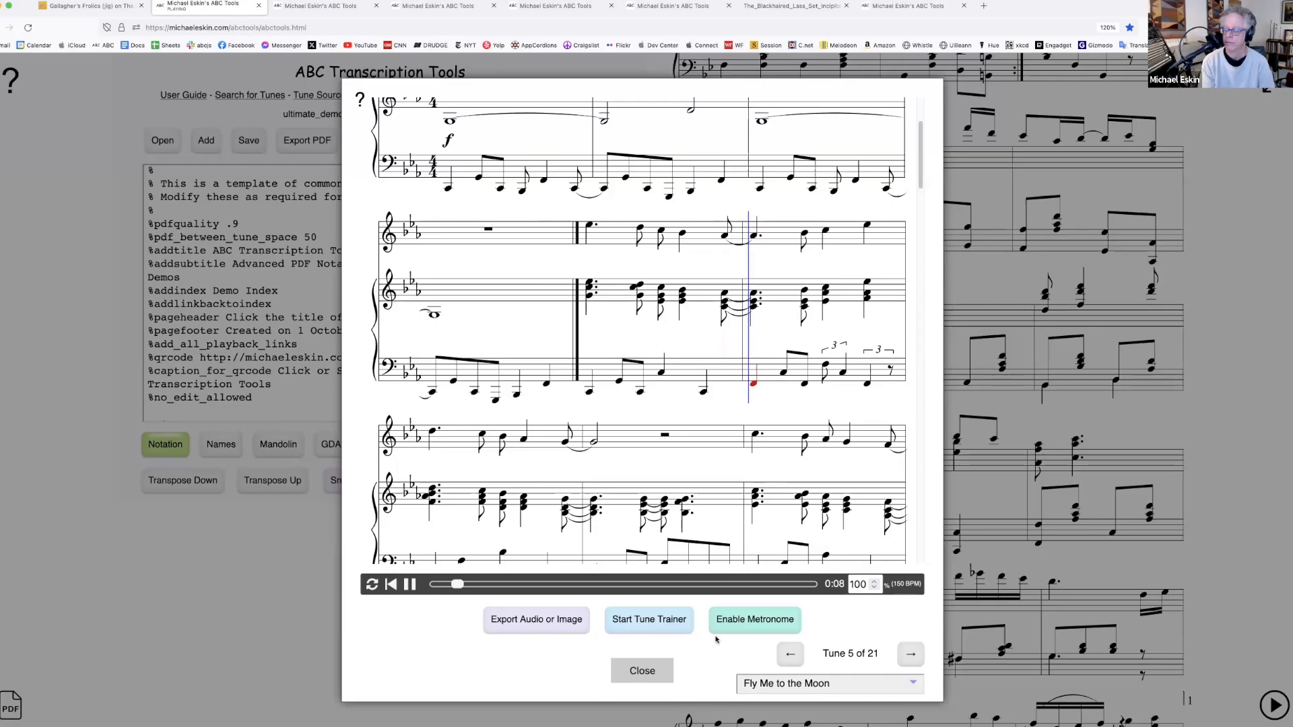
Play the openings of House of Cards, James Bond Theme and Linus and Lucy in turn
click(911, 654)
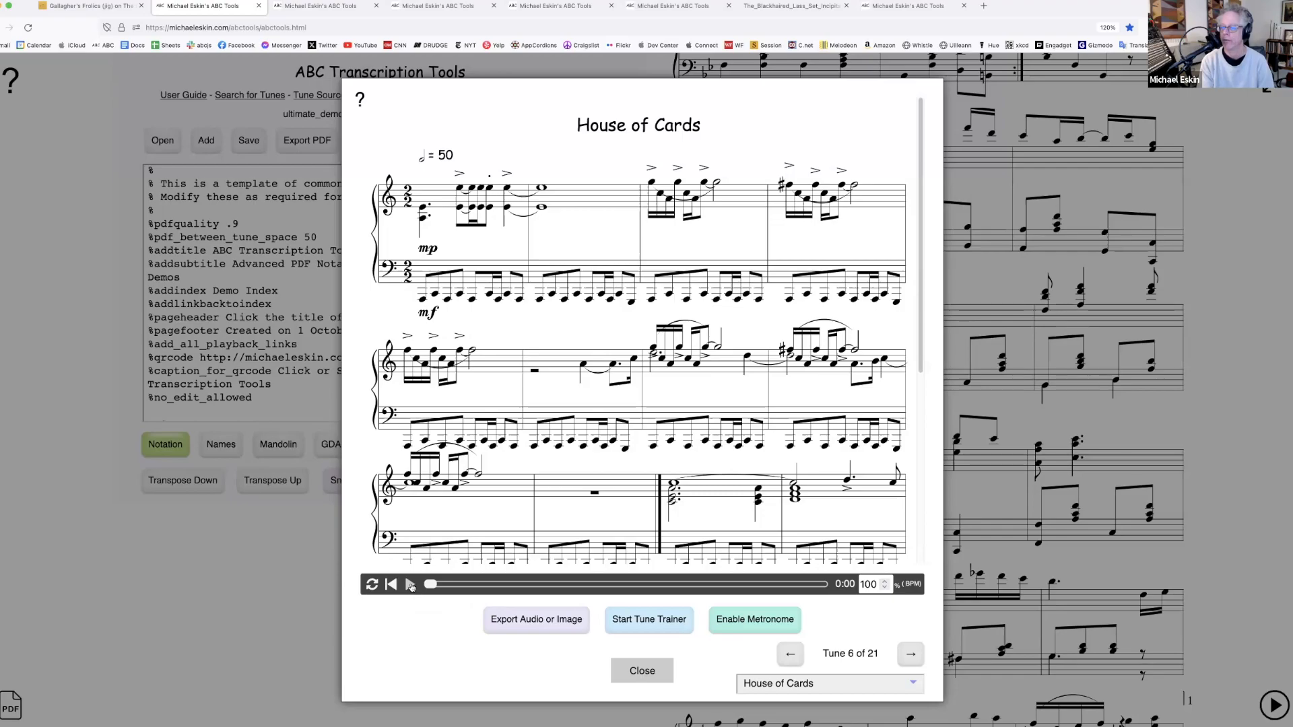
click(409, 585)
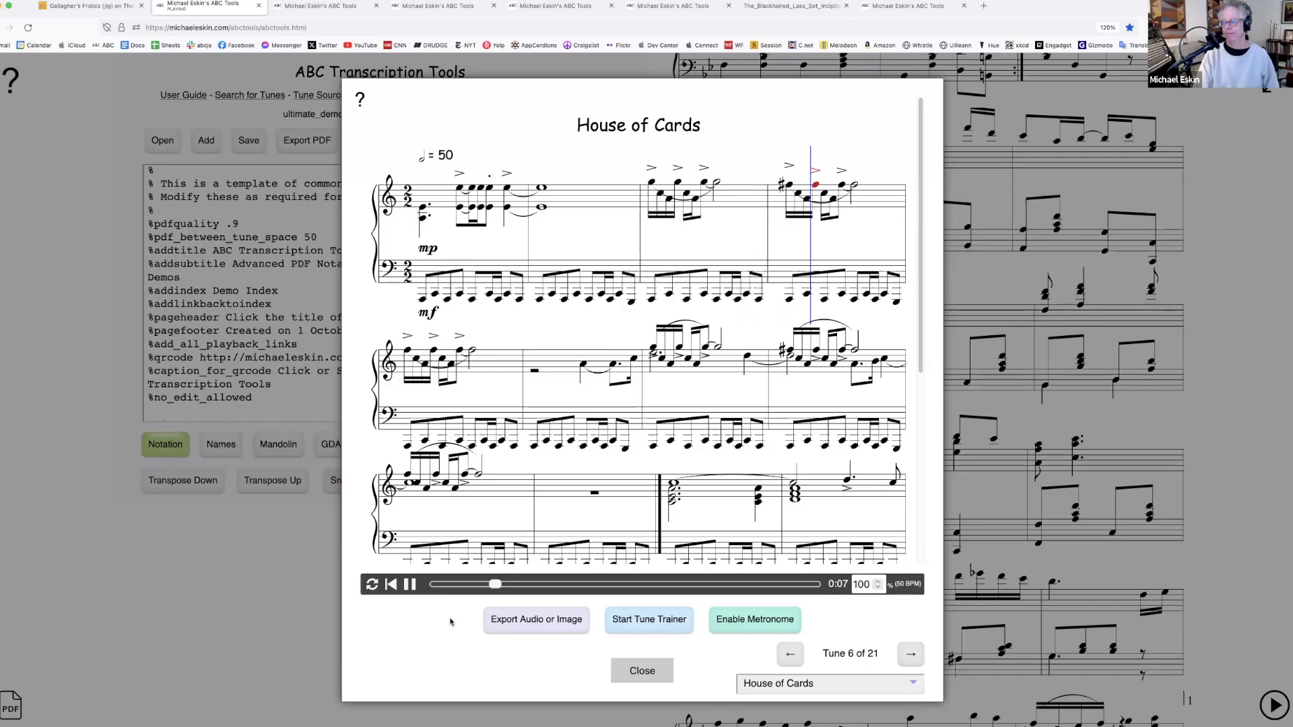
click(914, 658)
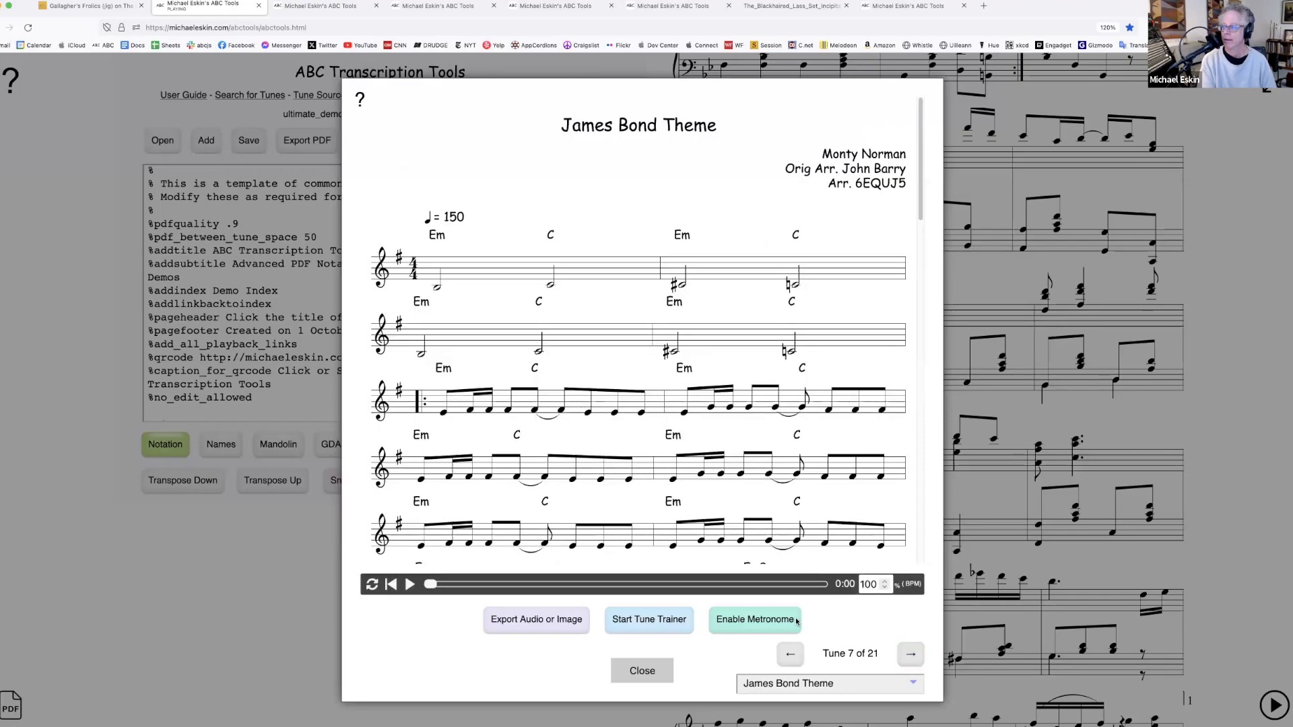
click(410, 585)
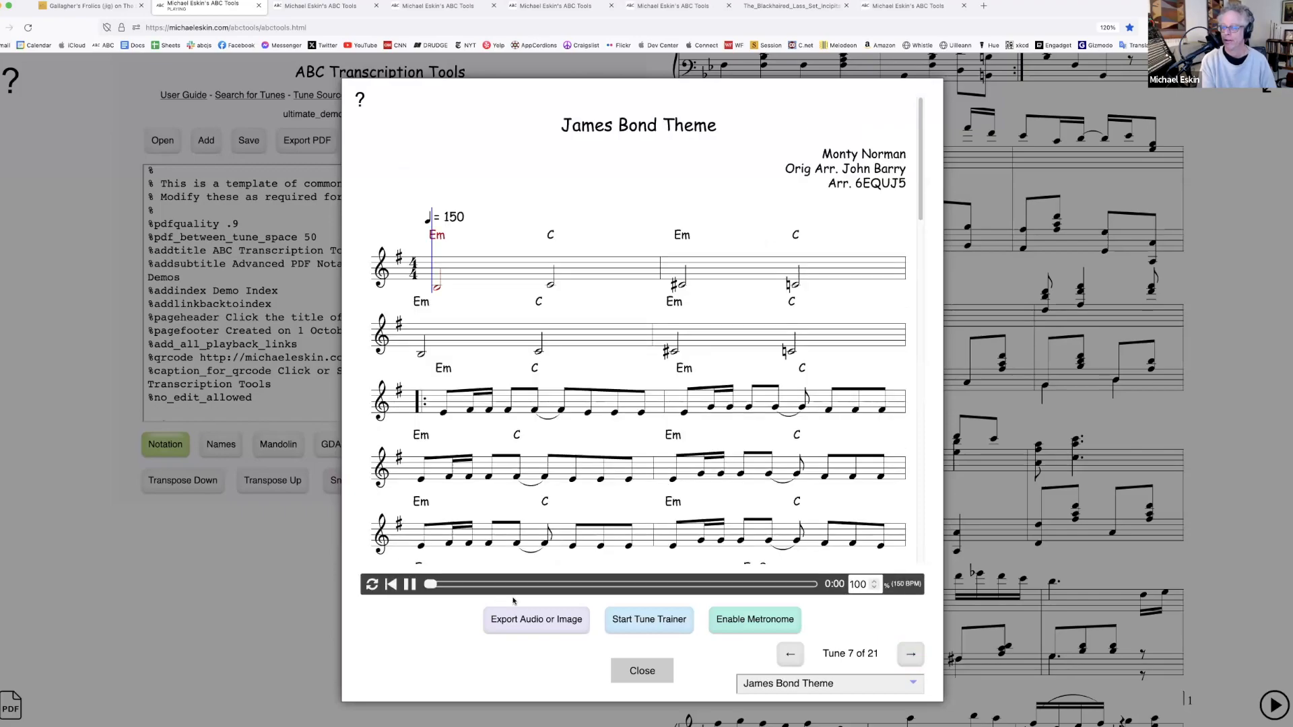
click(912, 654)
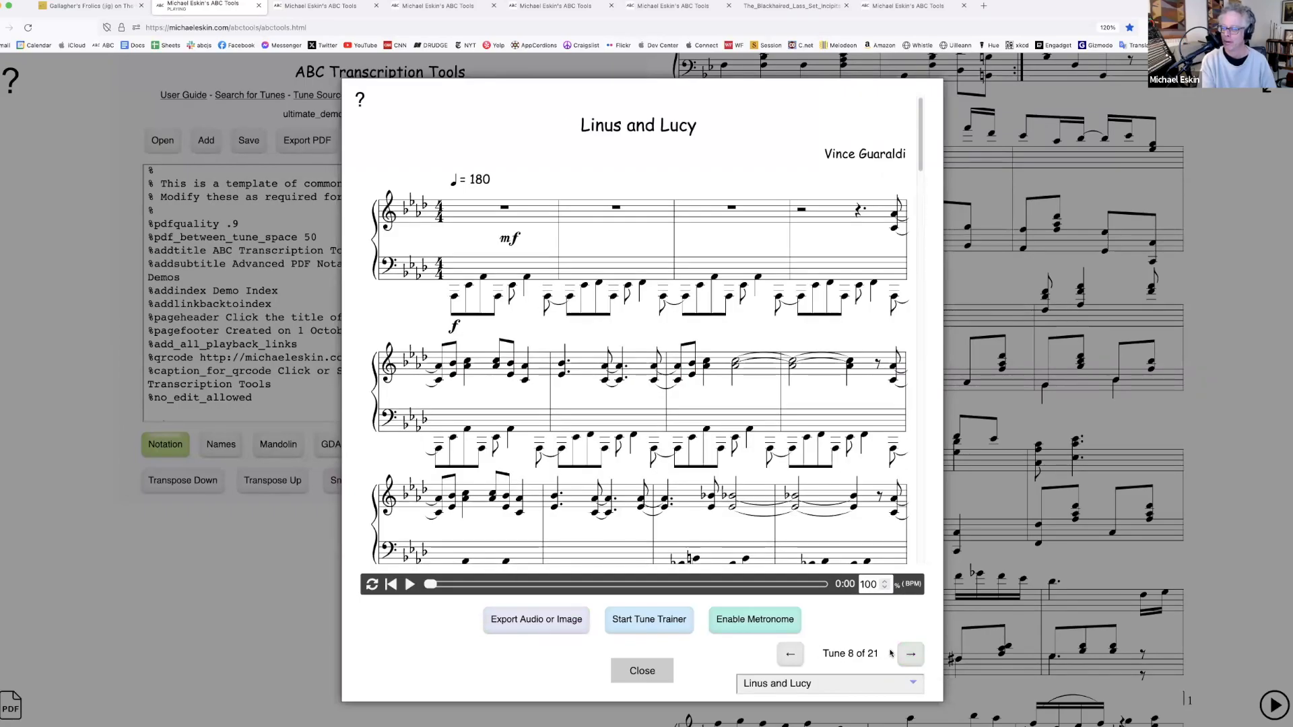
click(411, 584)
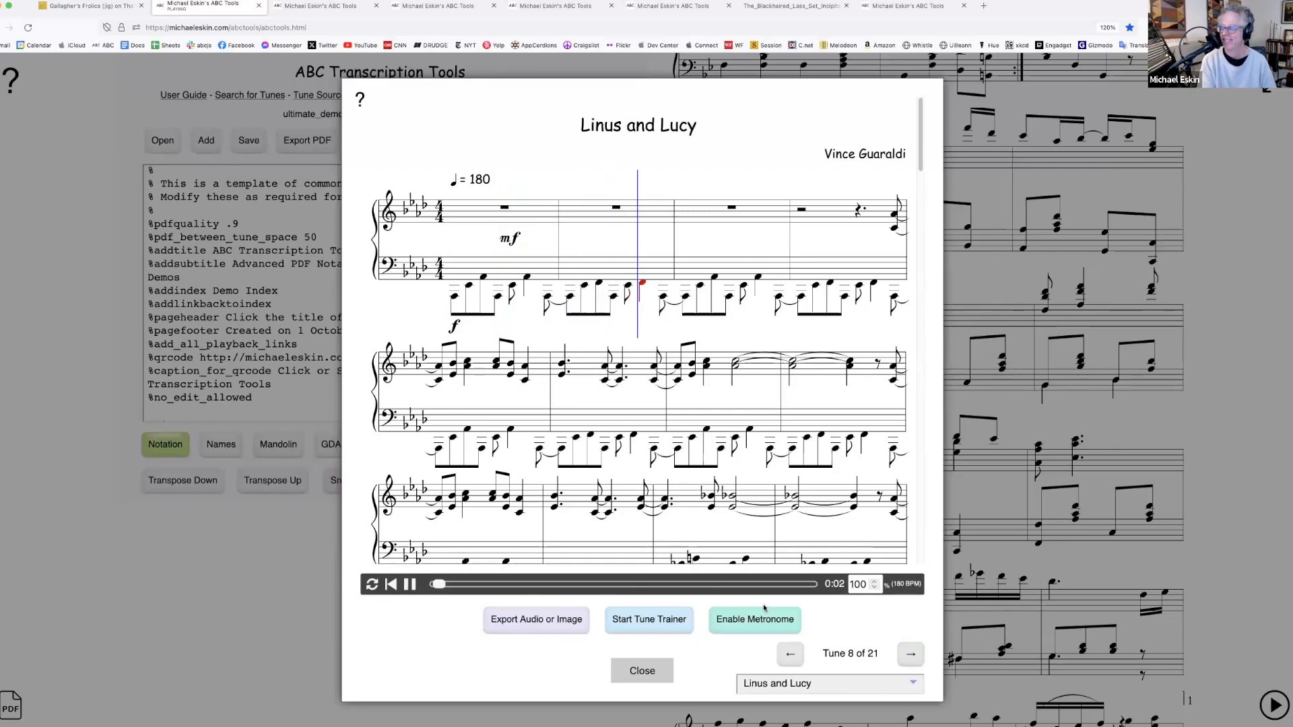
Advance to Ragtime Nightingale, play its opening, then pause and close the player
click(911, 657)
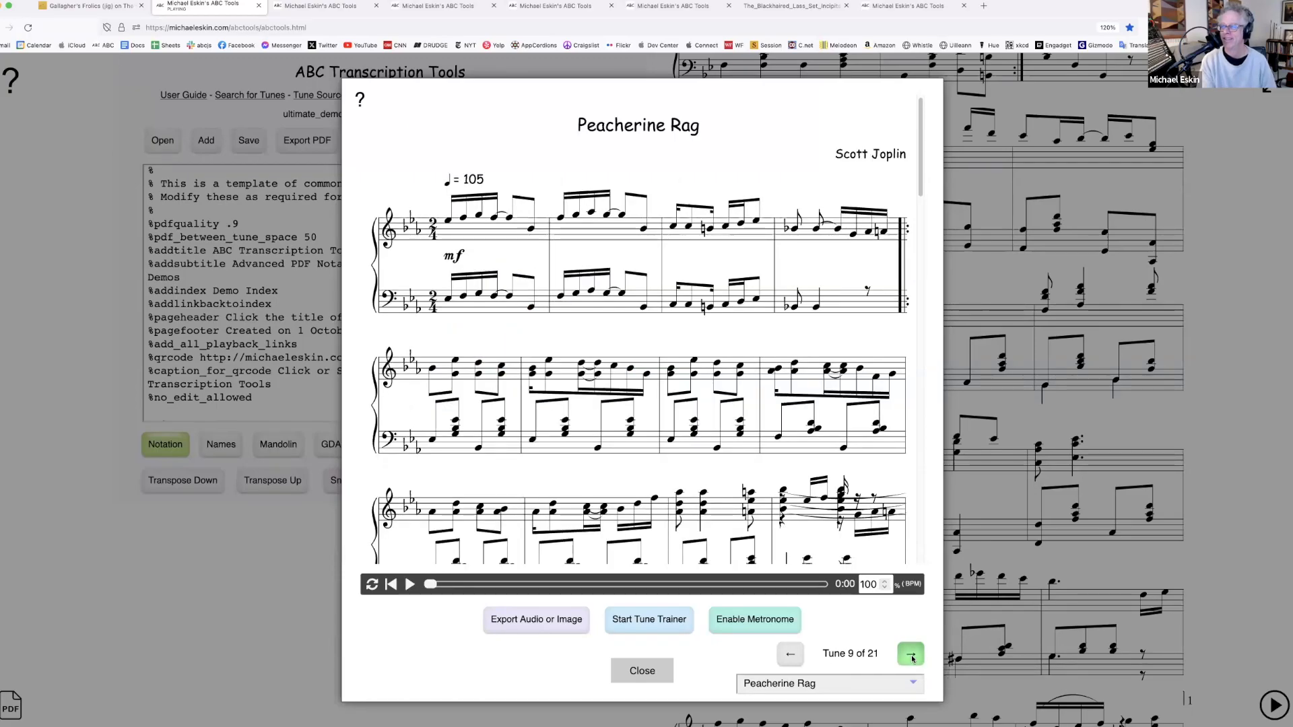
click(911, 655)
click(911, 655)
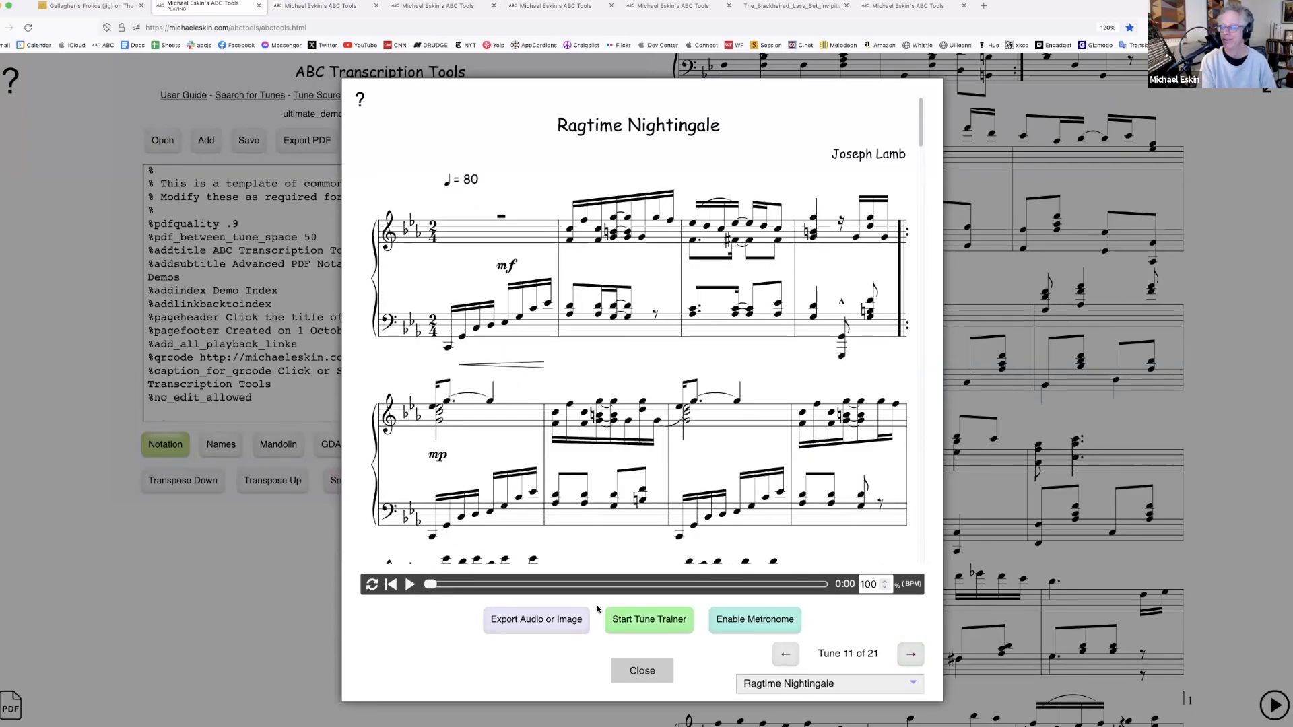
click(411, 585)
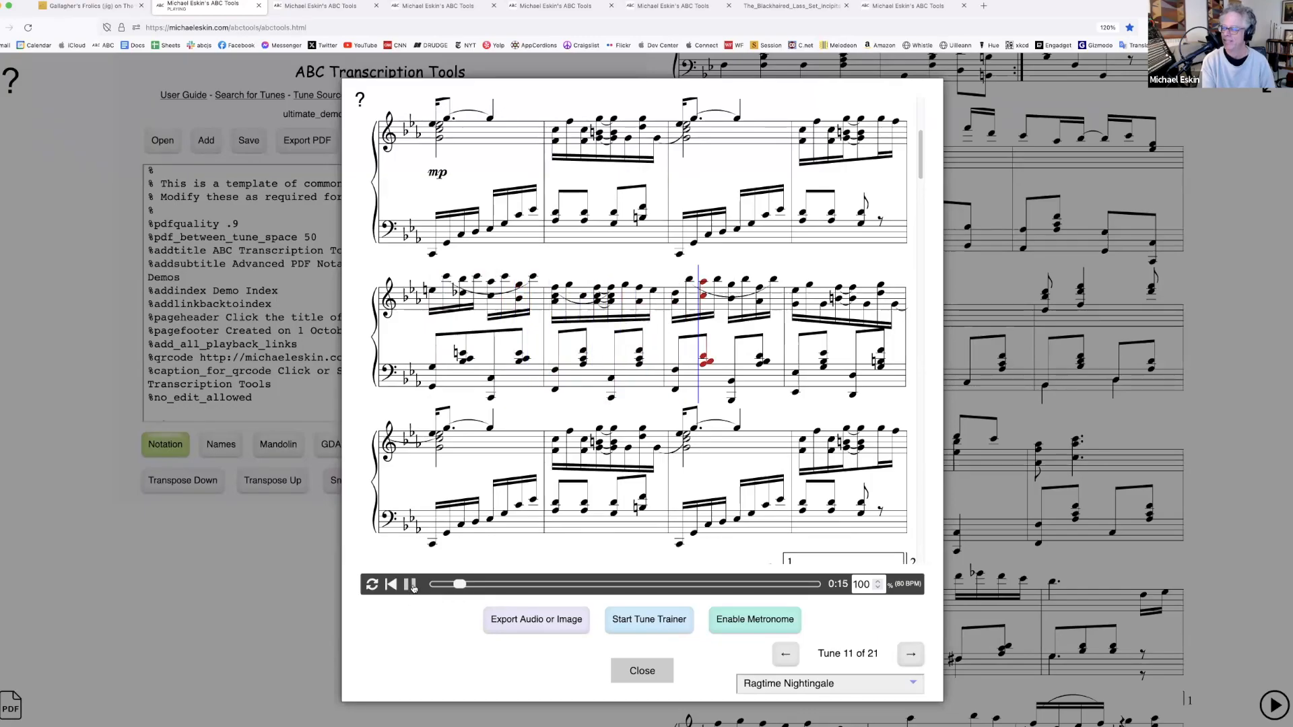
click(411, 585)
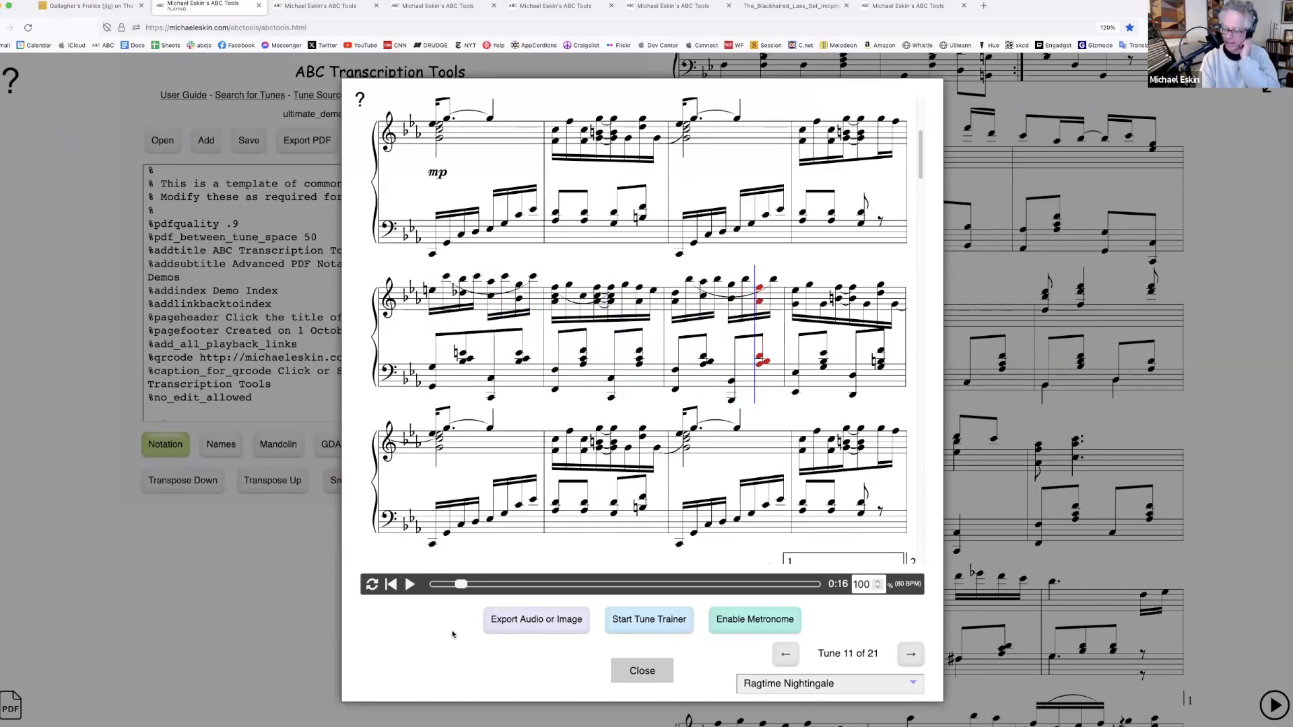
click(633, 670)
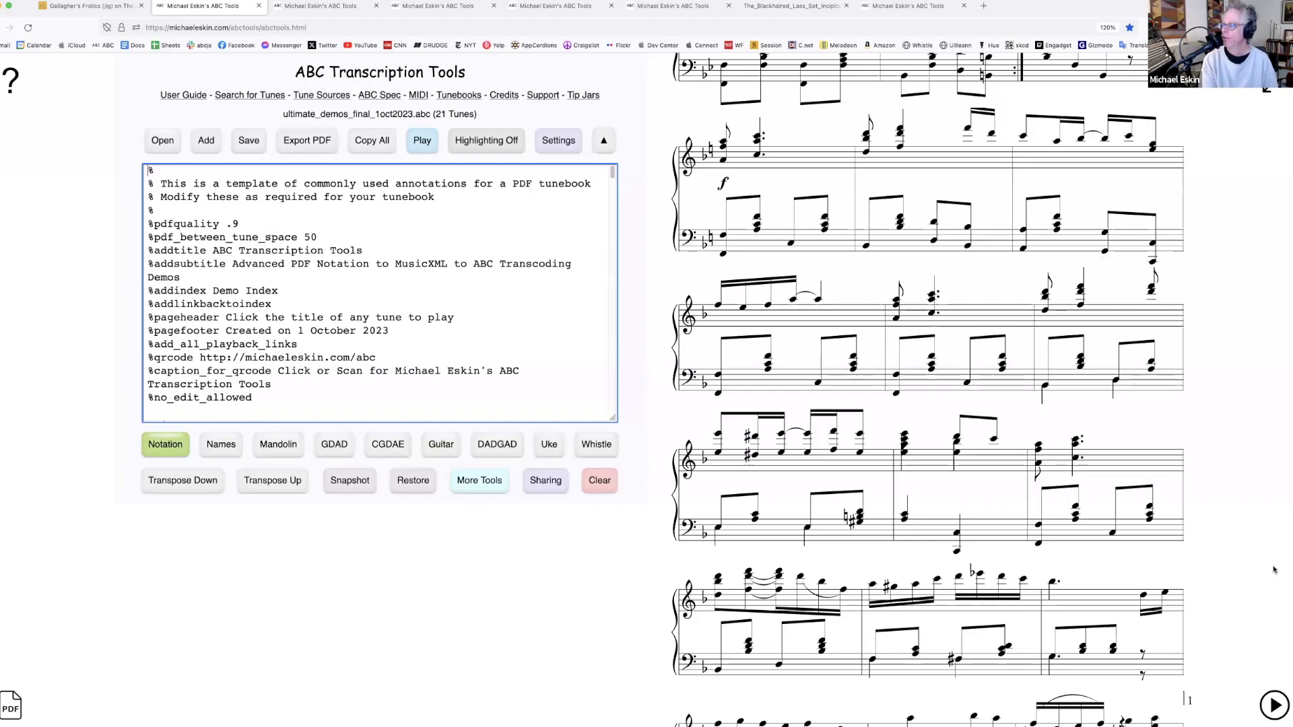
scroll(929, 391, up, 15)
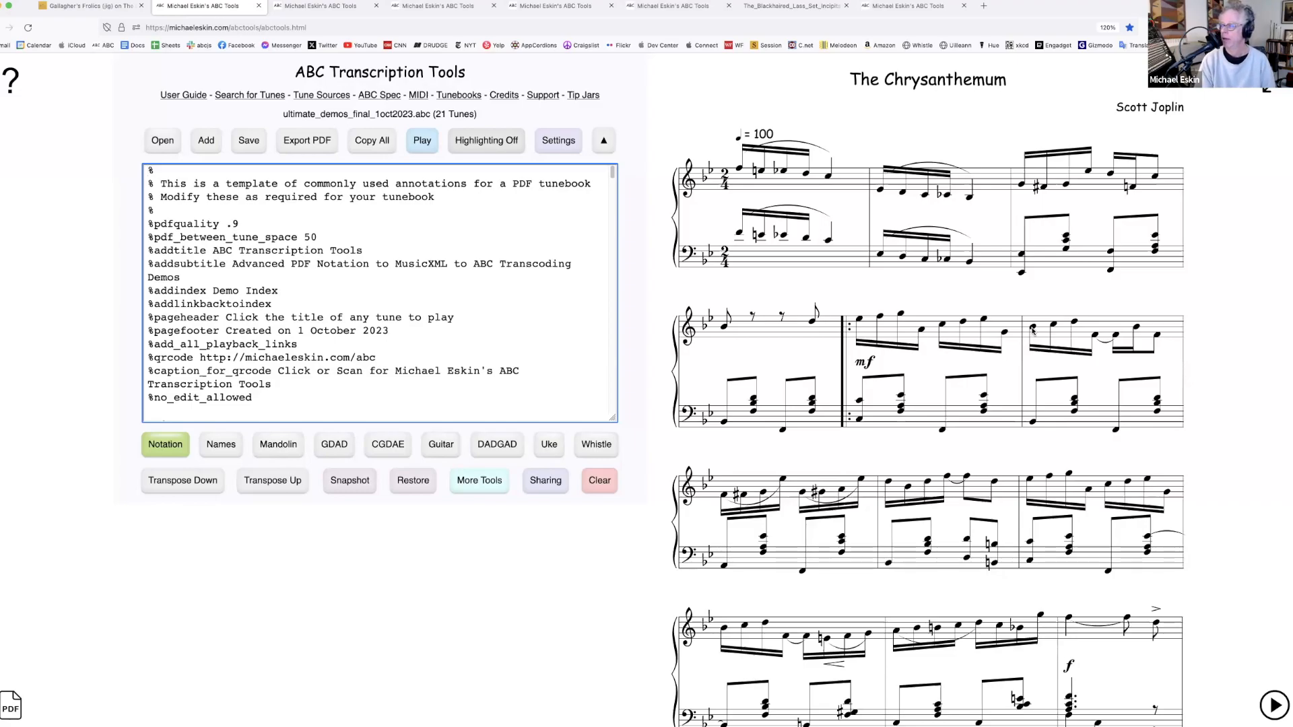
scroll(985, 346, down, 15)
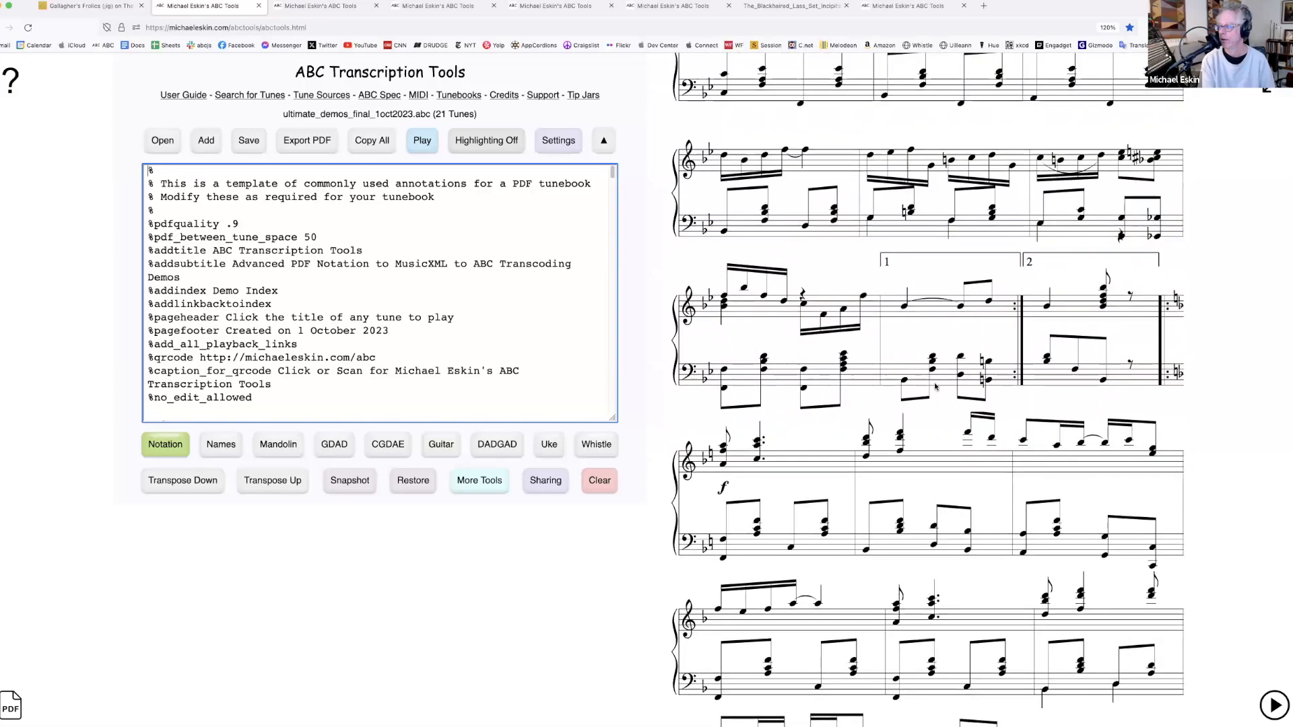
scroll(935, 387, down, 15)
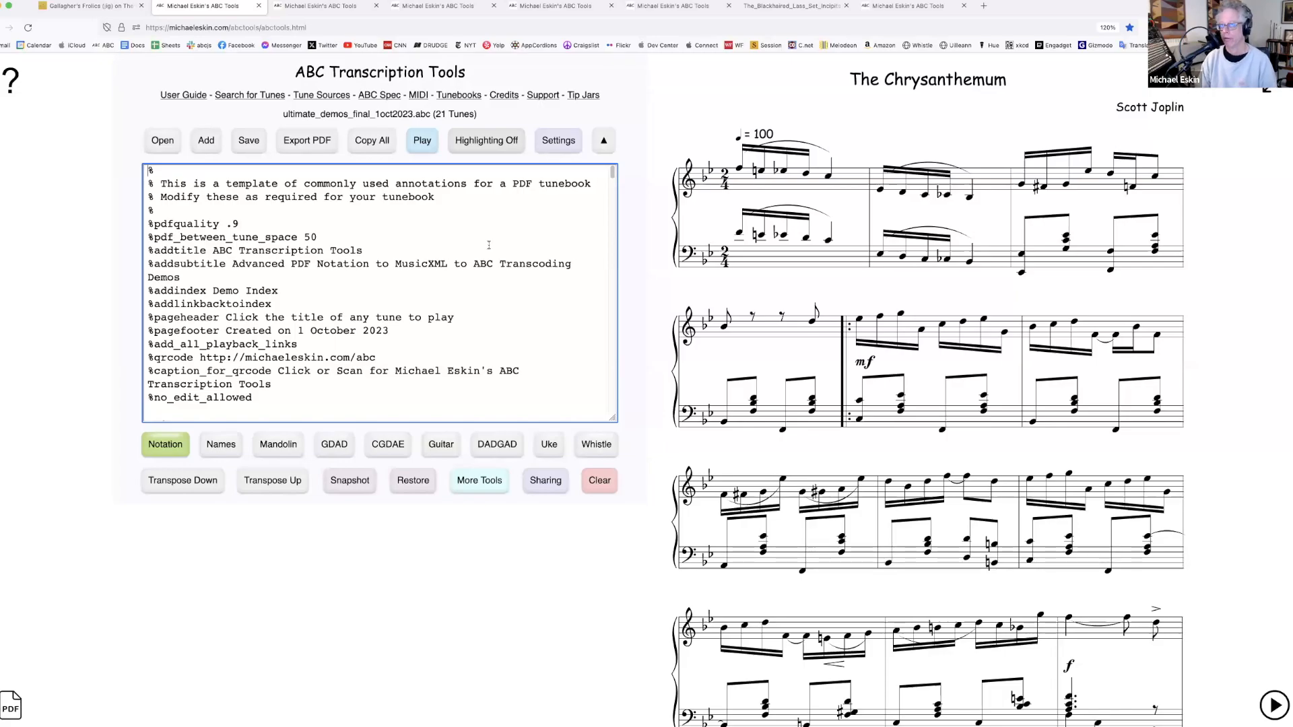
Sort the Utilities folder by modification date and open the tune set Smartdraw_Demo_Set_11Jan2024.abc from it
click(163, 142)
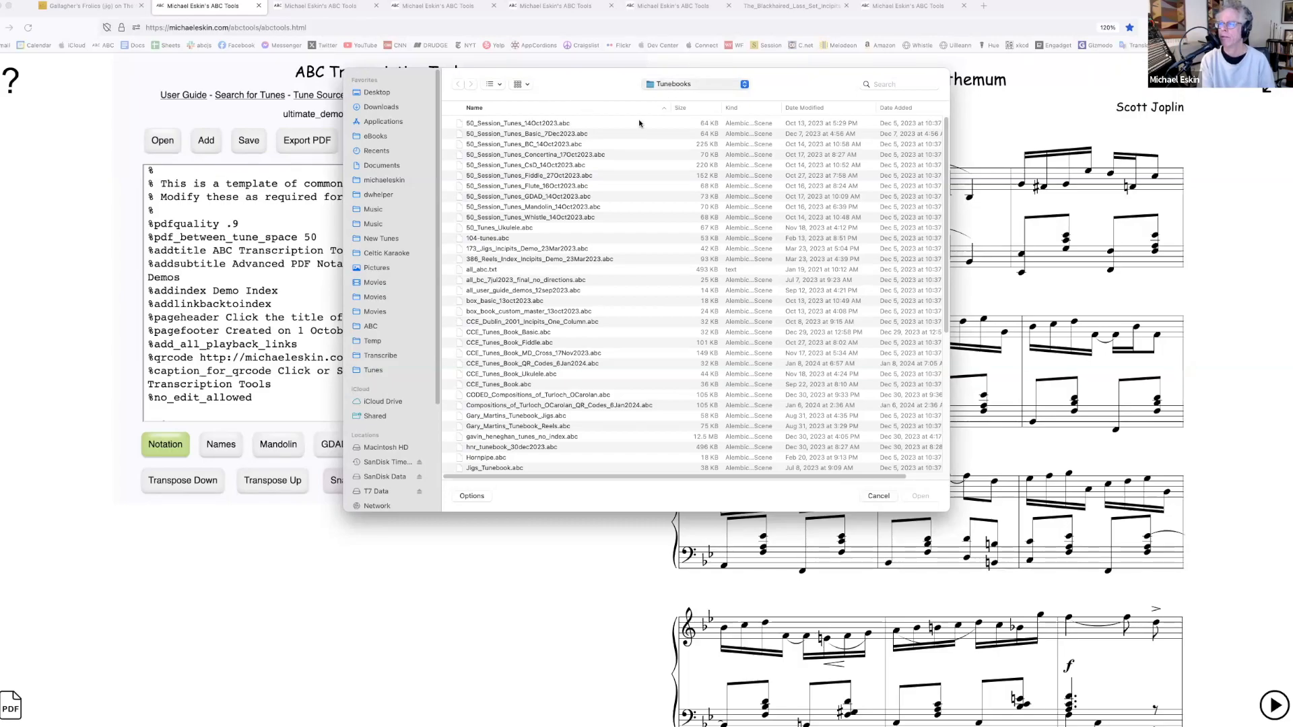
click(662, 100)
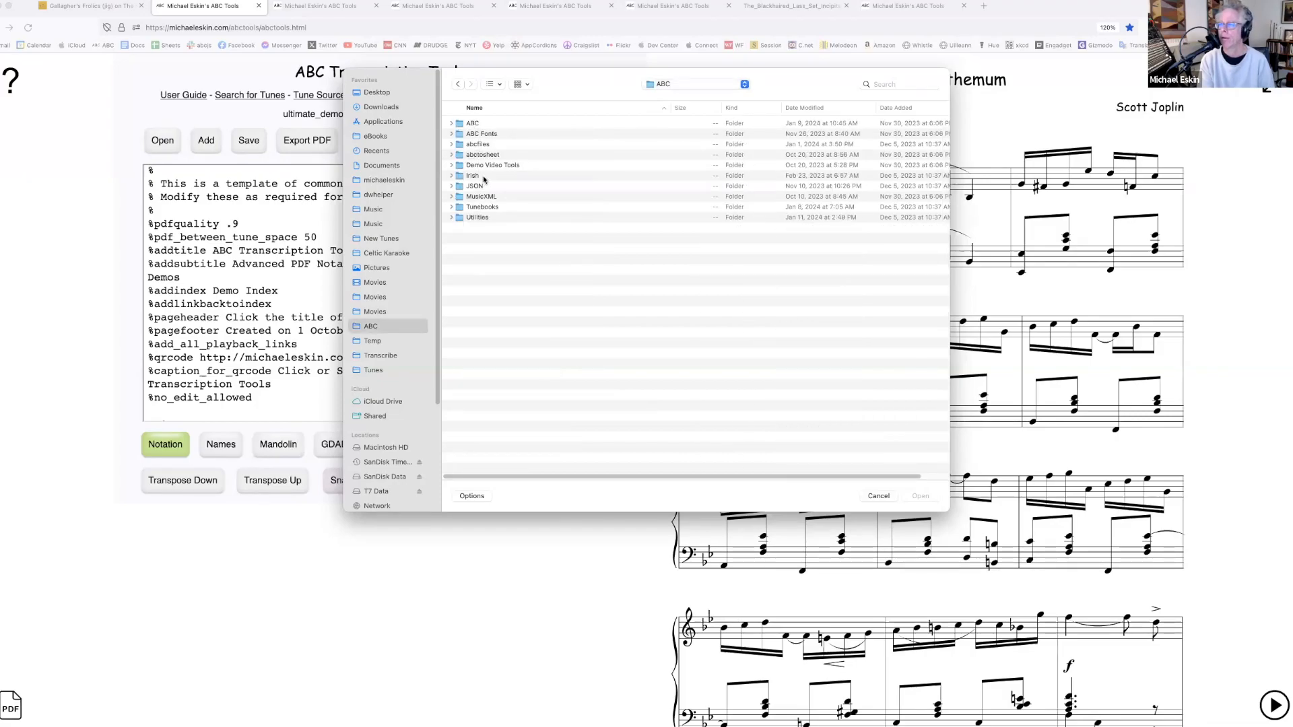
click(478, 220)
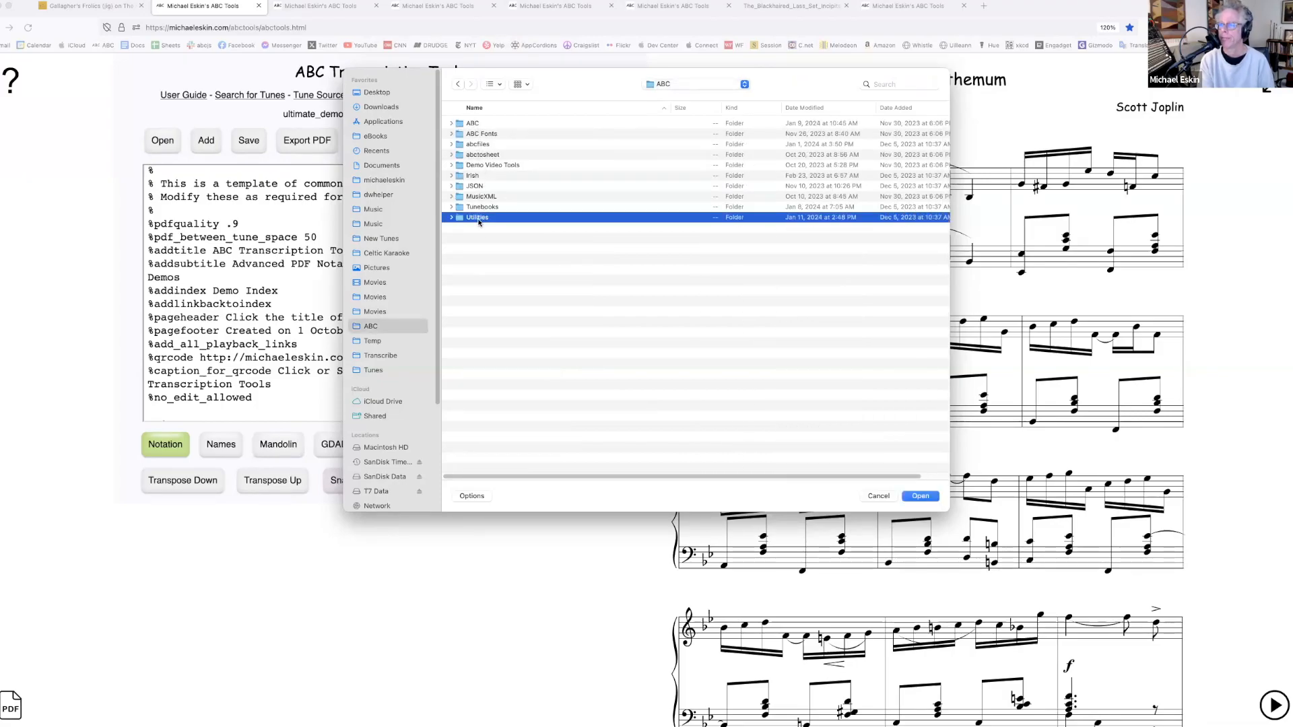
double_click(478, 219)
click(848, 107)
click(510, 122)
scroll(828, 156, up, 3)
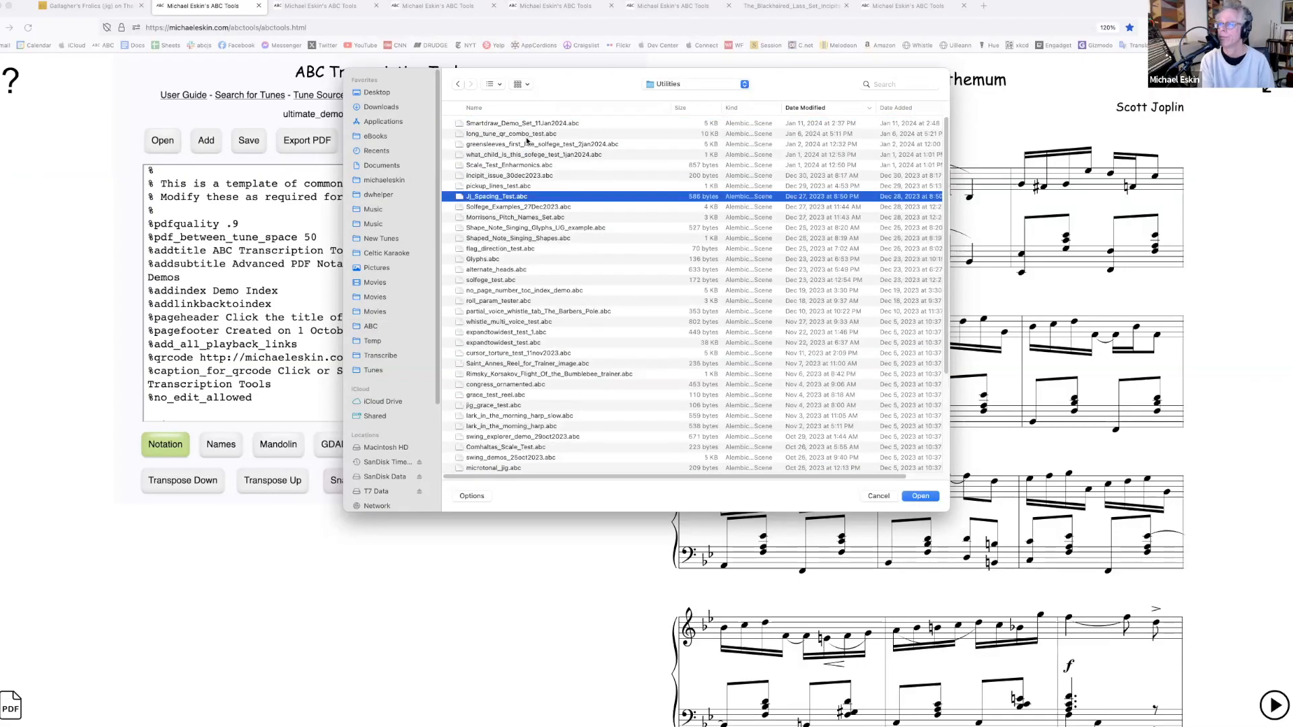
double_click(514, 123)
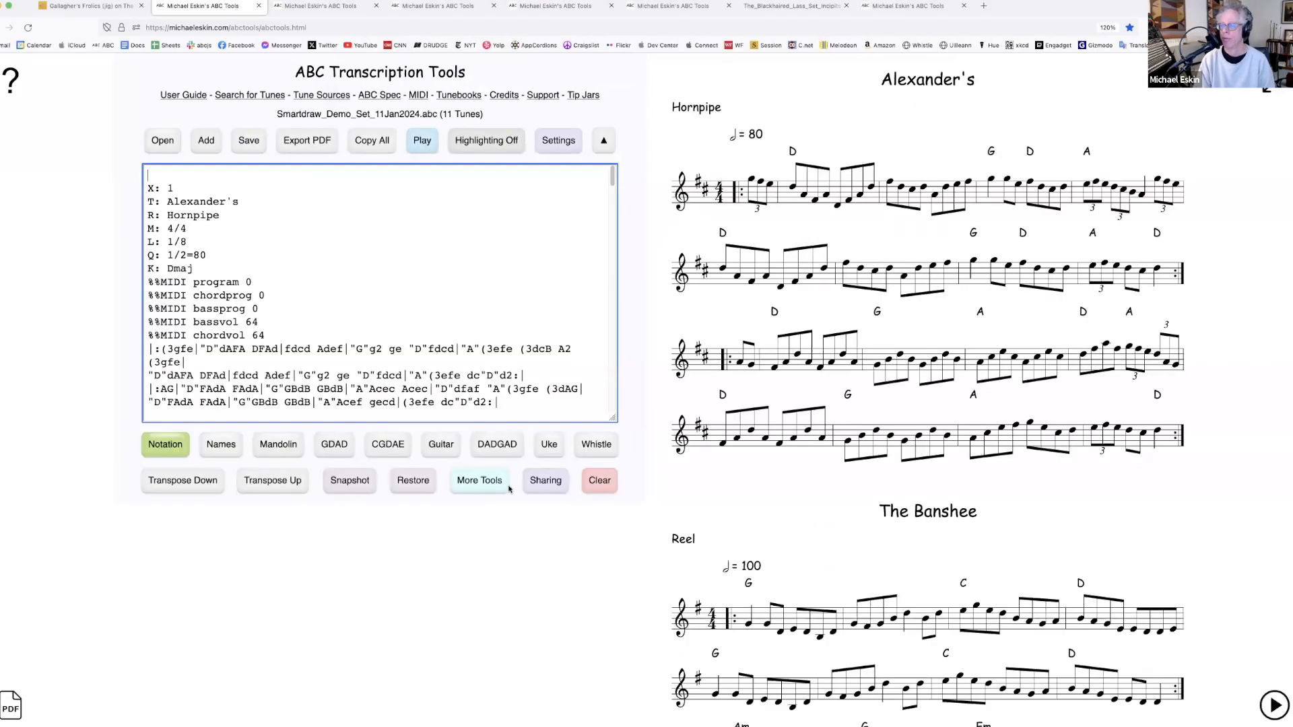
Review the options for adding tunes, the More ABC Tools options and the general settings, leaving everything as it is
click(207, 142)
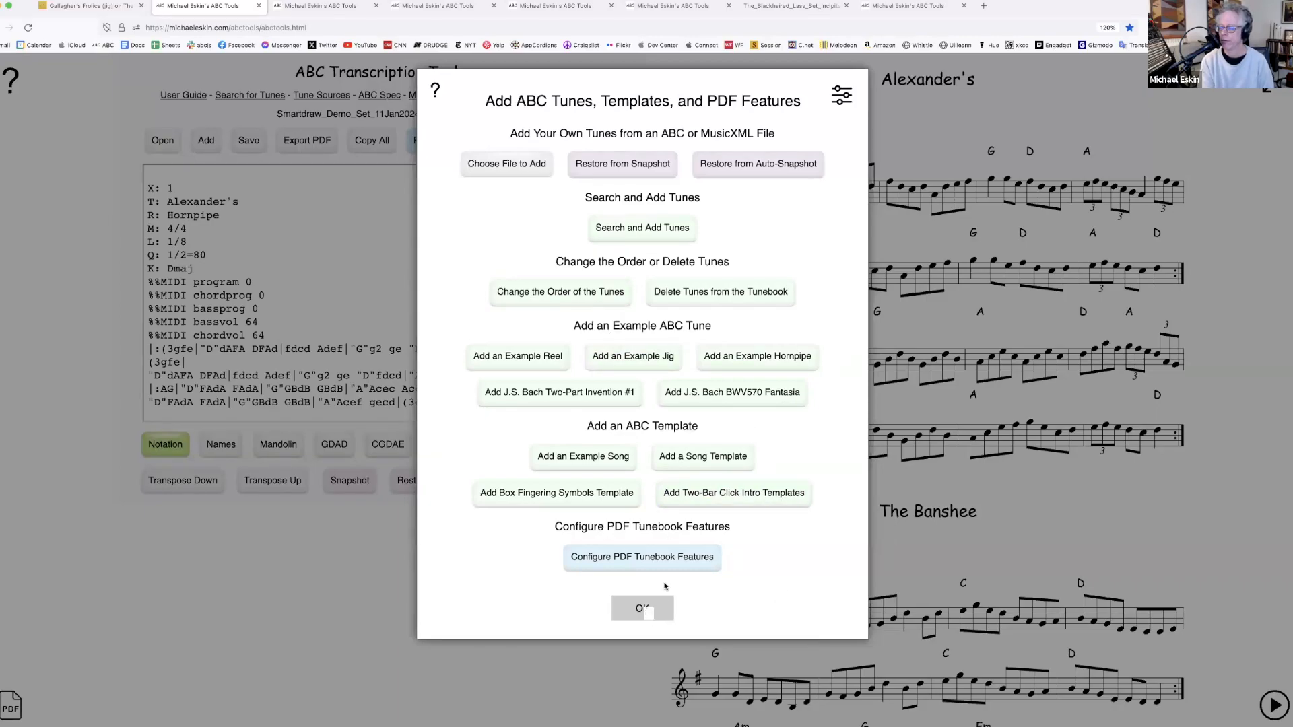
click(643, 608)
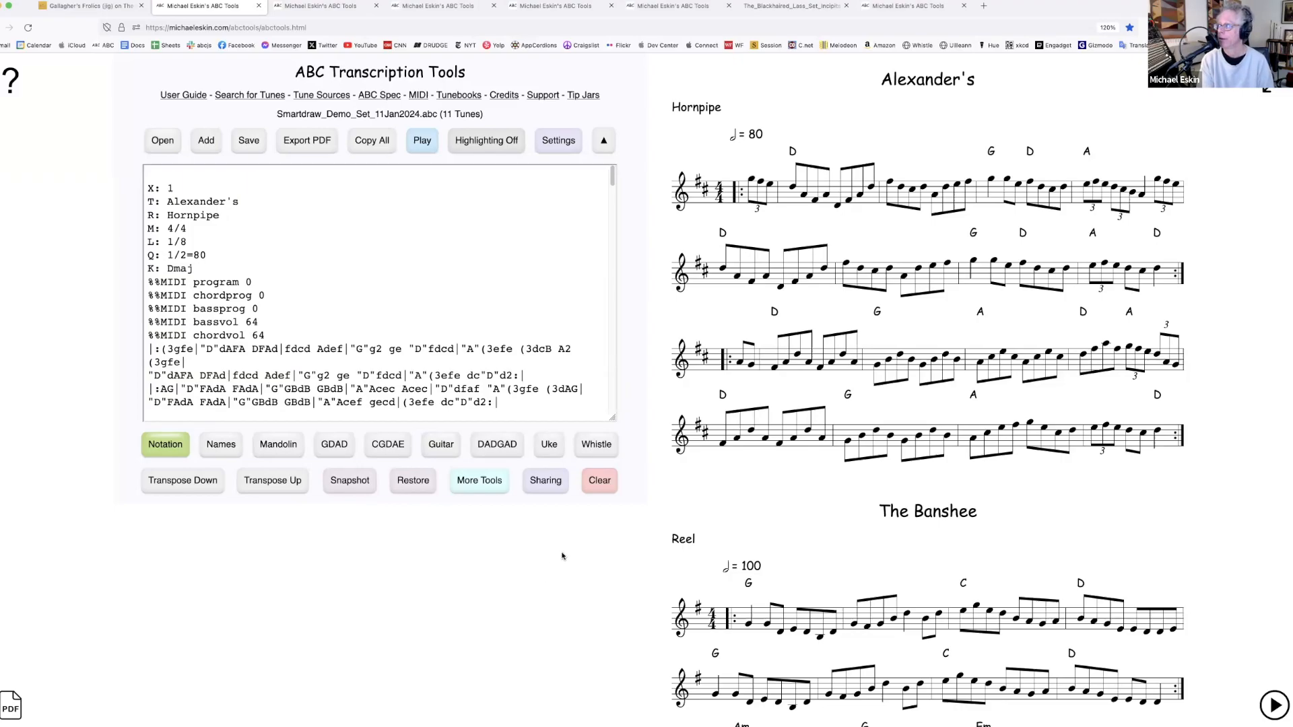
click(481, 484)
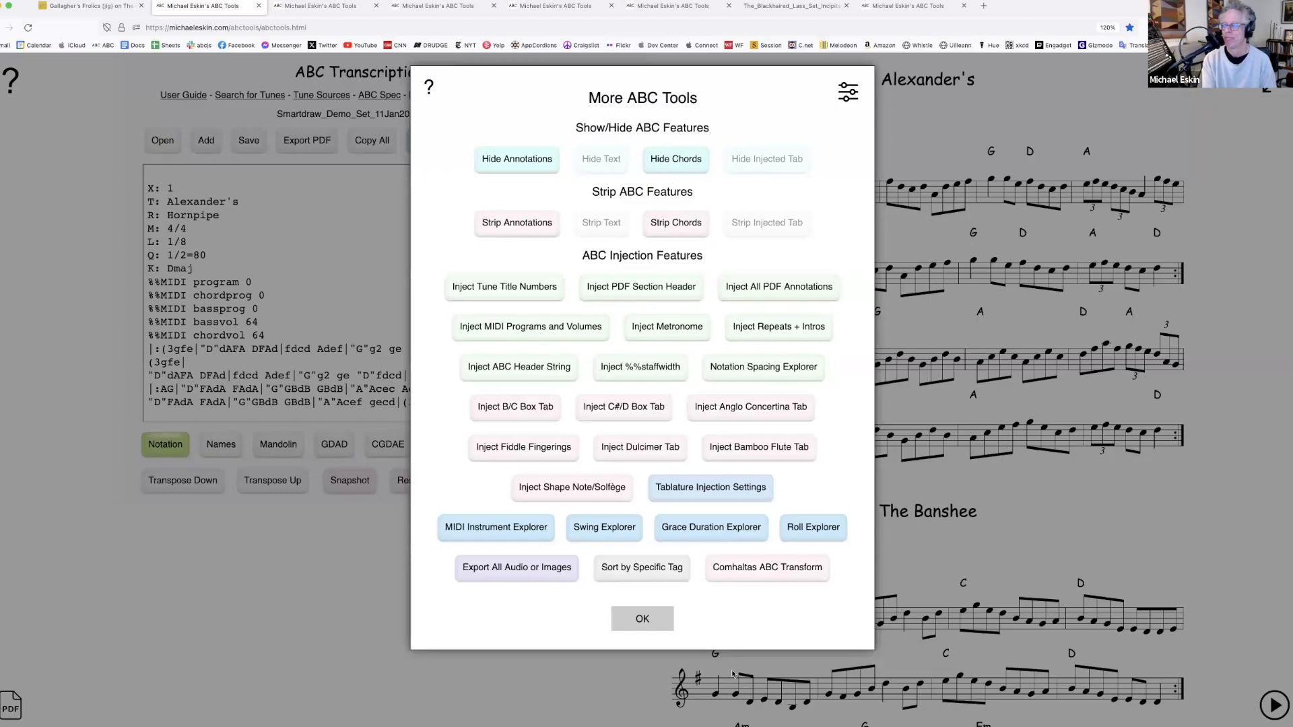
click(634, 619)
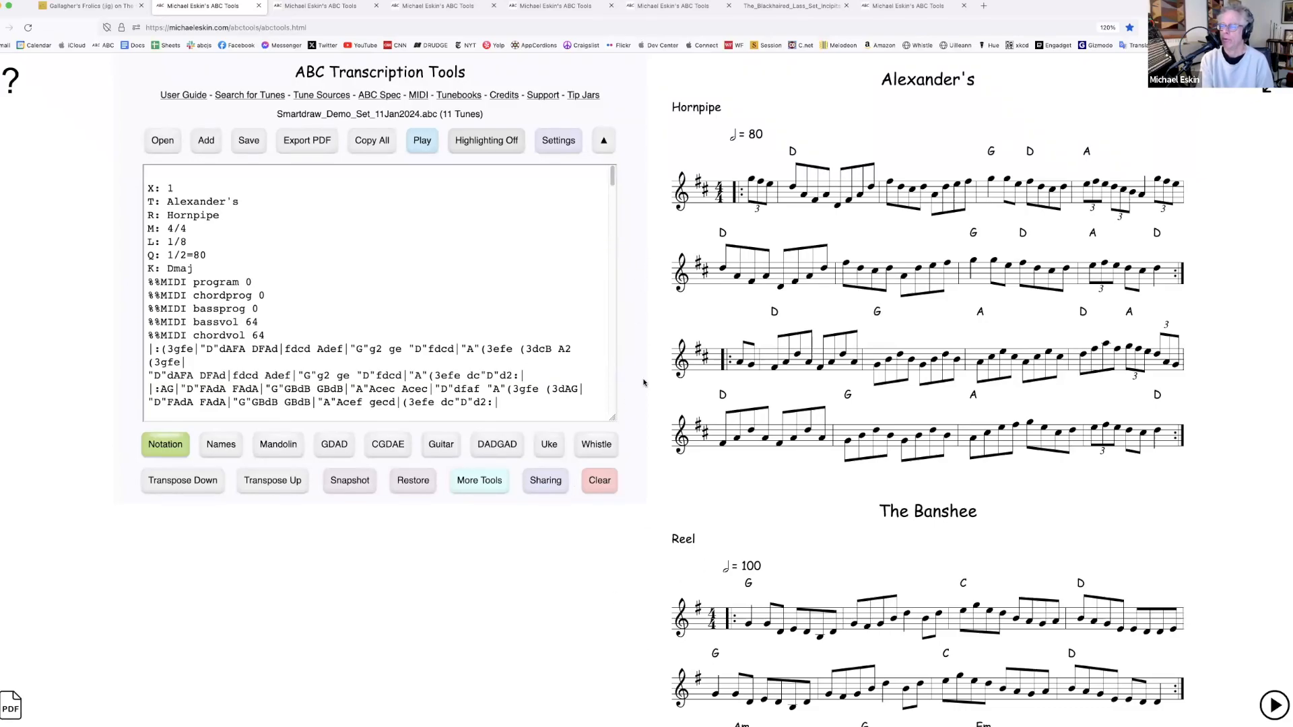
click(552, 143)
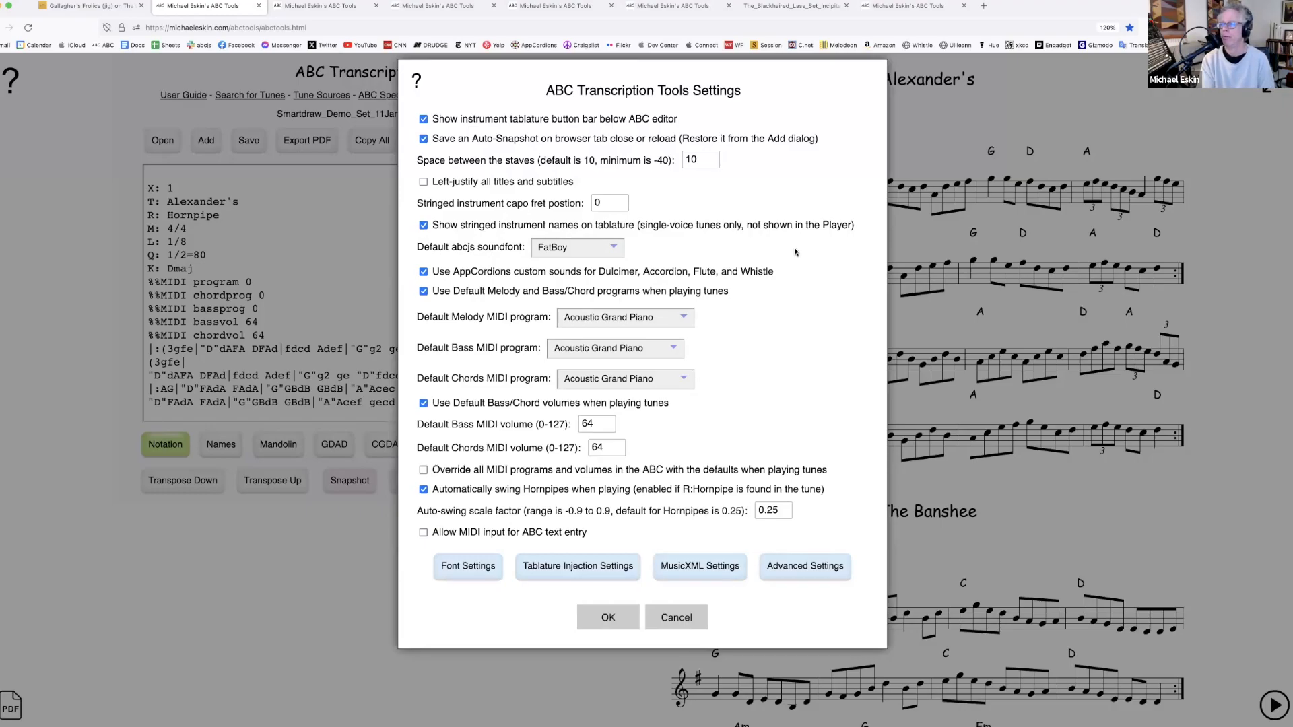
click(679, 620)
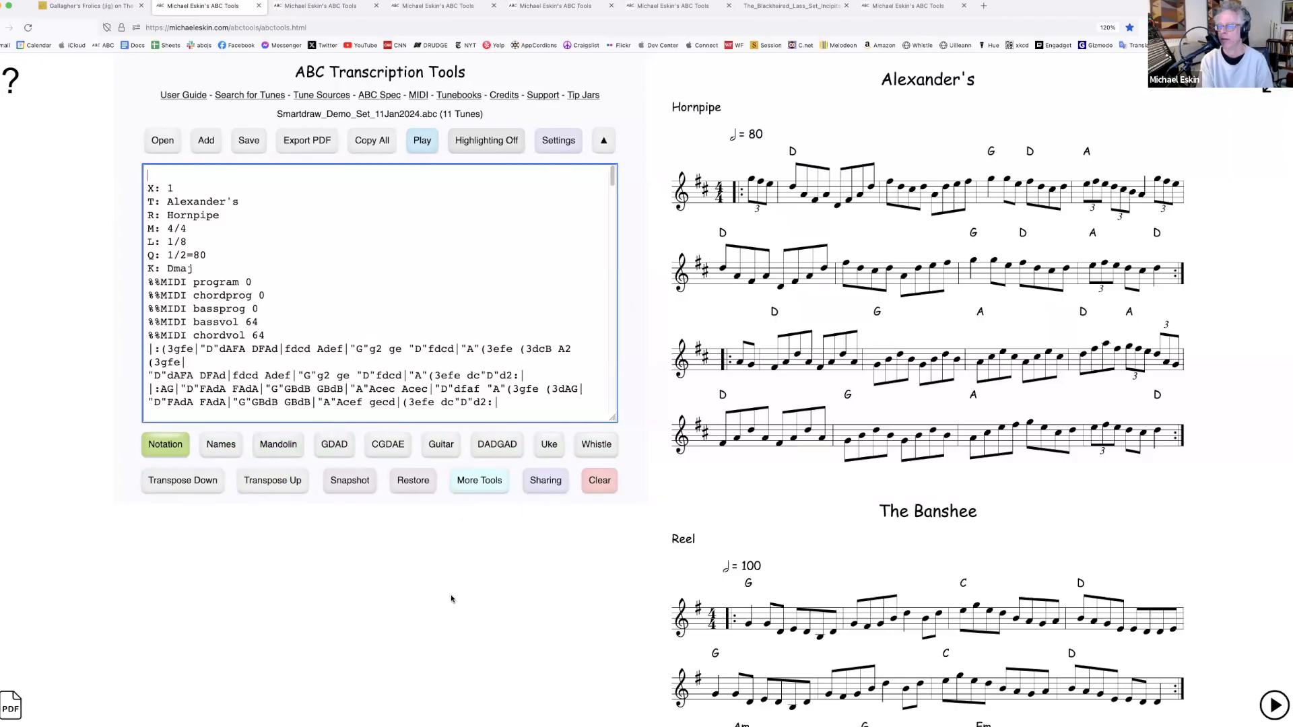
Turn off the instrument tablature button bar below the ABC editor, then collapse and restore the editor's top controls
click(570, 142)
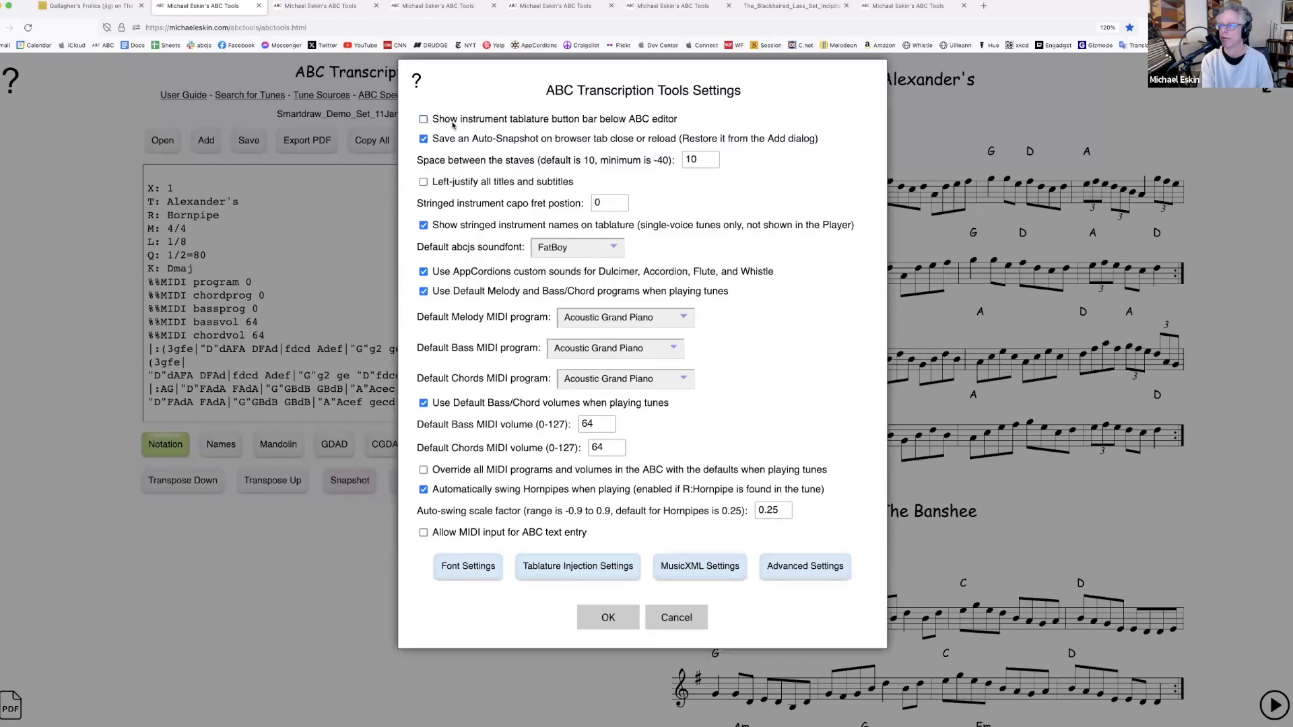
click(609, 620)
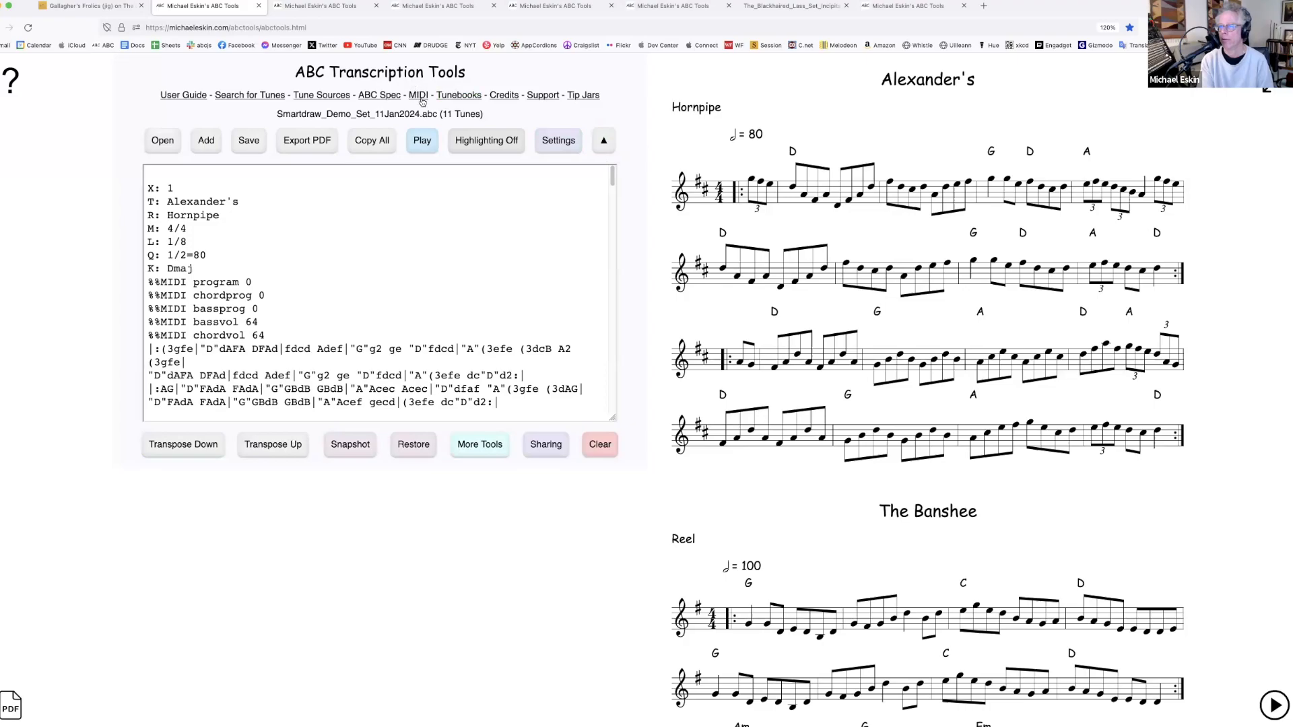
click(604, 140)
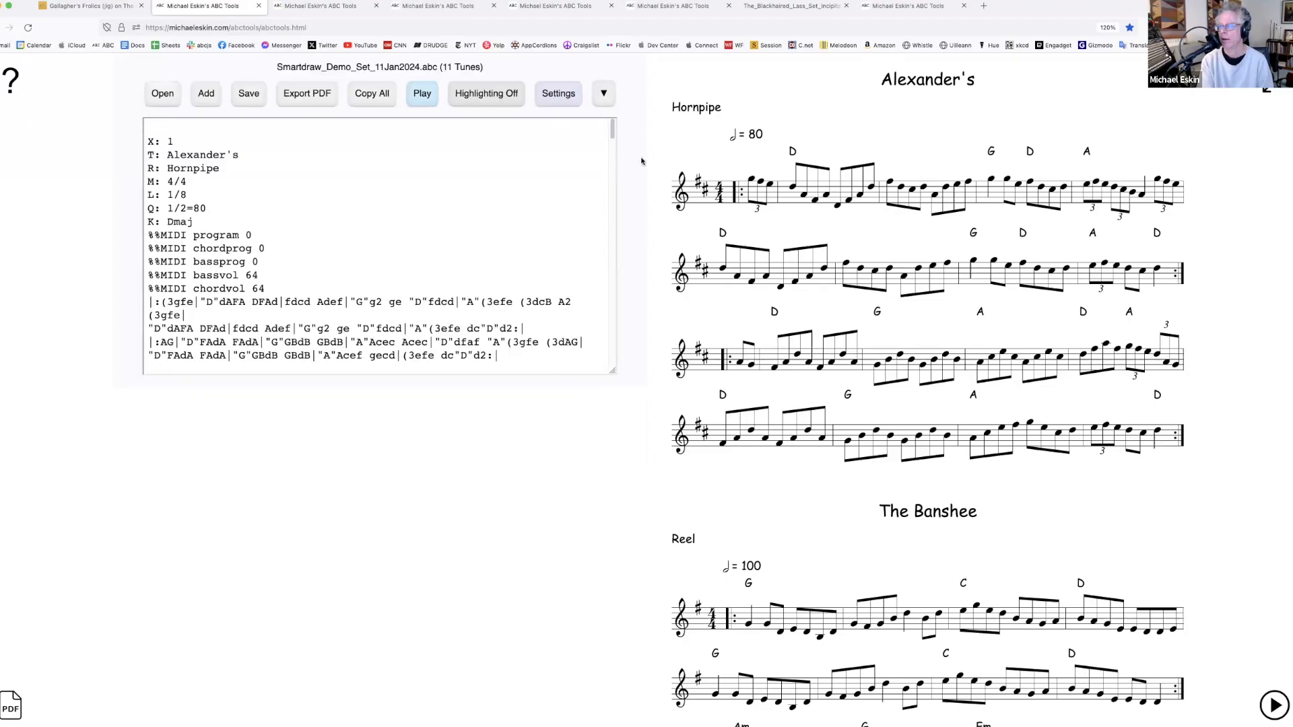
click(604, 93)
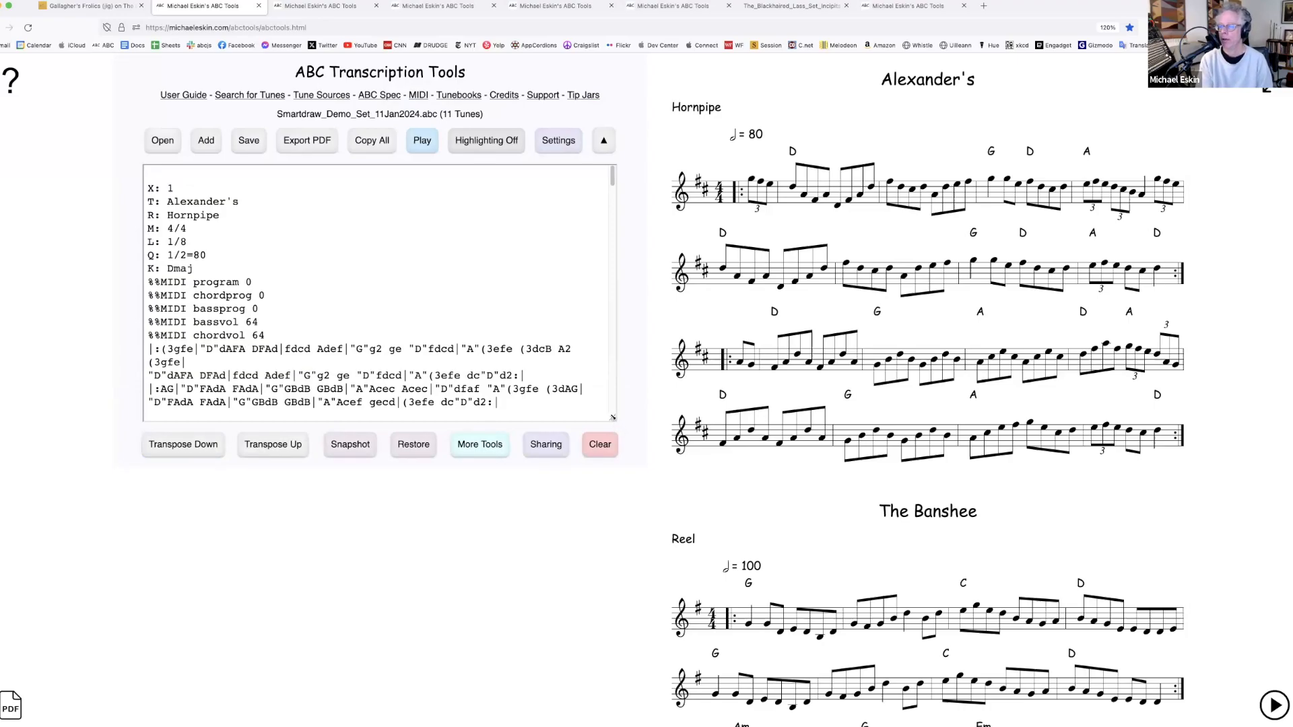
Open yo_hanino_tu_hanina.abc from the ABC subfolder, sorting its files by name
click(177, 145)
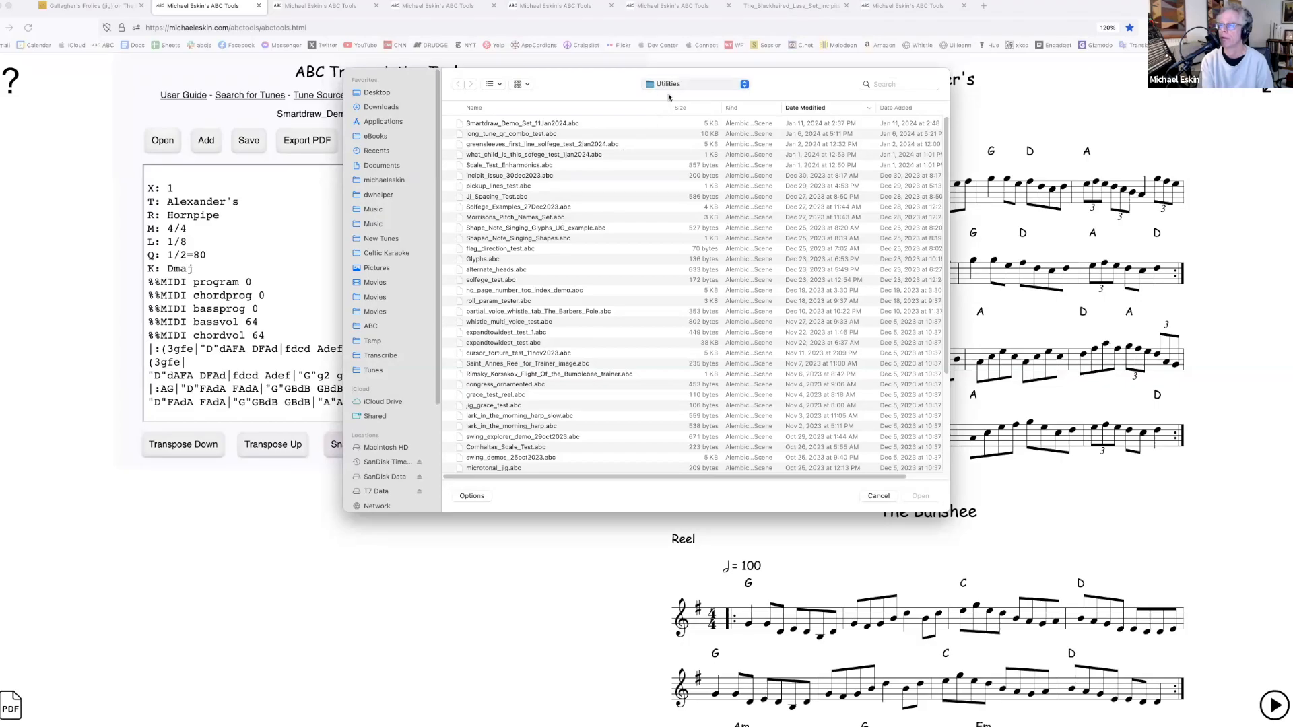
double_click(475, 134)
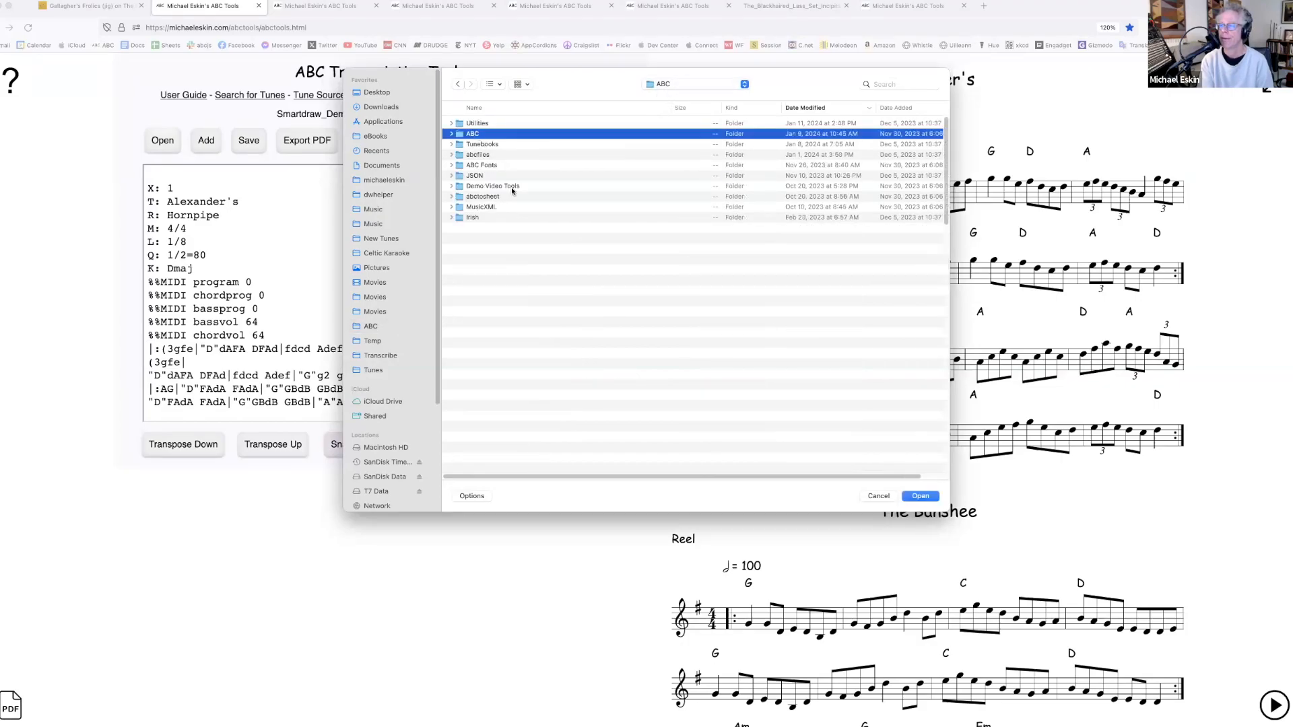
scroll(482, 135, down, 5)
click(482, 108)
scroll(530, 445, down, 10)
double_click(518, 462)
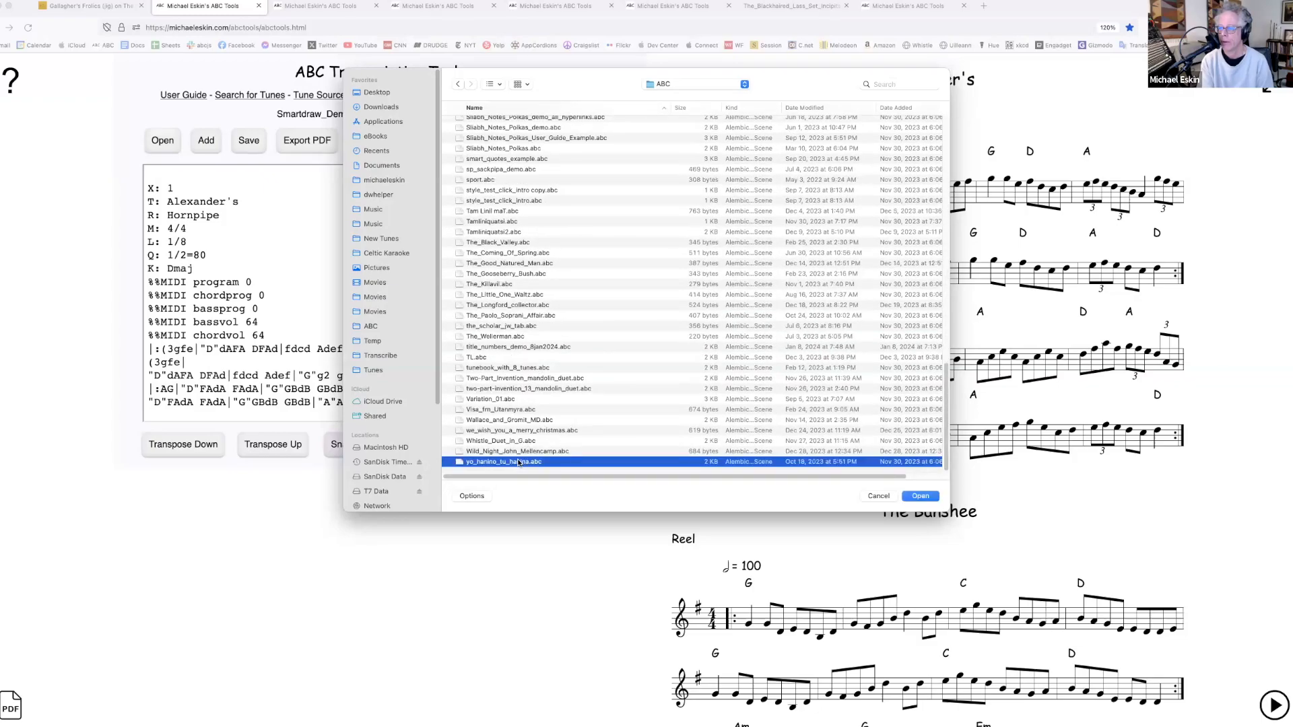
Look over the song's ABC text and try several editor box sizes, leaving it slightly wider and taller than the original
scroll(541, 289, down, 5)
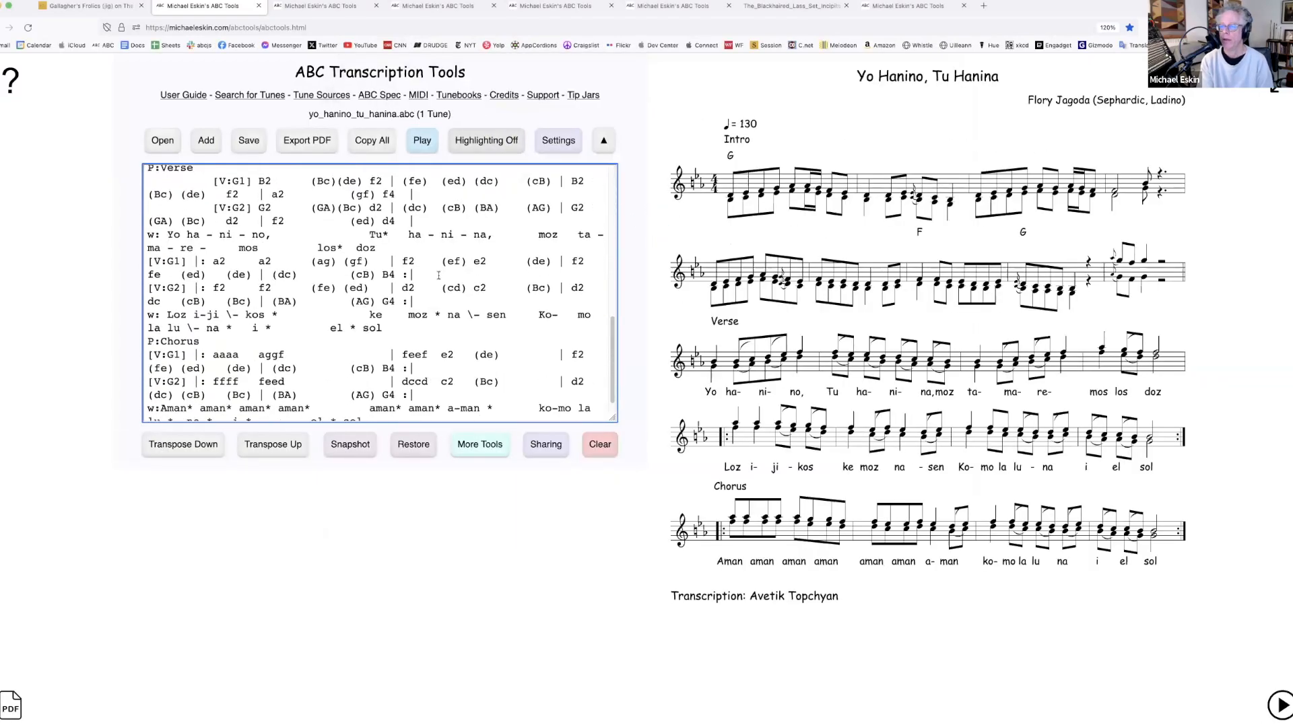
scroll(549, 323, up, 6)
scroll(561, 390, down, 2)
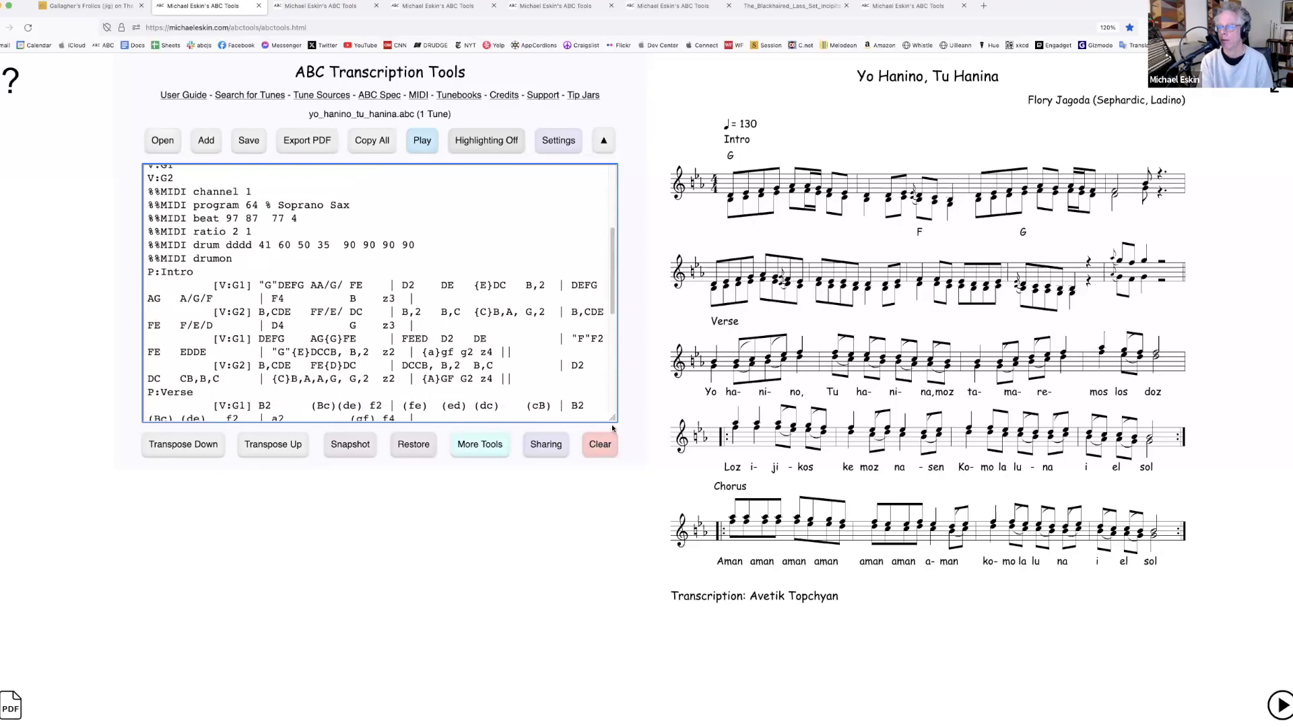
drag(613, 418, 879, 575)
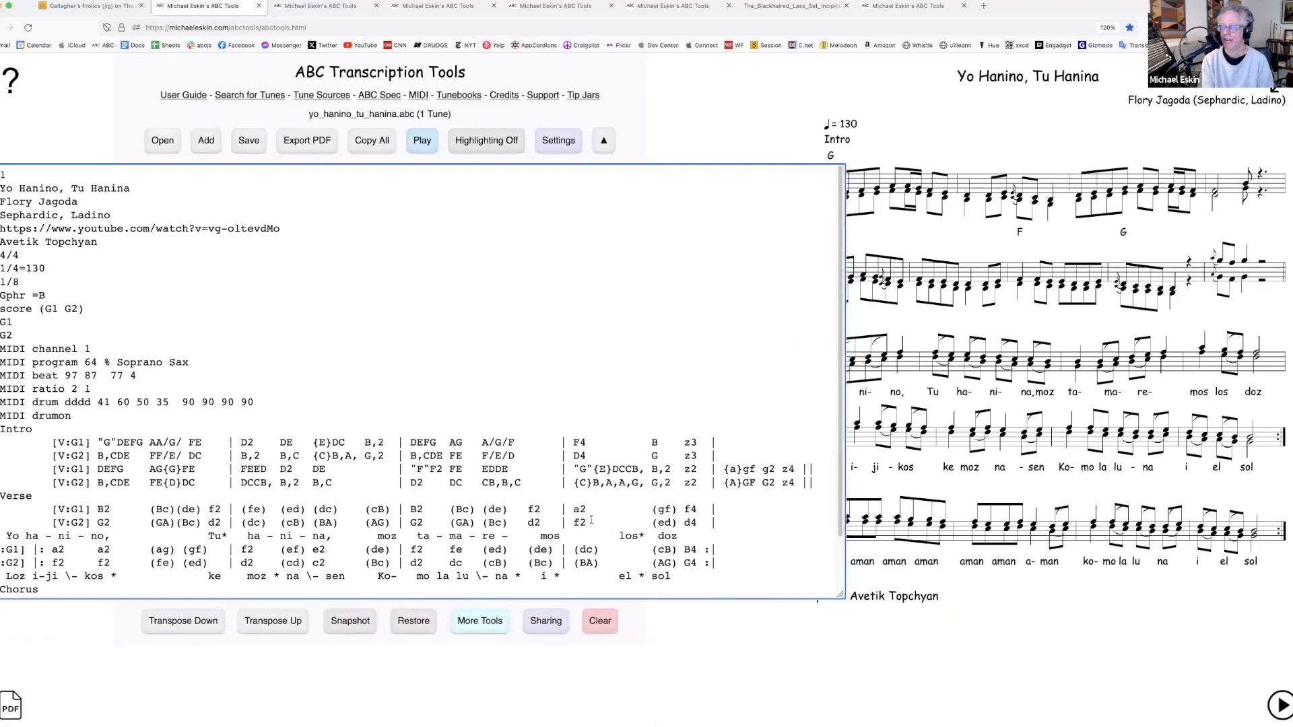
drag(820, 598, 1040, 573)
drag(1096, 626, 690, 587)
drag(595, 563, 570, 497)
Turn the instrument tablature button bar option back on in the settings
click(567, 146)
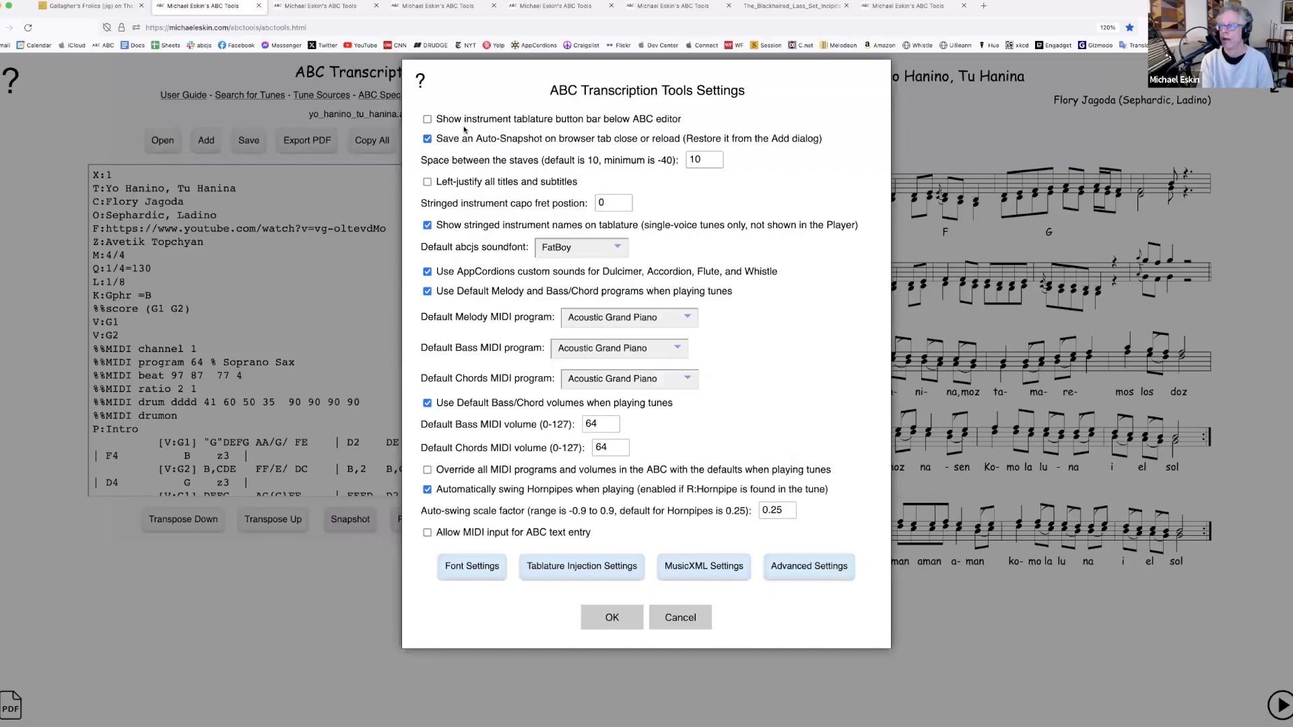
click(427, 119)
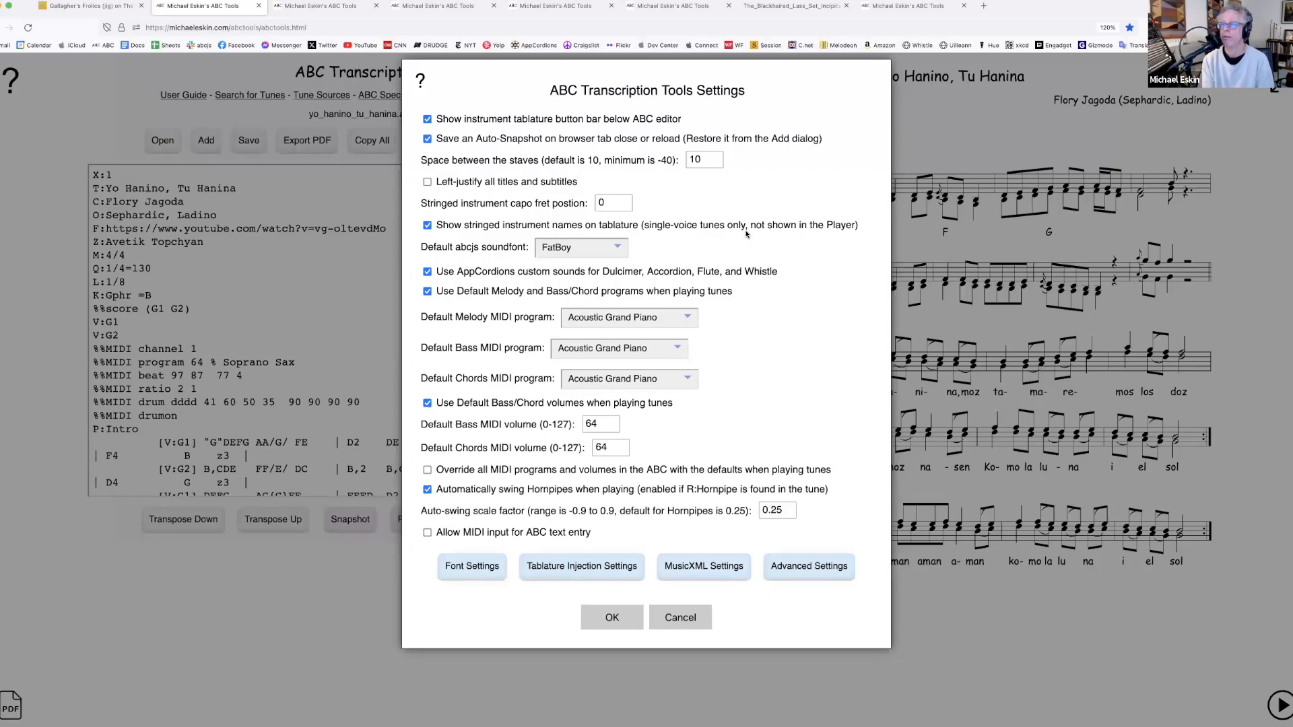
Show setting 6 of Gallagher's Frolics as ABC on The Session, select its full text, and return to ABC Transcription Tools
click(97, 10)
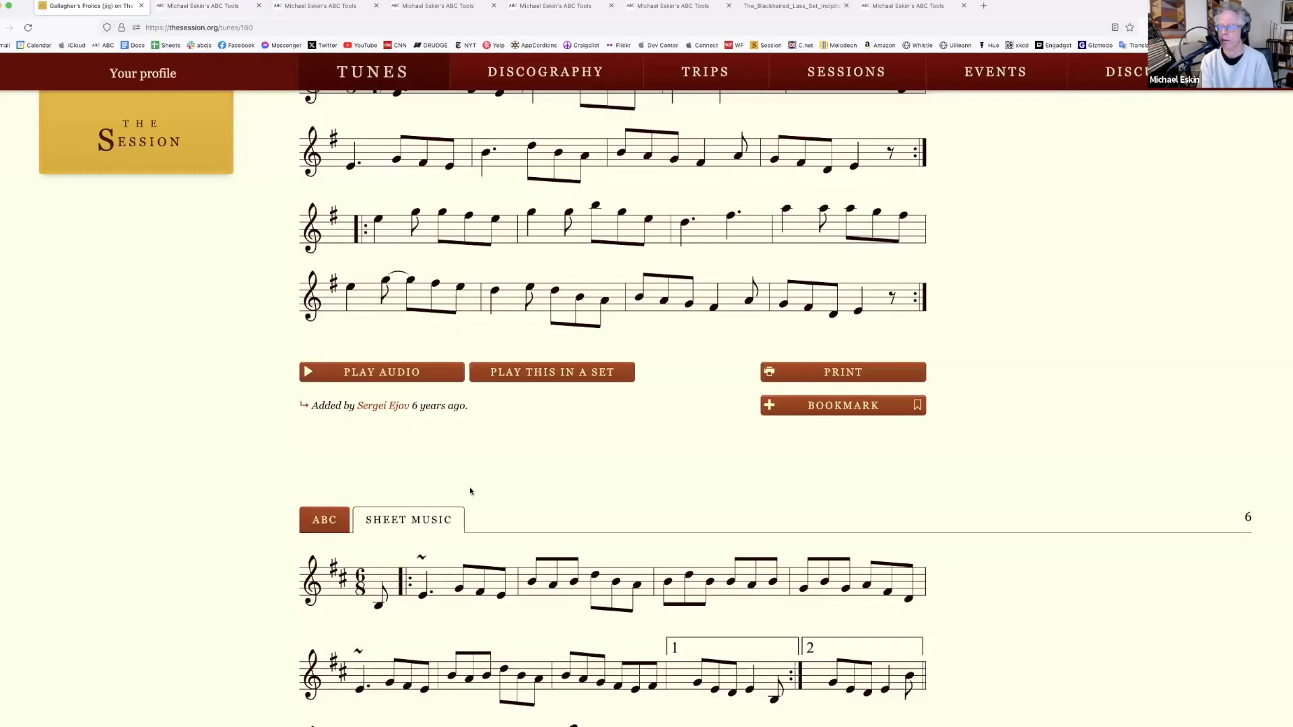
scroll(470, 491, down, 1)
click(325, 494)
scroll(472, 465, down, 3)
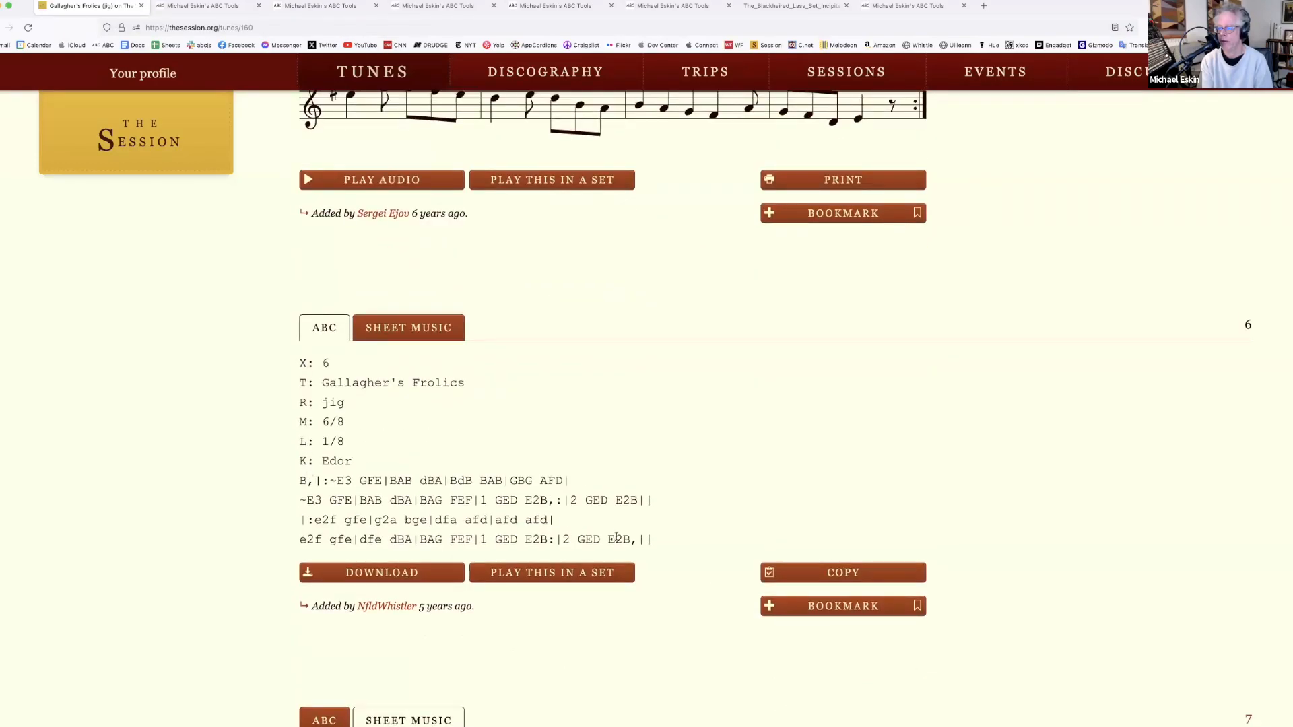
drag(661, 541, 269, 373)
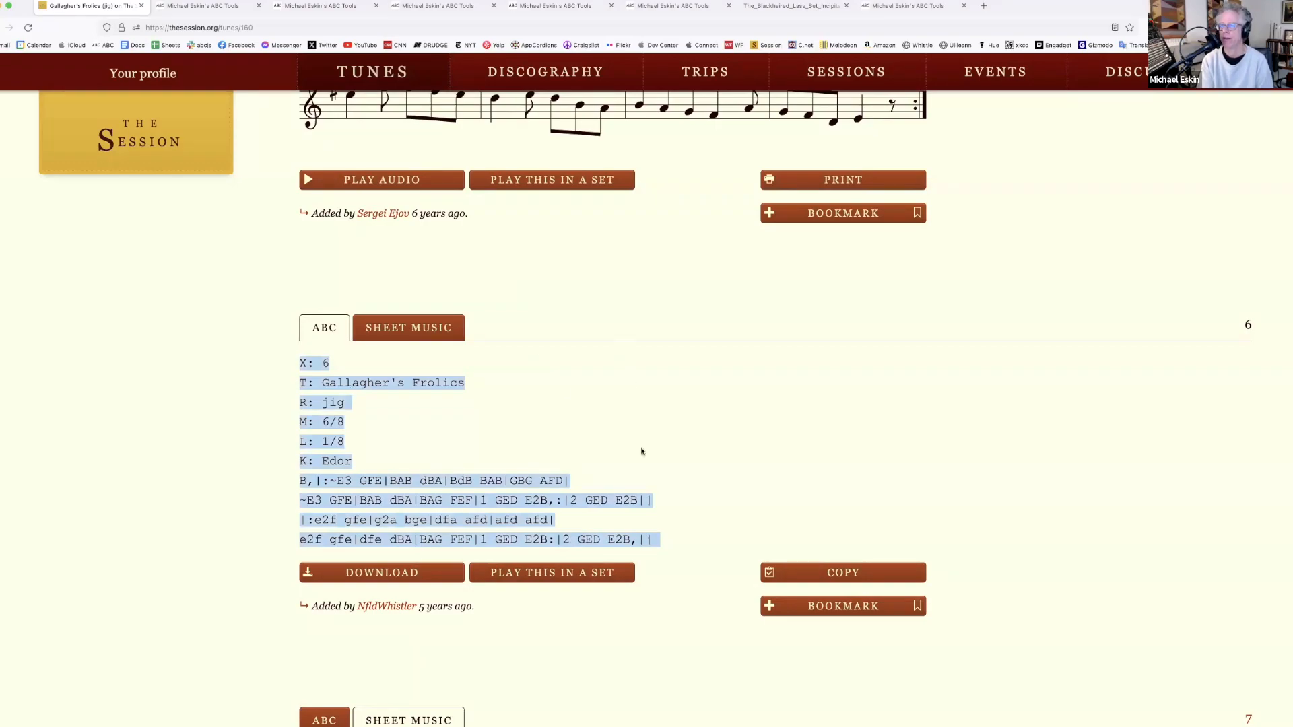
click(229, 9)
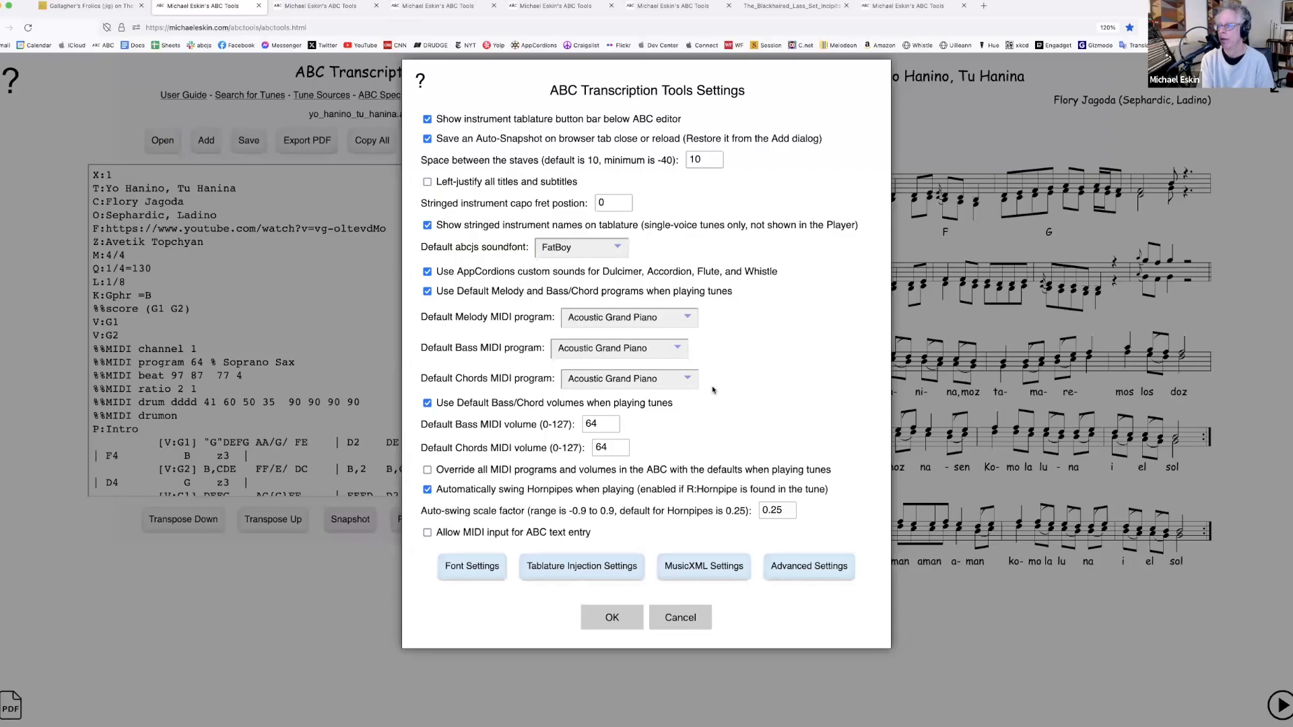
Set the default melody MIDI program to Vibraphone and the default bass MIDI program to Synth Bass 1
click(670, 318)
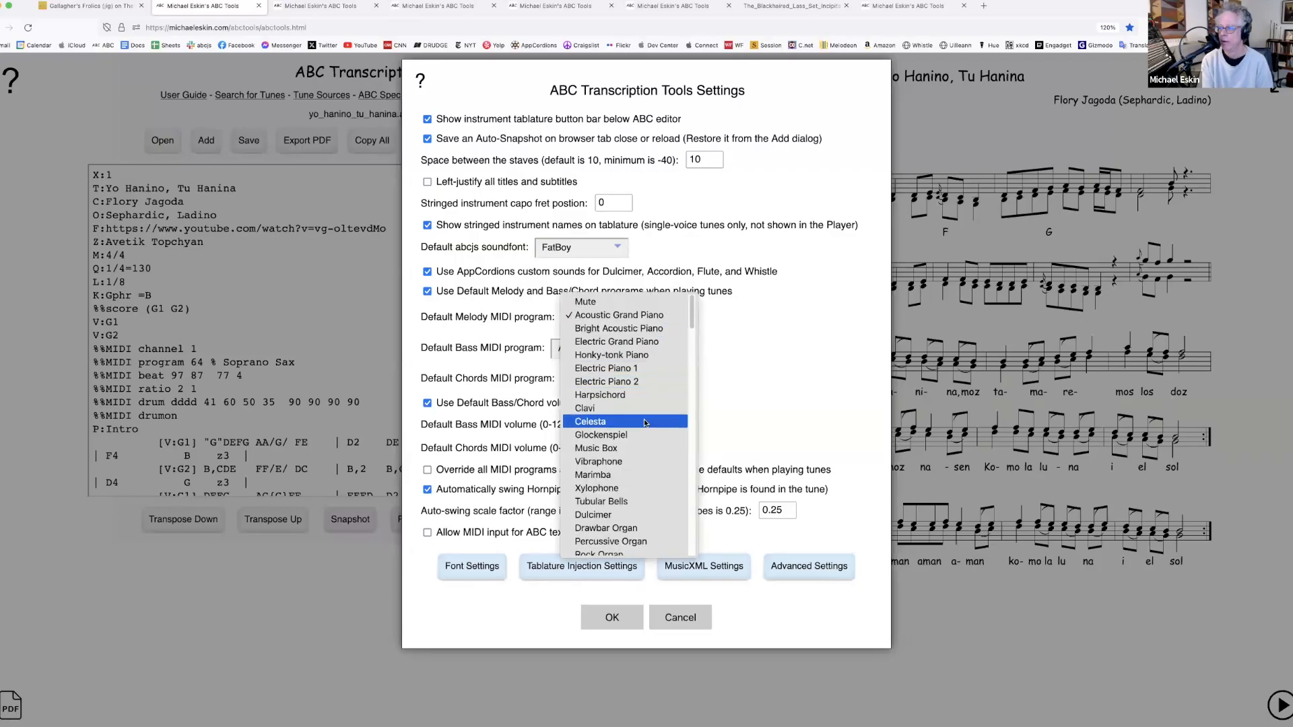
click(646, 462)
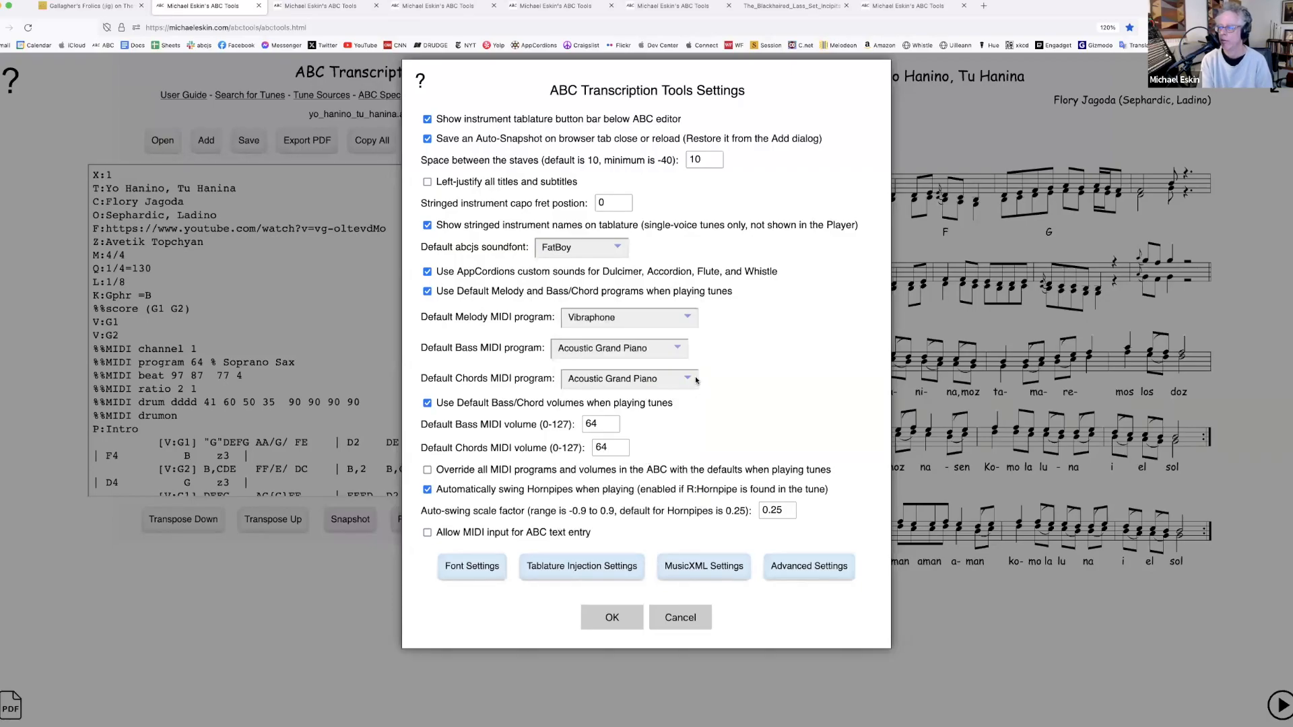
click(662, 353)
scroll(640, 525, down, 5)
scroll(639, 498, up, 2)
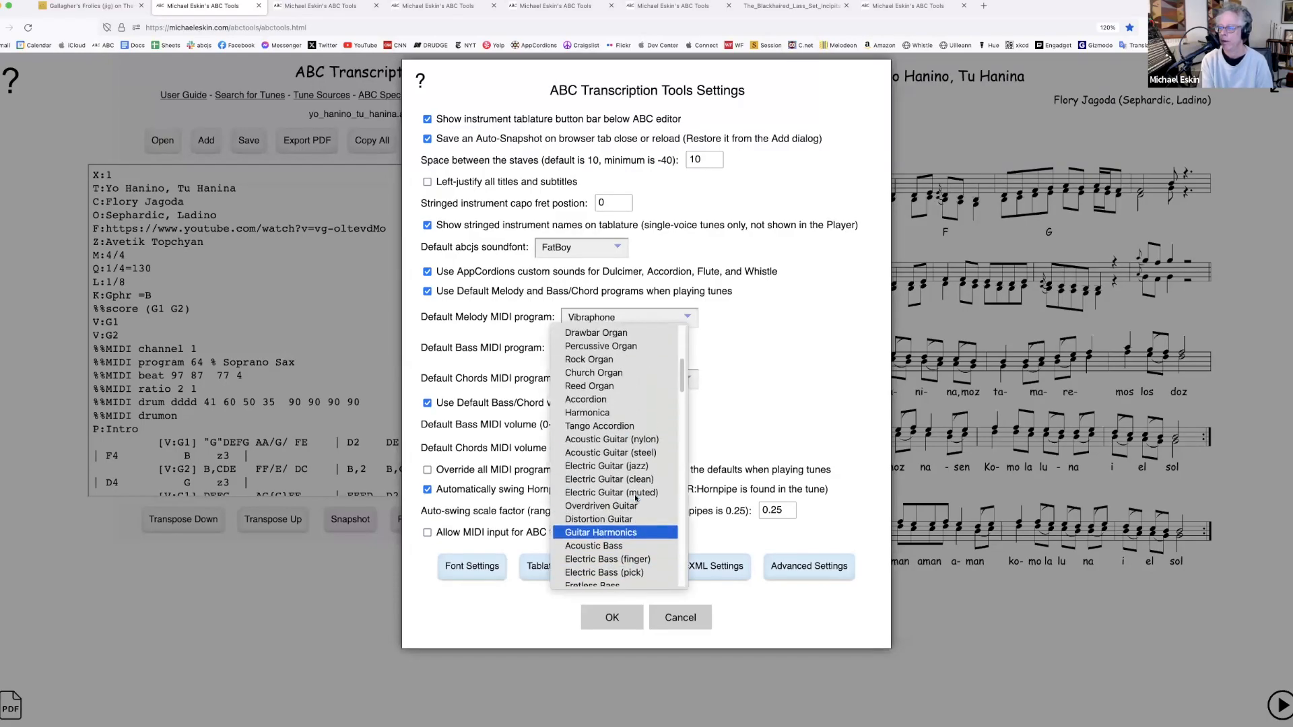
scroll(635, 545, down, 1)
scroll(616, 566, down, 3)
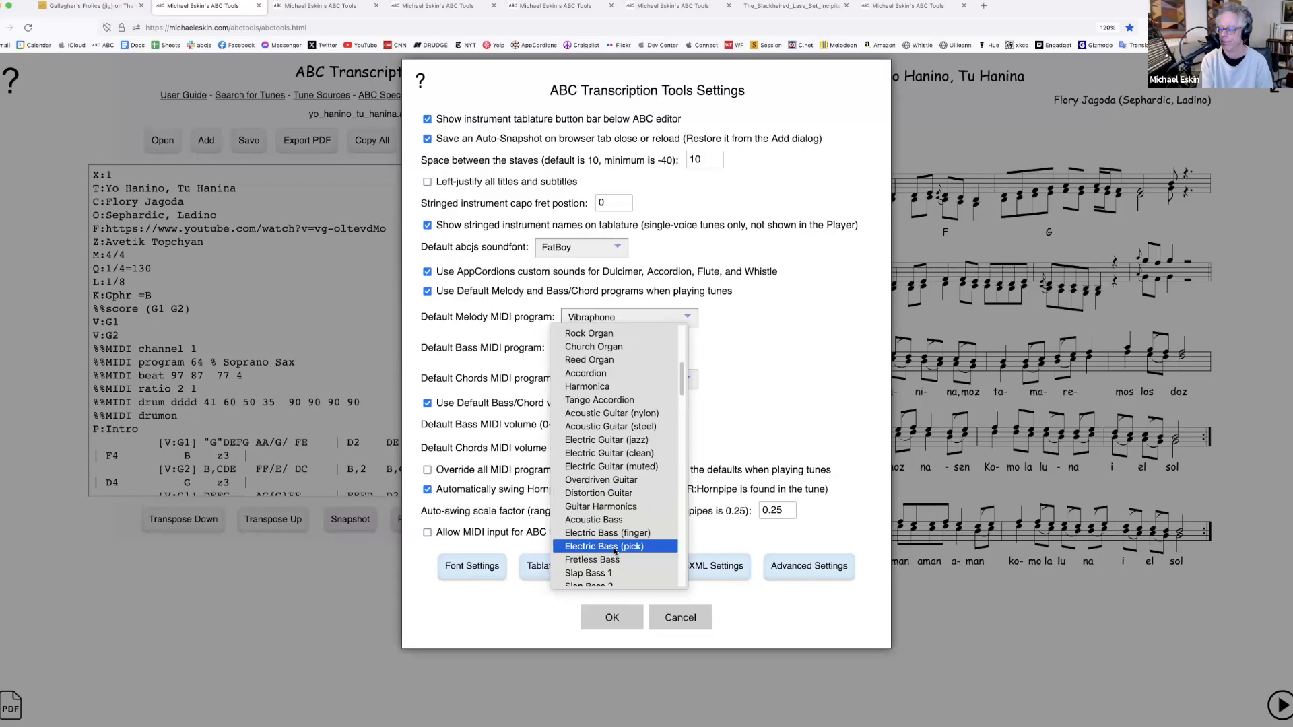
click(611, 562)
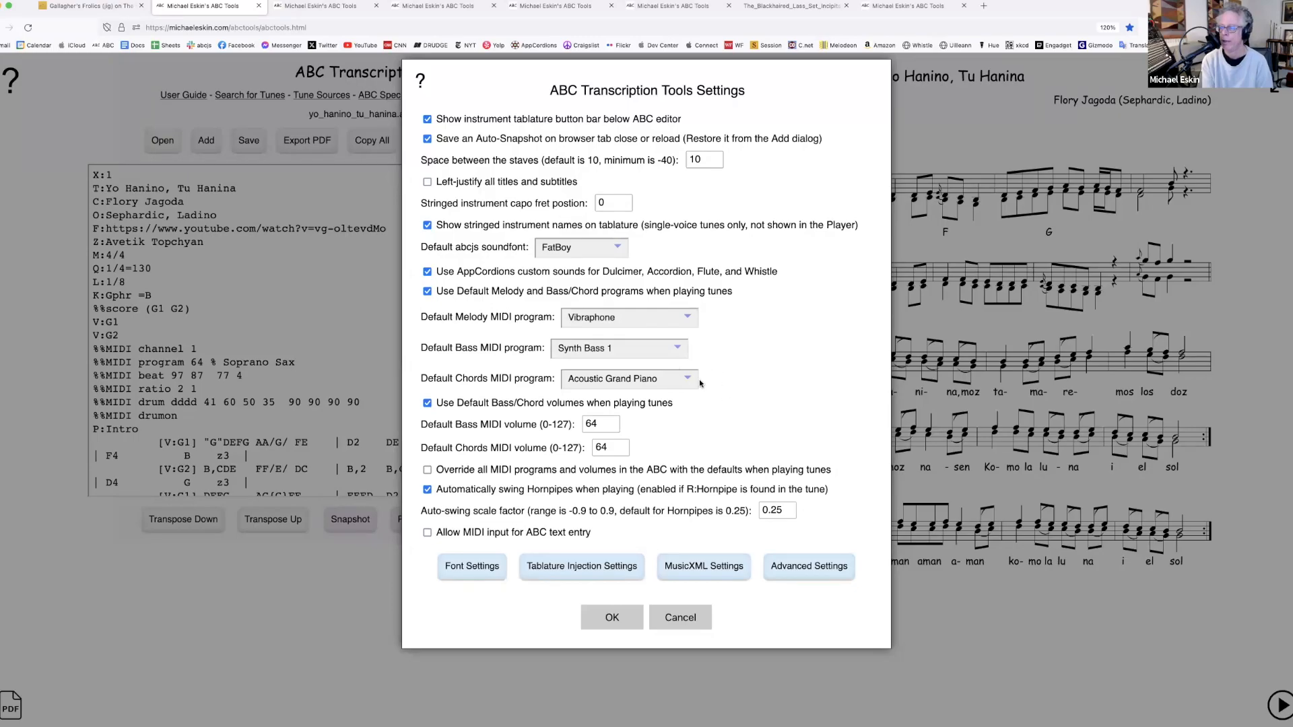
Change the default abcjs soundfont to Fluid
click(614, 255)
click(570, 262)
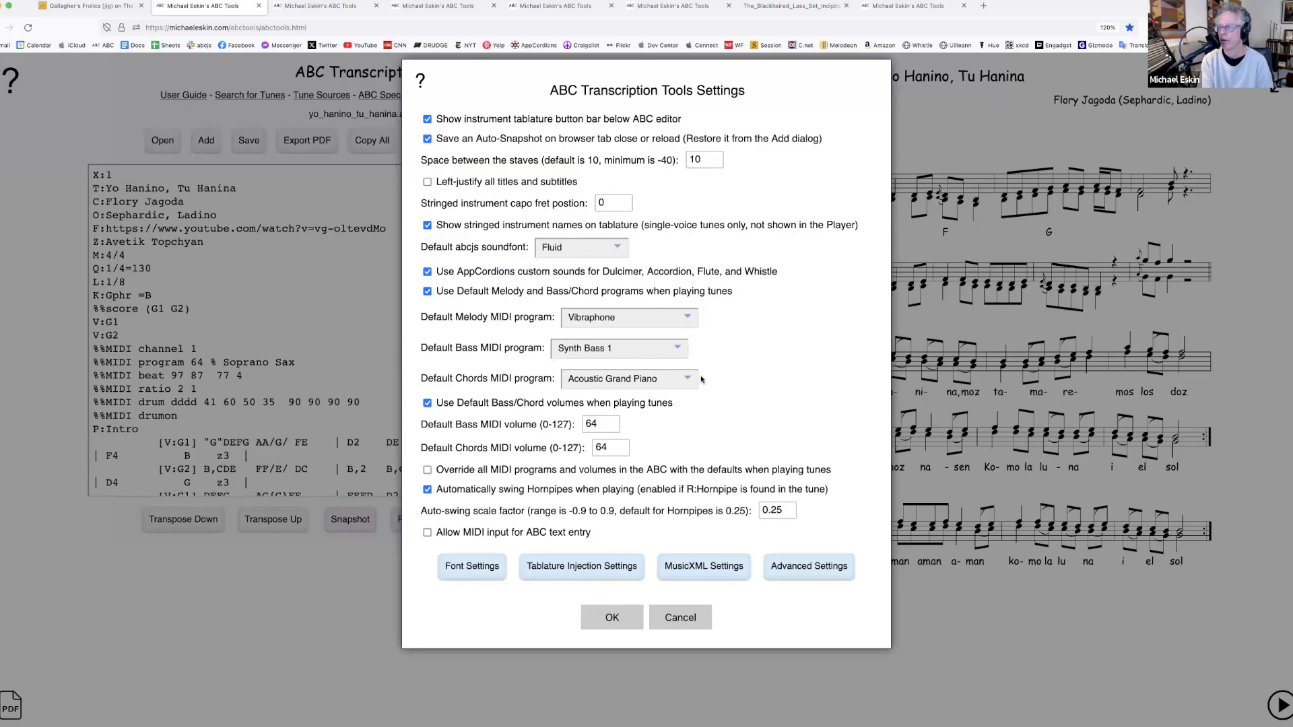
Clear the Yo Hanino, Tu Hanina tune from the ABC editor and make the editing area smaller
click(612, 617)
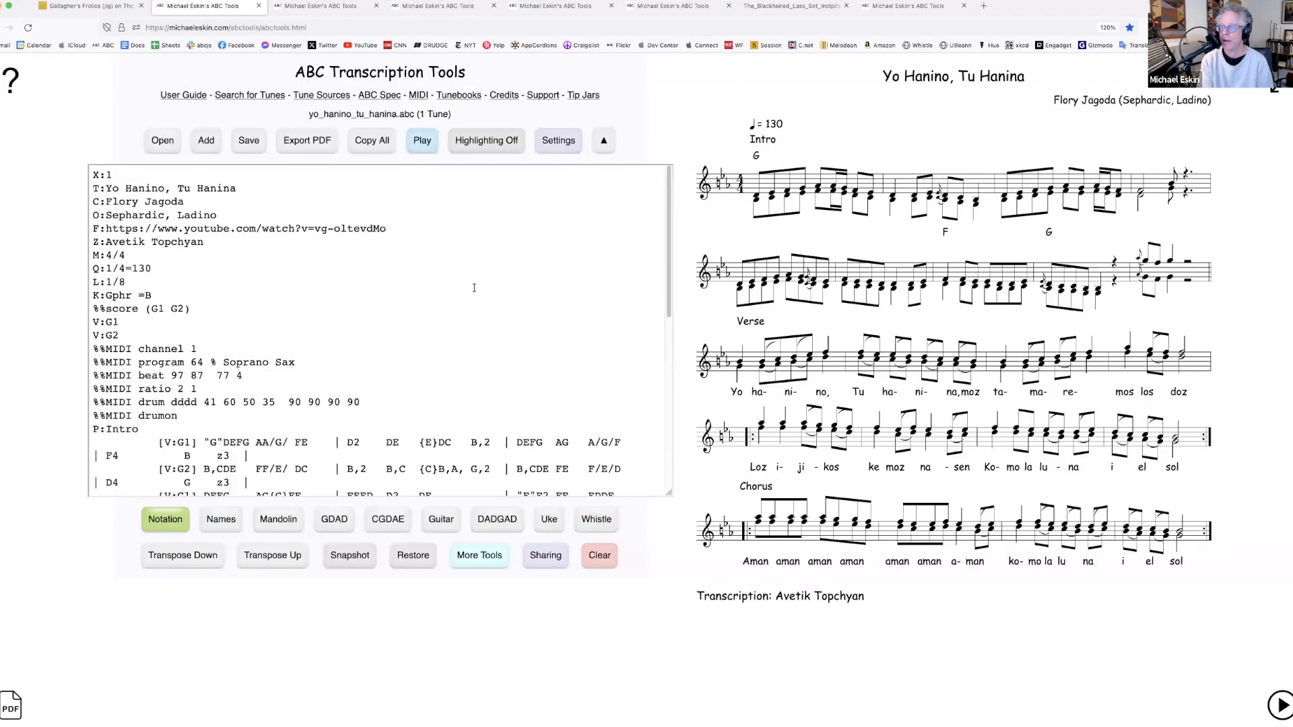
click(600, 555)
click(605, 254)
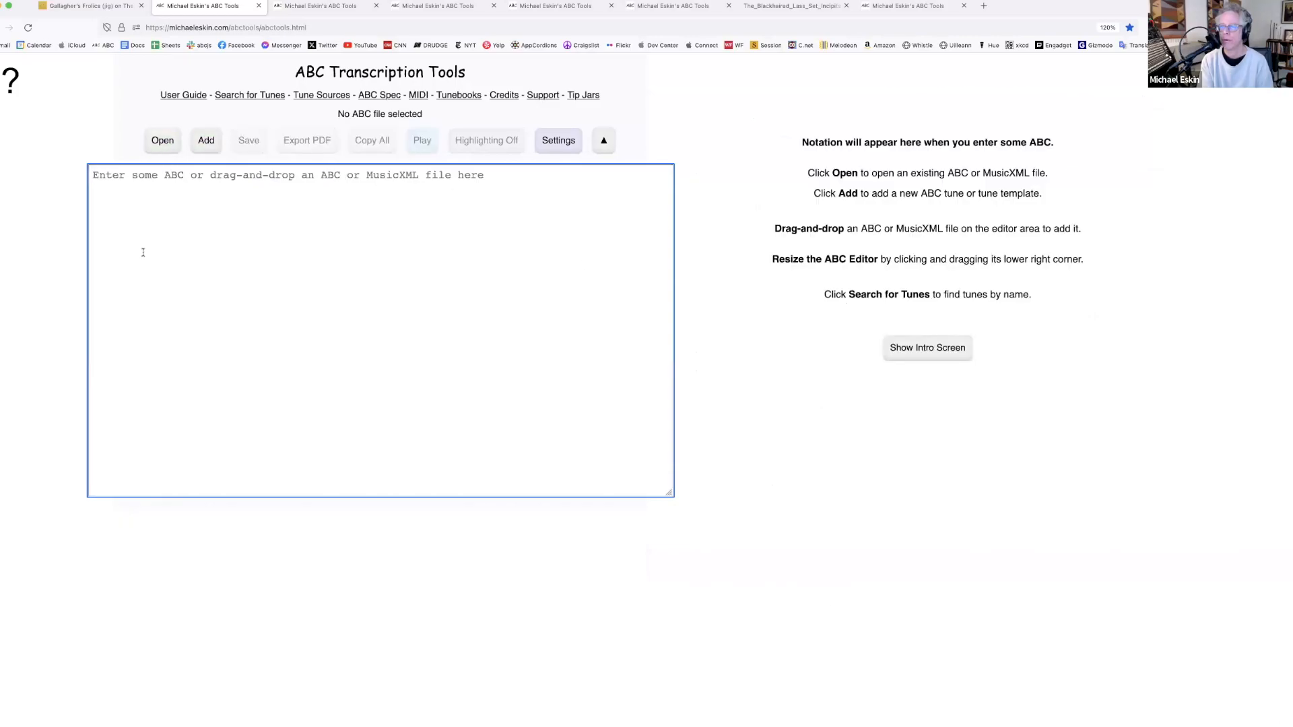
drag(654, 491, 586, 468)
Open the tune file 10_tune_set.abc and look through its ABC text
click(165, 140)
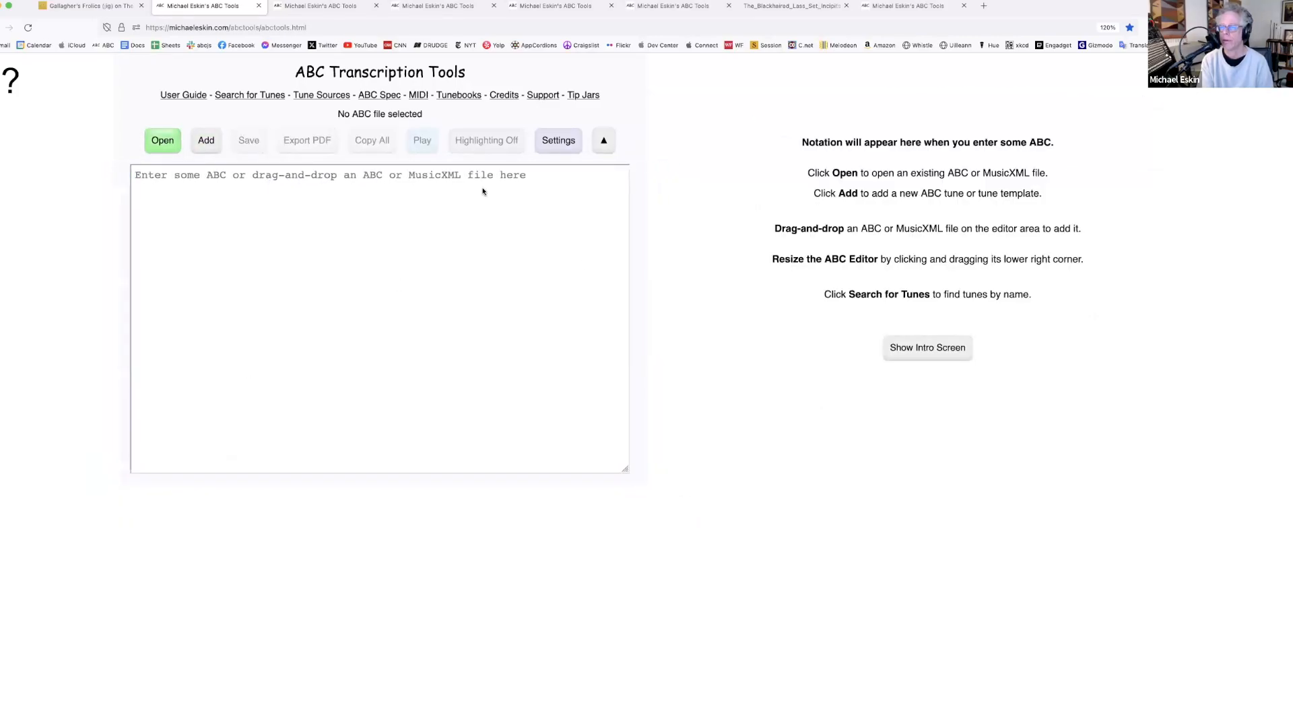
double_click(474, 122)
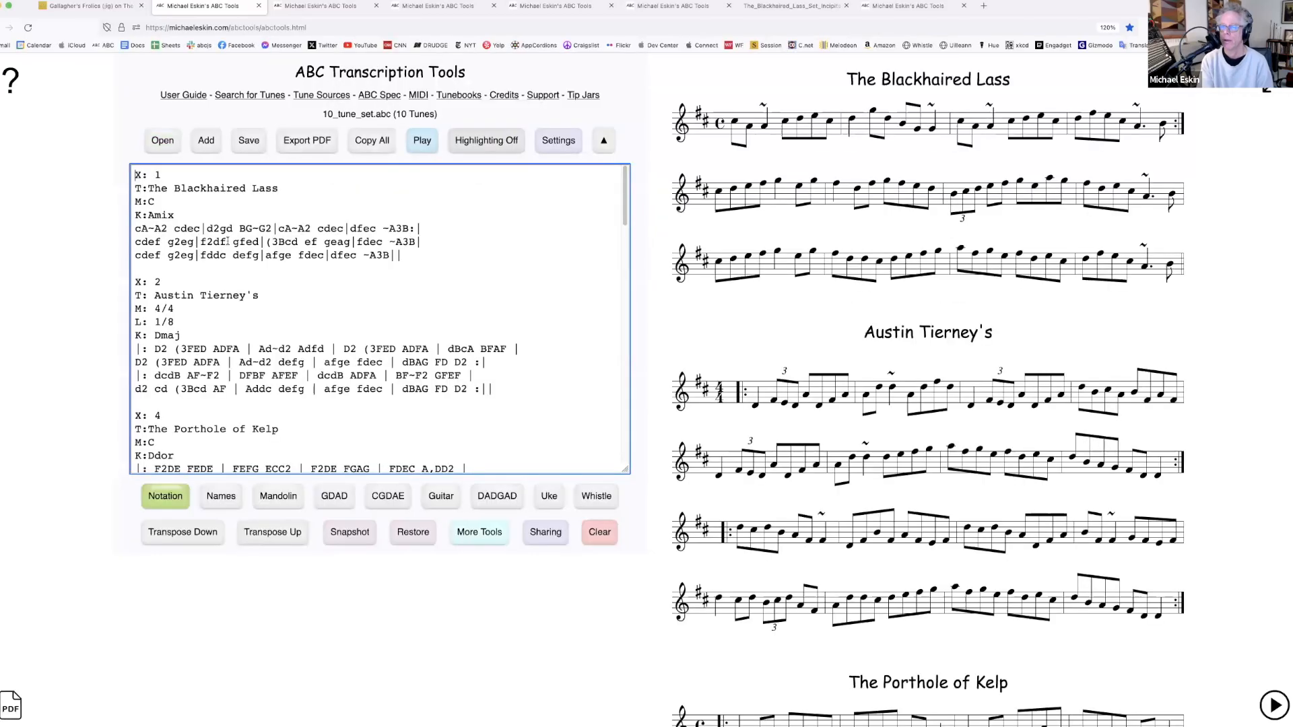
scroll(252, 301, down, 4)
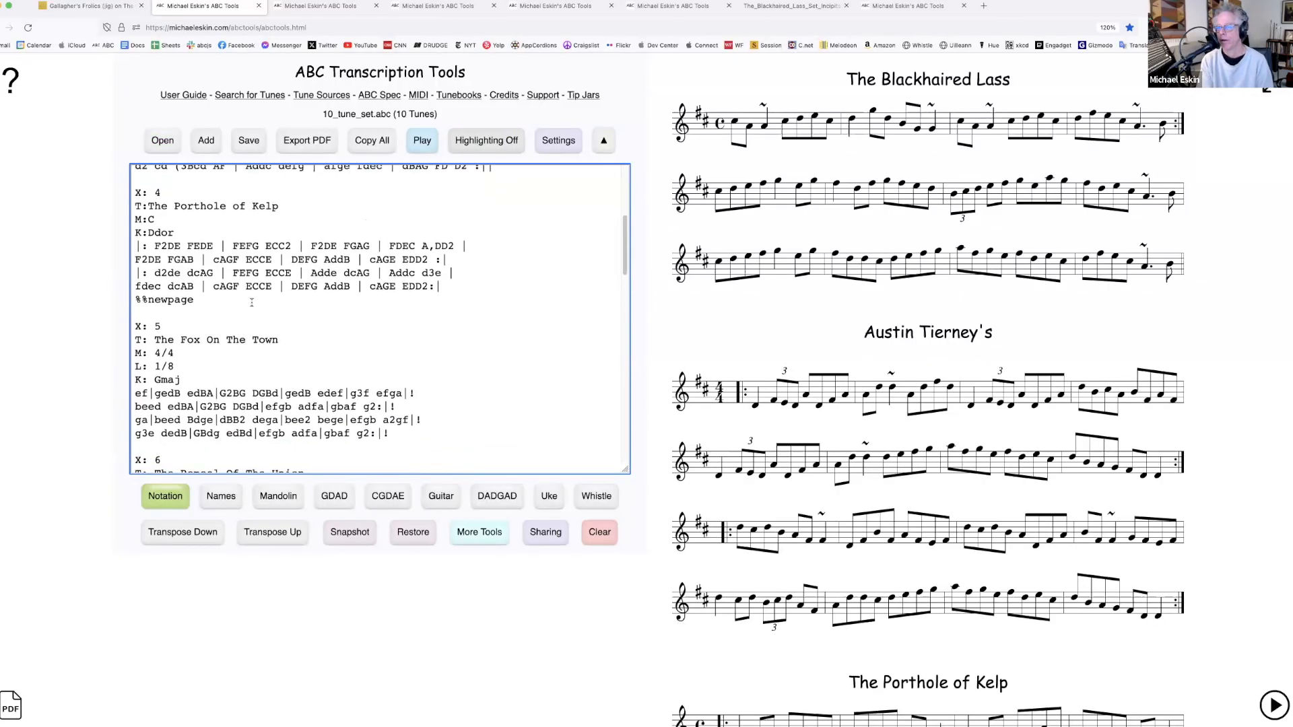
scroll(252, 304, up, 4)
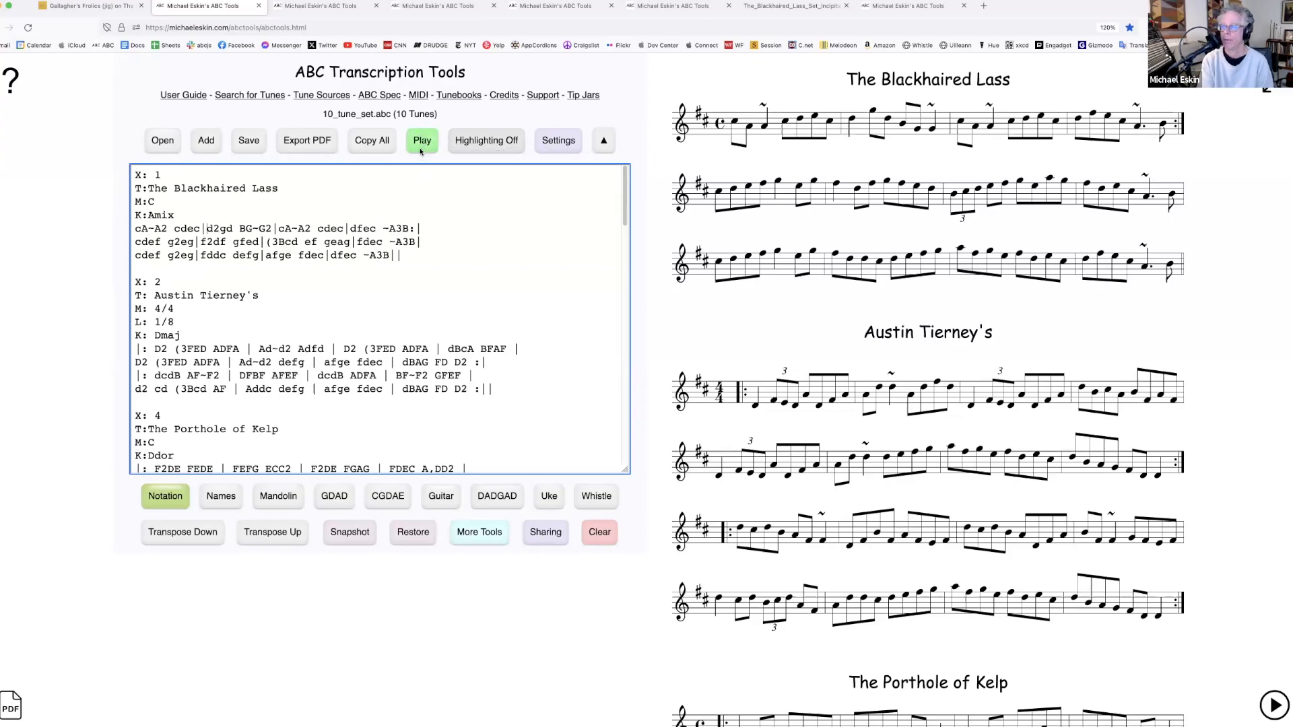
Check the general settings, play the start of The Blackhaired Lass, and close the player
click(569, 144)
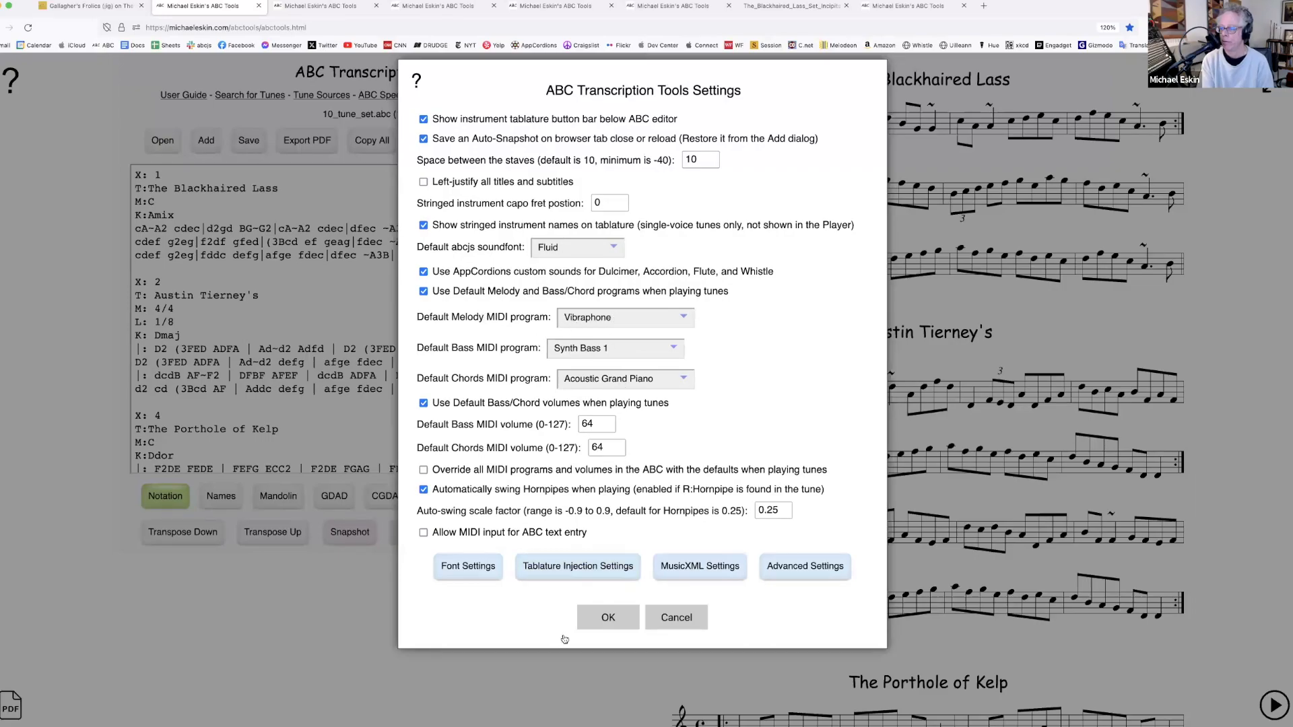
click(604, 615)
click(423, 140)
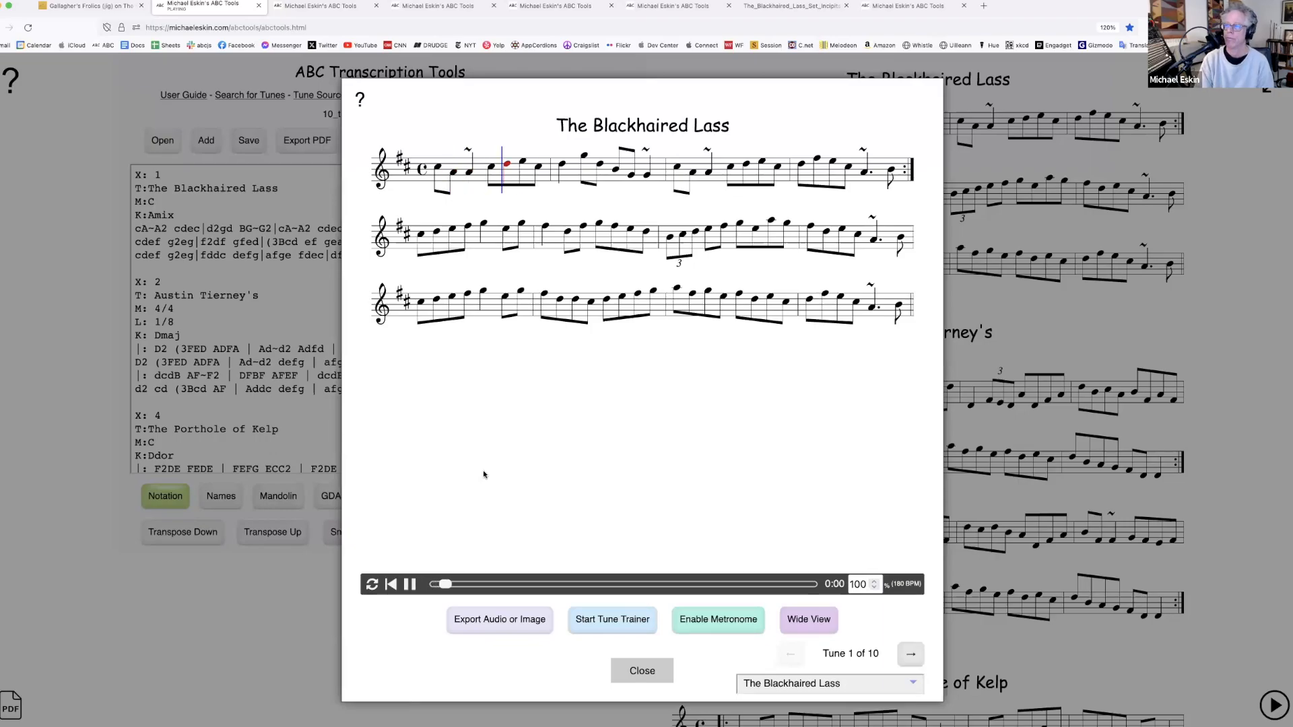
click(643, 671)
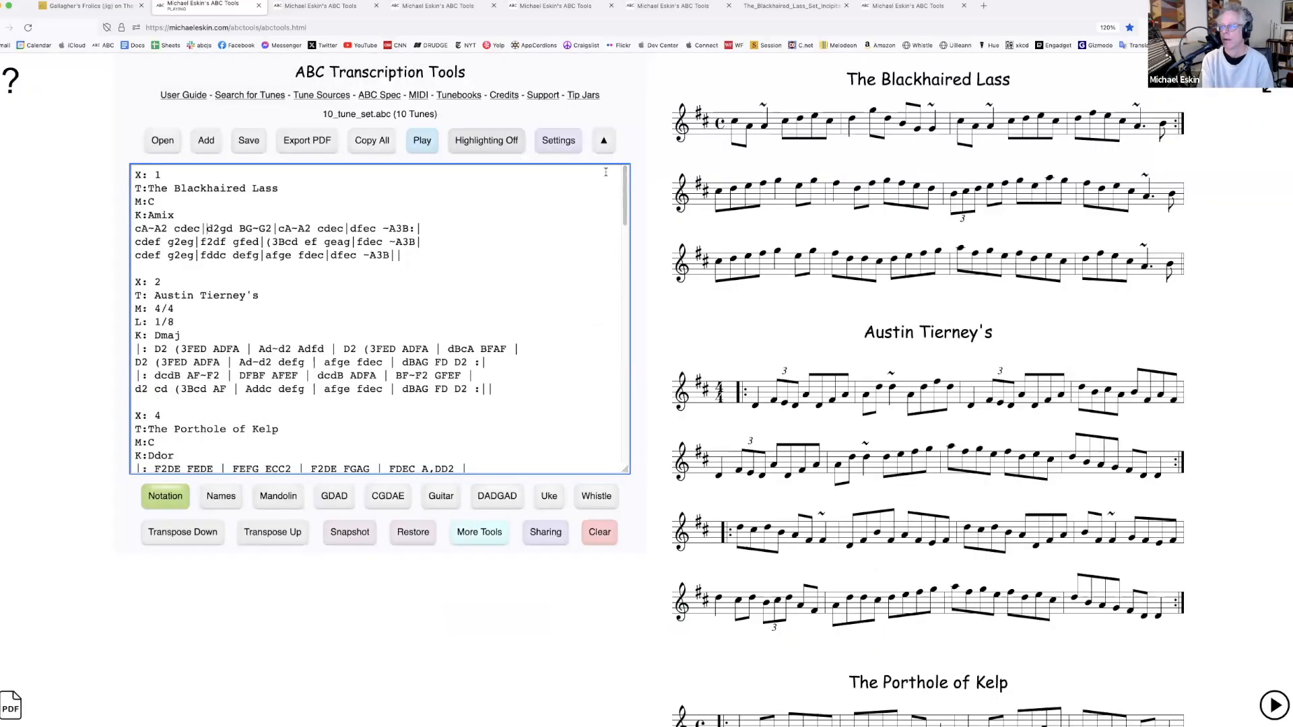
Try resetting the ABC rendering fonts to their default values, and leave the font settings without saving
click(565, 141)
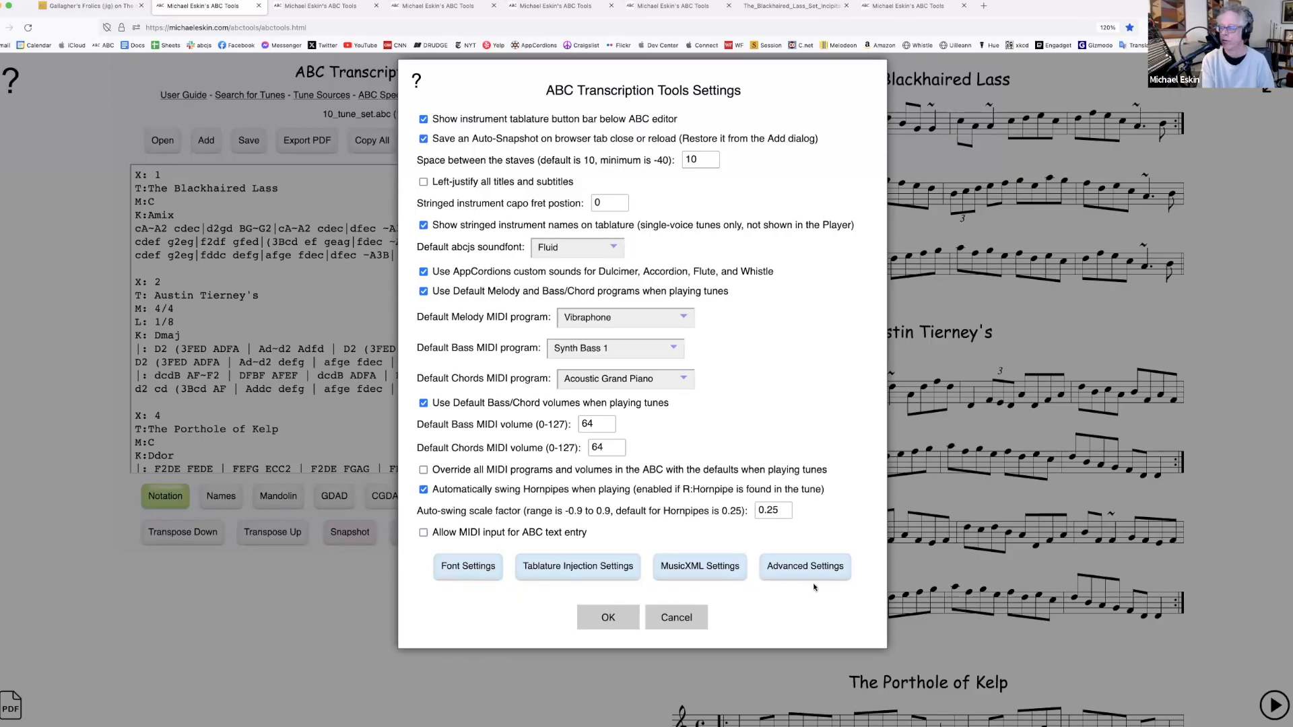
click(484, 569)
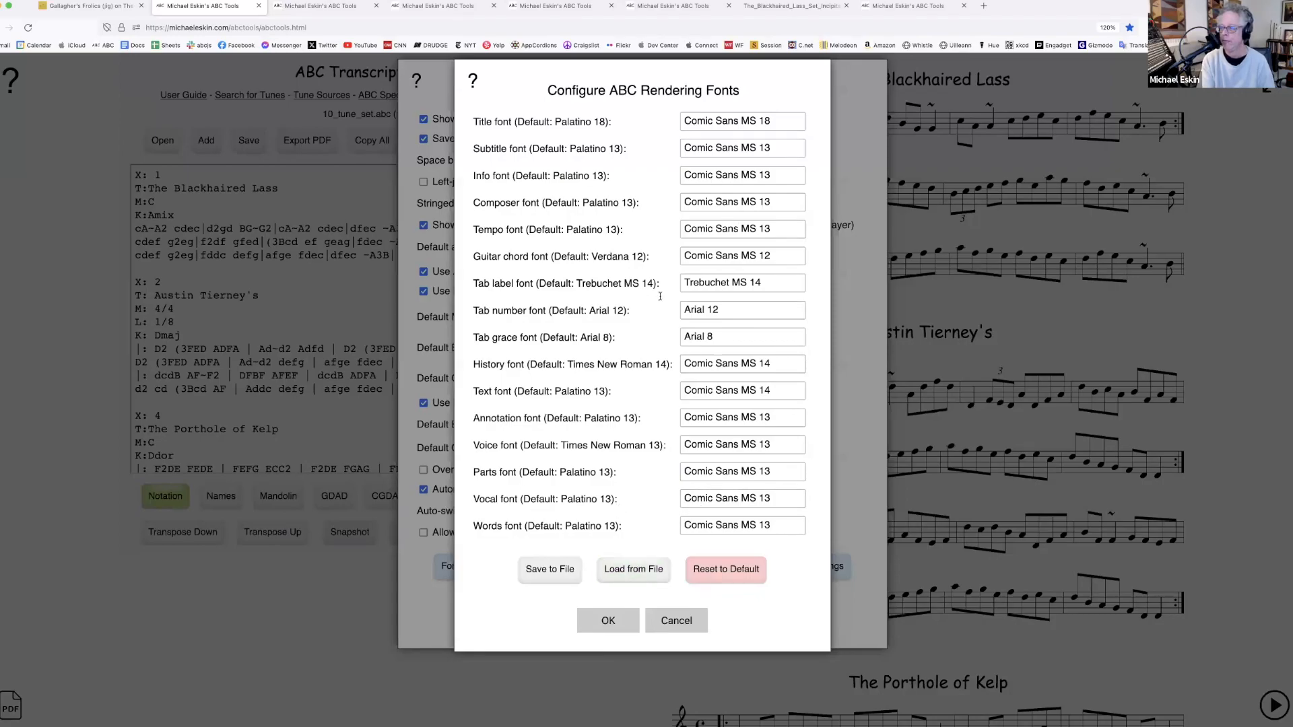
click(722, 573)
click(723, 572)
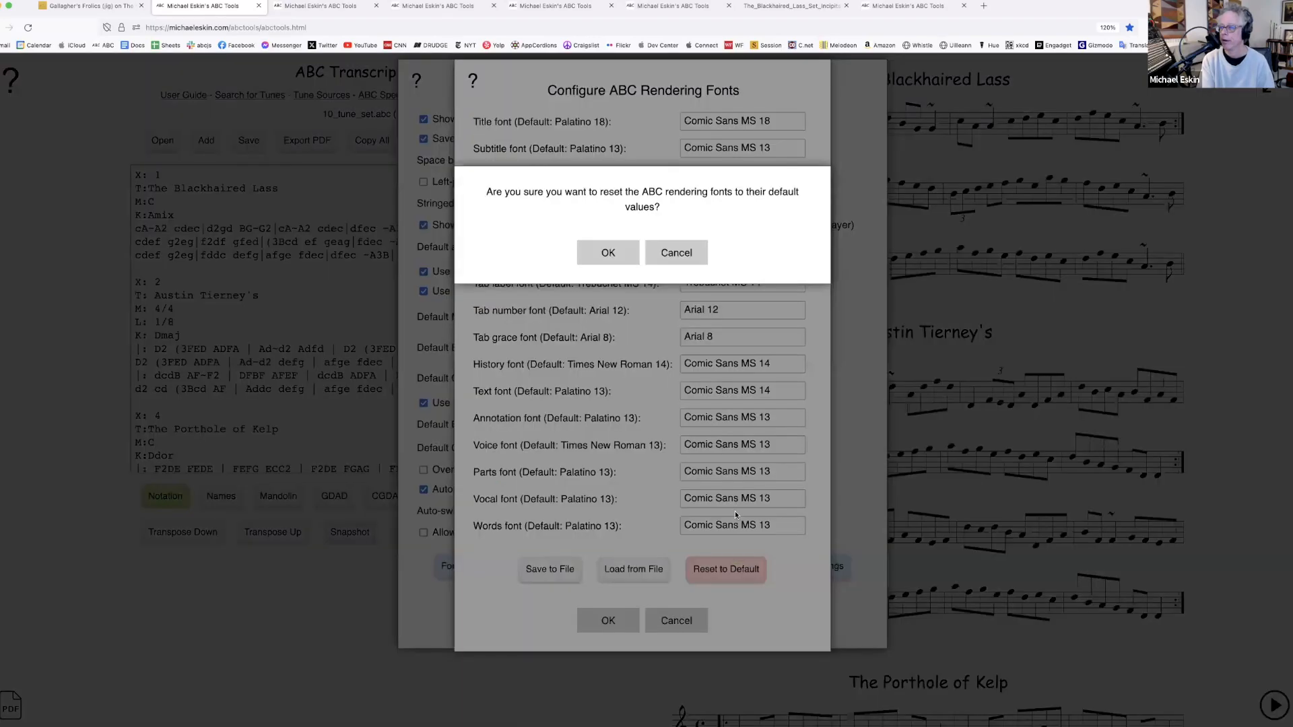
click(609, 253)
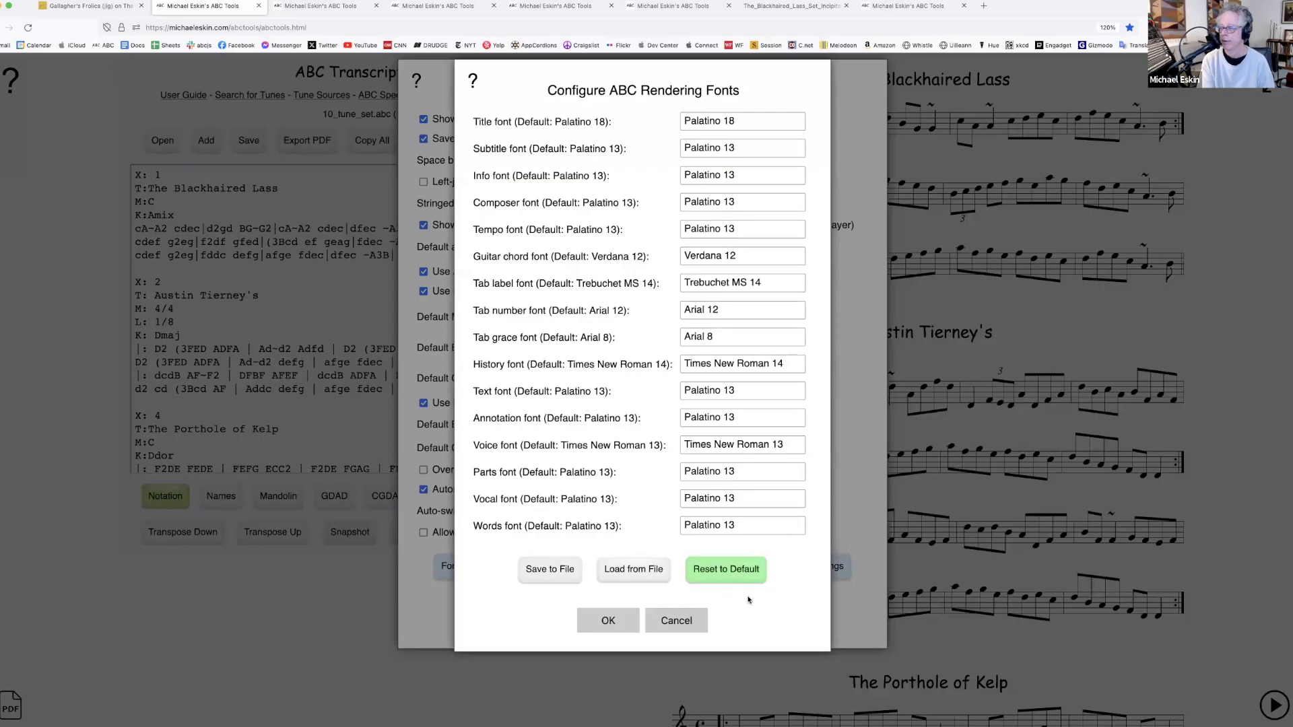
click(677, 625)
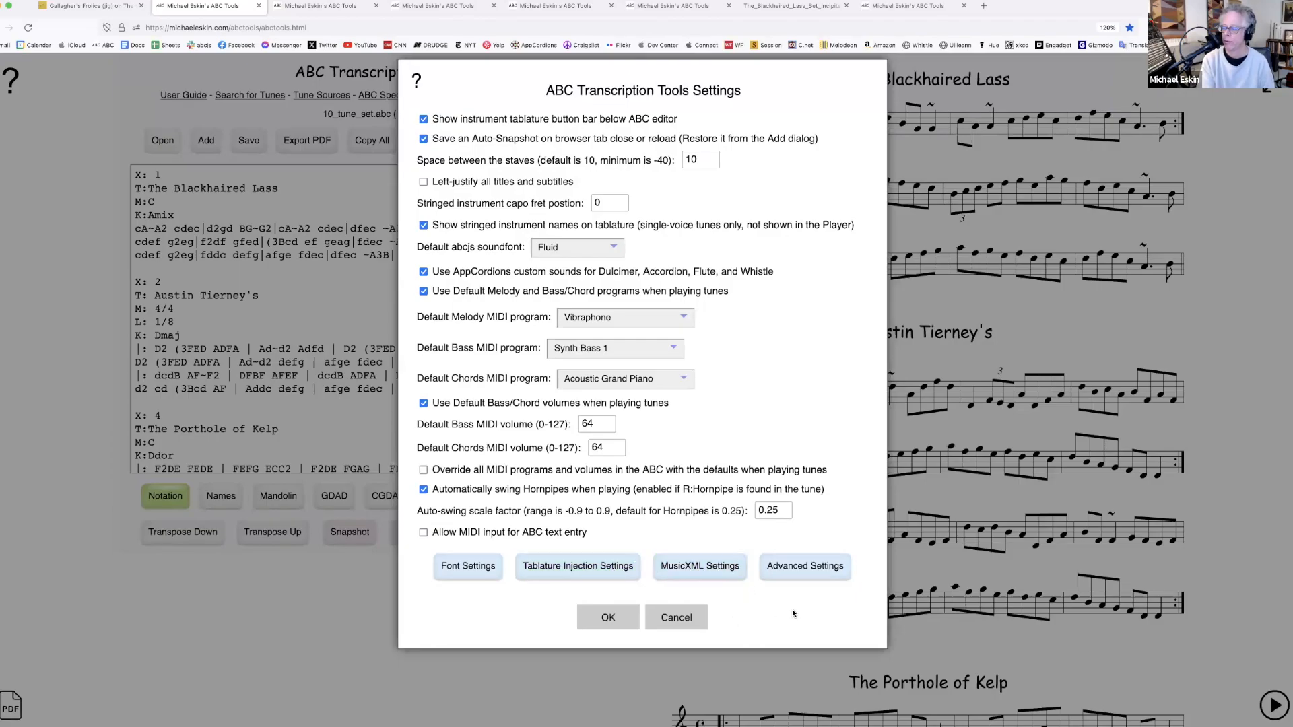
Turn off the custom abcjs roll playback for rolls marked with ~ in the advanced settings and save
click(791, 572)
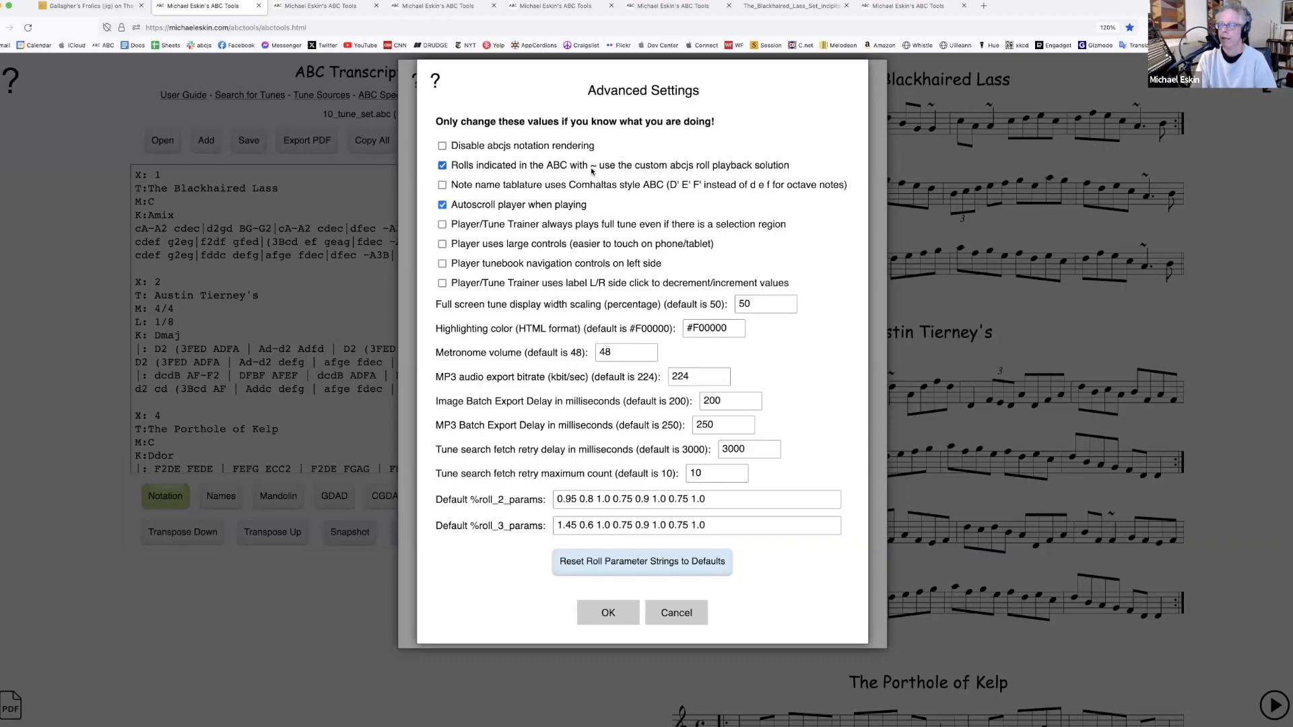
click(442, 166)
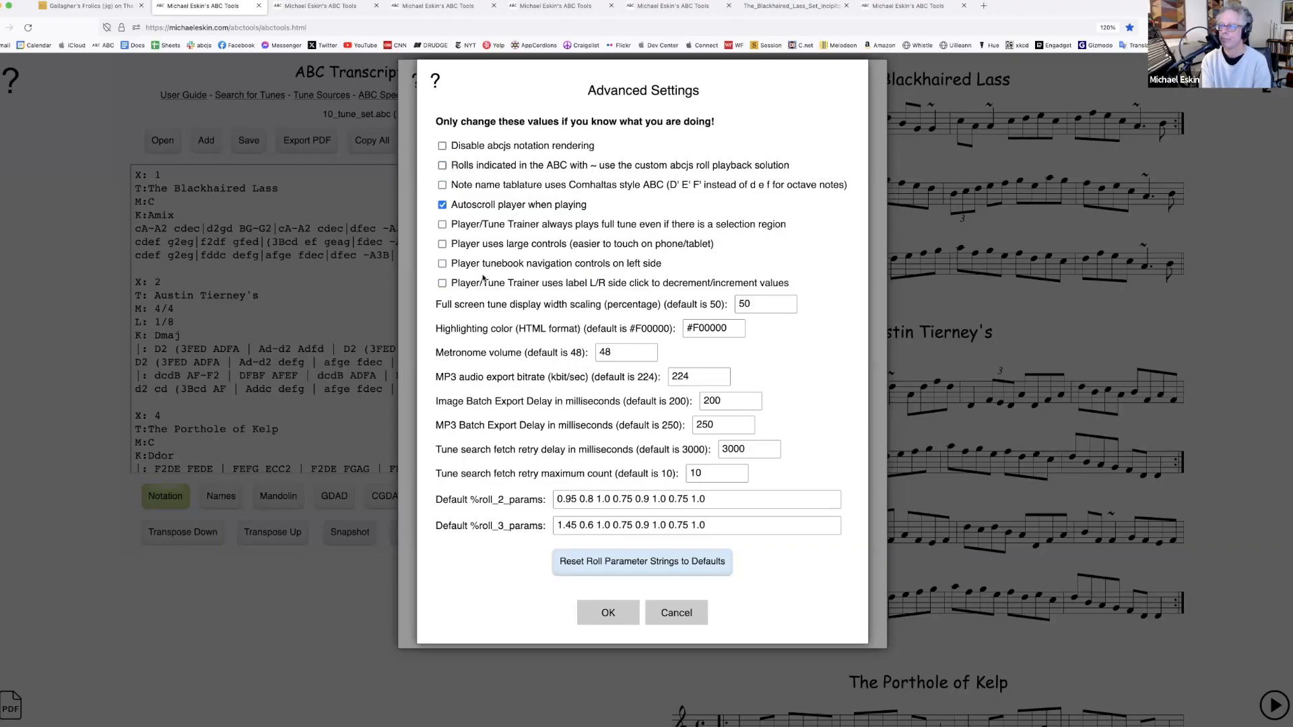
click(599, 618)
click(610, 621)
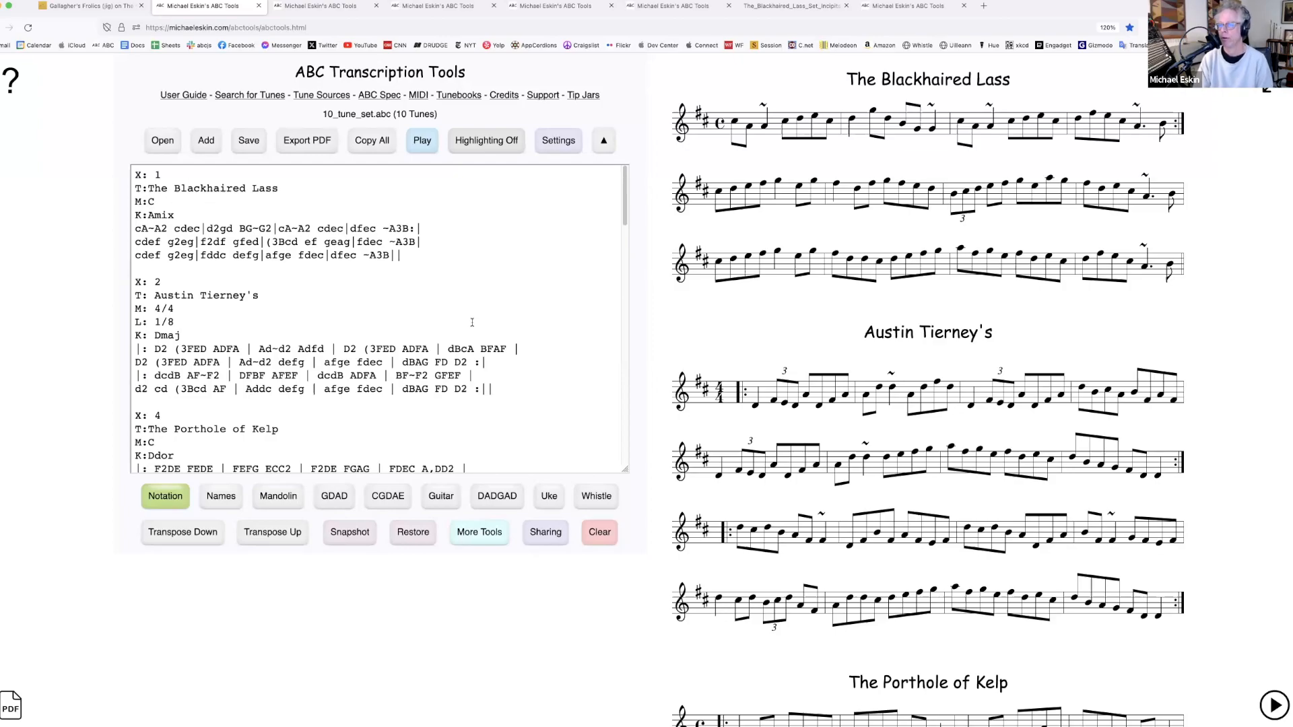
Play The Blackhaired Lass with the custom roll playback off, and close the player
click(331, 229)
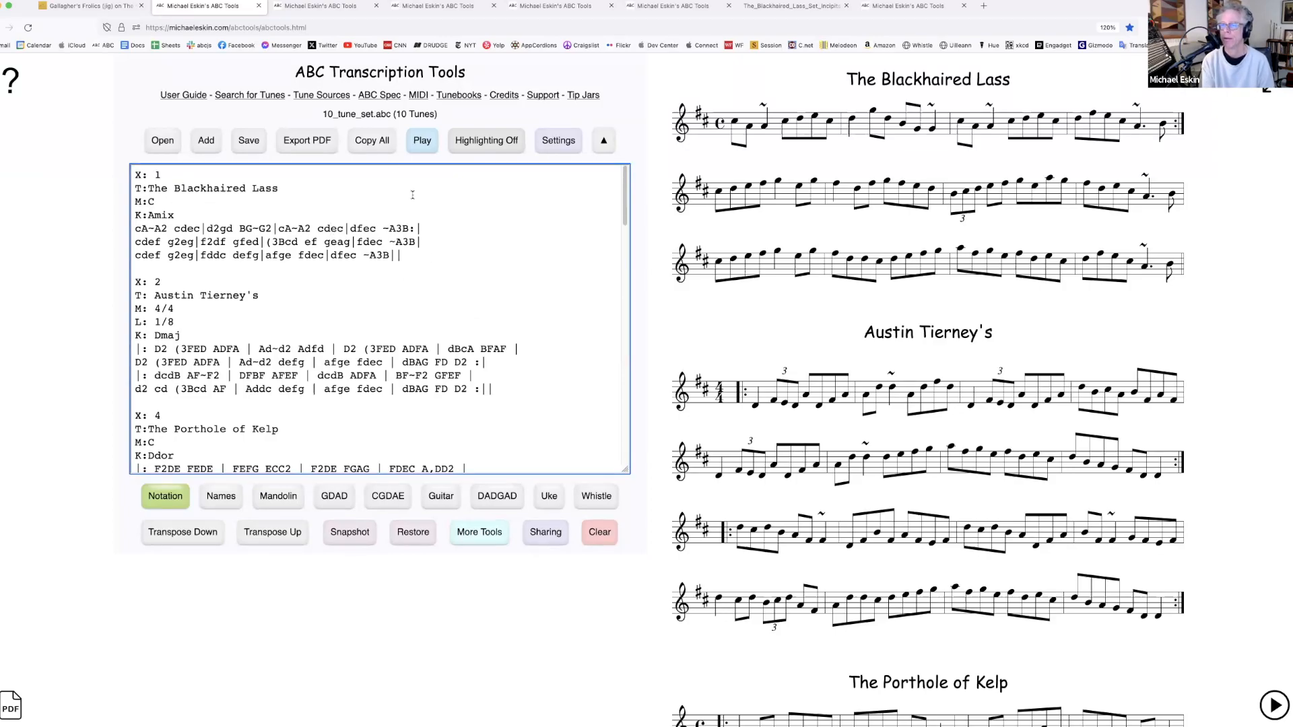
click(422, 141)
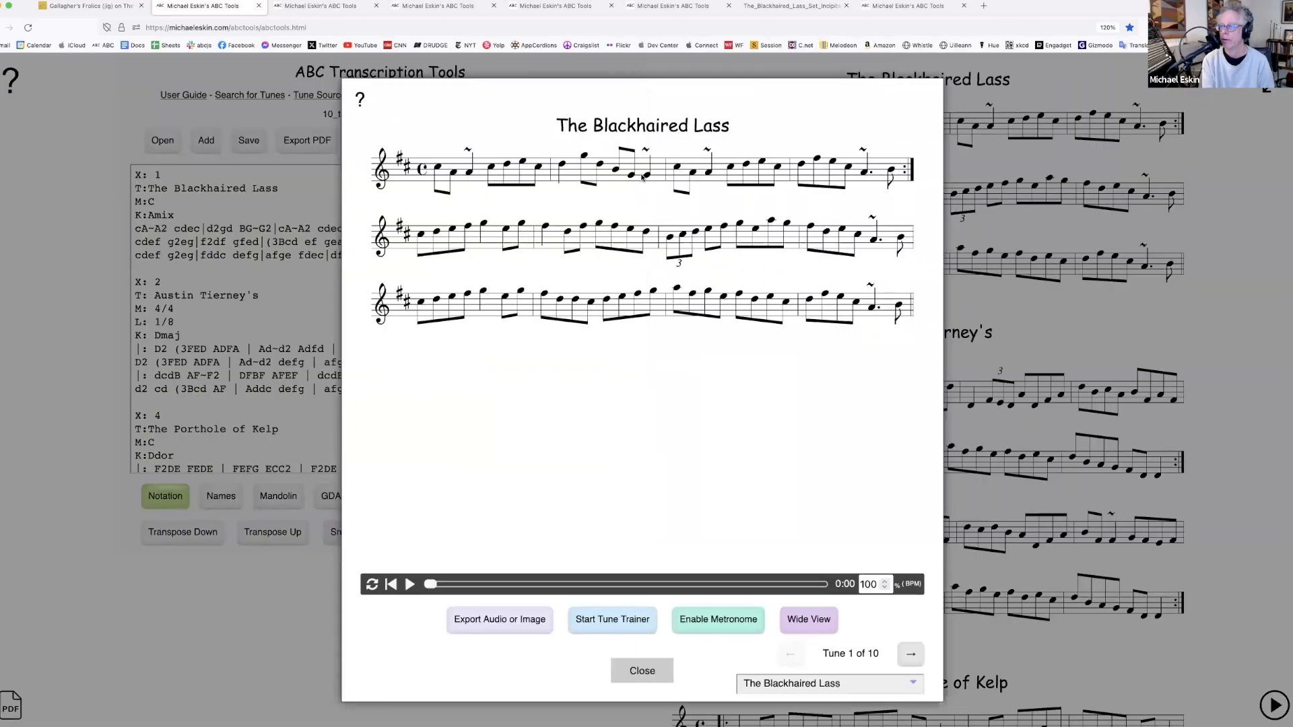
click(410, 584)
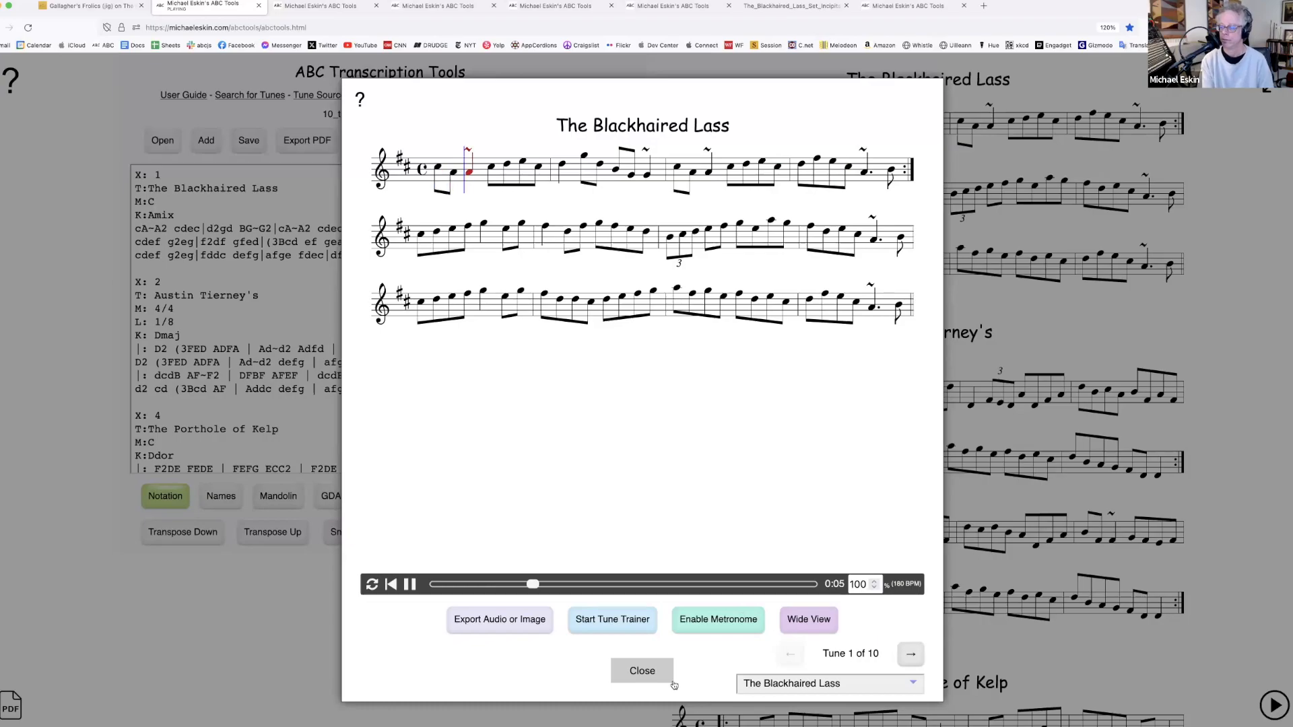
click(642, 671)
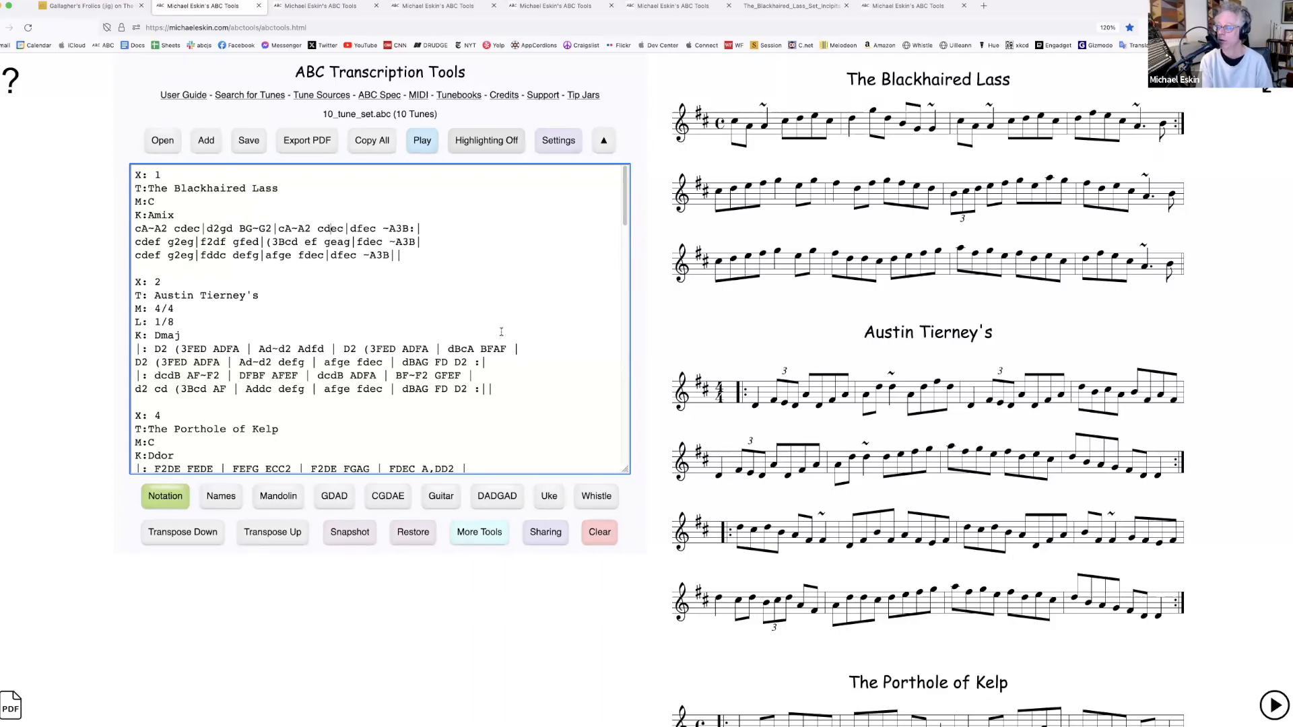
Turn the custom abcjs roll playback for rolls marked with ~ back on in the advanced settings and save
click(553, 143)
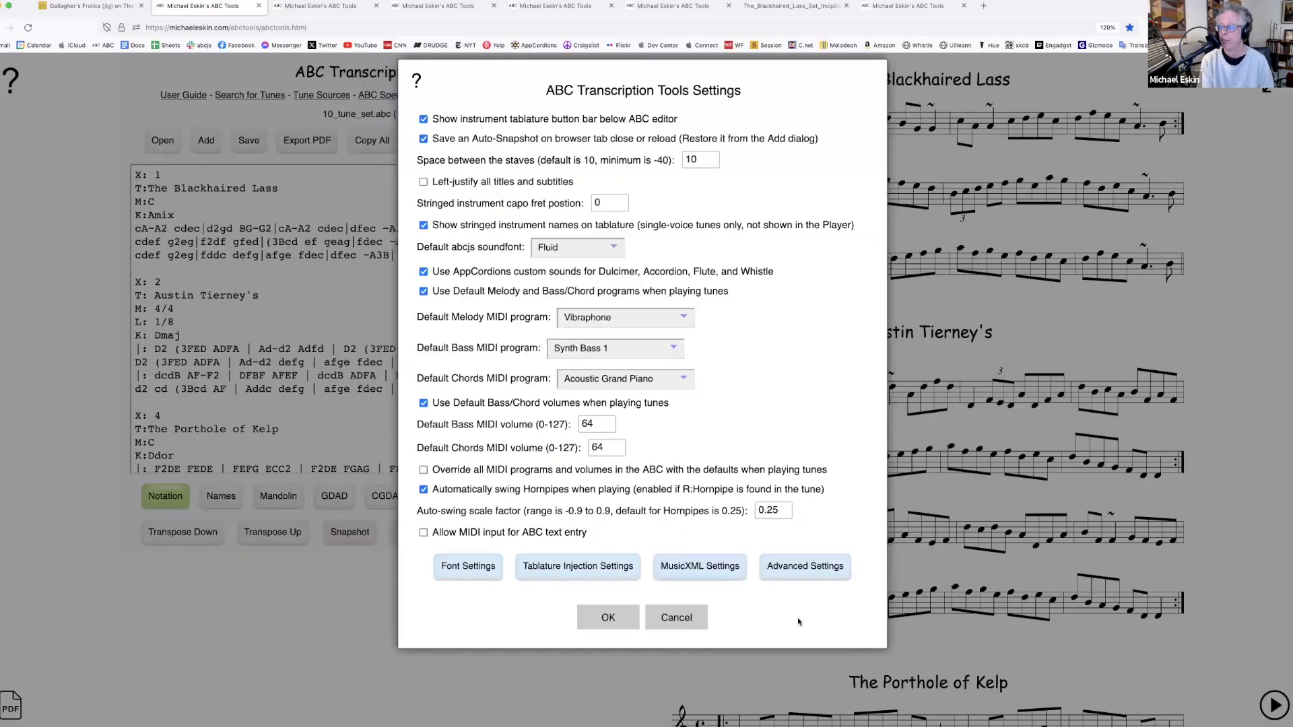
click(812, 578)
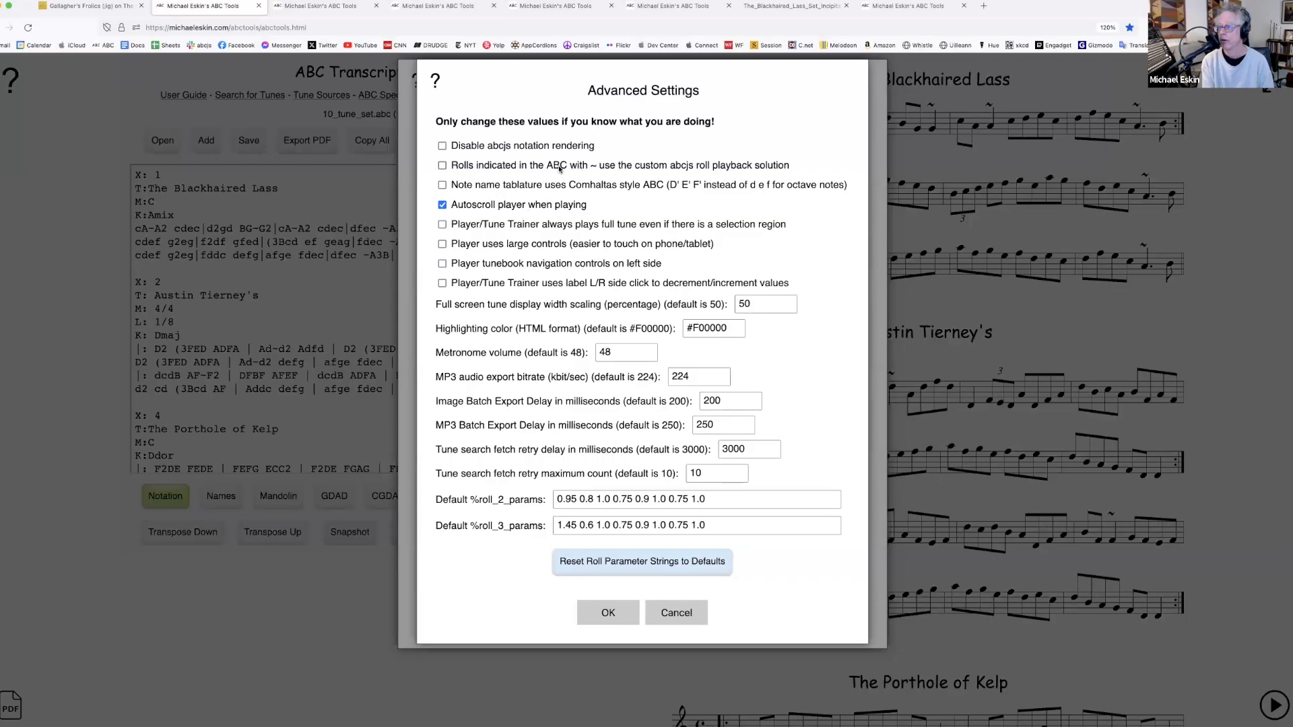
click(442, 165)
click(613, 614)
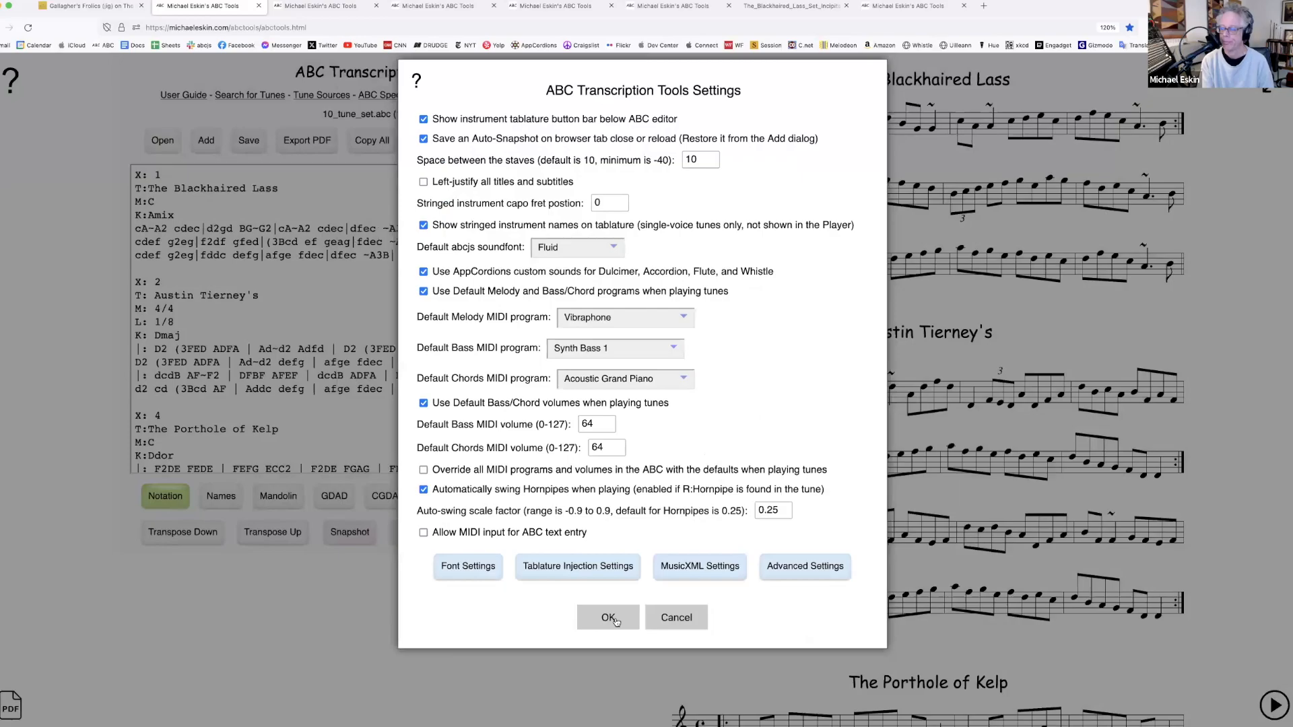
click(606, 697)
Play The Blackhaired Lass with the custom roll playback on, and close the player
click(284, 223)
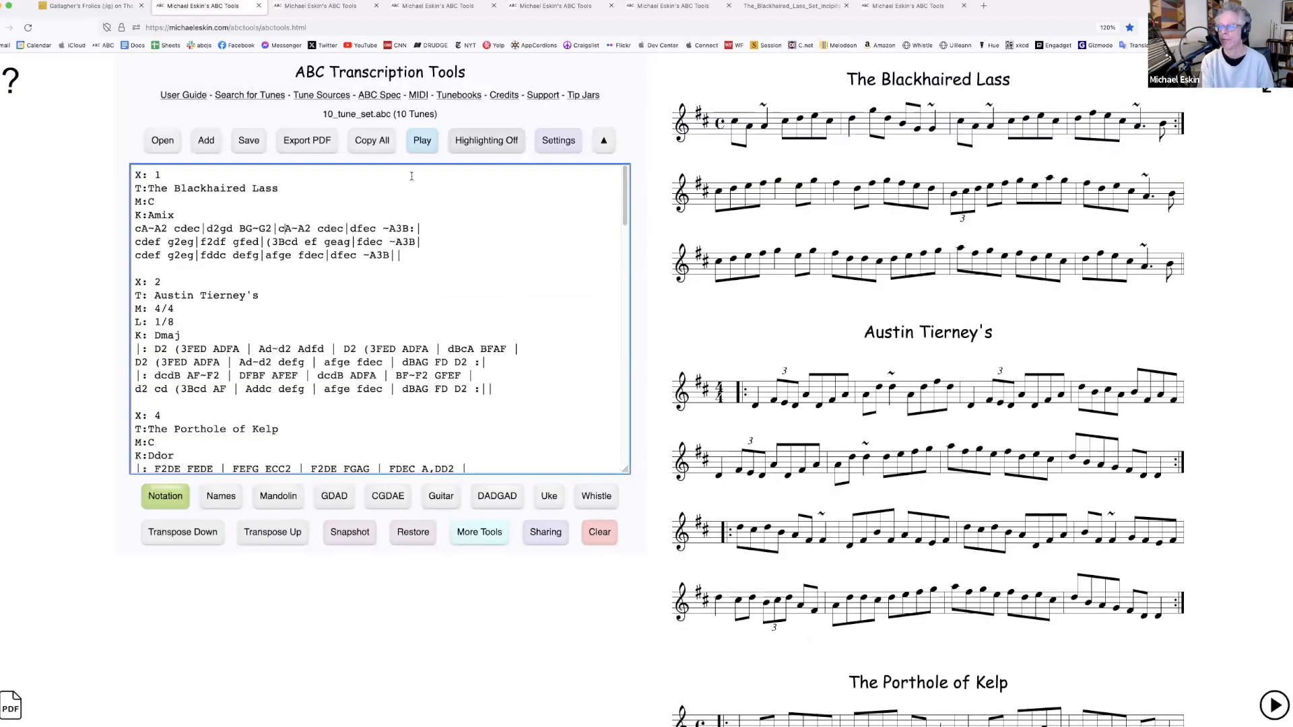
click(423, 143)
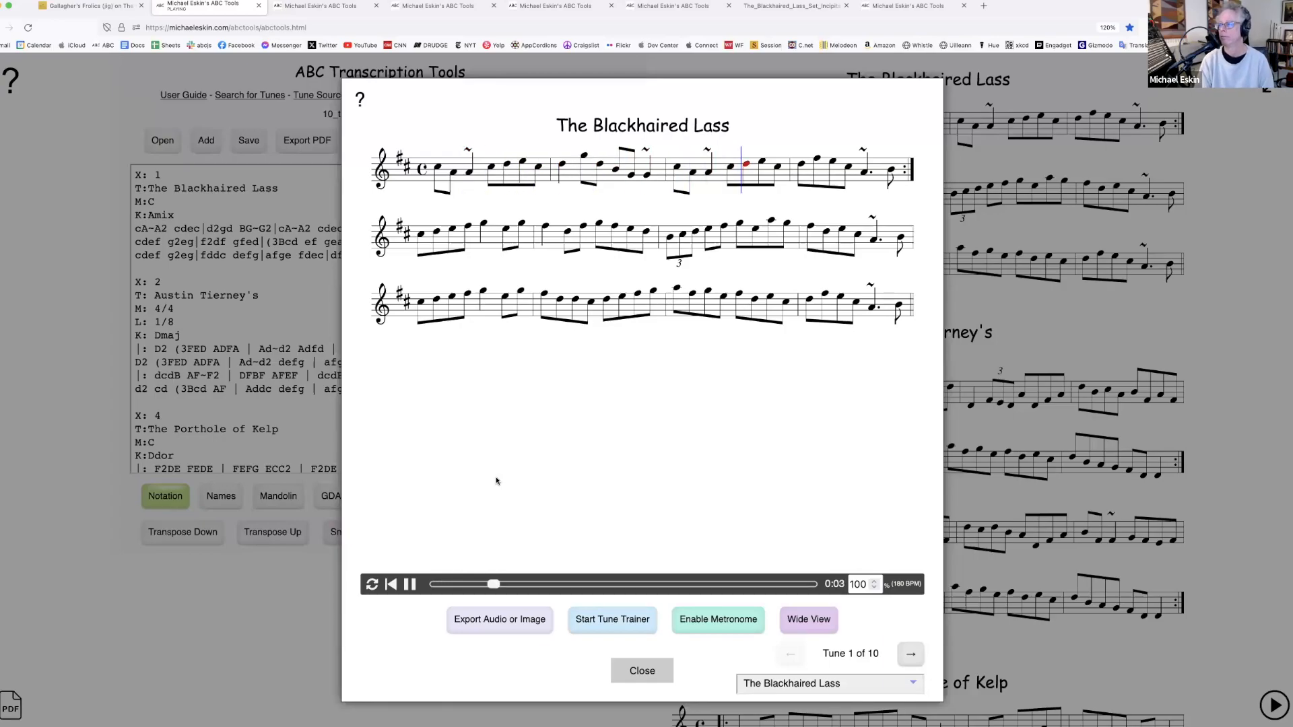
click(648, 674)
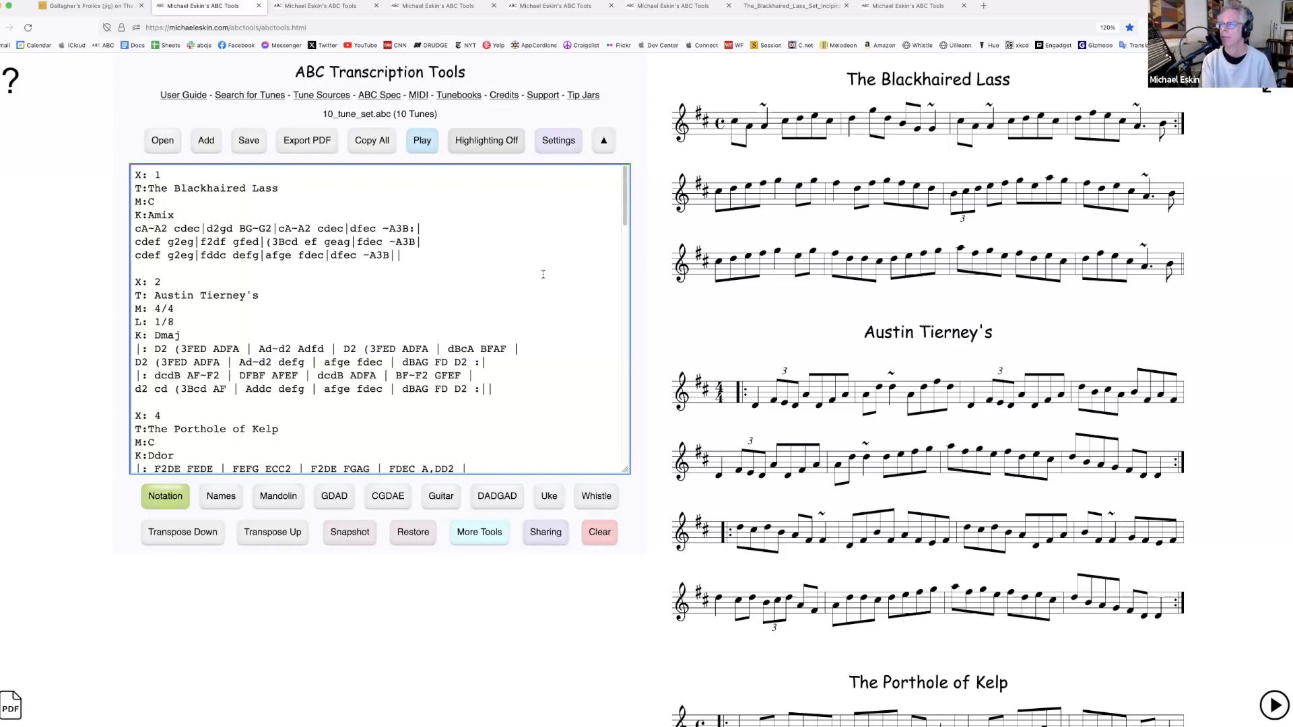
Review the options in the advanced settings and leave all settings without changing anything
click(574, 151)
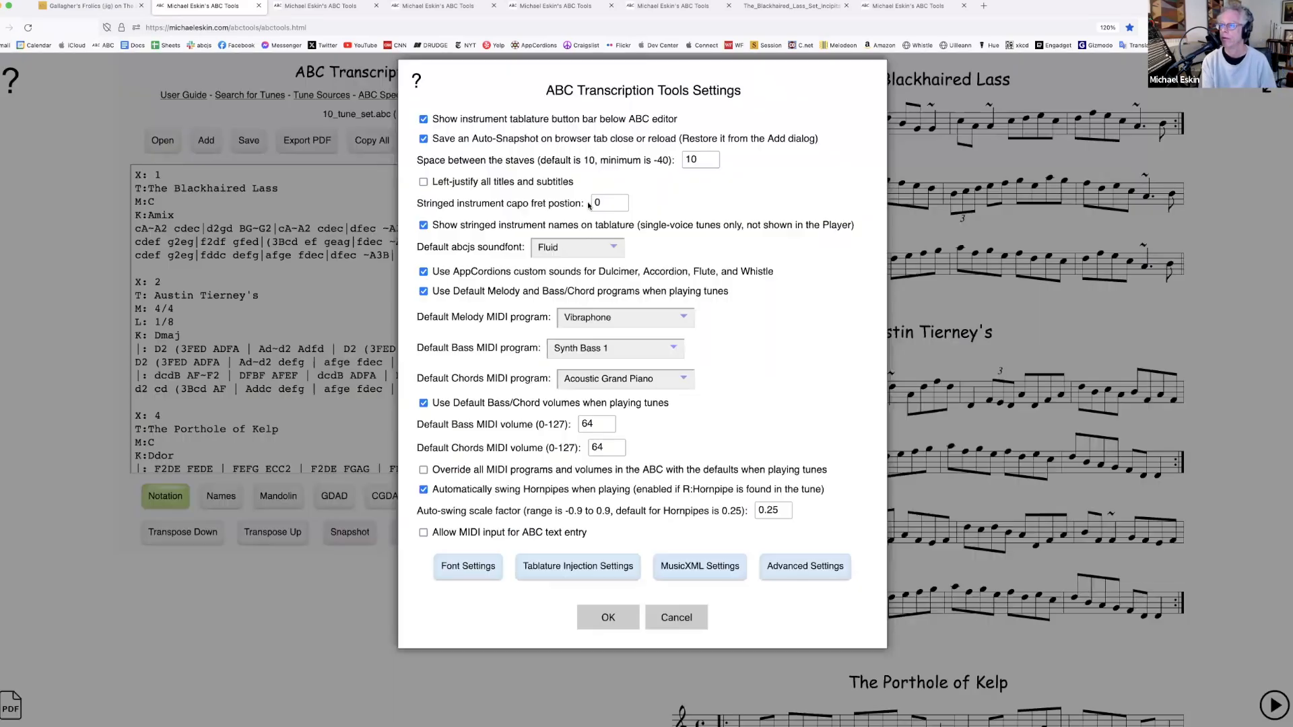
click(797, 559)
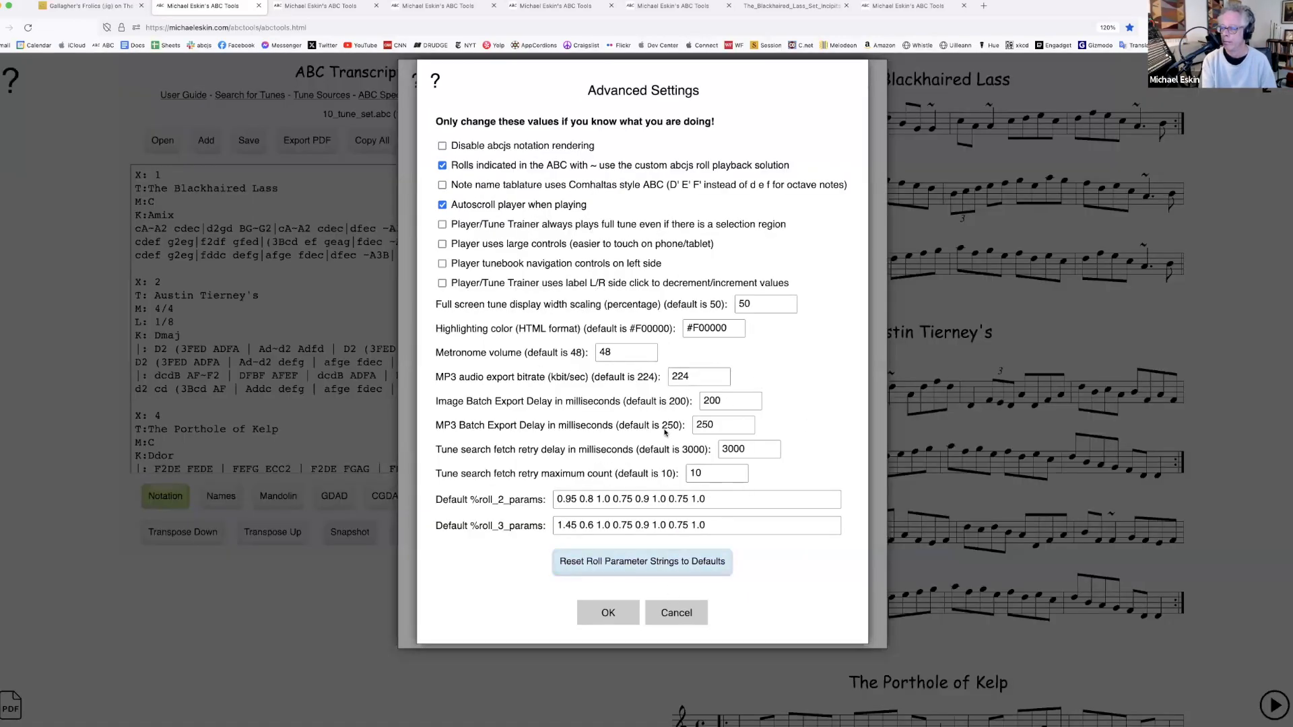
click(677, 613)
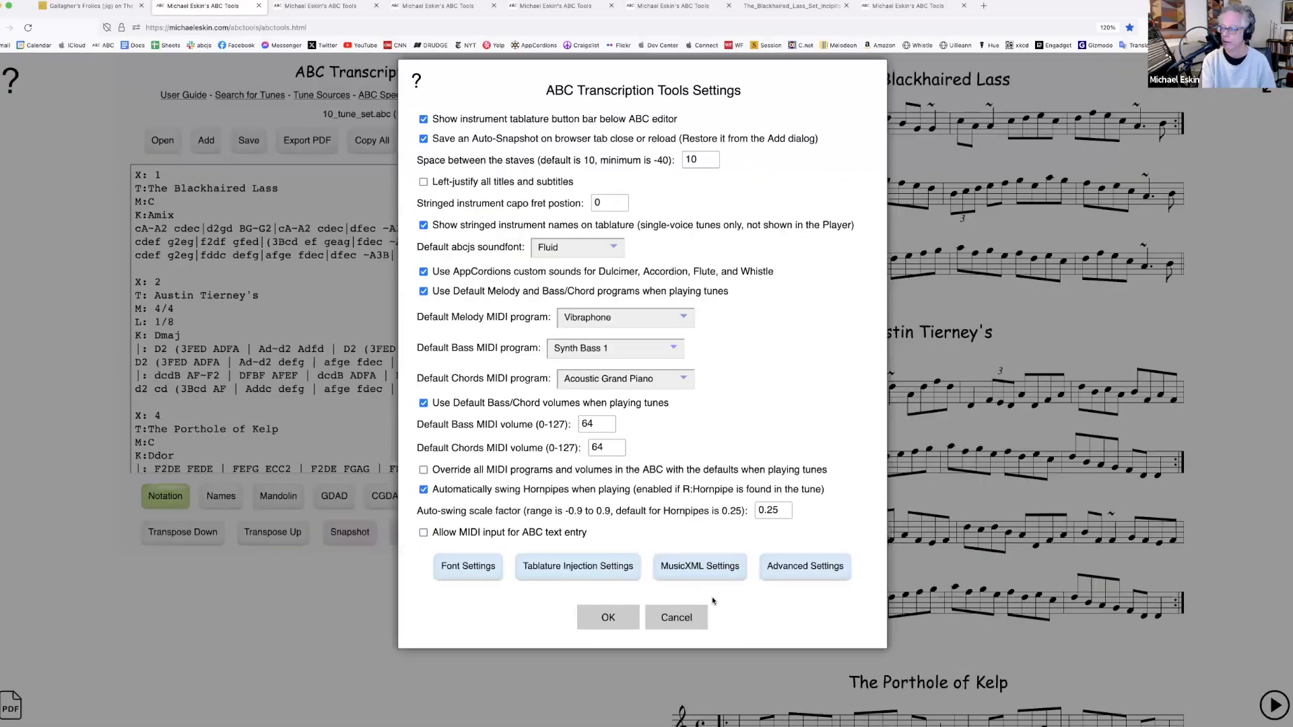
click(684, 619)
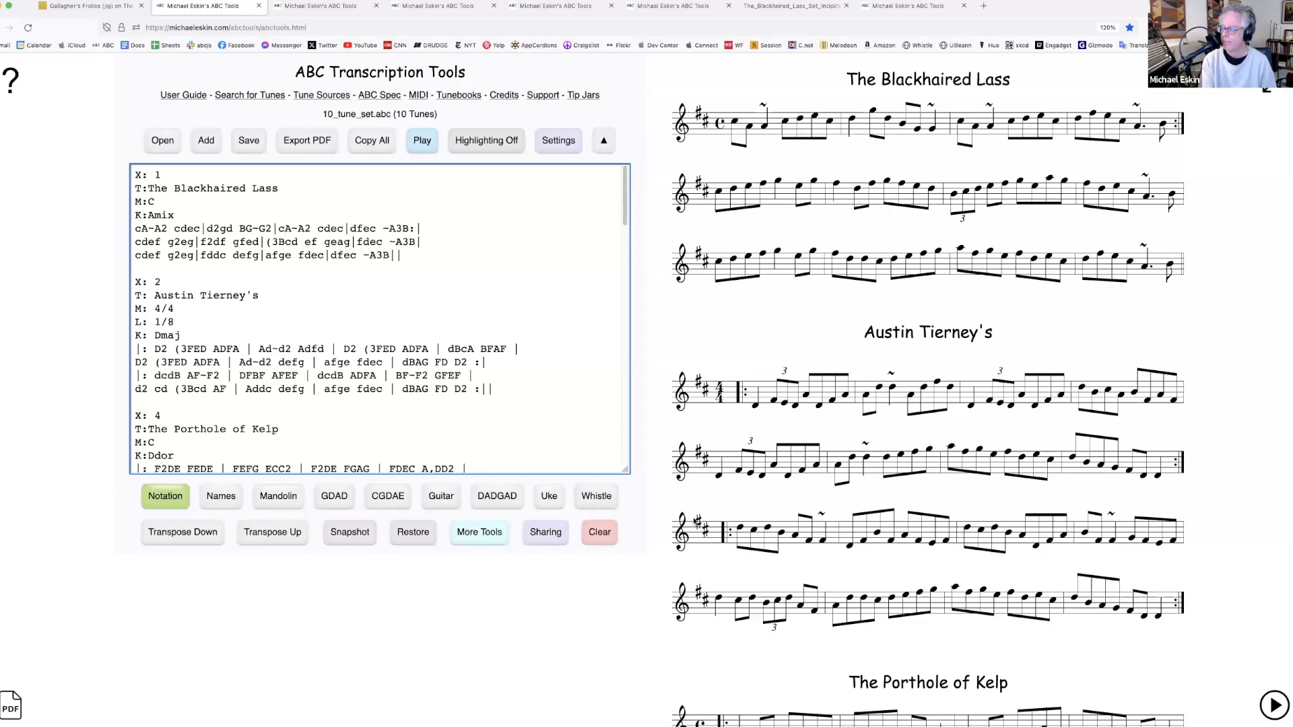
Turn on left justification for all titles and subtitles in the settings and apply it
click(559, 143)
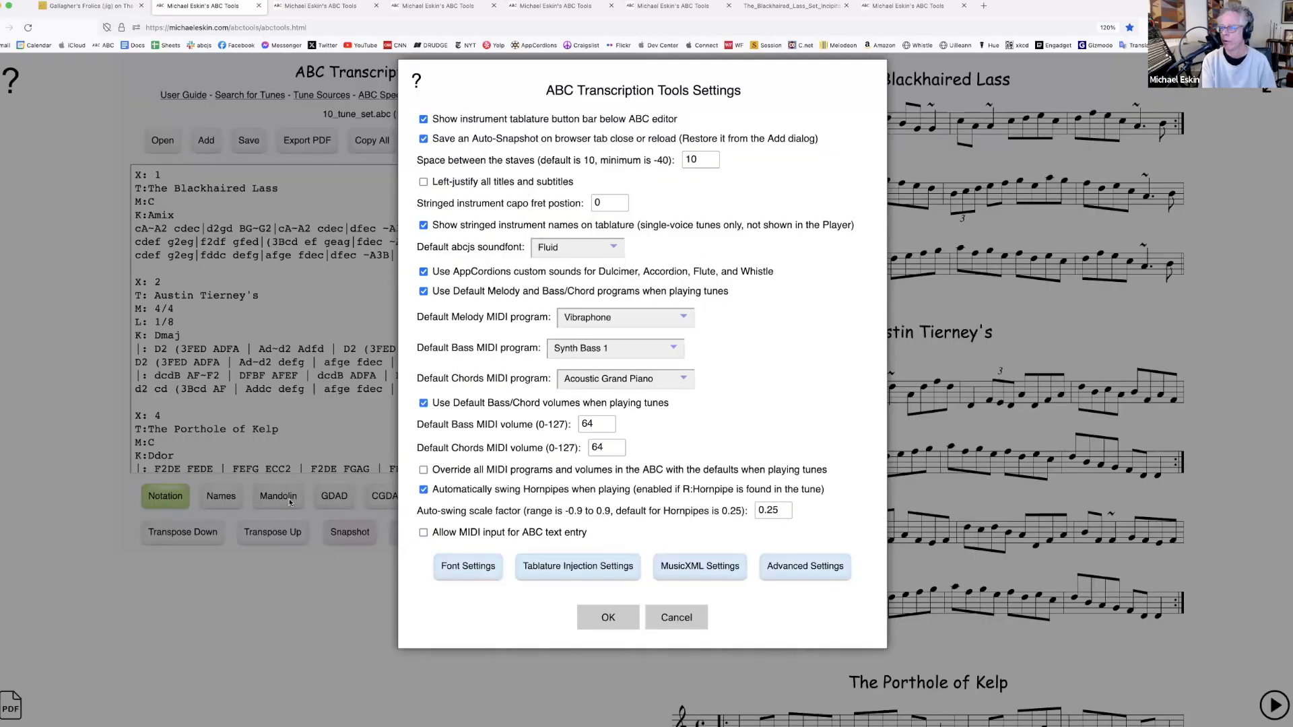
click(698, 159)
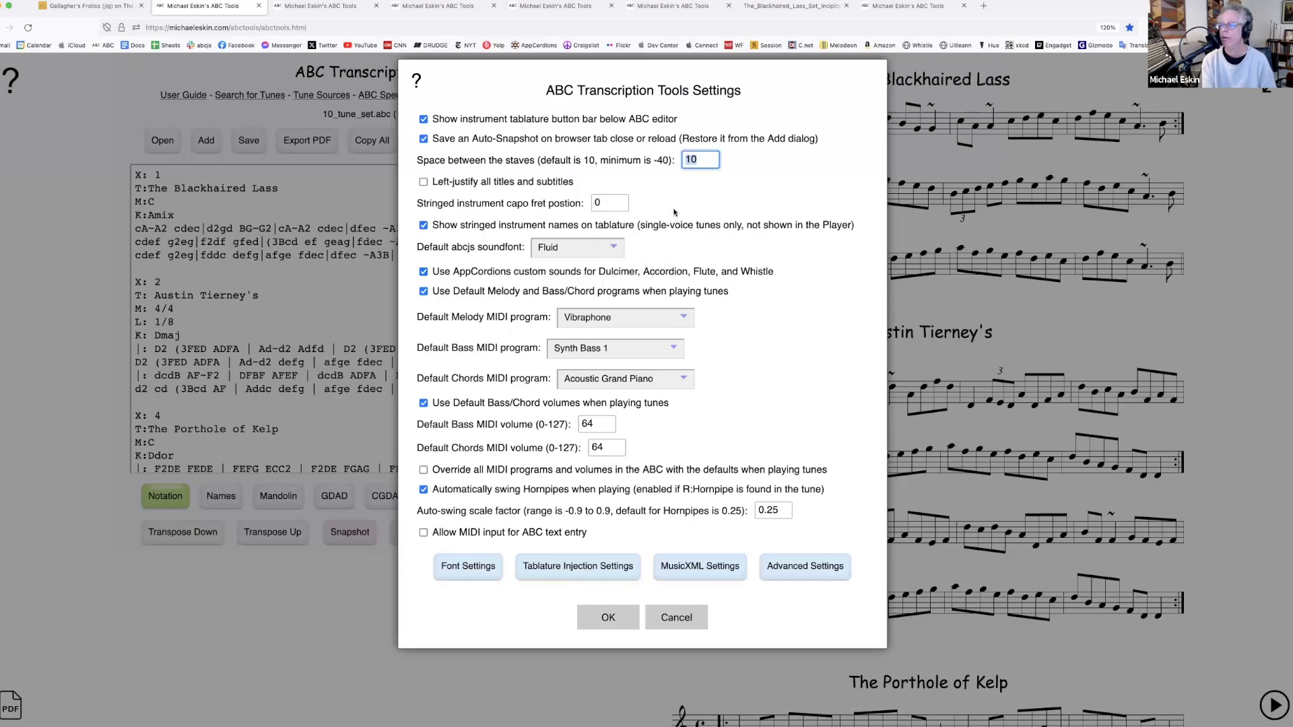
click(424, 183)
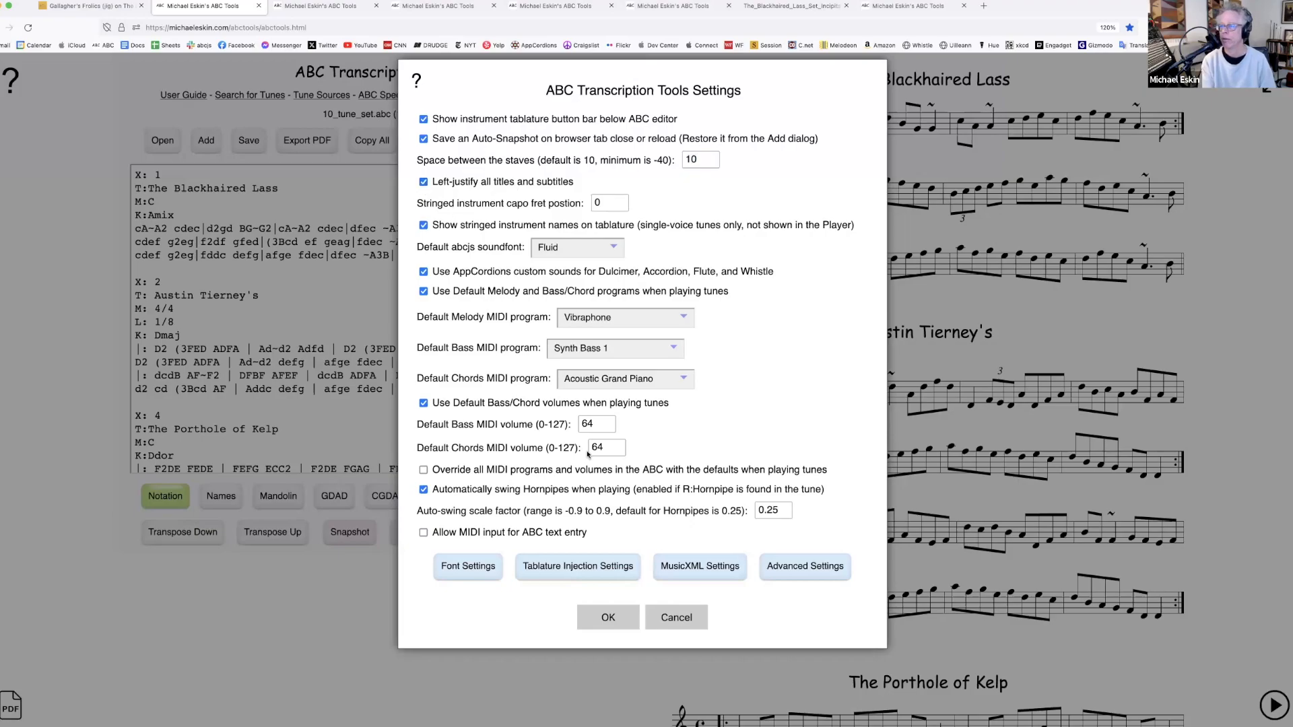
click(608, 617)
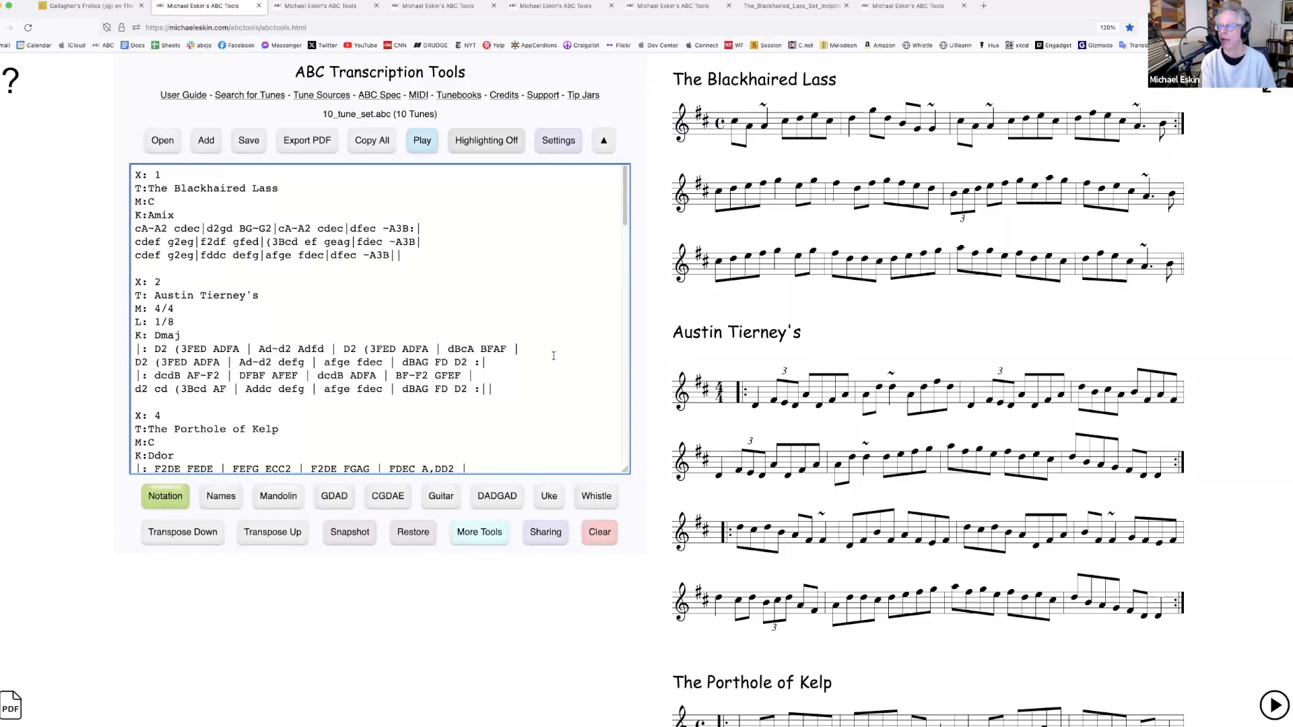
Export the tune set as a PDF tunebook using the Notes Incipits layout, named tune_set_Incipits.pdf
click(308, 140)
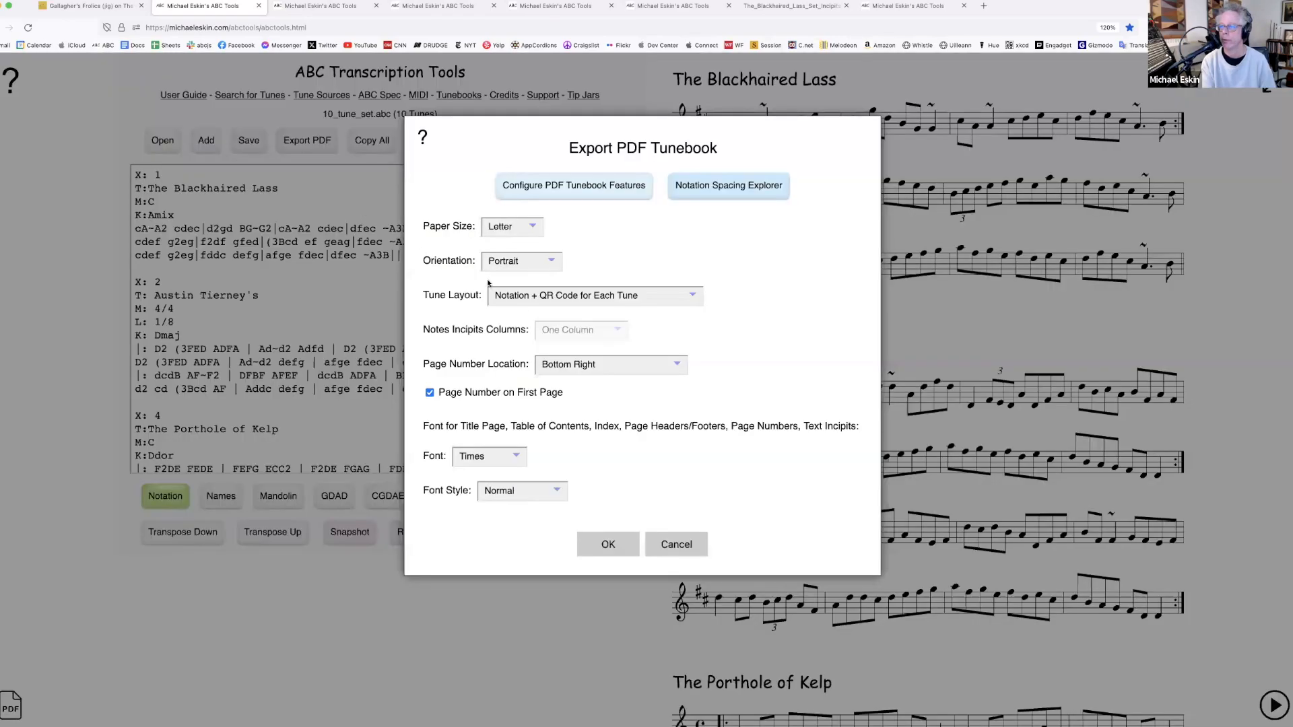
click(553, 306)
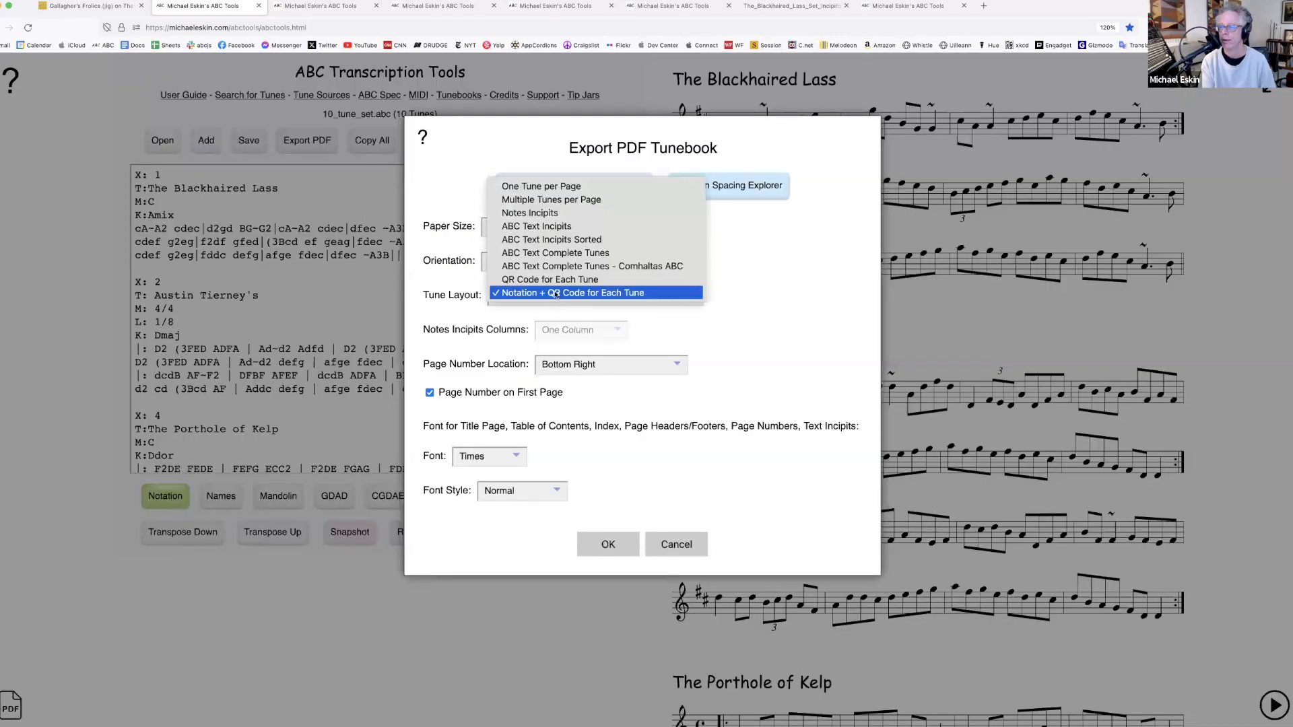
click(555, 213)
click(613, 554)
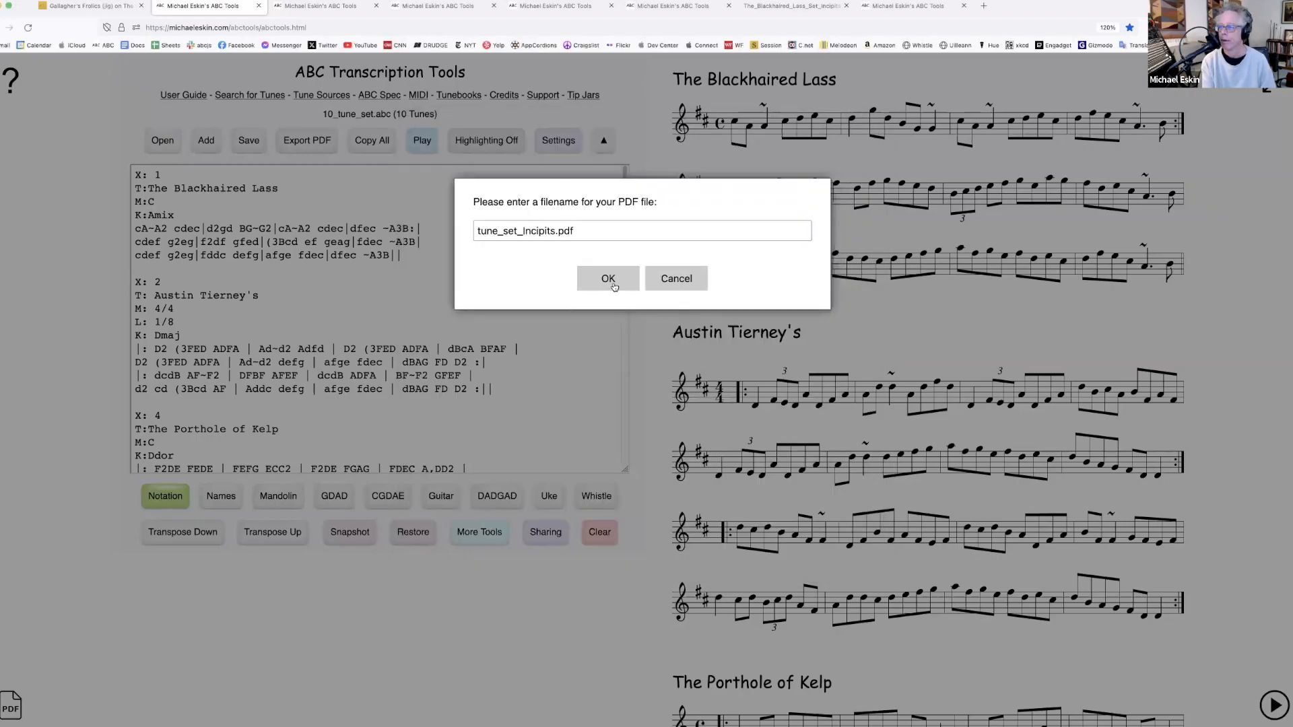
click(611, 281)
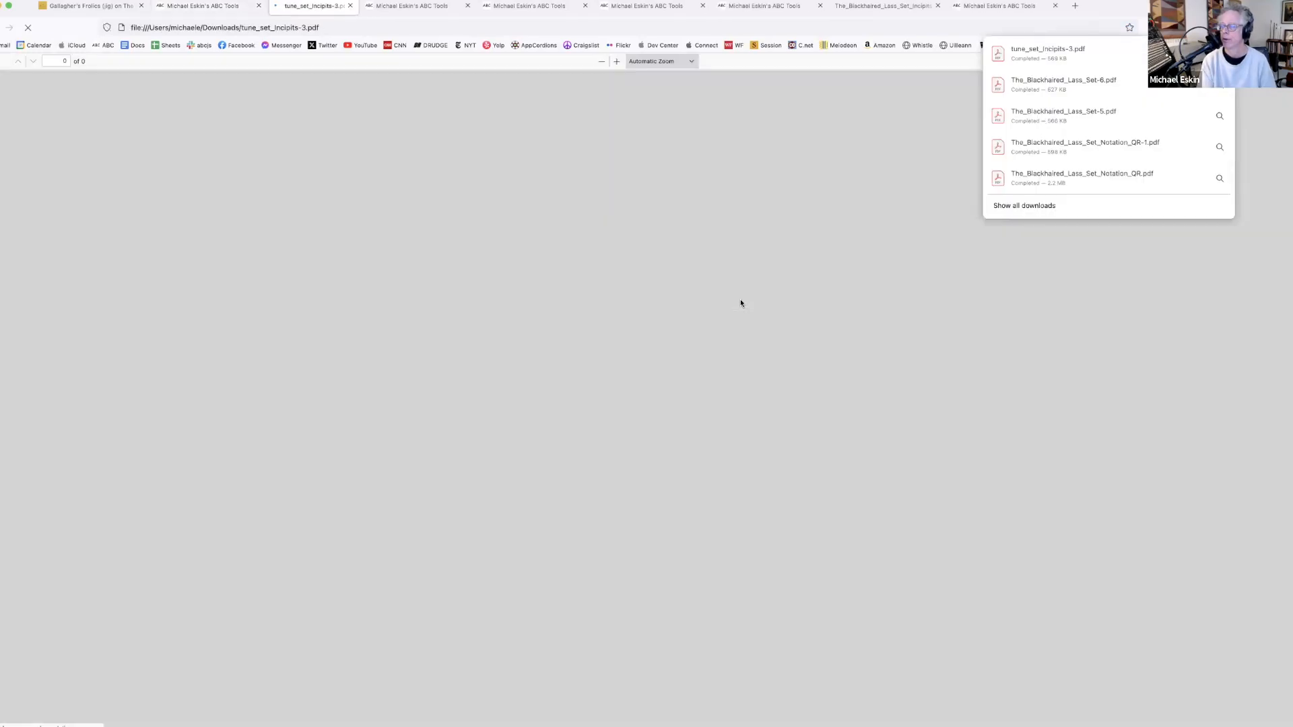
Look through the exported incipits PDF and close it
scroll(632, 446, down, 2)
scroll(665, 448, up, 2)
scroll(627, 384, down, 5)
scroll(619, 401, up, 5)
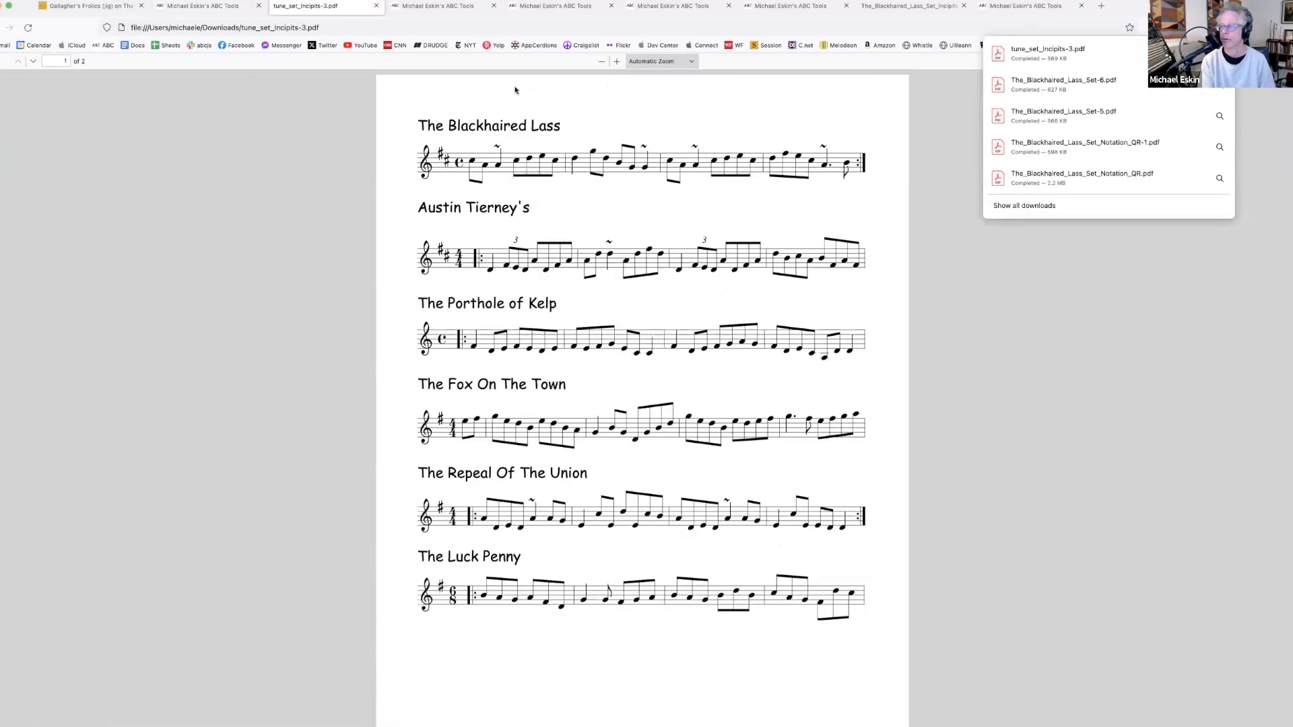
click(376, 5)
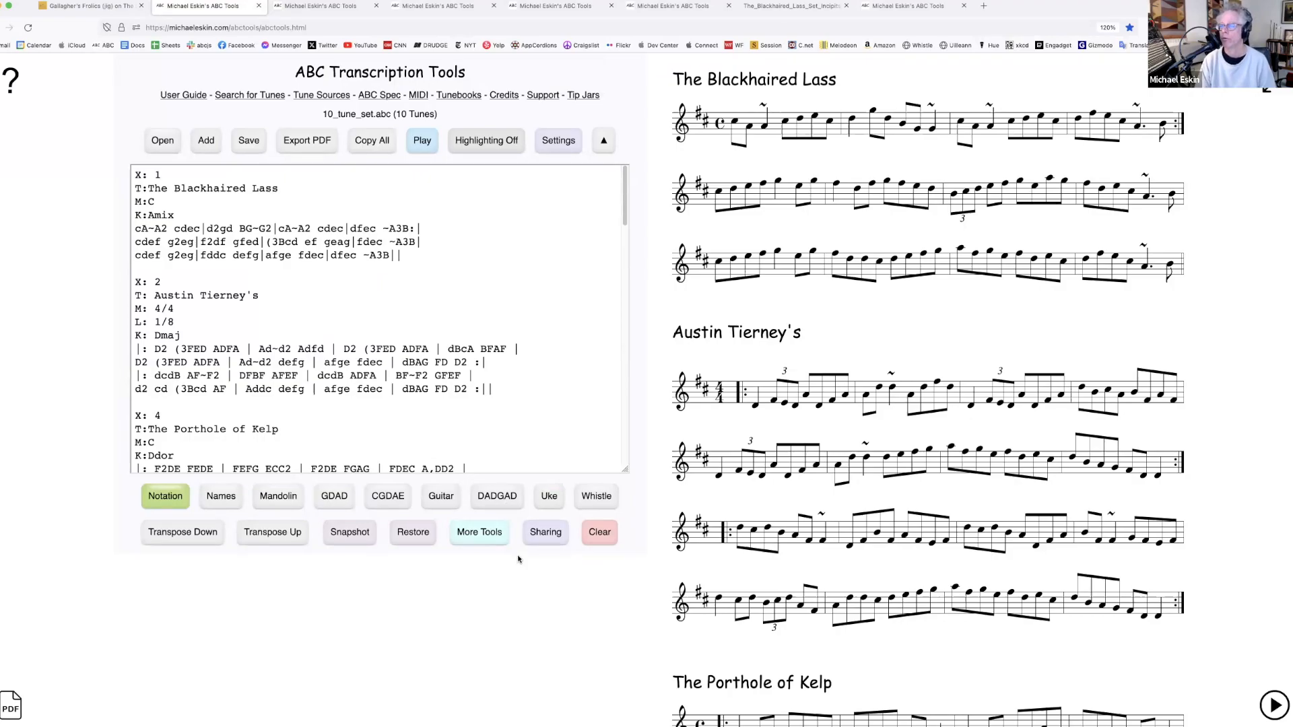
Hide the Search and Add Tunes, Example Tunes and Example Templates sections of the dialog for adding tunes
click(206, 140)
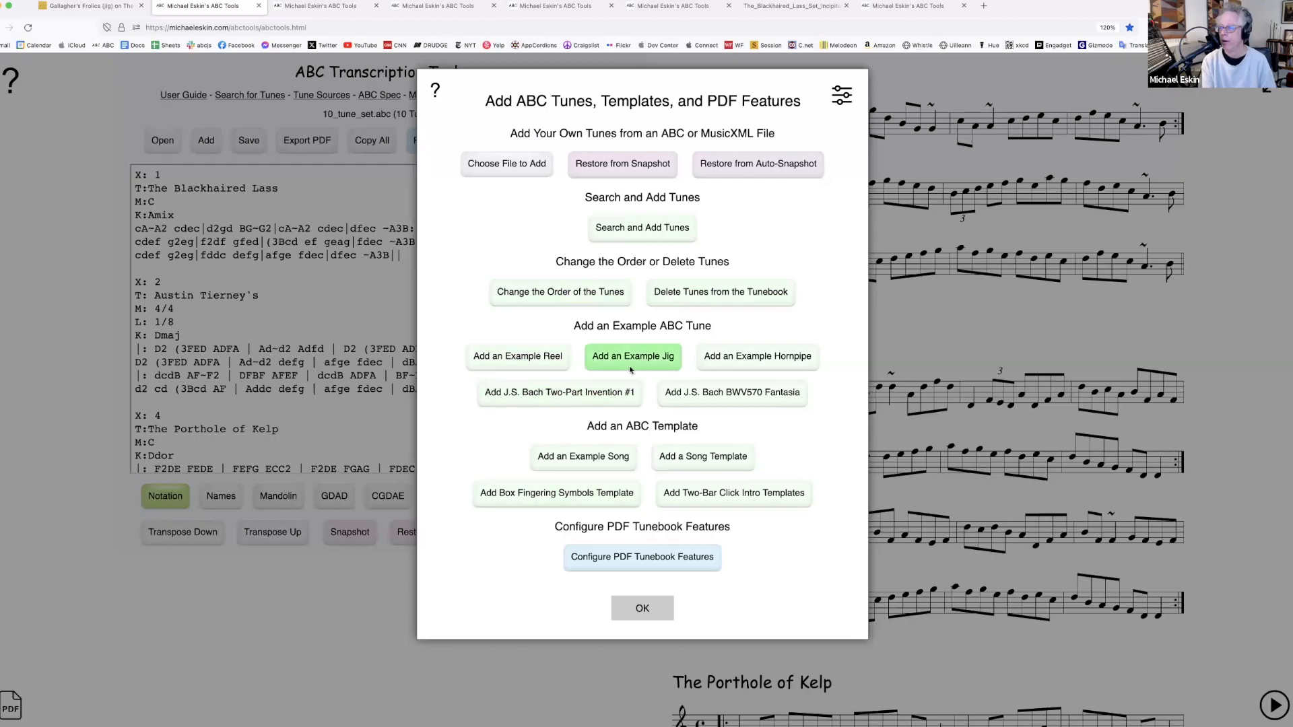
click(842, 98)
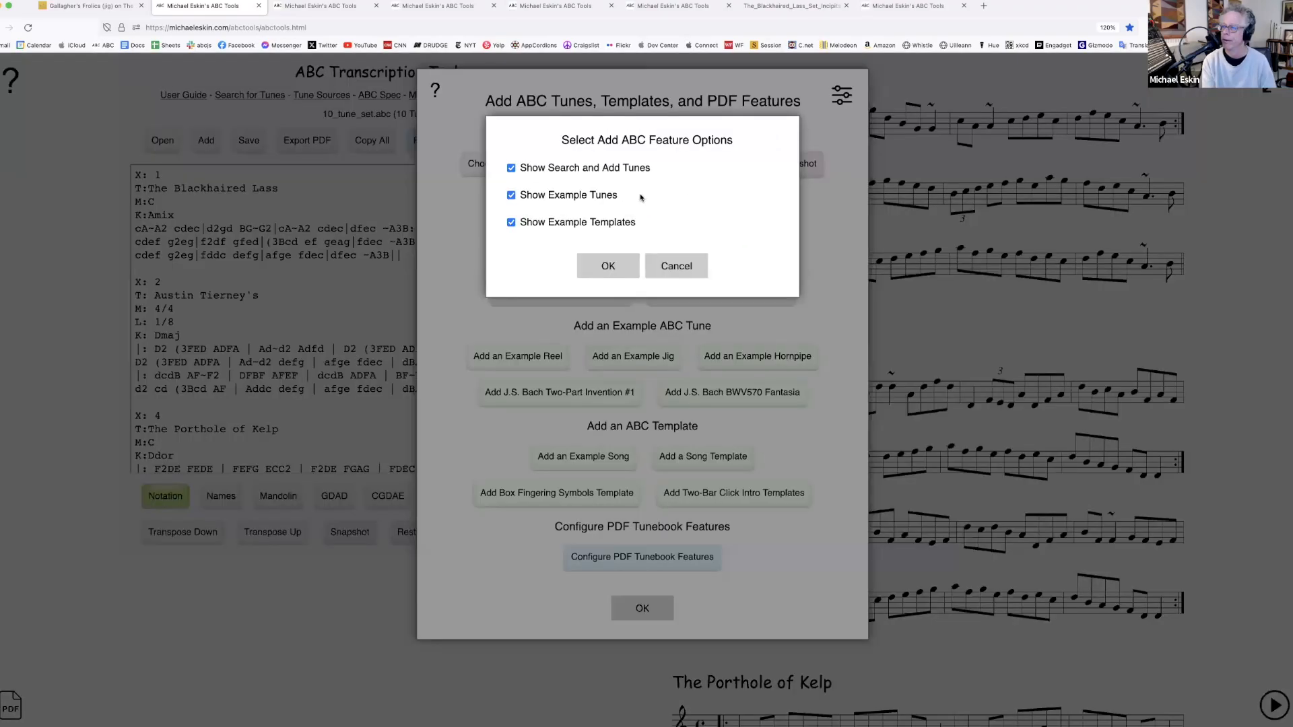
click(523, 169)
click(531, 195)
click(598, 264)
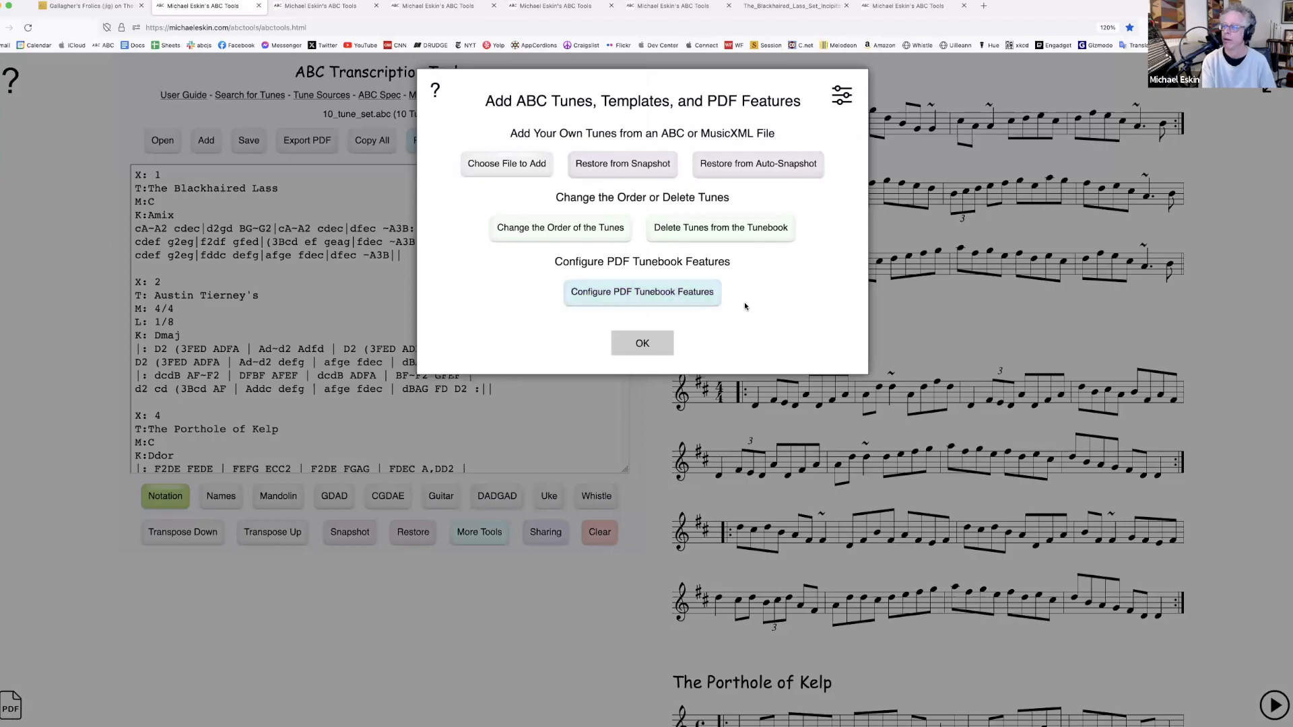
Show Search and Add Tunes, Example Tunes and Example Templates again in the dialog for adding tunes and close it
click(841, 97)
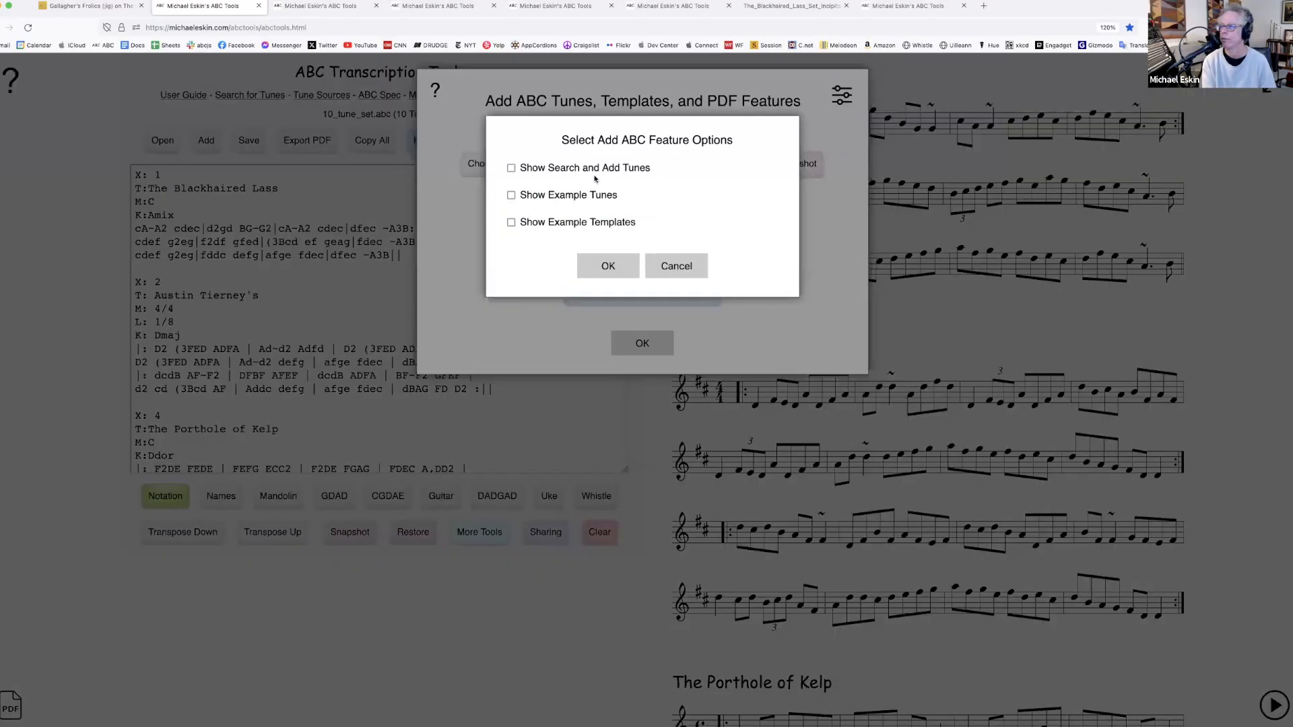
click(583, 168)
click(567, 195)
click(559, 222)
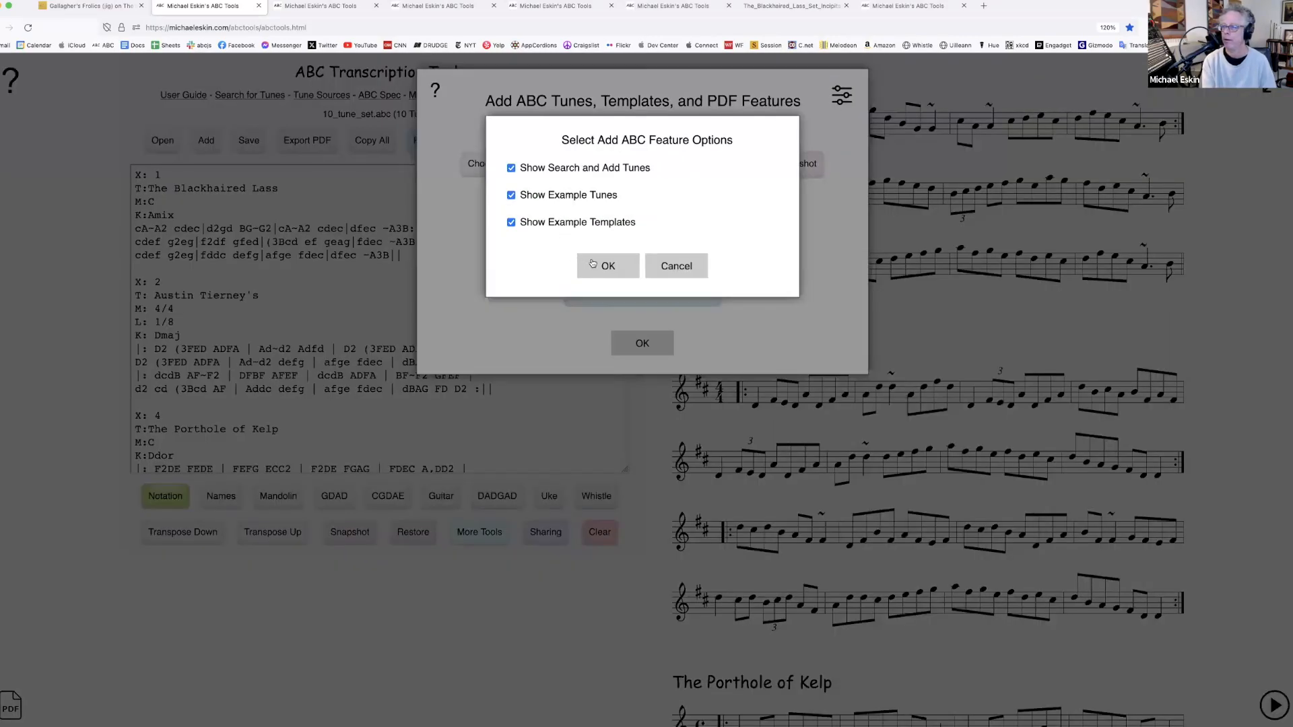
click(594, 264)
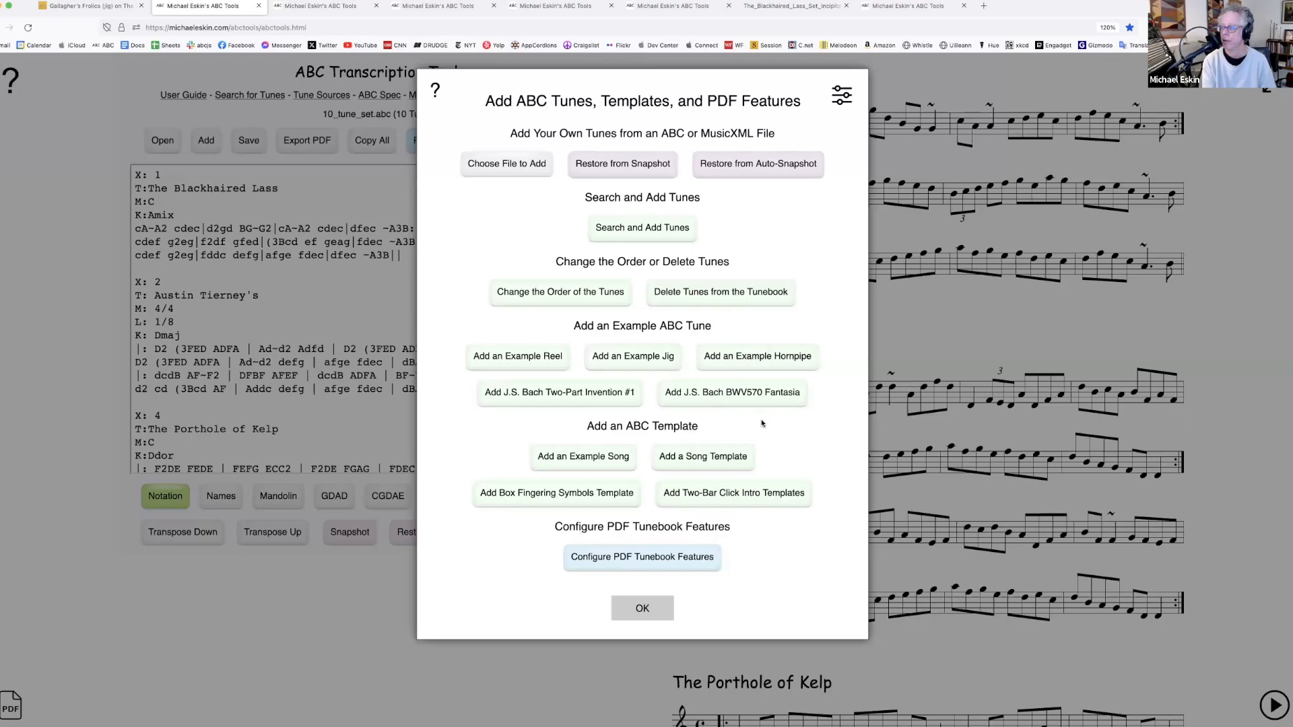
click(644, 608)
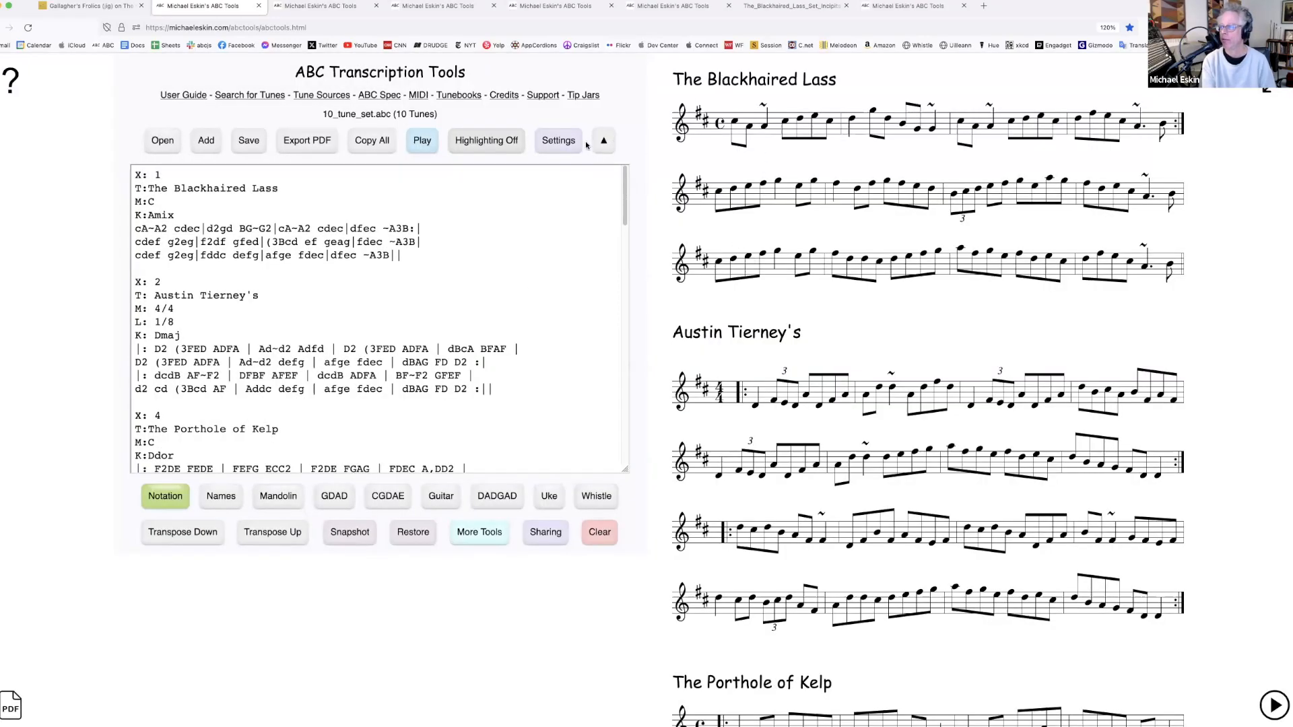
Check the left-justification option for titles in the settings and look at the titles in the notation
click(565, 143)
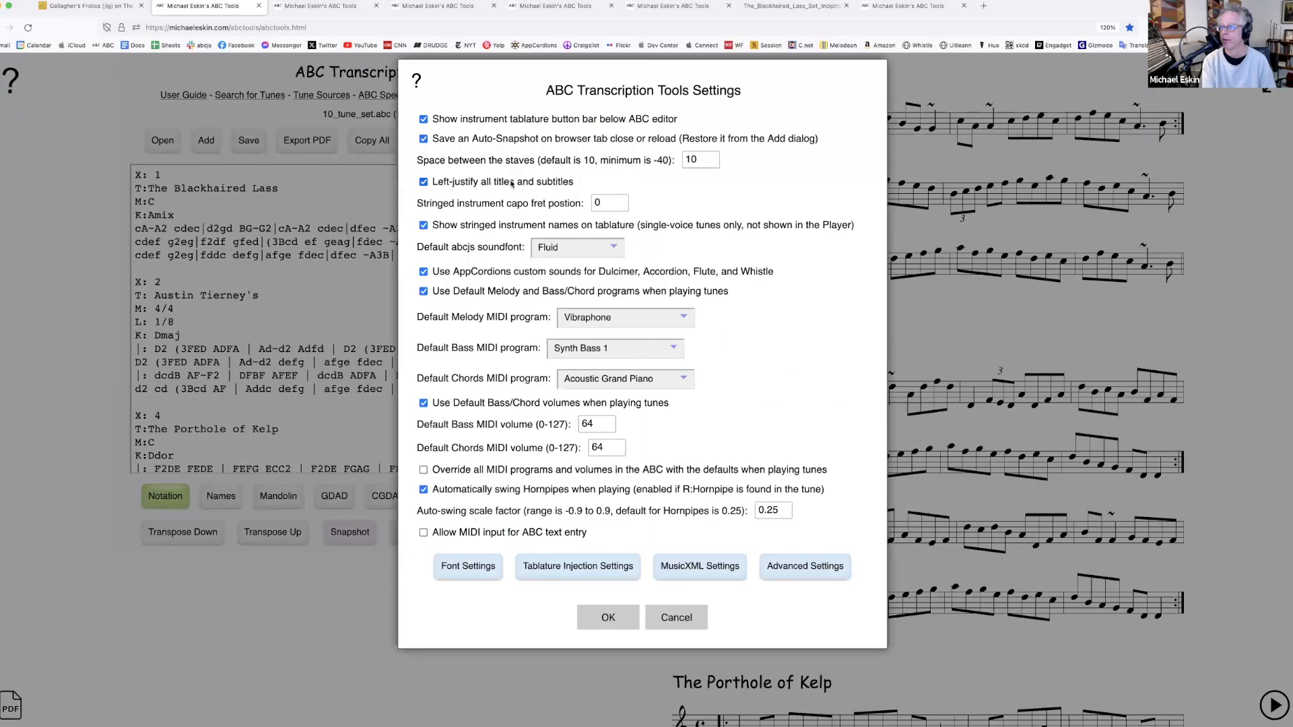
click(617, 625)
scroll(775, 467, down, 2)
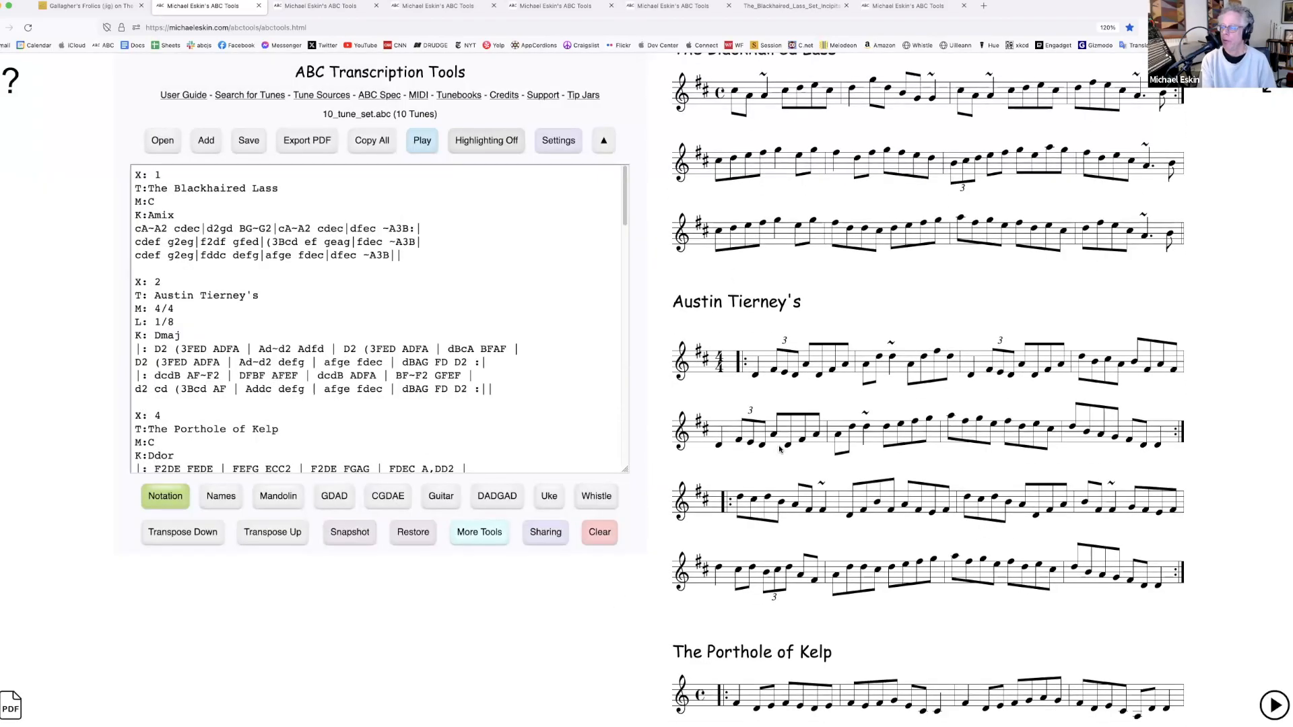
scroll(775, 467, up, 2)
scroll(775, 467, up, 1)
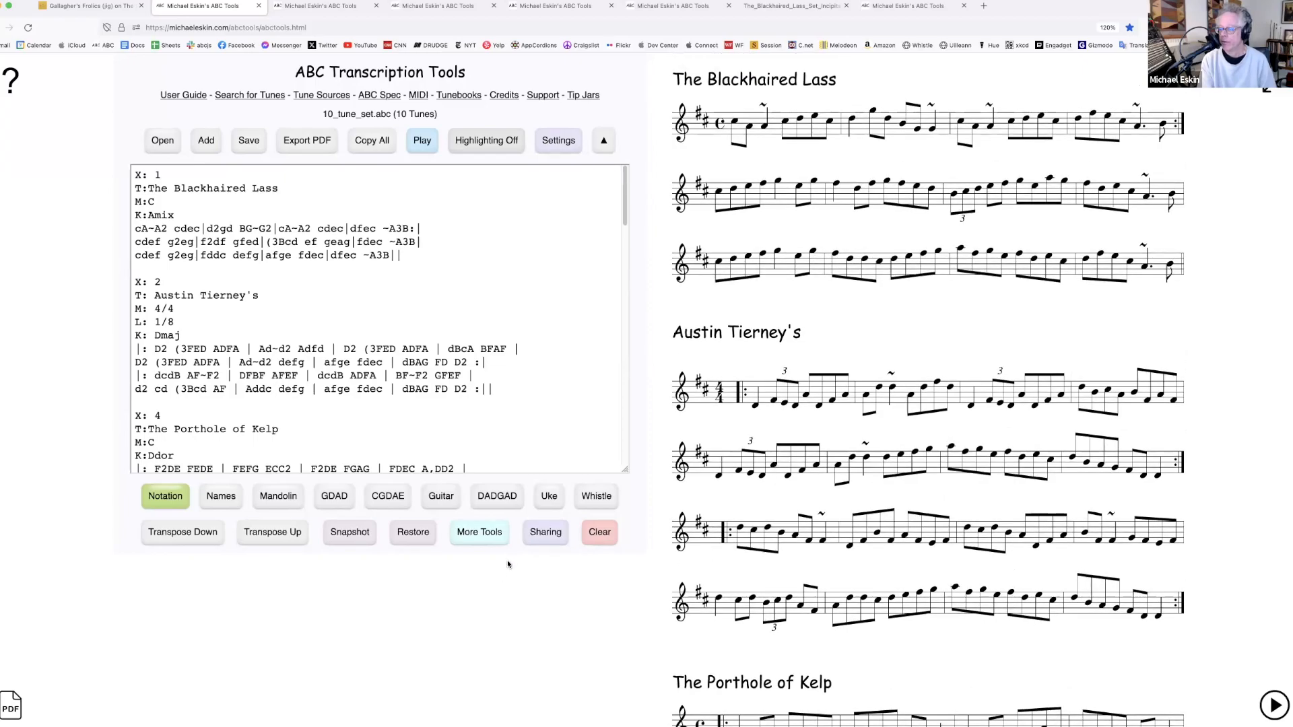
Save a snapshot of the tune set and add numbers to all the tune titles
click(350, 532)
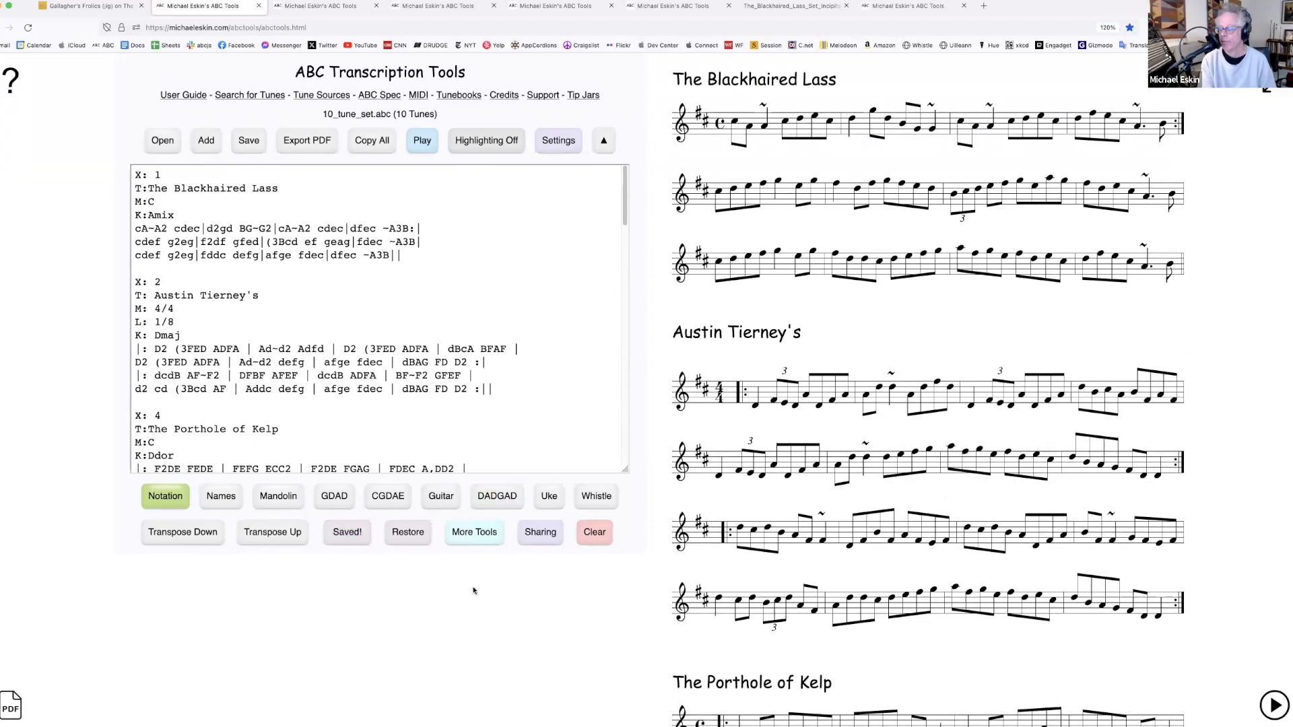
click(475, 533)
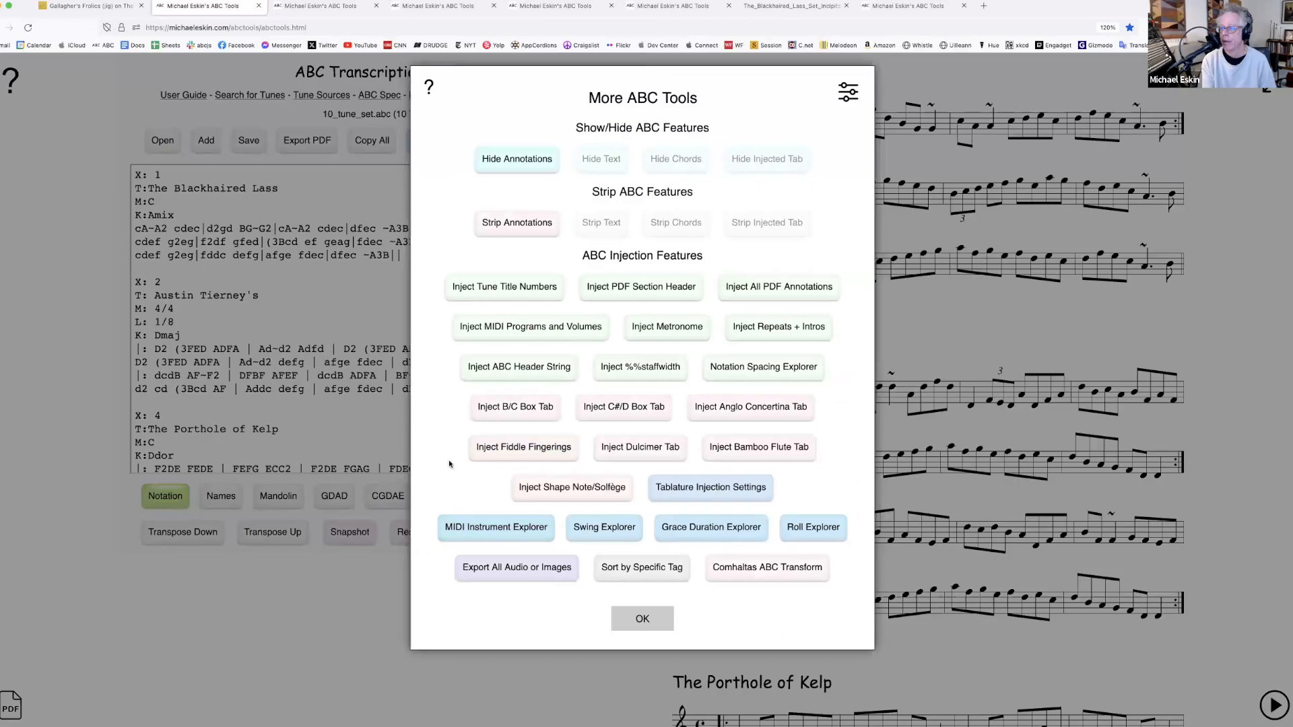
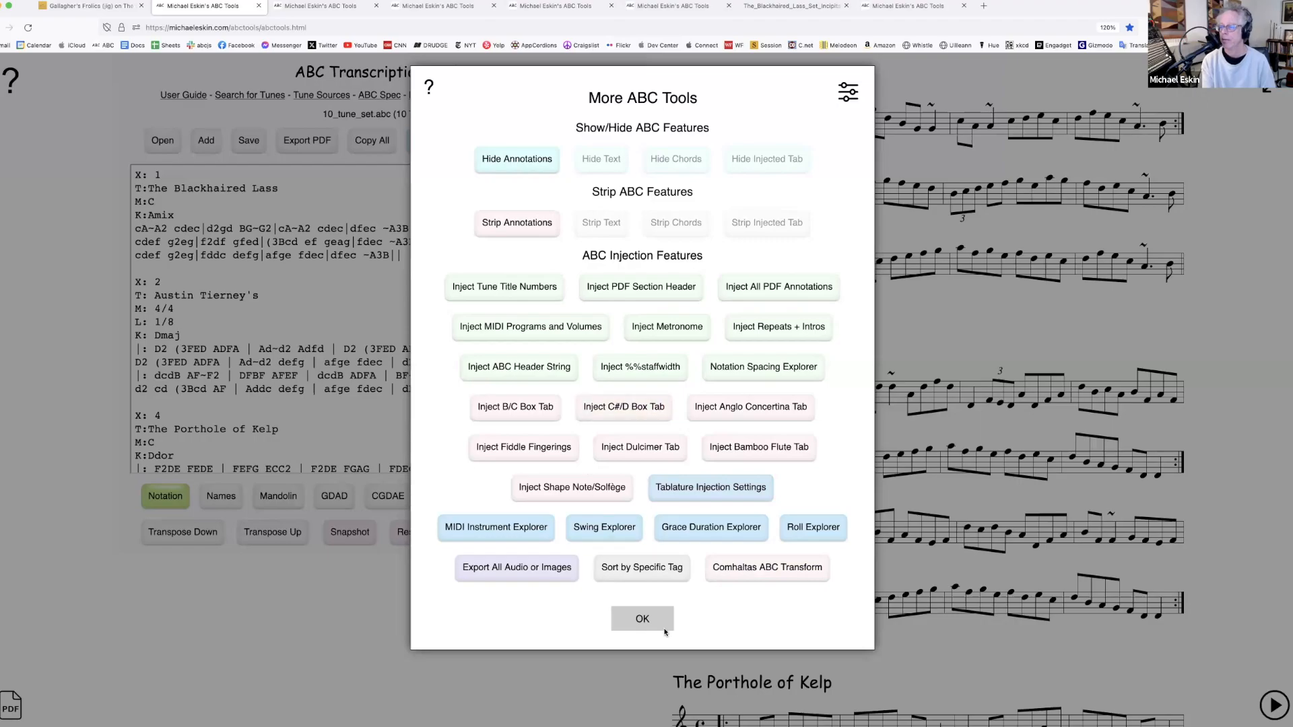
click(496, 288)
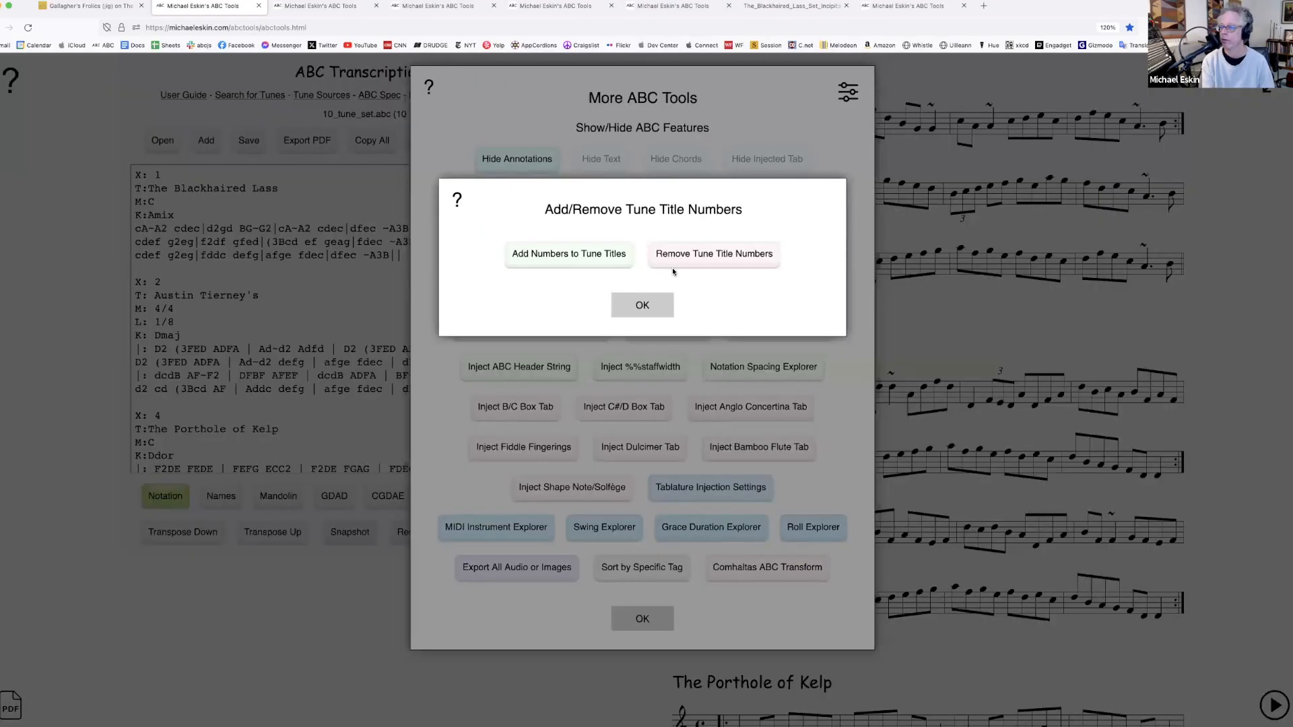
click(571, 259)
click(642, 304)
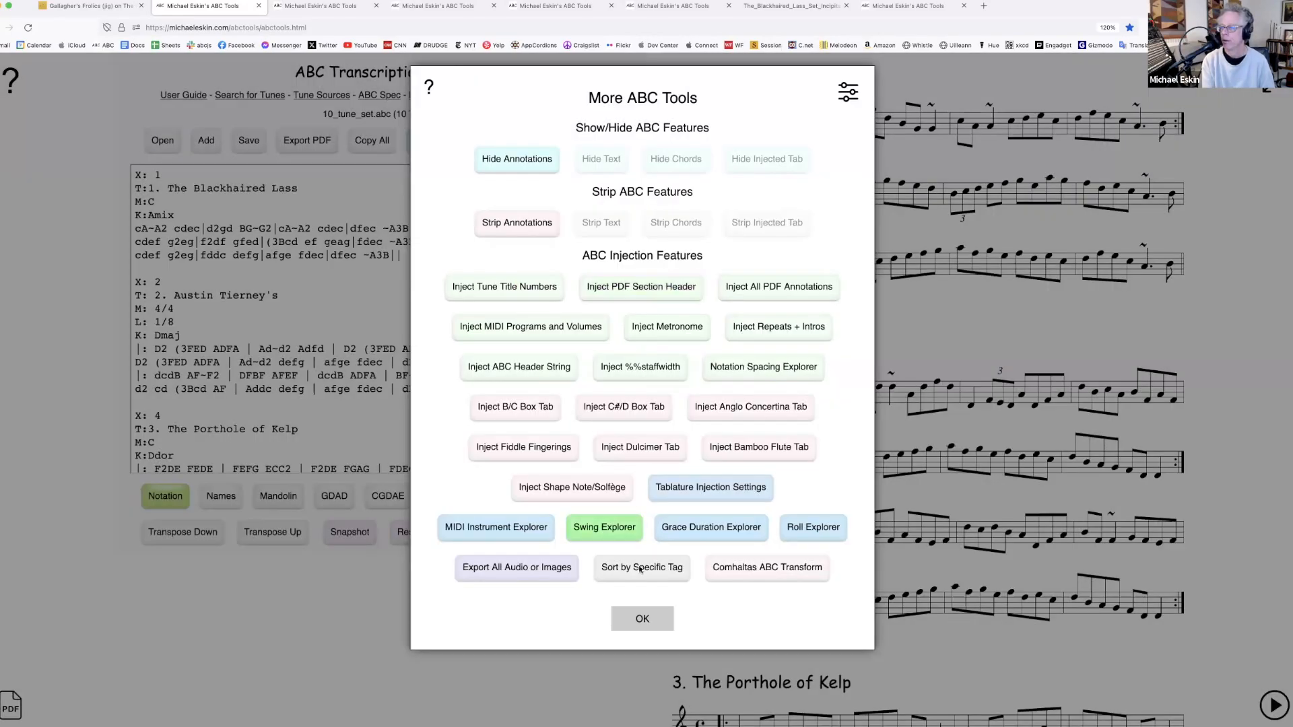
click(643, 618)
scroll(768, 430, down, 10)
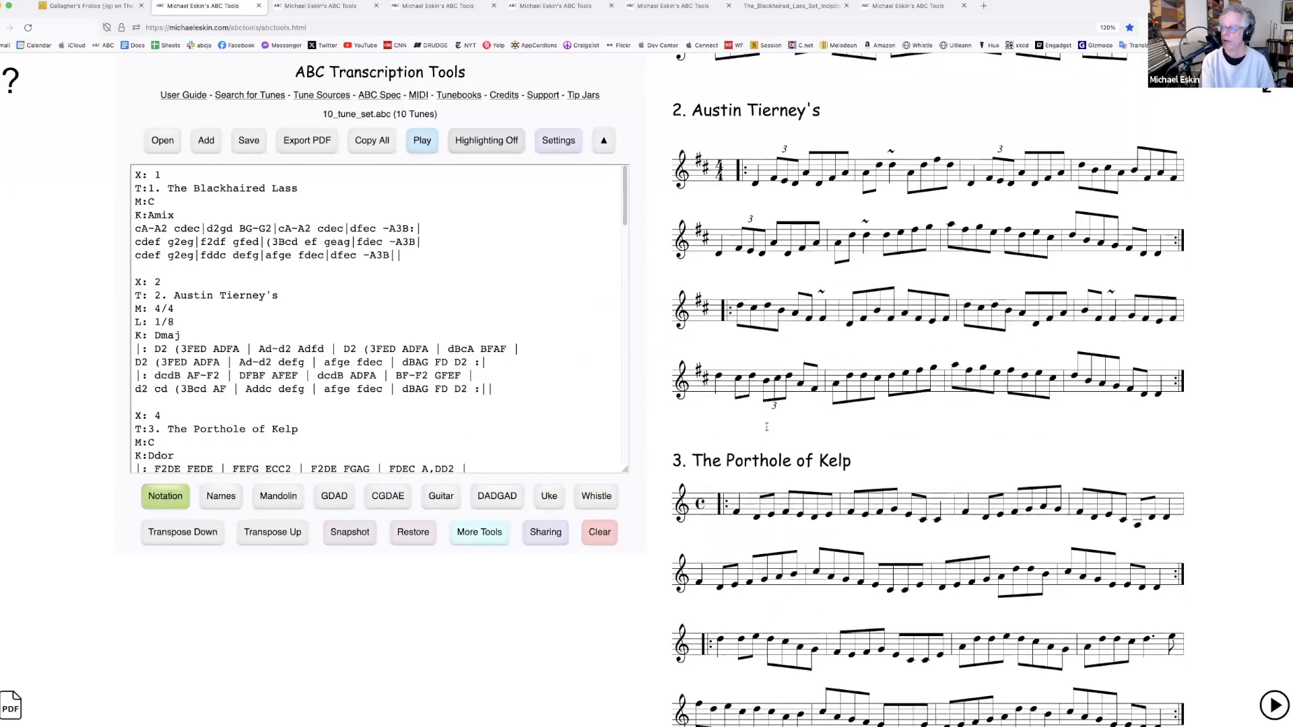
scroll(767, 430, down, 10)
scroll(768, 430, up, 20)
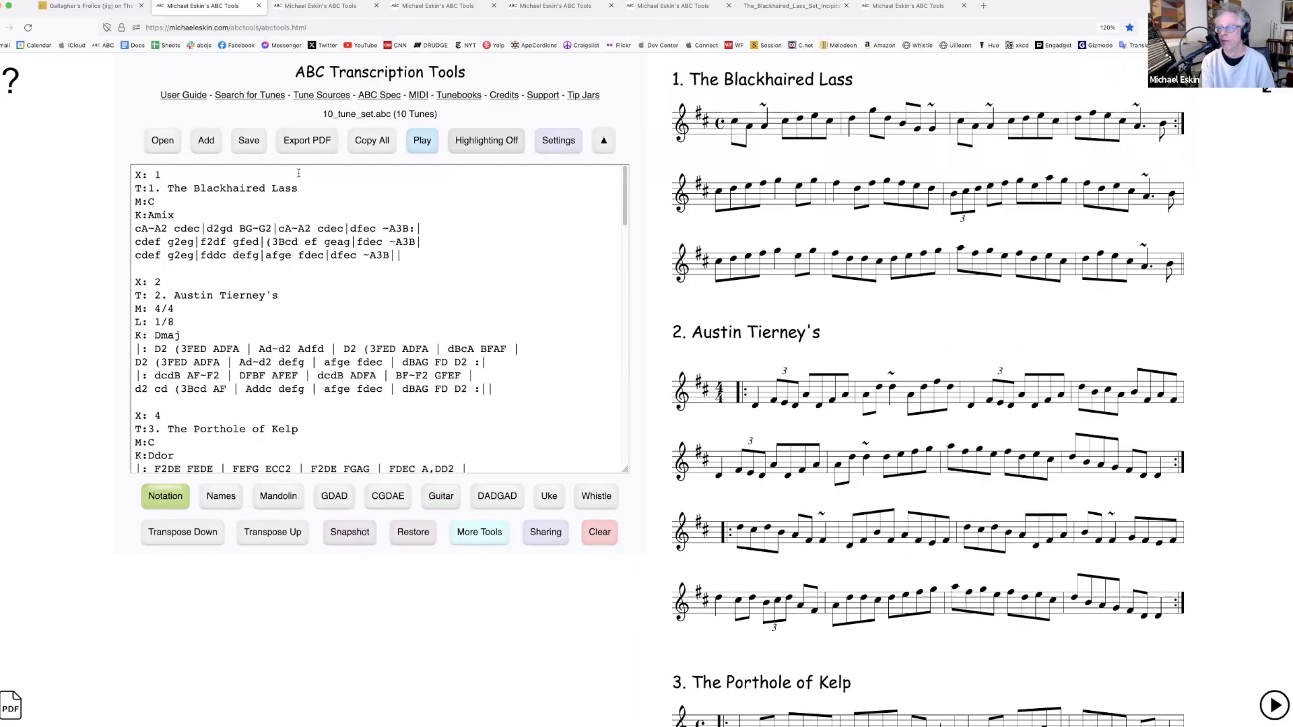
Reorder the tunes so The Longford Collector follows Austin Tierney's and The Repeal Of The Union and The Fox On The Town follow The Tarbolton
click(206, 140)
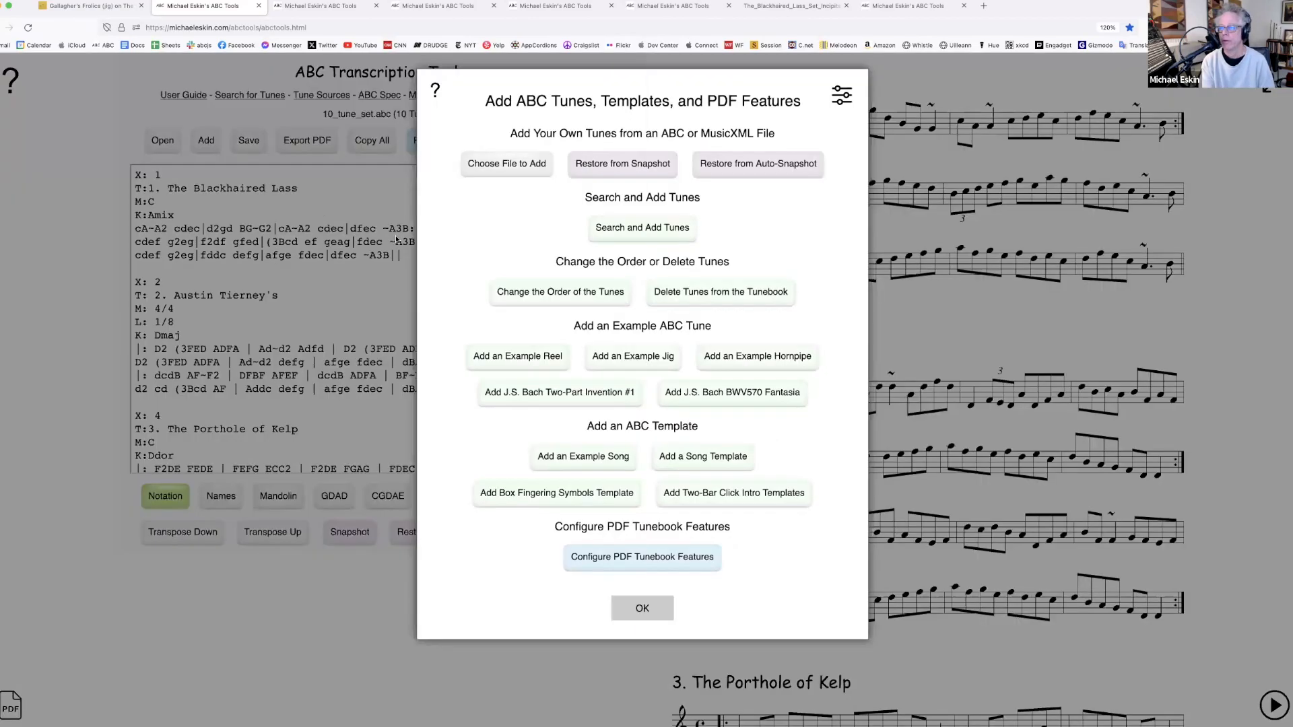
click(591, 299)
drag(543, 293, 535, 235)
drag(532, 284, 533, 396)
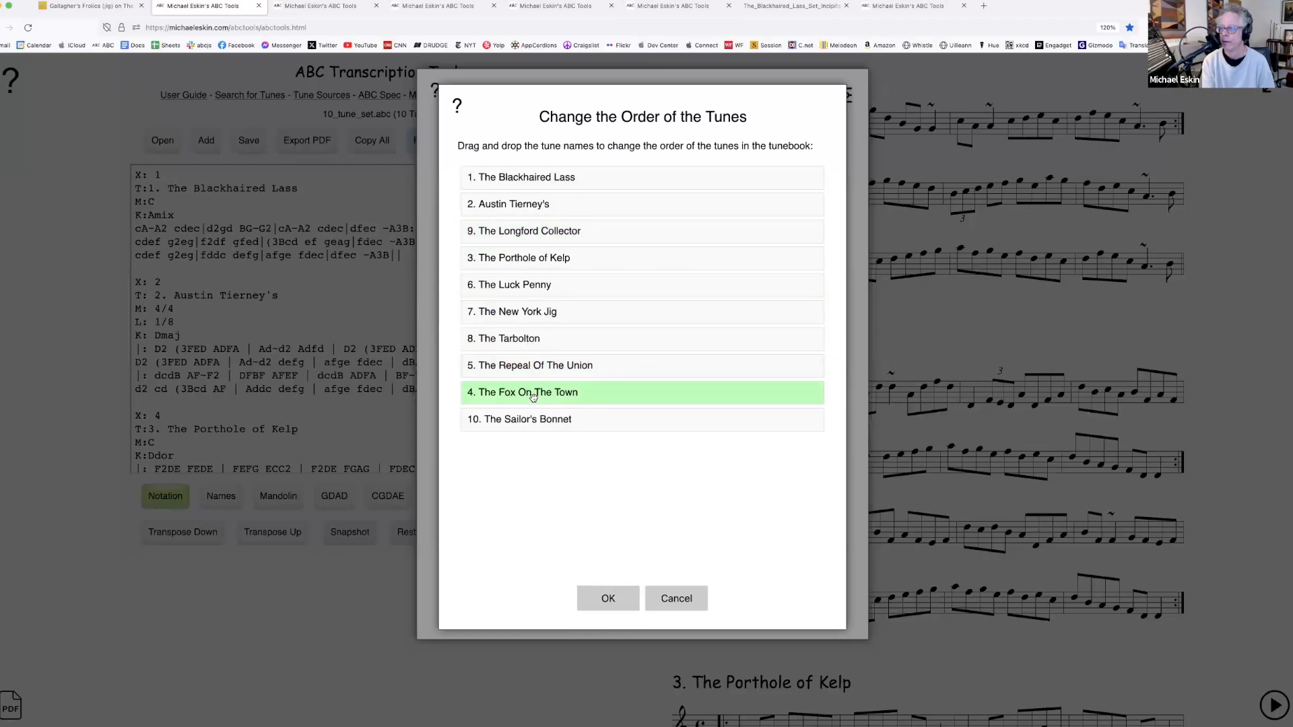
click(608, 600)
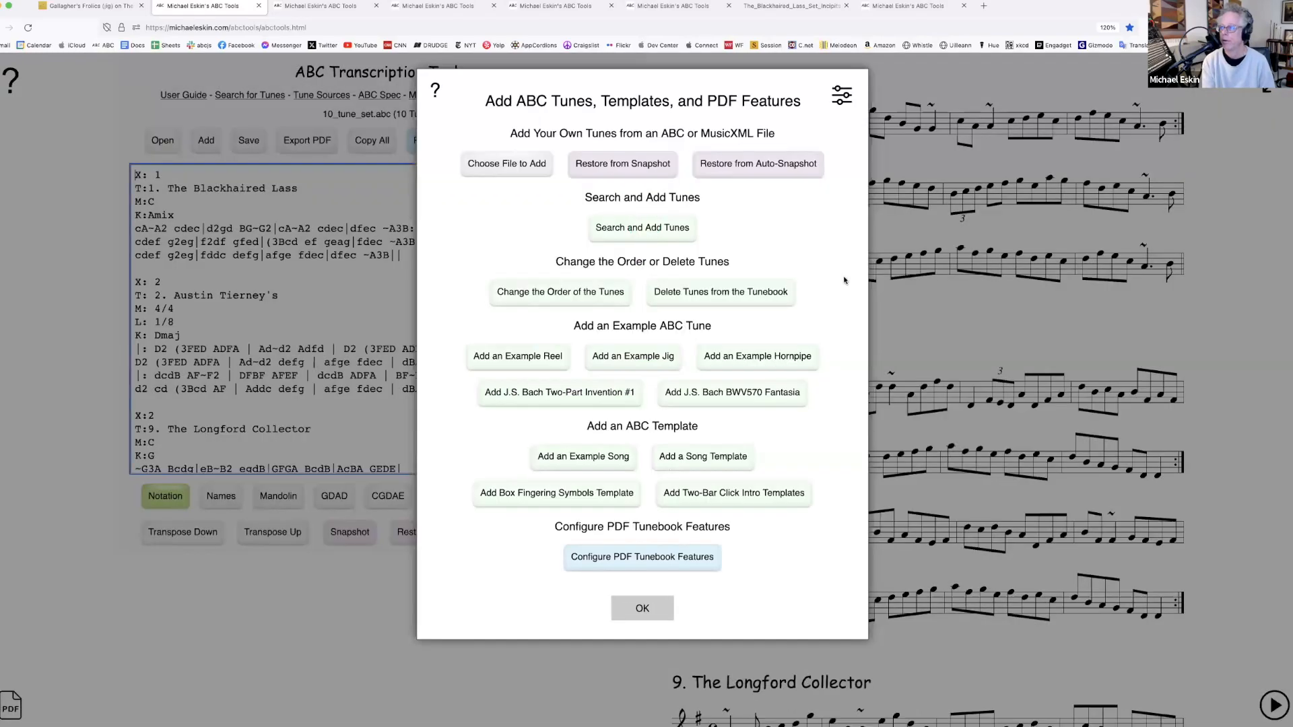
click(651, 607)
scroll(776, 383, down, 10)
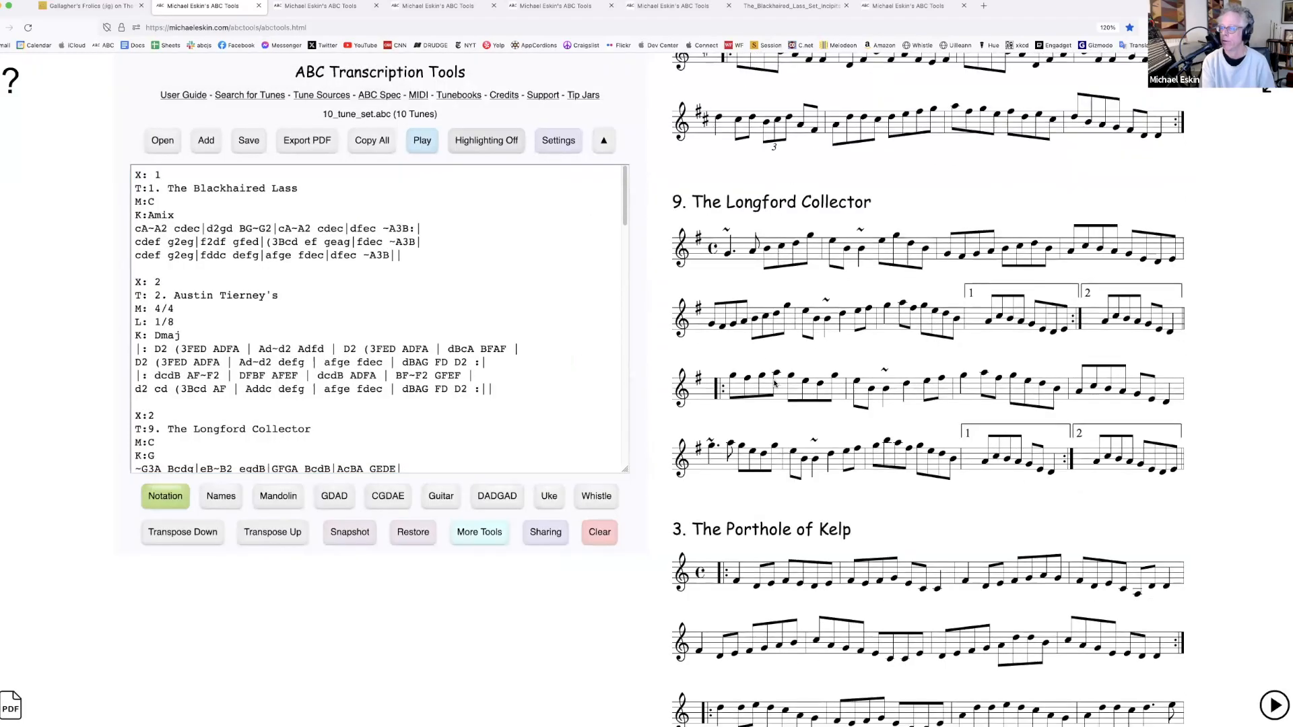
scroll(776, 384, up, 10)
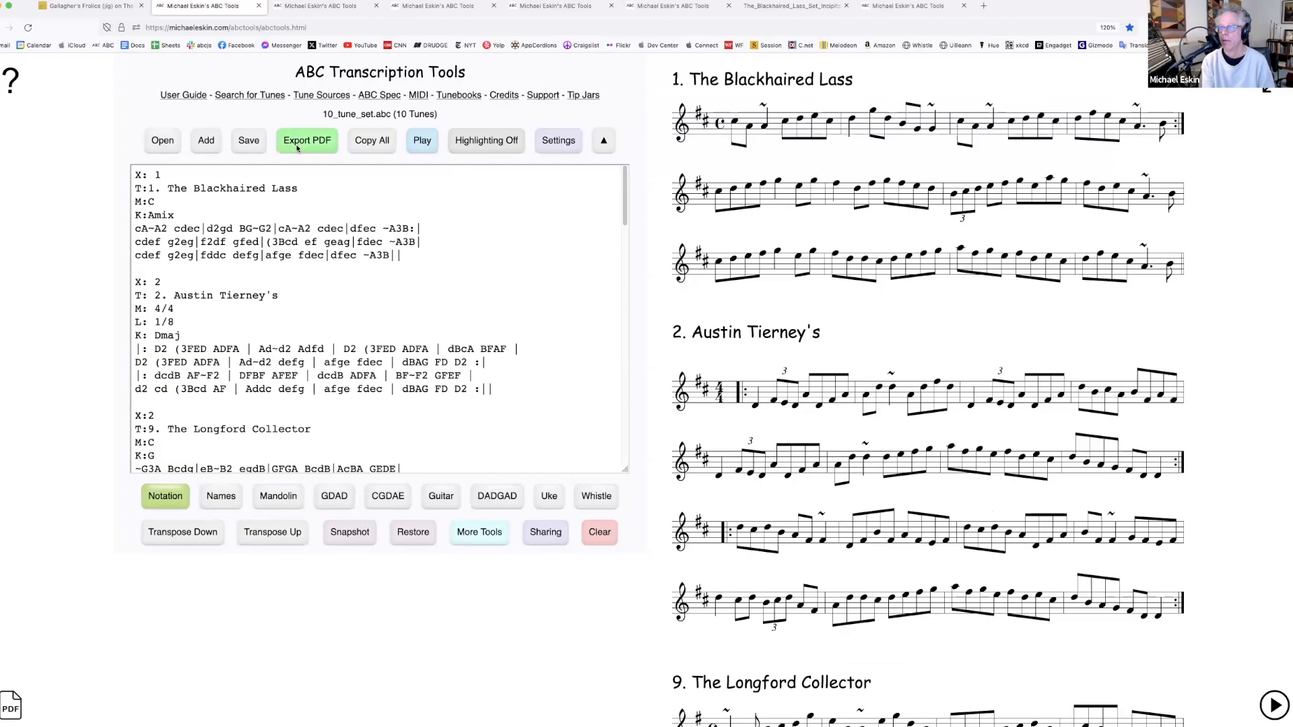
Delete The Luck Penny, The Longford Collector and The Repeal Of The Union from the tunebook
click(206, 140)
click(692, 296)
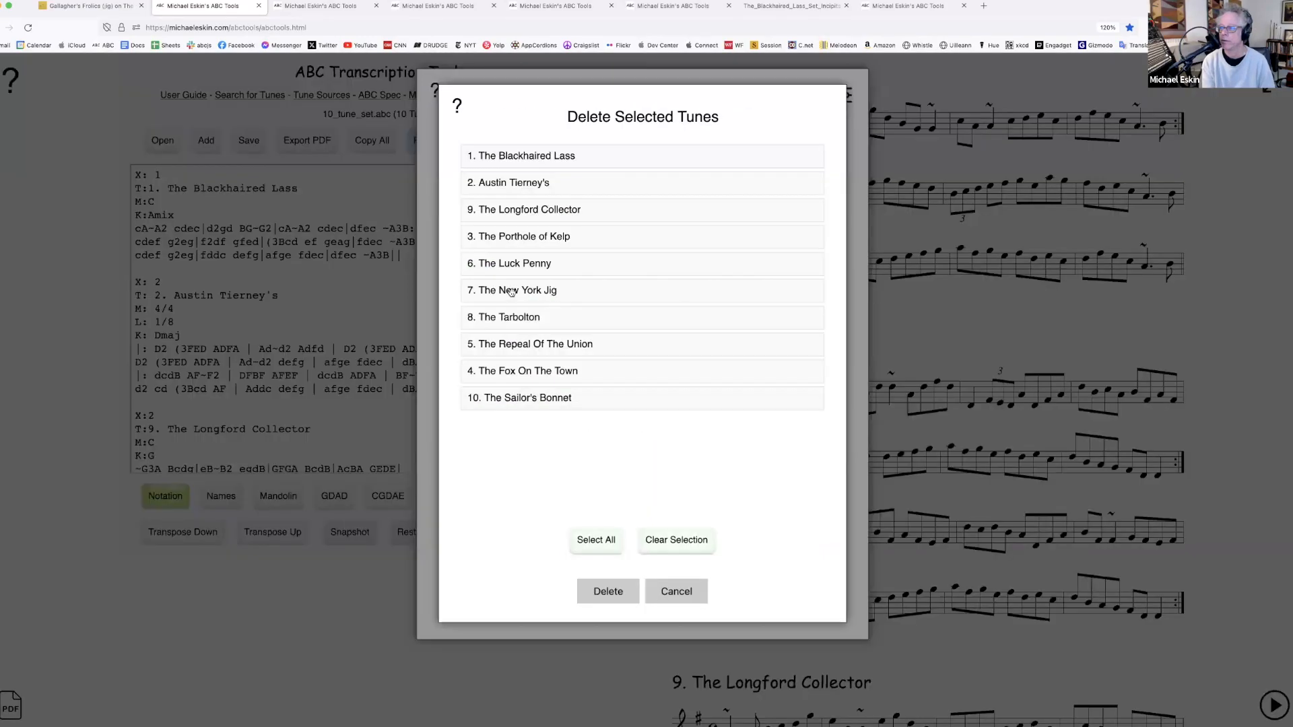
click(500, 262)
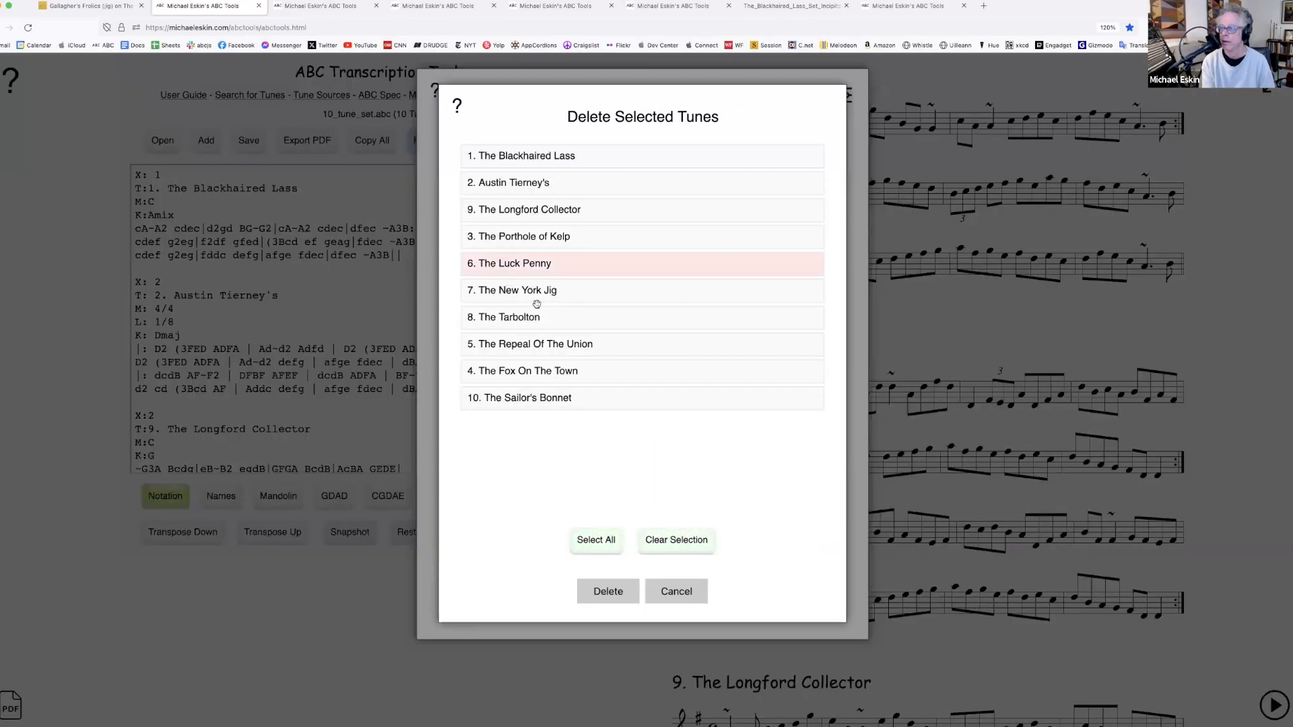
click(532, 209)
click(485, 342)
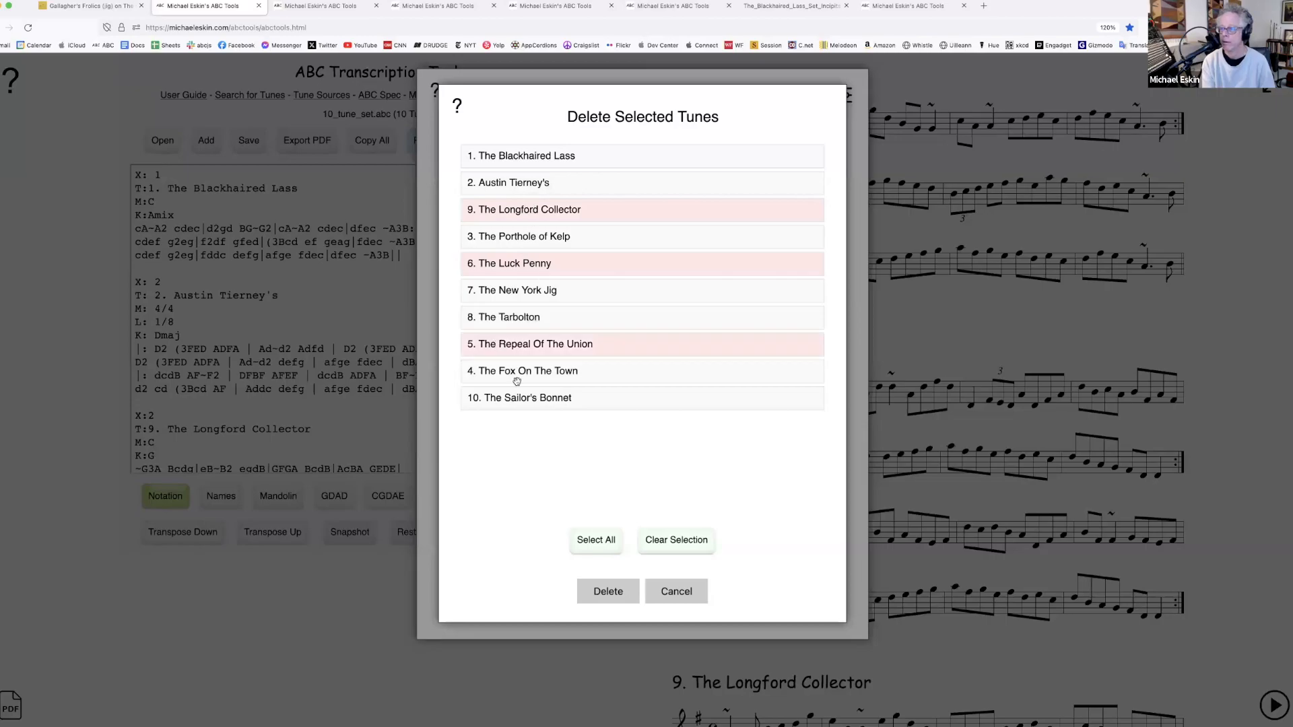
click(610, 592)
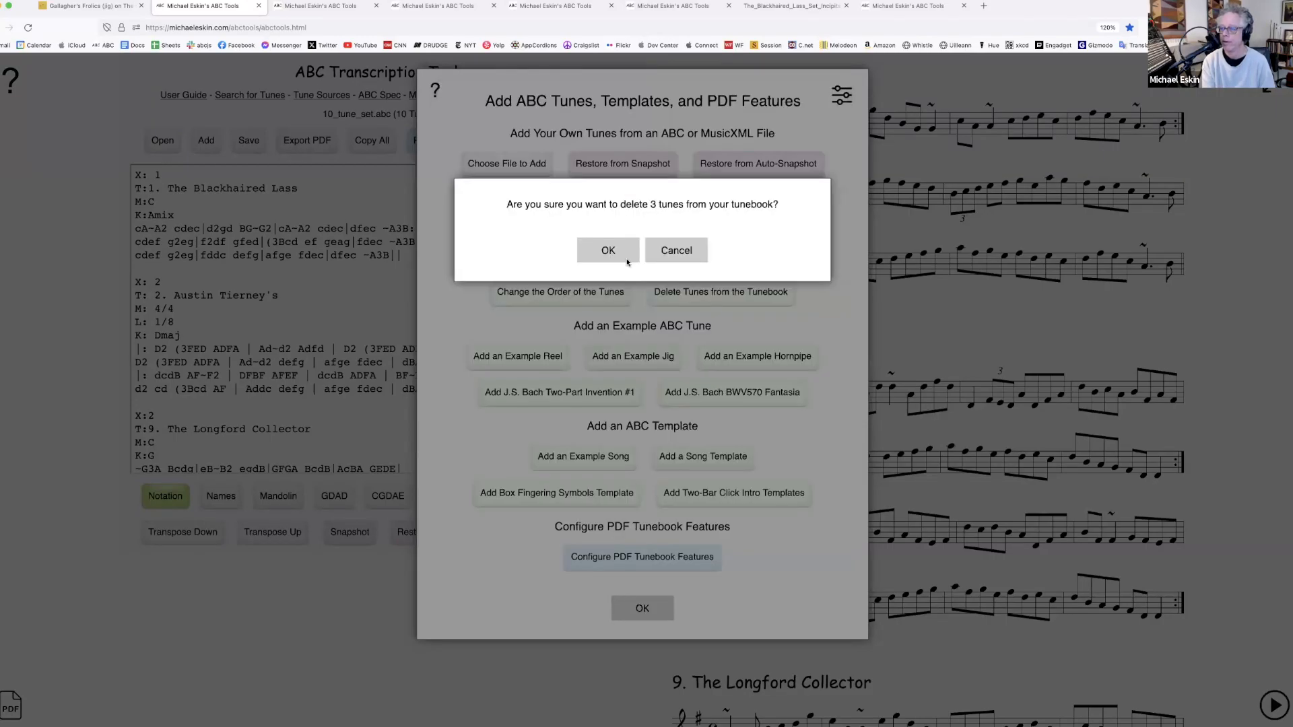
click(609, 245)
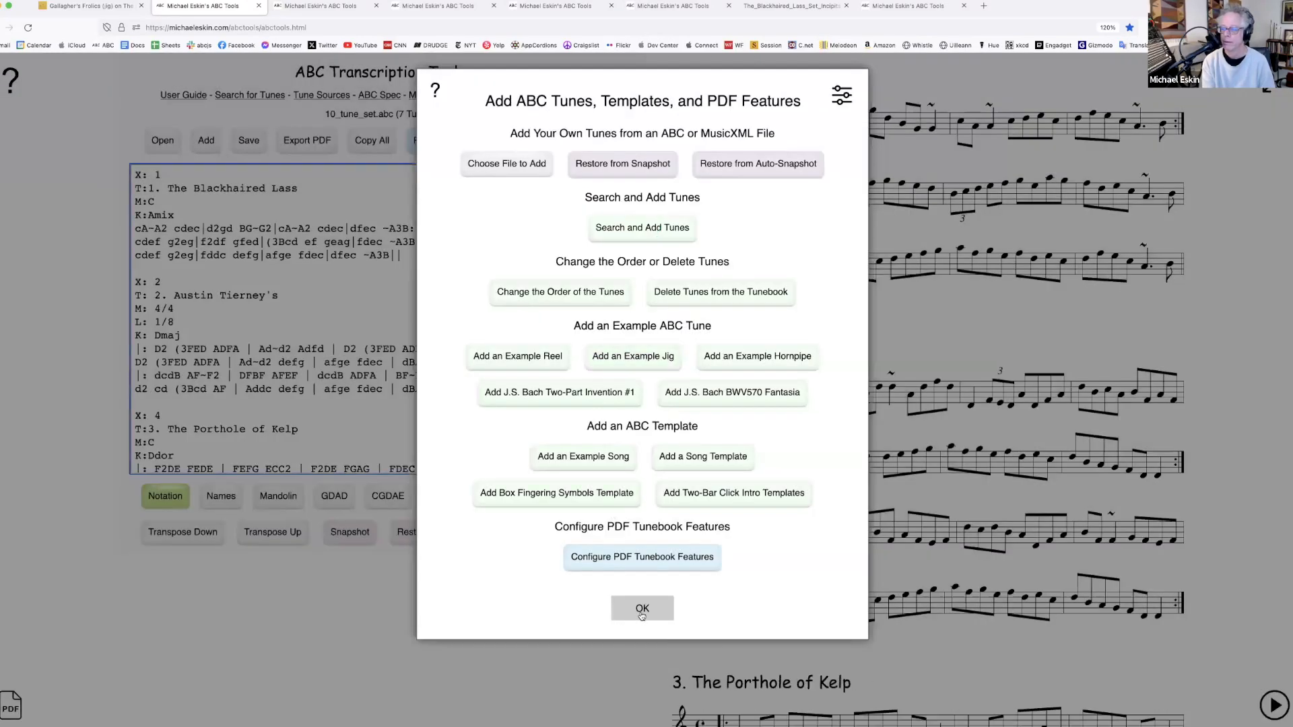
click(642, 608)
scroll(790, 449, down, 8)
scroll(790, 450, down, 12)
scroll(790, 449, up, 13)
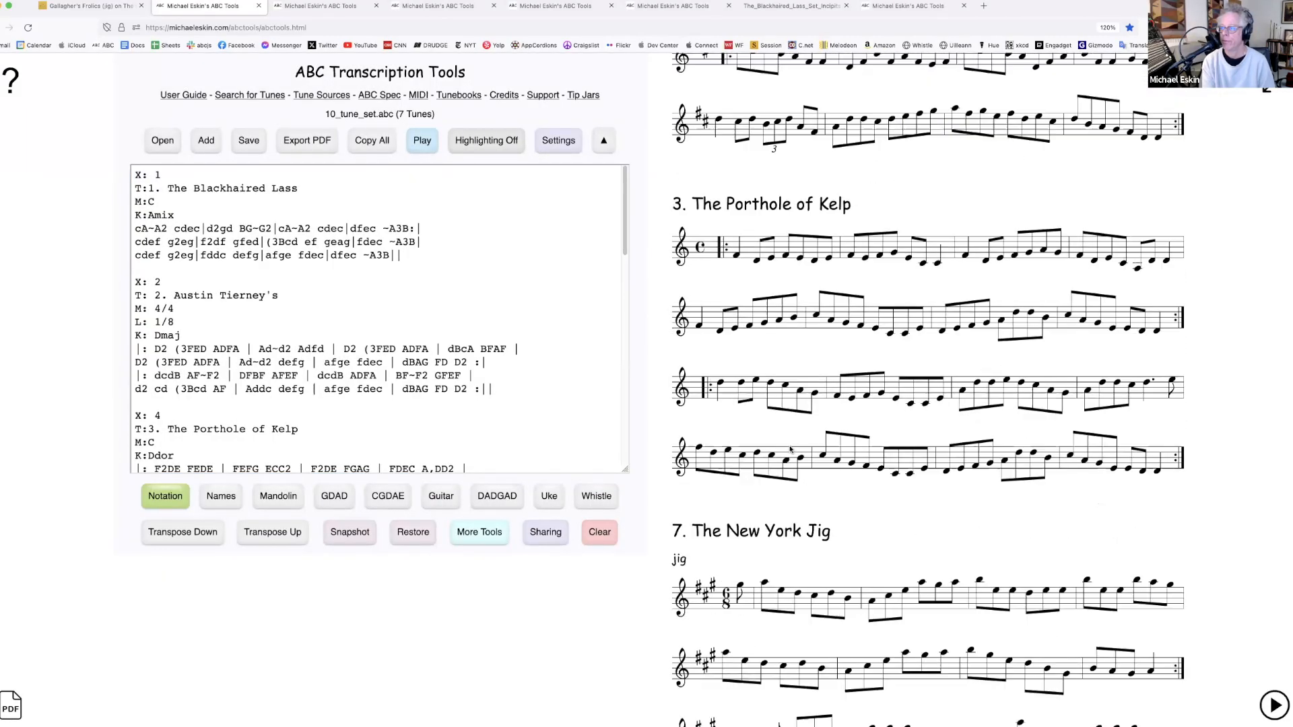
scroll(790, 449, up, 8)
Renumber all the tune titles to follow the current tune order and look over the numbering in the notation
click(480, 533)
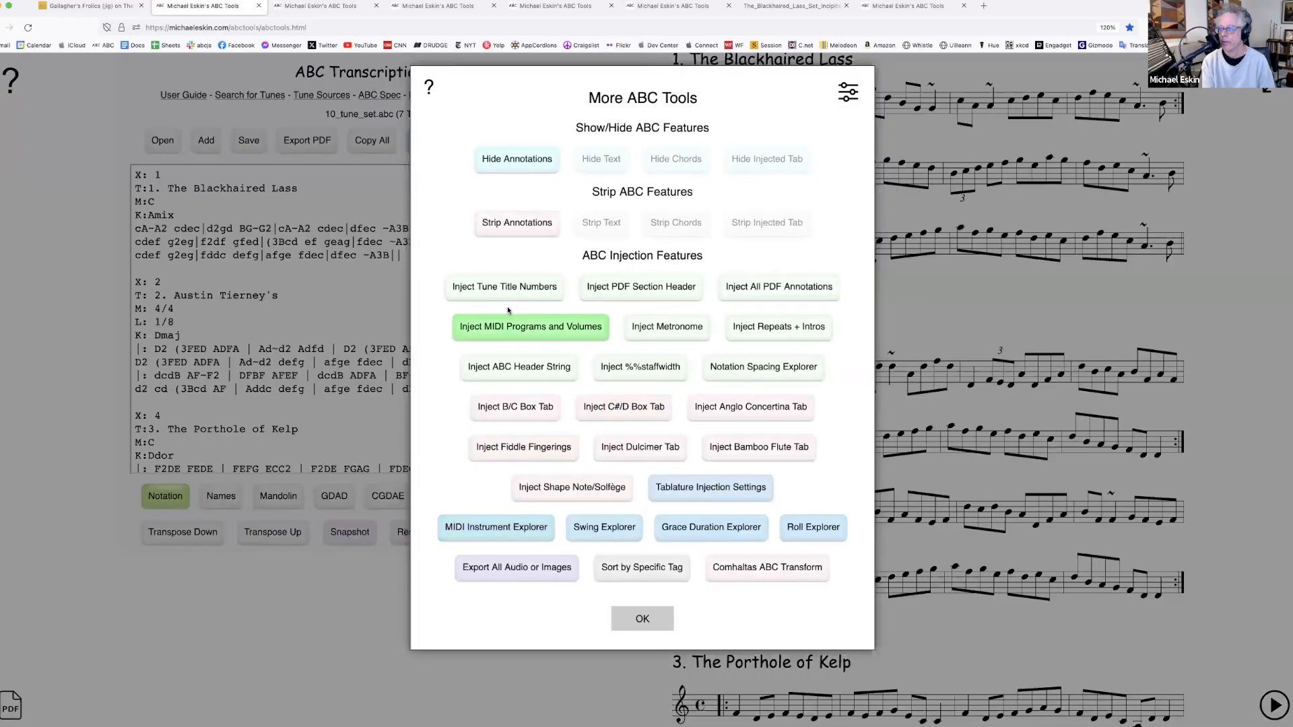
click(569, 254)
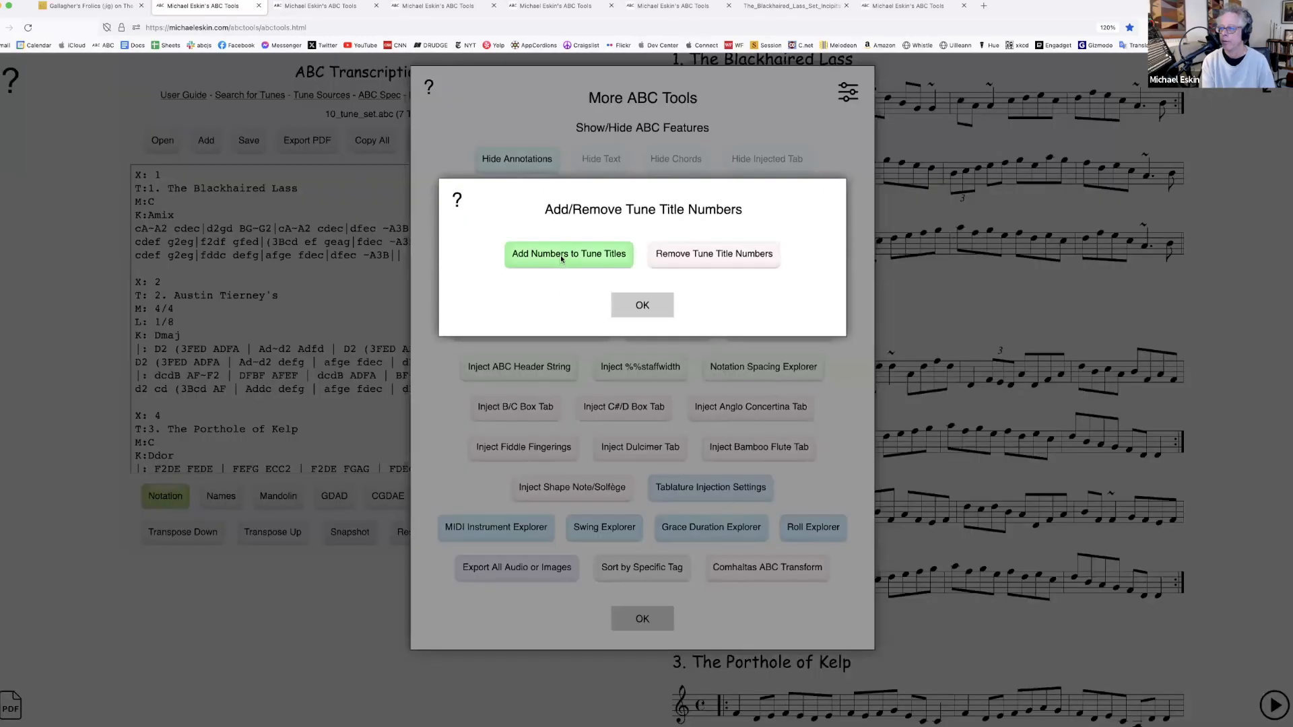
click(638, 303)
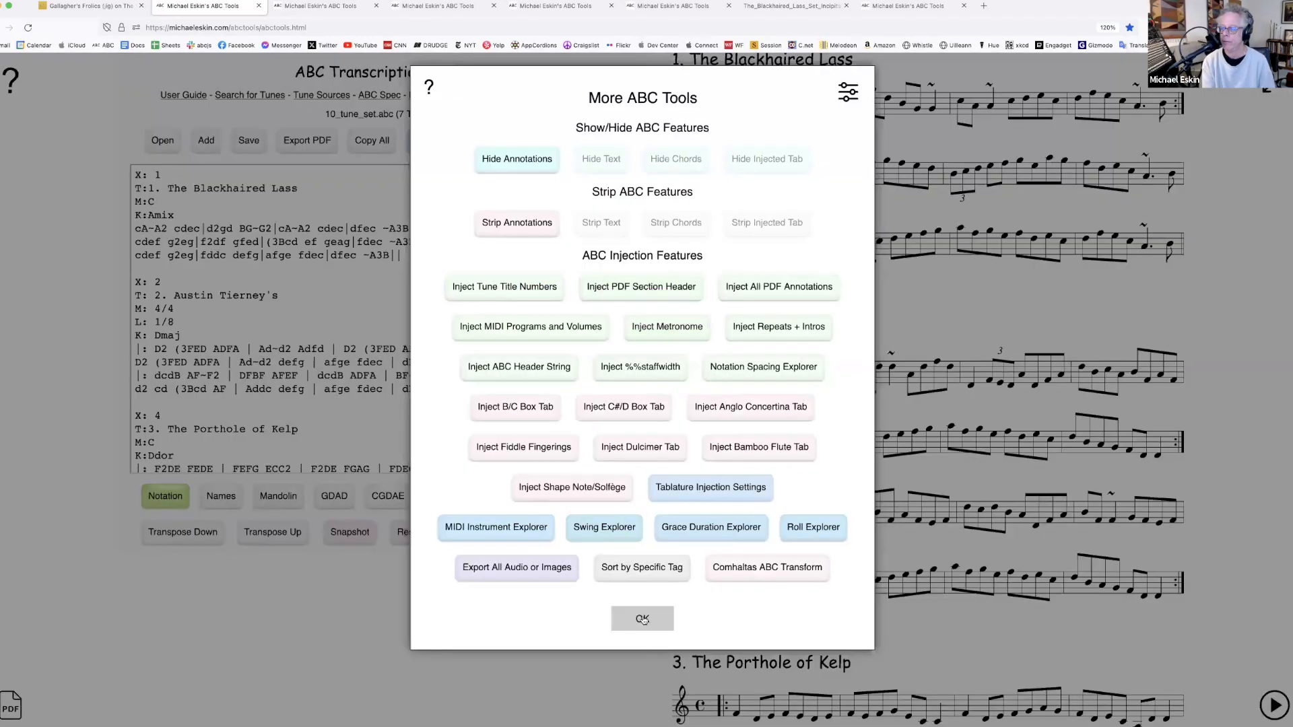
click(643, 619)
scroll(858, 479, down, 10)
scroll(858, 479, down, 15)
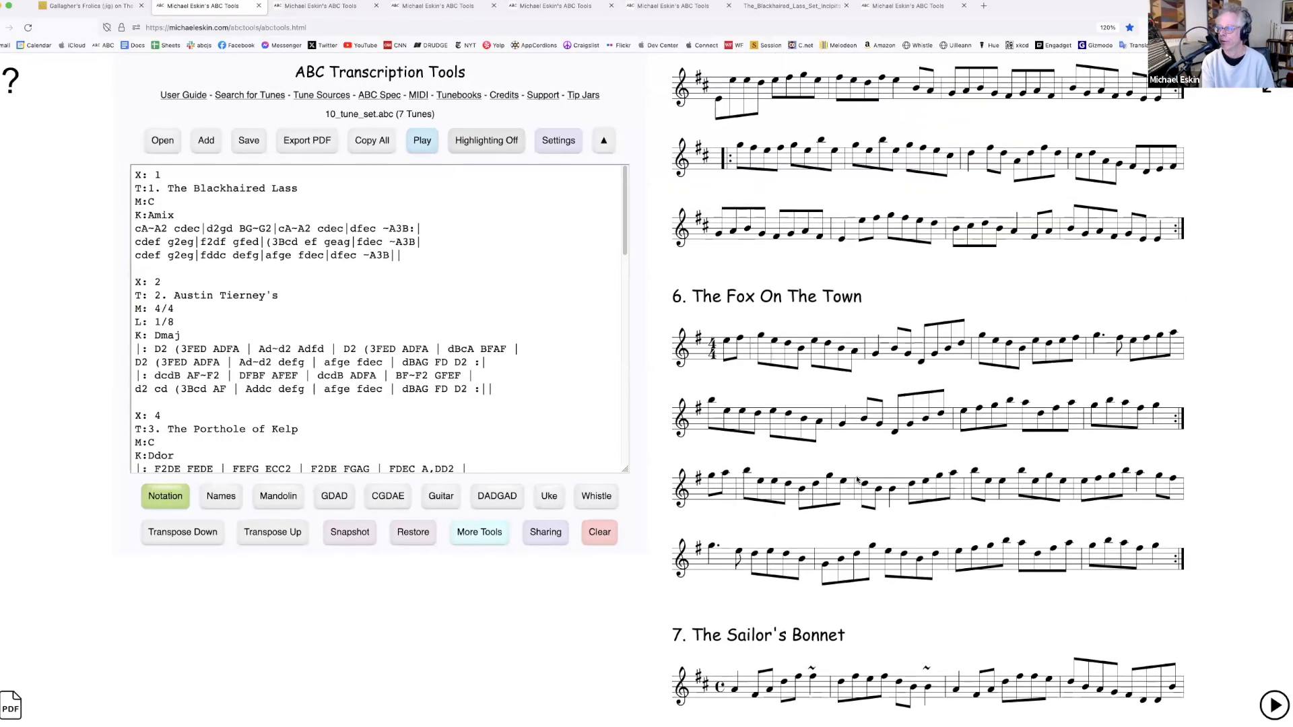
scroll(858, 479, down, 3)
scroll(858, 479, up, 20)
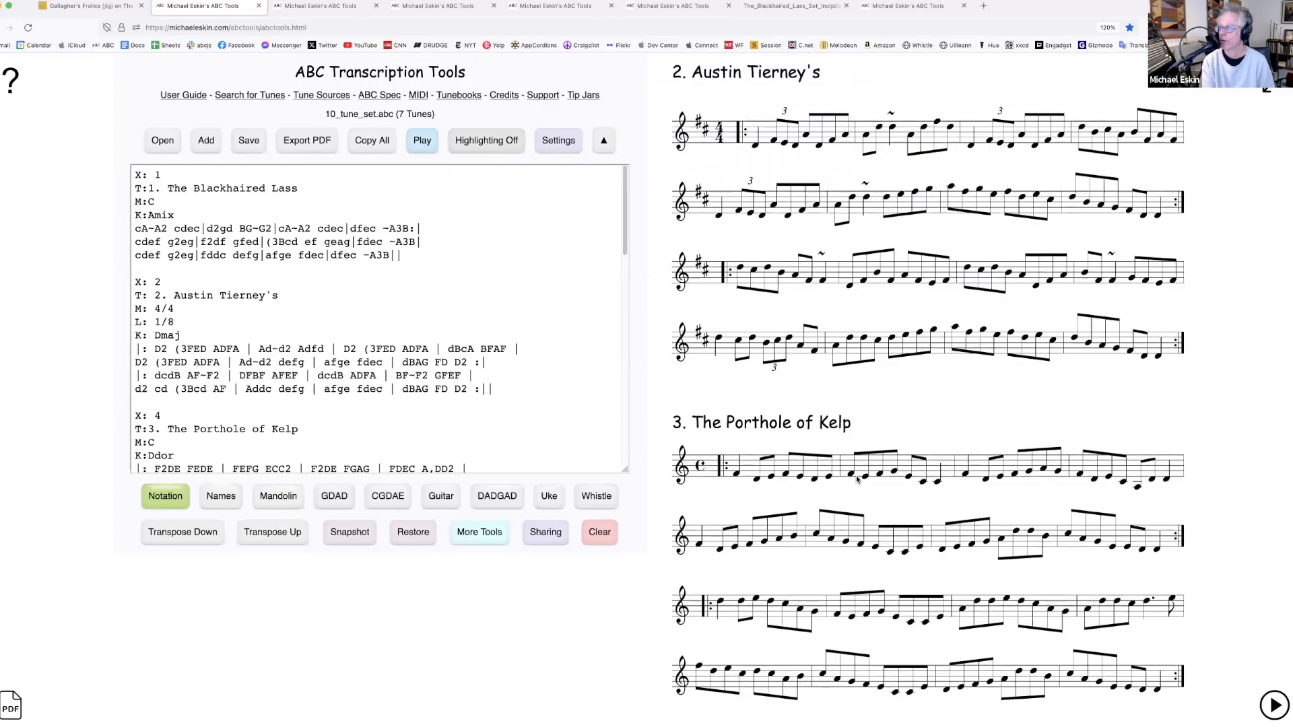
scroll(858, 479, up, 4)
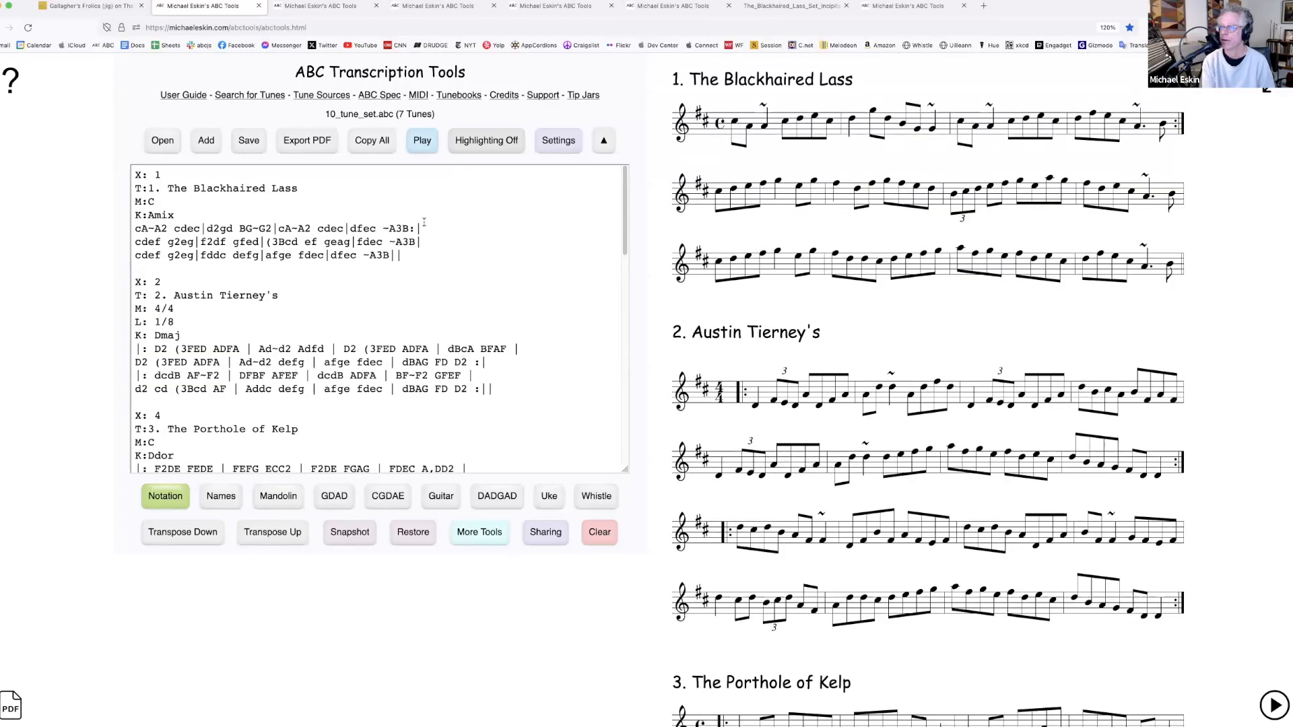
Export the tunebook's notes incipits as tune_set_Incipits.pdf, review the PDF and close it
click(307, 140)
click(613, 543)
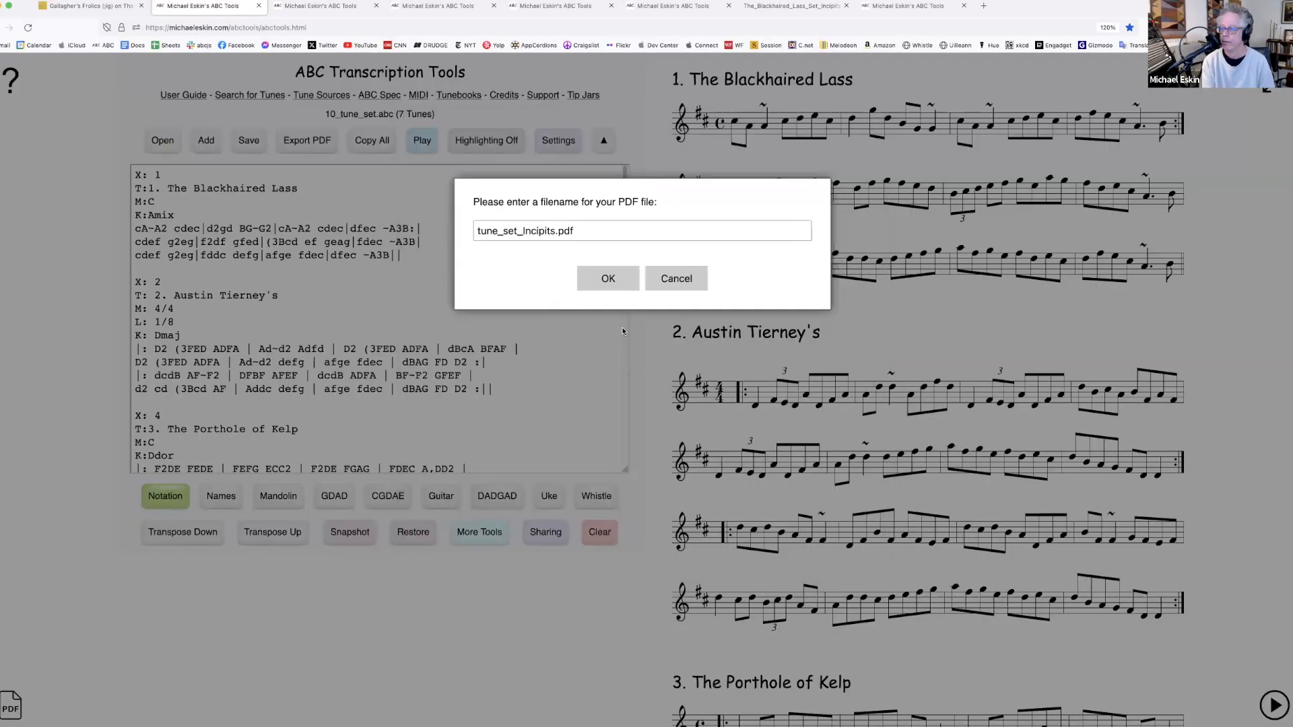
click(603, 284)
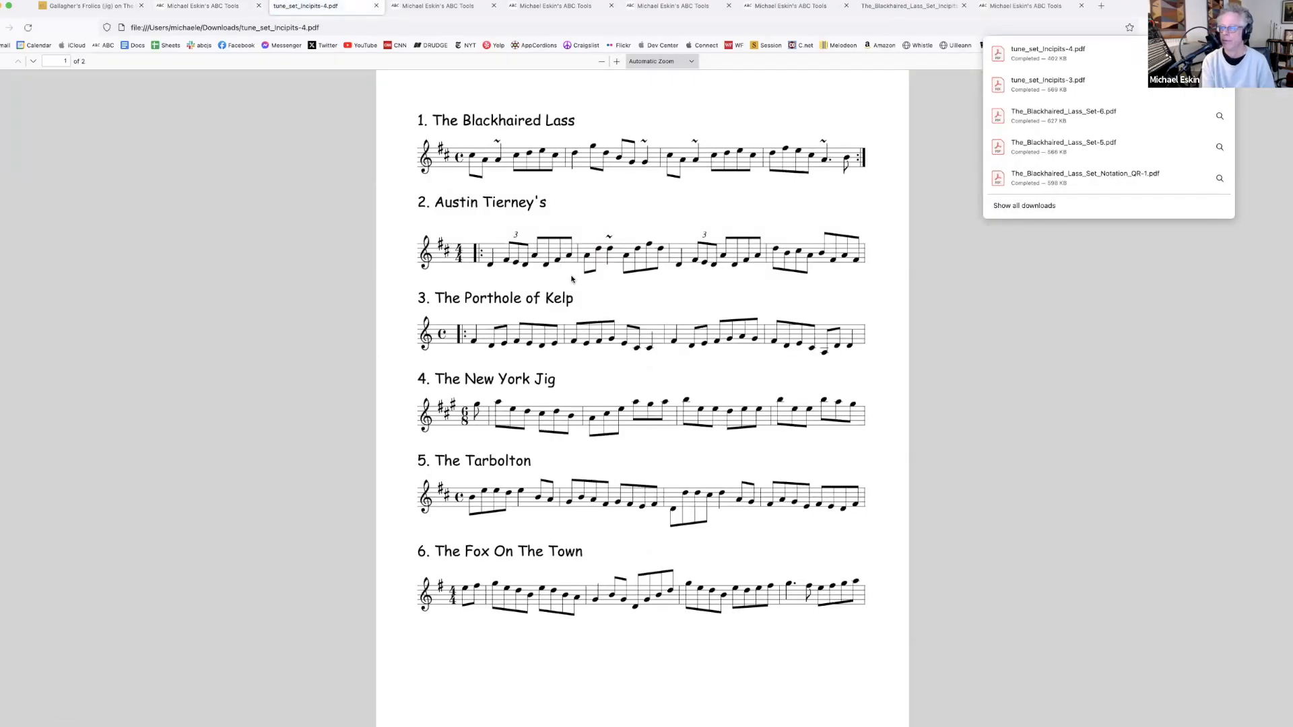
click(376, 5)
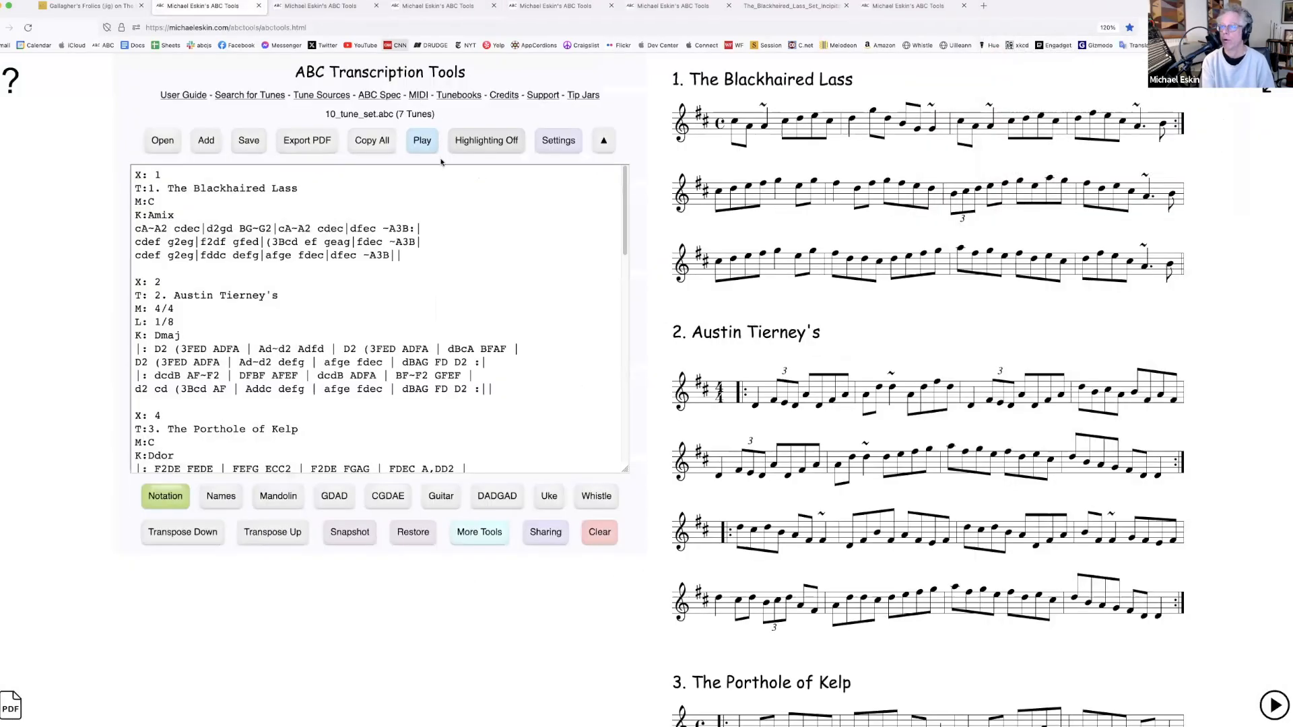
Export the tunebook with the ABC Text Incipits layout as tune_set_Incipits.pdf, review the PDF and close it
click(307, 140)
click(542, 301)
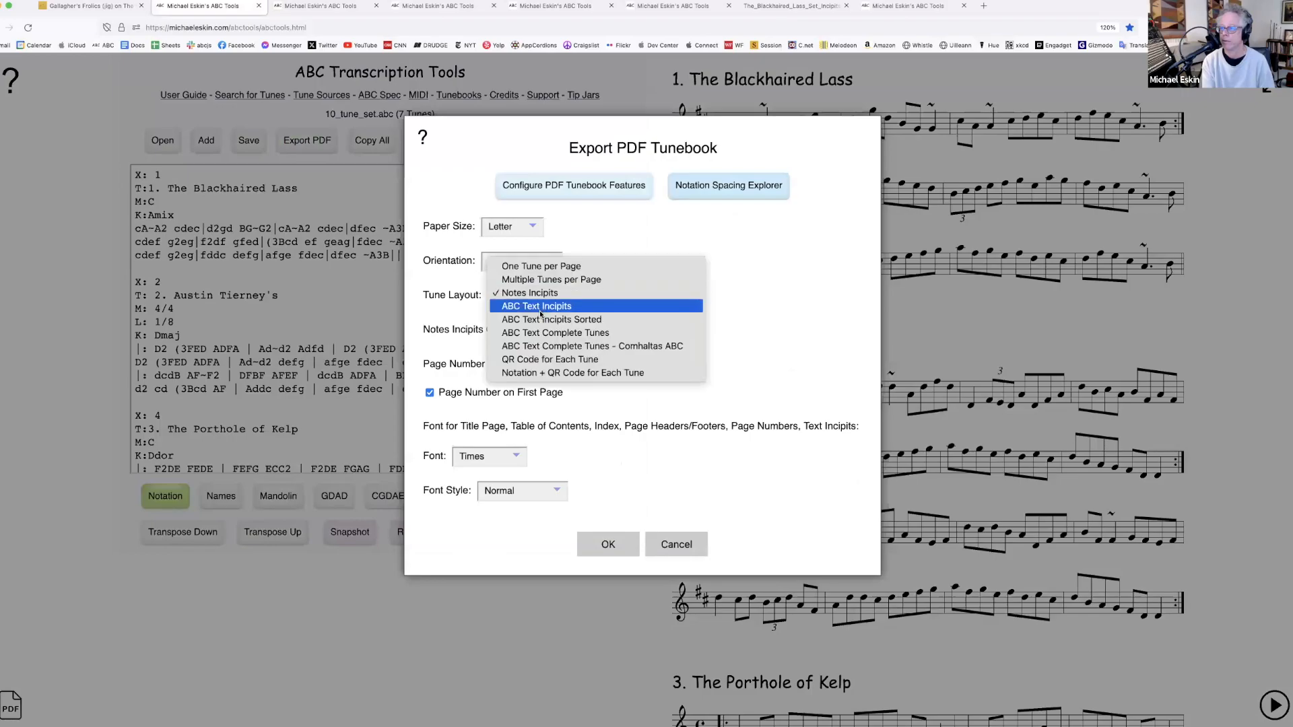
click(541, 314)
click(609, 543)
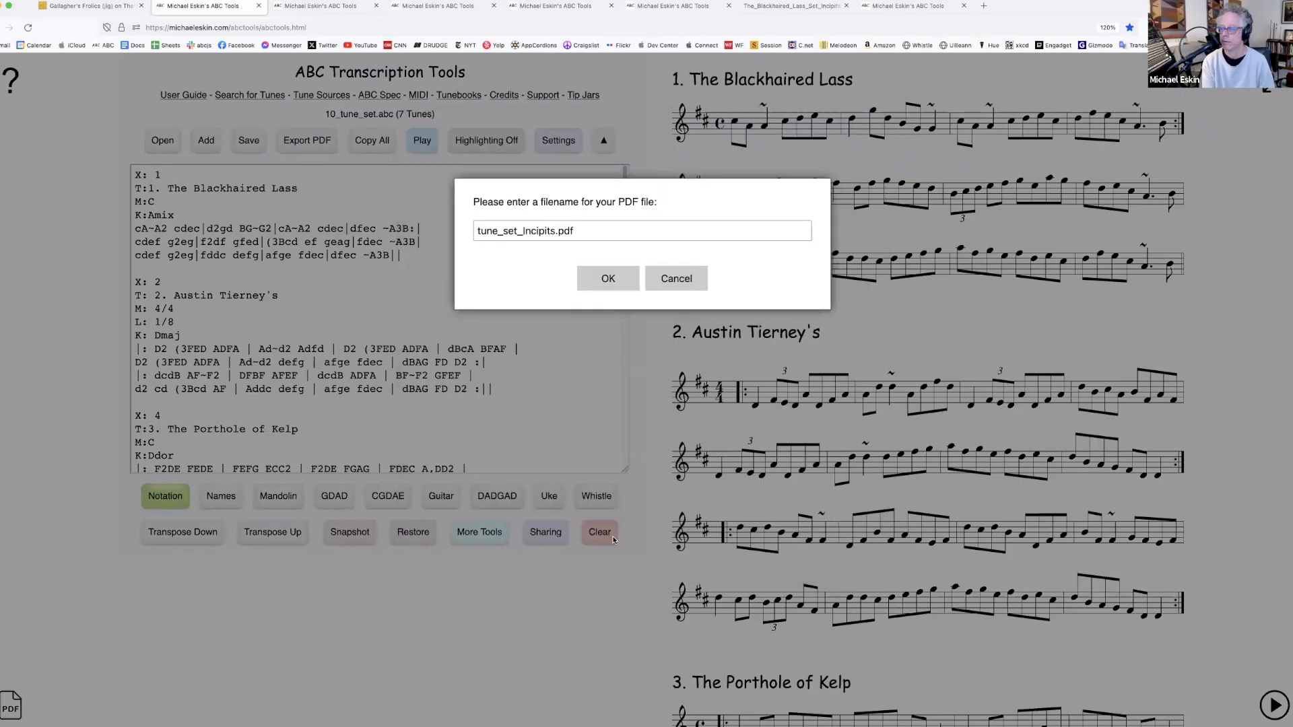
click(613, 283)
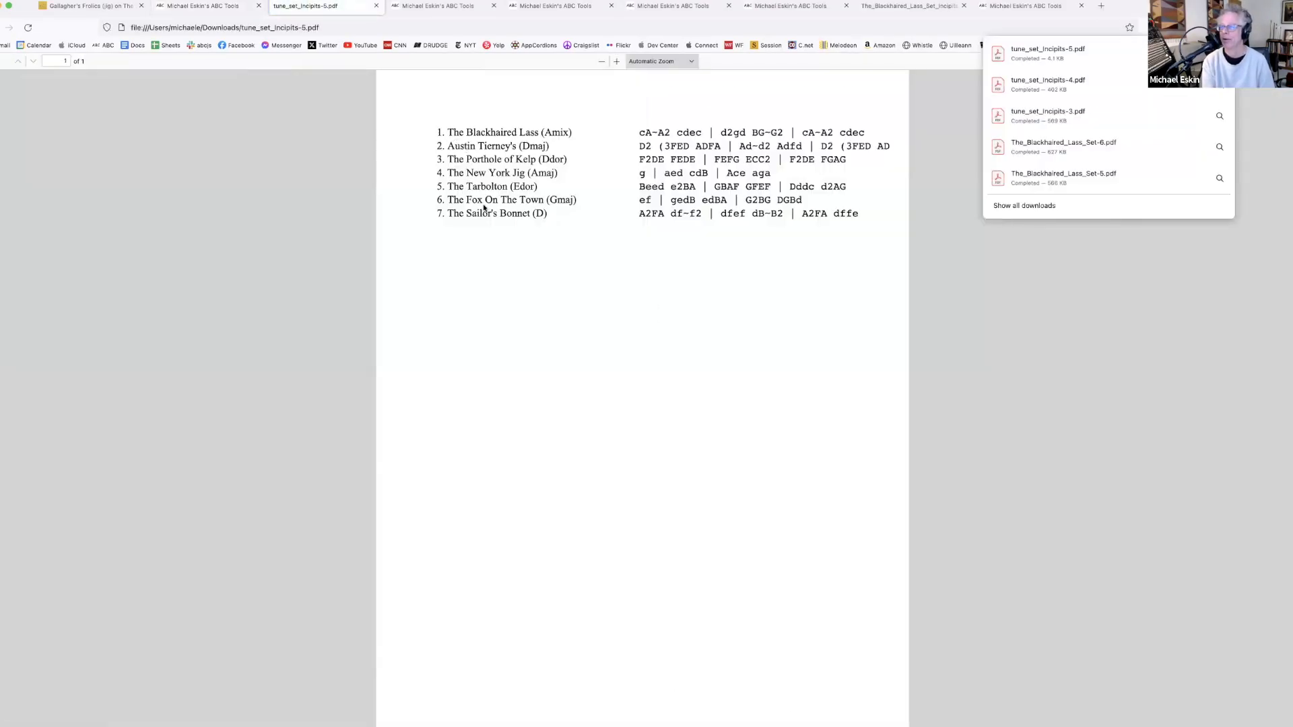
click(374, 6)
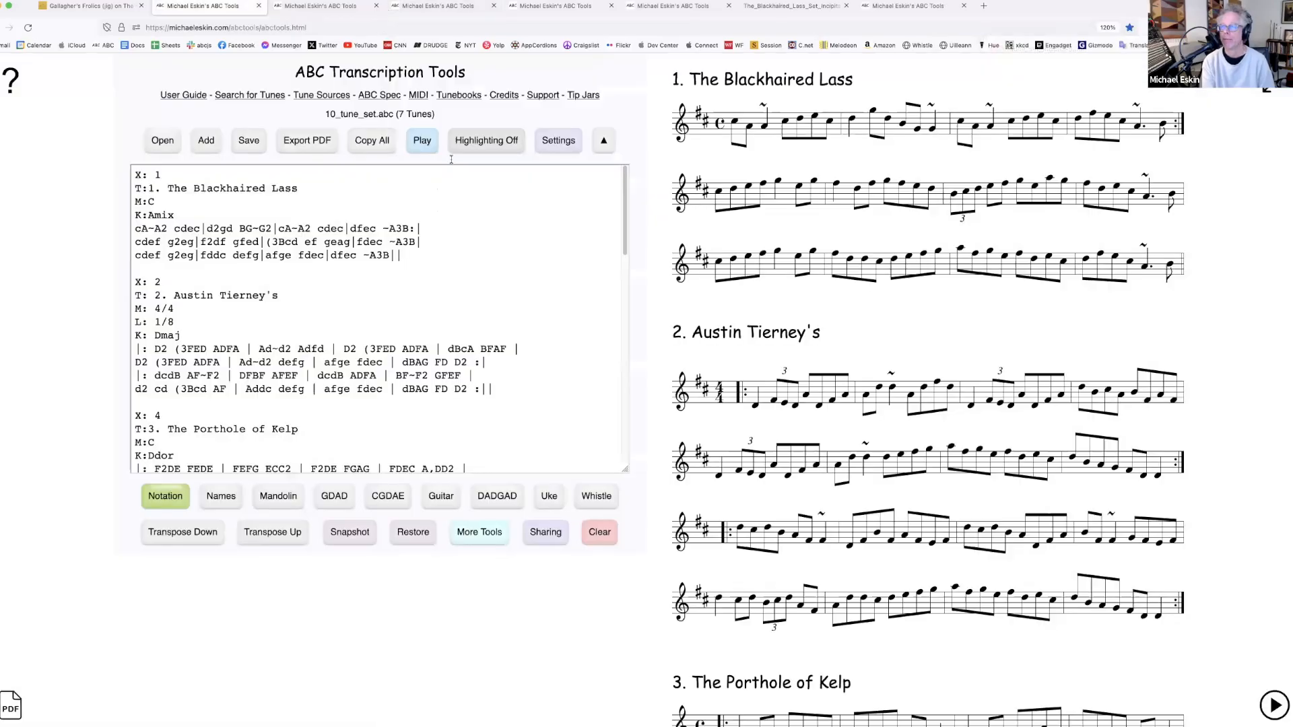
Restore the tune set from the saved snapshot
click(475, 532)
click(641, 616)
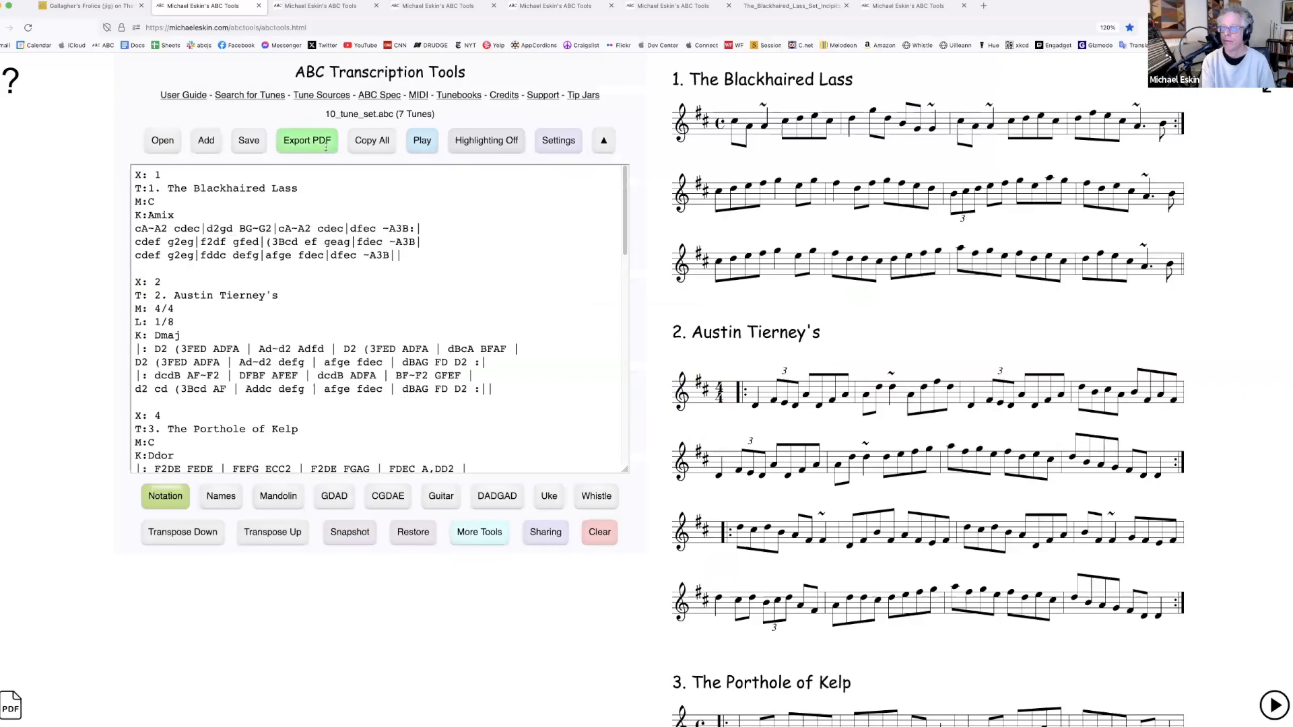
click(407, 535)
click(609, 251)
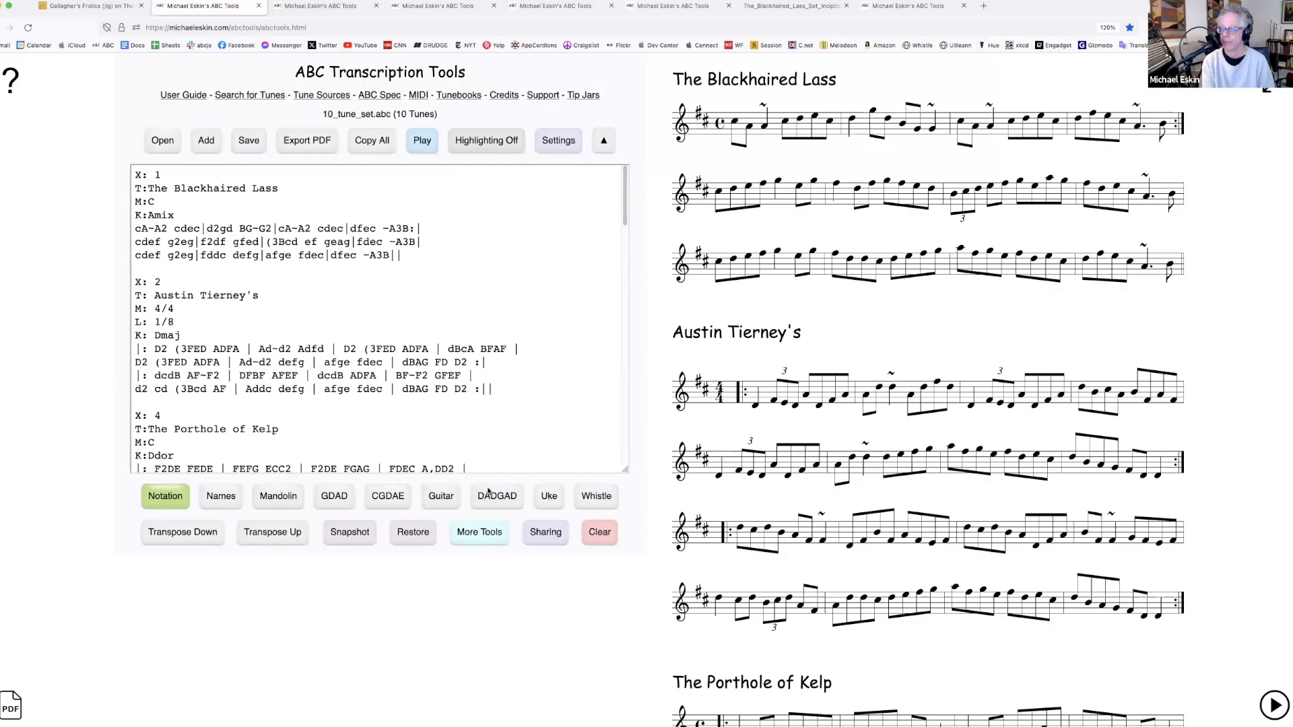
Turn off left-justification of all titles and subtitles in the settings
click(558, 140)
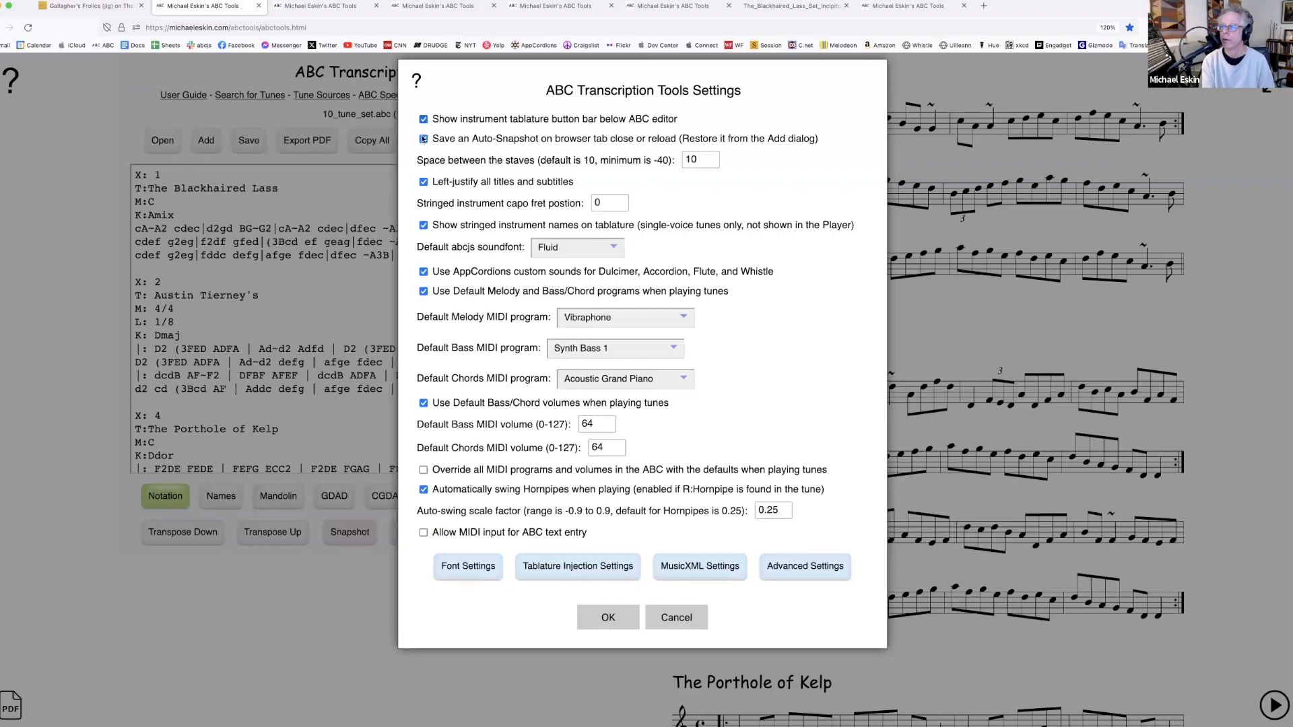
click(423, 181)
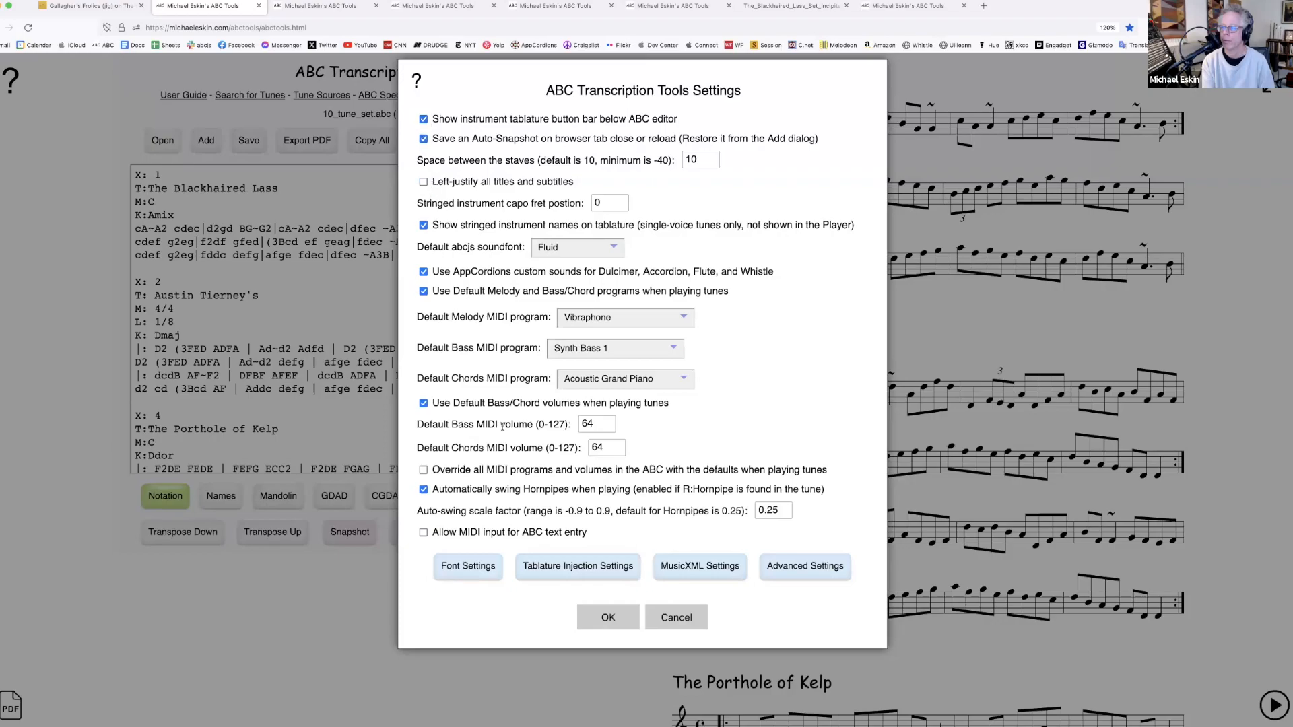
click(608, 618)
click(472, 532)
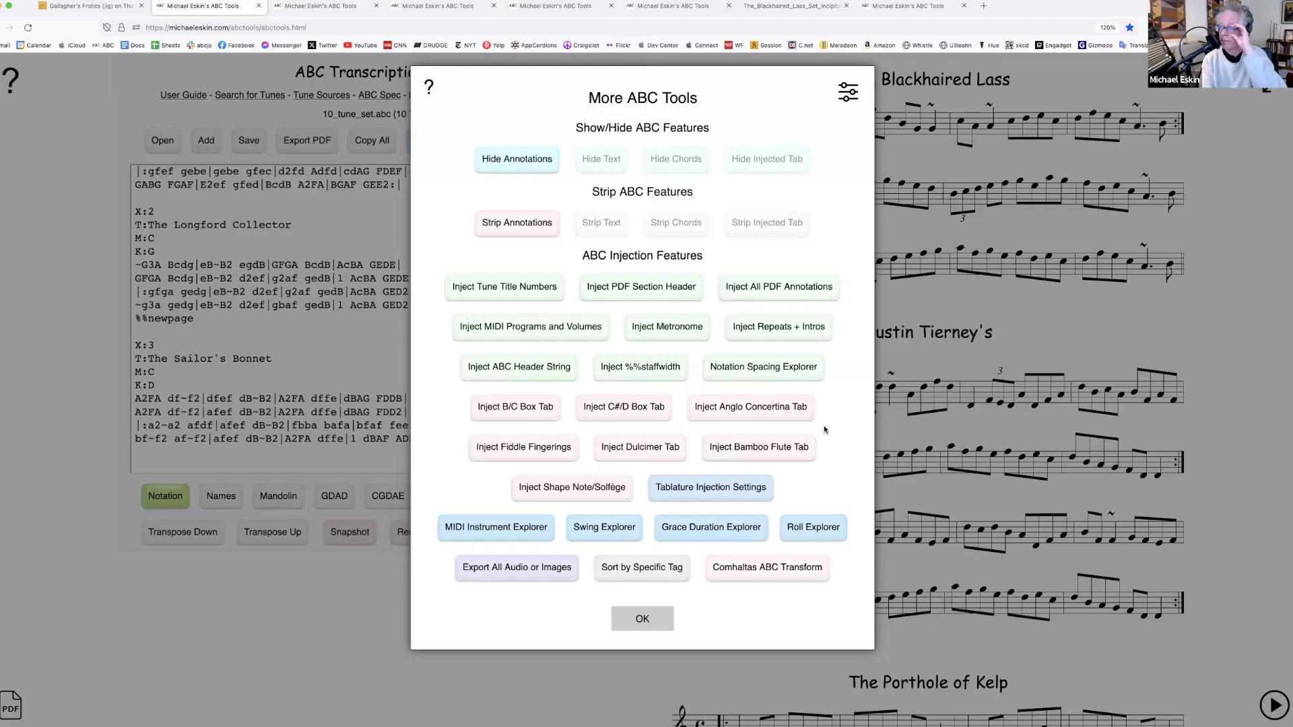
click(624, 616)
scroll(510, 367, down, 10)
scroll(511, 367, up, 10)
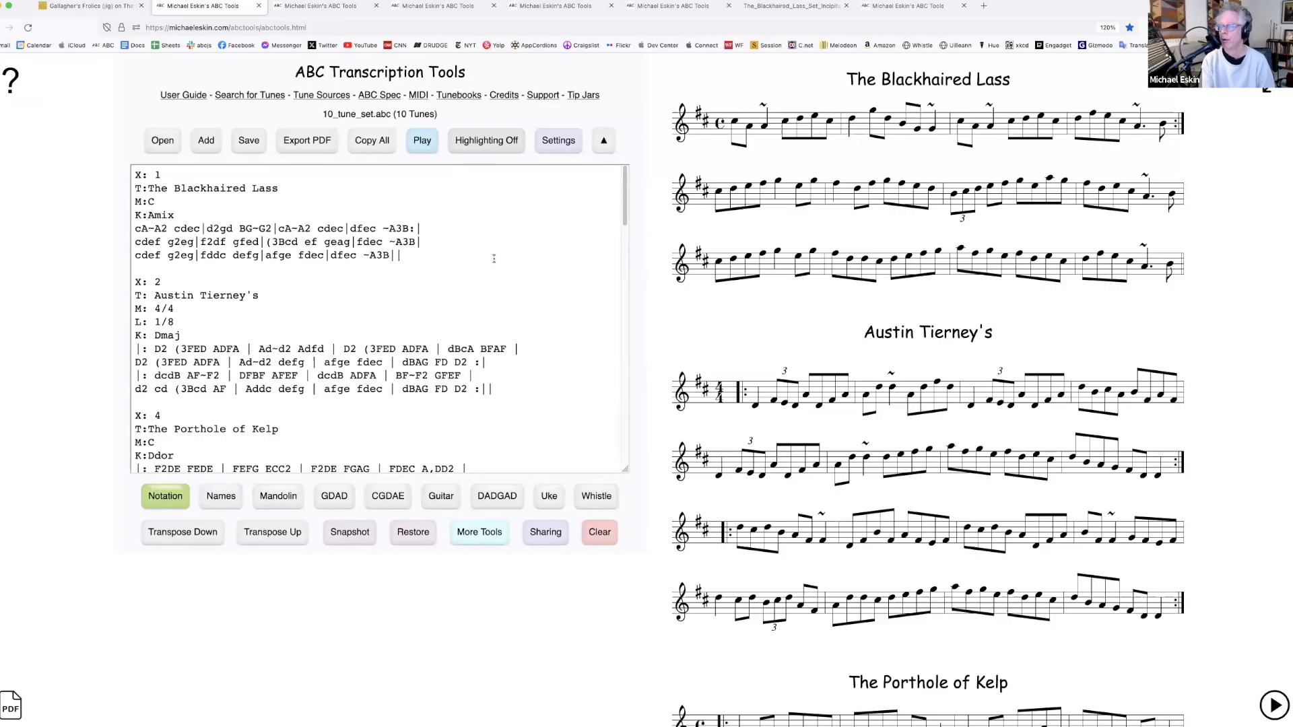
Inject a PDF section header named "Set #1" before The Blackhaired Lass and separate it from the tune with a blank line
click(137, 175)
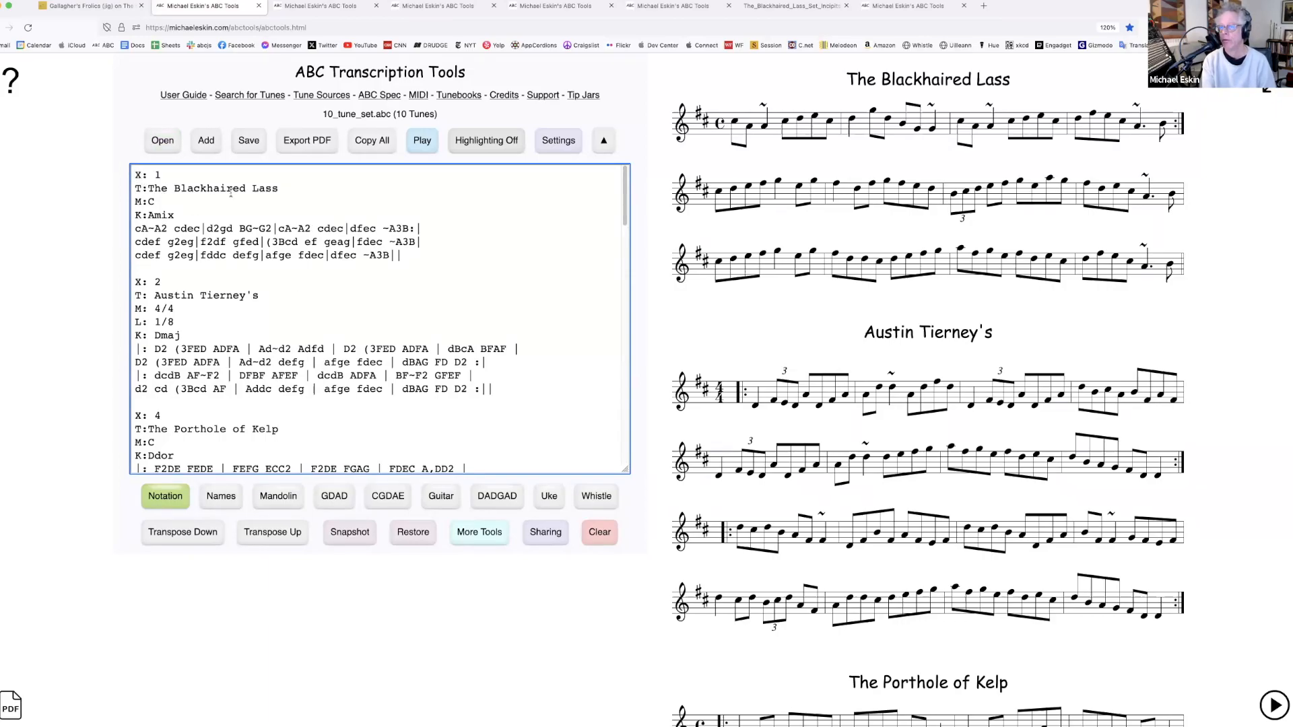
click(489, 530)
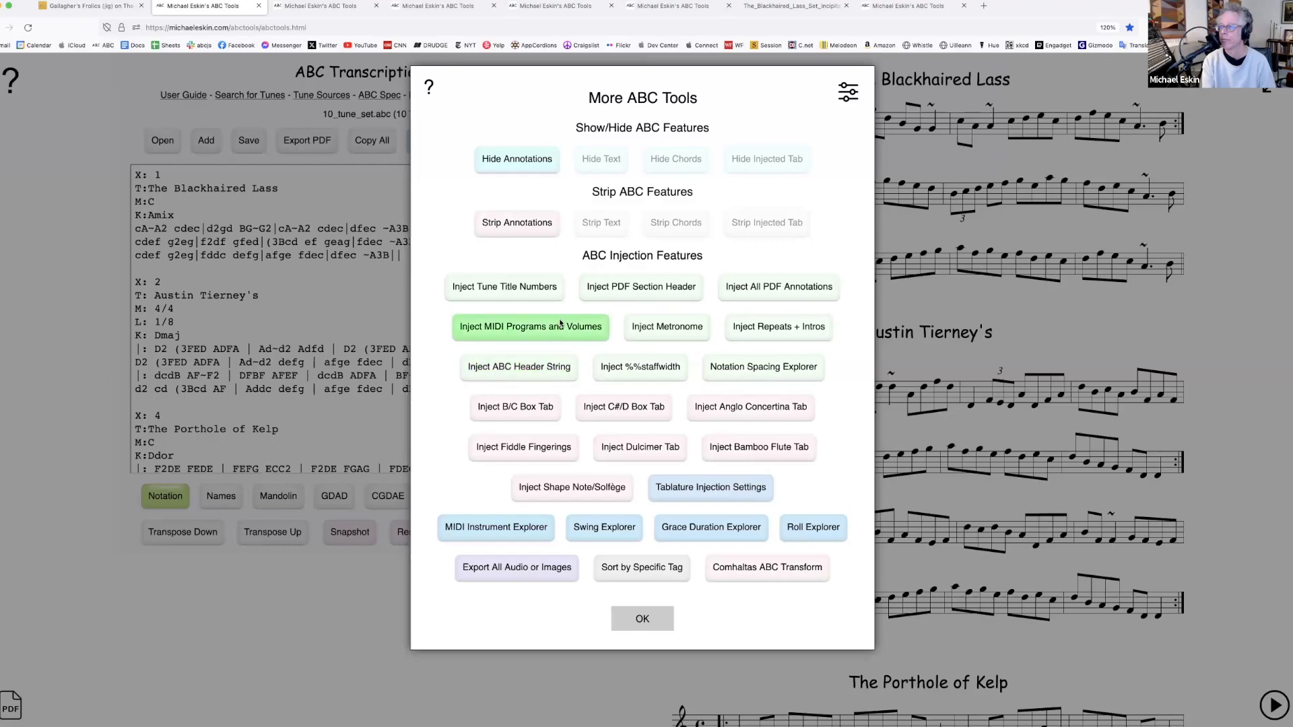
click(625, 289)
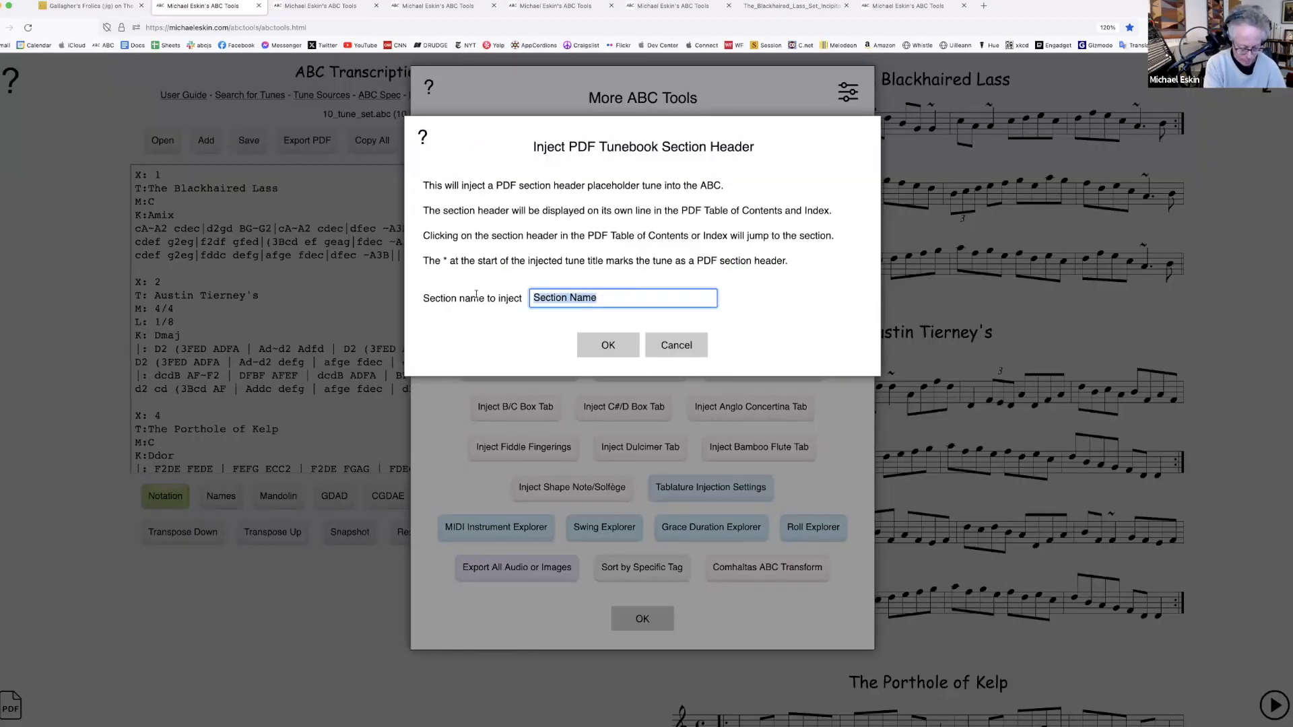
text(Set #1)
click(609, 345)
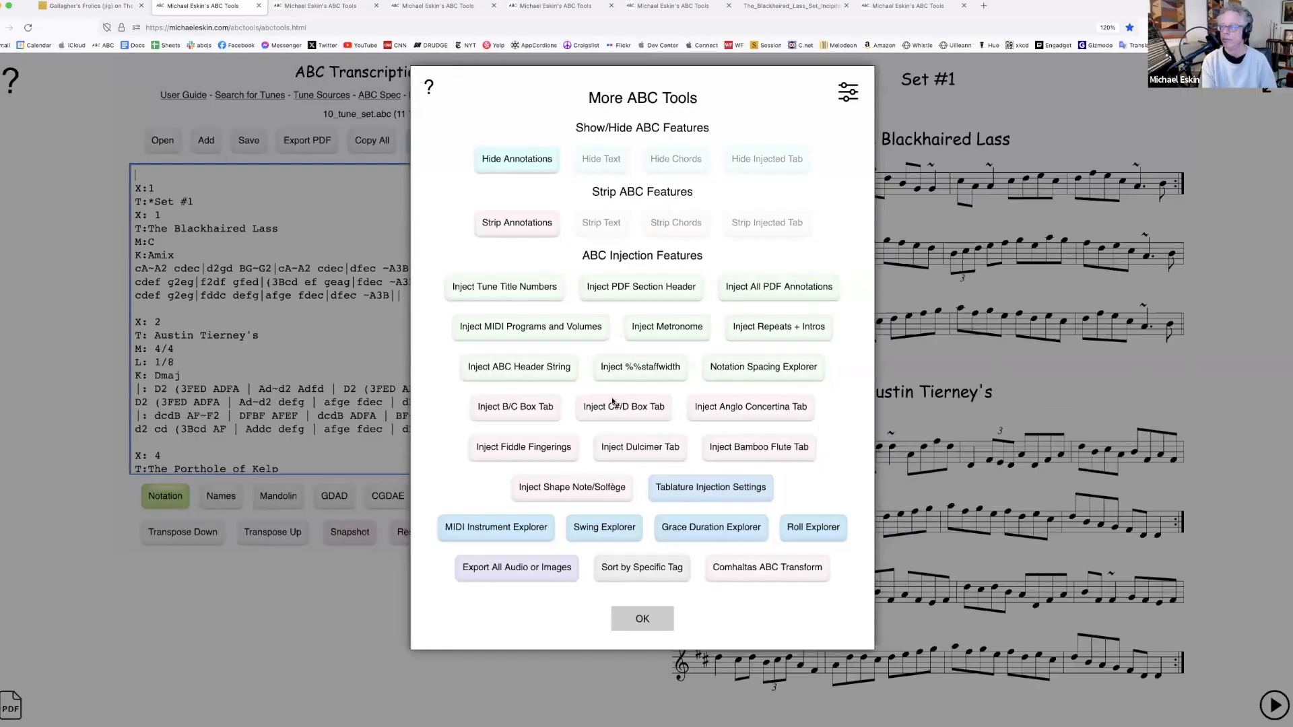
click(646, 615)
click(218, 203)
key(Return)
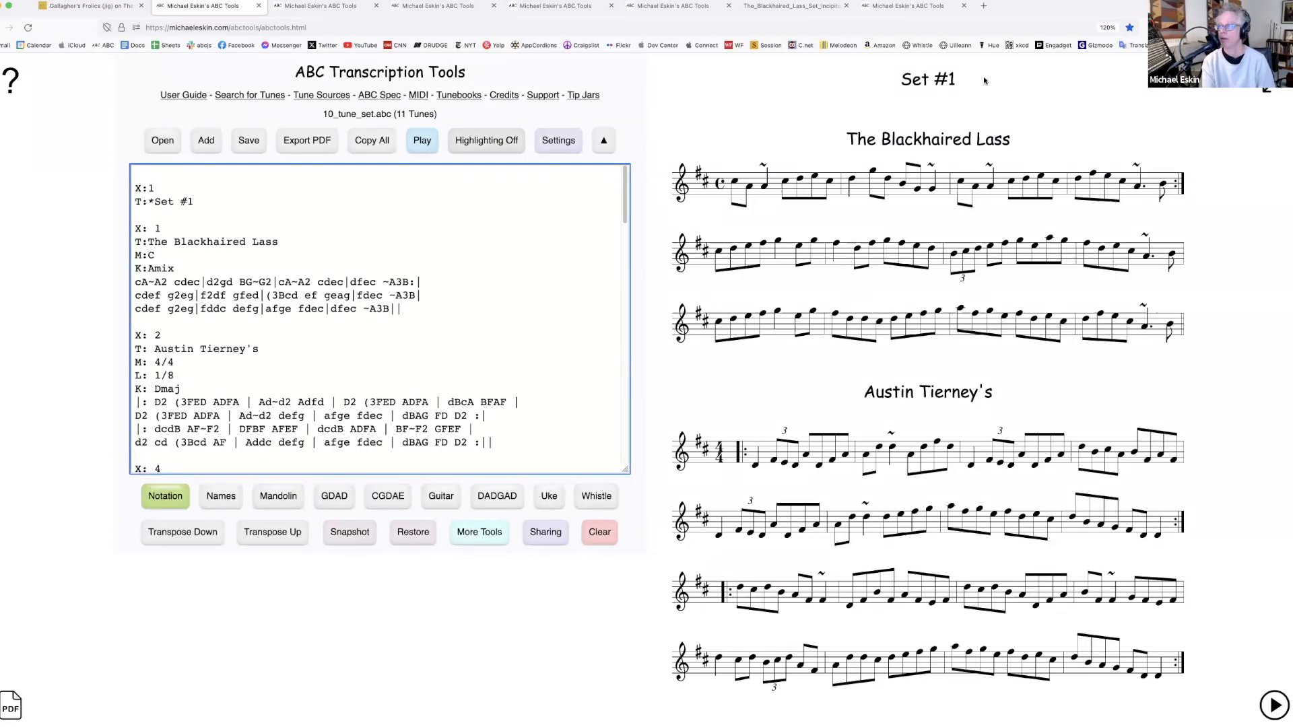
Inject a PDF section header named "Set #2" before The Fox On The Town, consulting the user guide on section headers
scroll(361, 277, down, 5)
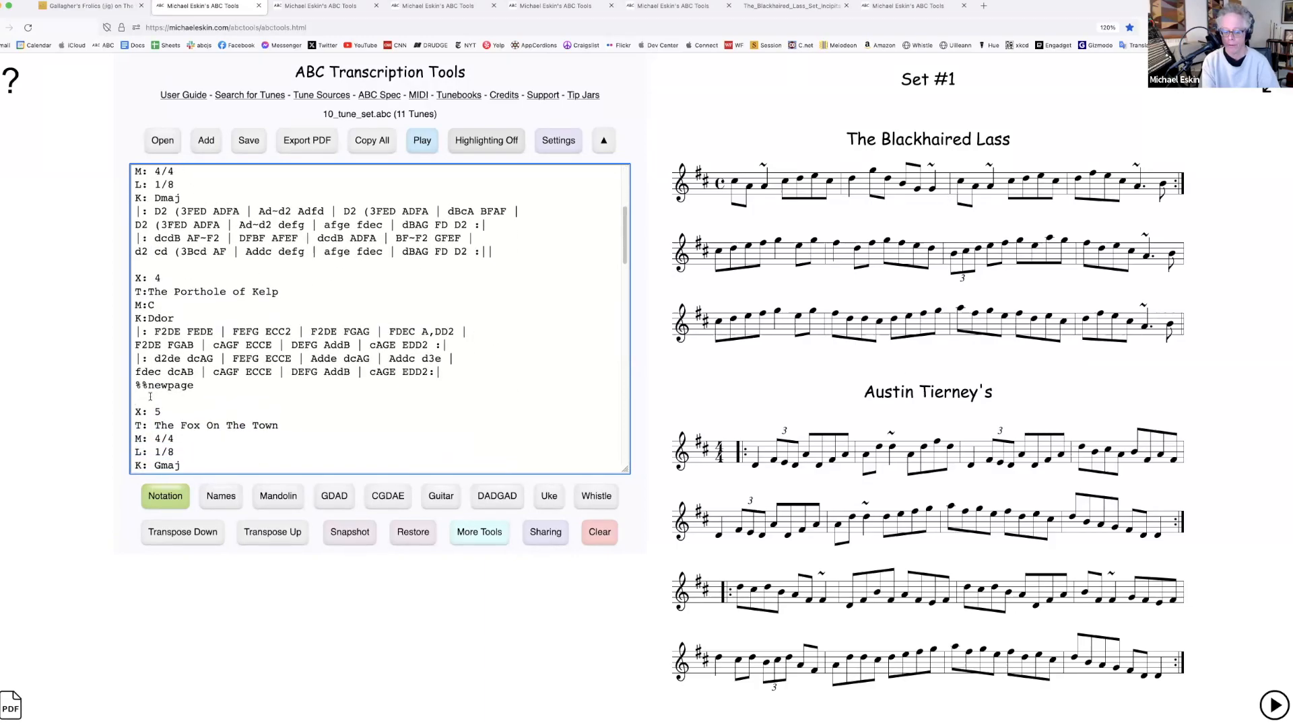
key(Return)
click(480, 533)
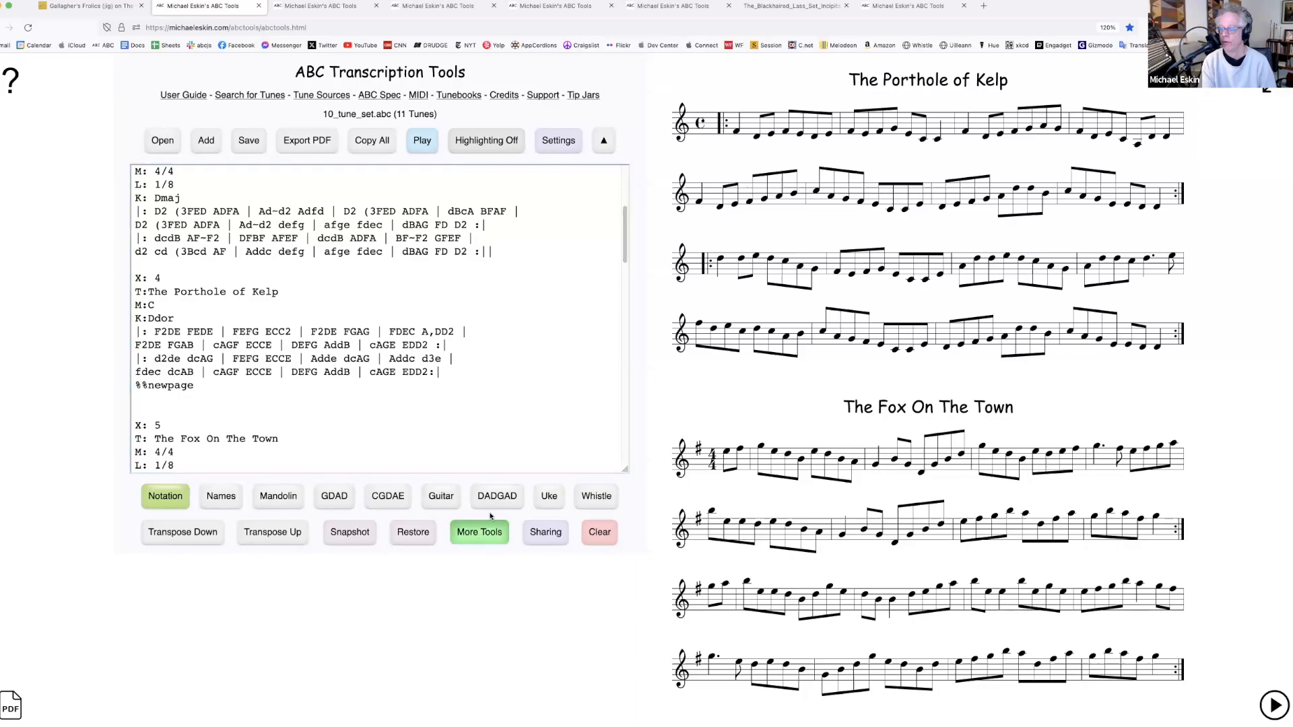
click(639, 289)
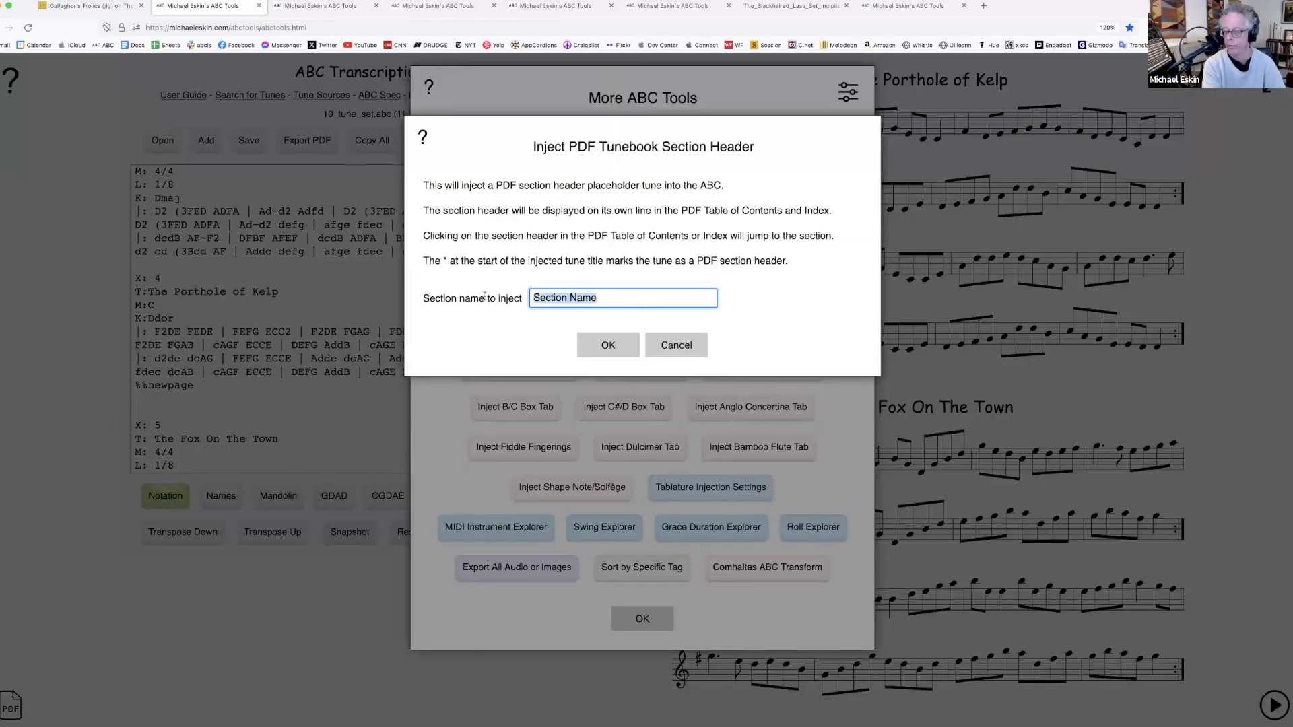
text(Set #2)
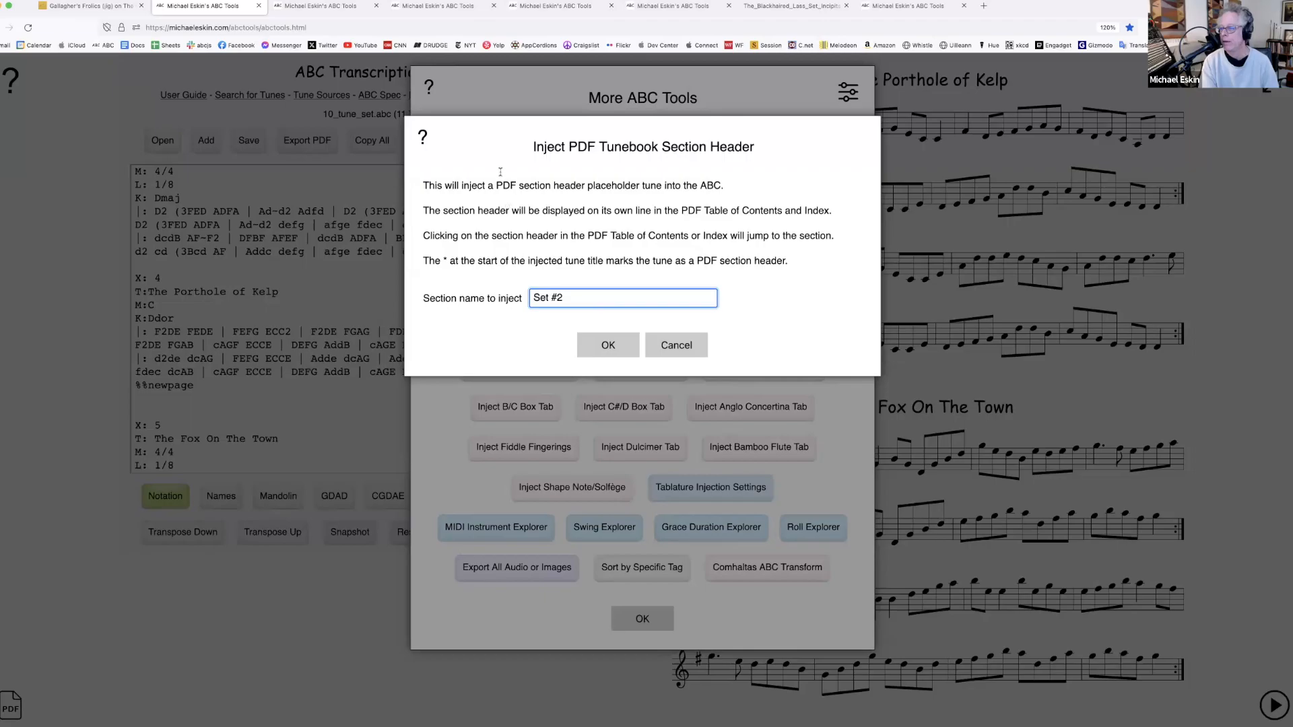
click(422, 137)
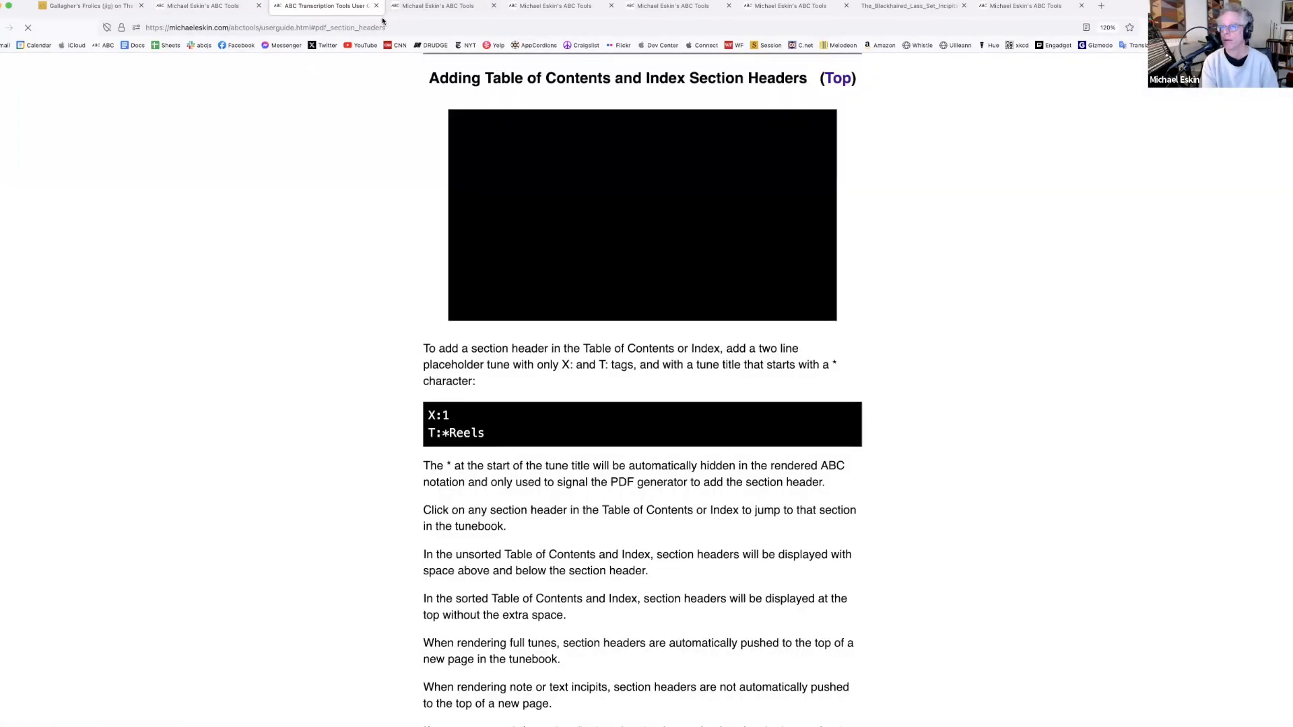
key(super+w)
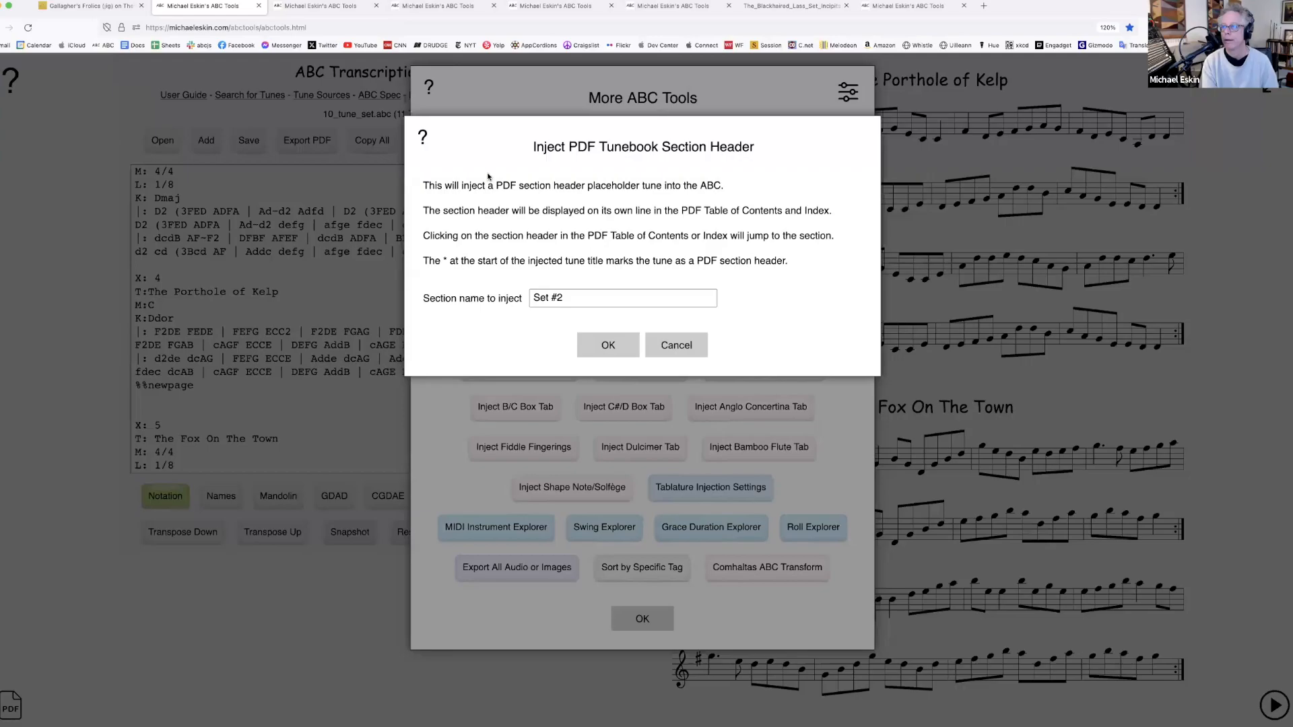
click(608, 347)
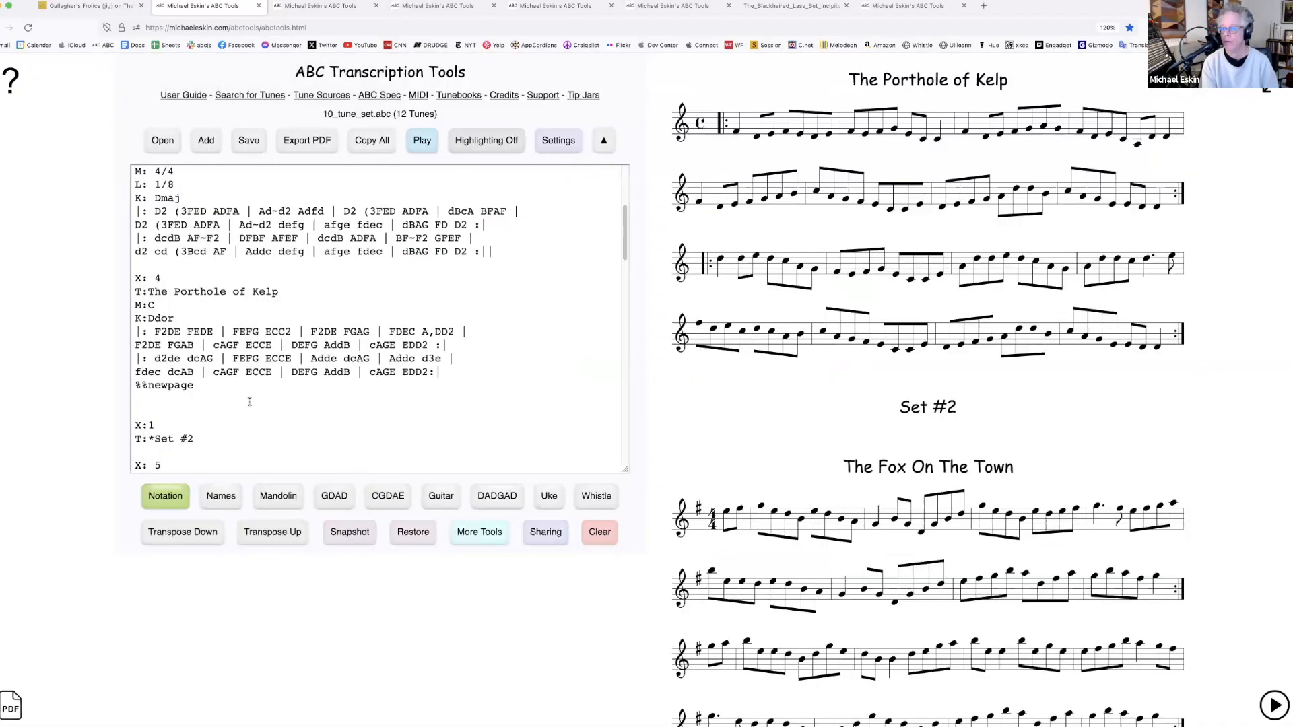
Add a blank line between The Repeal Of The Union's %%newpage directive and The Luck Penny in the ABC text
scroll(250, 402, down, 1)
scroll(996, 399, down, 3)
click(266, 388)
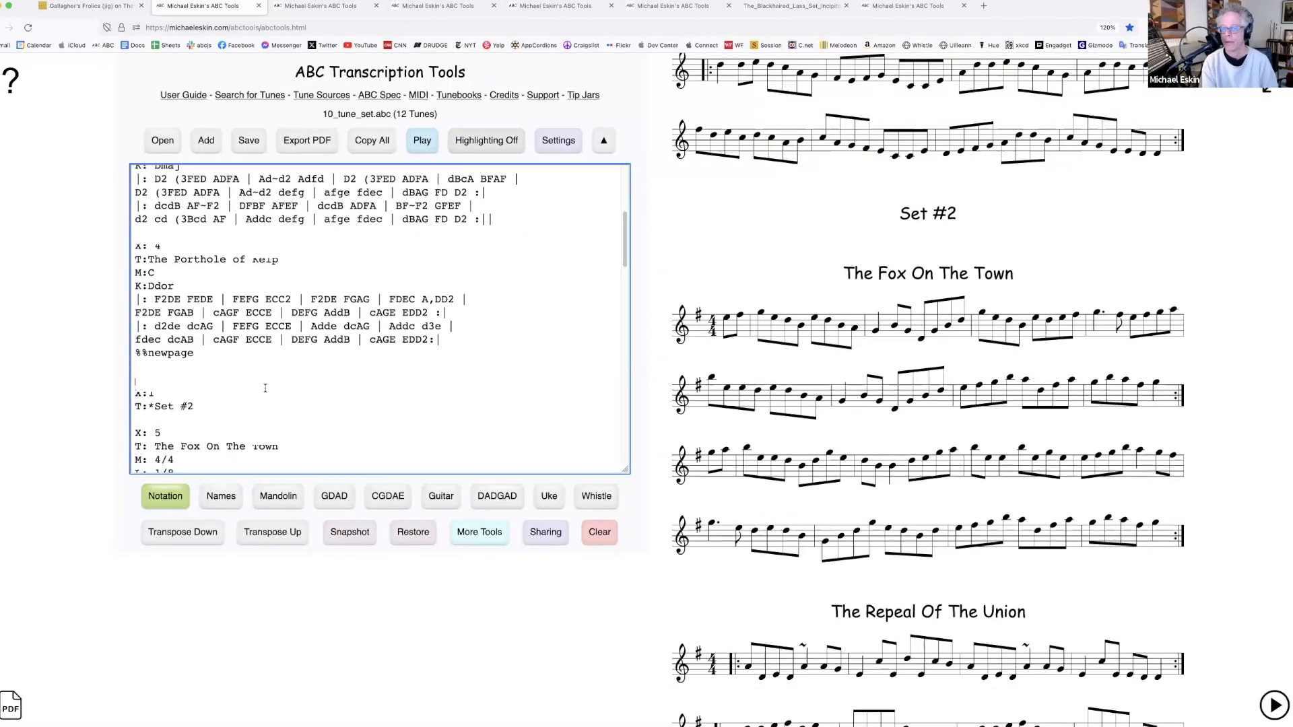
scroll(265, 388, down, 5)
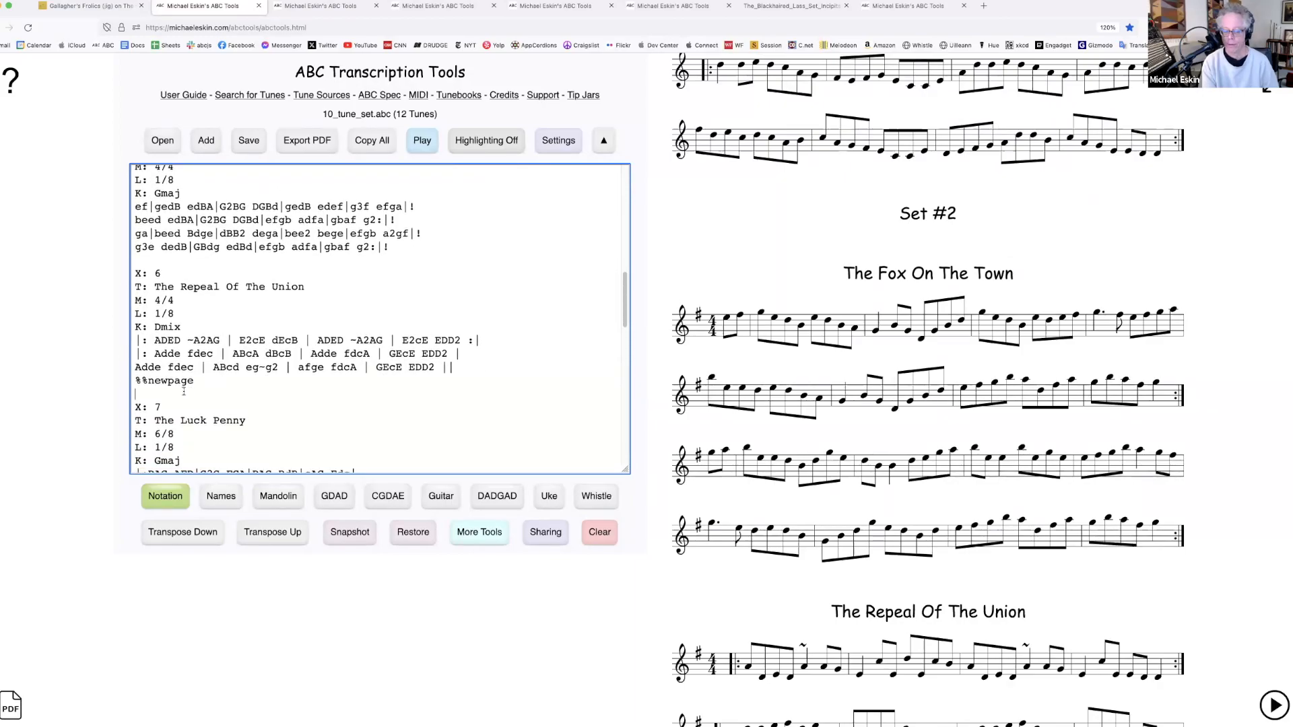
key(Return)
text(%%ne)
key(BackSpace)
key(BackSpace)
key(BackSpace)
key(BackSpace)
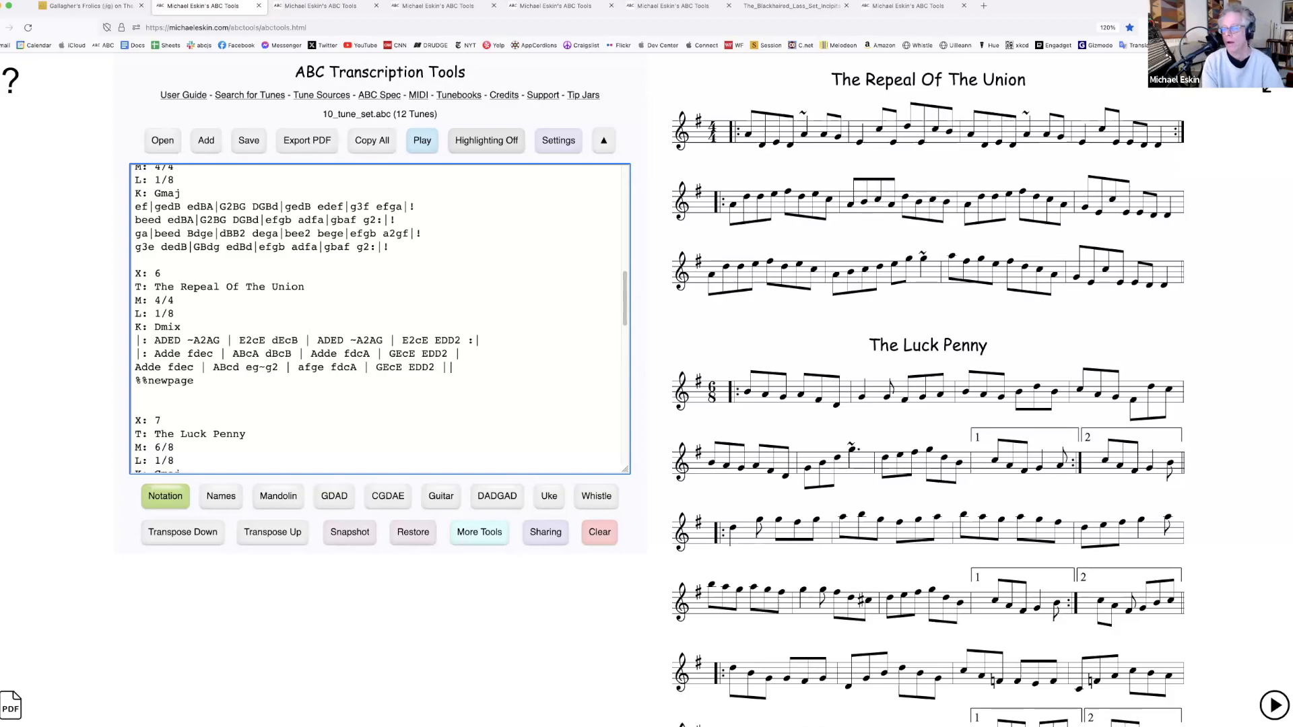
scroll(261, 265, up, 5)
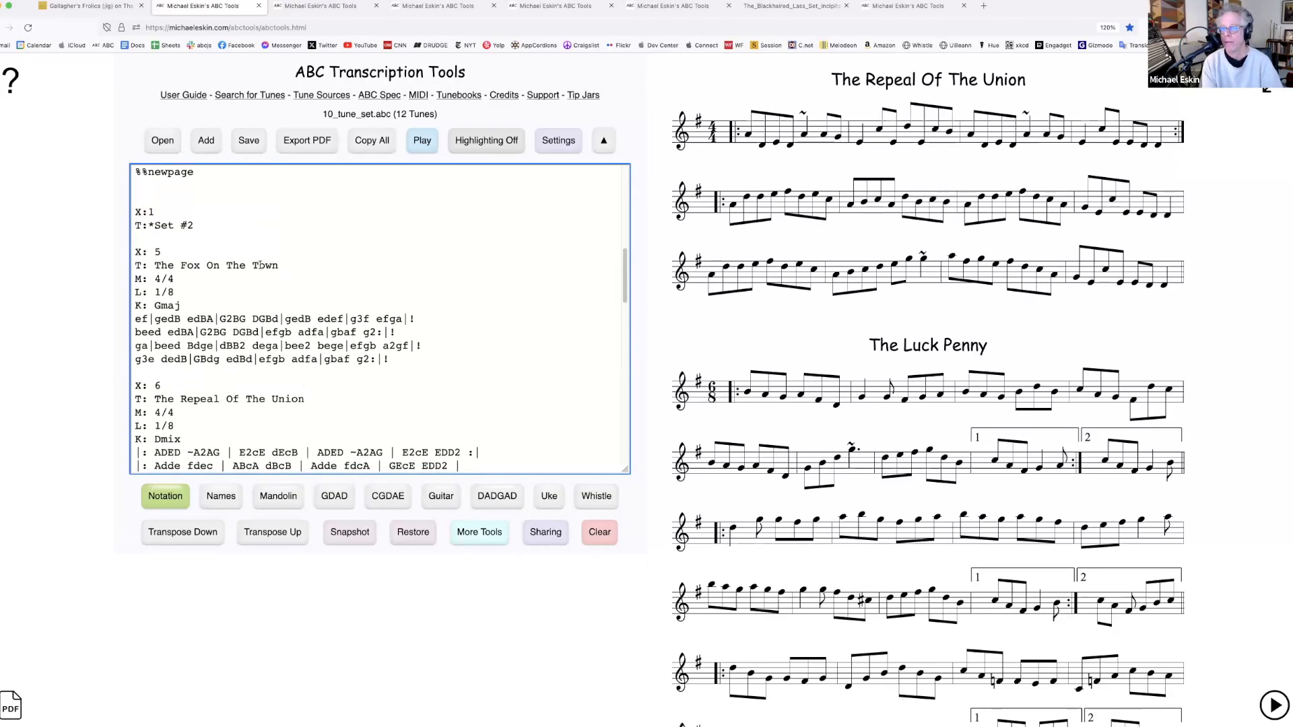
Copy the Set #2 section header to before The Luck Penny, rename it "Set #3", and separate it from the tune with a blank line
drag(211, 230, 138, 212)
key(super+c)
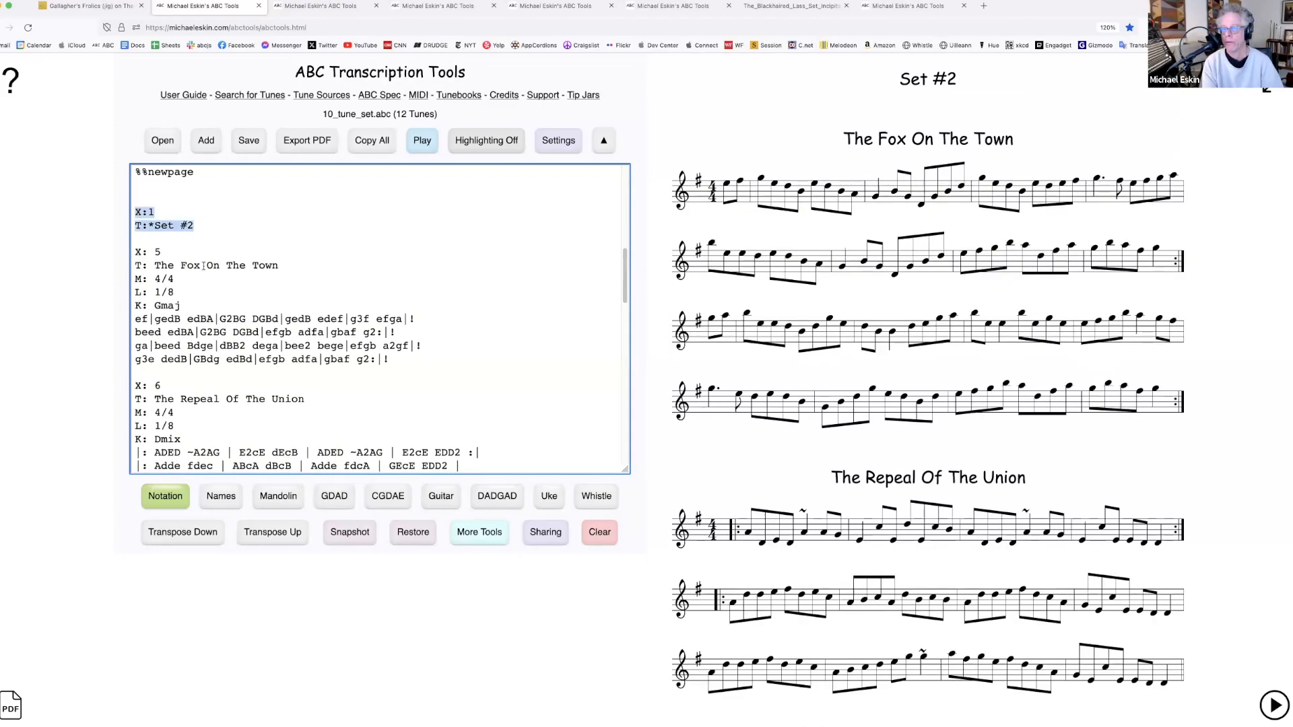
scroll(202, 297, down, 6)
click(164, 298)
key(super+v)
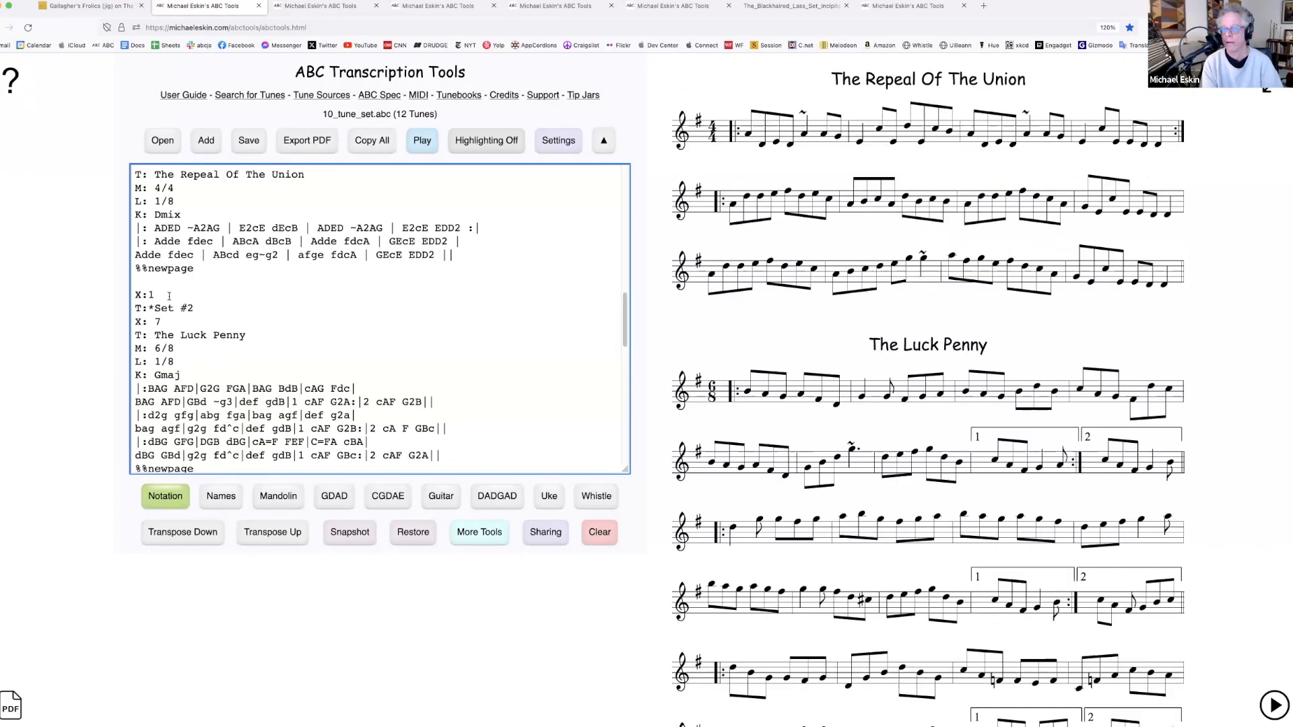
key(Return)
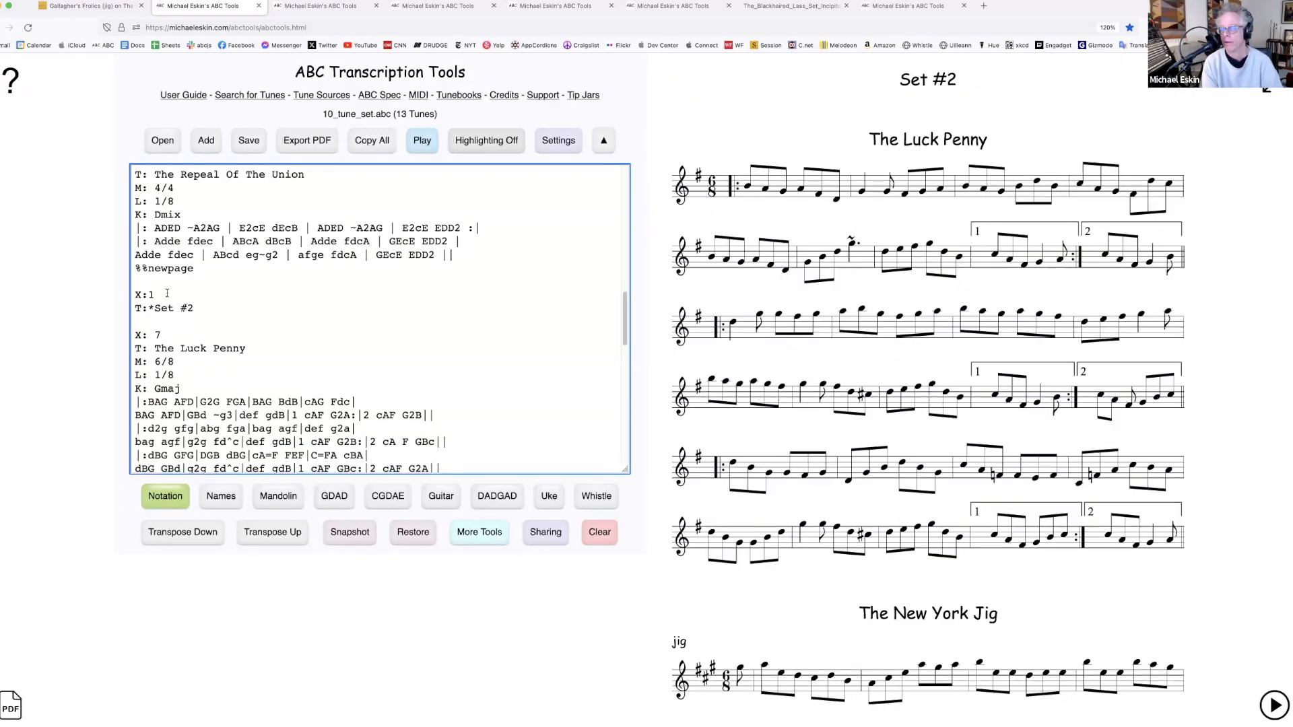
click(196, 309)
key(BackSpace)
text(3)
Review the rendered notation in the maximized view, checking the tunes and section headers, and return to the editor view
scroll(997, 424, up, 10)
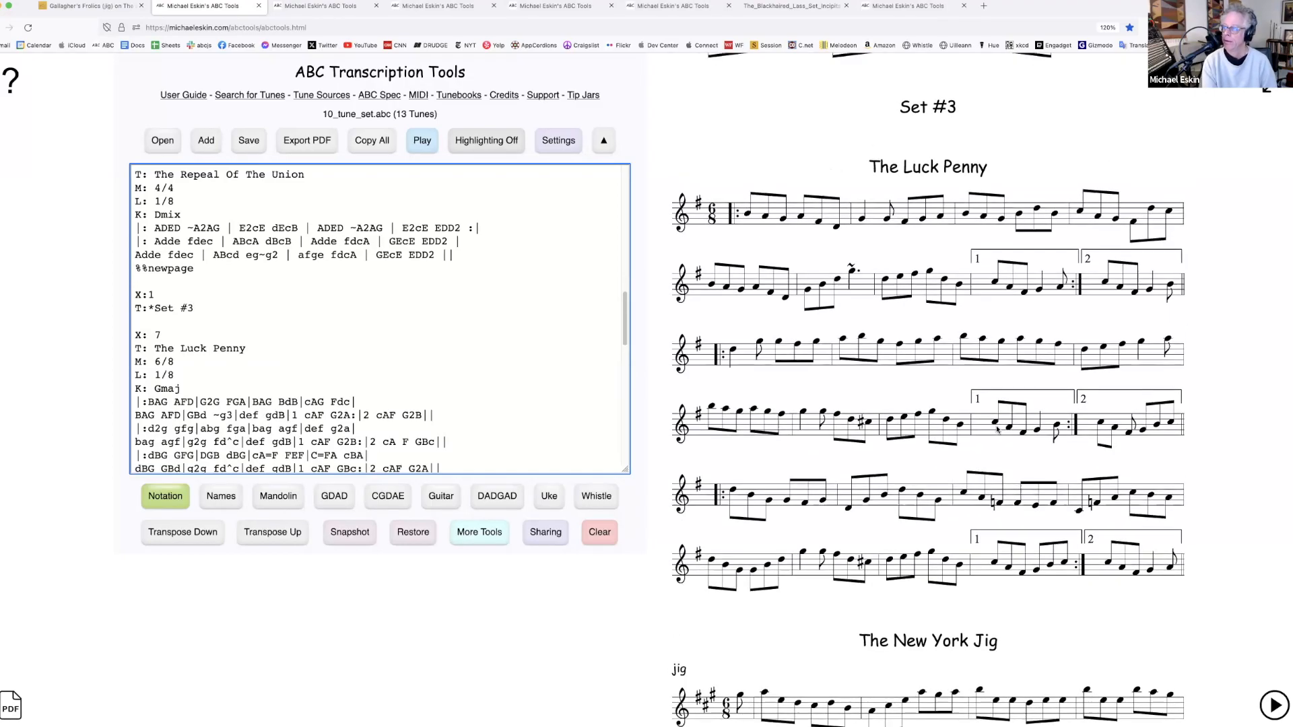
click(1267, 90)
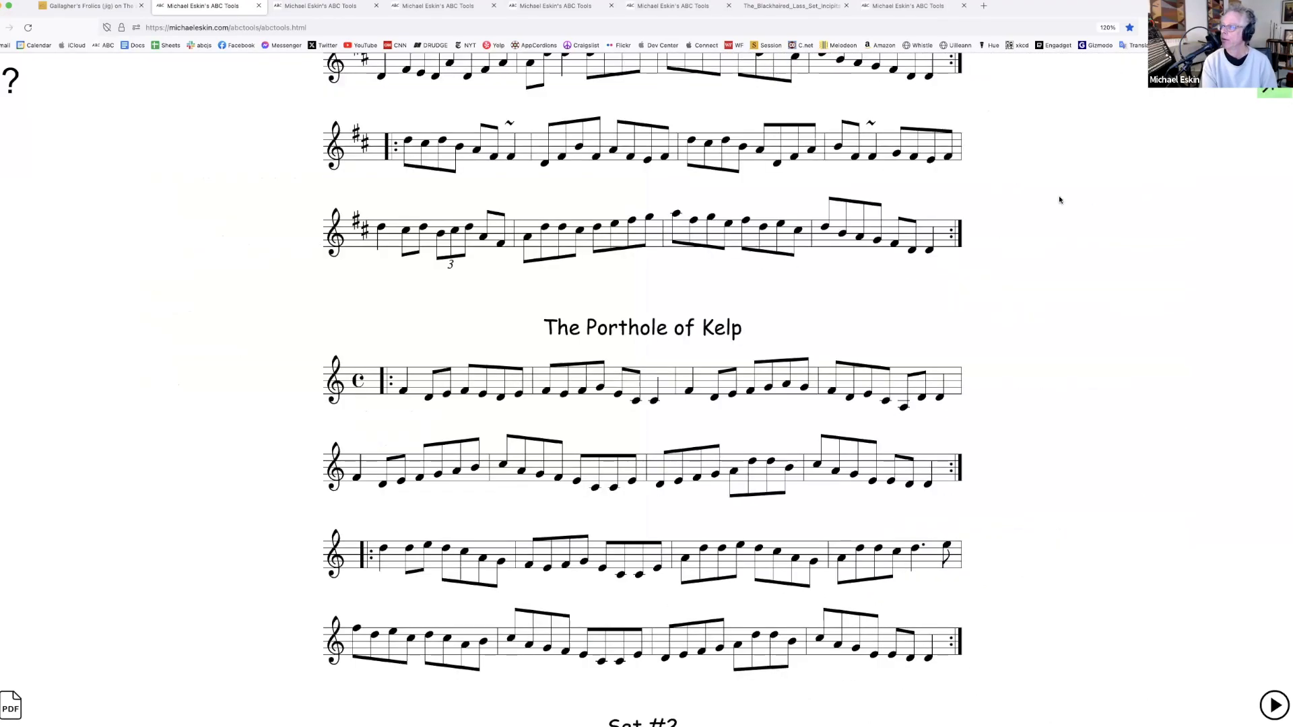
scroll(856, 372, up, 6)
scroll(856, 372, up, 3)
scroll(972, 341, down, 12)
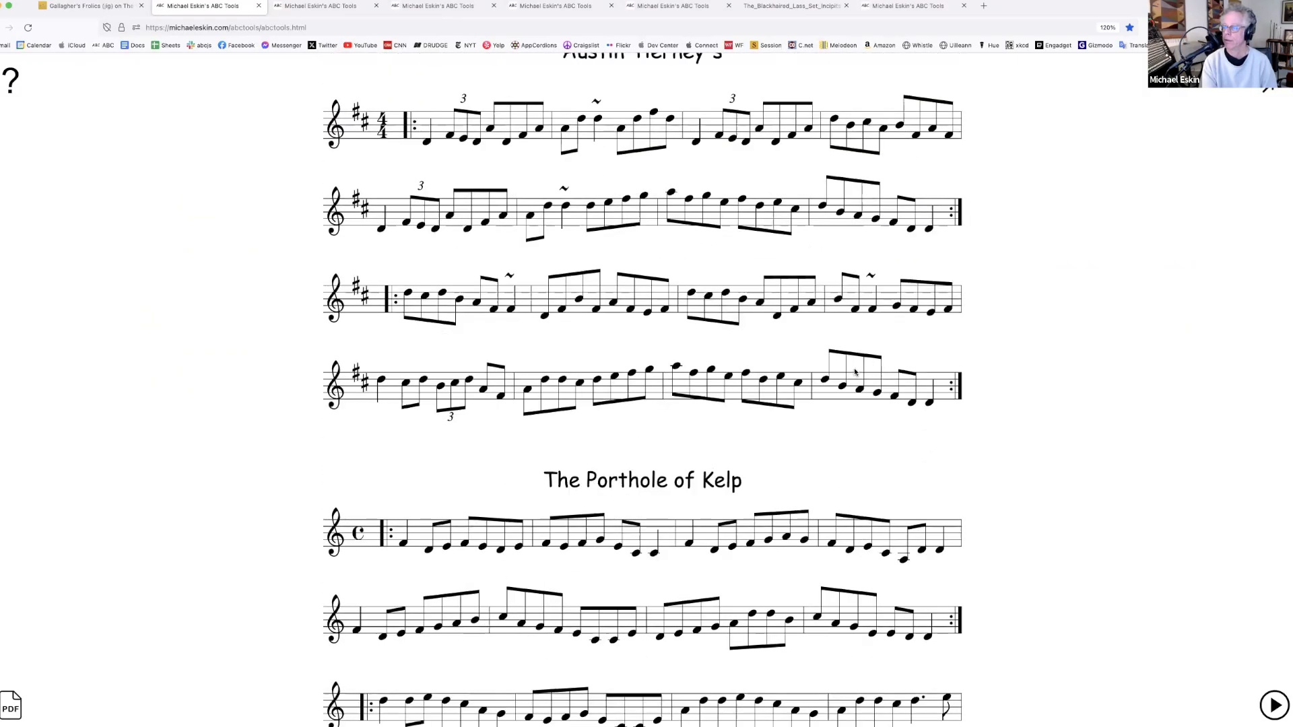
click(1268, 91)
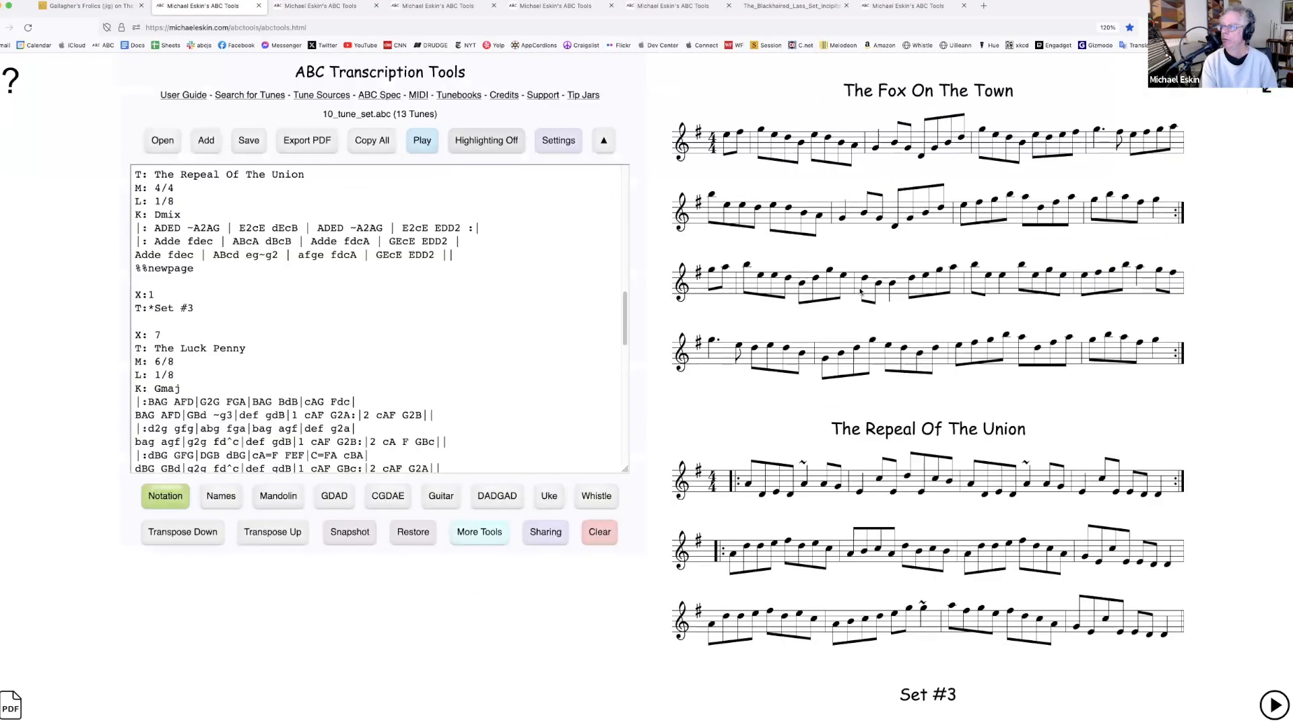
Delete the %%newpage directives after The Luck Penny and after The Longford Collector in the ABC text
click(214, 269)
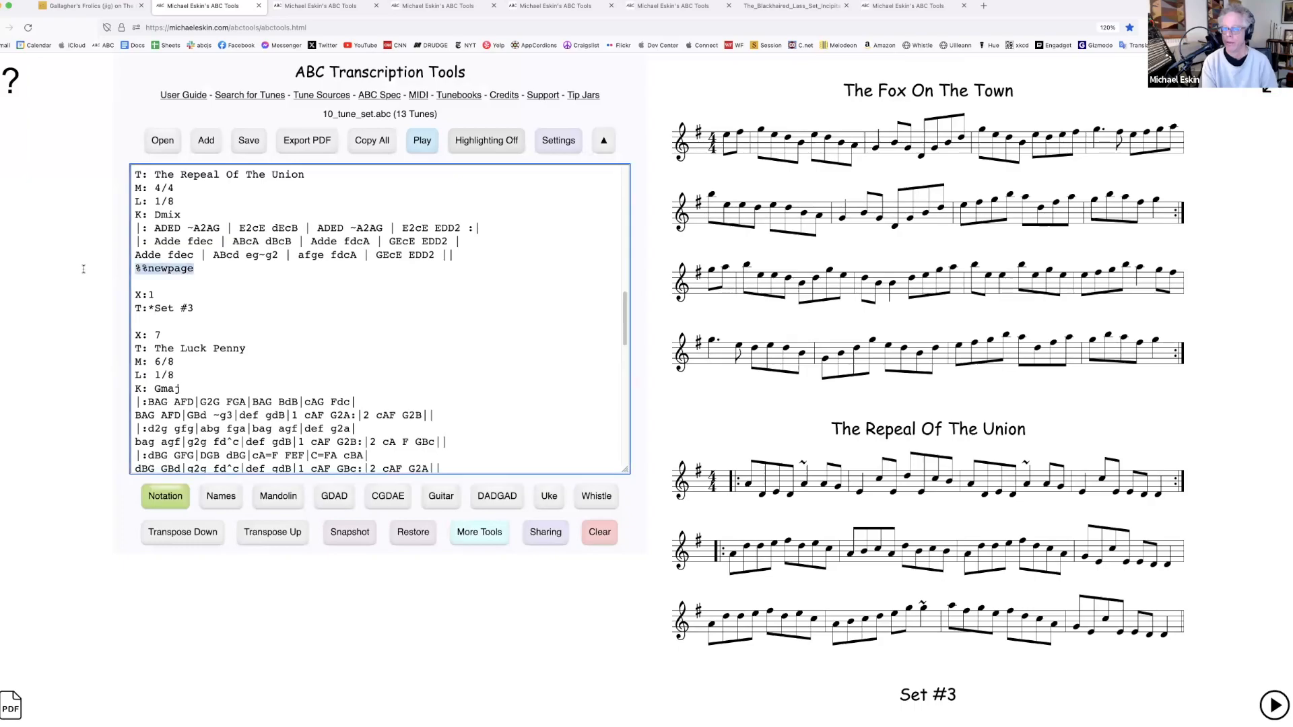
scroll(215, 315, down, 5)
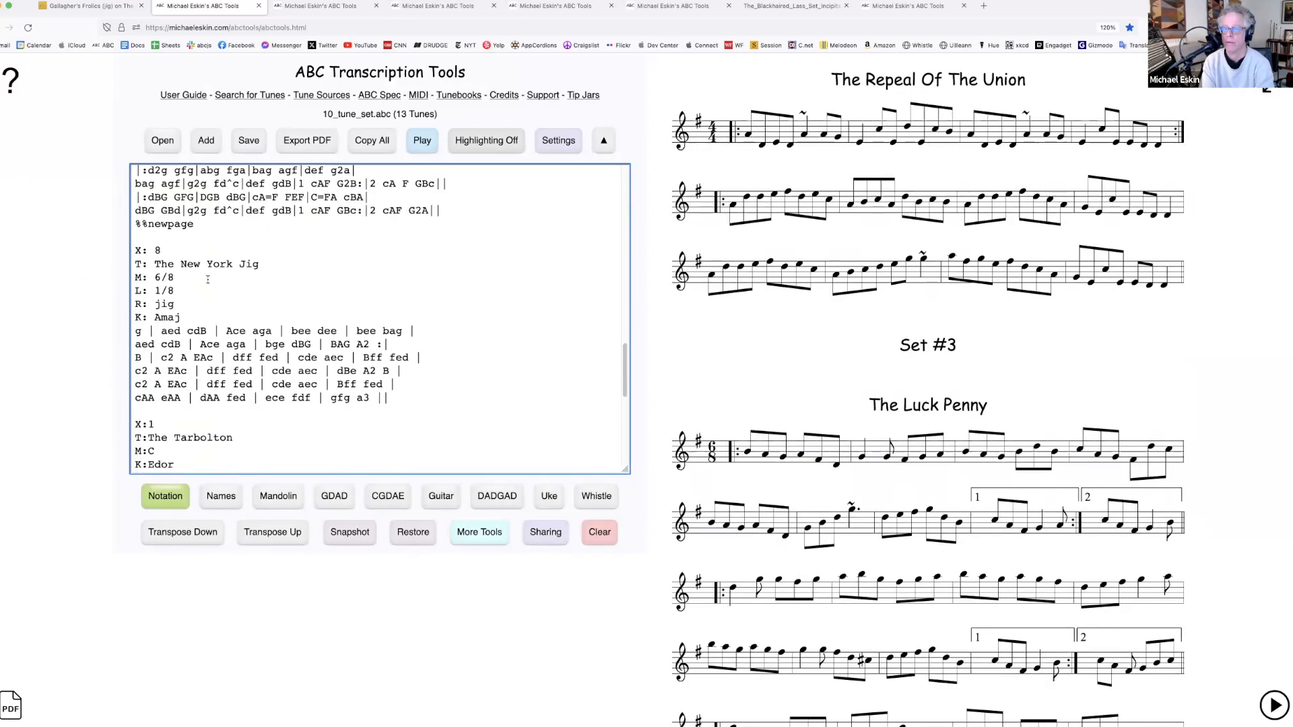
drag(200, 225, 112, 225)
key(BackSpace)
scroll(282, 282, down, 4)
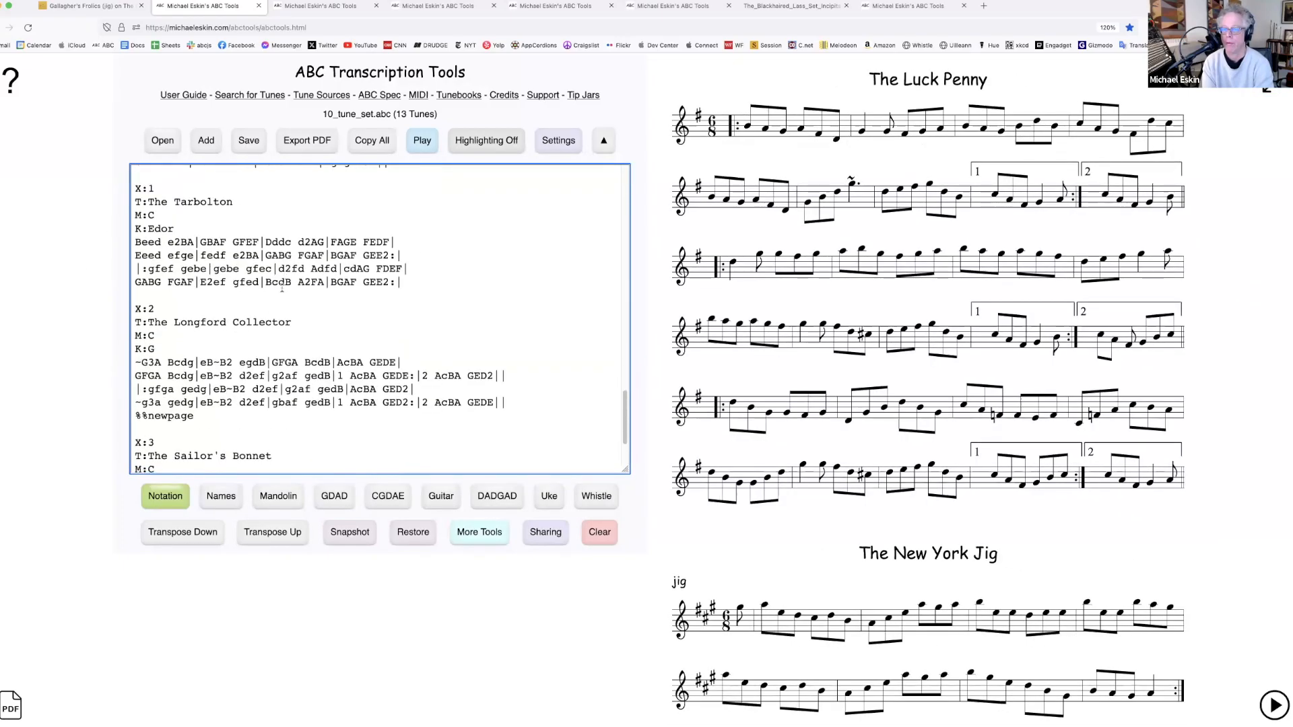
drag(195, 382, 134, 382)
key(BackSpace)
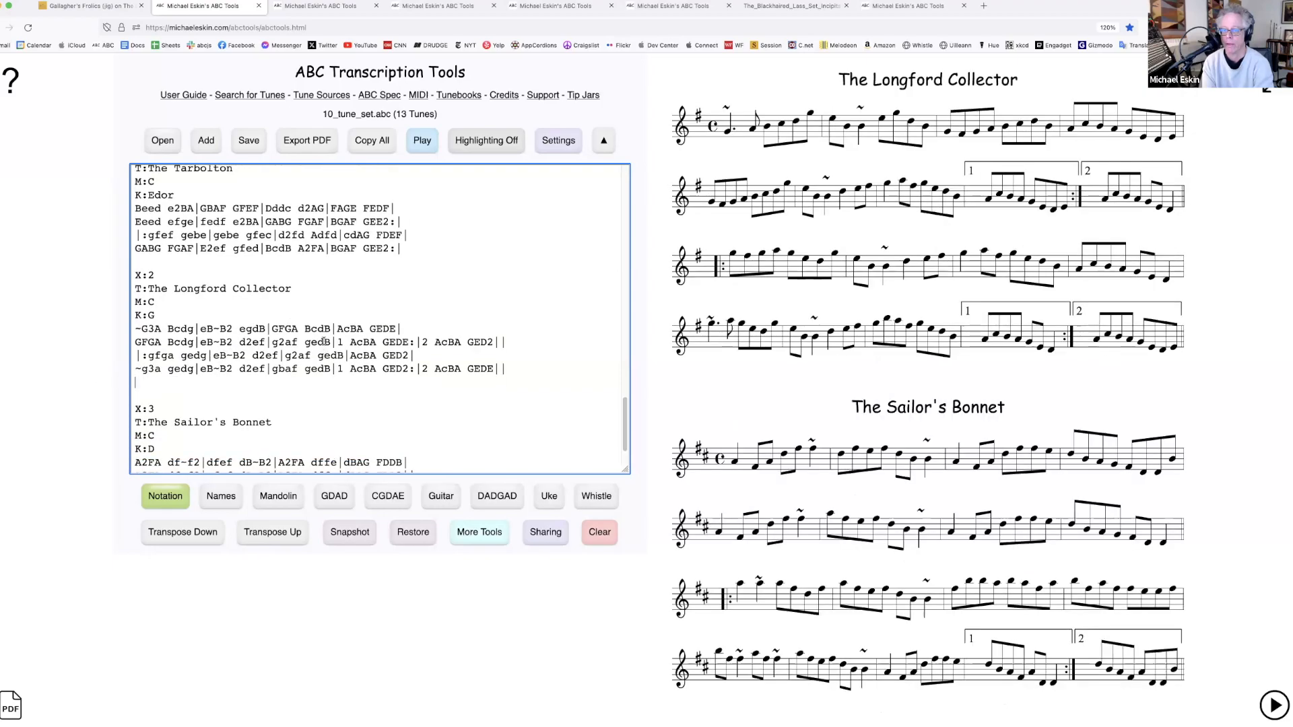
scroll(324, 342, down, 3)
scroll(324, 342, up, 15)
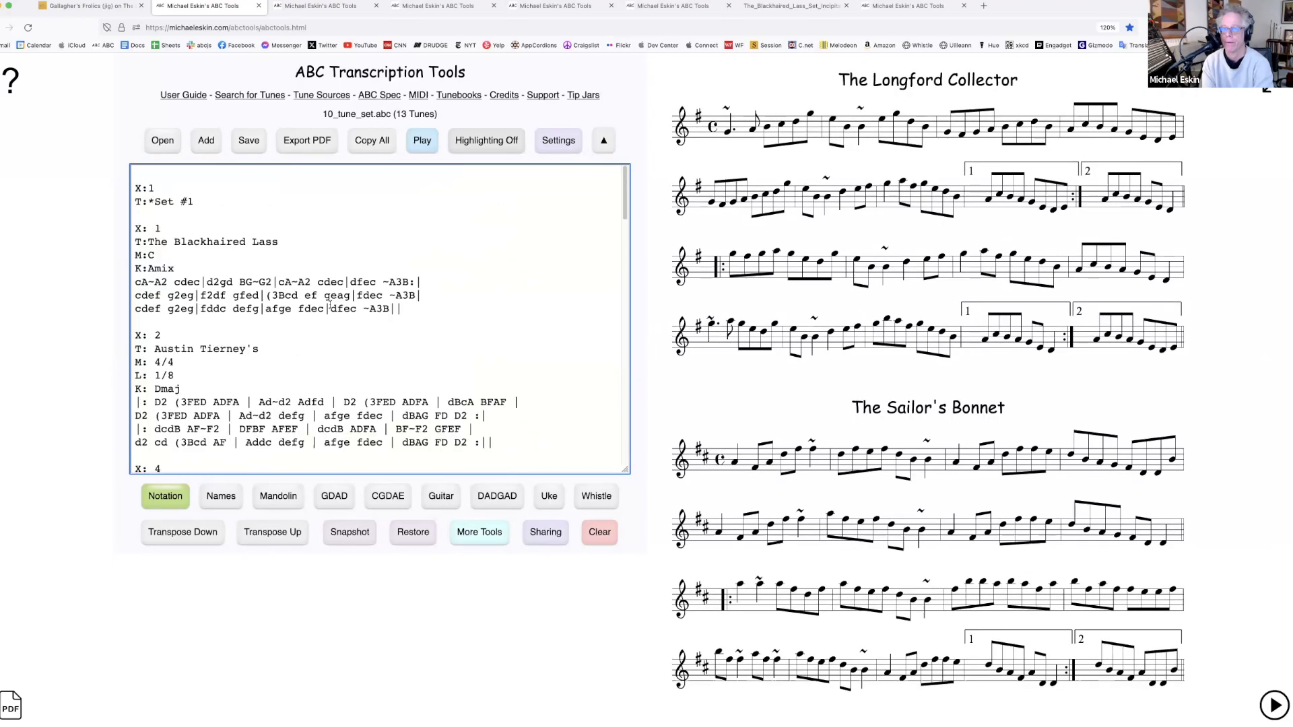
Add PDF tunebook feature annotations with the title "All Tunes Tunebook", subtitle "Zoom Demo 13 Jan 2024", table of contents, index and playback links
click(300, 144)
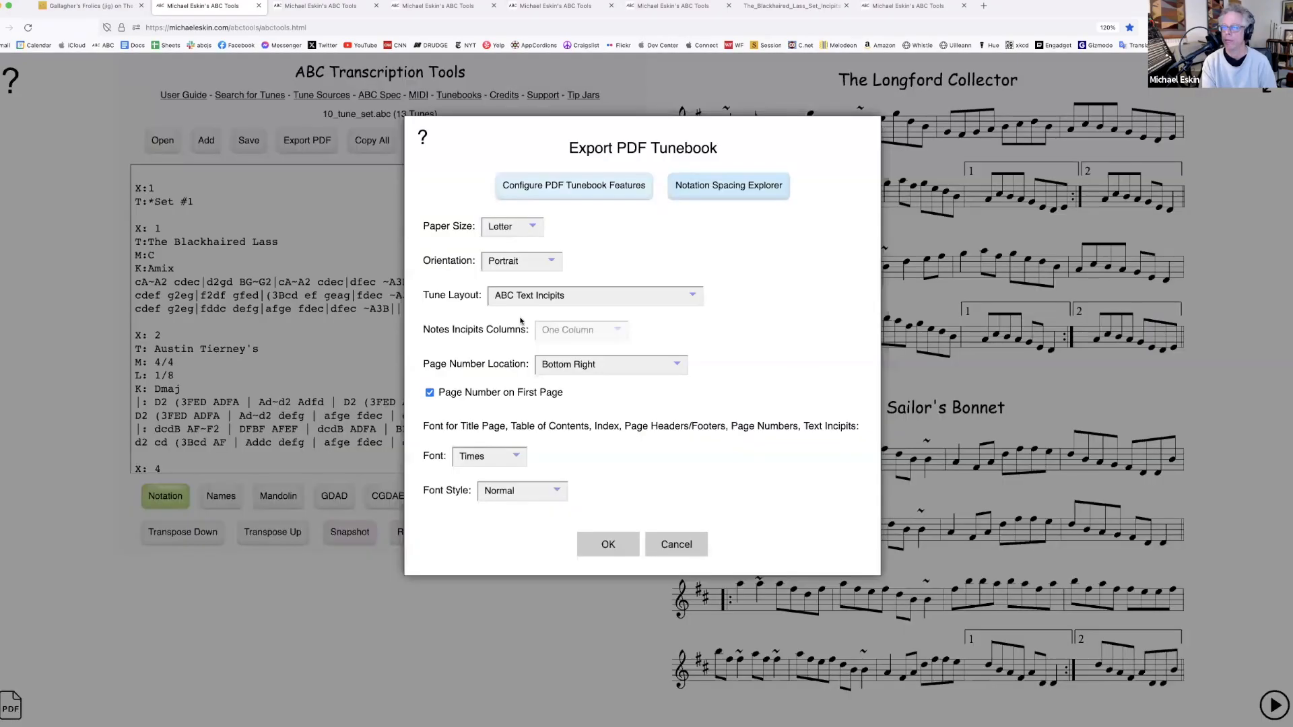
click(574, 187)
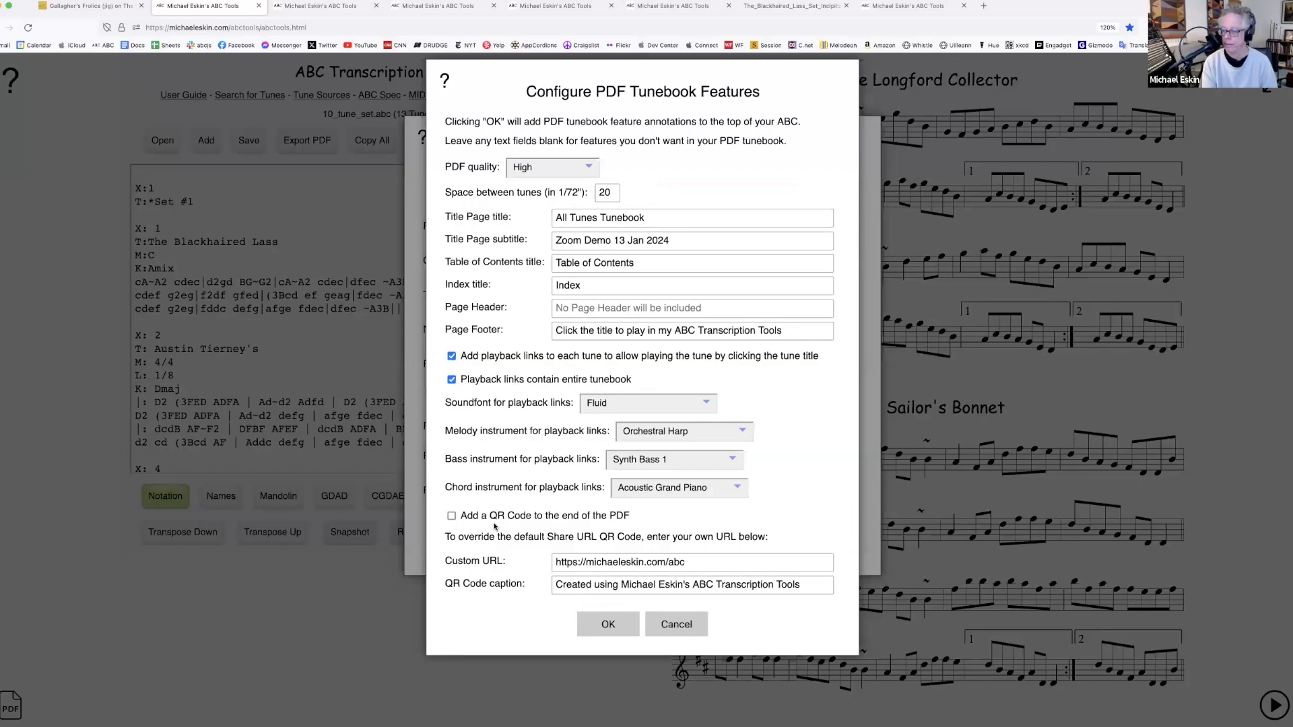
click(606, 623)
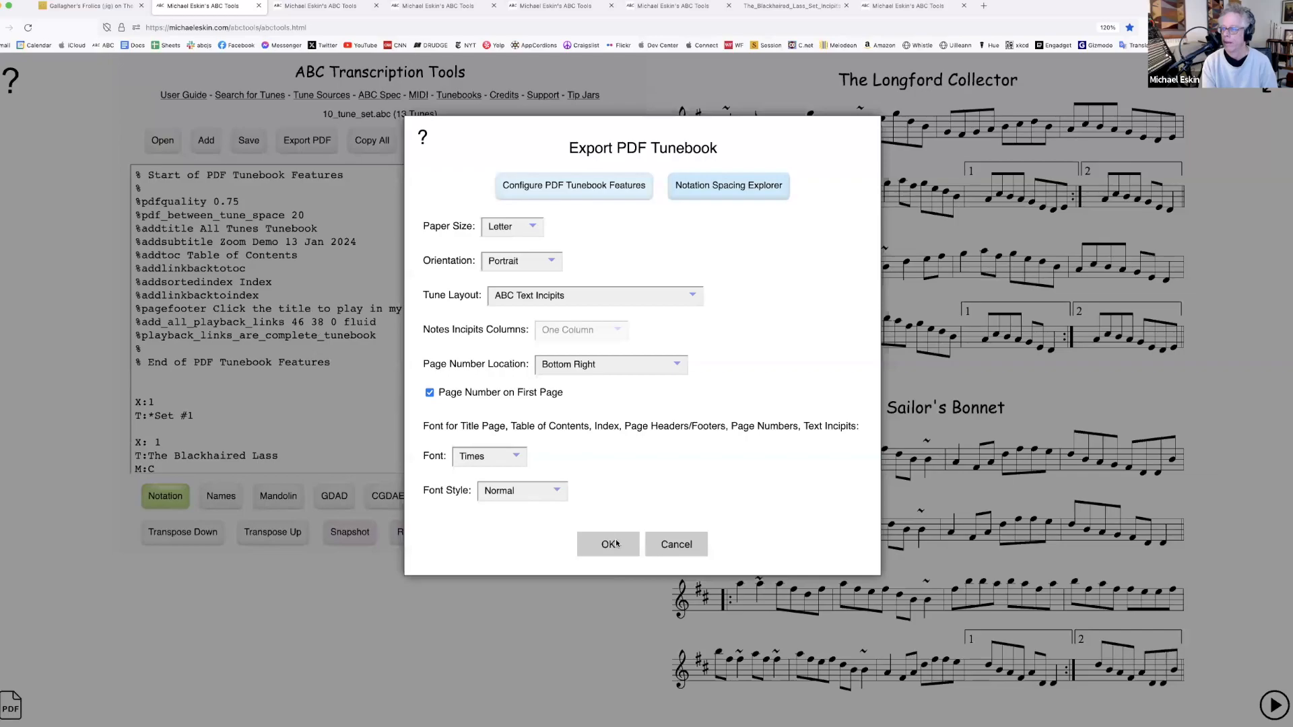
Export the tunebook as tune_set.pdf with the Multiple Tunes per Page layout
click(561, 299)
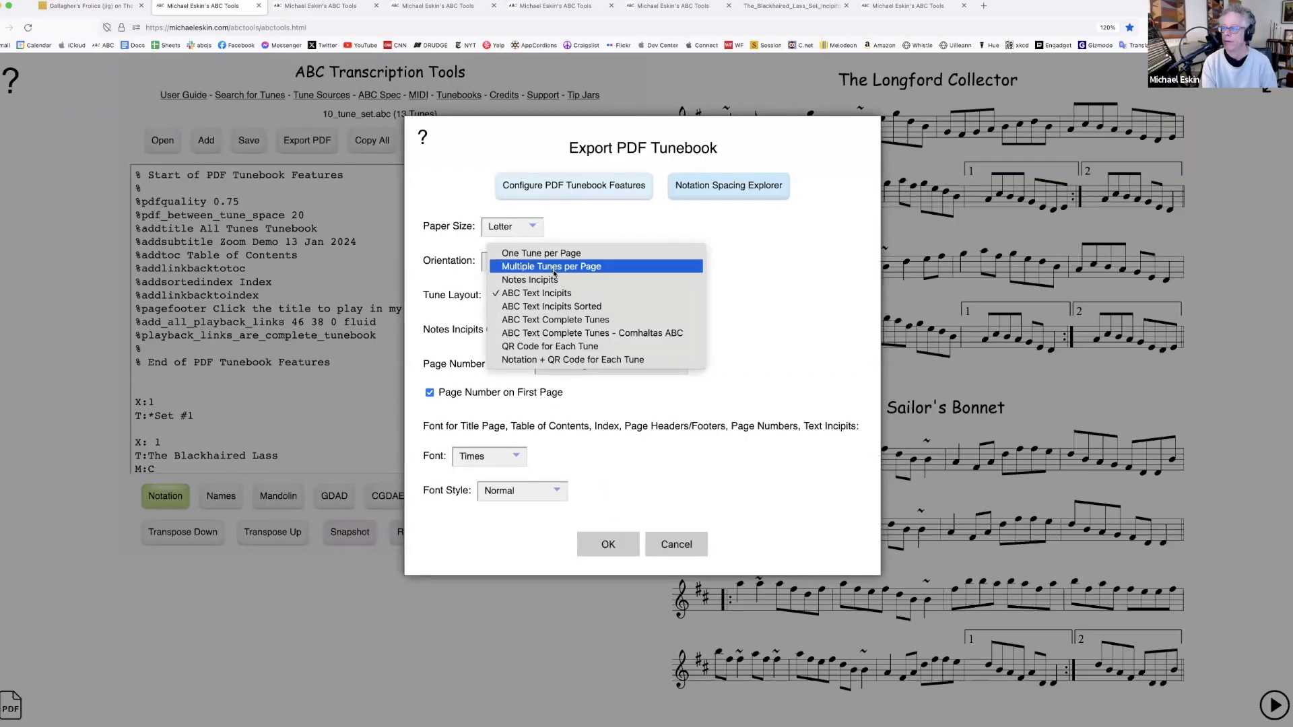
click(554, 268)
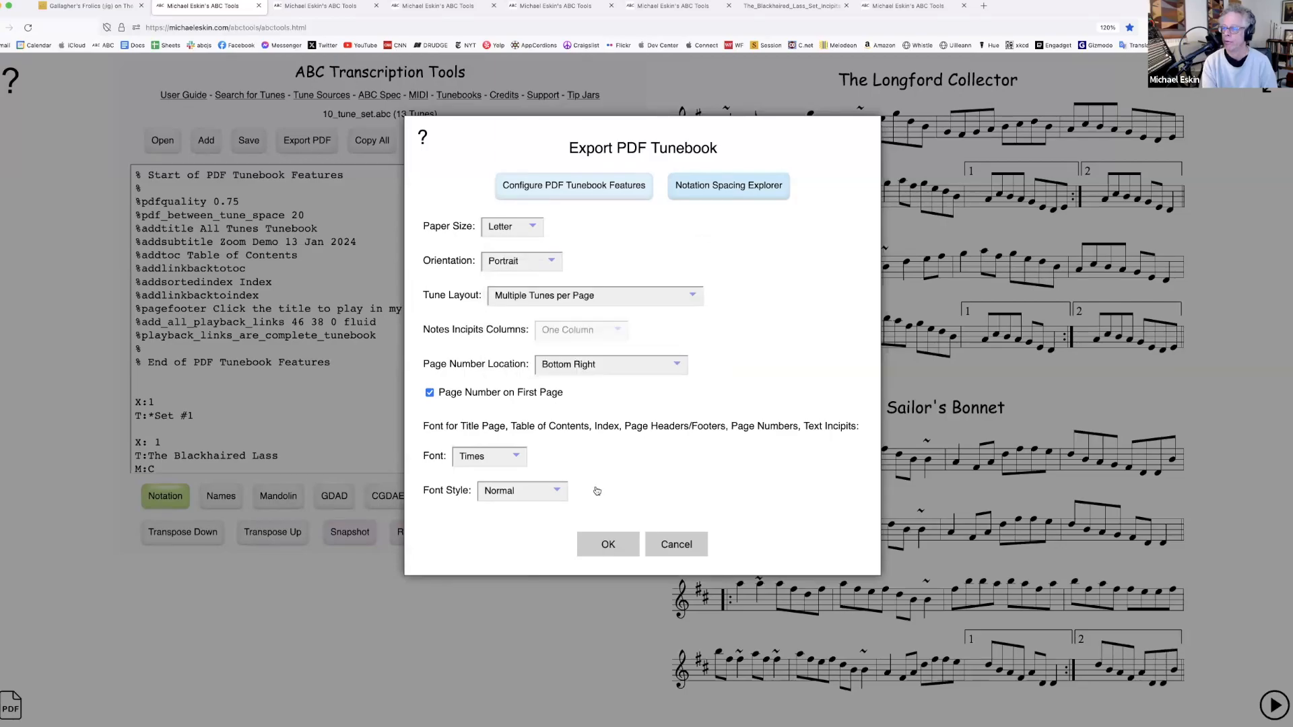
click(614, 539)
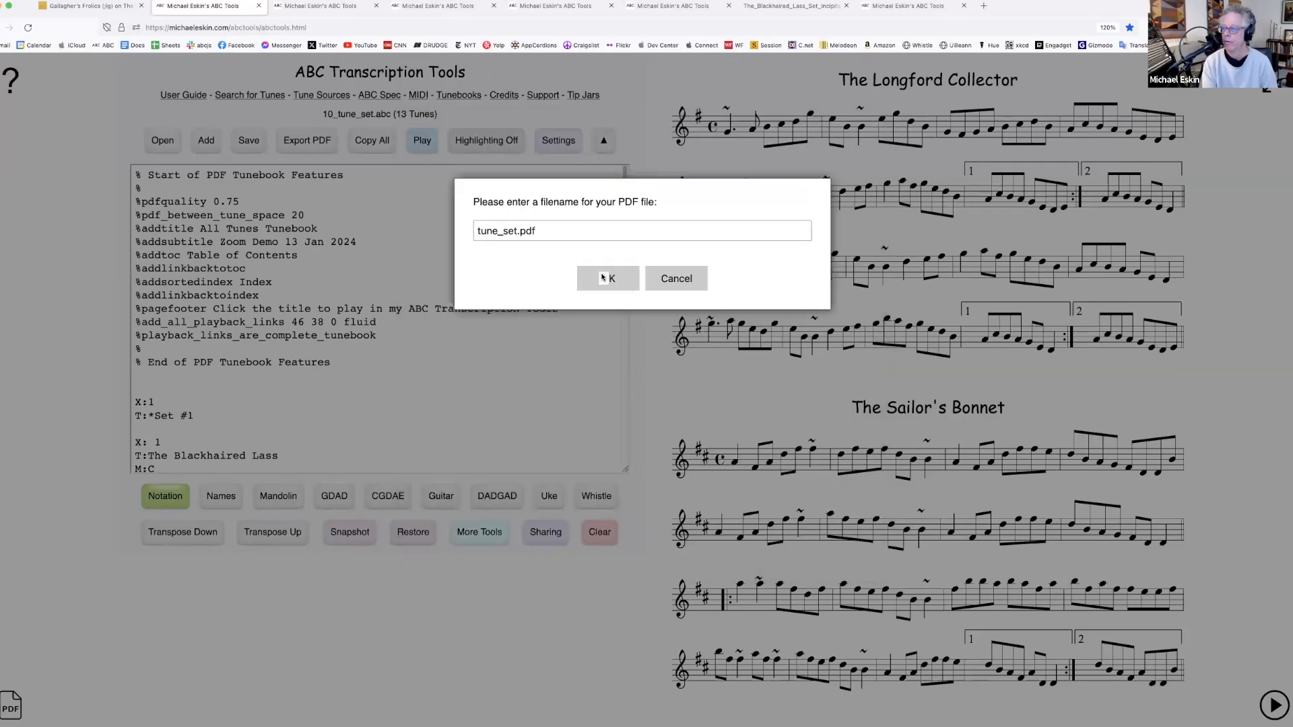
click(603, 278)
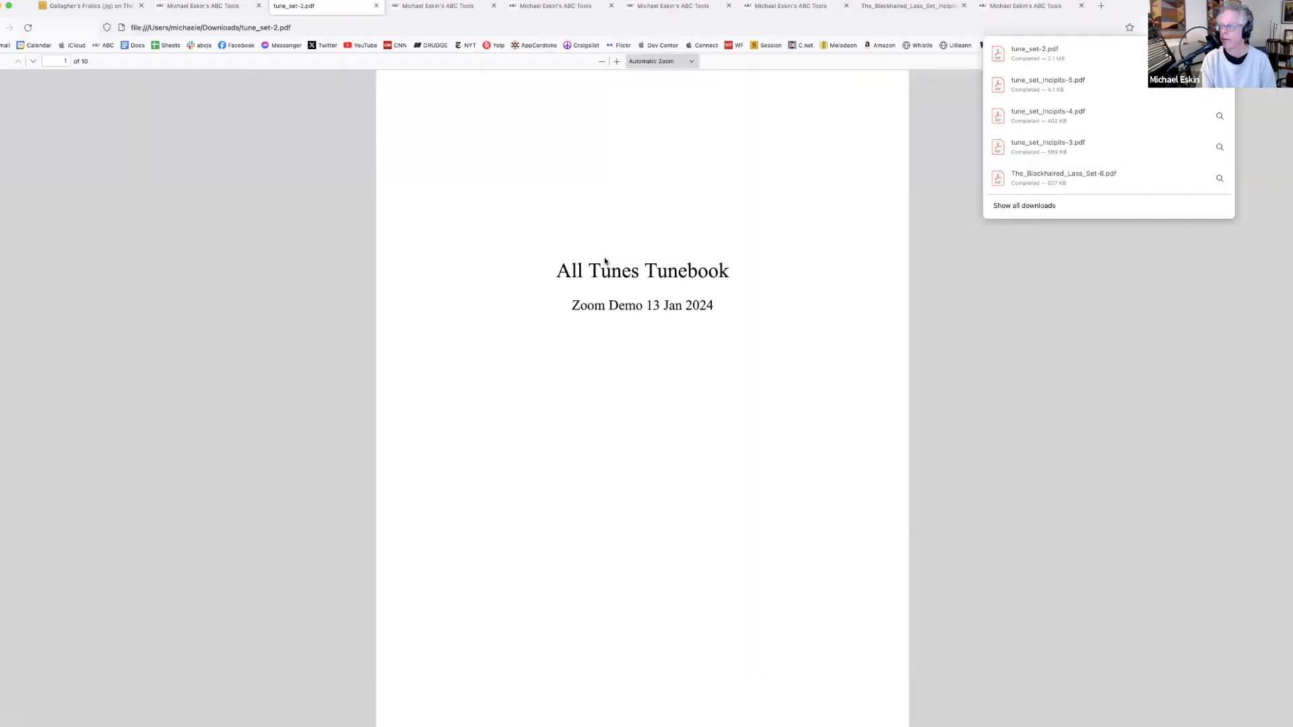
Examine the exported PDF's table of contents, tune pages and index, following the Set #1 and Set #3 section links and page navigation links
scroll(675, 277, down, 3)
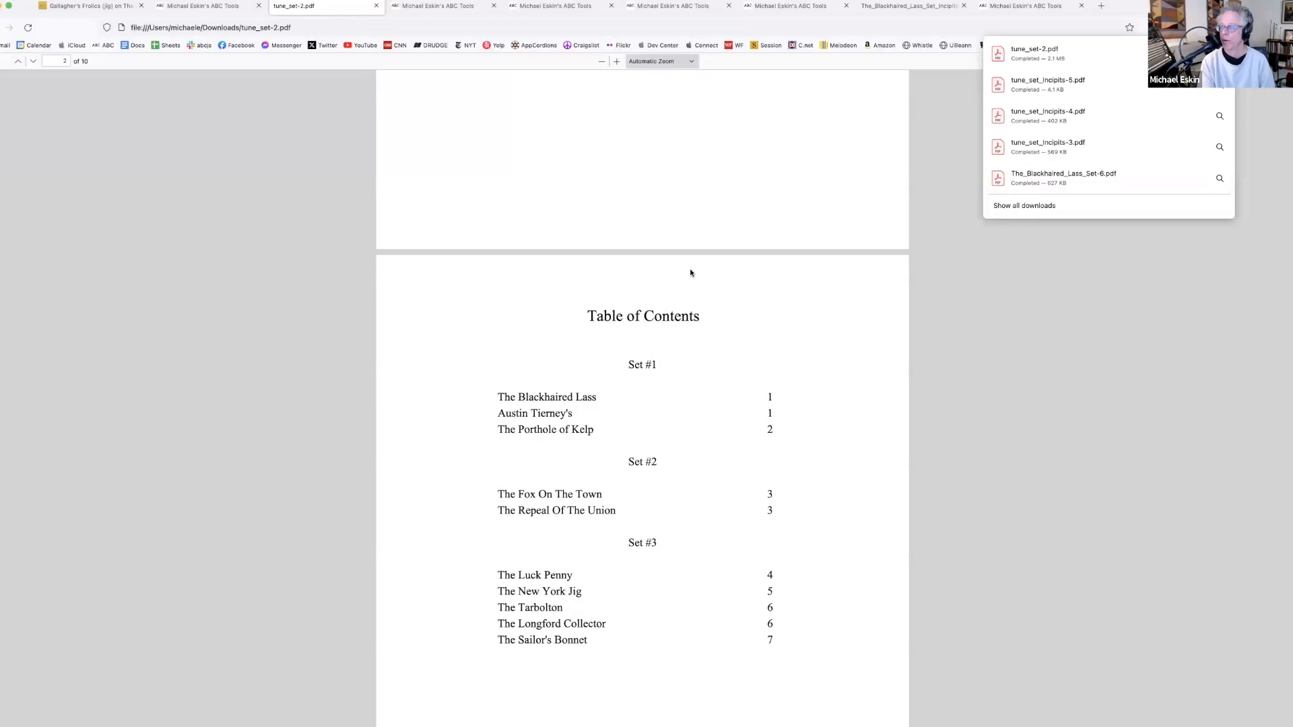
scroll(795, 475, down, 2)
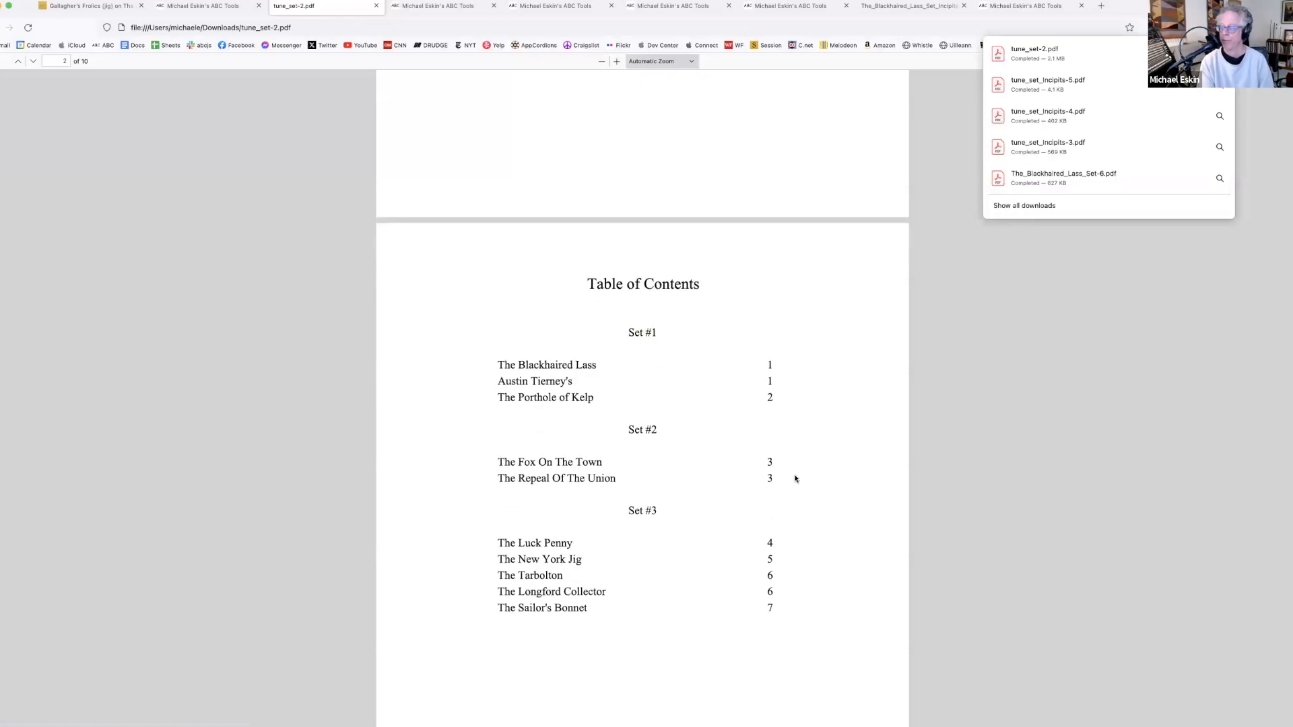
click(644, 263)
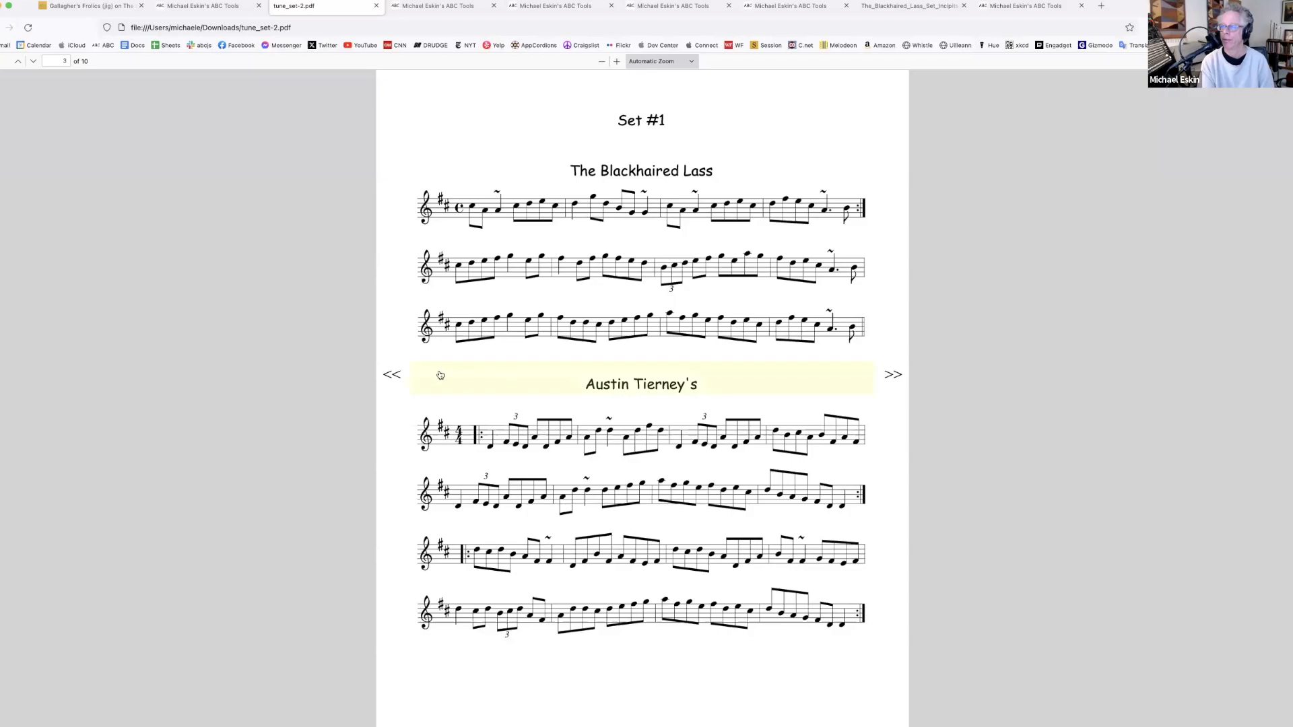
click(396, 376)
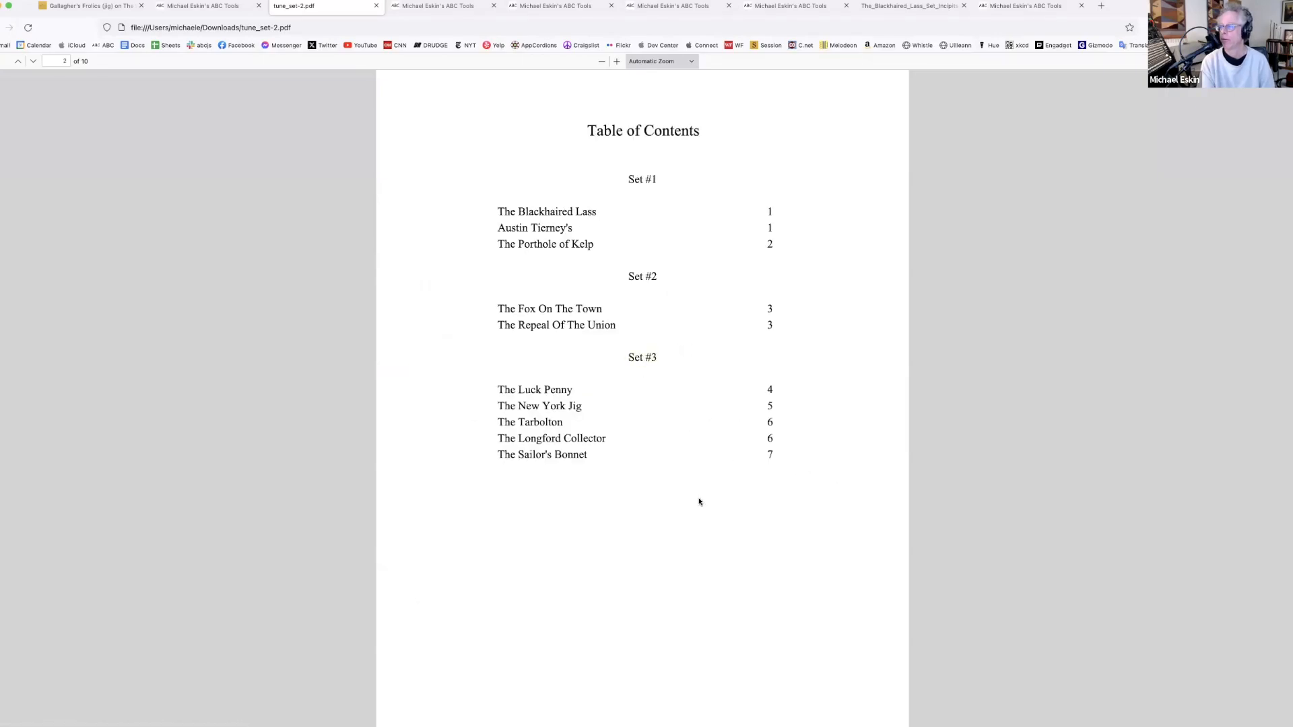
scroll(700, 502, down, 10)
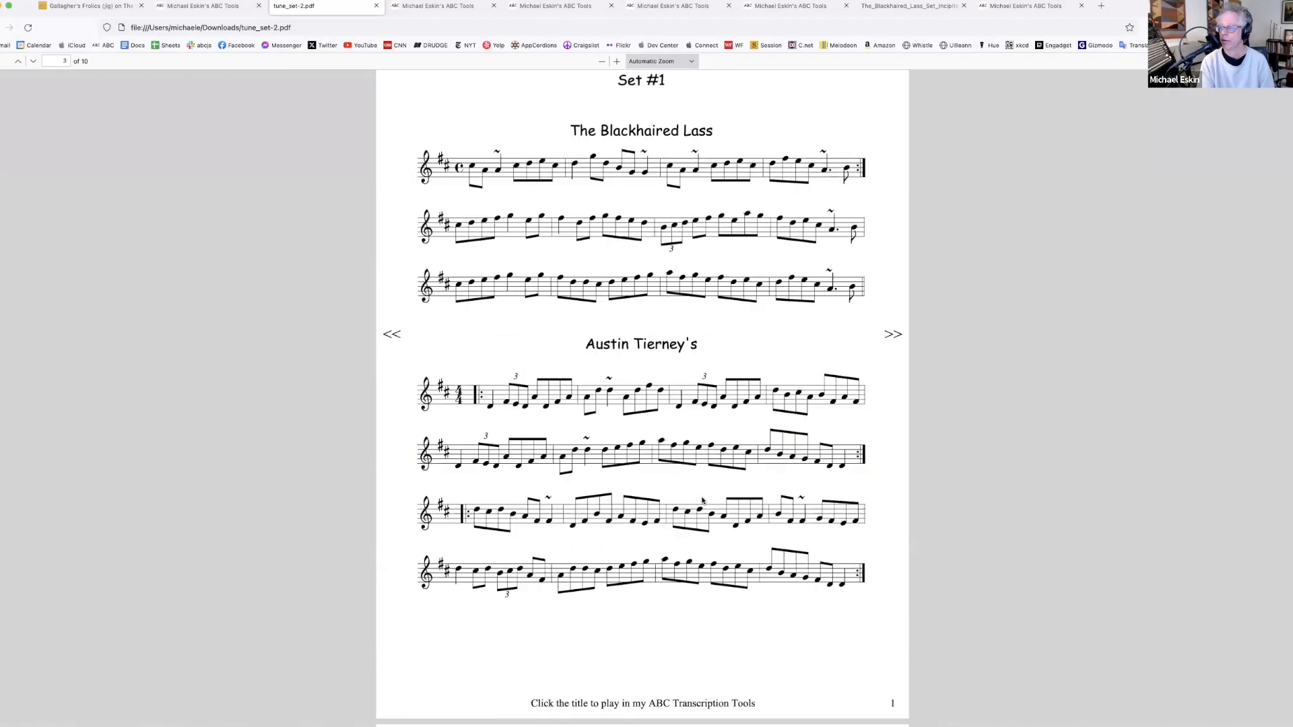
scroll(702, 500, down, 12)
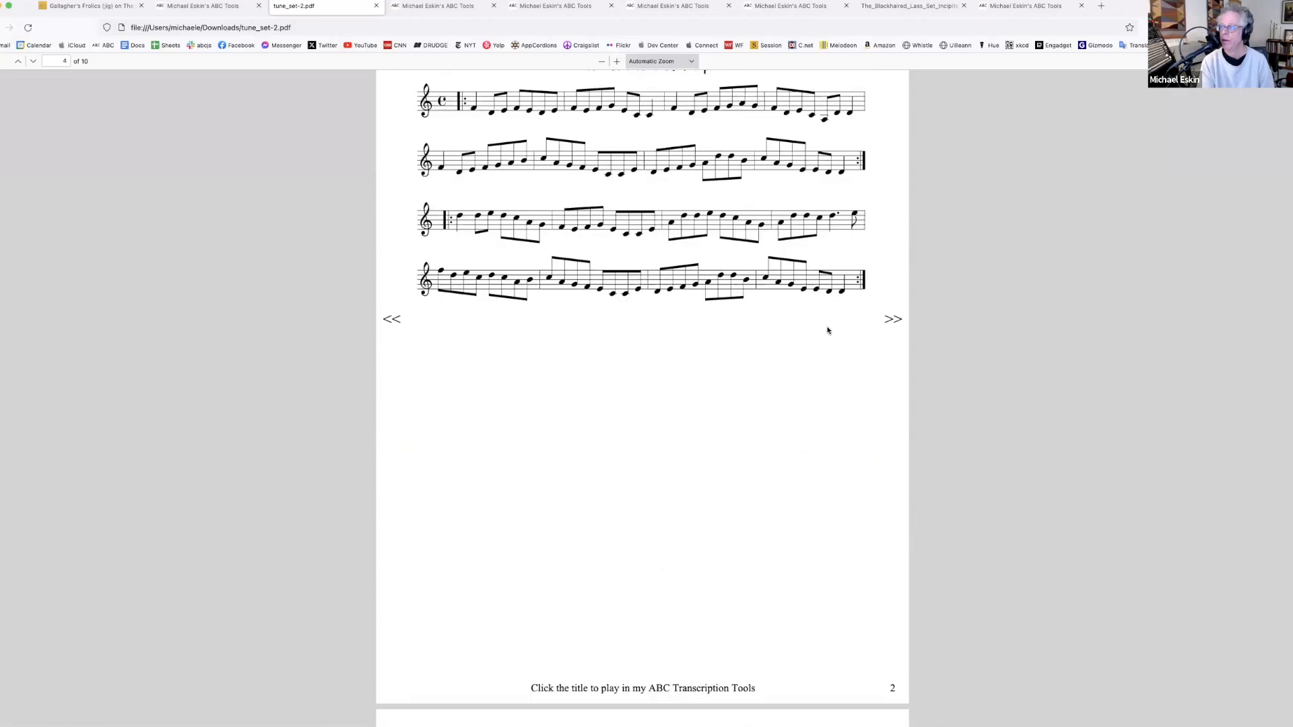
click(891, 330)
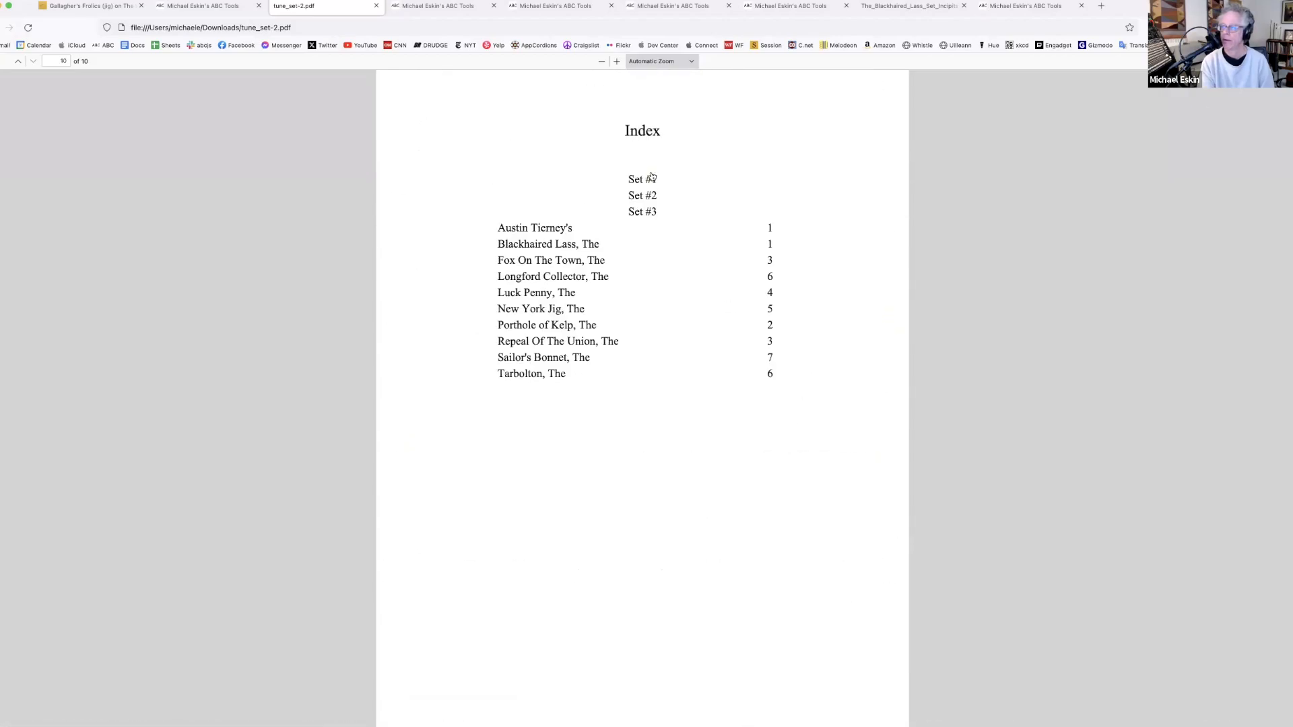
click(647, 214)
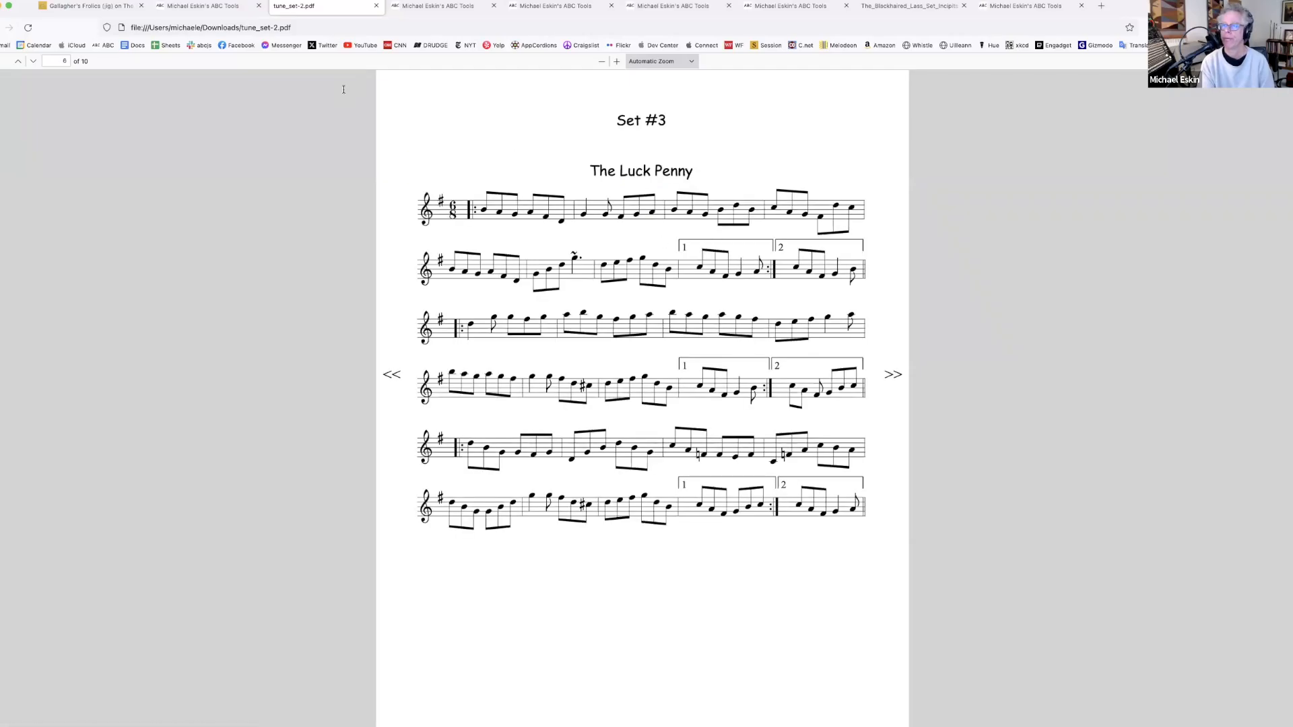
Return to the ABC editor and enable soundfont, melody, bass and chord program injection for all tunes in the MIDI injection settings
click(199, 4)
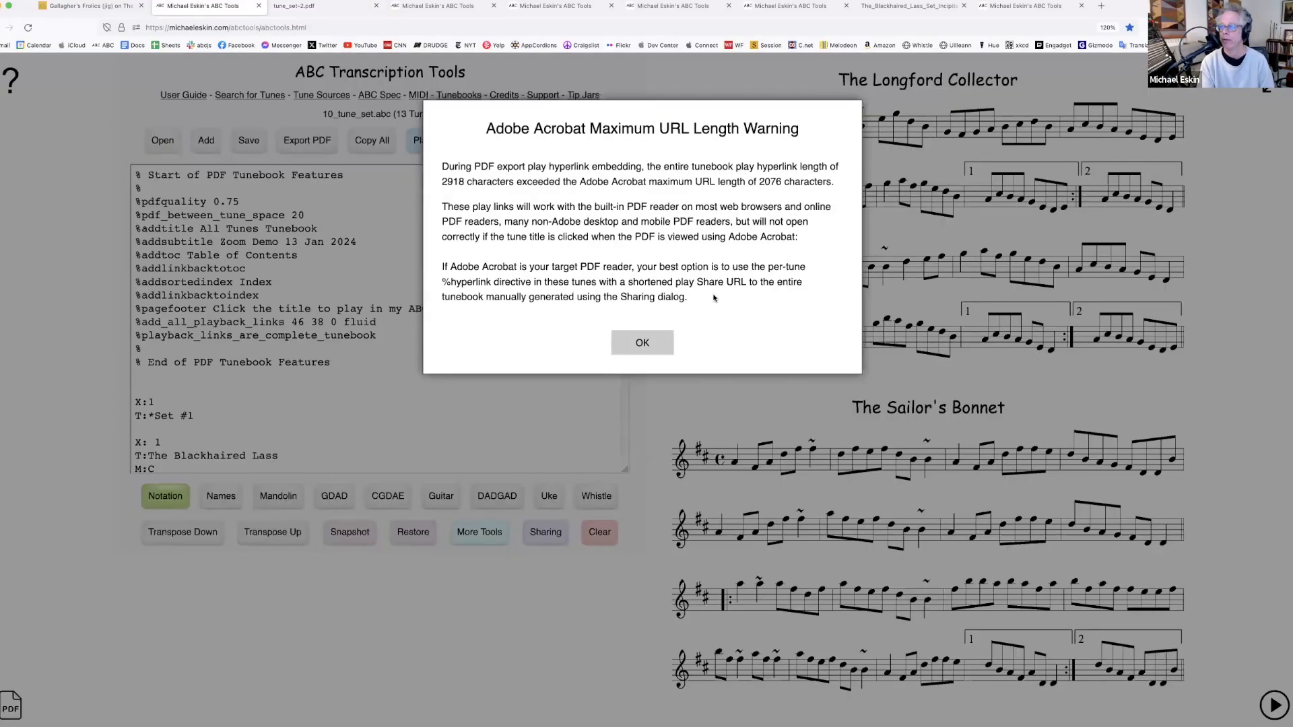
click(644, 344)
click(501, 537)
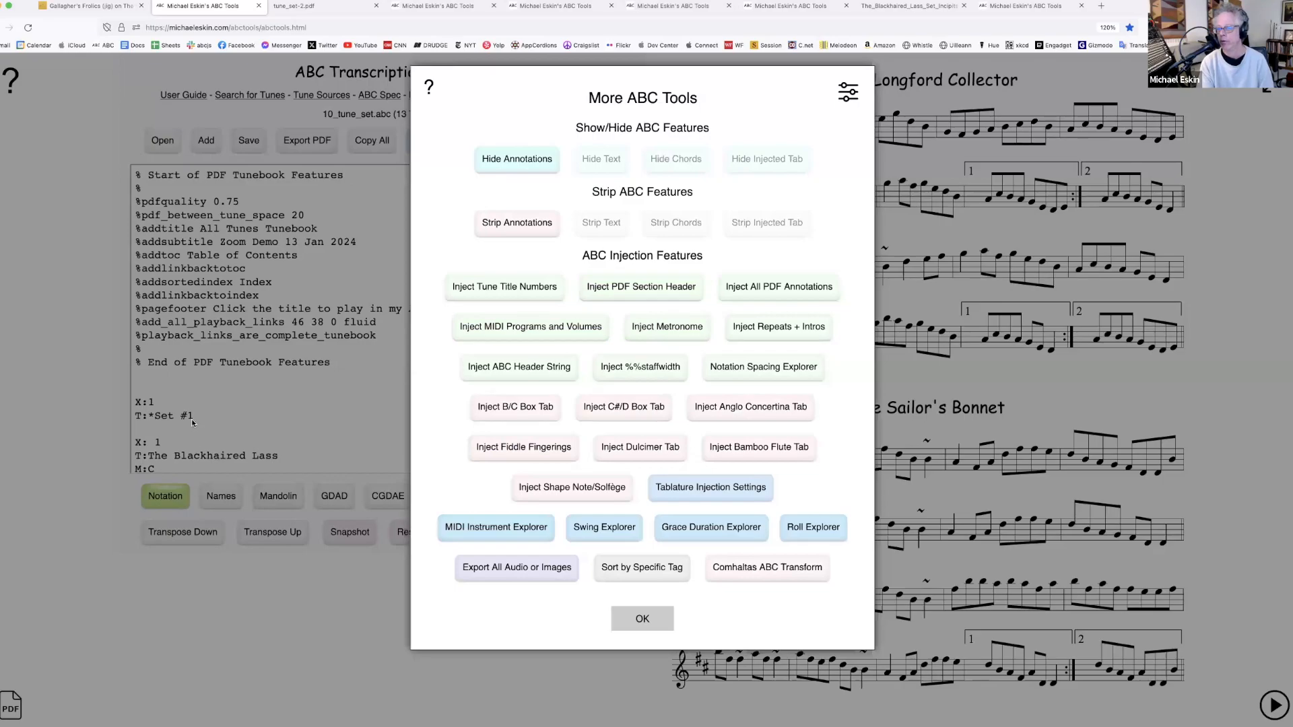
click(528, 330)
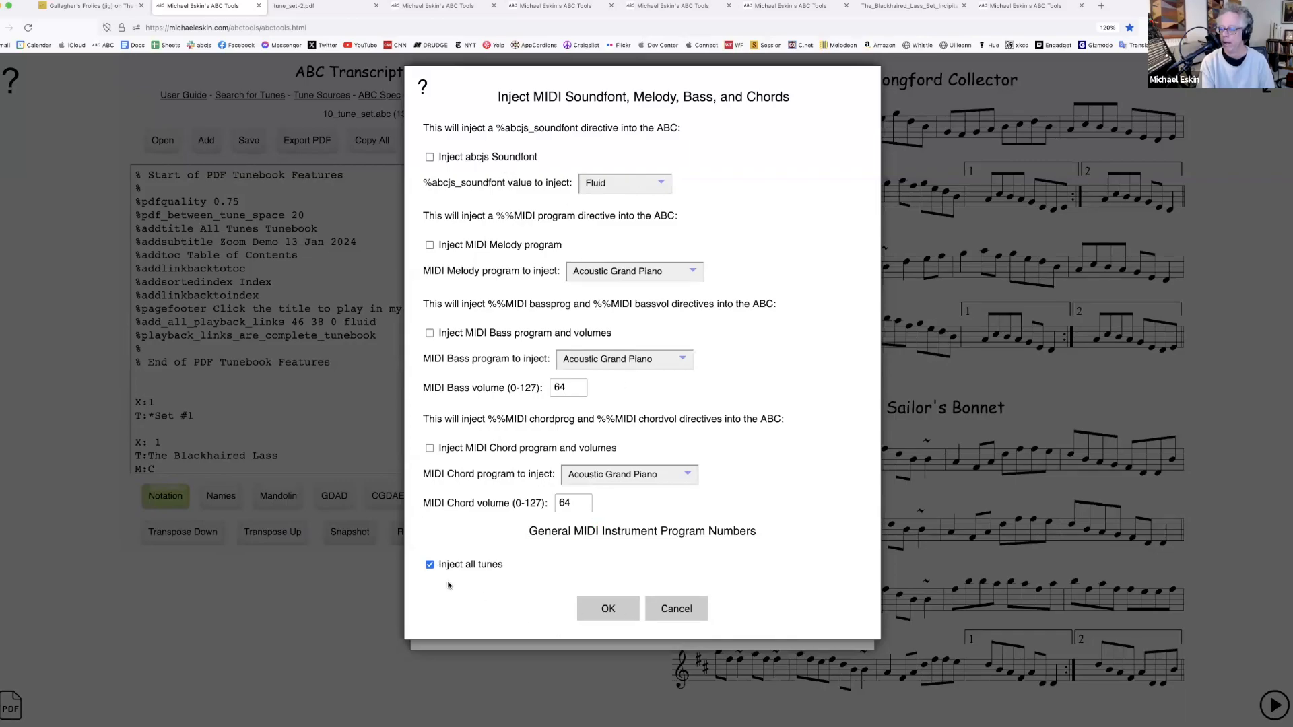
click(430, 157)
click(430, 333)
click(430, 448)
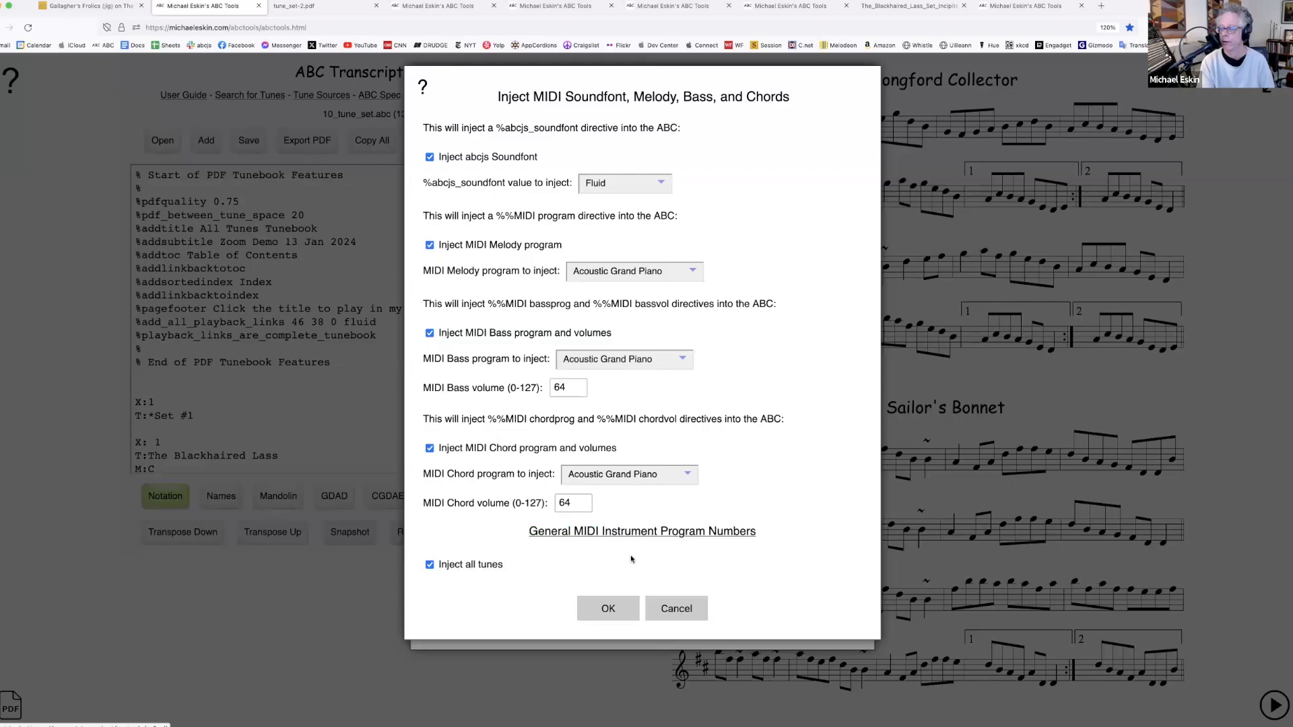
Examine the available soundfonts and MIDI melody programs, and open the General MIDI Instrument Program Numbers reference
click(635, 184)
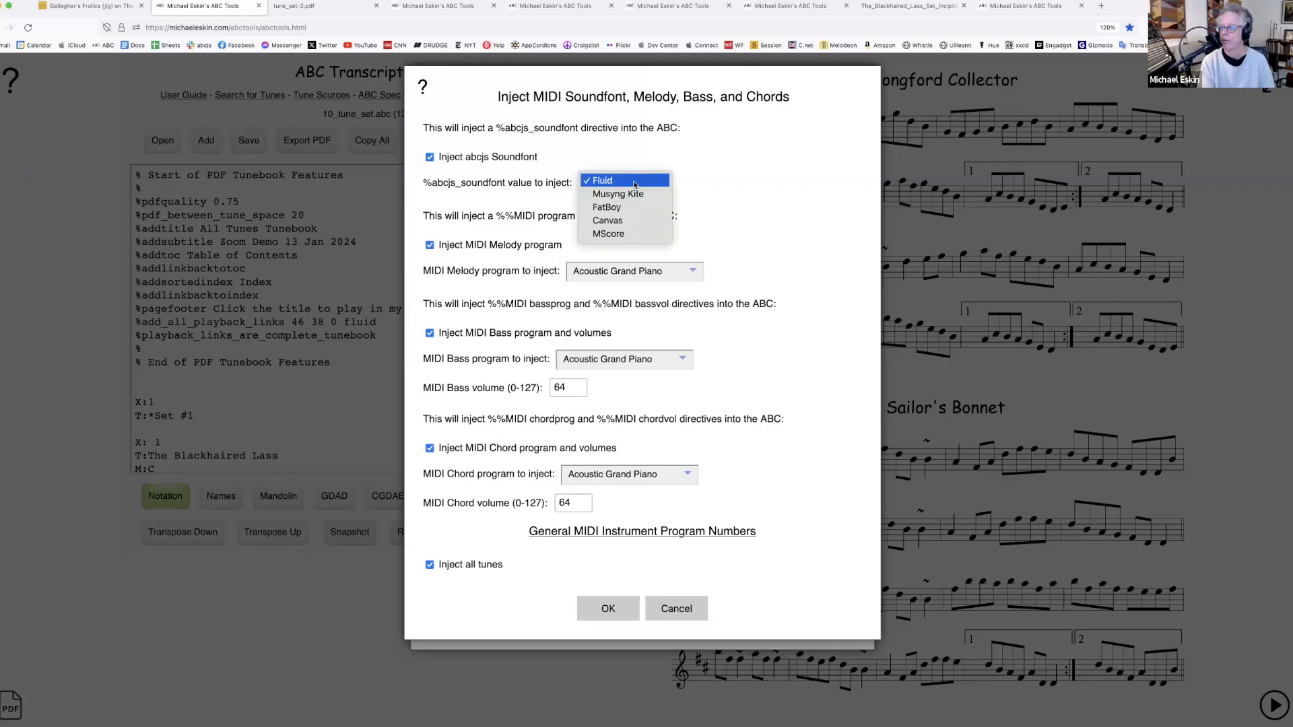
click(718, 177)
click(680, 271)
scroll(628, 378, down, 10)
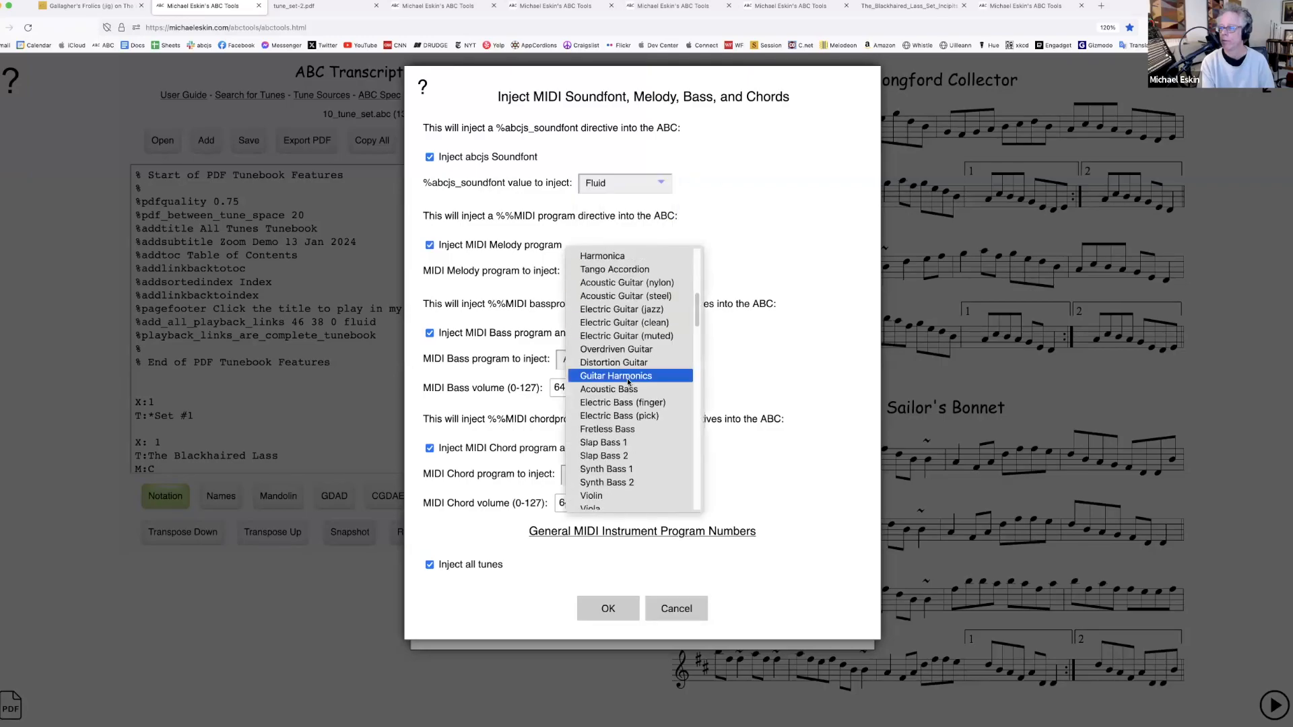
scroll(628, 382, up, 10)
click(734, 299)
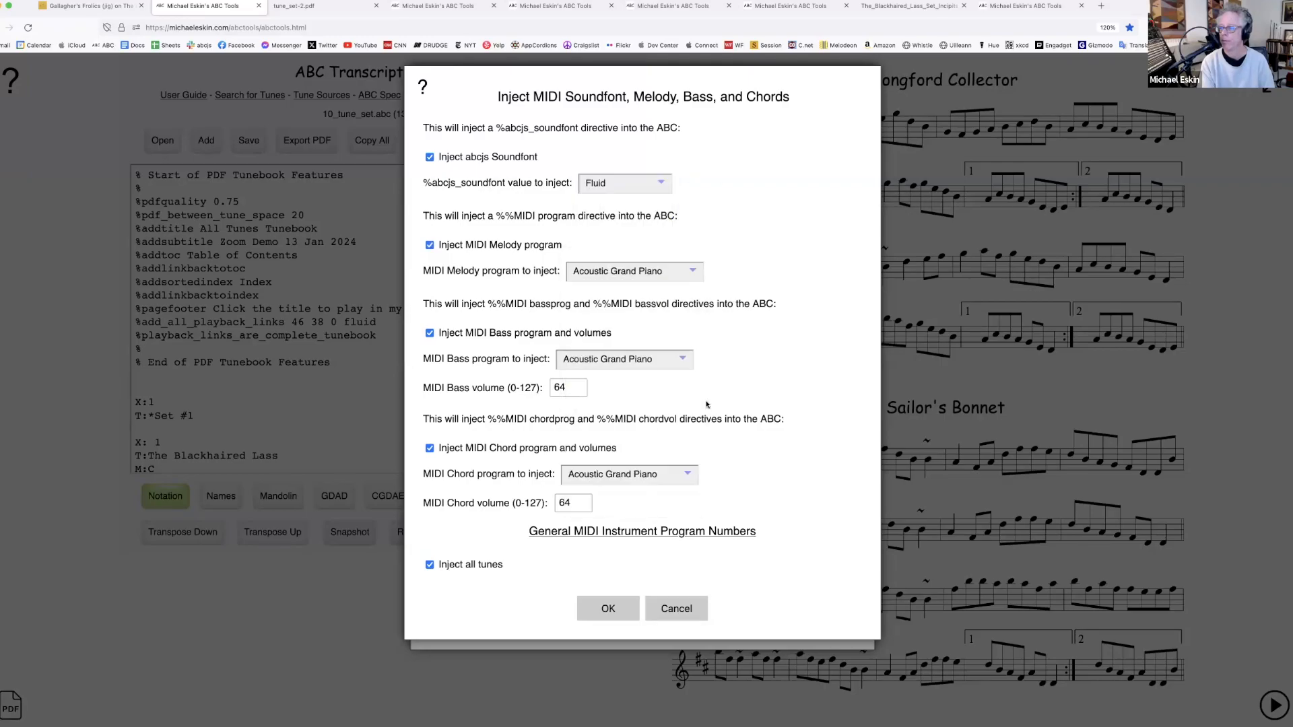
click(632, 536)
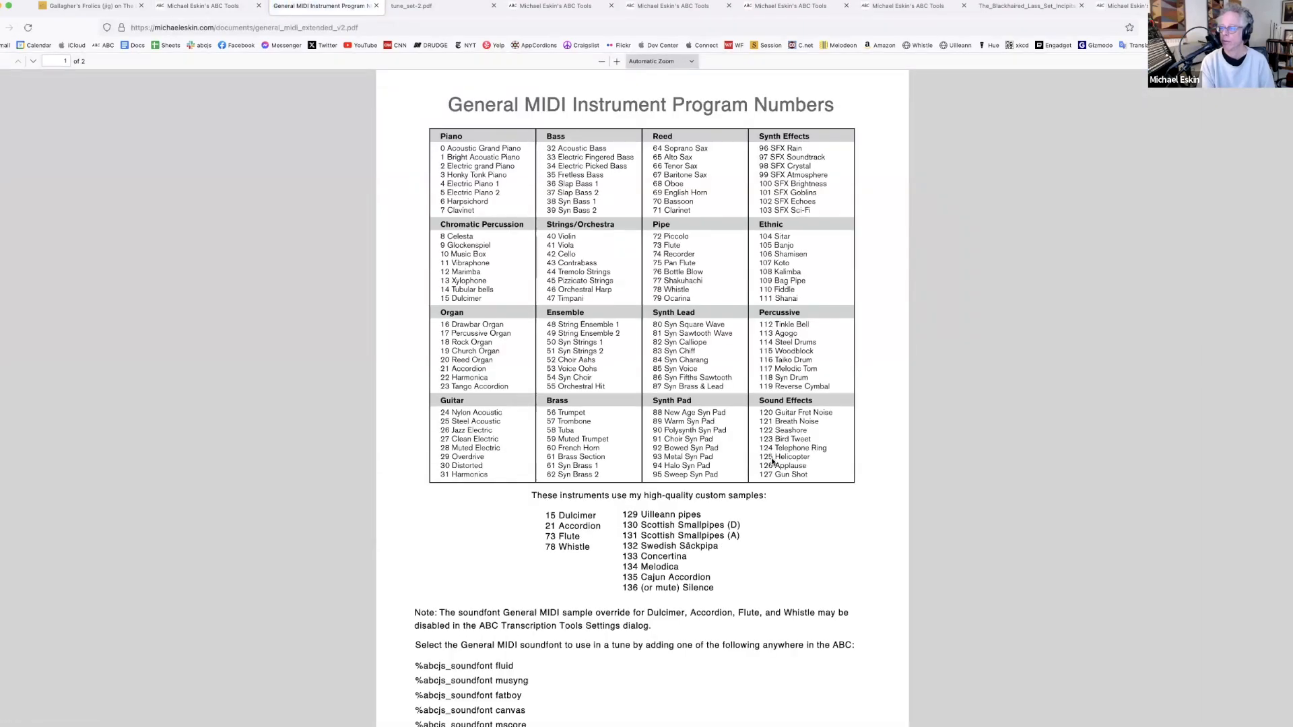
Examine the instrument list, custom samples and soundfont directives in the General MIDI reference, and close it to return to the injection settings
scroll(775, 465, down, 2)
scroll(776, 472, down, 3)
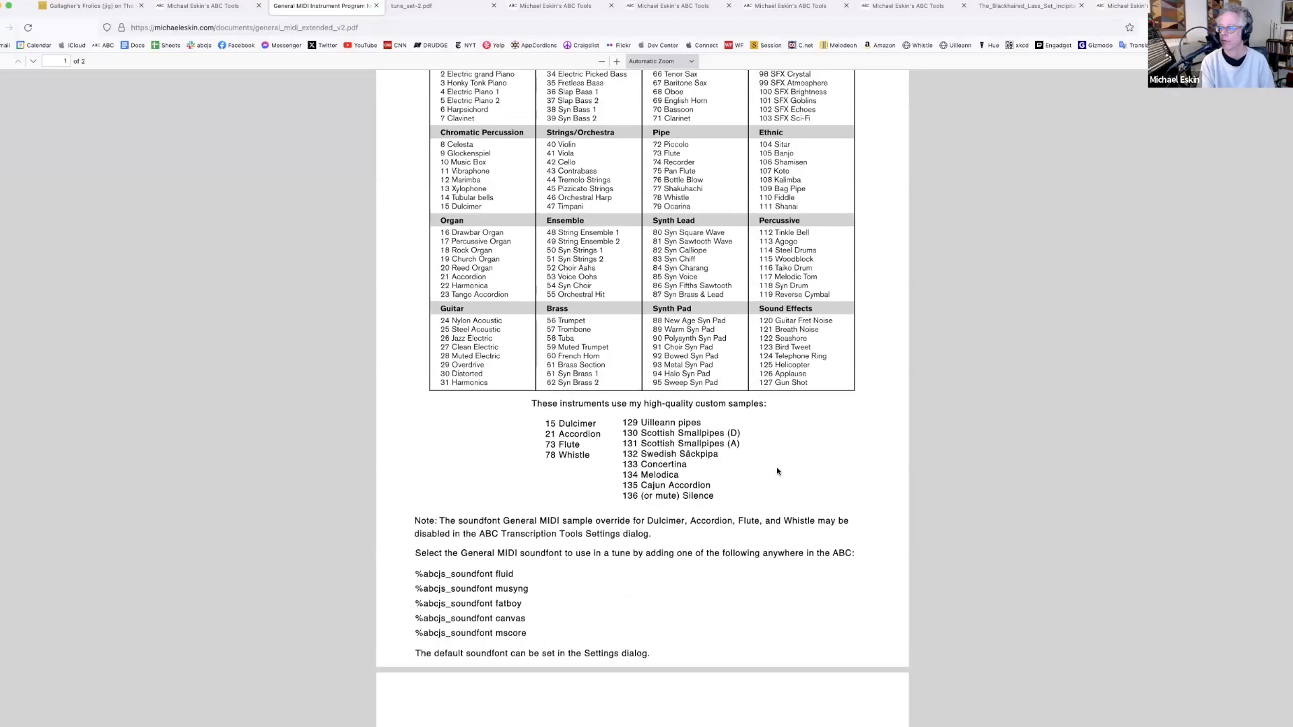
scroll(777, 471, down, 4)
scroll(777, 471, up, 8)
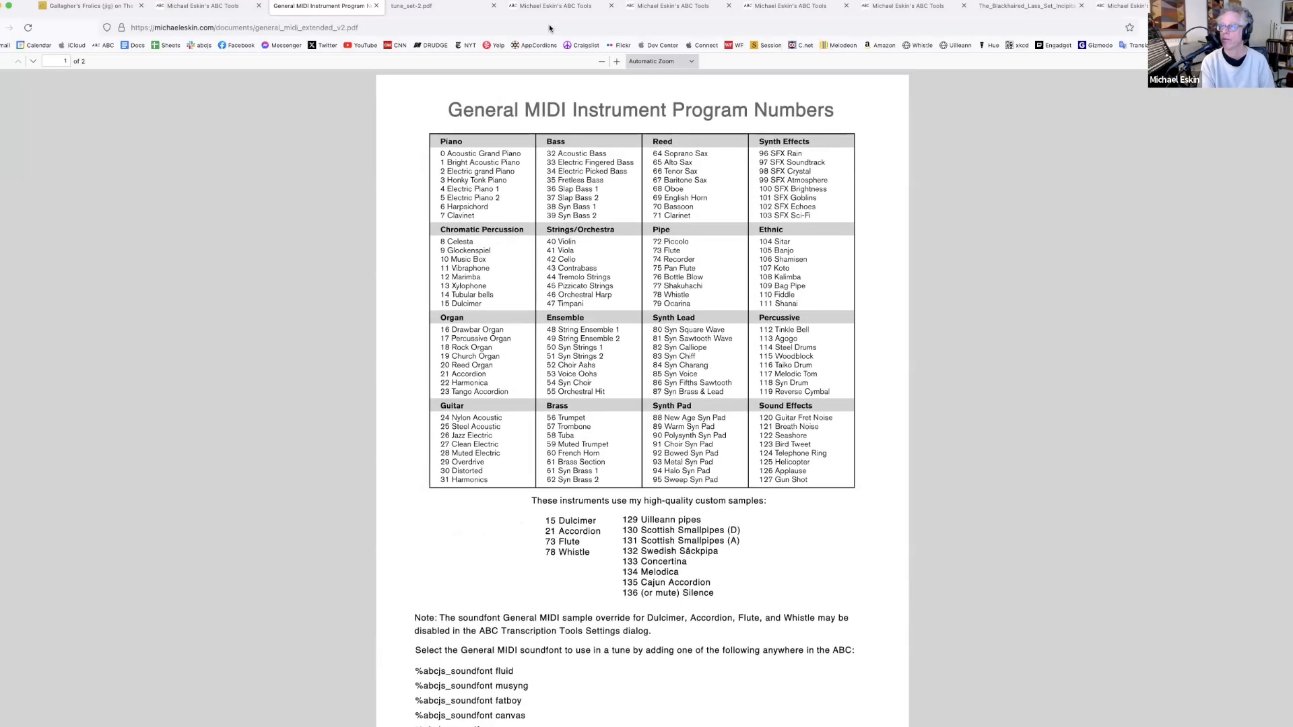
click(376, 6)
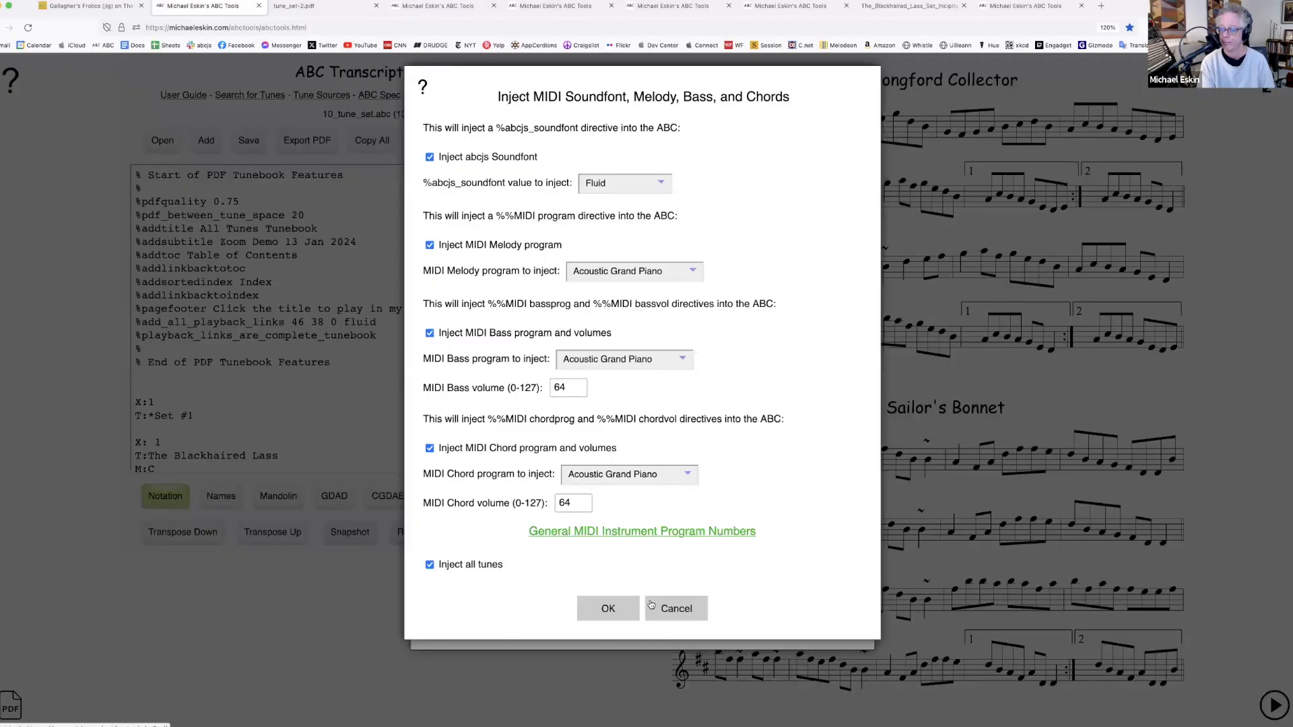
Inject the Fluid soundfont and Acoustic Grand Piano melody, bass and chord programs at volume 64 into all tunes, and inspect the added directives
click(612, 610)
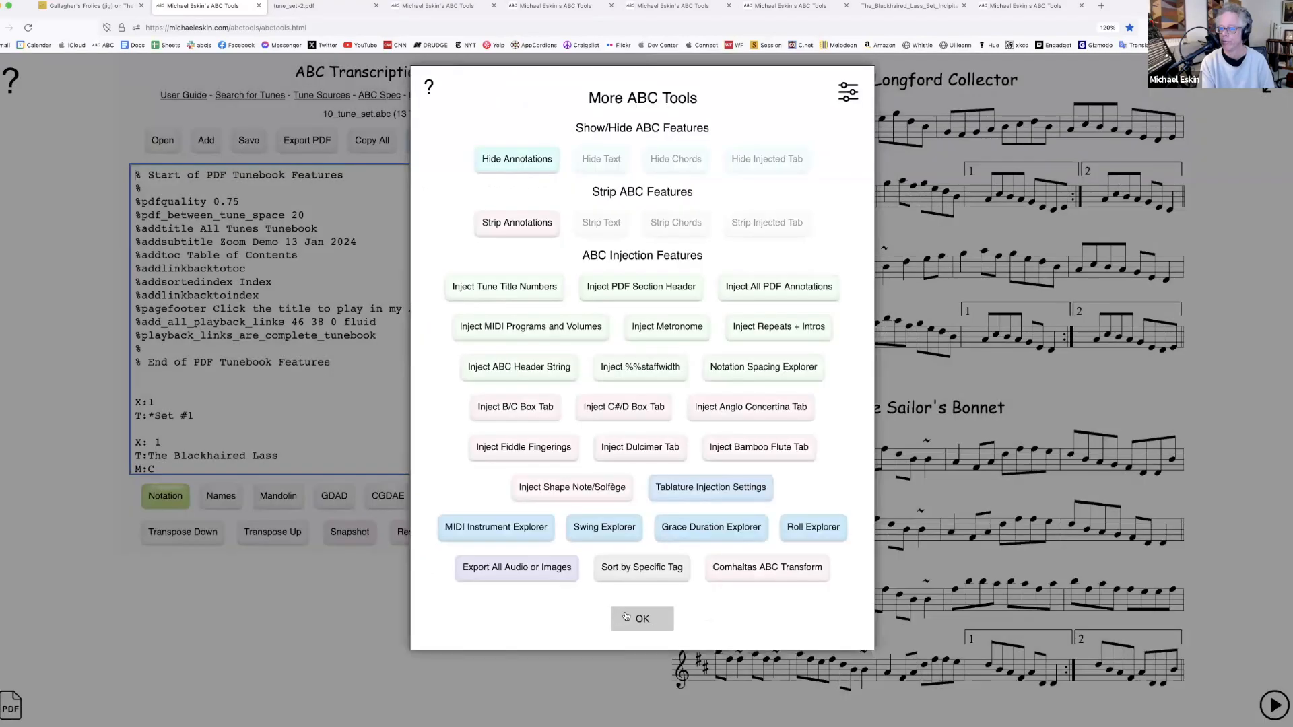
click(636, 618)
scroll(226, 336, down, 4)
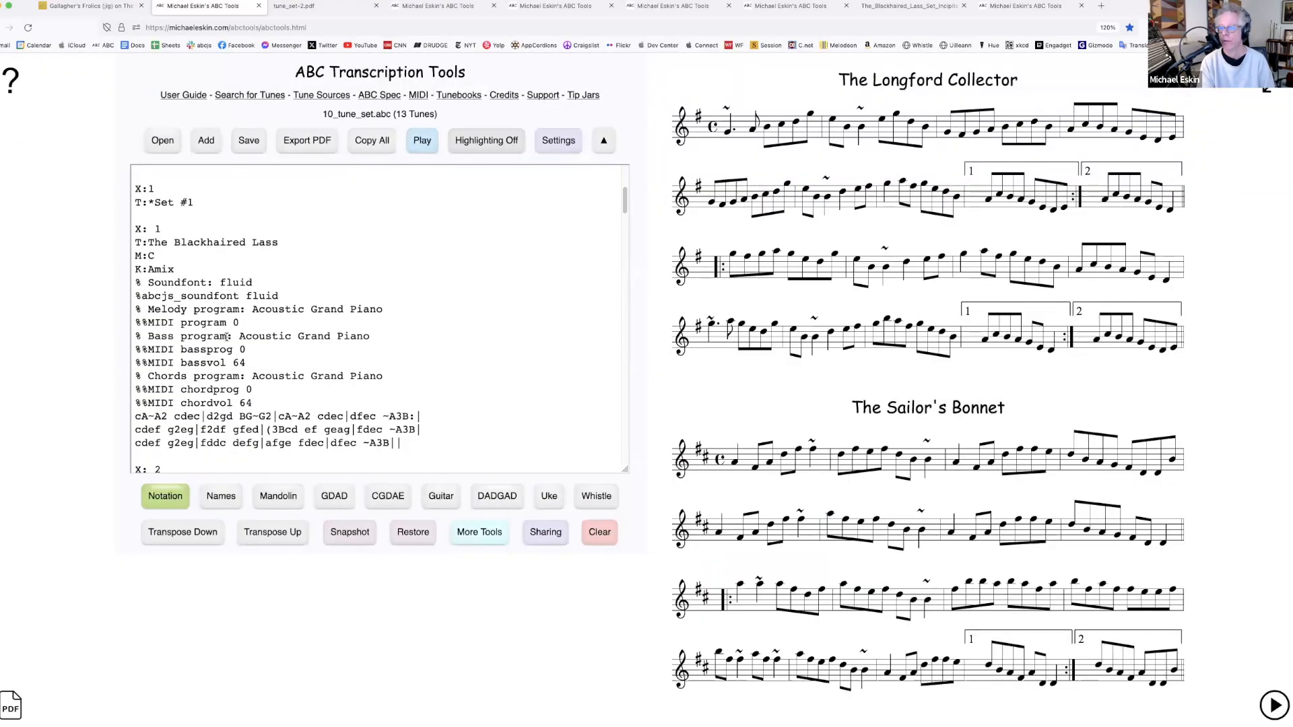
drag(137, 283, 253, 403)
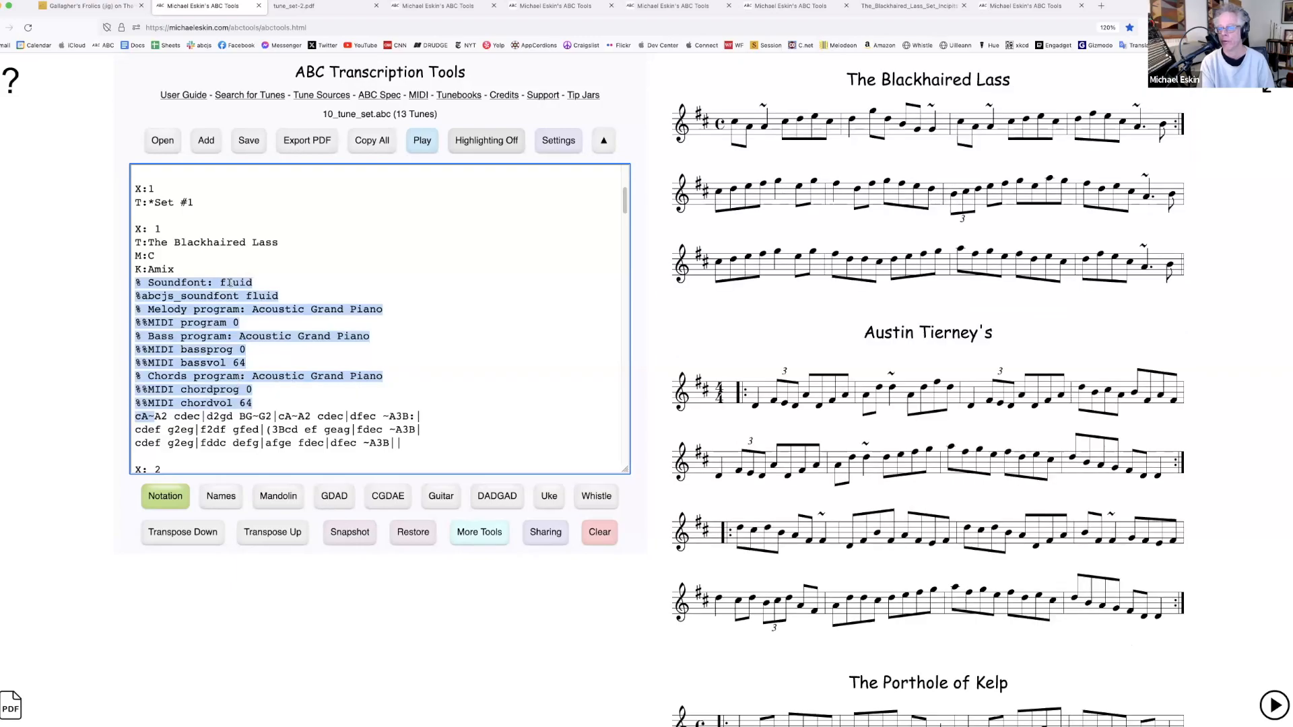
click(300, 348)
scroll(310, 350, down, 8)
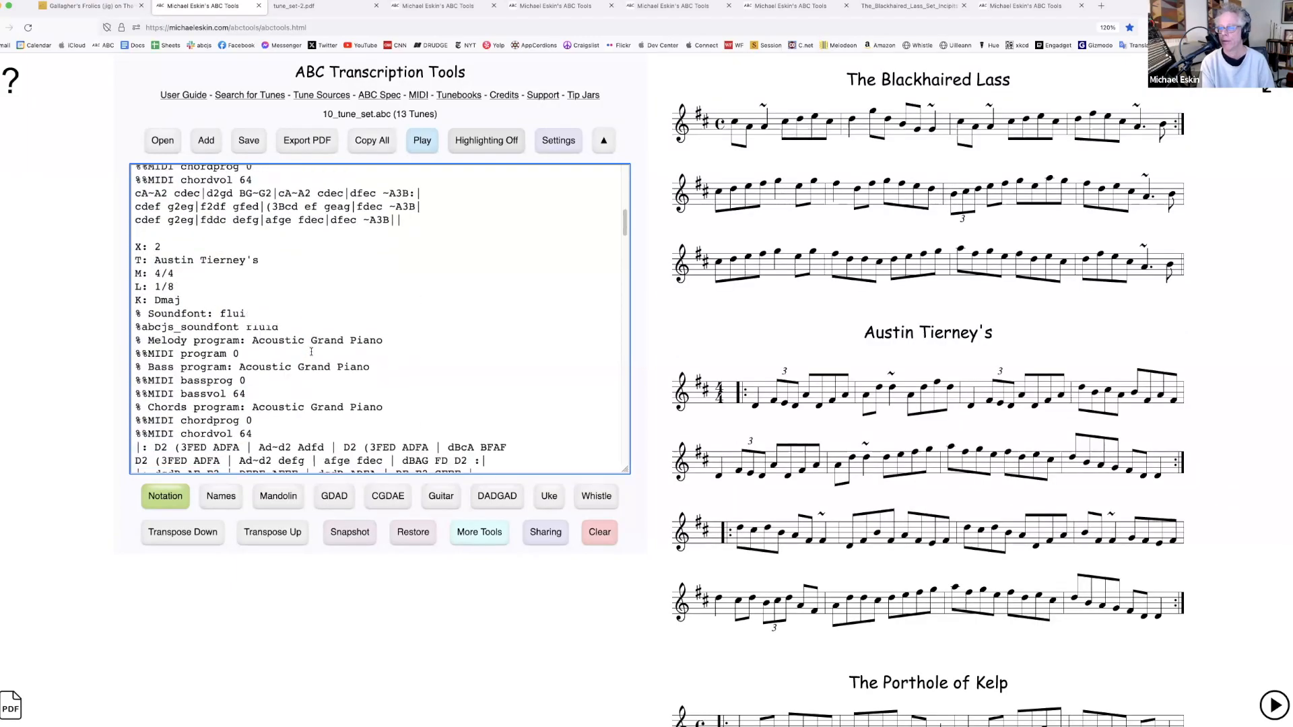
scroll(311, 351, down, 1)
scroll(337, 377, up, 2)
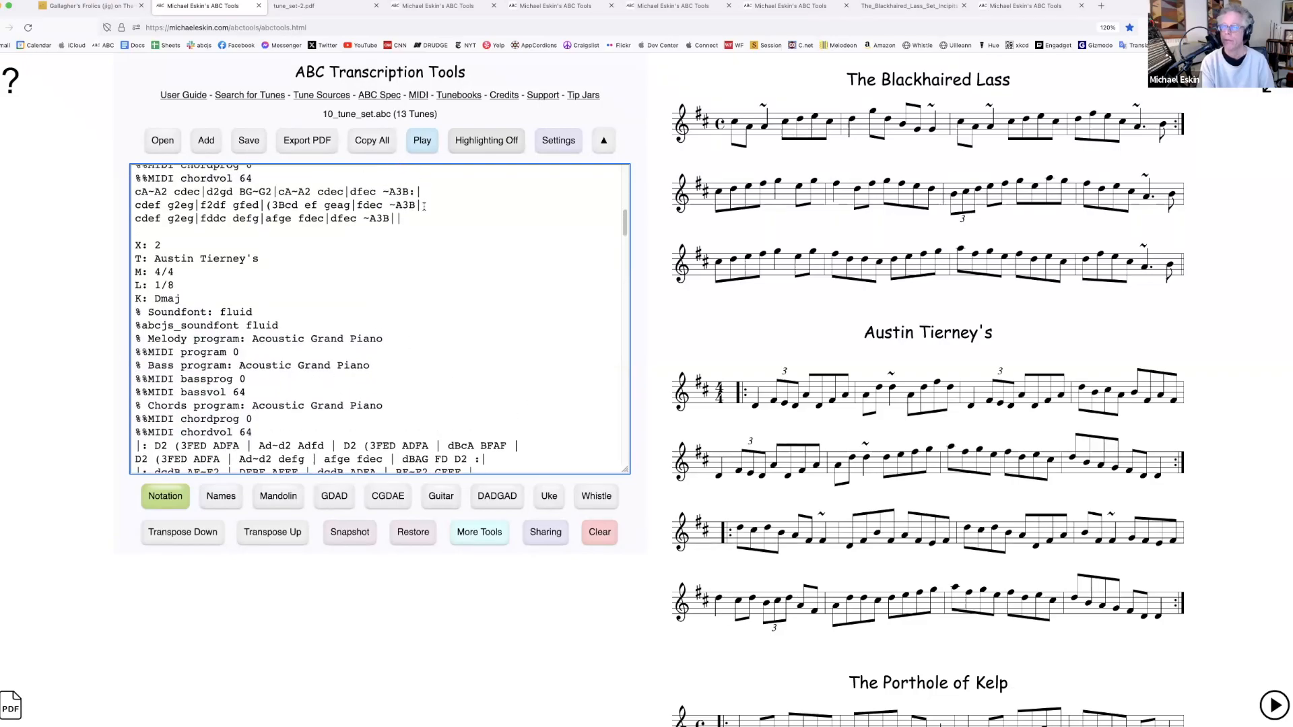
Restore the ABC editor contents from the snapshot and review the restored tunes
click(480, 532)
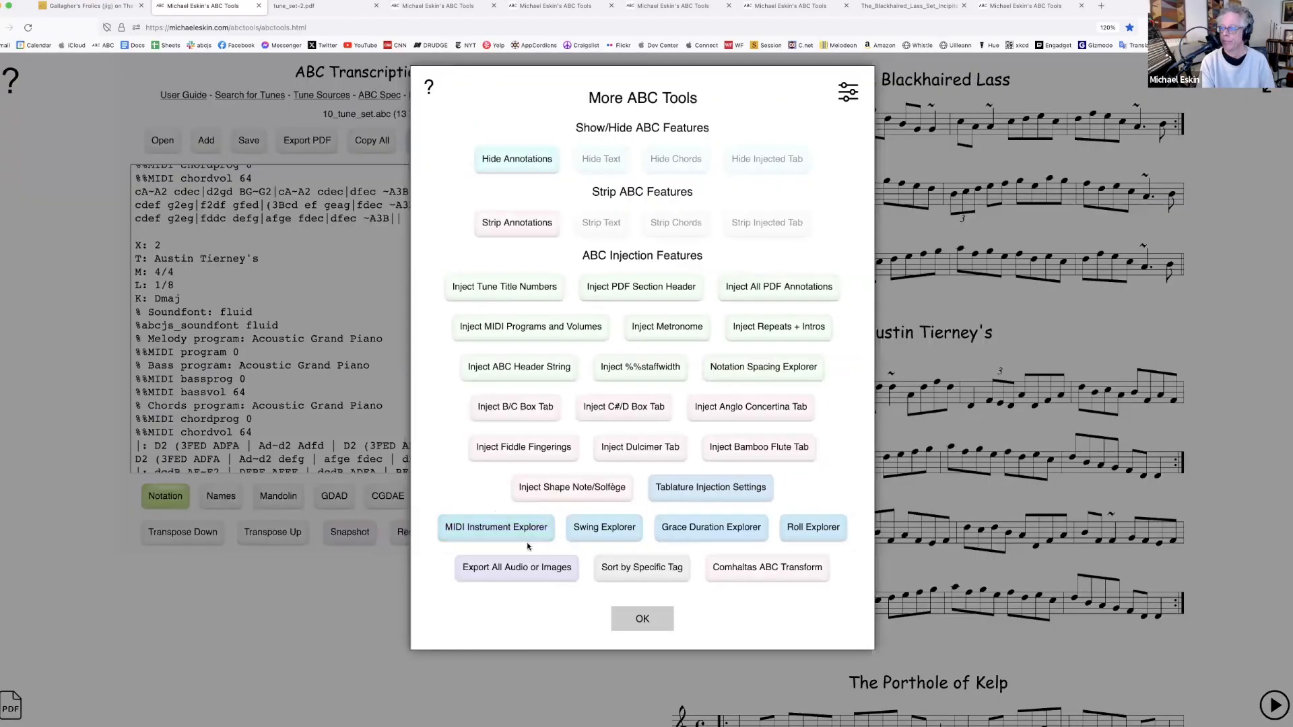
click(635, 621)
click(413, 532)
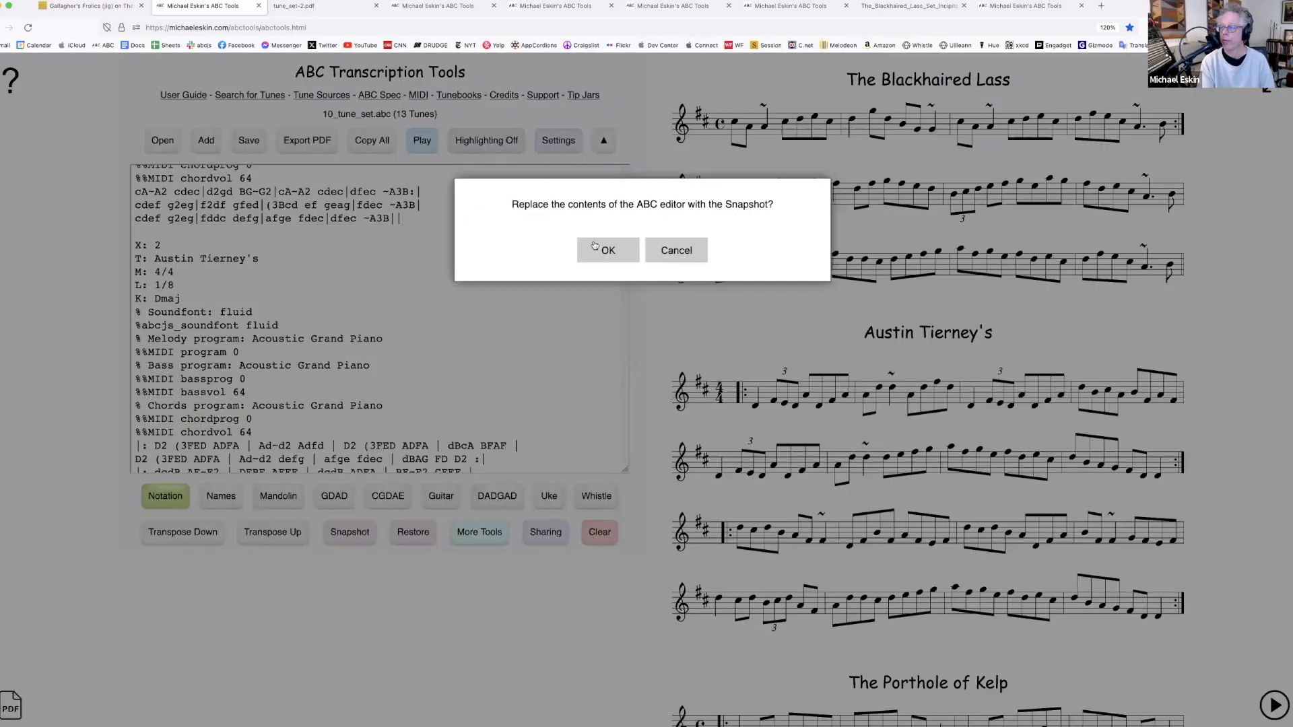
click(608, 256)
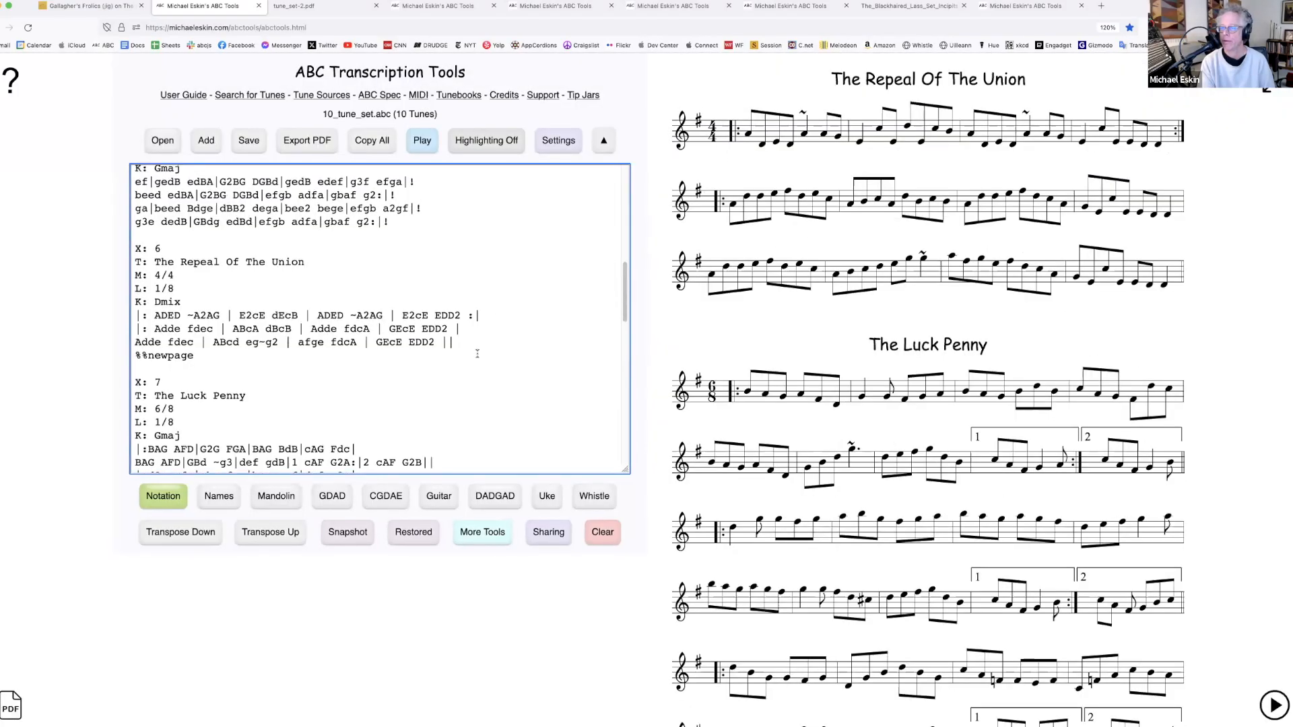
scroll(350, 401, down, 5)
scroll(349, 401, up, 5)
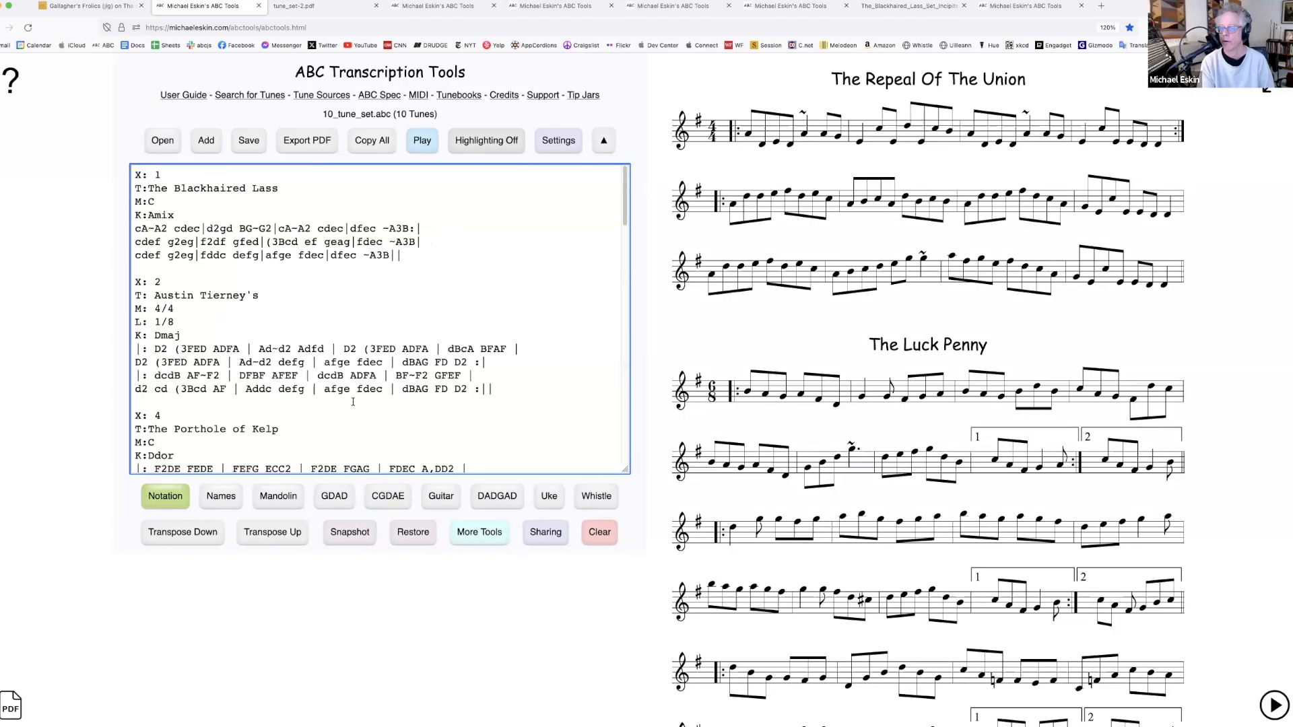
Load The Blackhaired Lass in the MIDI Instrument Explorer, play it briefly, and close the explorer and the extra tools
click(477, 534)
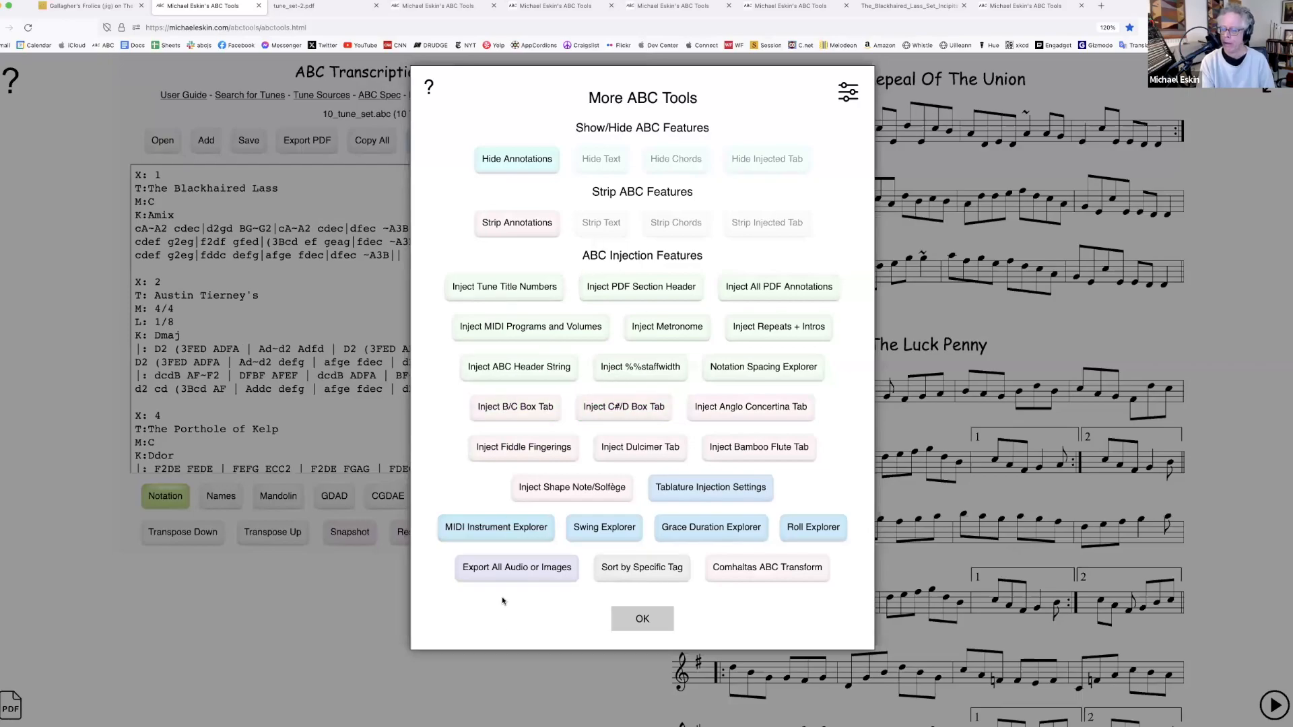
click(650, 627)
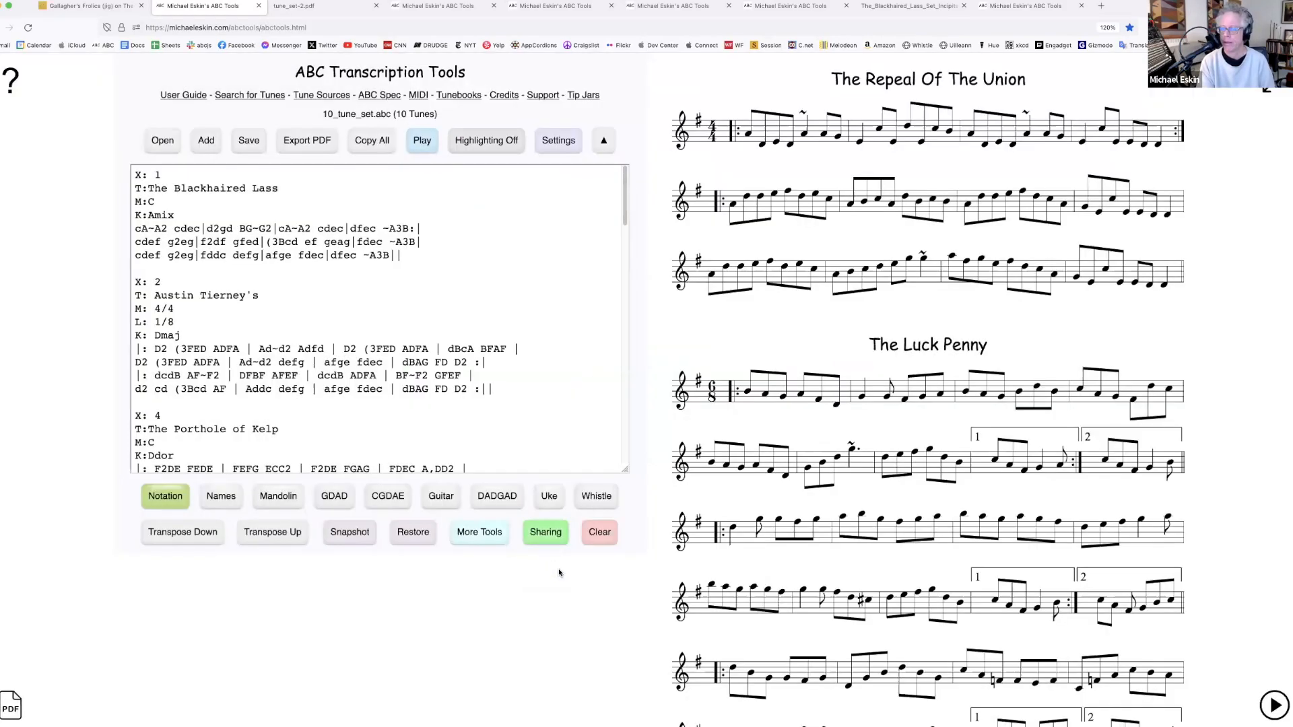
click(370, 284)
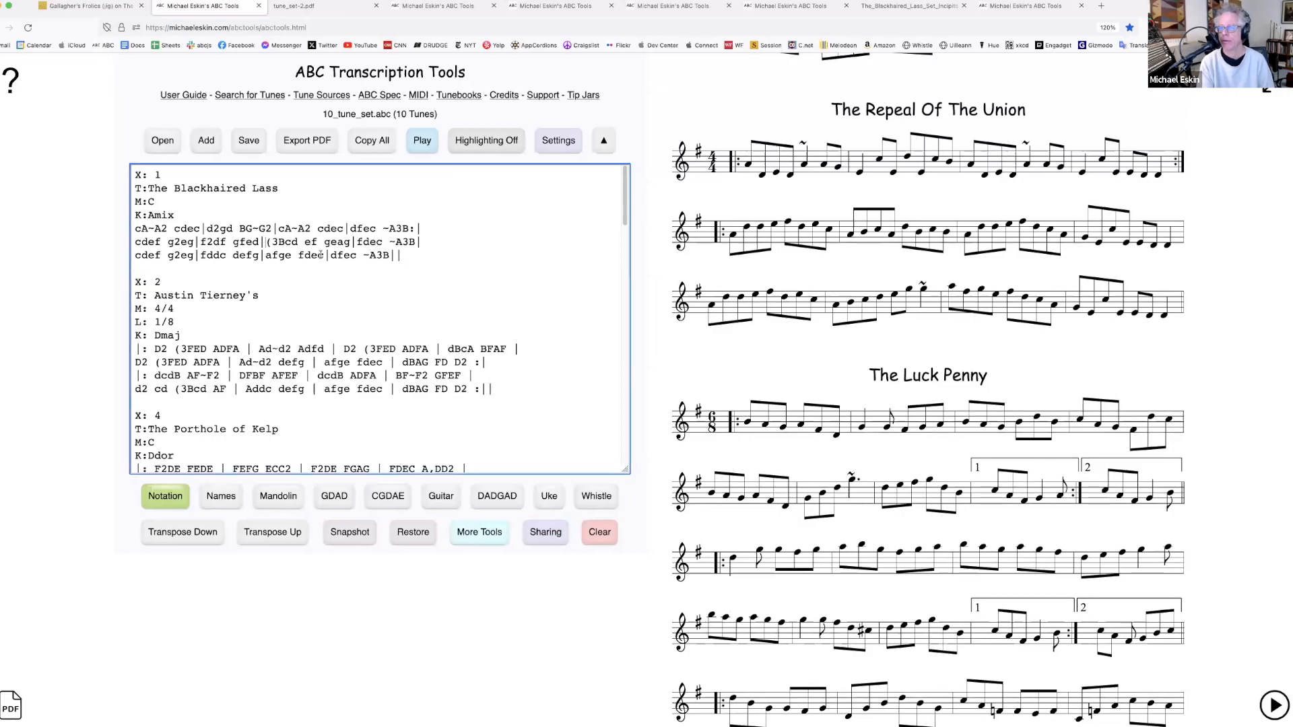
click(479, 534)
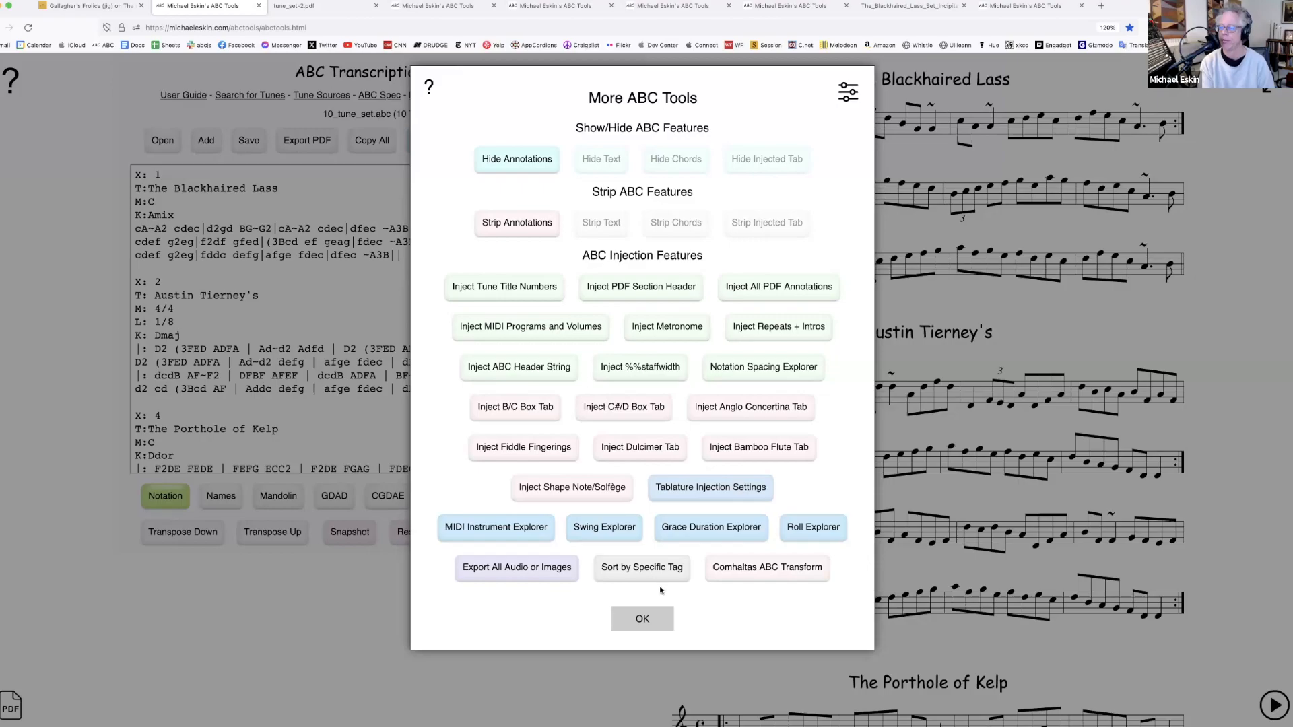
click(542, 533)
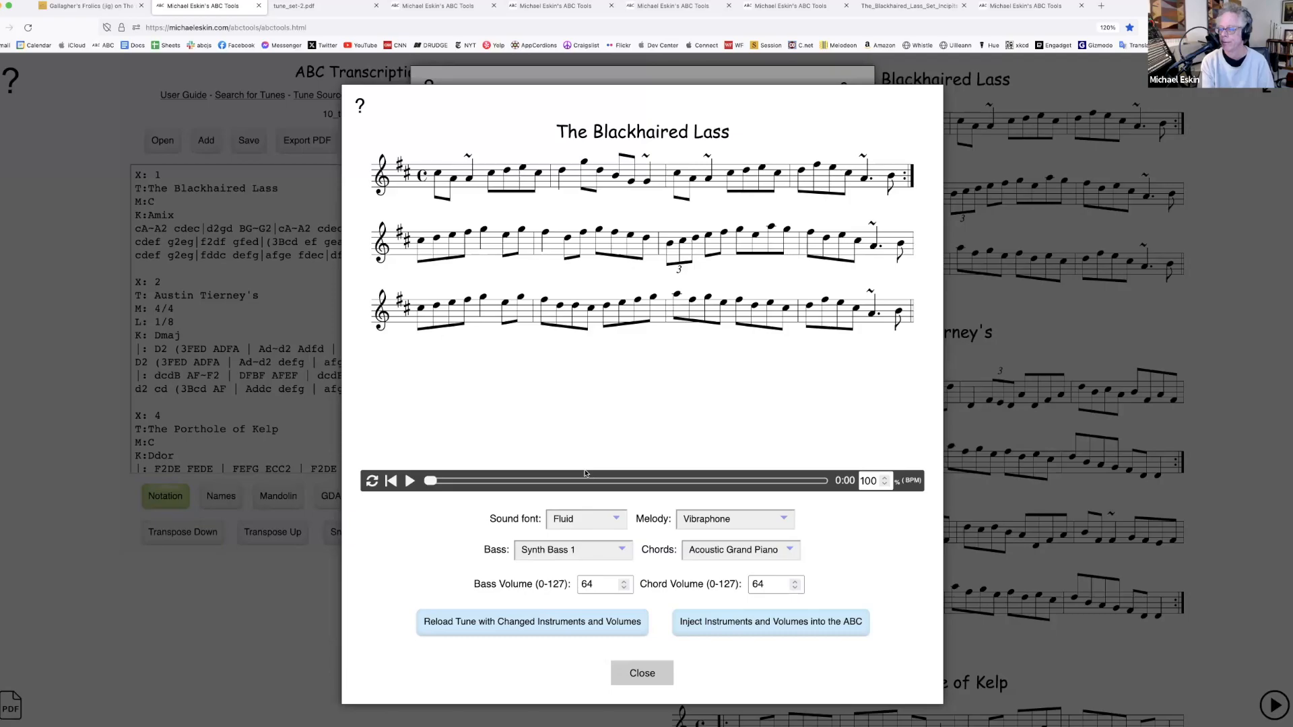
click(409, 482)
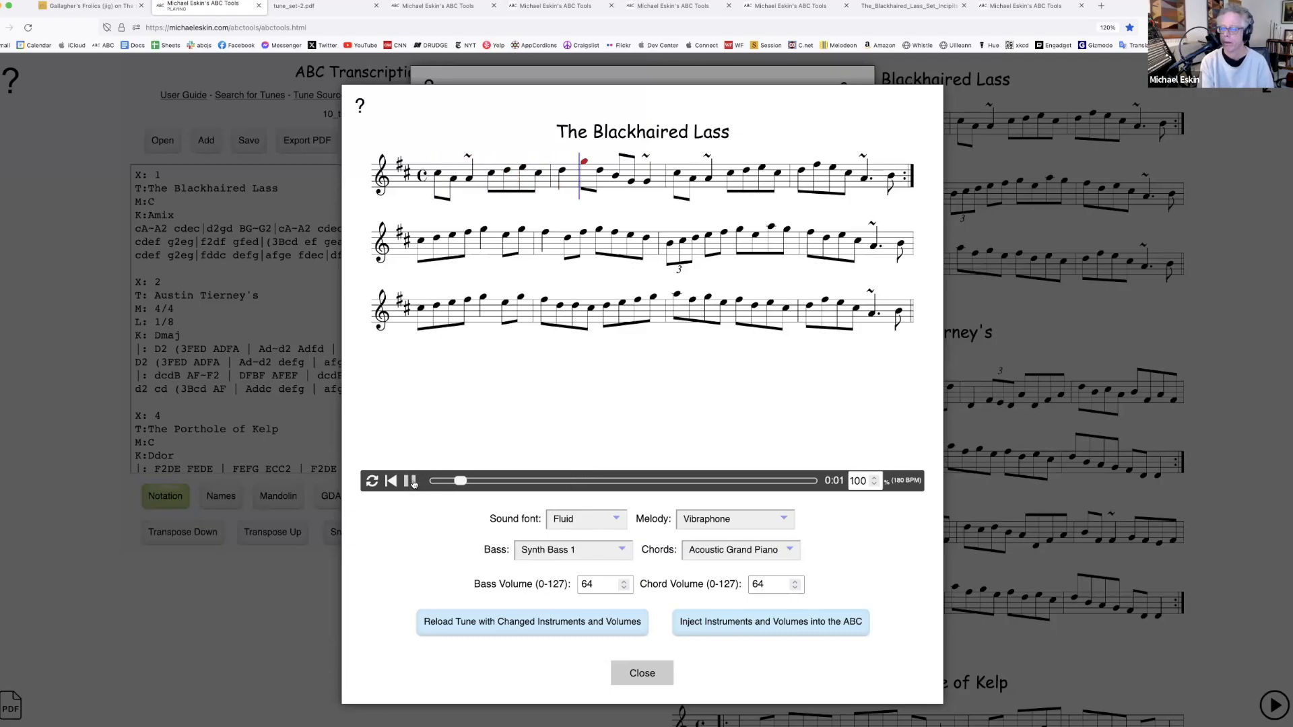
click(642, 672)
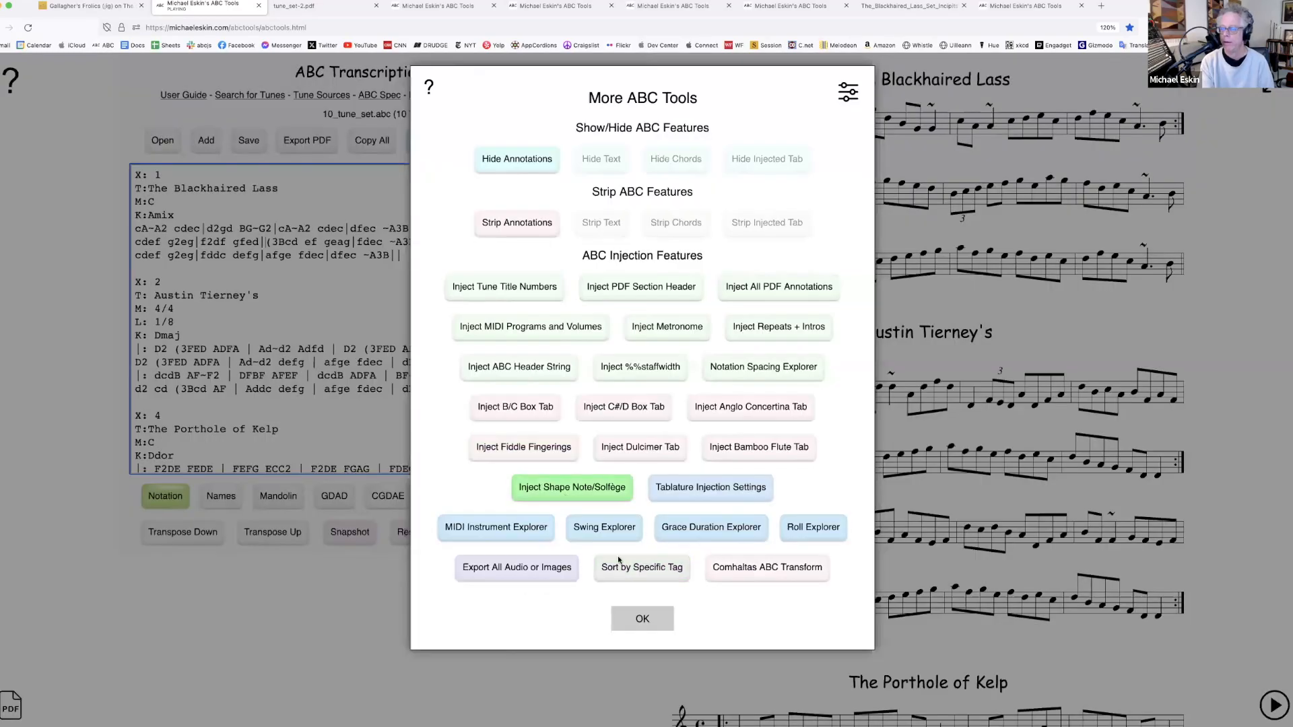
click(642, 619)
Erase all the ABC from the editor and add the example hornpipe
click(600, 532)
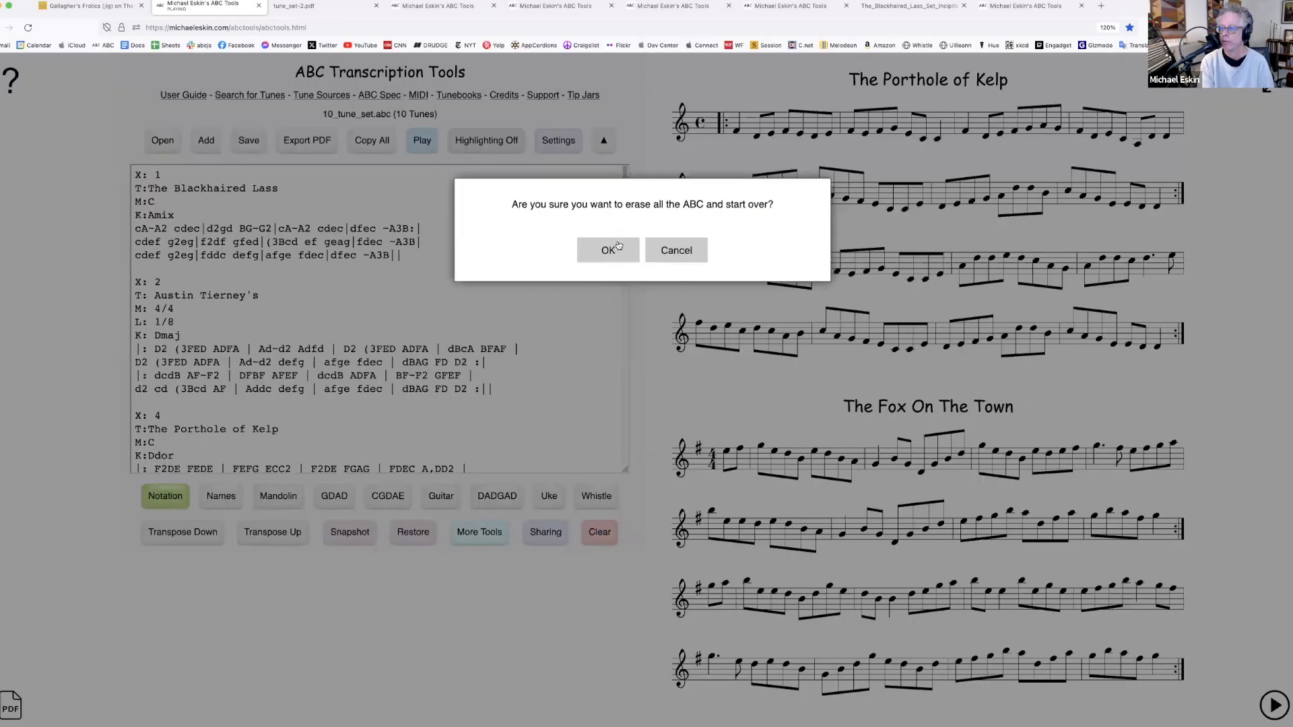
click(609, 250)
click(206, 140)
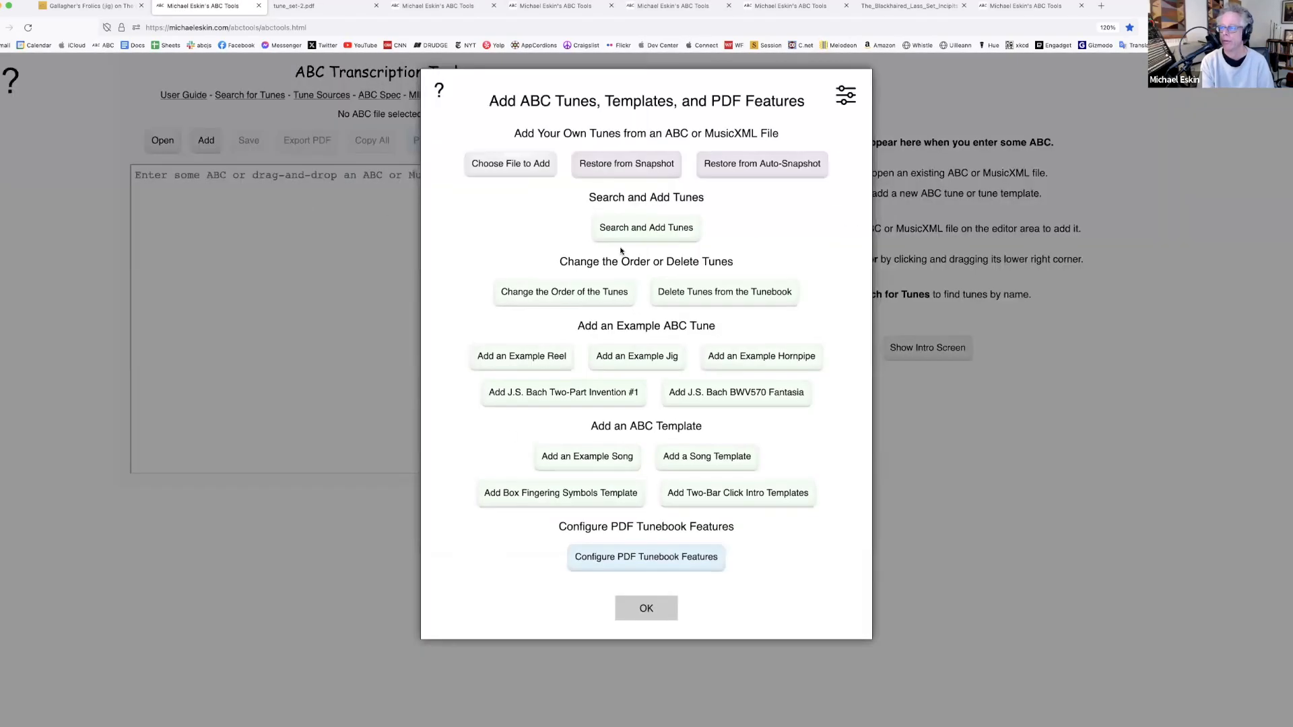
click(744, 359)
click(657, 609)
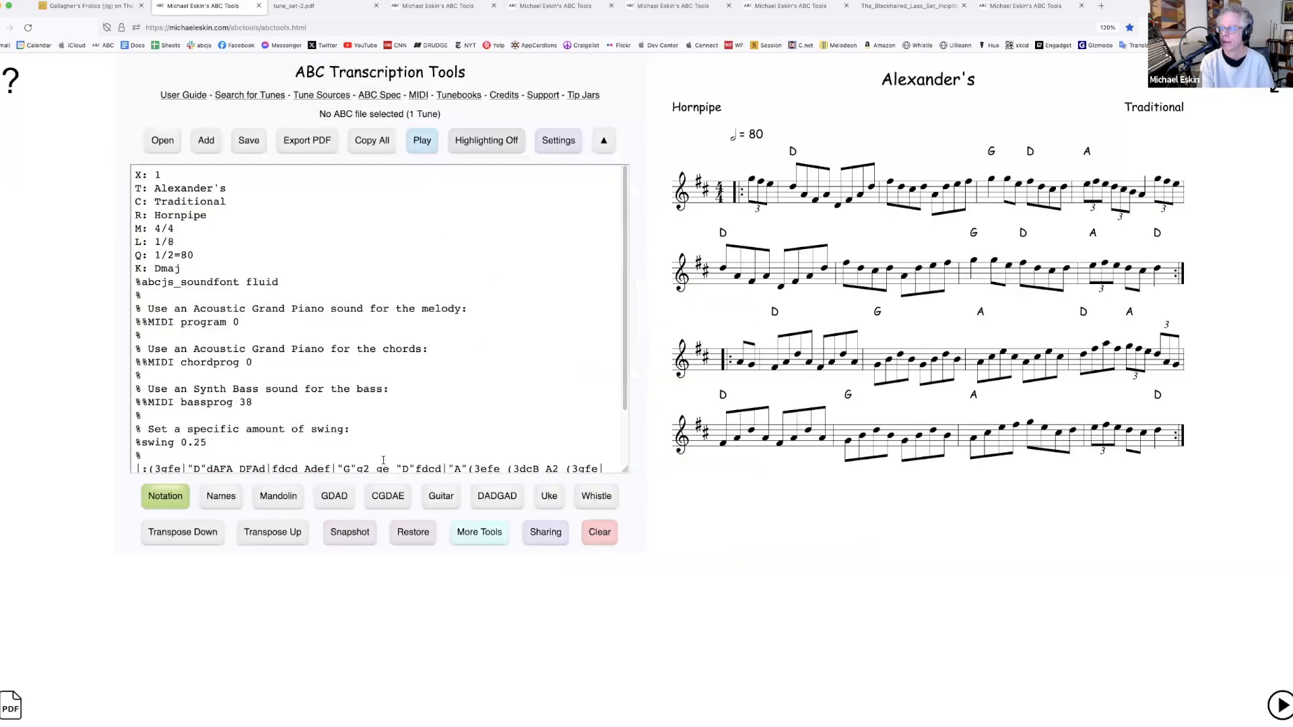
Load the hornpipe Alexander's in the MIDI Instrument Explorer and play its opening bars with the existing instruments
click(478, 534)
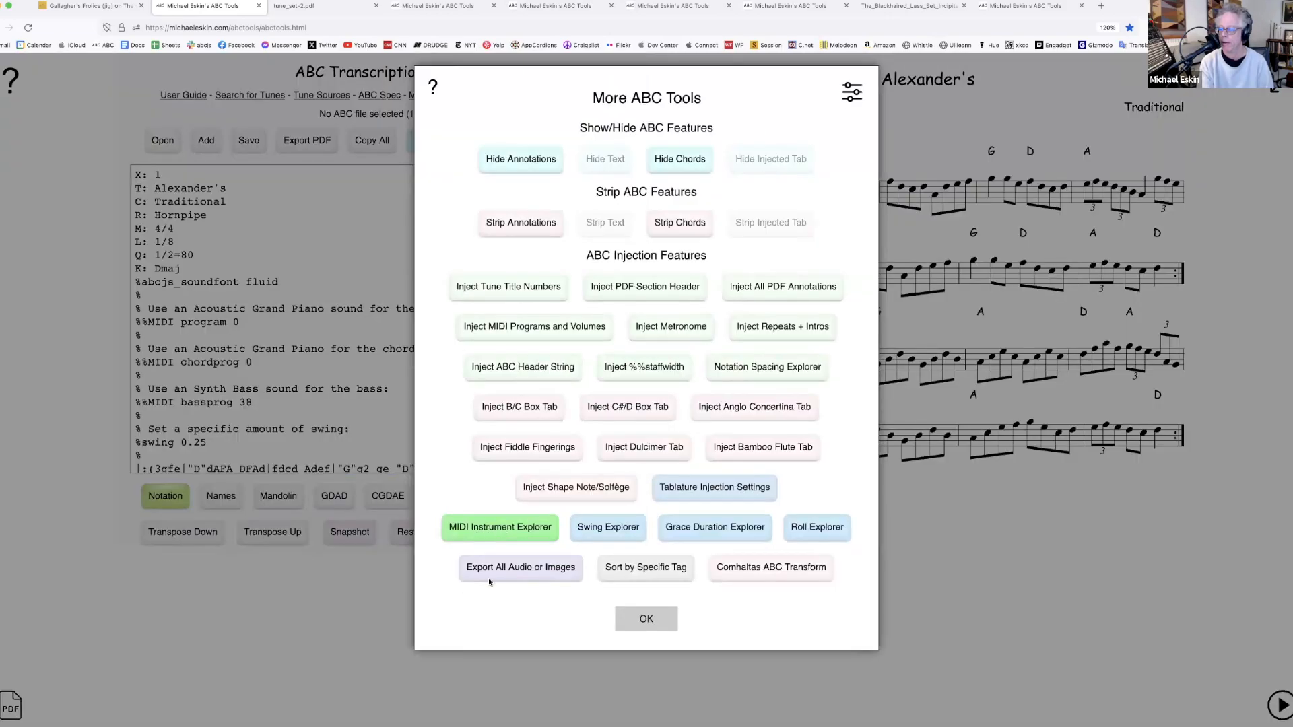
click(489, 532)
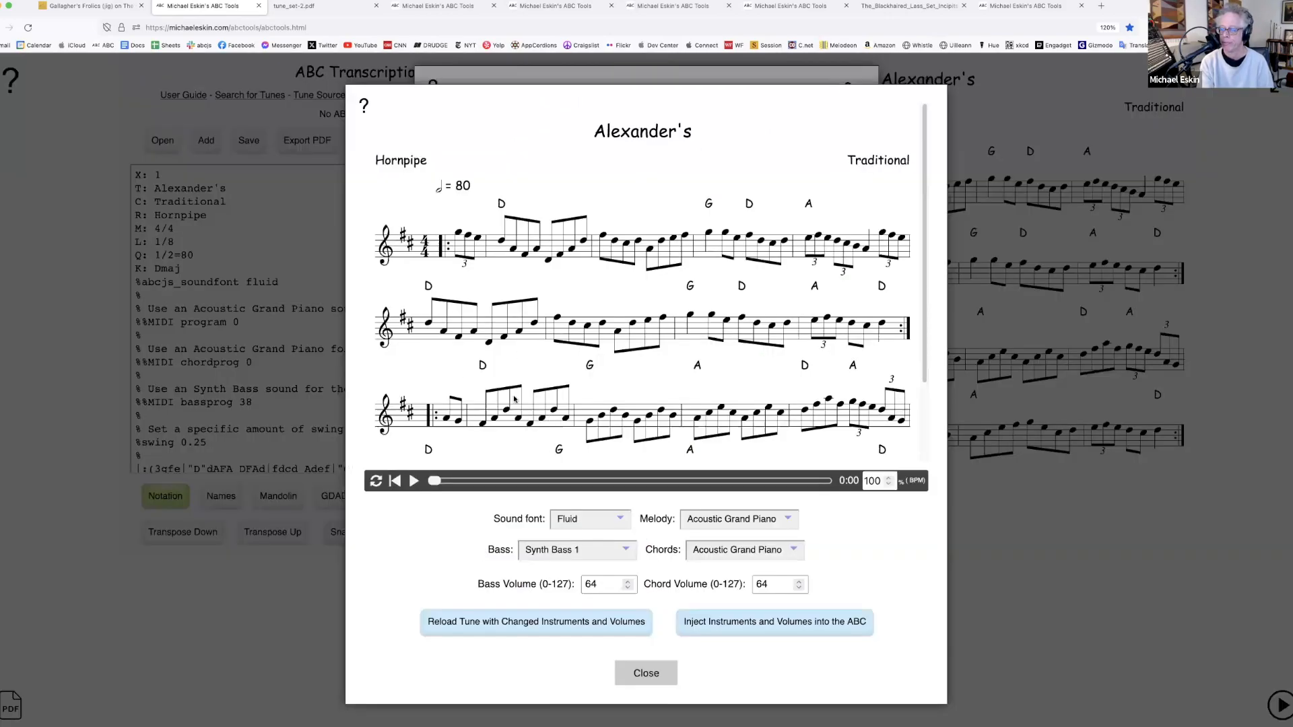
click(413, 481)
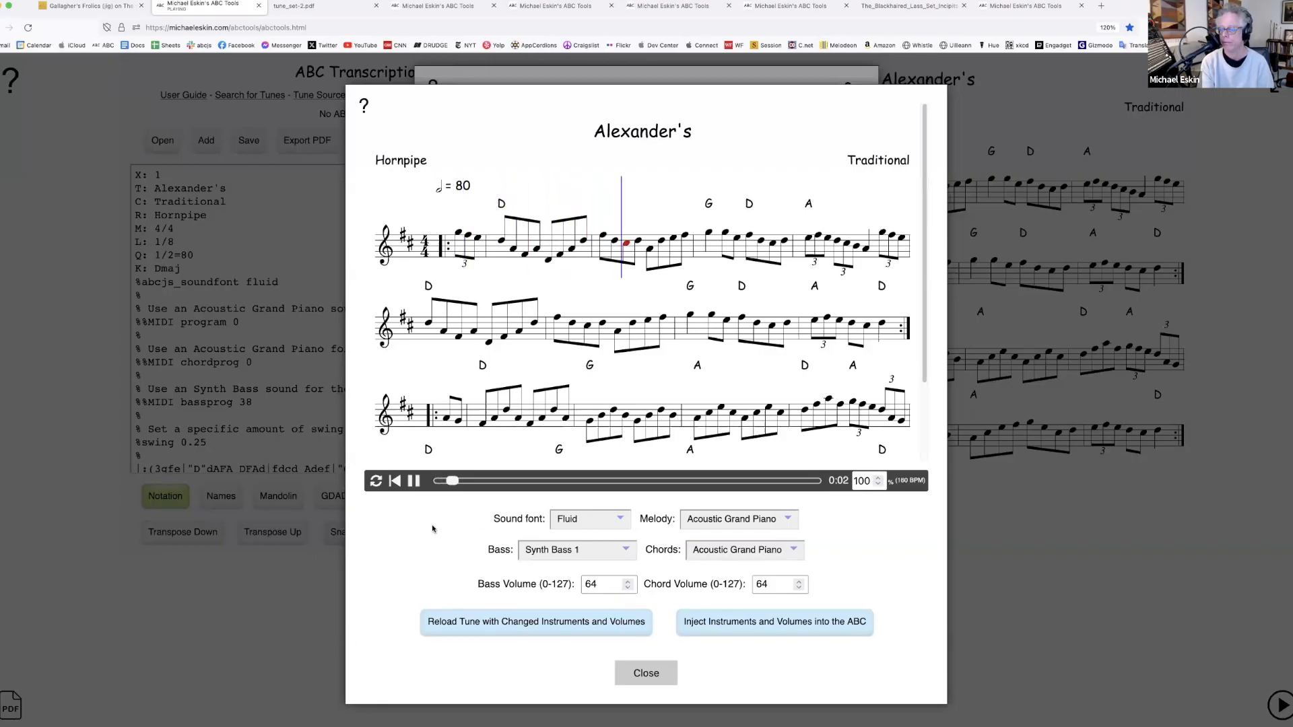
click(416, 483)
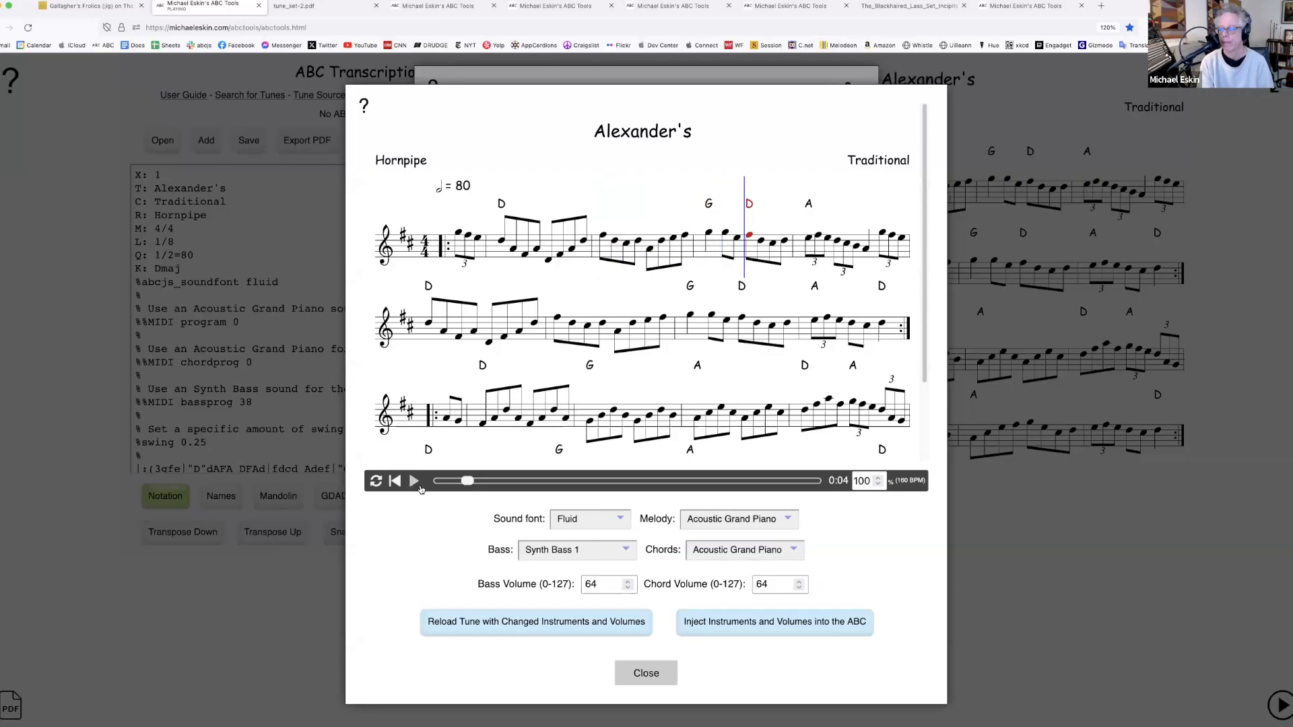
Set the melody instrument to Vibraphone, reload the tune, and play a short passage
click(722, 520)
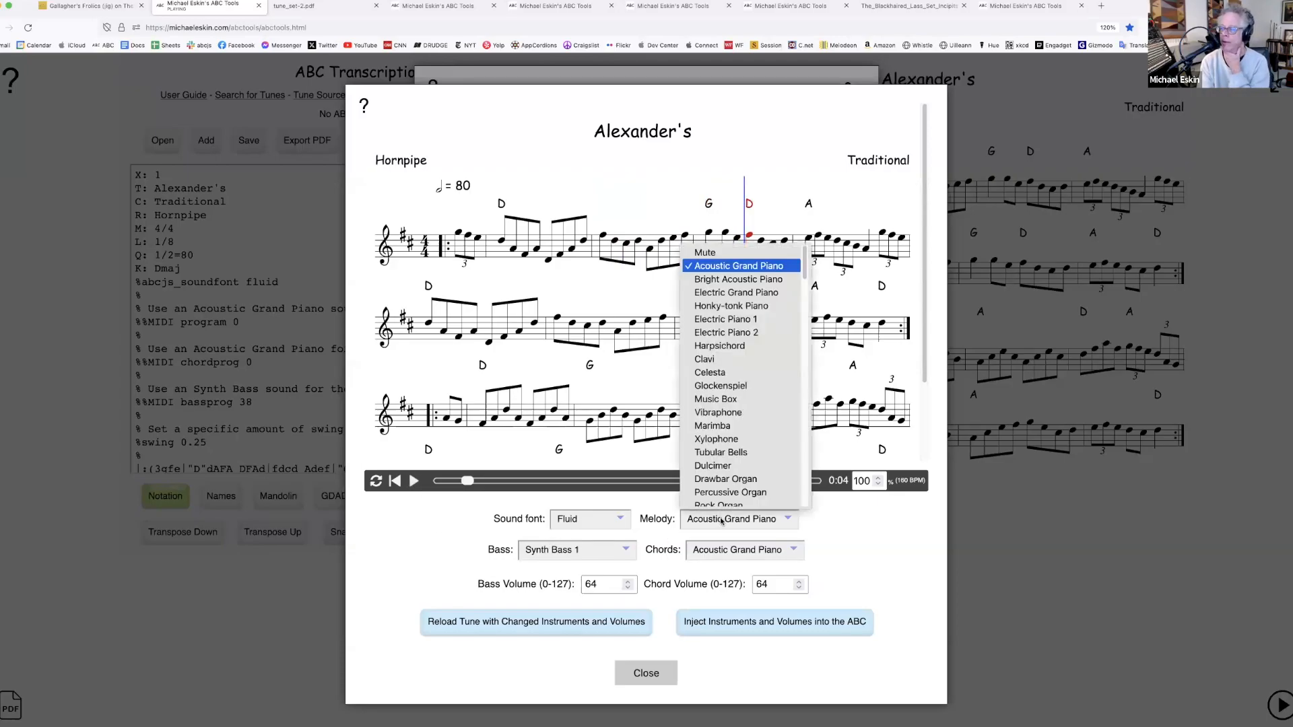
click(720, 409)
click(559, 623)
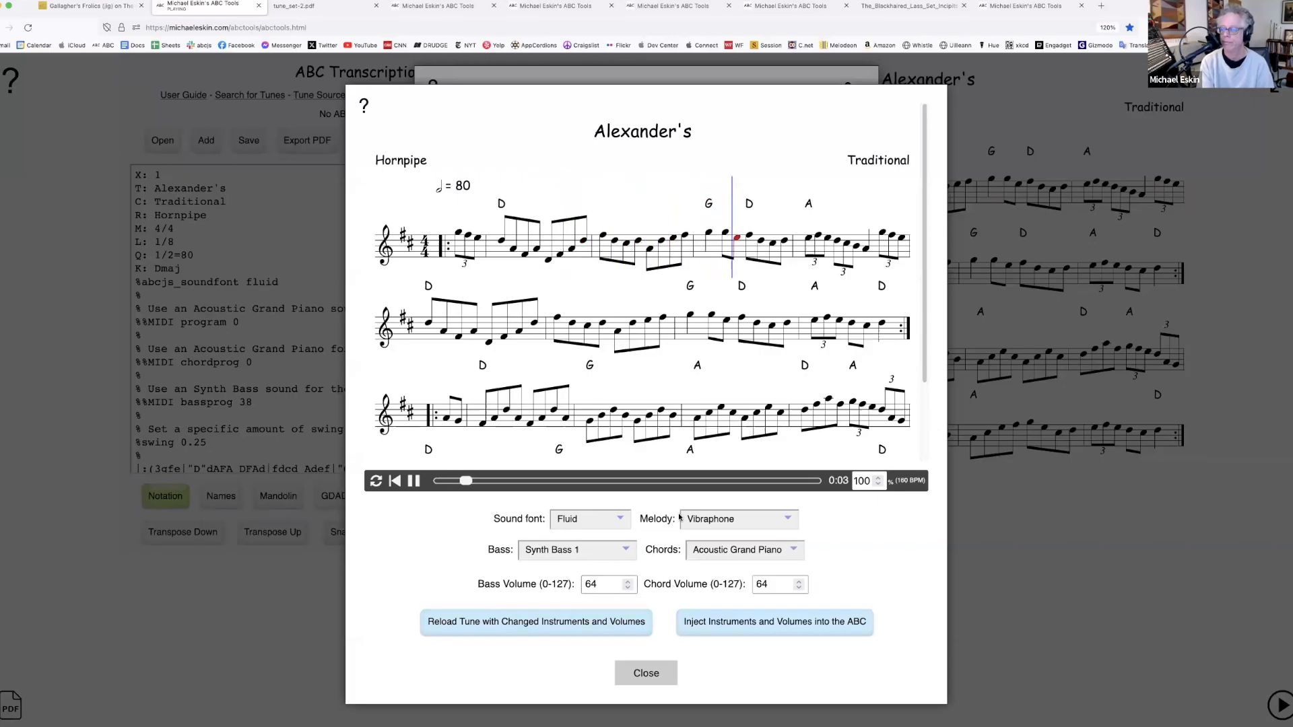
click(414, 481)
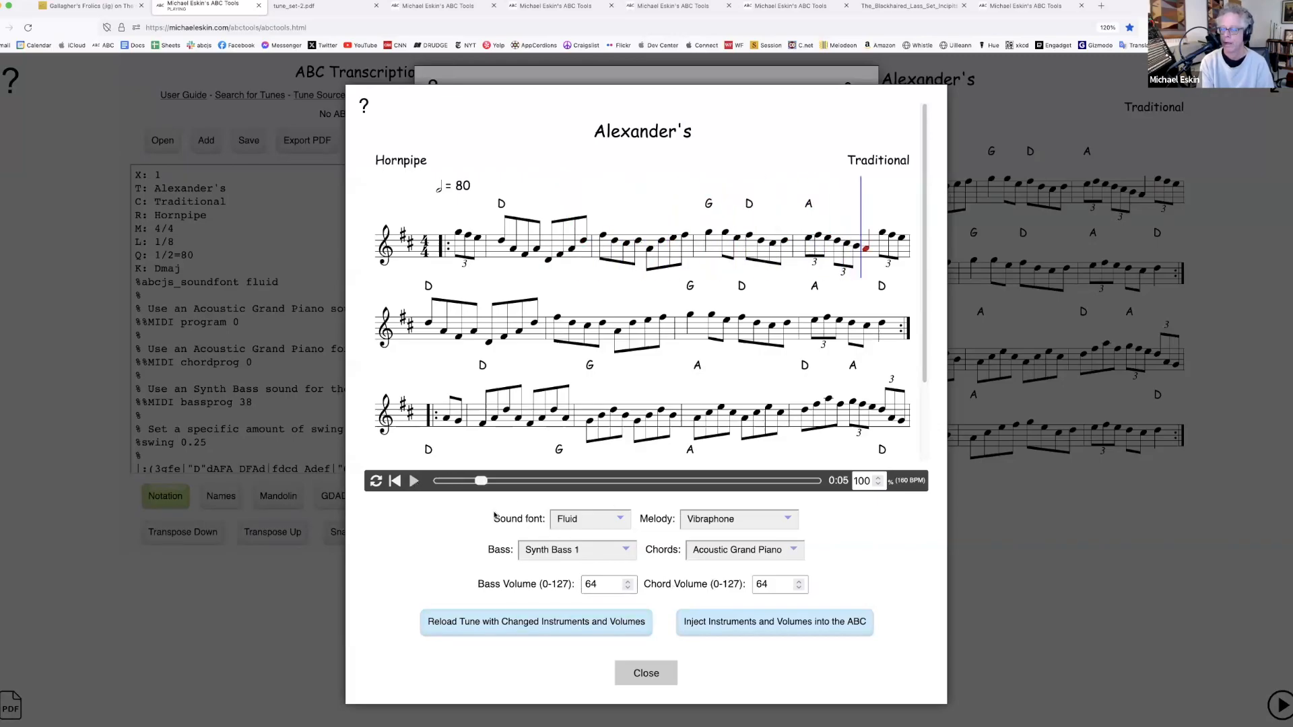
Set the chord instrument to Honky-tonk Piano, reload and play the tune, and look through the bass instruments without changing the selection
click(719, 555)
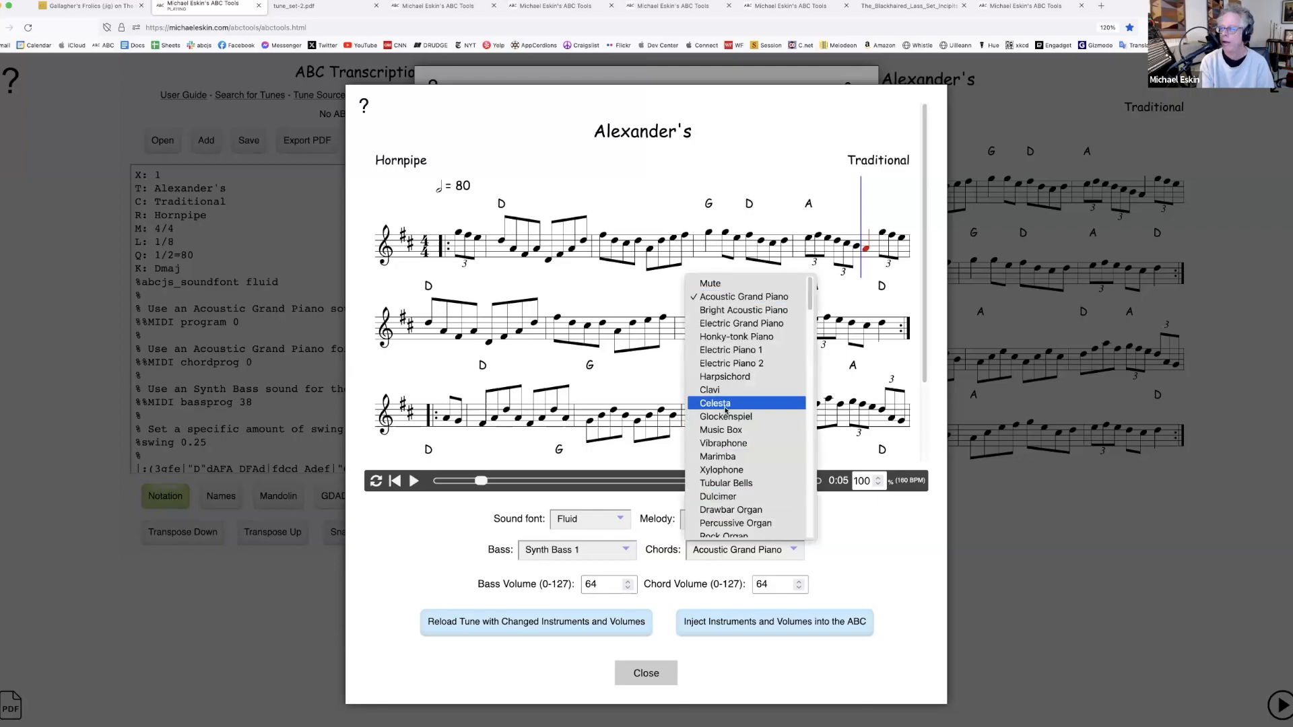
click(733, 338)
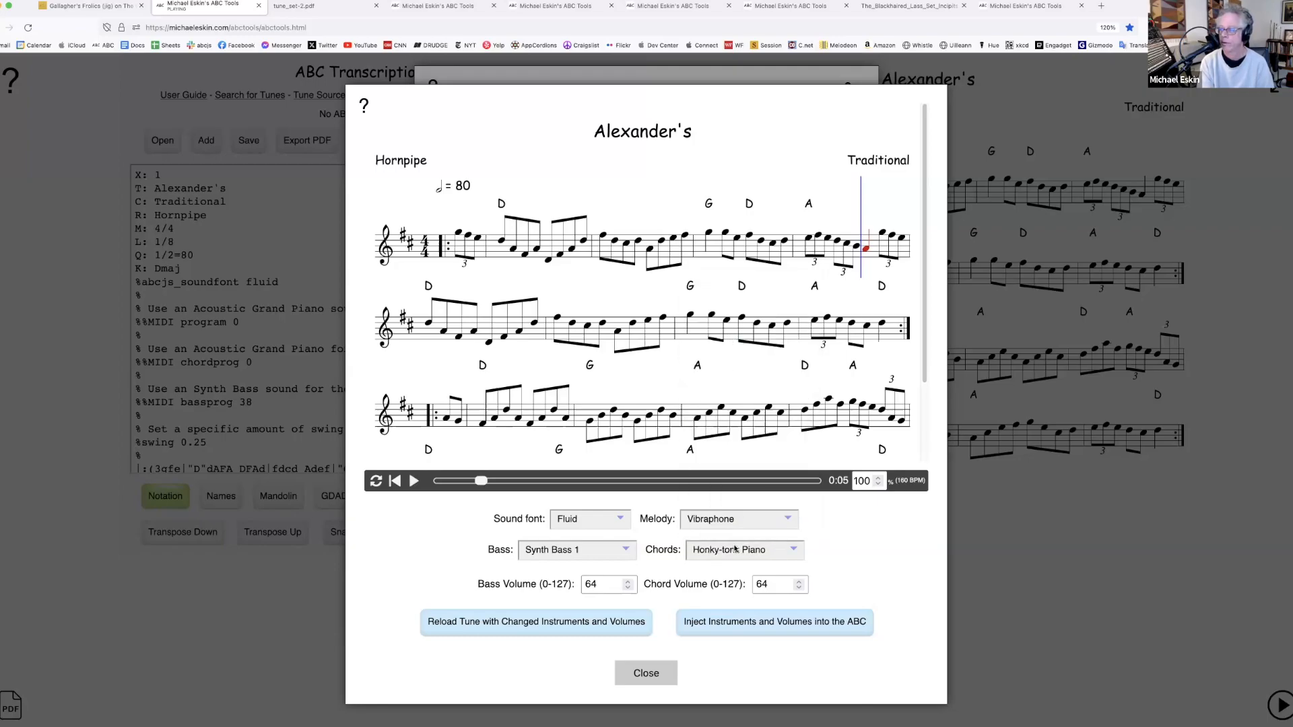
click(550, 626)
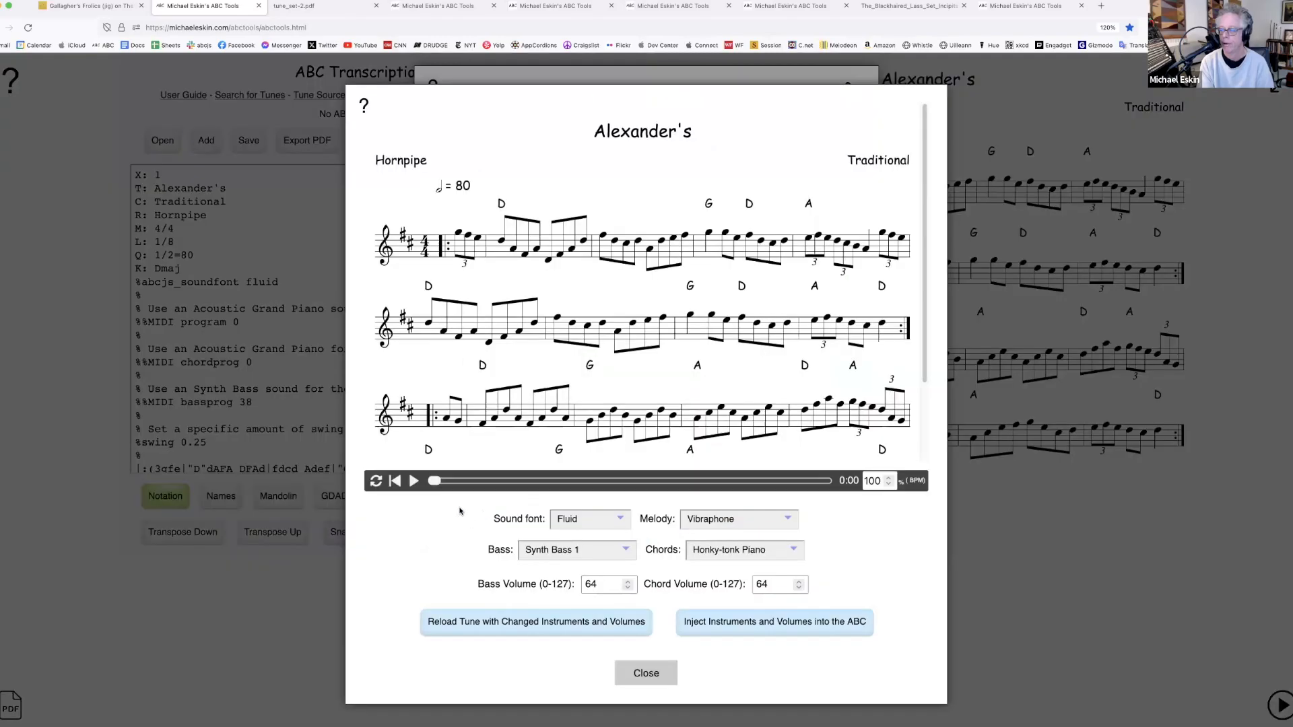
click(410, 480)
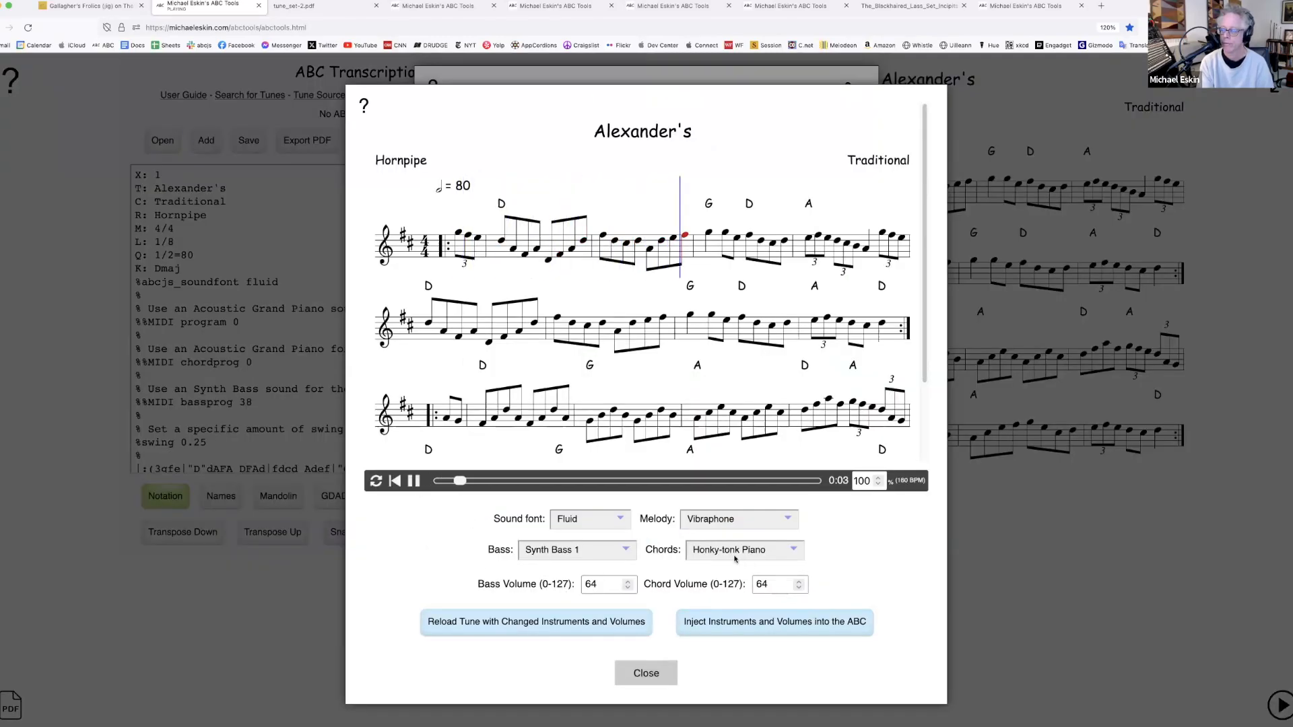
click(586, 550)
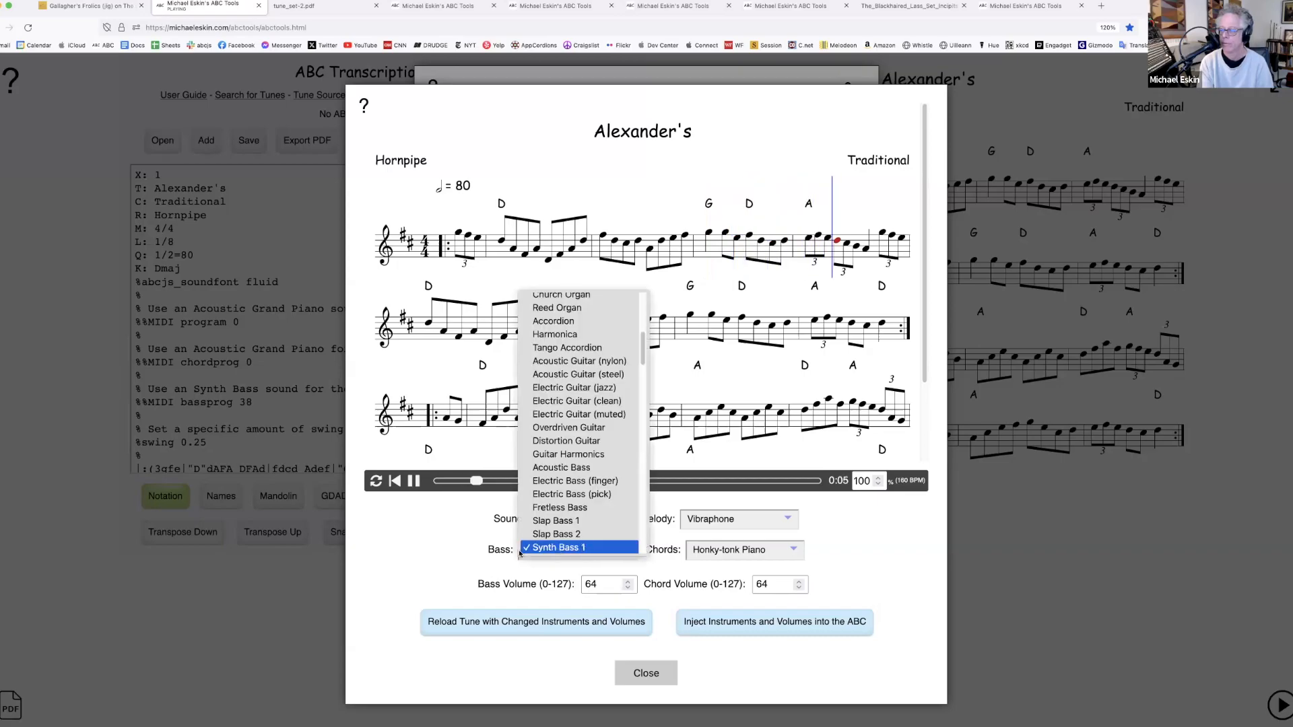
click(417, 491)
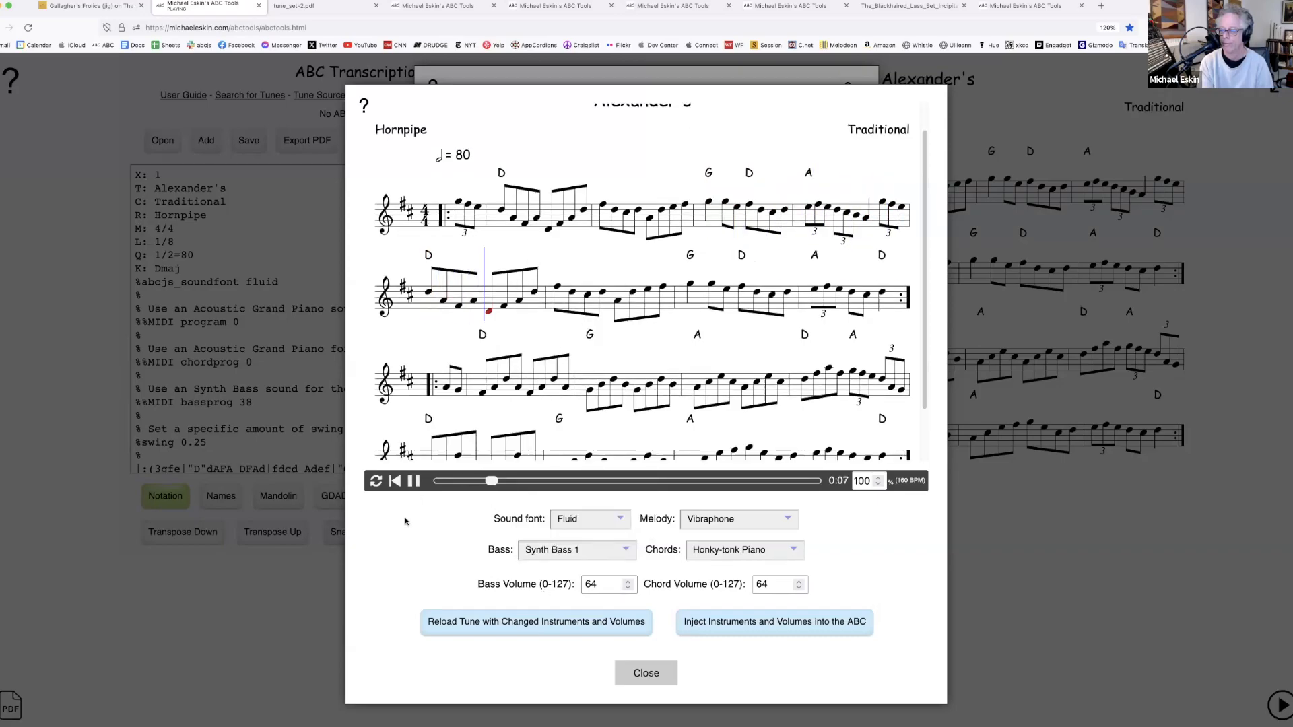
Pause playback, set the bass instrument to Acoustic Bass, reload the tune, and play a short passage
click(412, 483)
click(575, 557)
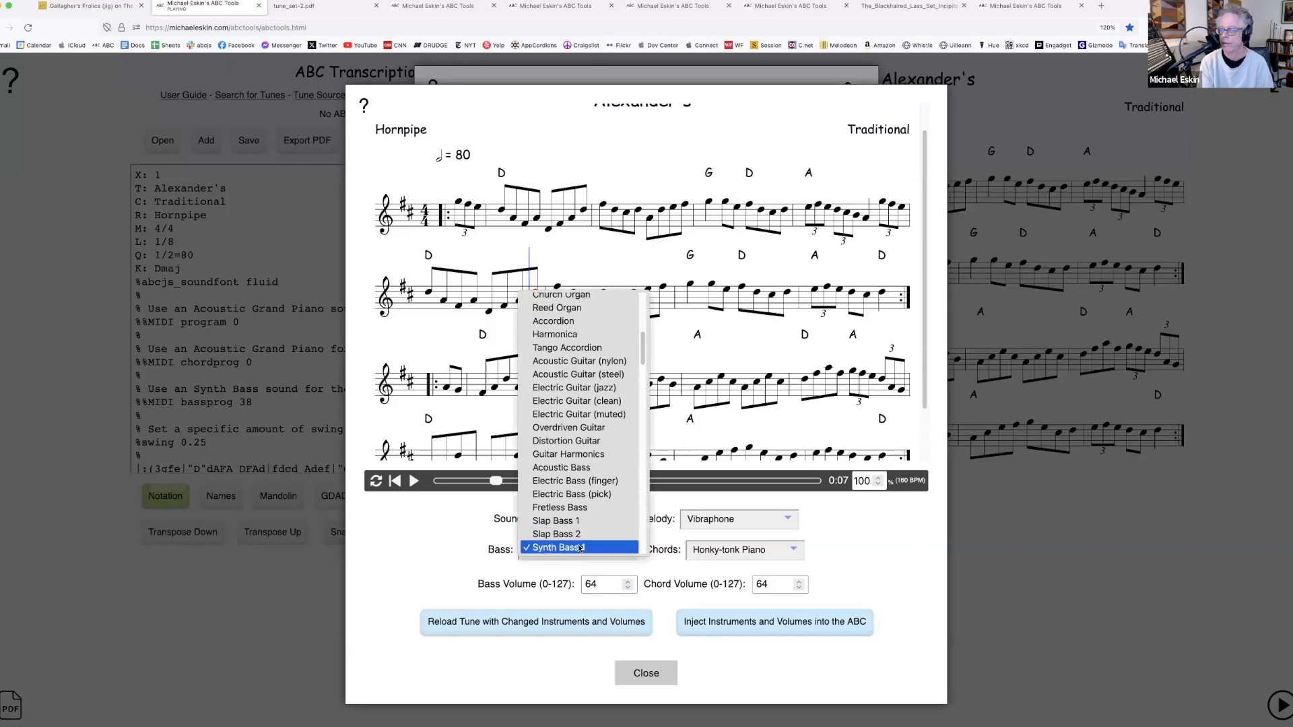
key(Return)
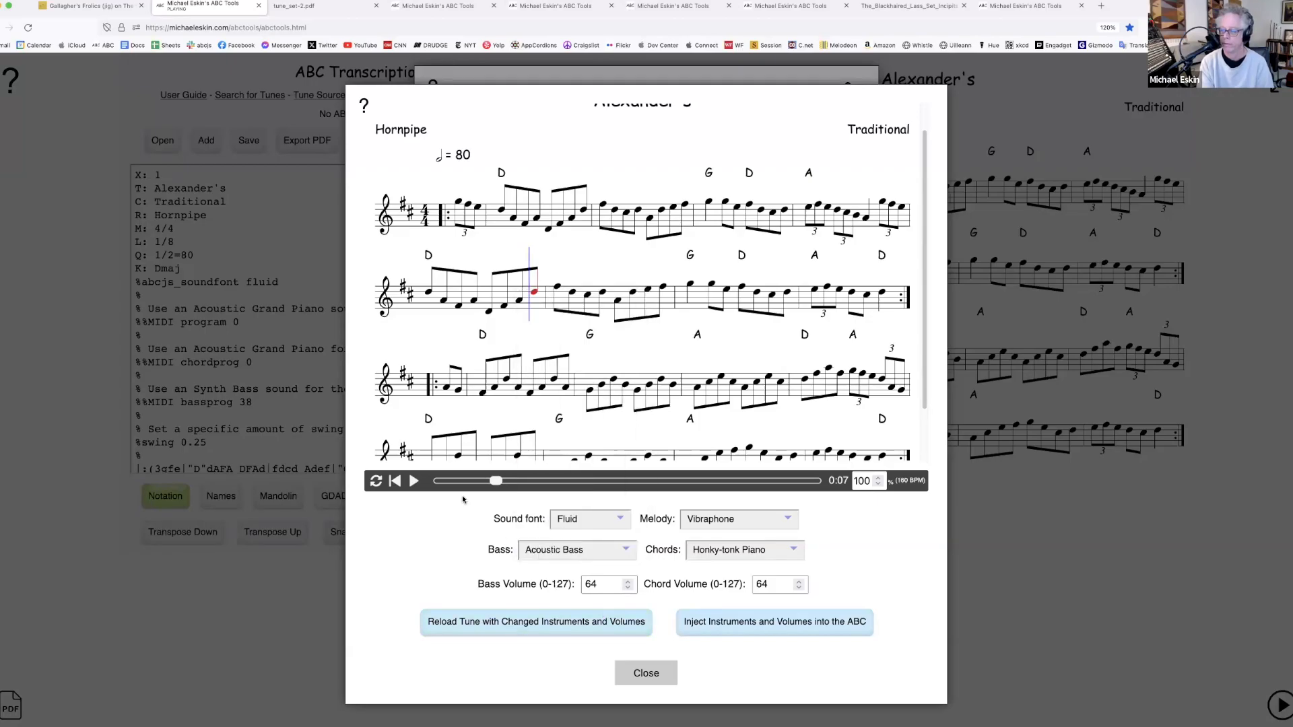
click(514, 623)
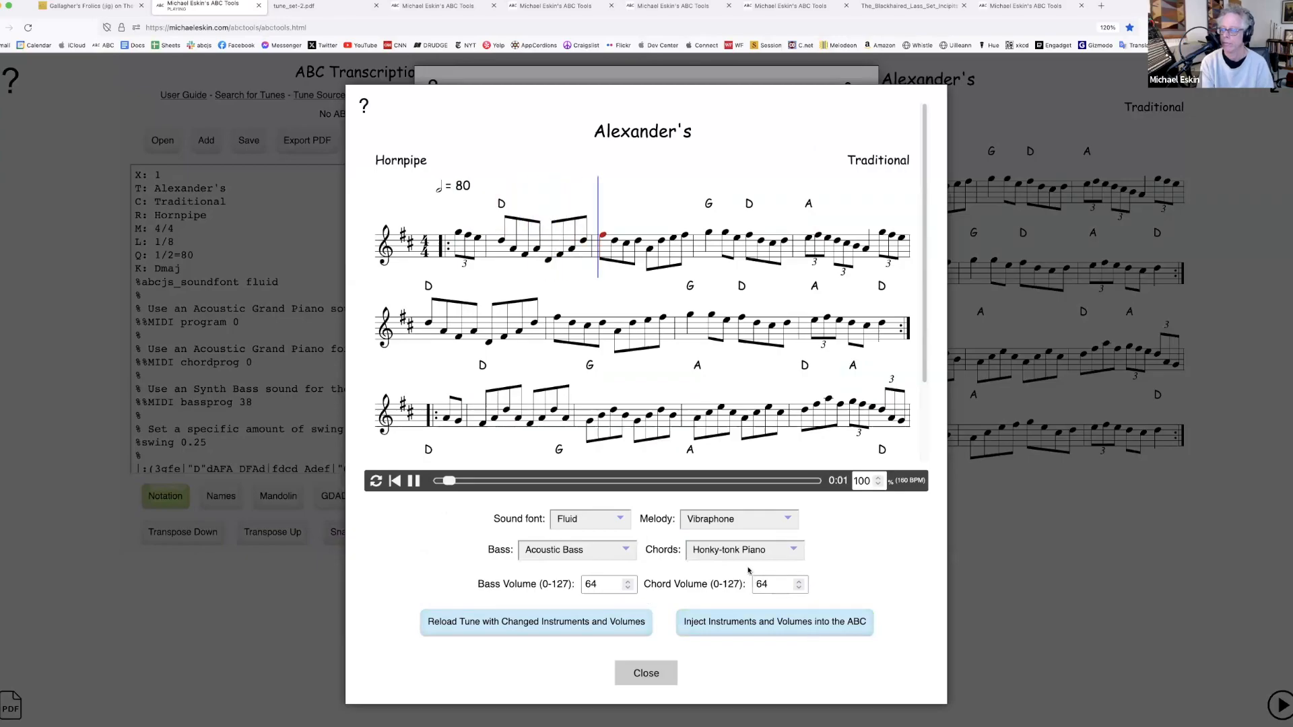
click(413, 481)
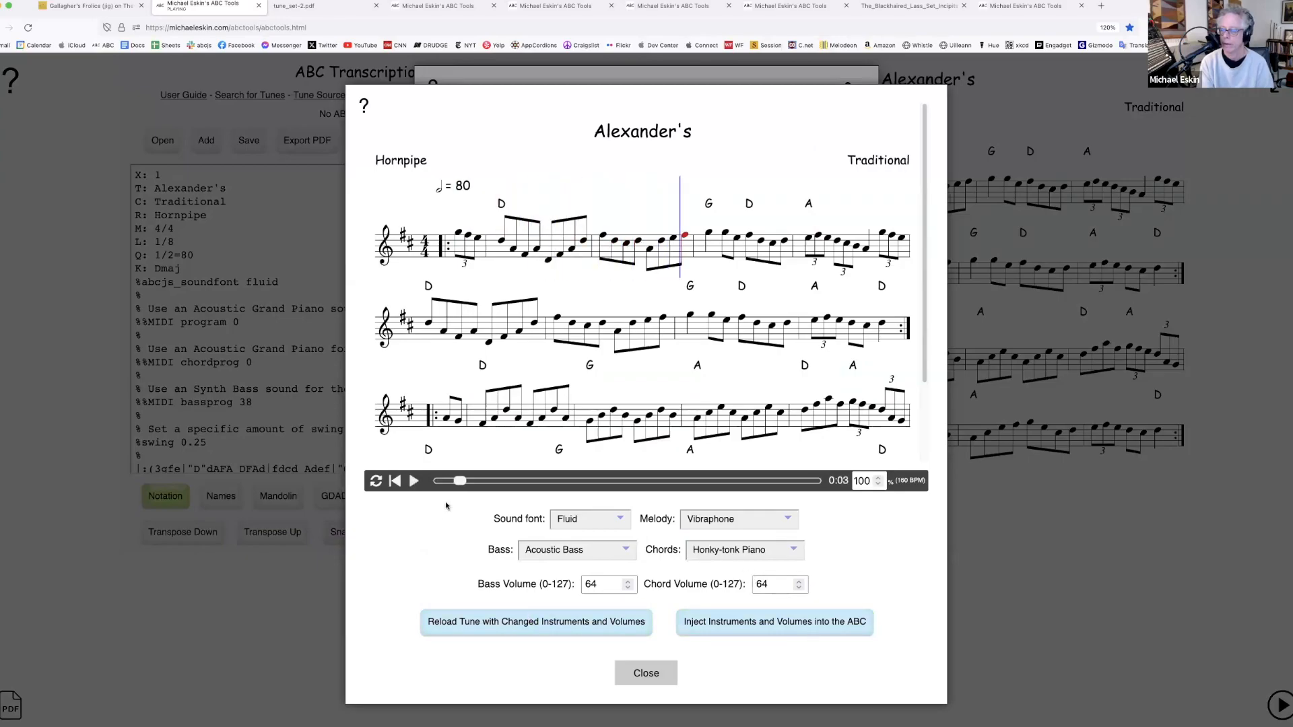
Set the chord instrument to Acoustic Grand Piano, reload the tune, and play its opening bars
click(707, 548)
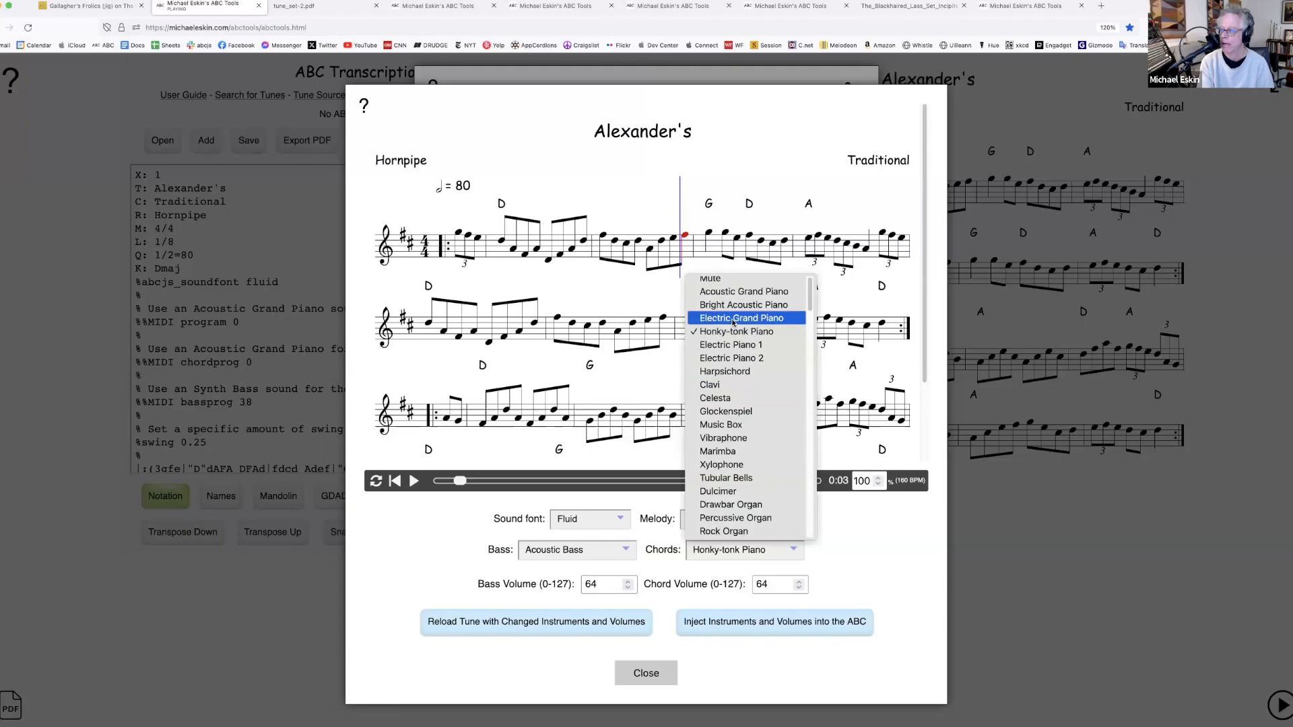
click(730, 292)
click(561, 611)
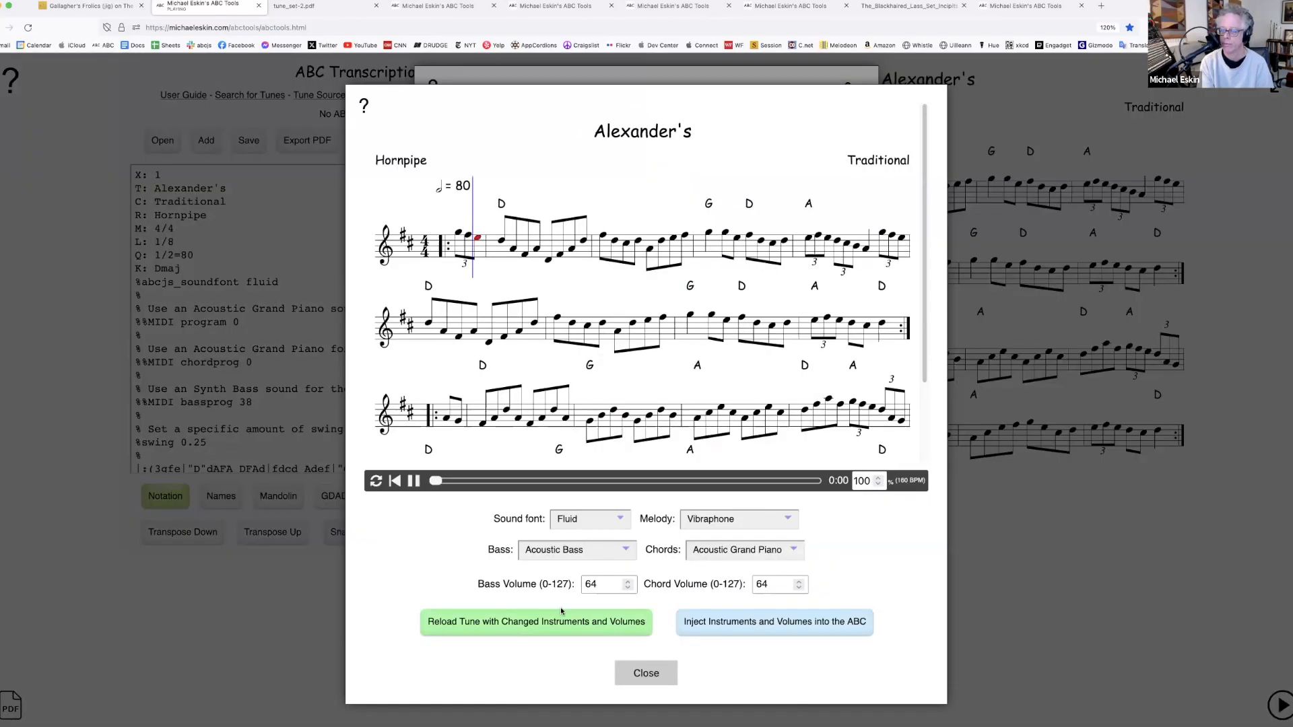
click(414, 481)
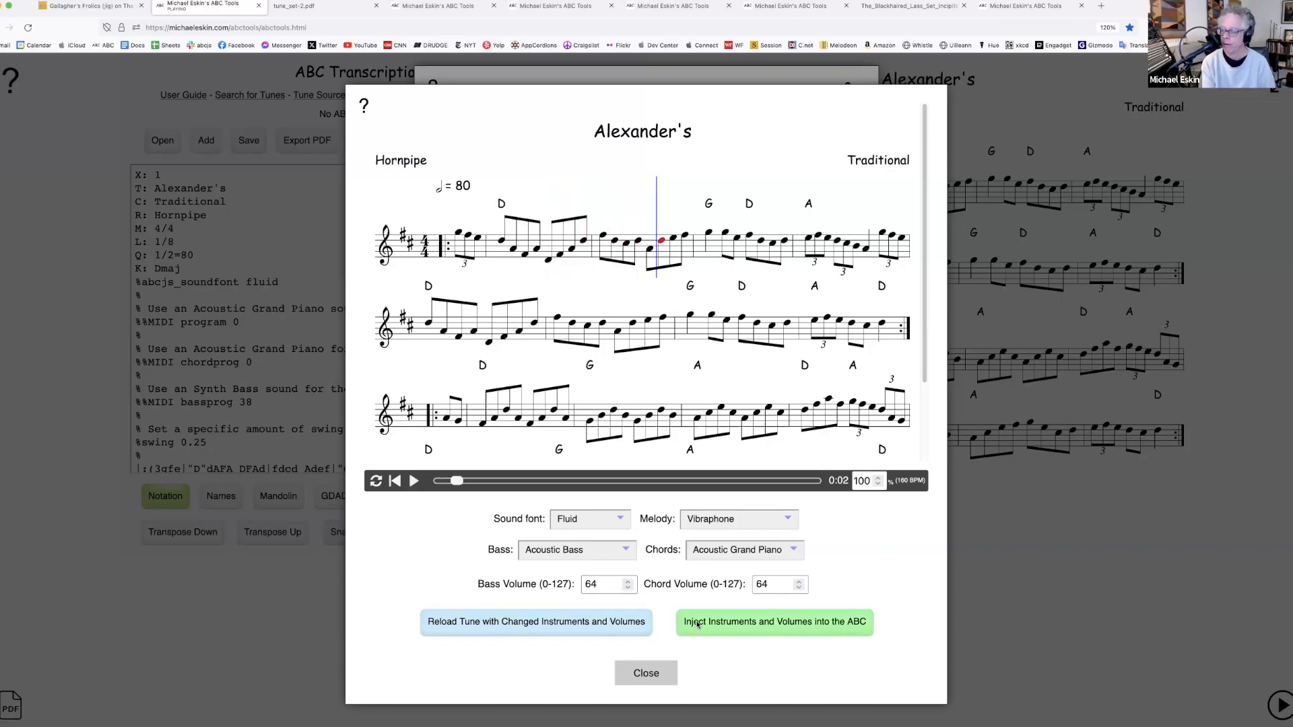
Inject the chosen instruments and volumes into the ABC, then close the MIDI Instrument Explorer and the tools dialog
click(726, 625)
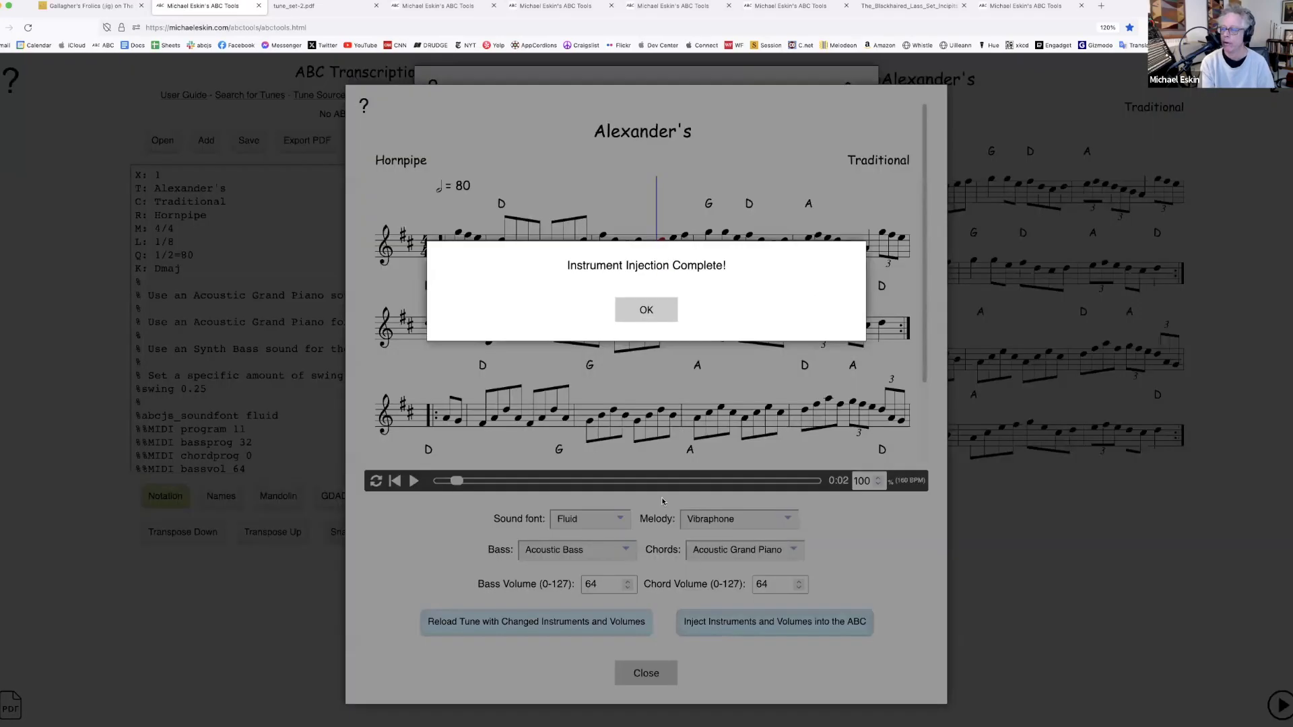
click(639, 317)
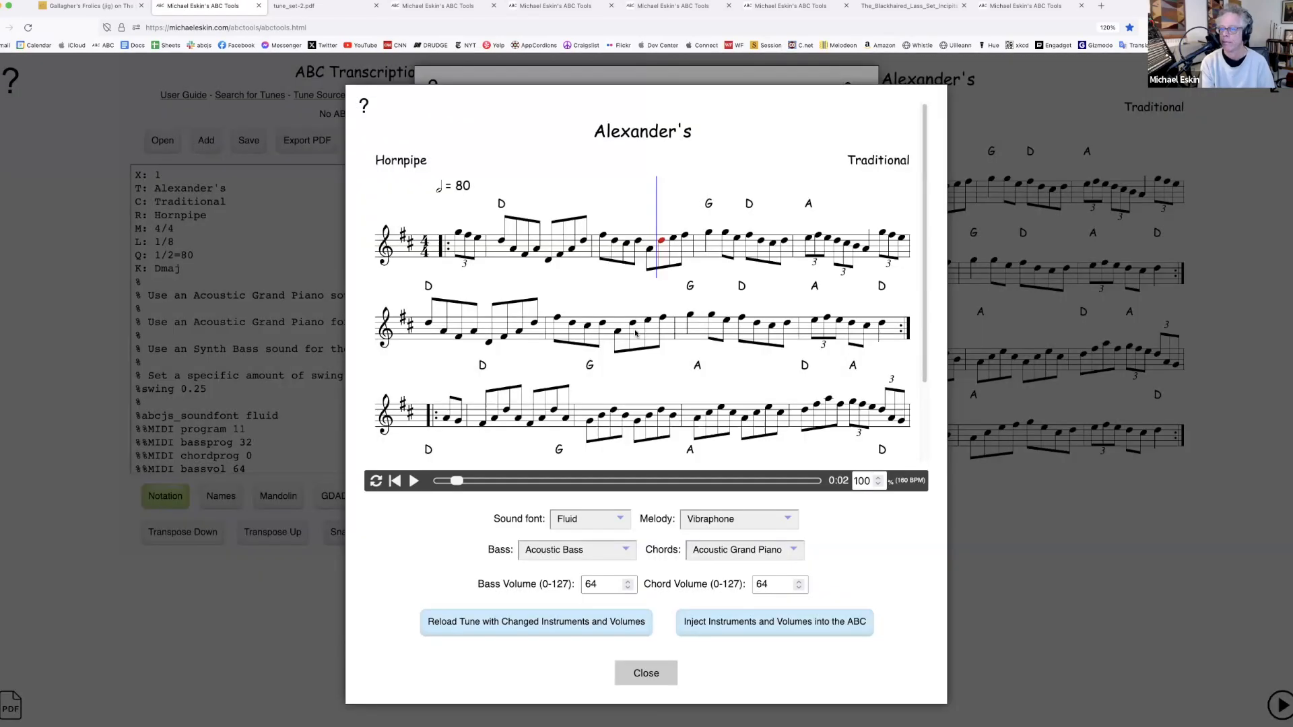
click(642, 671)
click(639, 617)
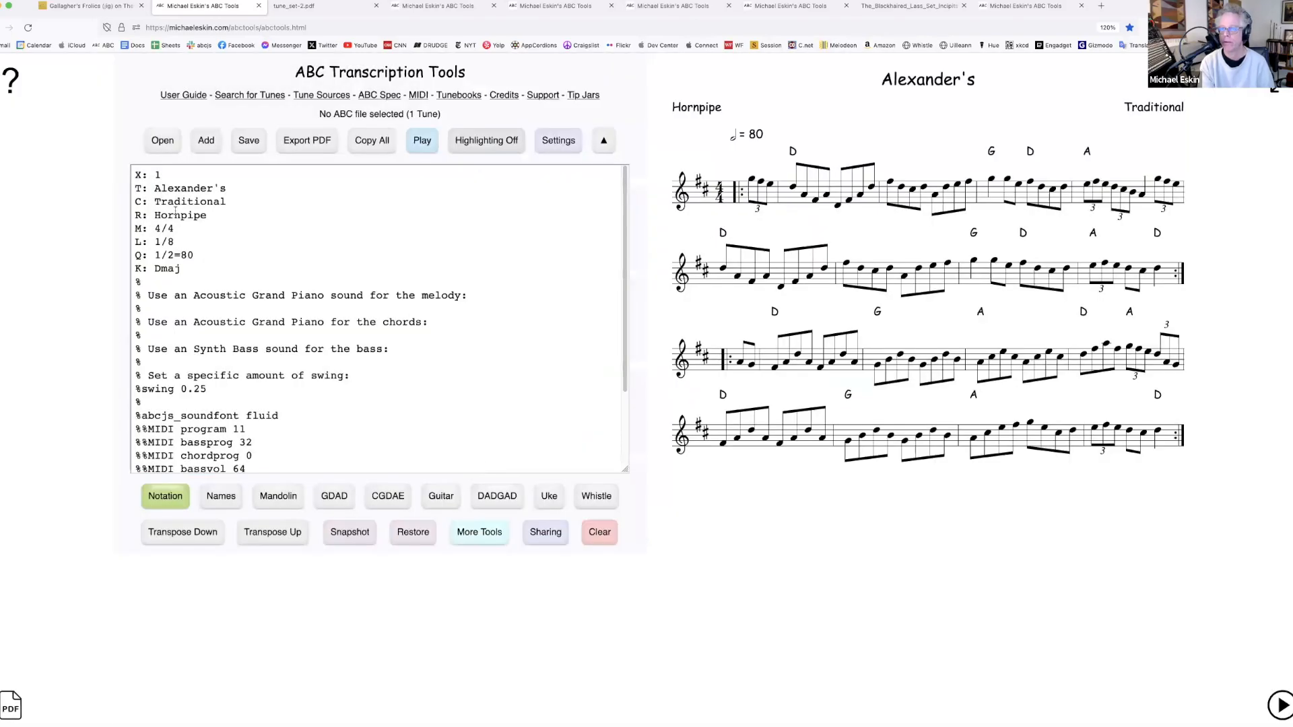
Examine the comment lines and the injected sound font and MIDI directives in the ABC by highlighting them
drag(140, 278, 298, 387)
scroll(320, 395, down, 3)
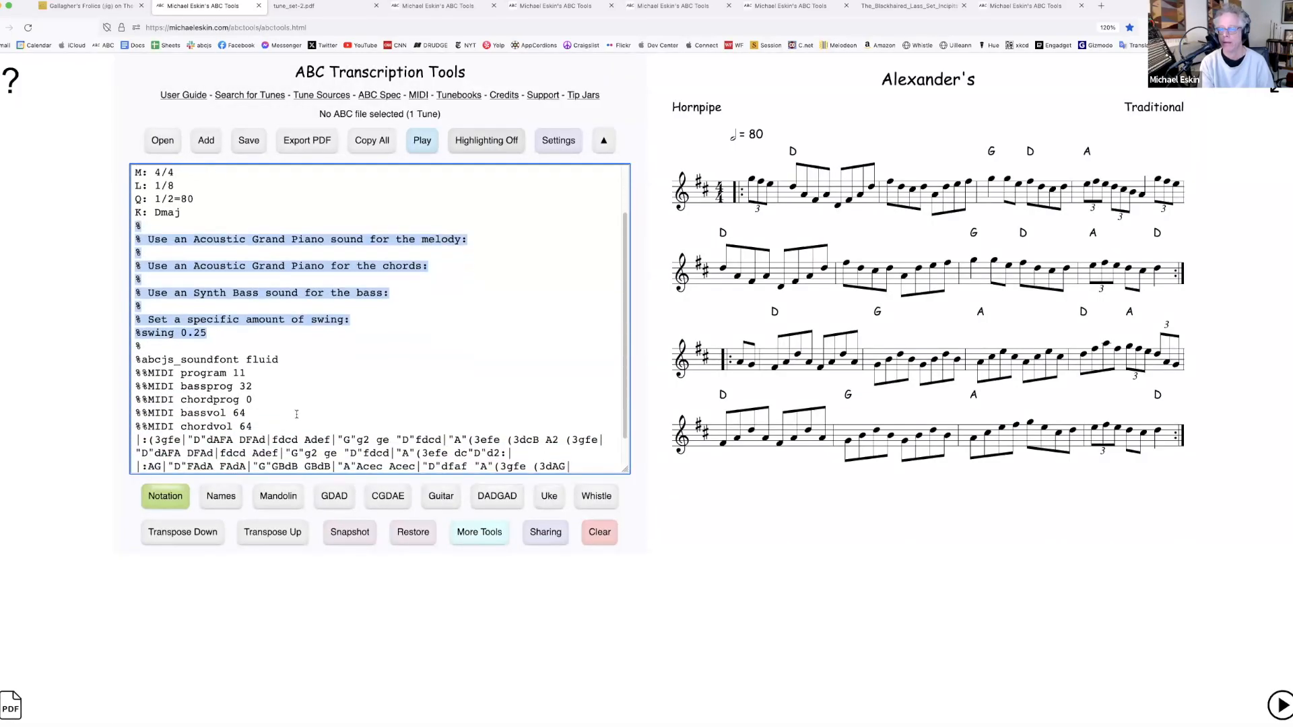
drag(269, 426, 121, 226)
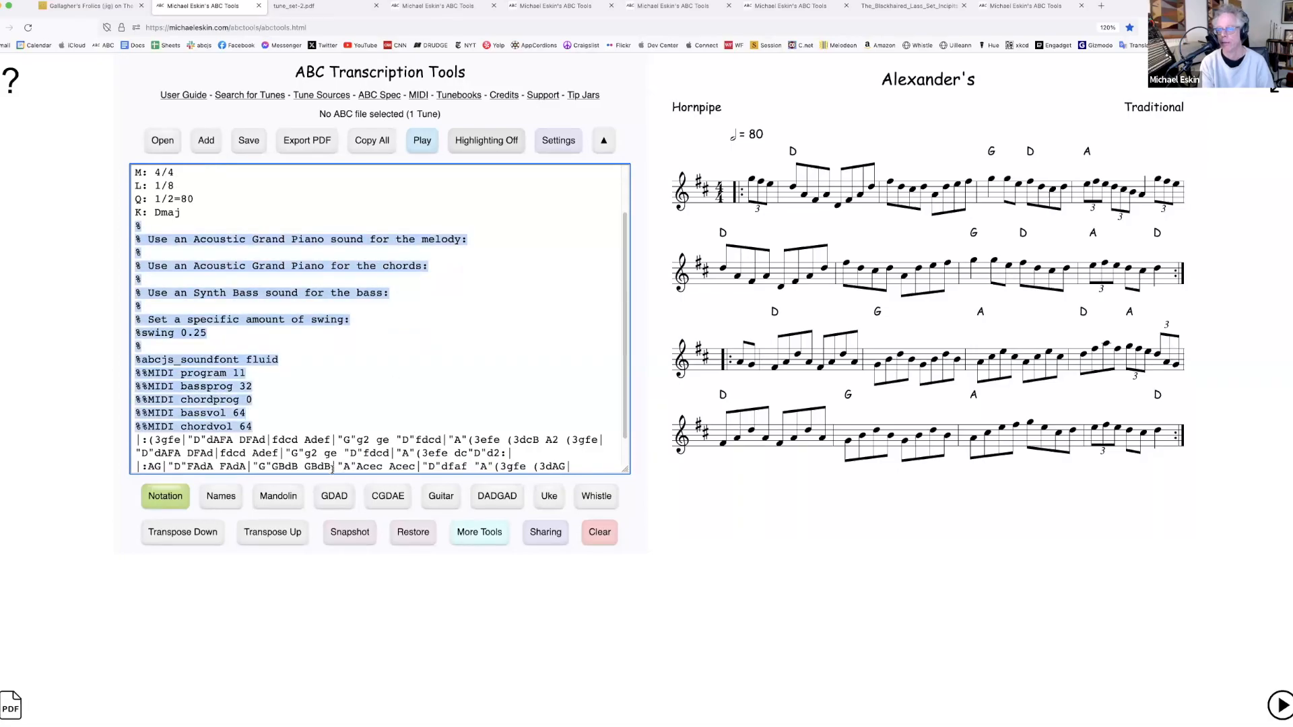
click(266, 408)
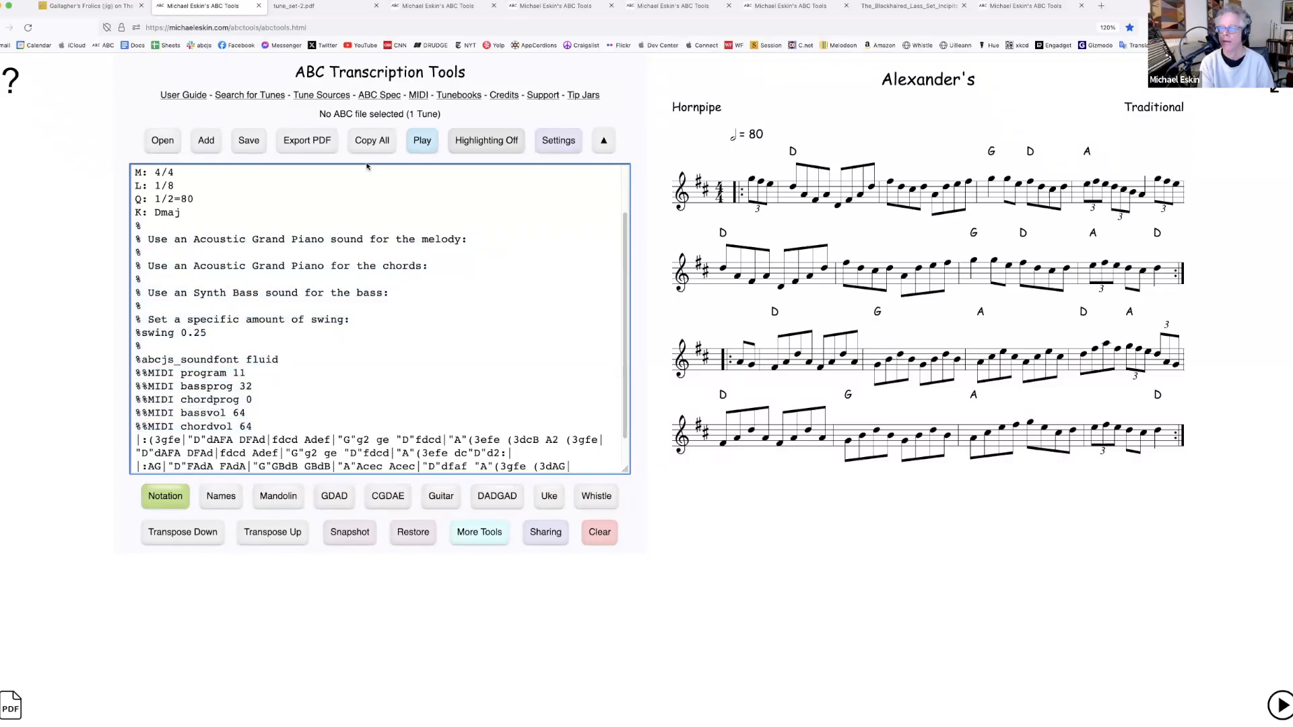
Play a passage of Alexander's in the tune player with the injected instruments, pause it, and close the player
click(423, 144)
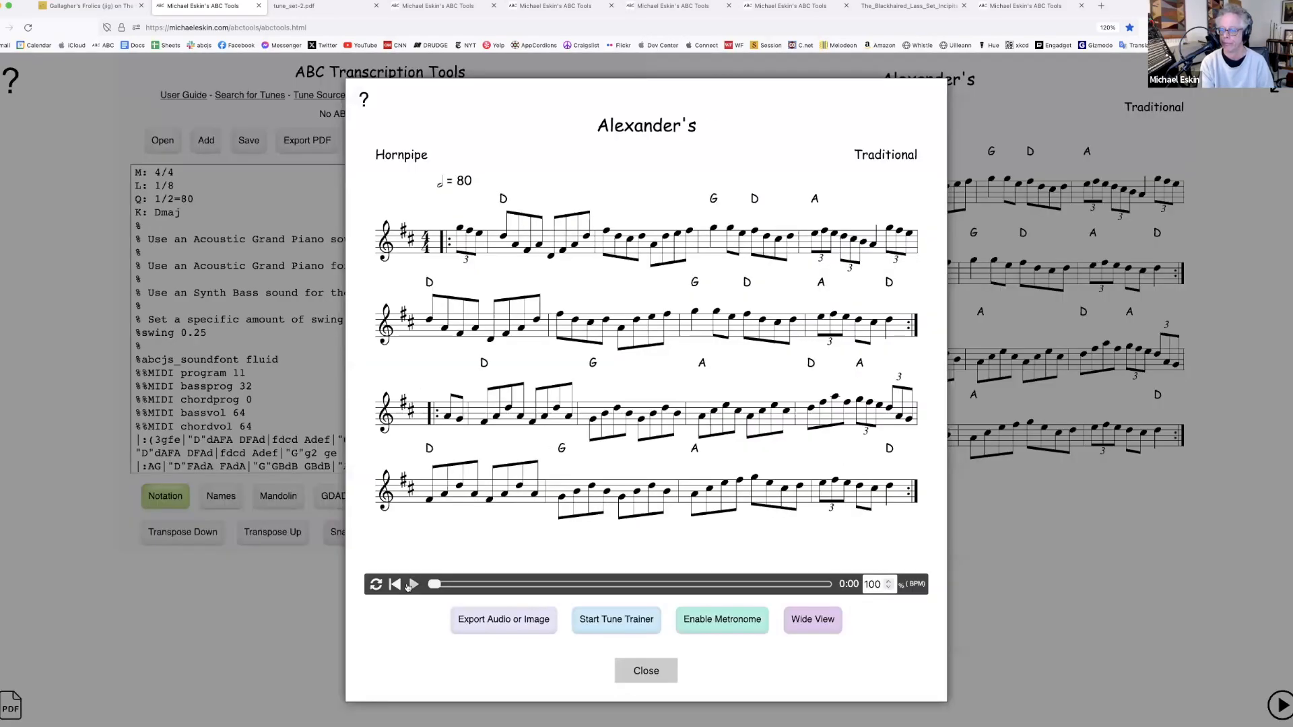
click(408, 585)
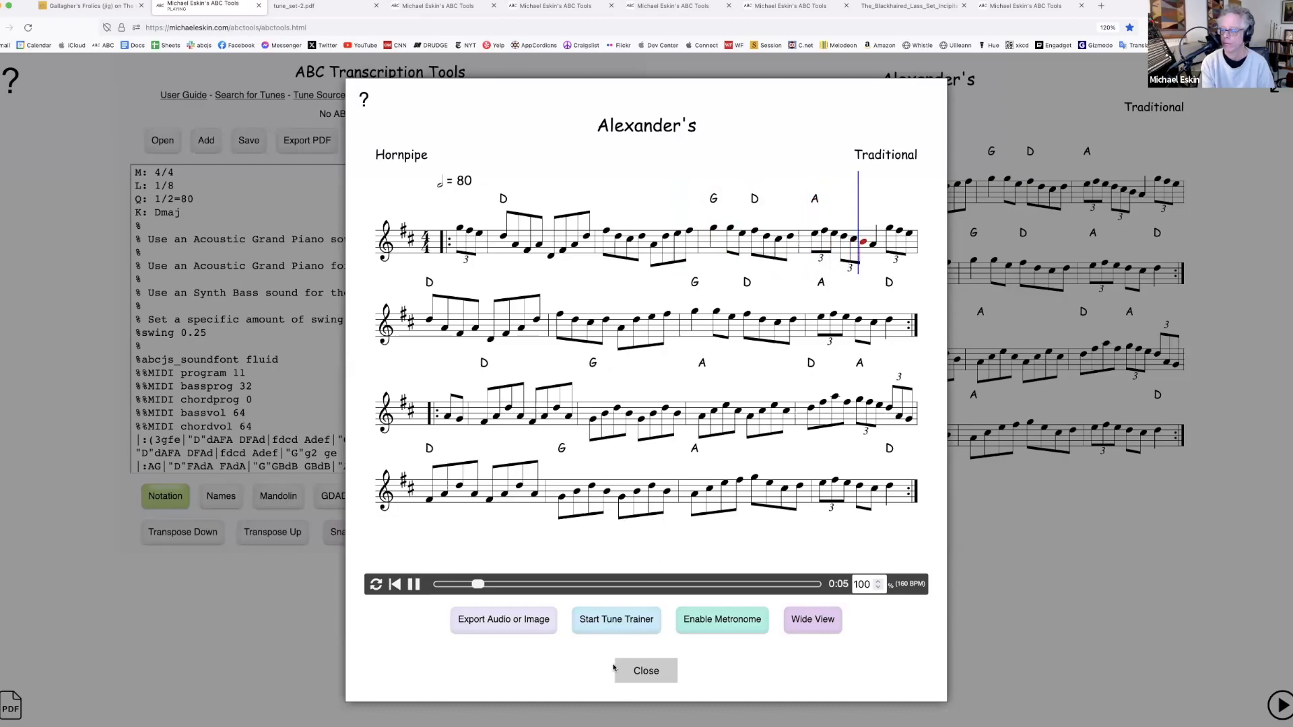
click(414, 586)
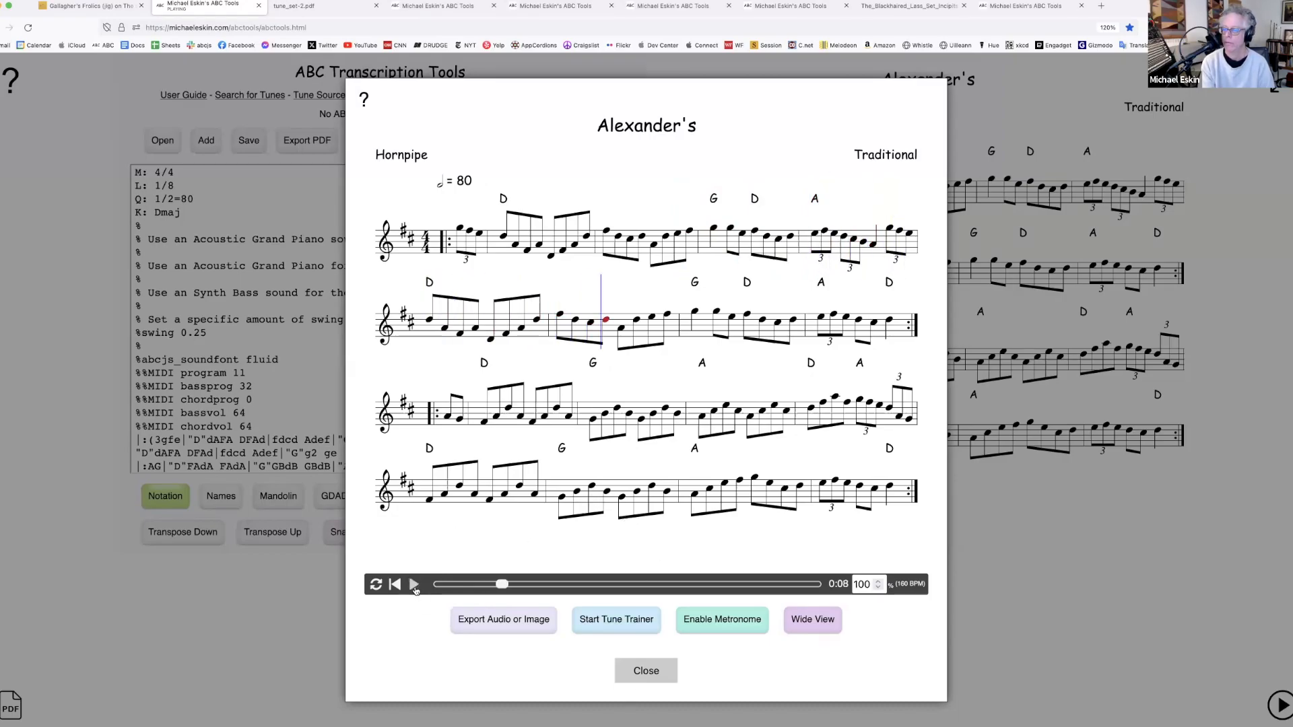
click(646, 674)
Highlight the ABC text from the tune's last line up to its header to review it, then clear the selection
scroll(270, 338, down, 2)
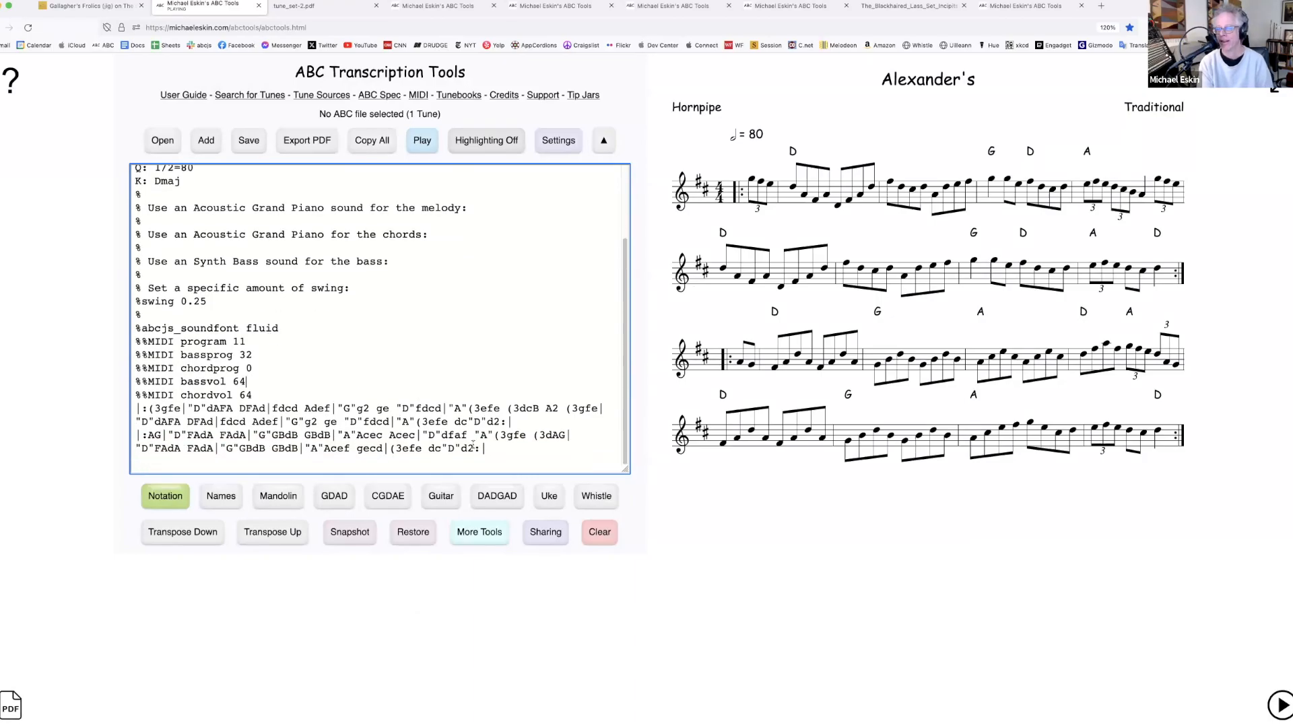
drag(474, 445, 232, 272)
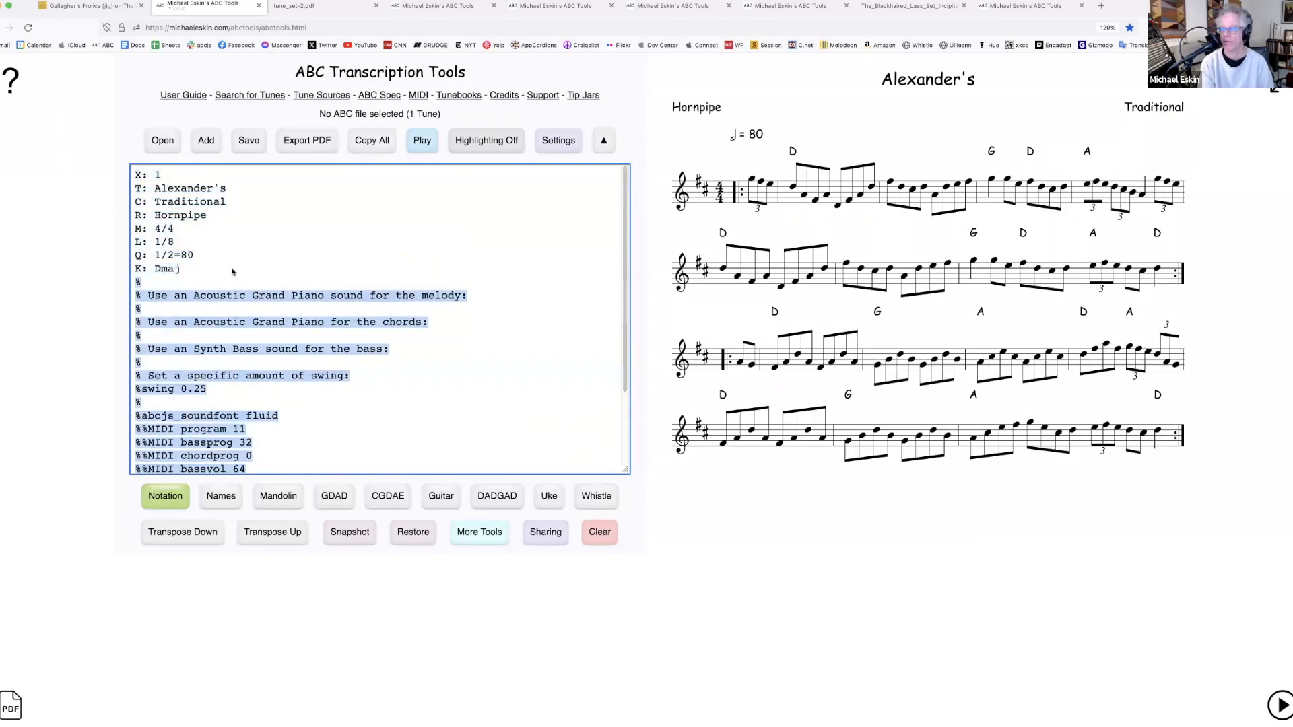
click(232, 272)
Reopen the tune in the MIDI Instrument Explorer, look through the sound fonts while keeping Fluid, and play the opening bars
click(496, 532)
click(515, 532)
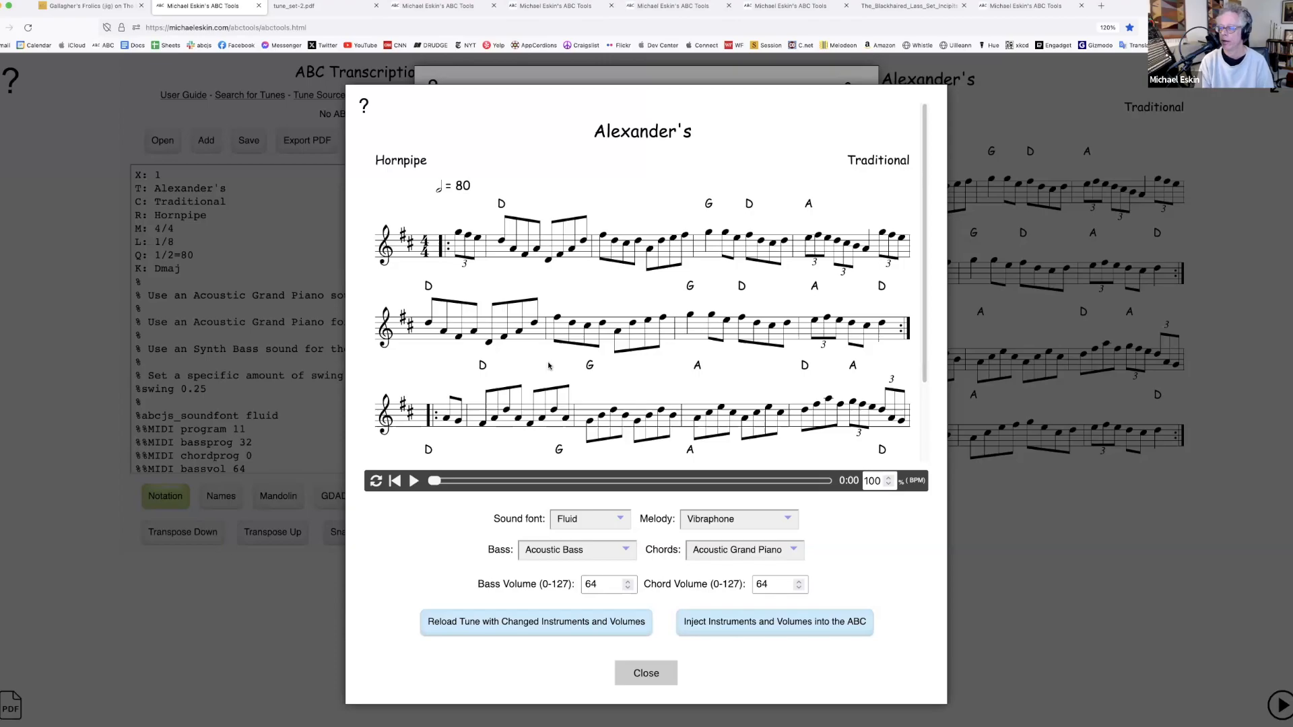
click(594, 520)
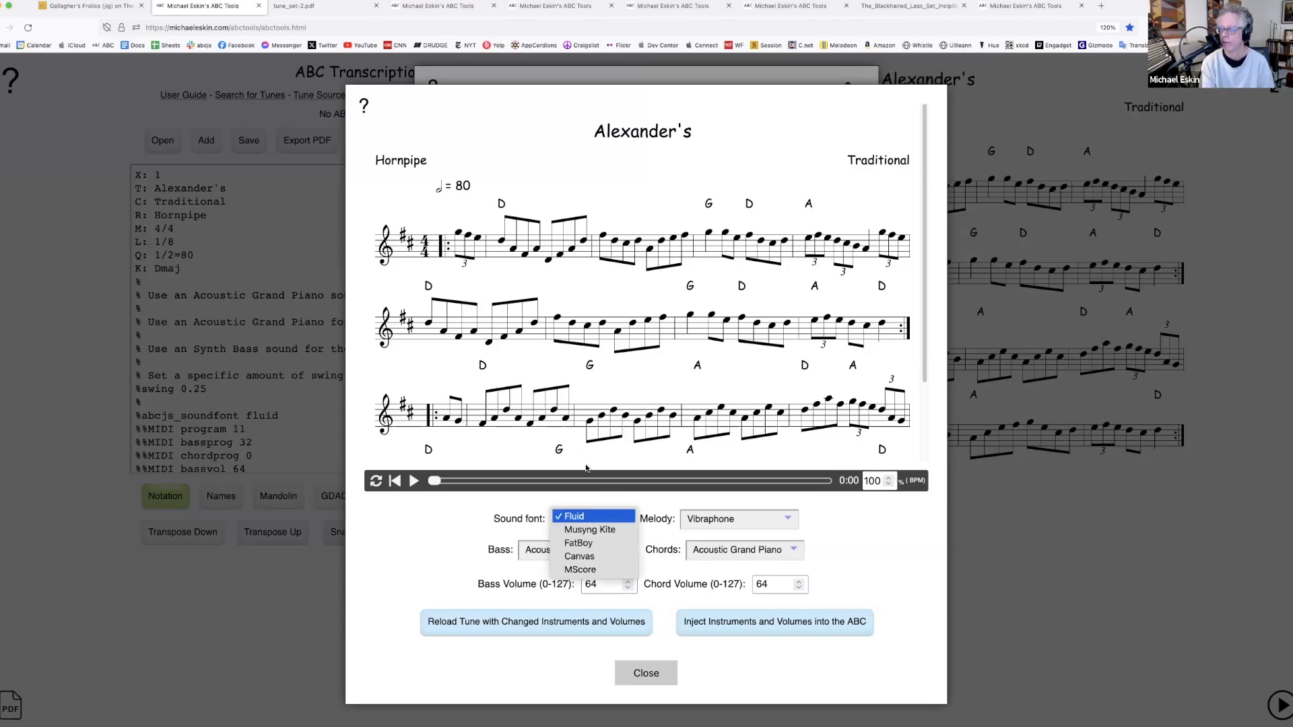
click(417, 559)
click(414, 482)
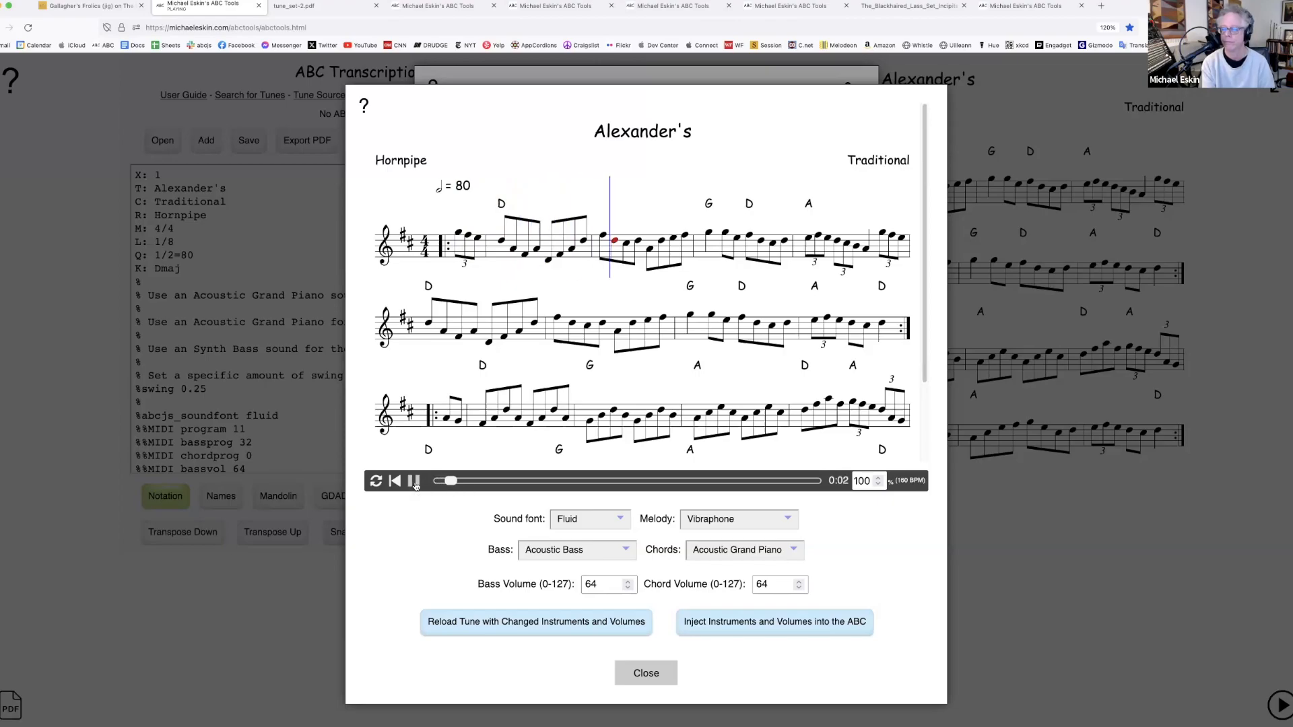
click(415, 483)
Set the sound font to FatBoy, reload the tune, and play a short passage
click(597, 519)
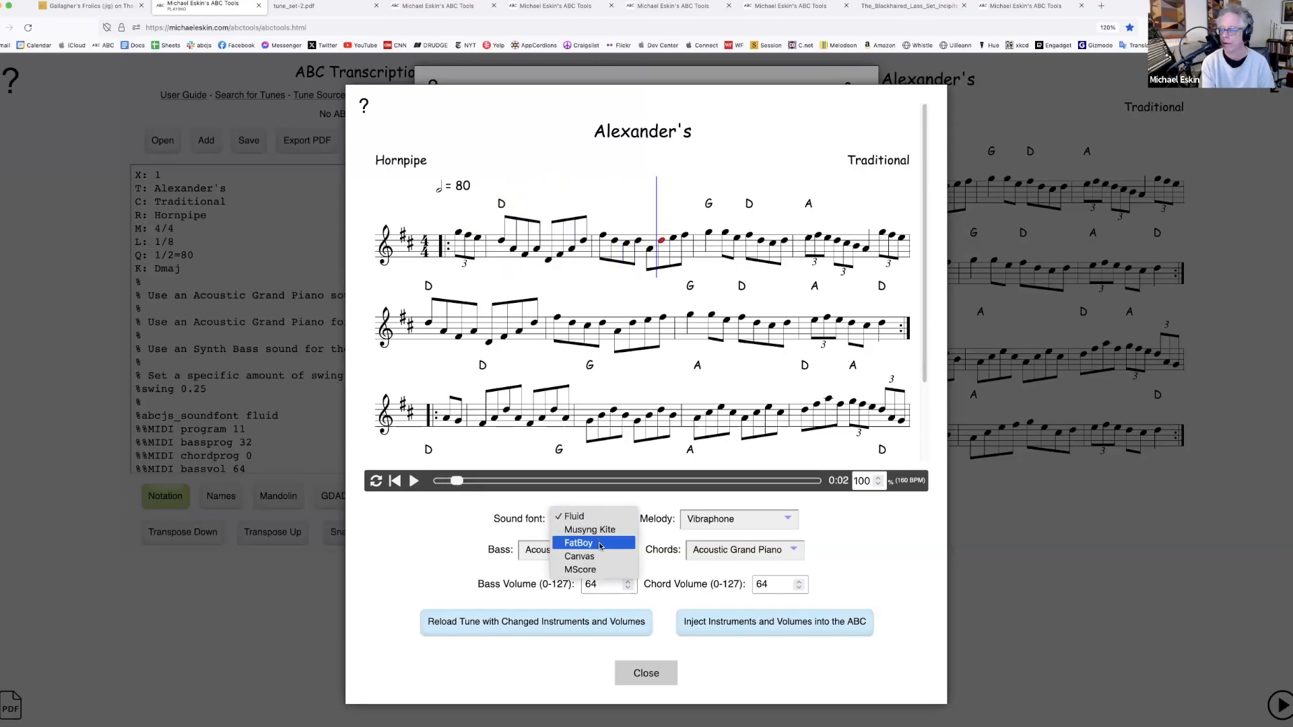
click(602, 543)
click(543, 618)
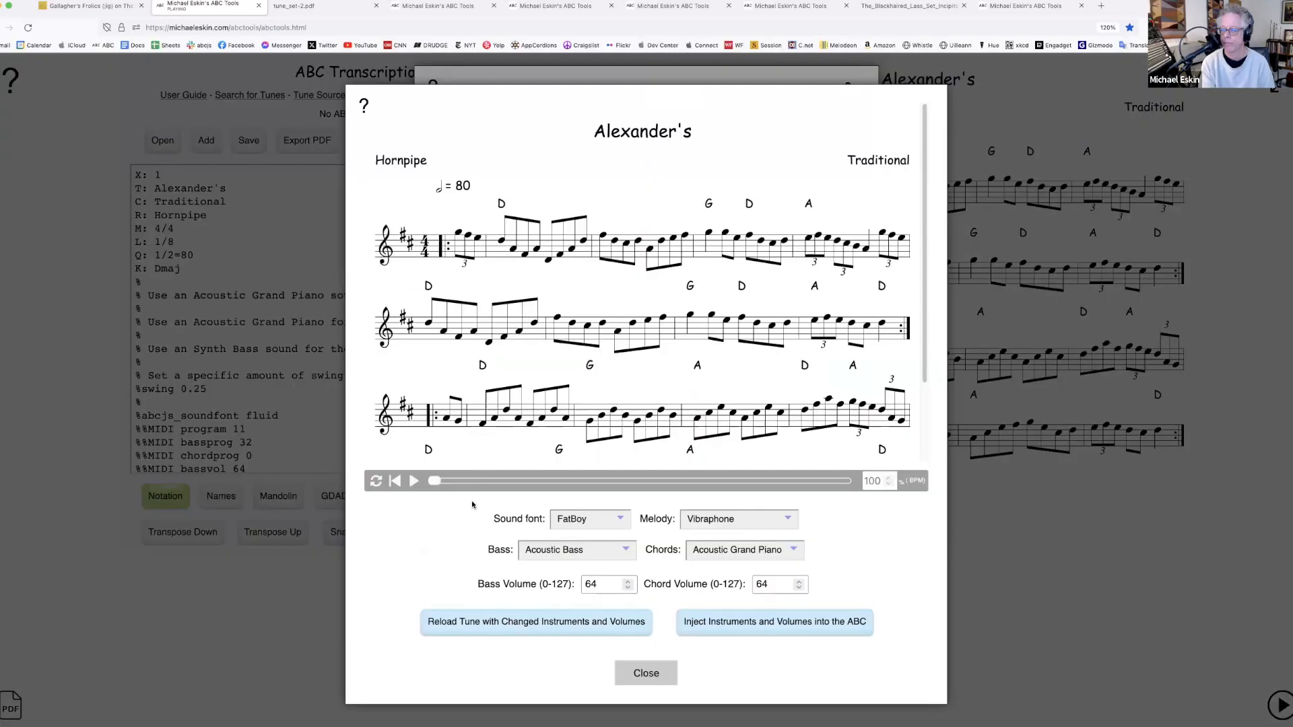
click(414, 482)
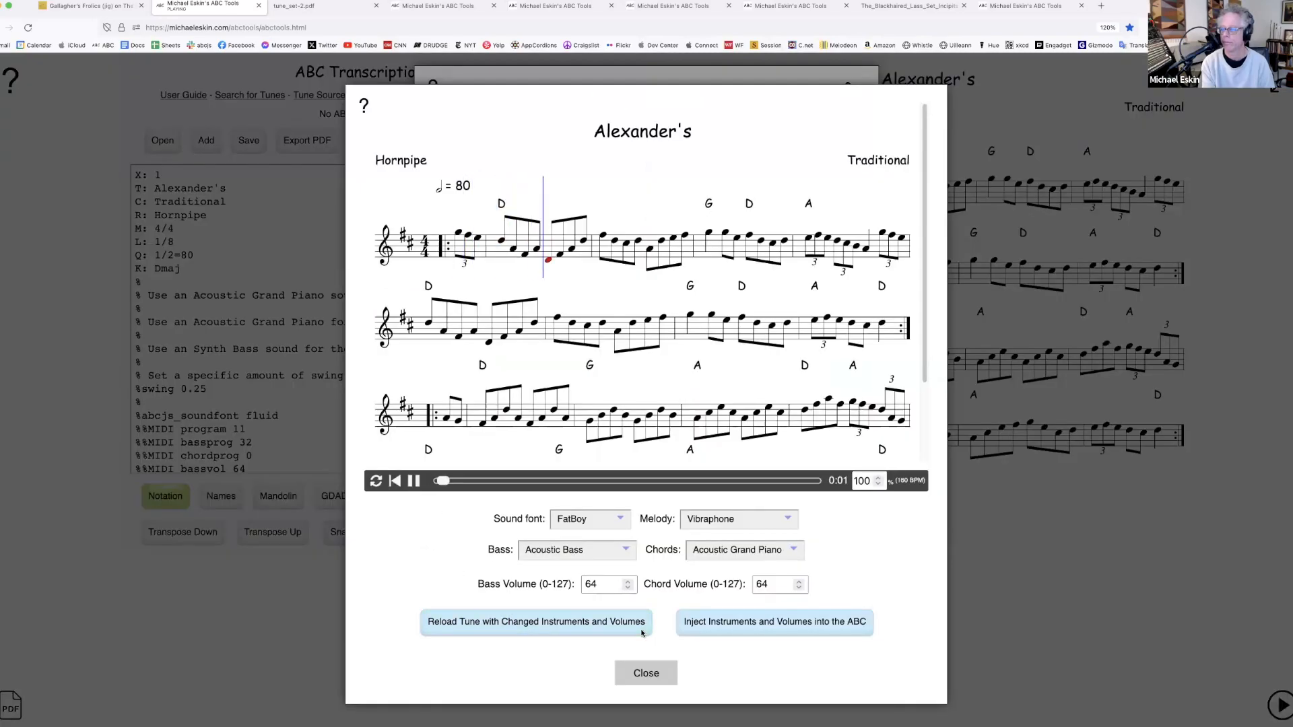
click(414, 482)
Set the sound font back to Fluid, resume and pause playback, and close the MIDI Instrument Explorer
click(601, 523)
click(602, 496)
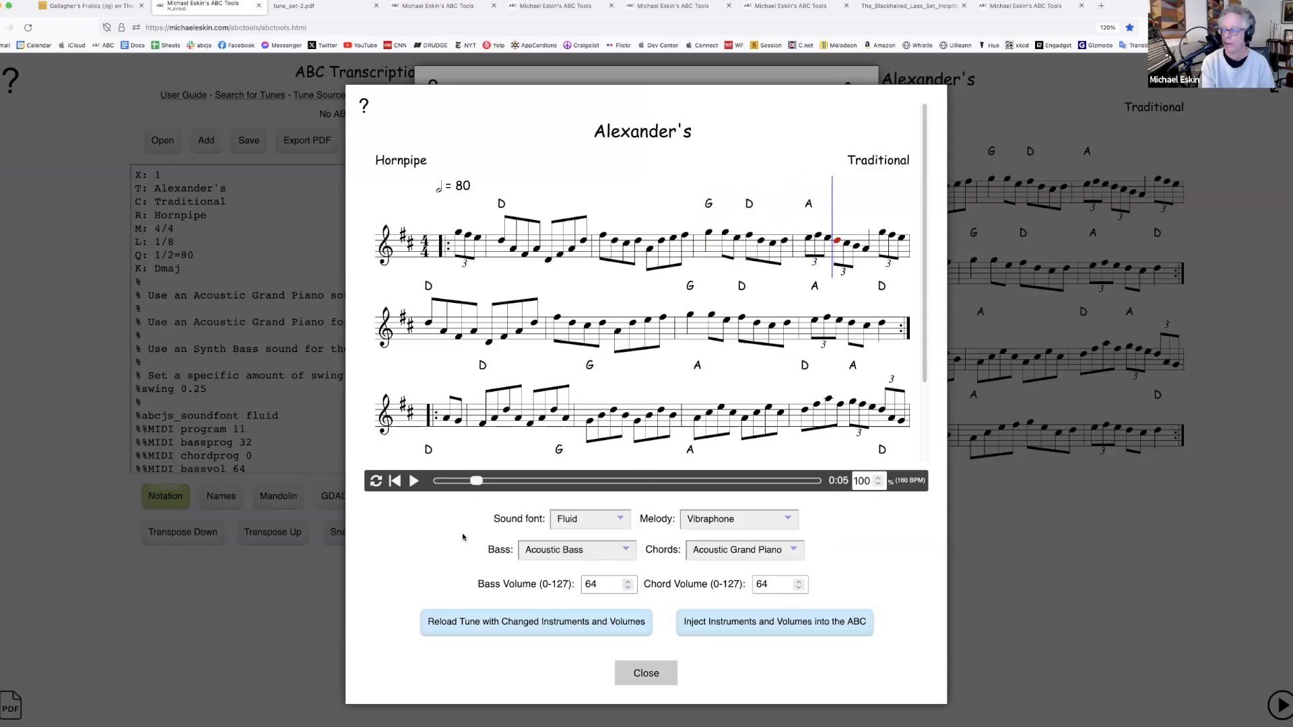
click(413, 482)
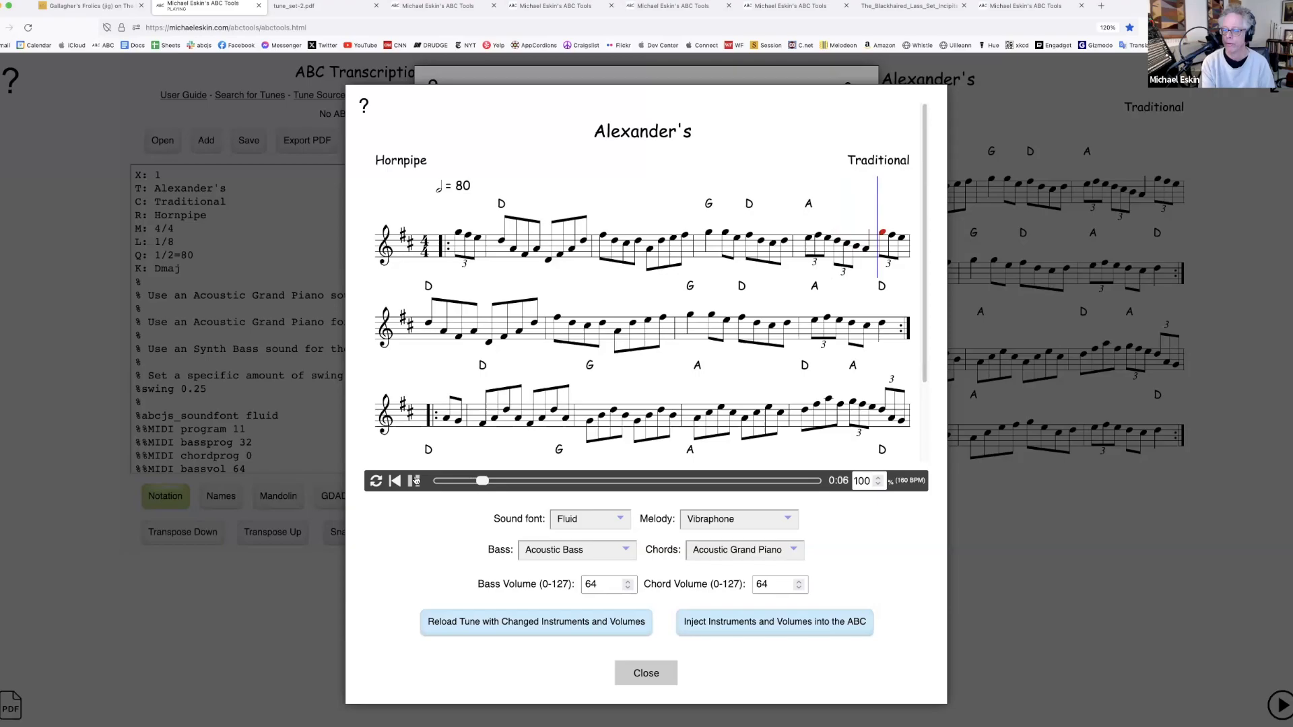
click(413, 481)
click(645, 670)
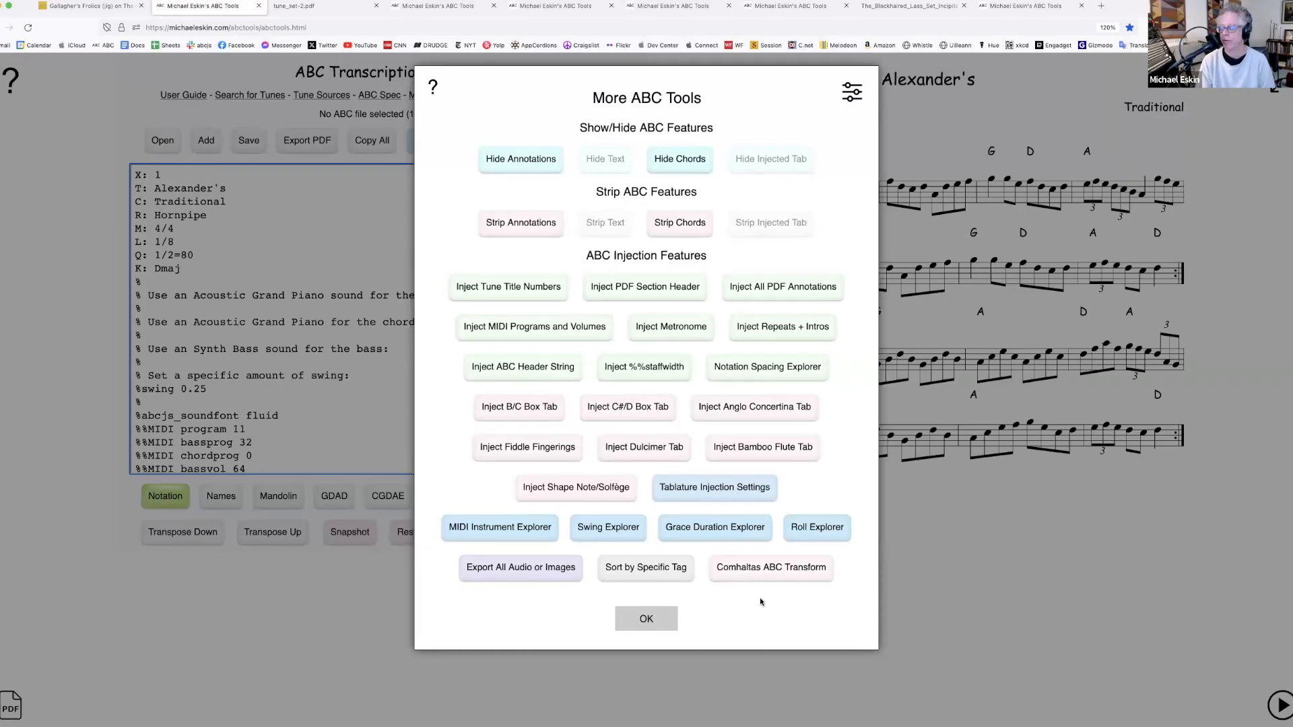
Load the tune in the Swing Explorer, set the swing factor to 0, reload it, and play a passage without swing
click(633, 525)
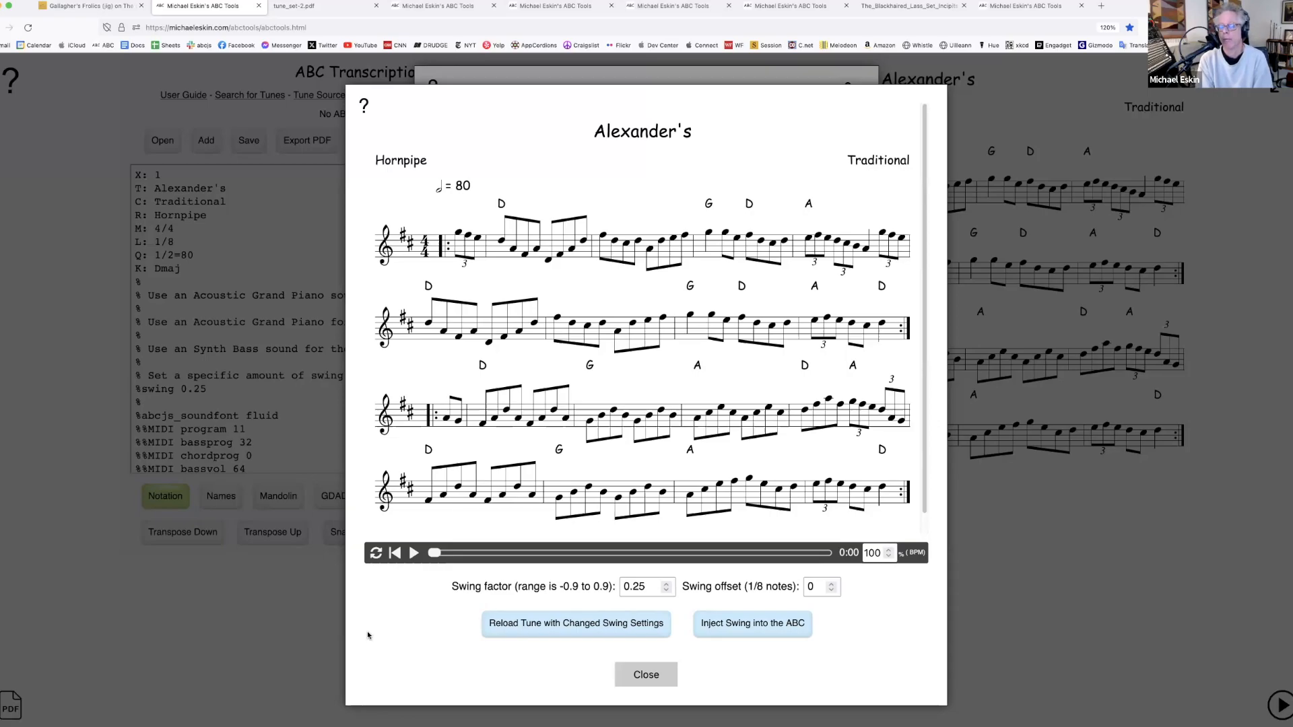
click(636, 587)
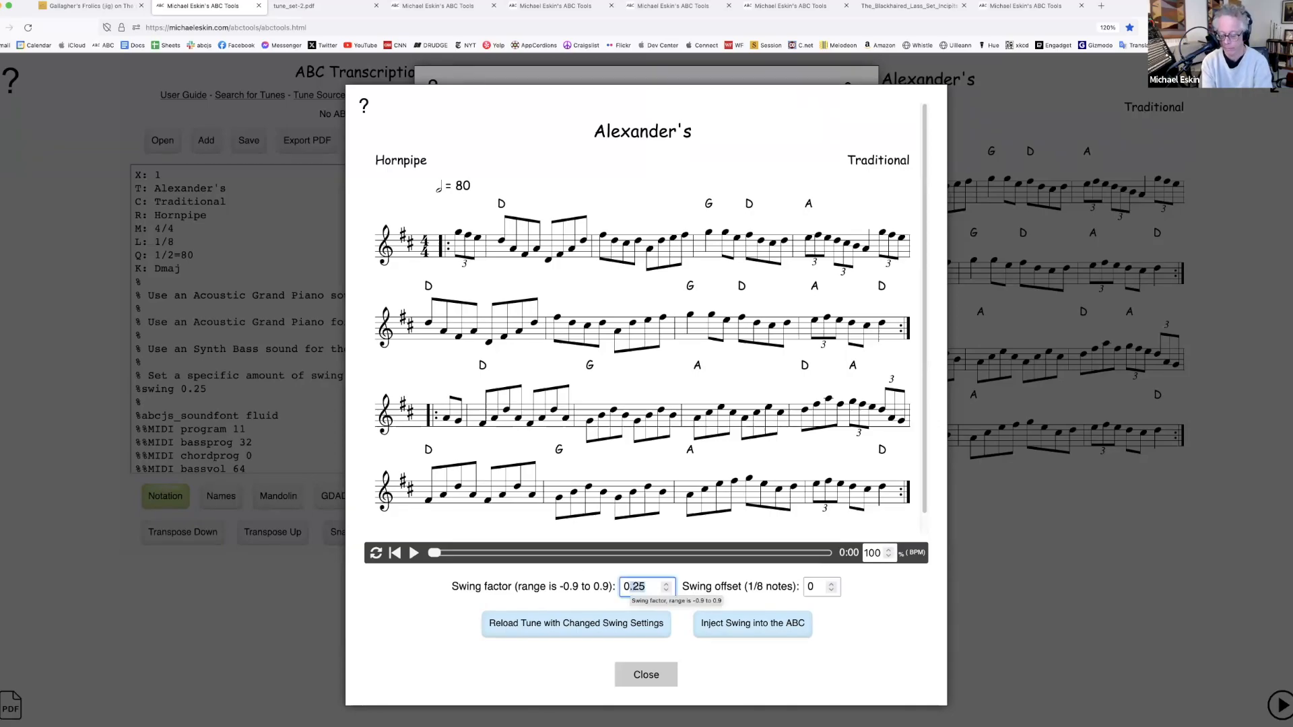
key(BackSpace)
key(BackSpace)
key(BackSpace)
click(547, 632)
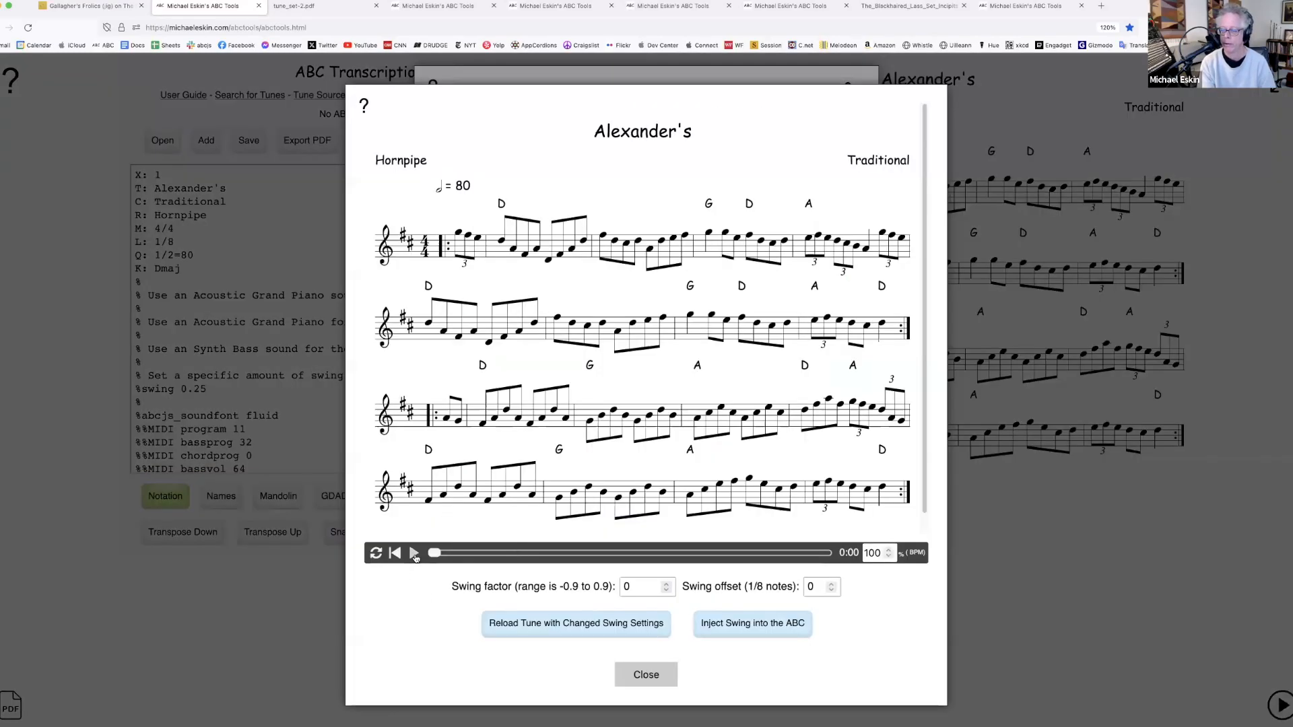
click(414, 554)
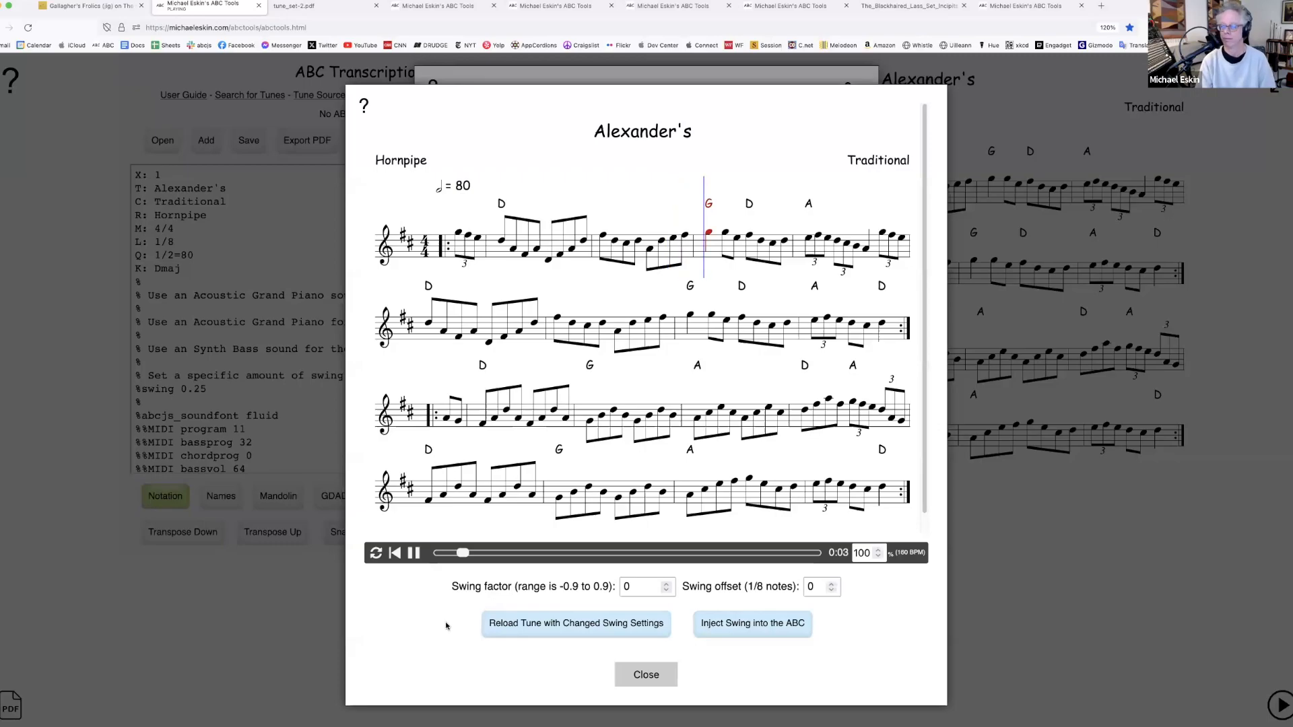
click(414, 554)
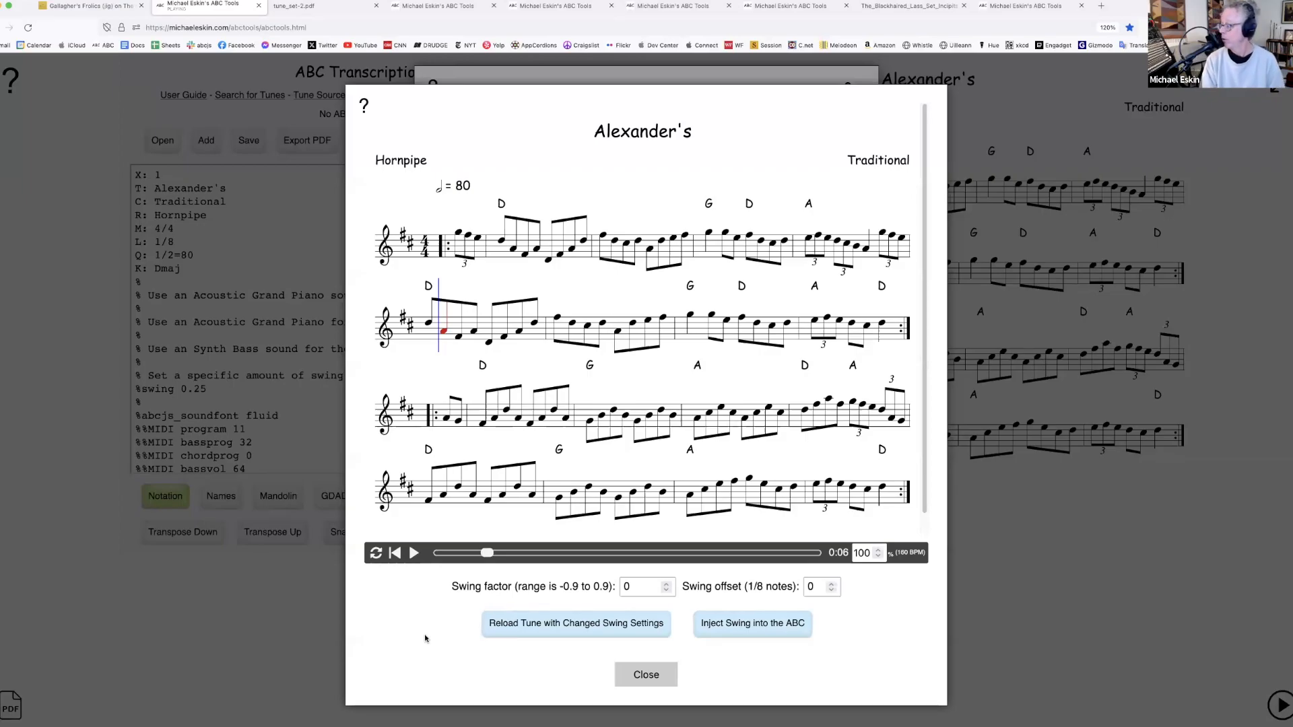
Set the swing factor to 0.25, reload the tune, and close the Swing Explorer
click(621, 584)
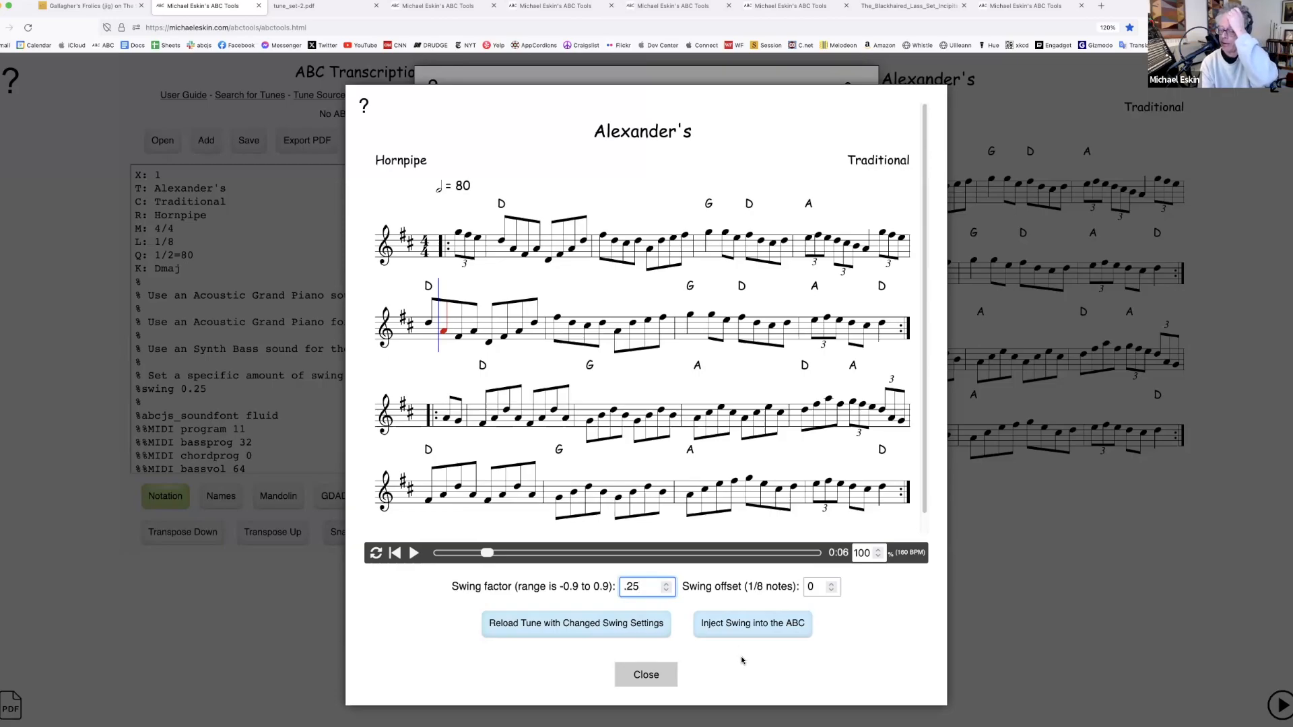
click(563, 627)
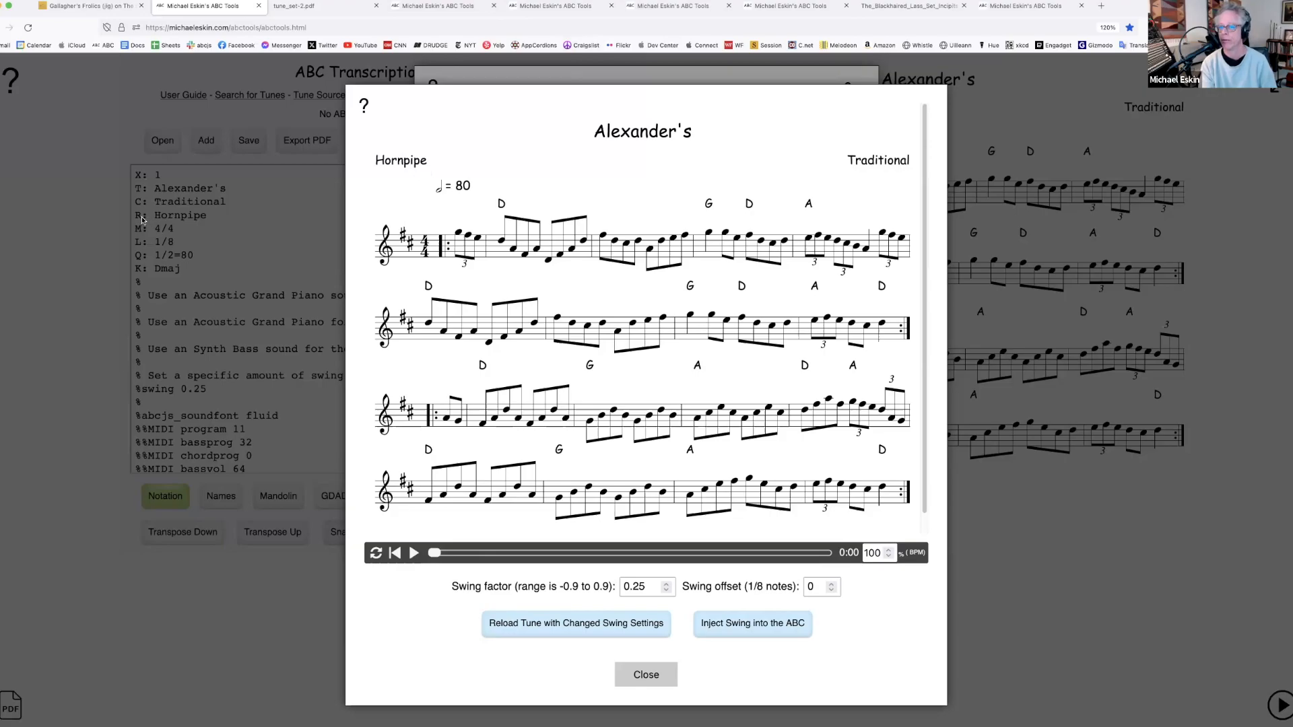
click(647, 677)
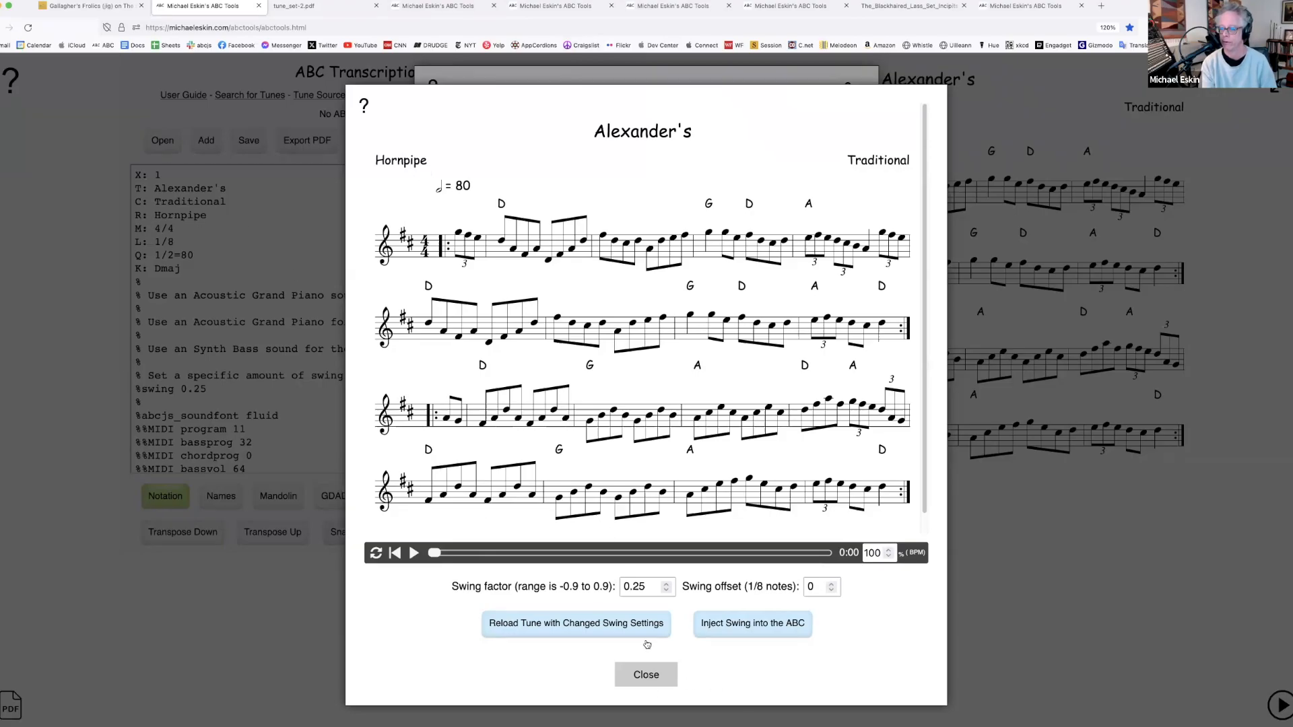
Select the R: Hornpipe line in the ABC, play a passage of the tune, and close the player
click(646, 617)
triple_click(227, 213)
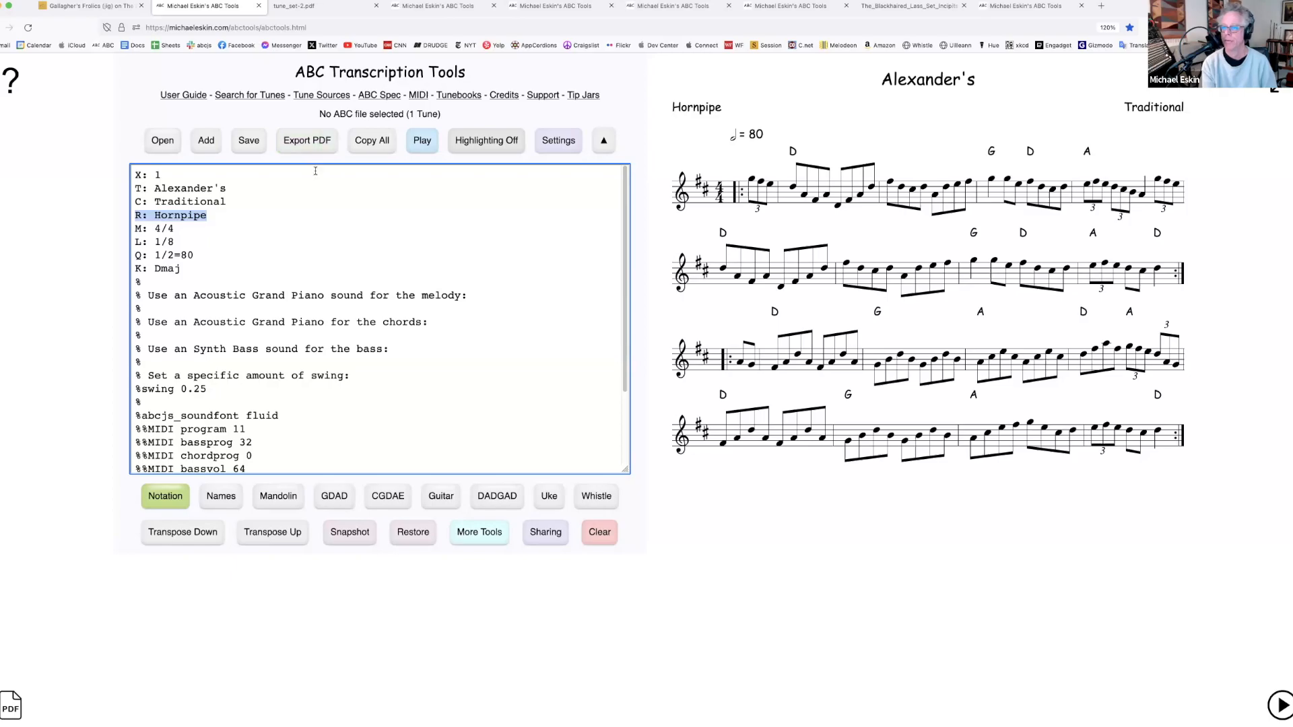
click(421, 140)
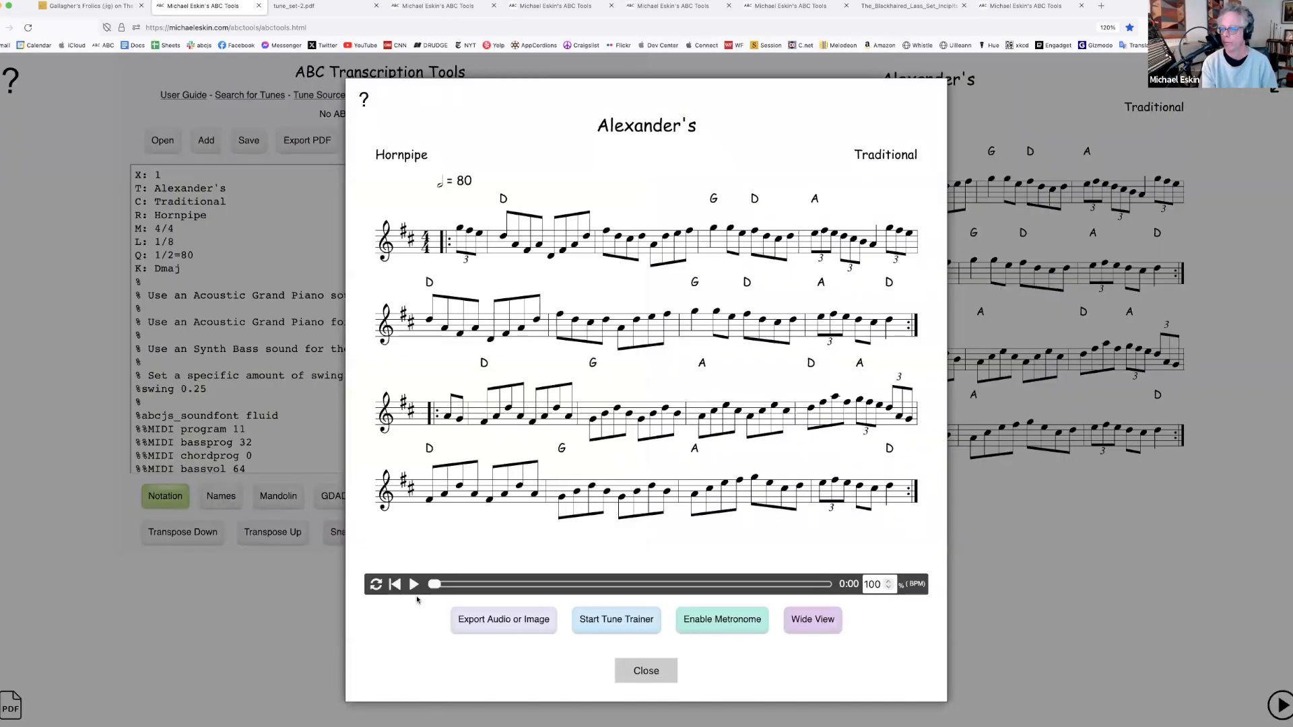
click(414, 585)
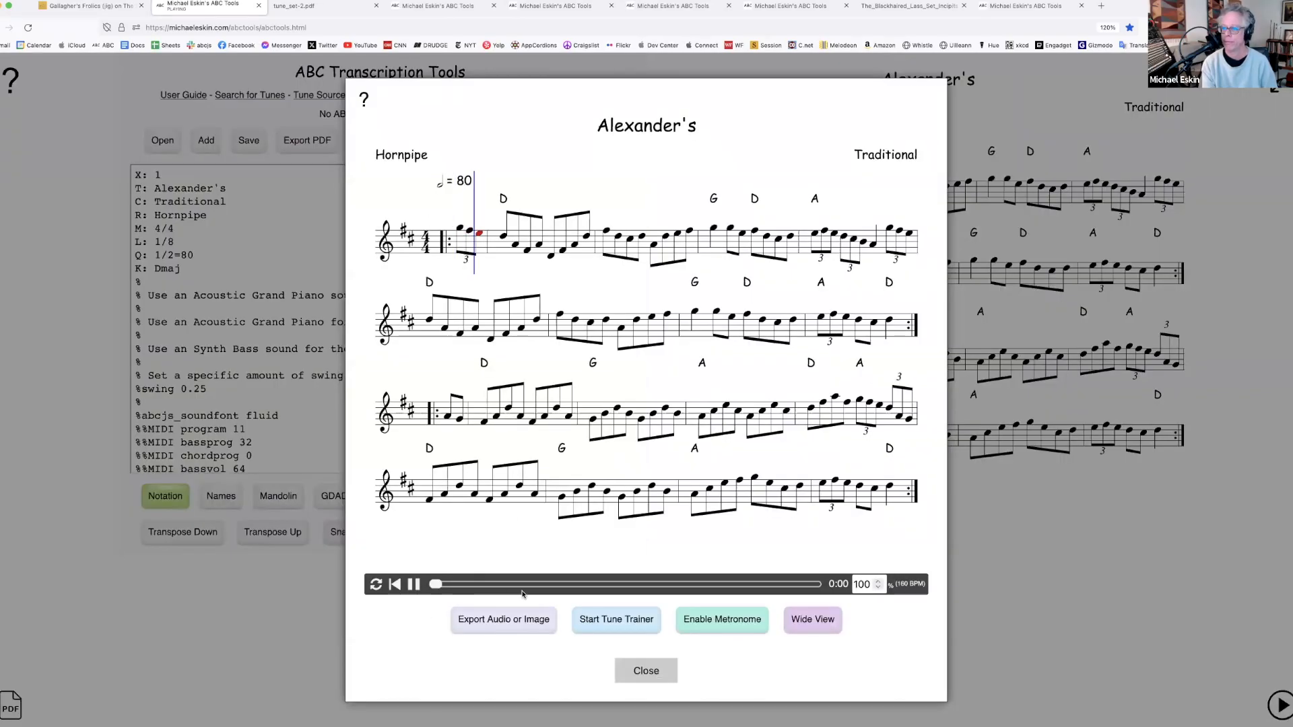
click(646, 671)
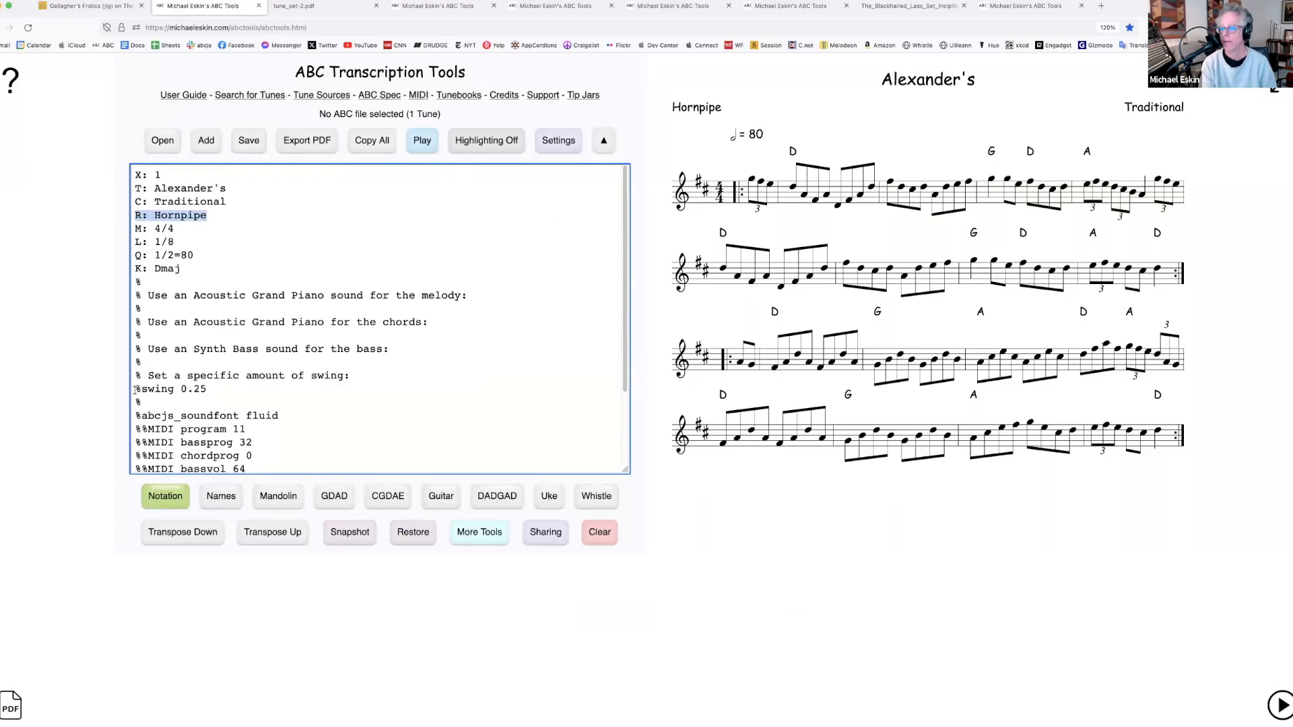
Set the hornpipe's %swing value to 0.5, play a passage, and close the player
drag(208, 389, 195, 389)
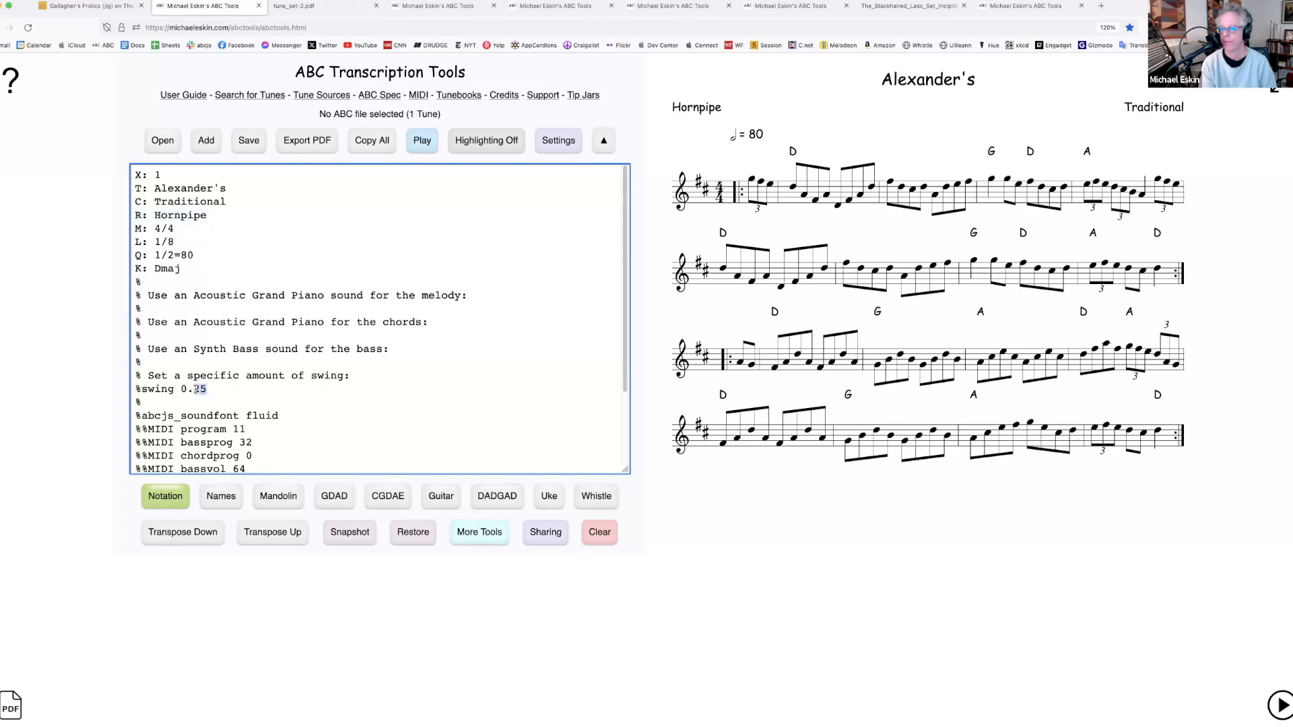
click(229, 391)
drag(195, 389, 234, 390)
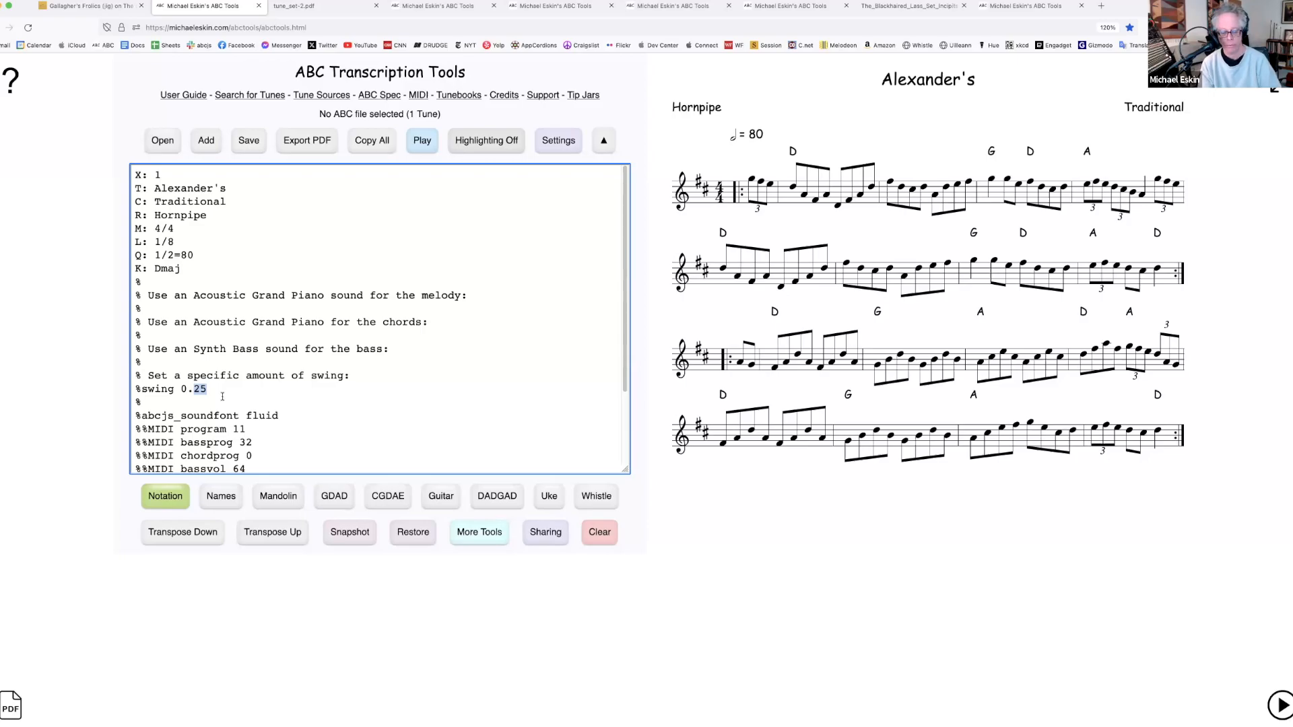
text(5)
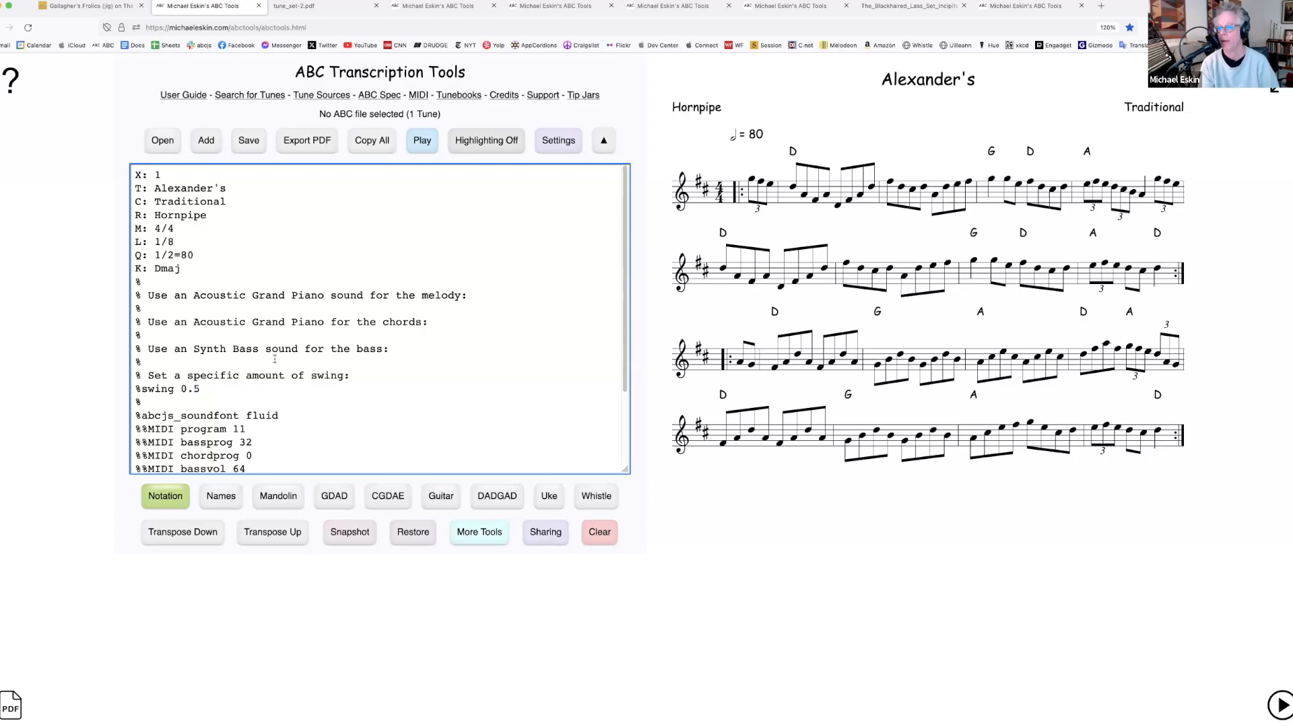
click(424, 142)
click(415, 583)
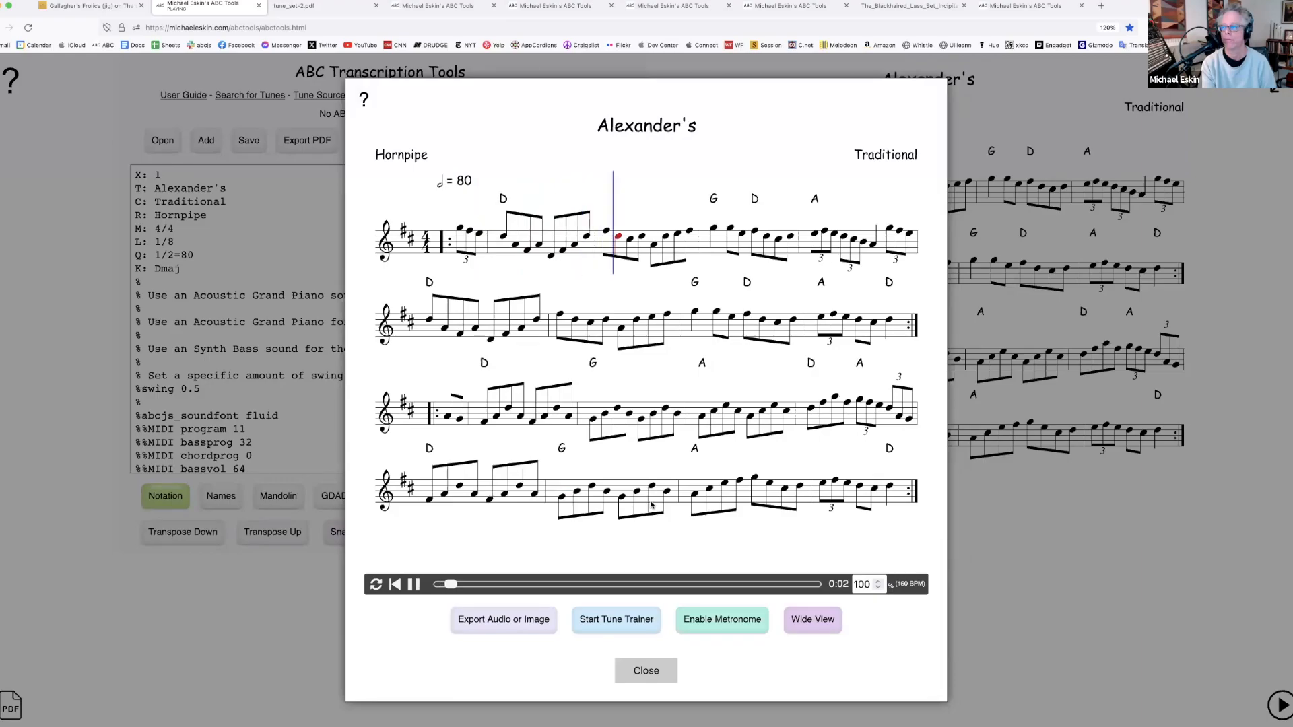
click(646, 671)
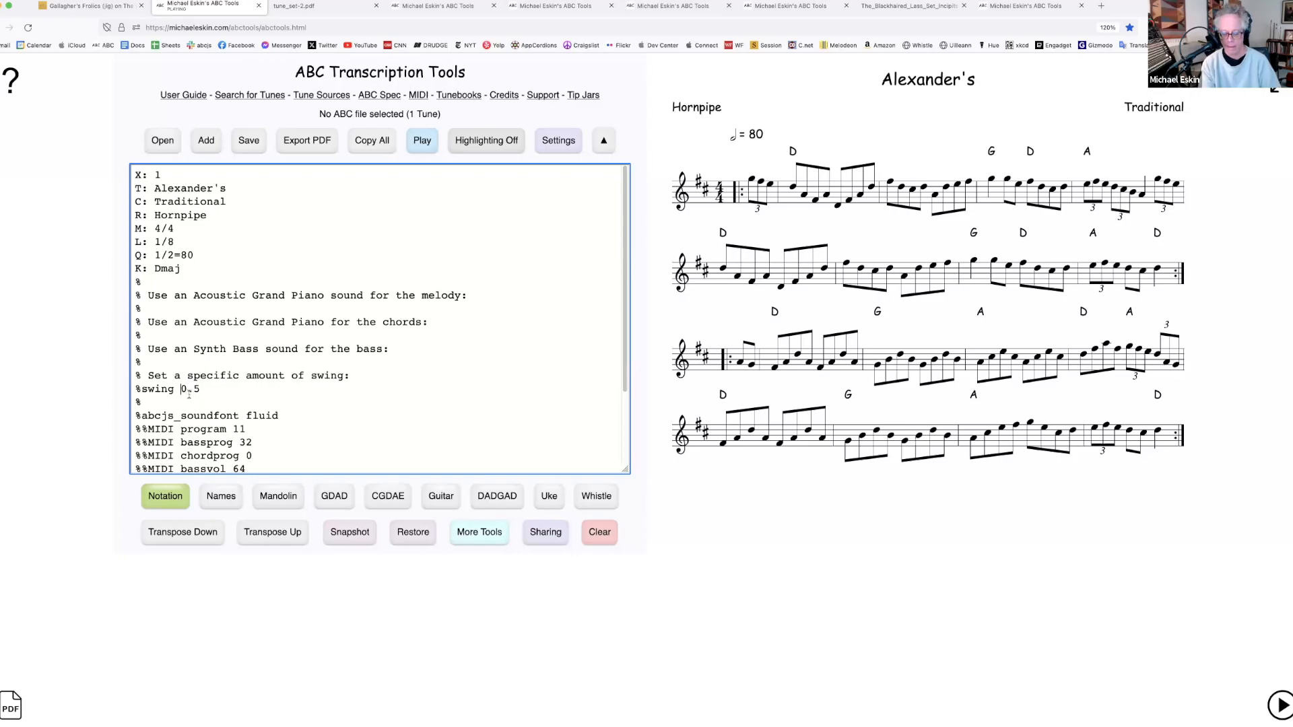
Make the hornpipe's %swing value negative at -0.5, play a passage, and close the player
text(-)
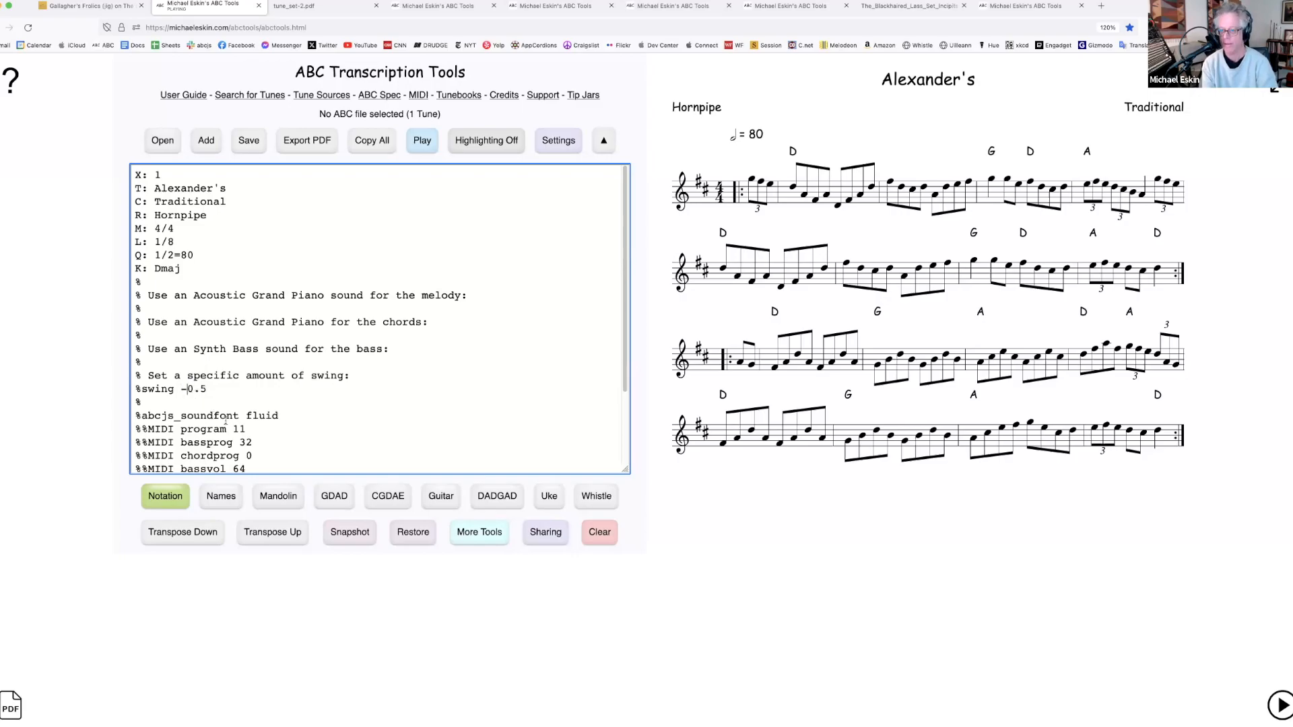
click(426, 144)
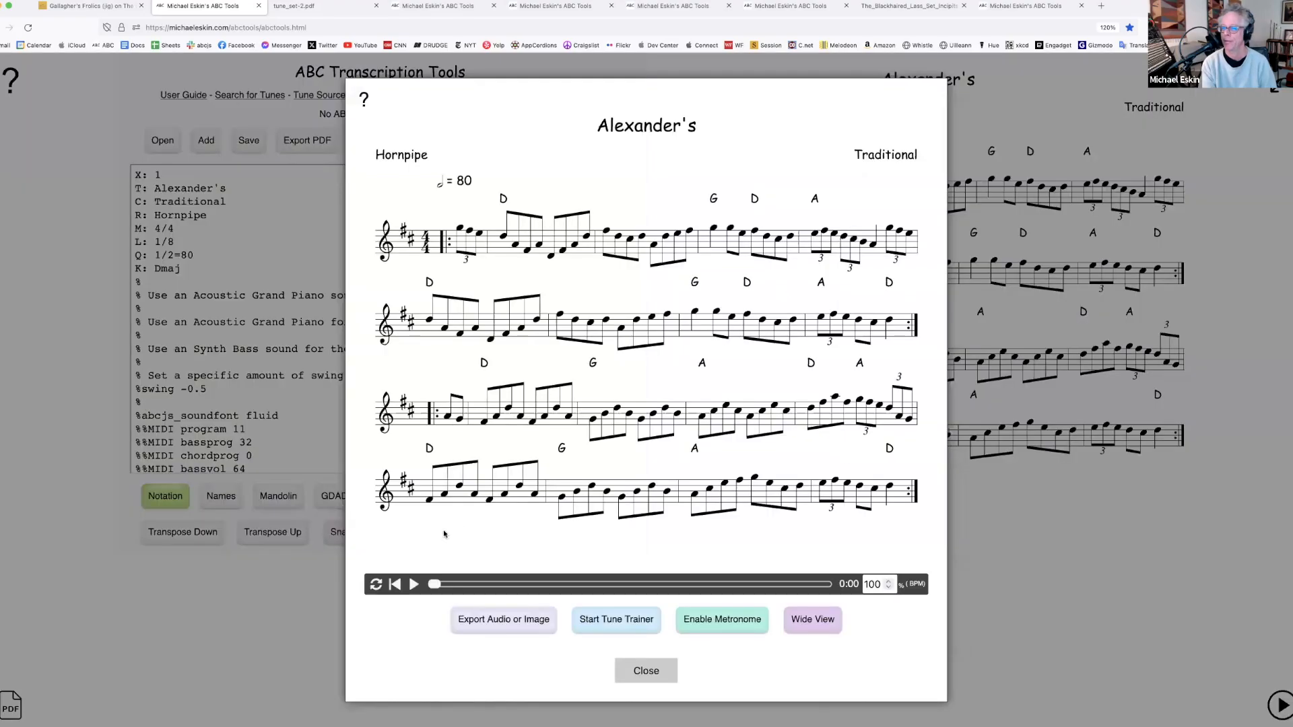
click(414, 585)
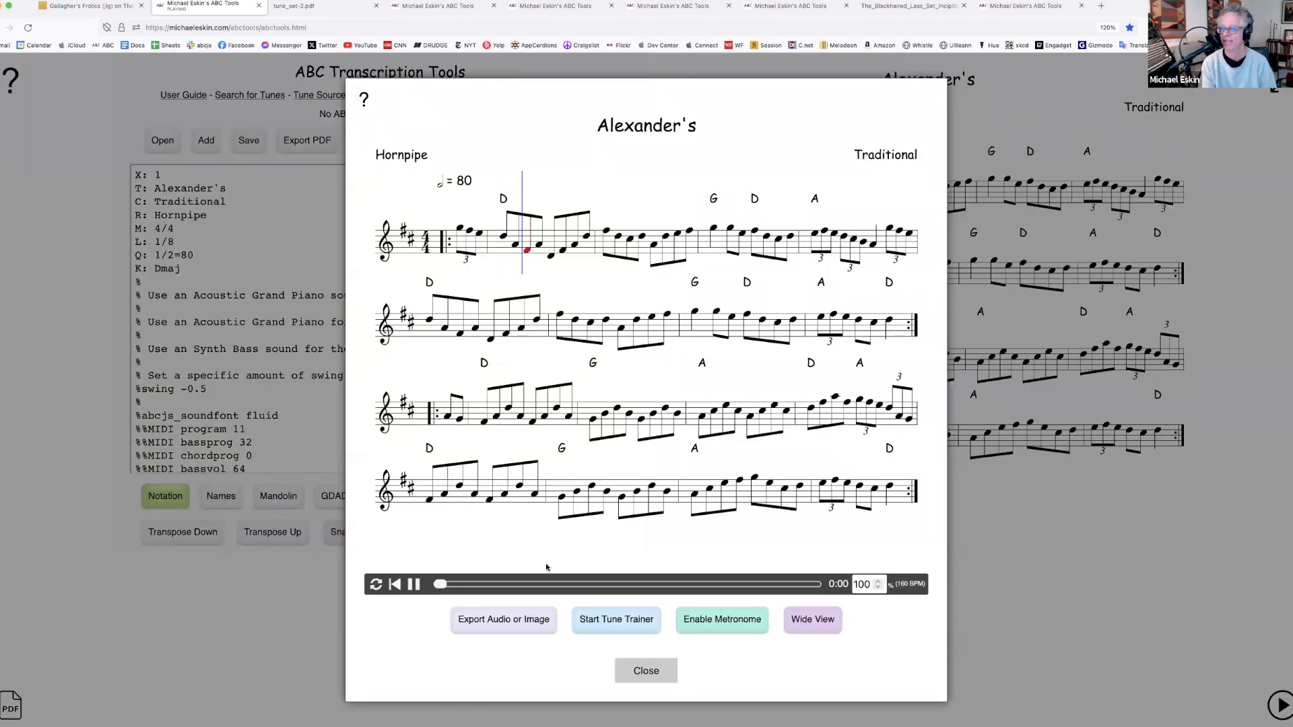
click(646, 672)
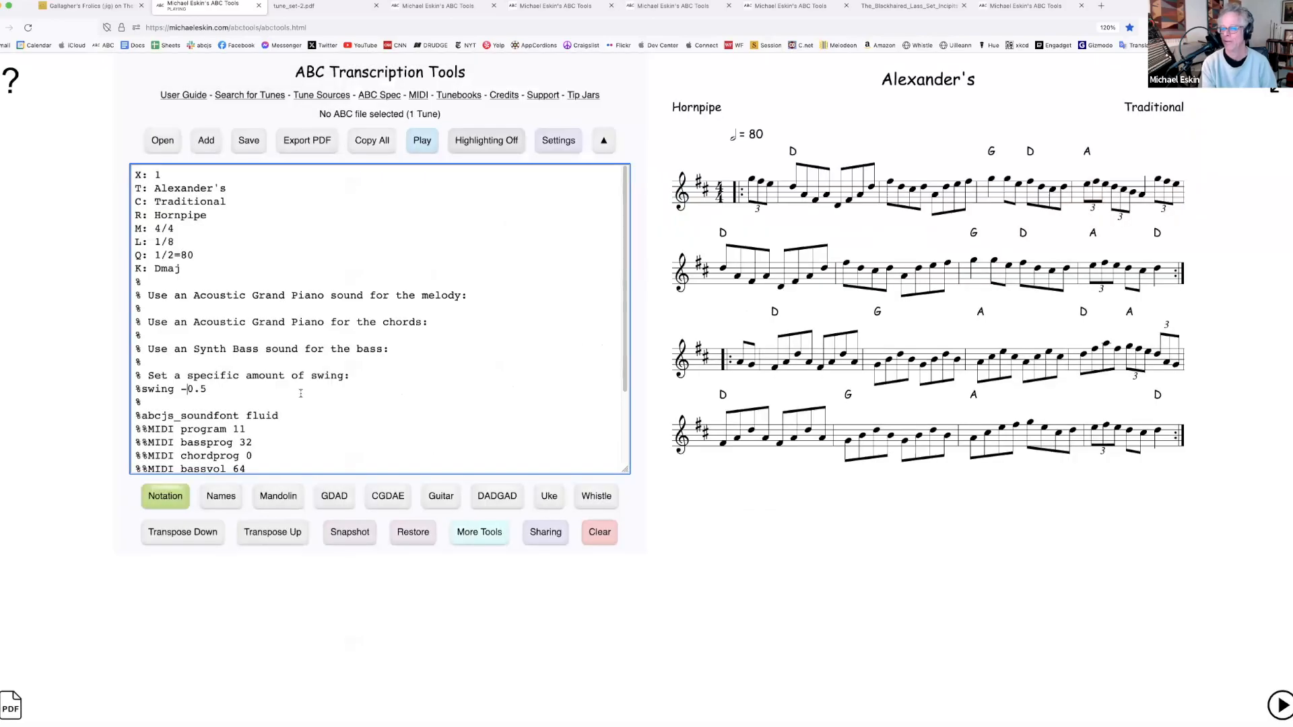
Delete the %swing value and clear the hornpipe from the ABC editor
drag(207, 389, 191, 390)
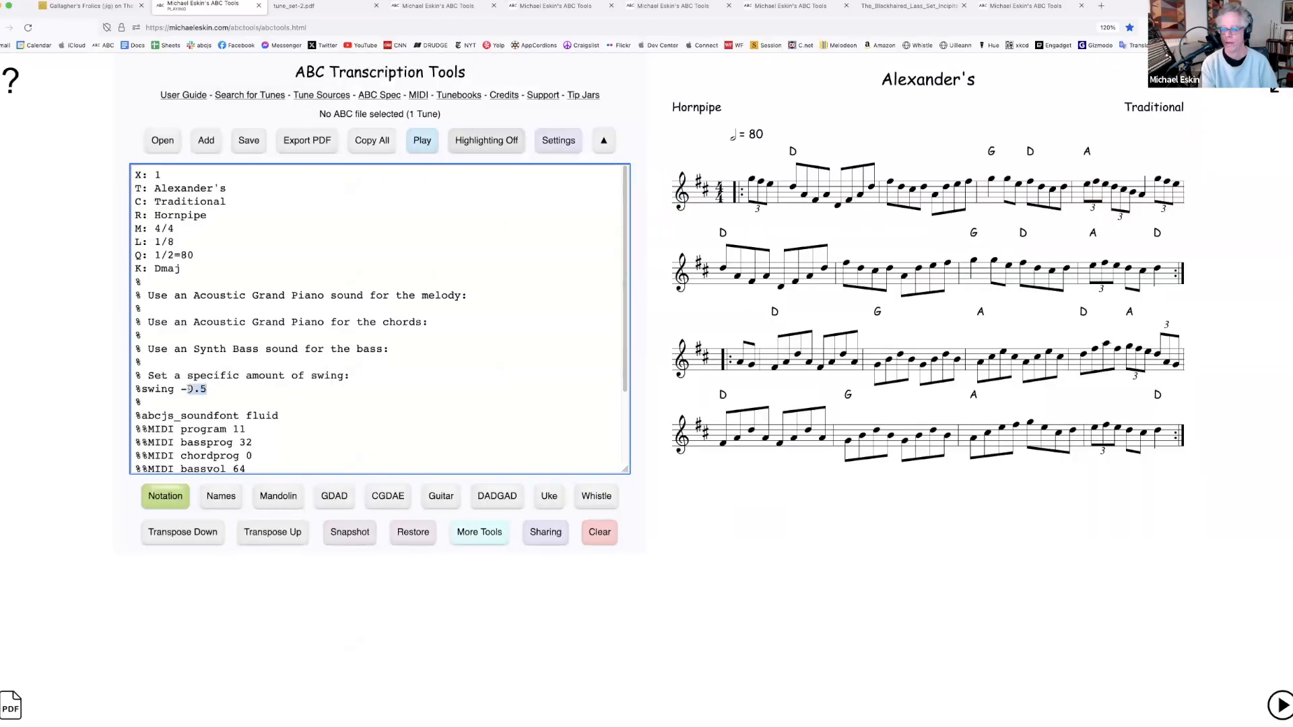
key(BackSpace)
key(BackSpace)
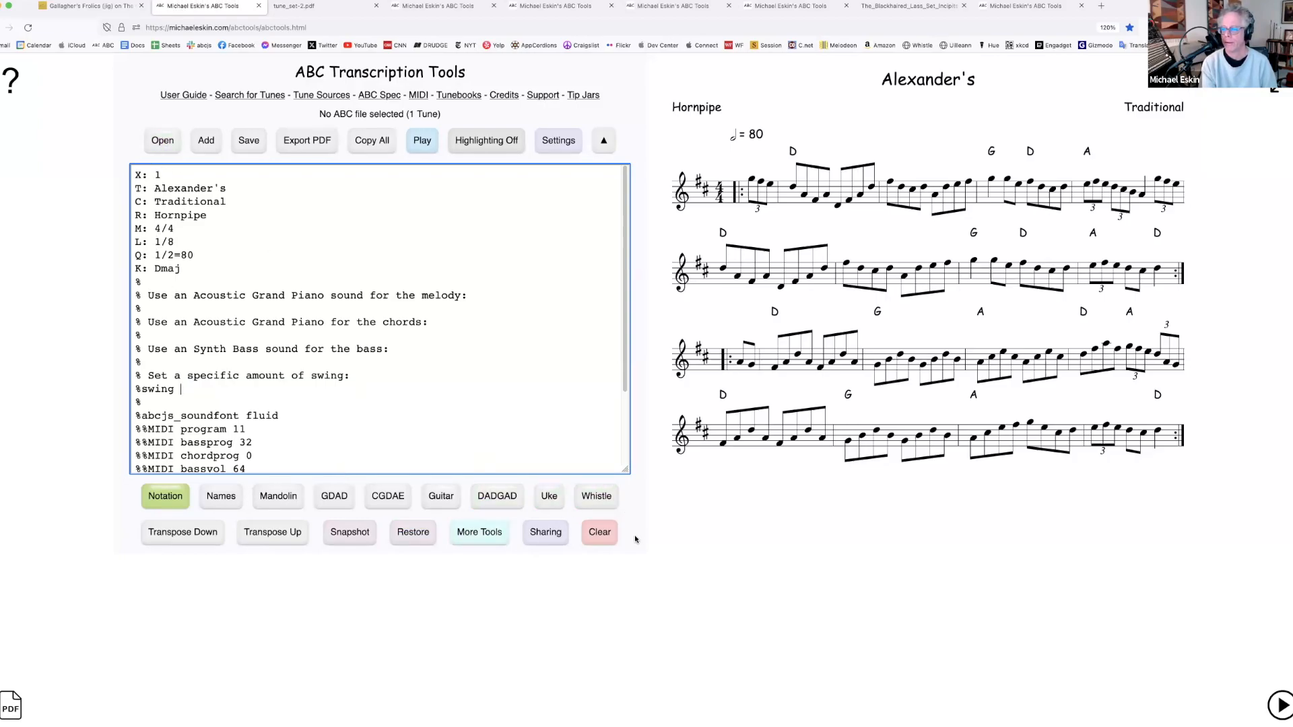
click(612, 532)
click(607, 249)
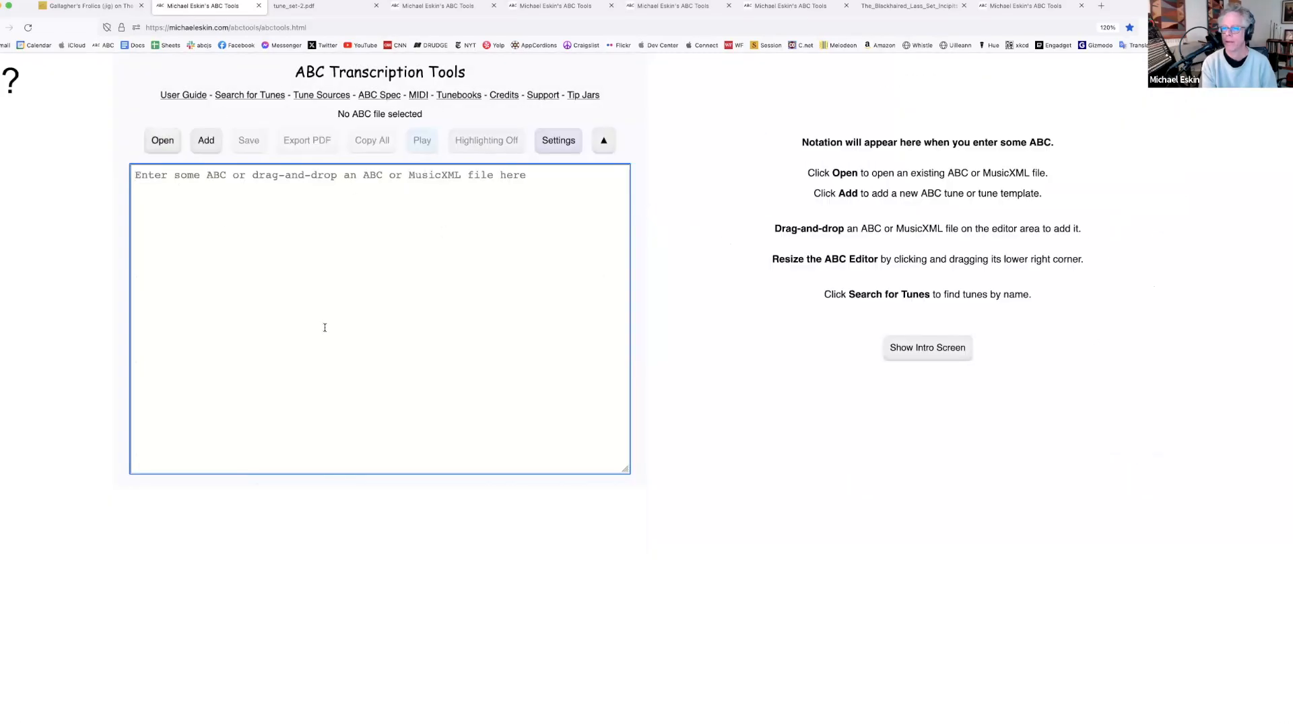
Add the example reel to the empty ABC editor
click(207, 143)
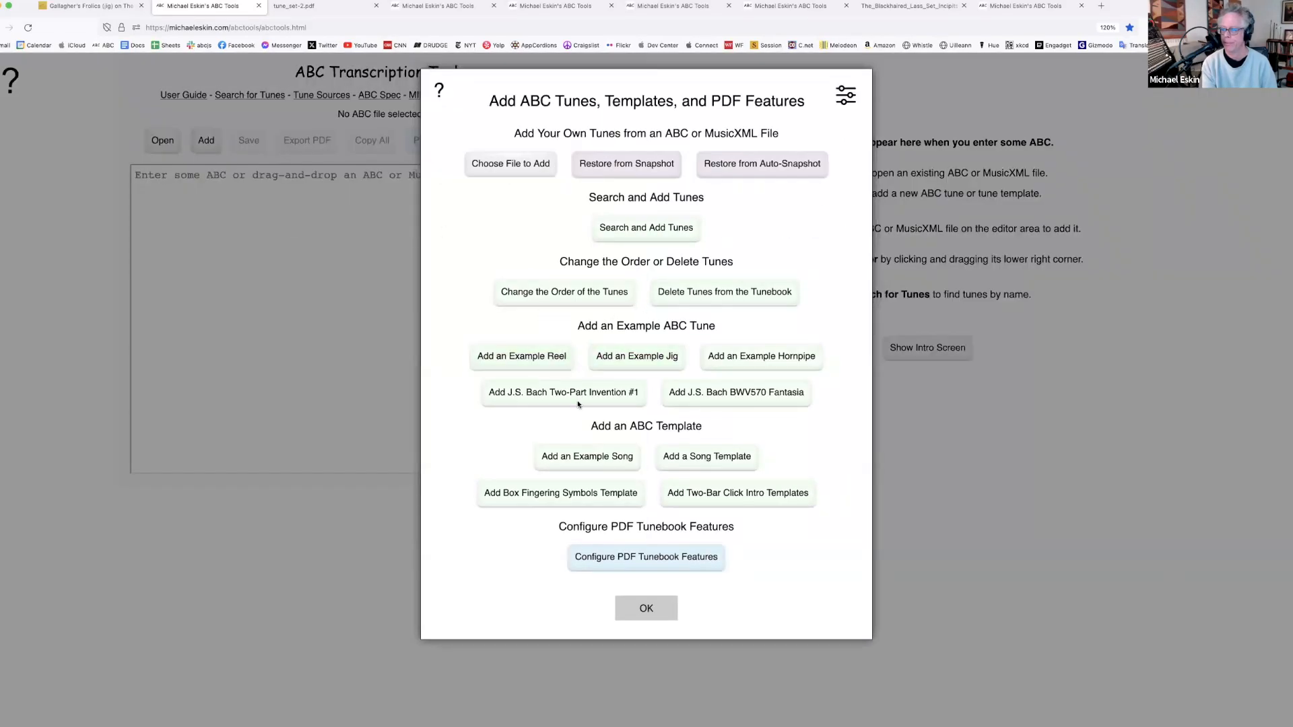
click(541, 362)
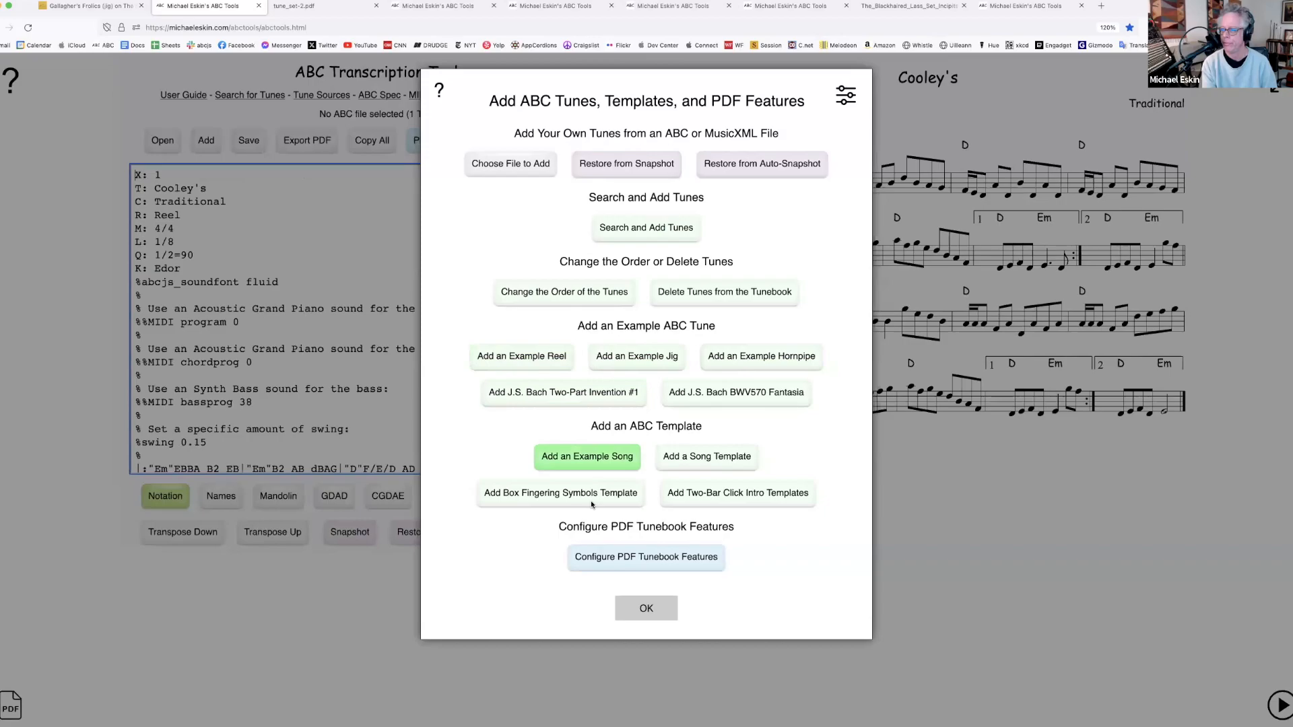
click(644, 610)
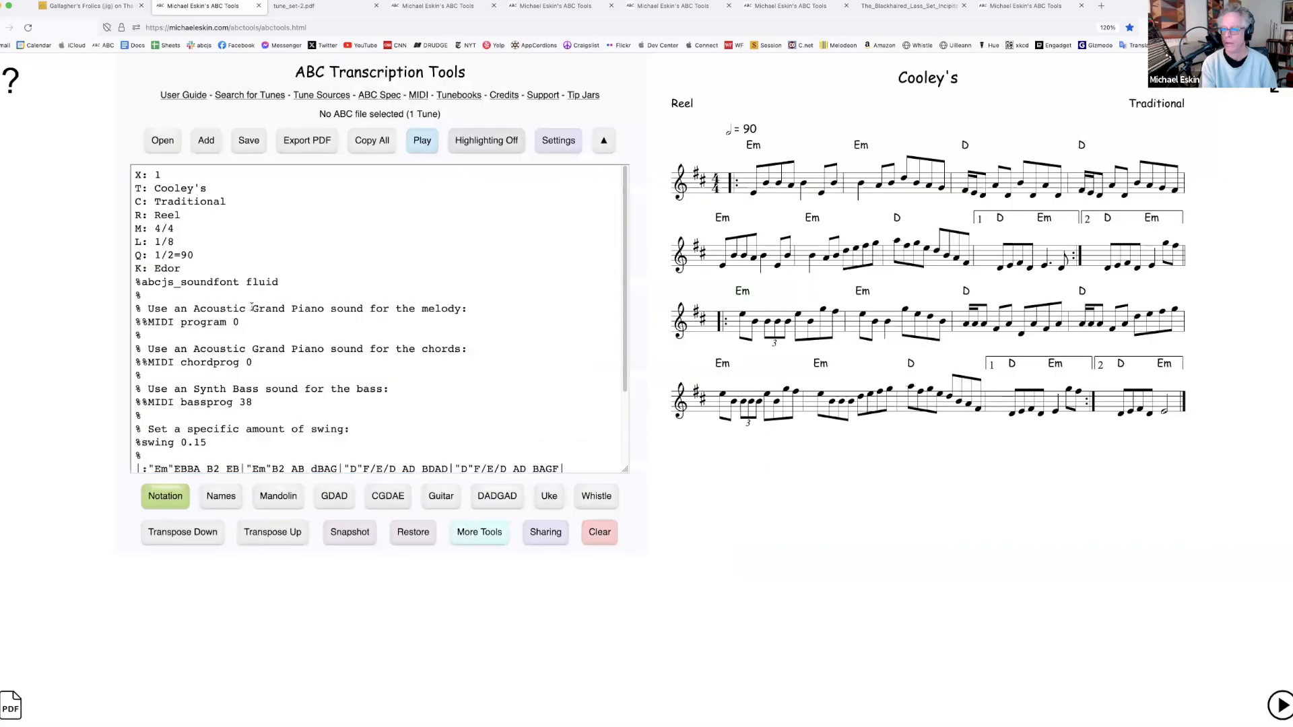
Delete the %swing line from the reel, play a passage without swing, and close the player
triple_click(219, 442)
key(BackSpace)
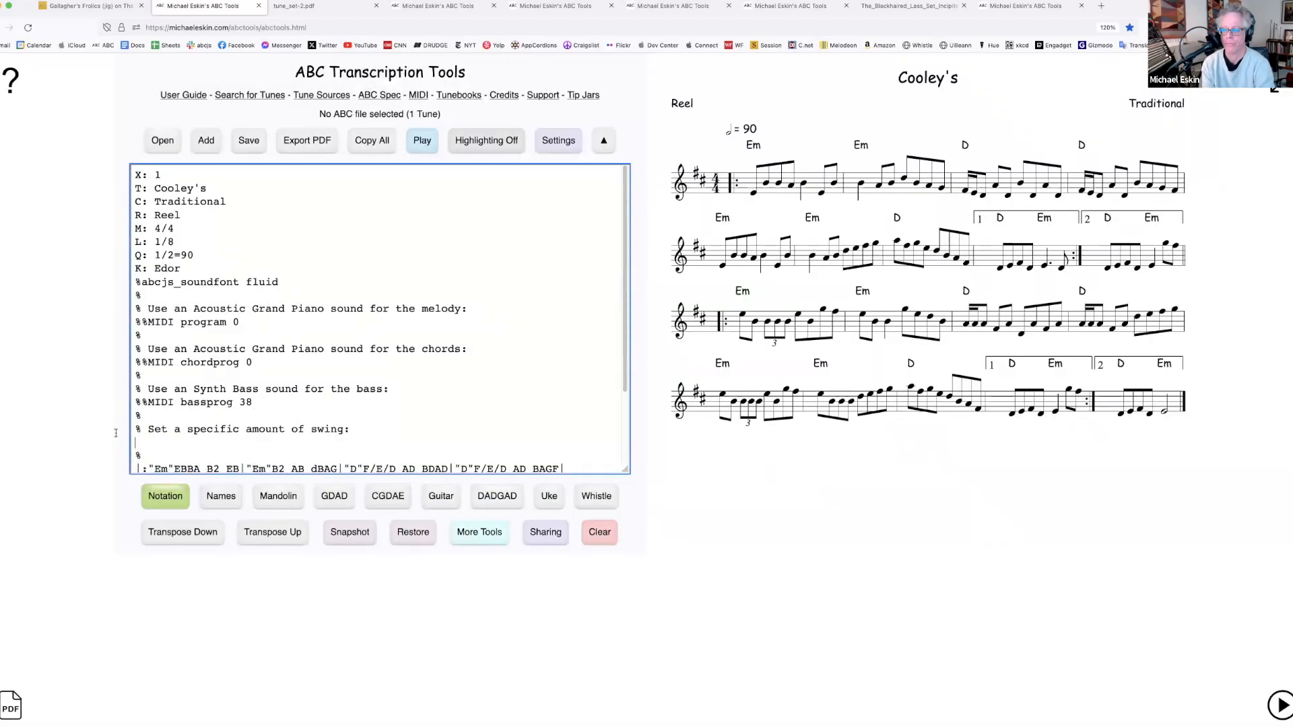
key(BackSpace)
click(422, 140)
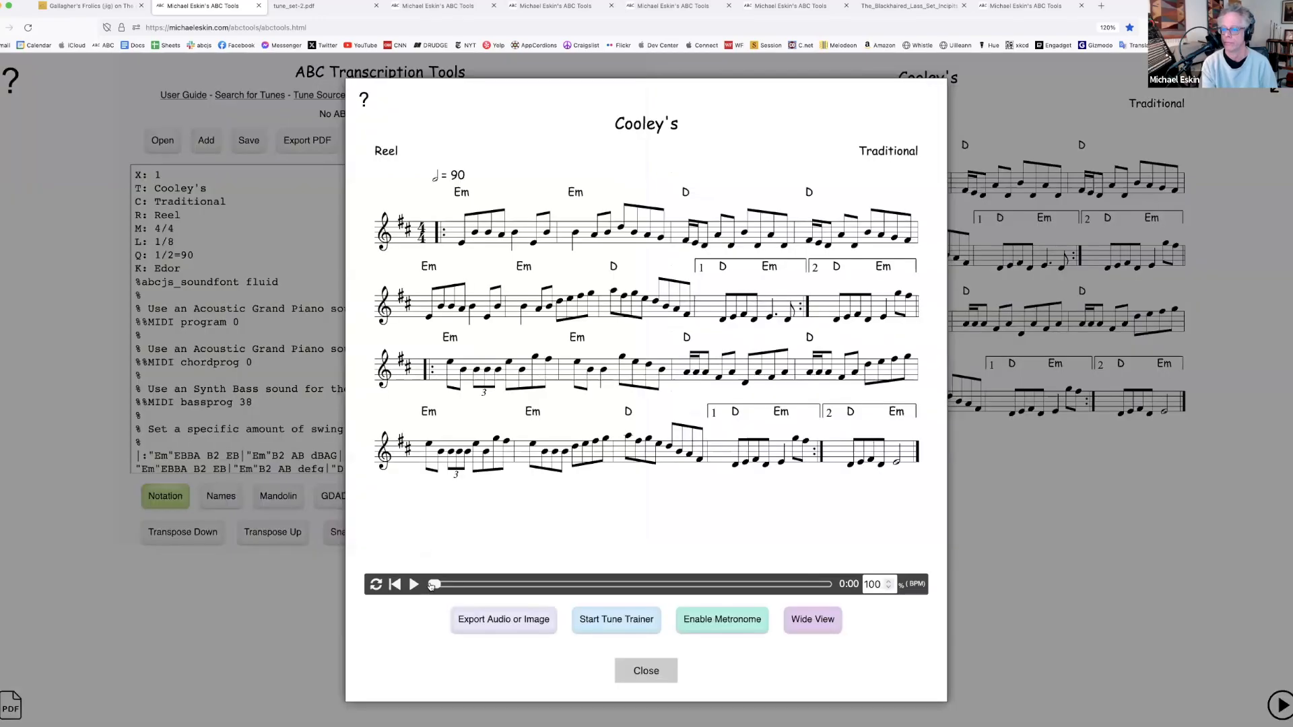
click(423, 586)
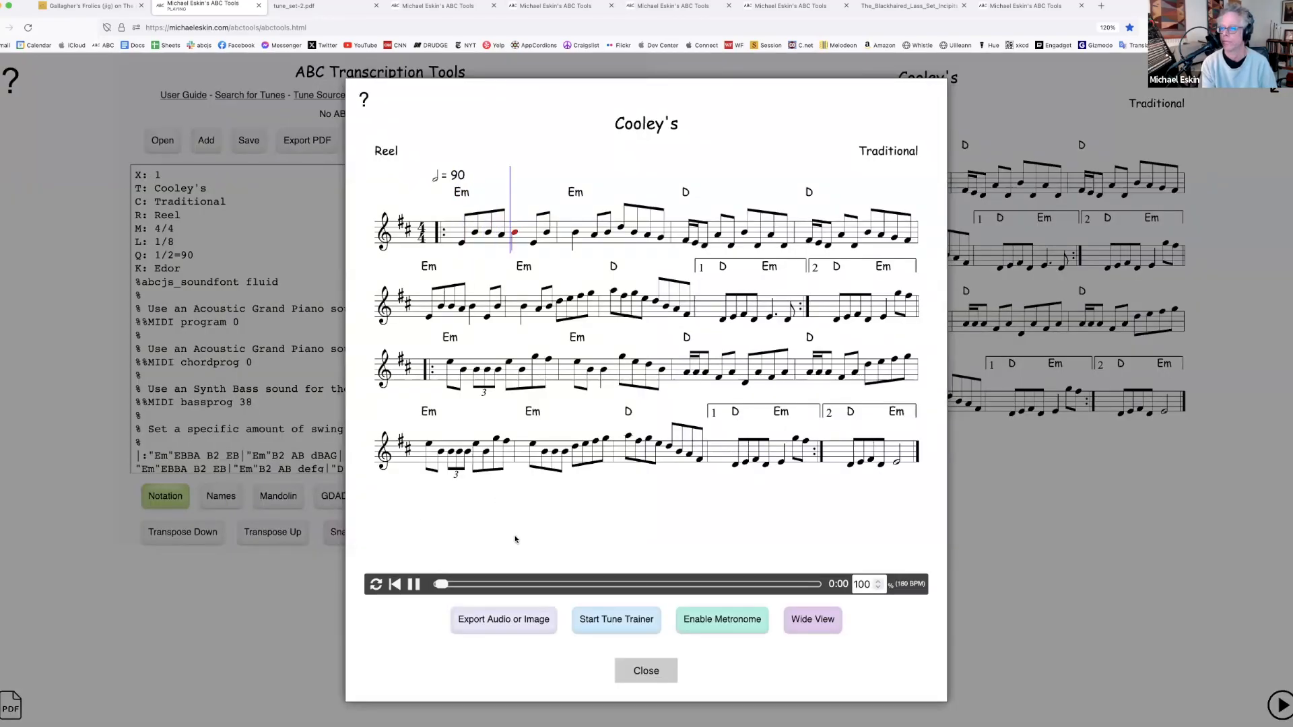
click(646, 671)
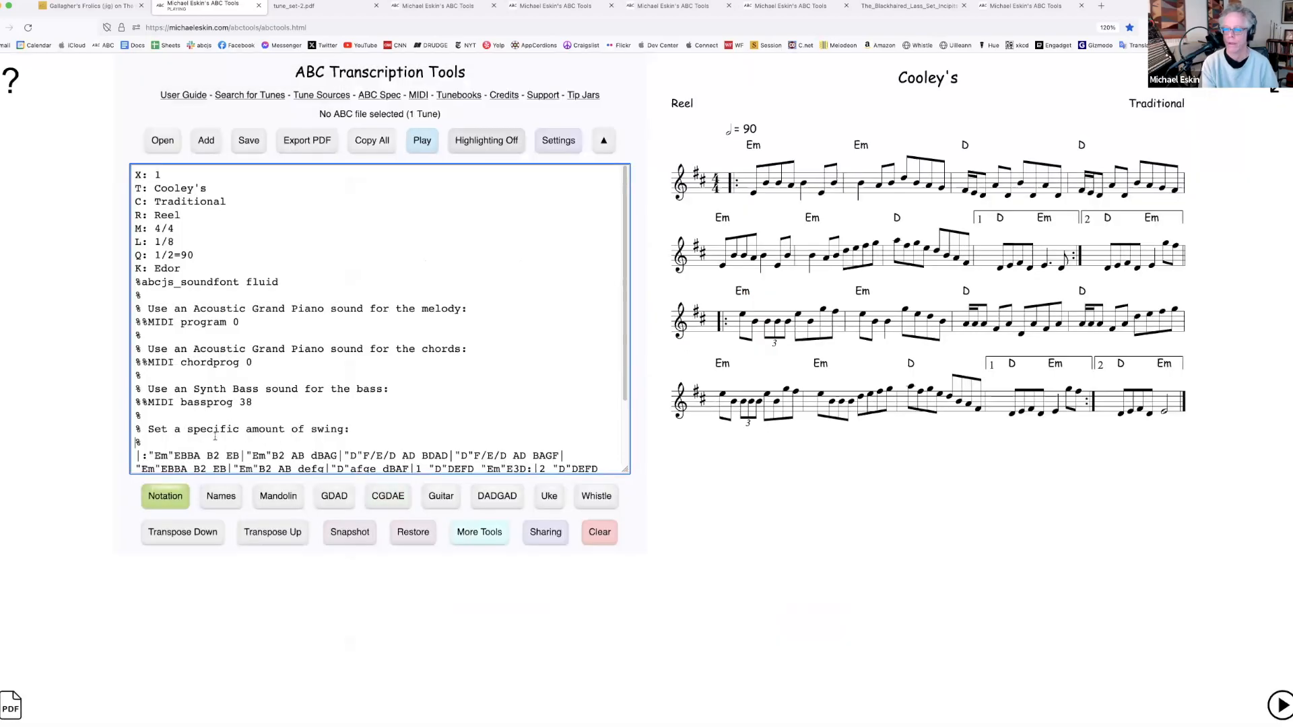
Undo the deletion of the reel's %swing line, play a passage, and close the player
key(super+z)
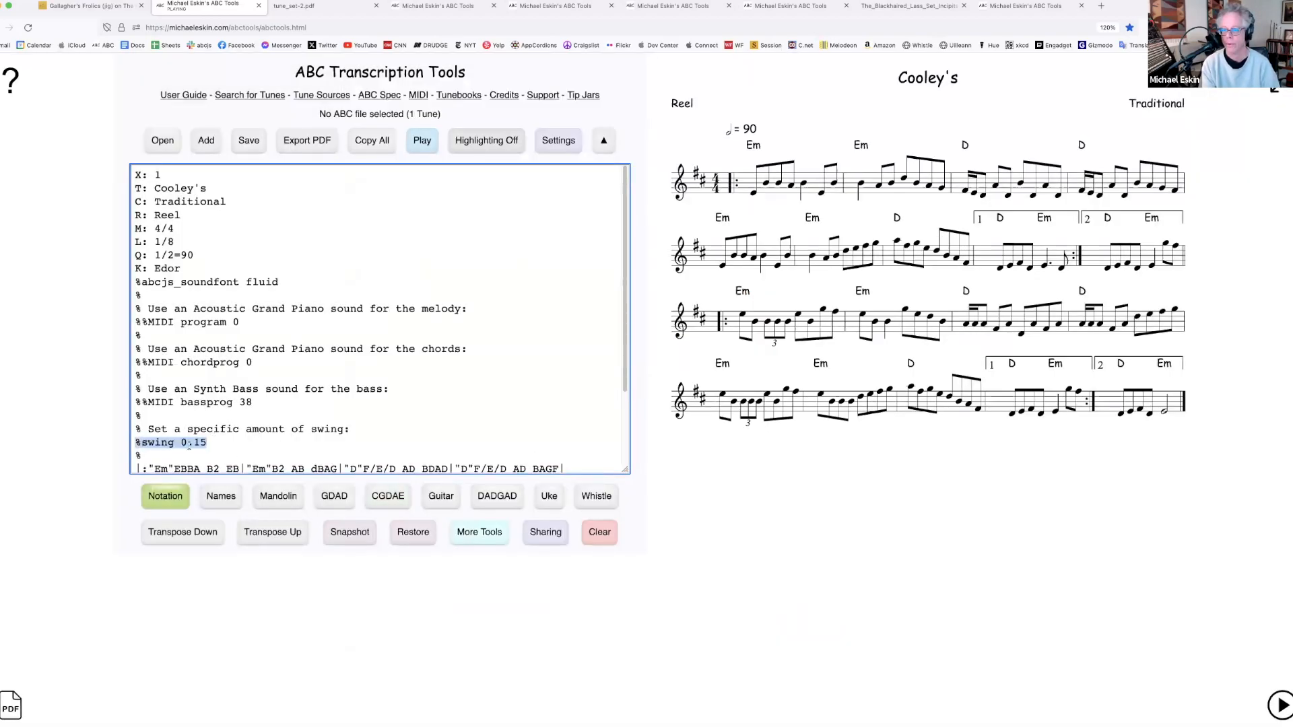
click(423, 140)
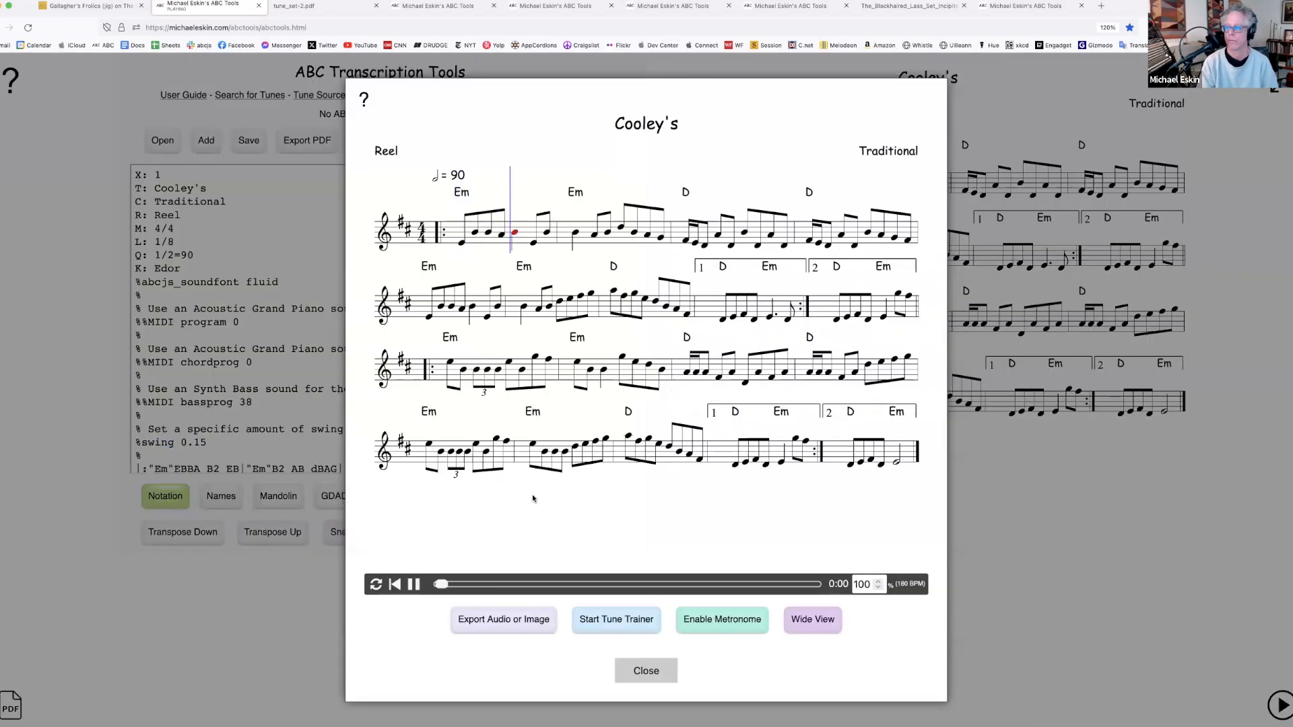
click(653, 670)
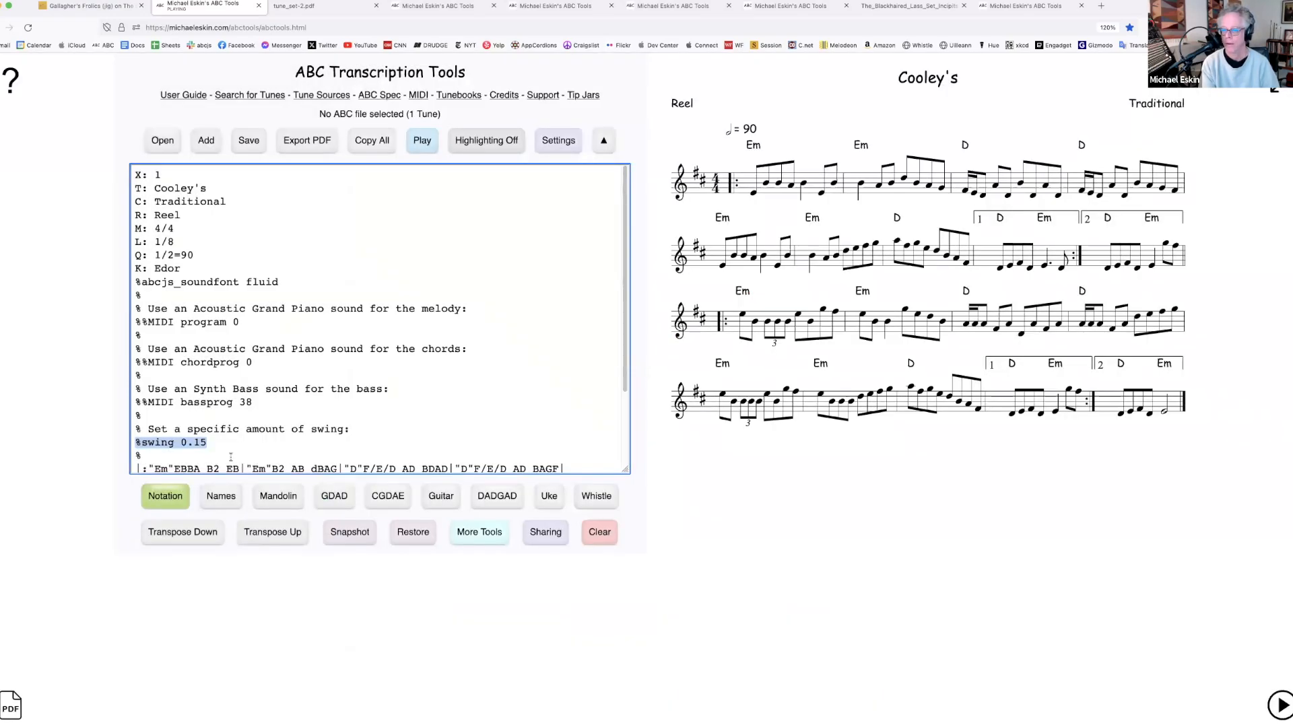
Play the reel with %swing set to 0.25 and again with it set to 0.5, closing the player each time
click(197, 443)
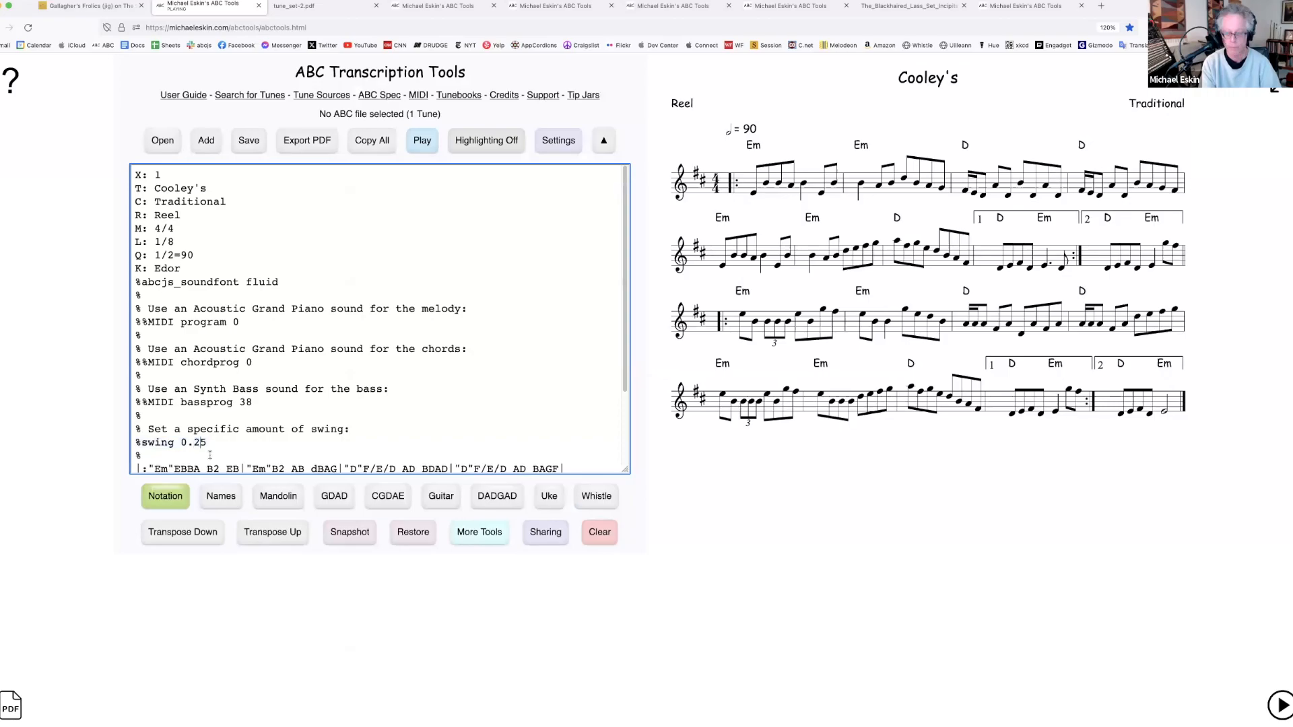
click(422, 140)
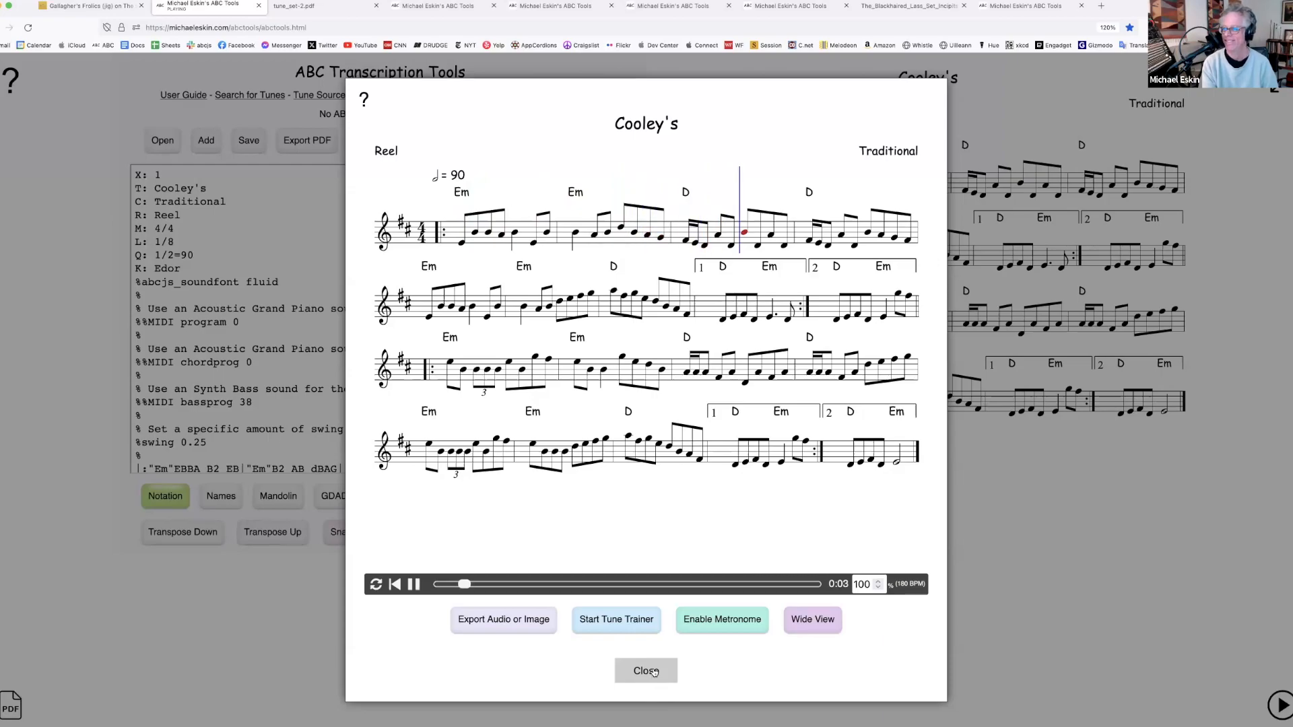
click(634, 668)
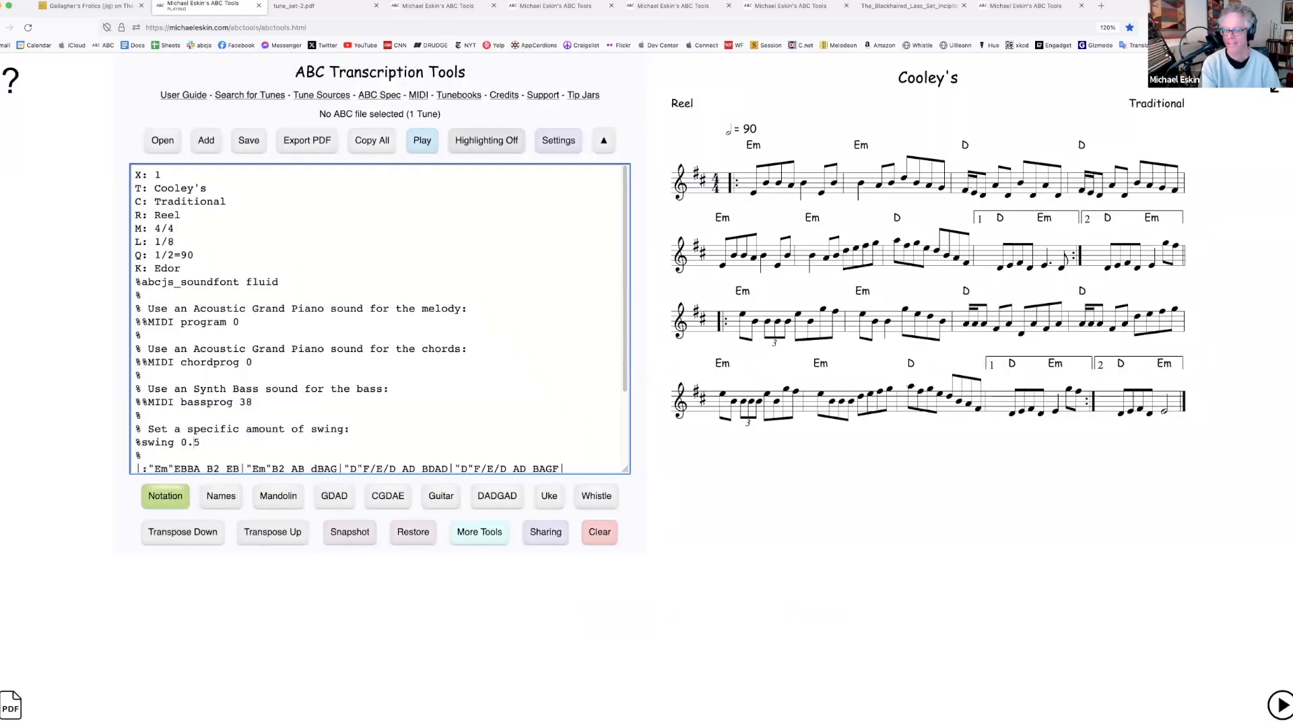
click(421, 138)
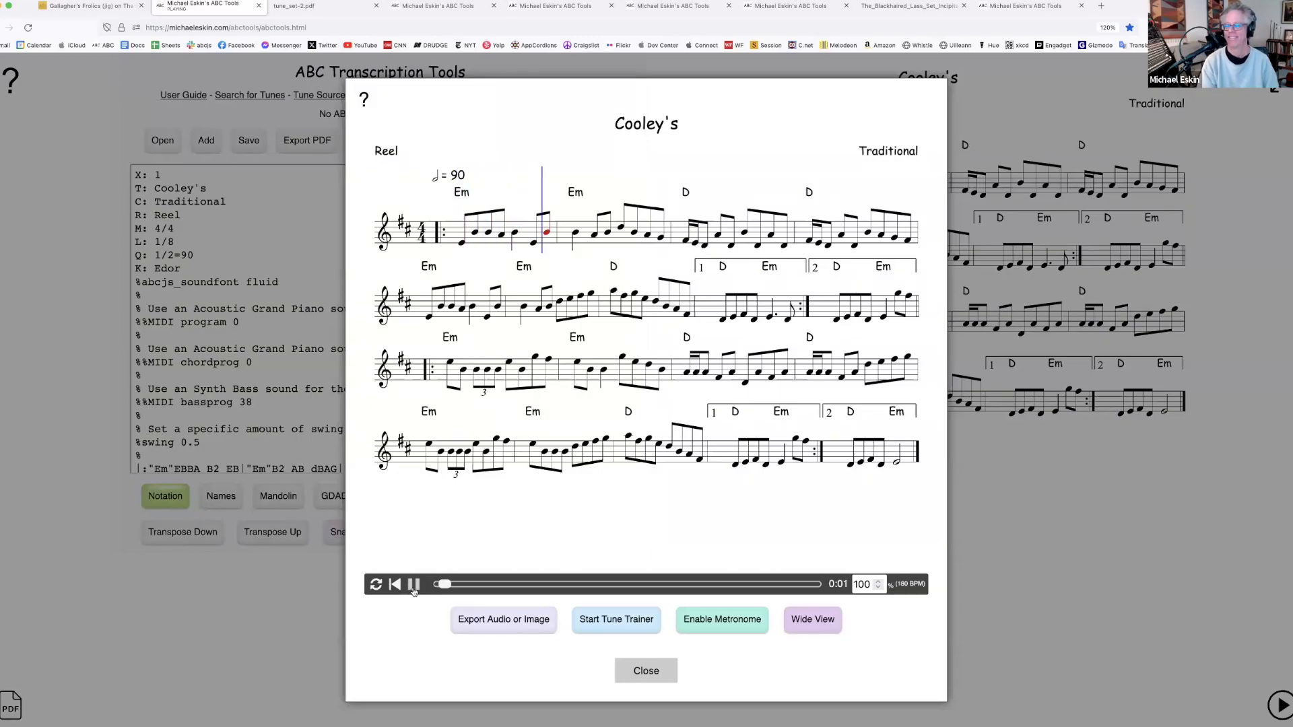
click(647, 673)
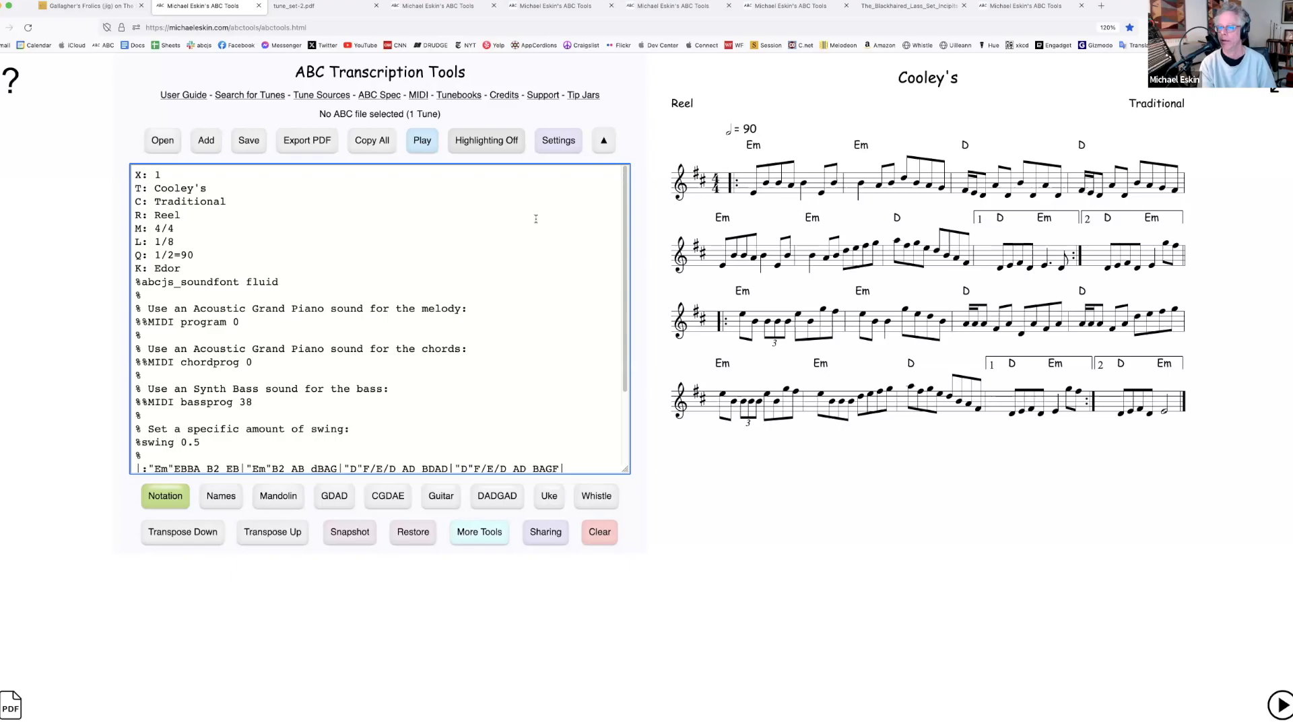
Turn automatic hornpipe swing off and back on in the settings, then accept the settings
click(556, 138)
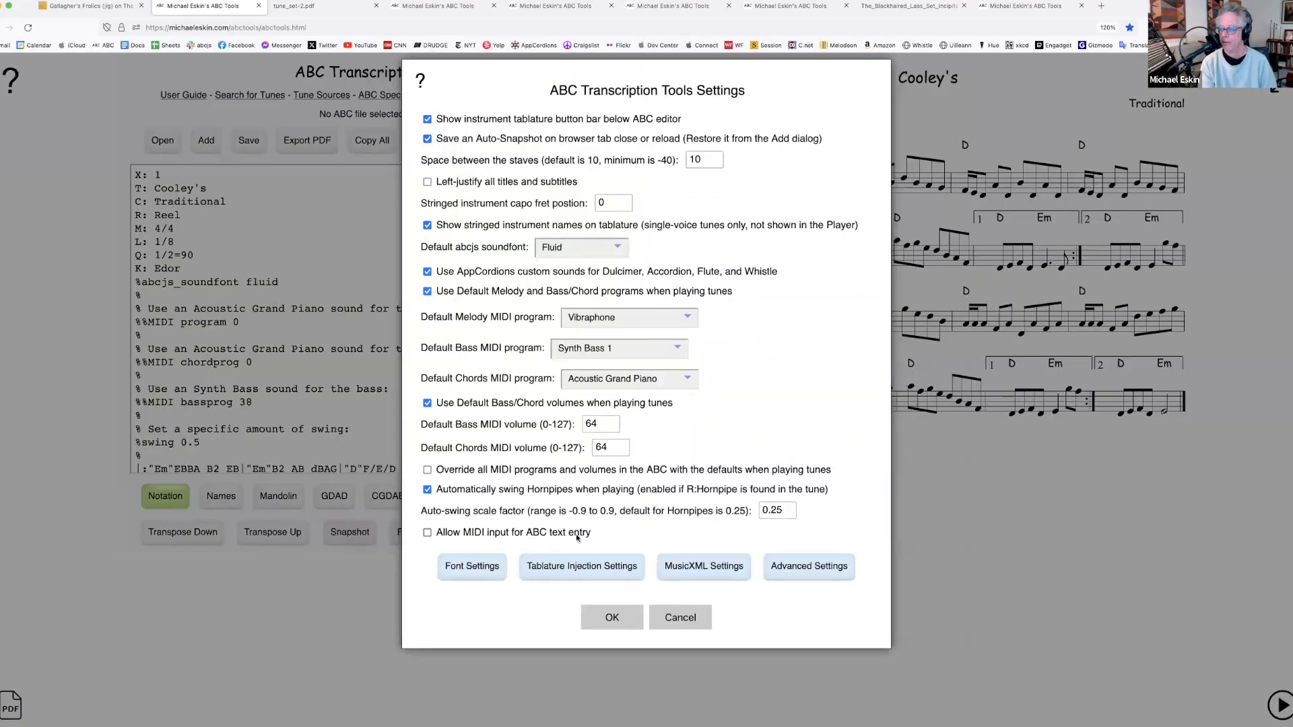
click(784, 509)
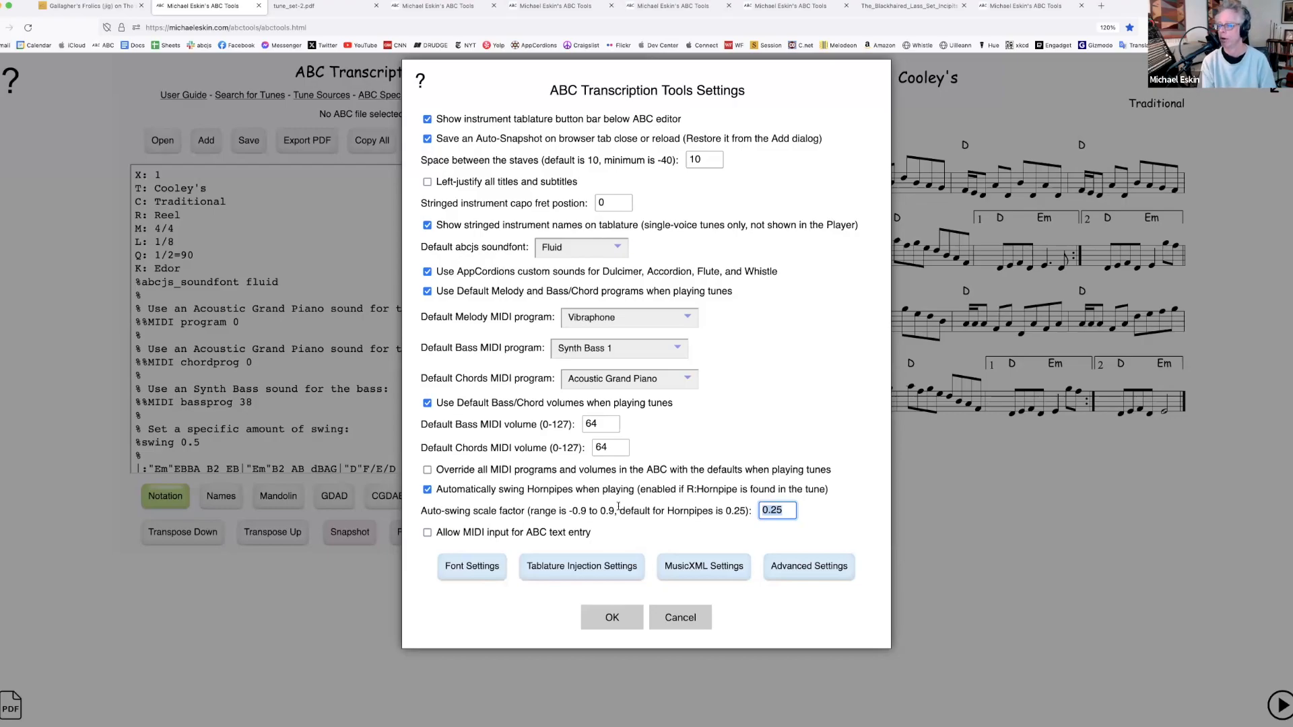
click(427, 490)
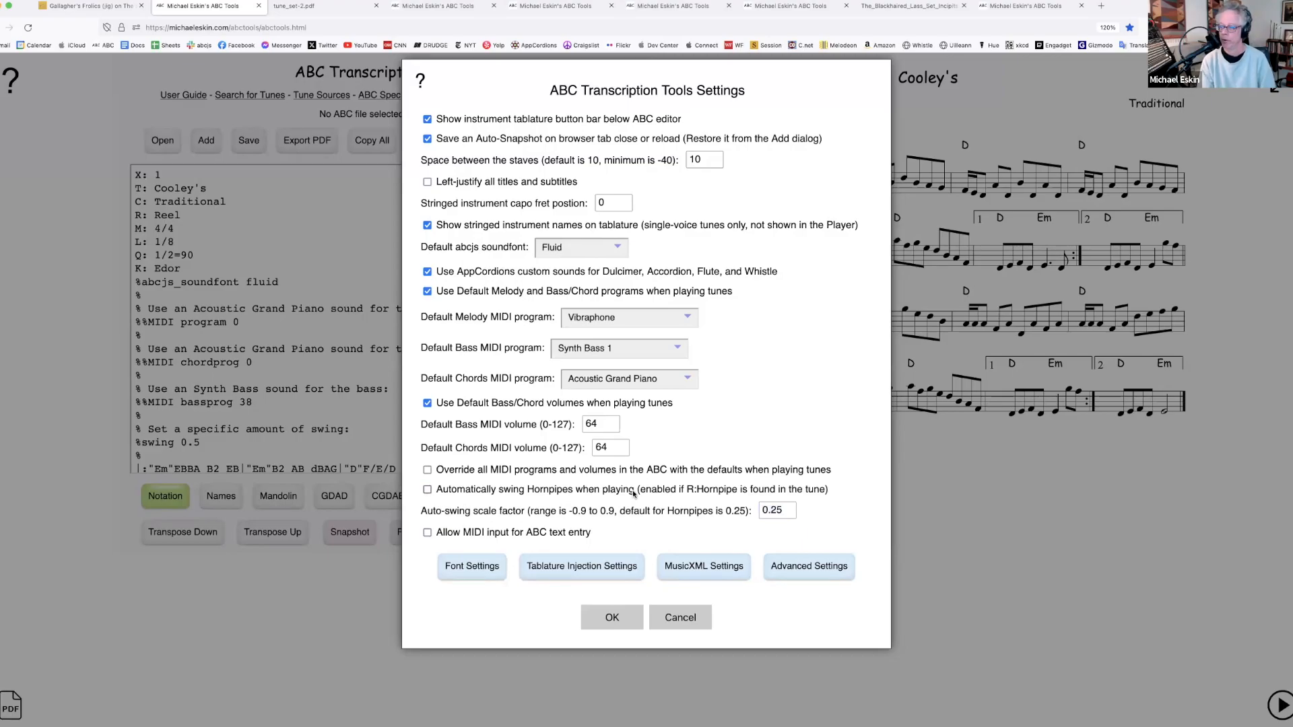
double_click(785, 507)
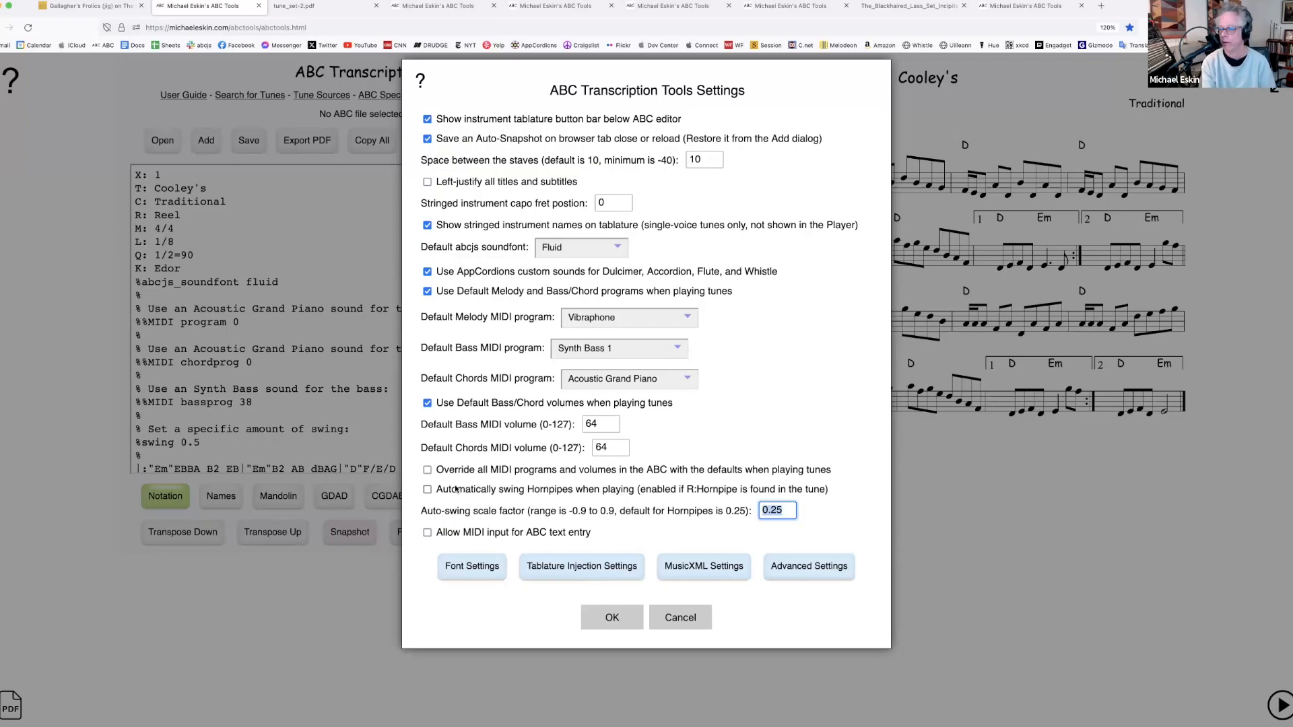
click(428, 489)
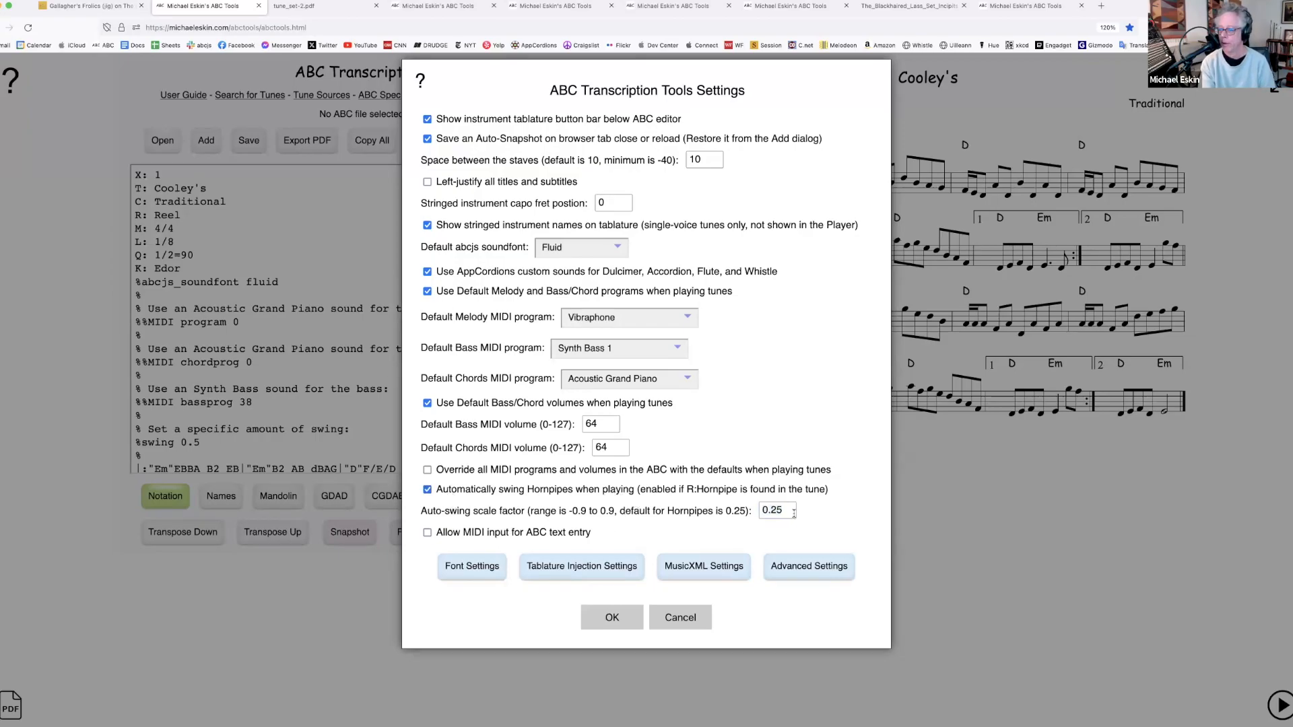
click(634, 625)
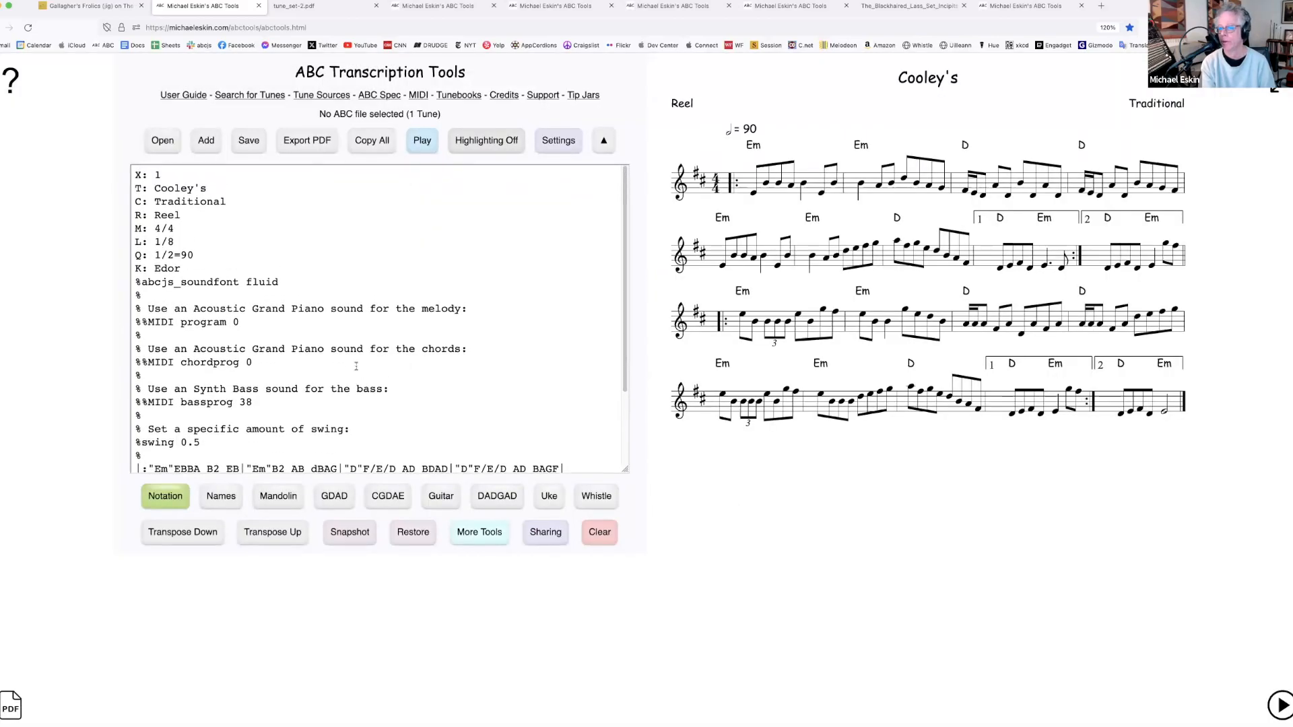
Erase the reel from the ABC editor and add the example hornpipe
drag(226, 446, 95, 456)
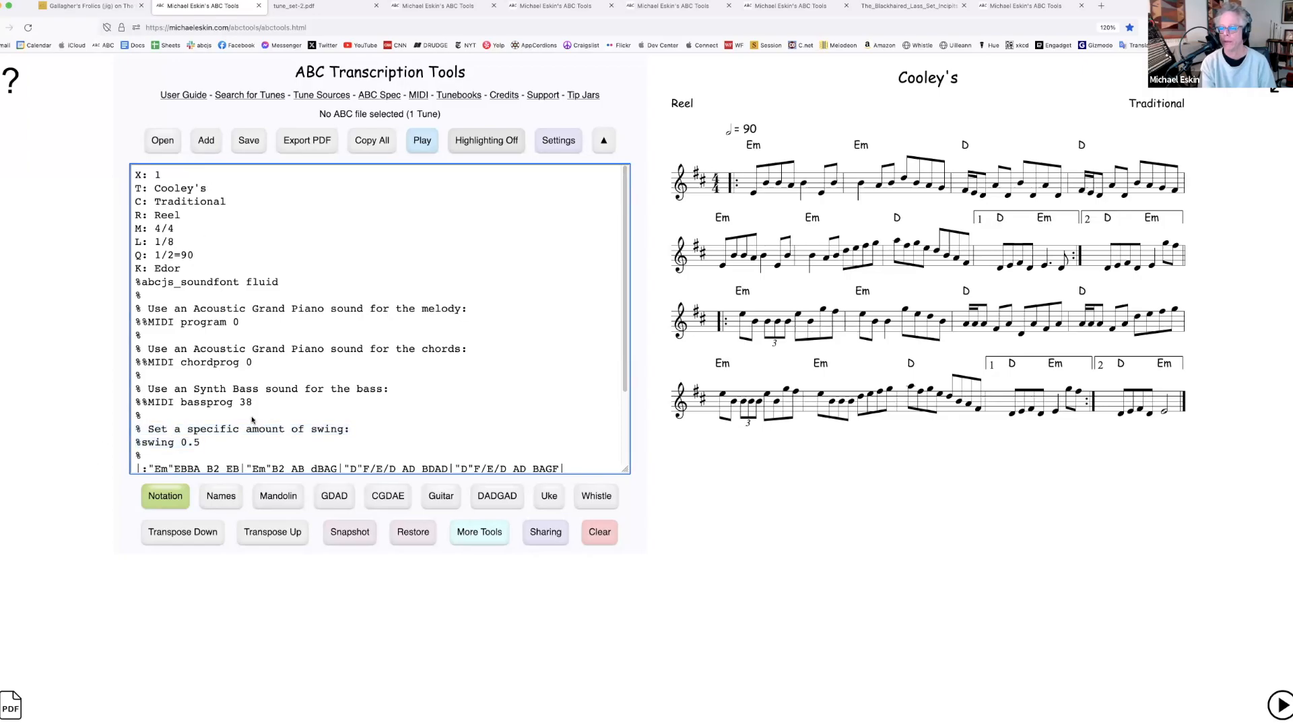
click(599, 532)
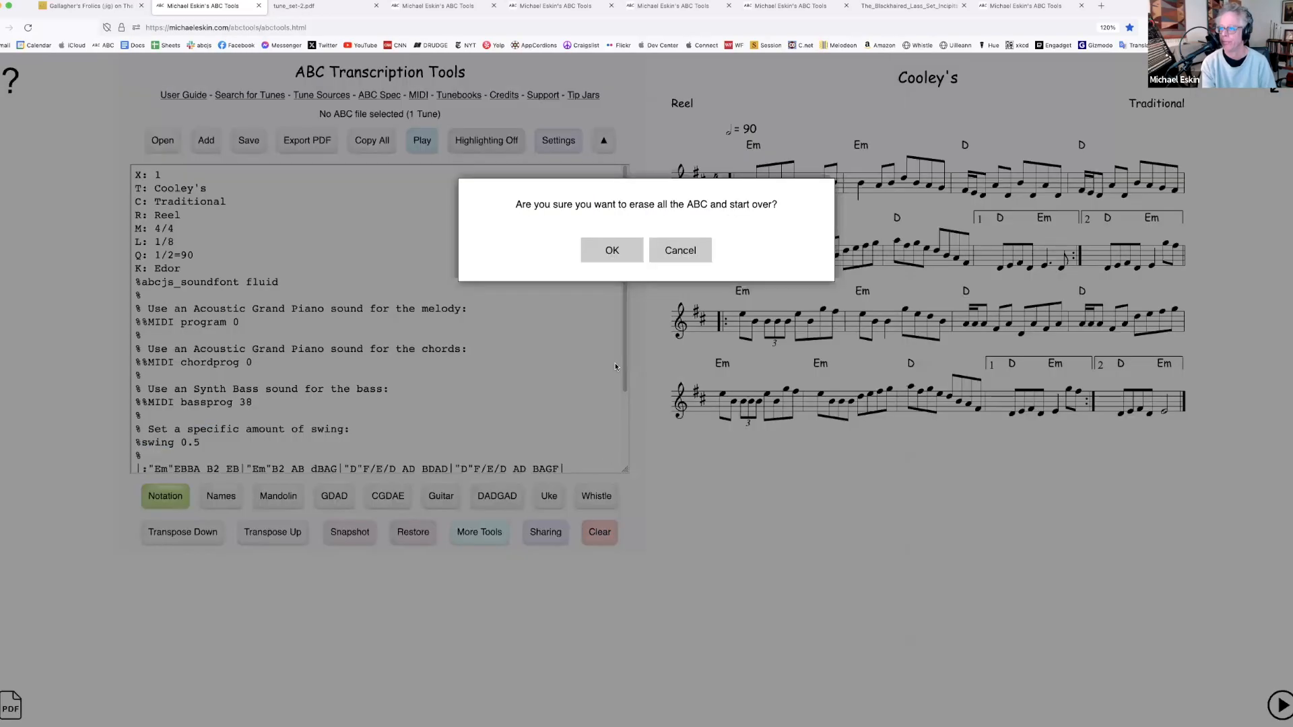
click(631, 242)
click(206, 140)
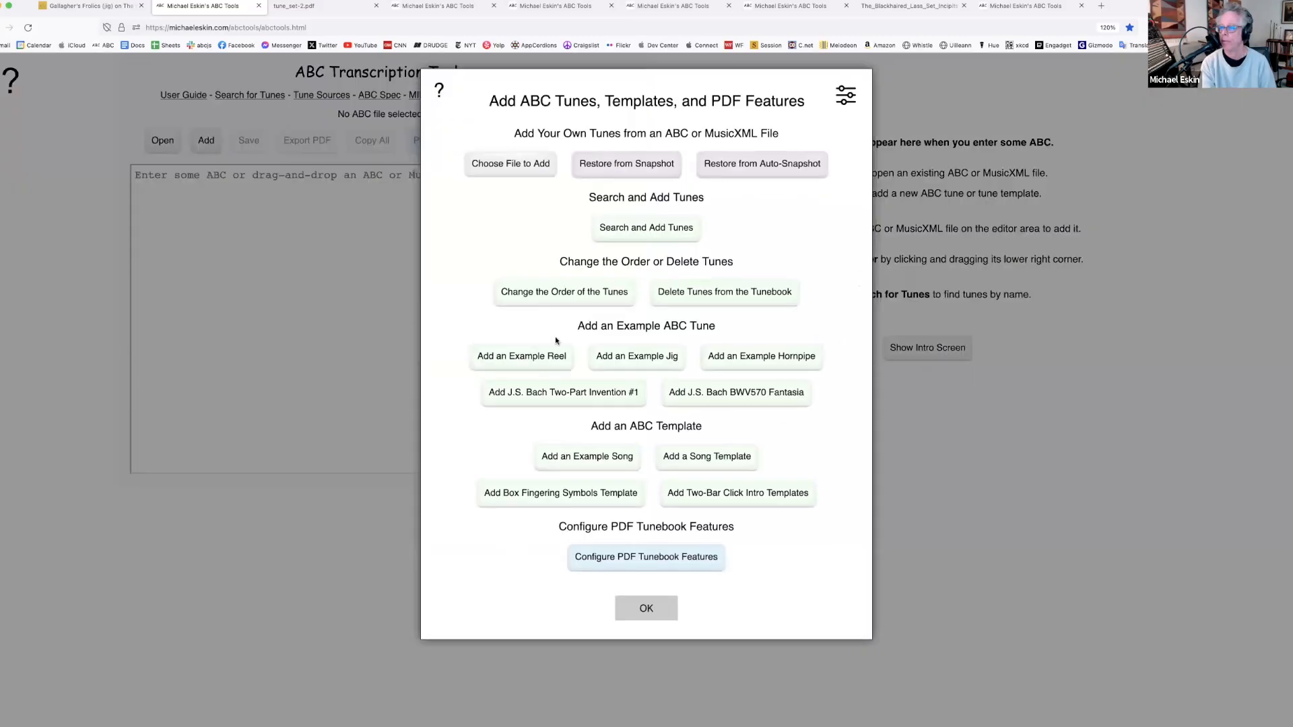
click(745, 357)
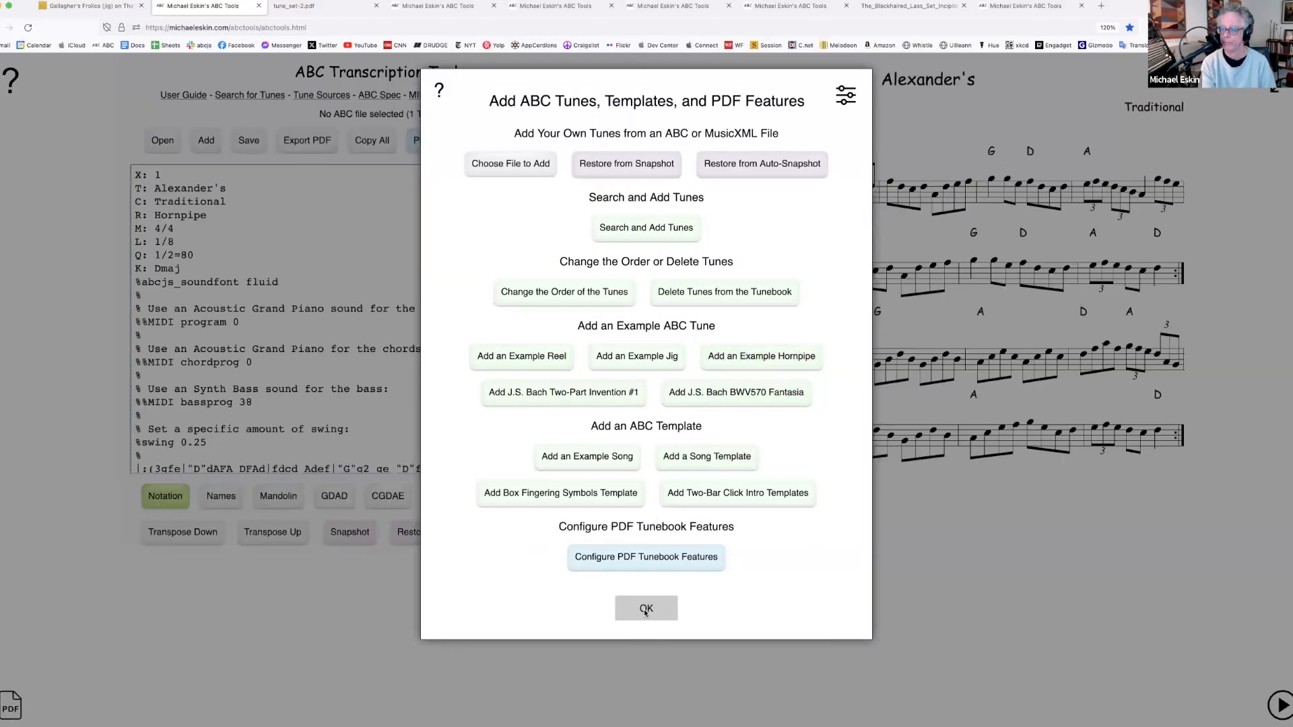
click(647, 608)
Delete the %swing line from the hornpipe's ABC text
triple_click(135, 444)
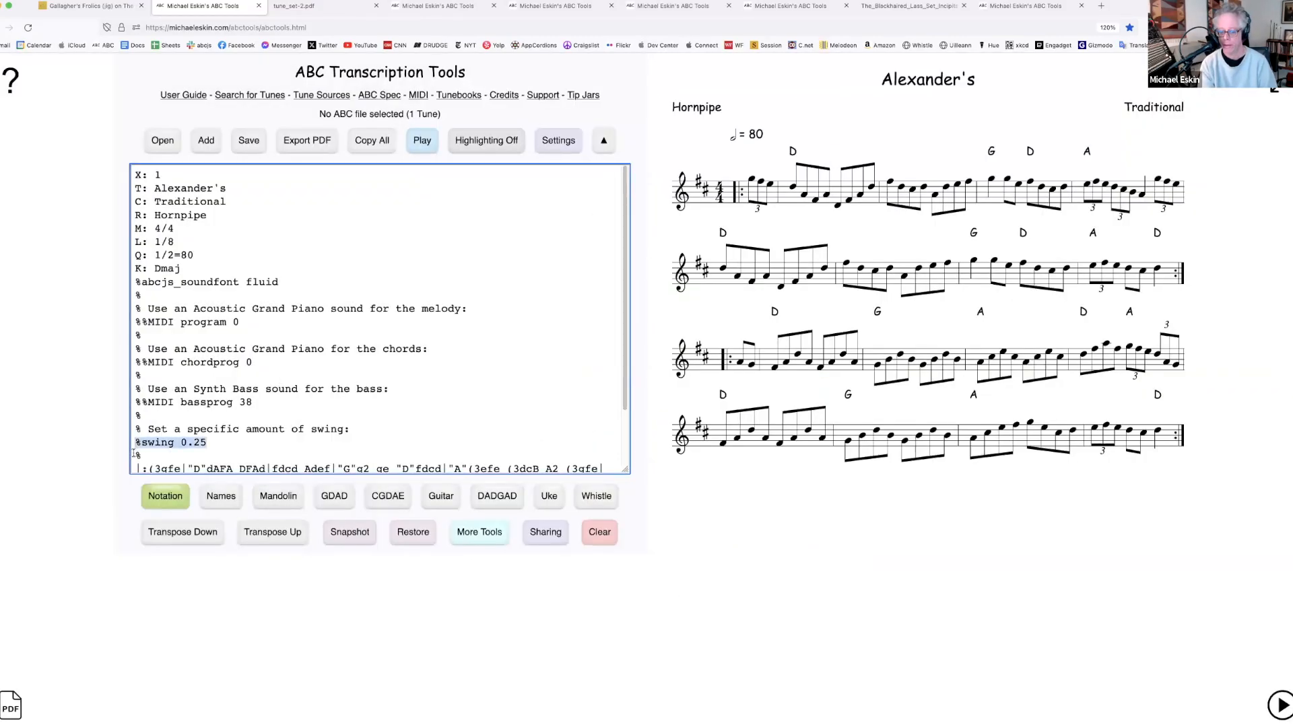
key(BackSpace)
key(BackSpace)
key(Return)
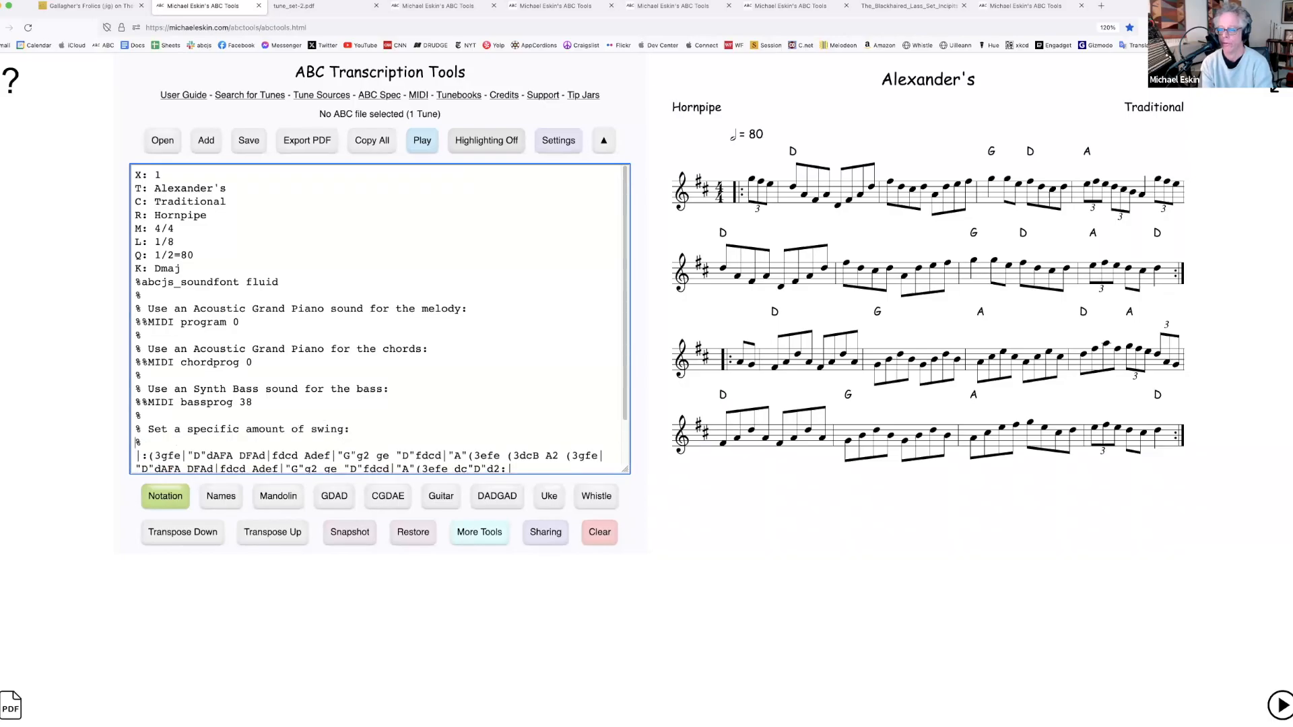
Open the hornpipe in the Swing Explorer, play a passage with its automatic swing, and pause it
click(479, 532)
click(628, 530)
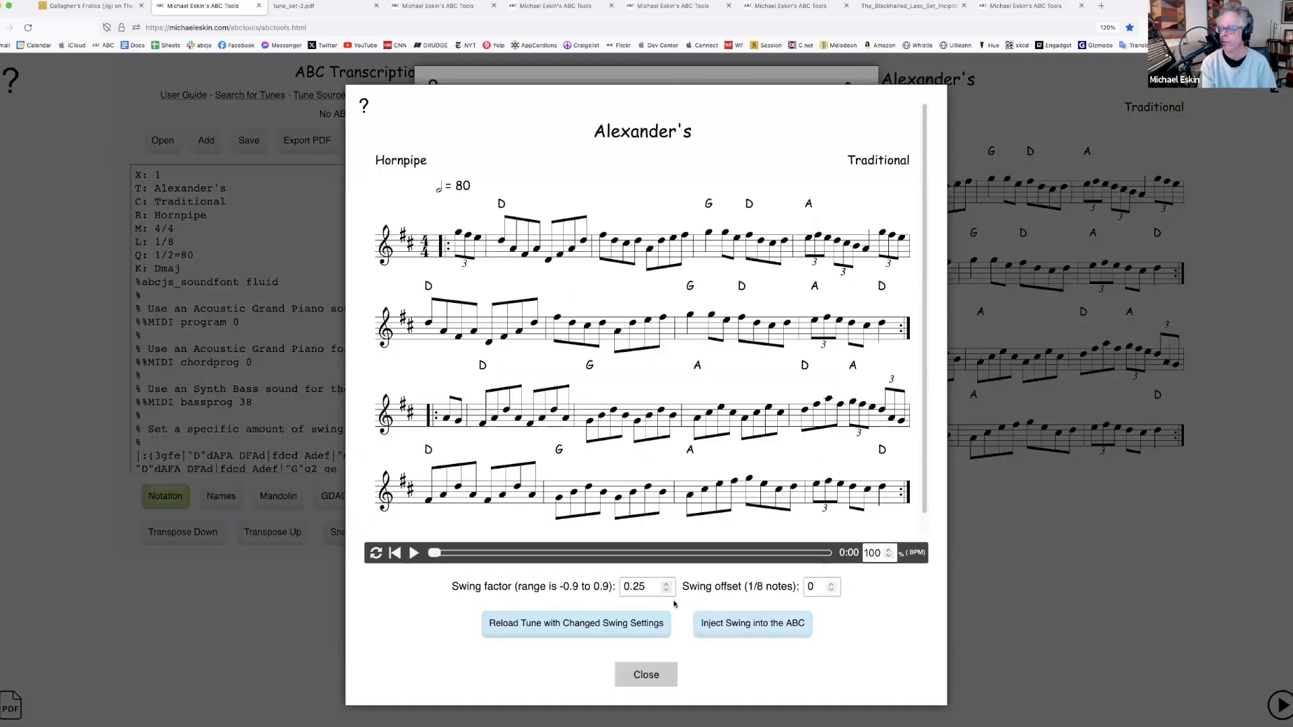
click(415, 553)
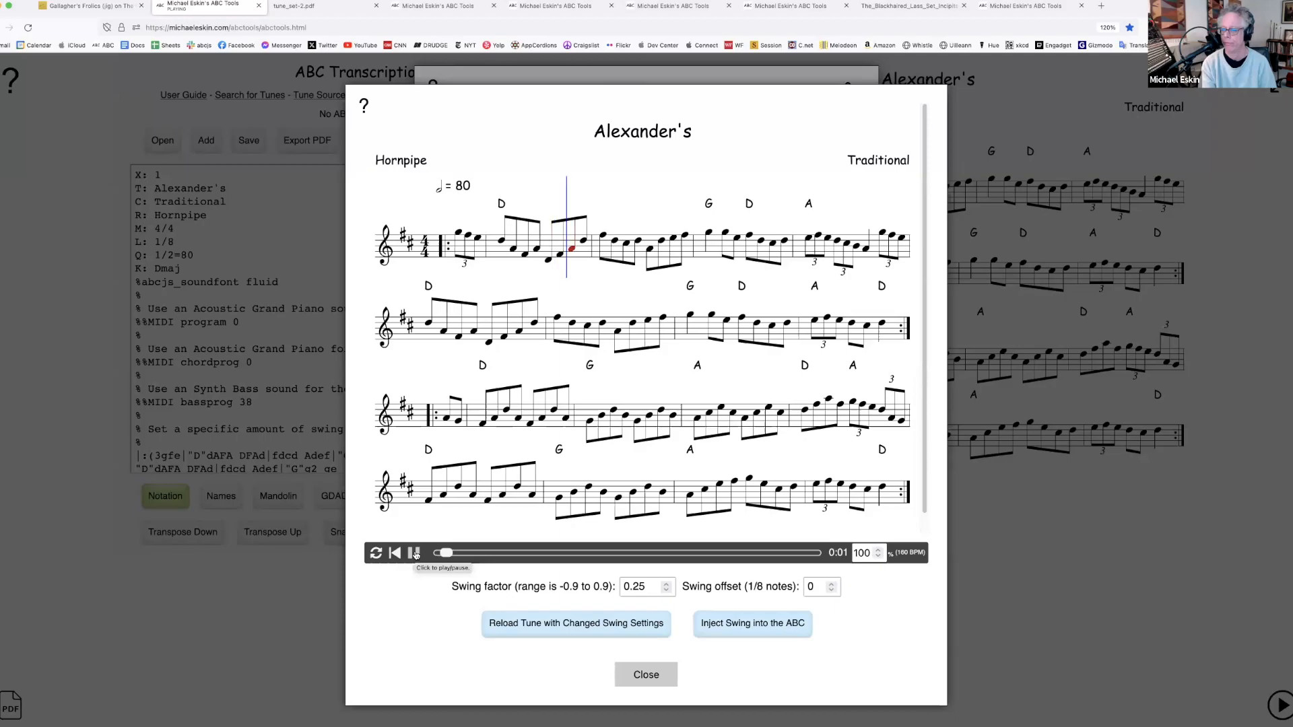
click(416, 554)
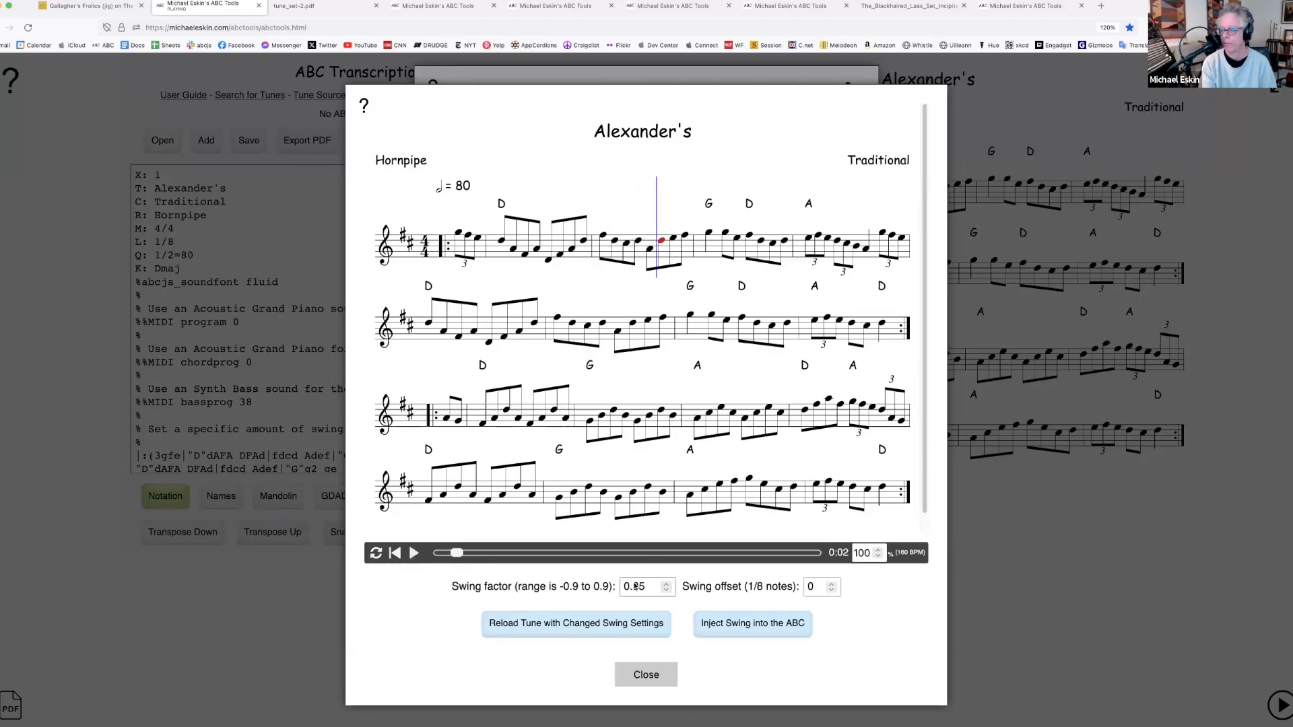
Reload the hornpipe with a swing factor of 0.35, play a passage, and close the explorer without injecting the swing
click(553, 633)
click(414, 553)
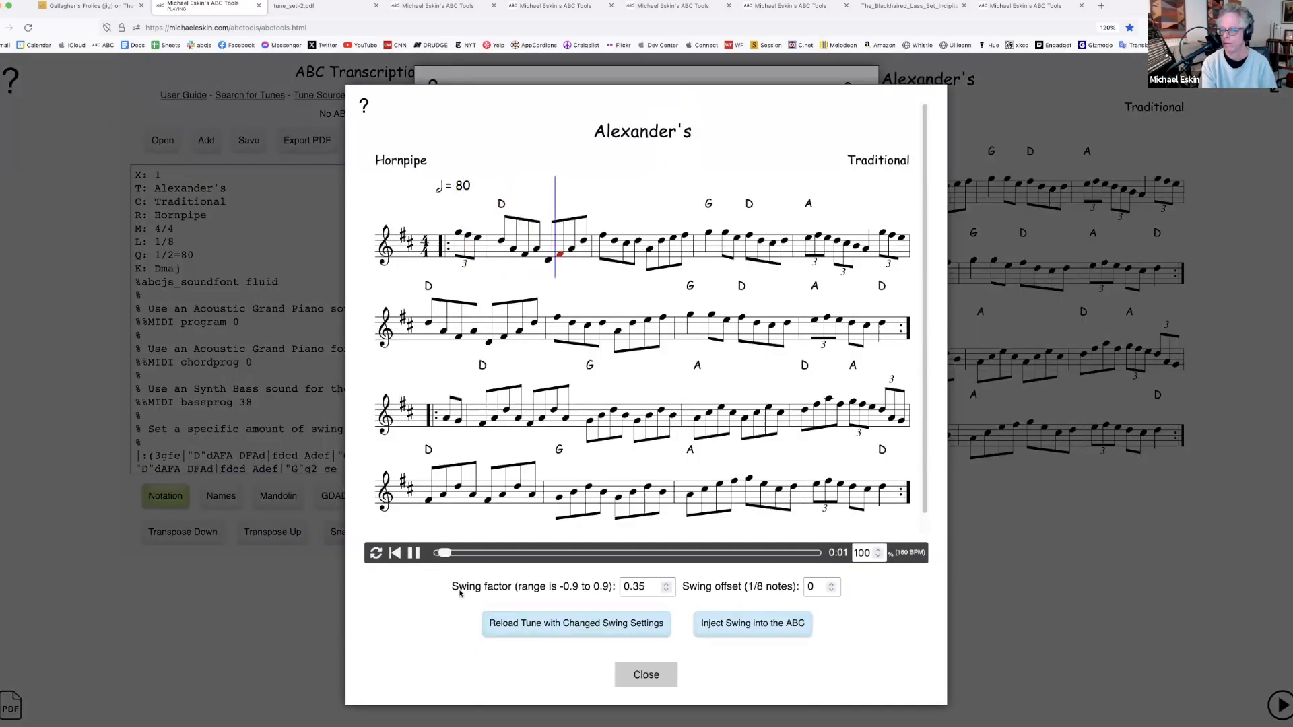
click(415, 553)
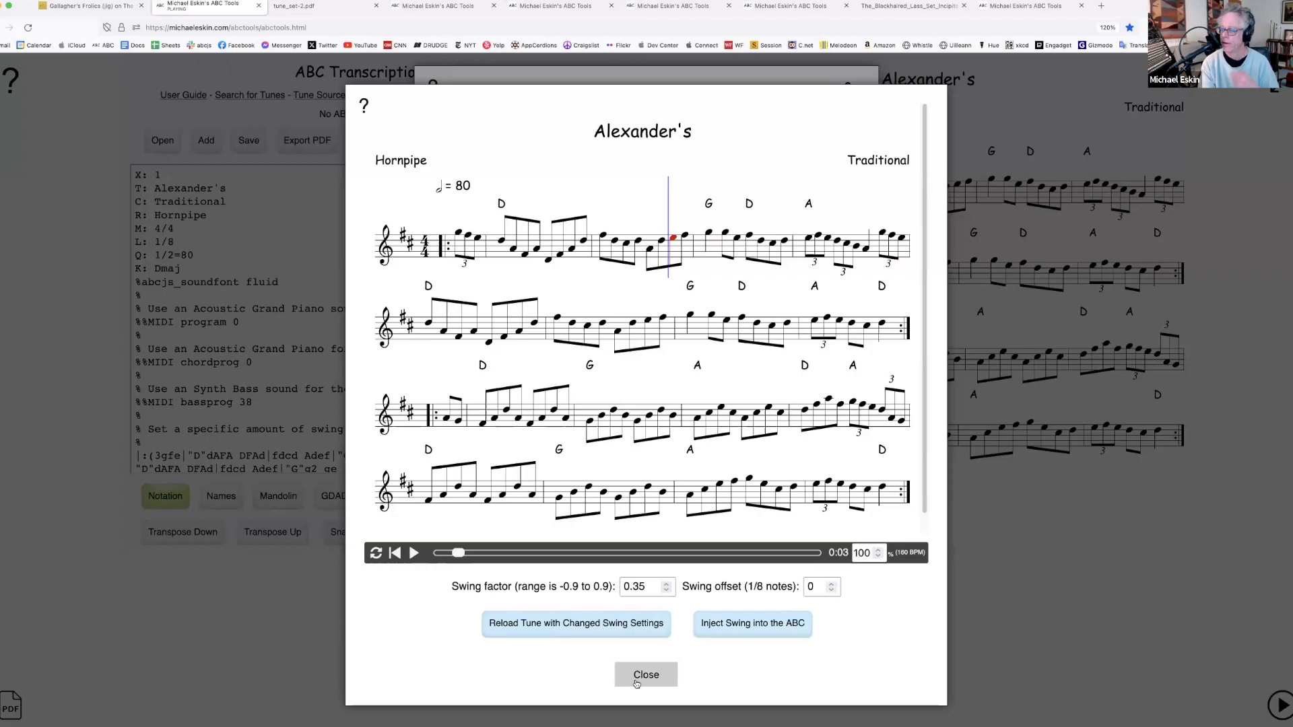
click(659, 675)
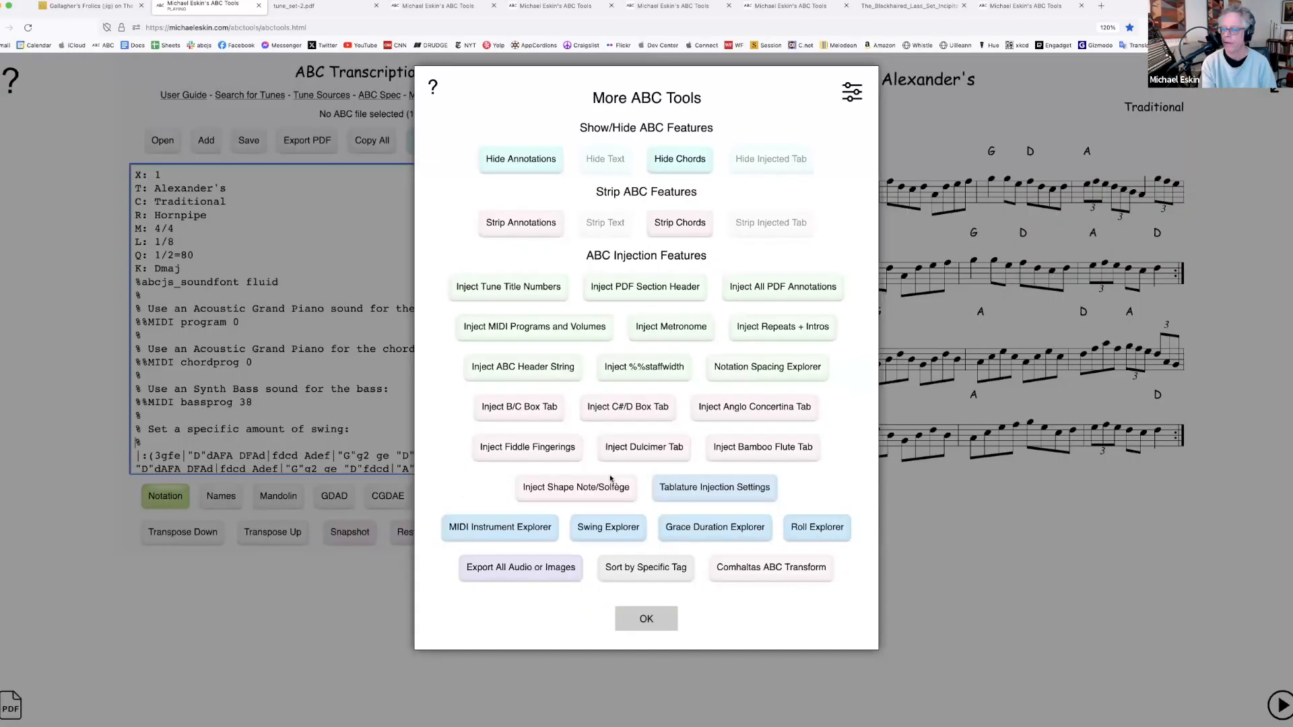
click(644, 617)
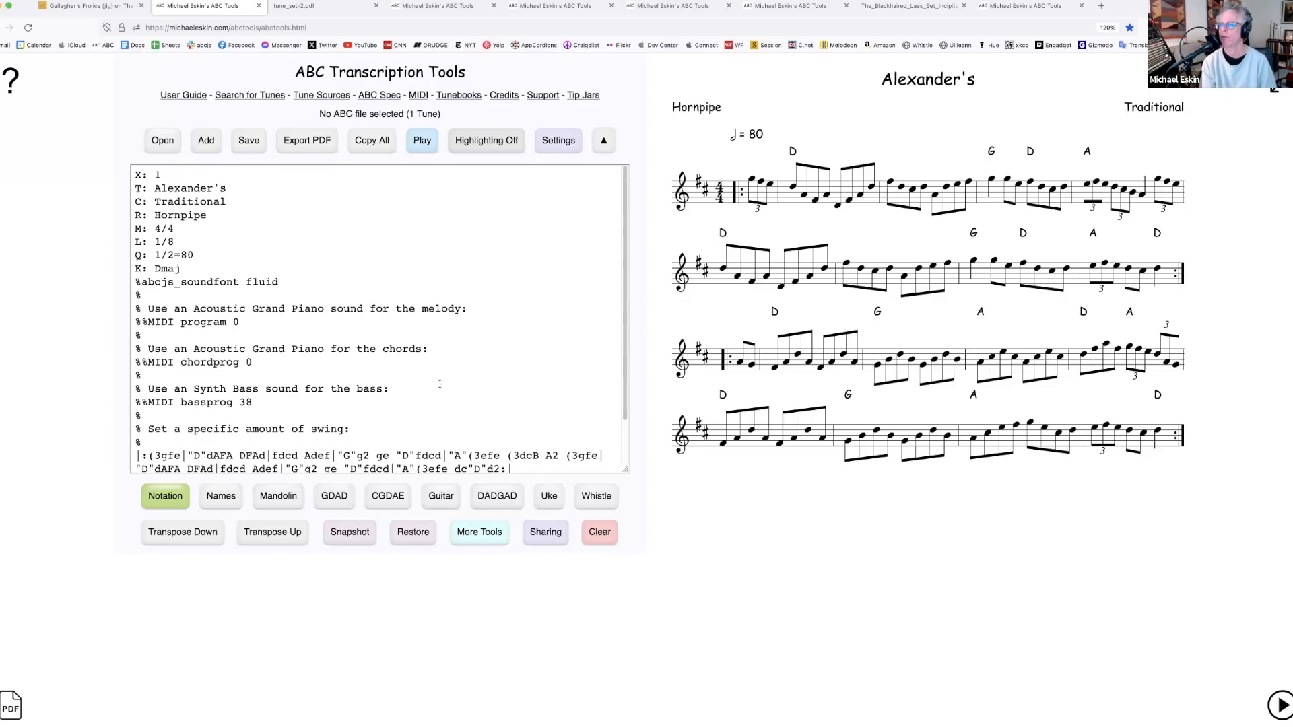
click(499, 539)
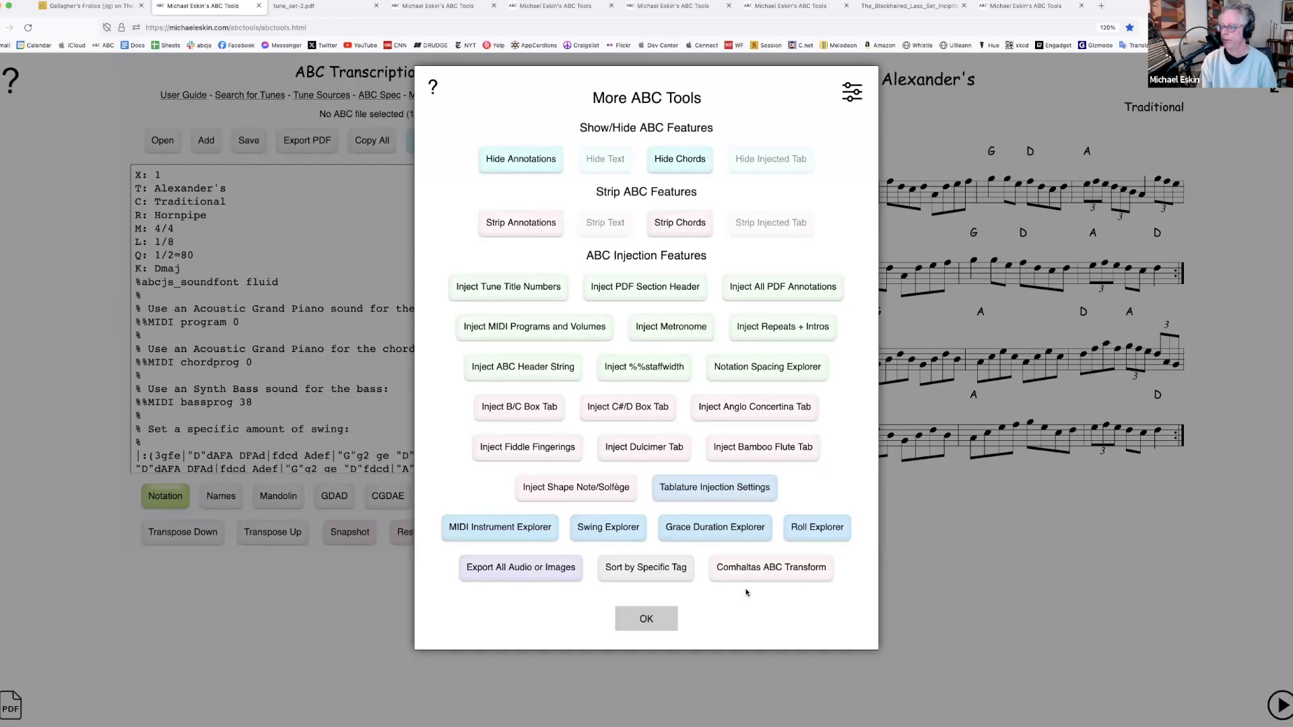
click(671, 620)
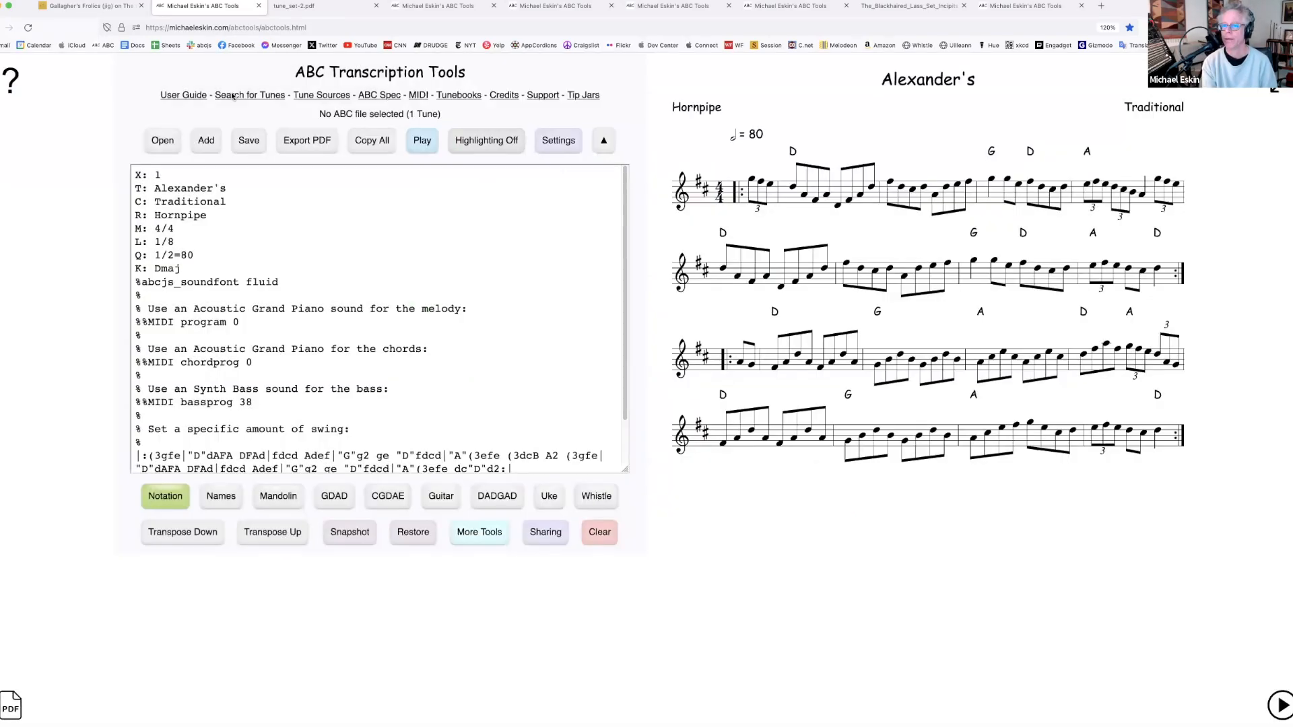
Open the tune file lark_in_the_morning_harp.abc from the ABC folder
click(155, 138)
click(605, 311)
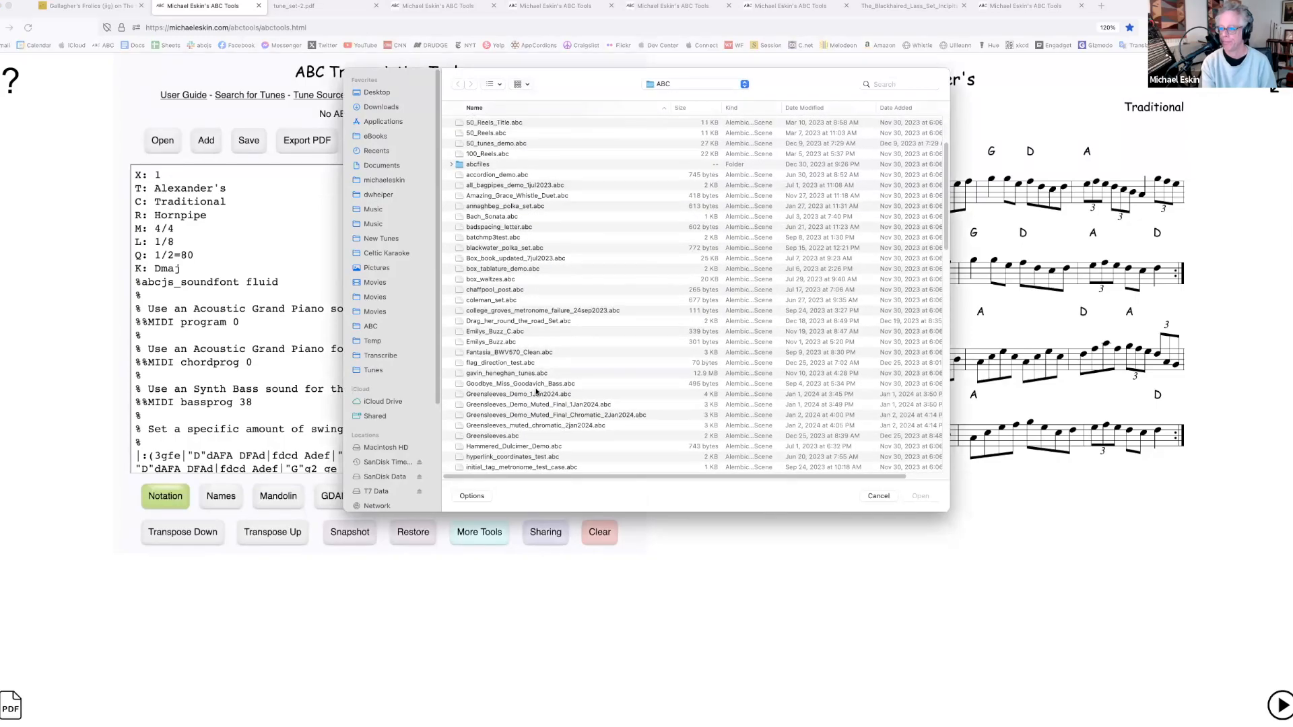
scroll(537, 391, down, 6)
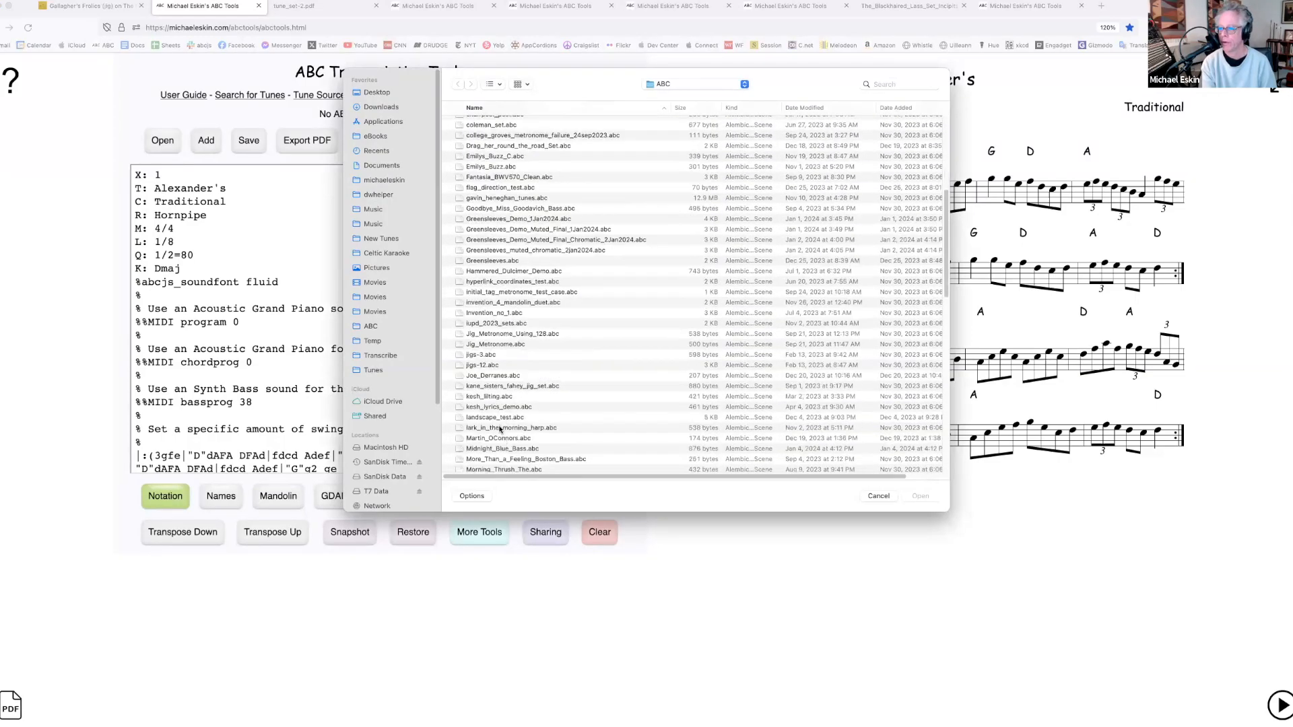
double_click(502, 429)
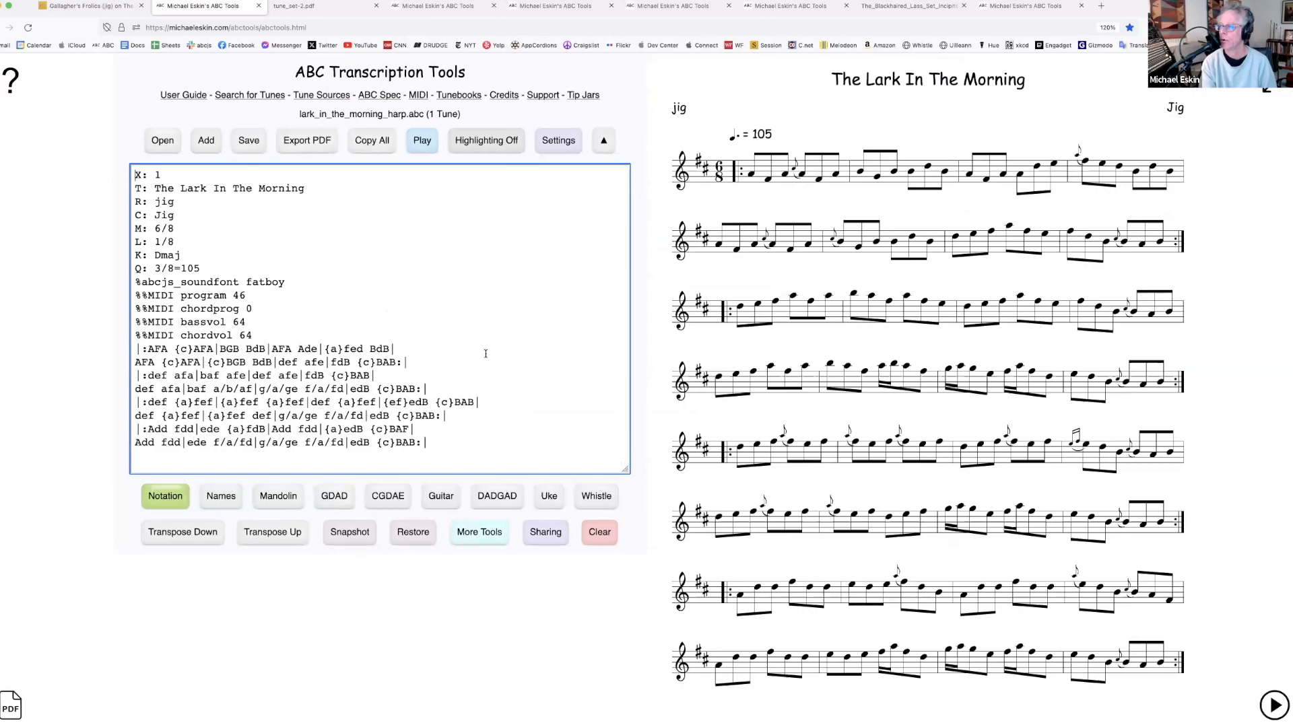
Play a passage of The Lark In The Morning and close the player
click(418, 135)
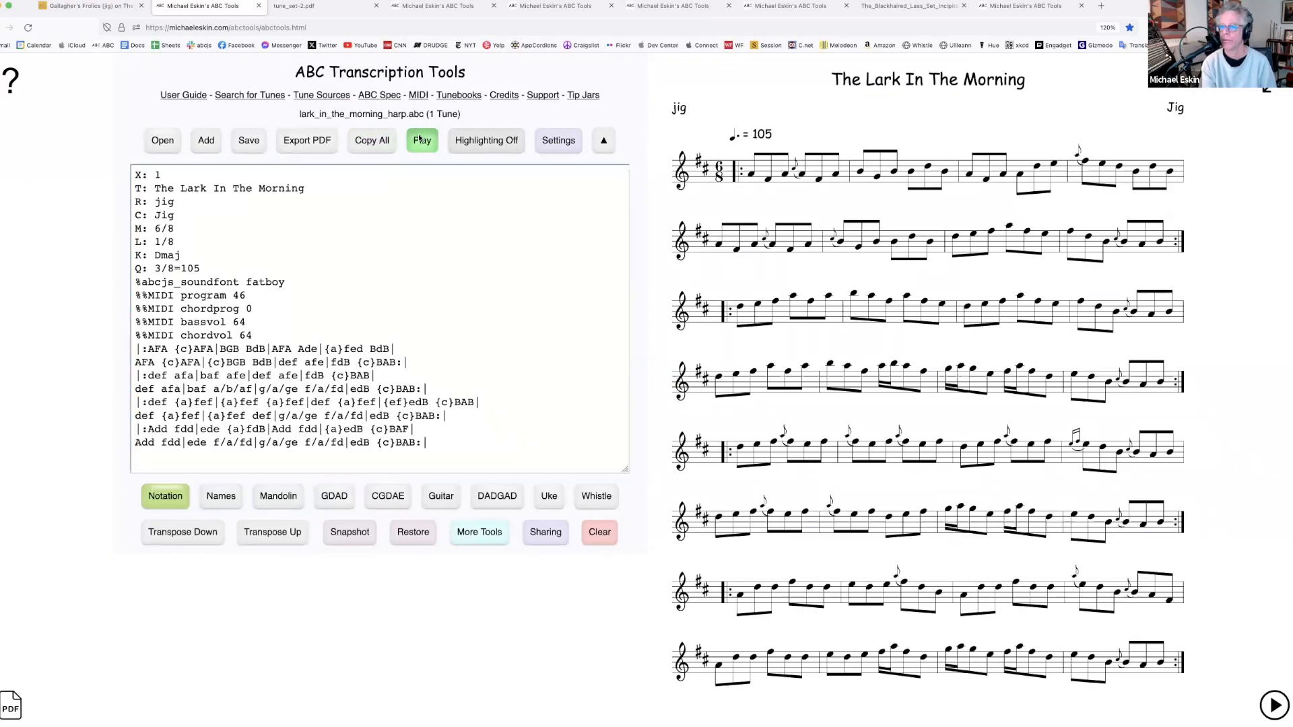
click(409, 584)
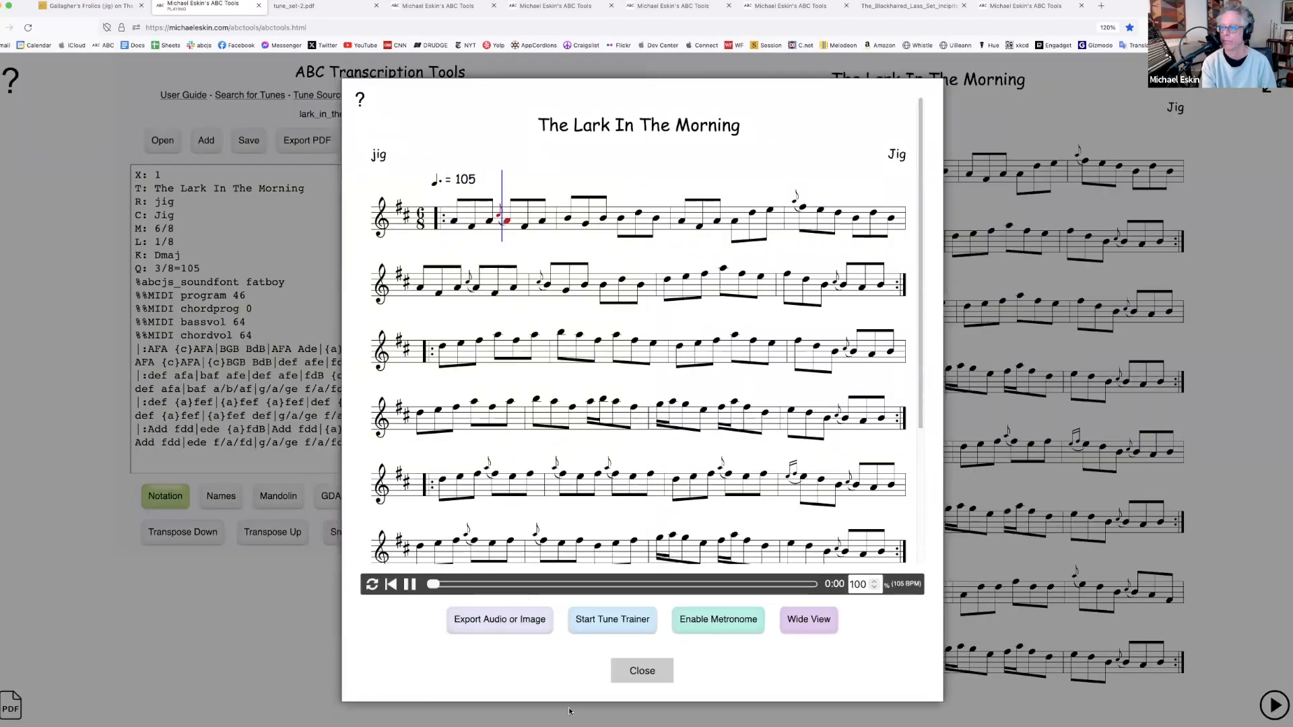
click(648, 672)
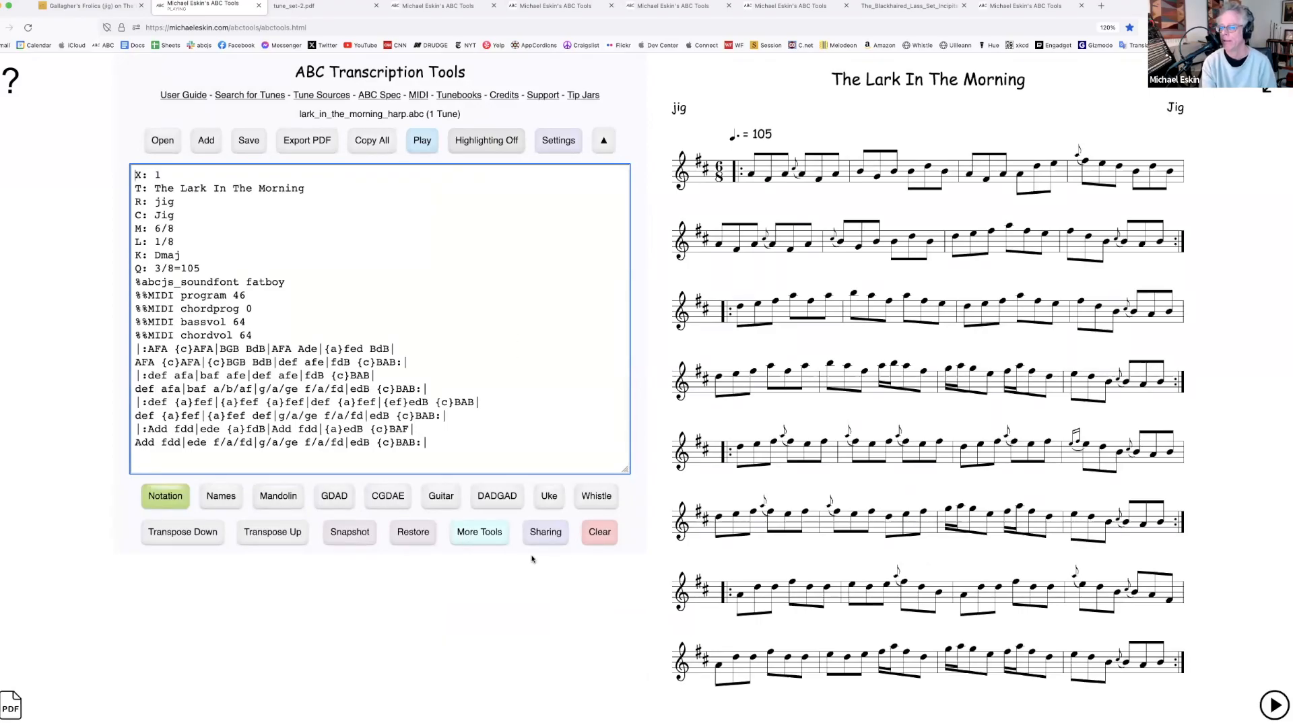
Open the jig in the Grace Duration Explorer, play a passage with the default grace duration, and pause it
click(488, 536)
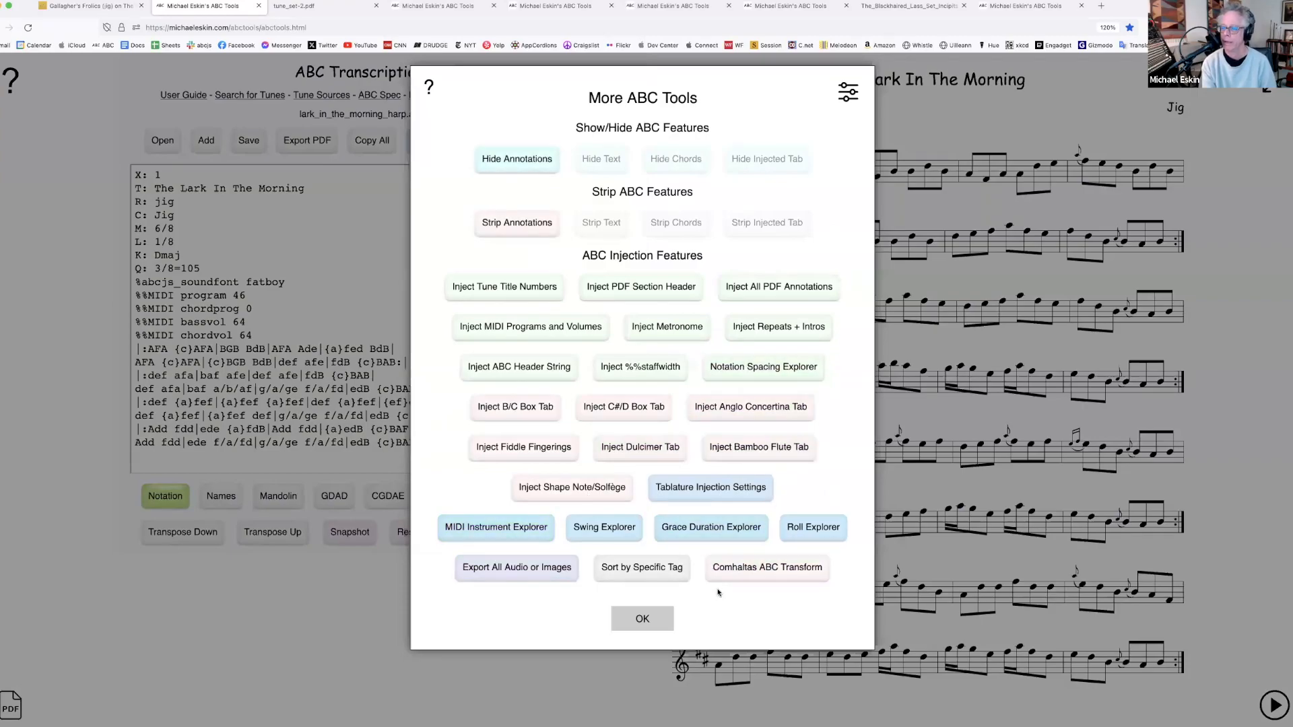
click(700, 535)
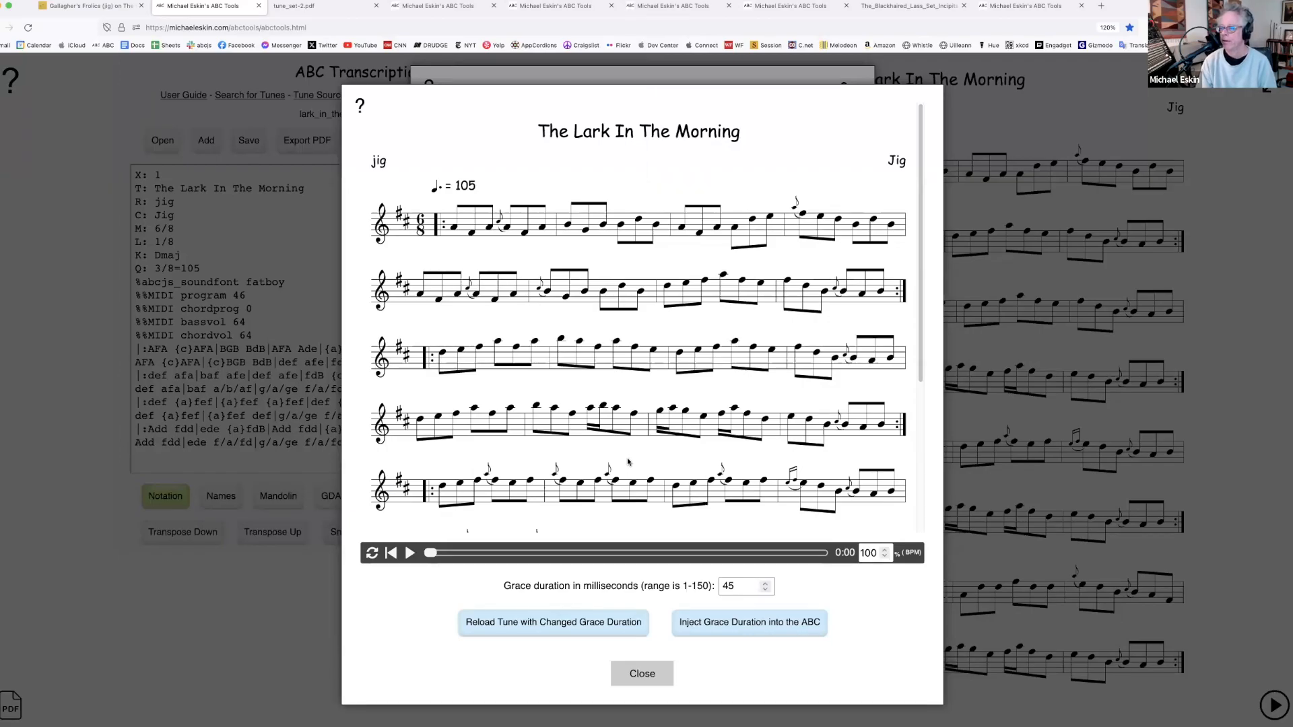
double_click(741, 586)
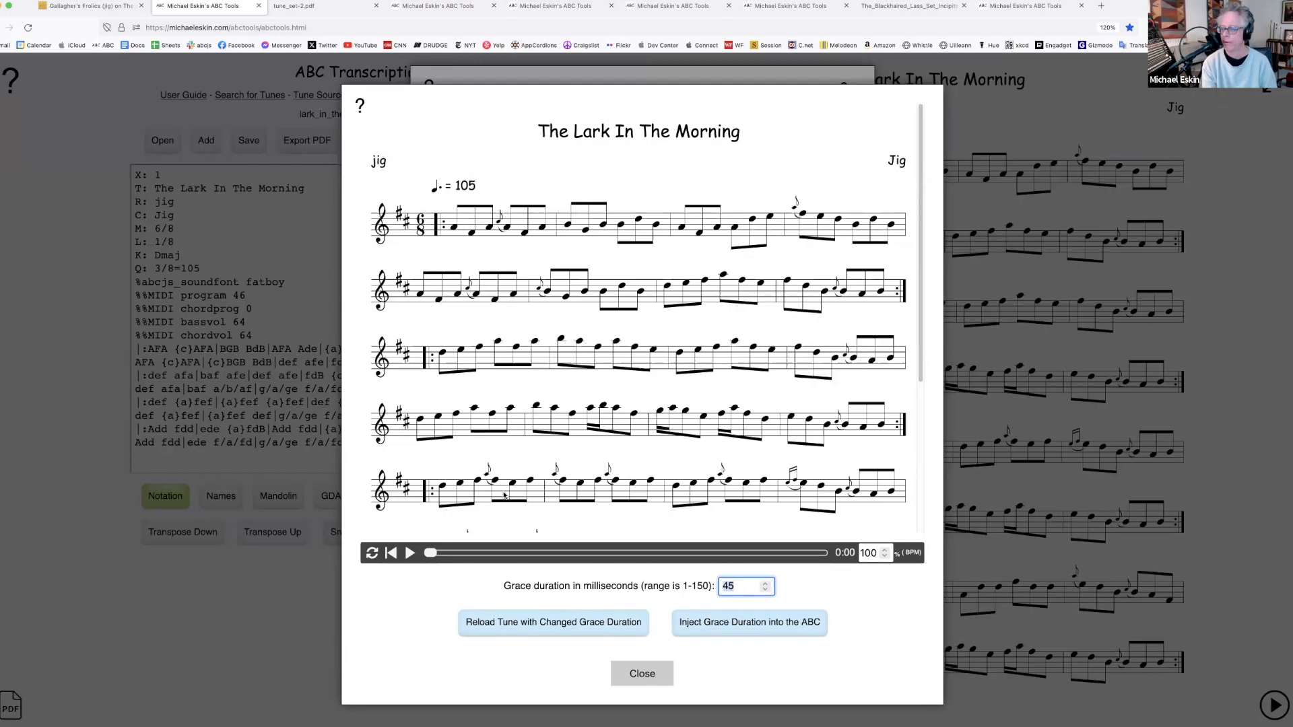
click(409, 553)
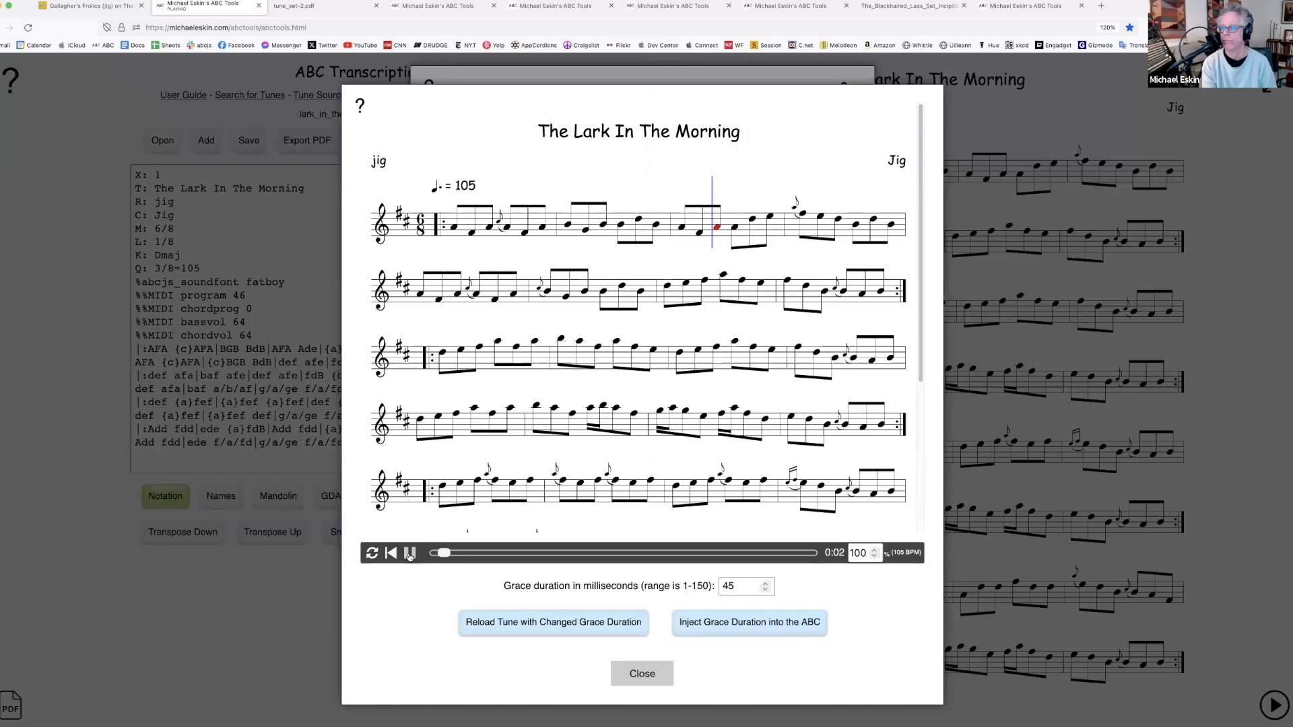
click(409, 554)
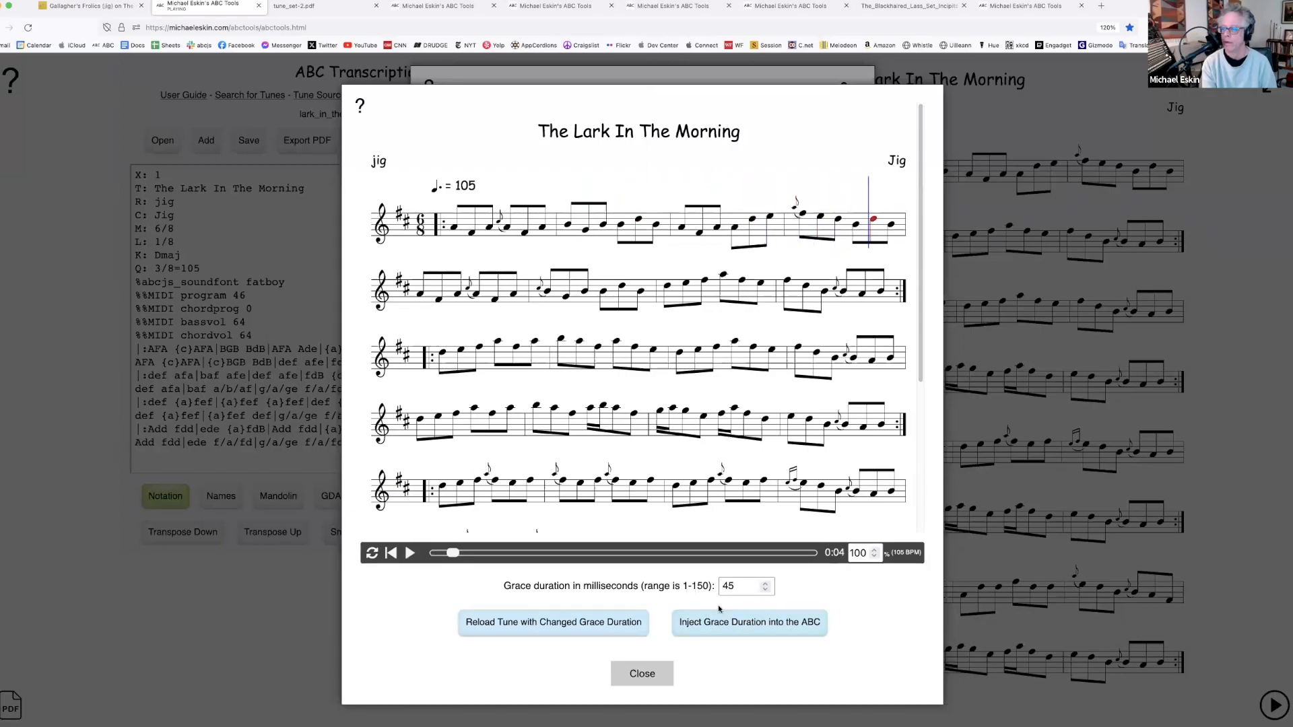
Set the grace duration to 60 milliseconds, reload the tune, and play a passage
drag(751, 587, 698, 582)
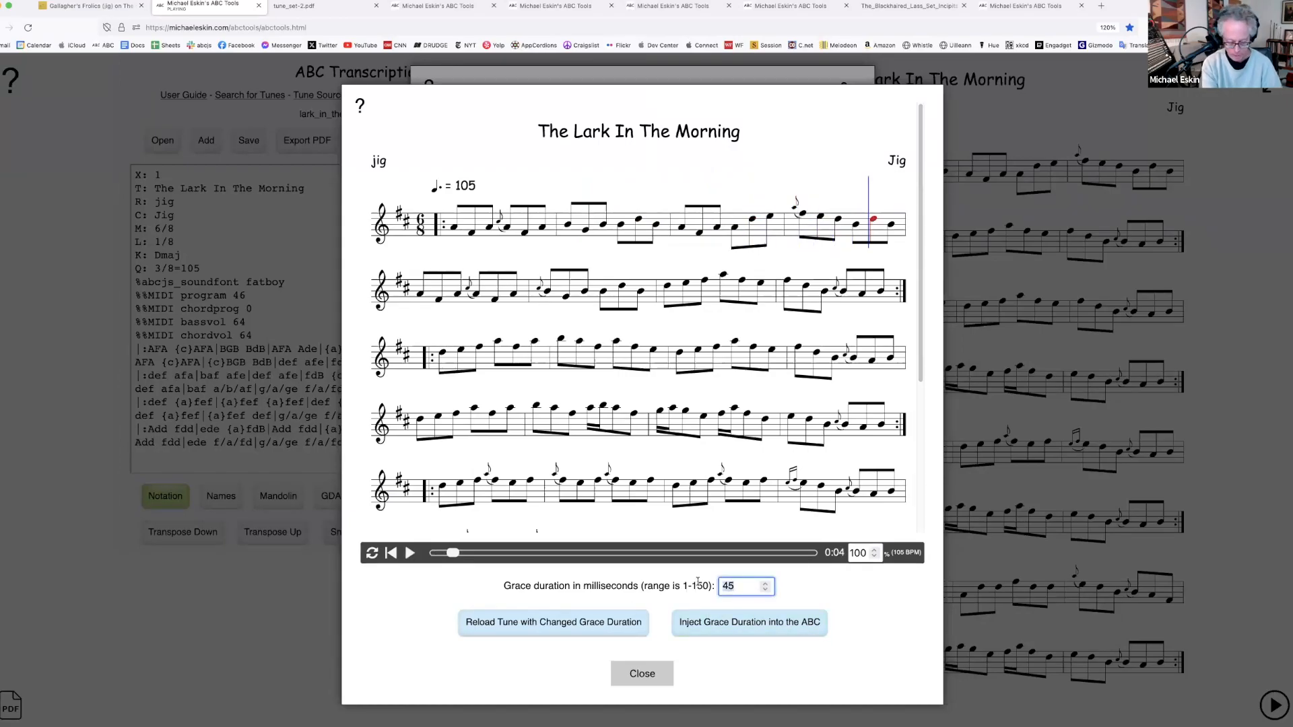
text(60)
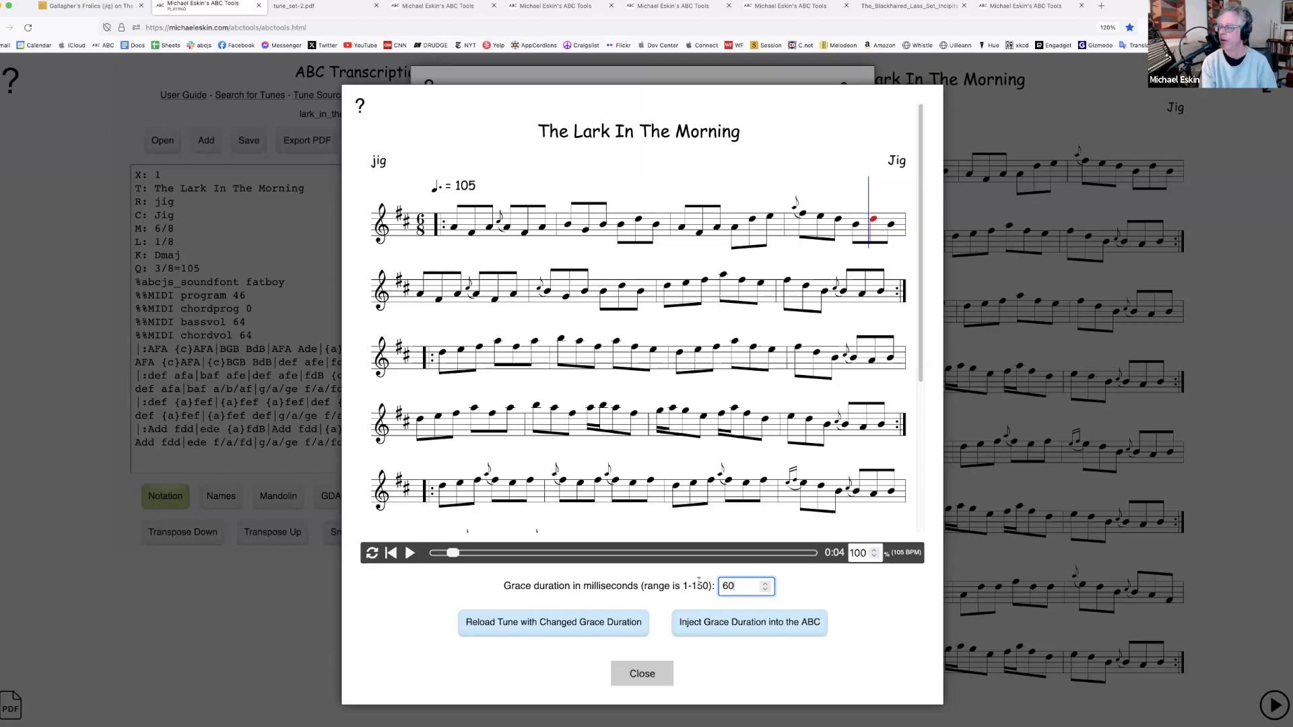
click(550, 625)
click(411, 554)
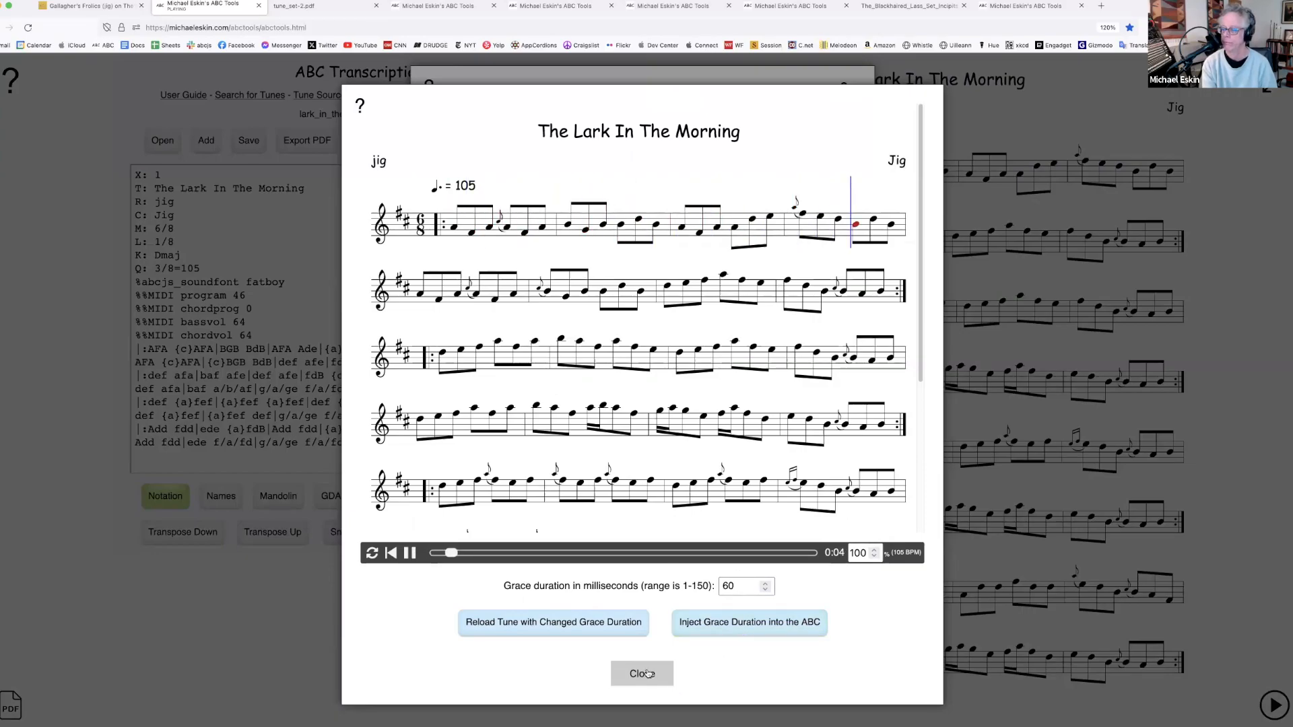
Set the grace duration to 100 milliseconds, reload the tune, and play a passage before pausing it
click(410, 553)
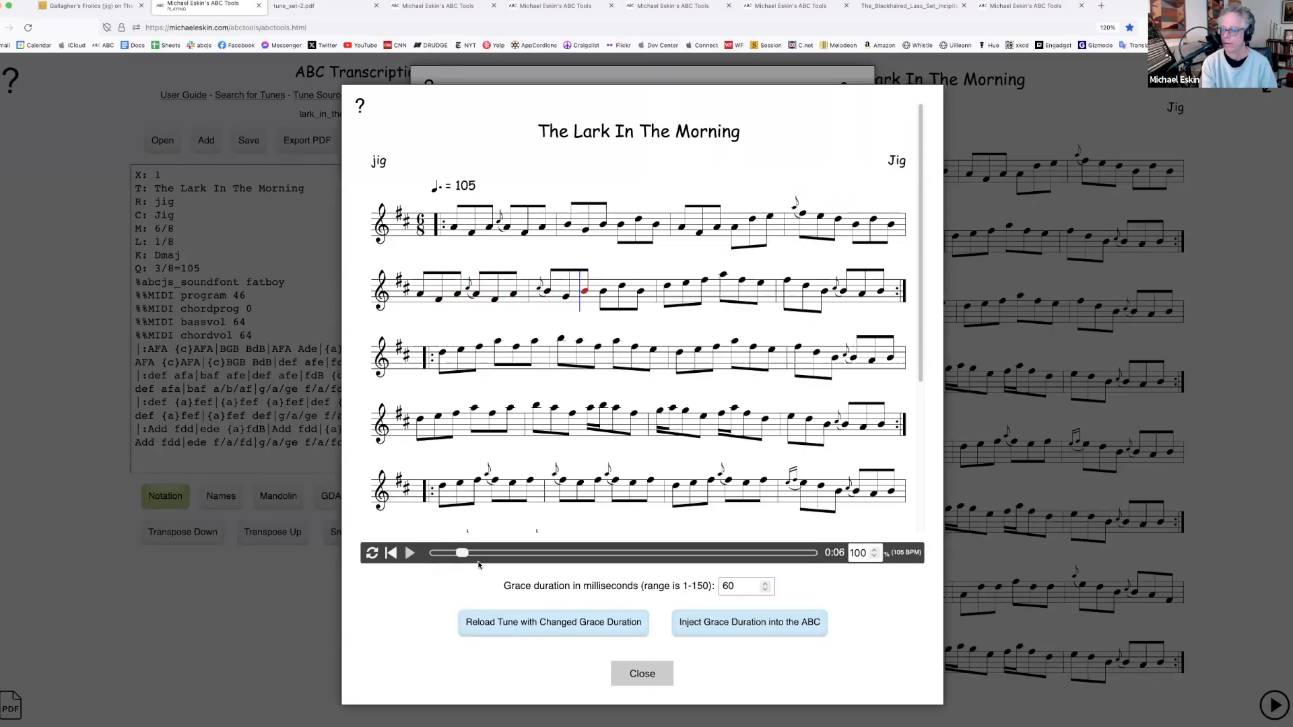
drag(735, 586, 683, 584)
text(100)
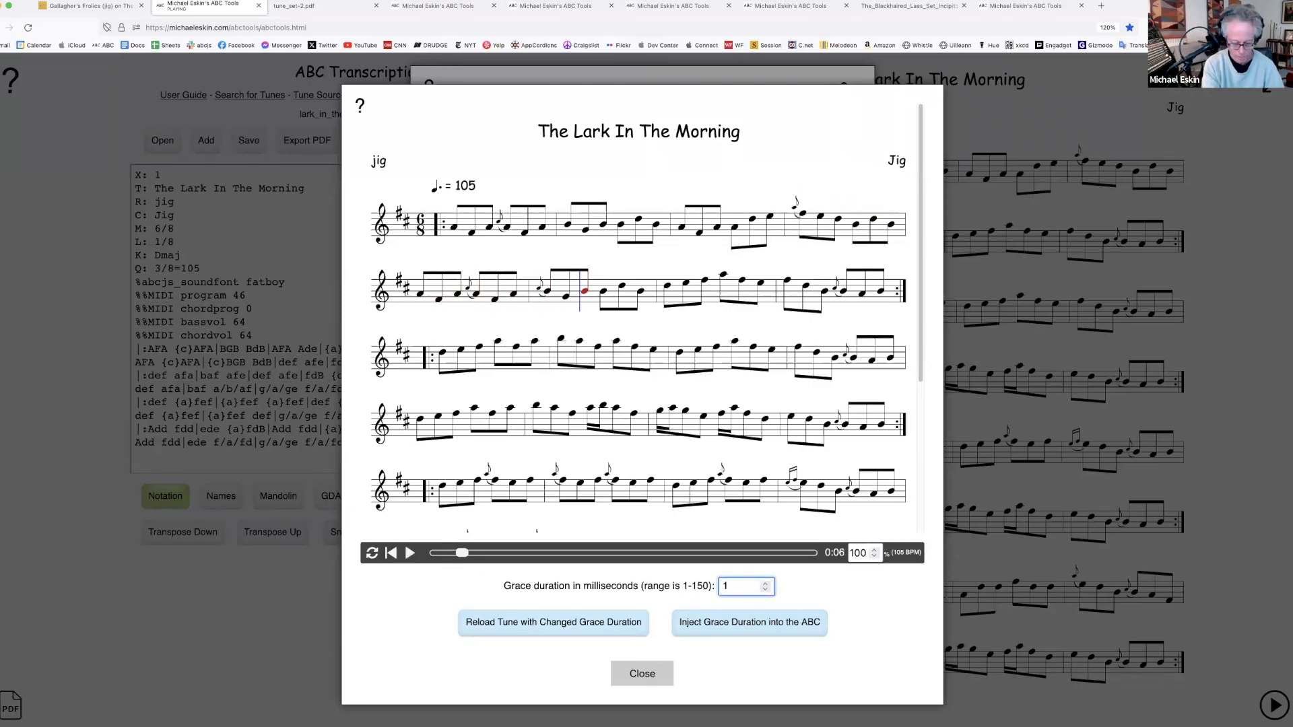
click(574, 622)
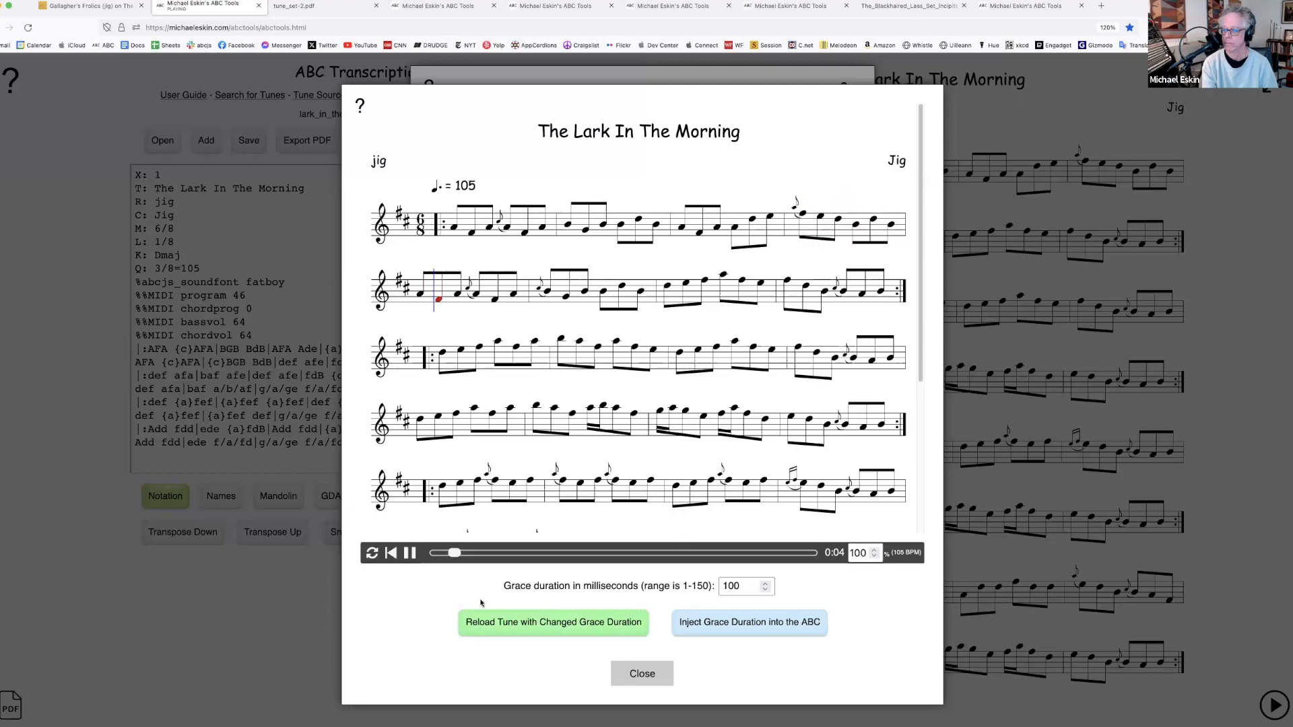
key(space)
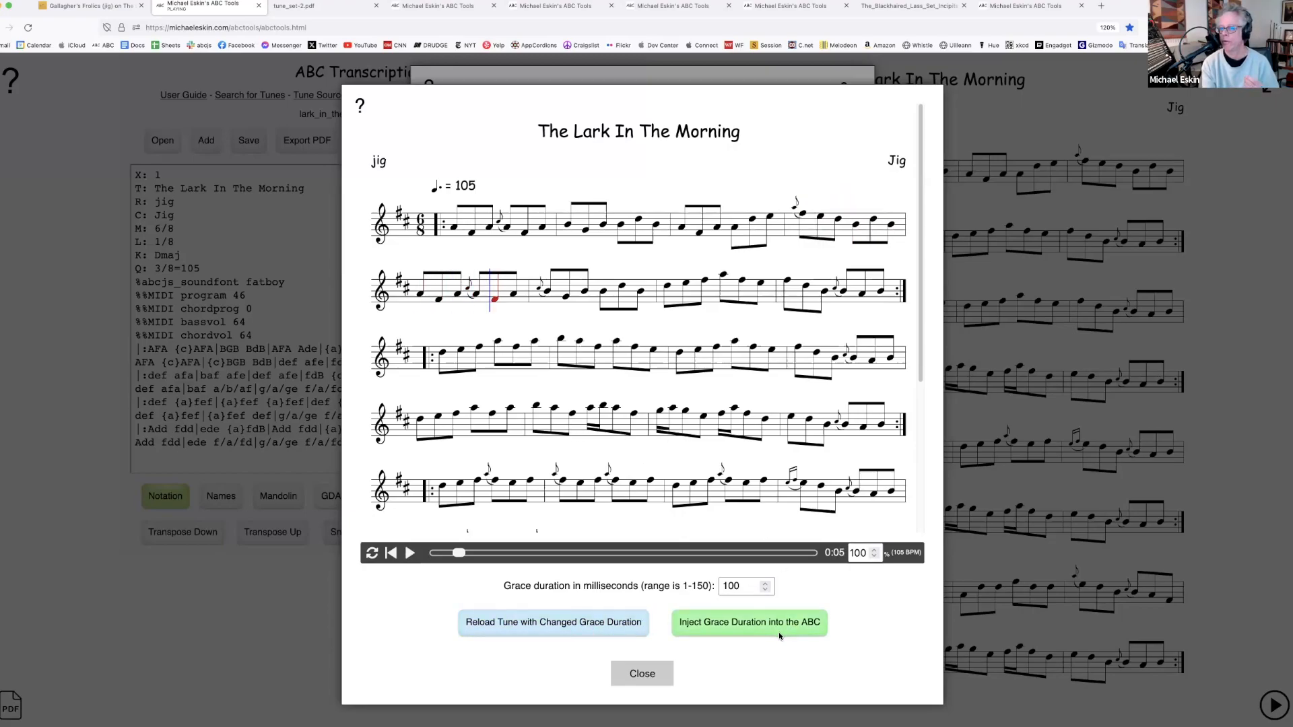
Inject the 100 millisecond grace duration into the ABC and close the explorer and tools dialogs
click(740, 626)
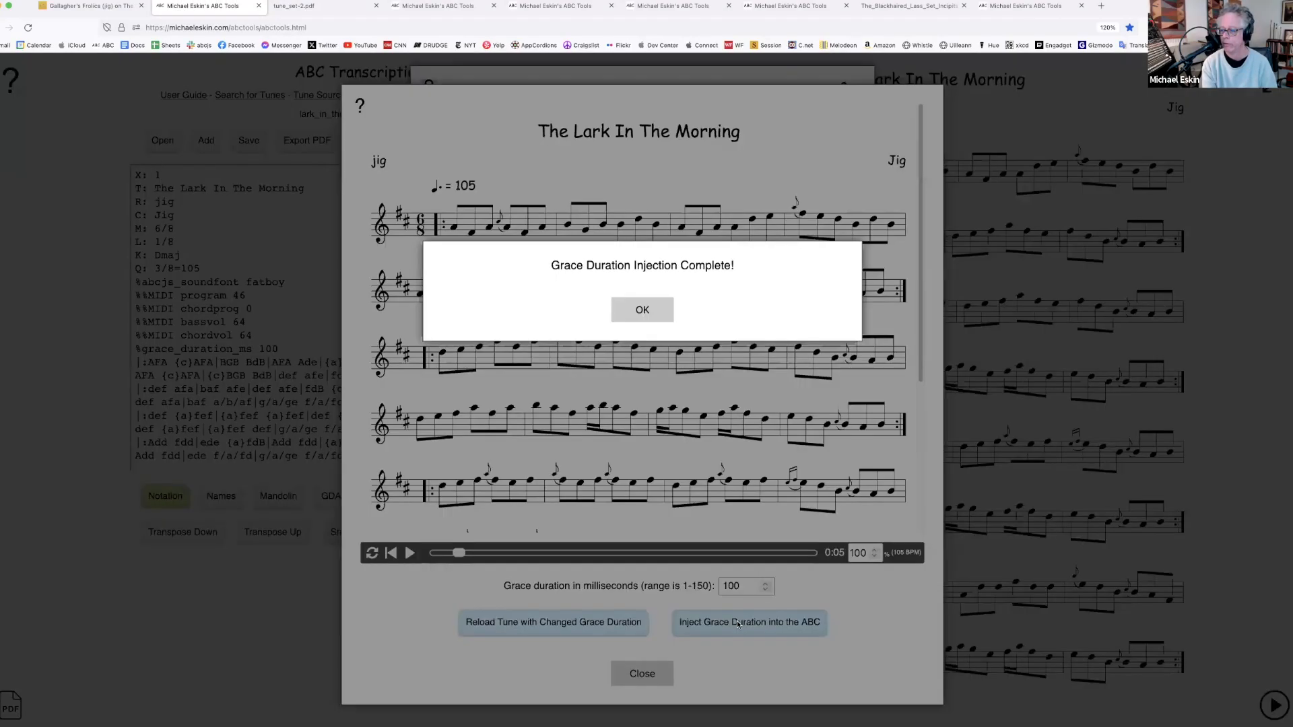
click(642, 313)
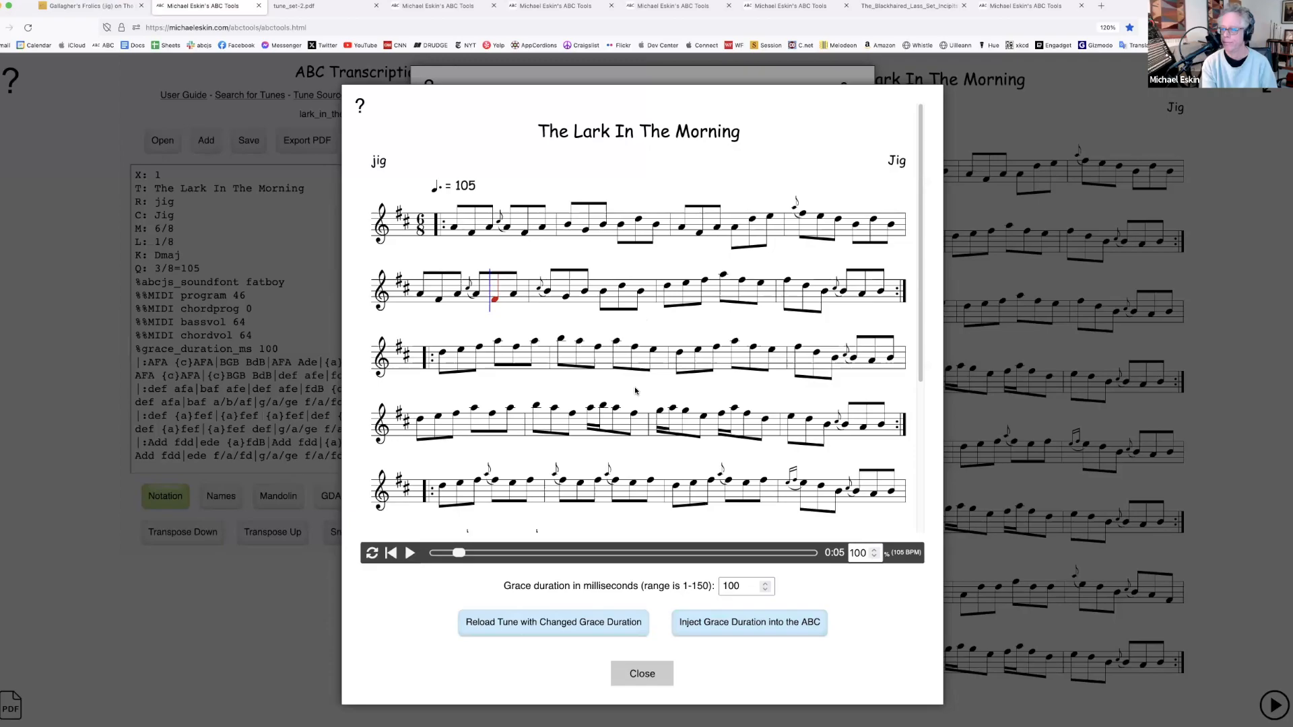
click(642, 674)
click(643, 619)
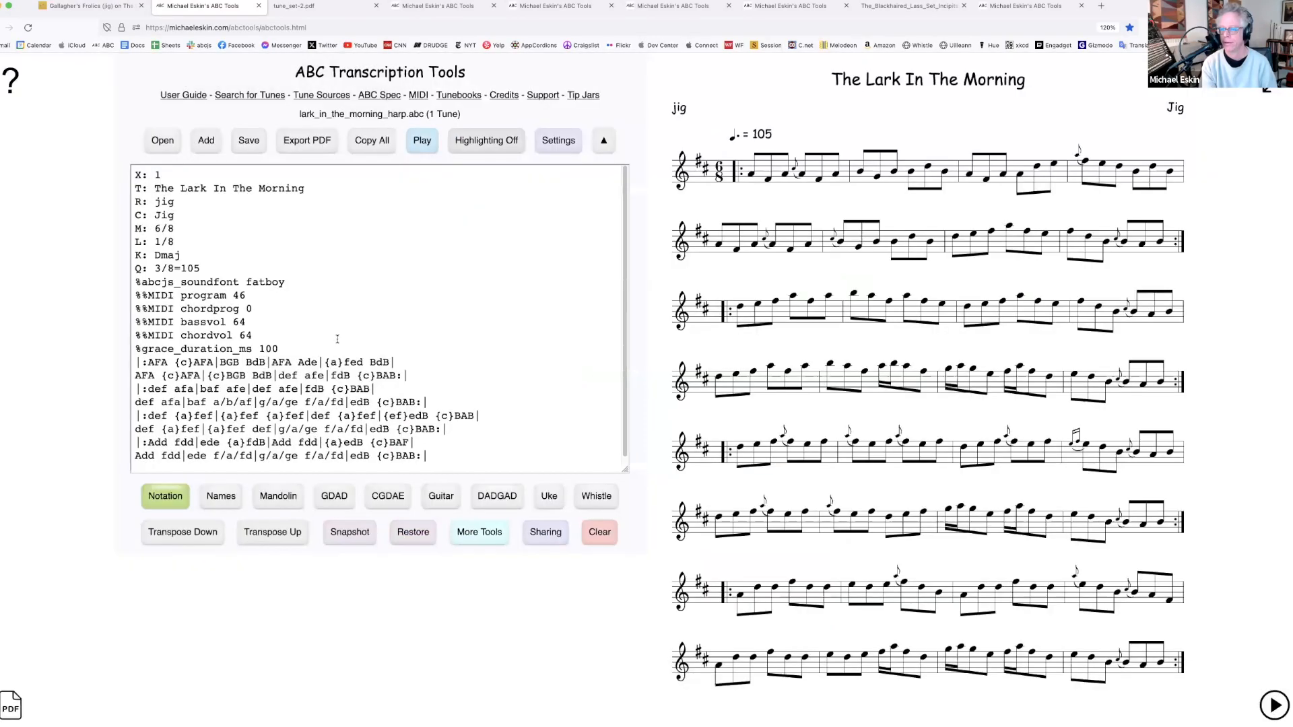
Highlight the %grace_duration_ms 100 line in the ABC, then play the tune with it and close the player
drag(279, 349, 133, 354)
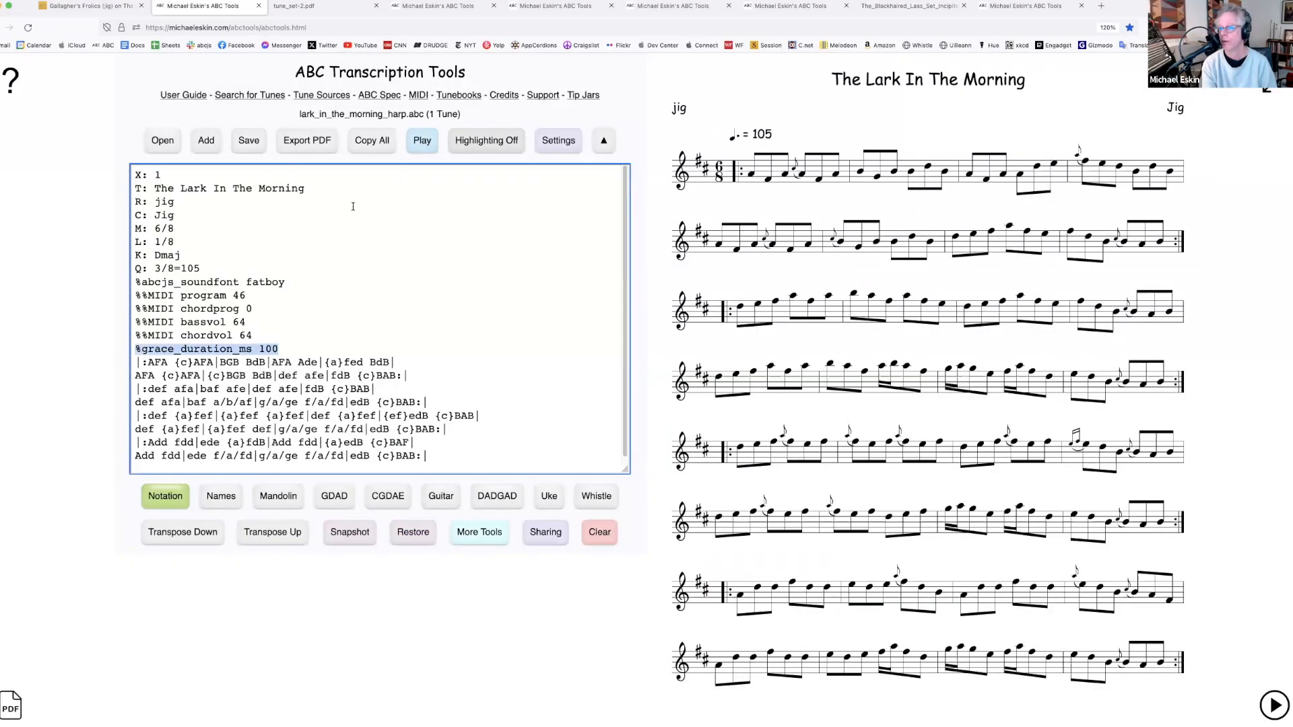
click(422, 140)
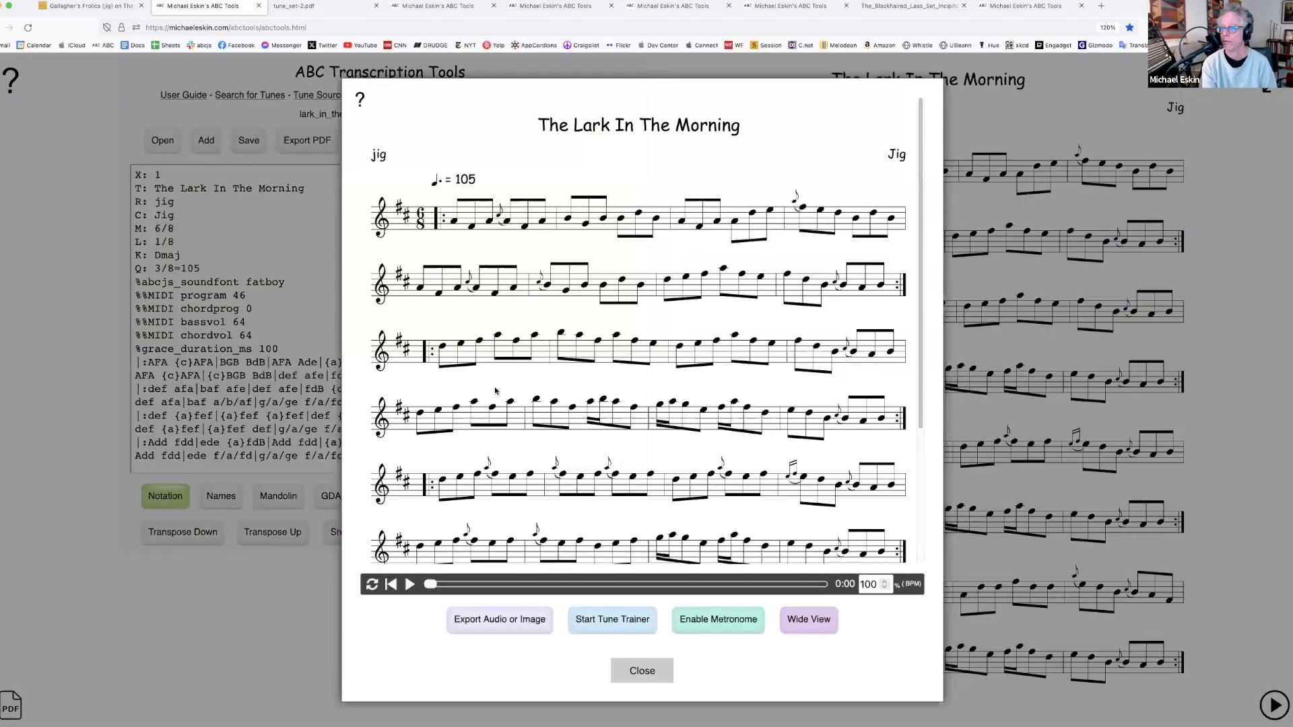
click(409, 585)
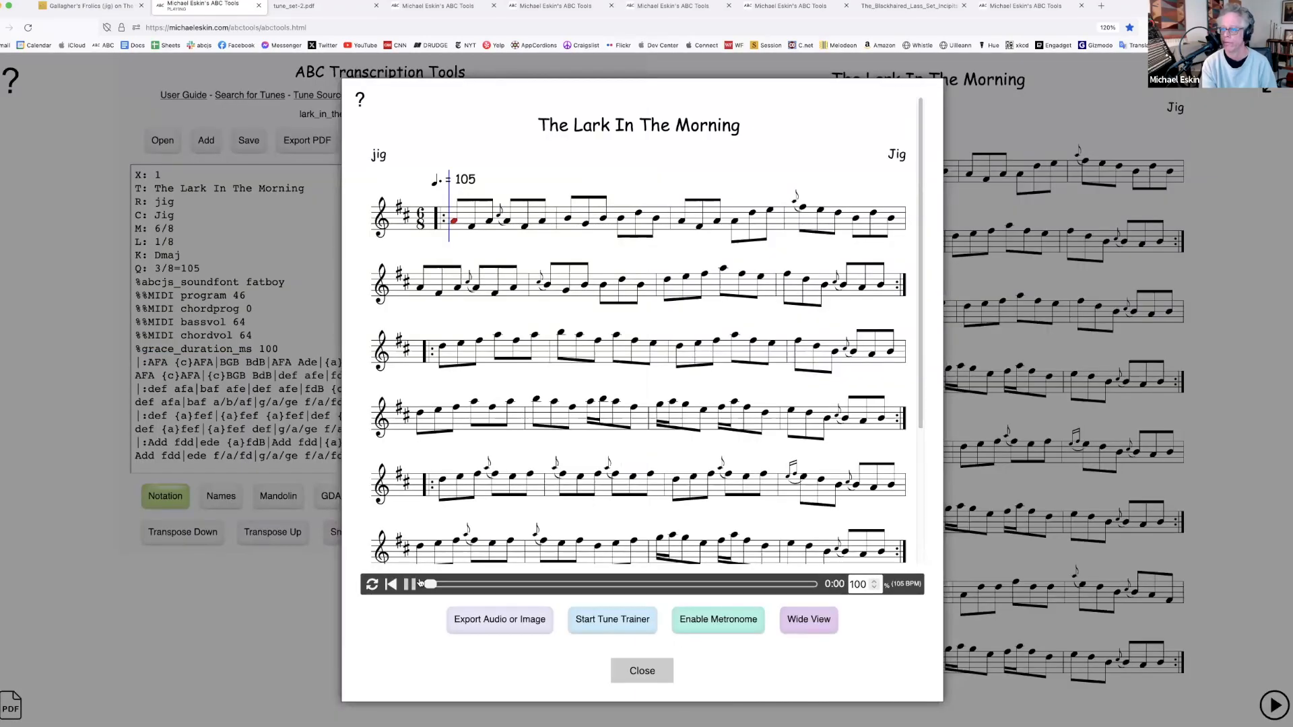
click(642, 671)
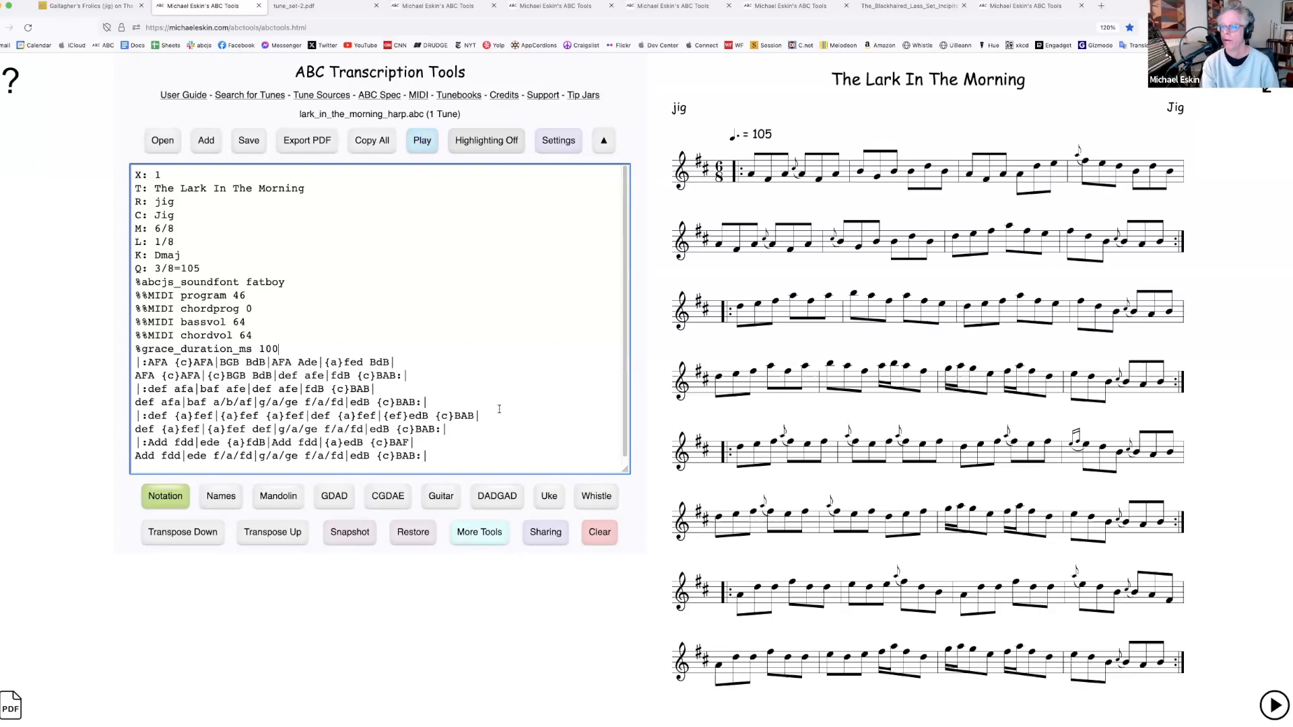
Open the Roll Explorer for The Lark In The Morning to view the roll parameters, then close it
click(479, 532)
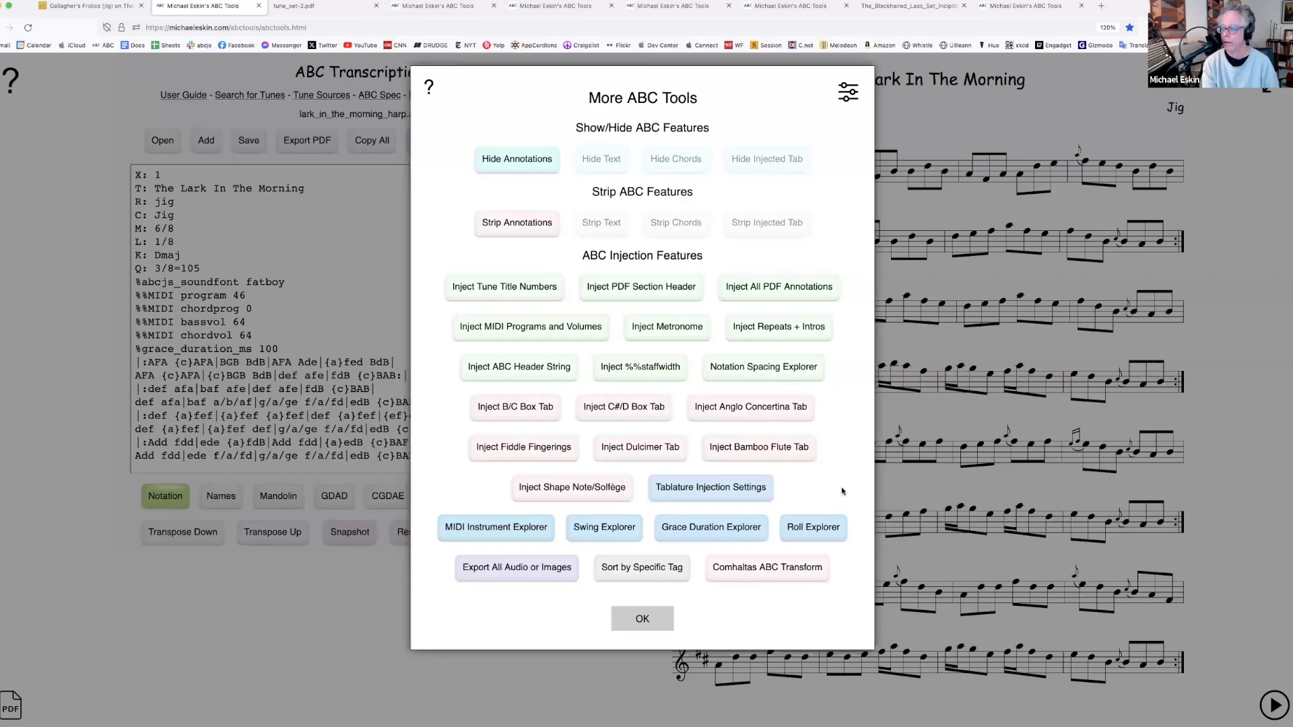
click(813, 528)
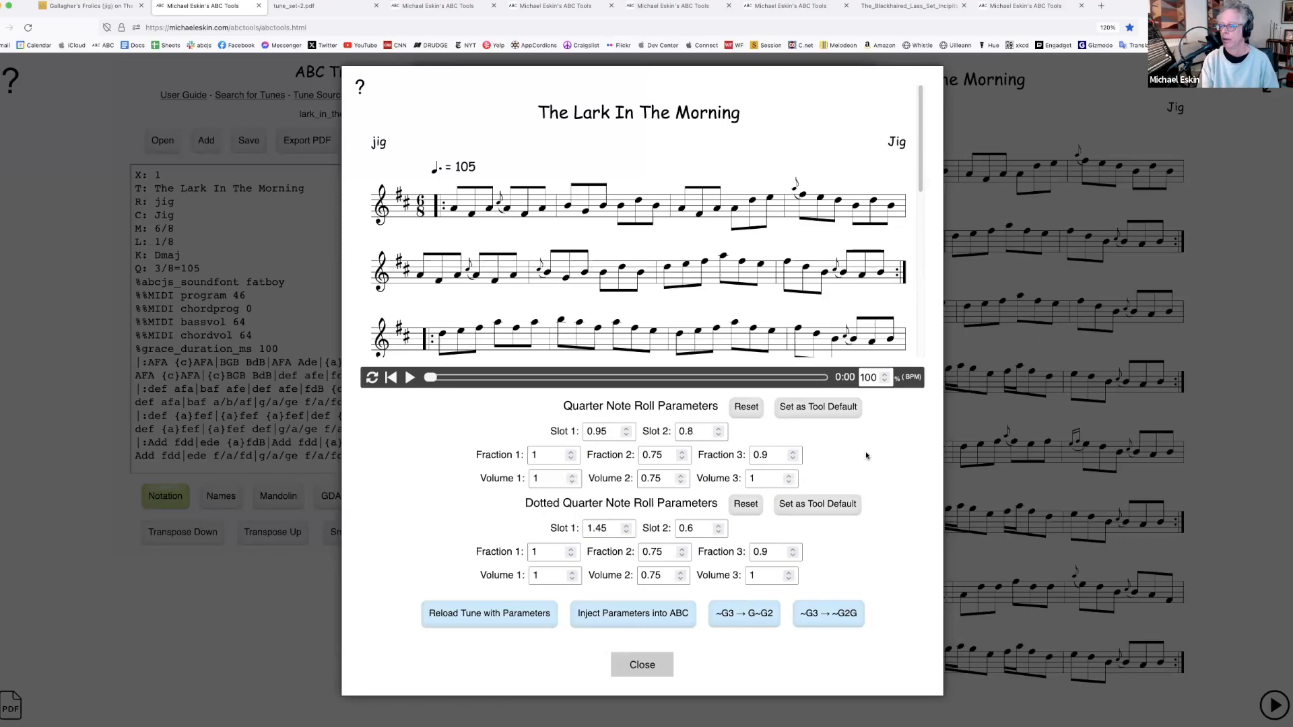
click(655, 666)
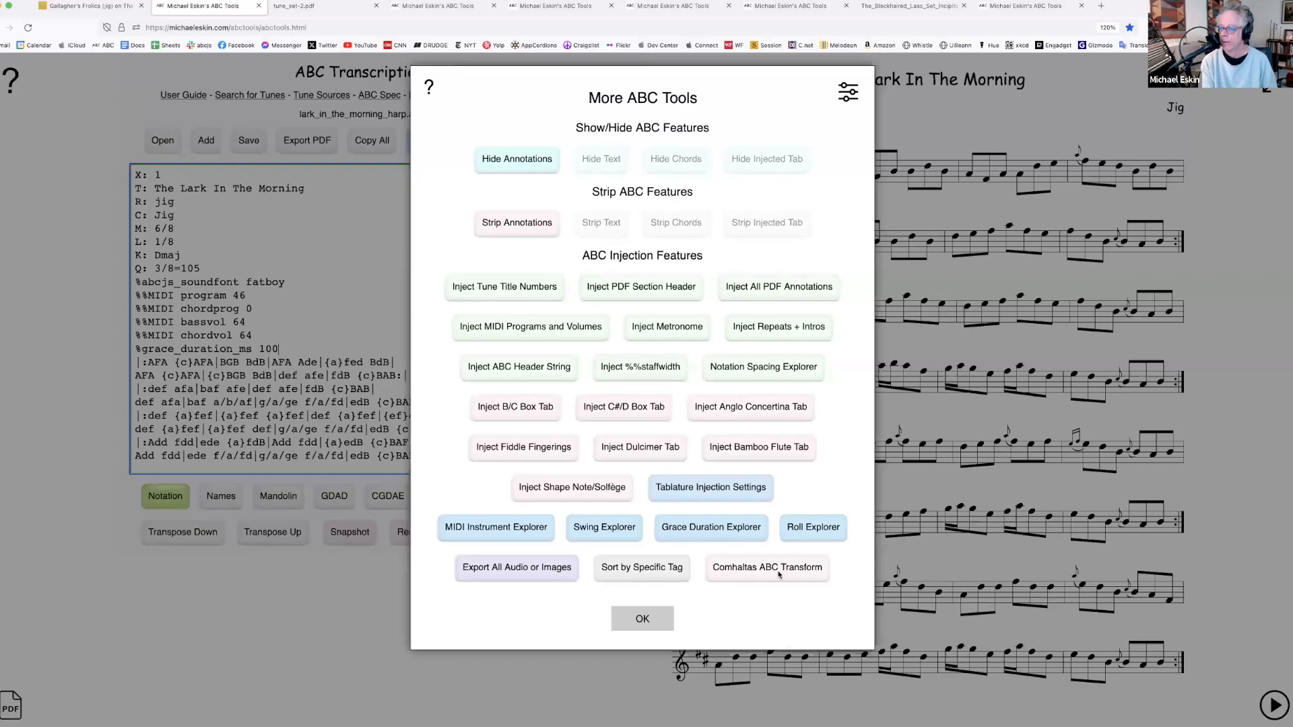
click(640, 623)
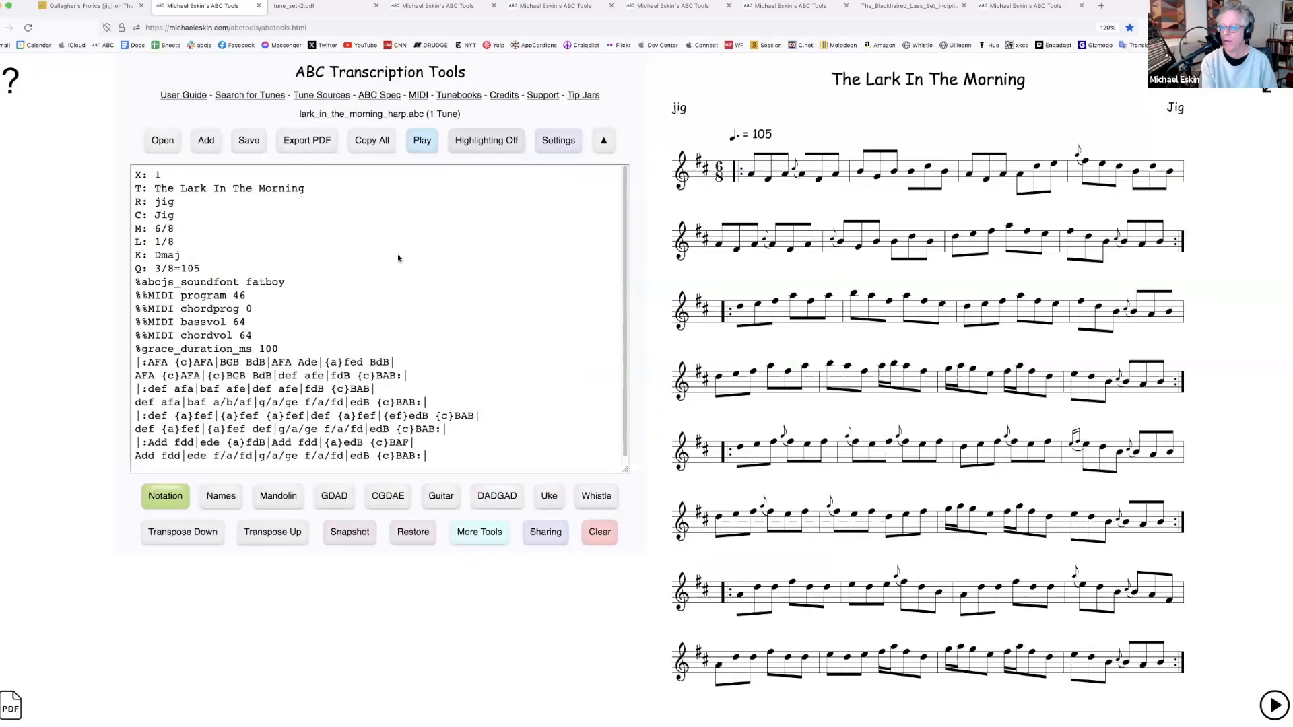
click(162, 140)
click(617, 313)
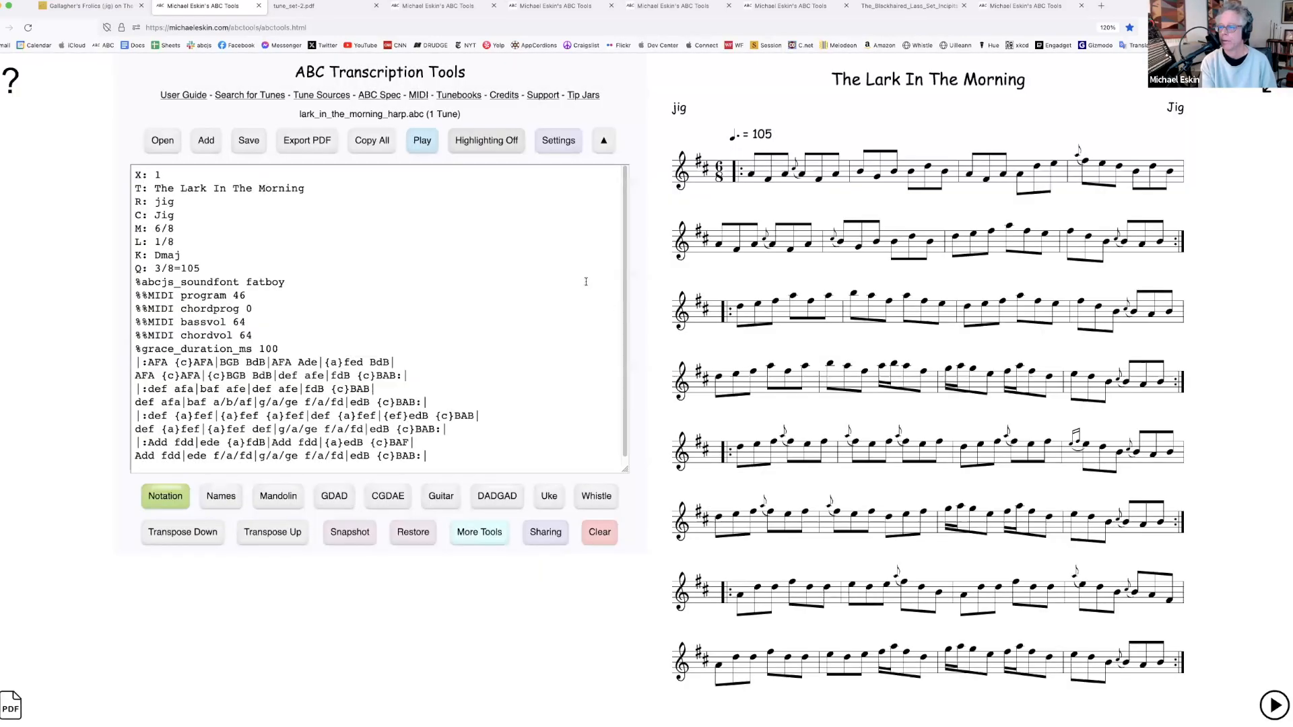
click(876, 497)
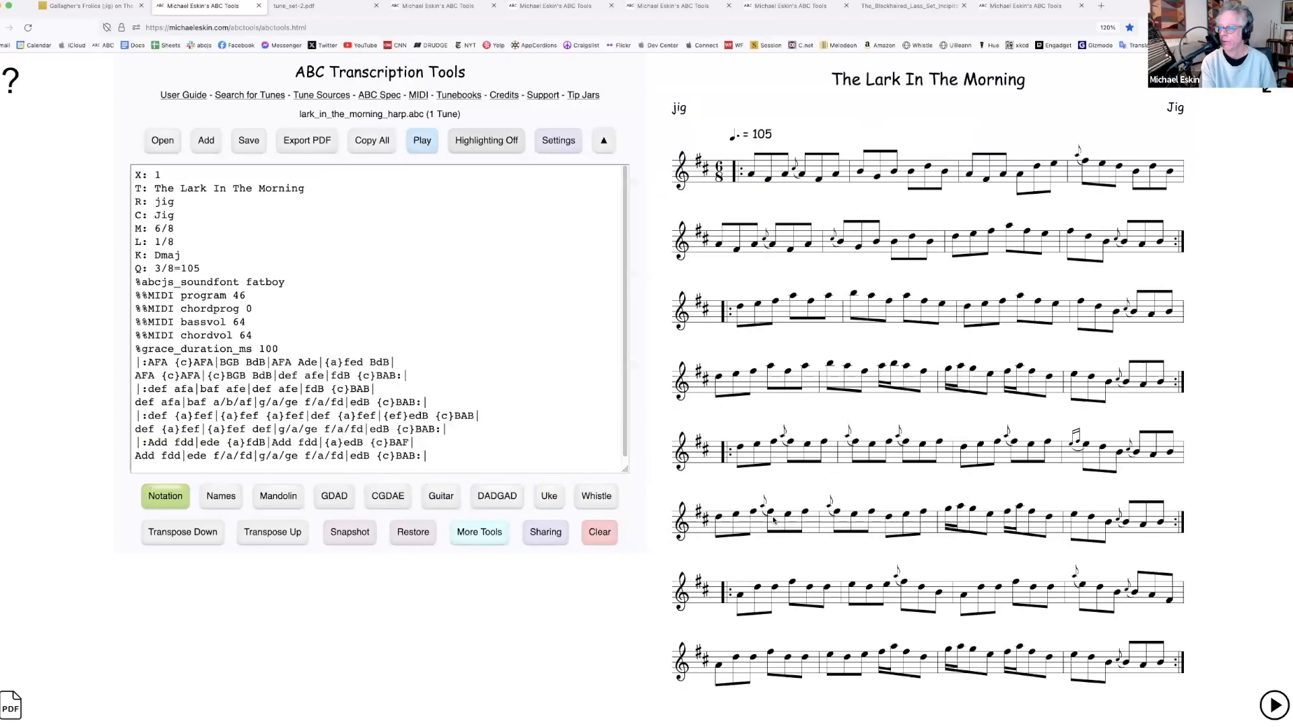
Restore the snapshot tune set into the ABC editor and inject B/C box tablature into its tunes
click(413, 532)
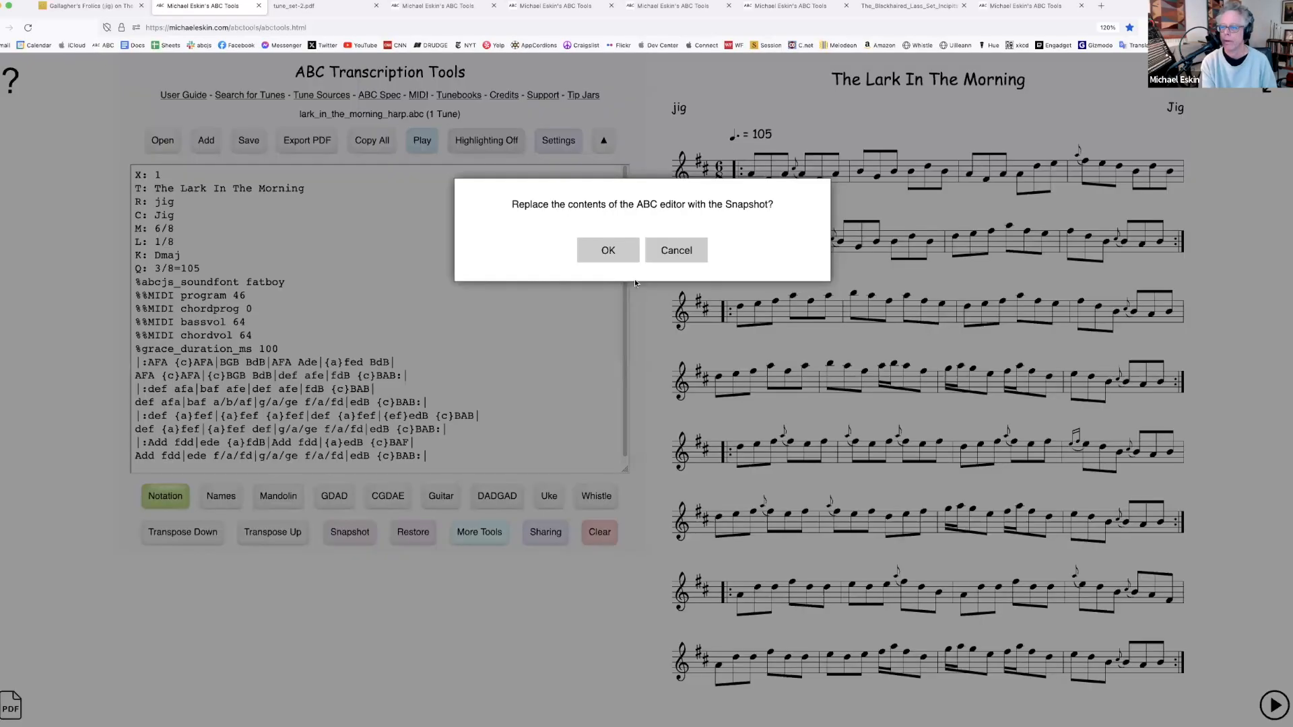
click(611, 249)
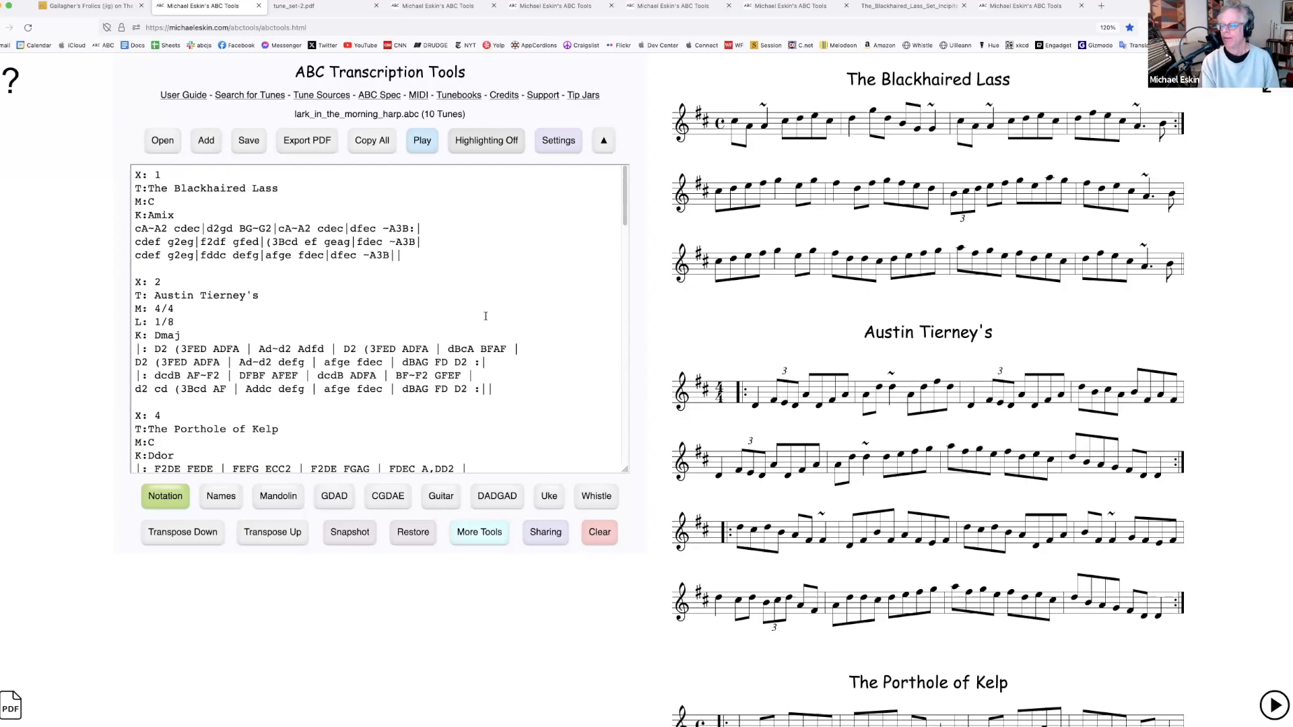
click(489, 535)
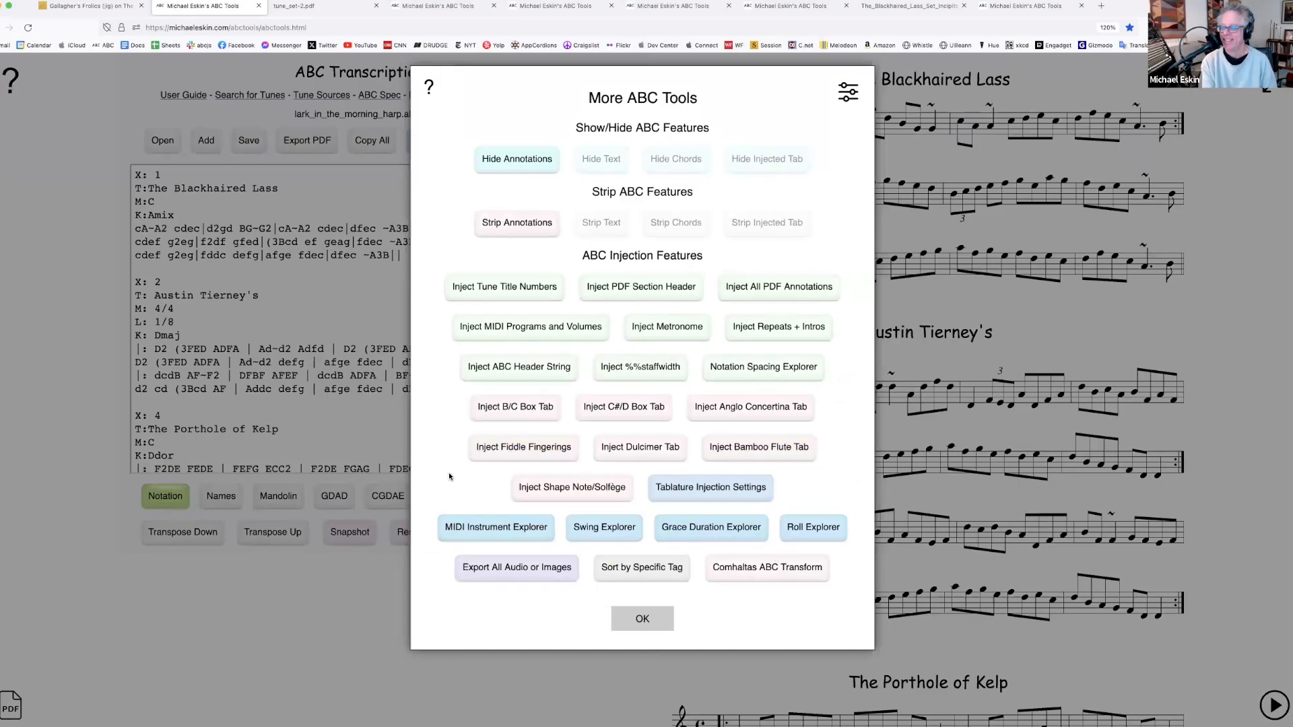
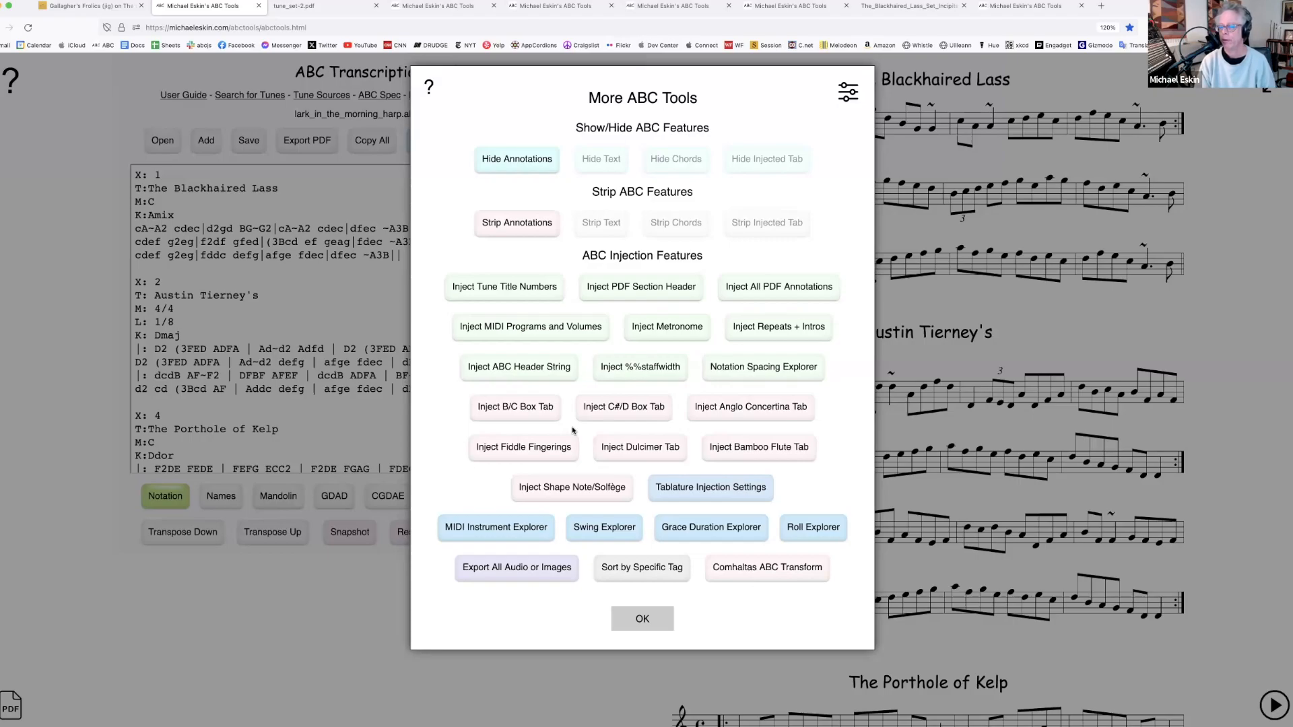
click(528, 409)
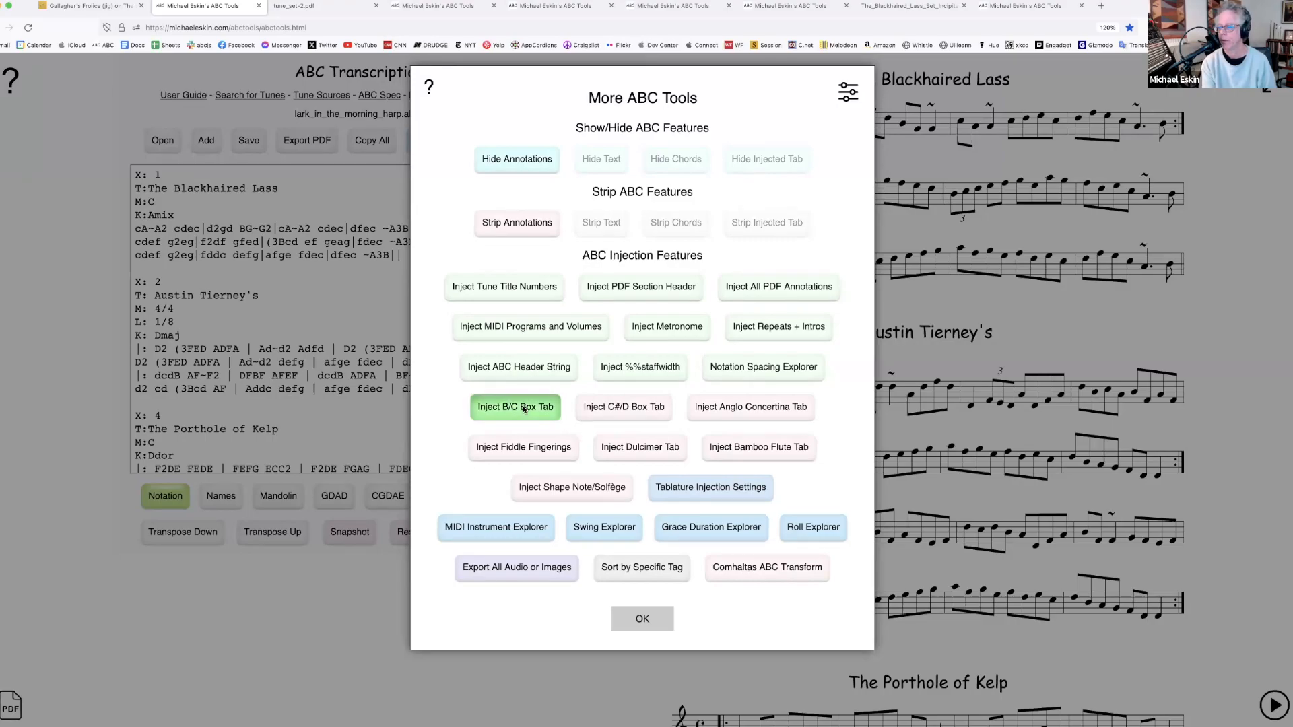
click(658, 624)
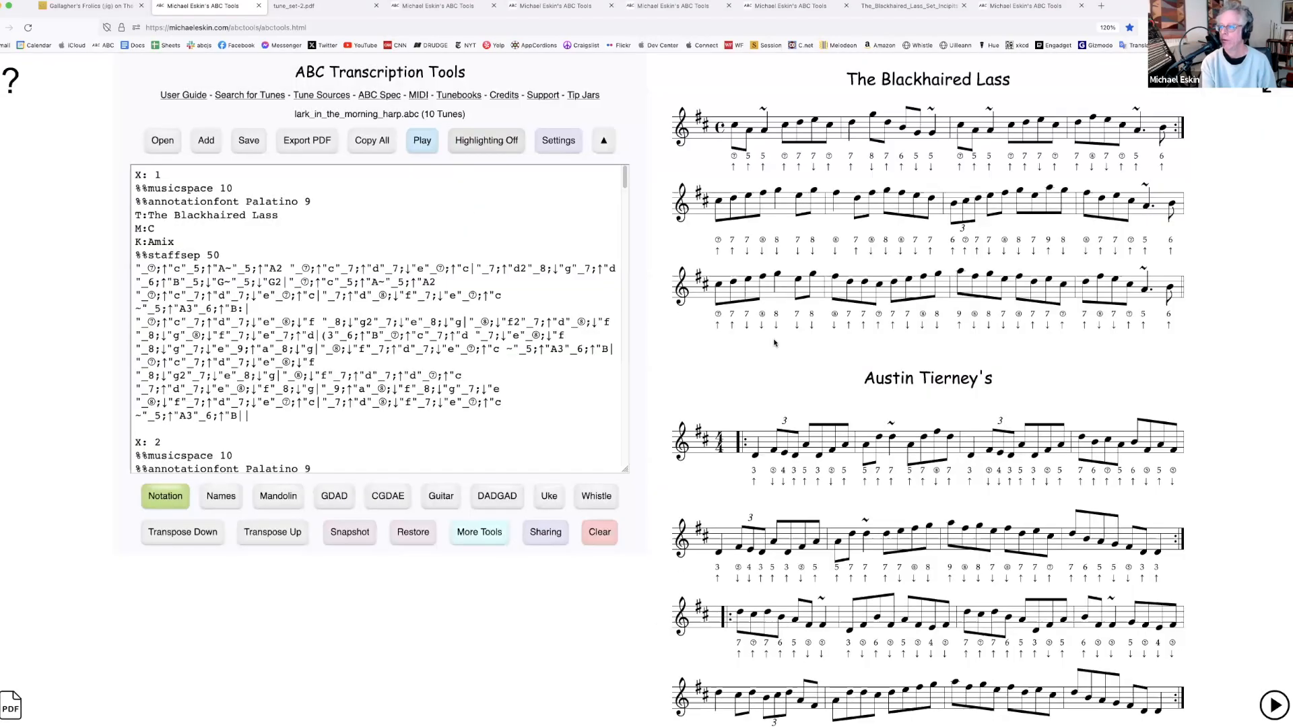
Examine the B/C box tablature under the notation, in full-width view and across the tunes in the set
click(1268, 85)
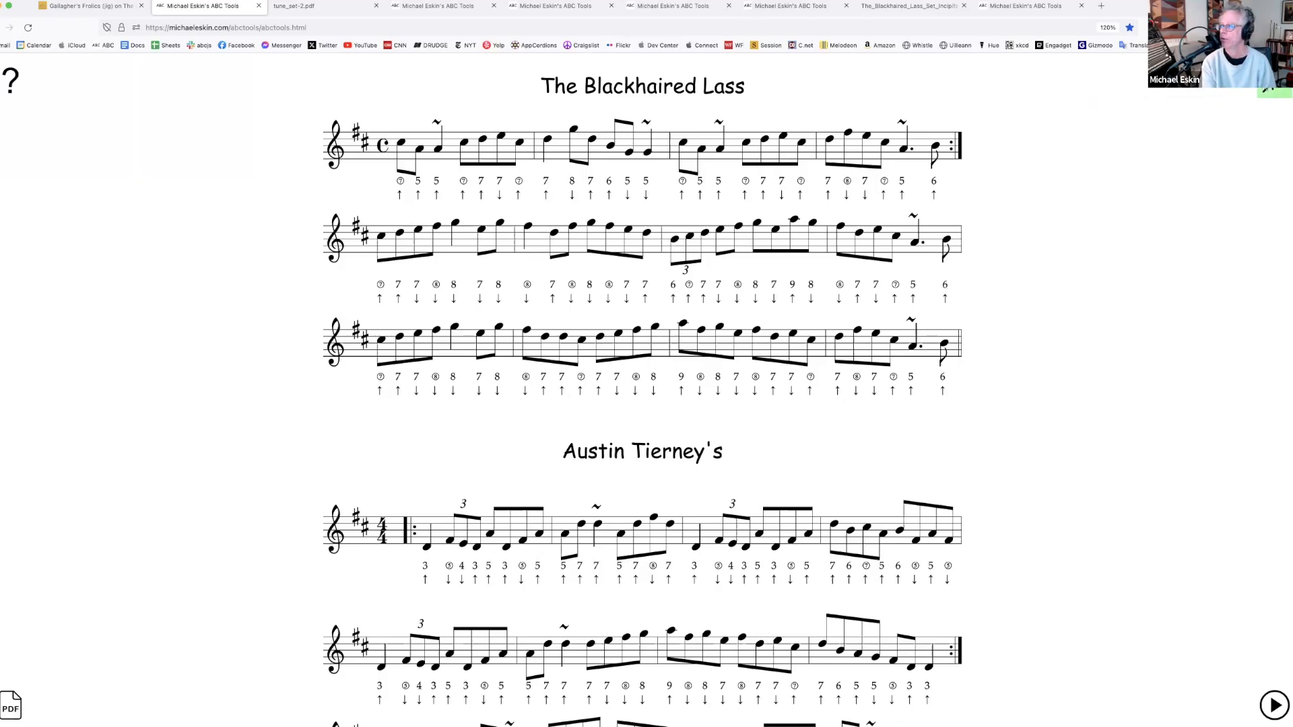
click(1275, 88)
scroll(876, 429, down, 15)
scroll(875, 431, down, 20)
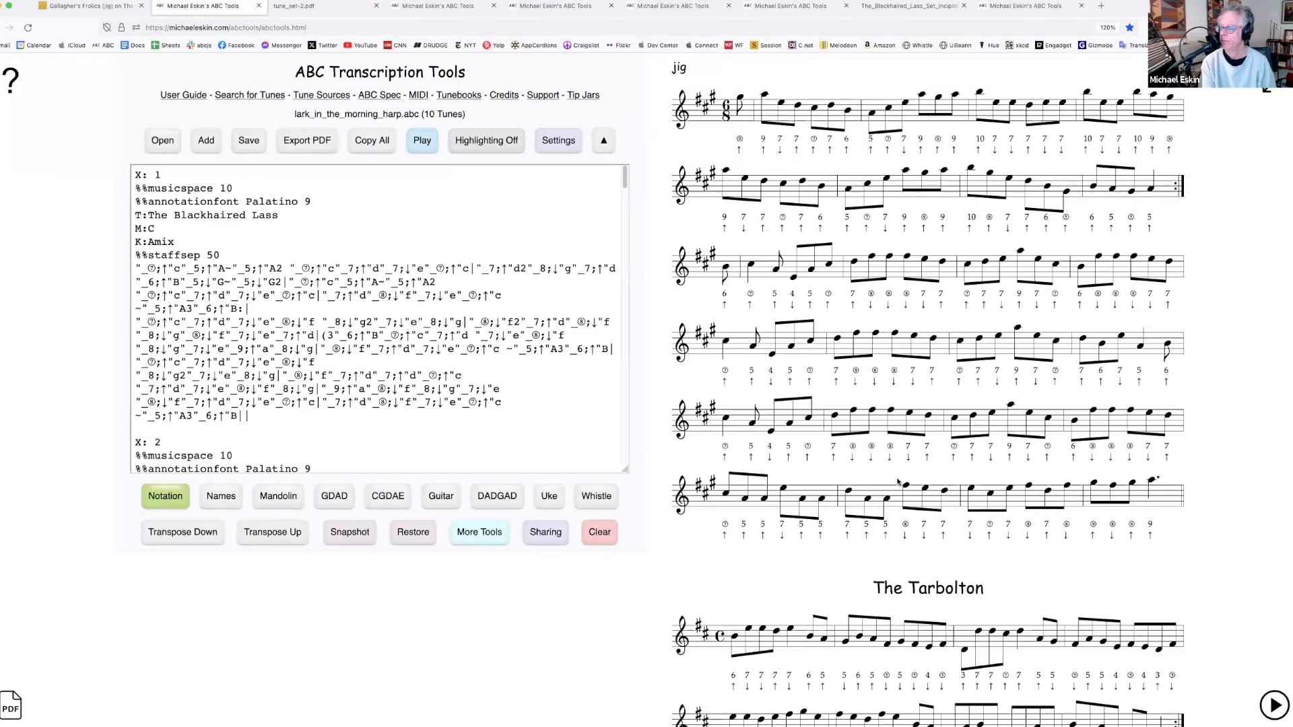
scroll(903, 479, down, 20)
scroll(910, 478, down, 10)
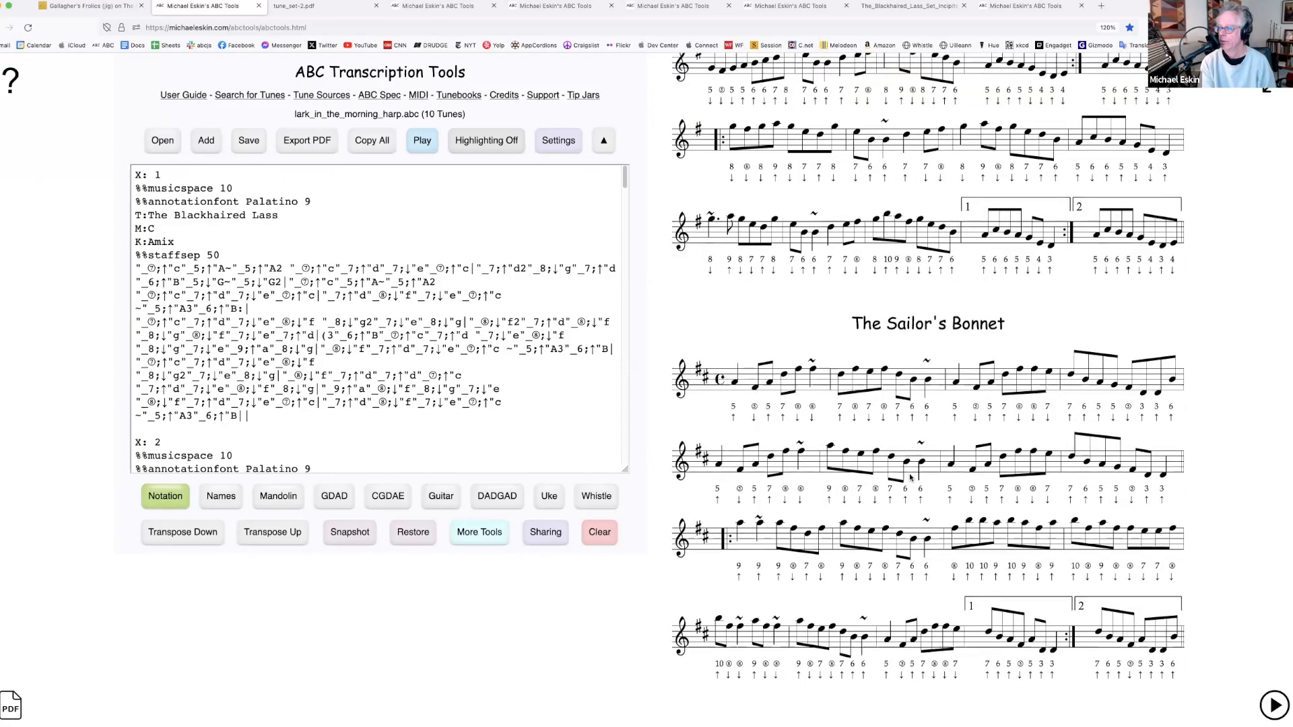
scroll(910, 478, up, 20)
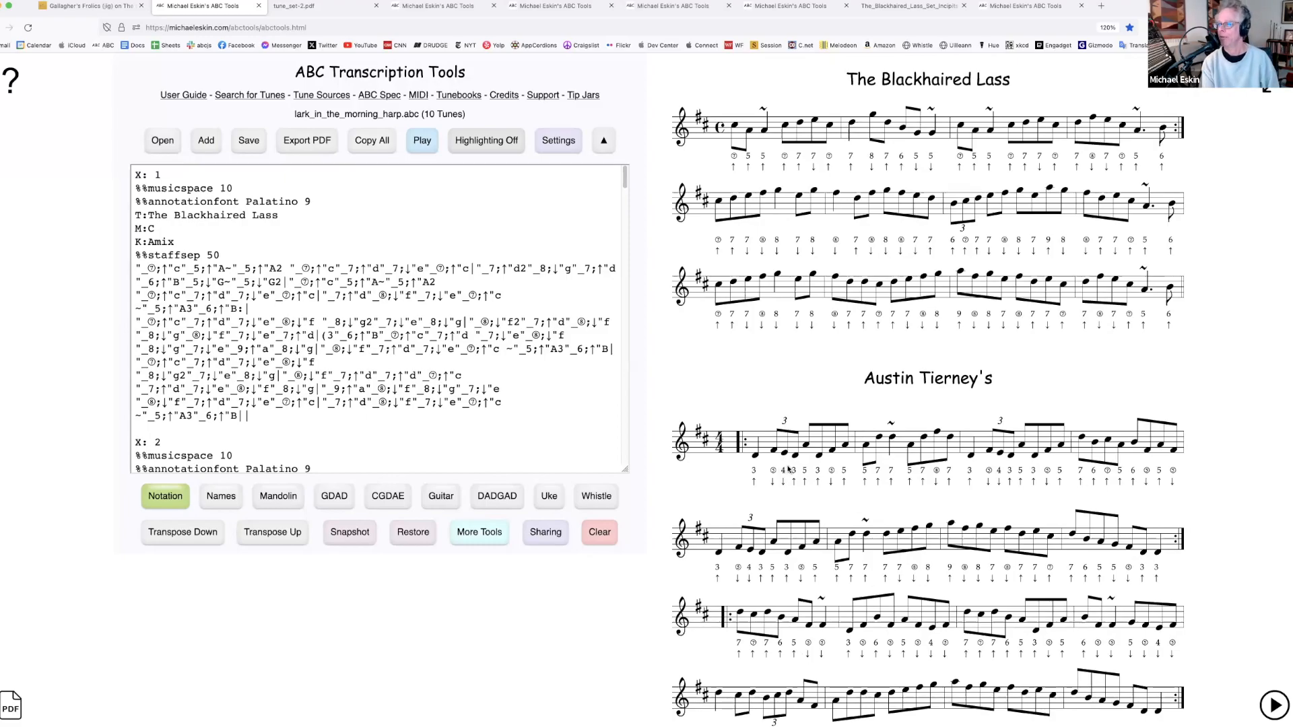
Restore the snapshot to discard the injected B/C box tablature
click(413, 532)
click(591, 247)
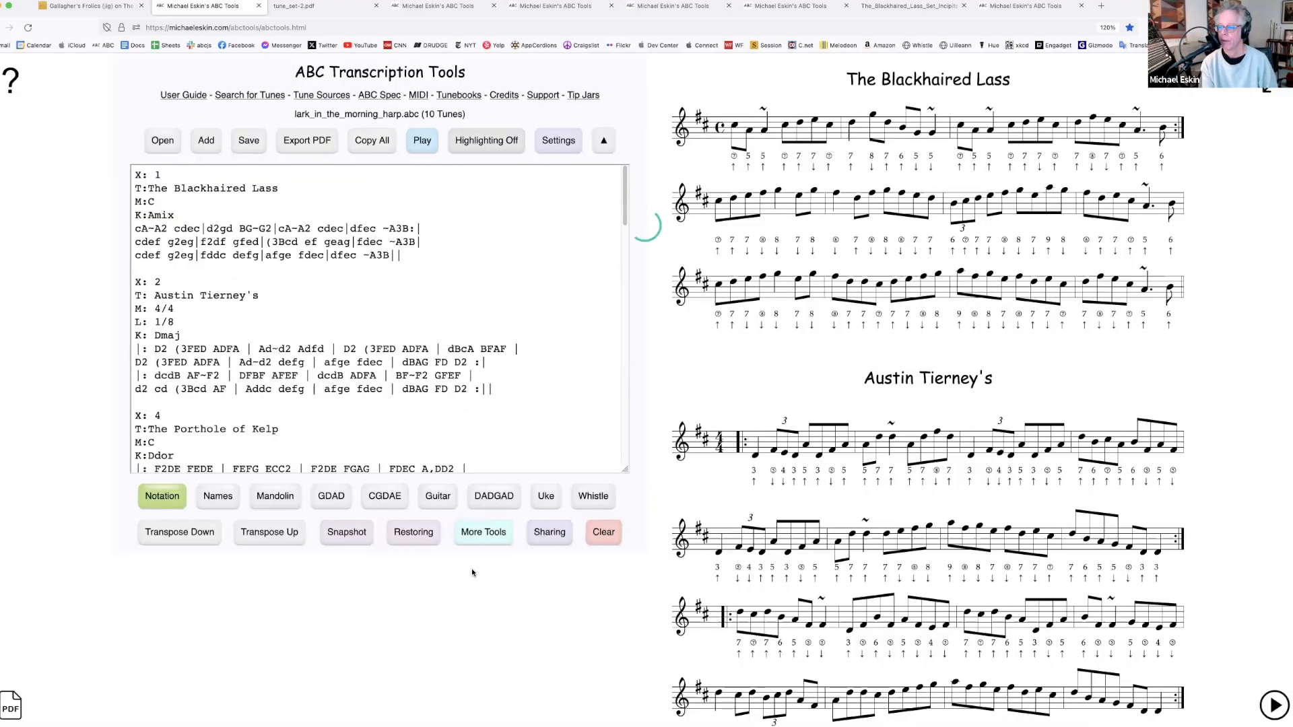
Review the Tablature/Solfège Injection Settings, including the Anglo concertina options, and accept them without changes
click(478, 535)
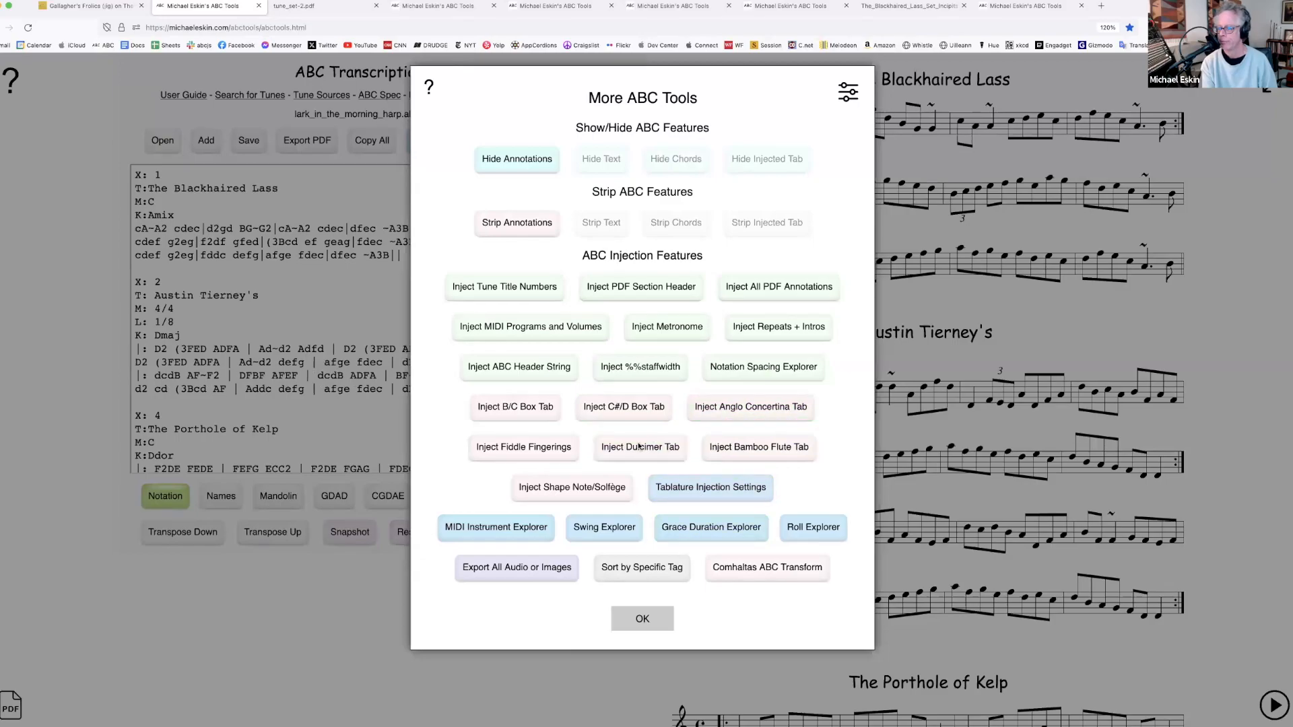
click(710, 490)
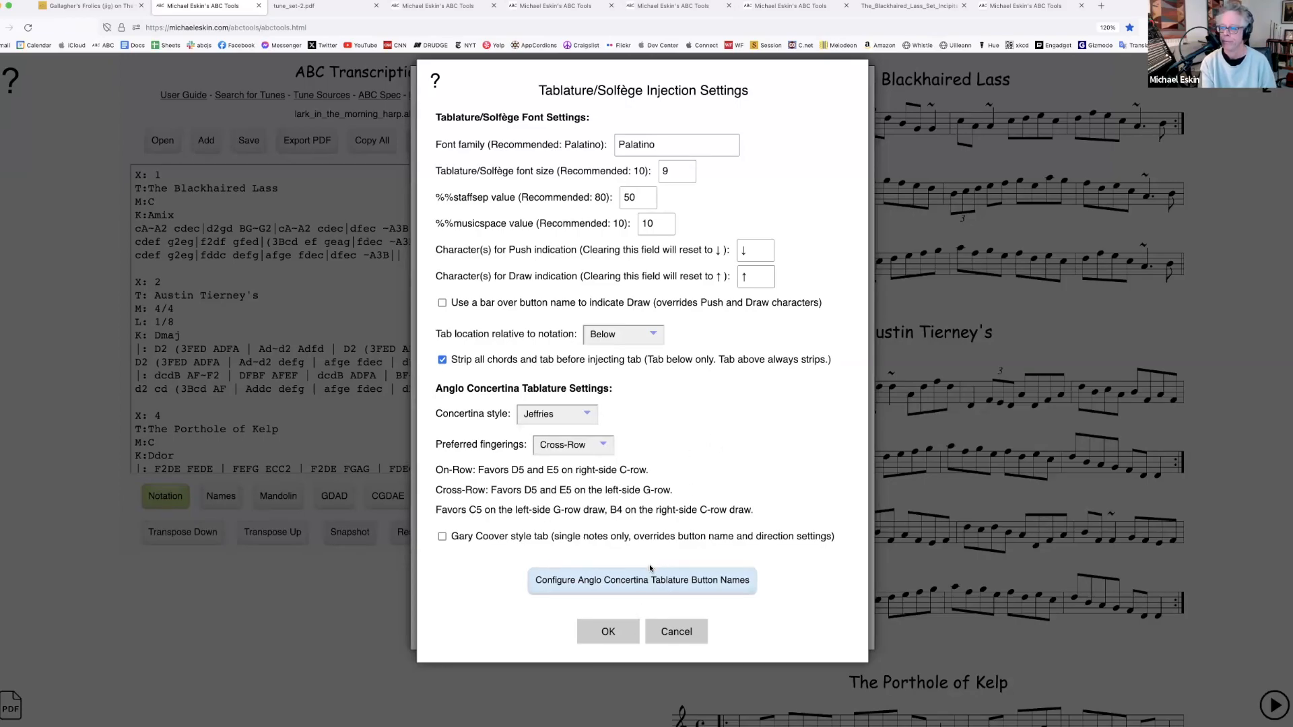
click(622, 630)
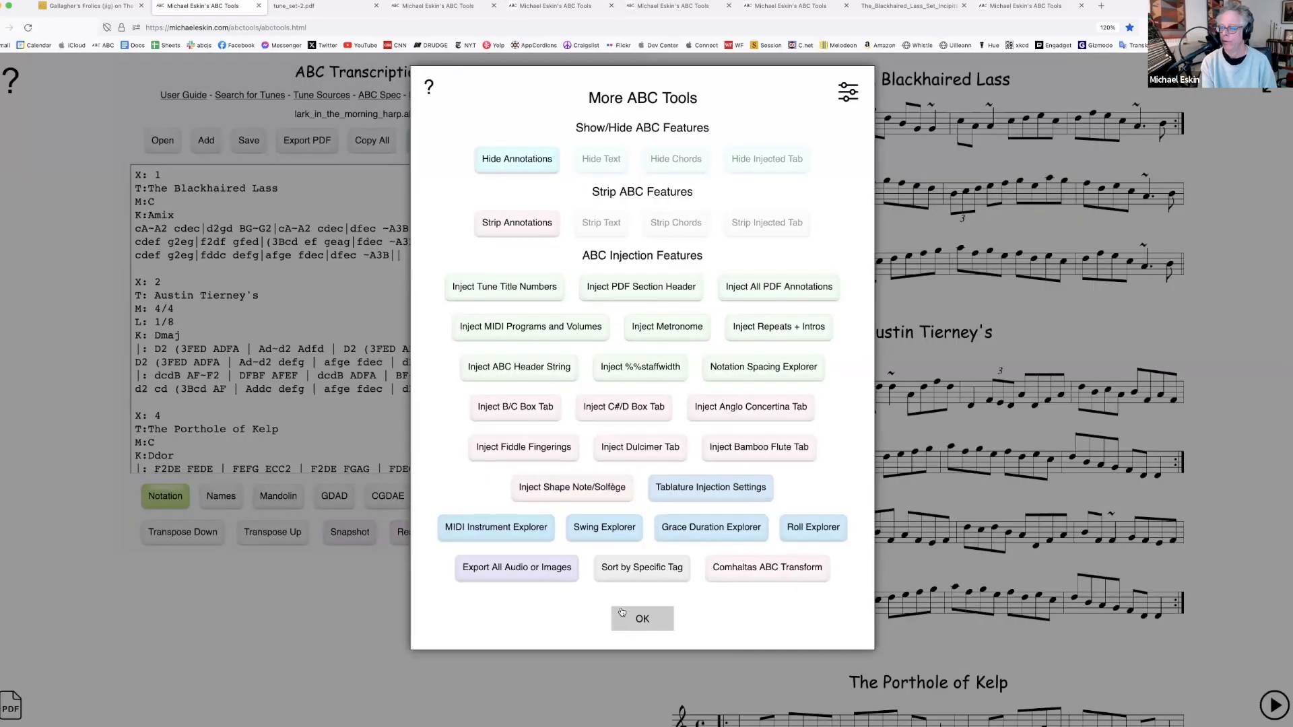
Inject Anglo concertina tablature into the tunes and look through the notation in full-width view
click(749, 409)
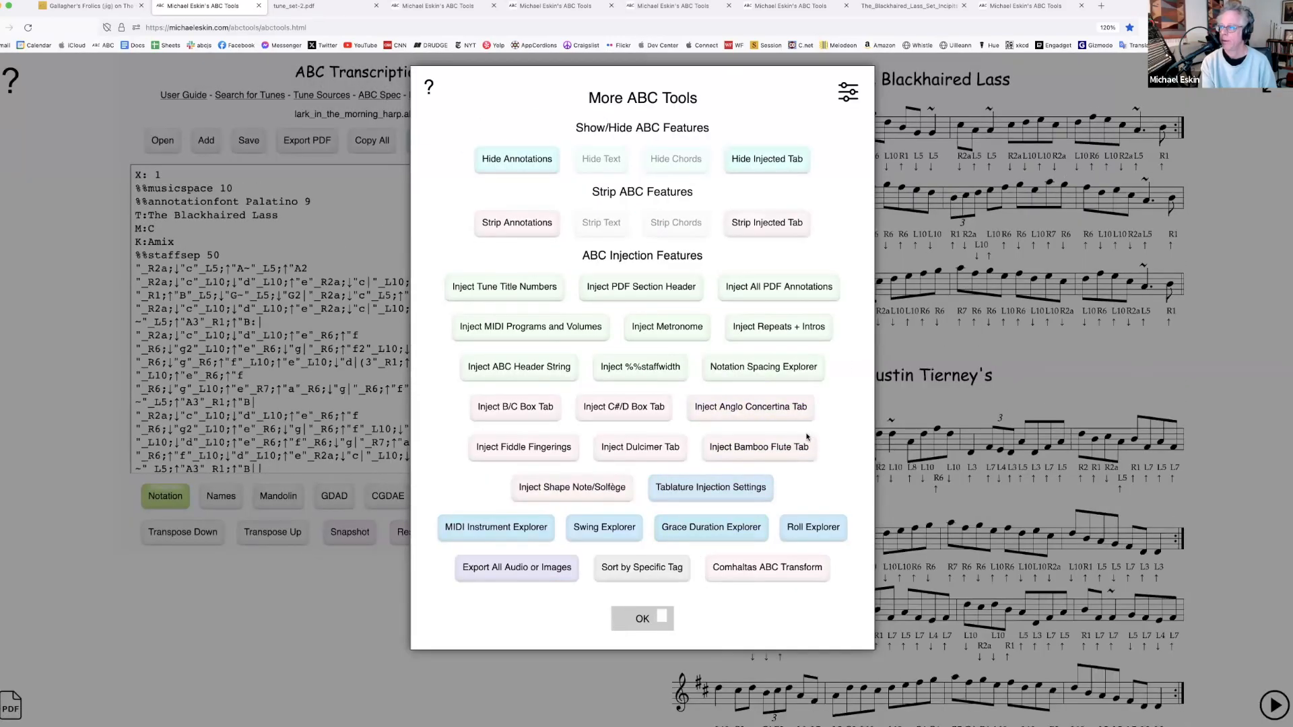
click(664, 620)
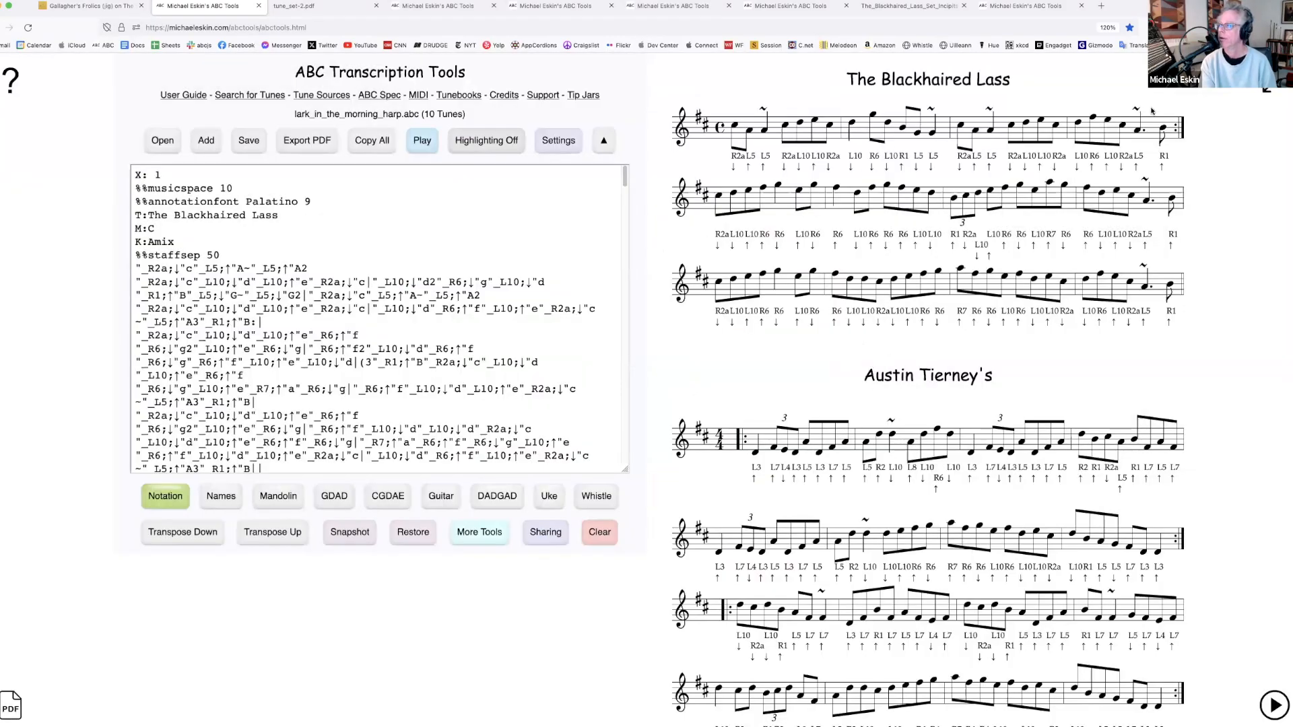
click(1271, 89)
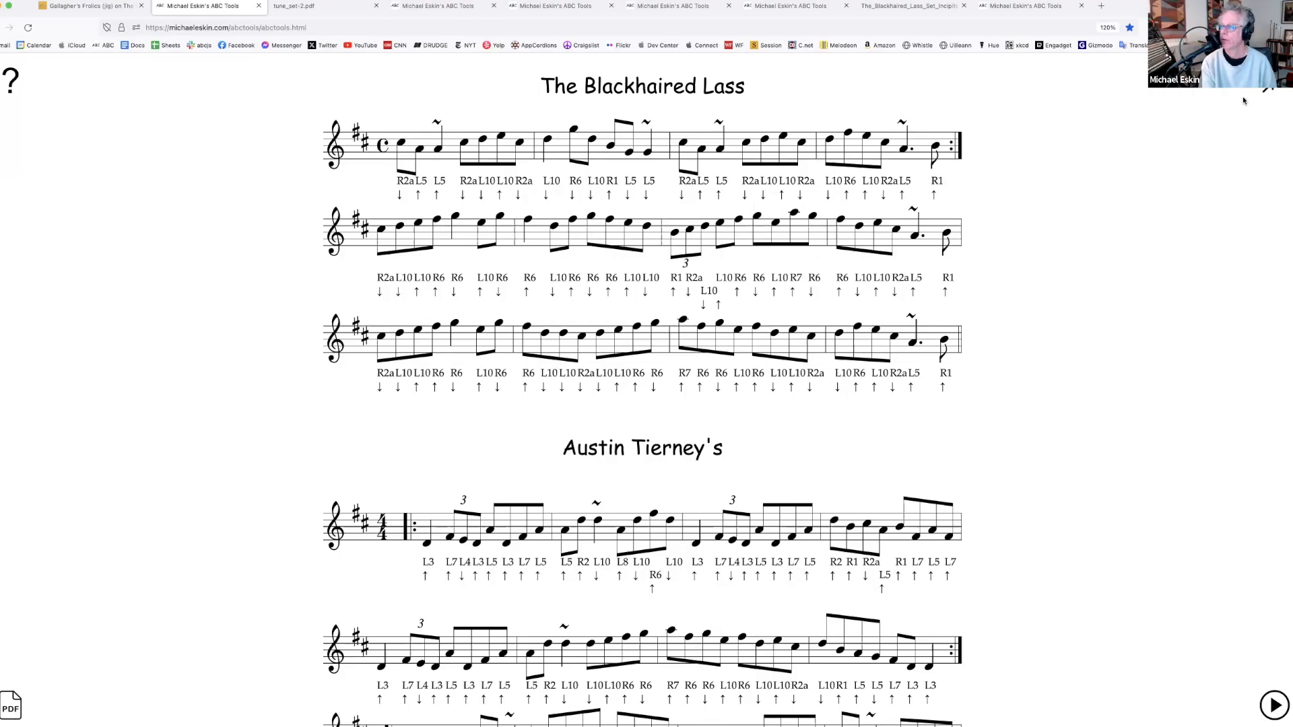
scroll(825, 367, down, 20)
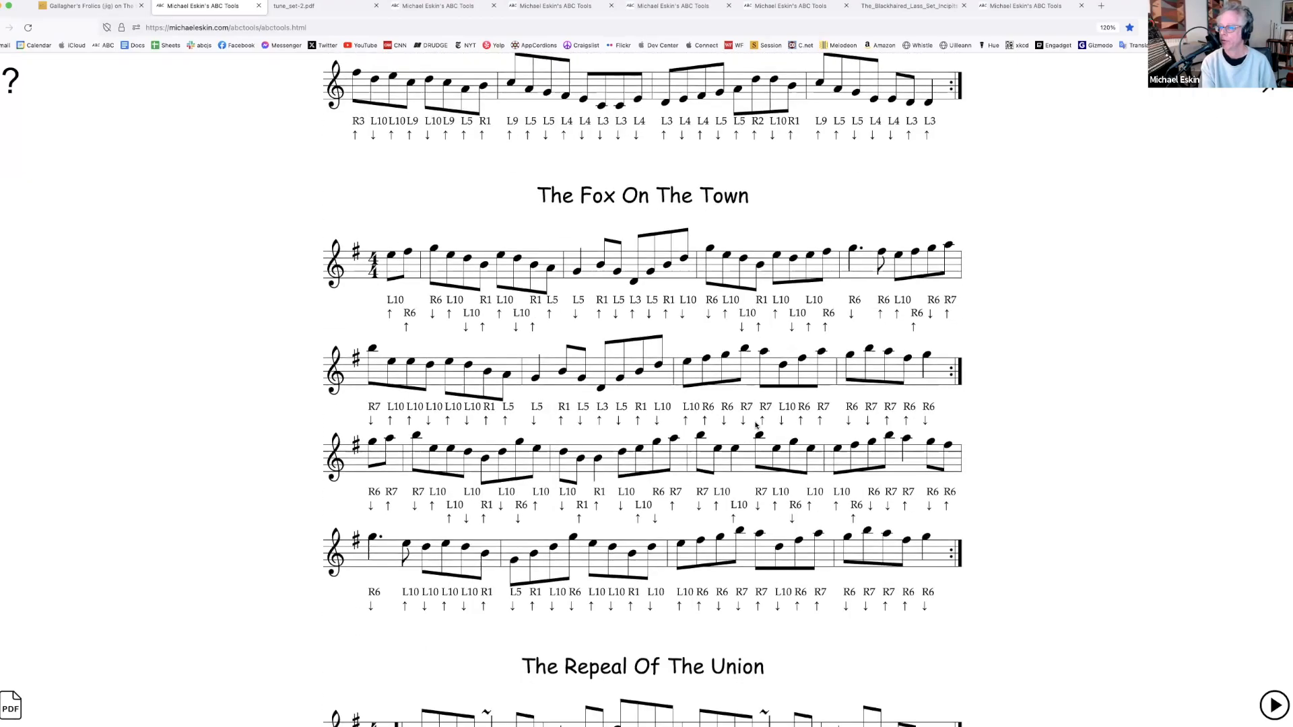
Leave the full-width notation view and restore the snapshot to discard the injected Anglo concertina tablature
scroll(756, 424, down, 10)
scroll(758, 425, up, 10)
scroll(756, 424, up, 10)
click(1268, 90)
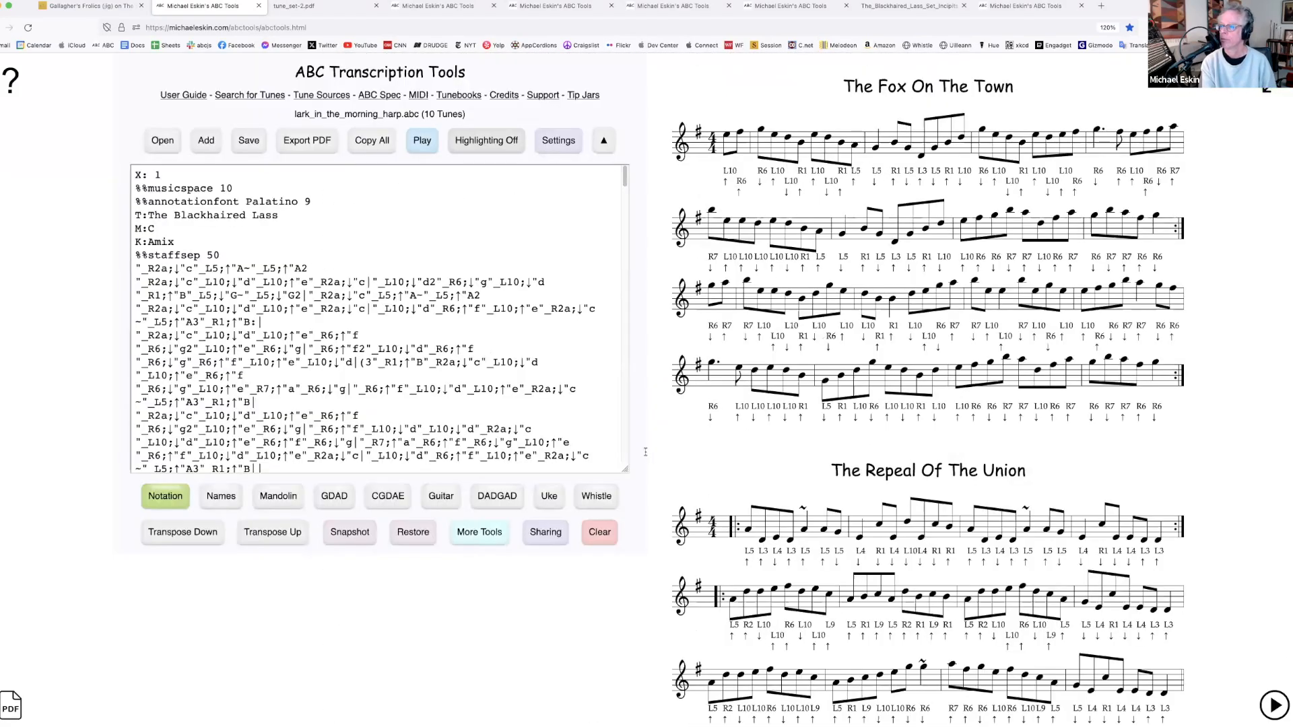
click(498, 537)
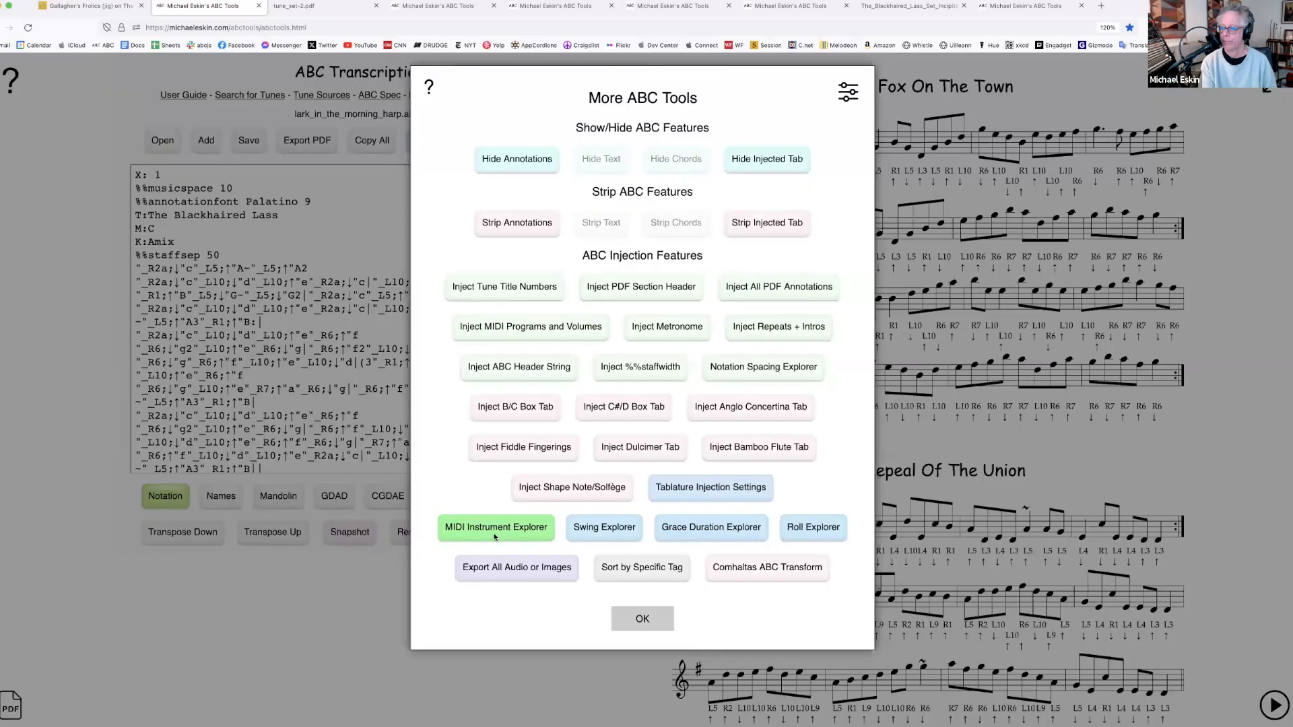
click(640, 618)
click(413, 532)
click(624, 252)
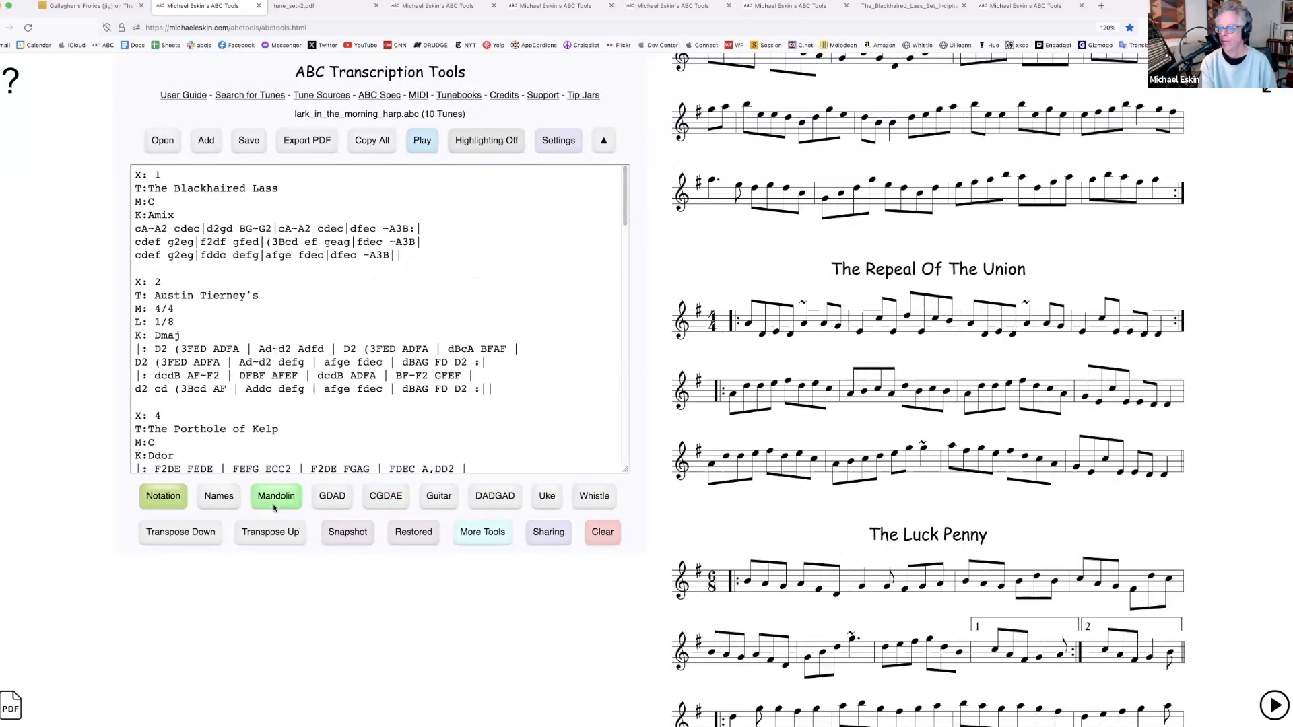
Display mandolin tablature under the notation, and inject fiddle fingerings into all the tunes
click(278, 498)
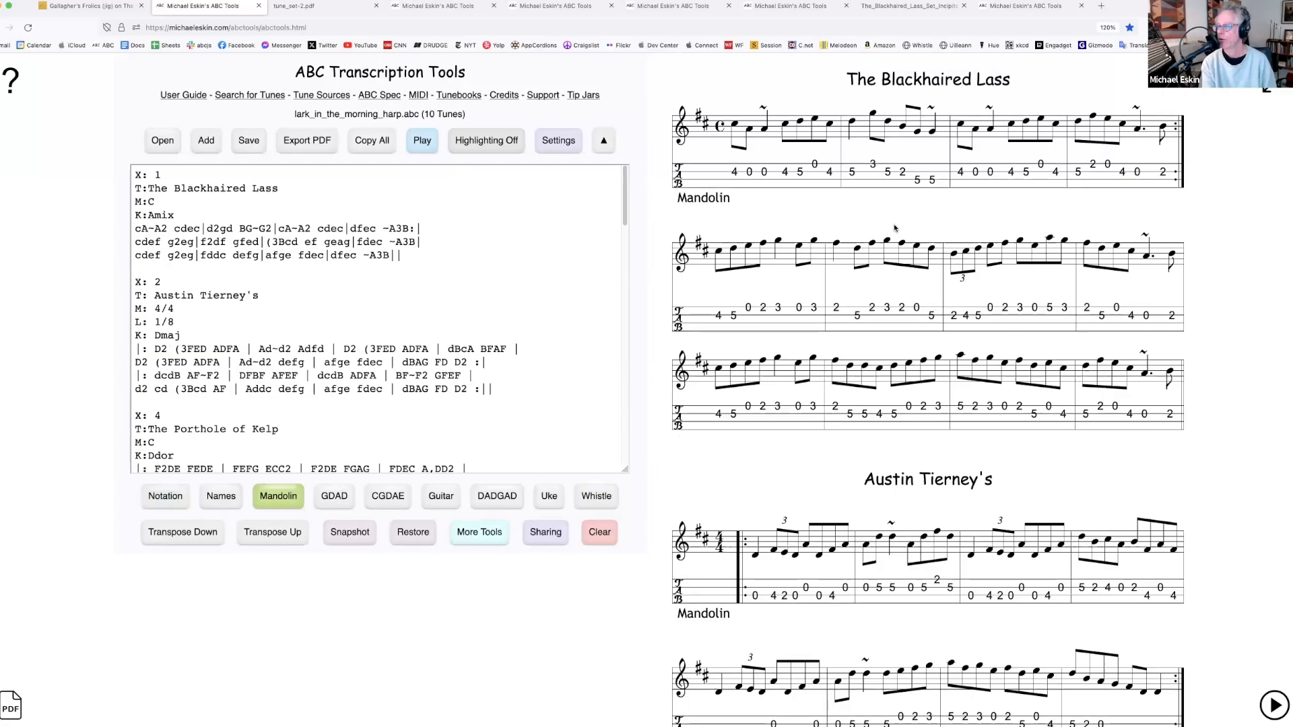
click(471, 535)
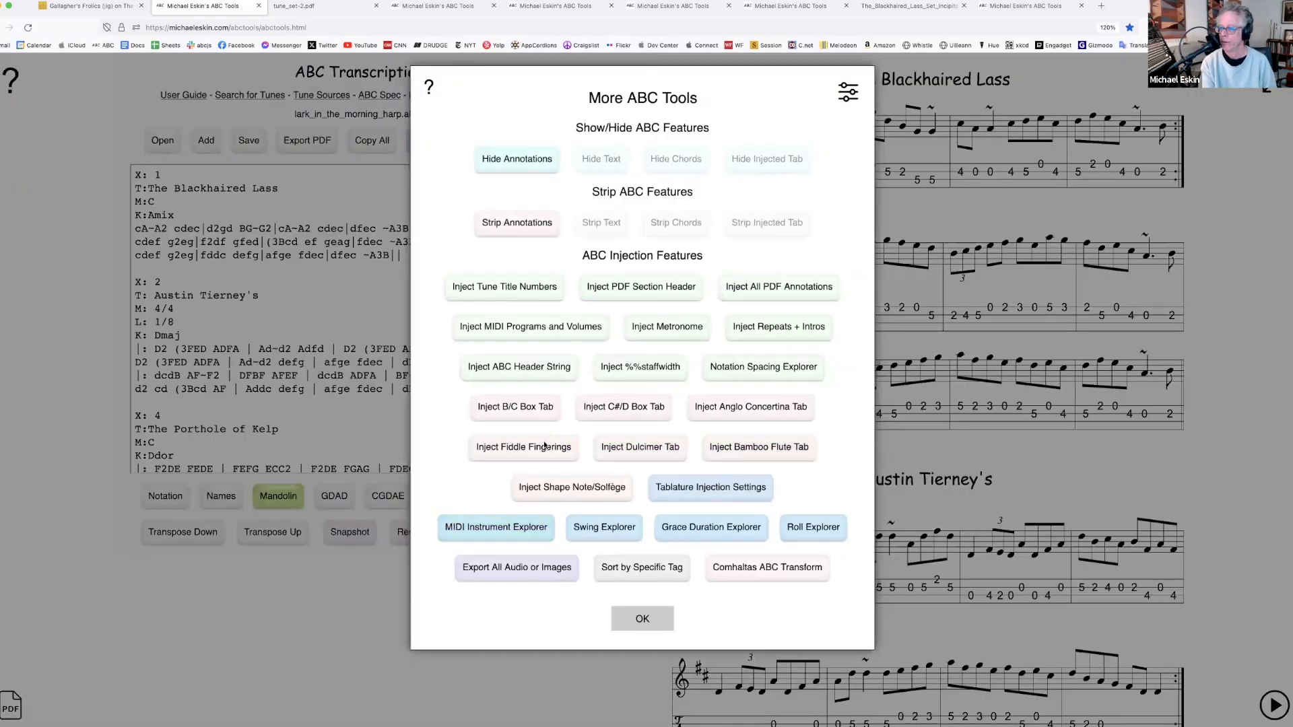
click(545, 446)
click(645, 620)
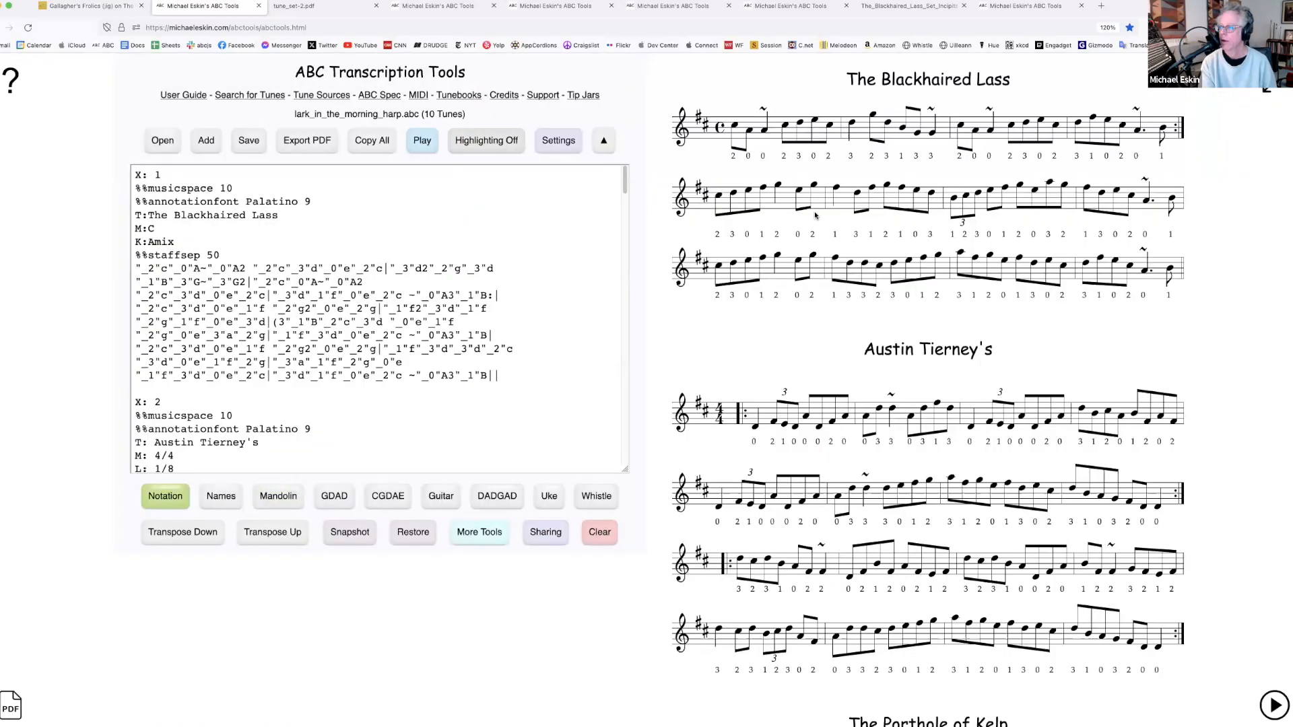
Display mandolin tablature together with the injected fiddle fingerings and compare the two
click(278, 496)
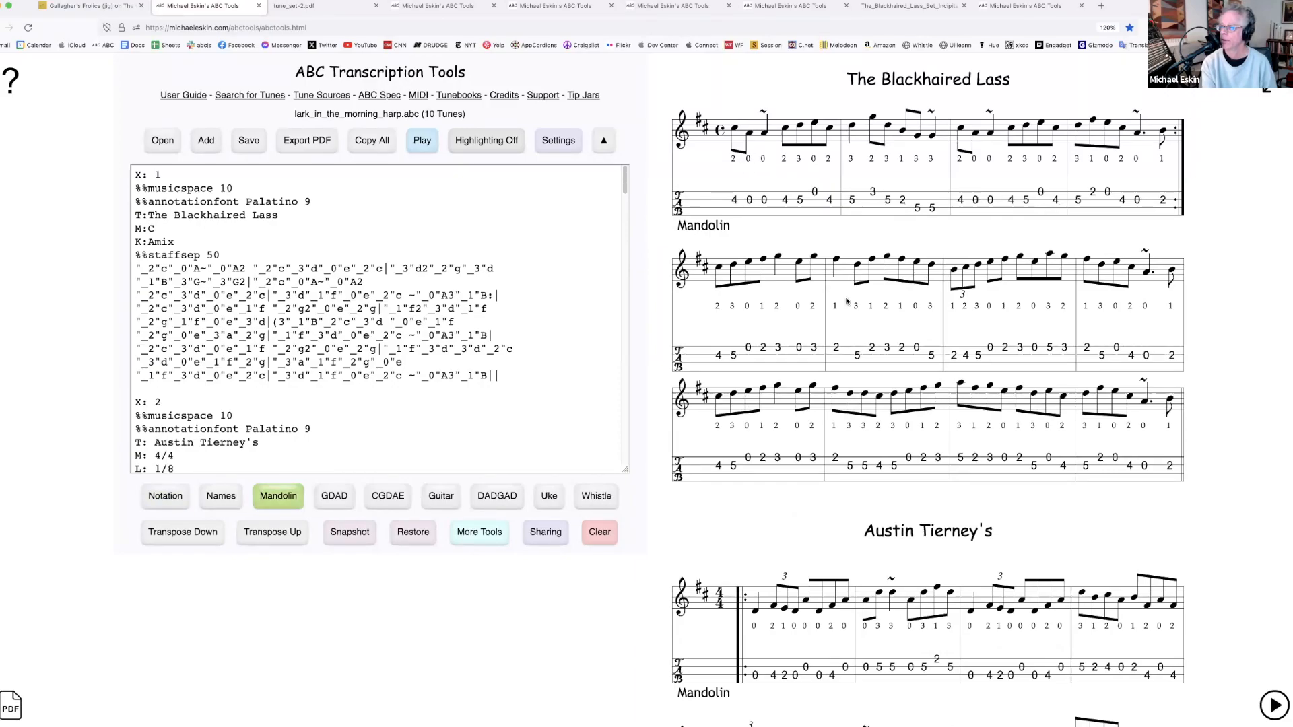
scroll(852, 331, down, 2)
scroll(866, 371, up, 2)
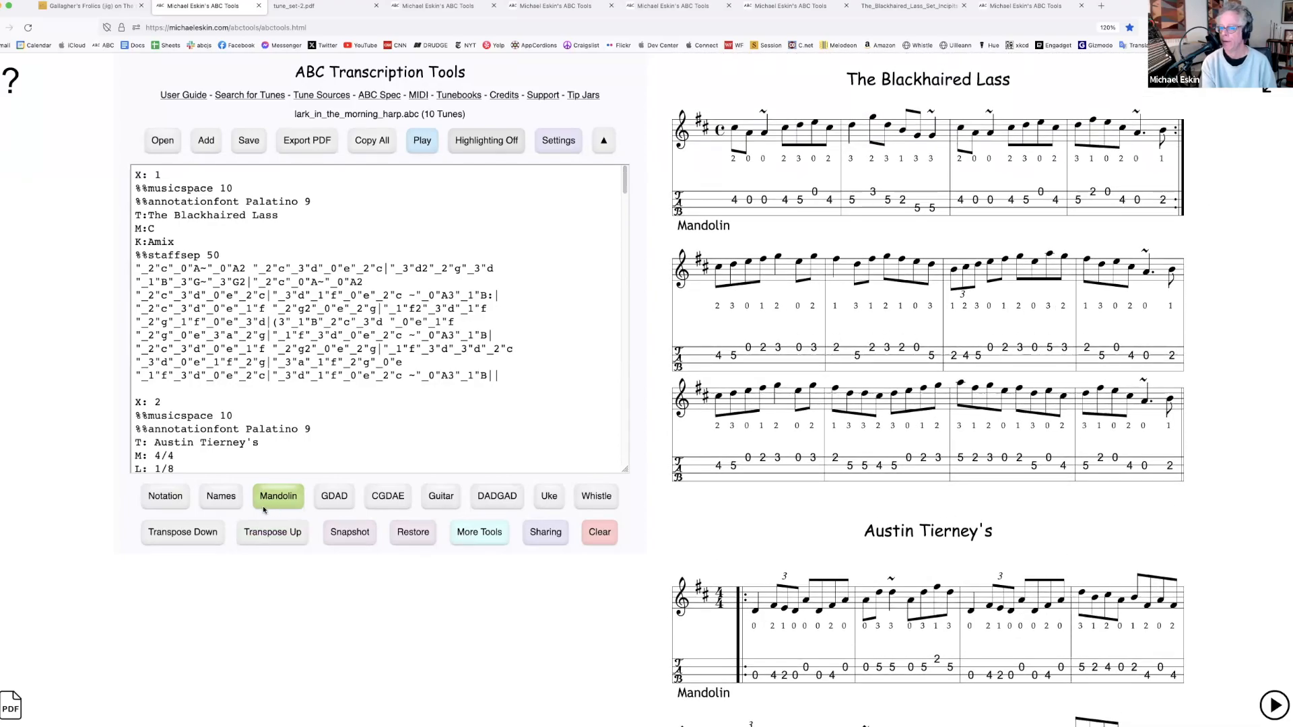
Switch back to the notation-only display and restore the snapshot to discard the injected fiddle fingerings
click(165, 497)
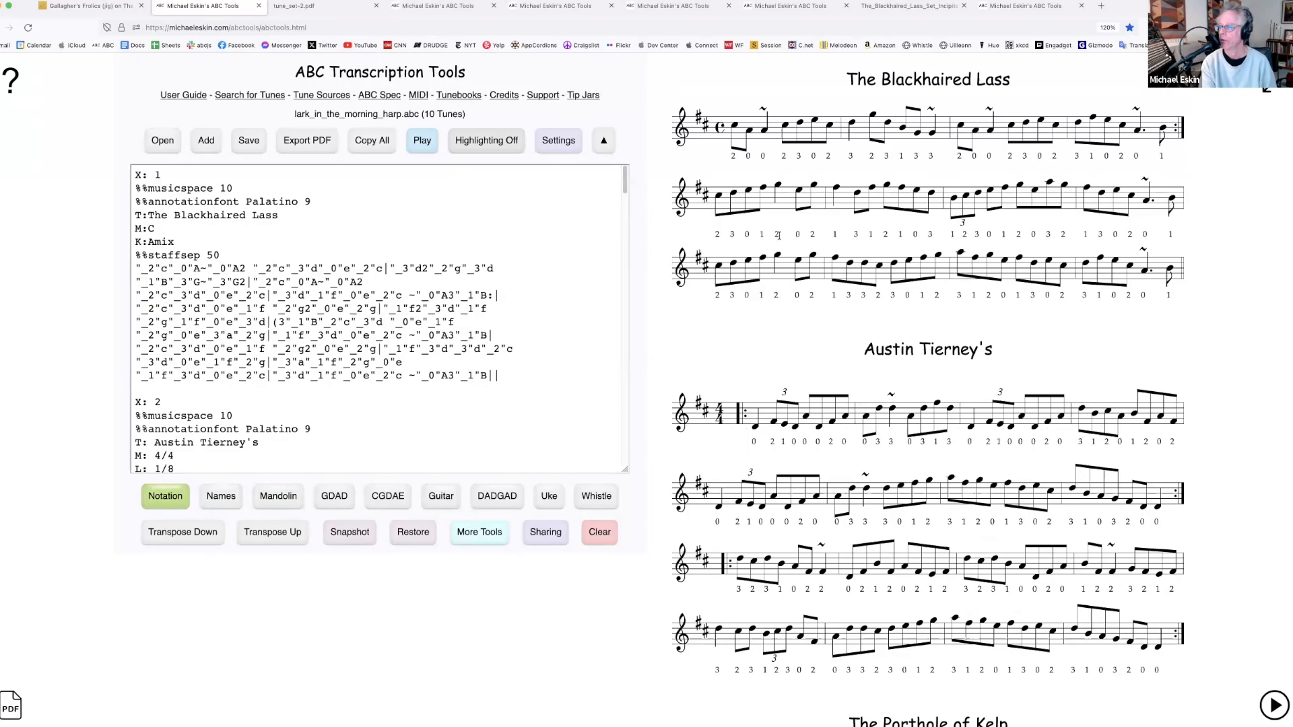
click(1274, 93)
click(1272, 92)
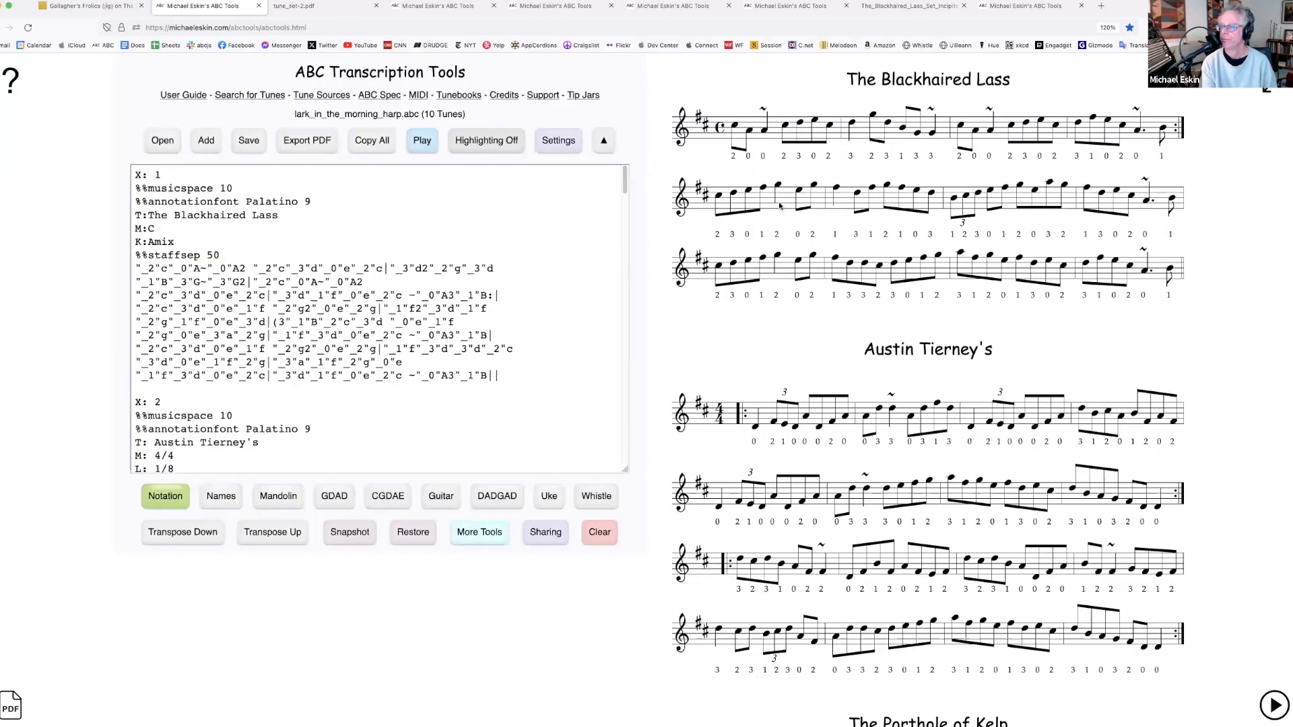
click(414, 534)
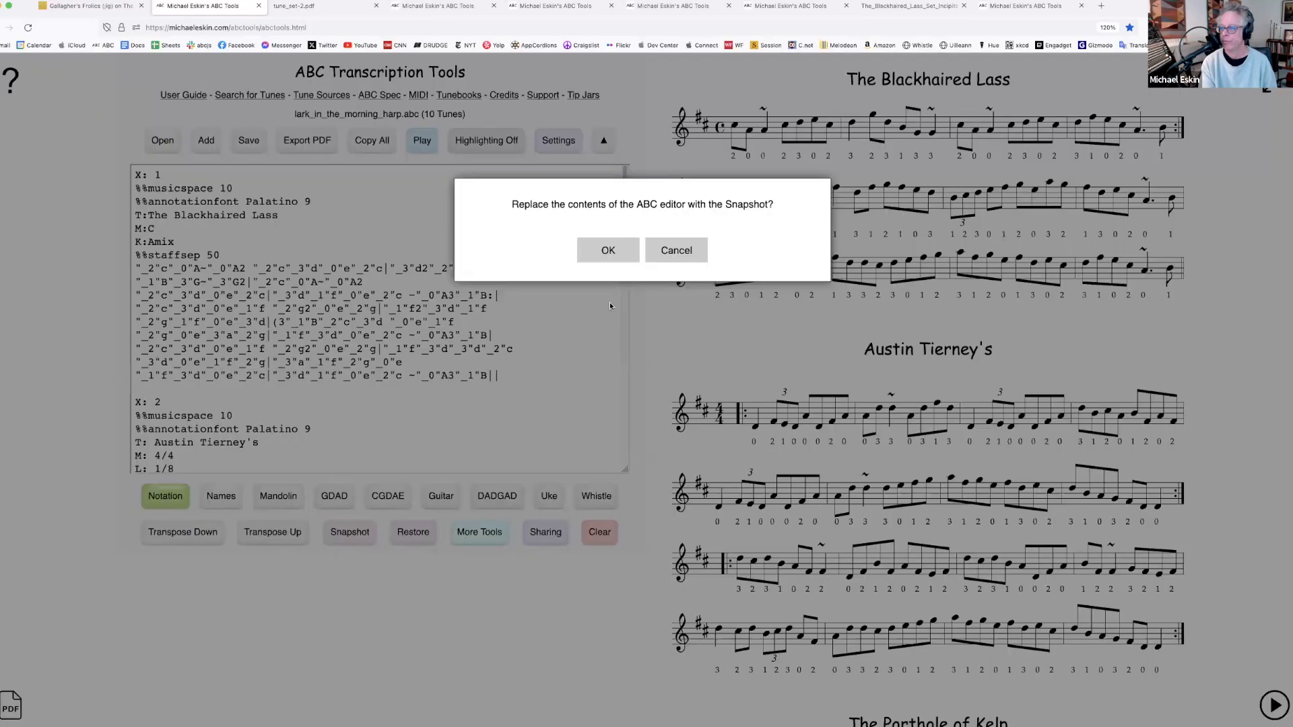
click(621, 252)
Inject mountain dulcimer tablature in the DAD - Cross-String style into all the tunes
click(487, 535)
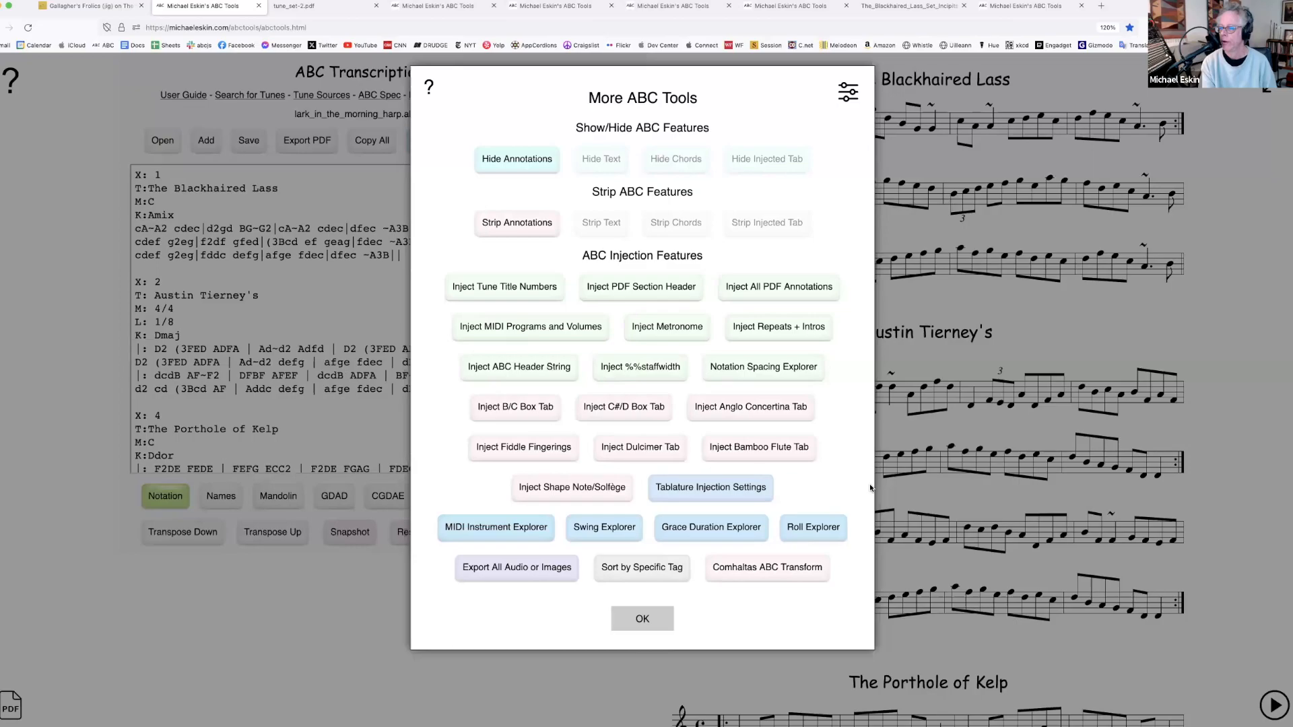
click(661, 450)
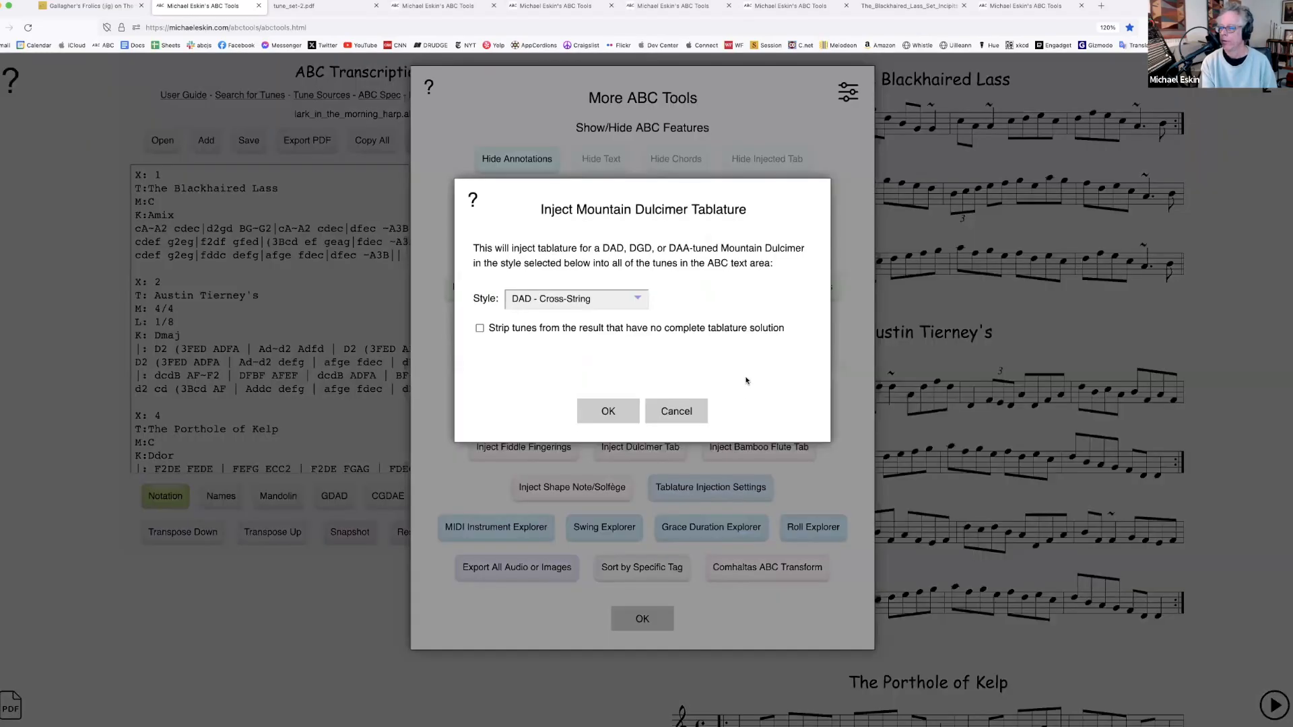
click(638, 300)
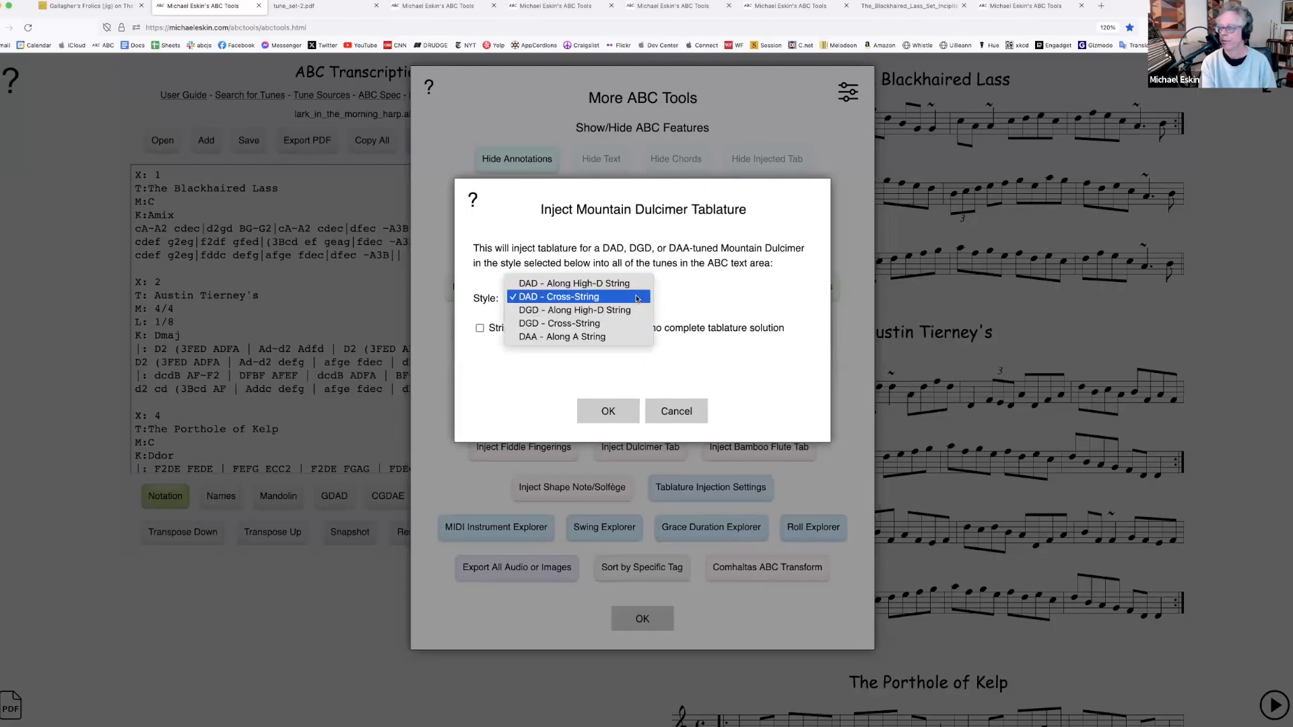
click(716, 290)
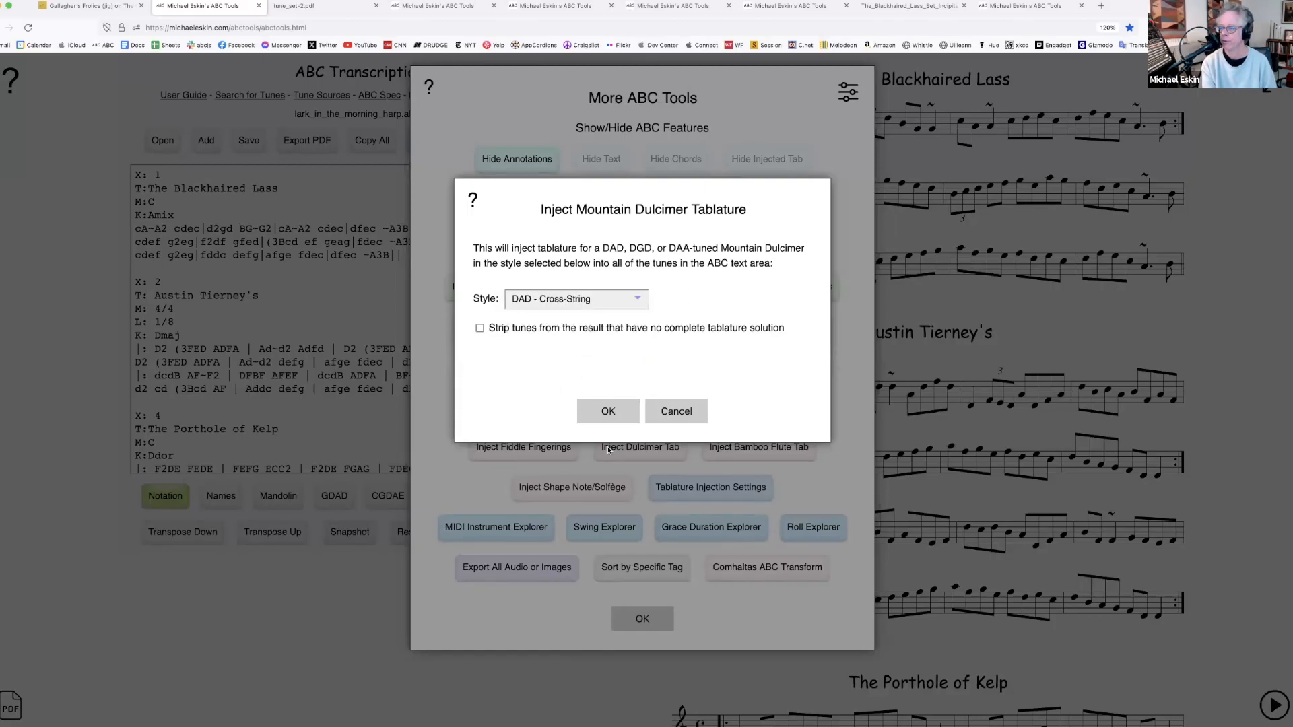
click(608, 411)
click(626, 615)
Look through the dulcimer tablature, including in full-width view, and restore the snapshot to discard it
scroll(909, 392, down, 5)
scroll(910, 392, down, 5)
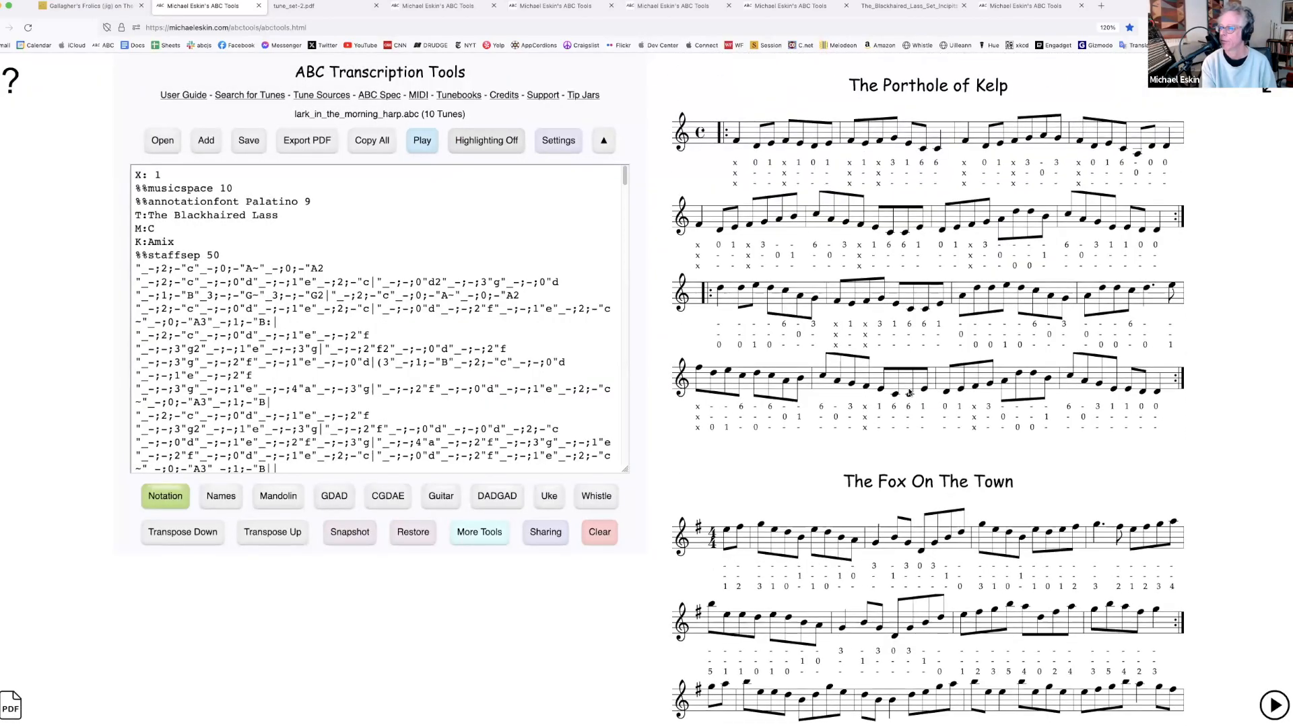
scroll(909, 393, up, 10)
click(1267, 90)
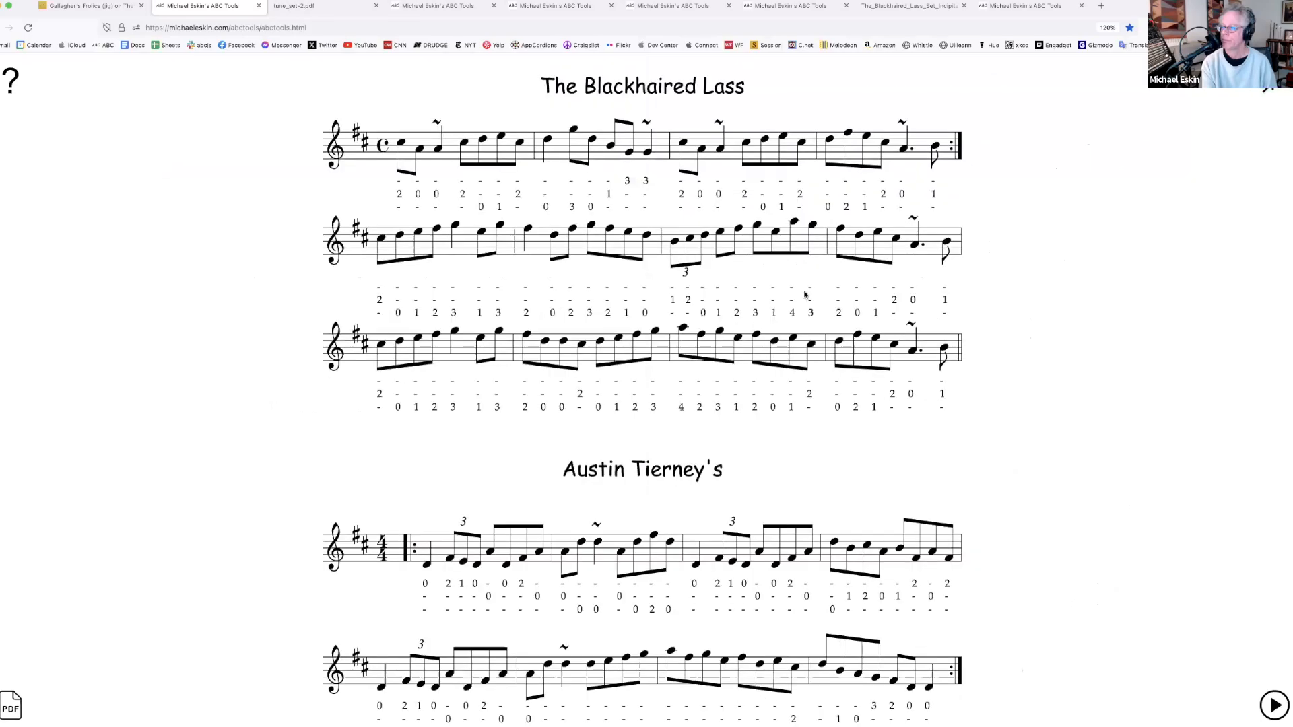
click(1267, 90)
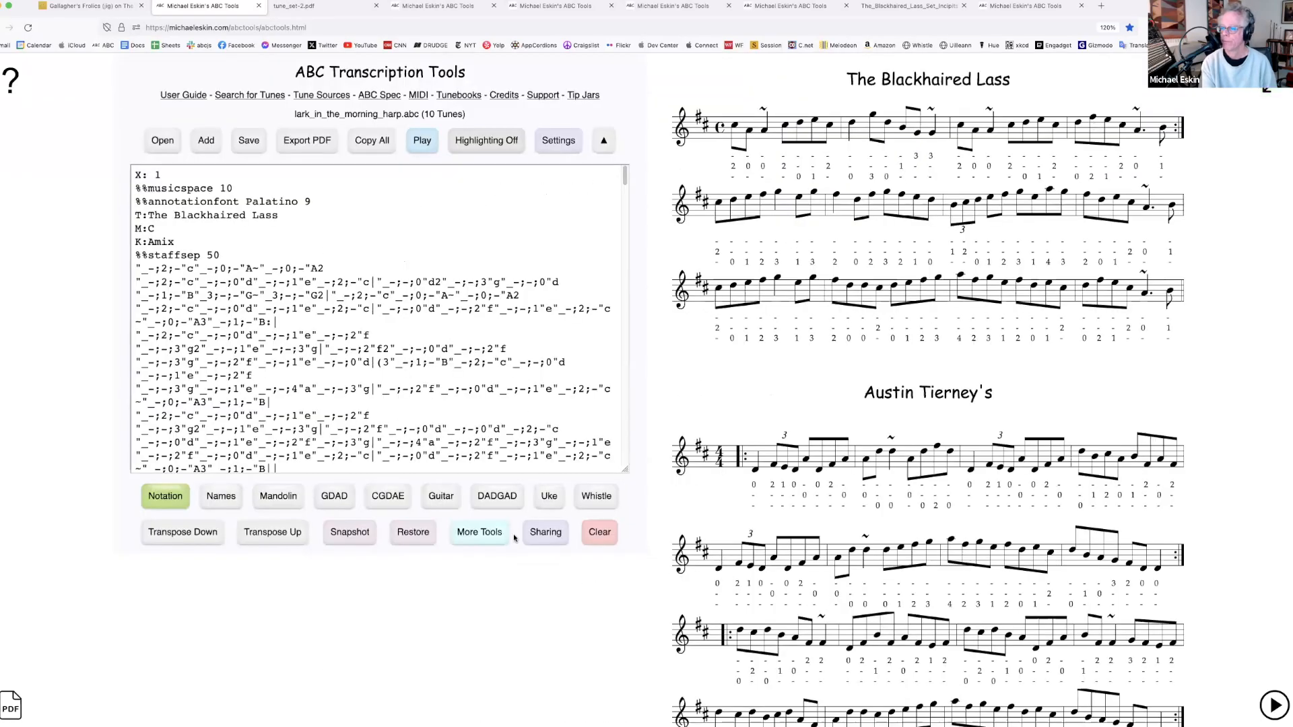
click(413, 532)
click(610, 249)
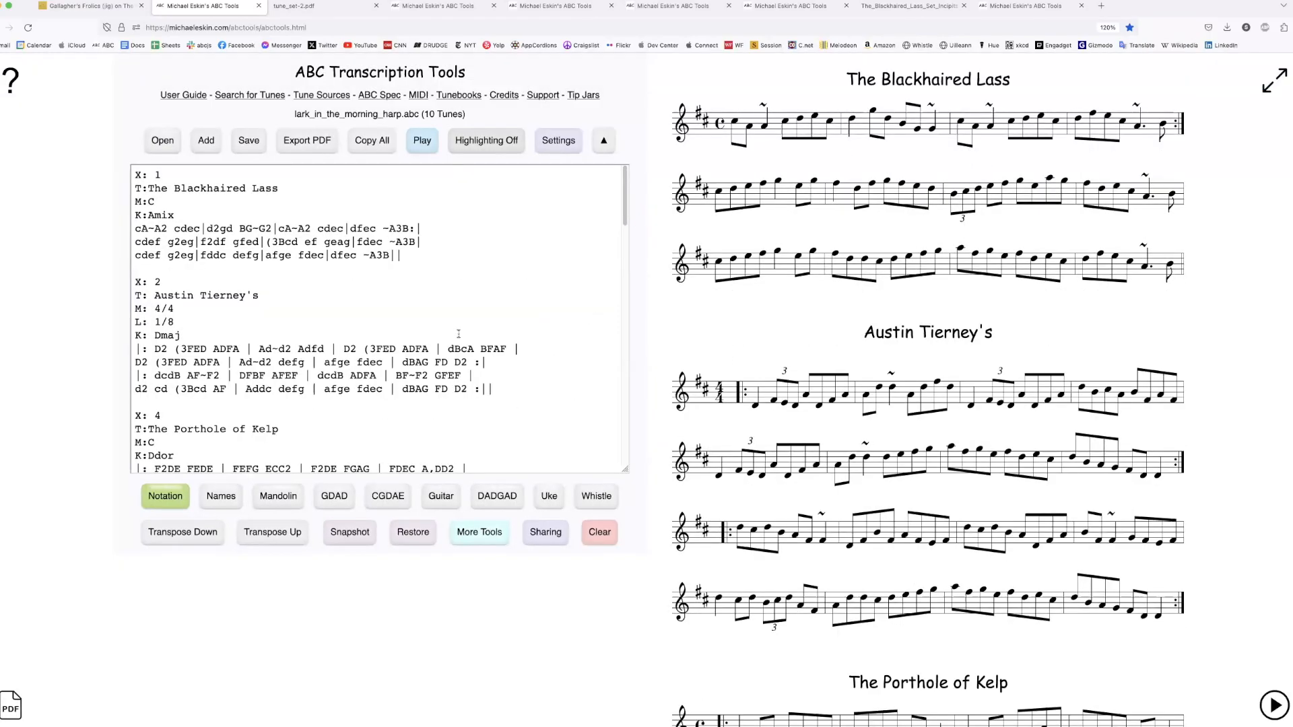
Inject shape notes into all the tunes in the style "4-Shape - Include fa/sol/la note names below"
click(476, 532)
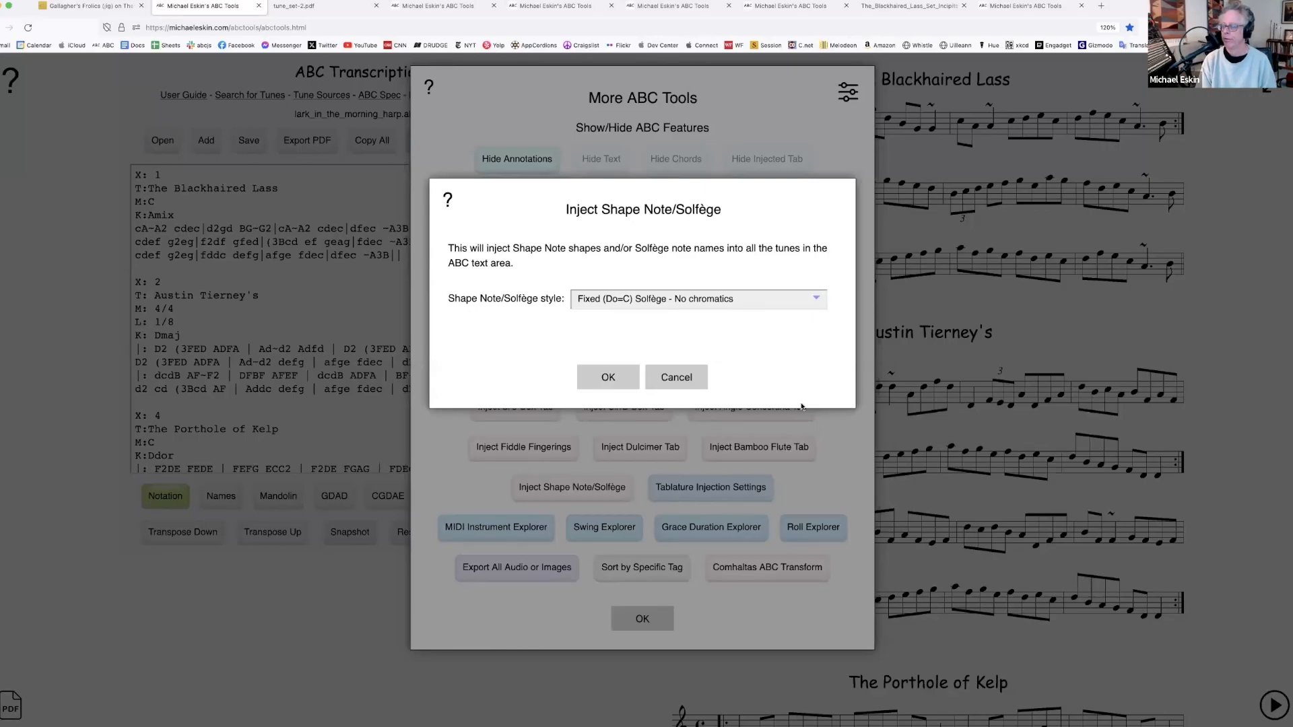
click(747, 297)
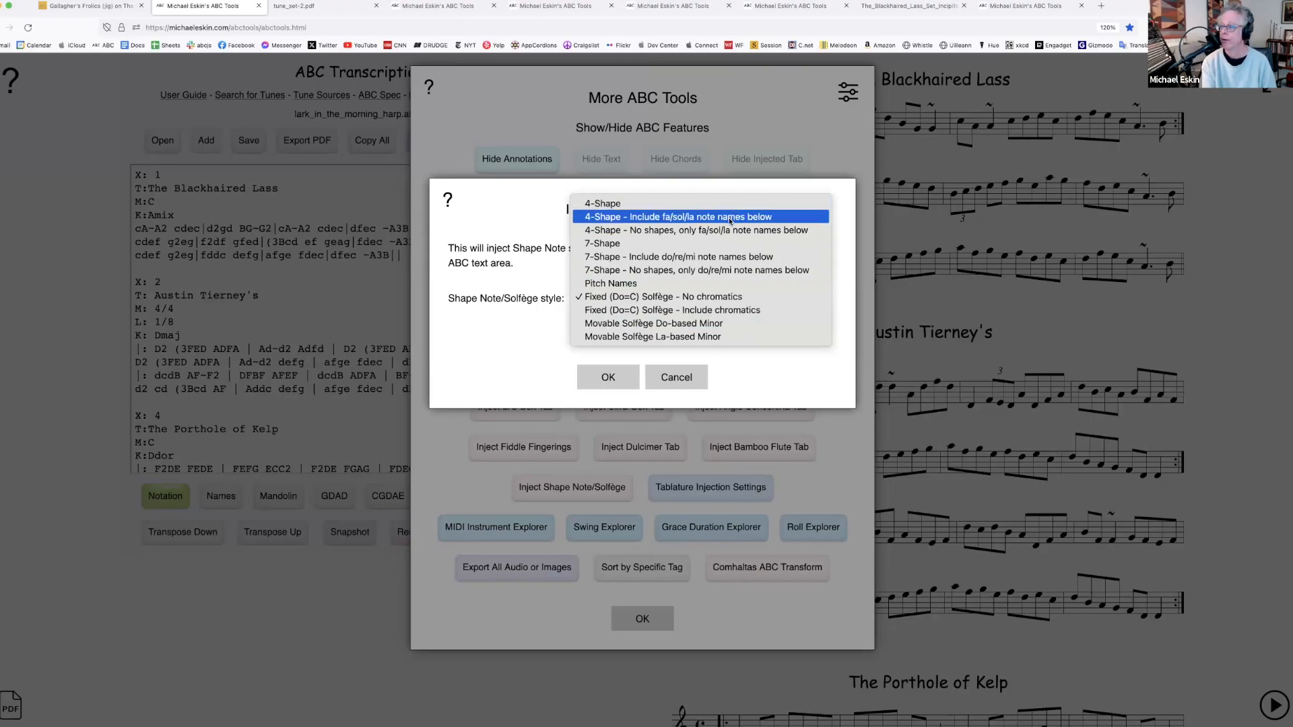
click(701, 217)
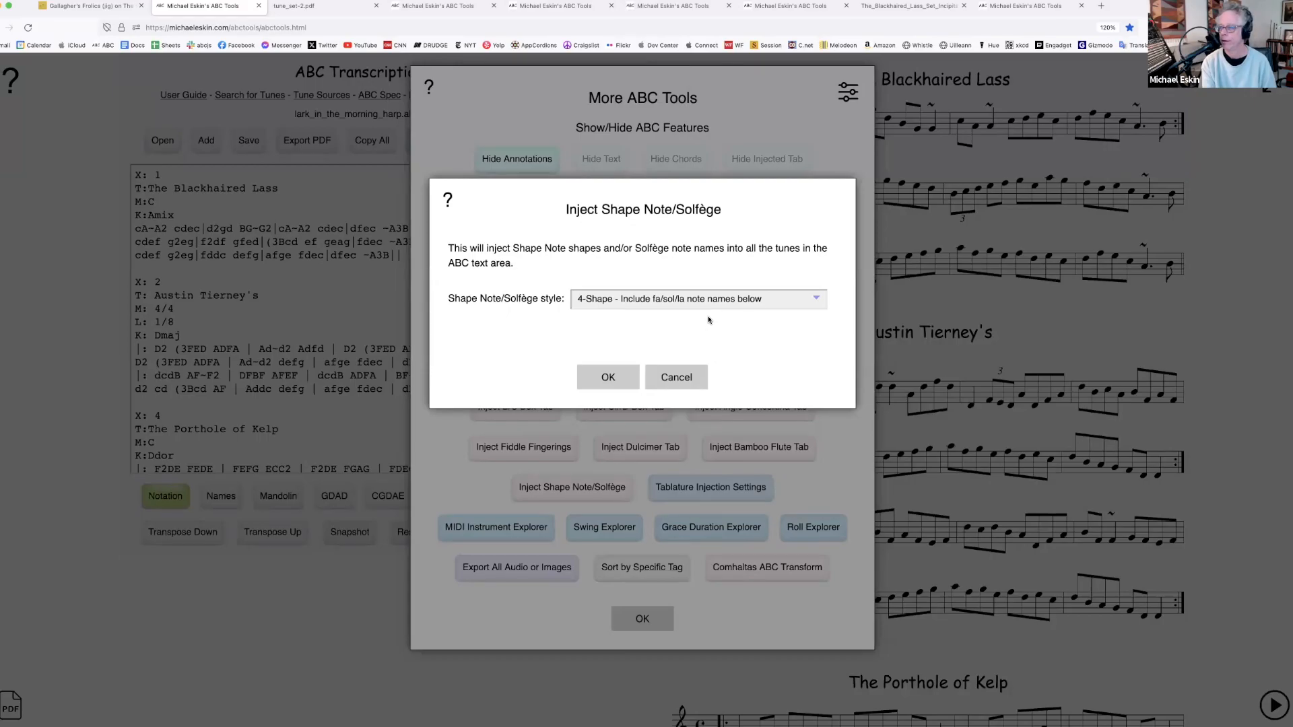
click(610, 378)
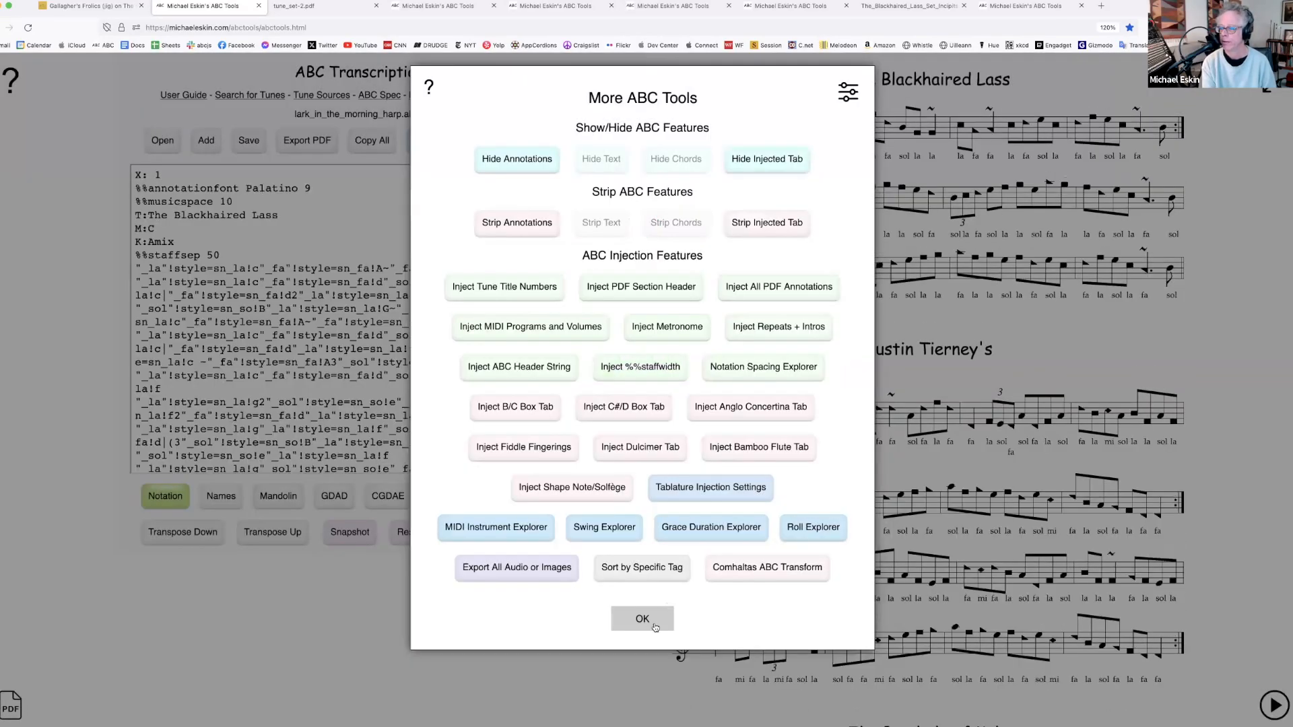
click(653, 624)
Examine the shape notes and fa/sol/la names in full-width view across the first tunes in the set
click(1267, 93)
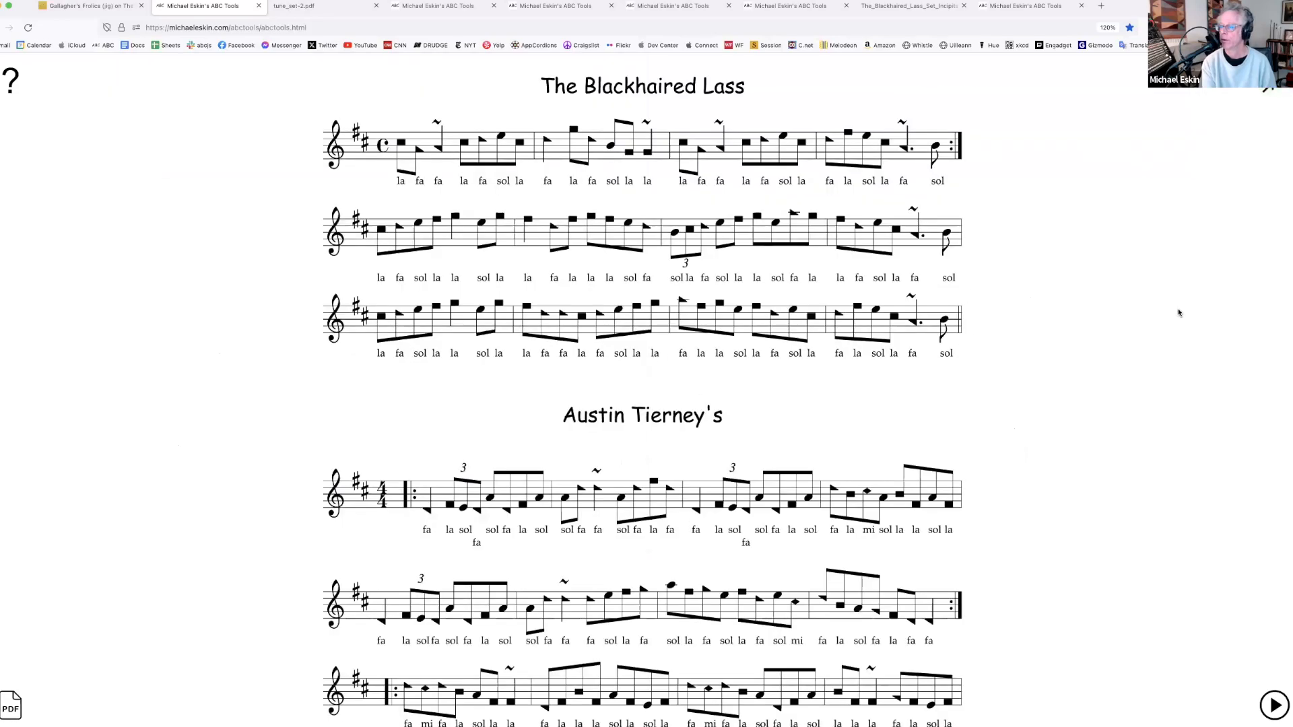
scroll(883, 479, down, 5)
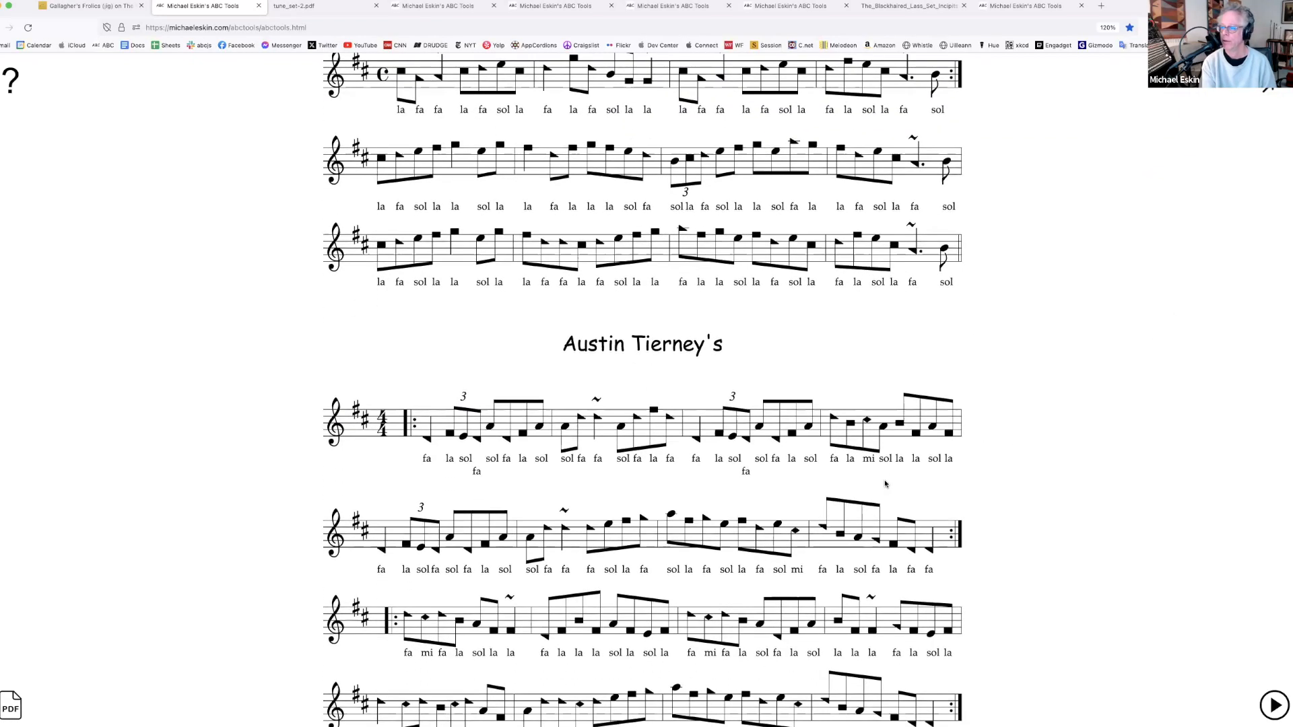
scroll(886, 484, down, 1)
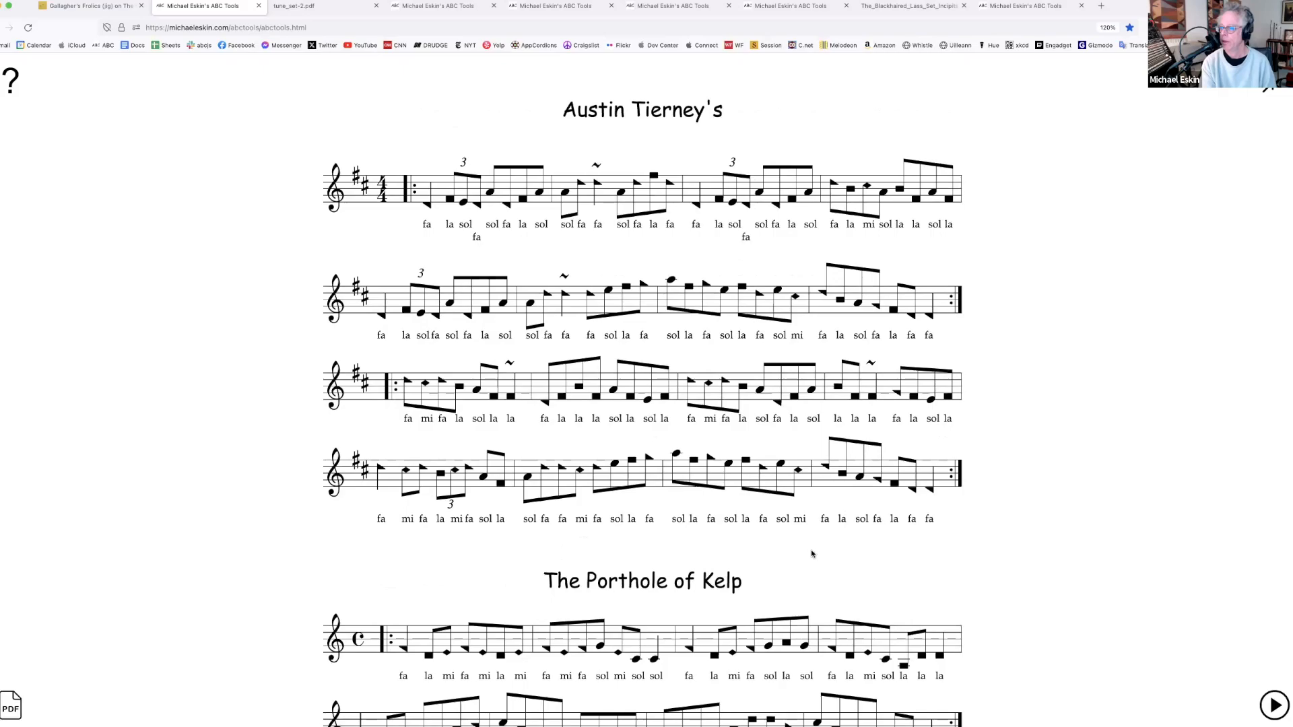
scroll(809, 546, down, 3)
scroll(897, 497, up, 4)
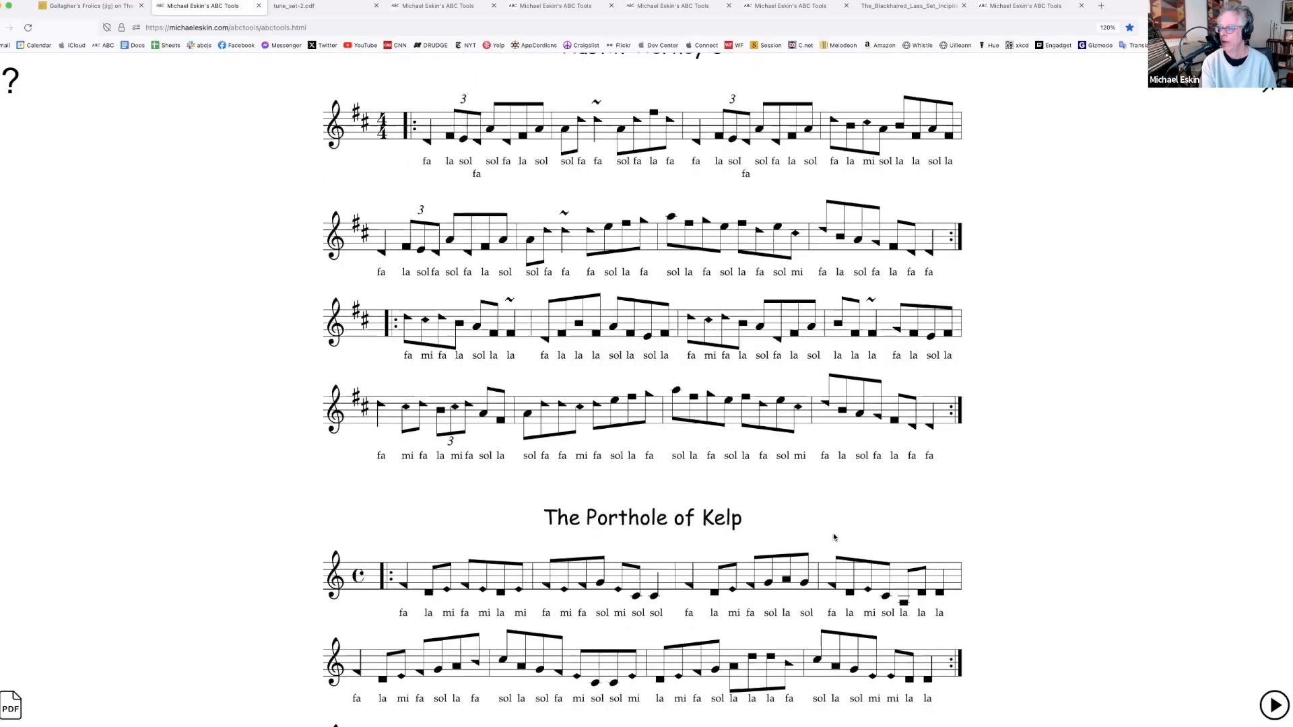
scroll(898, 498, up, 5)
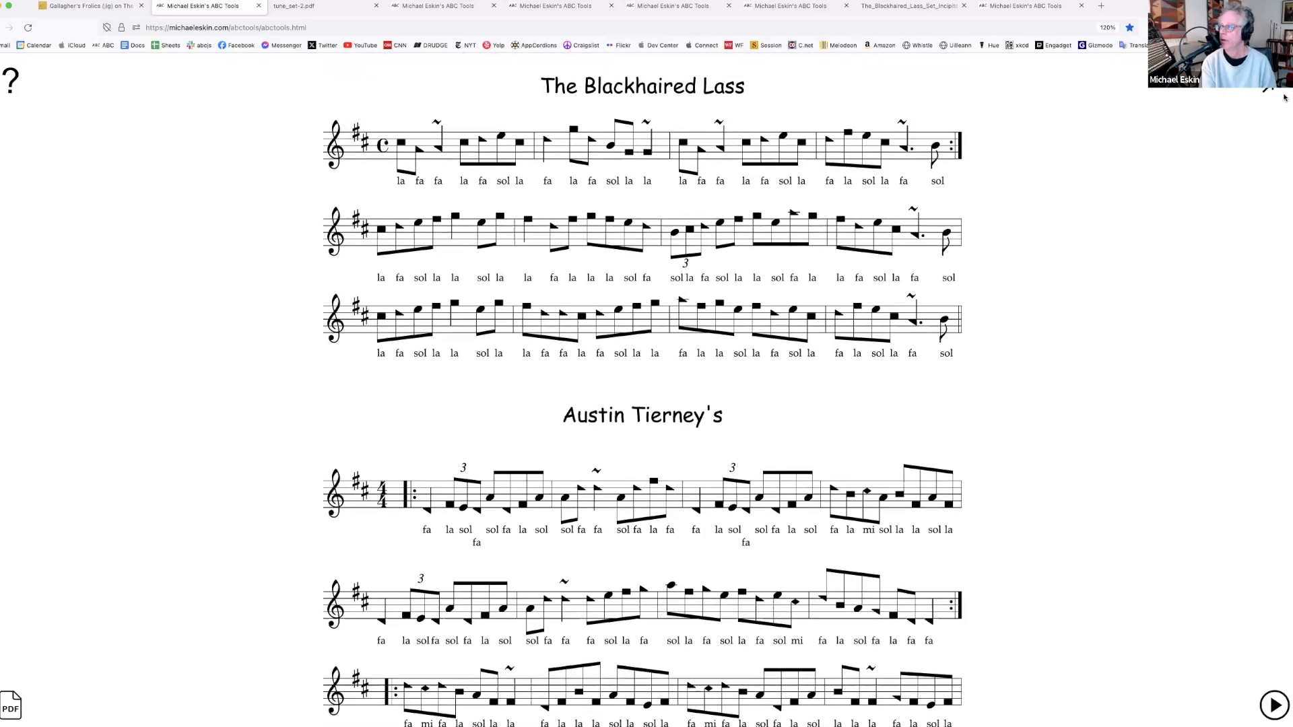
Leave the full-screen notation view and restore the tunebook from the snapshot
click(1258, 99)
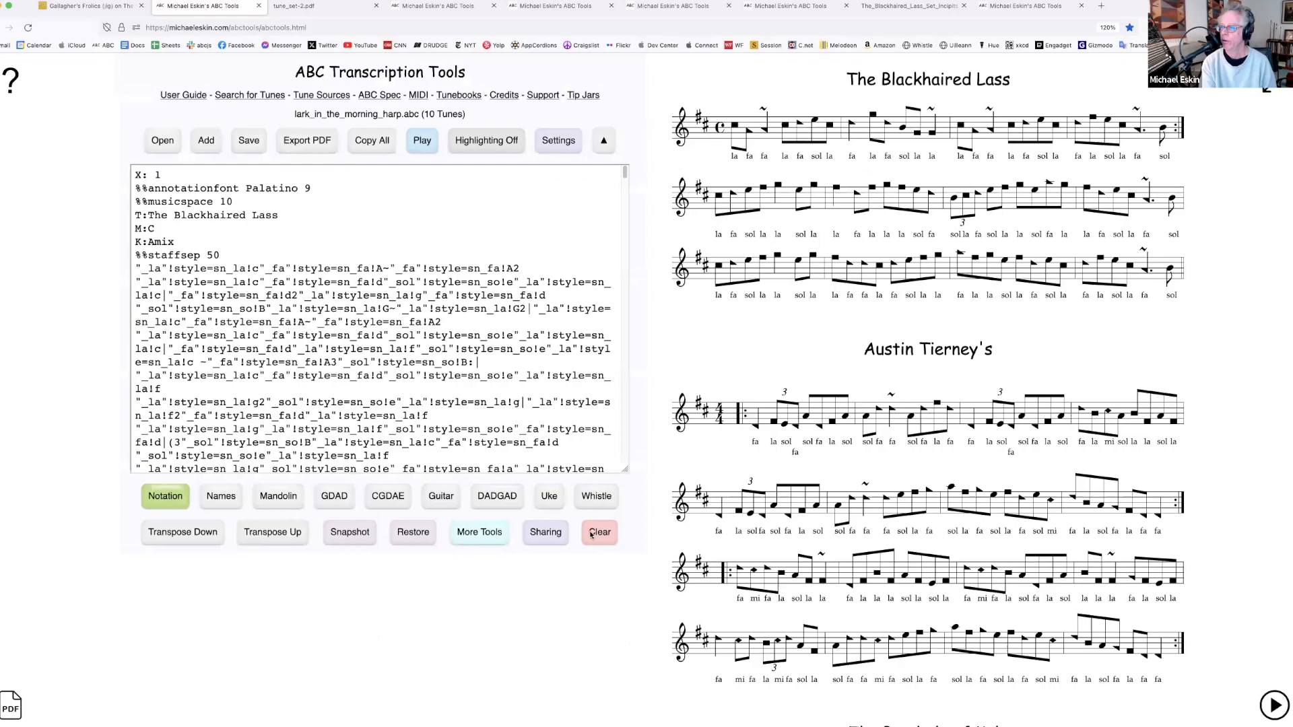
click(419, 536)
click(623, 258)
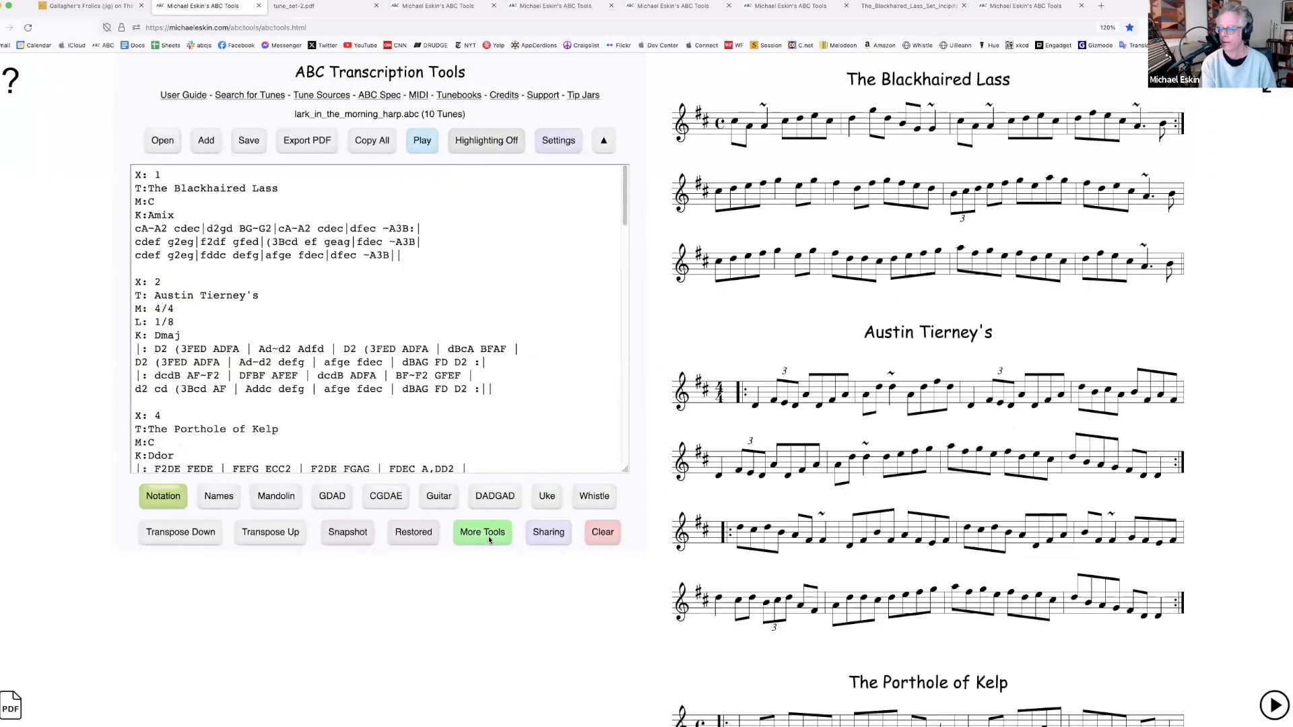
Inject note labels into all the tunes using the Pitch Names style of Inject Shape Note/Solfège
click(485, 535)
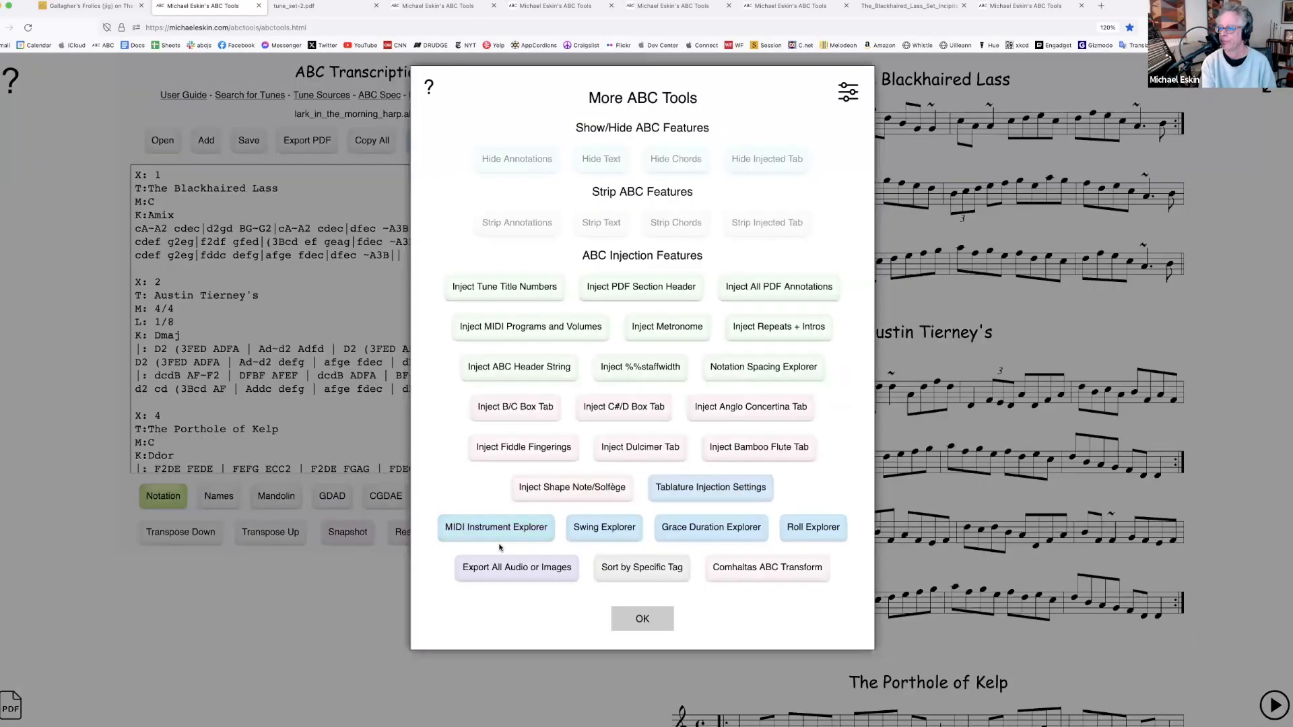
click(558, 488)
click(712, 299)
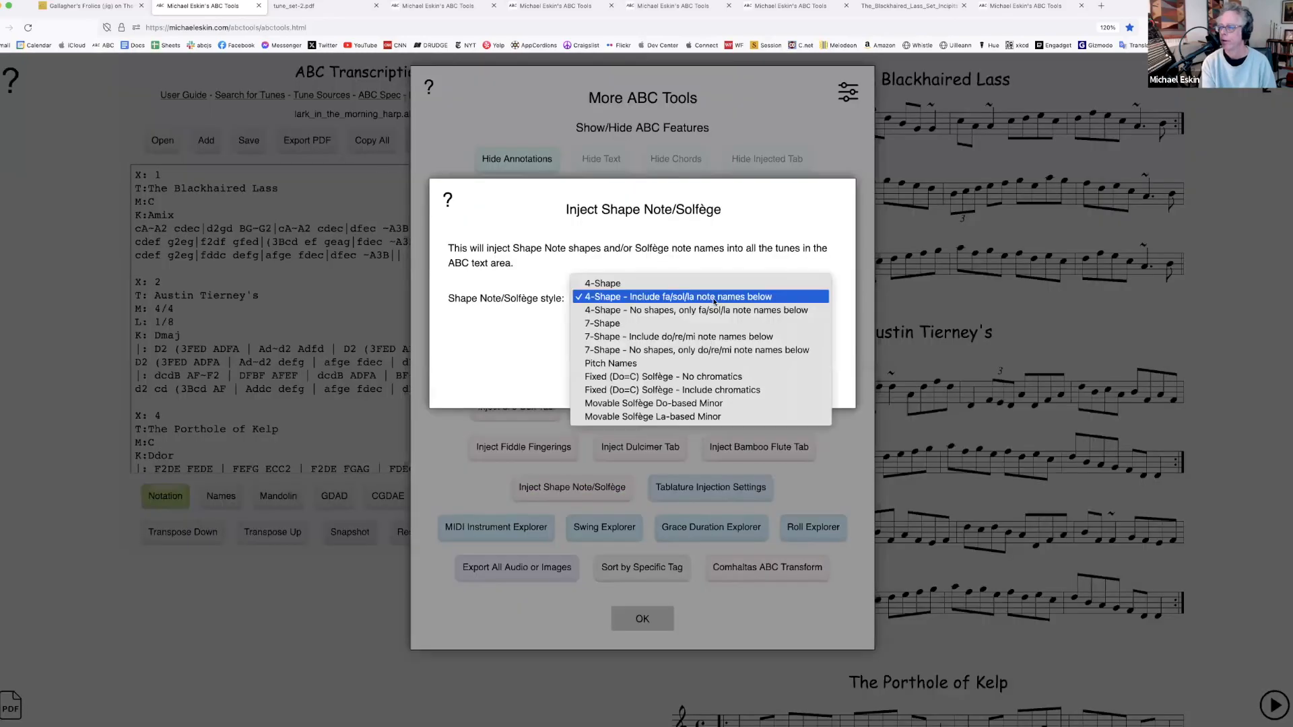
click(659, 365)
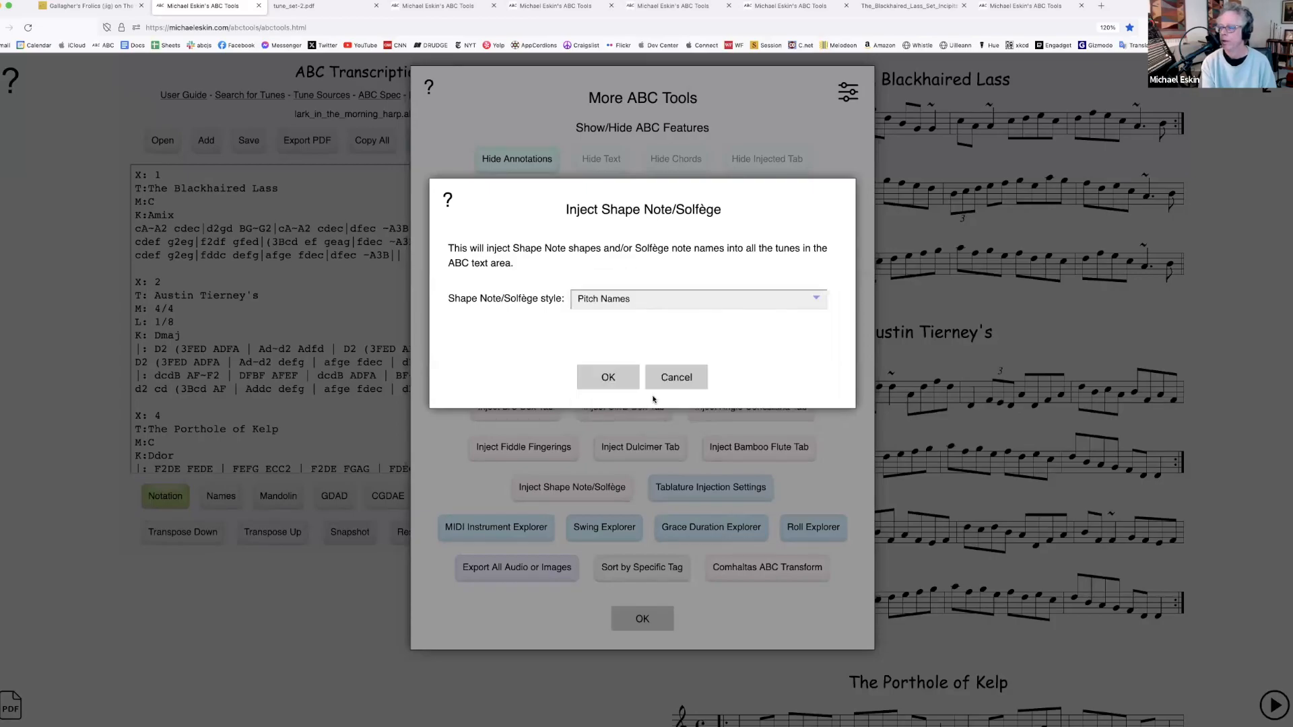
click(621, 376)
click(645, 623)
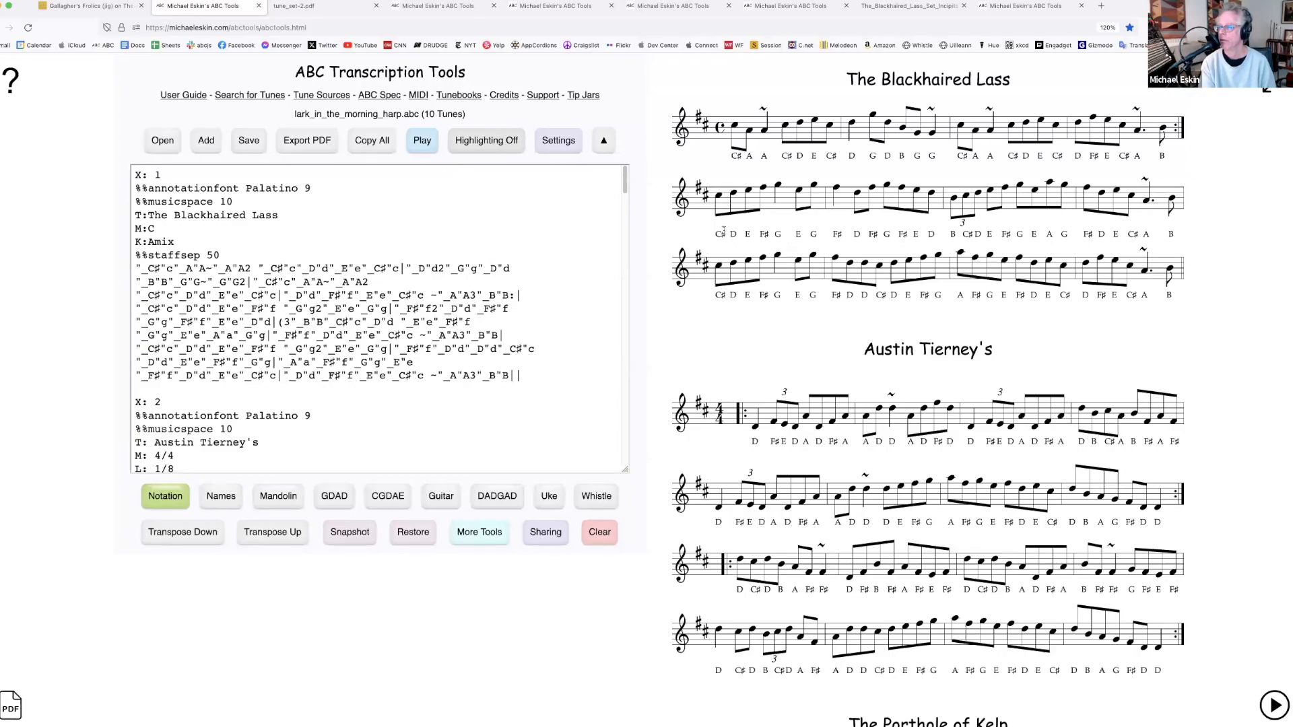
Preview the Names tablature under the staves and return to the standard Notation display
click(222, 499)
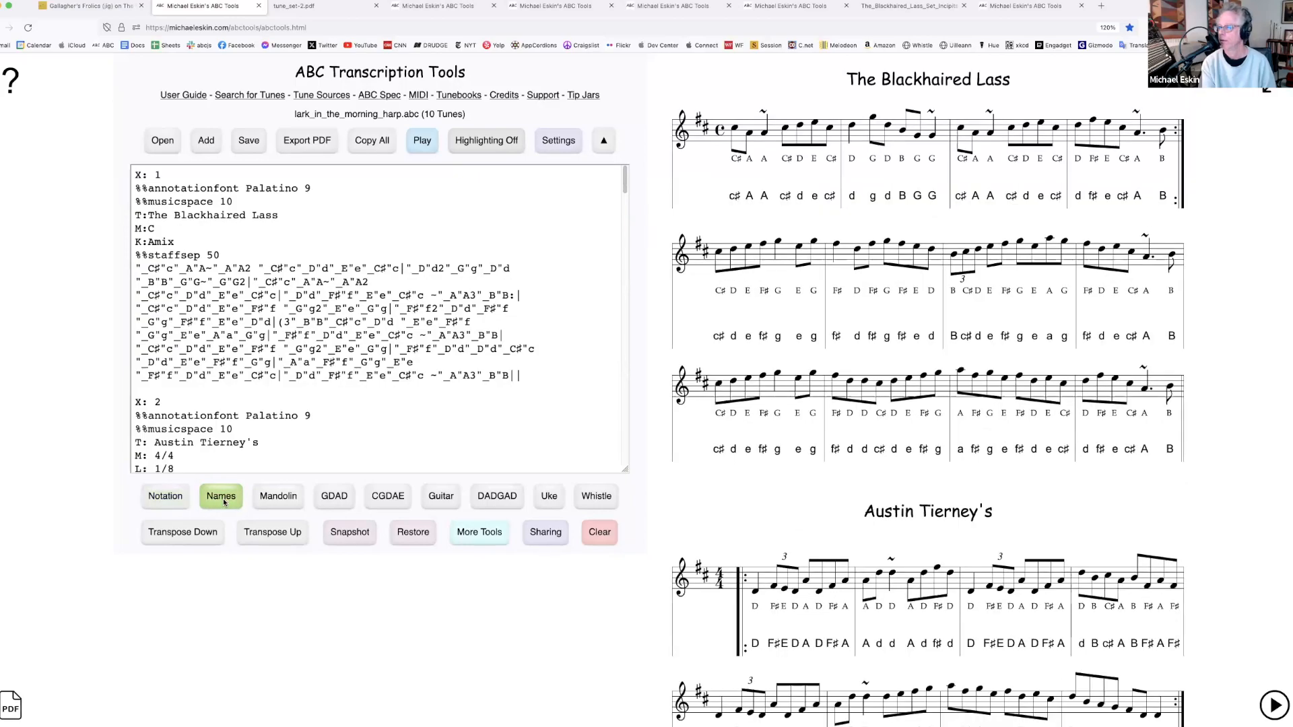
click(180, 498)
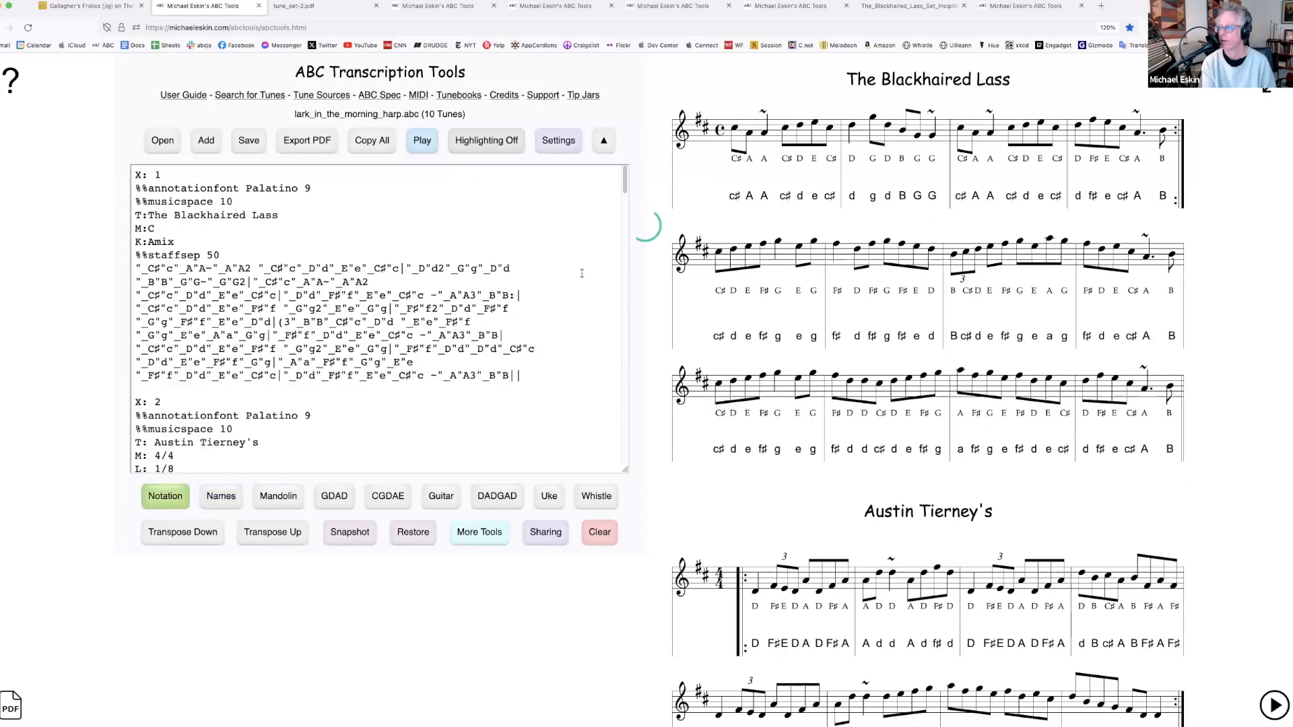
Restore the tunebook from the snapshot to discard the injected pitch names, toggling full-screen notation on and off
click(406, 536)
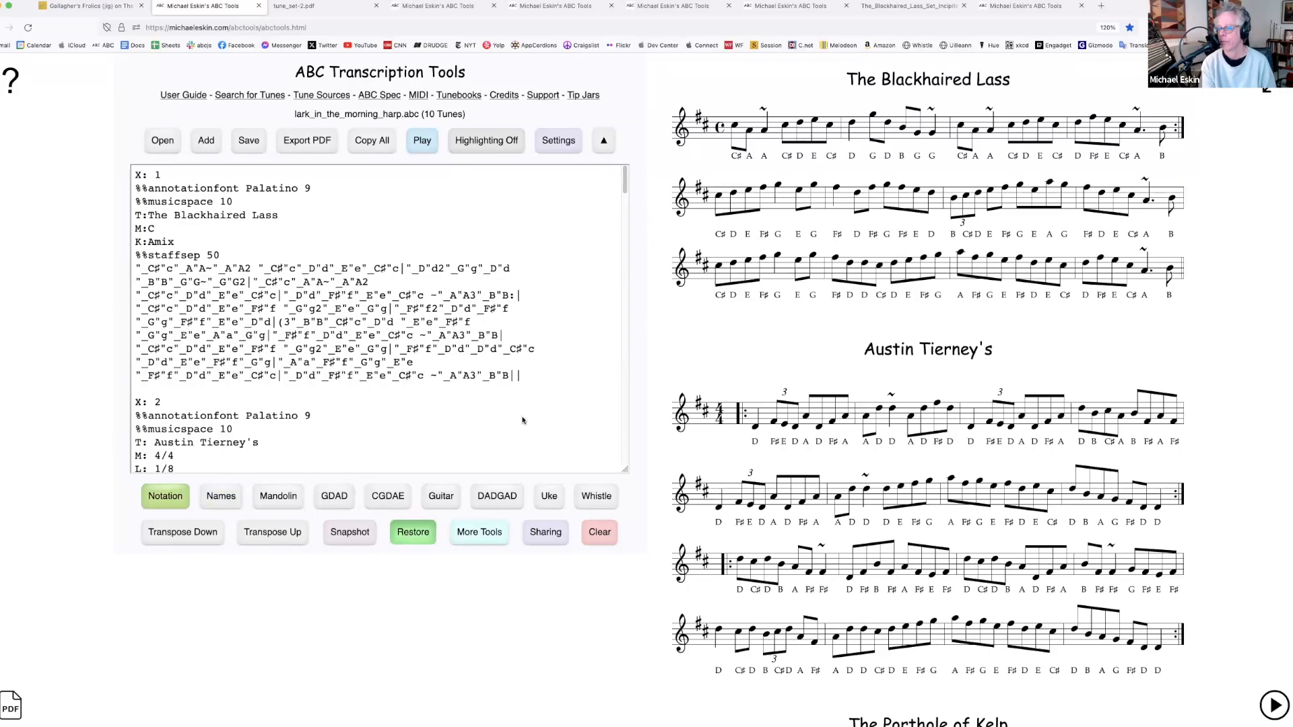
click(610, 248)
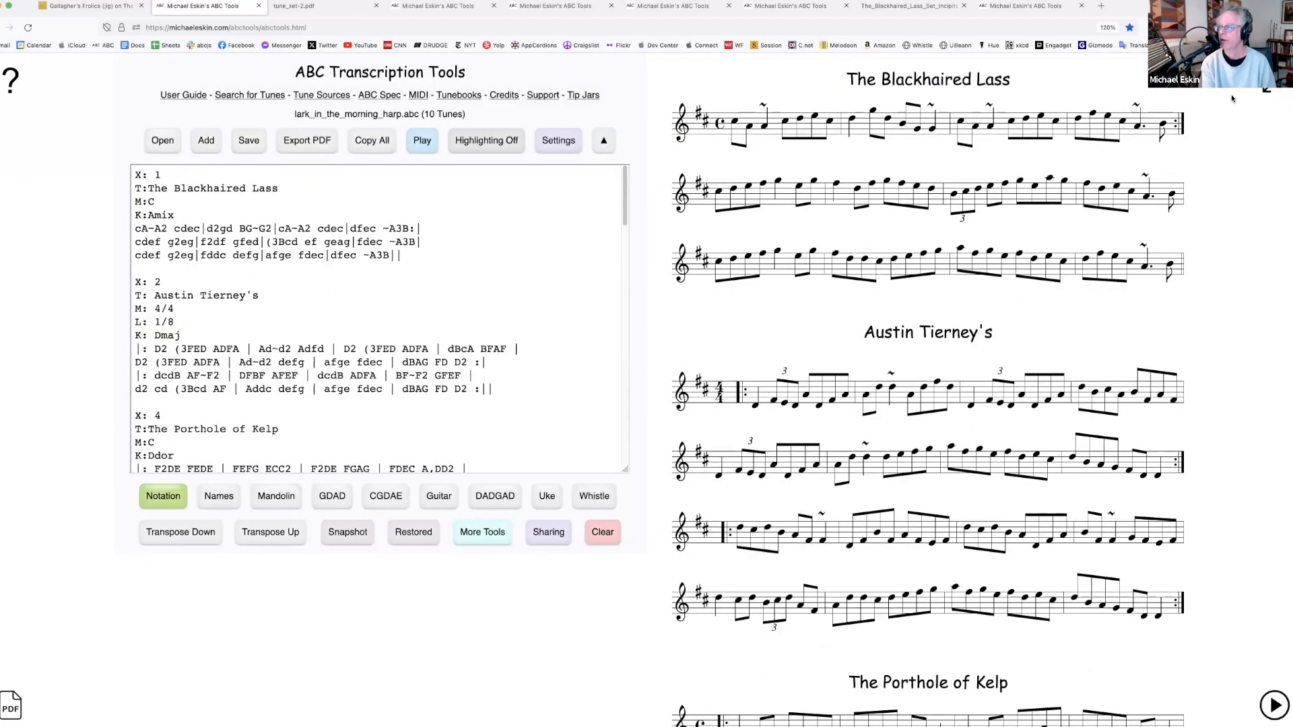
click(1268, 89)
click(1268, 89)
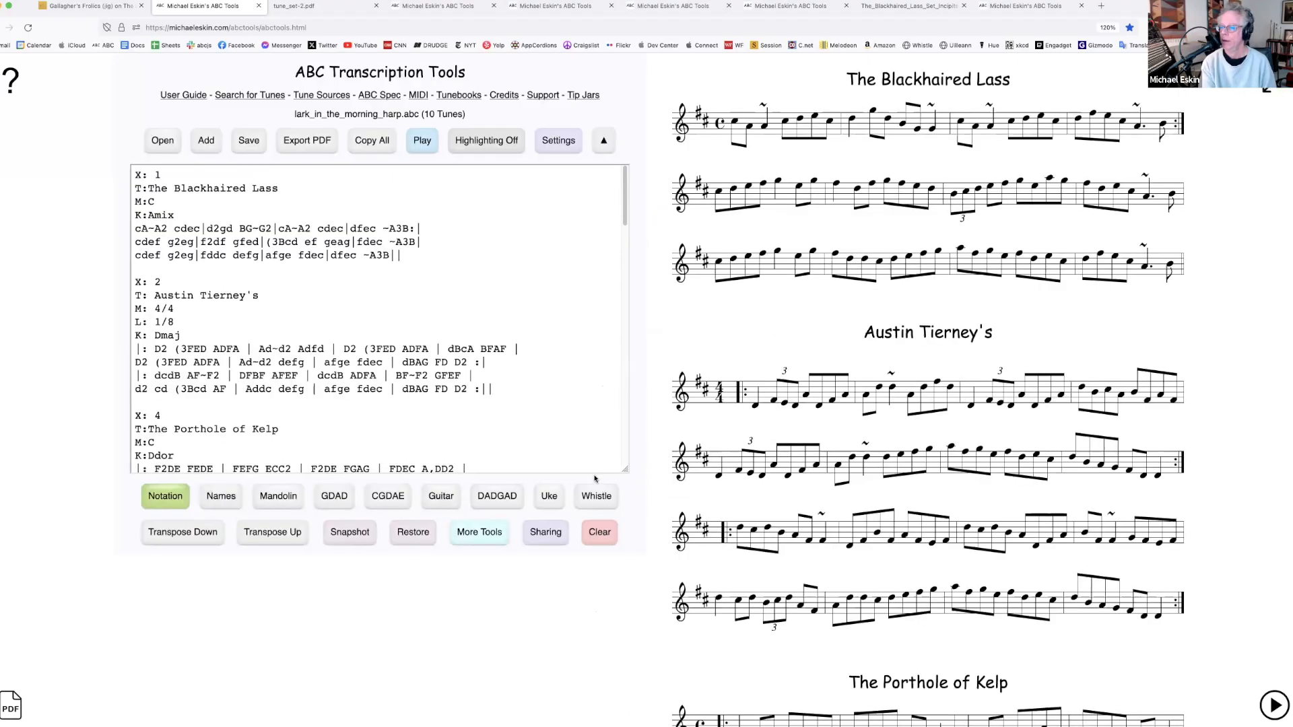
Review the Tablature/Solfège Injection Settings and close them without saving
click(477, 532)
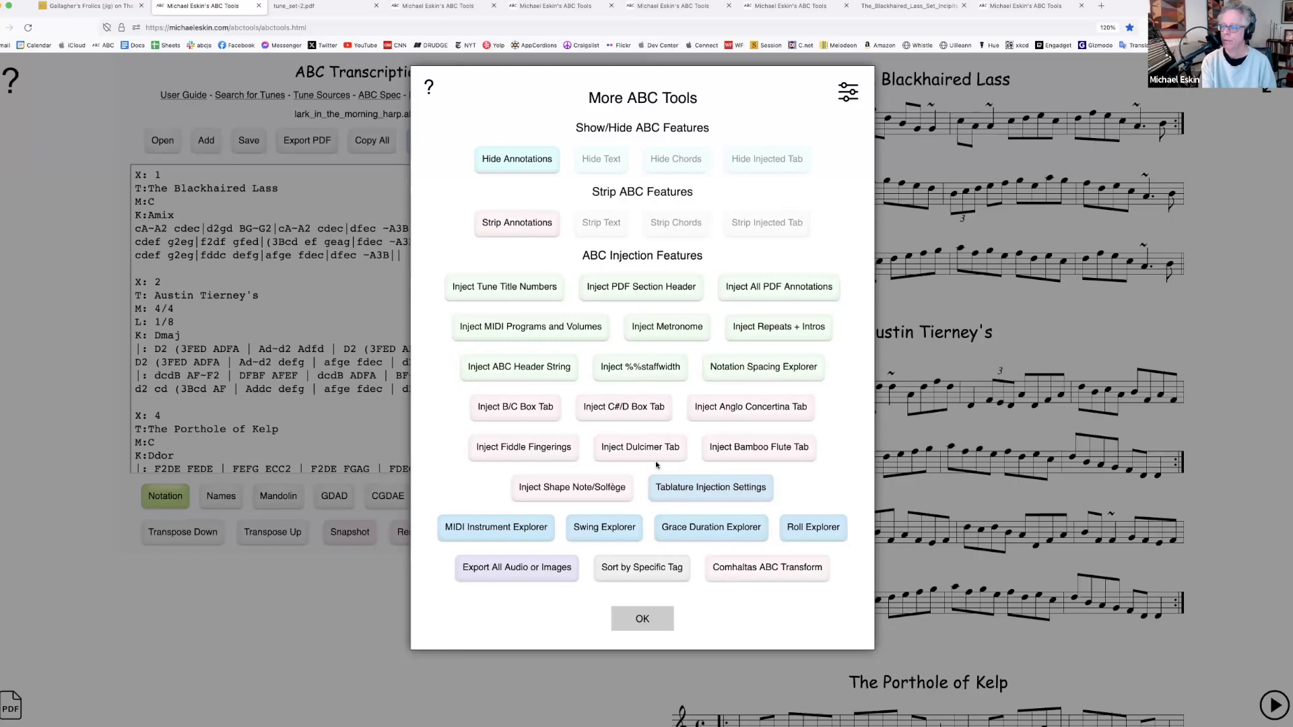
click(695, 488)
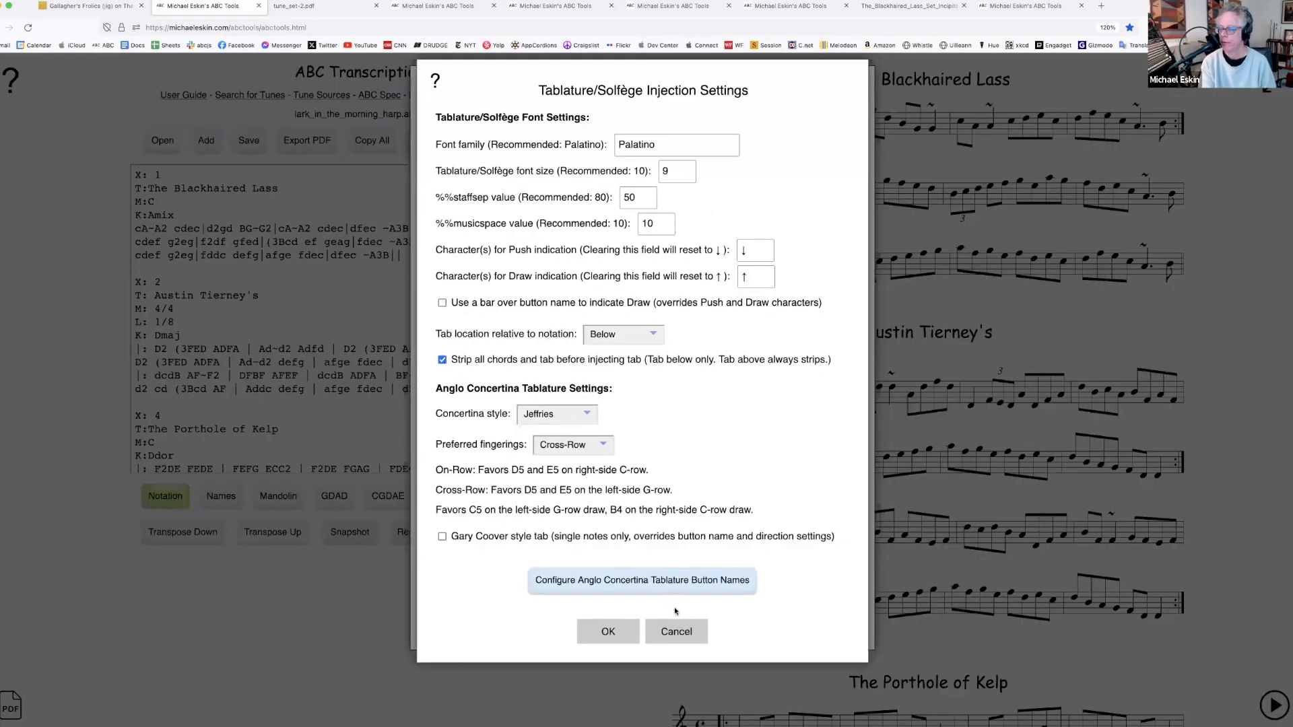
click(678, 631)
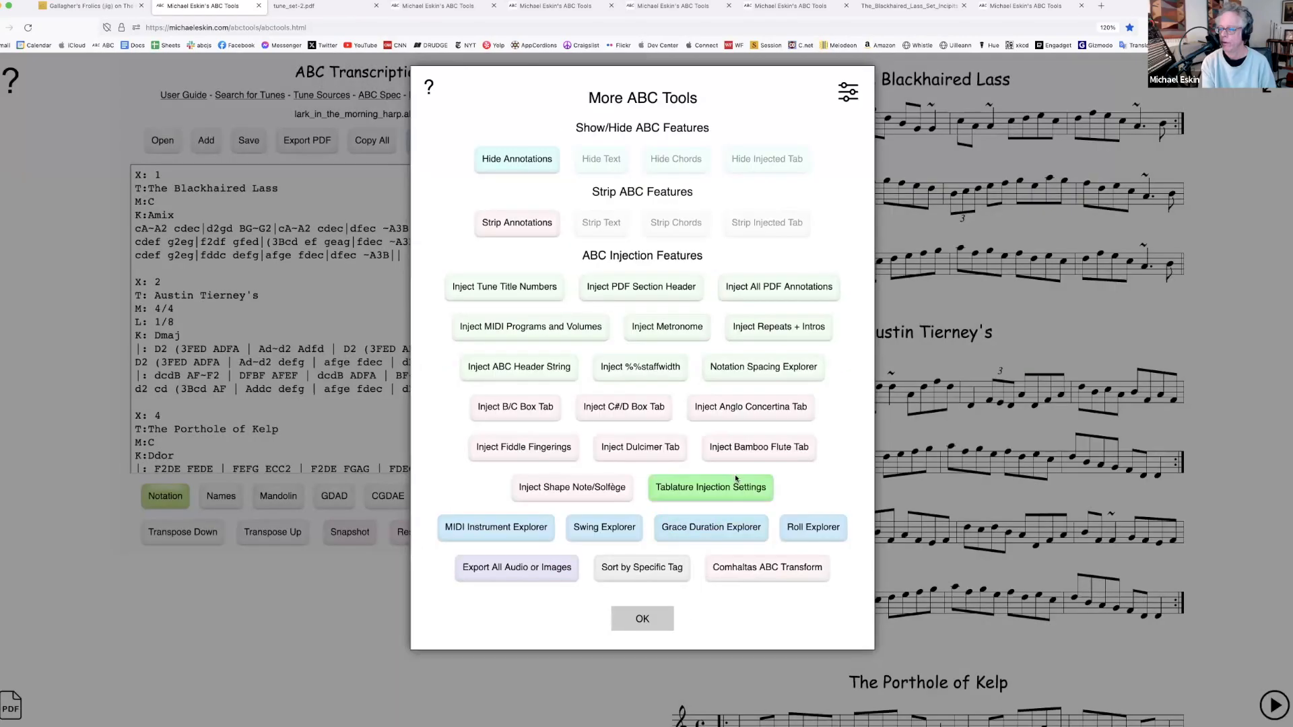
Inject solfège names into all the tunes using the style "Fixed (Do=C) Solfège - No chromatics"
click(626, 498)
click(661, 302)
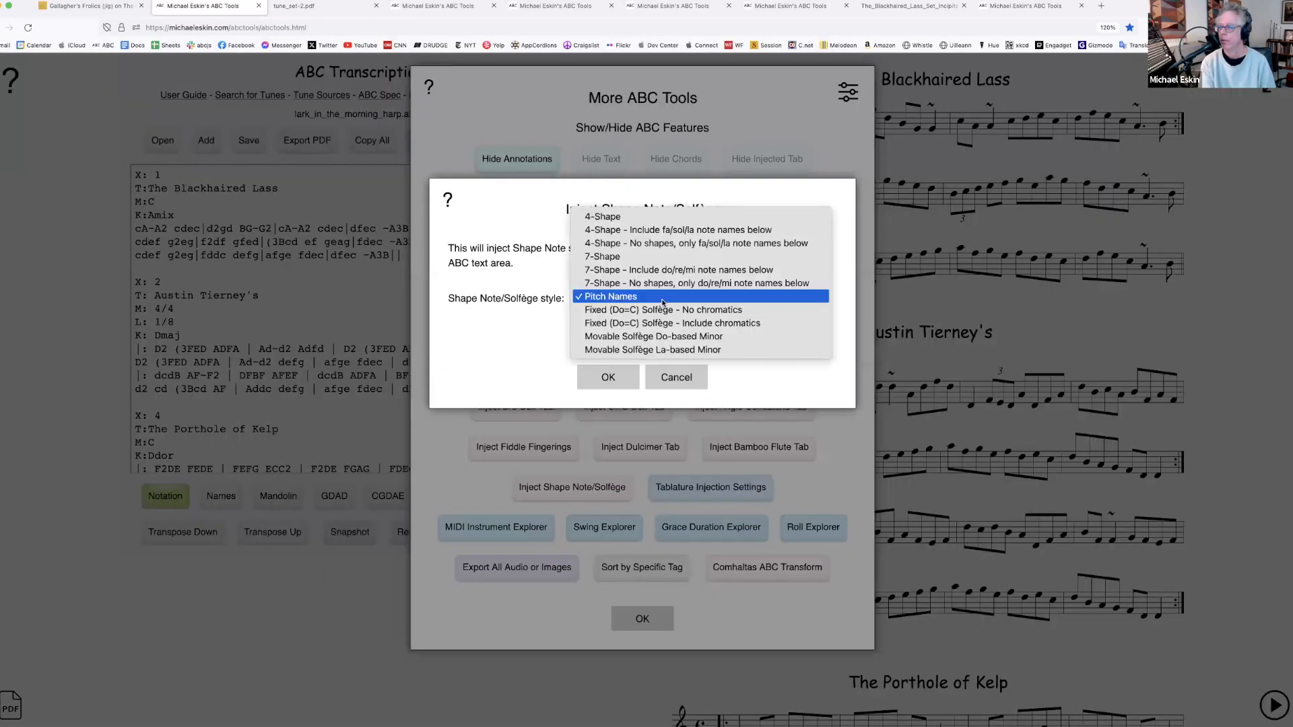
click(623, 312)
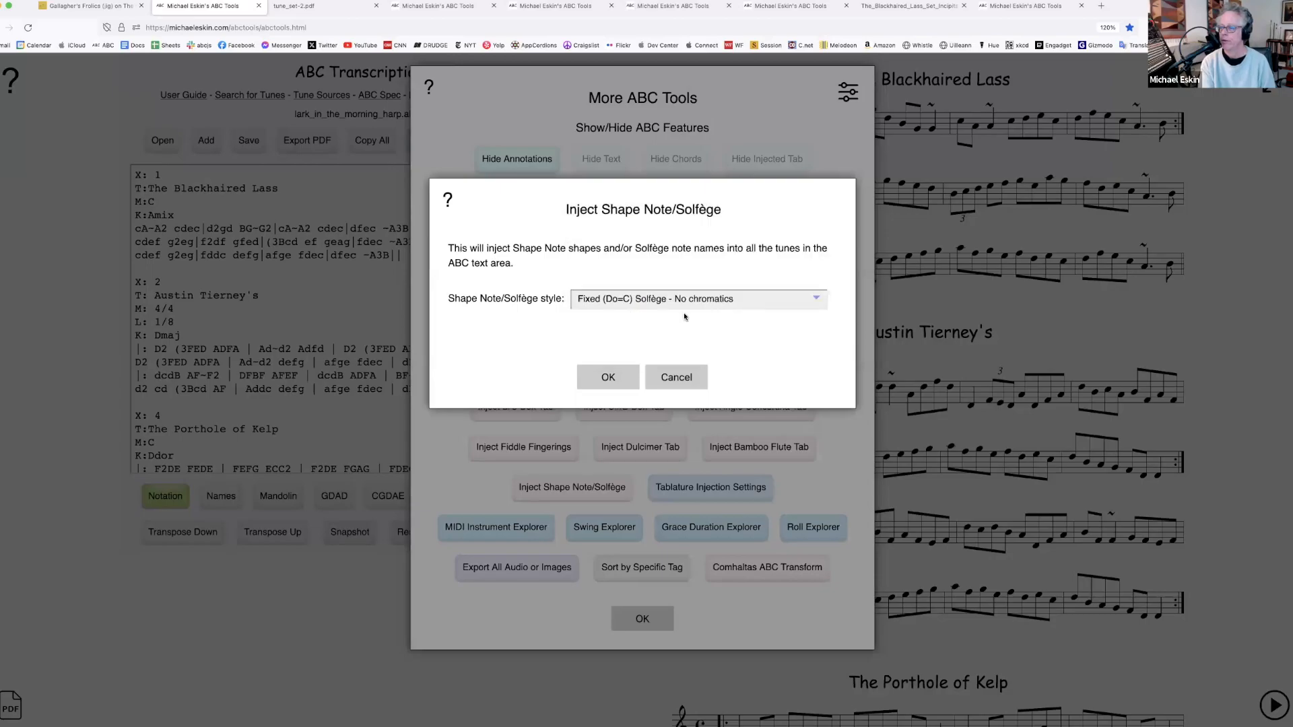
click(611, 377)
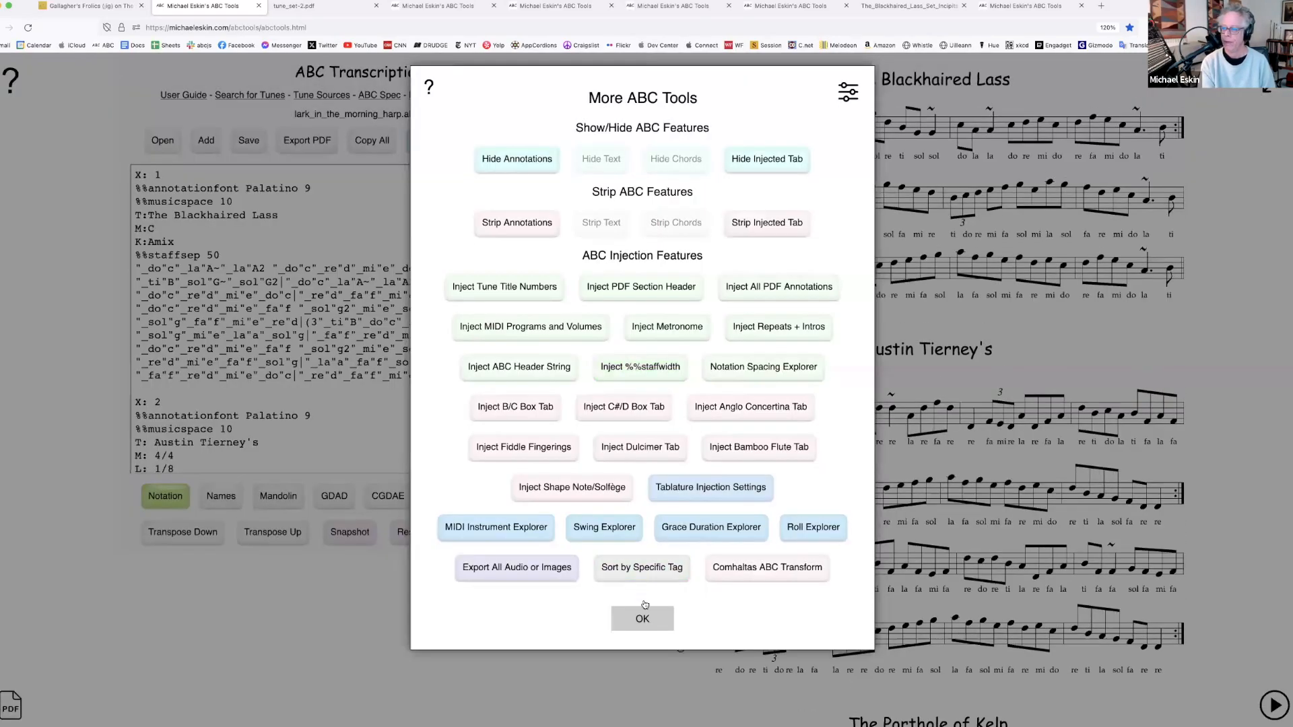
click(892, 265)
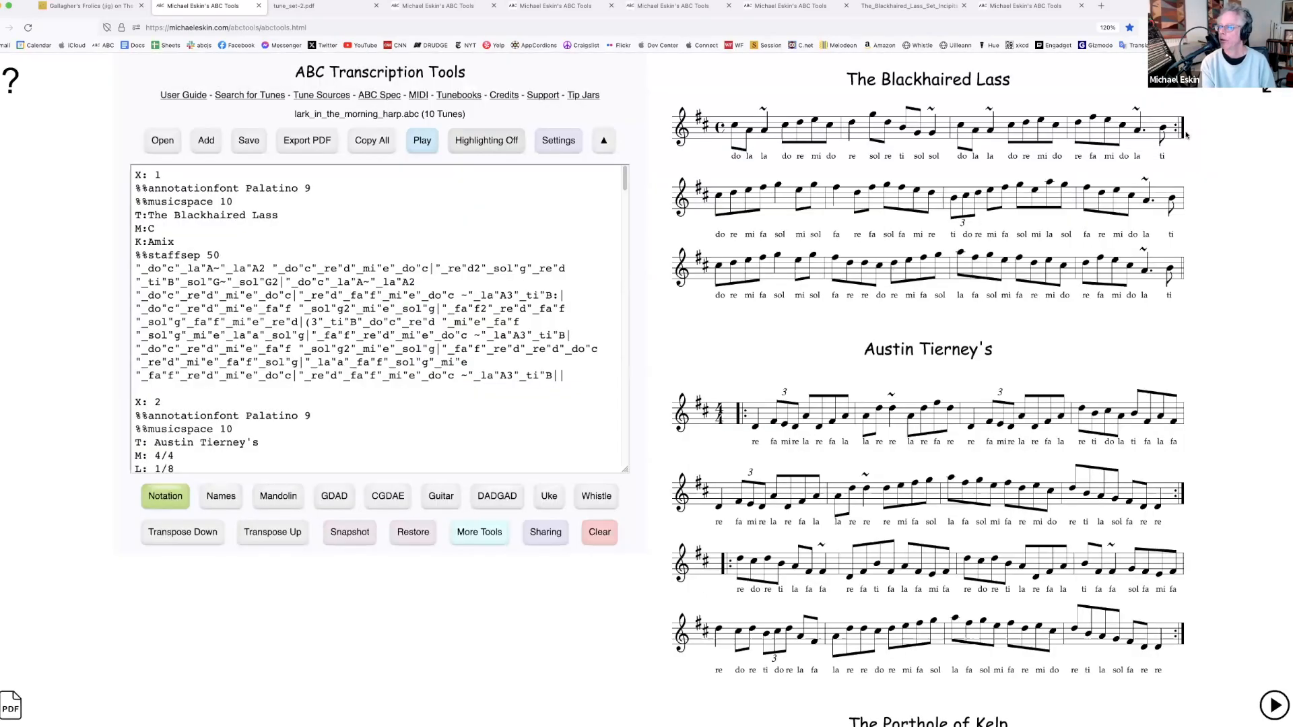
Examine the solfège-labelled notation in full-screen view and return to the editor
click(1260, 95)
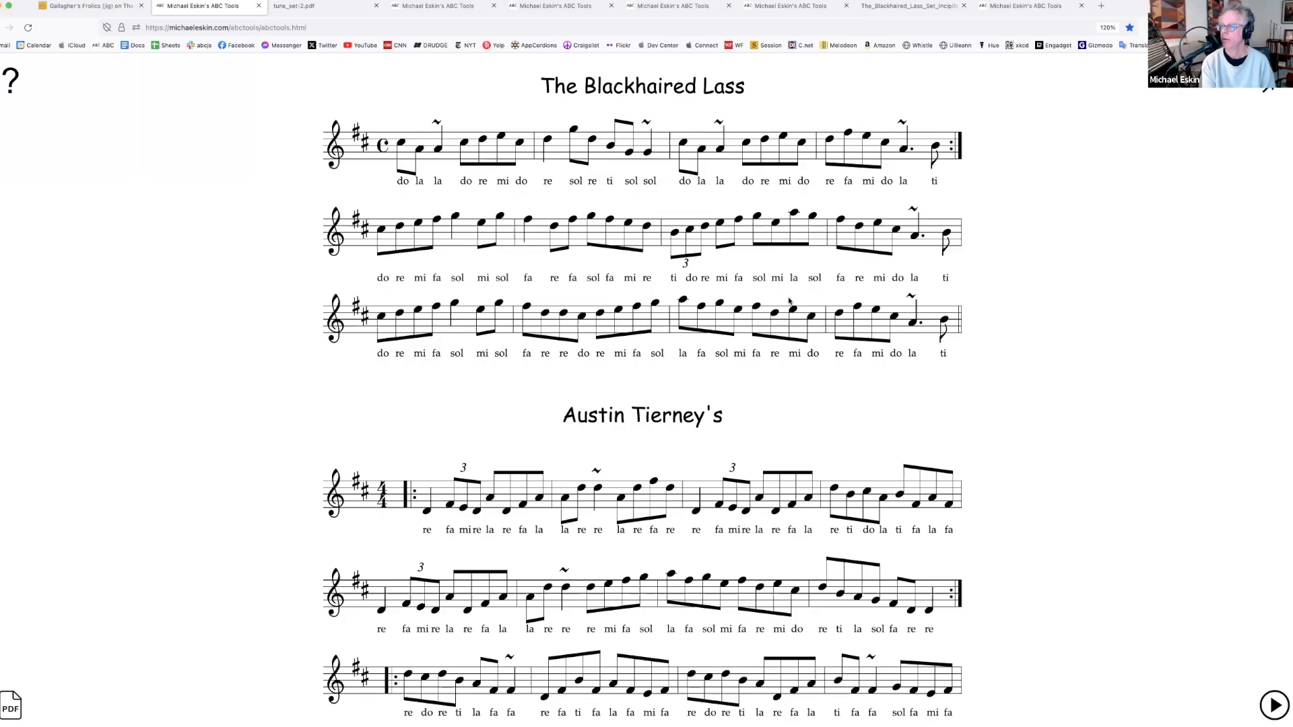
click(1269, 90)
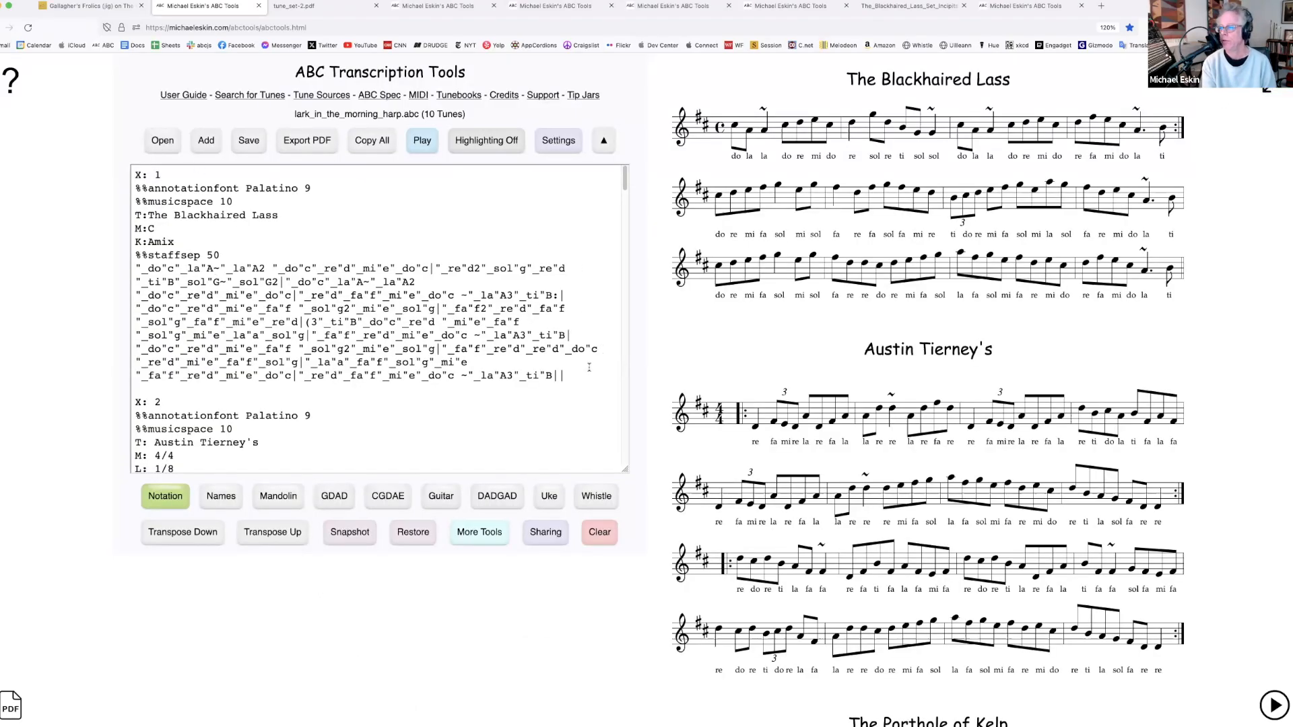
click(480, 532)
click(650, 625)
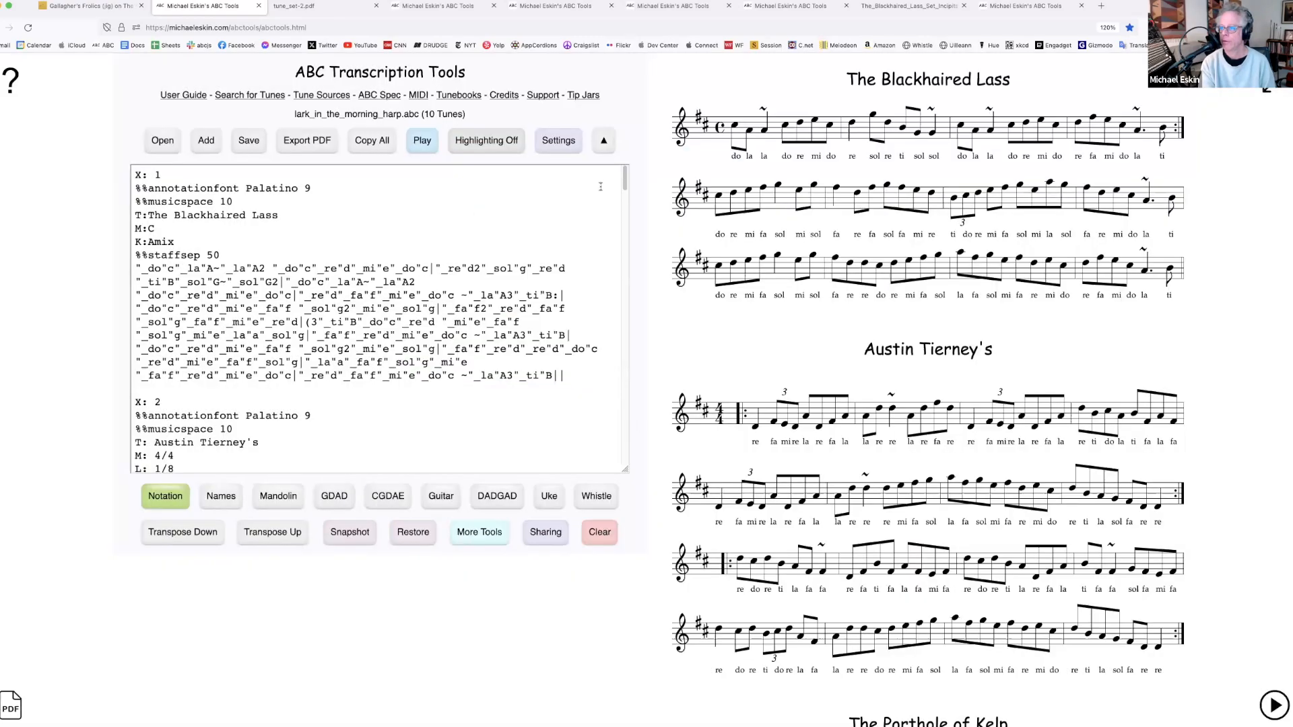
Set the default melody MIDI program to Solfège and save the settings
click(558, 143)
click(620, 328)
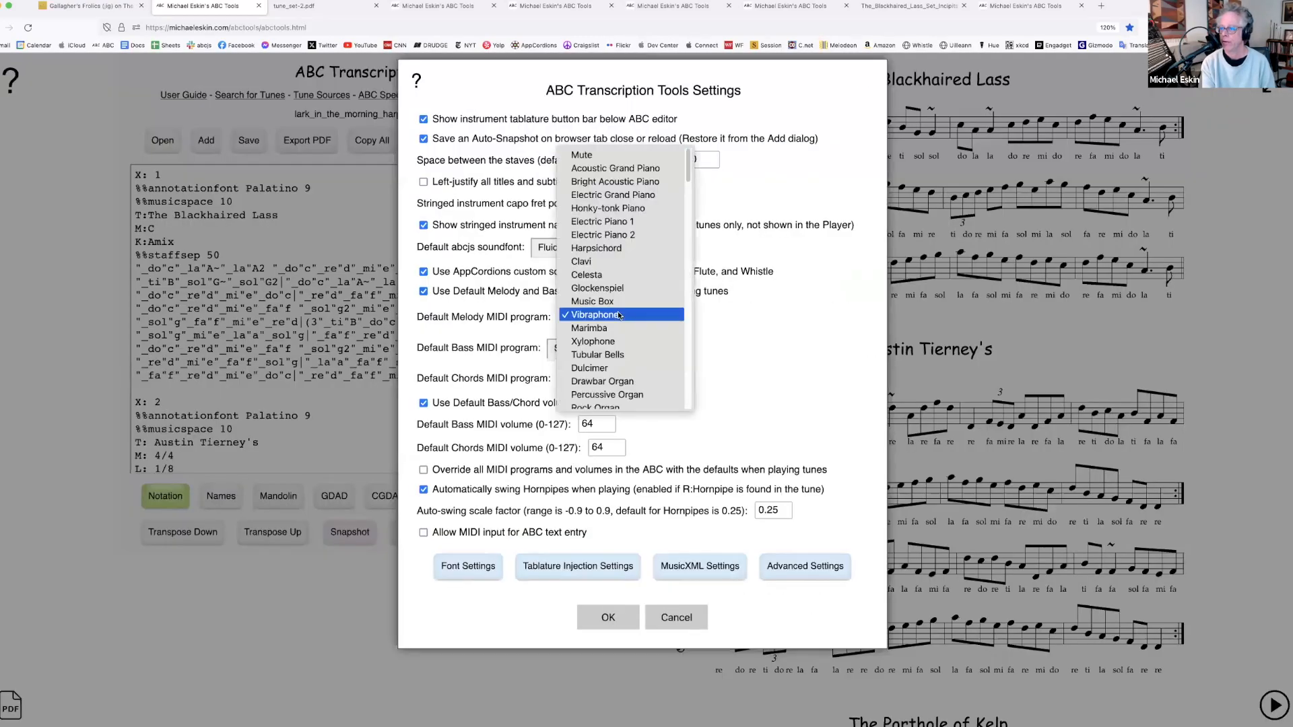
scroll(620, 334, down, 20)
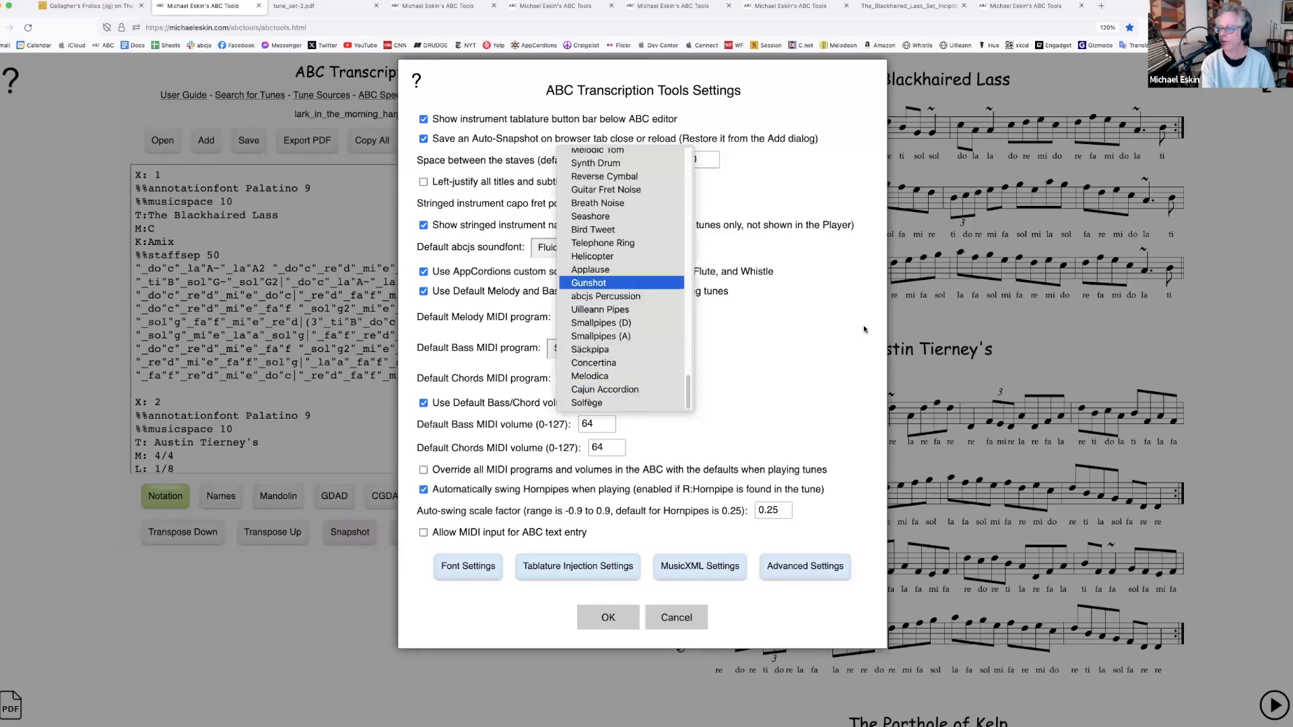
click(763, 337)
click(622, 318)
scroll(617, 399, down, 15)
scroll(617, 399, down, 5)
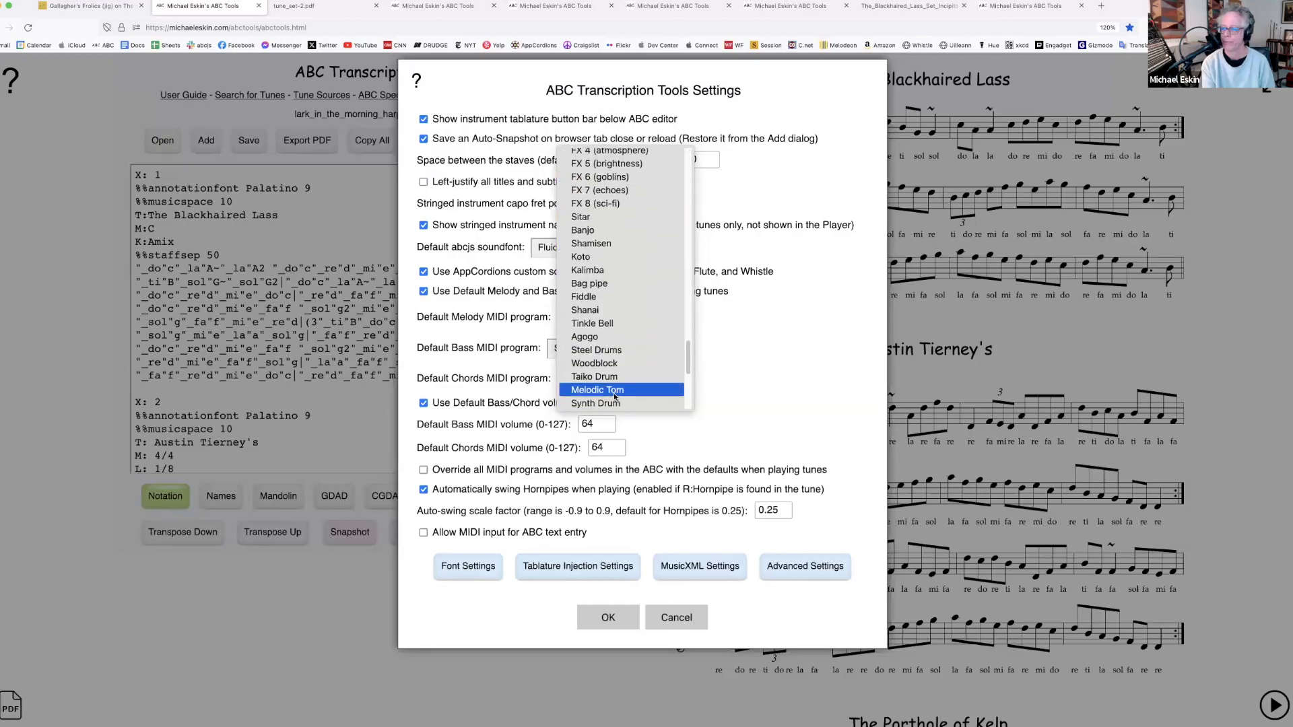
click(627, 401)
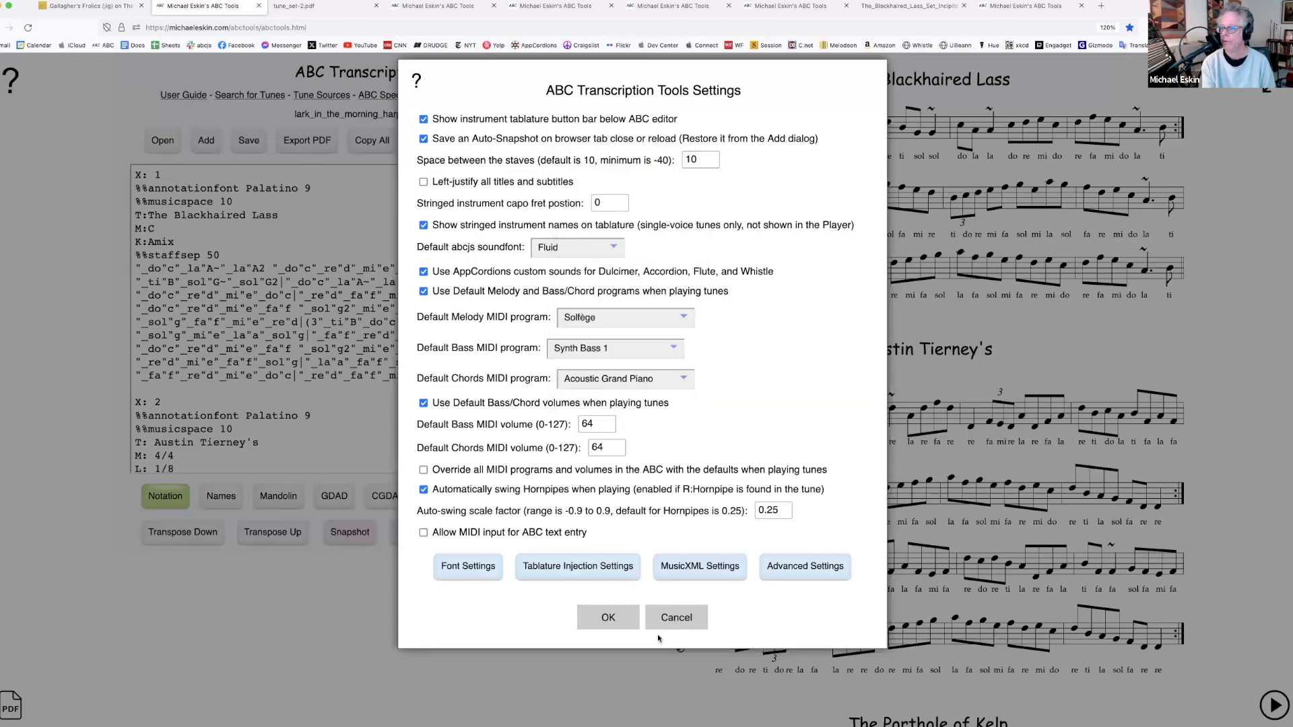
click(608, 617)
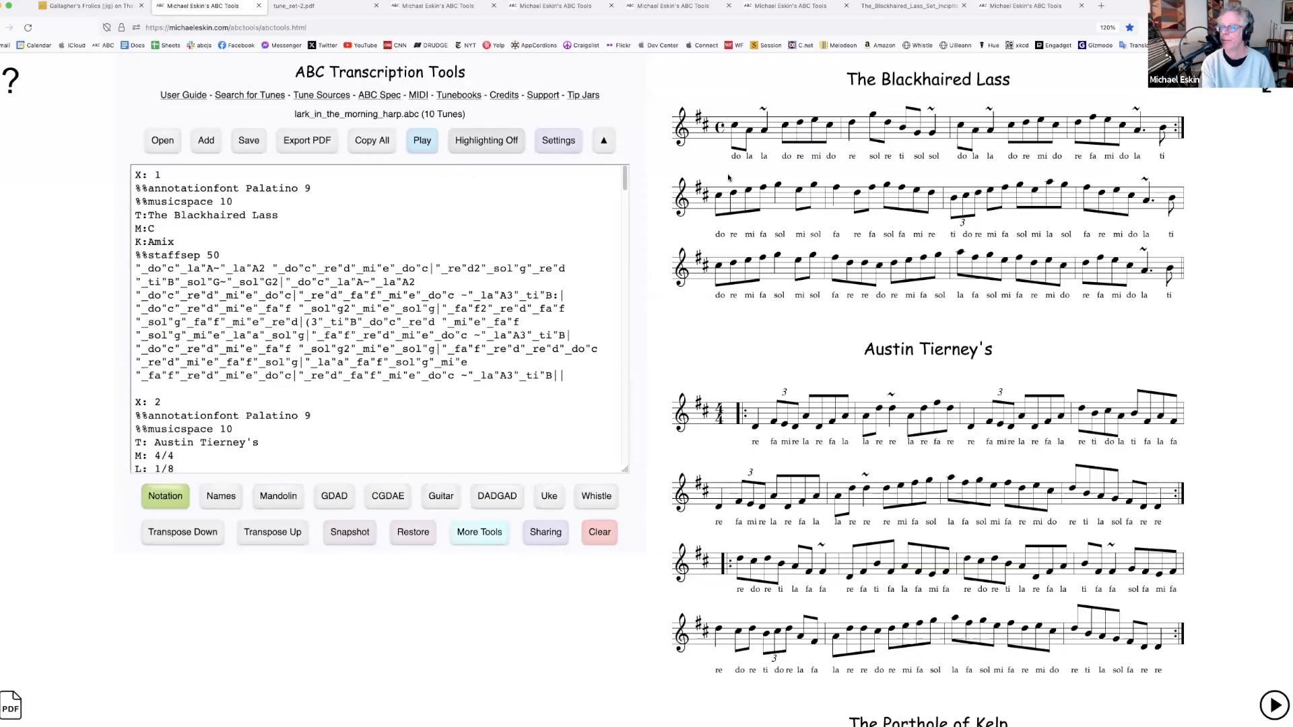
Play The Blackhaired Lass, slow the tempo to 50 percent while listening, and close the player
click(423, 141)
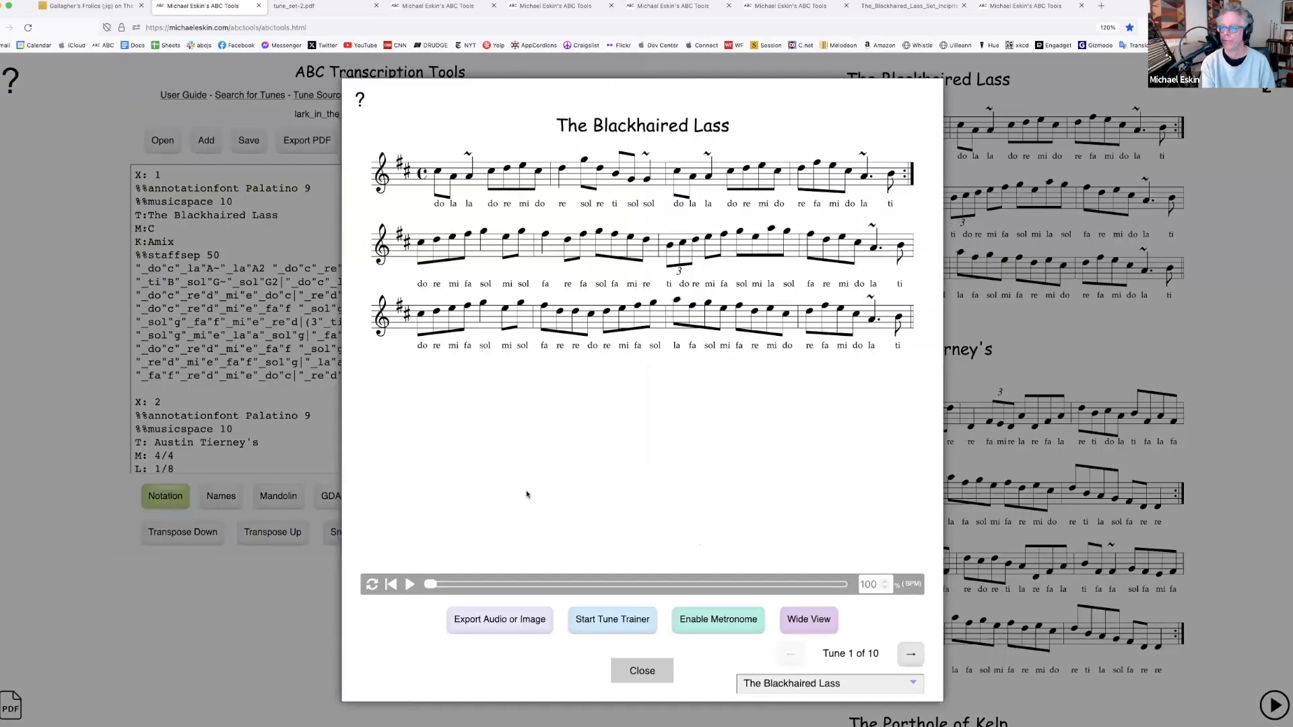
click(409, 585)
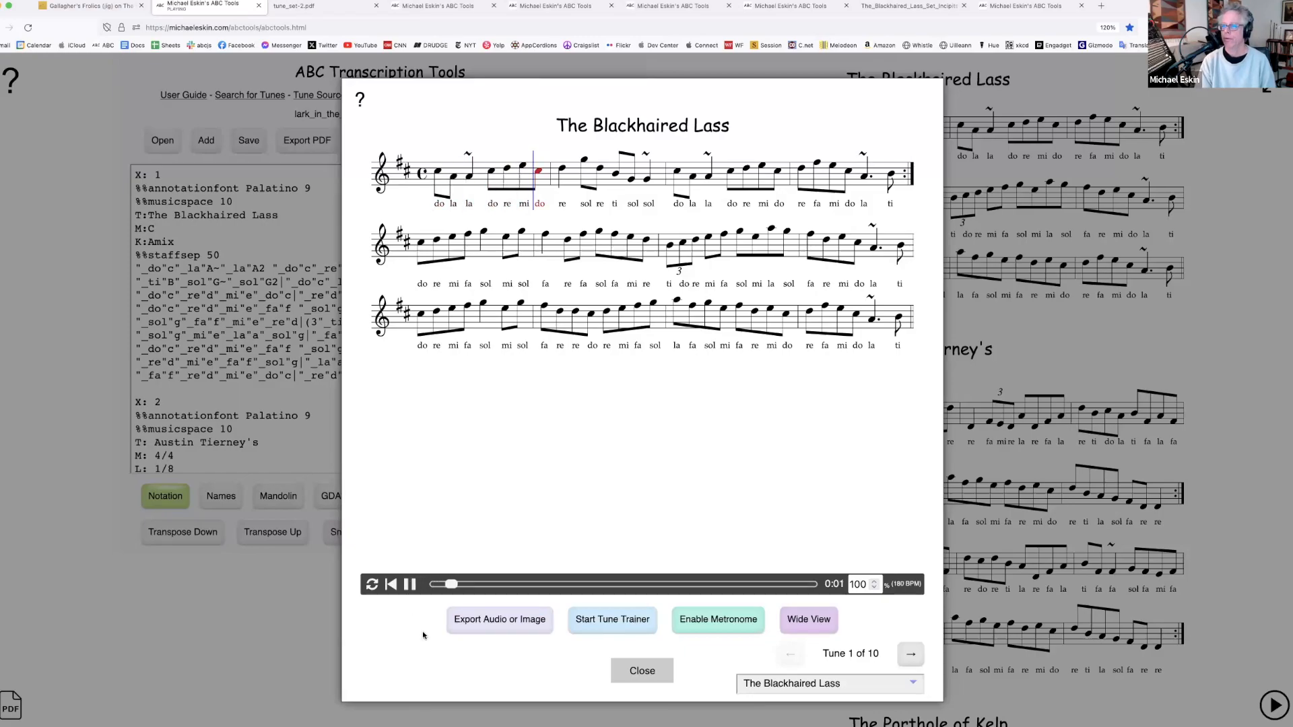
drag(868, 585, 853, 584)
text(50)
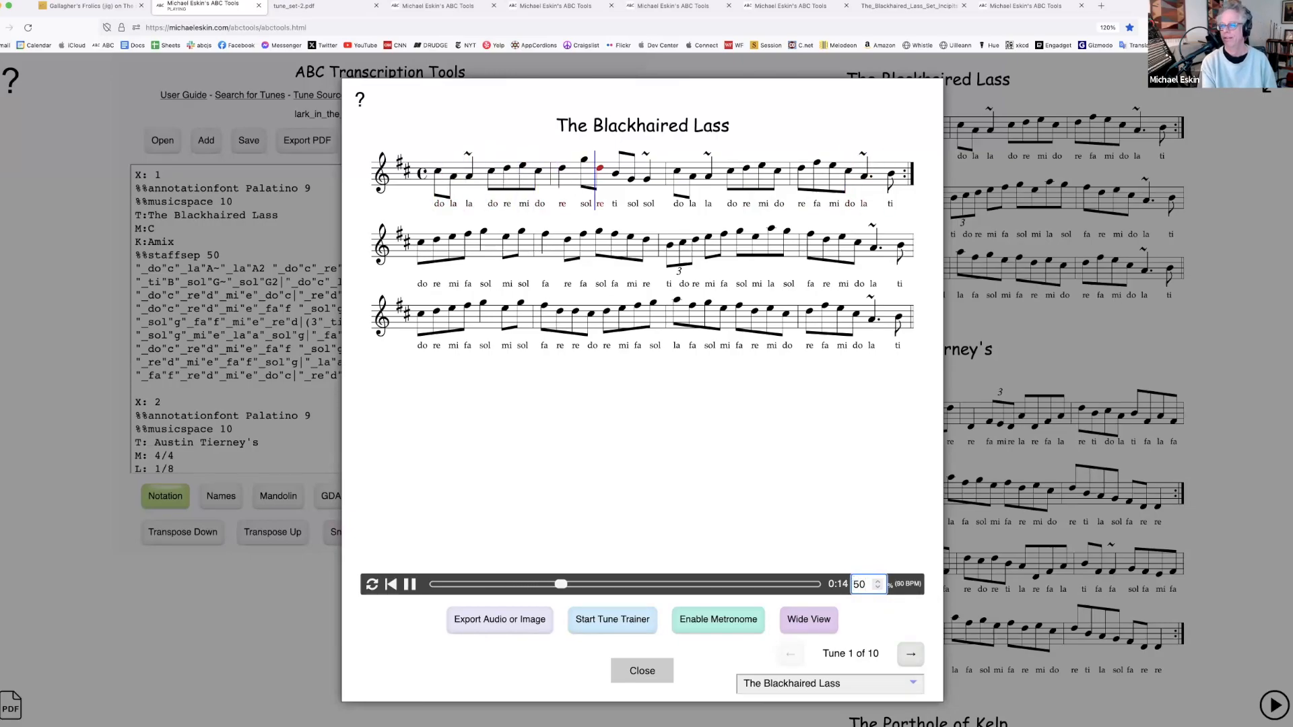
click(411, 585)
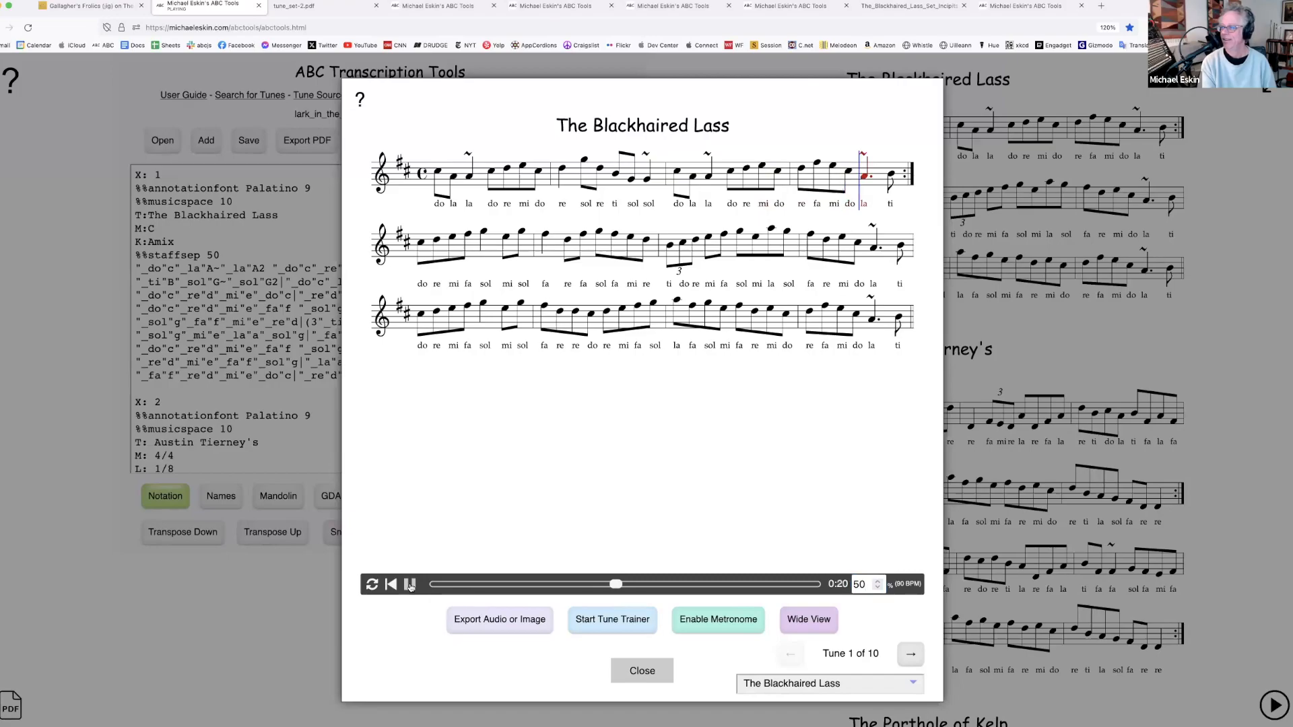
click(652, 674)
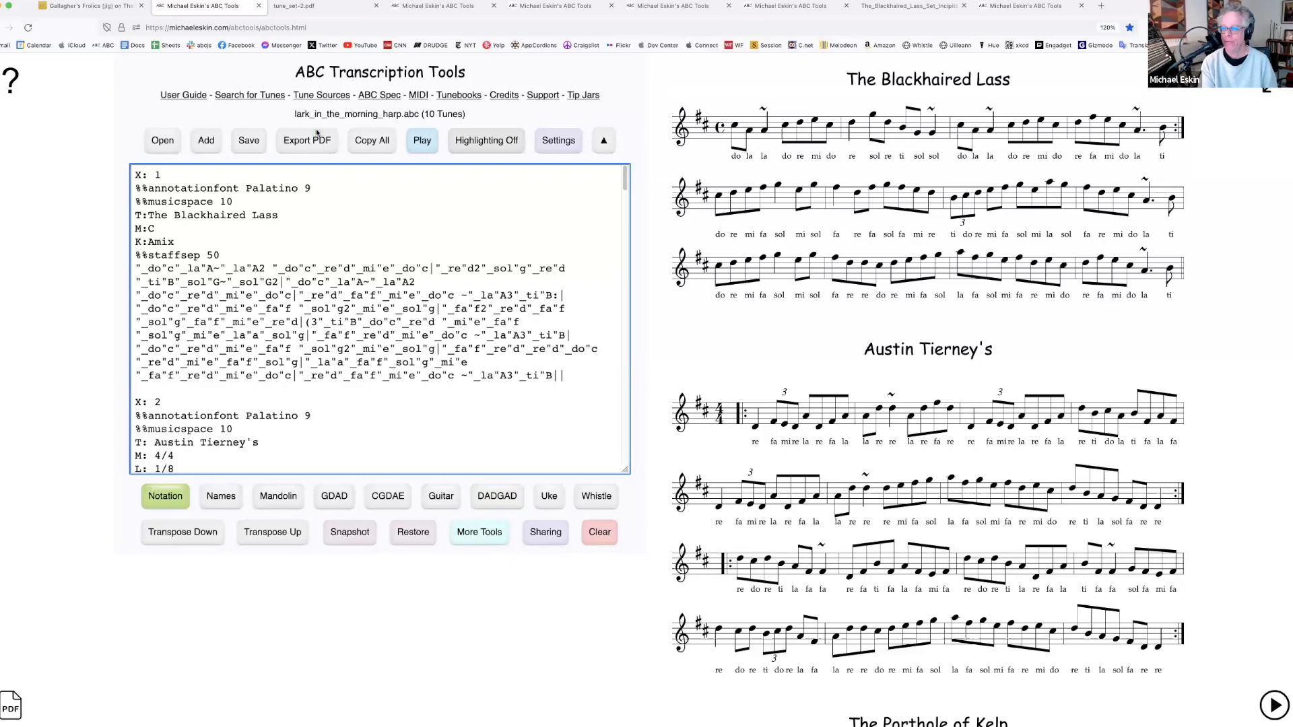
Clear all tunes from the editor and bring the tunebook back using Restore from Snapshot
click(599, 532)
click(611, 250)
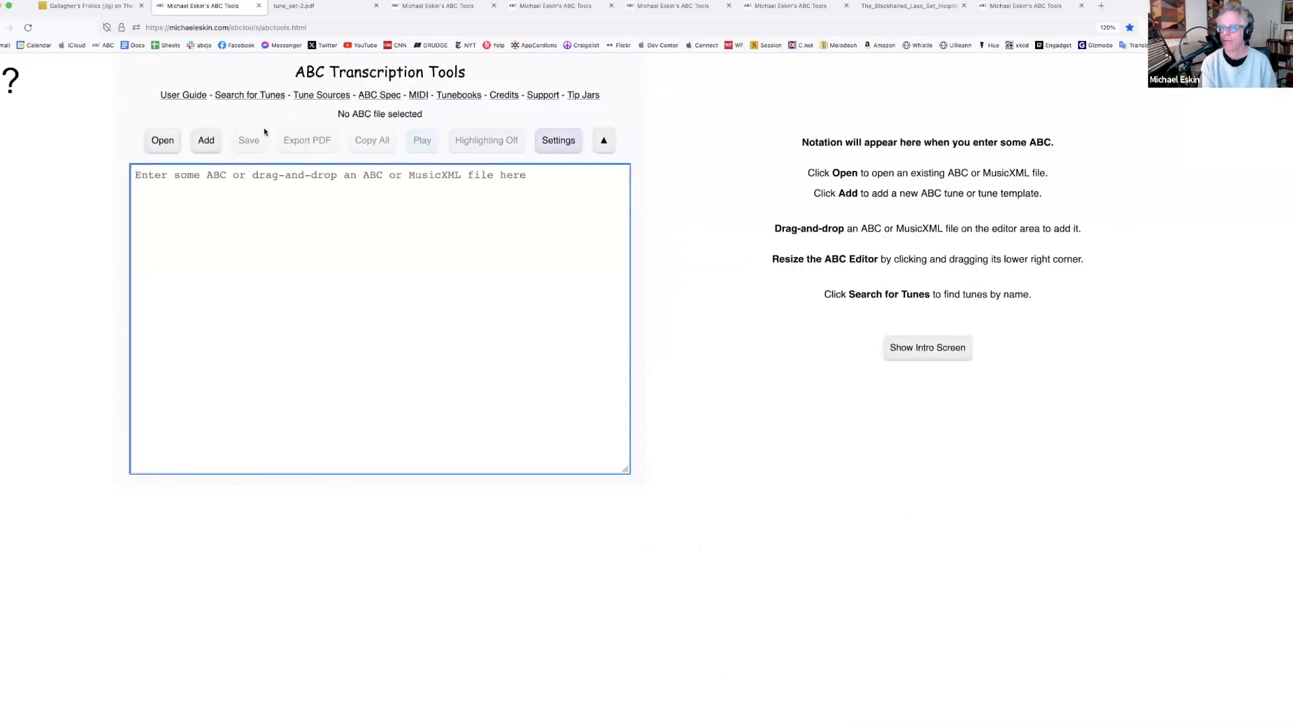
click(213, 144)
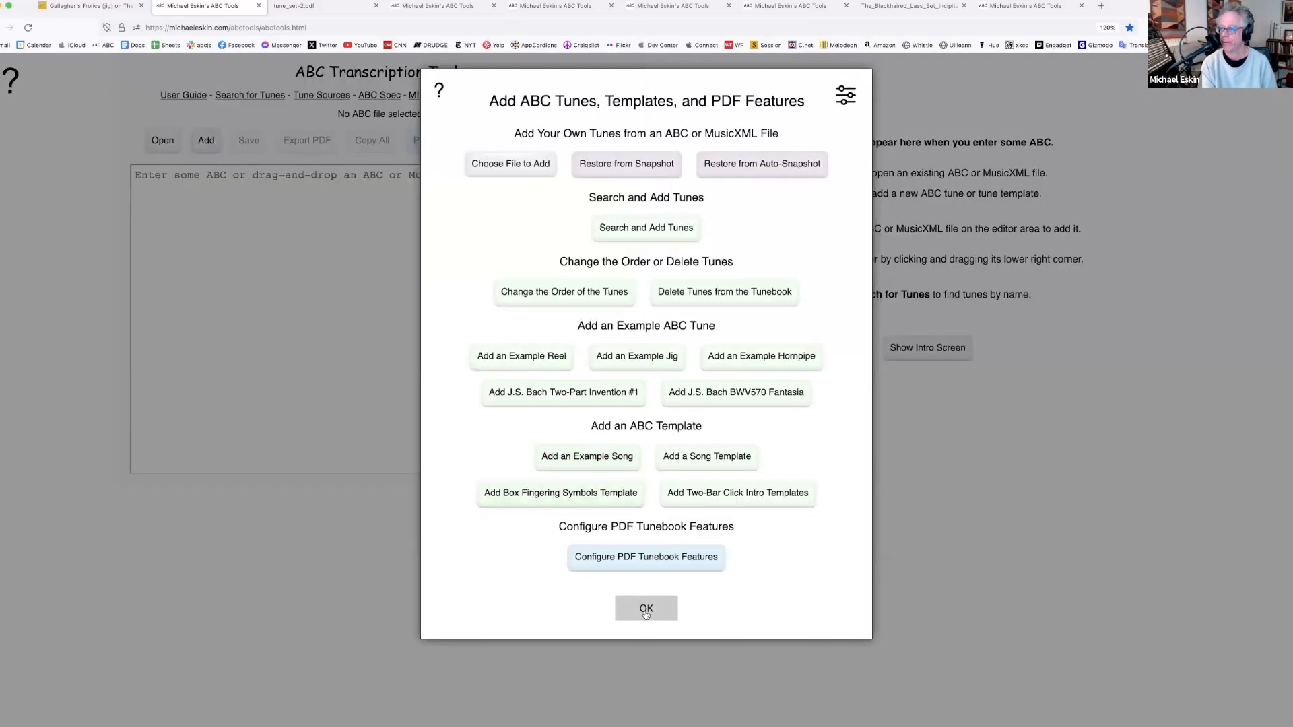
click(627, 165)
click(586, 251)
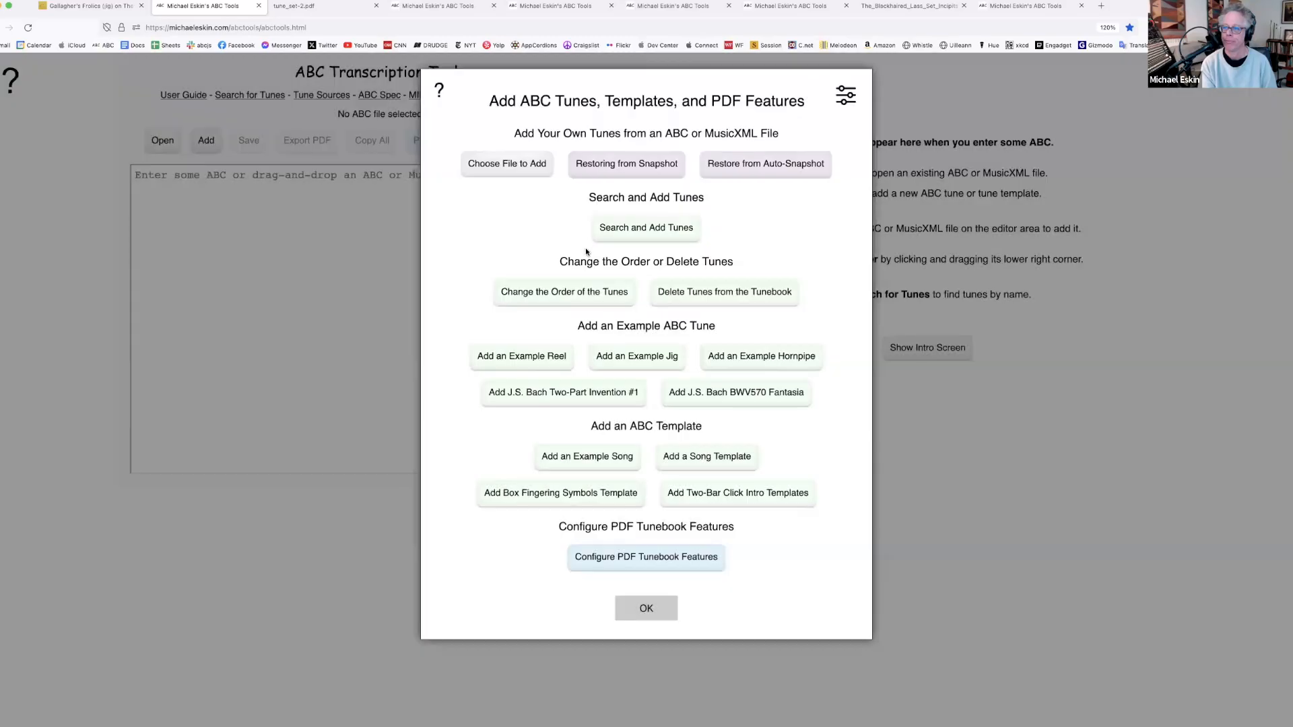
click(657, 609)
scroll(788, 435, down, 5)
scroll(789, 435, up, 6)
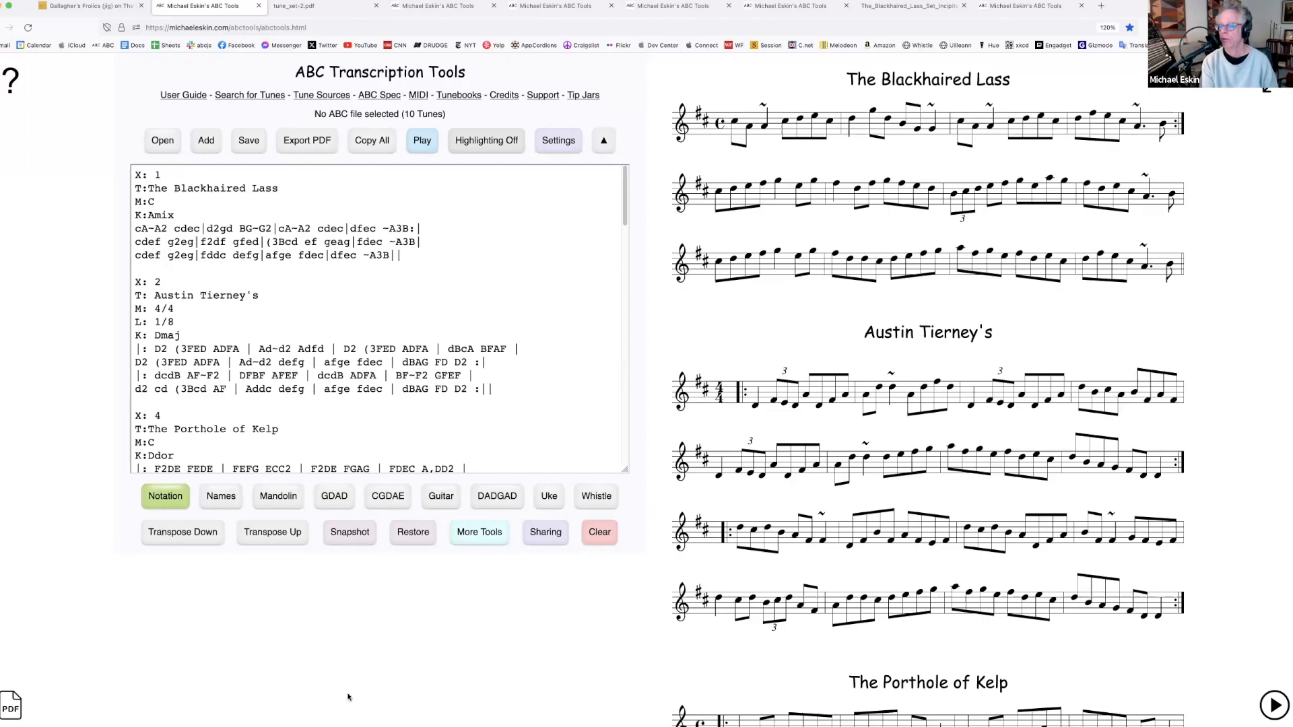
Open Compositions_of_Turloch_OCarolan_Incipits_30Dec2023.pdf in the browser tab that holds tune_set-2.pdf
key(super+Tab)
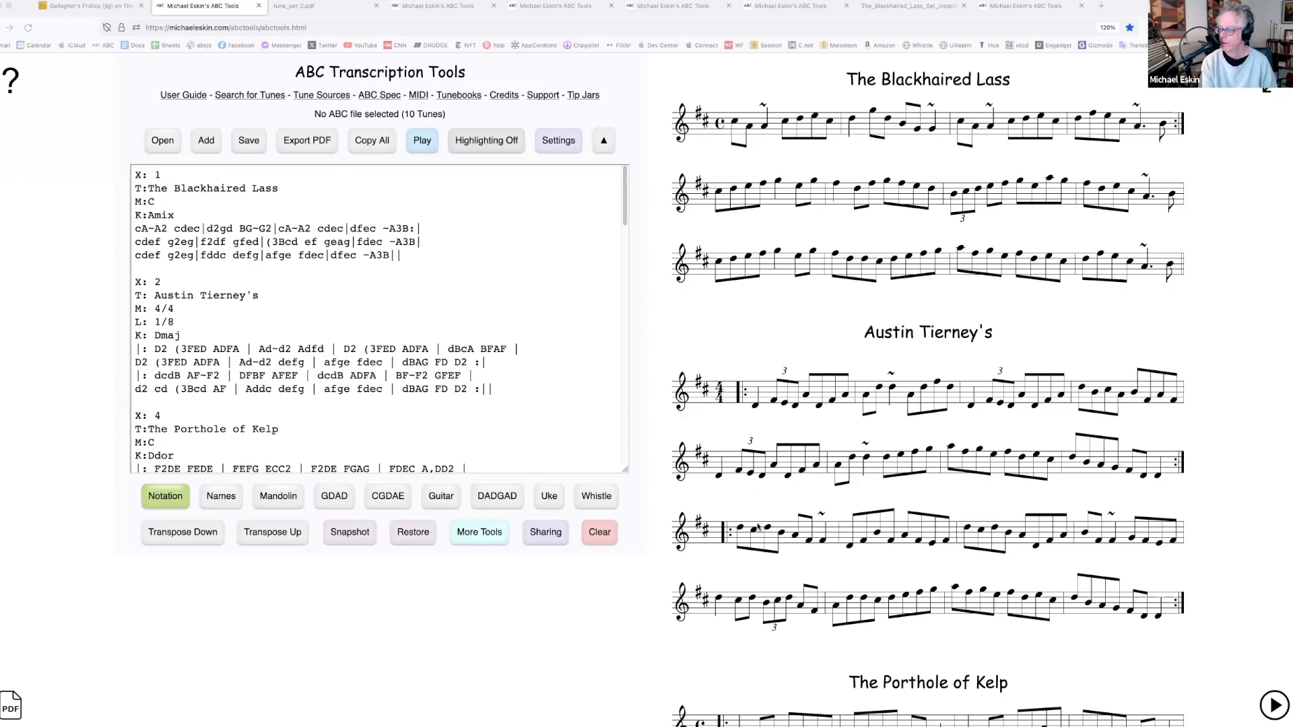
scroll(411, 415, down, 1)
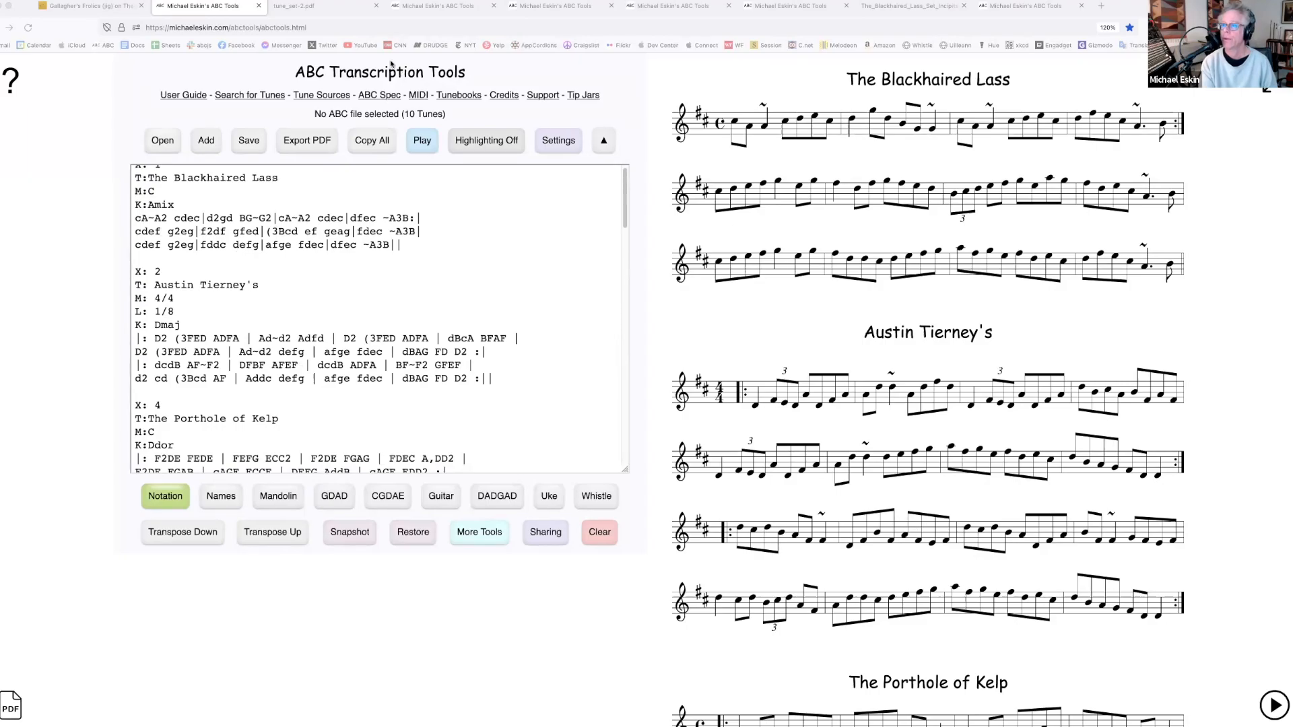
click(317, 6)
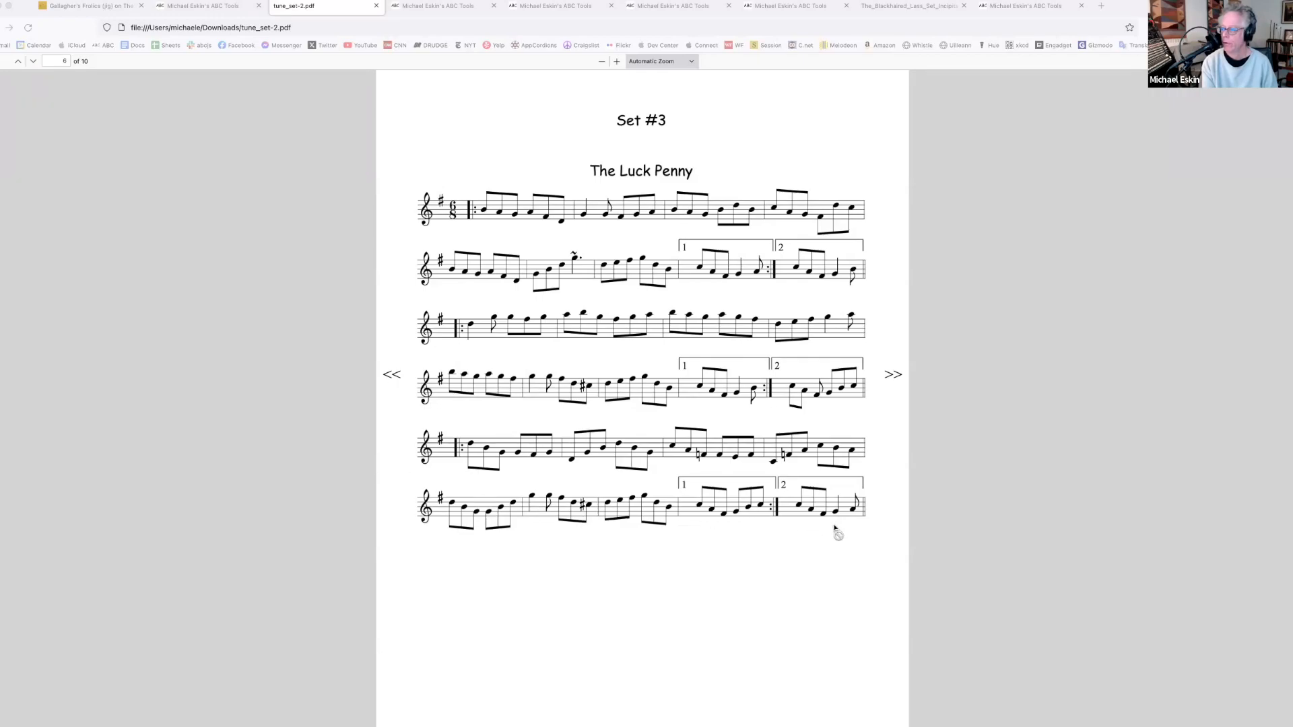
drag(332, 456, 494, 373)
Look through the PDF's table of contents, follow the Planxty Kitty O'Brien entry, and continue to the next page of incipits
scroll(727, 471, down, 1)
scroll(728, 474, down, 10)
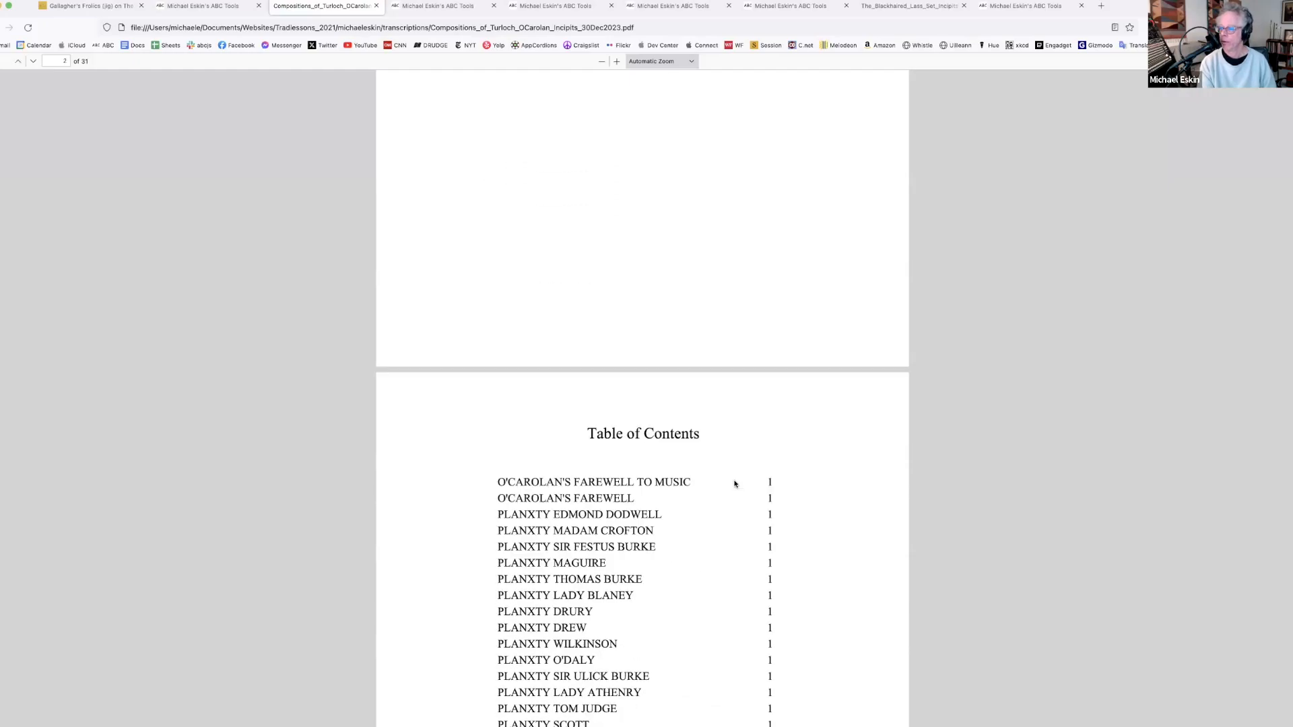
scroll(842, 478, down, 5)
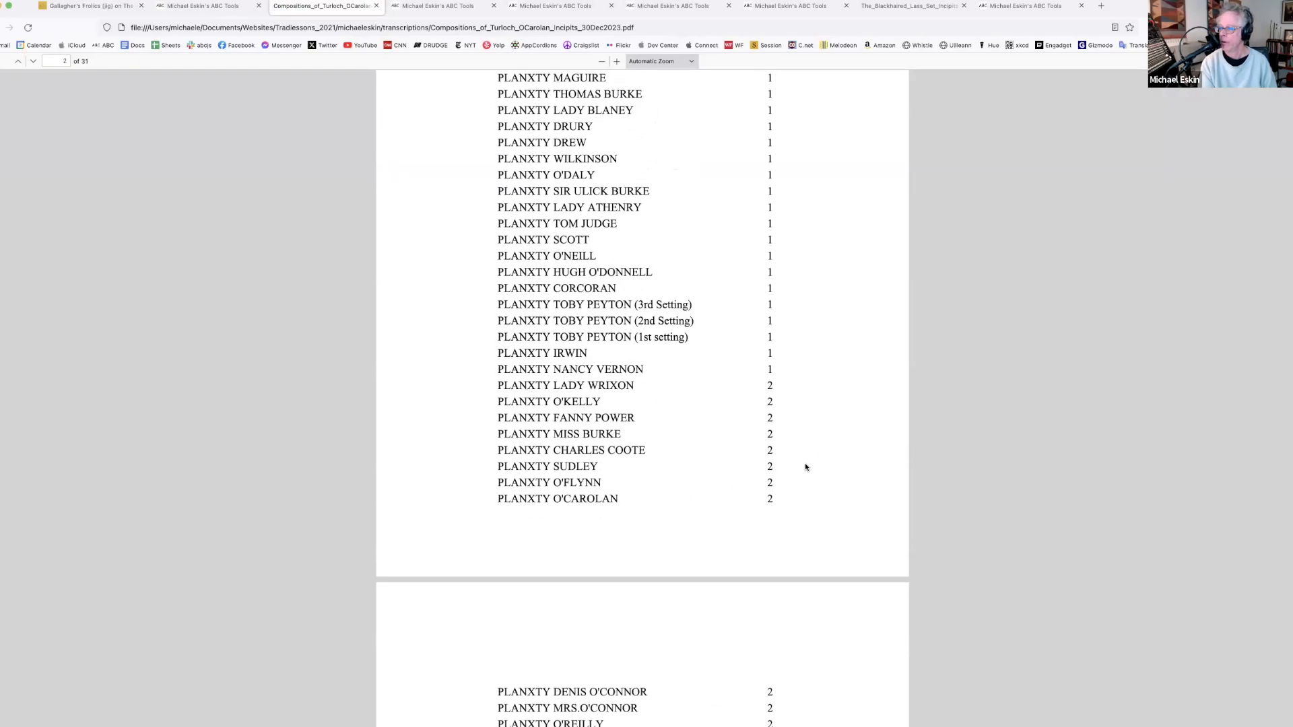
scroll(834, 483, down, 1)
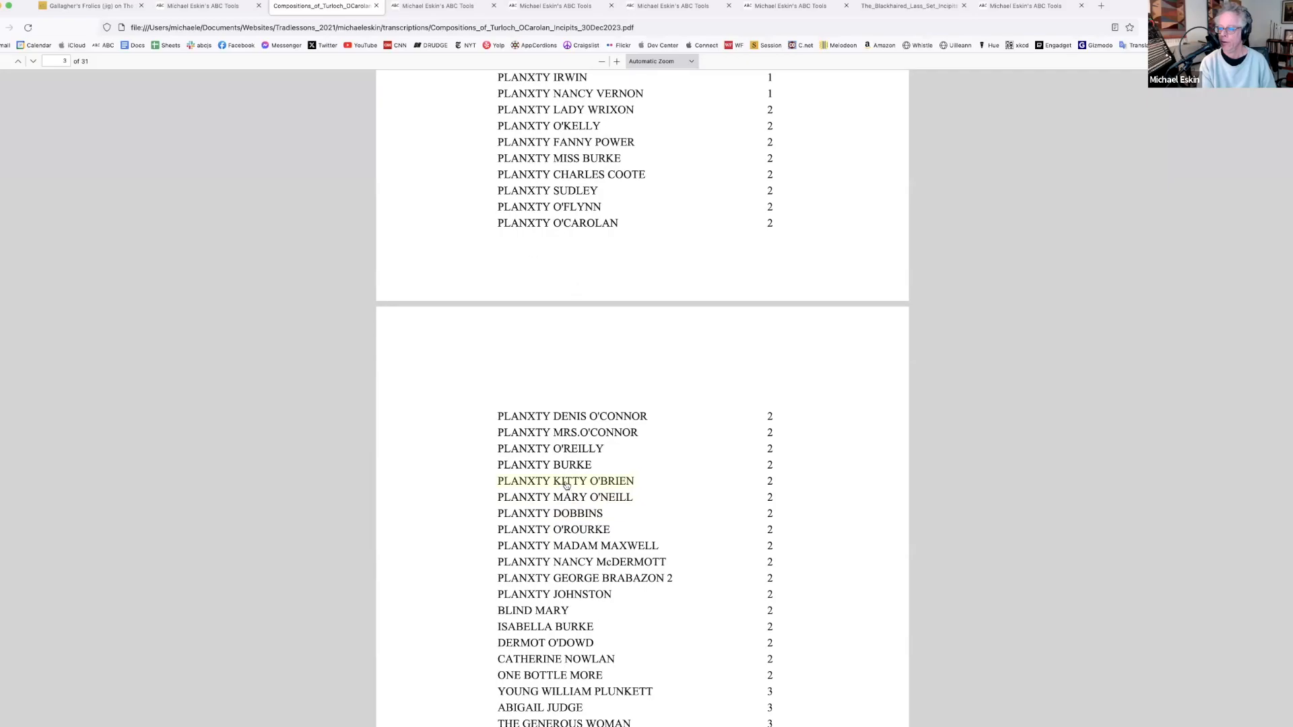
click(570, 483)
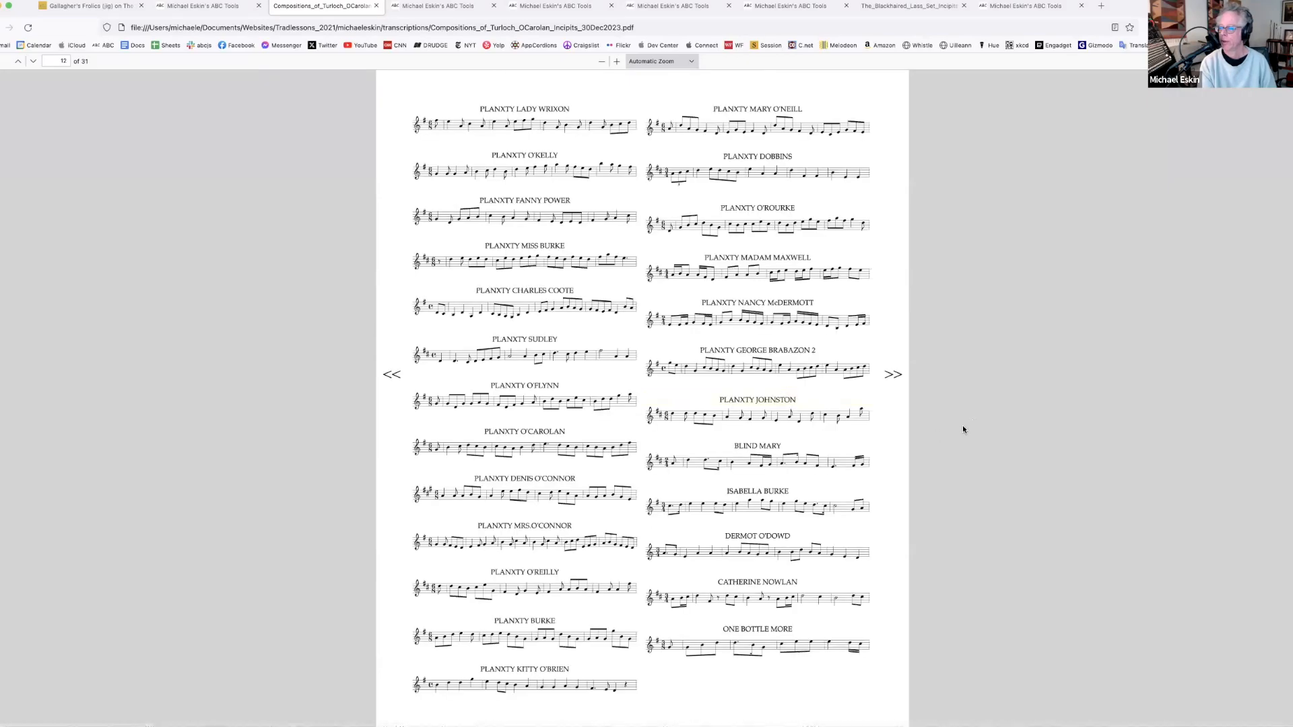
scroll(949, 431, down, 3)
scroll(942, 441, down, 4)
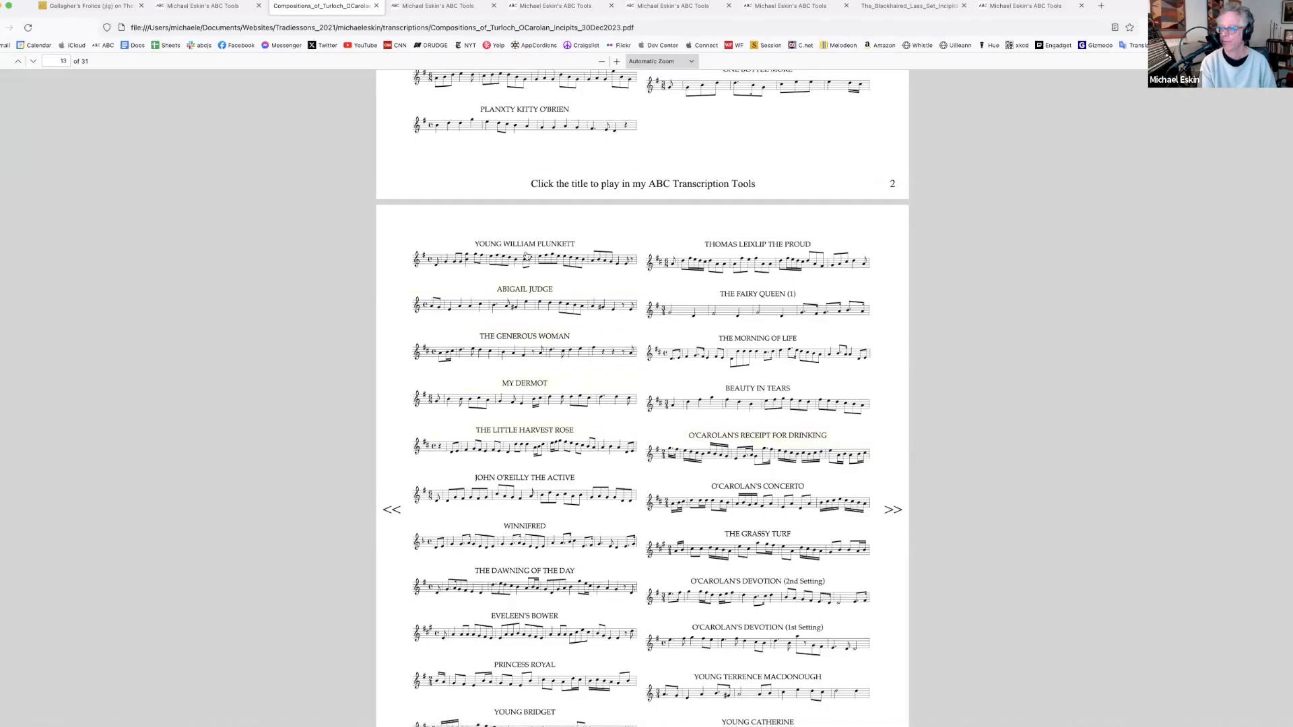
Open Young William Plunkett in the tune player from its incipit title, and preview the wide view before returning to normal view
click(525, 245)
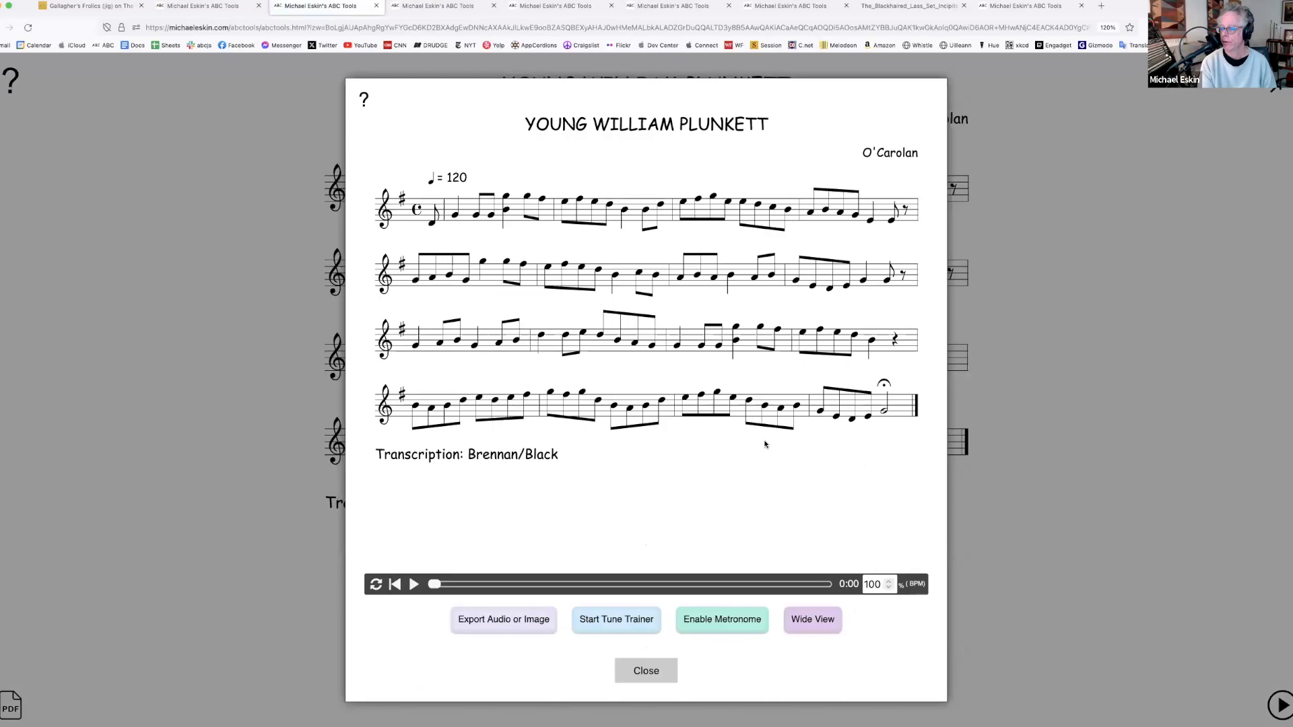
click(817, 624)
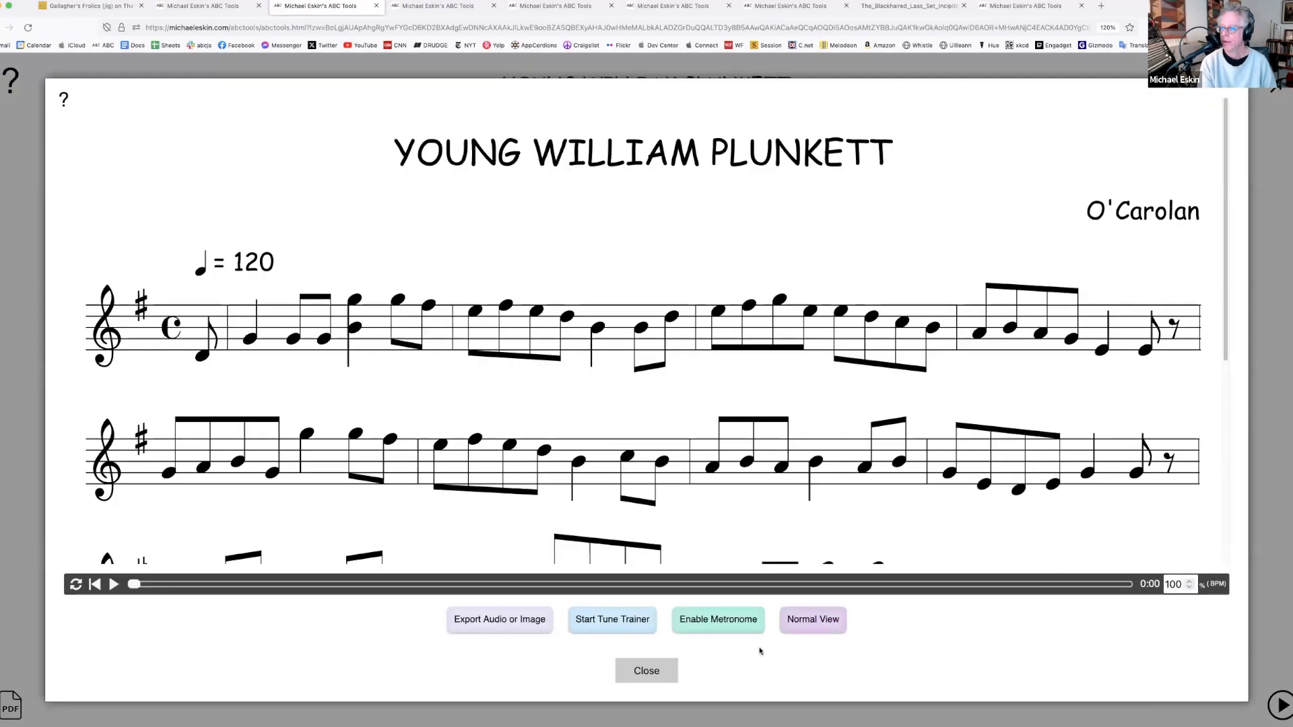
click(816, 625)
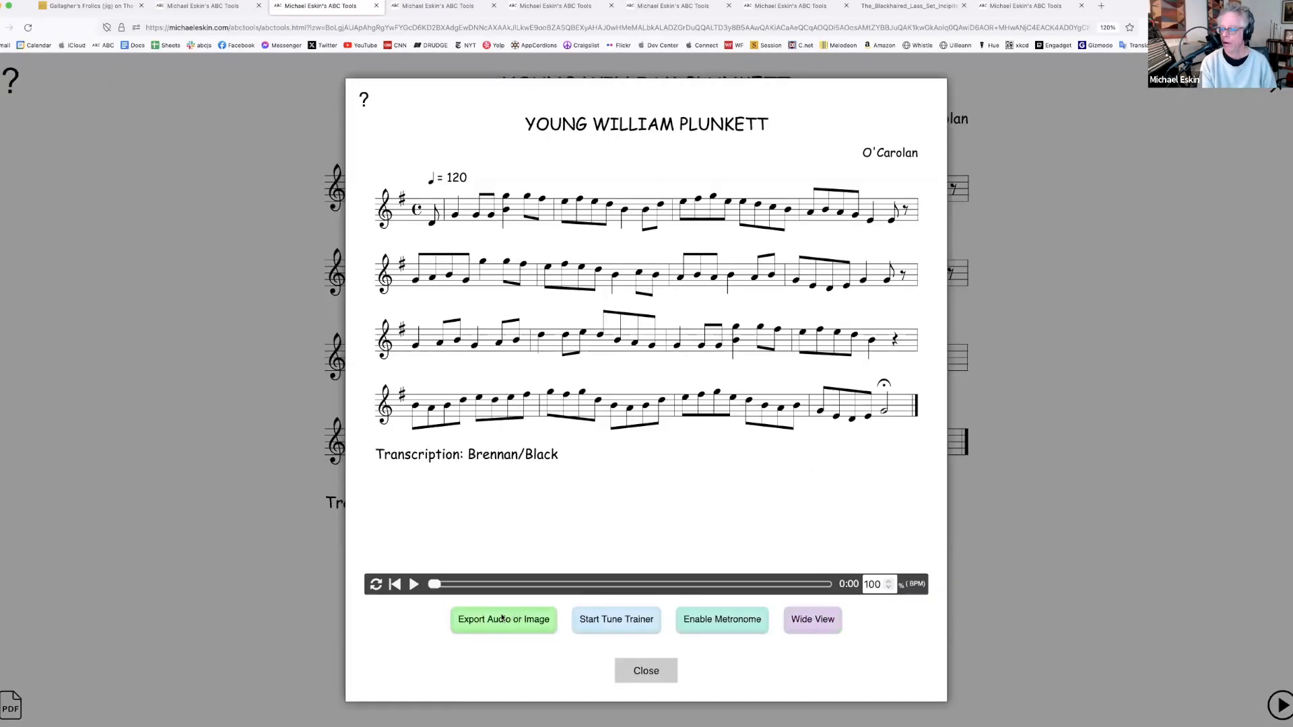
Start the Tune Trainer for Young William Plunkett in wide view, play part of it, stop playback, and close the player
click(606, 616)
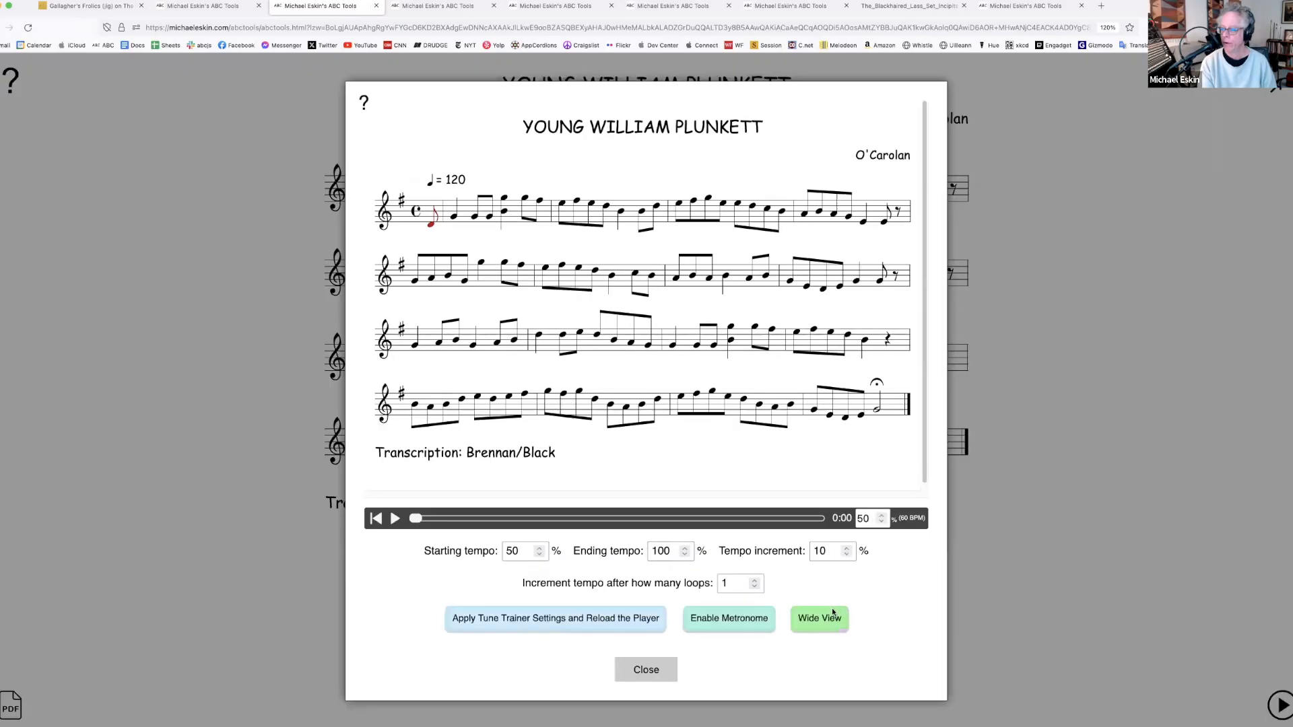
click(823, 617)
click(95, 518)
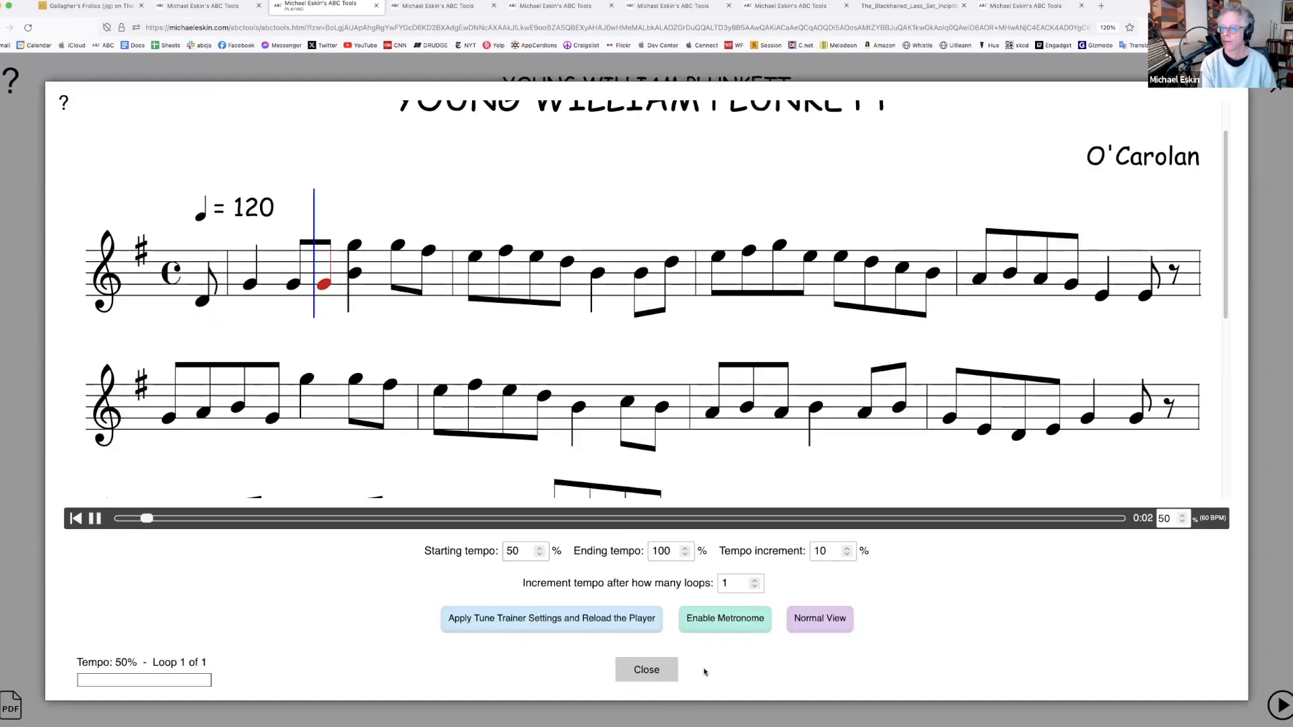
click(95, 518)
click(634, 671)
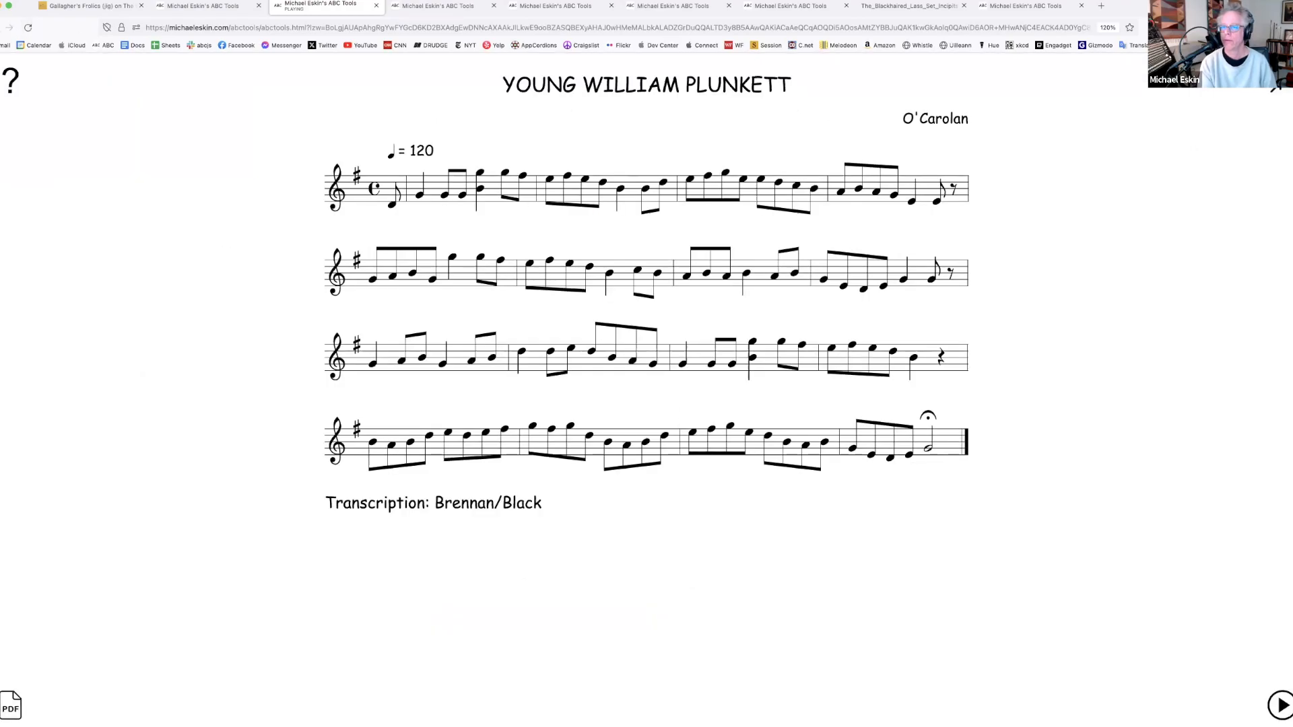
Return to the O'Carolan PDF and examine its table of contents and first page of incipits
click(0, 27)
scroll(781, 416, up, 20)
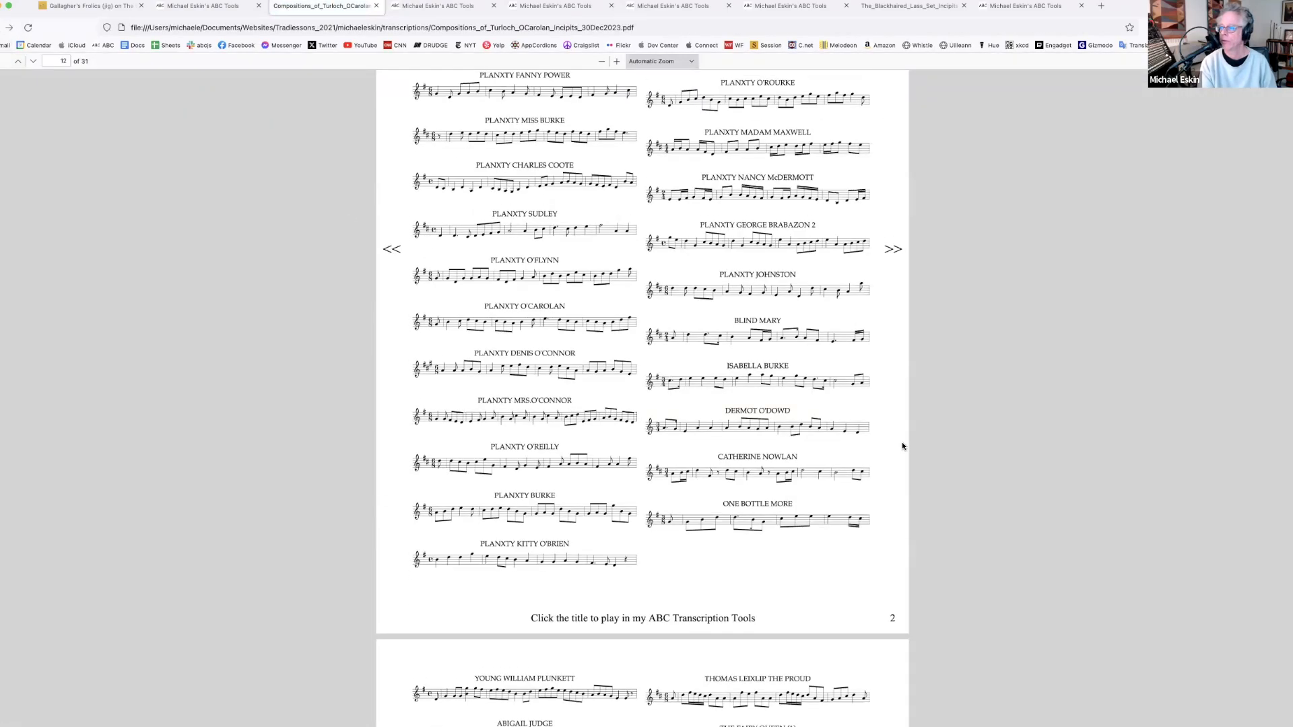
scroll(903, 446, up, 20)
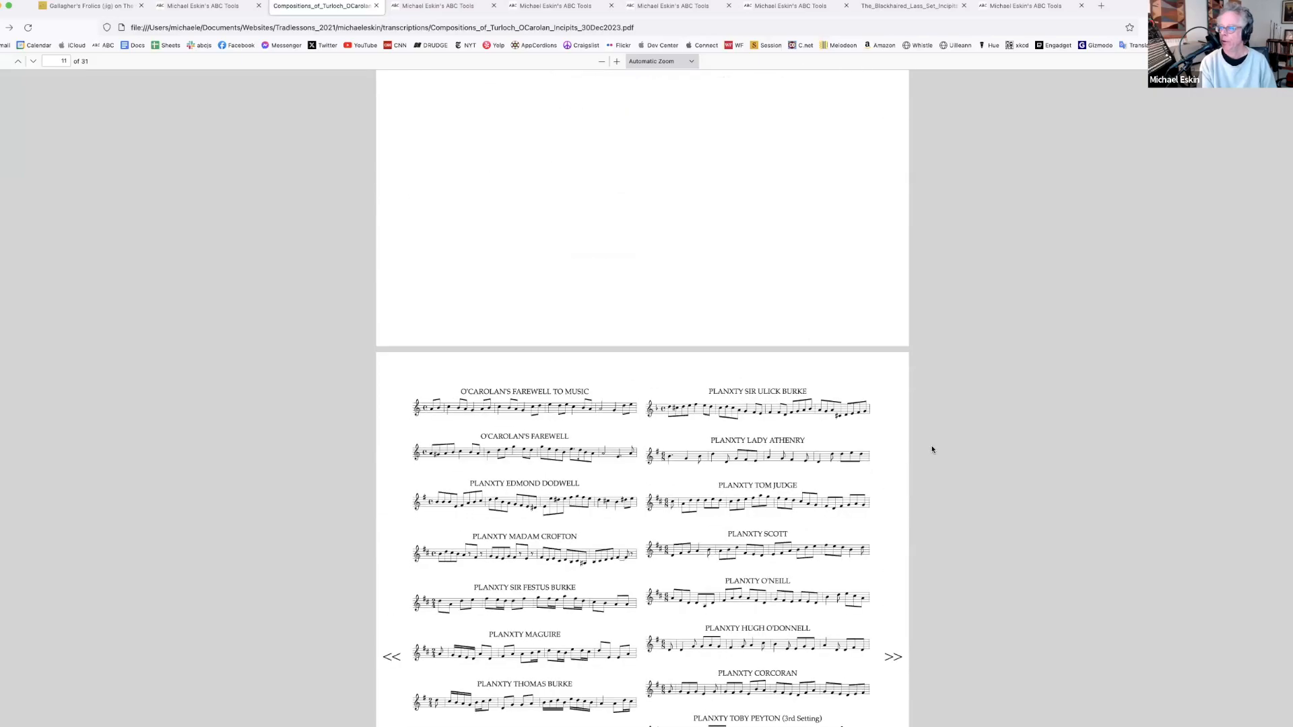
scroll(925, 459, up, 15)
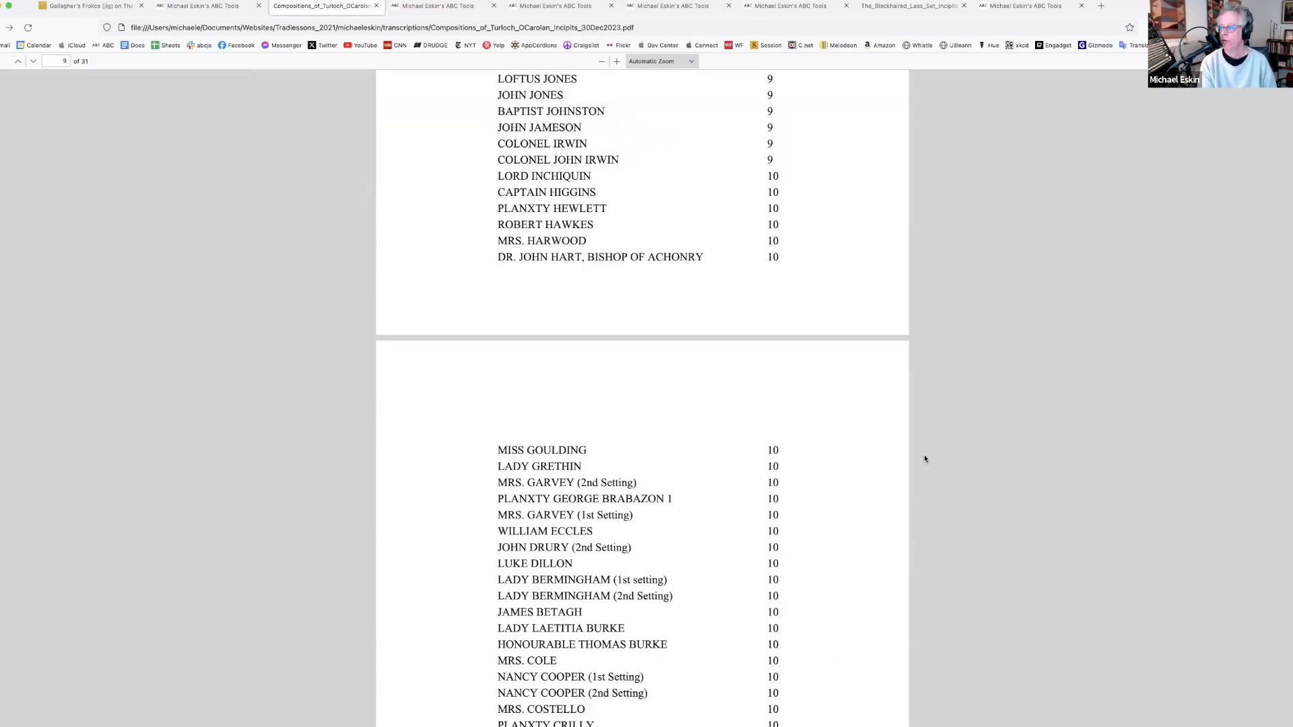
scroll(929, 460, down, 20)
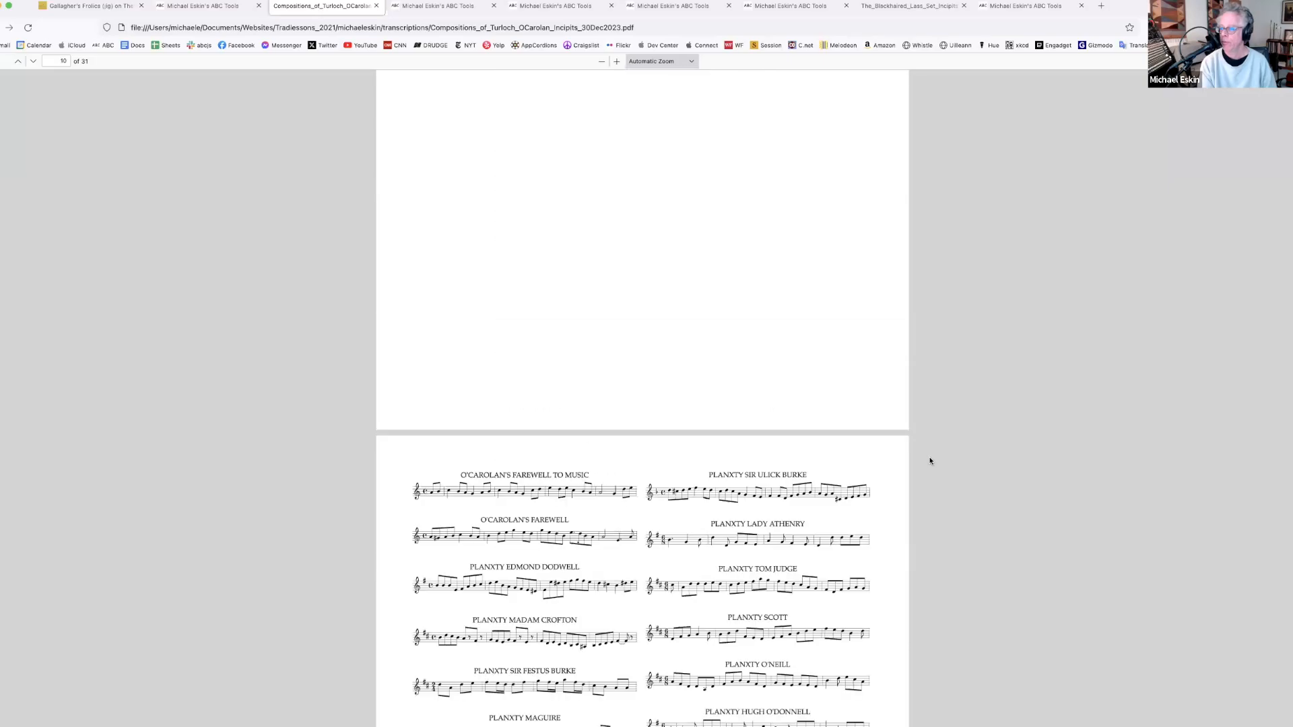
scroll(999, 496, down, 4)
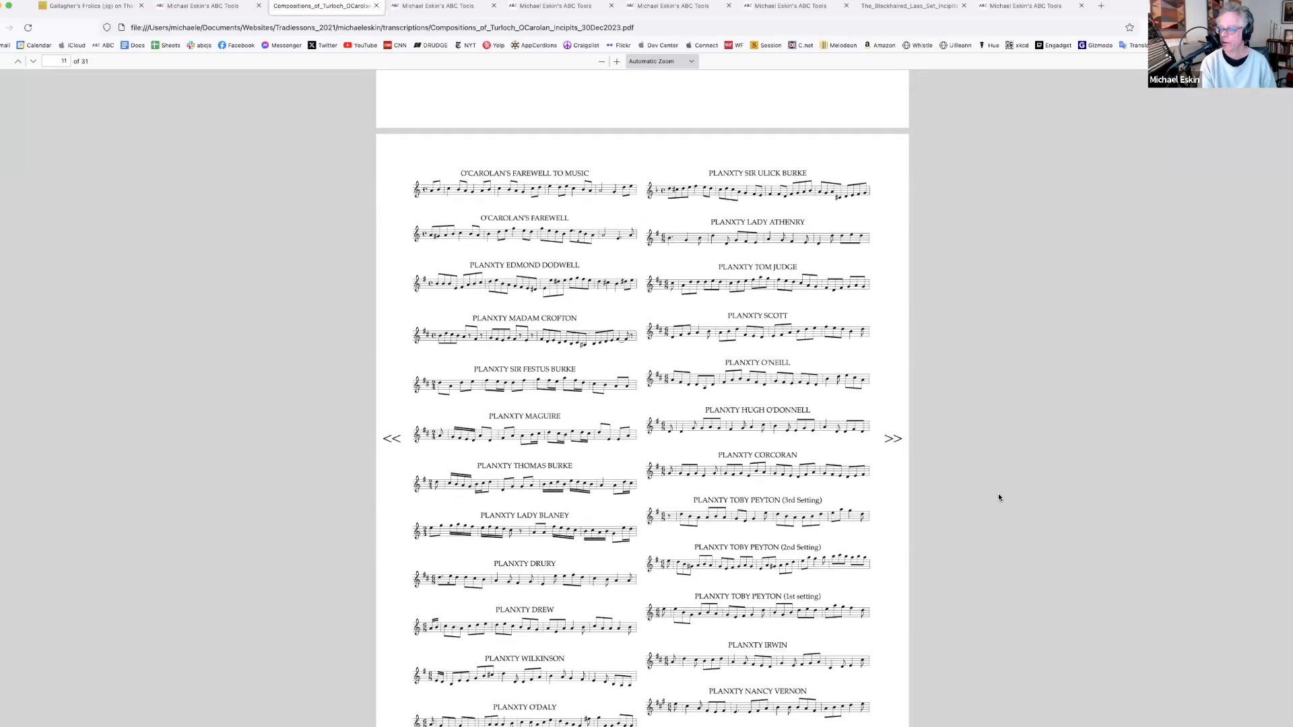
scroll(998, 497, down, 1)
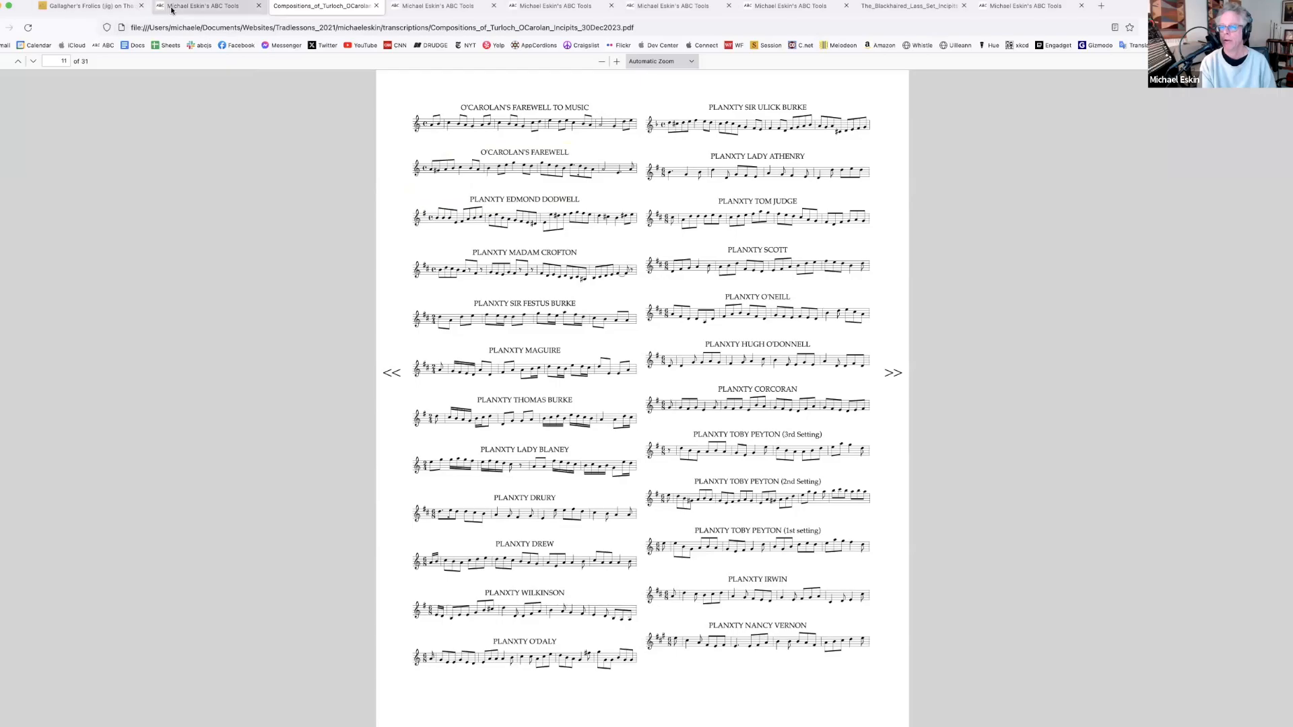
Switch back to the tunebook editor, open The Blackhaired Lass in the player, and export its audio as an MP3 file
click(207, 6)
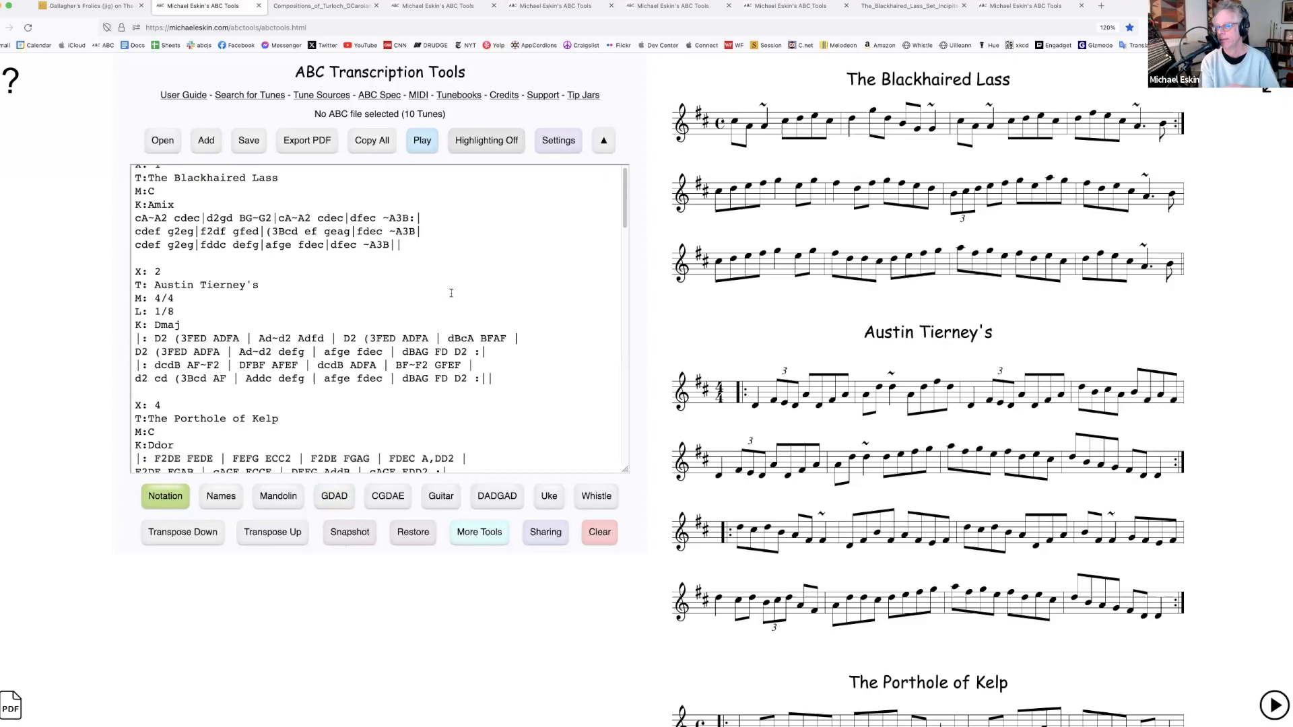
click(423, 140)
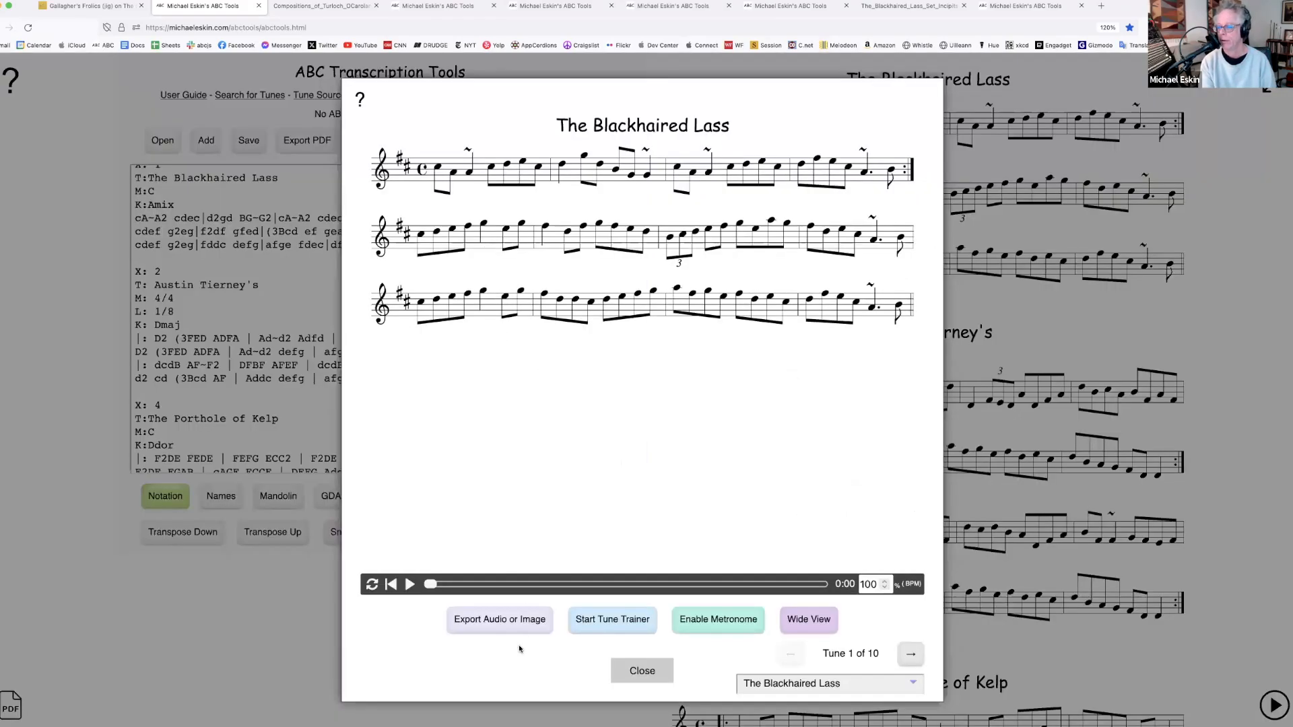
click(521, 623)
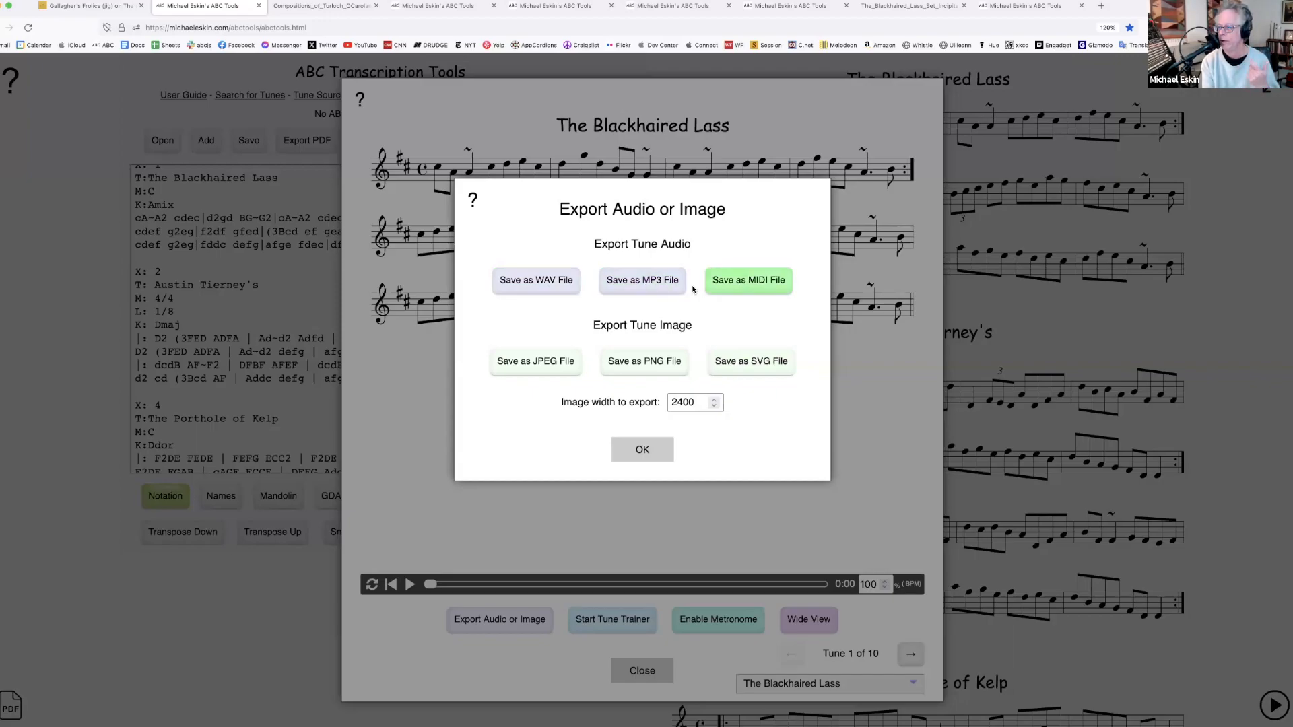
click(652, 283)
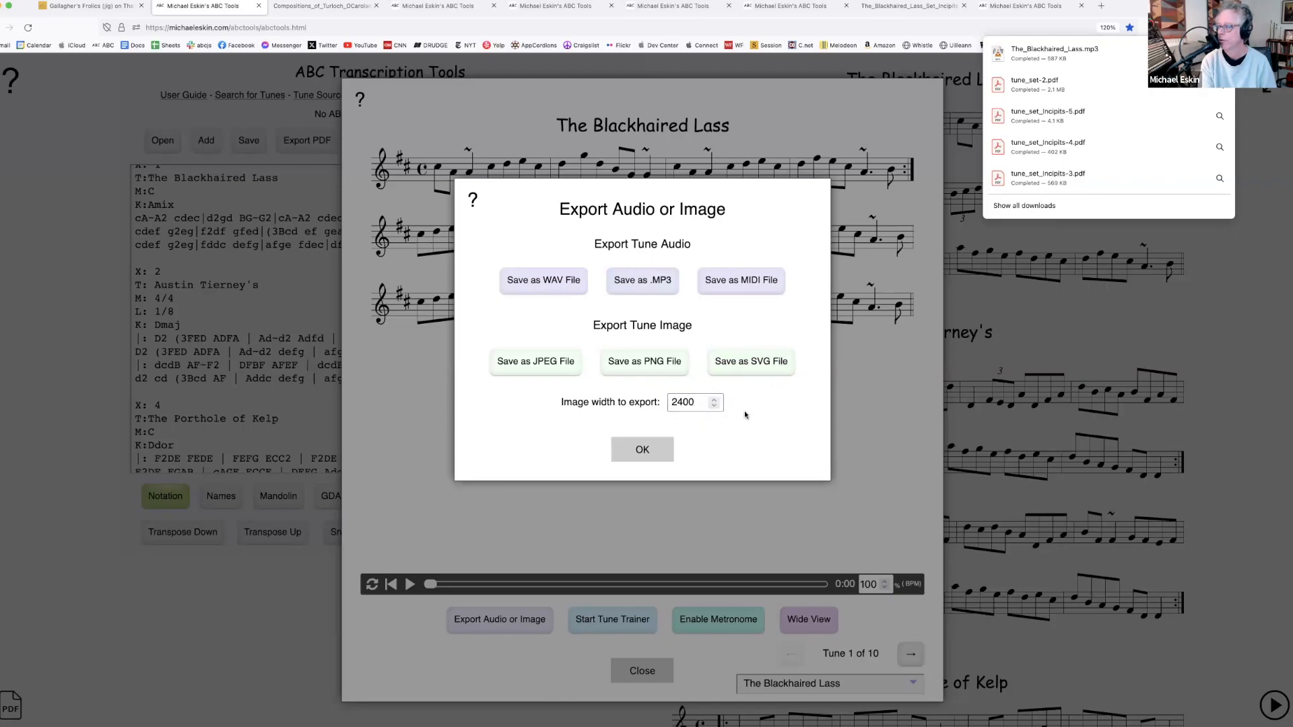
Export The Blackhaired Lass as a JPEG image and open The_Blackhaired_Lass.jpg in another browser tab
click(526, 364)
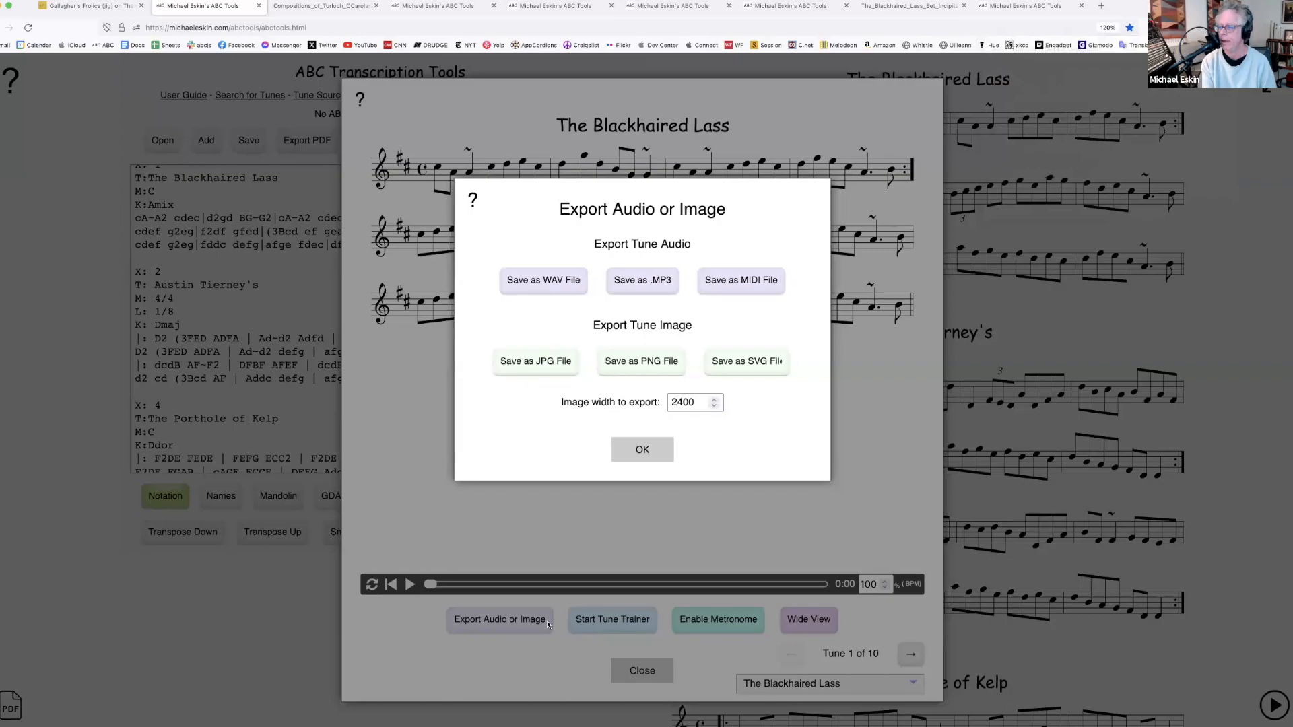
click(791, 6)
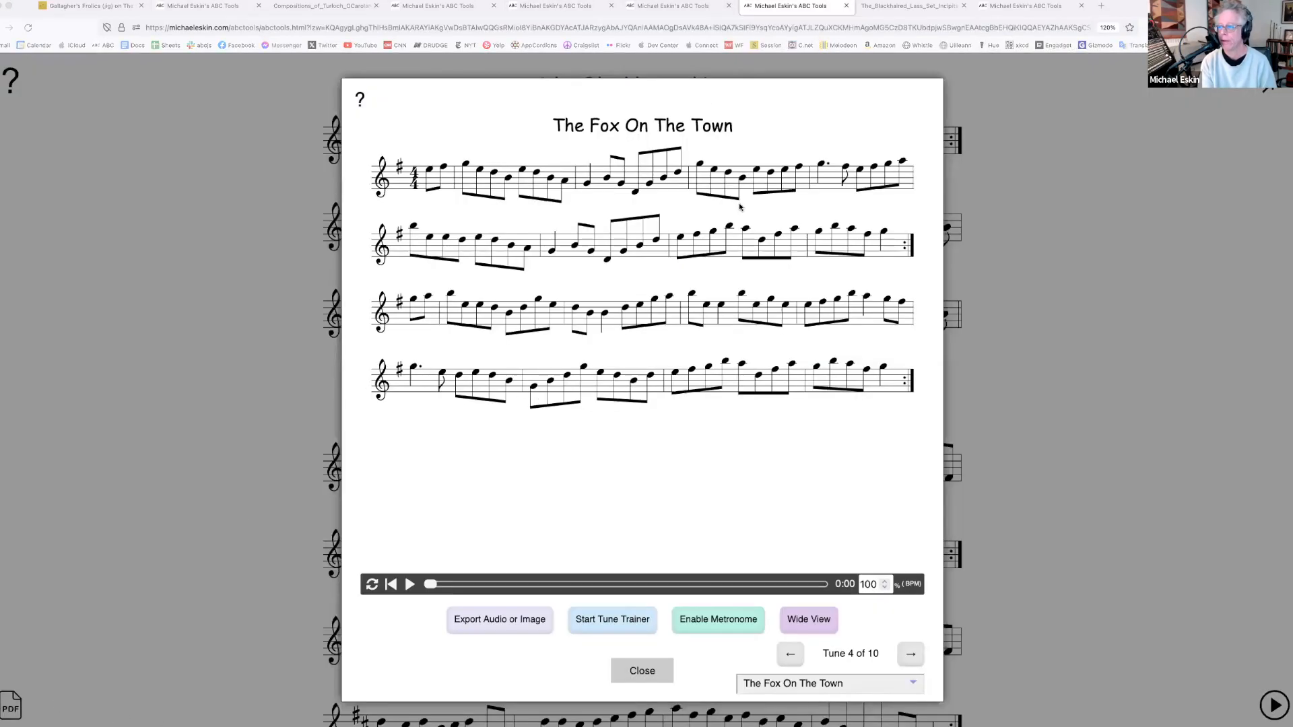
drag(740, 227, 272, 243)
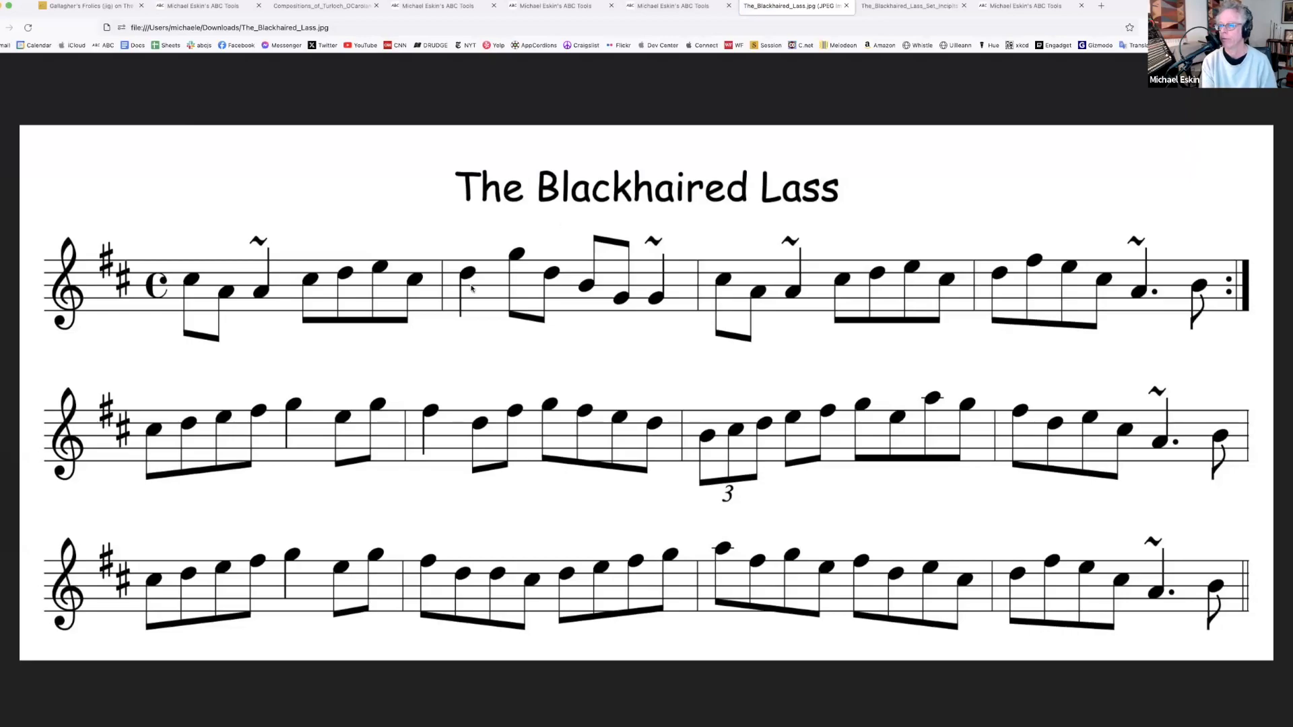
Return to the tunebook page and close both the export dialog and the tune player
click(214, 6)
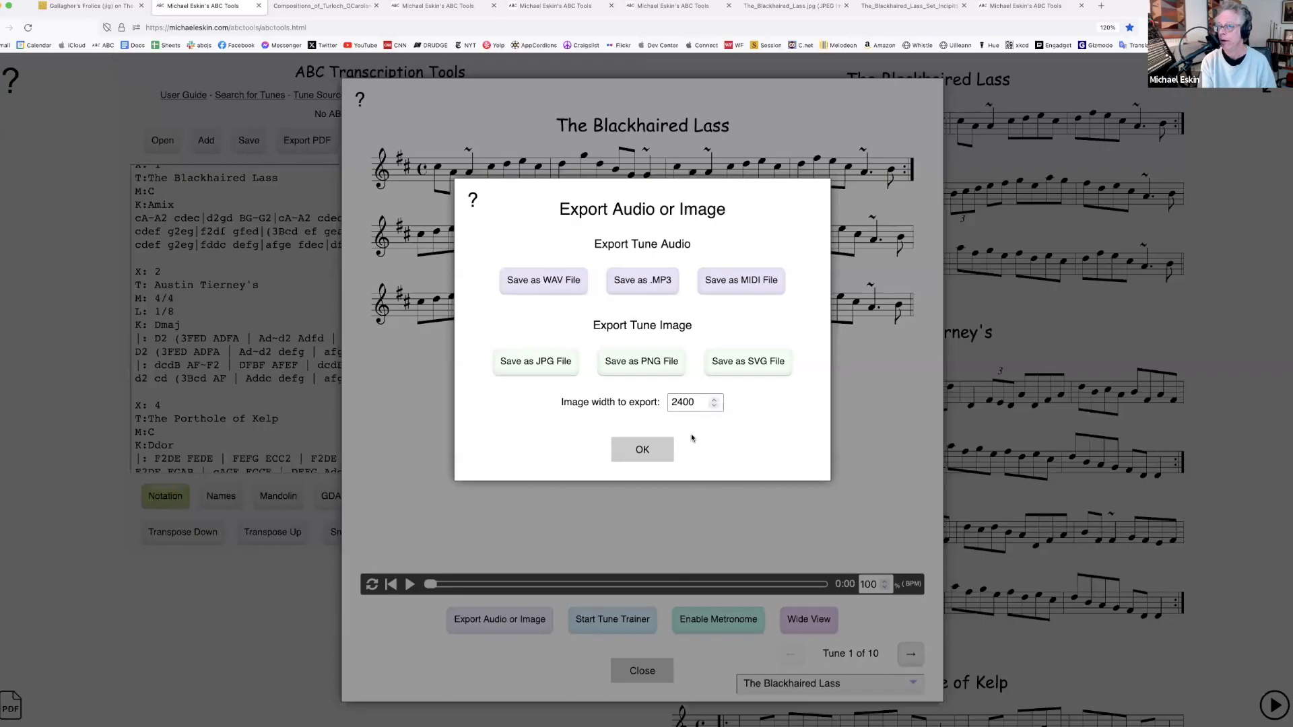
click(650, 453)
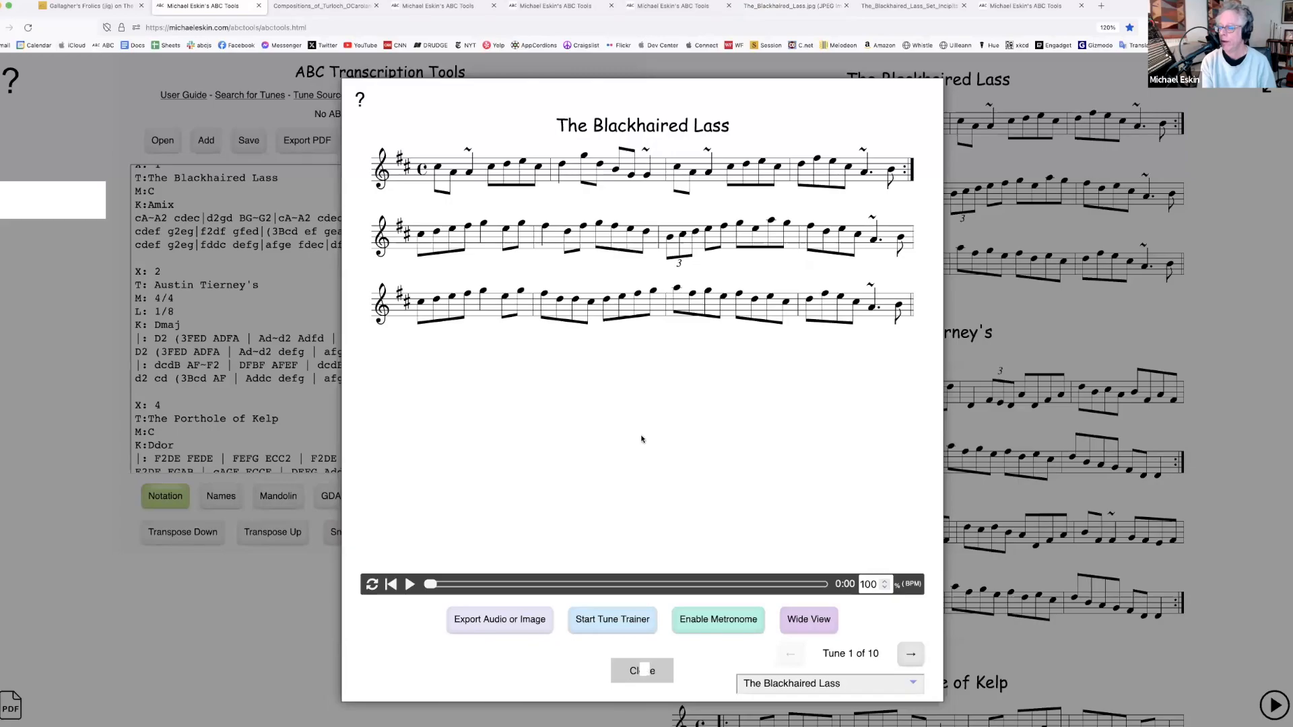
click(642, 671)
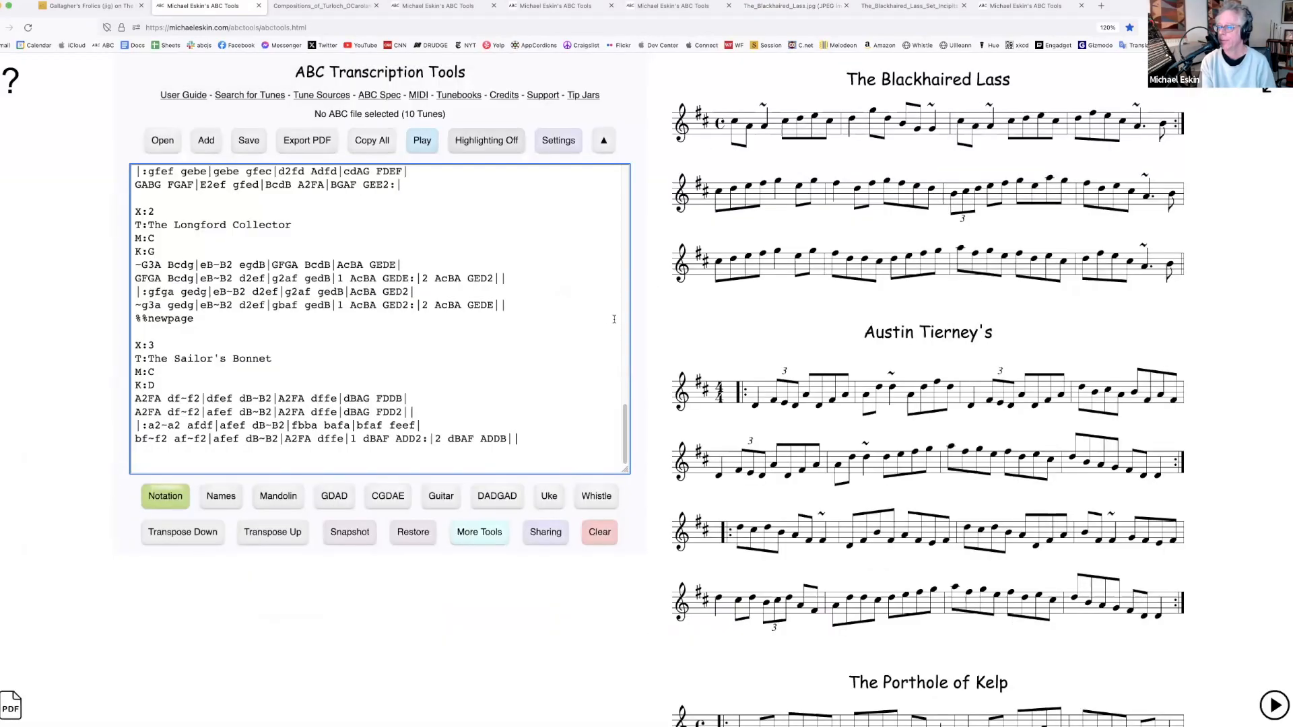
Export all tunes in the tunebook as JPEG images with Export All Audio or Images
scroll(784, 377, down, 10)
scroll(787, 399, down, 15)
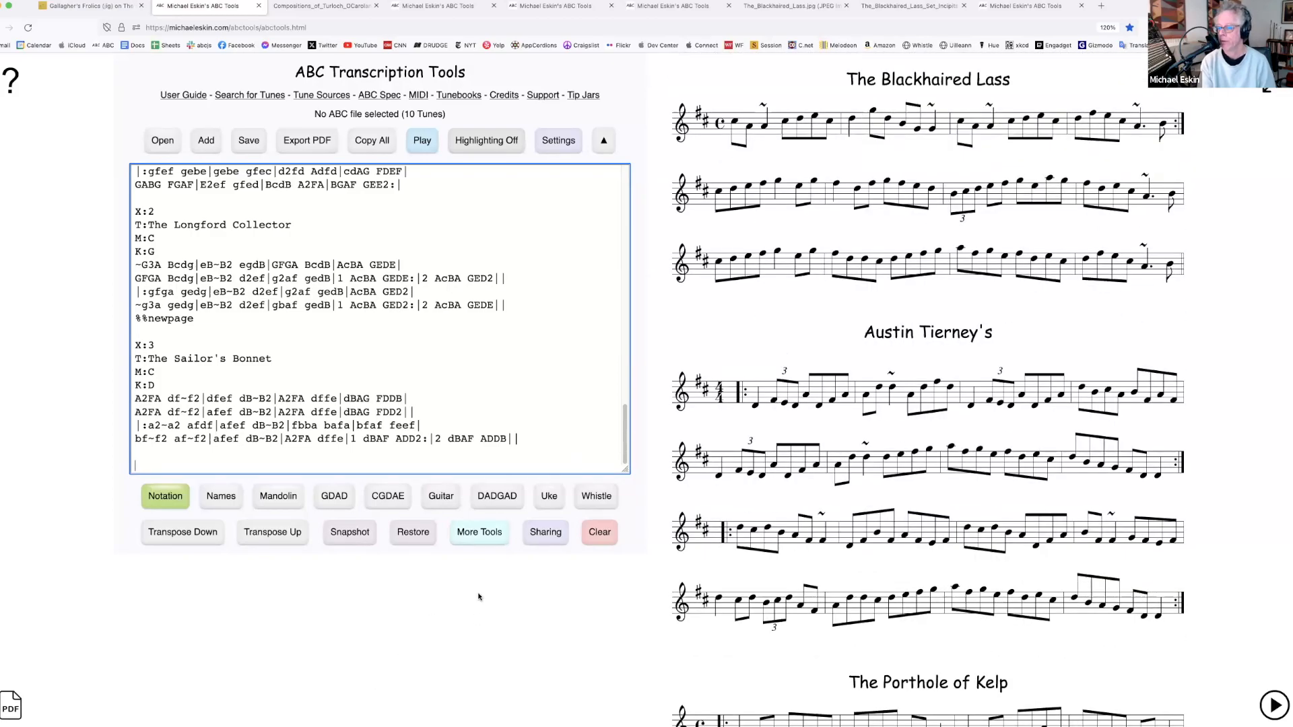
click(482, 539)
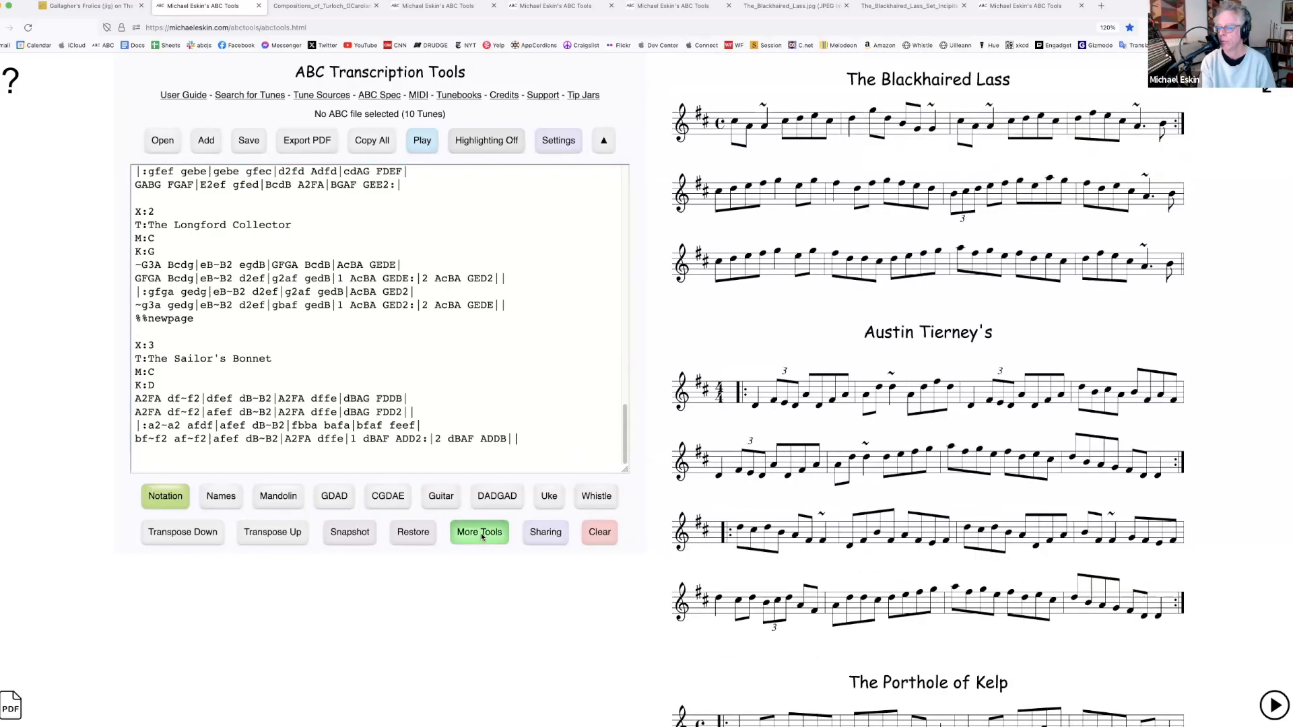
click(530, 571)
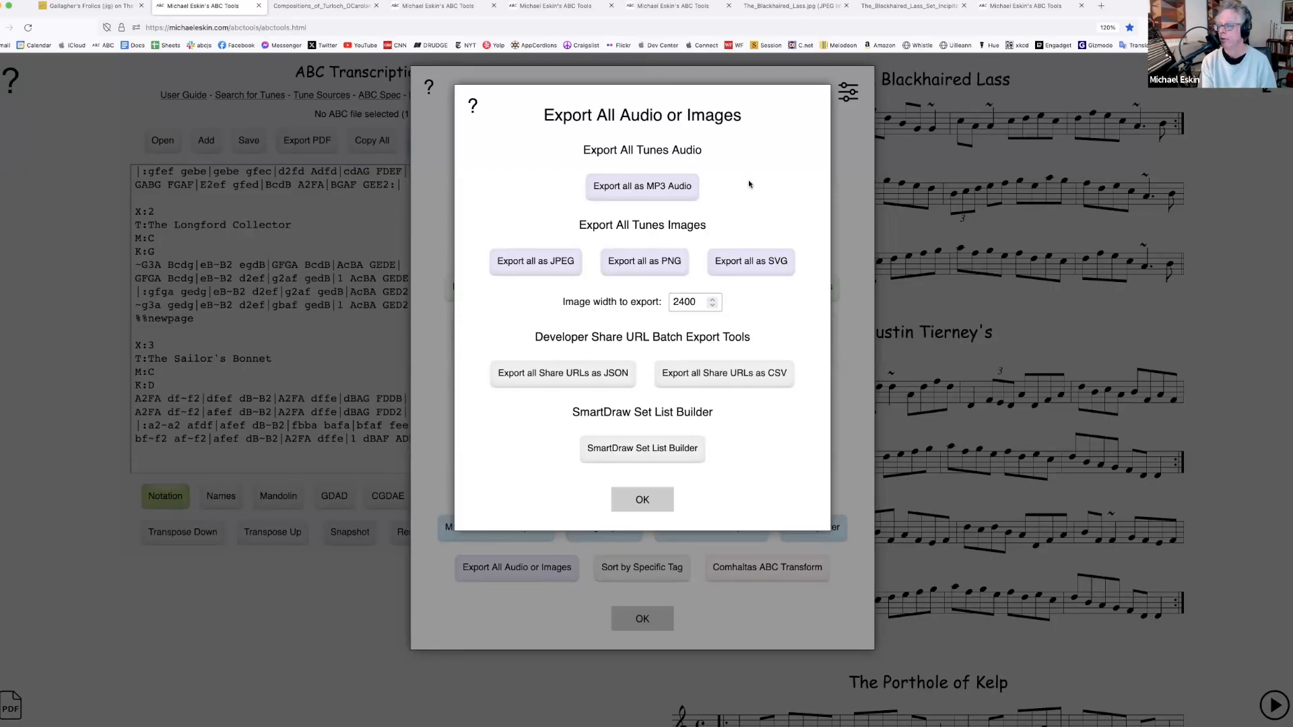
click(535, 264)
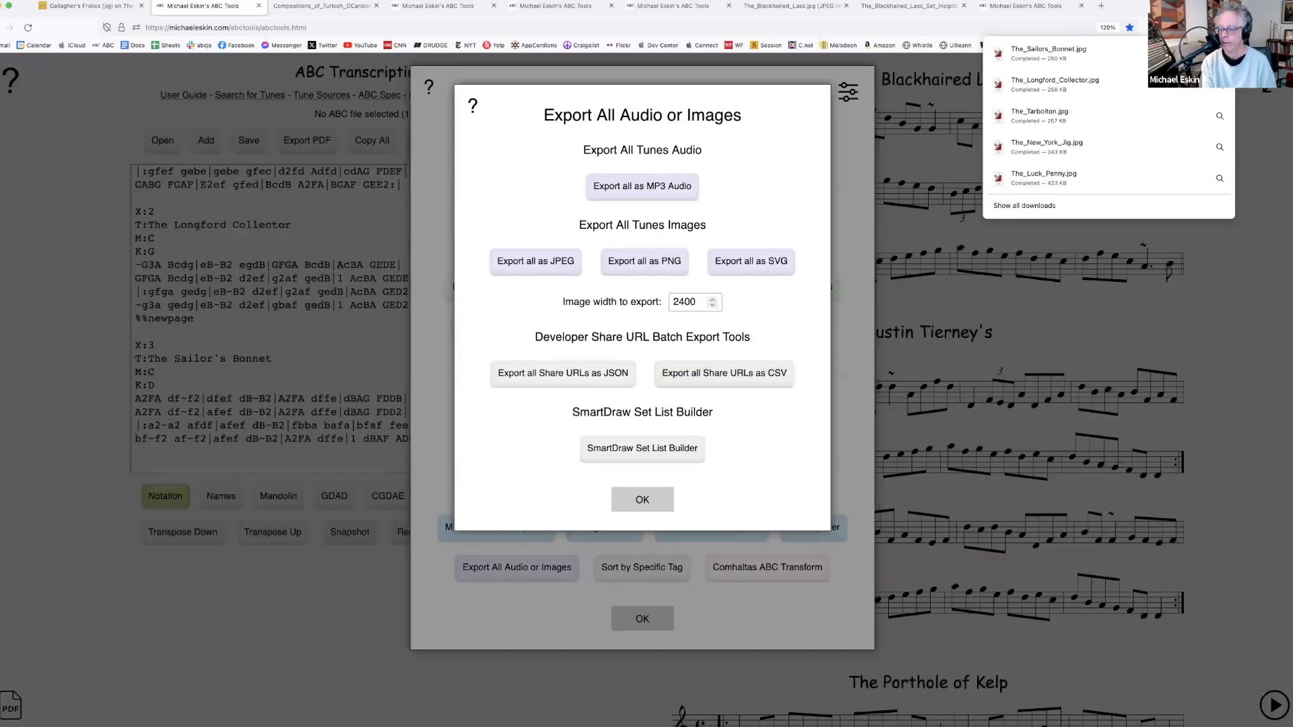
View the exported JPEG images of The Sailor's Bonnet, The Longford Collector, The Luck Penny and The Repeal Of The Union in a browser tab, then close it
click(322, 6)
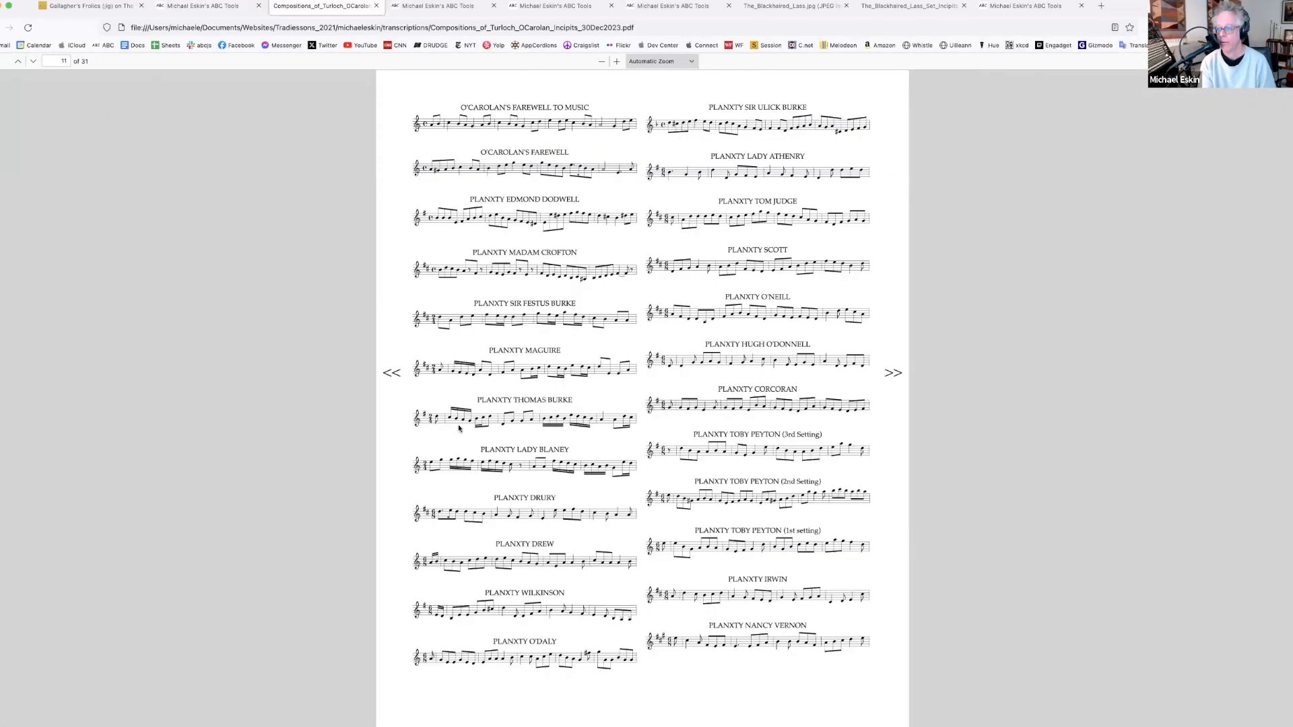
drag(748, 232, 354, 248)
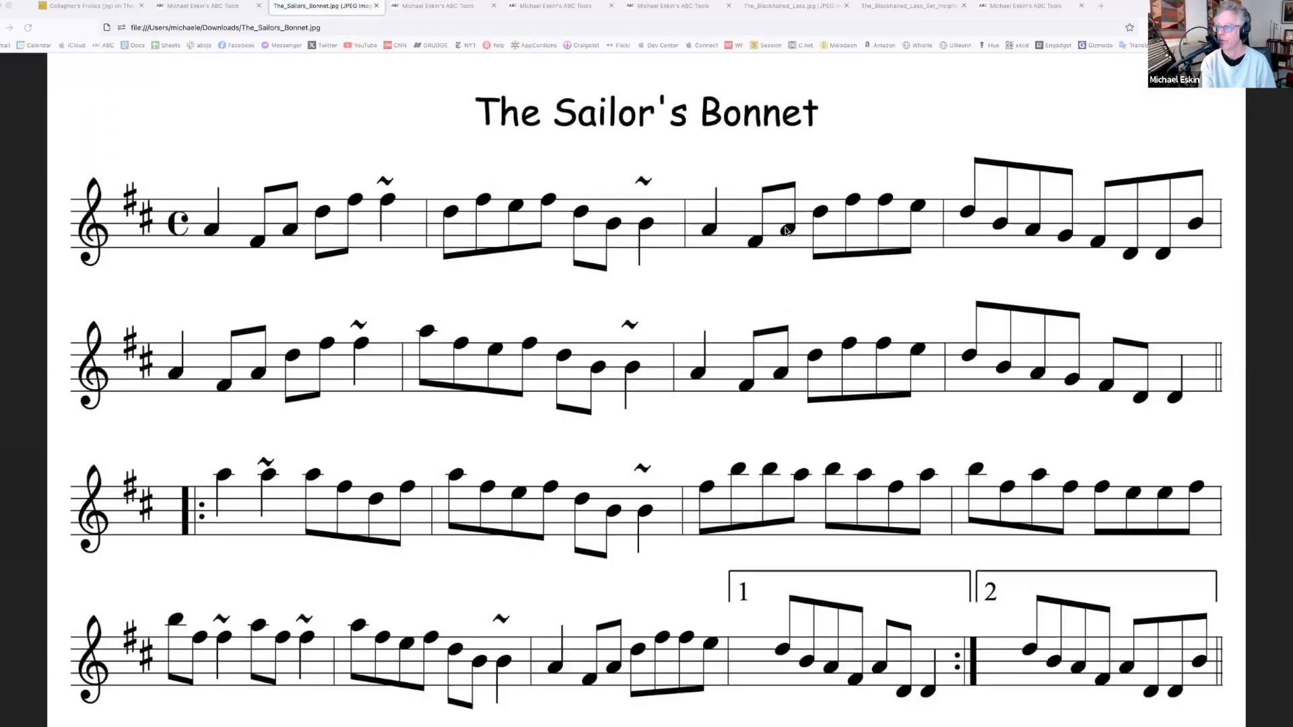
drag(771, 242, 400, 248)
drag(756, 265, 485, 250)
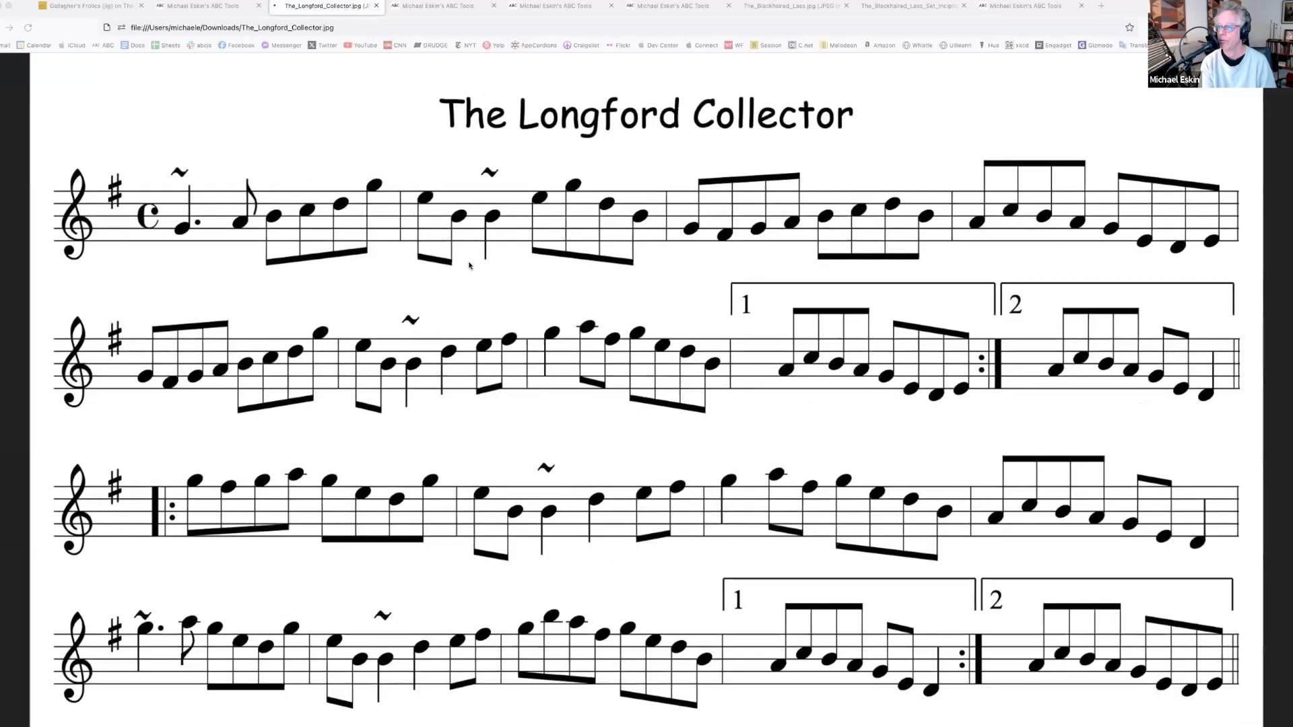
drag(395, 255, 390, 255)
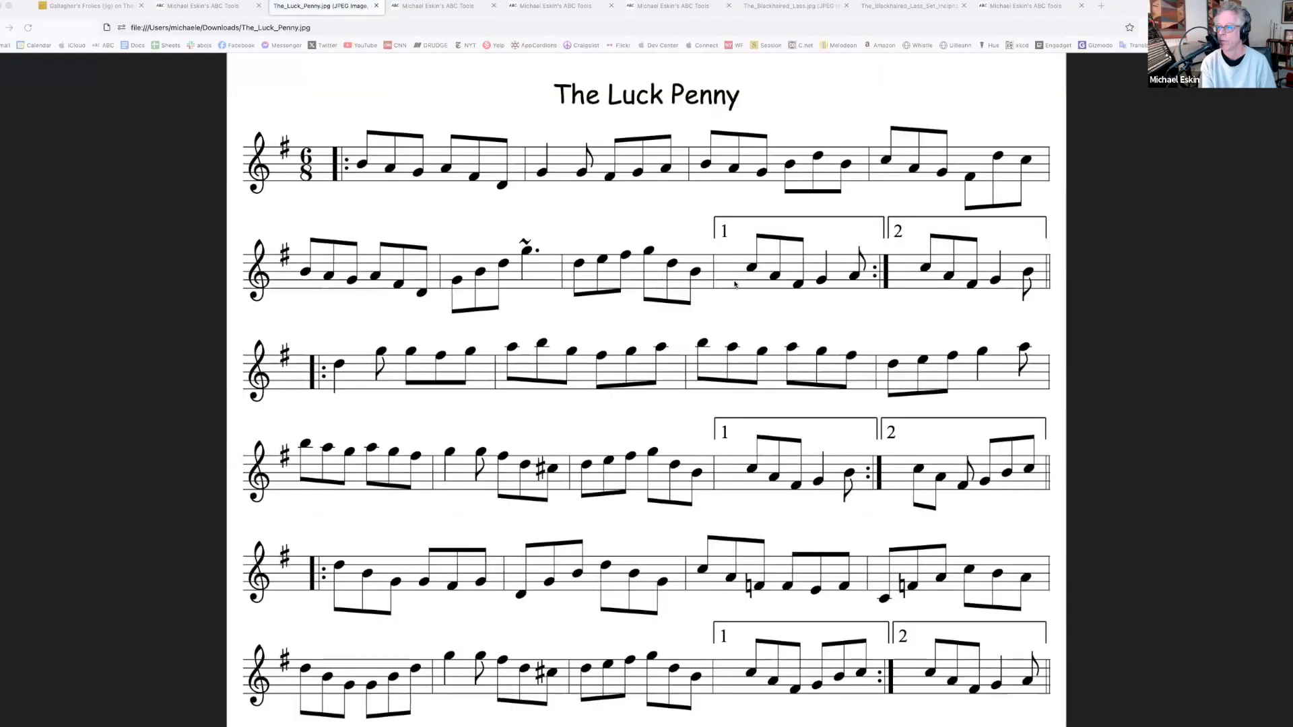
drag(733, 283, 404, 255)
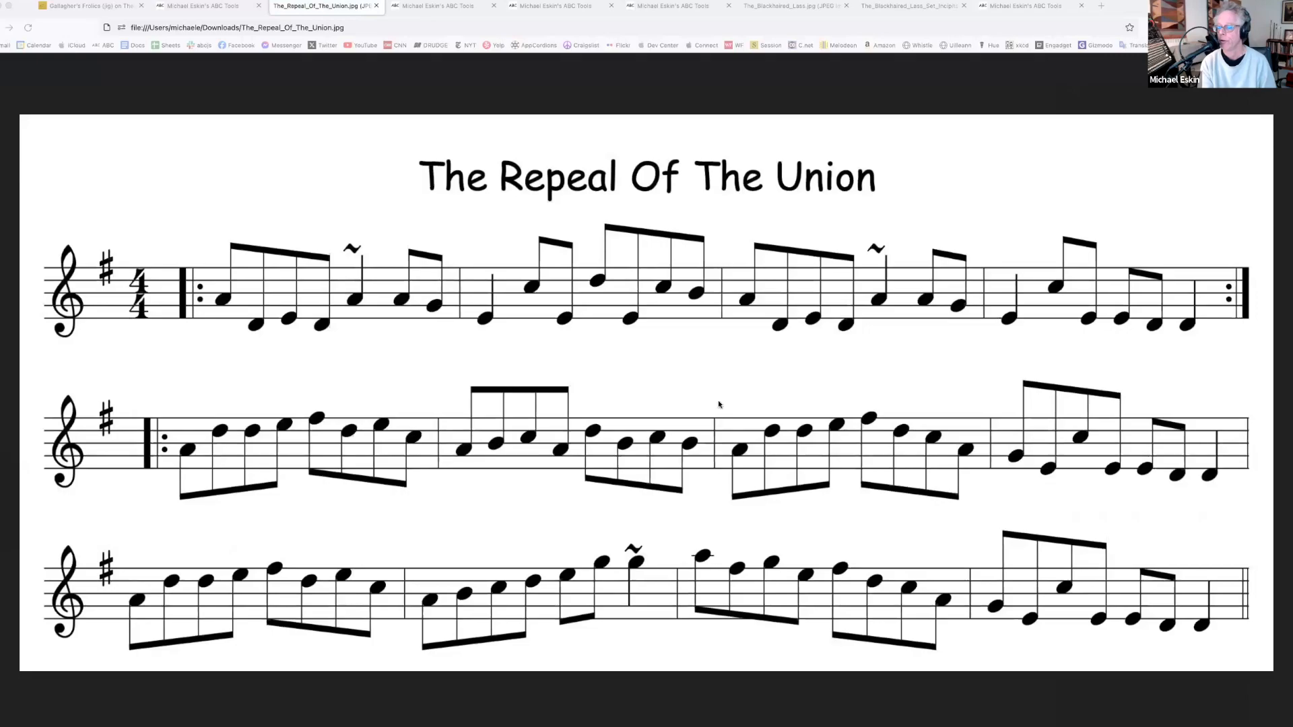
click(376, 6)
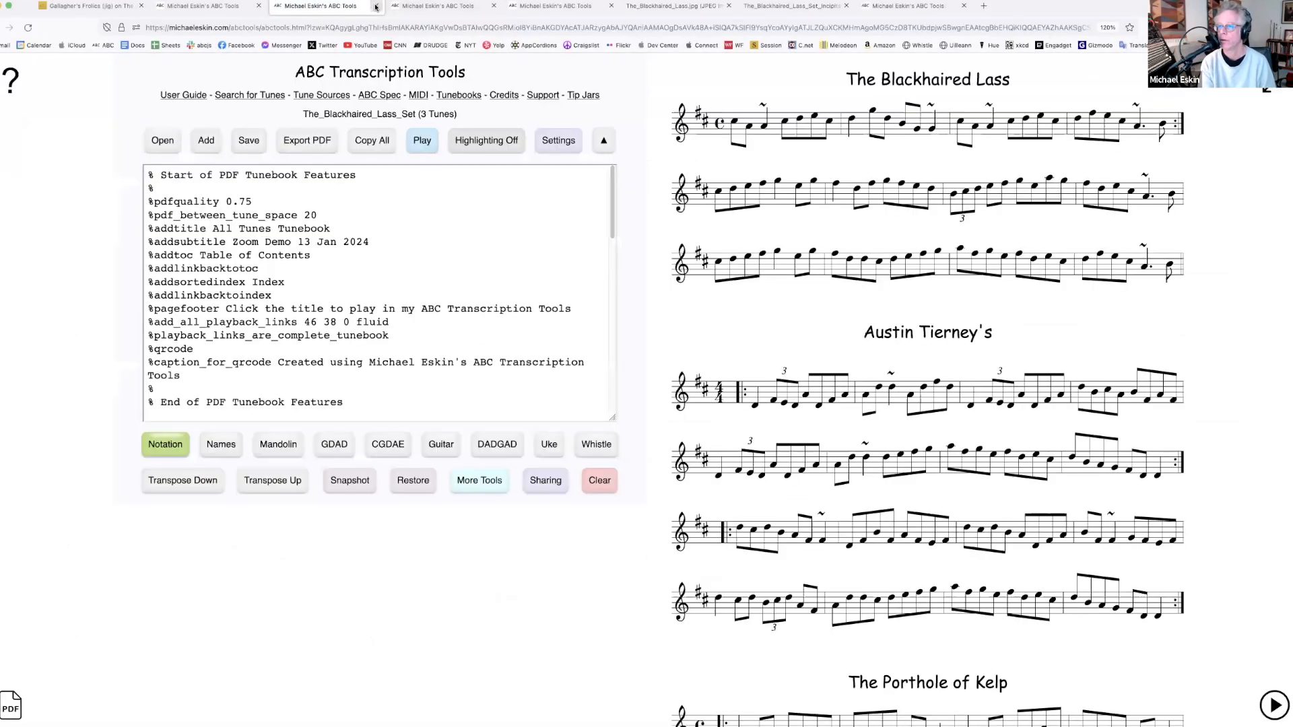
Return to the tunebook editor and export all tunes as MP3 audio, playing each tune 1 time without a click intro
click(222, 8)
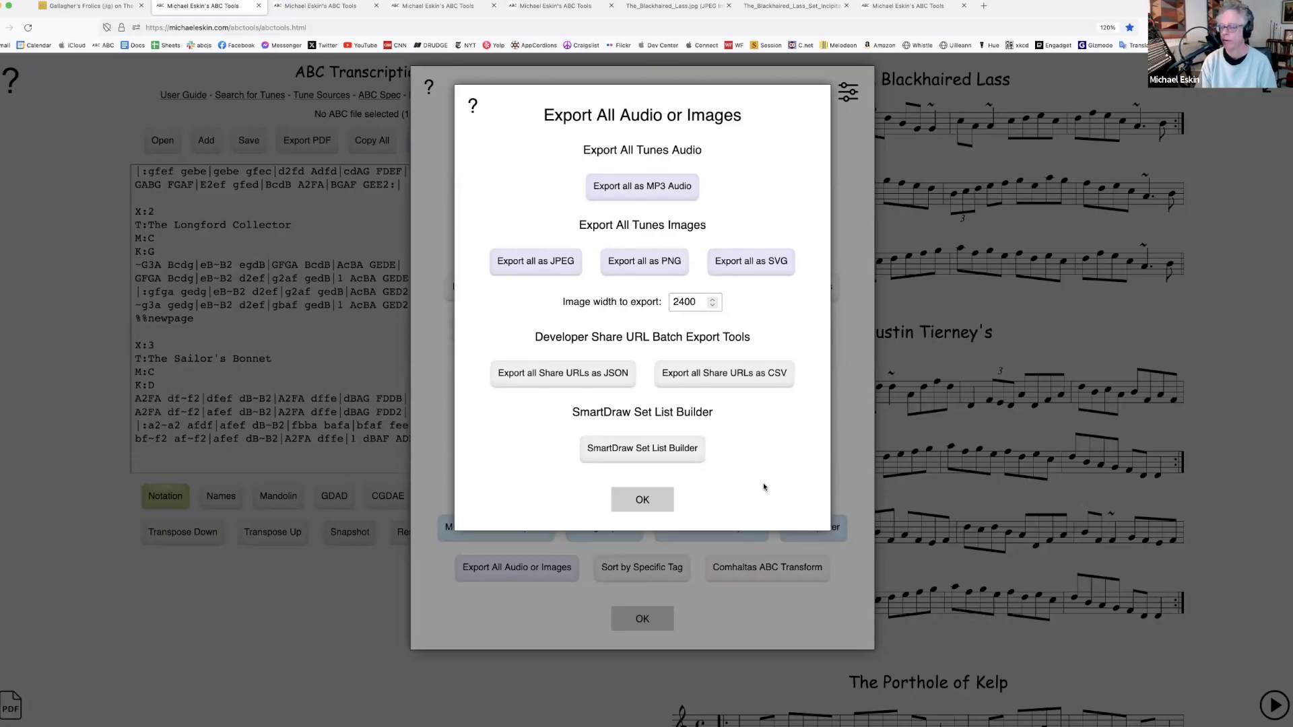
click(650, 189)
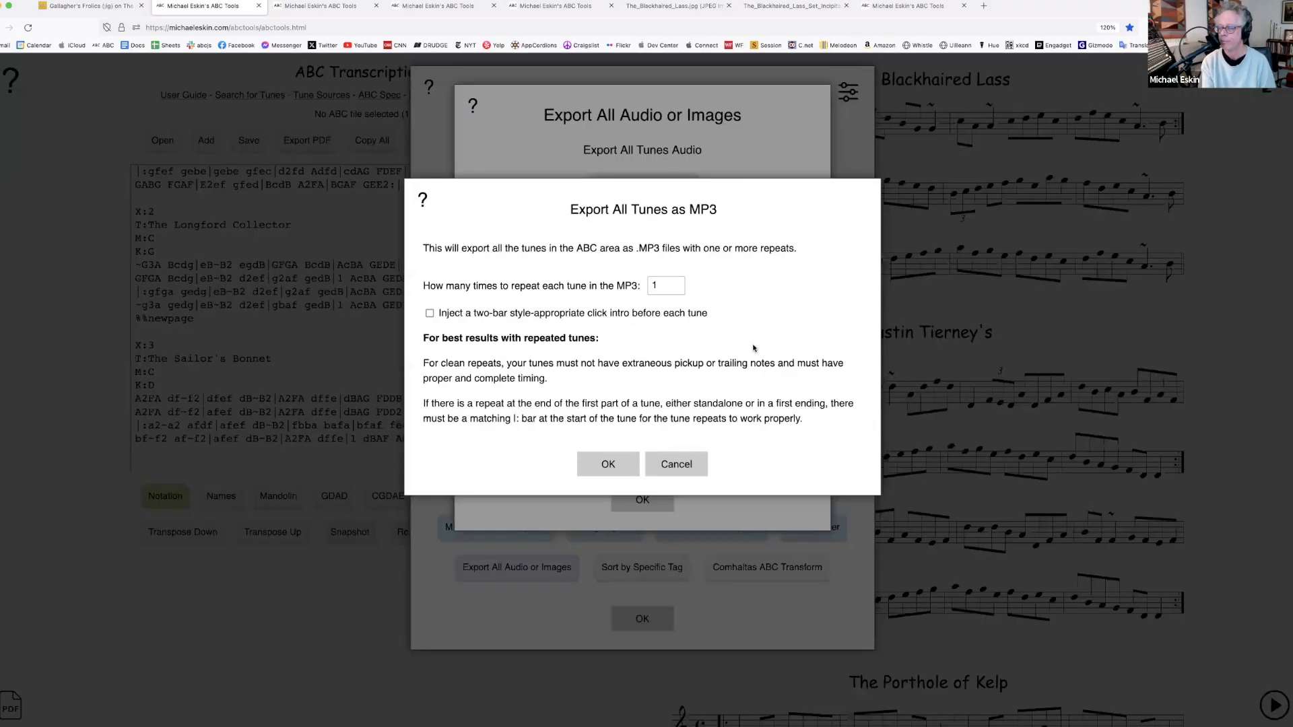
drag(669, 285, 633, 285)
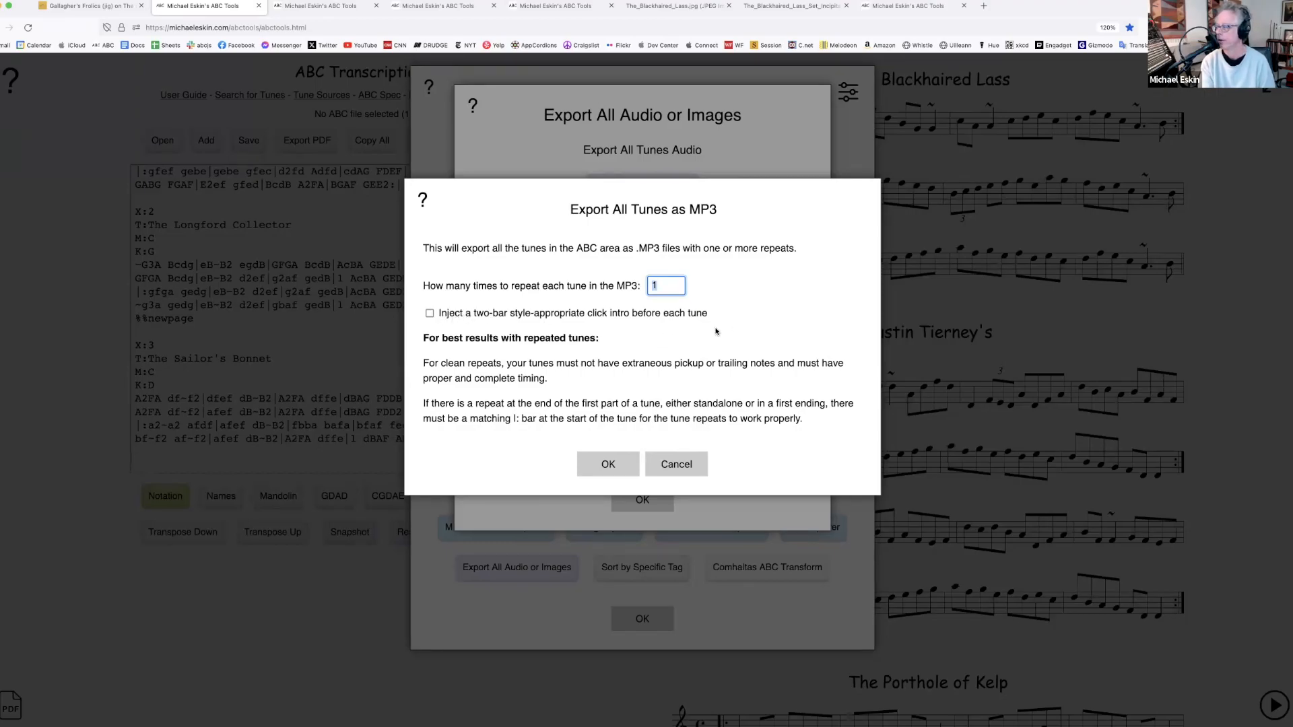
click(614, 464)
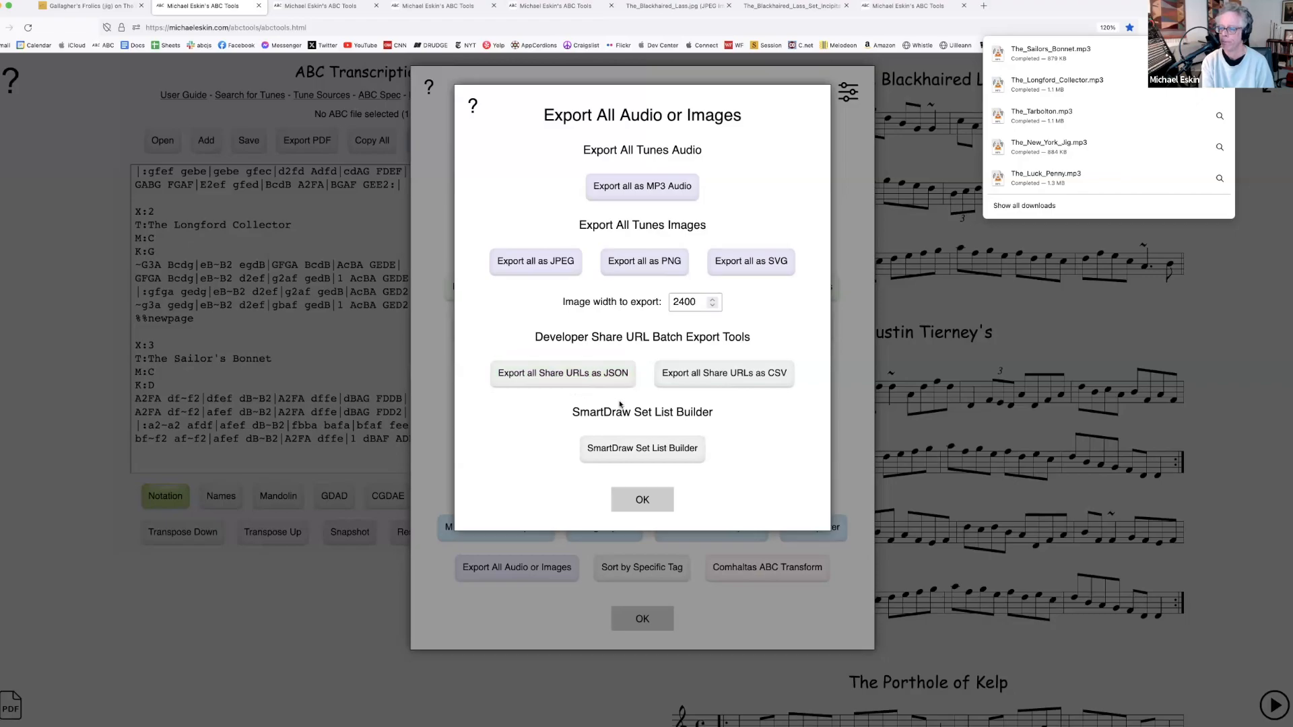
Export all share URLs as All_Share_URLs_JSON.txt, view the file in another browser tab, and close that tab
click(583, 377)
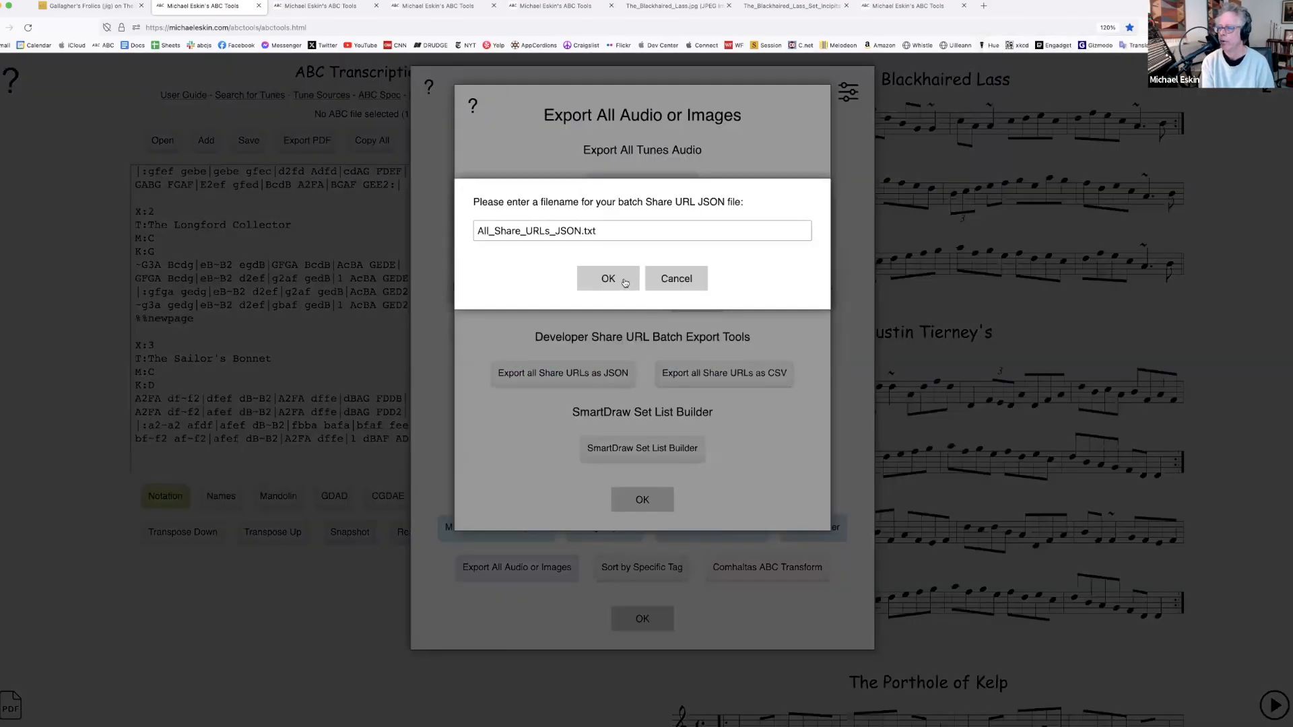
click(618, 280)
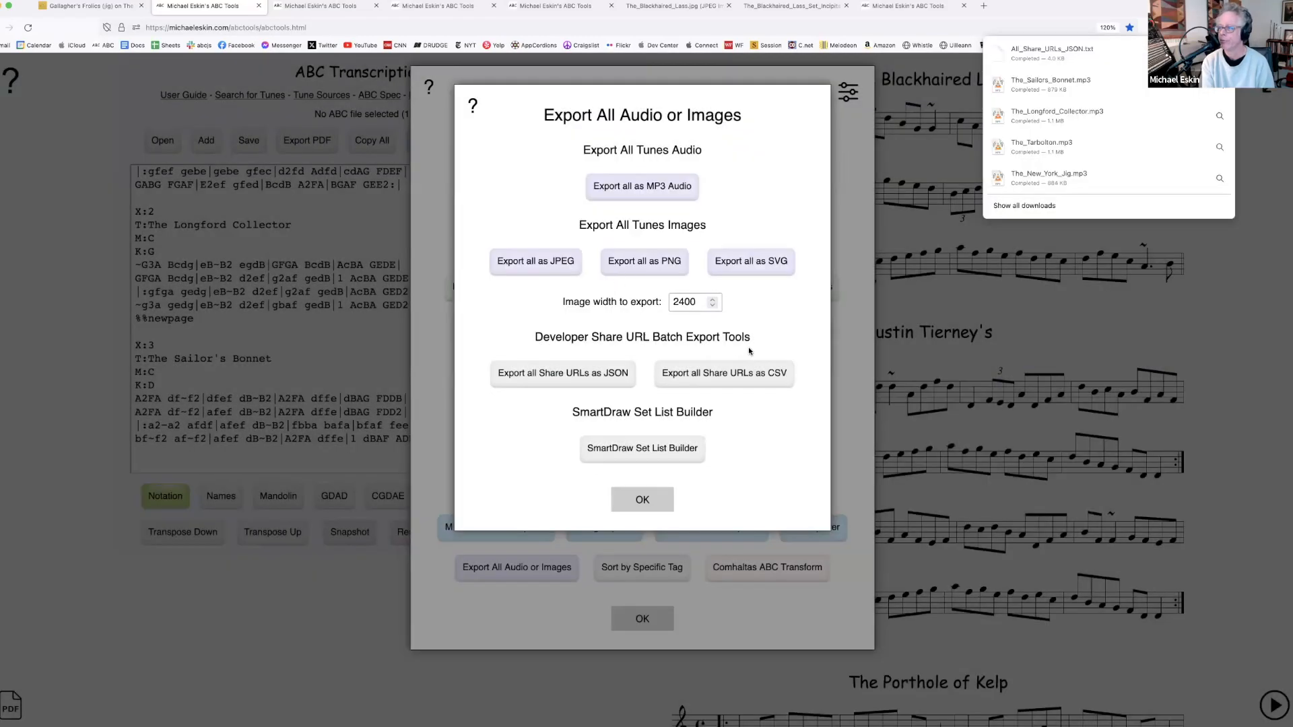
click(674, 6)
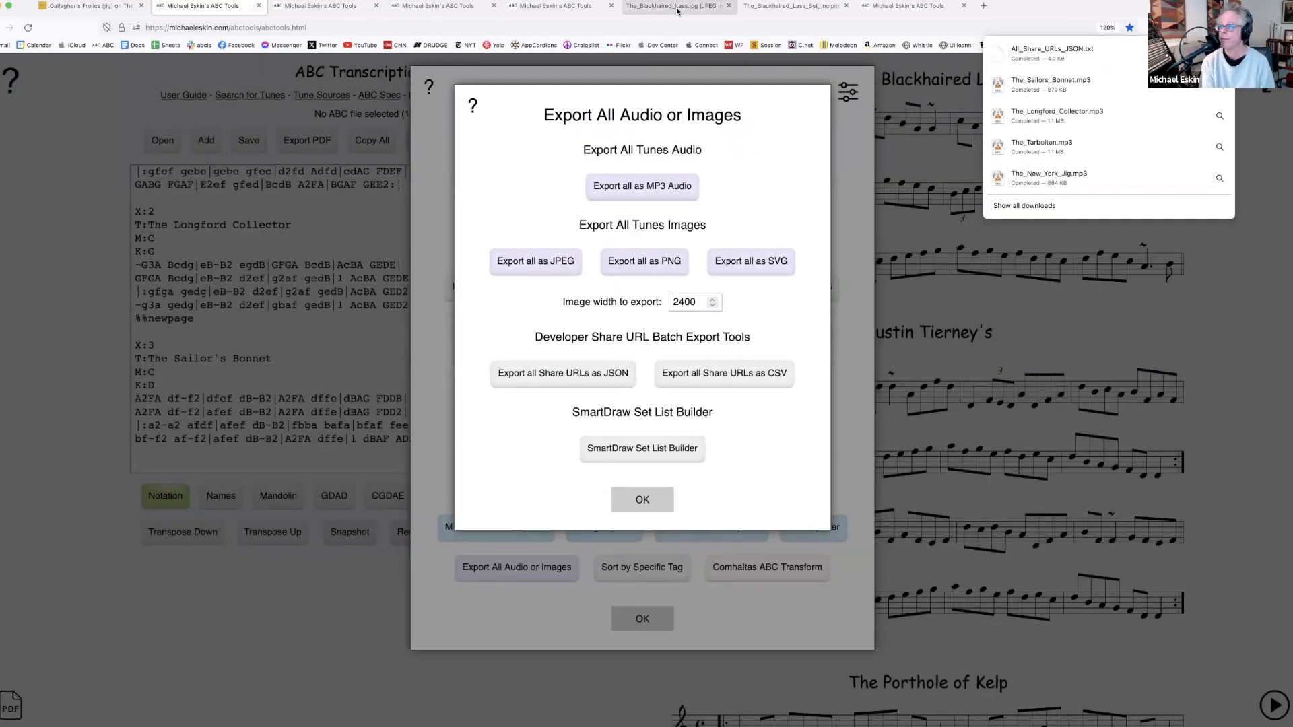
click(73, 694)
drag(730, 227, 435, 309)
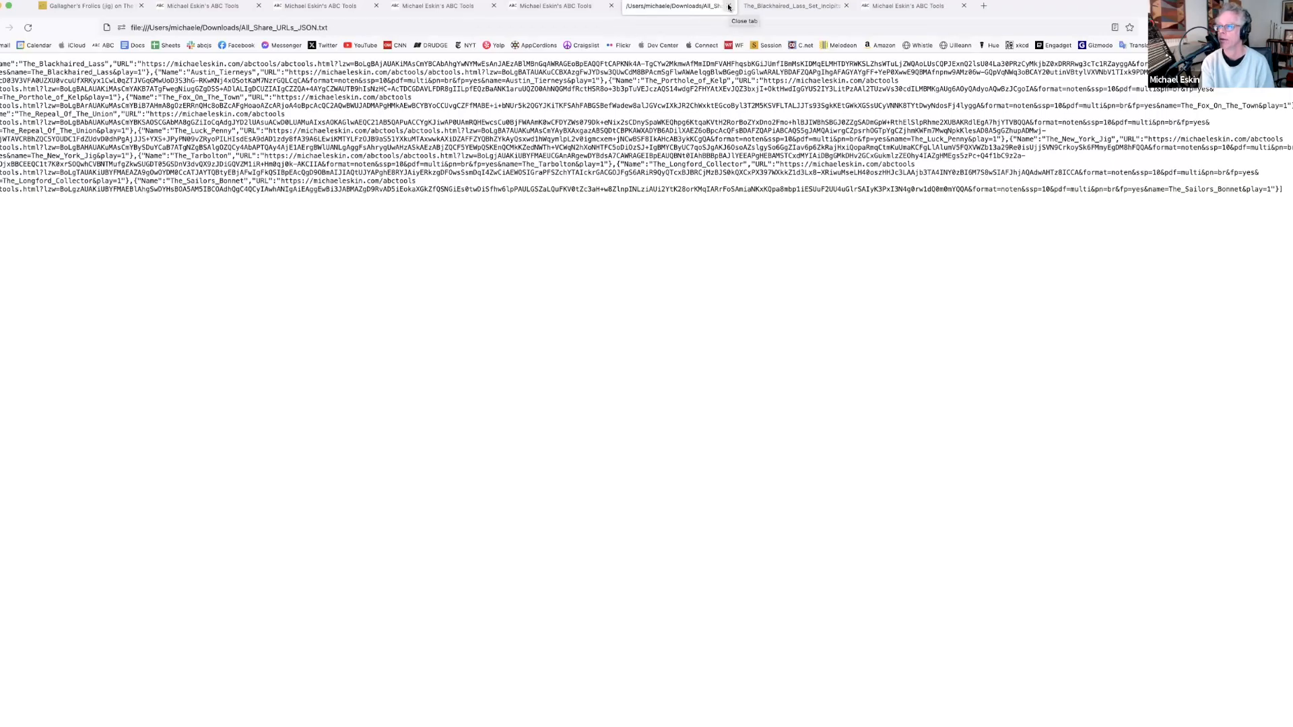
click(729, 6)
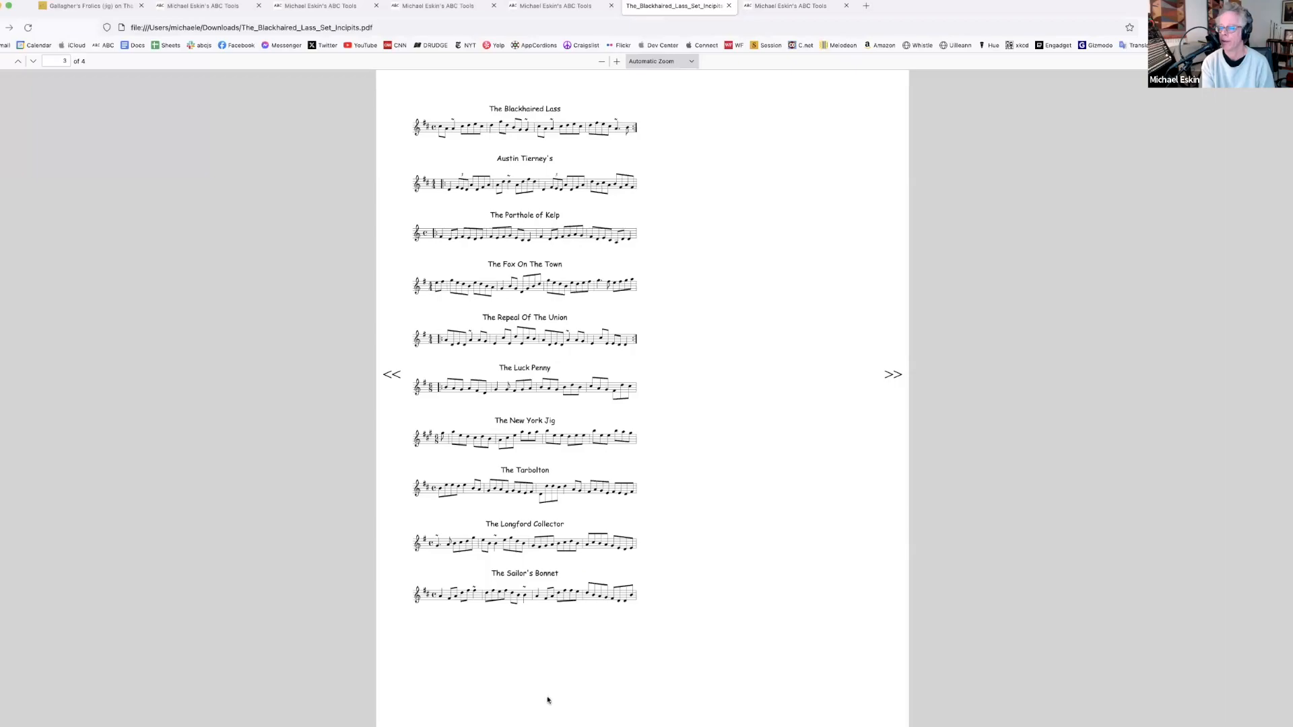
Show the browser bookmarks and load the SmartDraw — Documents bookmark in the tab holding The Repeal Of The Union
click(203, 6)
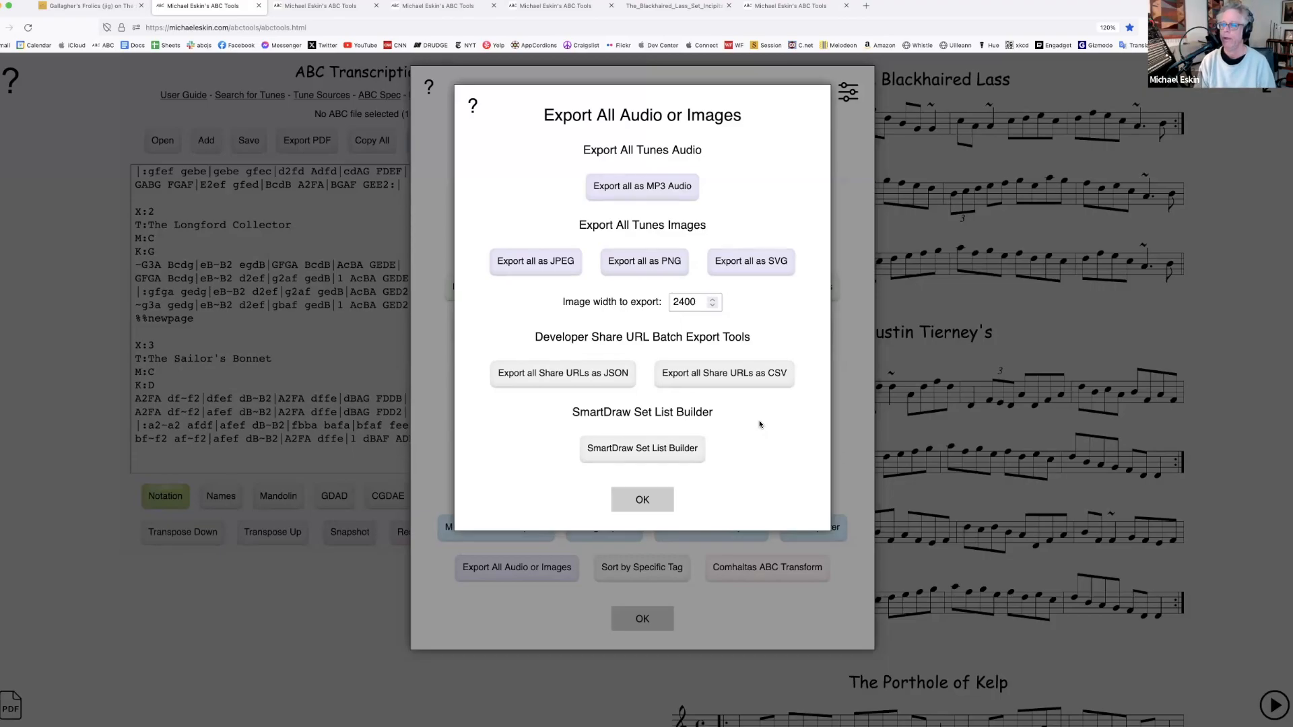
click(785, 12)
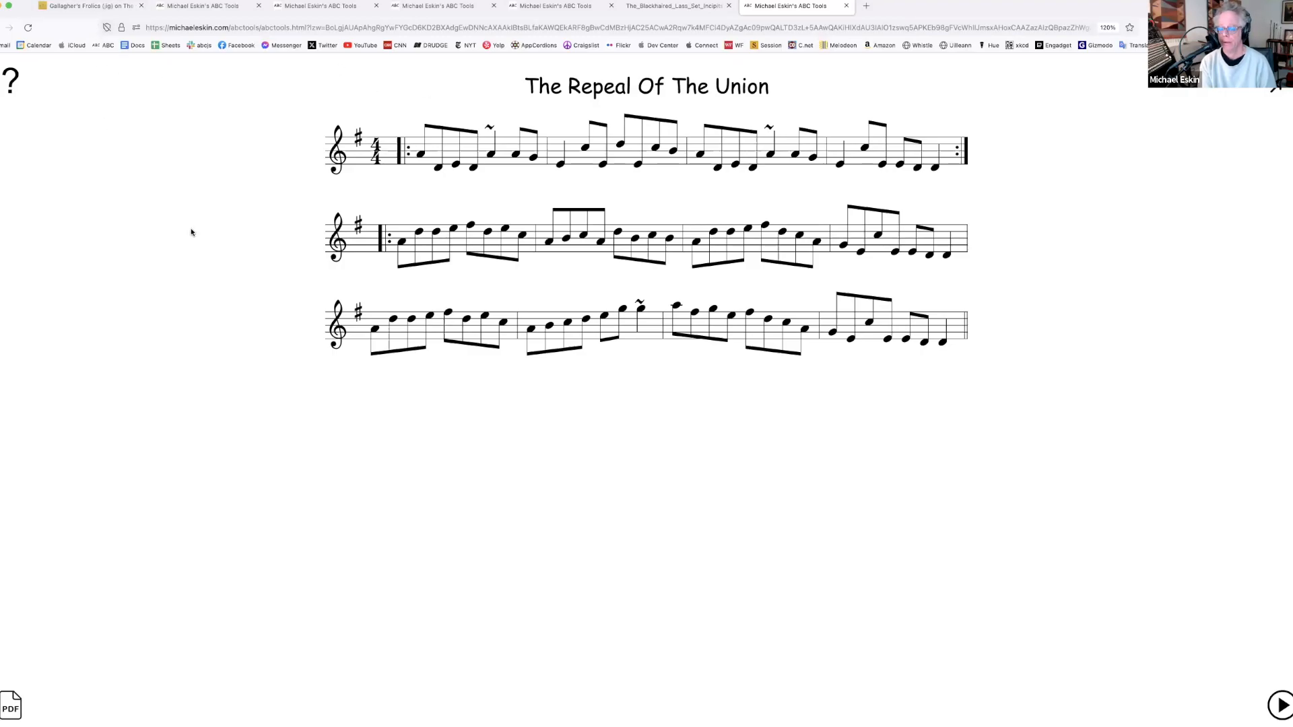
key(super+b)
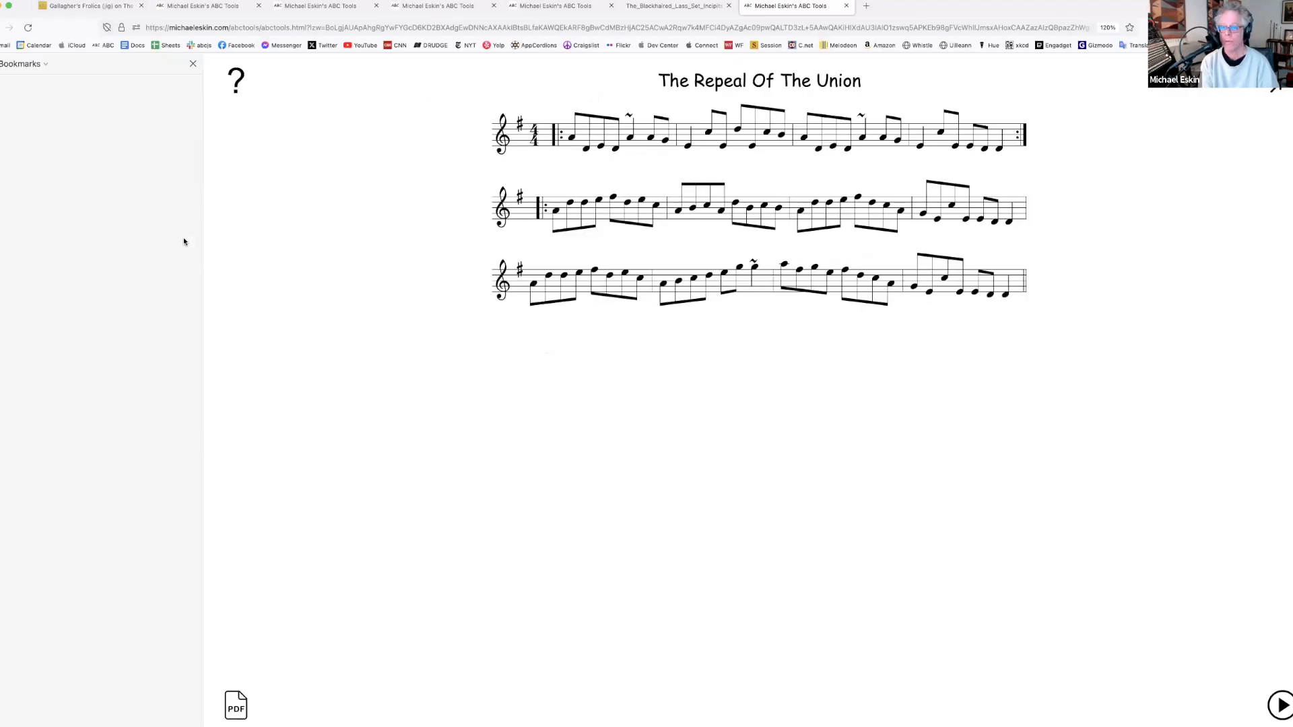
click(50, 253)
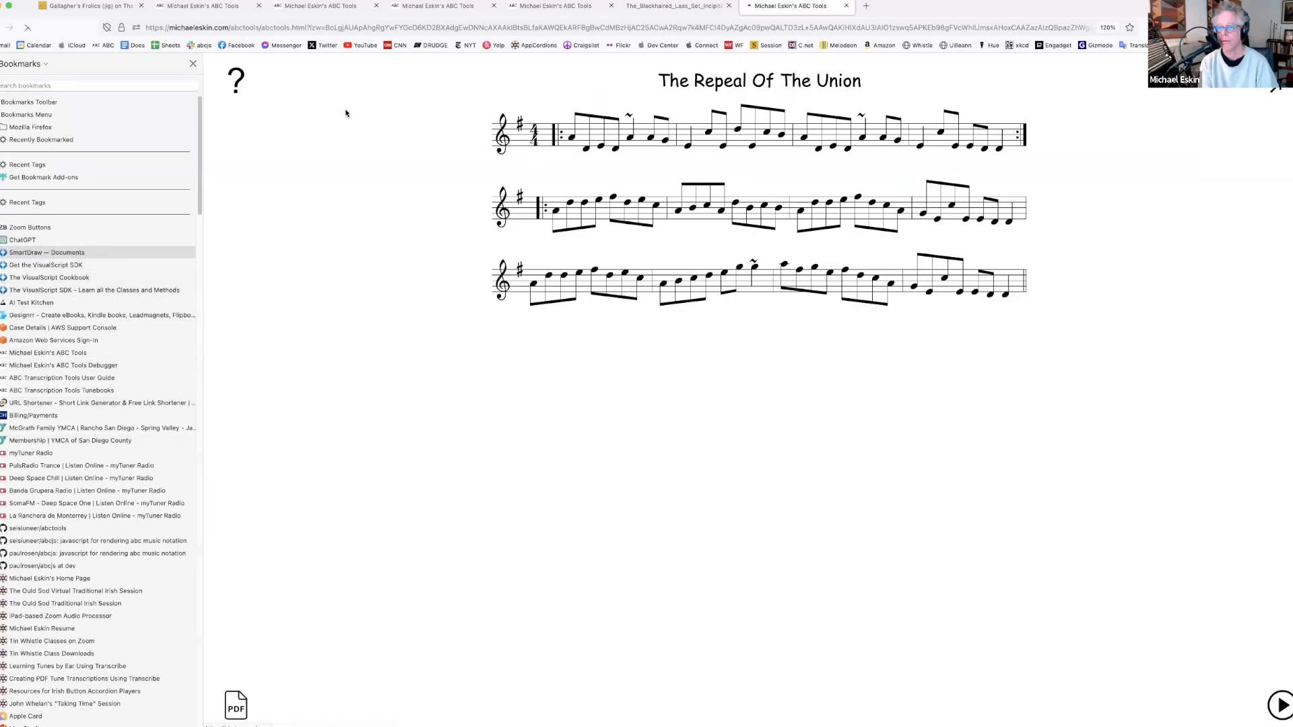
click(660, 6)
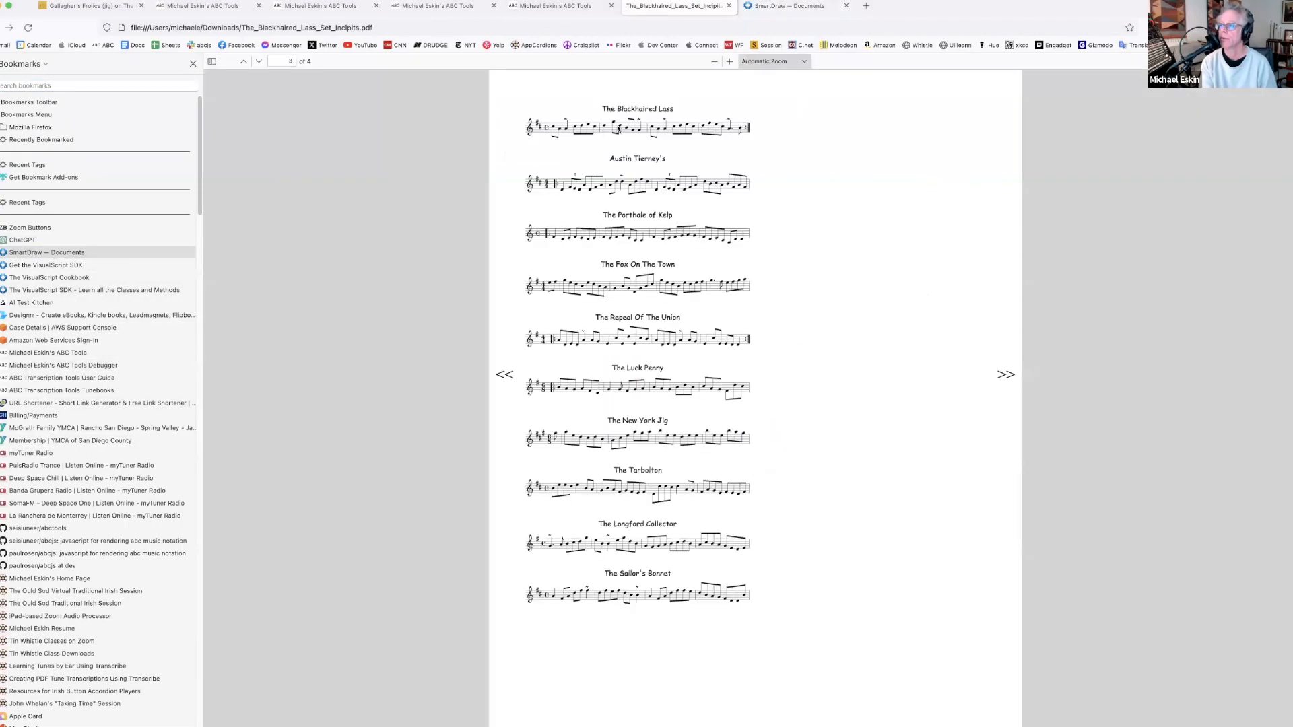
Return to the tunebook export dialog, open the SmartDraw Set List Builder, and add the set name "Set #1" above The Blackhaired Lass
click(208, 7)
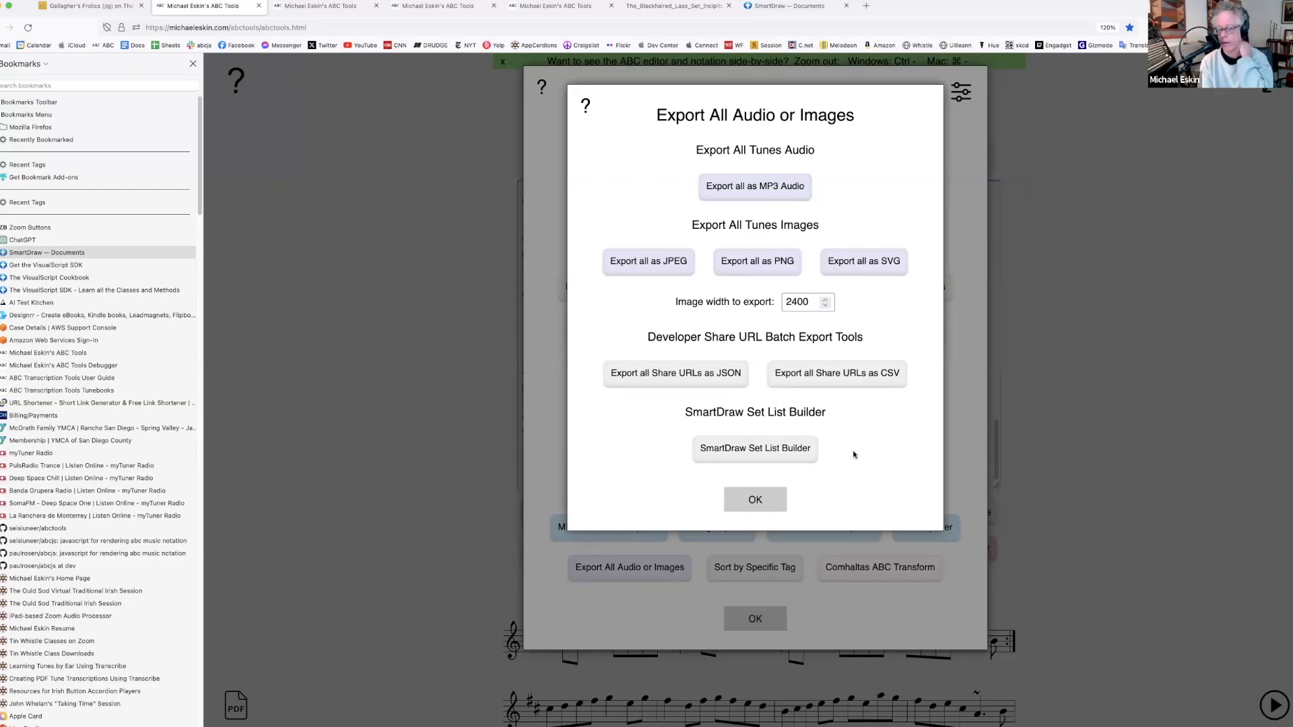
click(764, 457)
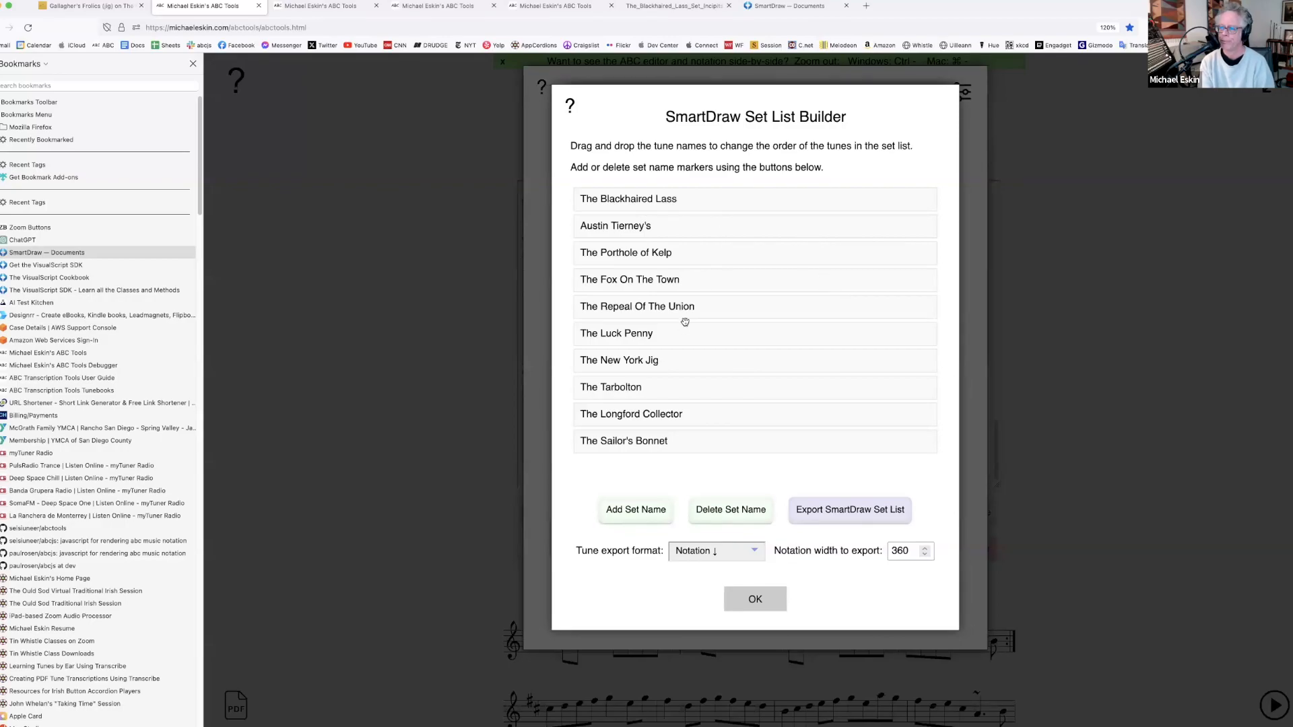
click(645, 200)
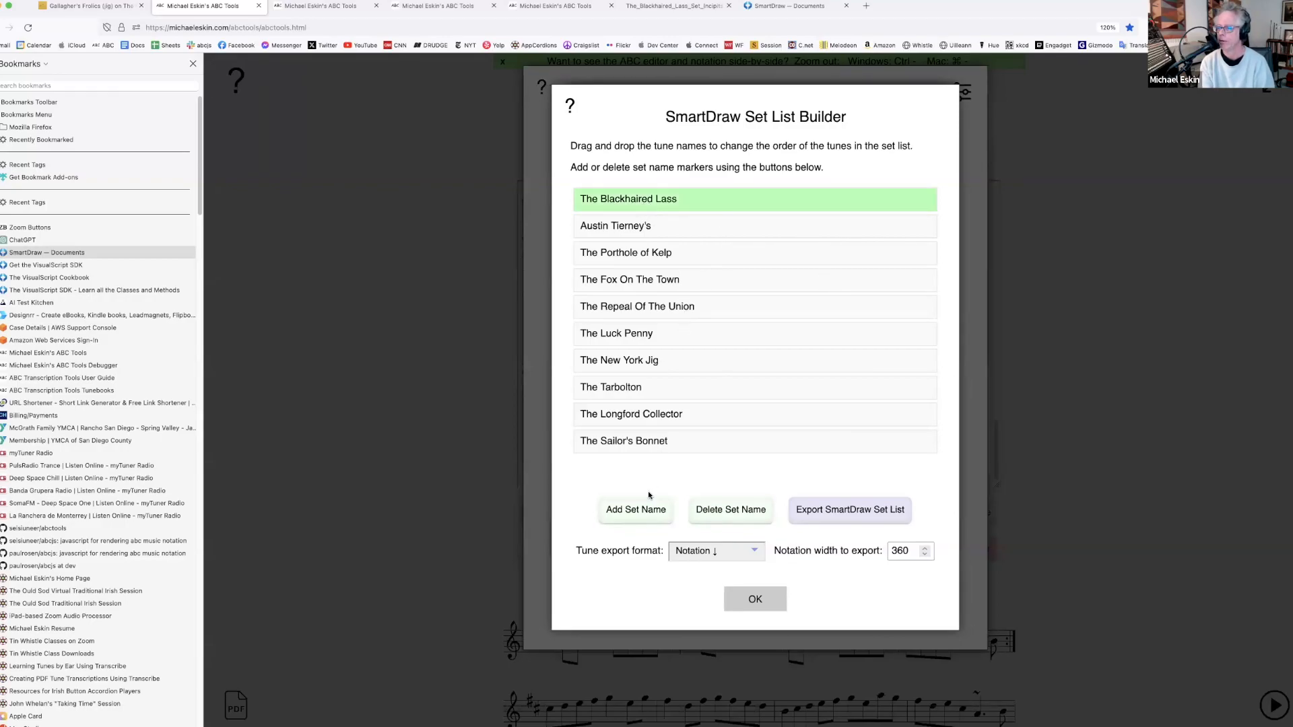
click(648, 510)
text(1)
key(Return)
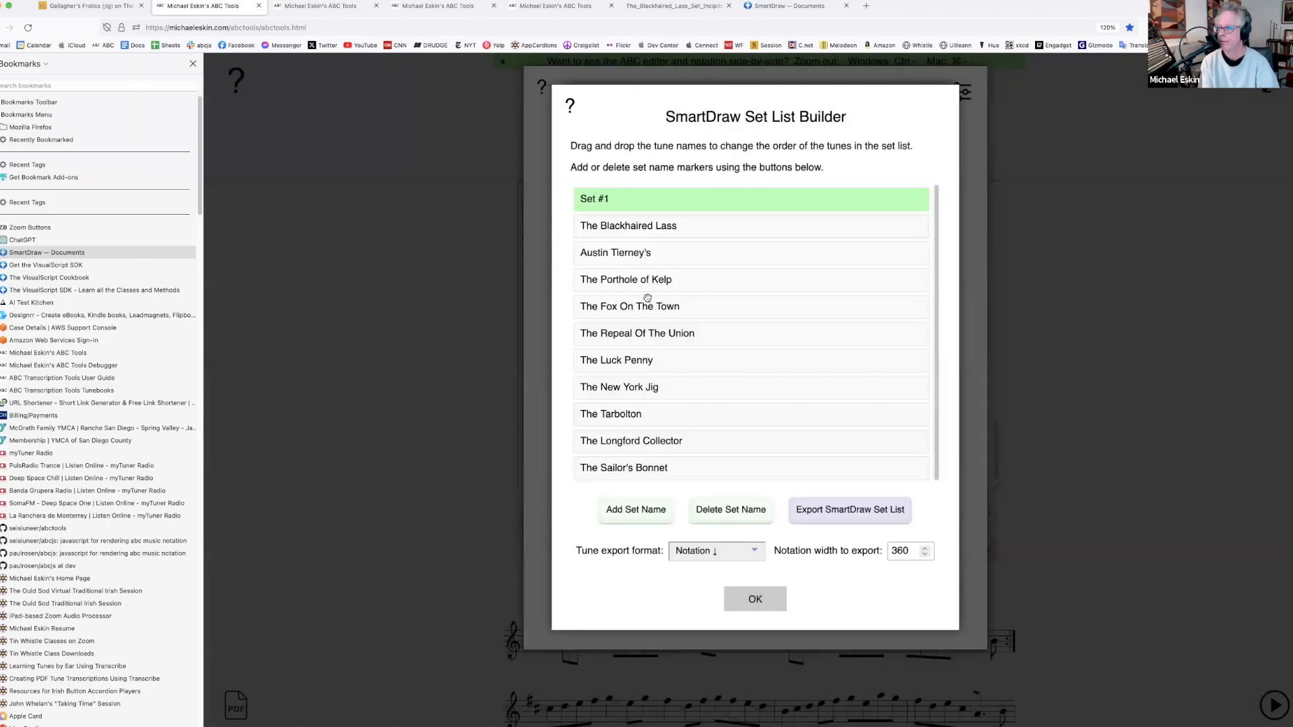
Add the set name "Set #2" above The Fox On The Town
click(647, 303)
click(636, 510)
text(2)
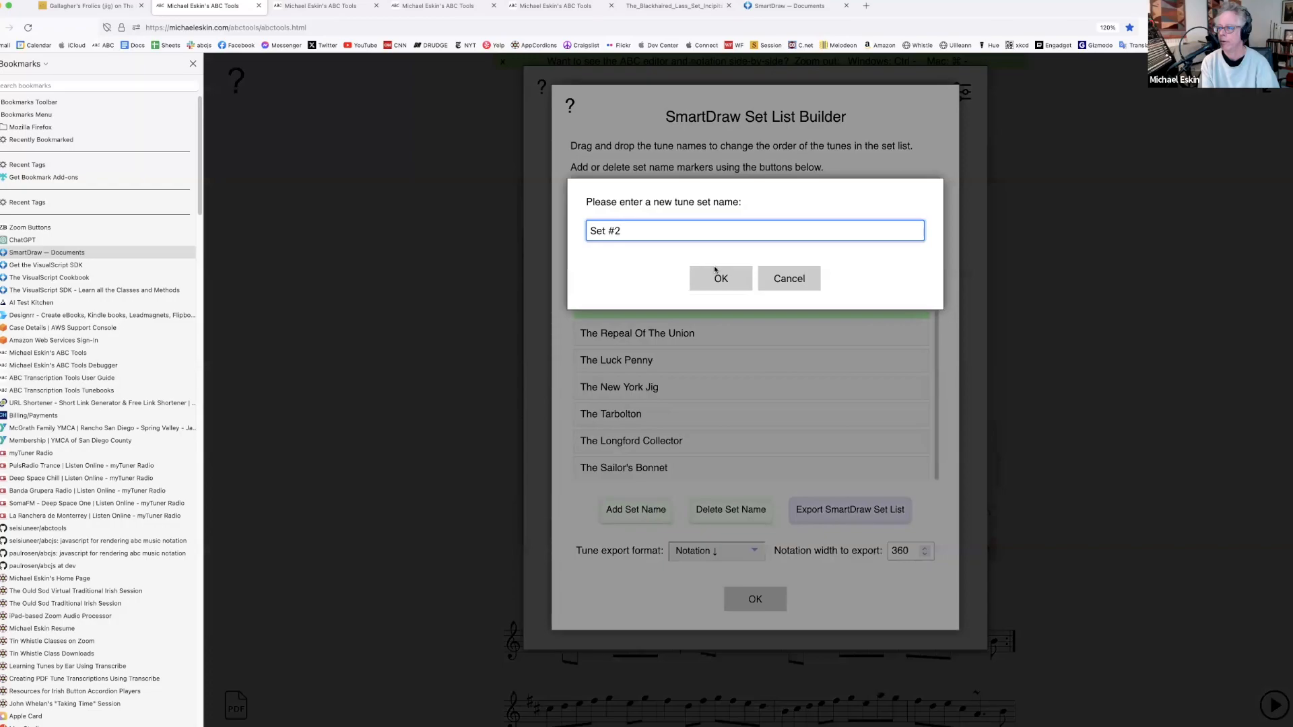
click(716, 271)
Add the set name "Set #3" above The New York Jig
click(614, 414)
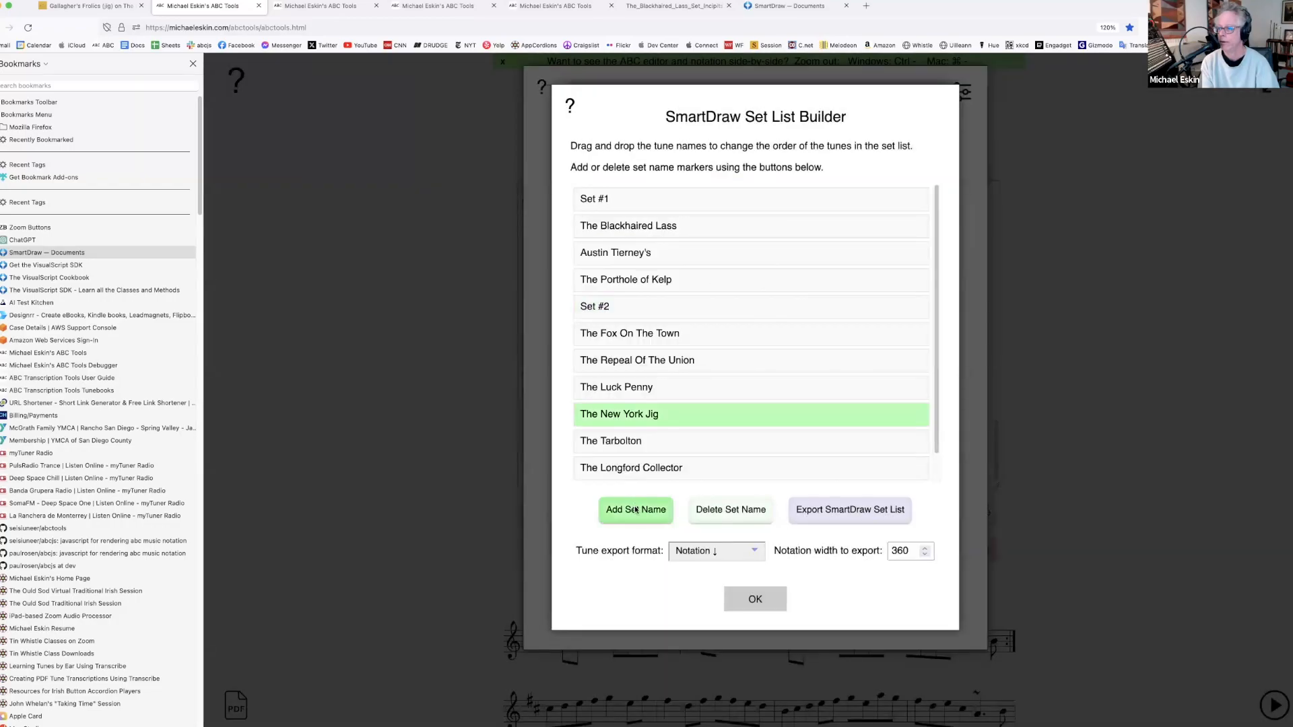
click(636, 506)
text(4)
key(BackSpace)
text(3)
click(708, 278)
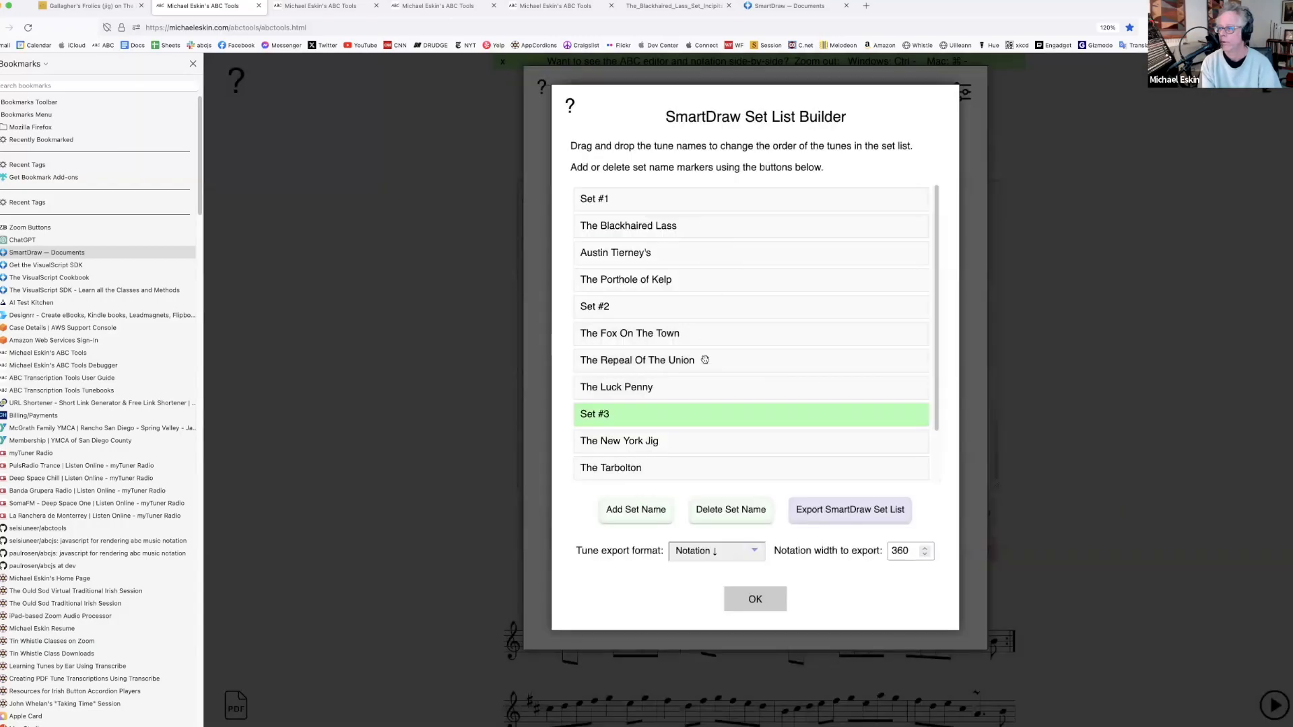
Add the set name "Set #4" above The Longford Collector
scroll(705, 360, down, 2)
click(613, 465)
click(613, 443)
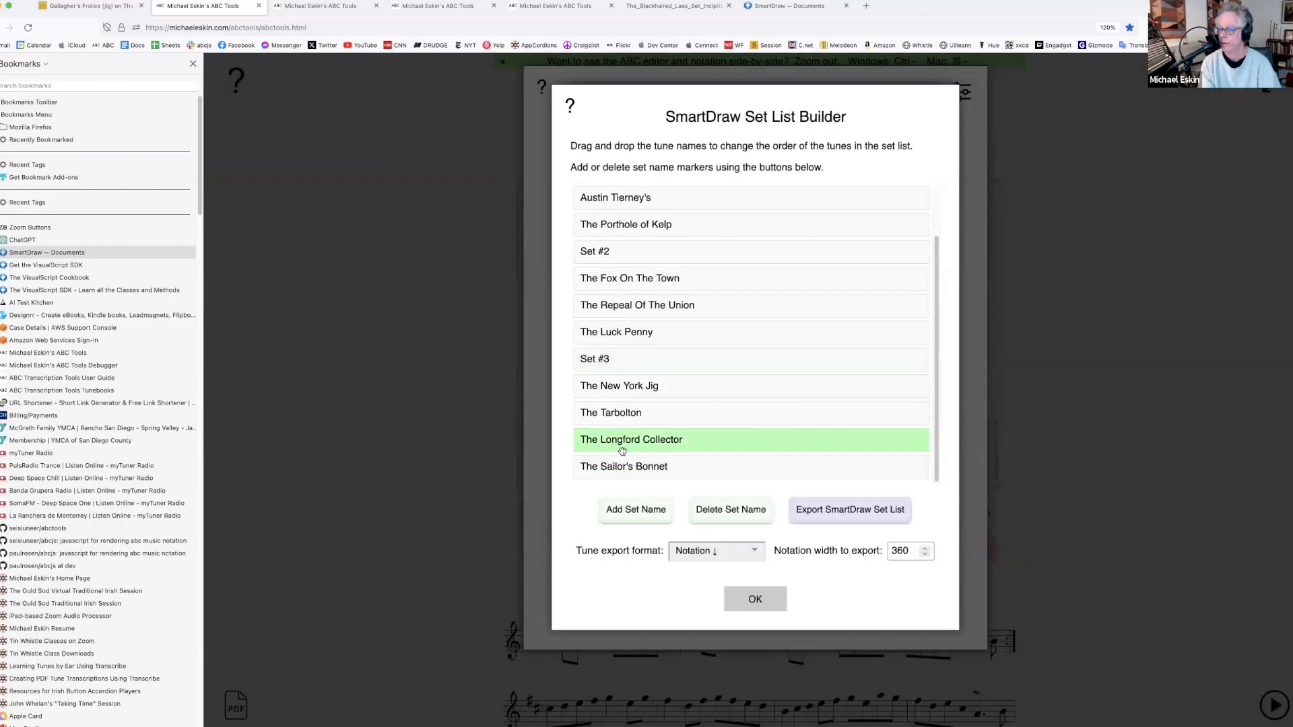
click(643, 508)
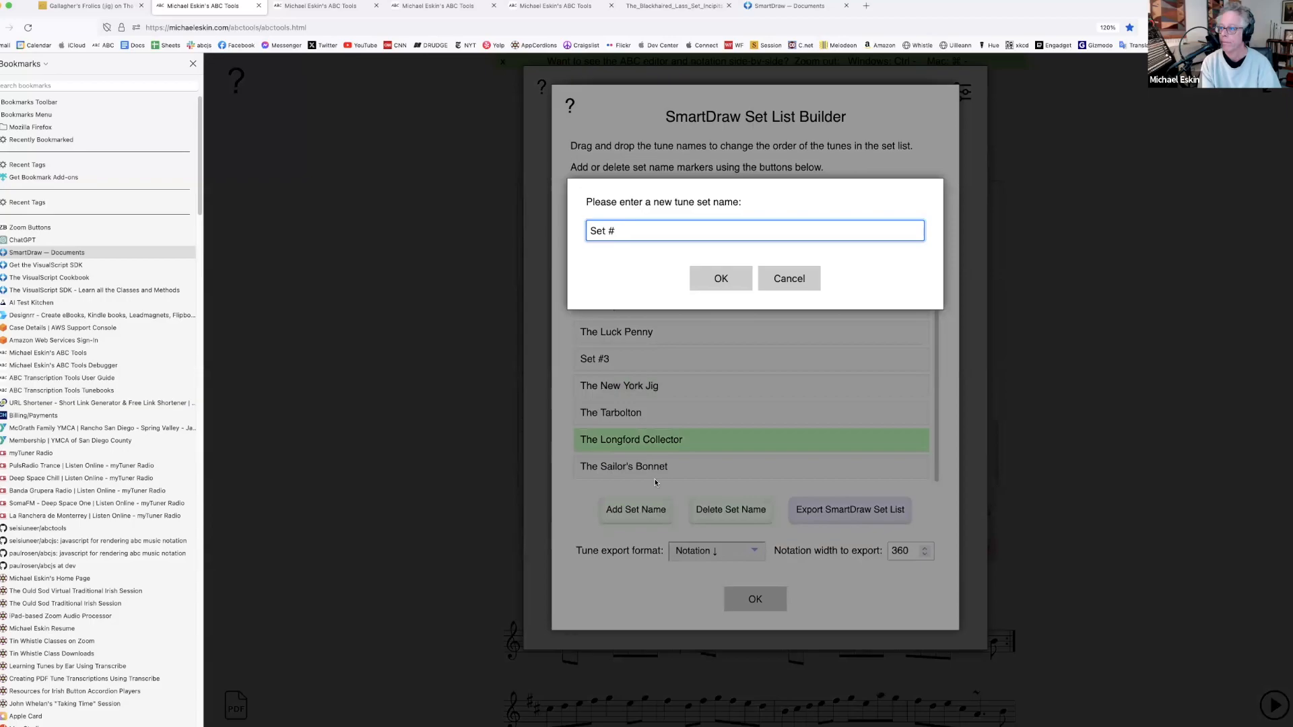
click(709, 281)
Move The Repeal Of The Union to the start of Set #1, The Tarbolton after The Fox On The Town, and Austin Tierney's to the start of Set #3
scroll(660, 292, down, 1)
scroll(665, 294, up, 3)
mouse_move(635, 250)
mouse_down()
mouse_move(646, 340)
mouse_move(640, 225)
mouse_up()
mouse_move(646, 457)
mouse_down()
mouse_move(652, 358)
mouse_move(657, 462)
mouse_up()
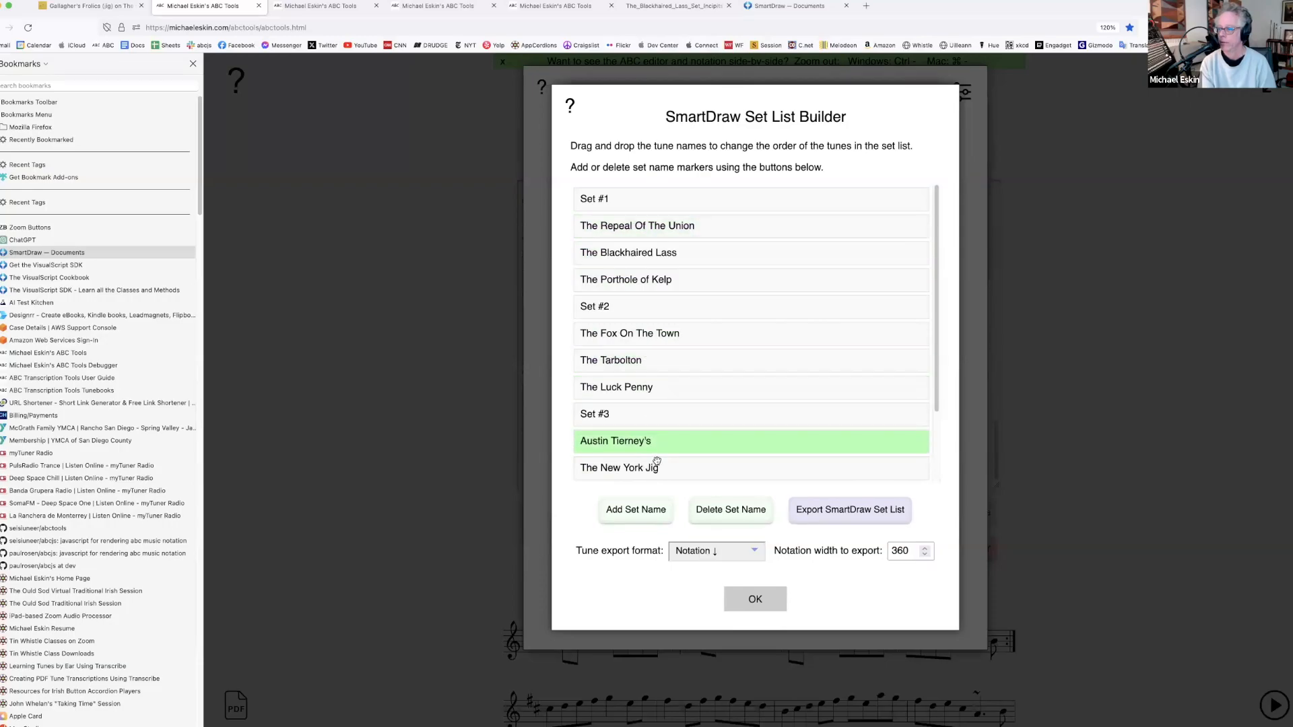
scroll(710, 383, down, 3)
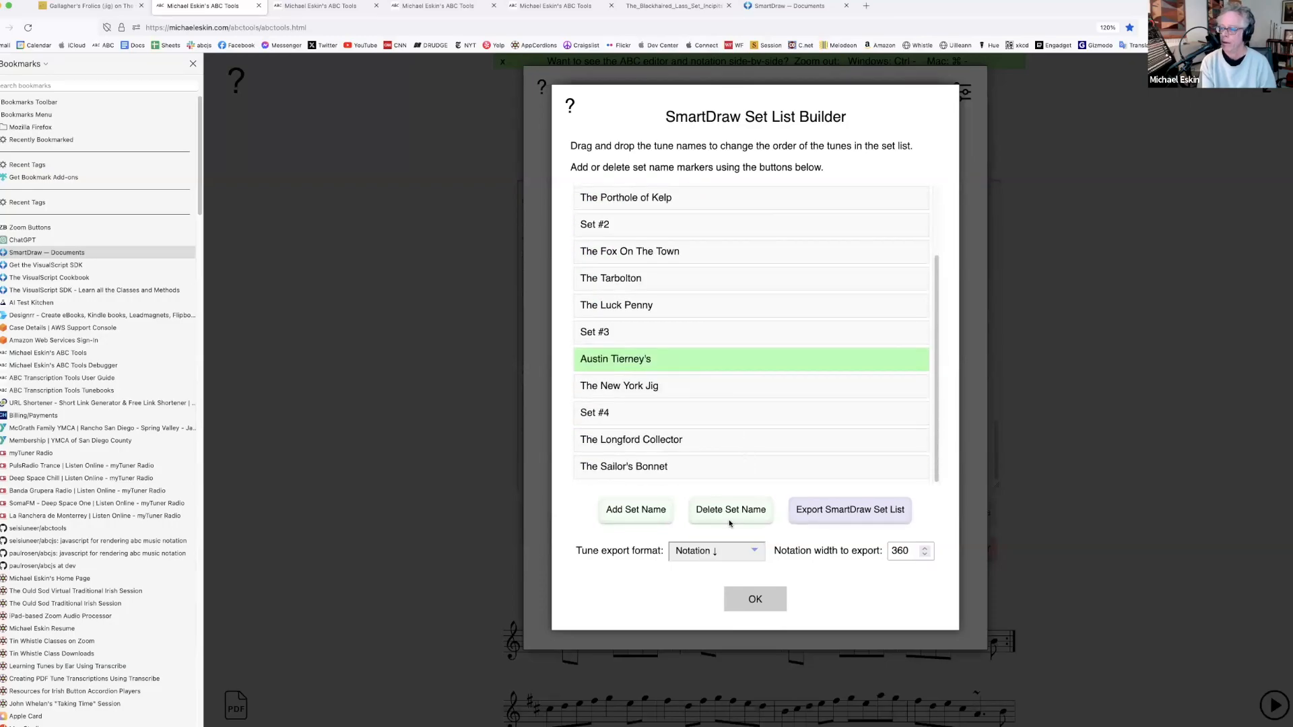
Export the set list in the horizontal Notation → format as SmartDraw_Set_List, naming the set list "Zoom Demo Set List"
click(755, 551)
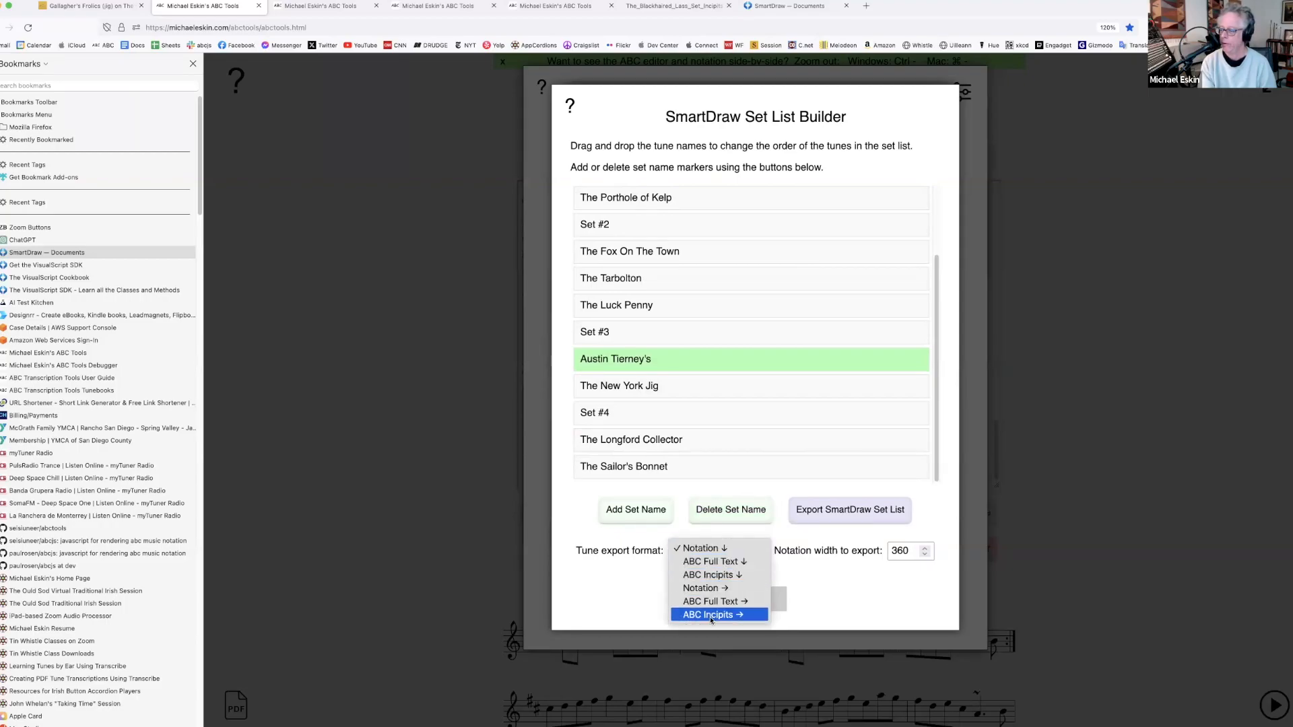
click(714, 589)
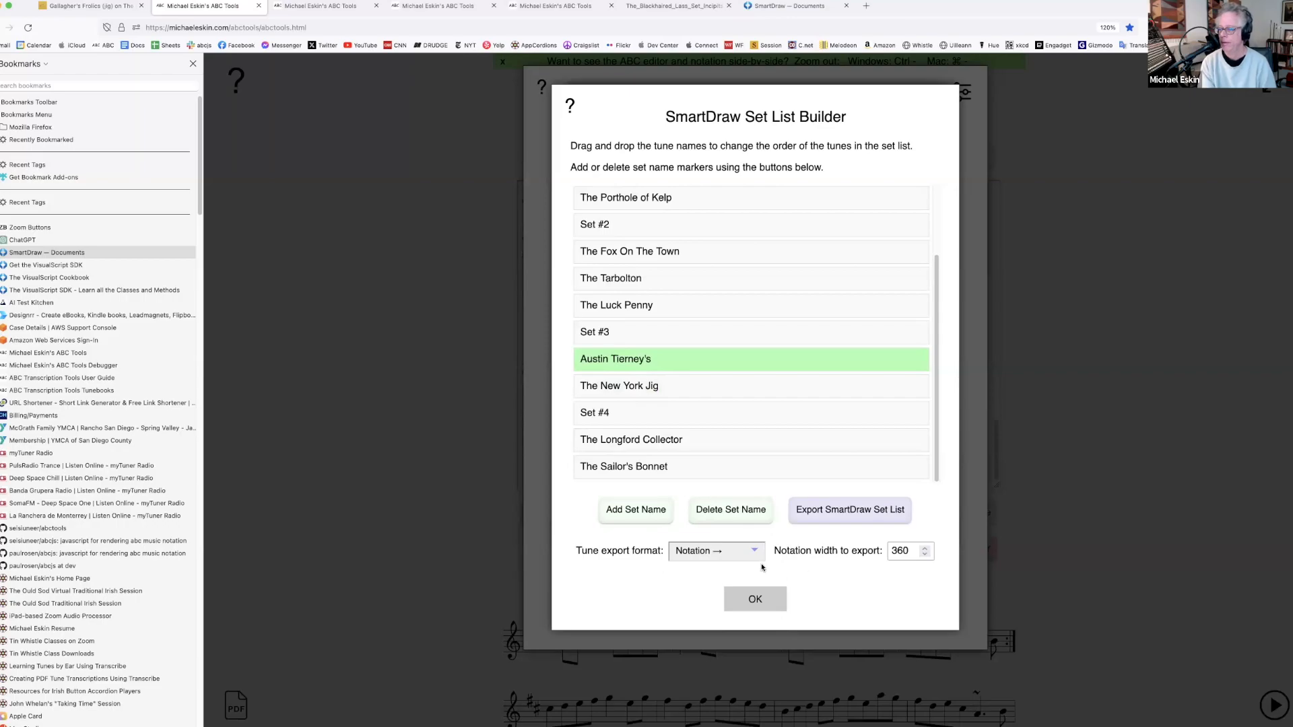
click(835, 512)
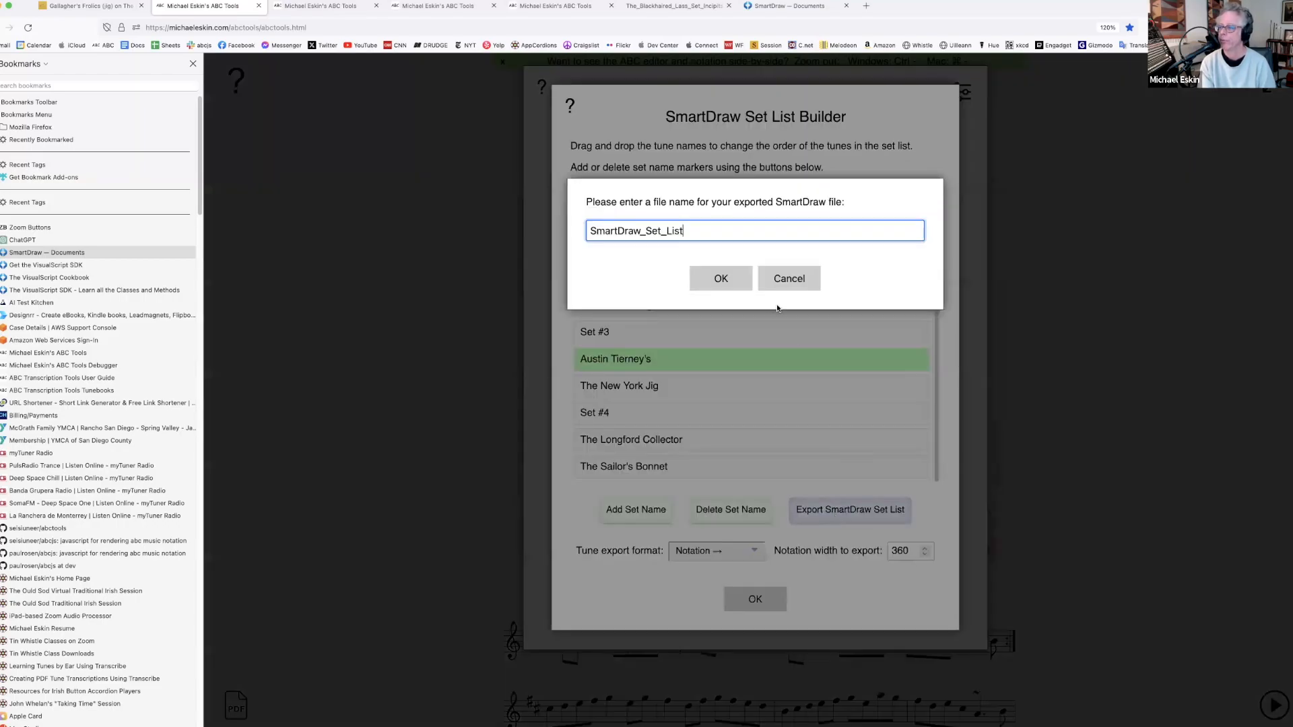
click(740, 280)
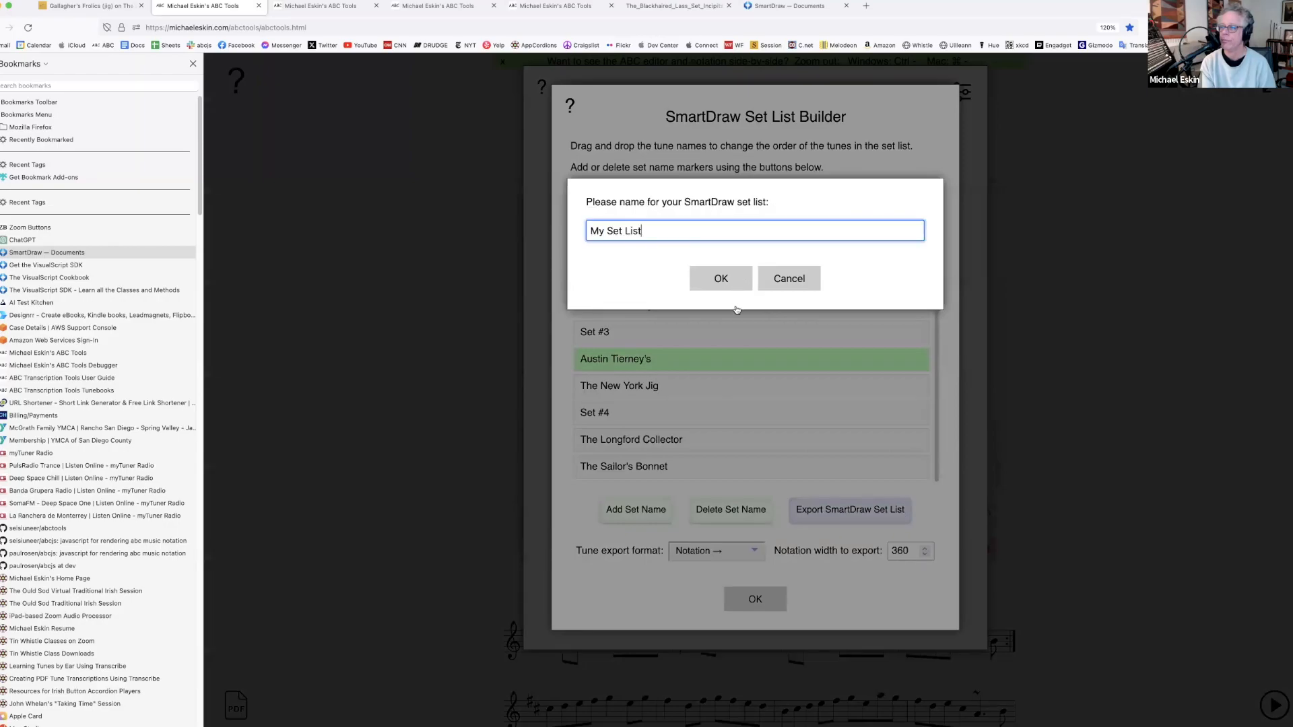
triple_click(650, 231)
text(Z)
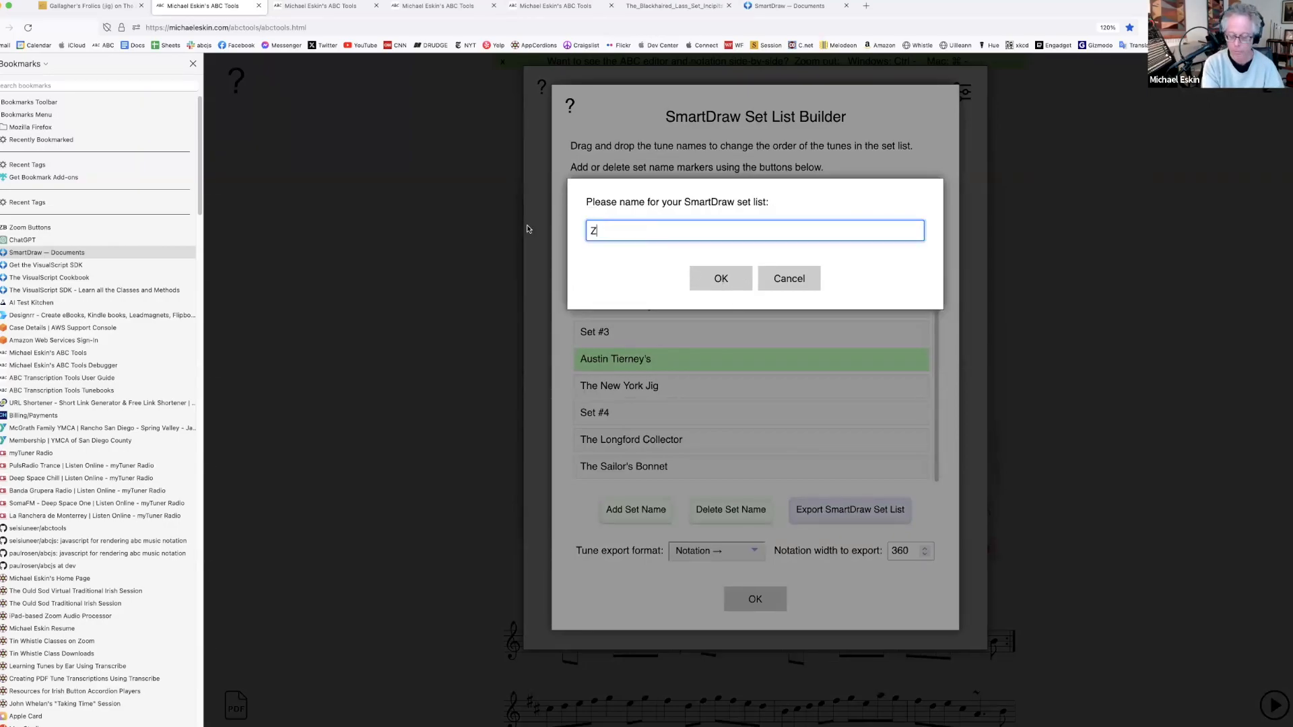
text(oom Demo Set List)
click(710, 283)
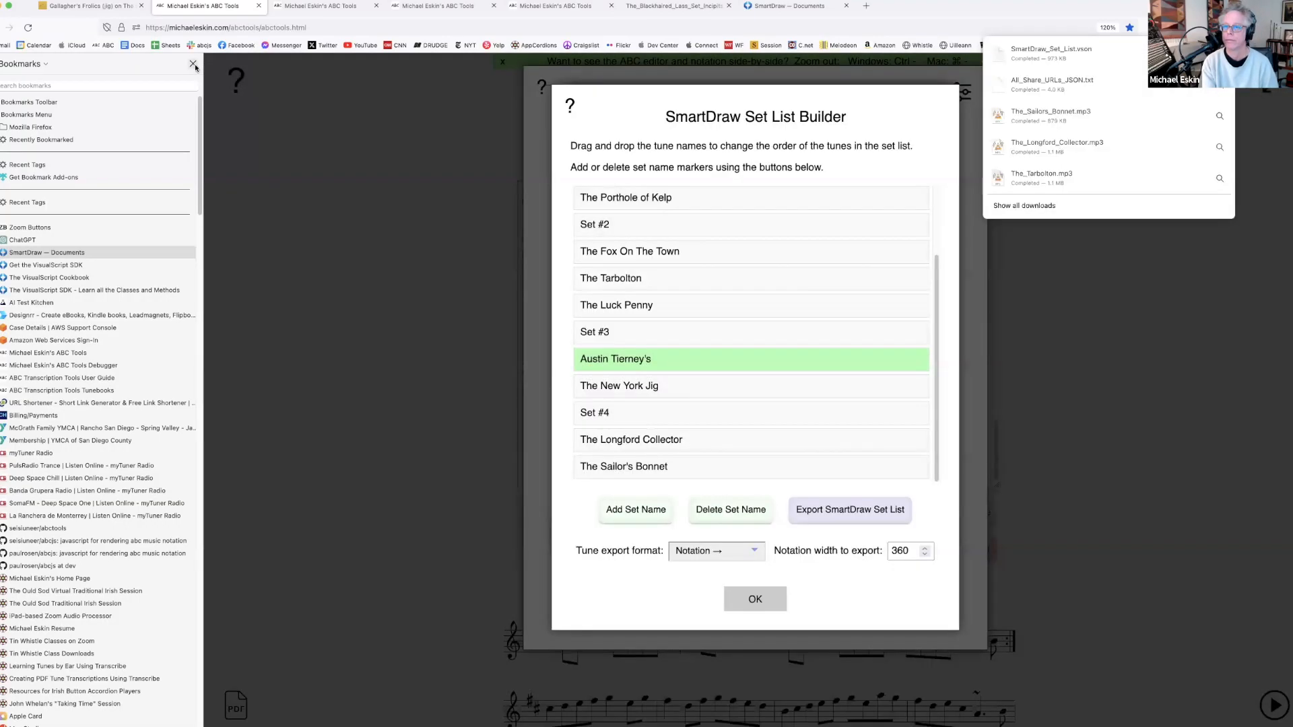
Hide the bookmarks sidebar, switch to SmartDraw, and import and open the exported SmartDraw_Set_List.vson file
click(193, 64)
click(193, 65)
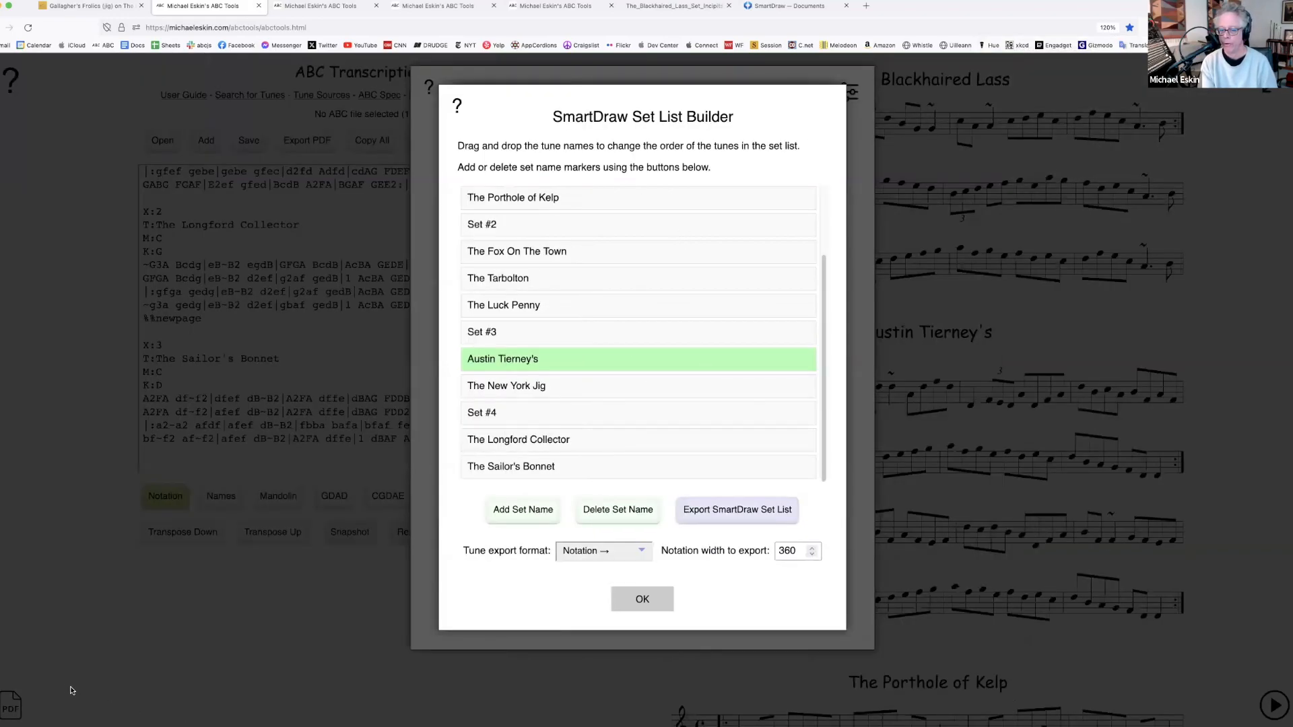
click(789, 6)
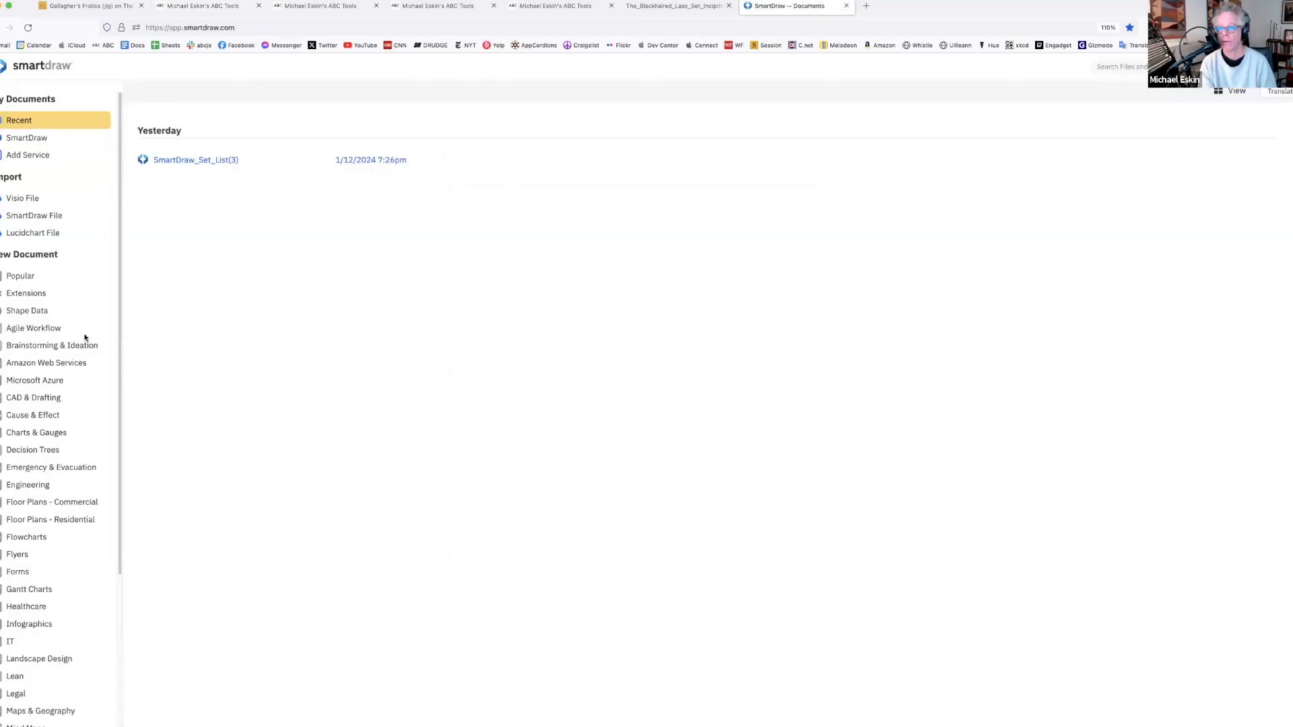
click(31, 216)
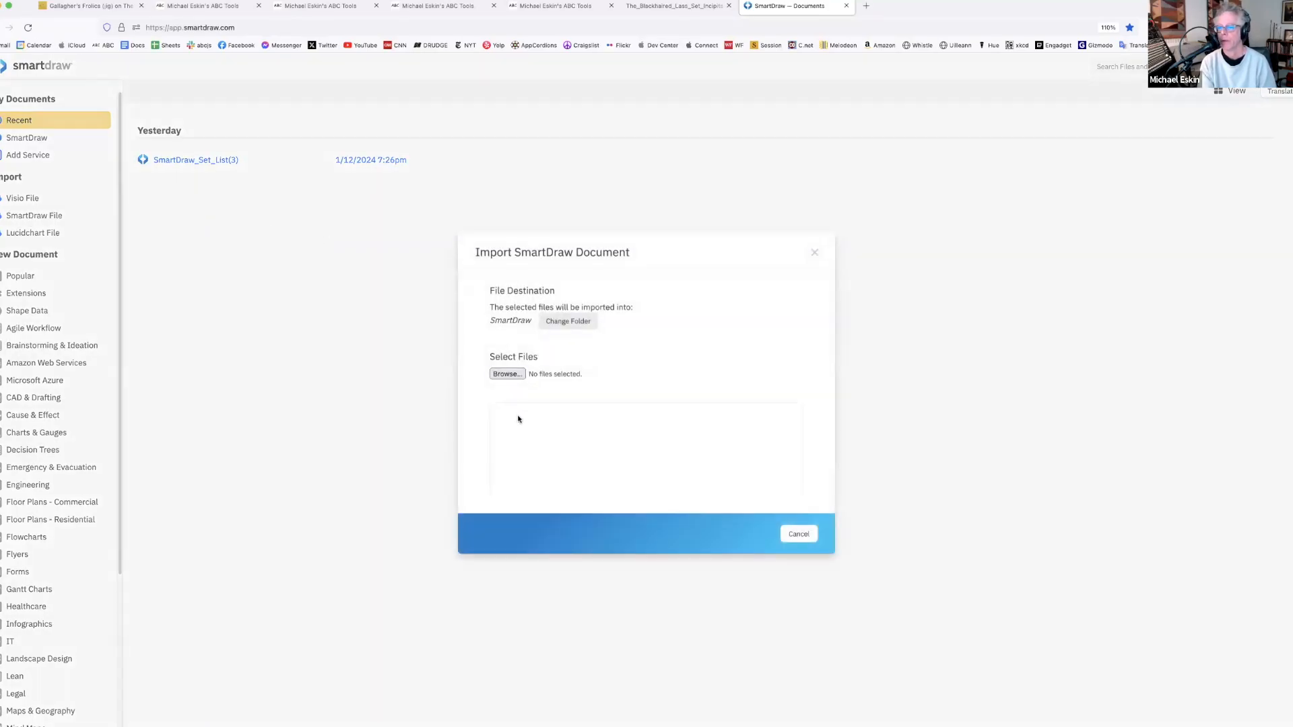
double_click(510, 175)
click(729, 532)
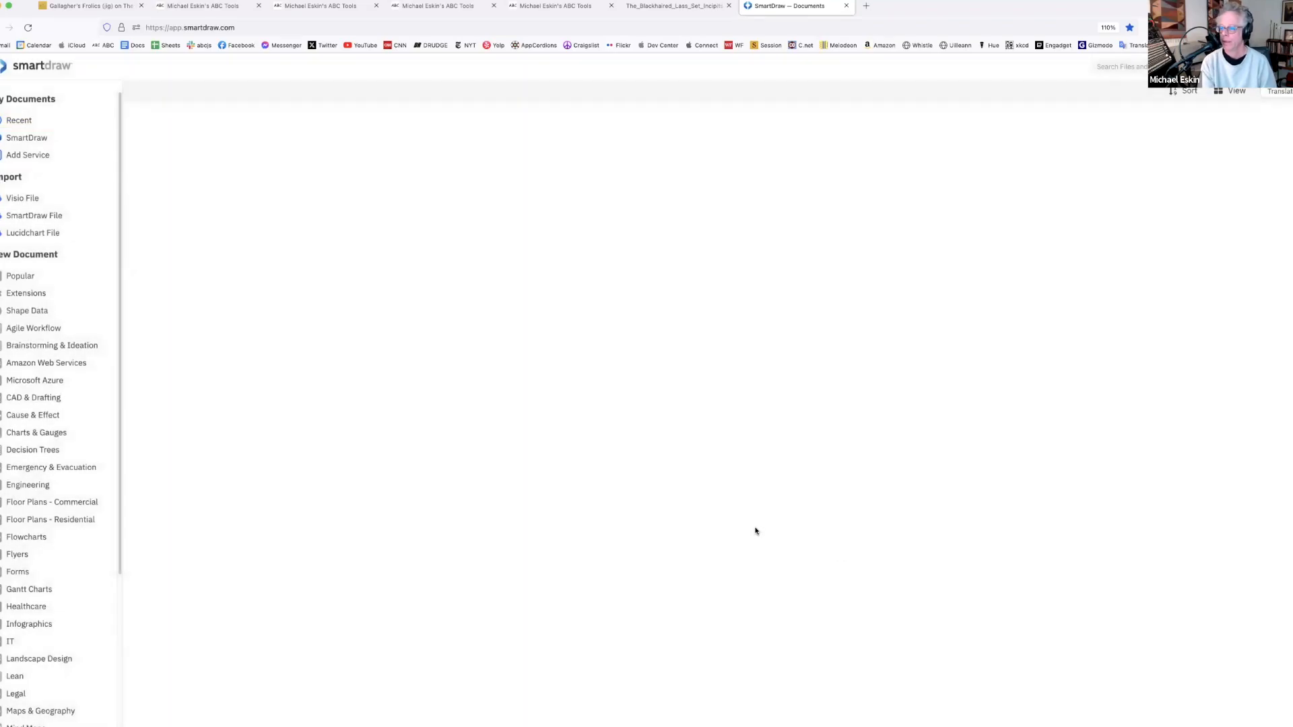
click(214, 218)
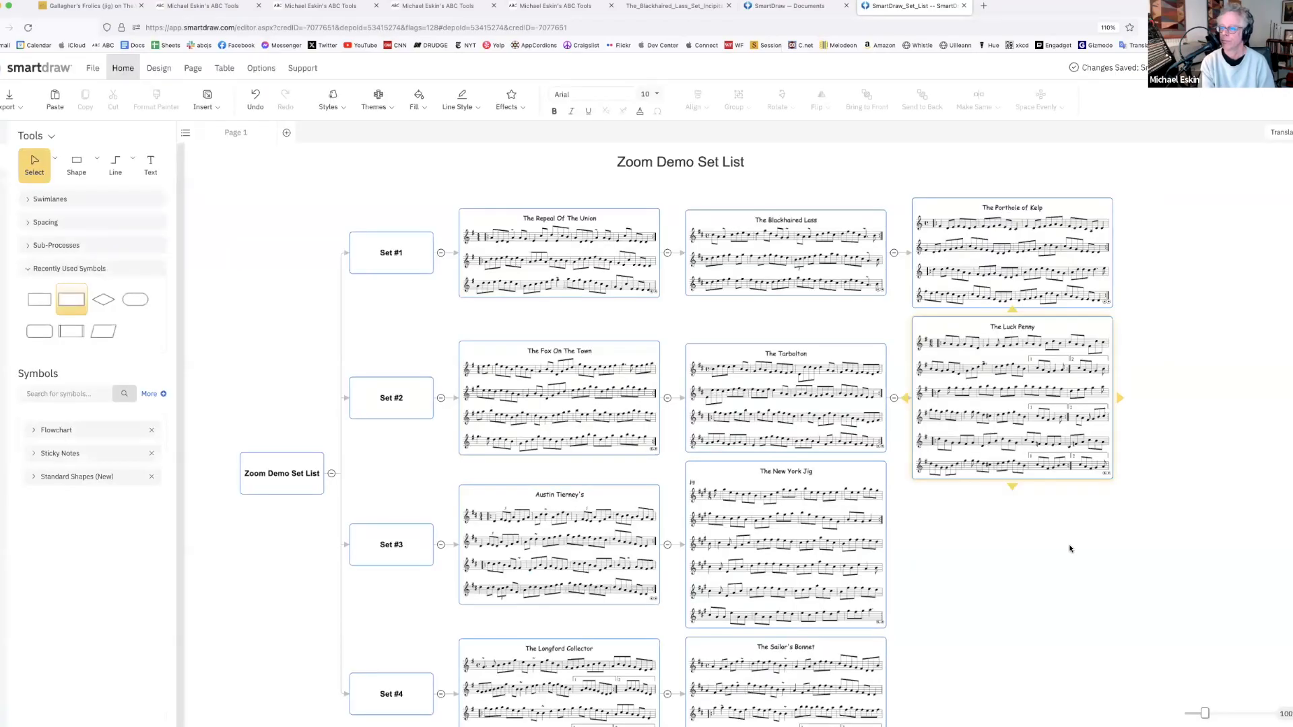
Look over the set list diagram, collapsing and re-expanding the Set #1 and Set #2 branches
scroll(1071, 542, down, 3)
scroll(1080, 542, up, 3)
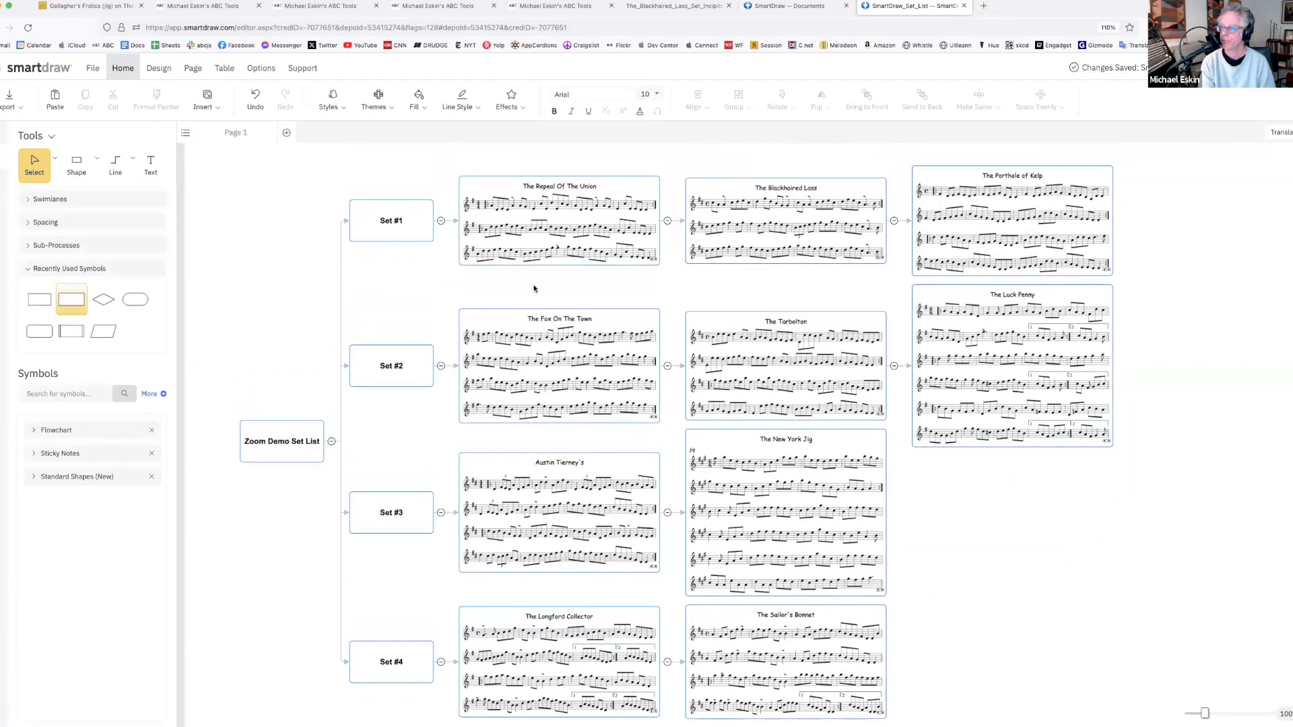
click(440, 221)
click(441, 320)
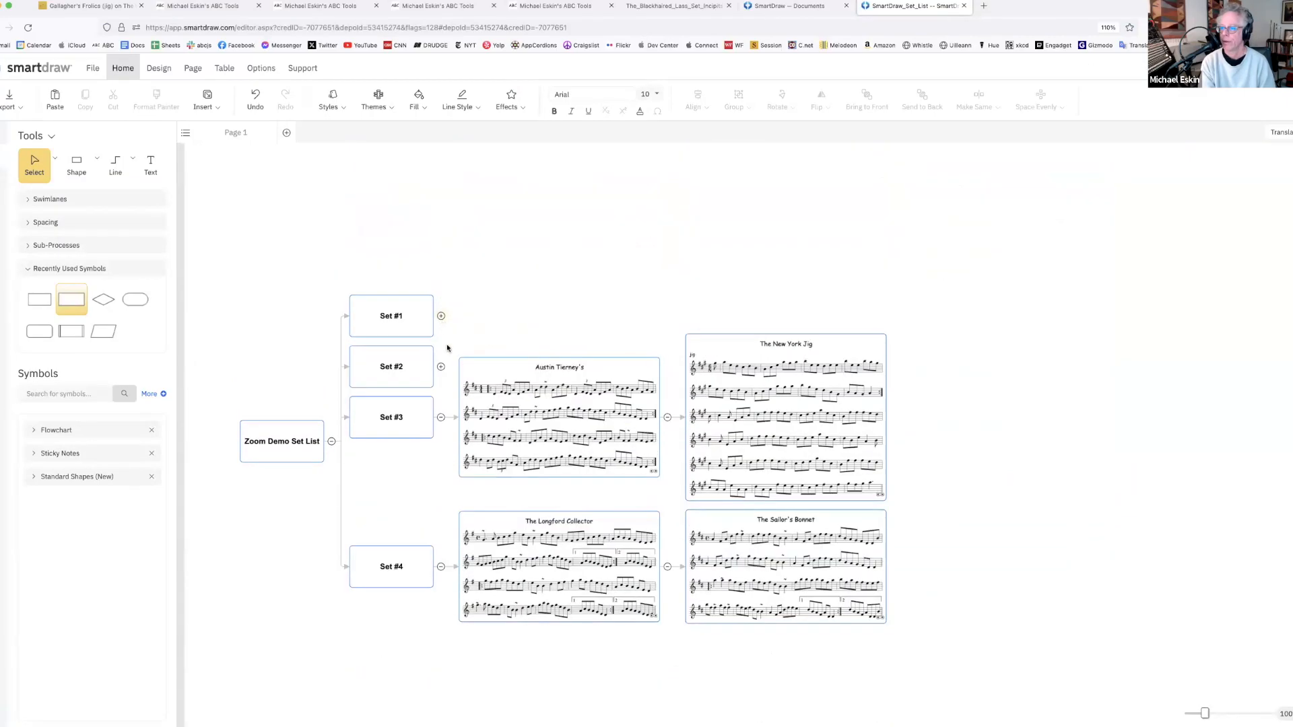
click(442, 313)
click(441, 349)
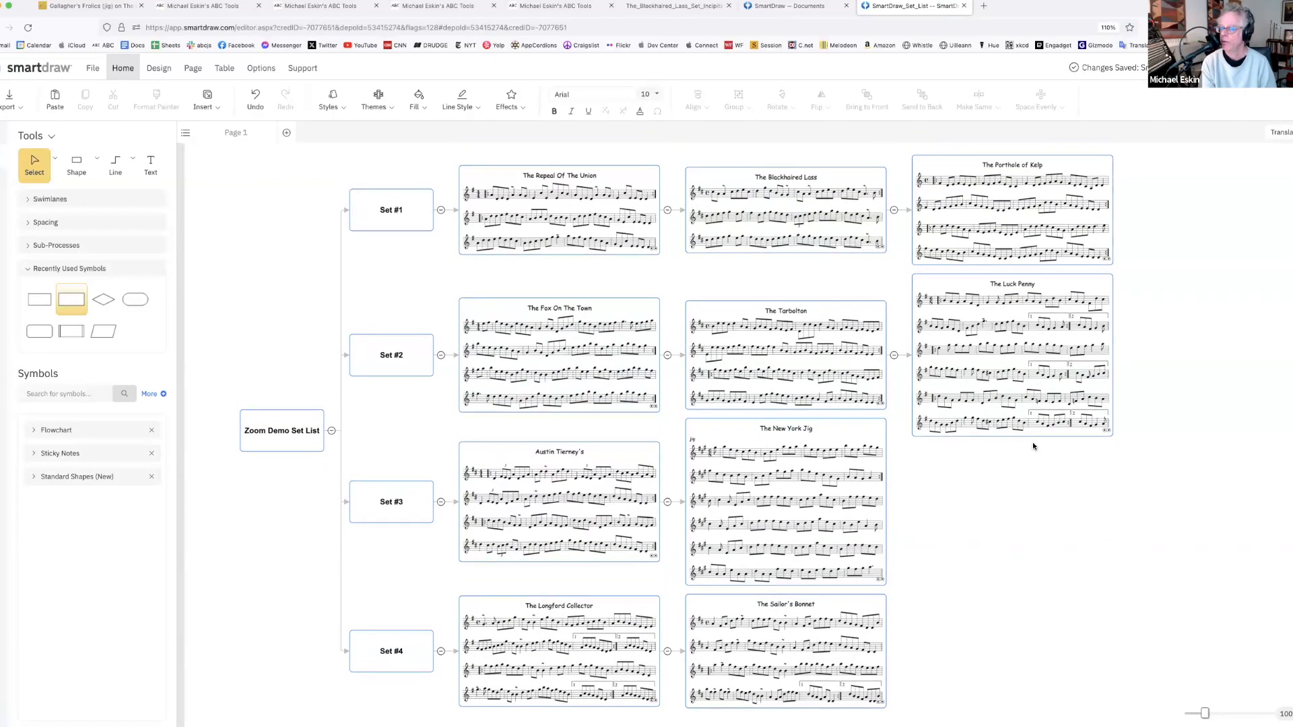
Follow the link on The Repeal Of The Union, play the tune, close its player and return to the diagram
click(654, 249)
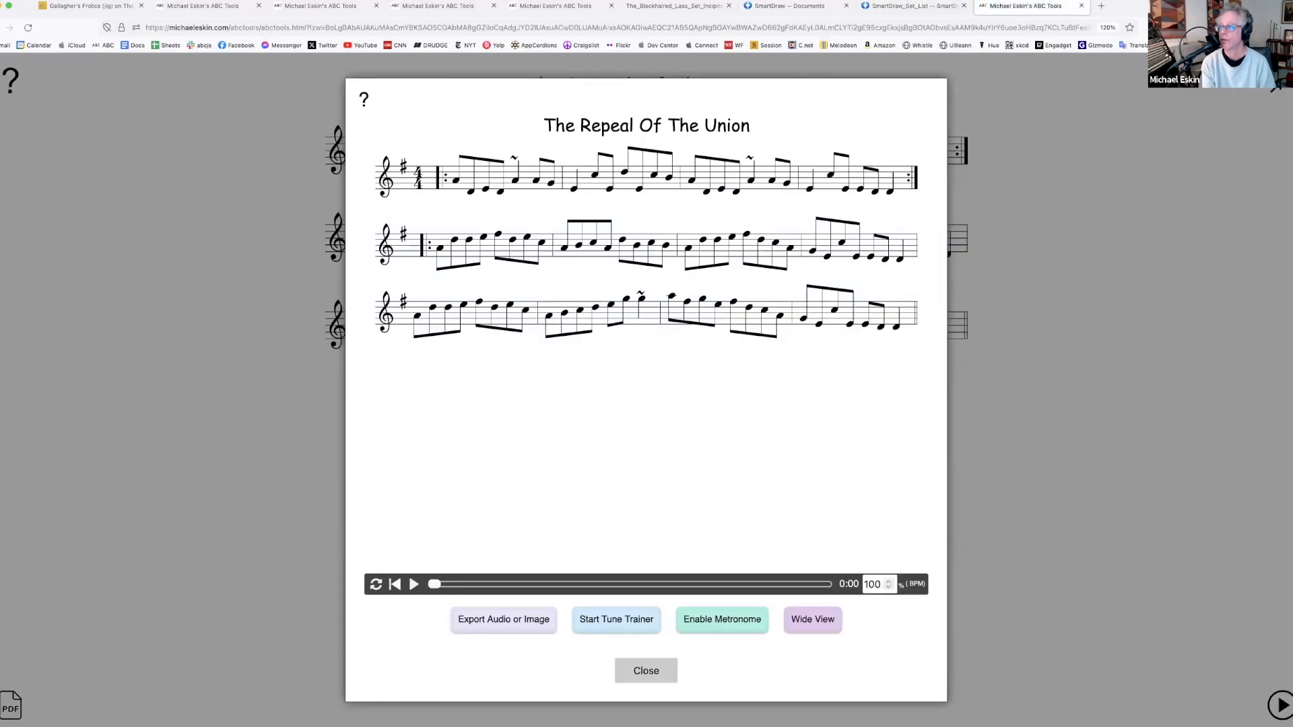
click(414, 585)
click(646, 672)
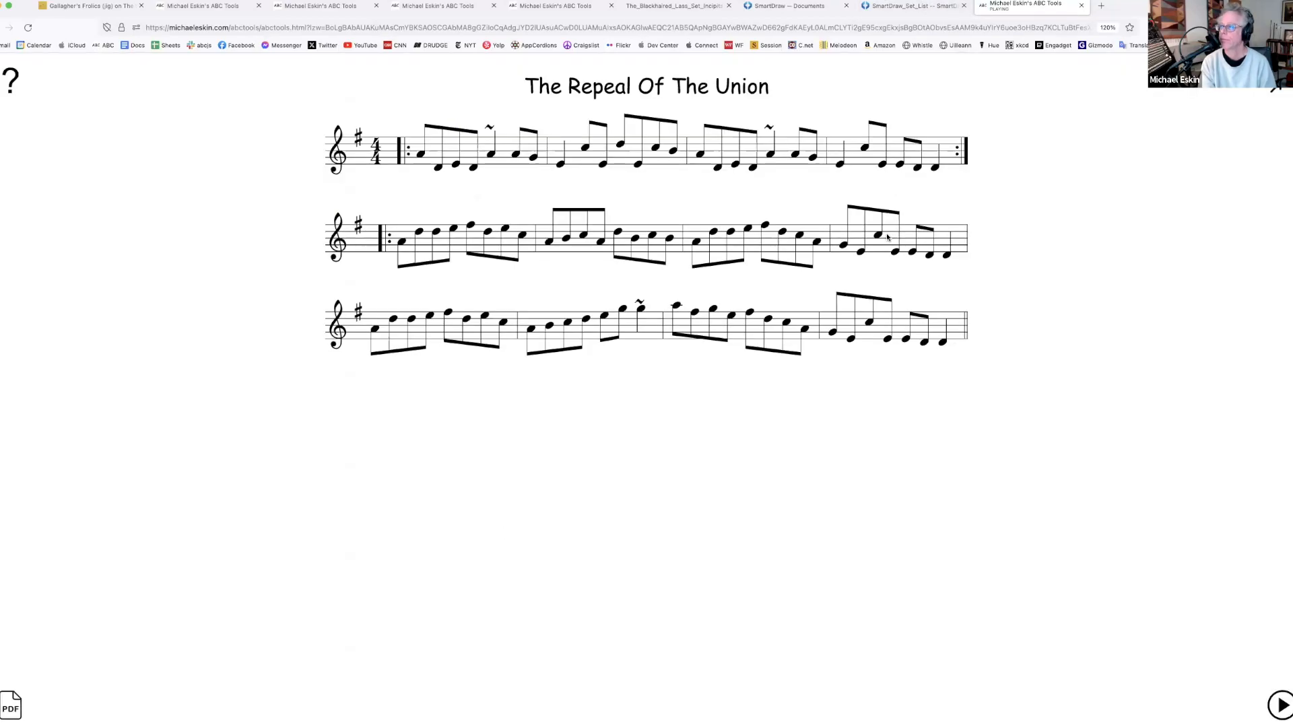
click(900, 8)
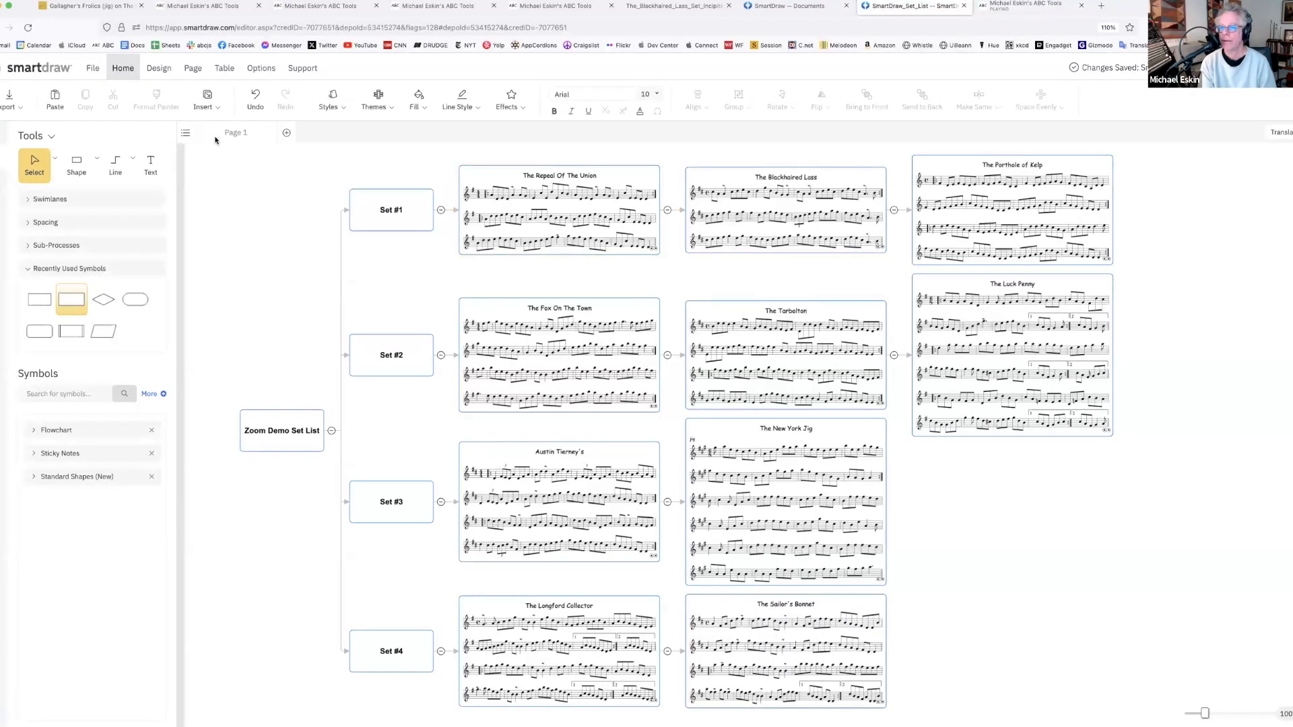
Export the set list diagram as a PDF and view the whole page
click(55, 159)
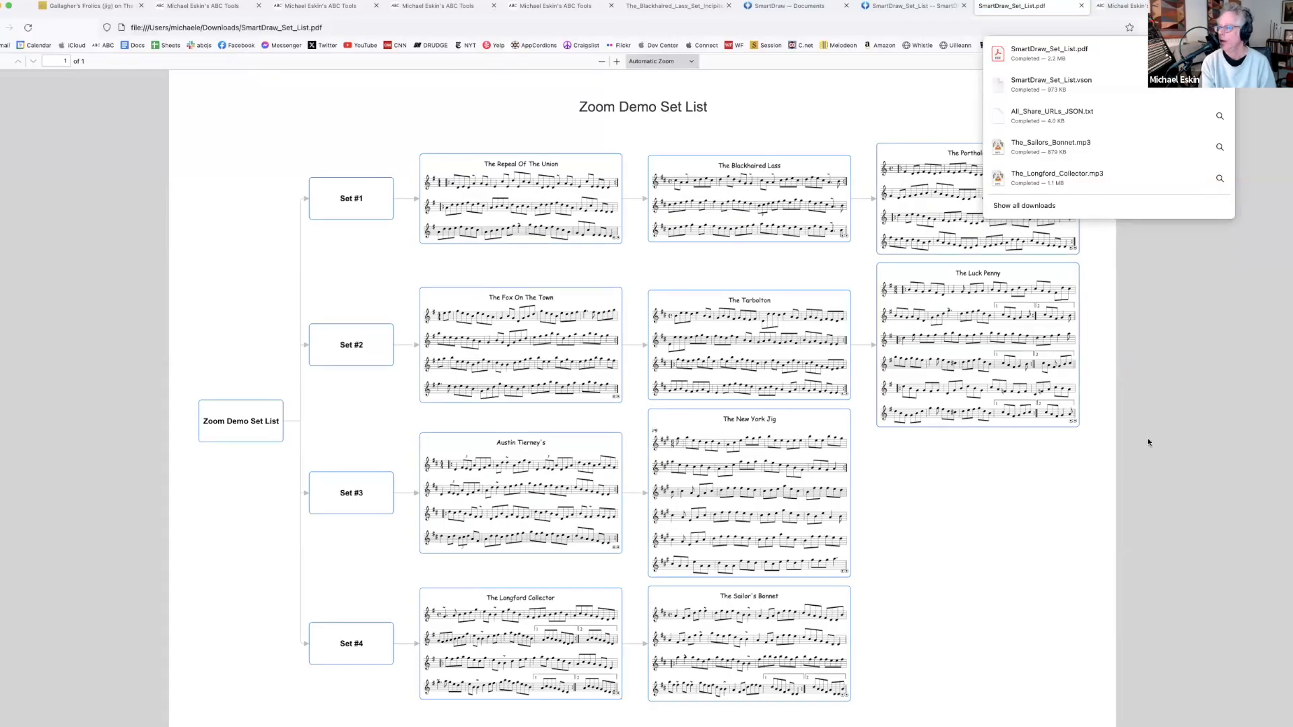
scroll(792, 447, down, 1)
click(1022, 497)
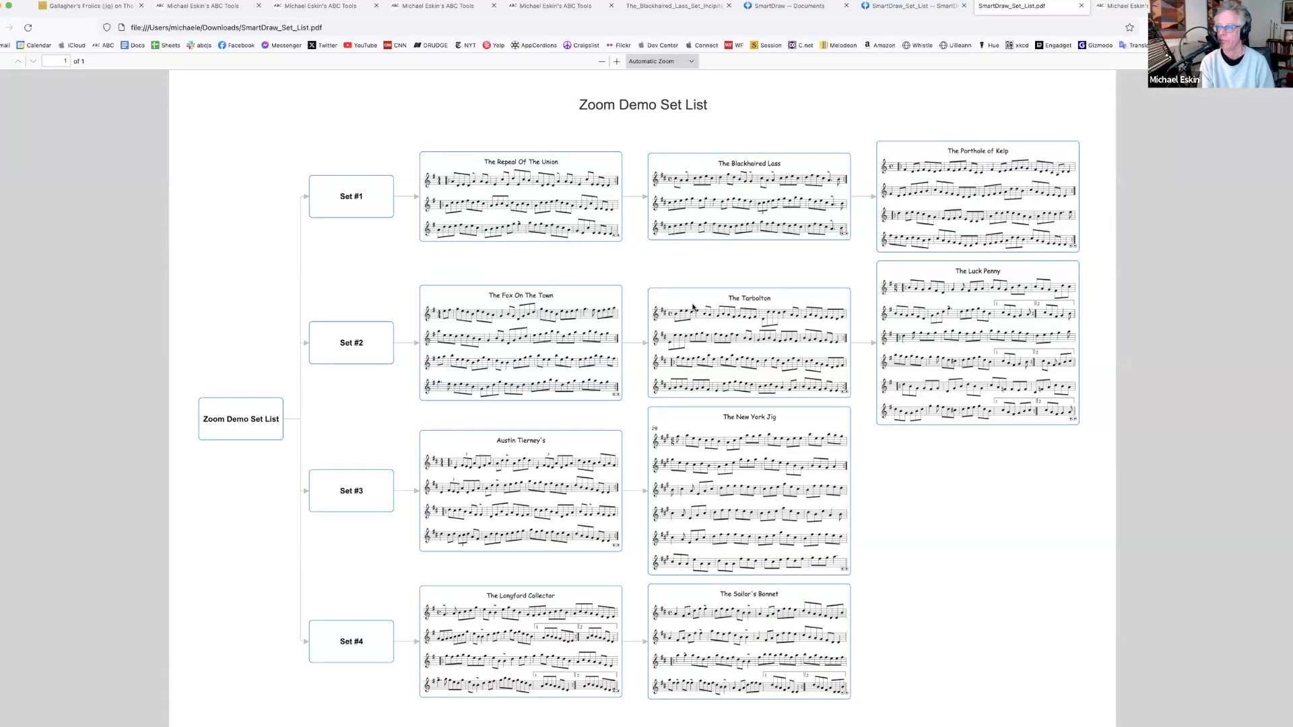
Follow the link on The Fox On The Town in the PDF, play the tune briefly, pause it and return to the PDF
click(614, 397)
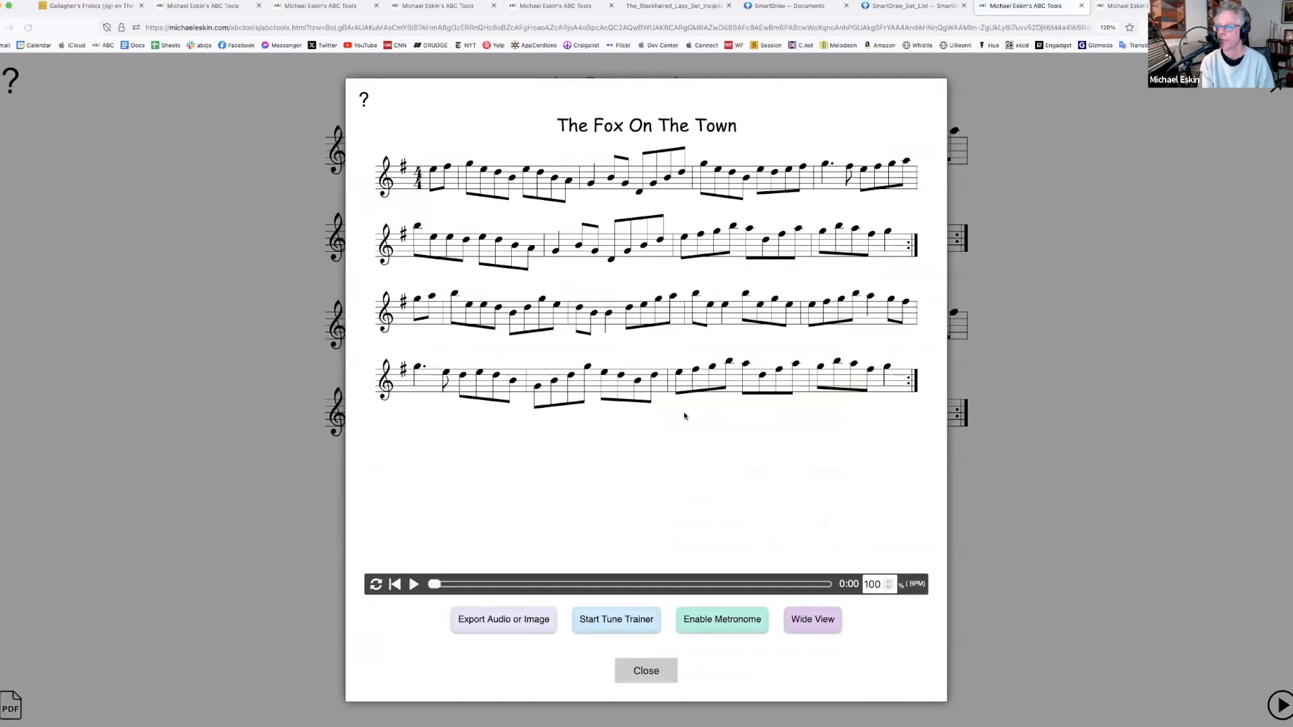
click(414, 584)
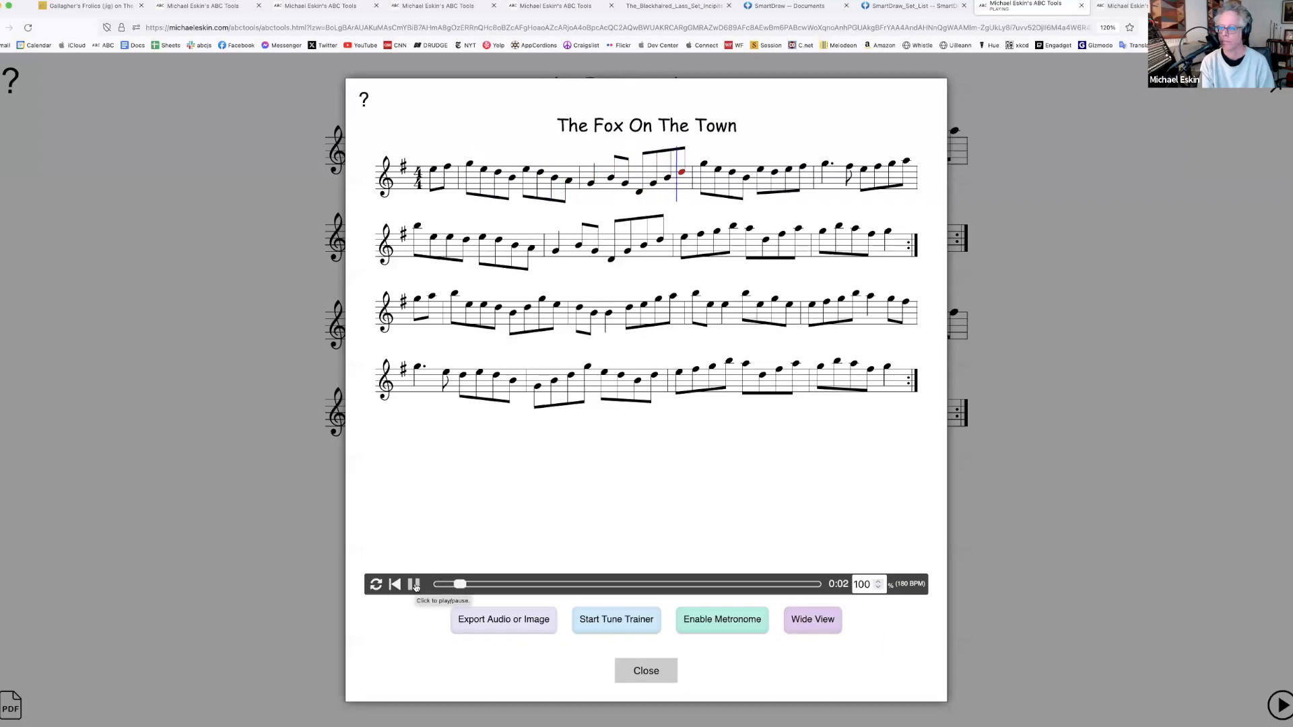
click(415, 585)
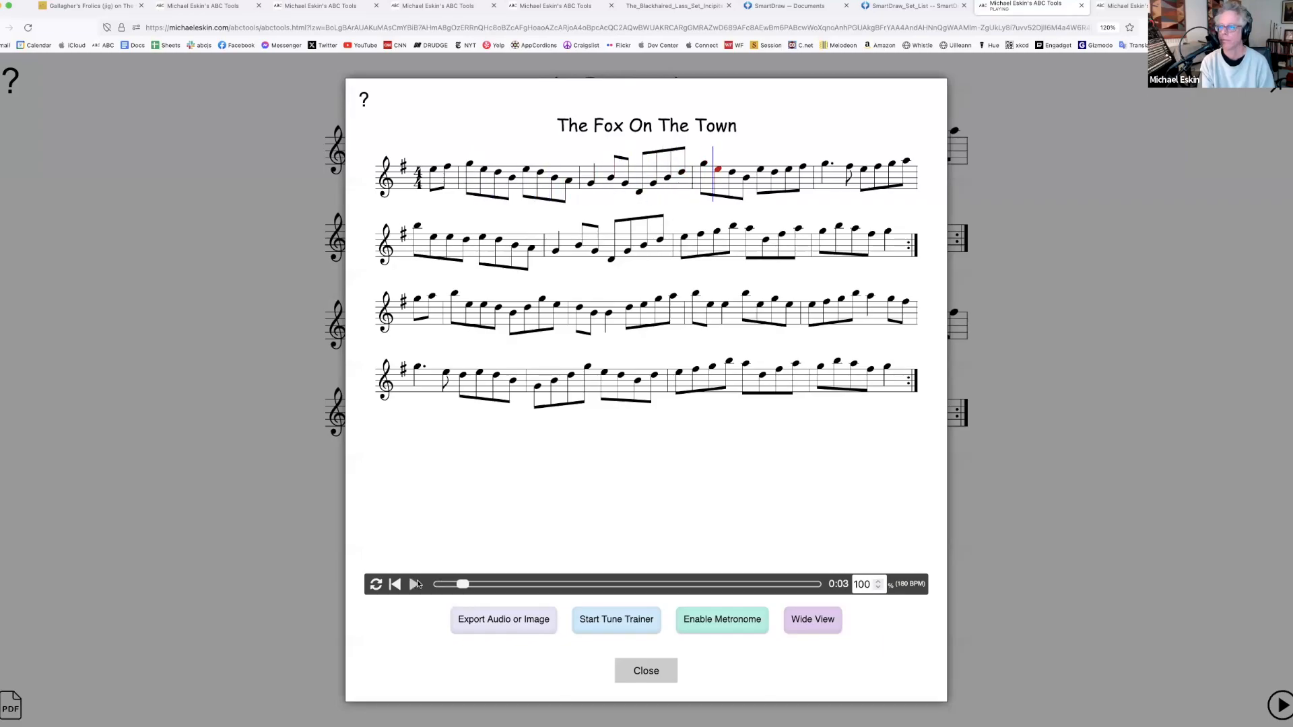
click(1, 30)
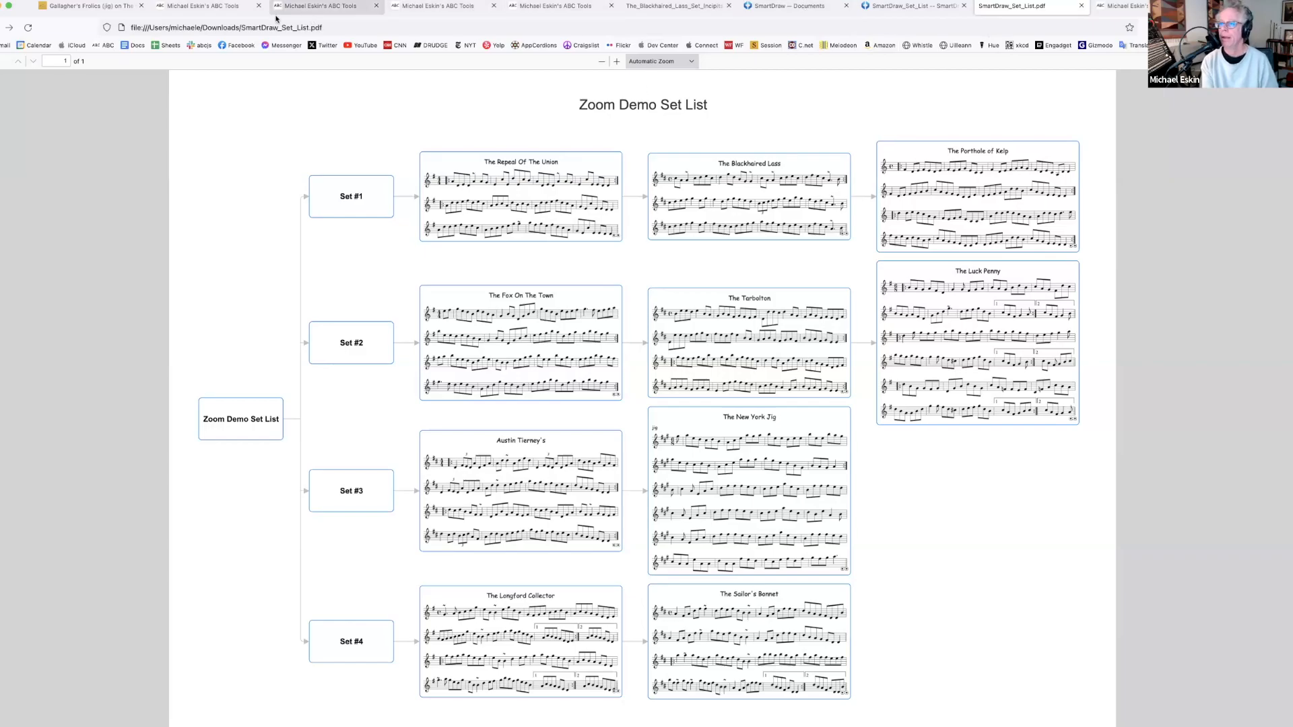
Switch back to ABC Transcription Tools and close the set list builder, batch export and More ABC Tools dialogs
click(202, 6)
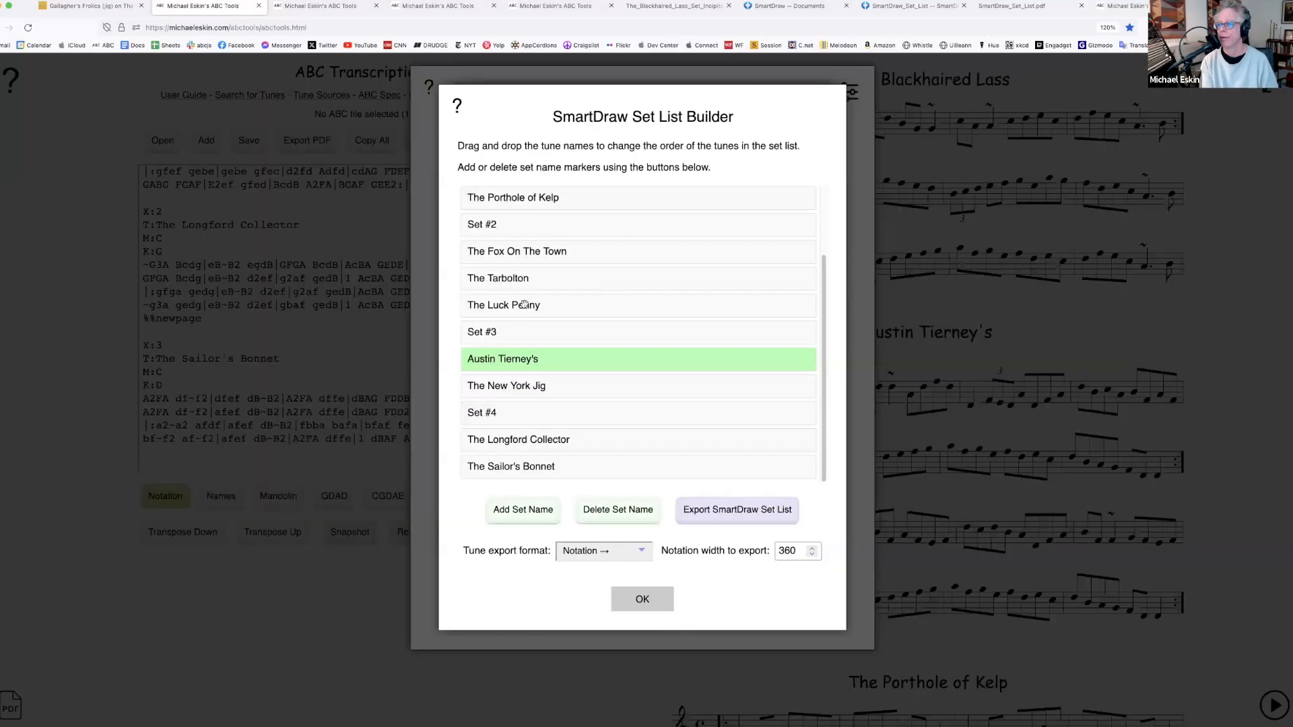
click(642, 599)
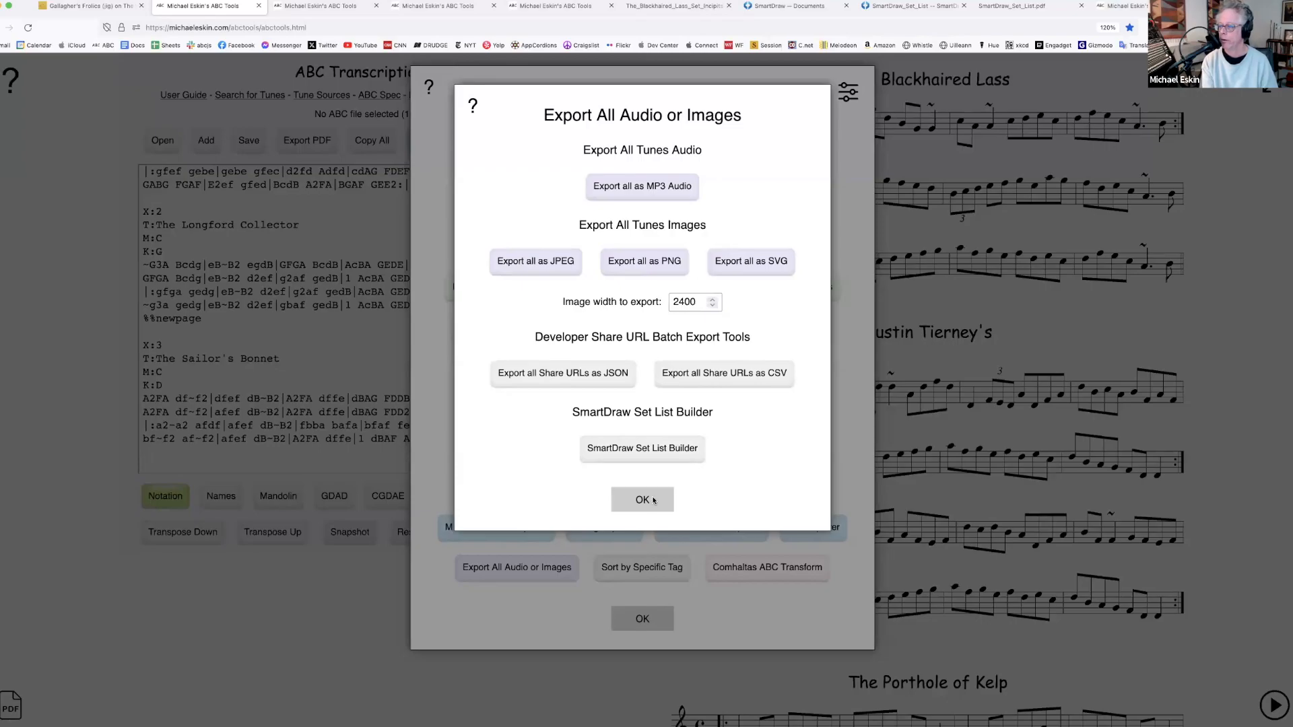
click(655, 502)
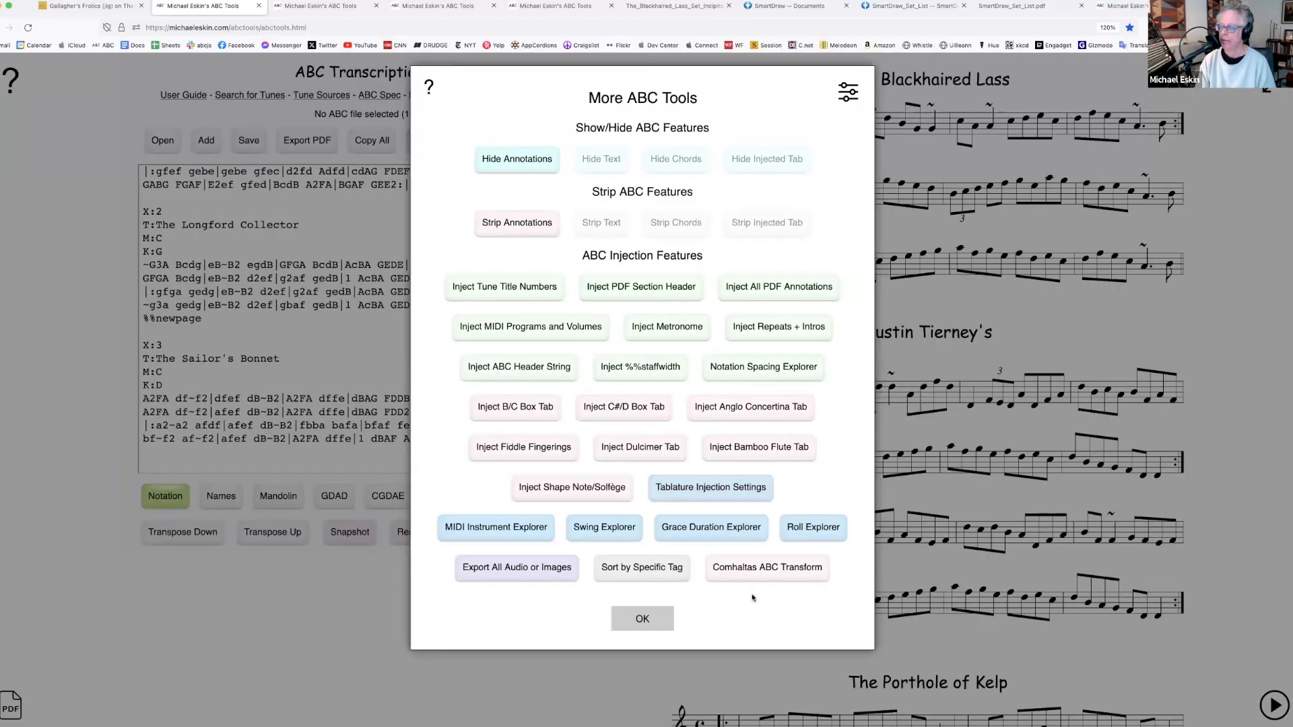
click(655, 619)
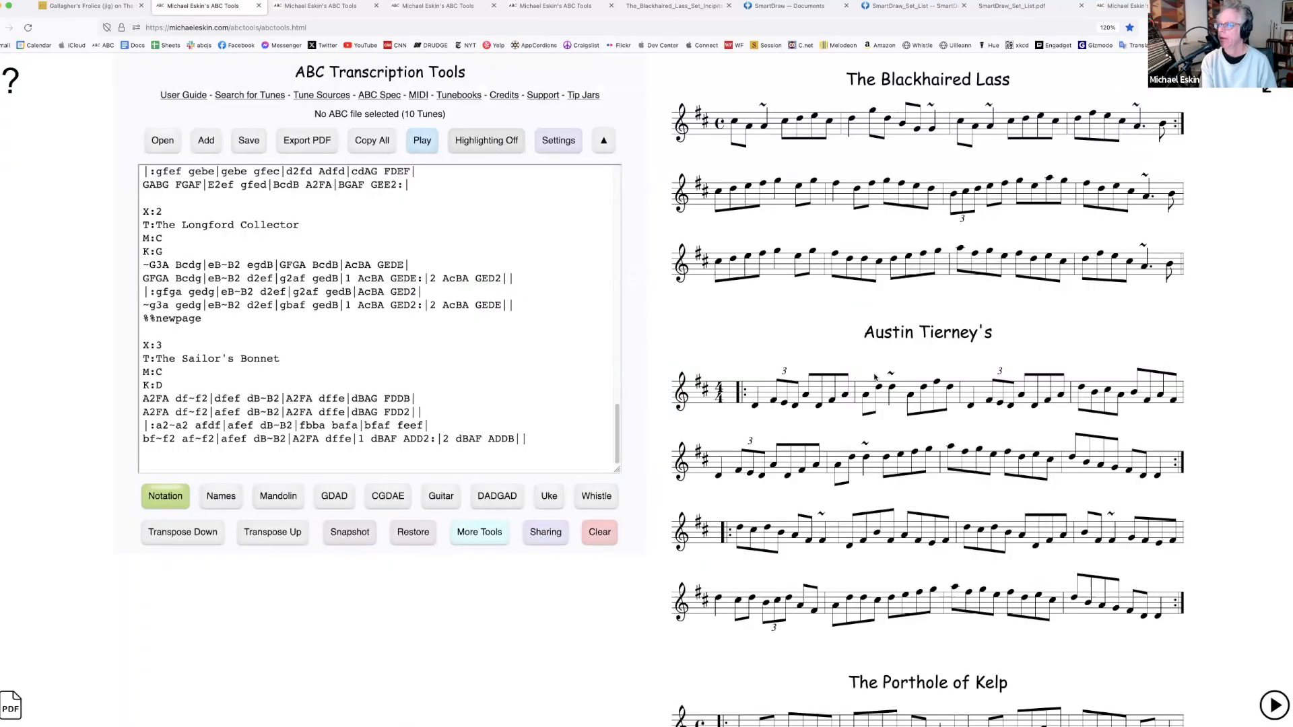
scroll(873, 379, down, 8)
scroll(821, 447, up, 8)
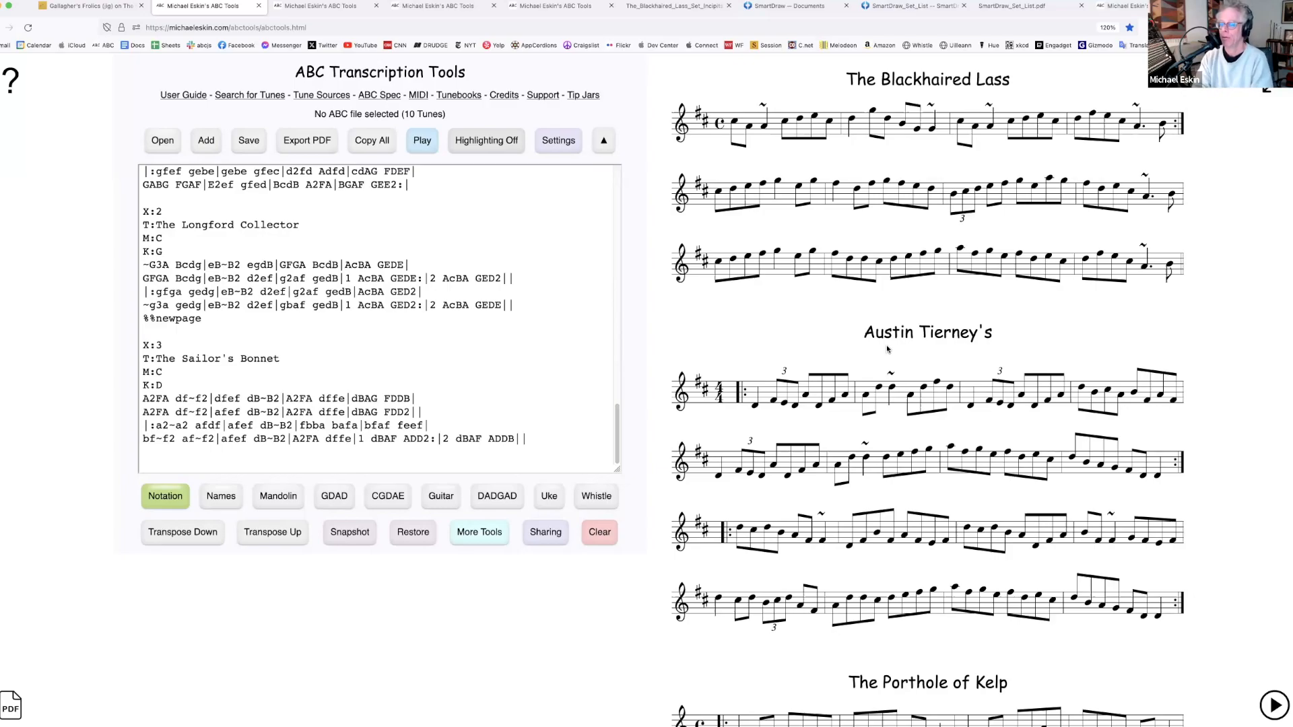
scroll(539, 329, up, 20)
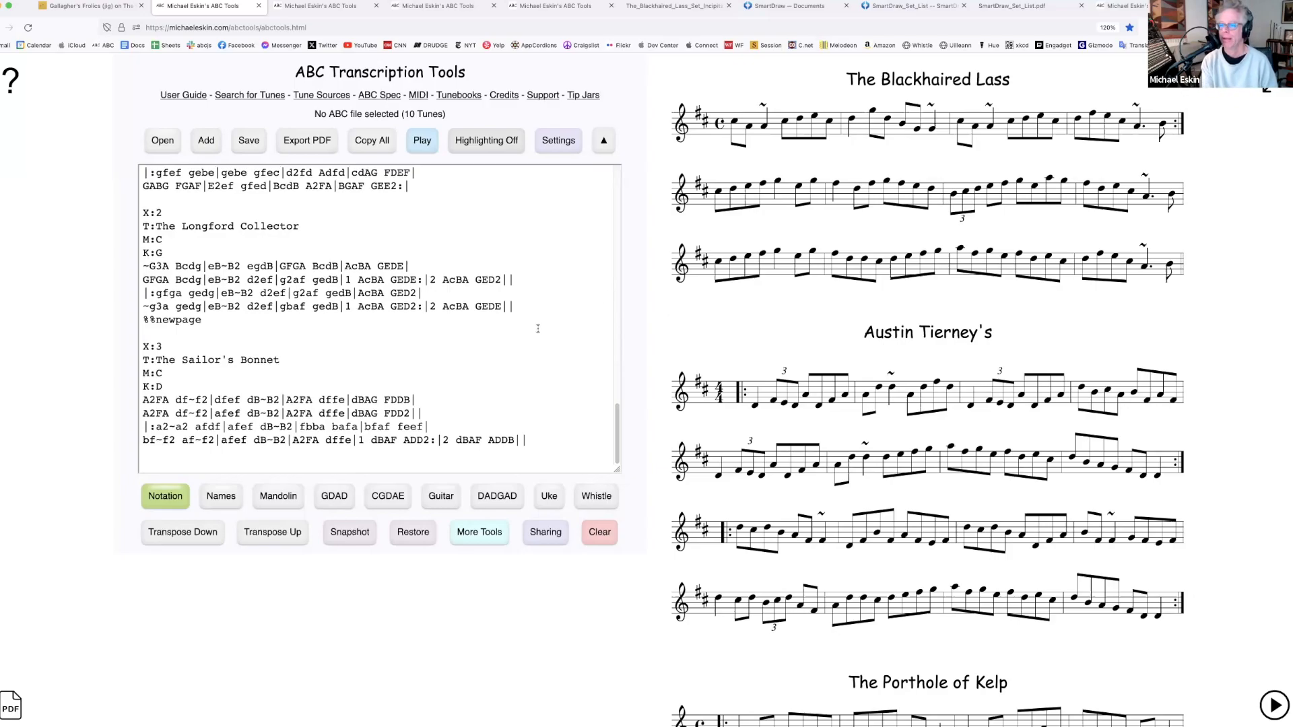
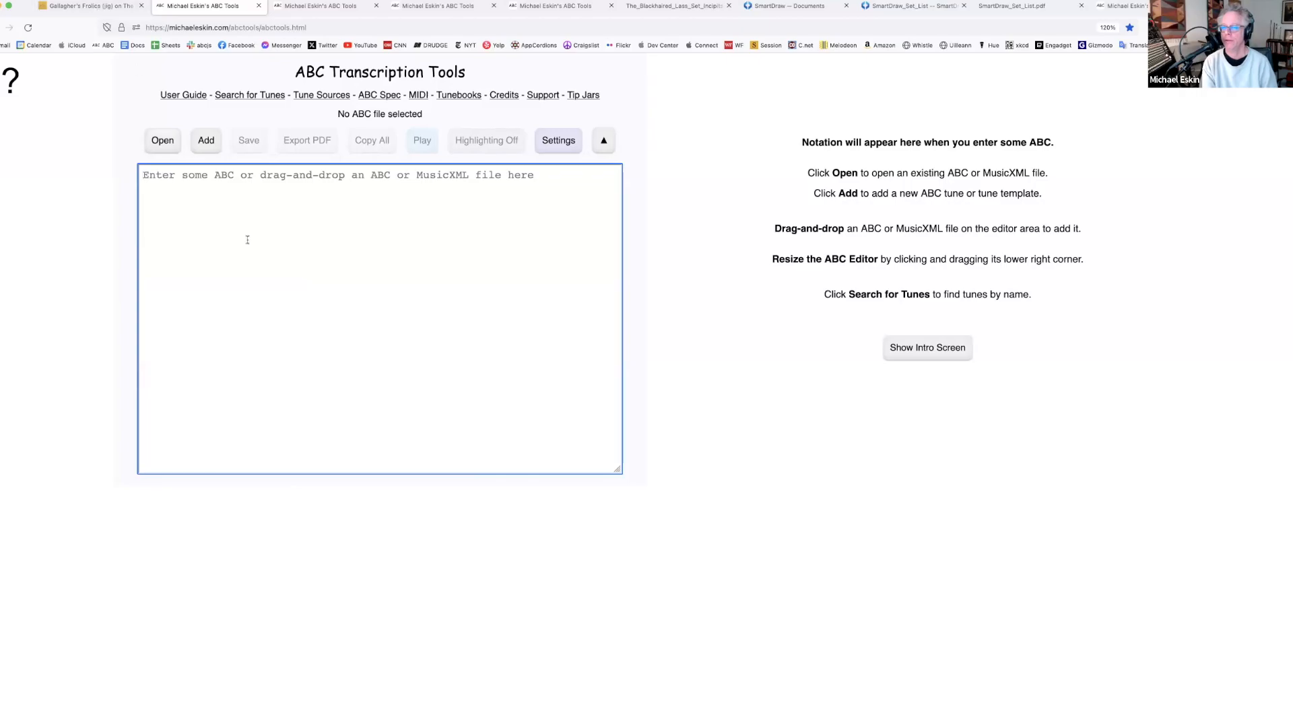
click(206, 142)
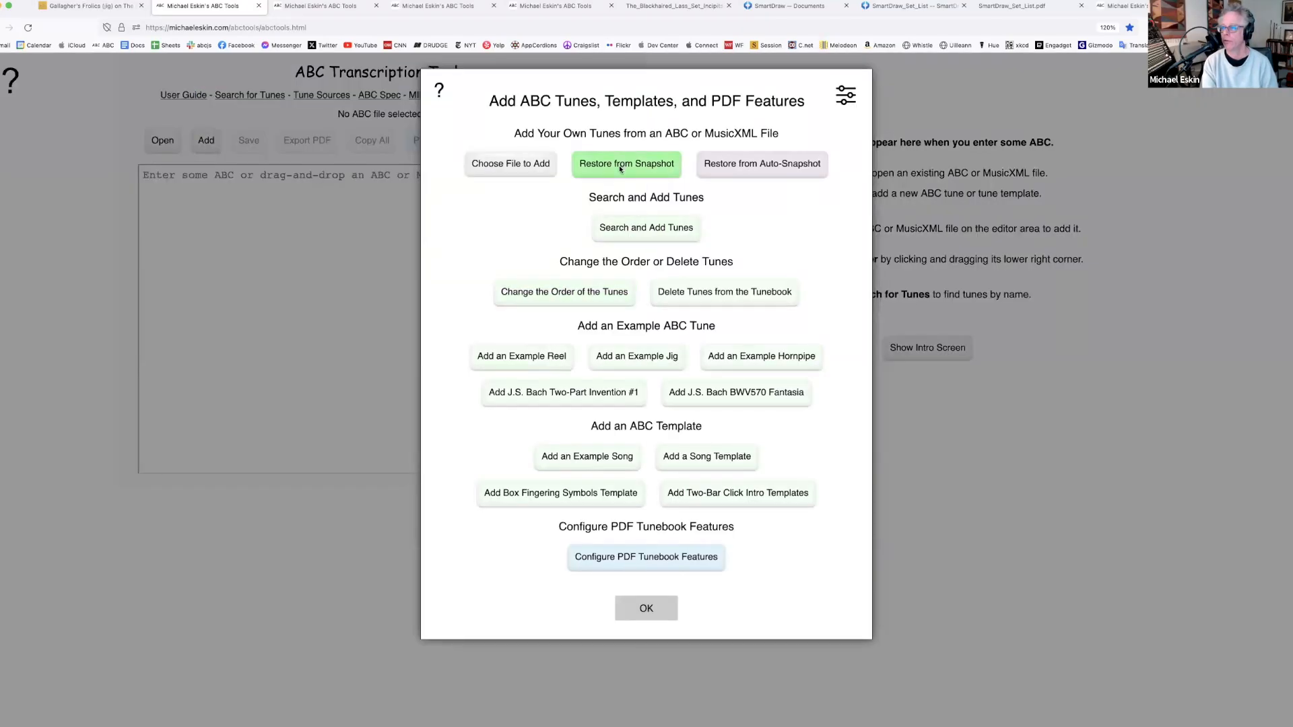
click(643, 229)
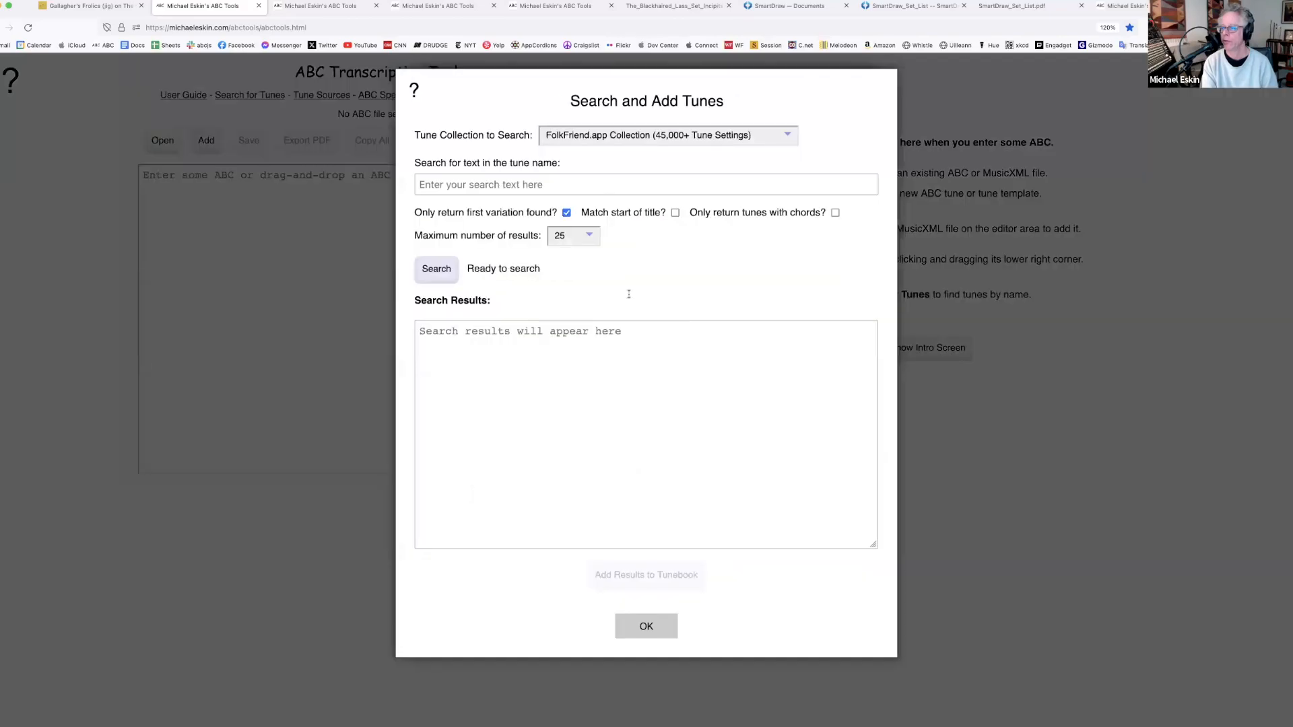
click(676, 622)
click(648, 612)
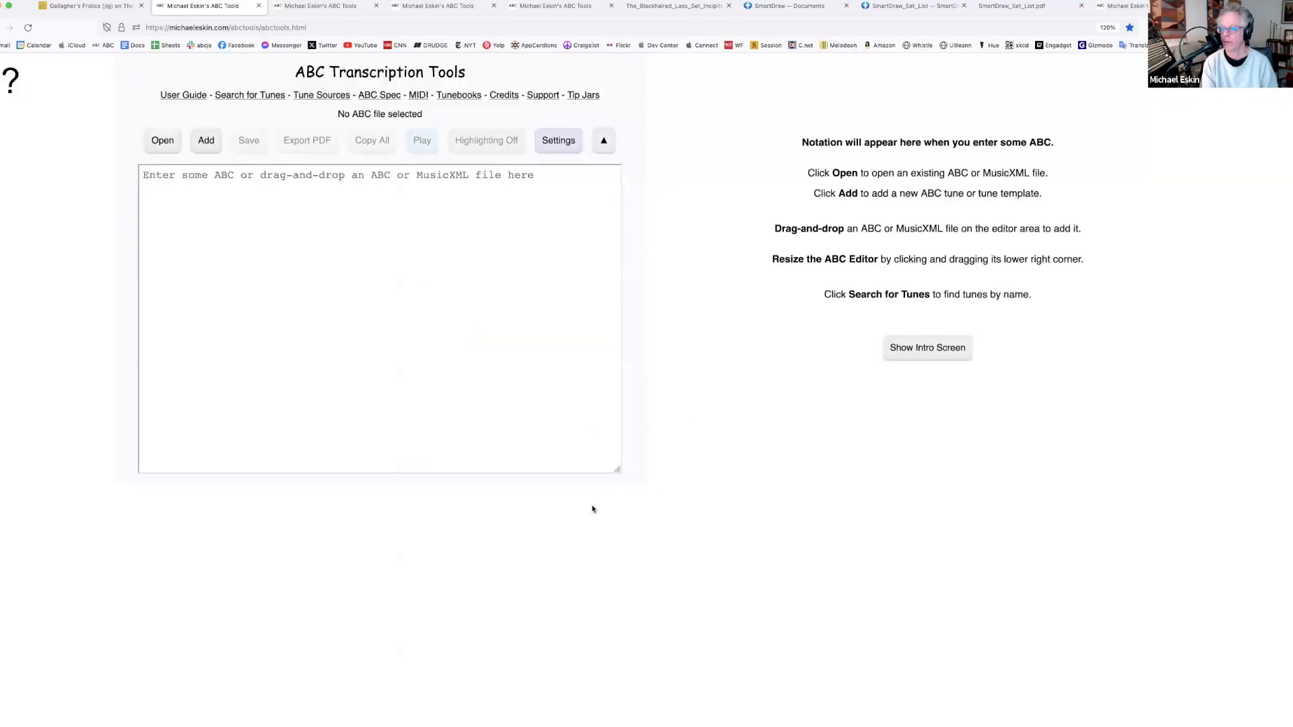
Search the FolkFriend.app Collection for tunes with "Tierne" in the name
click(207, 143)
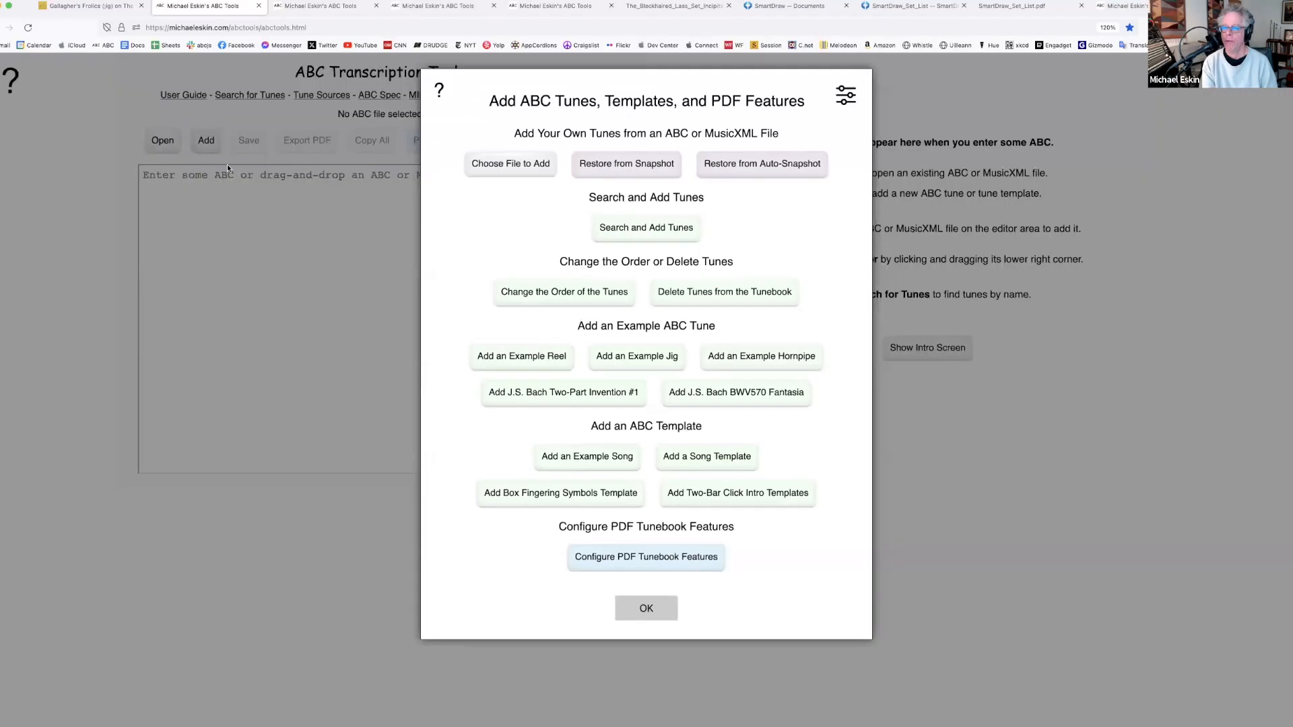
click(649, 231)
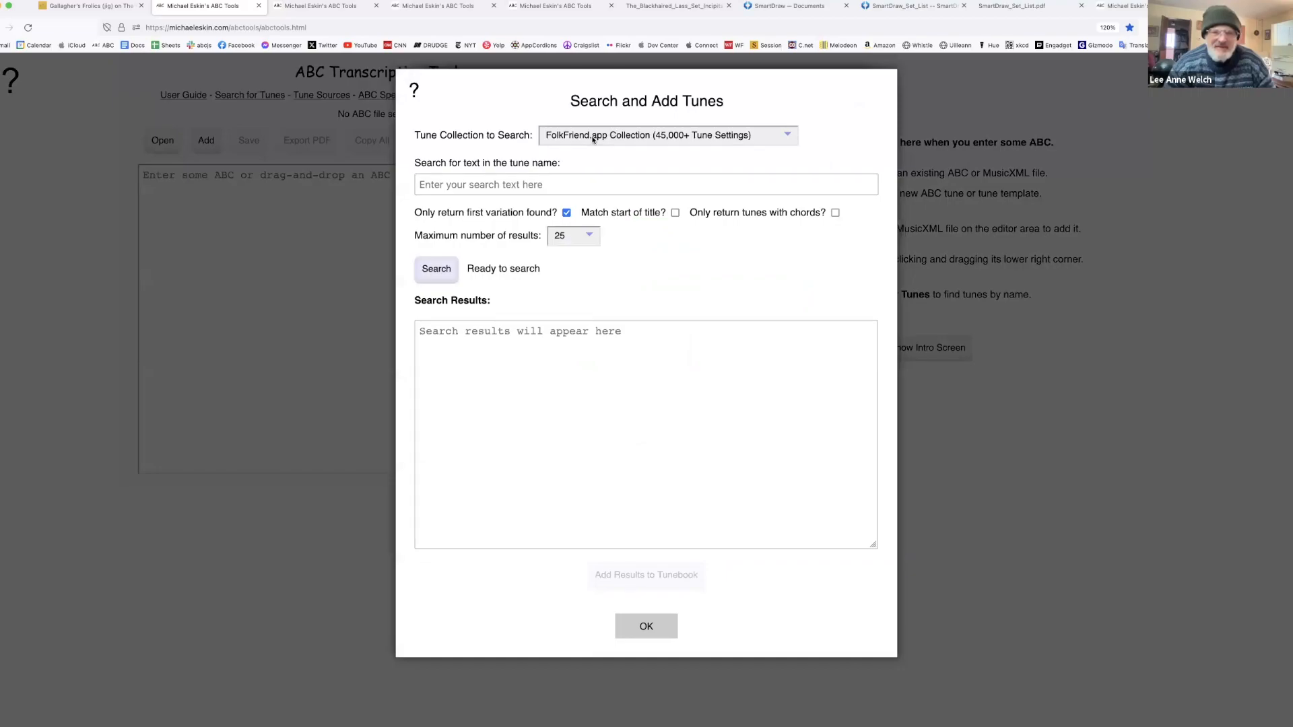
click(613, 138)
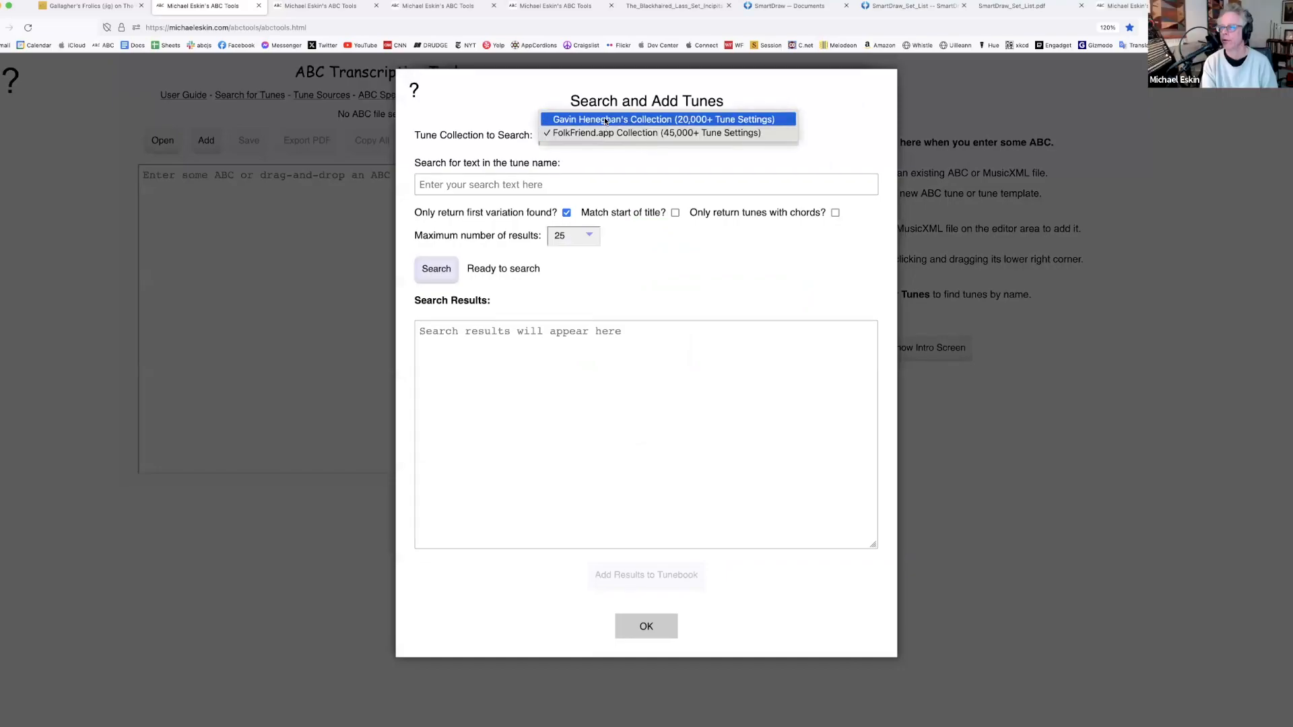
click(586, 132)
click(539, 186)
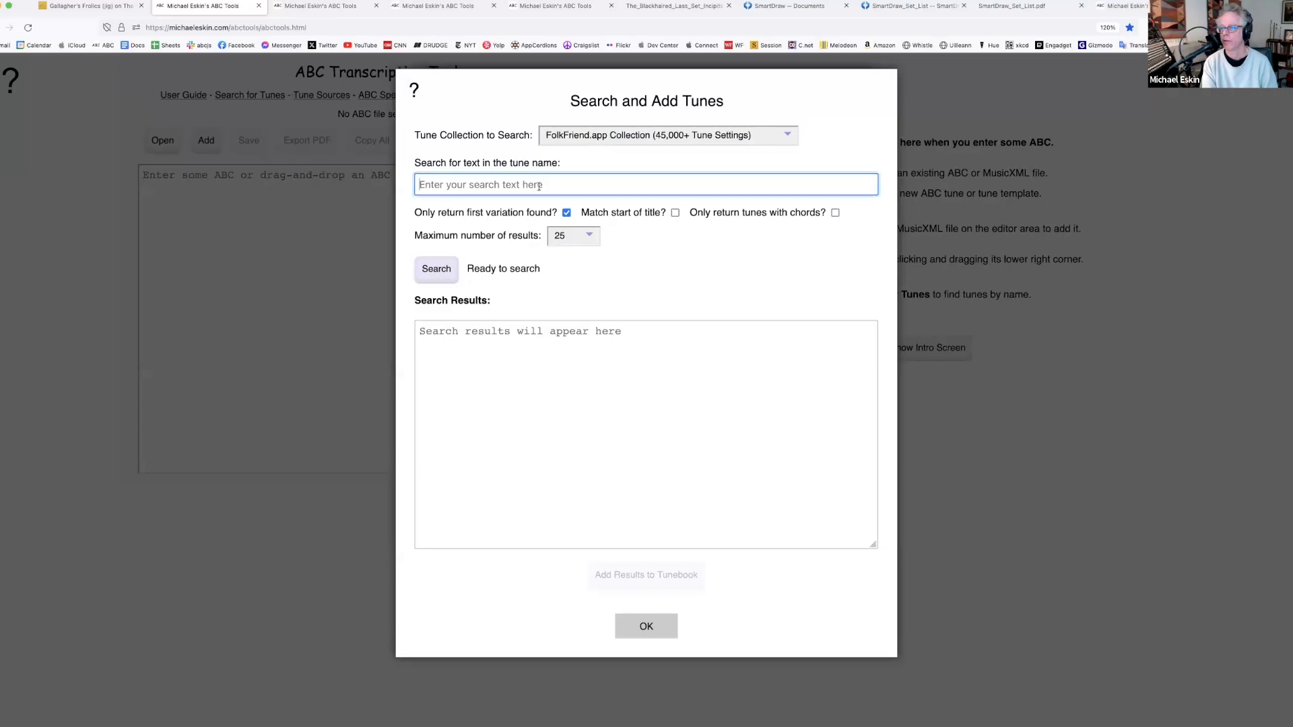
text(Au=)
key(BackSpace)
key(BackSpace)
key(BackSpace)
text(Tierne)
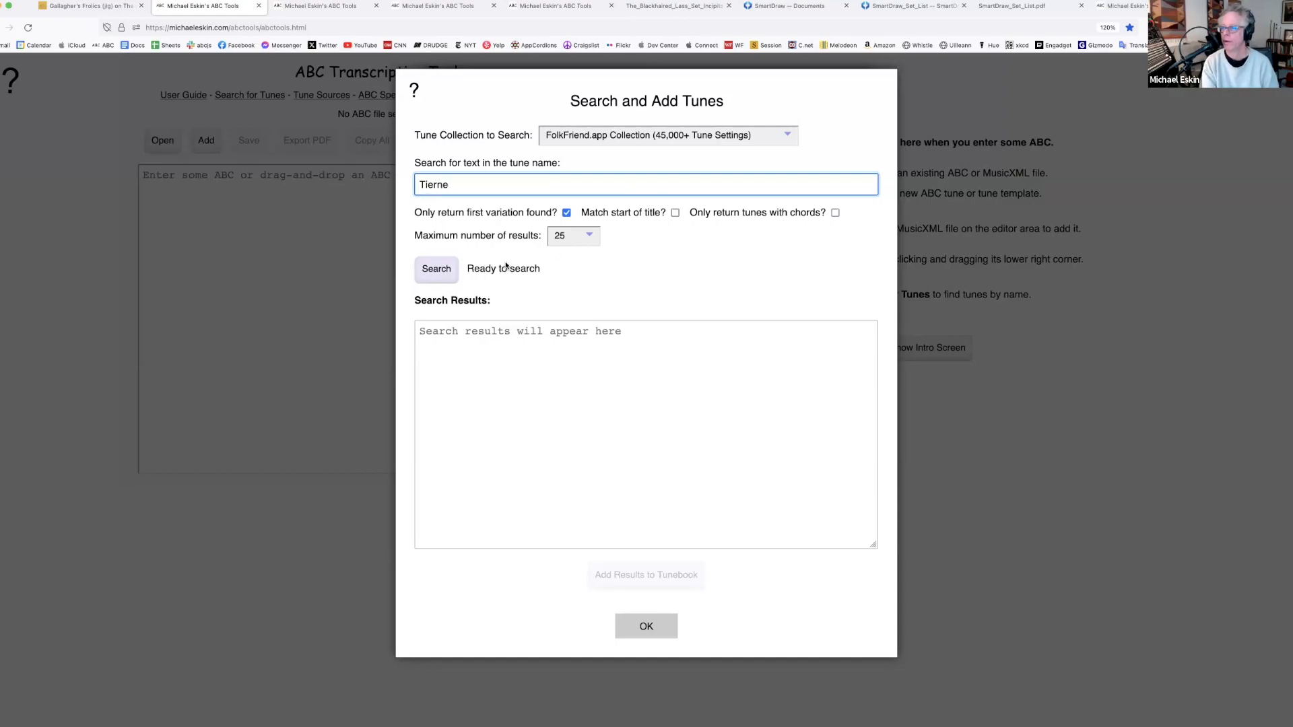
click(456, 277)
Copy the Austin Tierney's reel from the search results, close the search and add dialogs, and paste the tune into the empty editor
scroll(567, 432, down, 5)
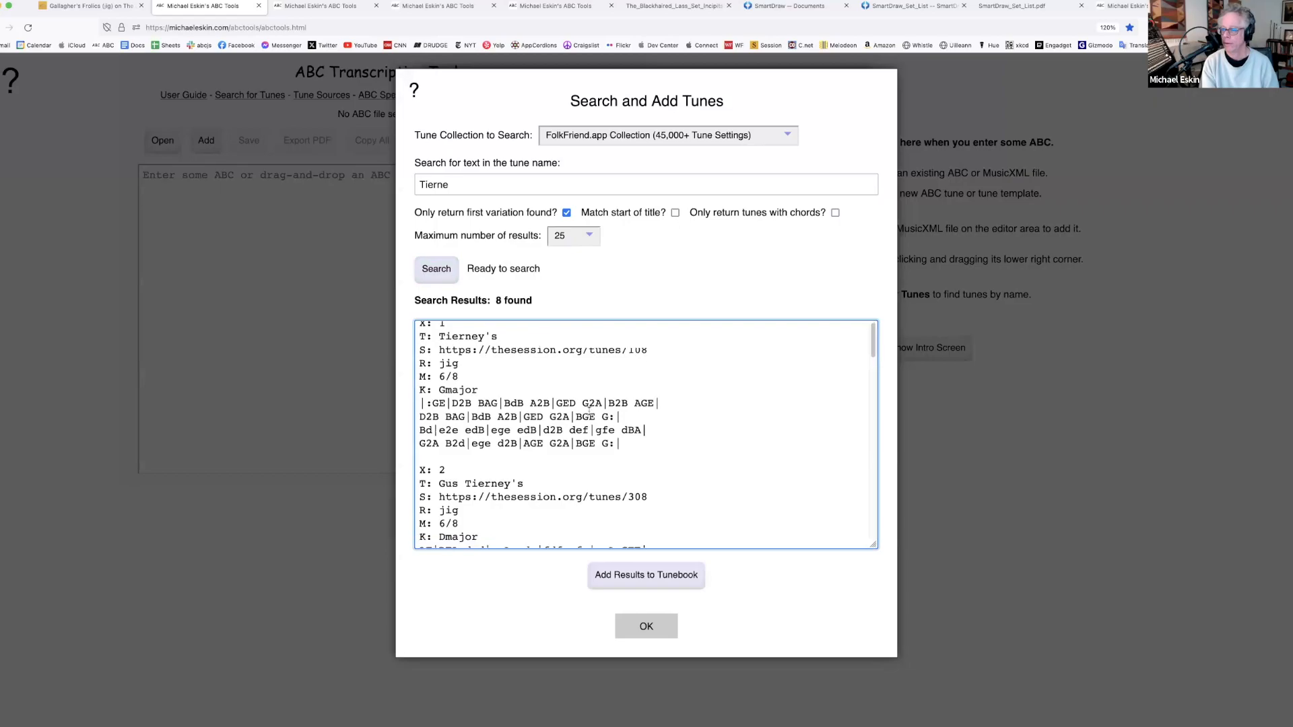
scroll(567, 432, down, 4)
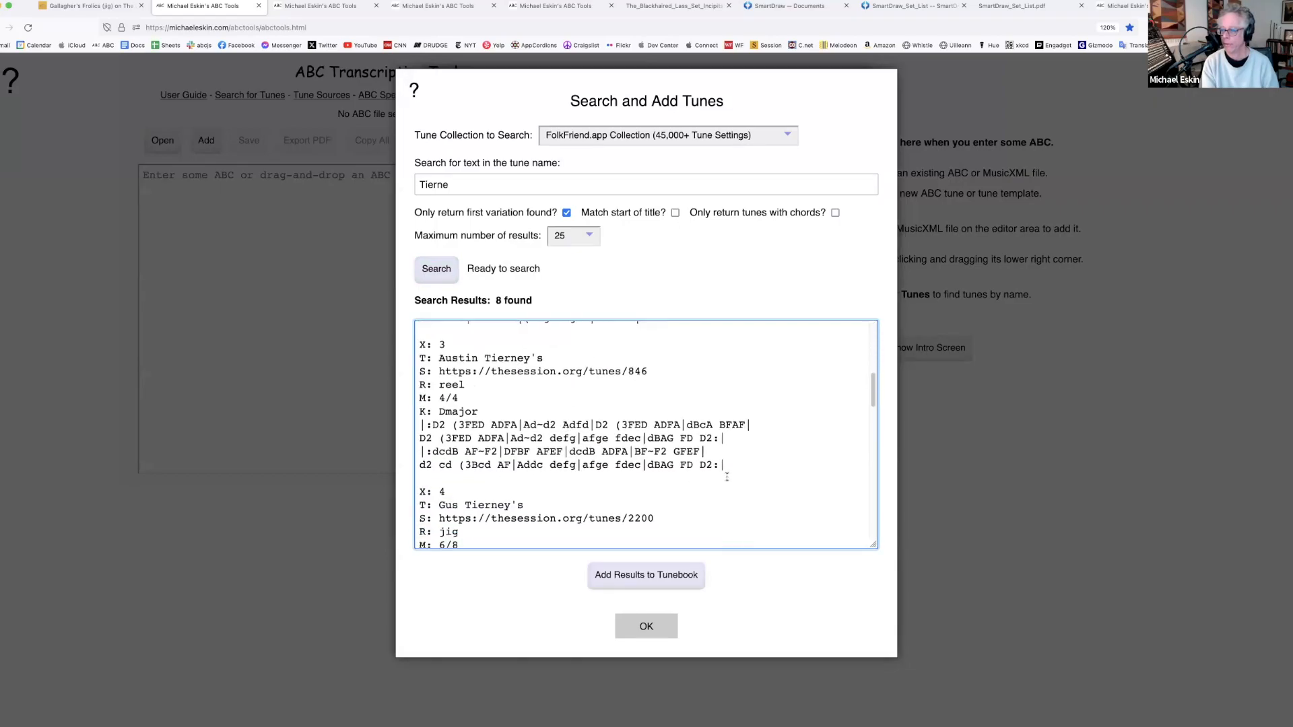
drag(699, 464, 391, 340)
right_click(472, 359)
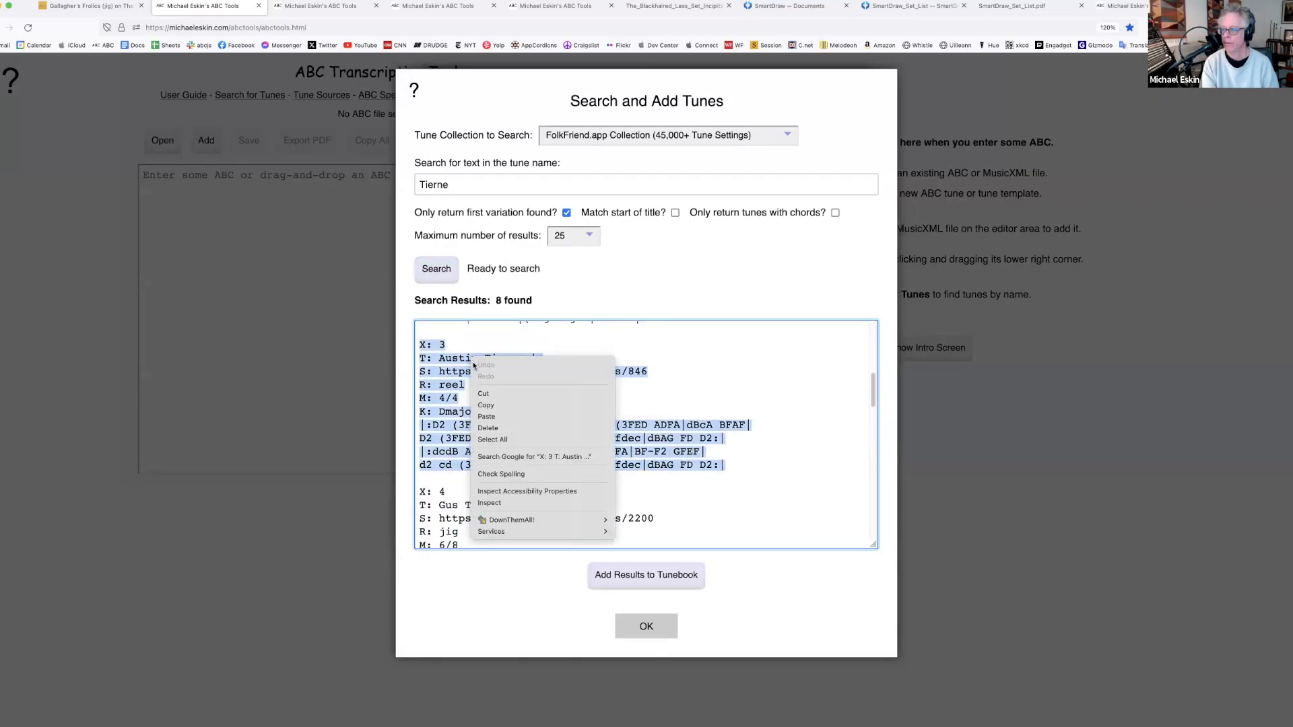
click(512, 408)
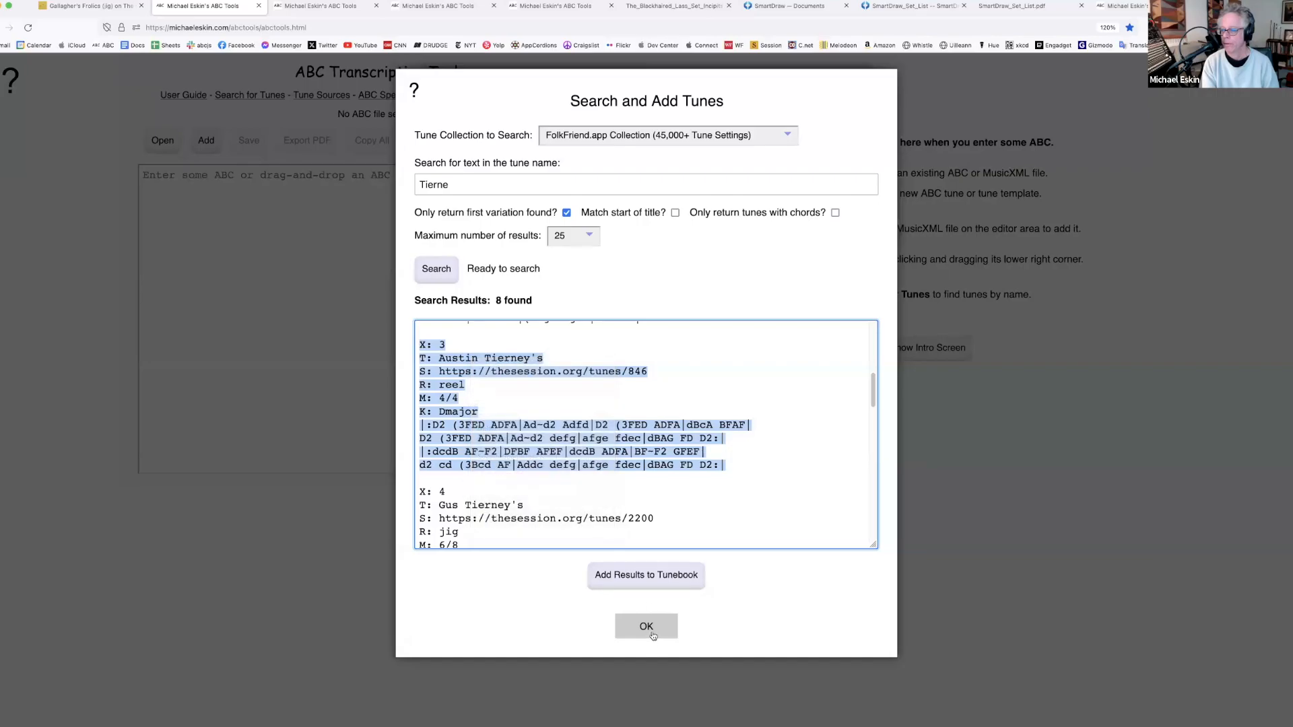
click(652, 632)
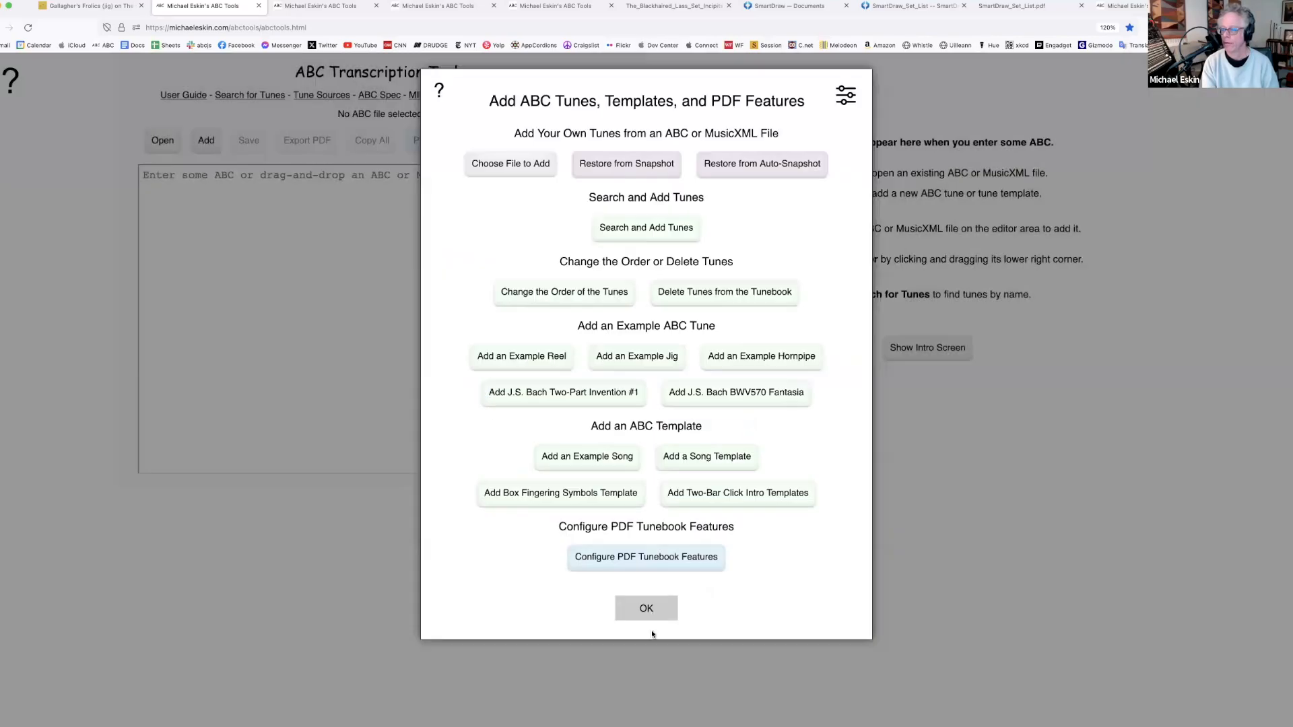
click(645, 605)
right_click(265, 241)
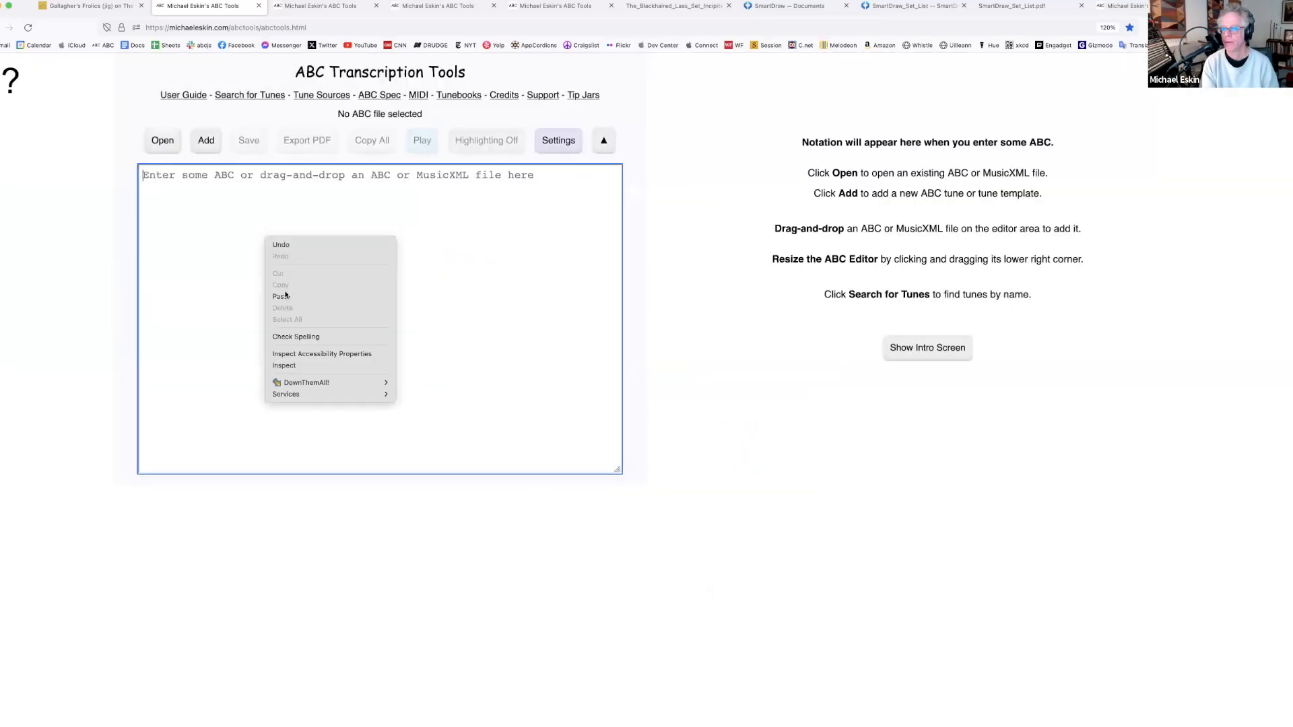
click(283, 296)
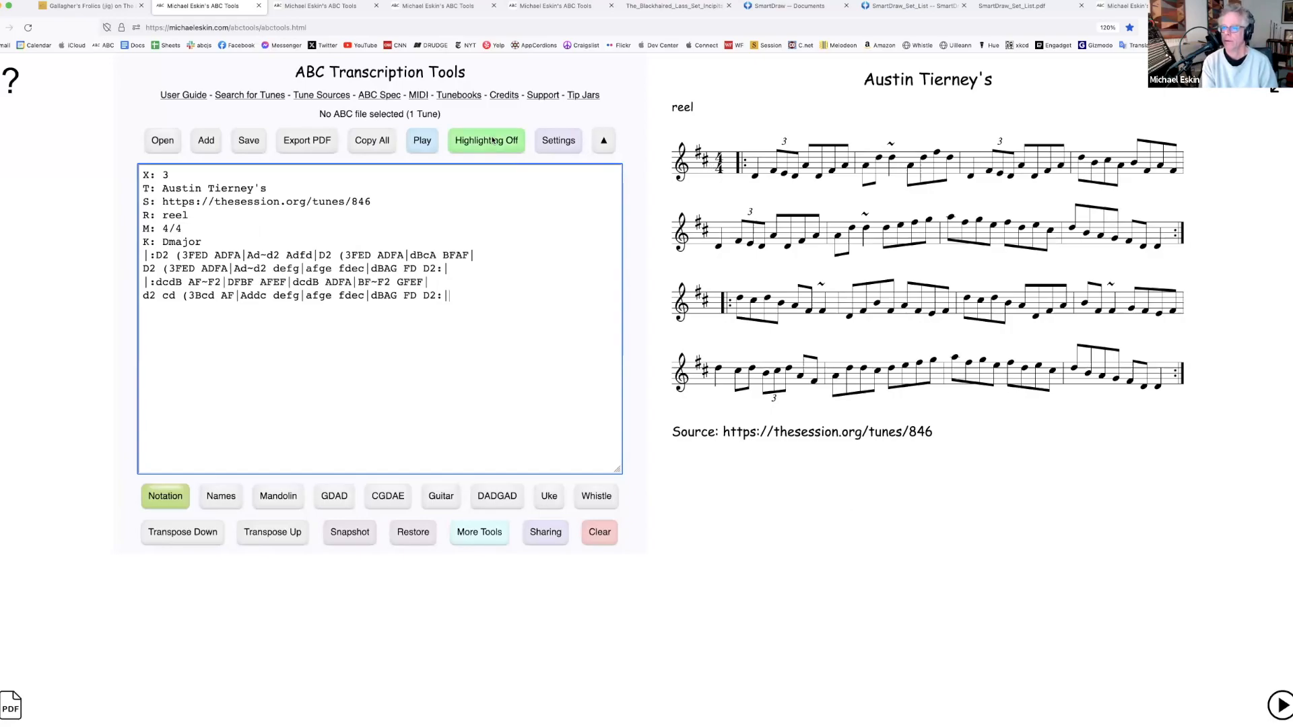
click(422, 140)
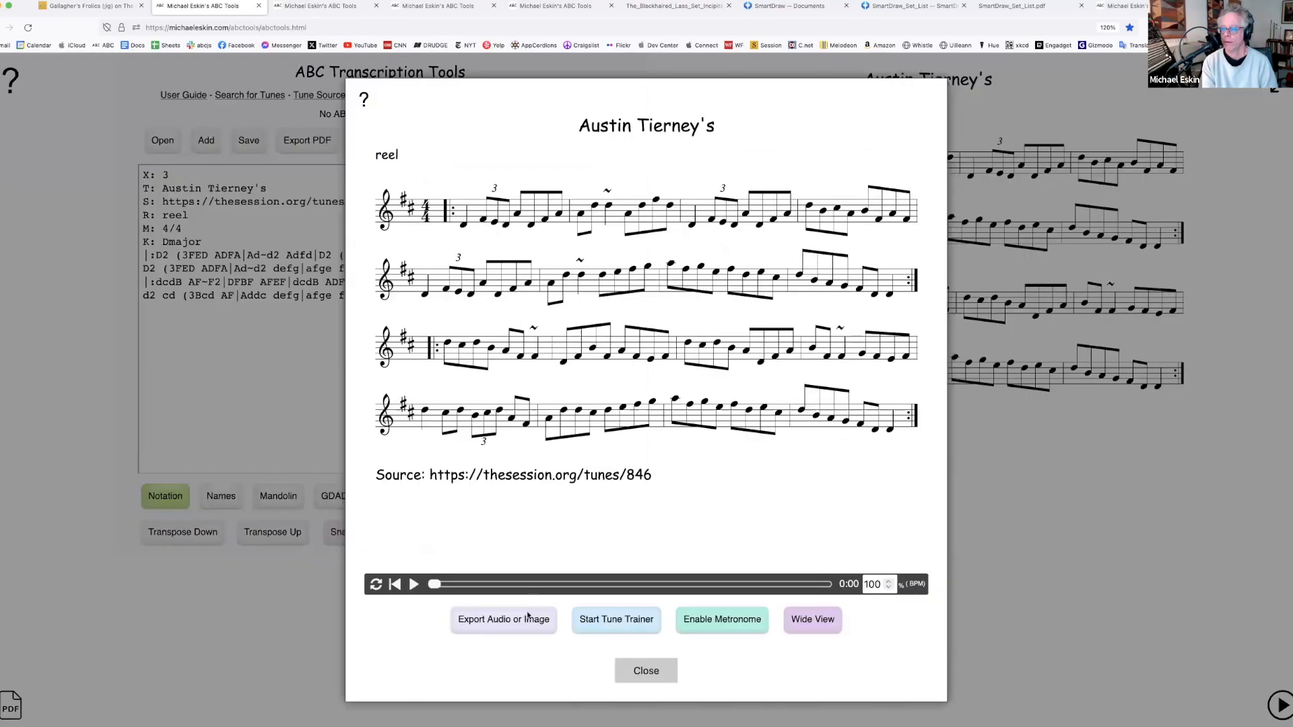
click(413, 584)
click(646, 670)
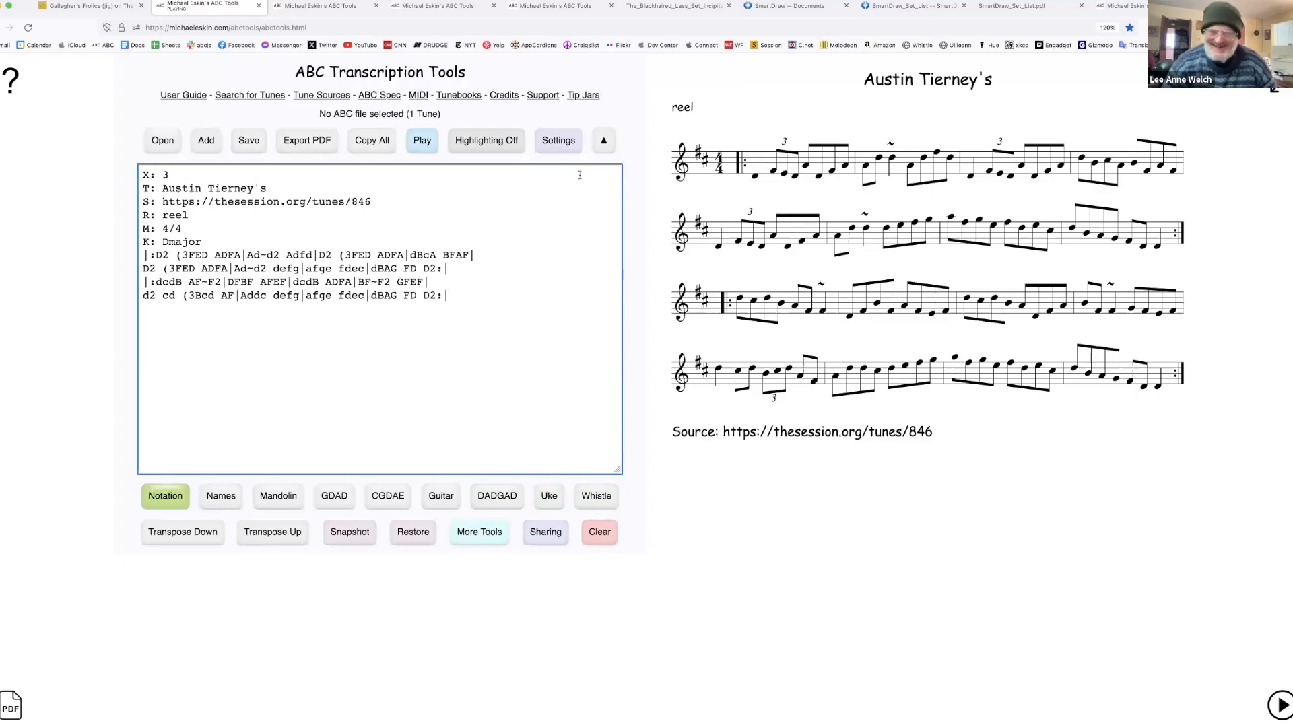
Set the default melody MIDI program to Acoustic Grand Piano and save the settings
click(562, 145)
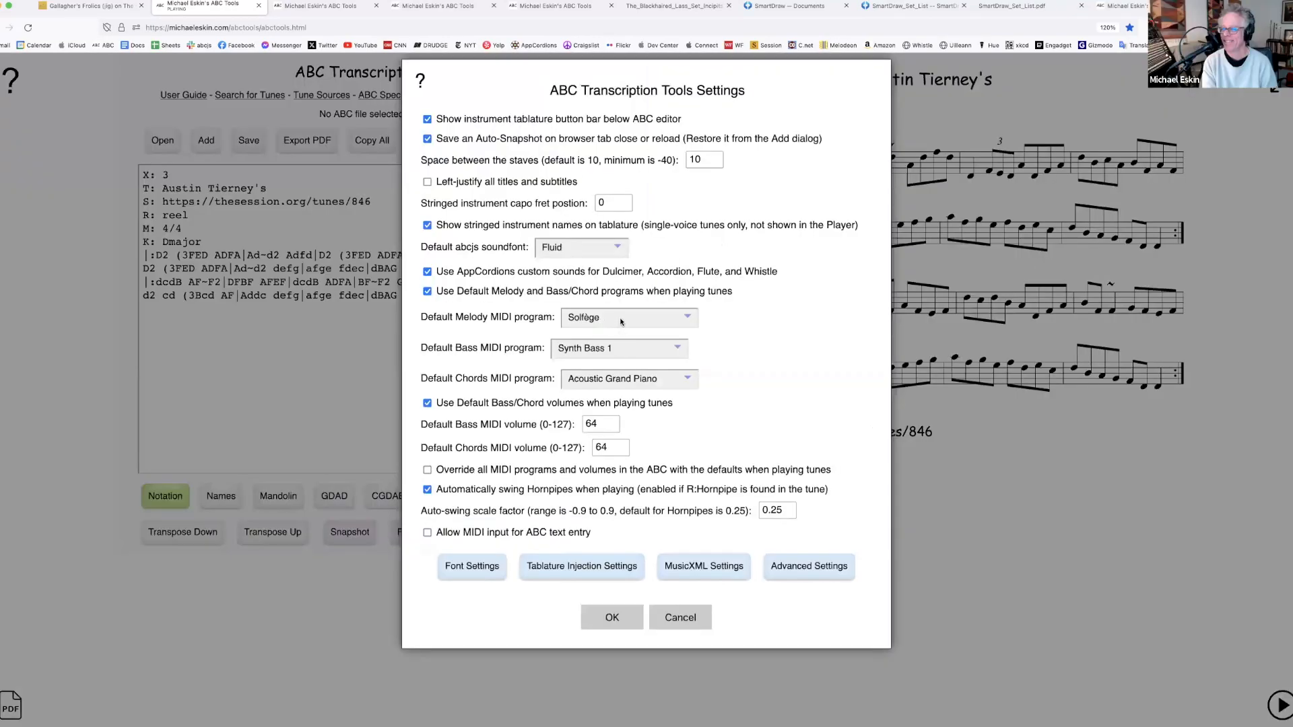
click(623, 317)
scroll(615, 249, up, 10)
scroll(615, 250, up, 10)
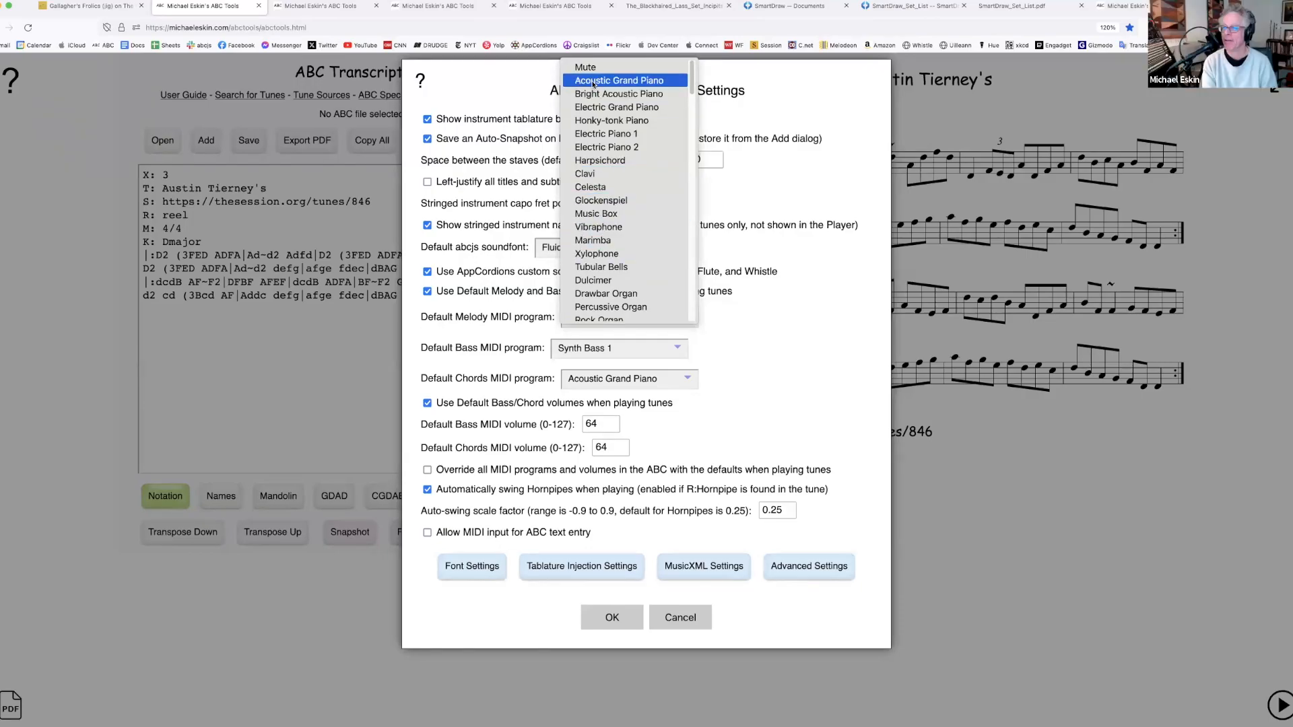
click(593, 81)
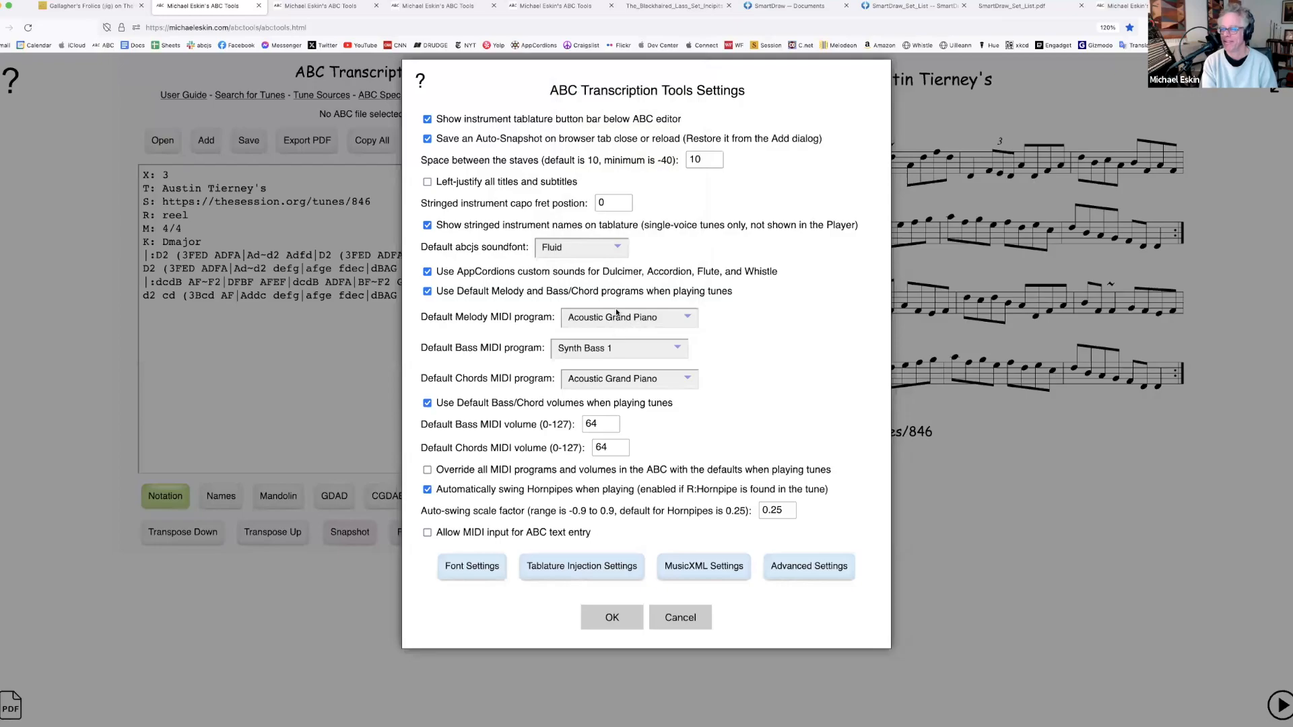
click(611, 617)
Play the reel again with the piano melody sound and close the player
click(419, 144)
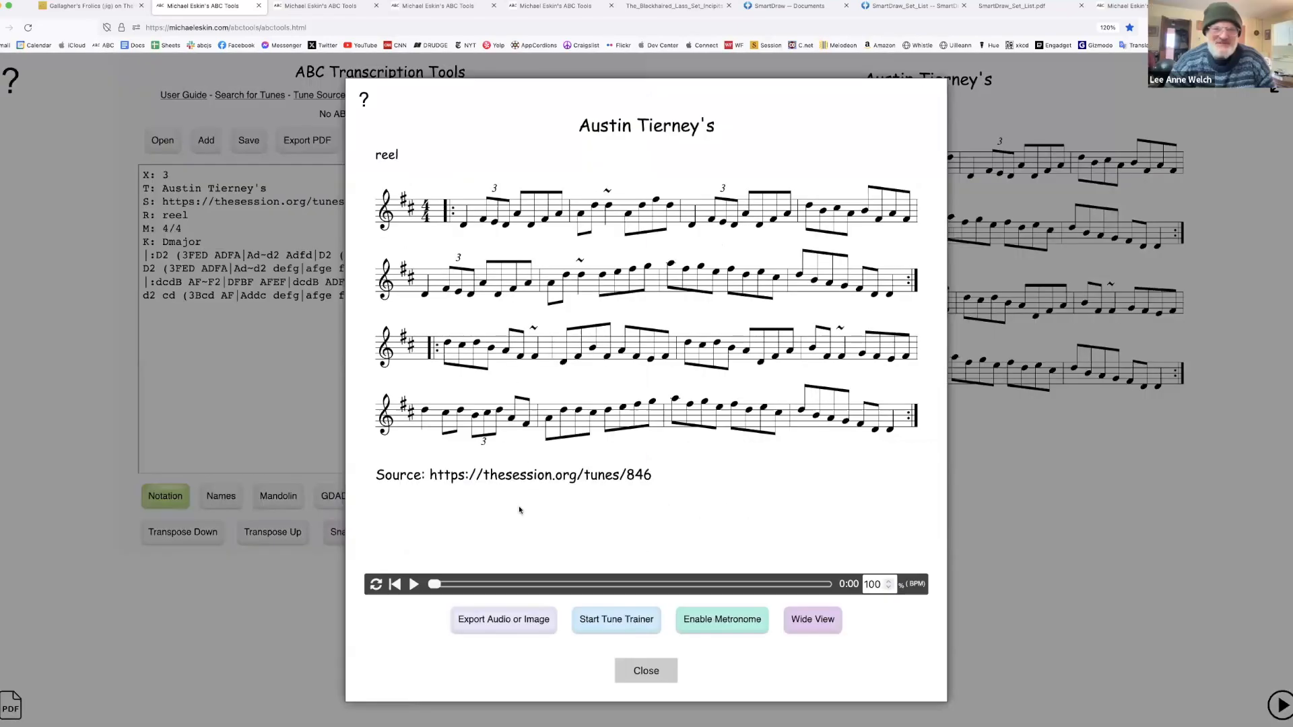
click(414, 585)
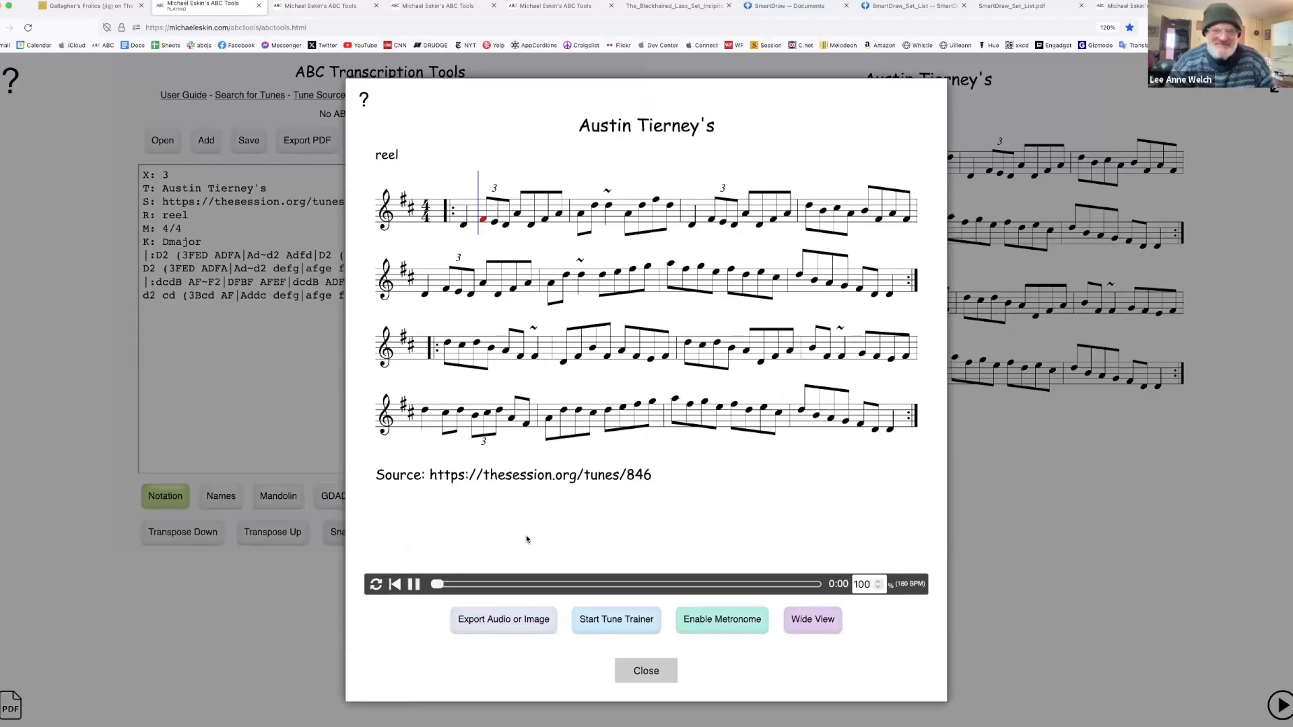
click(657, 672)
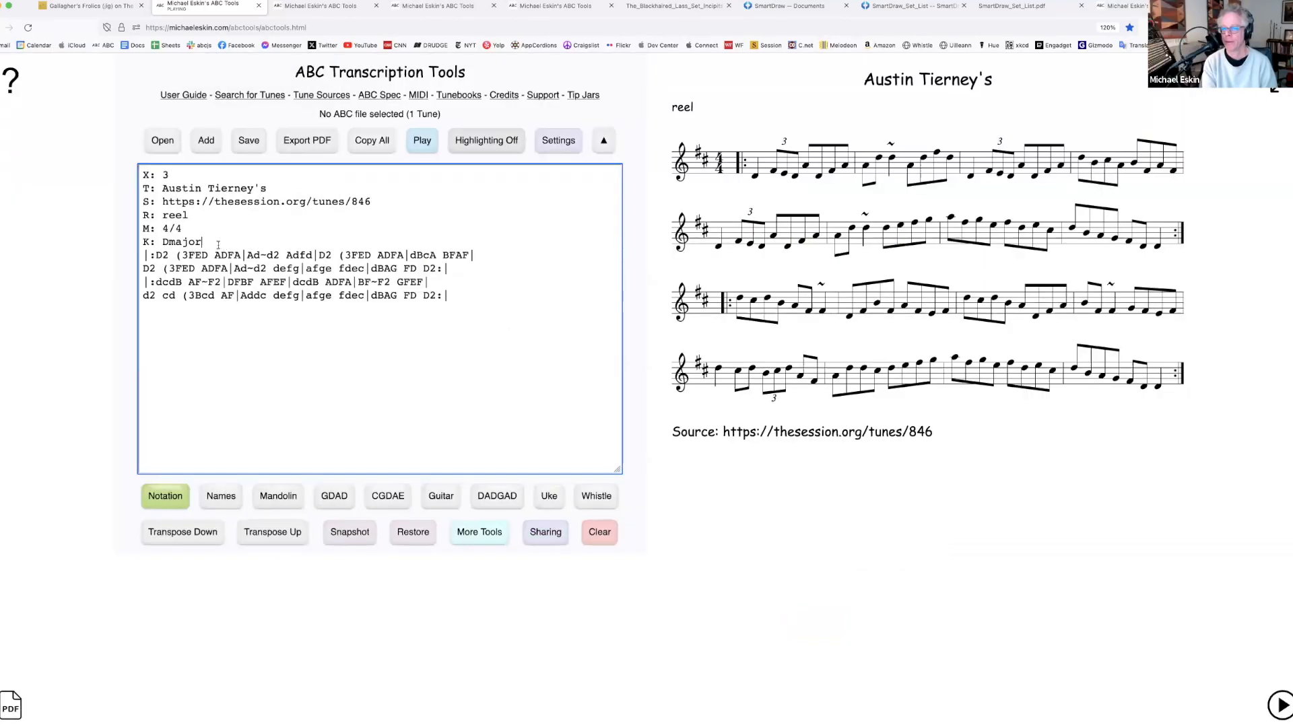
Add the tempo line "Q: 80" below the key line, play the tune briefly and close the player
key(Return)
text(Q)
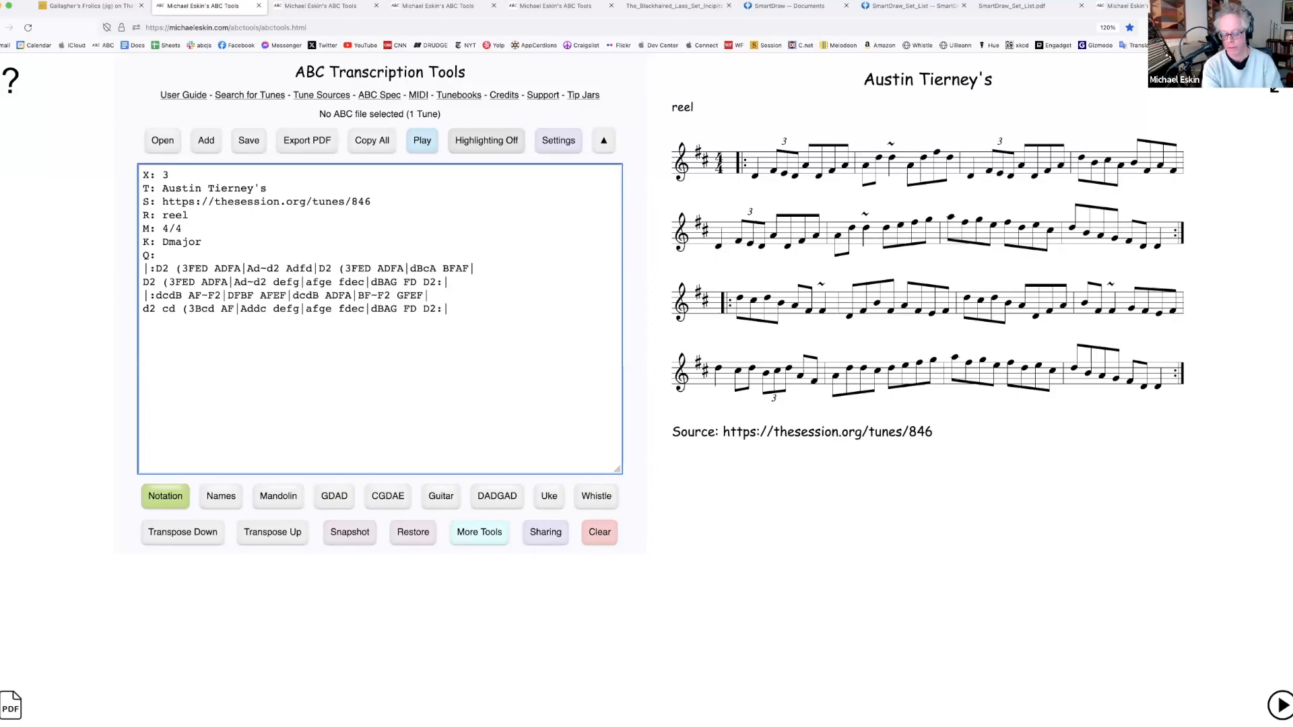
text(:)
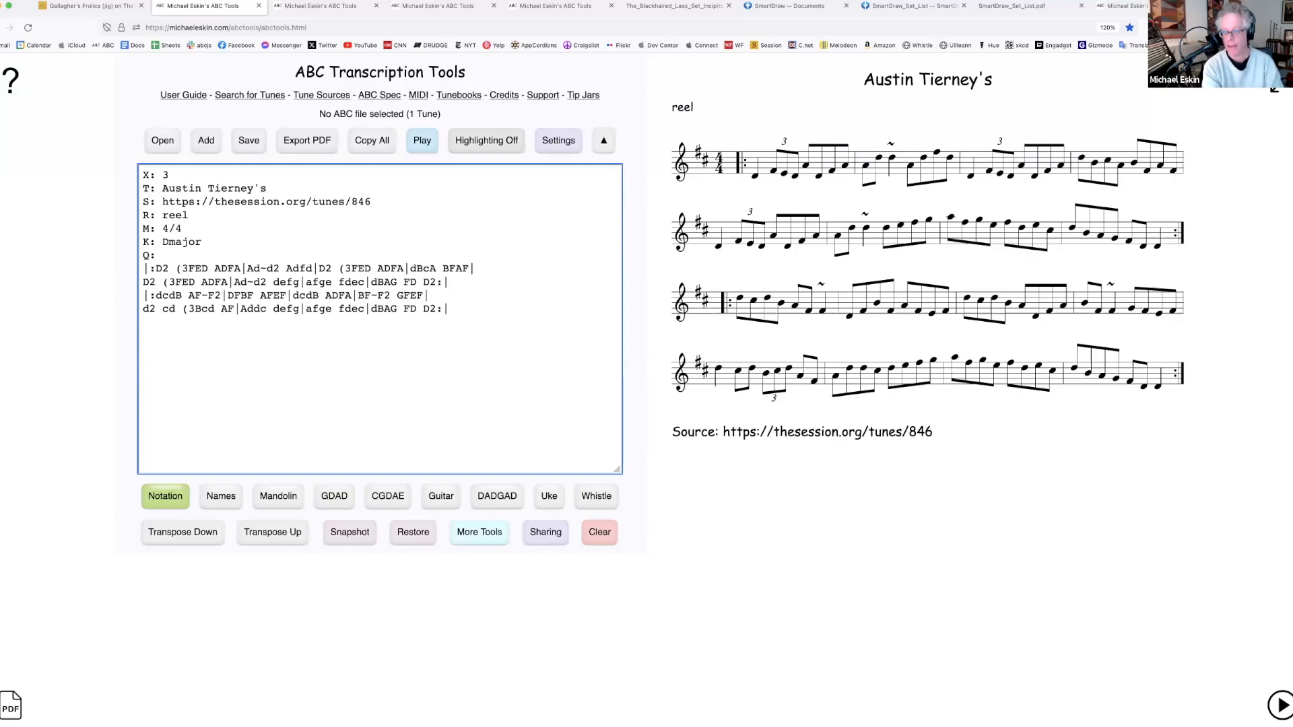
text( 80)
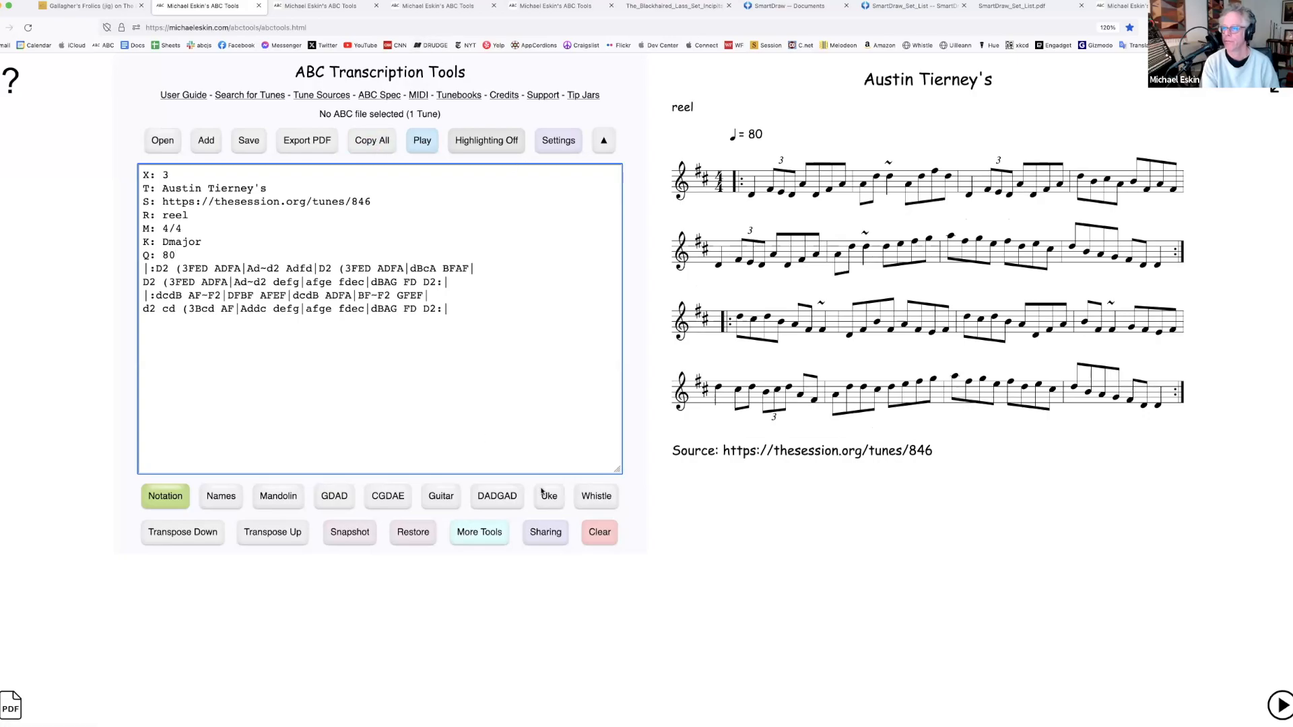
click(428, 140)
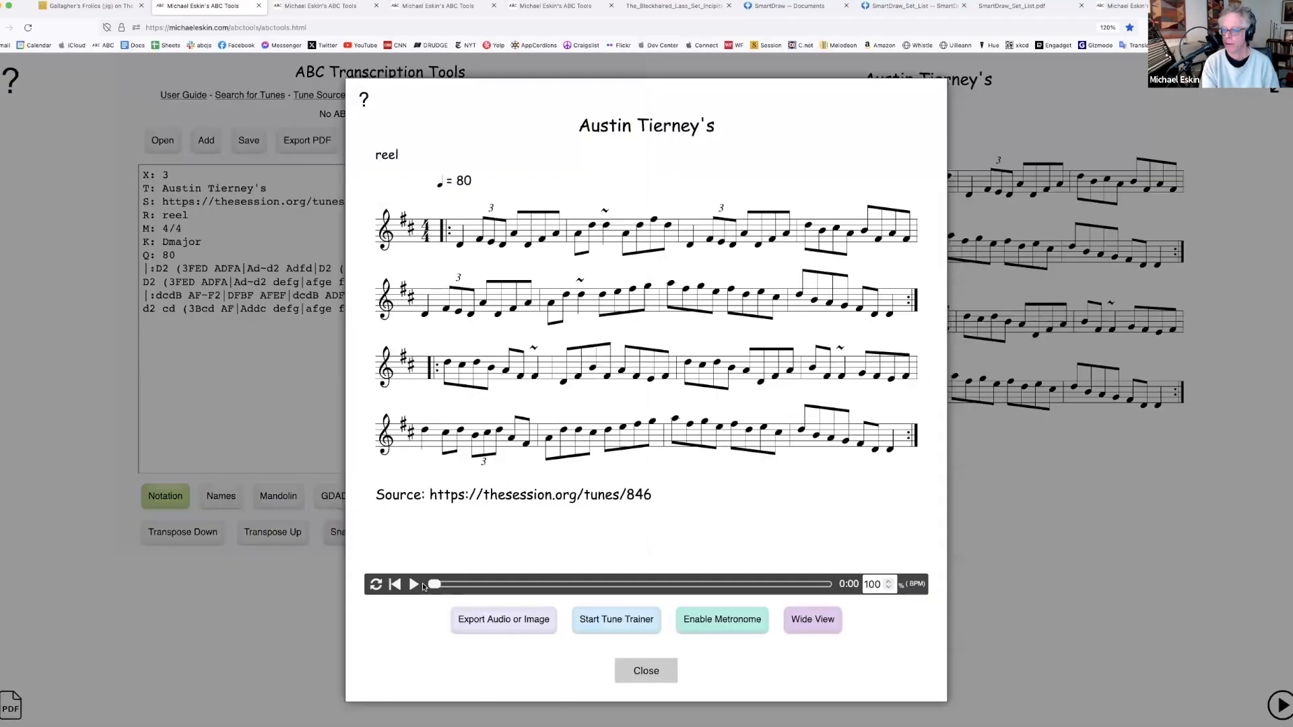
click(421, 585)
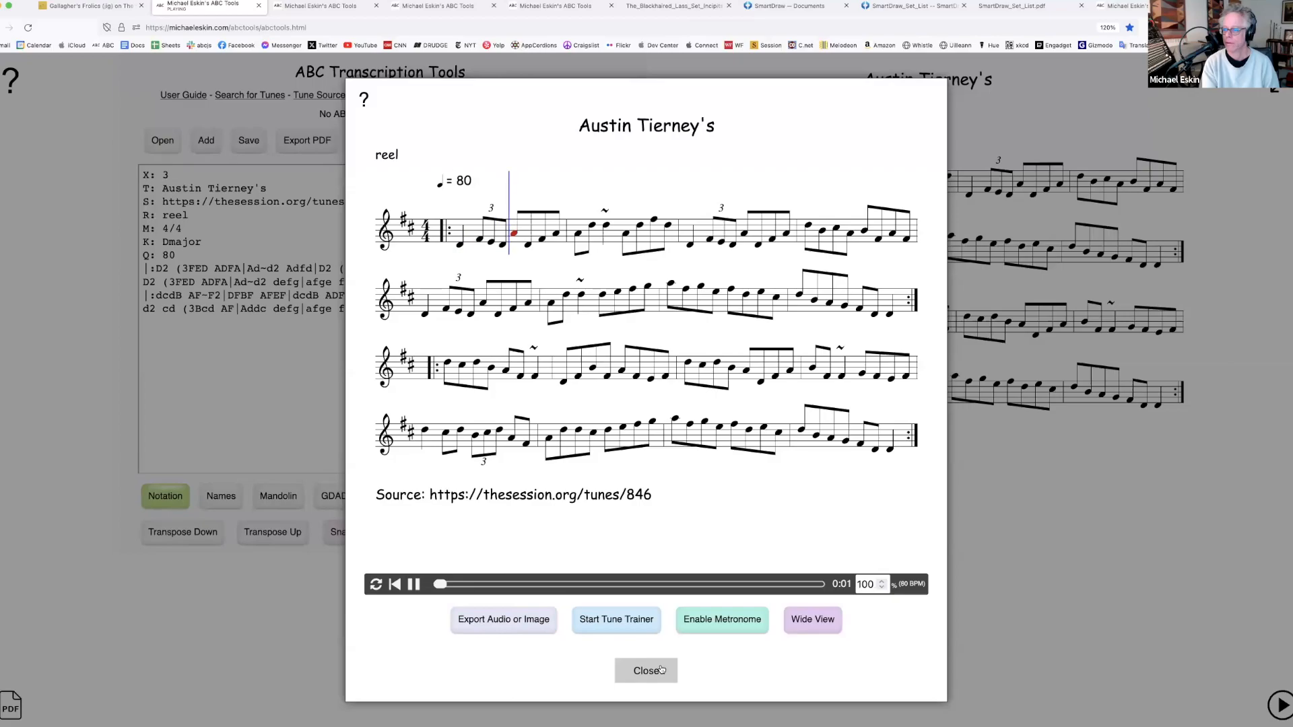
click(661, 670)
Change the tempo line to "Q: 120", play the tune at that speed and close the player
double_click(165, 255)
text(120)
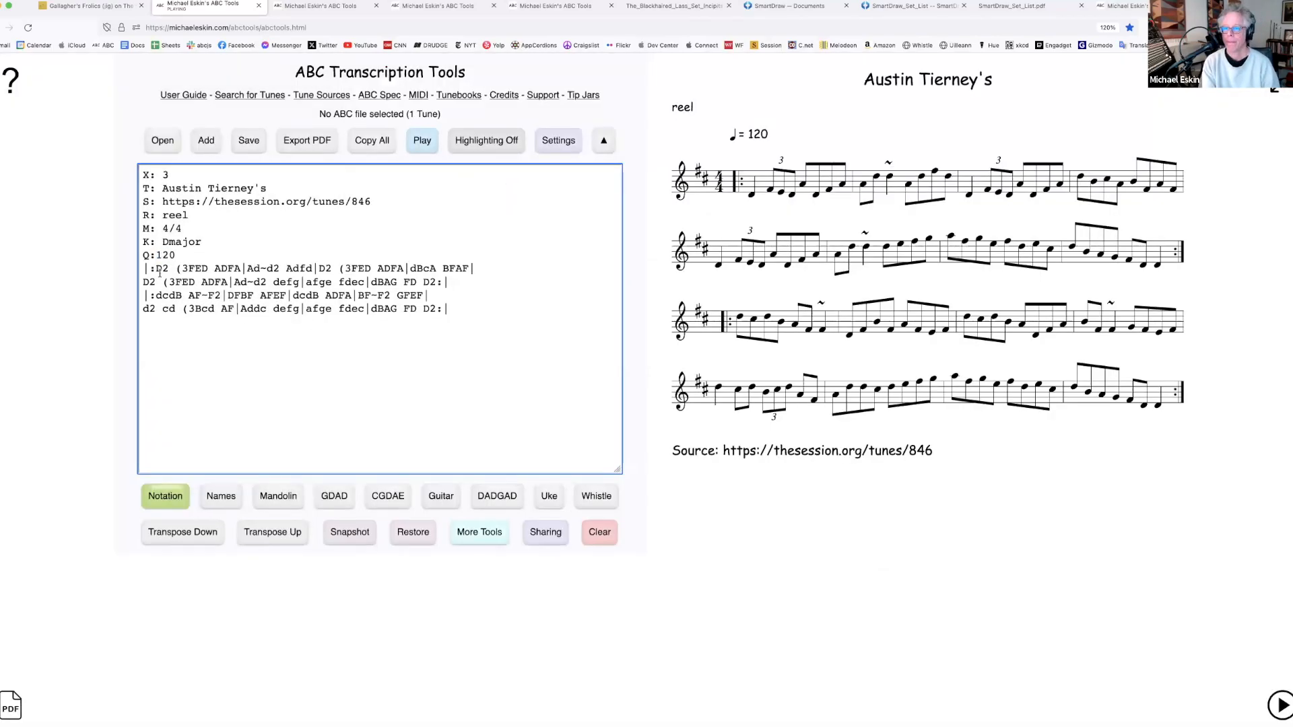
click(157, 256)
click(422, 140)
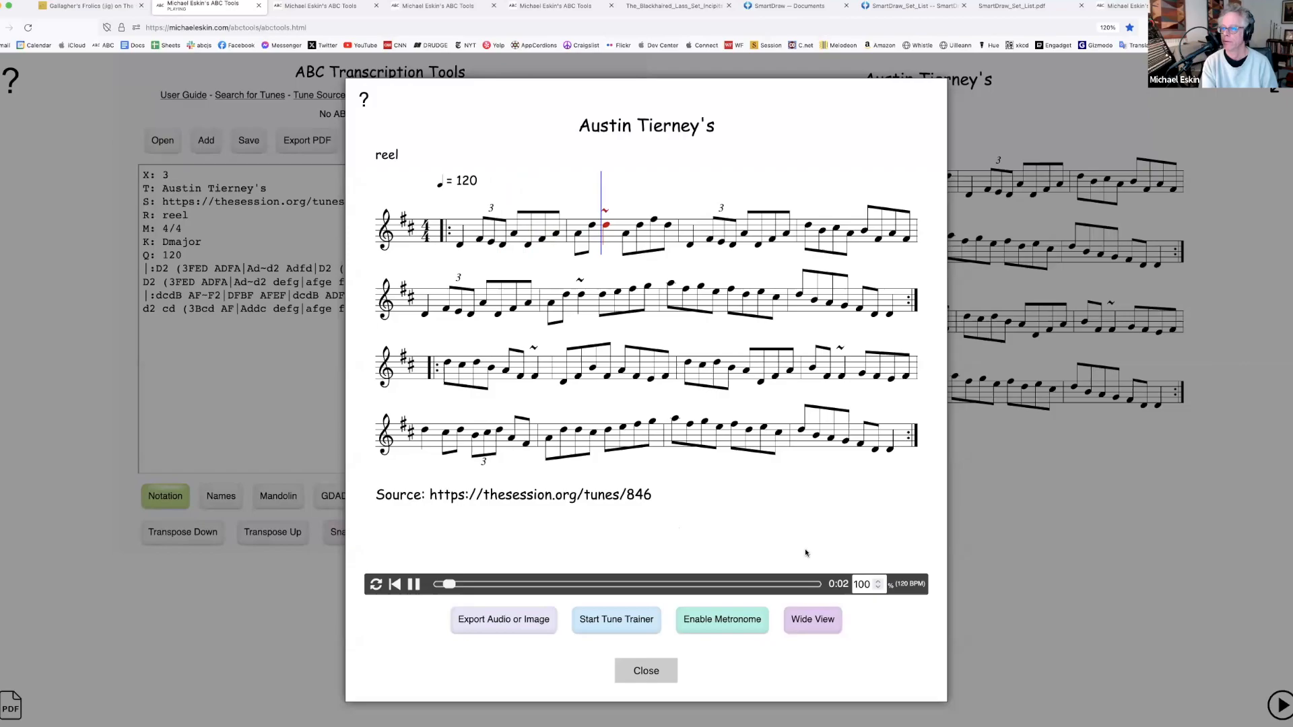
click(647, 672)
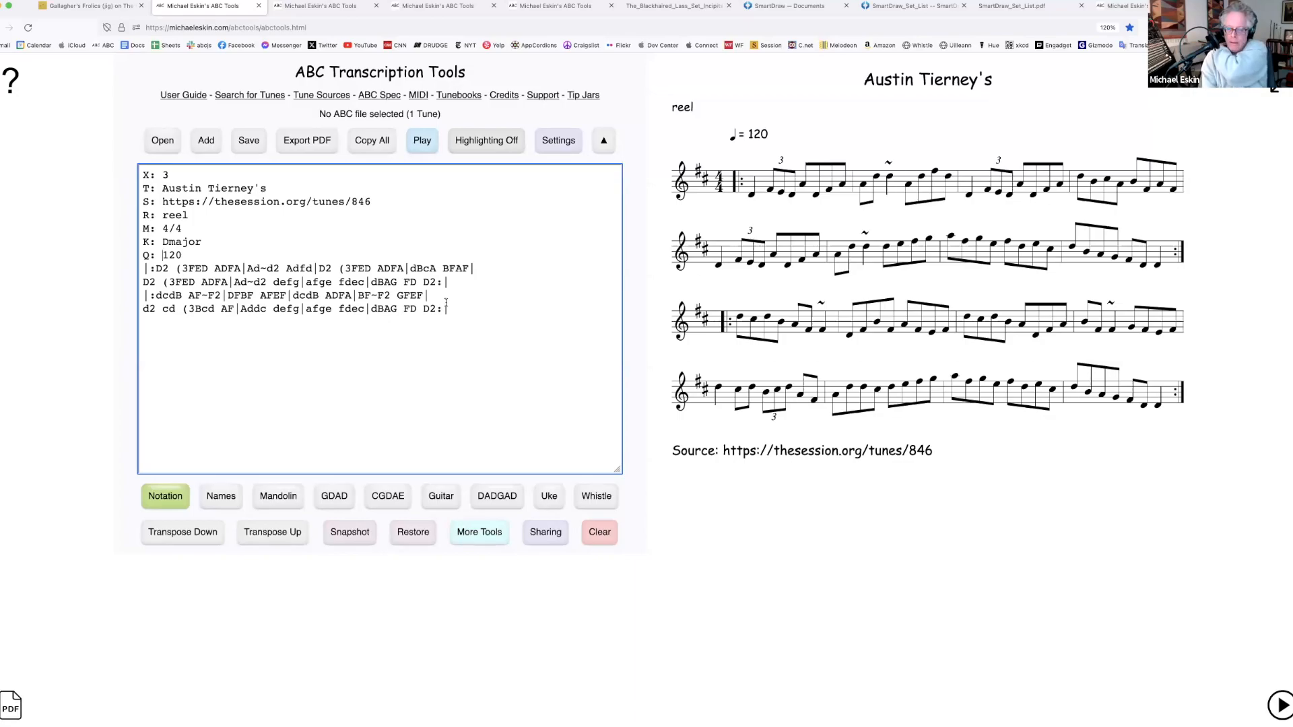
Look over the More ABC Tools options and close the dialog
click(364, 537)
click(475, 537)
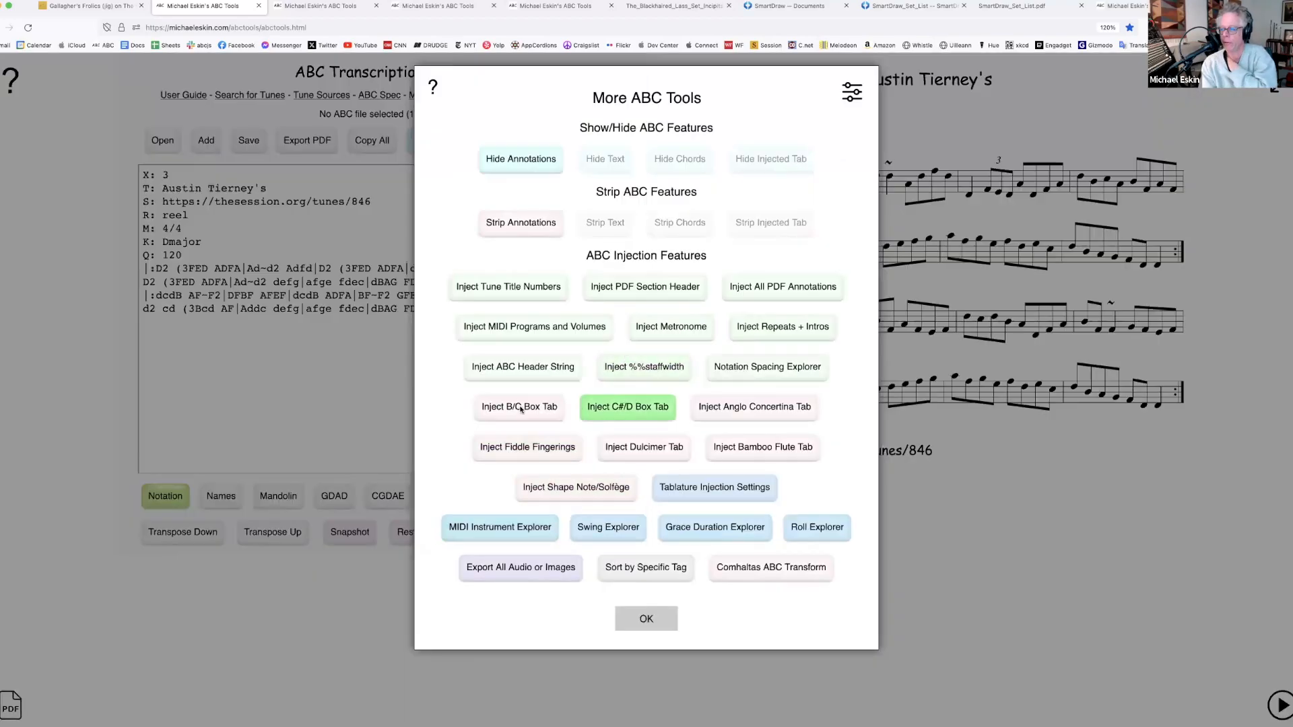
click(640, 623)
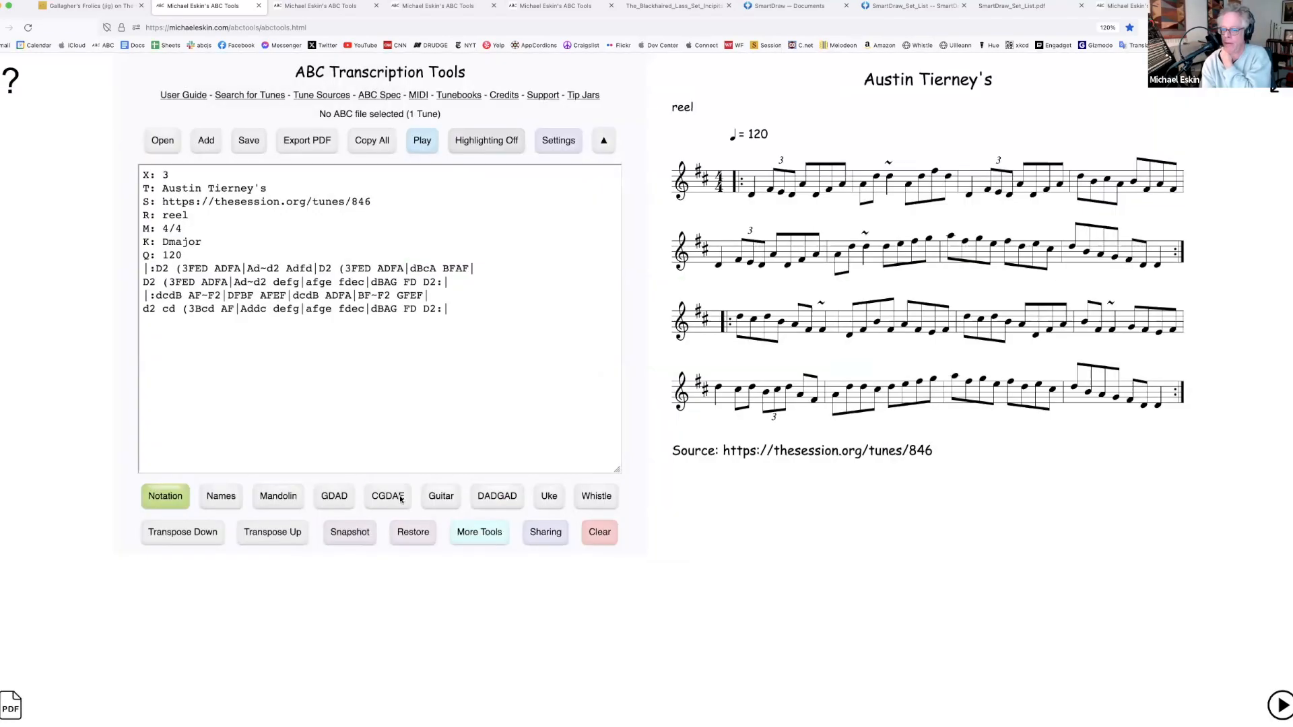
Preview the tune with note names, mandolin tablature and GDAD tablature, and return to plain notation
click(221, 496)
click(278, 496)
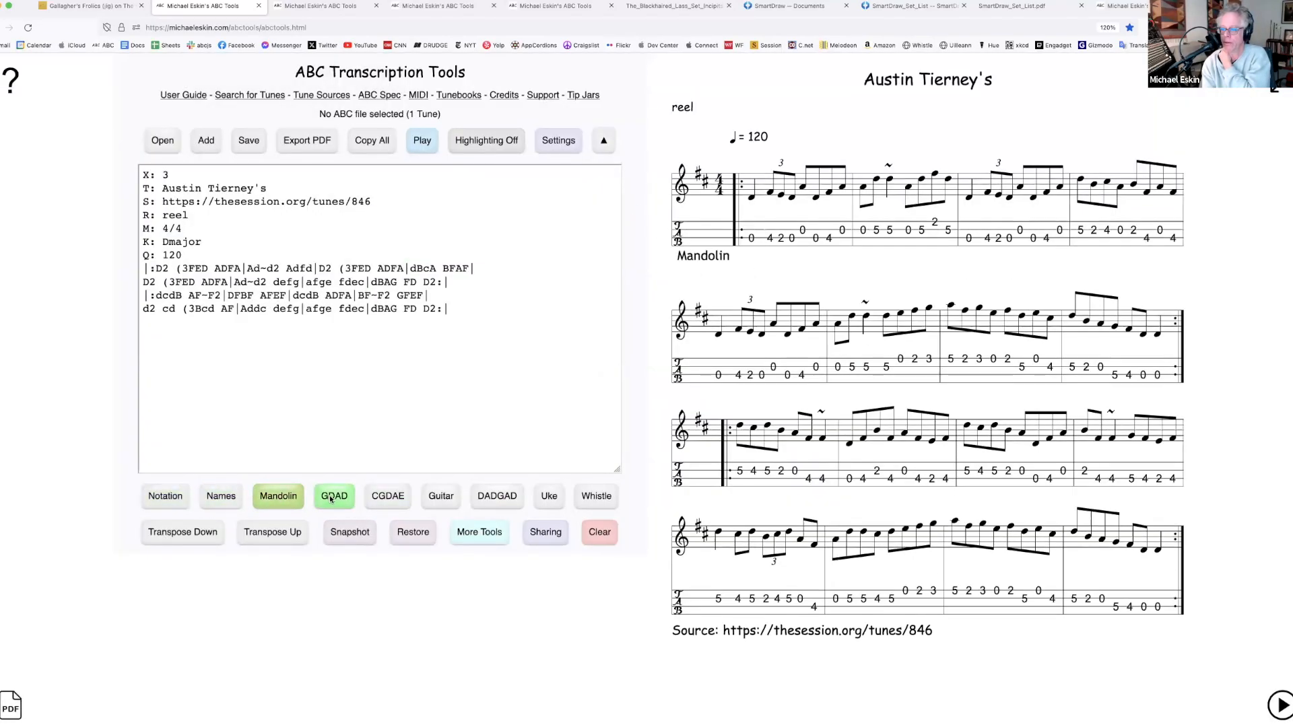
click(330, 499)
click(162, 504)
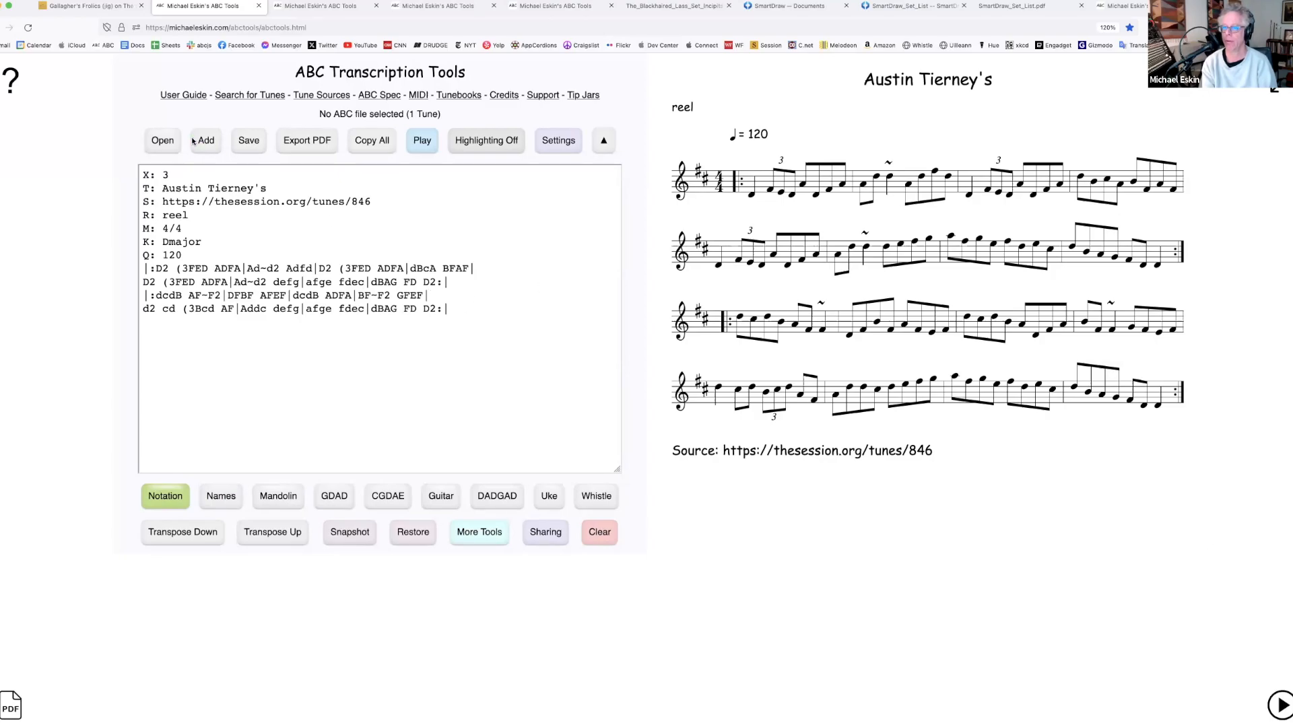
Save the tune as Austin_Tierneys.abc and take a snapshot of it
click(249, 142)
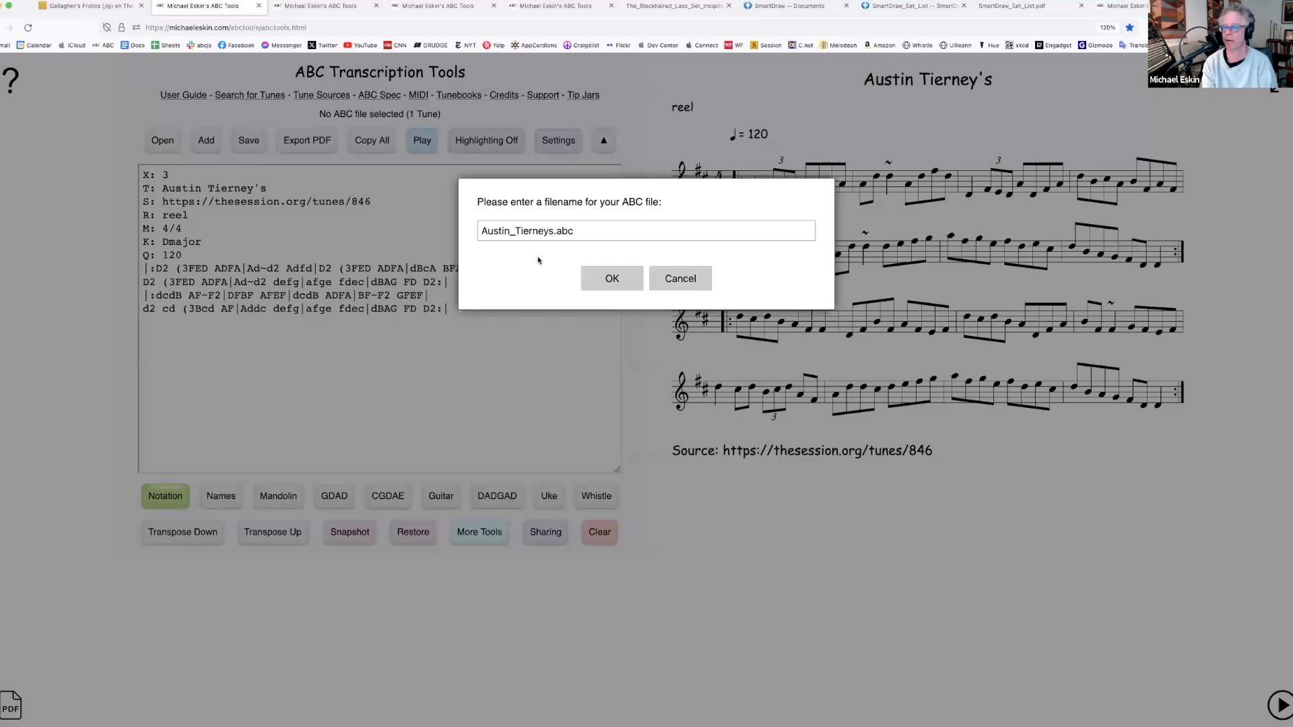
click(628, 287)
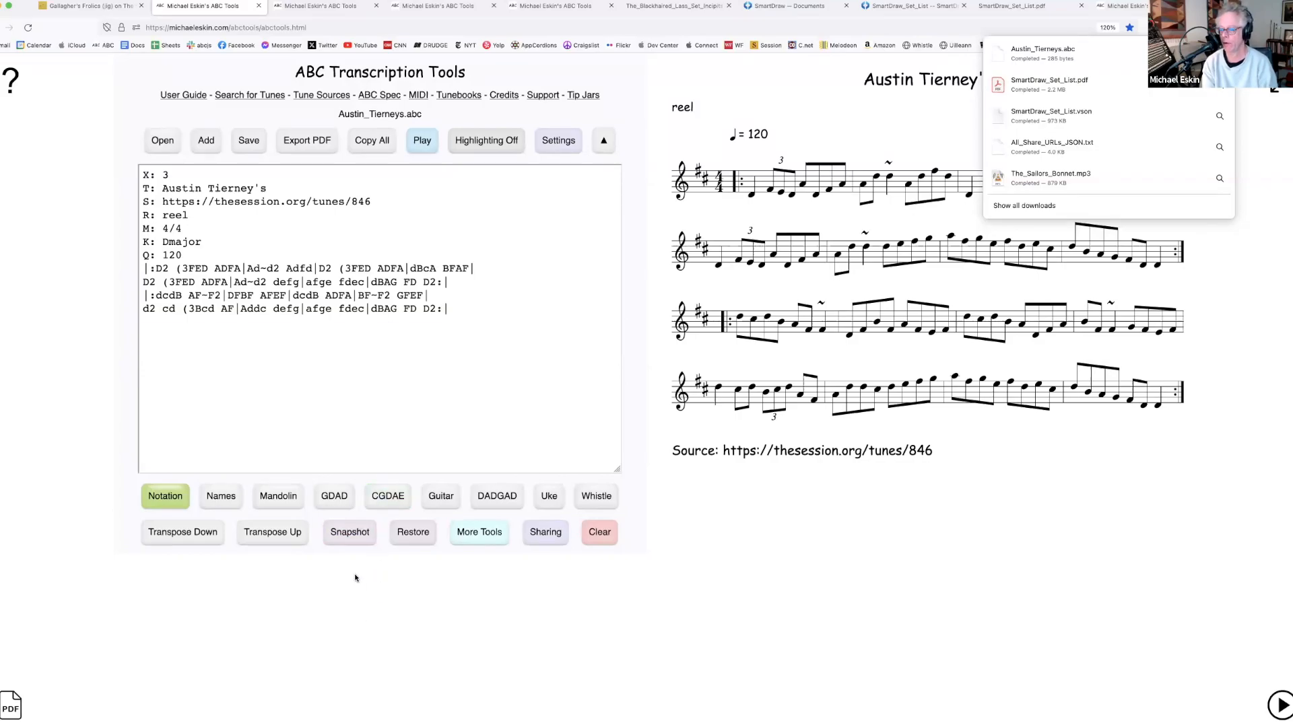
click(353, 535)
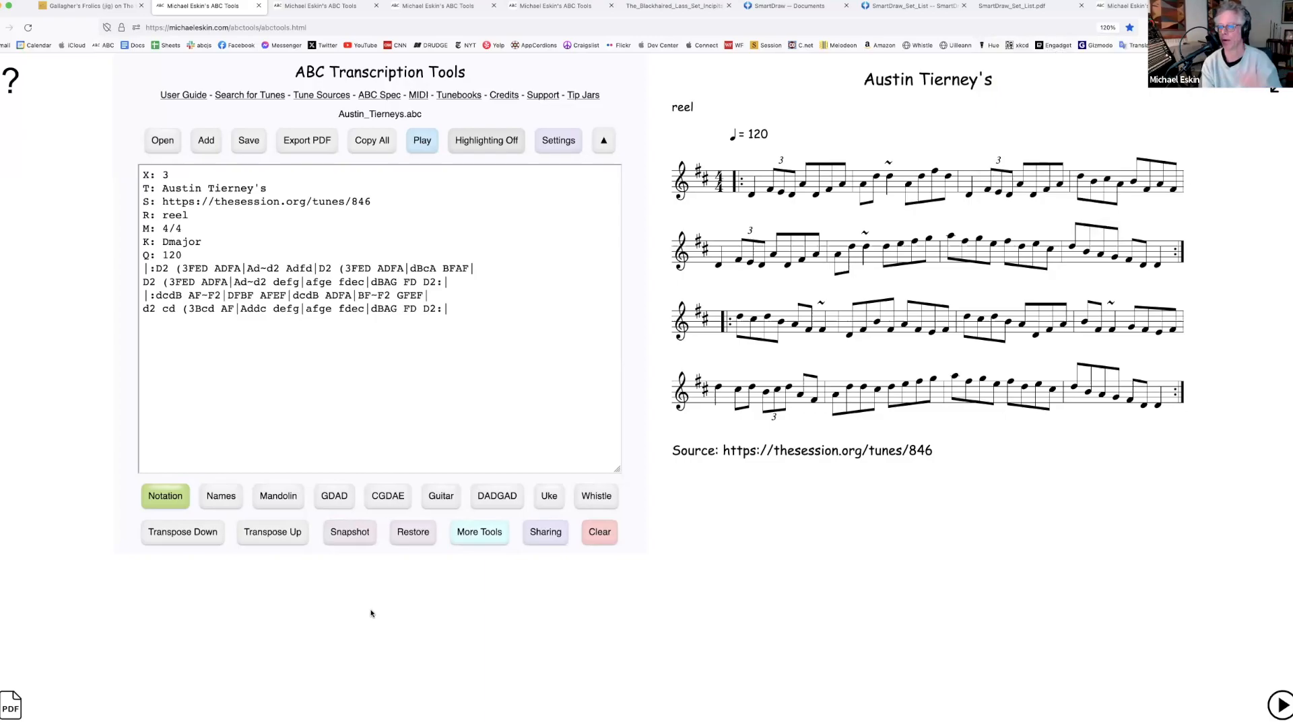
Delete a stretch of notes from the middle of the tune and restore the tune from the snapshot
drag(391, 296, 221, 264)
key(BackSpace)
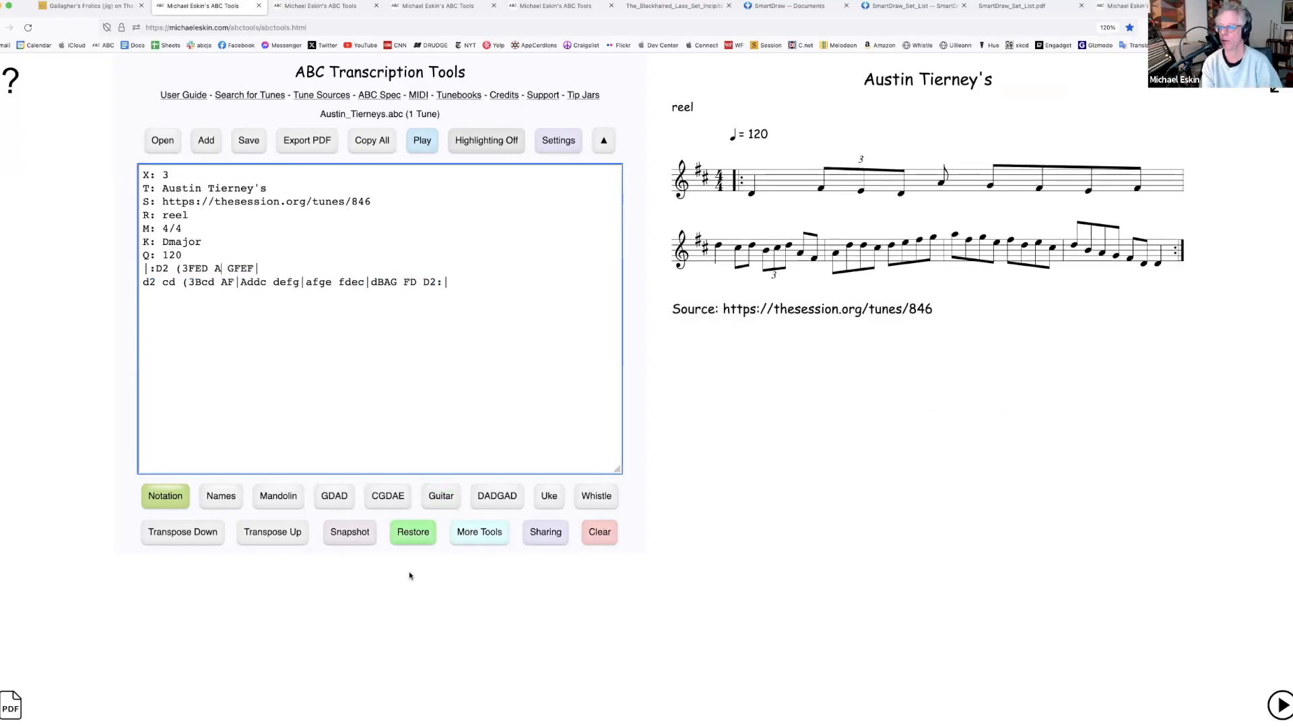
click(414, 533)
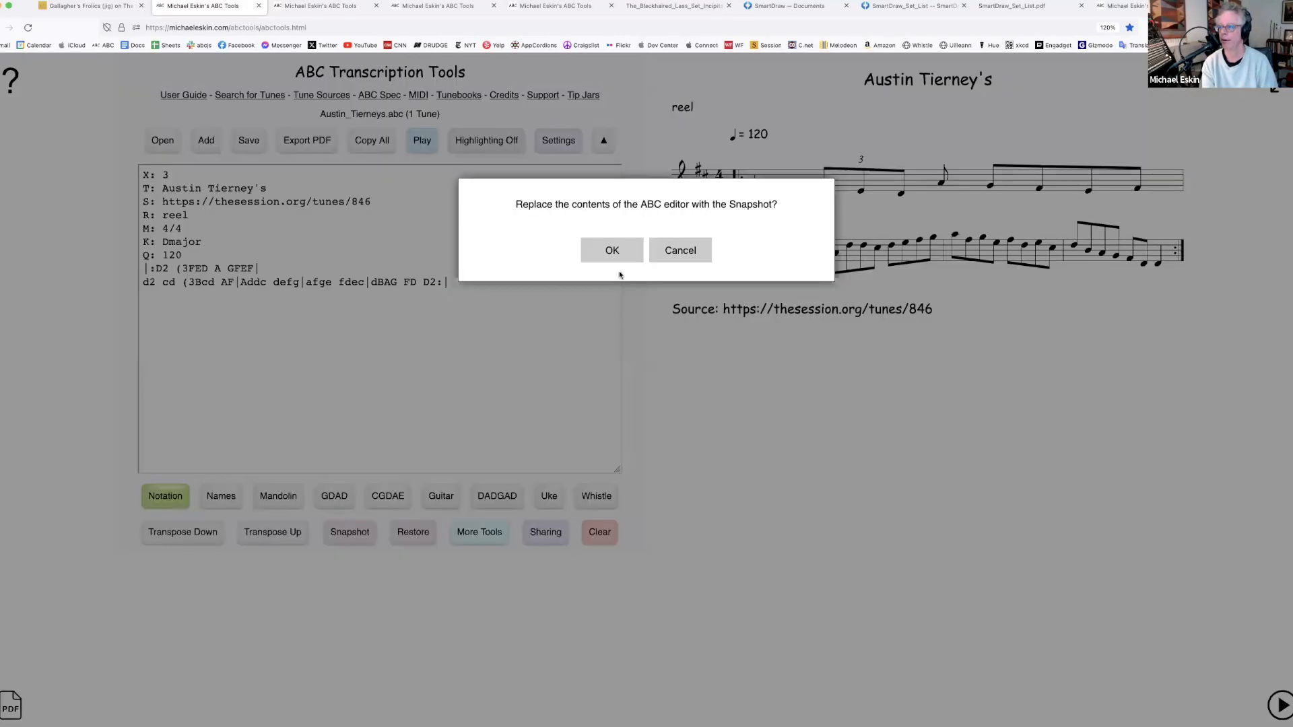
click(612, 251)
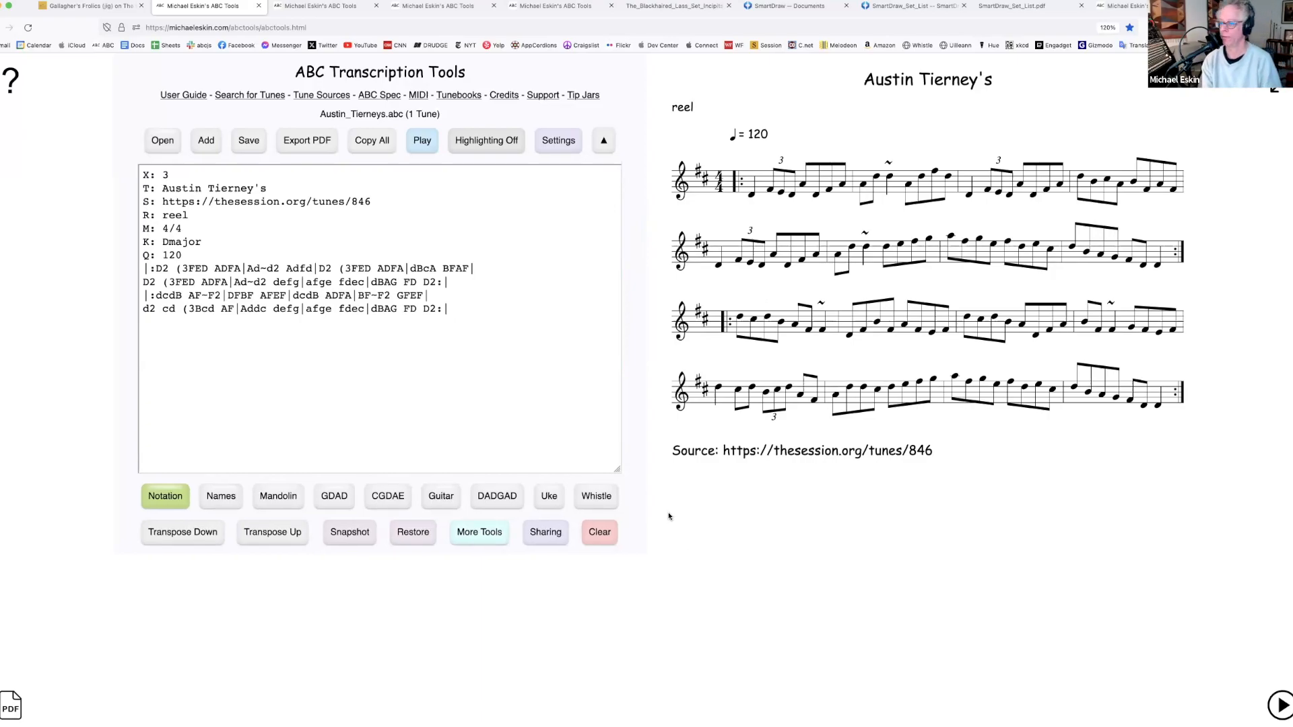
Inject mountain dulcimer tablature into the tune in the DAD - Cross-String style and return to the editor
click(490, 533)
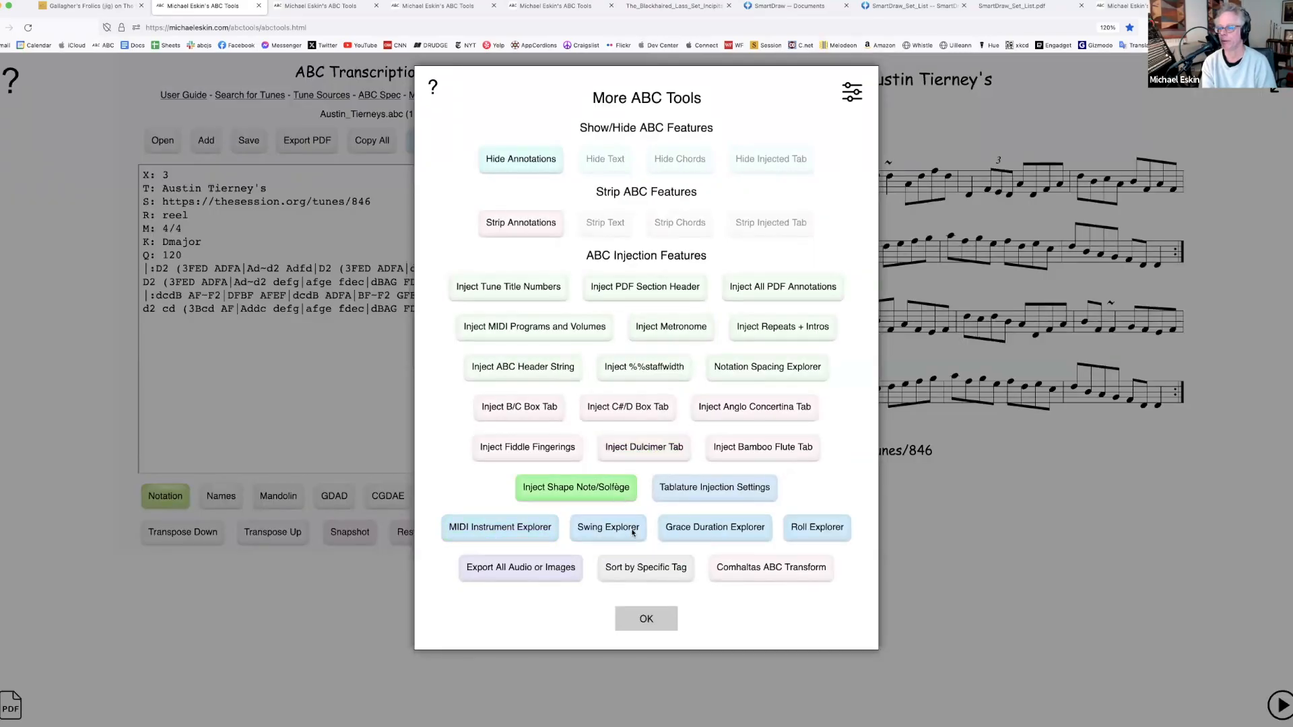
click(677, 621)
click(483, 534)
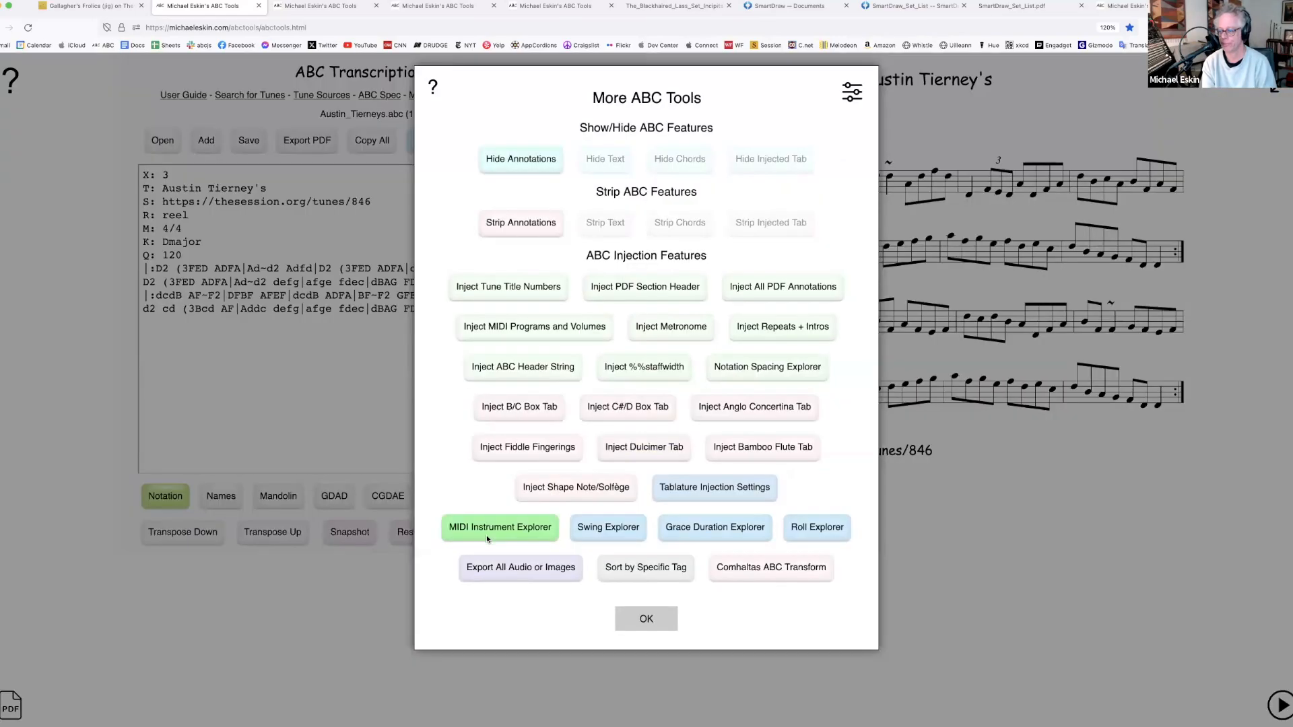
click(640, 448)
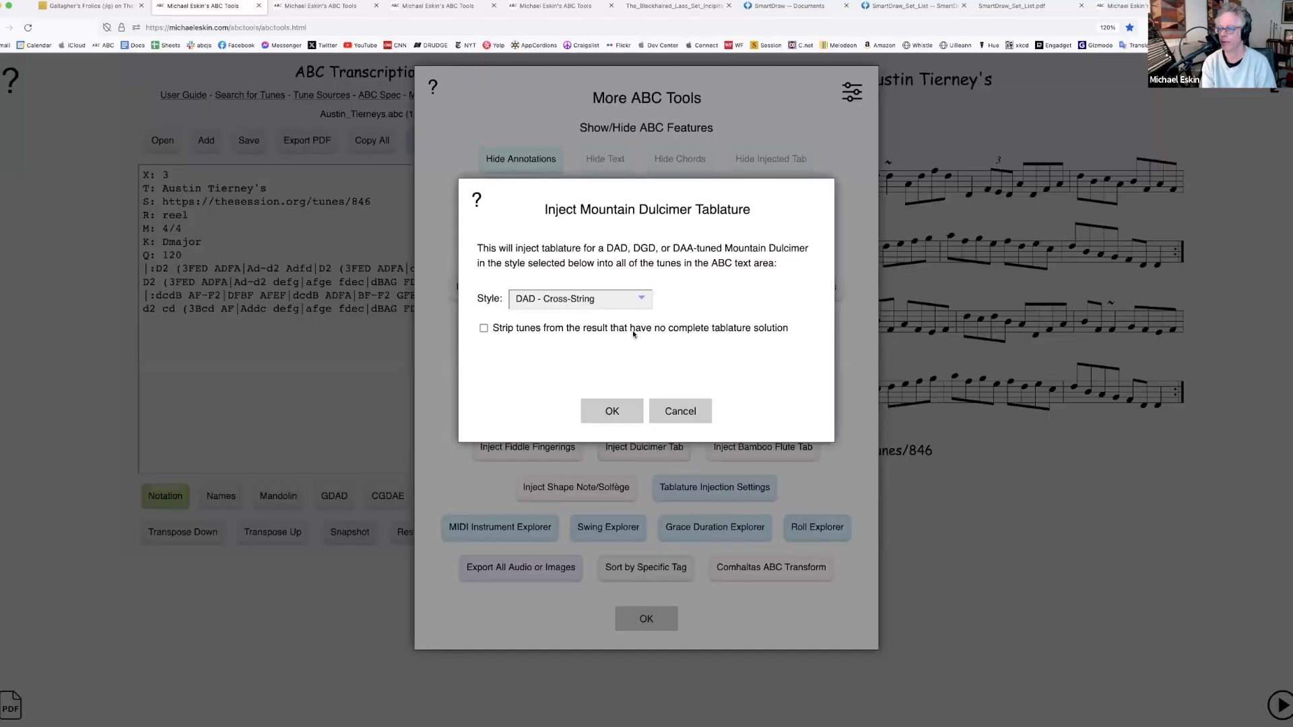
click(632, 299)
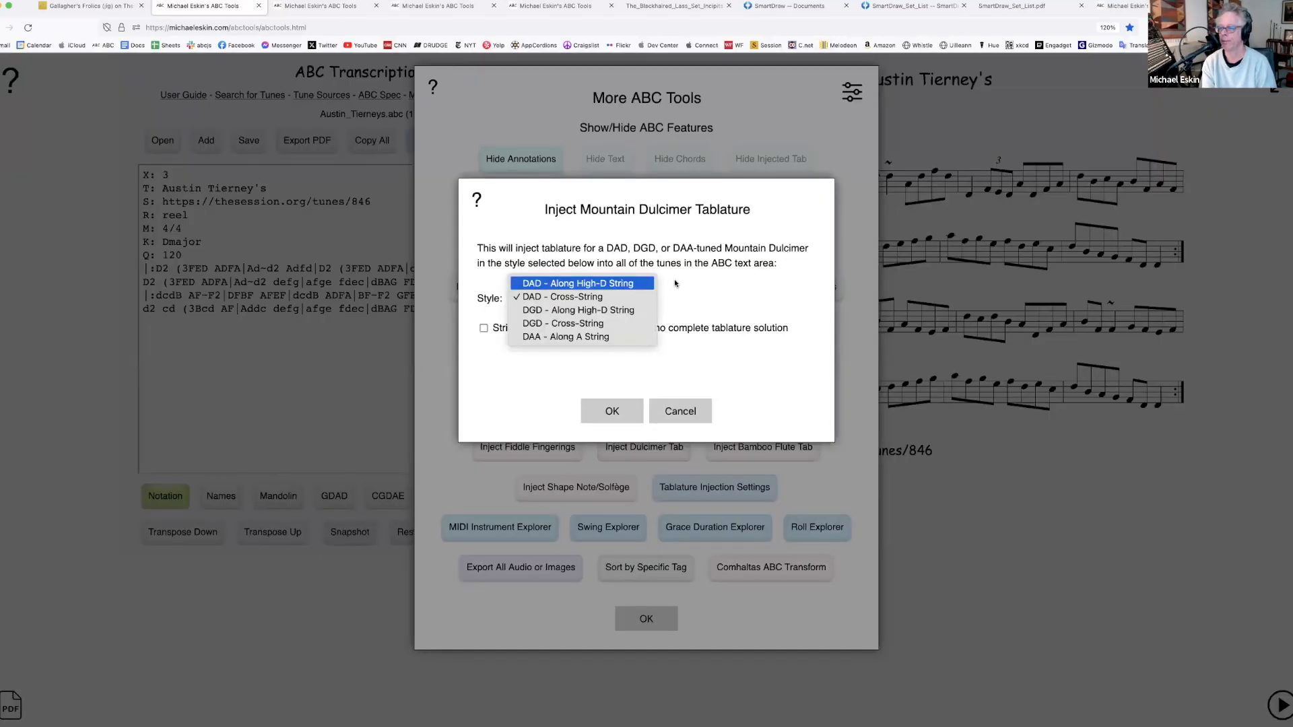
click(623, 297)
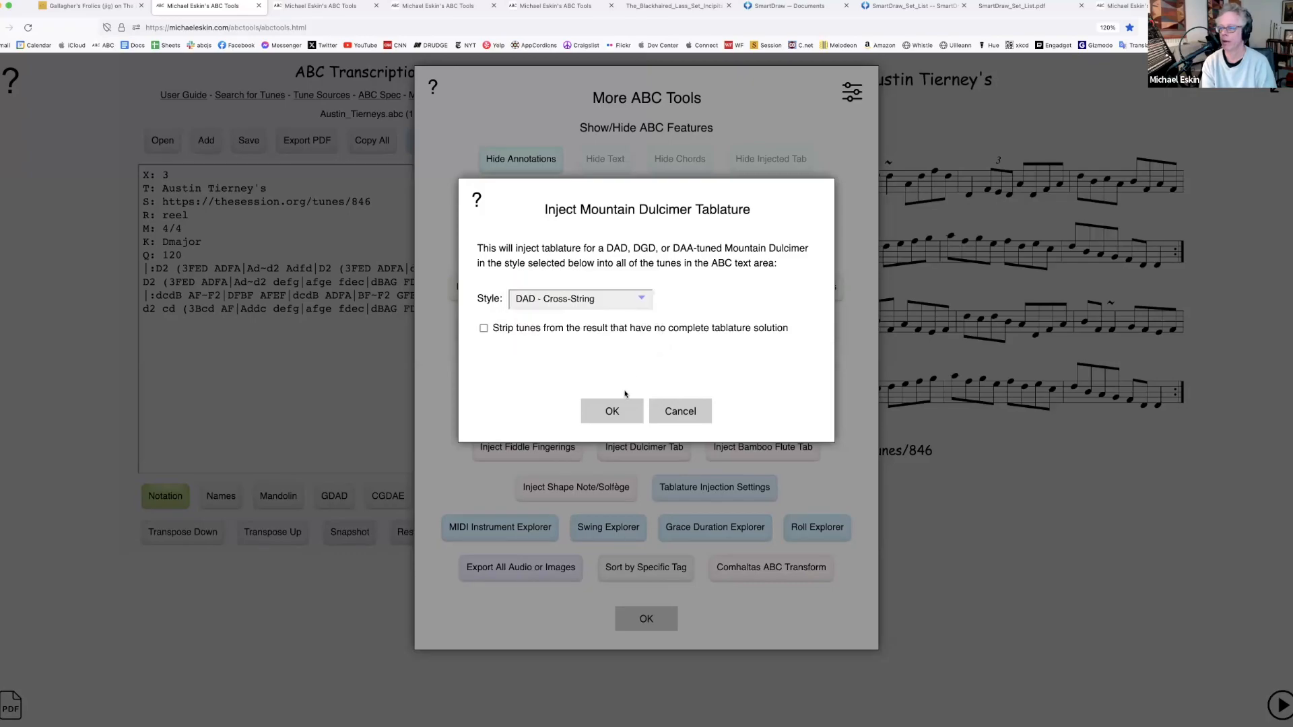
click(610, 413)
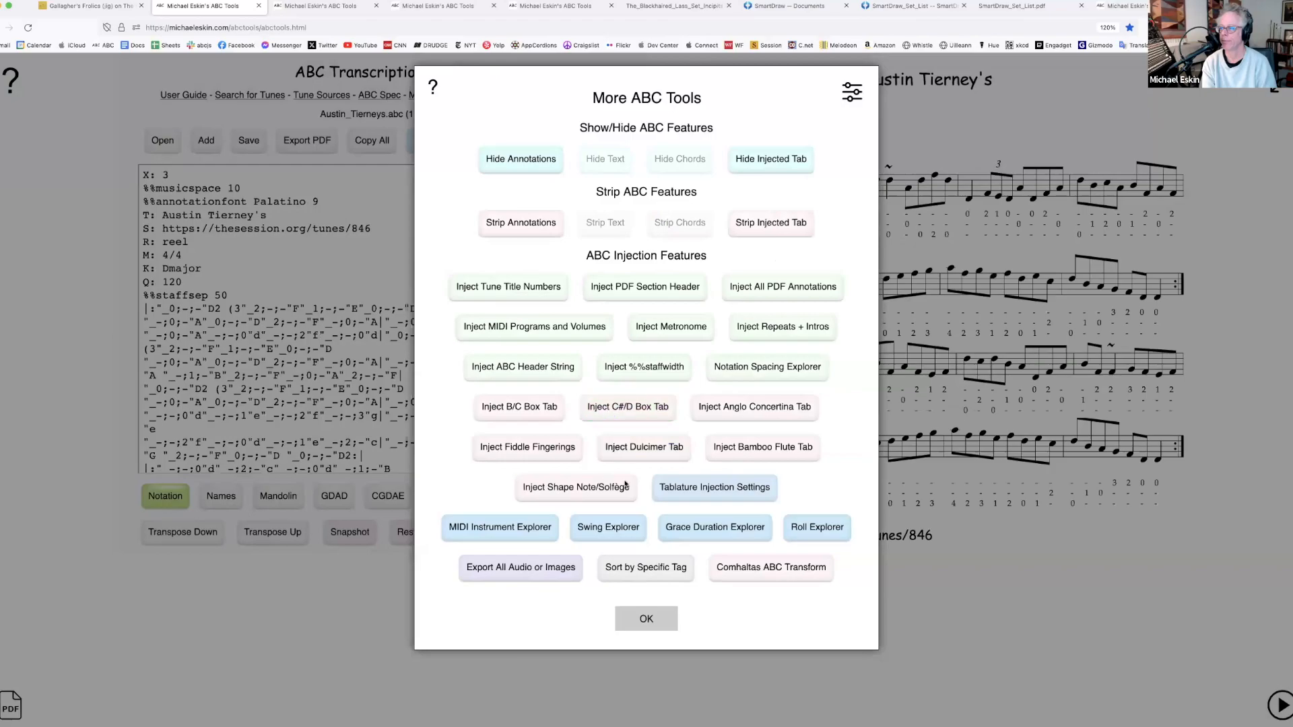
click(649, 619)
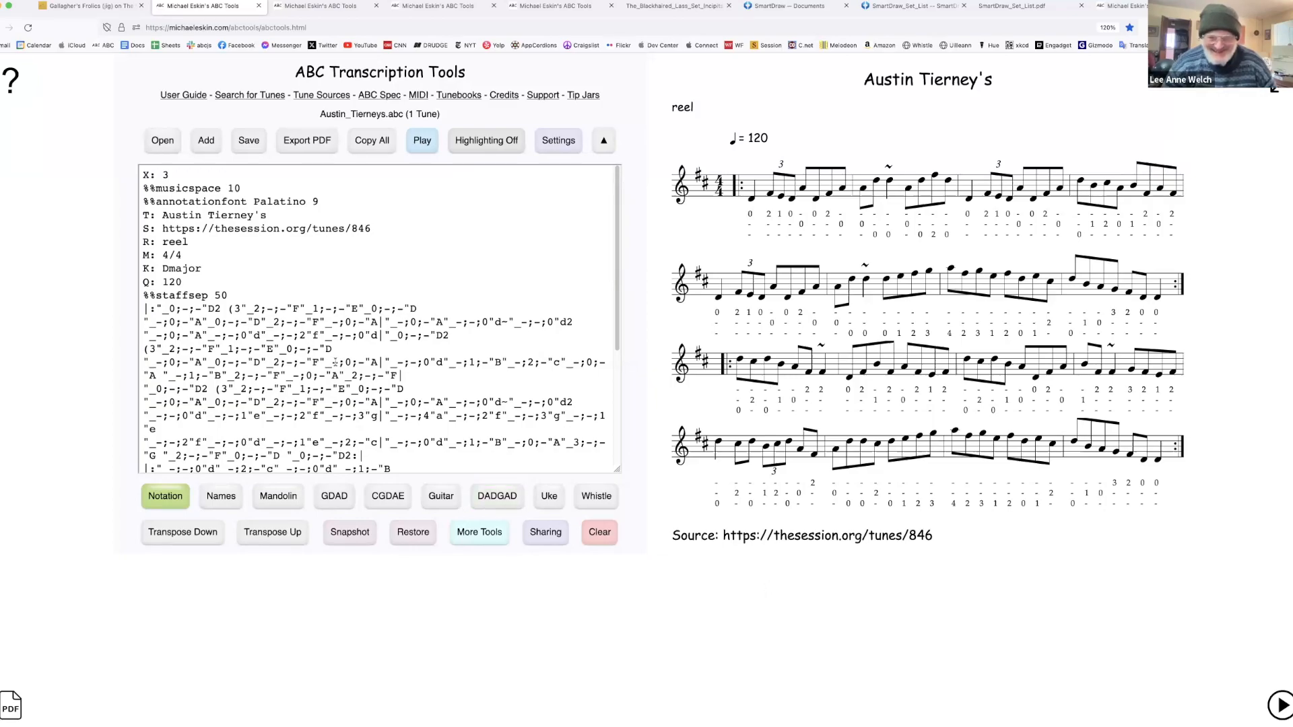
Look through the injected tablature text in the editor and restore the plain tune from the snapshot
scroll(286, 367, down, 5)
scroll(285, 367, down, 2)
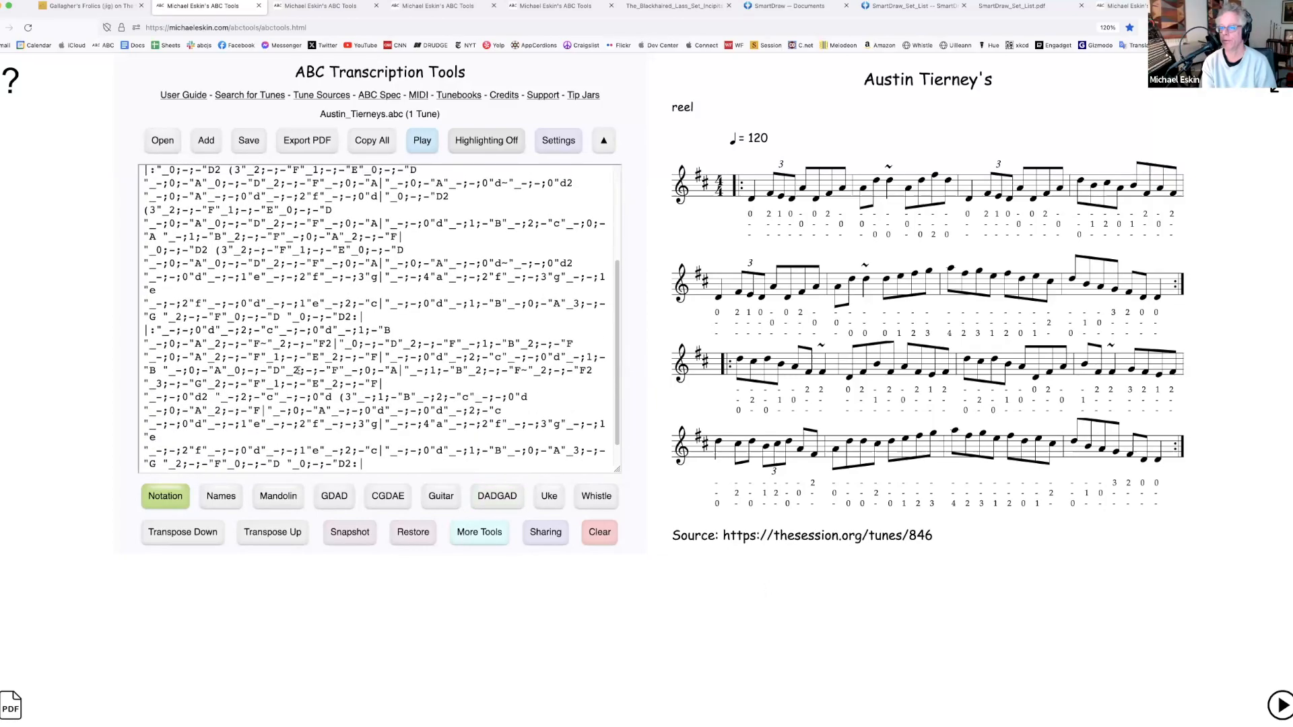
scroll(477, 328, up, 10)
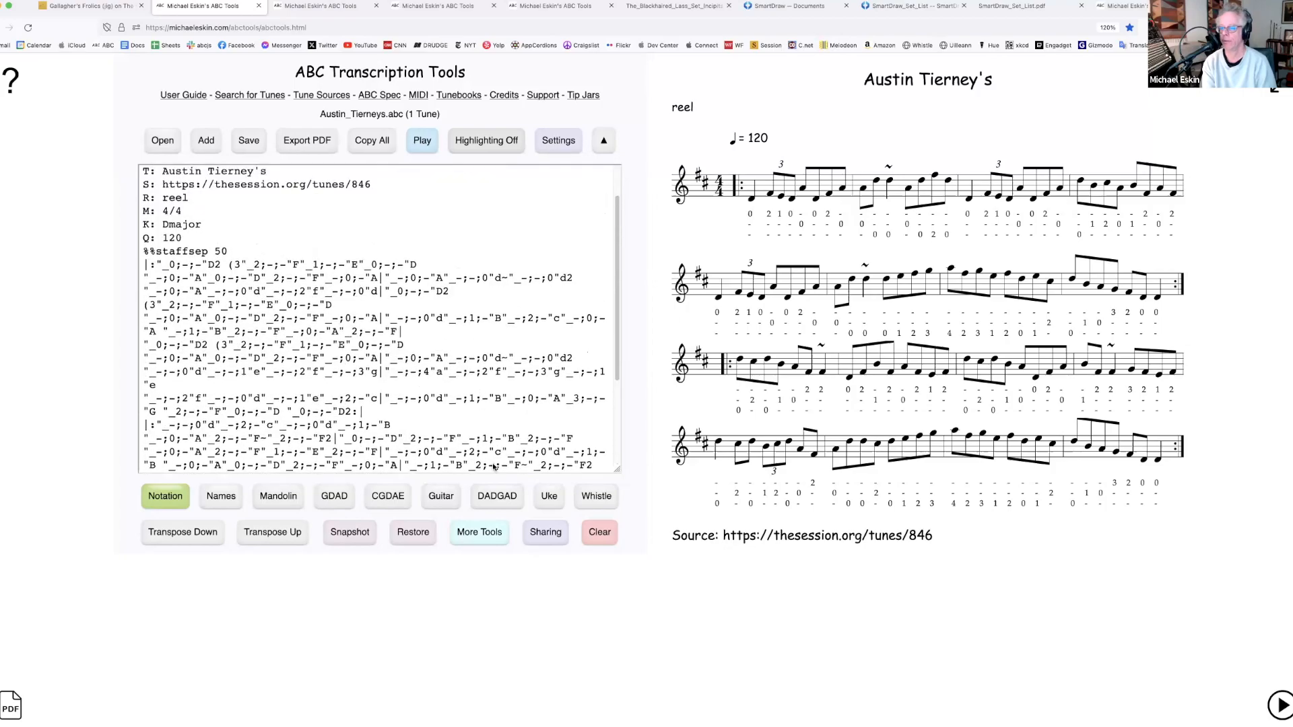
click(415, 534)
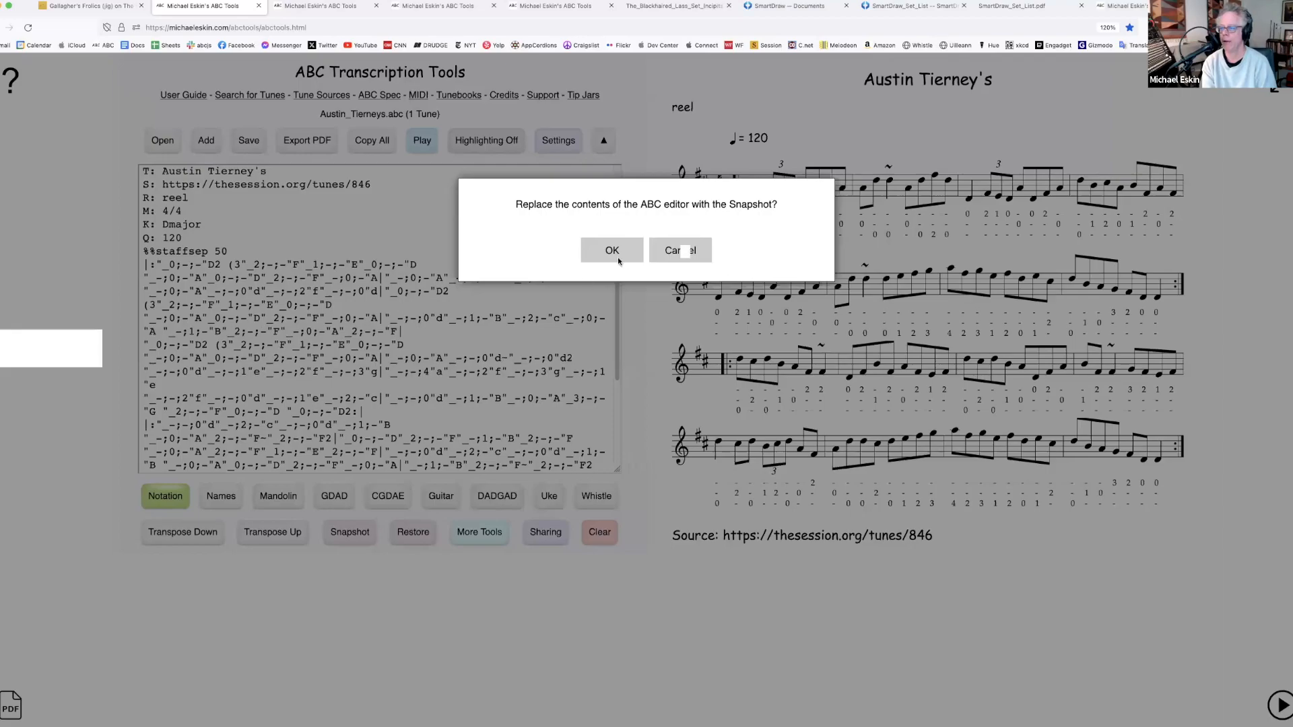
click(679, 249)
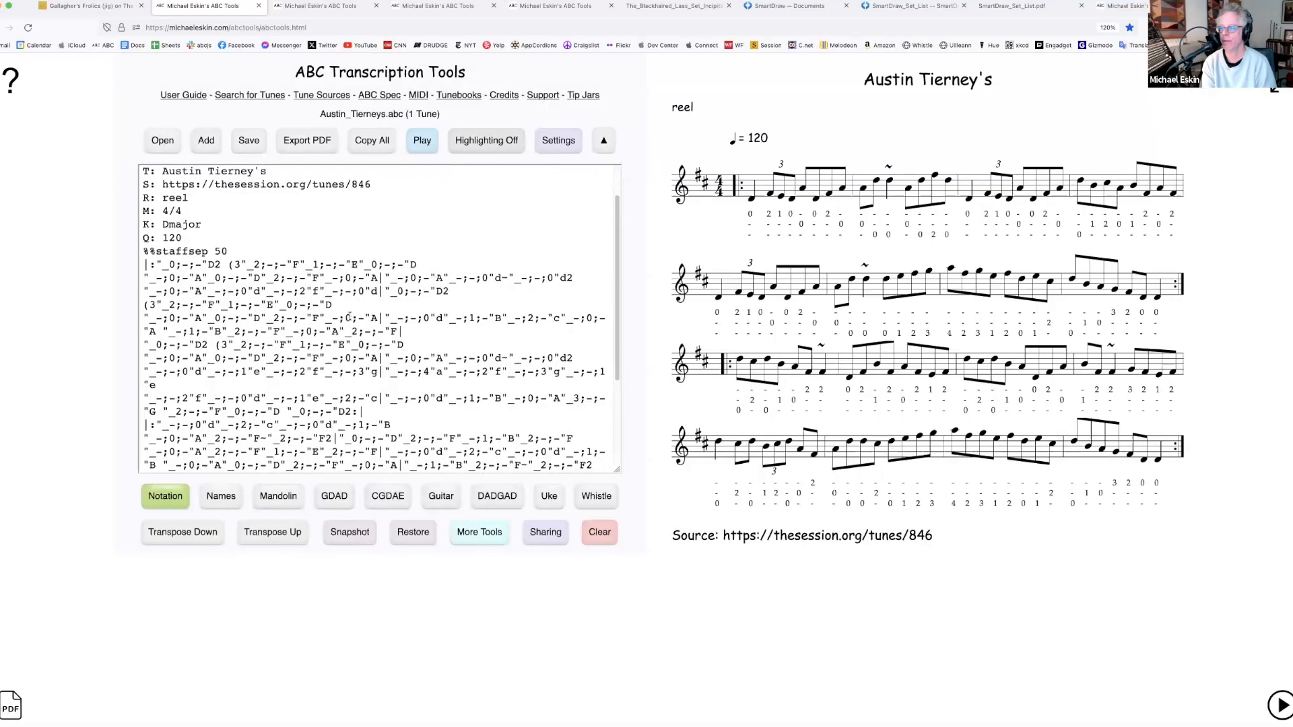
click(420, 539)
click(609, 248)
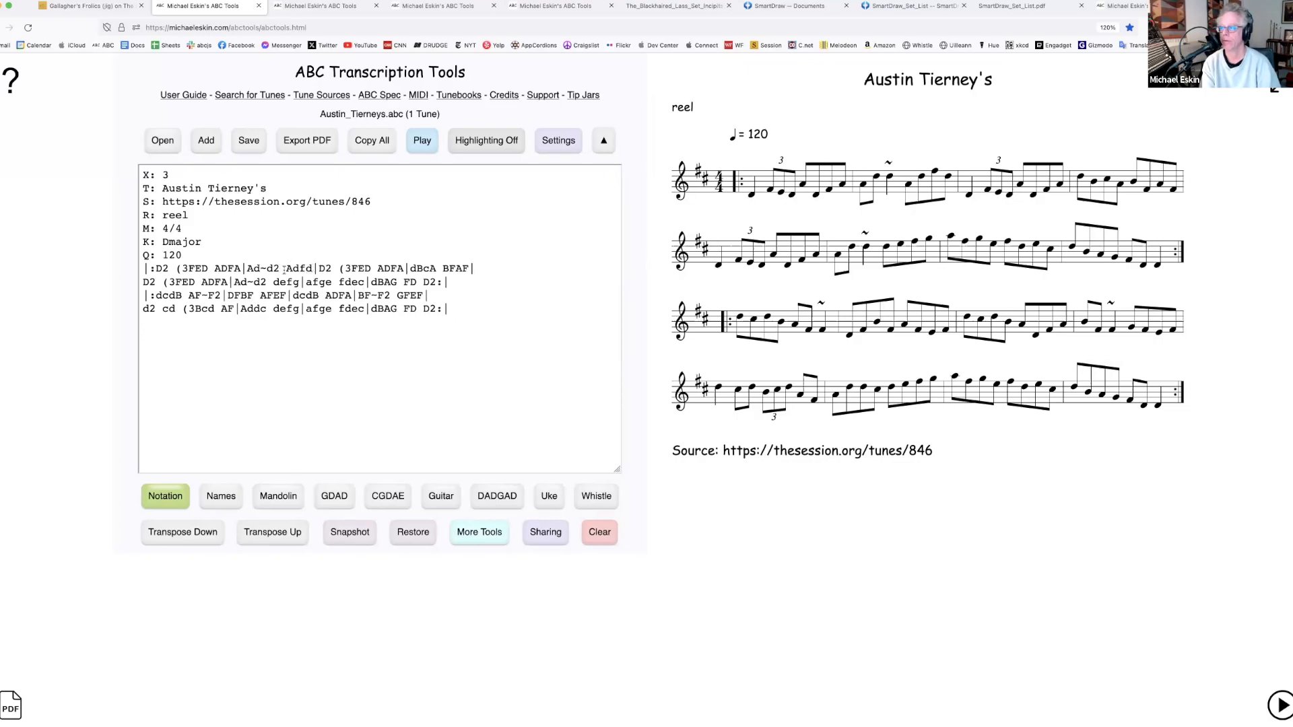
Turn on highlighting and replace the ~d2 roll in the first line of notes with the triplet (3ddd, preceded by a space
click(482, 143)
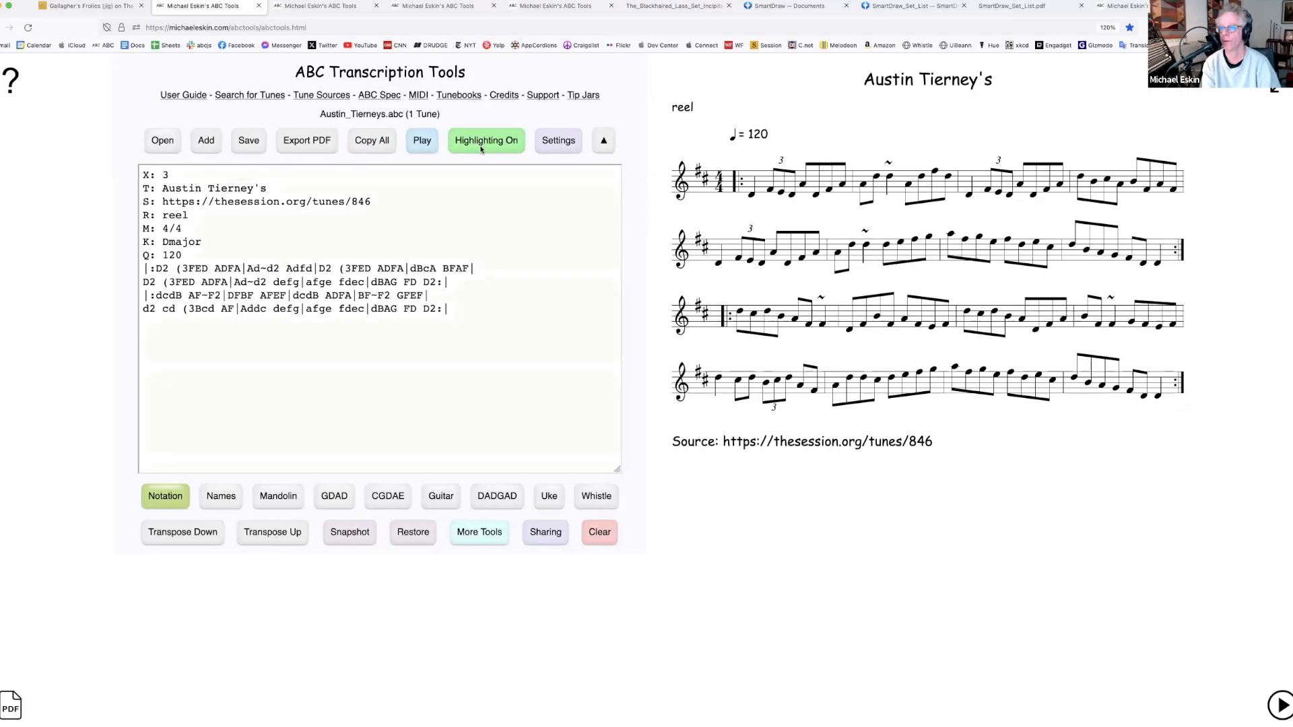
click(890, 179)
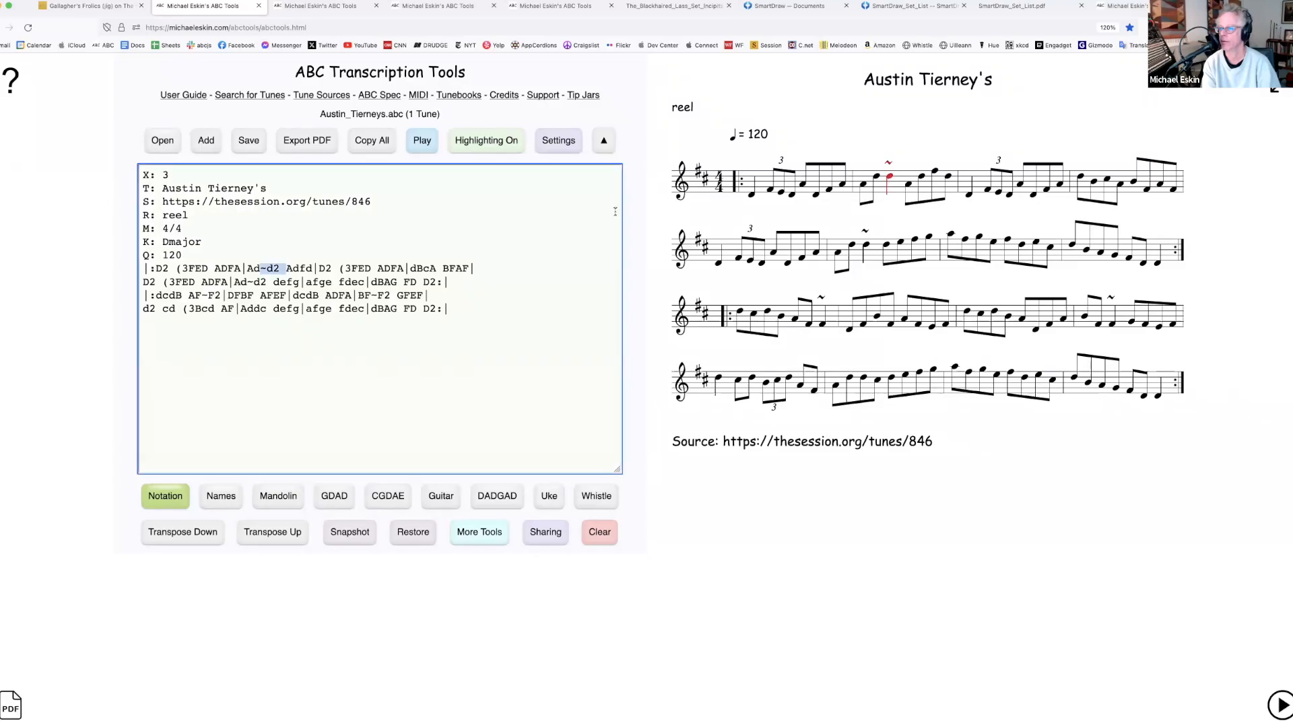
click(266, 269)
drag(279, 269, 263, 268)
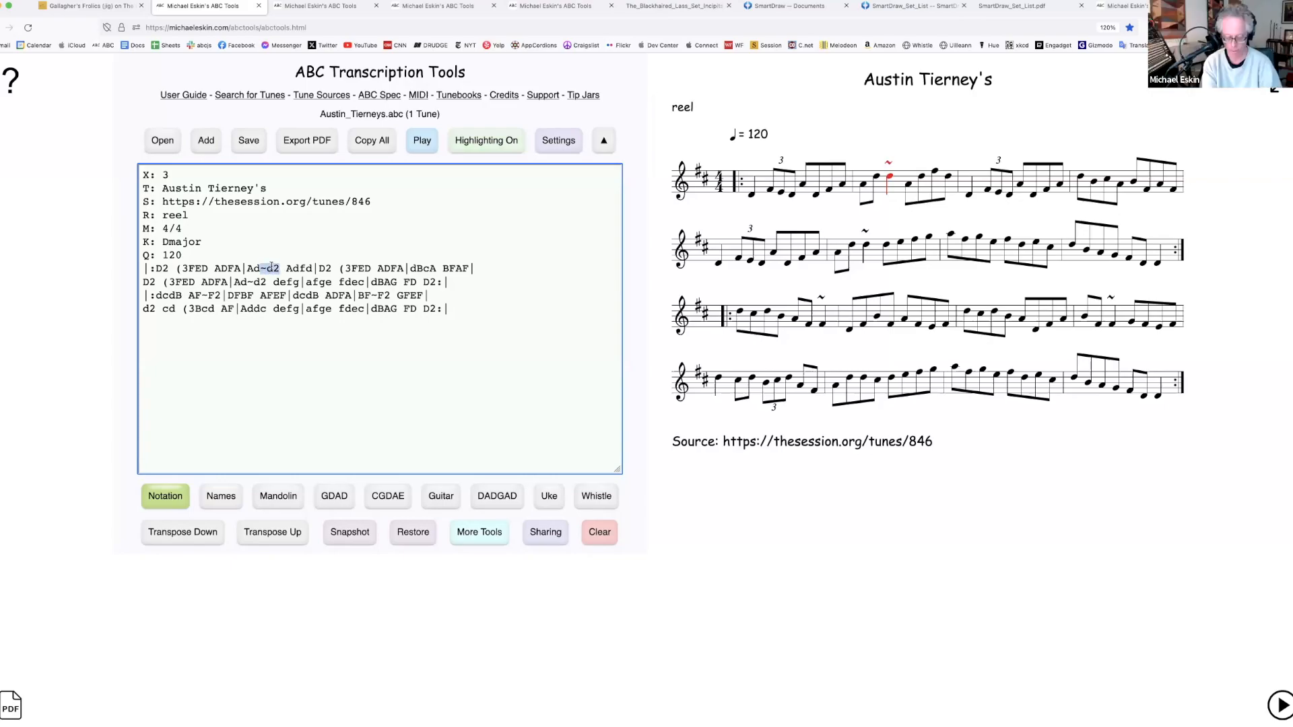
text((3ddd)
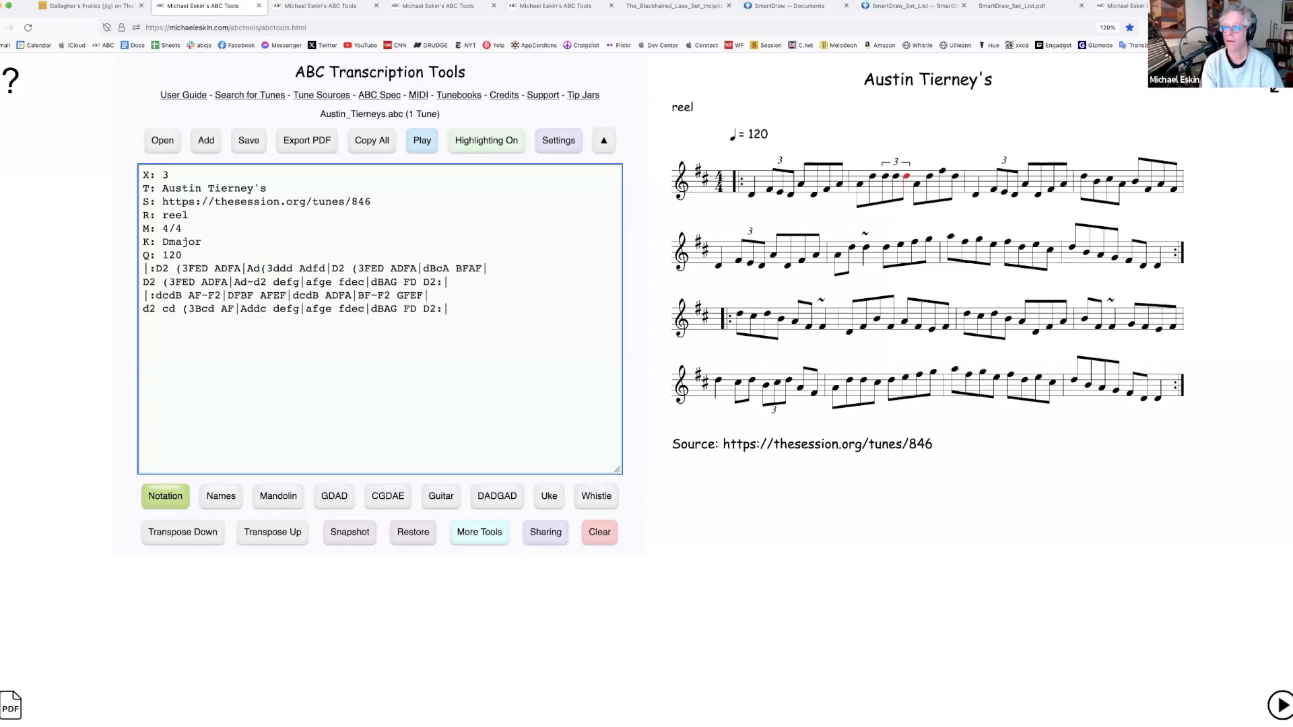
click(270, 268)
key(BackSpace)
text(3)
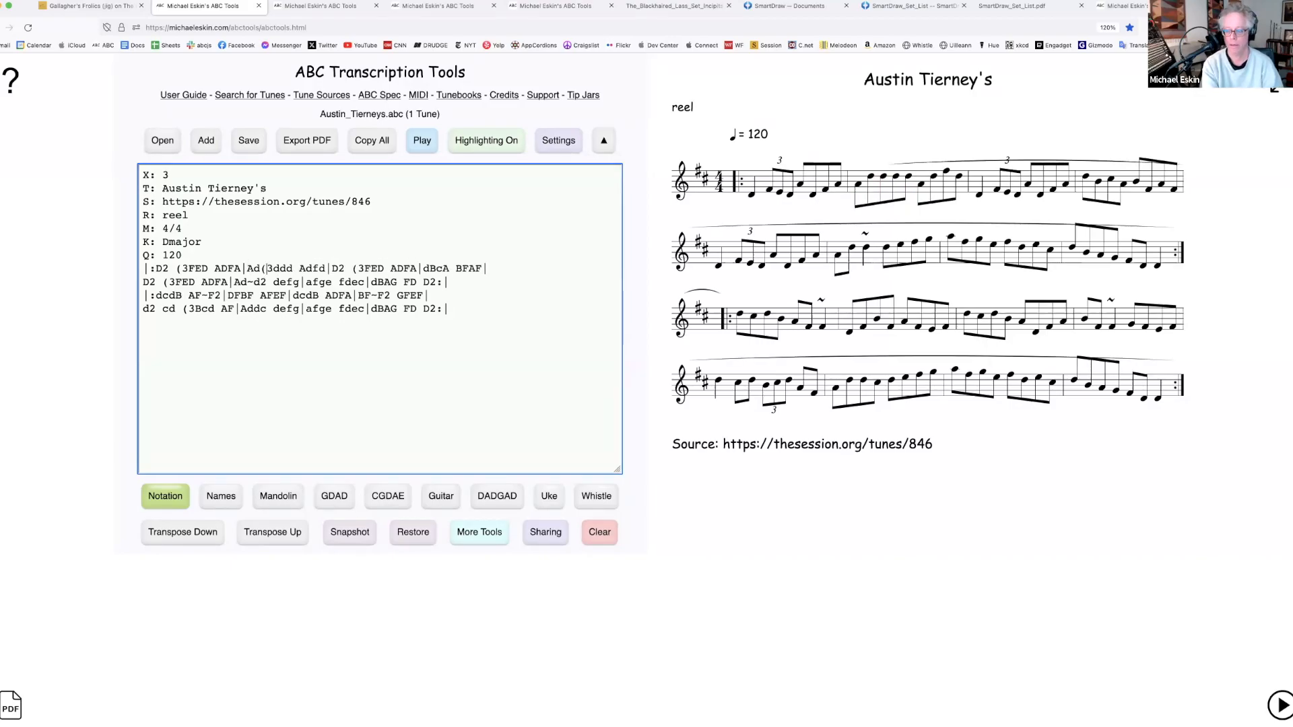
key(Left)
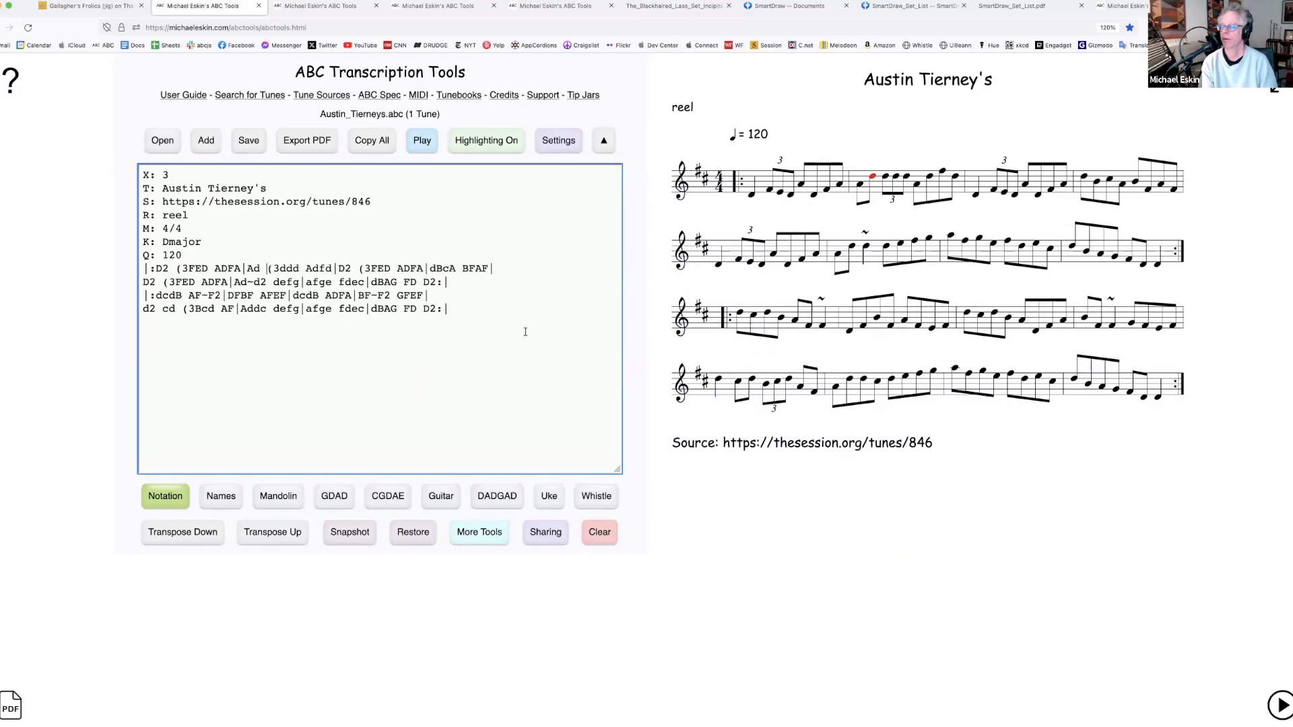
Use highlighting to match the third-line F roll and the second-line afge group between notation and text, and turn it off again
click(478, 143)
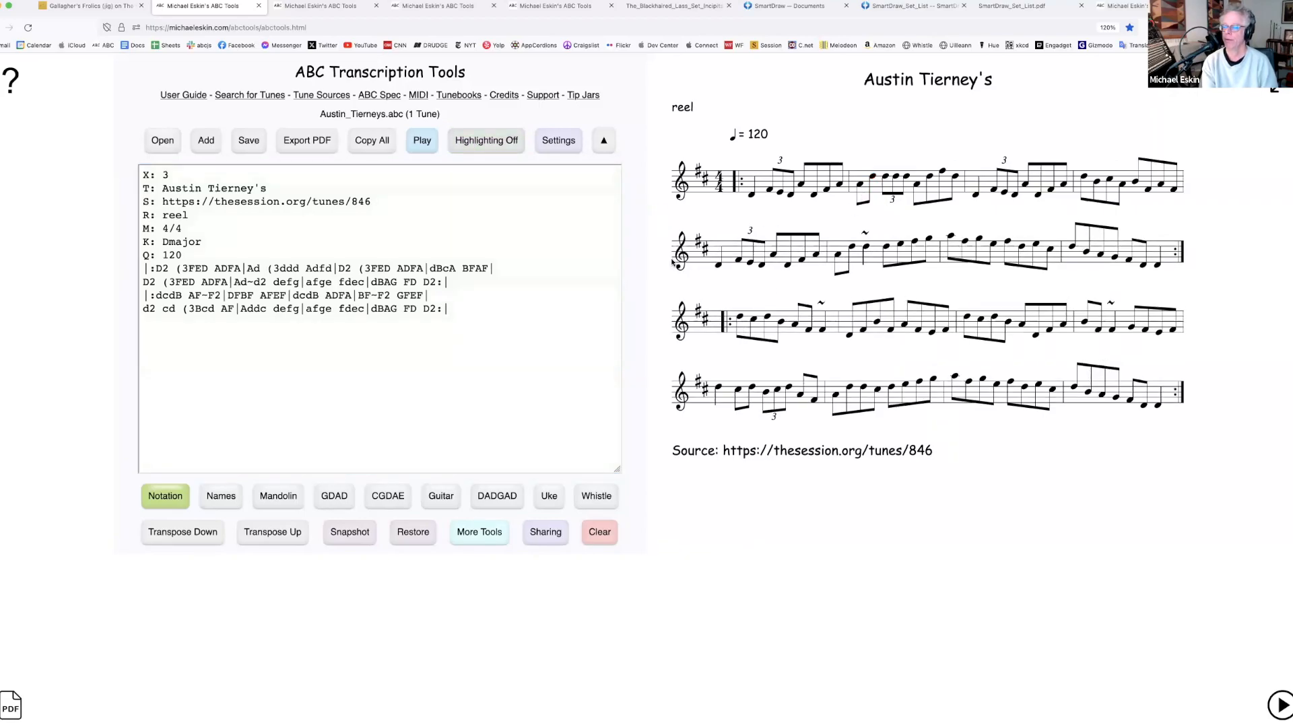
click(517, 147)
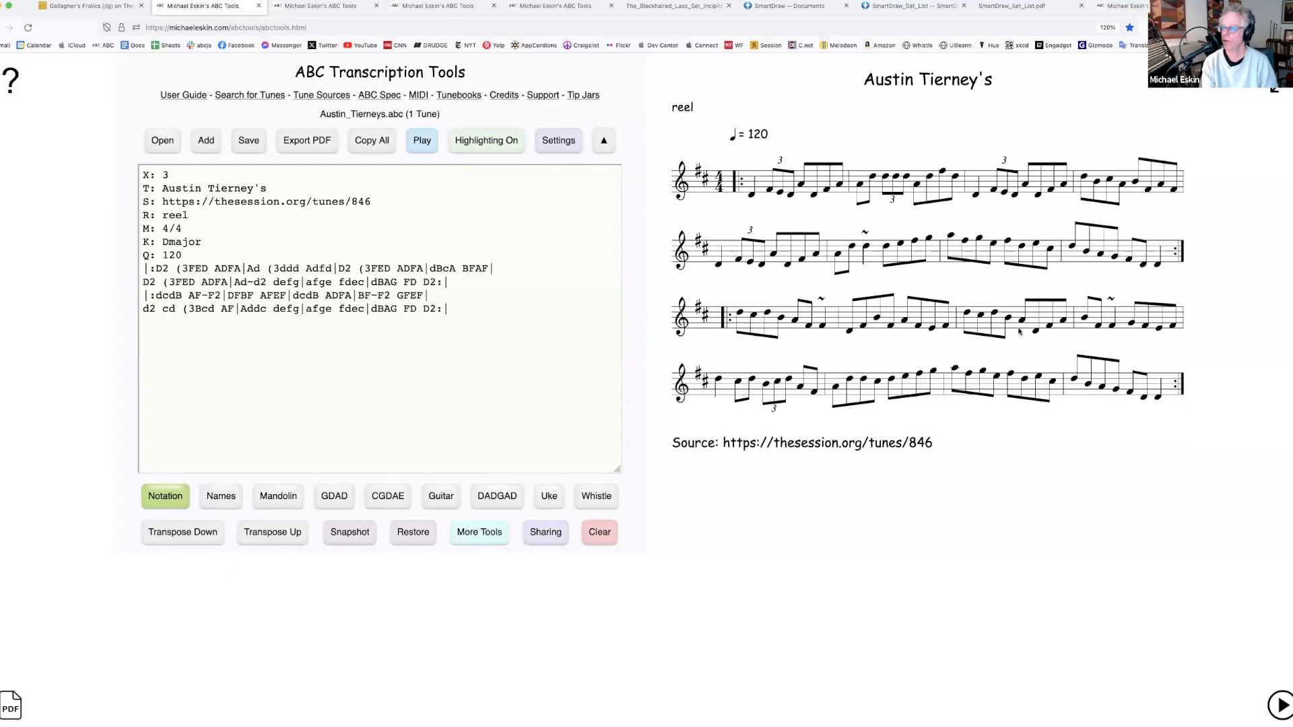
click(1112, 327)
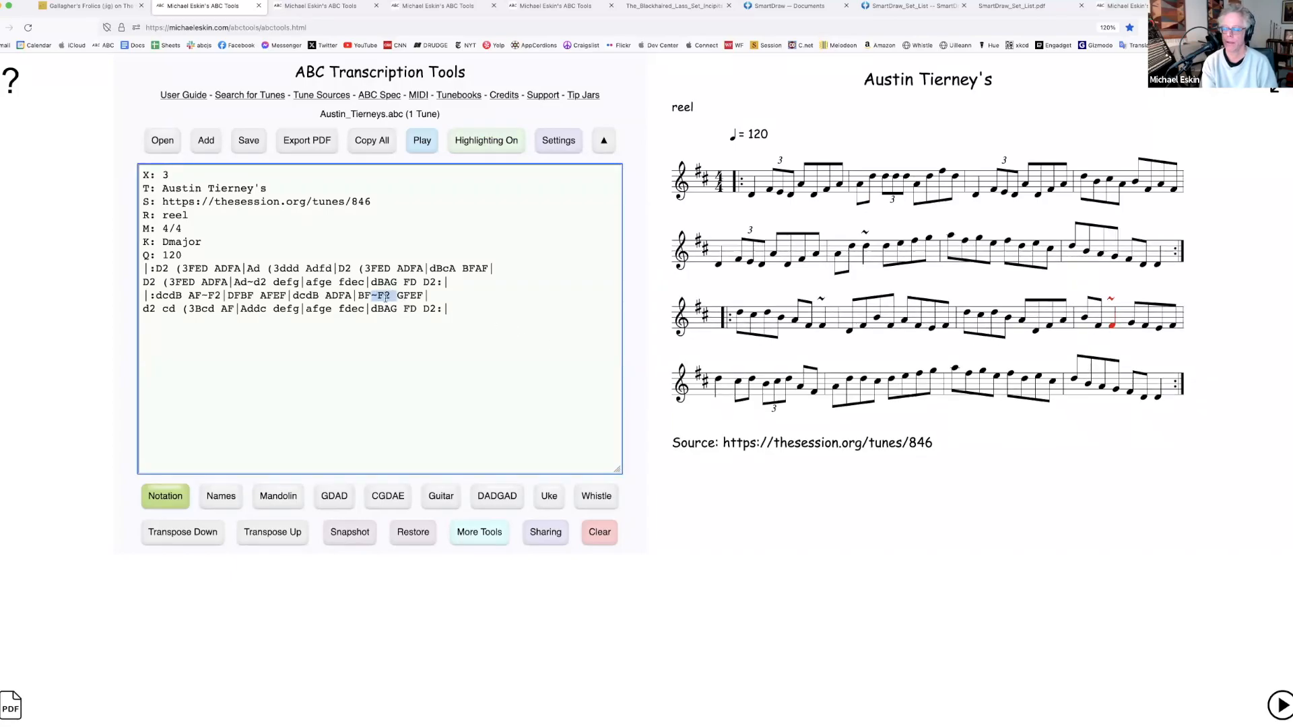
click(315, 283)
double_click(318, 283)
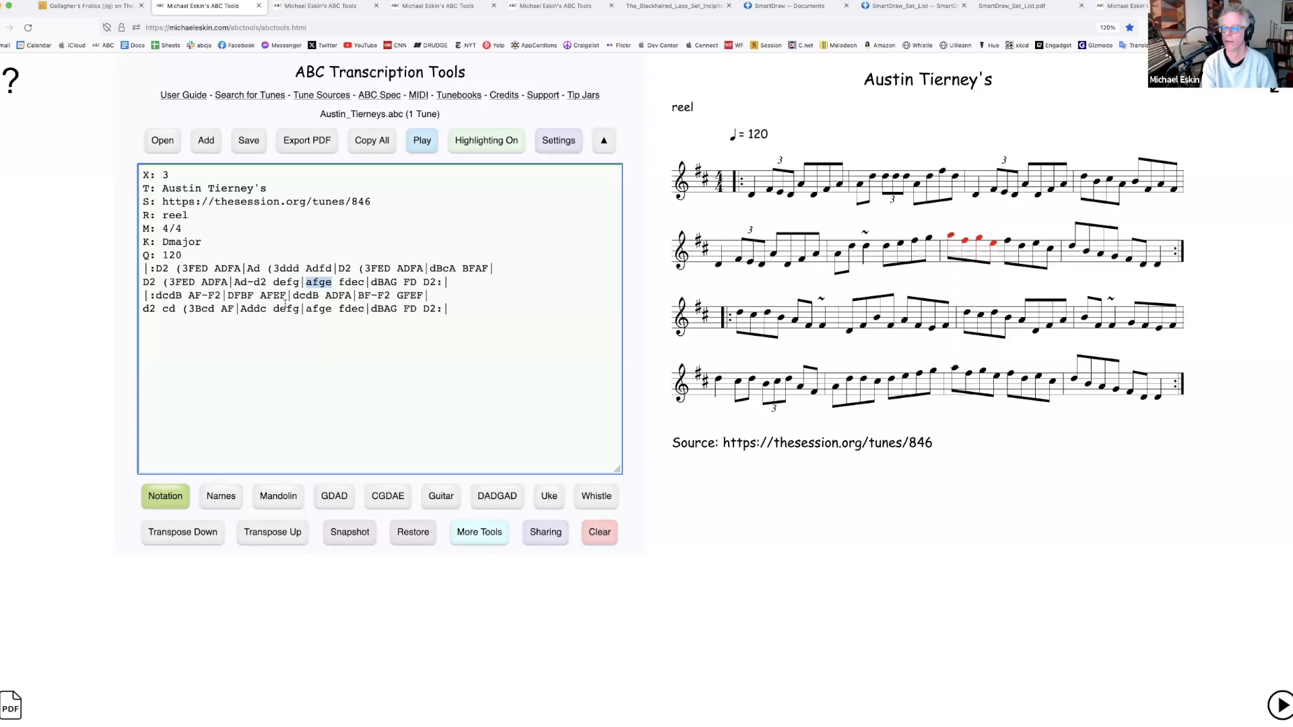
click(335, 282)
click(490, 145)
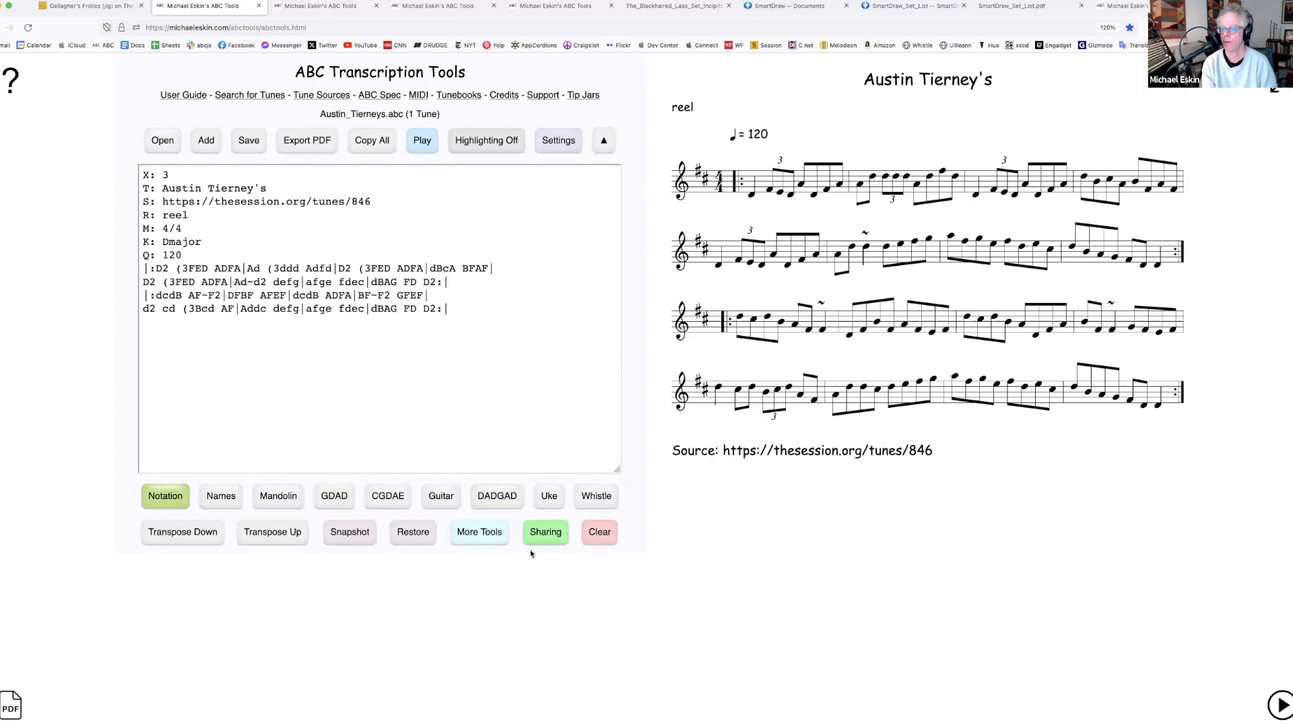
Inject DAD - Cross-String dulcimer tablature into the tune containing the (3ddd triplet, and restore the plain tune from the snapshot
click(479, 533)
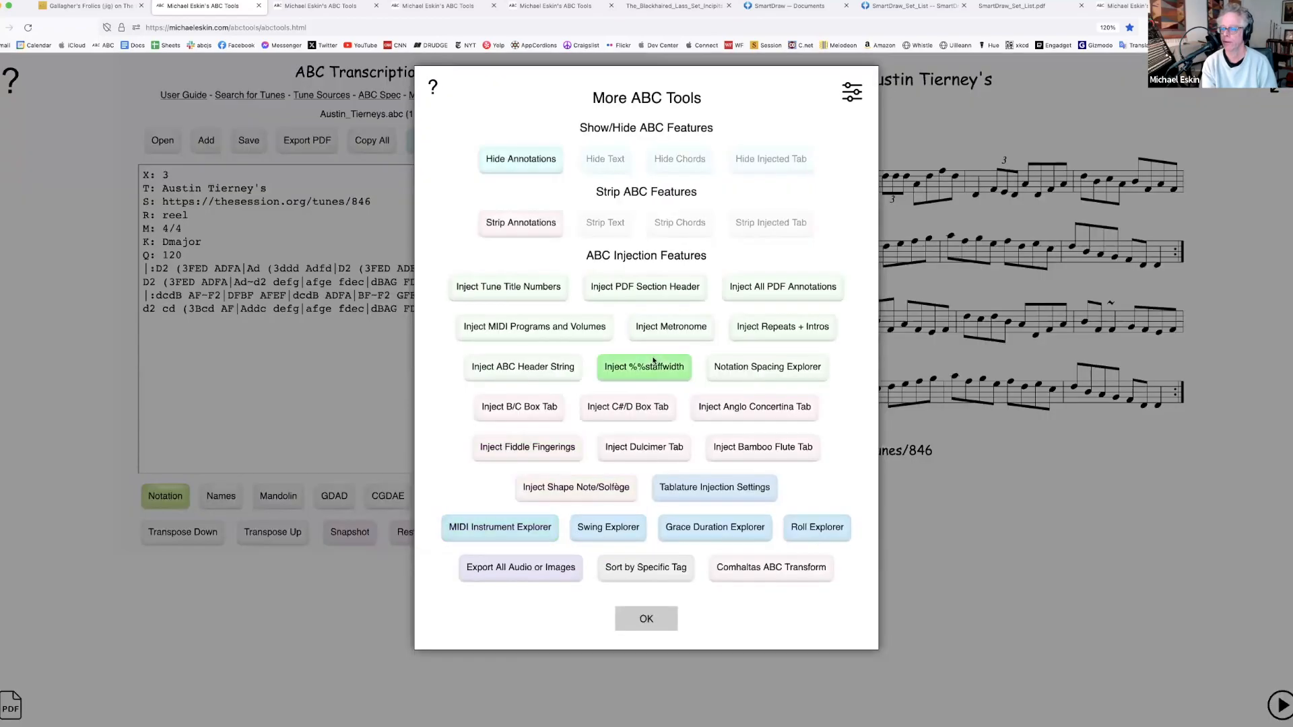
click(648, 446)
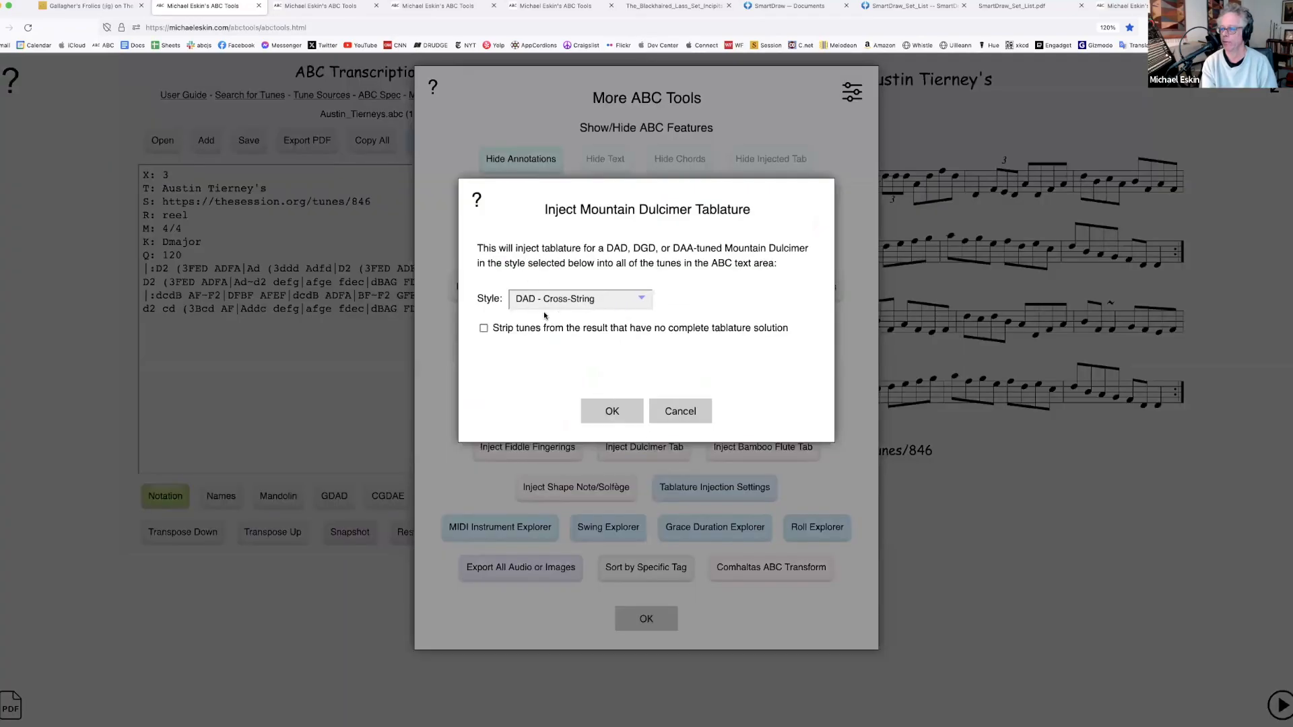
click(618, 412)
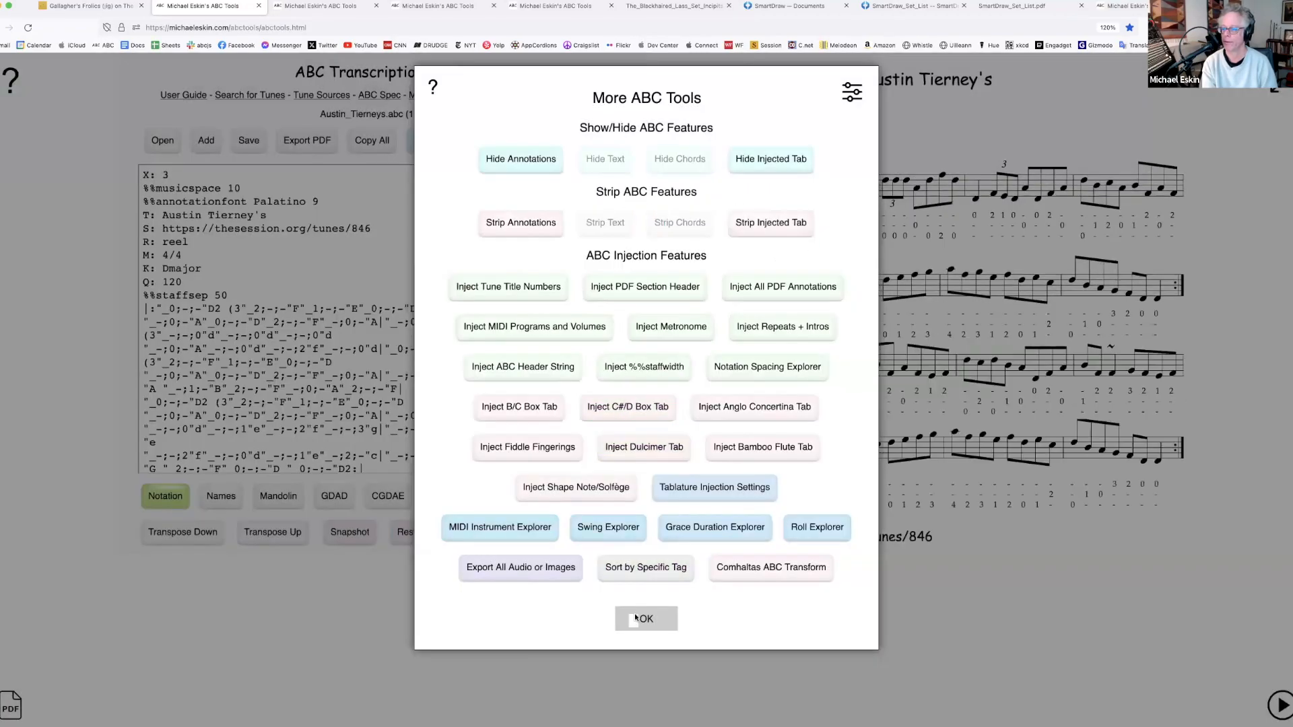
click(632, 620)
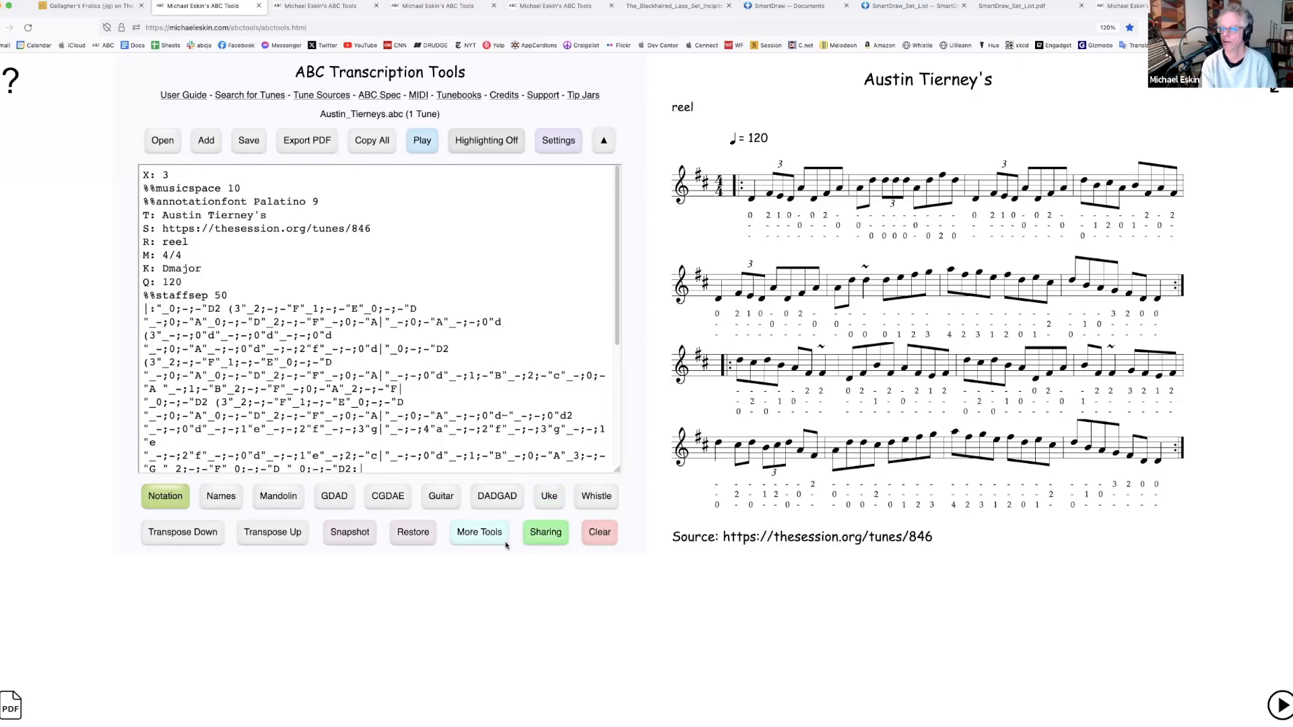
click(412, 536)
click(606, 251)
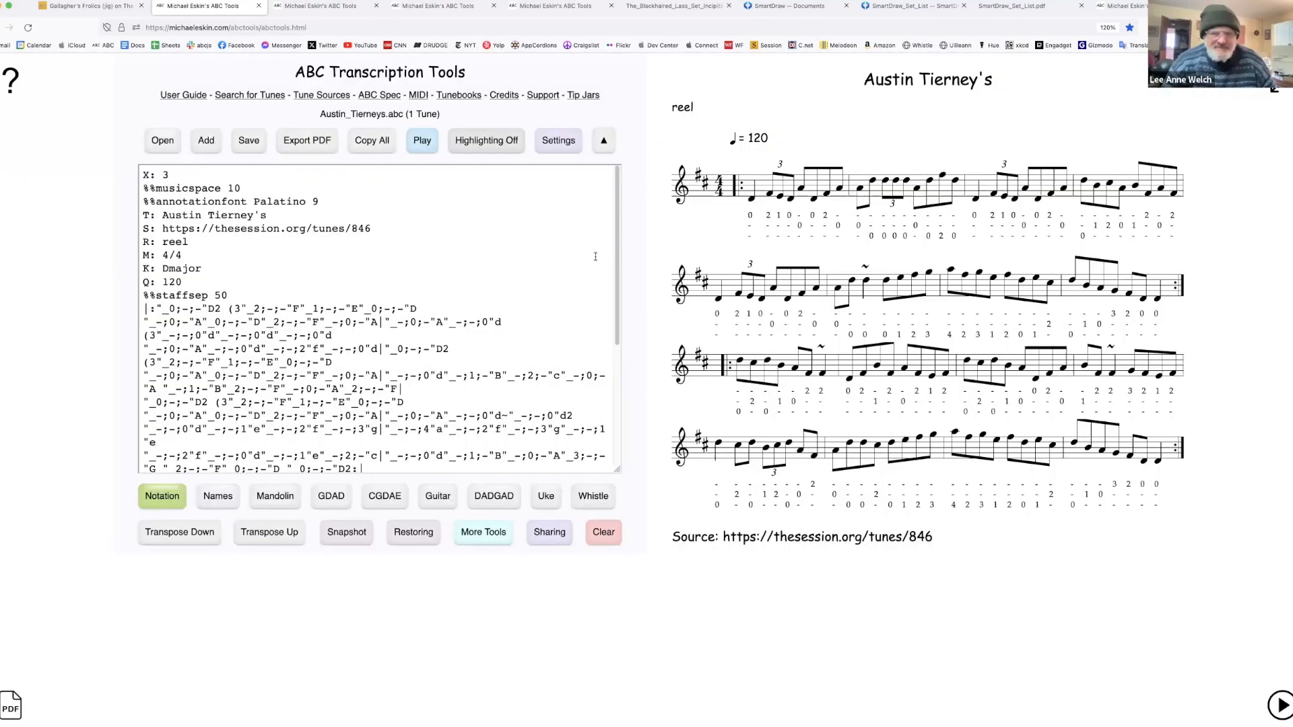
Copy the whole tune text and paste two more copies below it, separated by blank lines
drag(466, 316, 104, 173)
key(super+c)
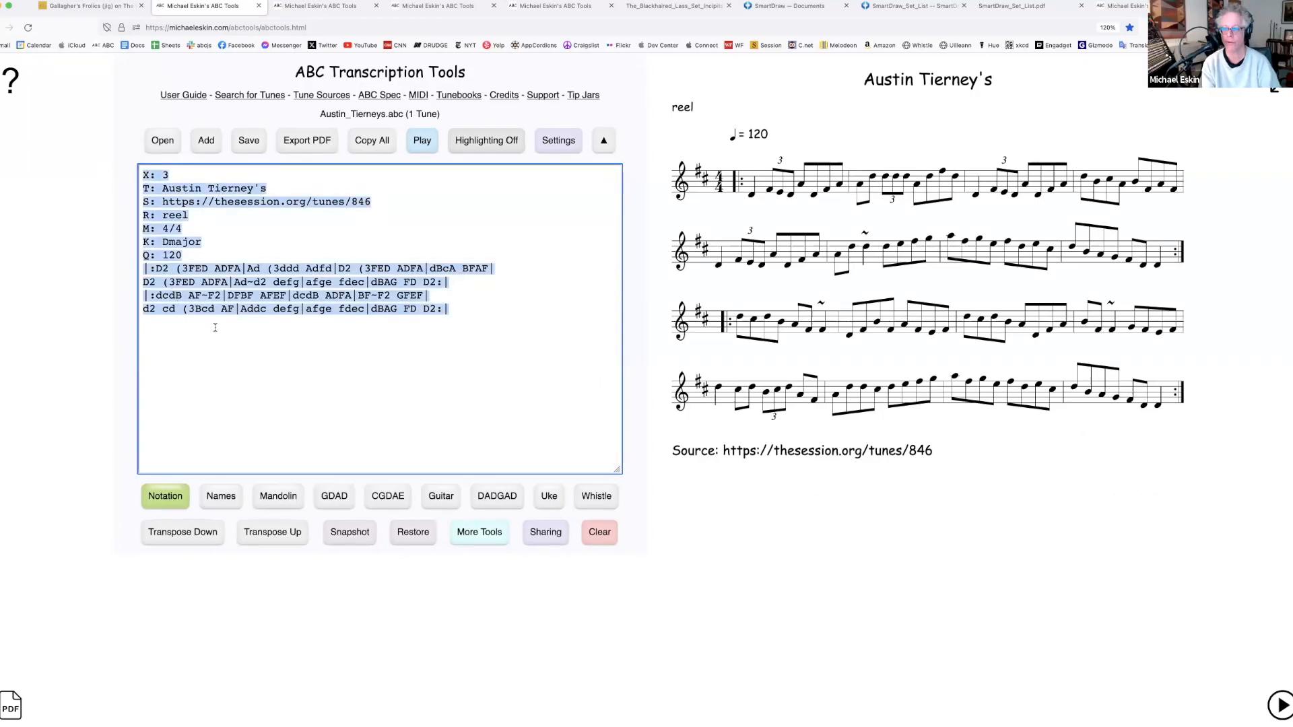
click(433, 319)
key(Return)
key(Return)
key(super+v)
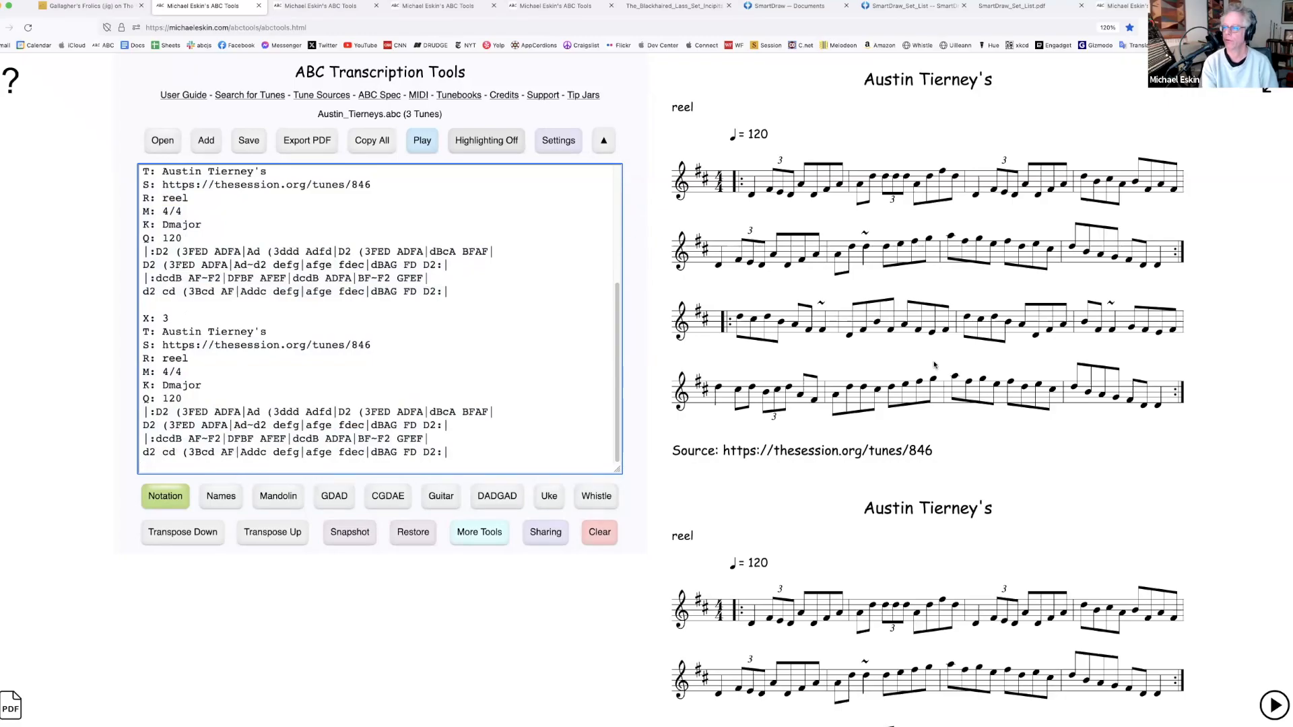
Inject DAD - Cross-String dulcimer tablature into all three copies of Austin Tierney's and review the resulting notation
scroll(906, 386, down, 4)
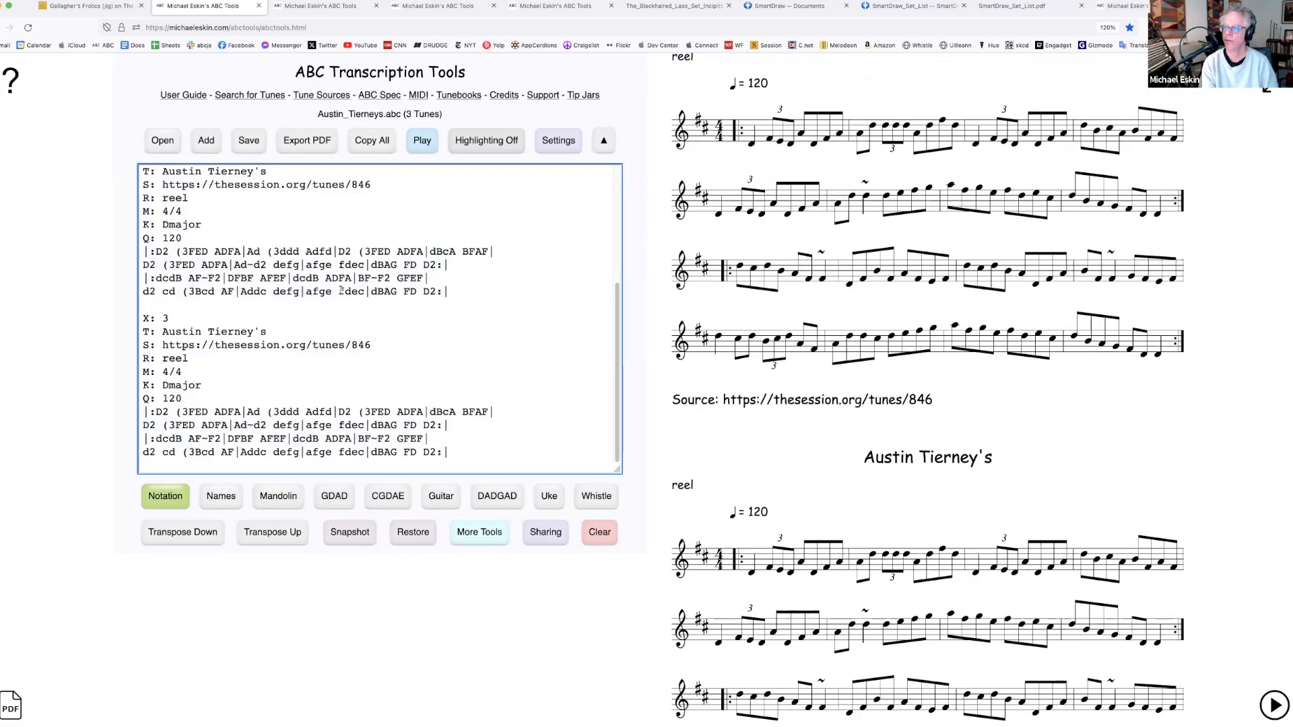
click(485, 536)
click(623, 451)
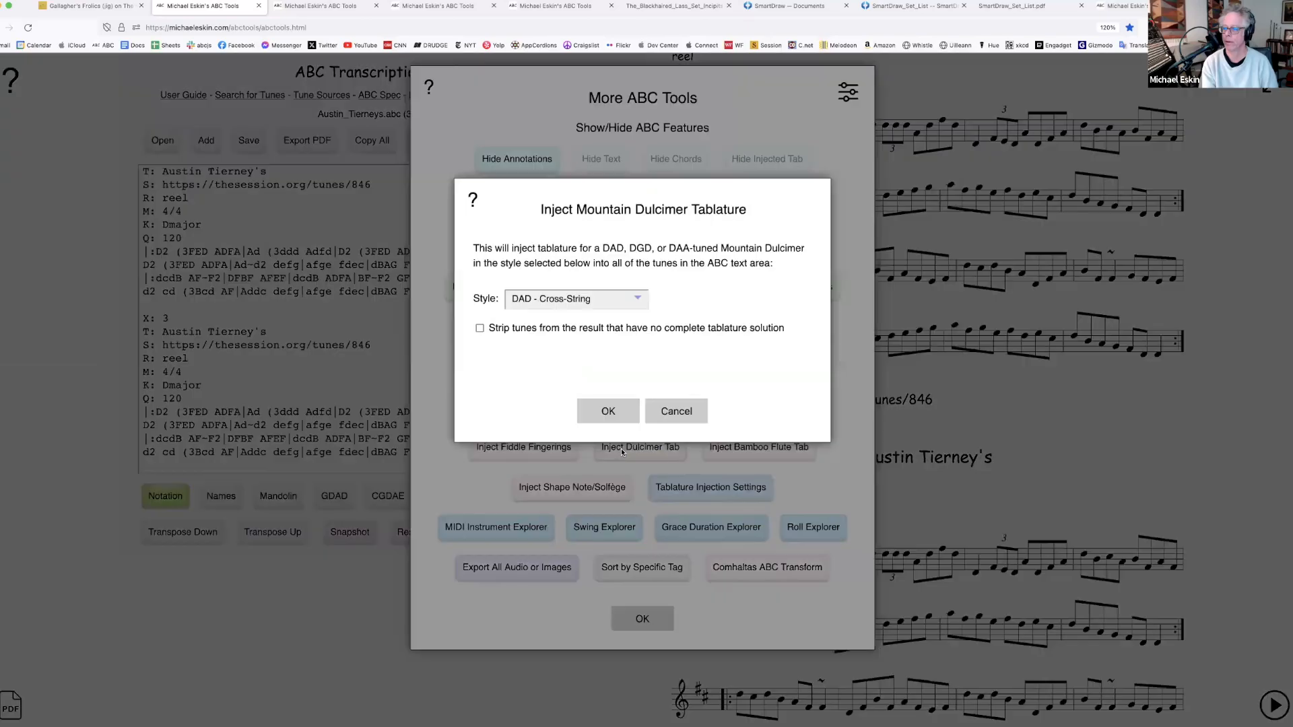
click(612, 413)
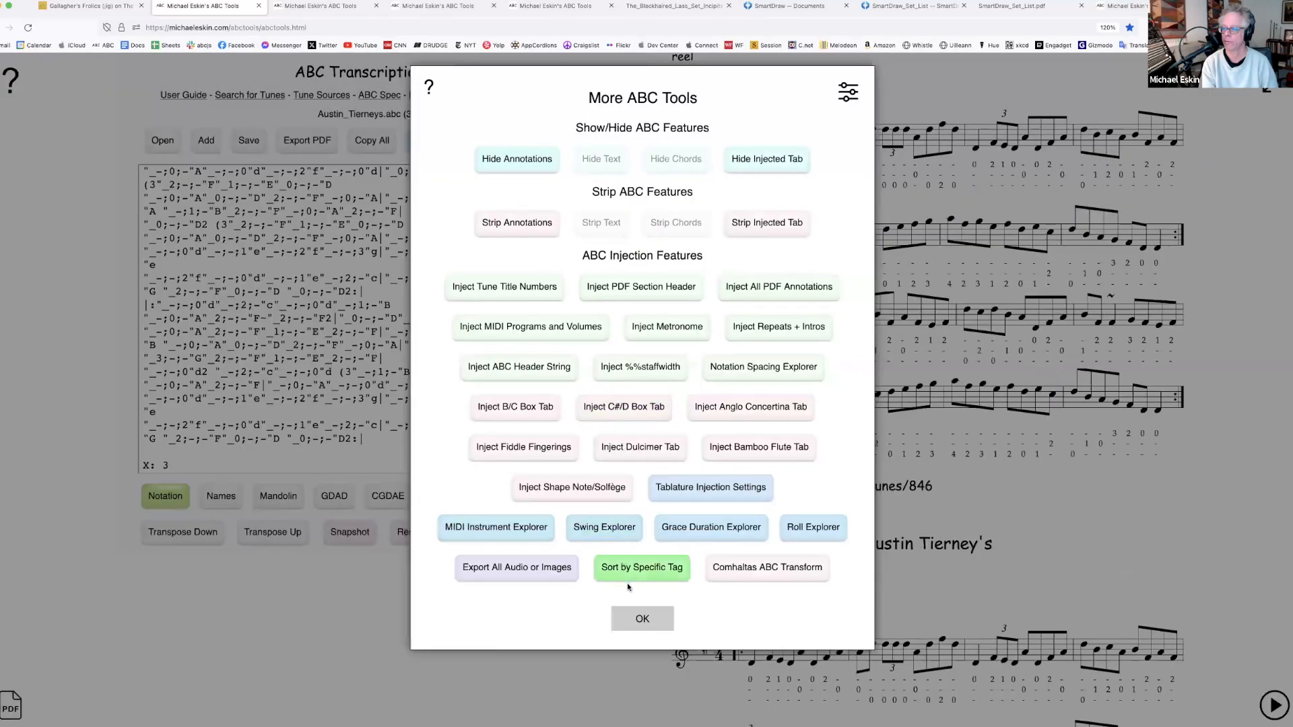
click(643, 618)
scroll(884, 447, down, 5)
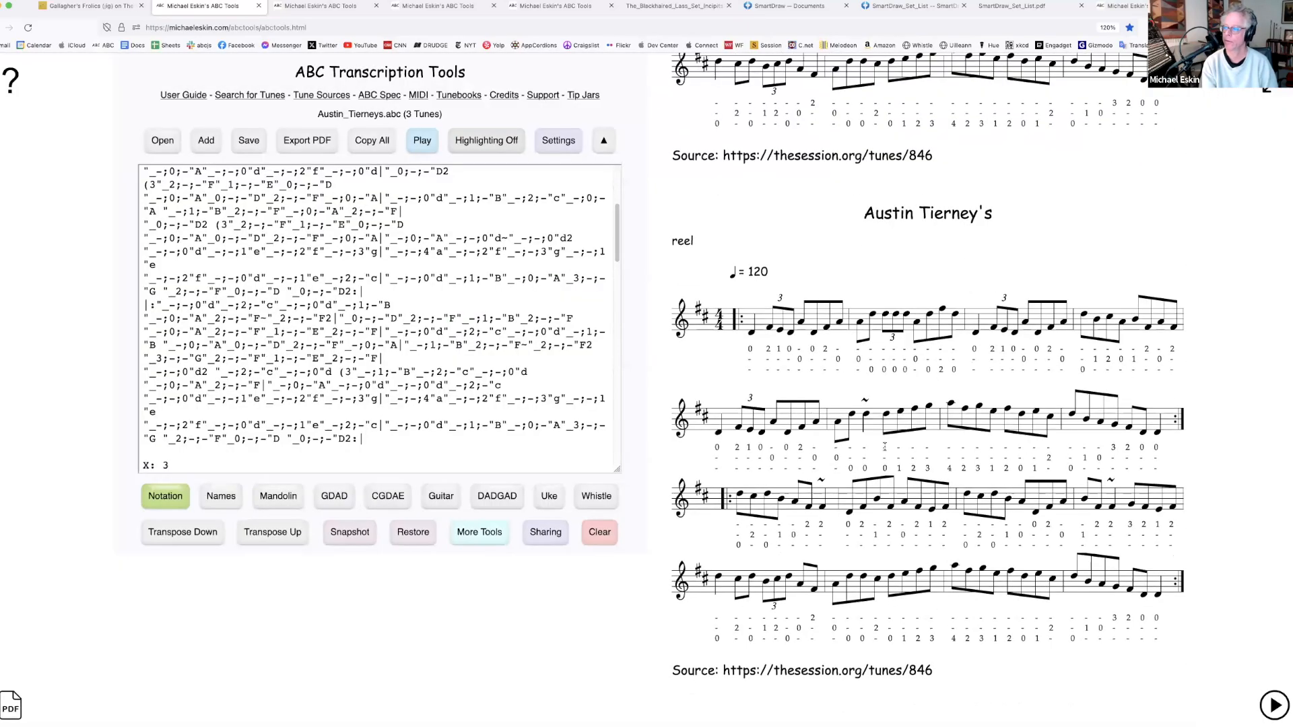
scroll(884, 447, down, 9)
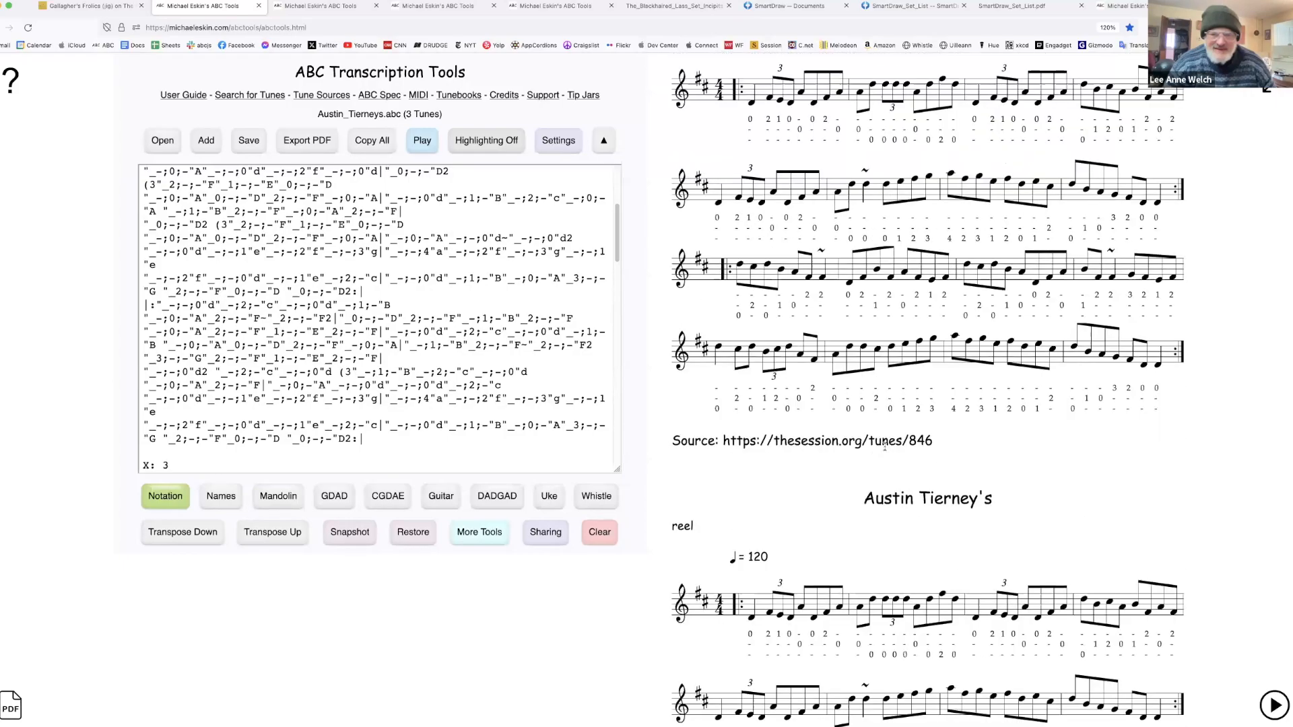
scroll(884, 447, down, 10)
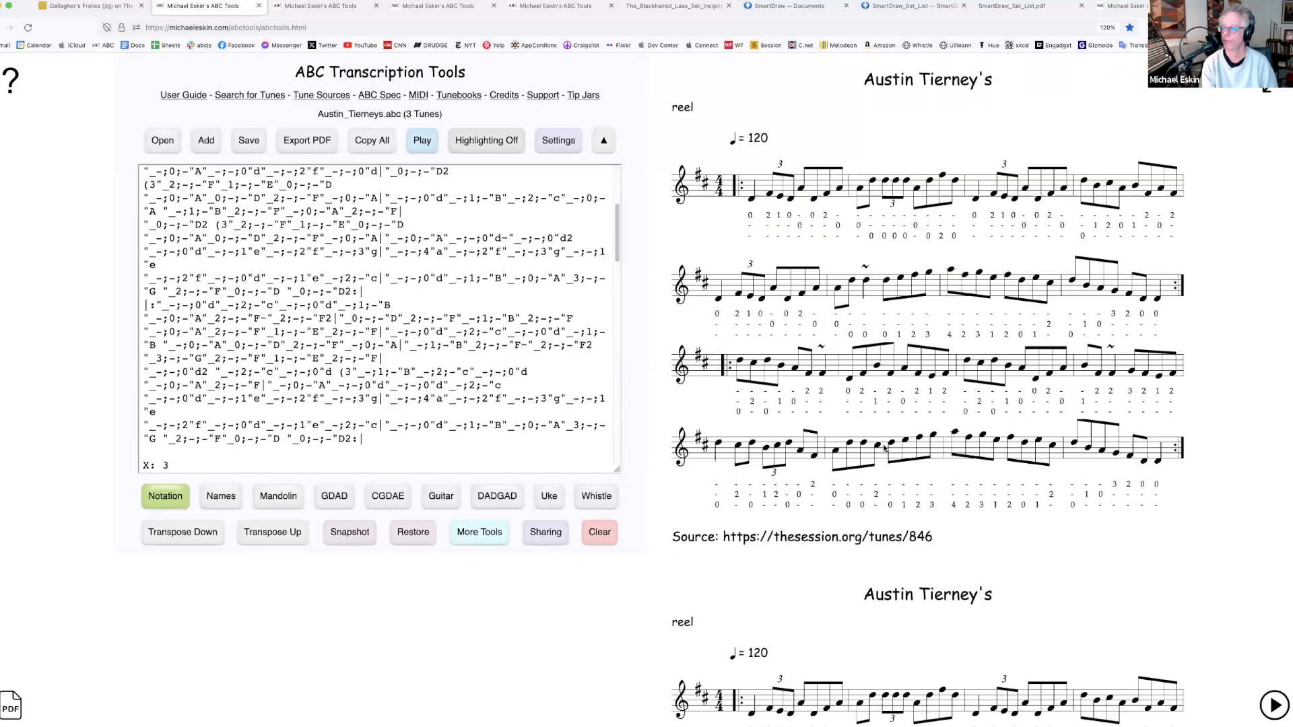
scroll(885, 449, down, 2)
scroll(867, 471, down, 2)
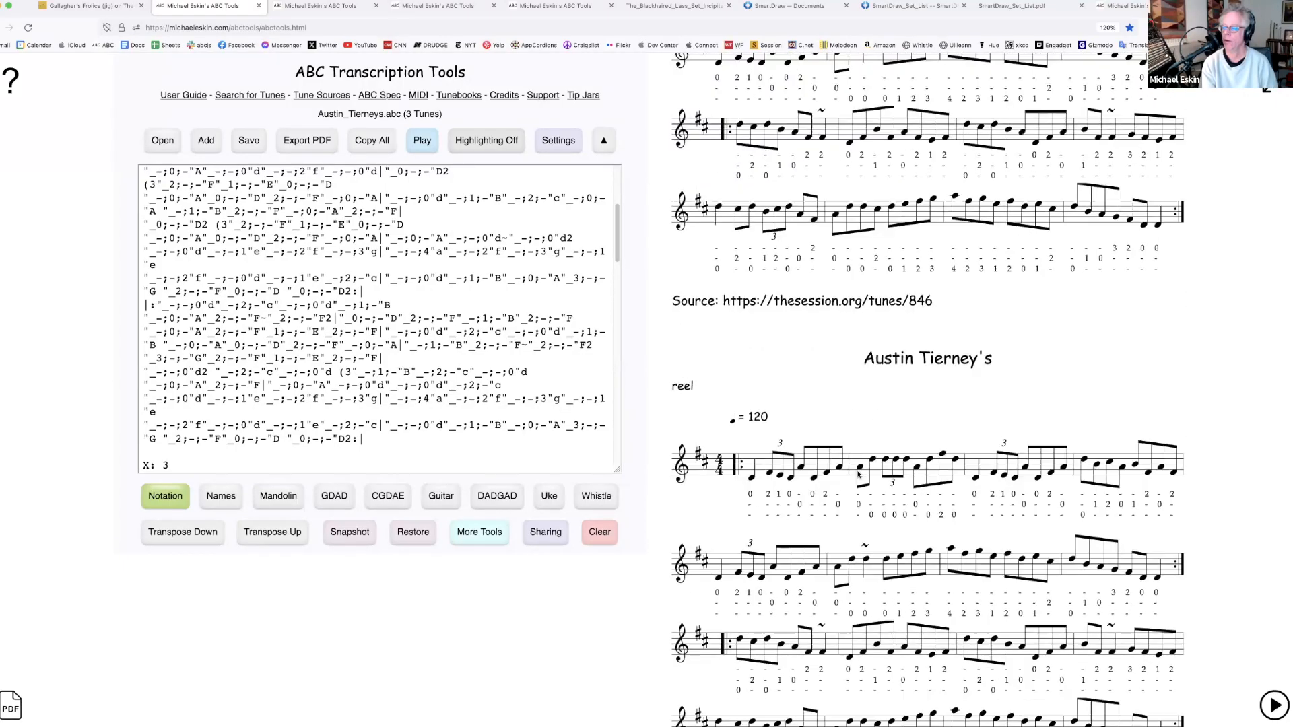
scroll(390, 225, up, 2)
Open the 16-Reels.abc tune file in place of the current tunes
click(161, 142)
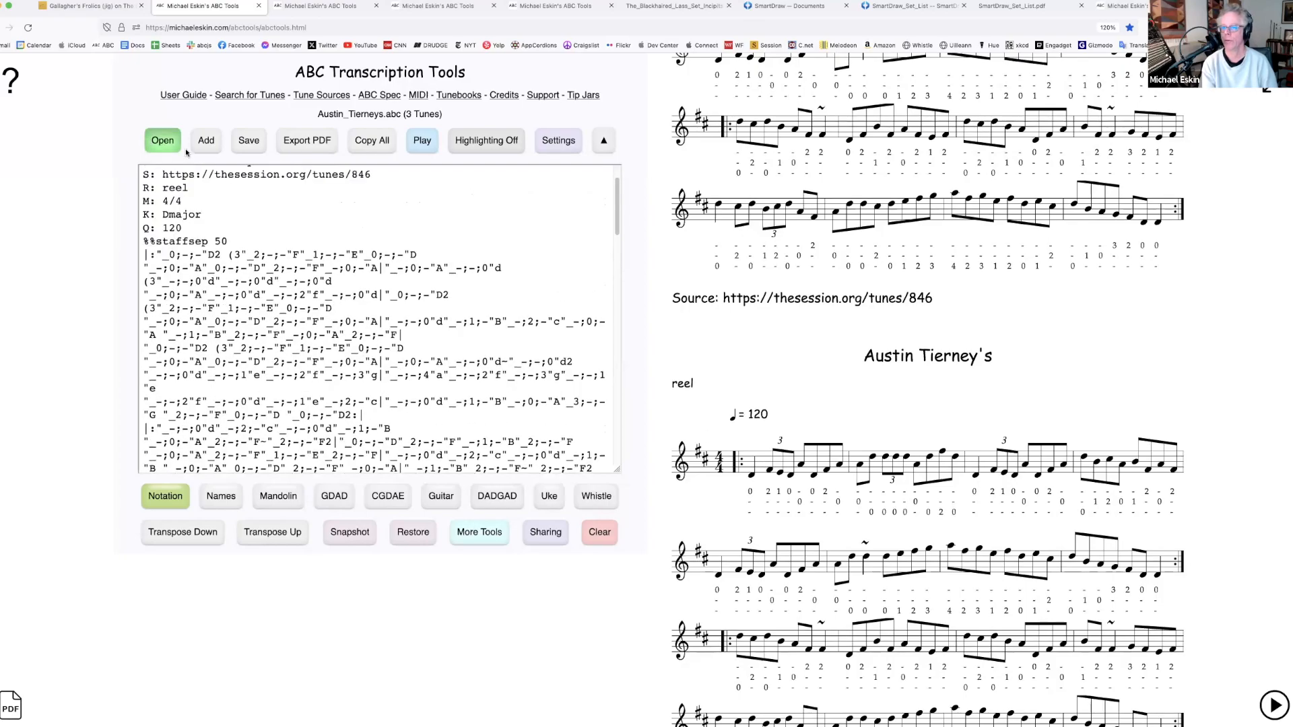
key(Return)
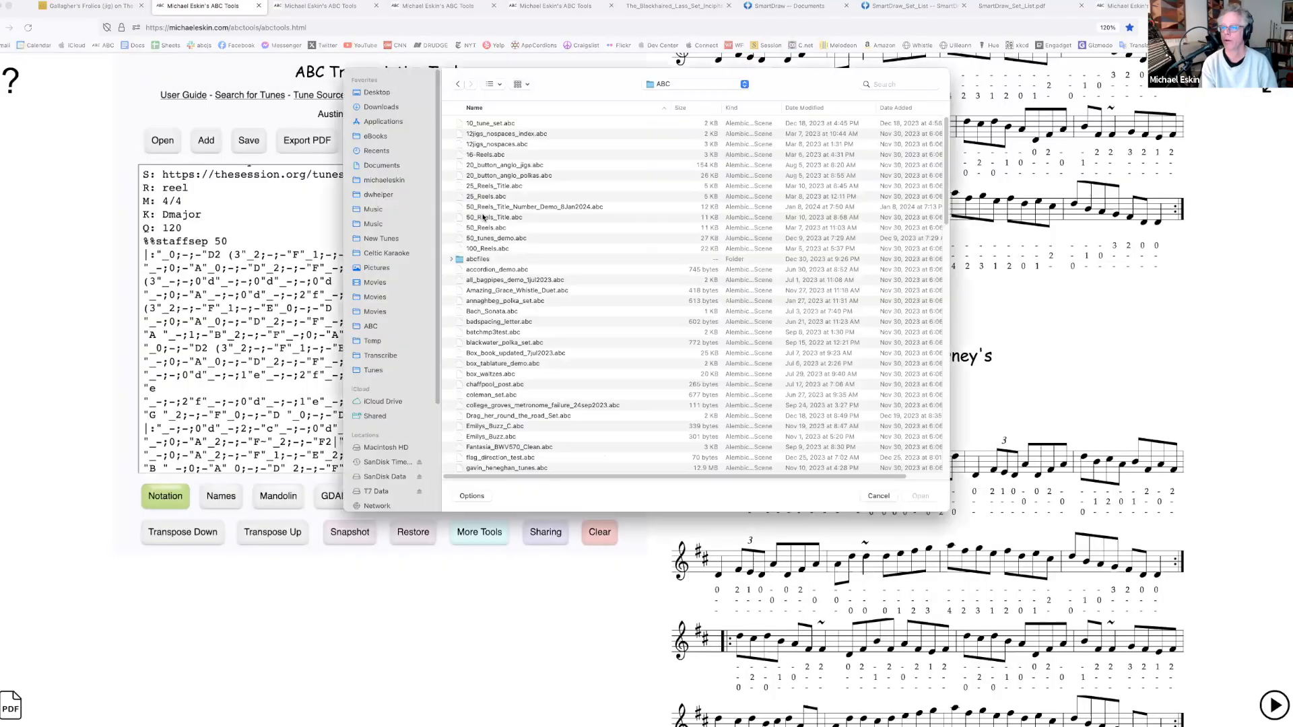
double_click(488, 156)
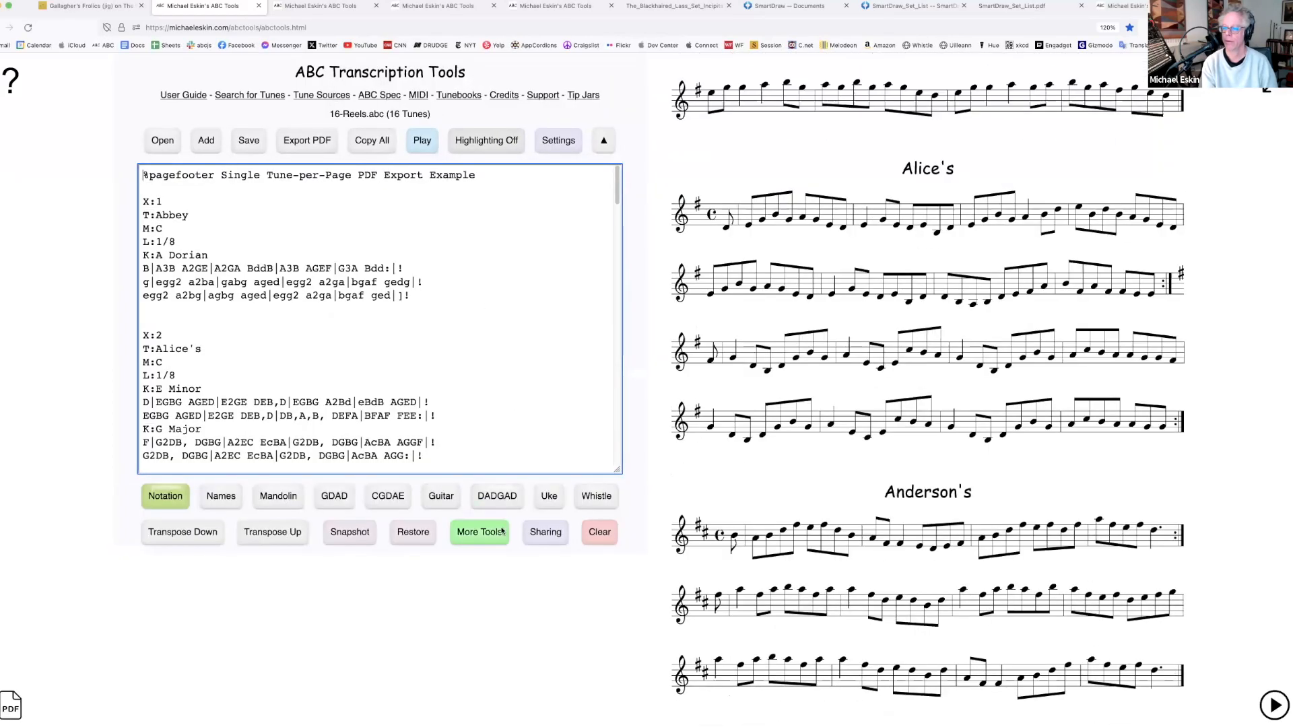
Inject DAD - Cross-String dulcimer tablature into all the reels in the file and look through the tabbed notation
click(500, 533)
click(644, 455)
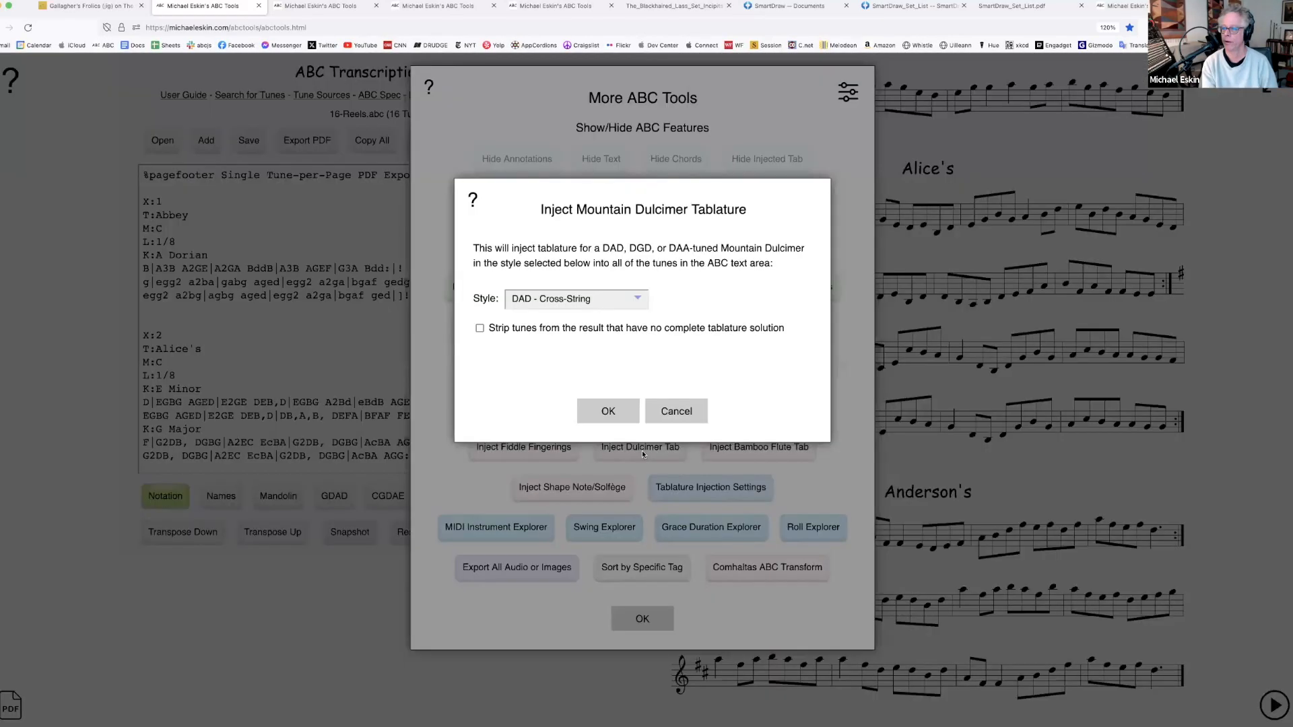
click(608, 412)
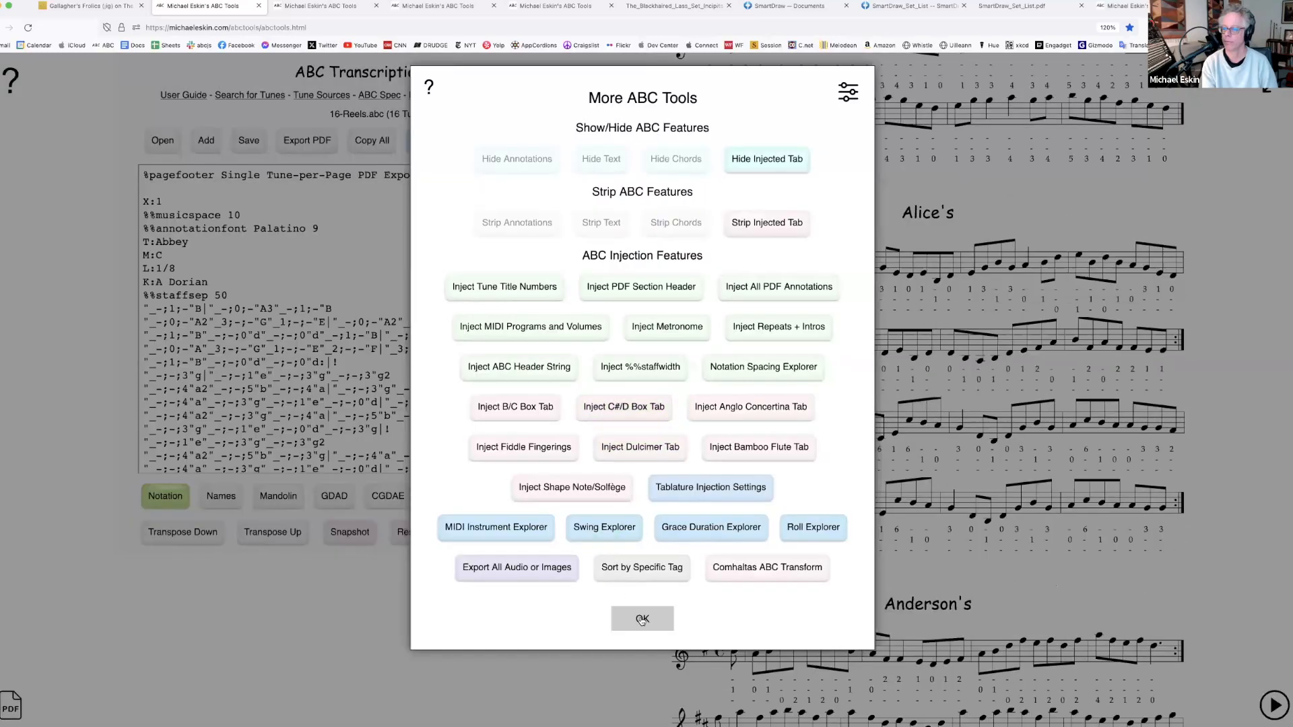
click(642, 619)
scroll(802, 496, down, 20)
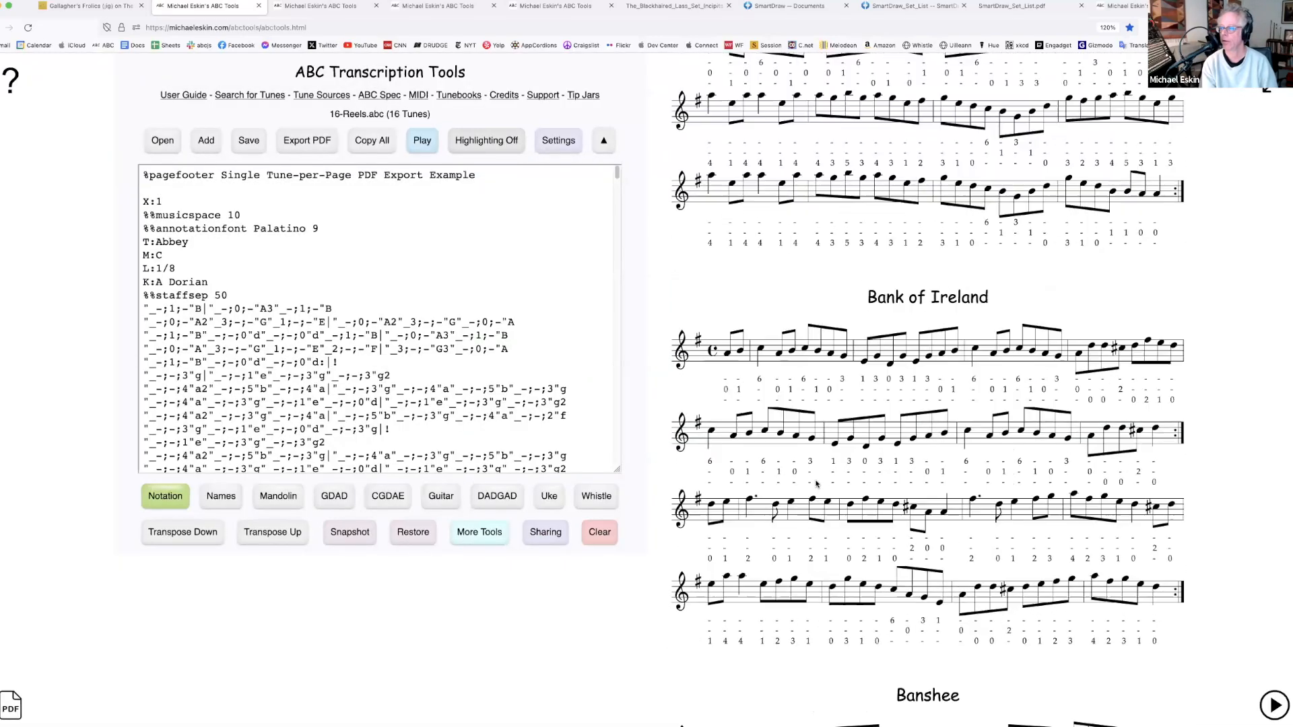
scroll(816, 484, down, 20)
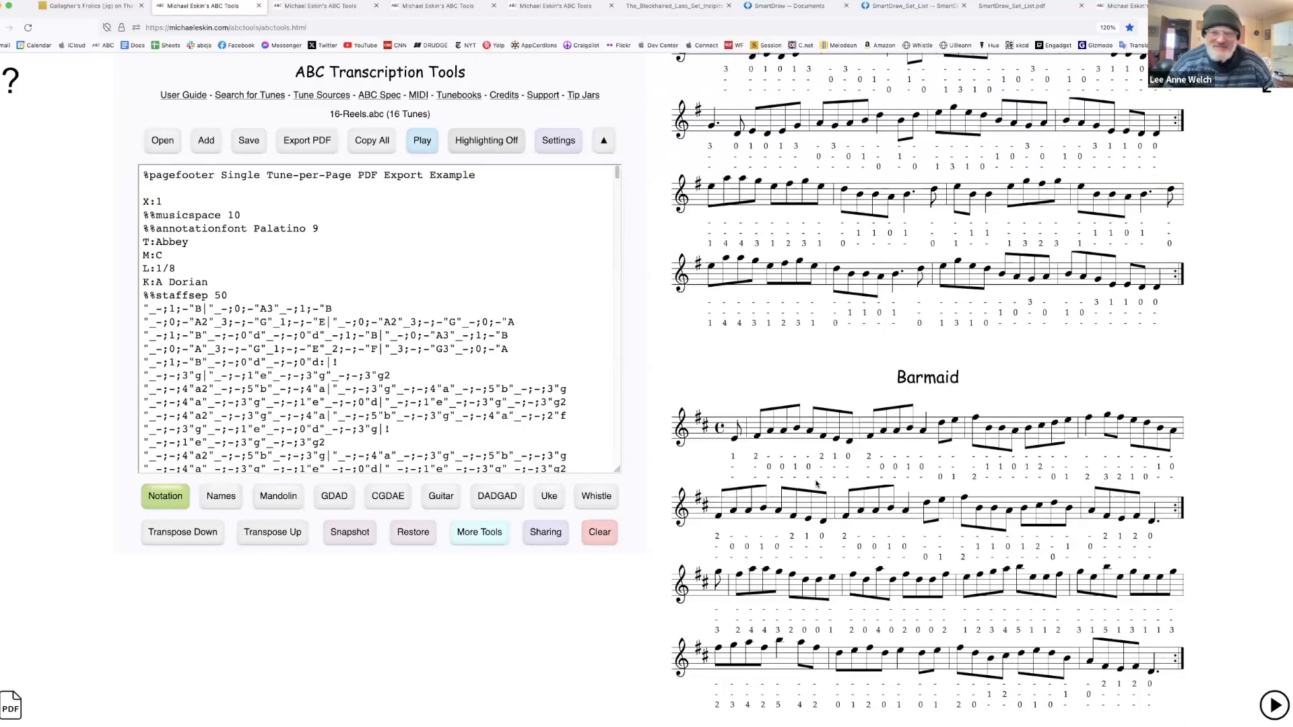
scroll(815, 483, down, 15)
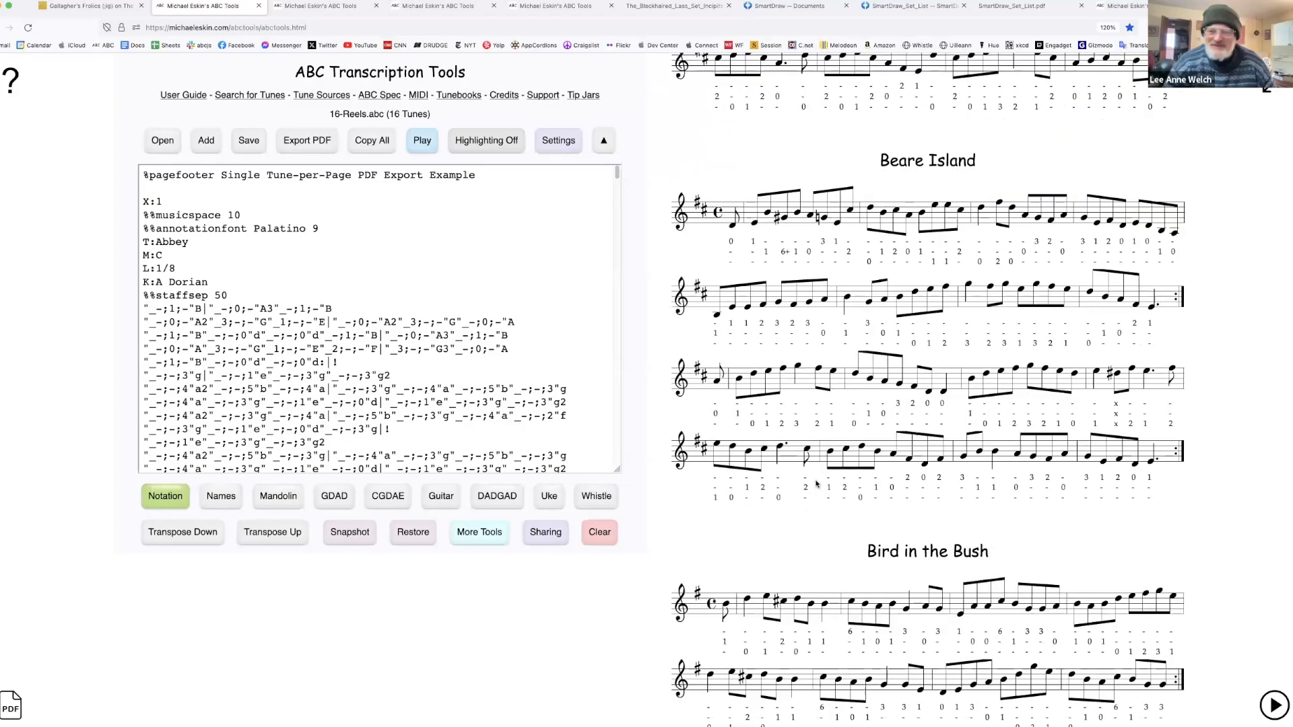
scroll(816, 484, down, 8)
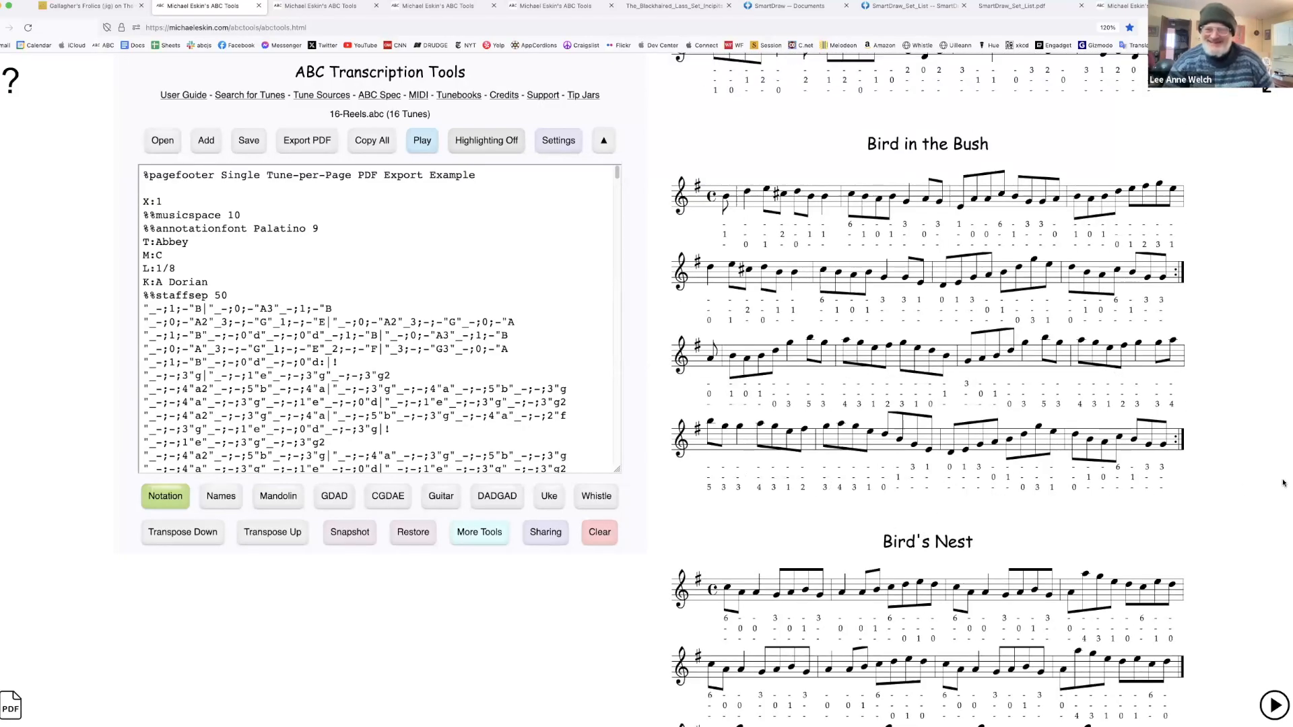
scroll(1284, 471, down, 20)
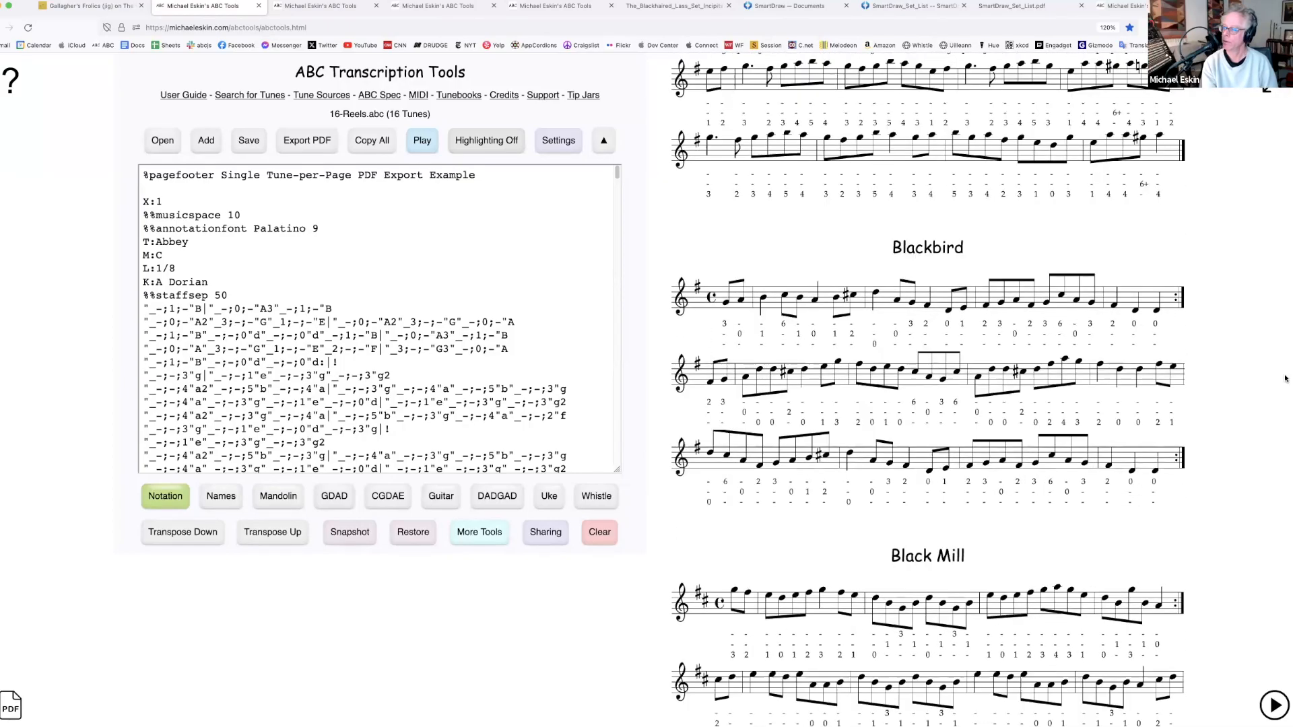
scroll(1284, 379, up, 20)
Clear all the ABC text, check the options for adding tunes, and reload the page
click(476, 259)
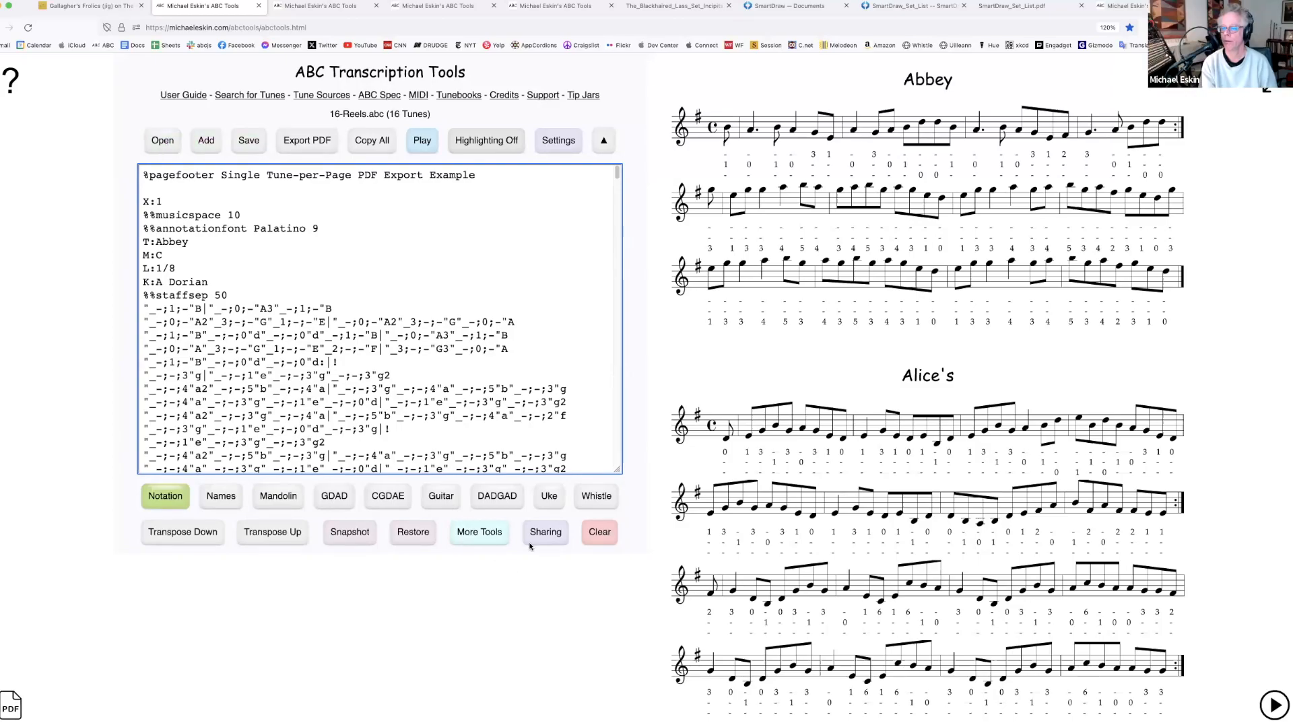
click(590, 533)
click(609, 251)
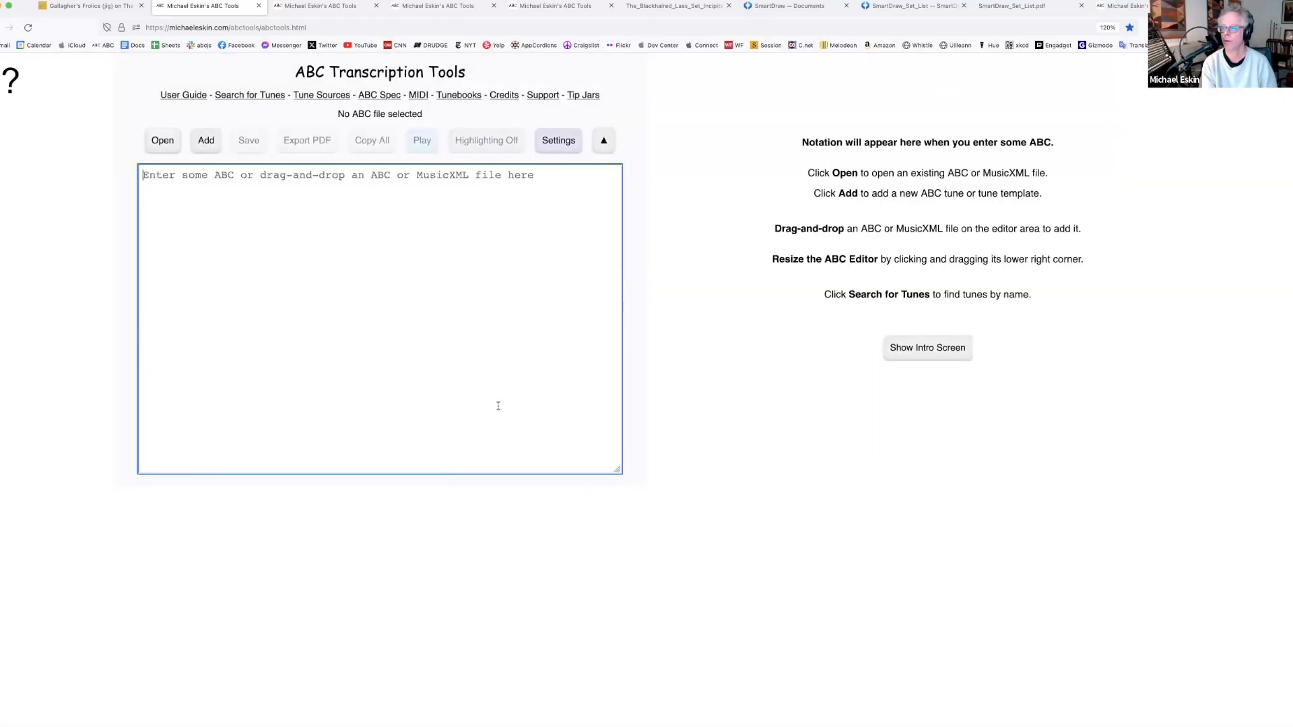
click(206, 139)
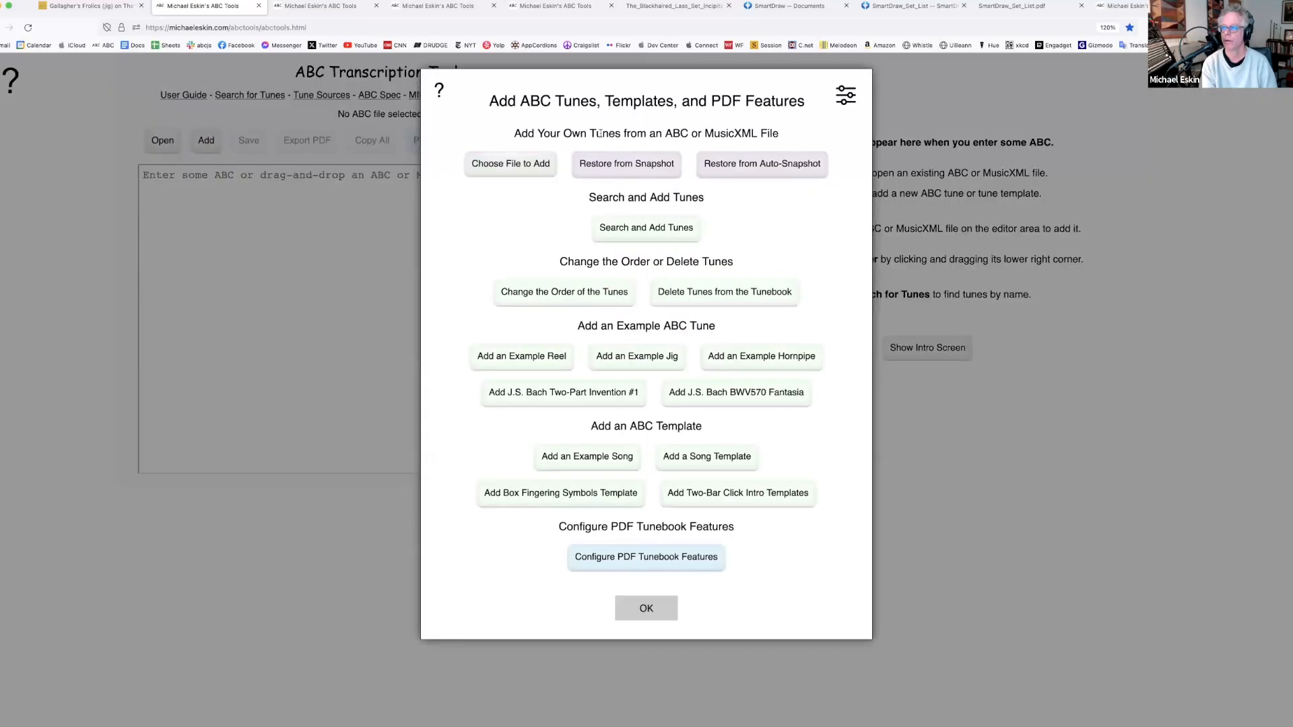
click(664, 608)
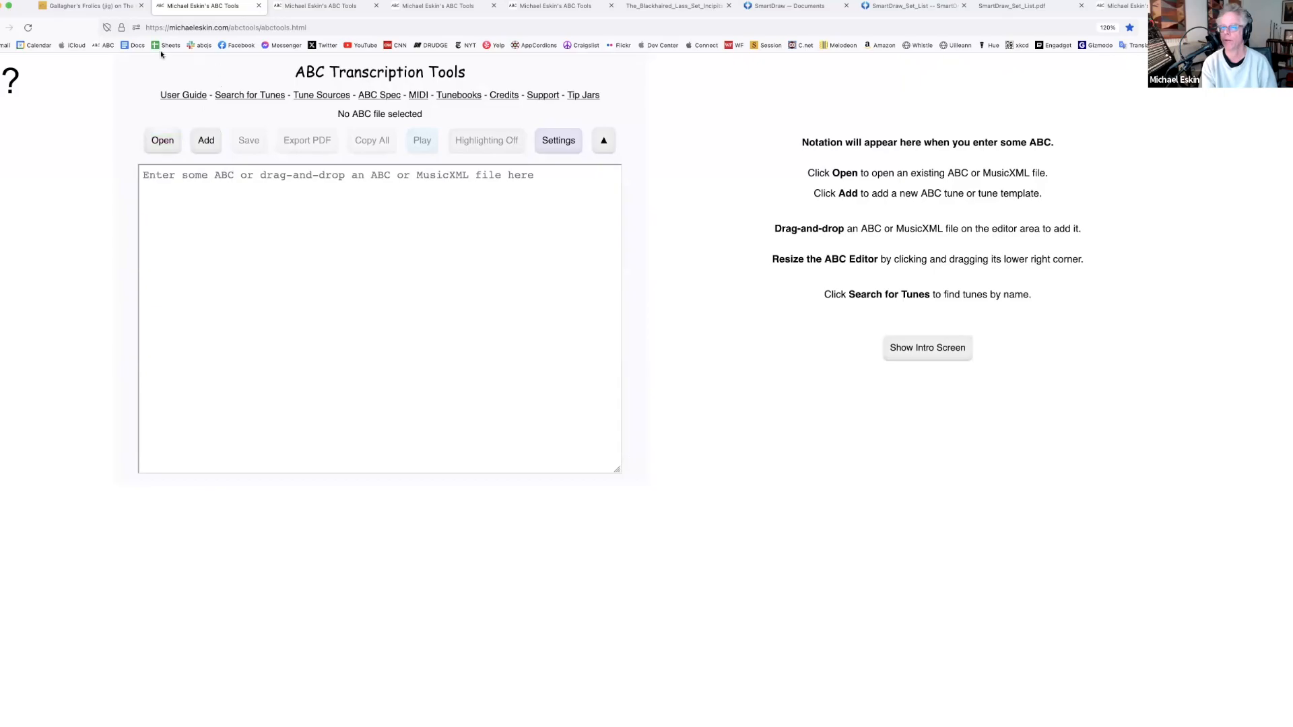
click(27, 27)
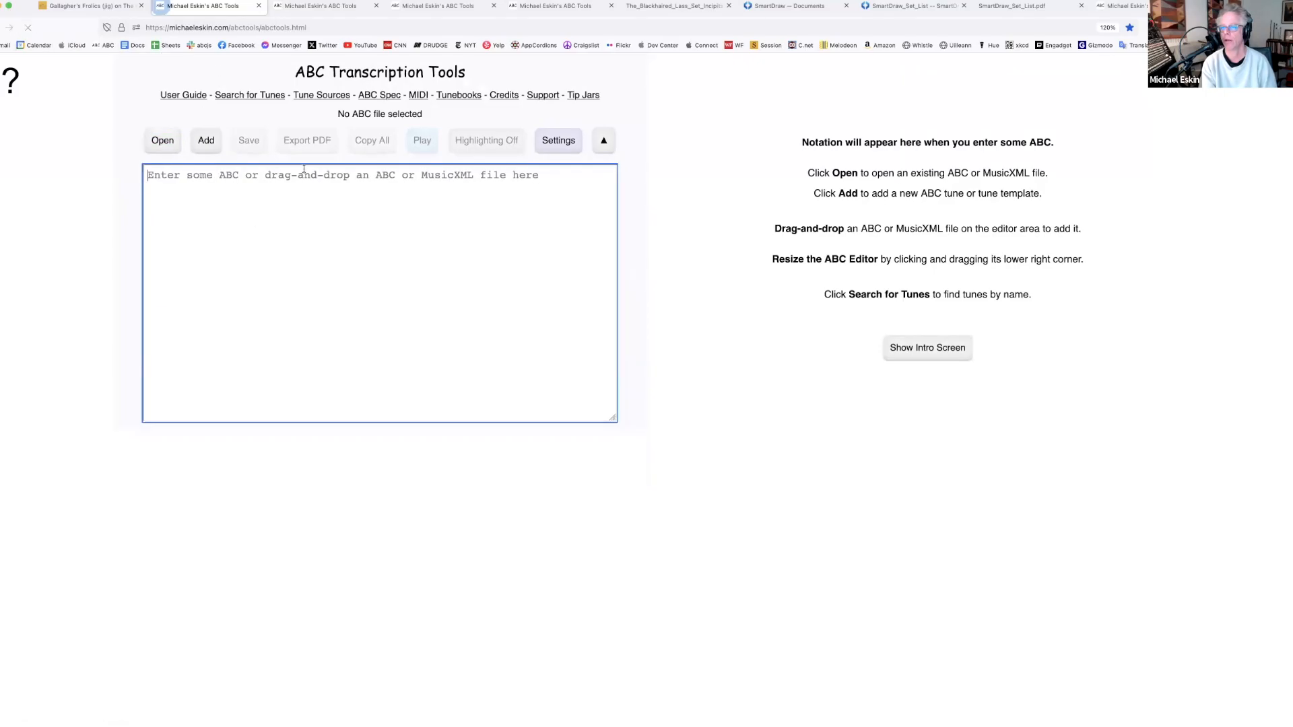
Restore the Austin Tierney's tune from the saved snapshot through the options for adding tunes
click(207, 141)
click(702, 167)
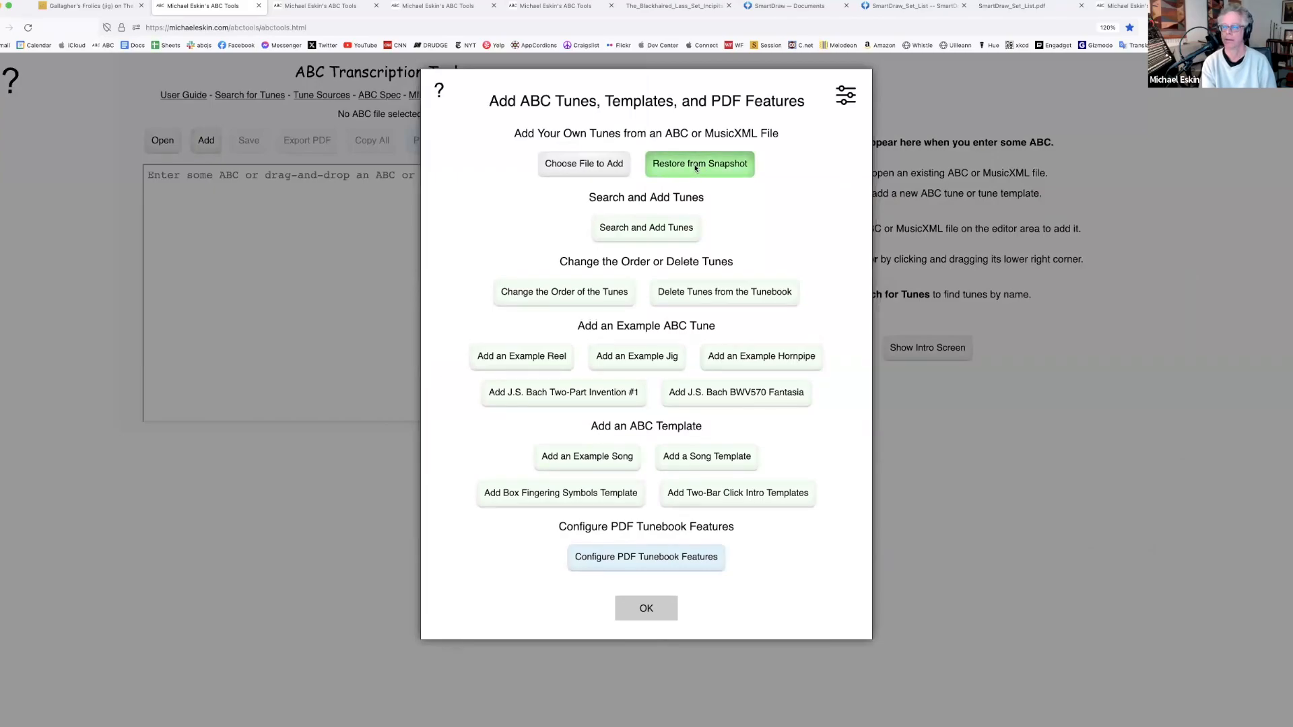
click(607, 255)
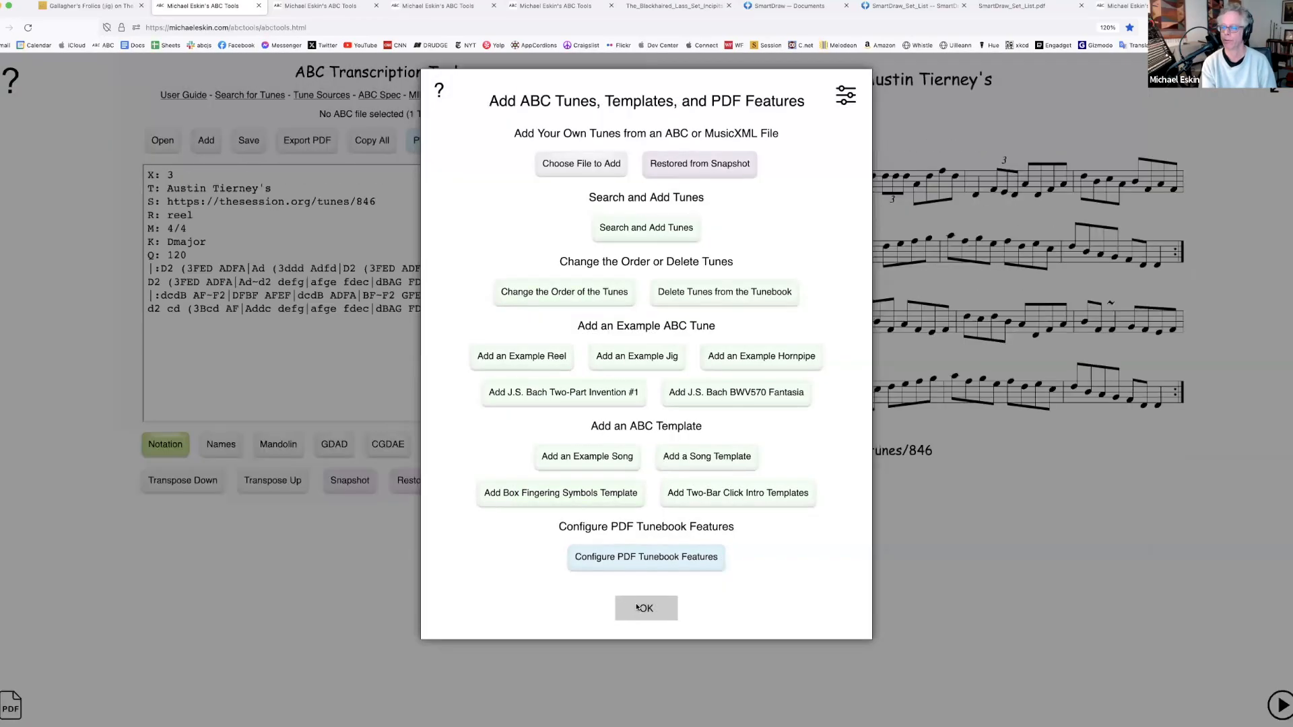
click(628, 603)
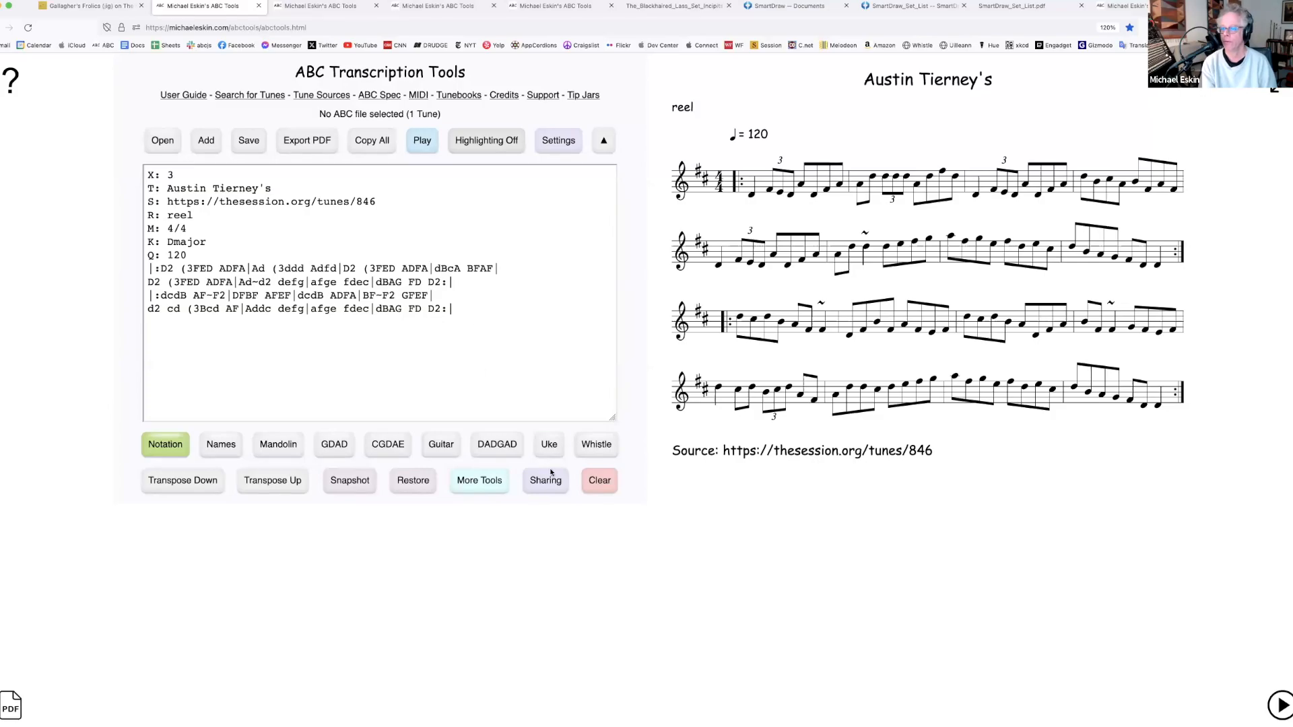
Inject DAD - Cross-String dulcimer tablature into the single restored Austin Tierney's tune
click(501, 487)
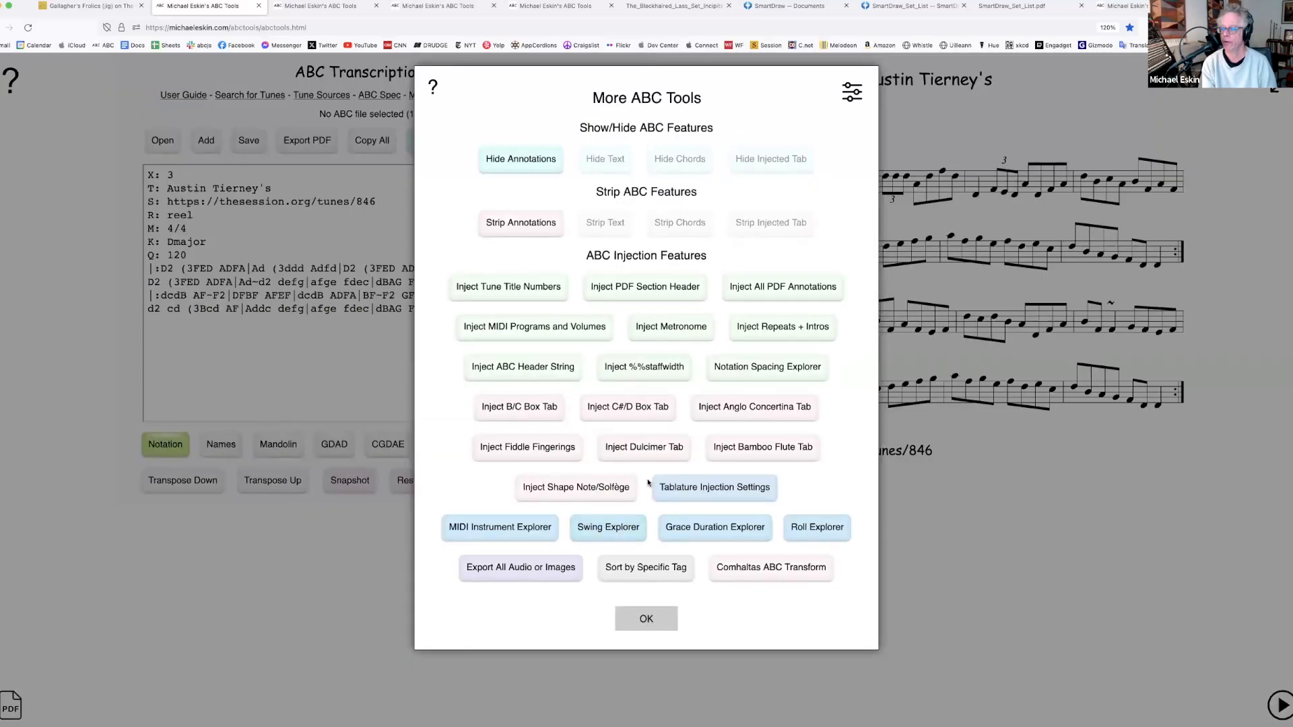
click(644, 447)
click(619, 413)
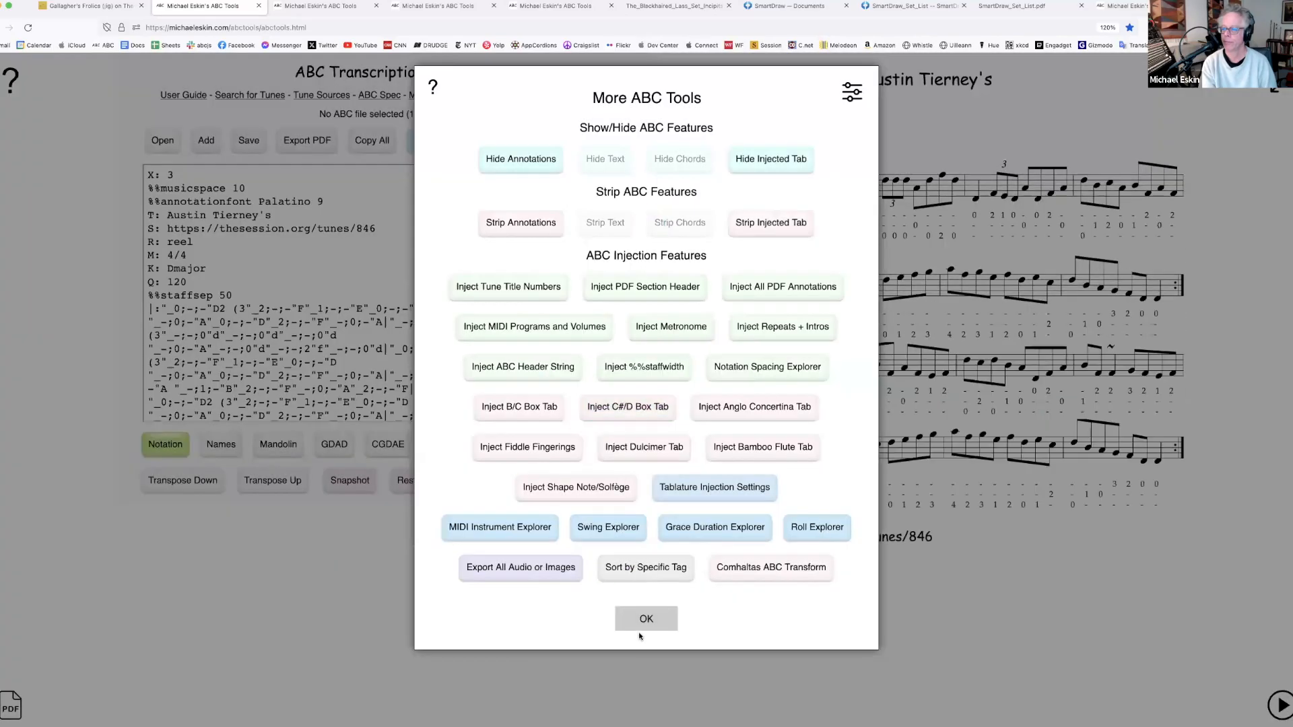
click(640, 617)
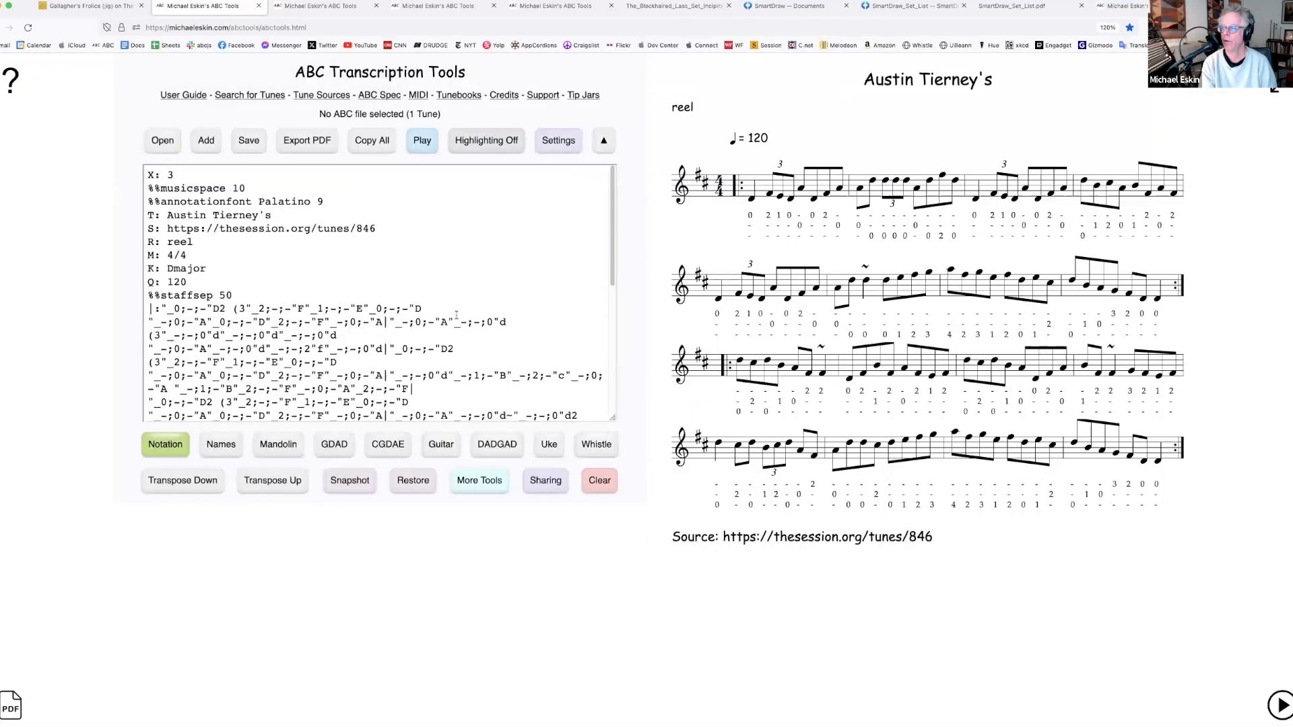
Export the tabbed tune as Austin_Tierneys.pdf with One Tune per Page layout and page numbers at Bottom Center
click(305, 142)
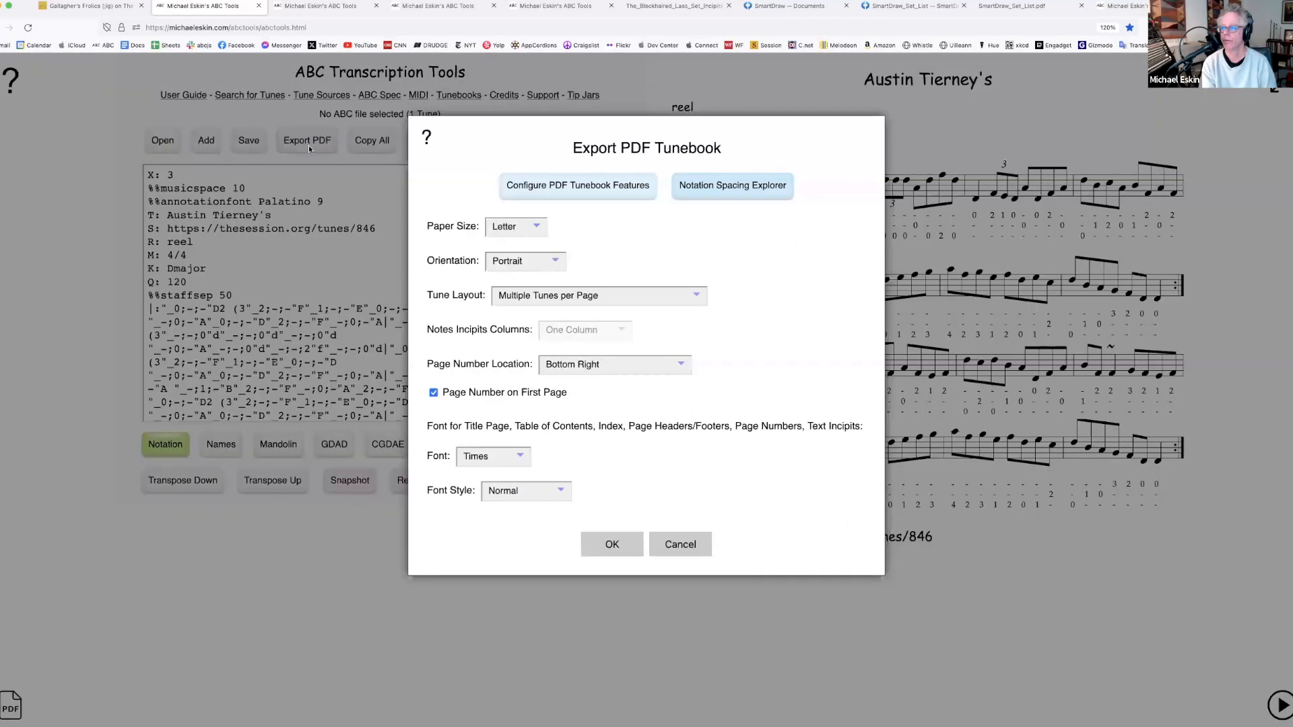
click(568, 296)
click(566, 279)
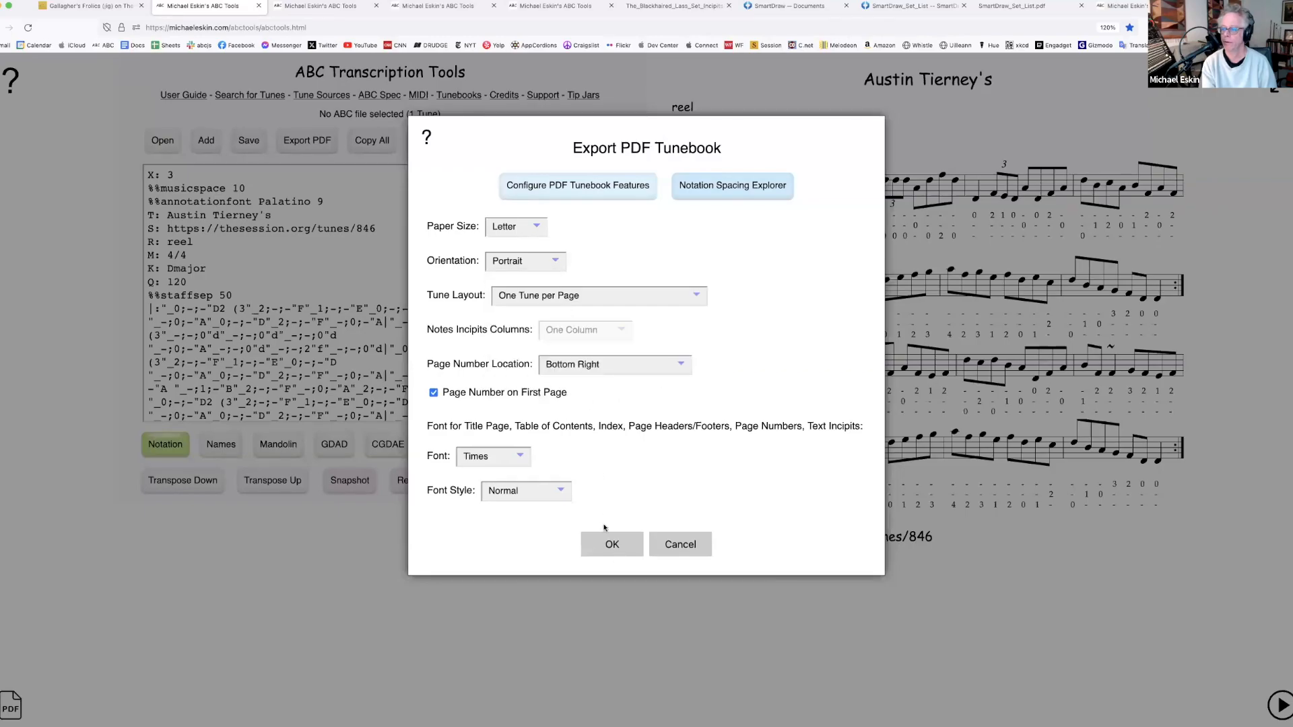
click(594, 365)
click(573, 282)
click(584, 365)
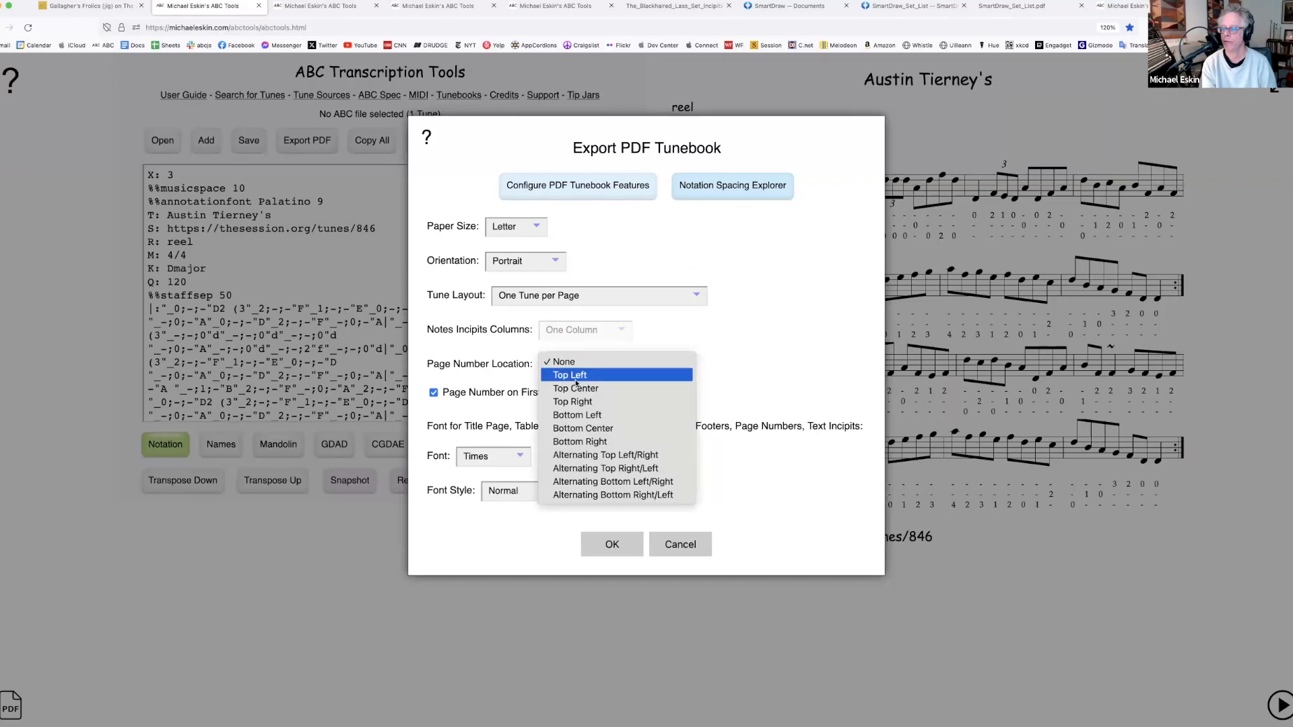
click(577, 430)
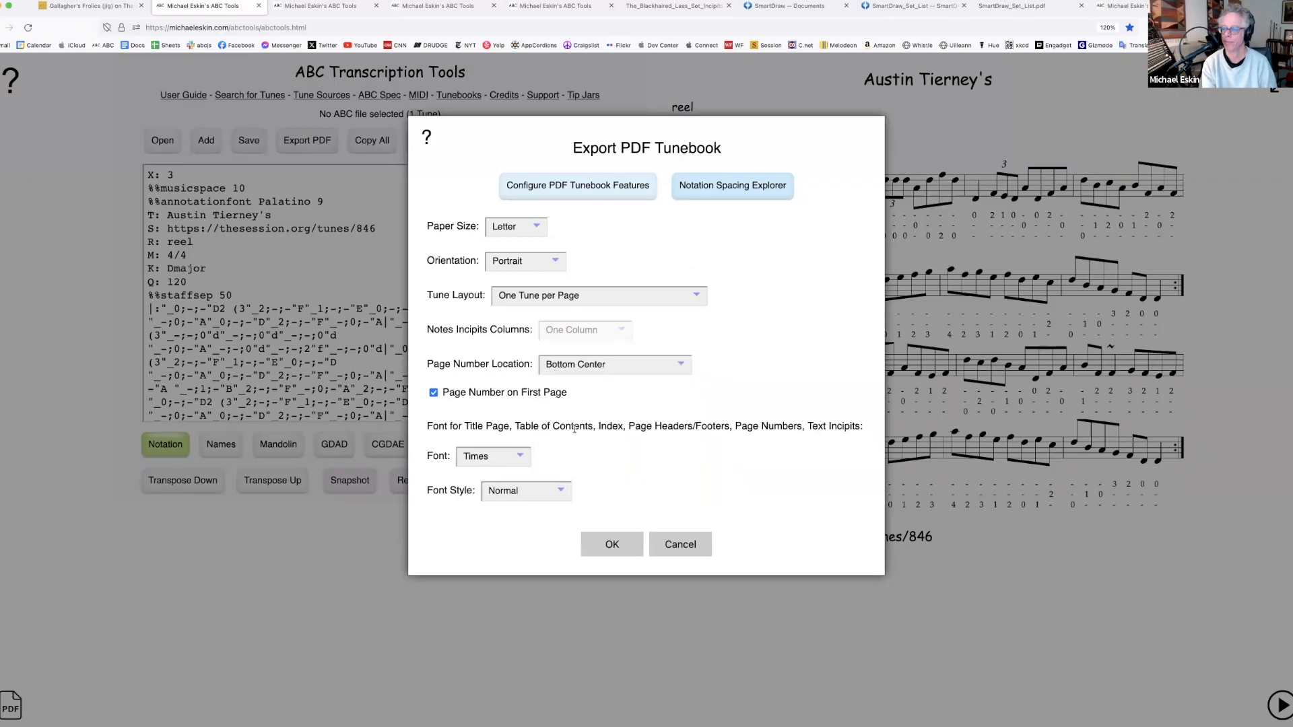
click(621, 550)
click(597, 284)
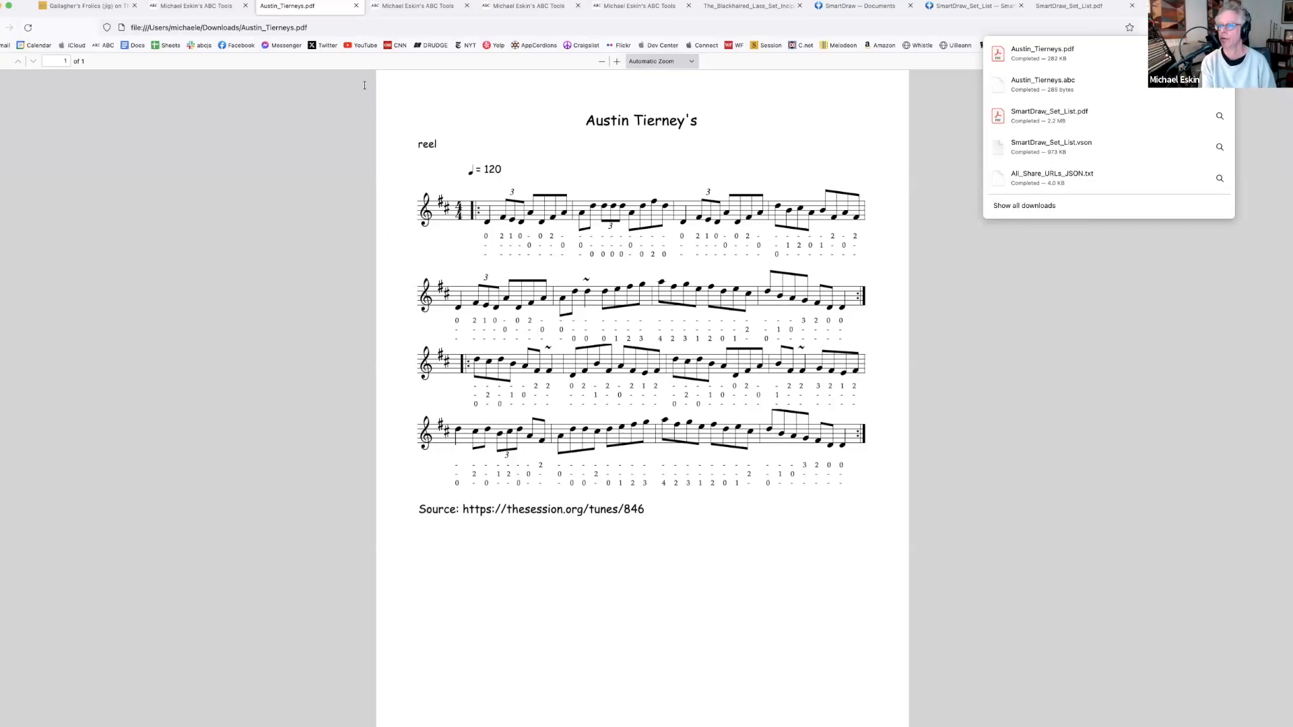
Close the exported PDF and restore the plain Austin Tierney's tune from the snapshot
click(355, 6)
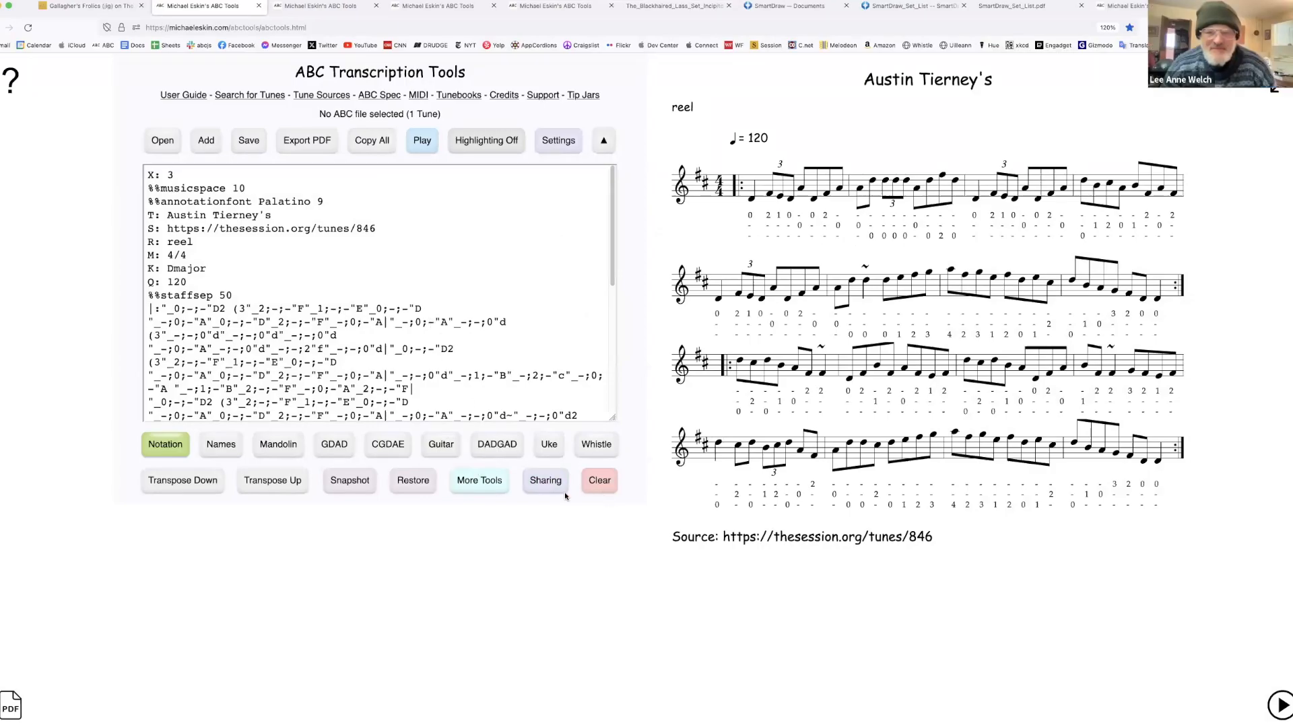
click(411, 484)
click(604, 255)
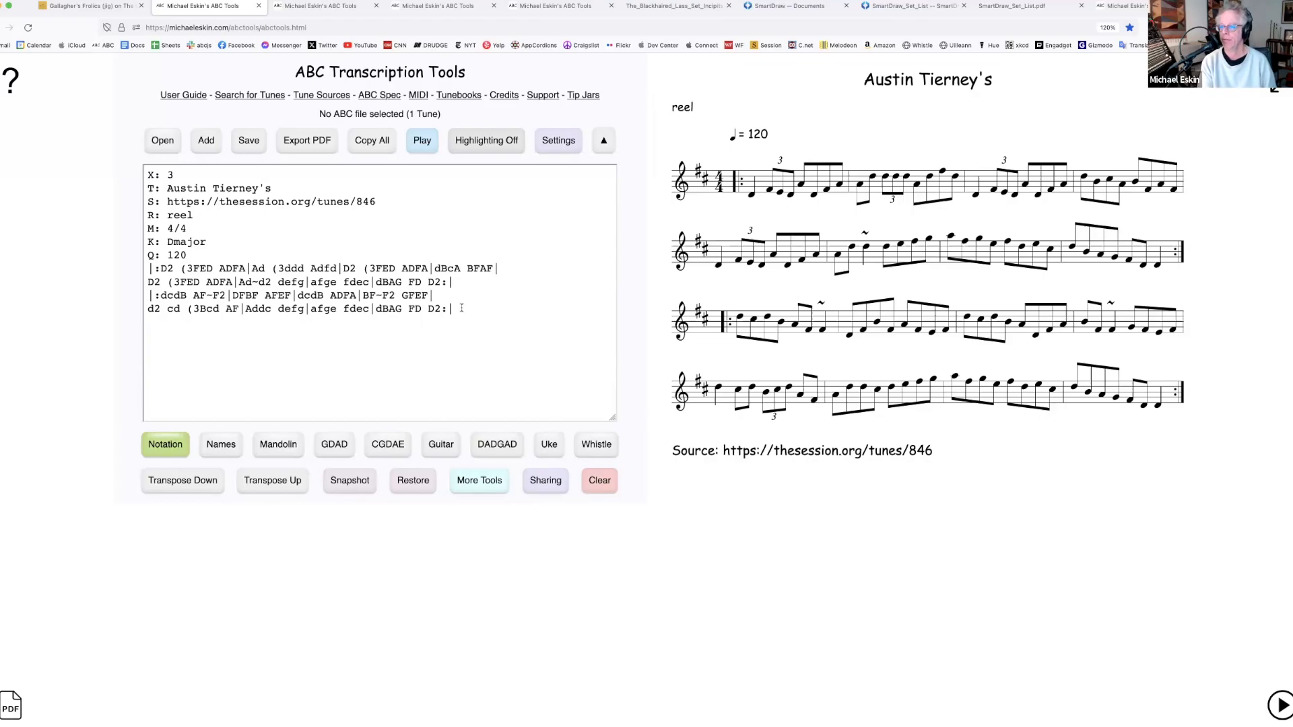
Switch to The Session website and open its tune search page
click(93, 6)
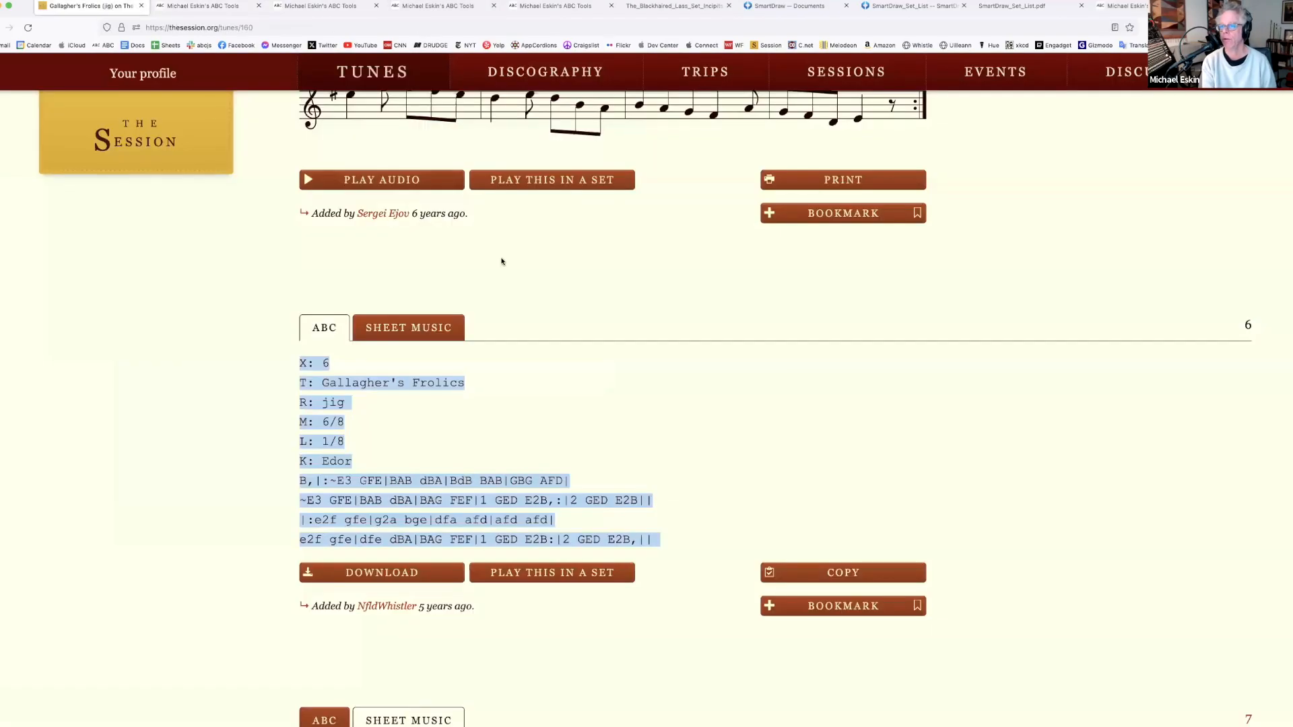
scroll(507, 274, down, 5)
scroll(506, 274, up, 3)
click(372, 72)
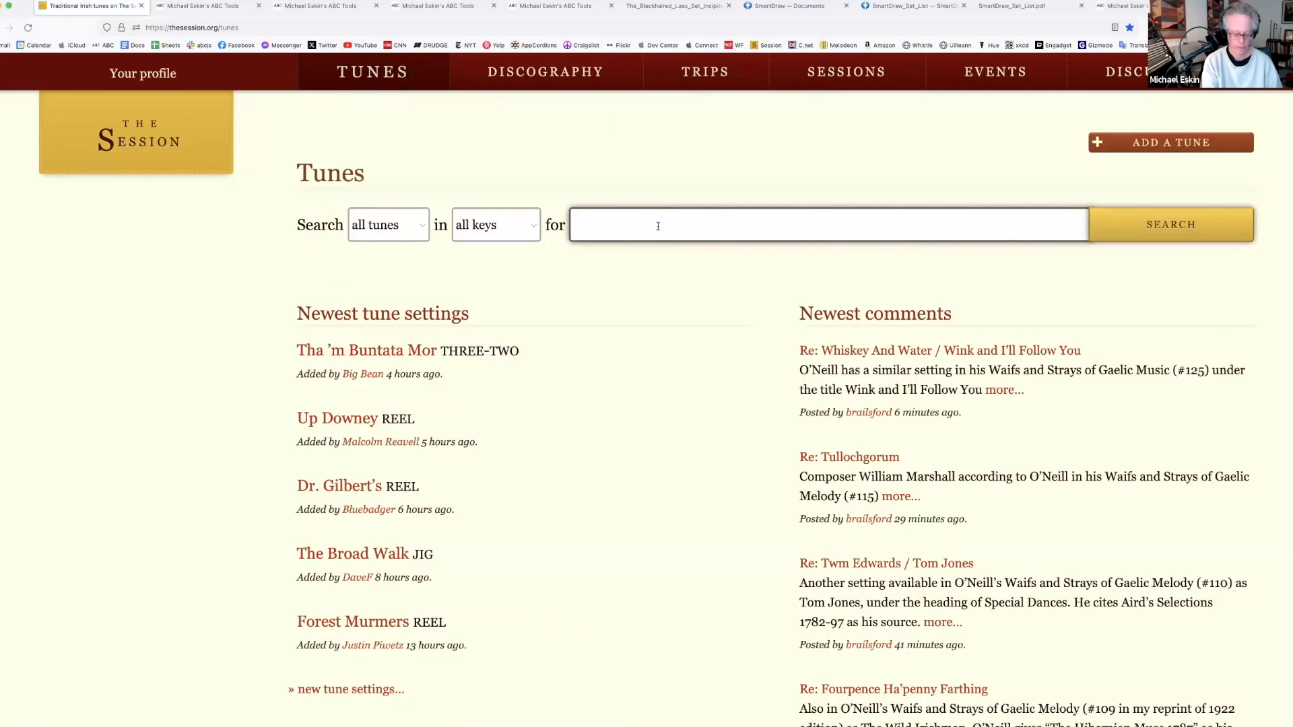
text(austin)
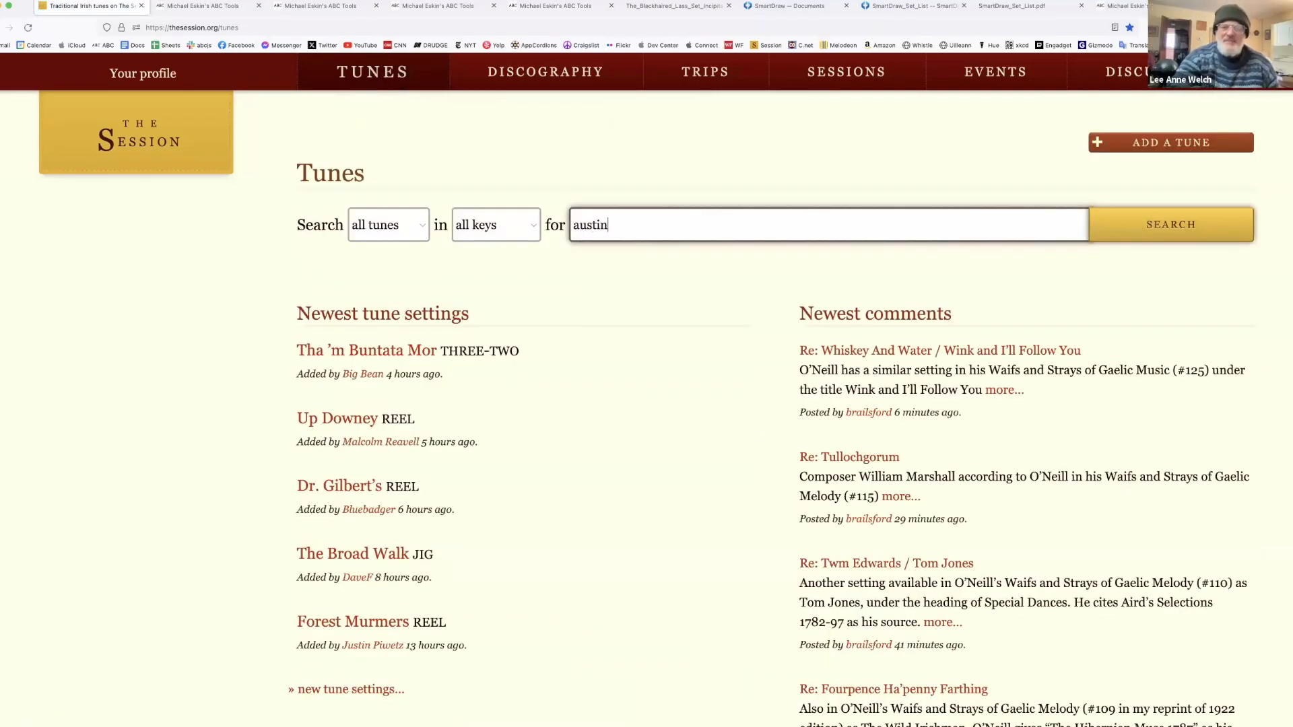
click(231, 9)
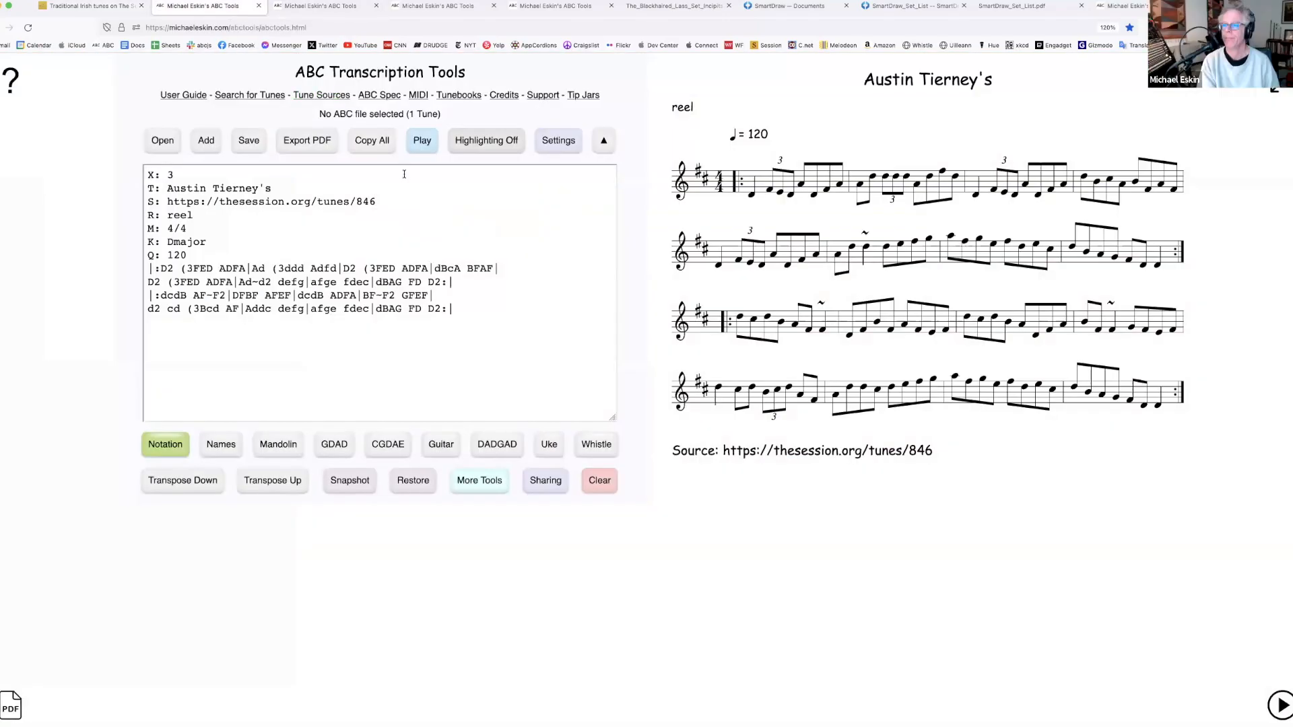
click(88, 5)
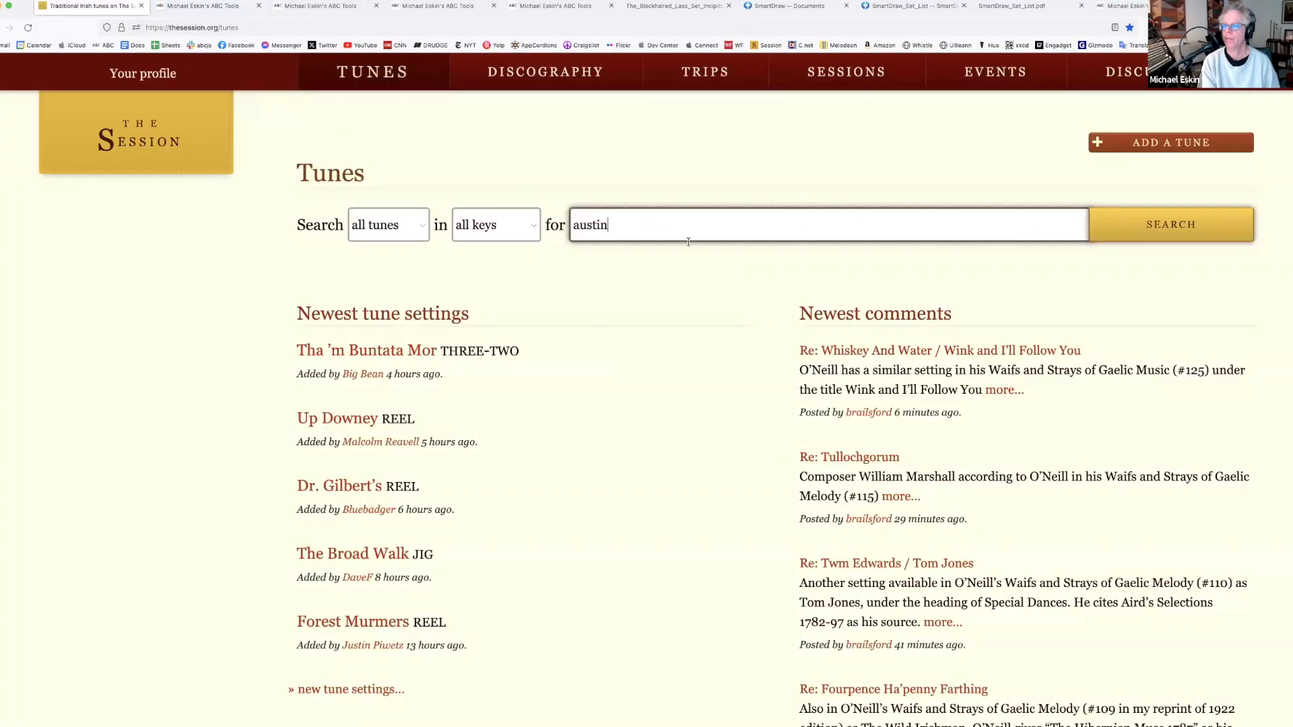
drag(664, 222, 508, 220)
key(BackSpace)
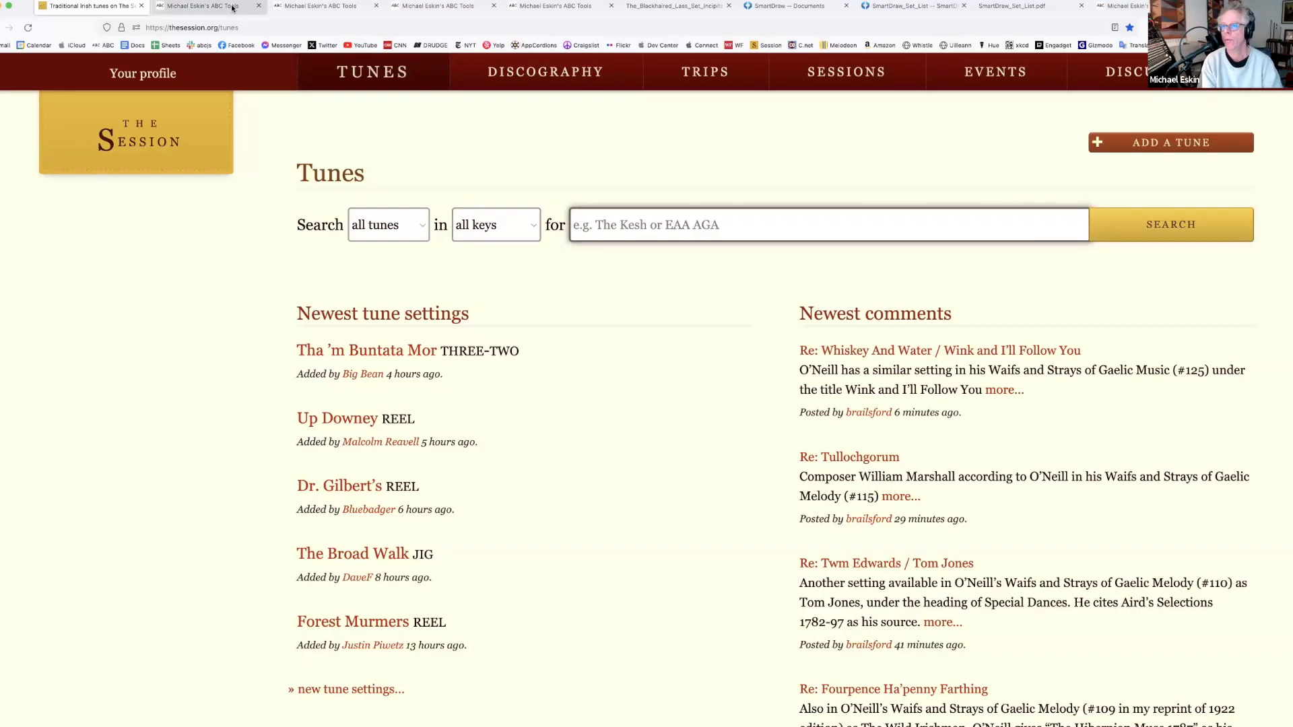
Clear the current tune from the ABC Transcription Tools editor and return to The Session
click(203, 6)
click(91, 7)
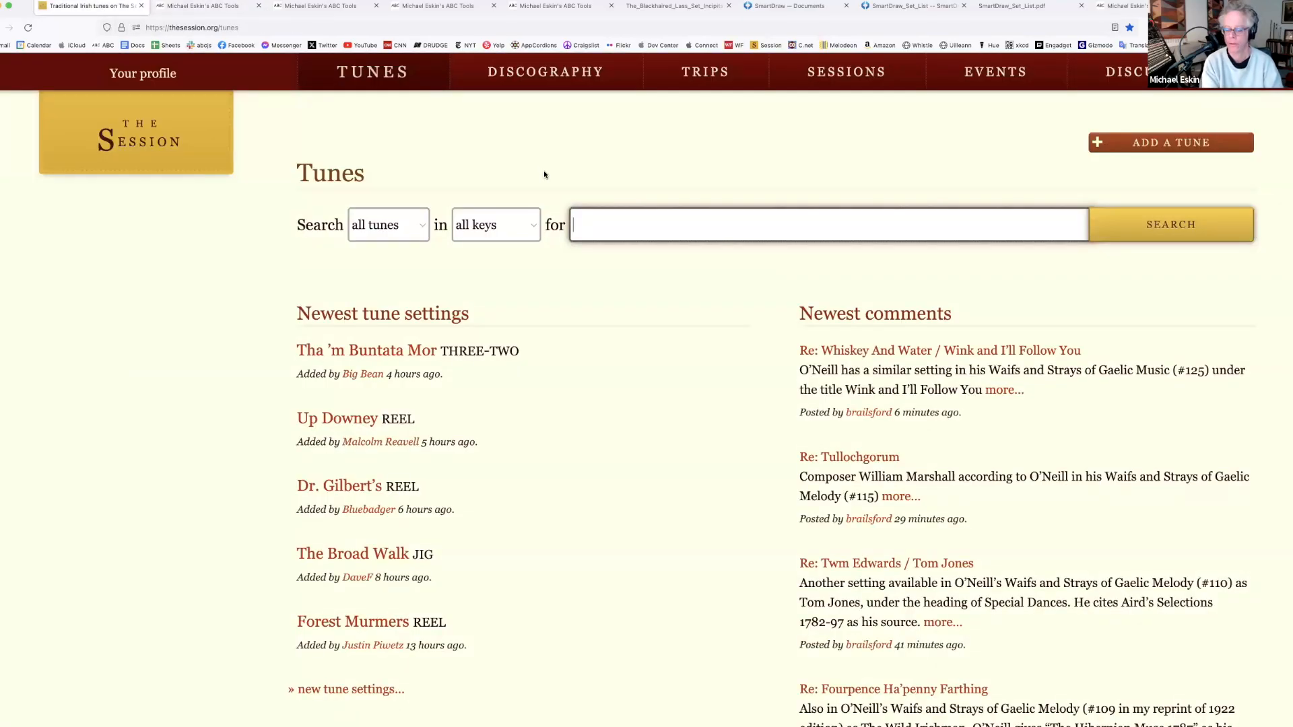
Search The Session's tunes for "austin" and open the Farewell To Erin (Austin Tierney's) reel
text(austin)
key(Return)
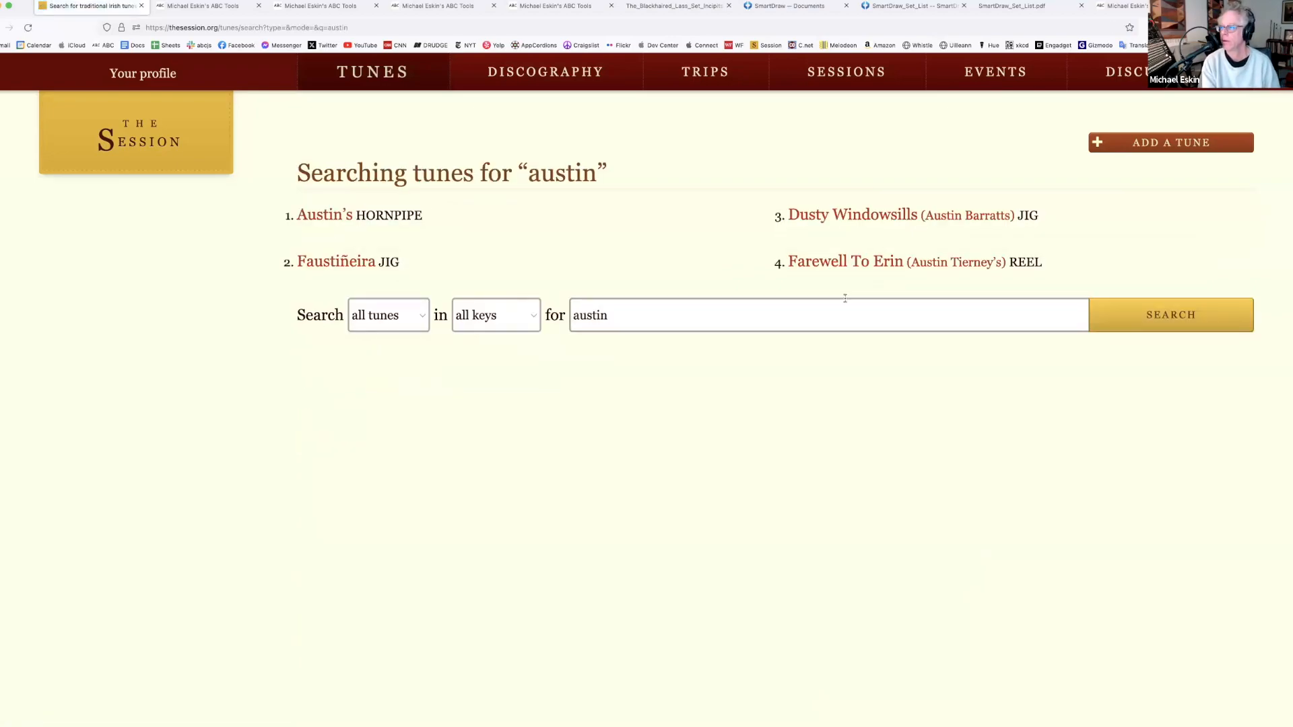
click(957, 263)
scroll(690, 415, down, 5)
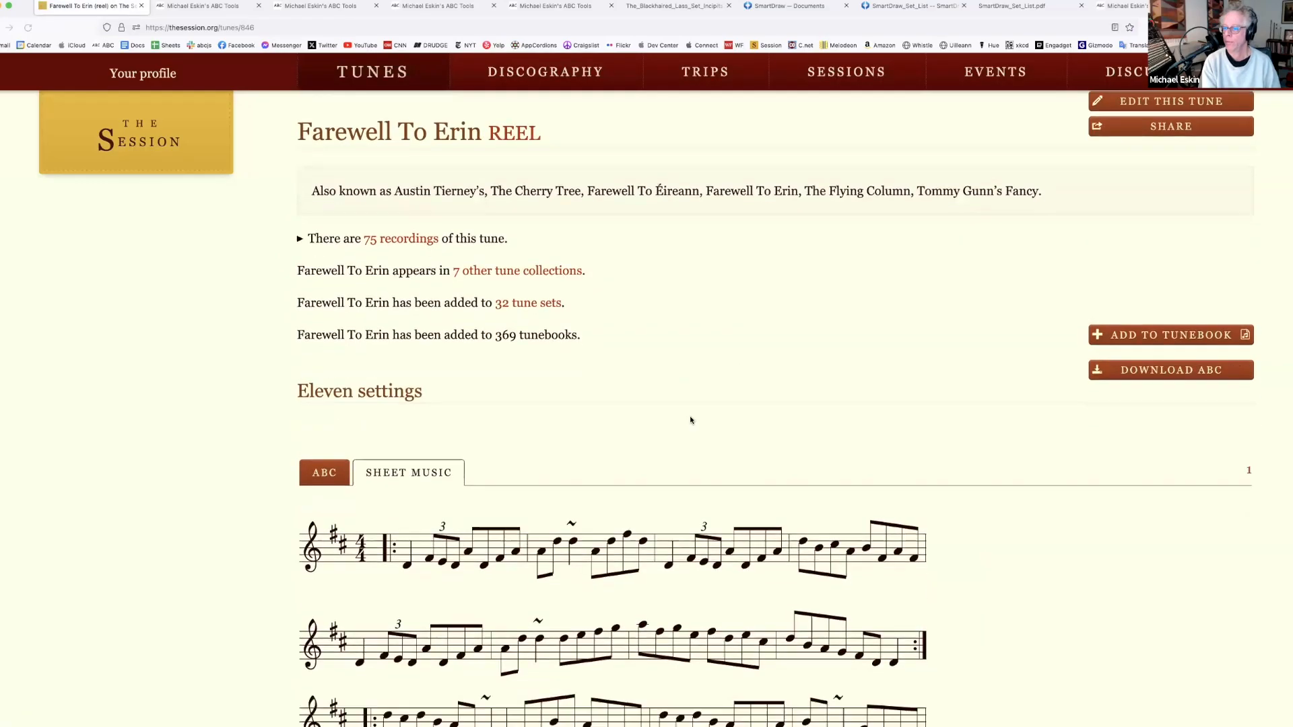
Copy the ABC of setting 3 of Farewell To Erin and paste it into the ABC Transcription Tools editor
scroll(915, 436, down, 12)
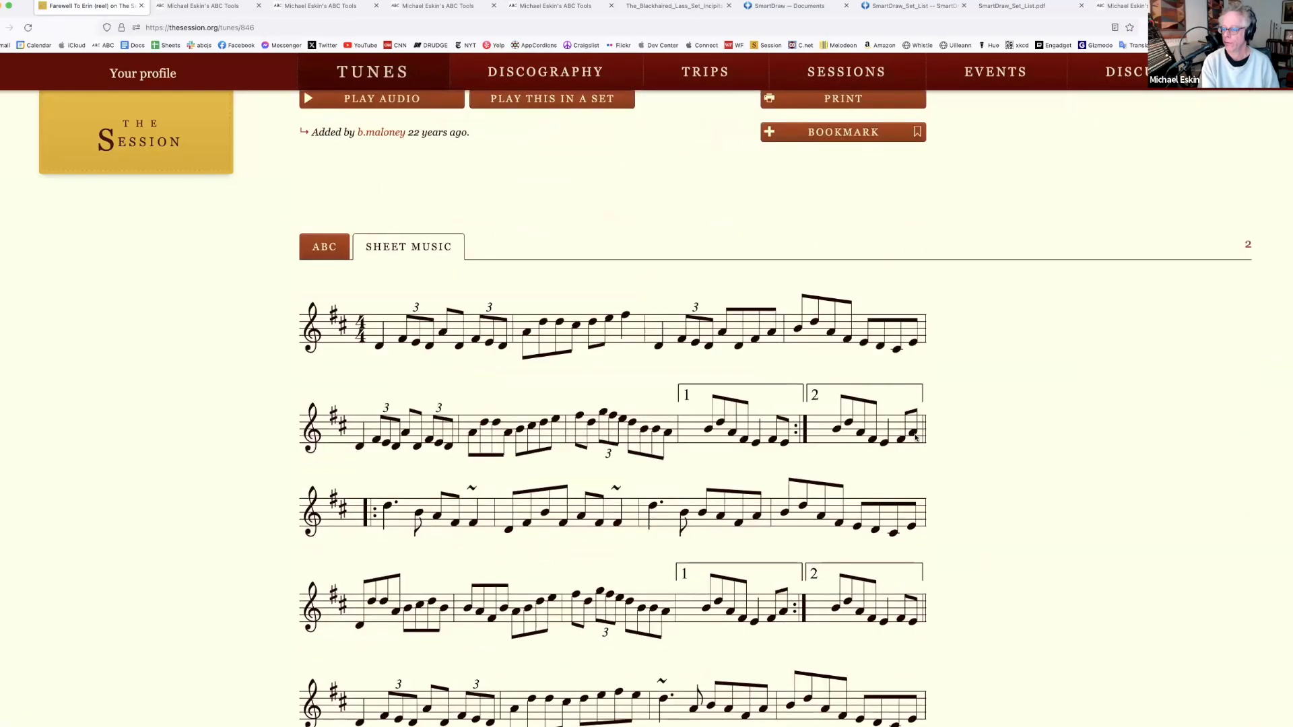
scroll(915, 436, down, 10)
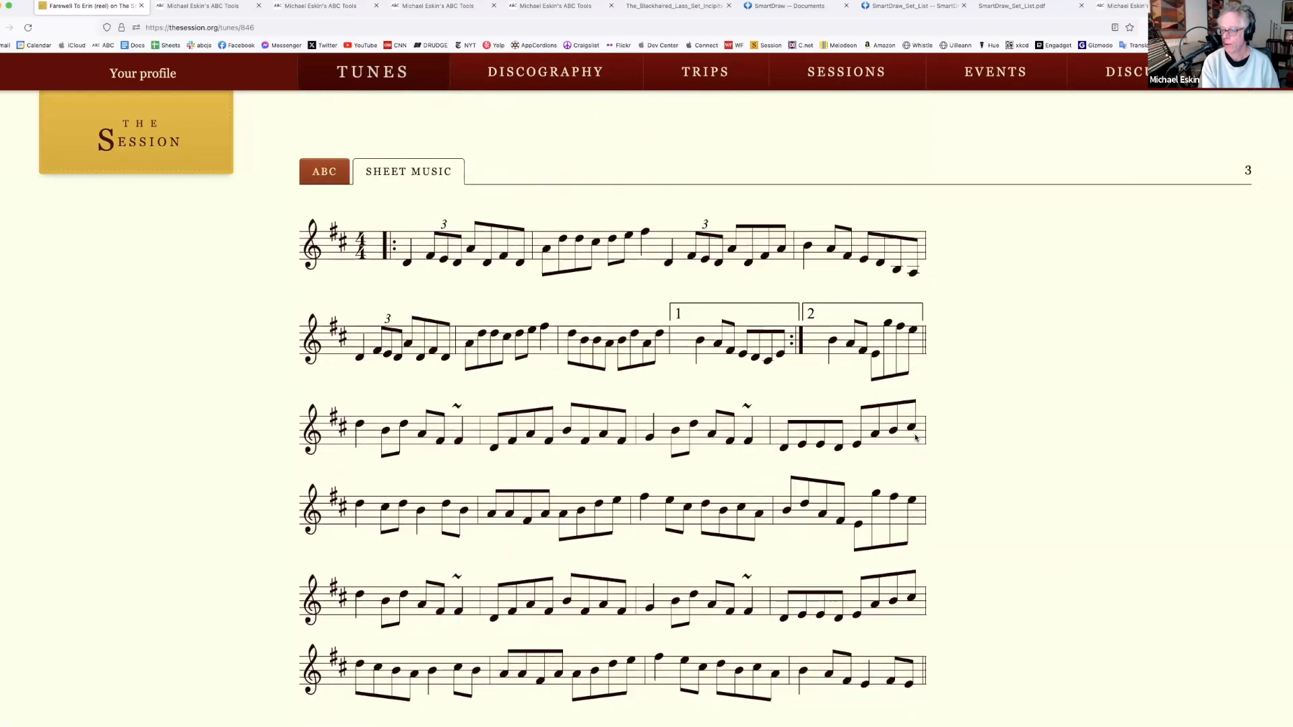
scroll(886, 447, down, 1)
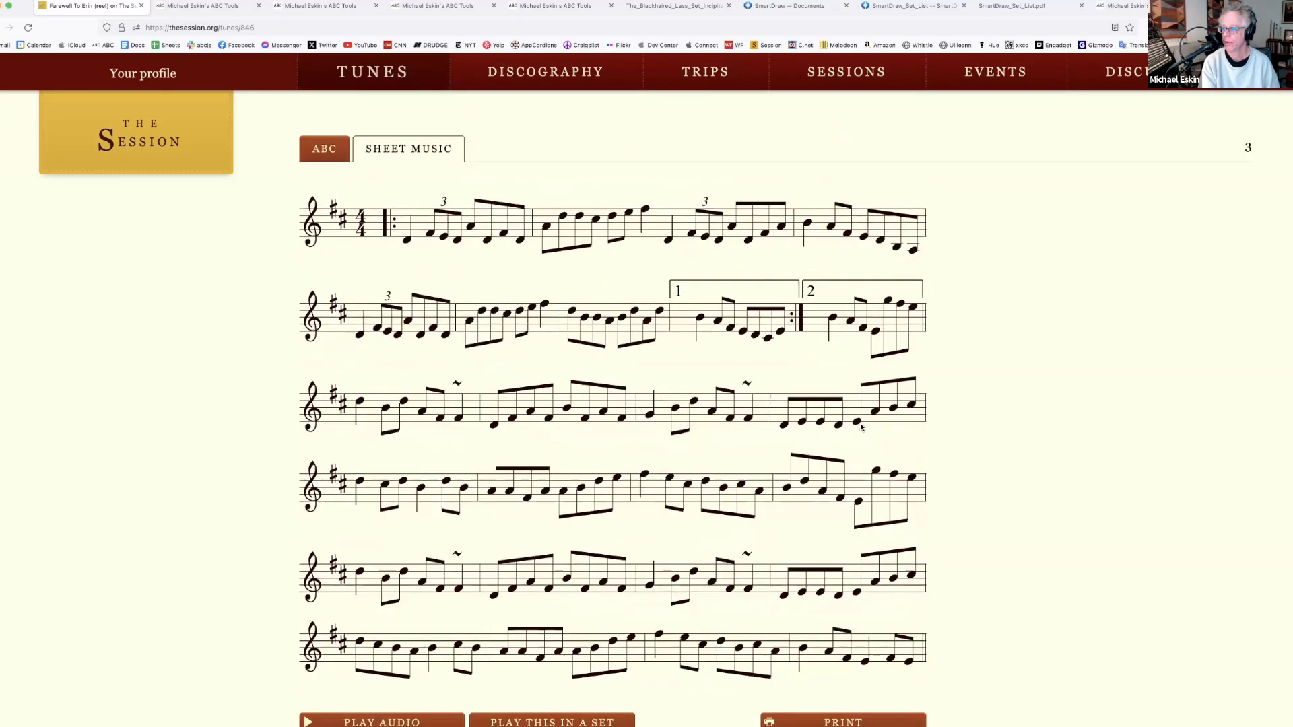
scroll(865, 428, up, 1)
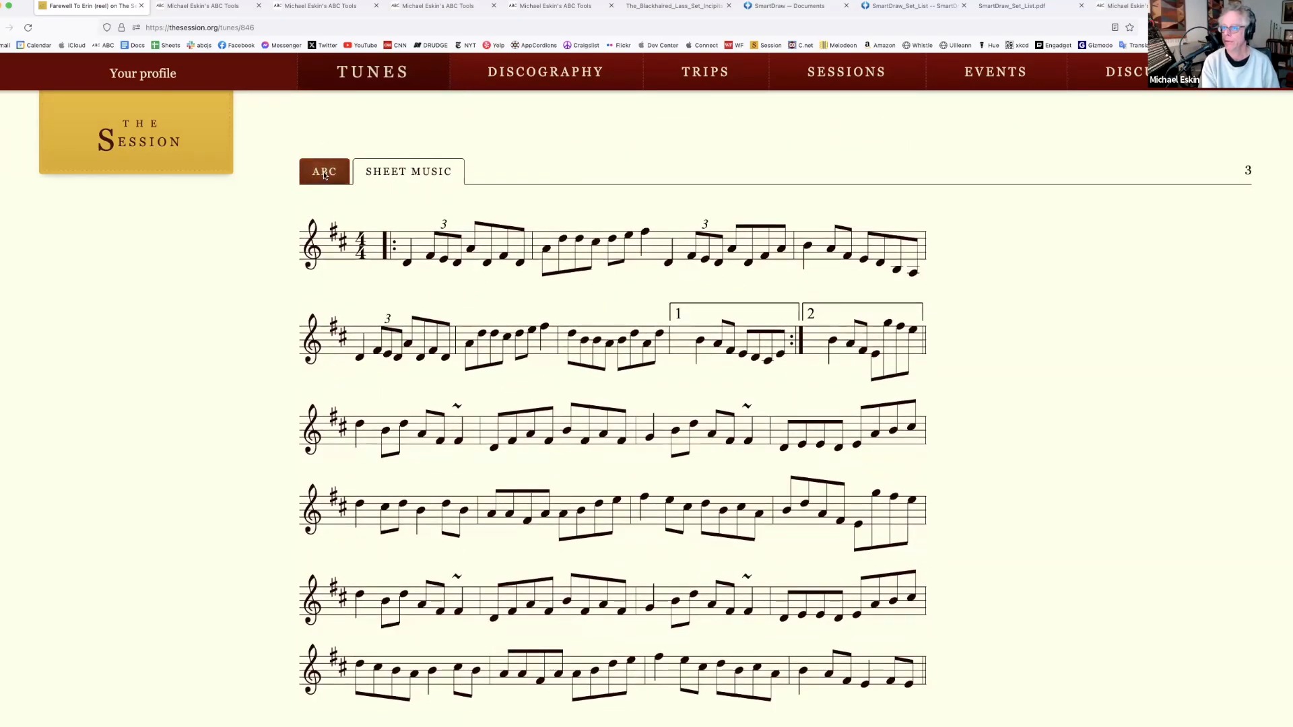
click(324, 174)
click(847, 458)
click(205, 7)
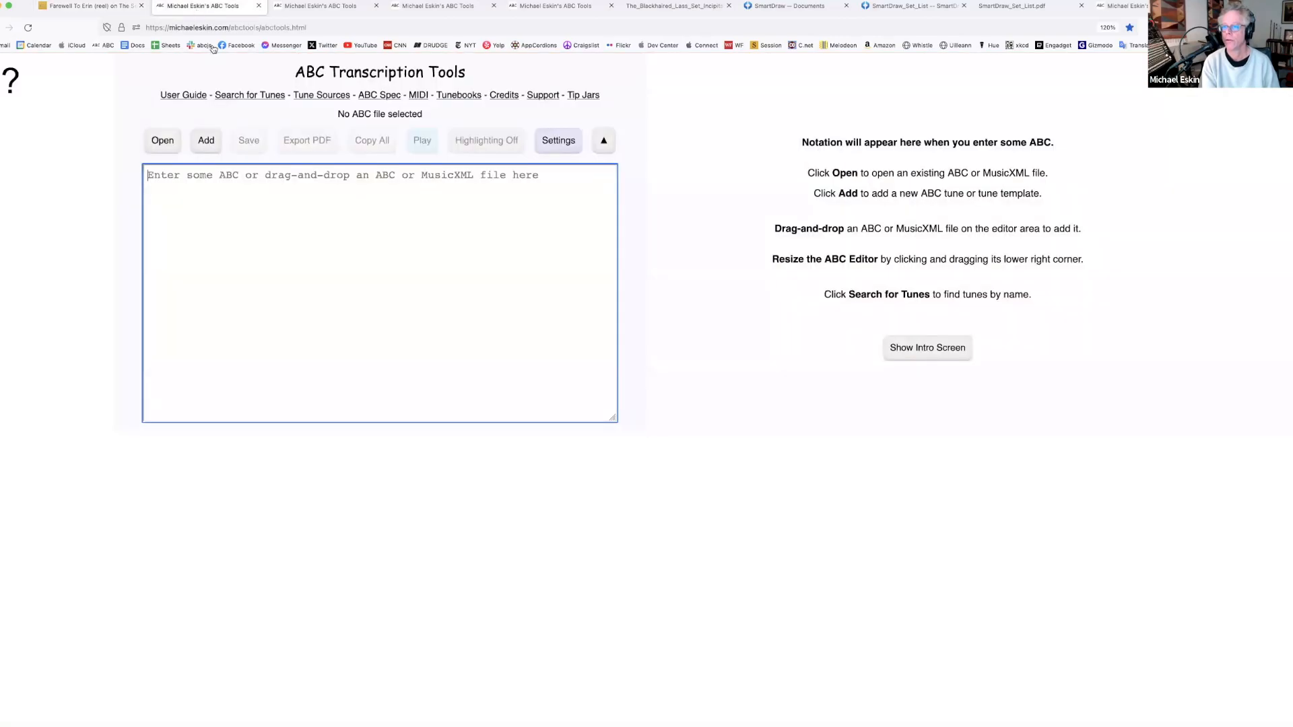
right_click(223, 176)
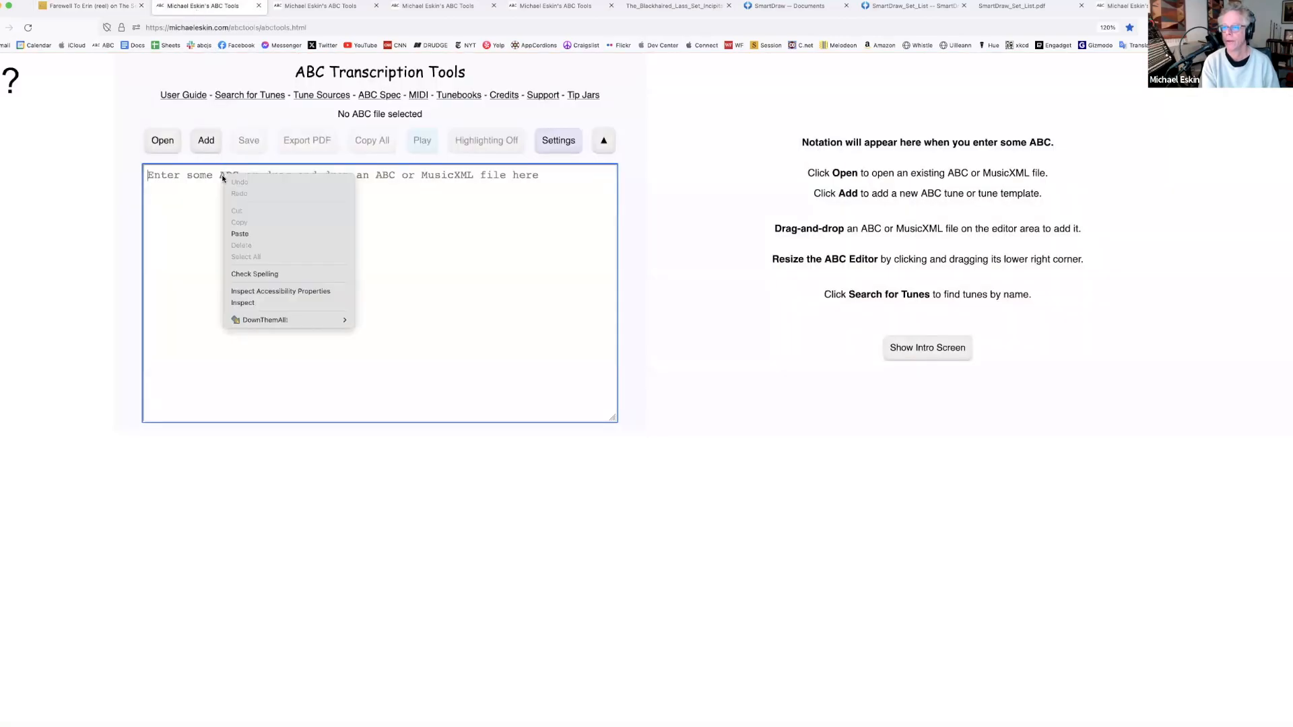
click(267, 235)
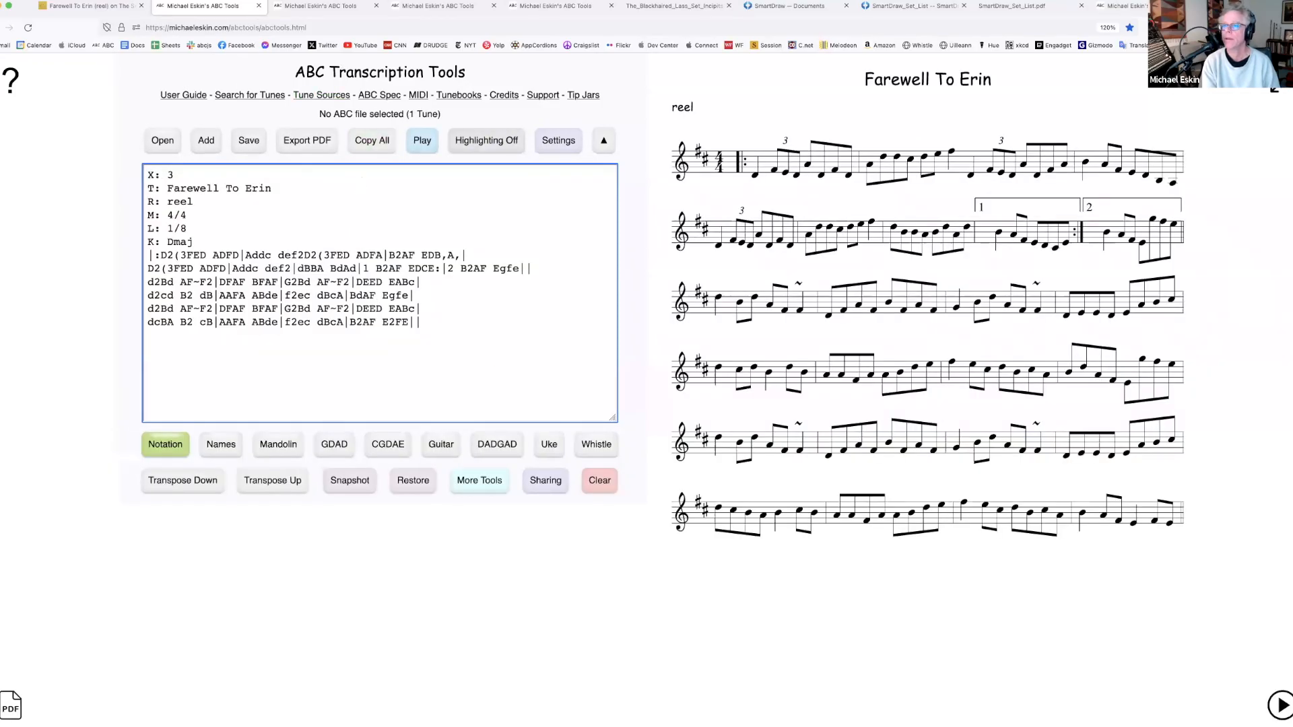
Go back to The Session's "austin" search results and reopen the Farewell To Erin (Austin Tierney's) reel
click(101, 8)
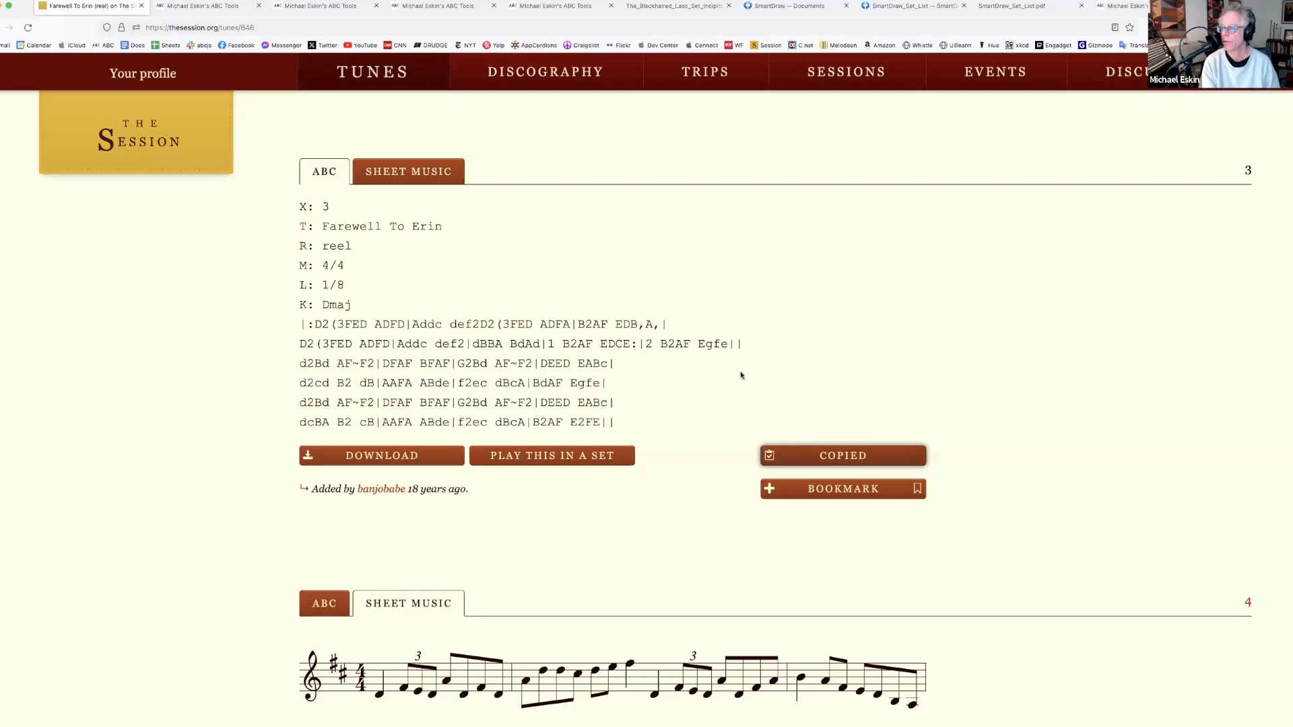
scroll(615, 378, up, 8)
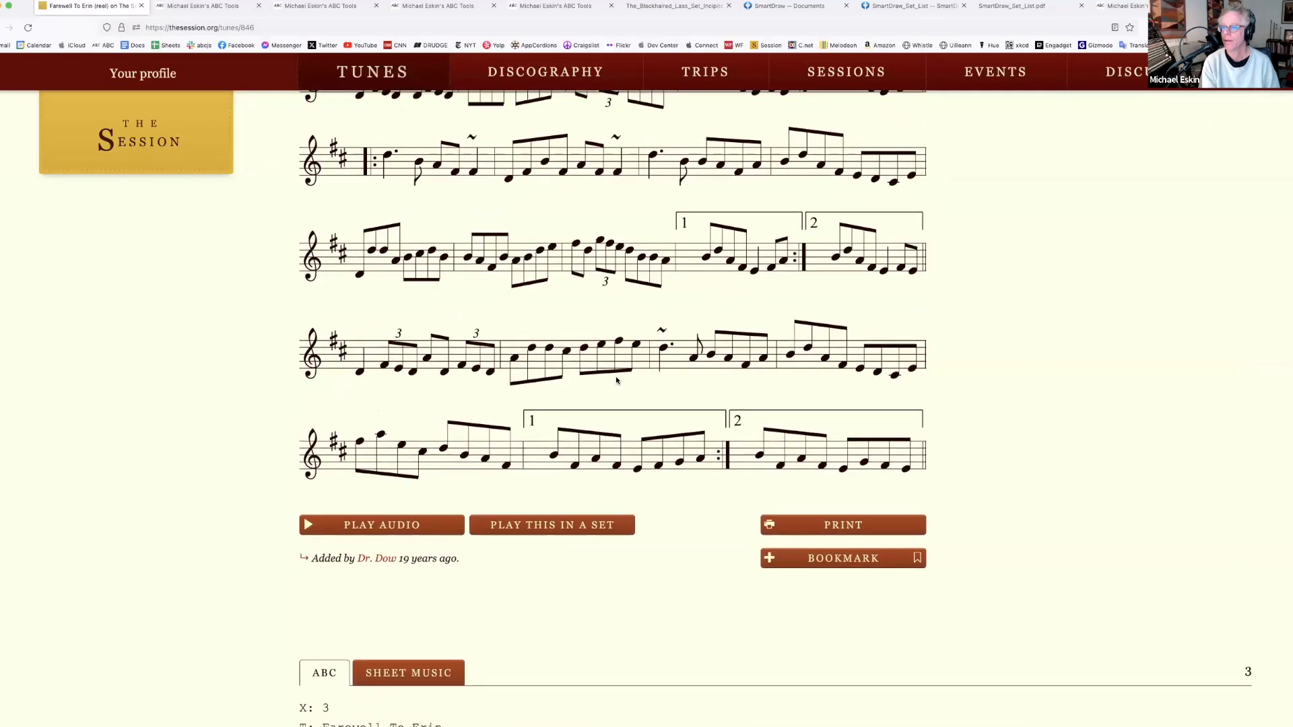
scroll(616, 381, up, 15)
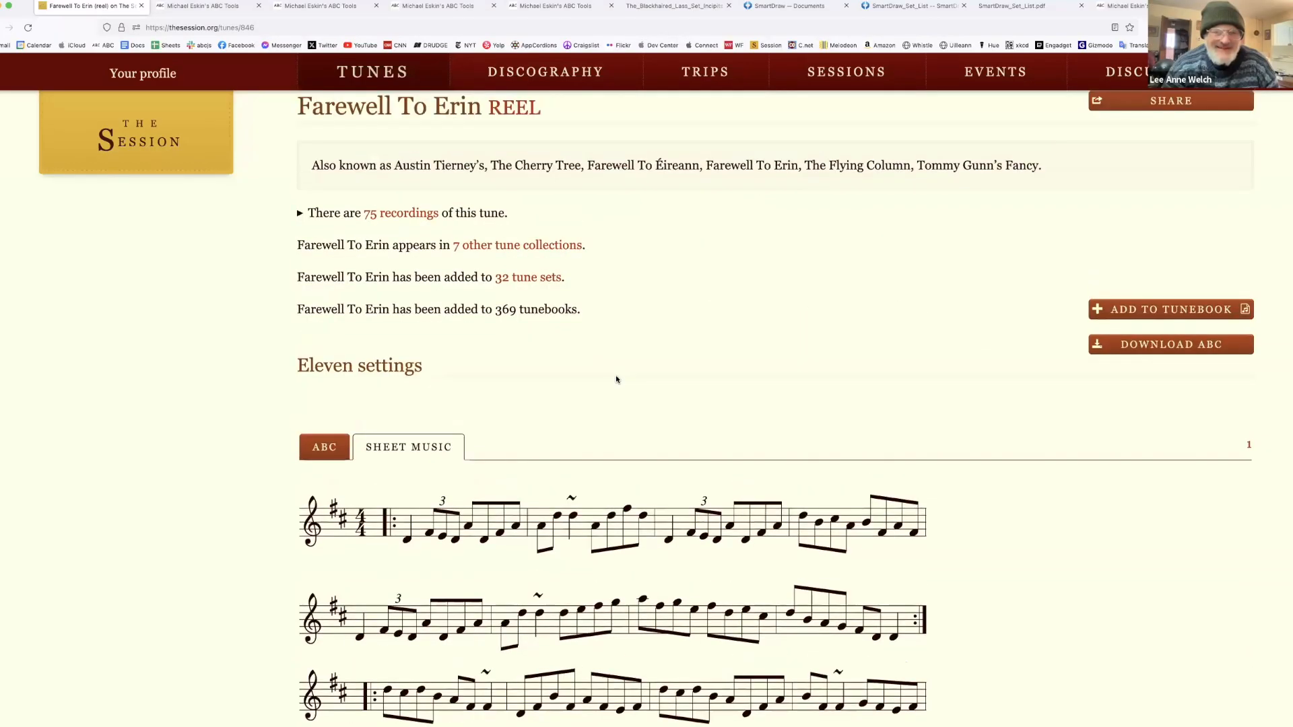
scroll(616, 379, up, 1)
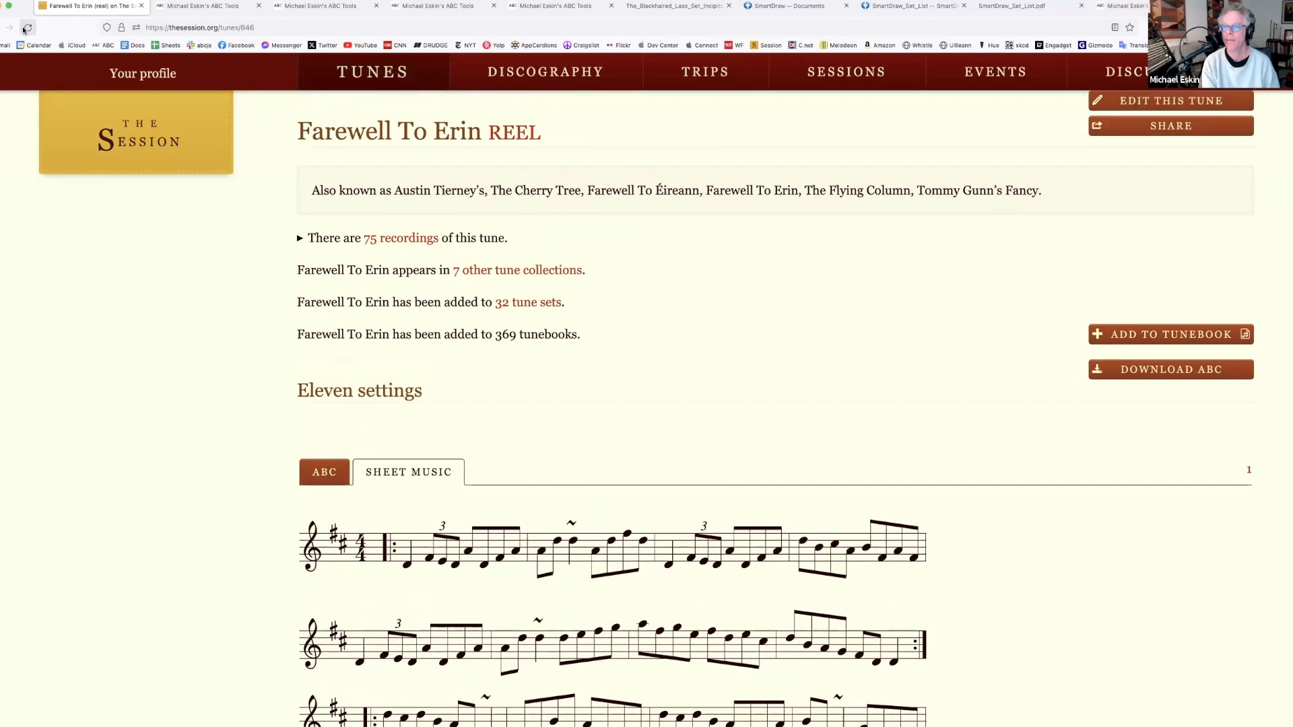
click(0, 28)
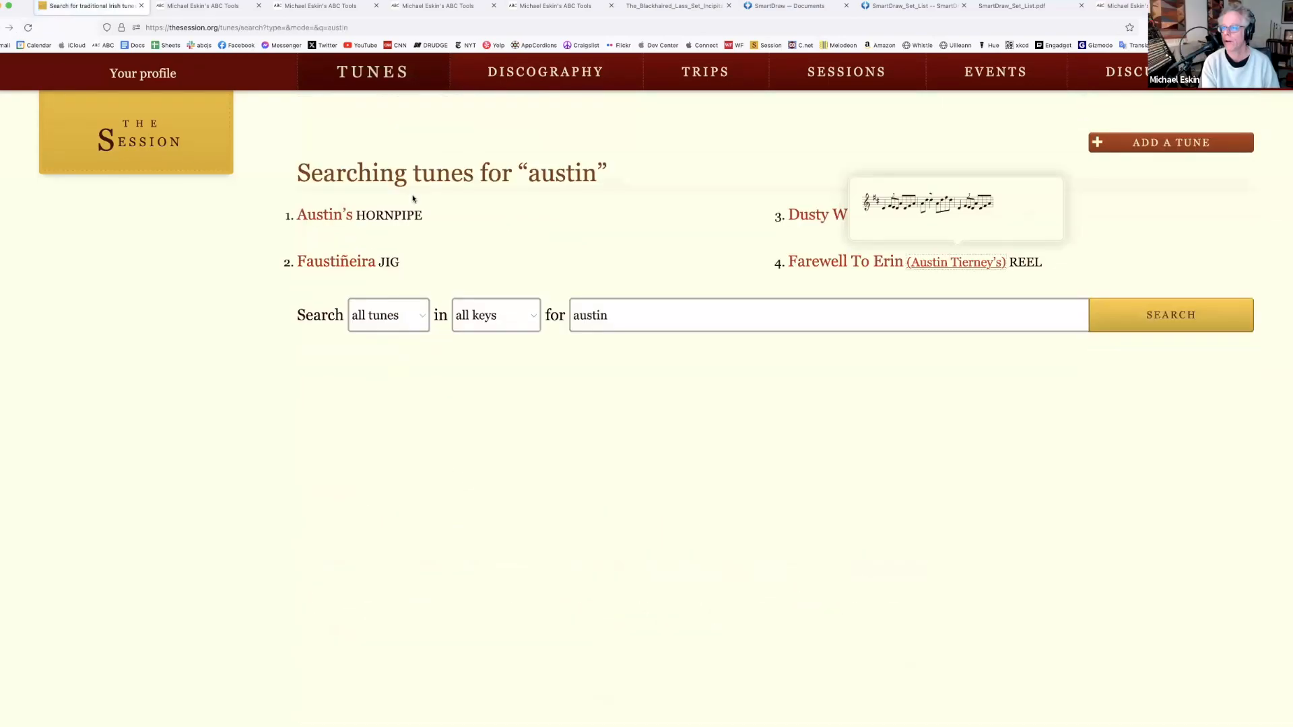
click(948, 264)
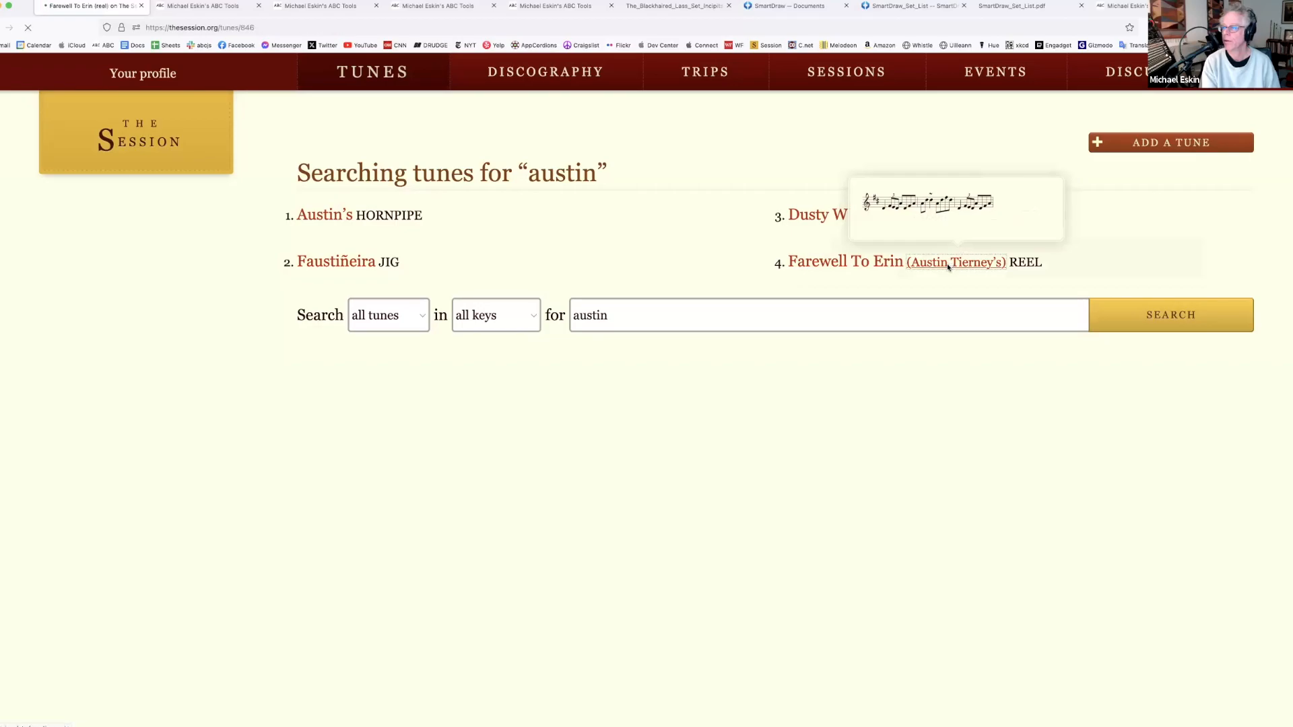
Check the tune's alternate titles and copy the ABC text of setting 1 of Farewell To Erin
scroll(685, 390, down, 6)
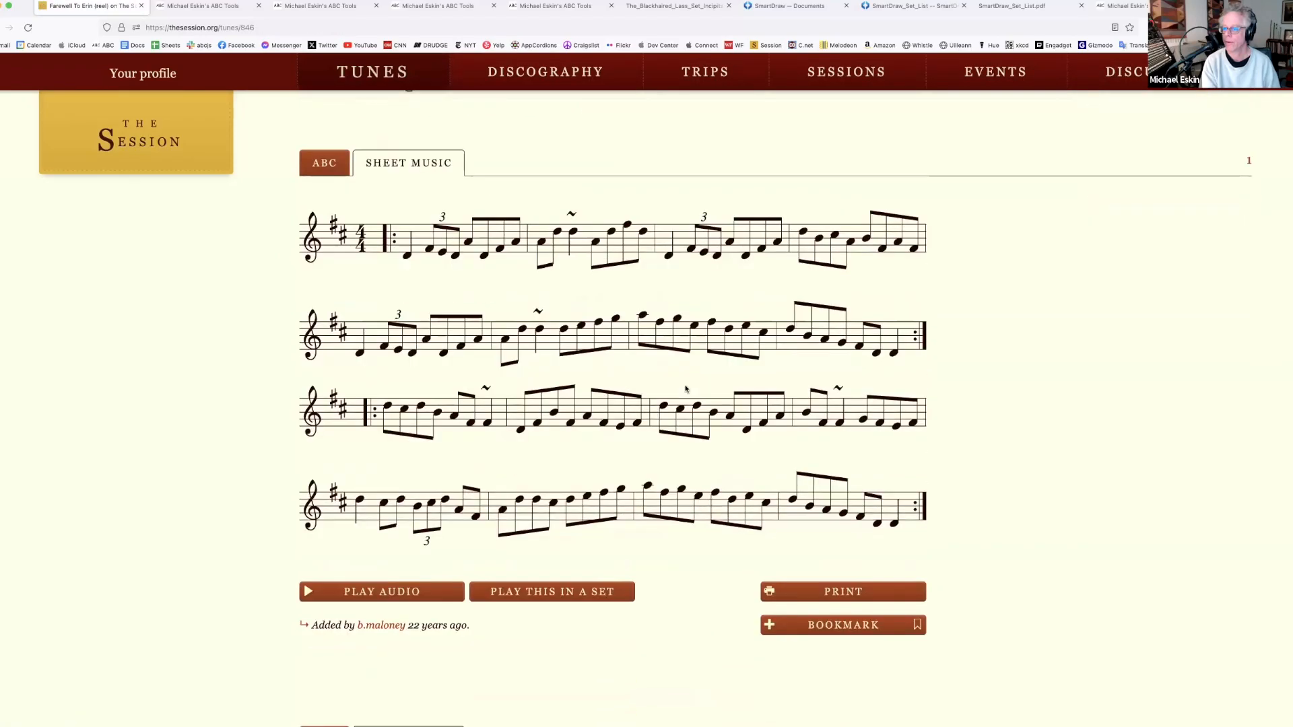
scroll(626, 310, up, 3)
scroll(525, 216, up, 4)
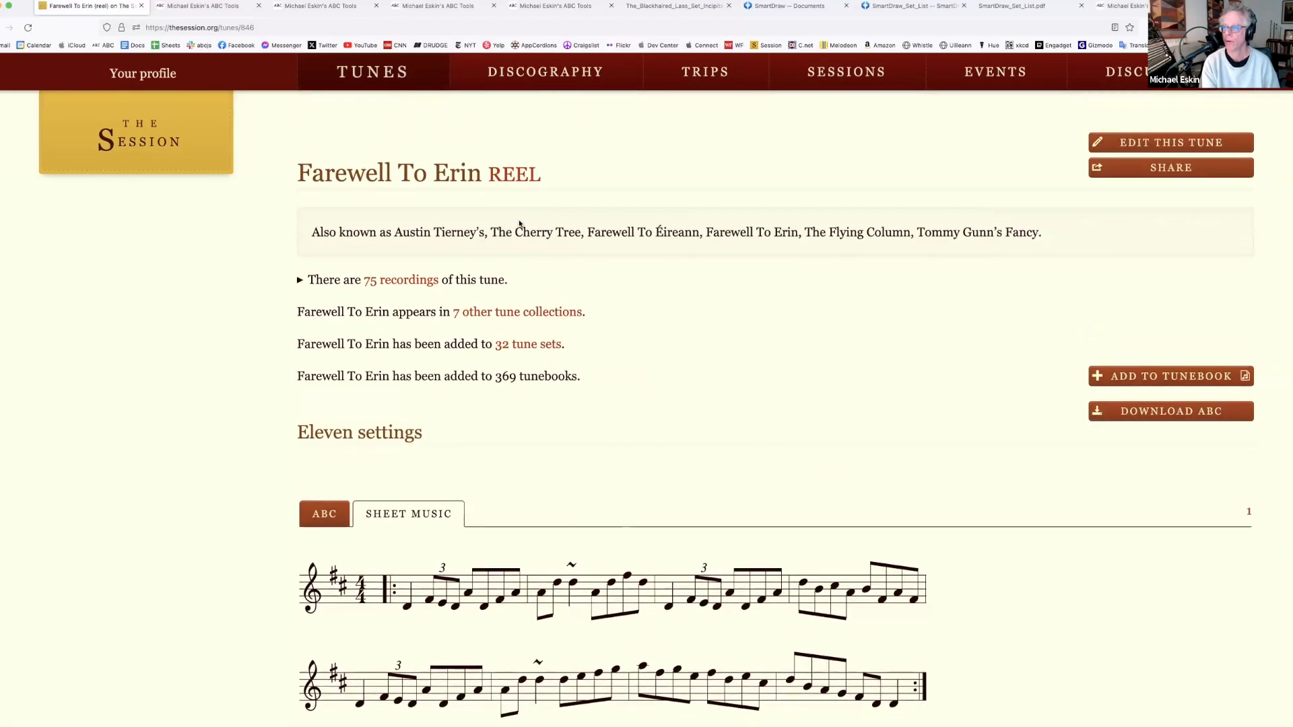
scroll(552, 344, down, 8)
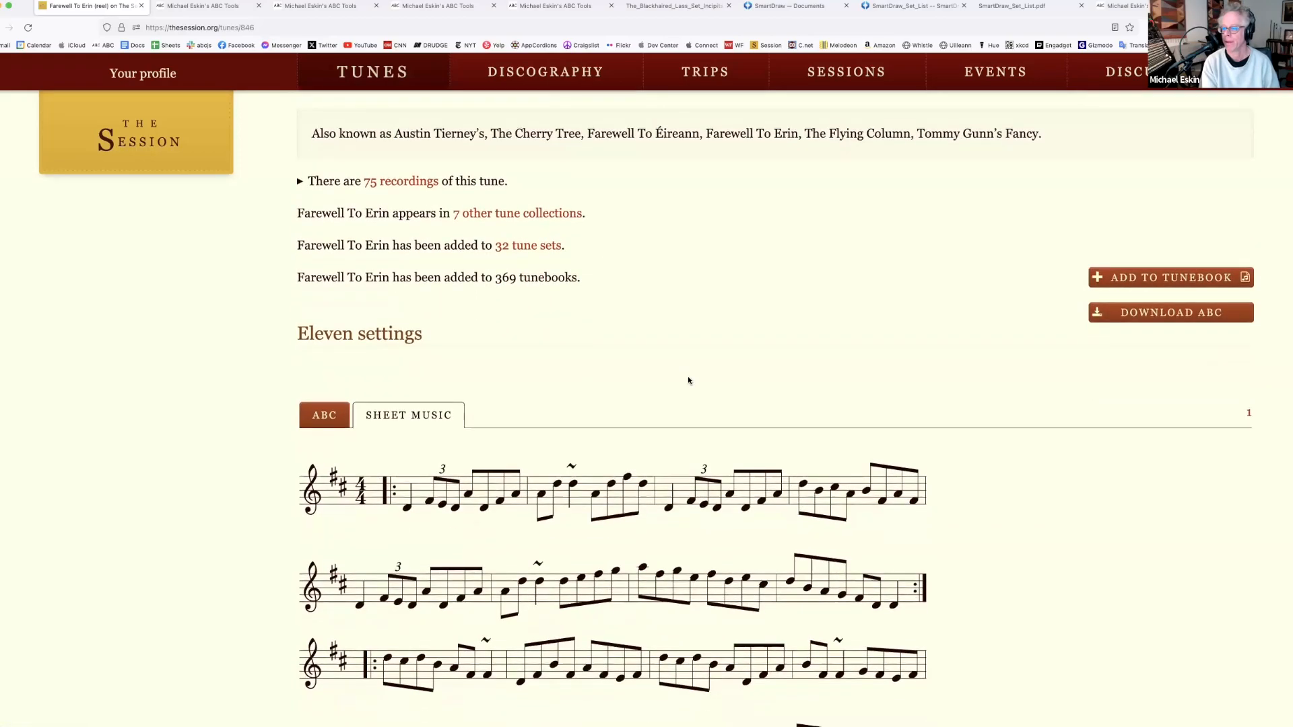
scroll(975, 397, up, 8)
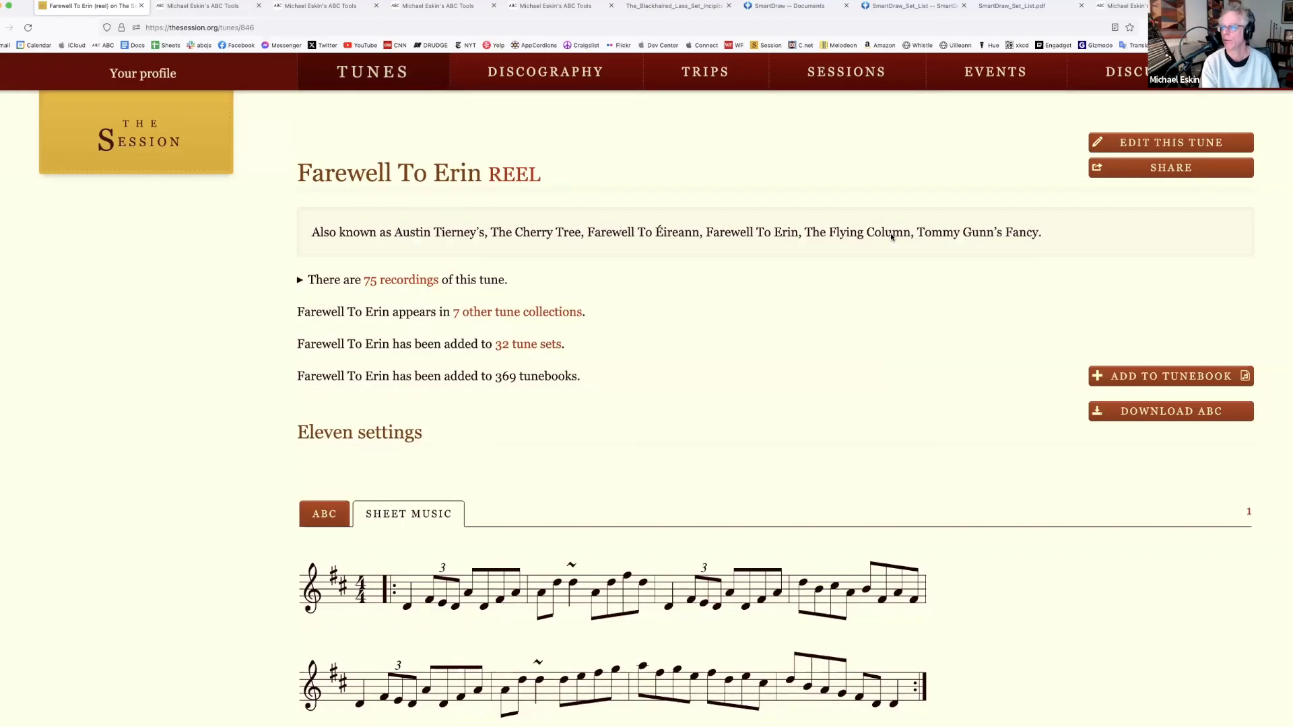
scroll(609, 402, down, 8)
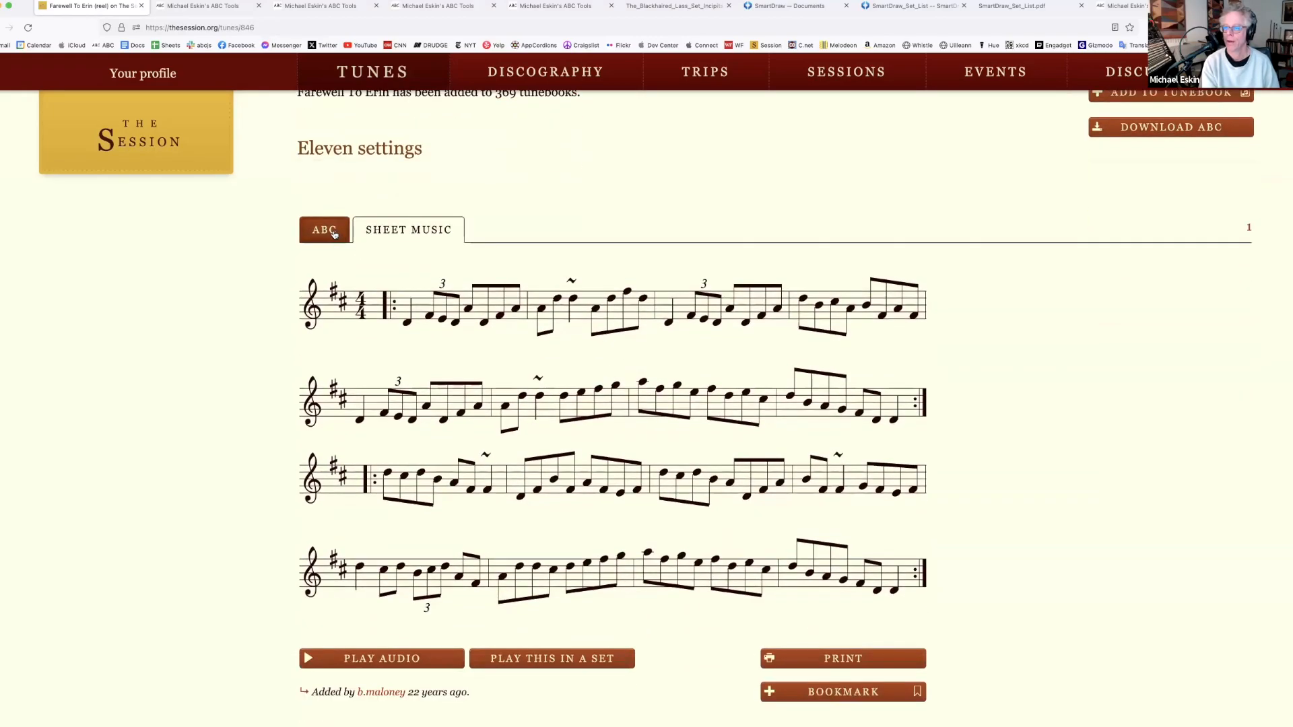
click(329, 231)
click(848, 476)
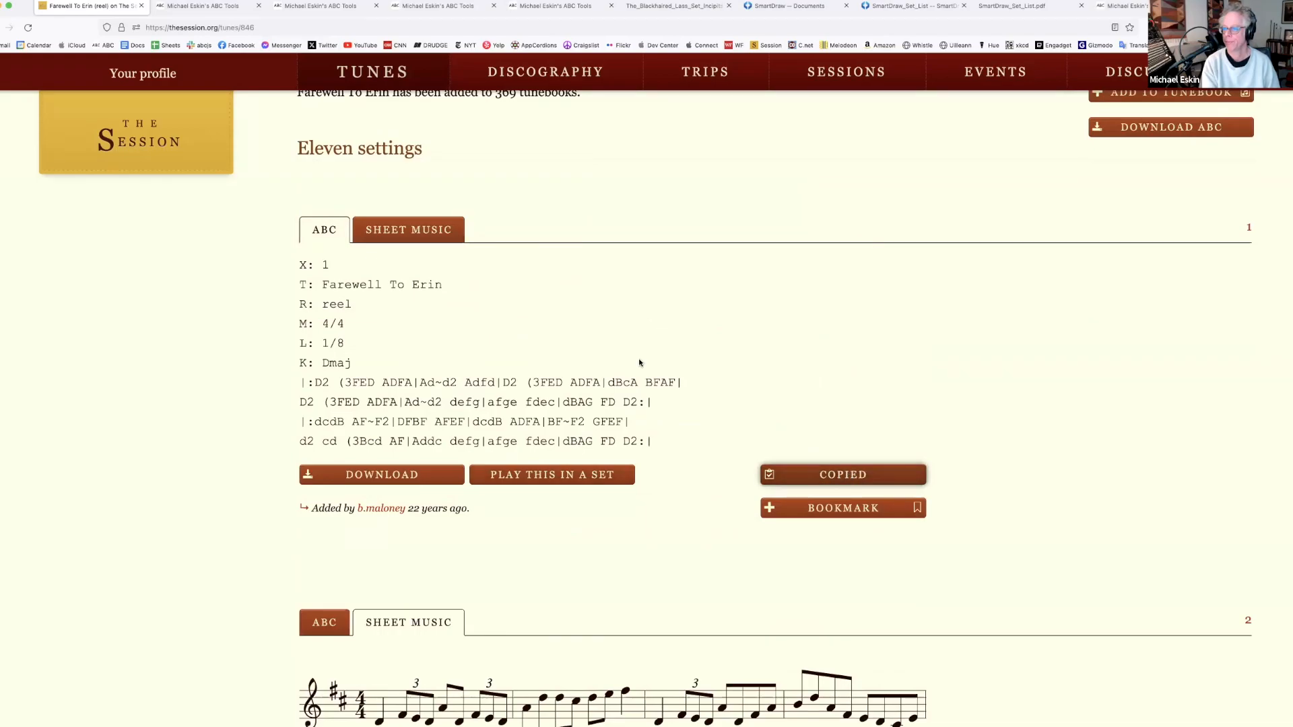
Replace the whole tune in the ABC Transcription Tools editor with the copied ABC of setting 1
click(185, 7)
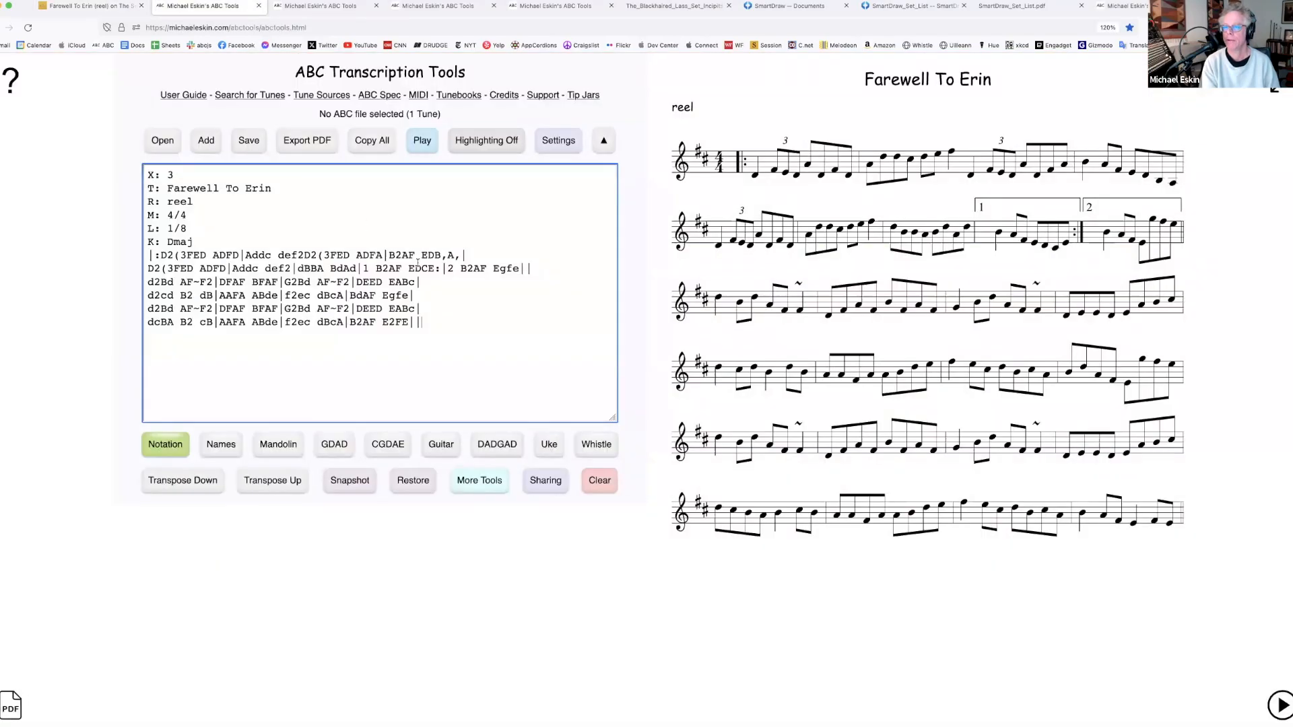
drag(450, 314, 170, 159)
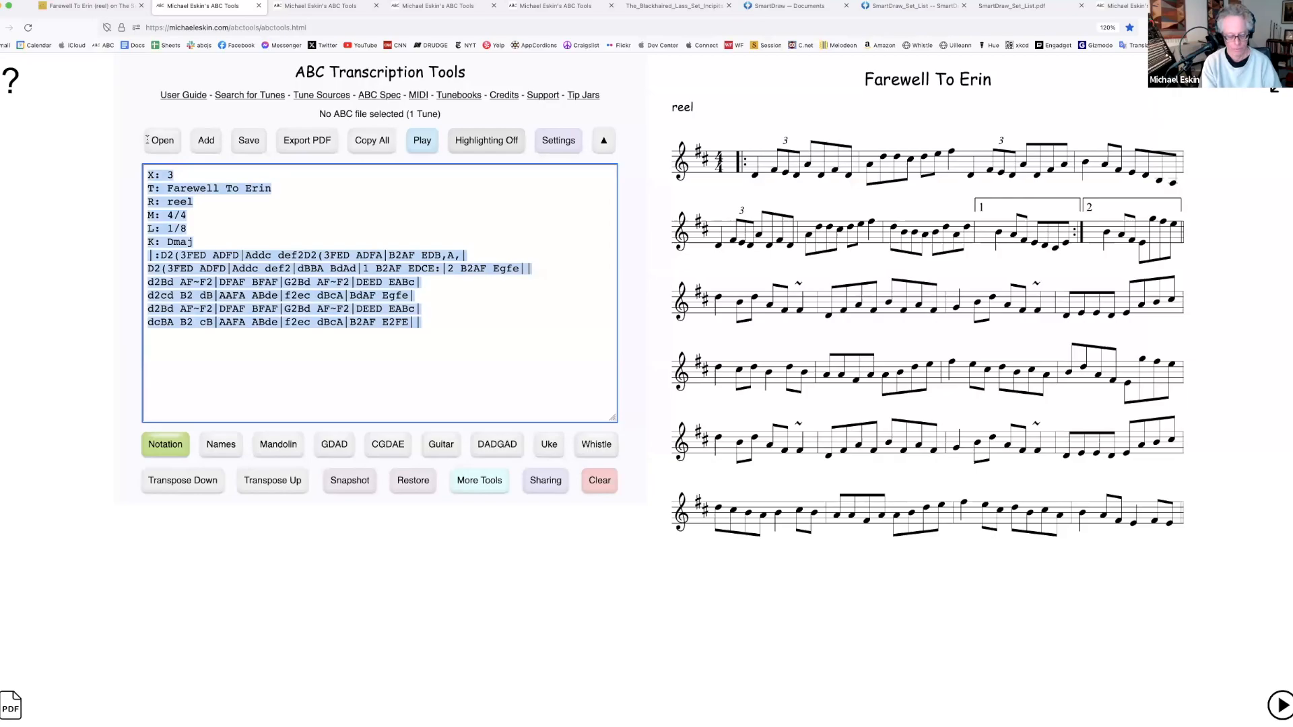
key(super+v)
Change the tune's title in the ABC text to Austin Tierney's
drag(273, 188, 165, 184)
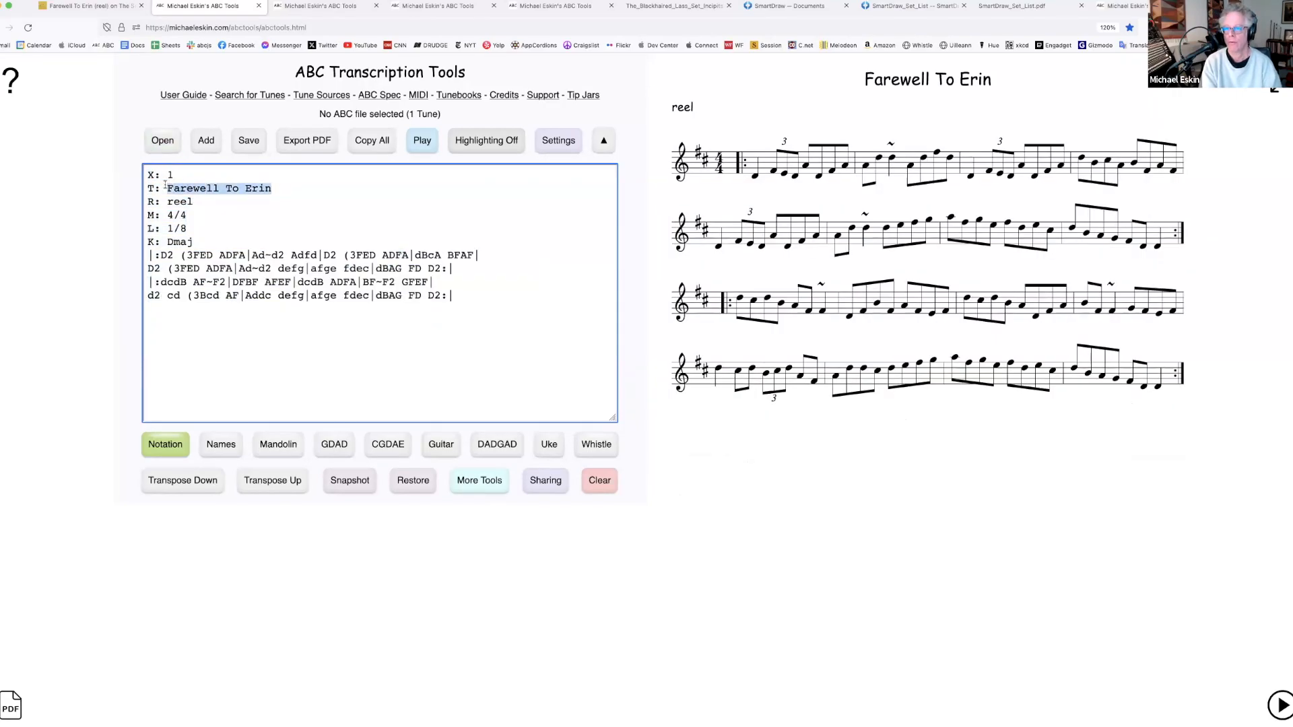
text(Au)
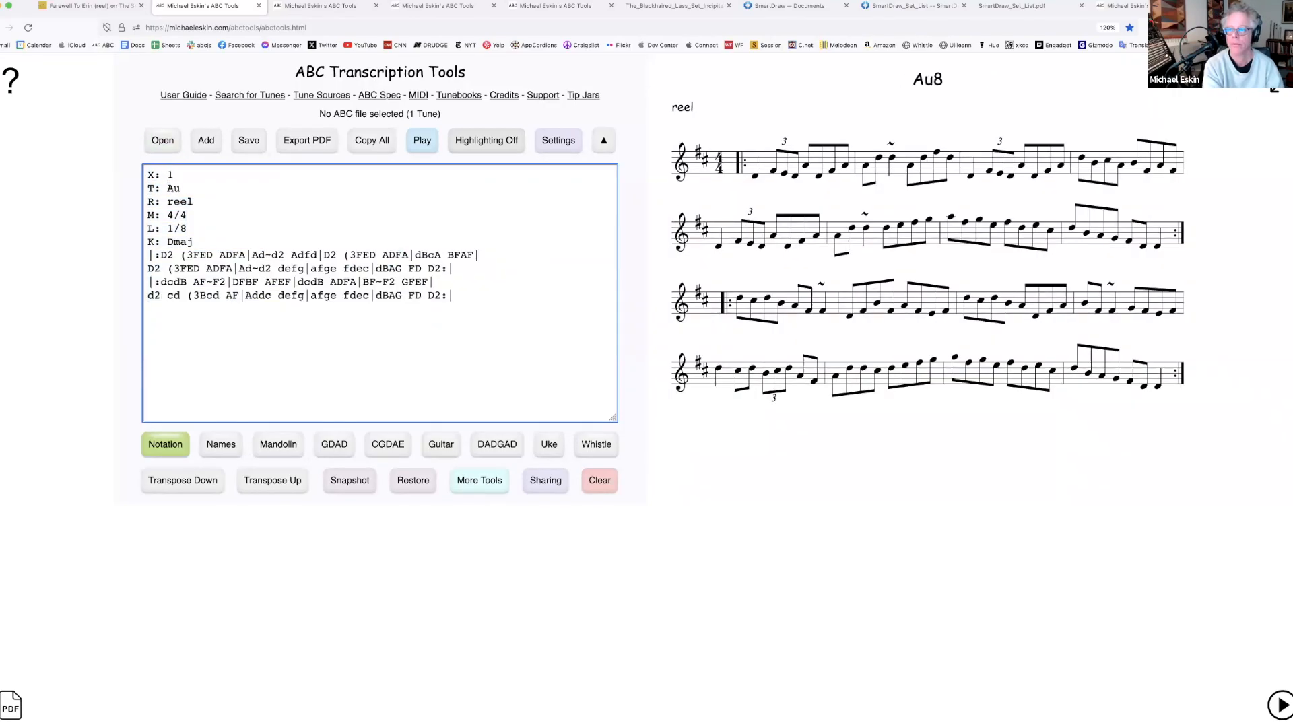
text(8stin Tierney's)
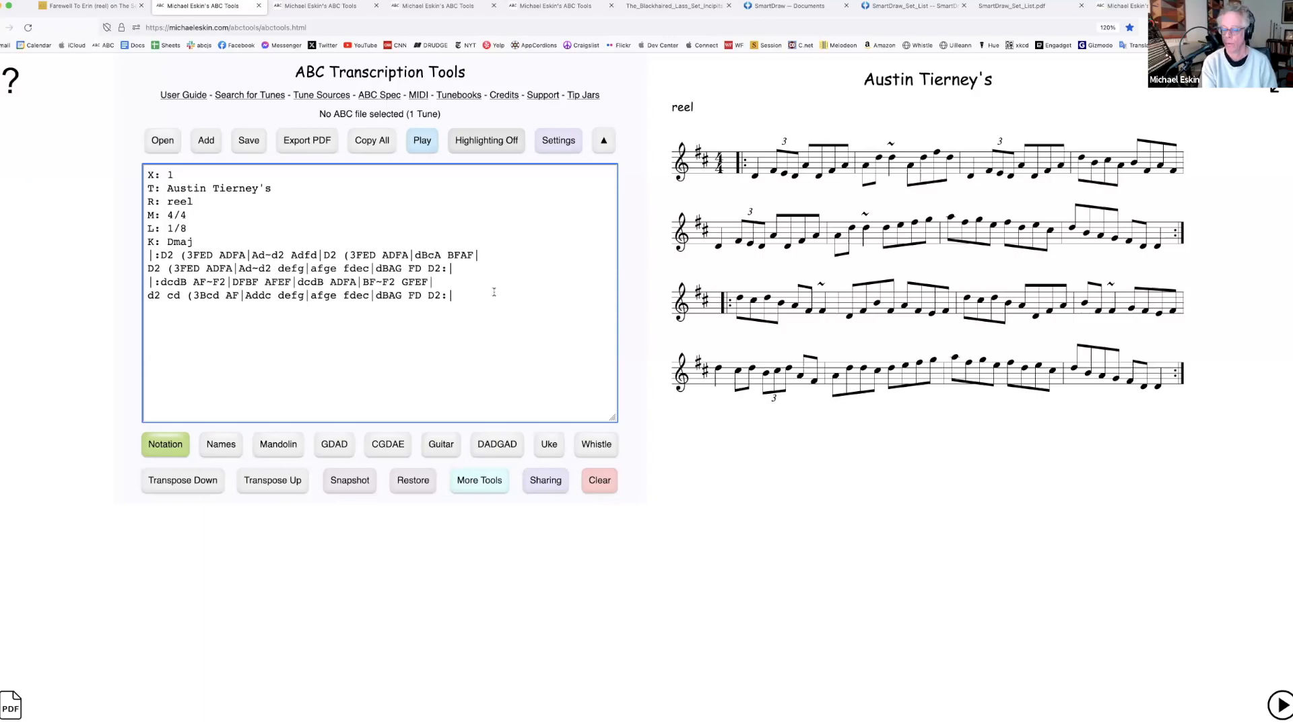
Return to the tune search on The Session and search all tunes for "one forty session"
click(95, 6)
scroll(386, 193, up, 4)
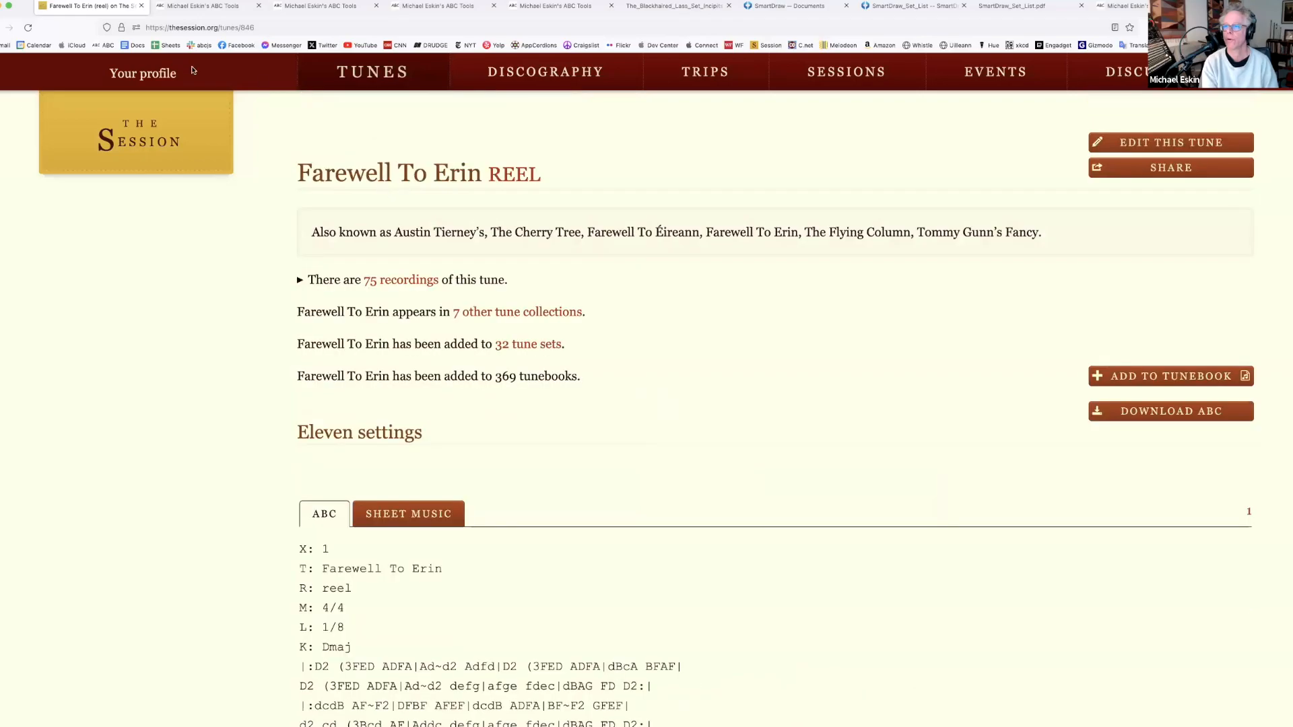
click(0, 28)
click(635, 320)
key(super+a)
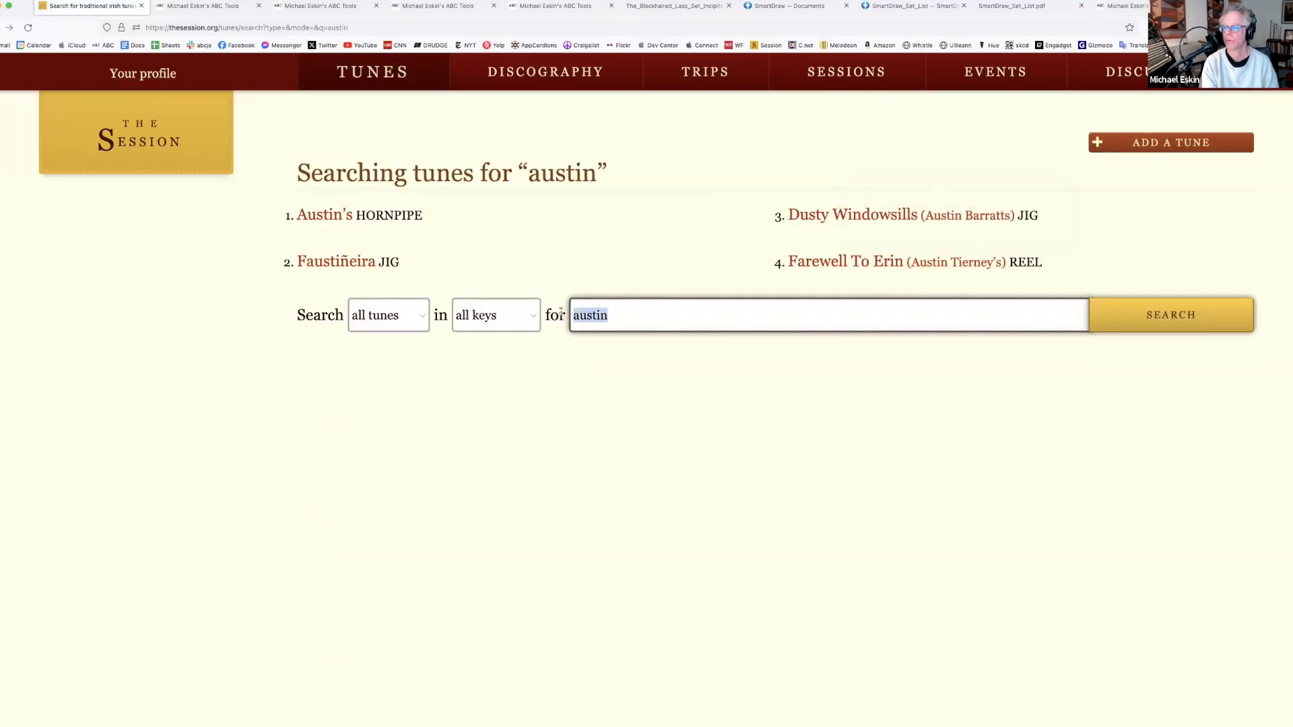
text(one)
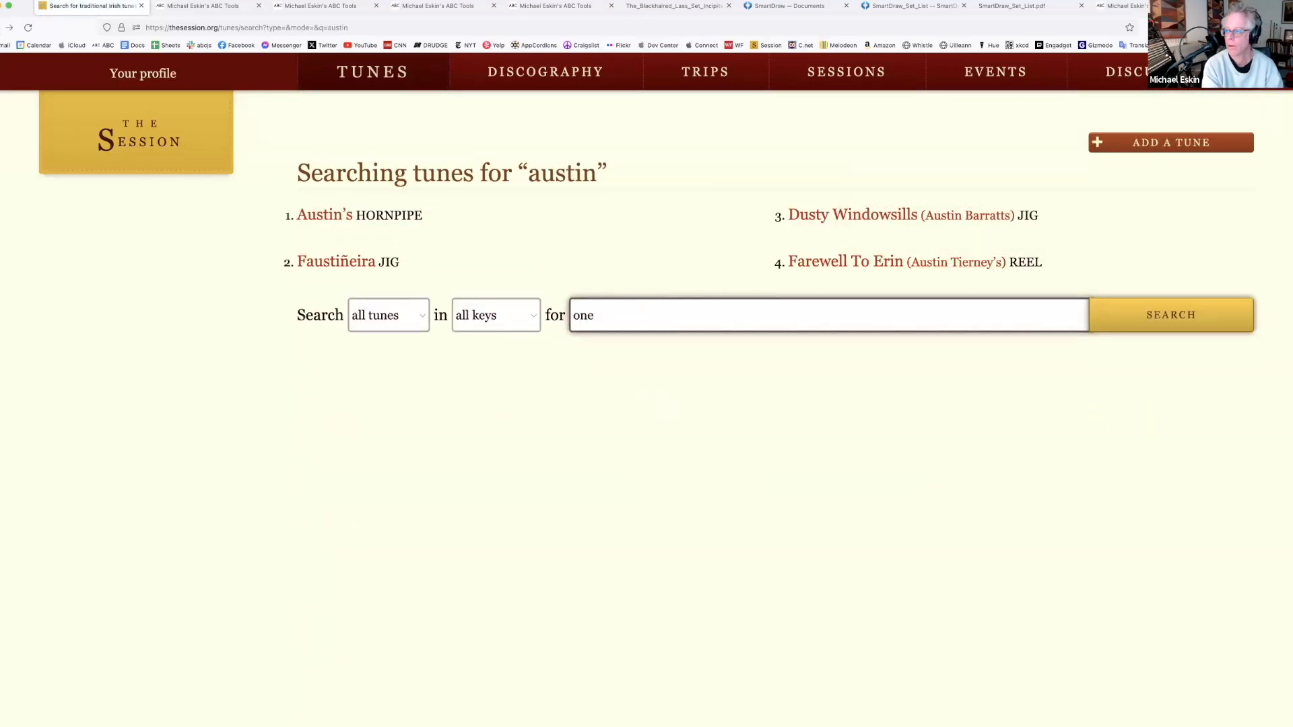
text( four)
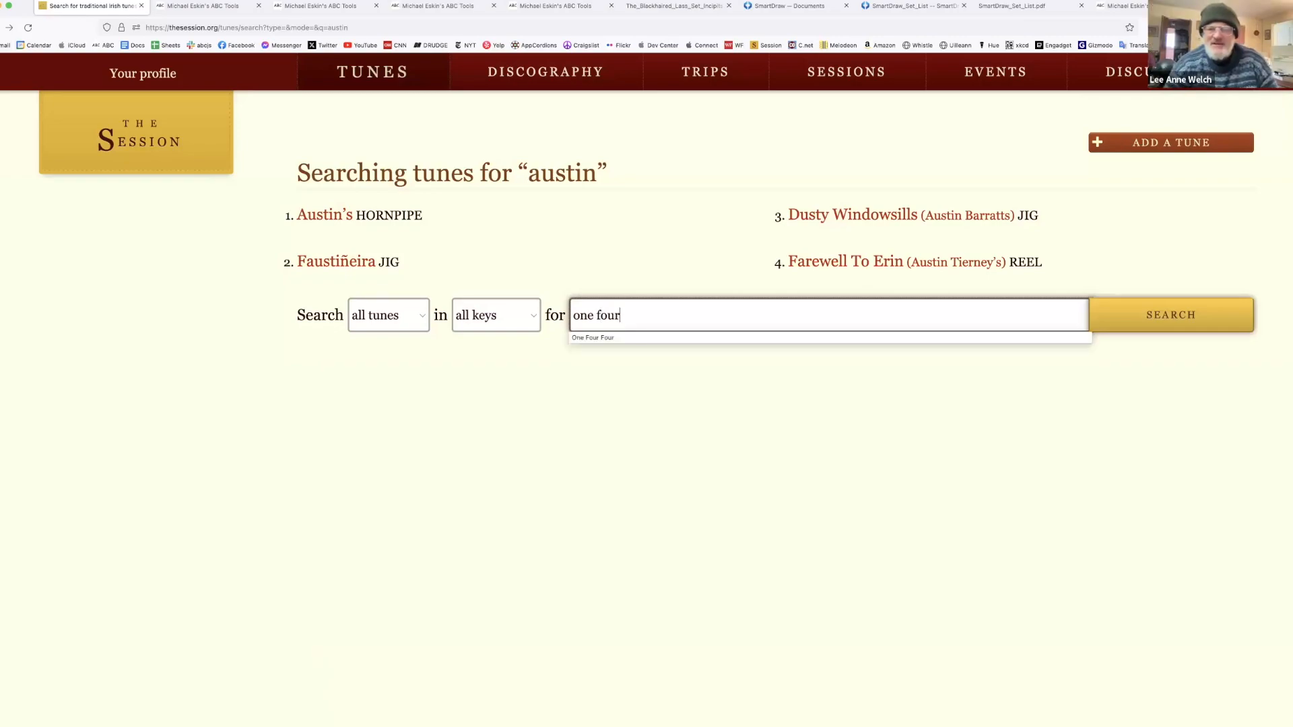
key(BackSpace)
key(BackSpace)
key(BackSpace)
text(orty session)
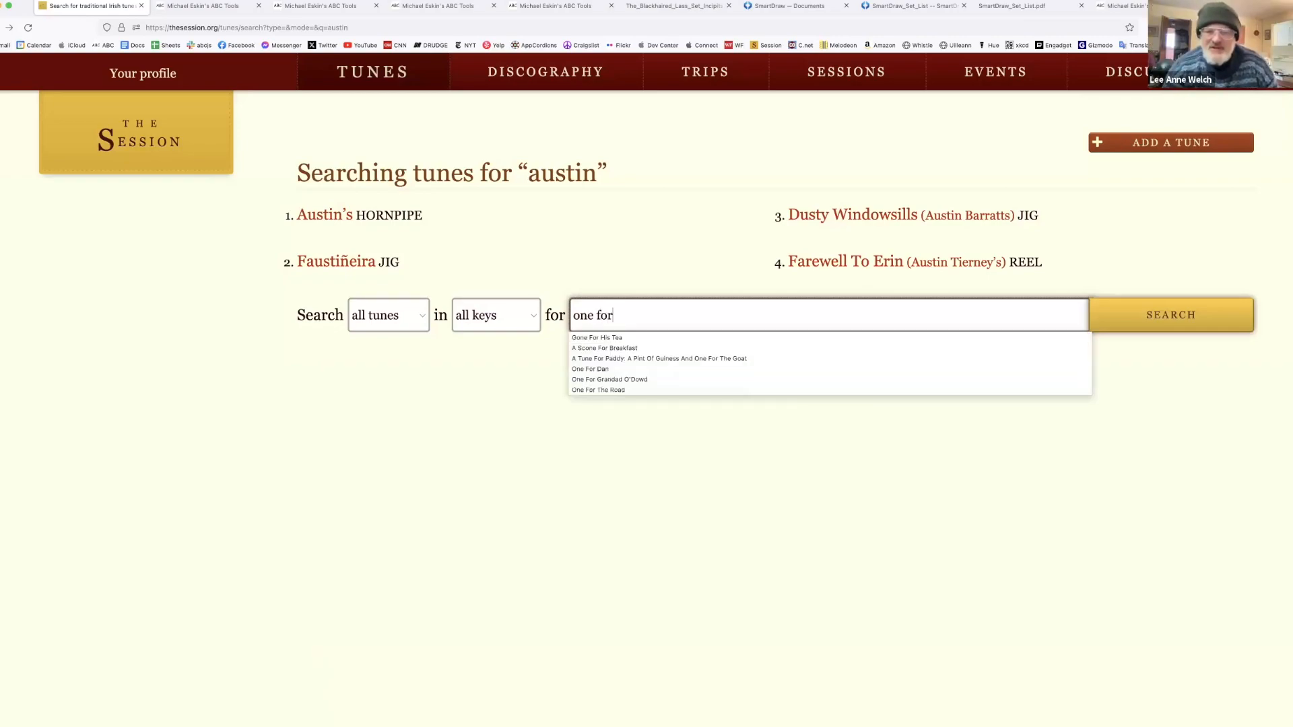
key(Return)
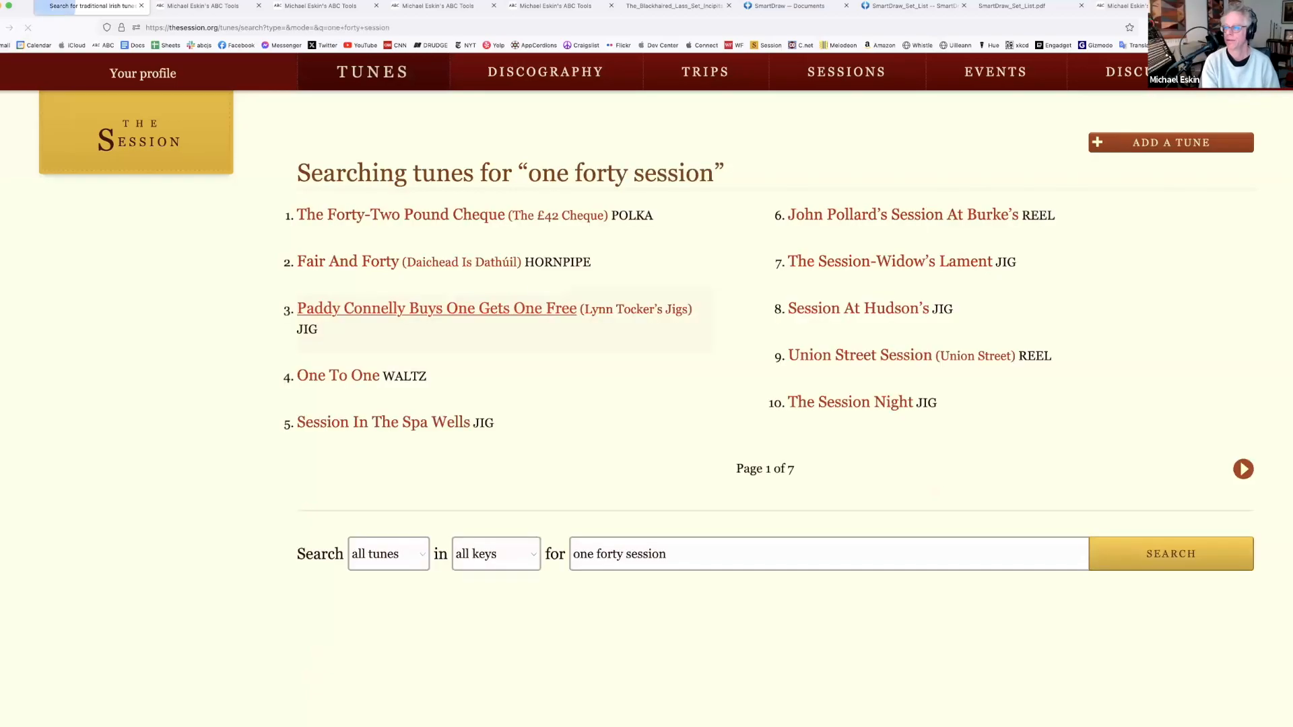
triple_click(696, 562)
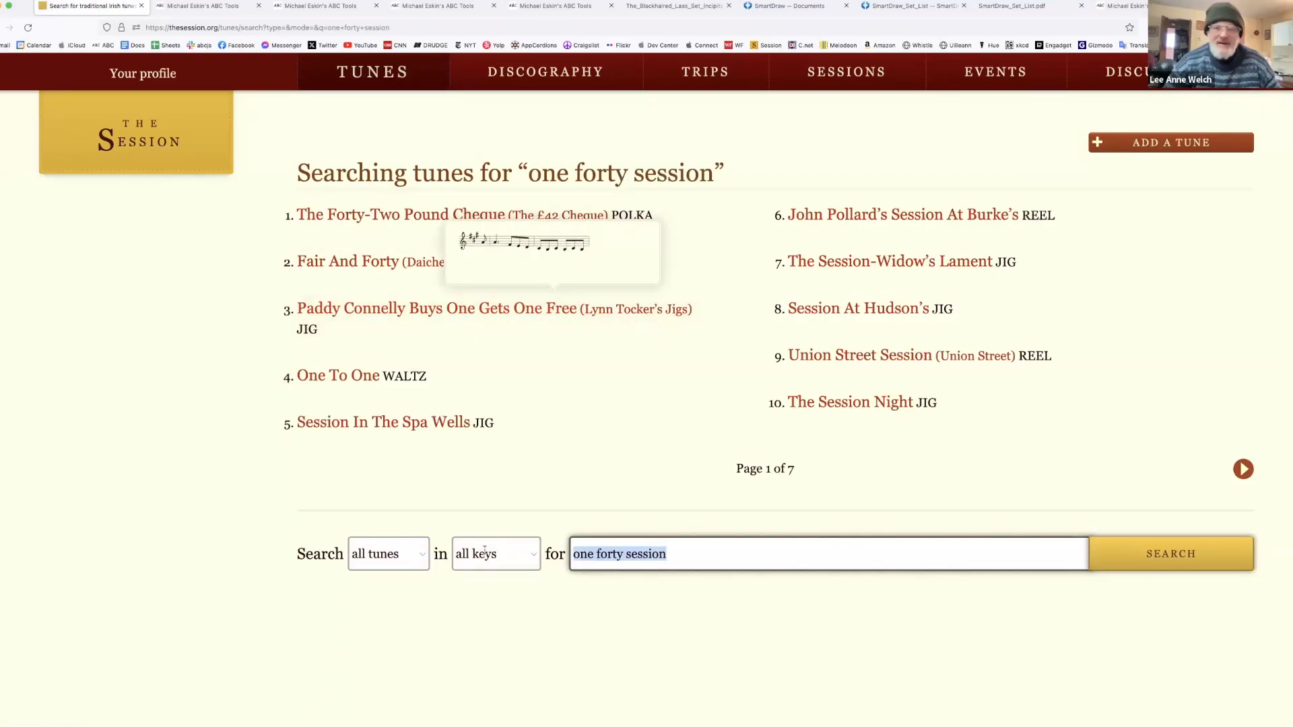
text(one four)
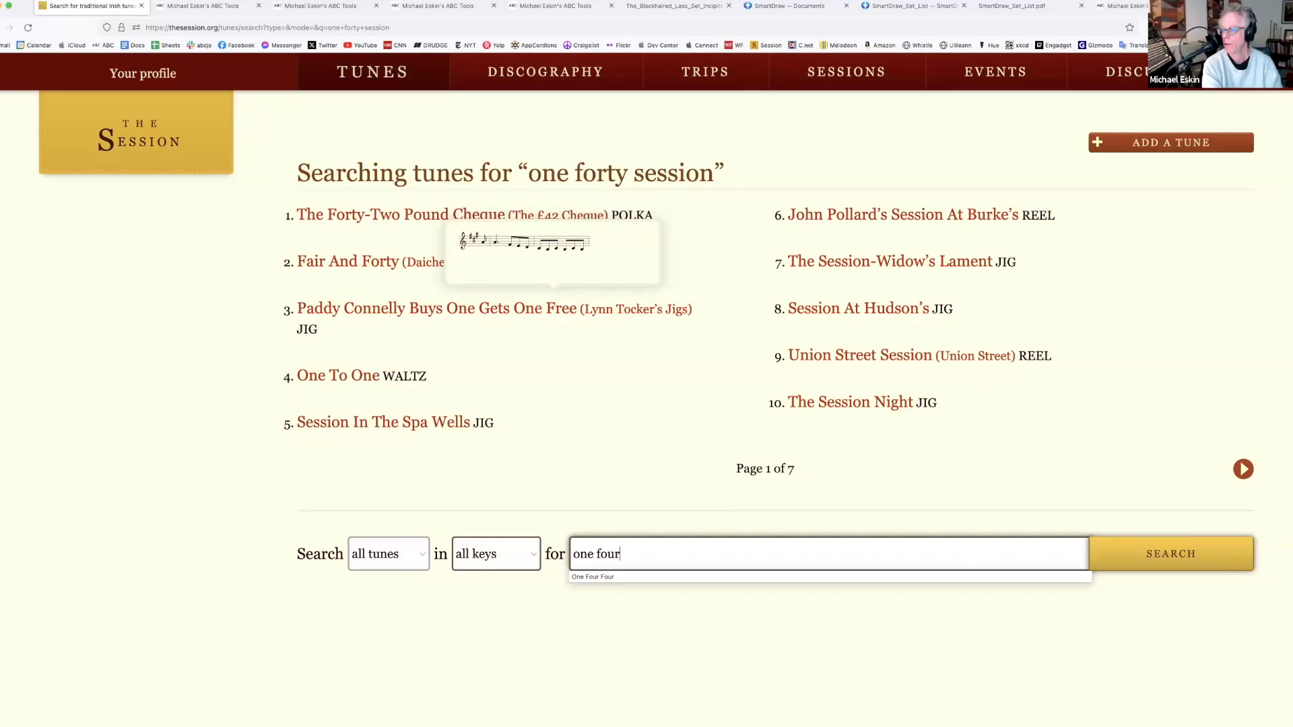
key(BackSpace)
key(BackSpace)
key(BackSpace)
key(BackSpace)
key(BackSpace)
key(BackSpace)
key(BackSpace)
key(BackSpace)
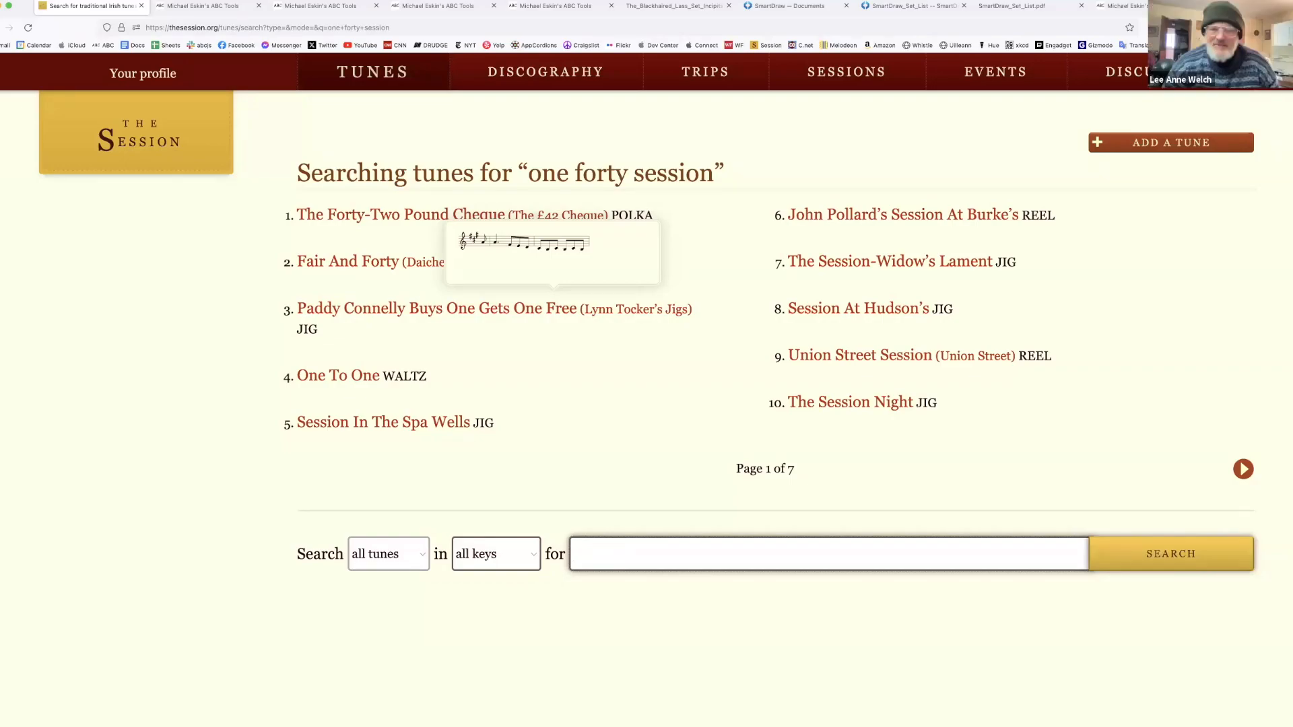
Search The Session for "carolan's cup" across all tunes and all keys
text(c)
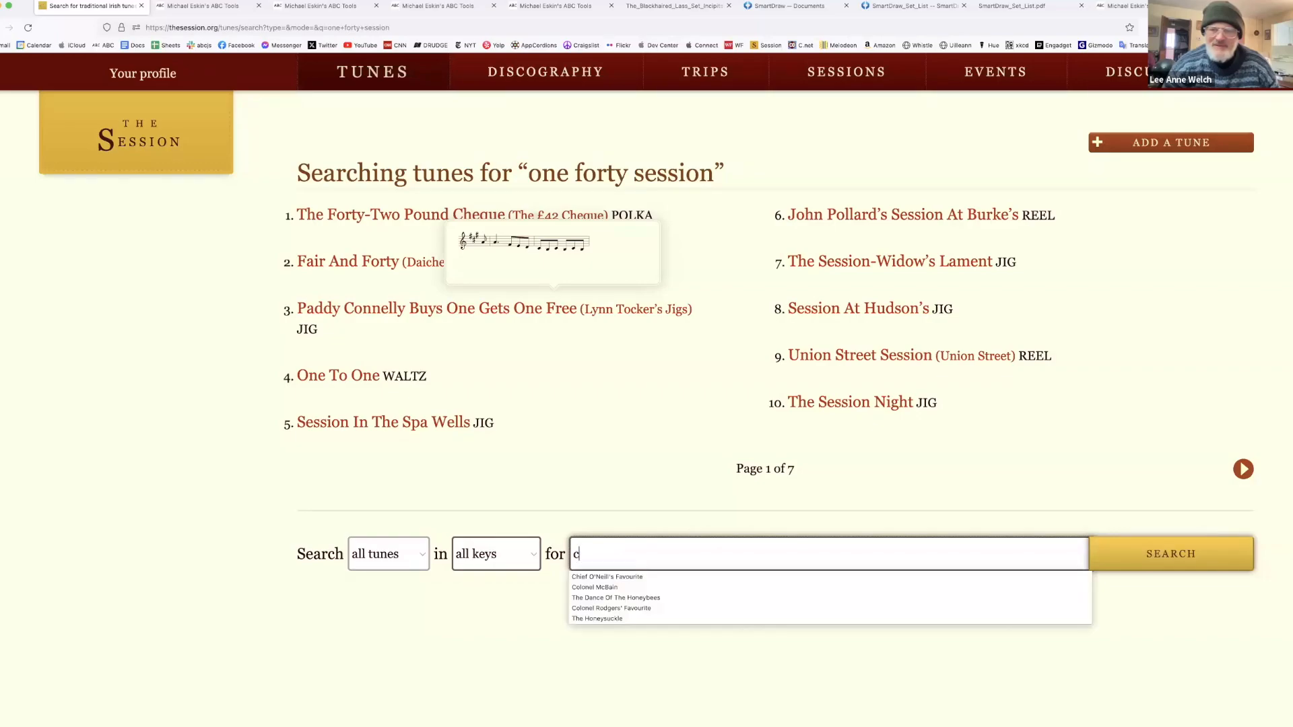
text(arolan's cup)
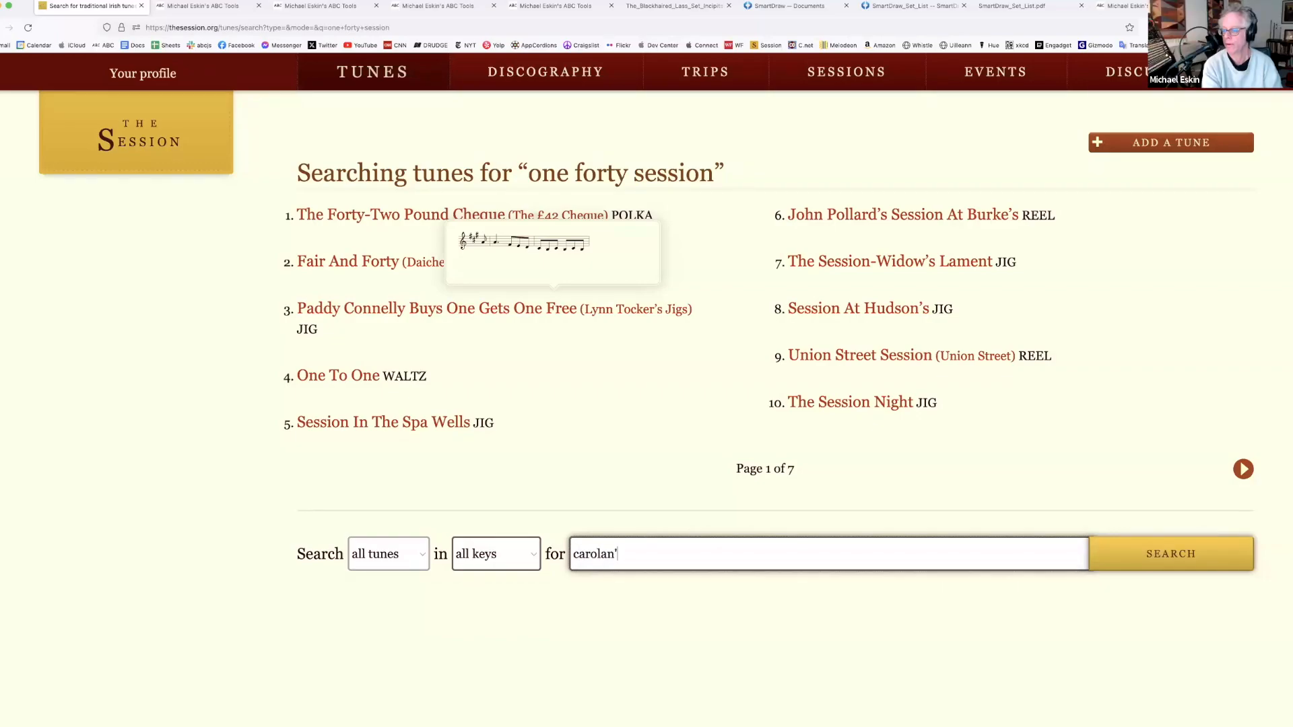
key(Return)
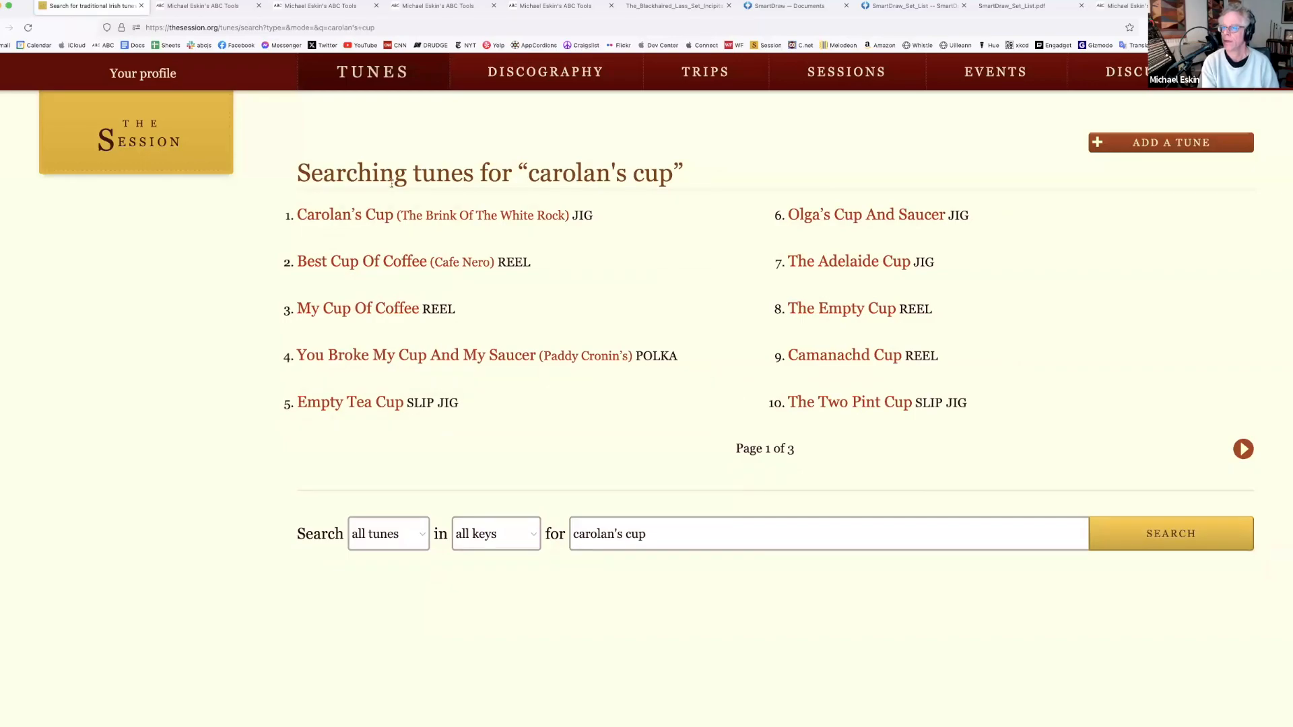
Look at the ABC text of setting 1 of the Carolan's Cup jig and return to the search results
click(347, 216)
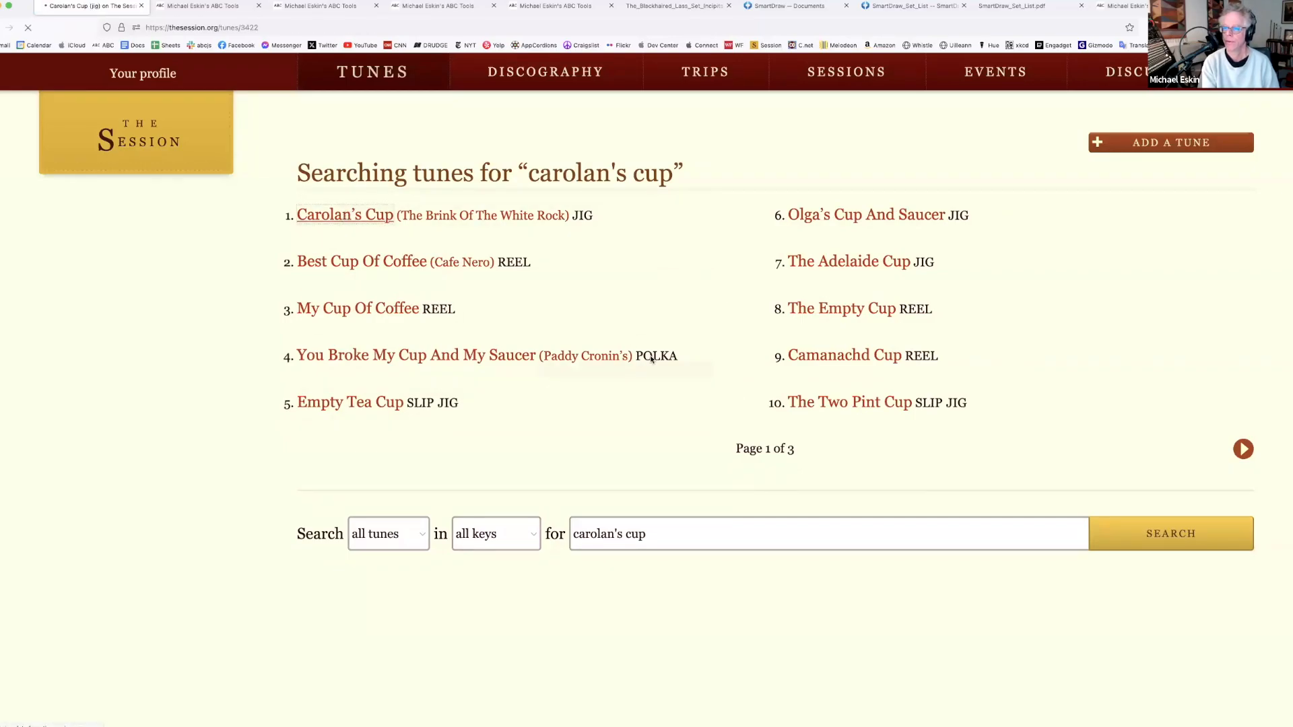
scroll(923, 432, down, 3)
scroll(983, 452, down, 2)
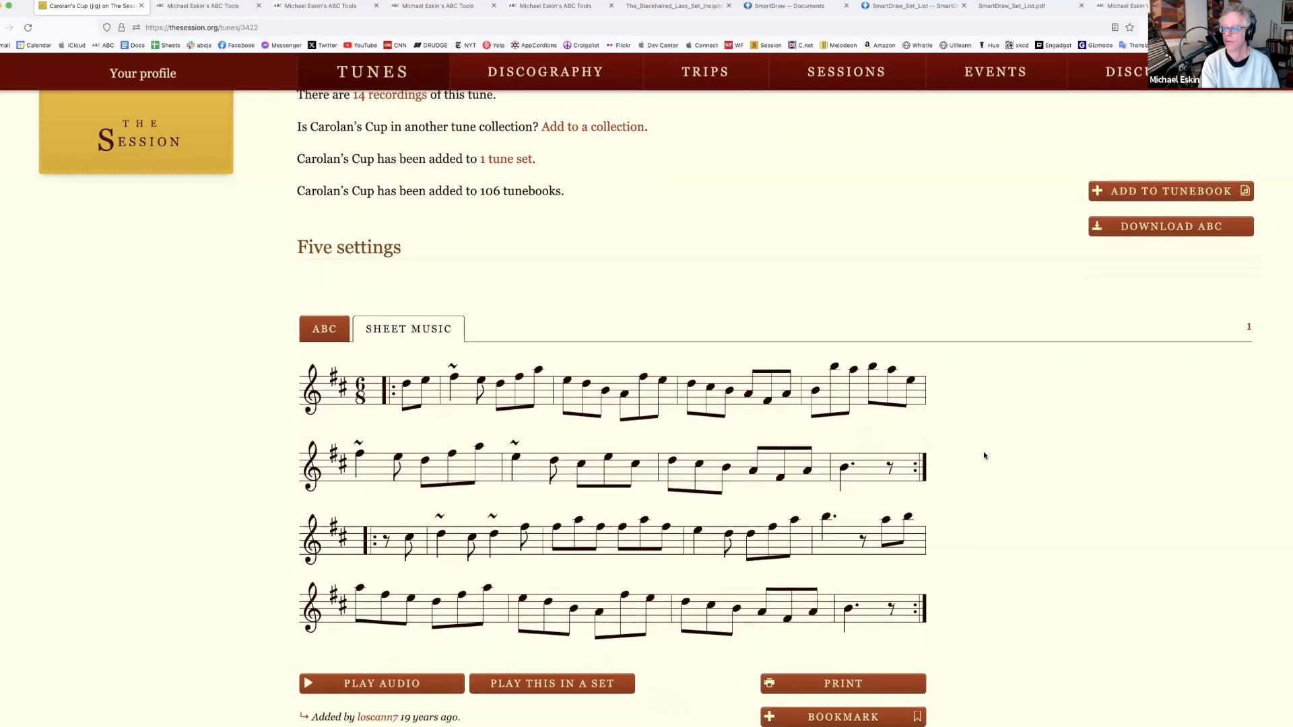
click(326, 317)
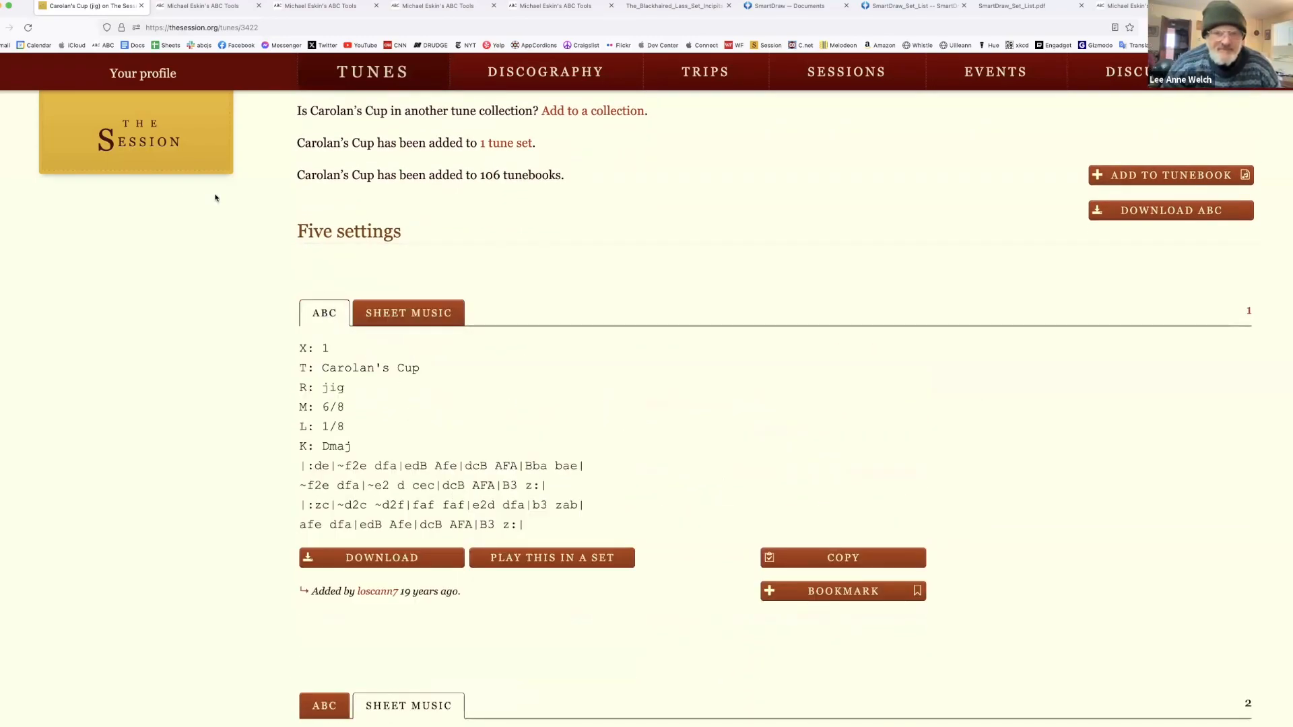
click(3, 27)
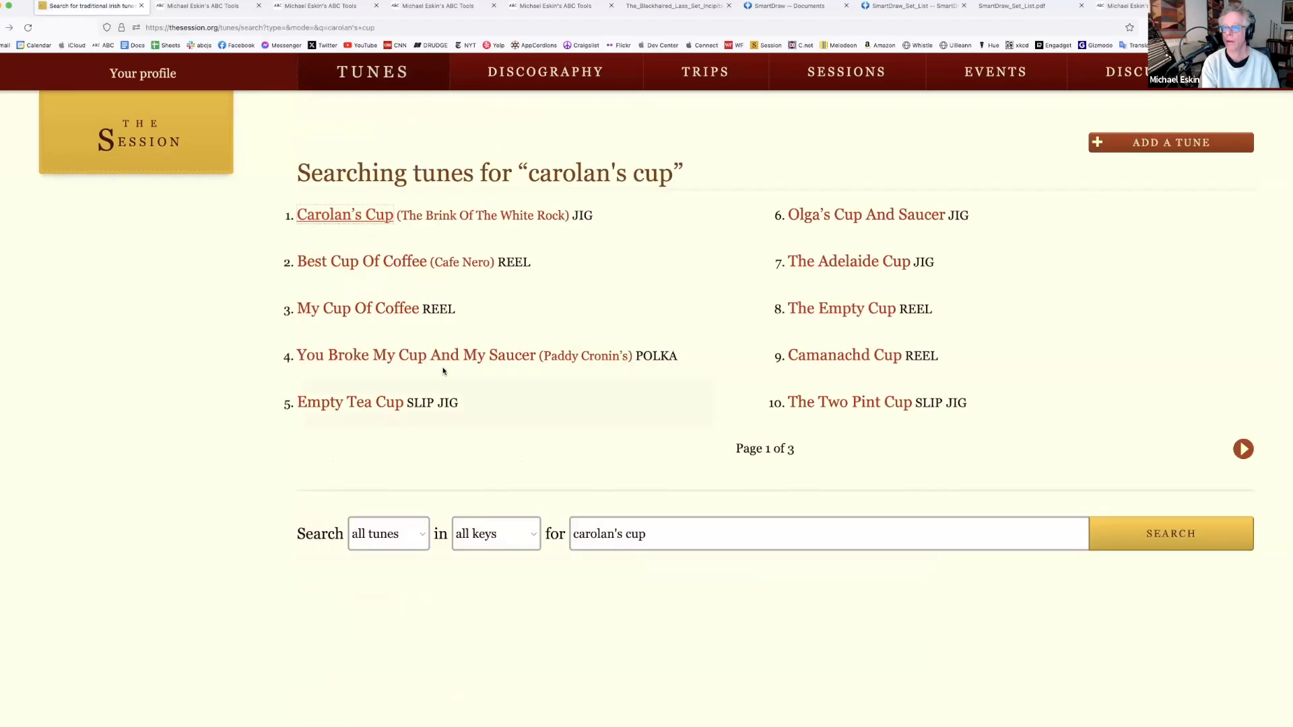
Open the Carolan's Cup jig from the search results and copy the ABC text of setting 1
click(354, 216)
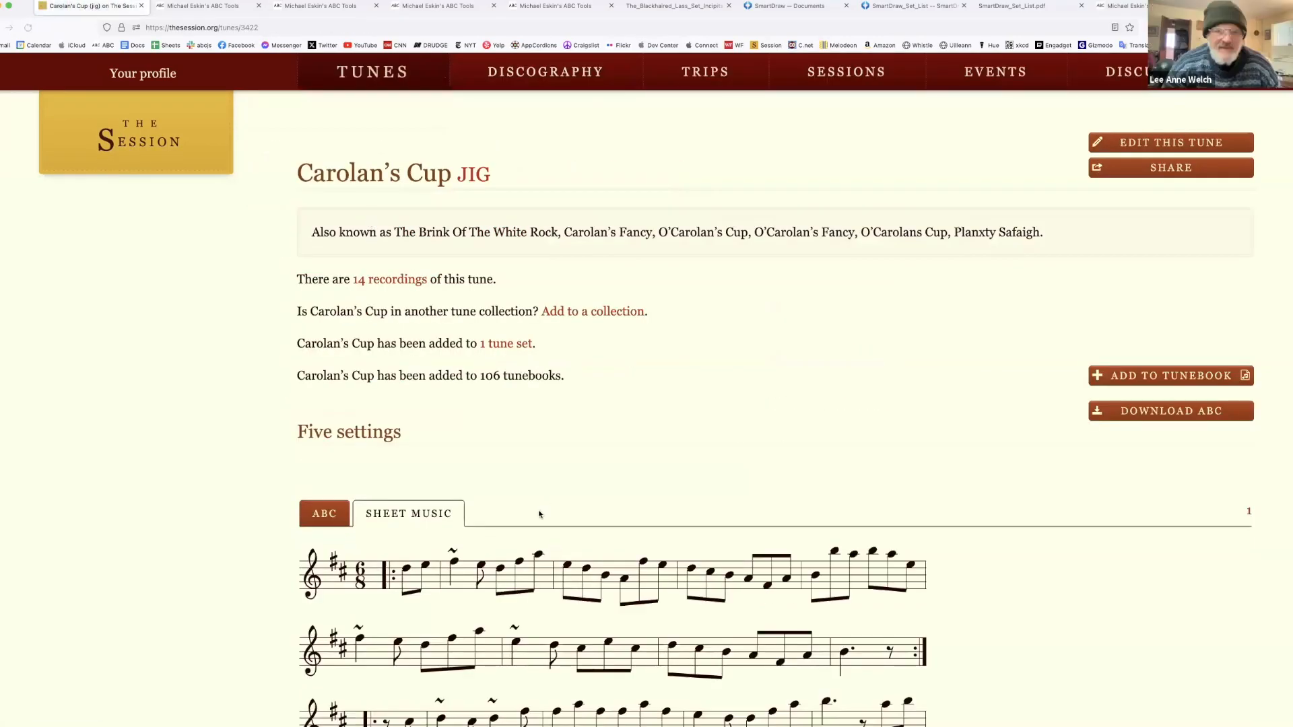
click(333, 514)
scroll(771, 407, down, 5)
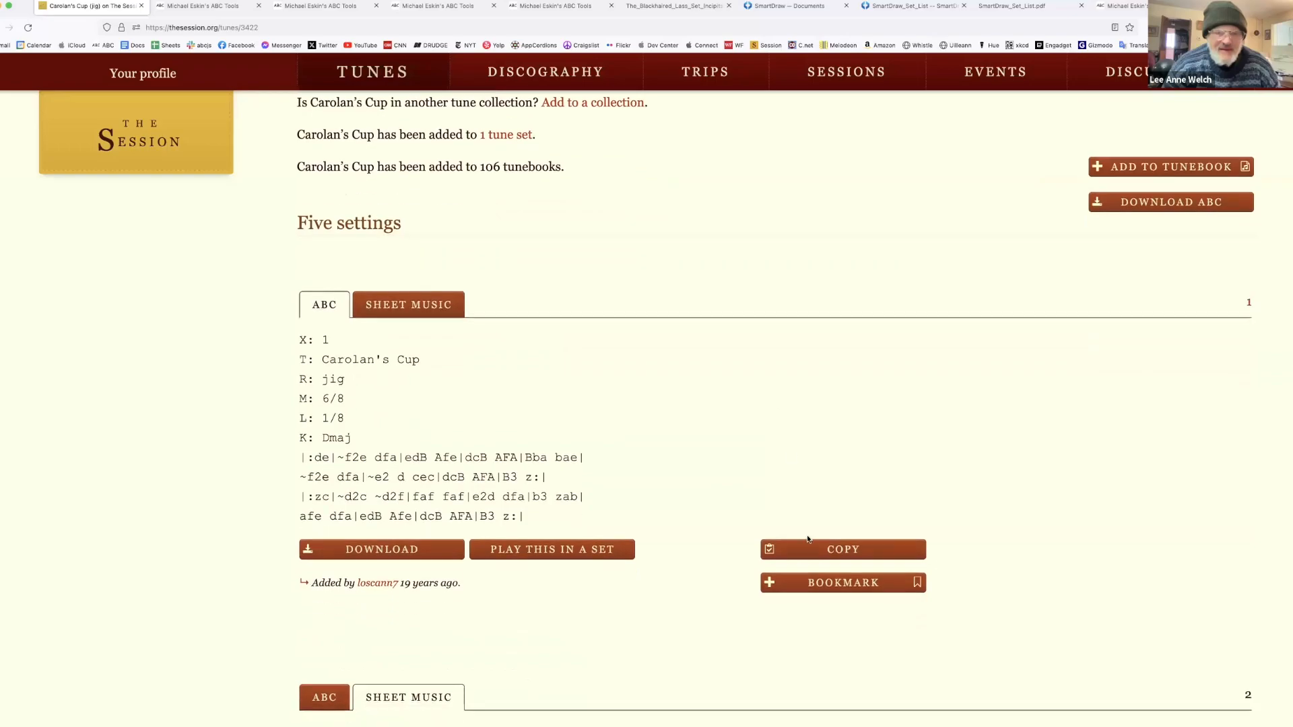
click(836, 551)
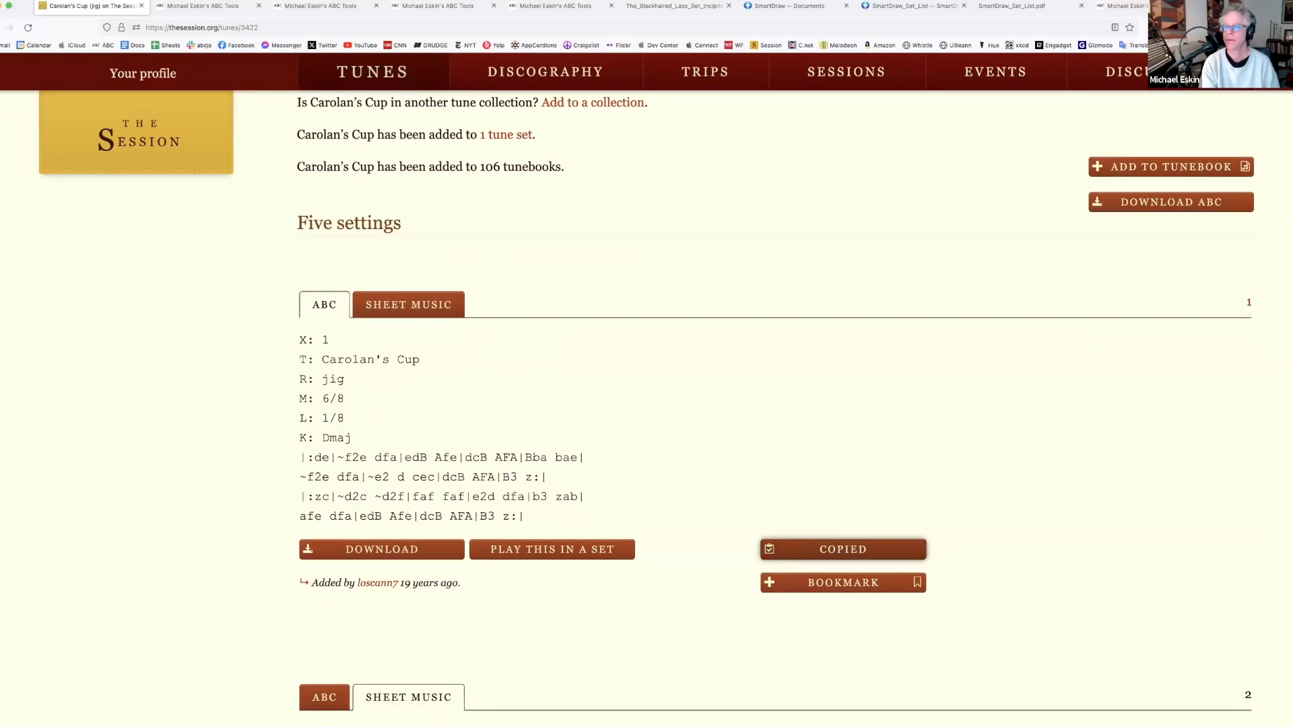
Paste the copied Carolan's Cup ABC below Austin Tierney's in the ABC Transcription Tools editor, separated by a blank line
click(186, 6)
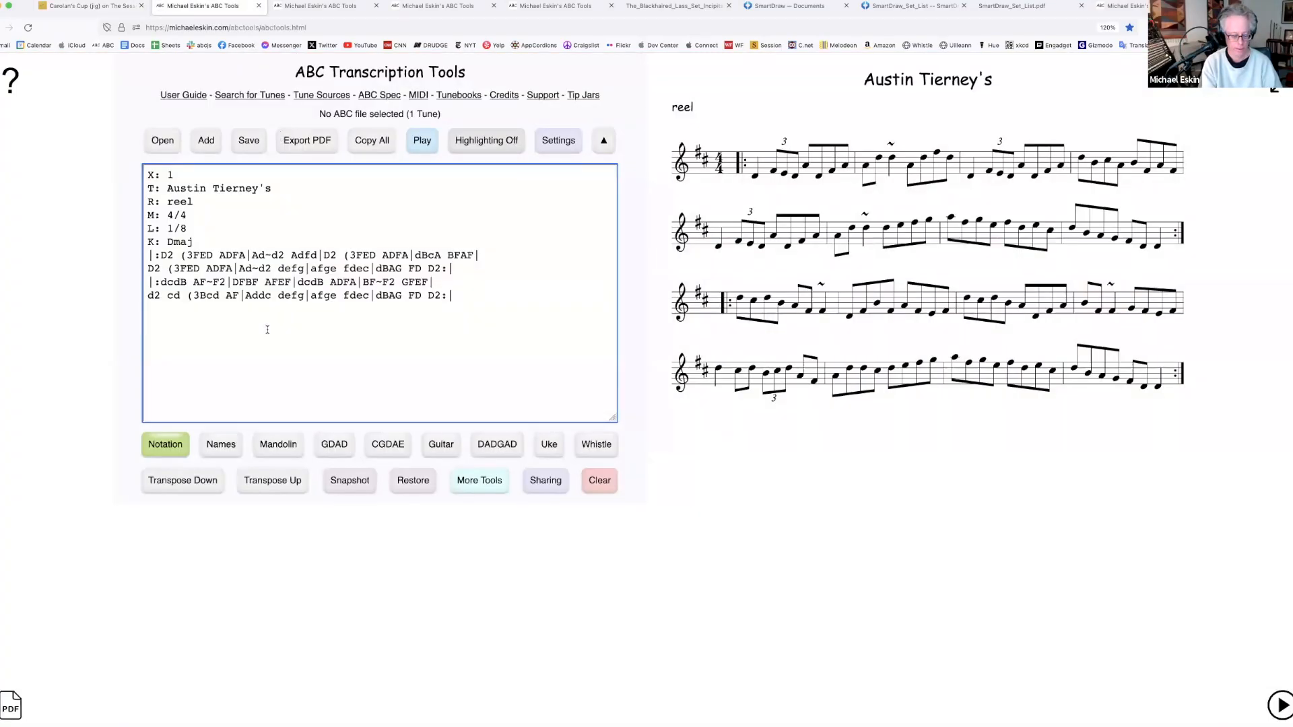
key(super+b)
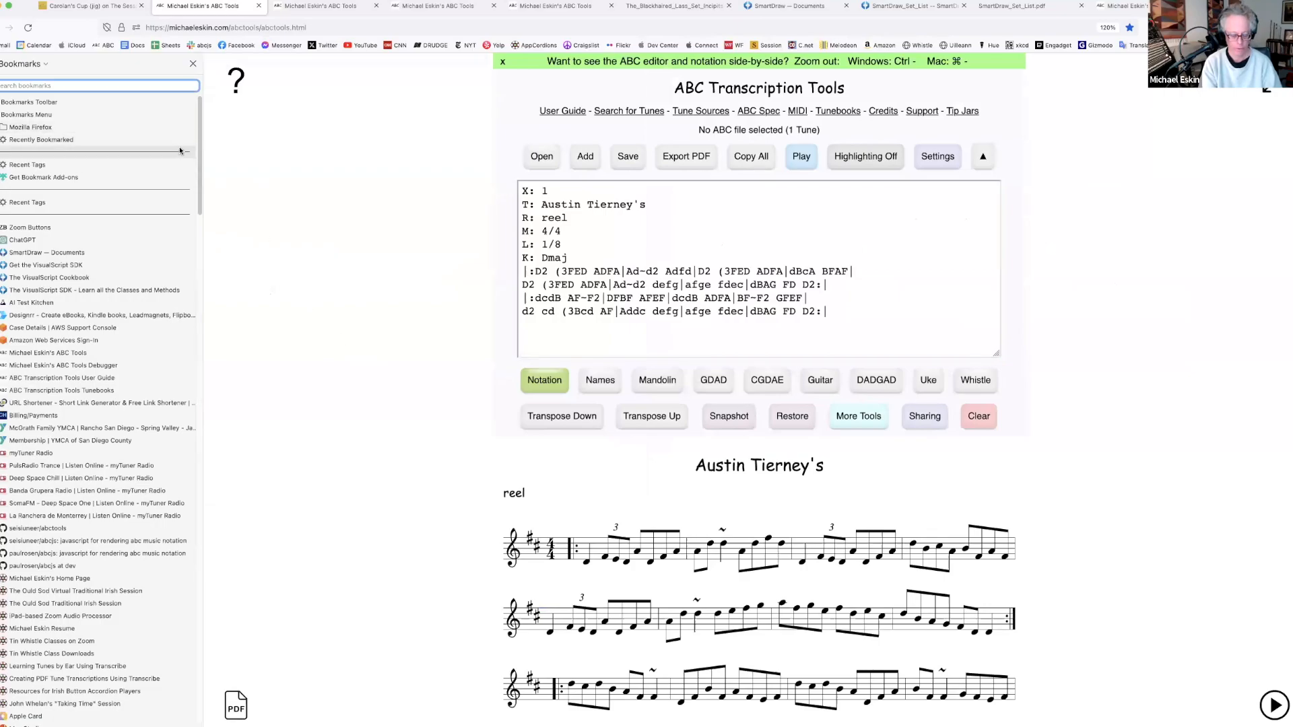
key(super+b)
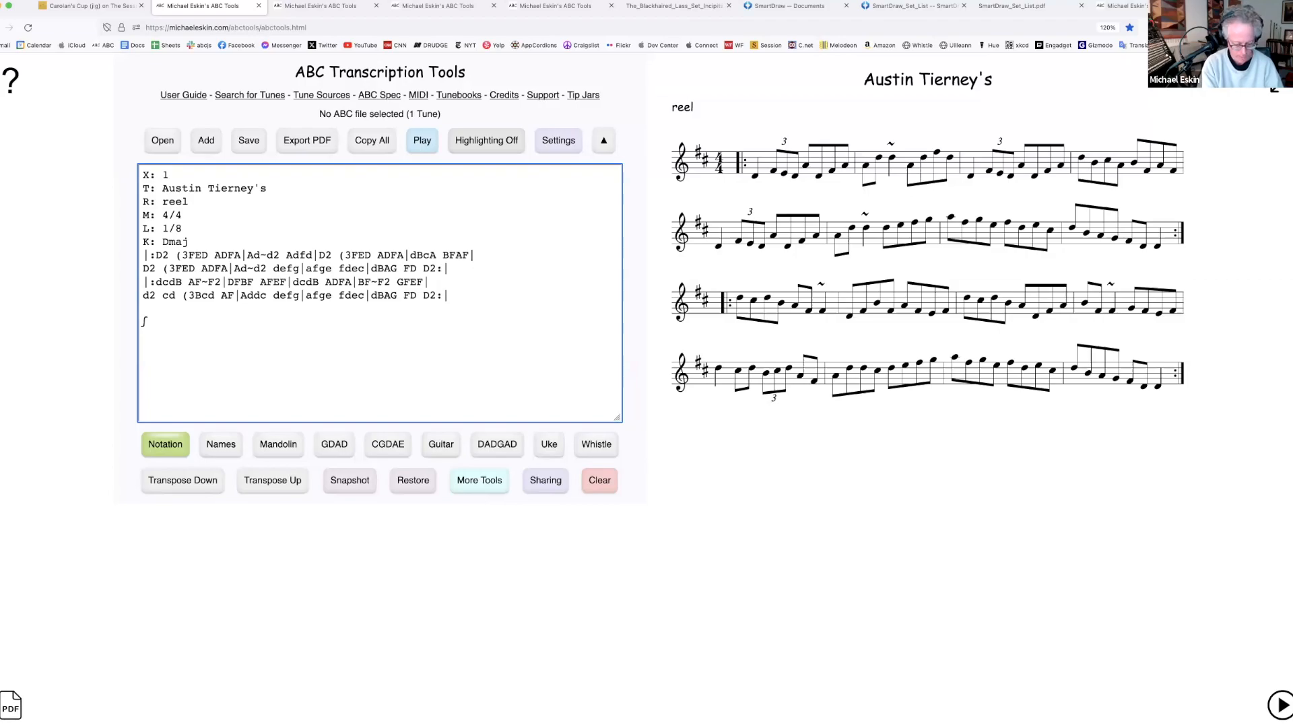
key(super+v)
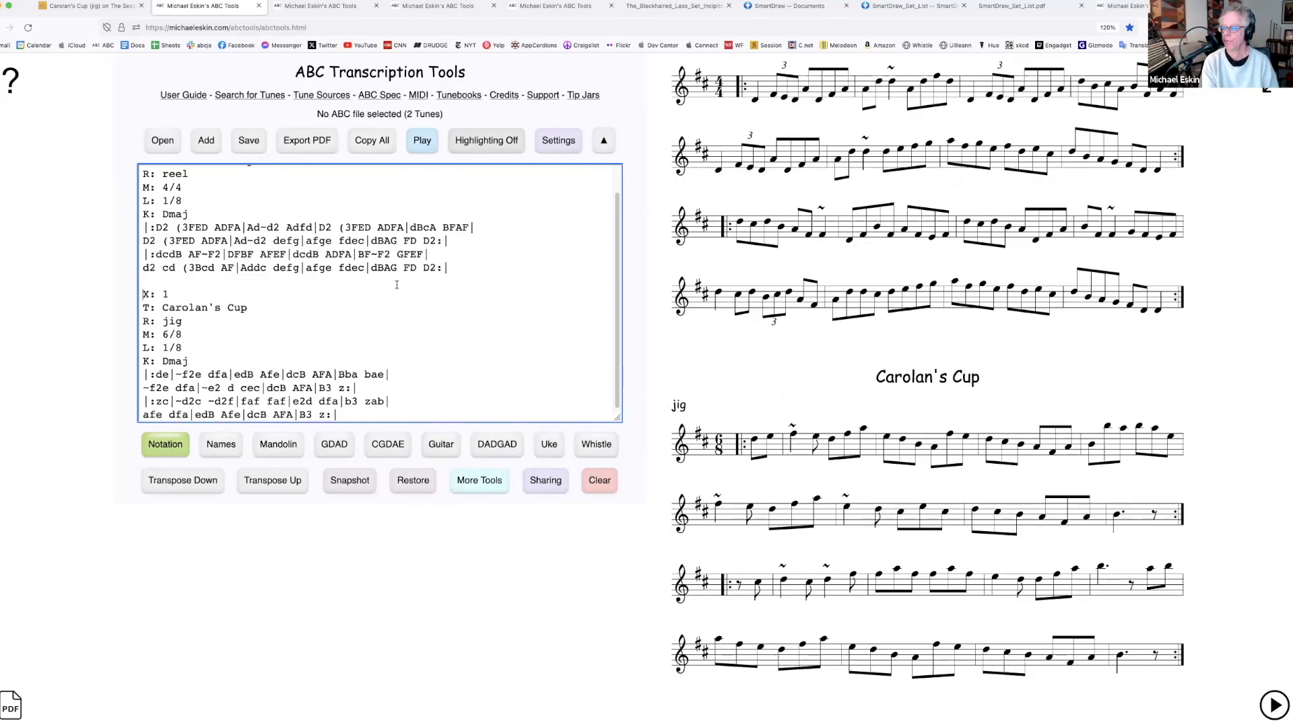
scroll(395, 284, up, 1)
scroll(377, 285, down, 1)
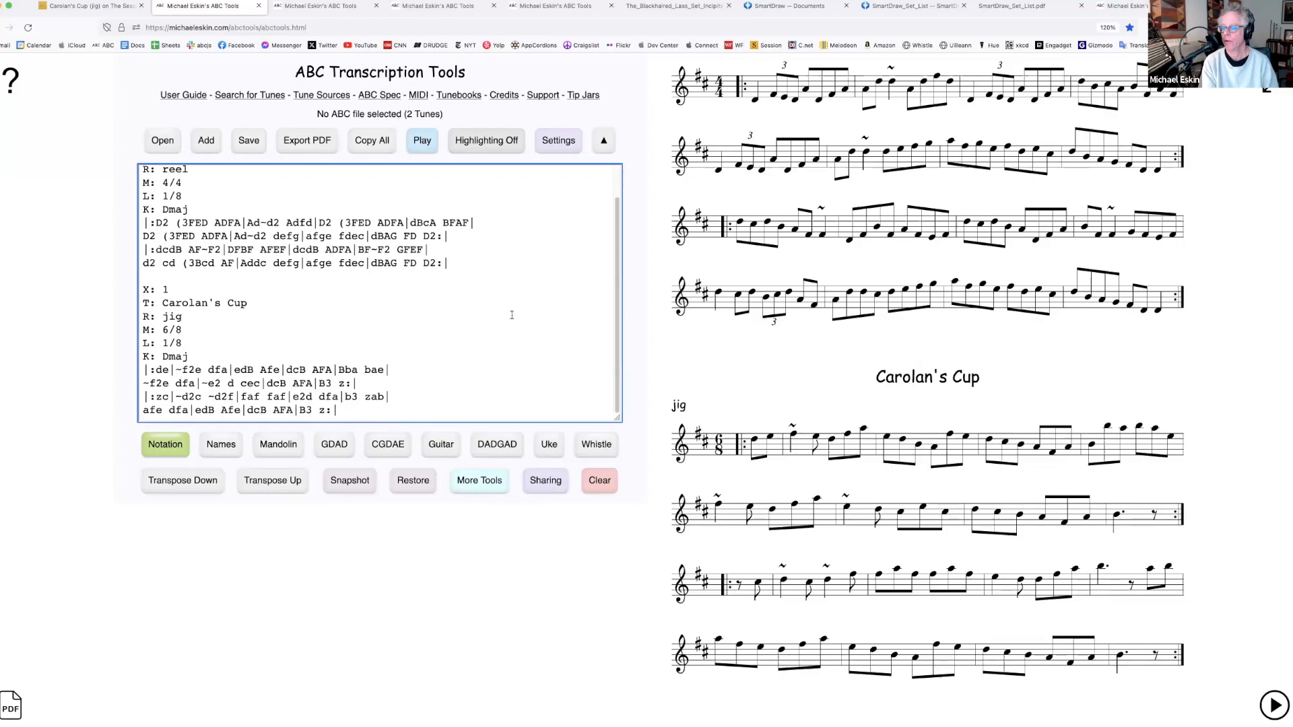
Inject mountain dulcimer tablature in the DAD - Cross-String style into both tunes
click(484, 490)
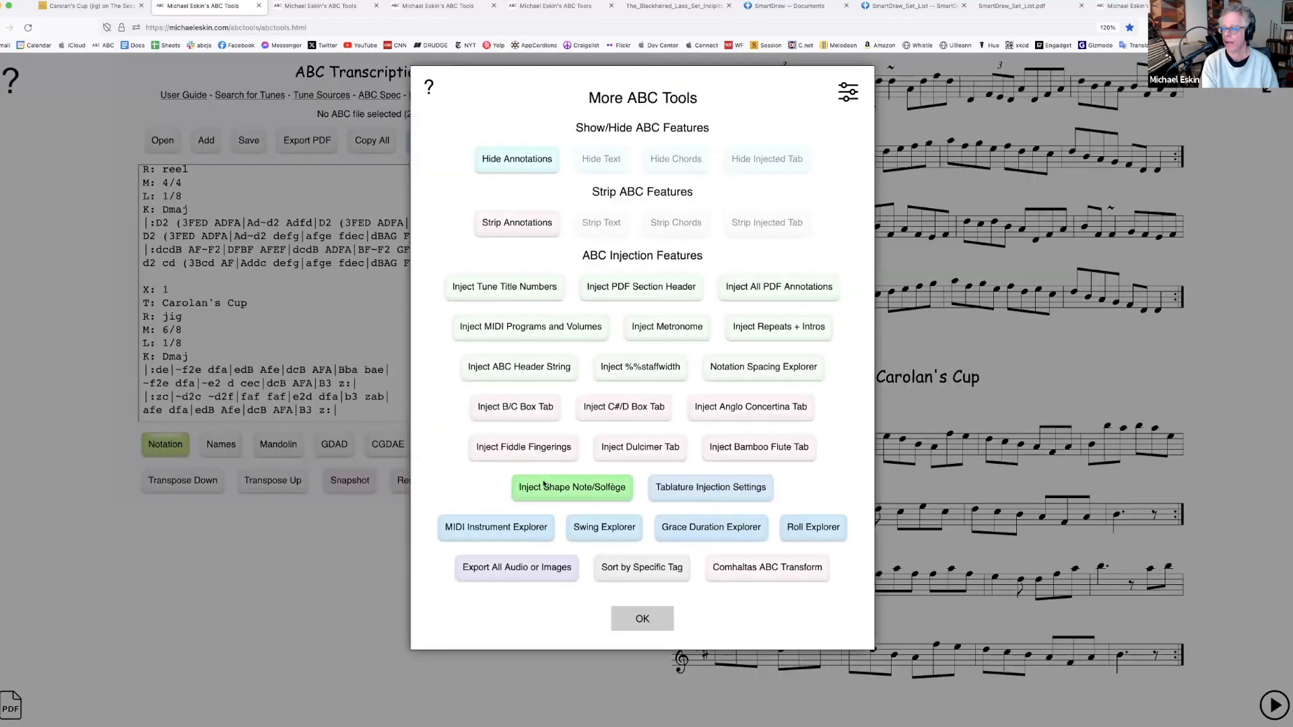
click(640, 447)
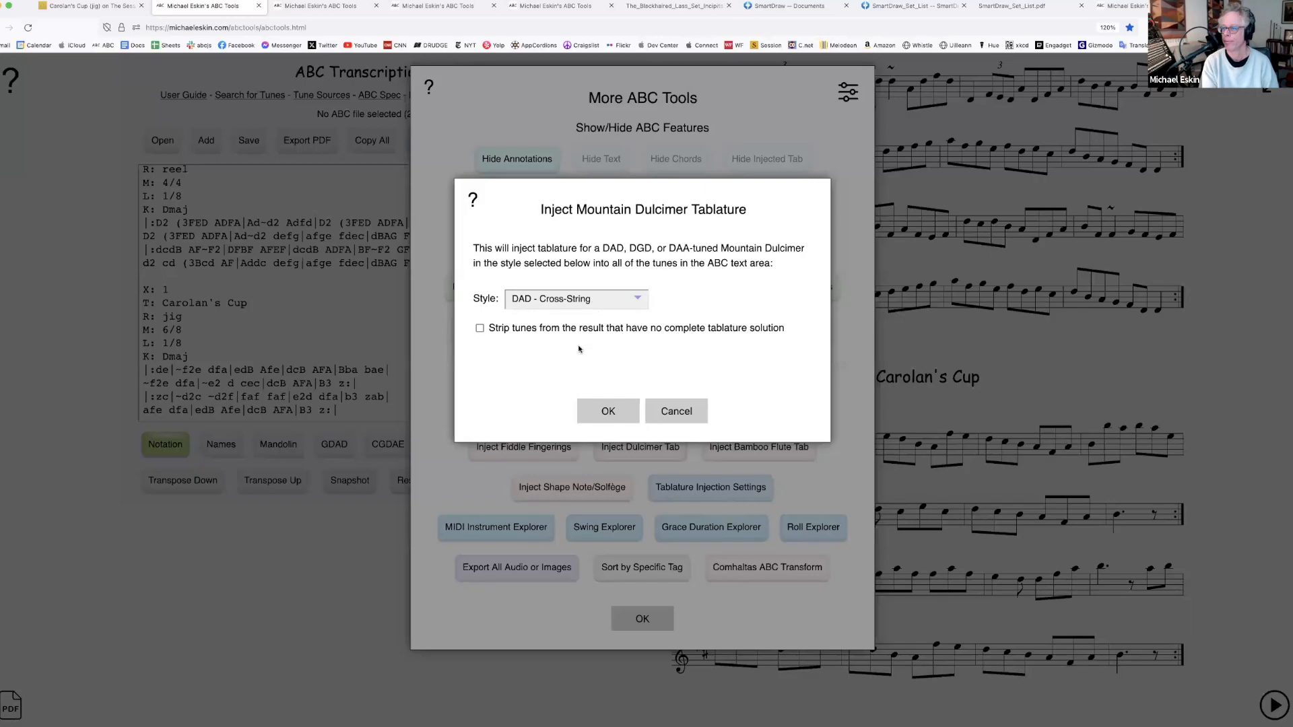
click(621, 409)
key(Escape)
scroll(475, 265, down, 1)
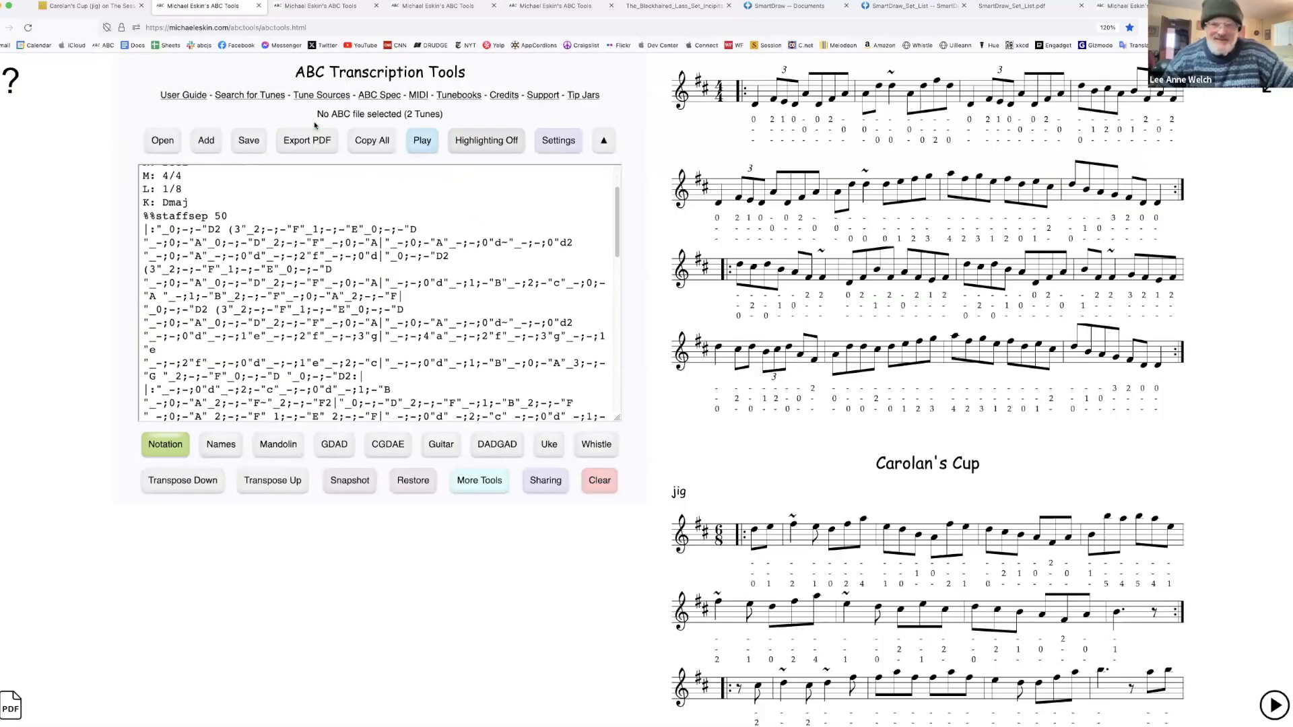
Export the two-tune set as Austin_Tierneys_Set.pdf, look through the resulting PDF and close it
click(307, 140)
click(610, 545)
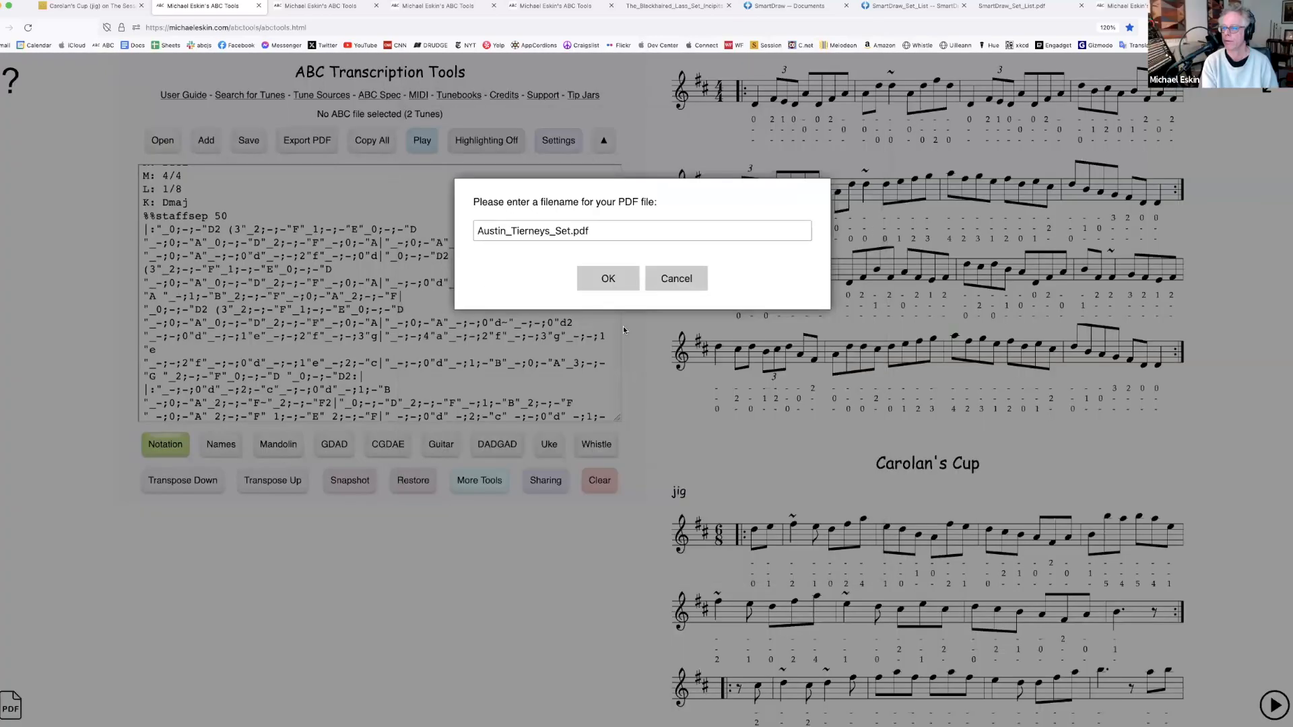
click(613, 283)
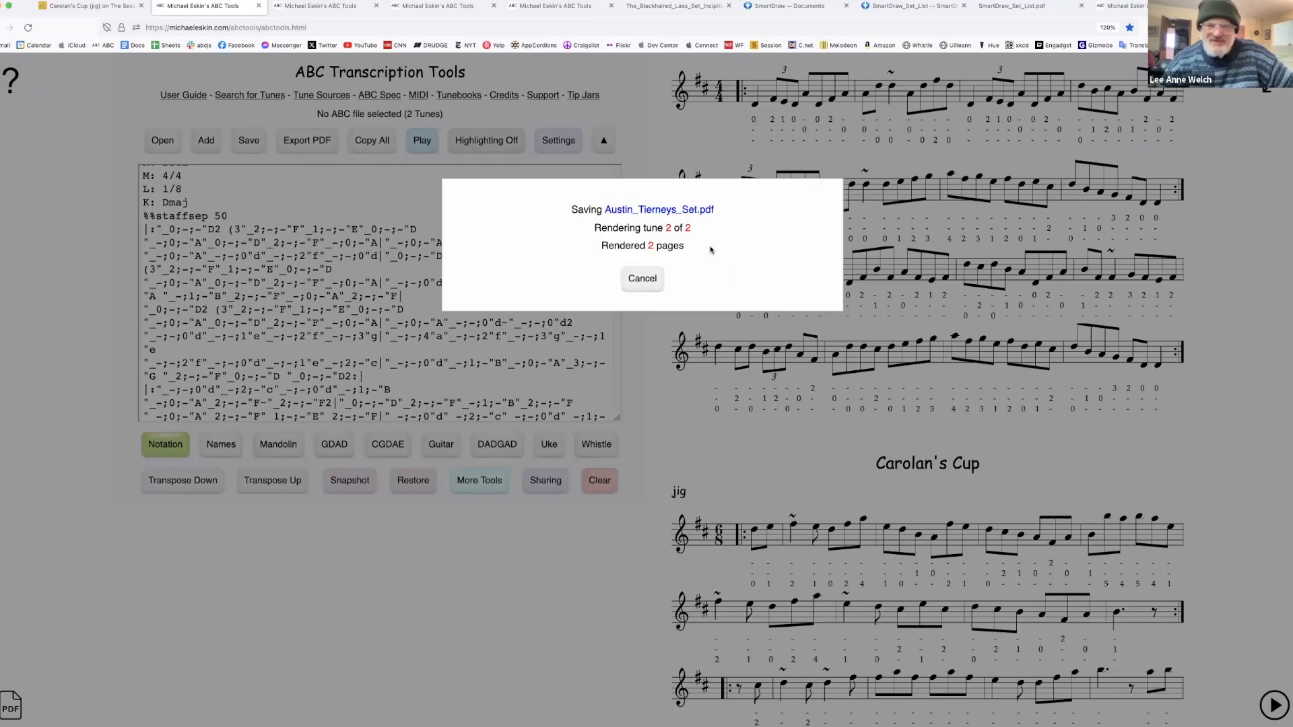
scroll(608, 377, down, 10)
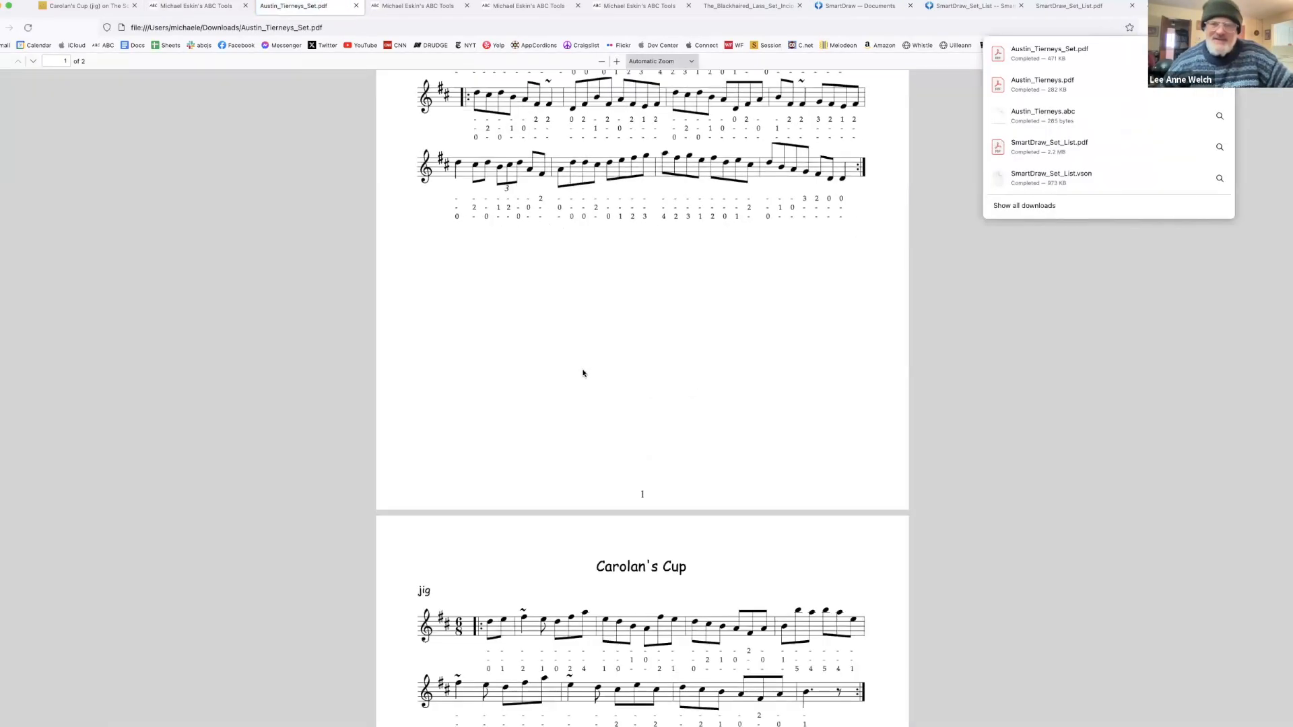
scroll(584, 374, up, 10)
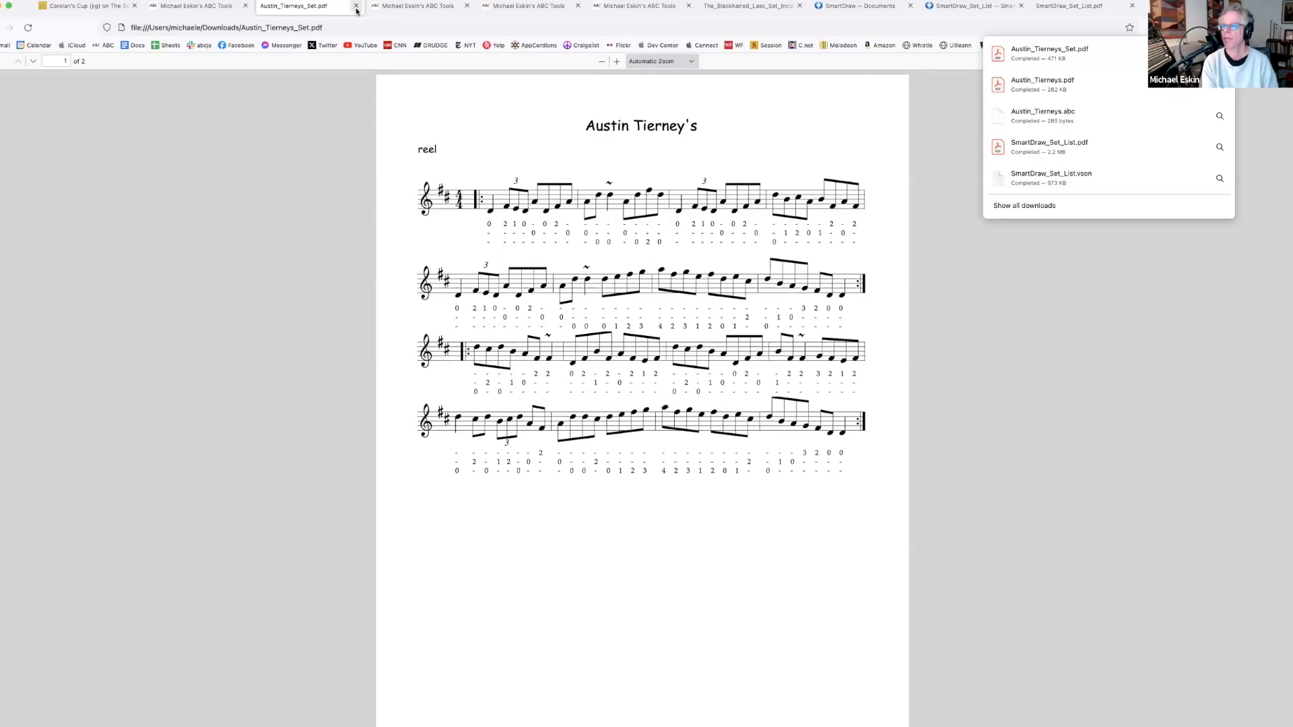
click(356, 10)
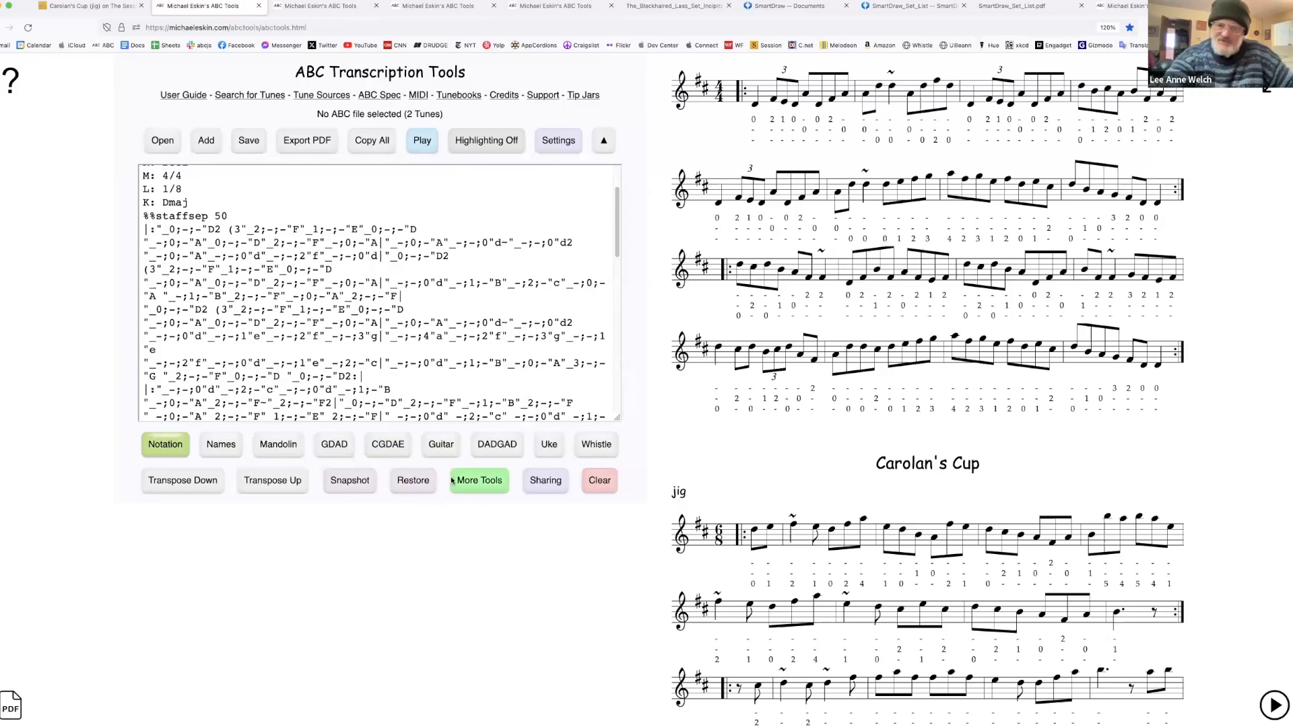
Restore the saved snapshot in place of the two tablature tunes in the editor
click(483, 485)
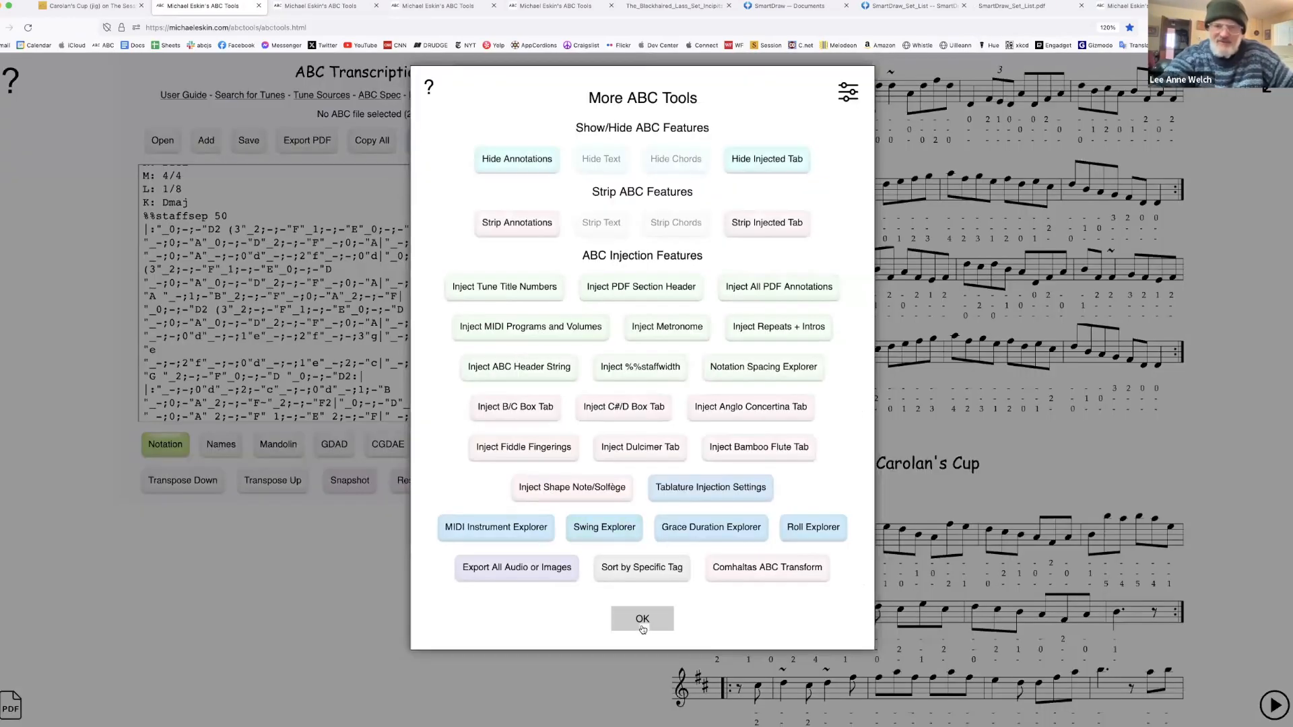
click(214, 163)
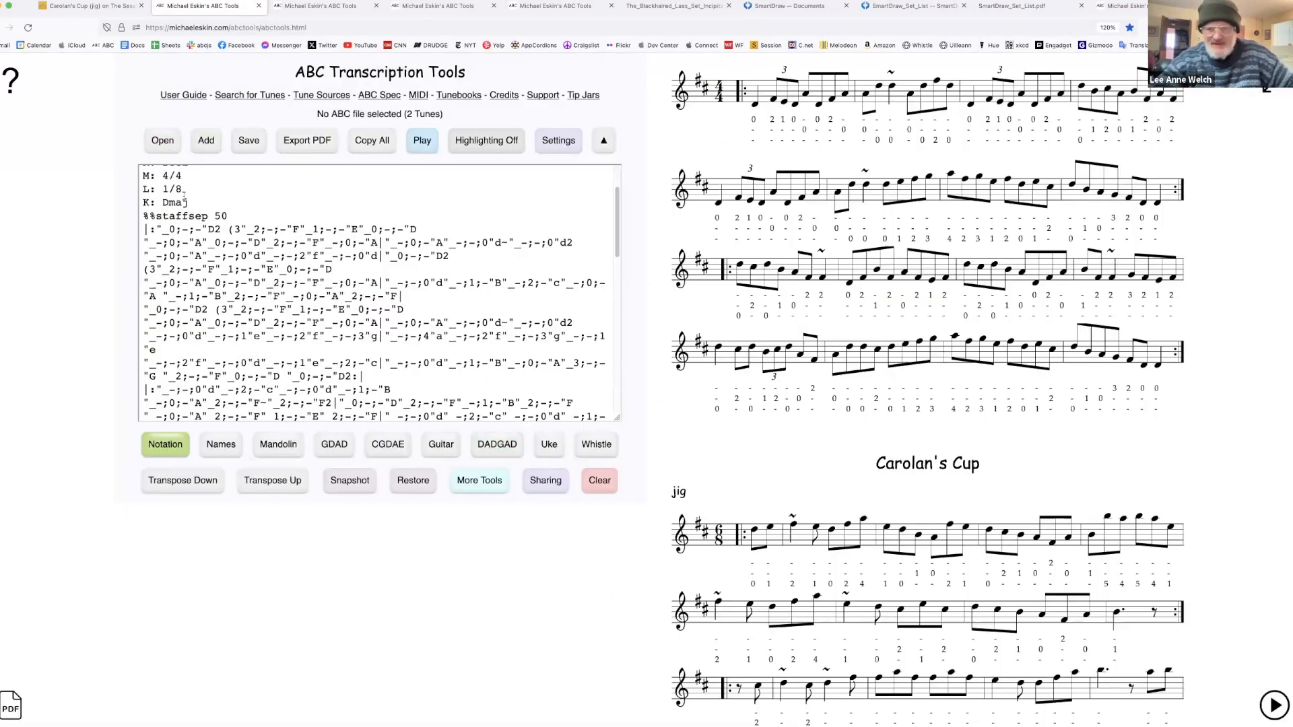
click(413, 481)
click(606, 251)
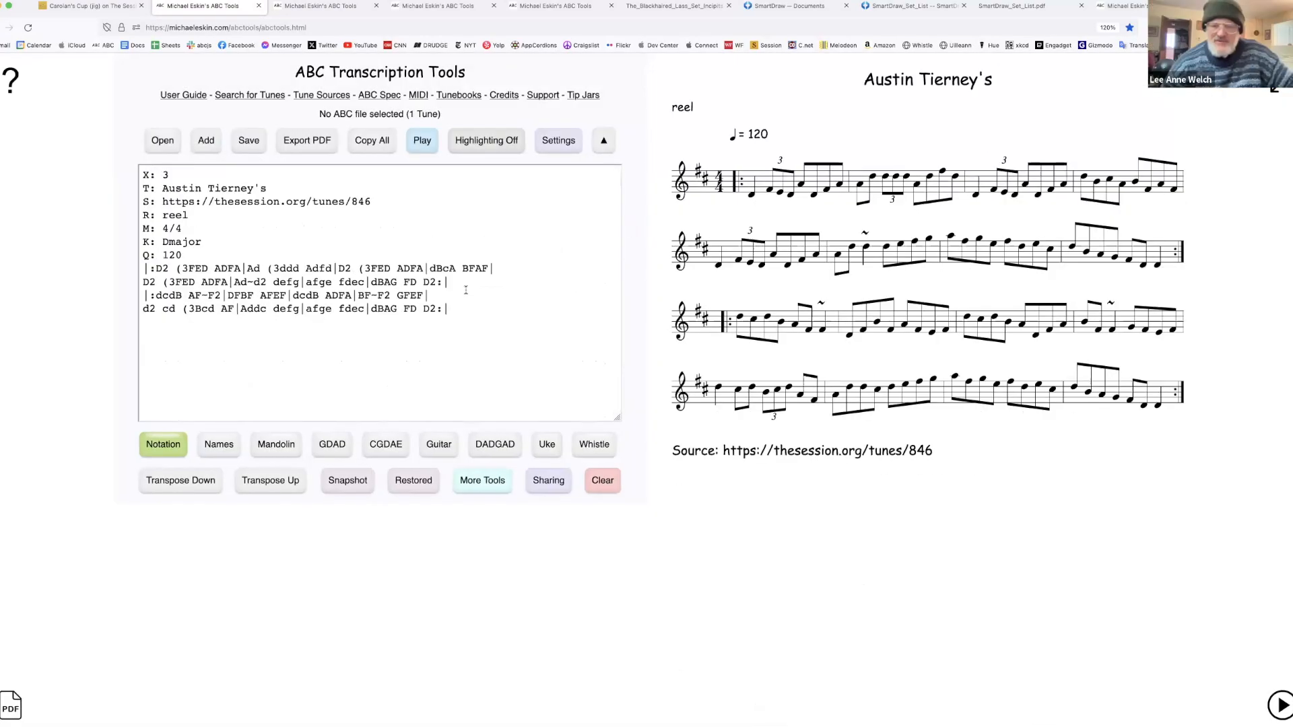
Add the chord symbol "D" before the first note of Austin Tierney's and "A" at the start of the second bar
click(493, 321)
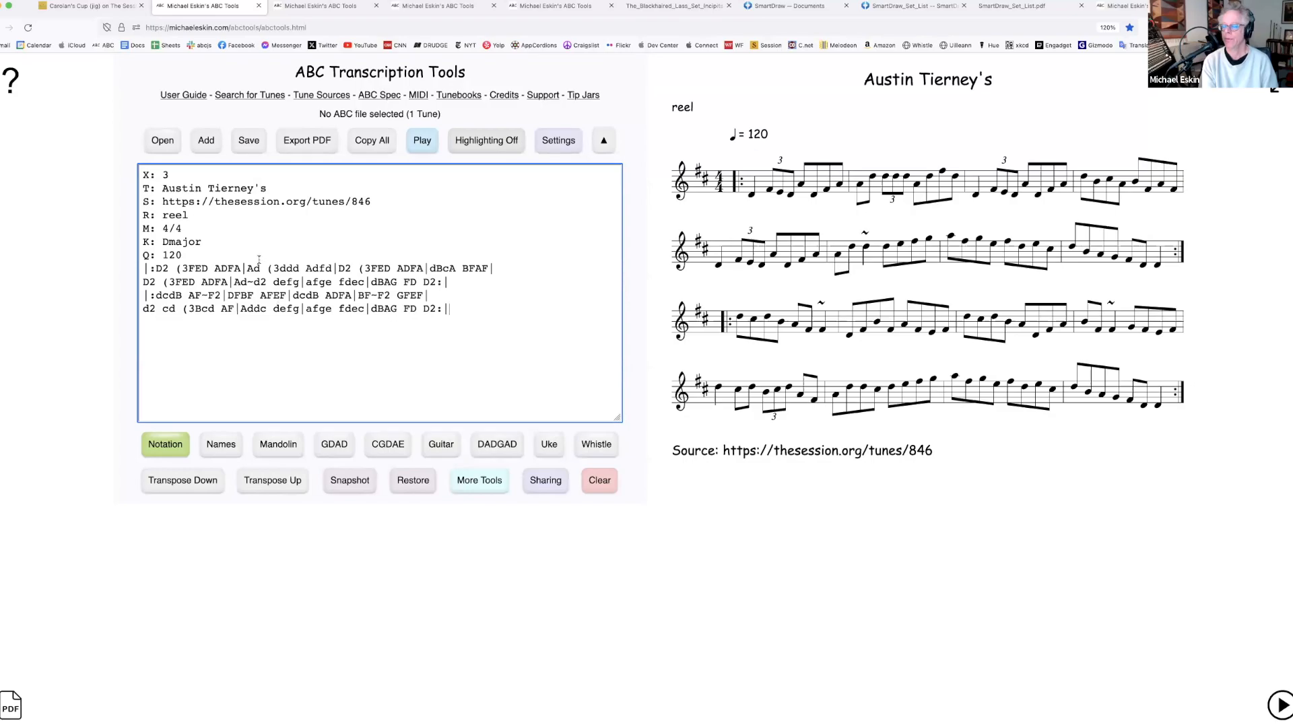
click(157, 269)
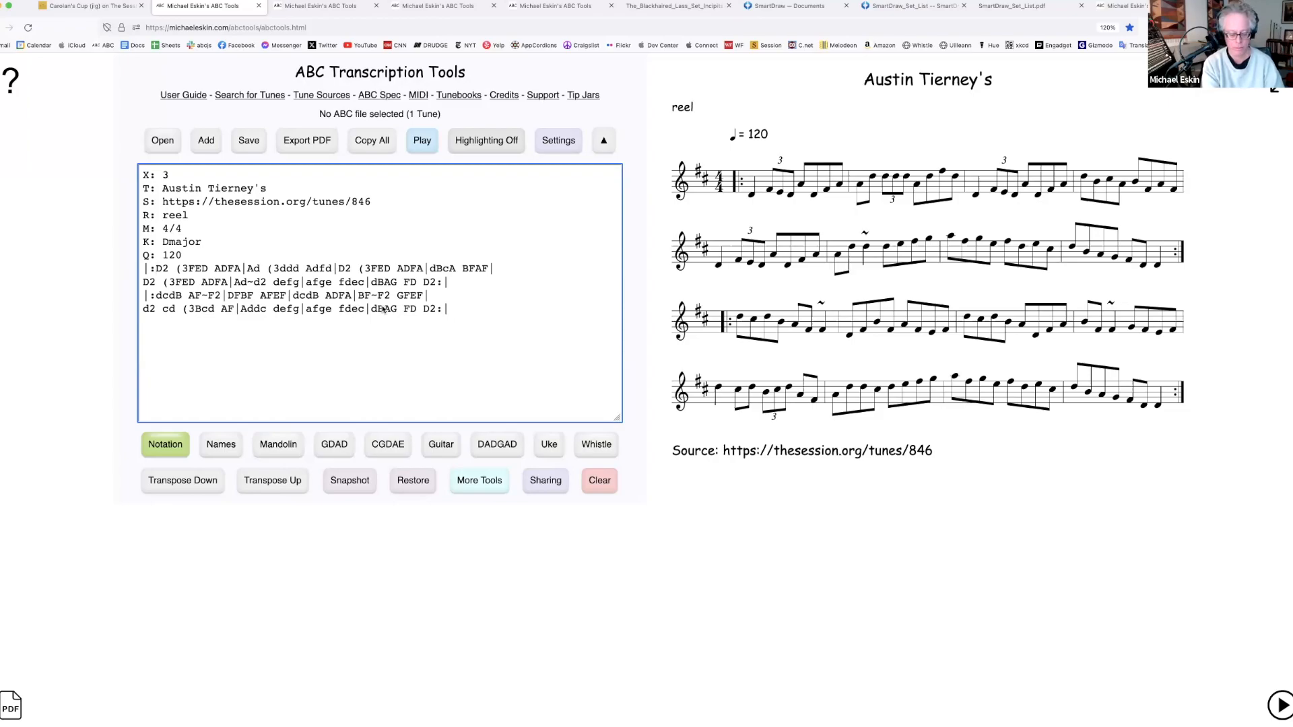
text("D")
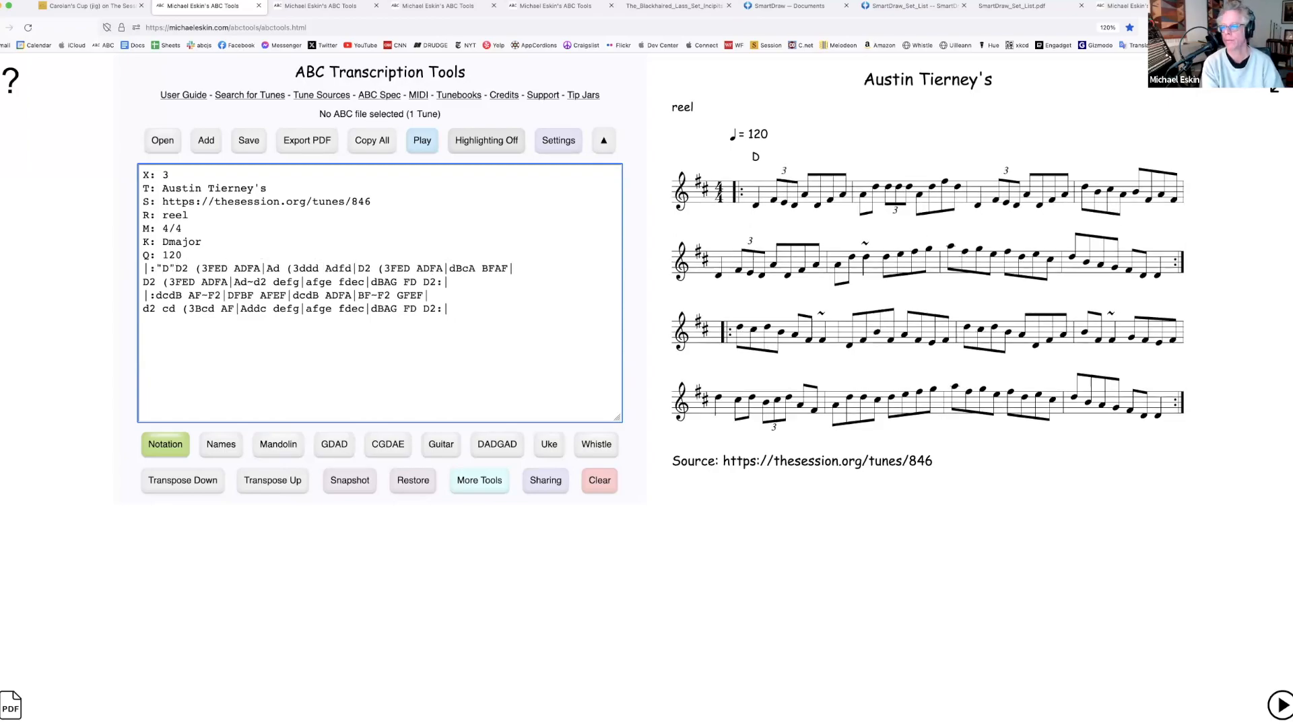
drag(176, 269, 157, 269)
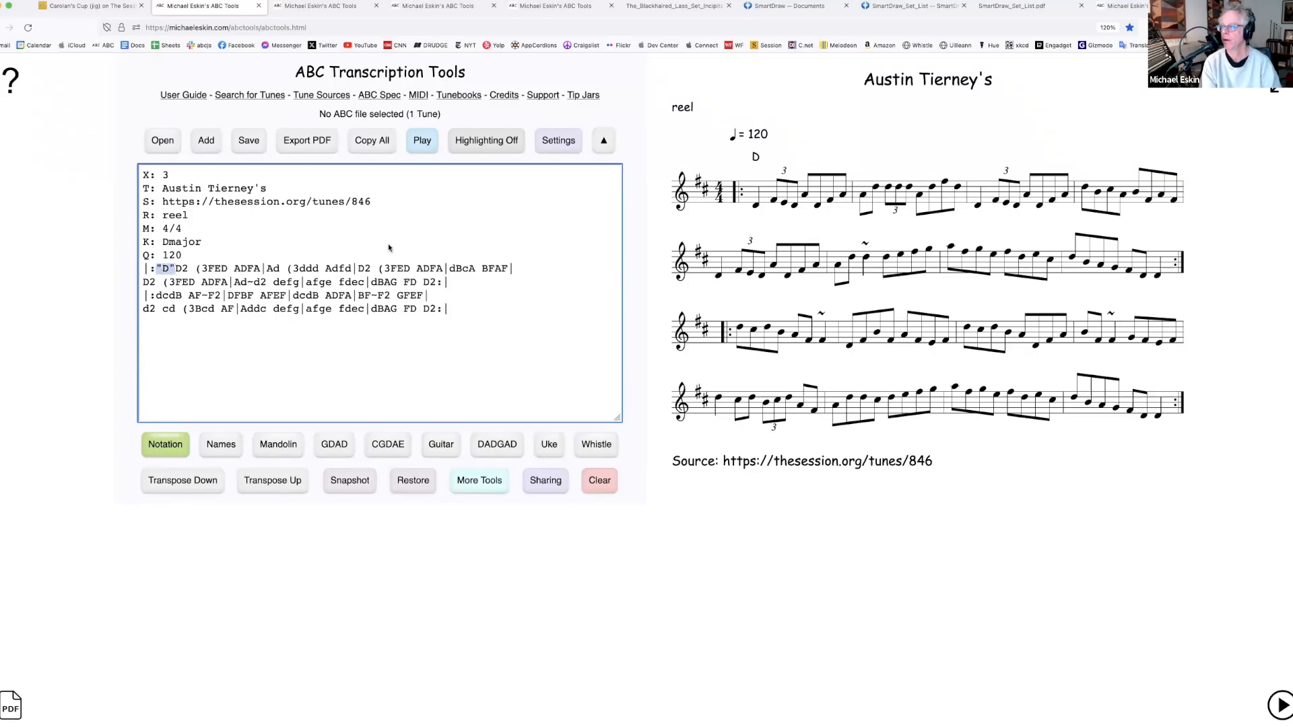
click(268, 271)
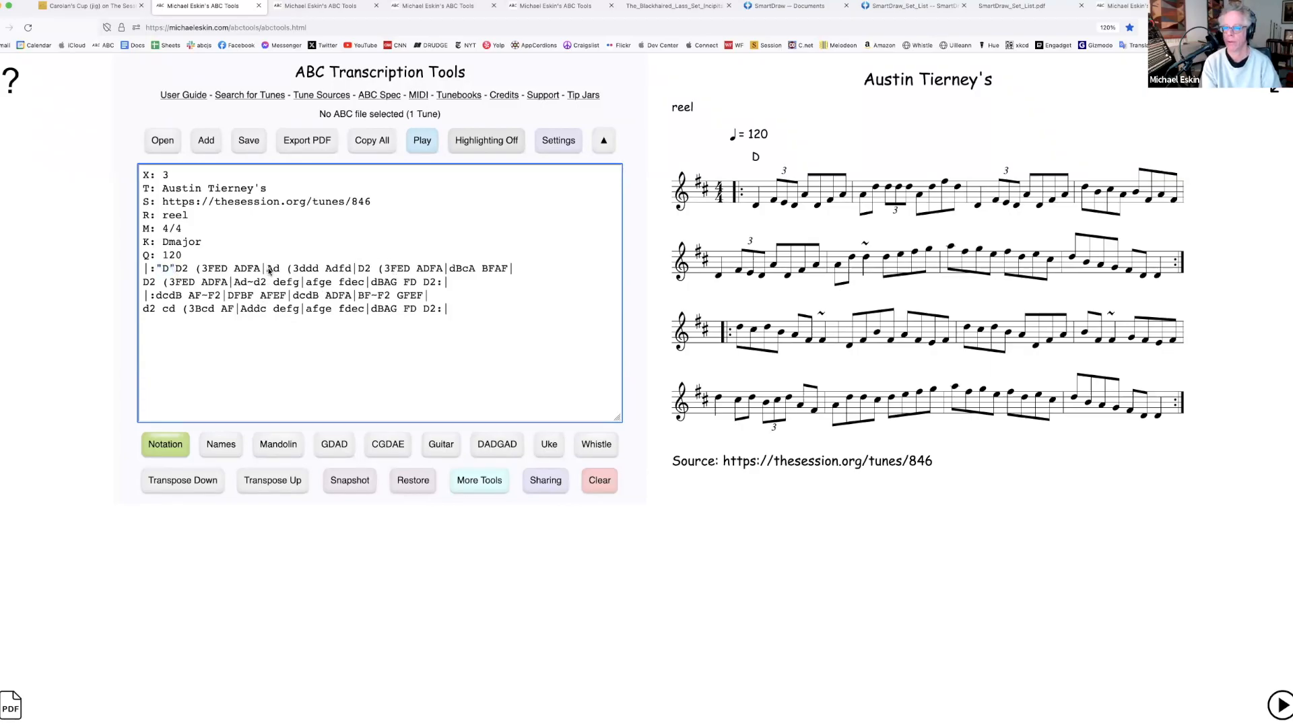
text("A")
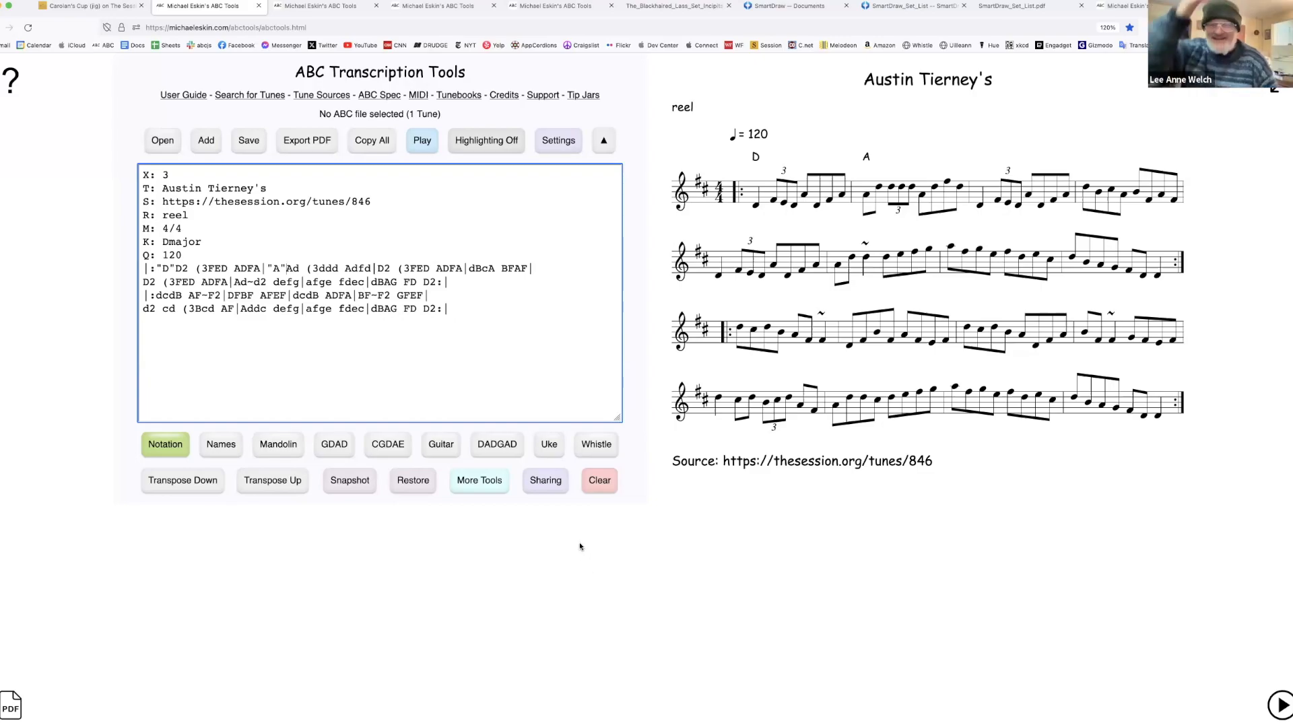
Inject mountain dulcimer tablature in the DAD - Cross-String style into the tune with chord symbols
click(484, 485)
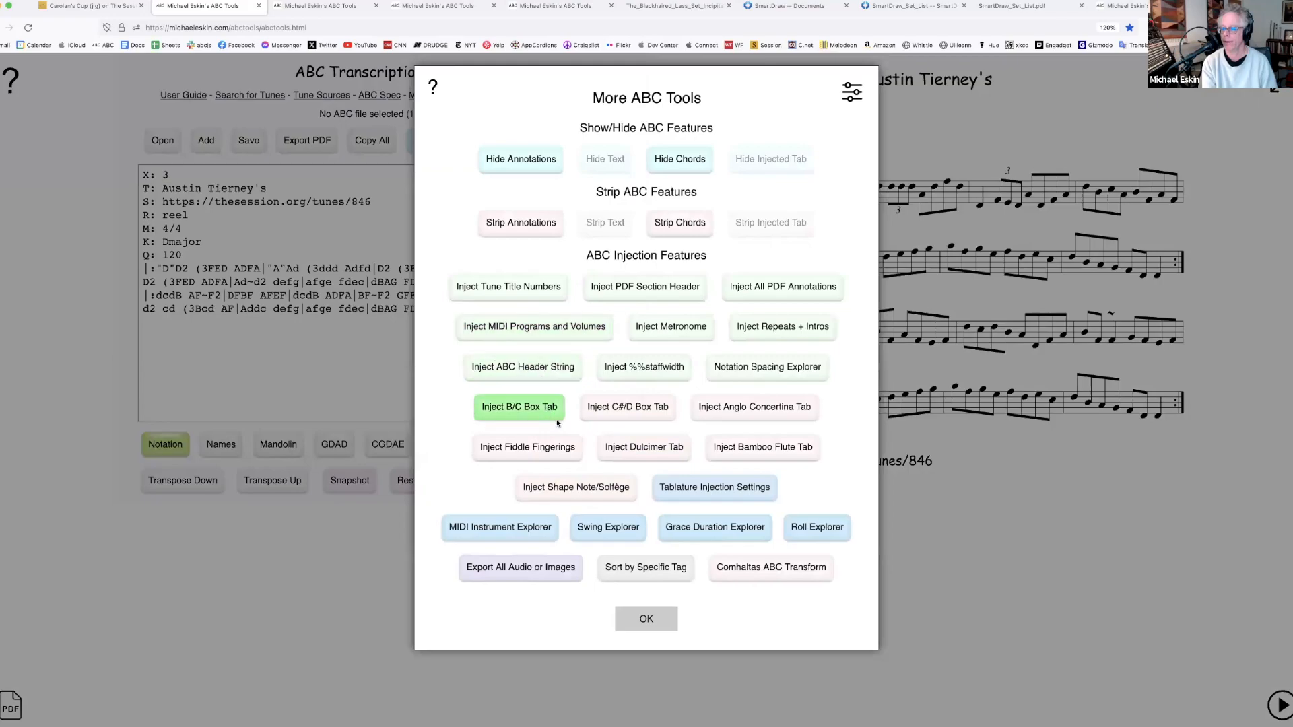
click(657, 450)
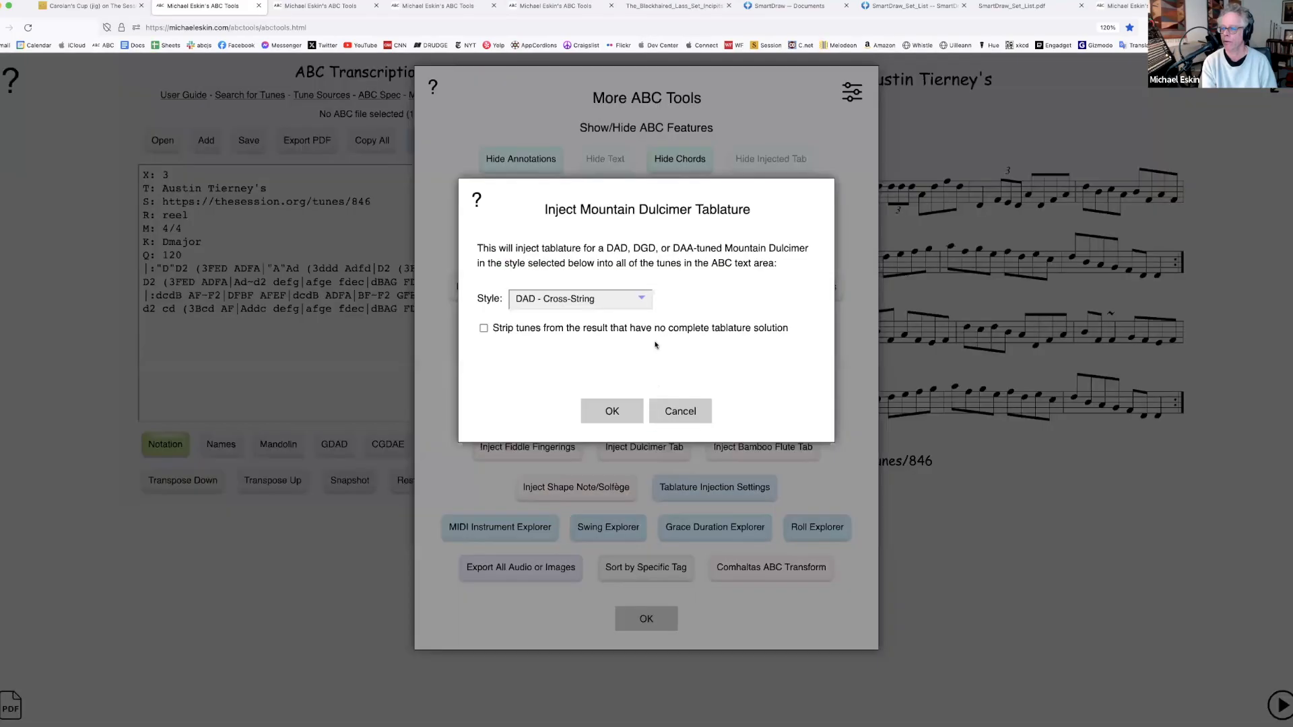
click(628, 416)
click(643, 619)
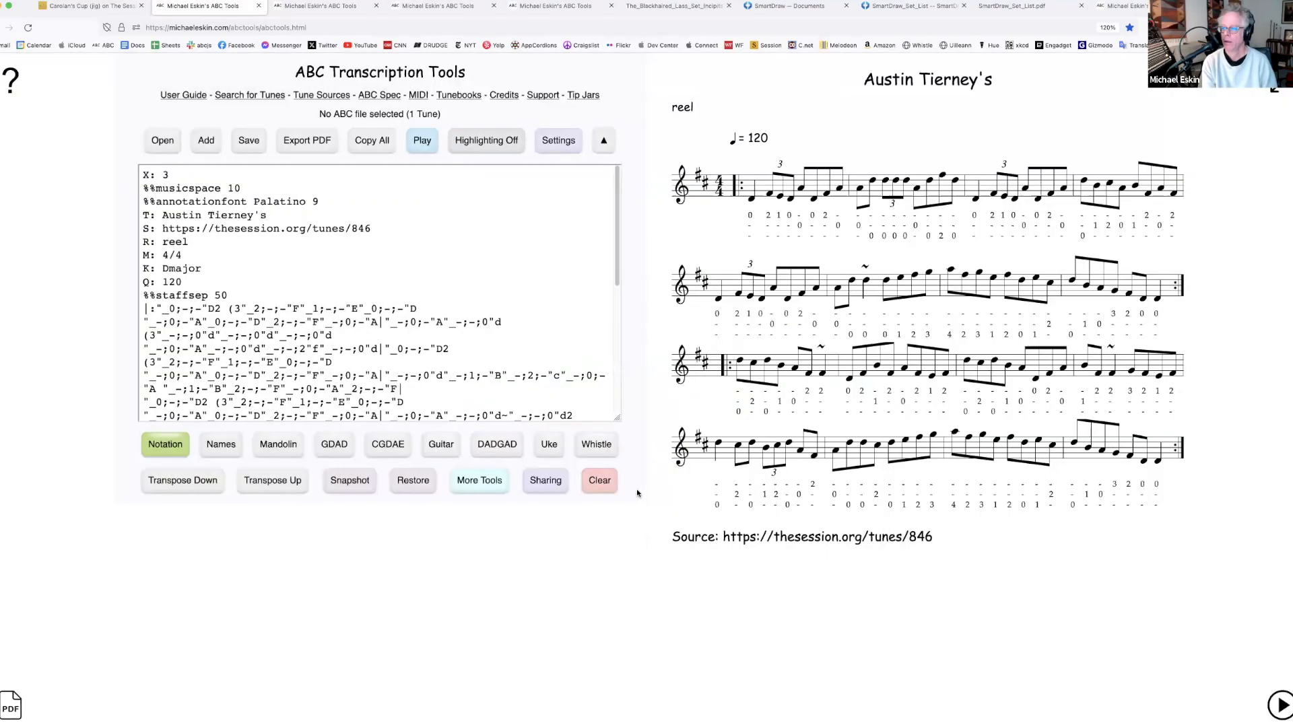
Widen the ABC editor, highlight the tablature annotation of the first bar's A after the triplet, and shrink the editor again
drag(617, 418, 1276, 547)
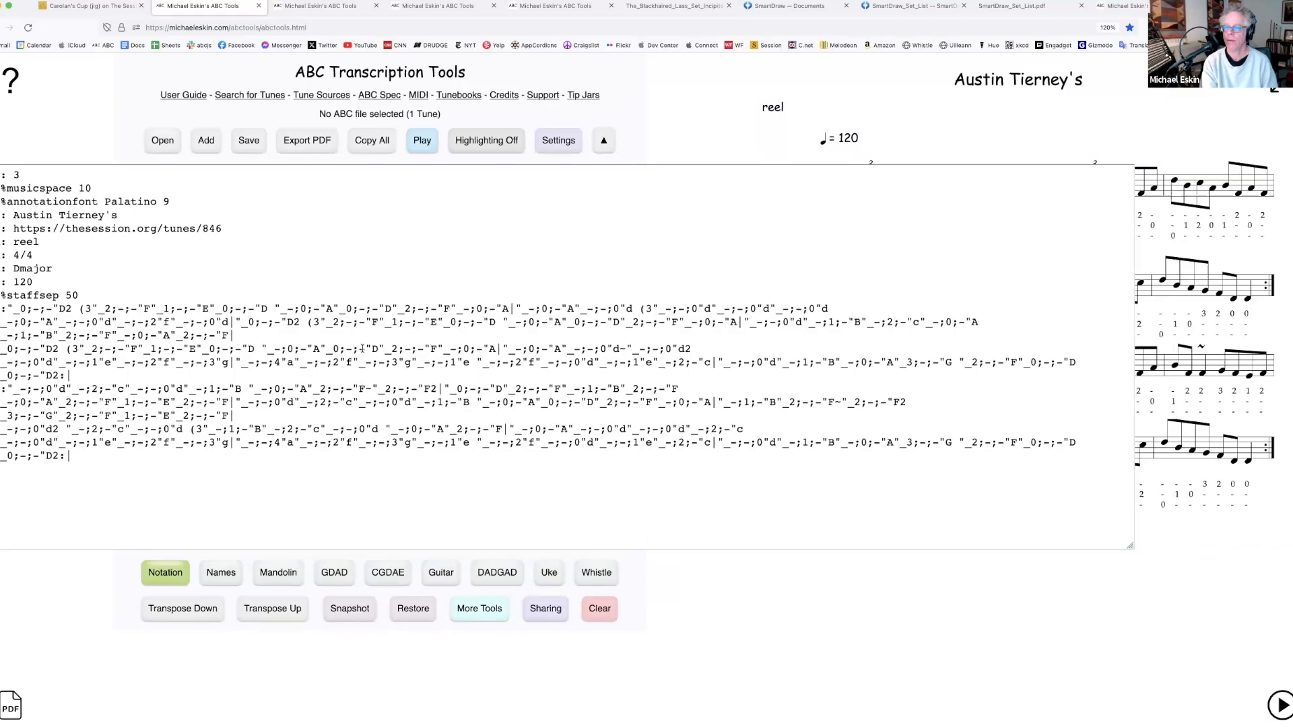
drag(277, 308, 336, 307)
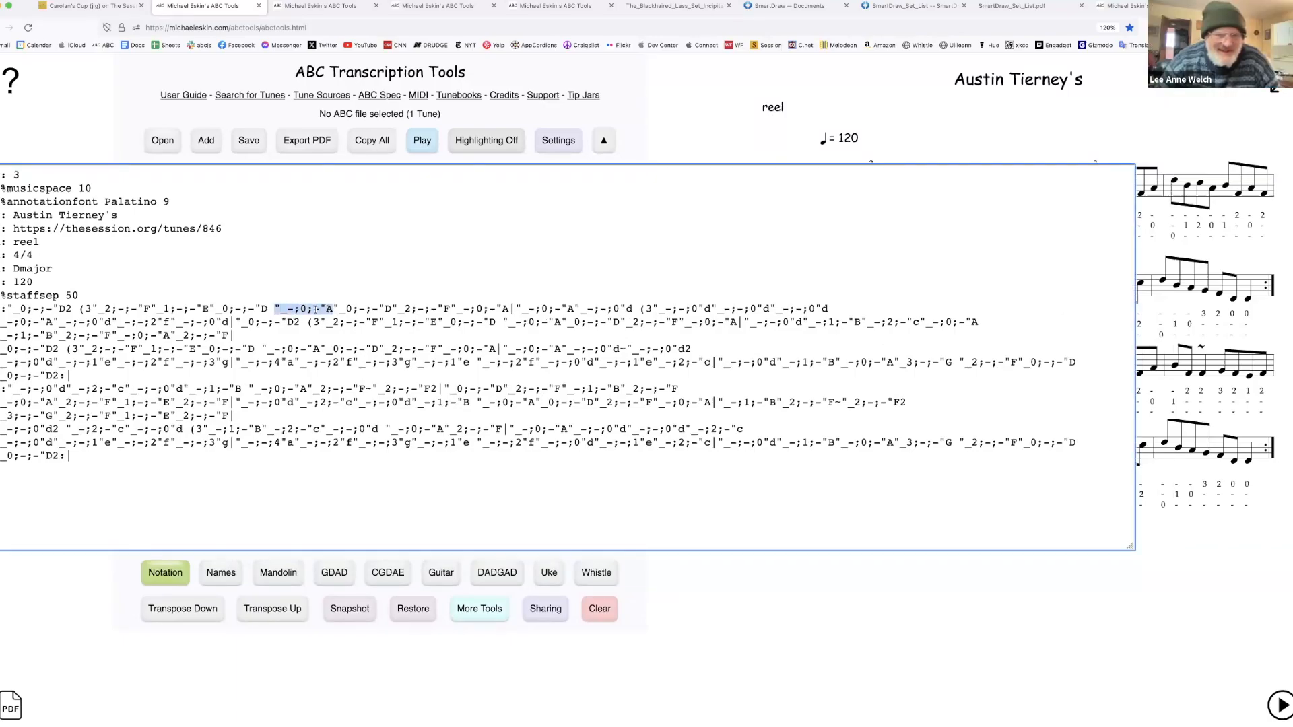
click(326, 308)
drag(326, 308, 274, 304)
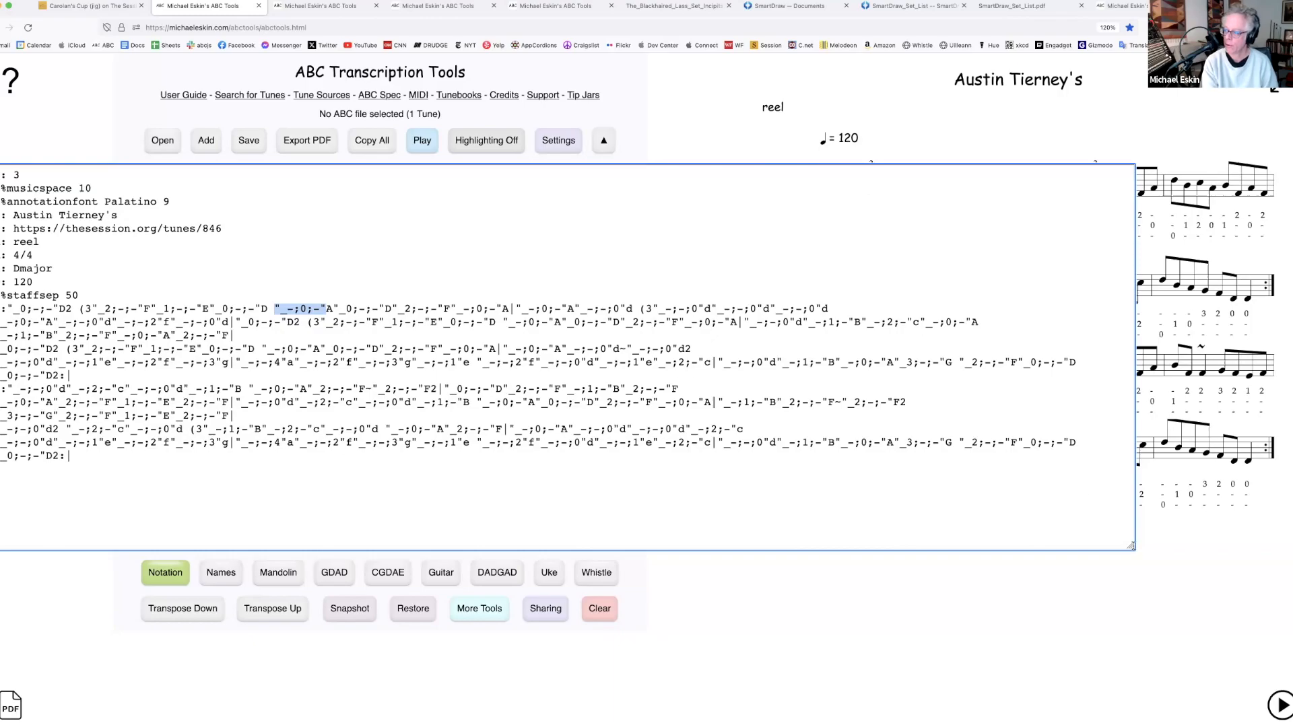
drag(1132, 545, 555, 508)
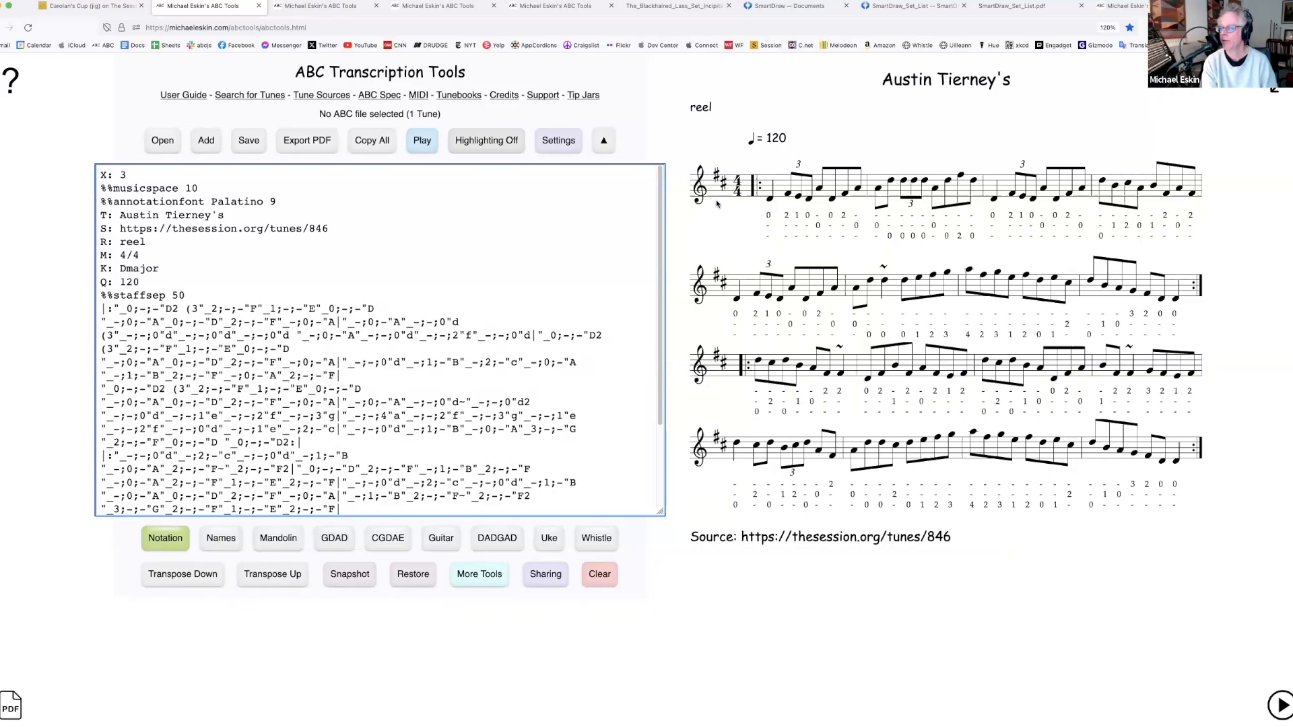
Turn on note highlighting, locate the first D note's ABC text and set its tablature annotation to _0;2;2
click(486, 143)
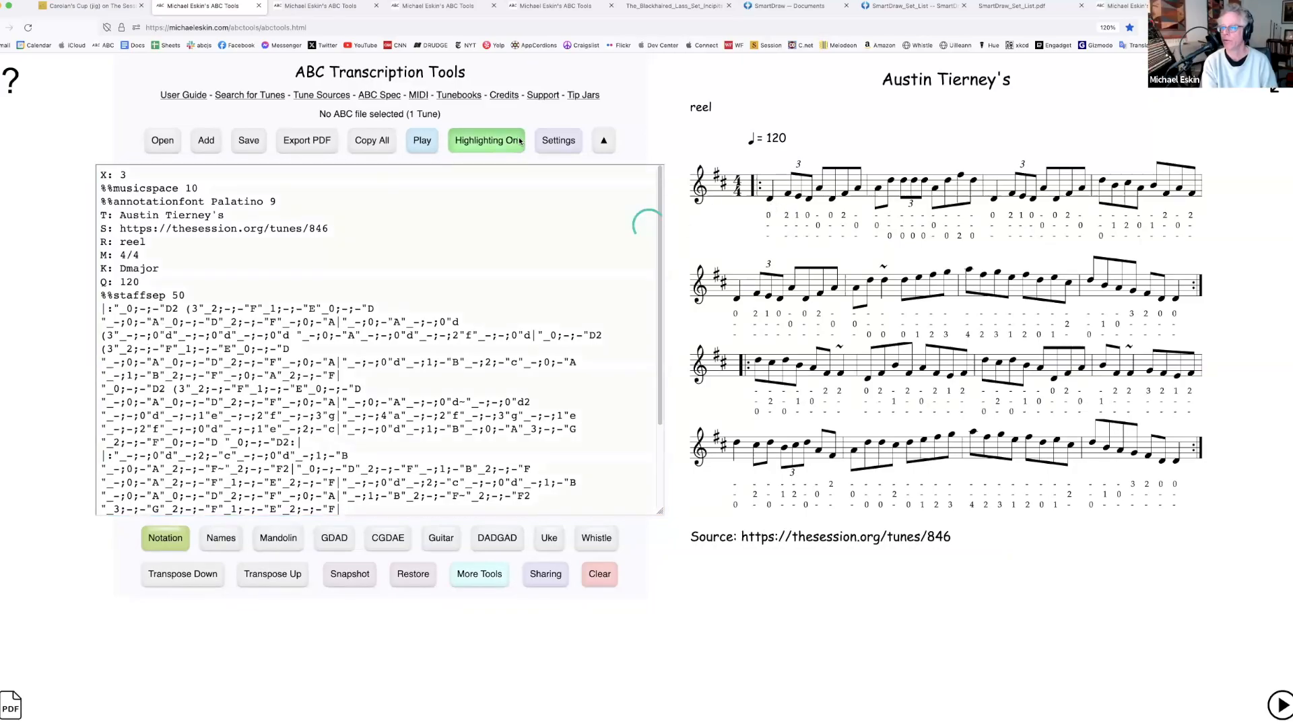
click(770, 200)
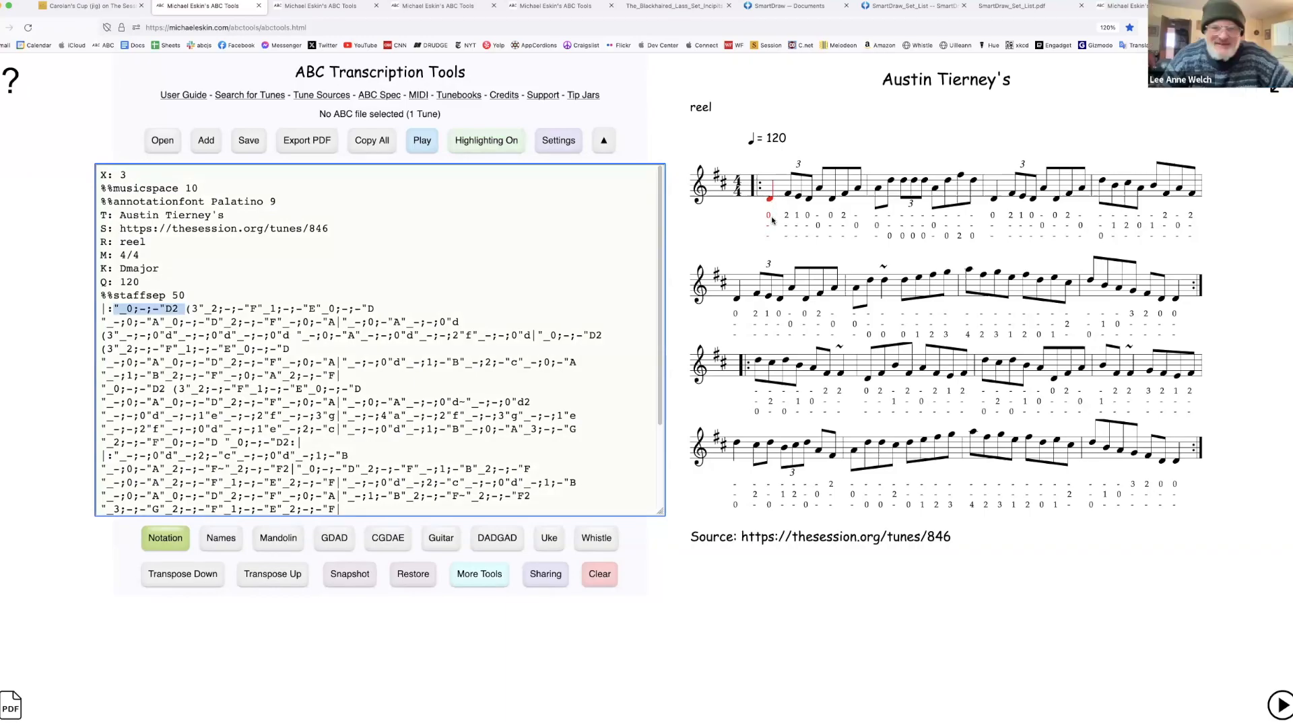
click(128, 308)
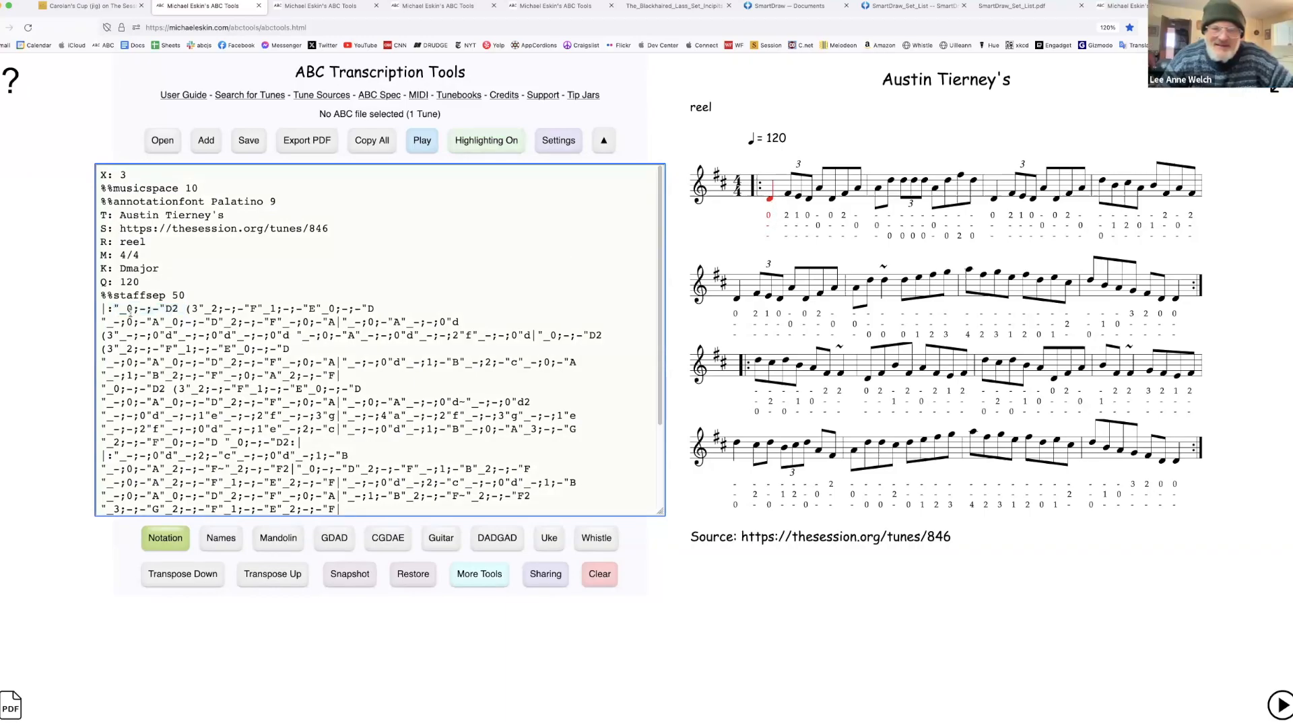
drag(138, 309, 146, 308)
text(2;2)
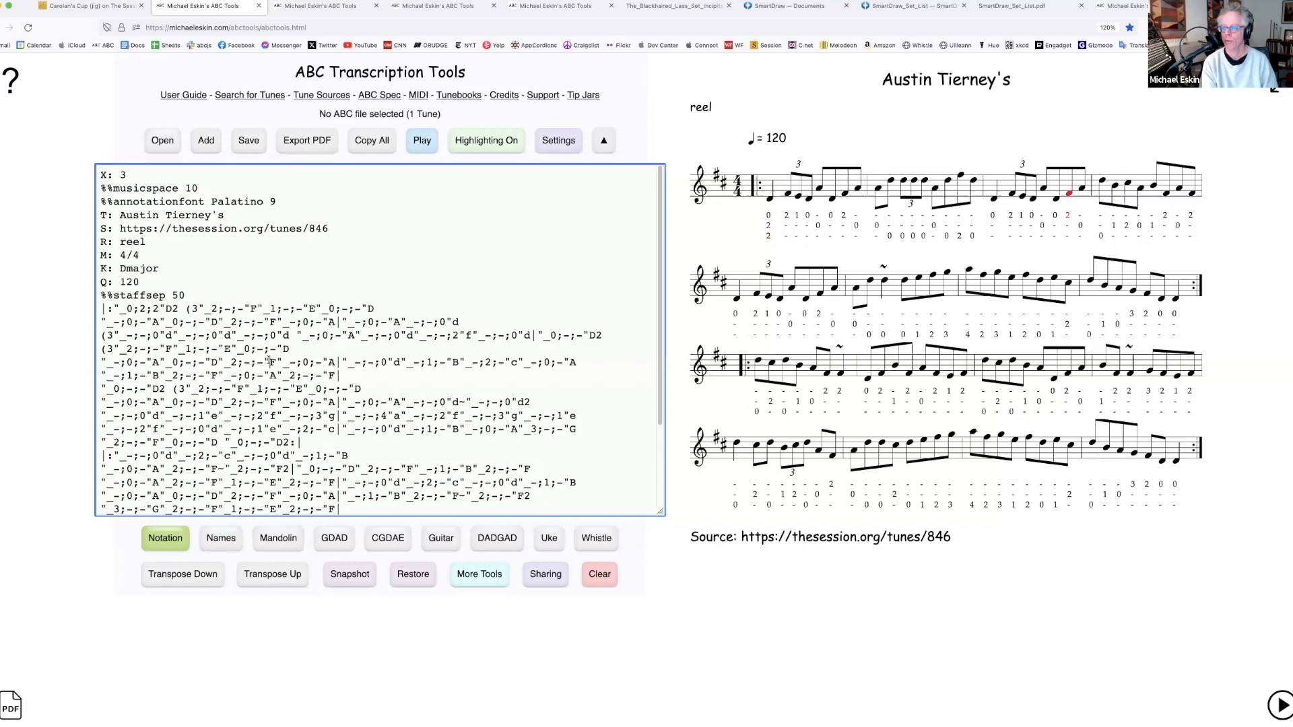
Examine how selected ABC text and the rolled d in the second staff match up, switching highlighting off and on
drag(237, 334, 345, 431)
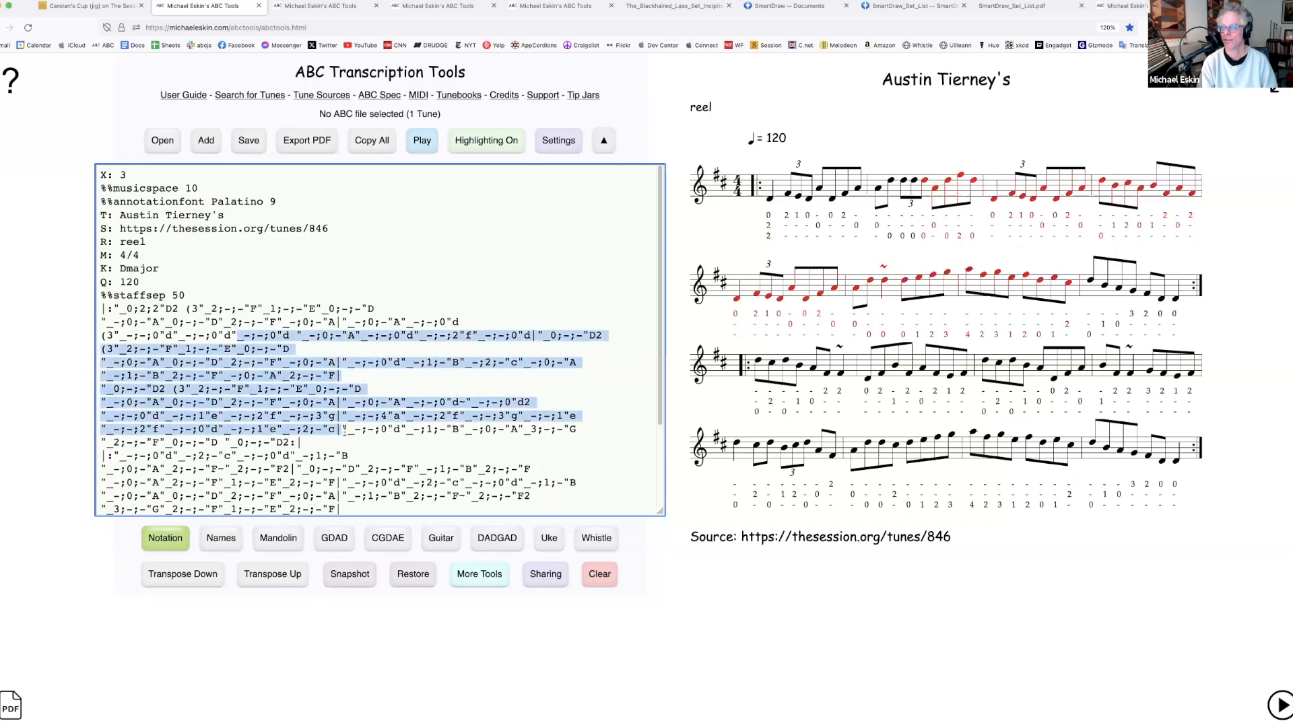
click(352, 269)
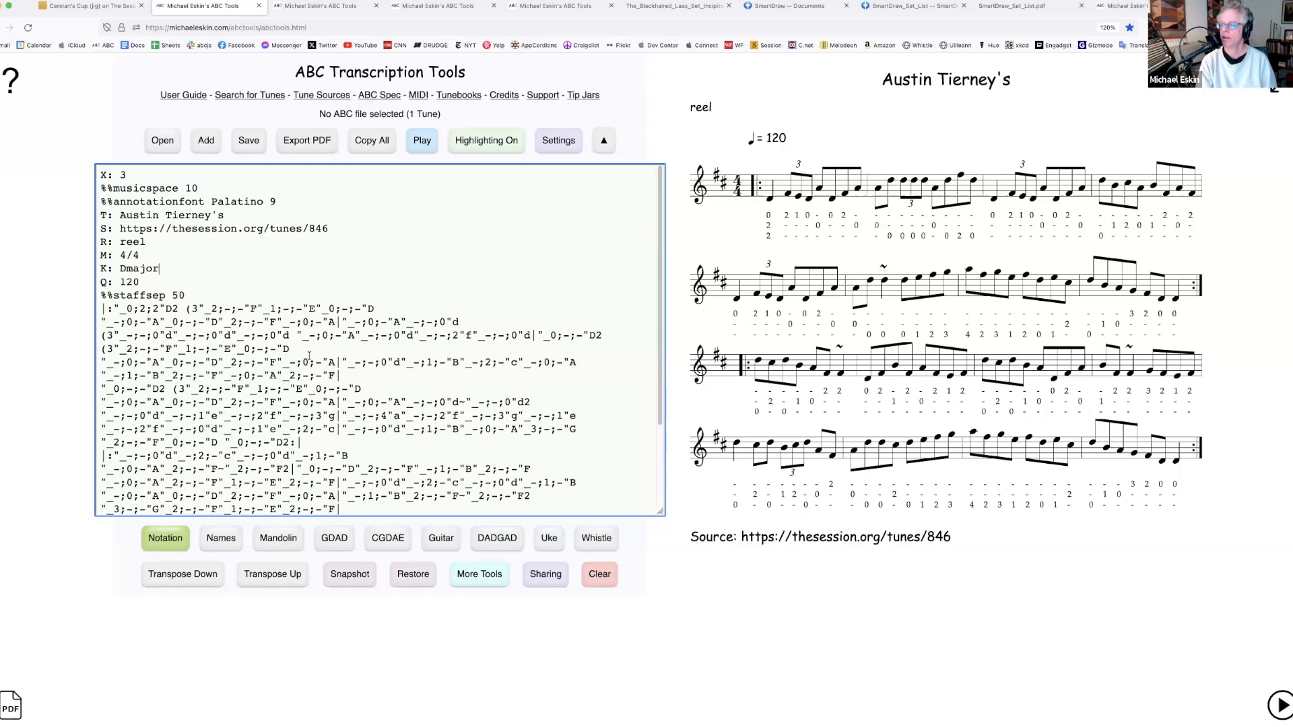
click(488, 140)
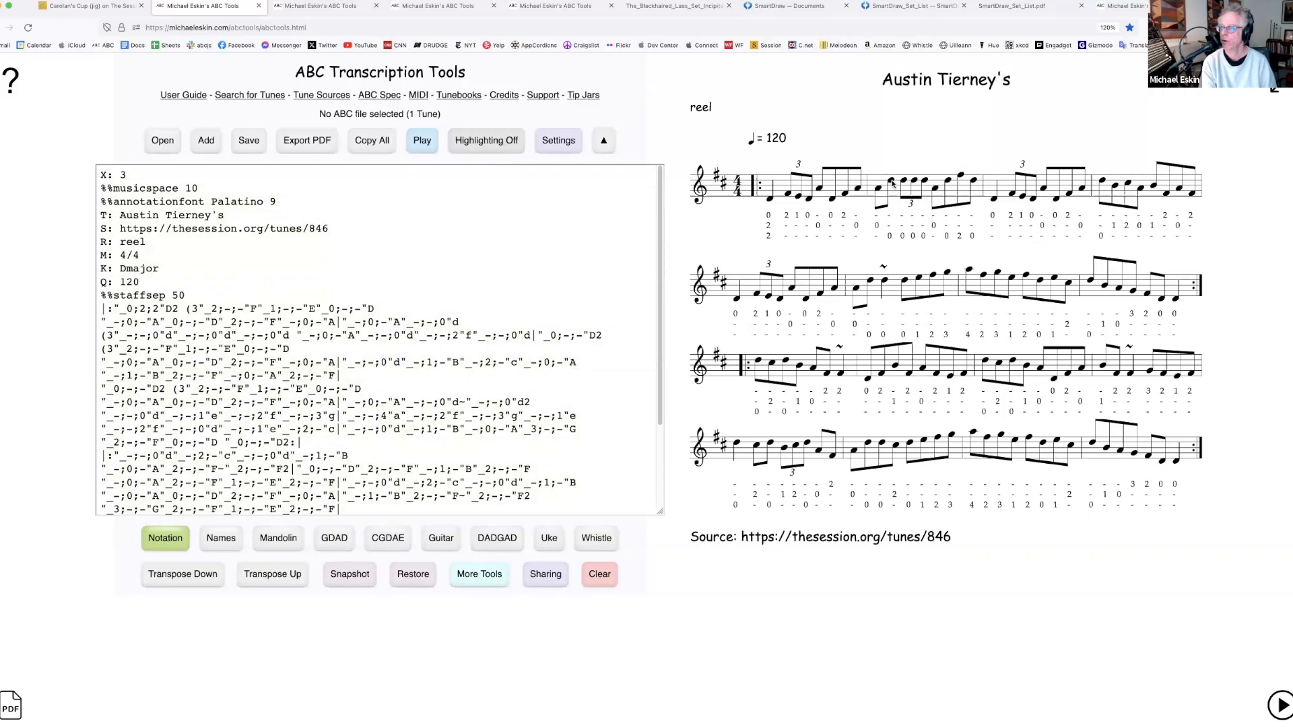
click(495, 142)
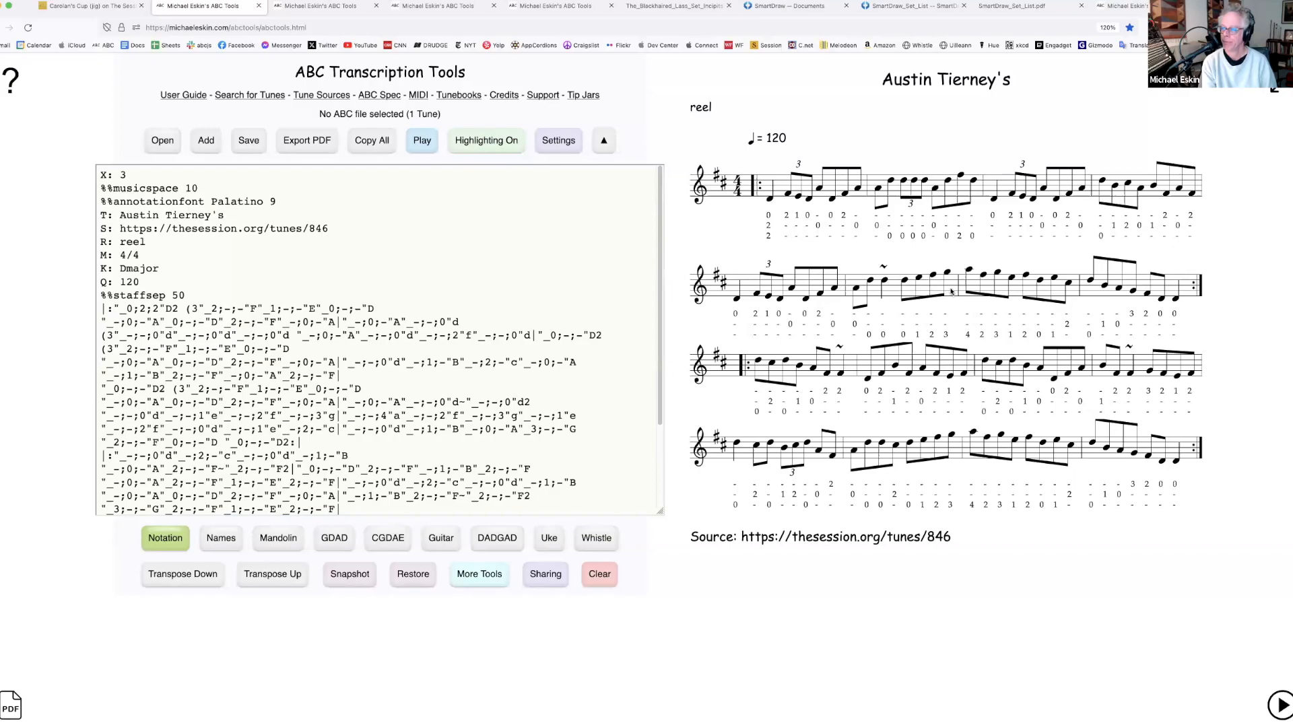
click(885, 282)
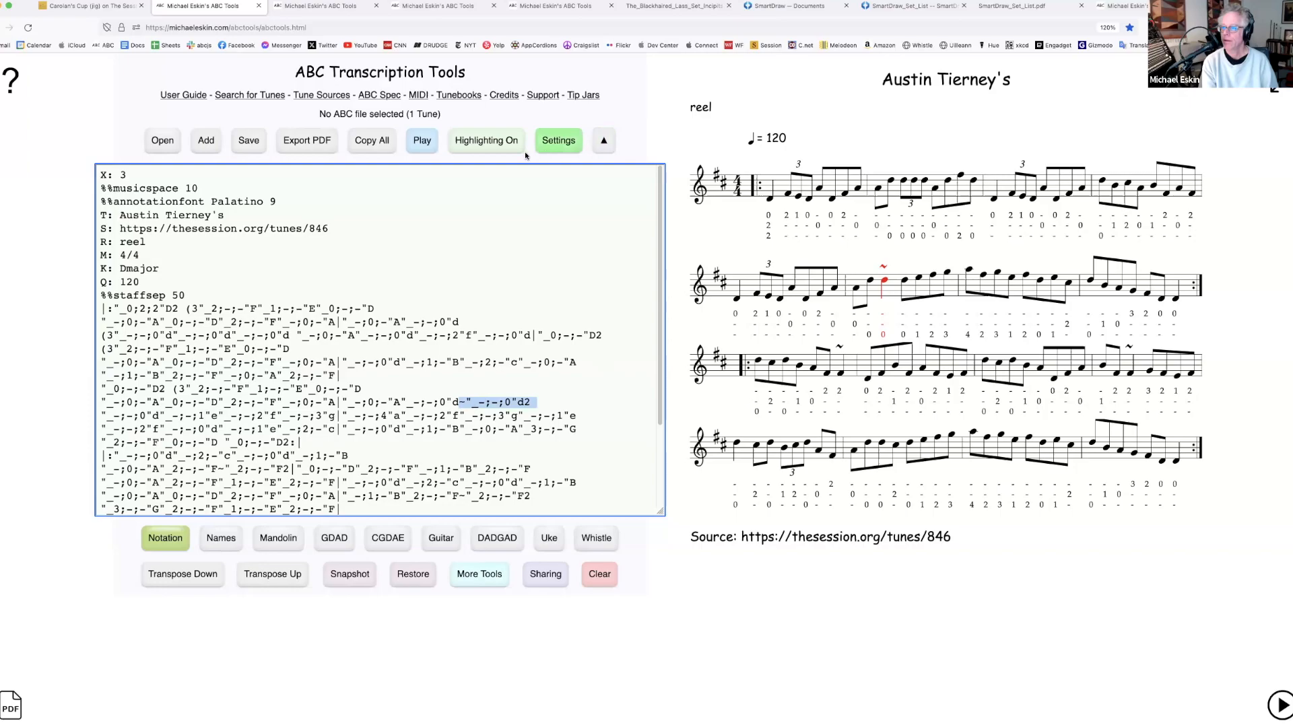
click(481, 143)
click(497, 144)
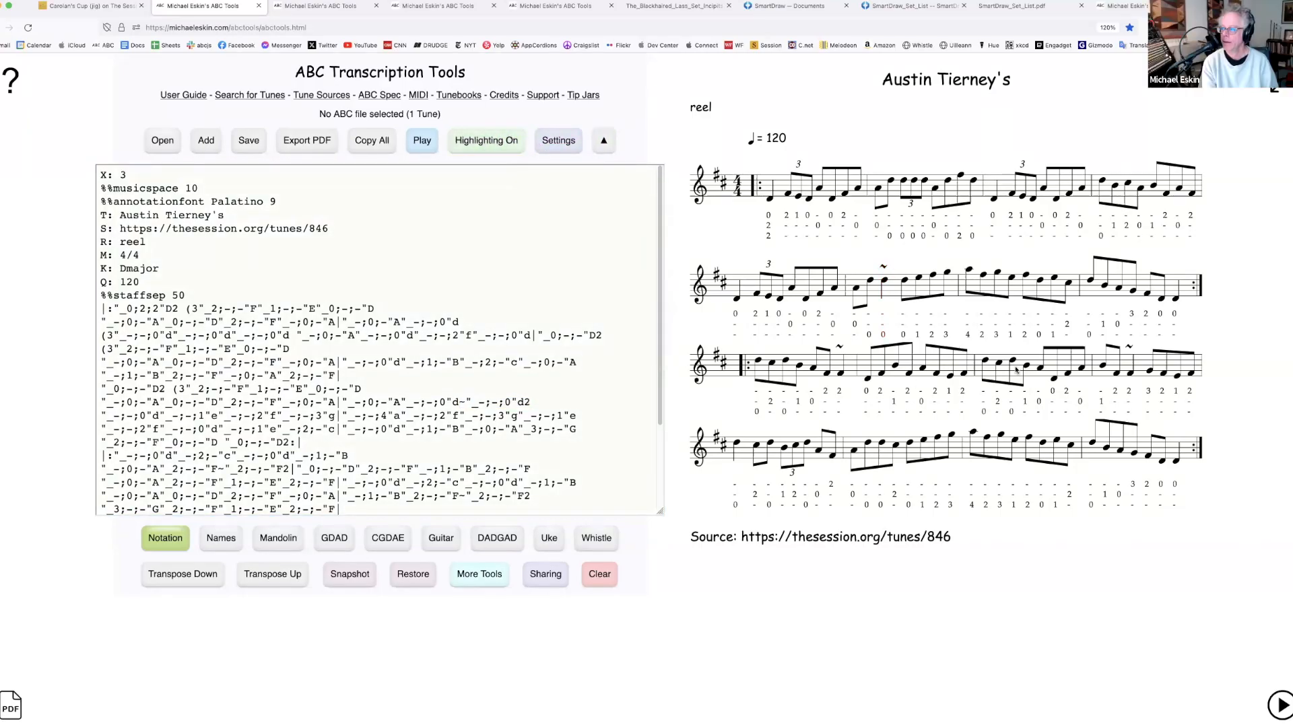
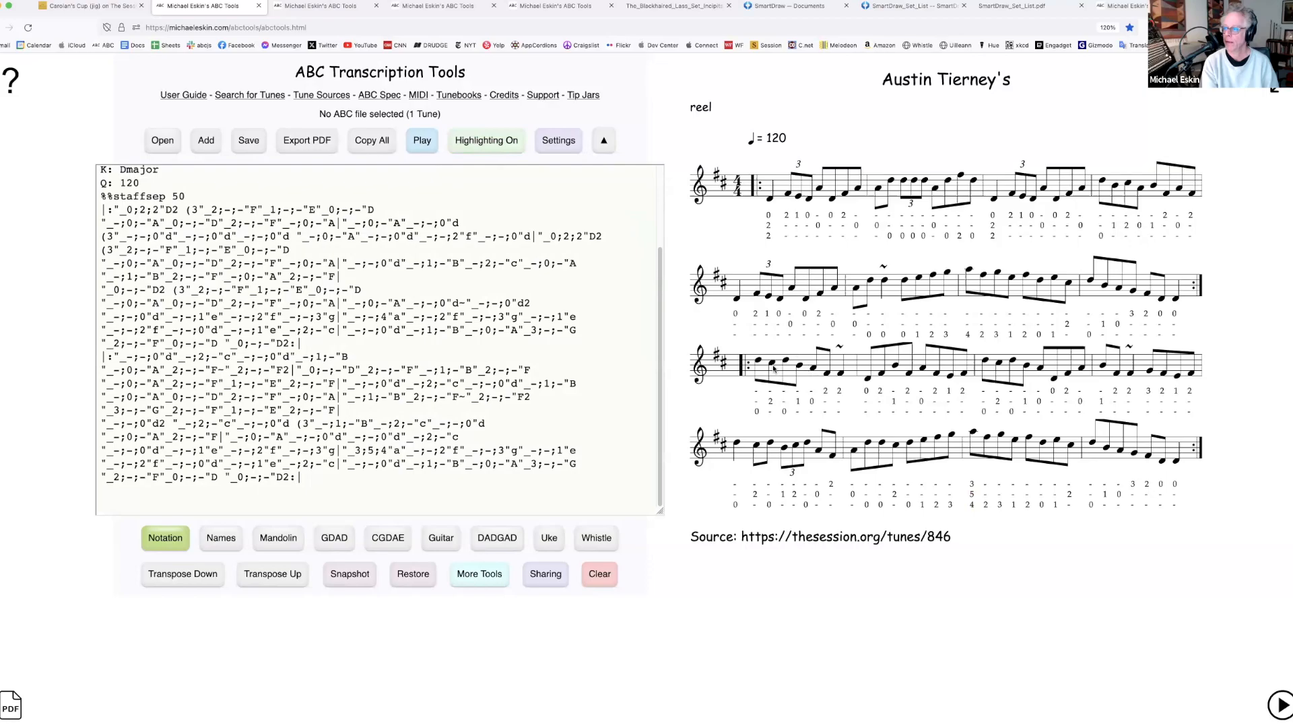
click(738, 303)
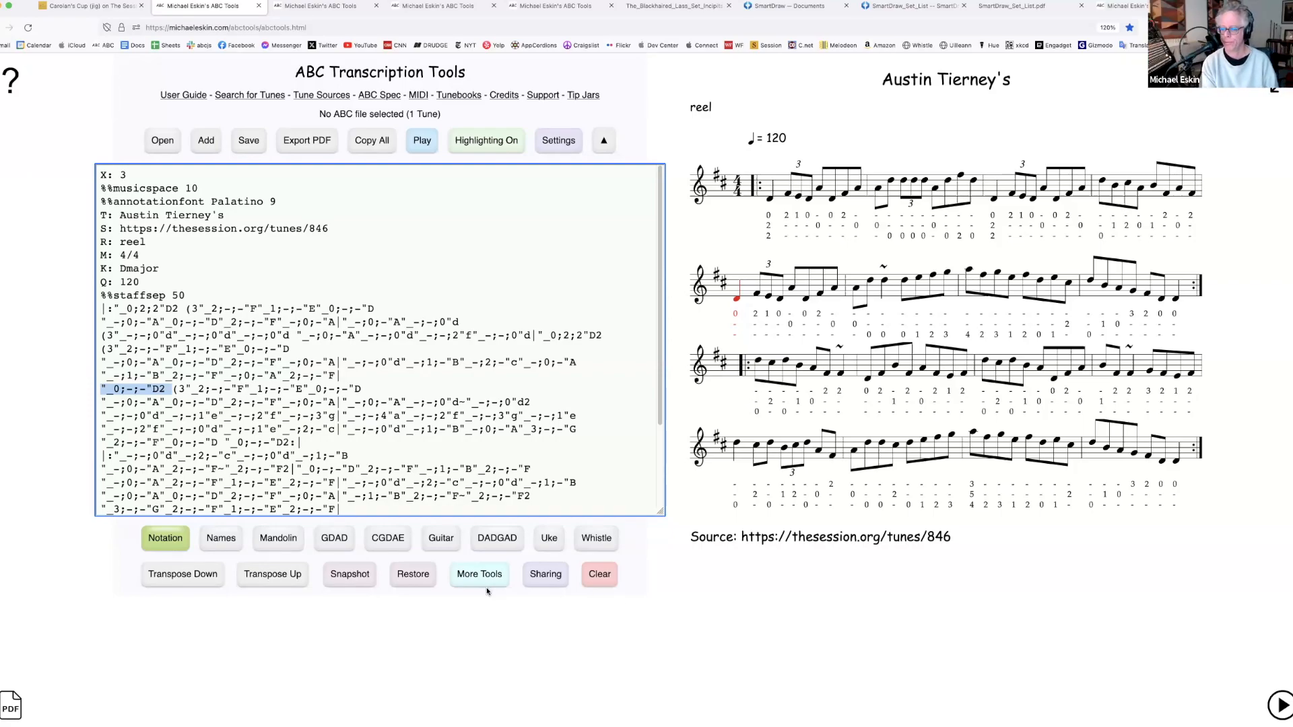
click(436, 576)
click(424, 577)
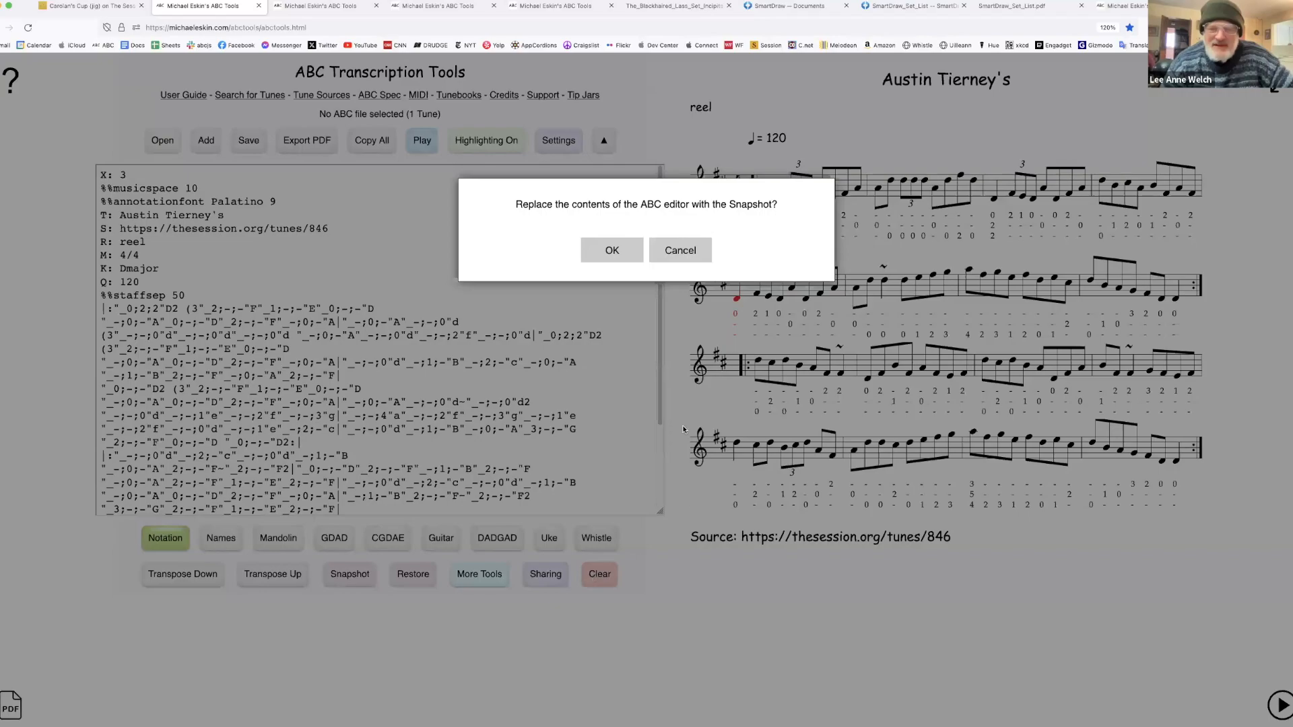
click(613, 249)
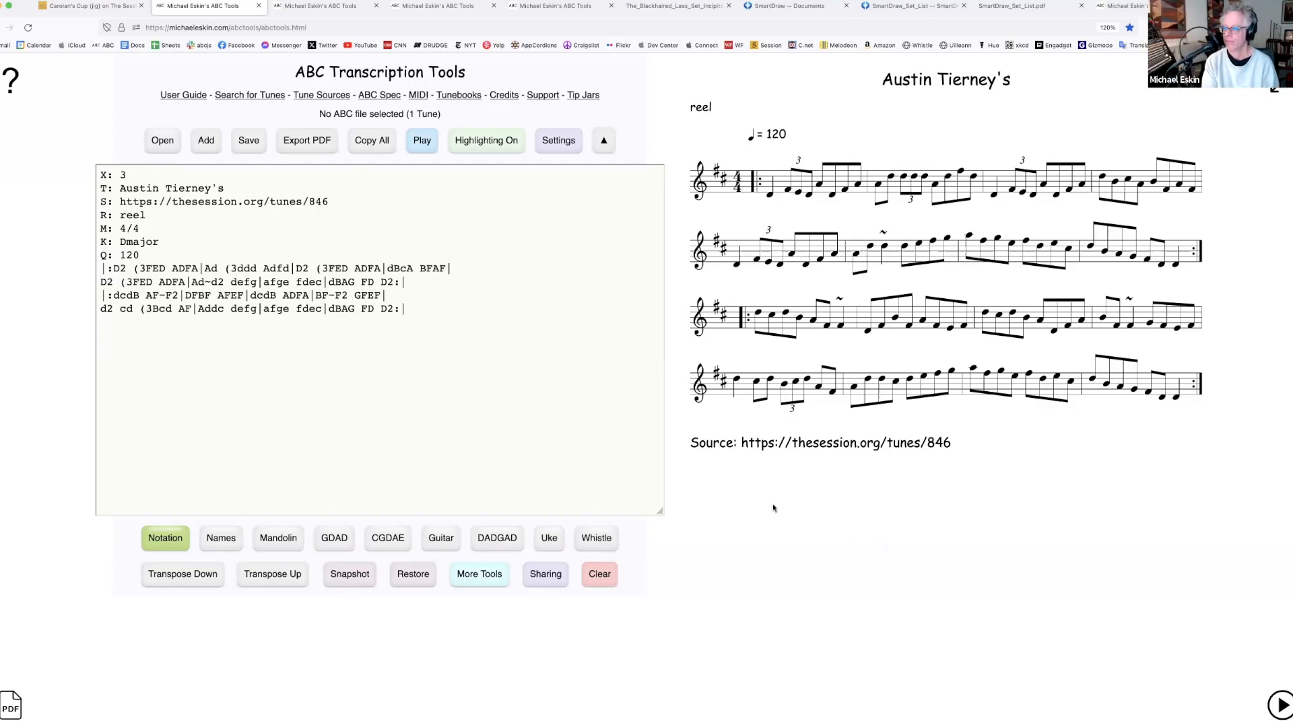
click(474, 576)
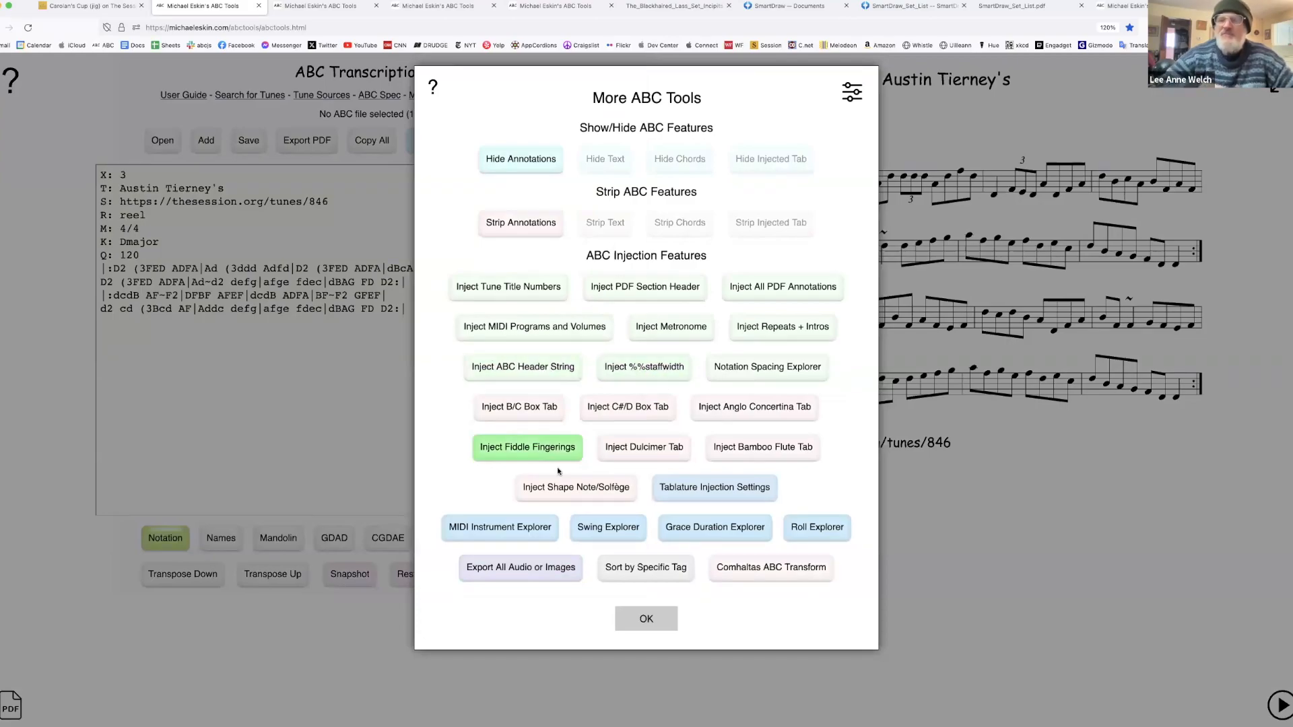
click(671, 455)
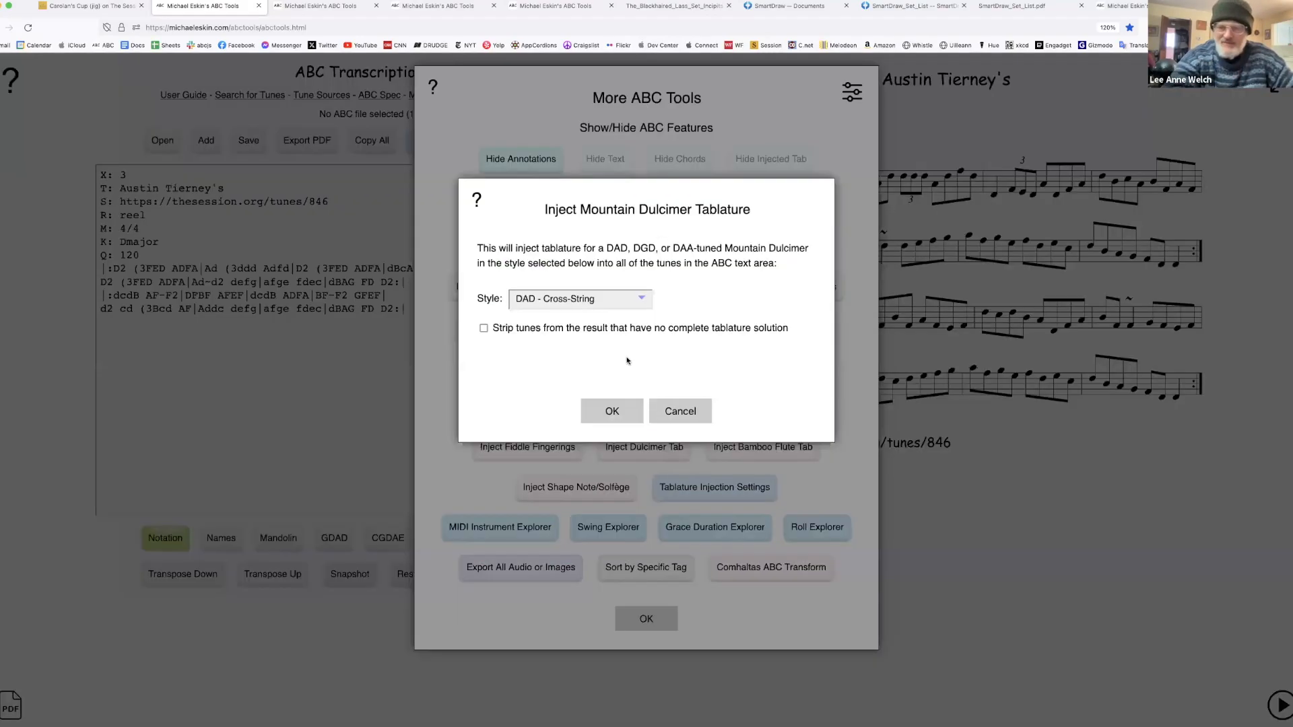
click(613, 411)
click(646, 619)
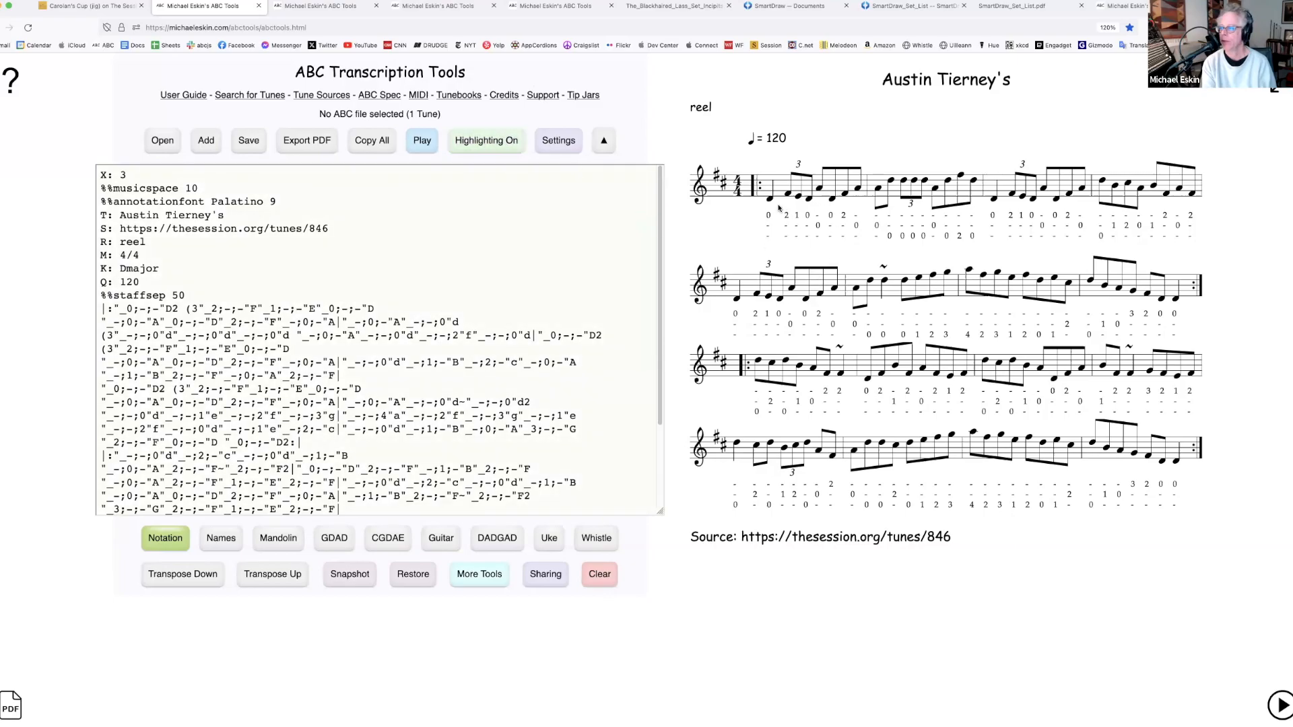
Locate the ABC text of the third bar's opening D and the A after its triplet, then make the editor narrower and taller
click(994, 202)
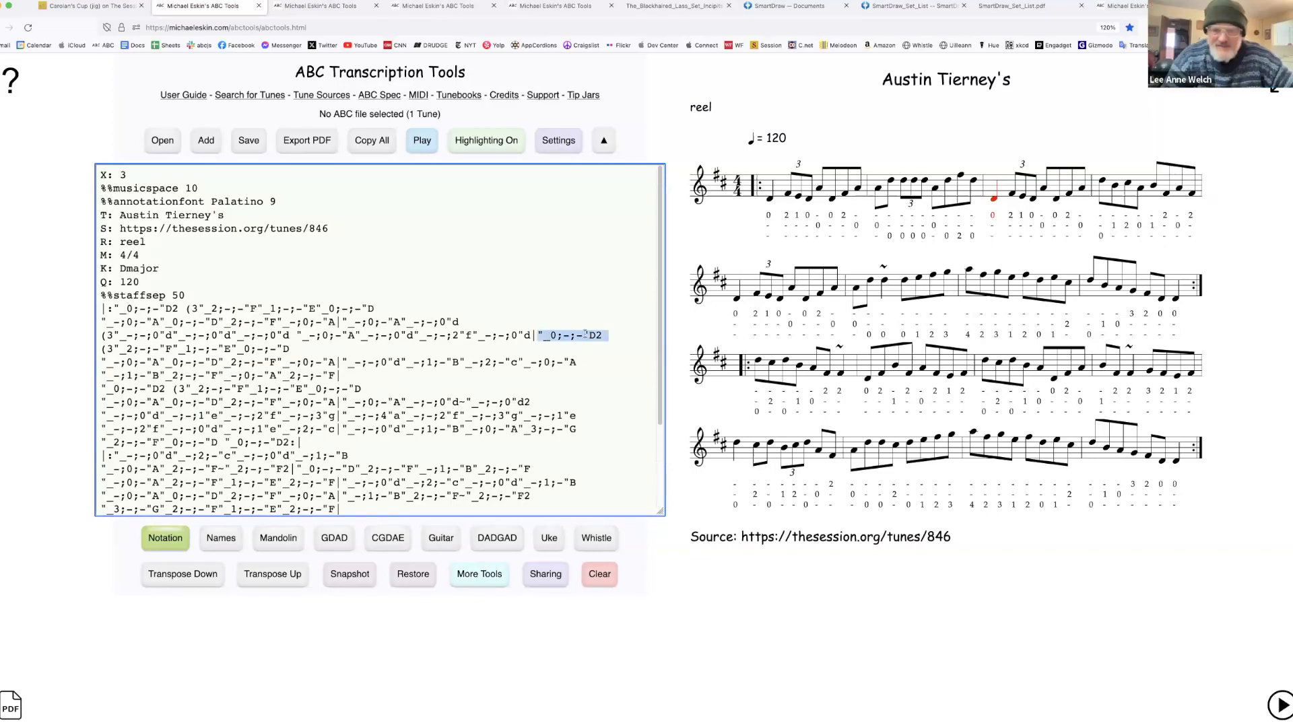
click(1048, 191)
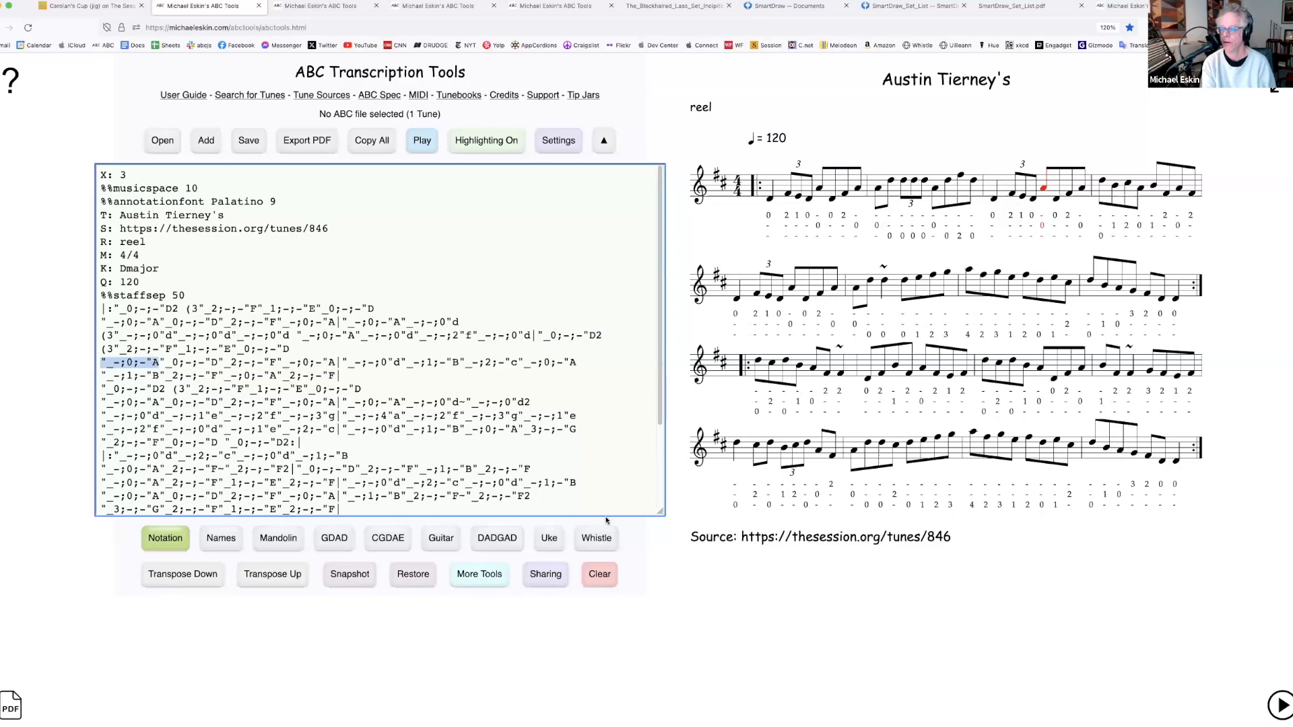
drag(661, 514, 617, 538)
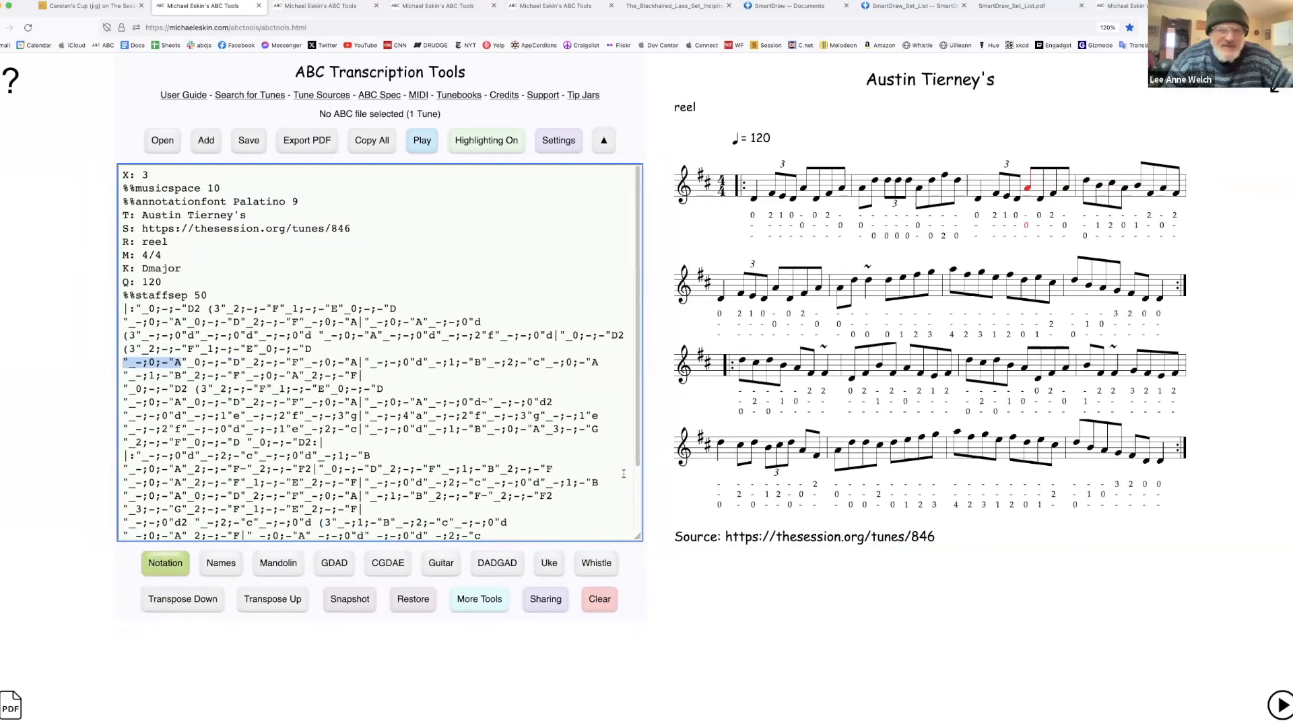